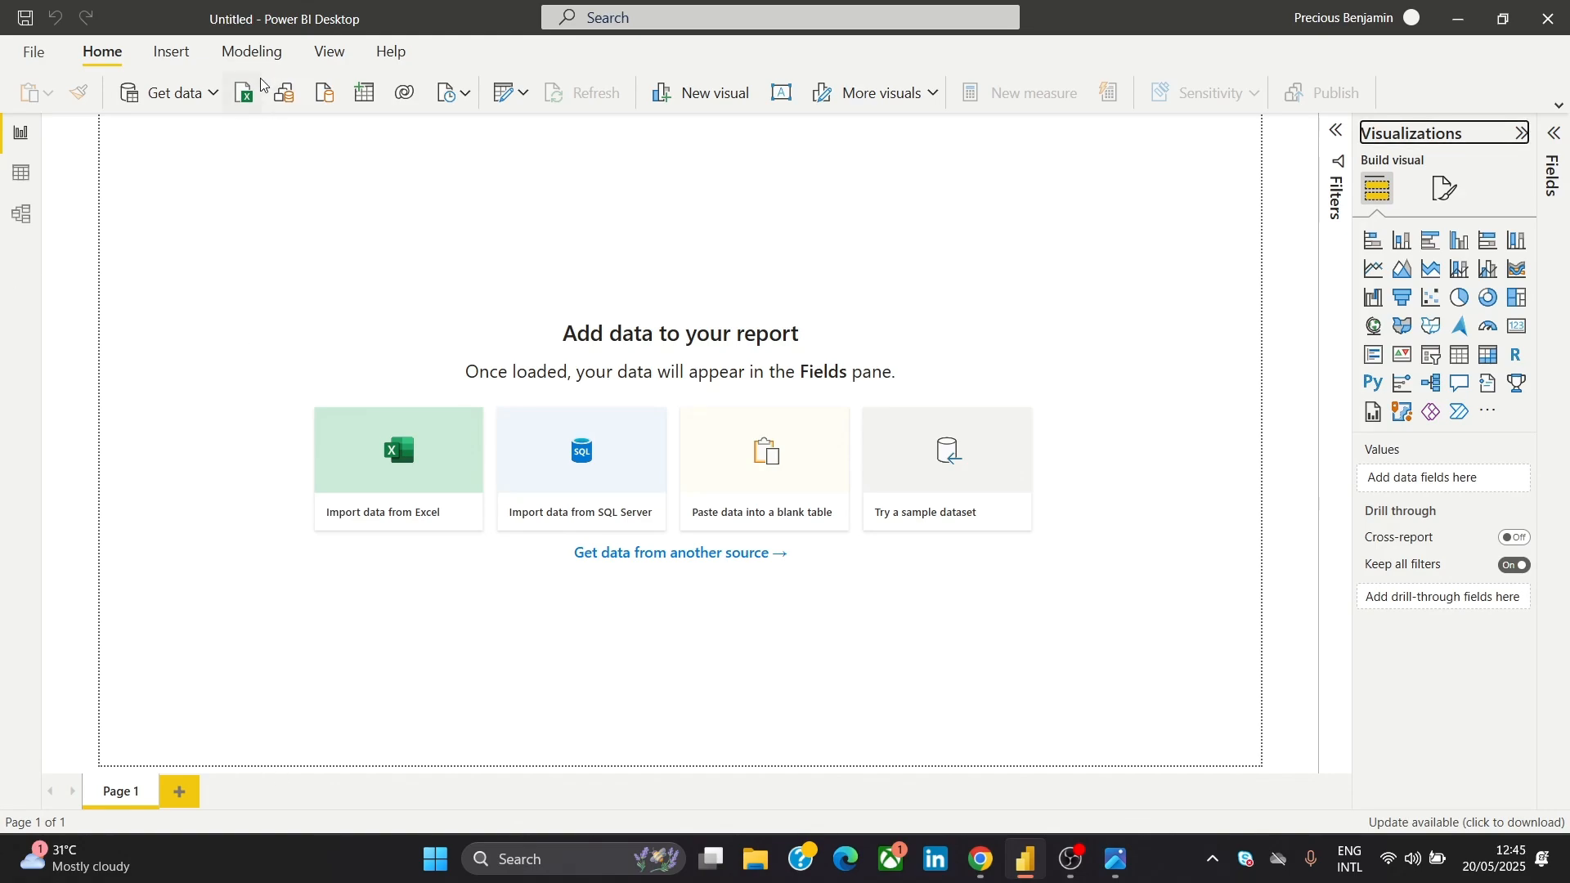
double_click(241, 22)
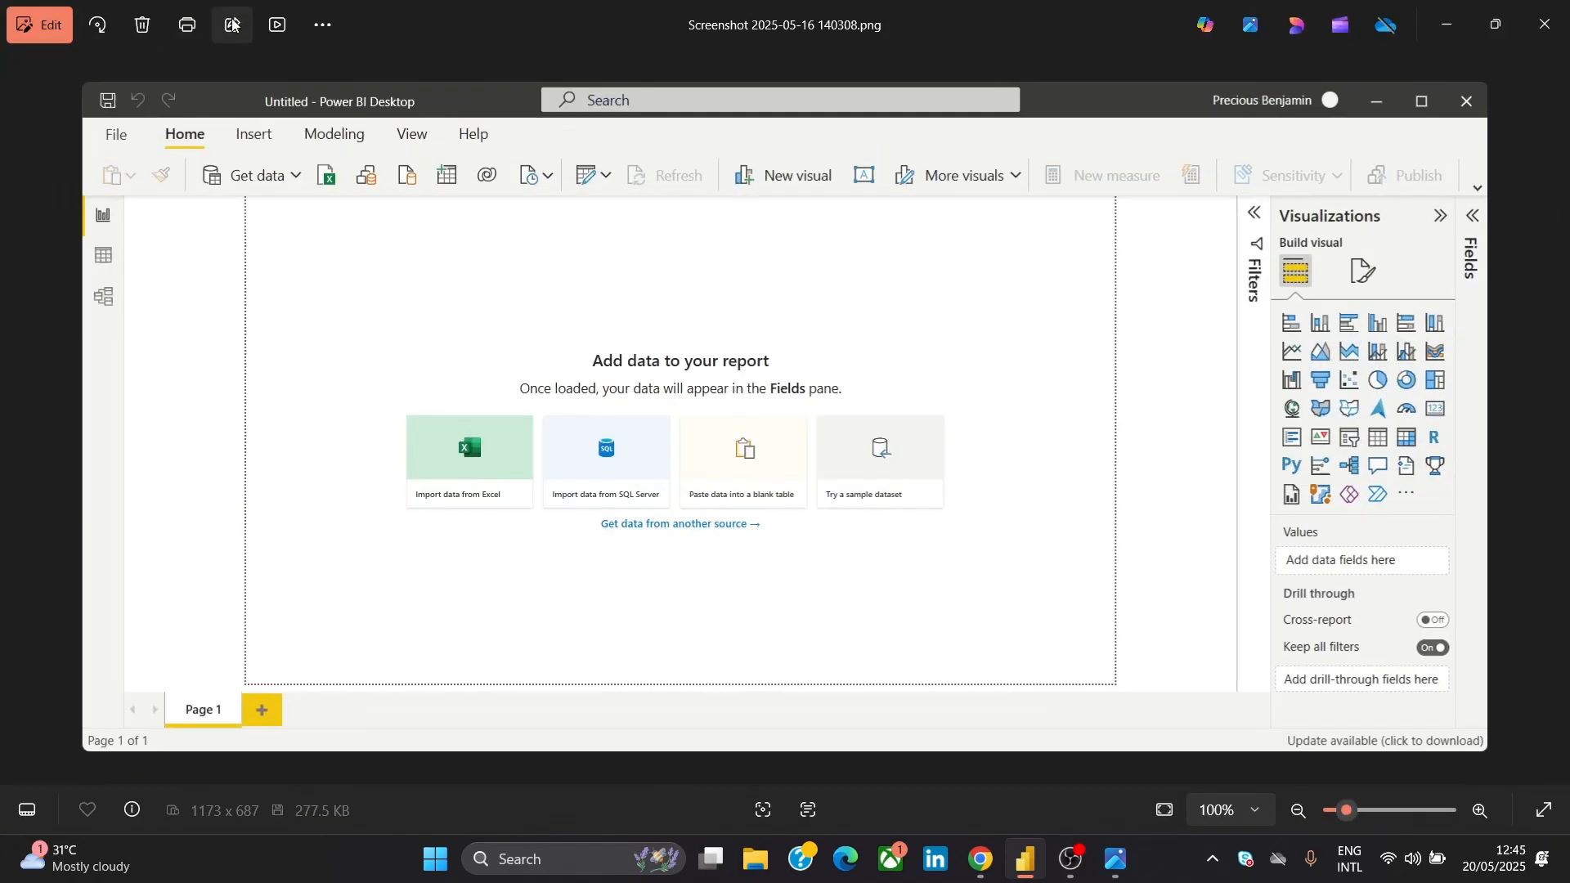
click(1427, 102)
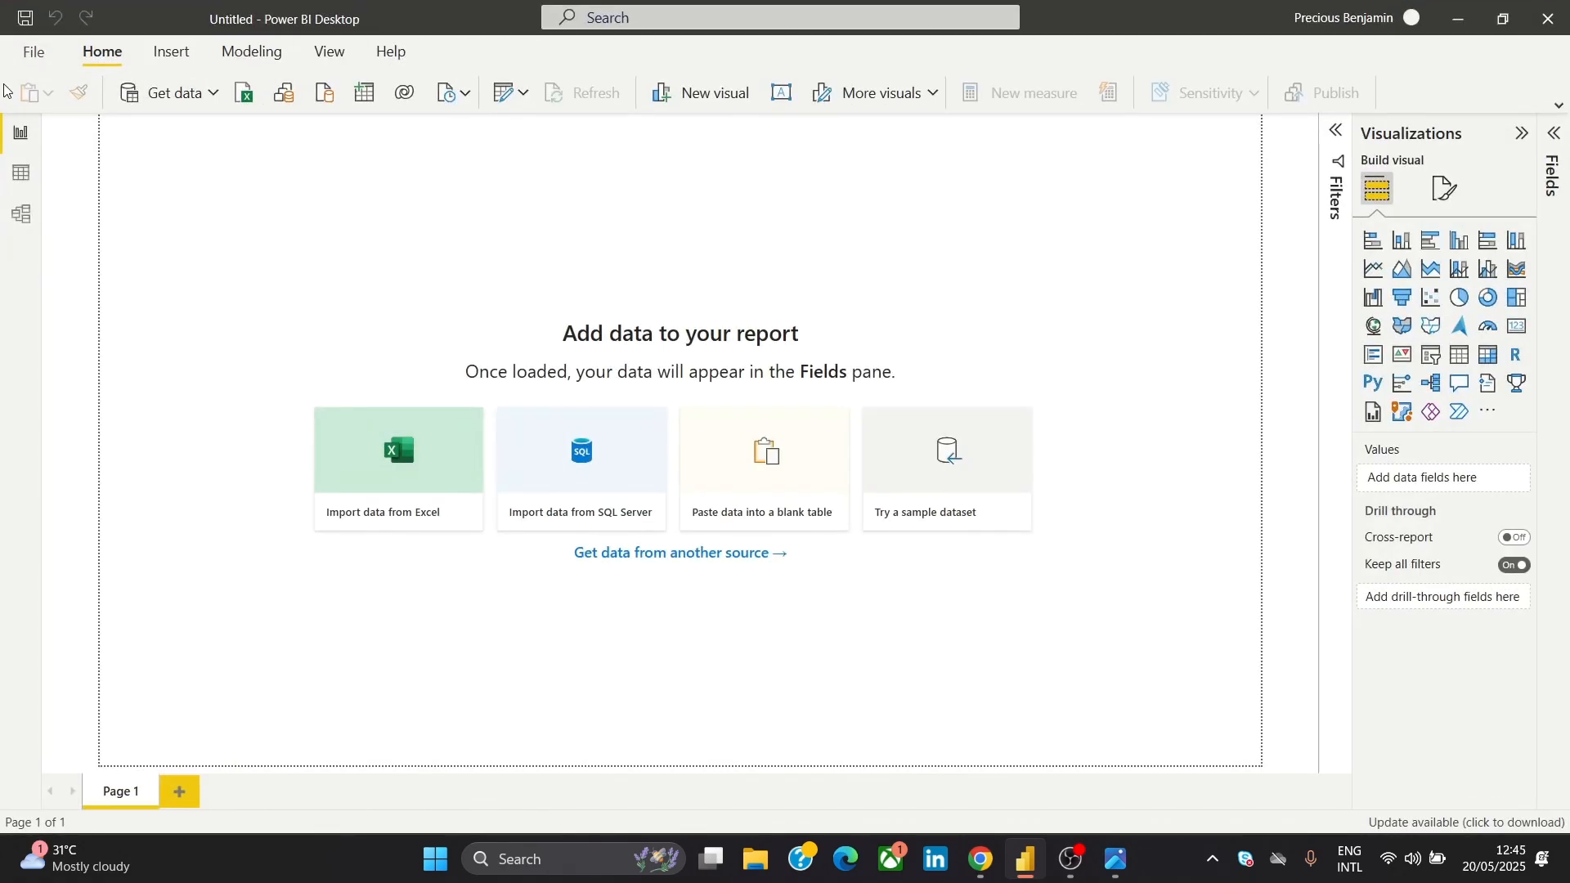
Save the blank report in the Downloads folder as a Power BI file named "Power BI Tutorial 2"
click(11, 59)
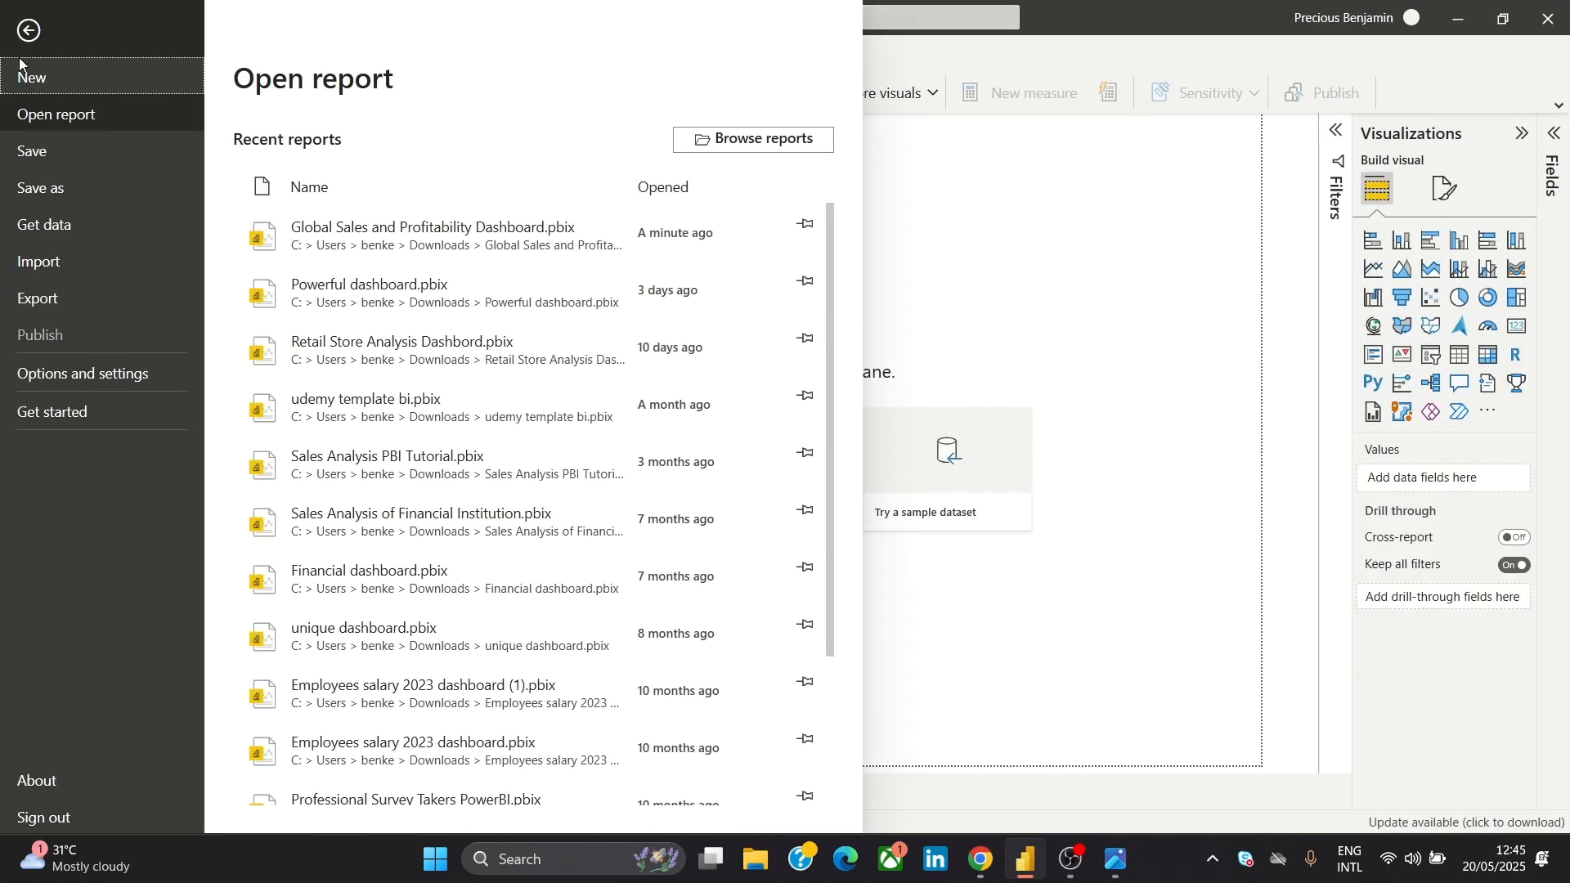
click(57, 198)
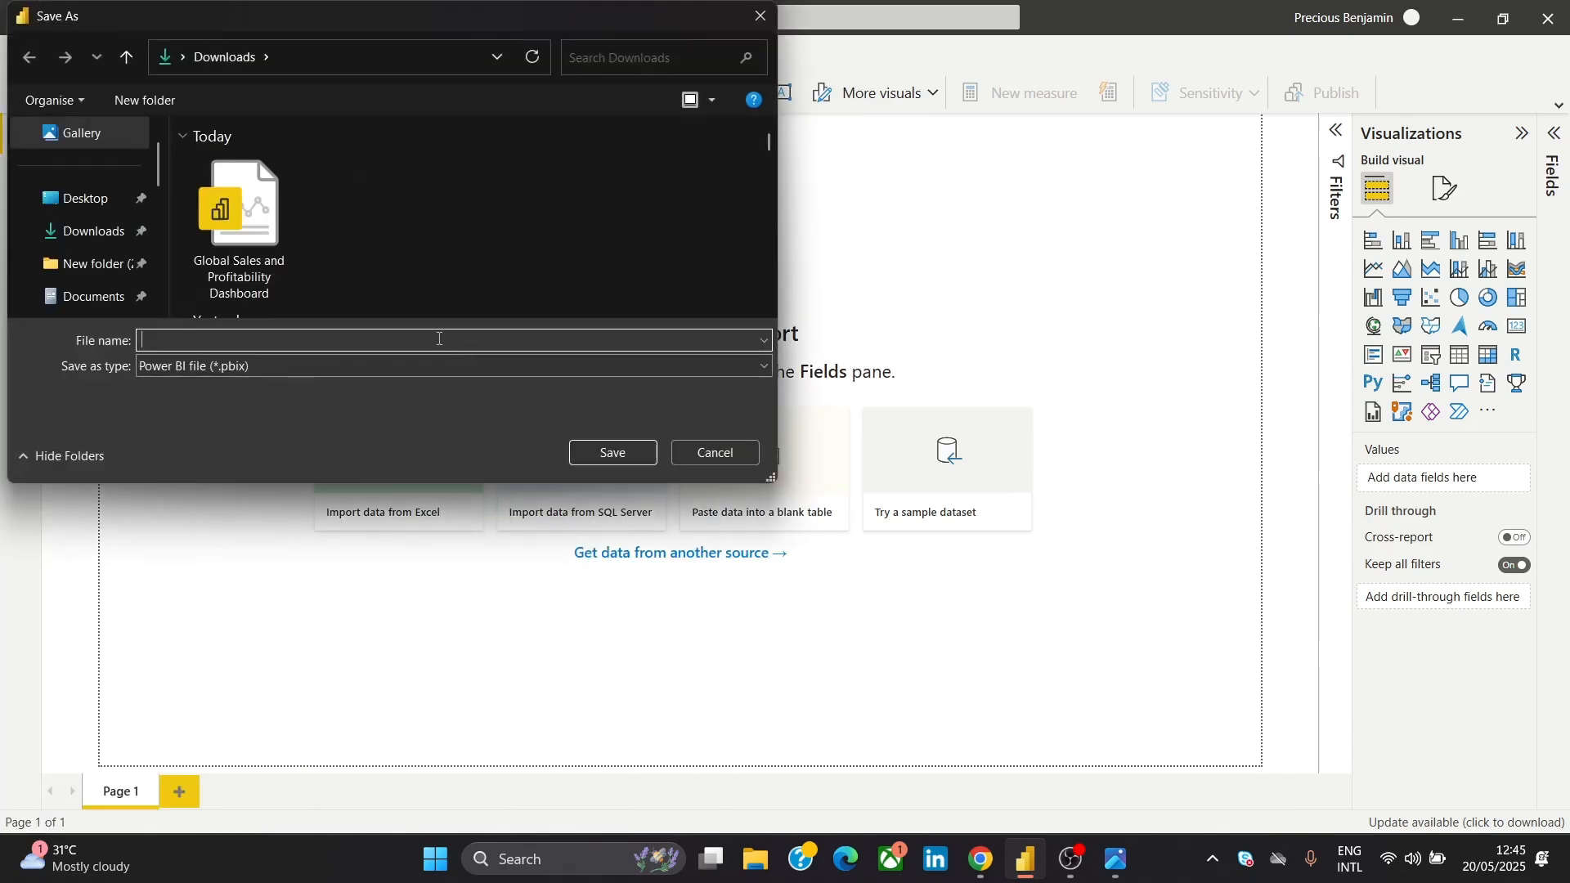
click(131, 231)
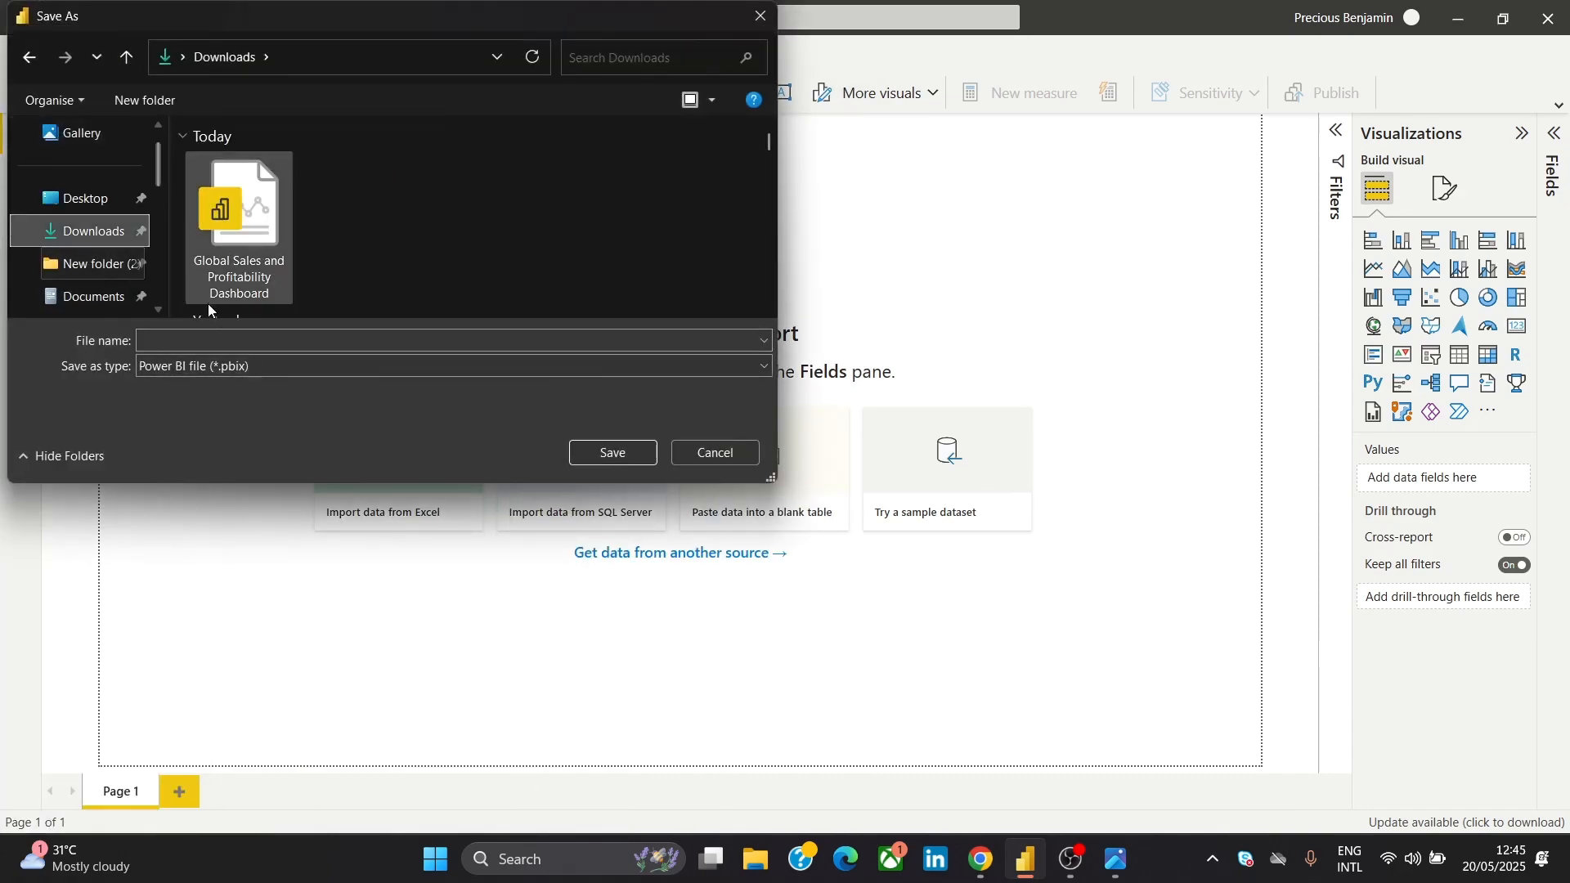
click(216, 343)
text(Power BI)
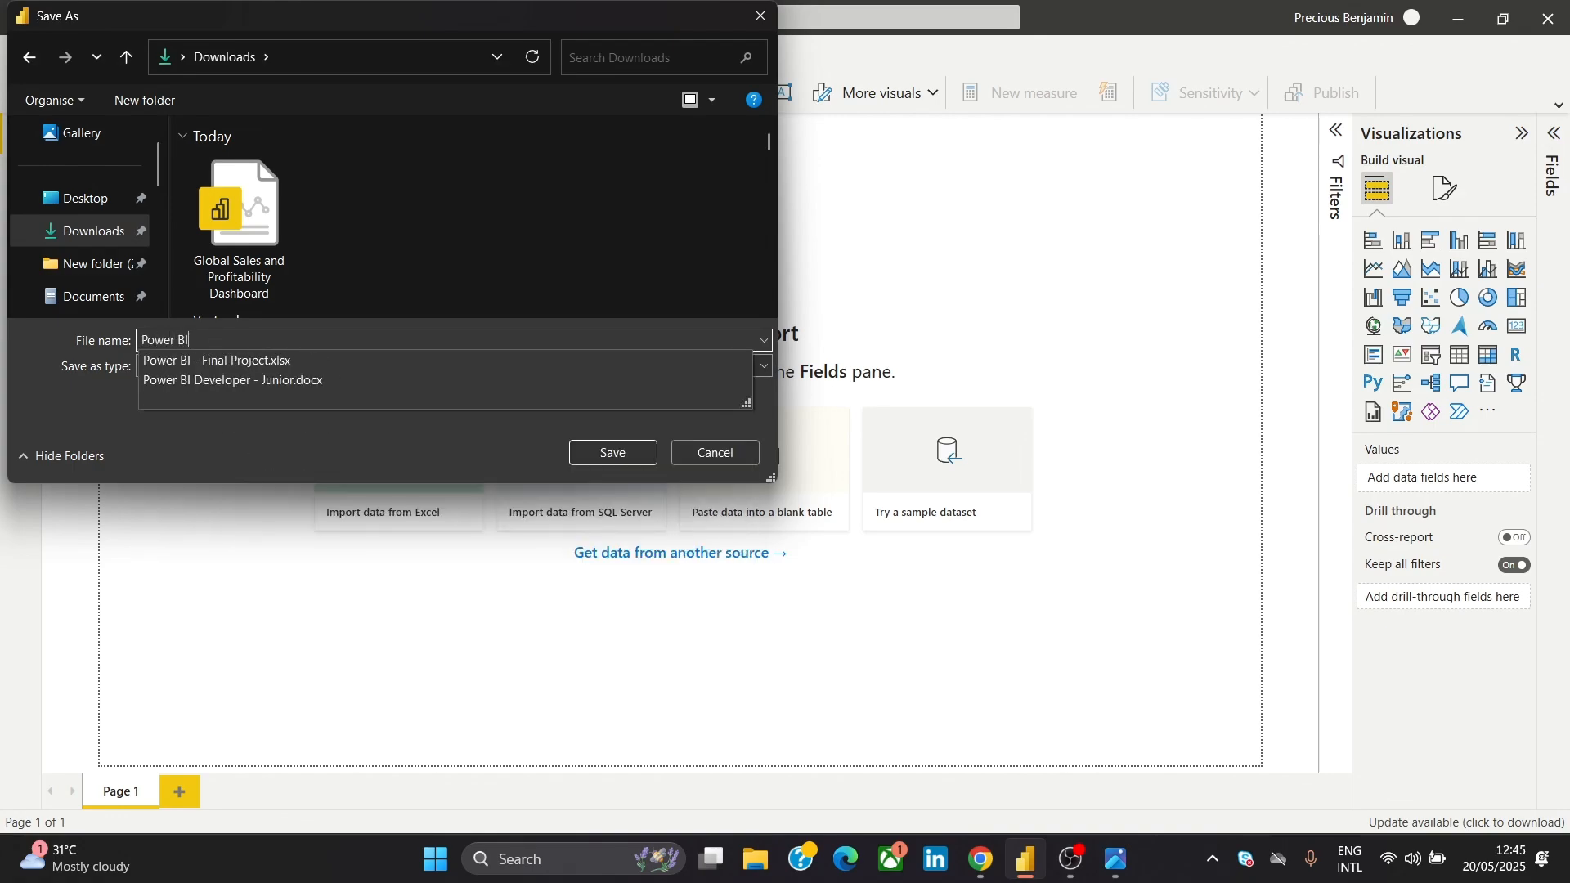
text( Tut)
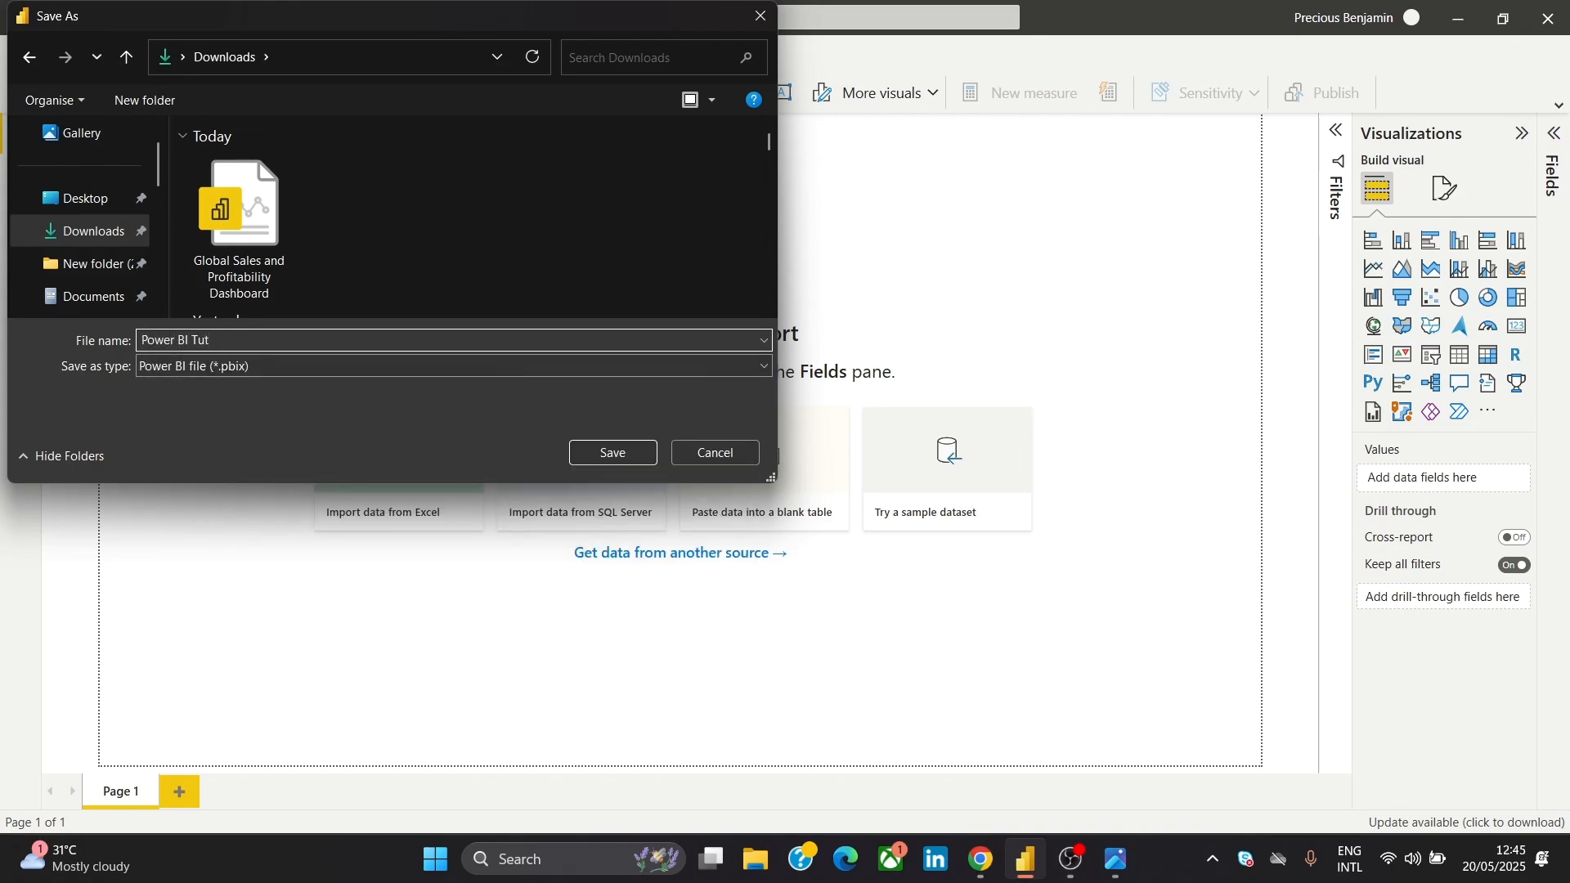
text(orial 2)
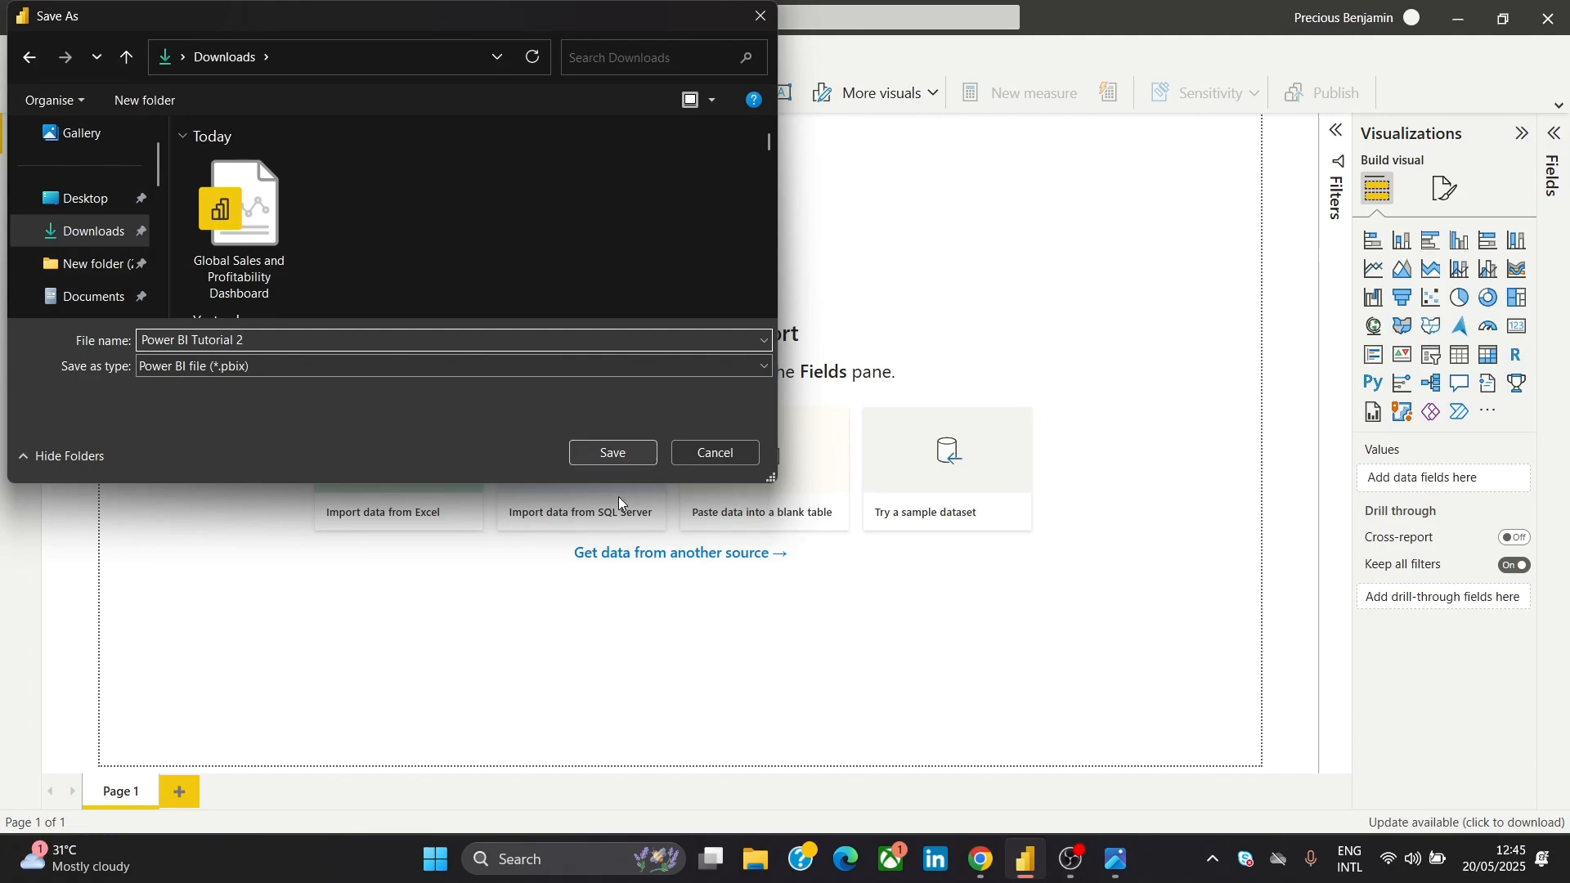
click(606, 454)
Switch to the Photos app to view the Global Sales and Profitability Dashboard screenshot, and return to Power BI Desktop
key(alt+Tab)
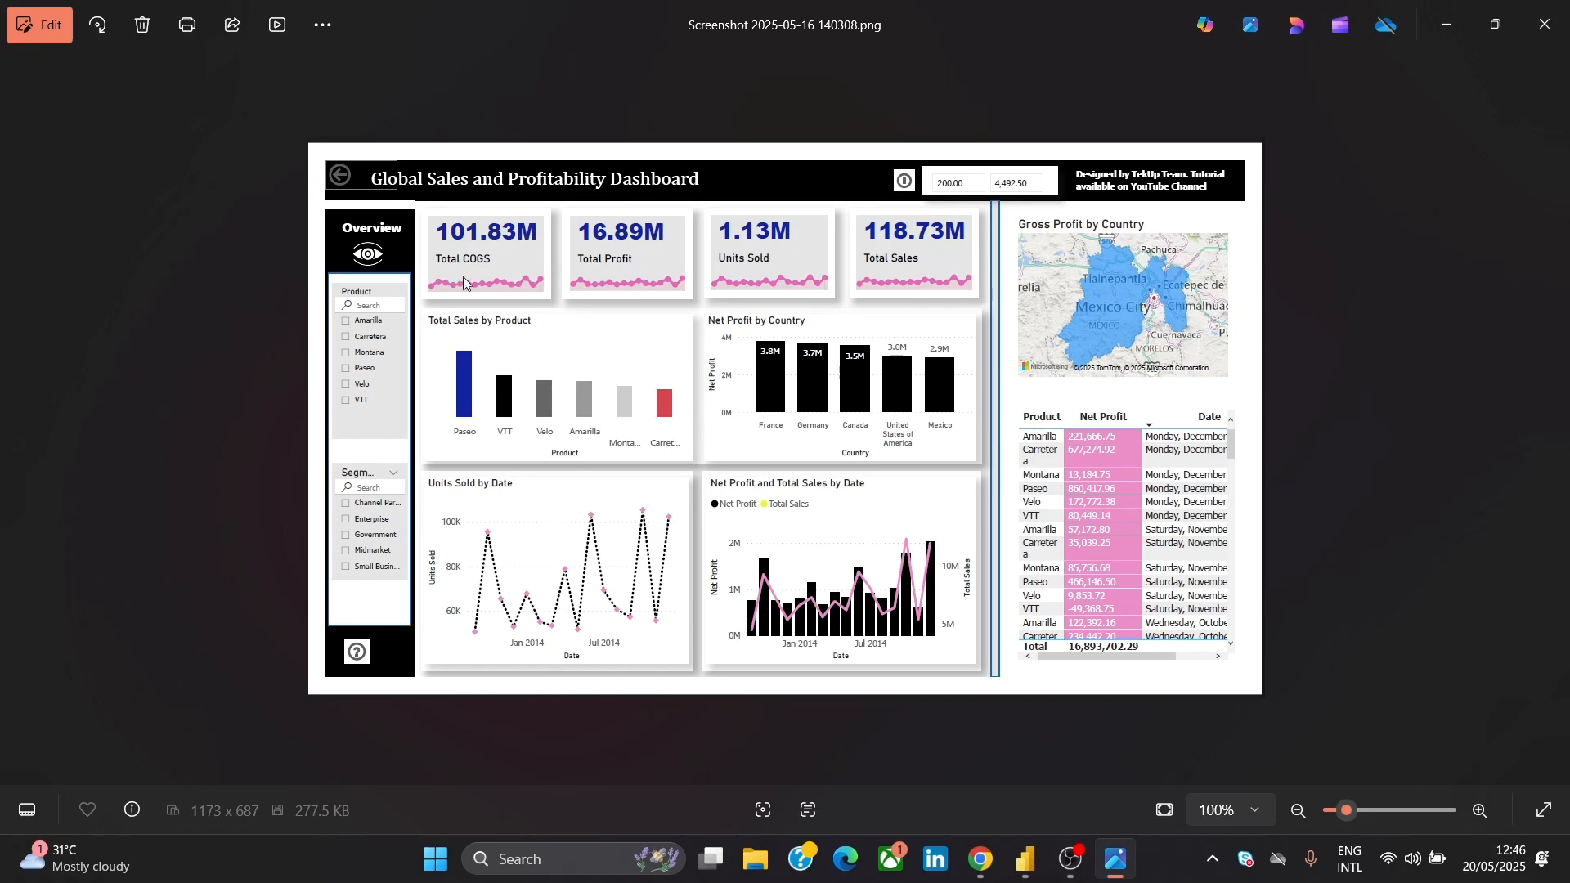
click(1027, 860)
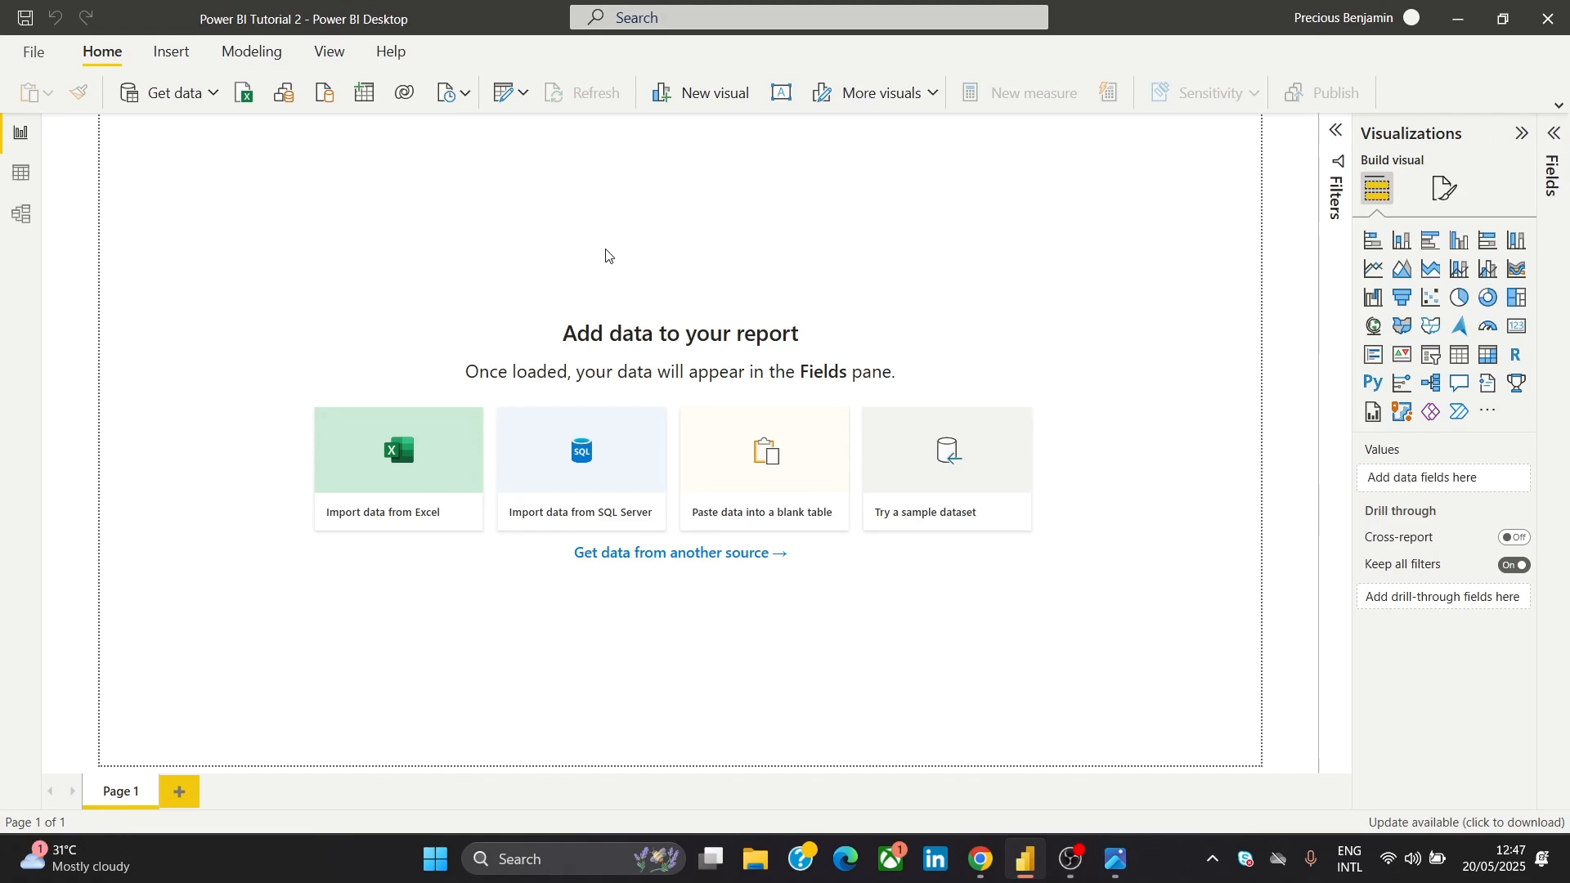
Get data from a Text/CSV source, searching Downloads for "financials" and opening the first Financials file
click(33, 54)
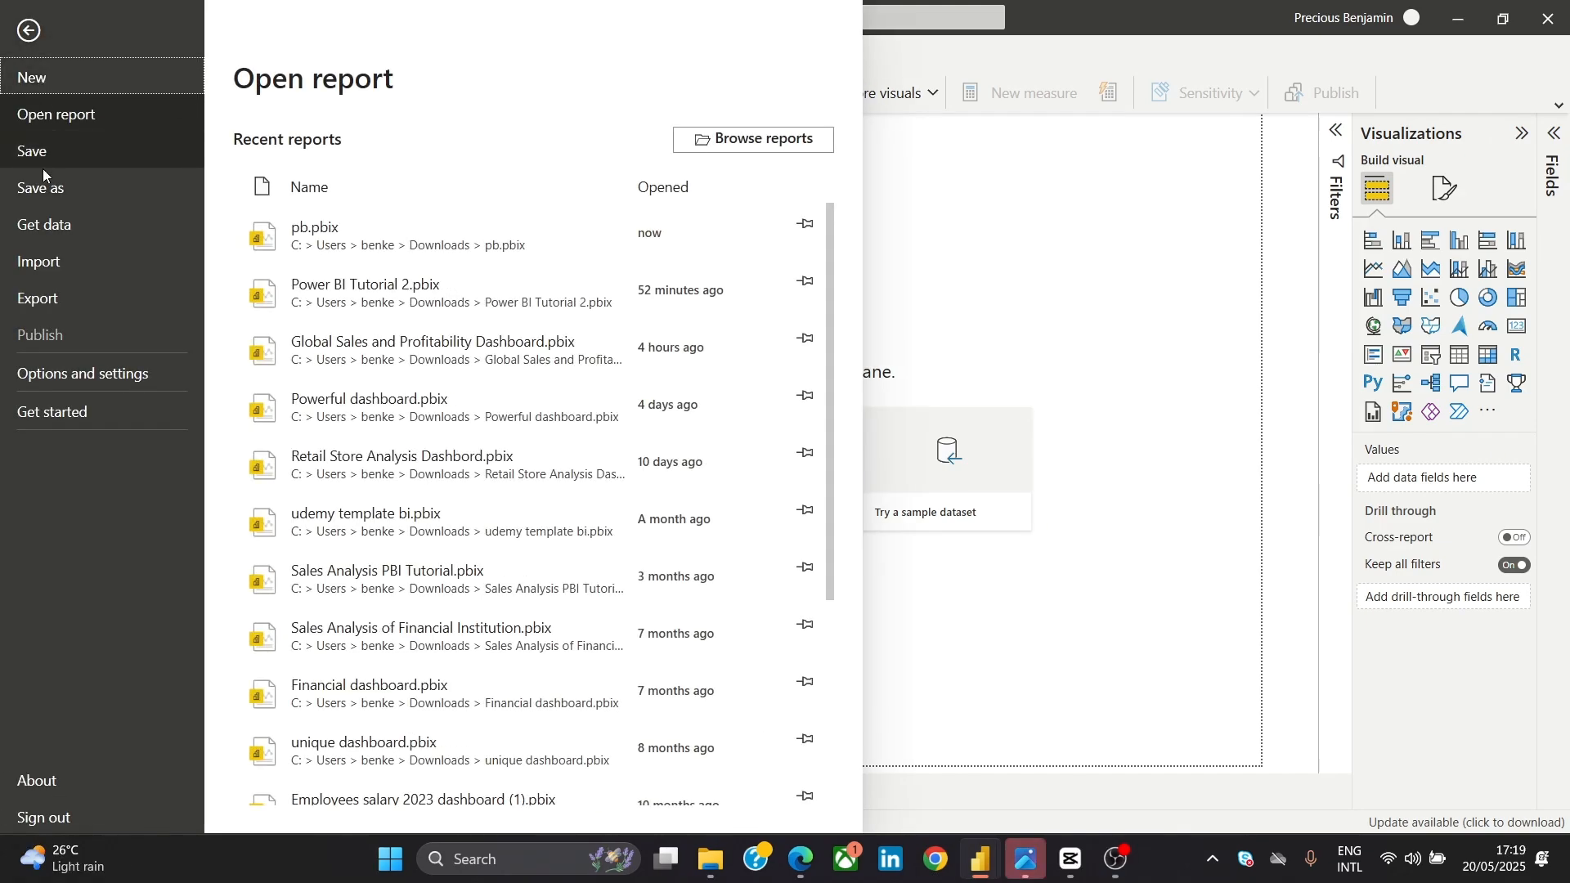
click(75, 226)
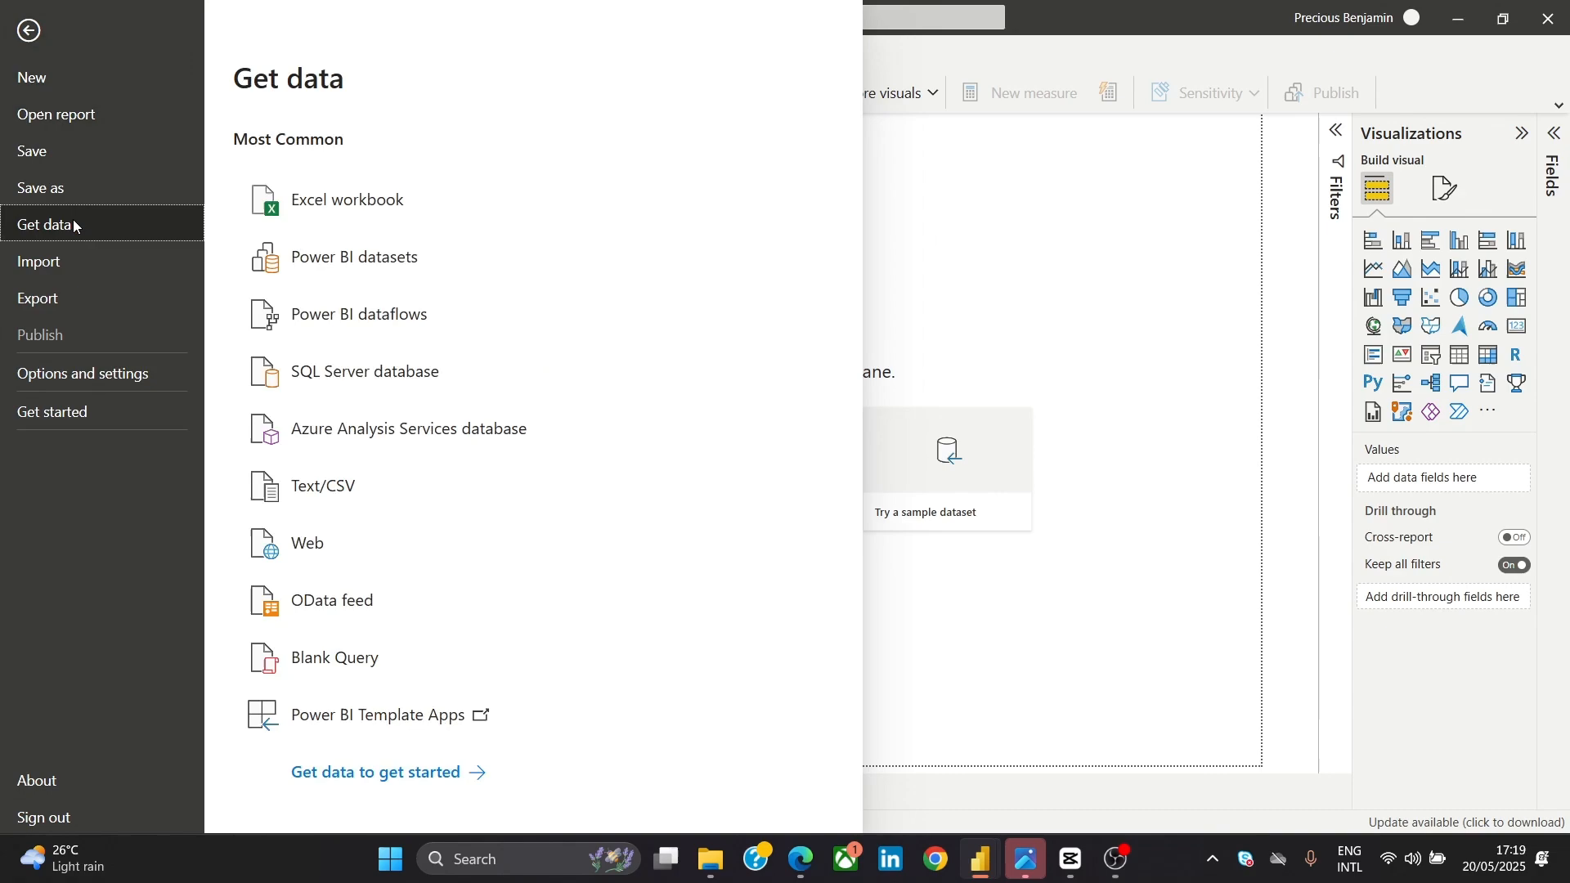
click(431, 500)
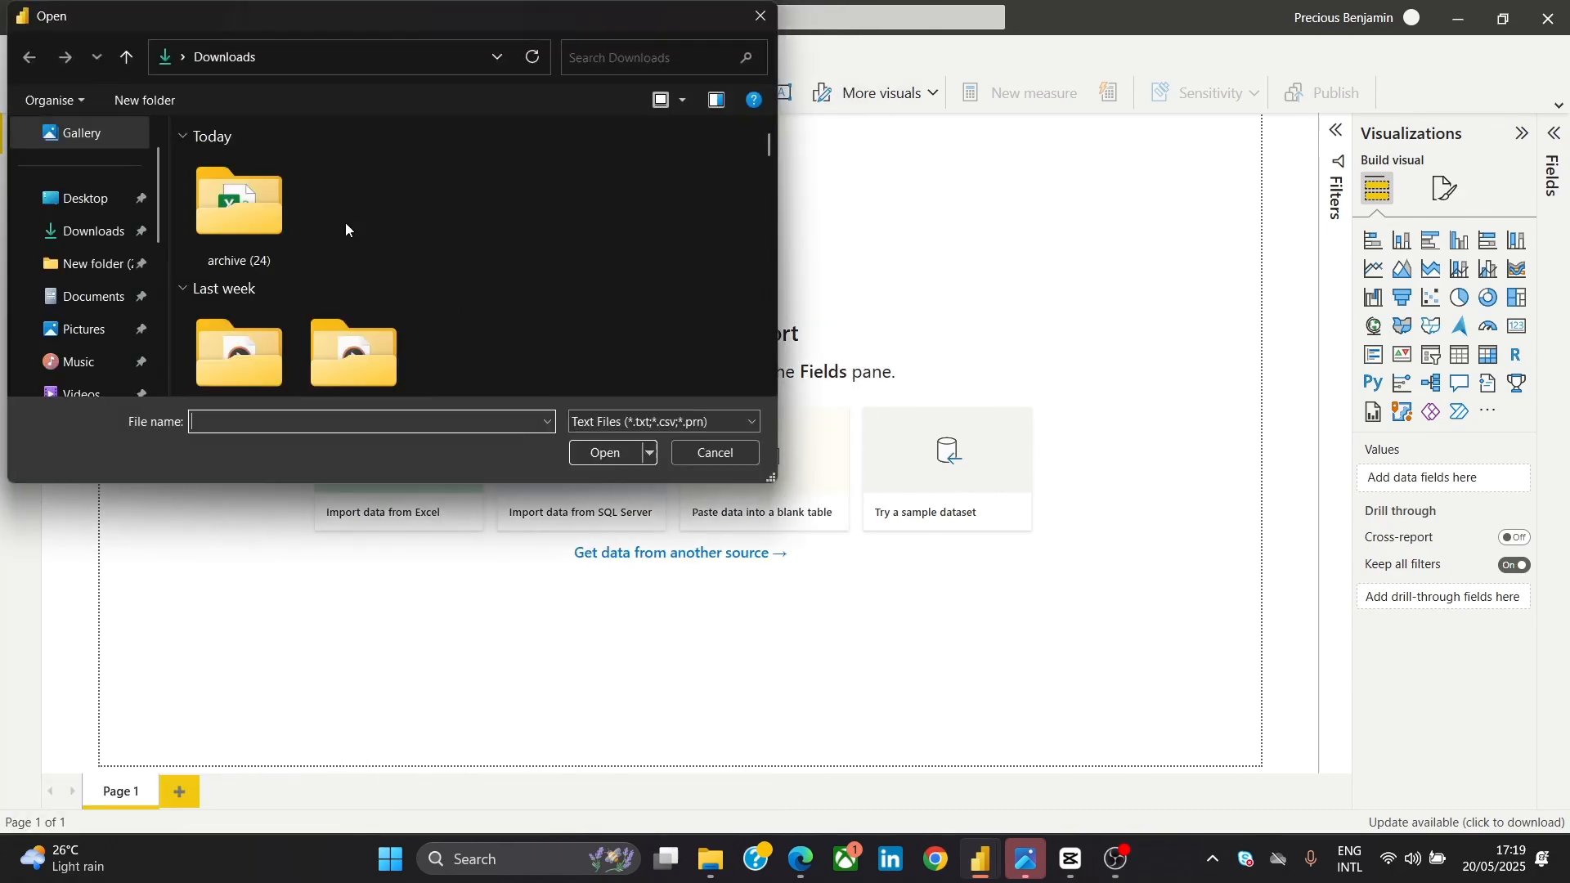
click(87, 232)
click(650, 64)
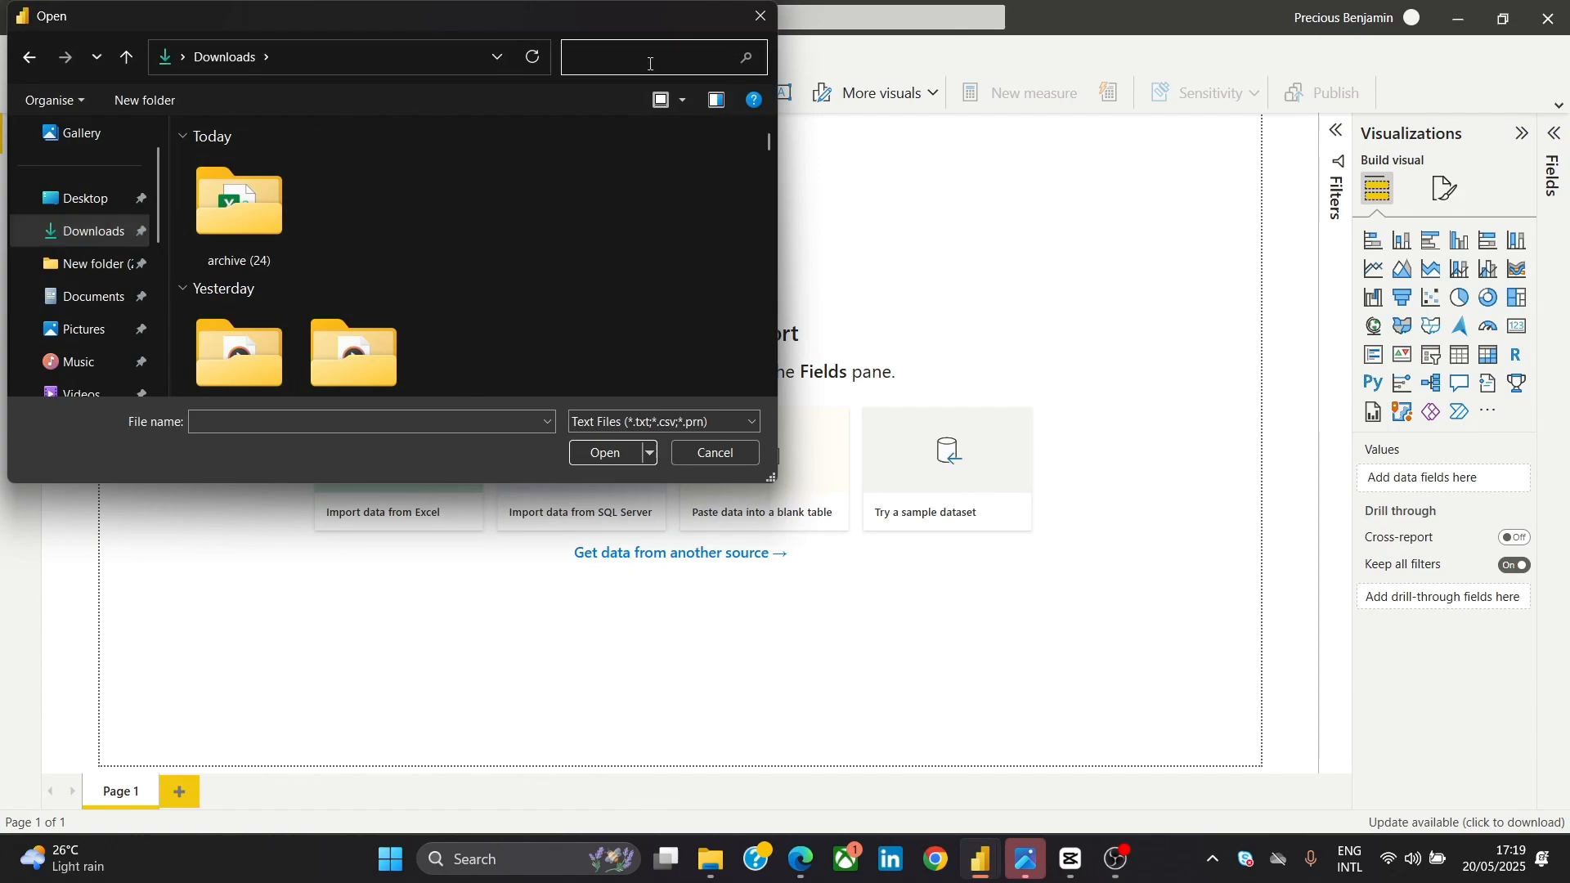
text(financials)
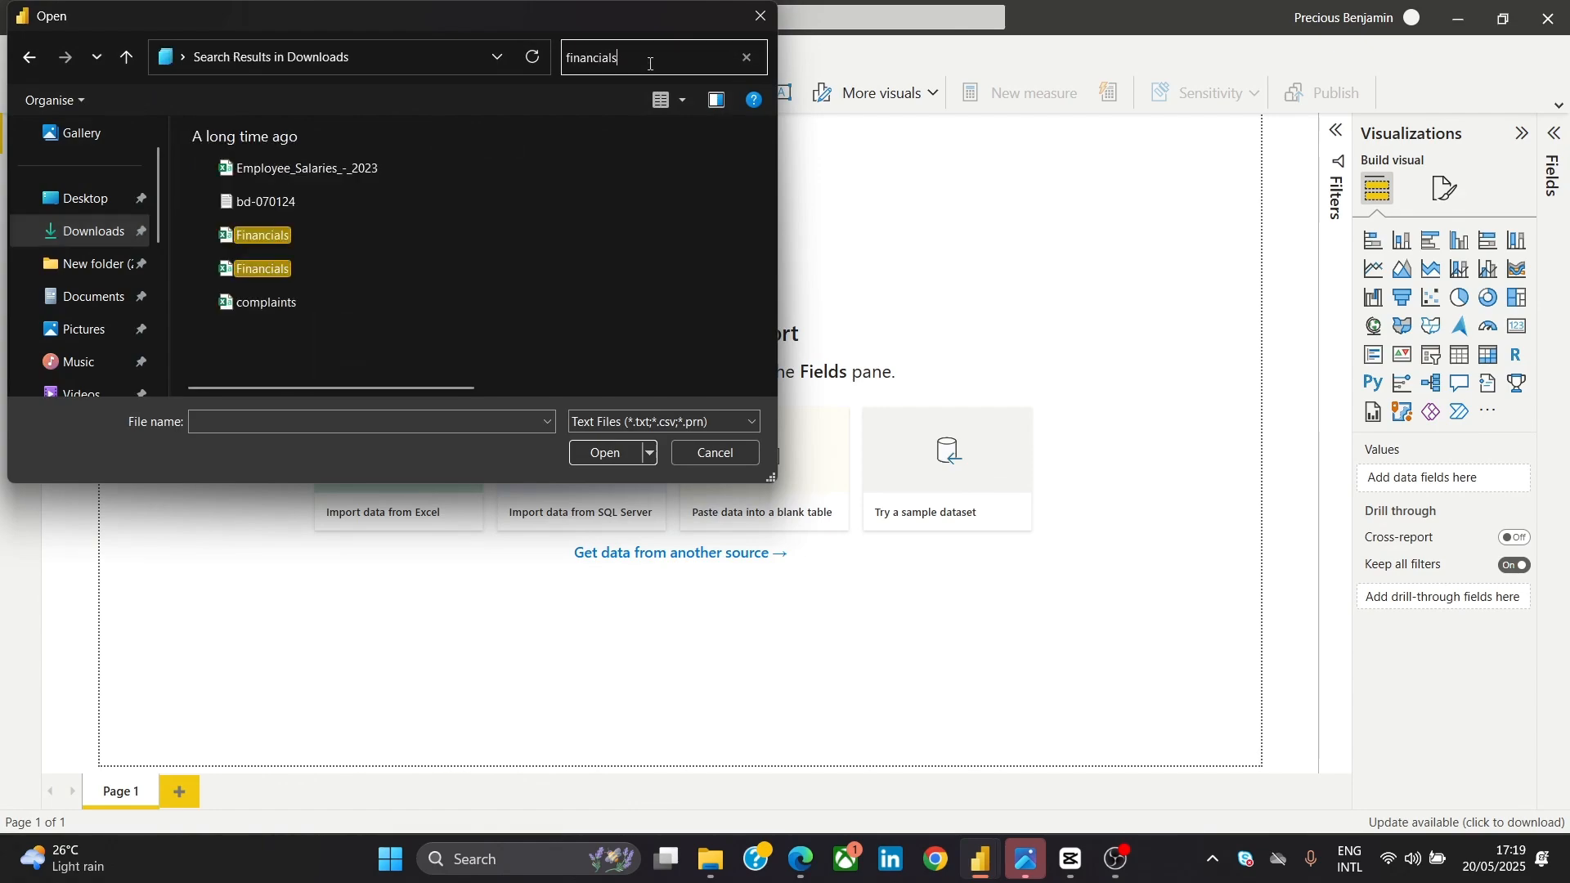
click(445, 235)
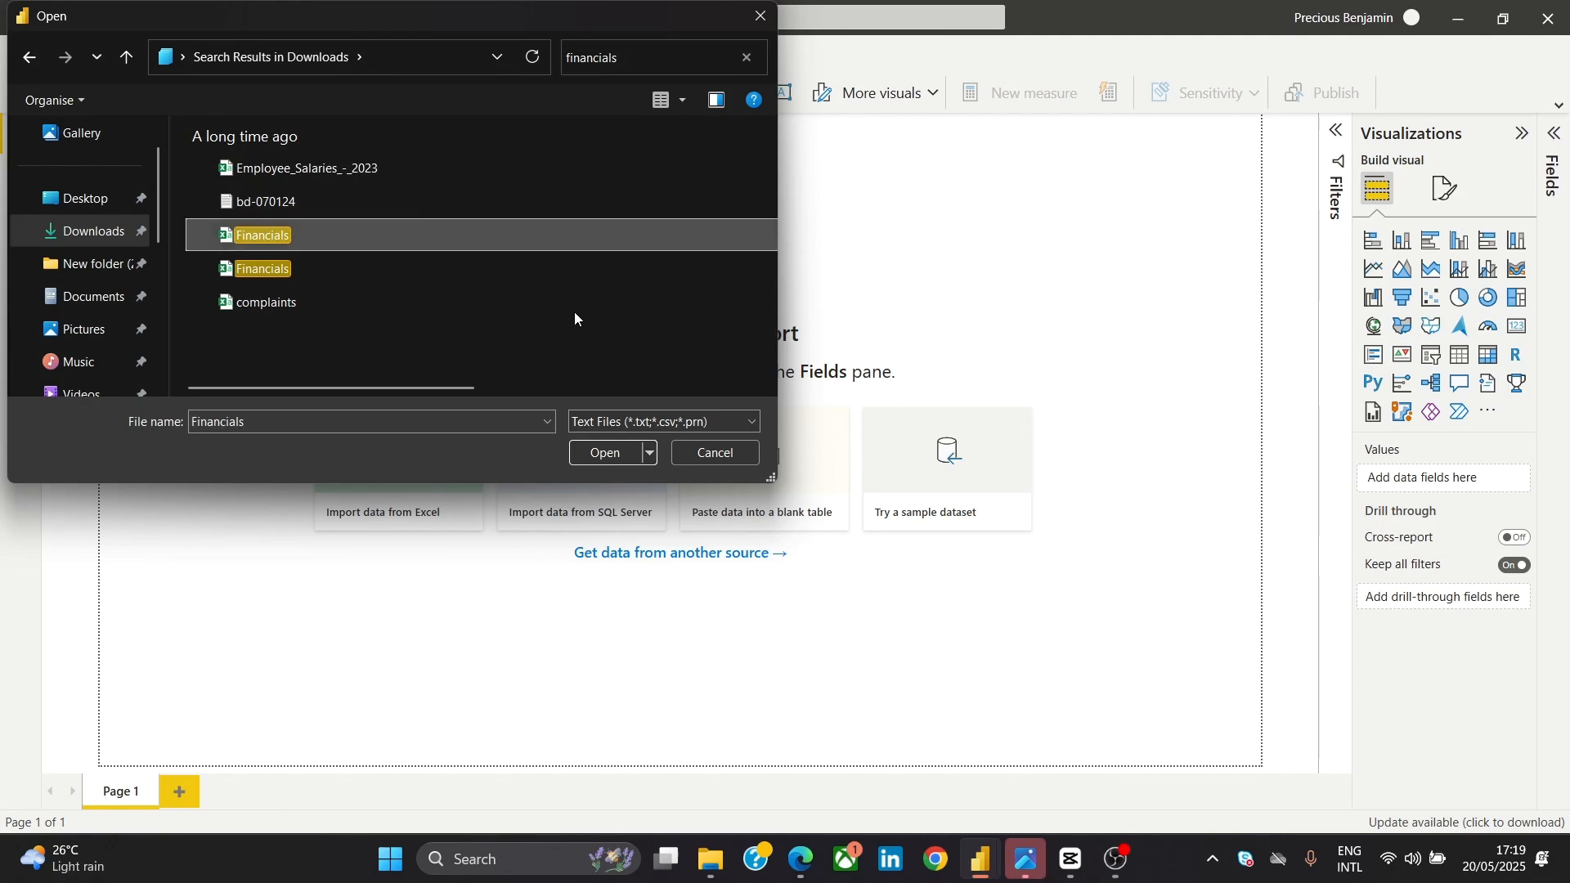
click(601, 453)
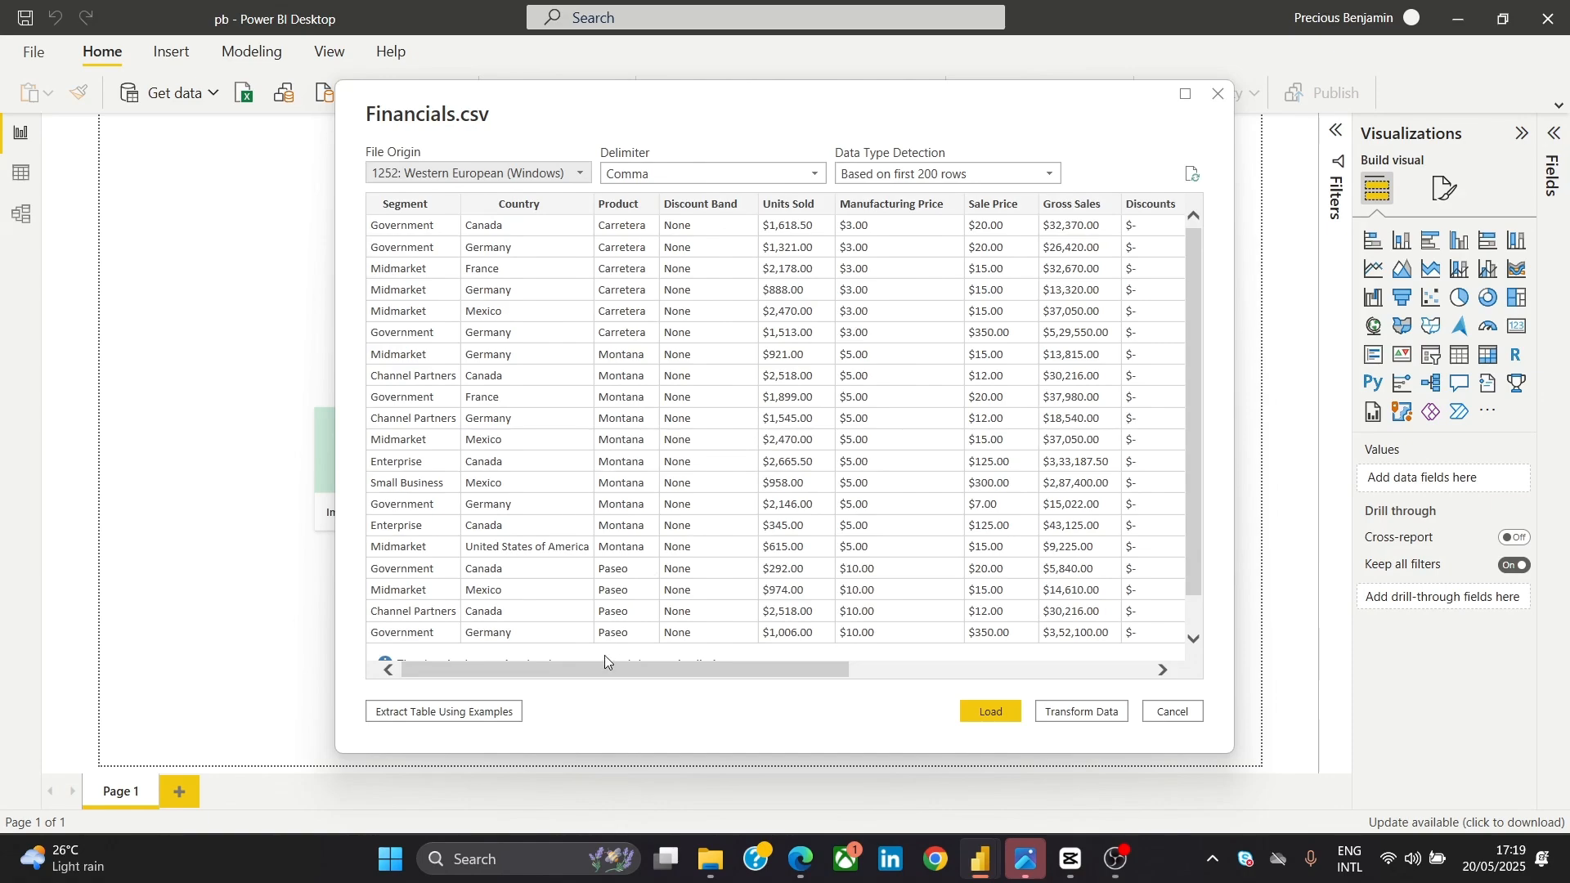
Examine the columns in the Financials.csv import preview from Segment through COGS
drag(601, 669, 627, 704)
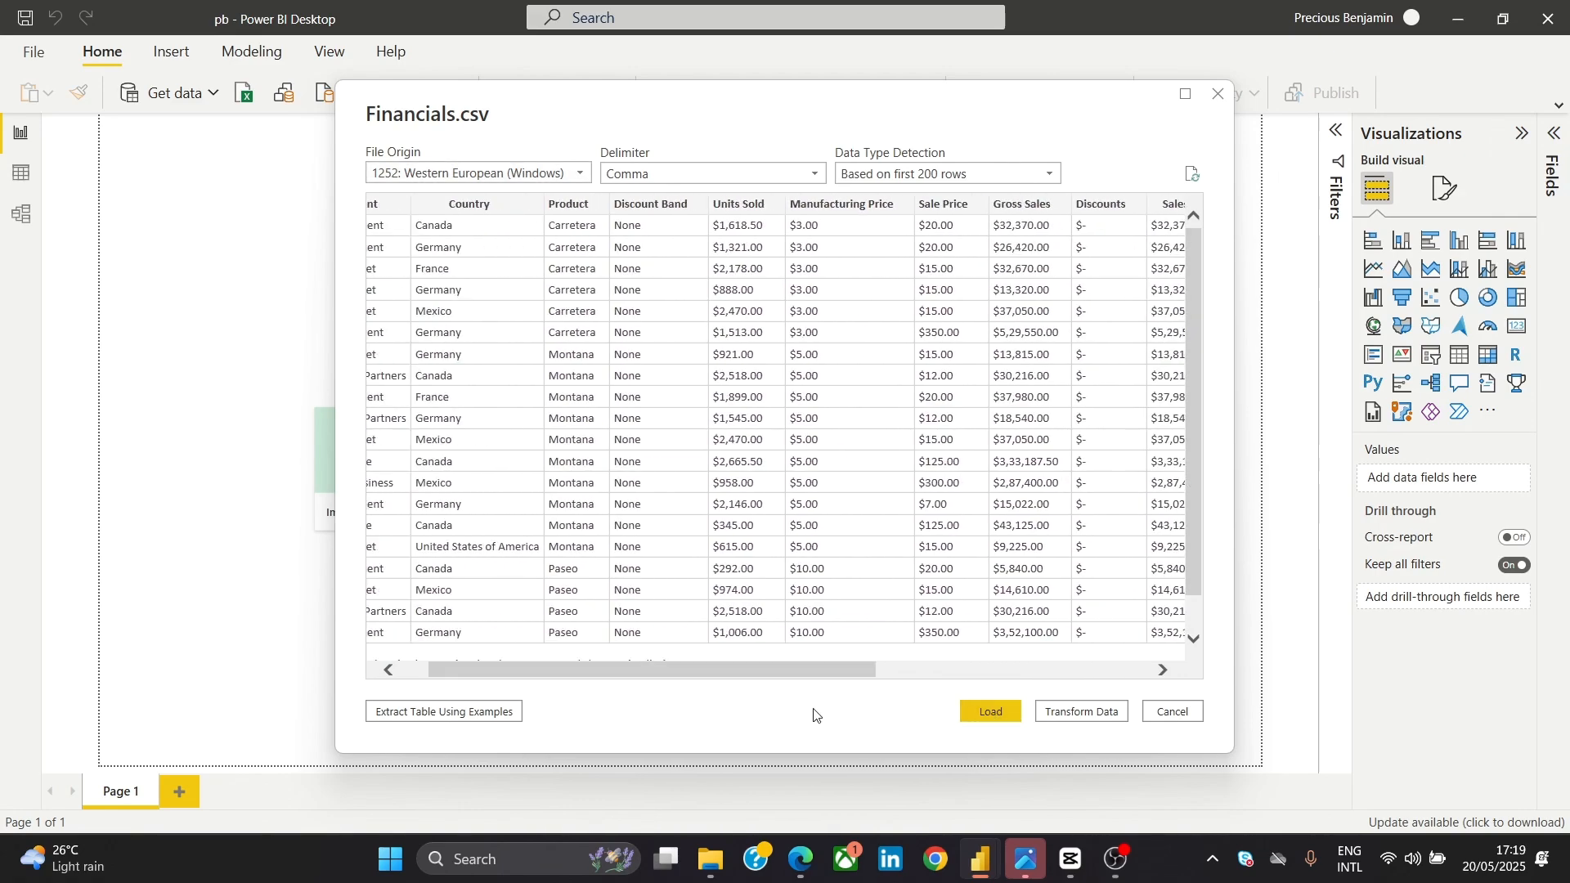
drag(795, 665, 746, 701)
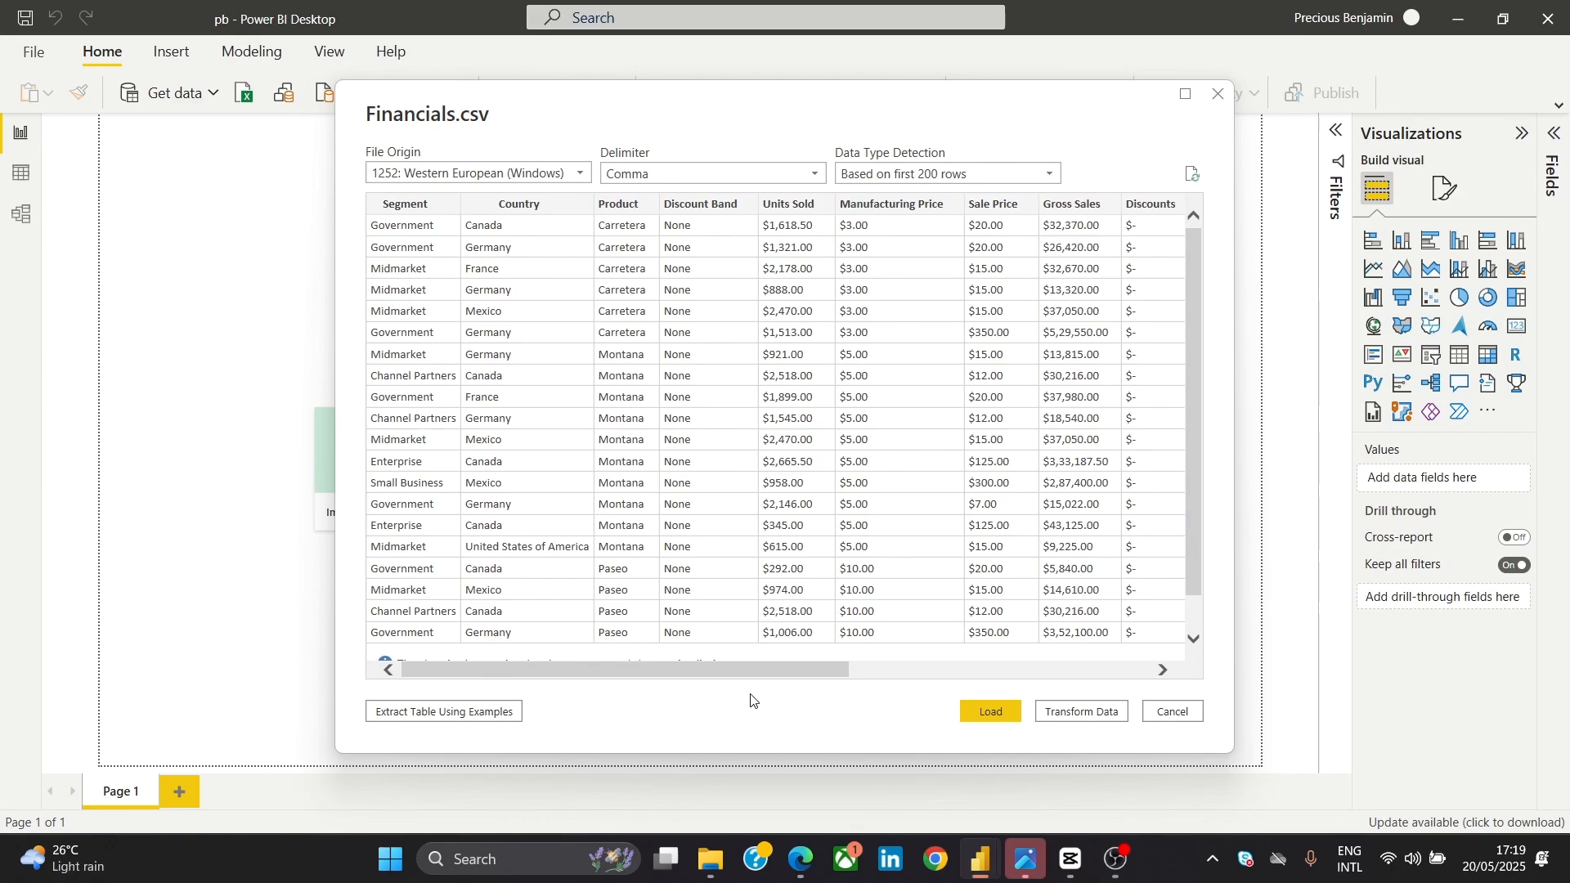
drag(704, 664, 772, 664)
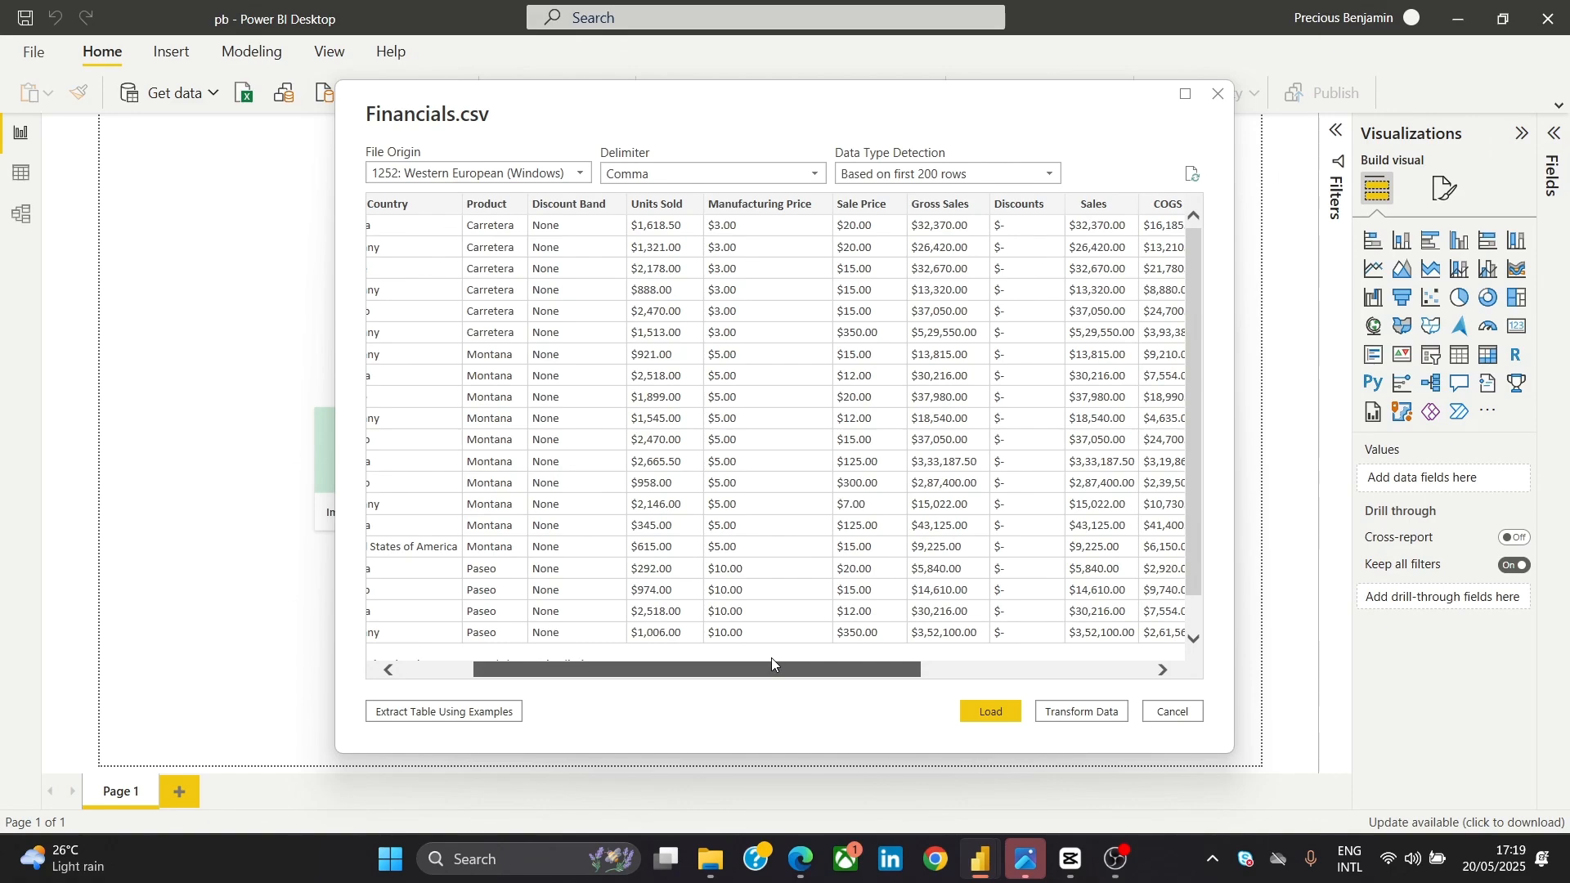
drag(772, 657, 683, 662)
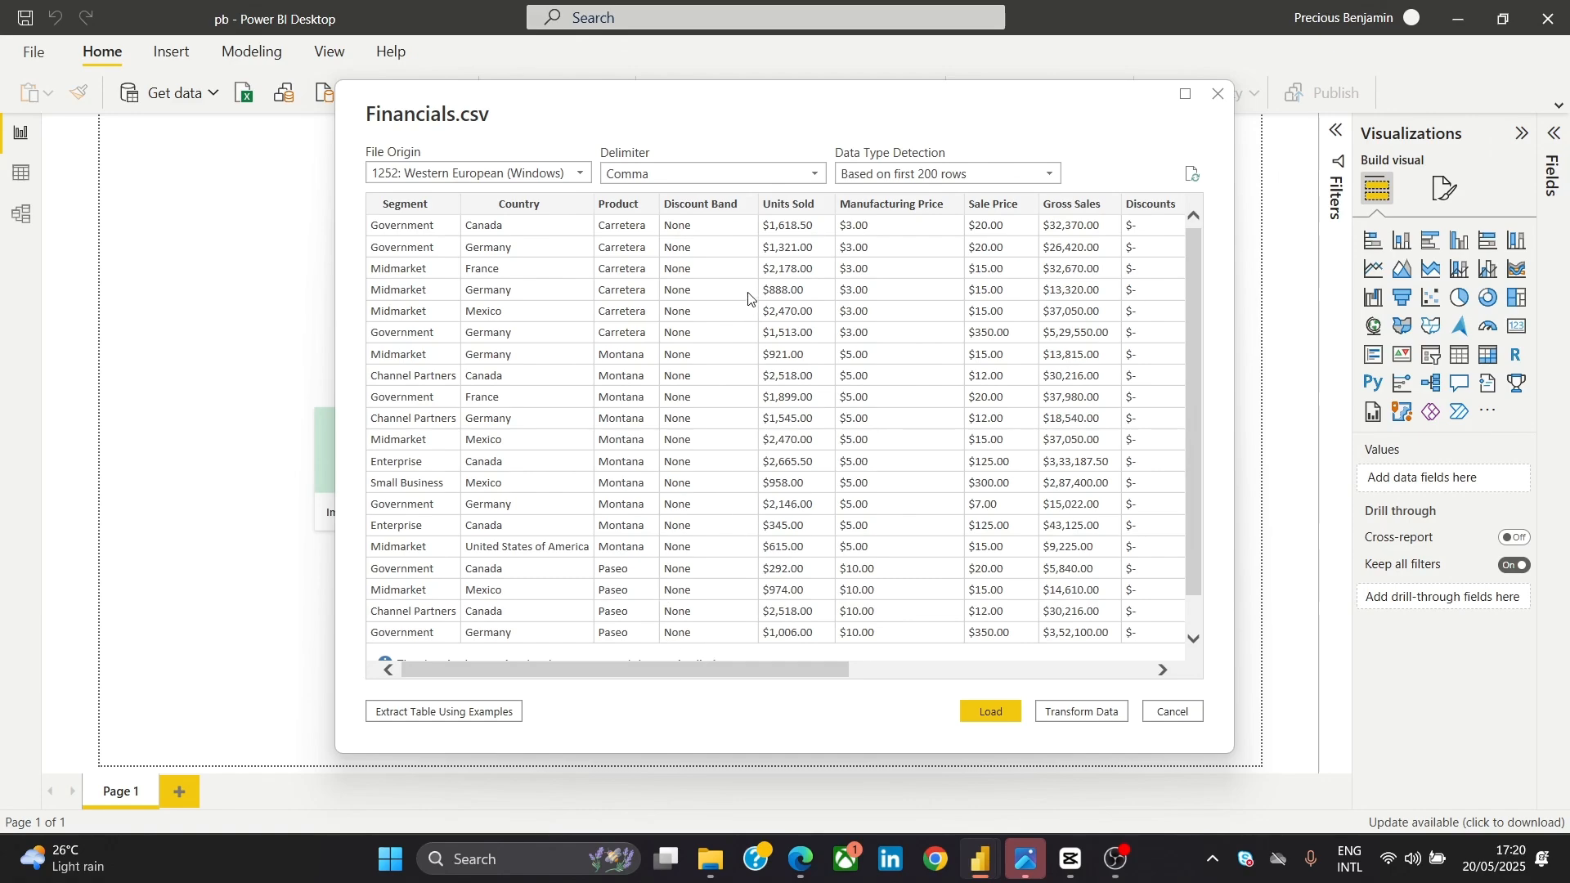
Try Colon as the delimiter for the Financials.csv import preview, and set it back to Comma
click(663, 181)
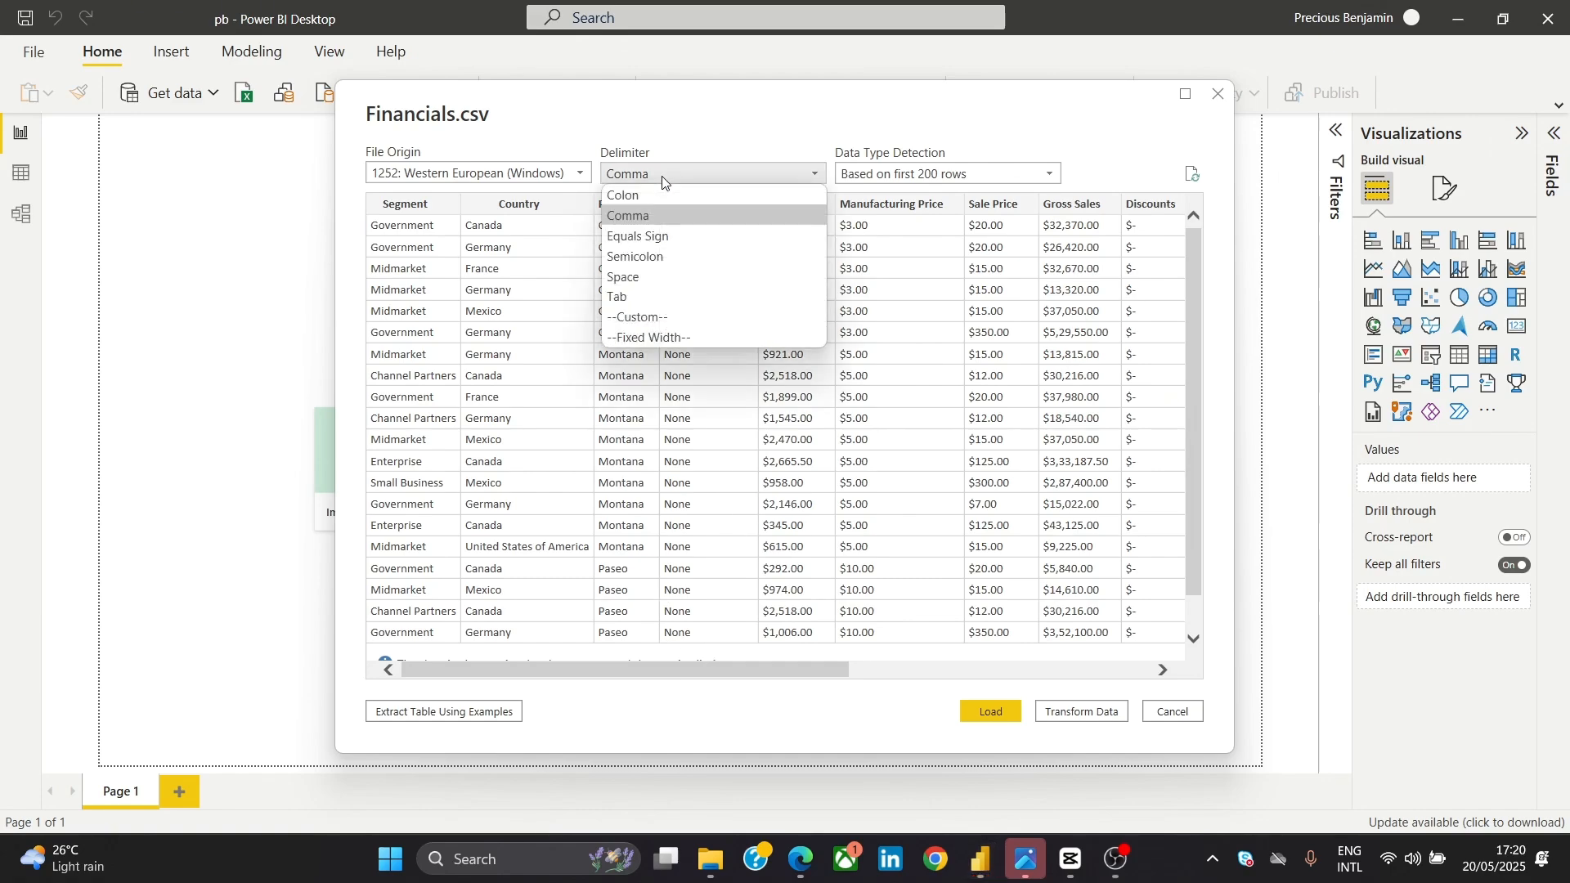
click(663, 182)
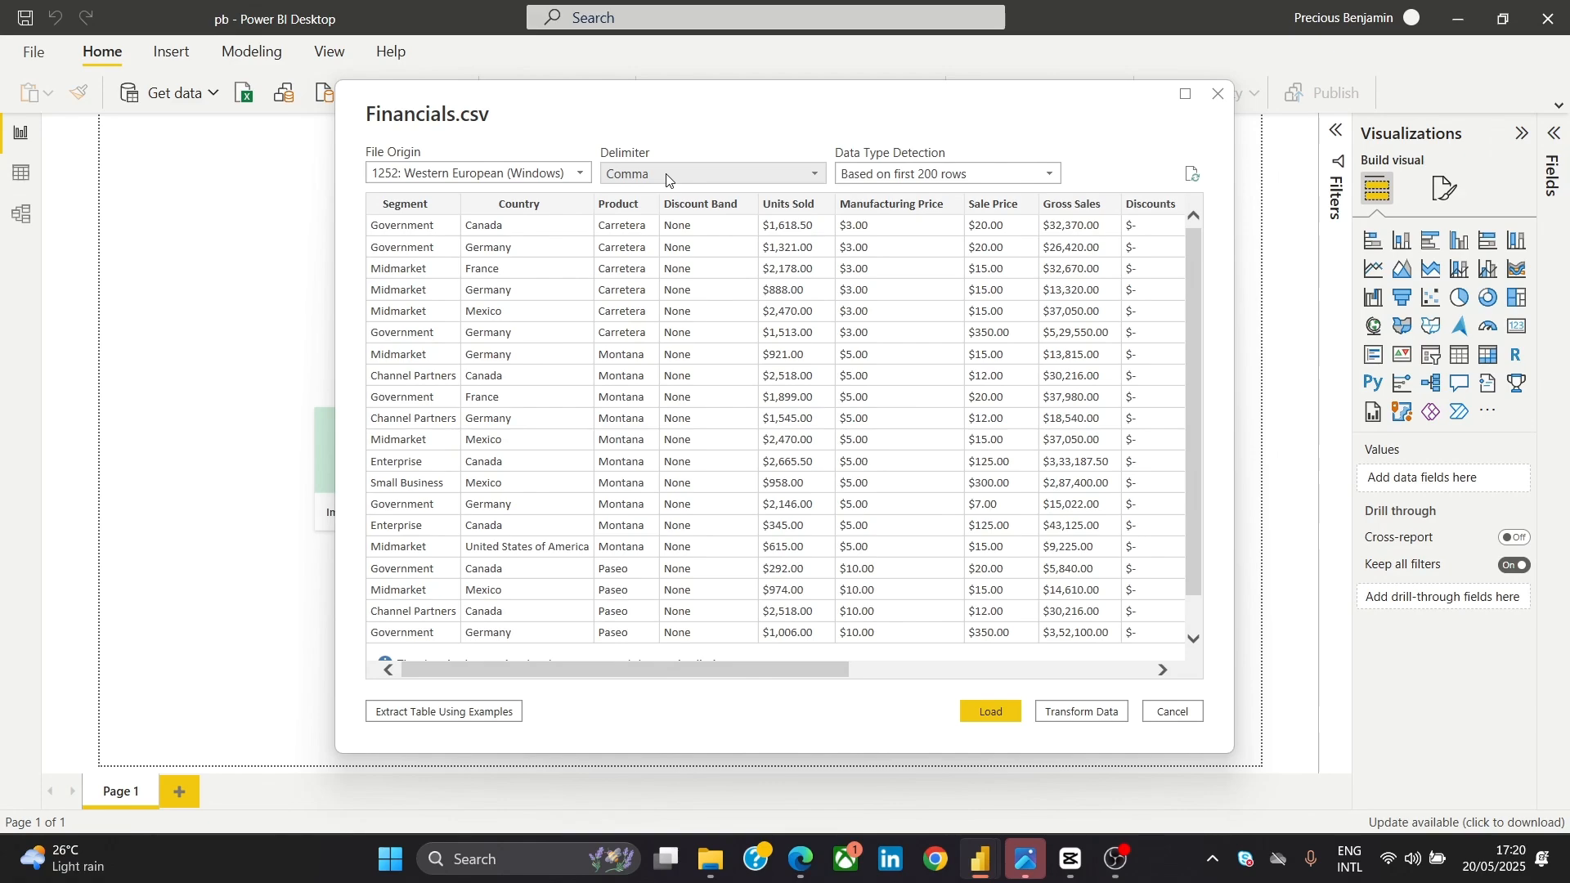
click(666, 178)
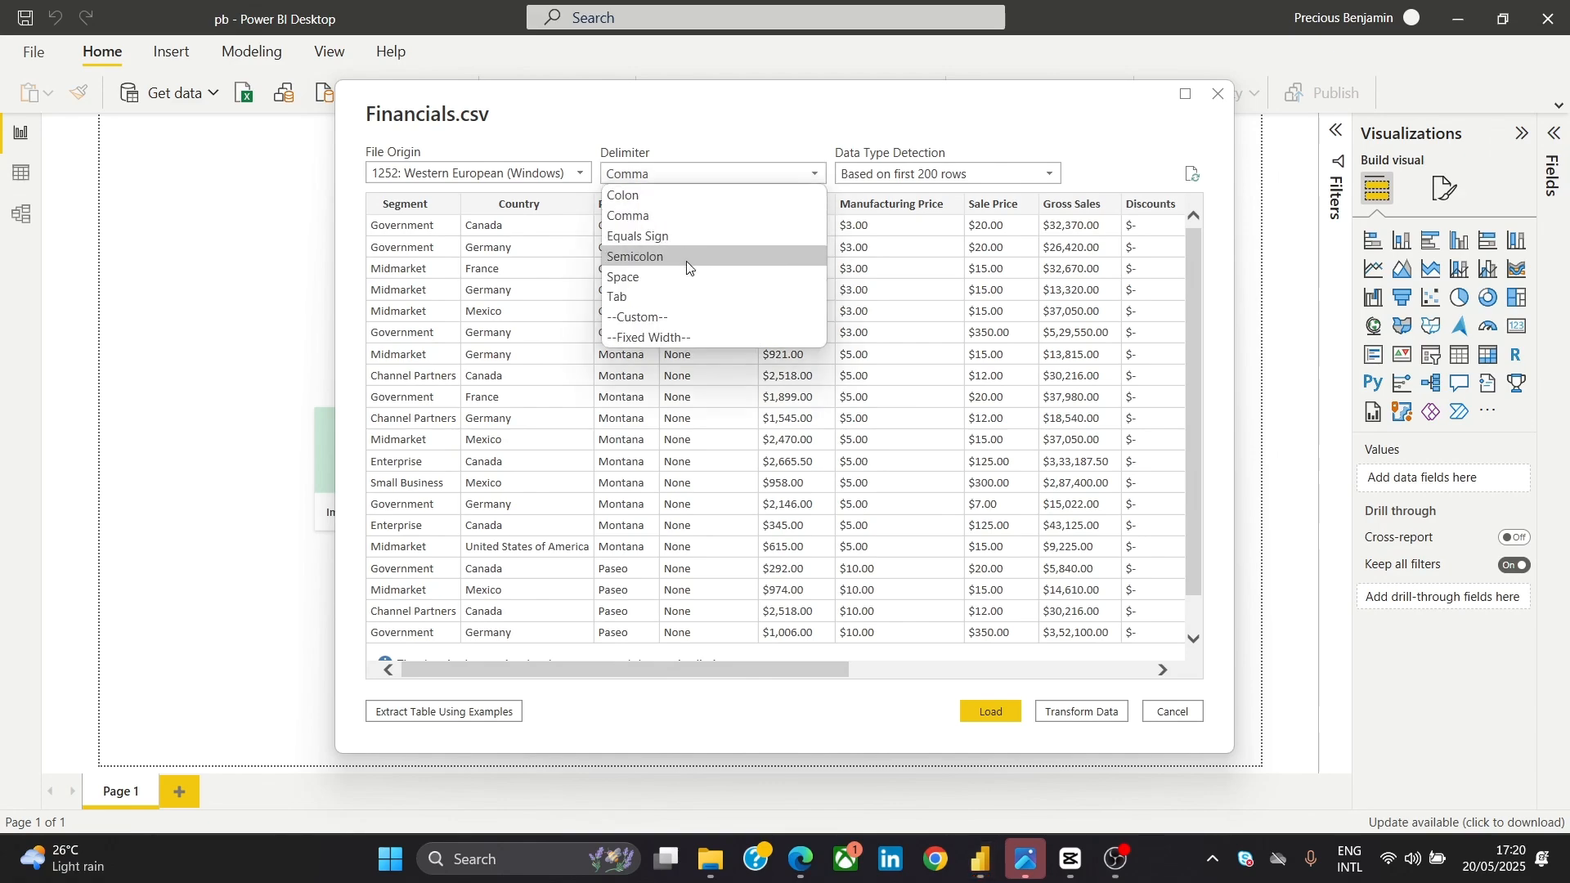
click(684, 198)
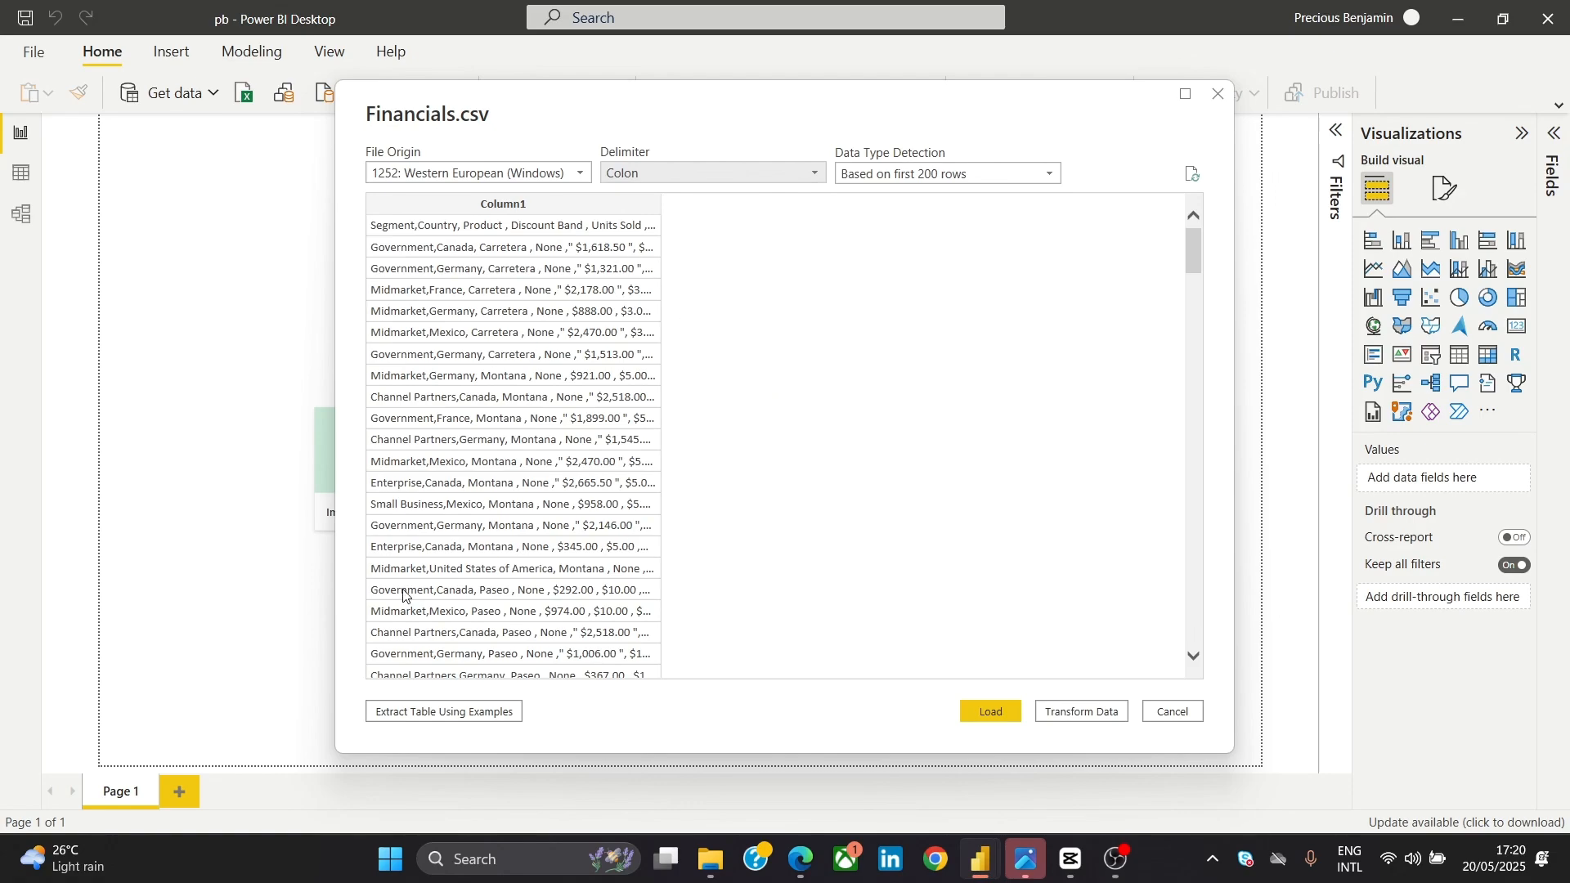
click(674, 173)
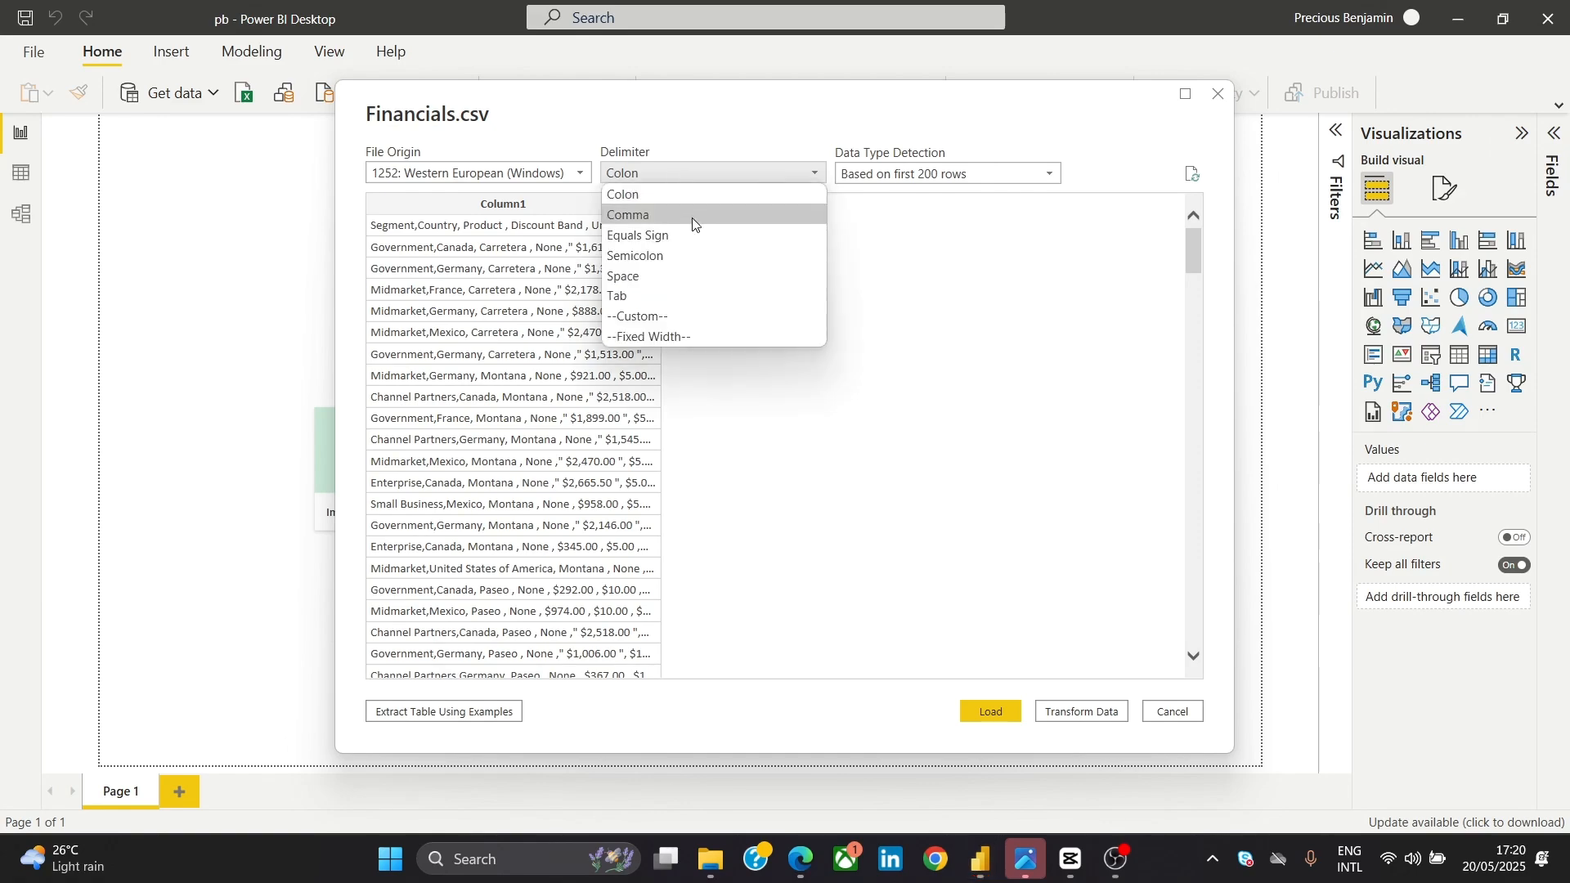
click(692, 219)
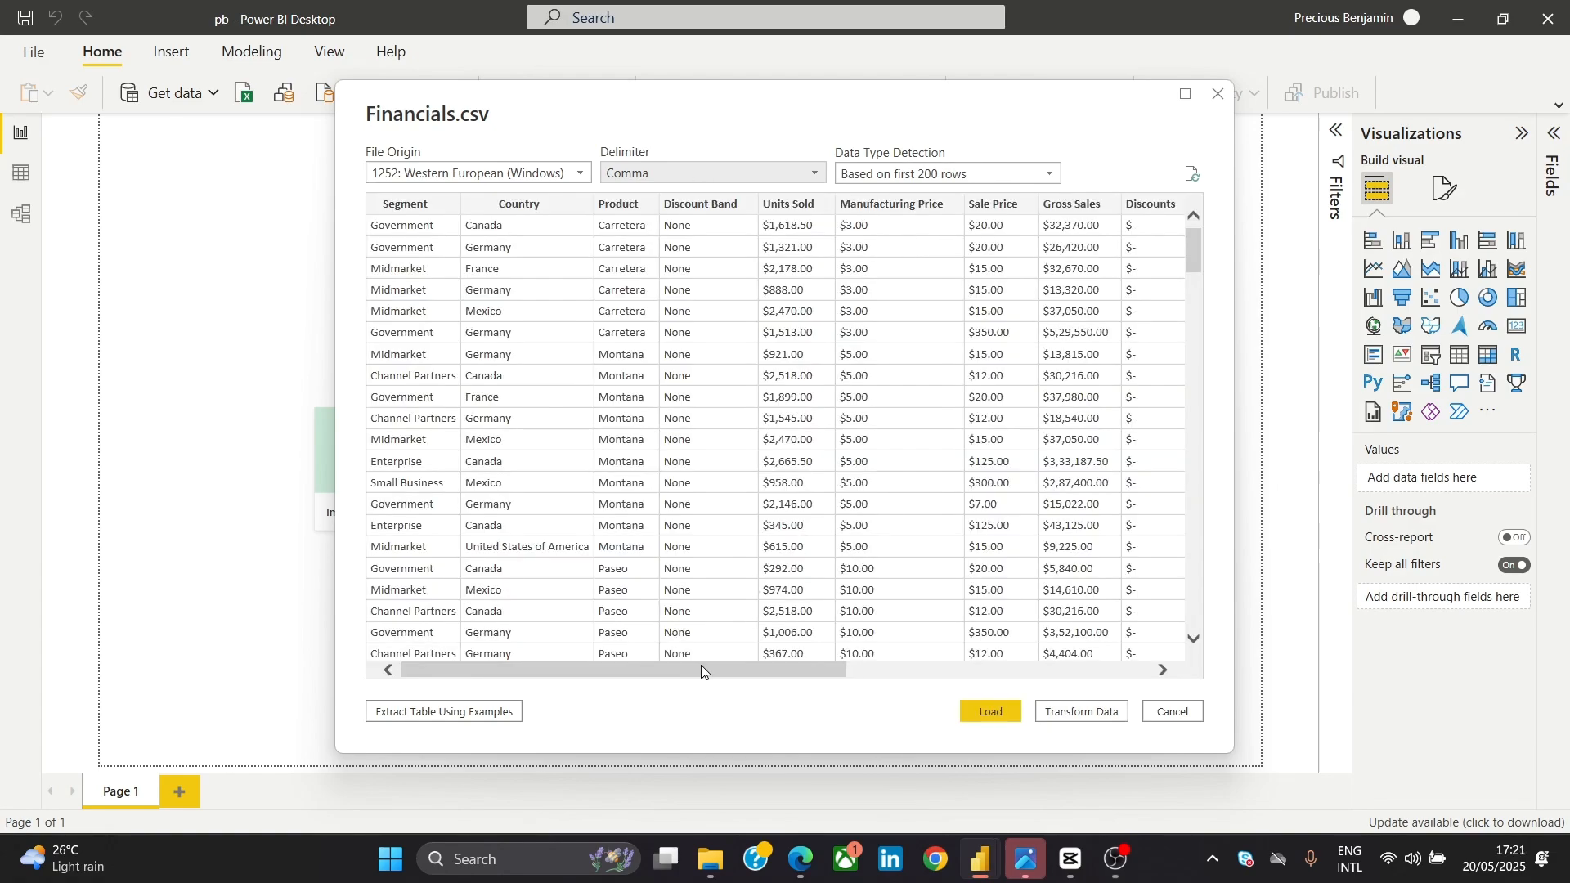
Review the remaining preview columns through Year, and open the Financials data in Power Query Editor for transformation
drag(700, 669, 476, 683)
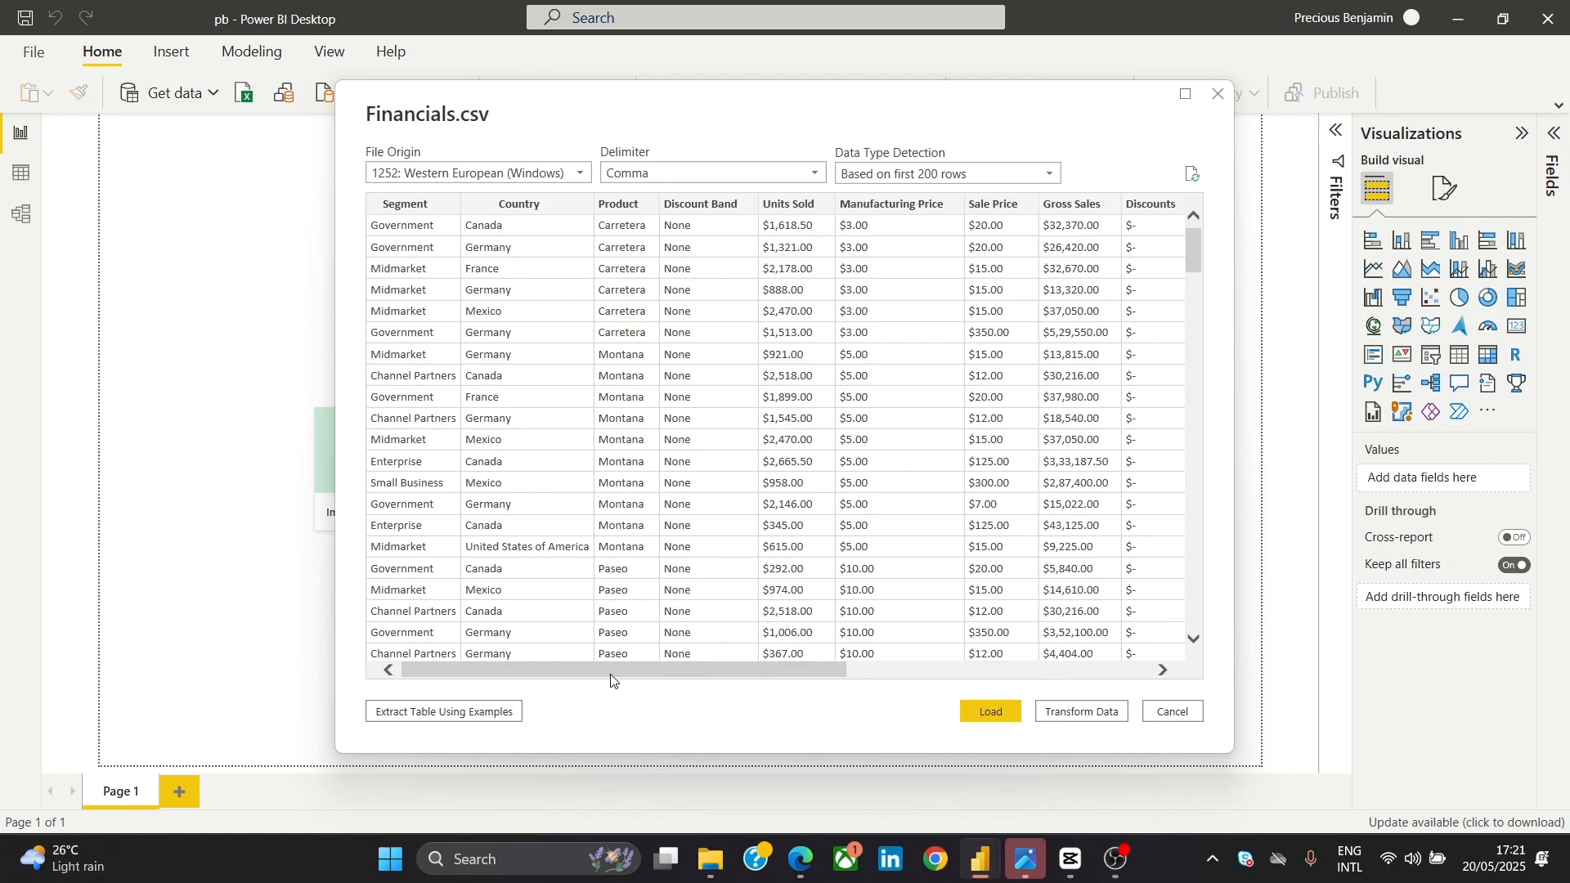
drag(611, 672, 940, 705)
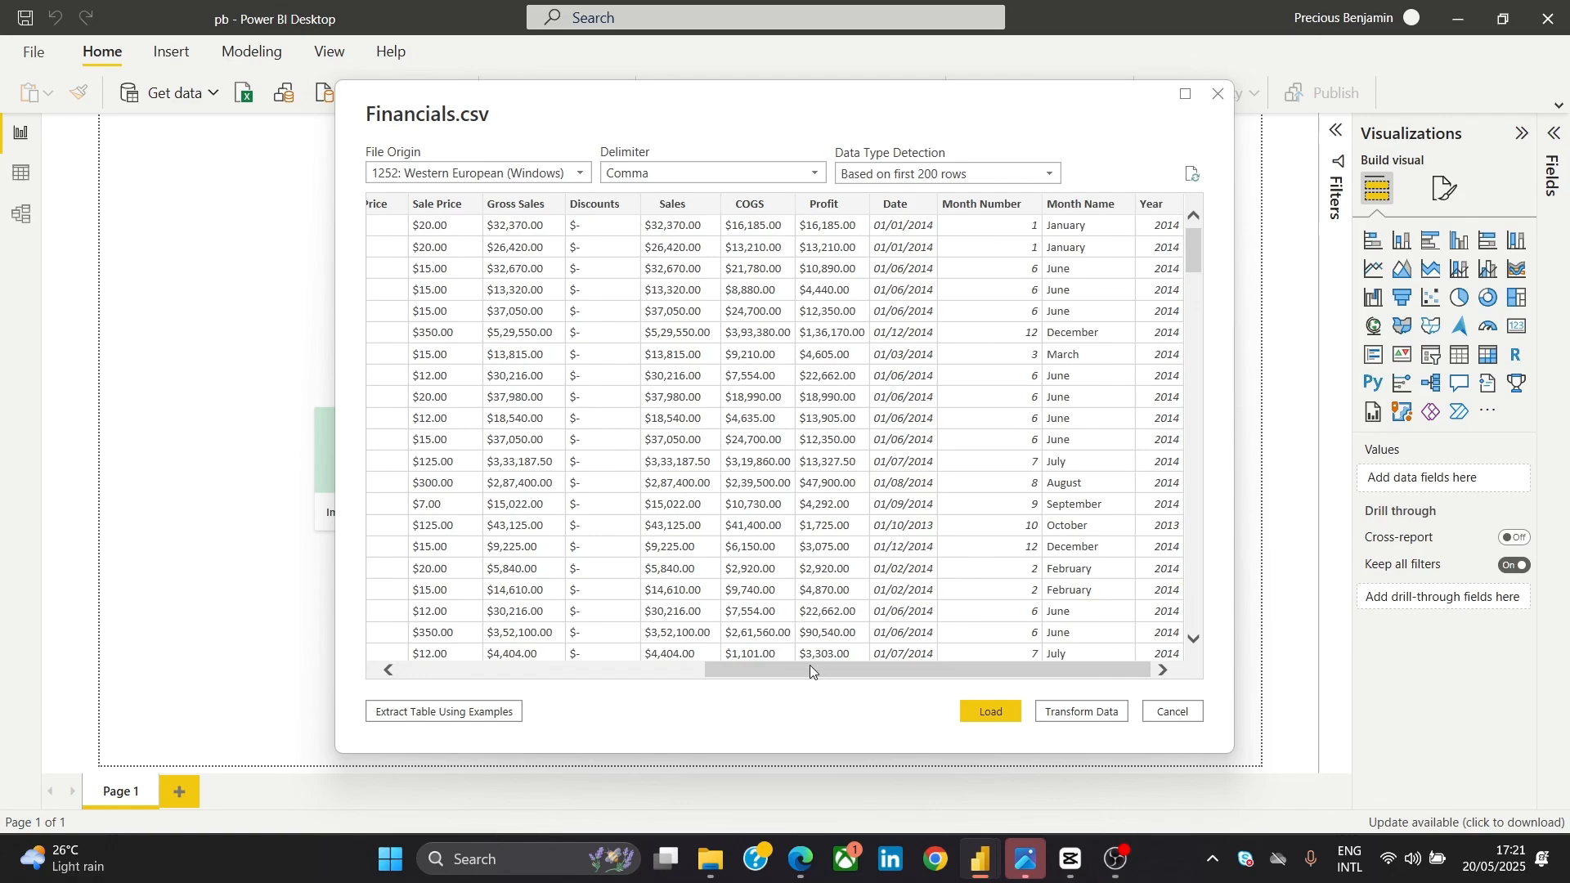
drag(810, 665, 472, 652)
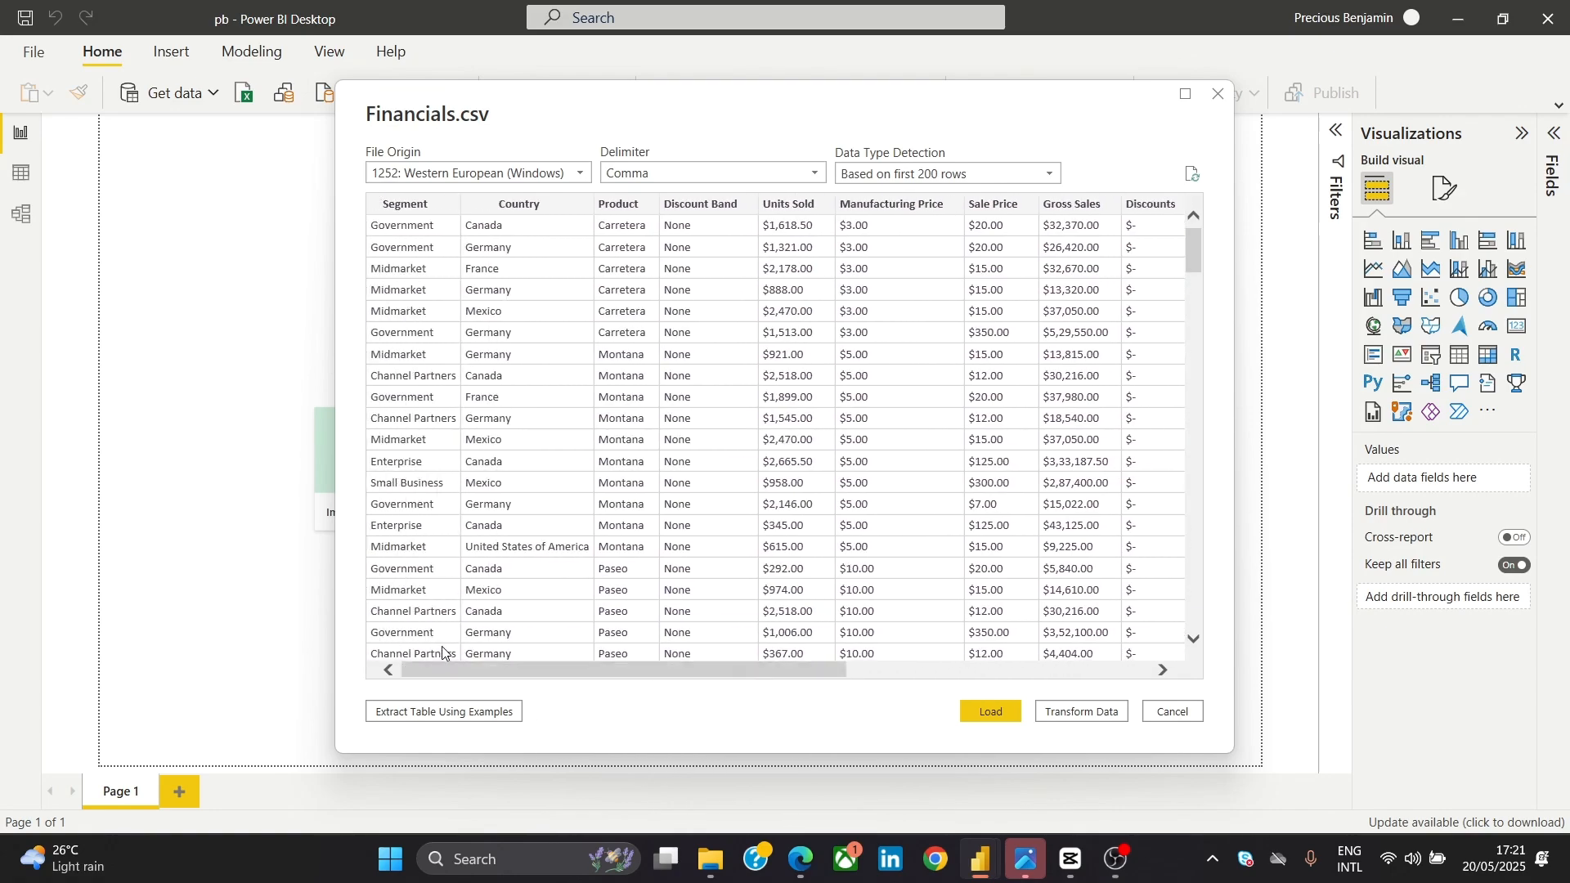
click(1074, 713)
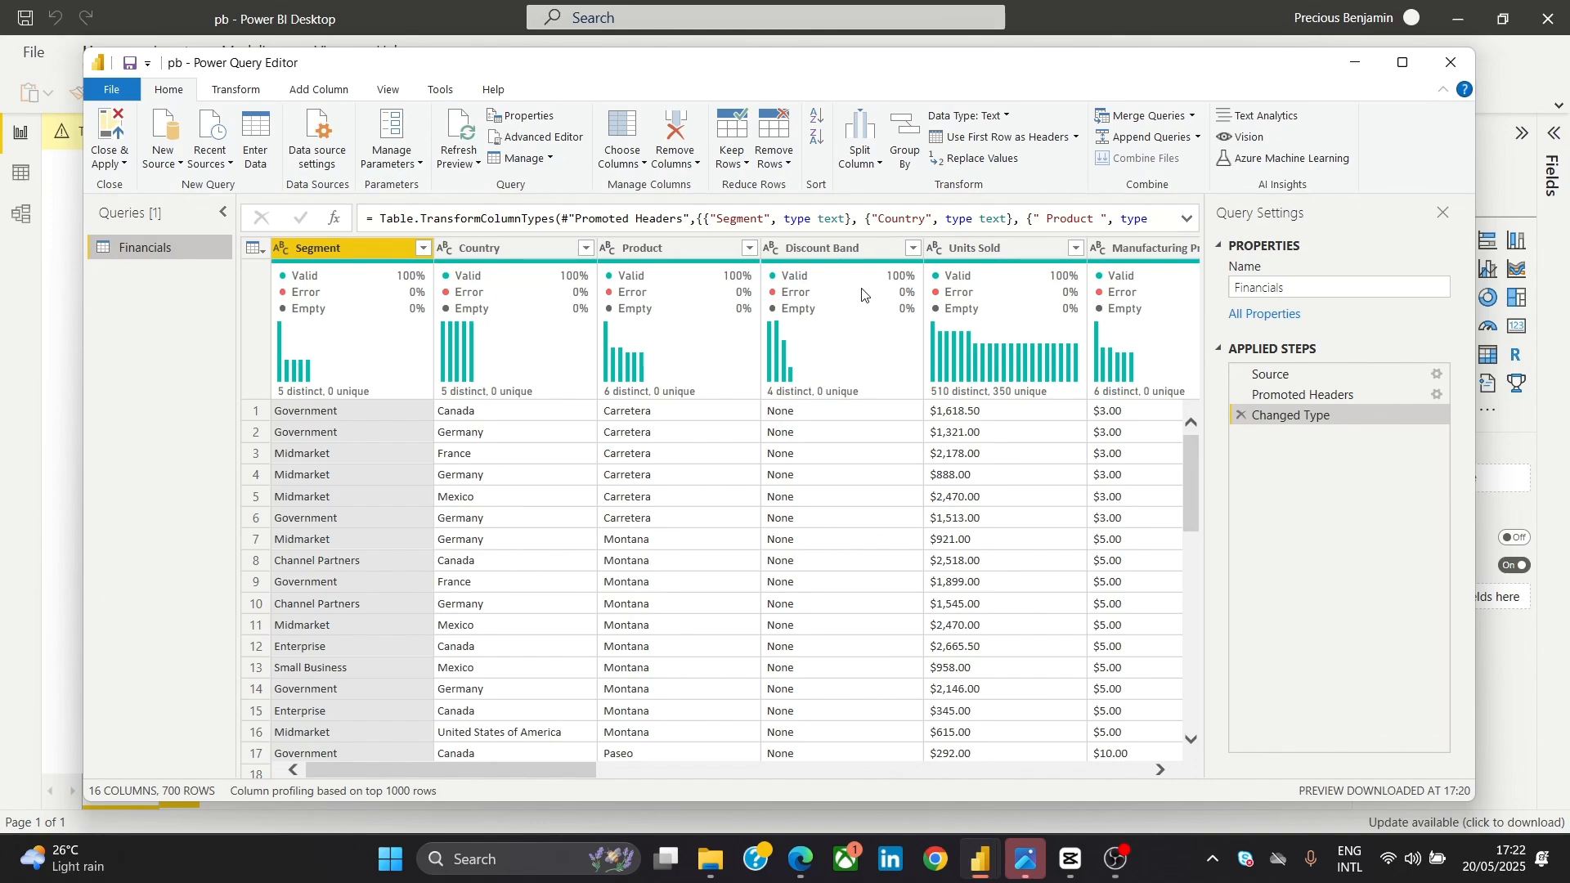
Apply a filter to the Segment column with all segment values selected, and view the column's quality details
mouse_move(850, 349)
mouse_move(1158, 306)
mouse_move(907, 376)
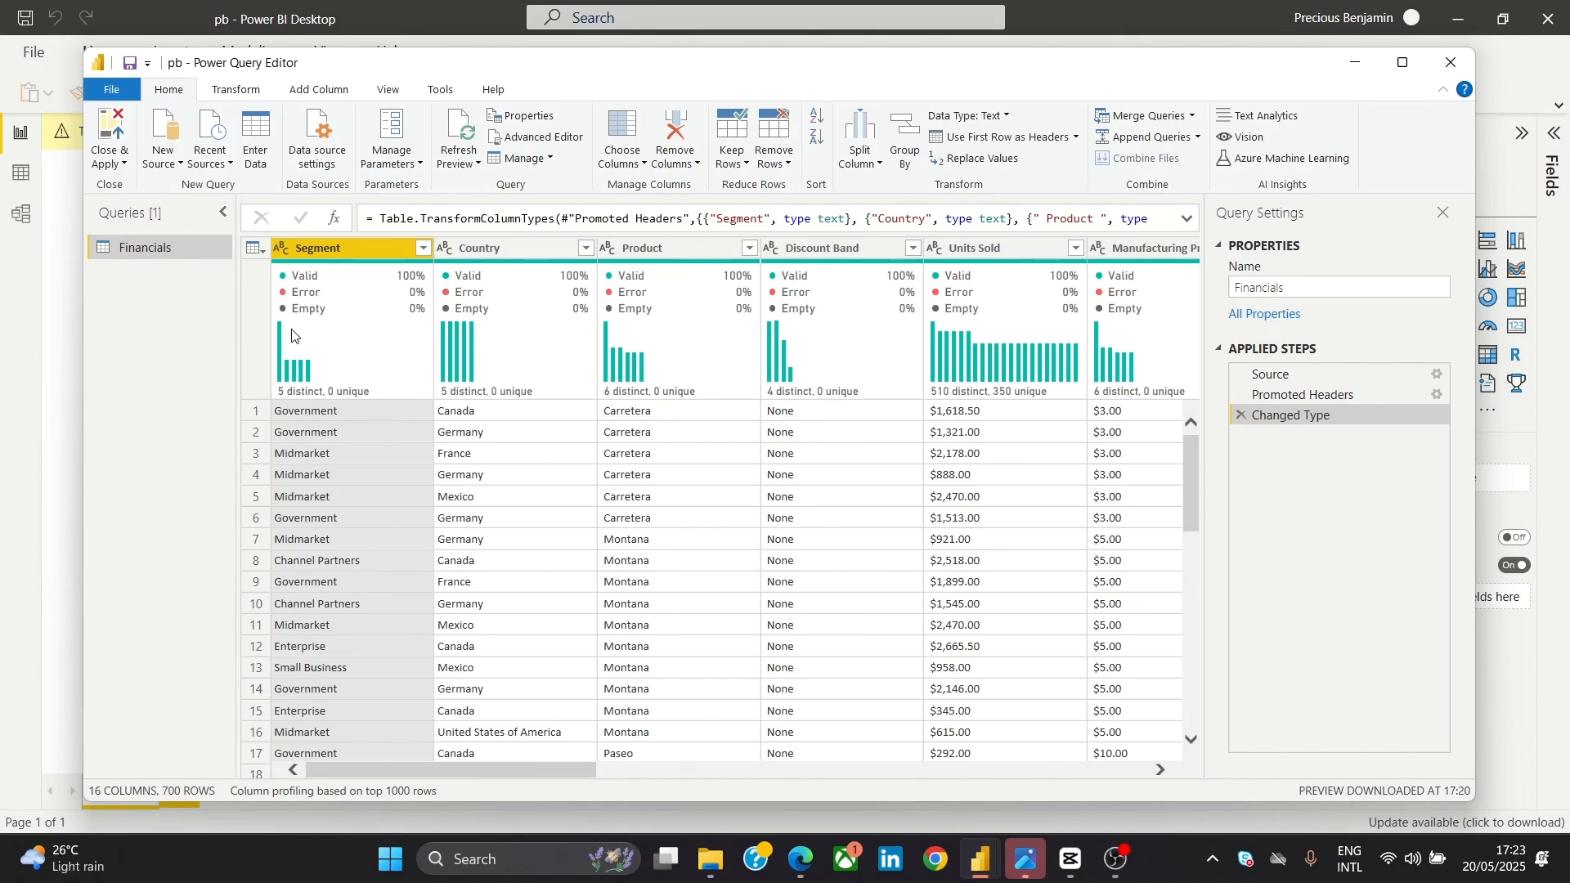
click(425, 247)
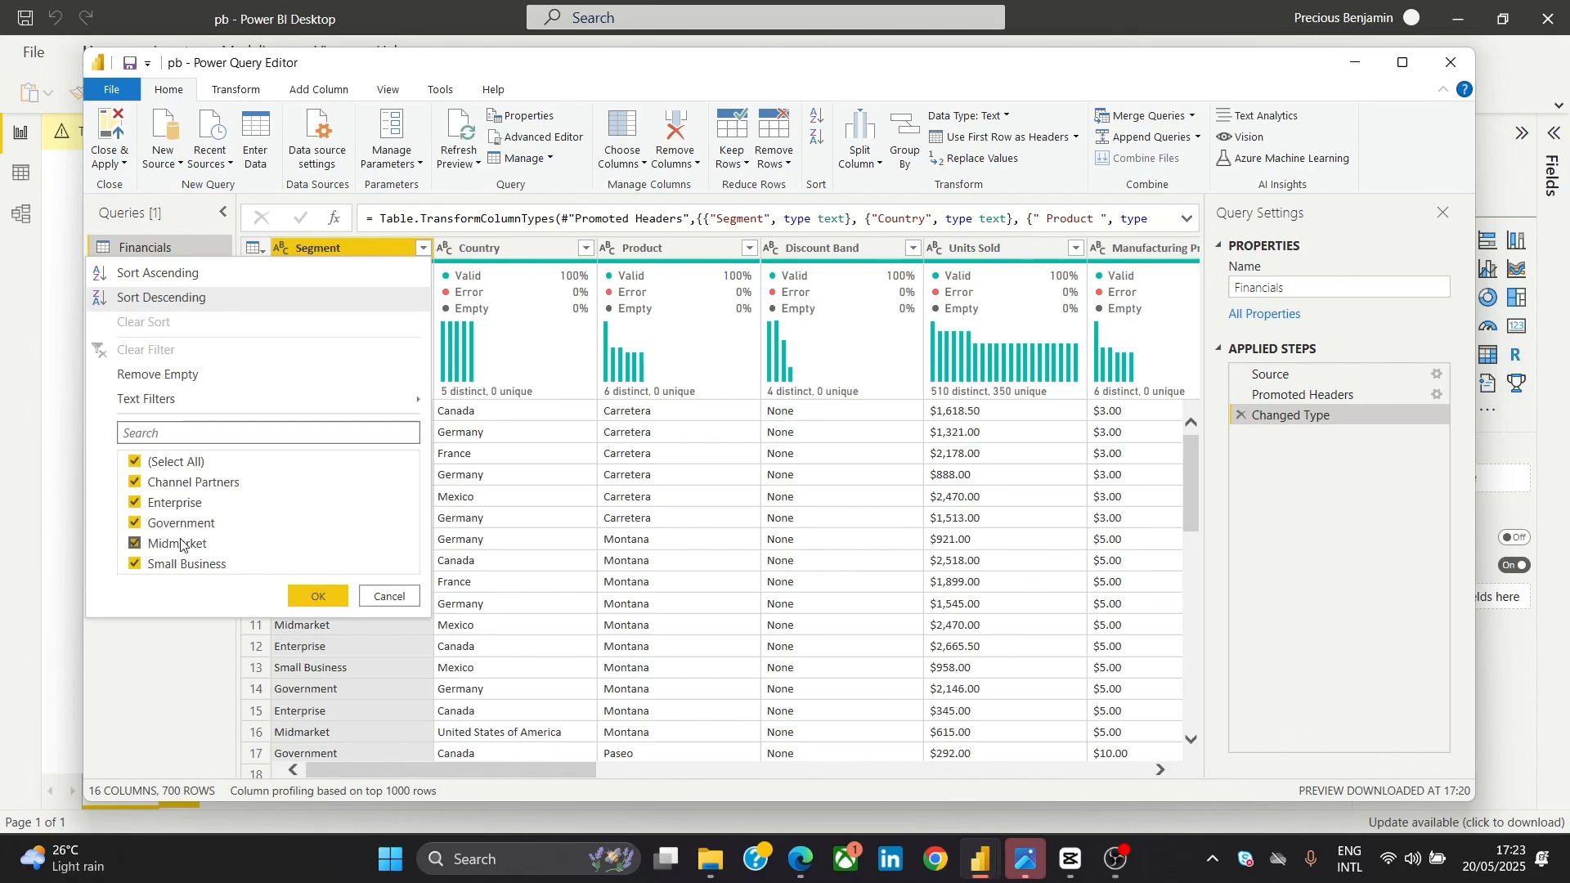
click(310, 599)
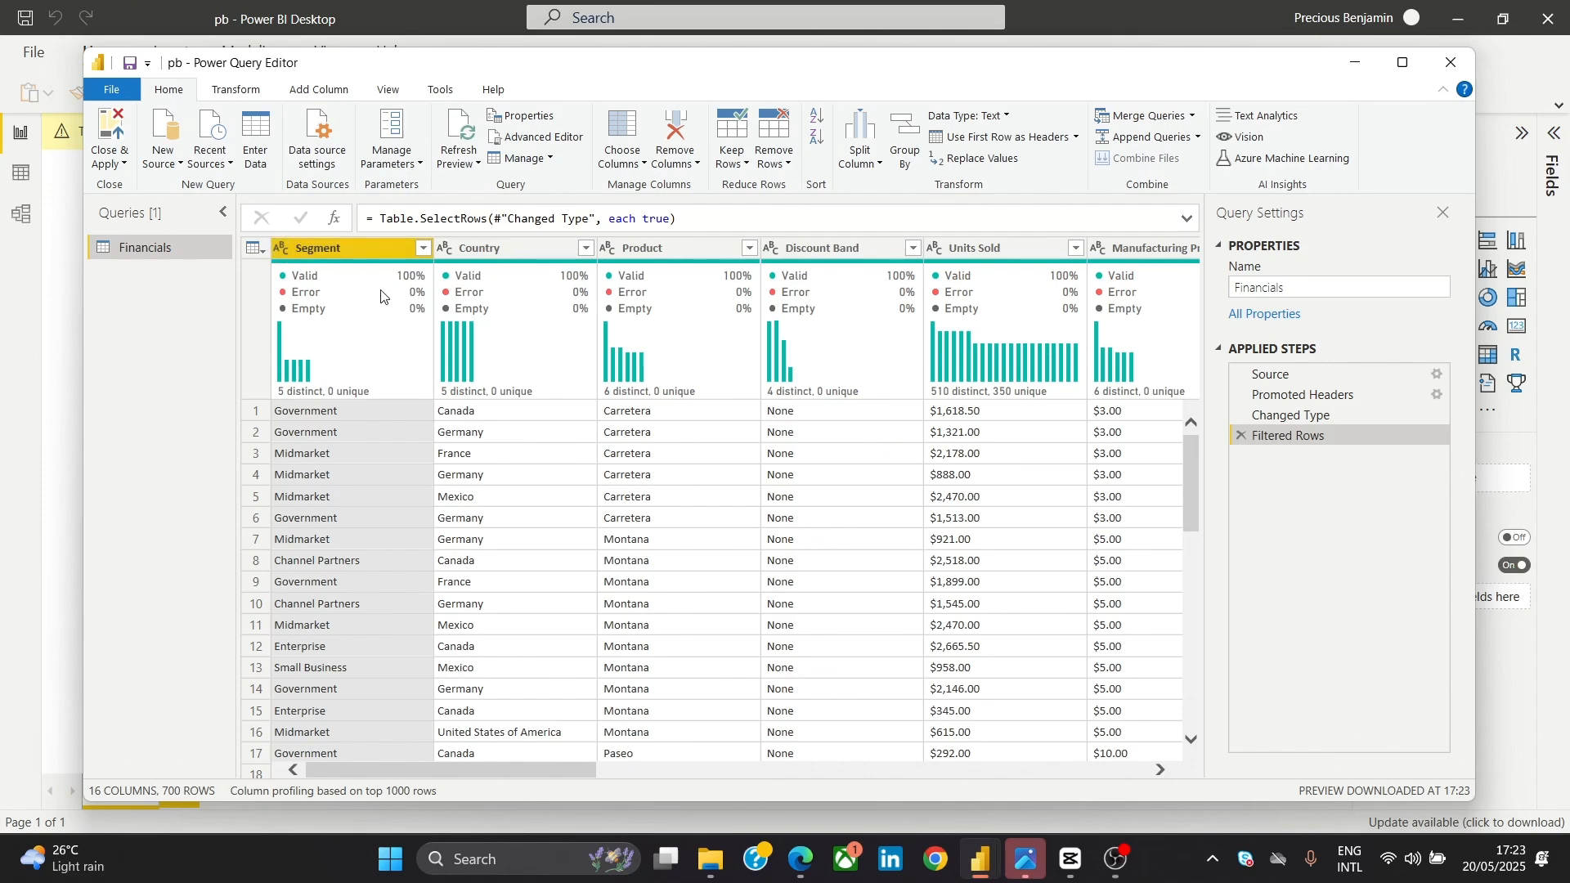
mouse_move(374, 285)
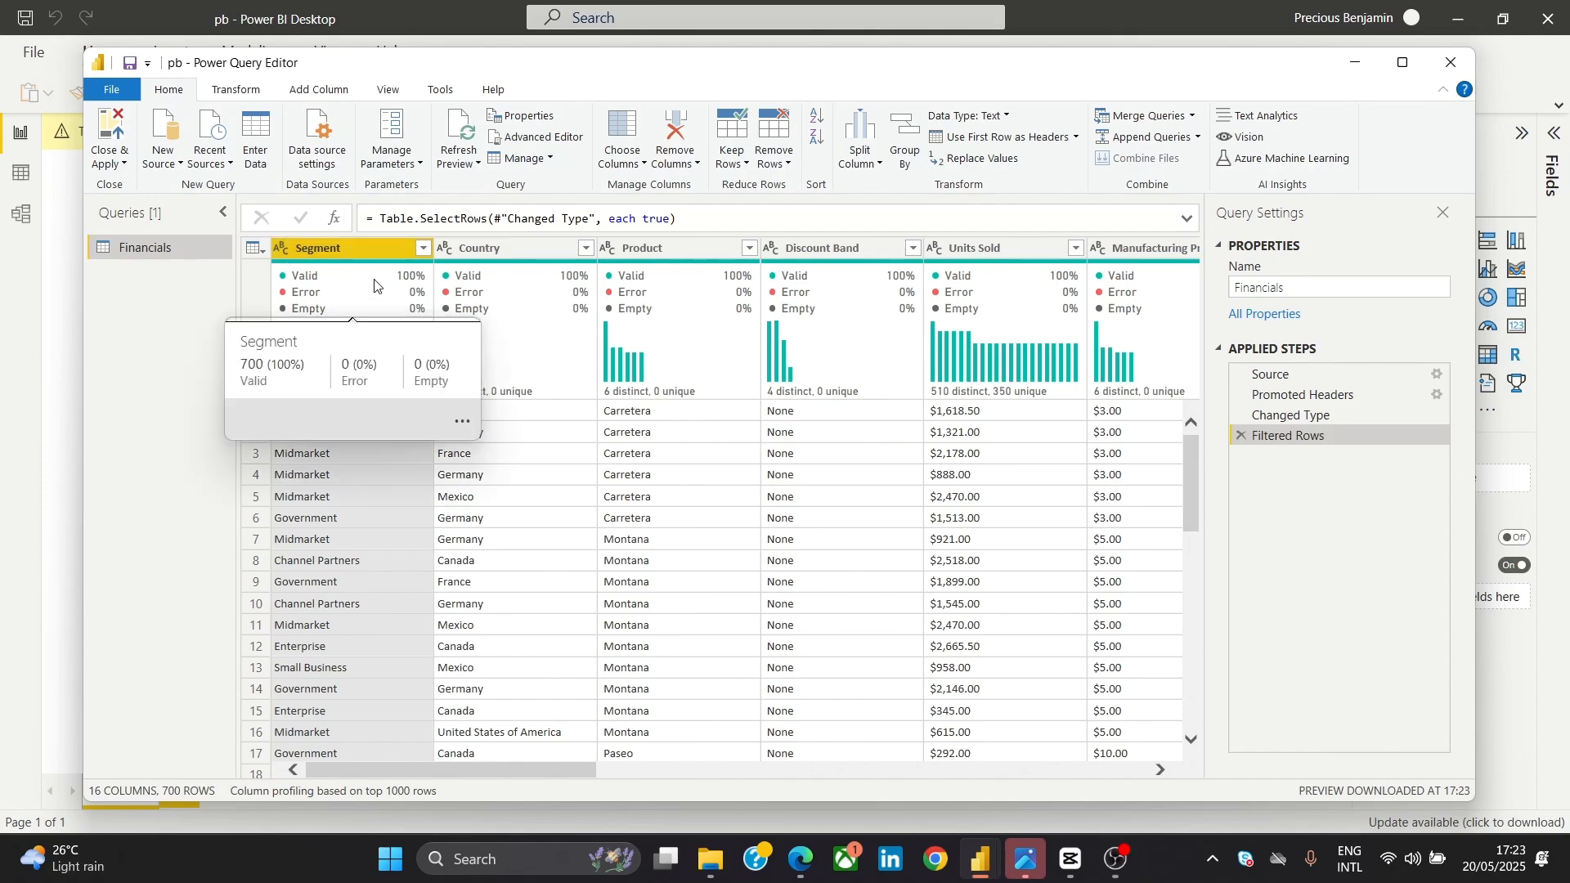
Set the Segment column's data type to Text, and view the column's quality details
click(279, 250)
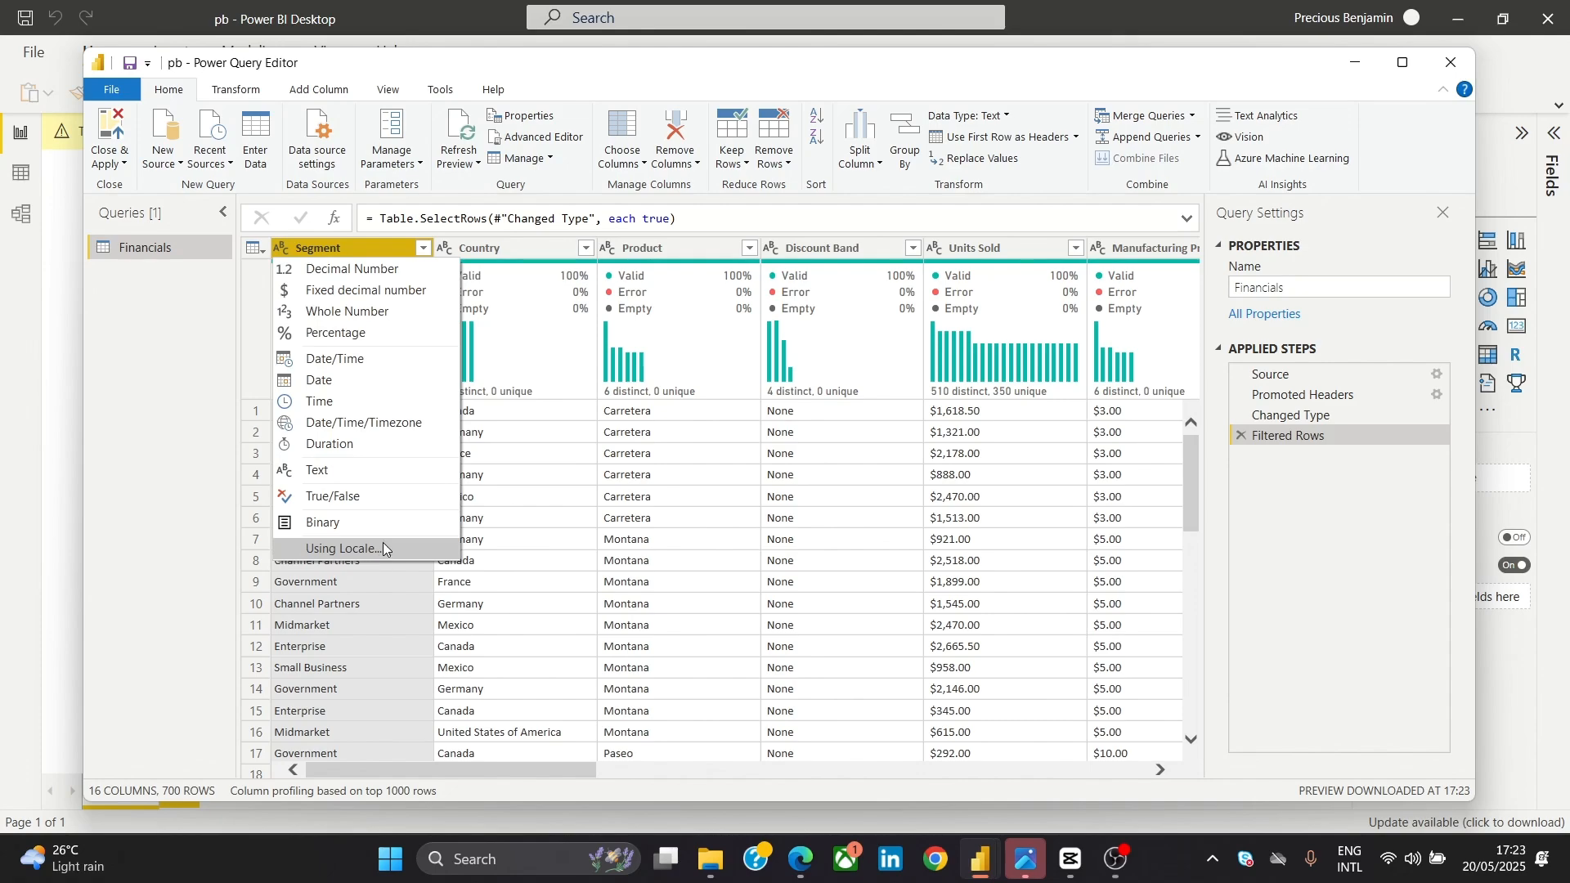
click(318, 250)
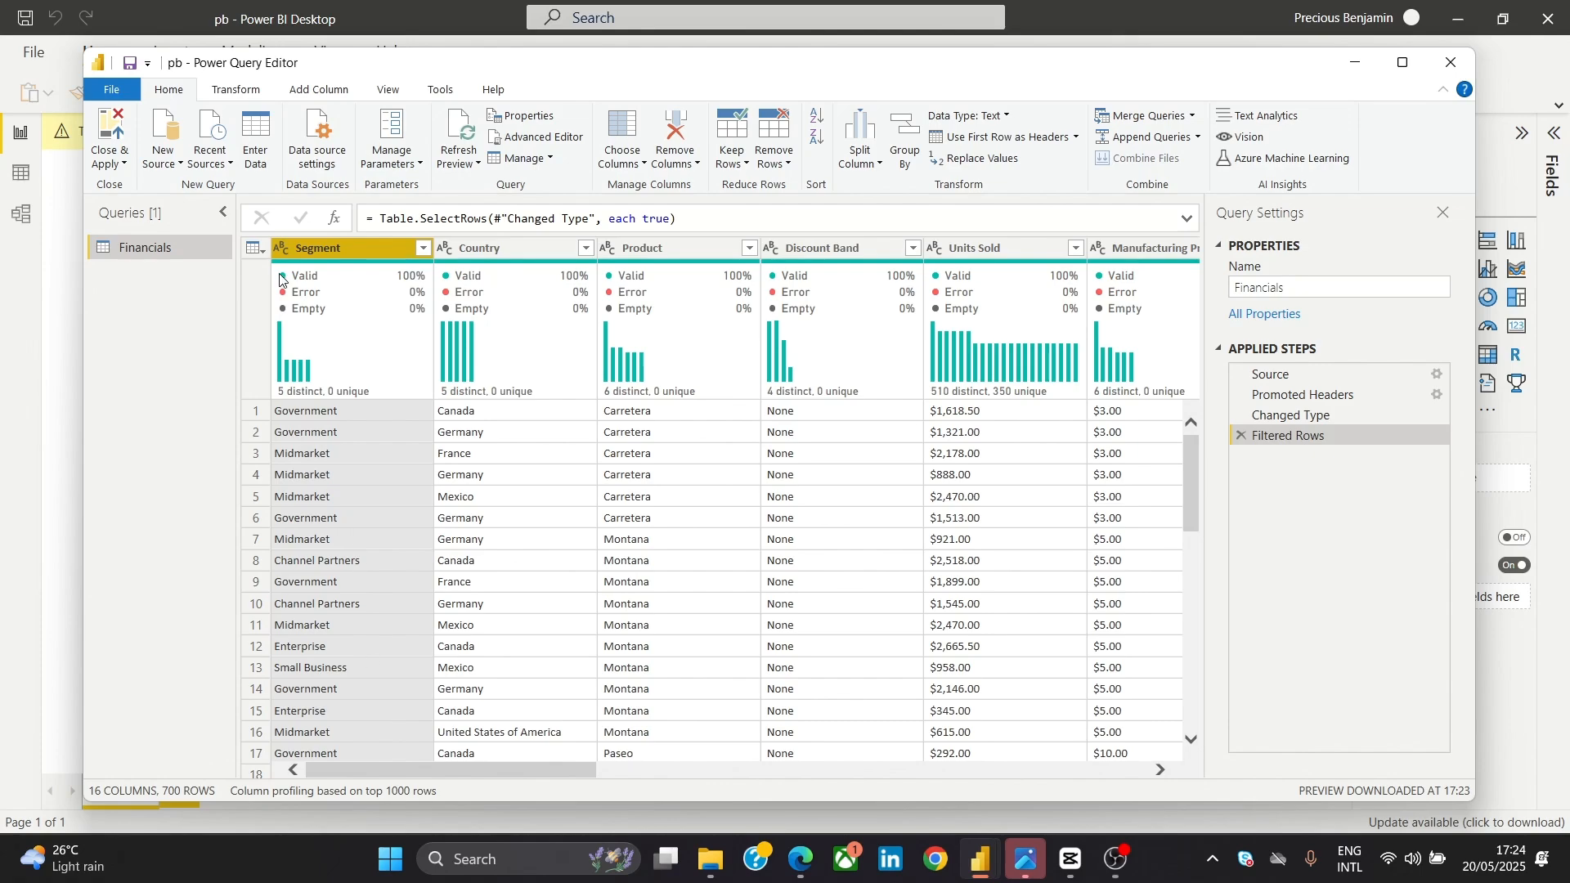
click(278, 244)
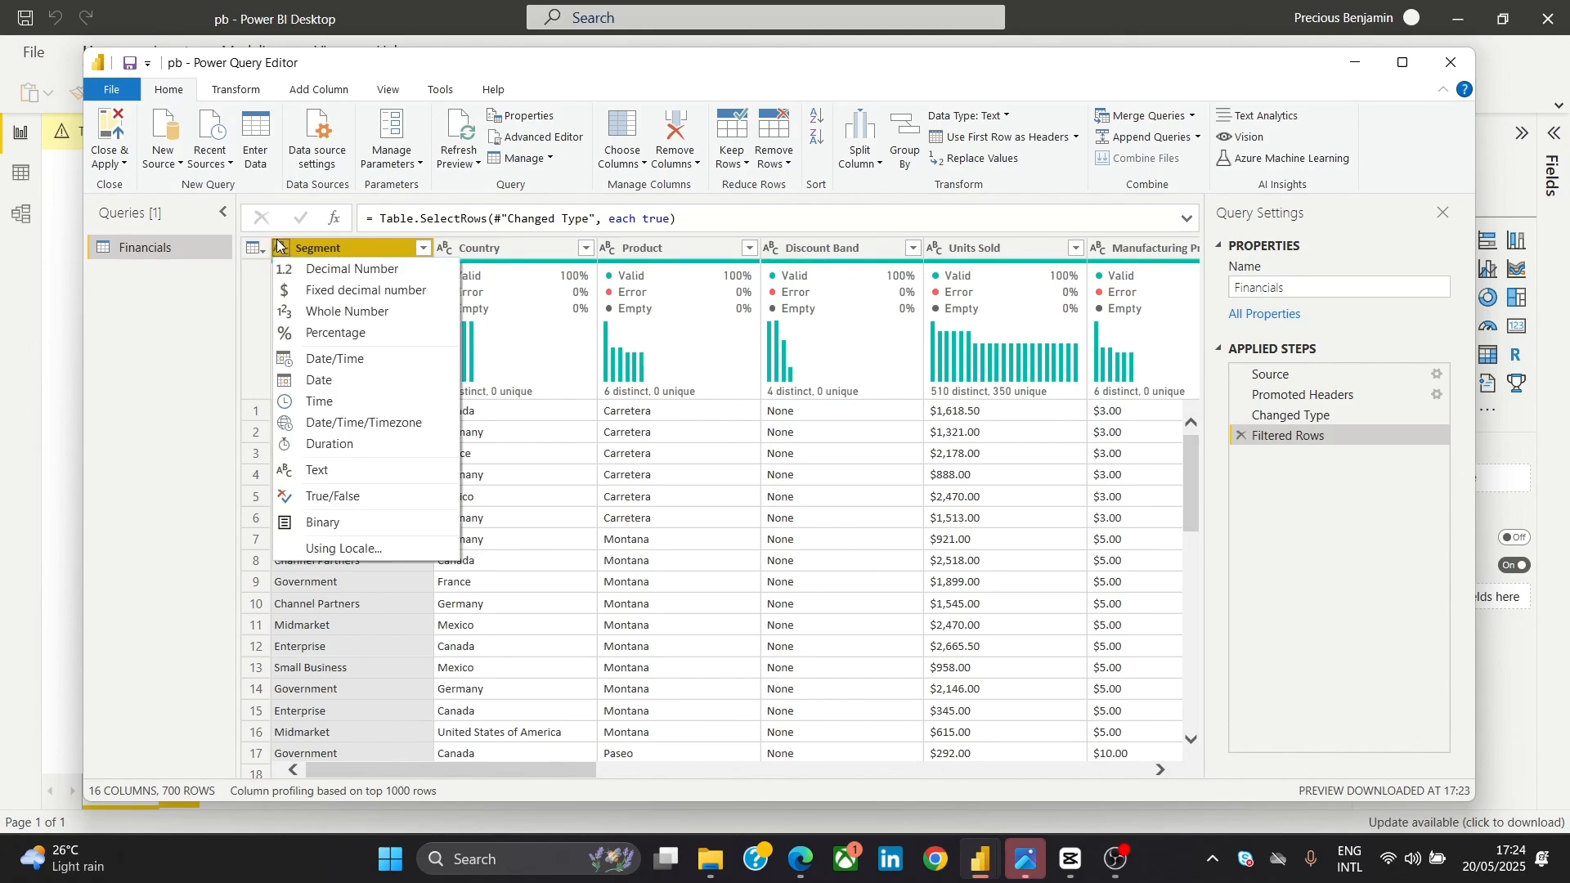
click(380, 469)
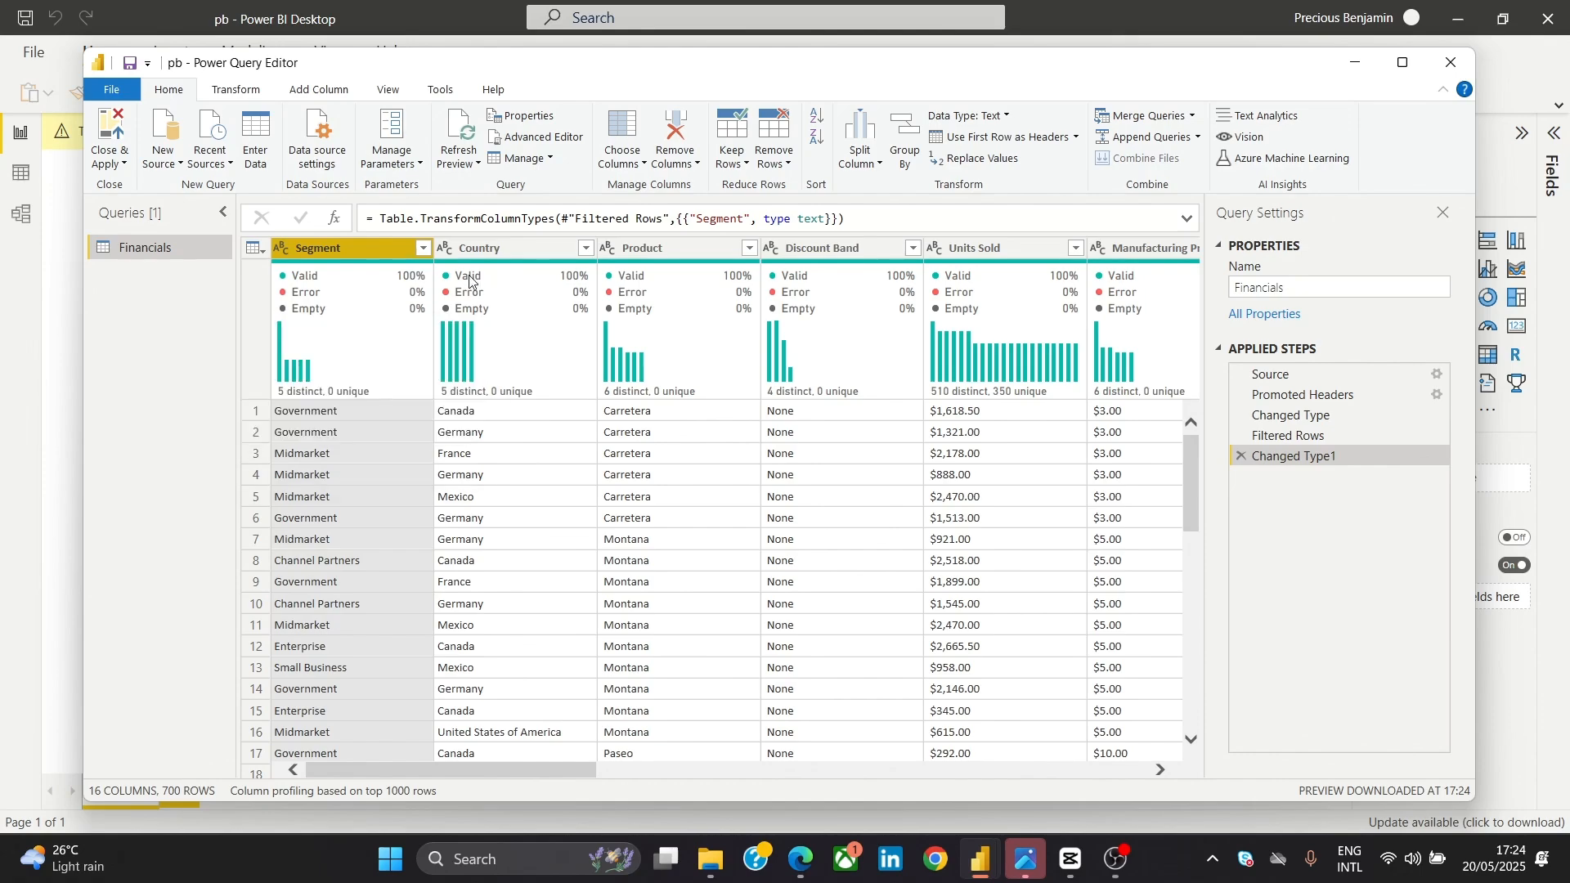
mouse_move(621, 302)
mouse_move(307, 280)
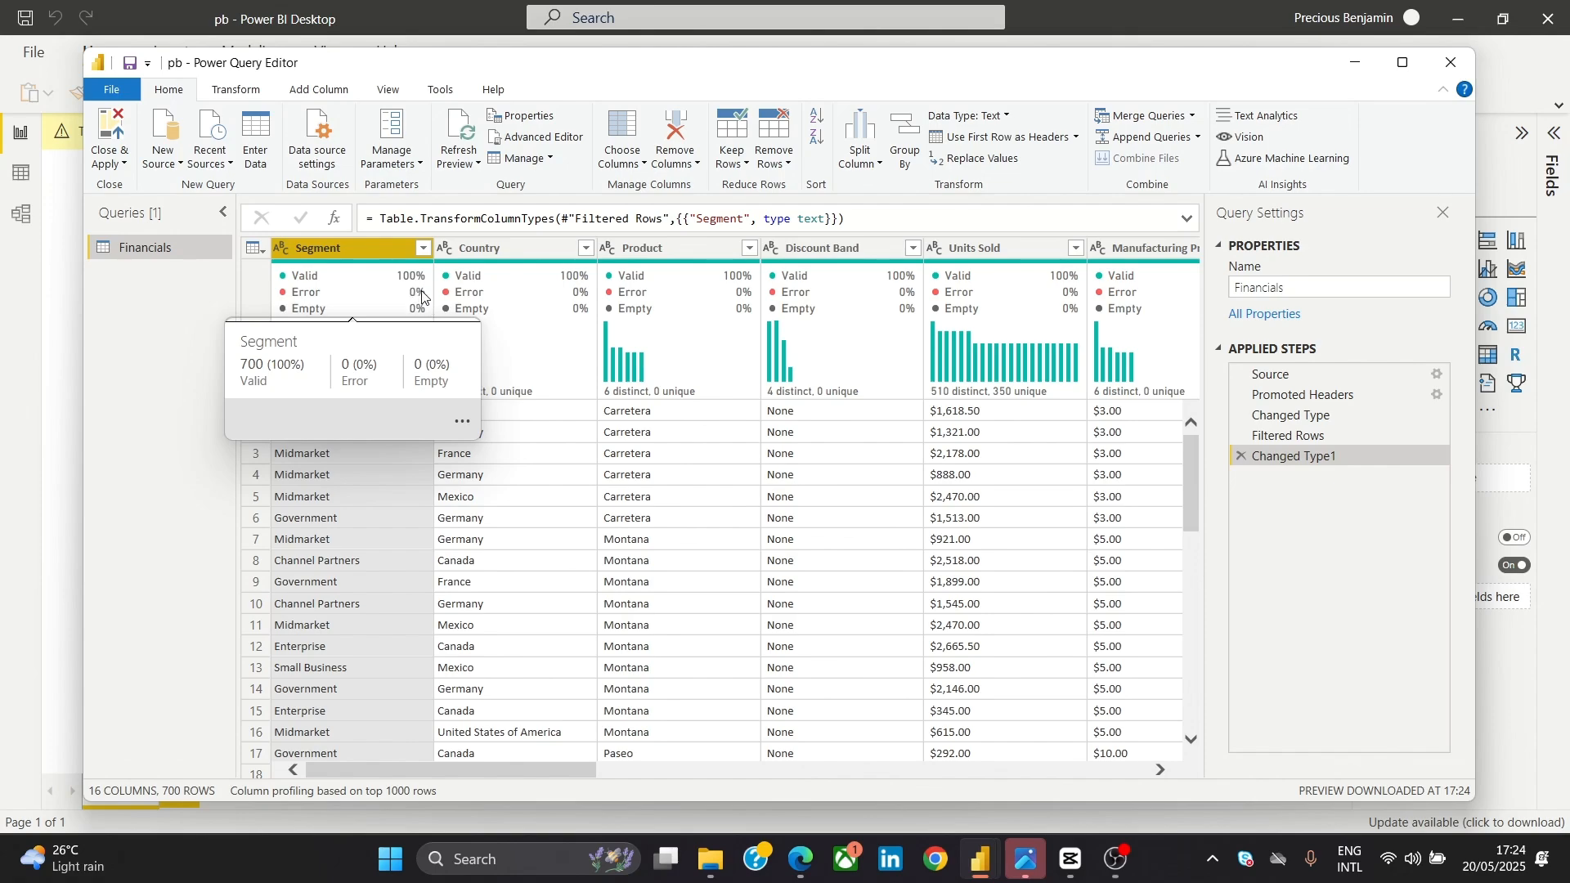
Apply a filter to the Country column with all countries selected, and check its data type choices and filter values
drag(518, 771, 557, 786)
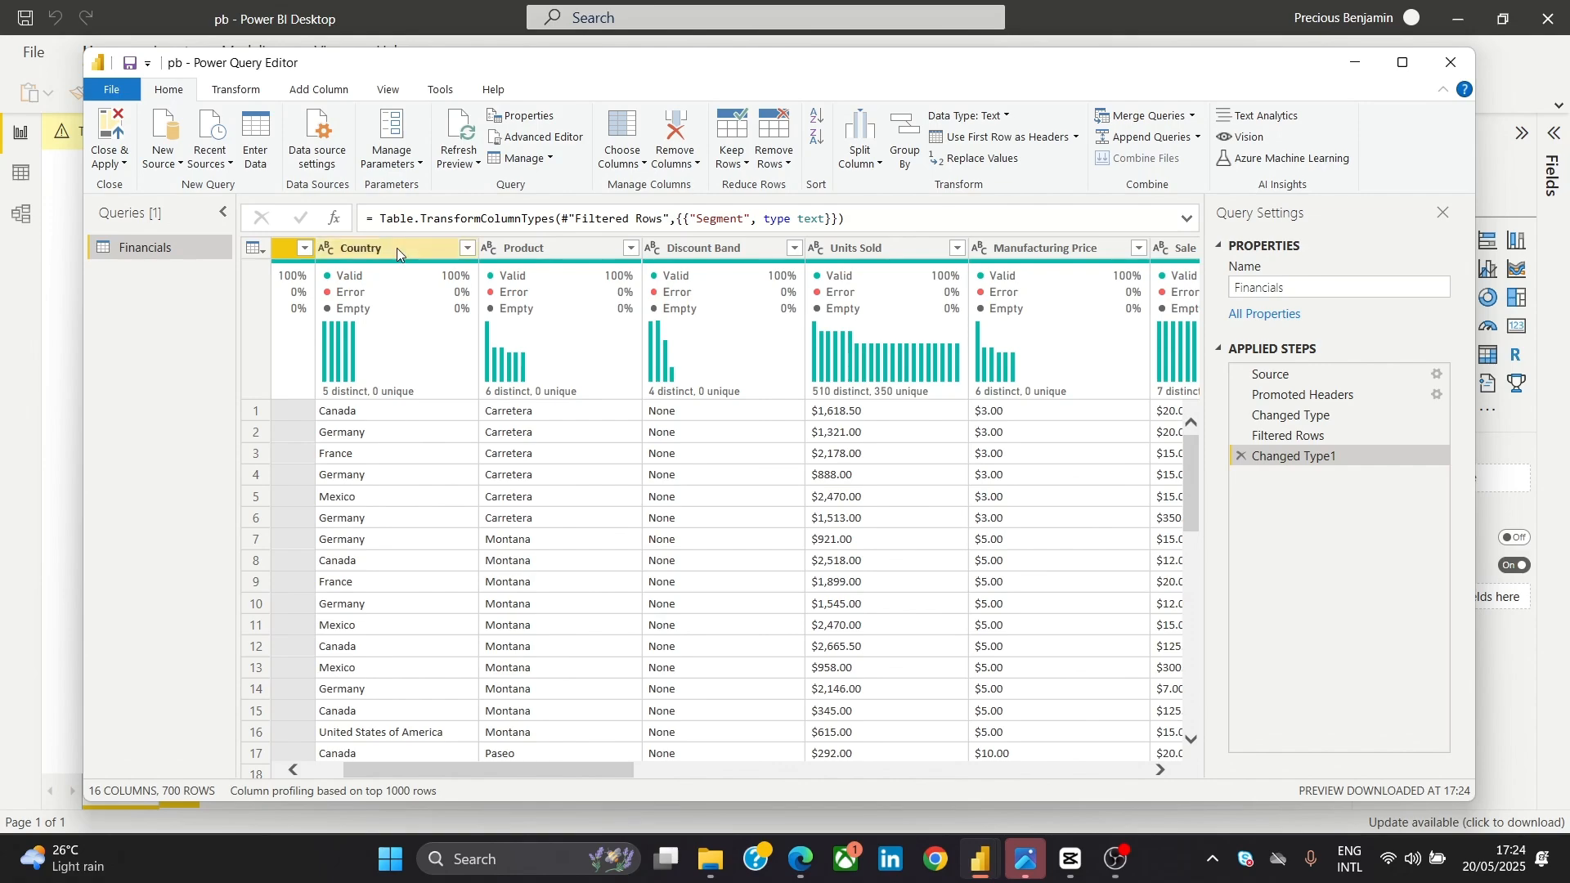
click(467, 249)
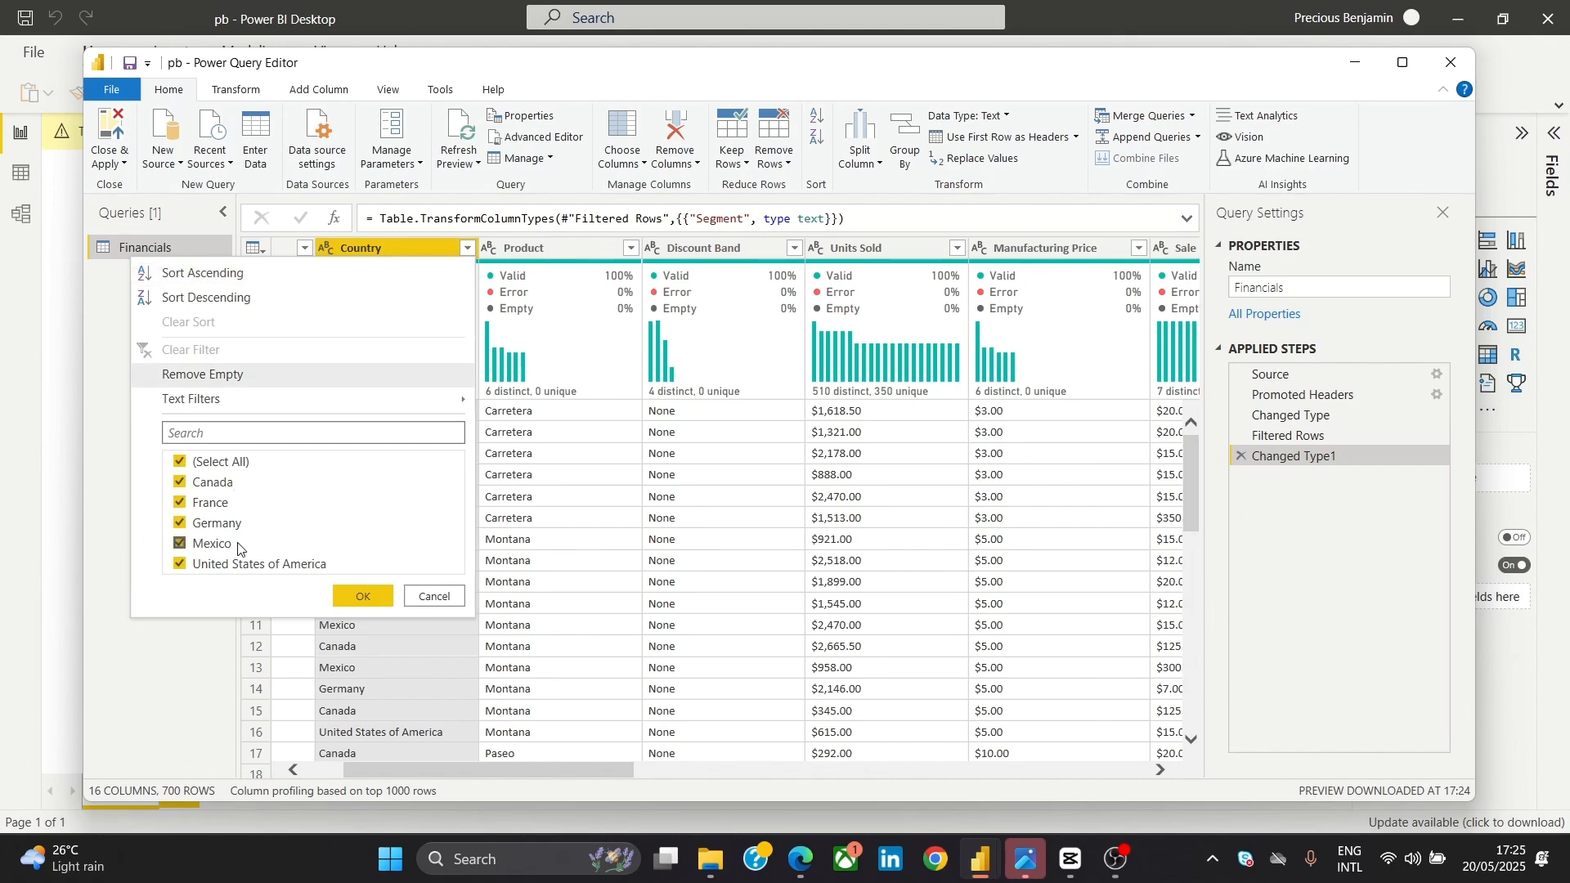
click(364, 596)
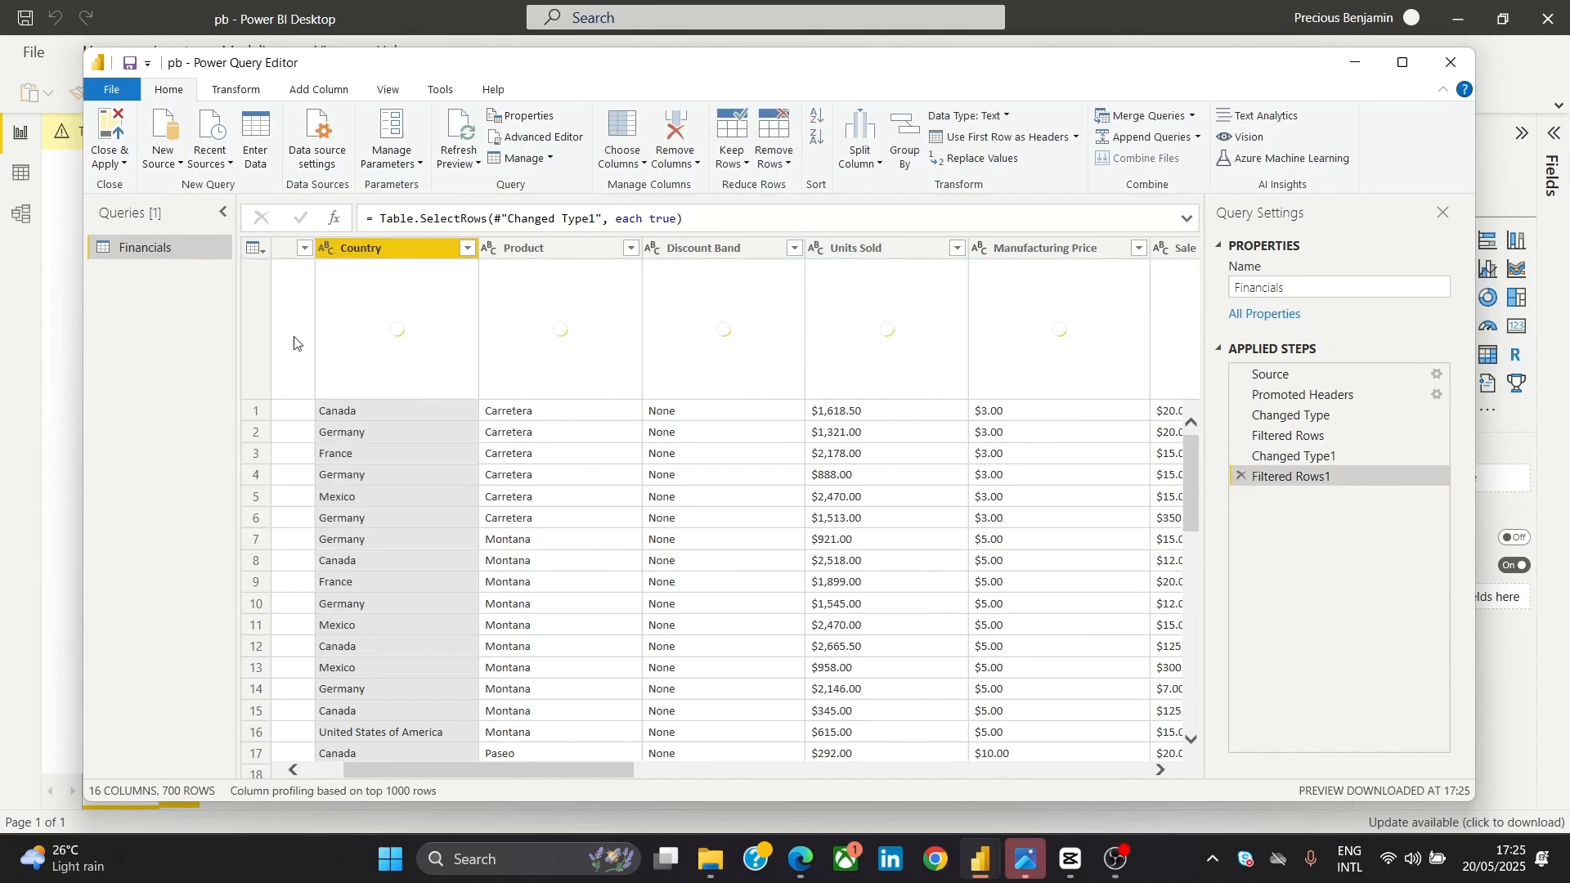
click(327, 249)
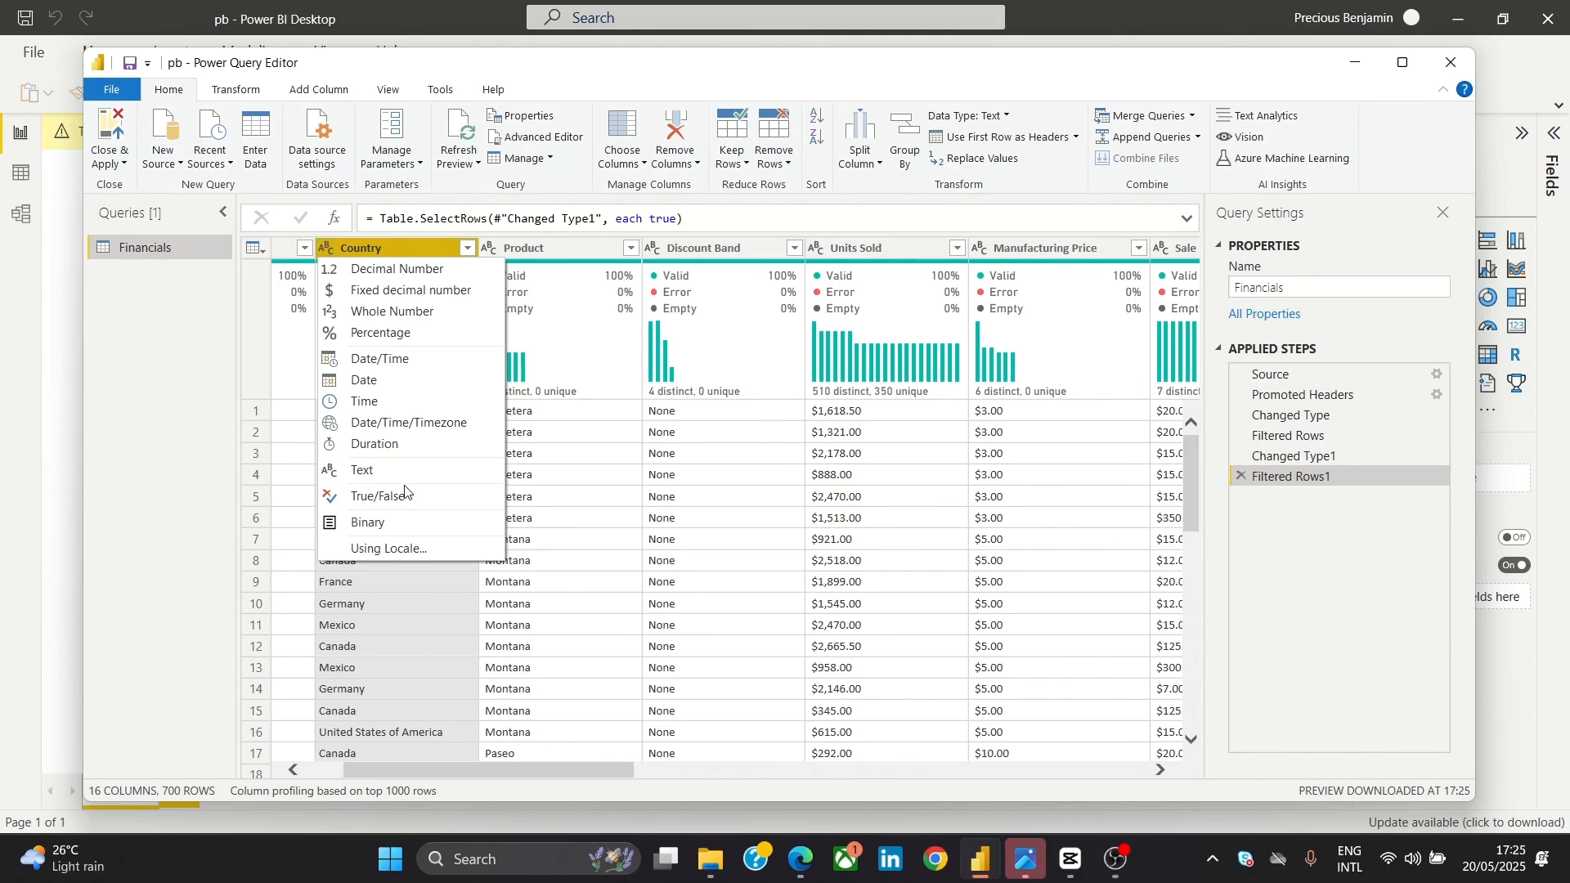
click(468, 247)
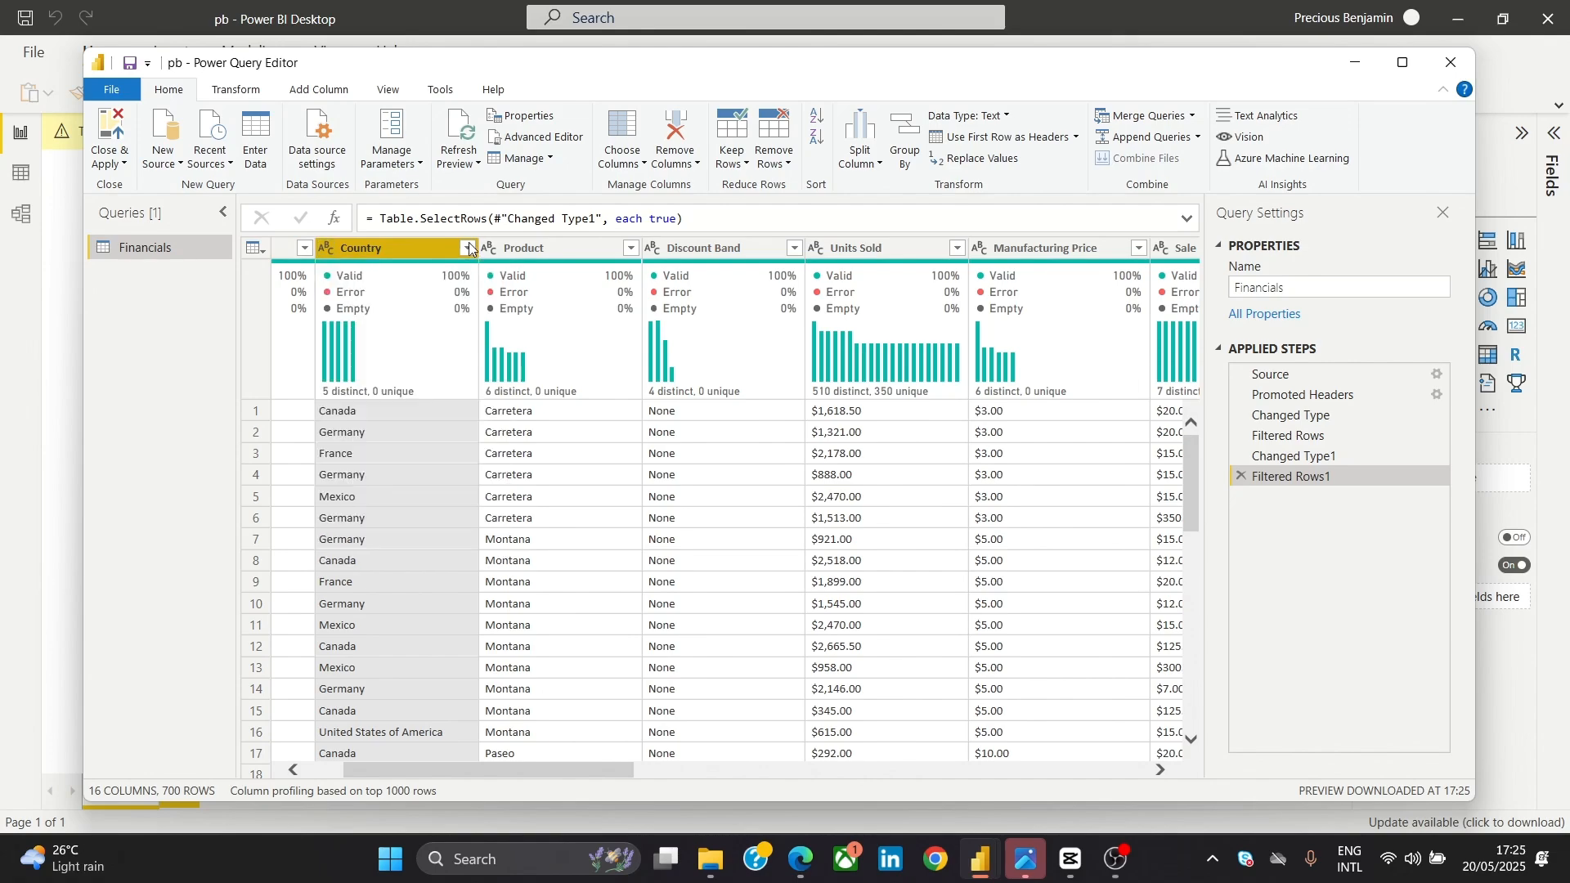
click(468, 248)
click(434, 599)
Apply a filter to the Product column with all products selected, and view the column's quality details
drag(501, 776, 545, 776)
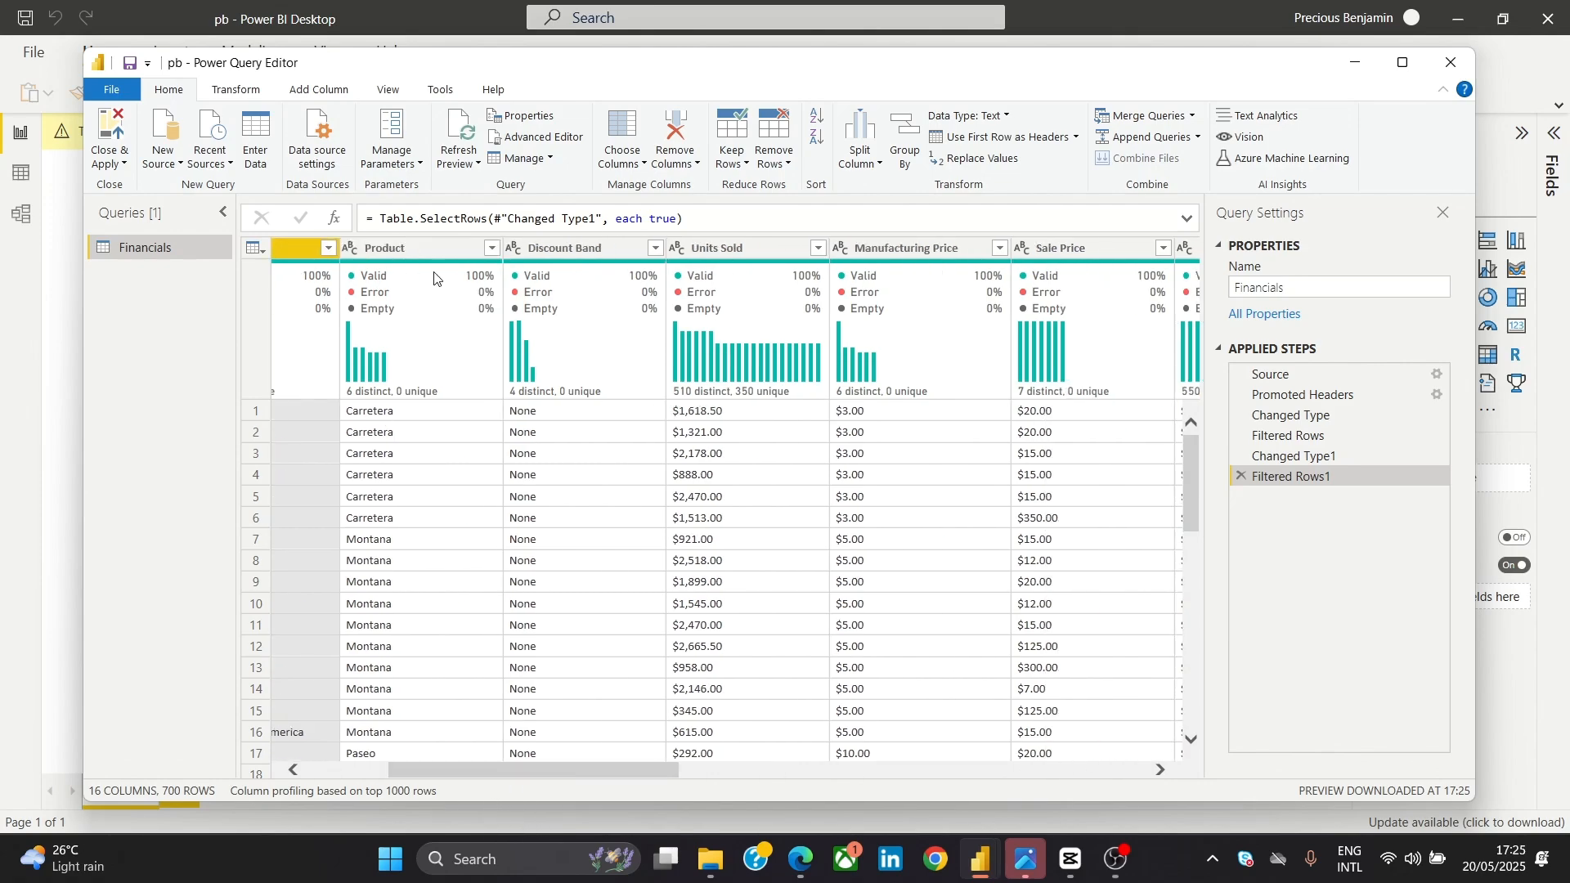
click(492, 248)
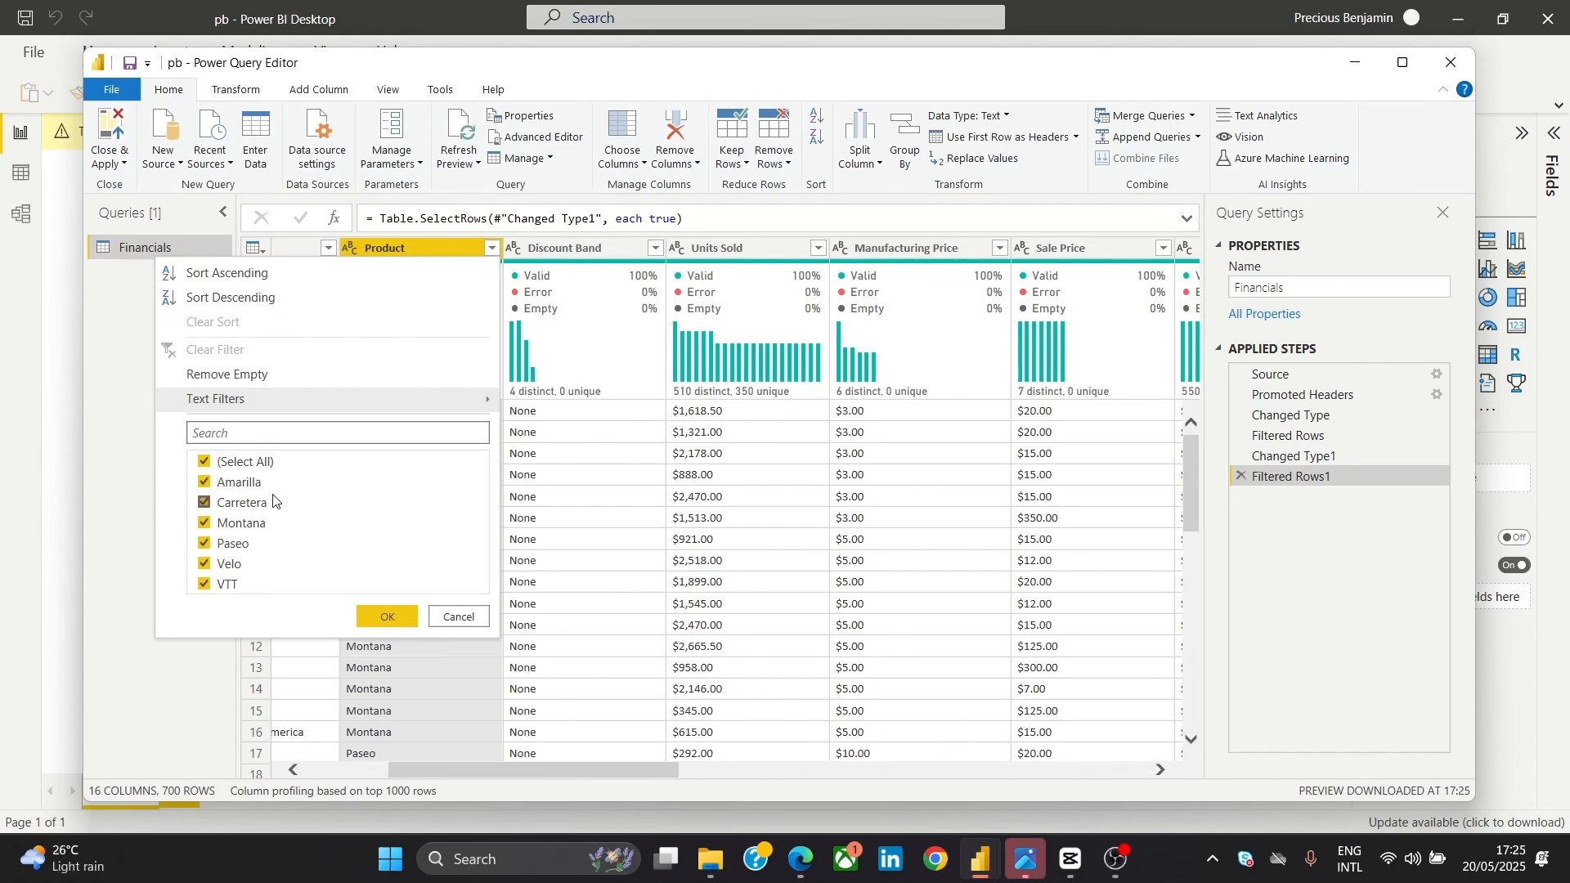
click(407, 619)
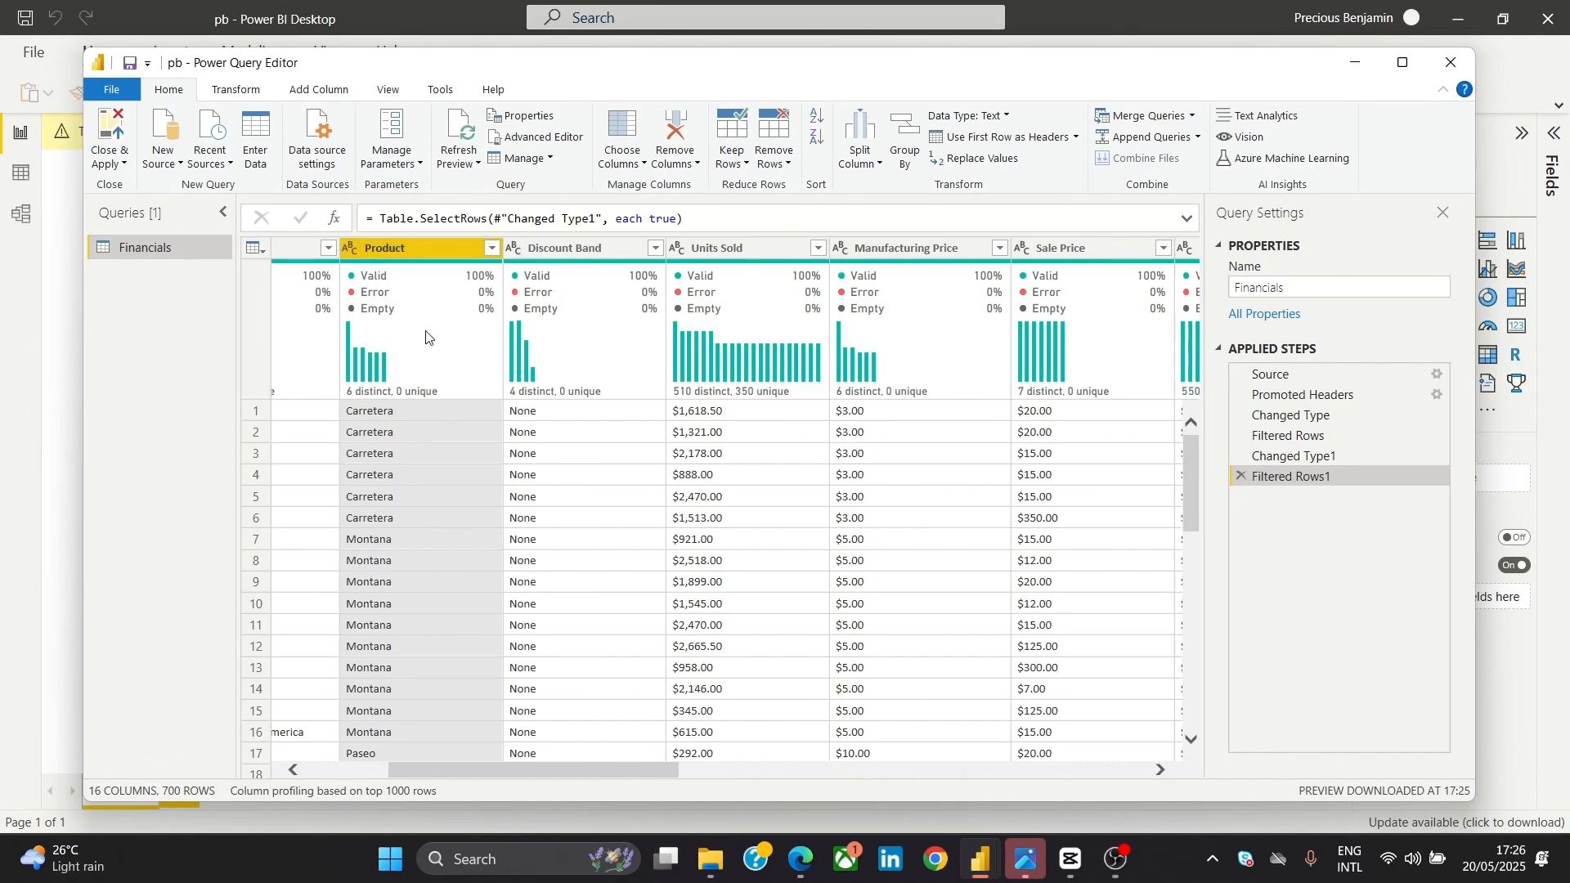
mouse_move(384, 286)
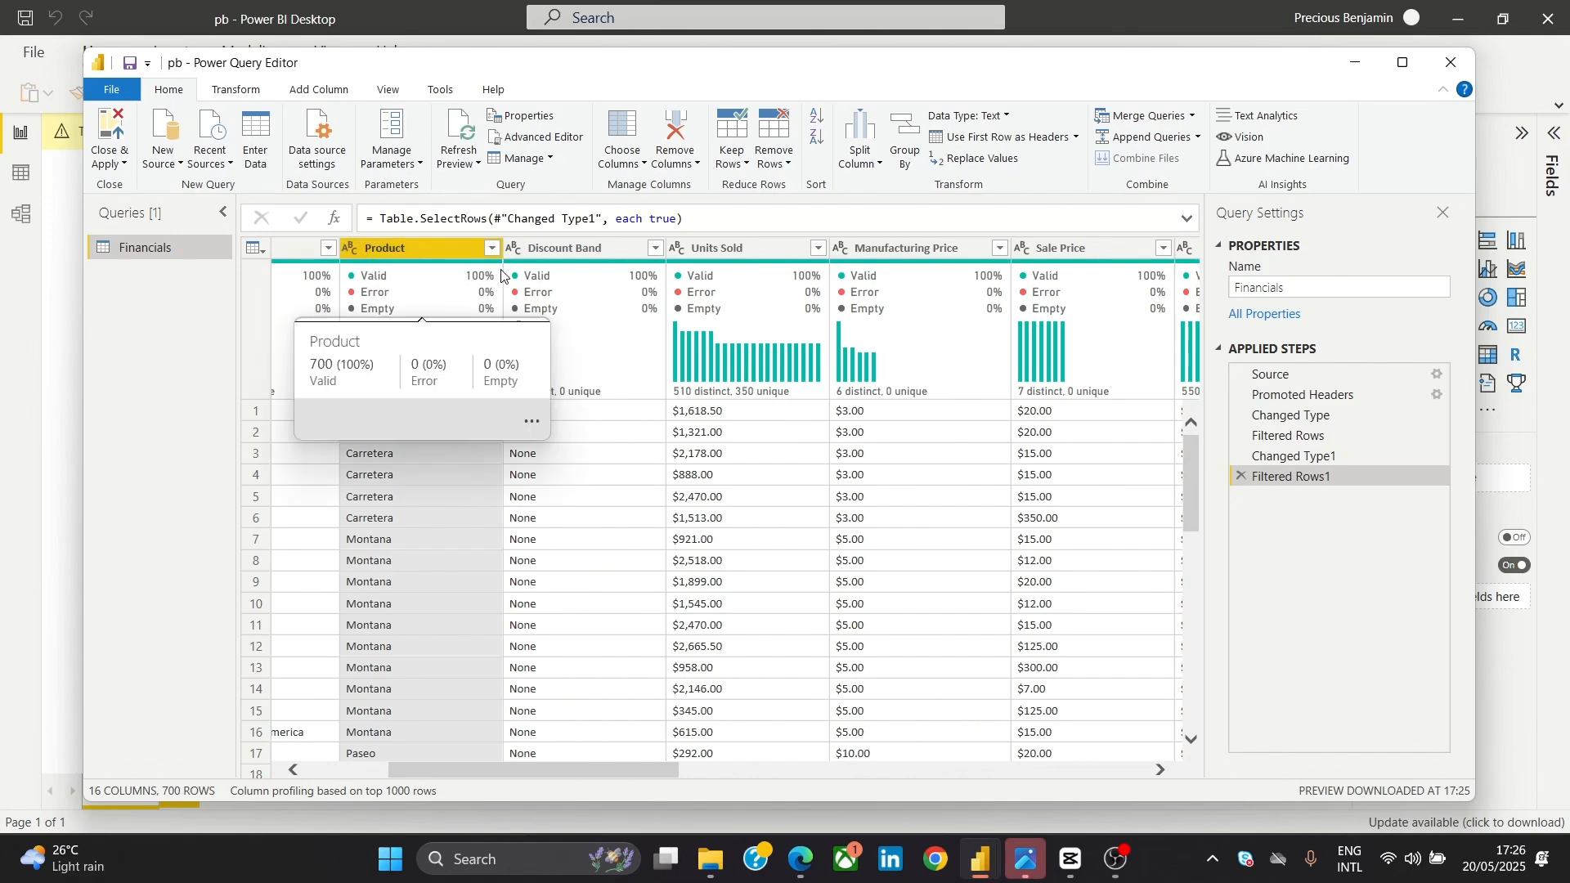
mouse_move(507, 296)
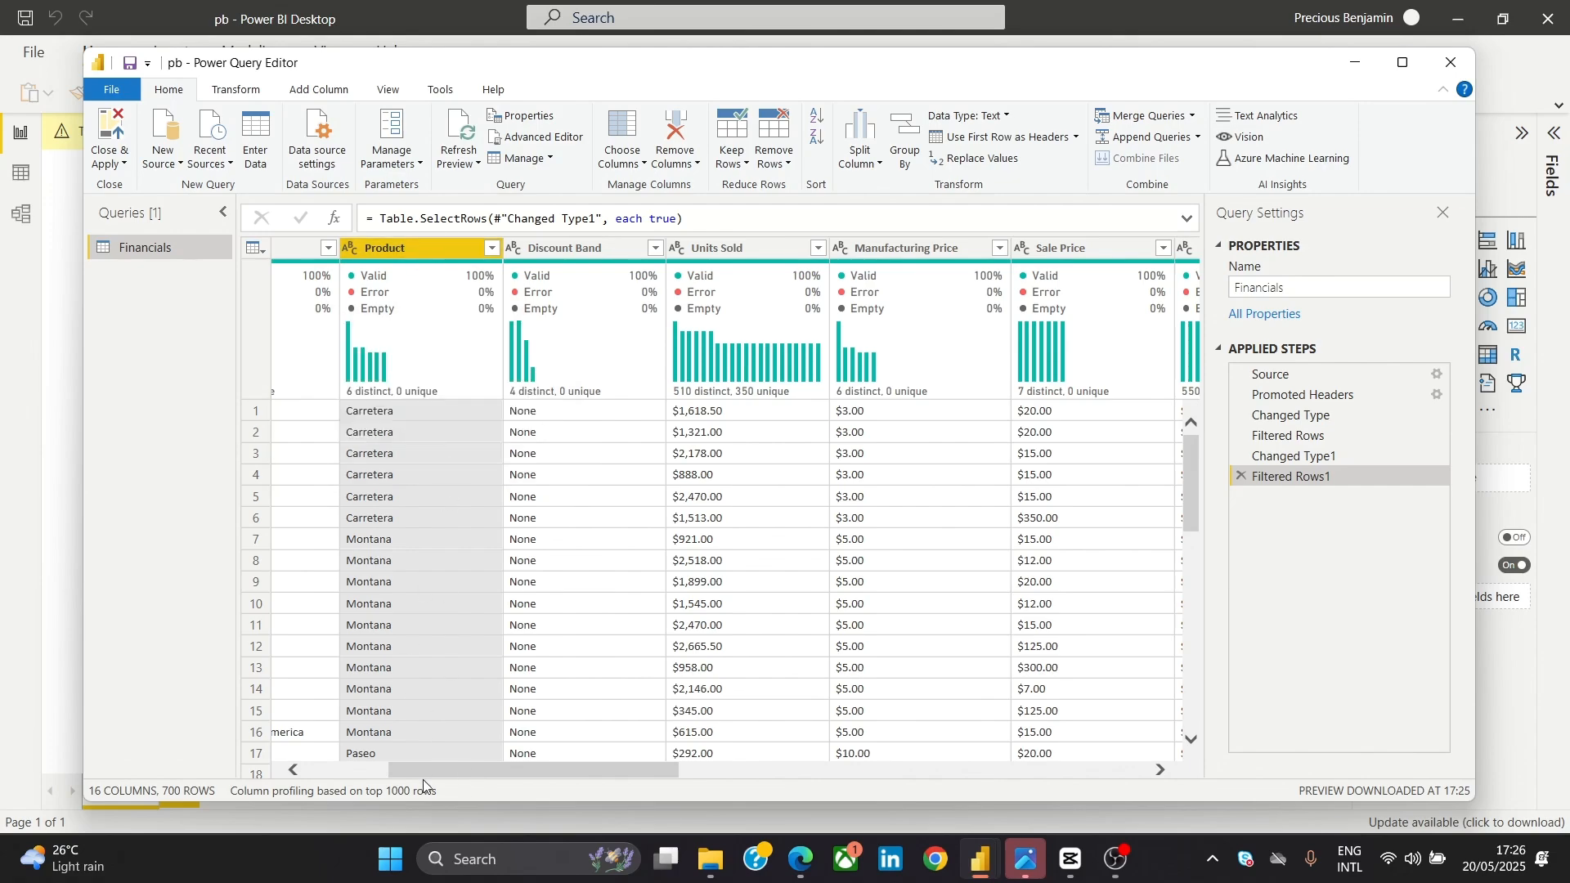
Apply a filter to the Discount Band column with High, Low, Medium and None all selected
drag(479, 774, 519, 783)
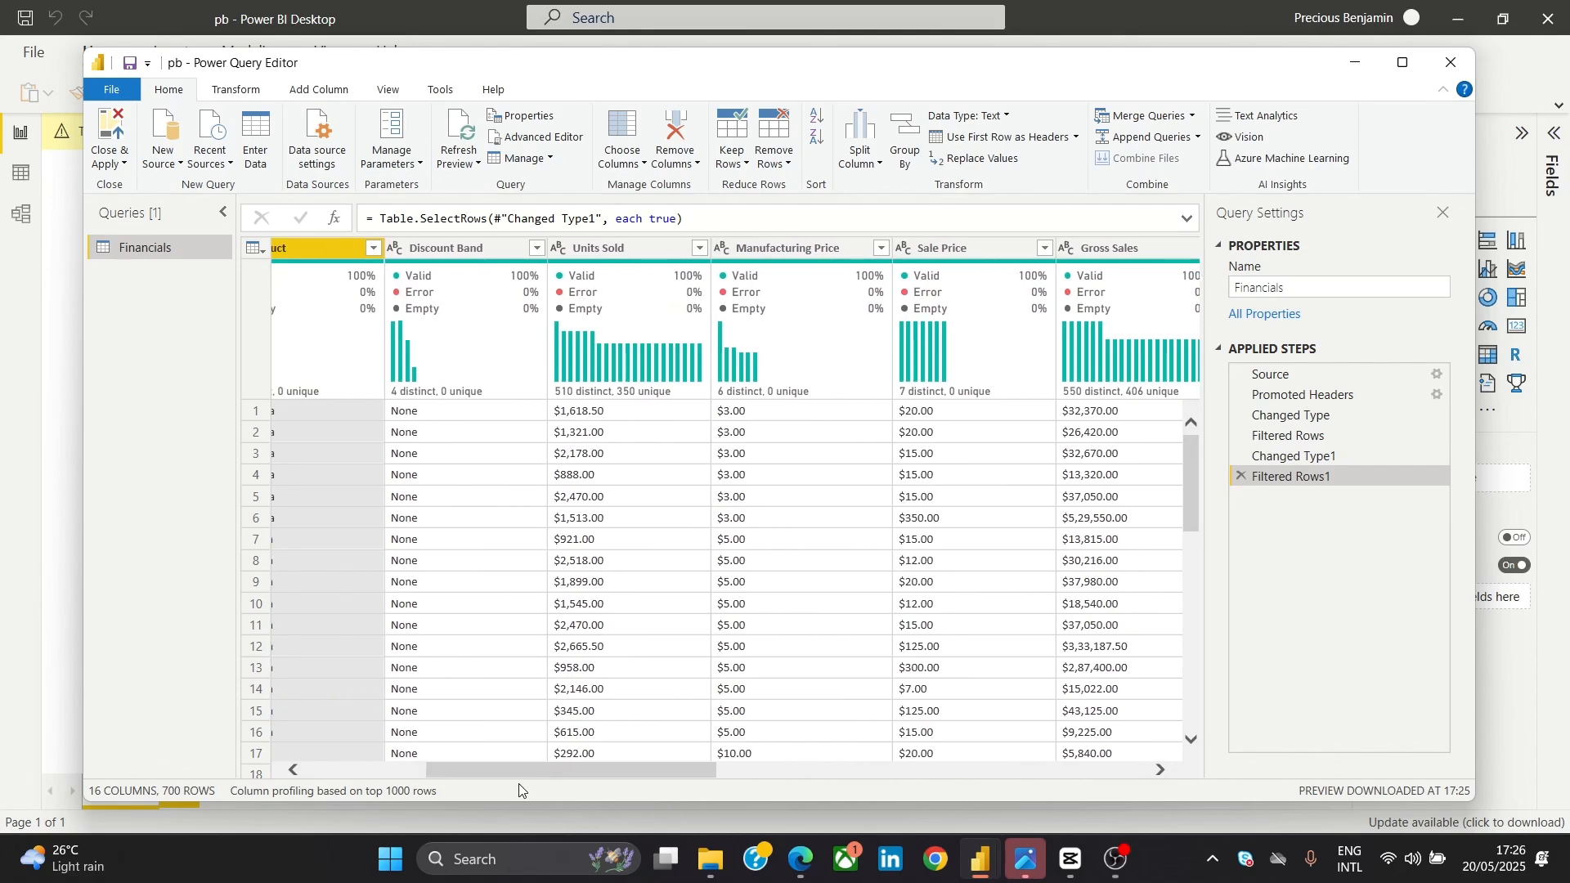
click(535, 249)
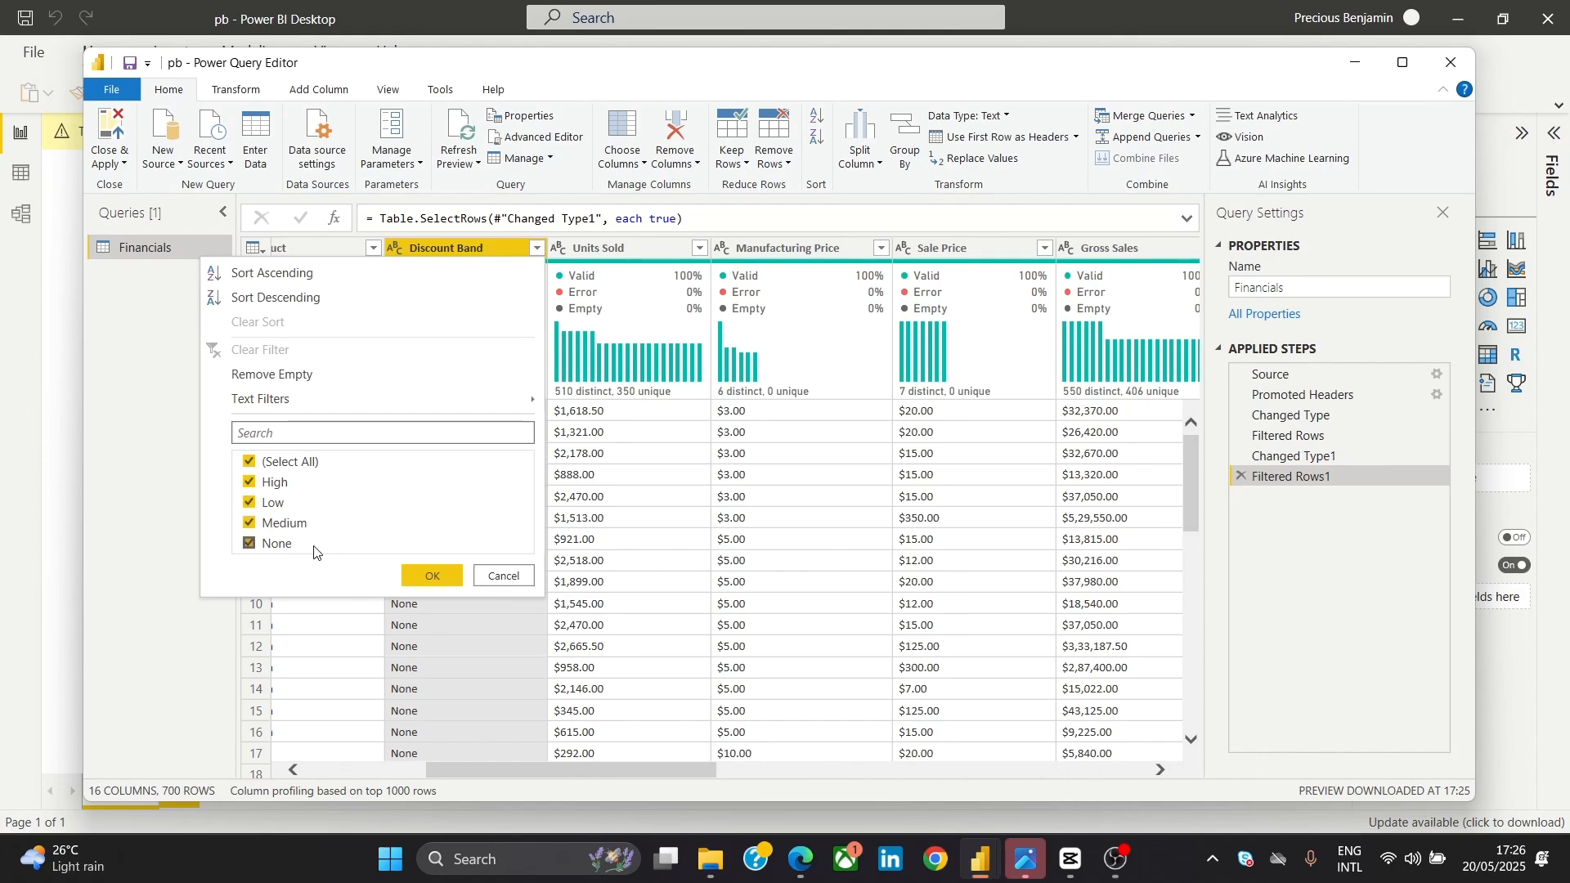
click(437, 582)
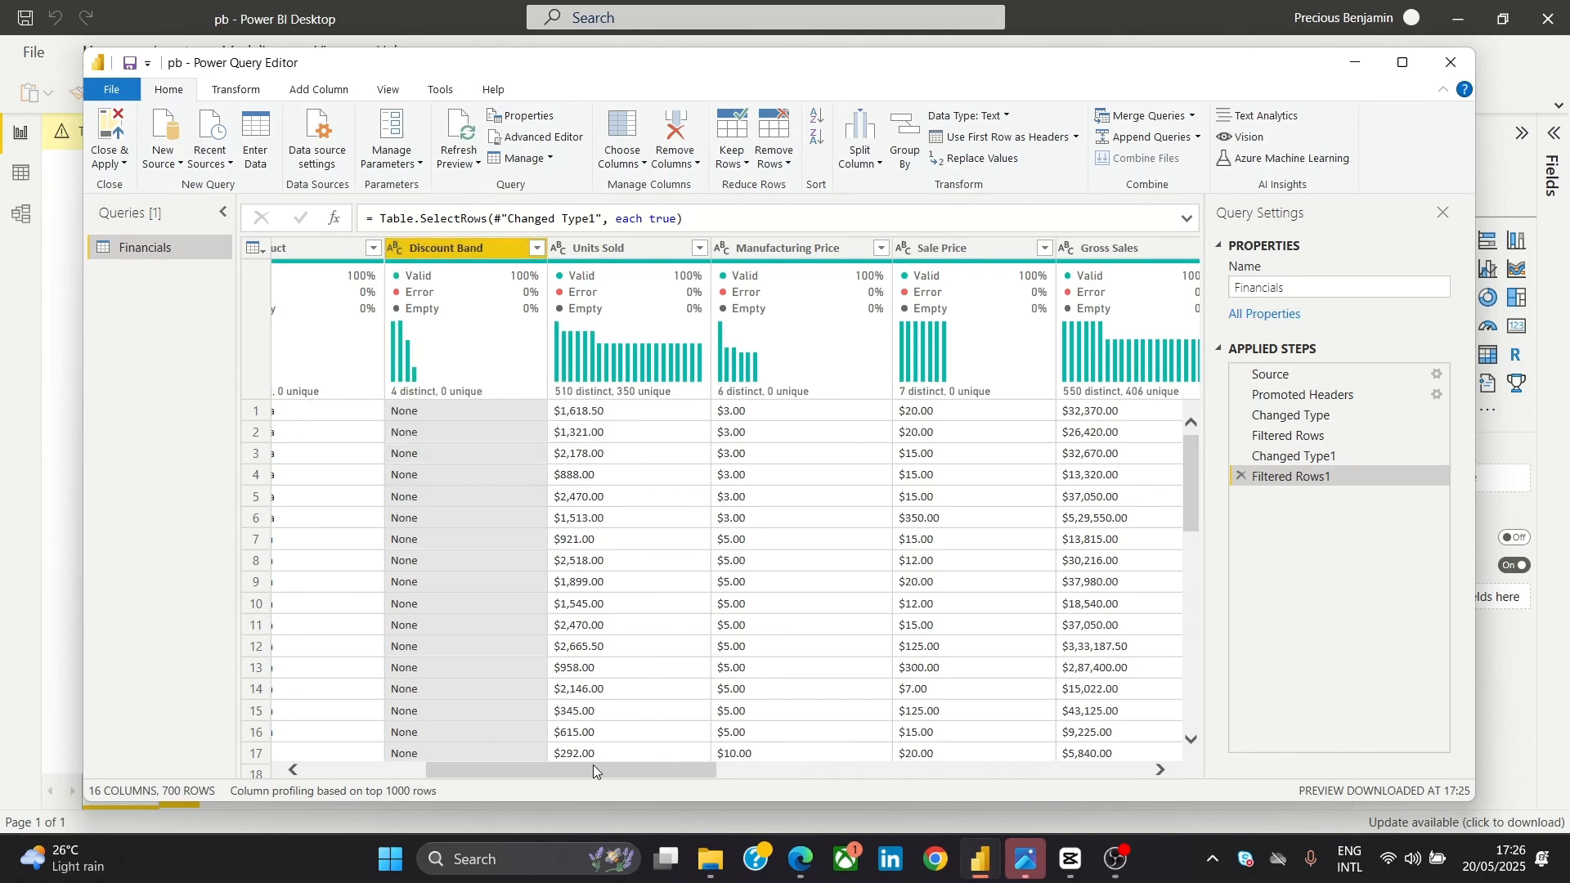
Examine the Units Sold column's values and its available data types
drag(592, 769, 645, 778)
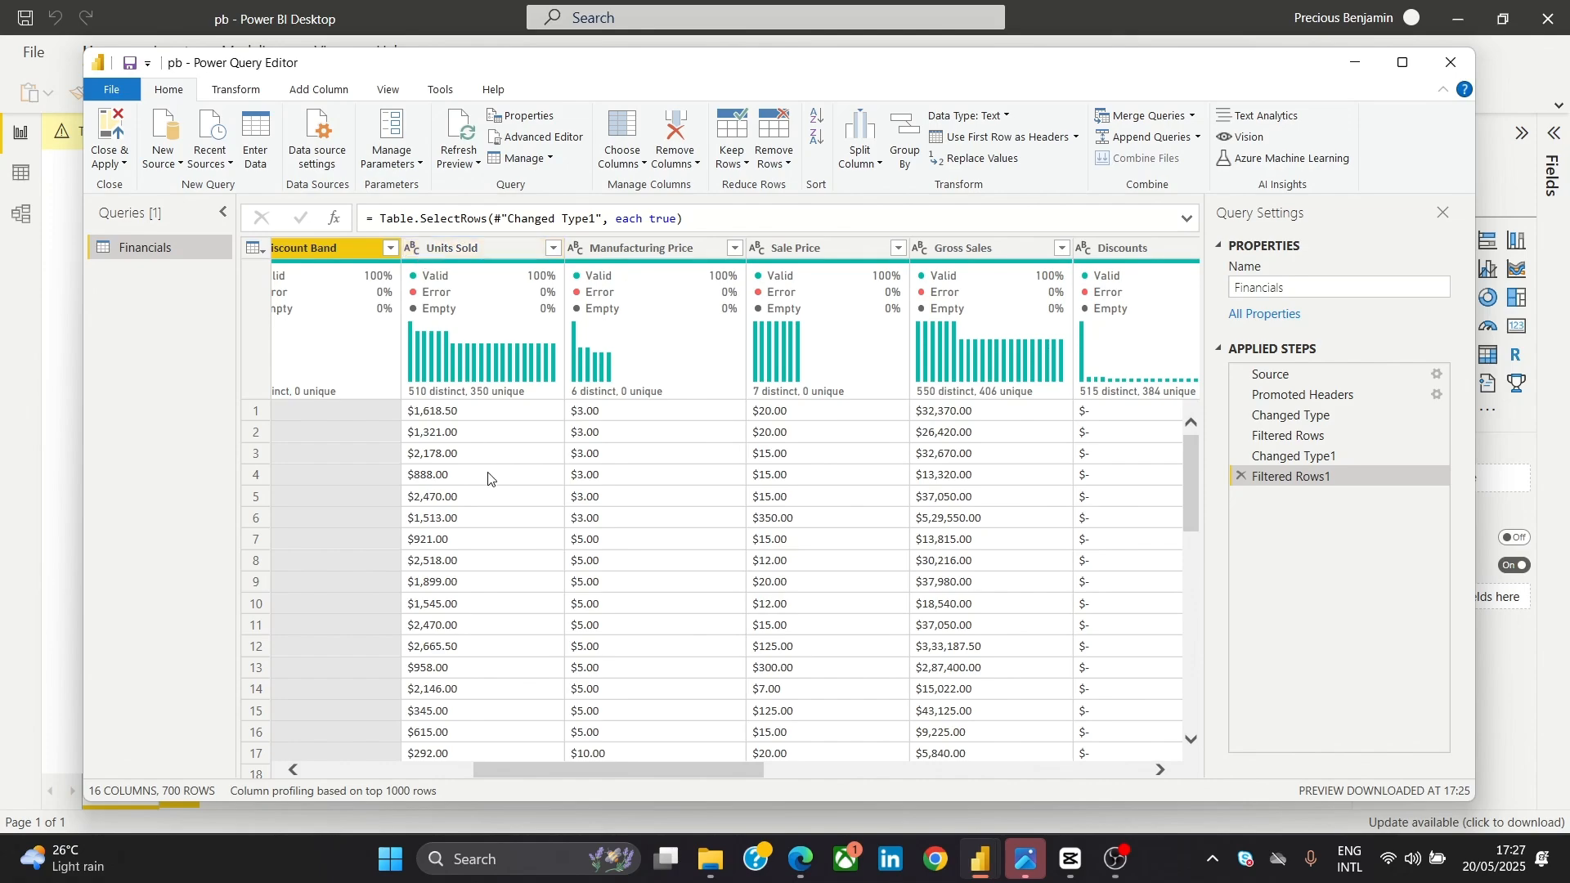
click(463, 417)
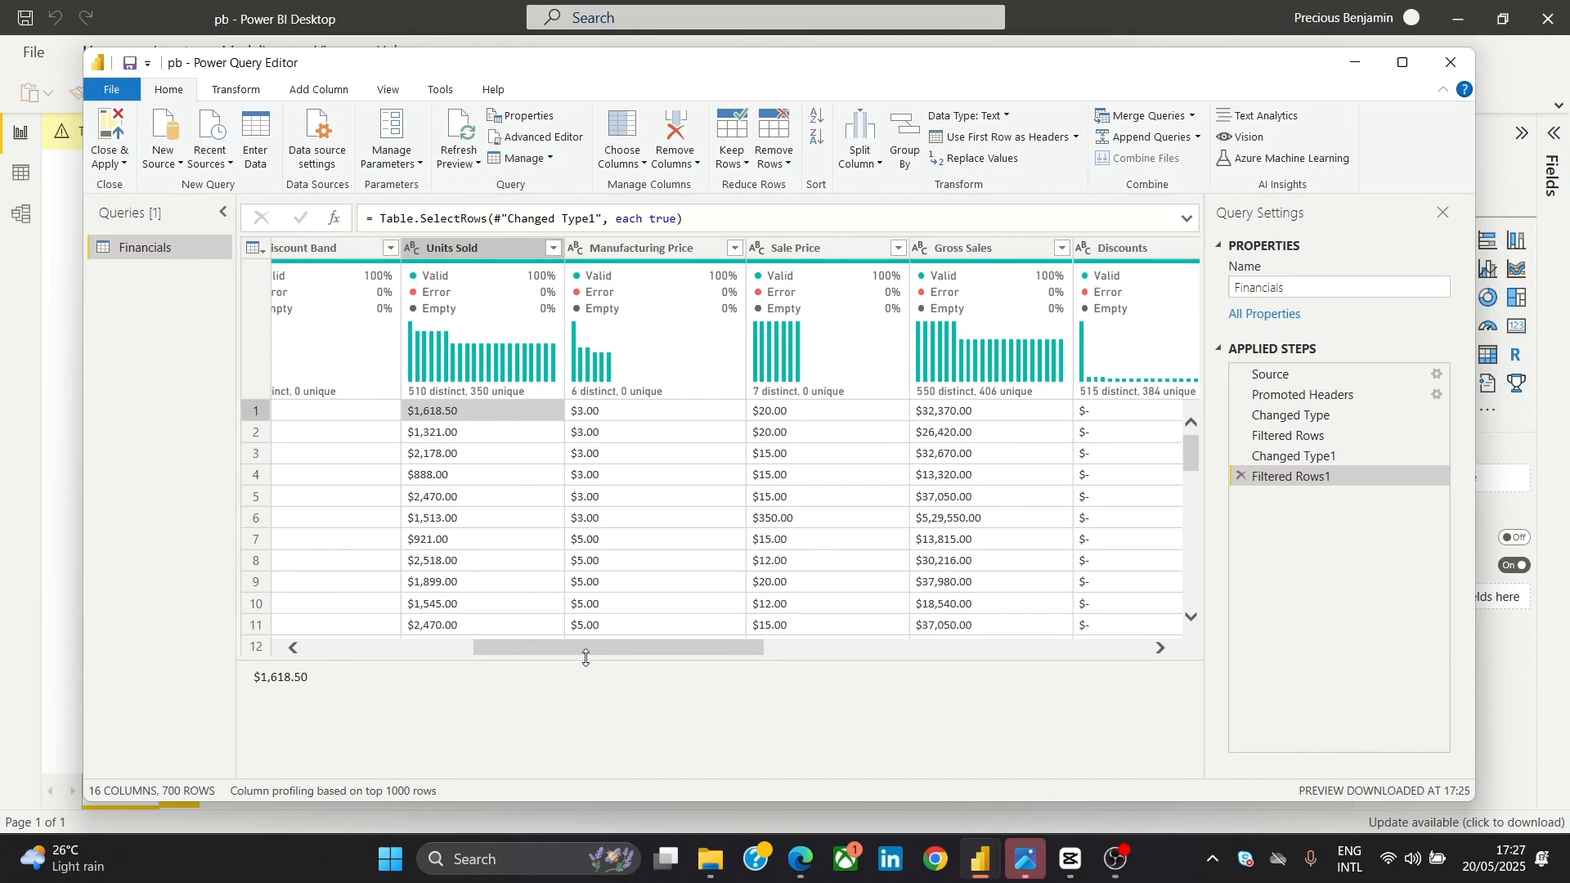
drag(586, 660, 630, 789)
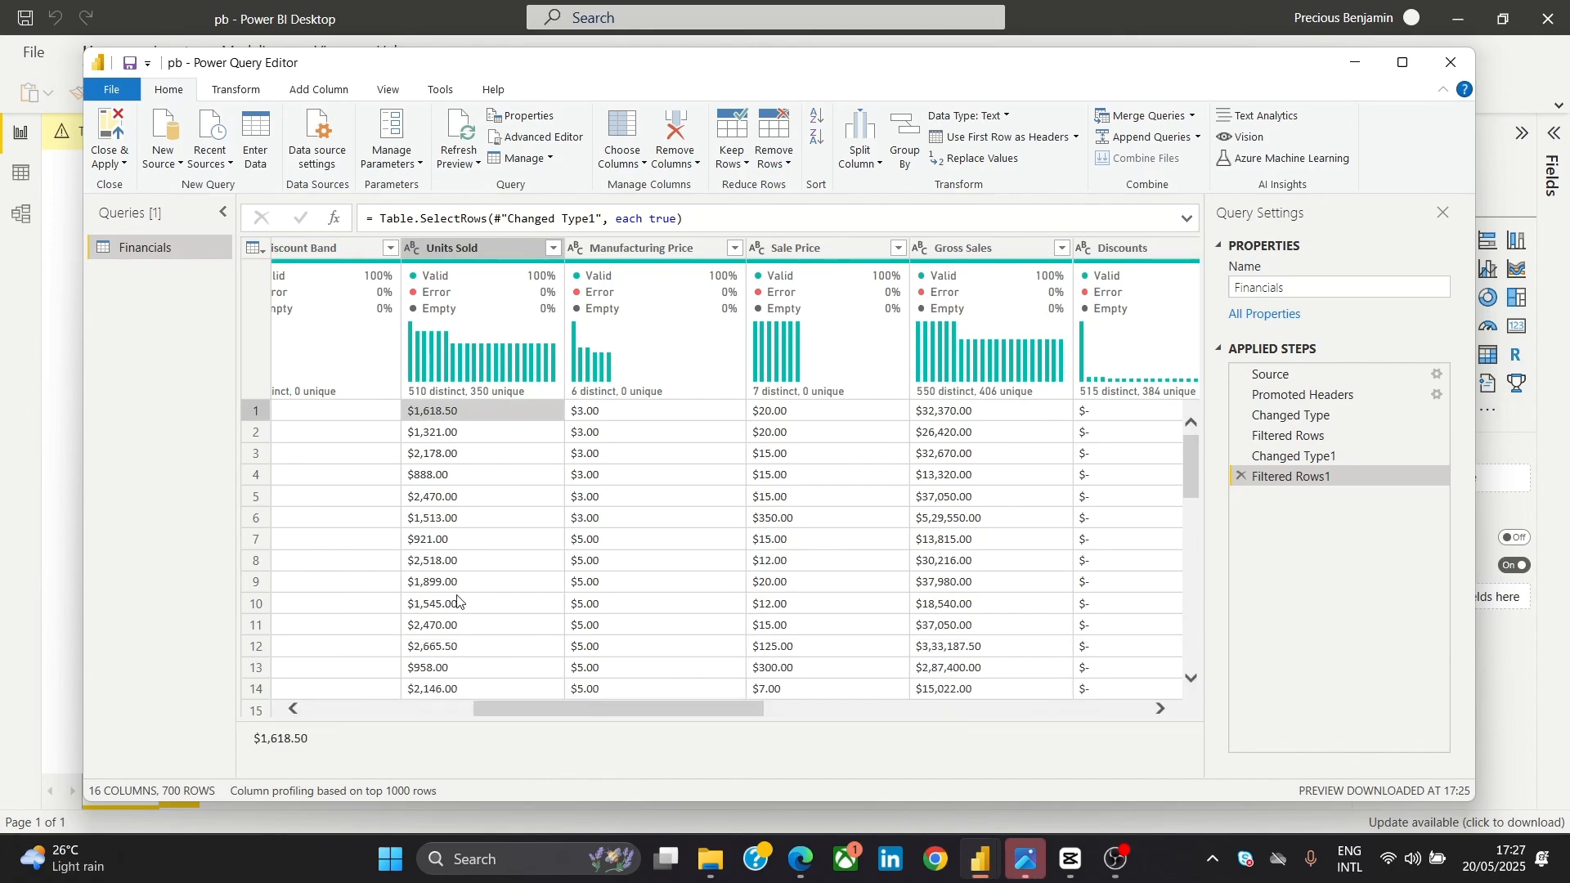
click(414, 247)
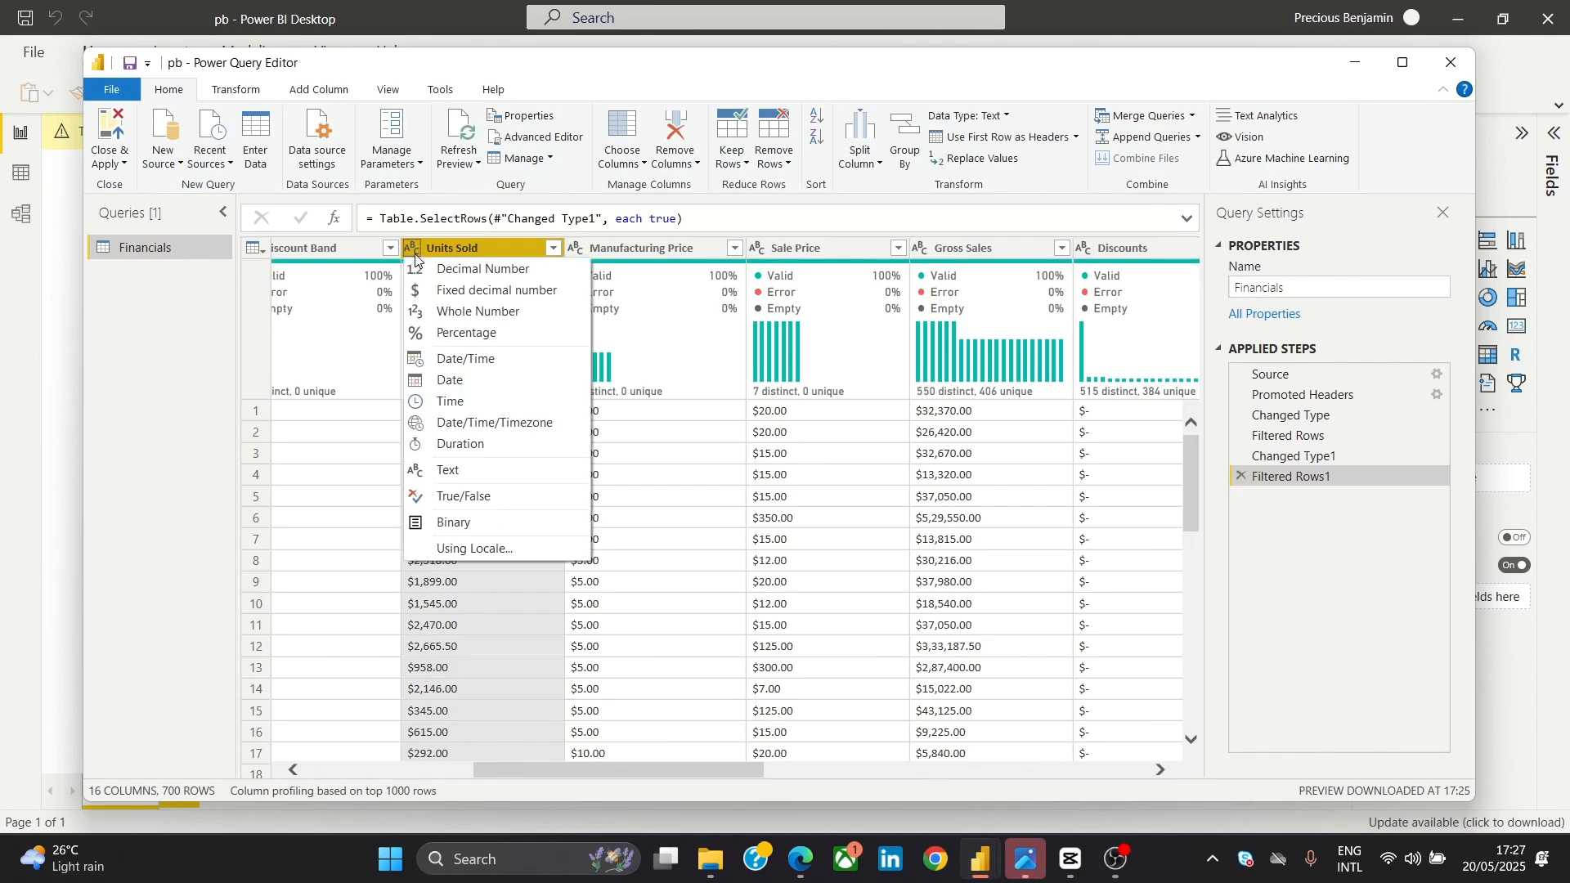
click(651, 490)
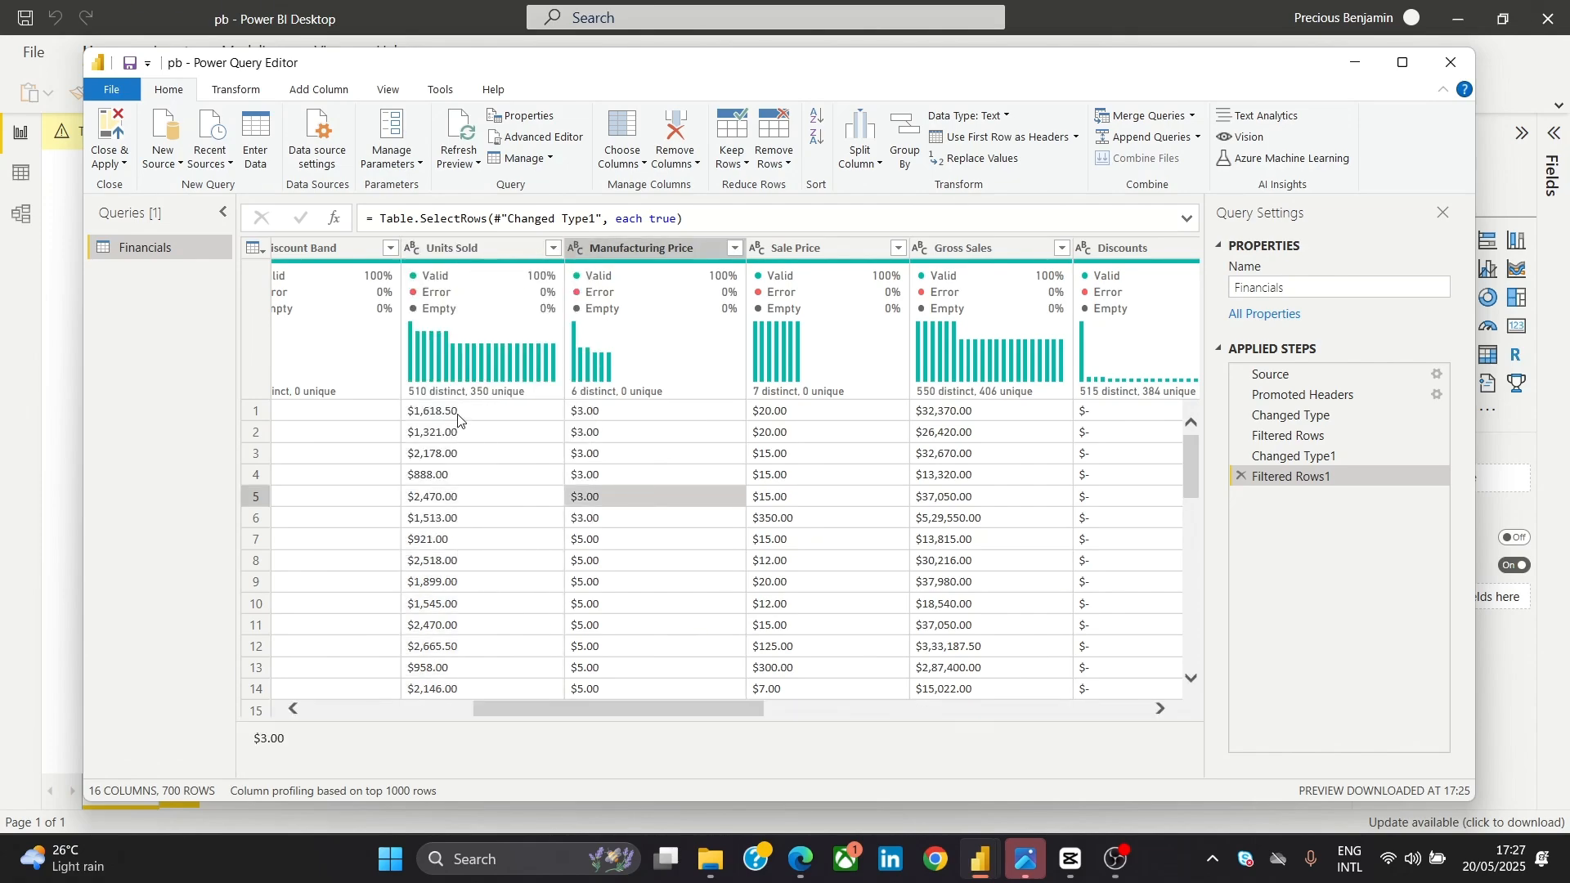
click(478, 332)
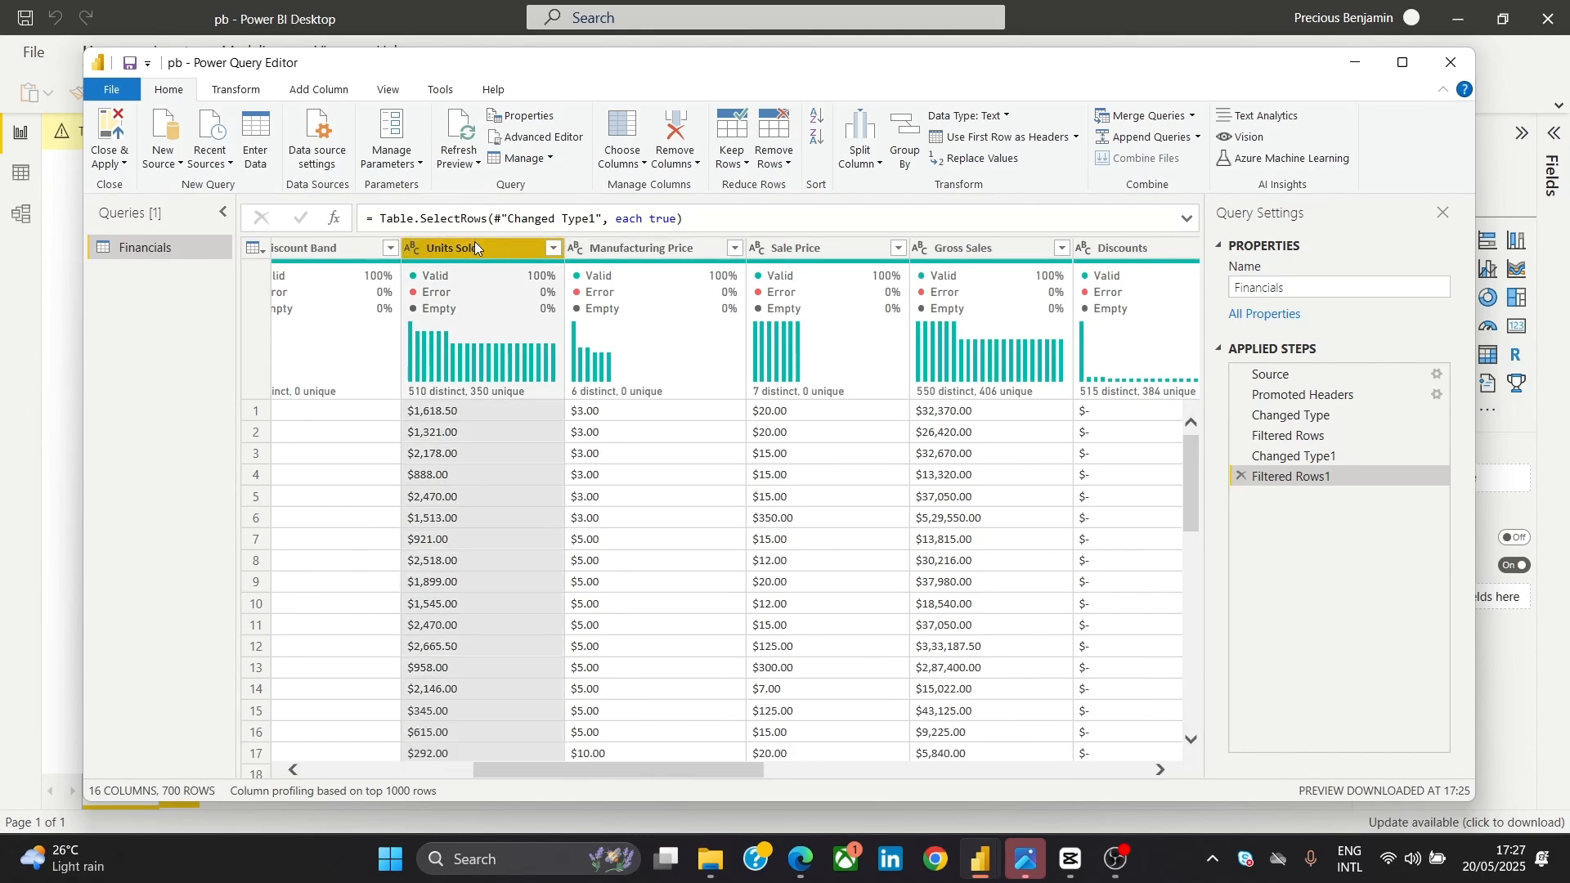
Try to set the Units Sold column's data type to Decimal Number, and remove that type change
click(414, 249)
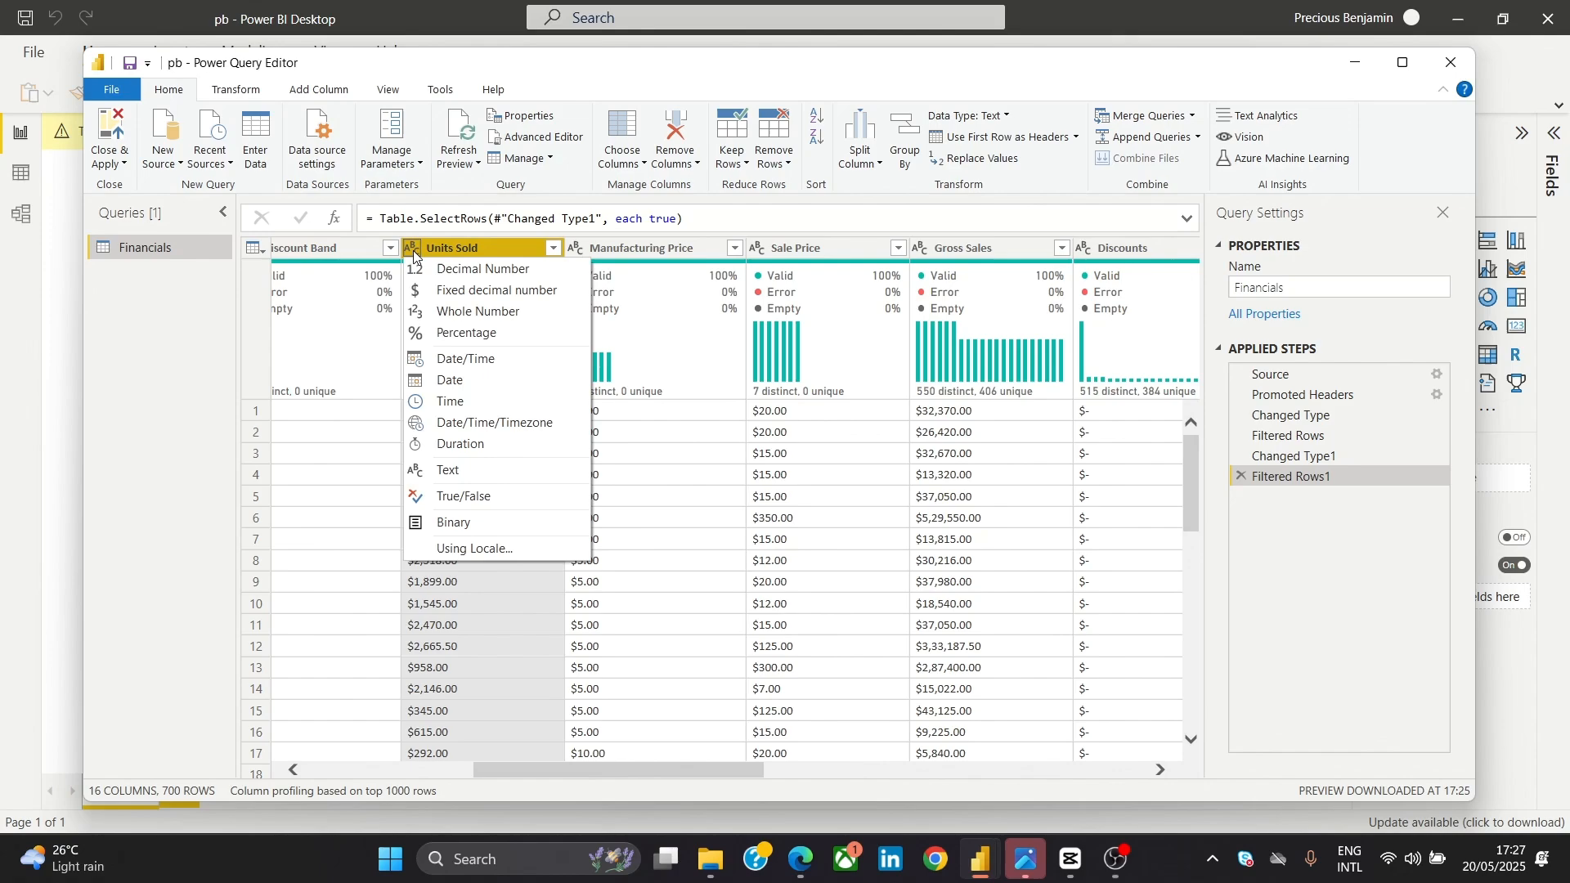
click(502, 268)
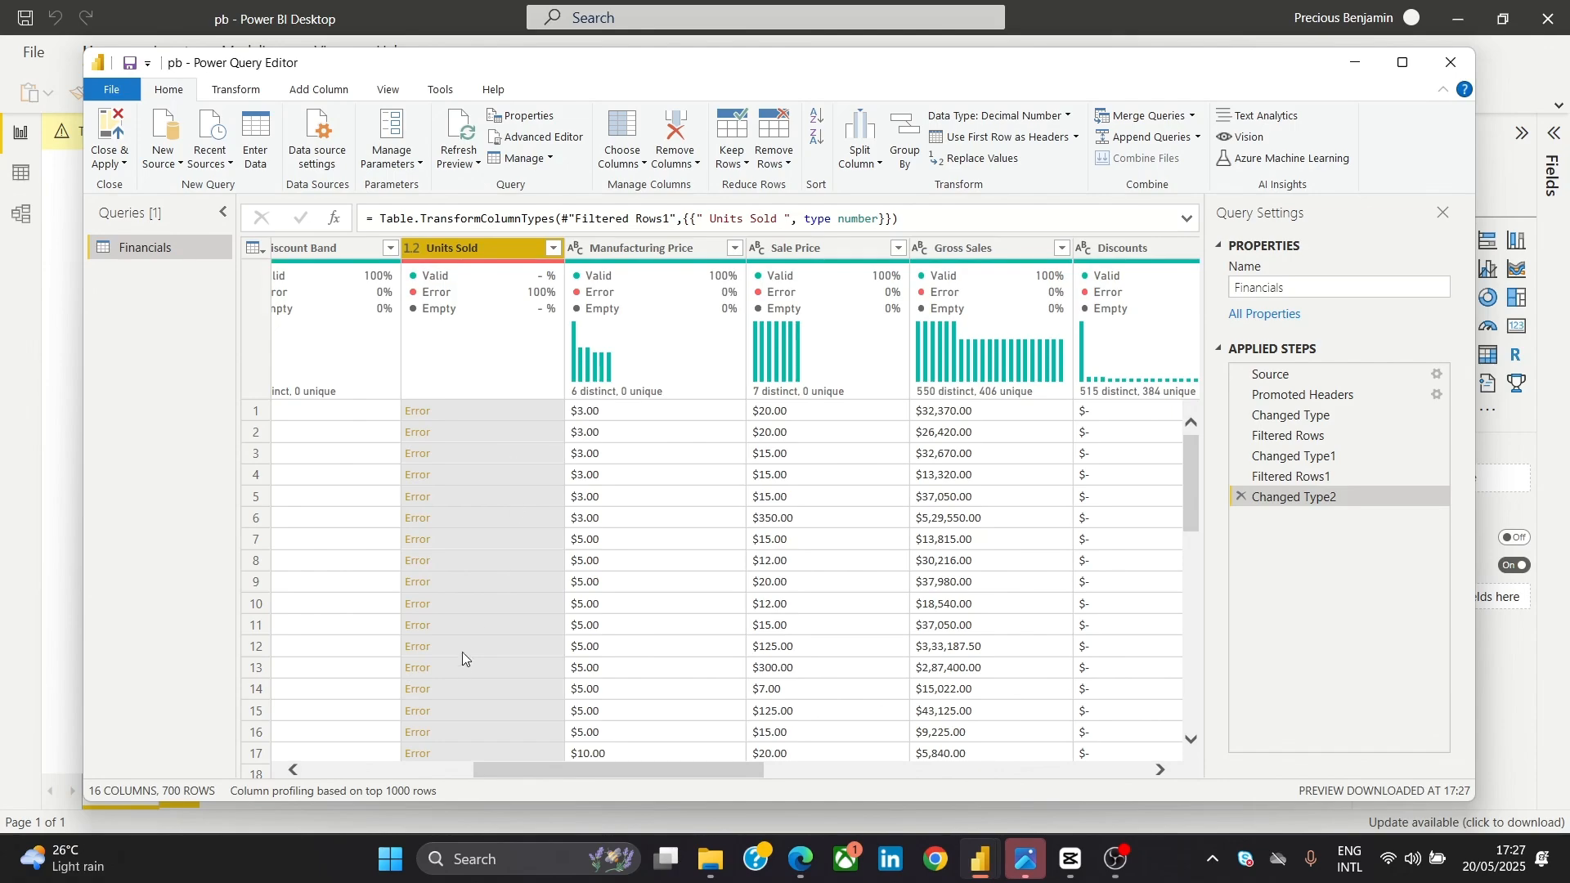
click(415, 246)
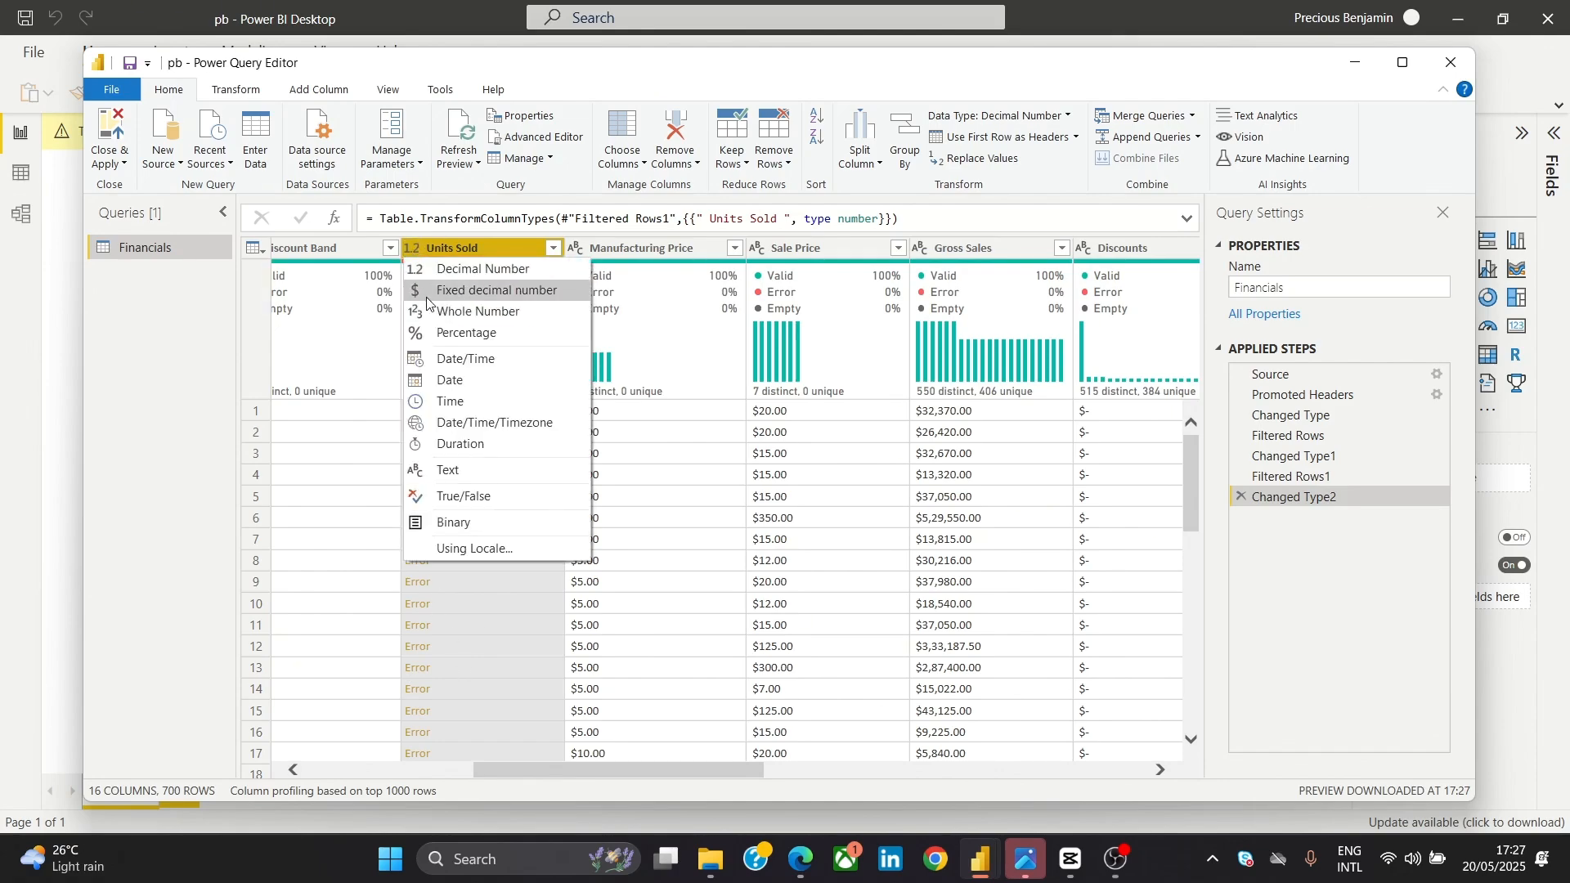
click(421, 249)
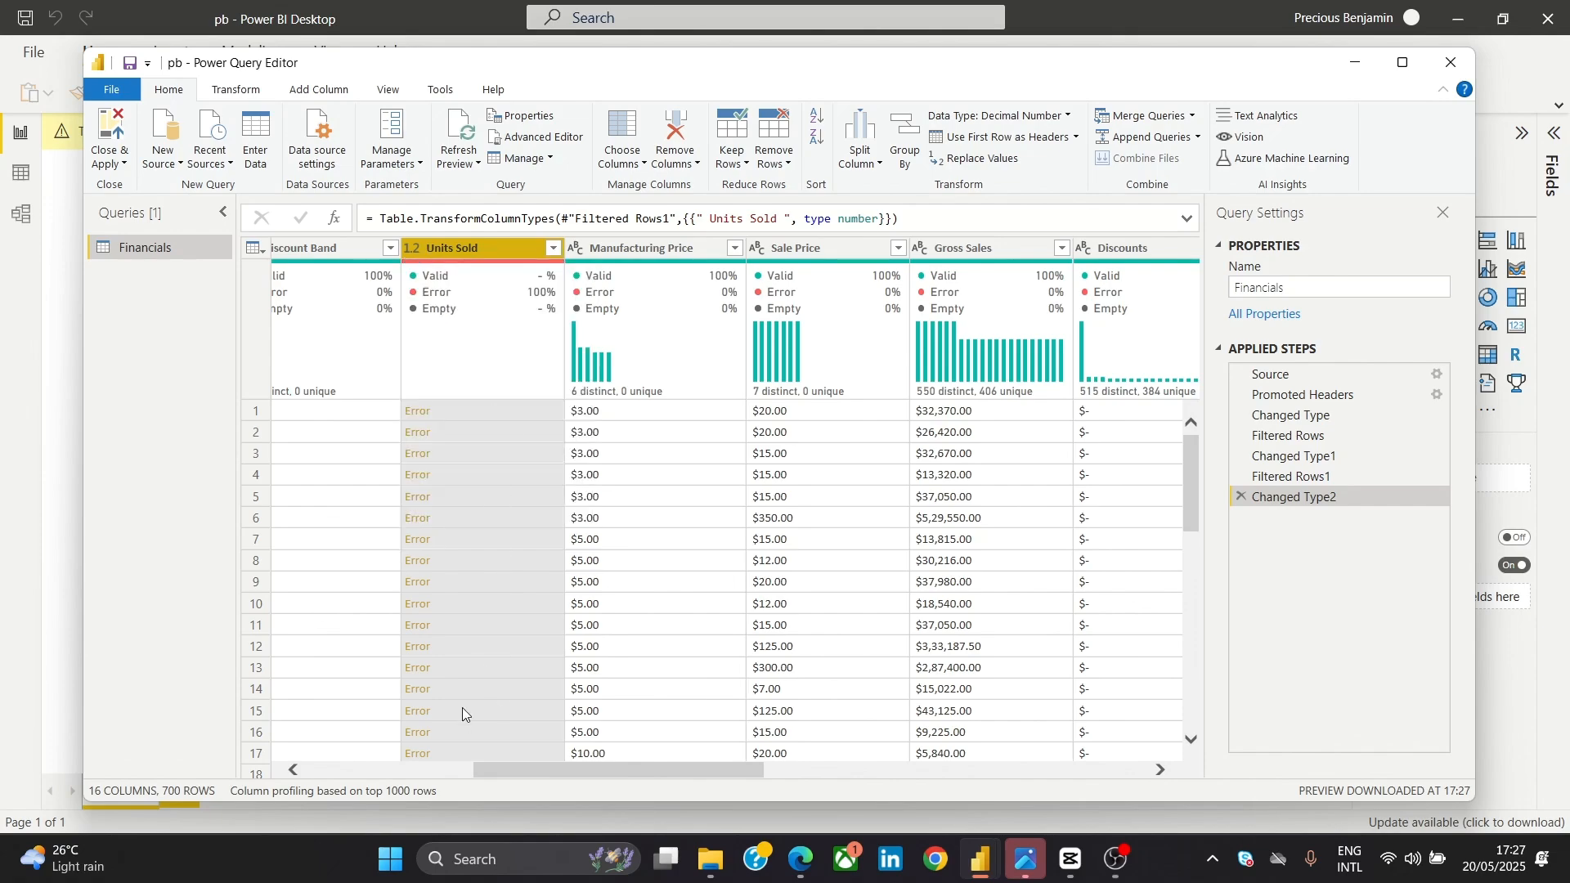
mouse_move(468, 296)
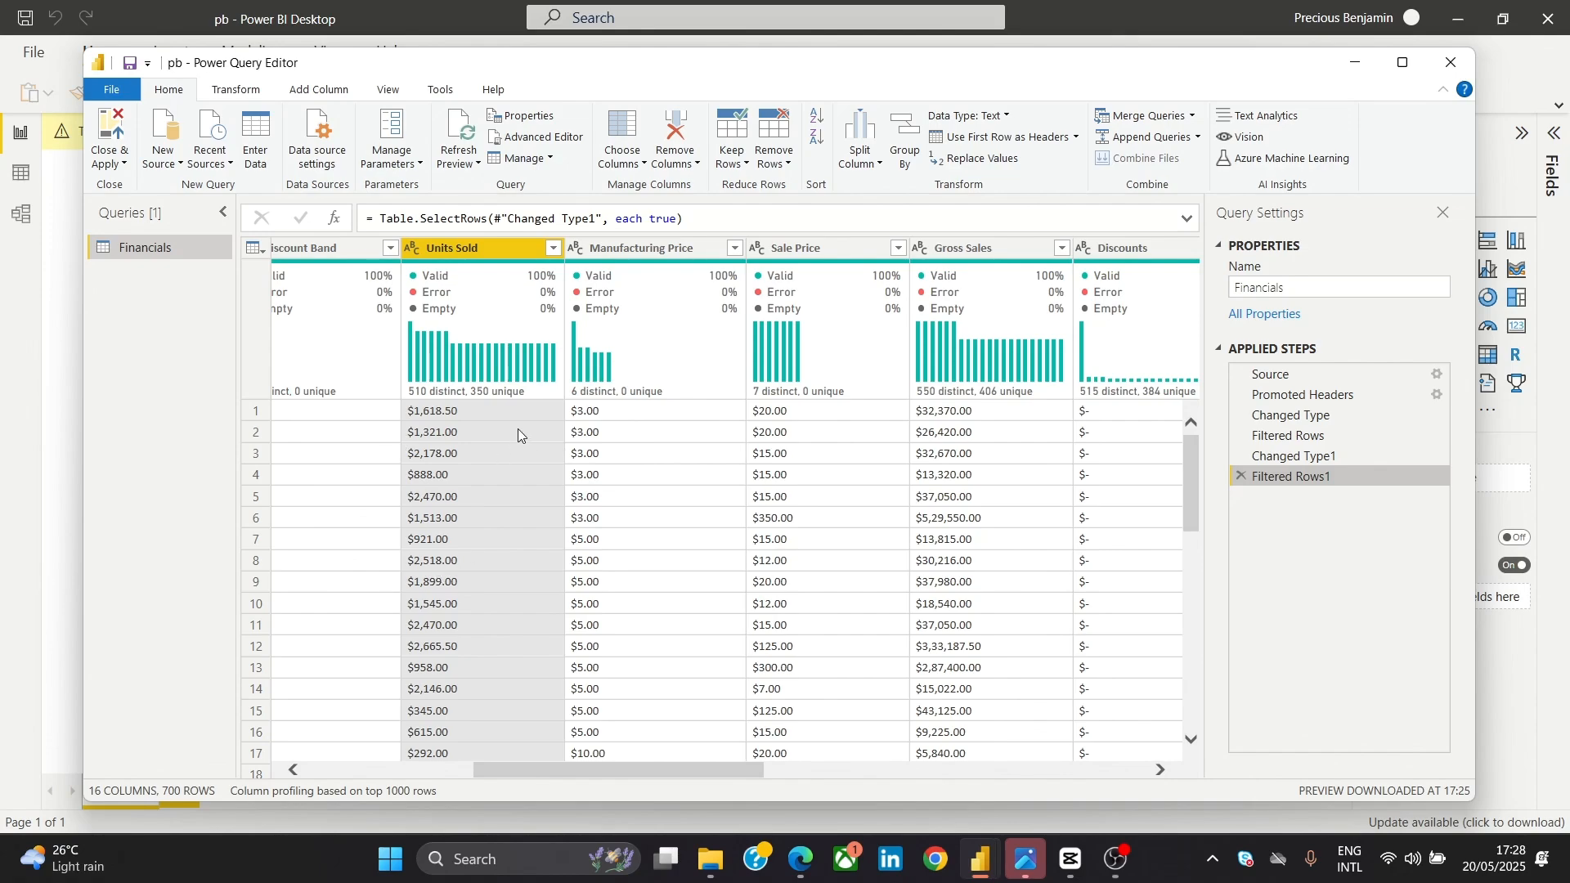
Check the Units Sold column's data type choices, and apply a filter to it with all values selected
click(415, 249)
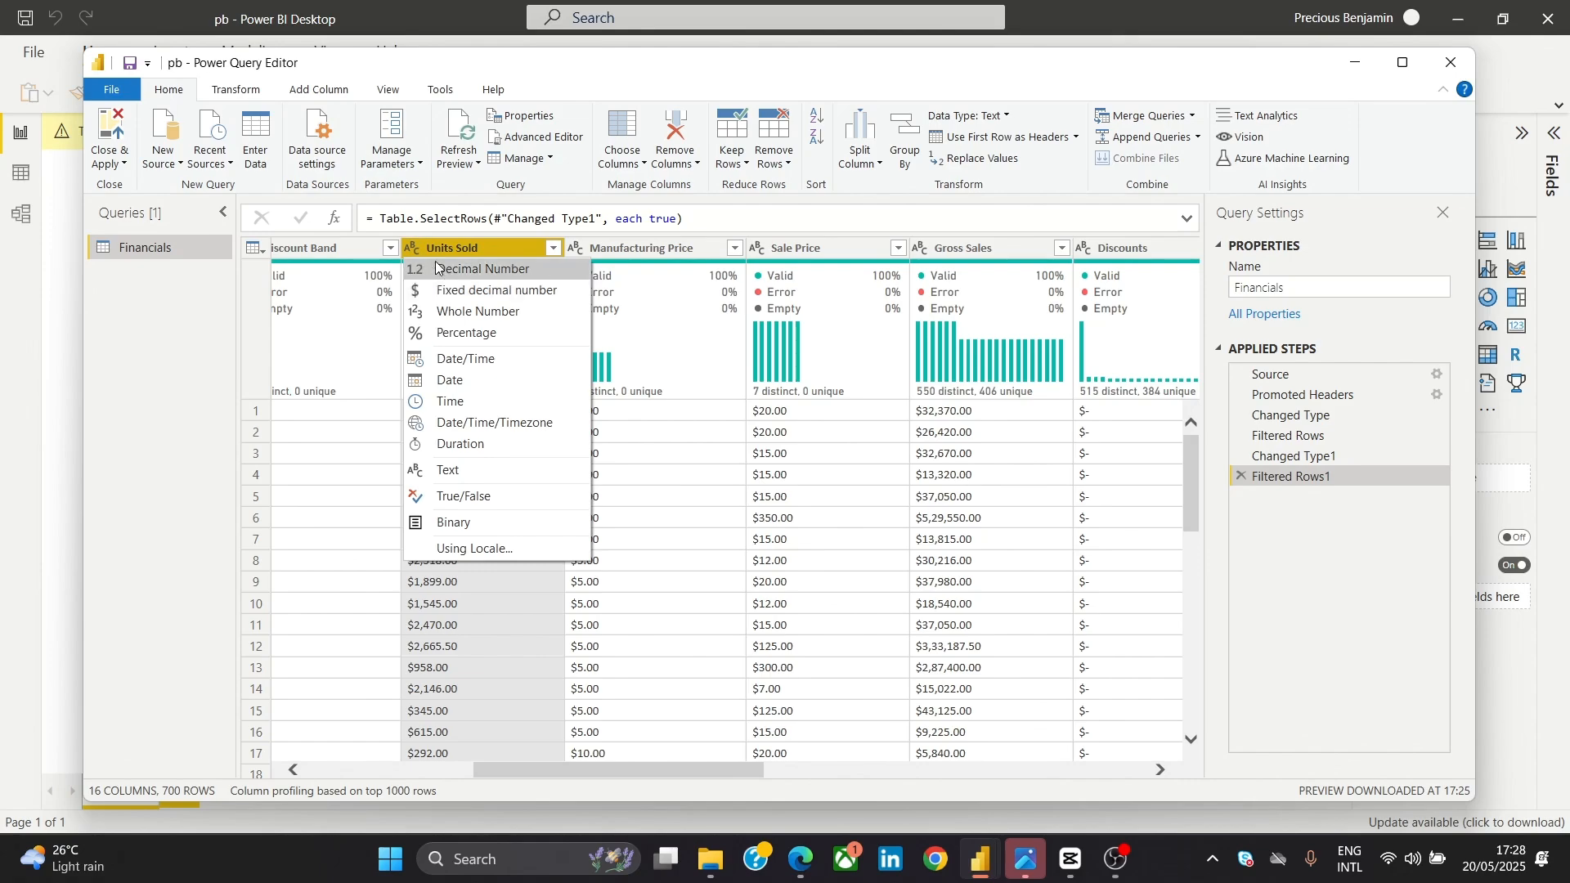
click(426, 248)
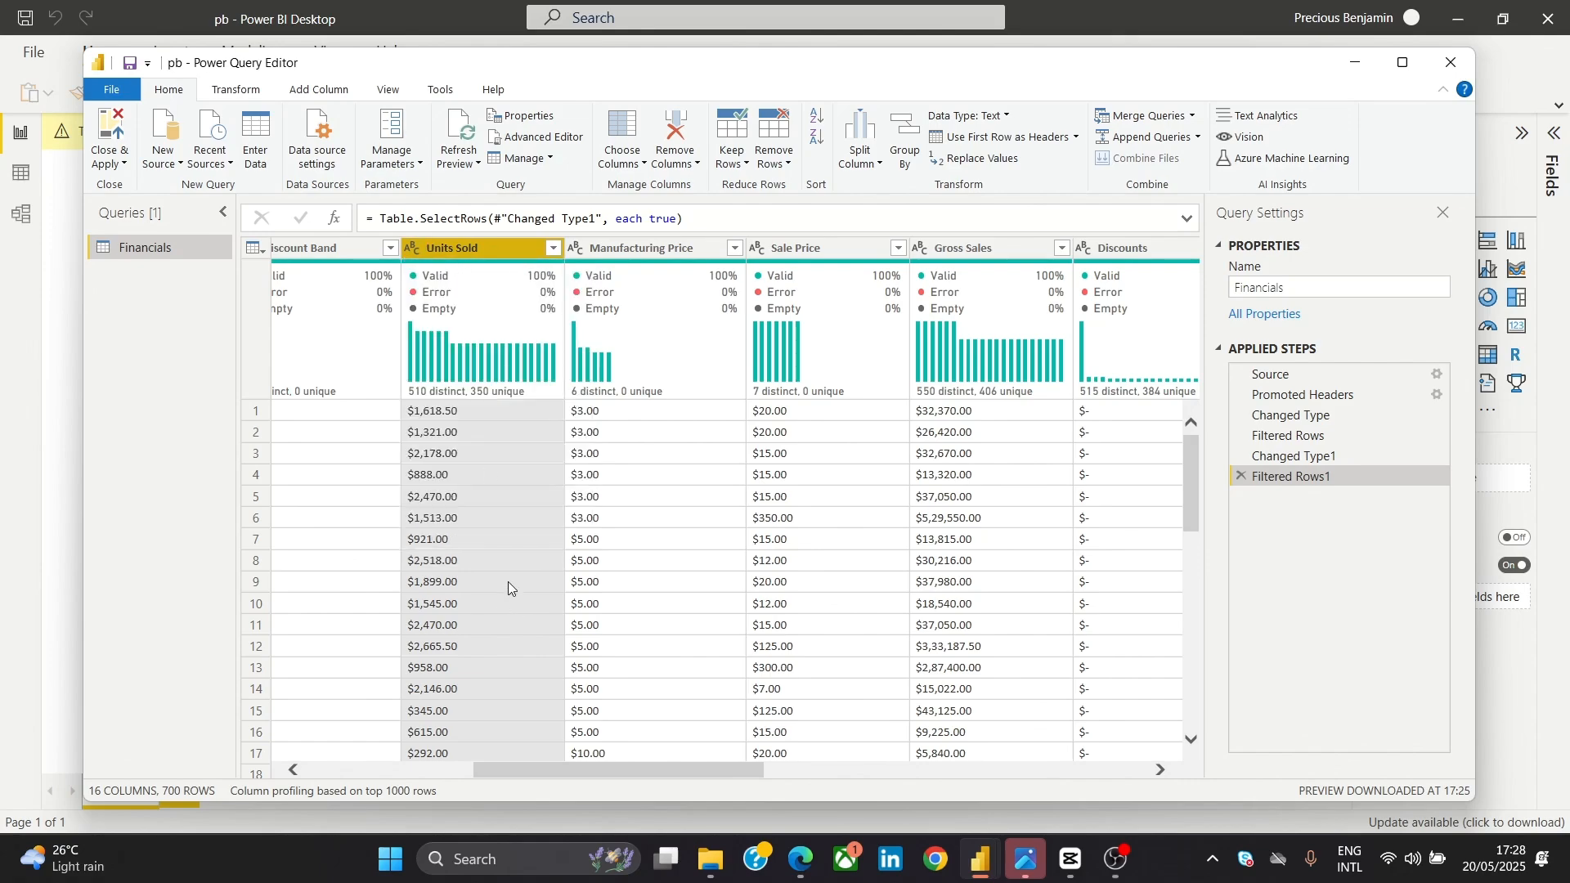
click(551, 248)
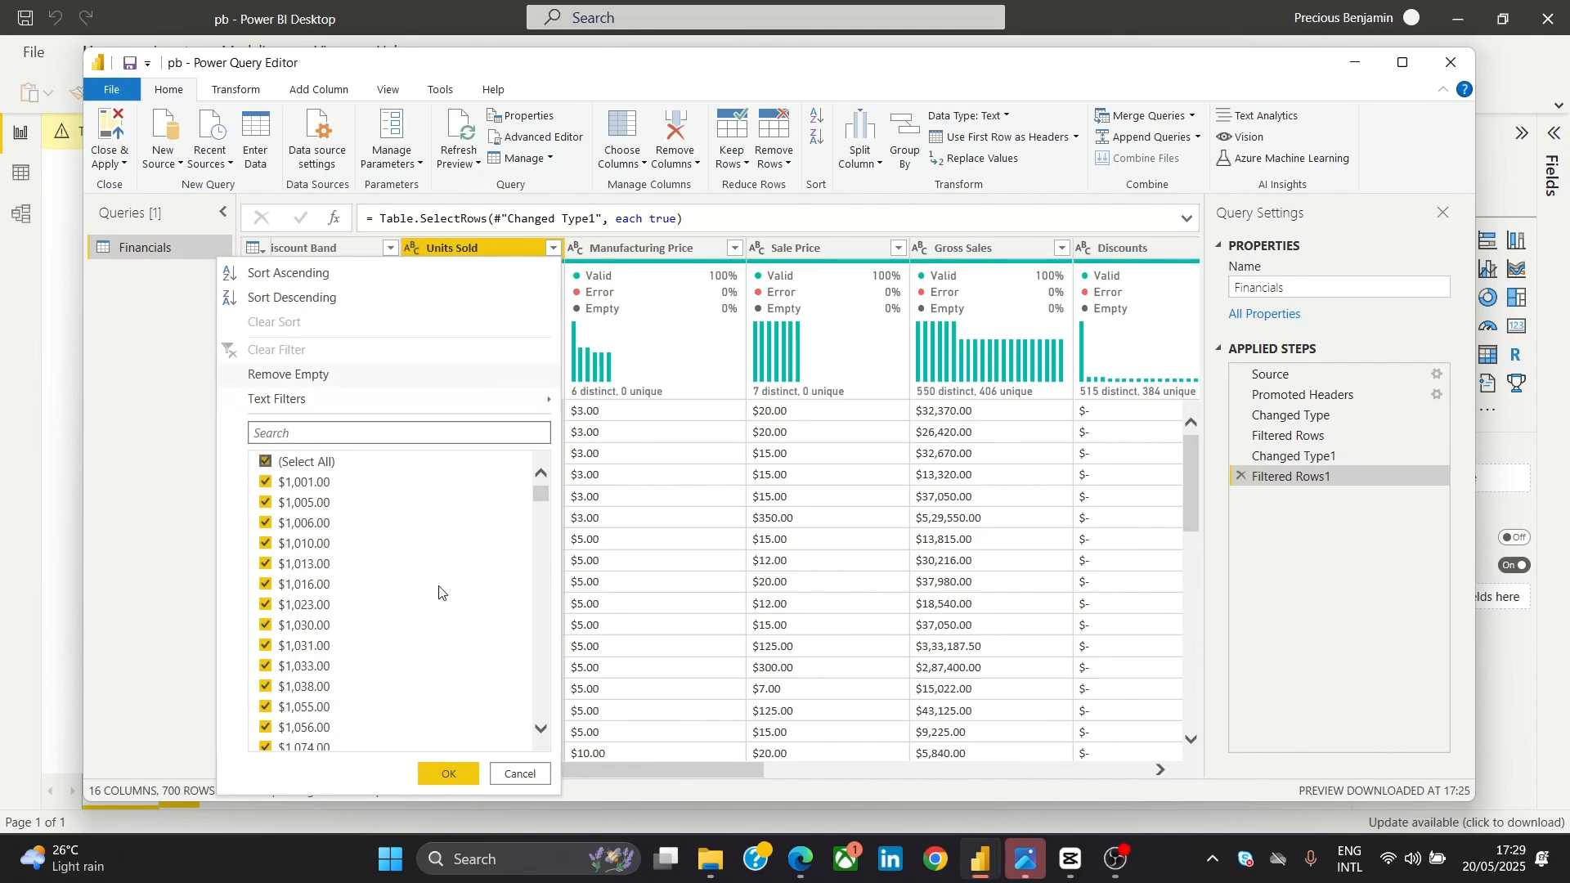
click(458, 773)
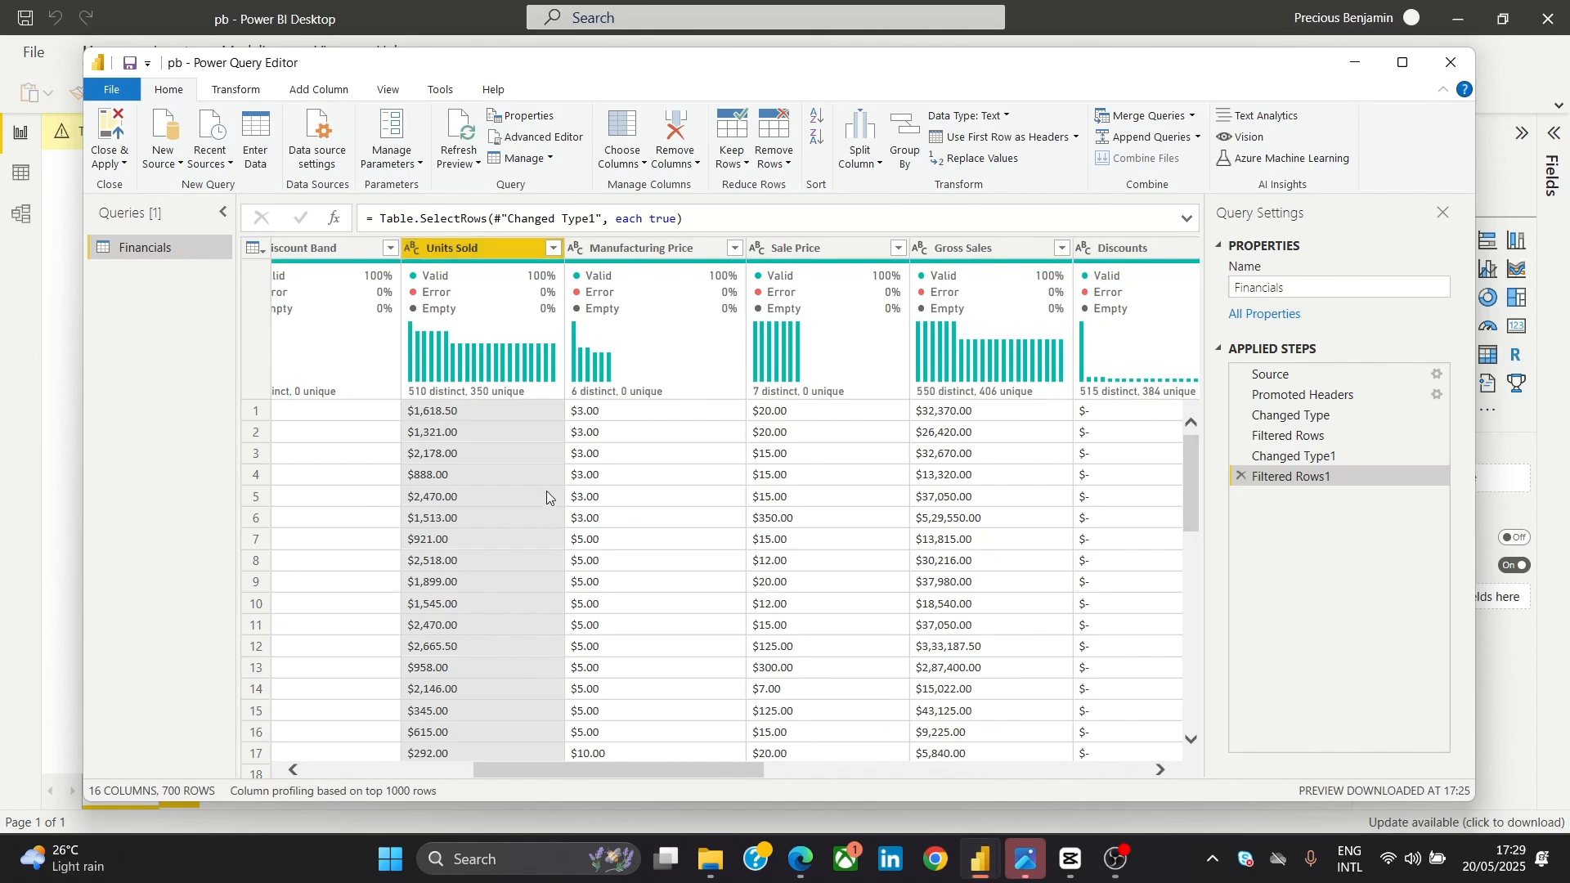
click(879, 163)
click(891, 278)
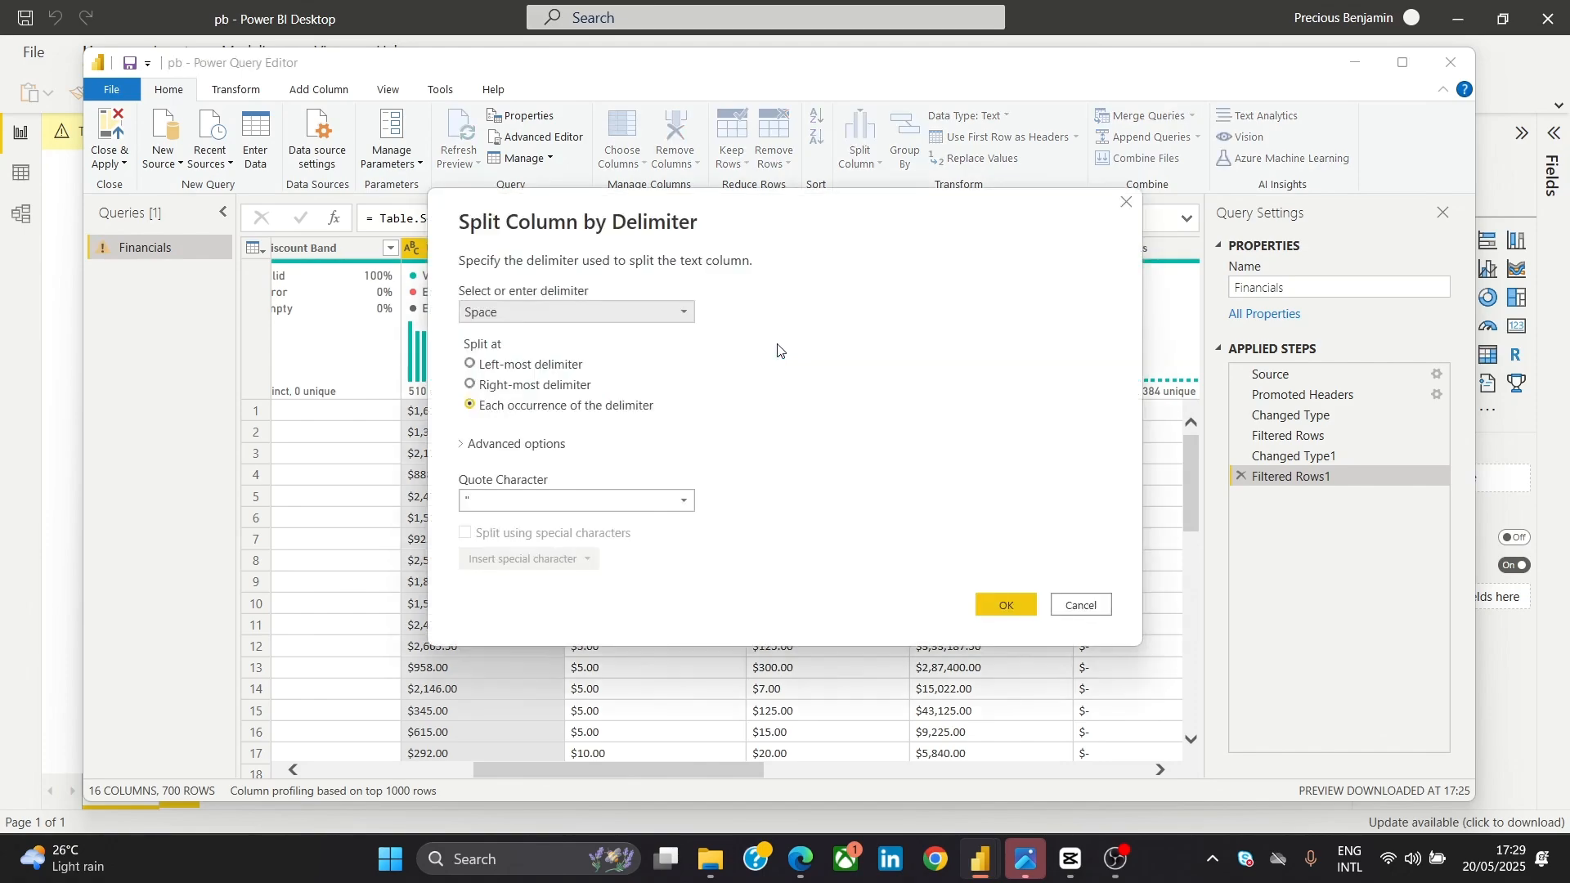
click(644, 319)
click(575, 458)
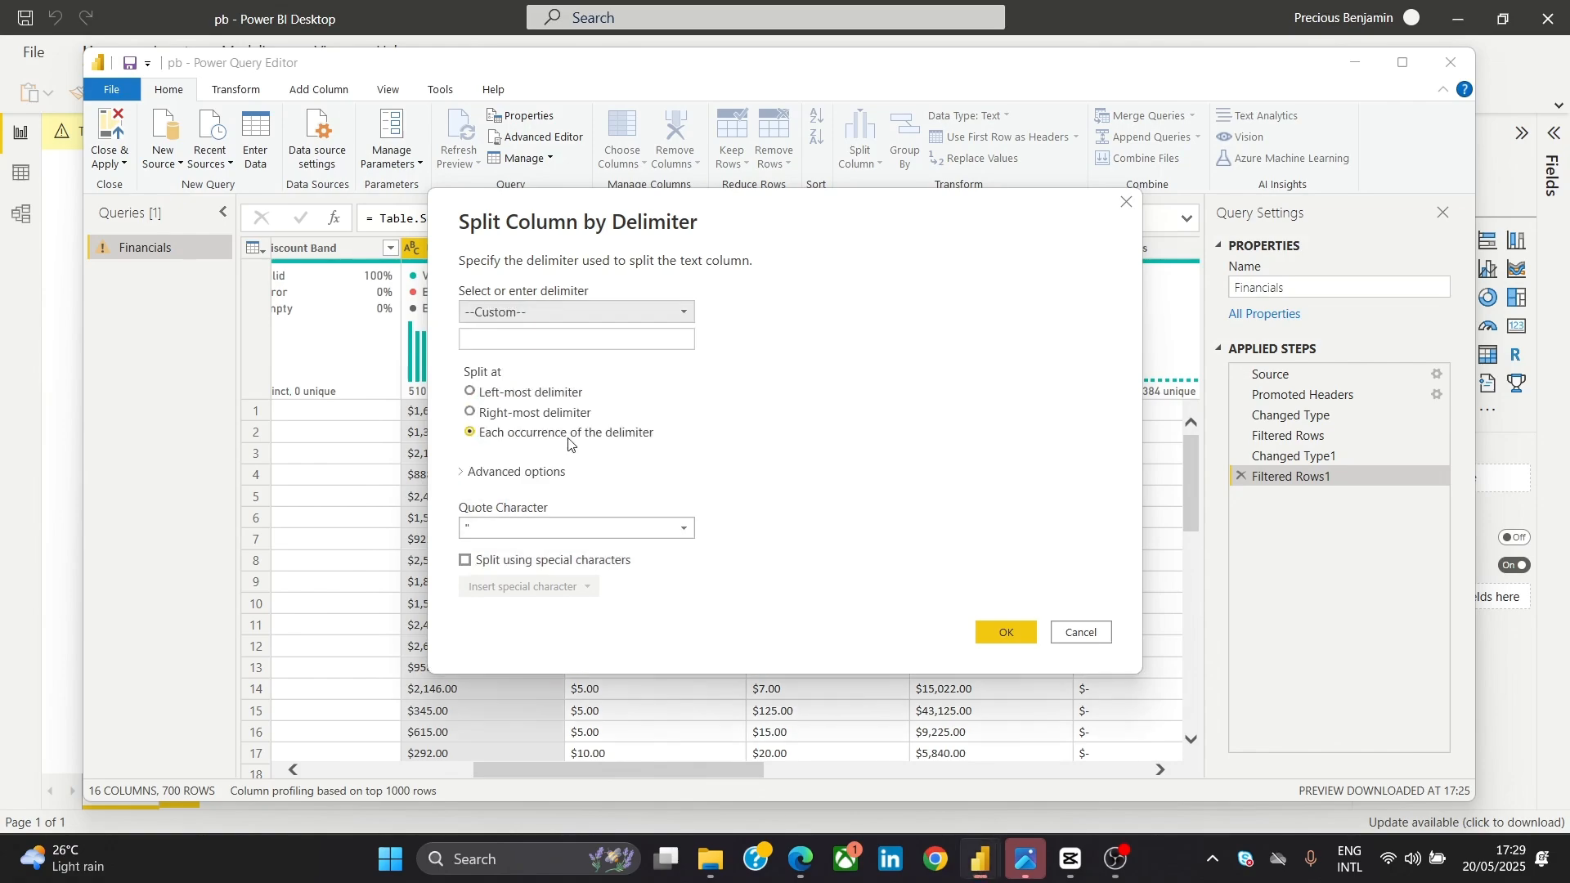
click(523, 342)
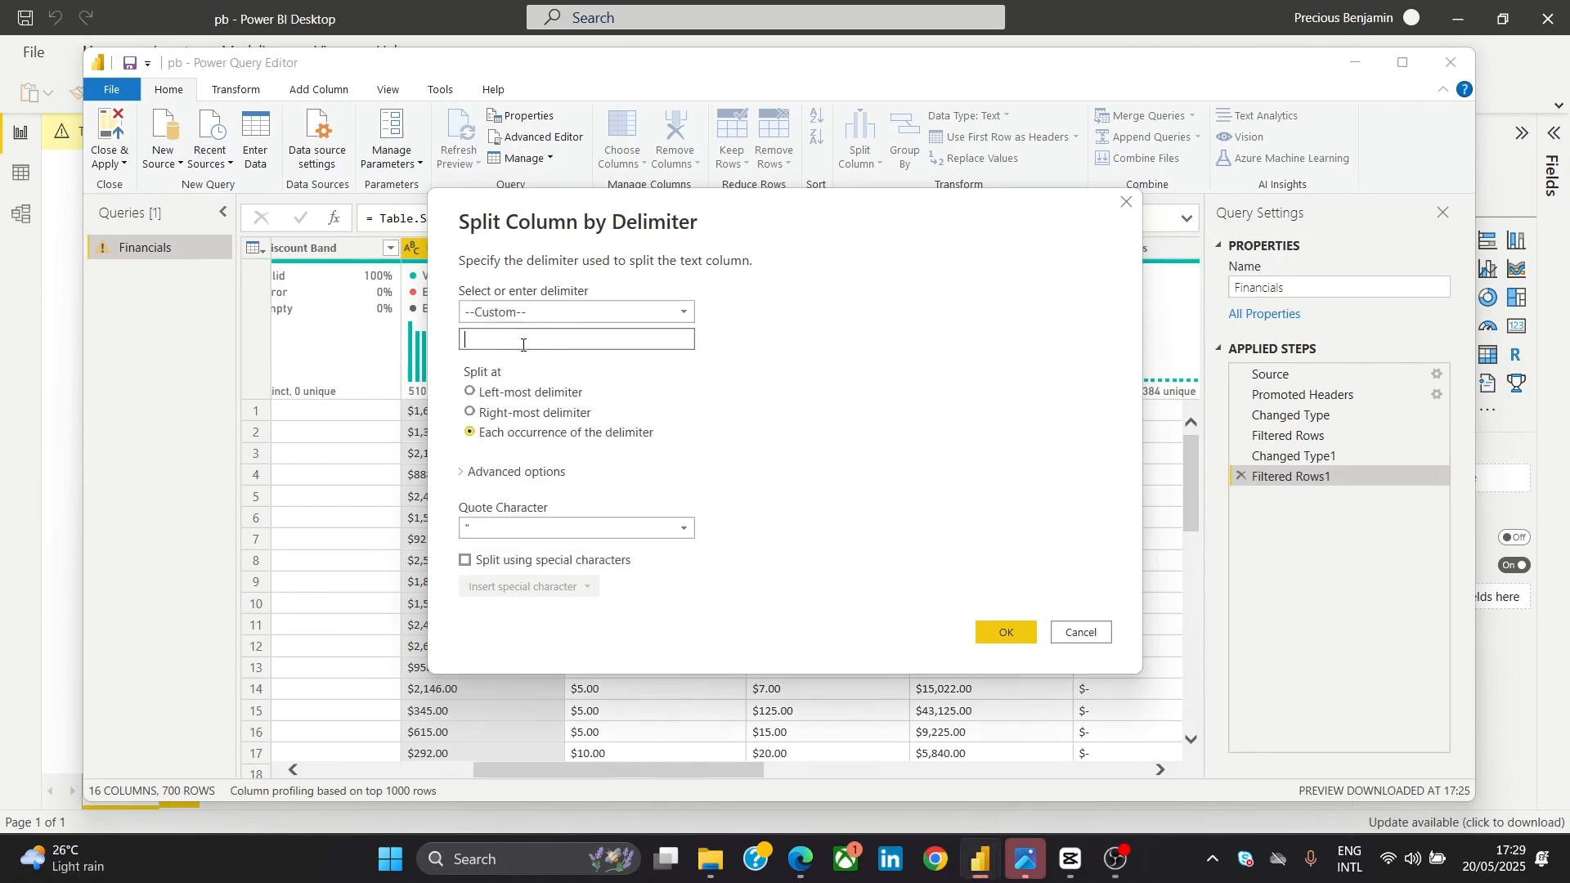
text(#)
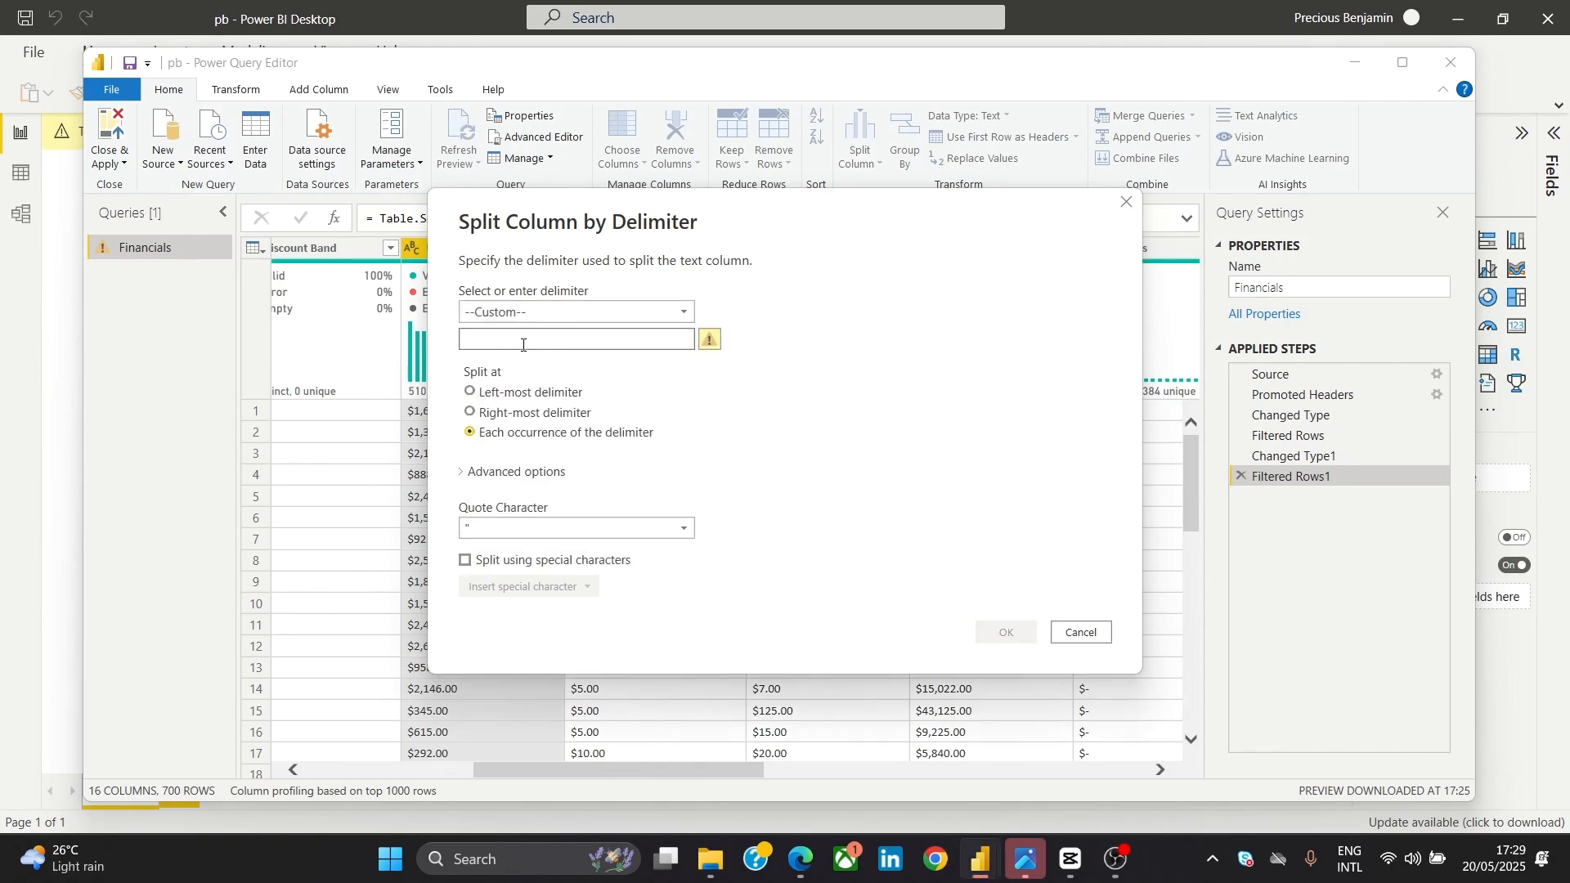
text($)
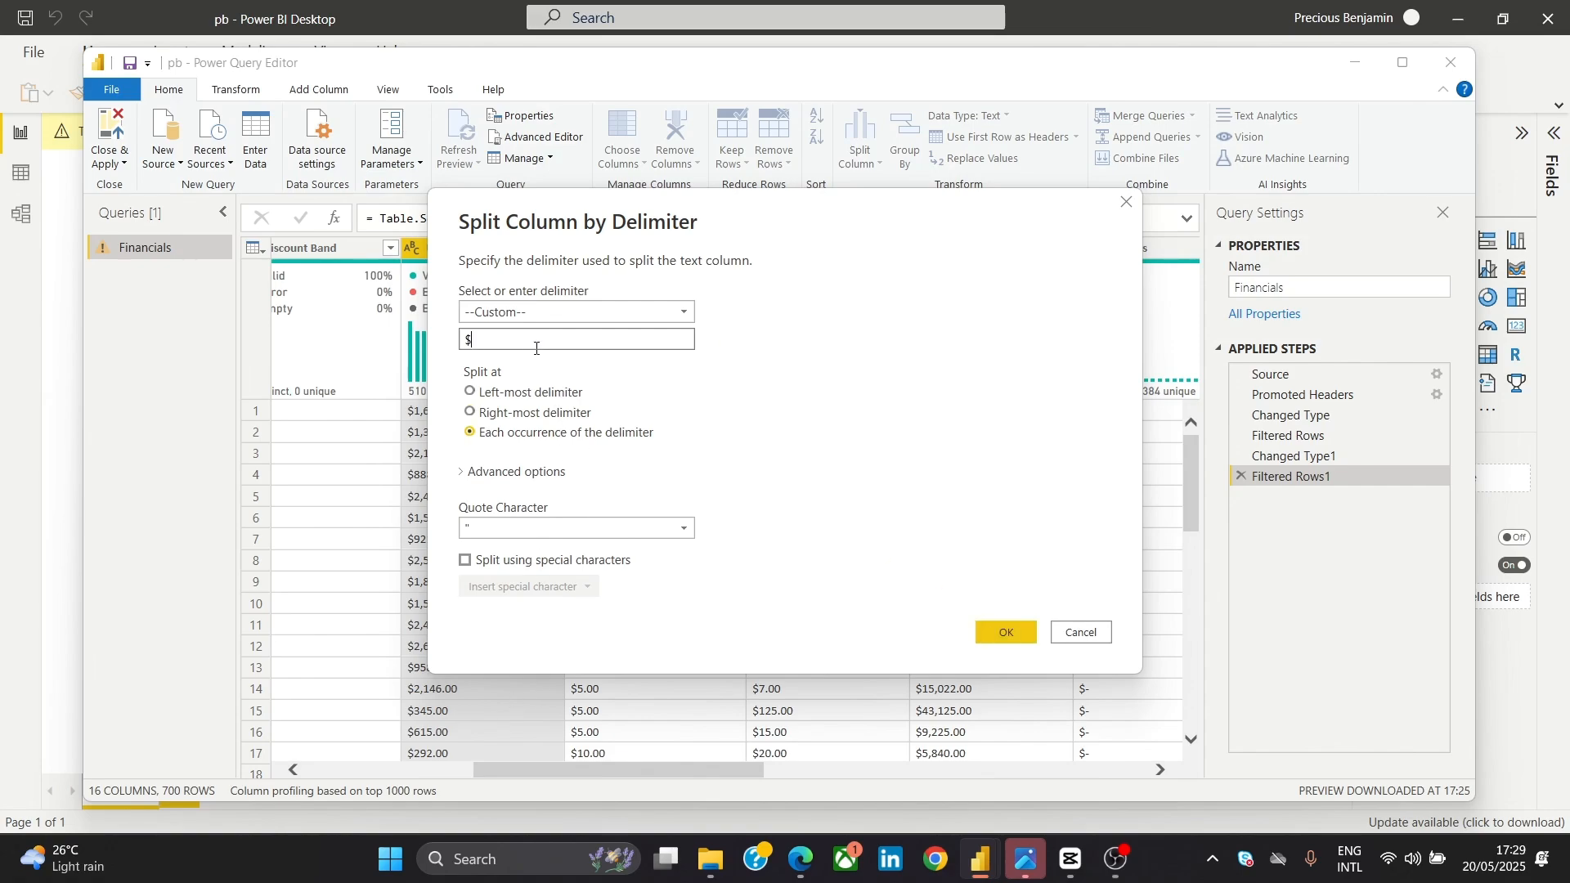
click(1079, 632)
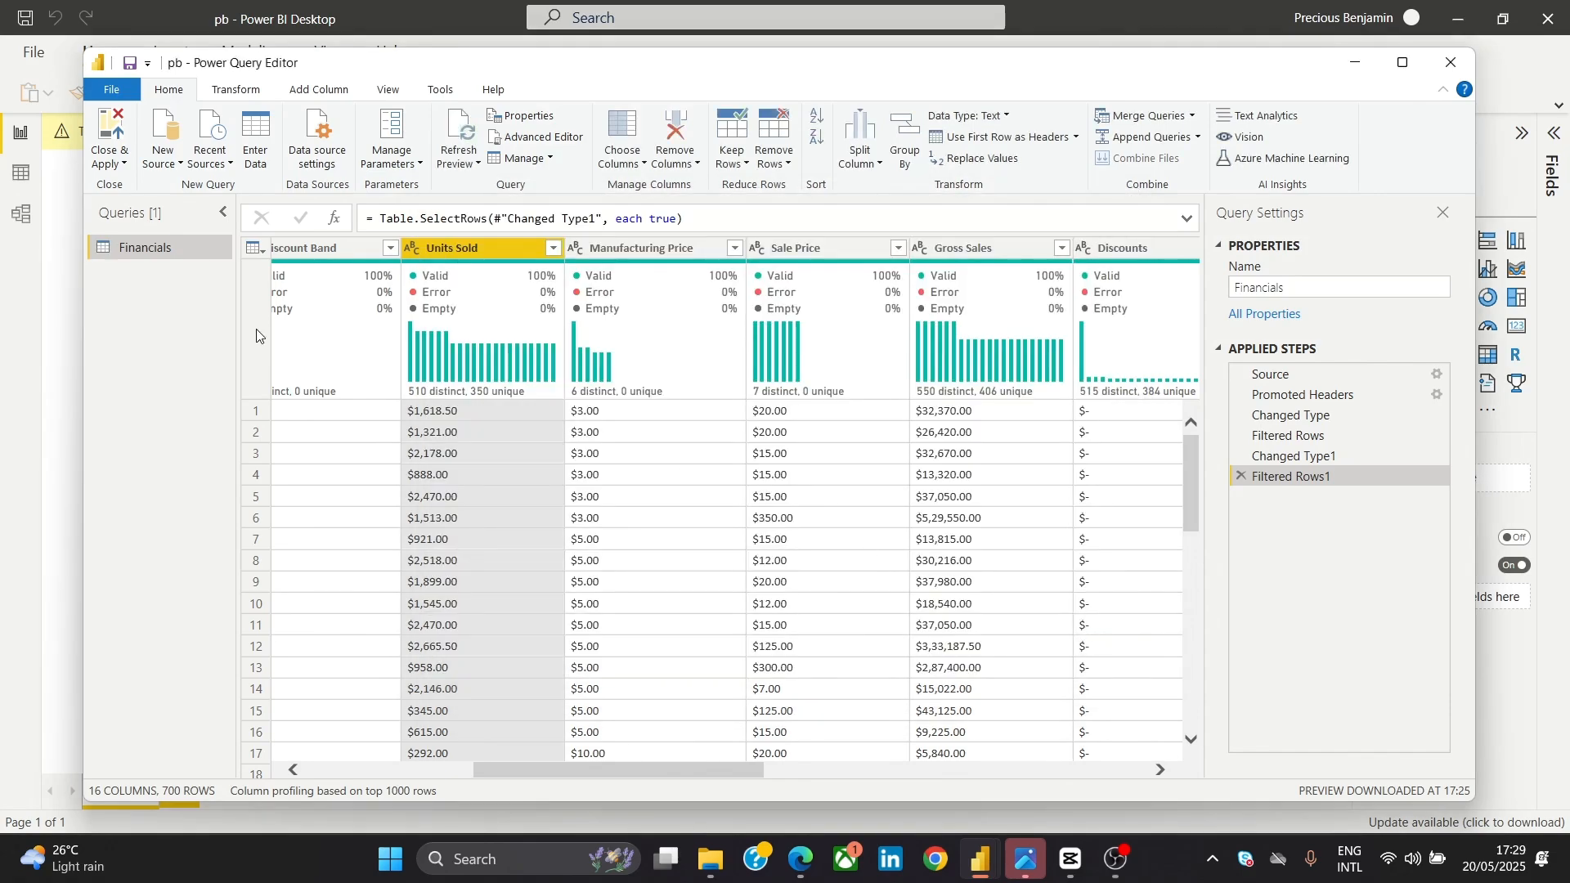
Replace the dollar sign ($) with nothing in the Units Sold column's values
right_click(493, 258)
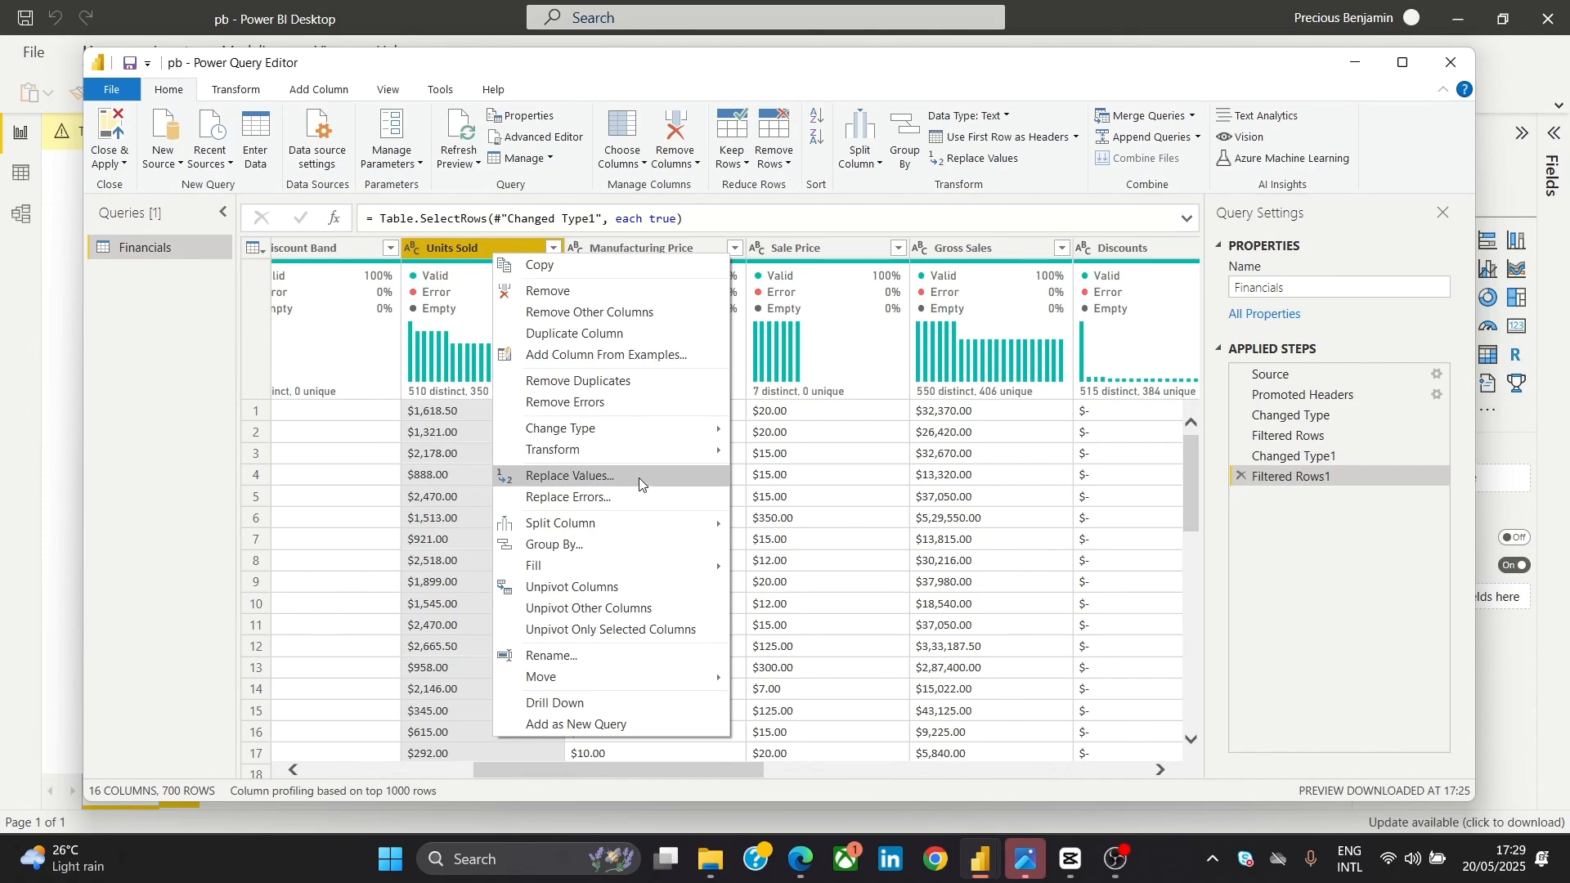
click(448, 259)
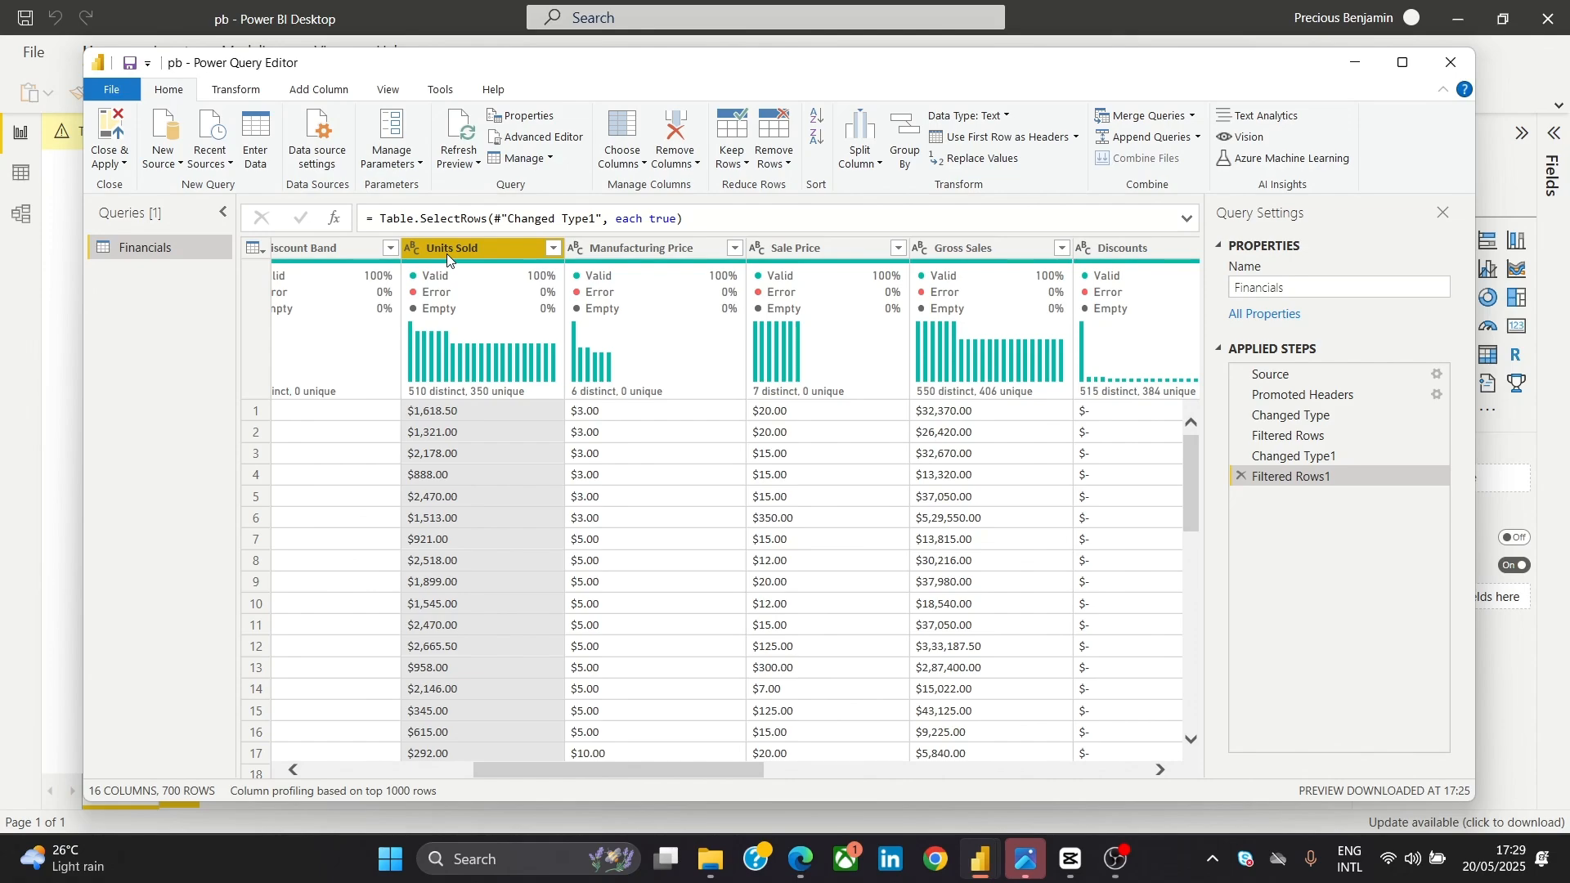
right_click(448, 255)
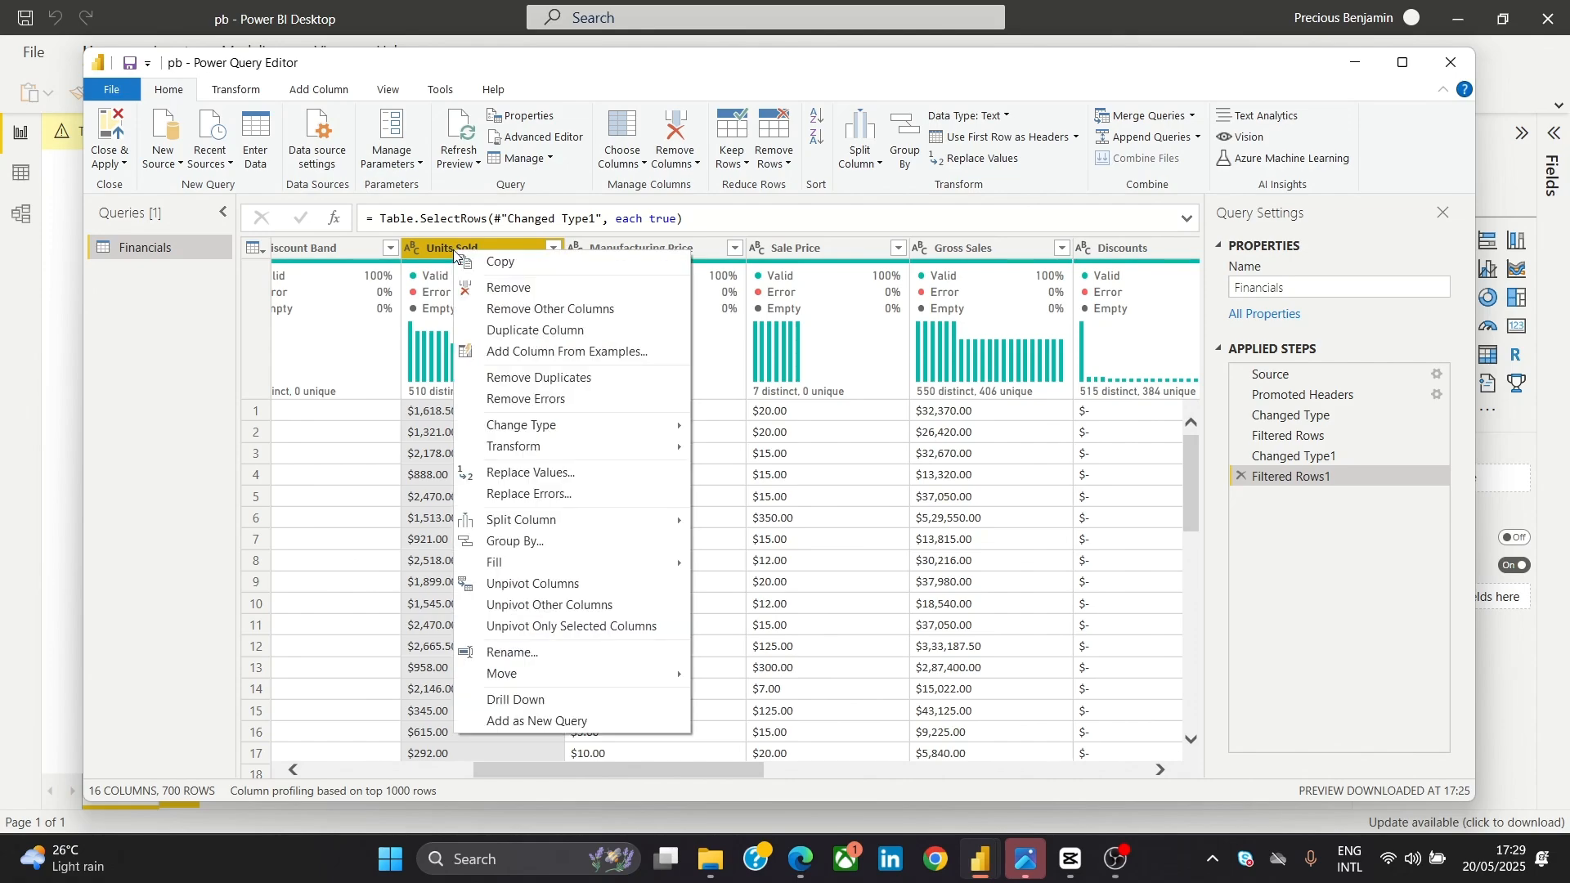
click(588, 474)
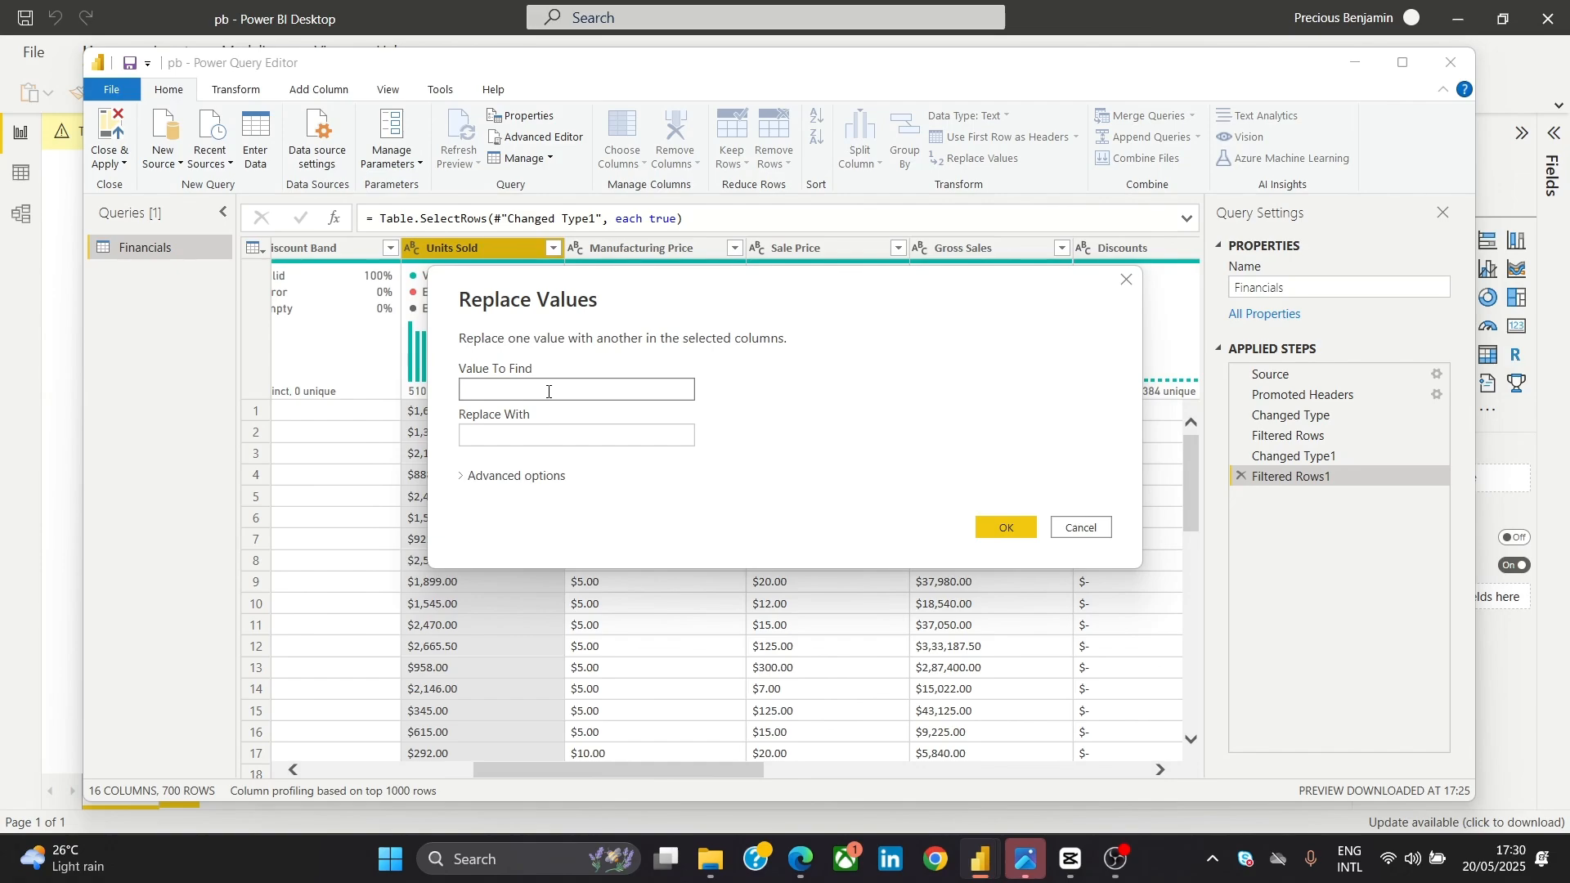
click(574, 444)
click(1013, 528)
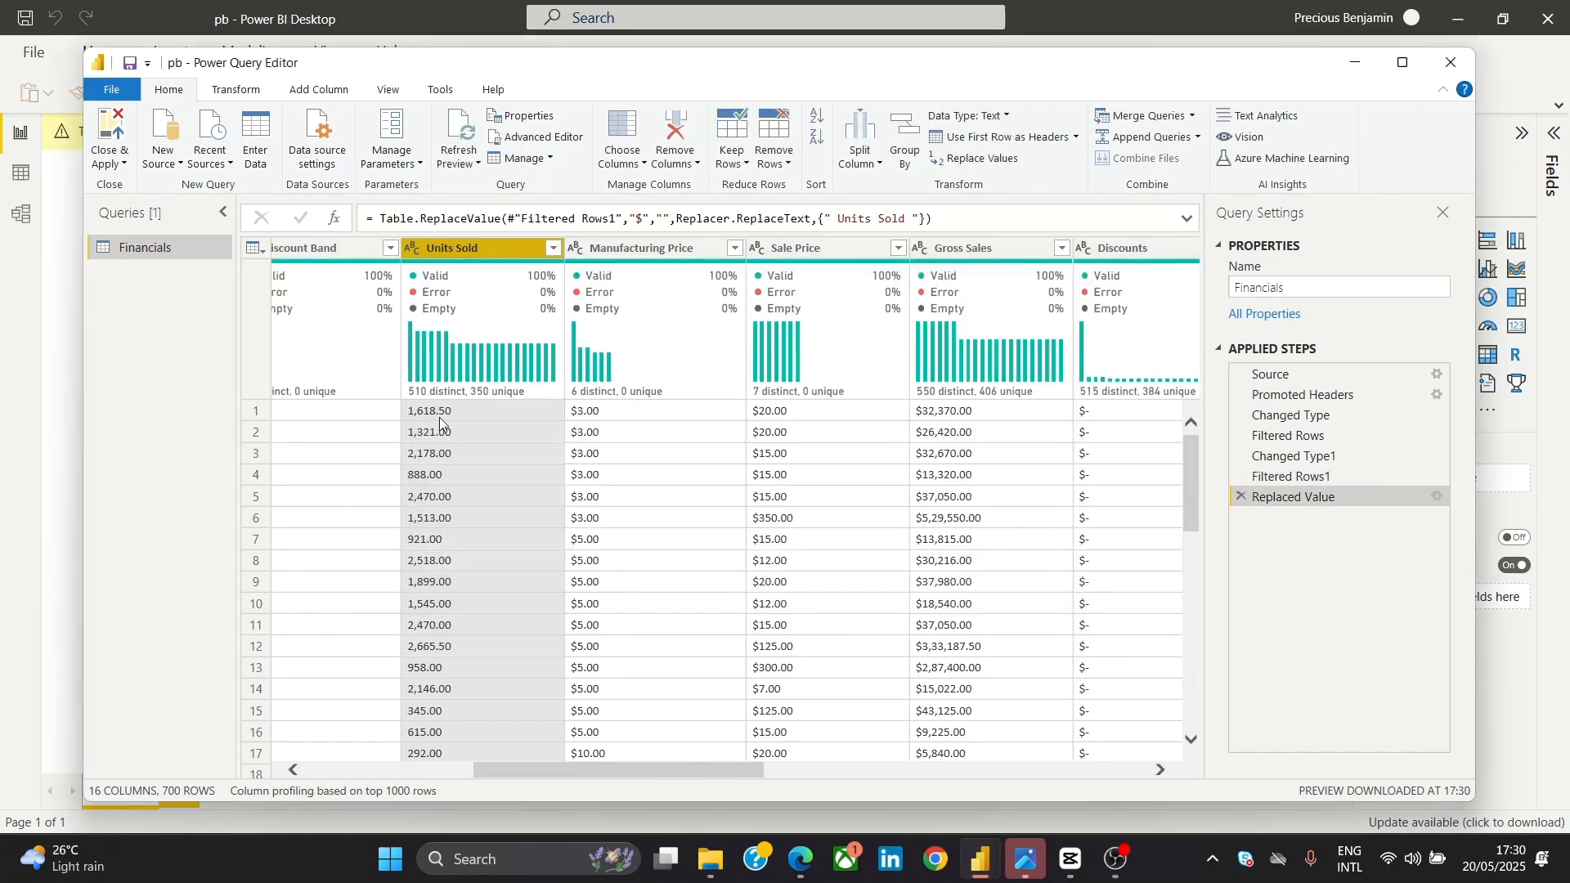
Check the list of distinct values in the Units Sold column without applying a filter
click(555, 248)
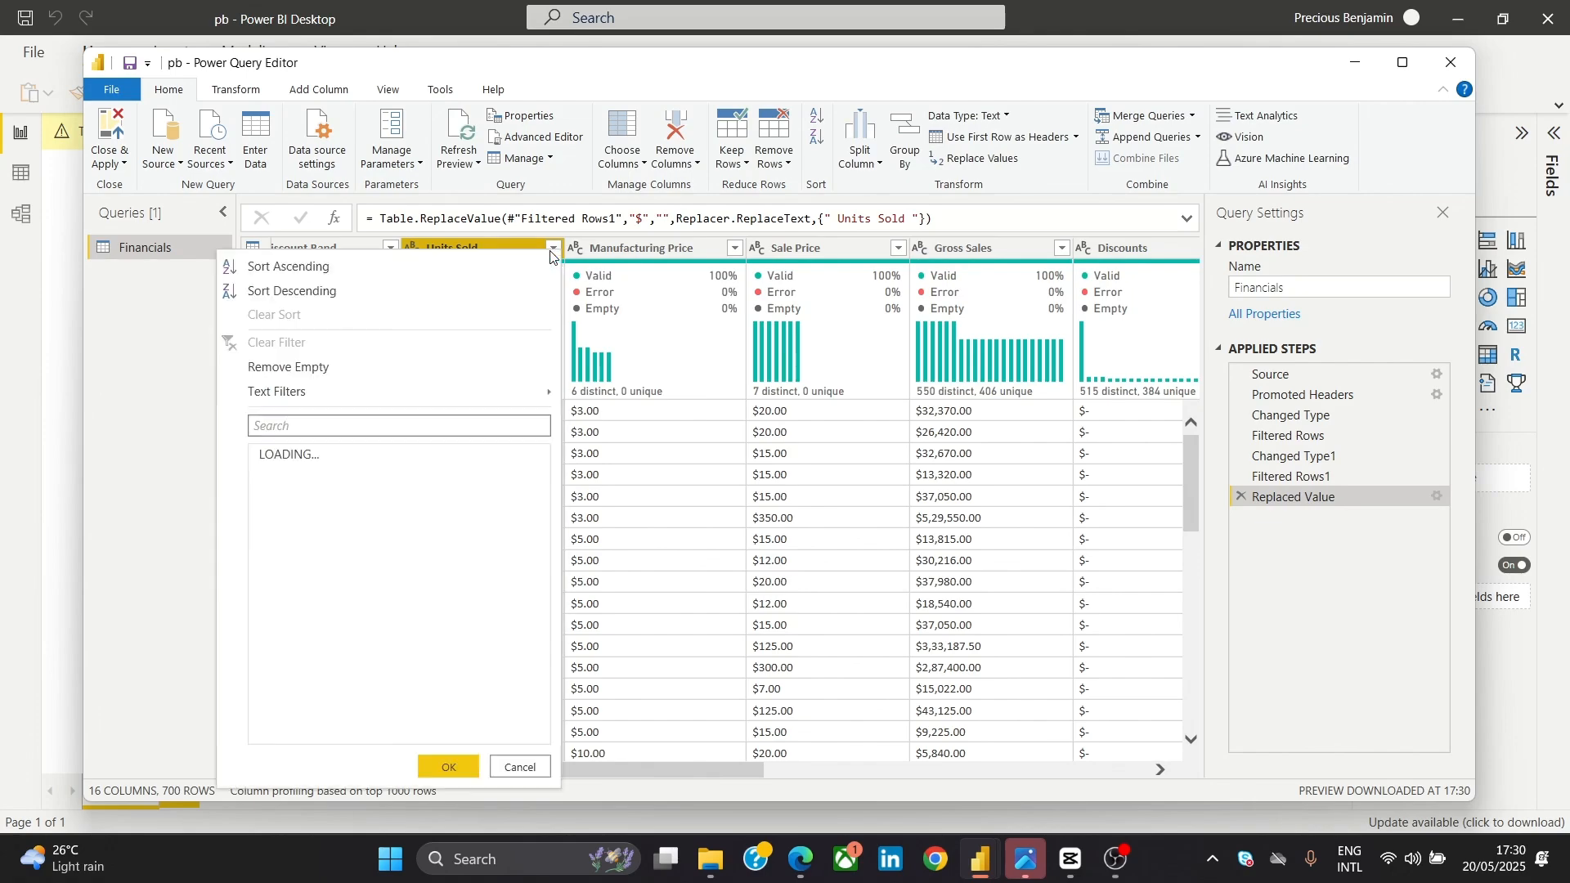
mouse_move(542, 485)
mouse_down()
mouse_move(570, 642)
mouse_move(560, 730)
mouse_move(553, 492)
mouse_up()
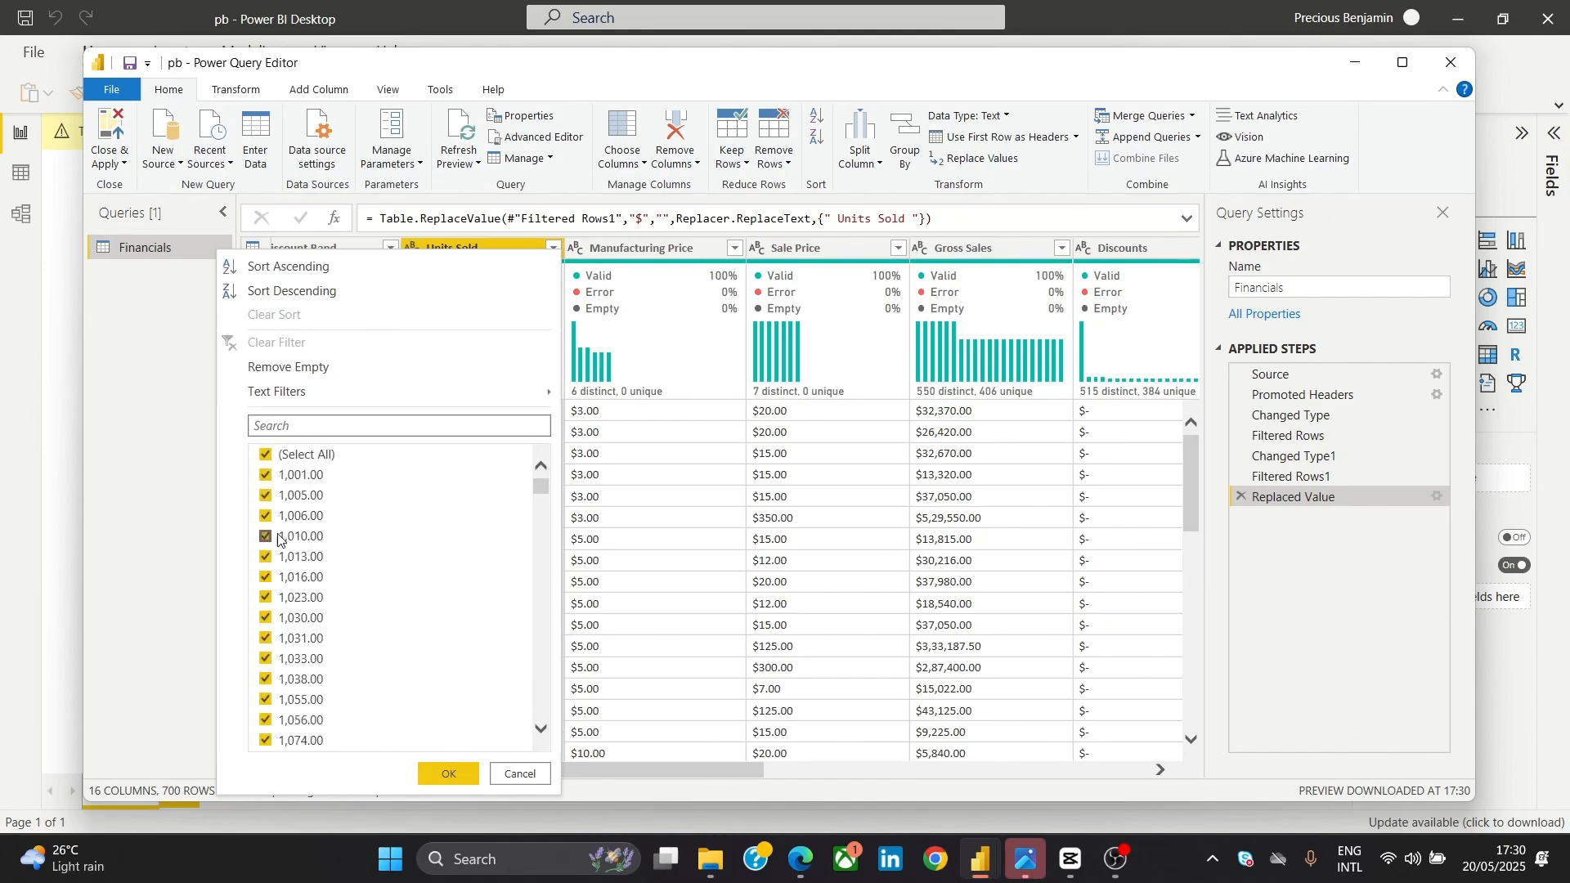
click(520, 774)
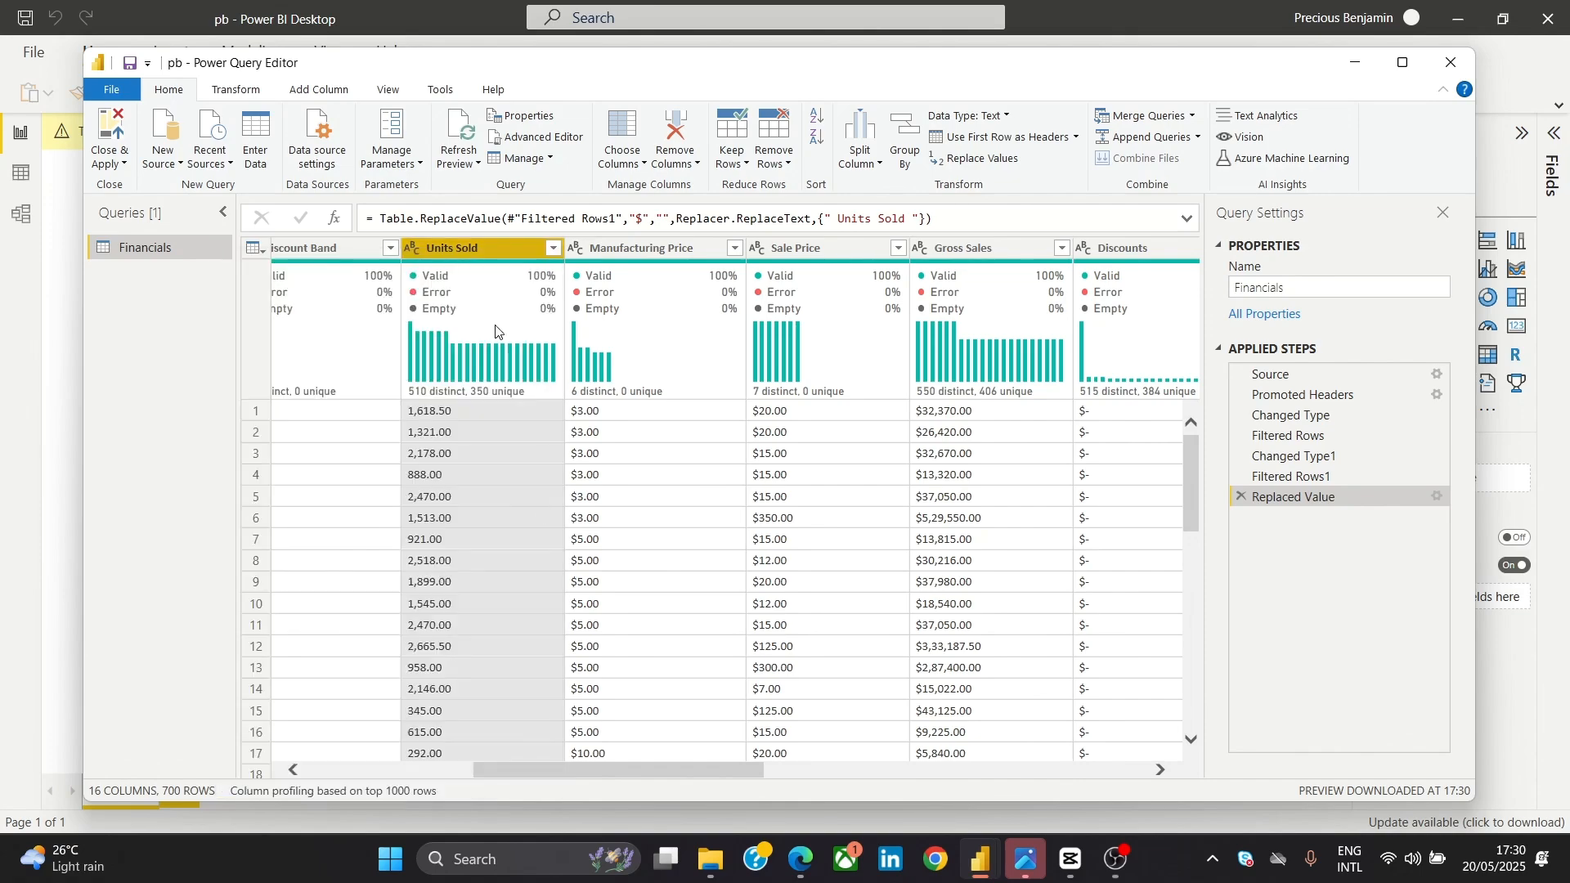
Try the Decimal Number data type on the Units Sold column, and remove that type change from the applied steps
click(413, 254)
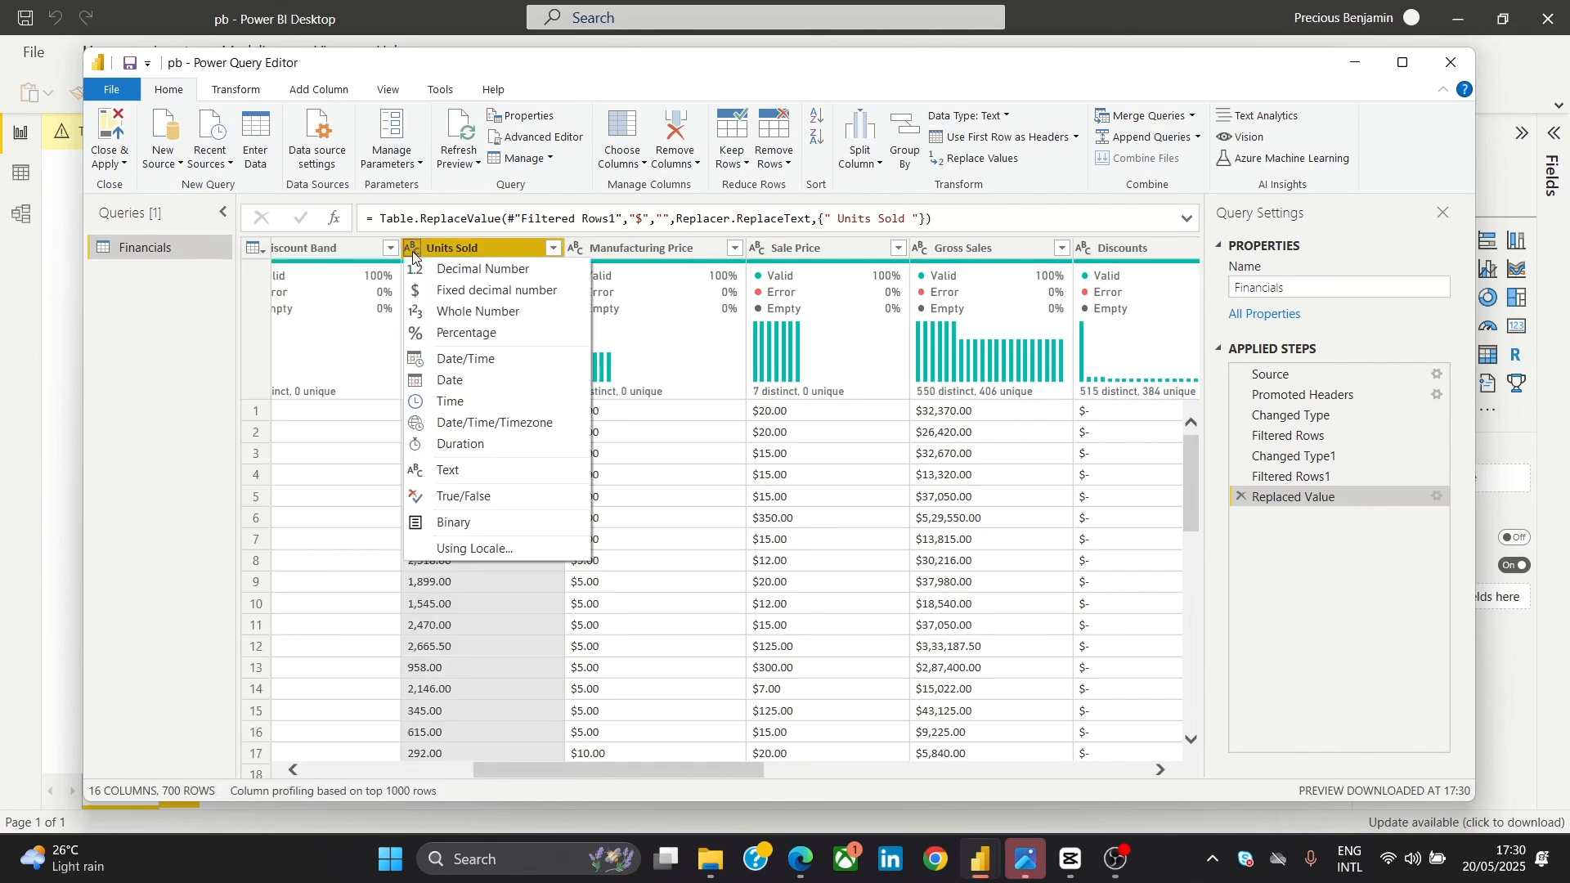
click(469, 279)
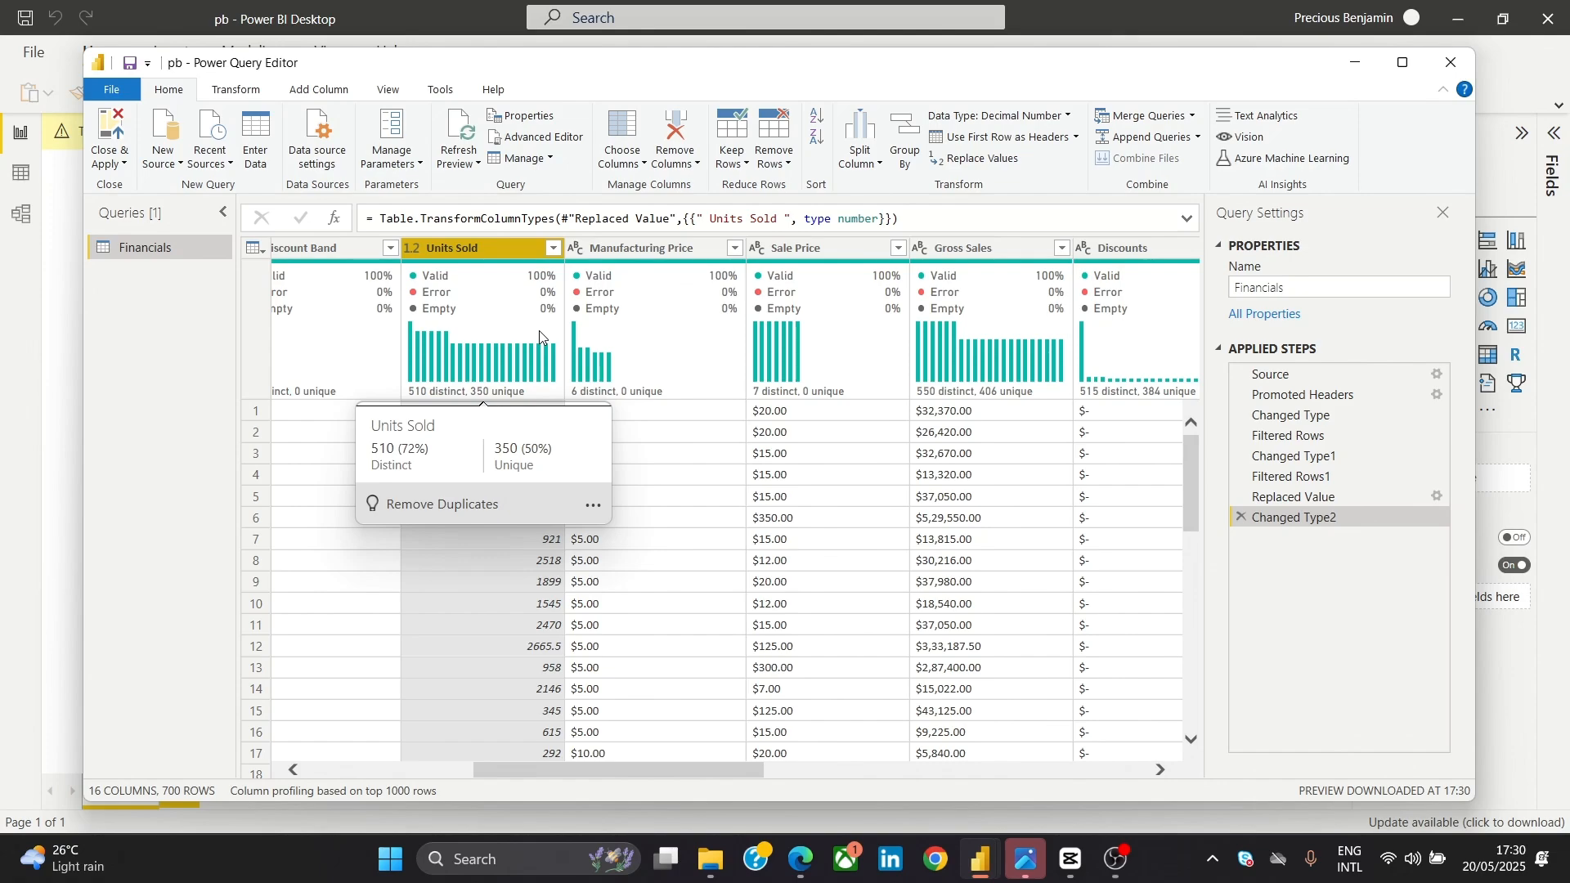
click(1241, 516)
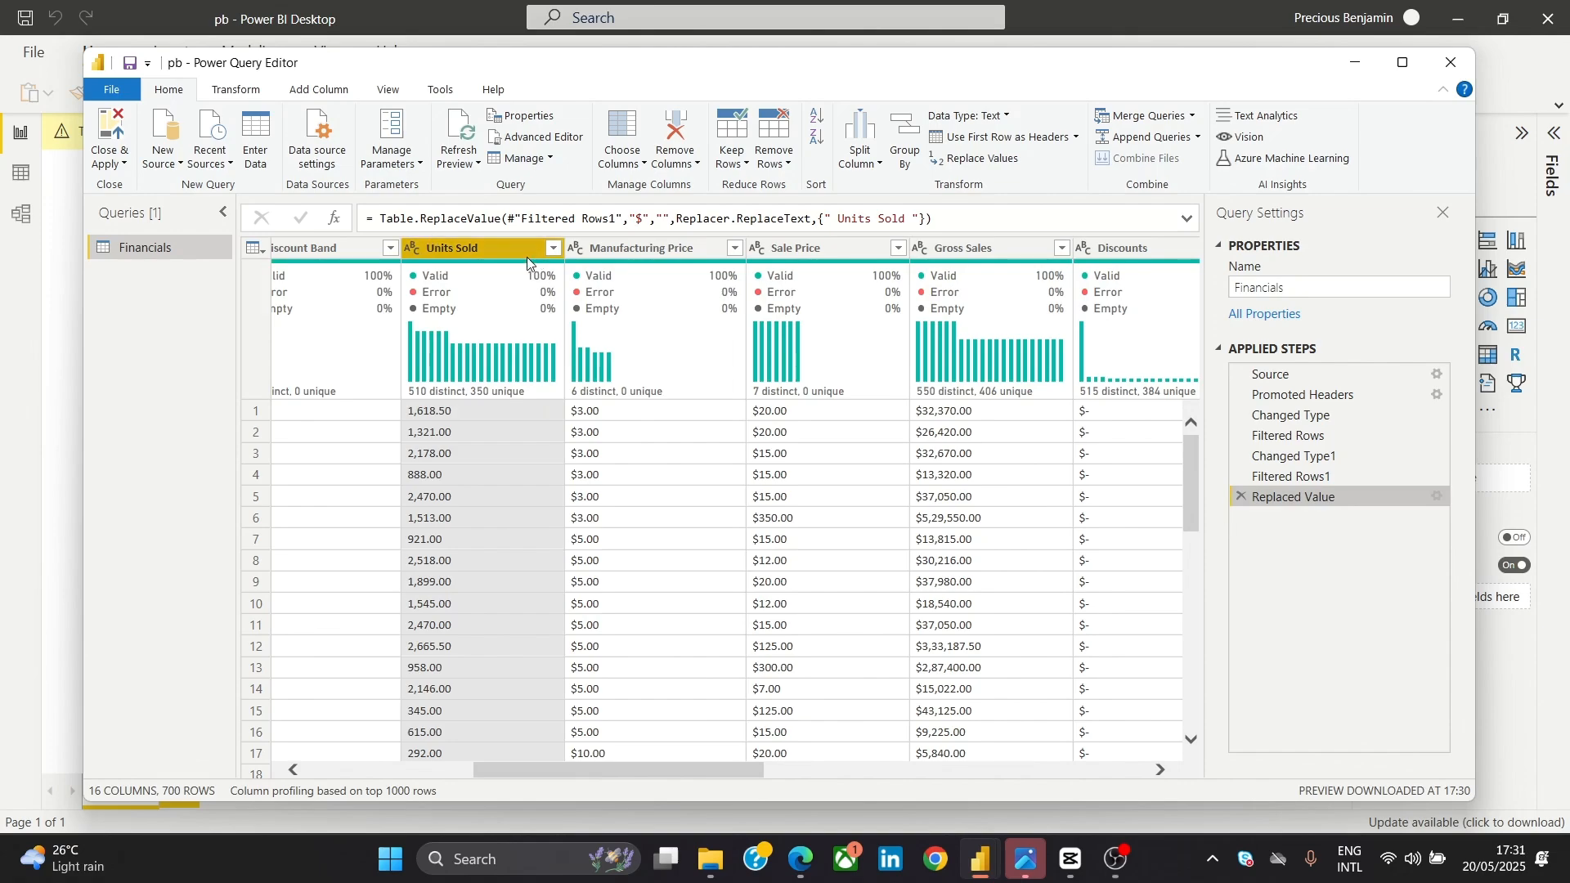
Replace the commas with nothing in the Units Sold column's values
right_click(479, 247)
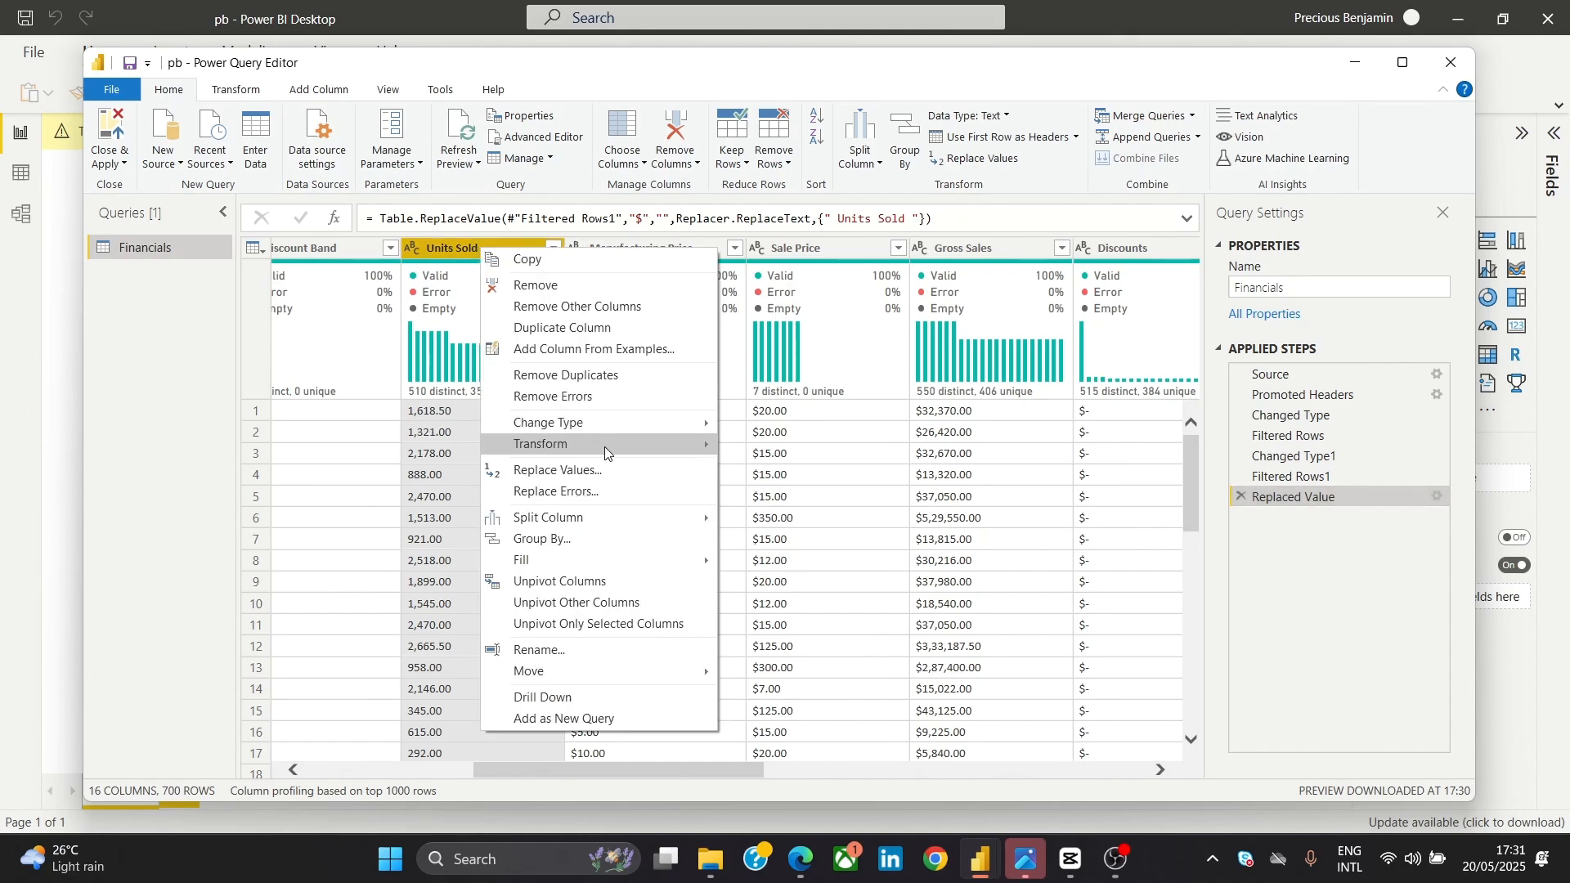
mouse_move(608, 455)
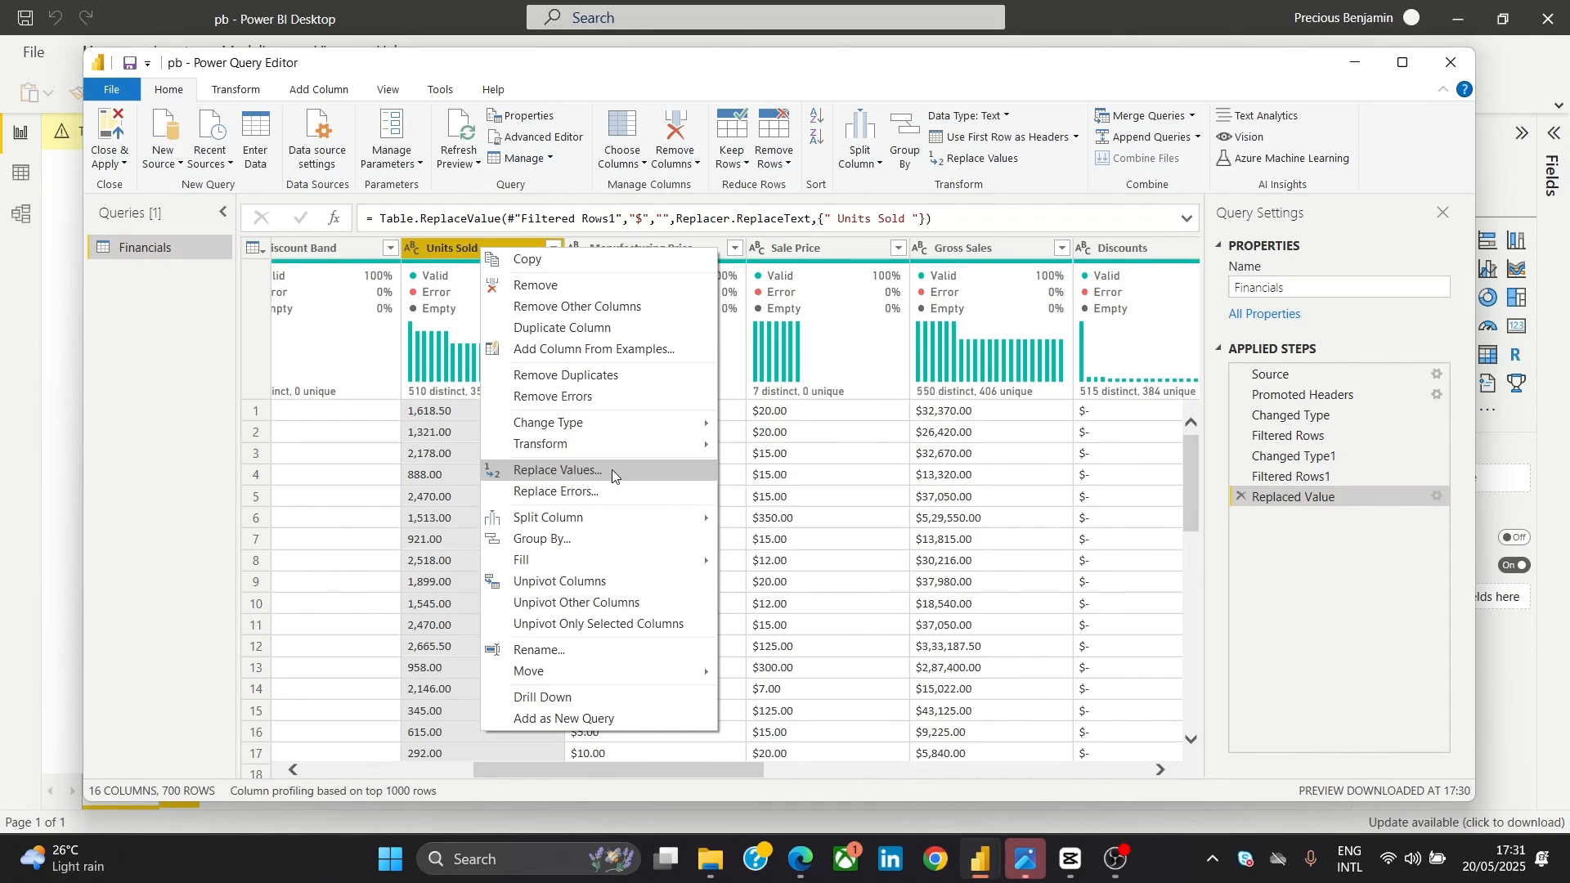
click(611, 470)
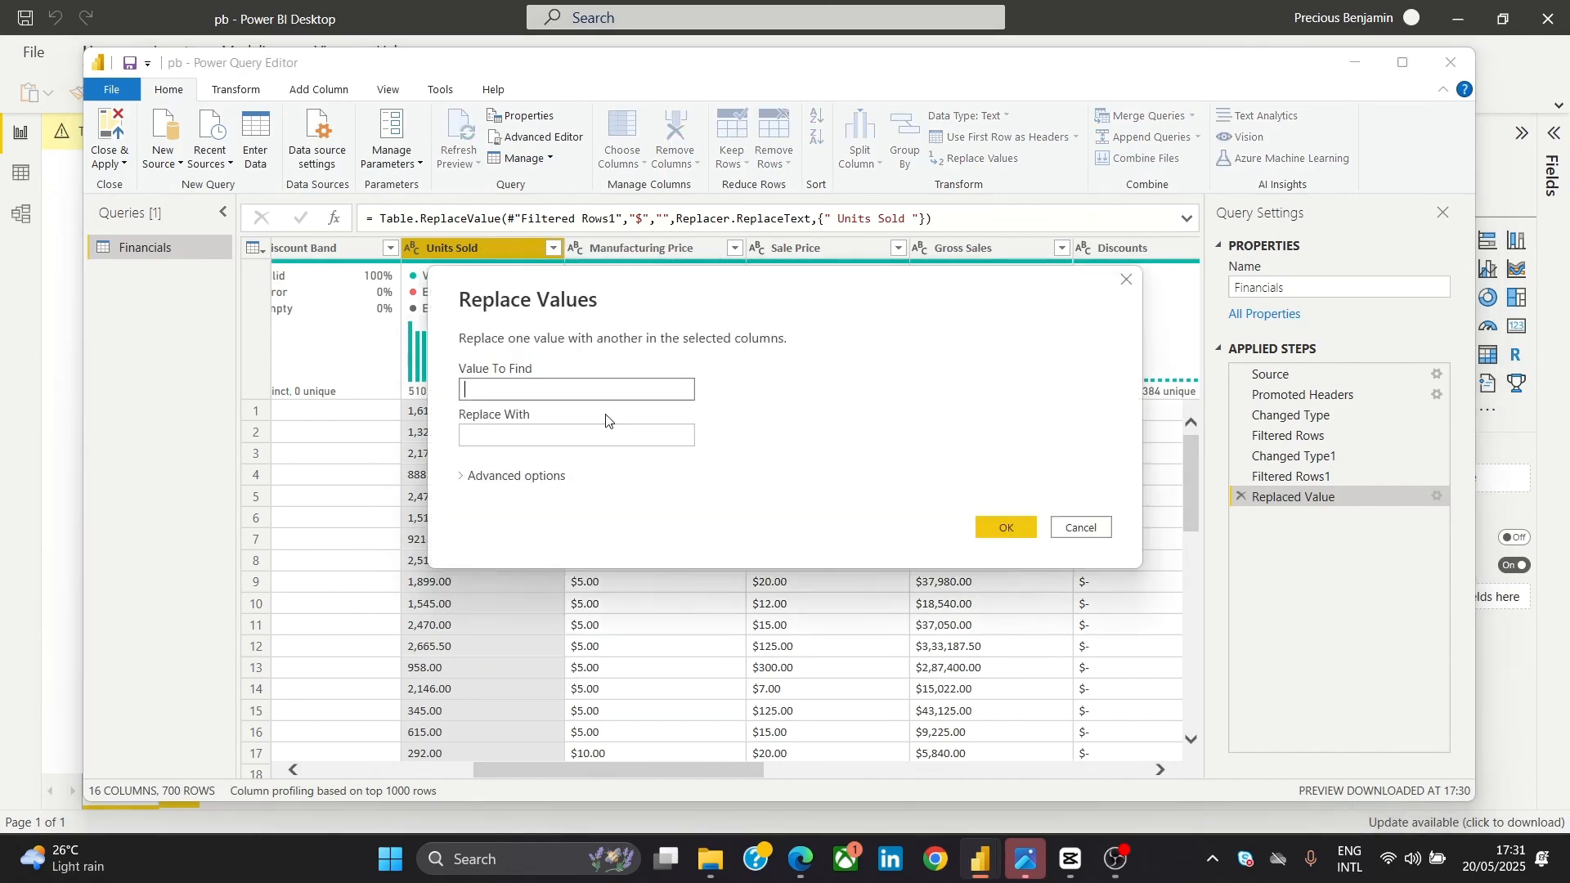
text(,)
click(627, 441)
click(1006, 528)
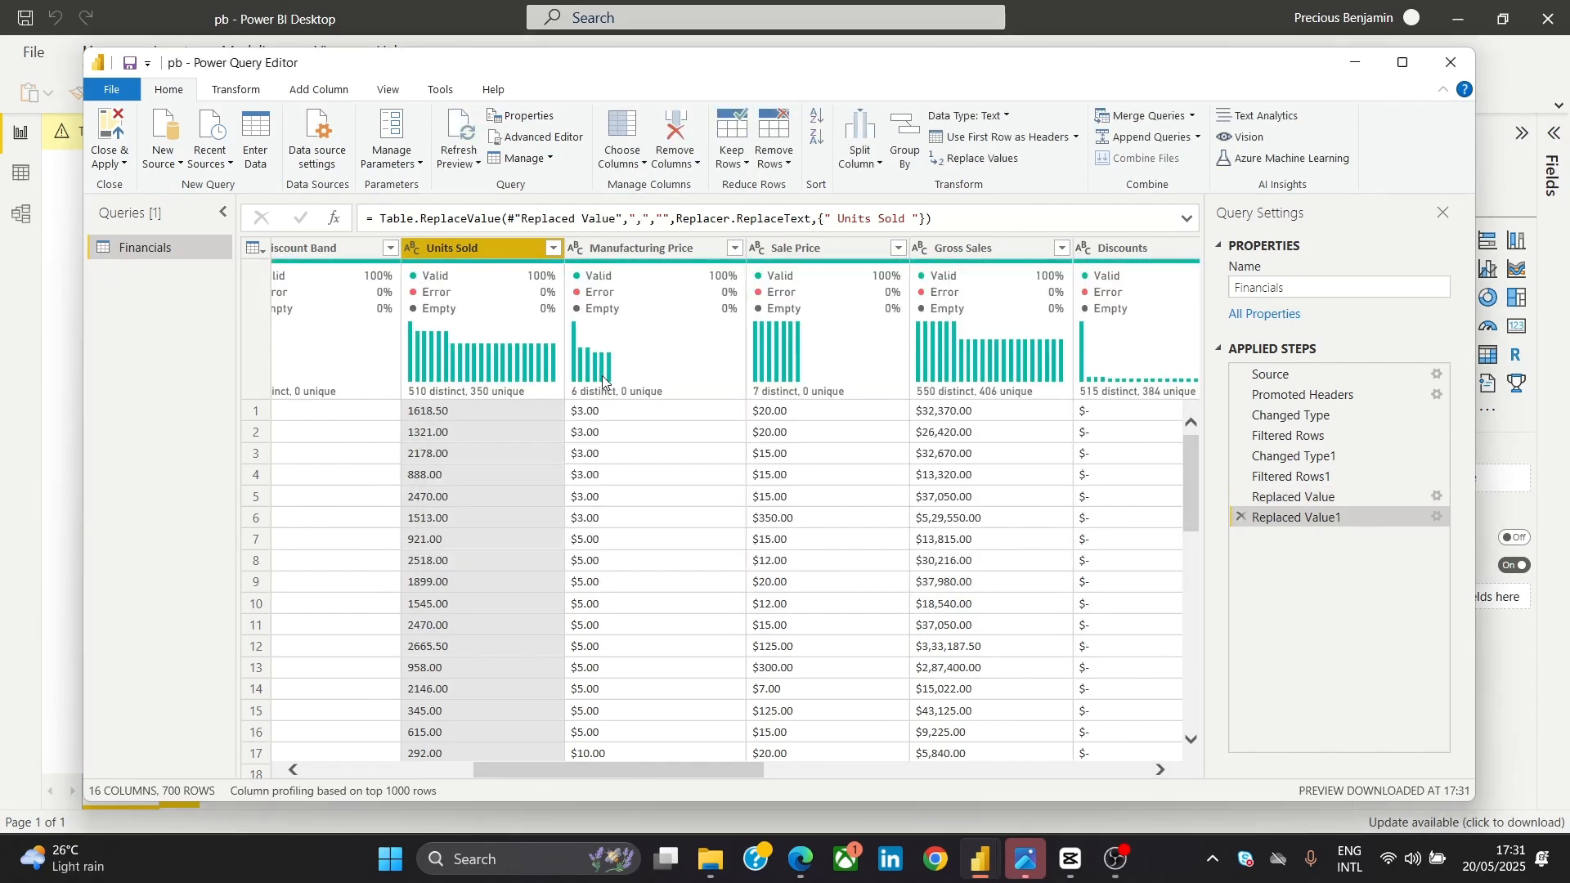
Change the Units Sold column's data type to Decimal Number
mouse_move(595, 387)
right_click(521, 315)
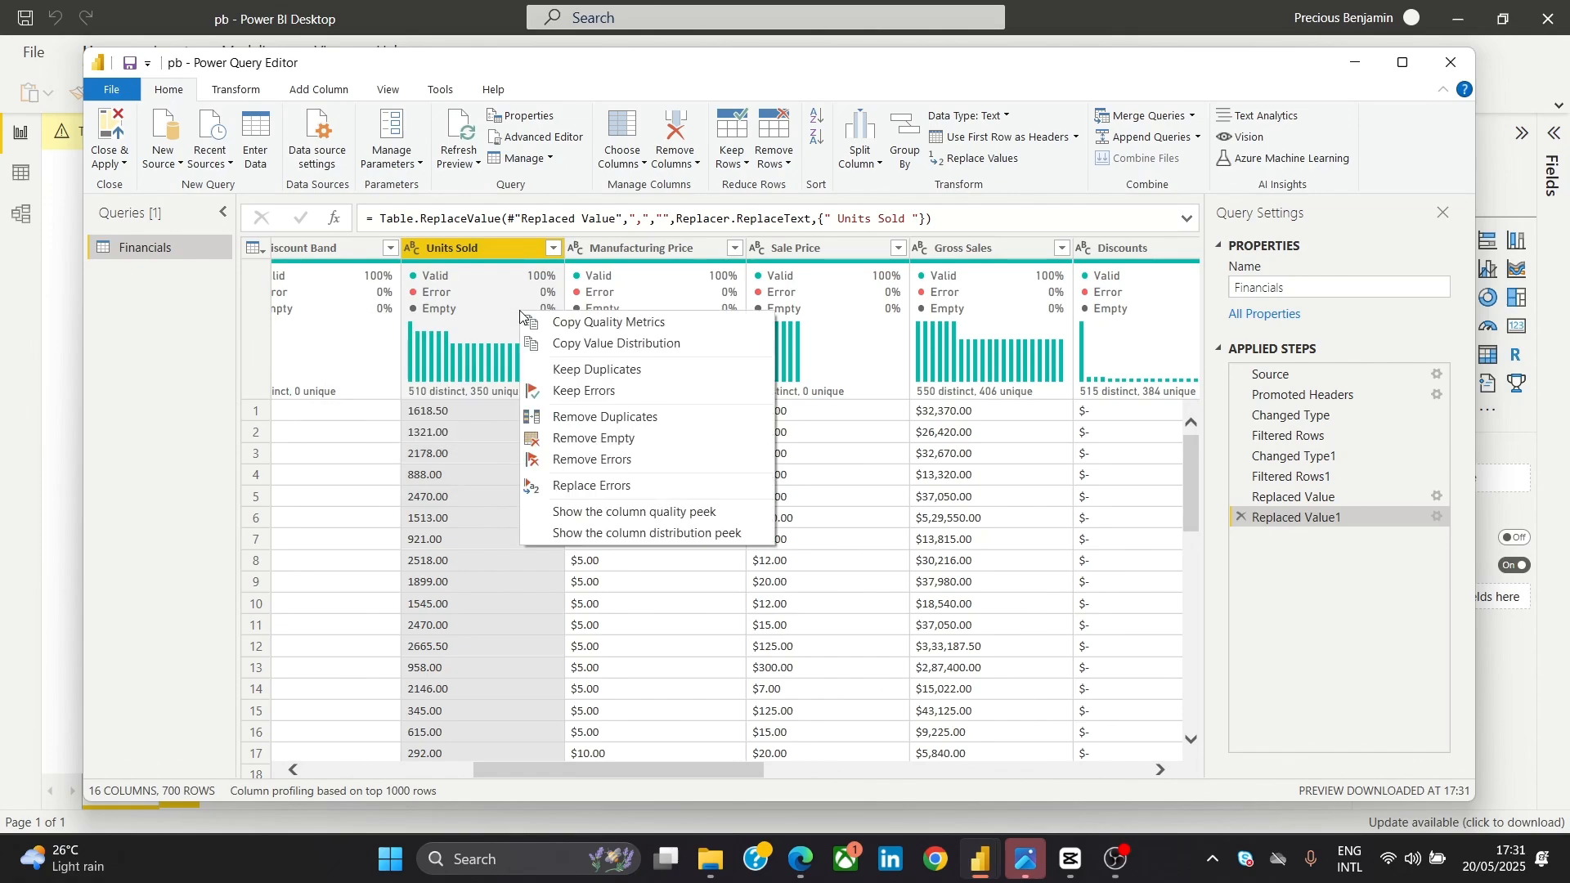
click(487, 454)
click(487, 245)
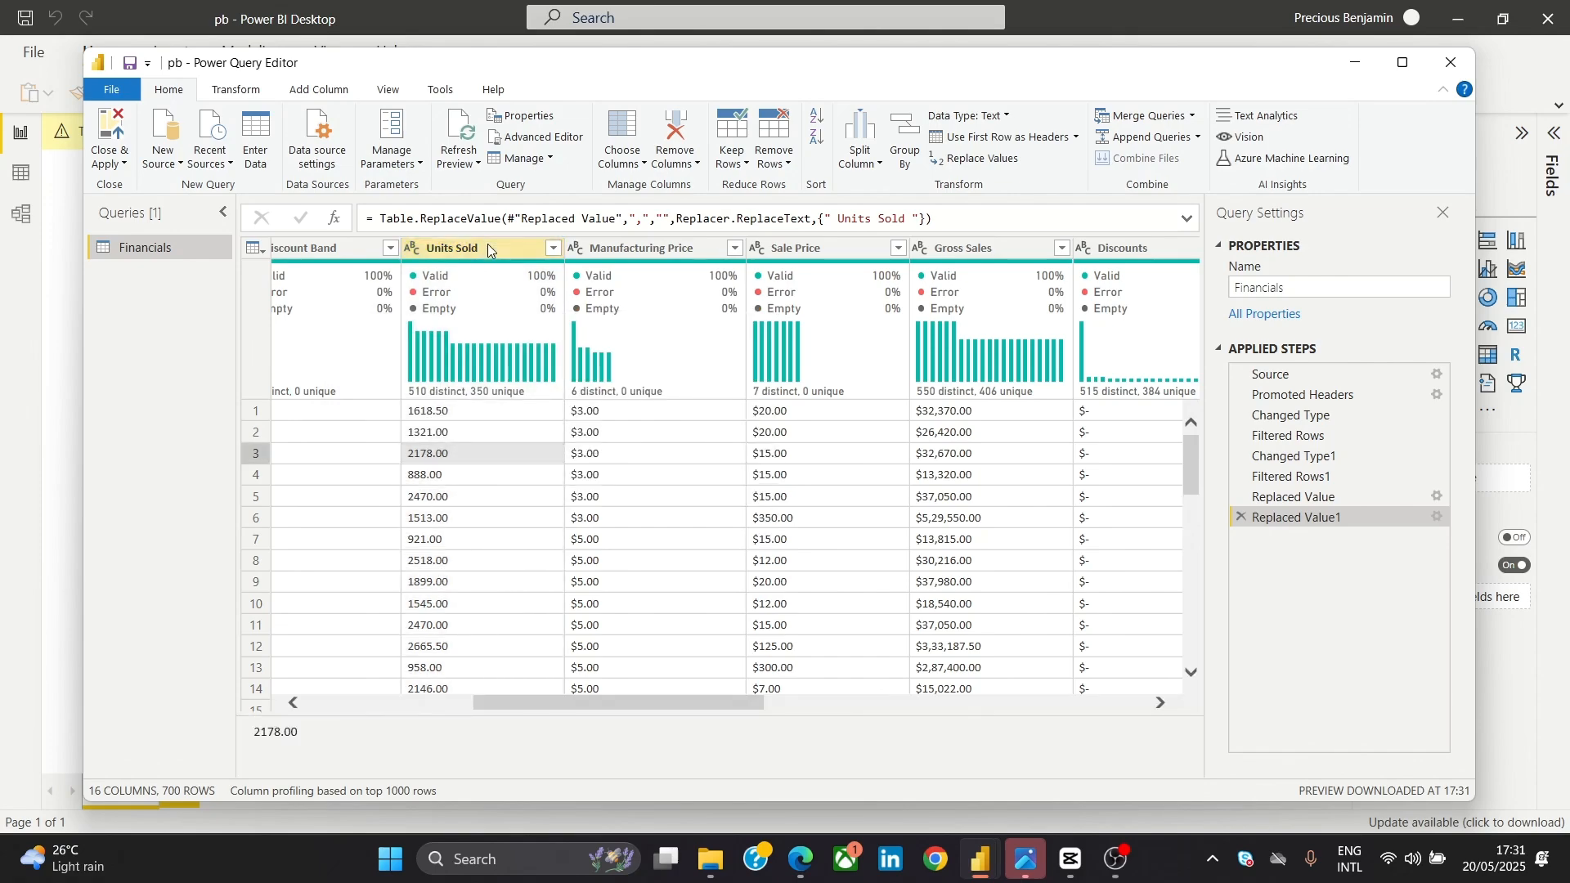
right_click(487, 248)
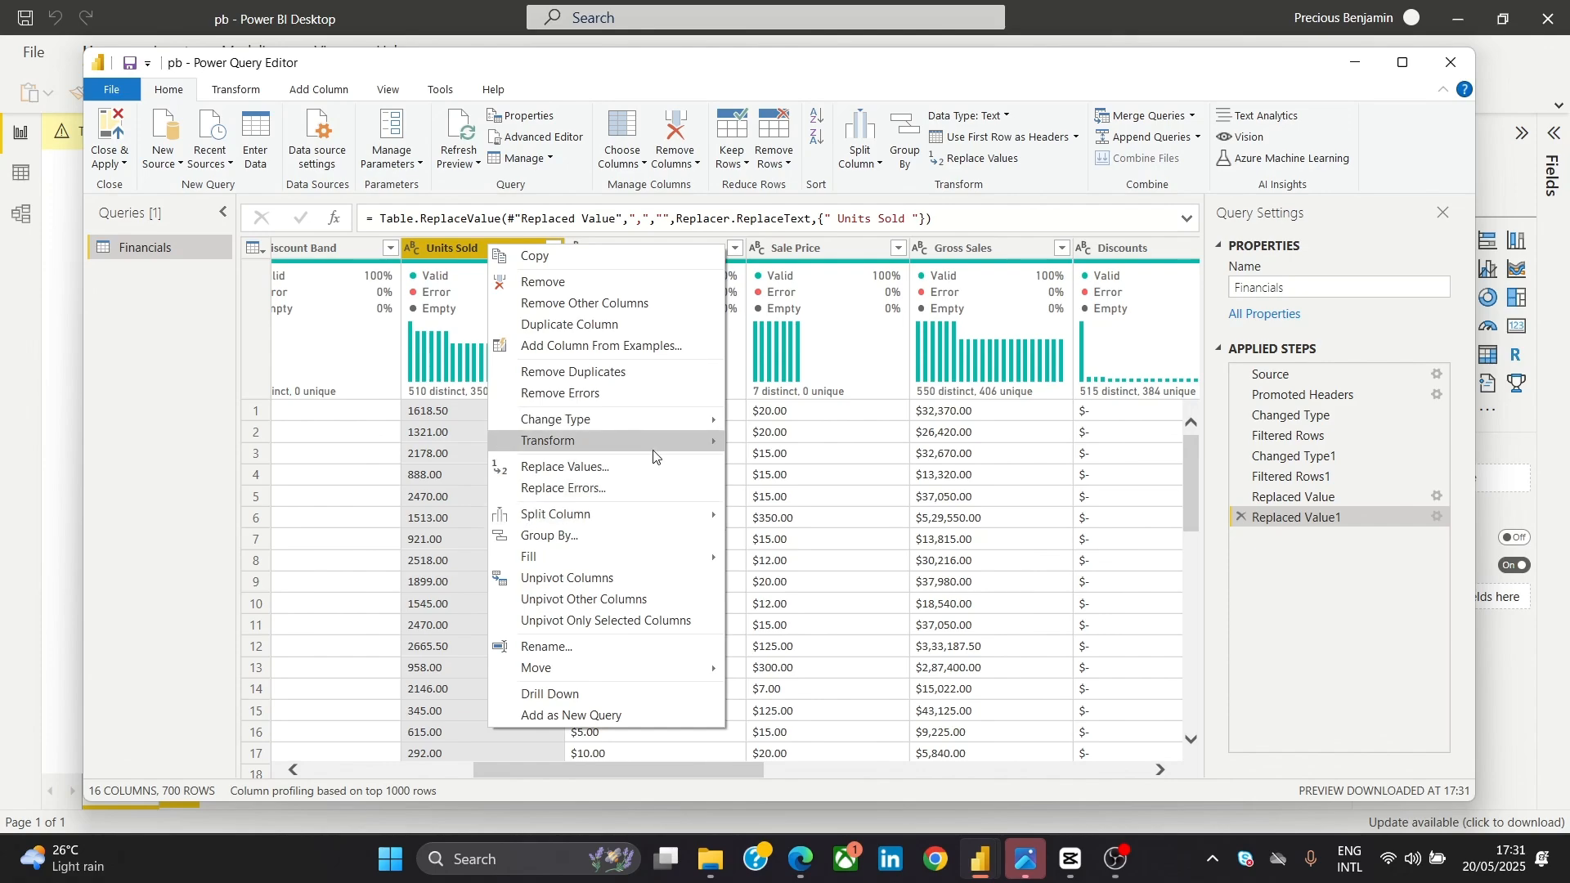
mouse_move(641, 422)
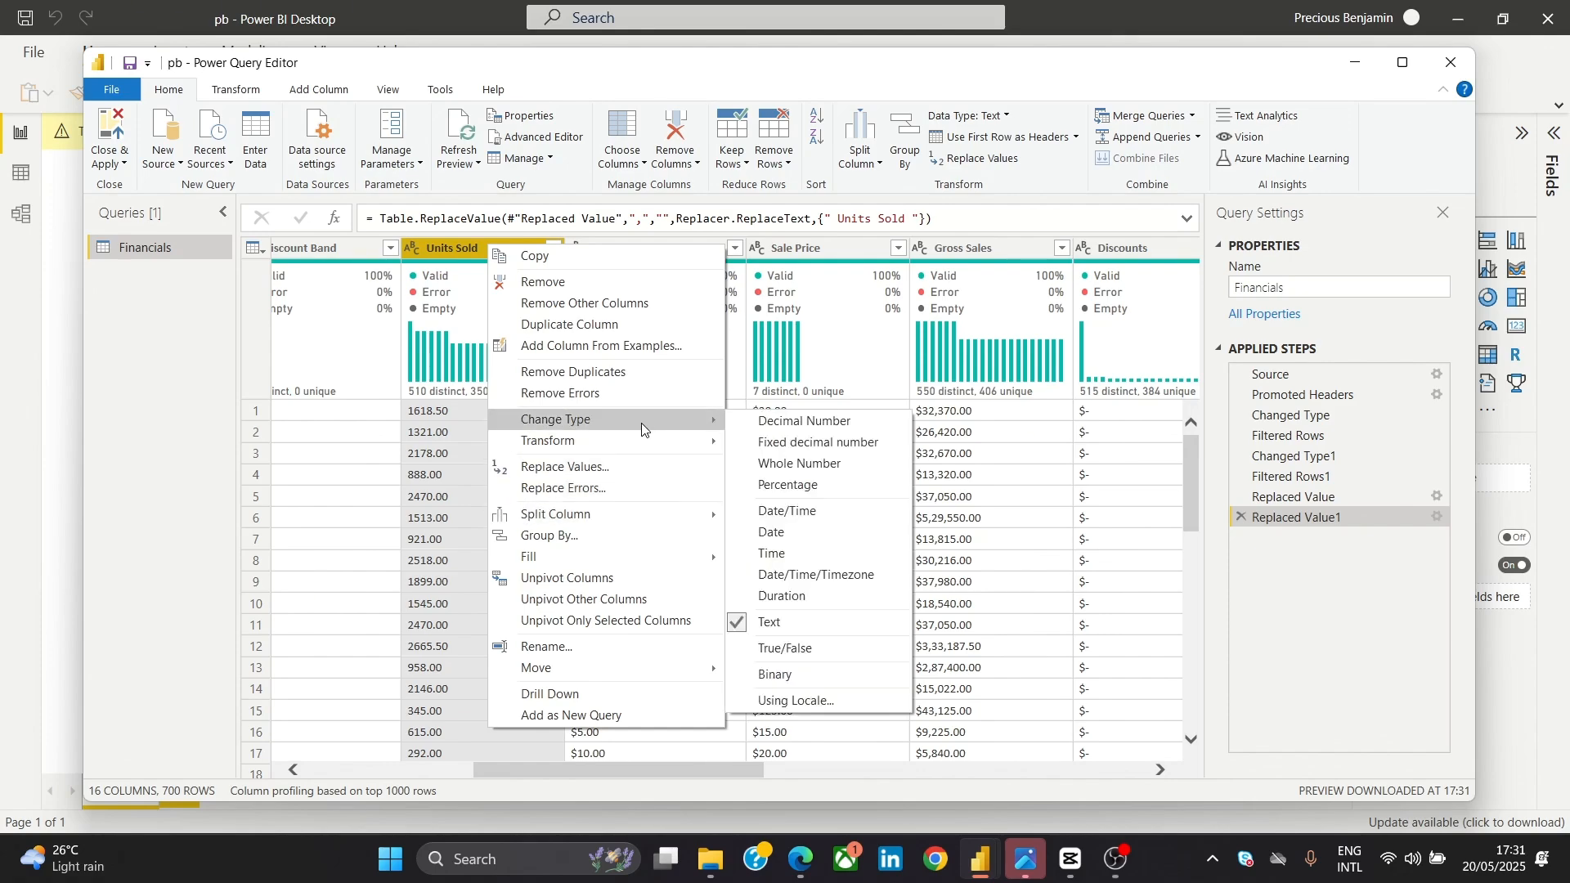
click(770, 423)
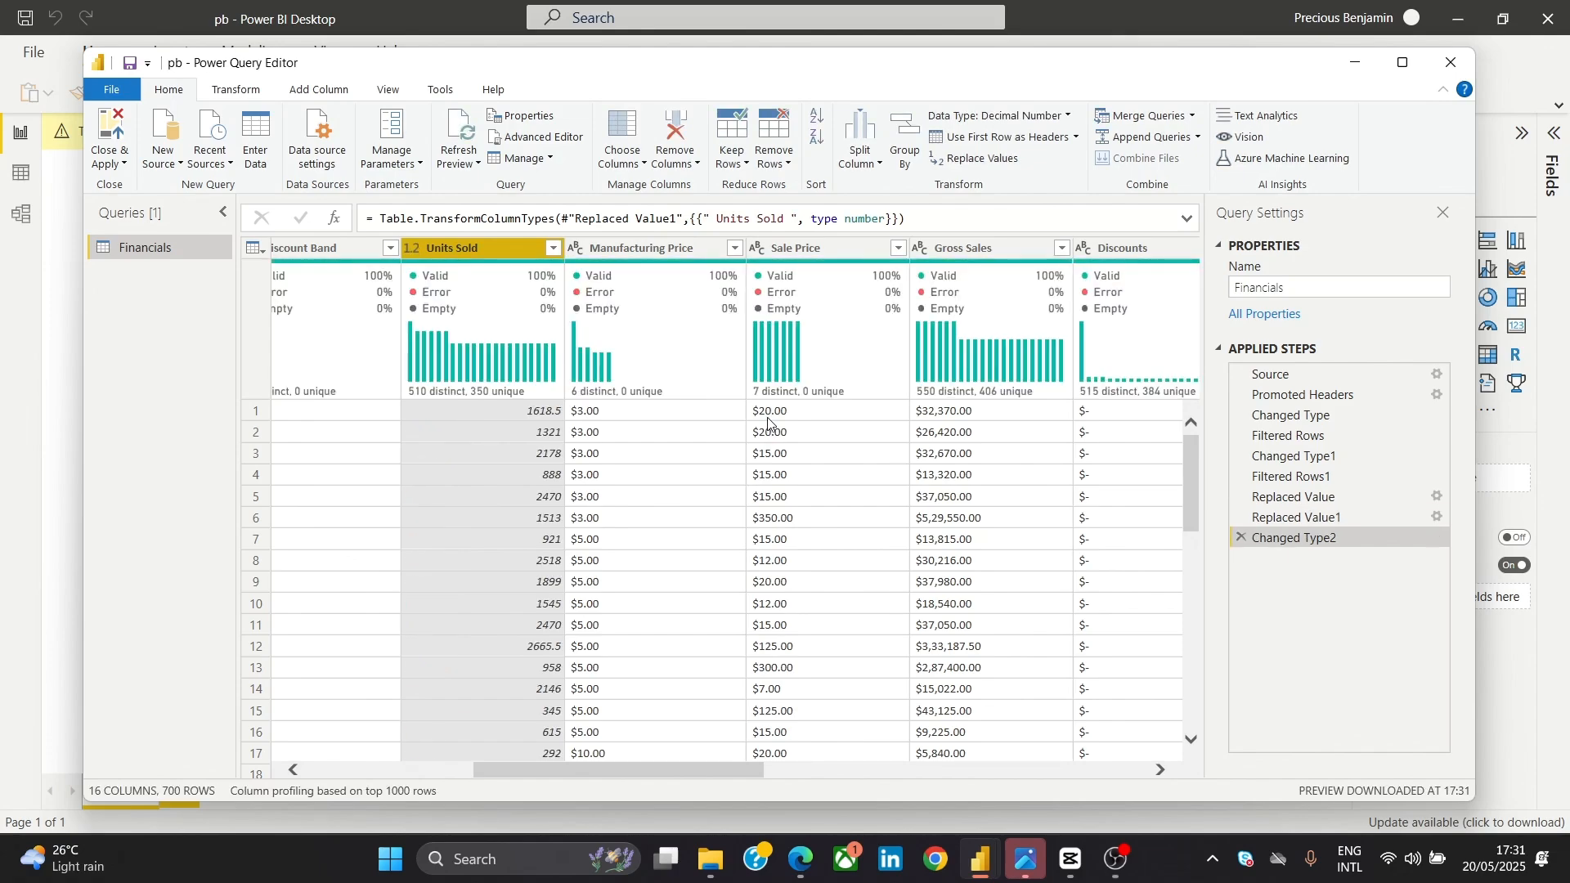
Review the values in the Manufacturing Price and Sale Price columns, and apply a filter to each with all values selected
drag(606, 781, 654, 771)
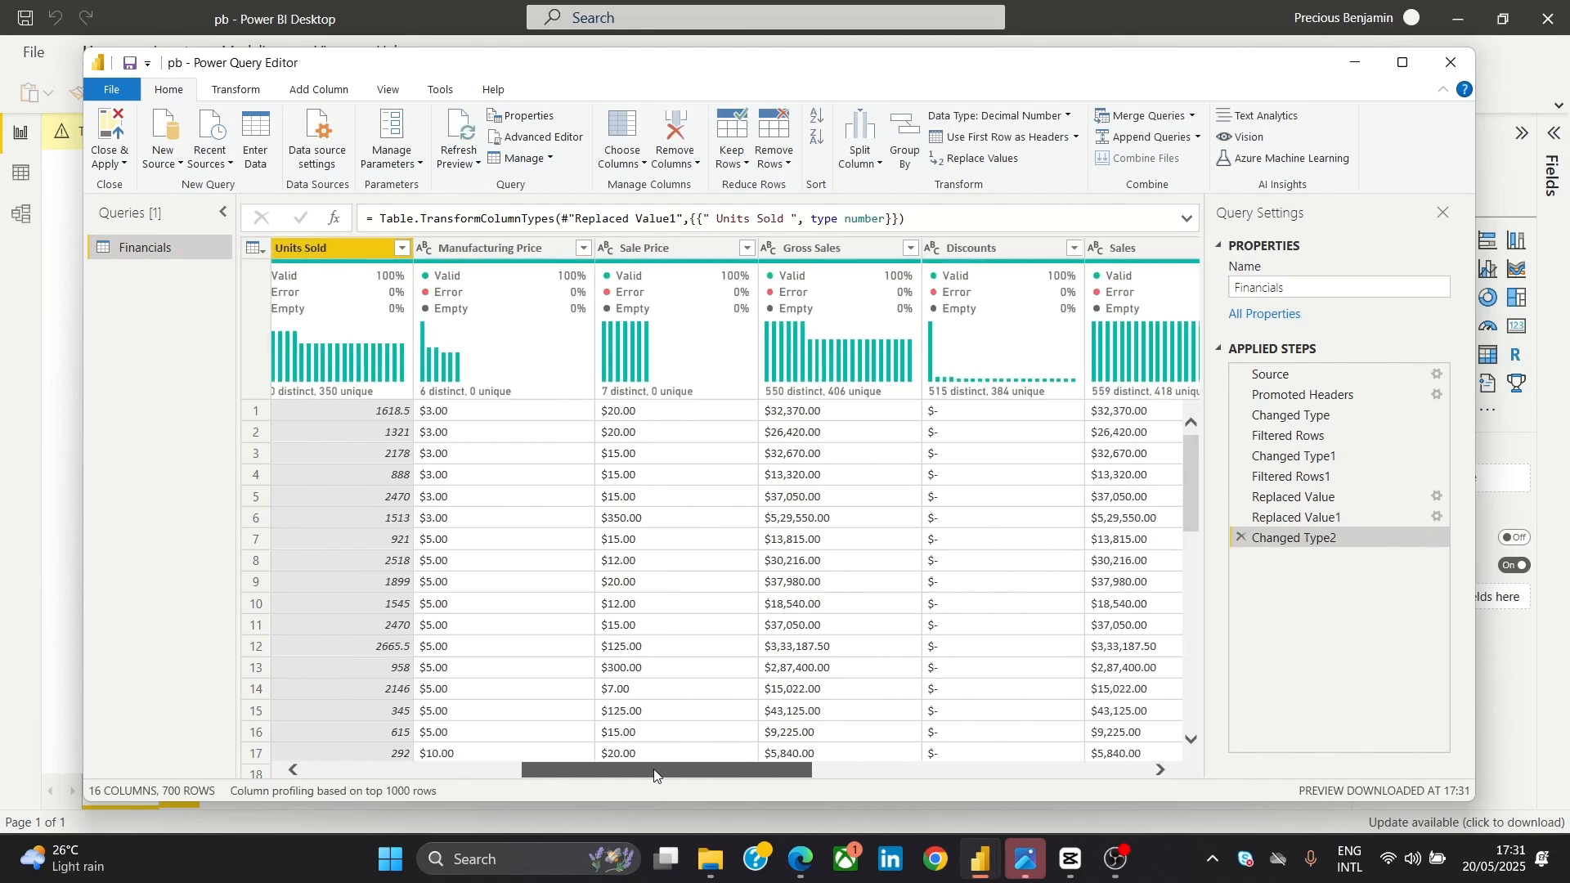
click(583, 248)
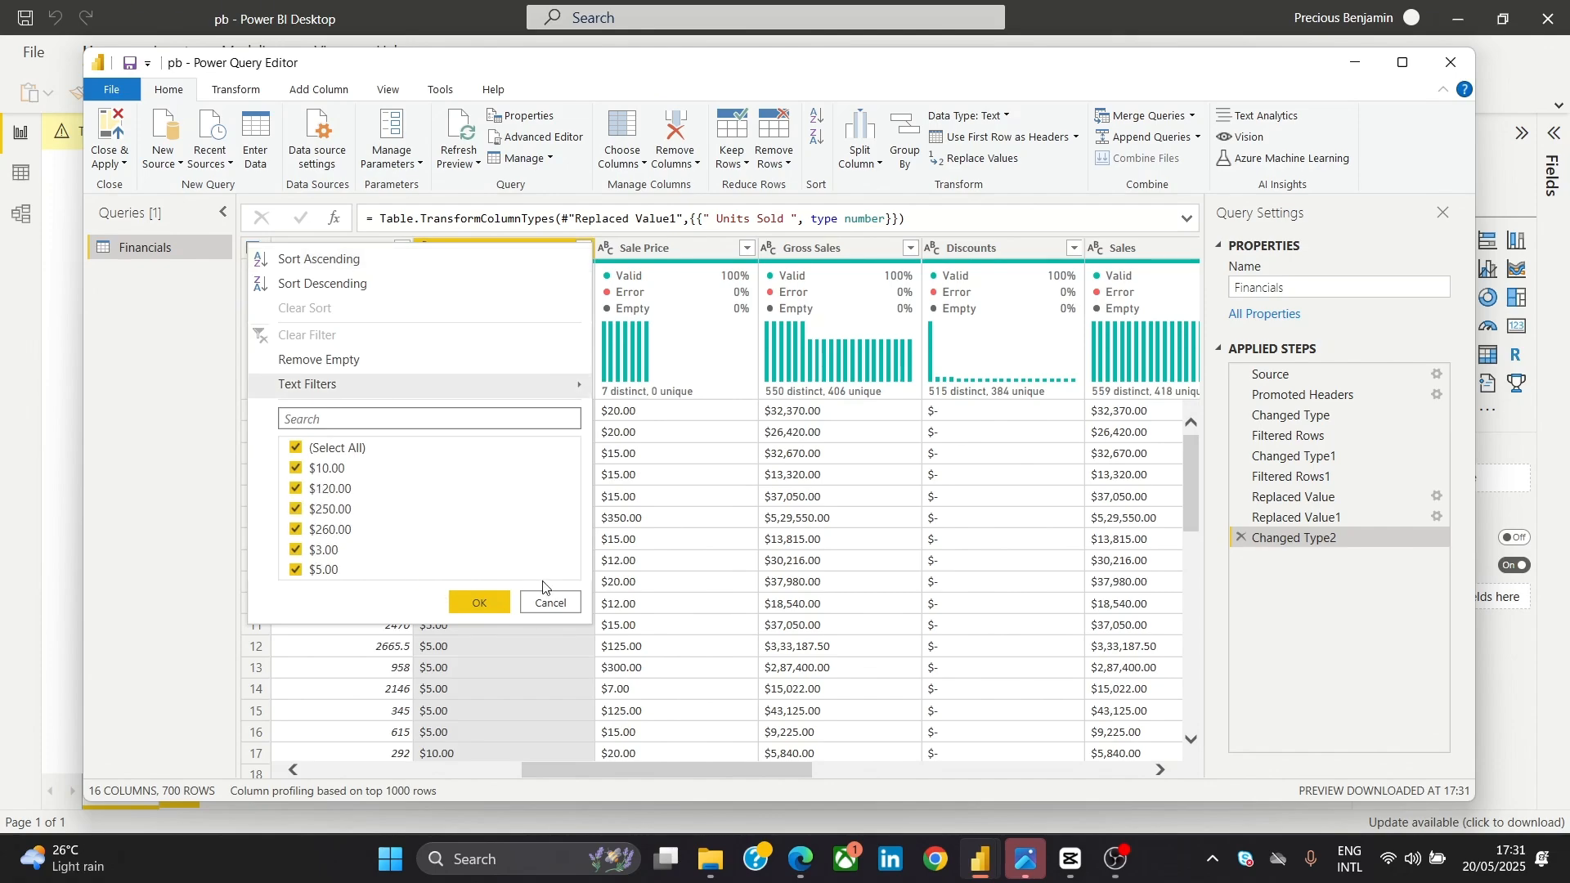
click(478, 602)
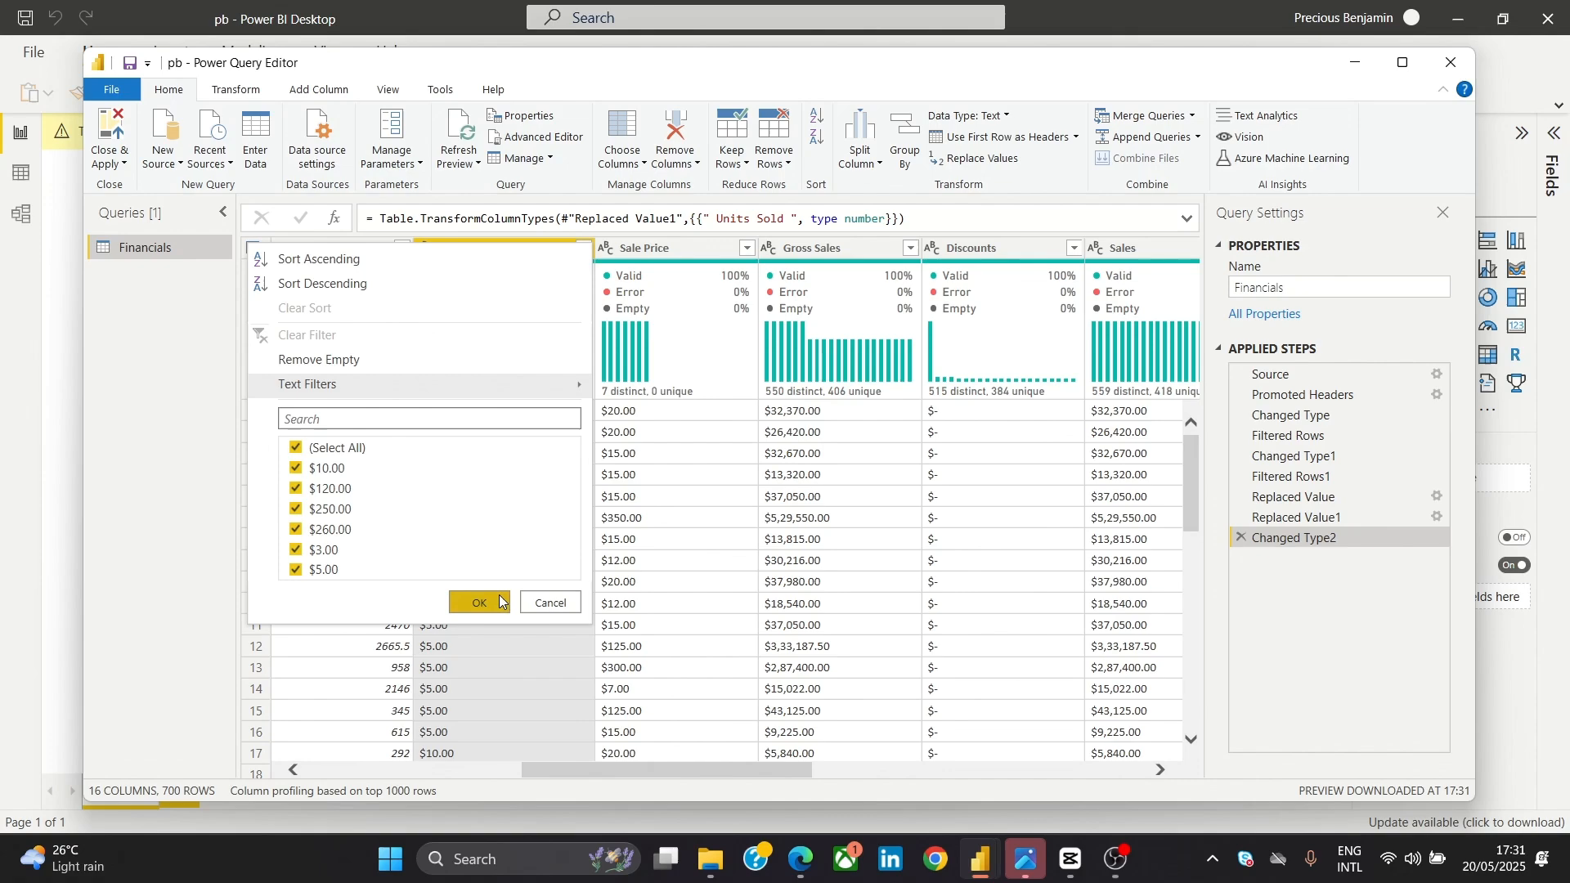
click(752, 255)
click(750, 249)
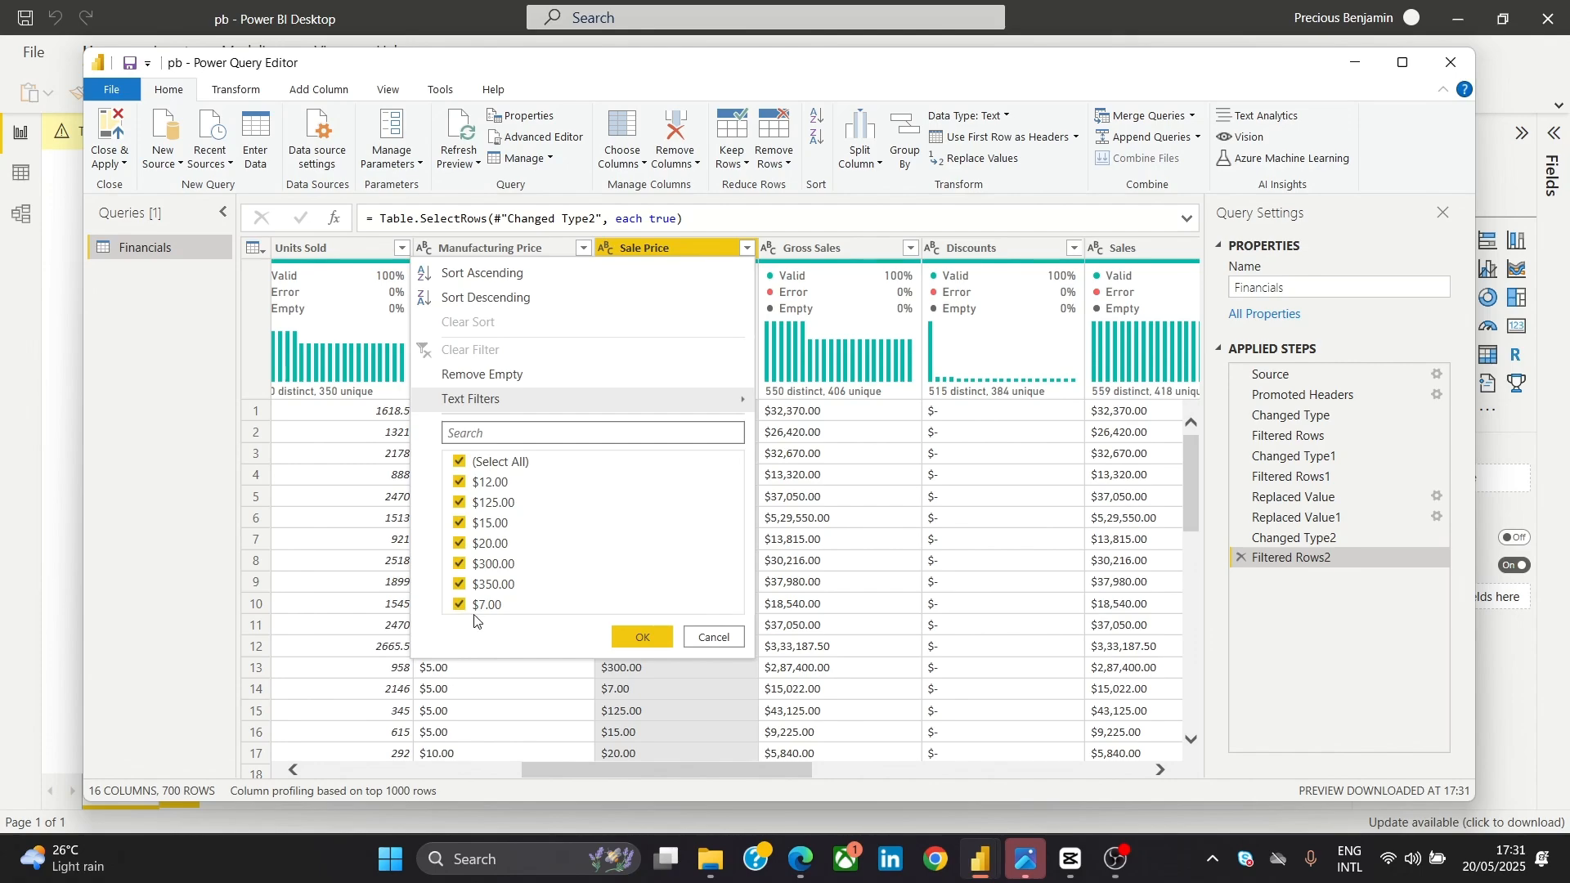
click(661, 638)
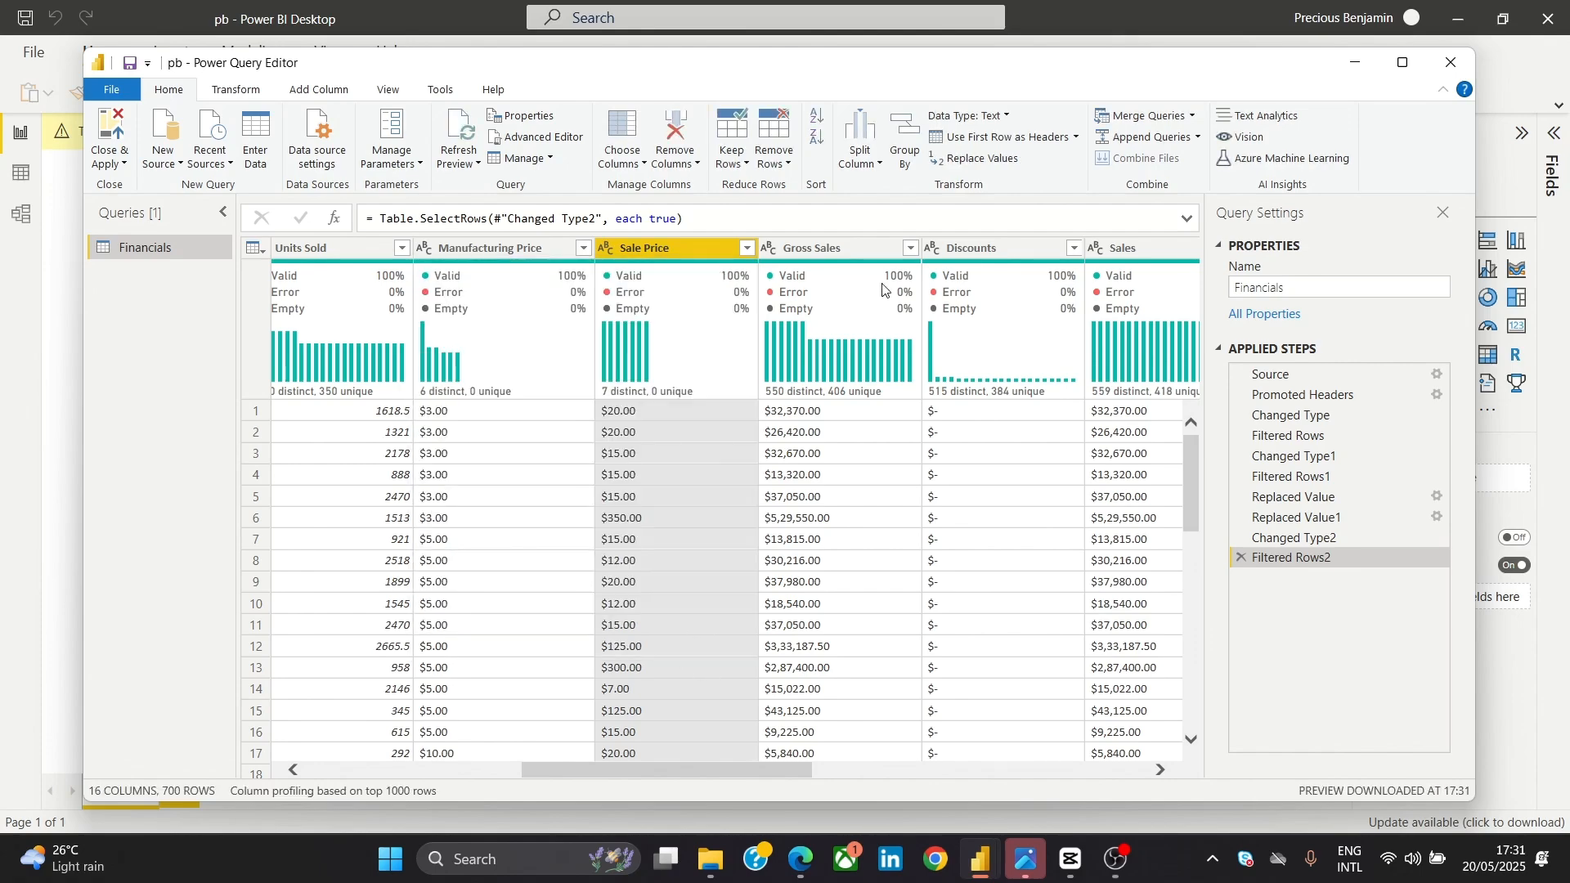
Review the Gross Sales column's values through to the end of the list, and apply its filter with all values selected
click(910, 249)
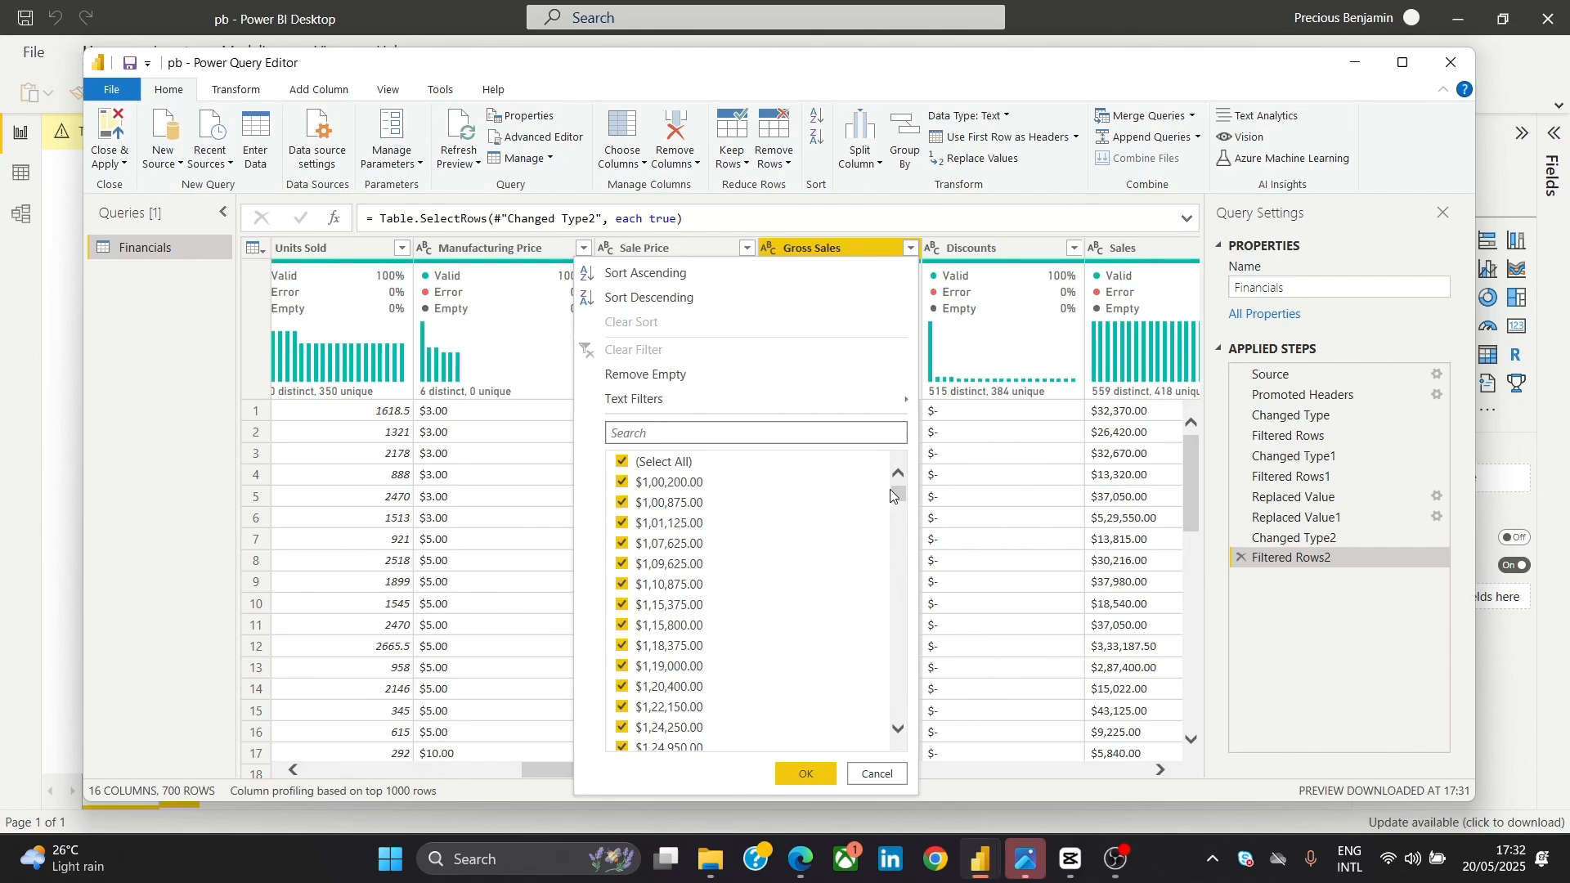
drag(896, 494, 894, 736)
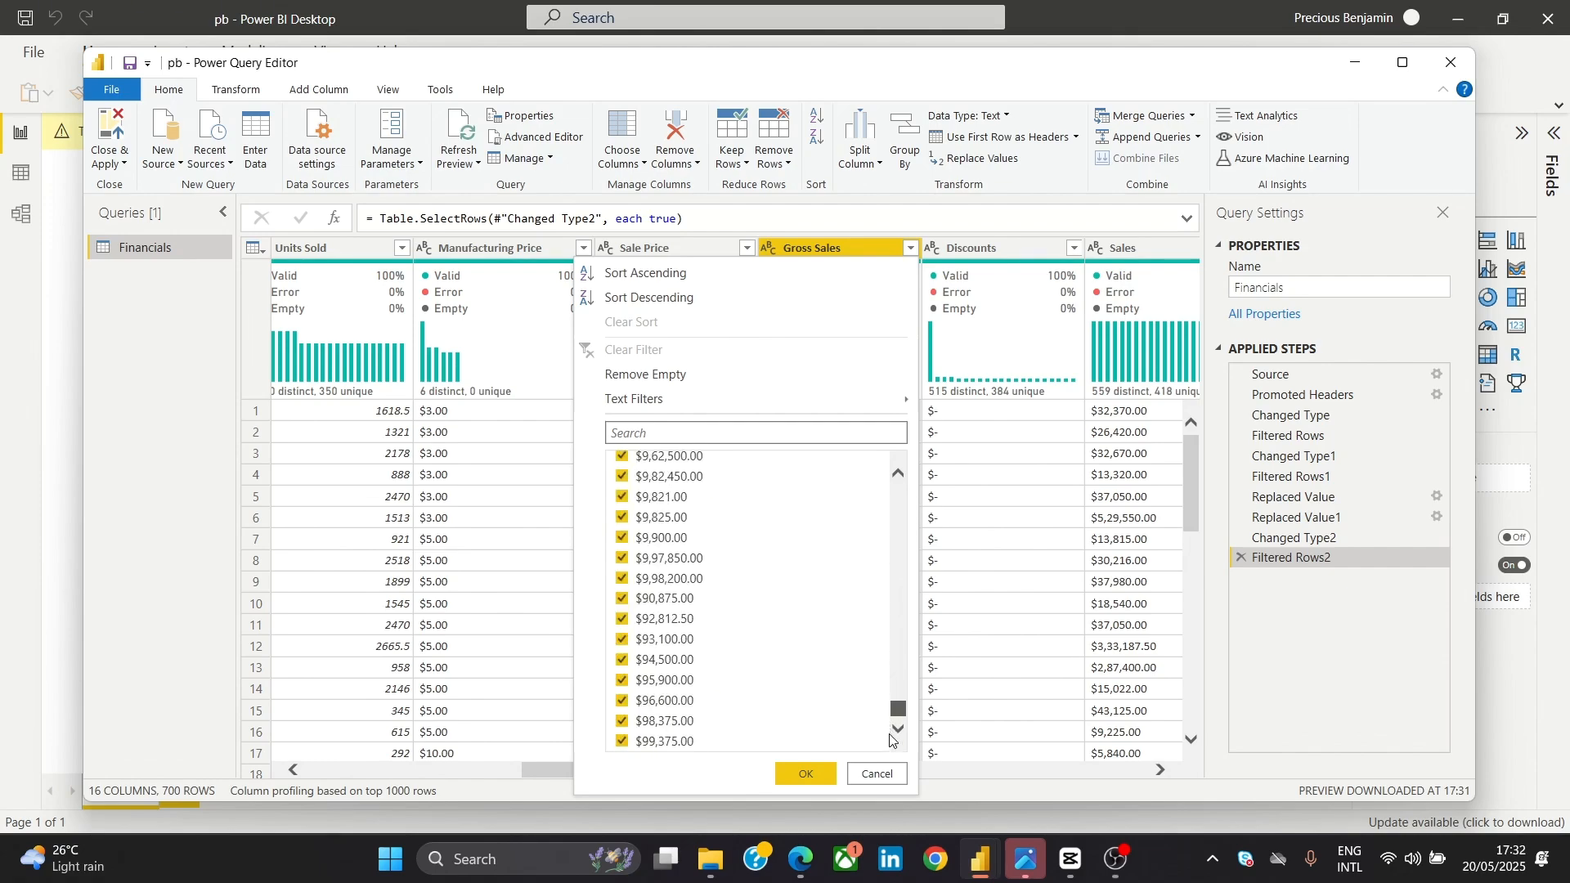
click(806, 775)
scroll(699, 769, left, 2)
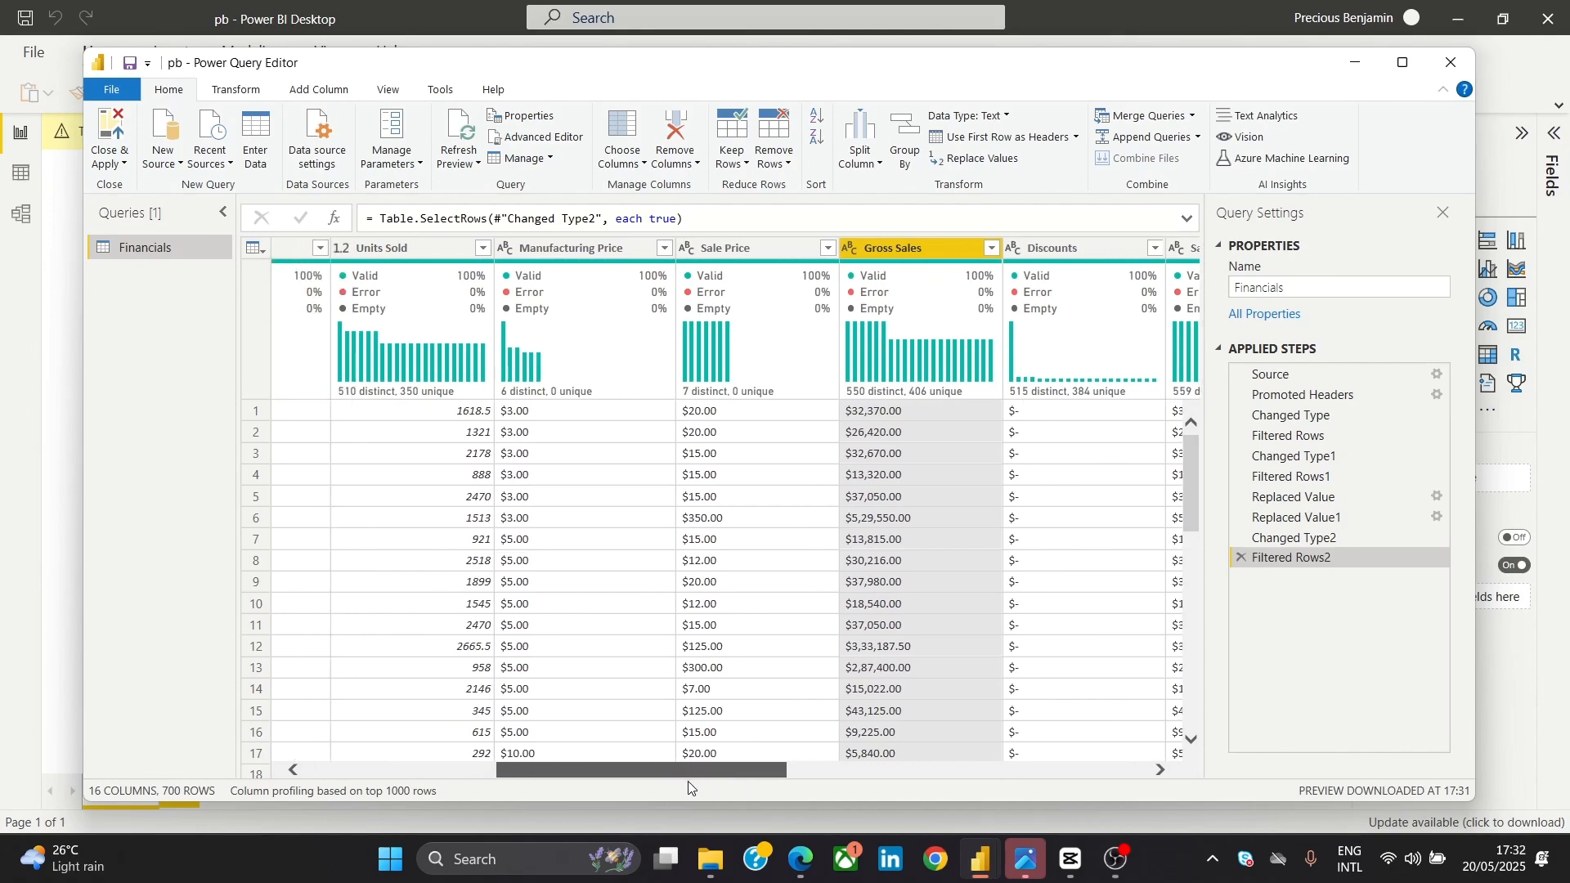
drag(688, 782, 694, 784)
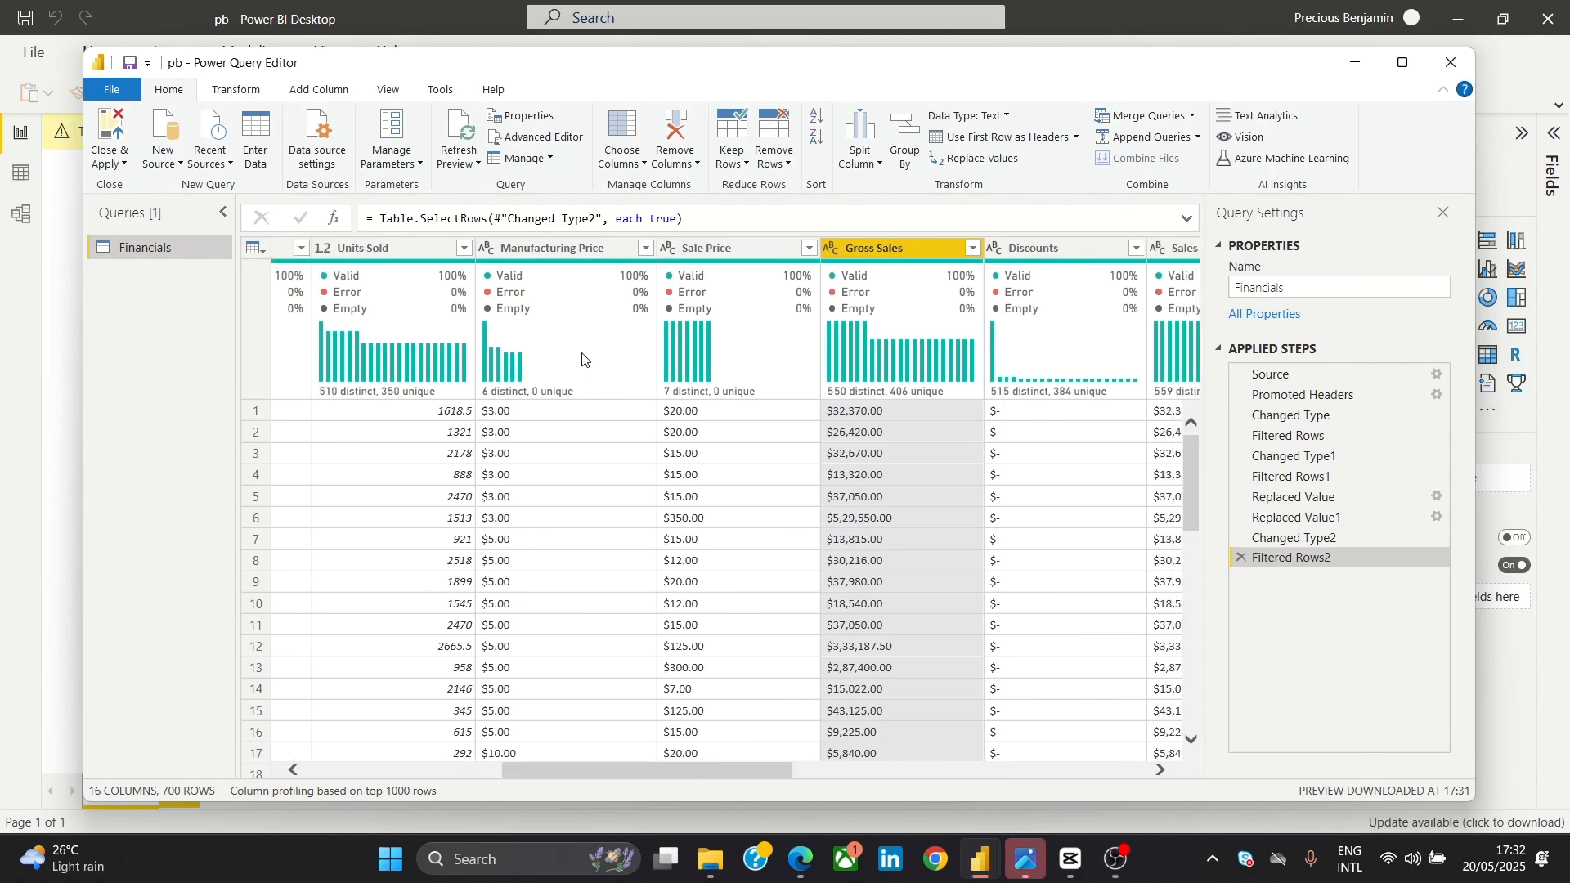
Replace the dollar sign with nothing in the Manufacturing Price, Sale Price and Gross Sales columns
click(575, 250)
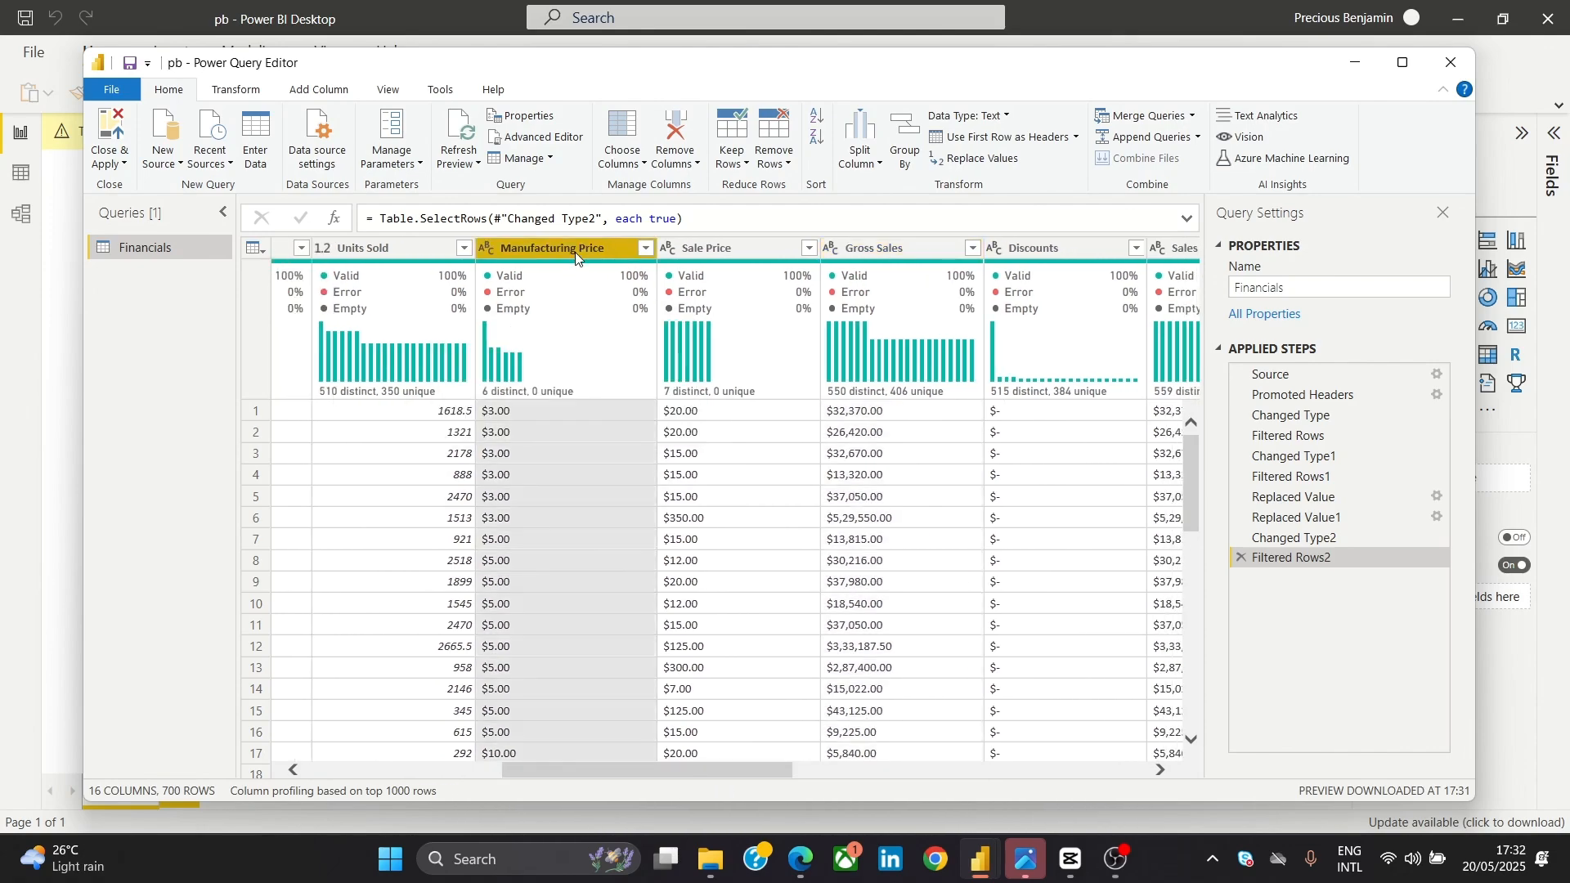
click(739, 247)
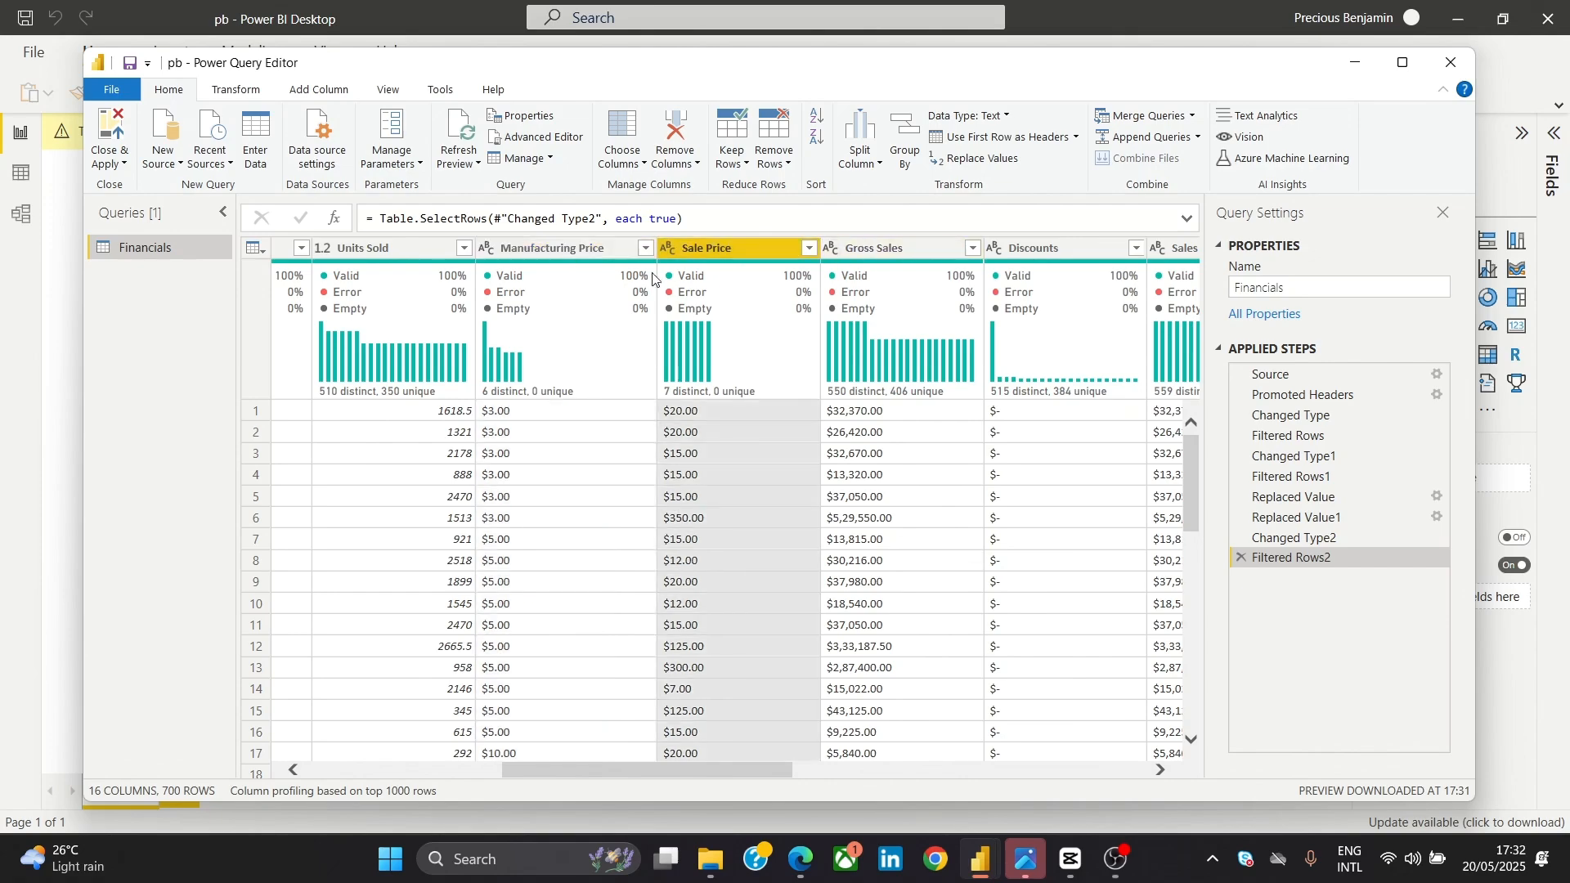
click(616, 260)
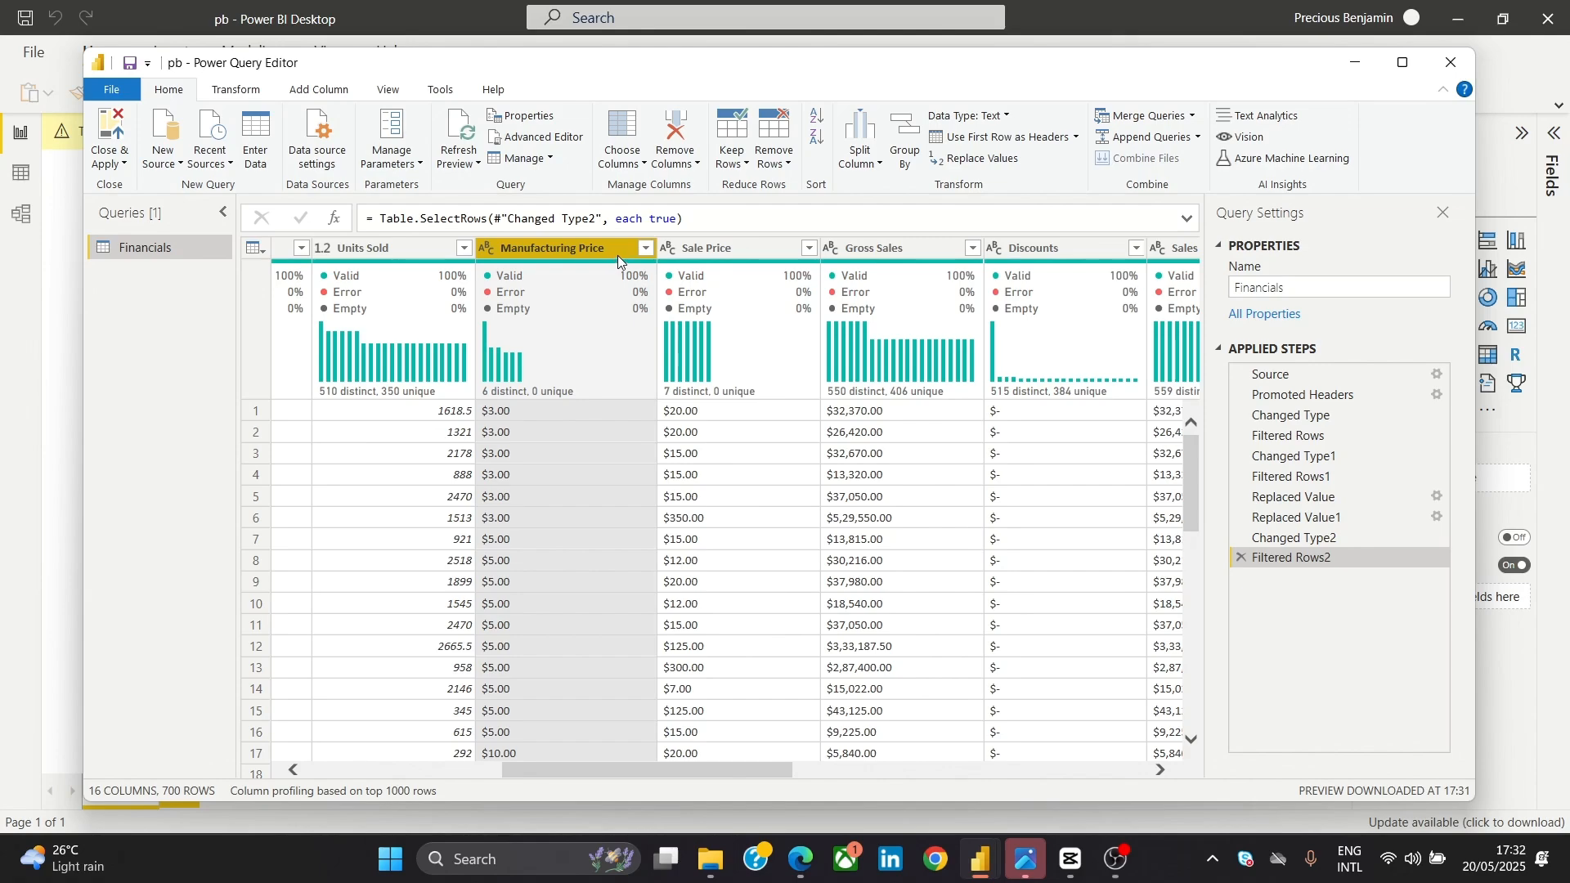
ctrl+click(736, 248)
ctrl+click(883, 249)
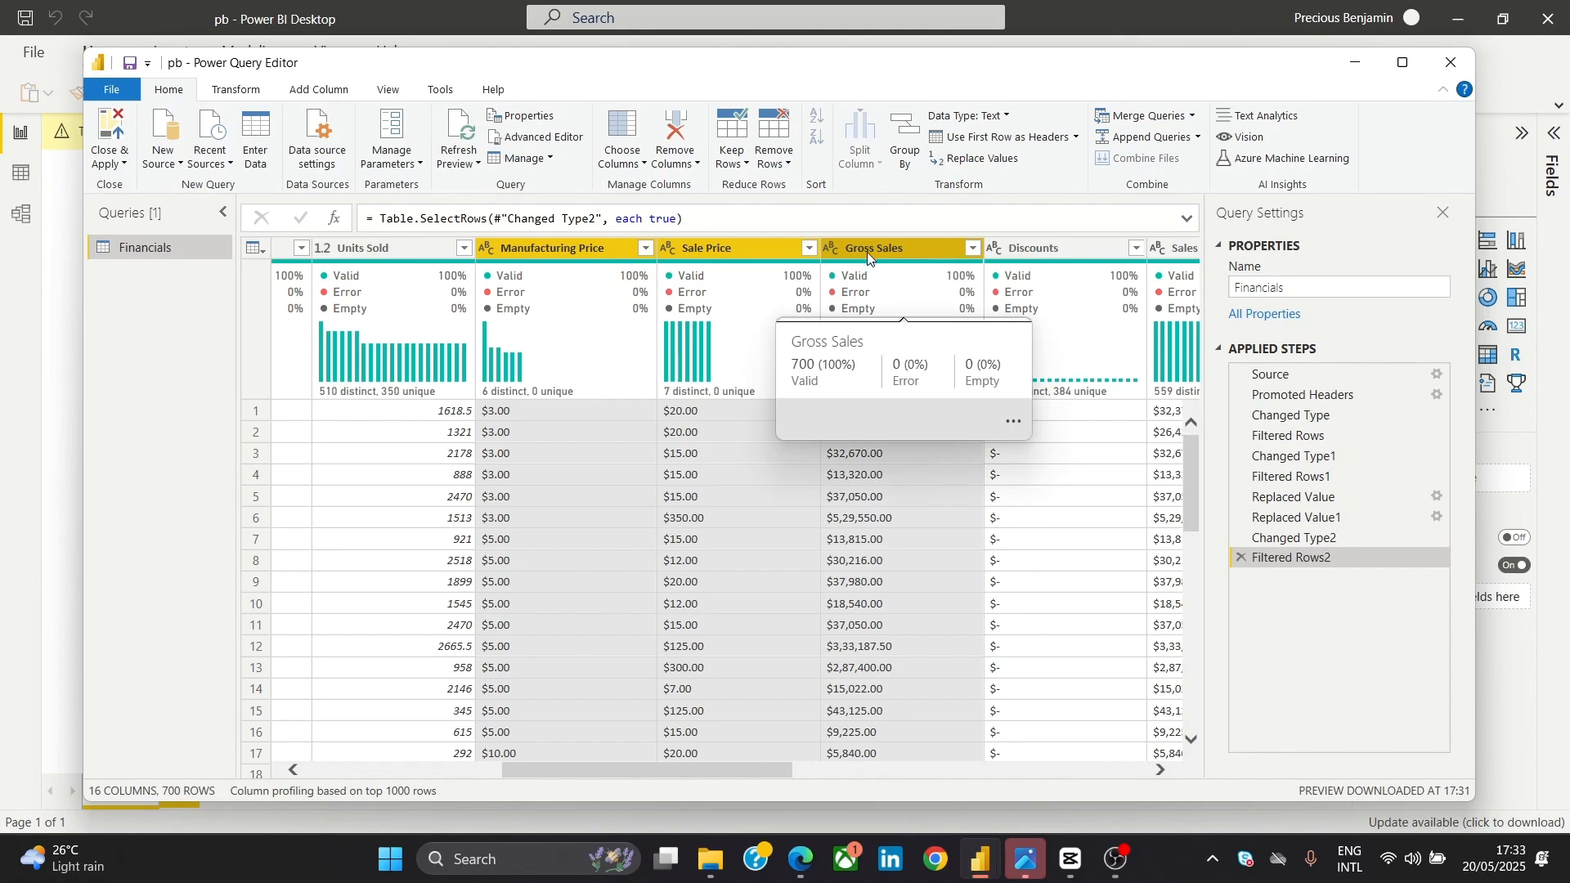
right_click(867, 250)
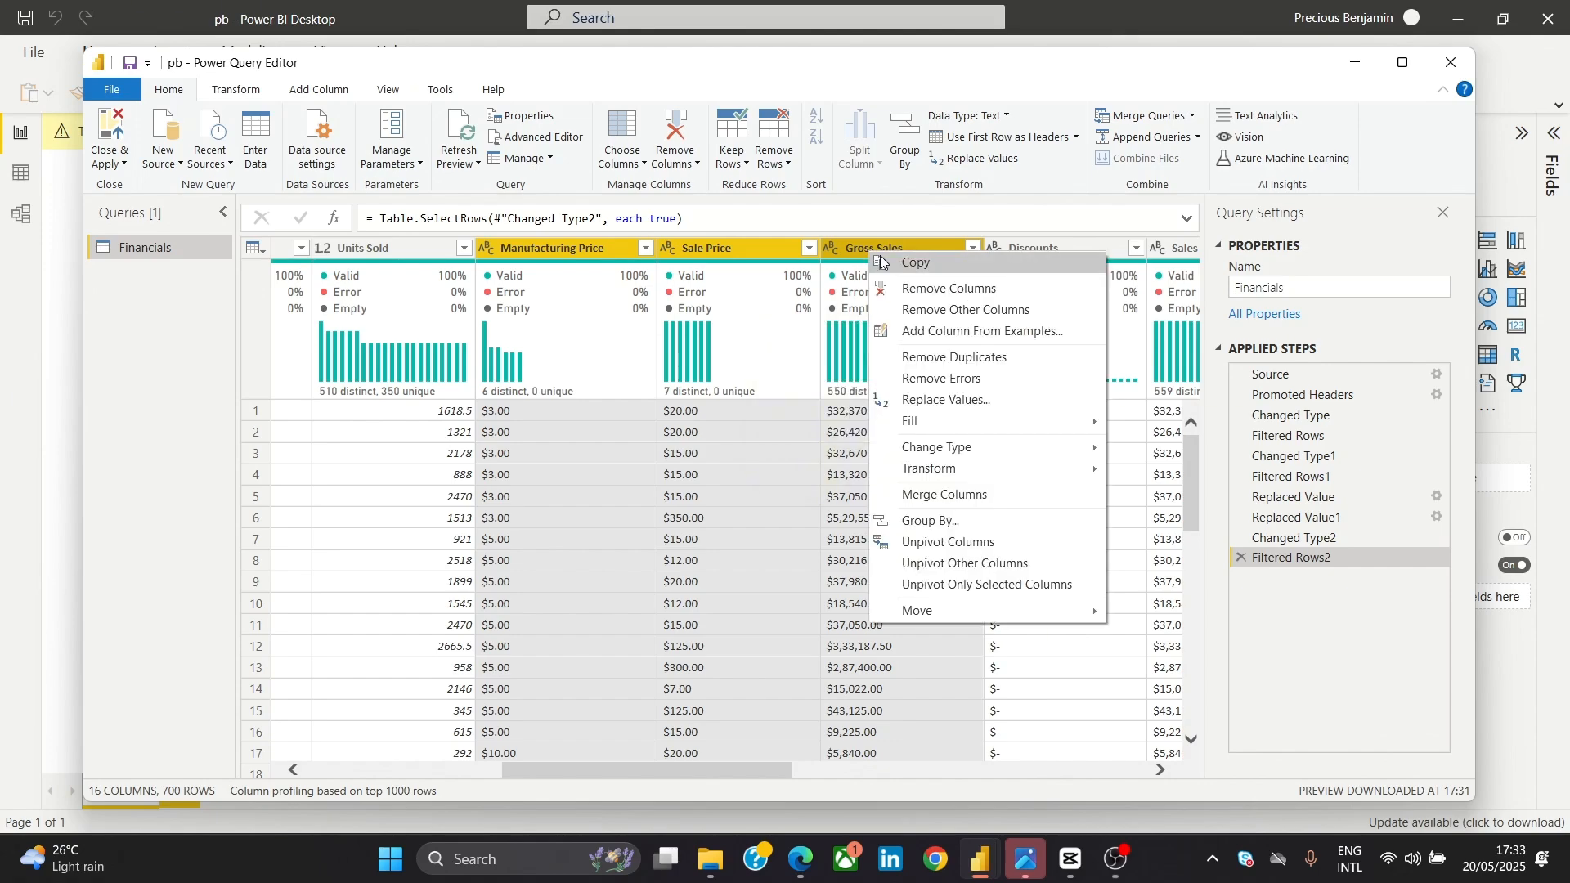
click(959, 396)
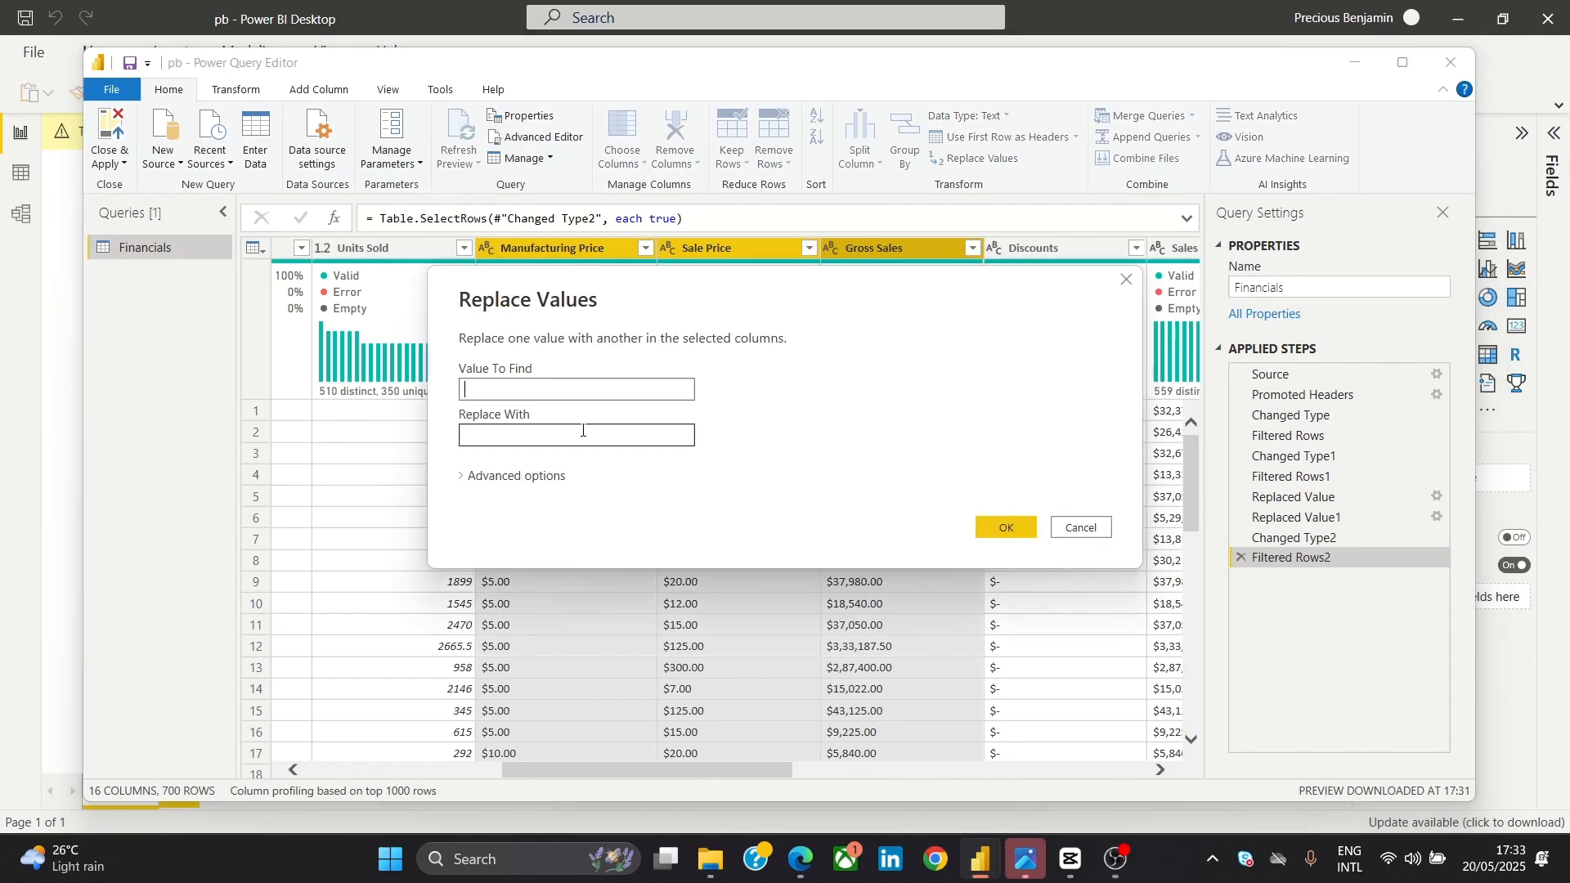
text($)
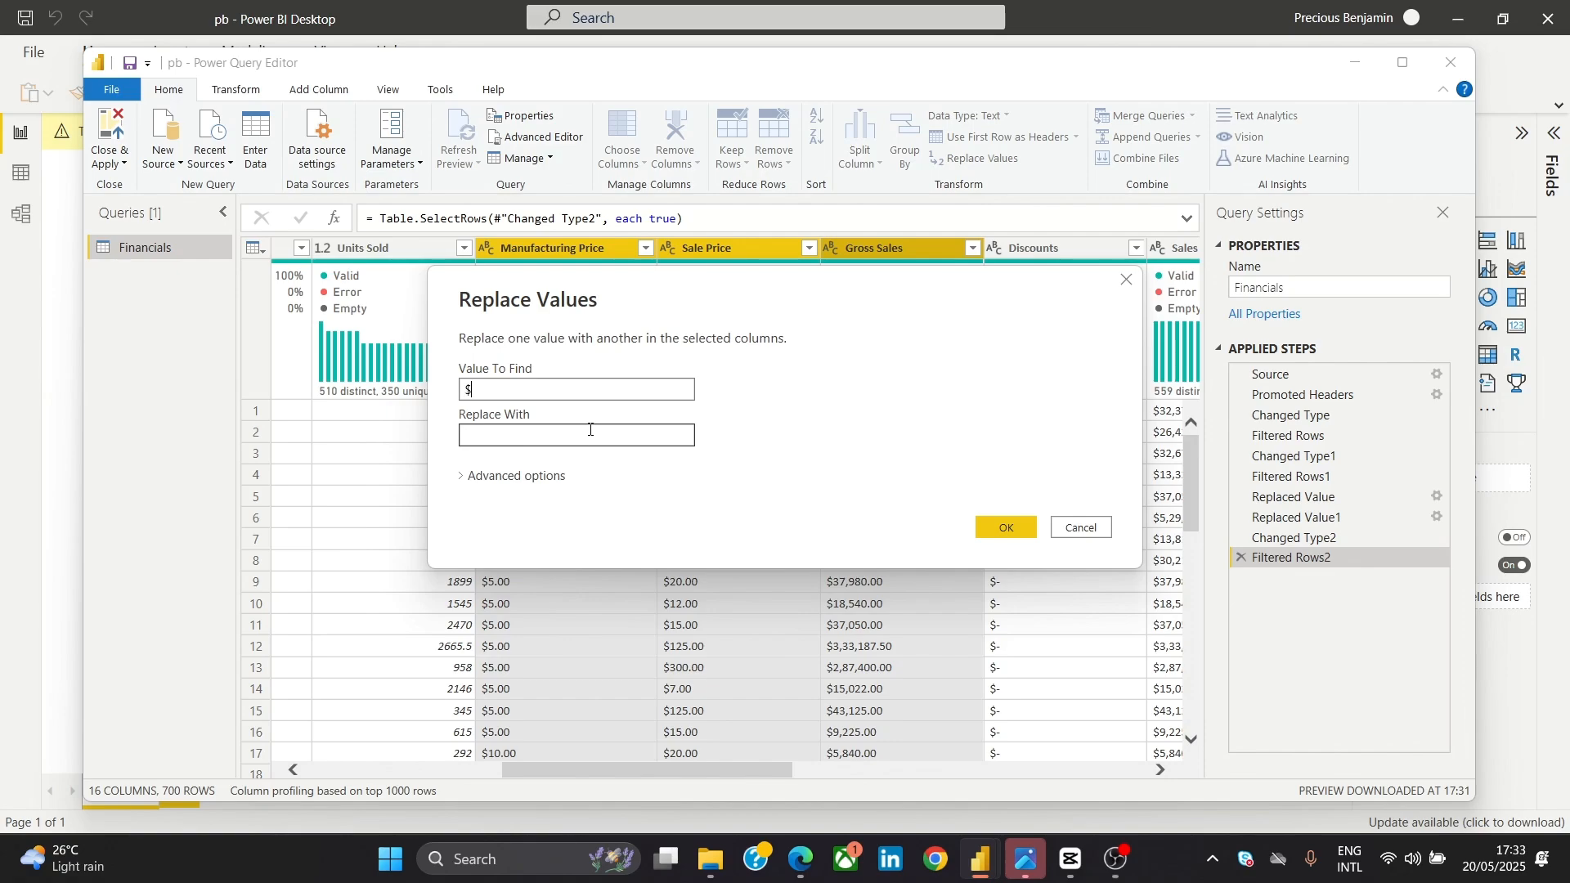
click(1010, 527)
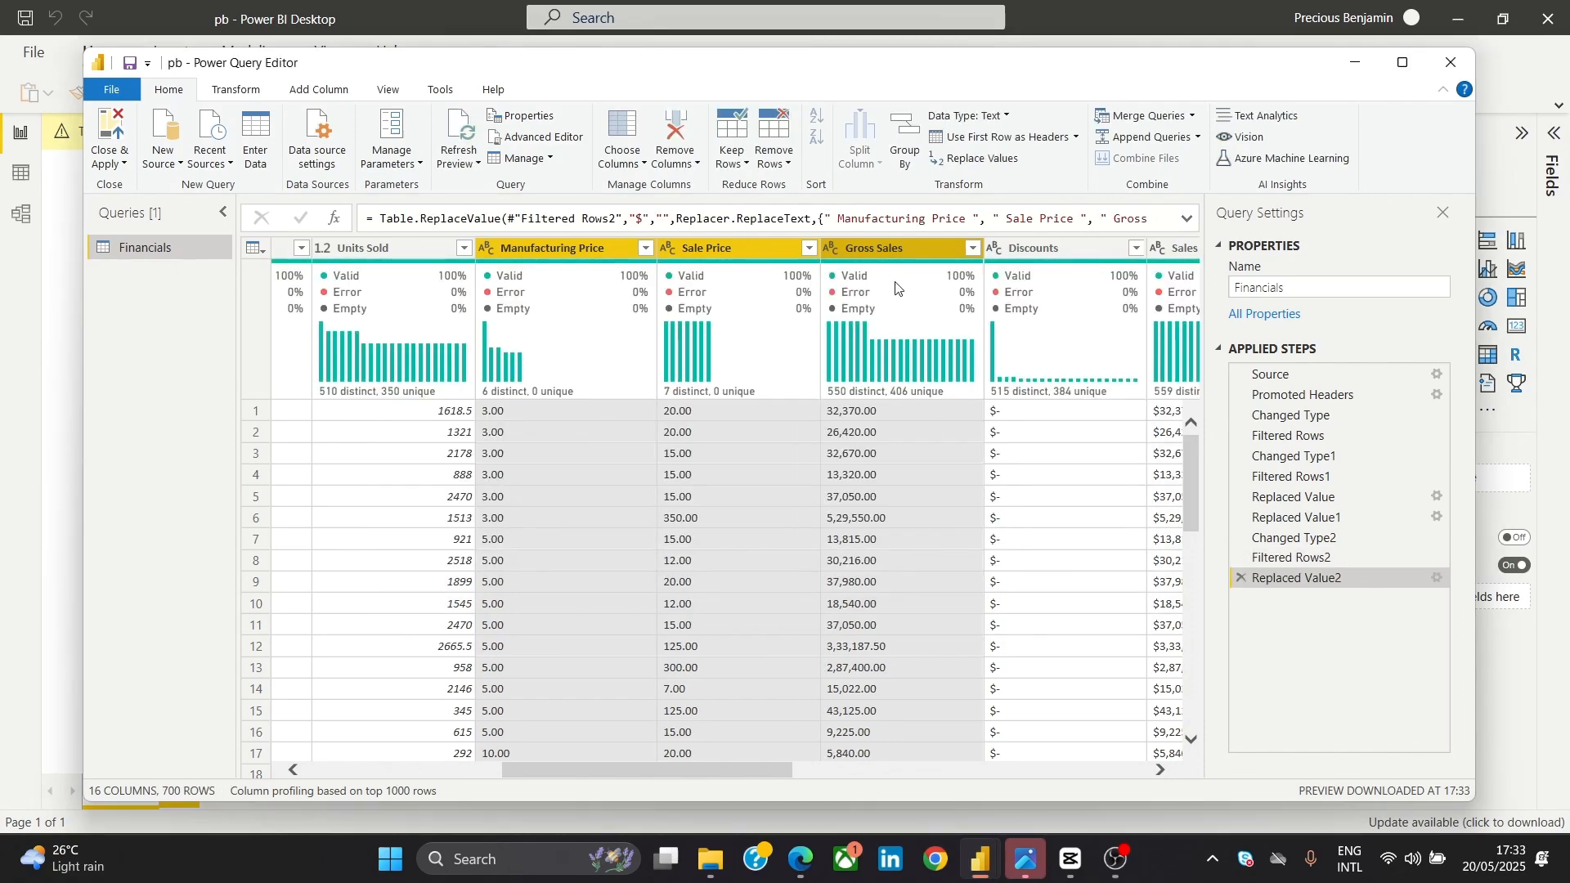
Replace the commas with nothing in the Manufacturing Price, Sale Price and Gross Sales columns
right_click(880, 251)
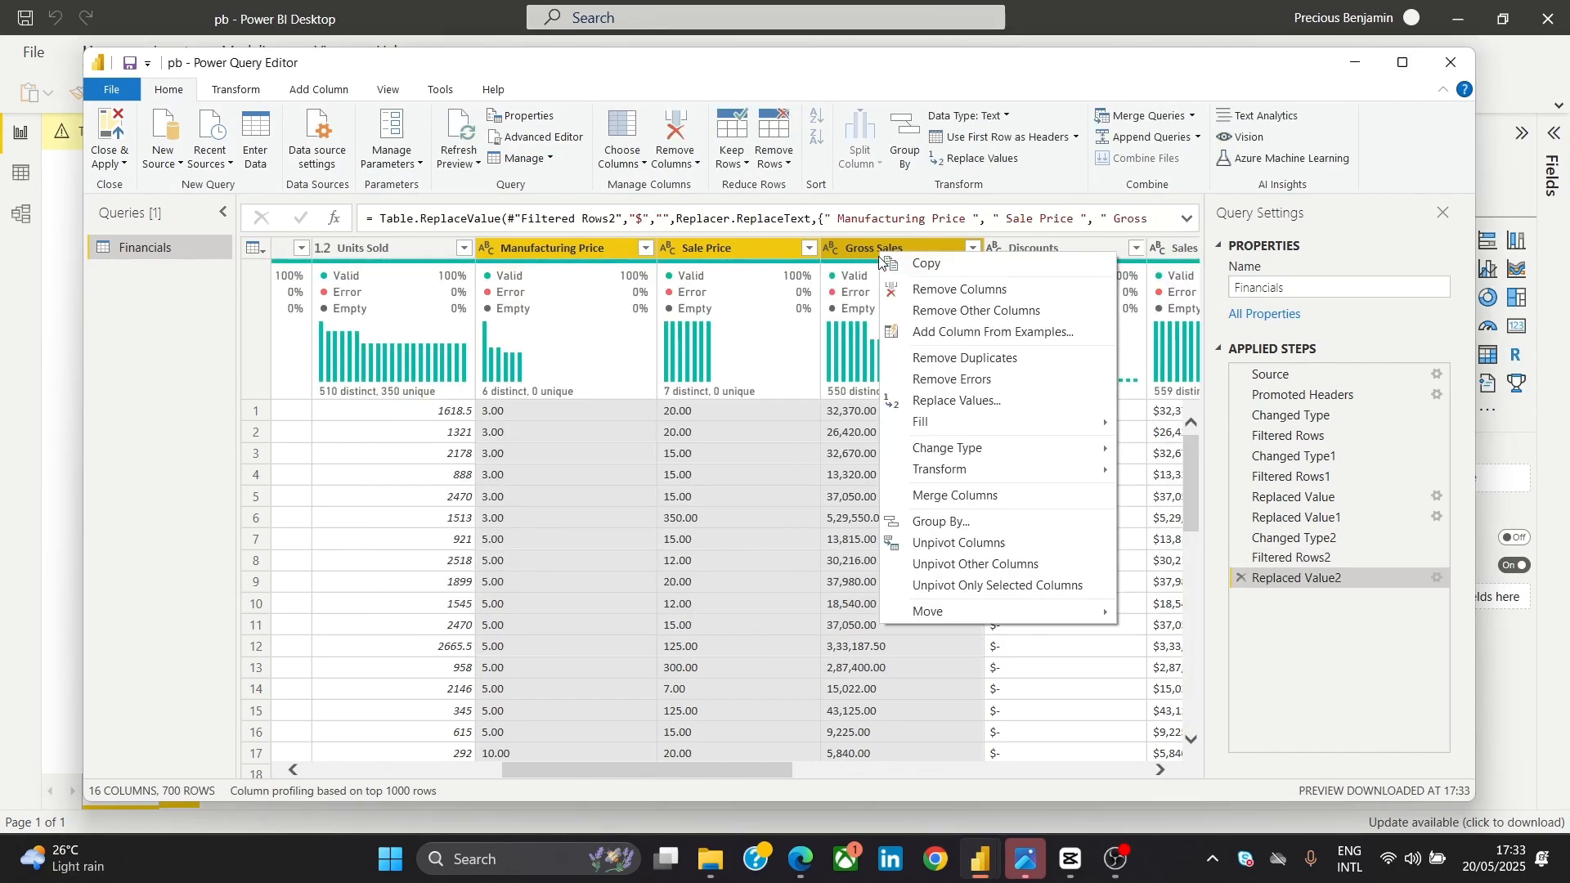
click(991, 403)
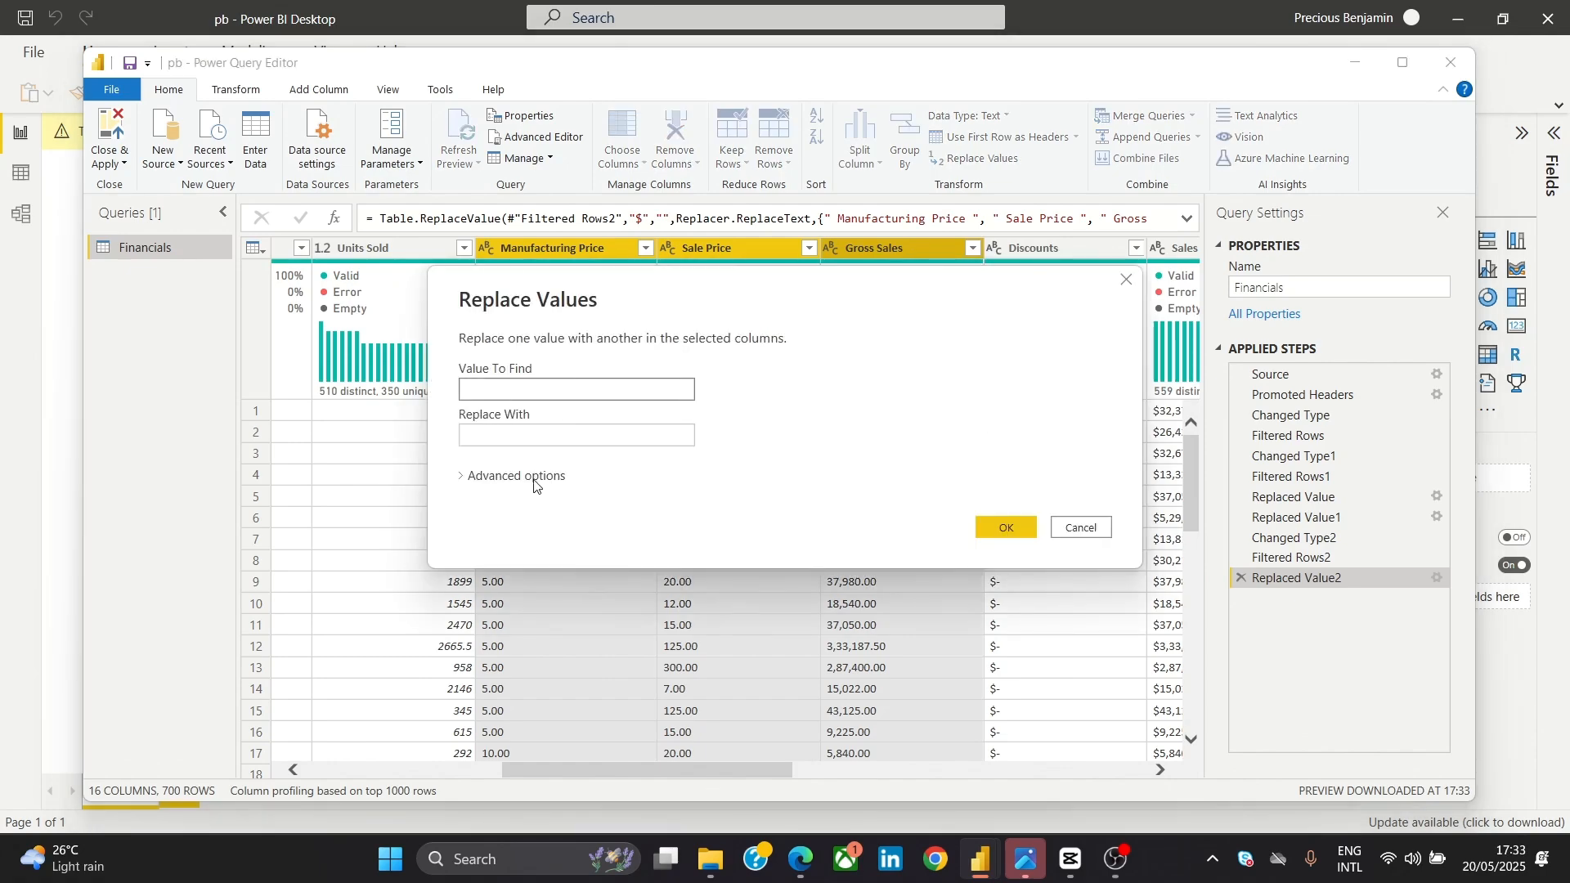
click(1008, 528)
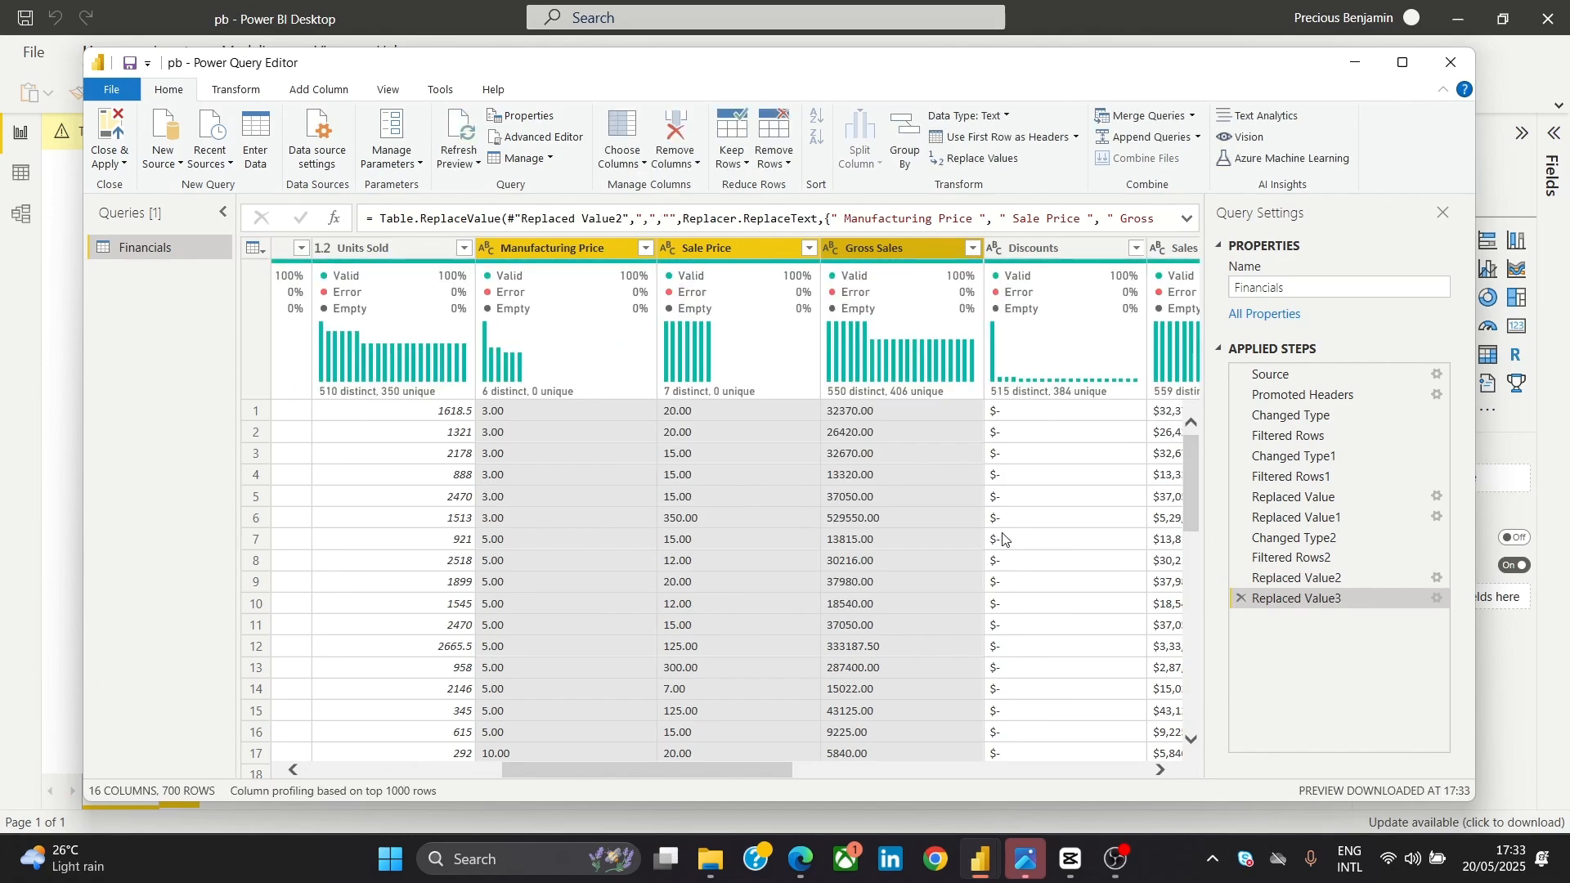
Review the cleaned values of the Manufacturing Price, Sale Price and Gross Sales columns, and apply the Gross Sales filter with all values selected
click(606, 341)
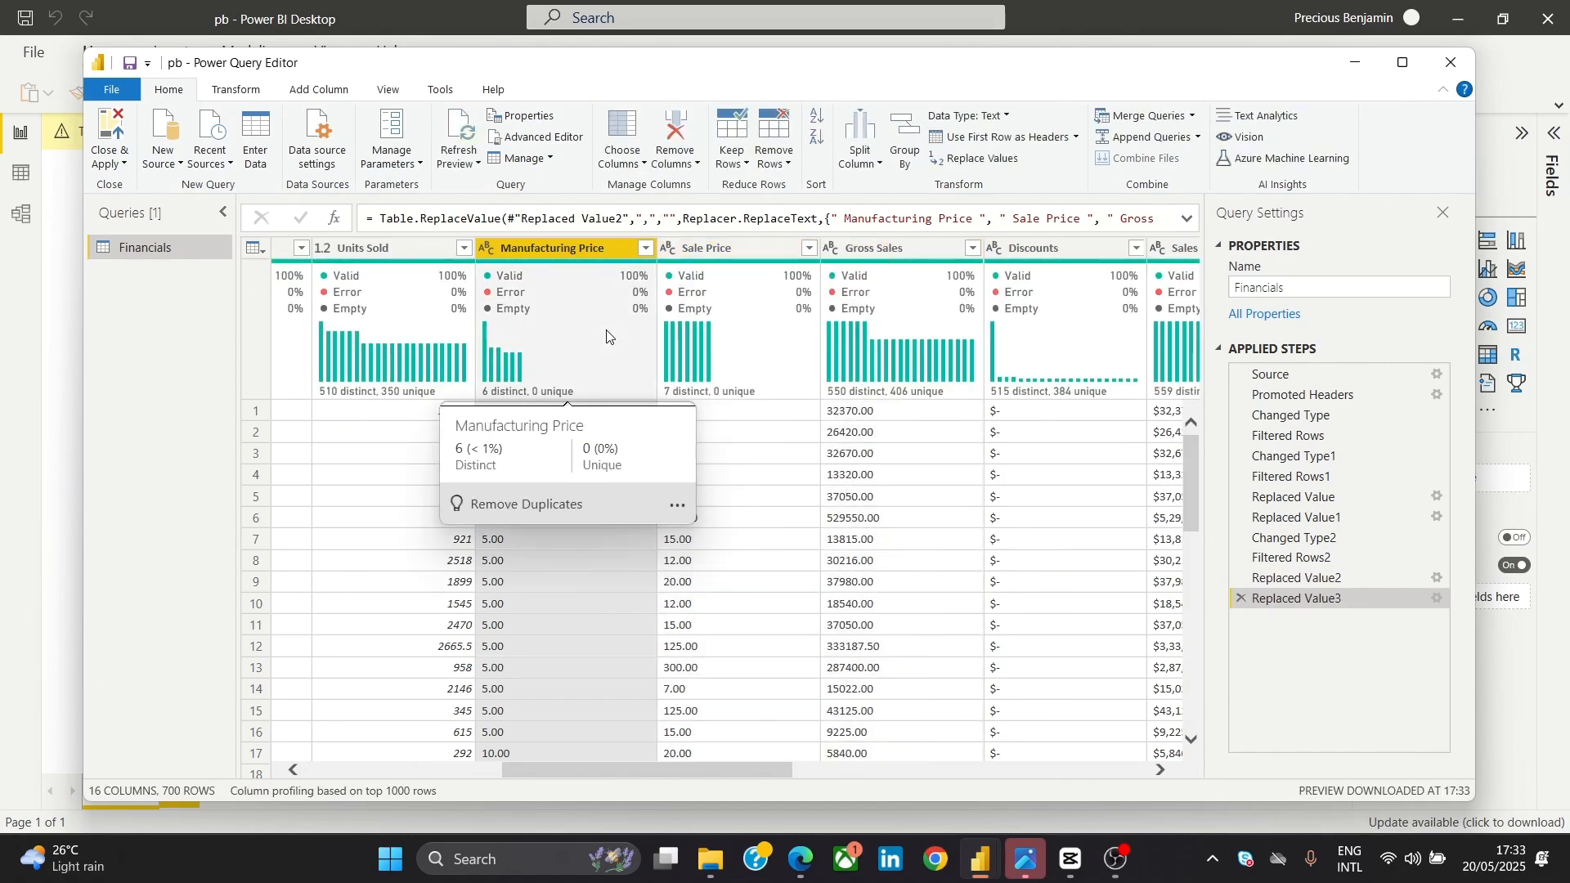
click(646, 248)
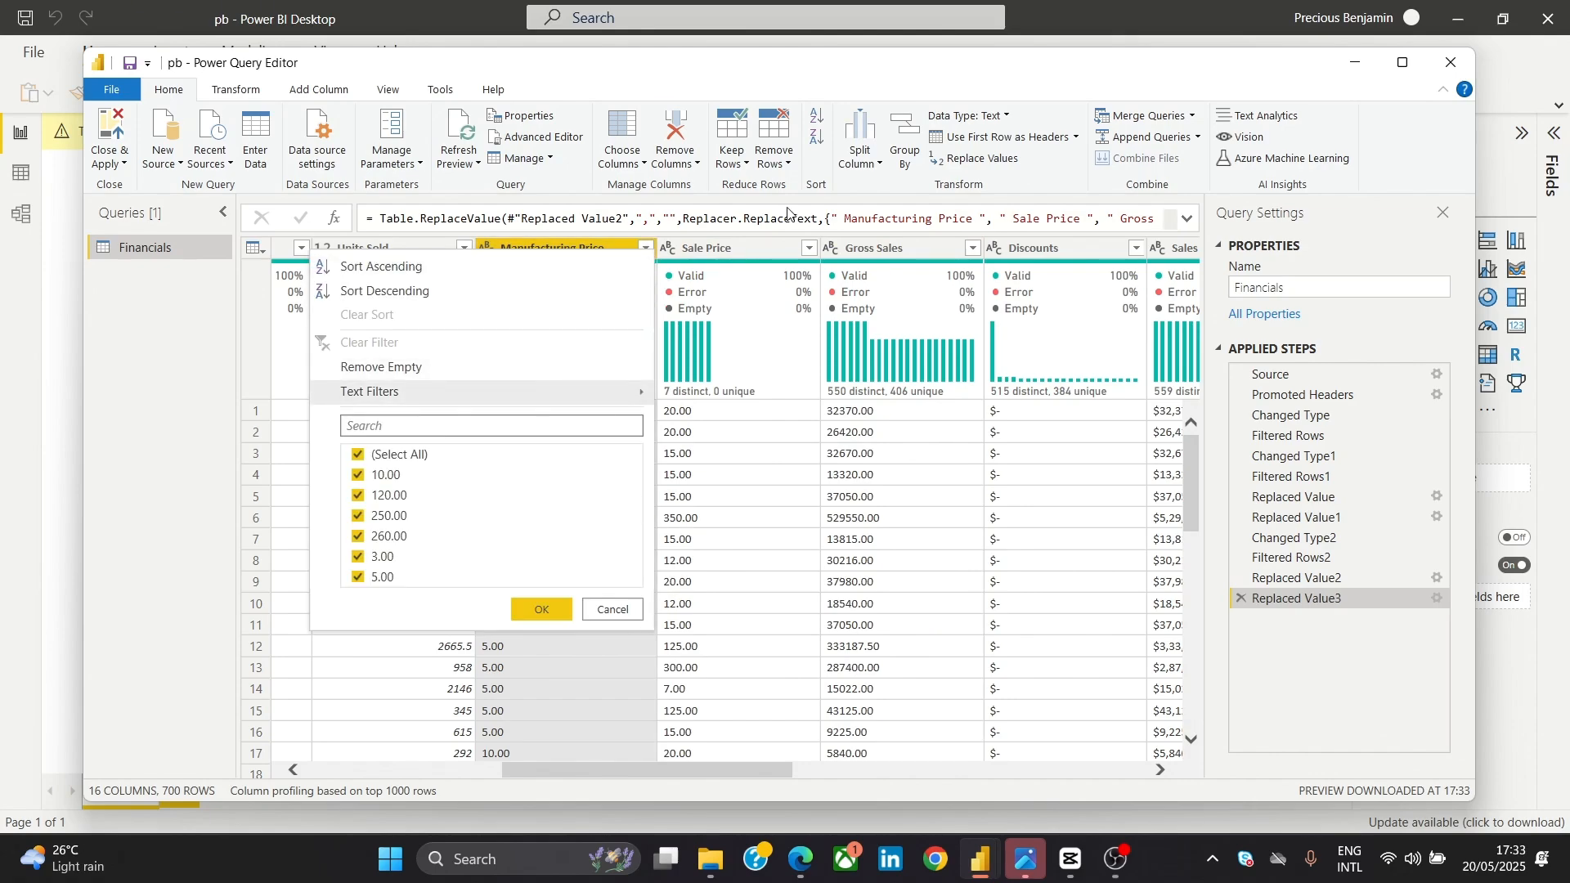
click(809, 249)
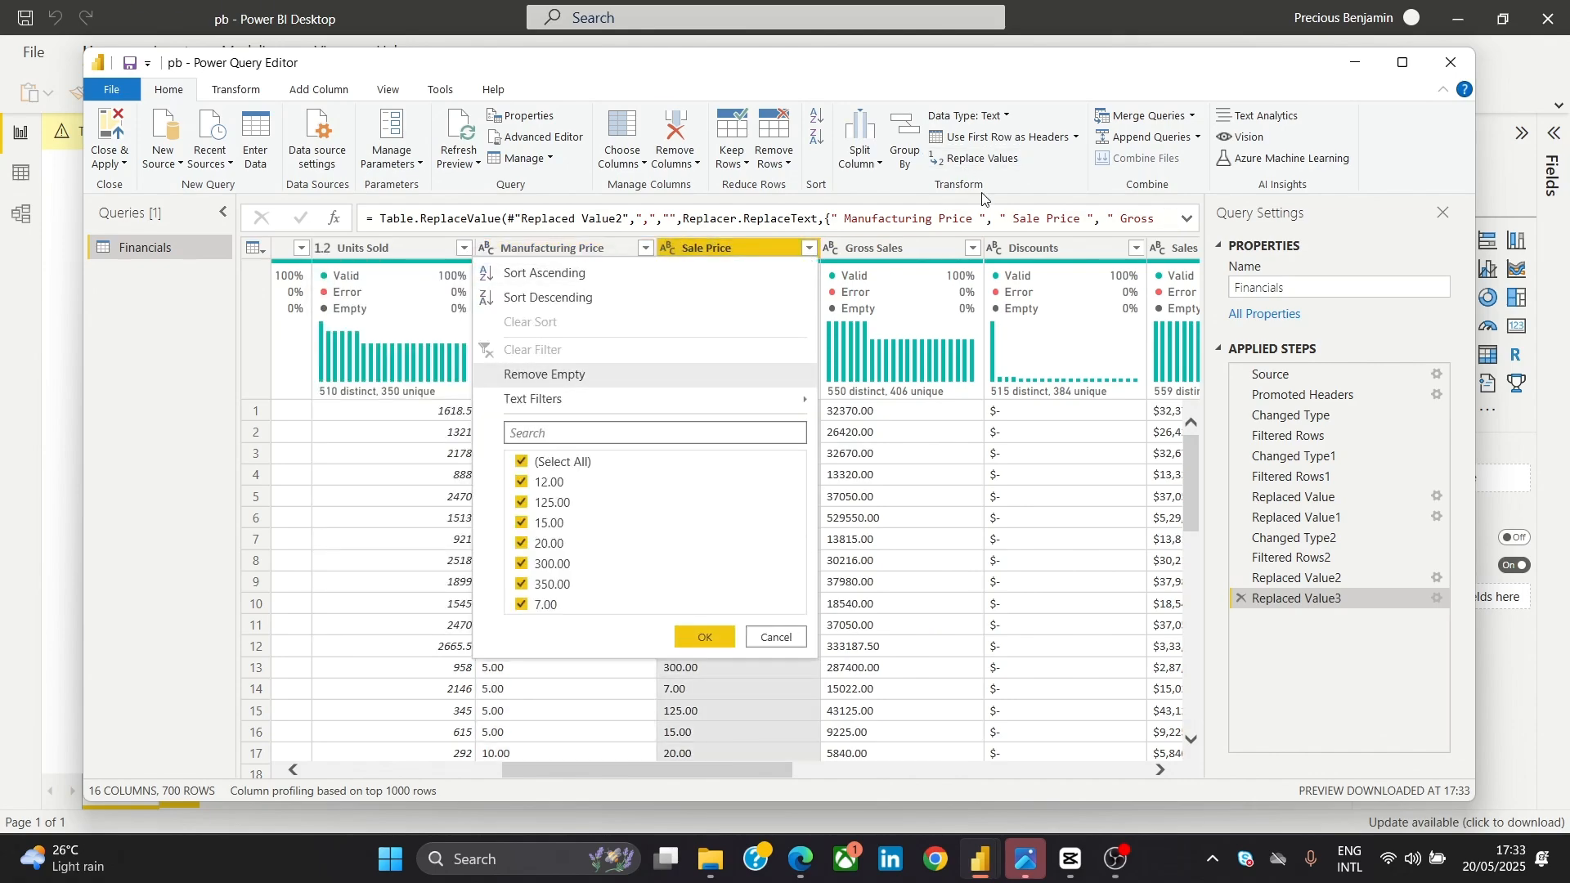
click(973, 249)
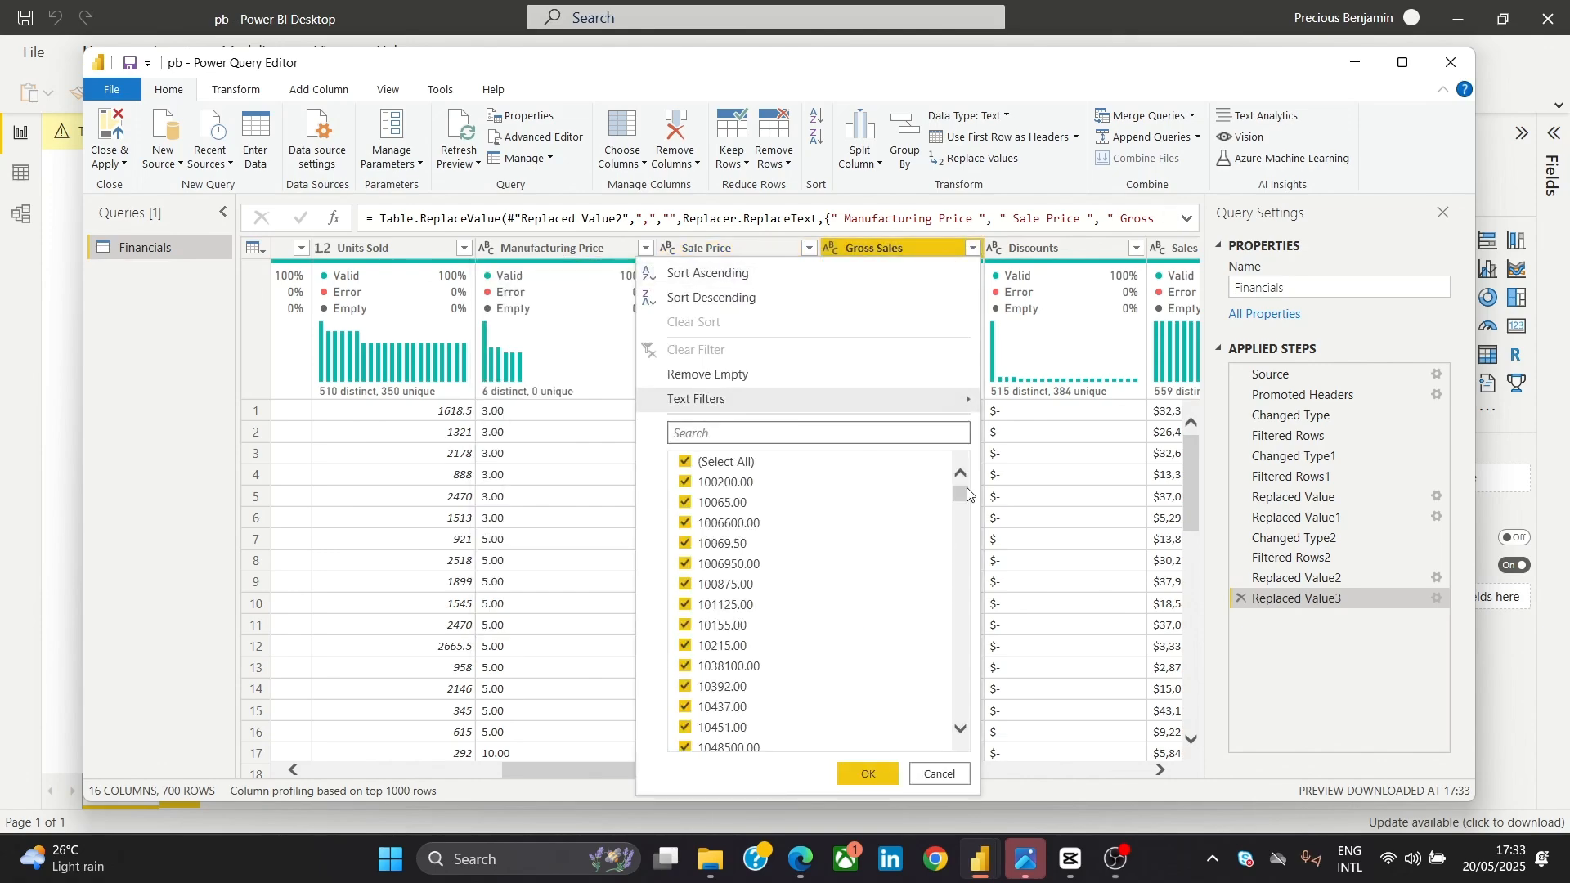
drag(963, 488, 920, 560)
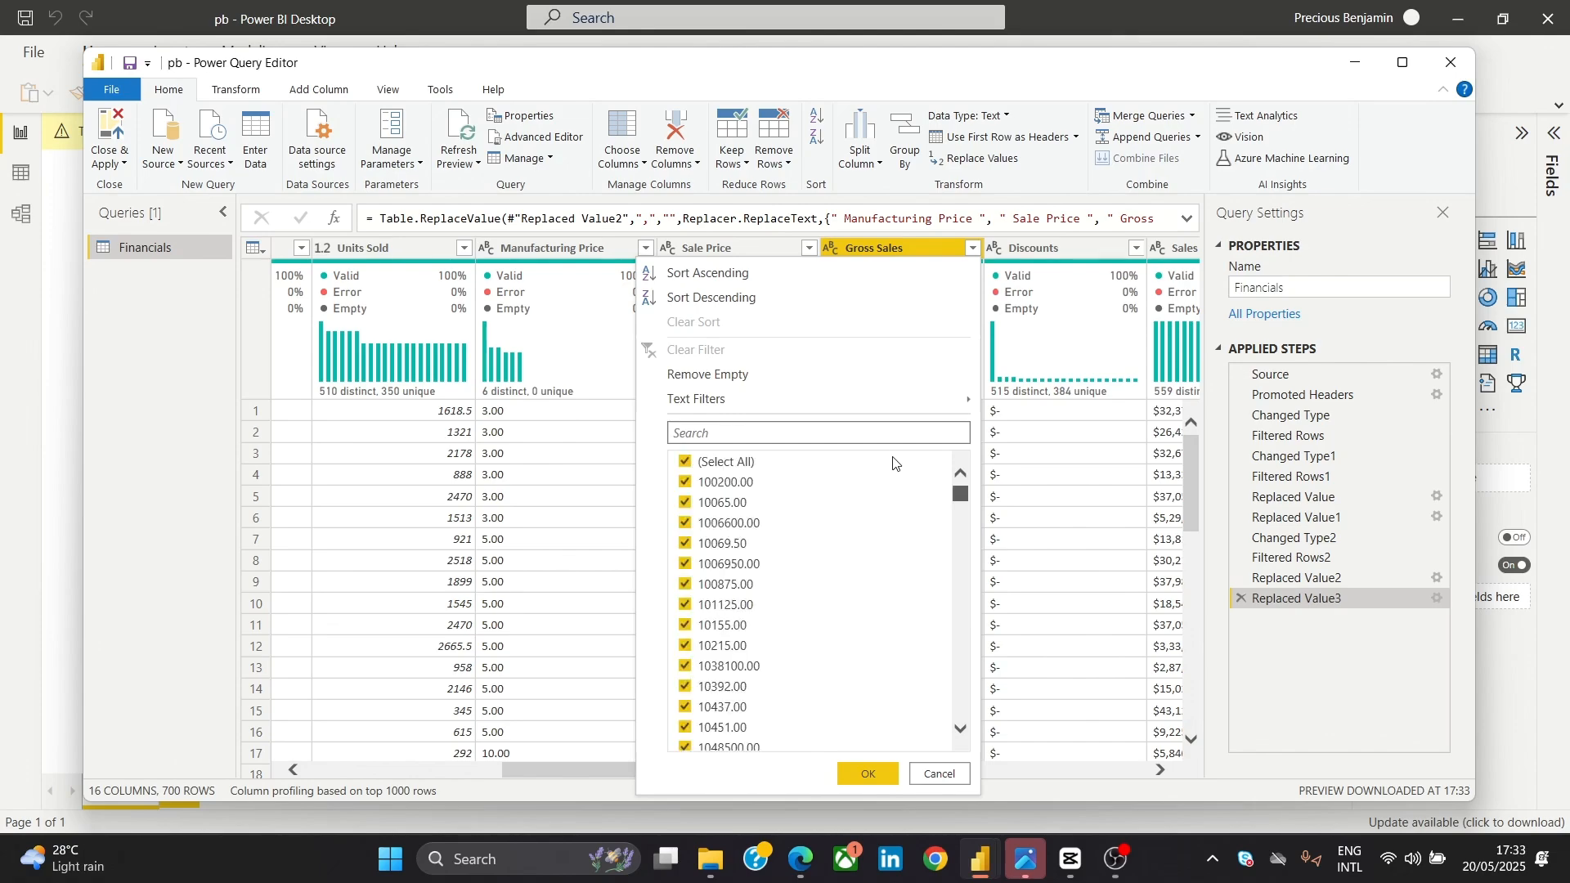
click(868, 774)
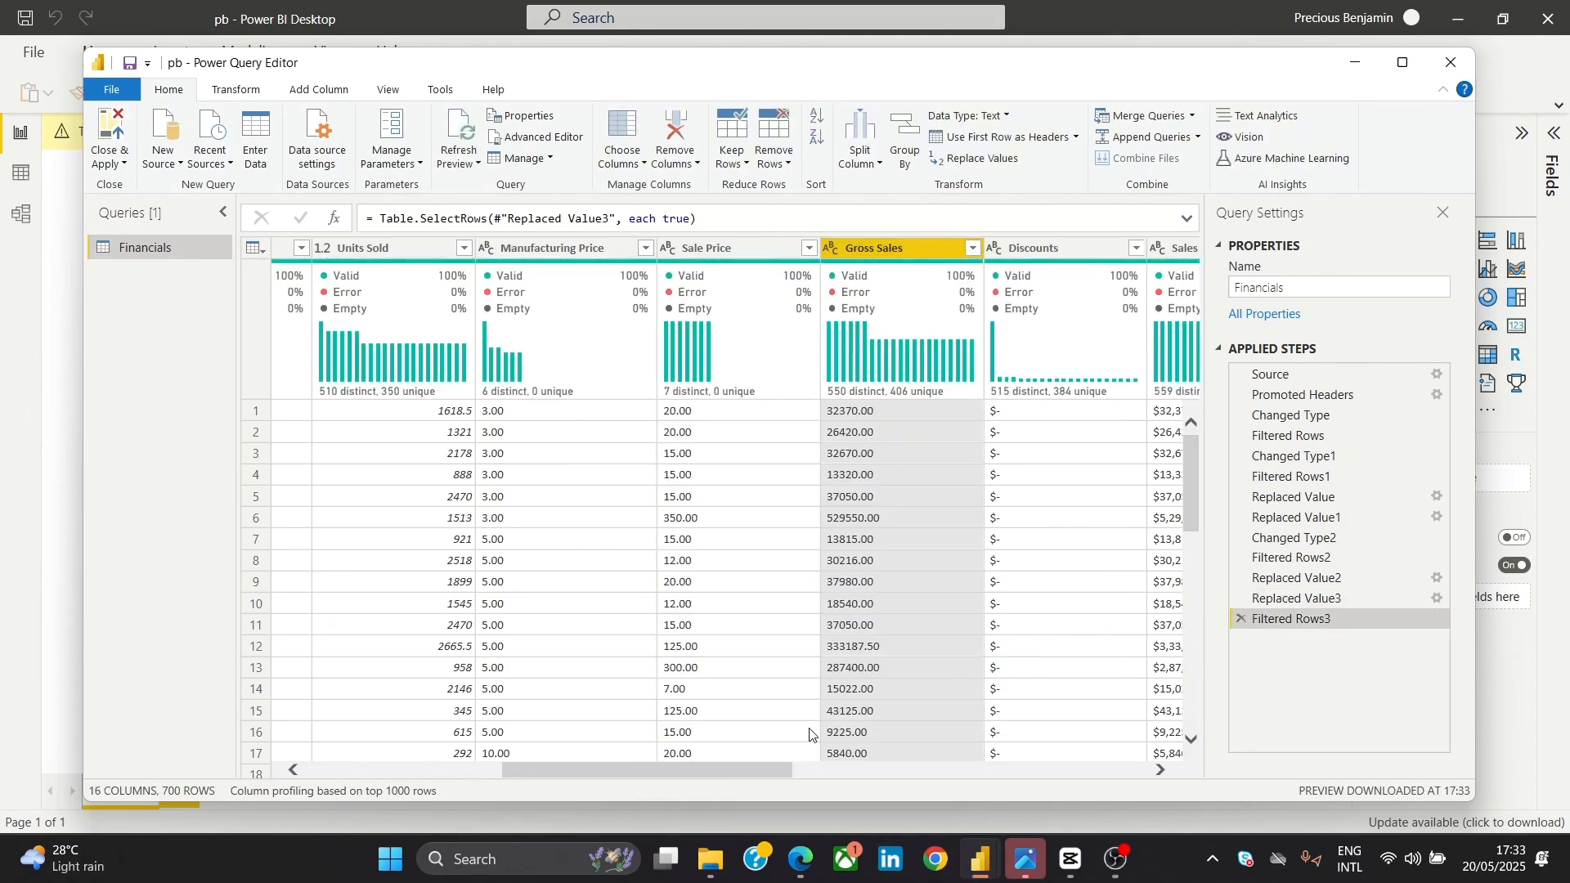
Change the data type of the Manufacturing Price, Sale Price and Gross Sales columns to Decimal Number
click(555, 255)
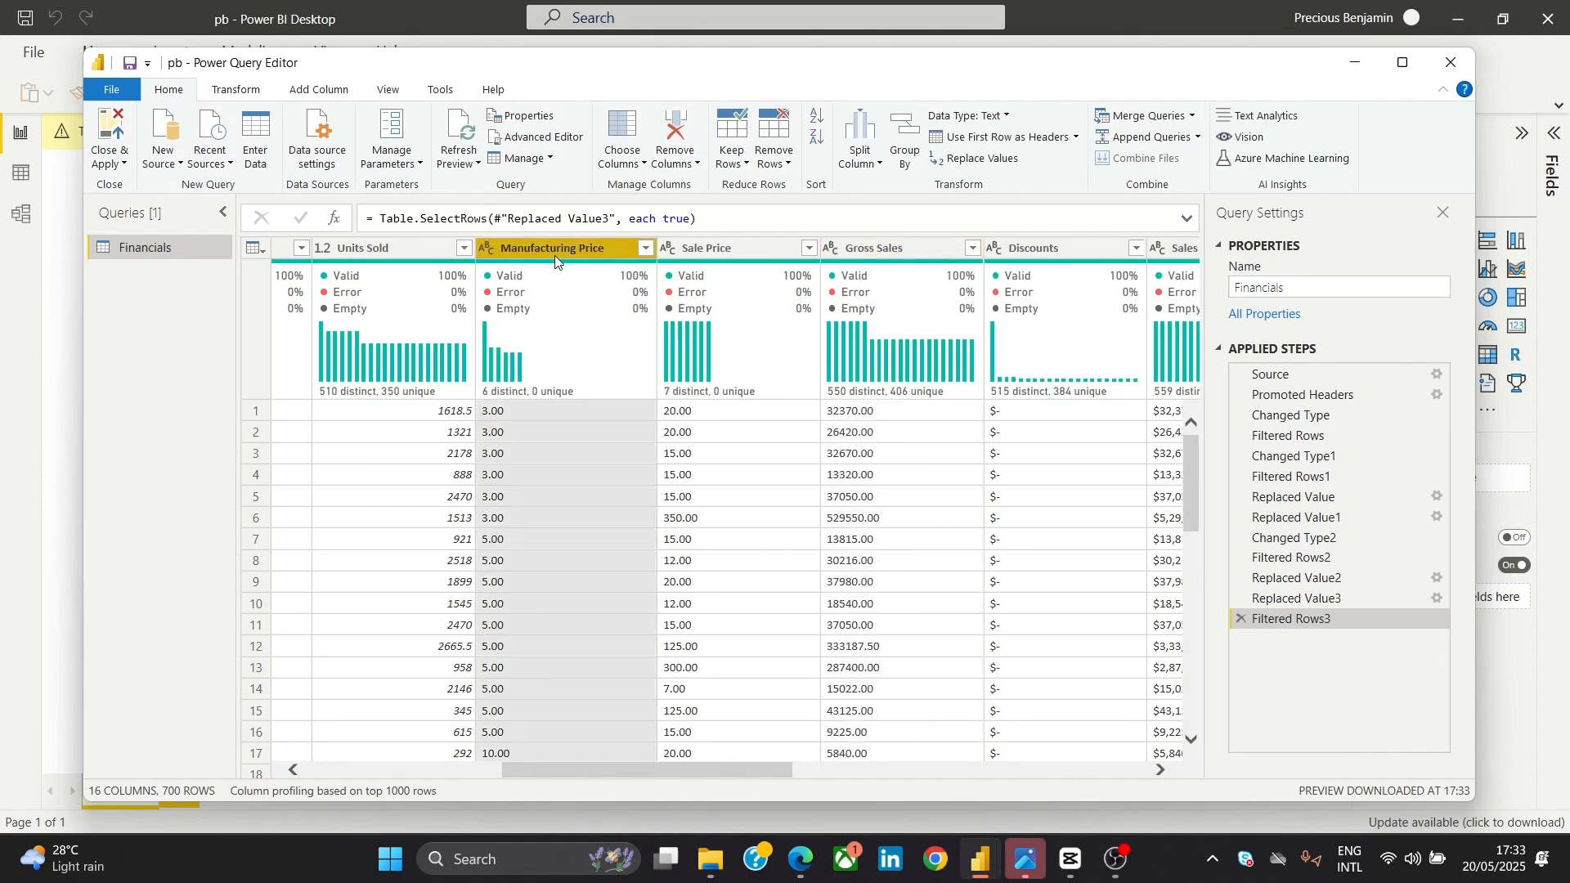
ctrl+click(692, 257)
ctrl+click(836, 247)
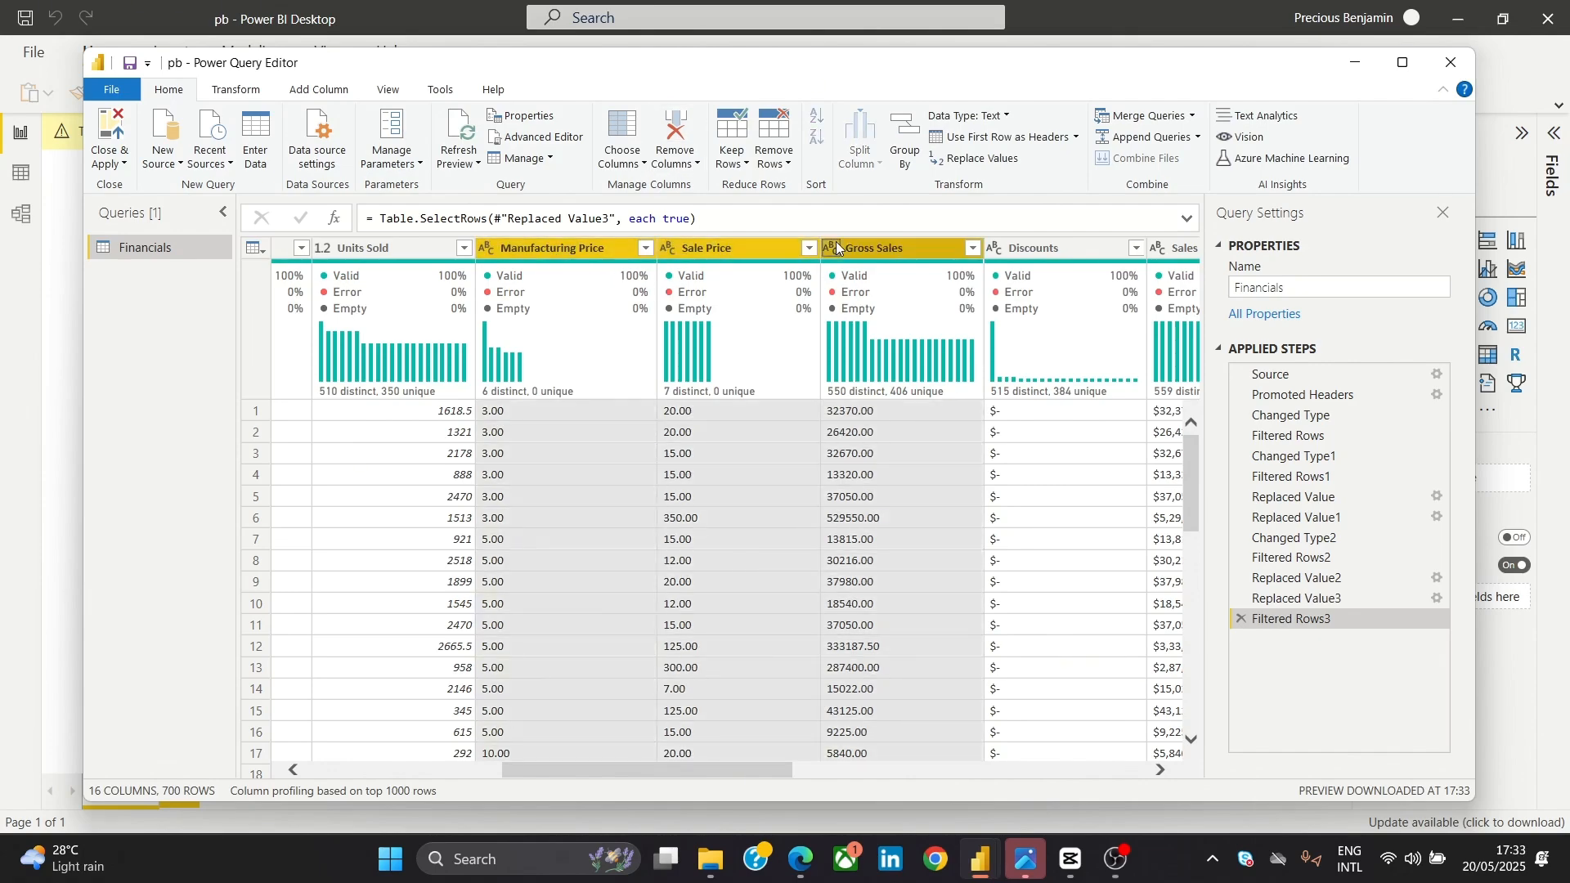
click(835, 248)
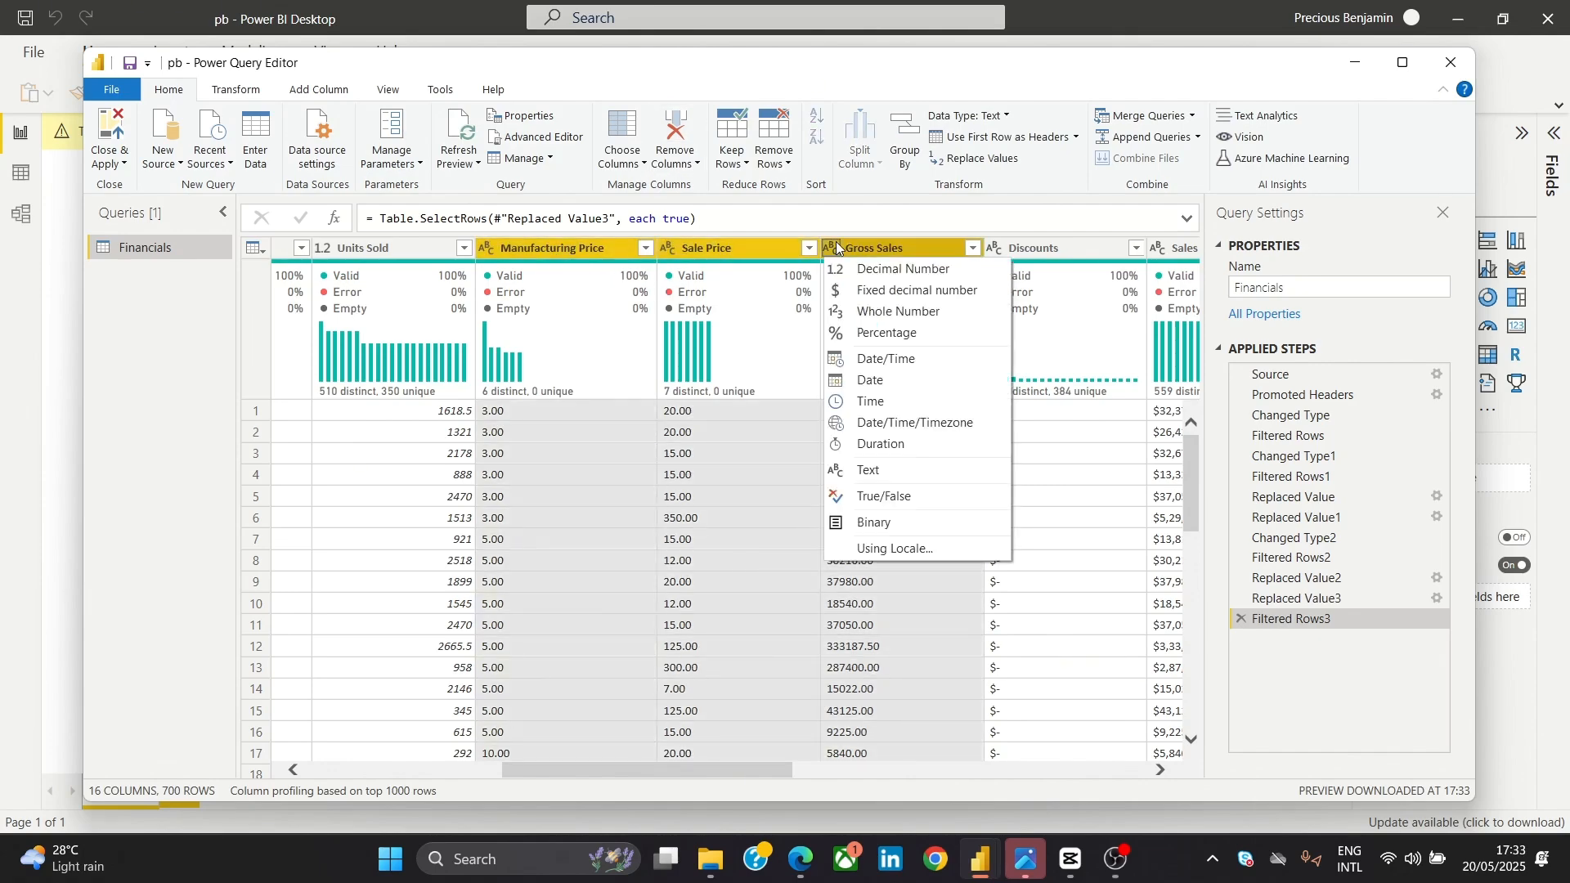
click(875, 273)
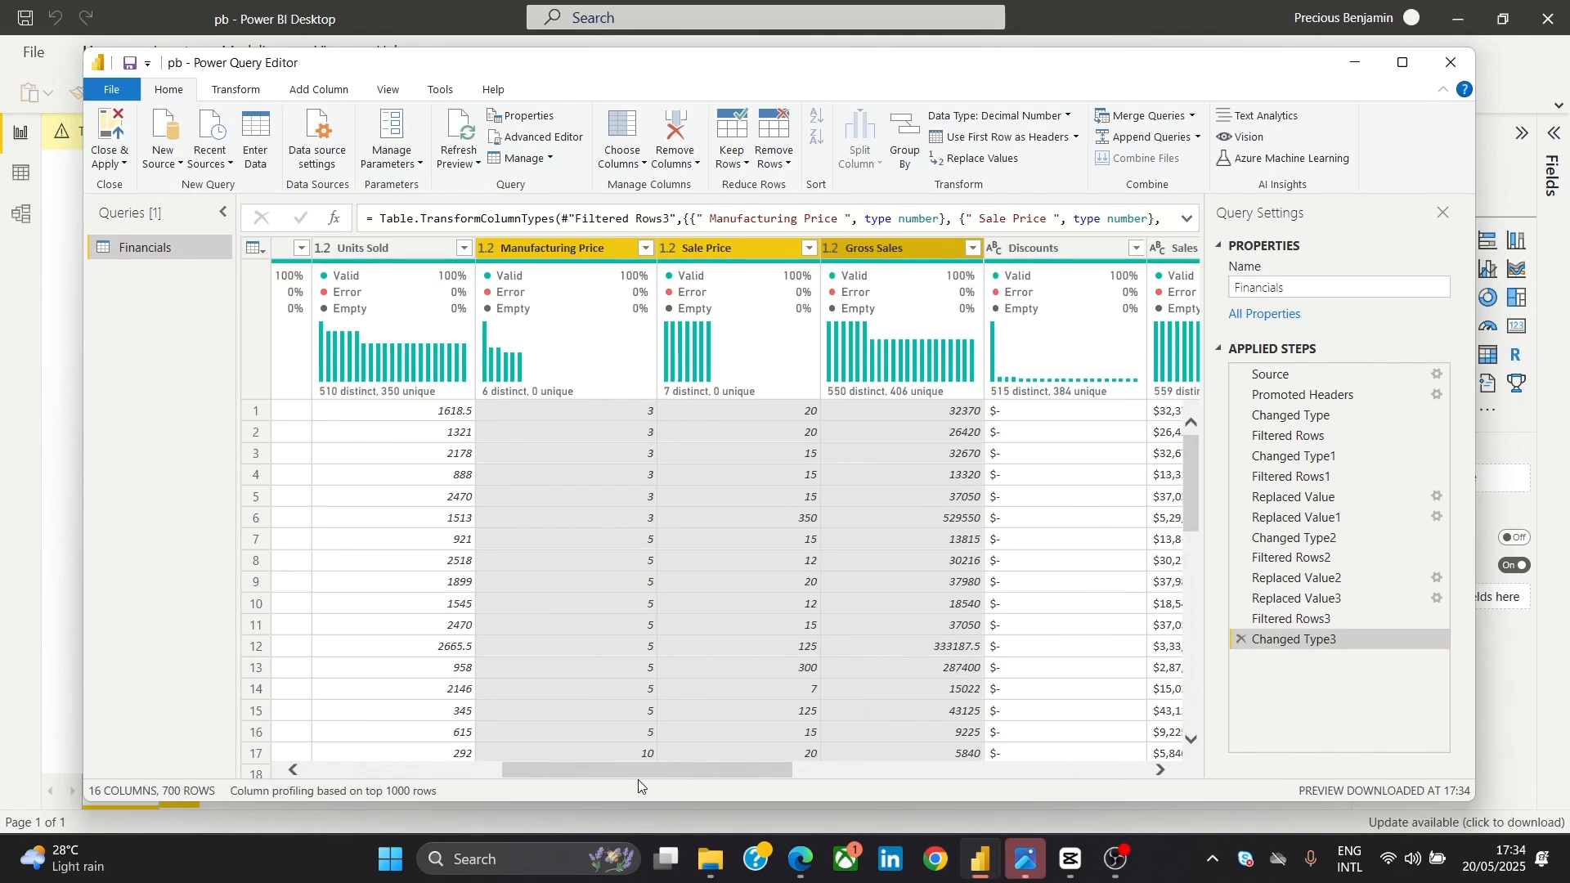
Review the Discounts column's values through to the end of the list, and apply its filter with all values selected
drag(715, 766, 753, 730)
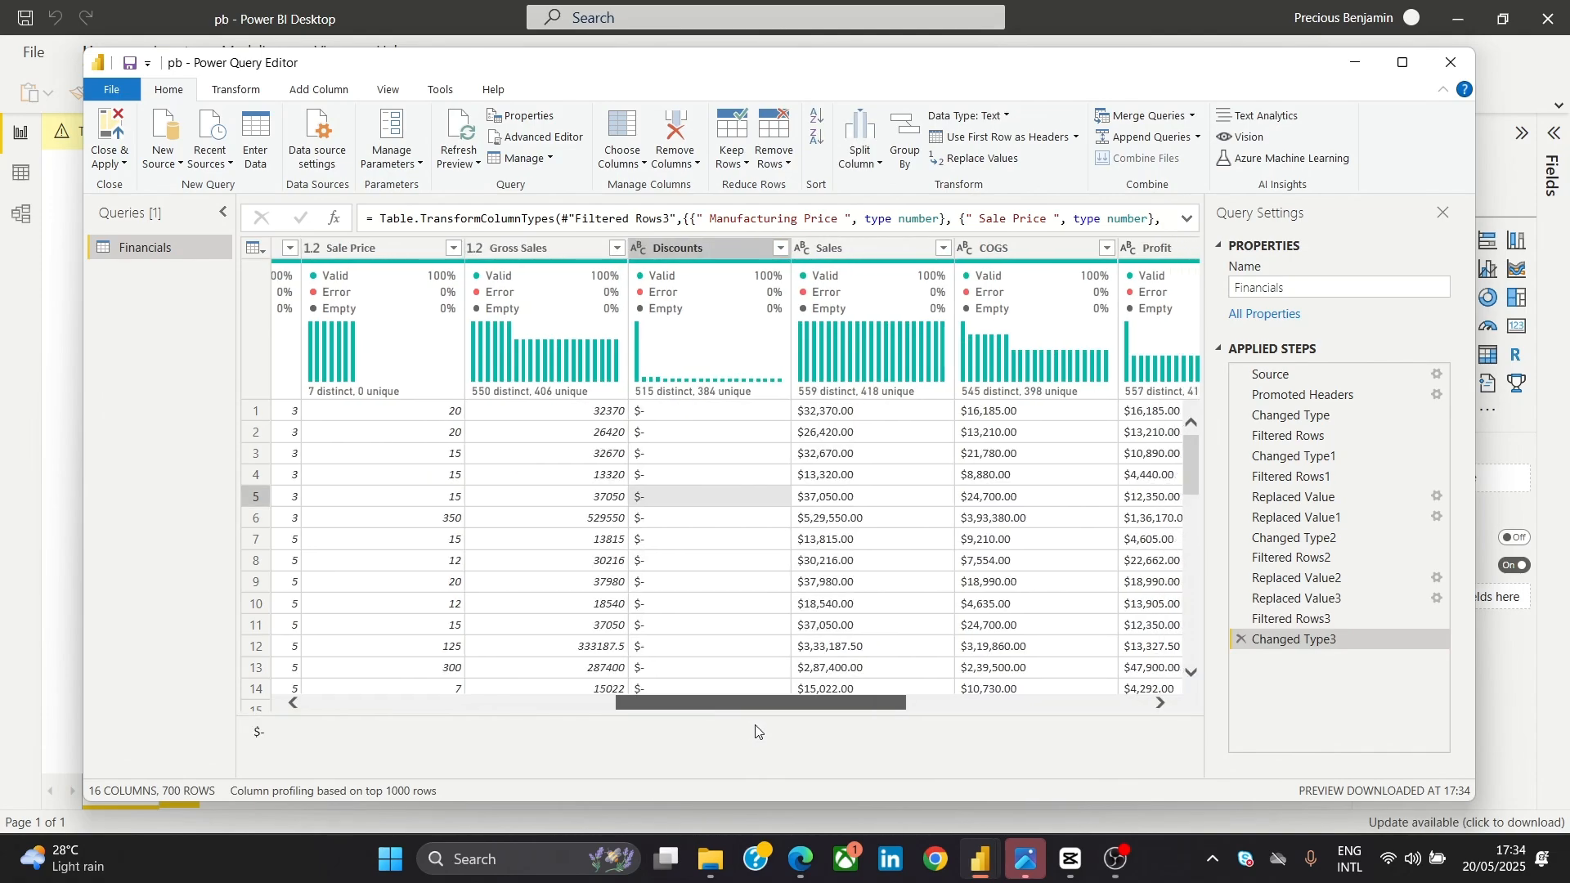
click(700, 252)
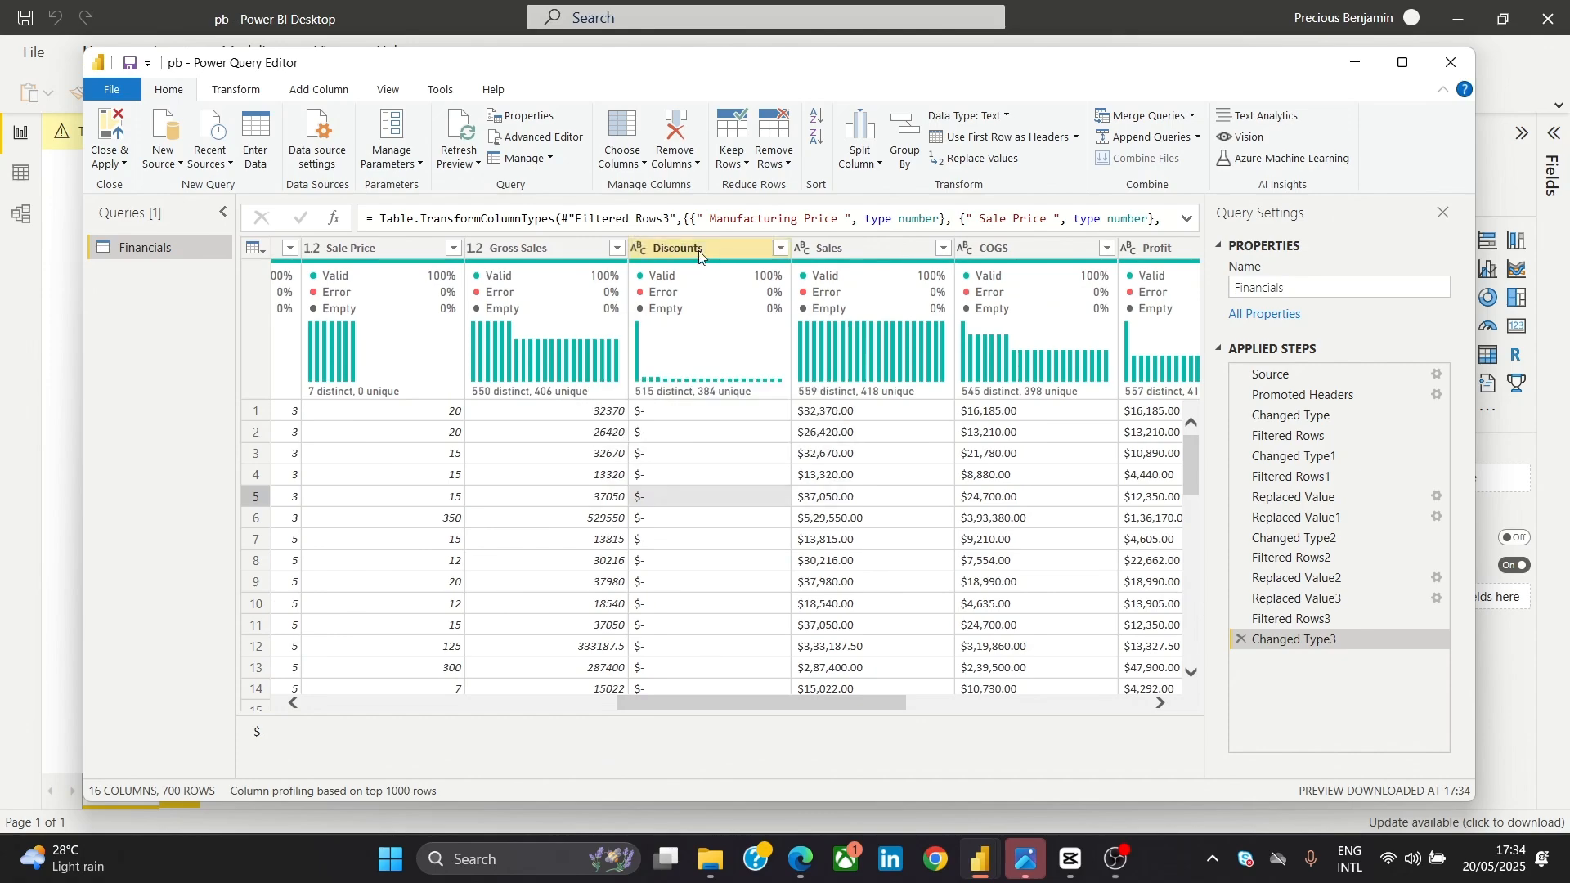
click(781, 248)
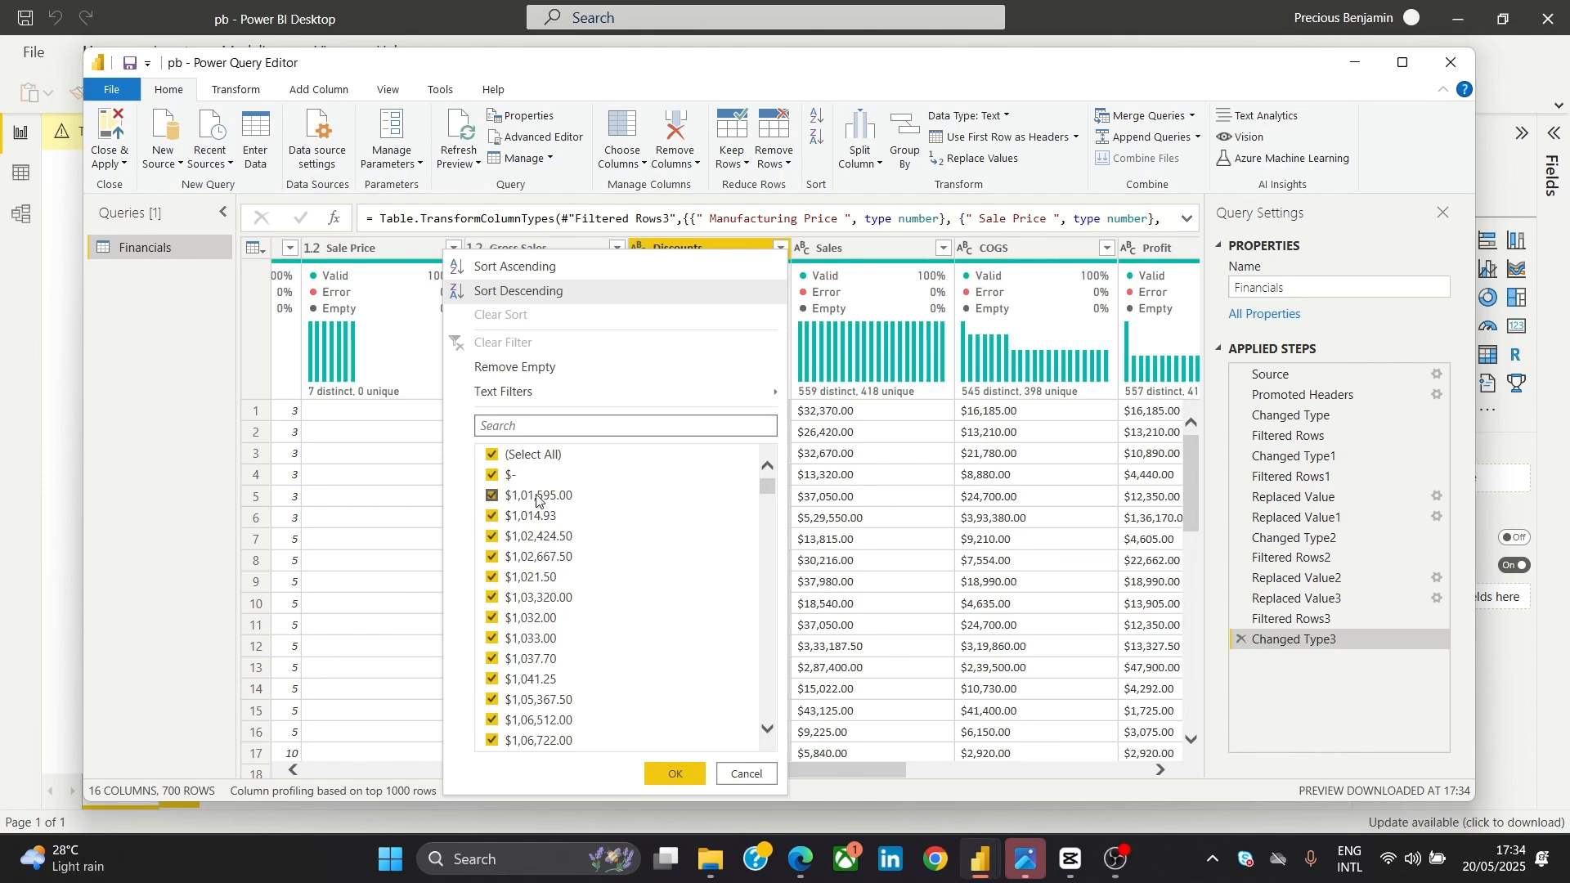
drag(765, 487, 783, 738)
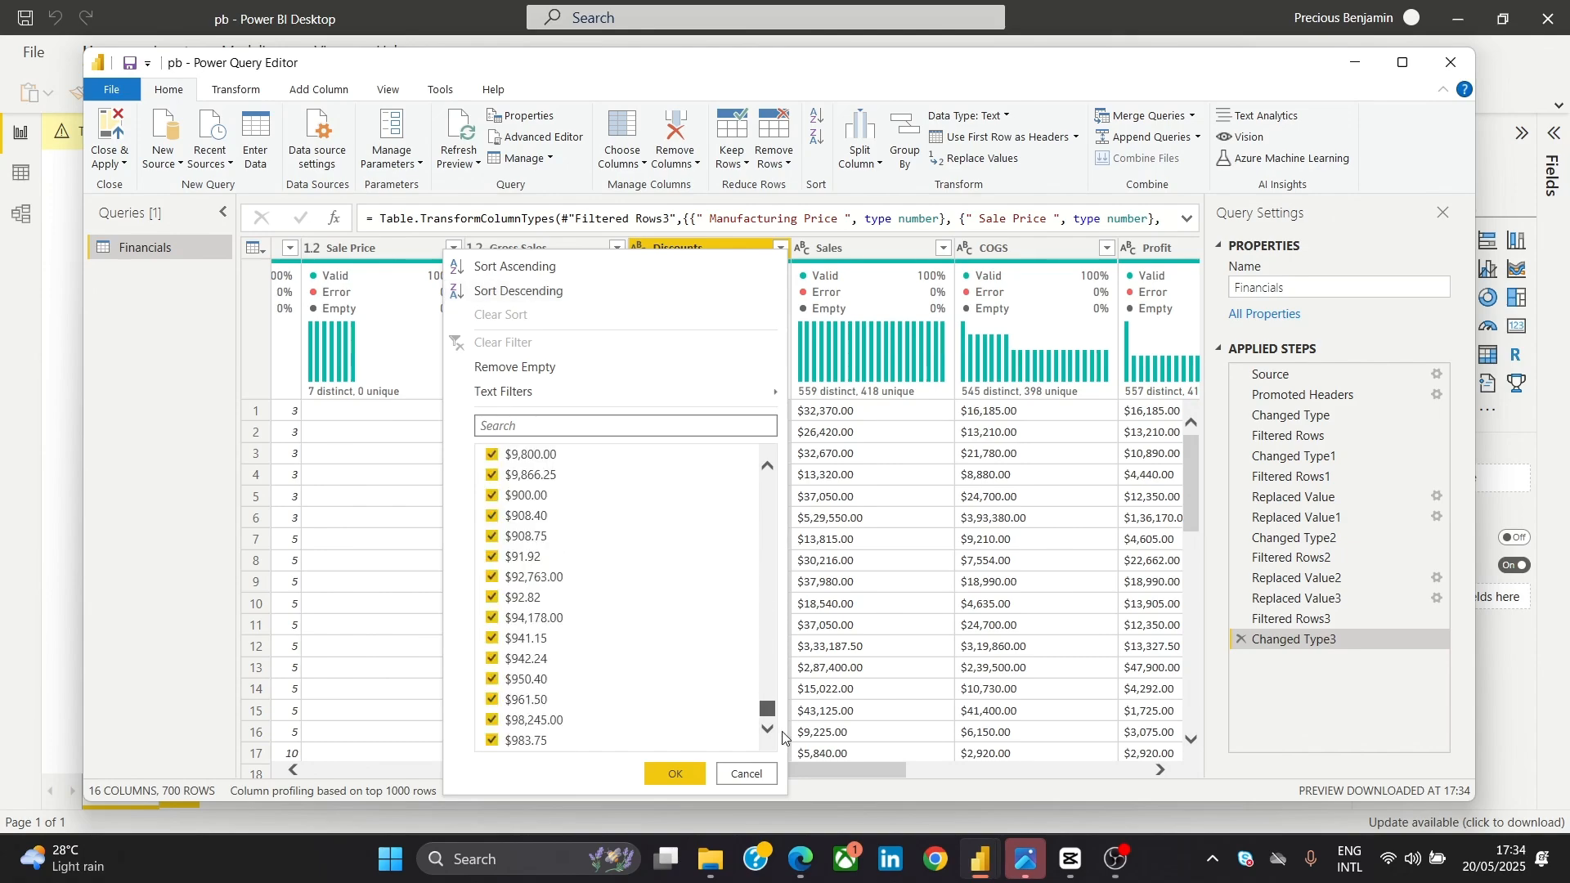
click(669, 775)
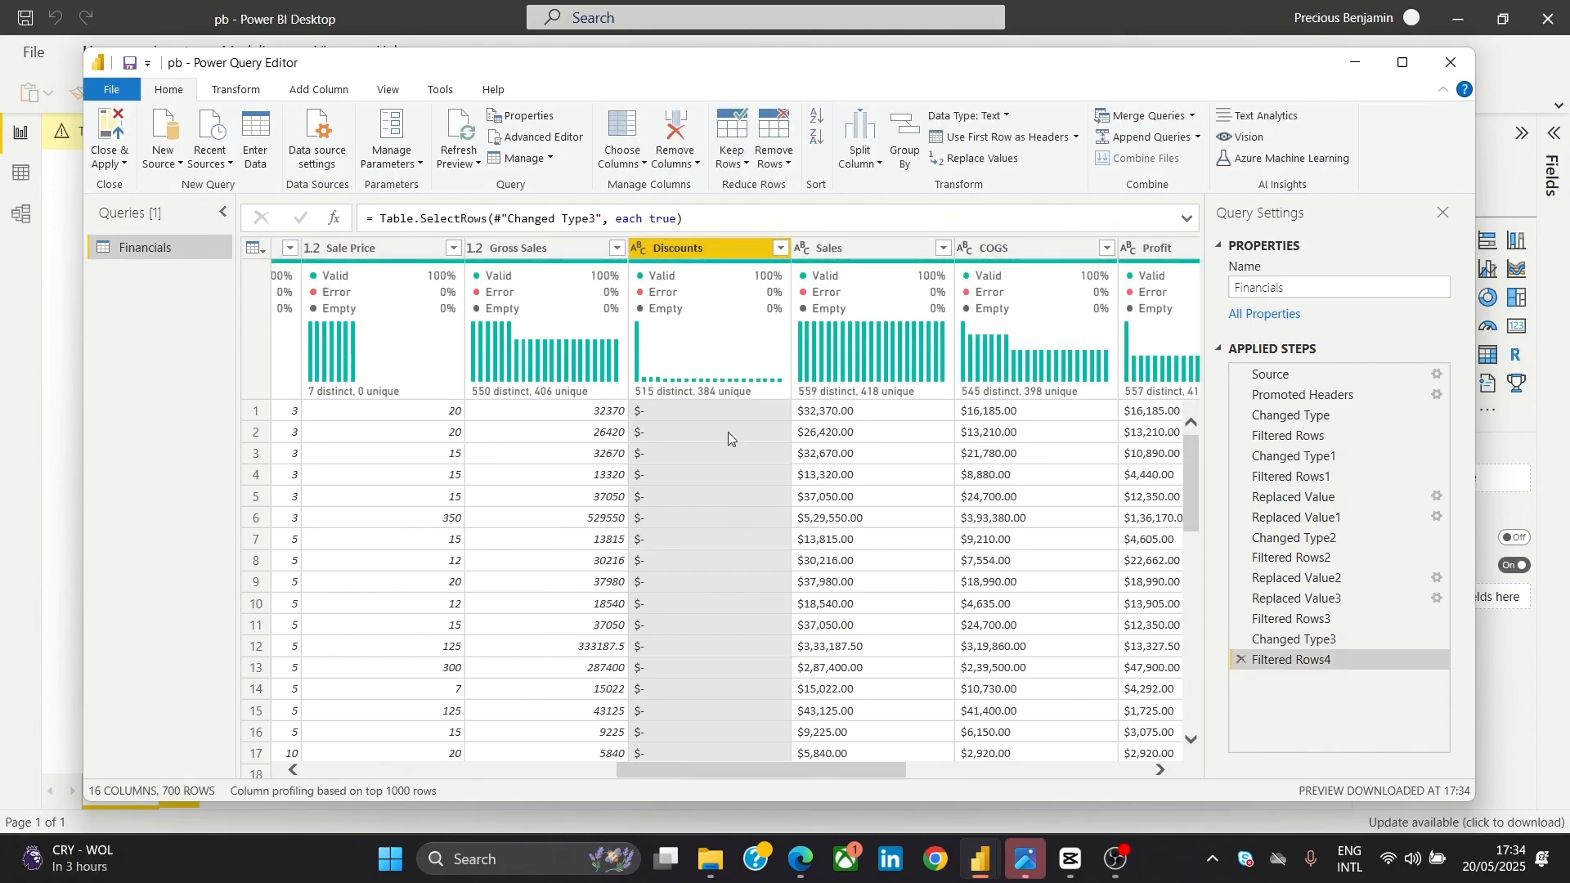
Replace the "$-" entries in the Discounts column with 0
right_click(721, 249)
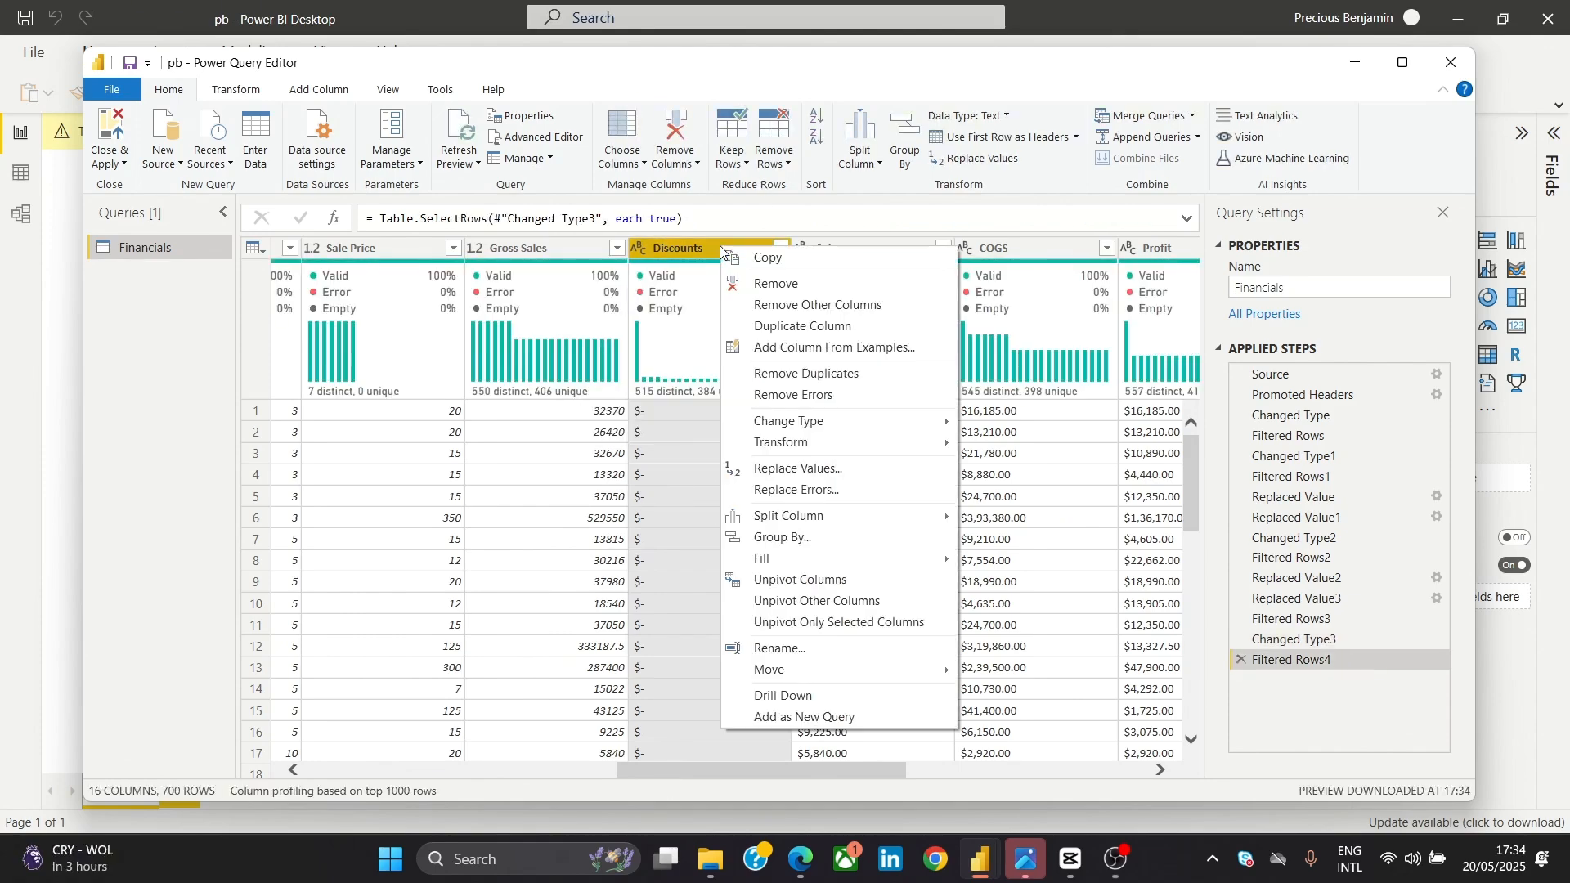
click(833, 467)
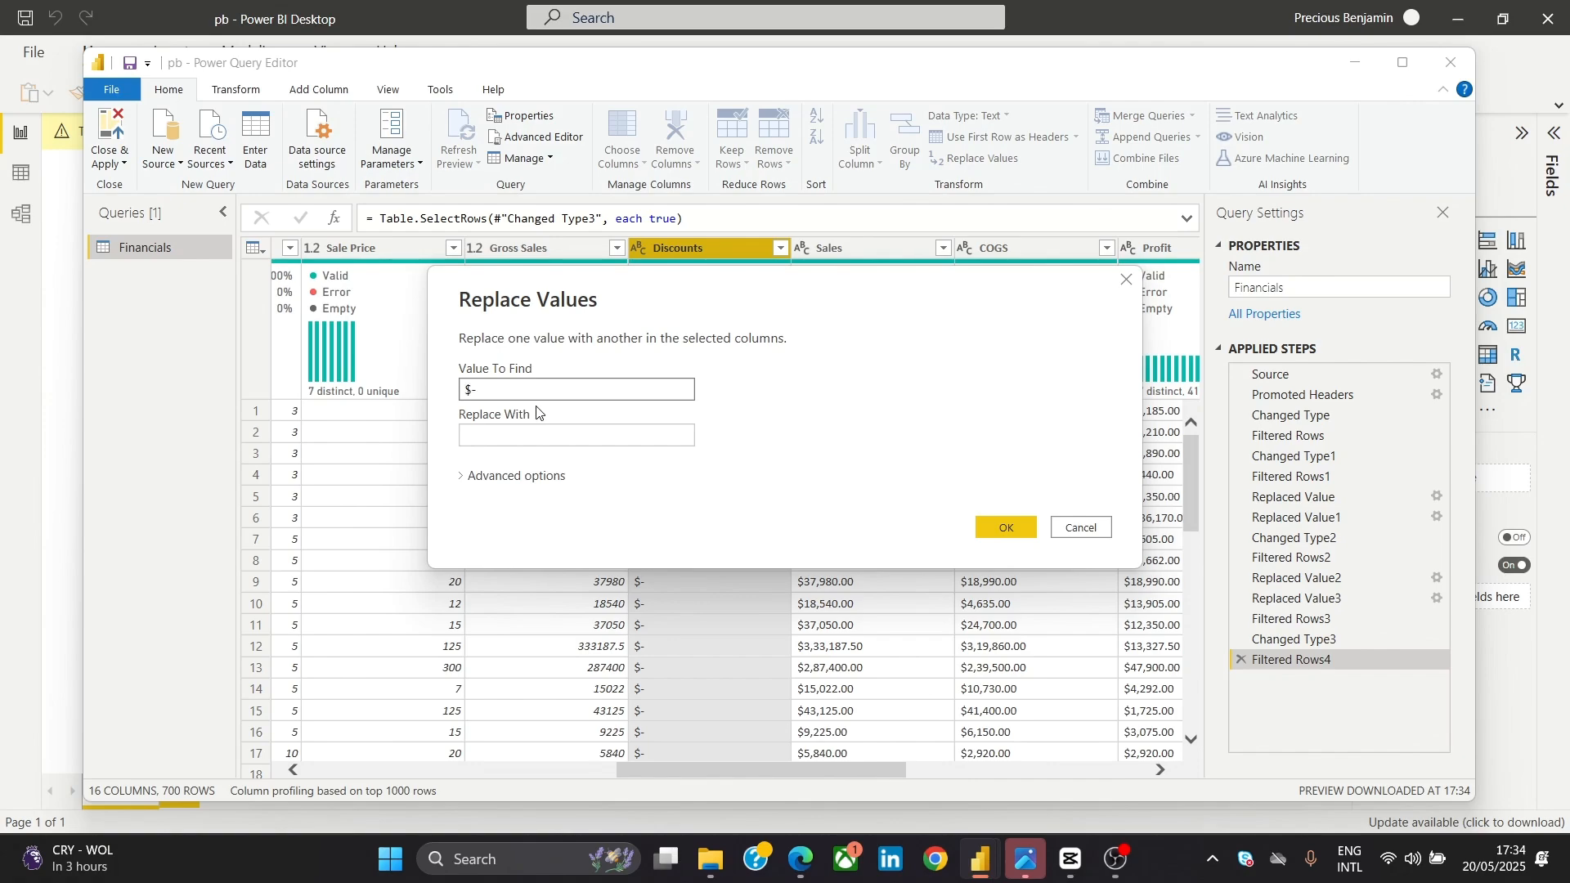
click(495, 436)
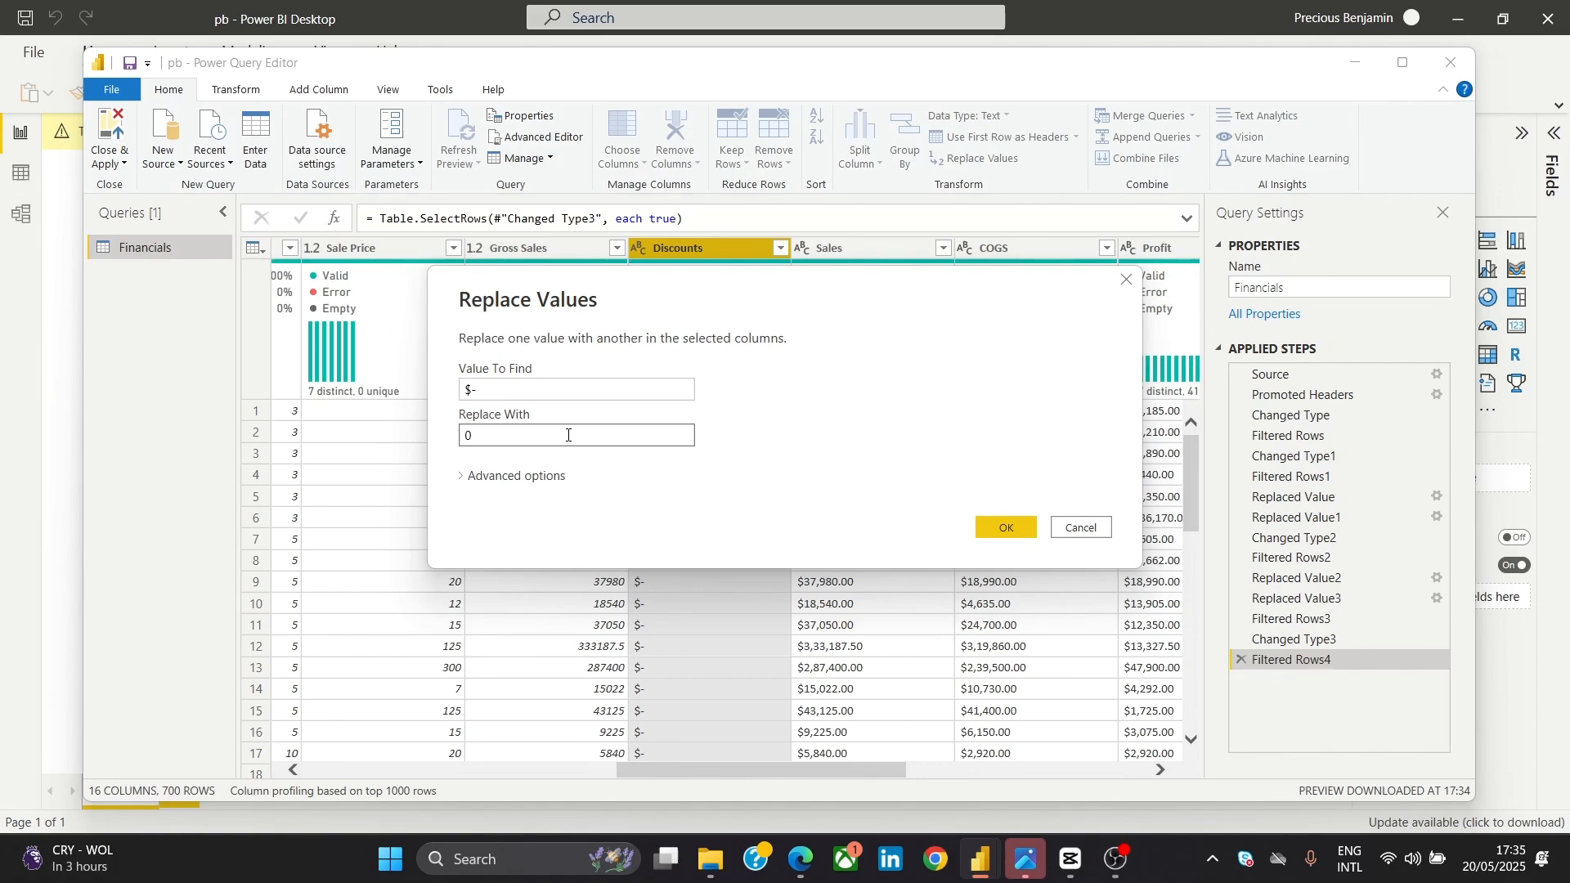
click(505, 385)
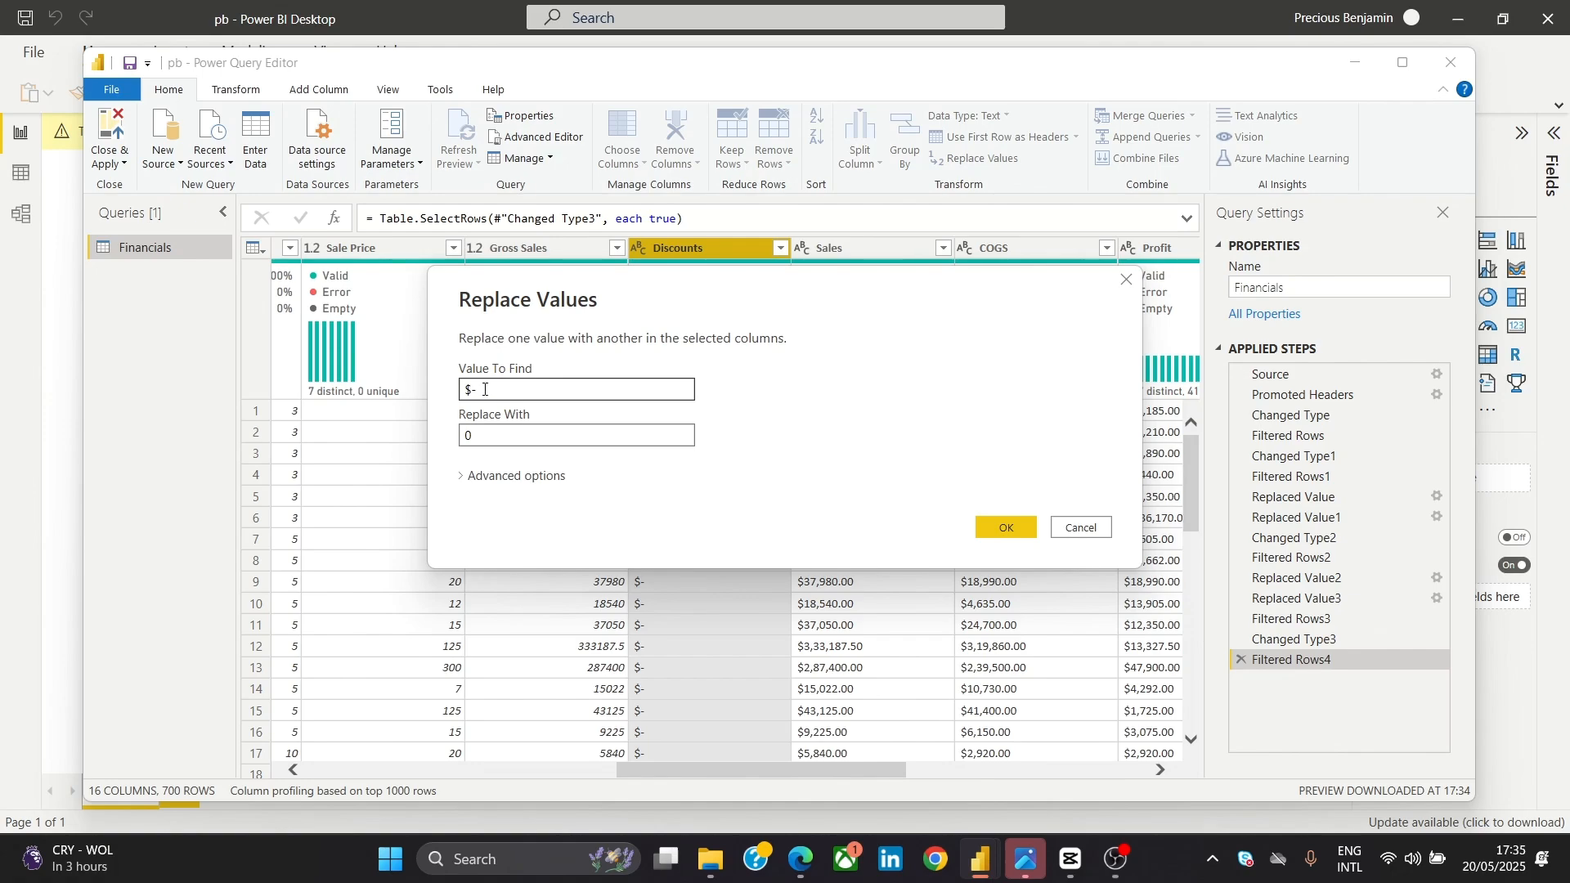
click(481, 434)
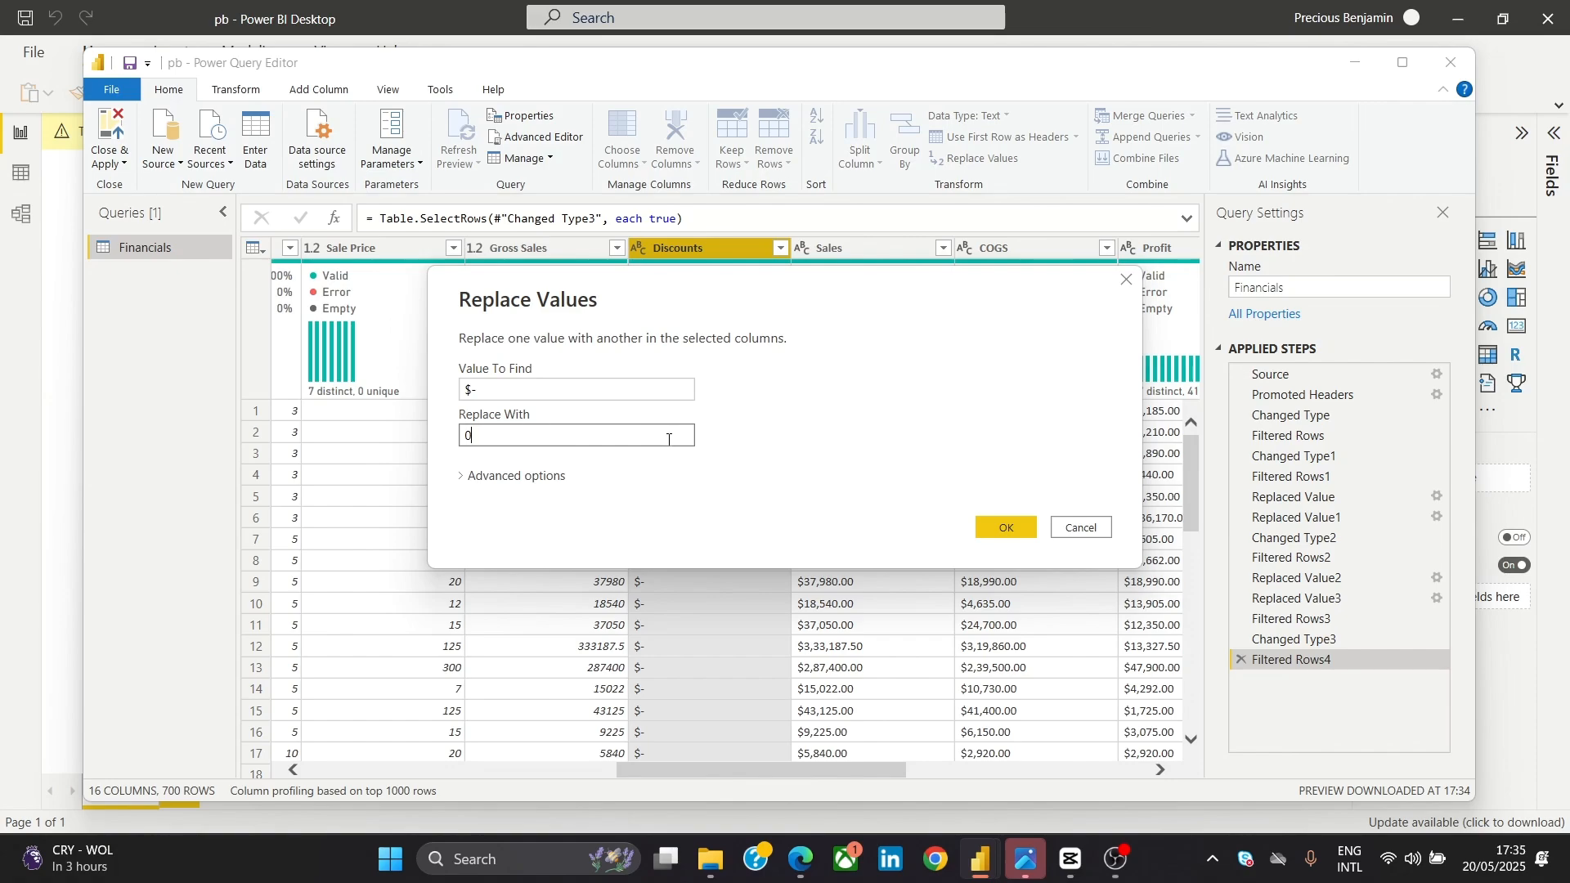
click(1019, 528)
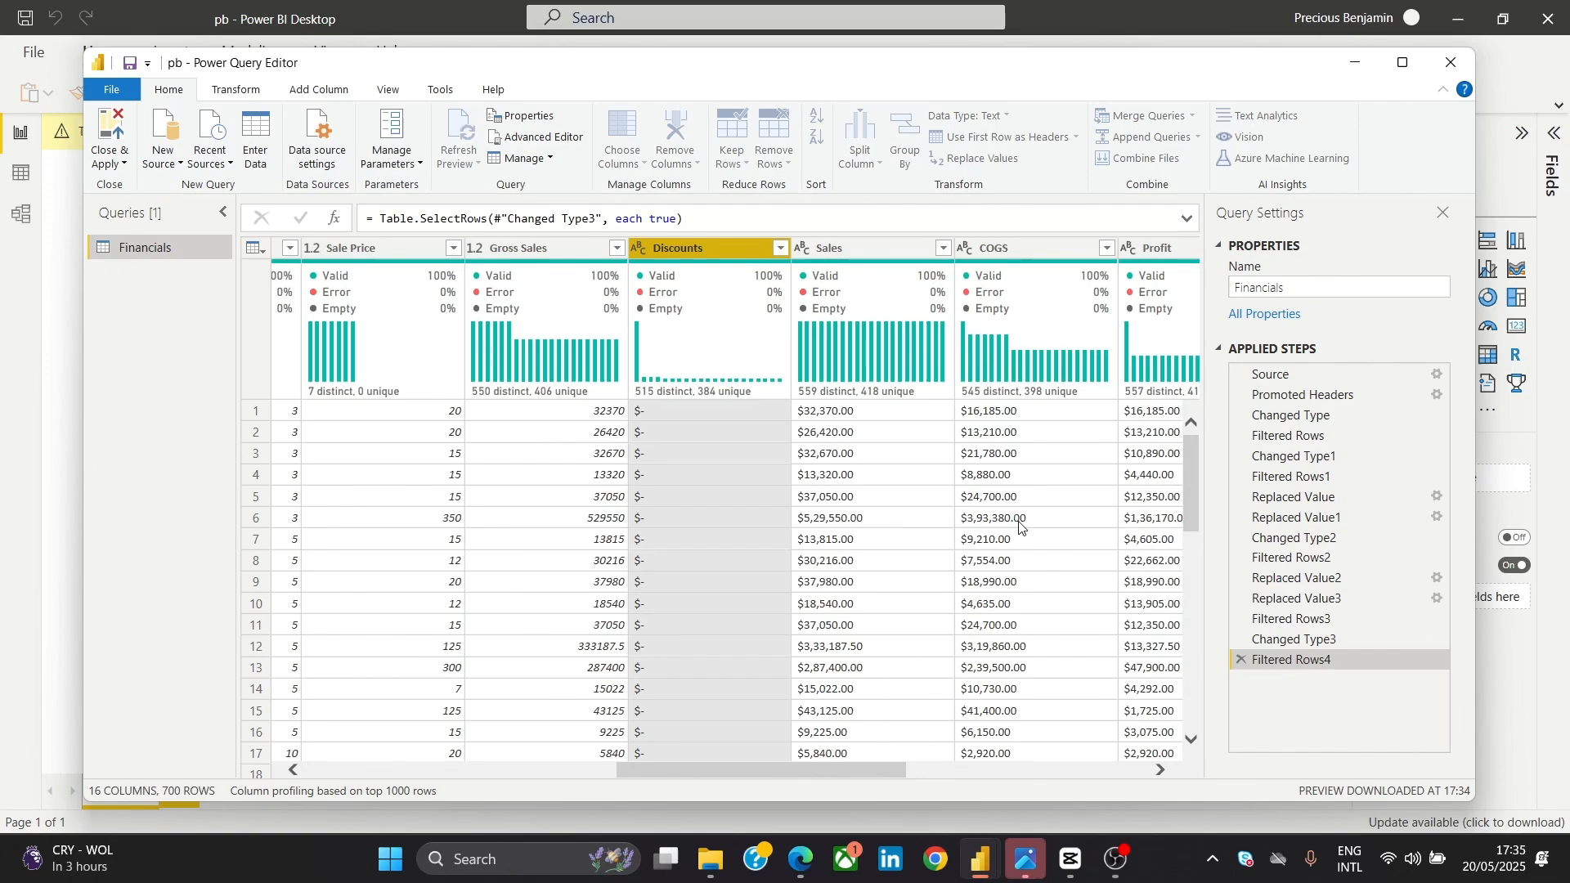
Check the Discounts column's value list for the replaced entries, and apply its filter with all values selected
click(781, 251)
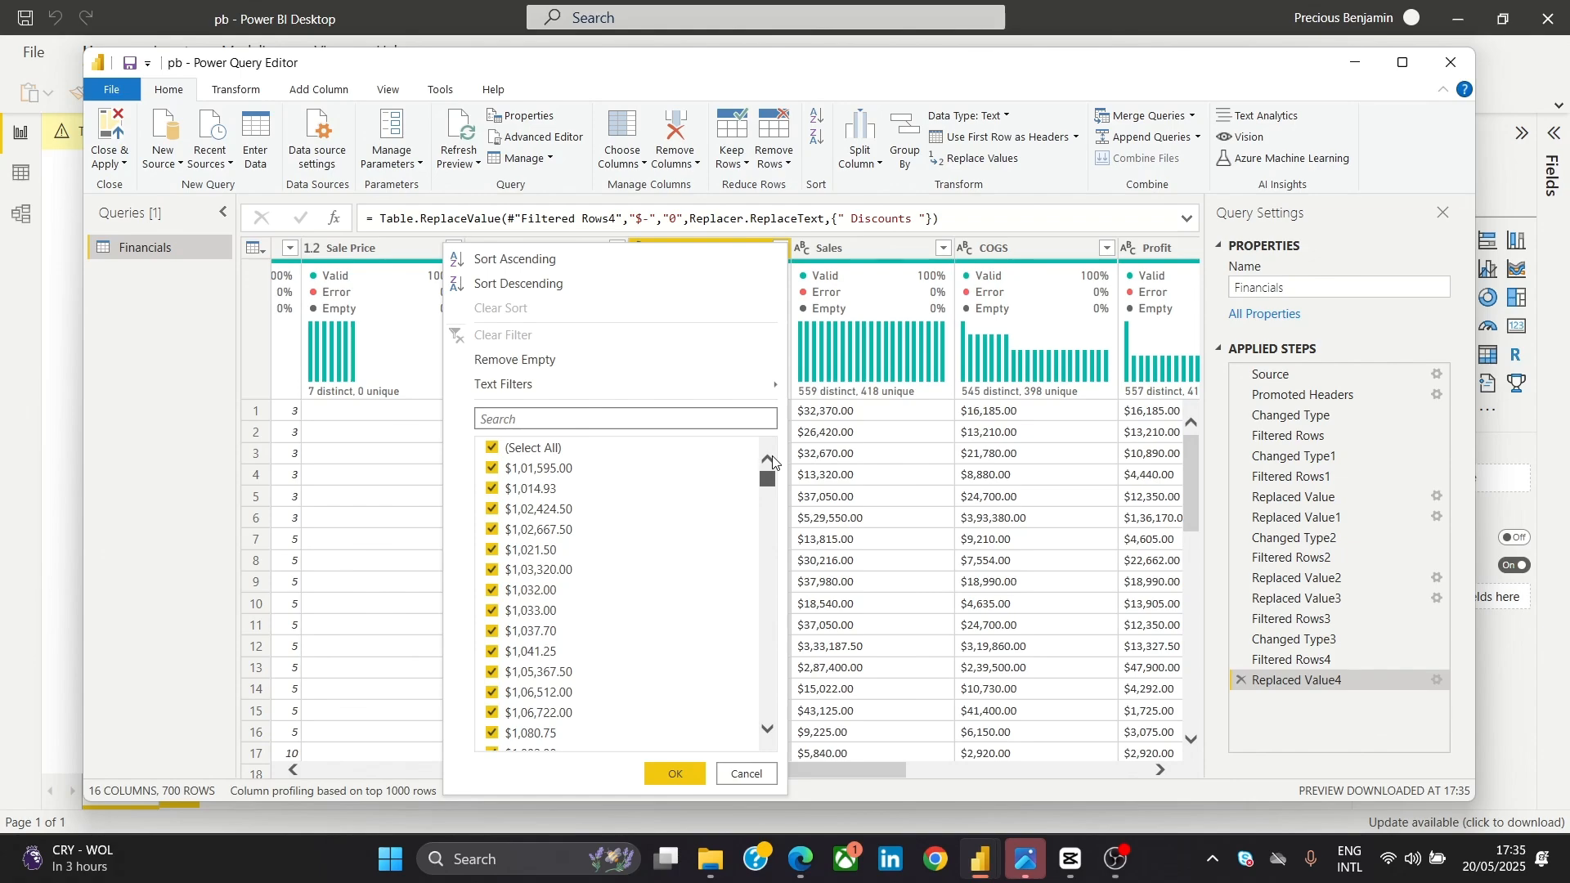
drag(772, 455, 778, 786)
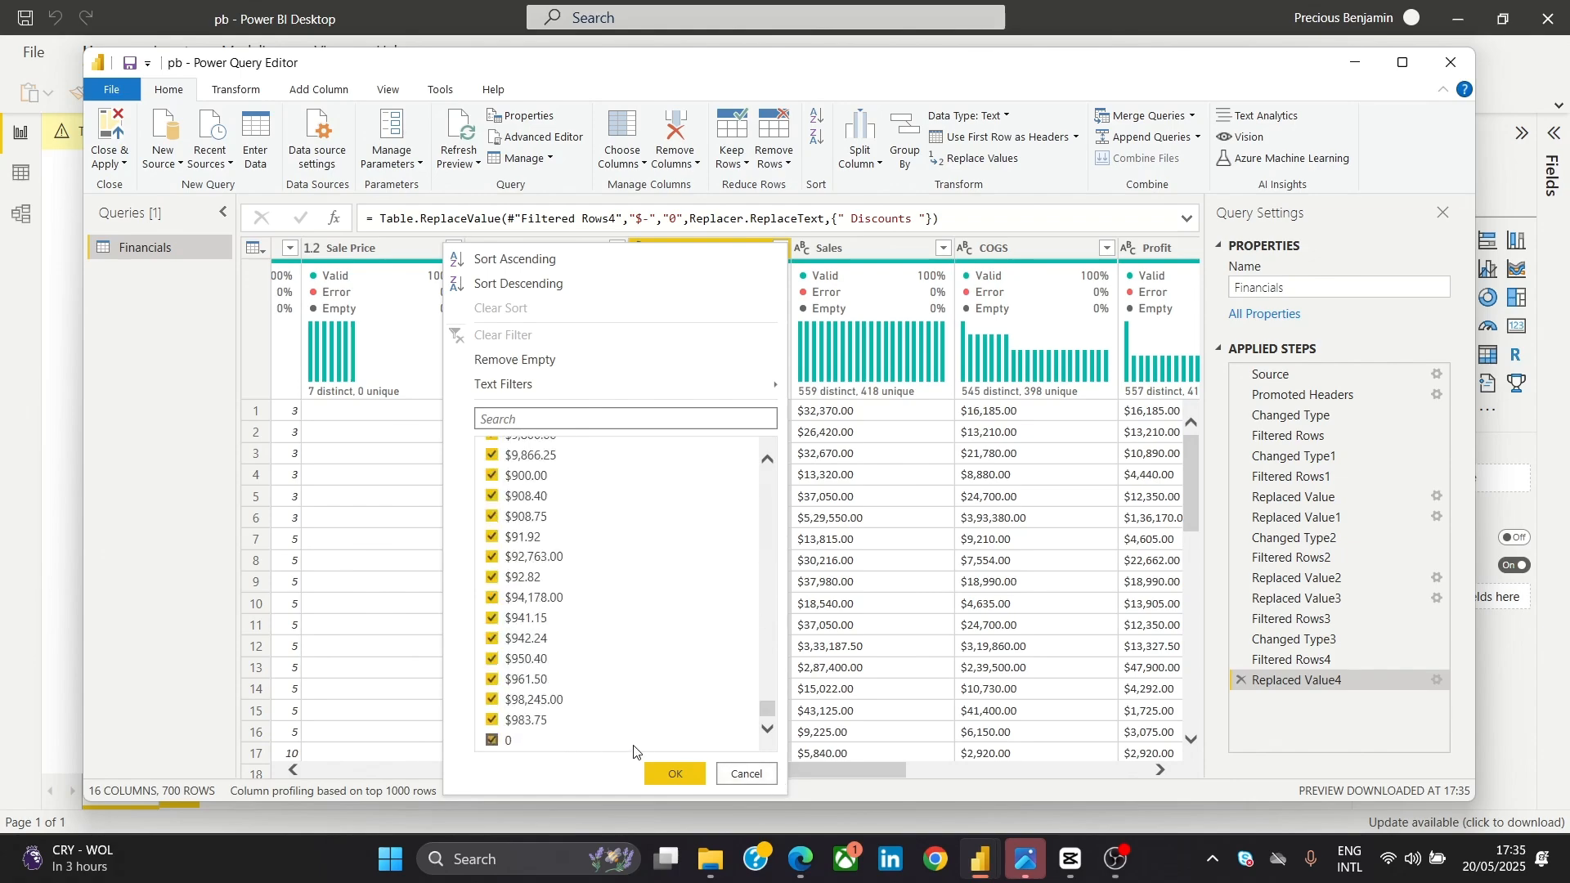
click(675, 773)
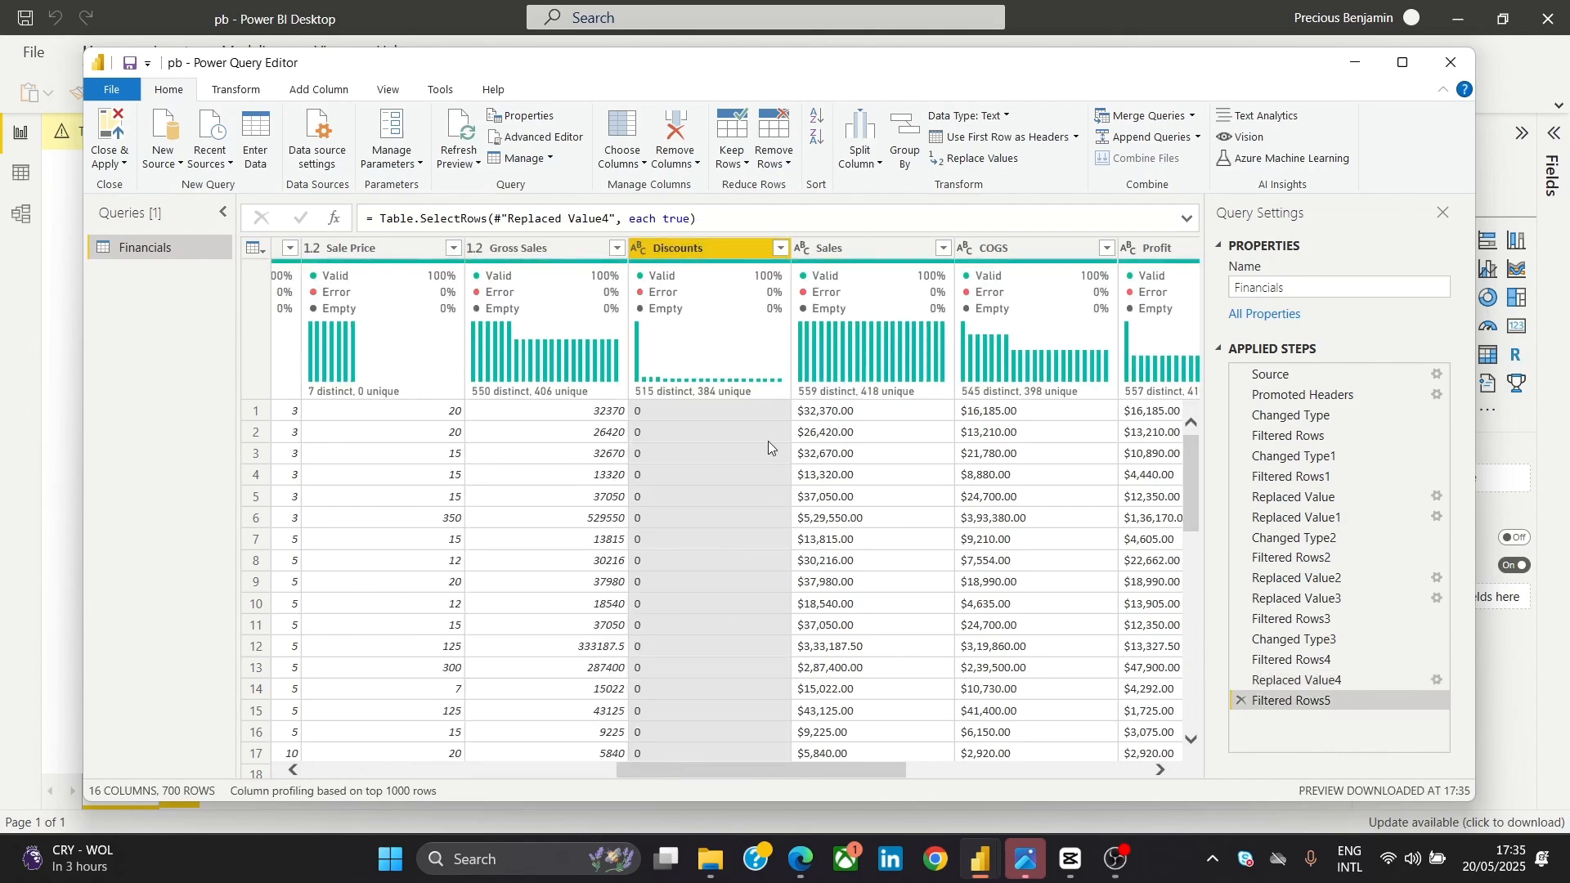
Remove the "$" signs from the Discounts column by replacing them with nothing
right_click(745, 253)
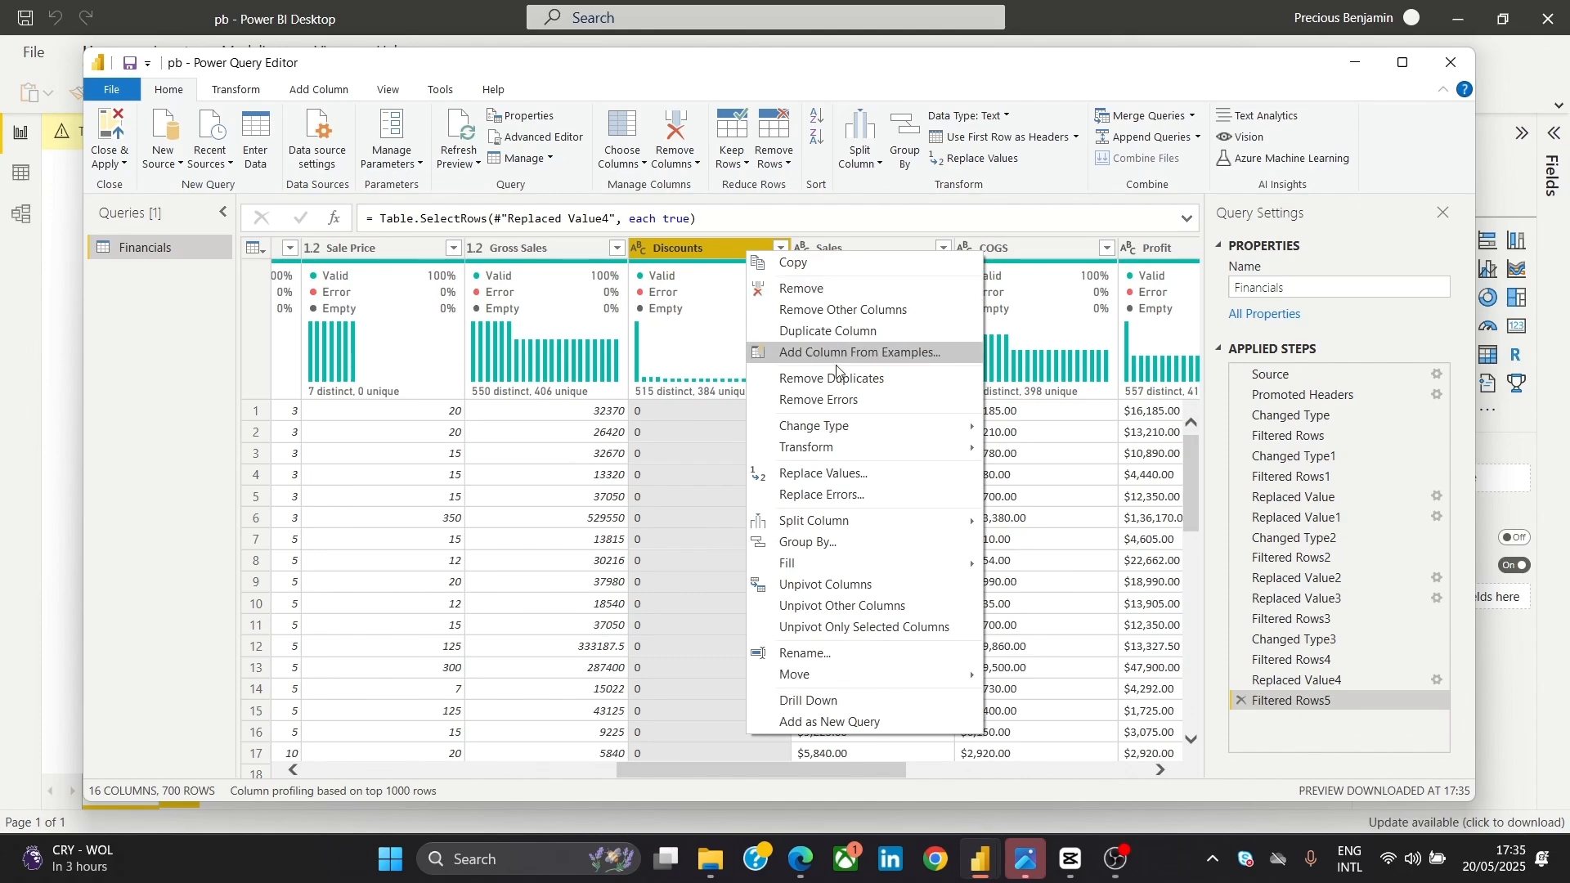
click(833, 483)
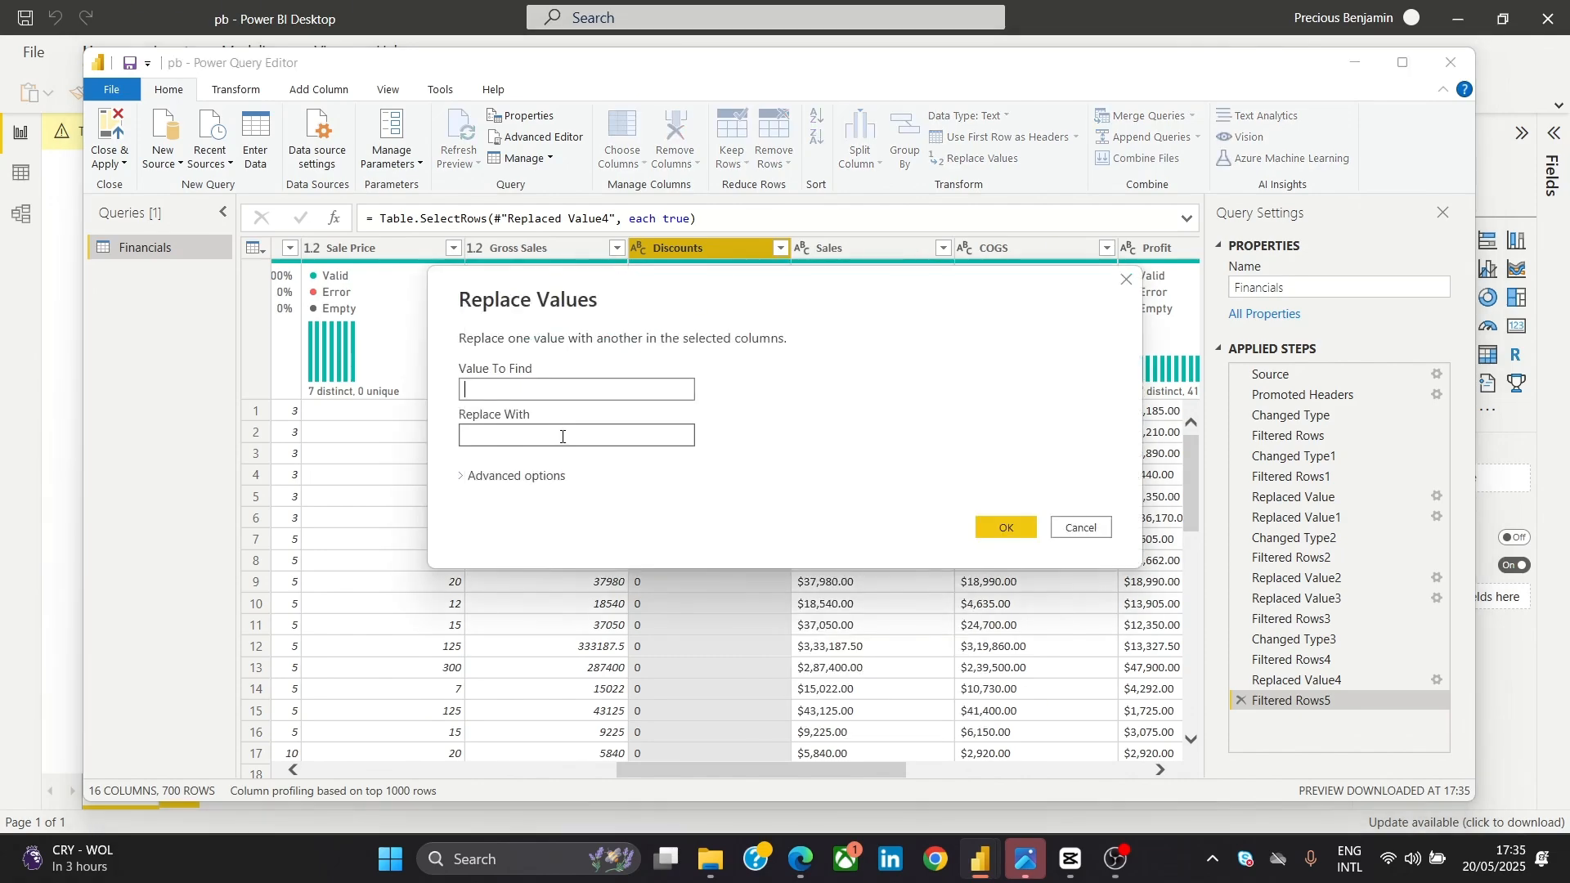
text($)
click(989, 527)
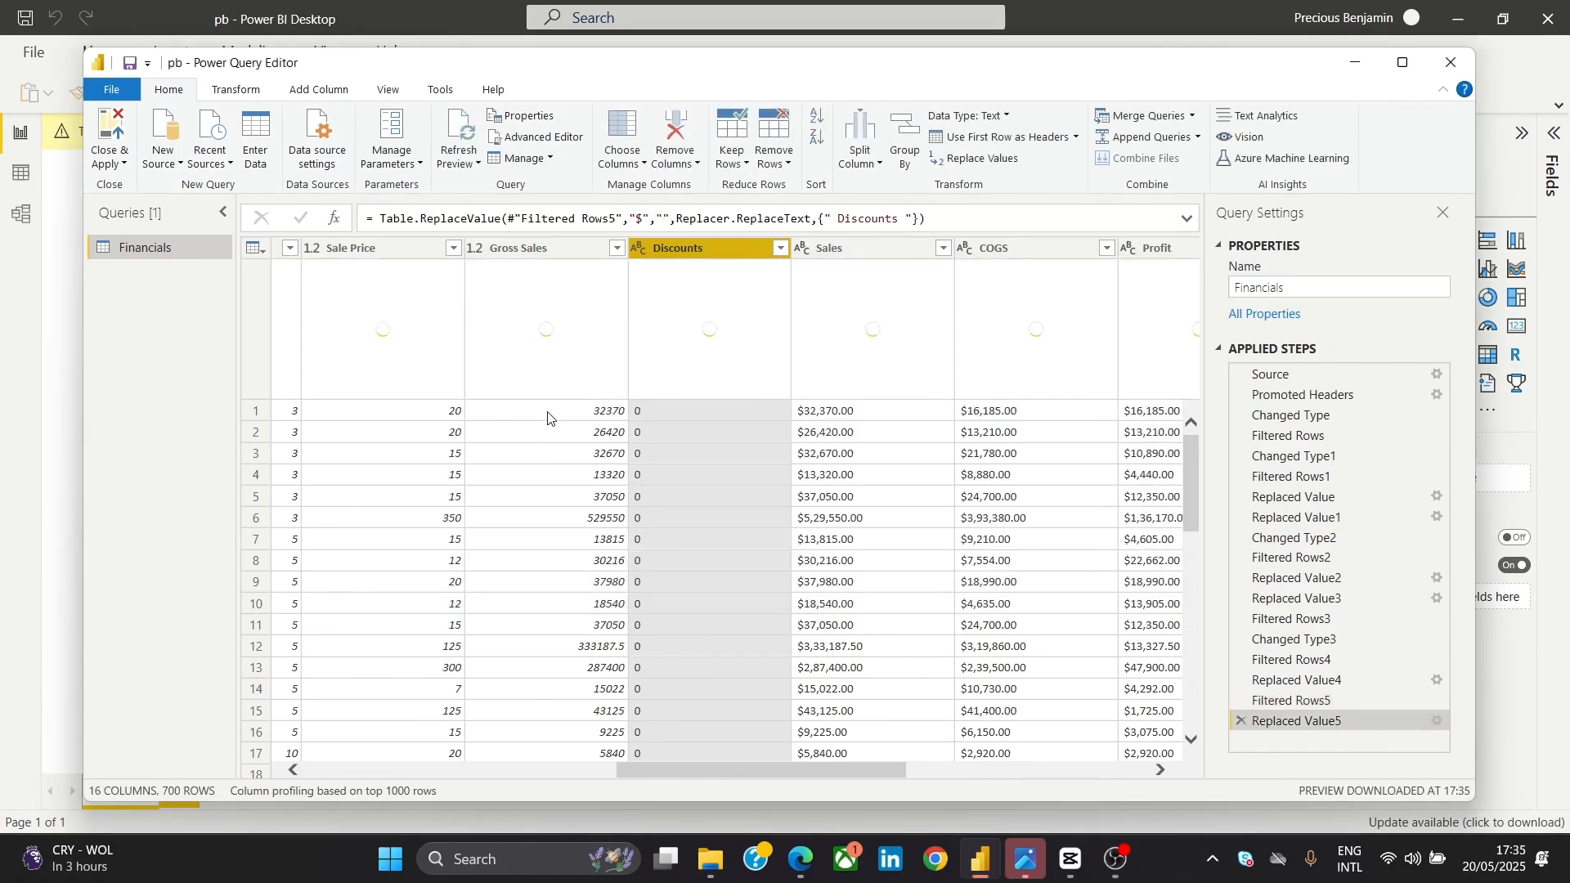
Remove the commas from the Discounts column by replacing "," with an empty value
right_click(680, 247)
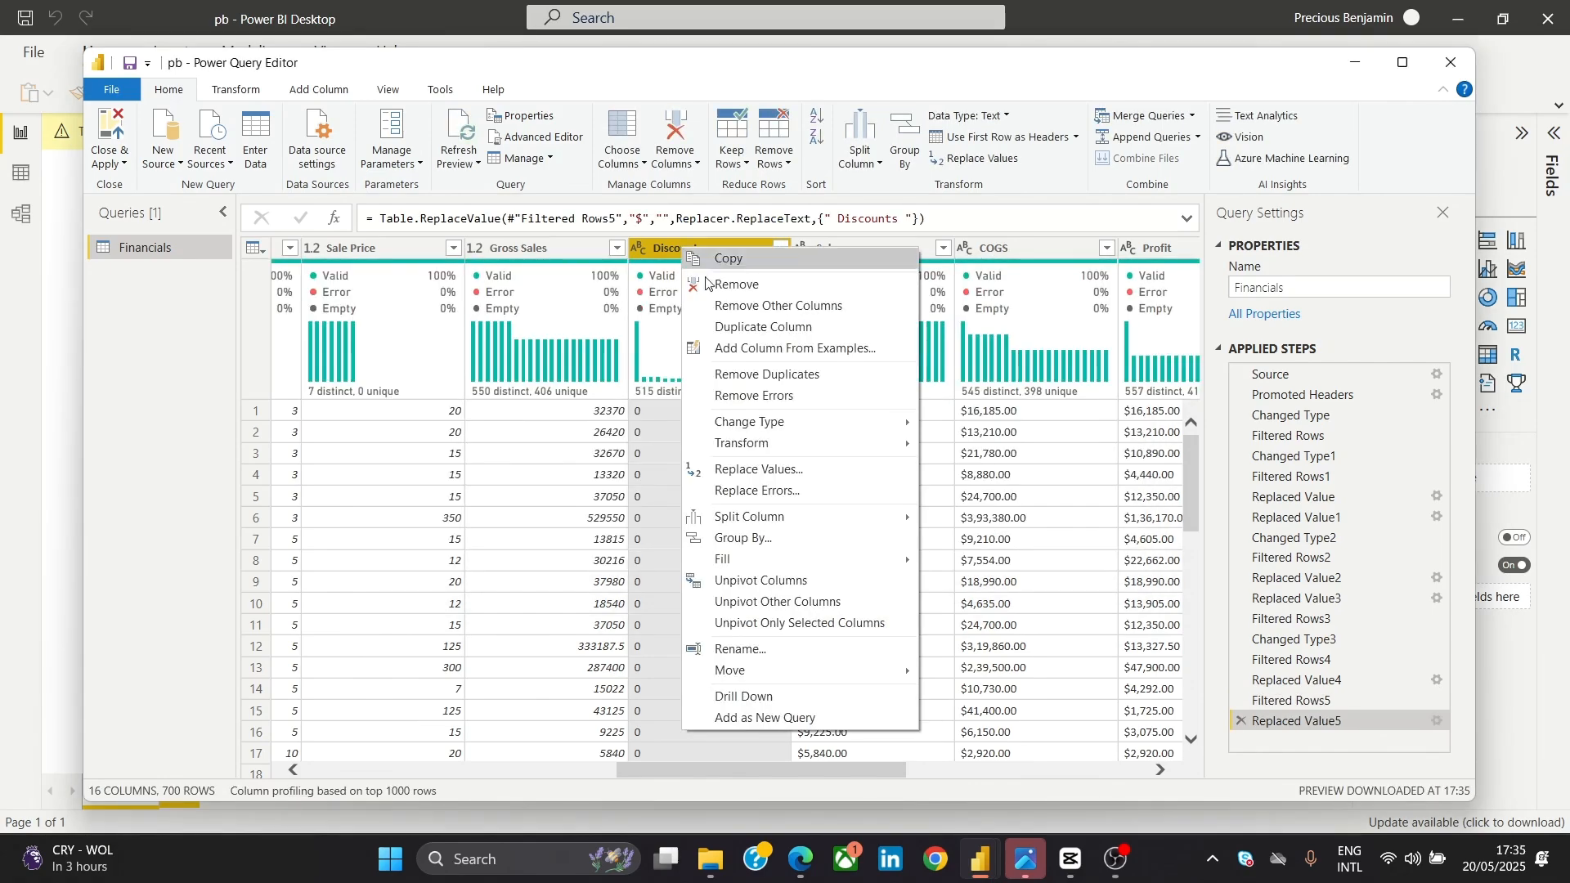
click(813, 468)
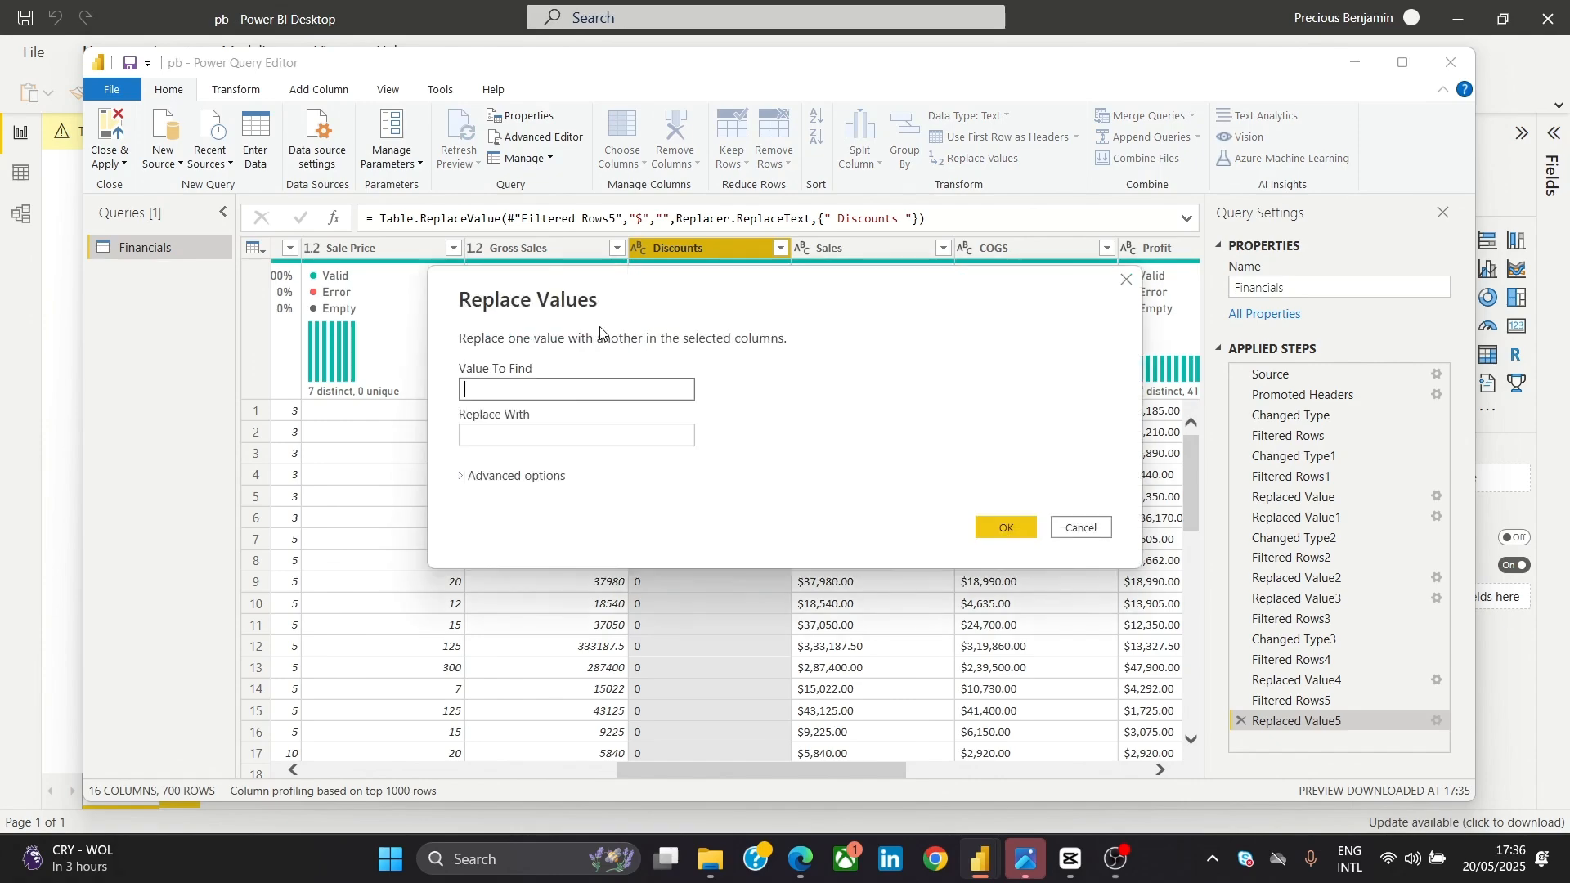
text(,)
click(1013, 530)
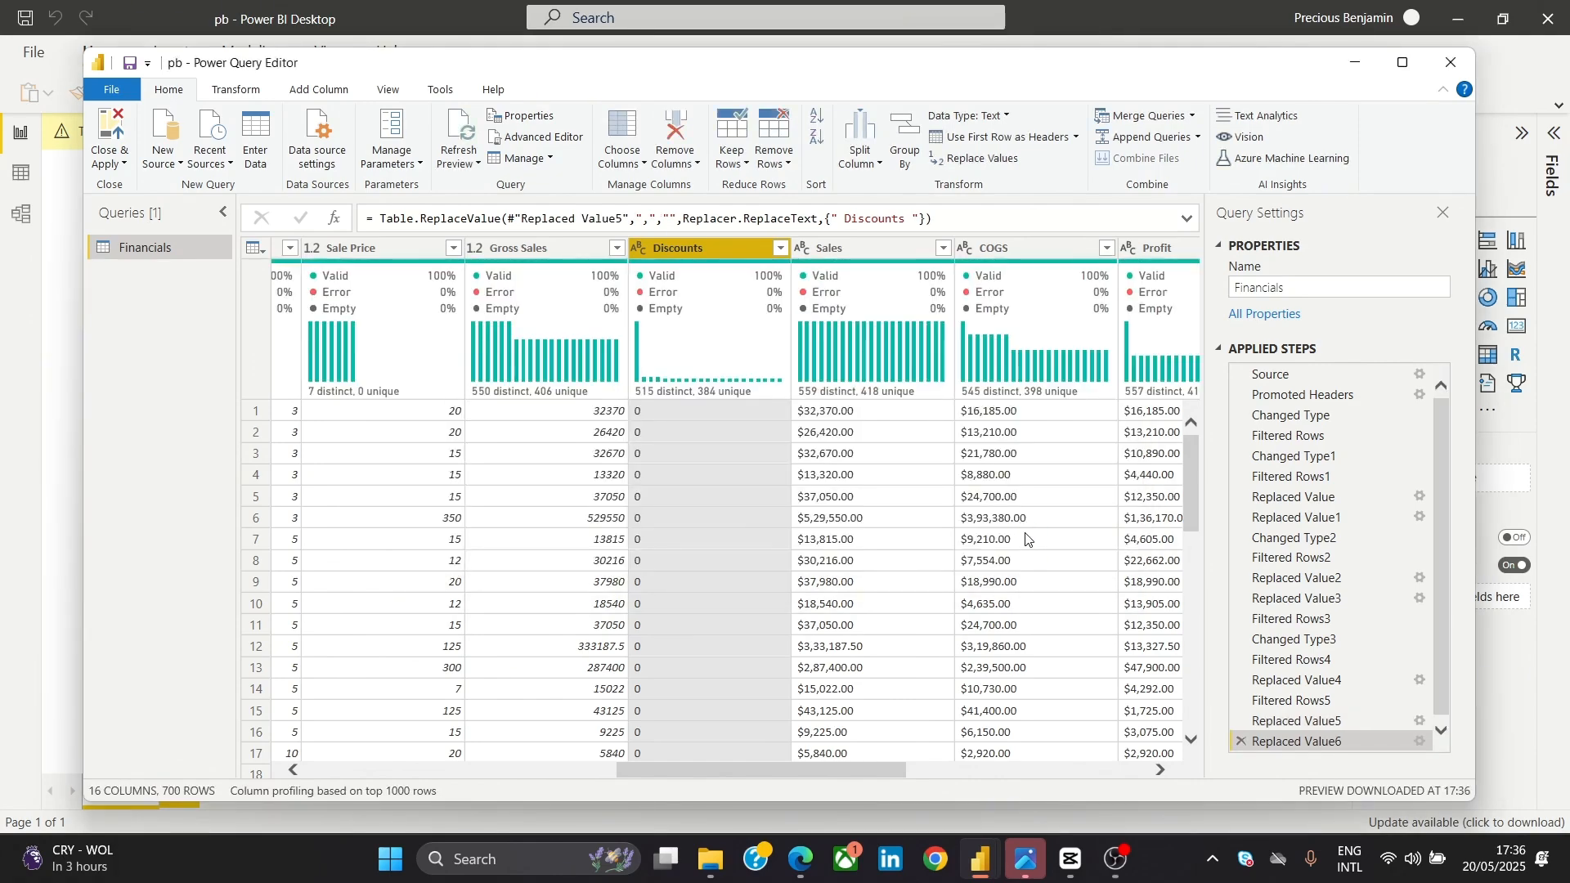
Review the cleaned Discounts values, apply the filter with all values selected, and change the column's data type to Decimal Number
click(781, 248)
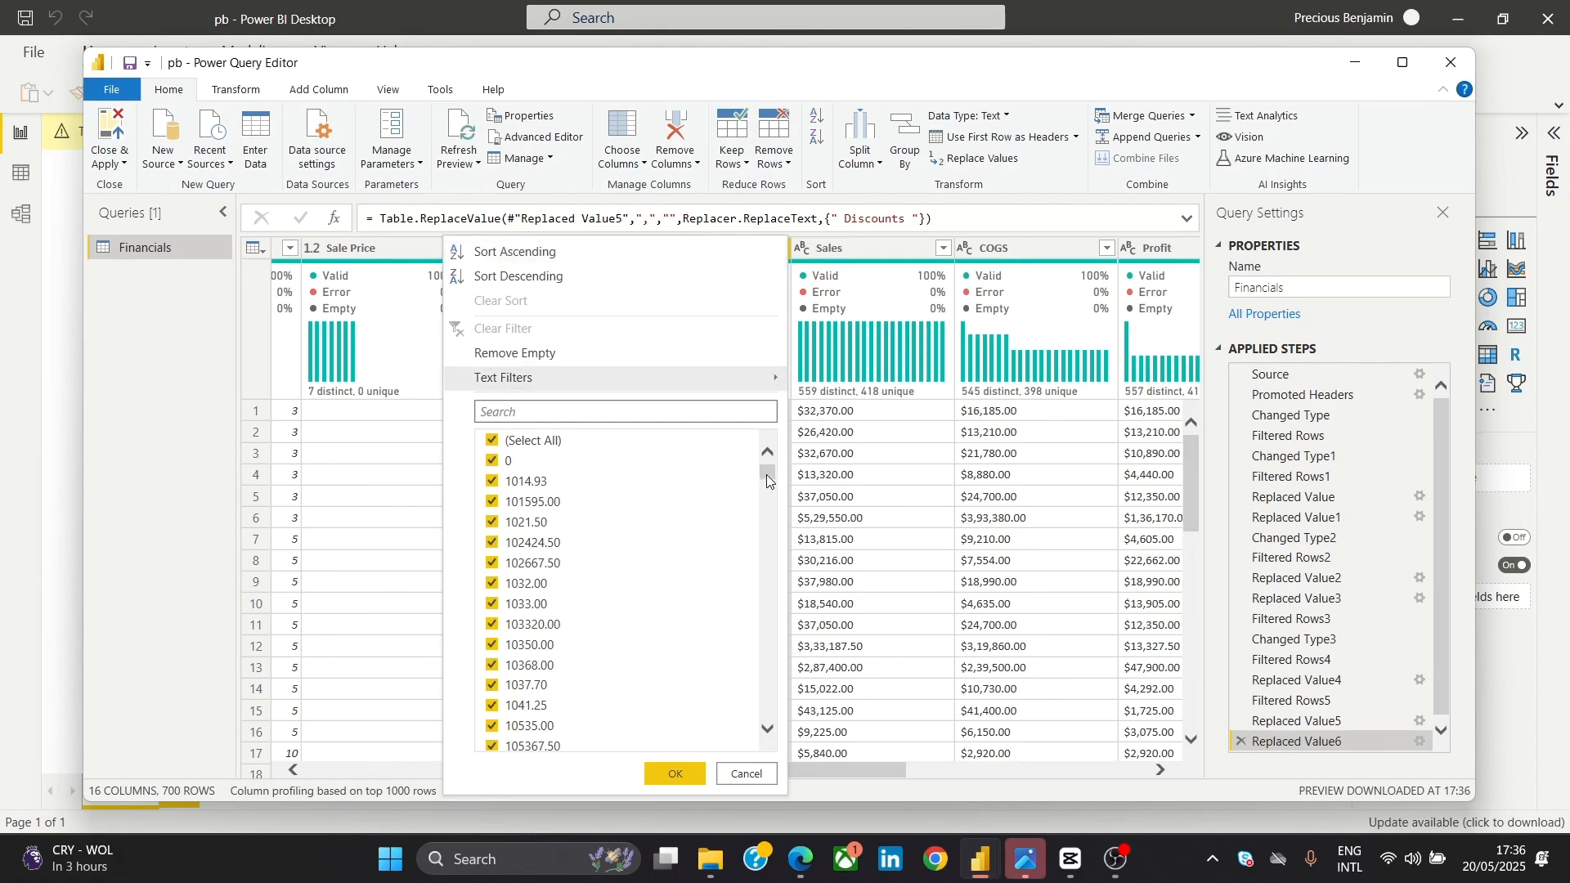
drag(767, 474, 752, 760)
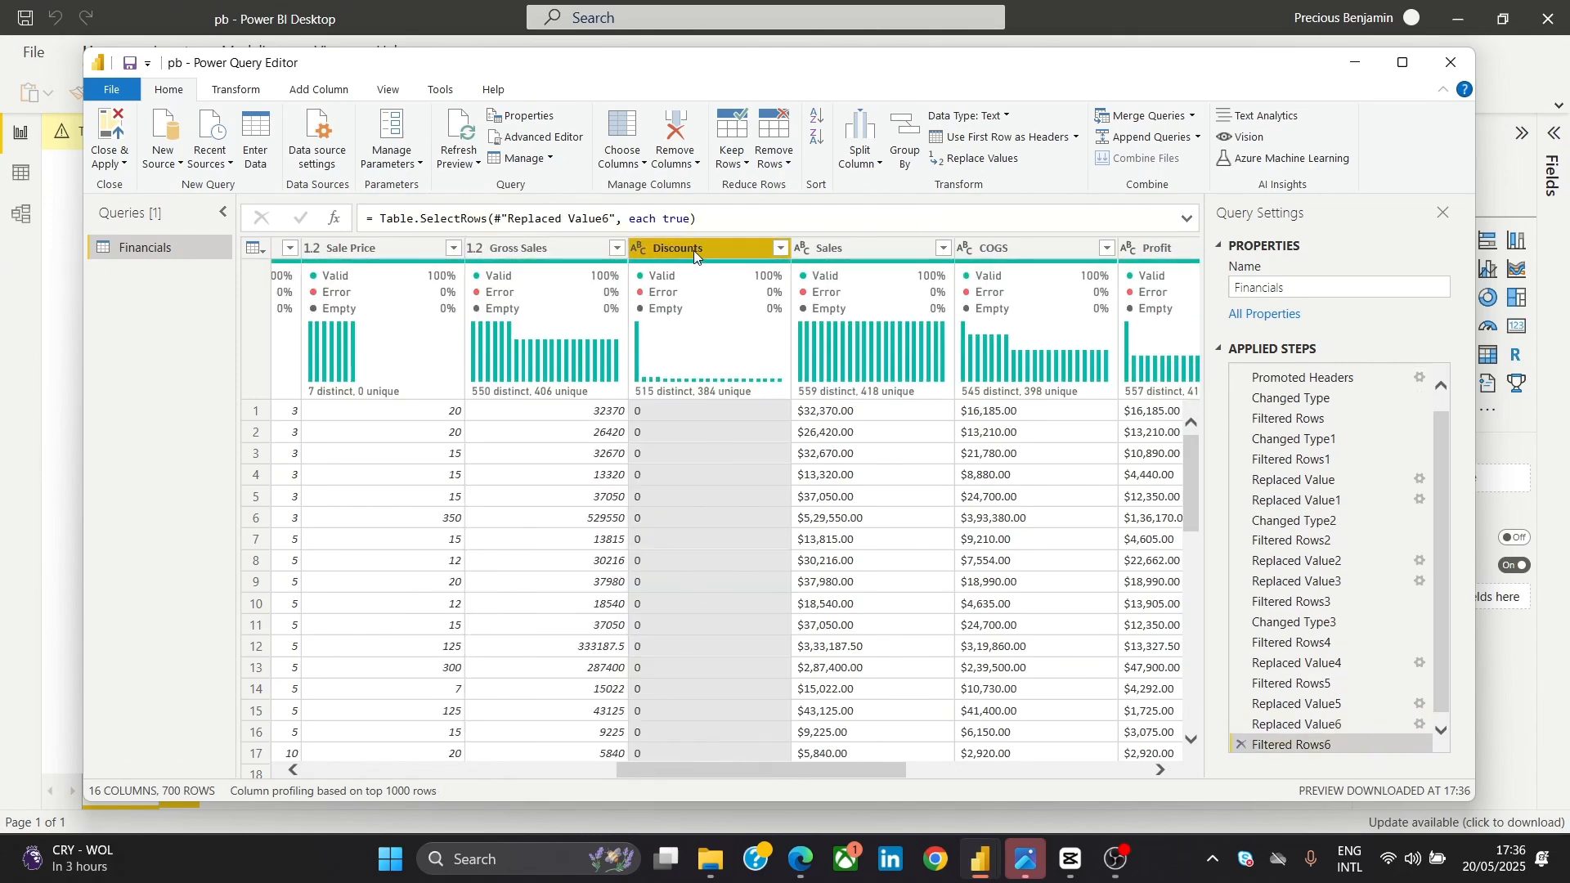
click(641, 249)
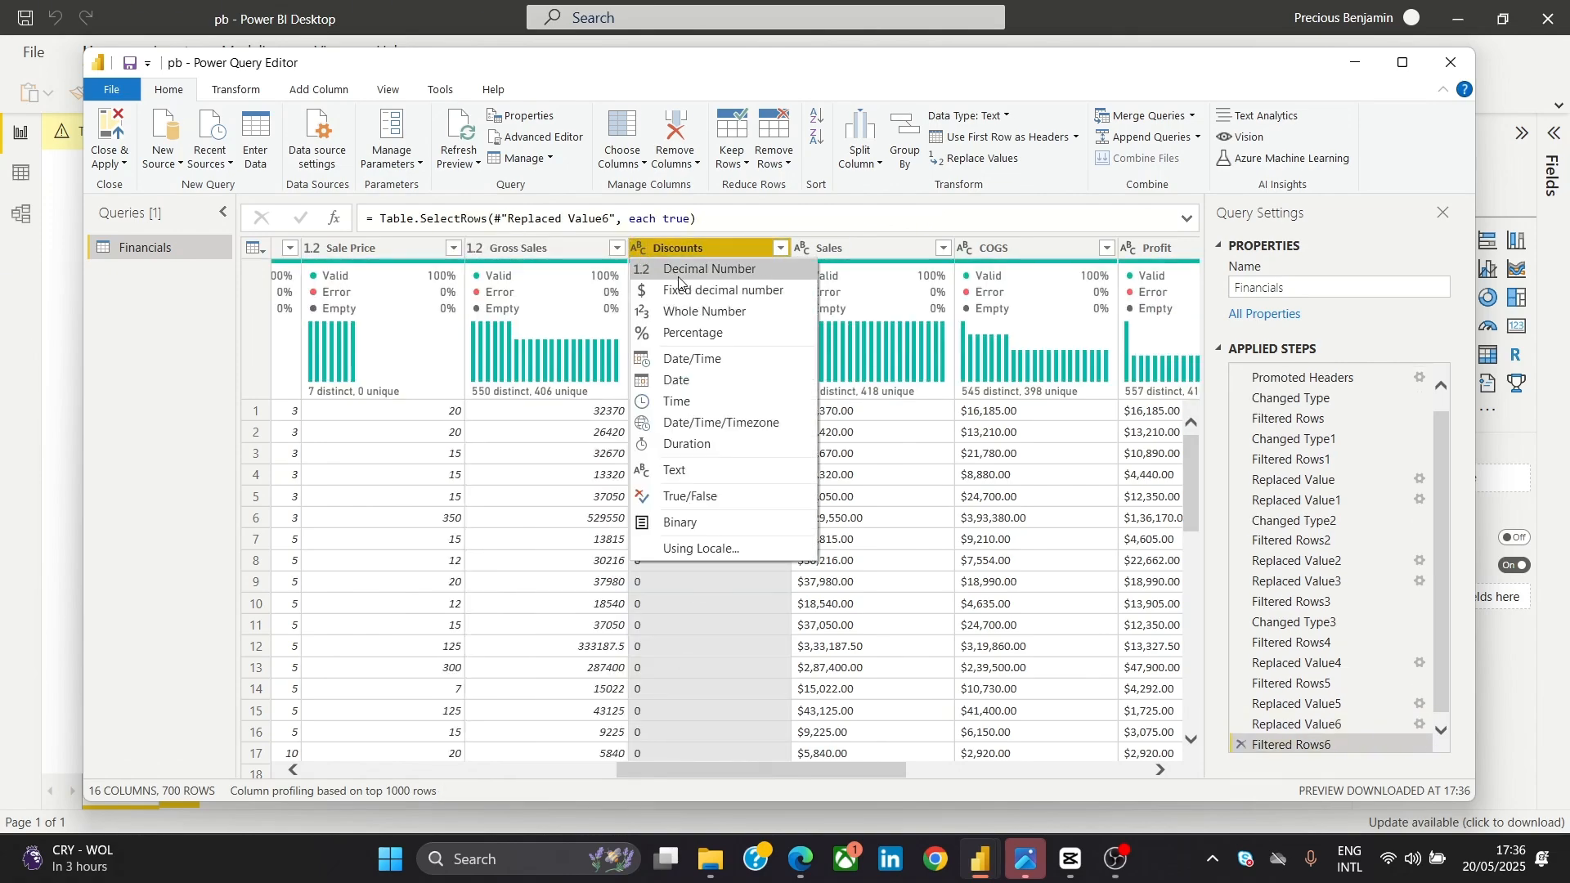
click(678, 276)
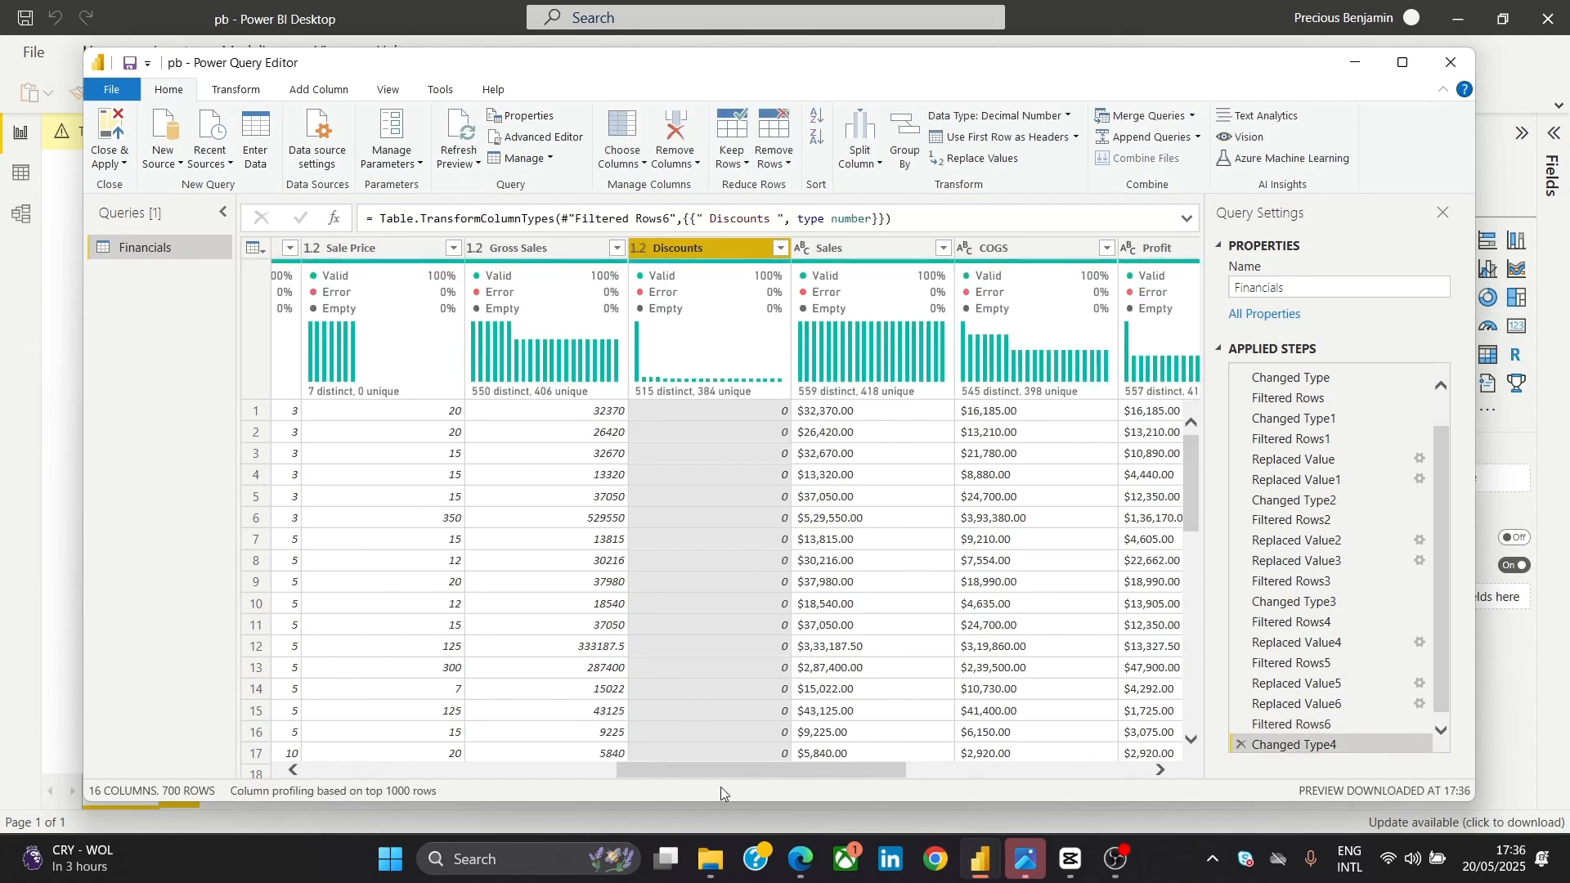
Review the Sales column's values through to the end of the list, and apply its filter with all values selected
drag(716, 773, 807, 771)
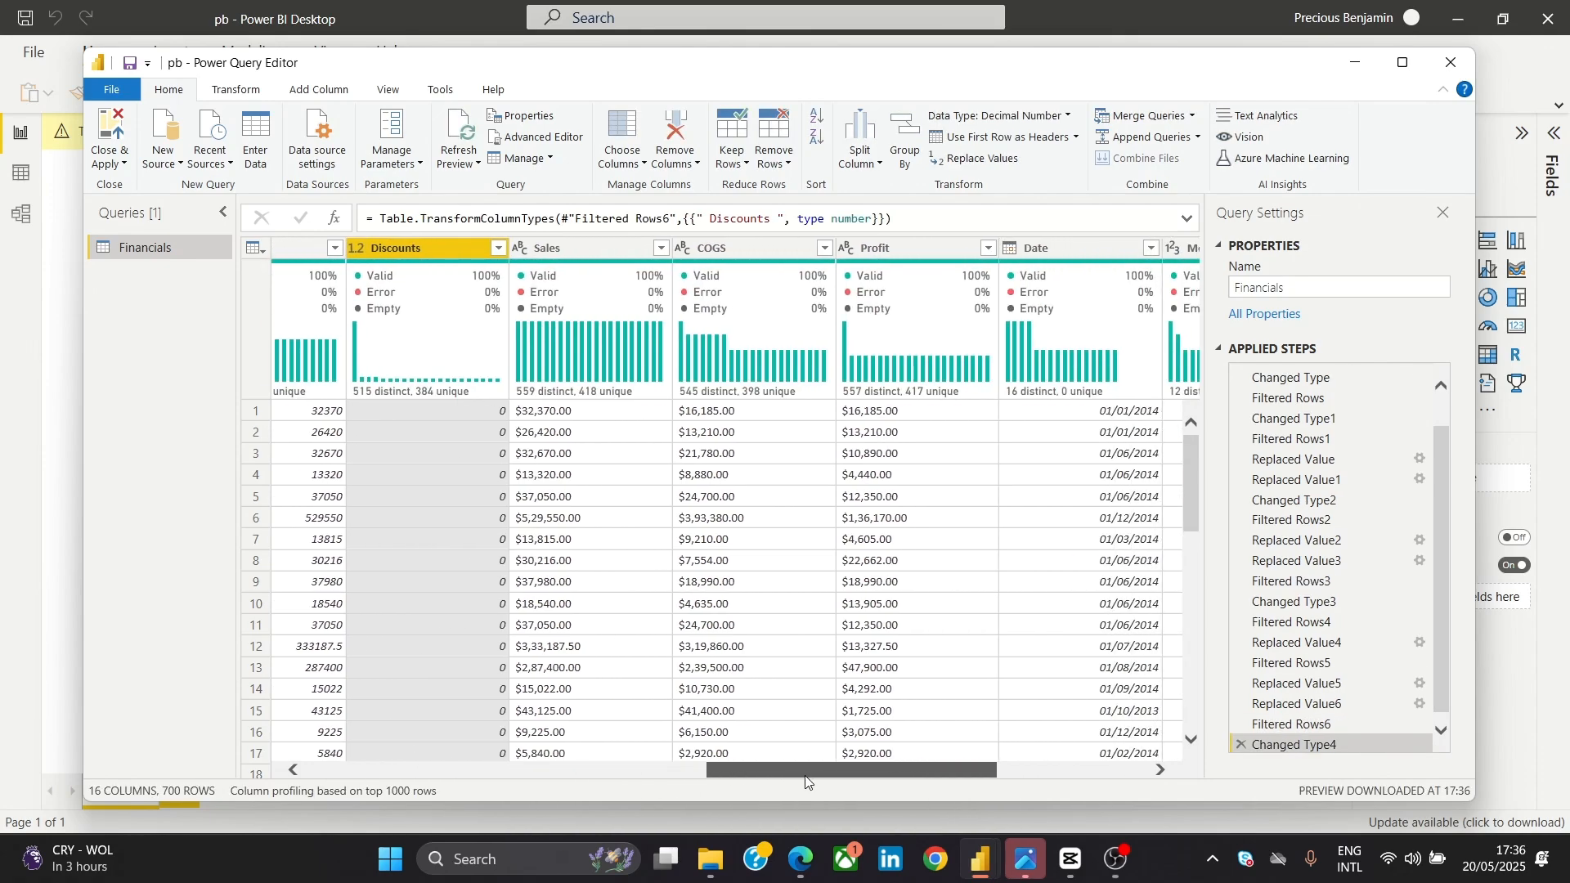
click(661, 249)
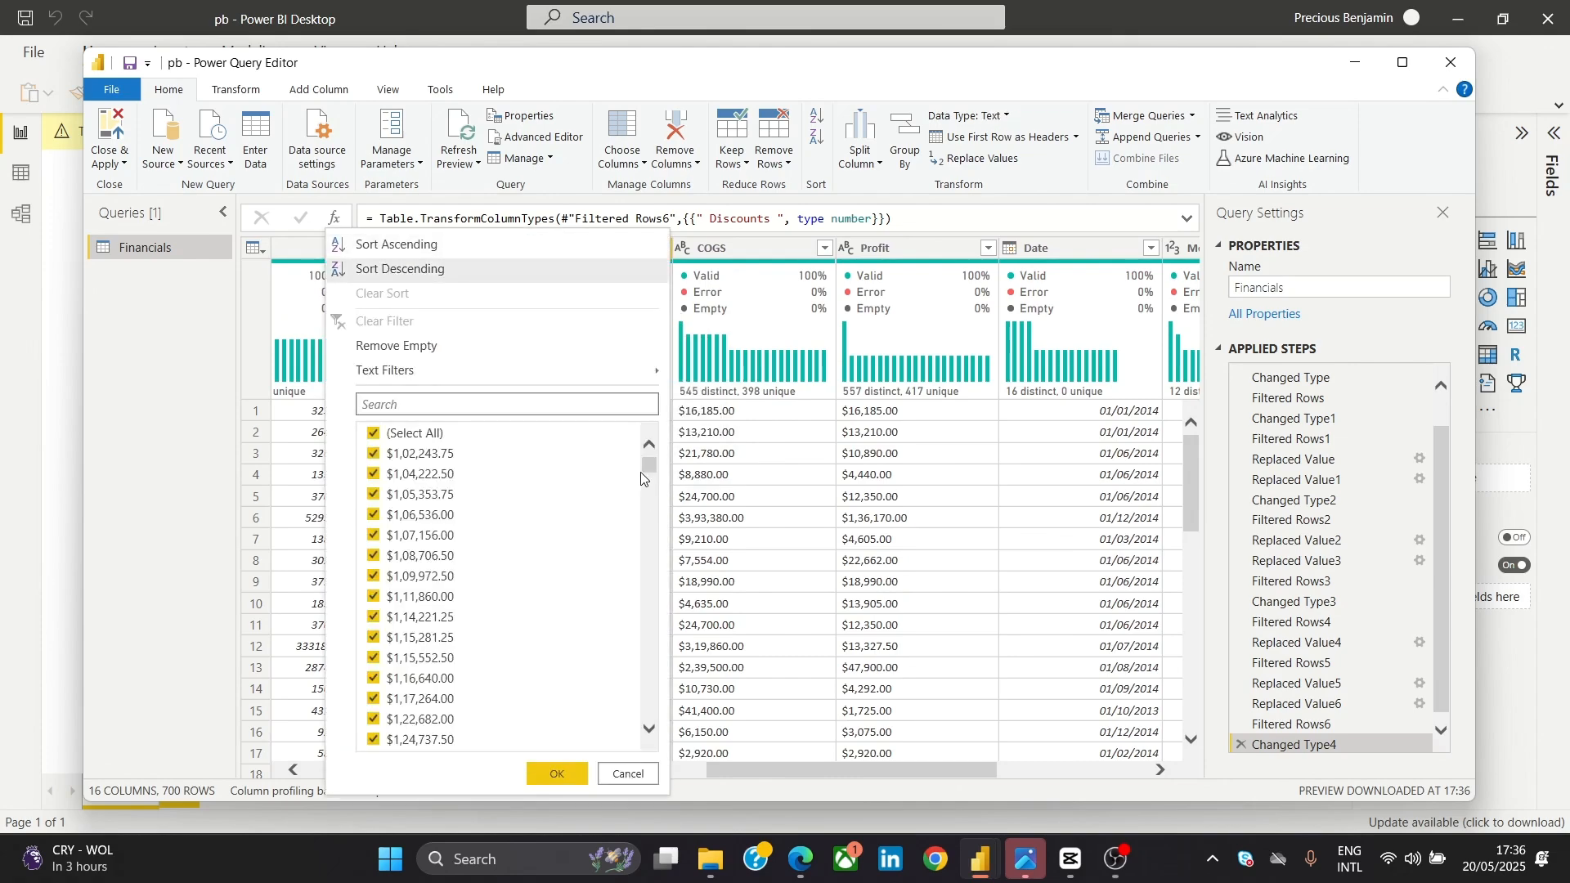
drag(658, 460, 651, 750)
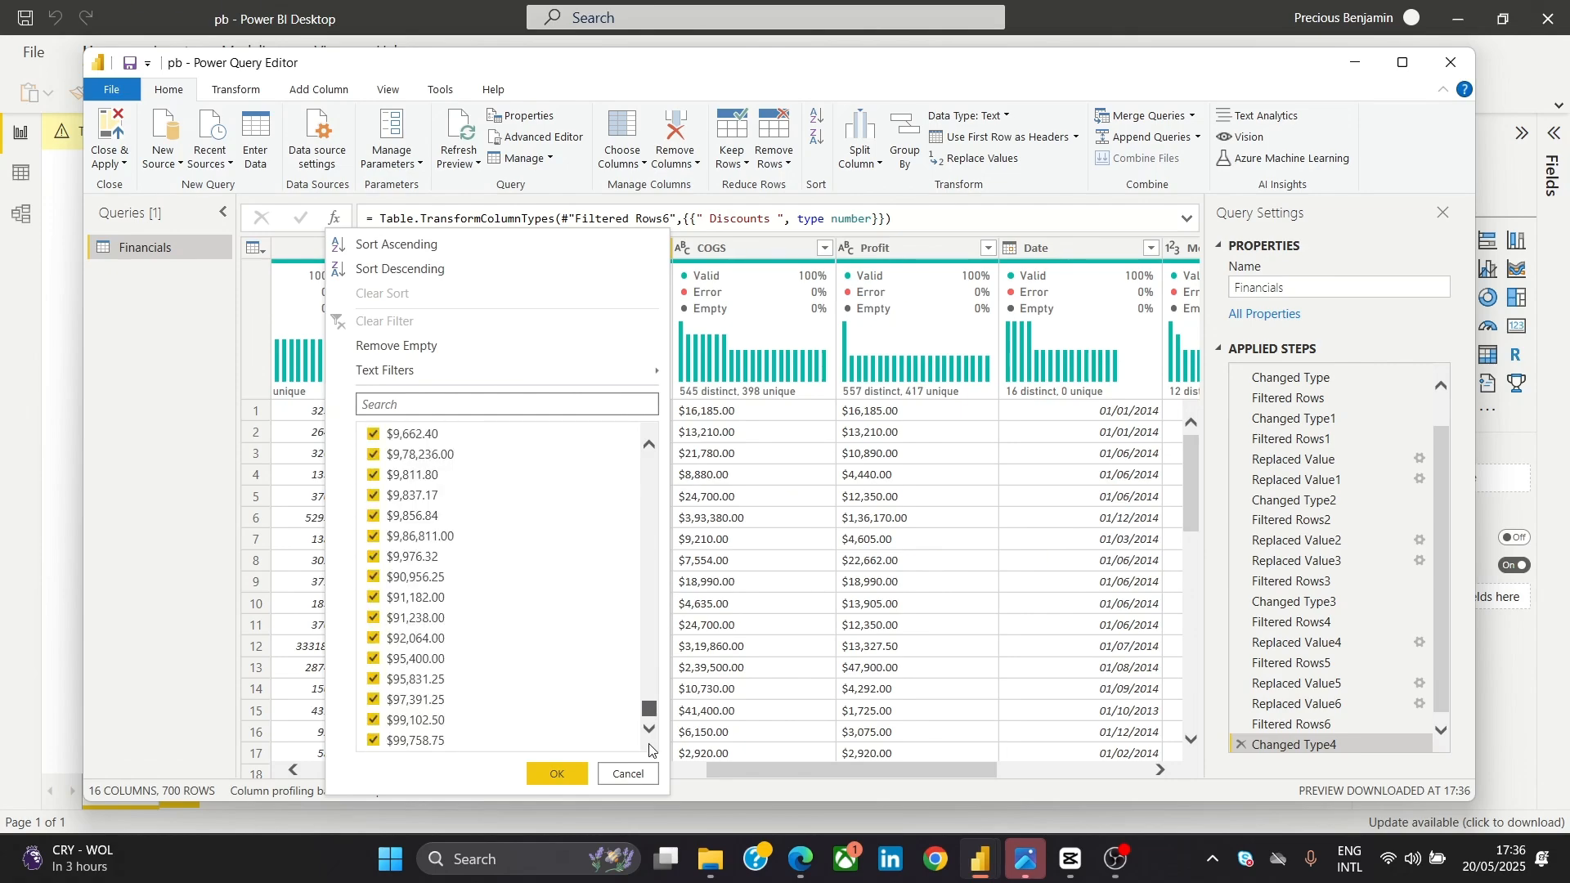
click(561, 774)
Check the value lists of the COGS and Profit columns for symbols and formats that need cleaning
click(806, 247)
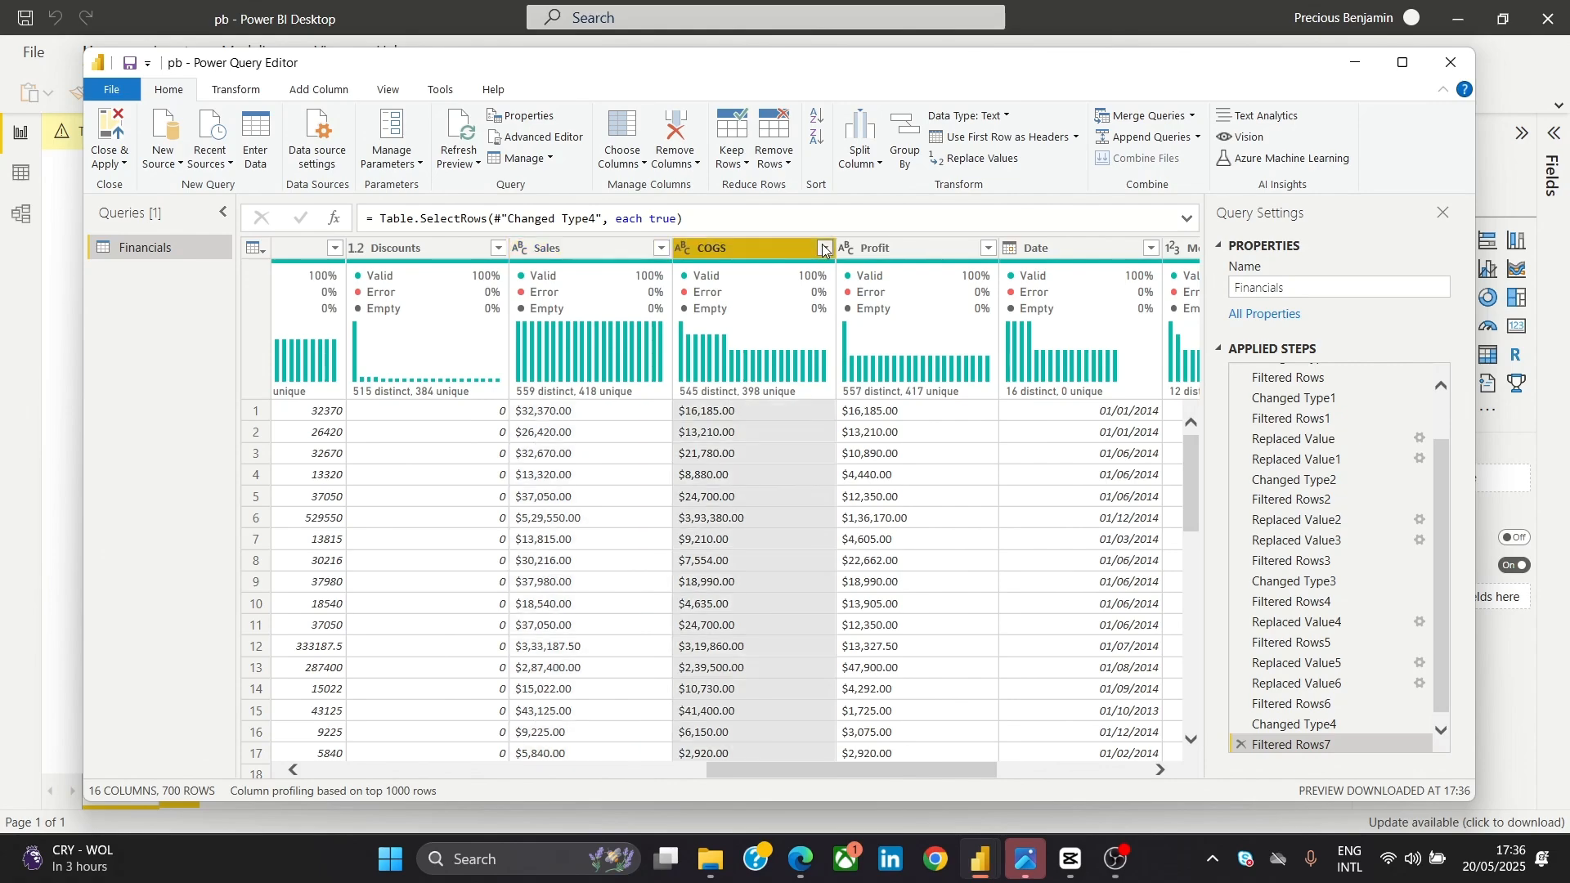
click(825, 247)
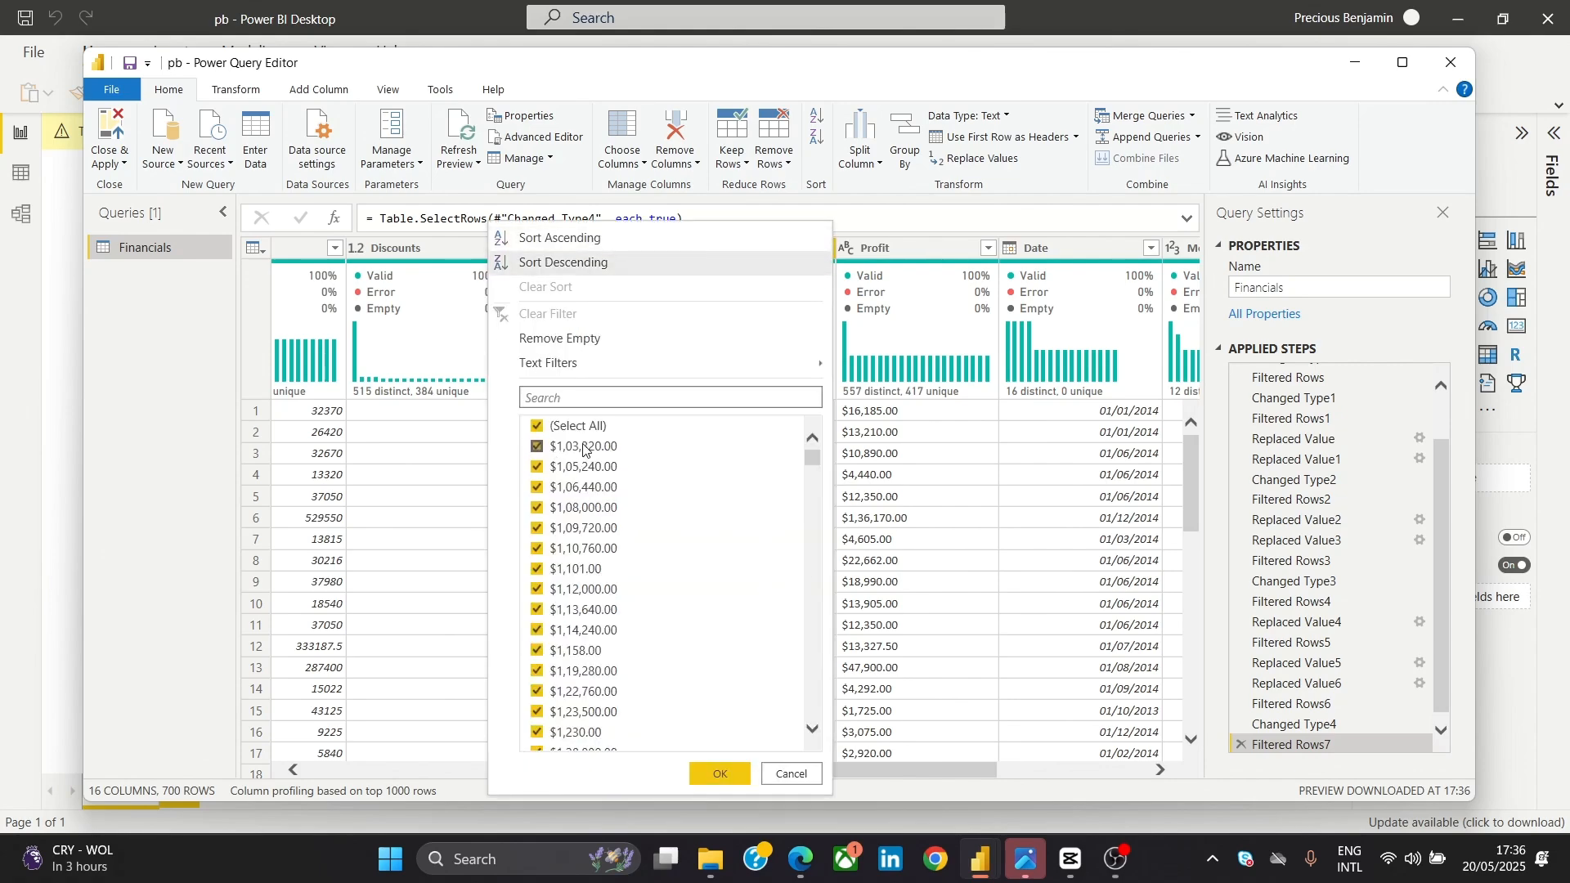
click(714, 774)
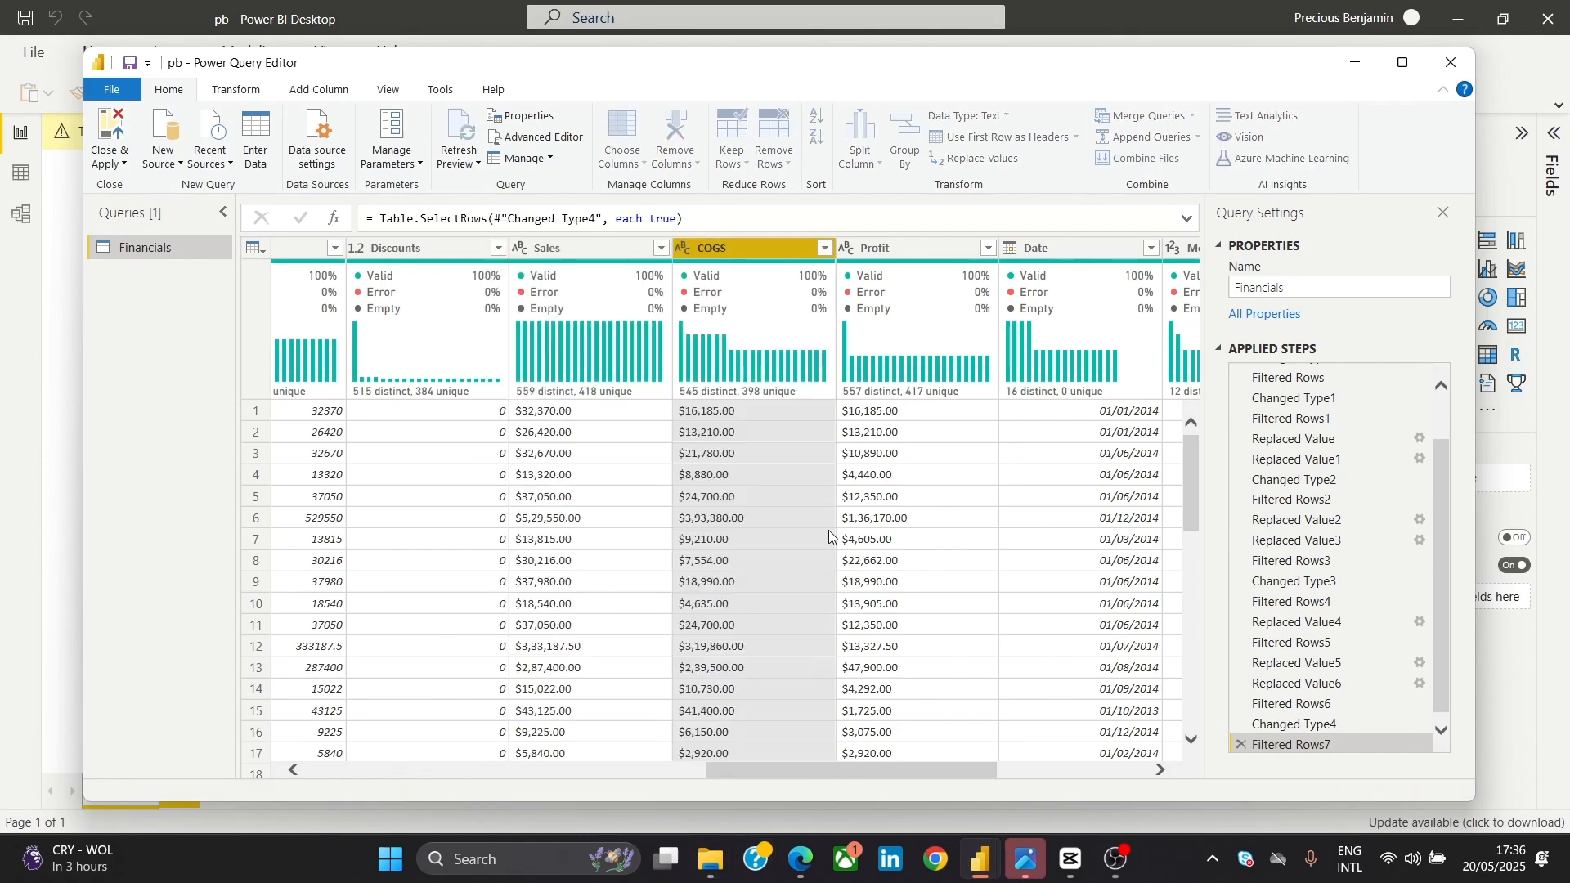
click(979, 256)
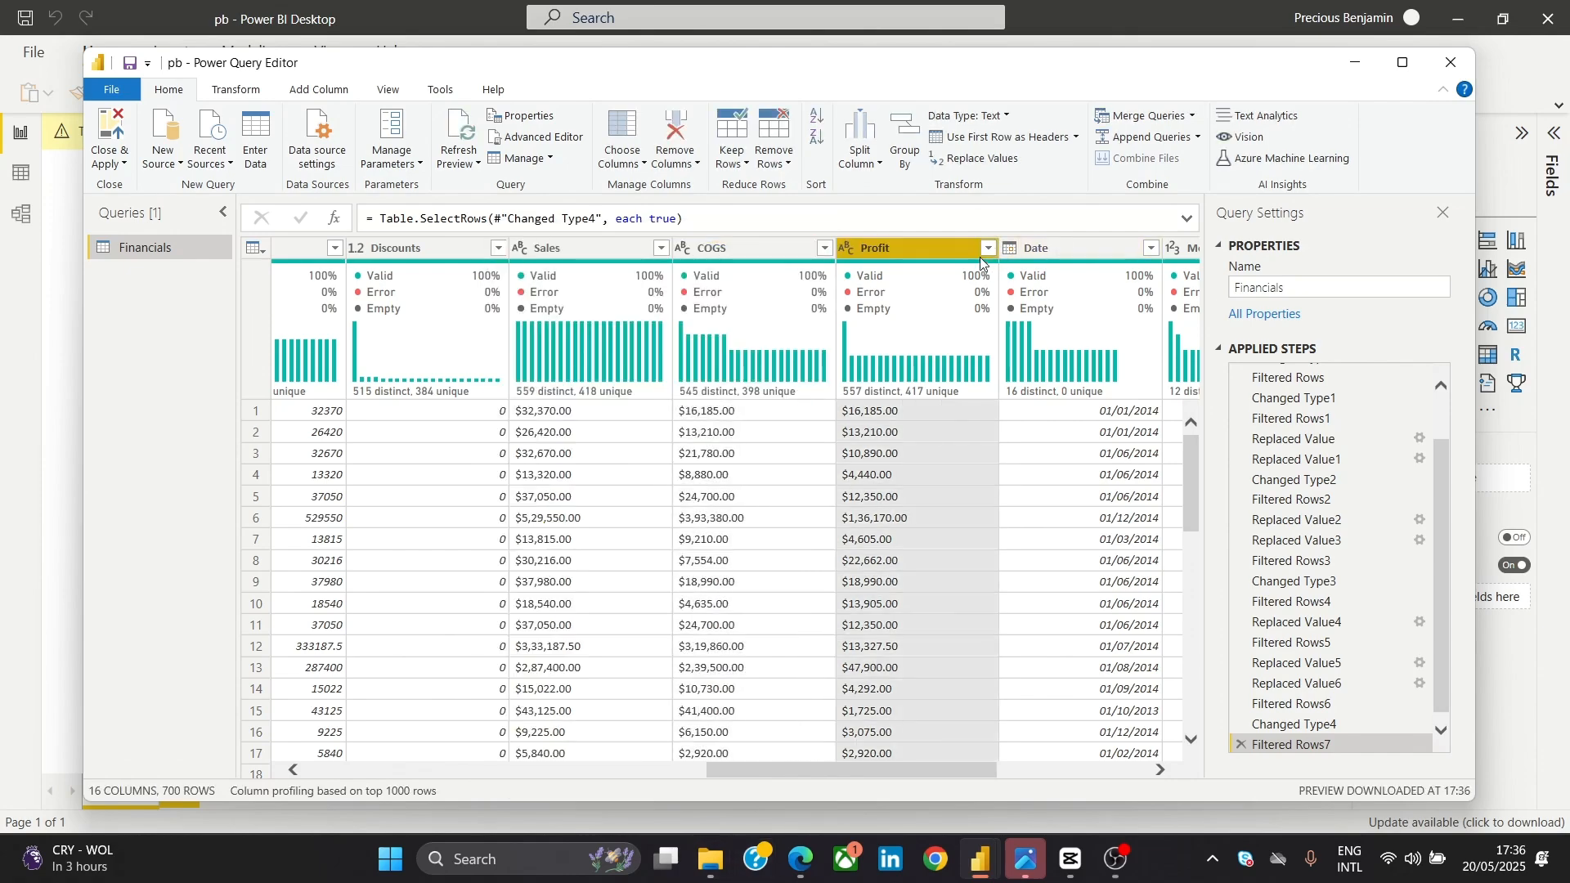
click(987, 249)
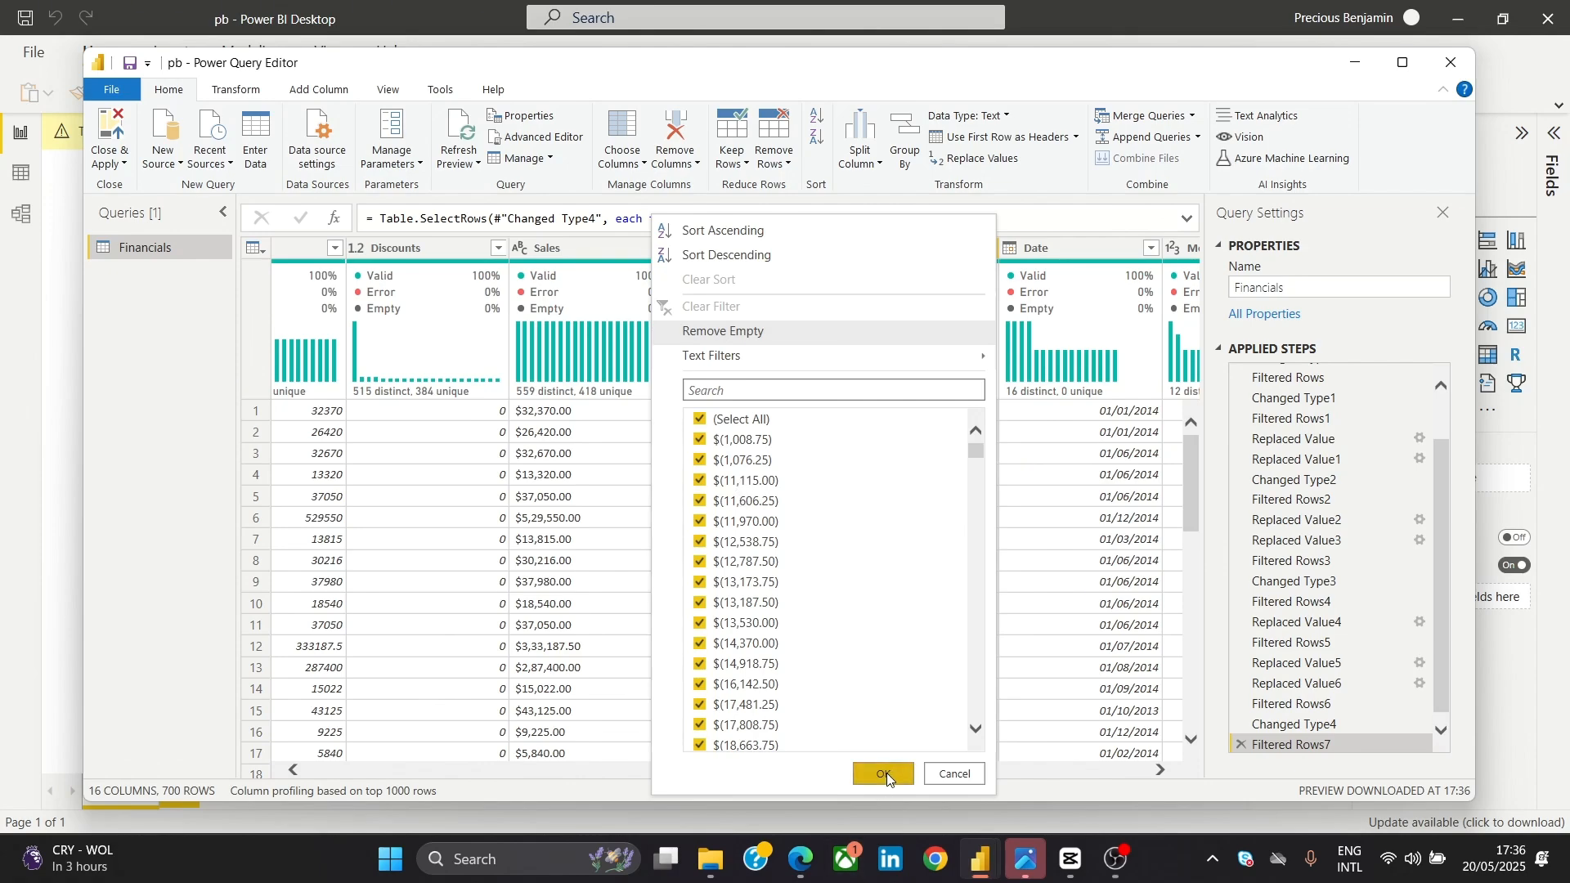
click(949, 777)
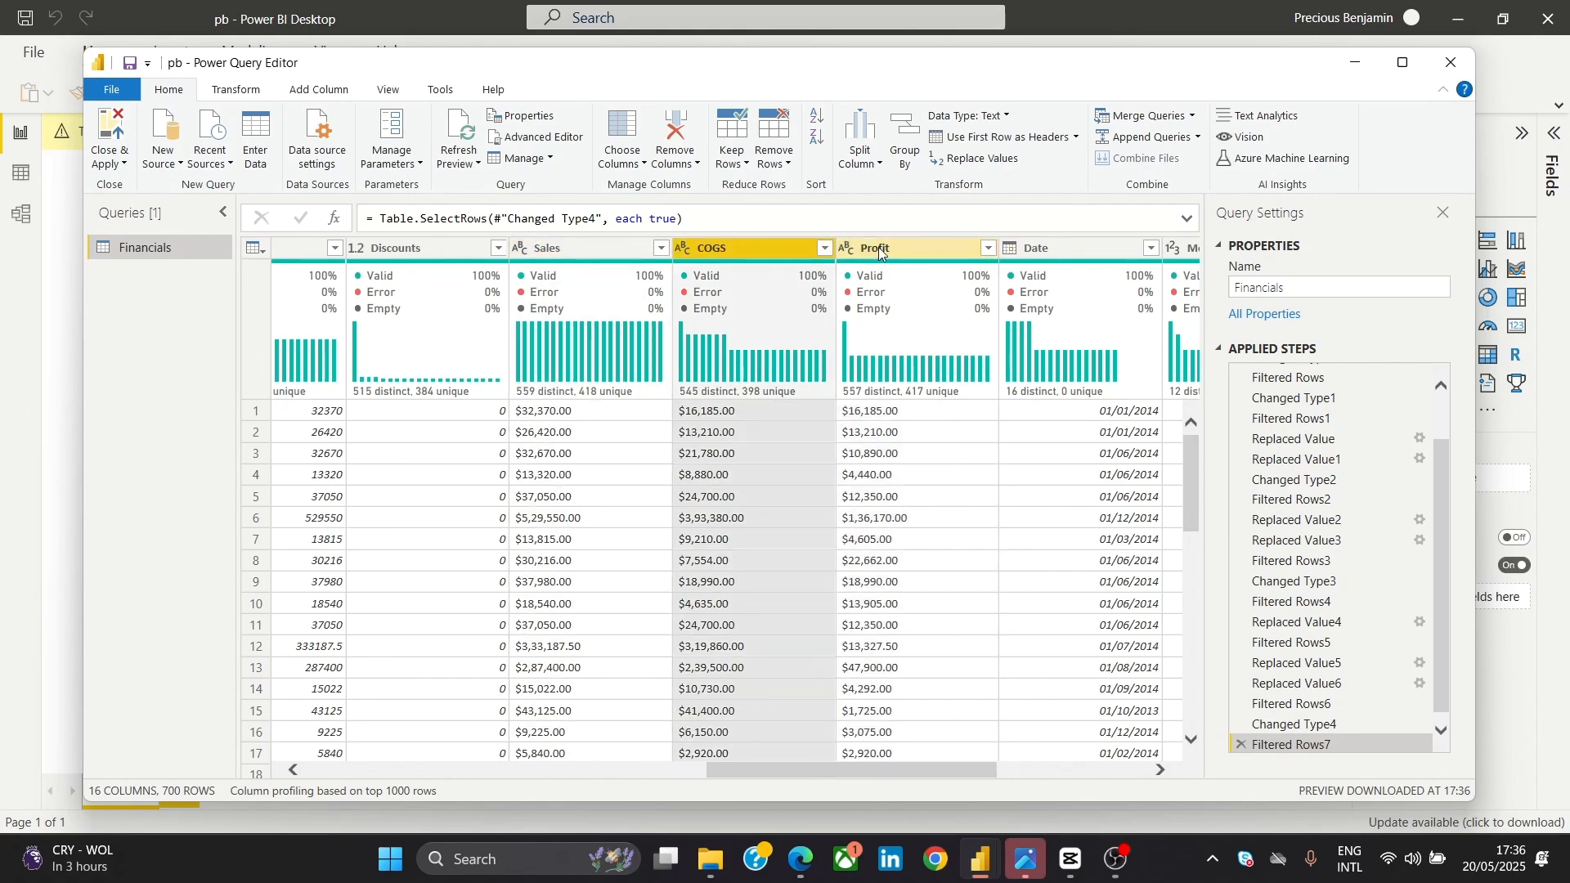
mouse_move(859, 286)
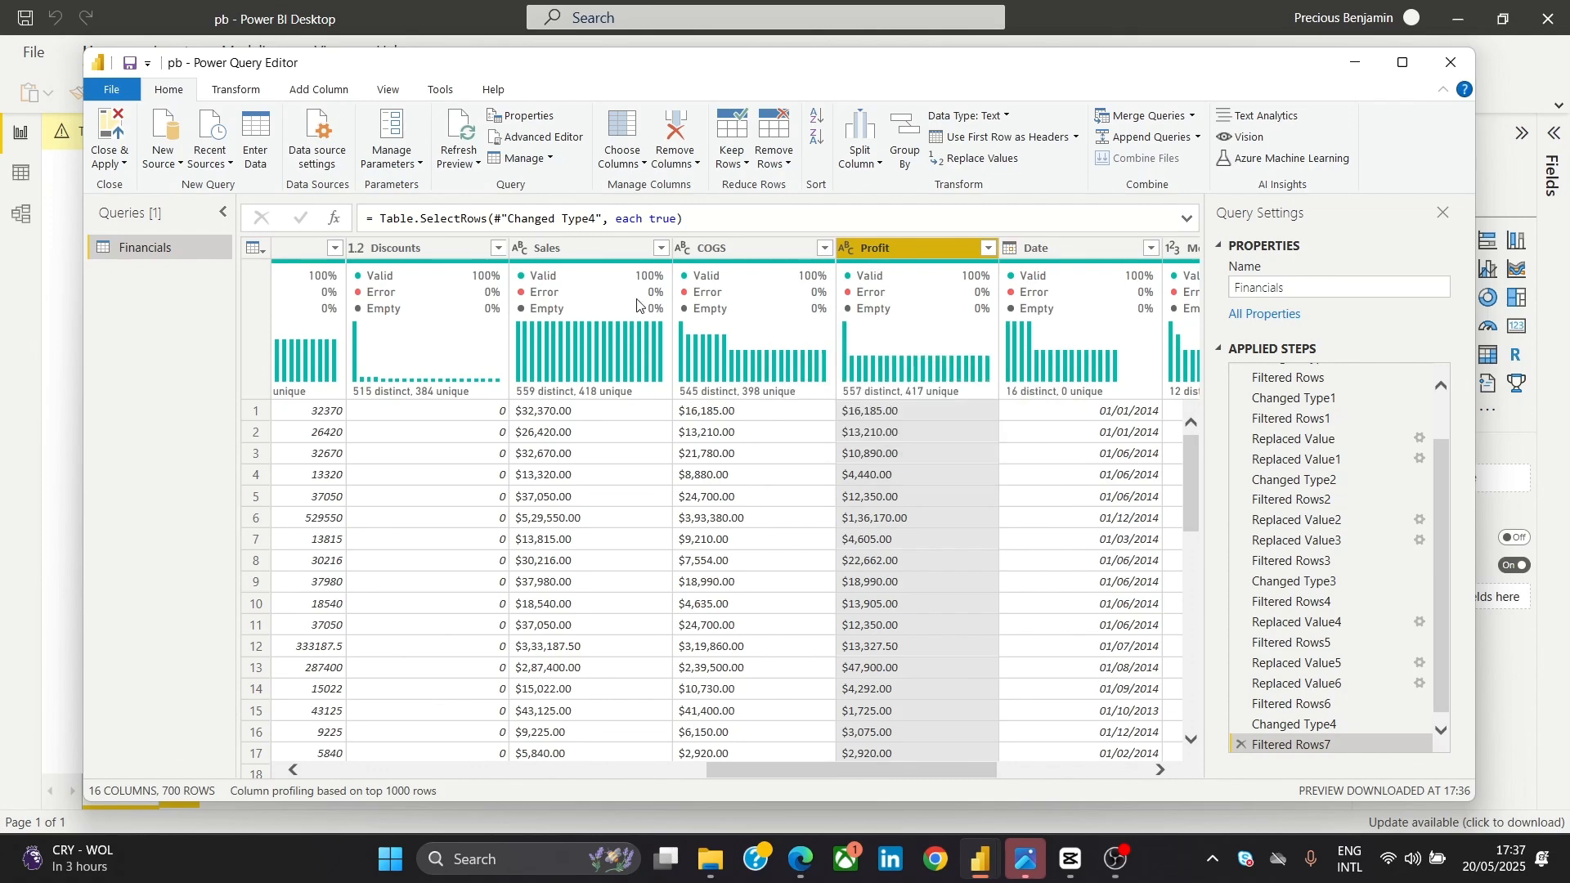
Replace "$" with an empty value in the Sales and COGS columns together
click(580, 255)
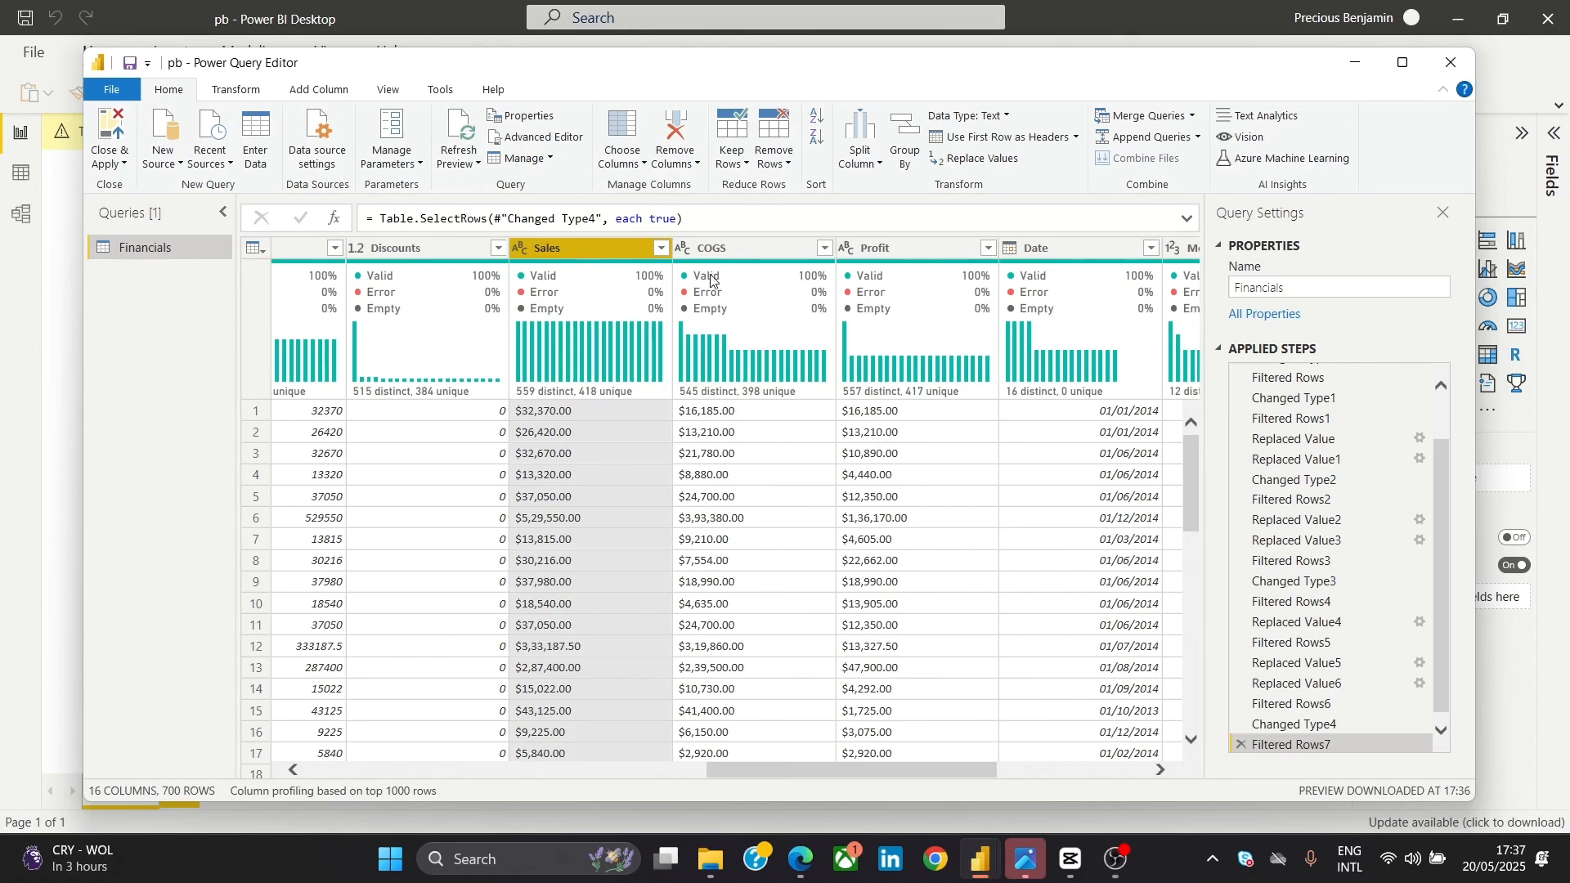
ctrl+click(752, 252)
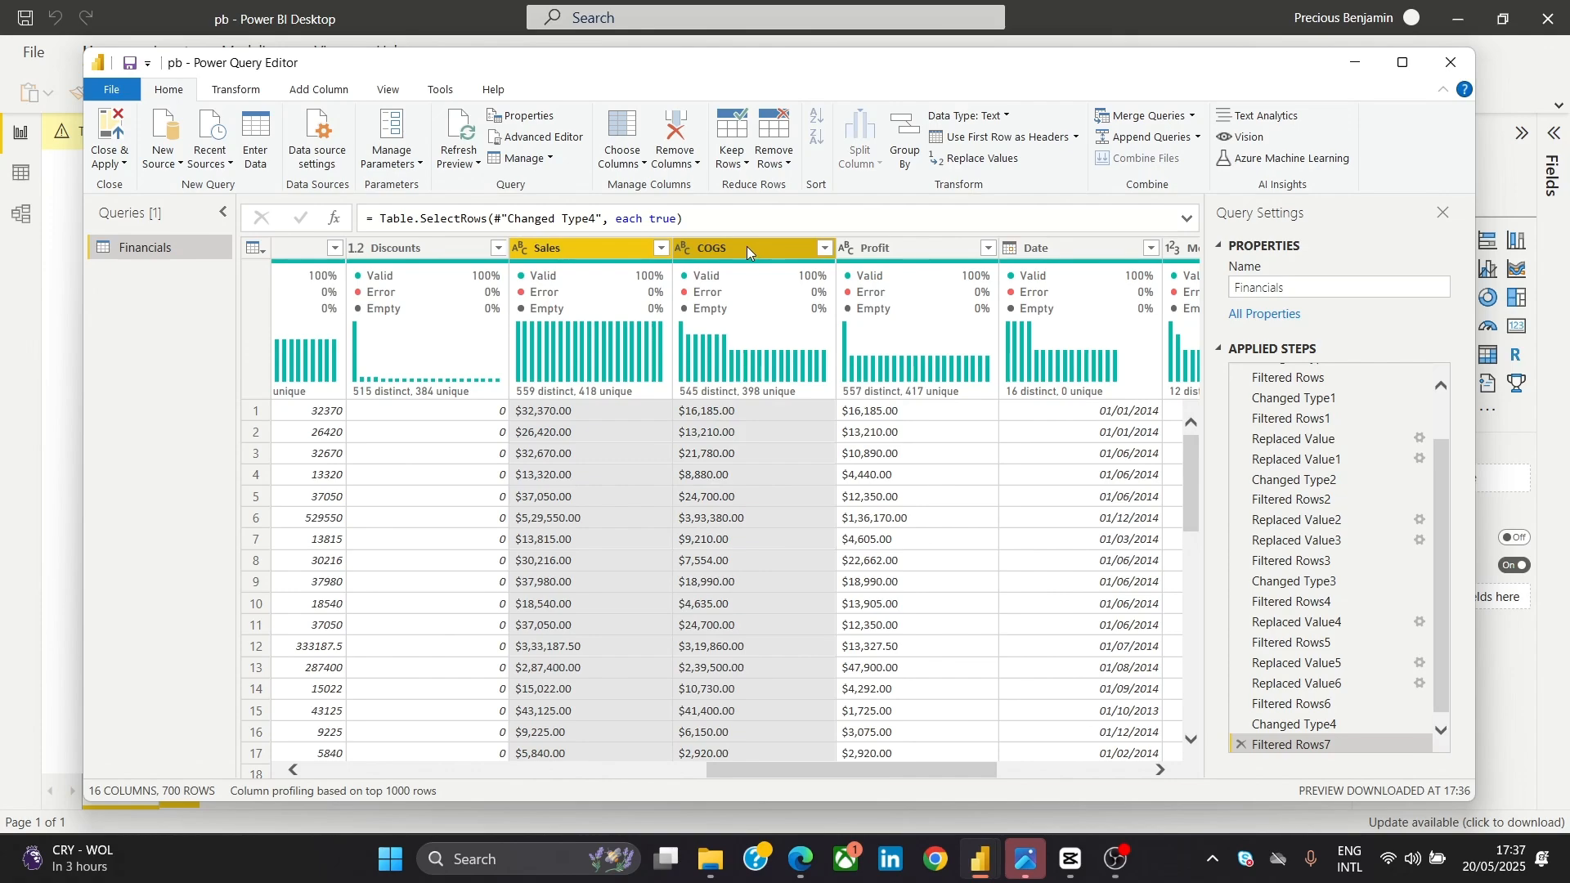
right_click(747, 247)
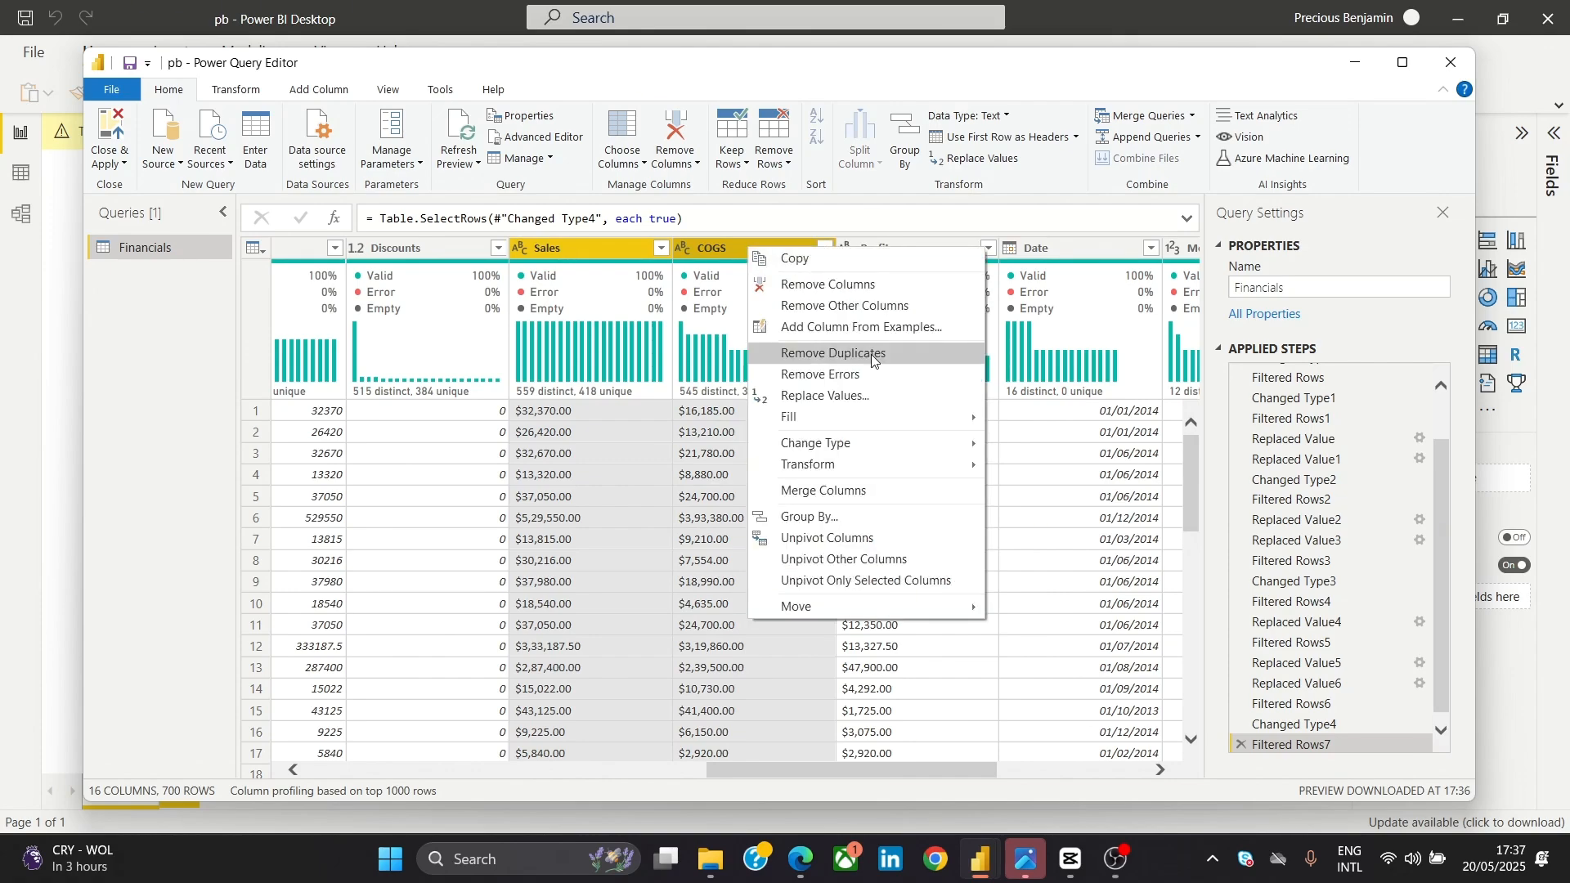
click(865, 396)
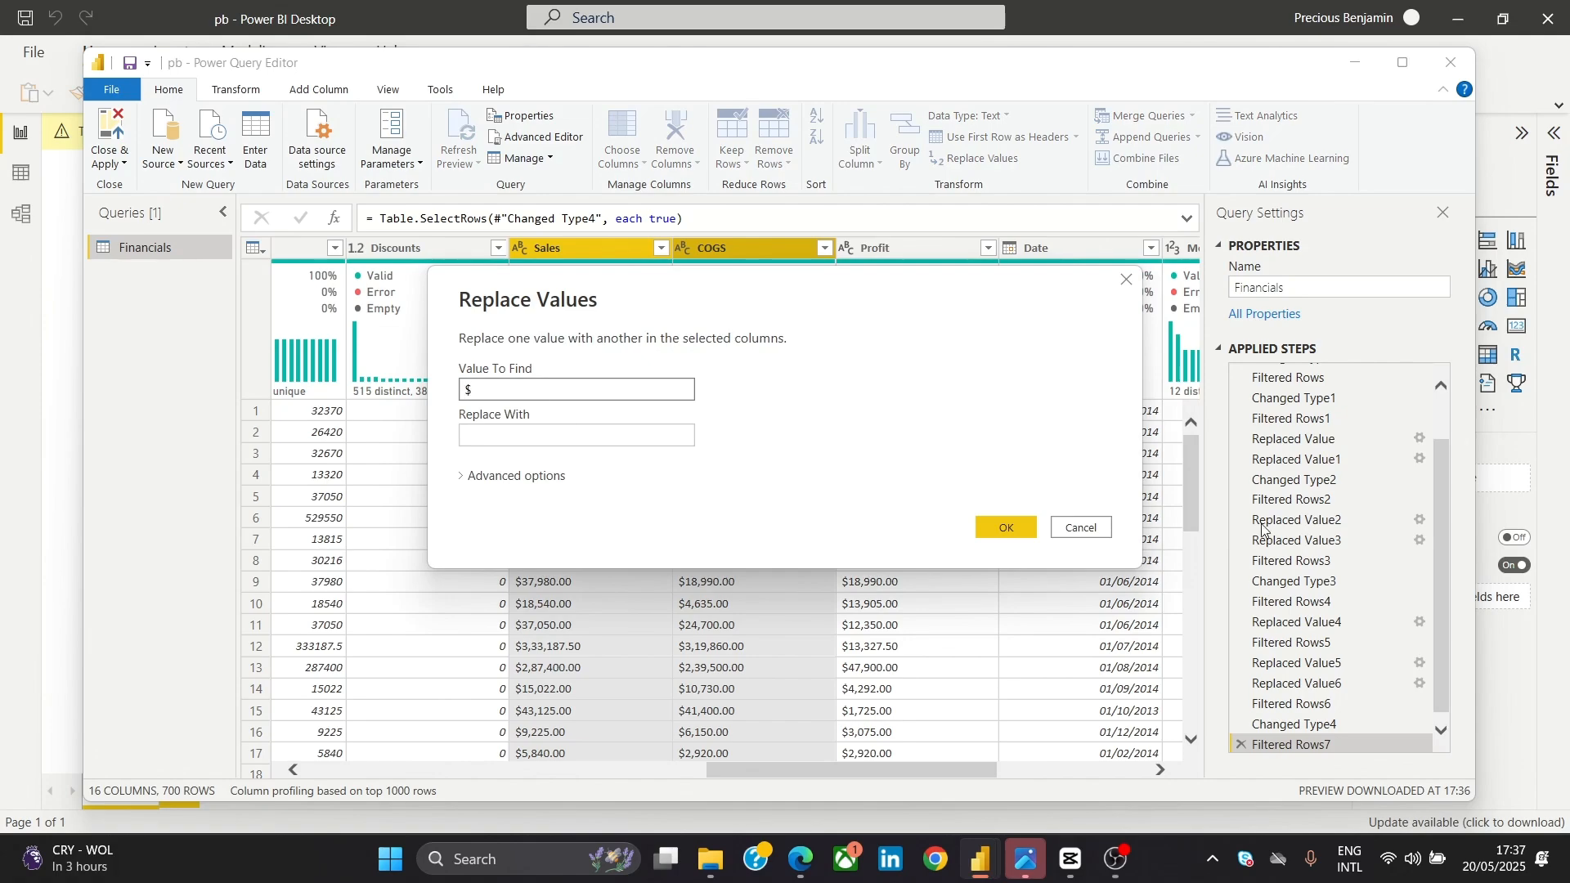
click(533, 439)
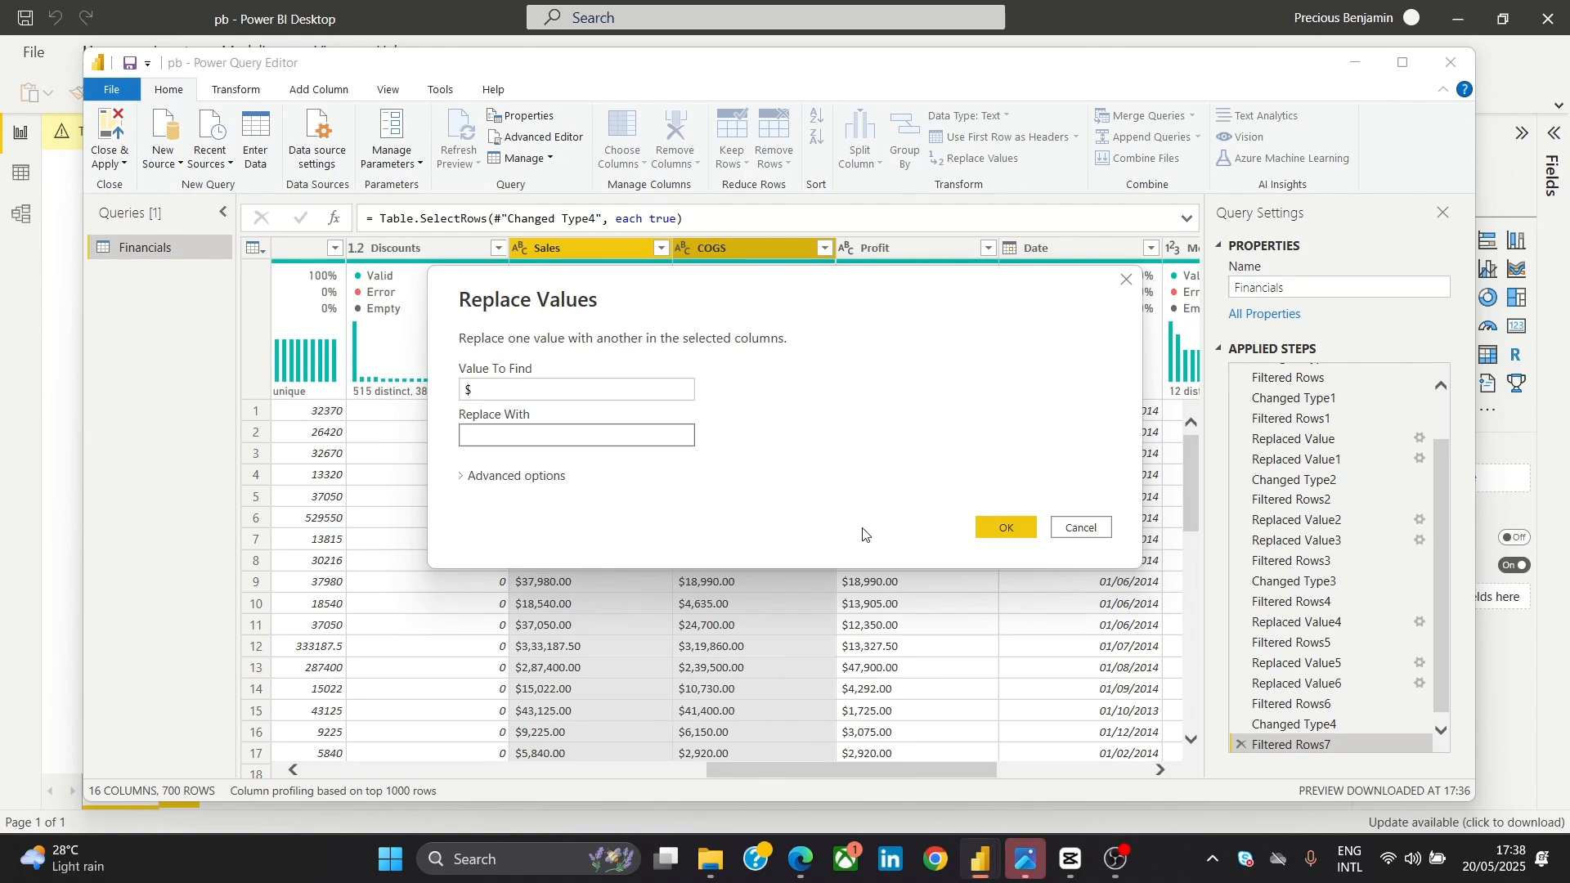
click(1009, 529)
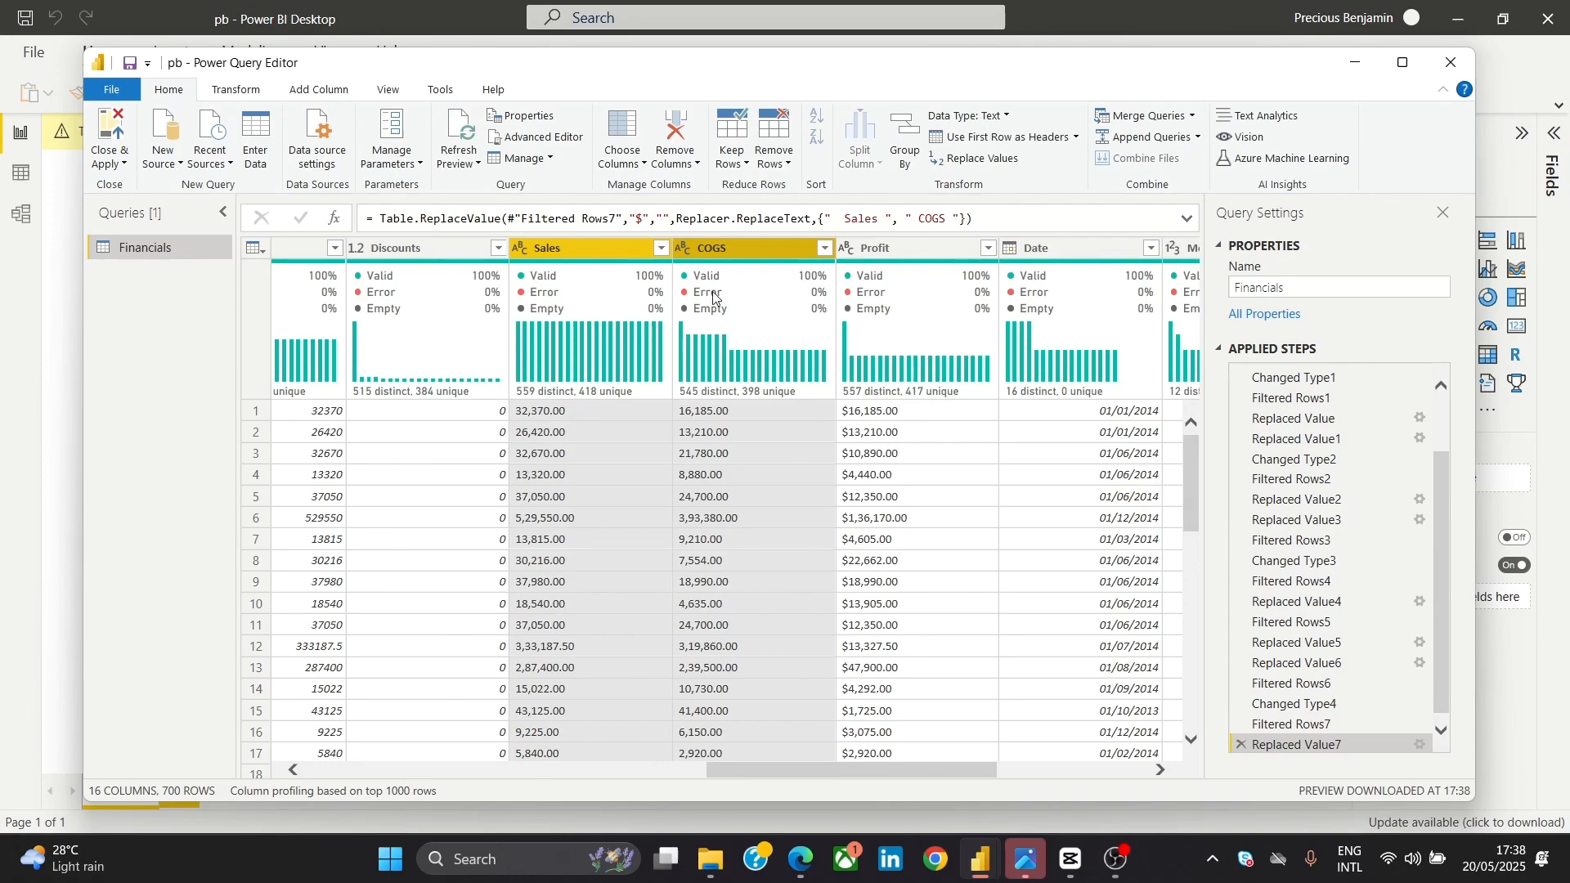
Replace "," with an empty value in the Sales and COGS columns together
right_click(714, 253)
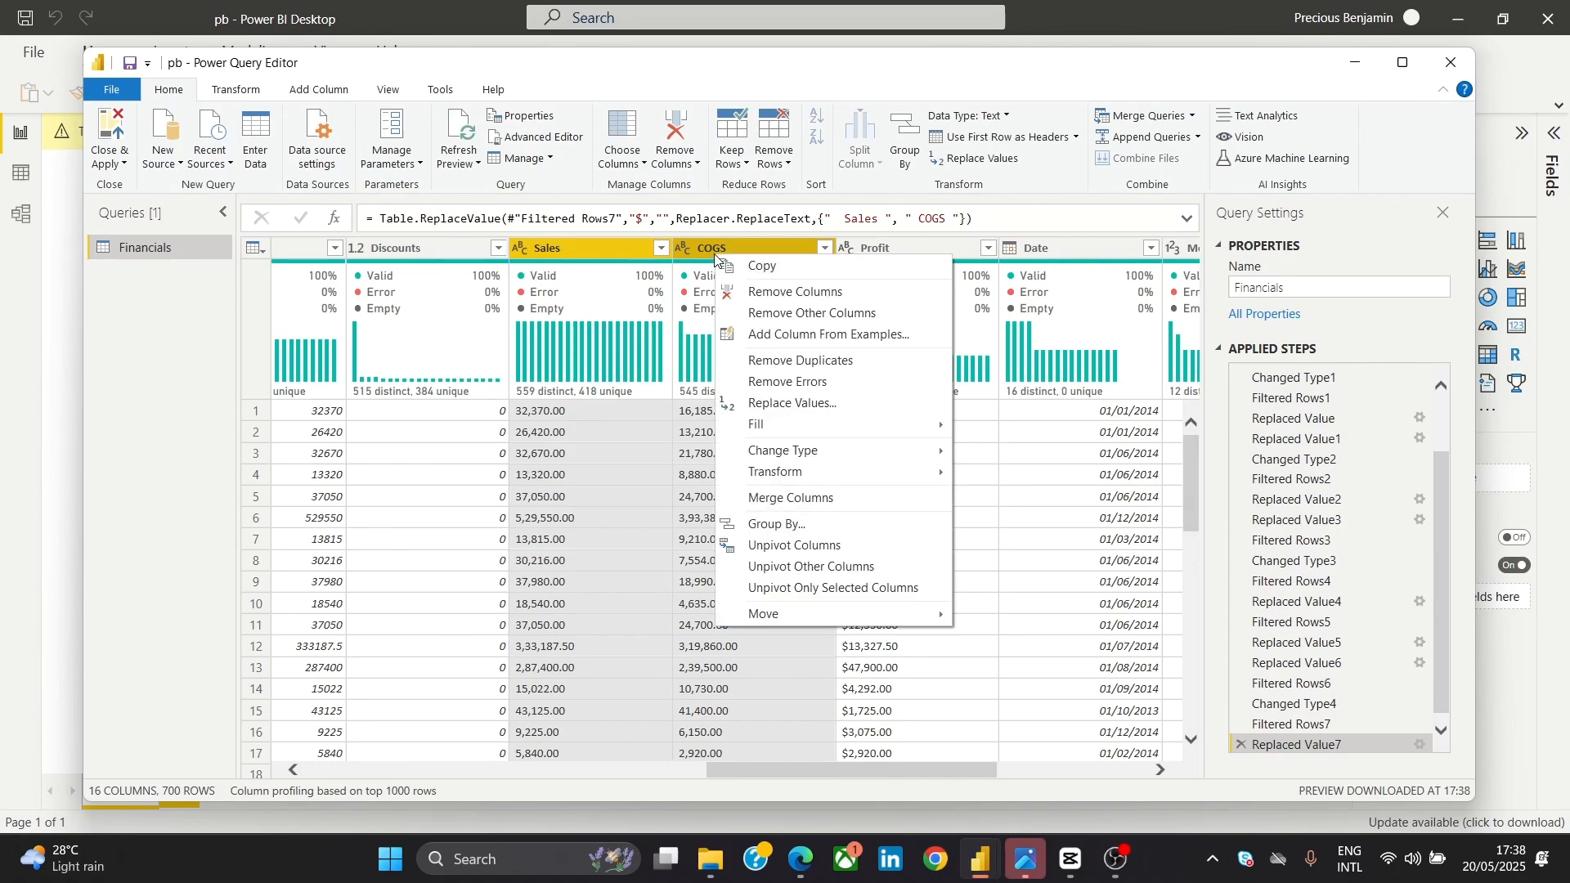
click(810, 409)
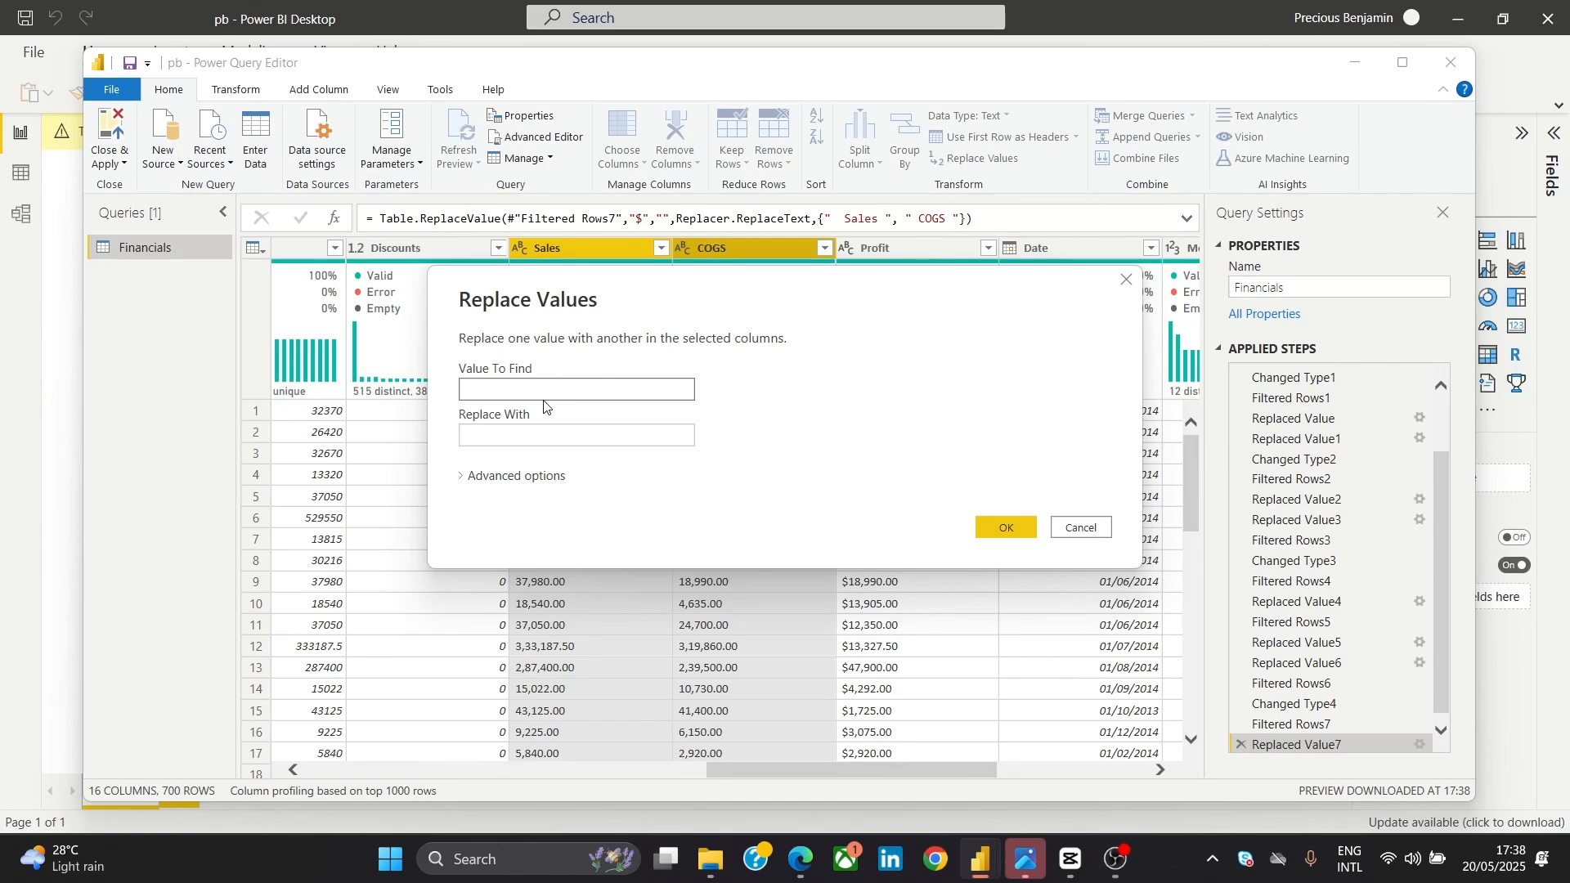
text(,)
click(999, 531)
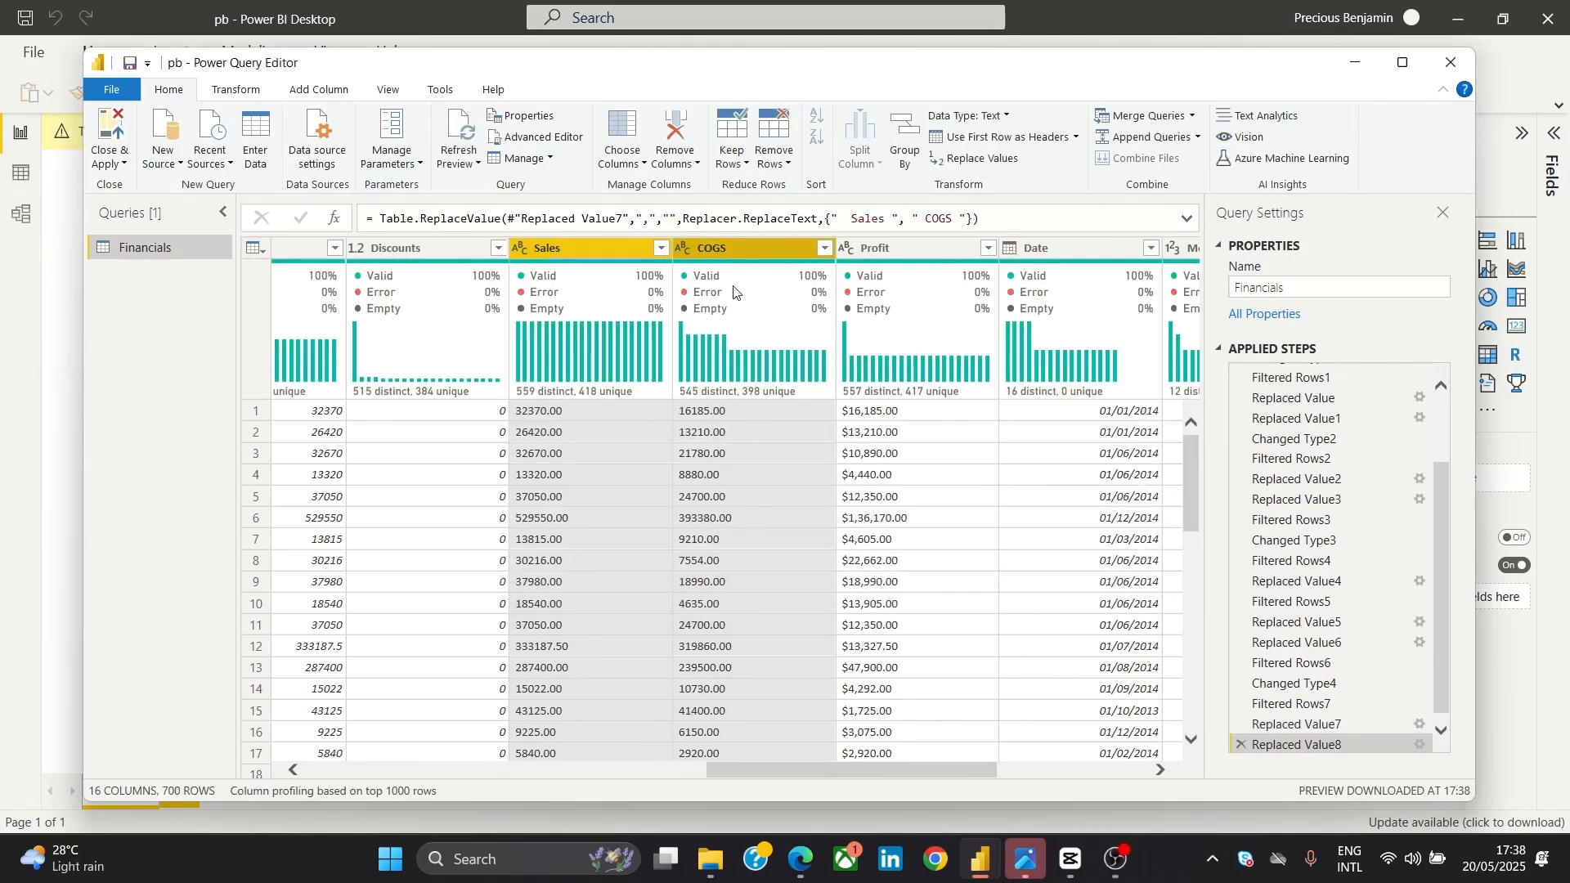
Change the data type of the Sales and COGS columns to Decimal Number
right_click(722, 260)
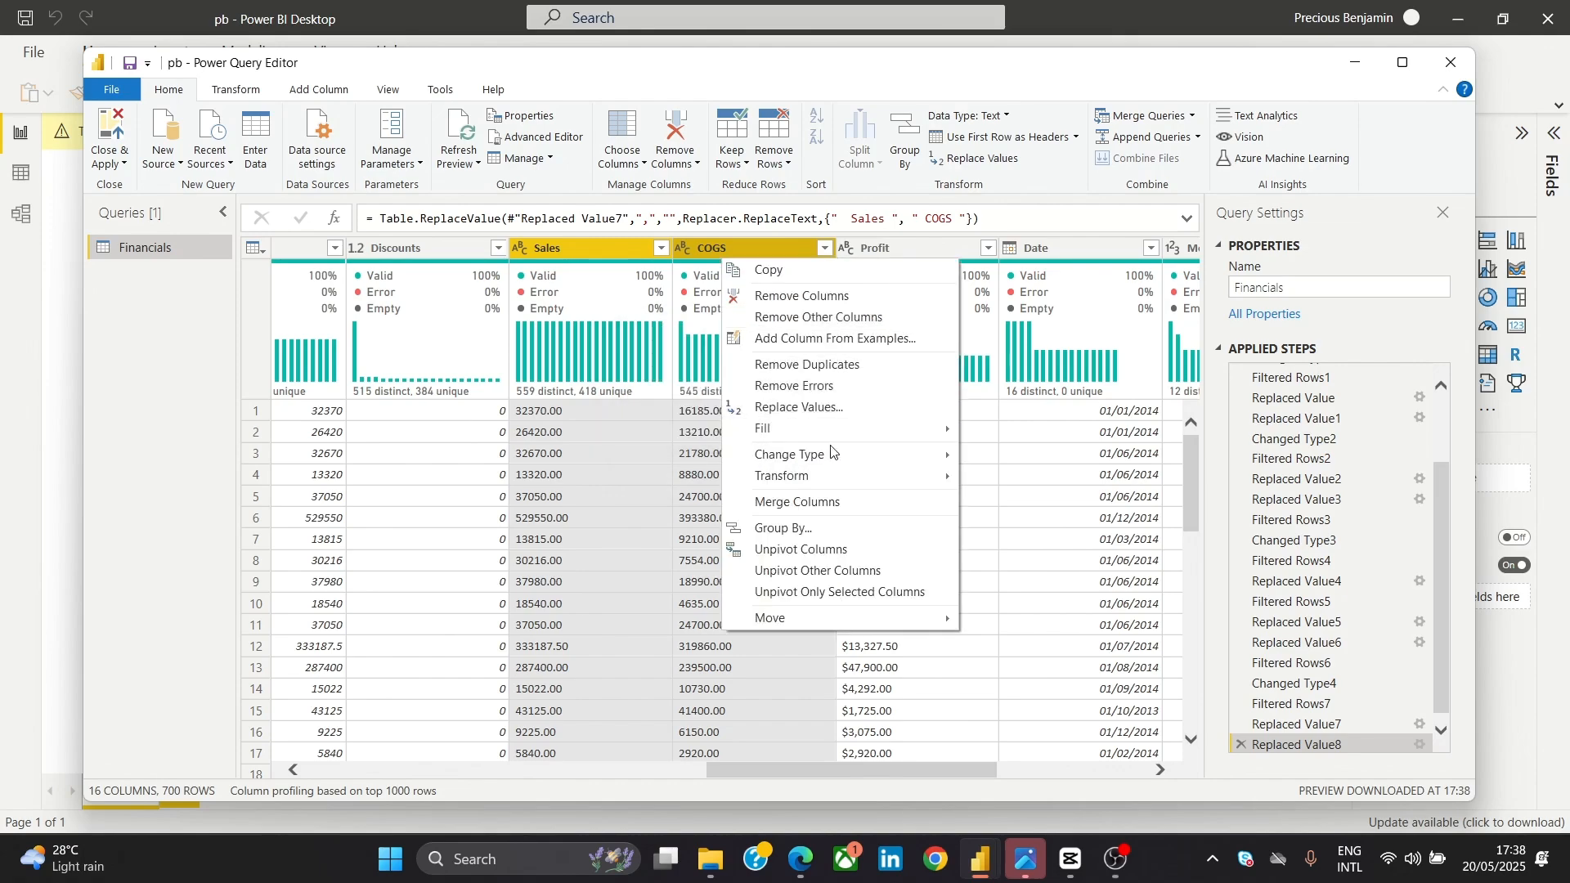
mouse_move(831, 450)
click(1001, 455)
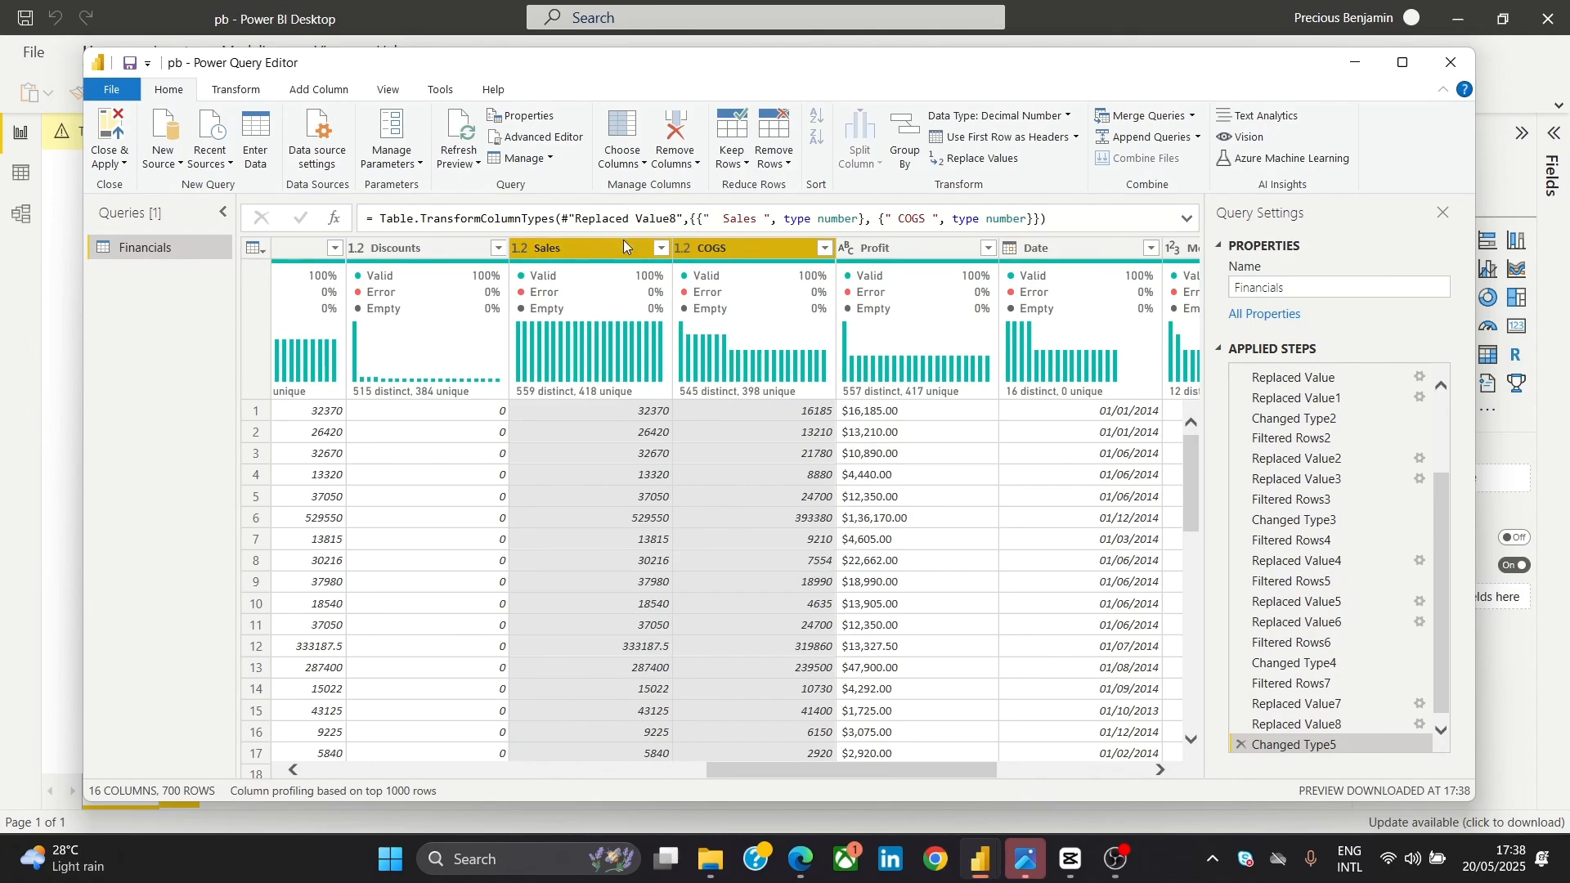
Check the converted COGS column's value list through to its end, keeping all values selected
click(622, 319)
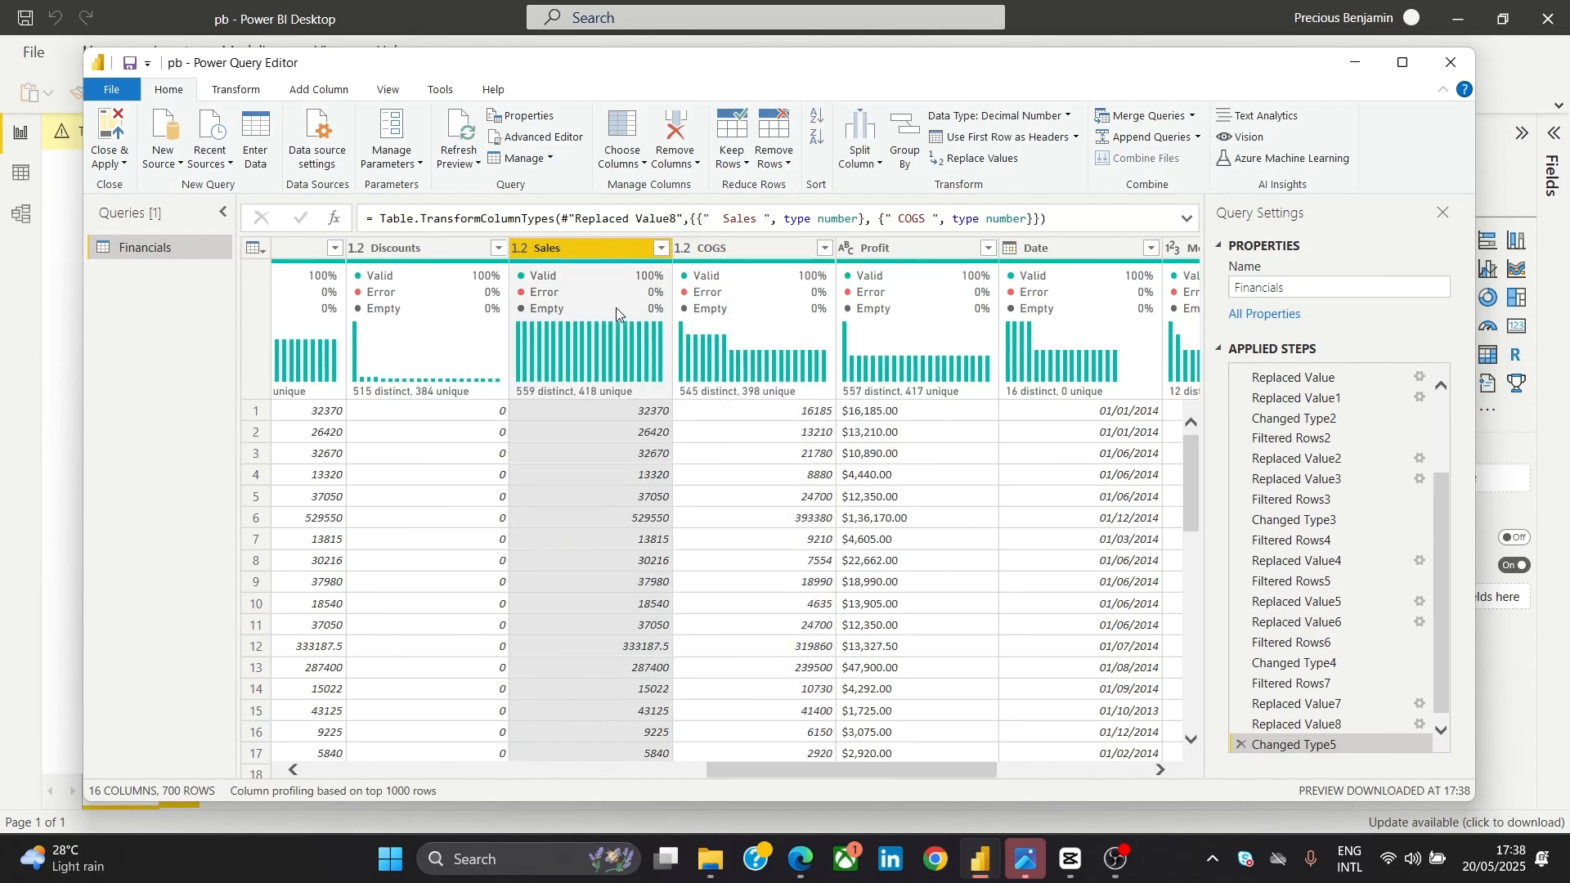
click(825, 248)
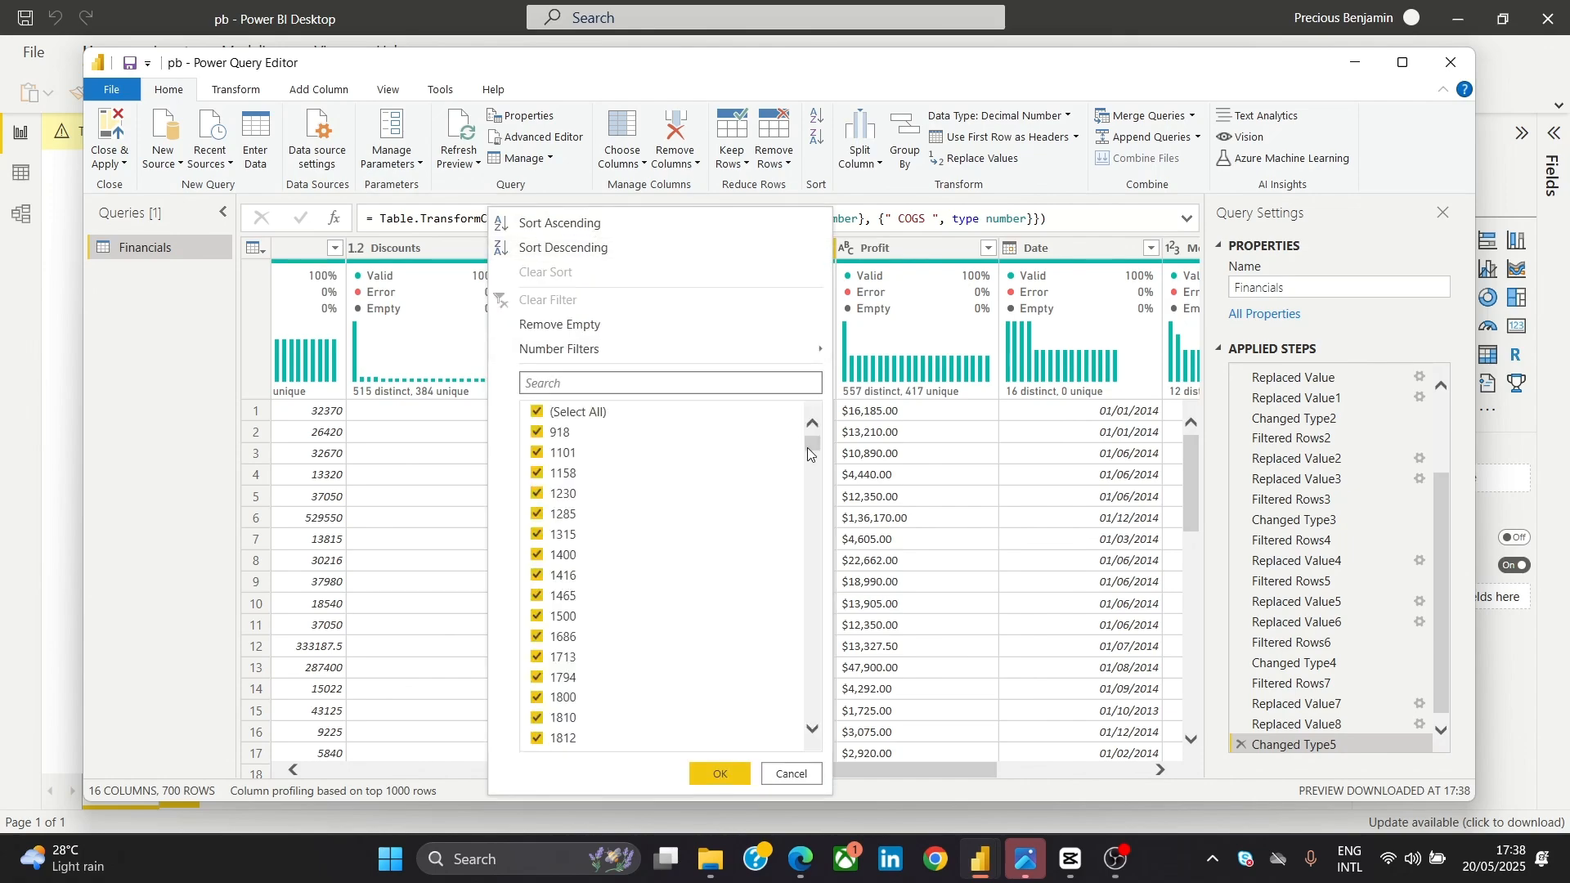
drag(807, 448, 806, 730)
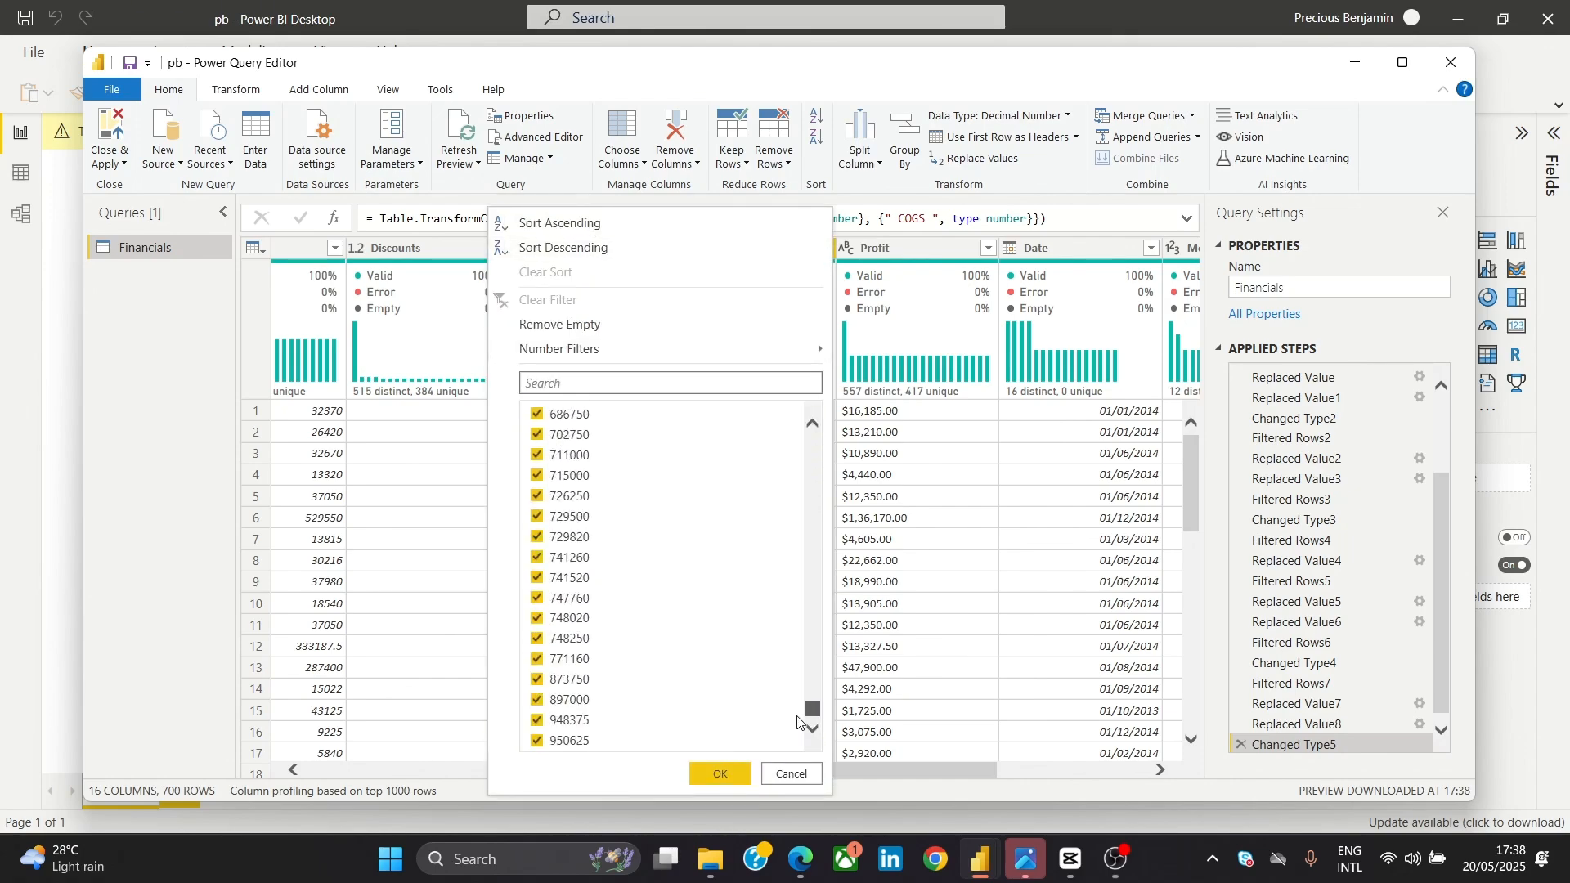
click(720, 774)
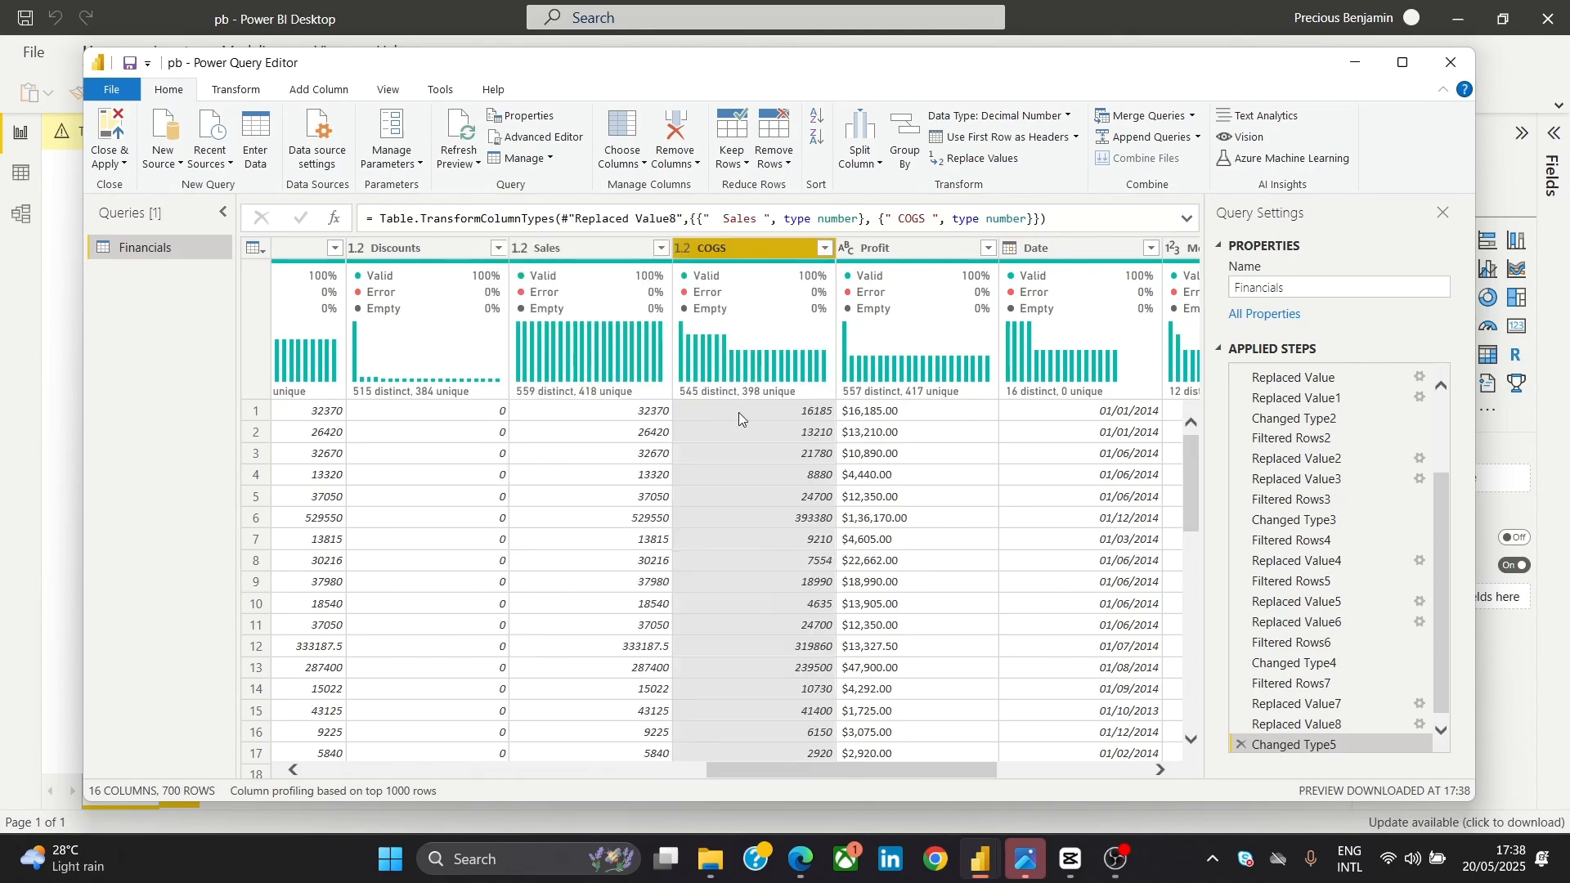
Check the converted Sales column's value list through to its end without applying a filter
click(661, 249)
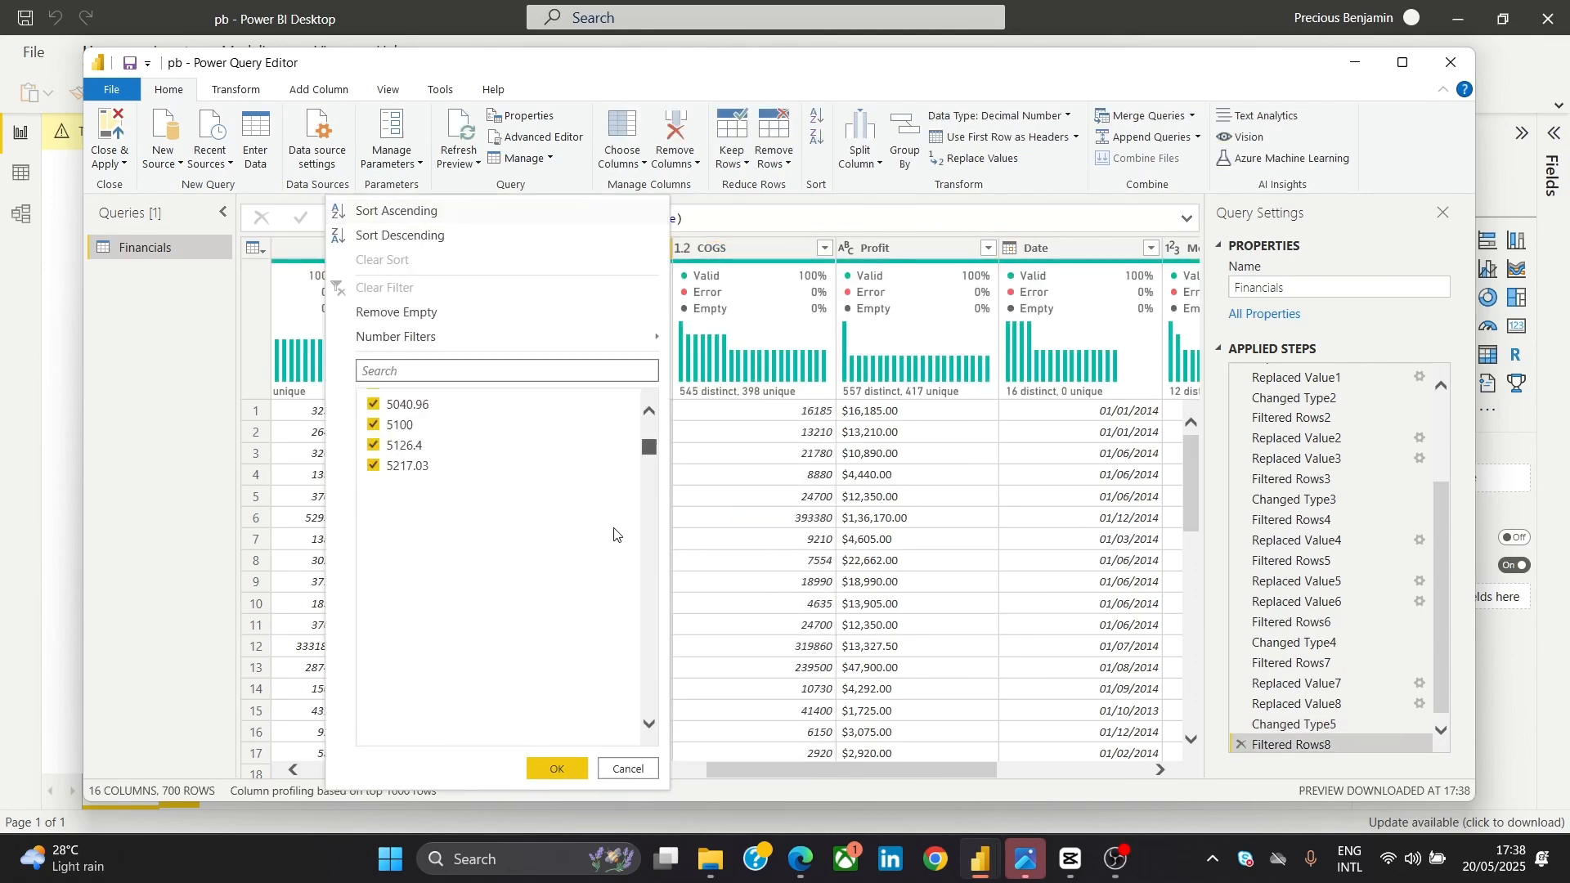
drag(614, 529, 633, 732)
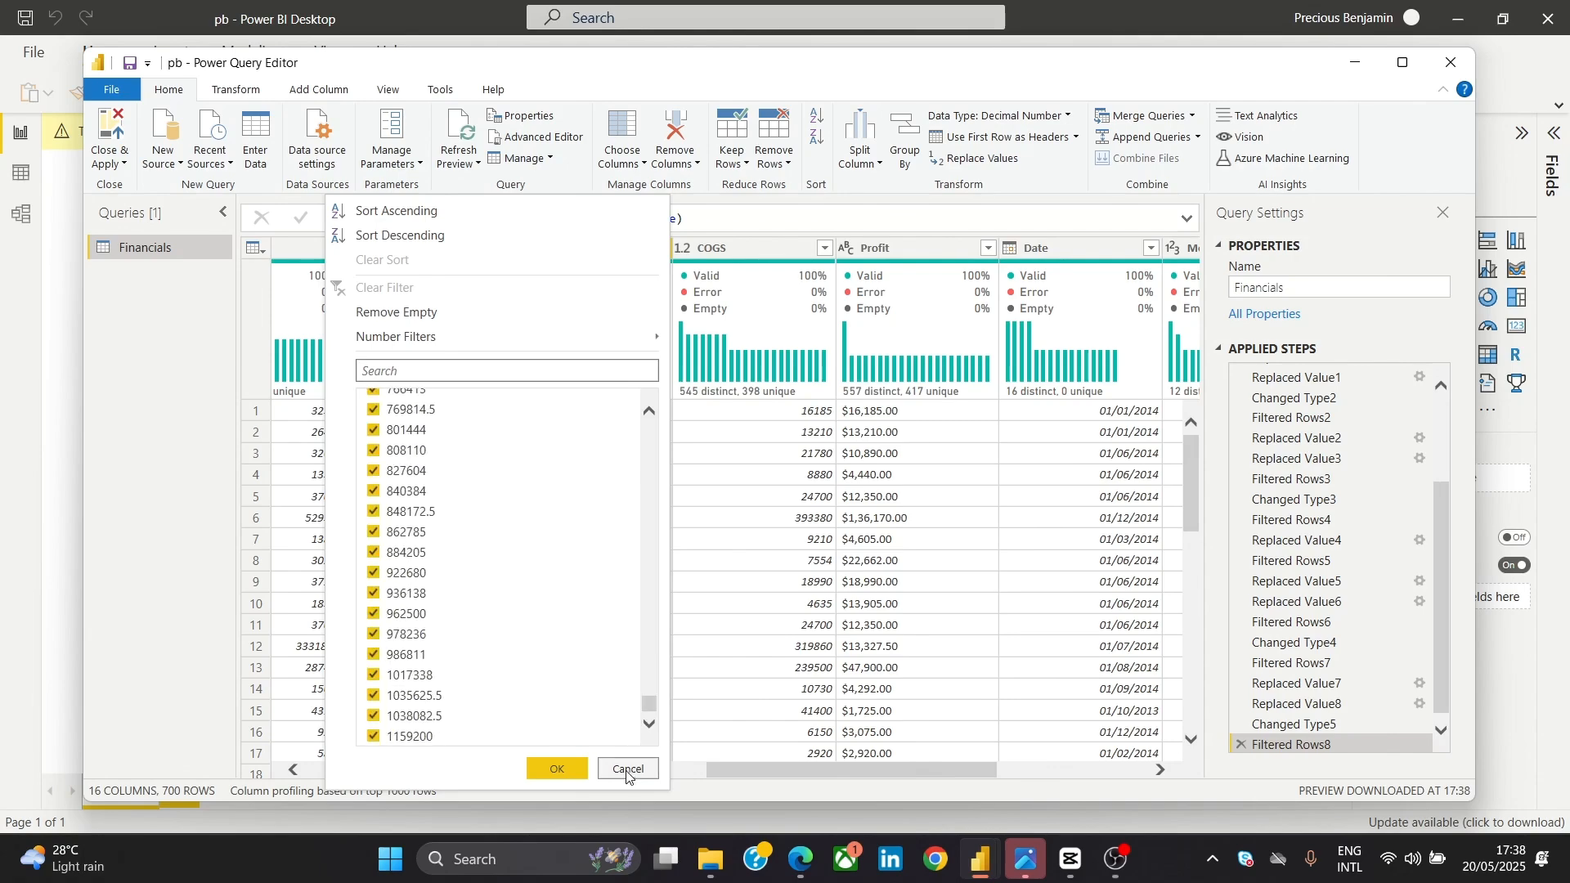
click(627, 769)
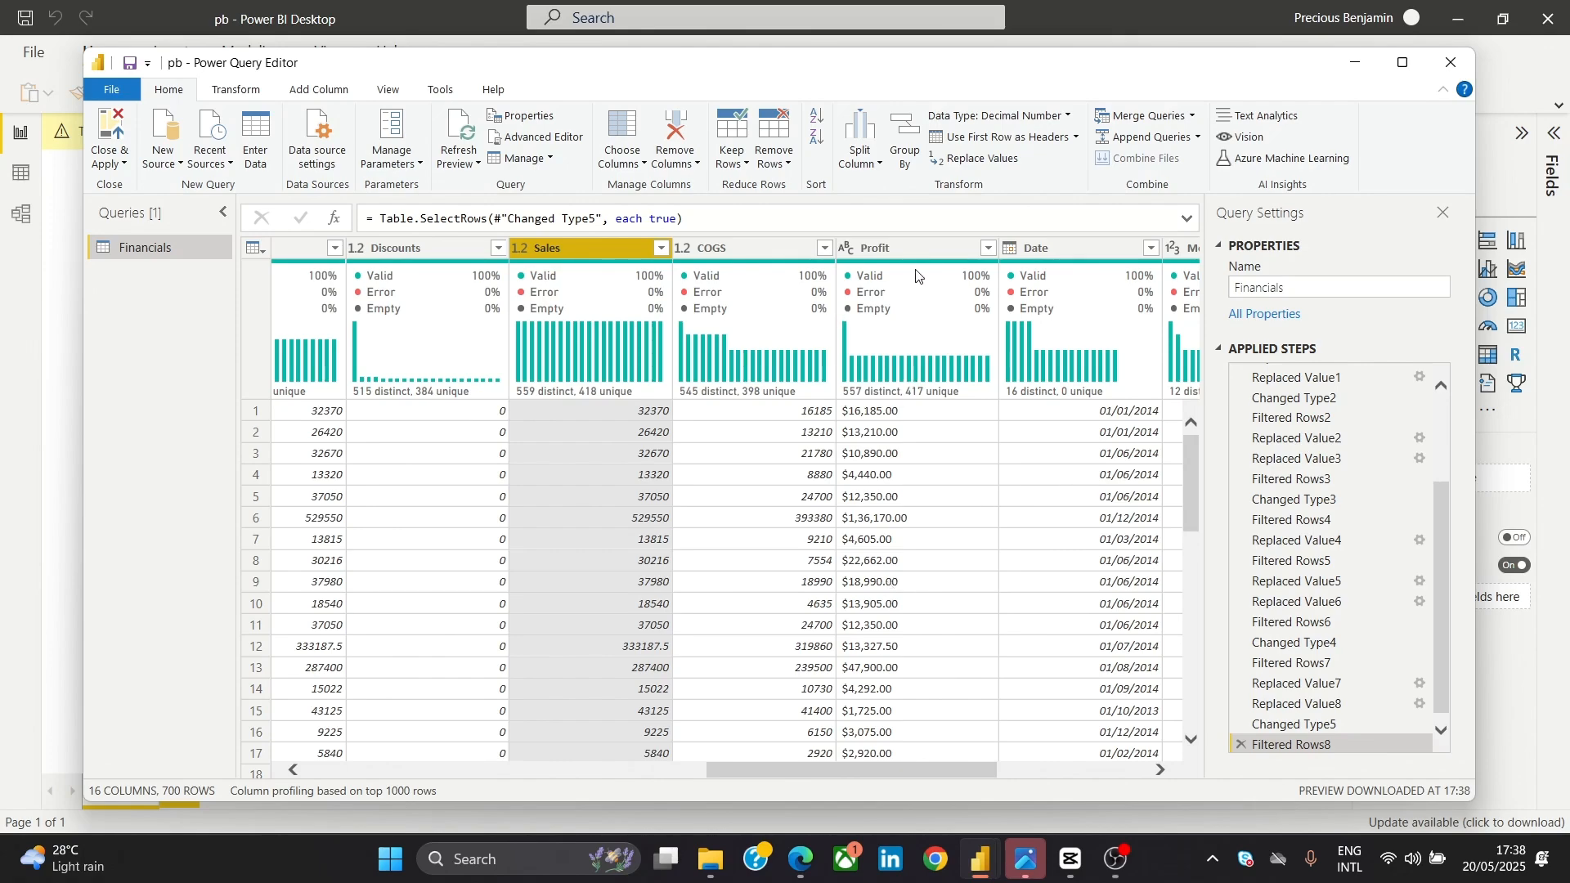
Check the start of the Profit column's value list for odd formatting, keeping all values selected
click(936, 264)
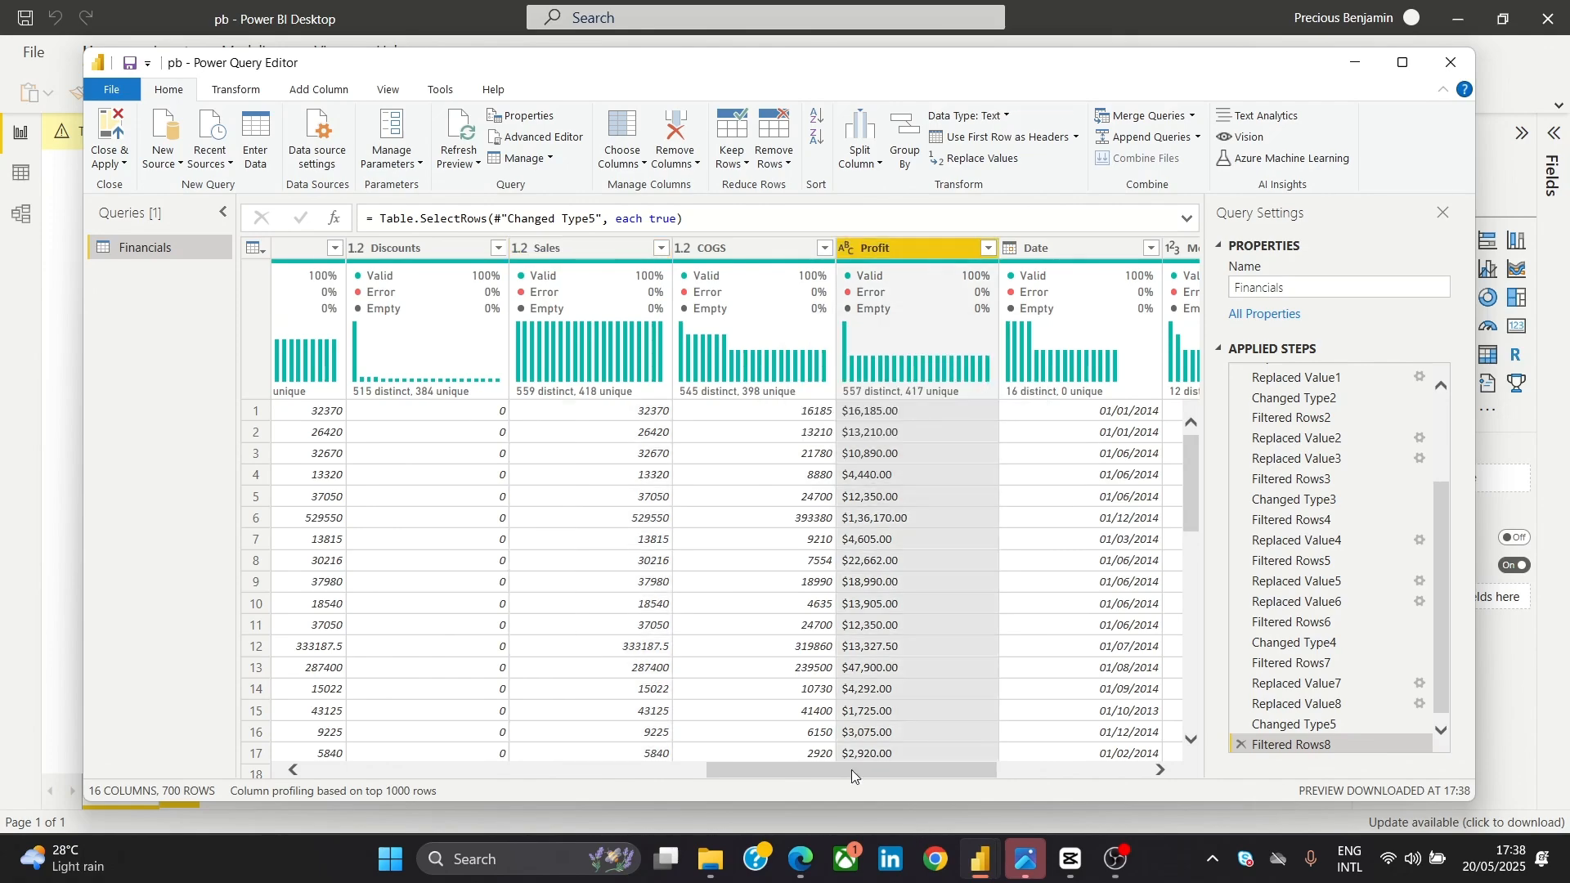
drag(851, 768, 919, 792)
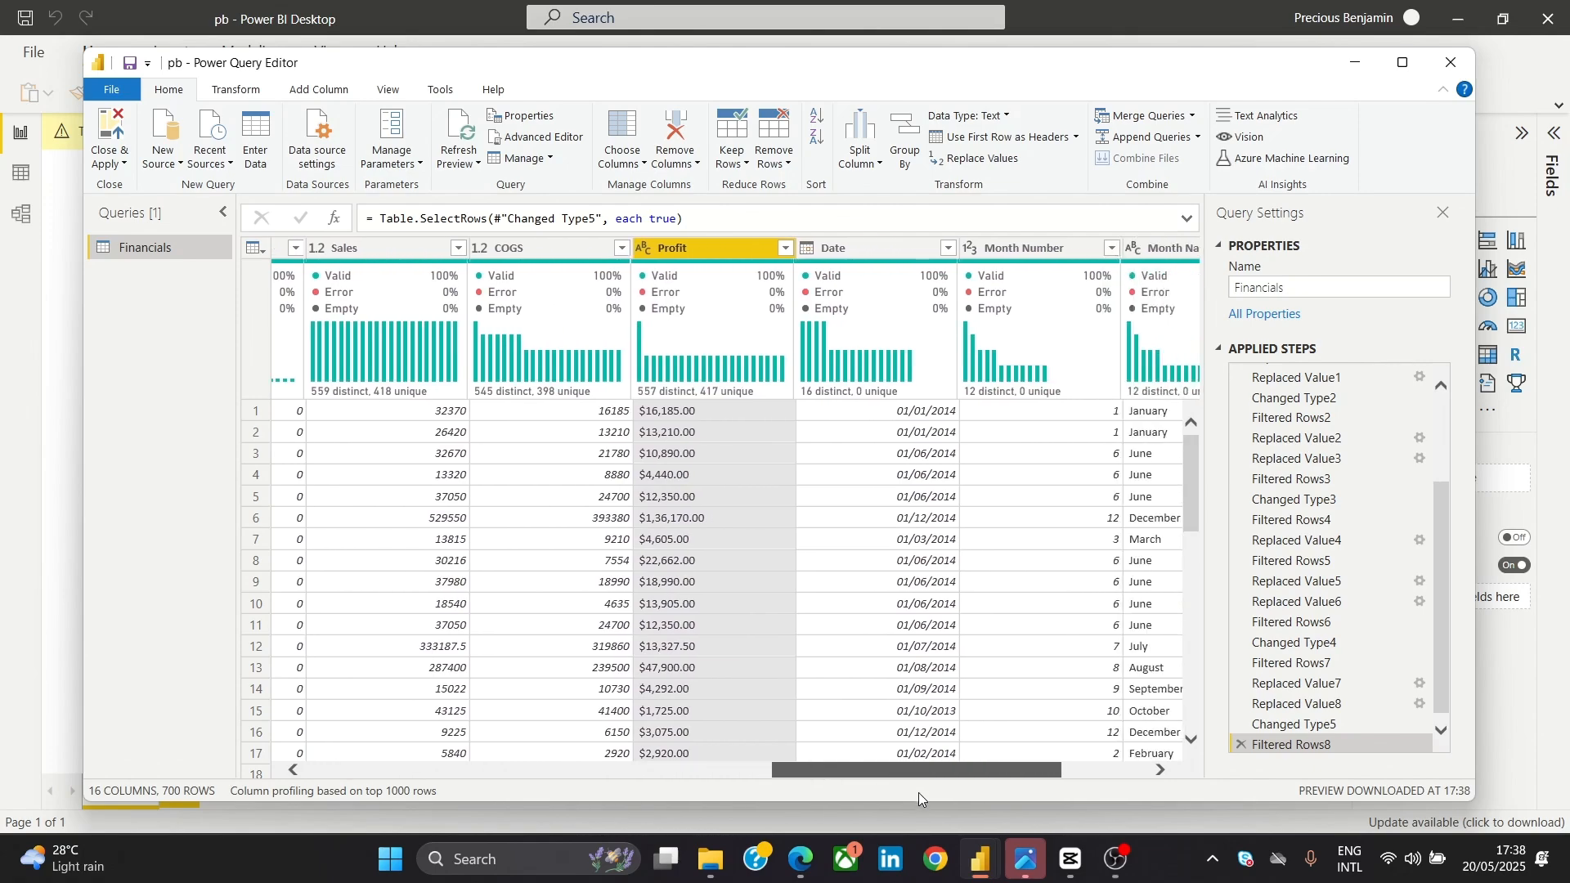
click(786, 248)
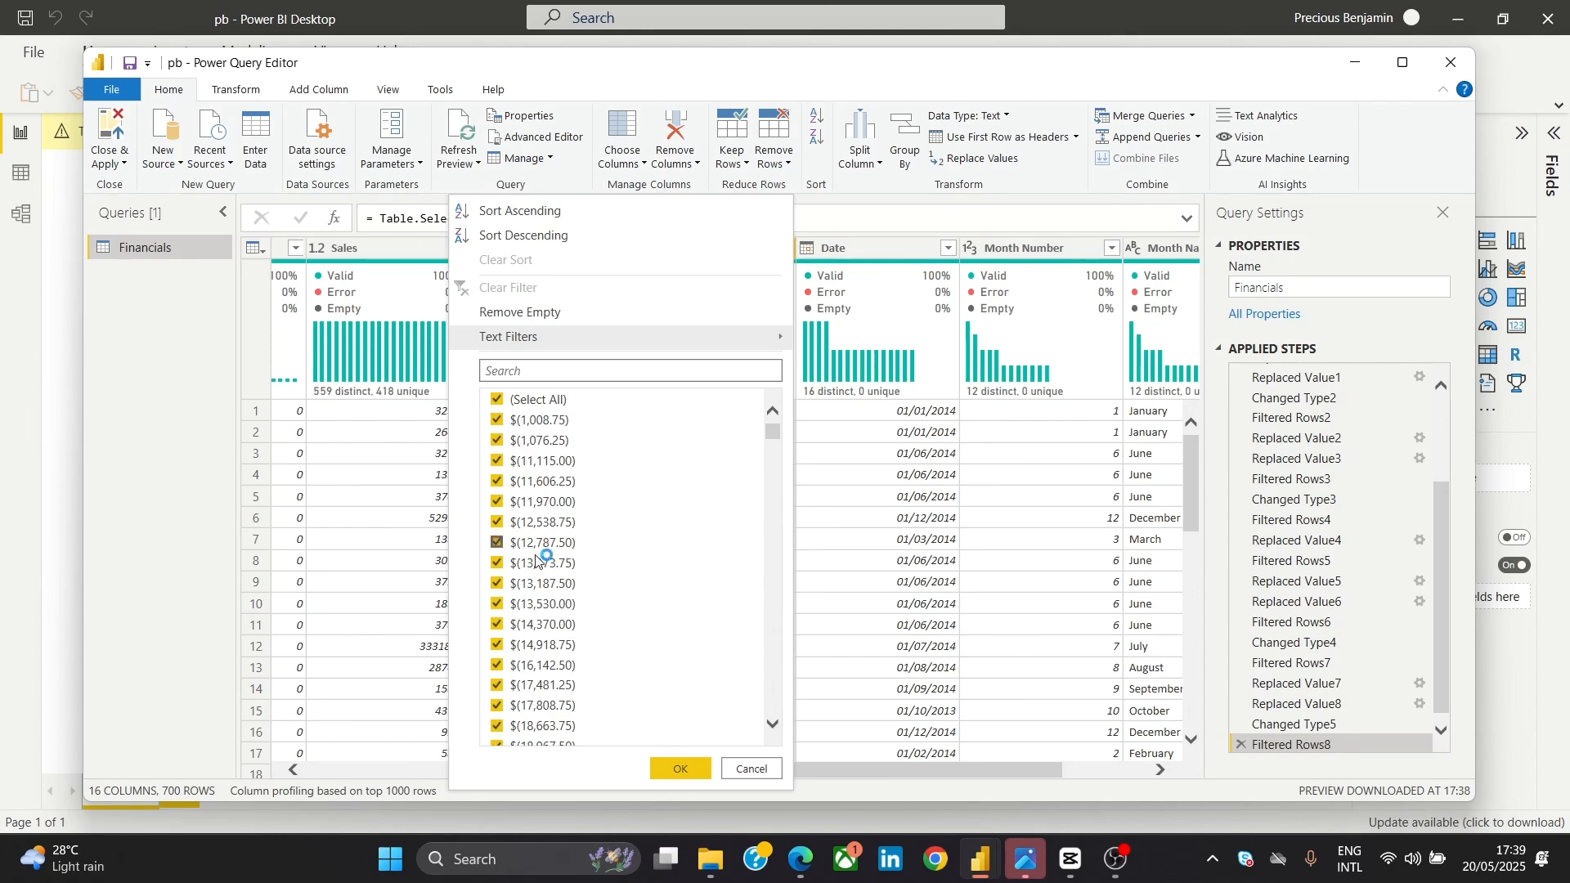
click(682, 768)
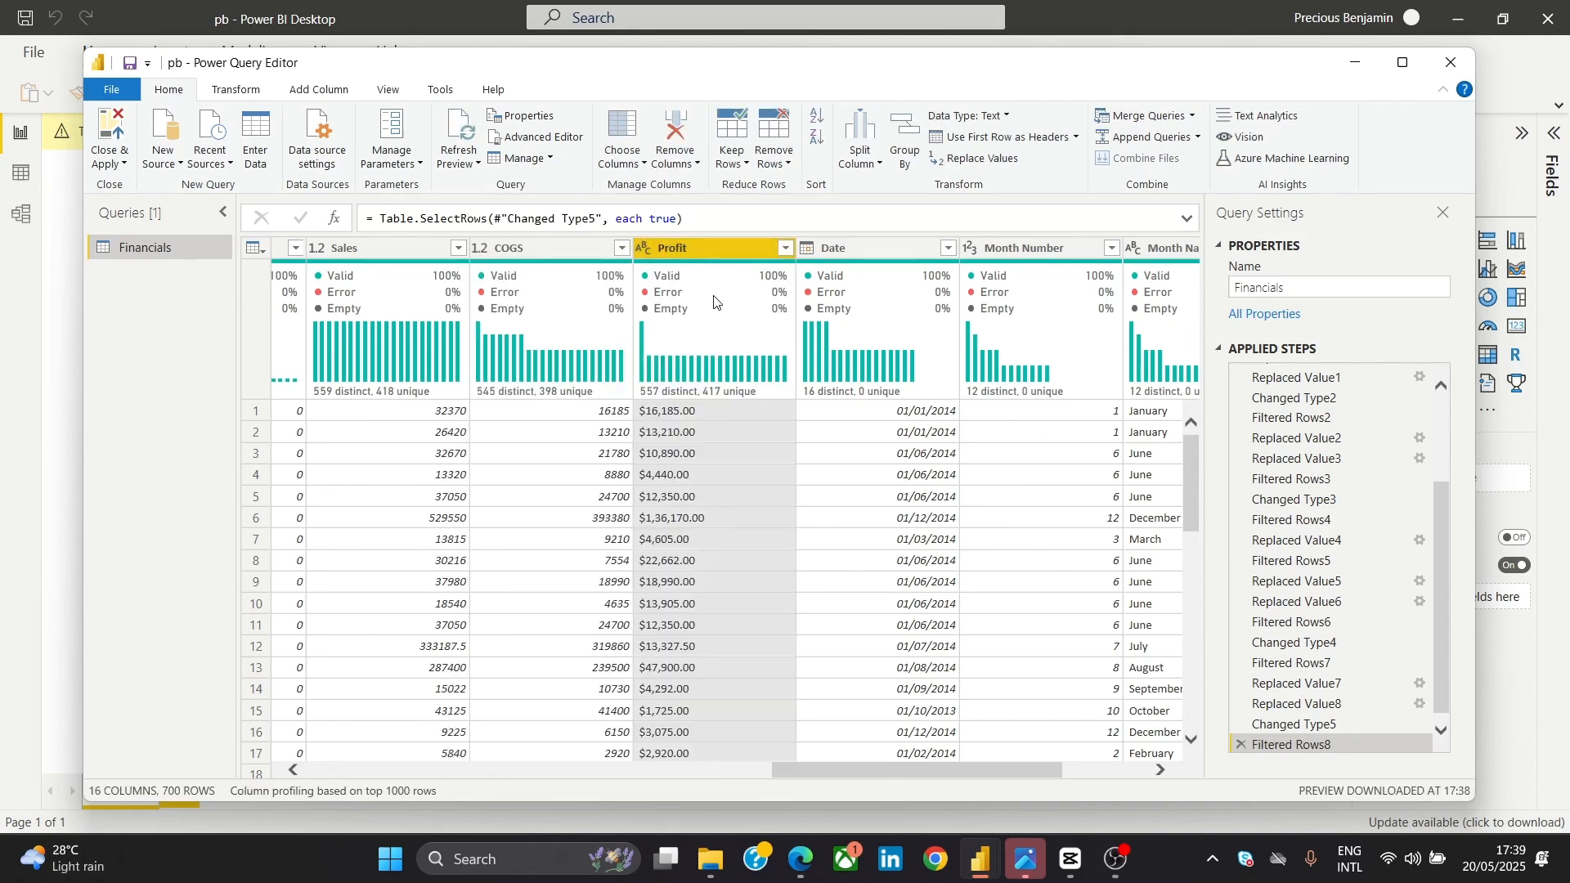
Try to replace "()" with an empty value in the Profit column and check its value list, keeping all values selected
right_click(681, 260)
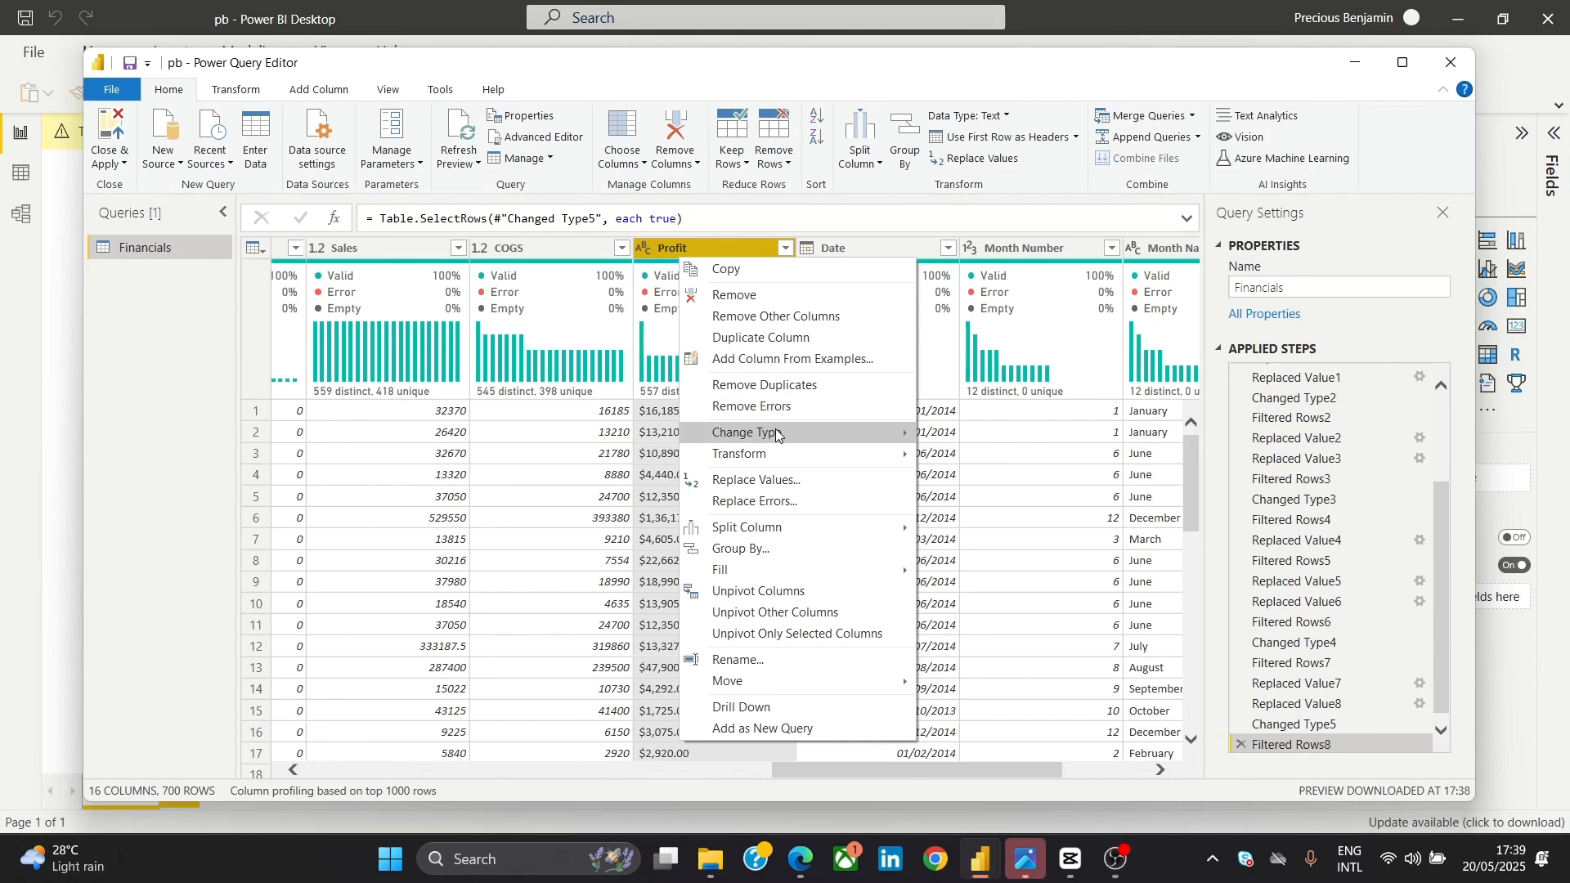
mouse_move(776, 434)
click(785, 479)
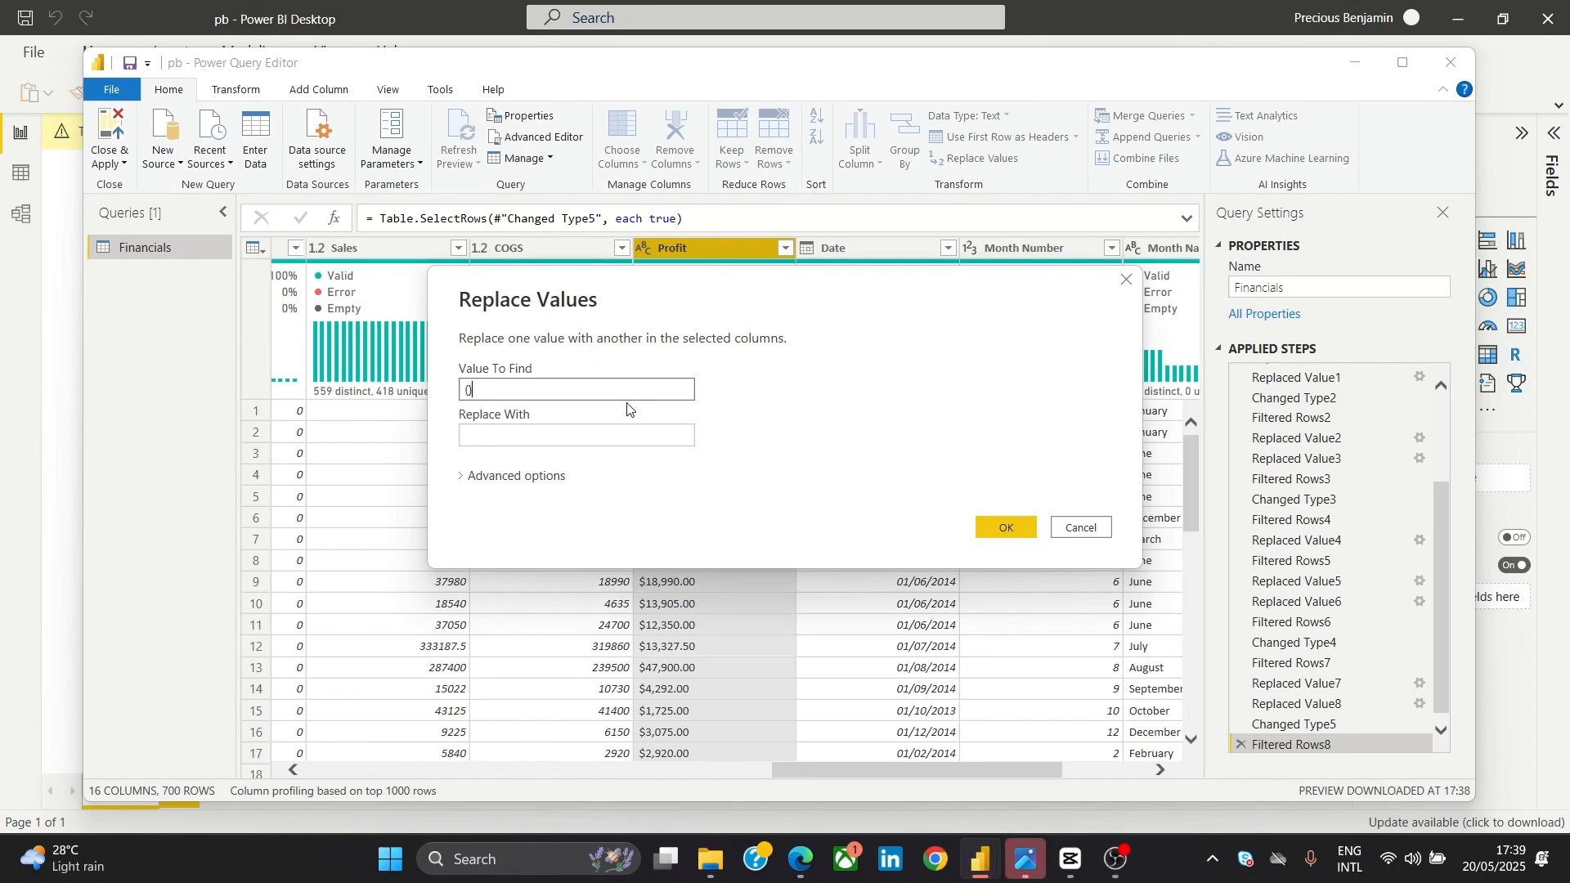
click(636, 434)
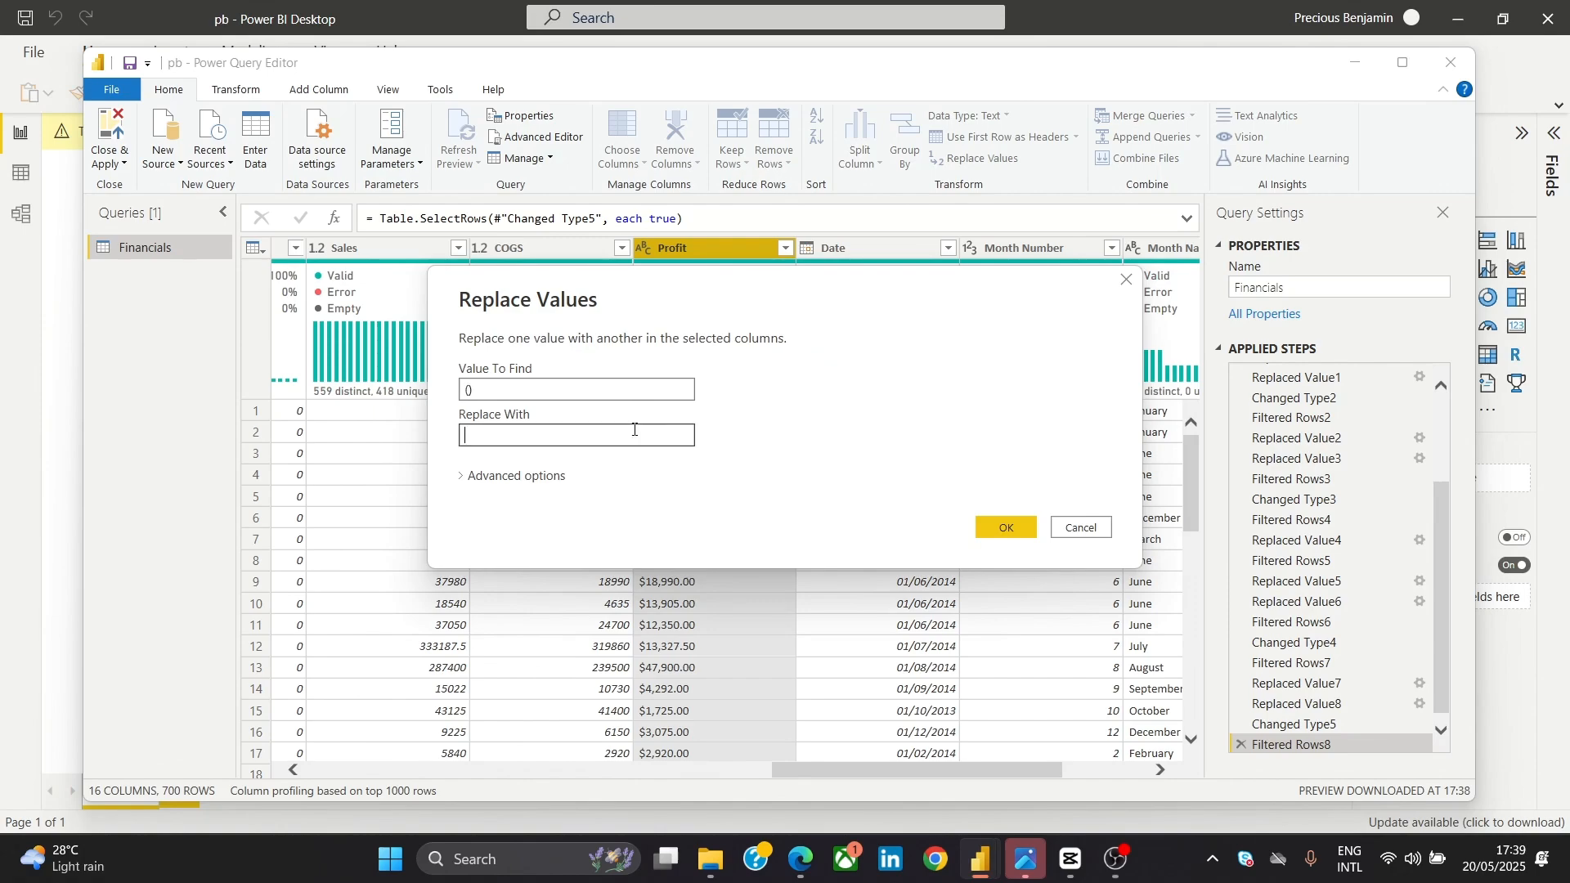
click(1014, 525)
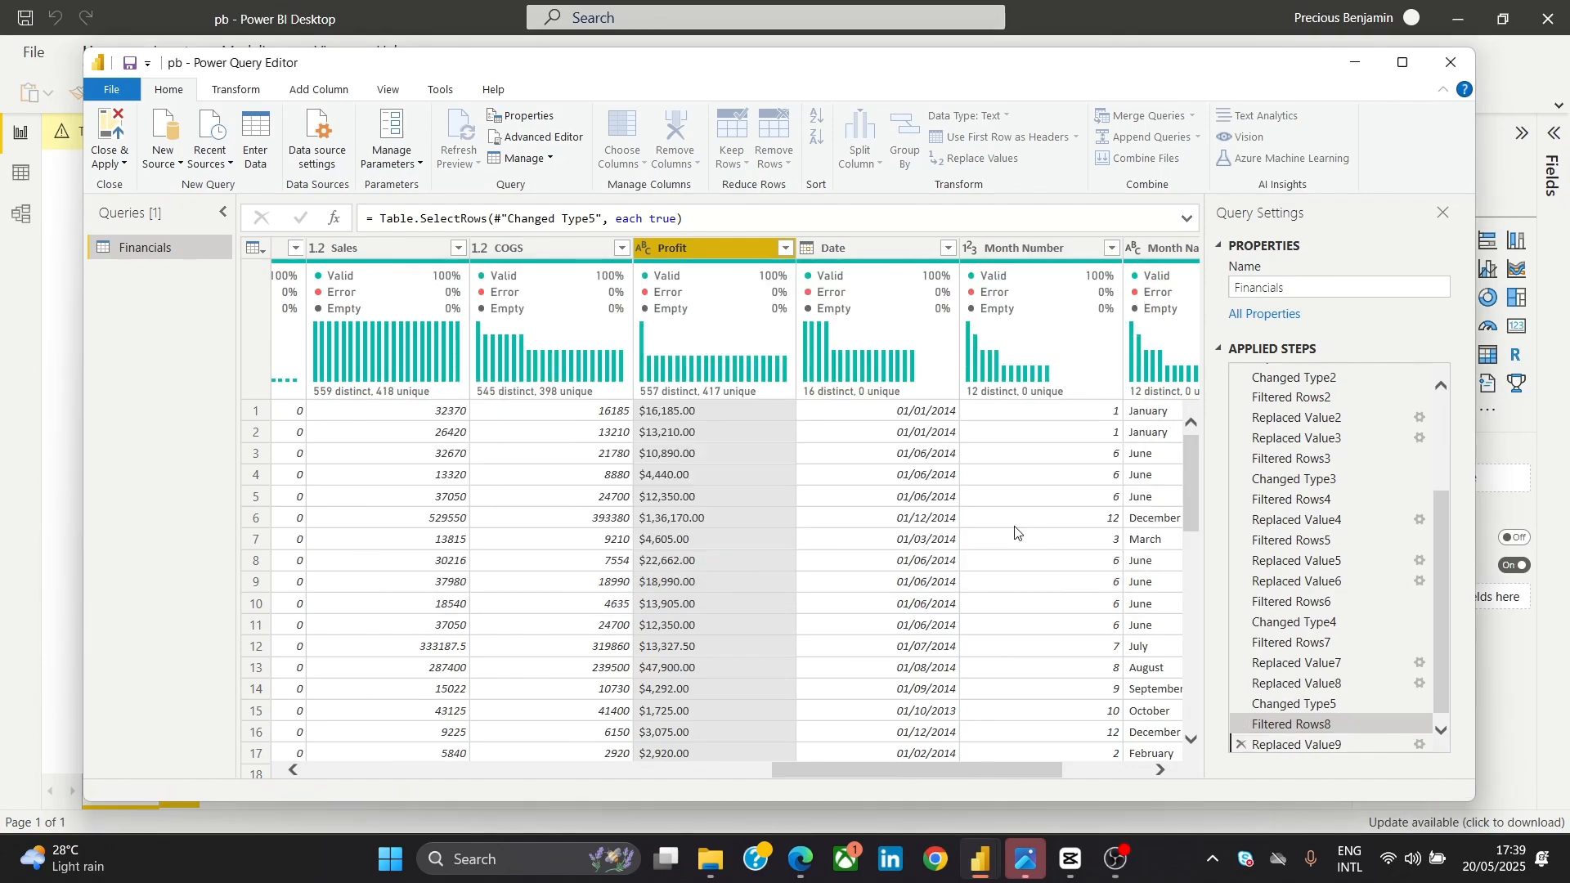
click(786, 247)
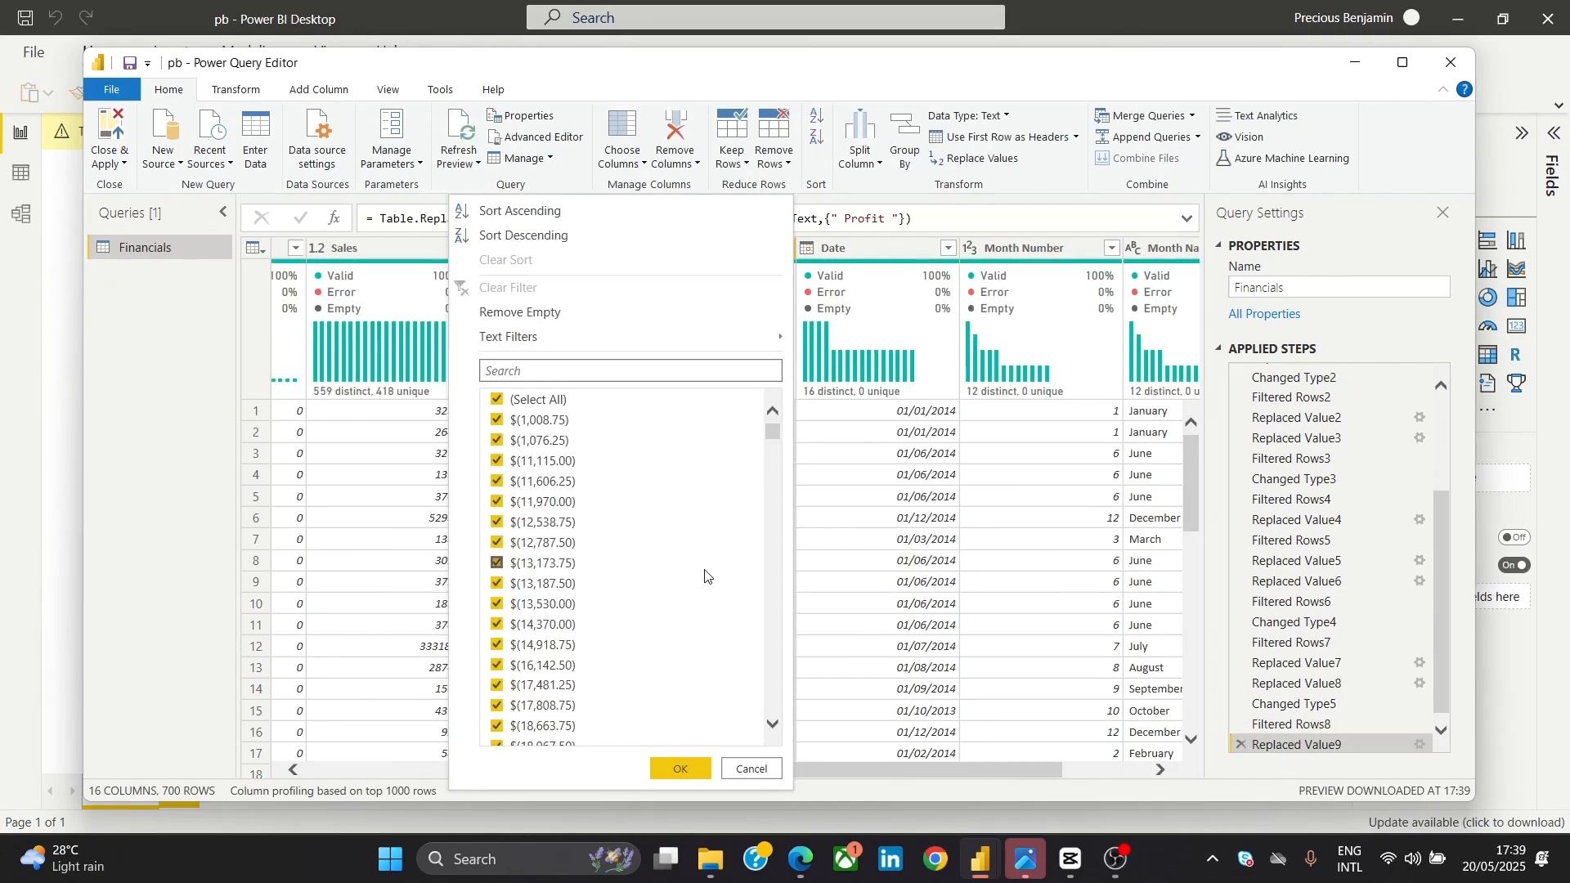
click(679, 769)
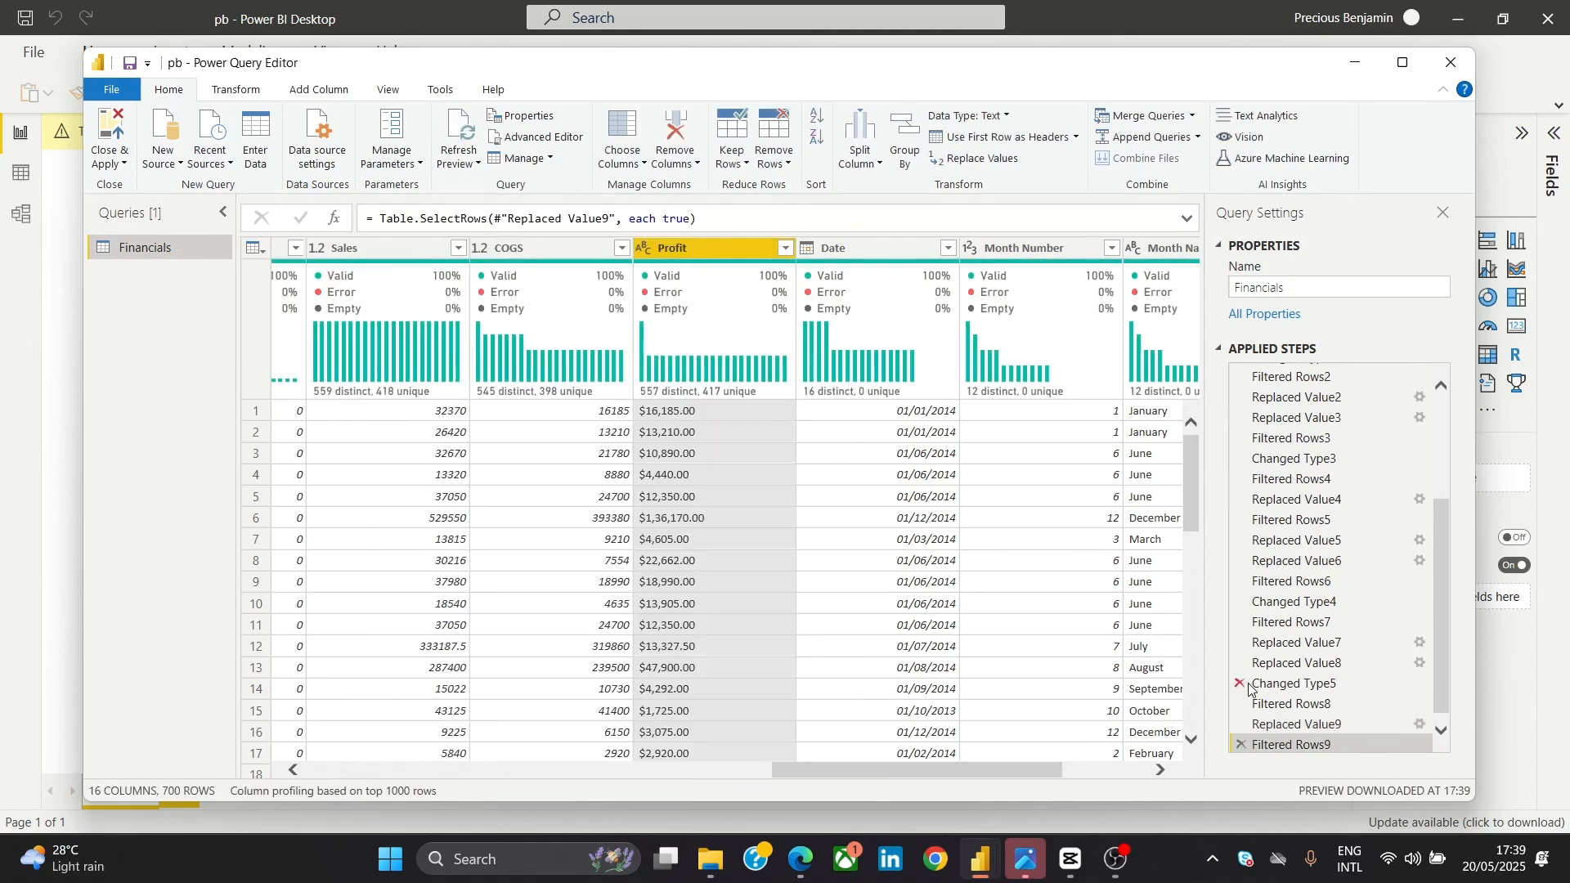
Delete the latest filter and the "()" replacement from the query's applied steps
drag(1444, 507, 1445, 557)
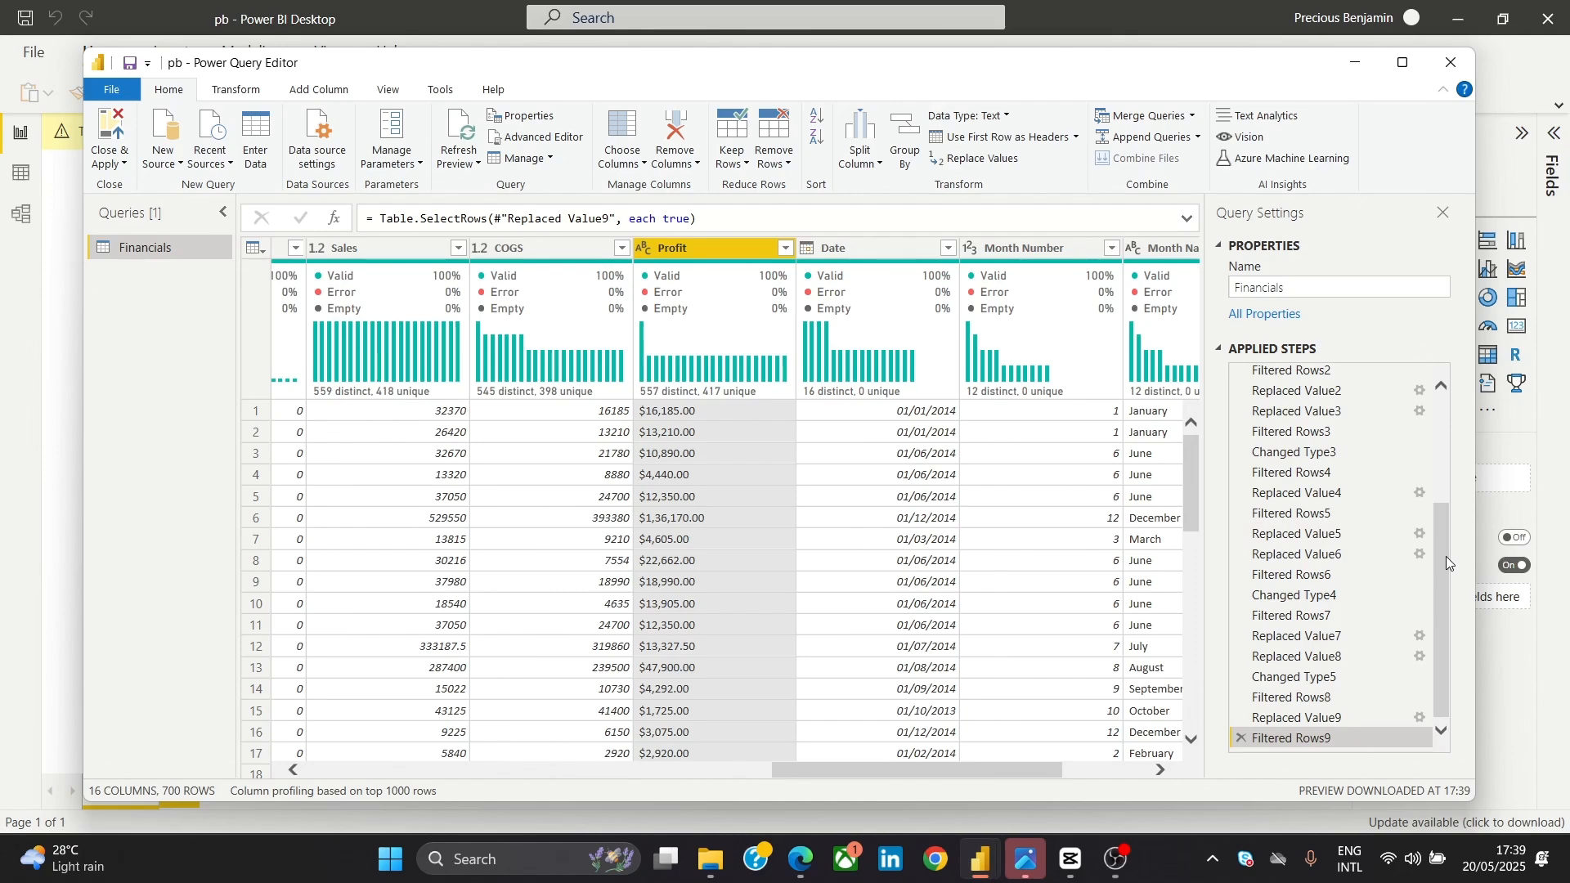
click(1241, 740)
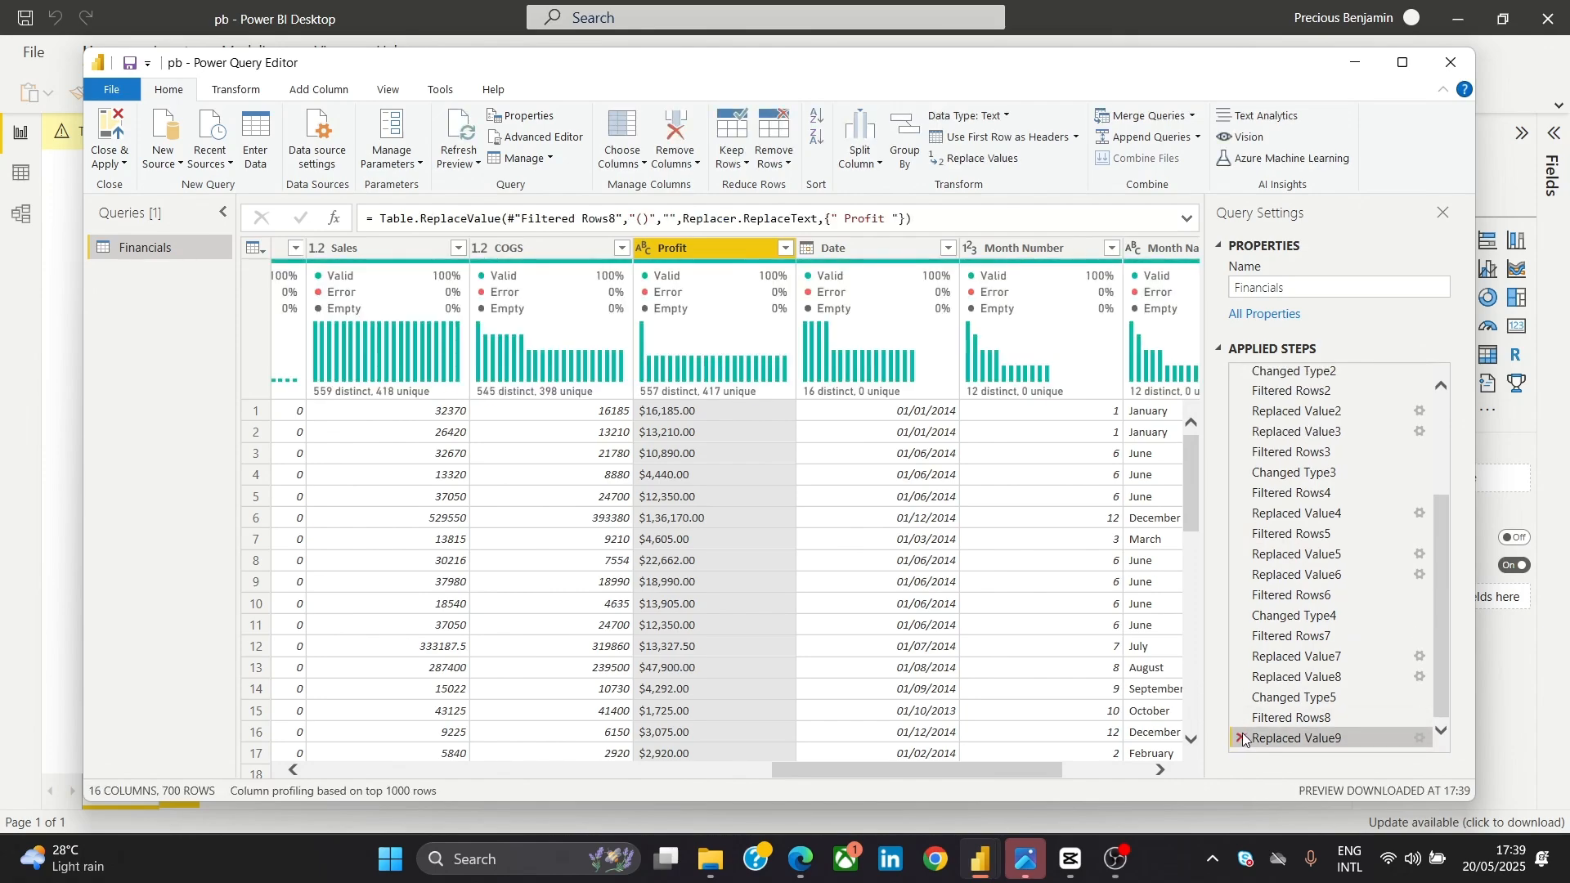
click(1241, 741)
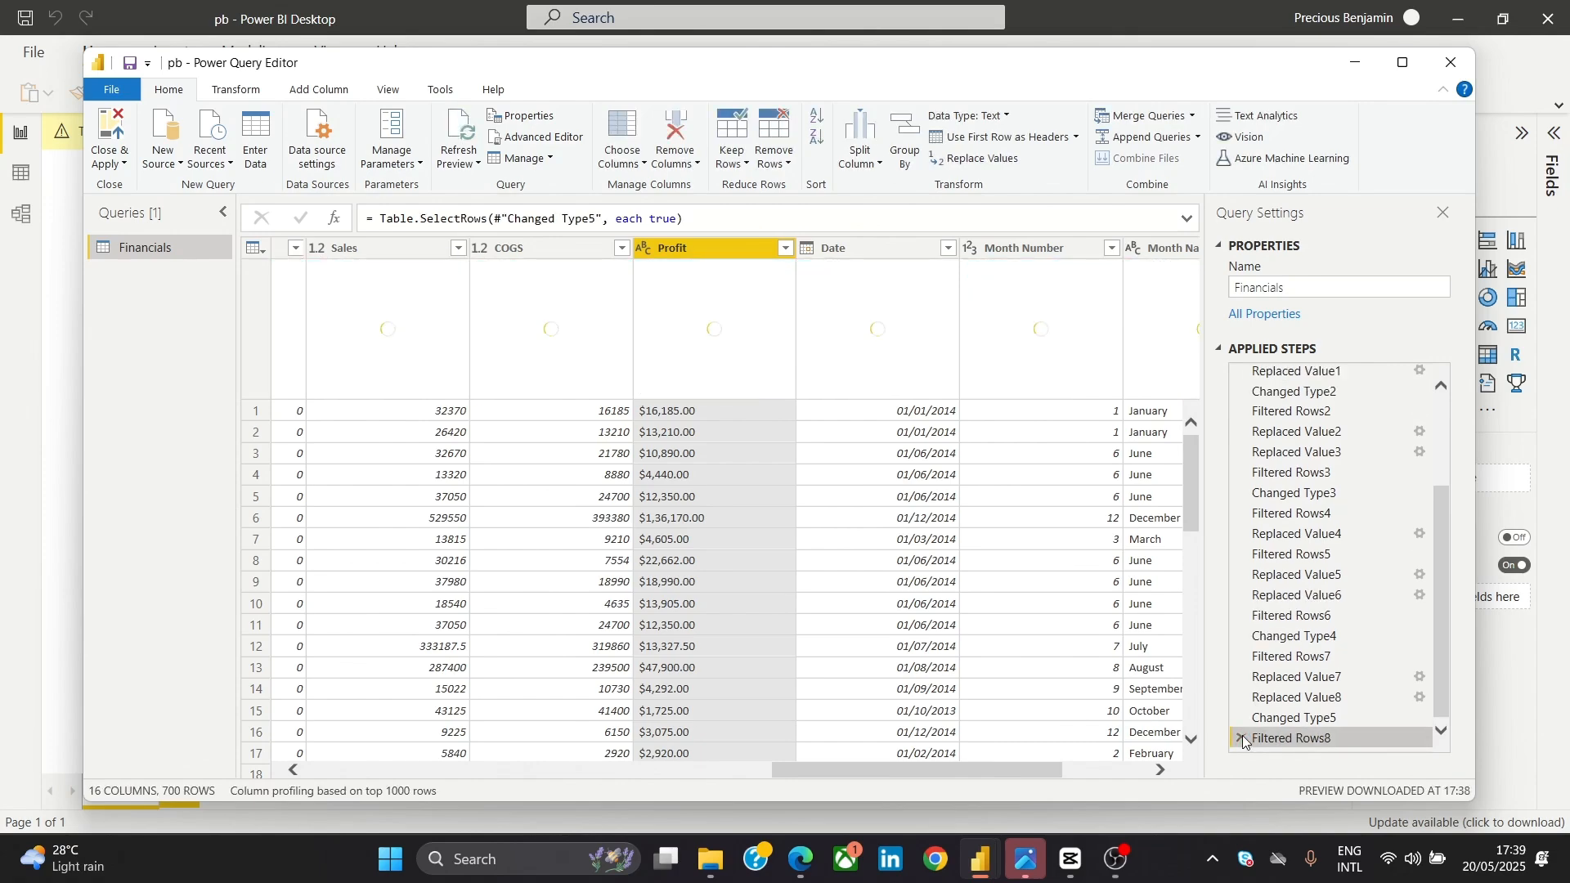
Replace "(" with an empty value in the Profit column
right_click(762, 254)
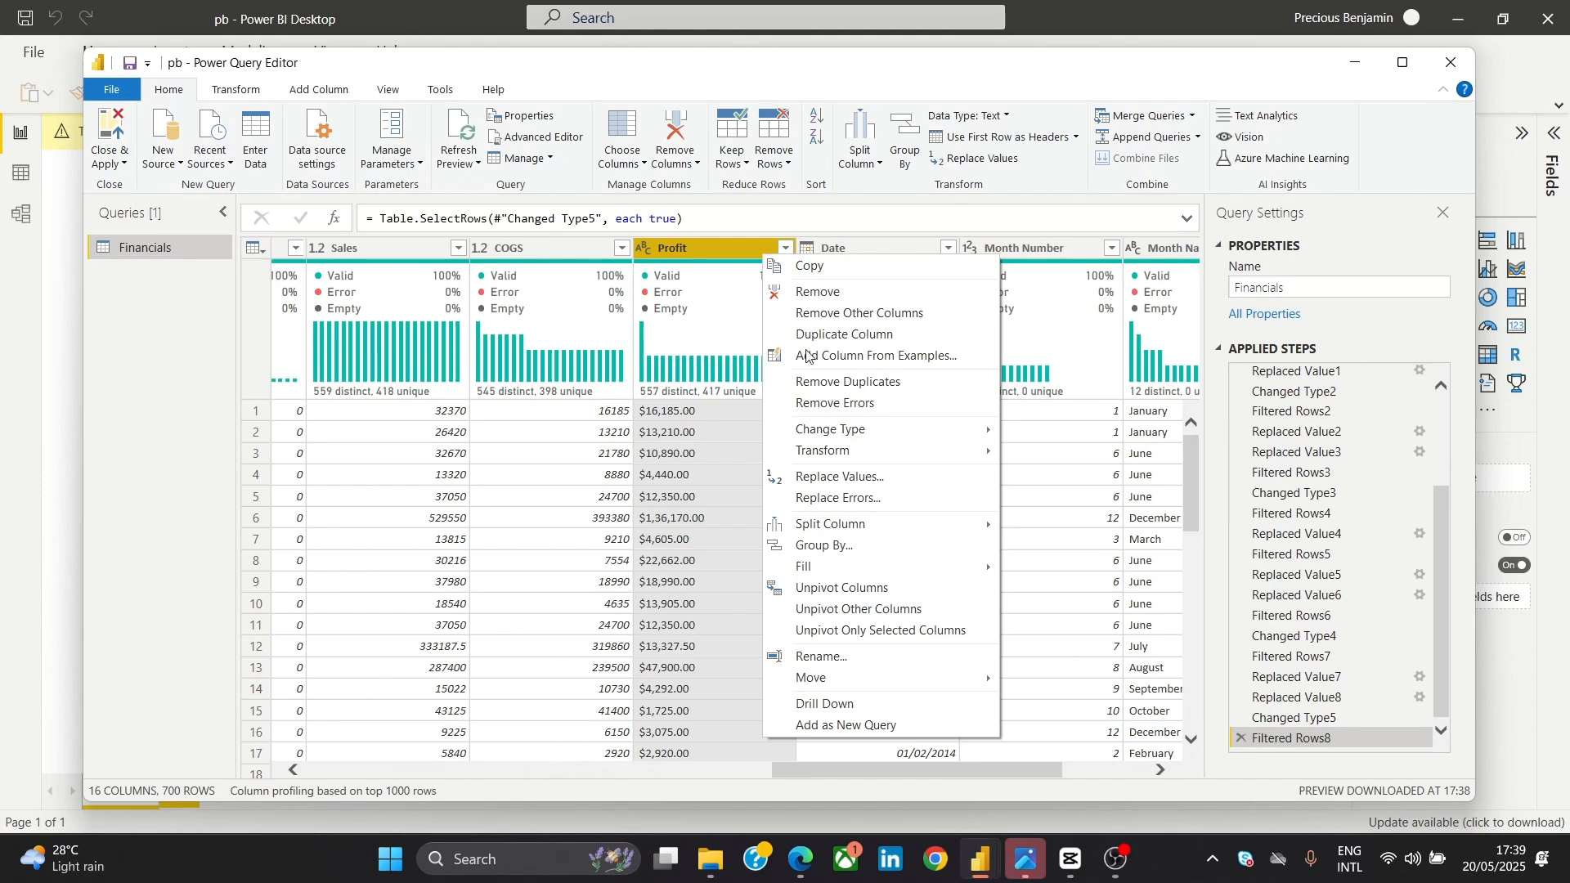
click(846, 480)
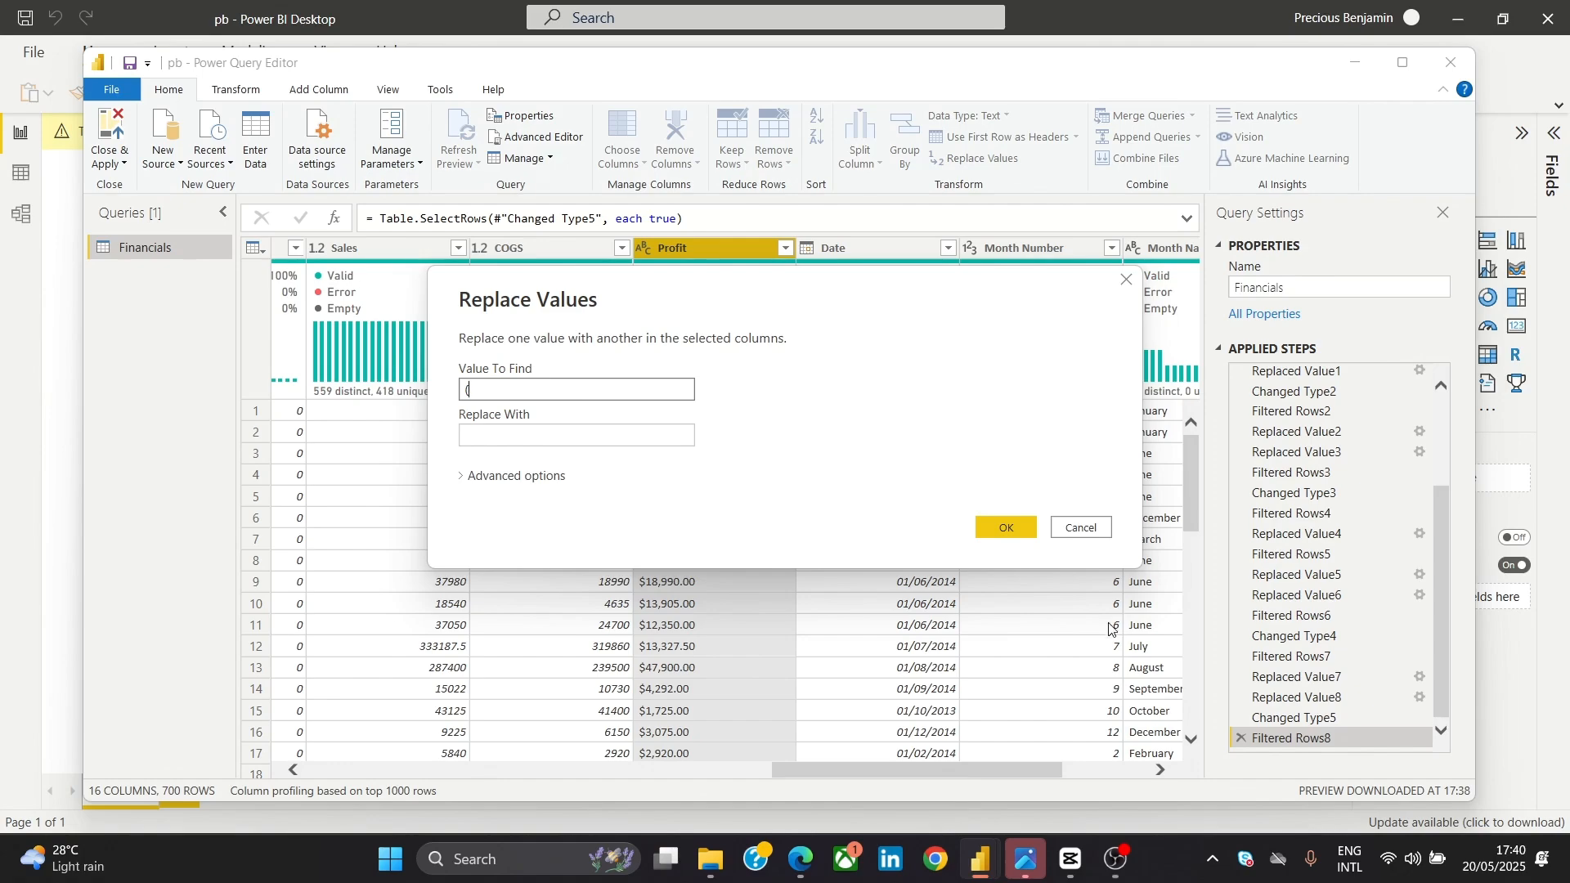
click(1003, 530)
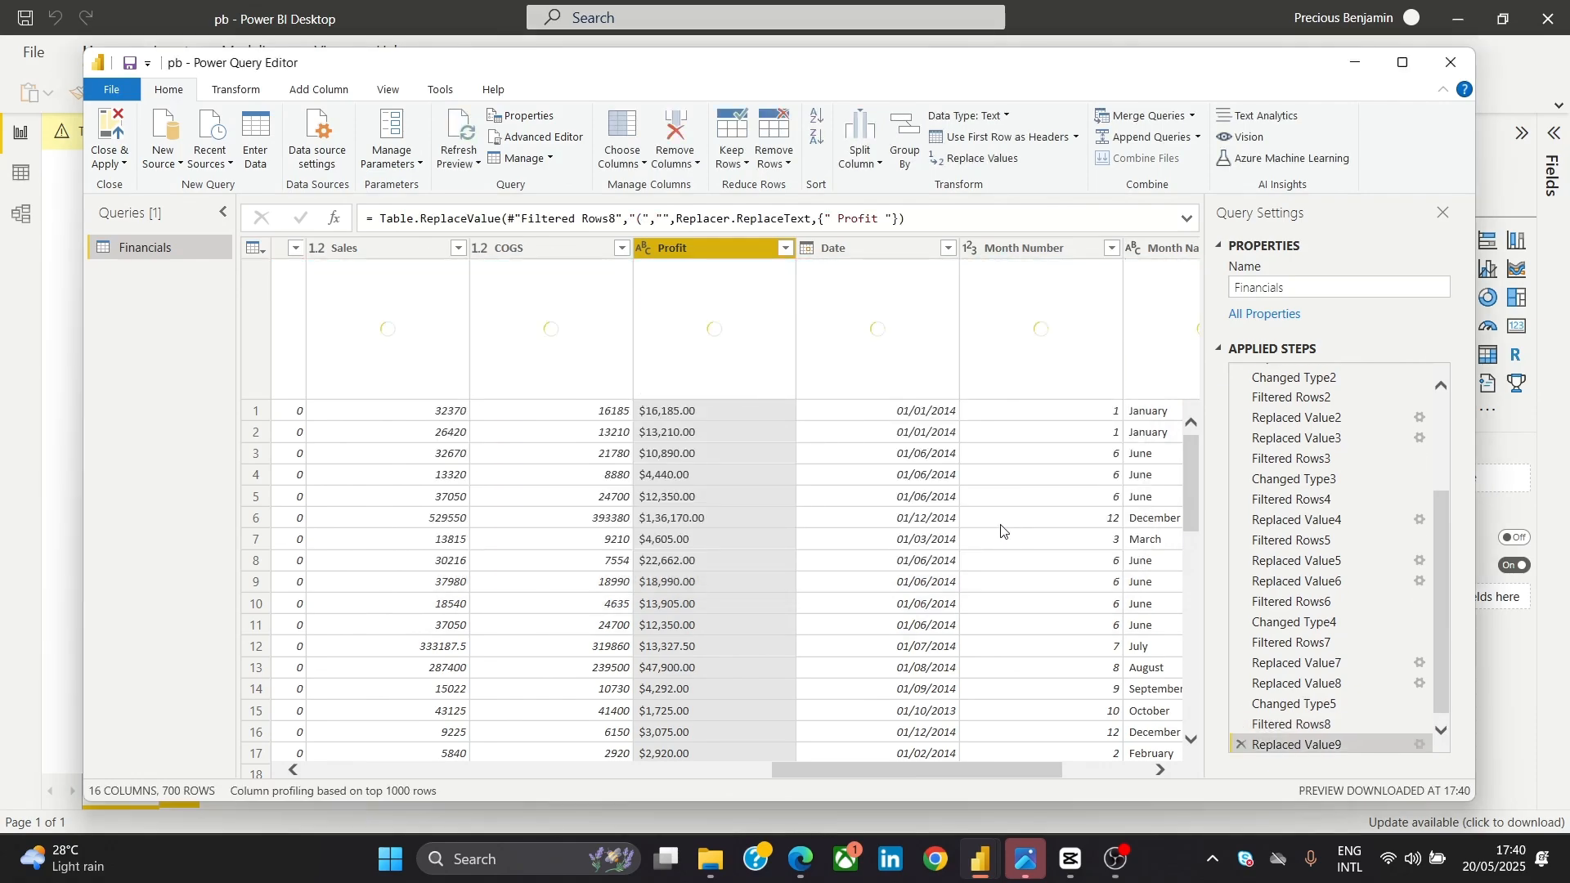
Look through the Profit column's value list for remaining parentheses, keeping all values selected
click(787, 251)
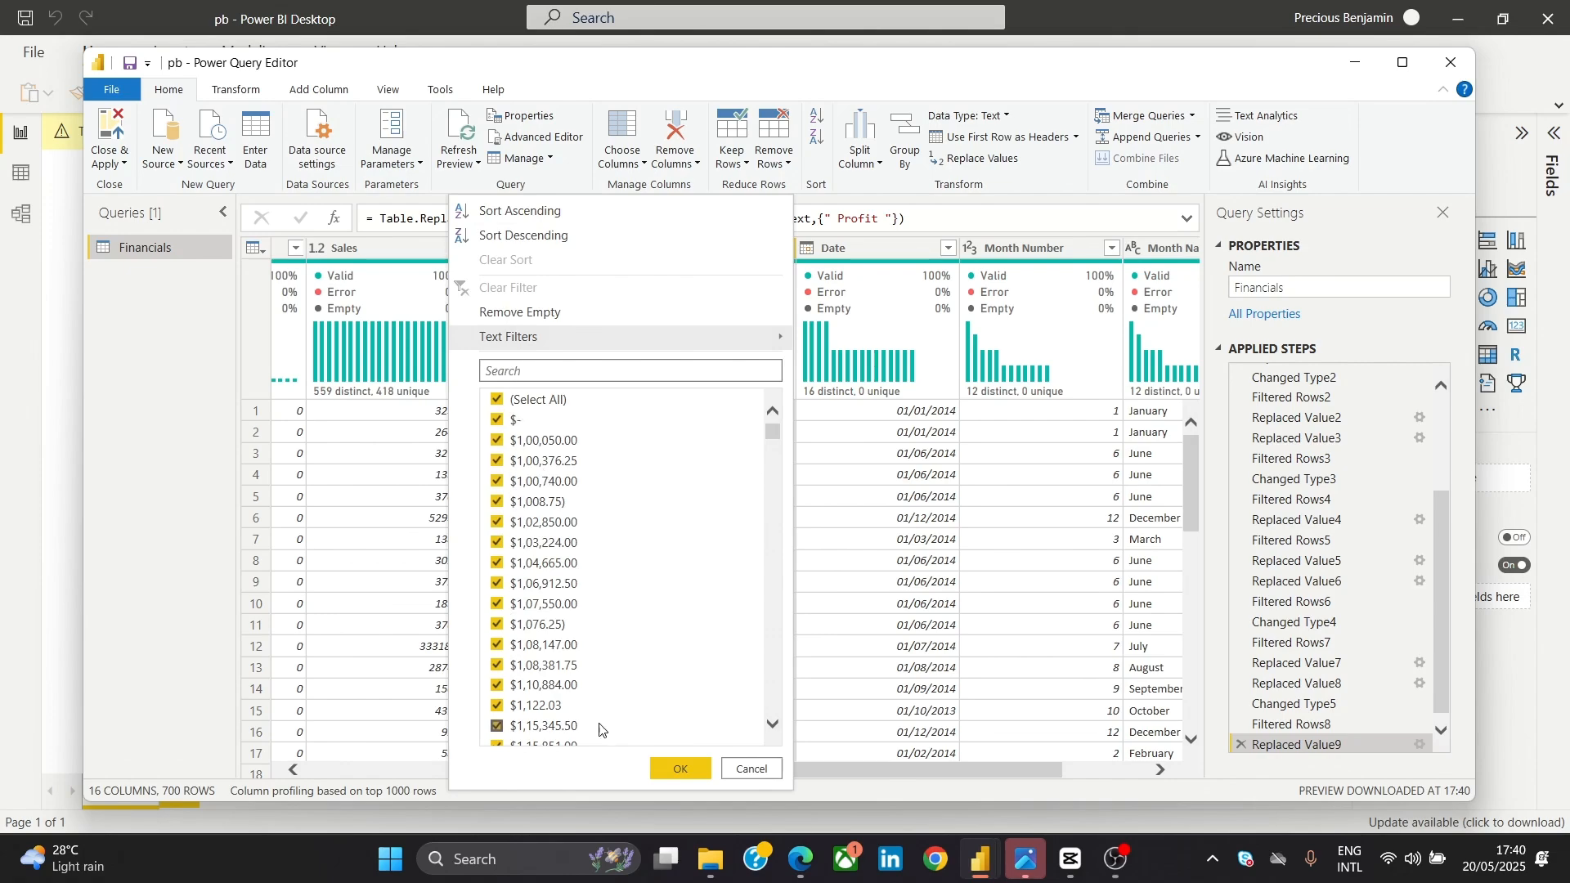
drag(773, 434, 781, 510)
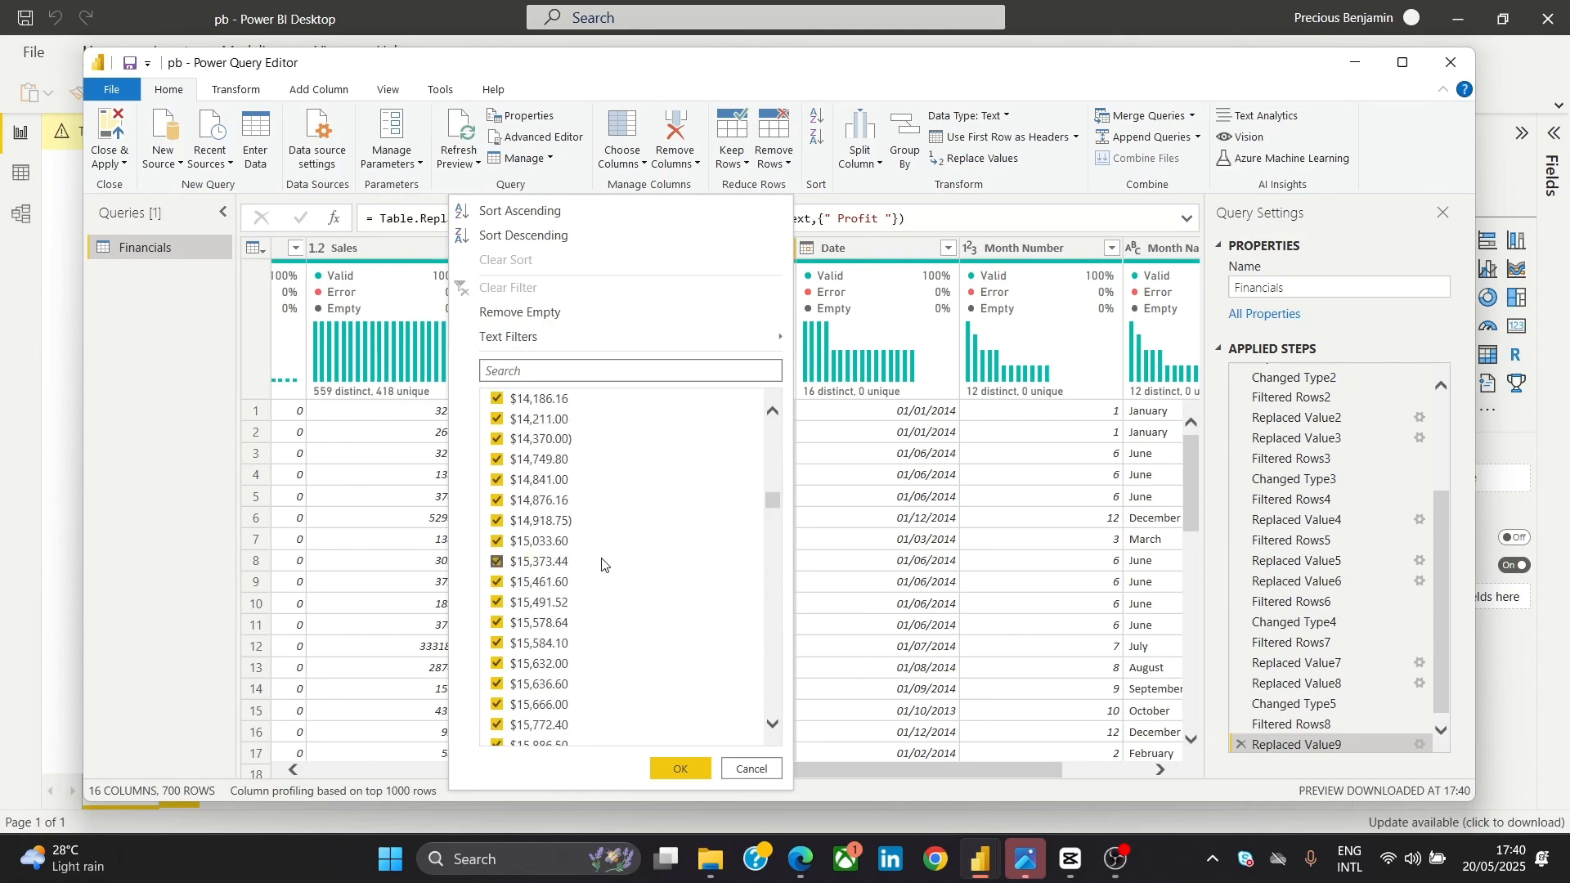
click(686, 769)
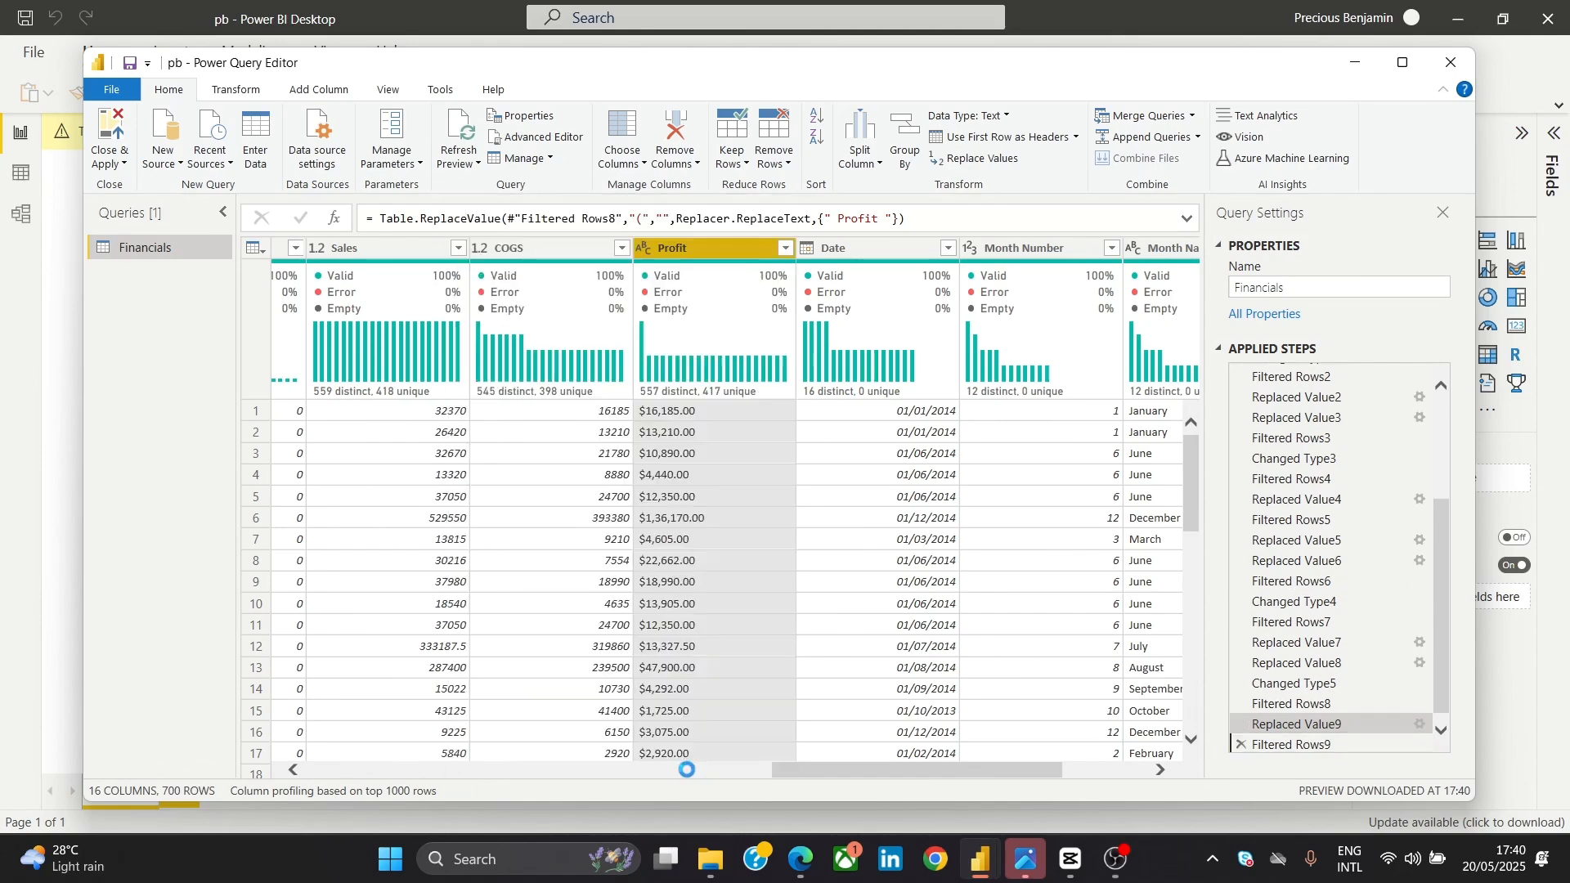
Replace ")" with an empty value in the Profit column
click(736, 248)
right_click(736, 247)
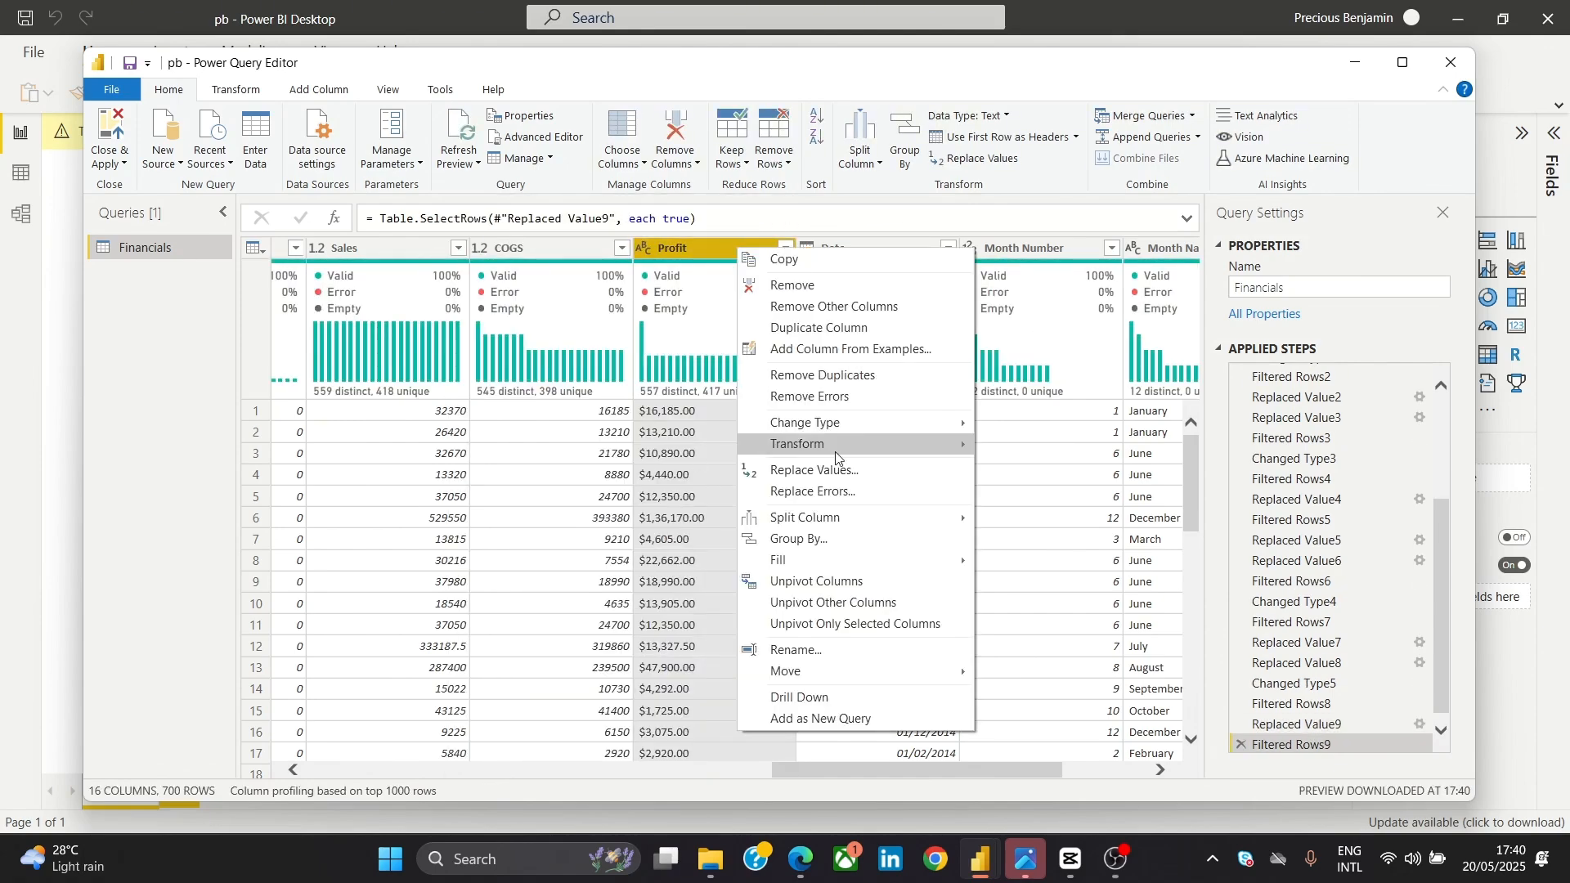
mouse_move(886, 439)
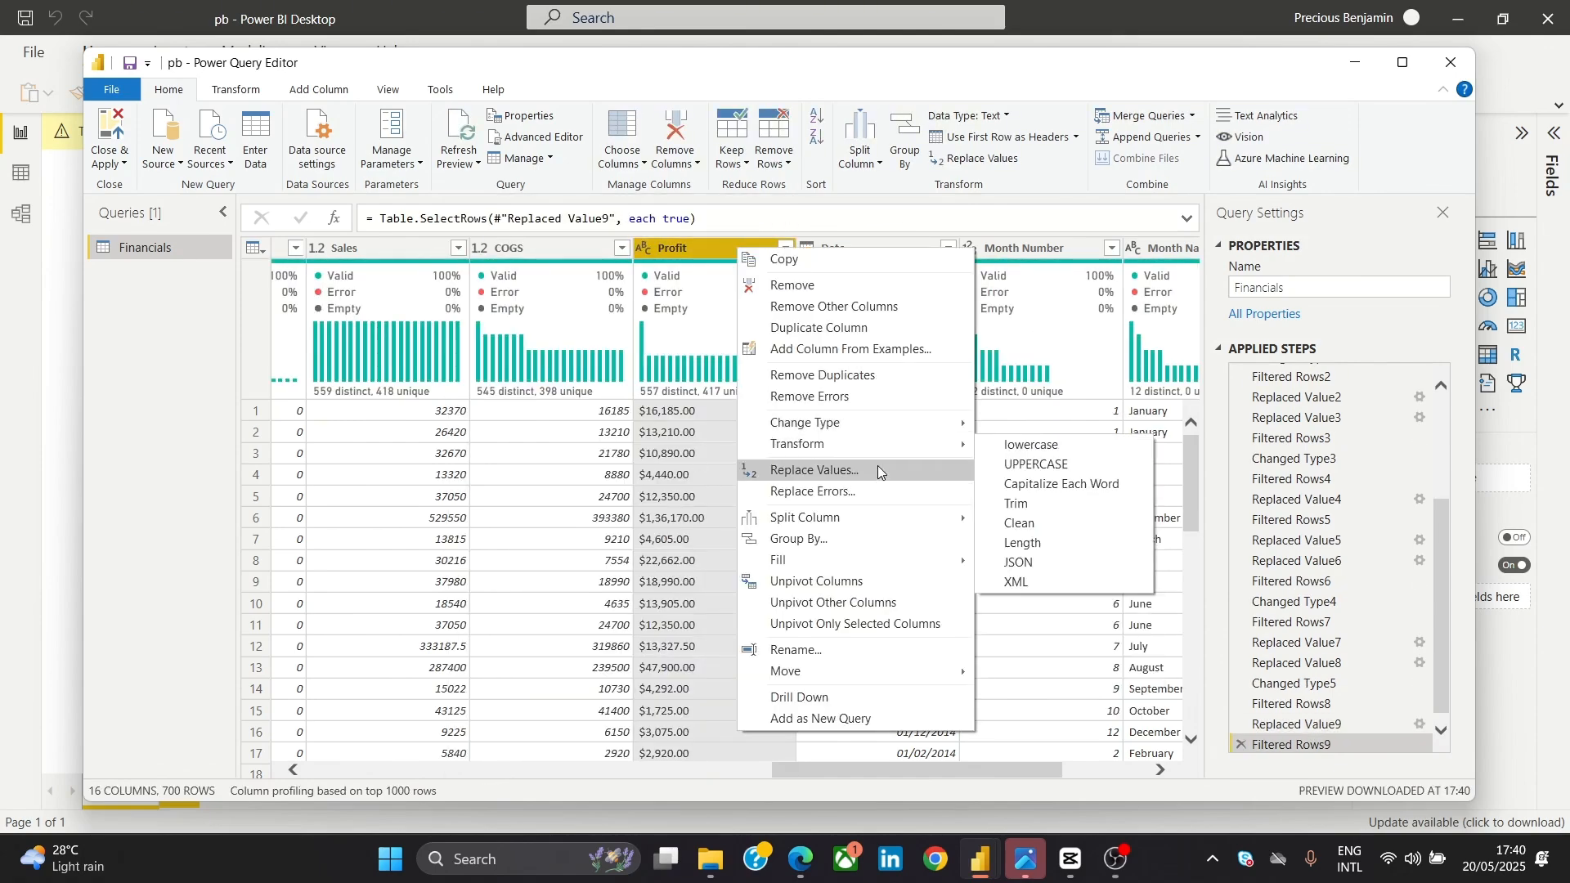
click(876, 469)
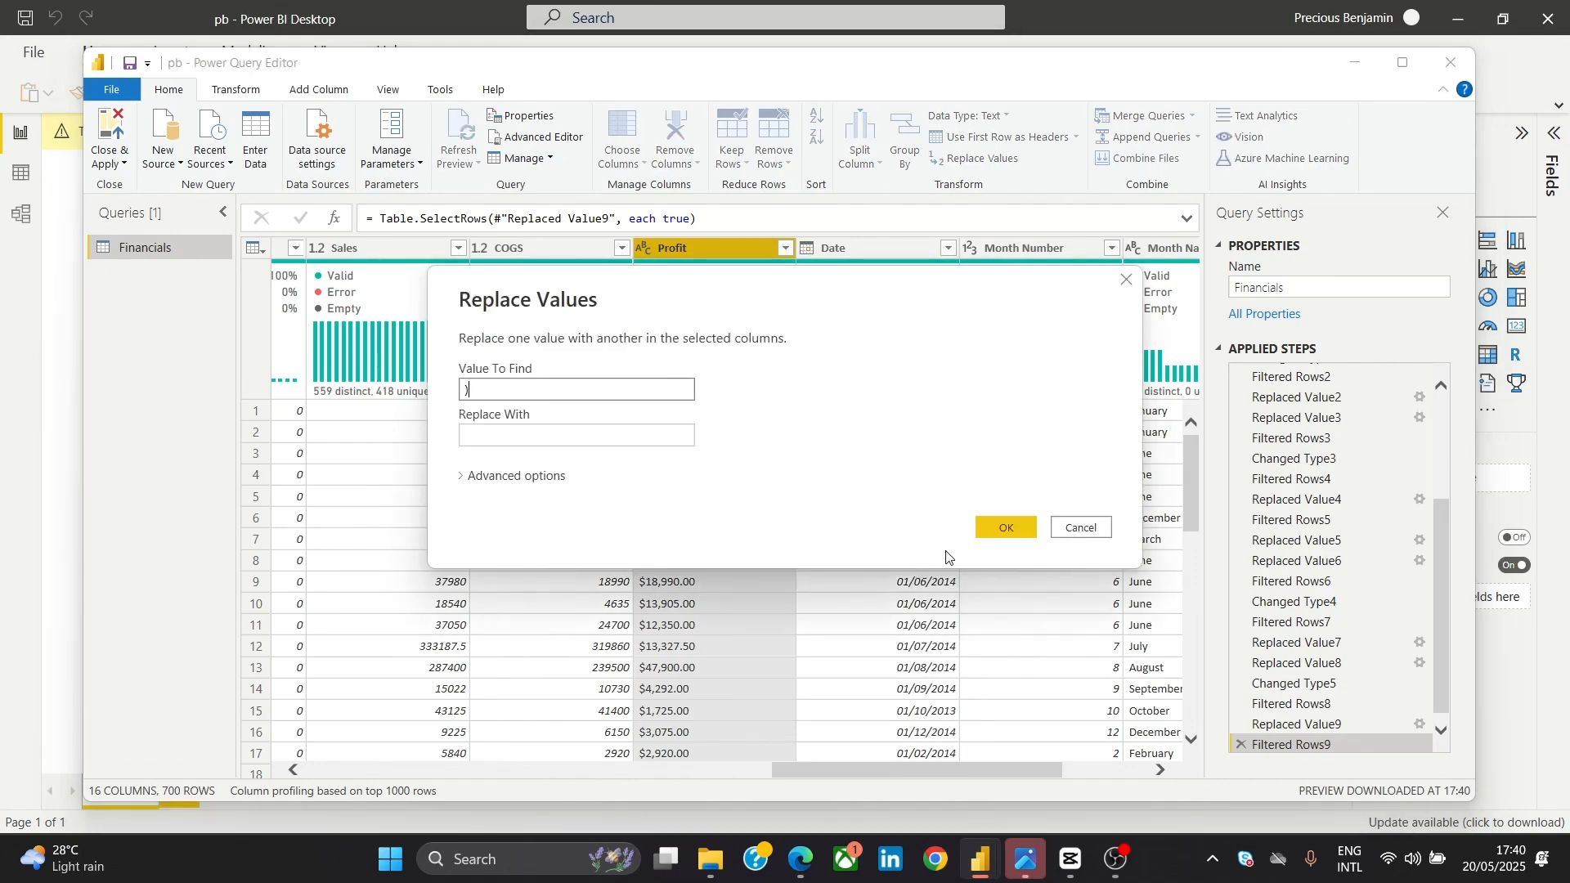
click(1022, 531)
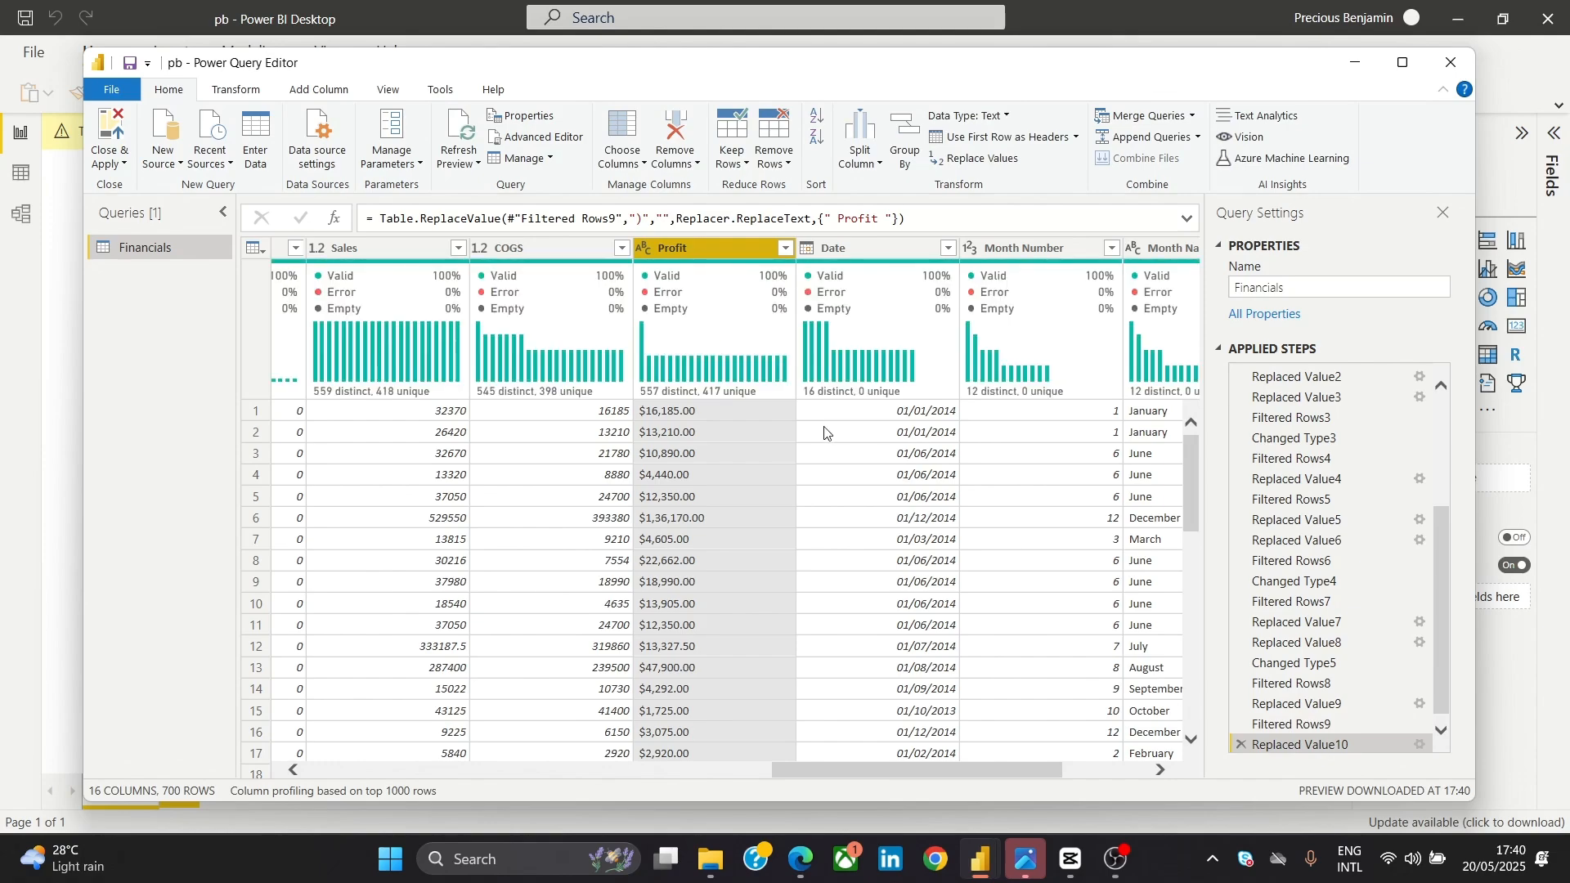
Check the Profit column's value list through to its end, keeping all values selected
click(787, 247)
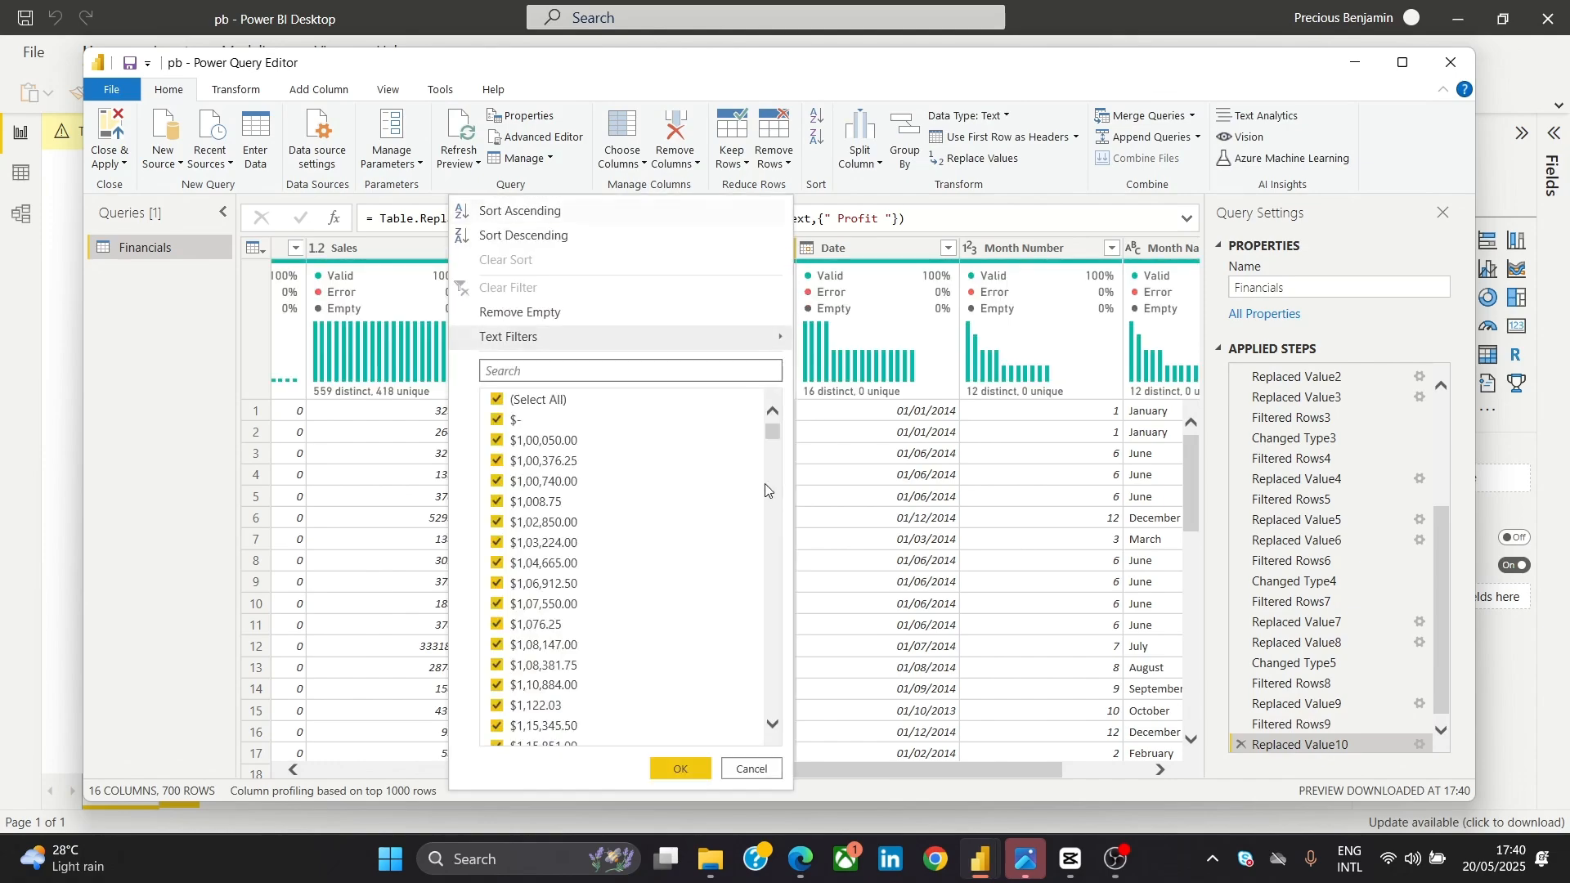
drag(777, 429, 788, 736)
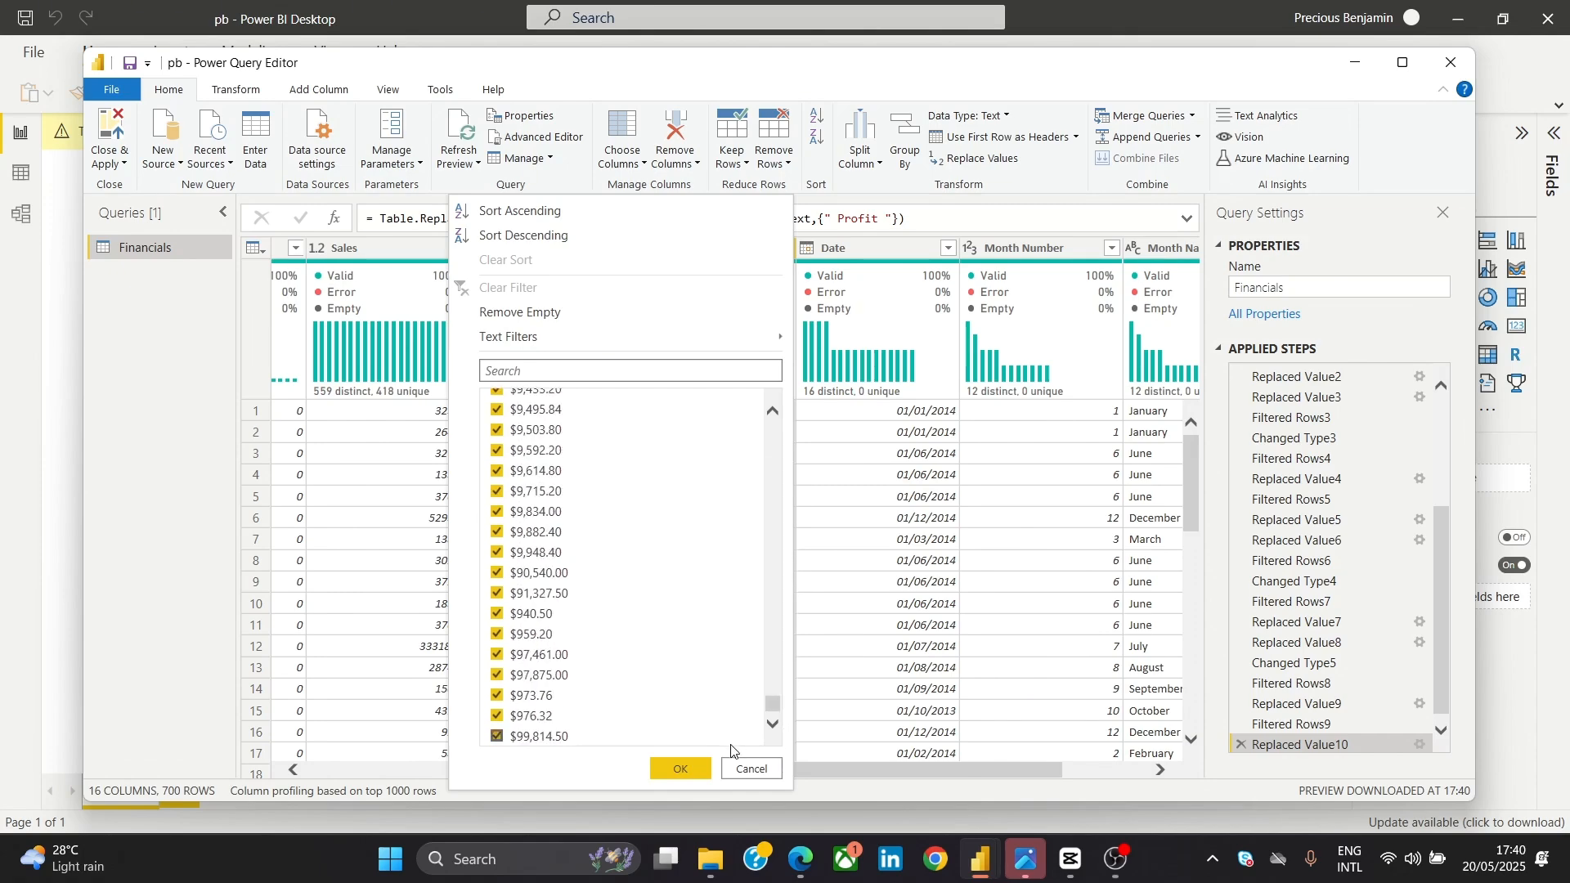
click(708, 769)
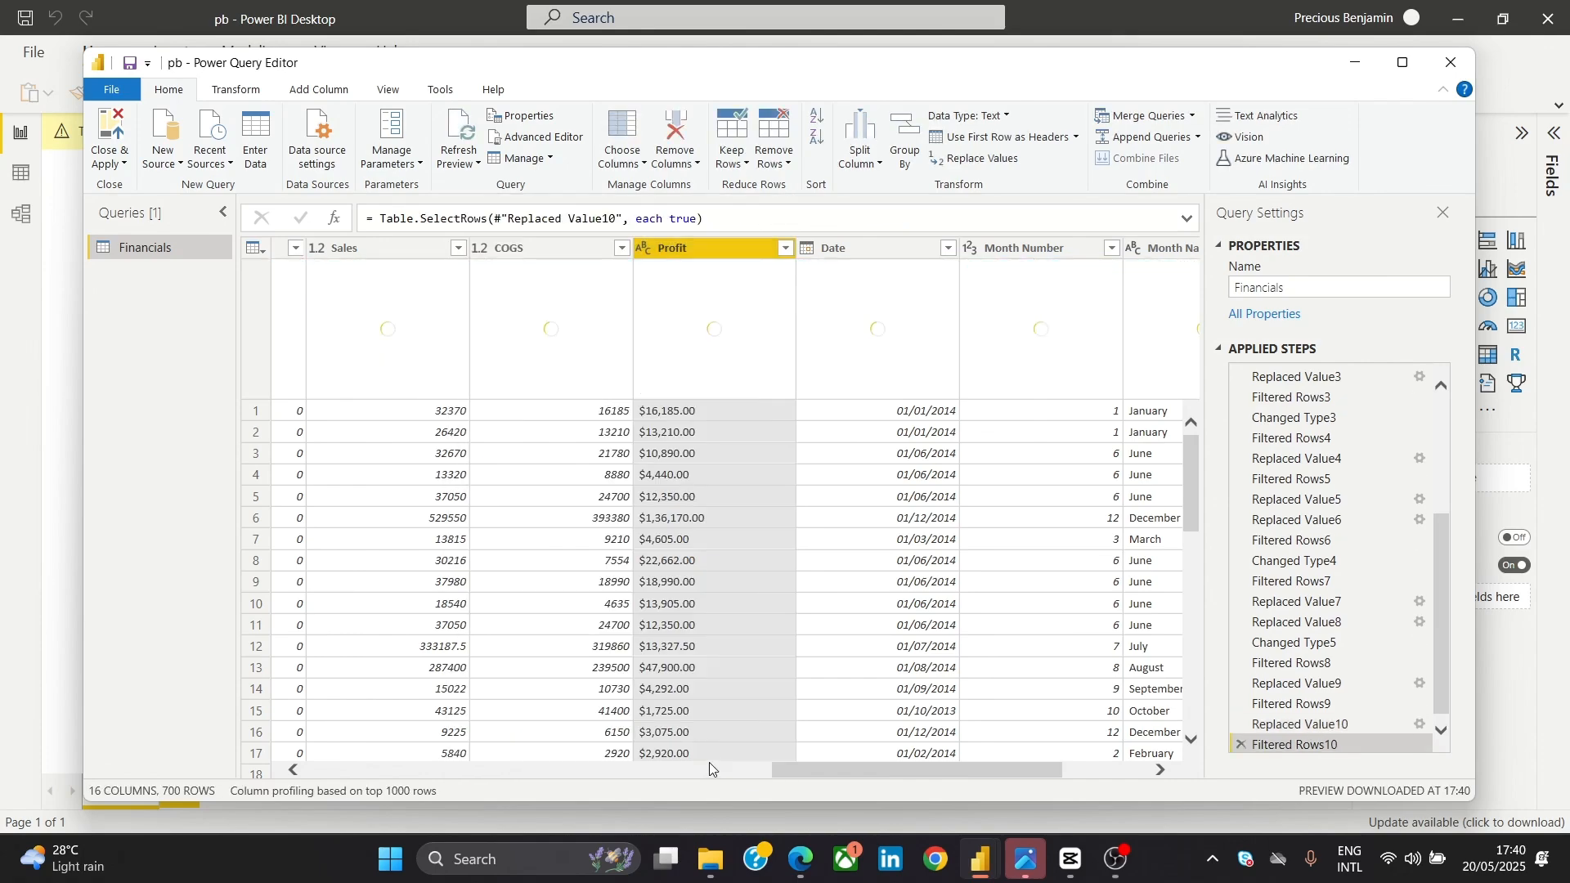
Replace "$" with an empty value in the Profit column
right_click(738, 252)
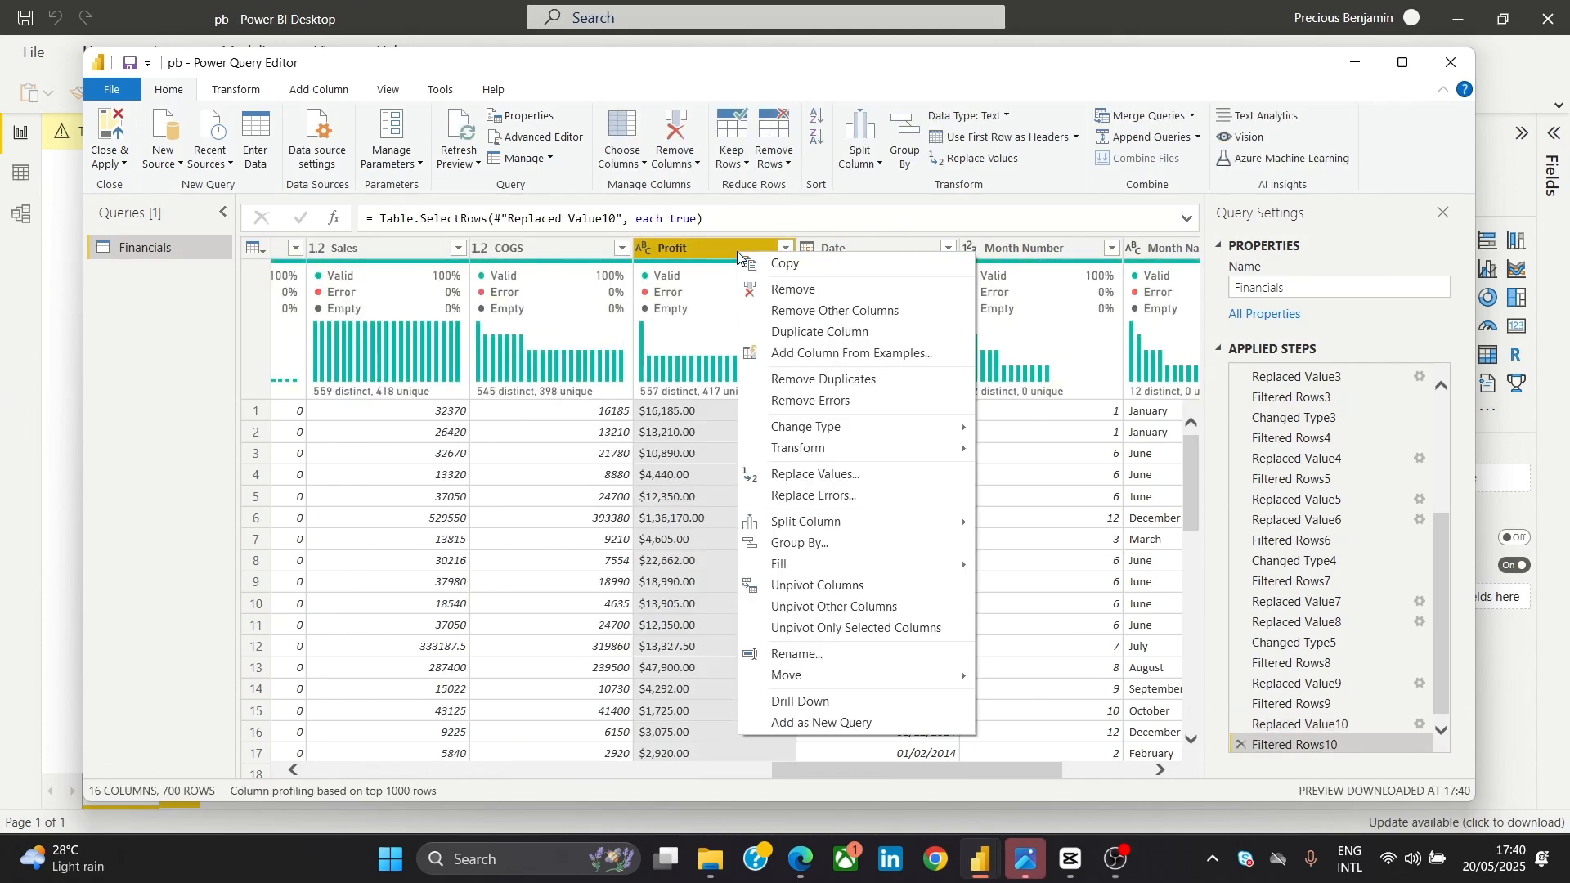
click(850, 476)
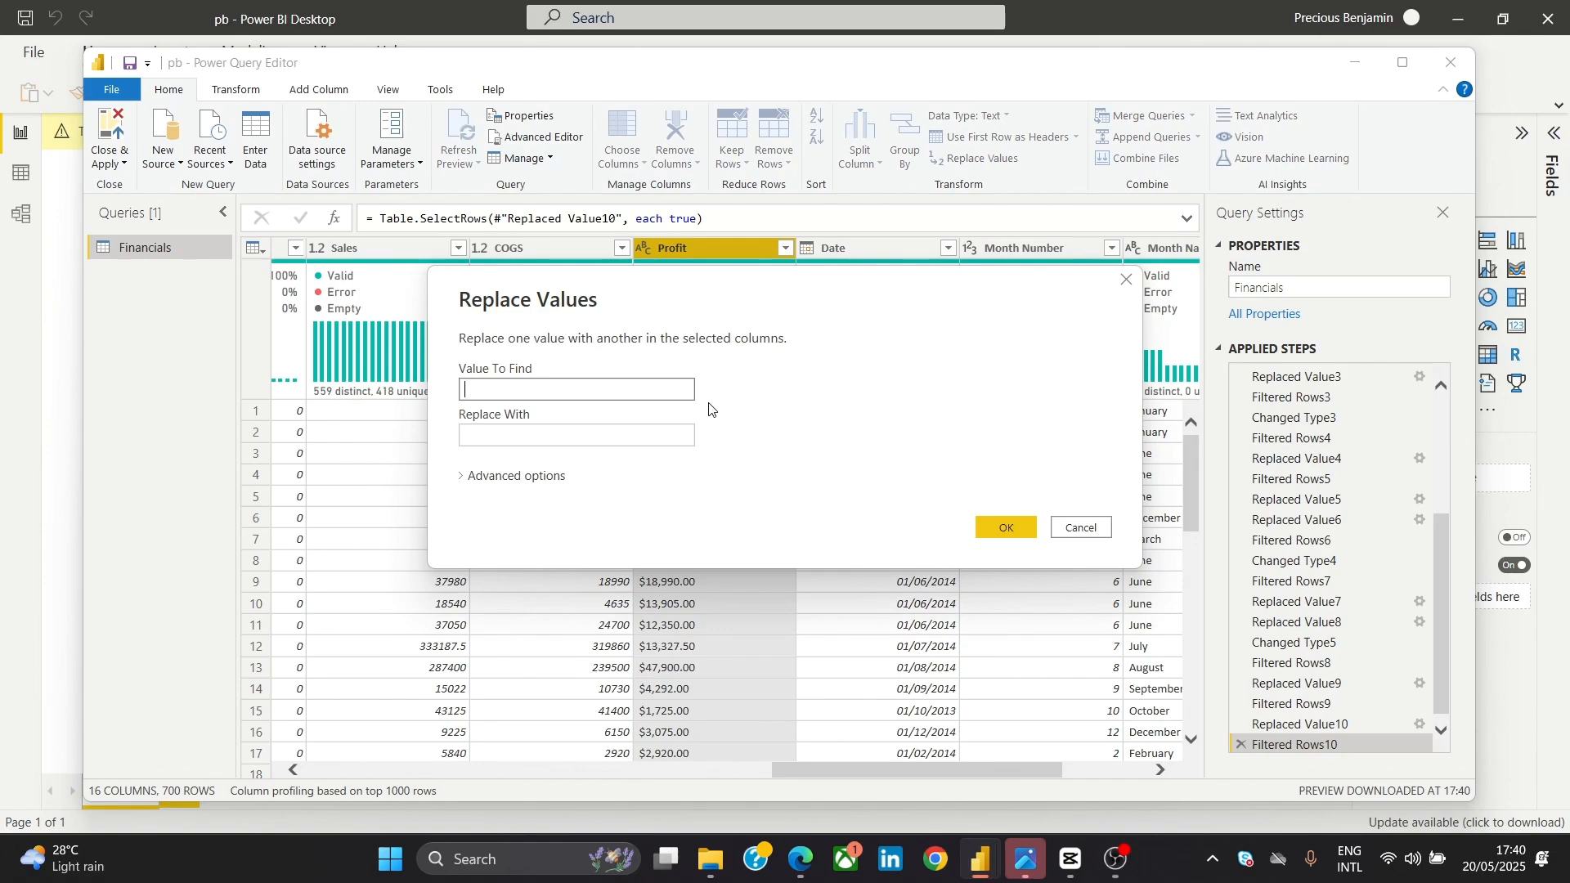
text($)
click(1022, 530)
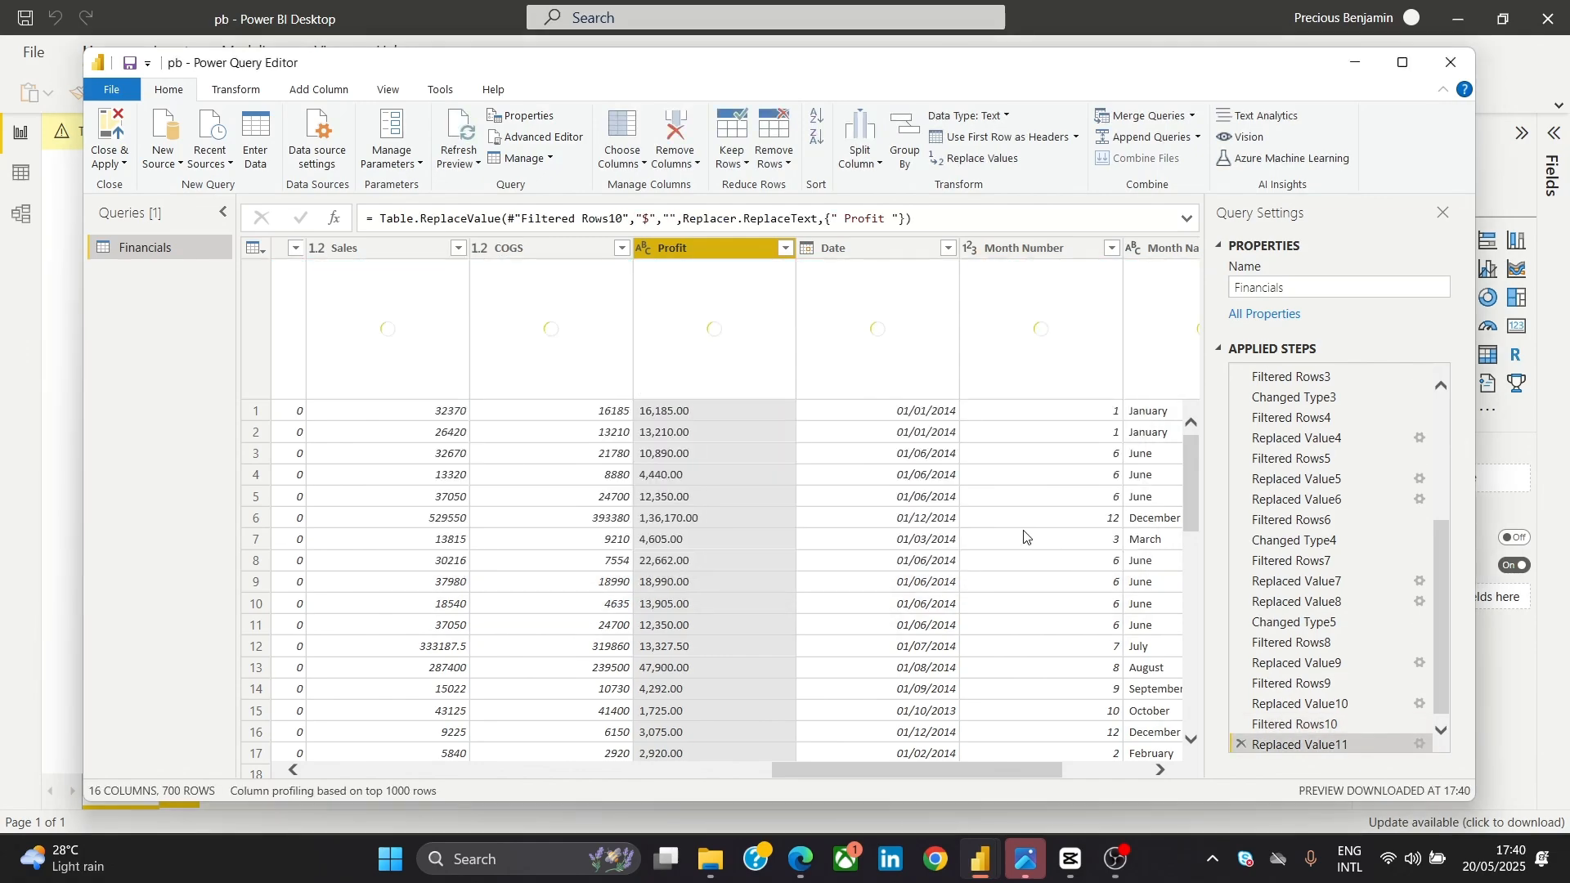
Replace "," with an empty value in the Profit column
right_click(772, 249)
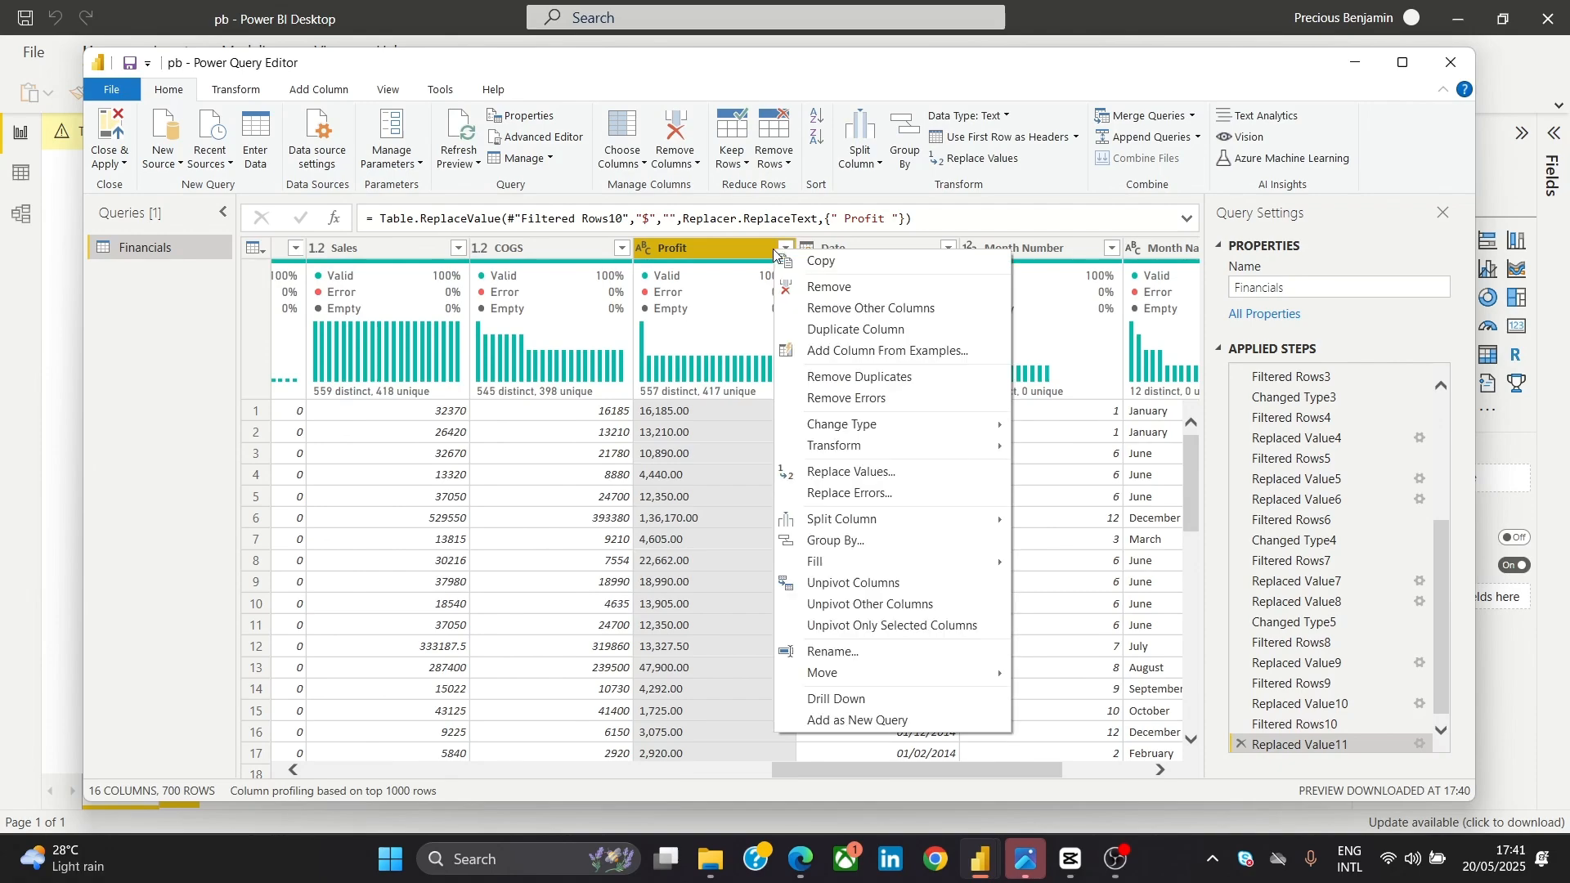
click(871, 473)
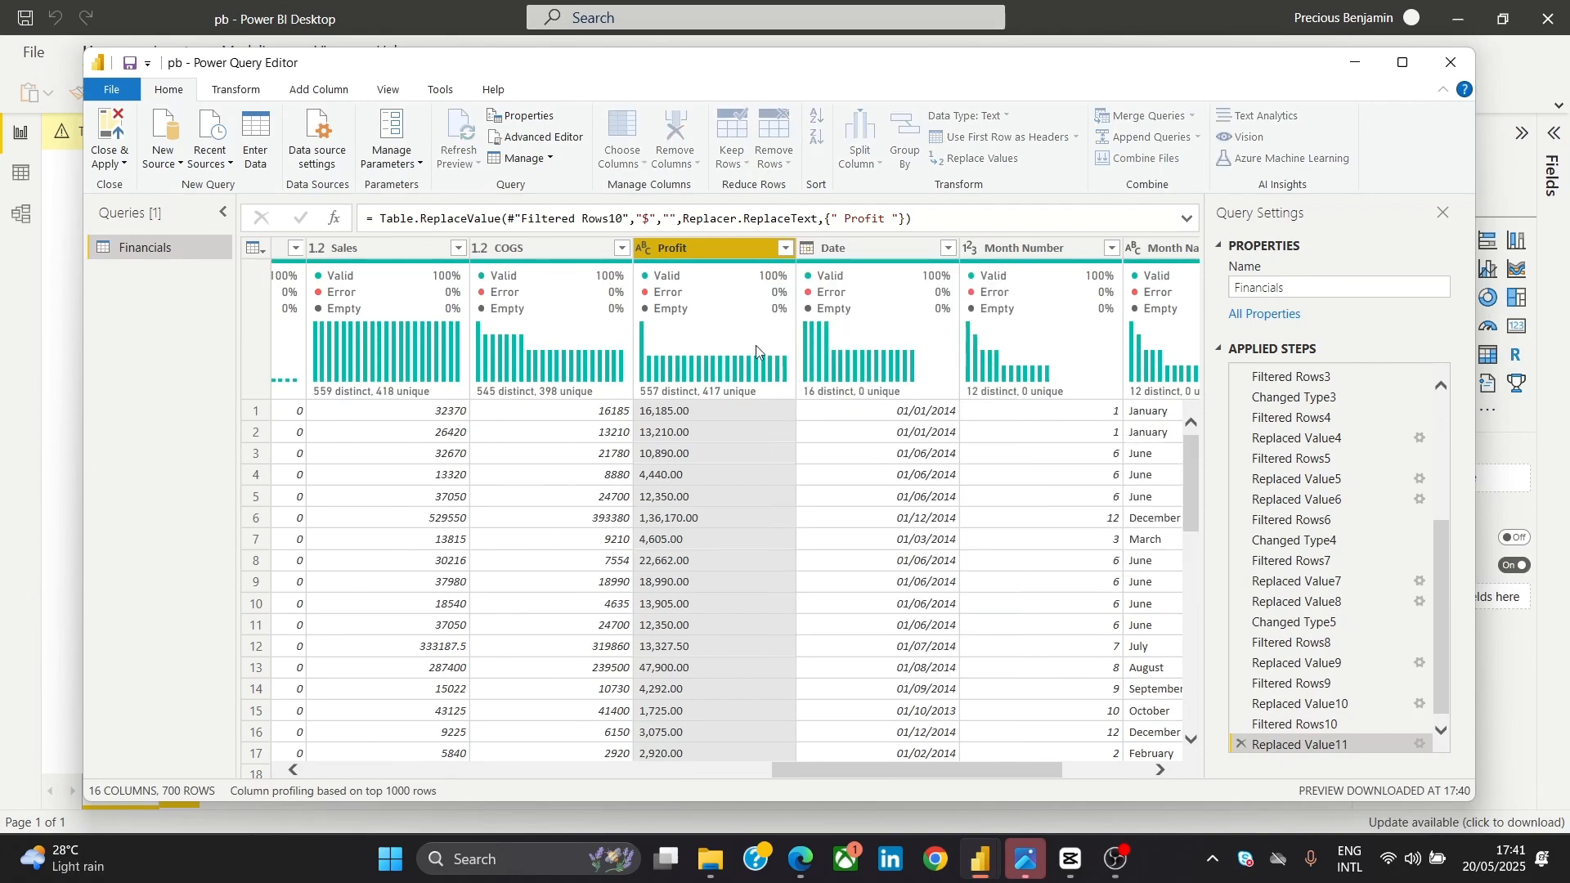
text(,)
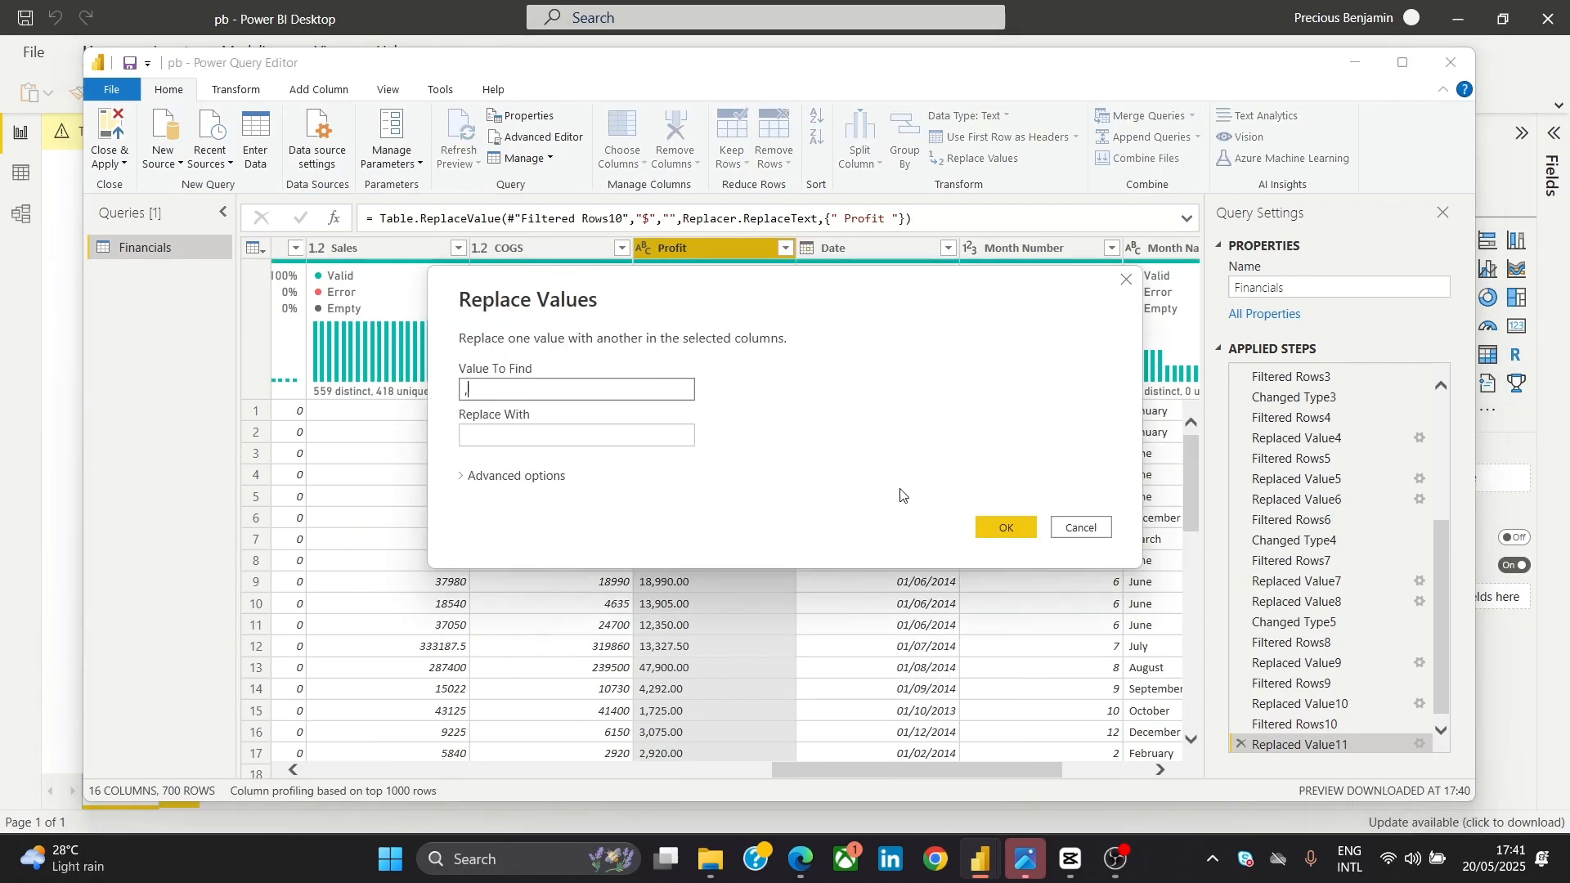
click(1032, 532)
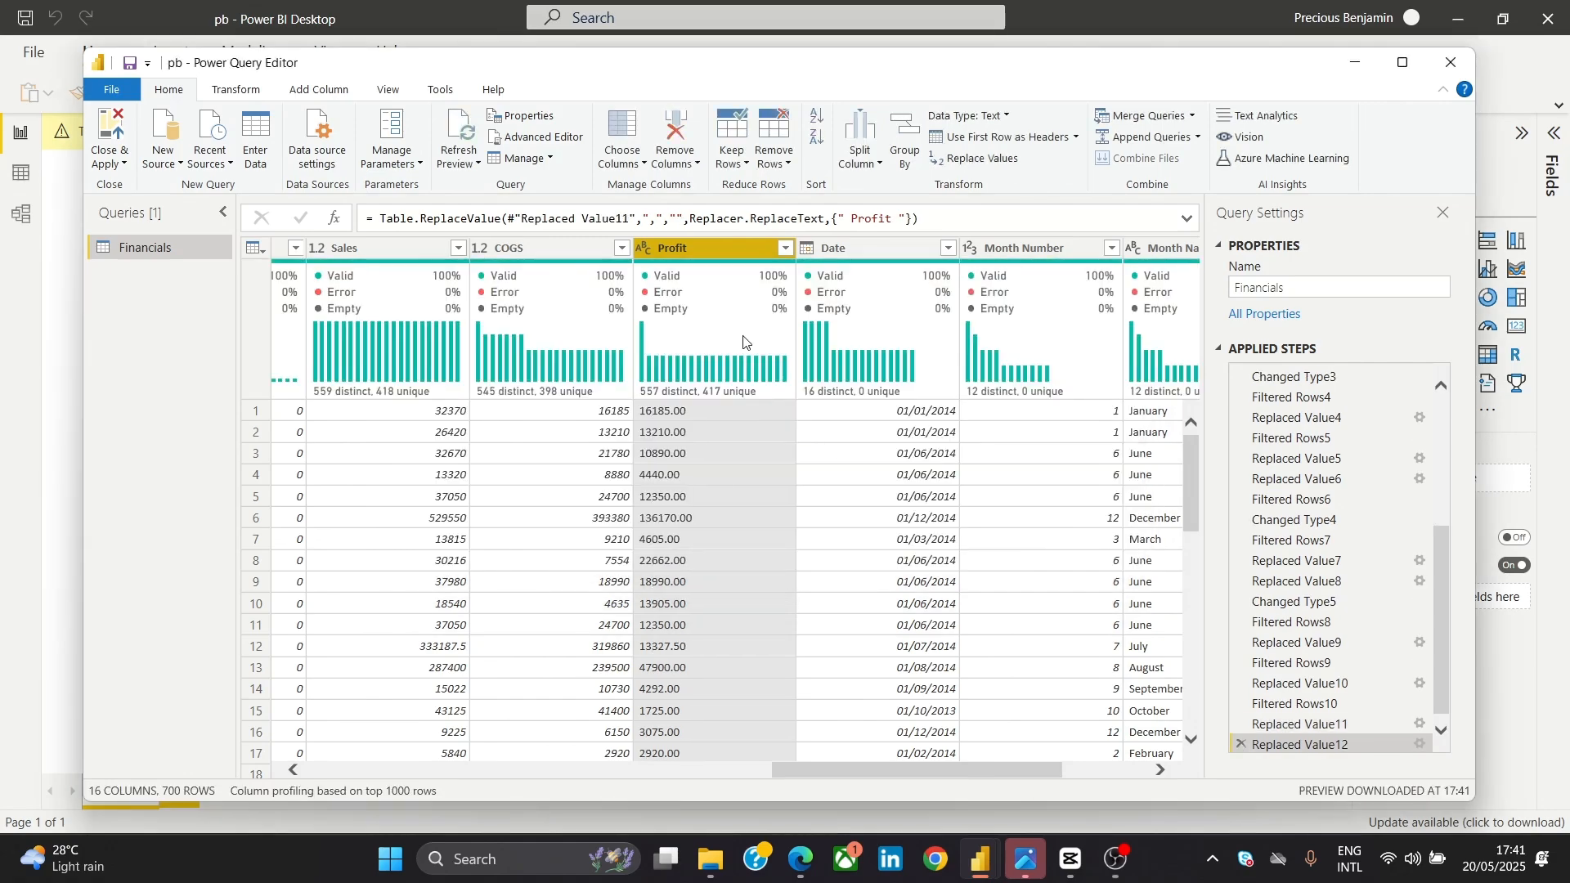
Check the Profit column's value list, keeping all values selected, and change the column's data type to Decimal Number
click(786, 248)
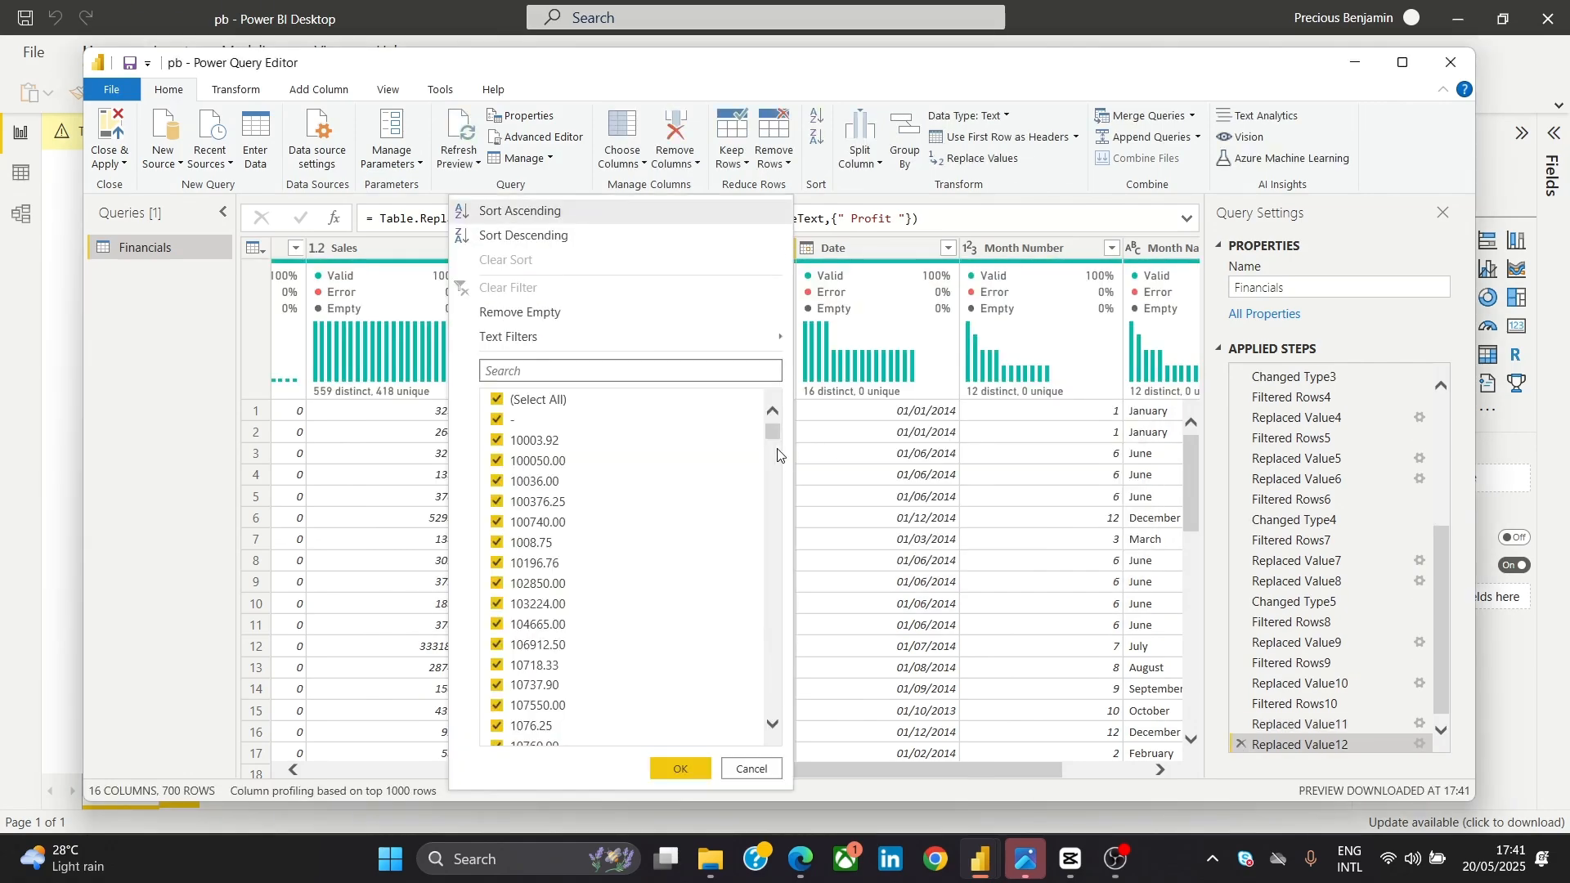
mouse_move(775, 430)
mouse_down()
mouse_move(768, 720)
mouse_move(743, 581)
mouse_move(772, 431)
mouse_up()
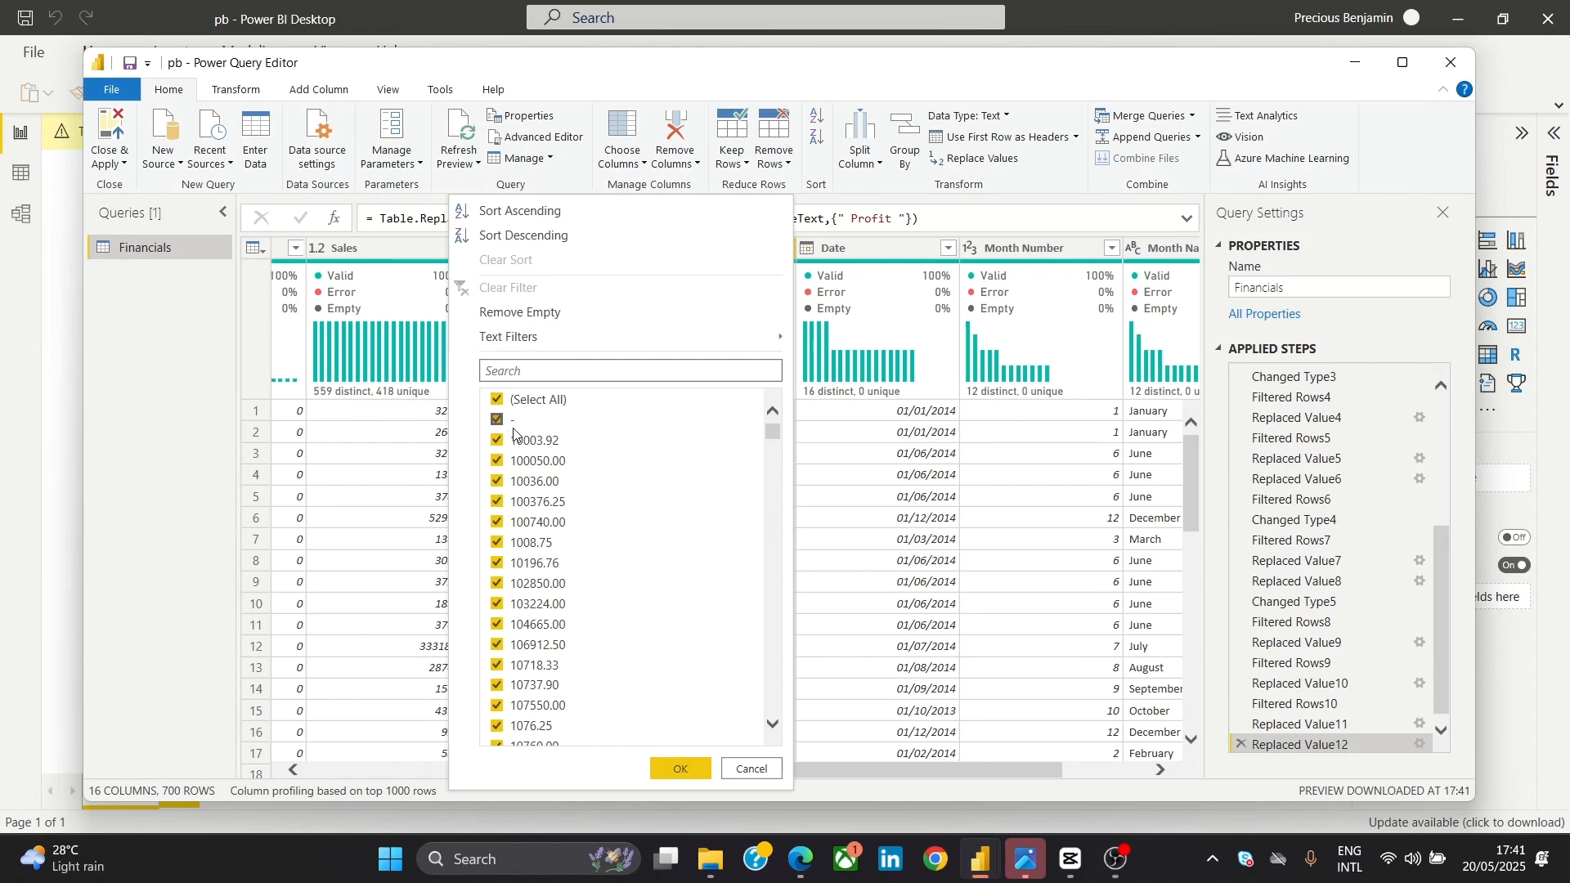
click(686, 767)
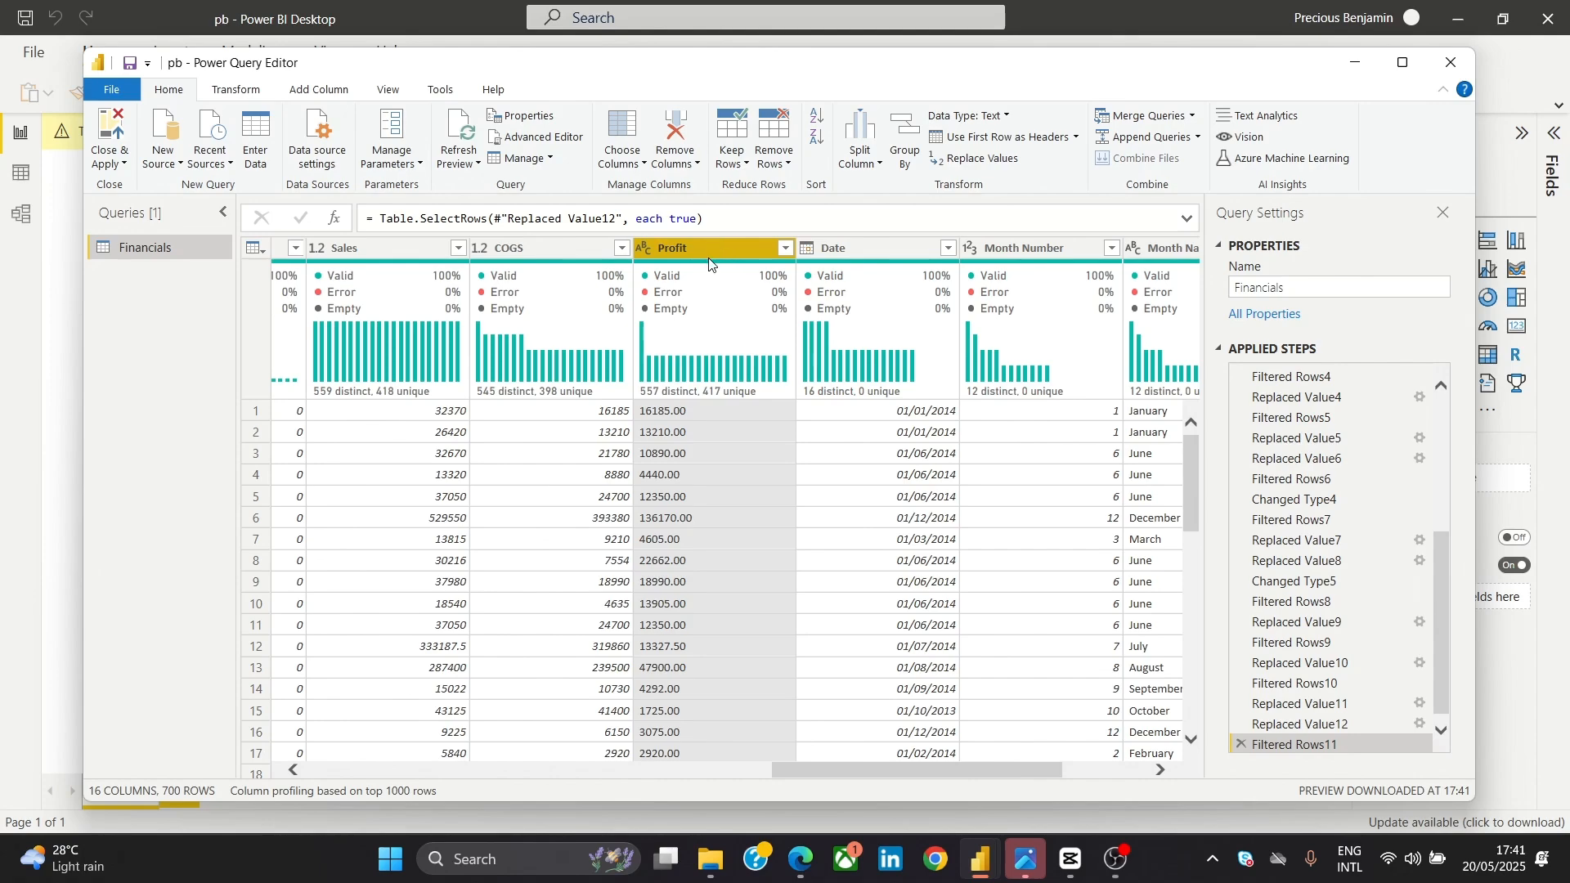
click(645, 254)
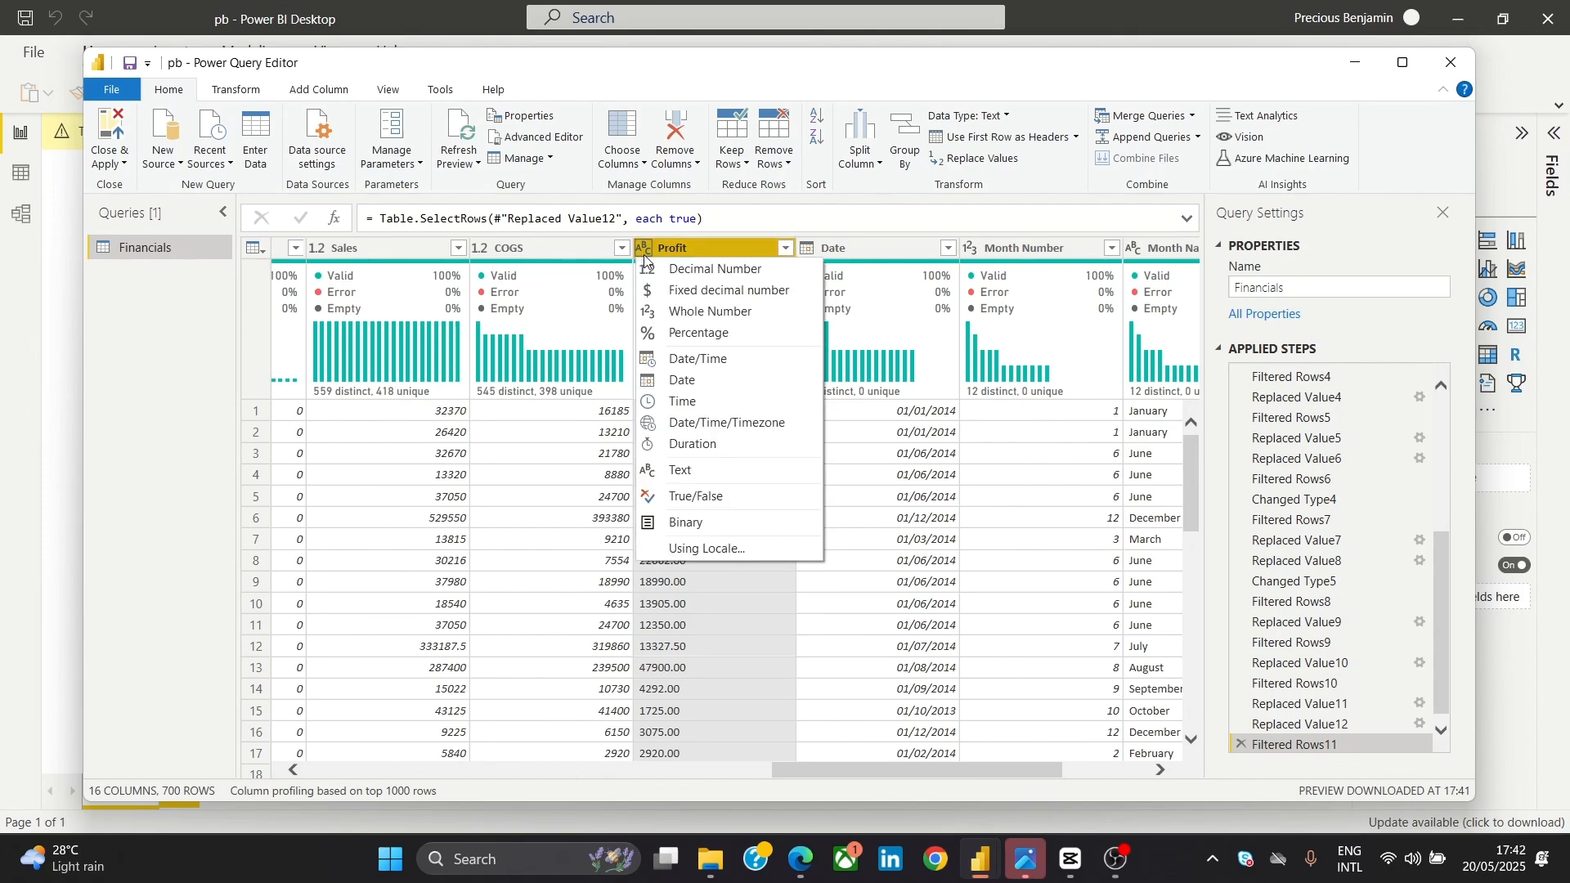
click(696, 275)
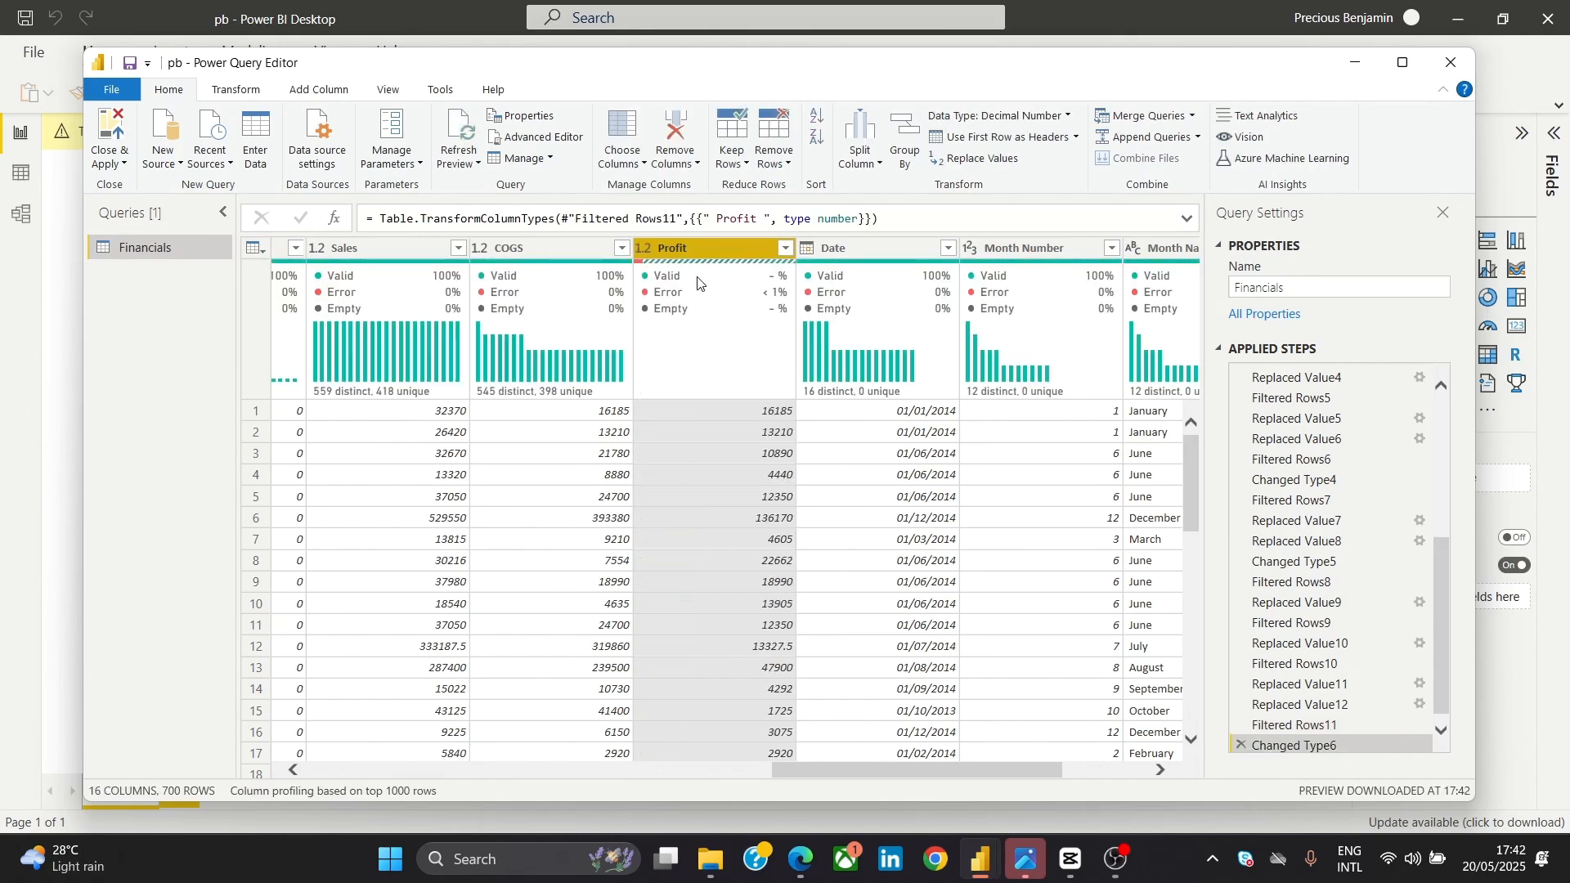
Look through the Profit column's rows for conversion errors and open the error value in row 201
mouse_move(729, 314)
scroll(1161, 536, down, 15)
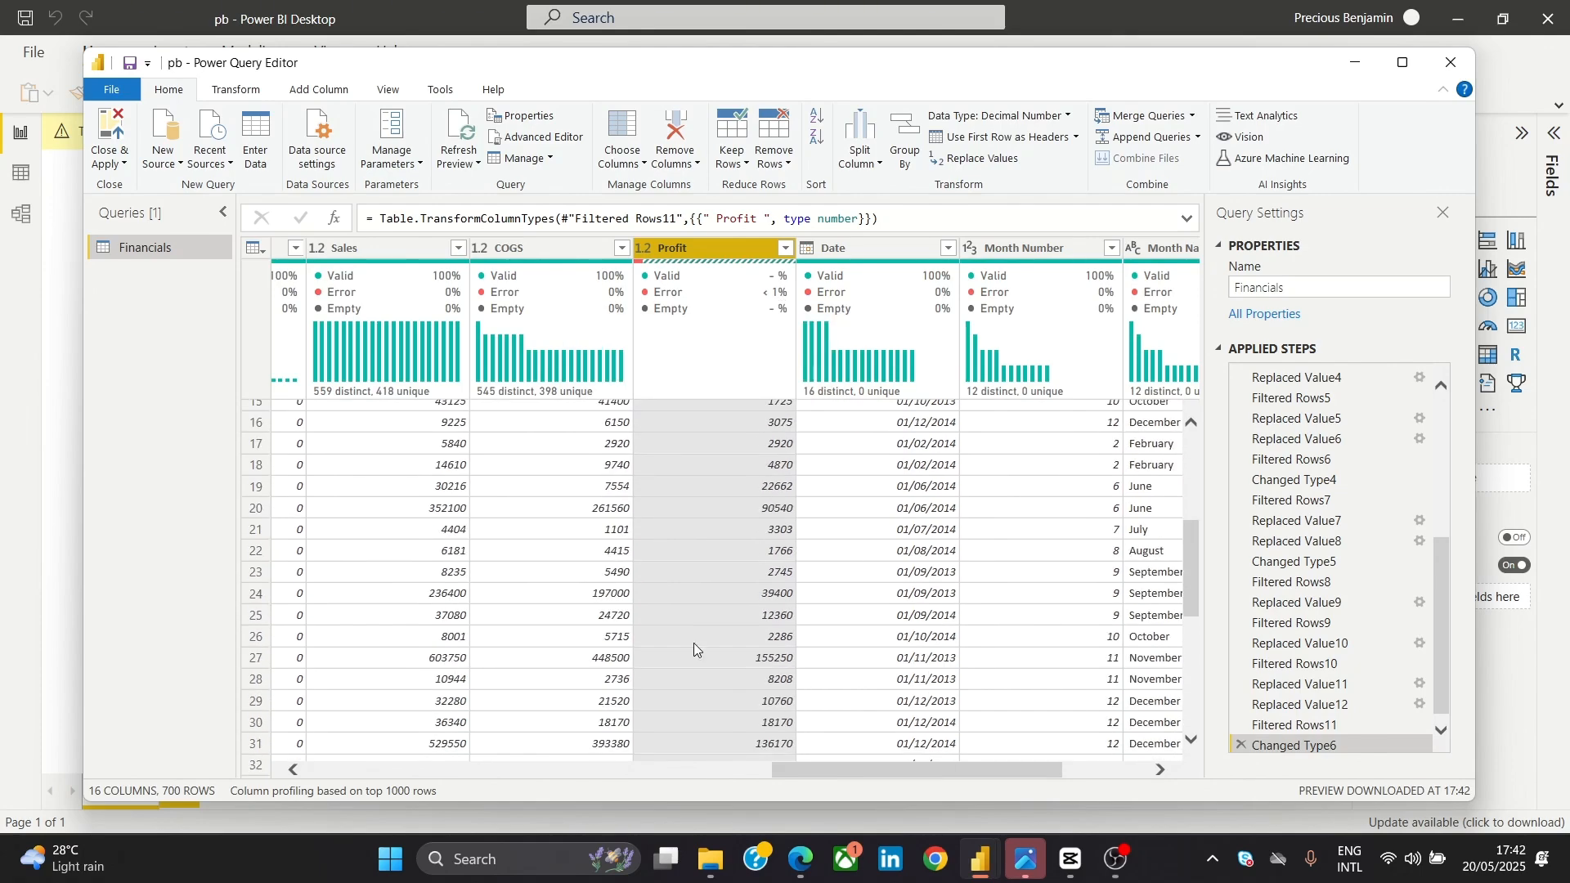
scroll(1161, 572, down, 20)
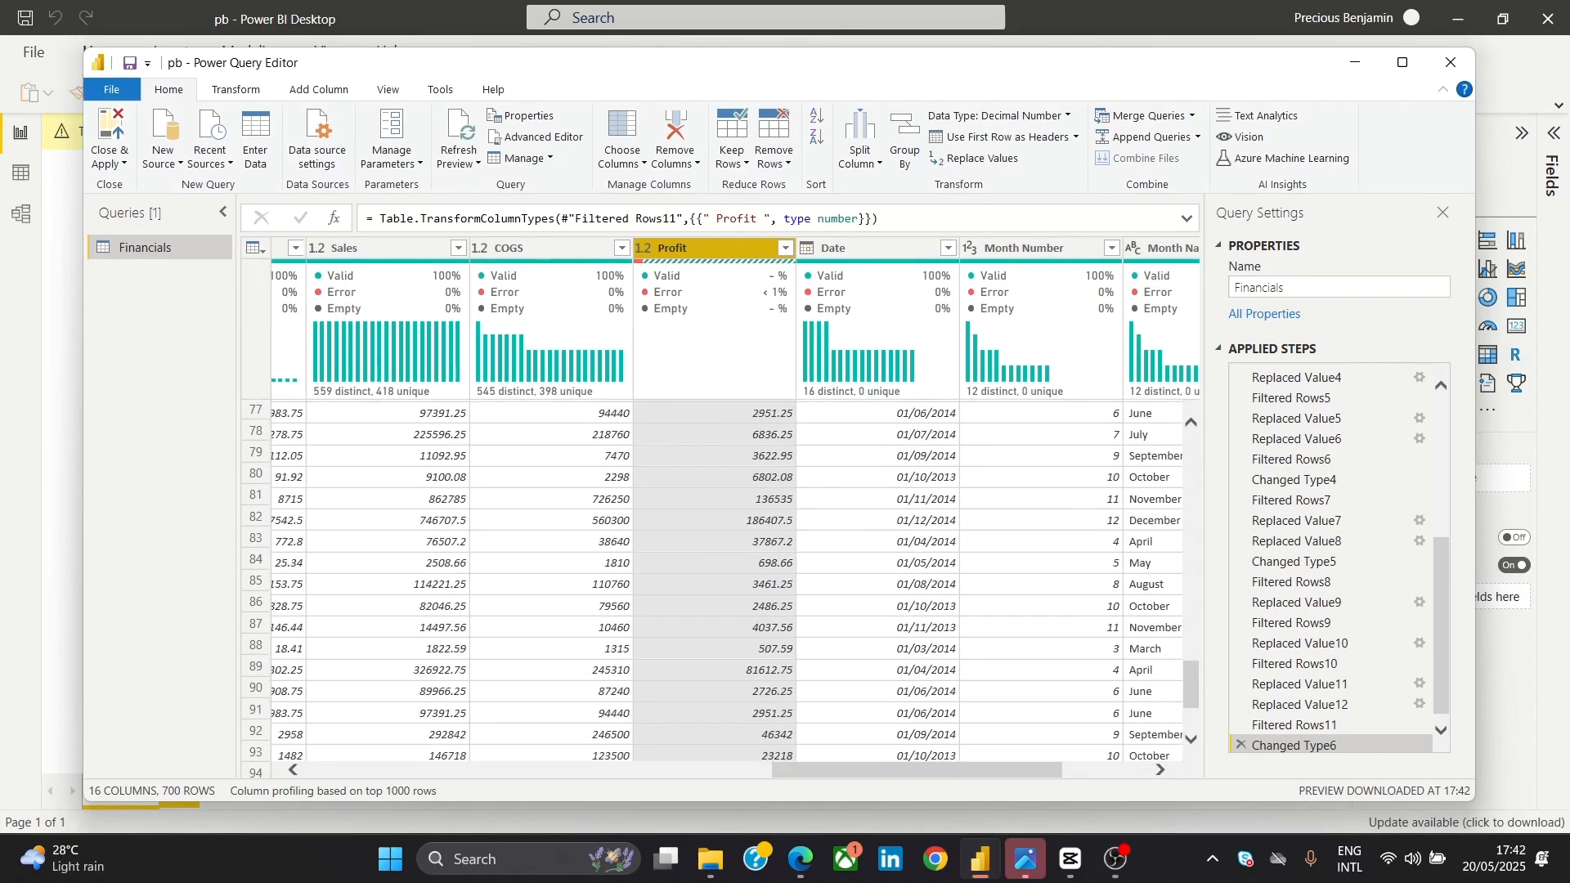
scroll(1161, 573, down, 19)
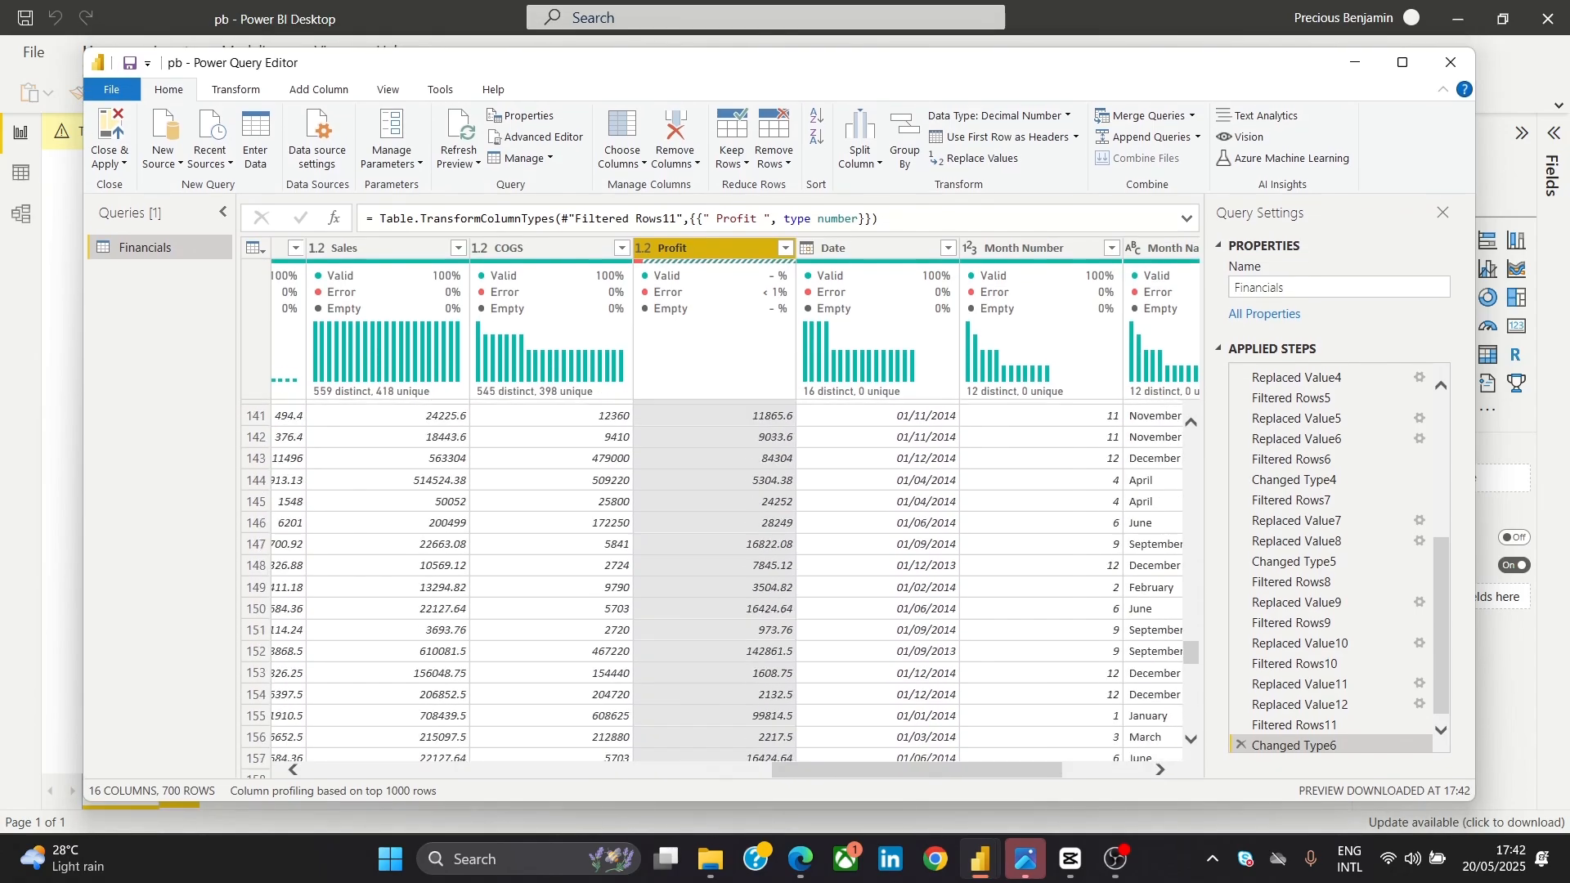
scroll(700, 450, down, 17)
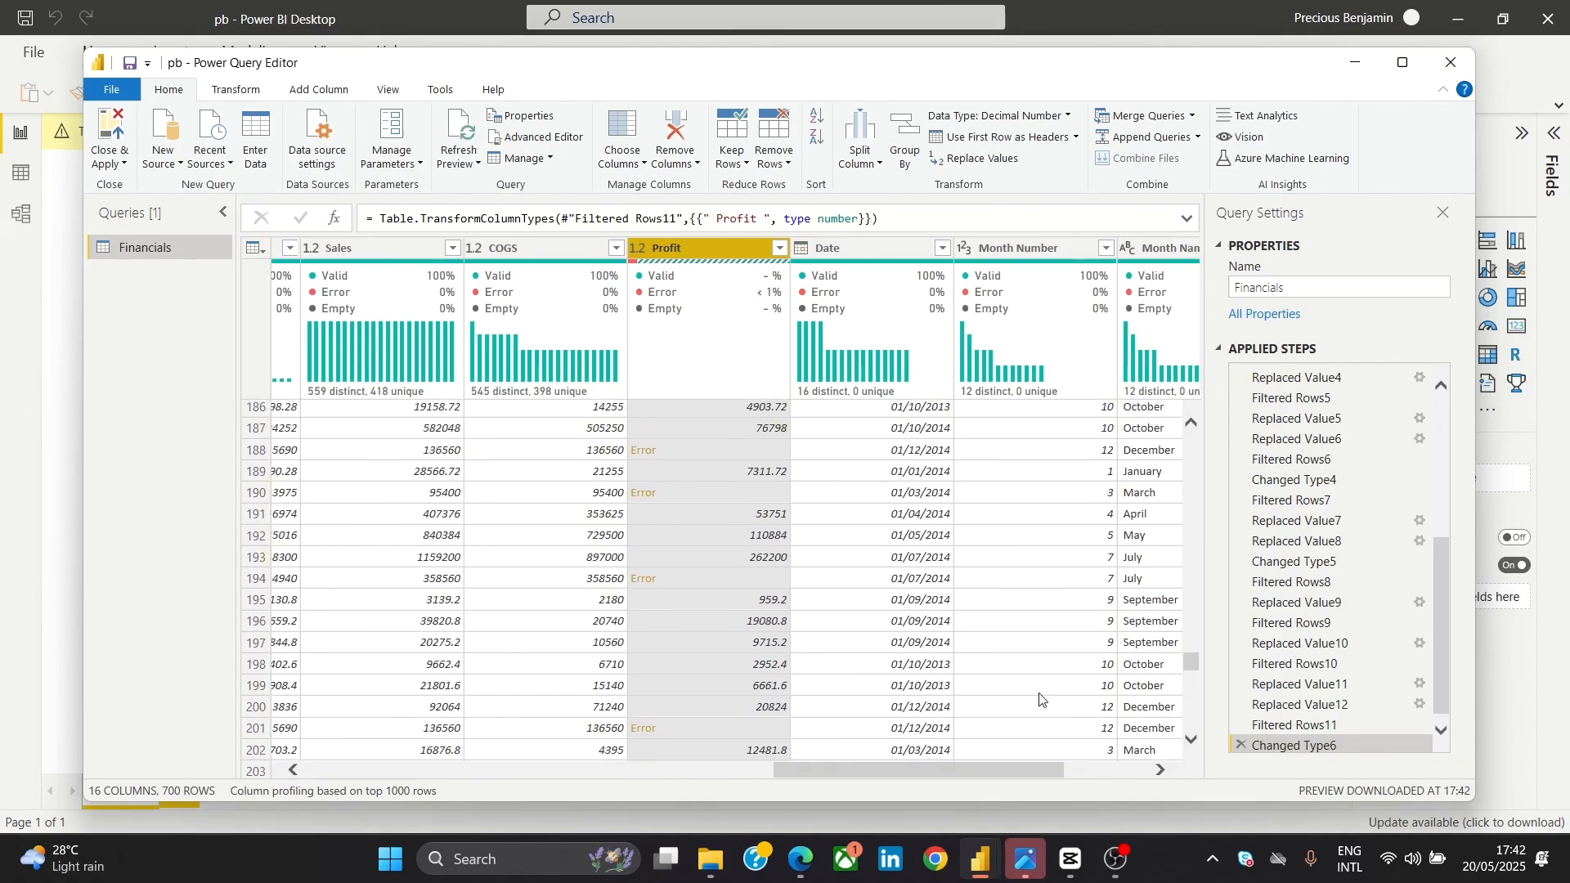
click(642, 730)
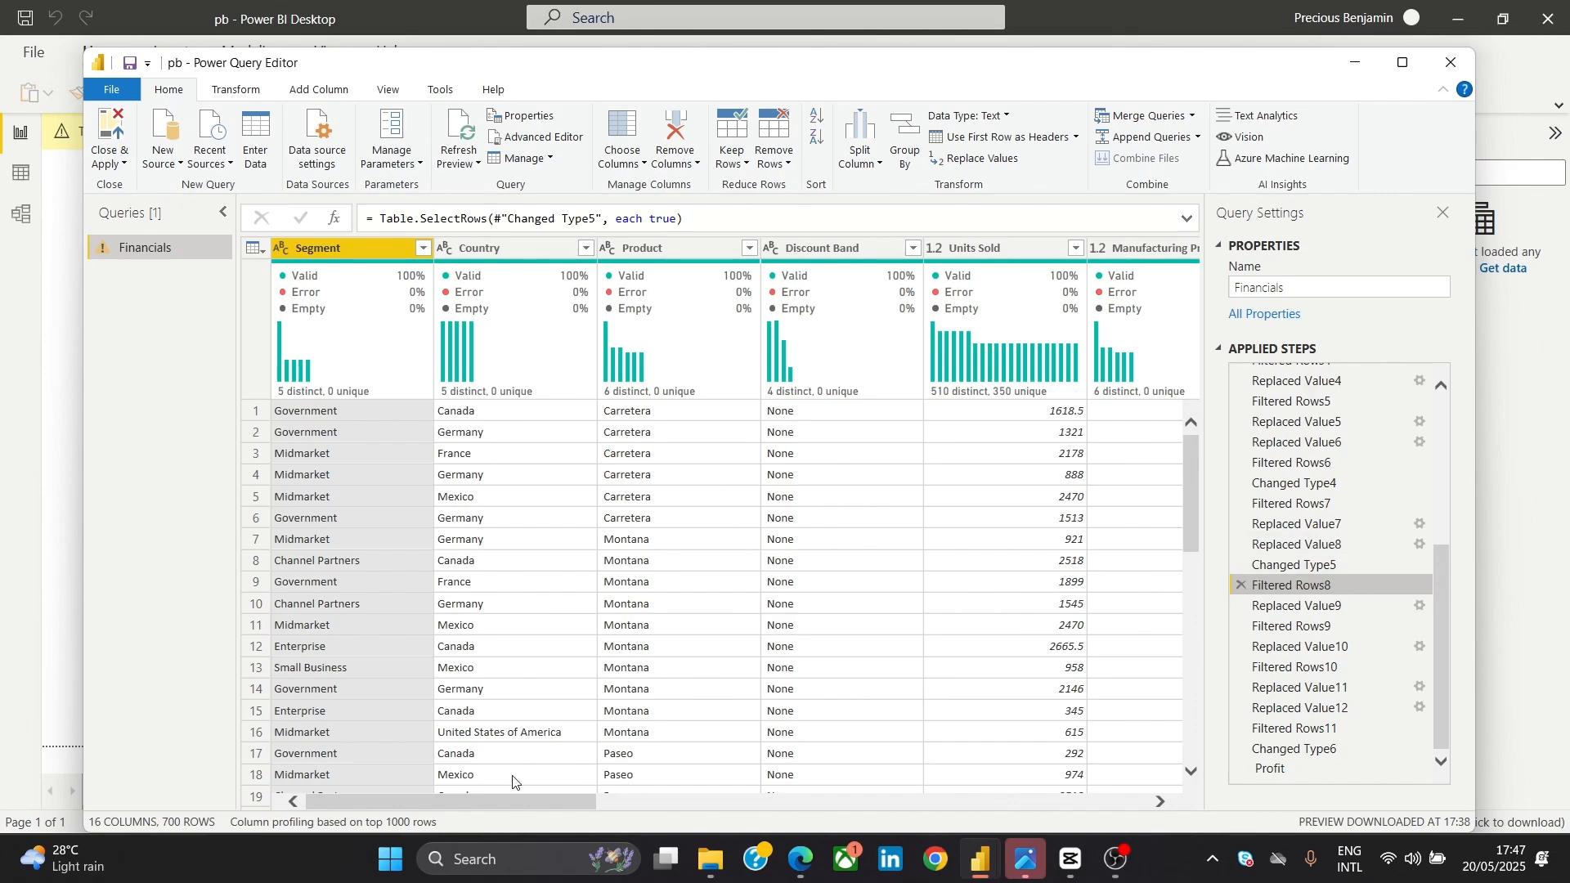
Review the Profit column's values at the Filtered Rows8 stage and delete the last applied step, Profit
drag(470, 802, 938, 880)
click(730, 310)
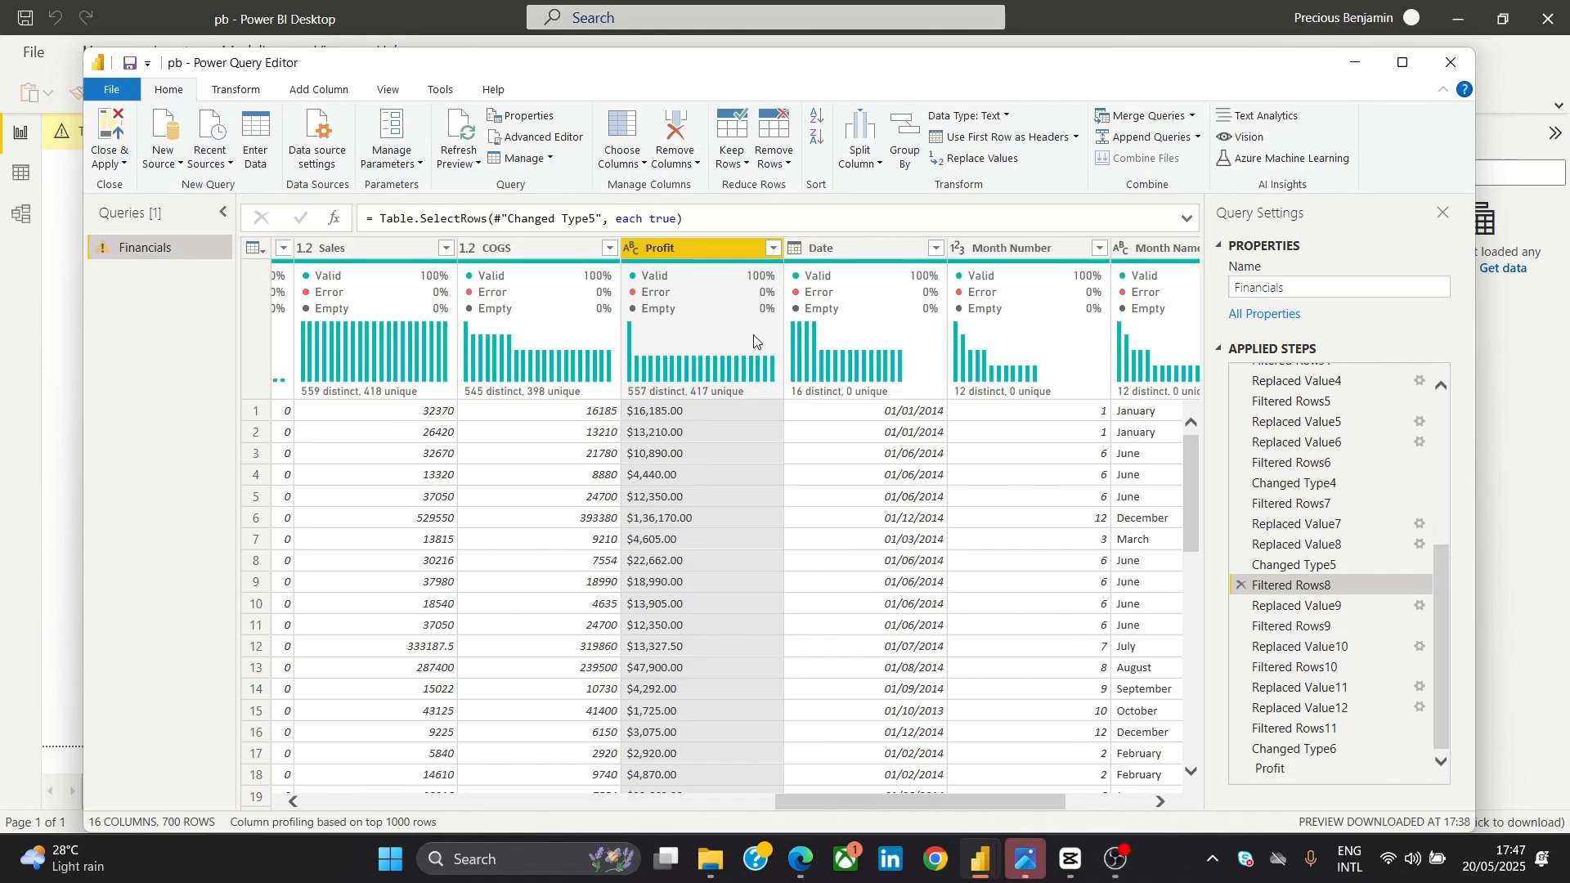
click(773, 248)
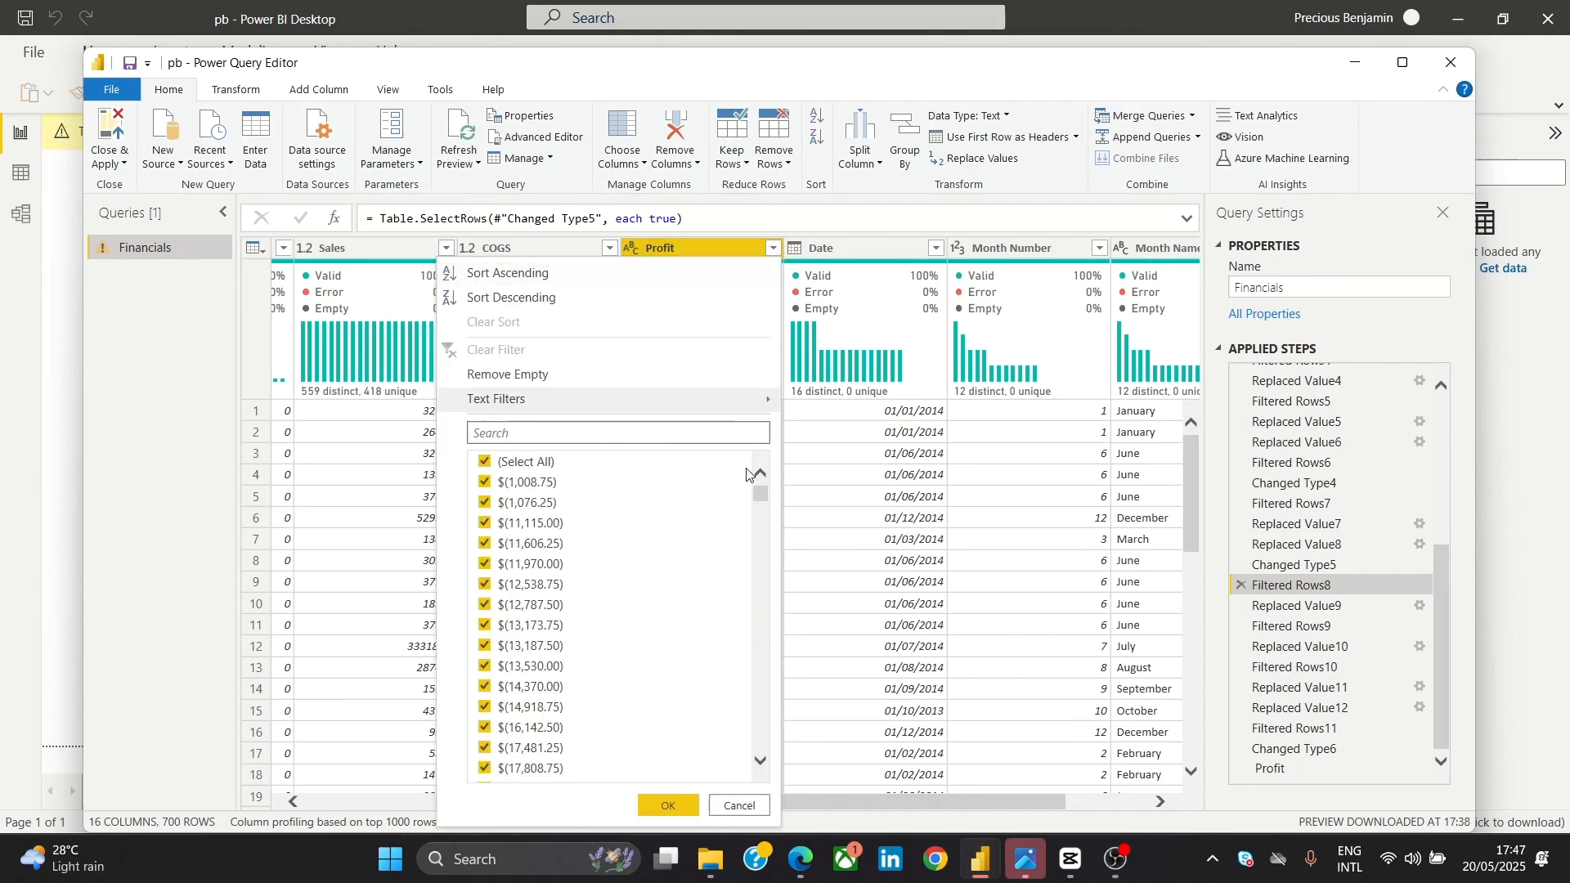
click(828, 473)
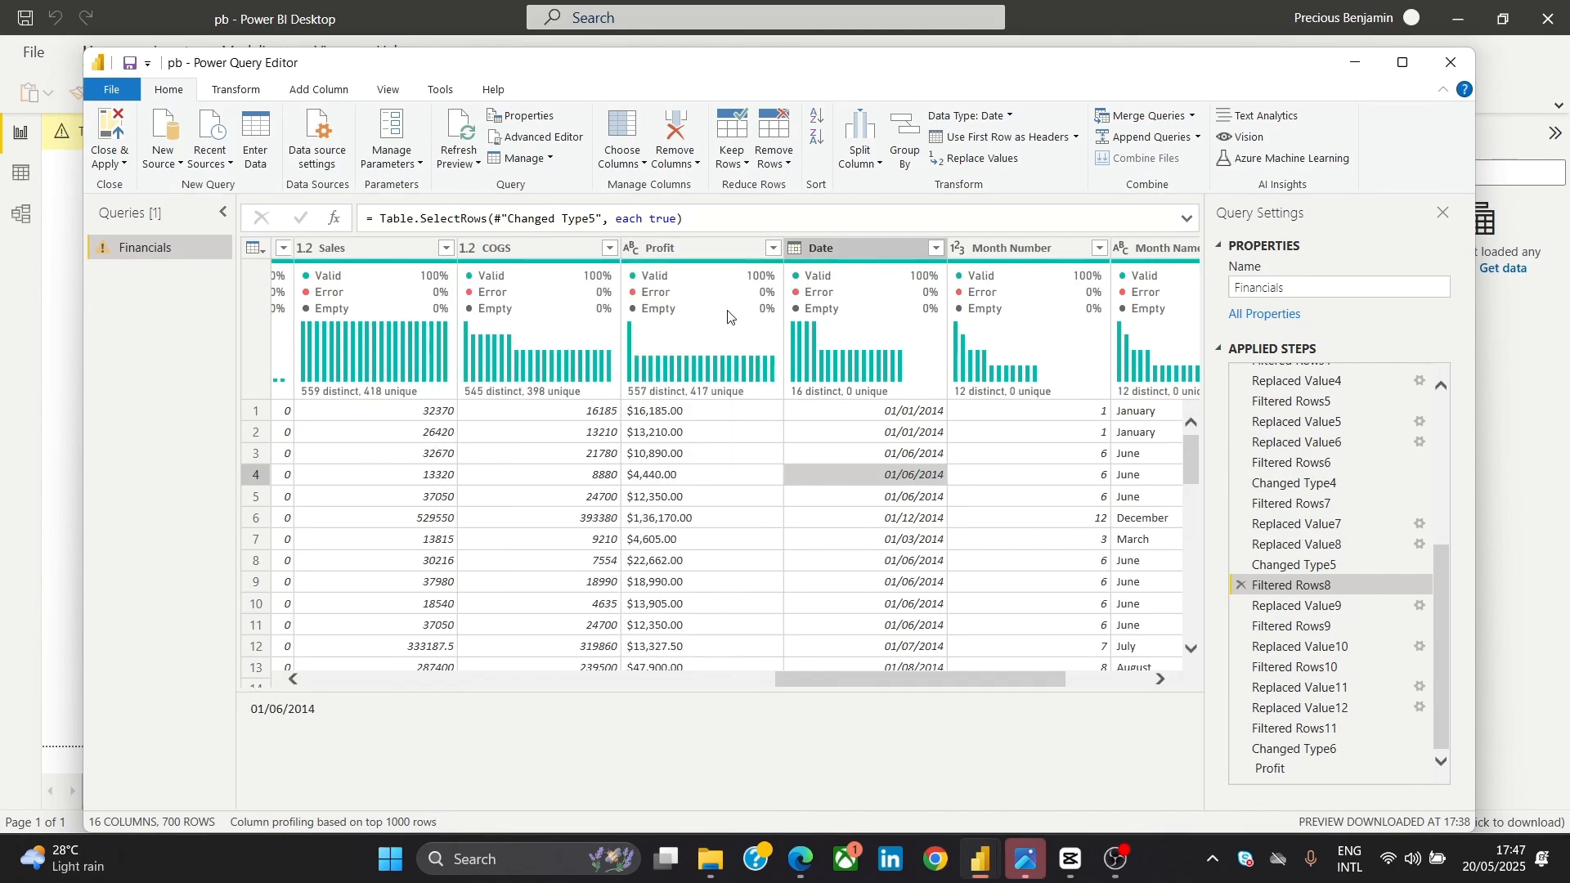
click(714, 255)
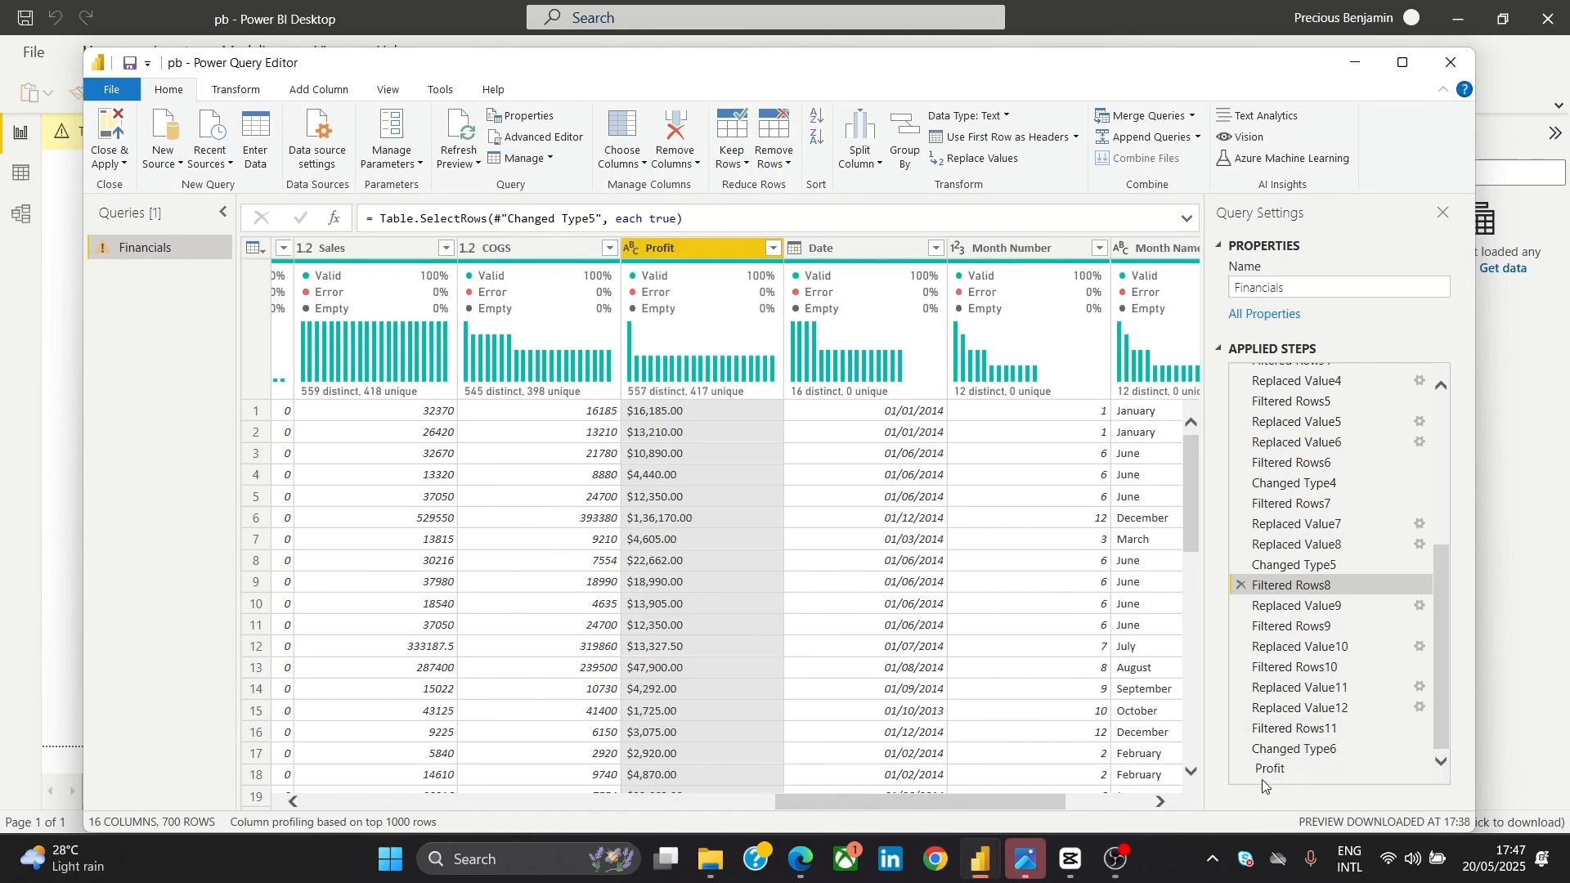
click(1241, 769)
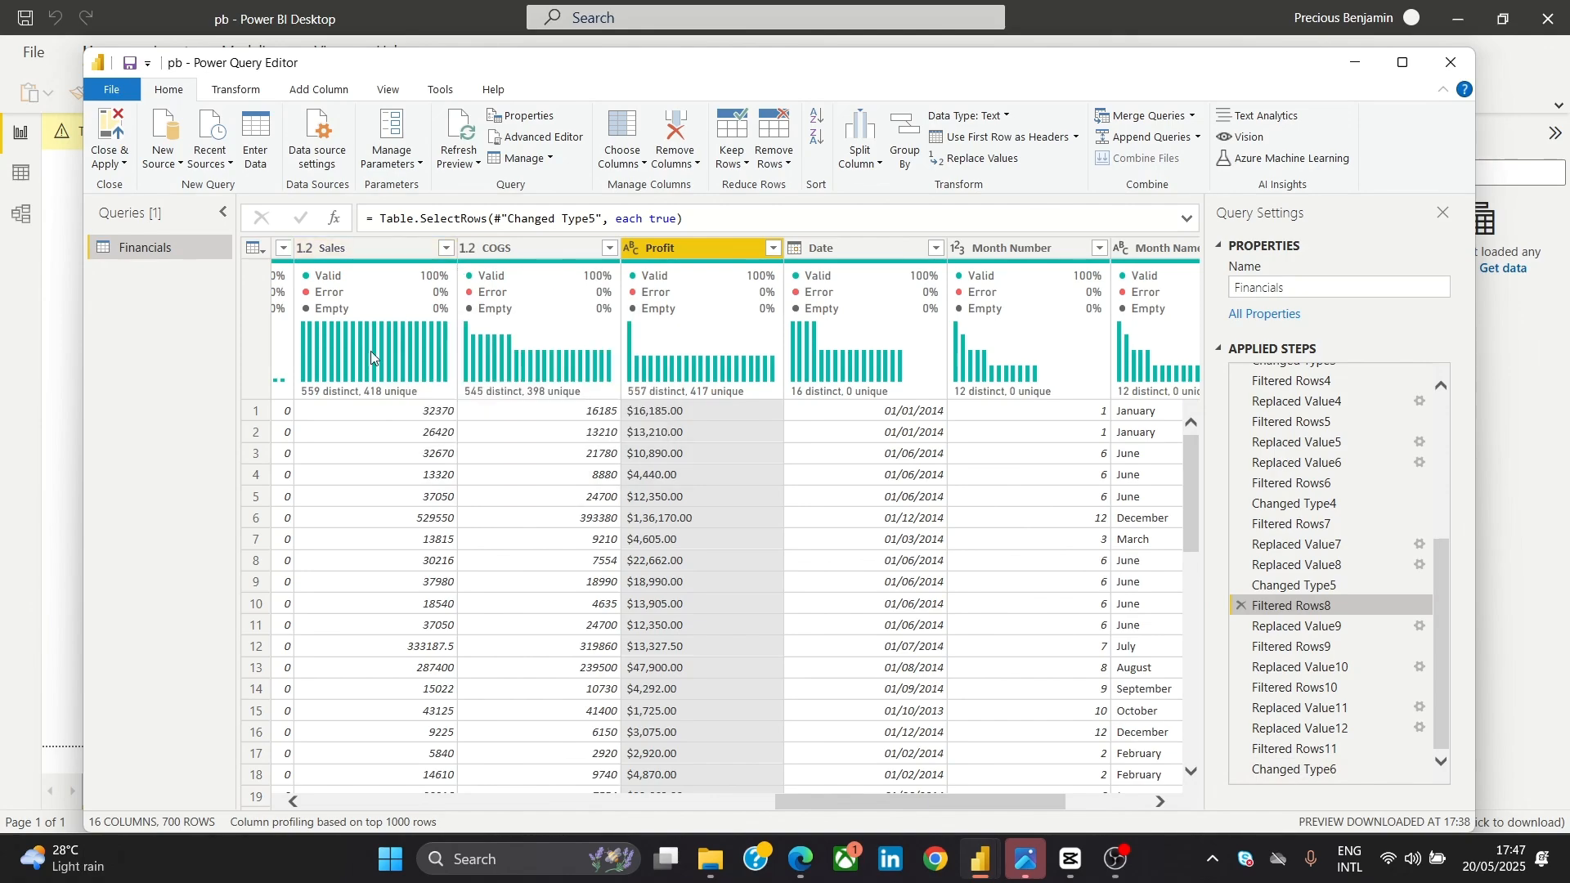
Insert a step after Filtered Rows8 that replaces "$" with an empty value in the Profit column
right_click(720, 254)
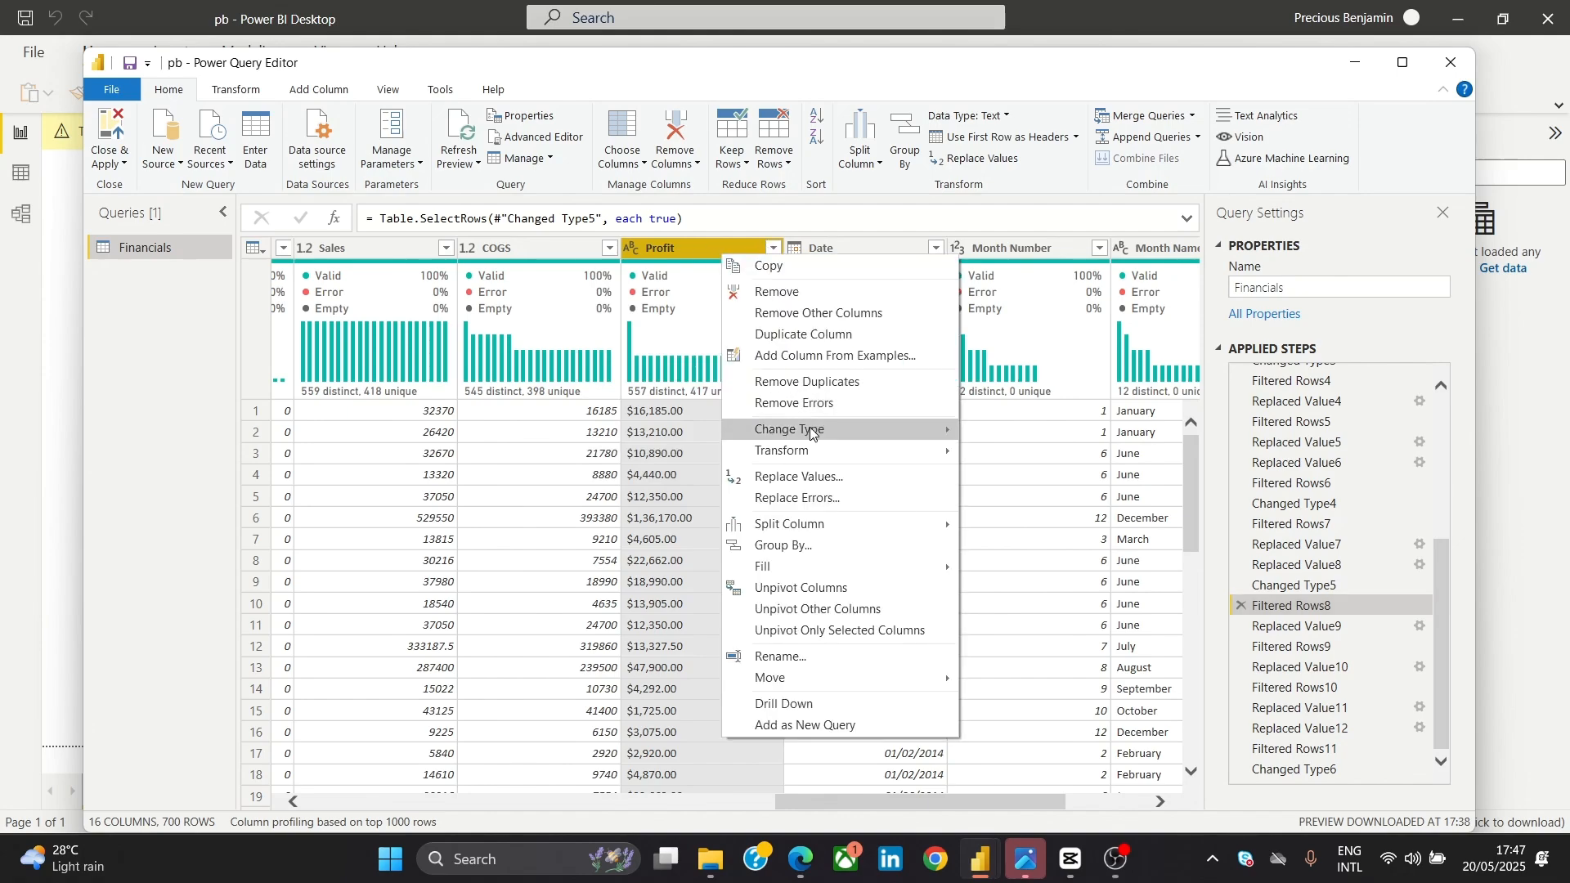
click(805, 478)
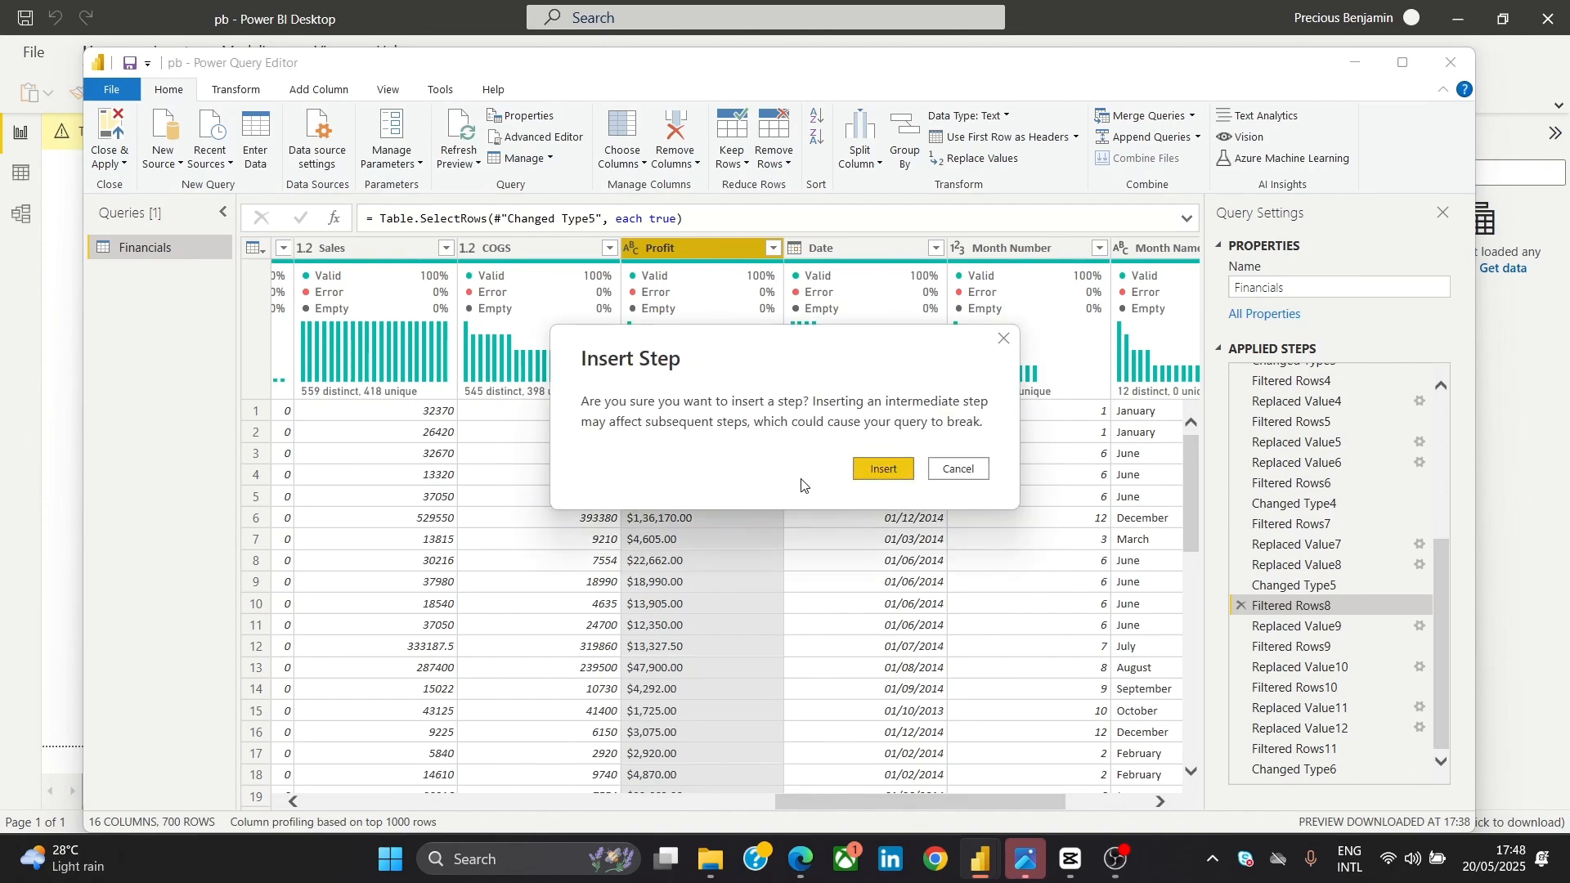
click(876, 473)
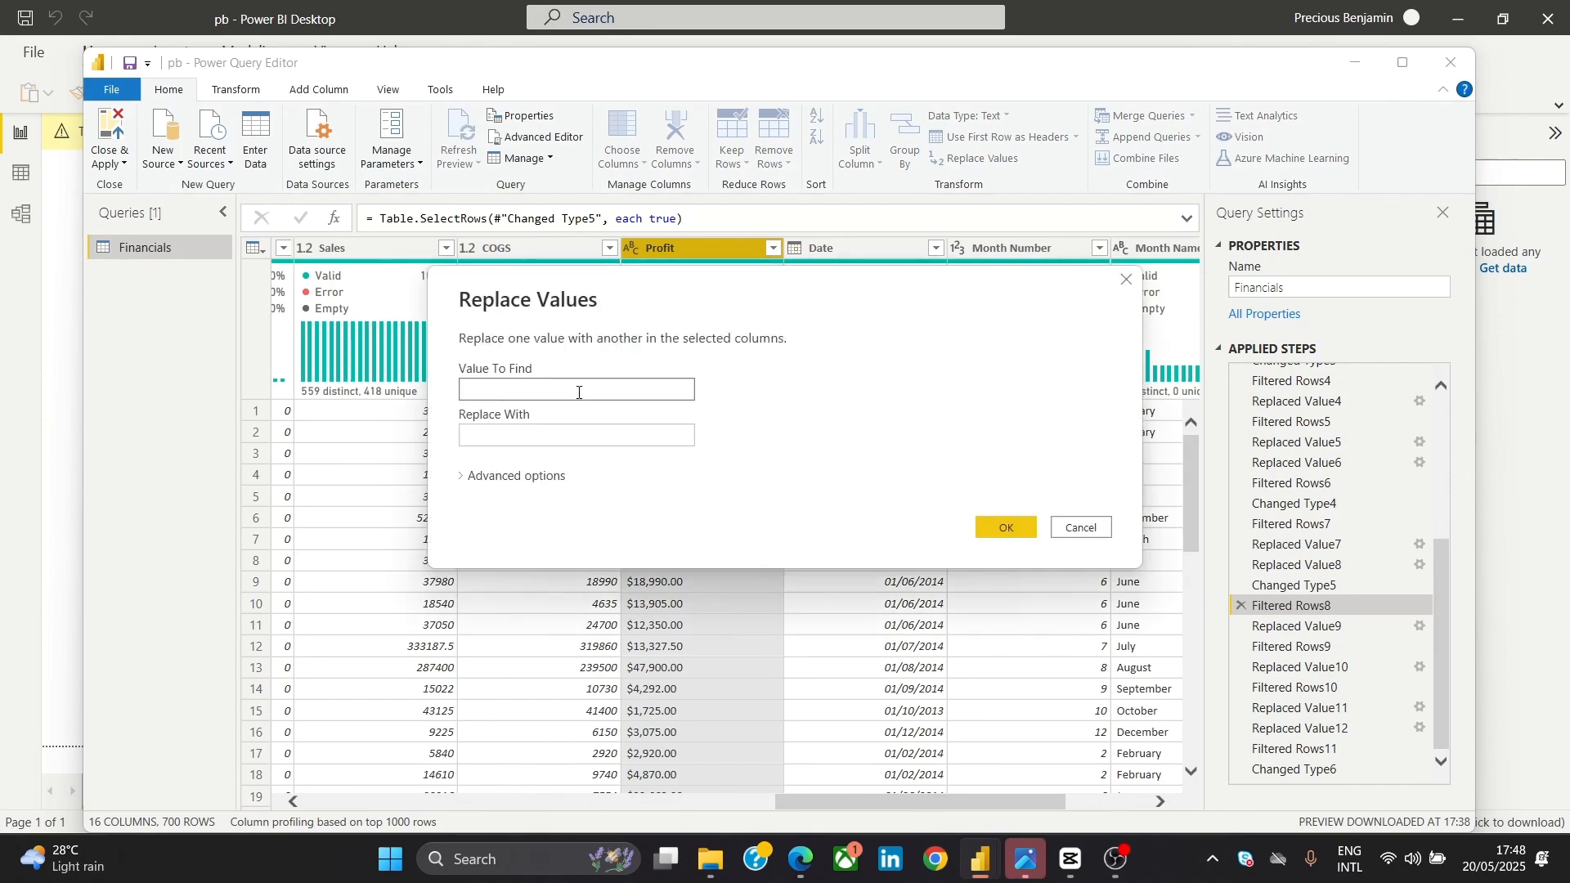
click(995, 529)
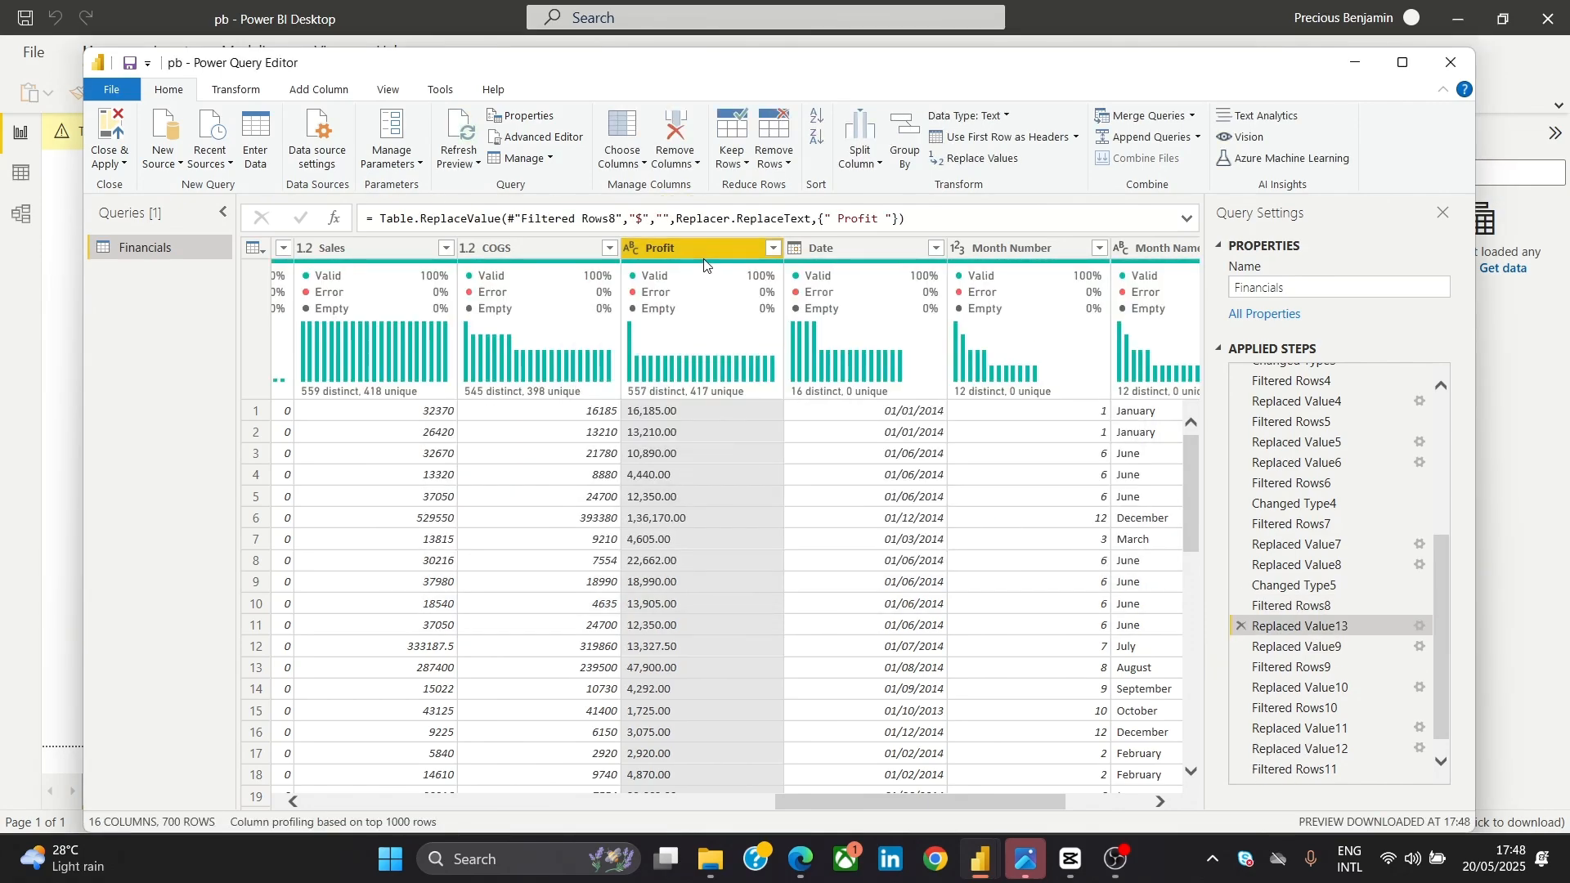
Insert a following step that replaces "," with an empty value in the Profit column
right_click(732, 243)
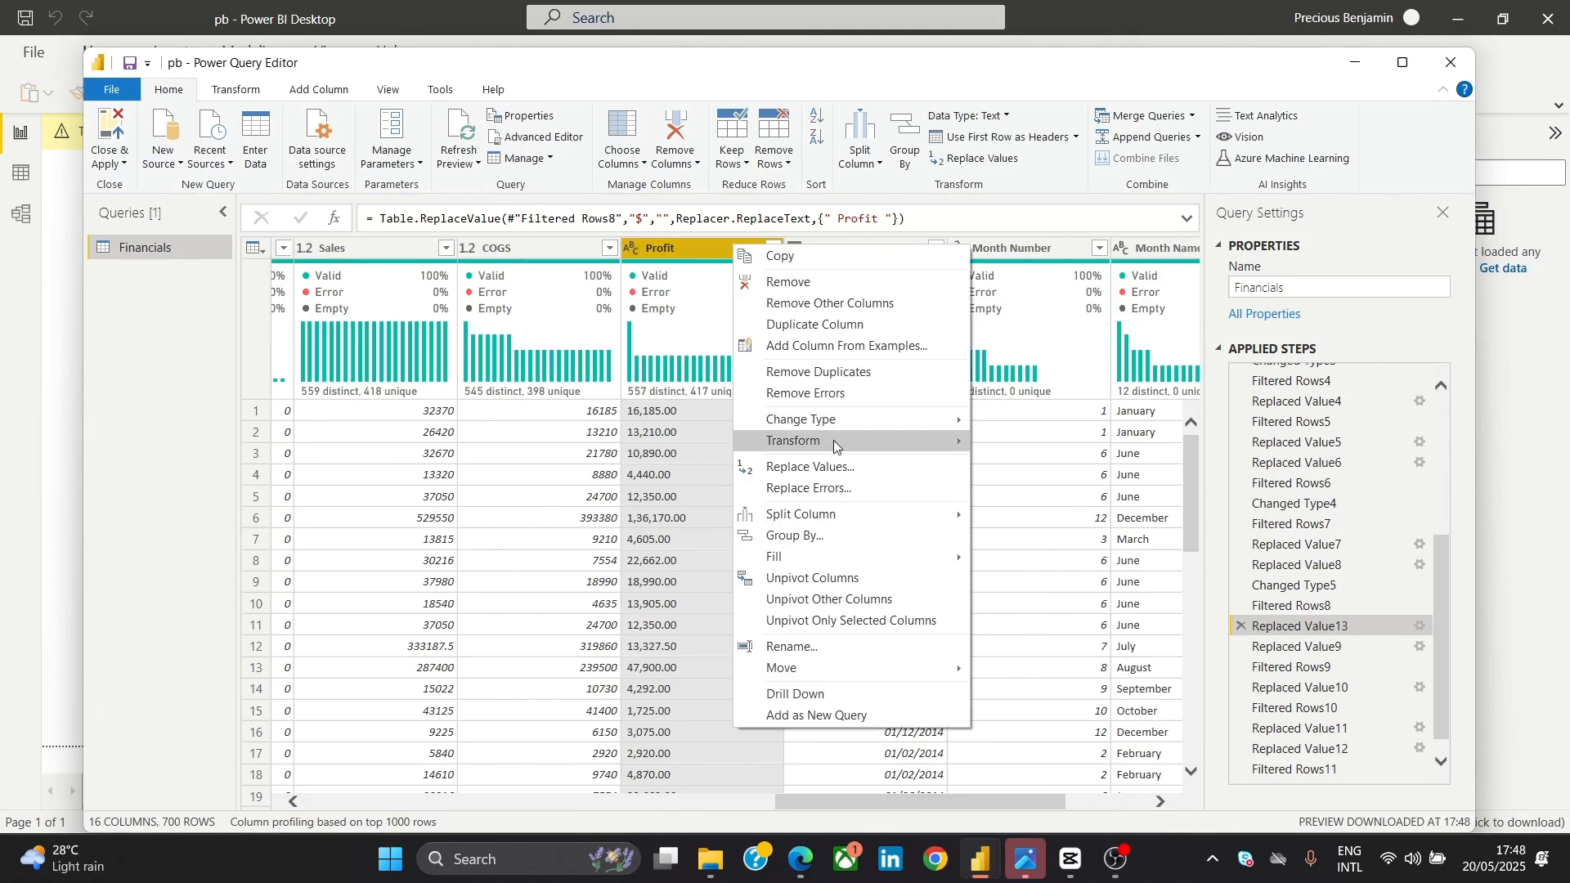
click(826, 467)
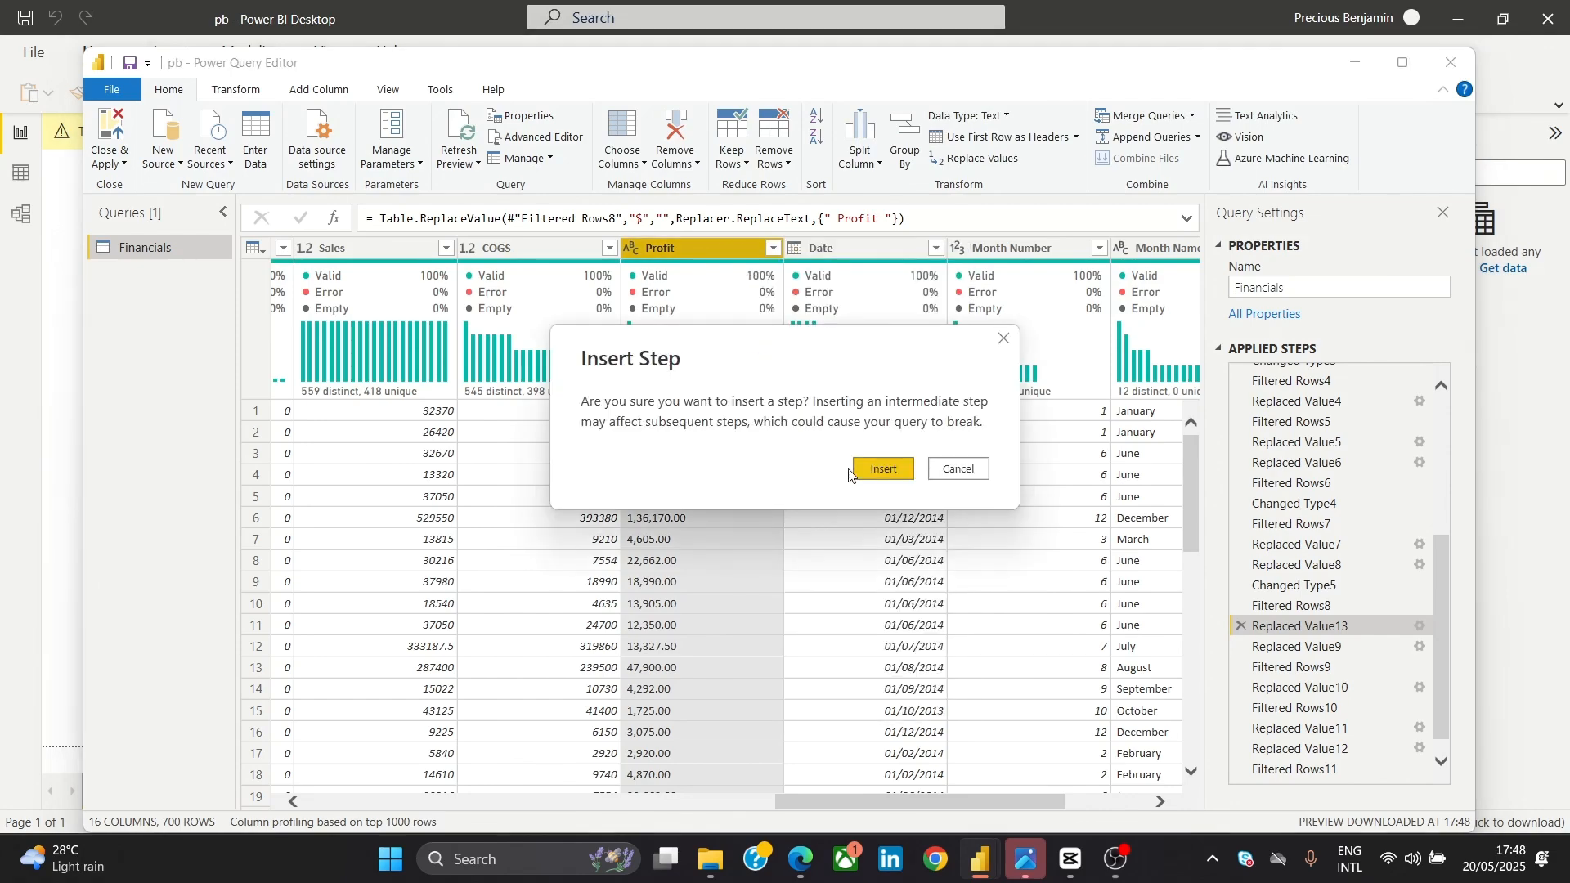
click(871, 469)
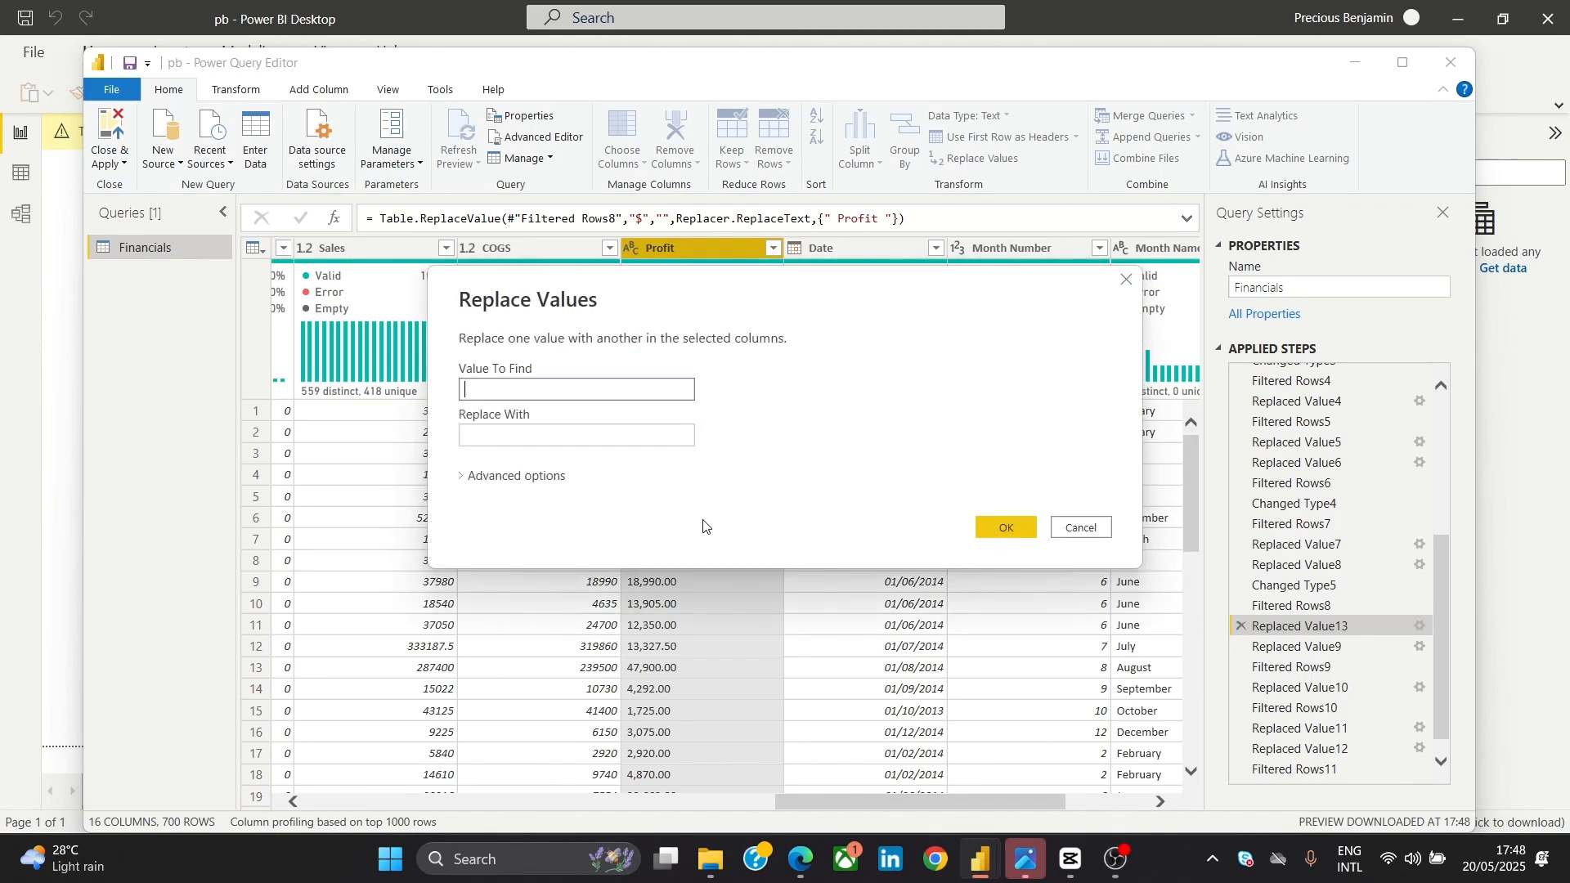
text(,)
click(1005, 528)
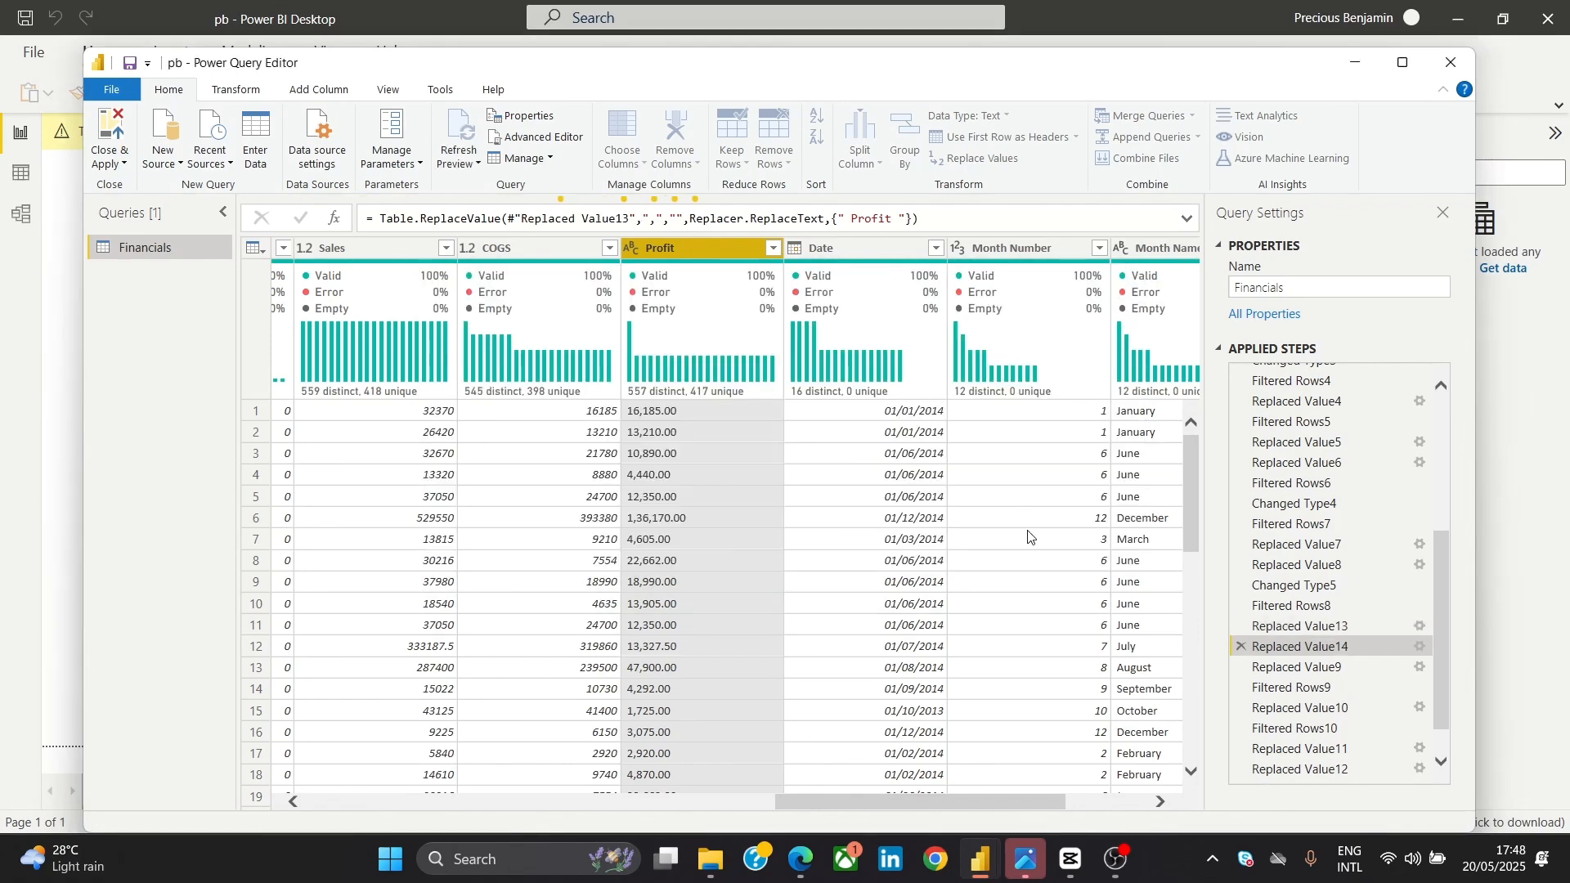
Check the Profit column's value list for remaining symbols, keeping all values selected
right_click(716, 262)
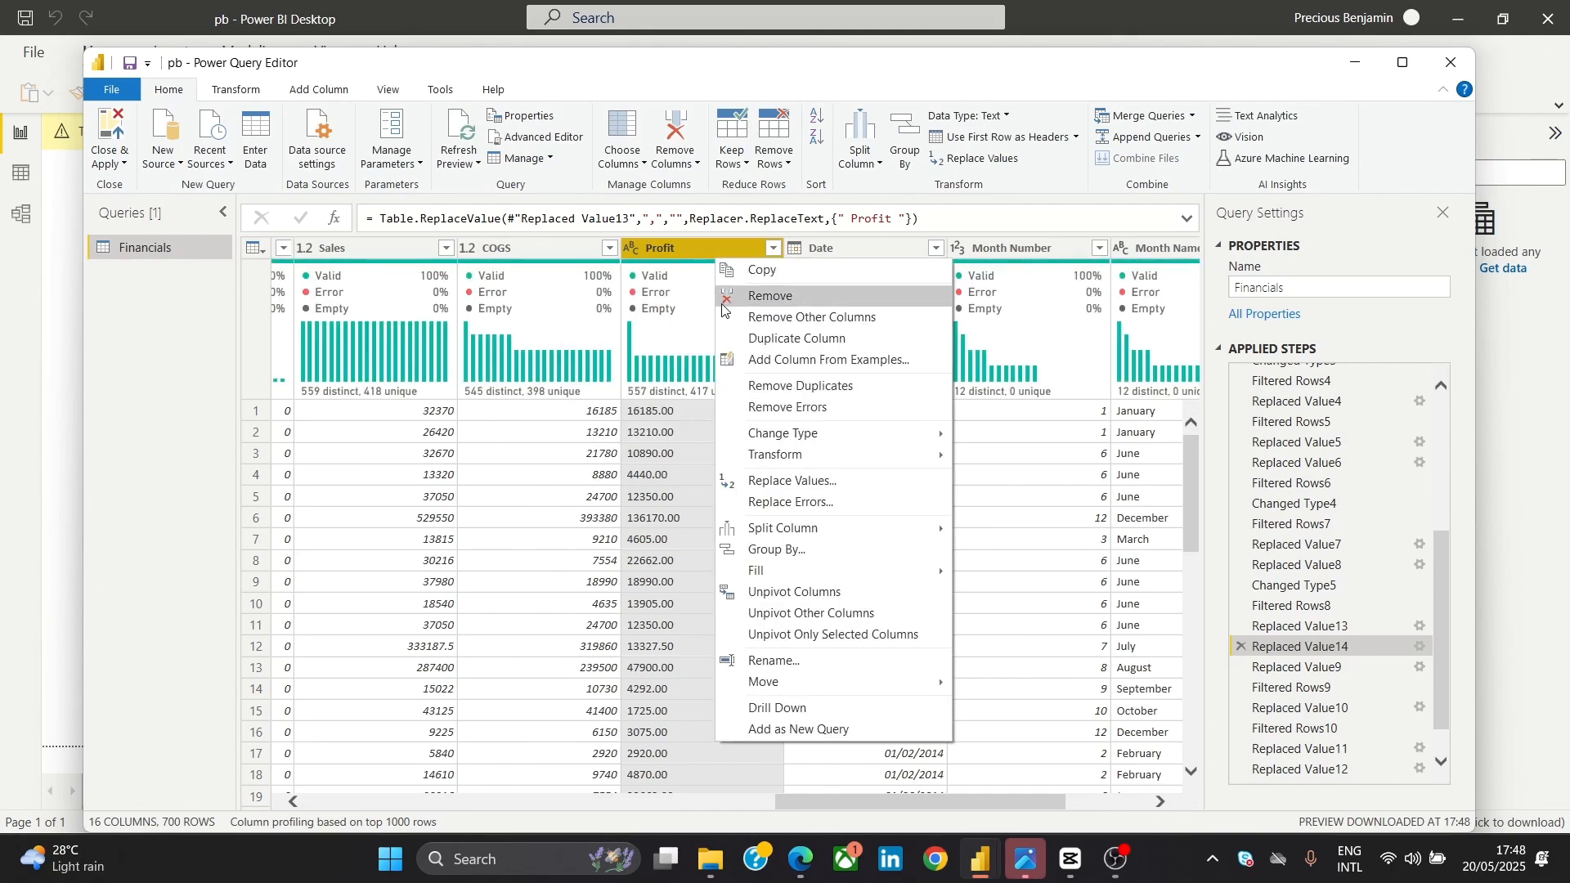
click(691, 276)
click(774, 248)
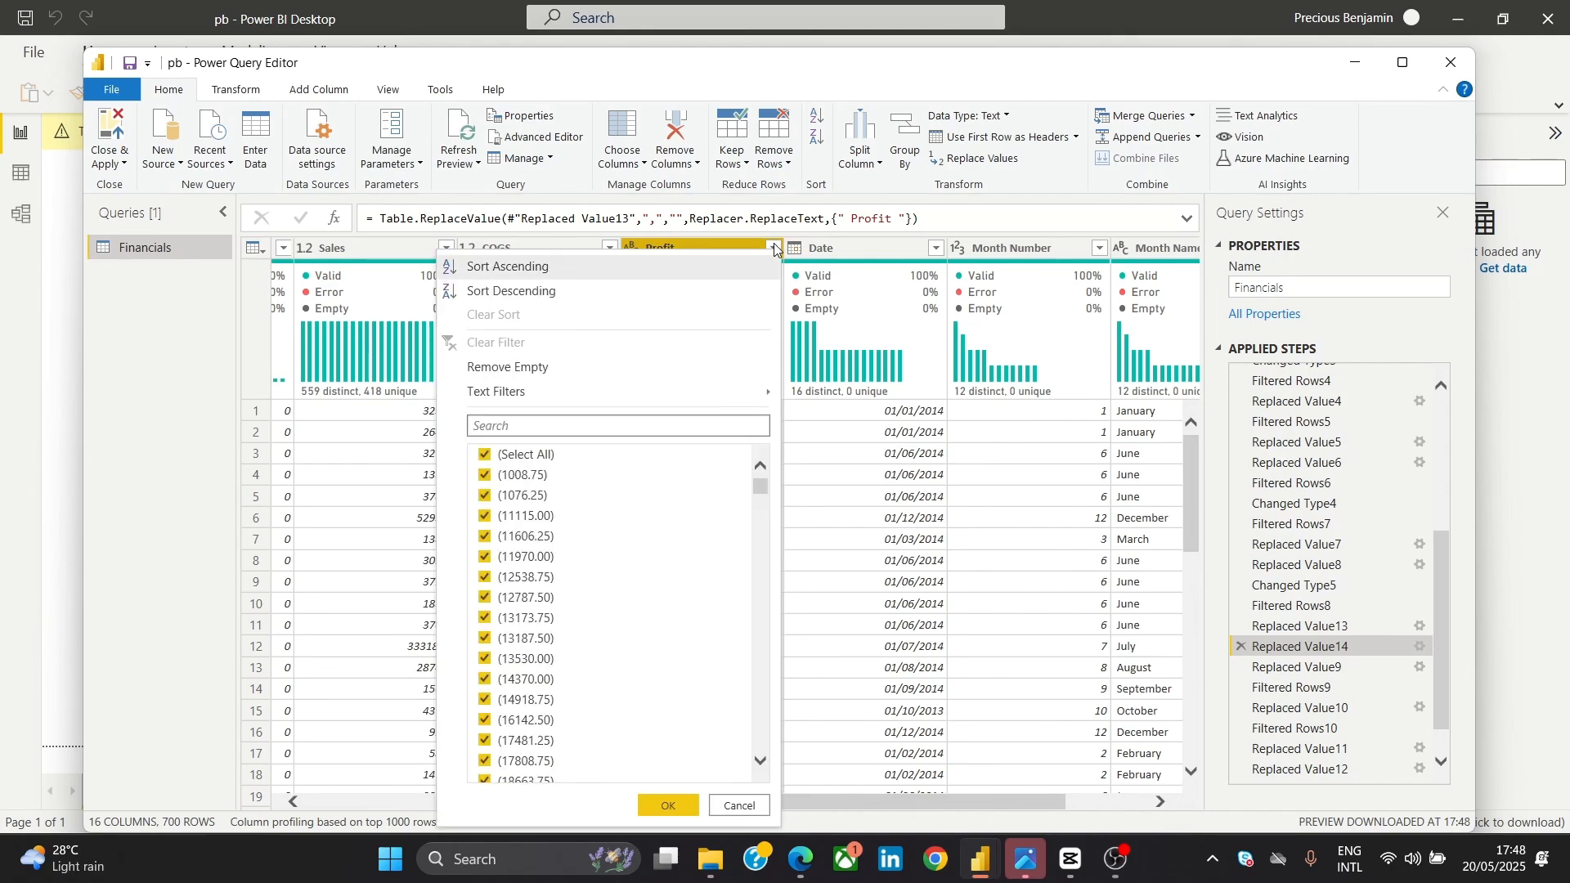
mouse_move(764, 483)
mouse_down()
mouse_move(743, 771)
mouse_move(767, 625)
mouse_move(743, 529)
mouse_move(756, 484)
mouse_up()
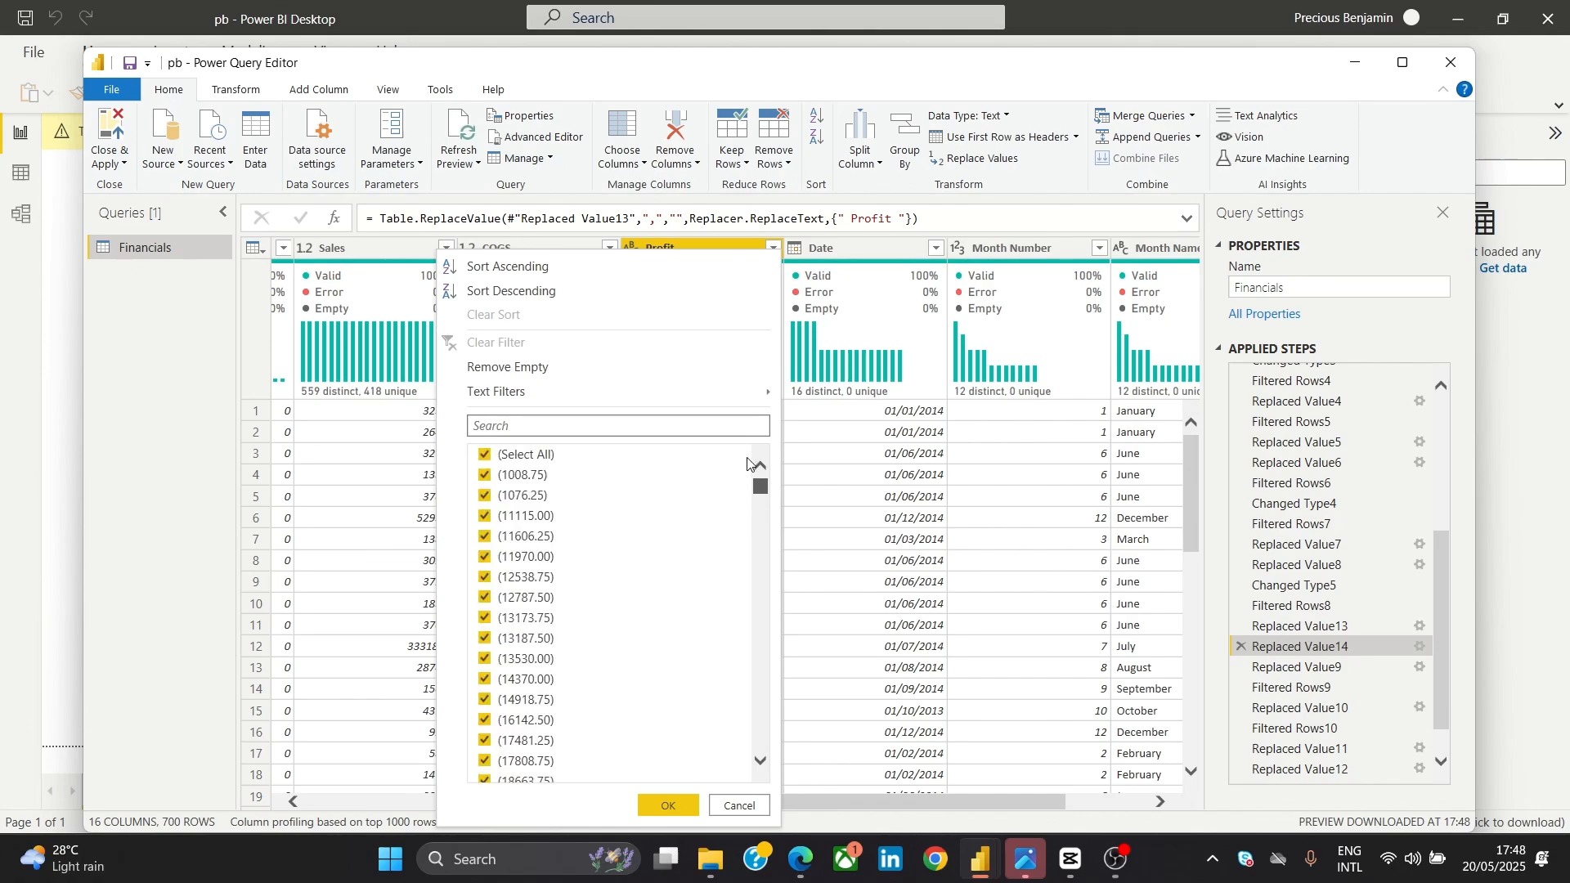
click(685, 806)
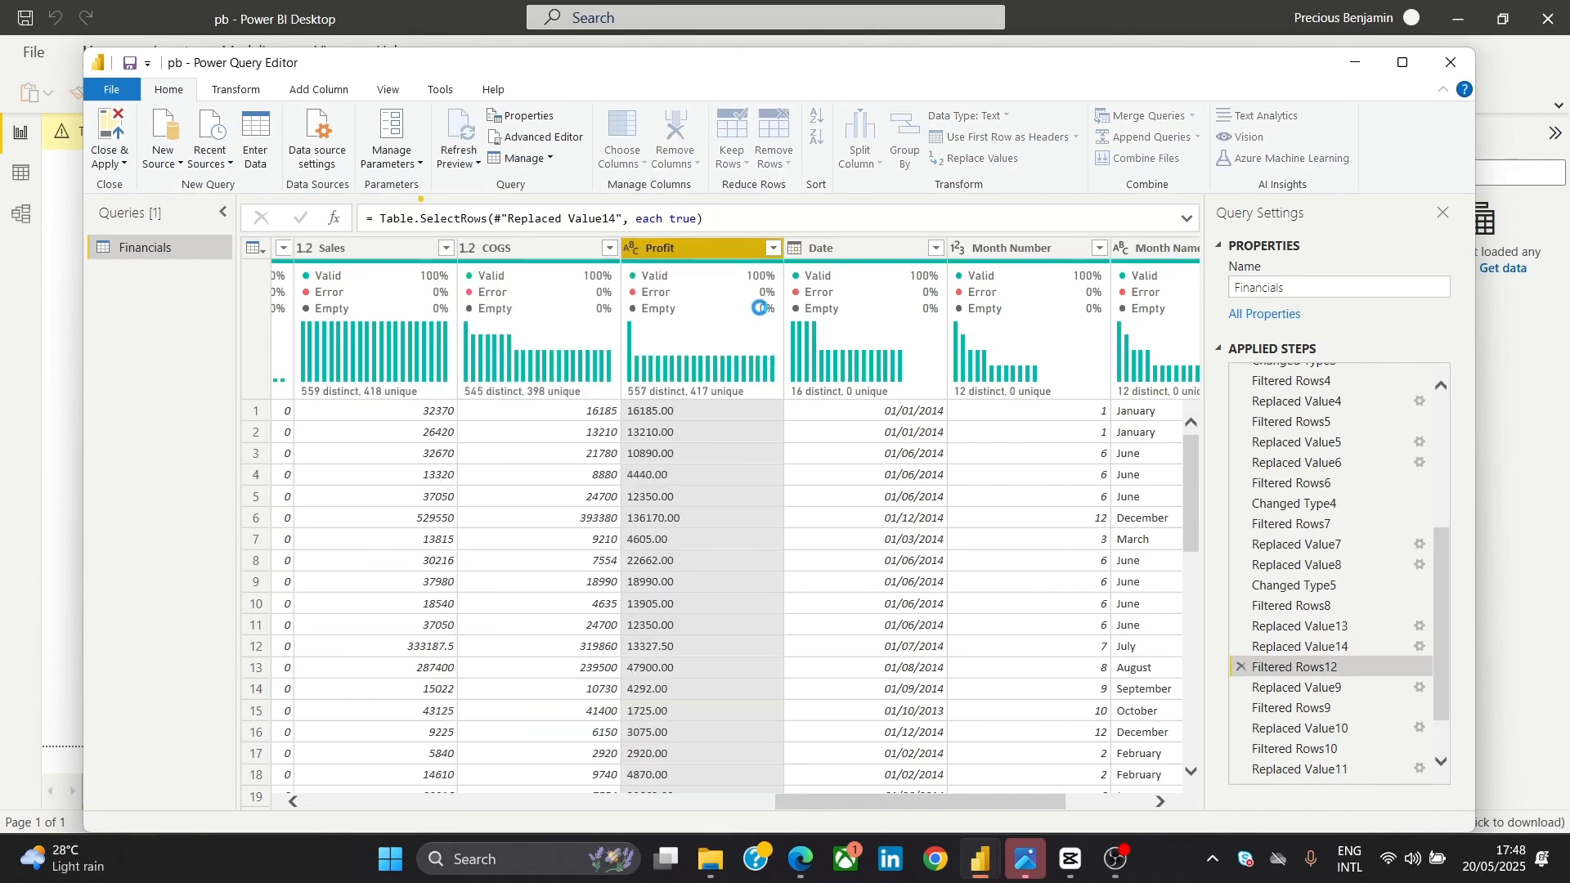
Insert a step after Filtered Rows12 that replaces "-" with an empty value in the Profit column
right_click(775, 257)
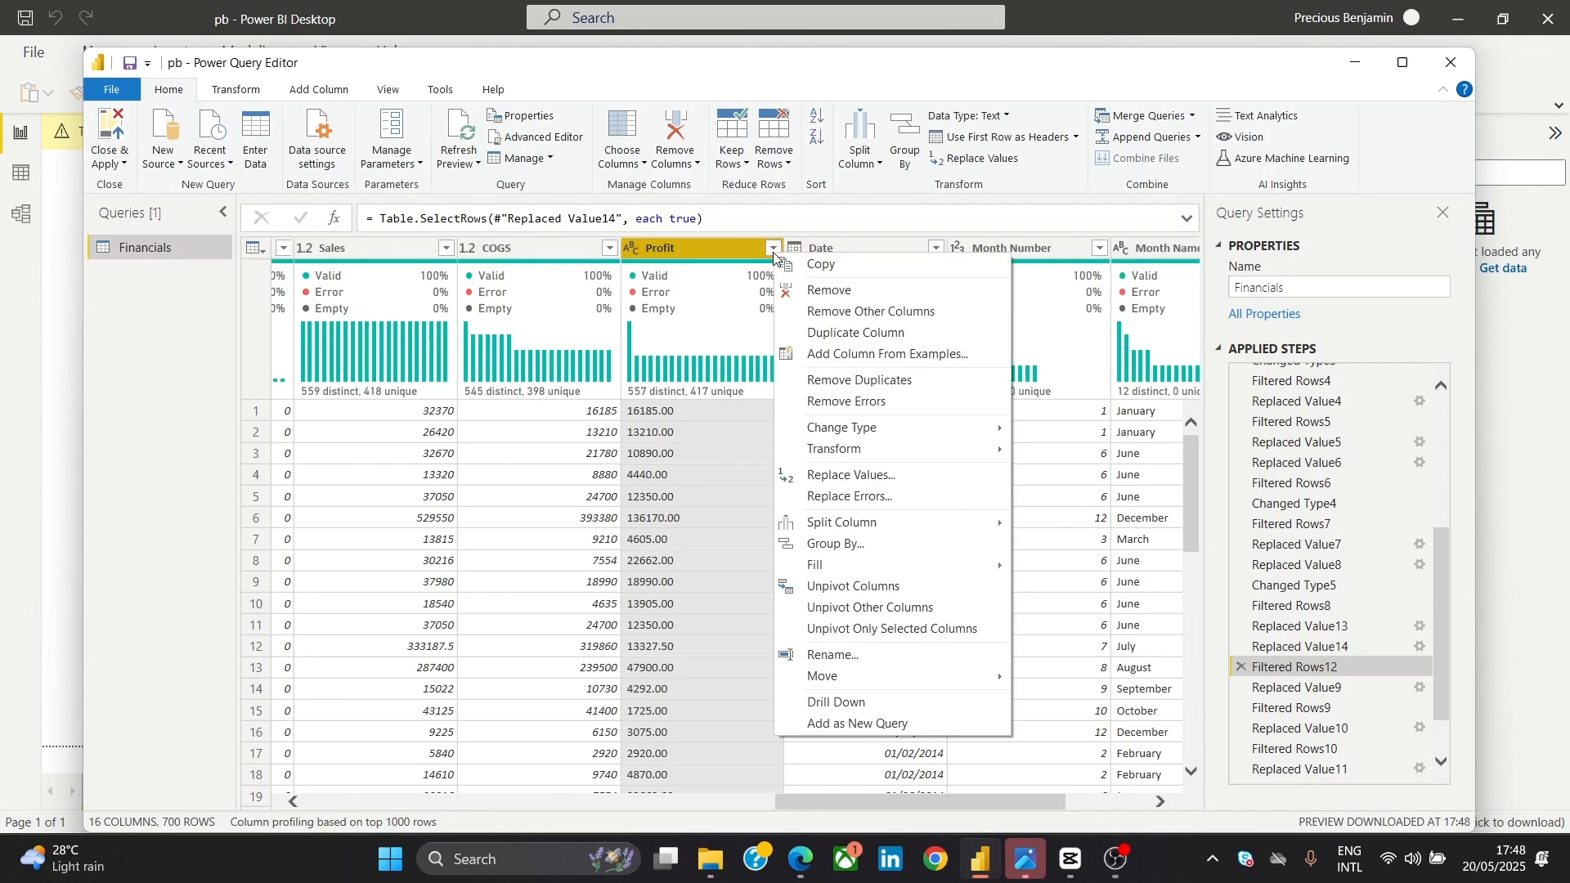
click(814, 470)
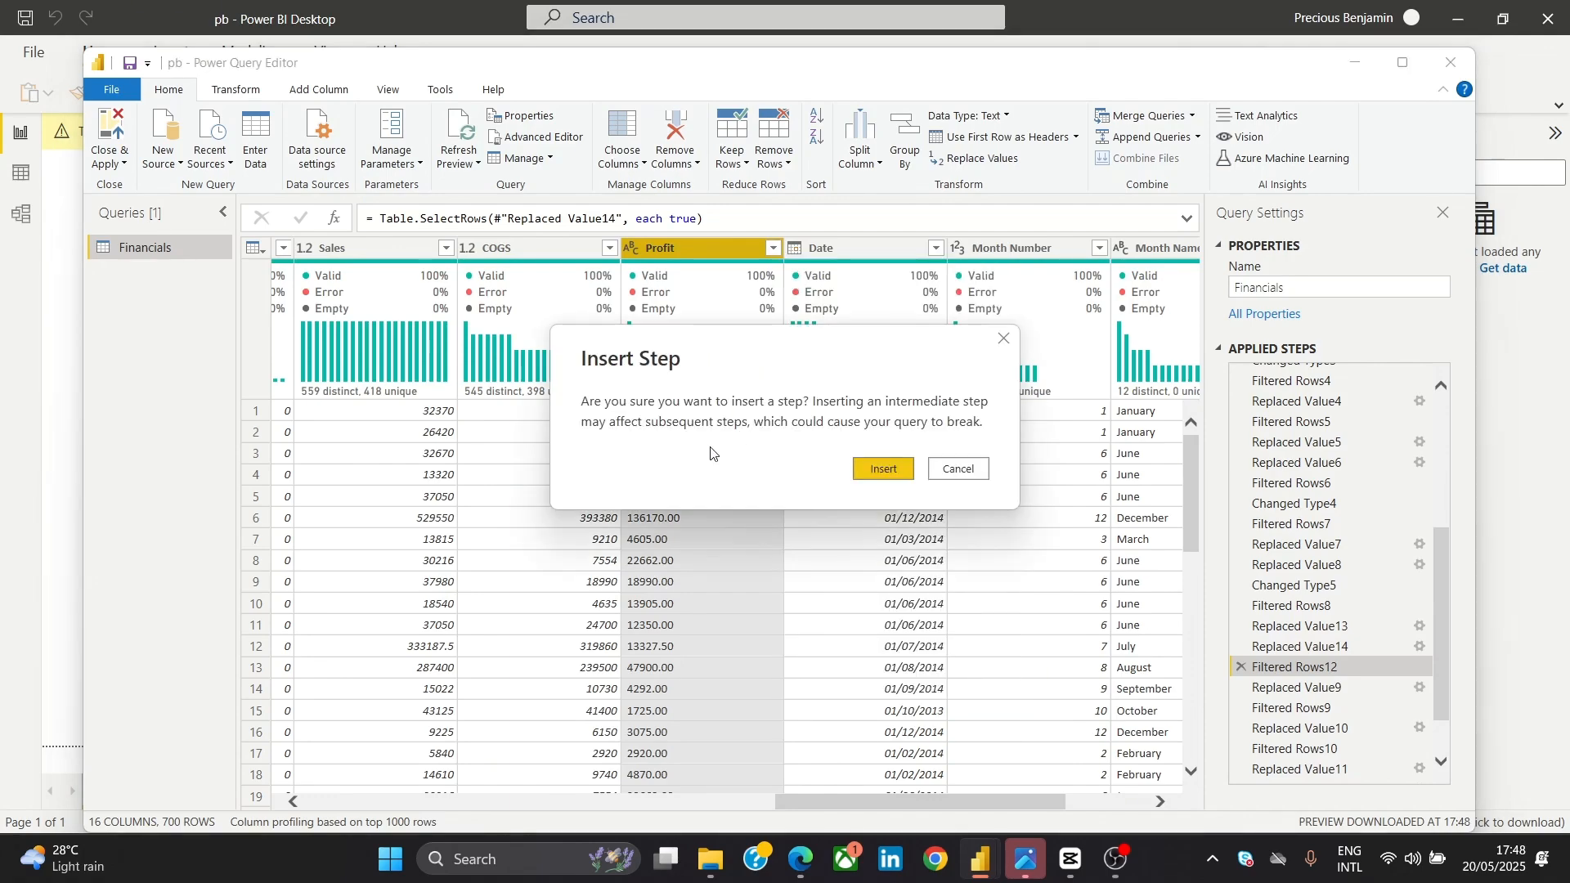
click(868, 480)
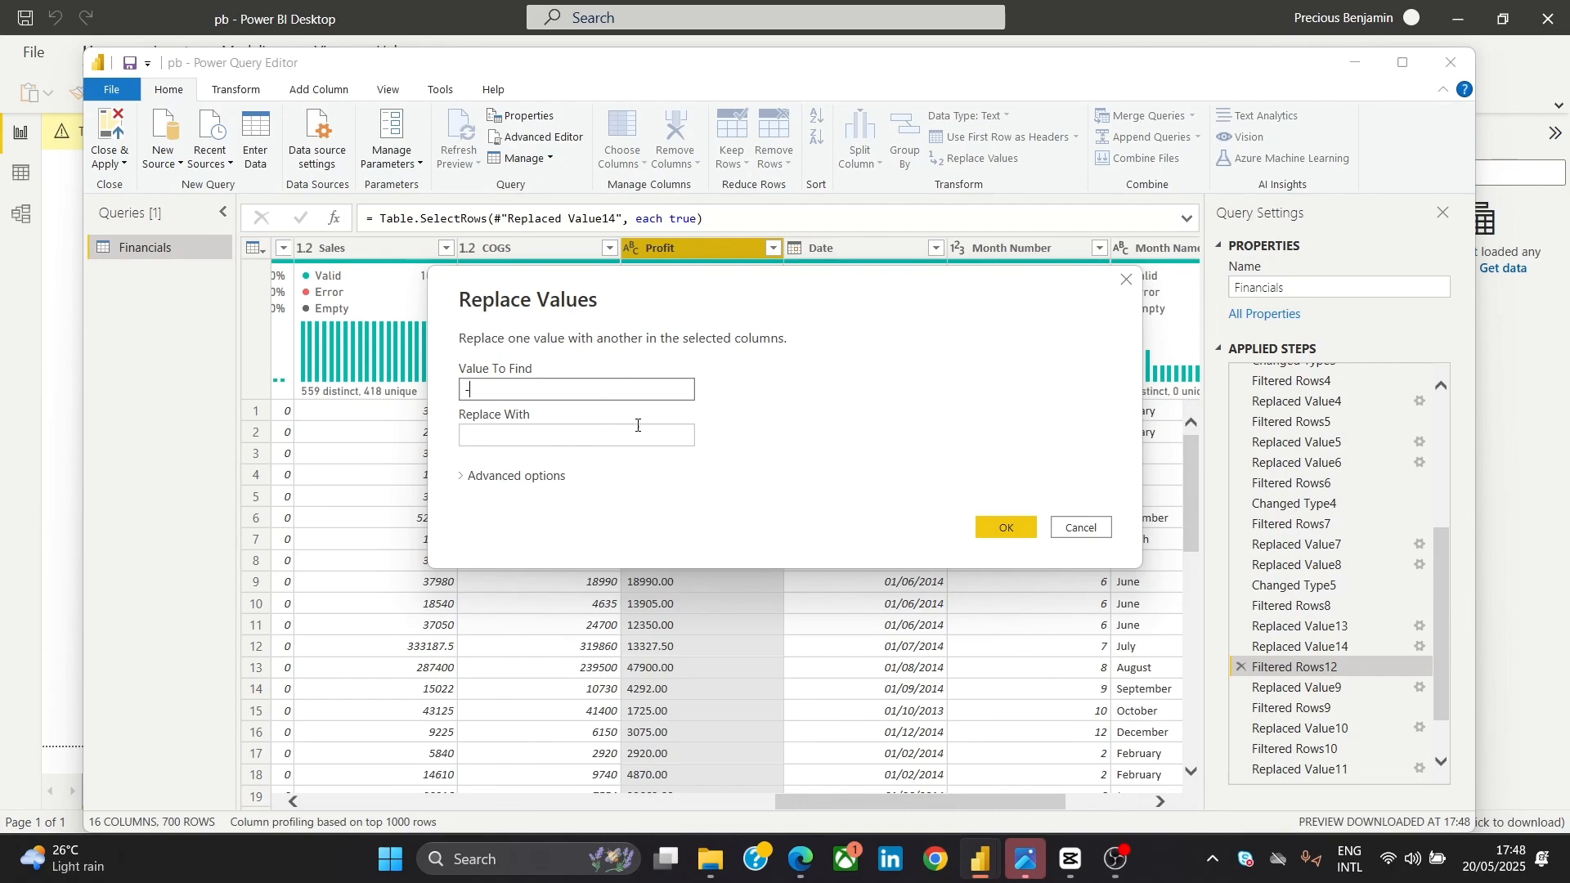
text(-)
click(1004, 528)
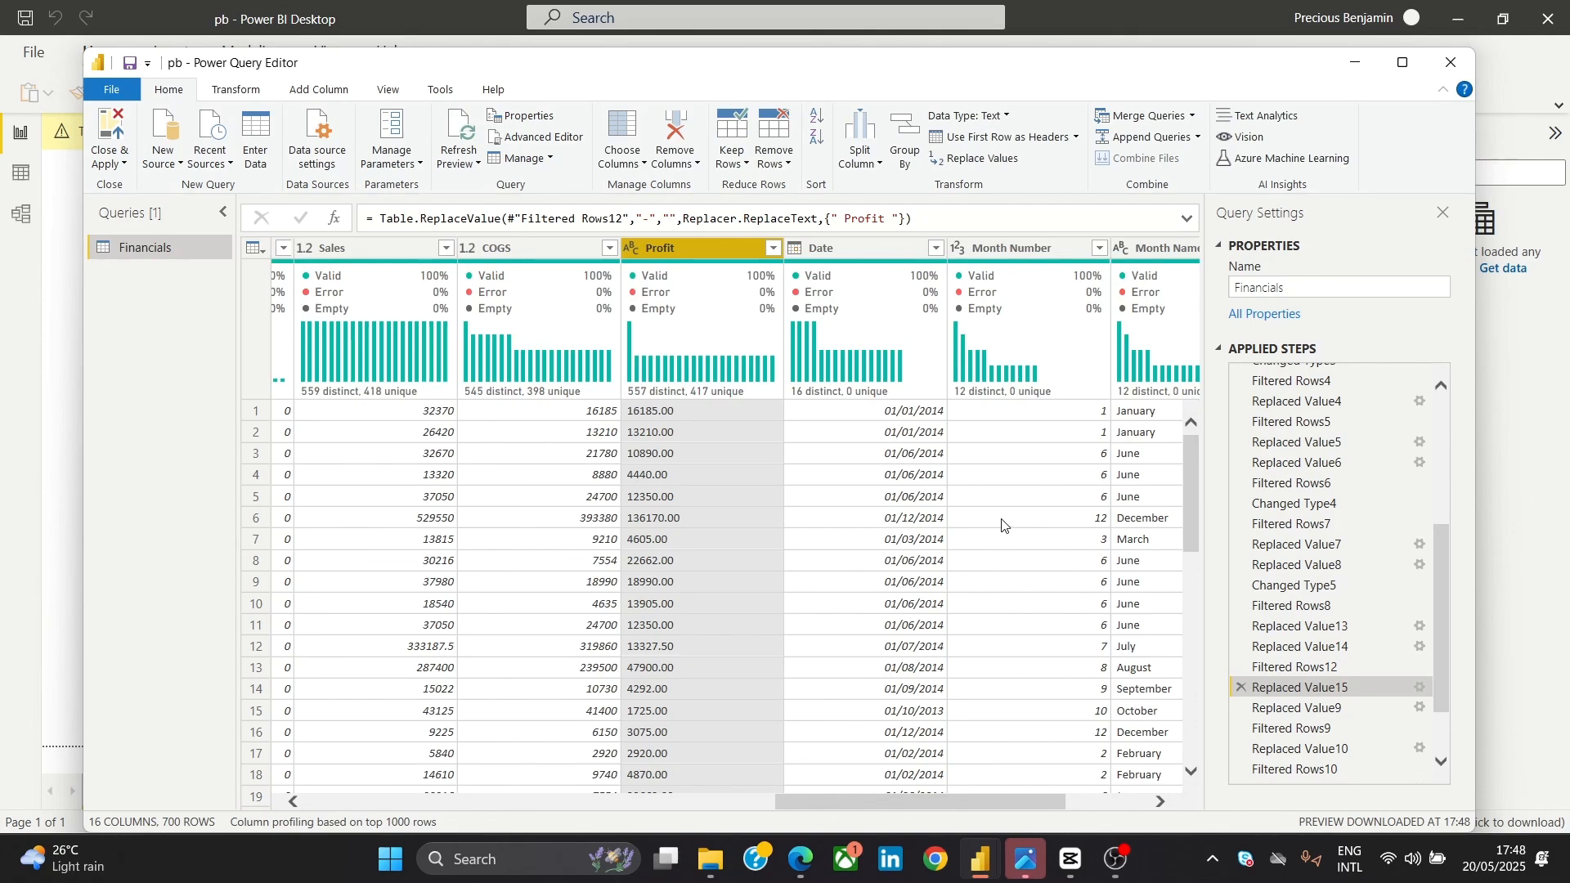
Delete the applied step after Filtered Rows12 that replaces "-" with an empty value in the Profit column
drag(1446, 567, 1446, 625)
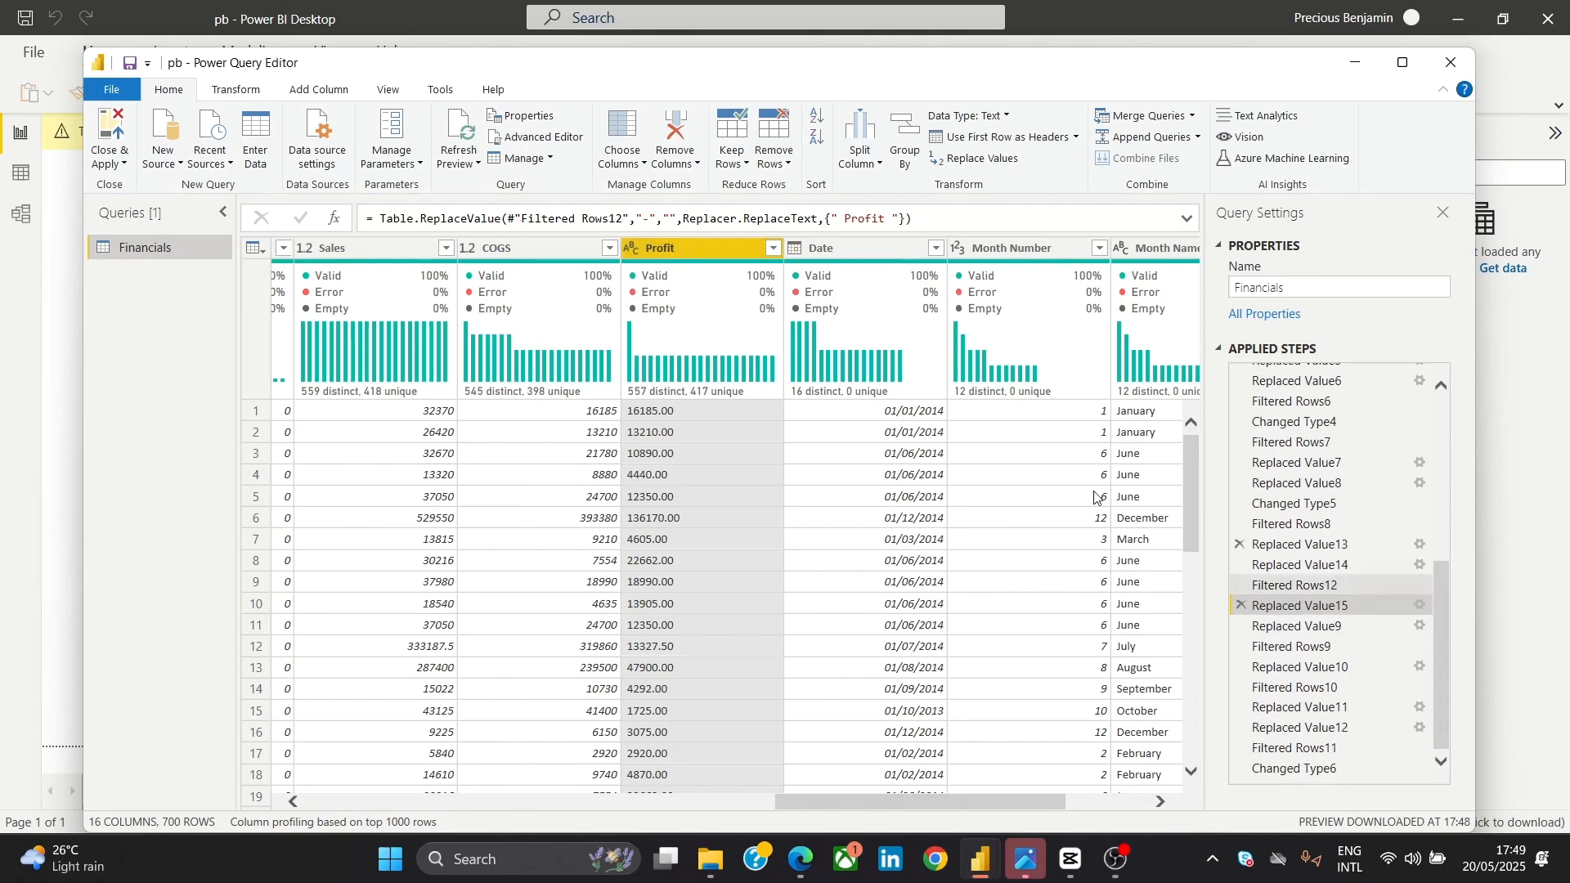
click(636, 249)
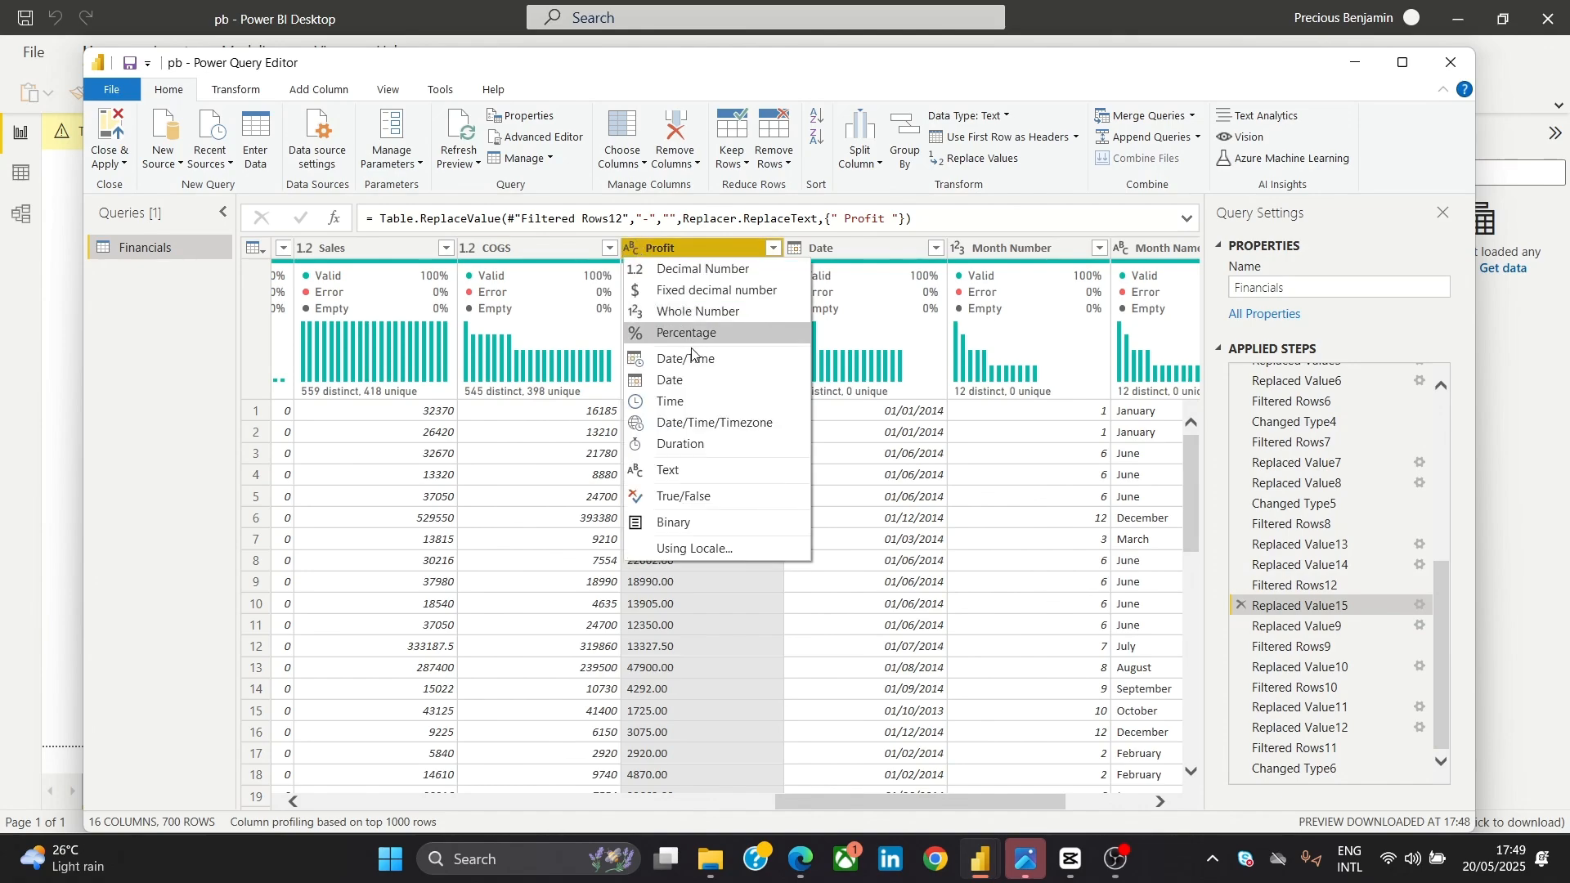
click(748, 254)
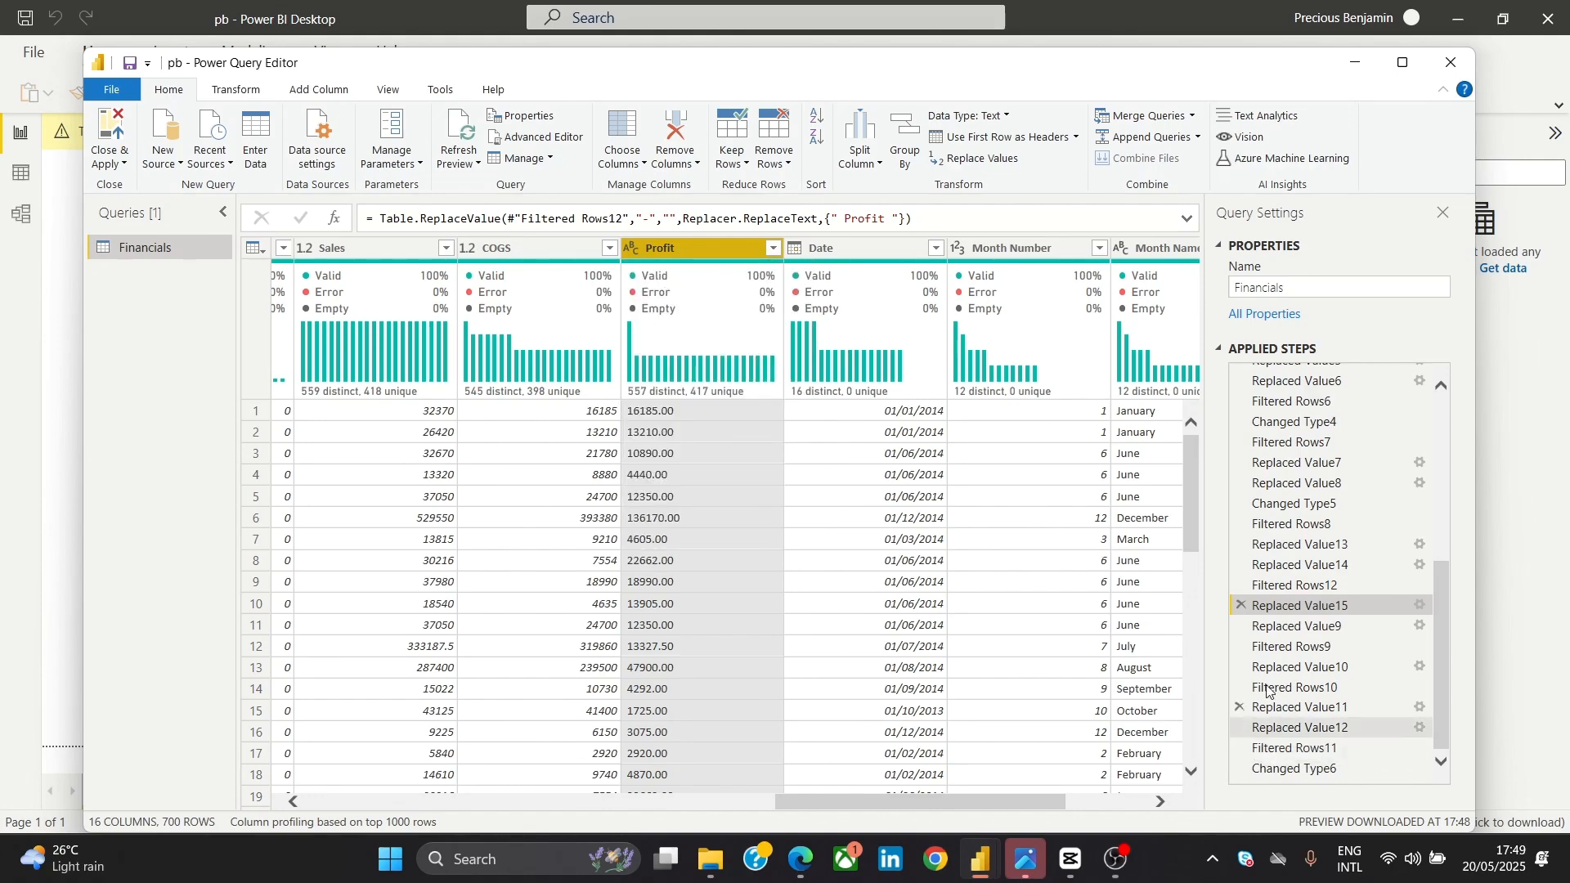
click(1240, 605)
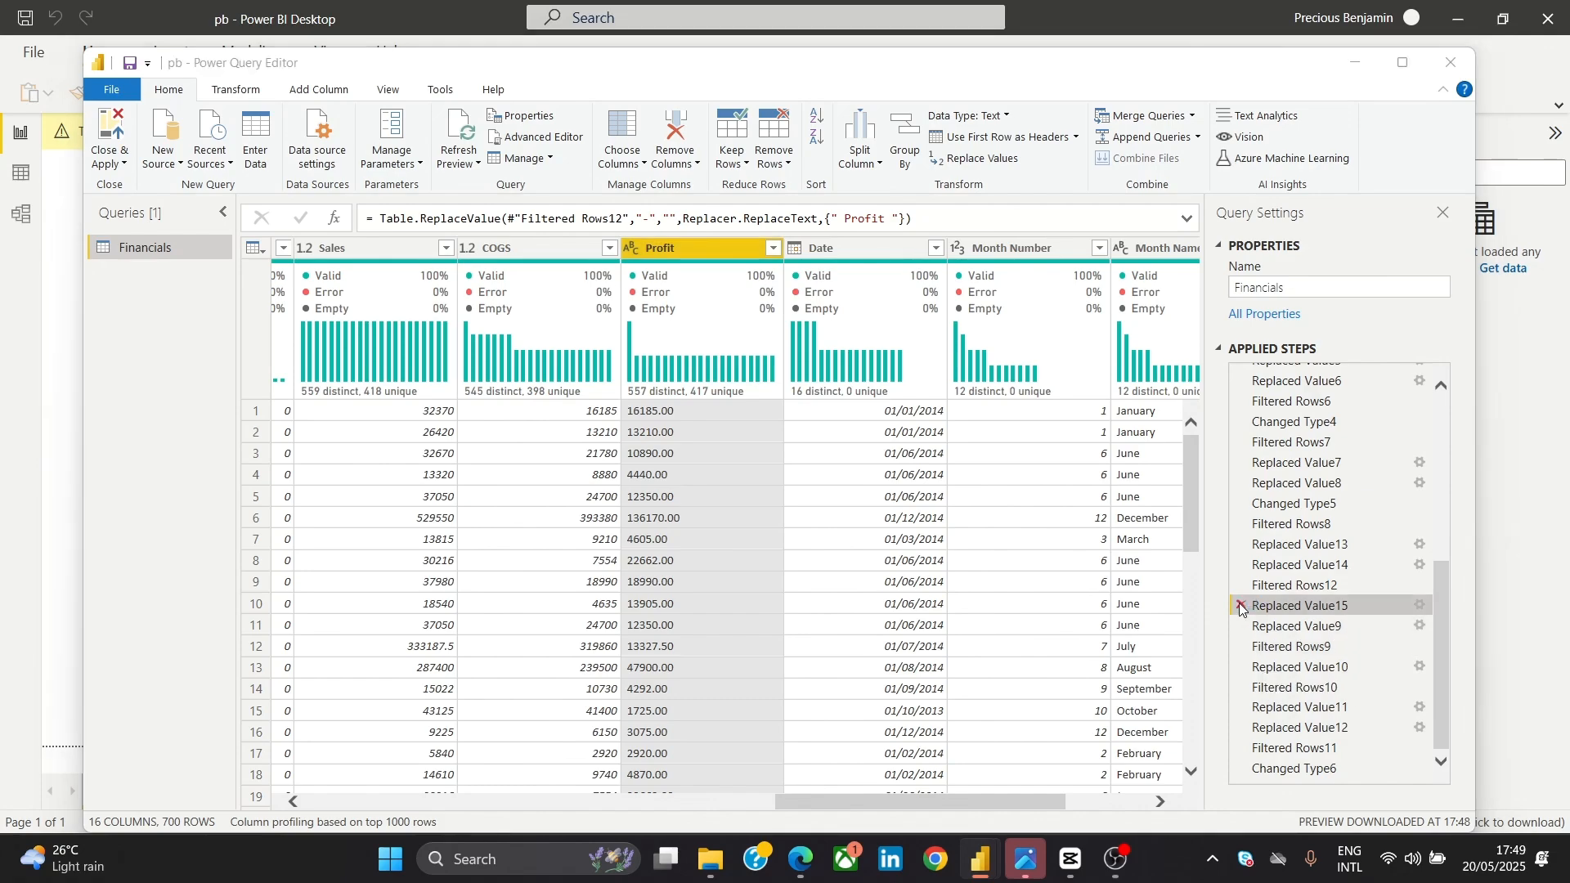
click(910, 473)
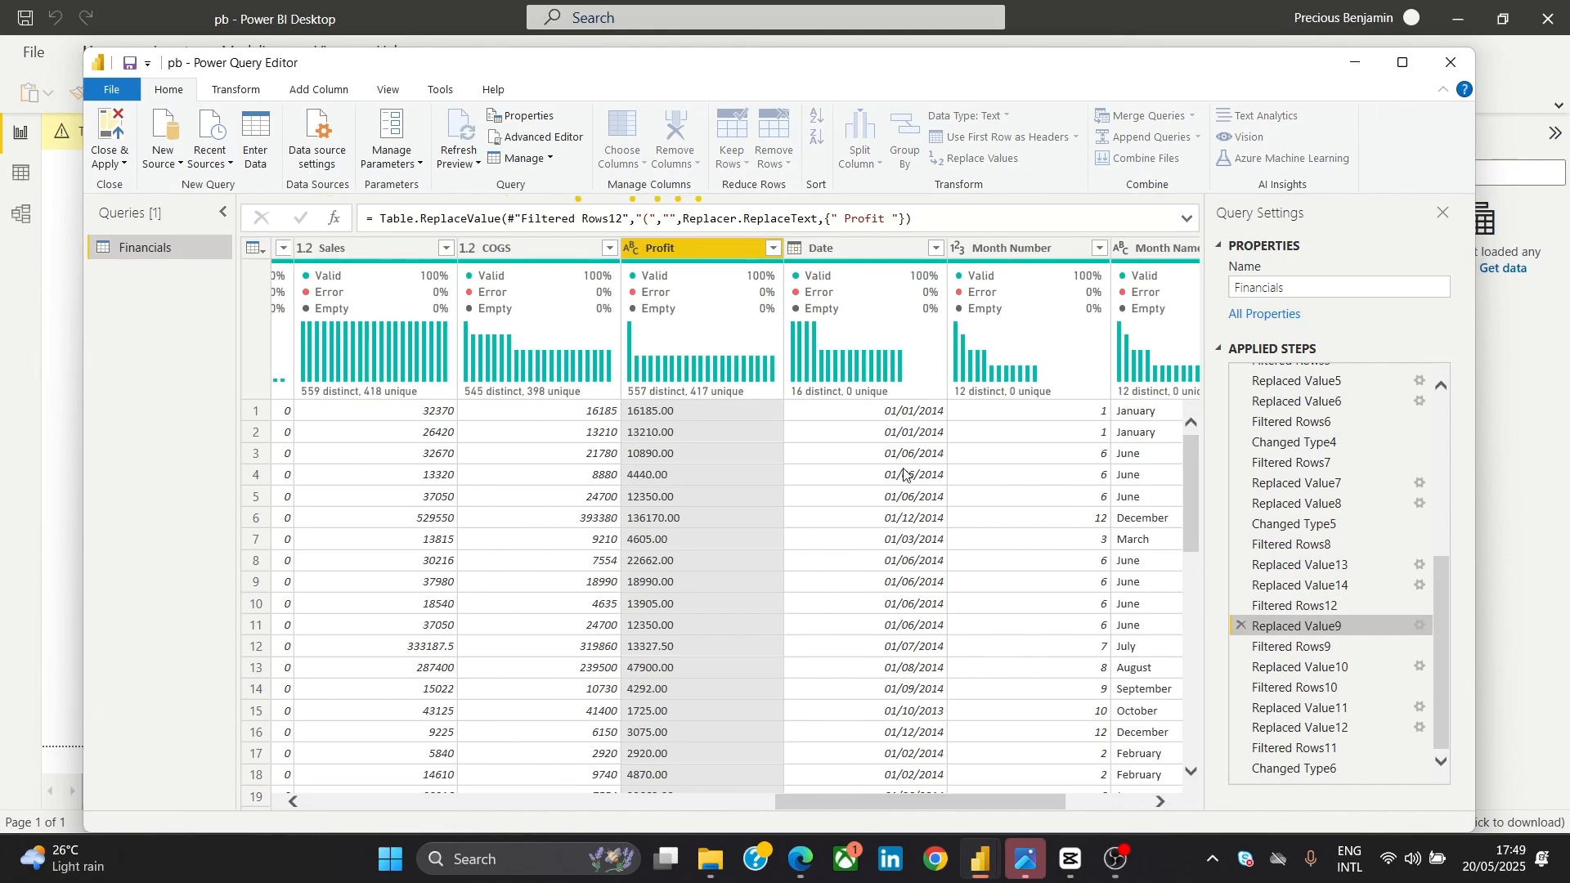
Insert a step after Replaced Value9 that replaces "-" with "0" in the Profit column
right_click(746, 255)
click(826, 478)
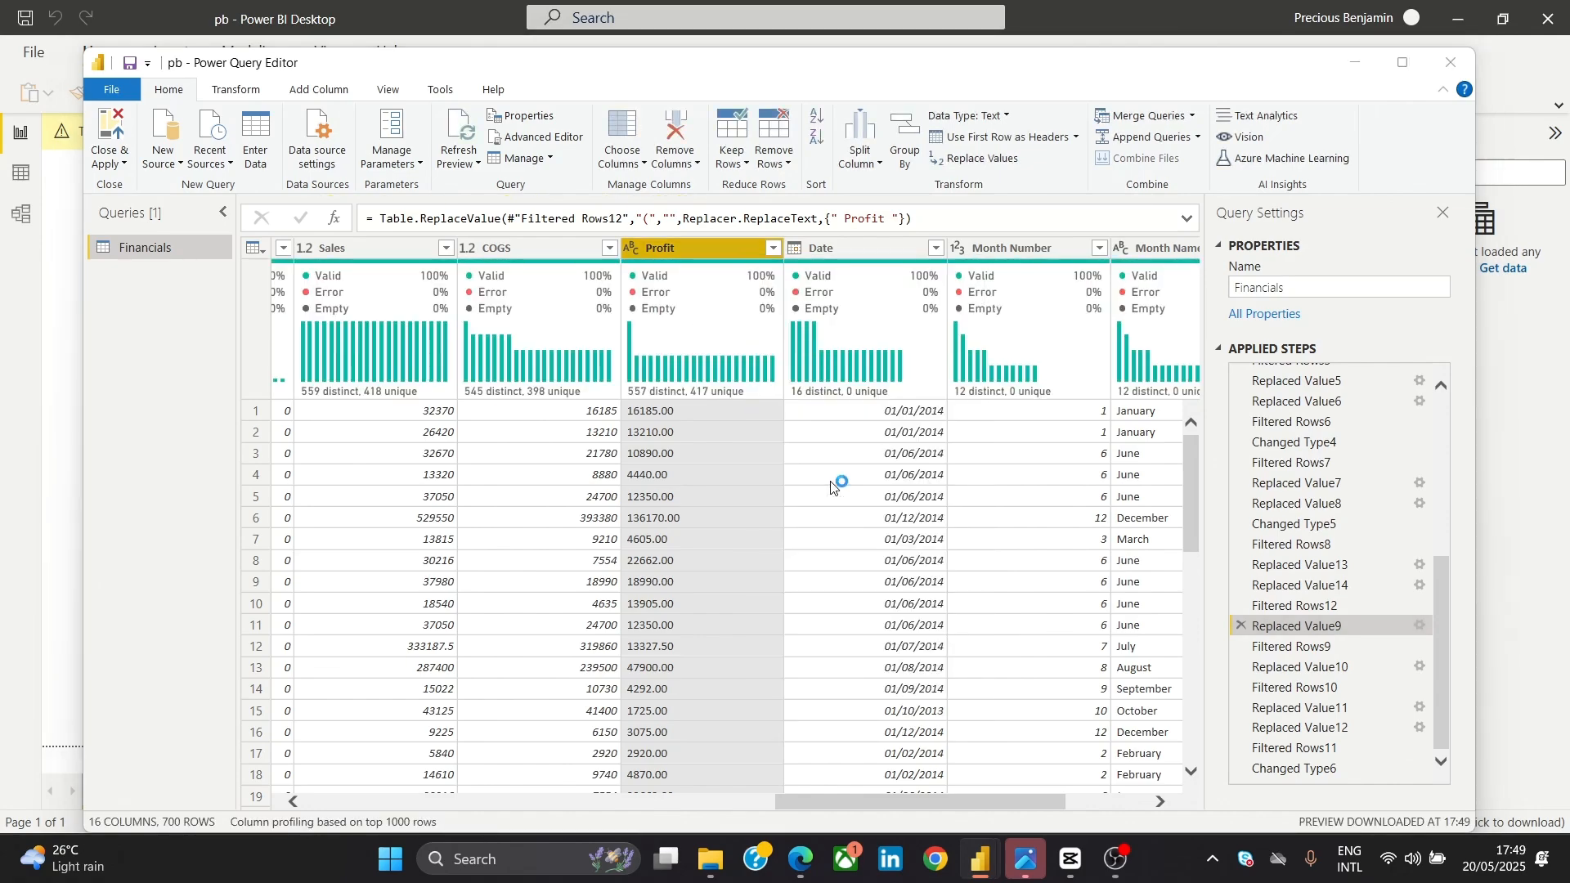
click(865, 481)
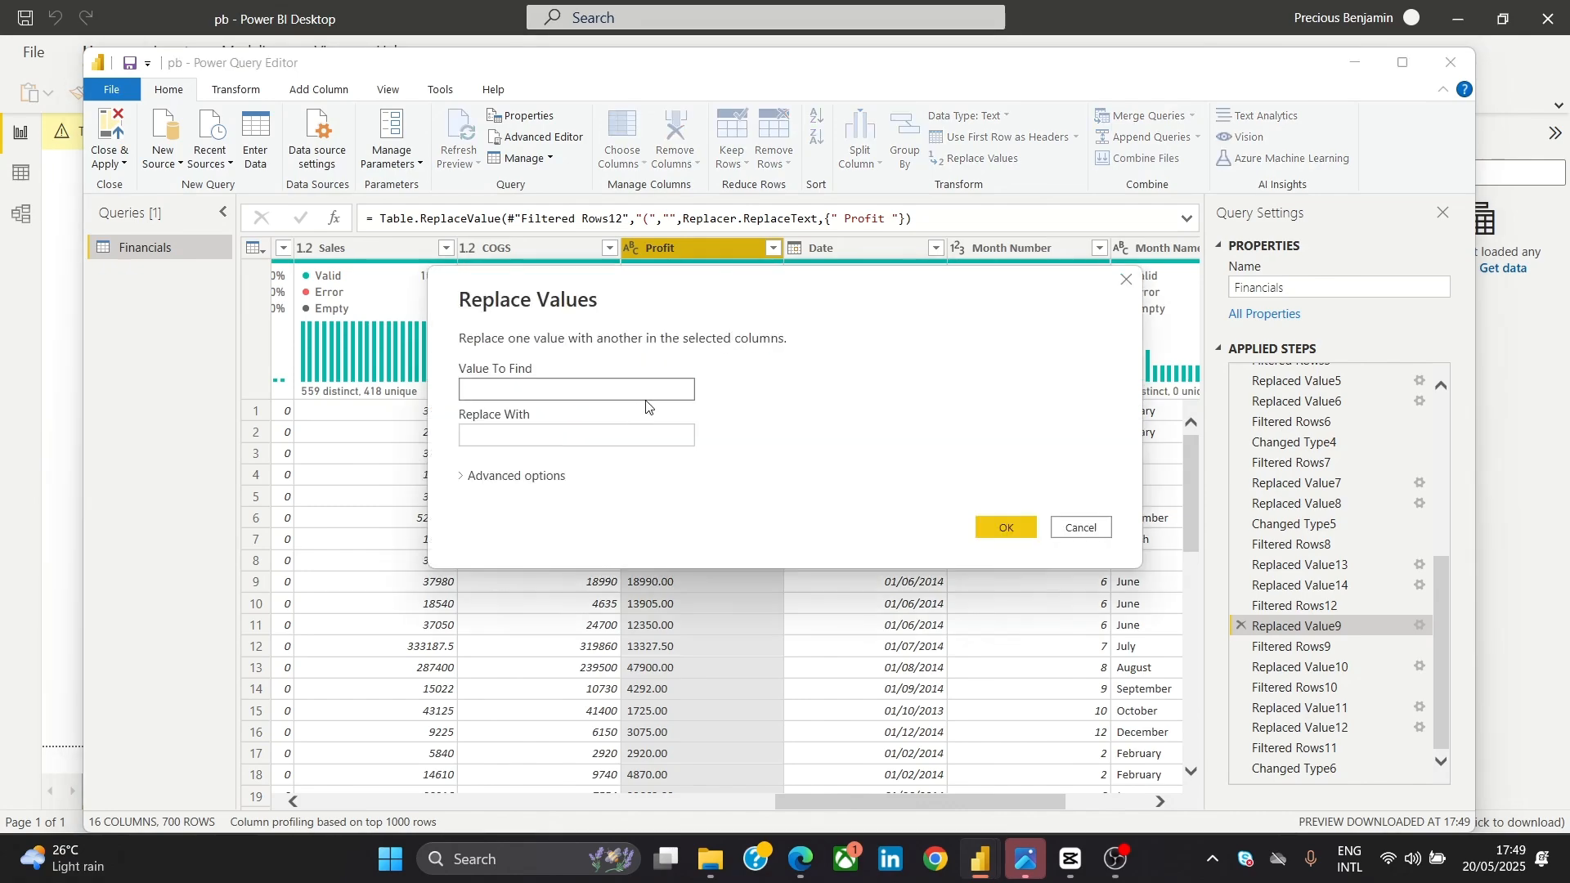
text(-)
click(605, 434)
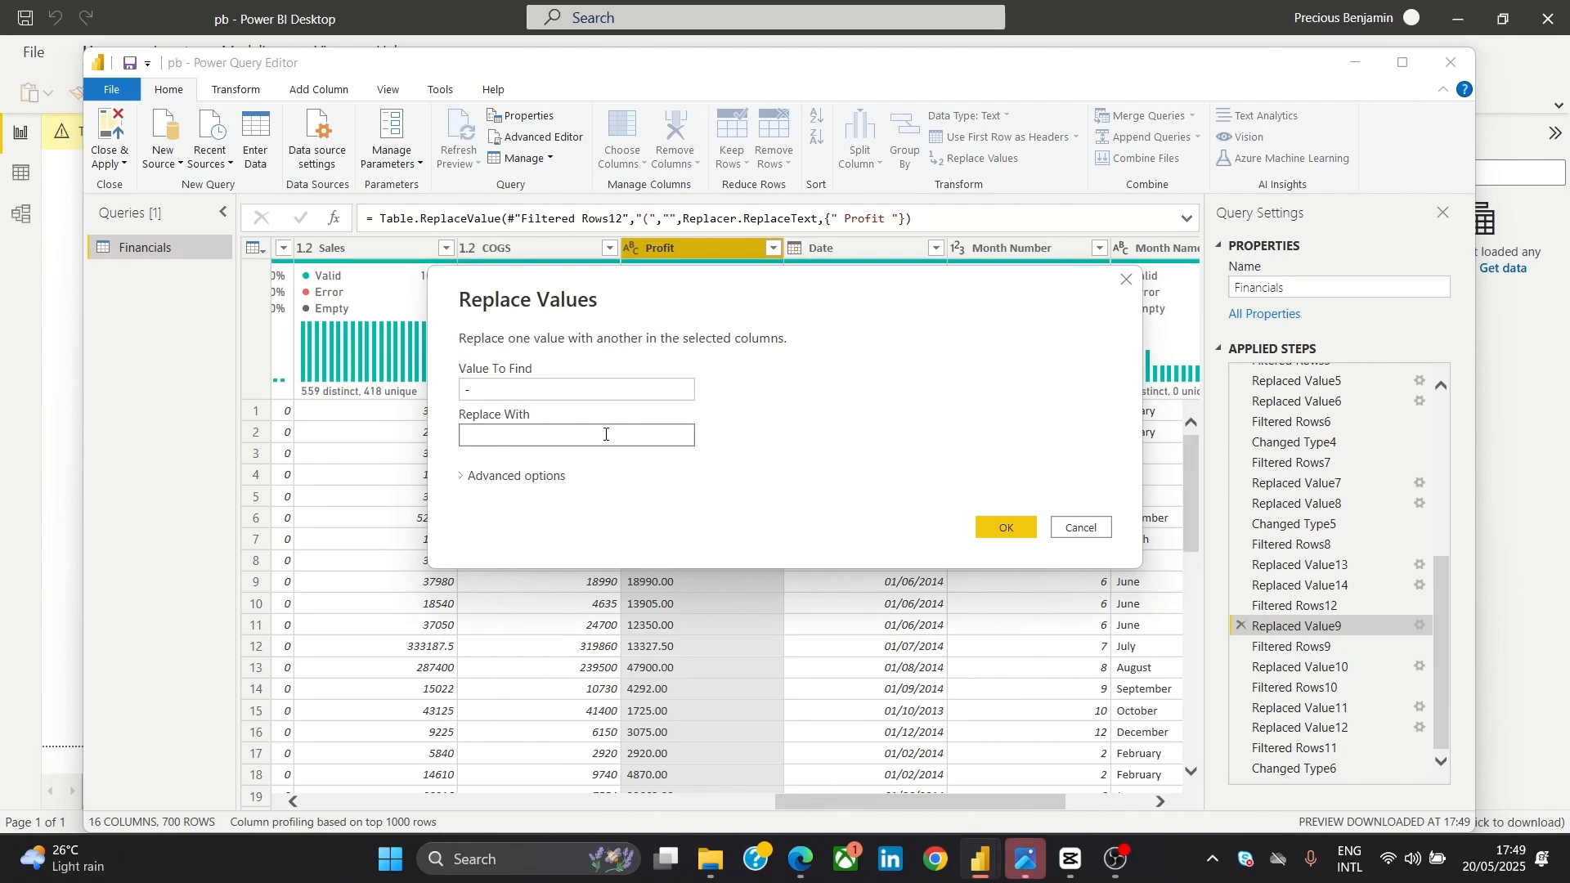
text(0)
click(1005, 529)
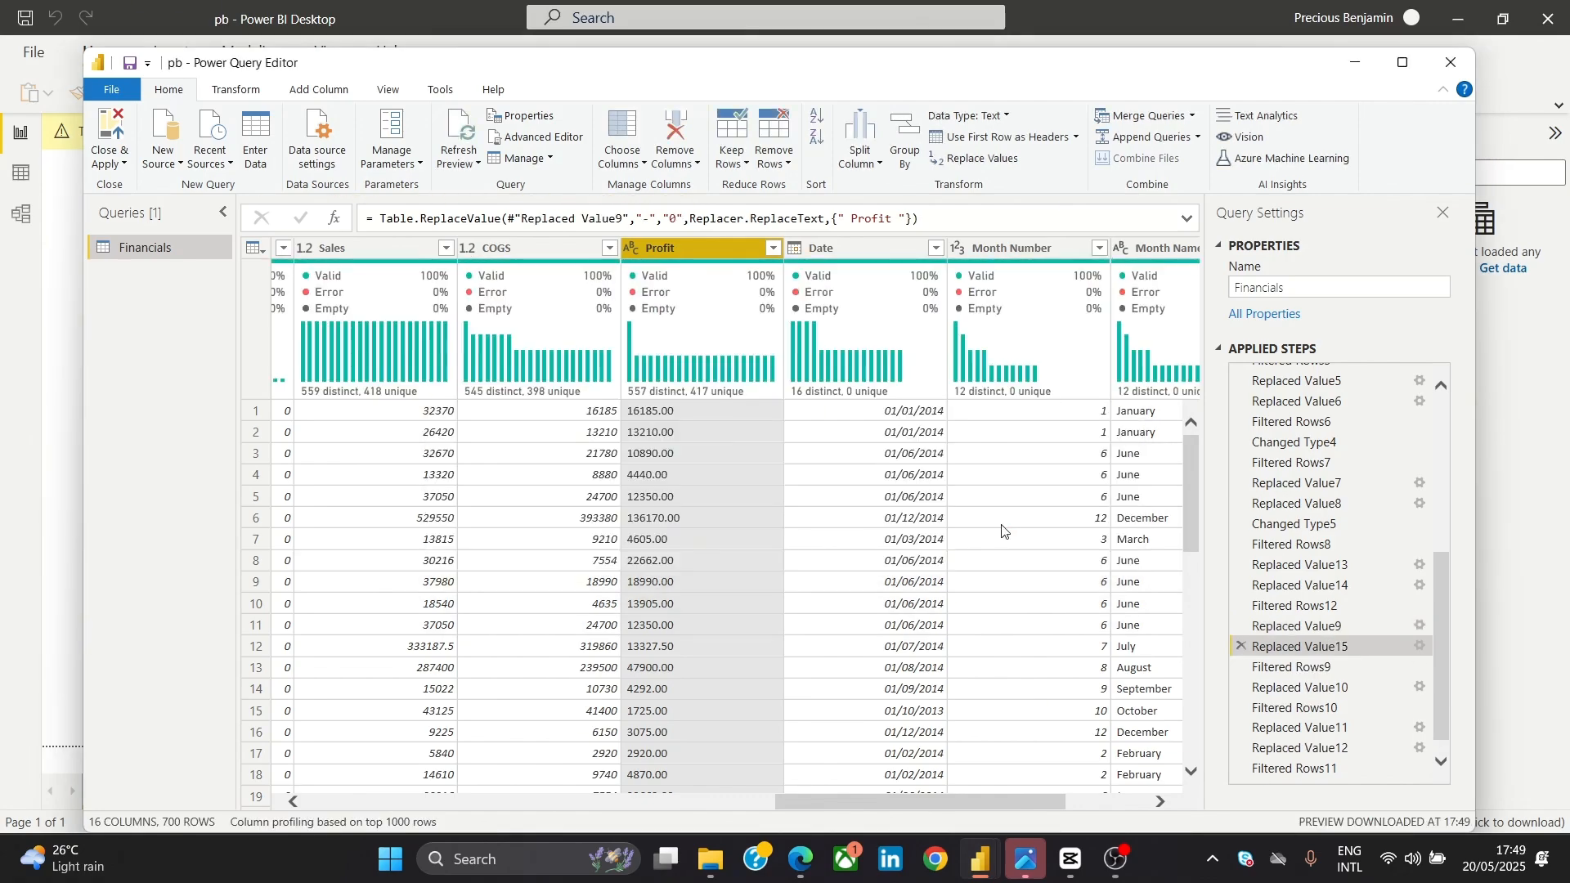
click(634, 248)
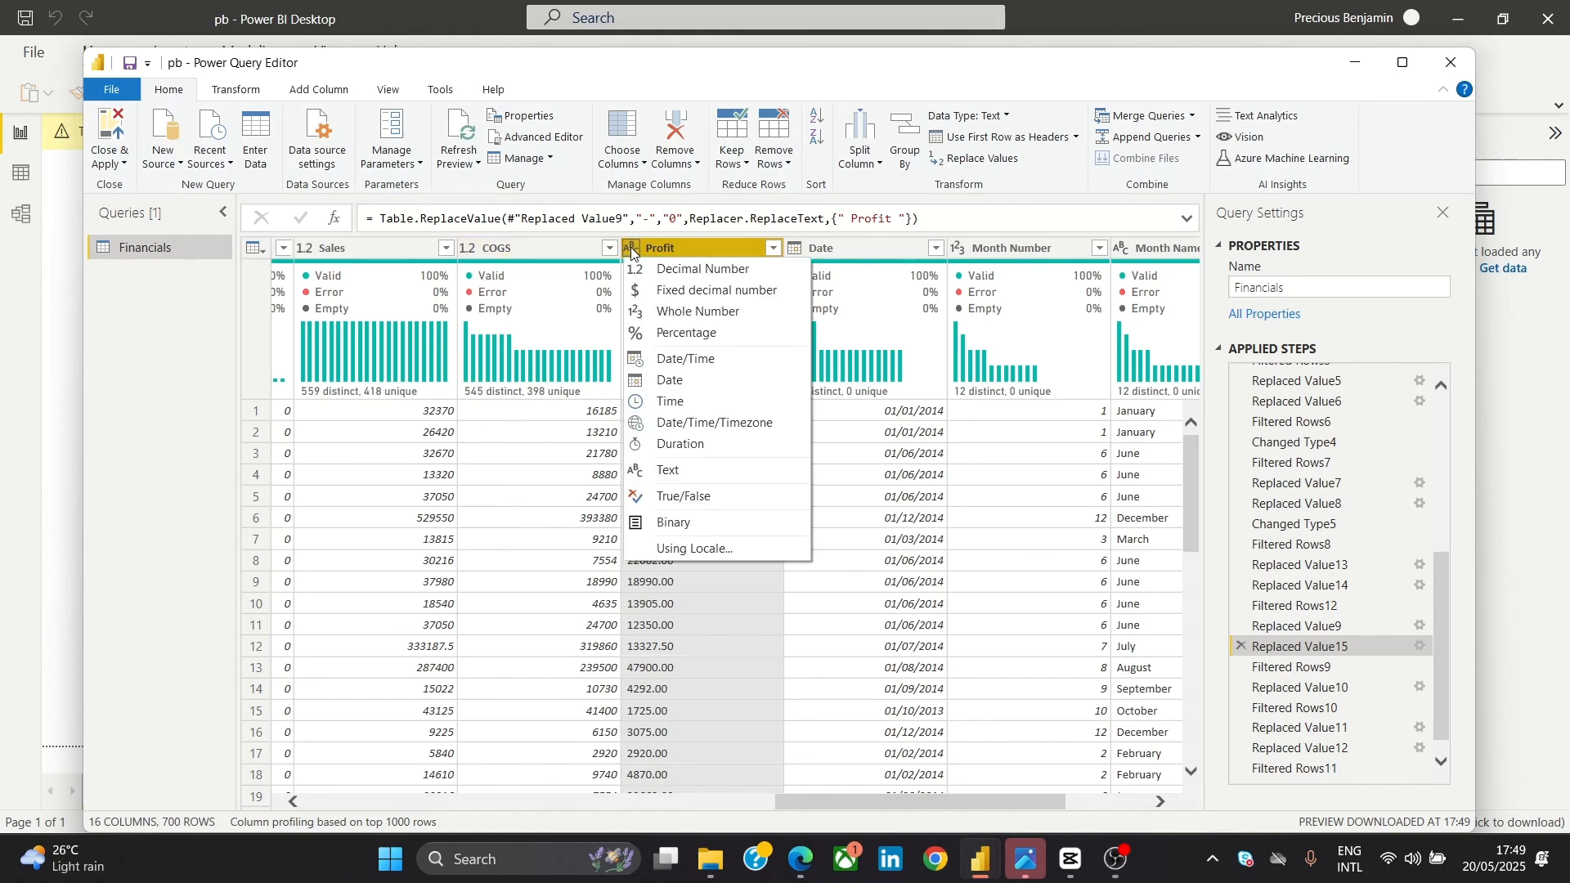
click(708, 291)
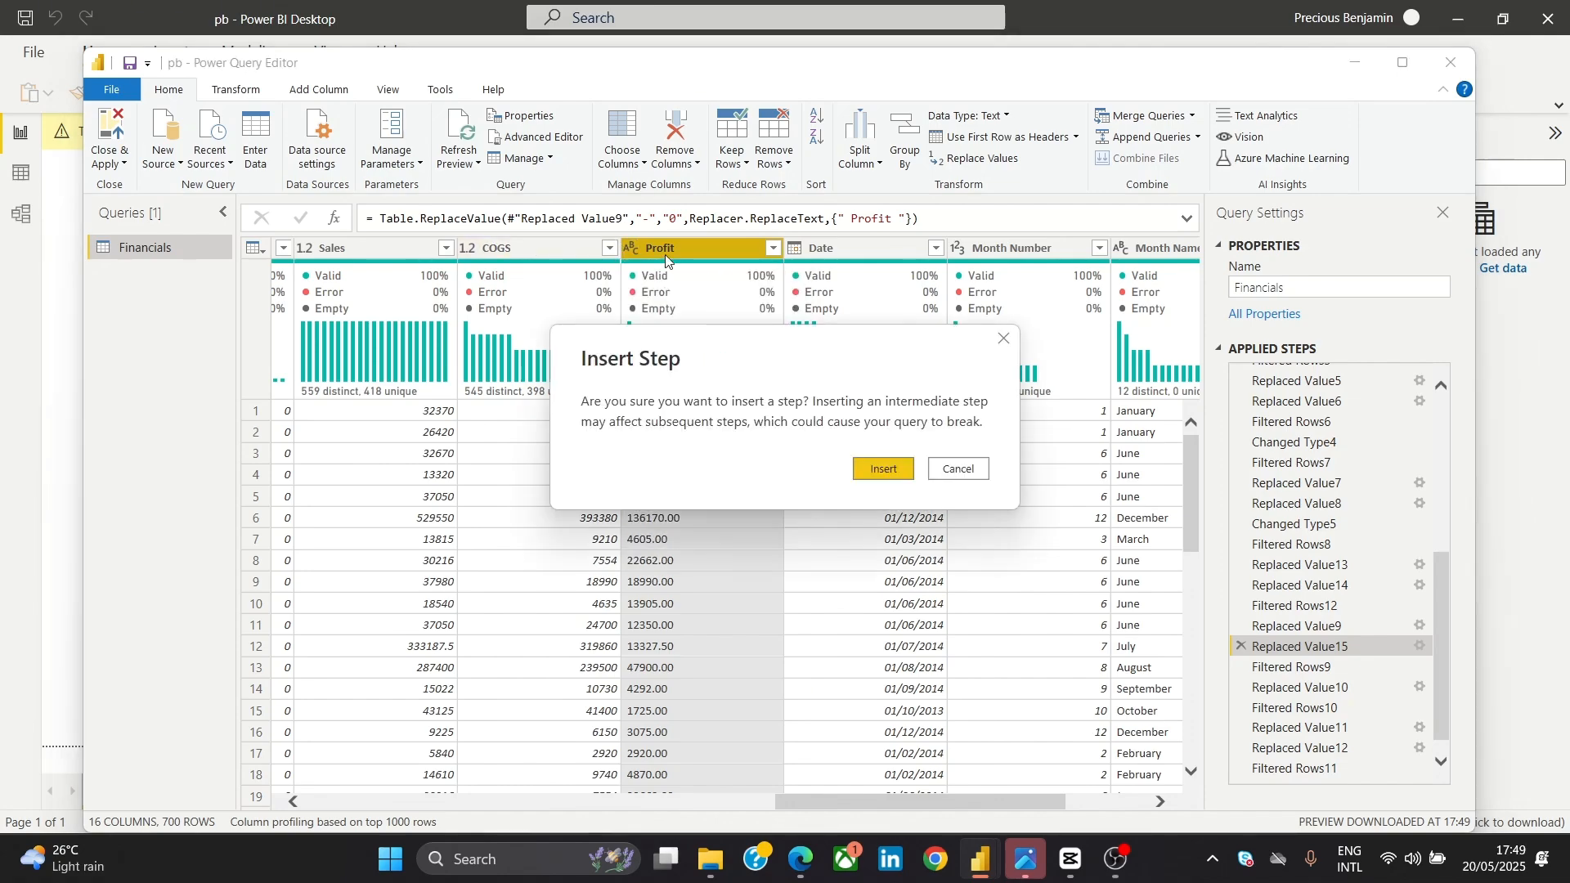
click(960, 472)
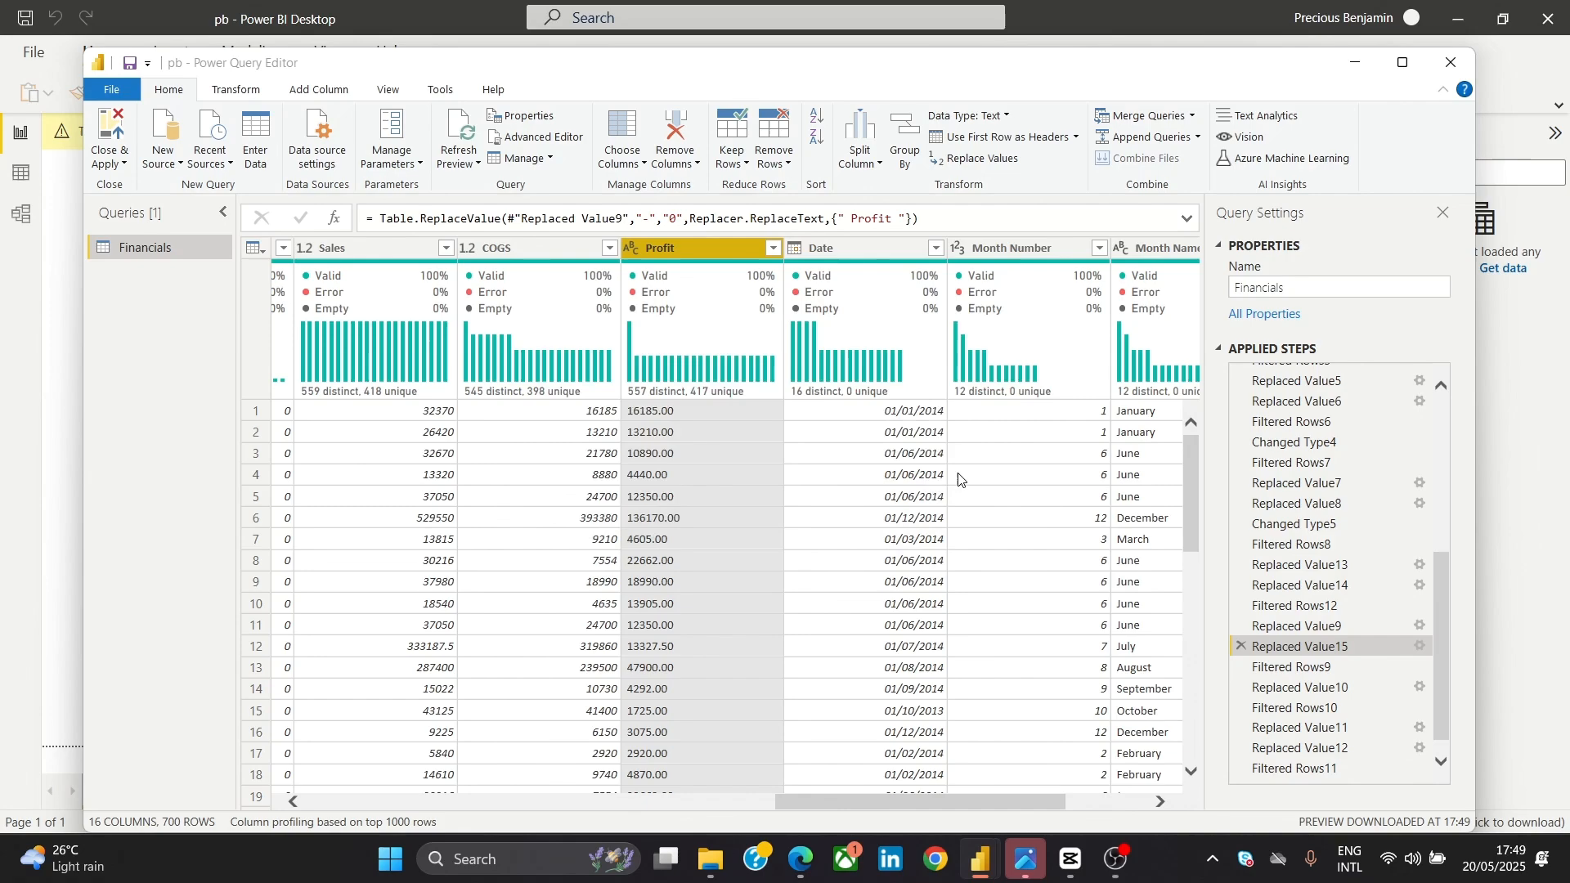
Try converting the Profit column to Decimal Number right after the "-" replacement, and delete that type-change step
click(638, 249)
click(670, 271)
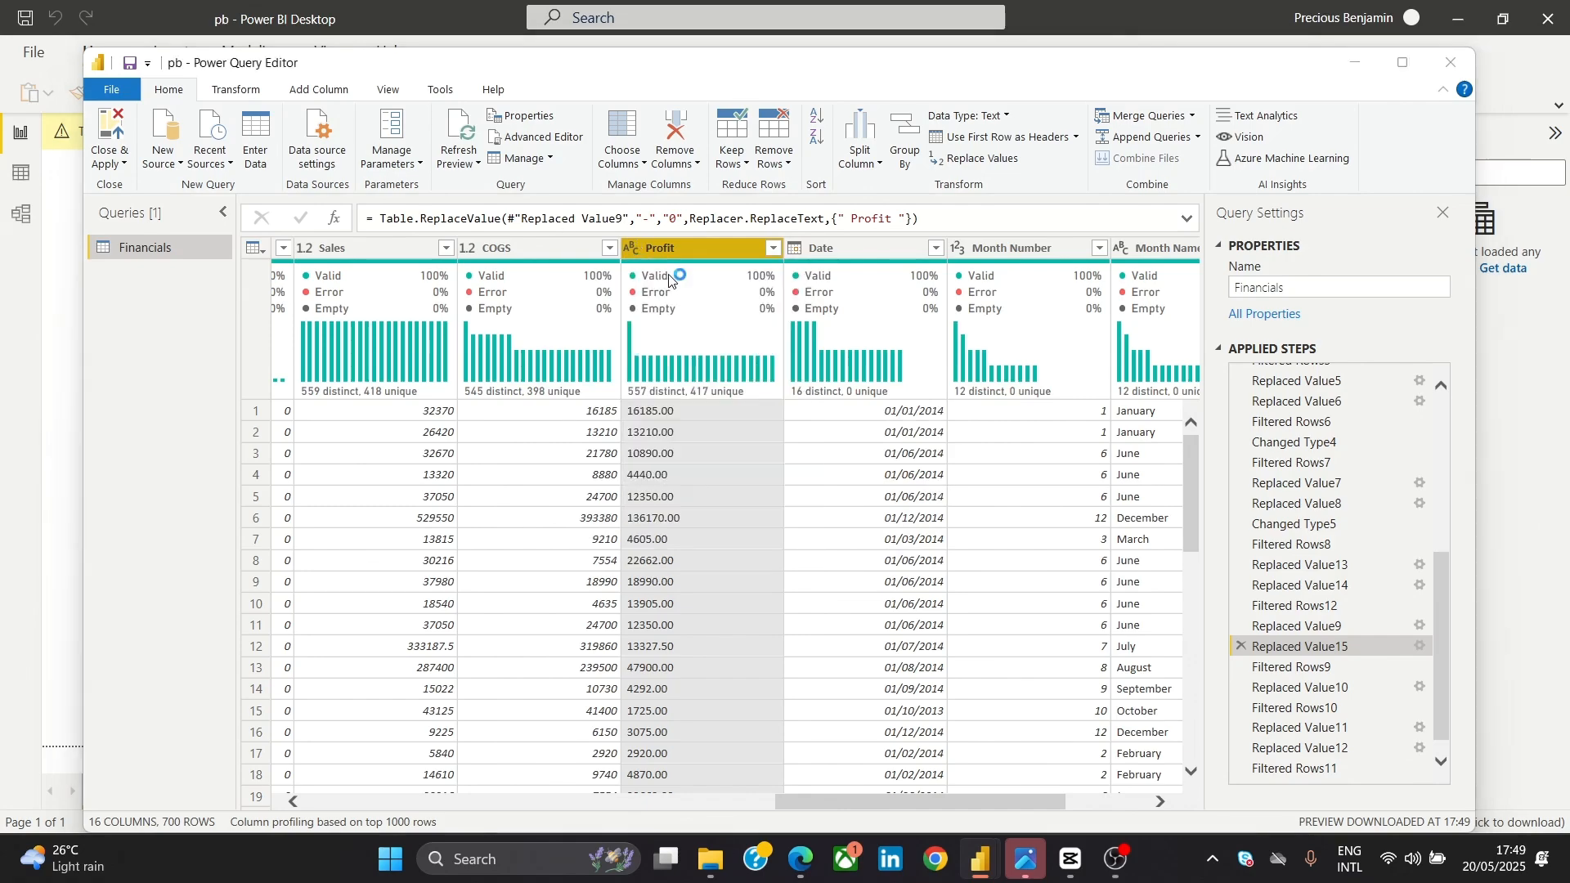
click(880, 476)
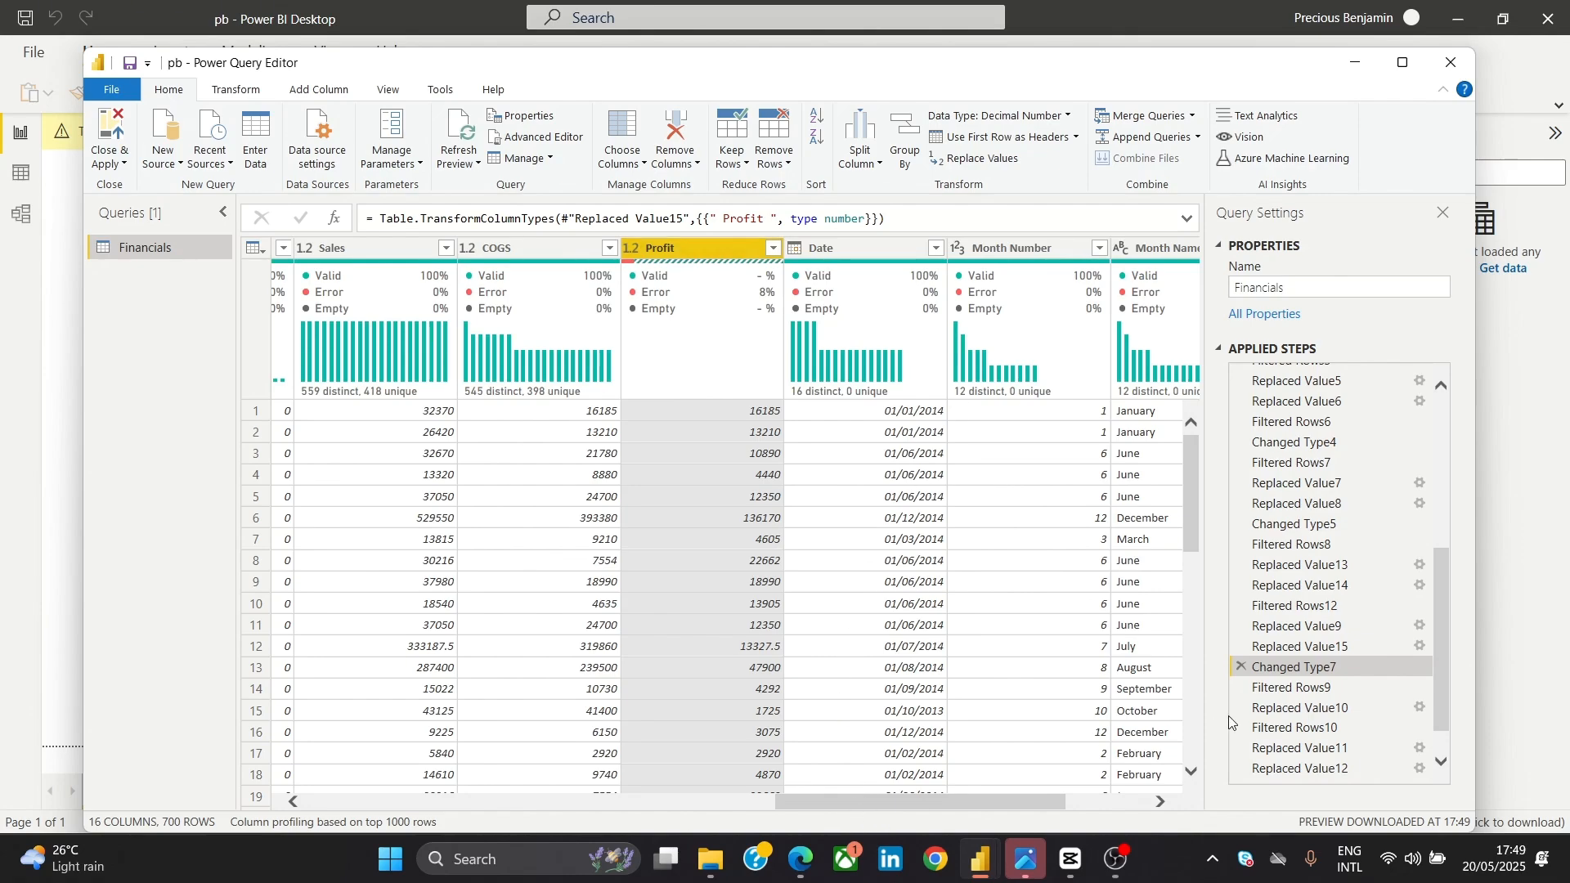
click(1243, 666)
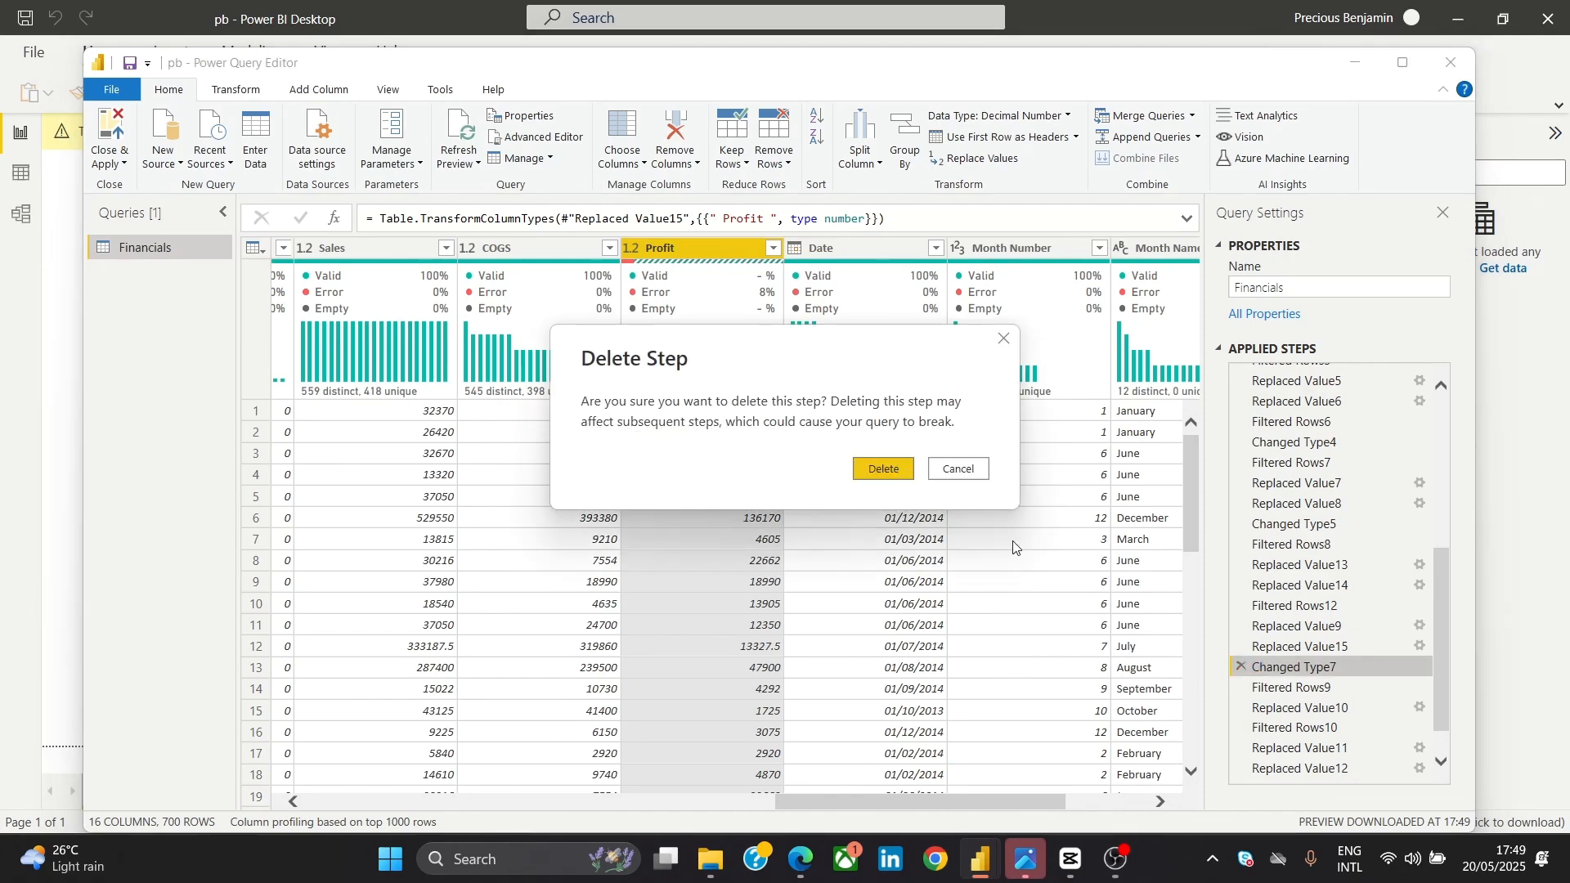
click(883, 469)
Review the sorted Profit column's value list for leftover symbols, keeping all values selected
click(730, 248)
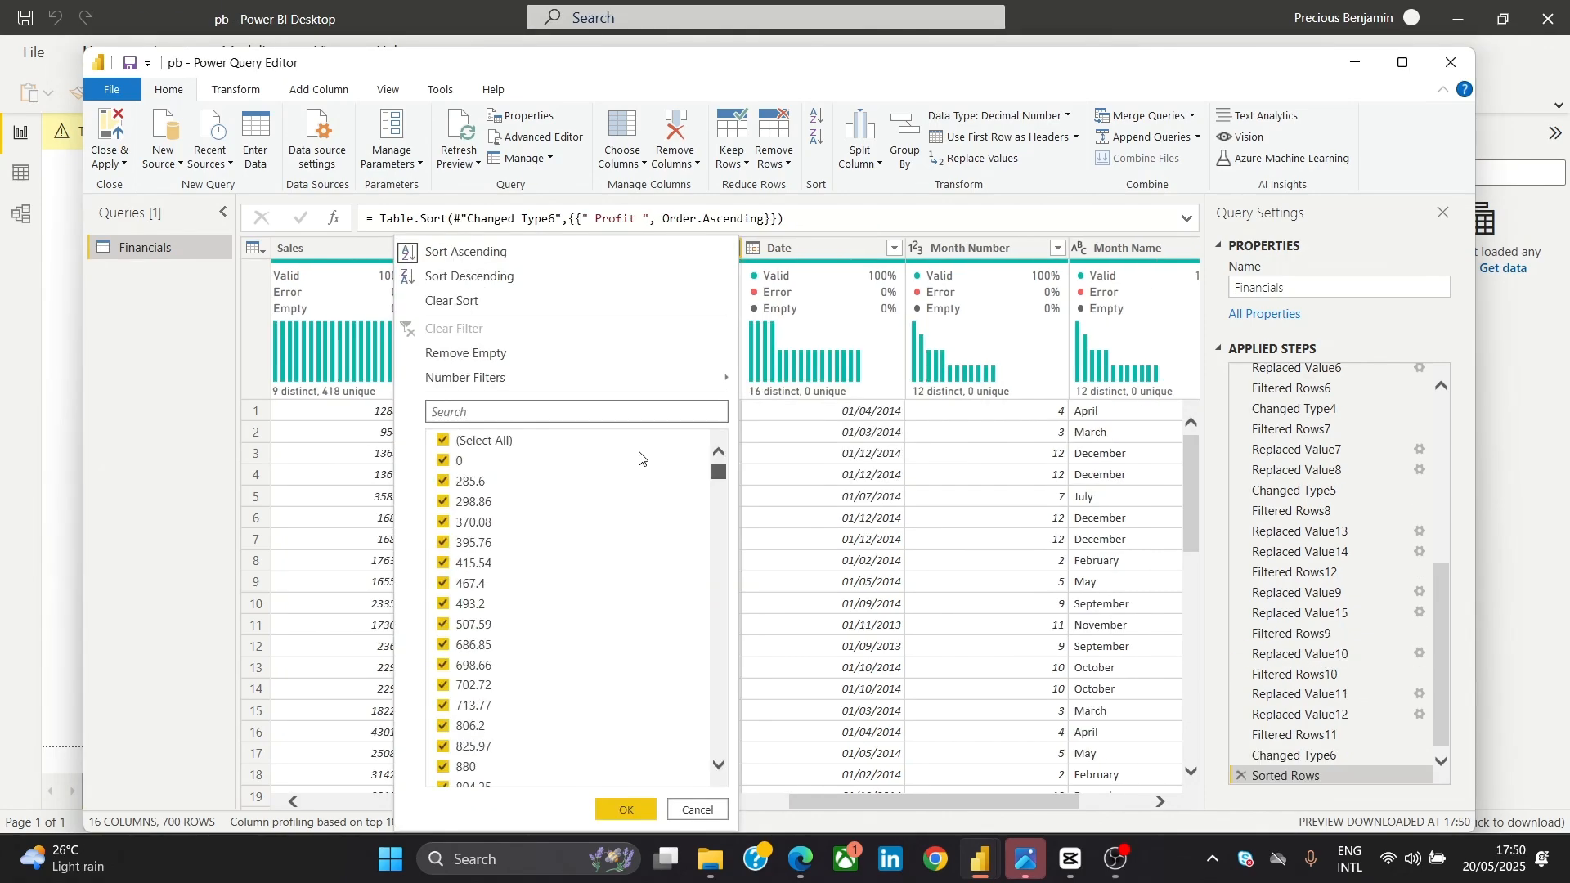
scroll(563, 472, down, 20)
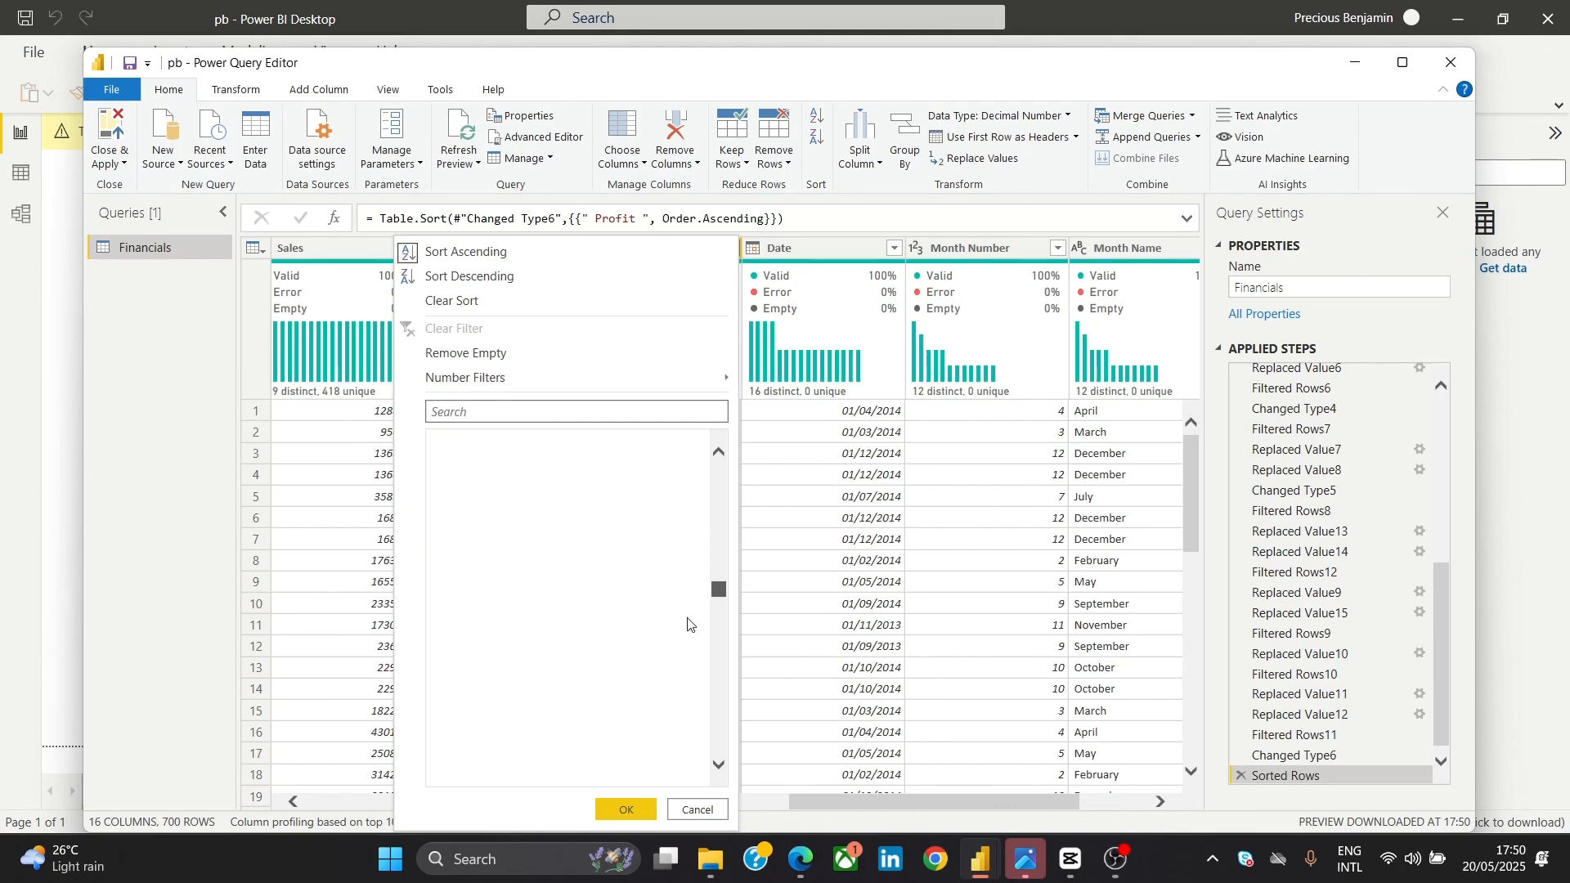
scroll(672, 677, down, 1)
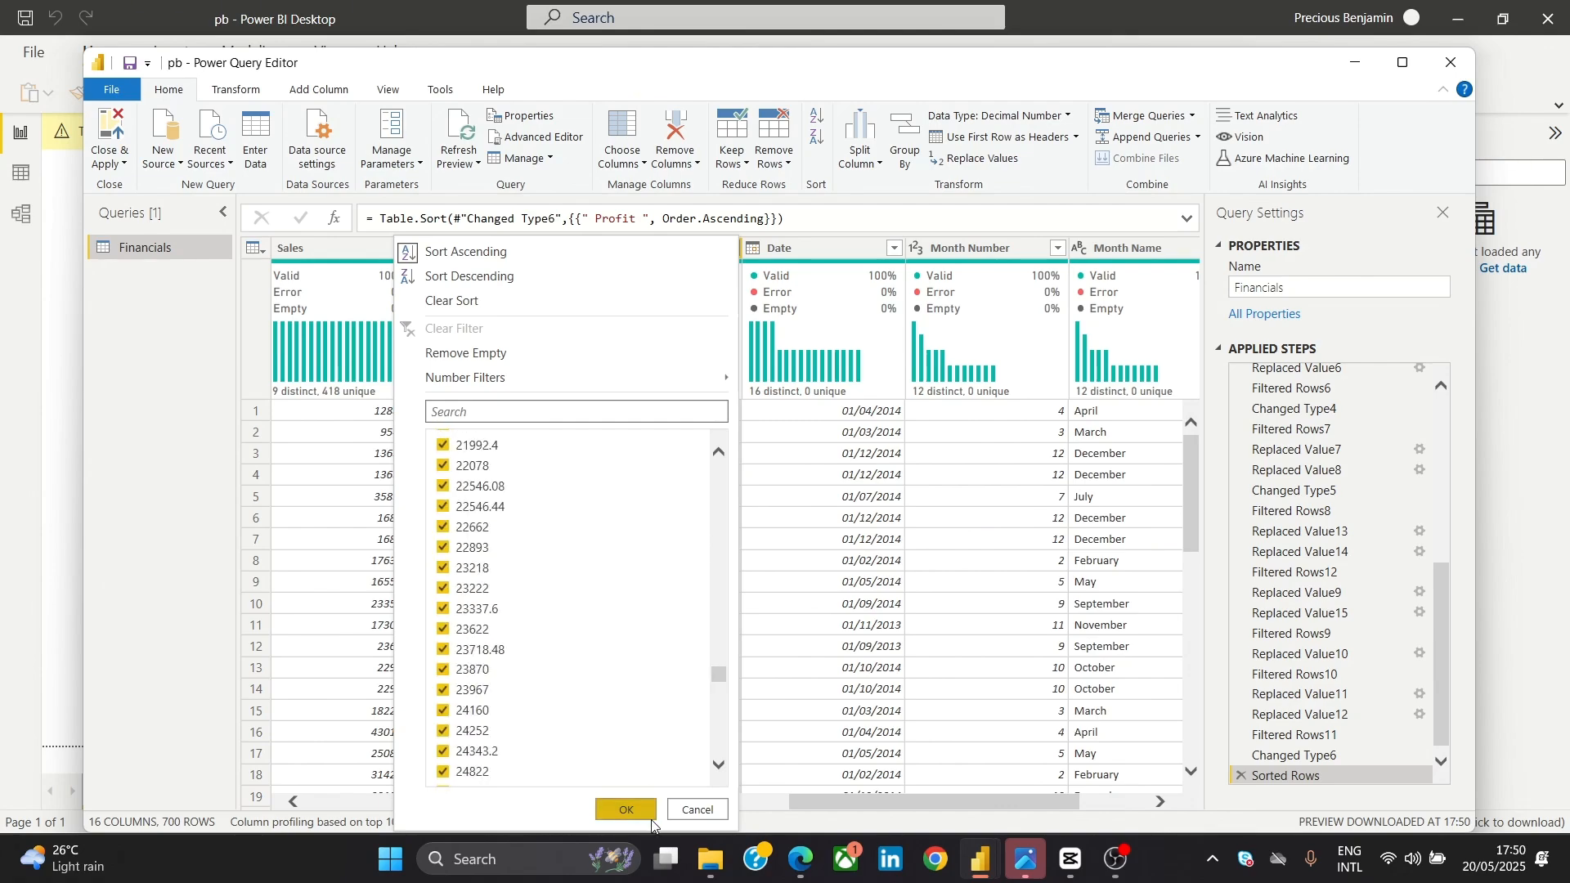
click(623, 808)
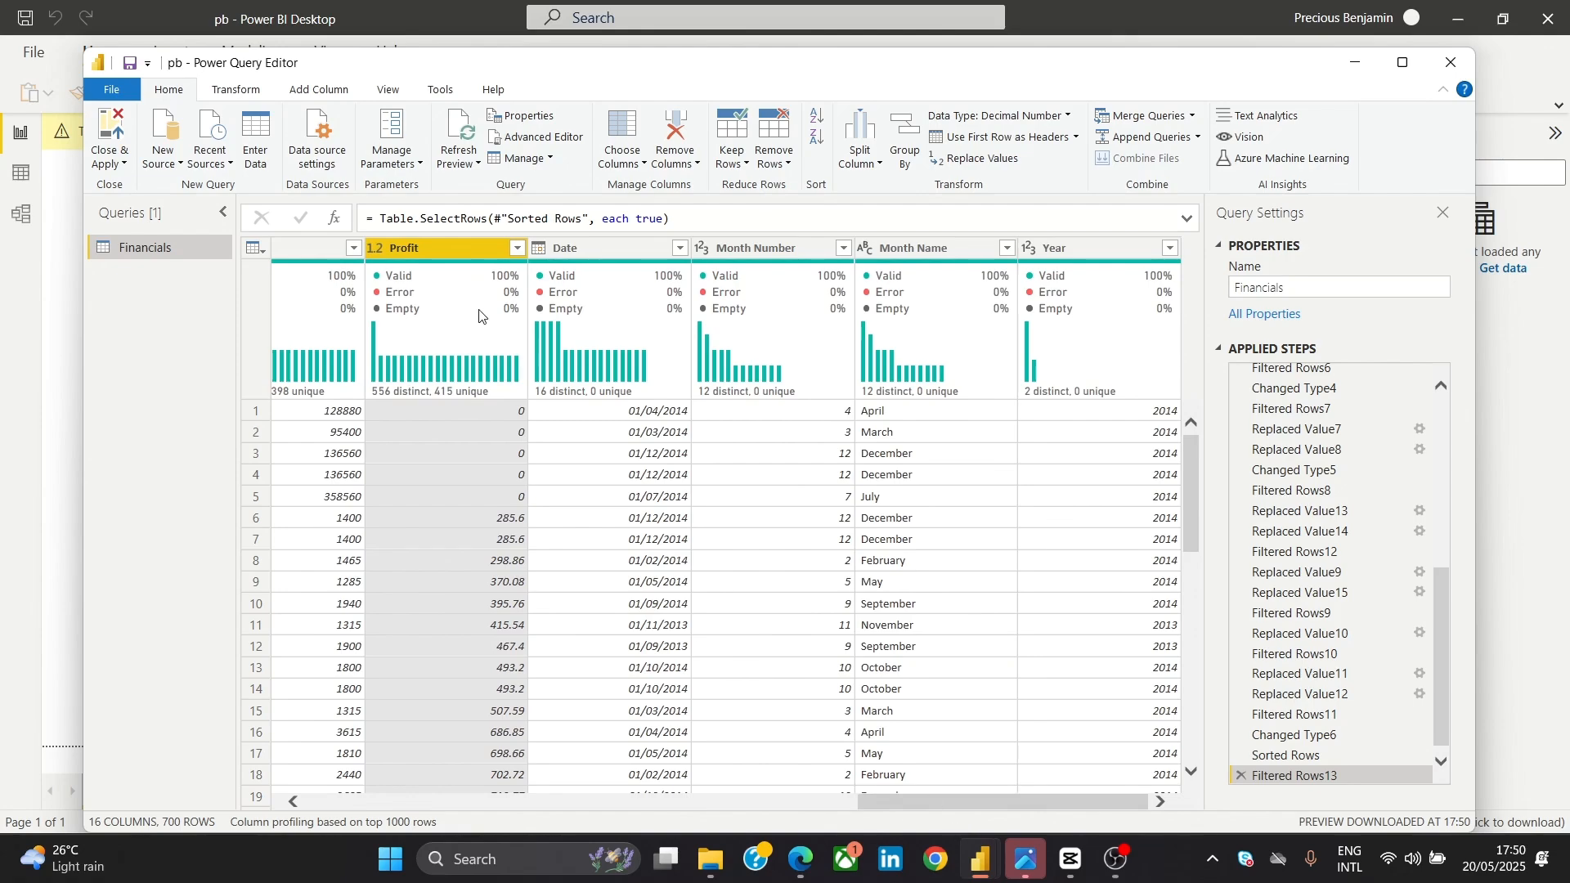
Remove the Month Number column and apply the query changes to the report, closing Power Query Editor
mouse_move(485, 310)
click(772, 263)
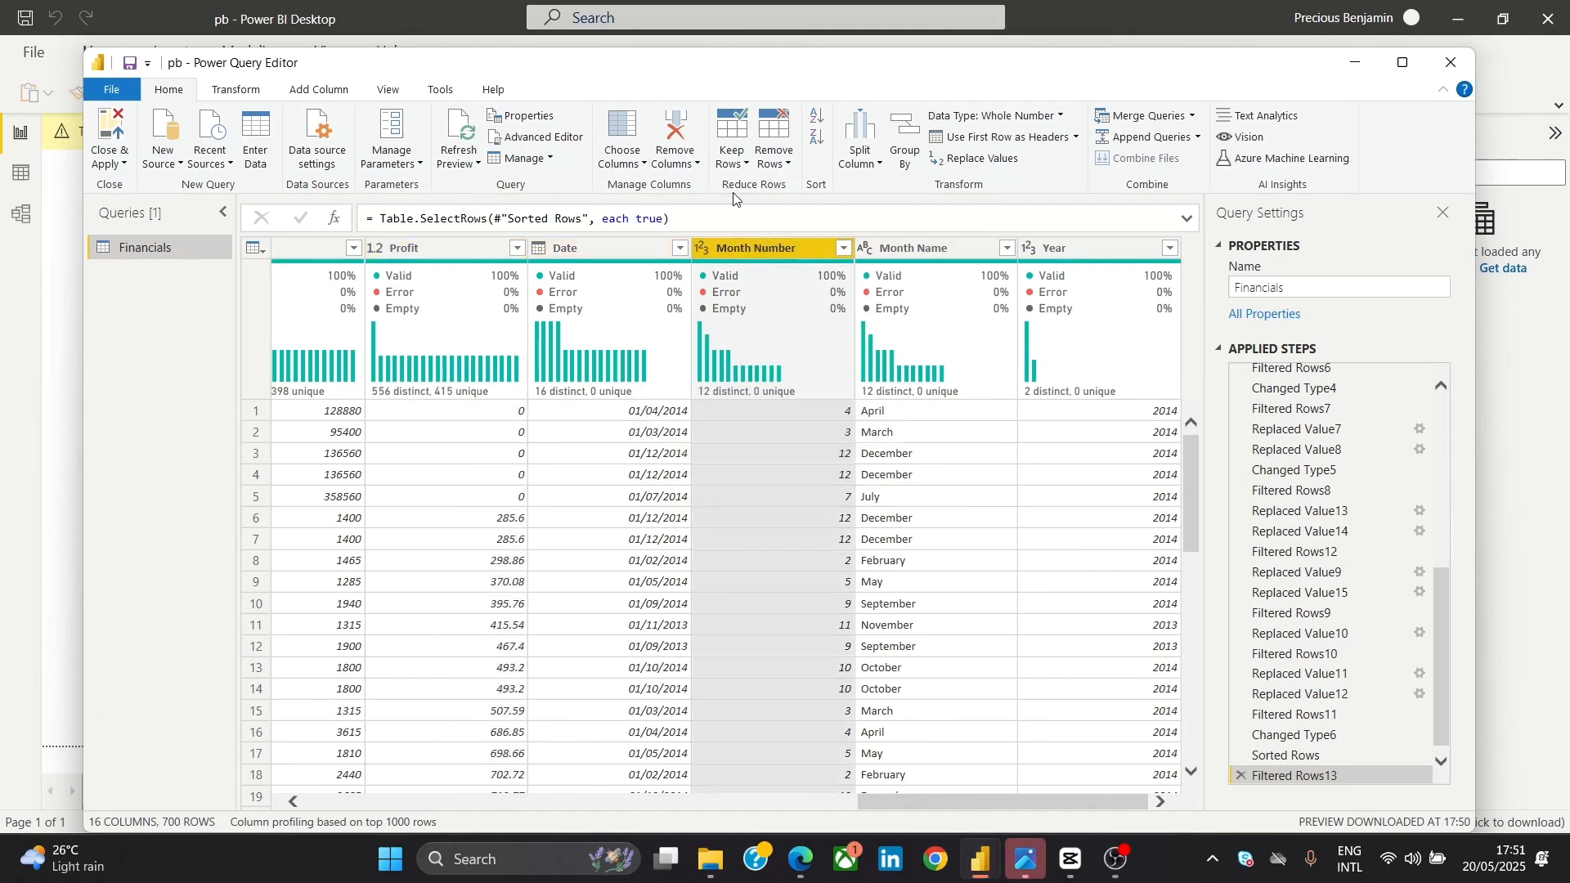
click(685, 124)
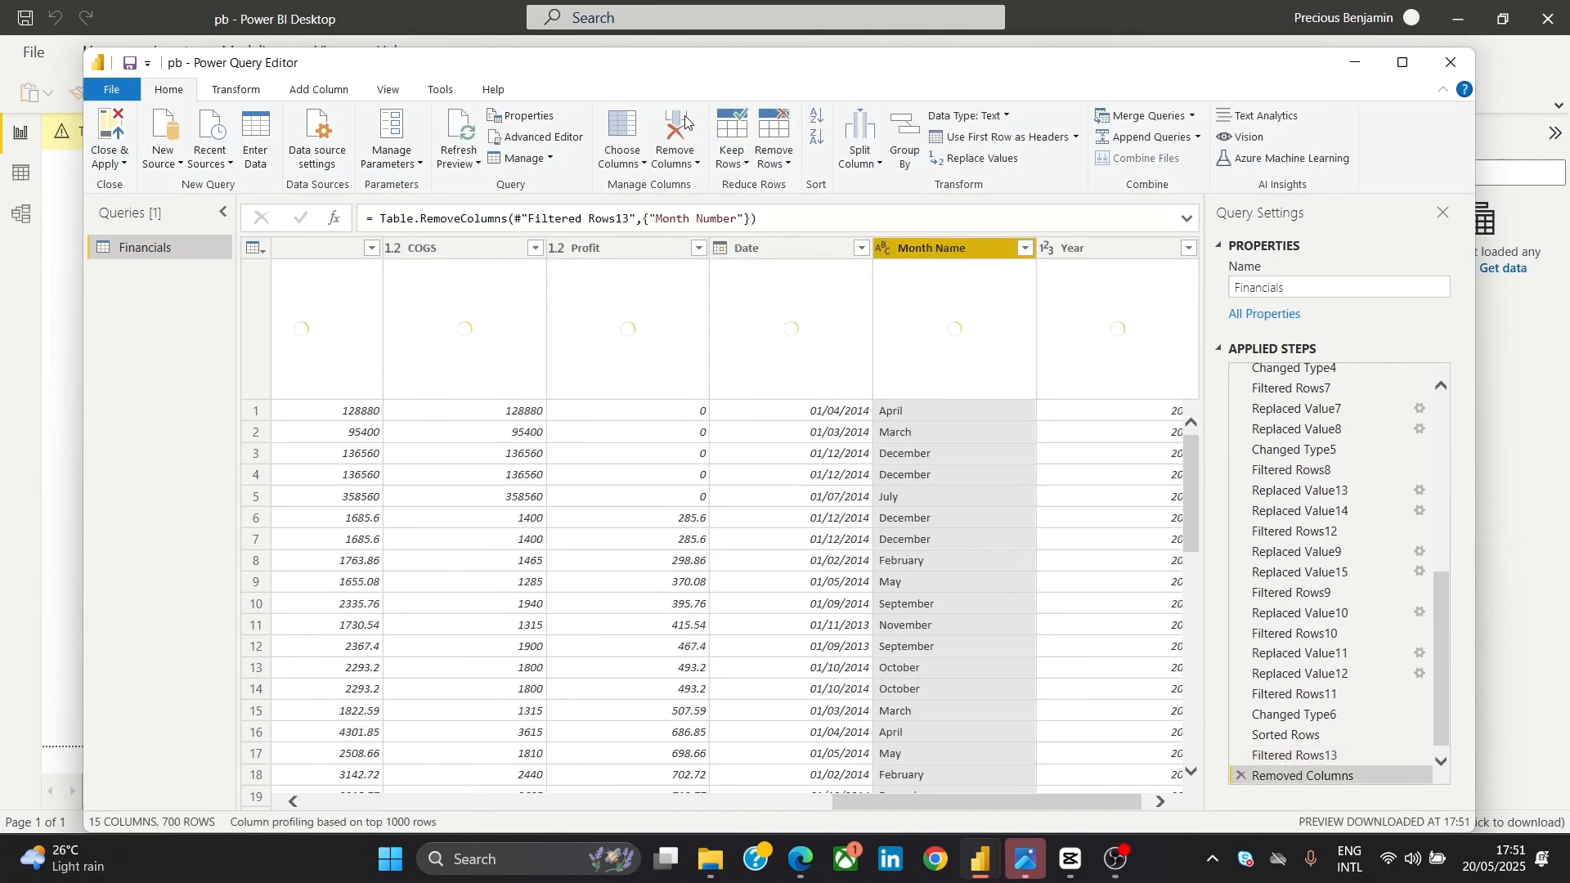
drag(924, 802, 976, 832)
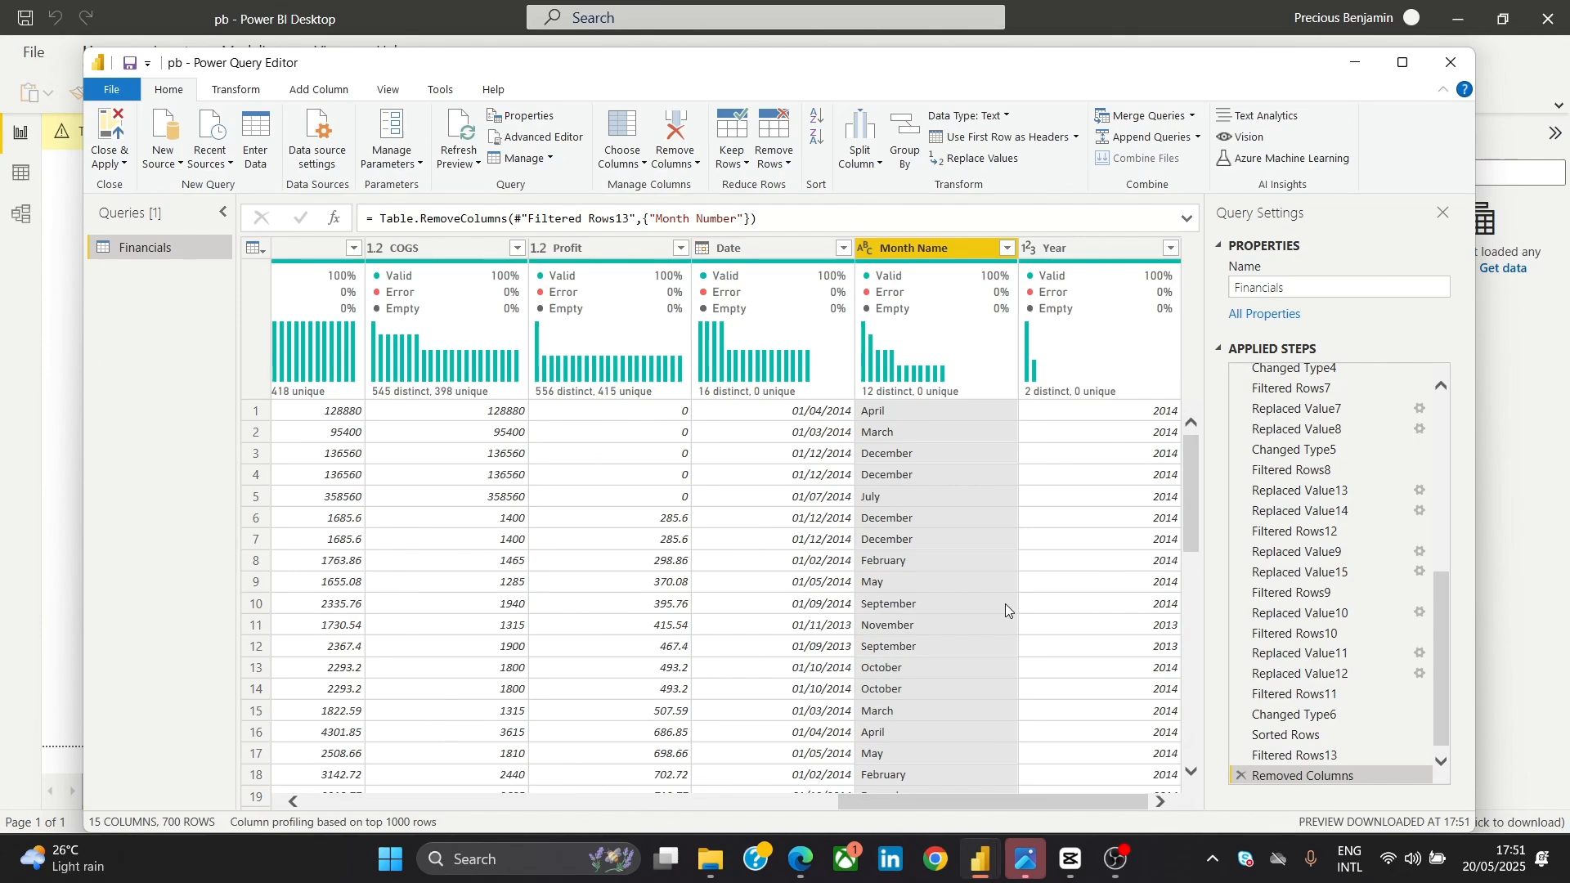
click(99, 131)
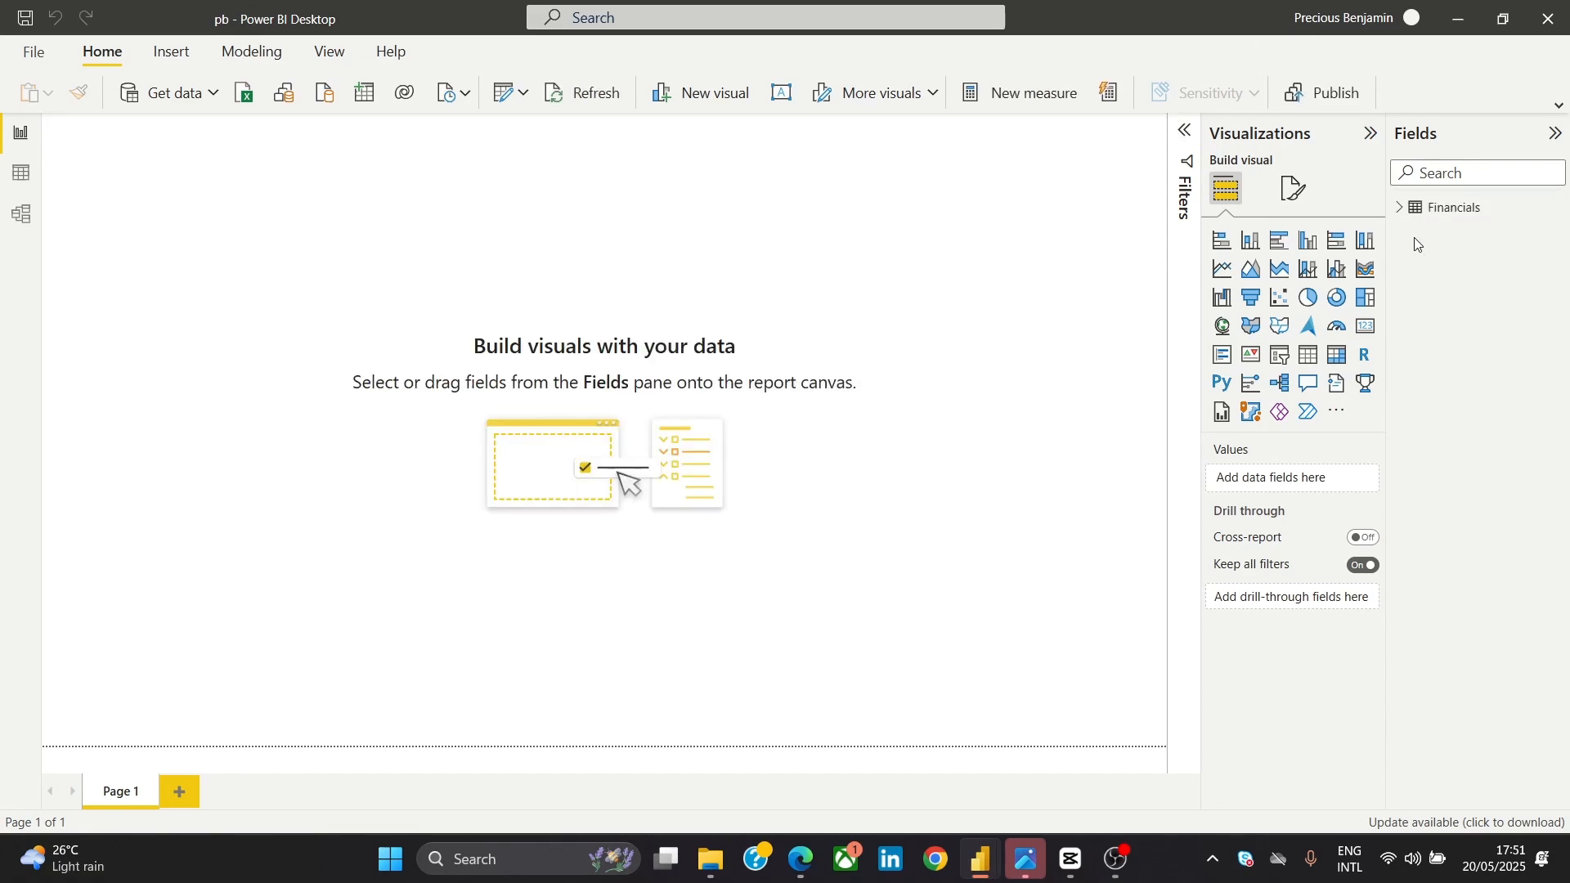
Examine the loaded Financials fields and the table's card in the data model, and return to the report canvas
click(1400, 213)
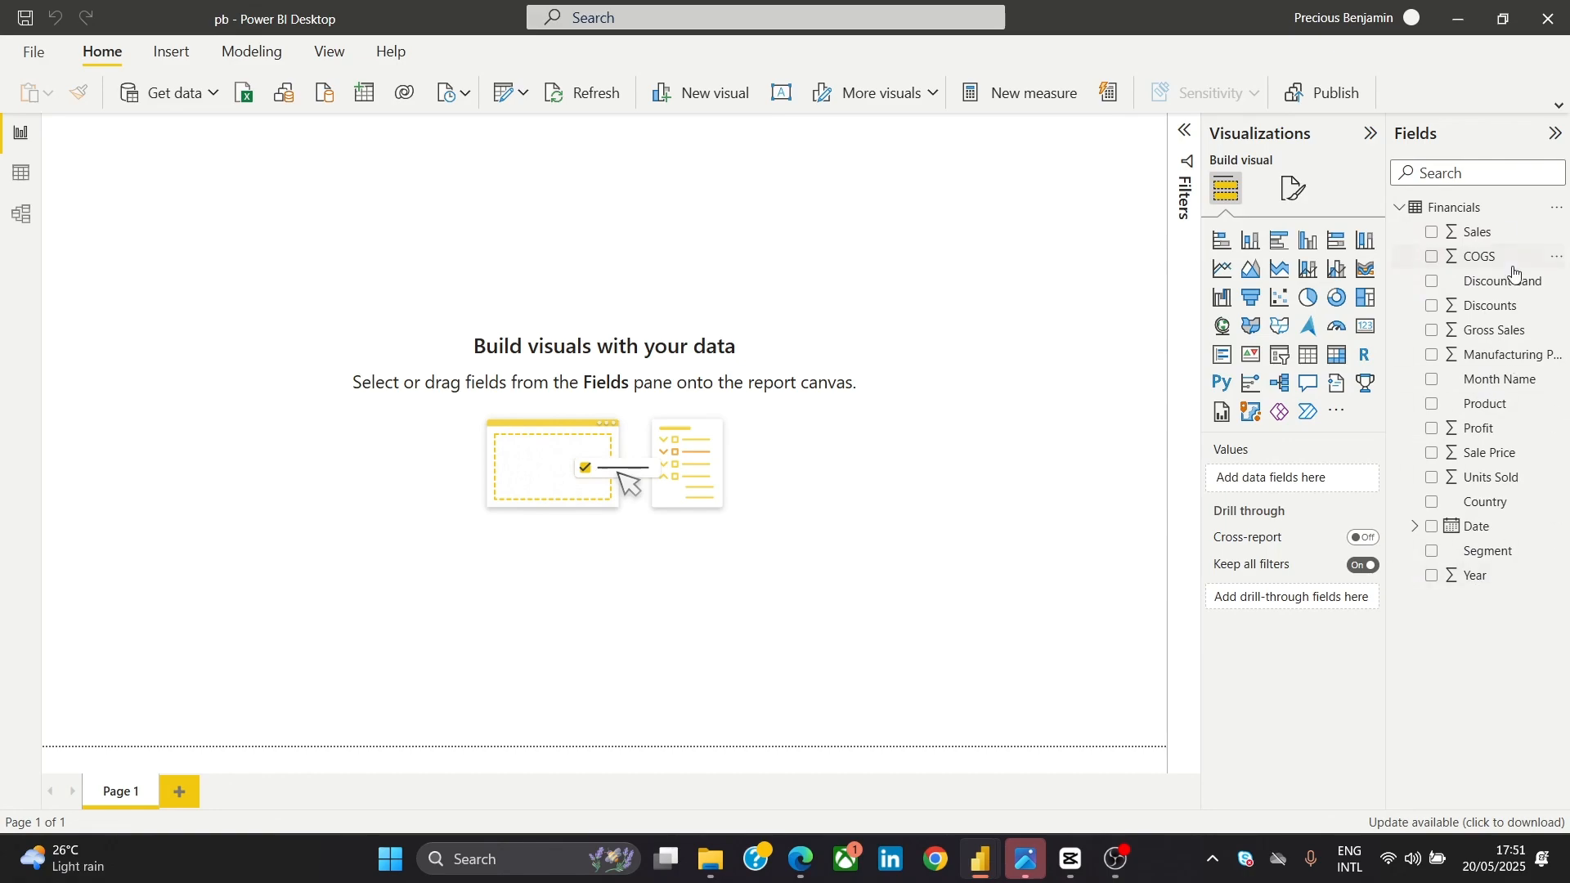
click(7, 209)
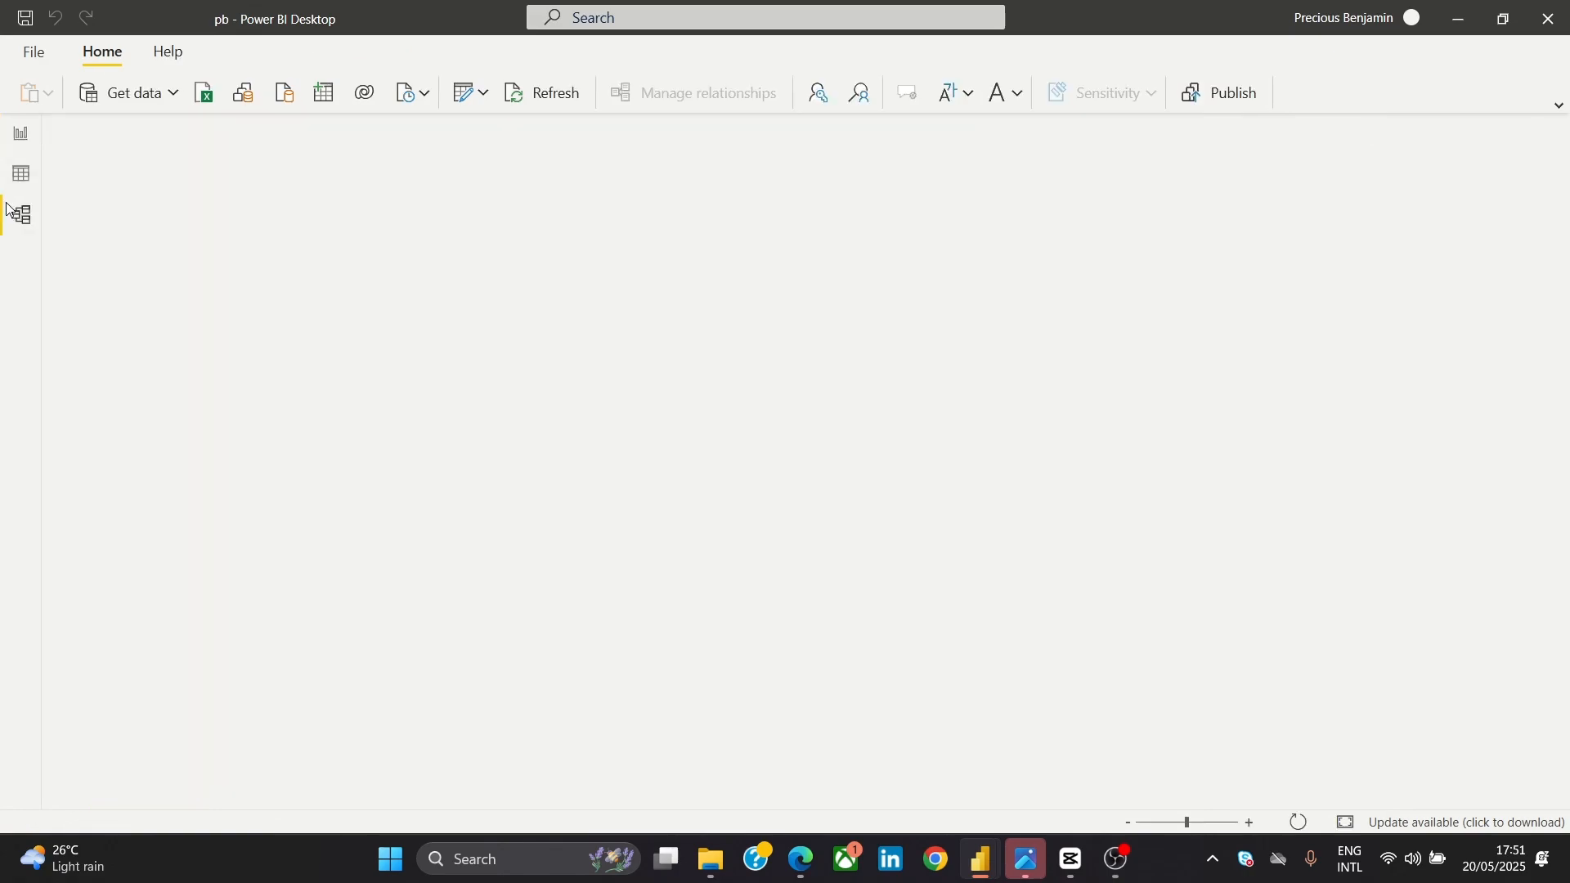
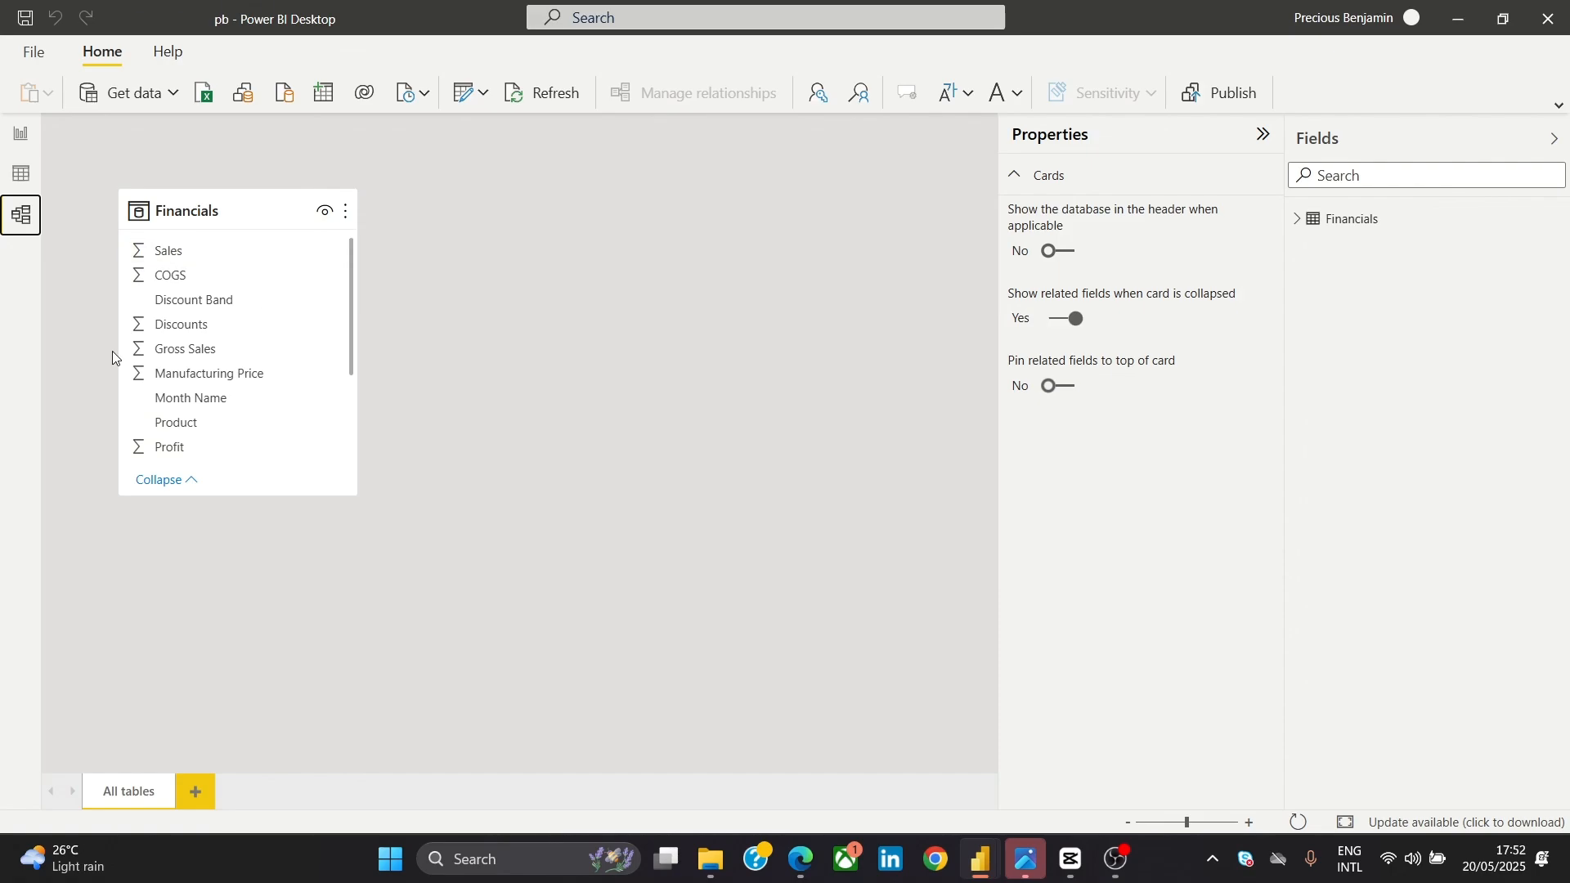
click(19, 144)
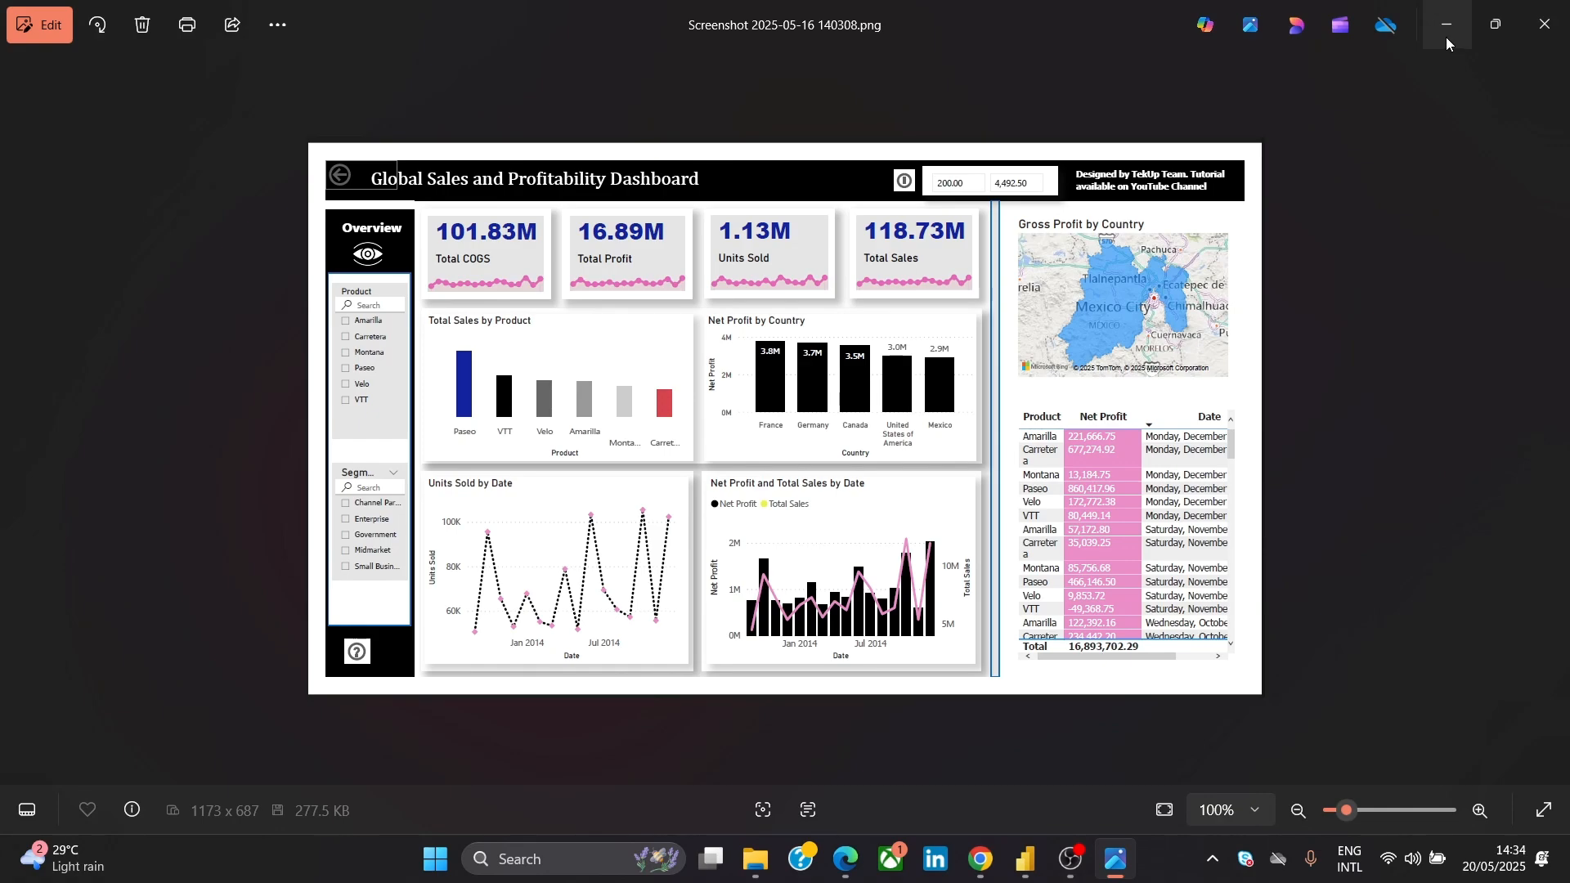
Insert a rectangle shape on Page 1 and stretch it across the width of the report page
click(1446, 36)
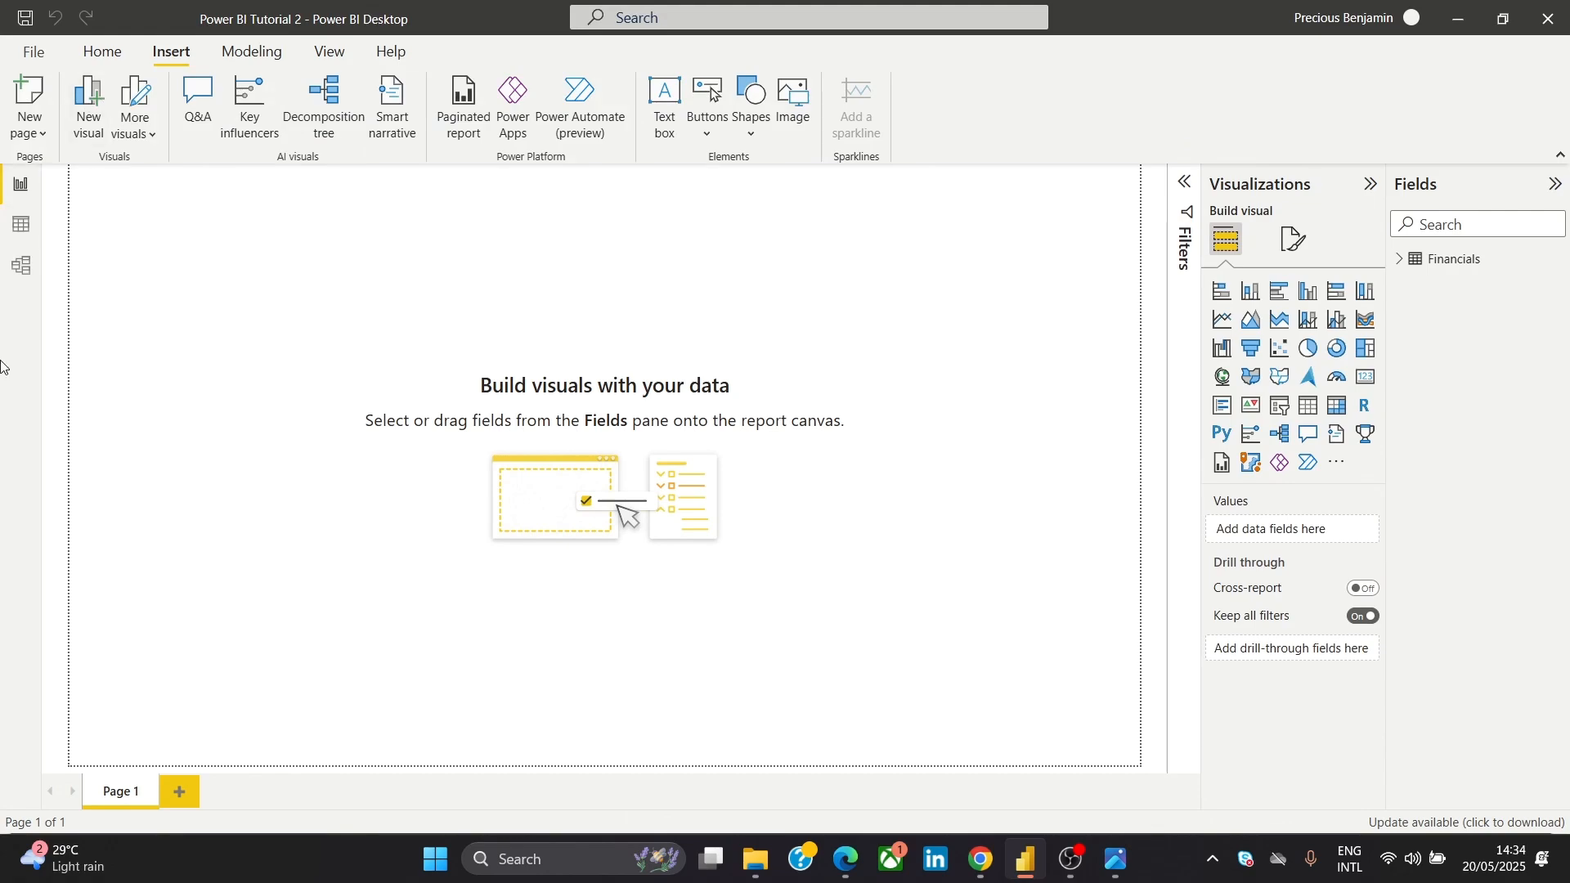
click(750, 121)
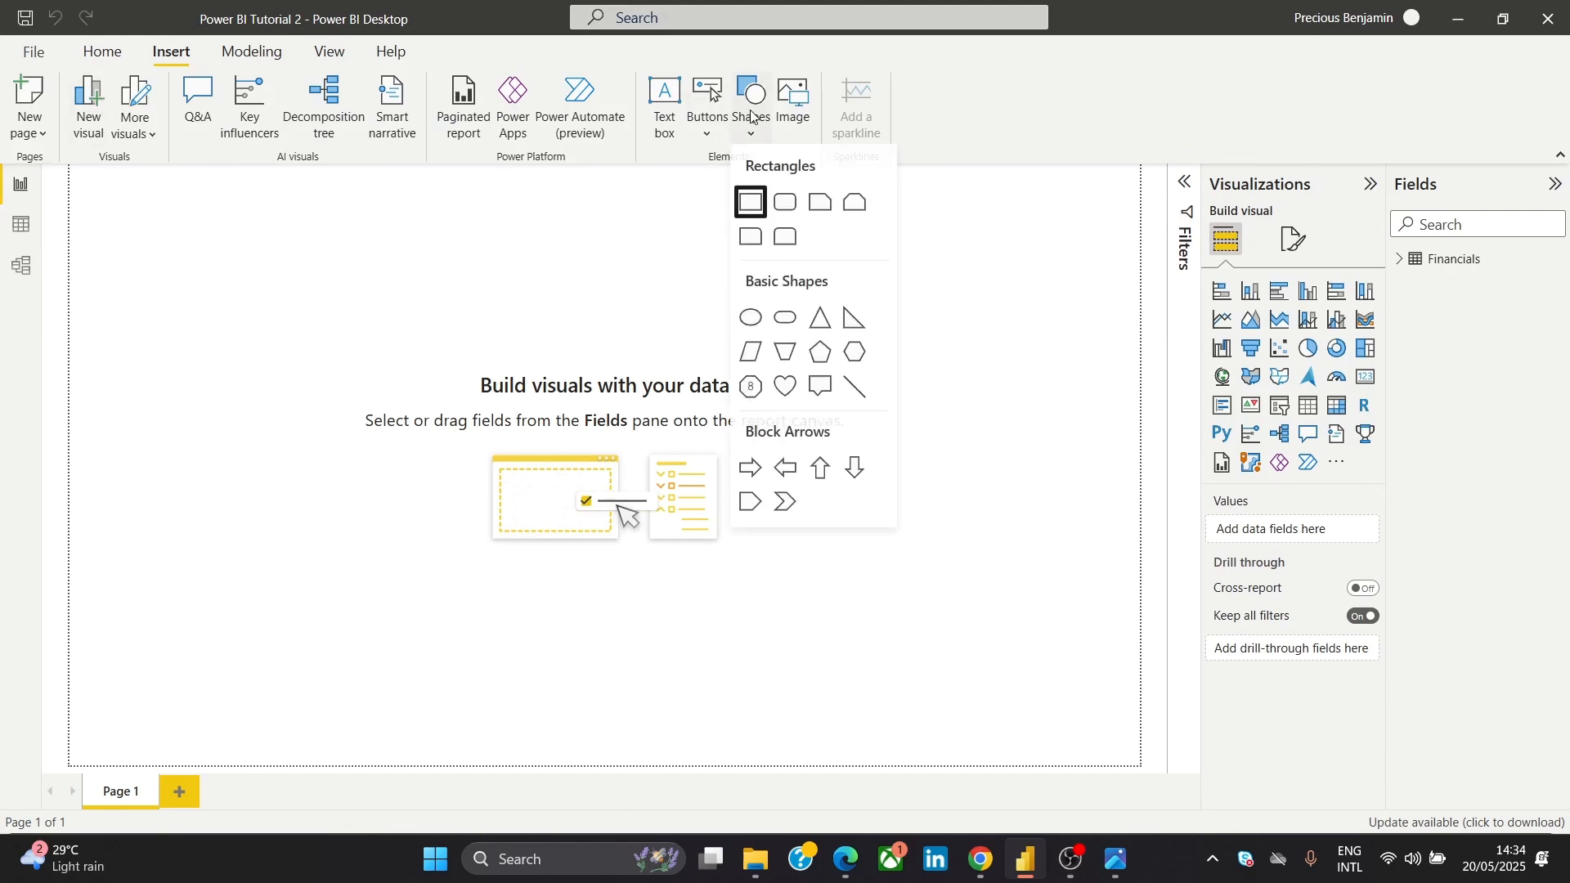
click(751, 204)
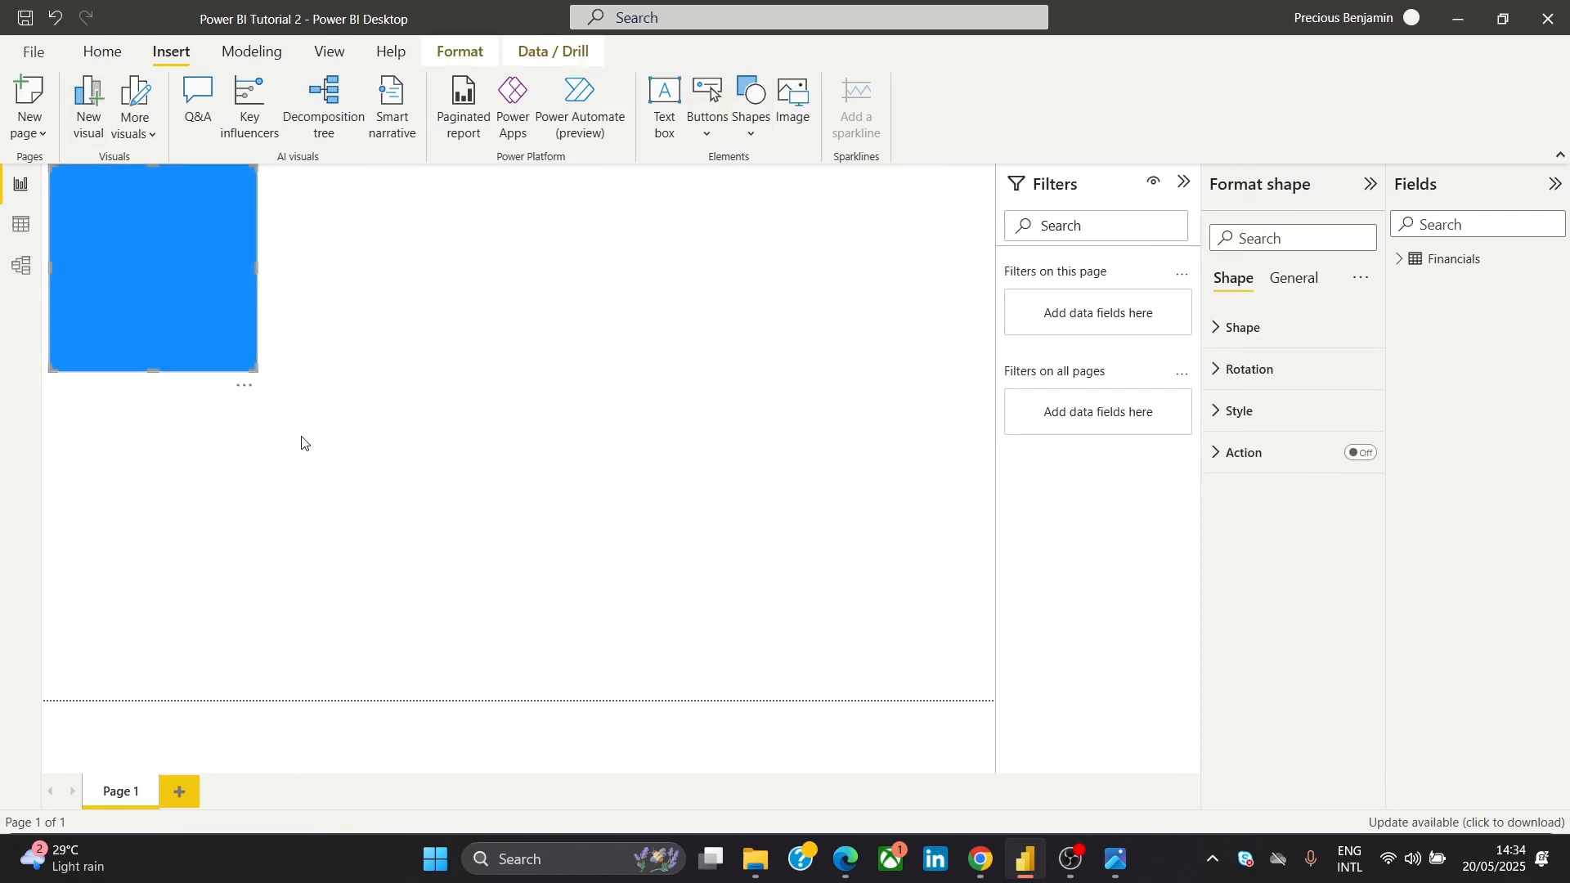
drag(256, 268, 1072, 340)
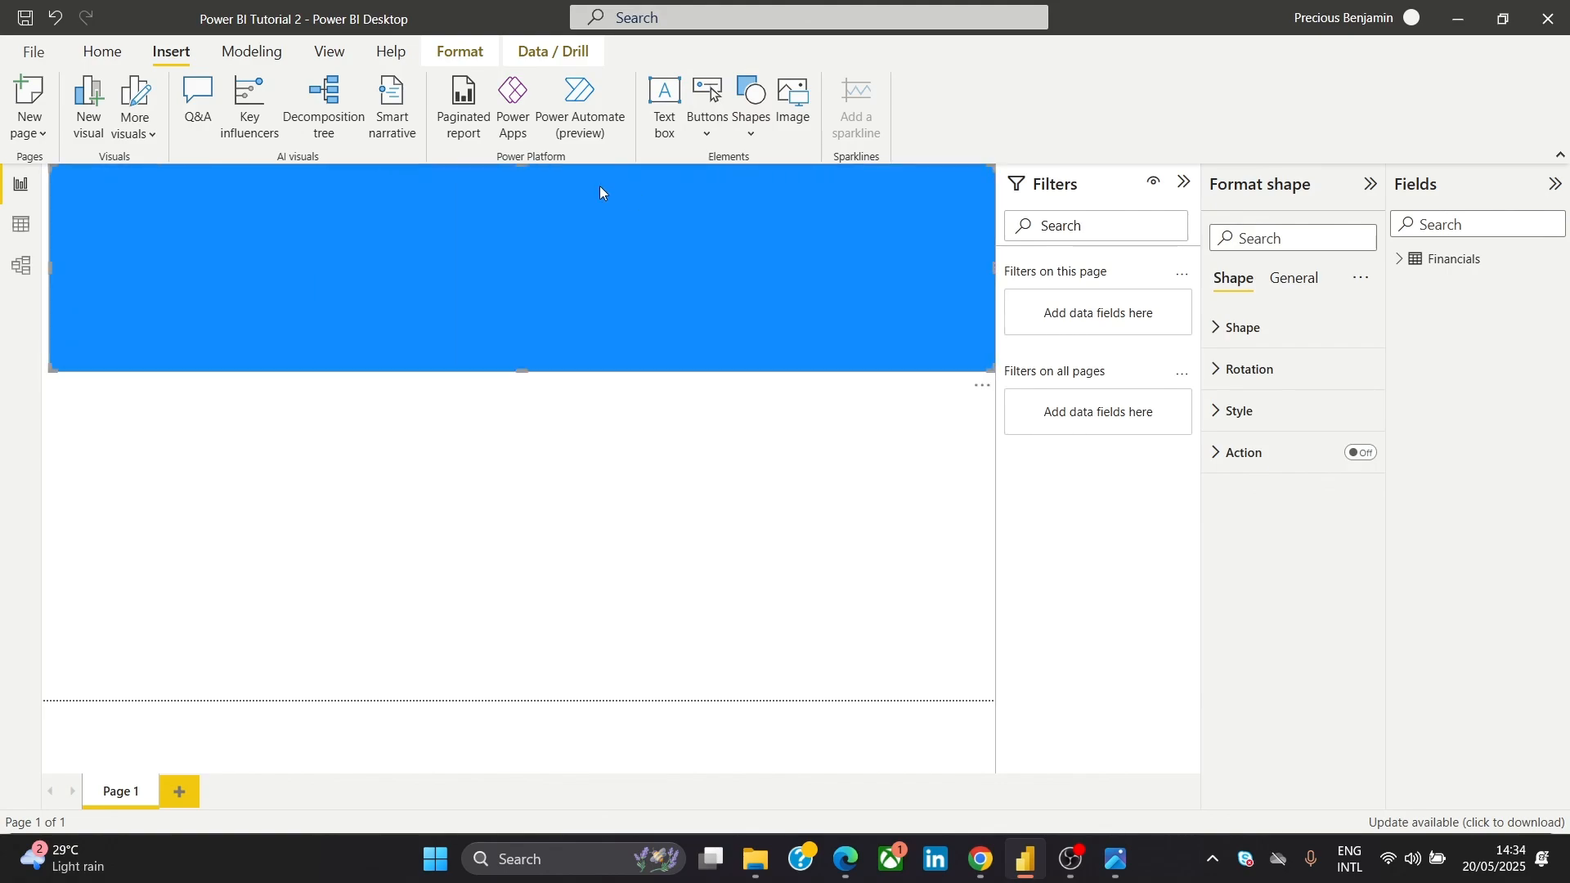
Collapse the ribbon, reduce the rectangle's height to a thin header band, and compare it with the reference dashboard image
click(1559, 154)
click(524, 328)
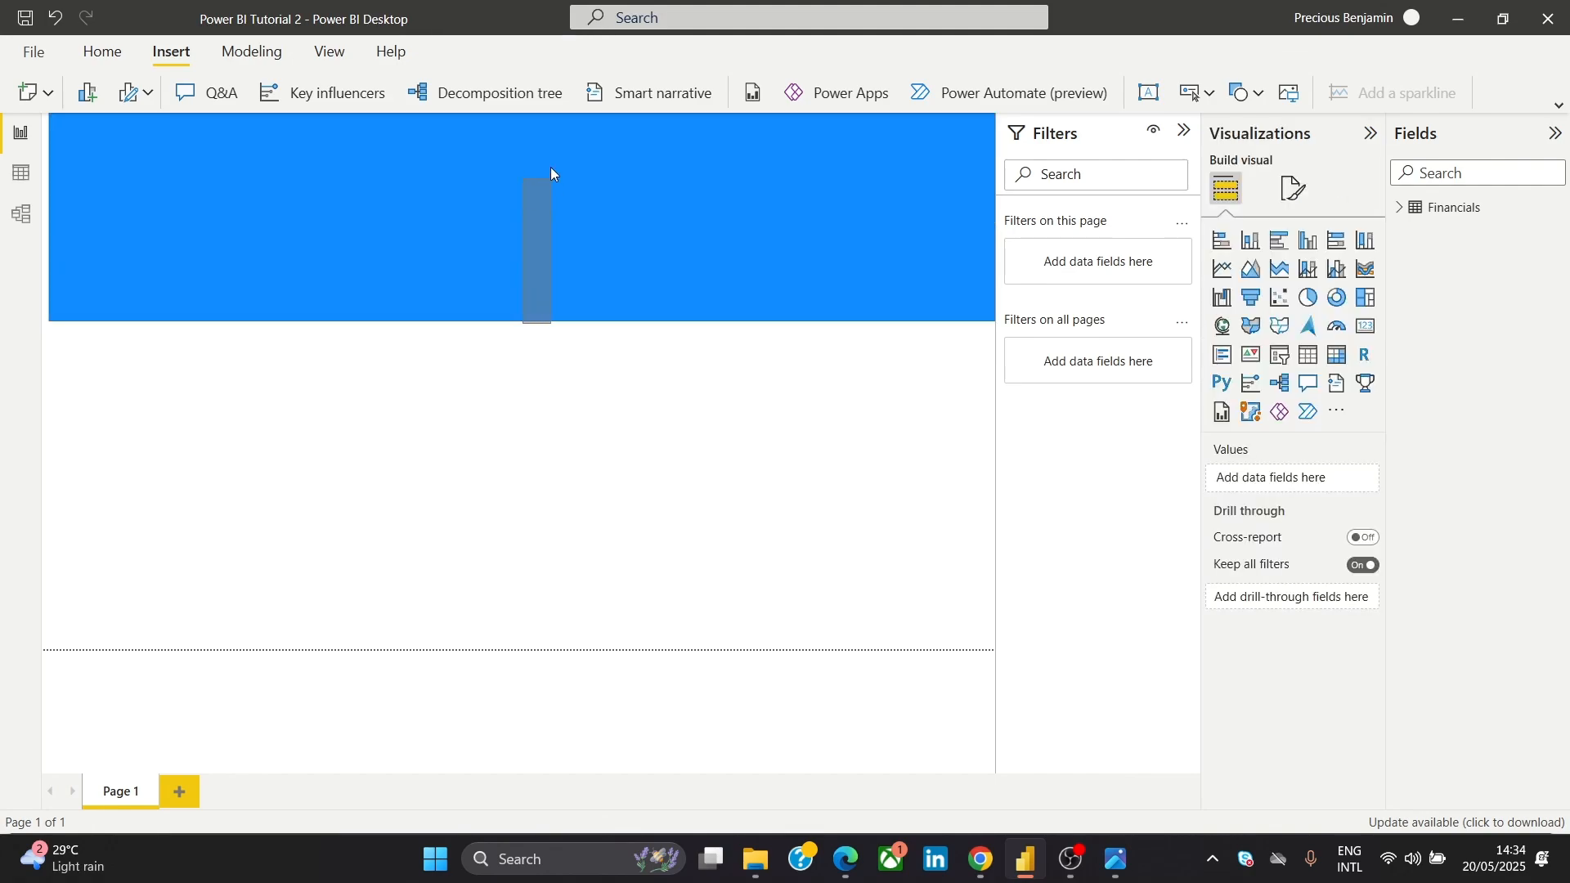
click(514, 306)
drag(518, 323, 543, 157)
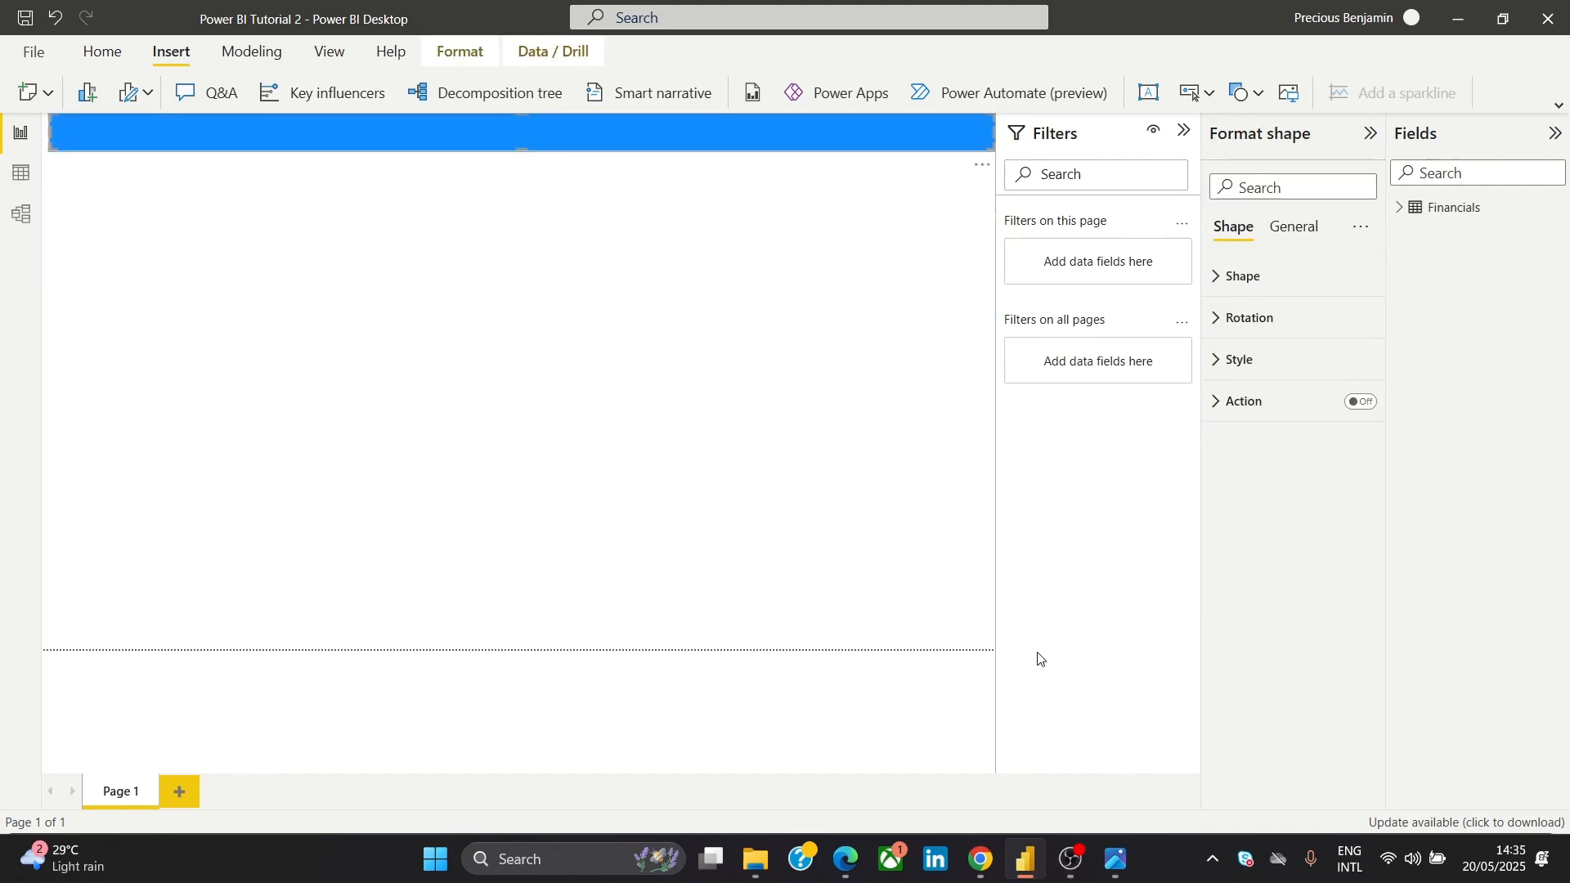
click(1117, 862)
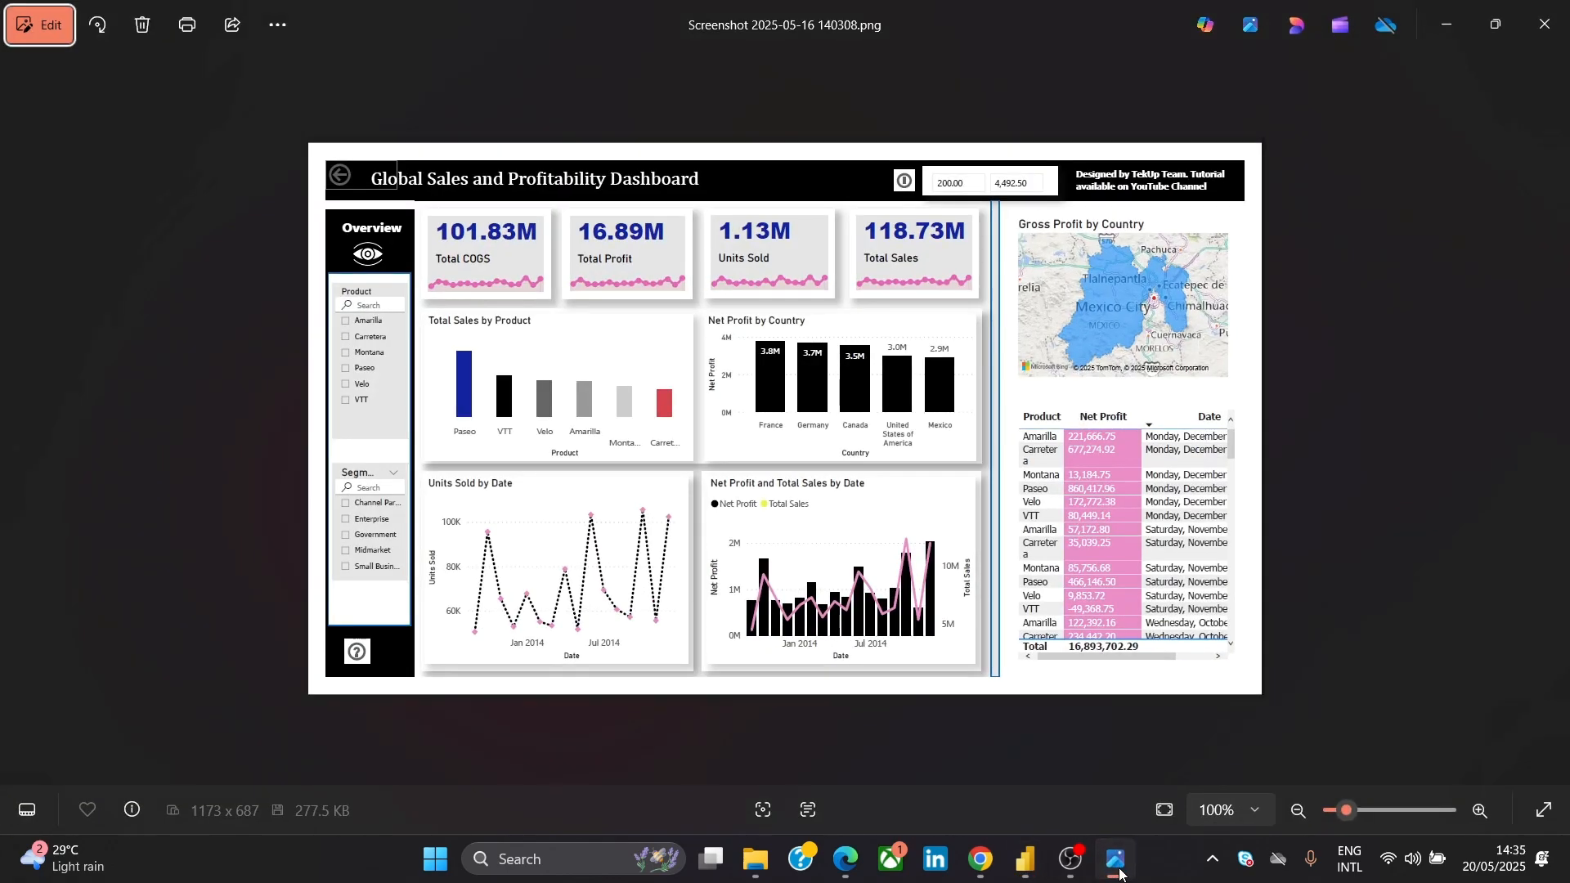
click(1117, 861)
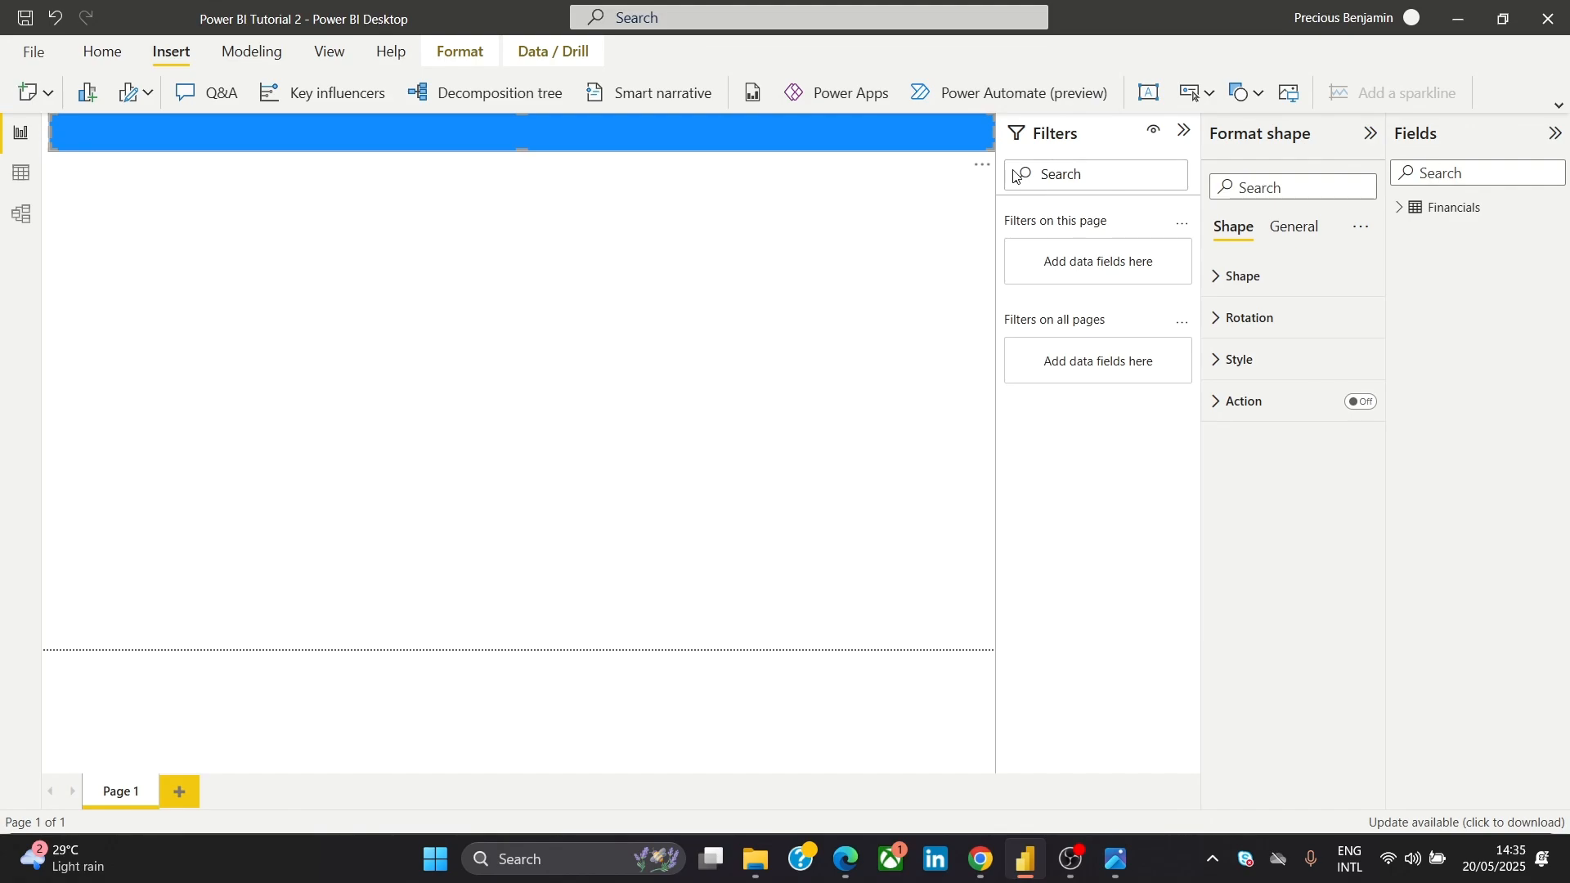
Set the header rectangle's fill color to black in its style settings
click(1295, 234)
click(1231, 229)
click(1272, 279)
click(1273, 280)
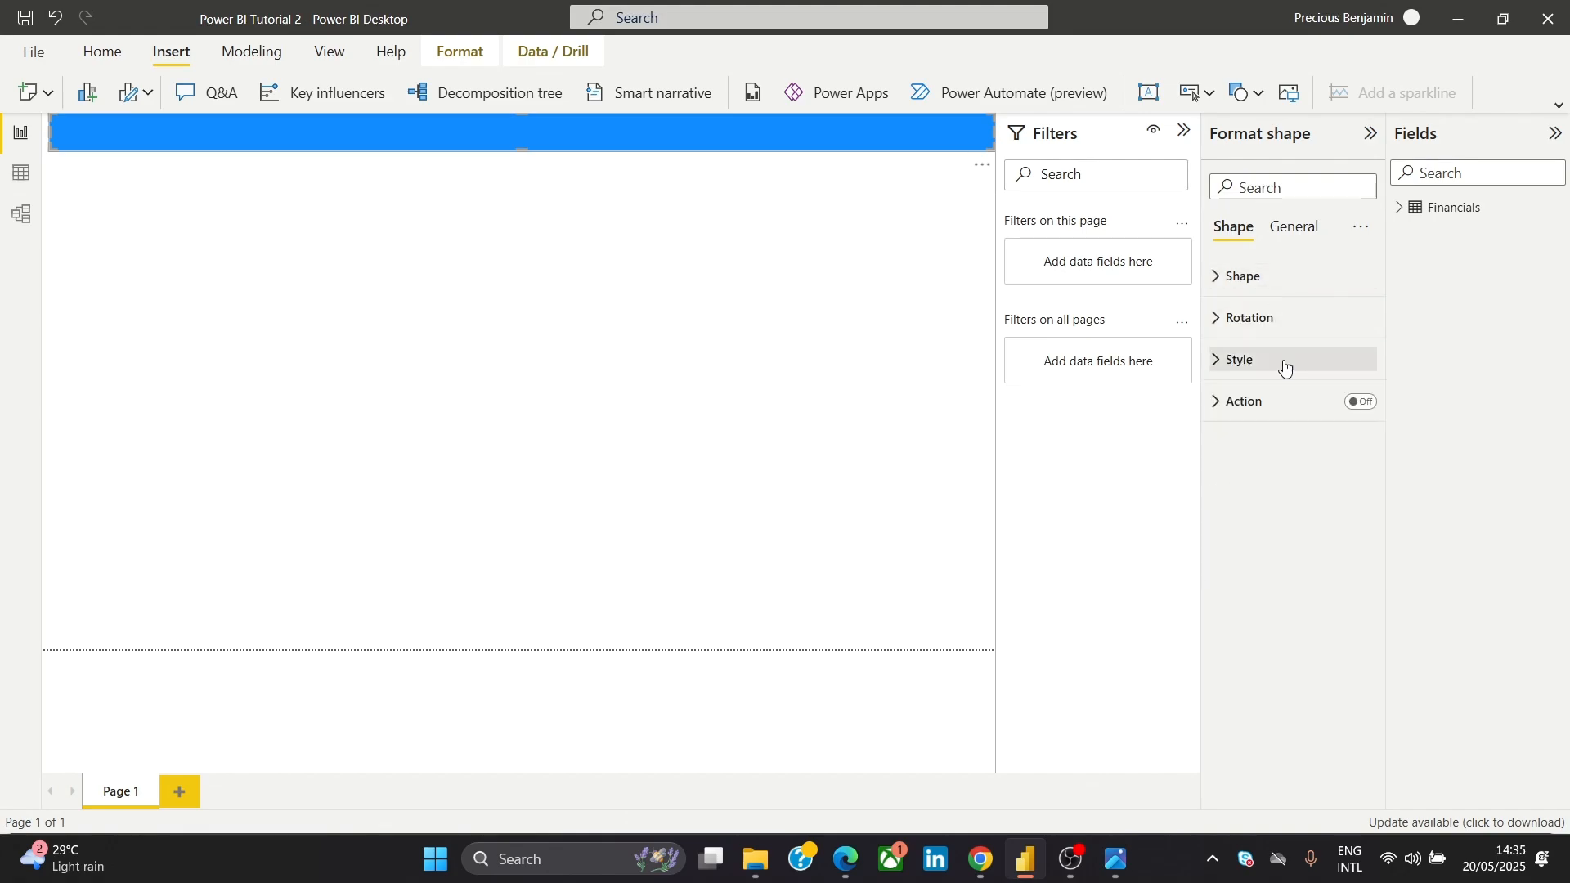
click(1280, 362)
click(1236, 467)
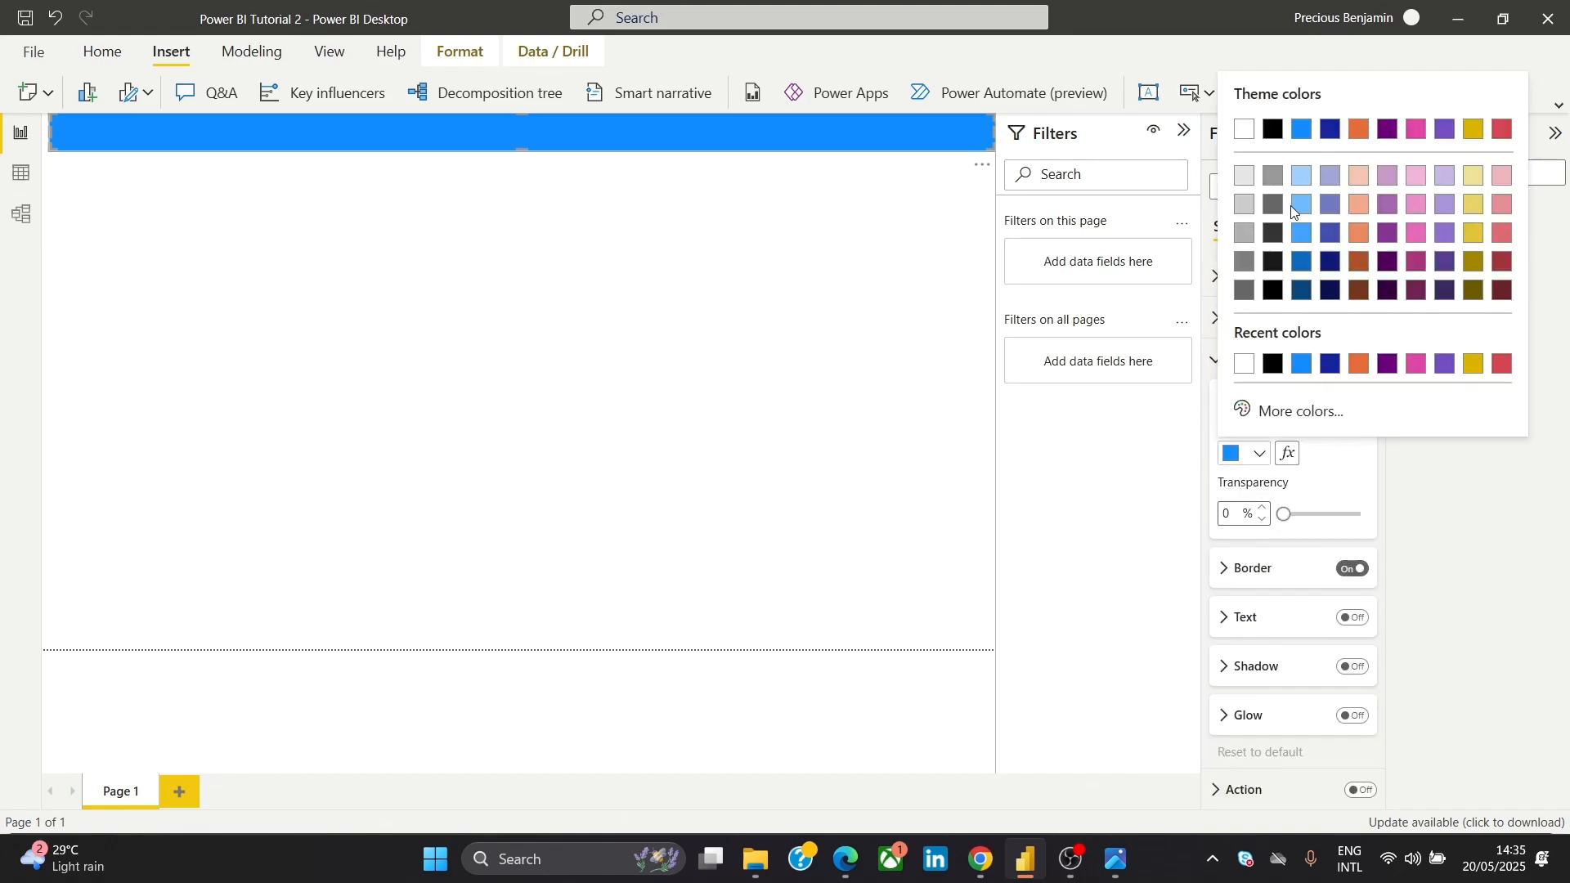
click(1276, 131)
click(382, 218)
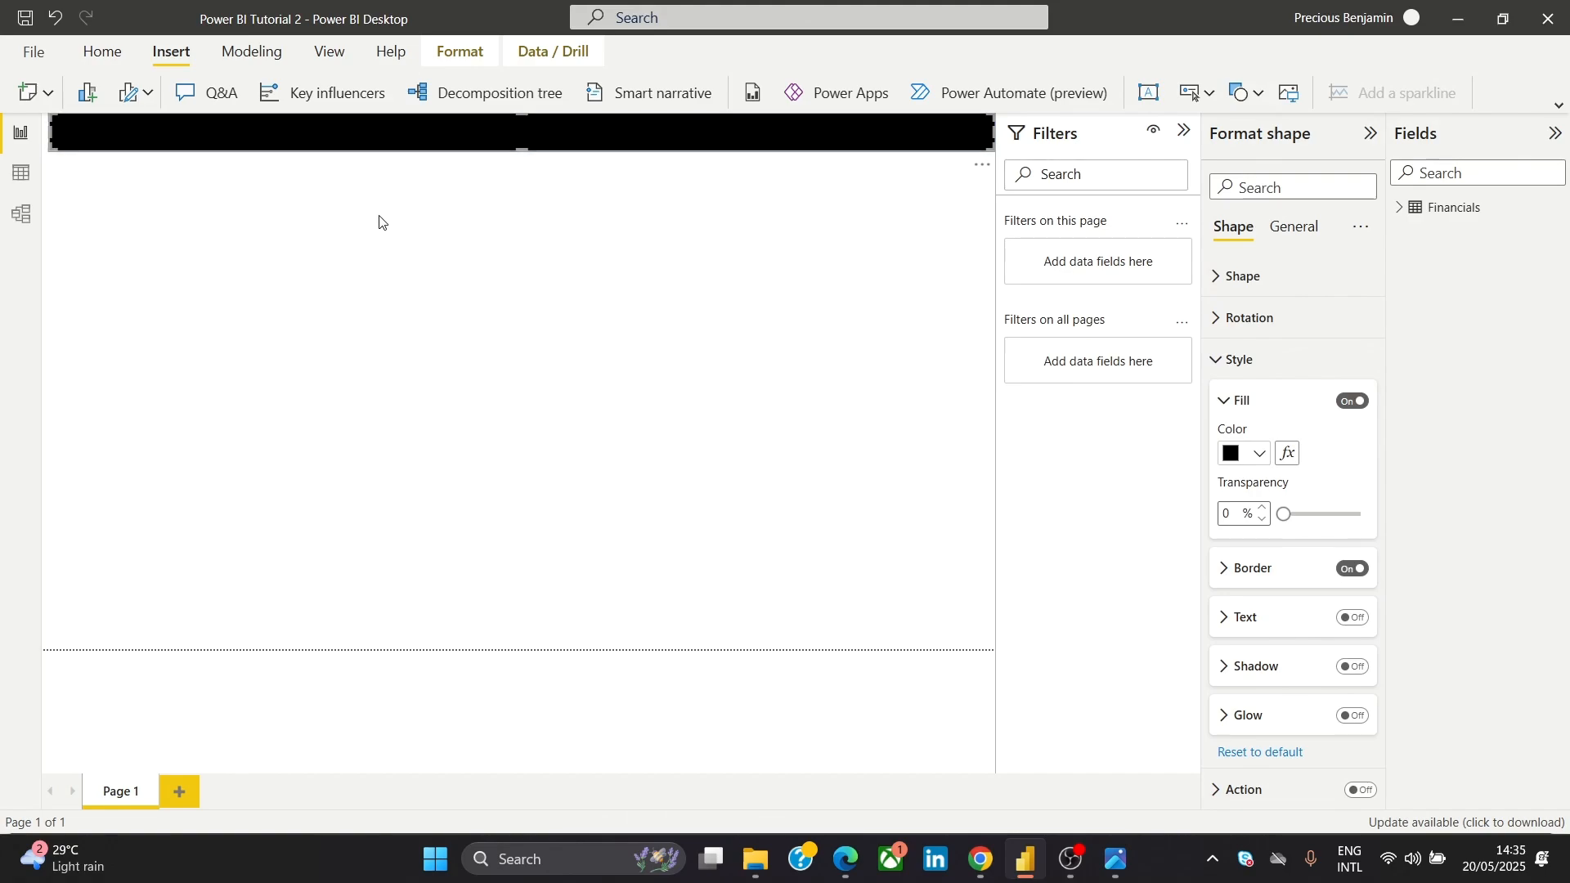
Slim the black header band slightly, align it with the page's left edge, and compare it with the reference dashboard image
click(1119, 873)
click(1119, 873)
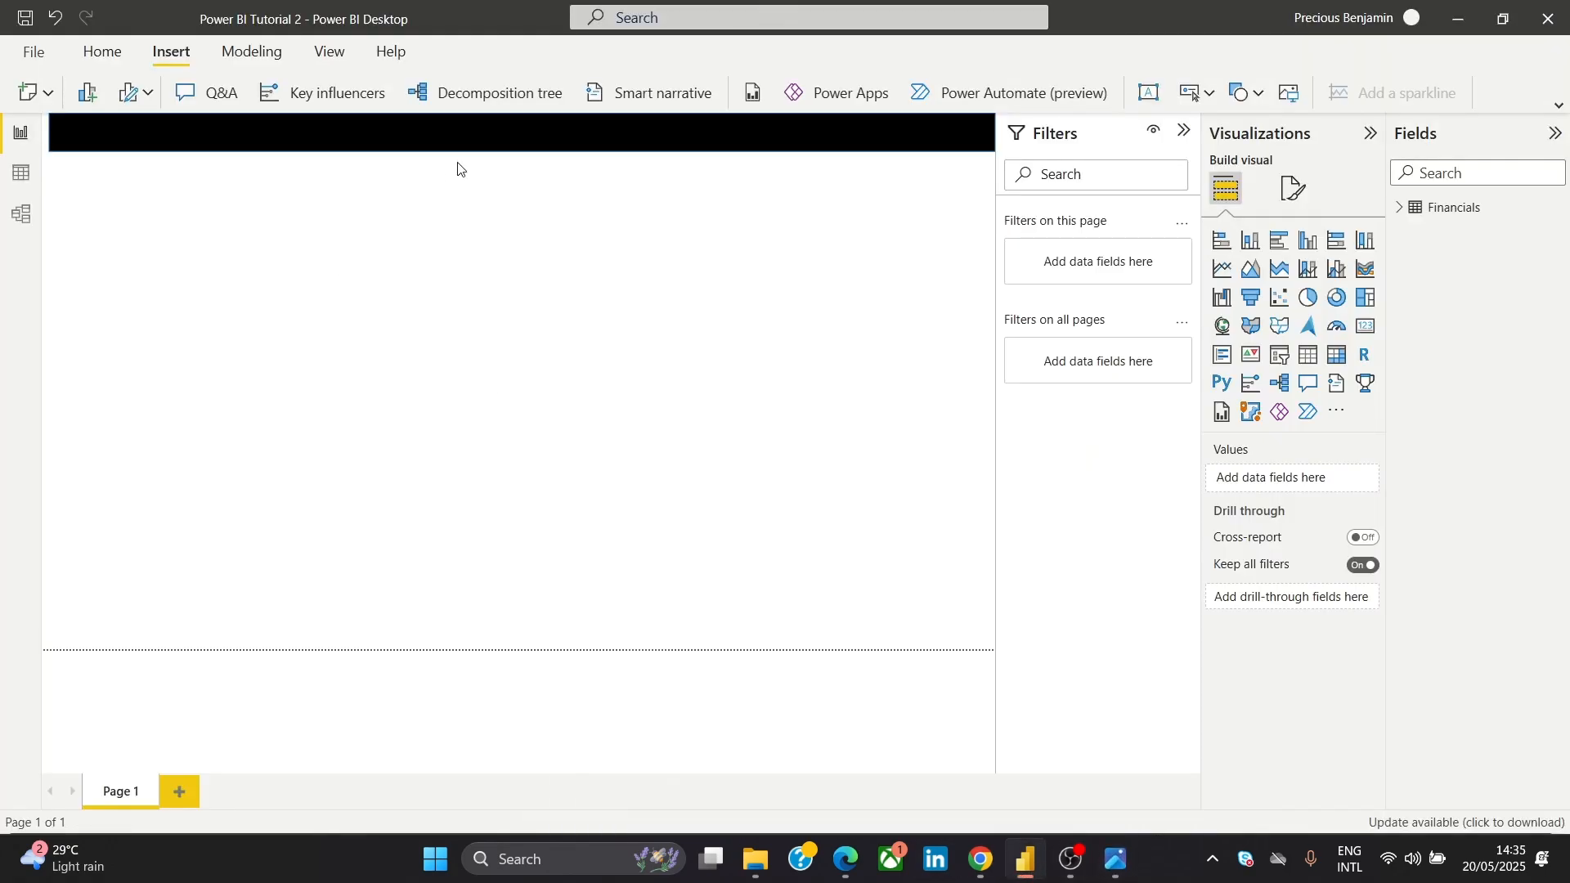
click(456, 140)
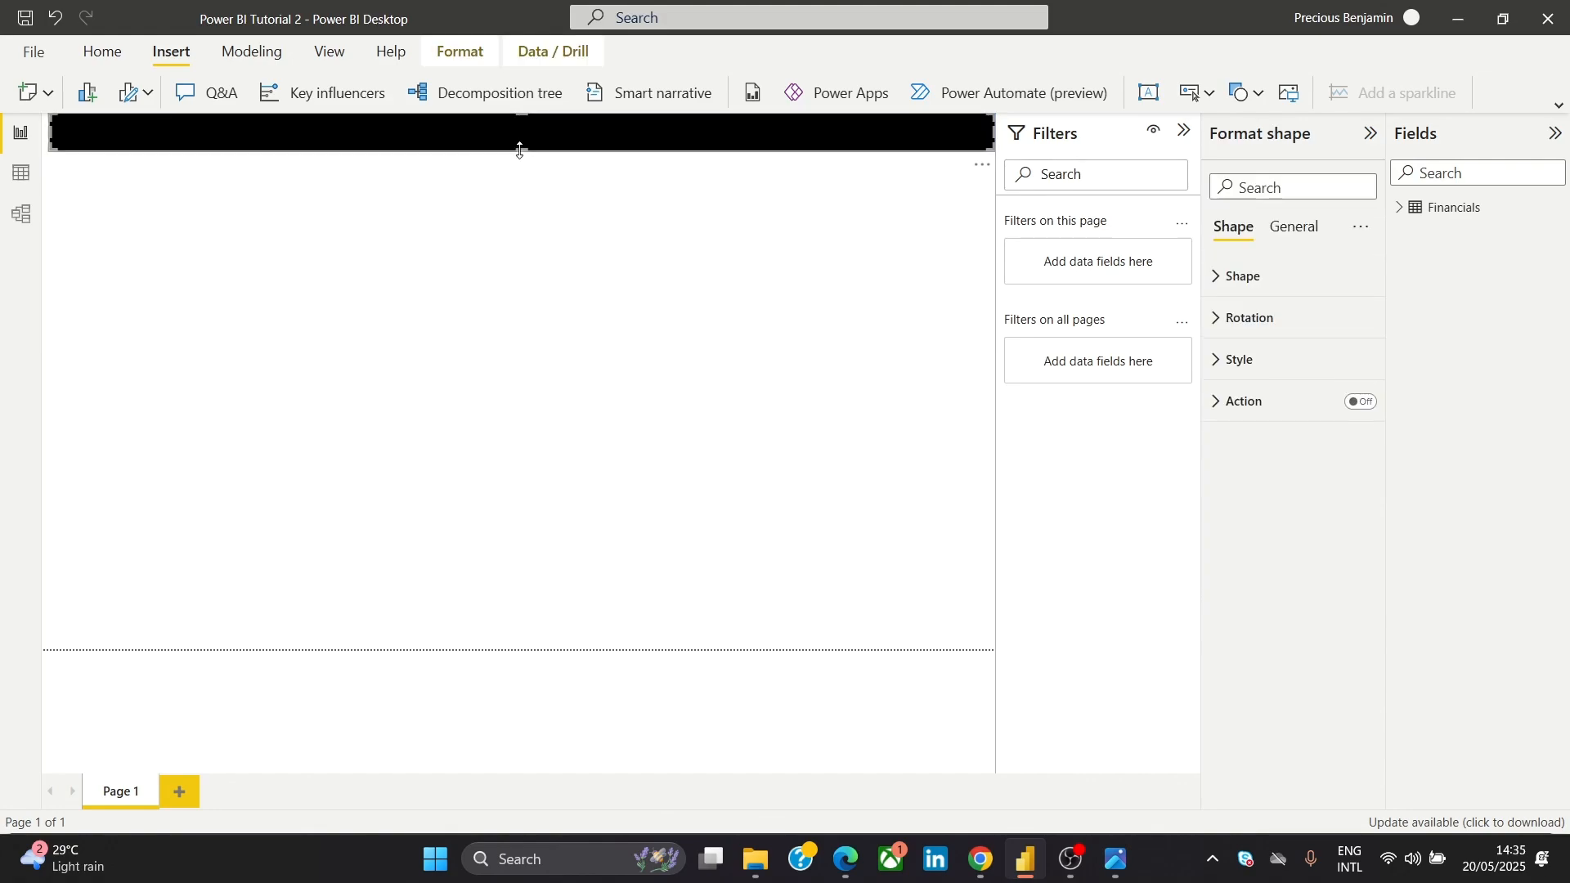
drag(522, 149, 522, 144)
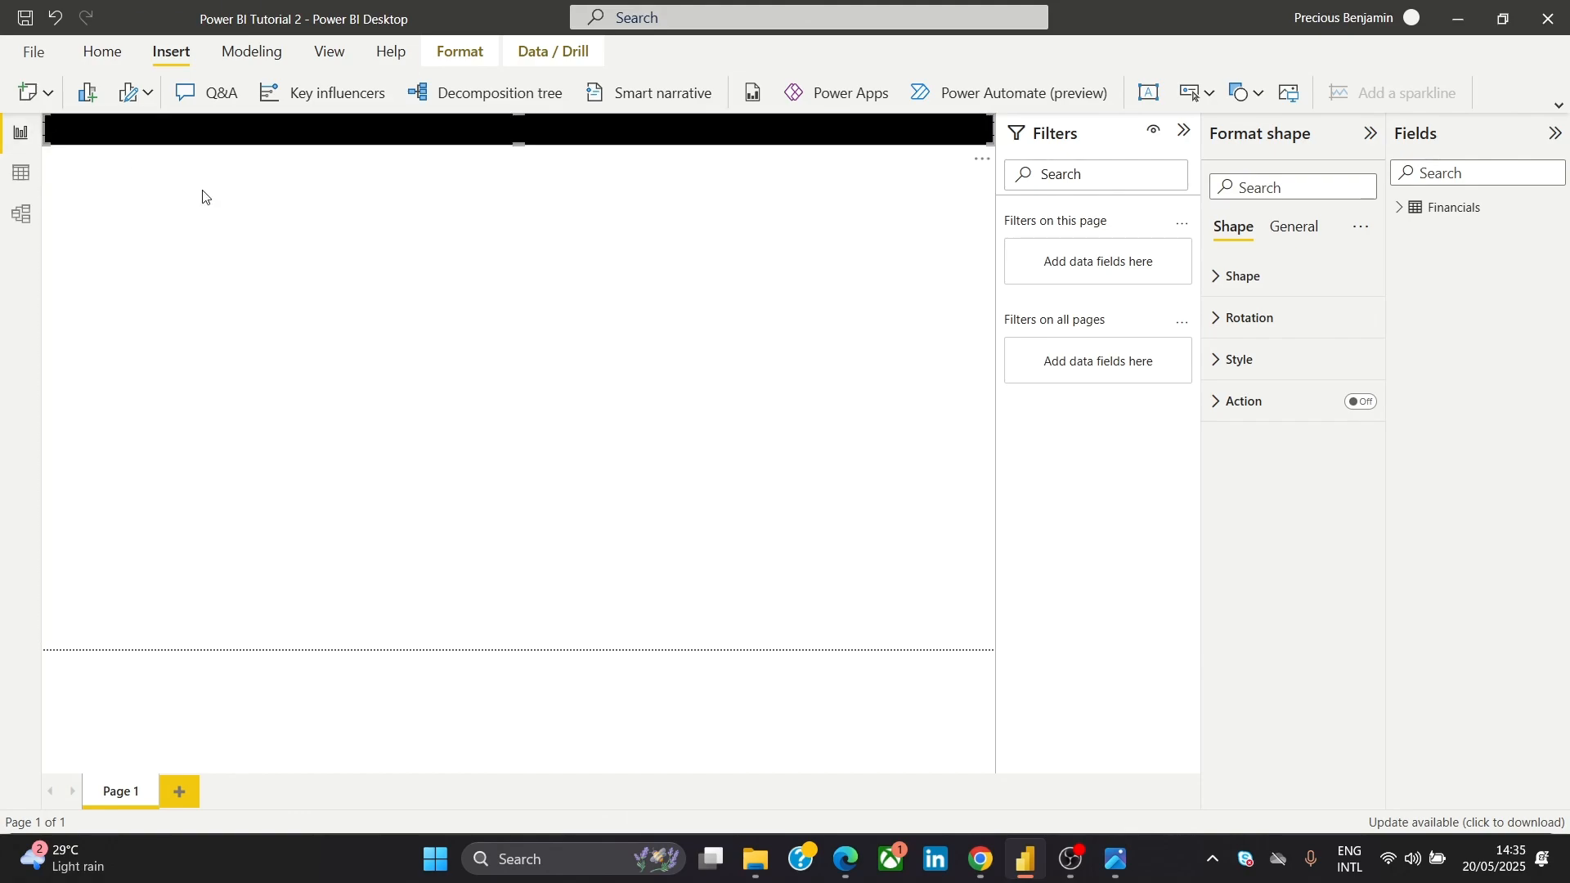
click(384, 282)
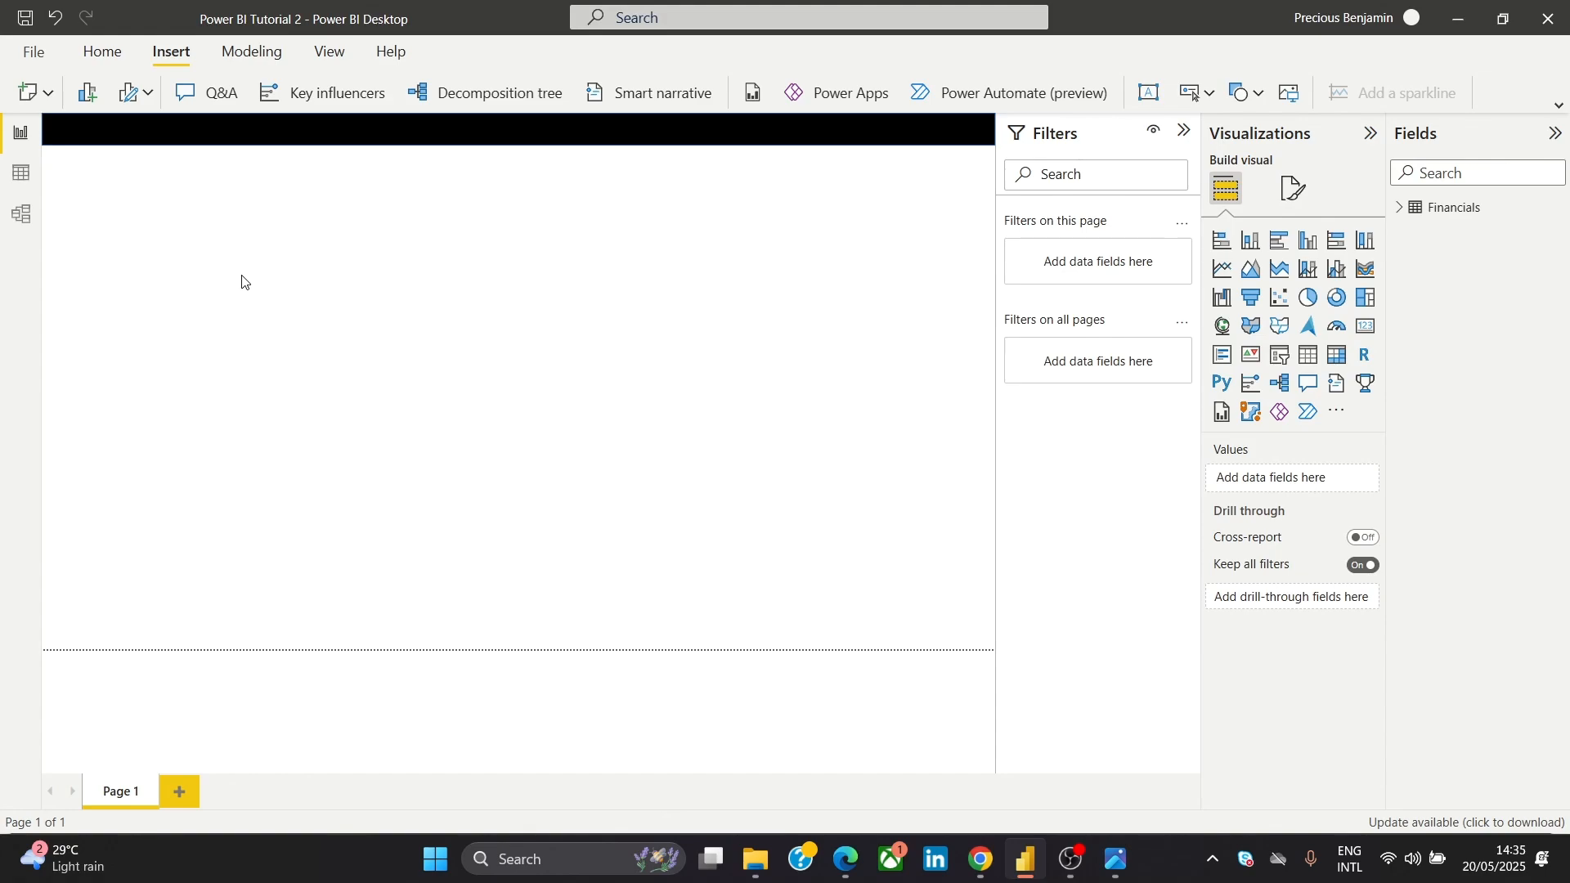
key(alt+Tab)
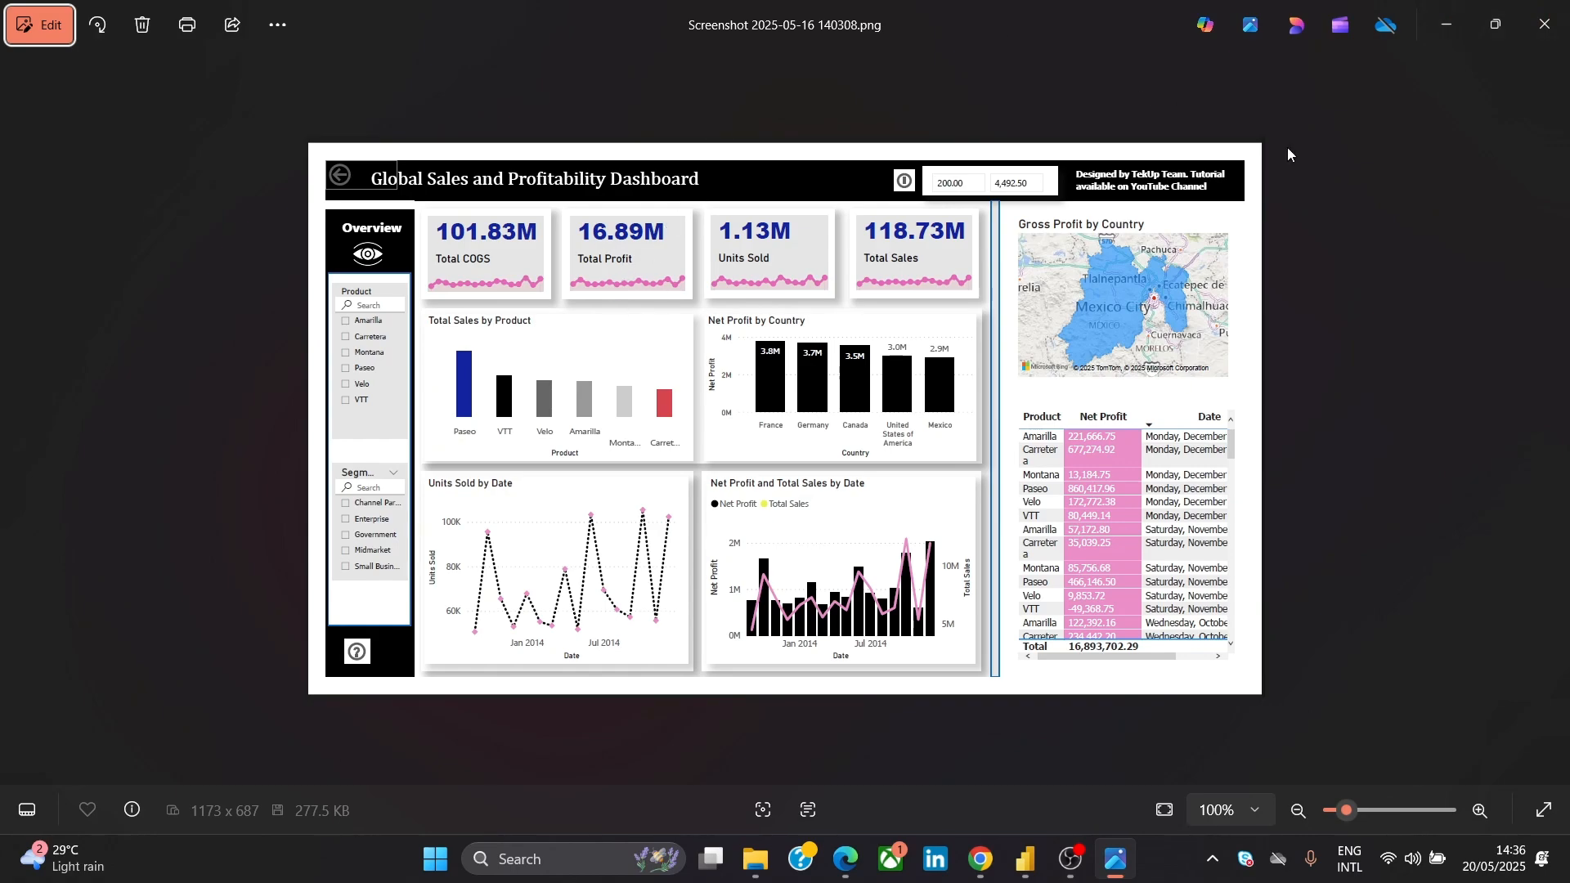
click(1446, 28)
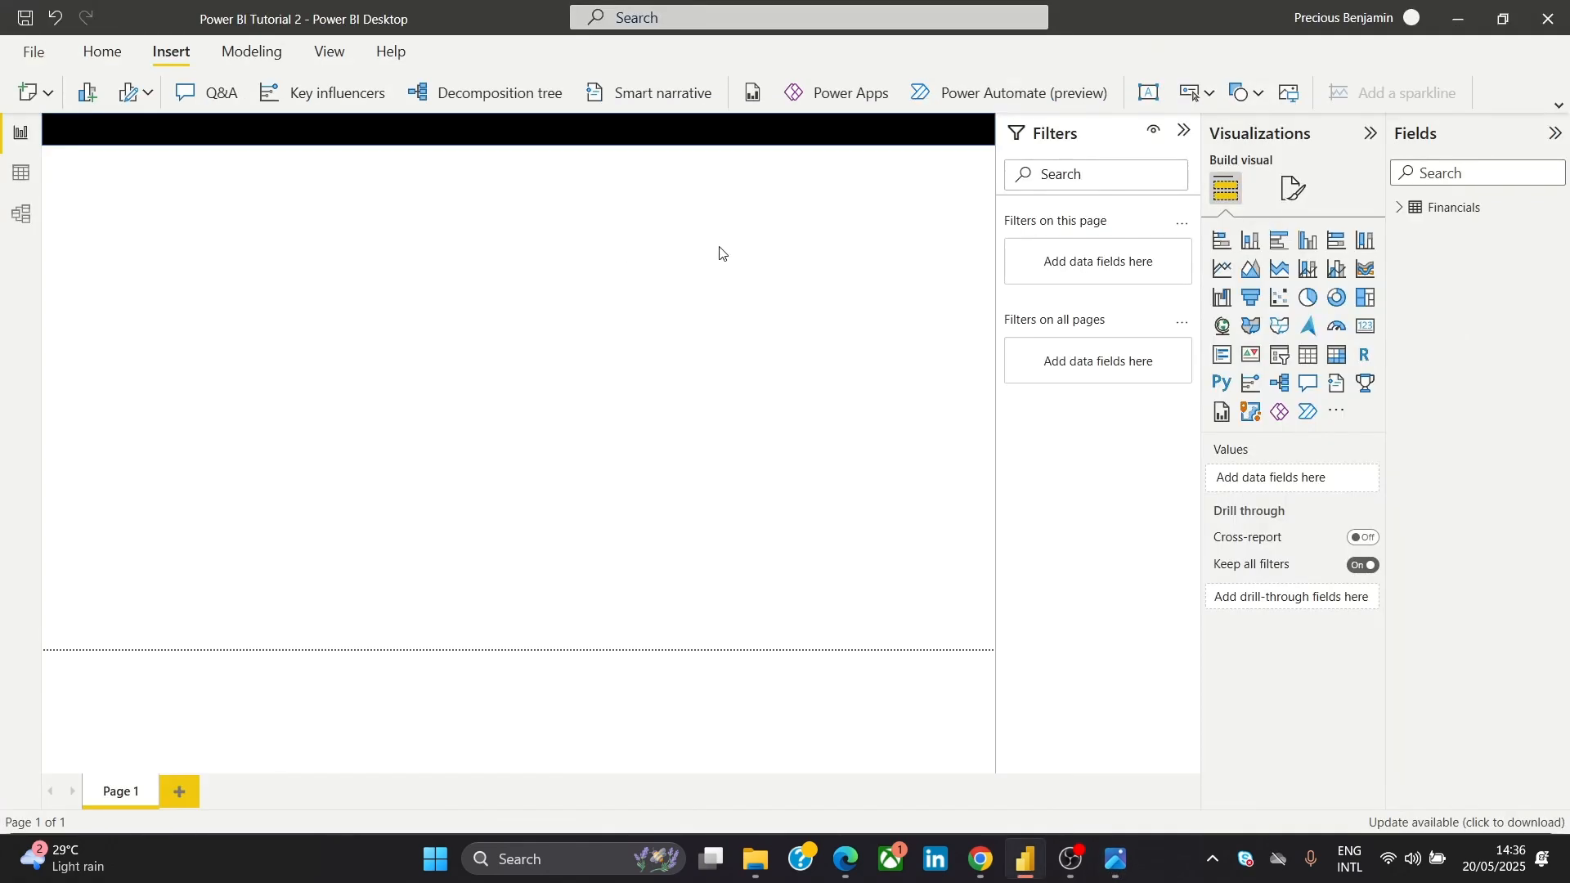
Create a new measure in the Financials table with the formula Total Sales = SUM(Financials[ Sales ]) and close the formula editor
click(79, 56)
click(217, 50)
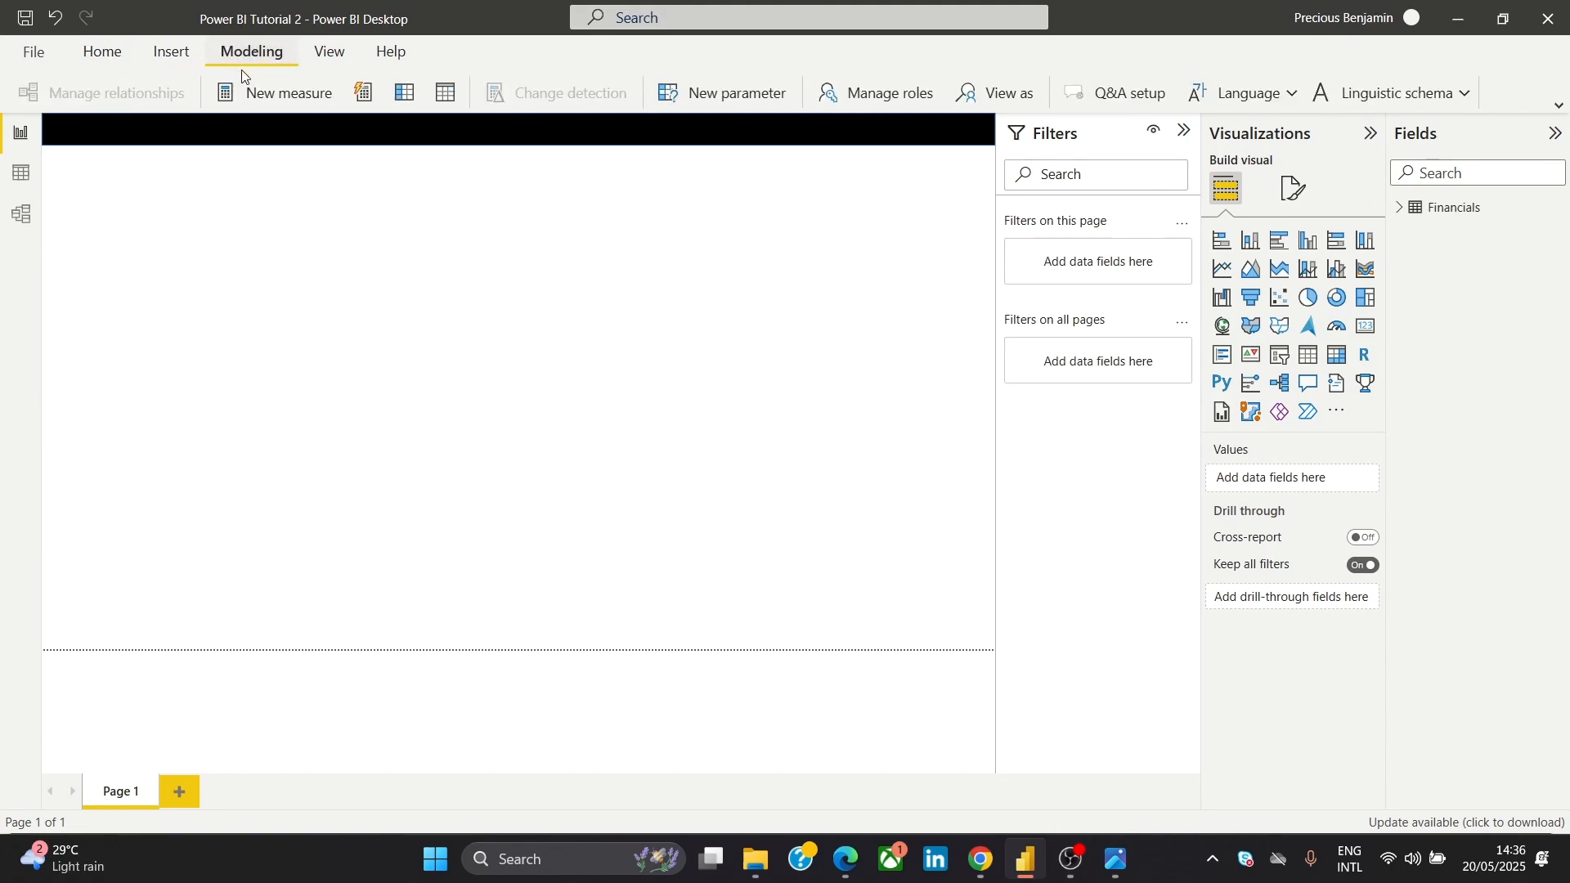
click(265, 96)
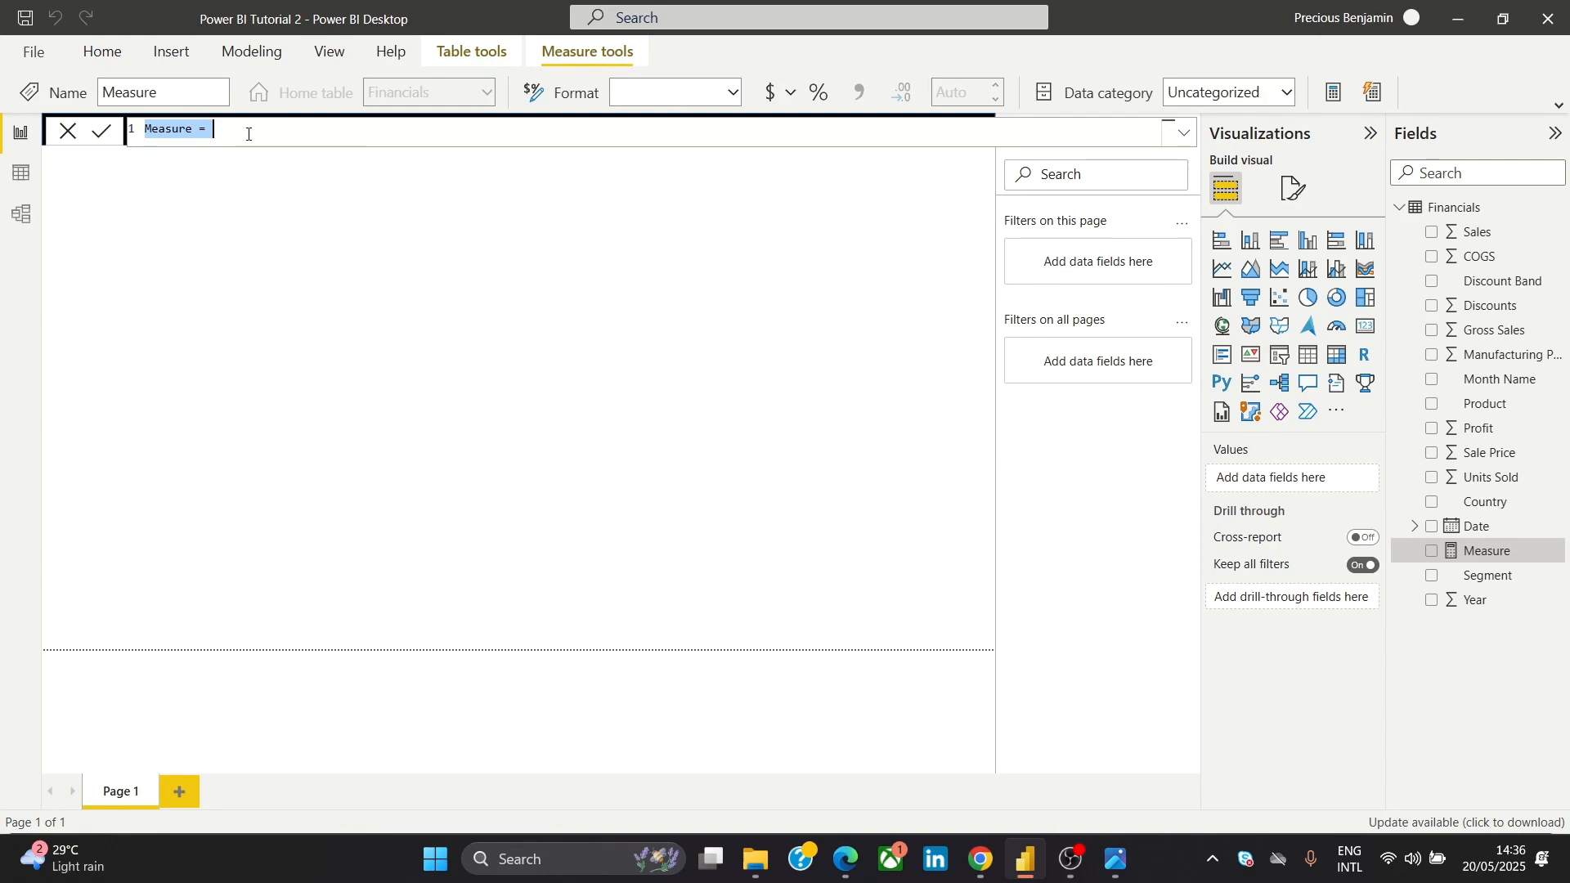
key(BackSpace)
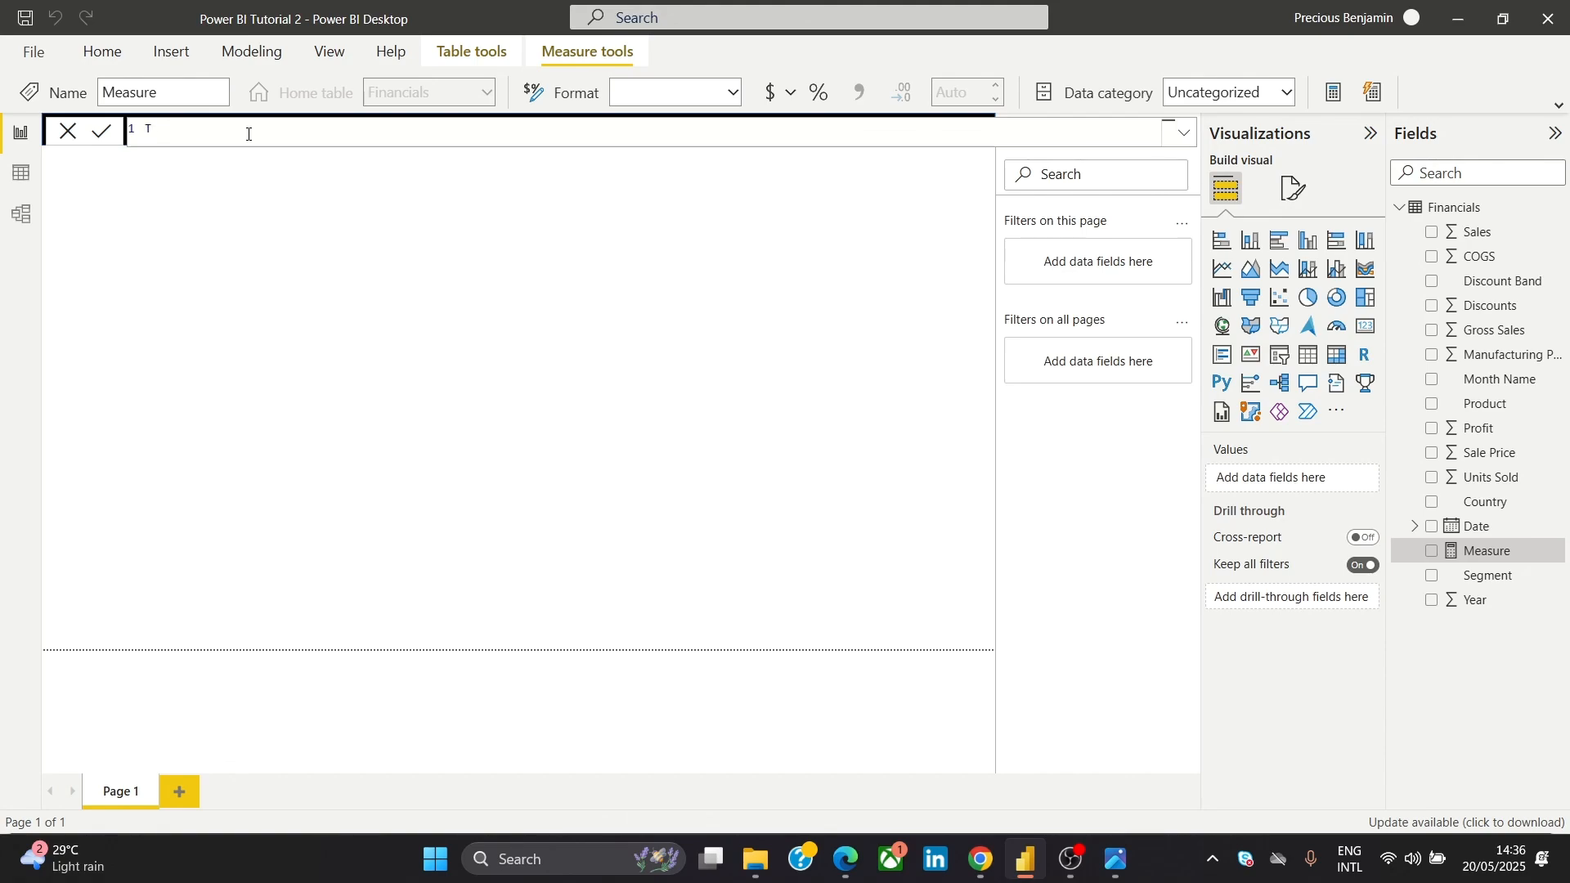
text(TO)
text(otal Sa)
text(les =)
text(SUM)
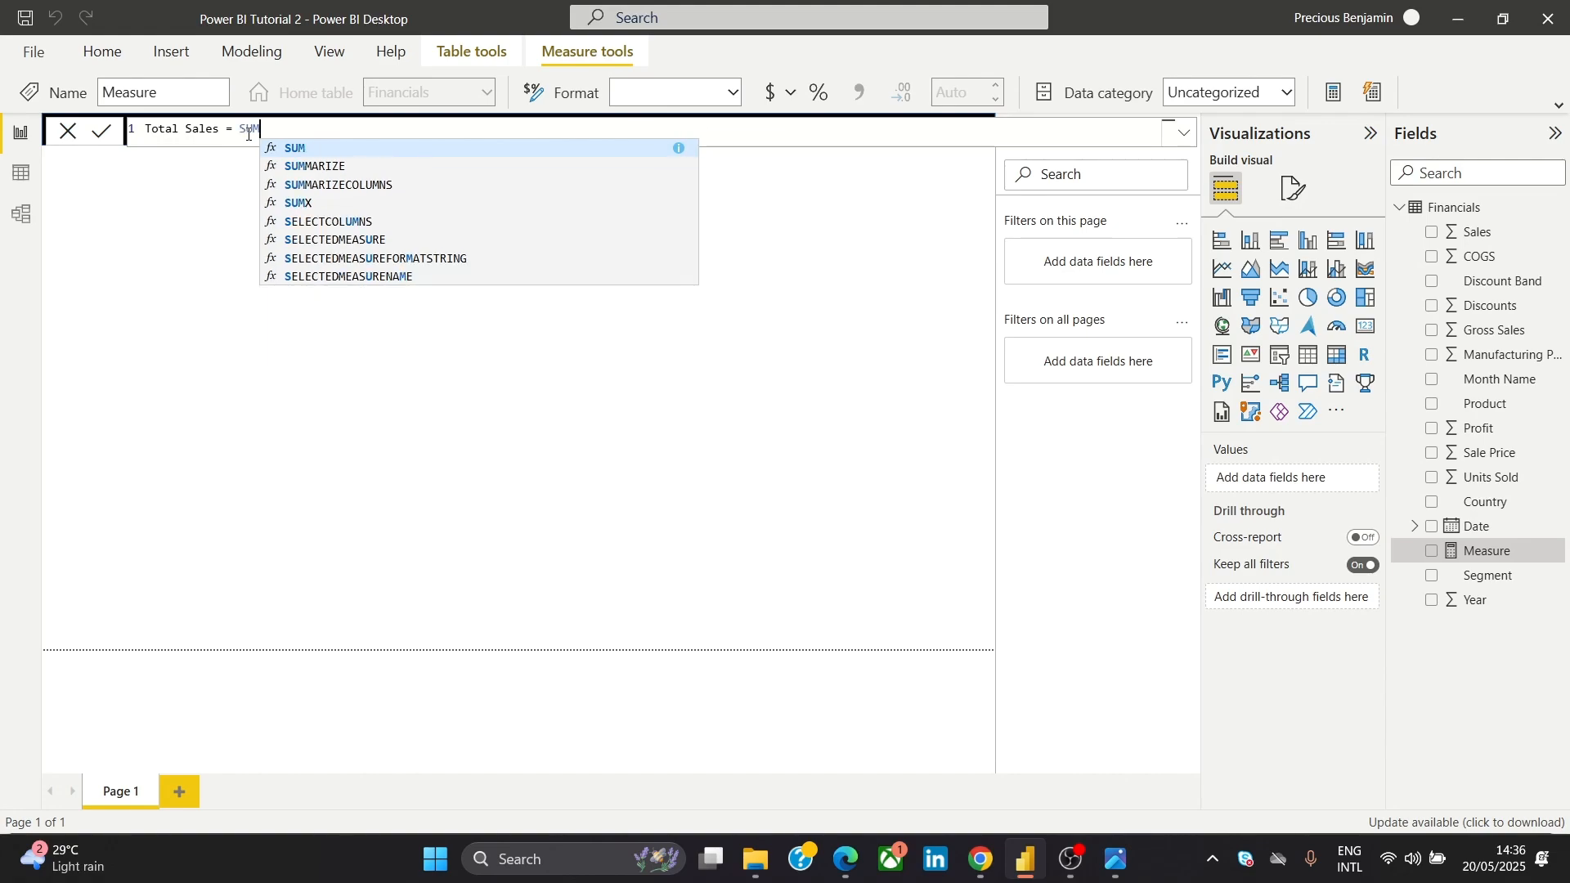
click(292, 147)
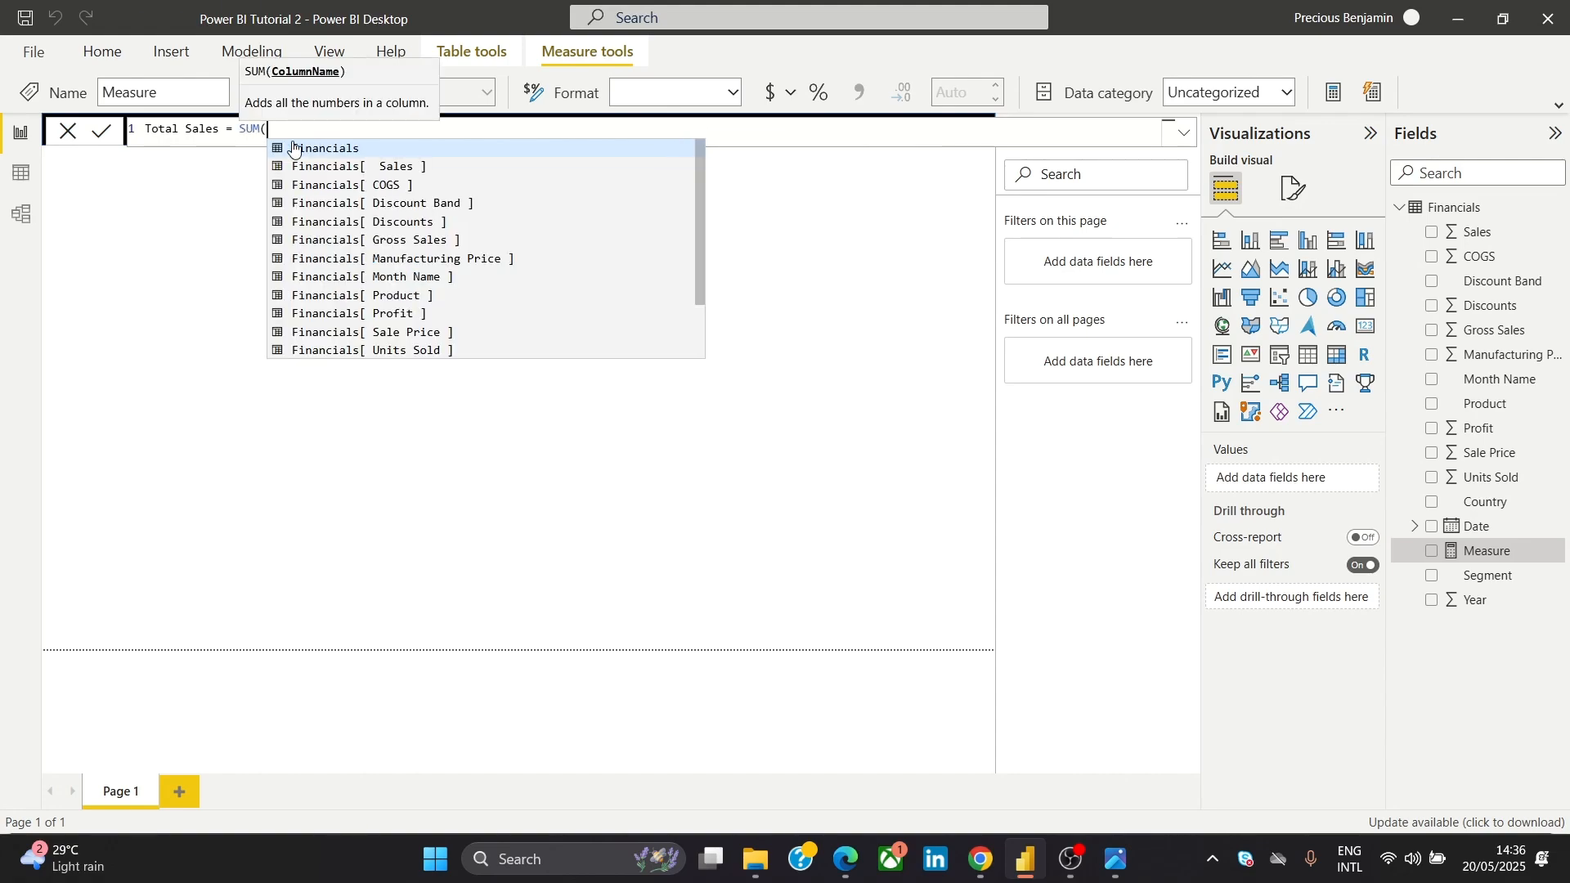
click(293, 148)
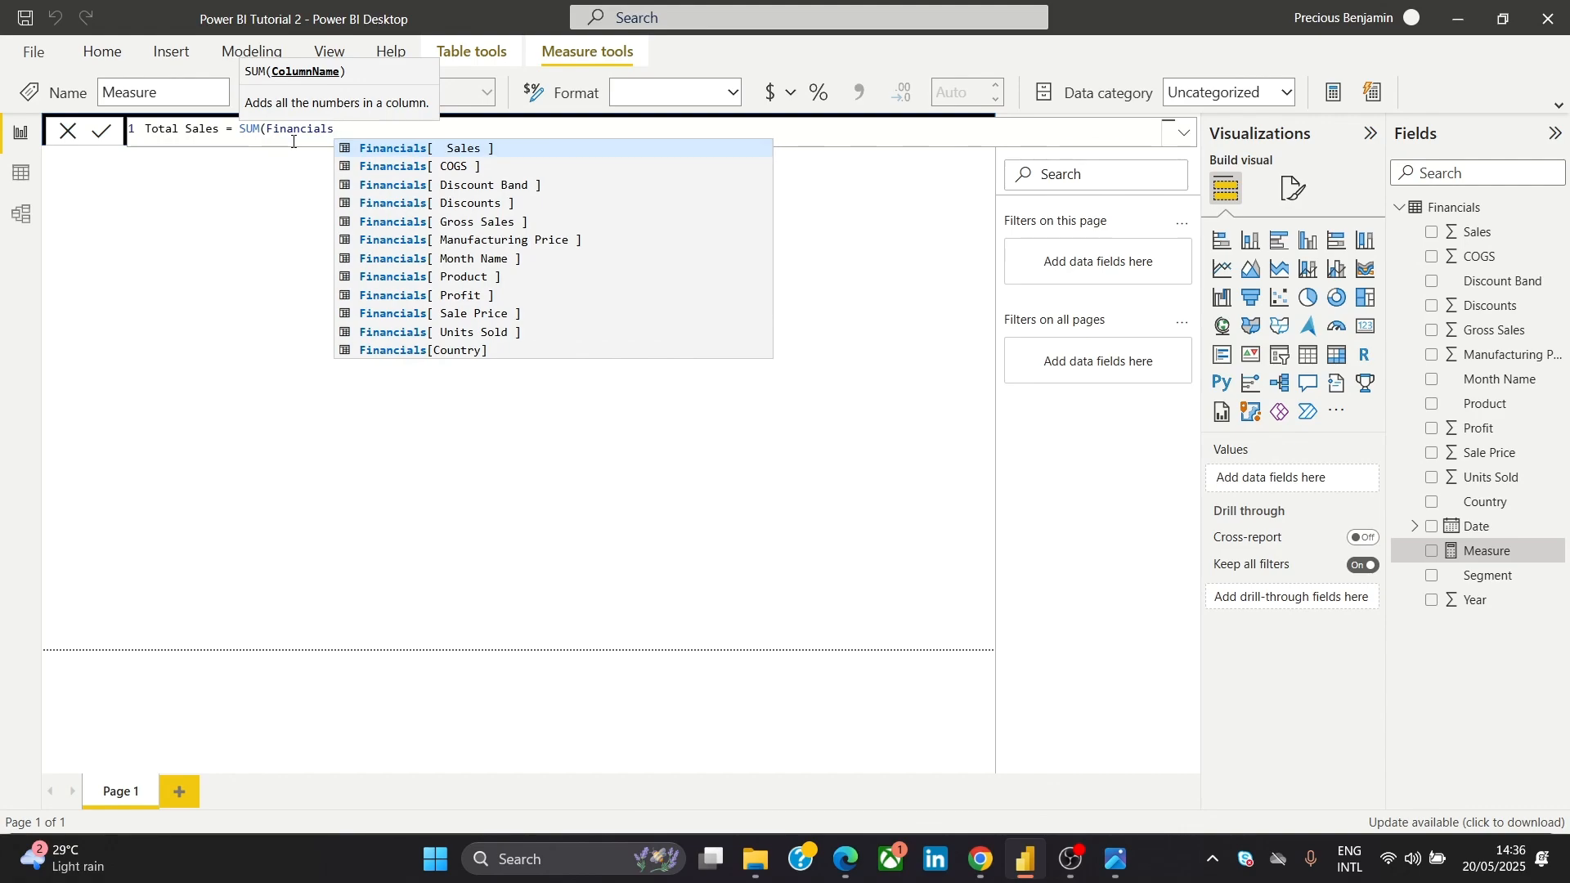
click(403, 149)
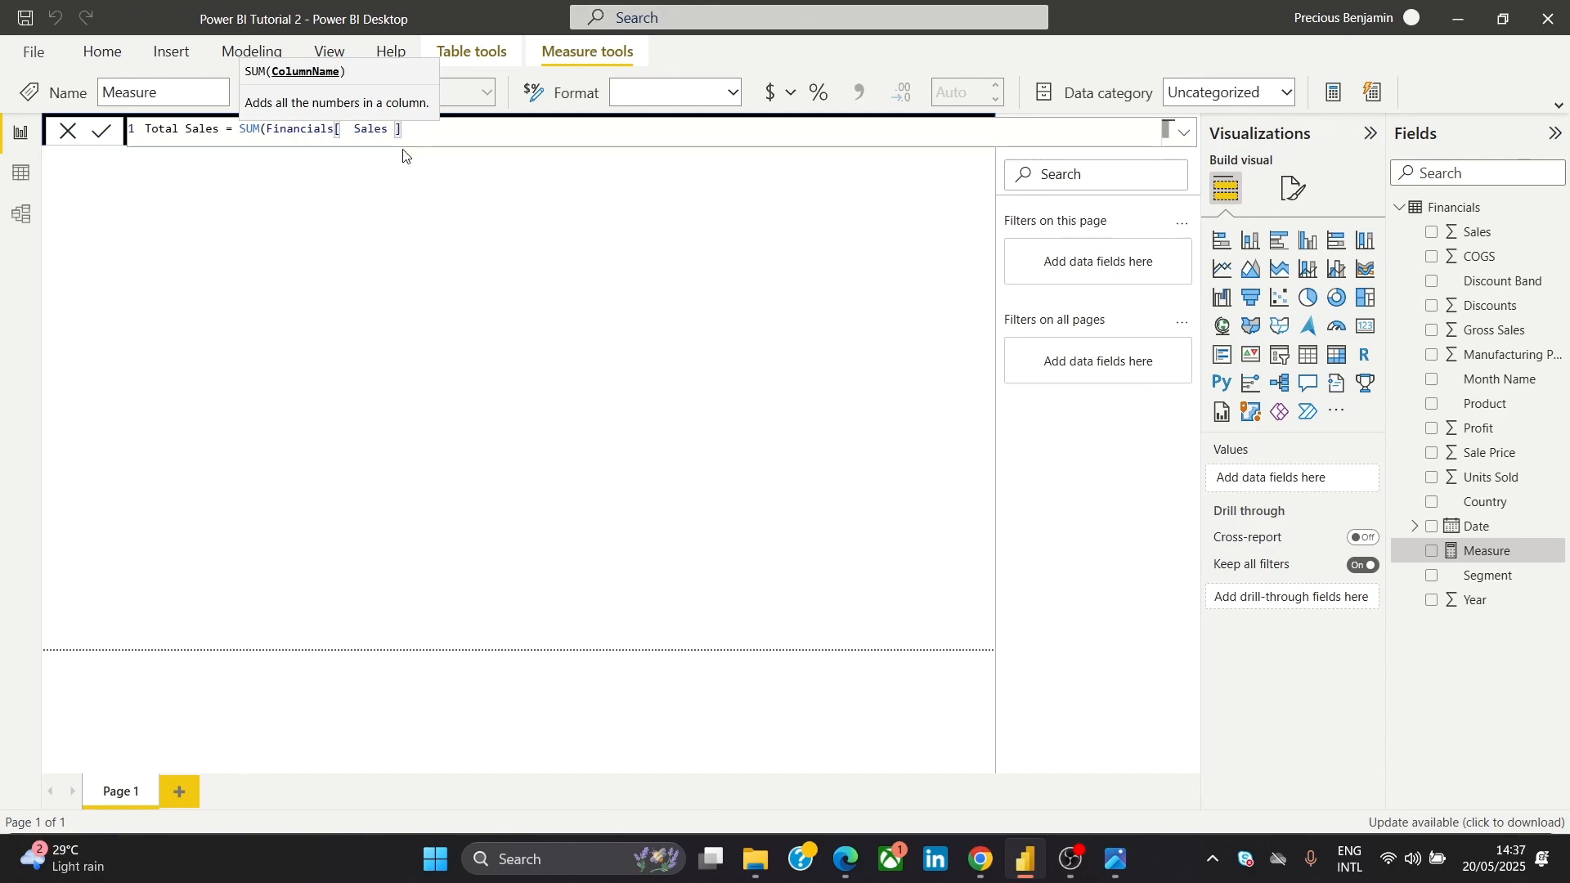
text())
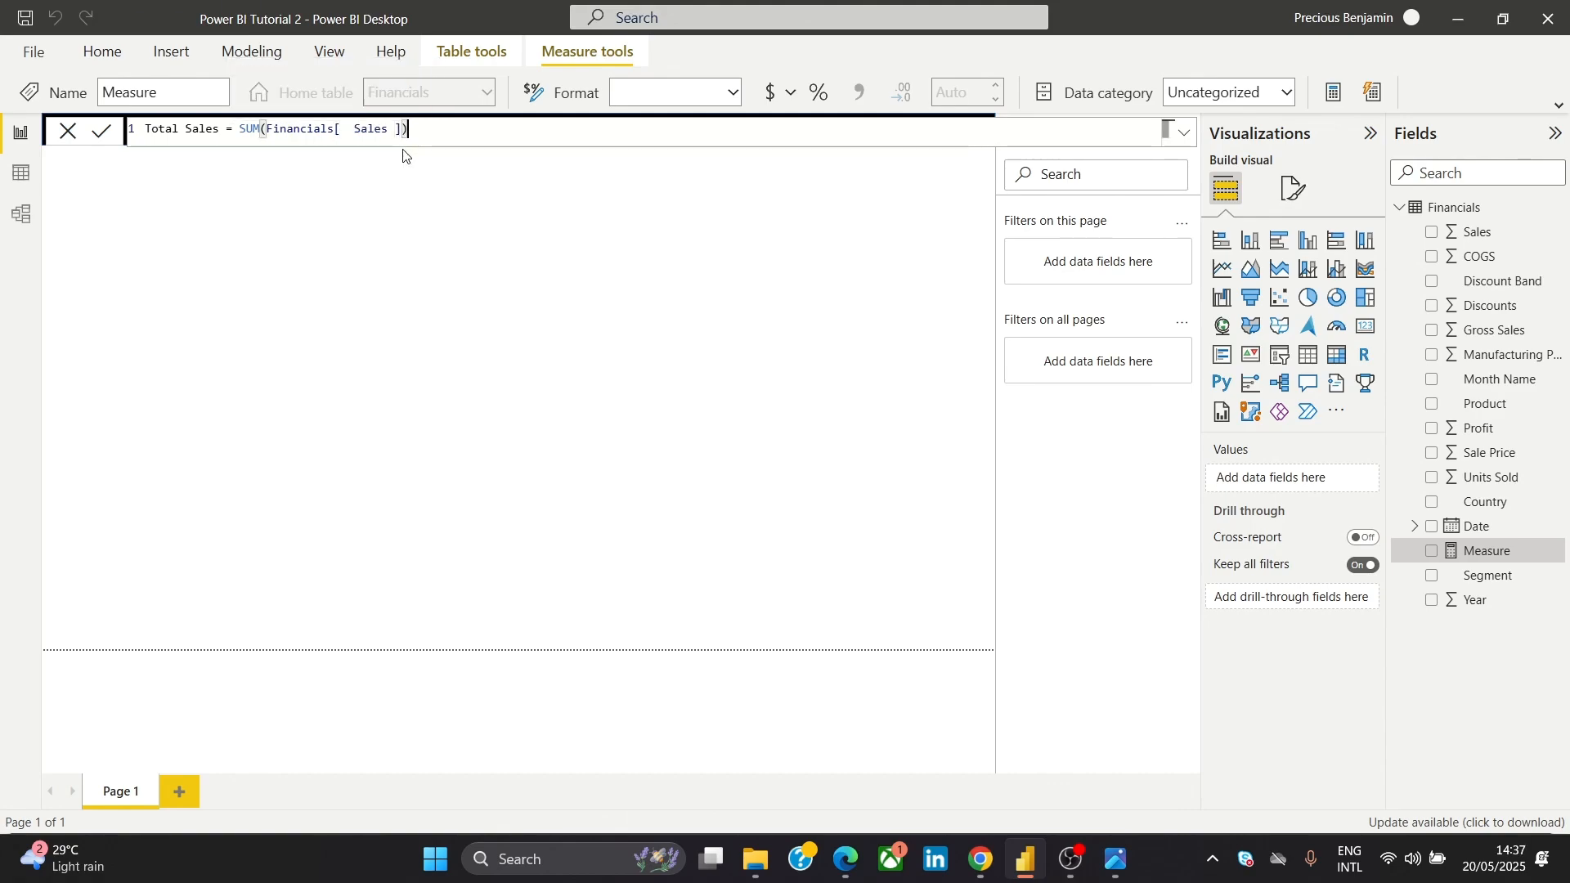
click(94, 135)
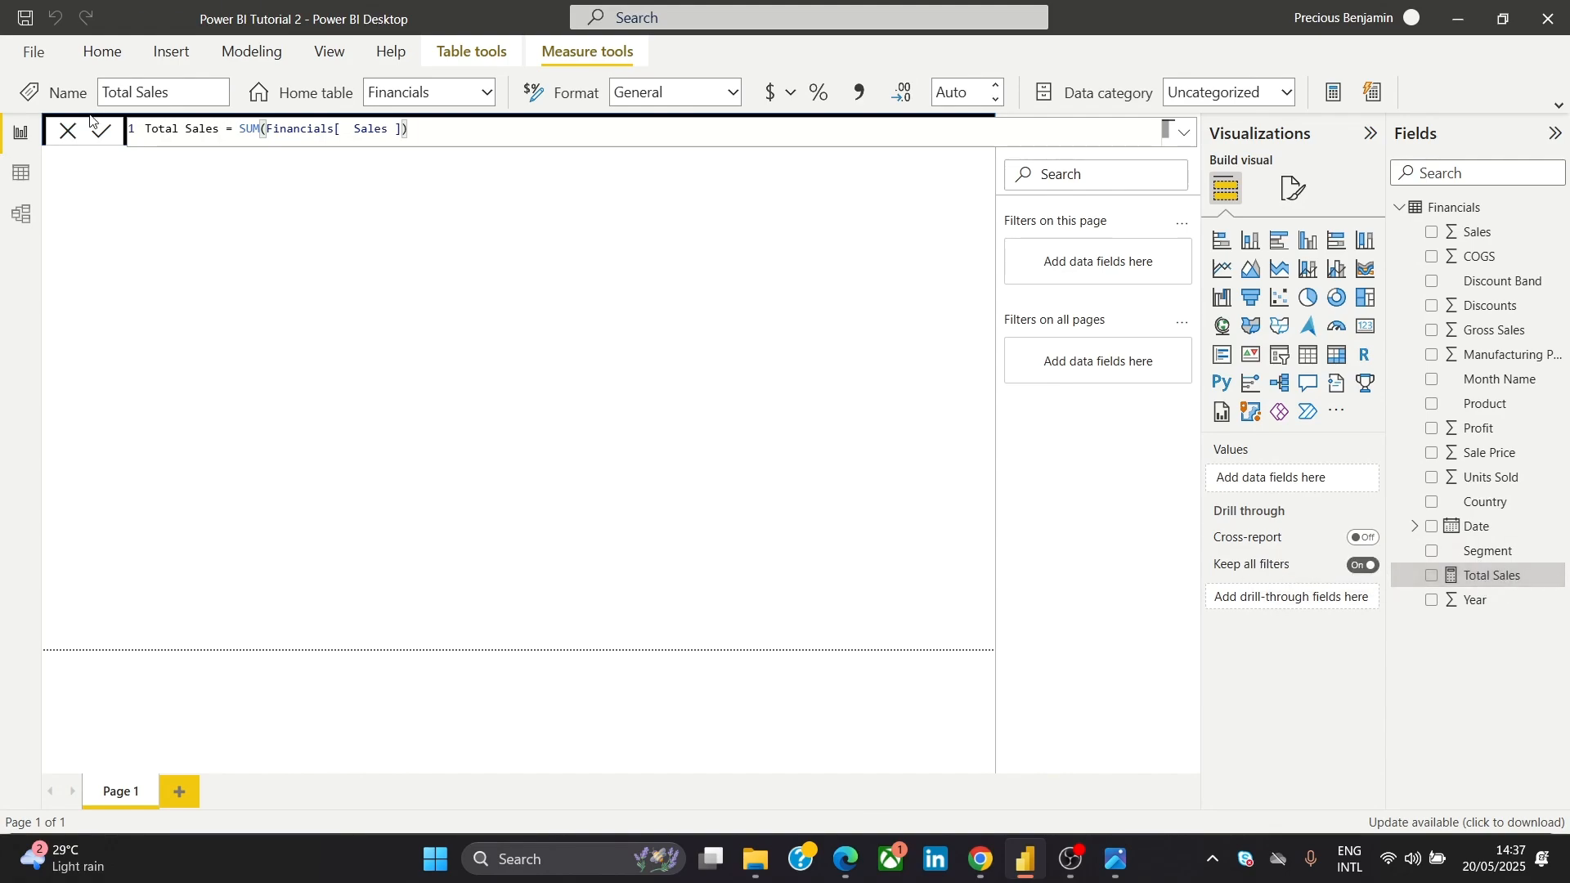
click(69, 136)
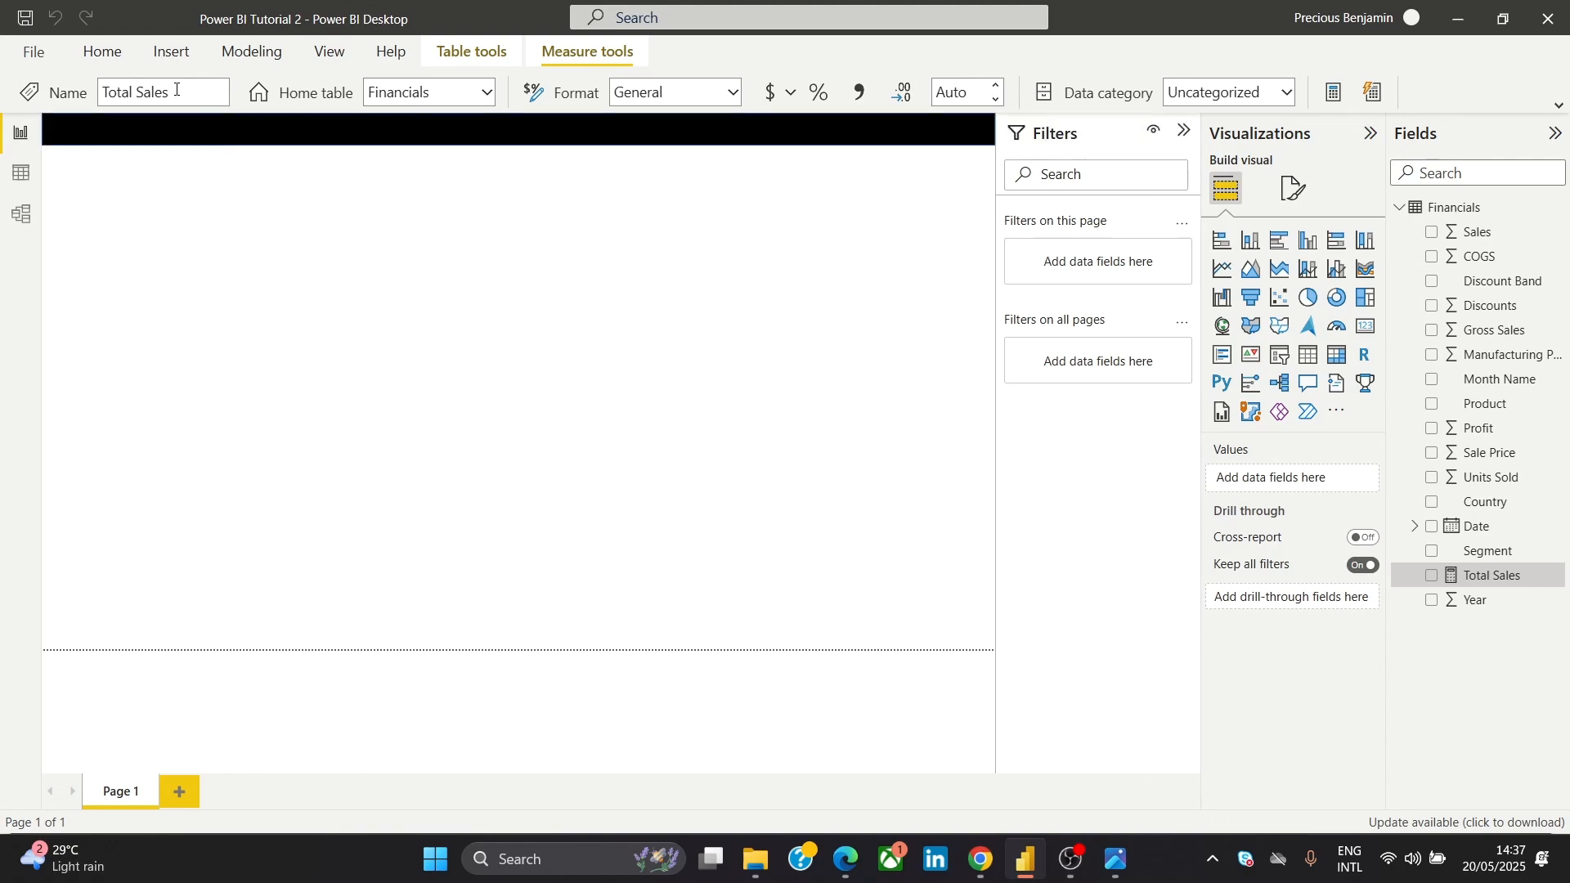
Add a second measure with the formula Total COGS = SUM(Financials[ COGS ]) and close the formula editor
click(115, 62)
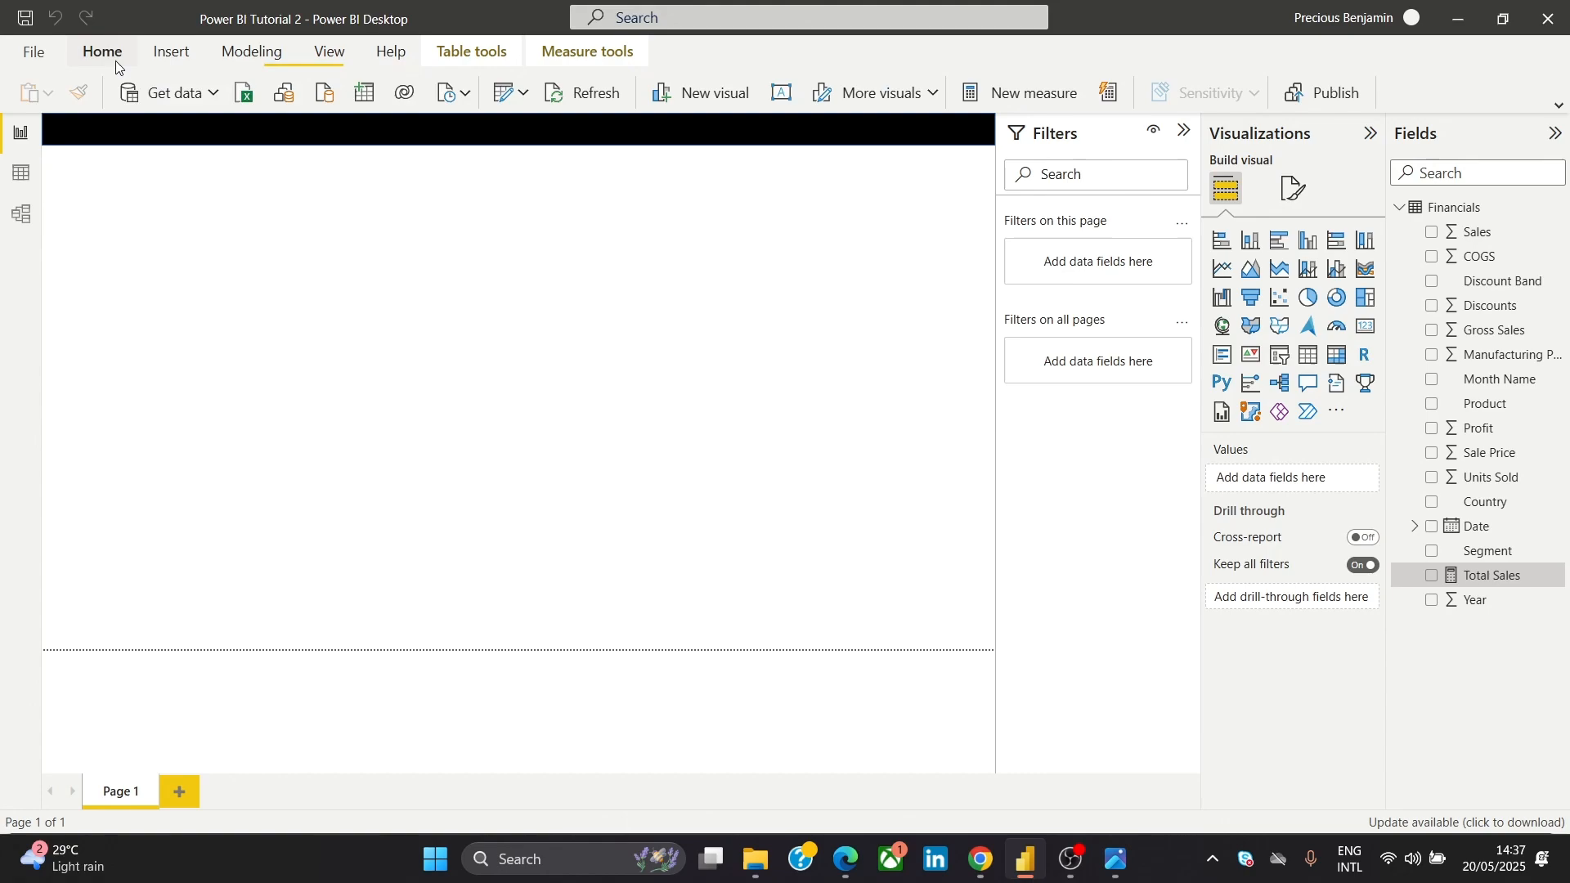
click(225, 55)
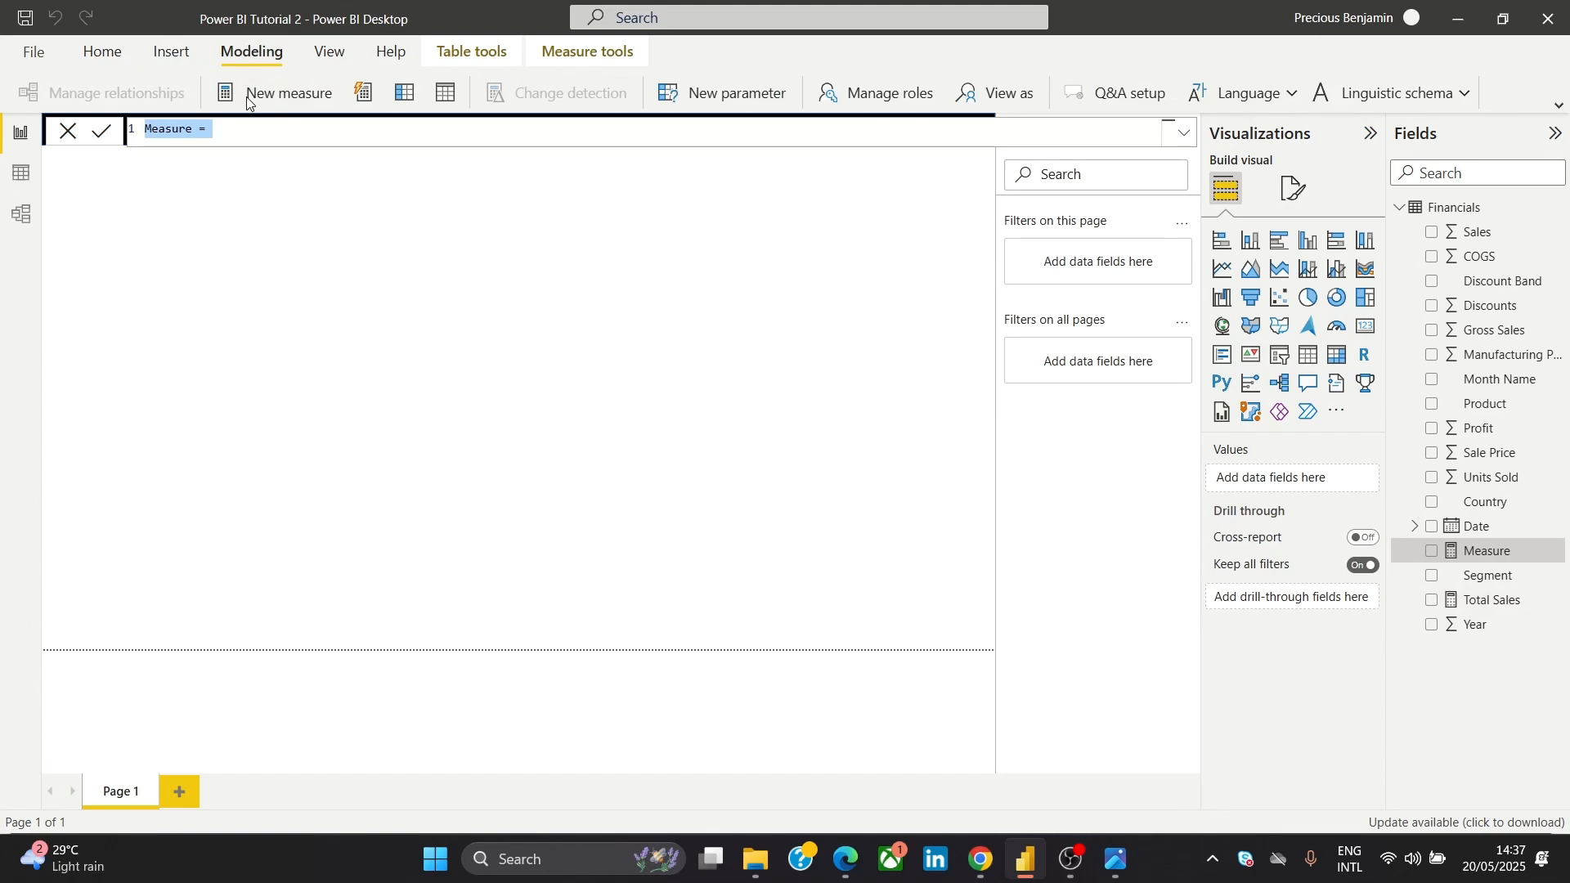
text(tOT)
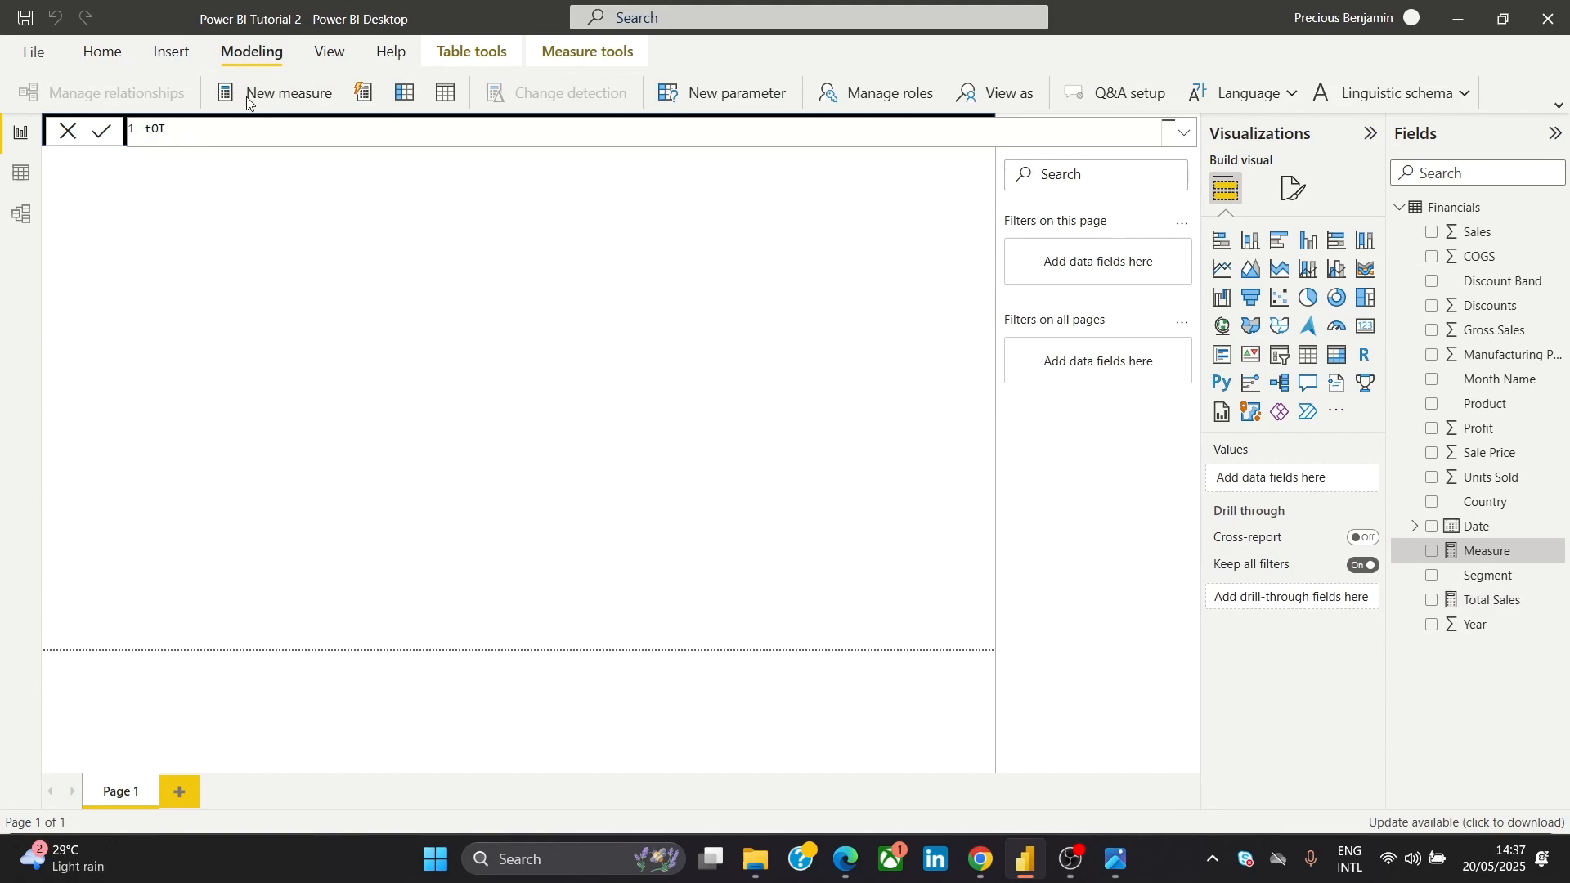
key(BackSpace)
key(BackSpace)
key(BackSpace)
text(Total COGS =)
text(SU)
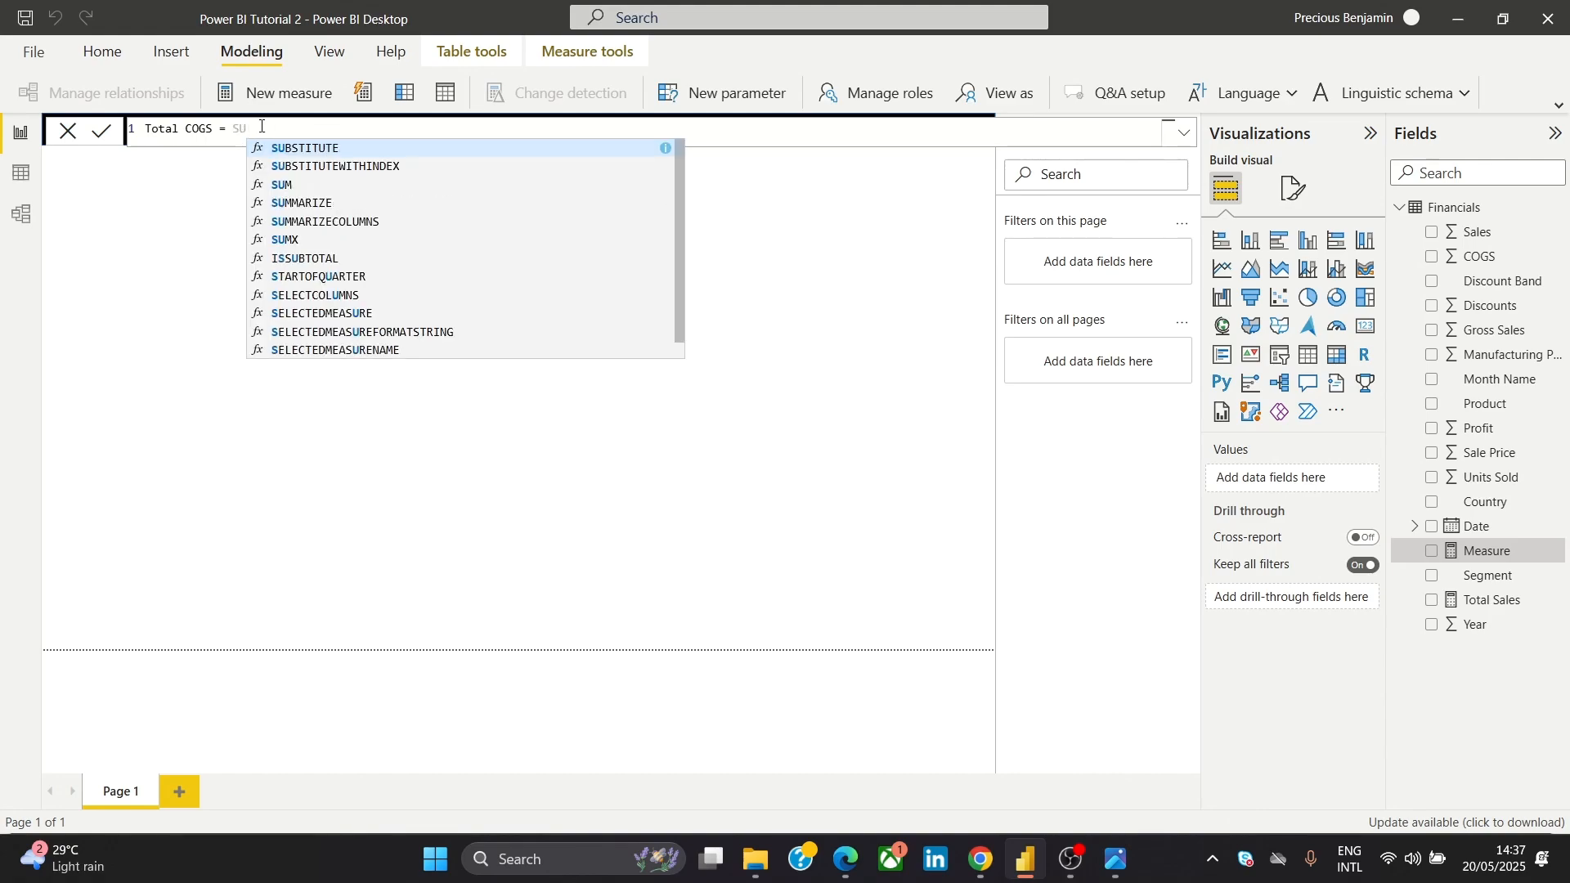
click(299, 183)
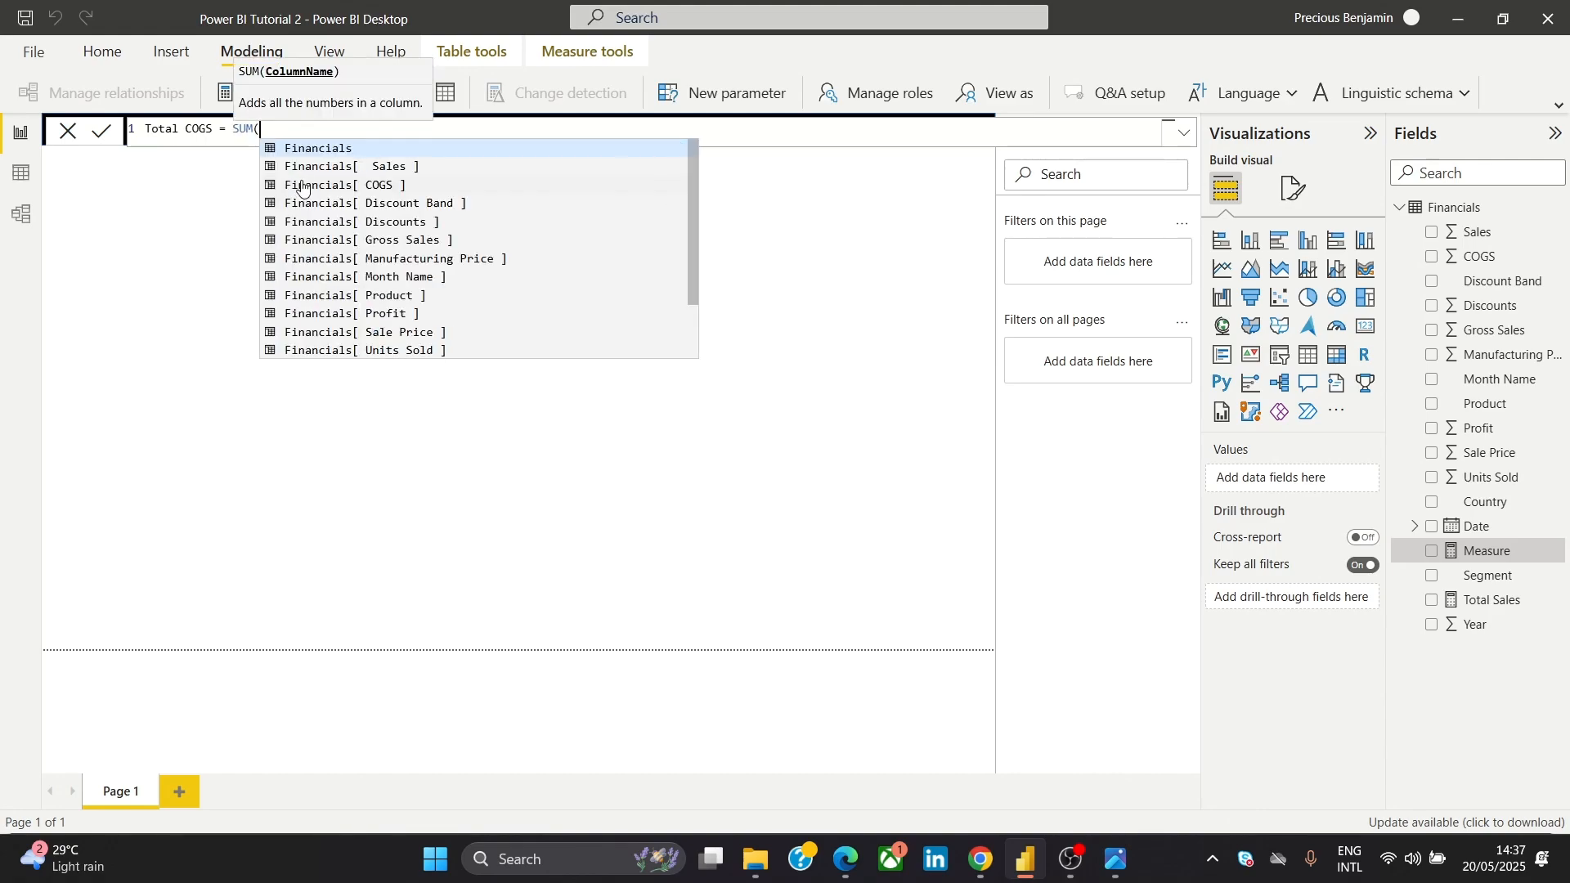
click(359, 191)
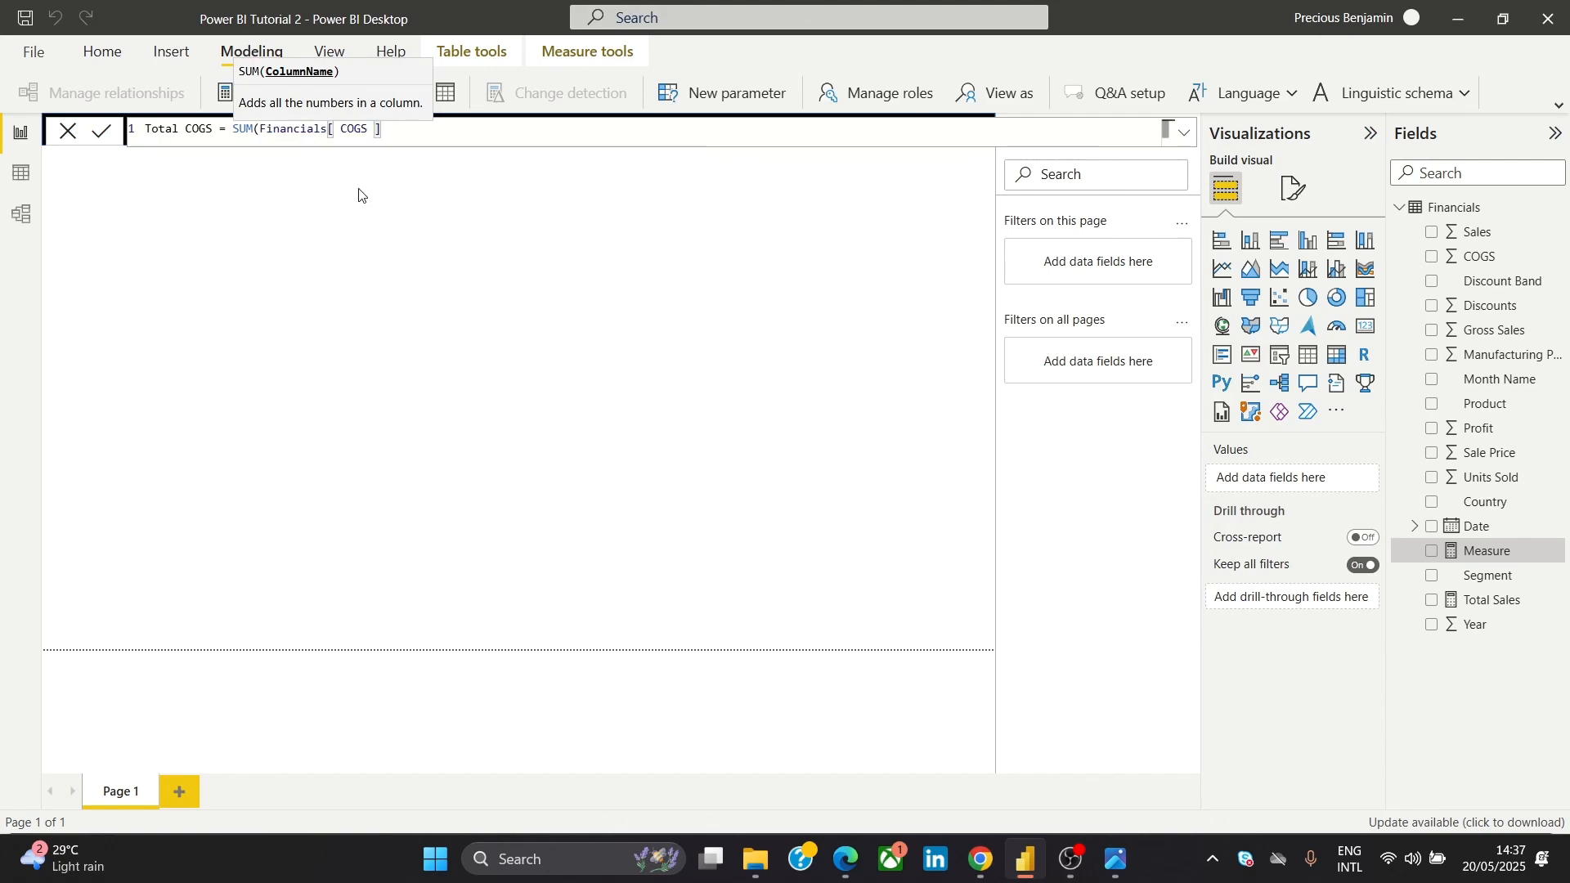
text())
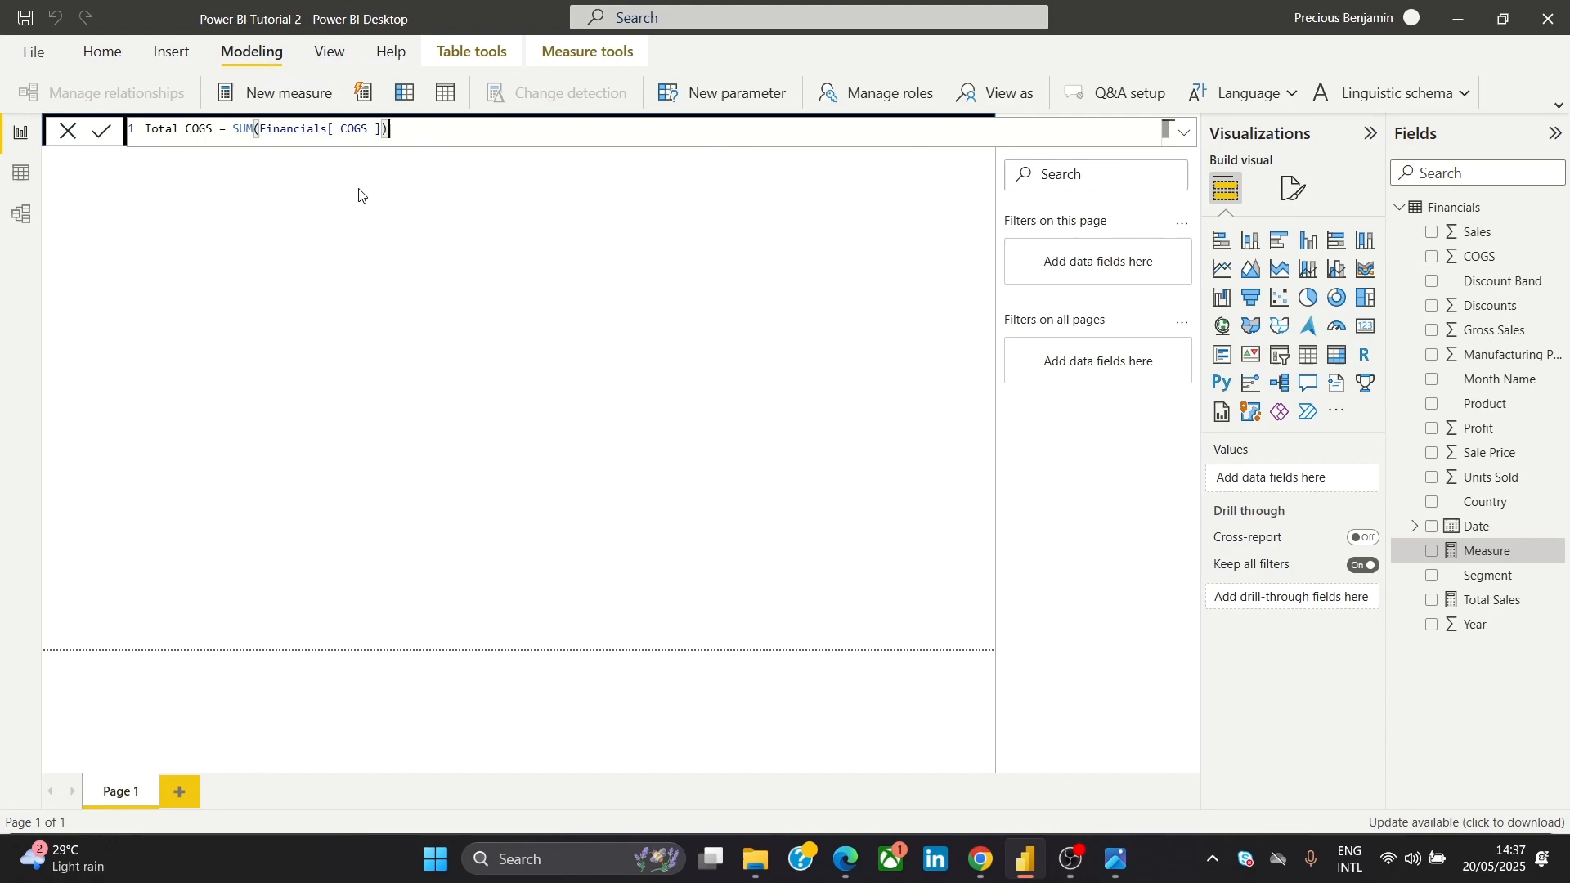
click(102, 145)
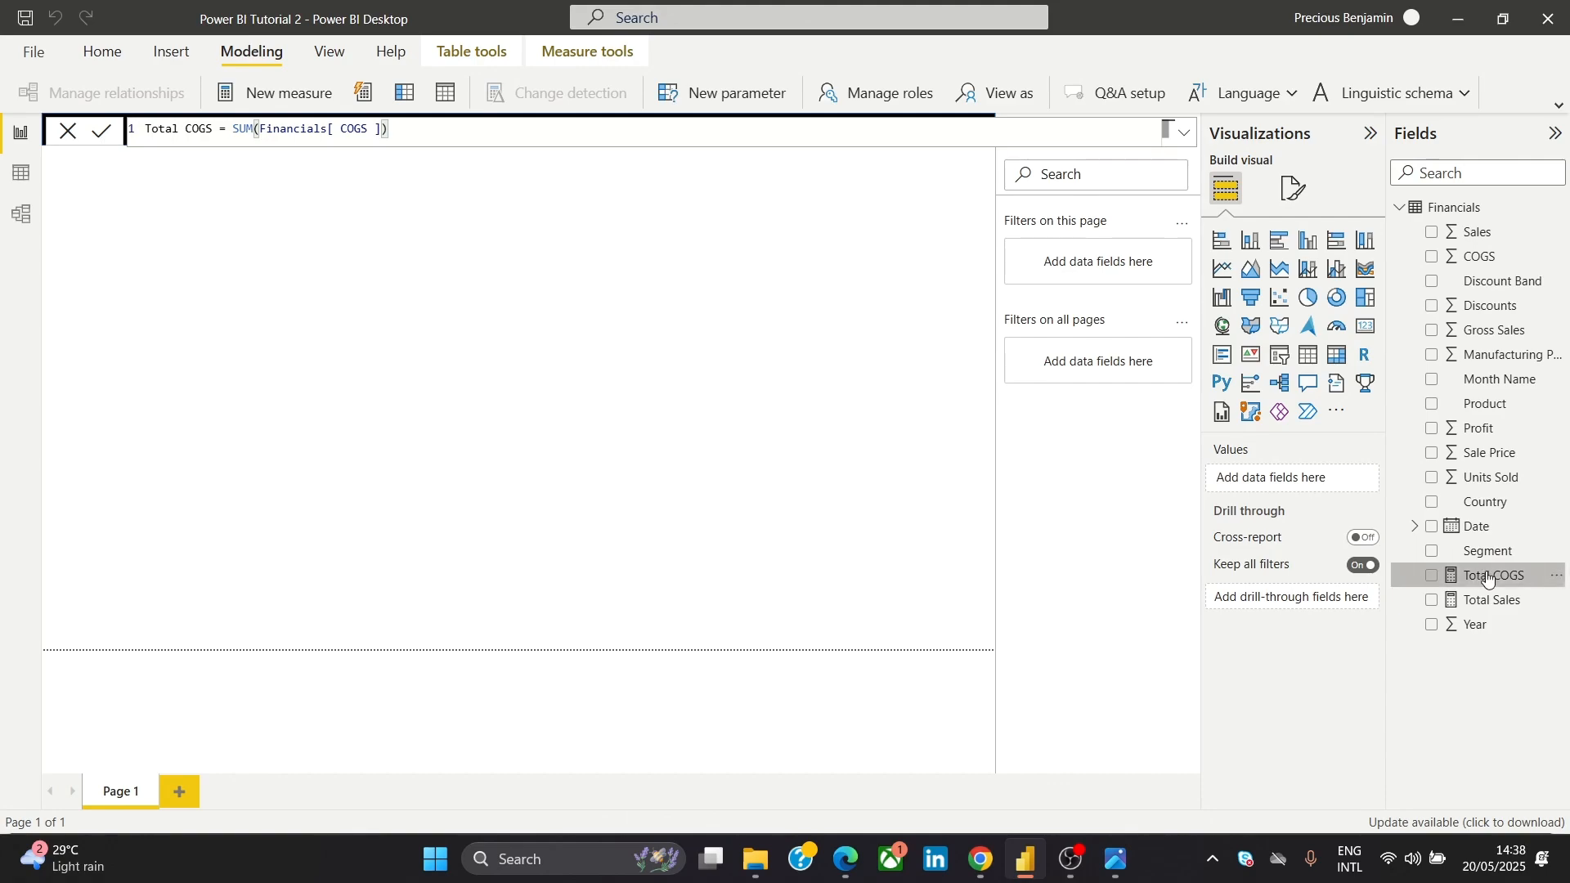
click(59, 136)
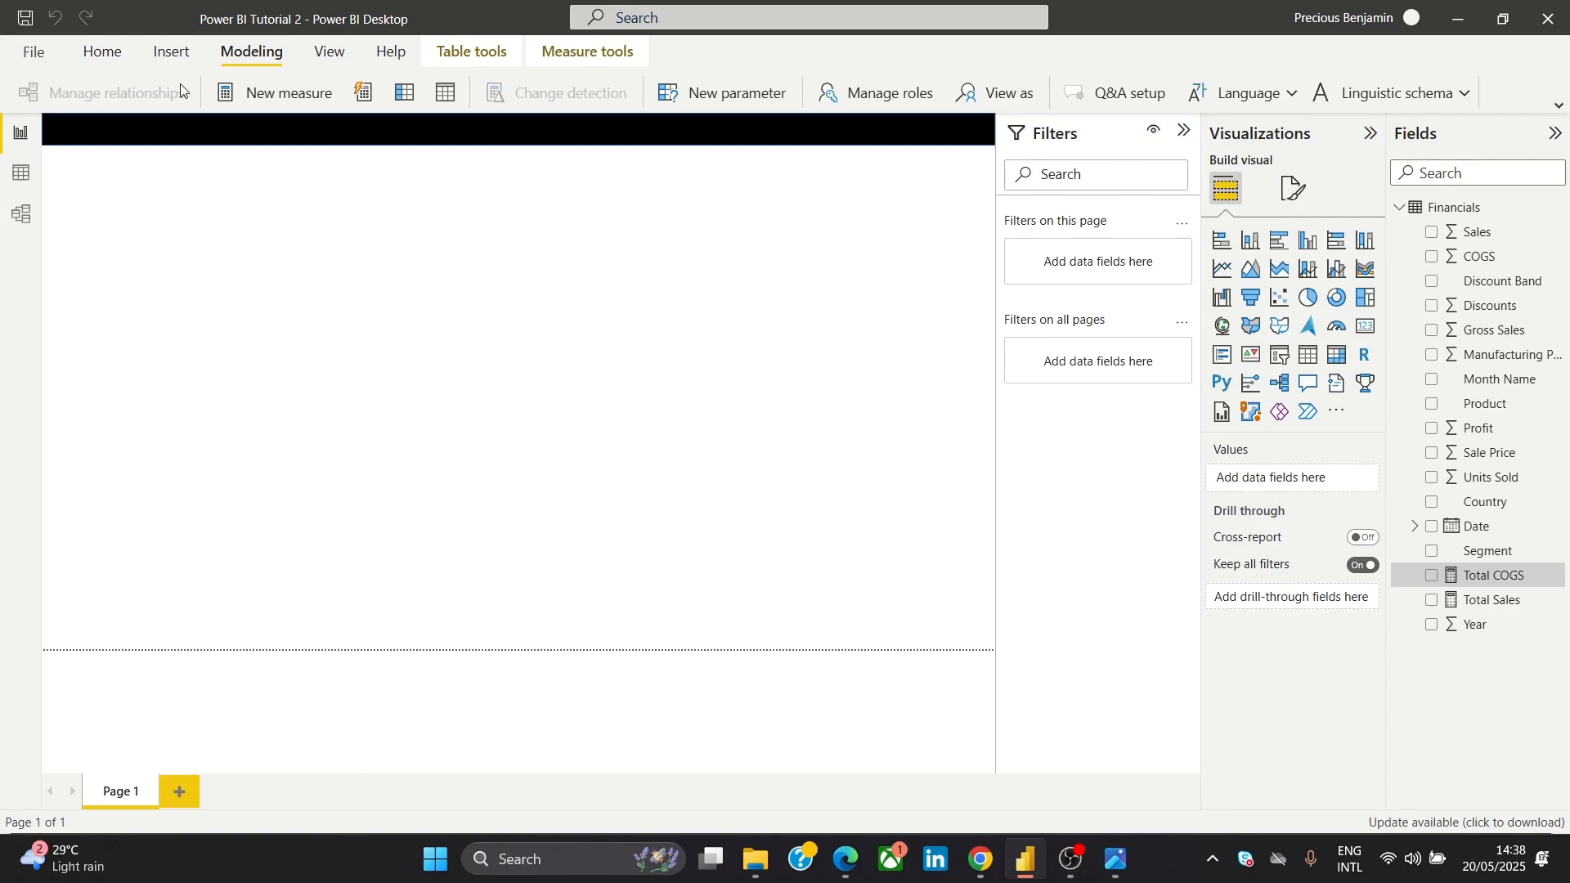
Add a third measure with the formula Total Profit = SUM(Financials[ Profit ]), check the saved measures, and close the formula editor
click(290, 90)
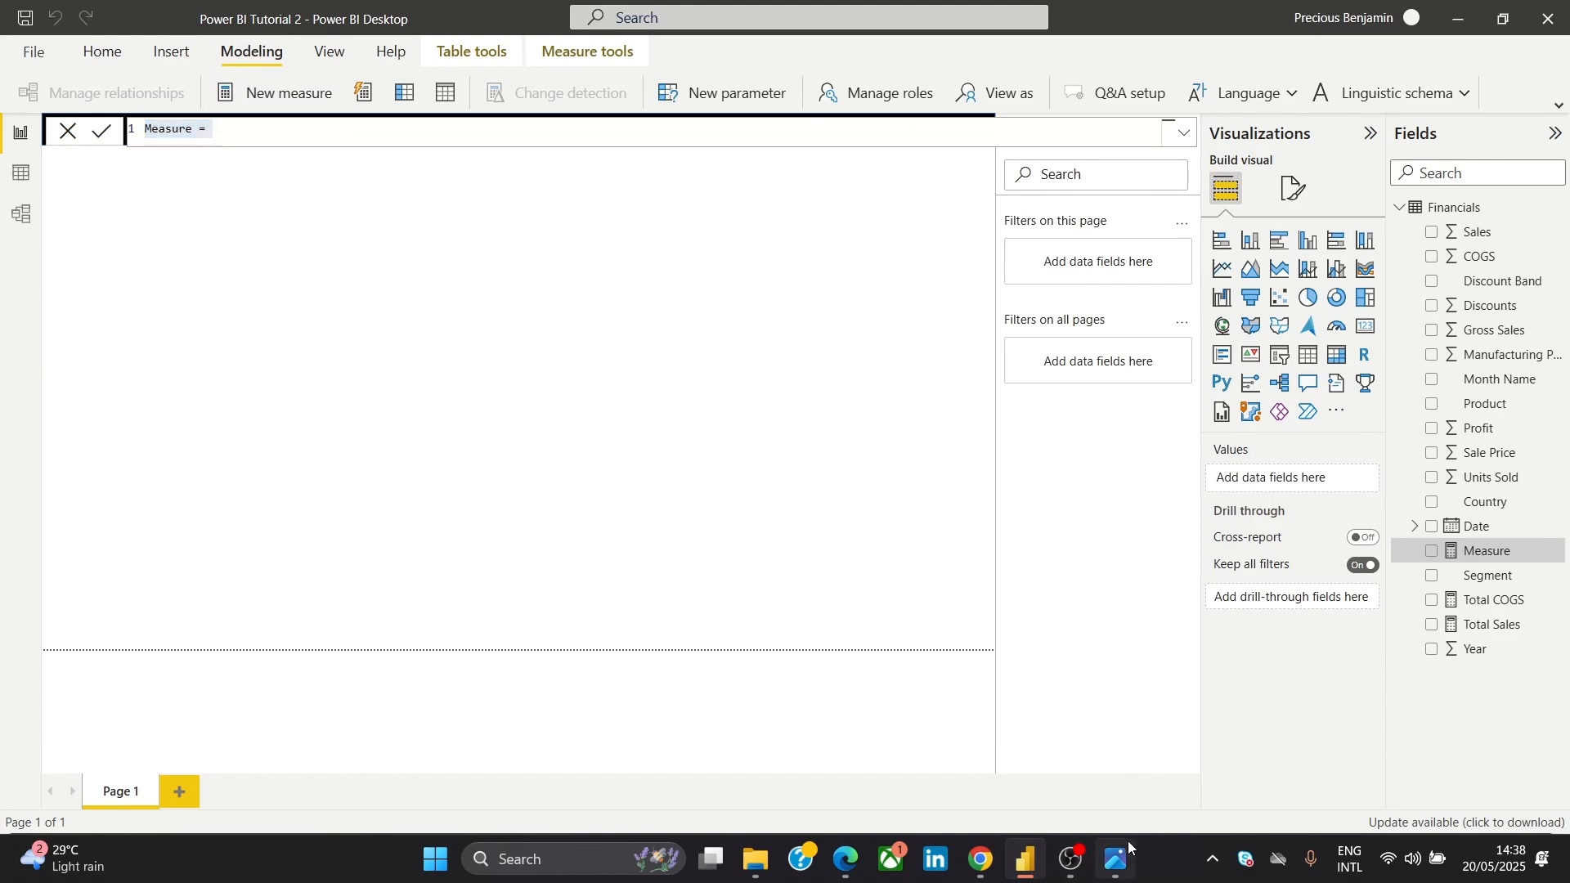
mouse_move(1138, 858)
mouse_move(1135, 797)
key(BackSpace)
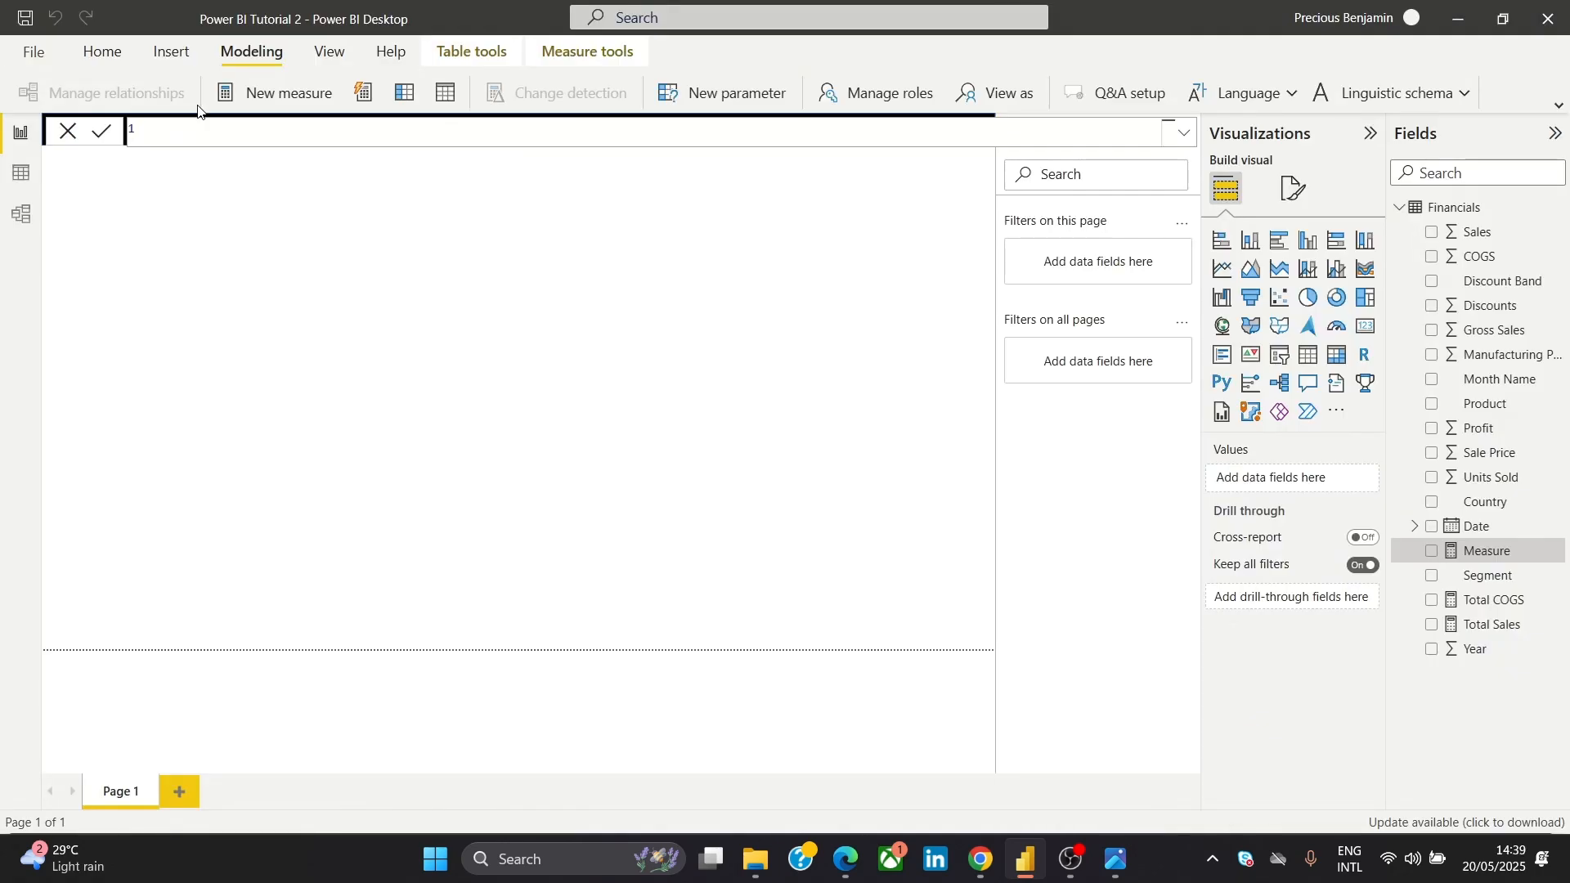
text(Total Profit -= SUM)
key(Num_Lock)
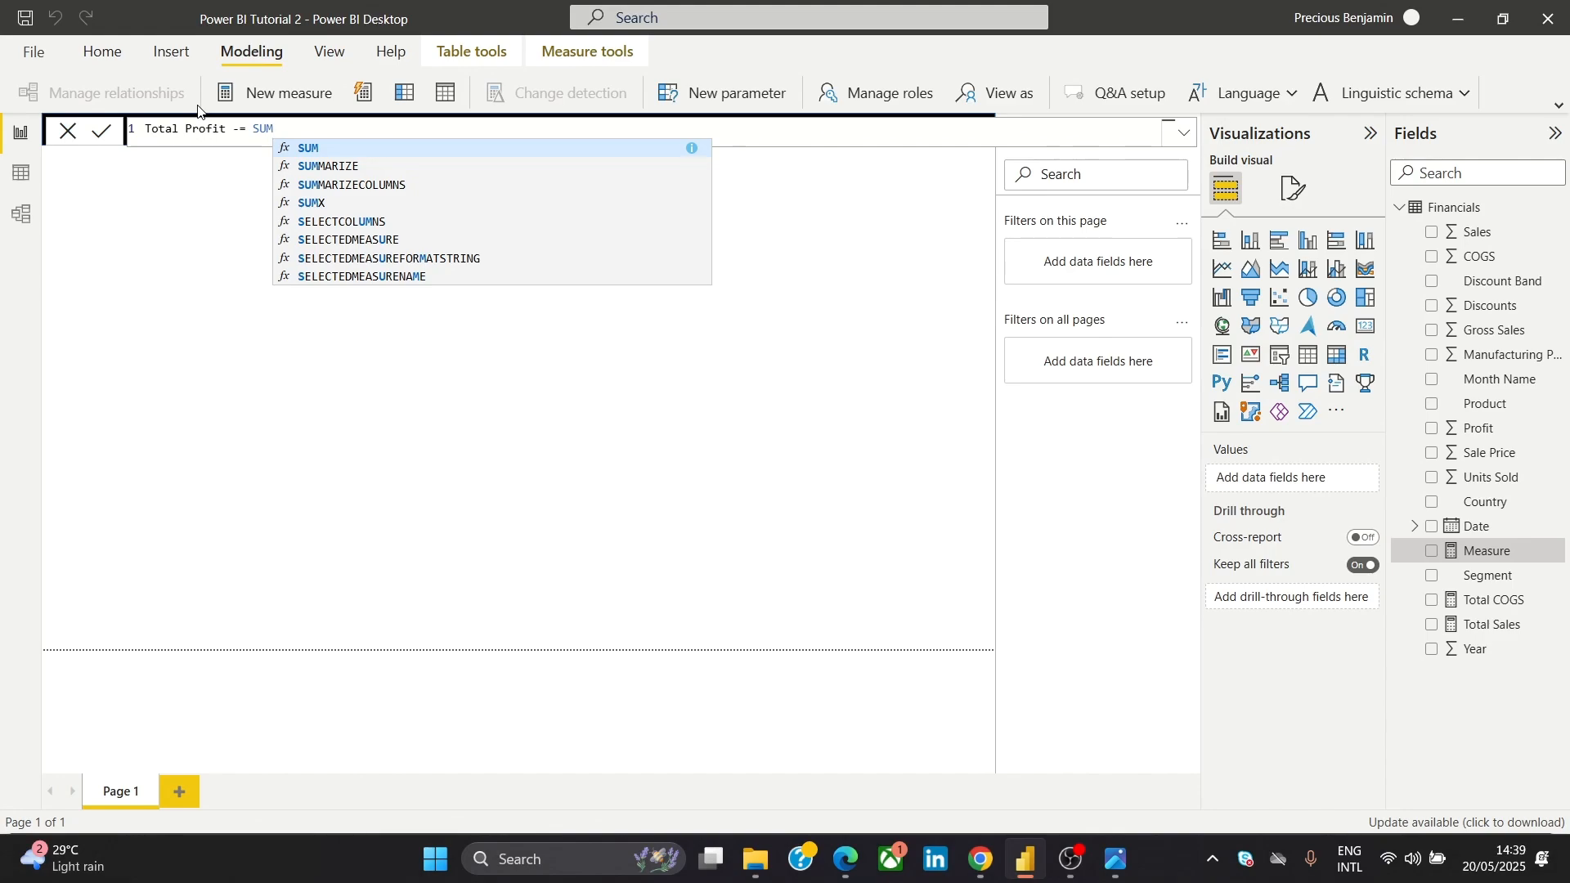
key(BackSpace)
key(BackSpace)
key(BackSpace)
key(BackSpace)
key(BackSpace)
key(BackSpace)
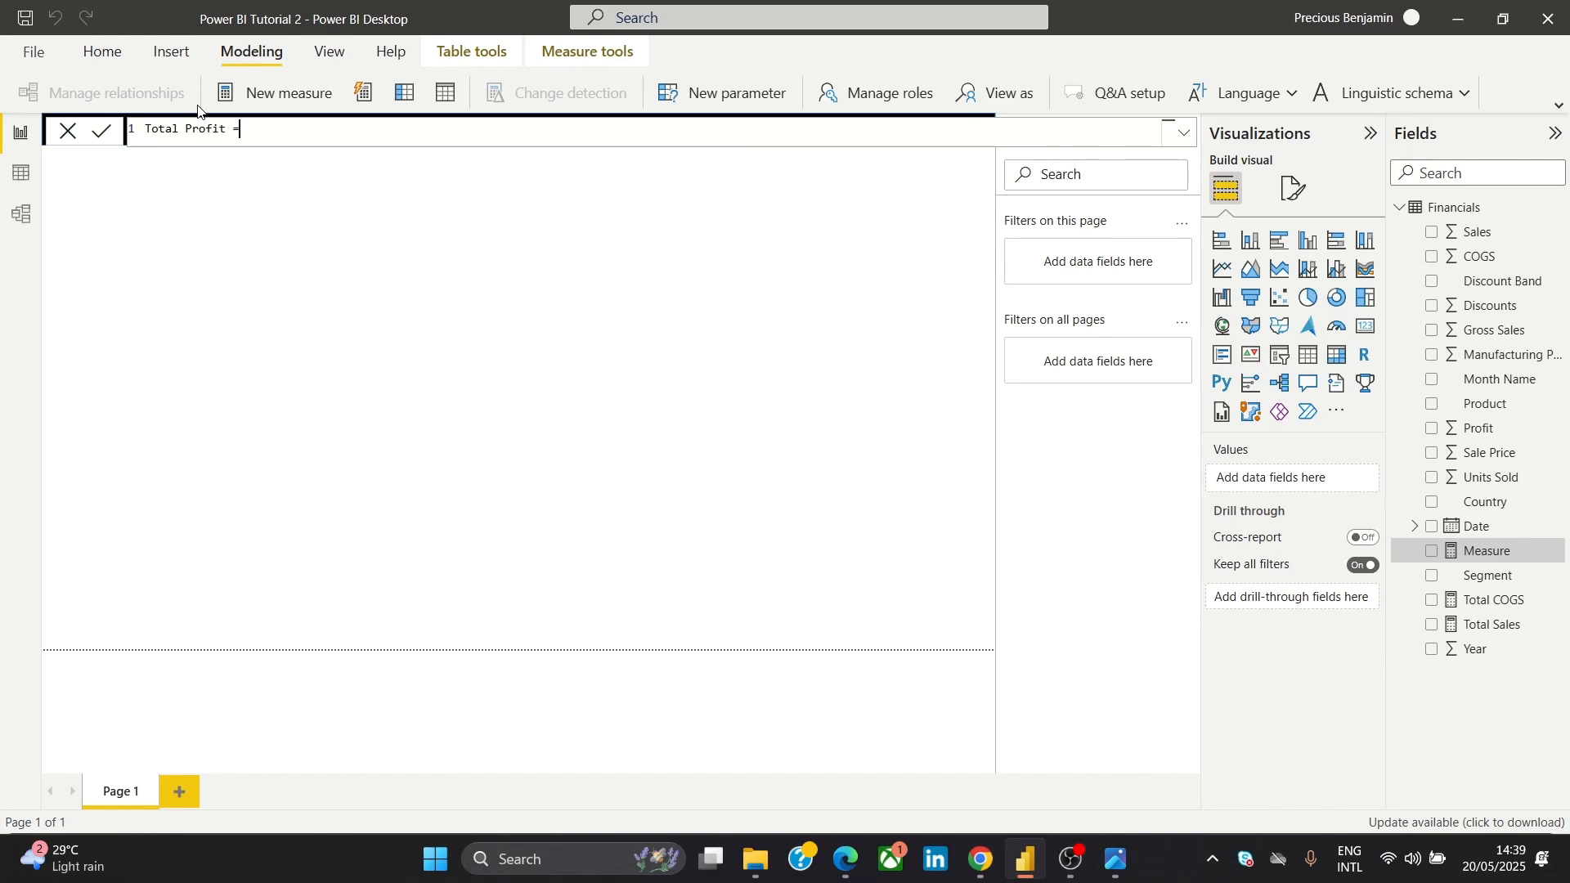
text(= SU)
click(245, 129)
key(BackSpace)
text(SUM()
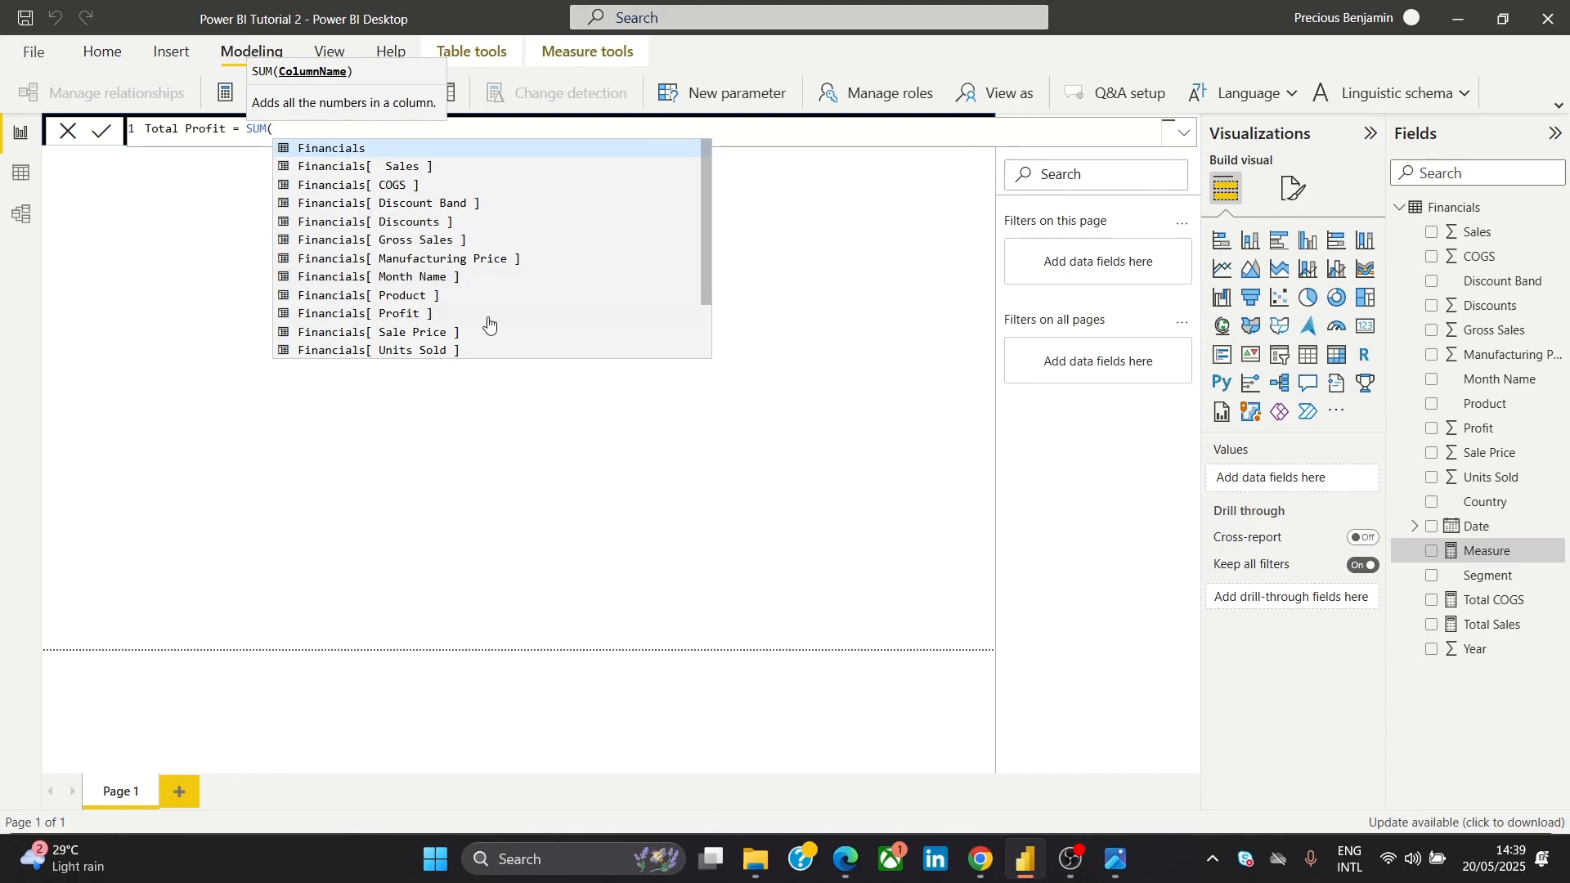
click(488, 318)
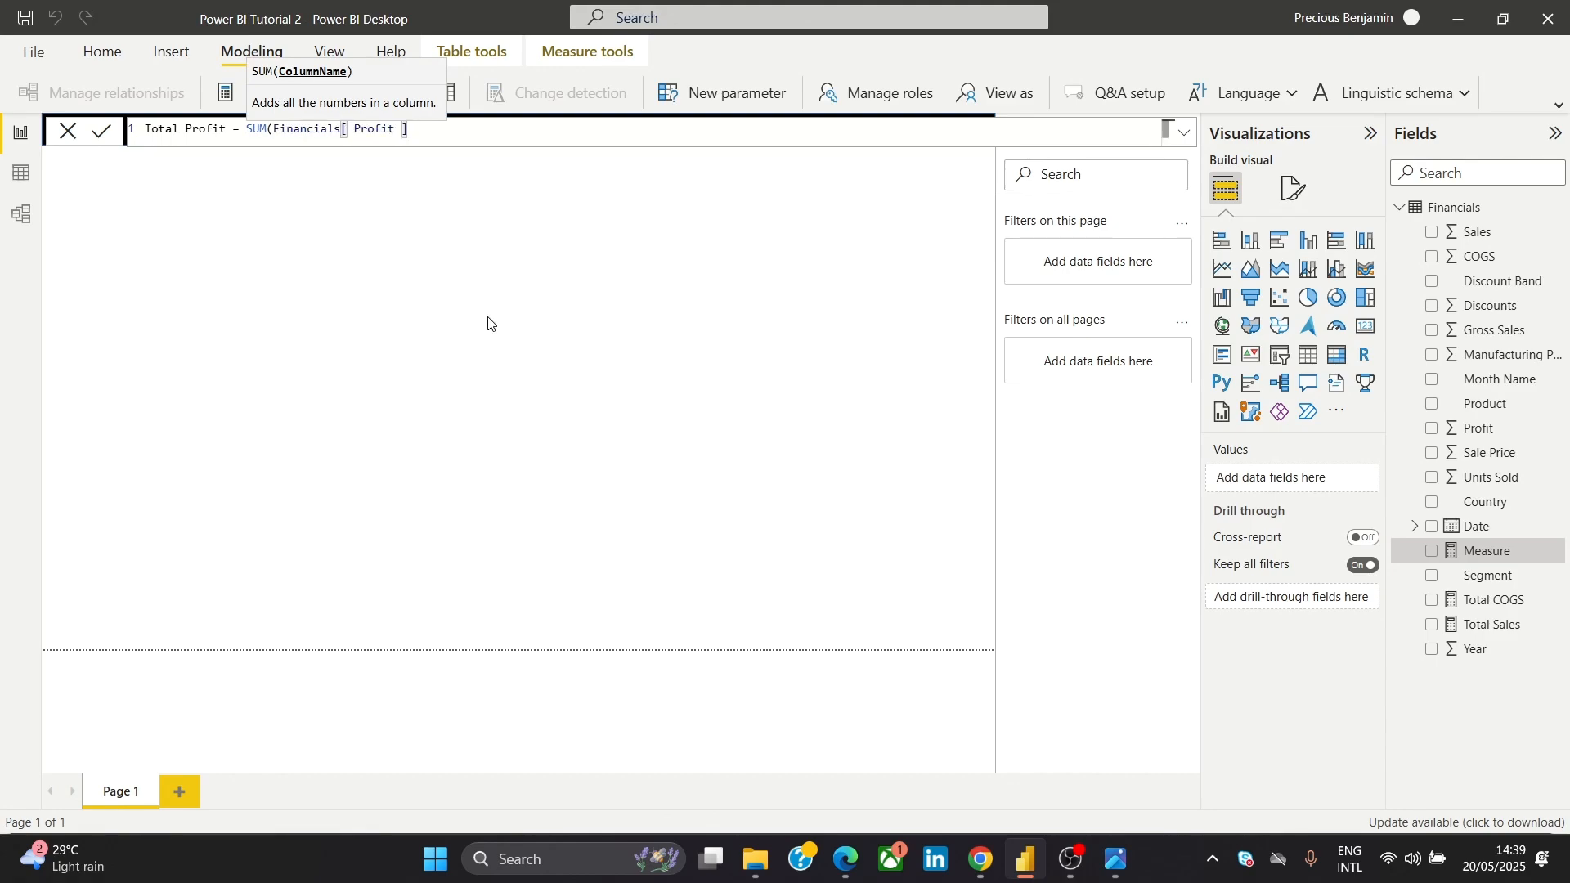
text())
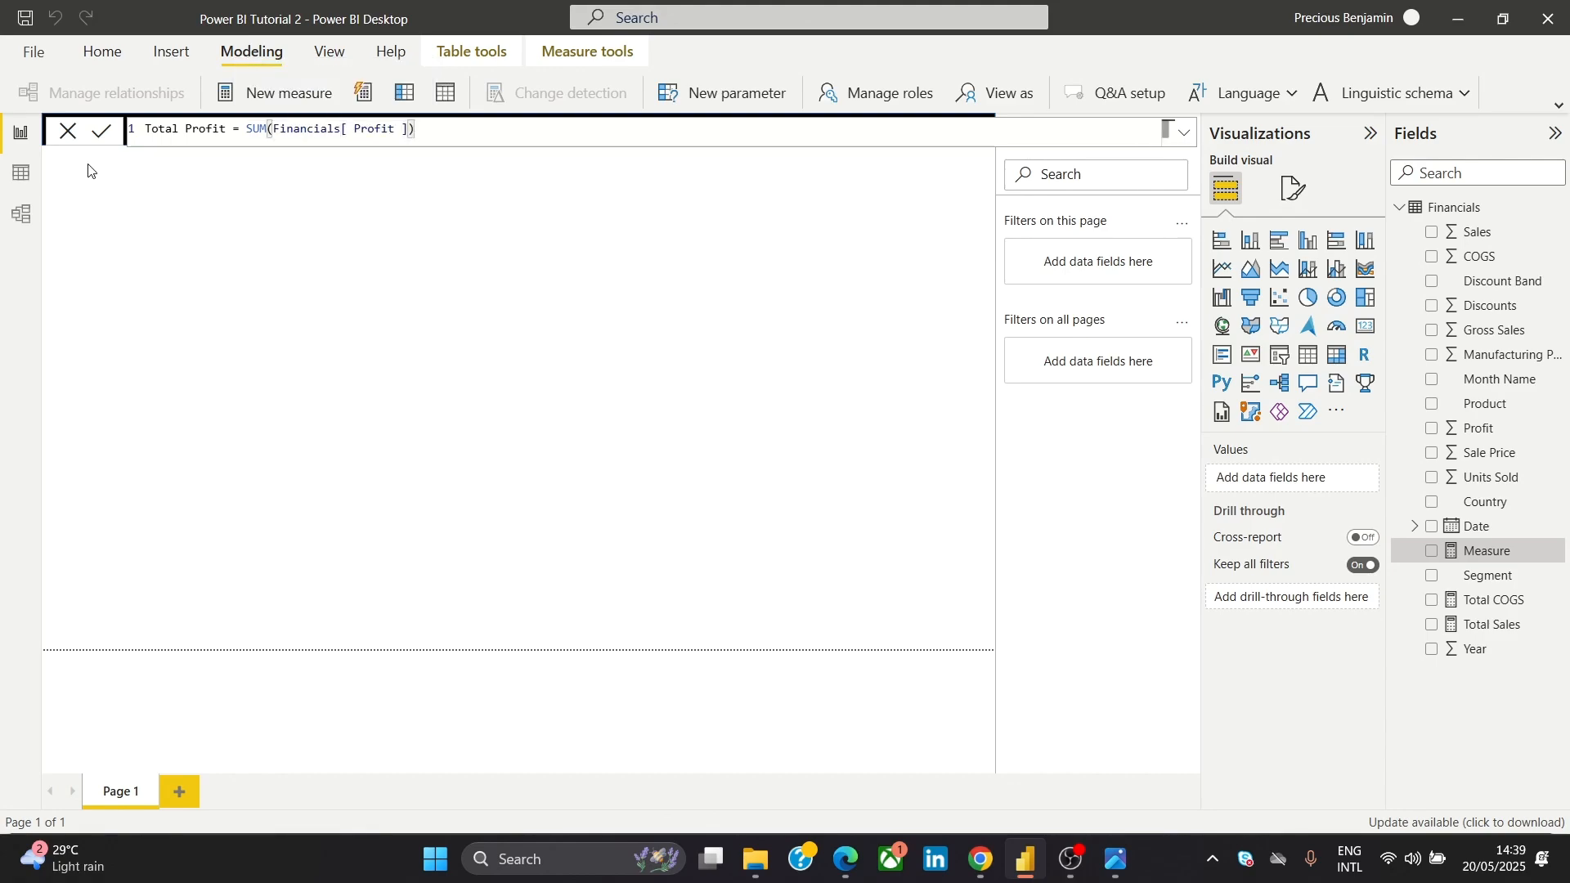
click(96, 138)
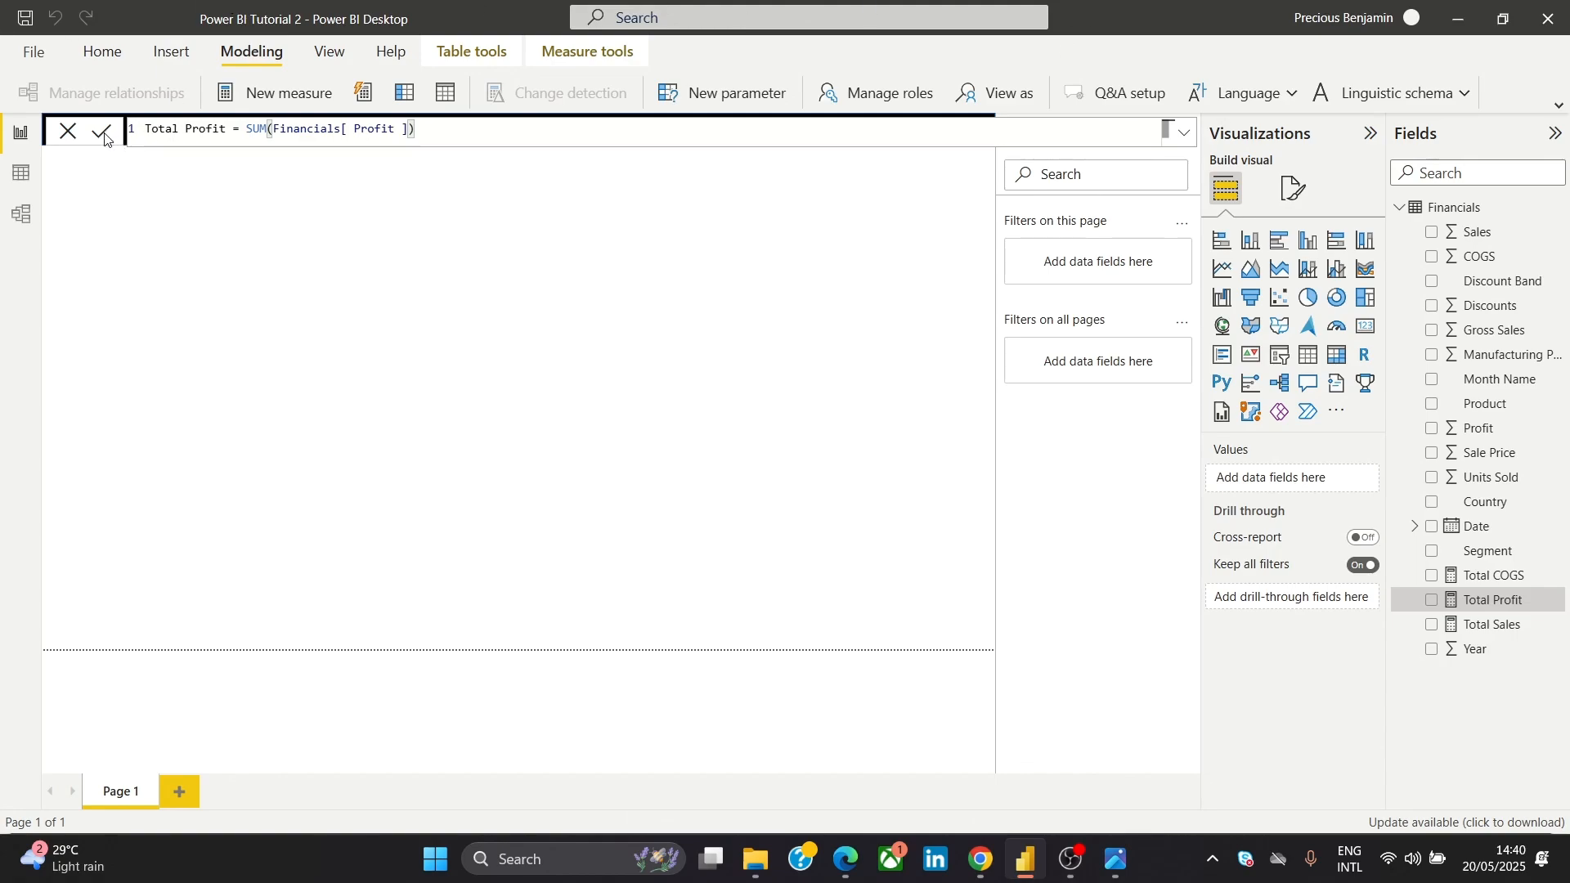
click(773, 341)
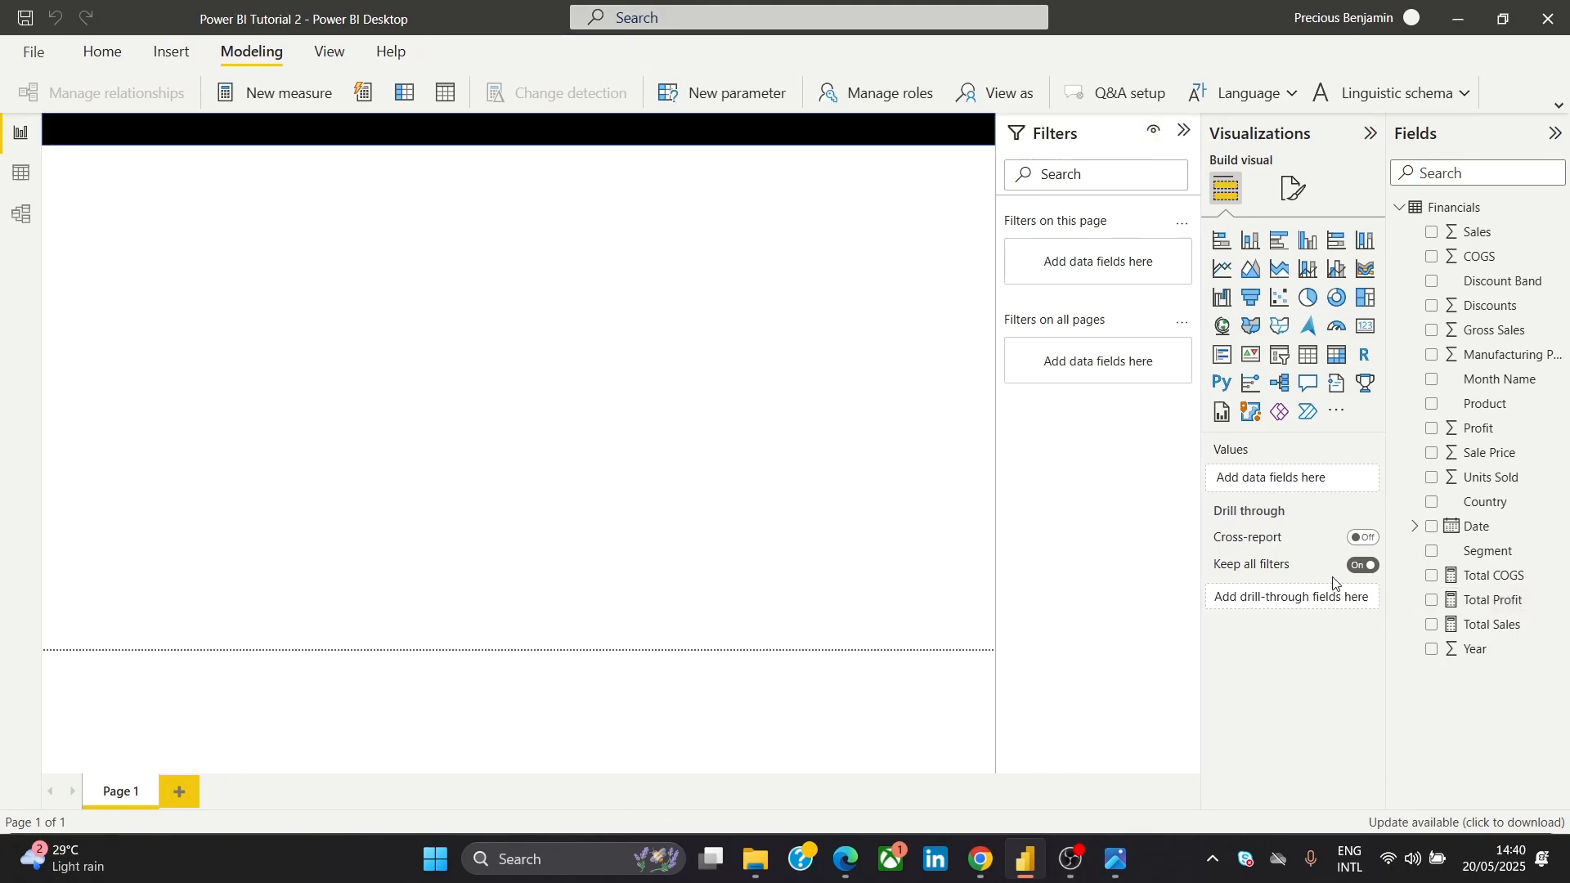
click(1509, 628)
click(1516, 605)
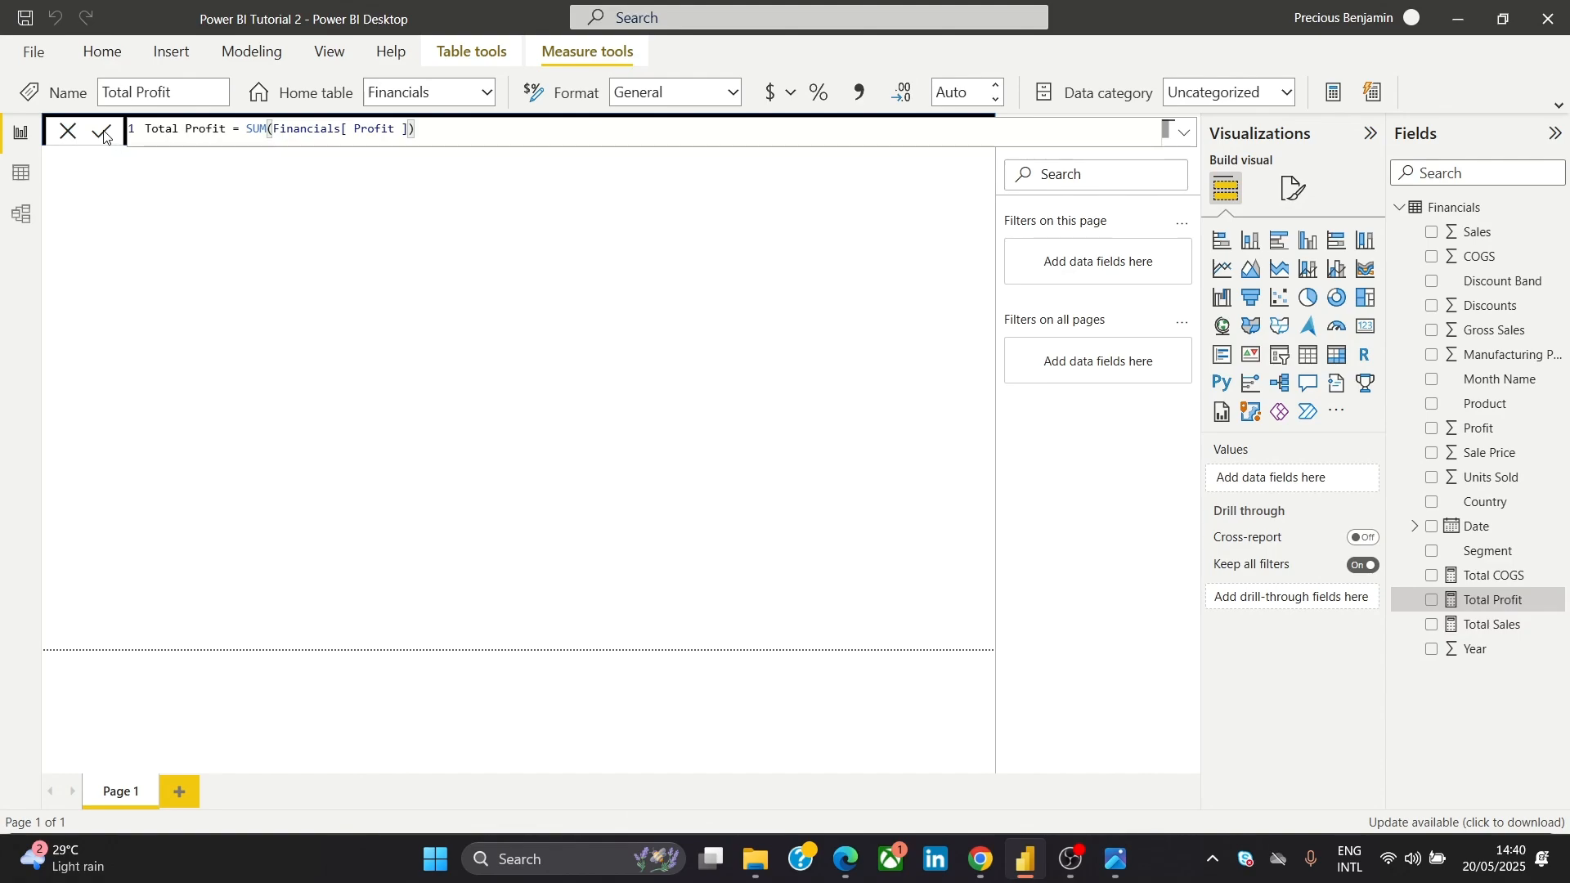
click(66, 131)
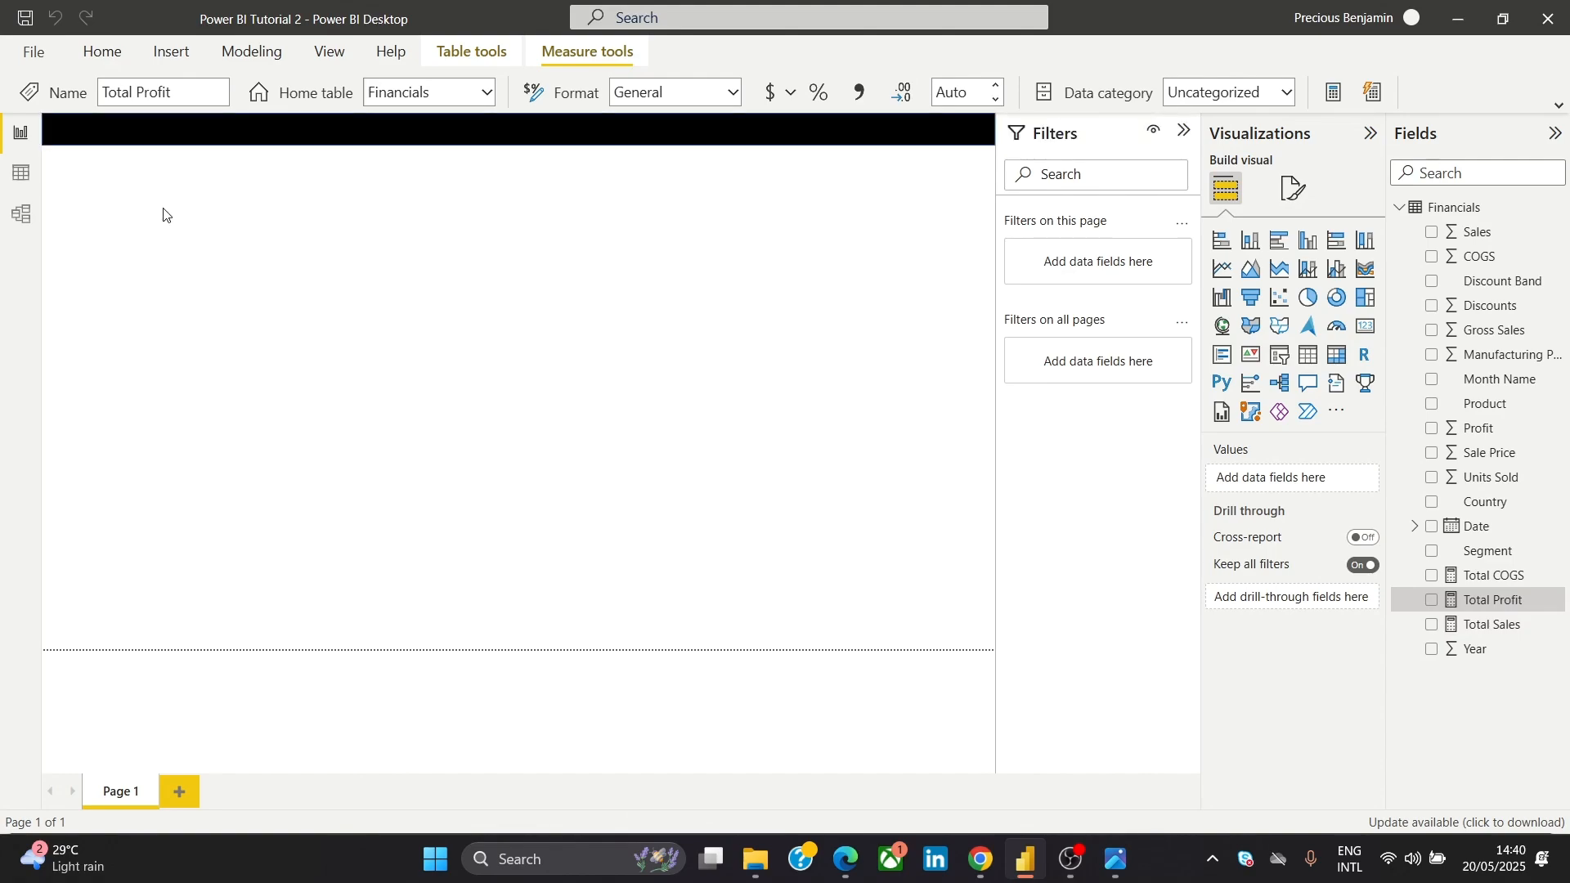
Insert a text box on the report page and make the black header rectangle slightly taller
click(672, 313)
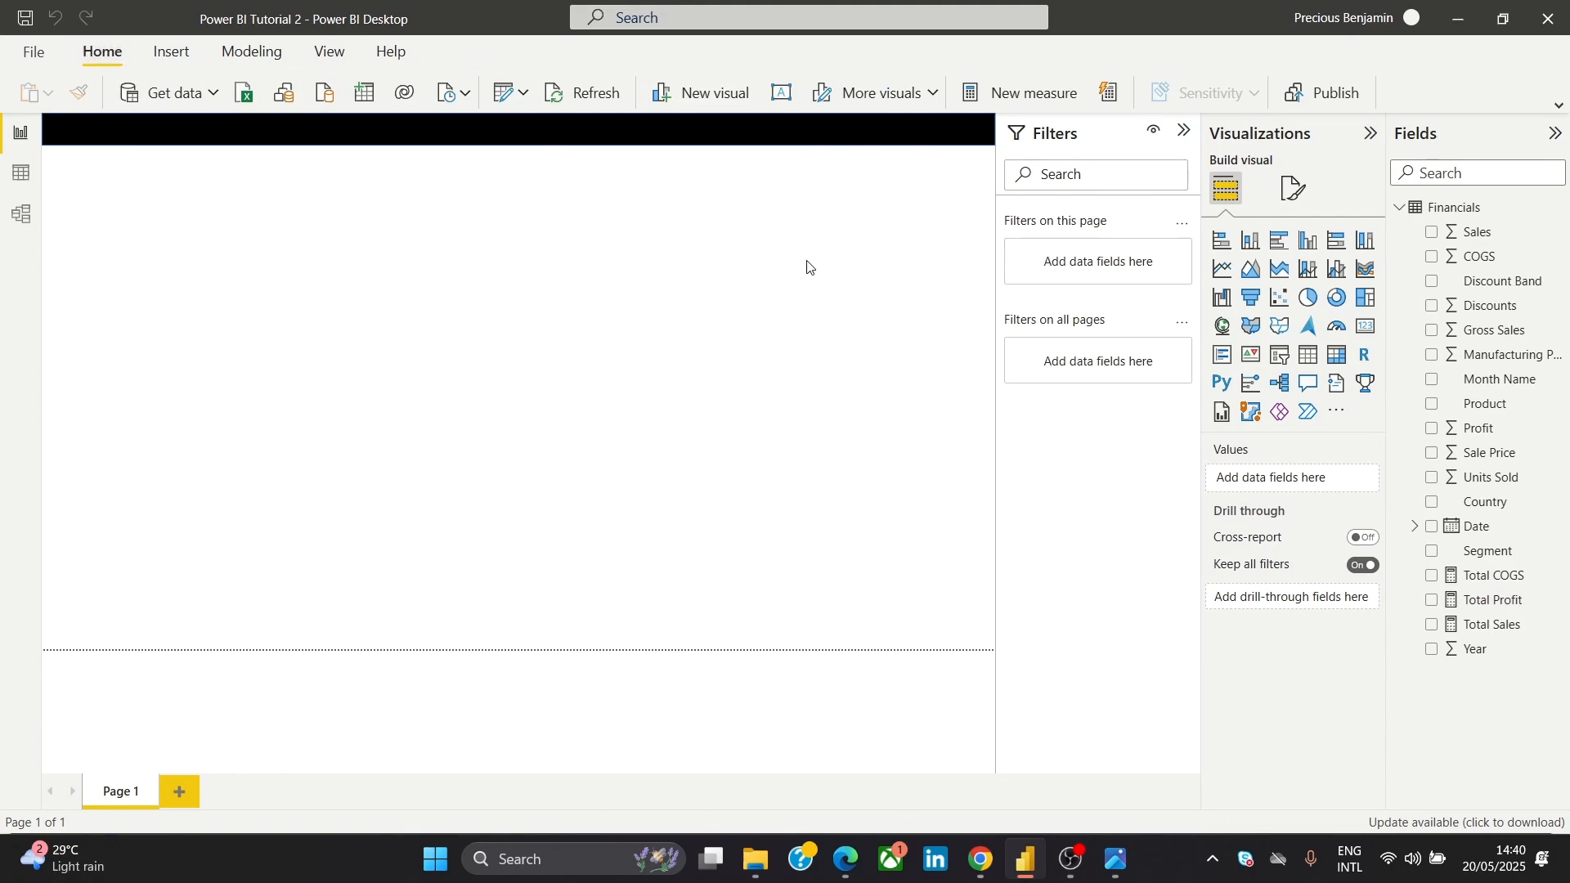
mouse_move(1116, 858)
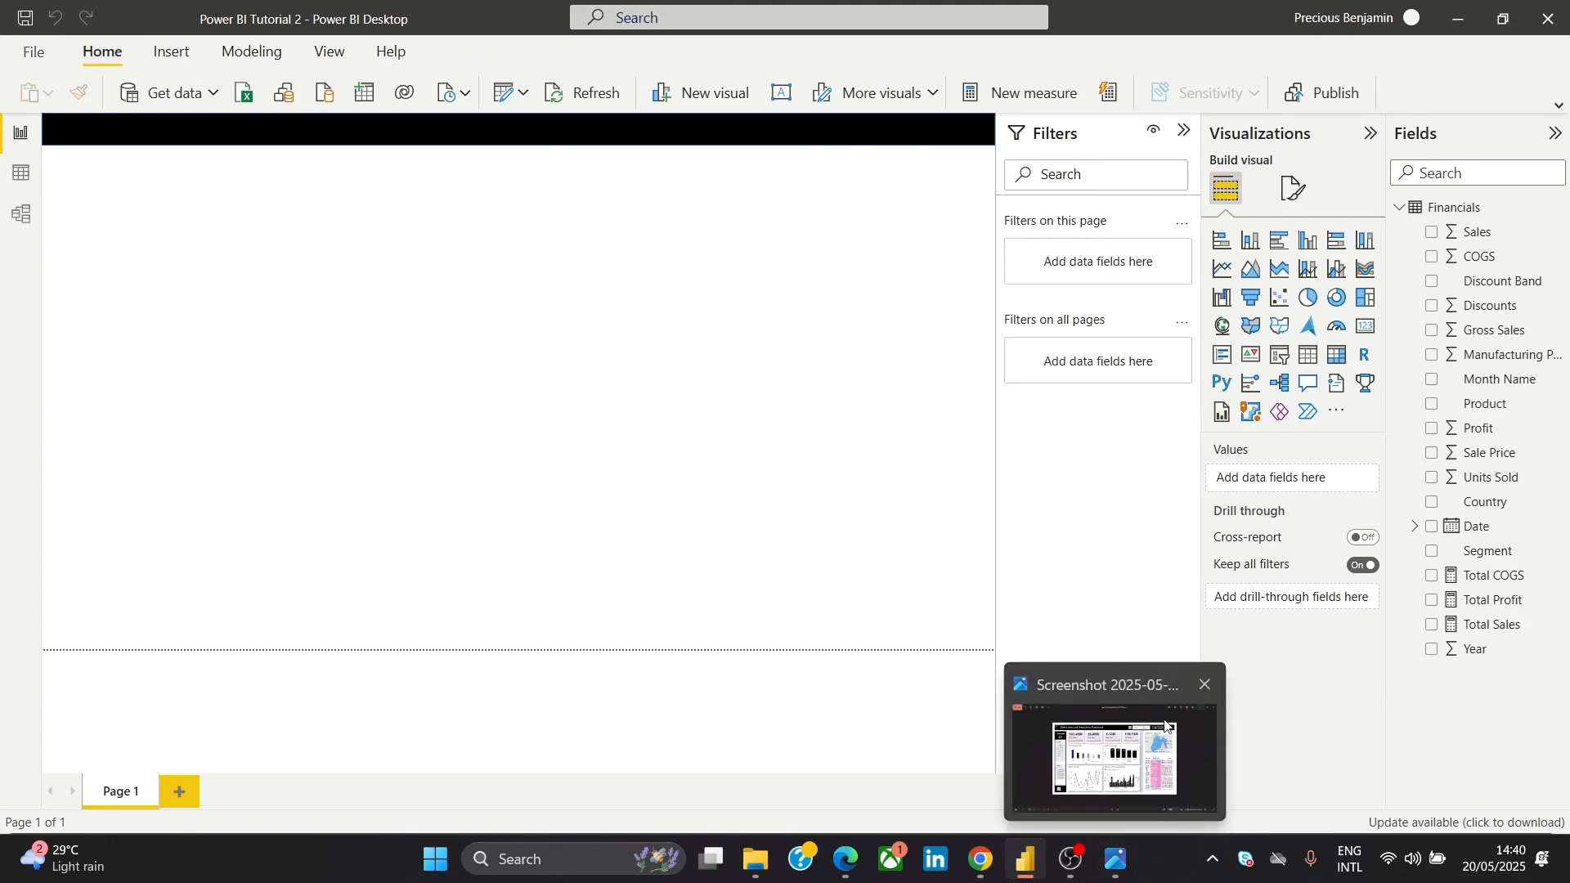
mouse_move(1165, 726)
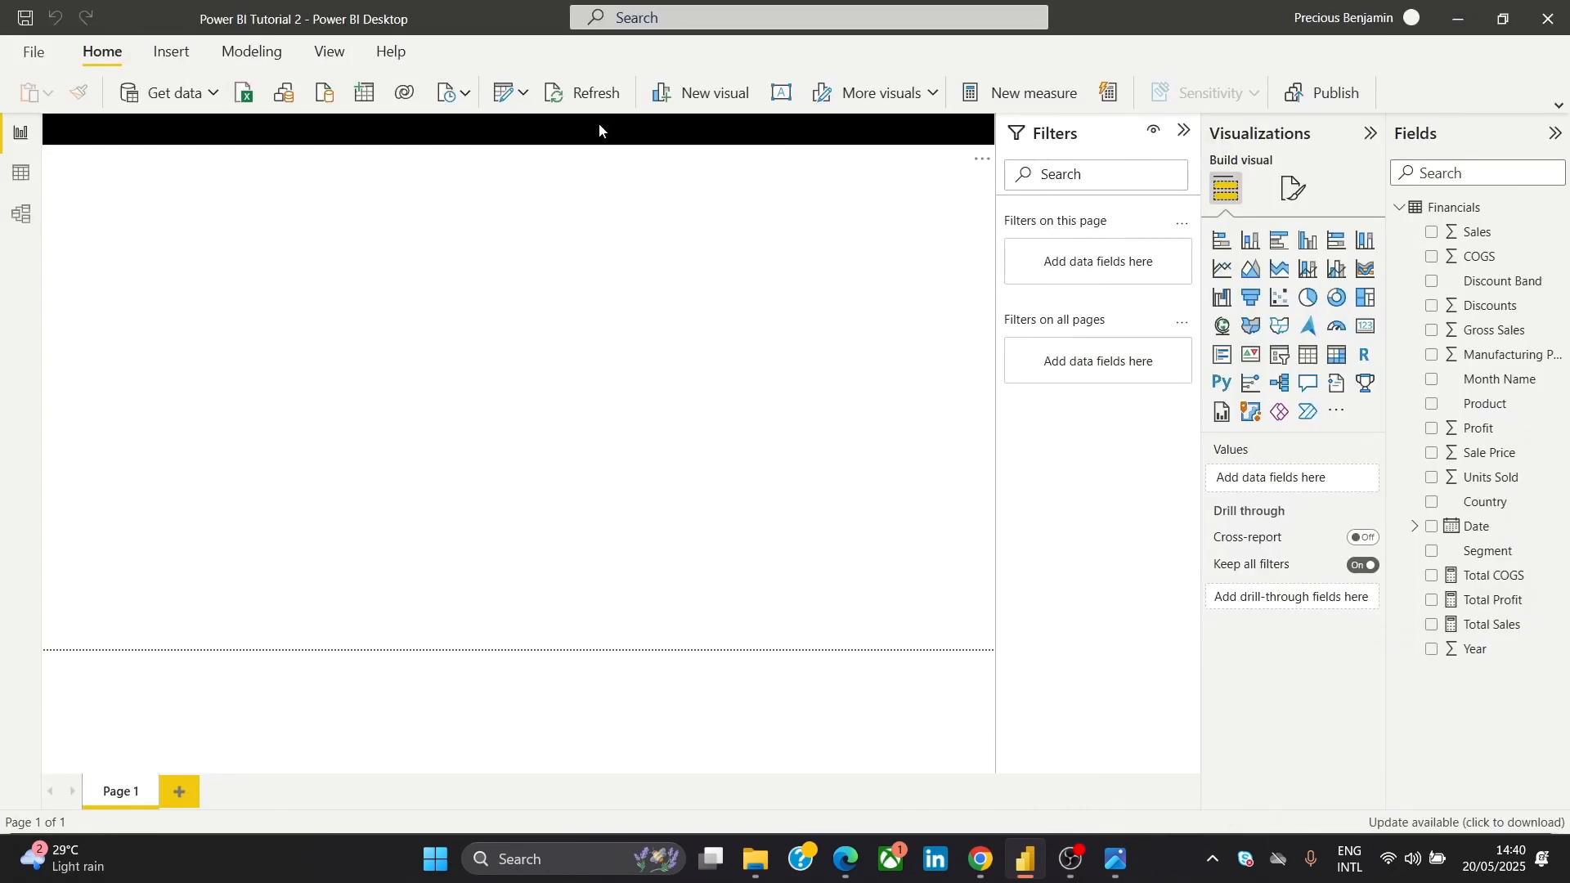
click(172, 51)
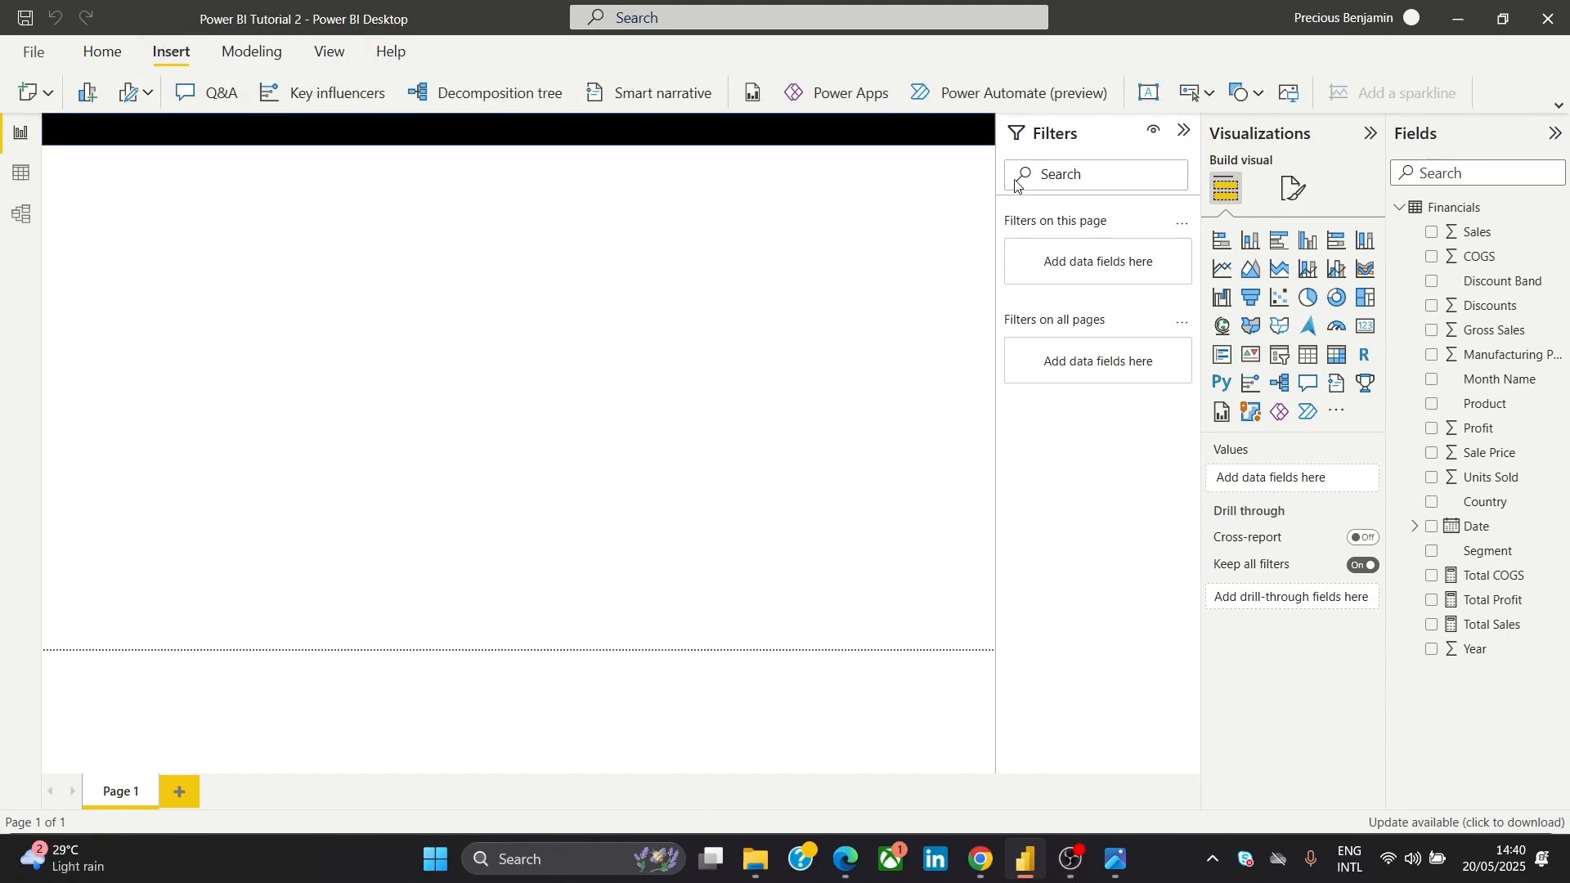
click(1149, 93)
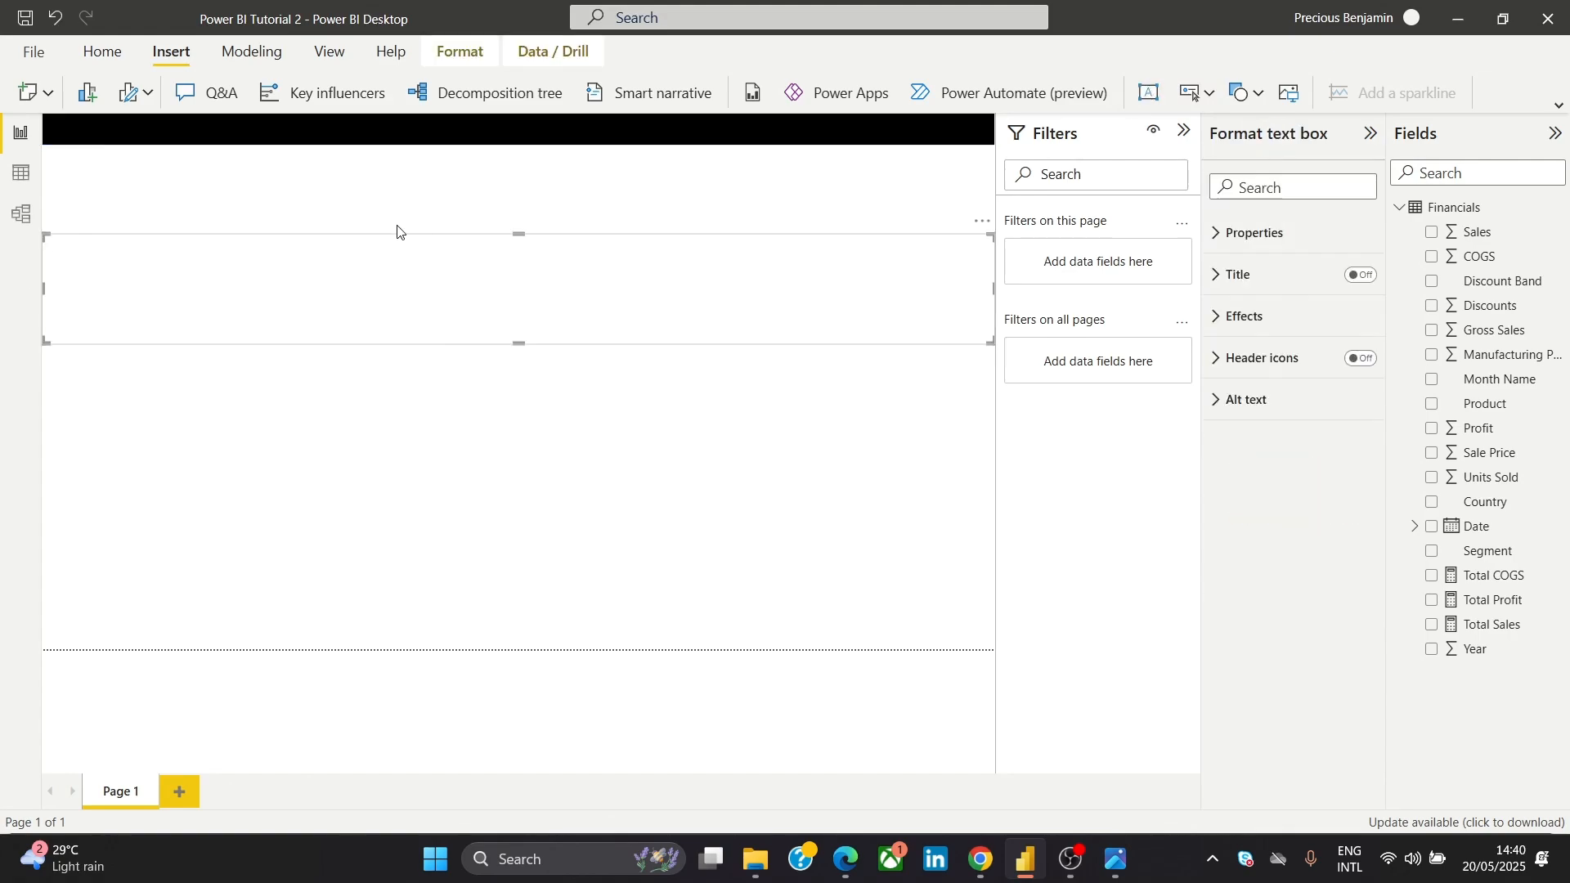
click(605, 140)
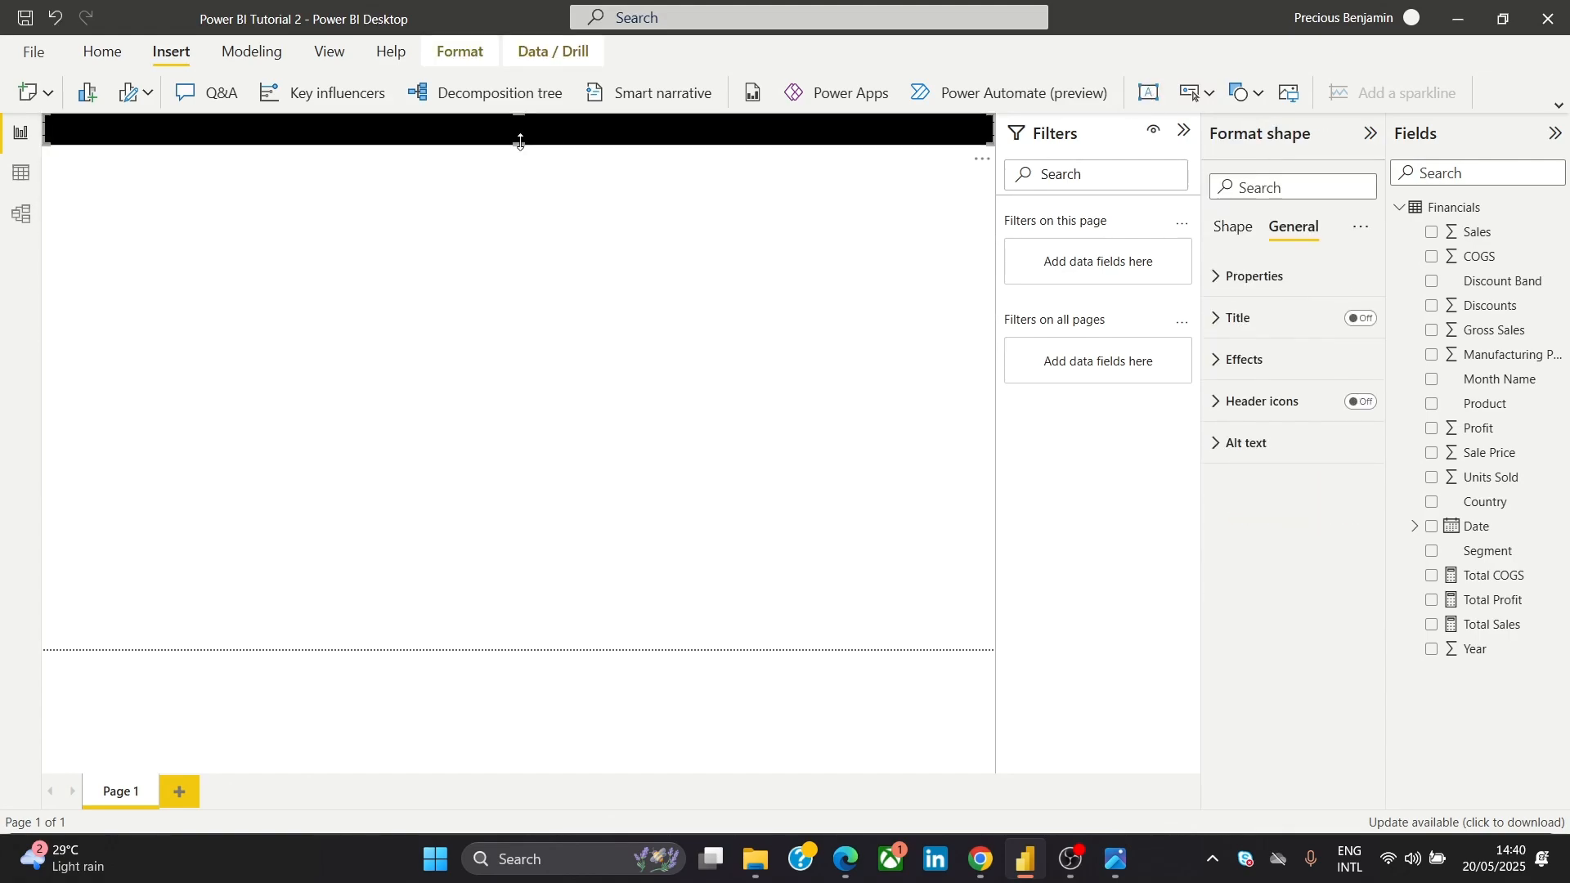
drag(520, 142, 524, 156)
Enter the title "Global Sales Profitability Dashboard" in the text box and format it in Georgia at size 24
click(436, 273)
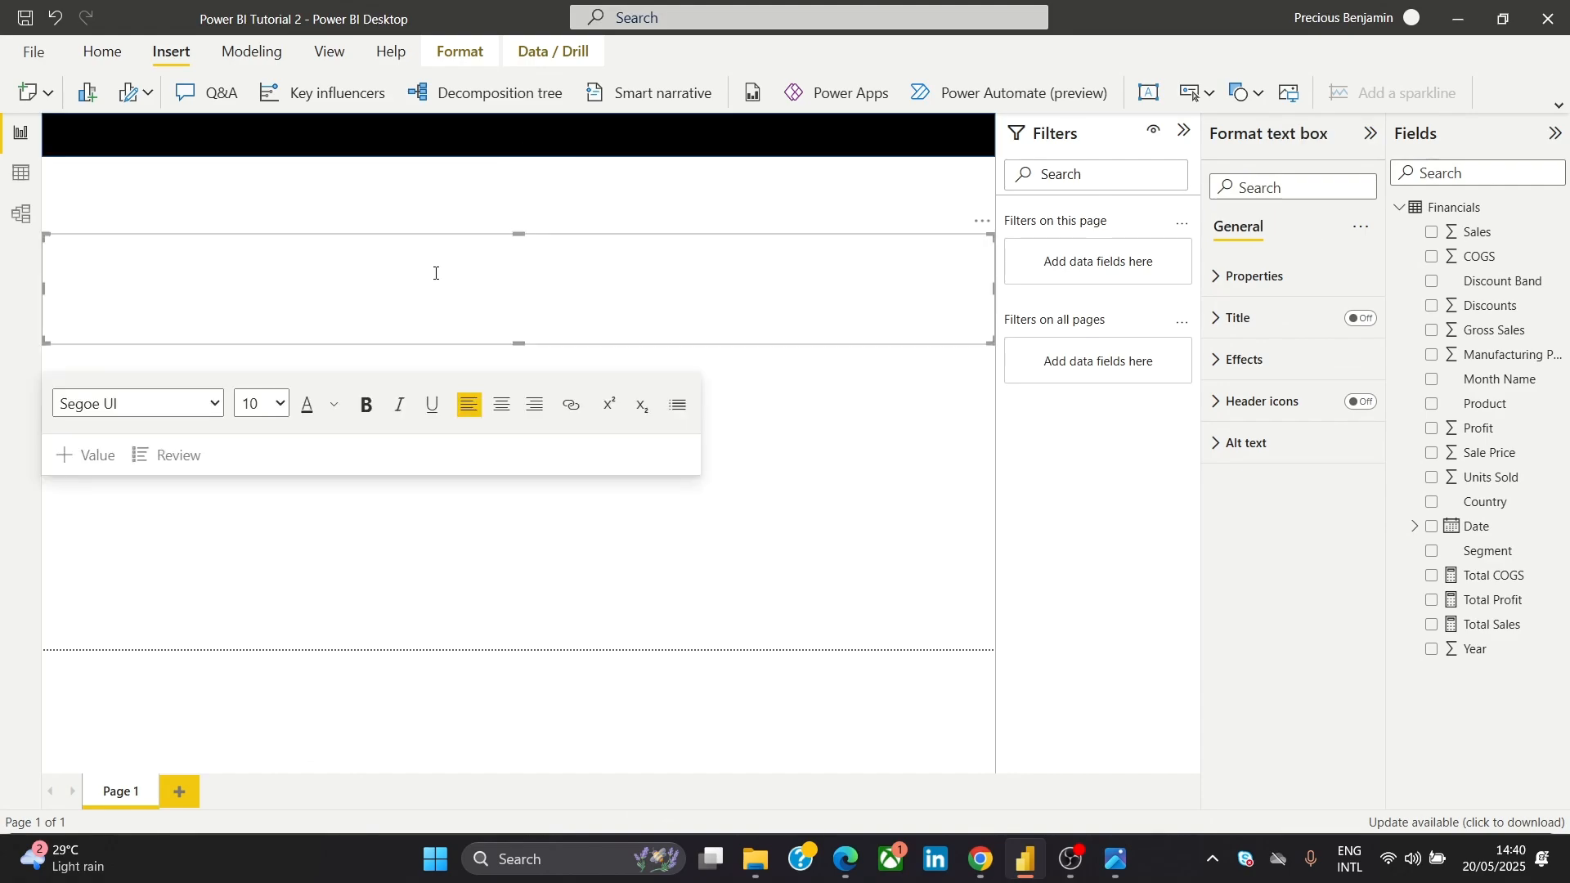
text(Global Sales Profitability Dashboard)
key(ctrl+a)
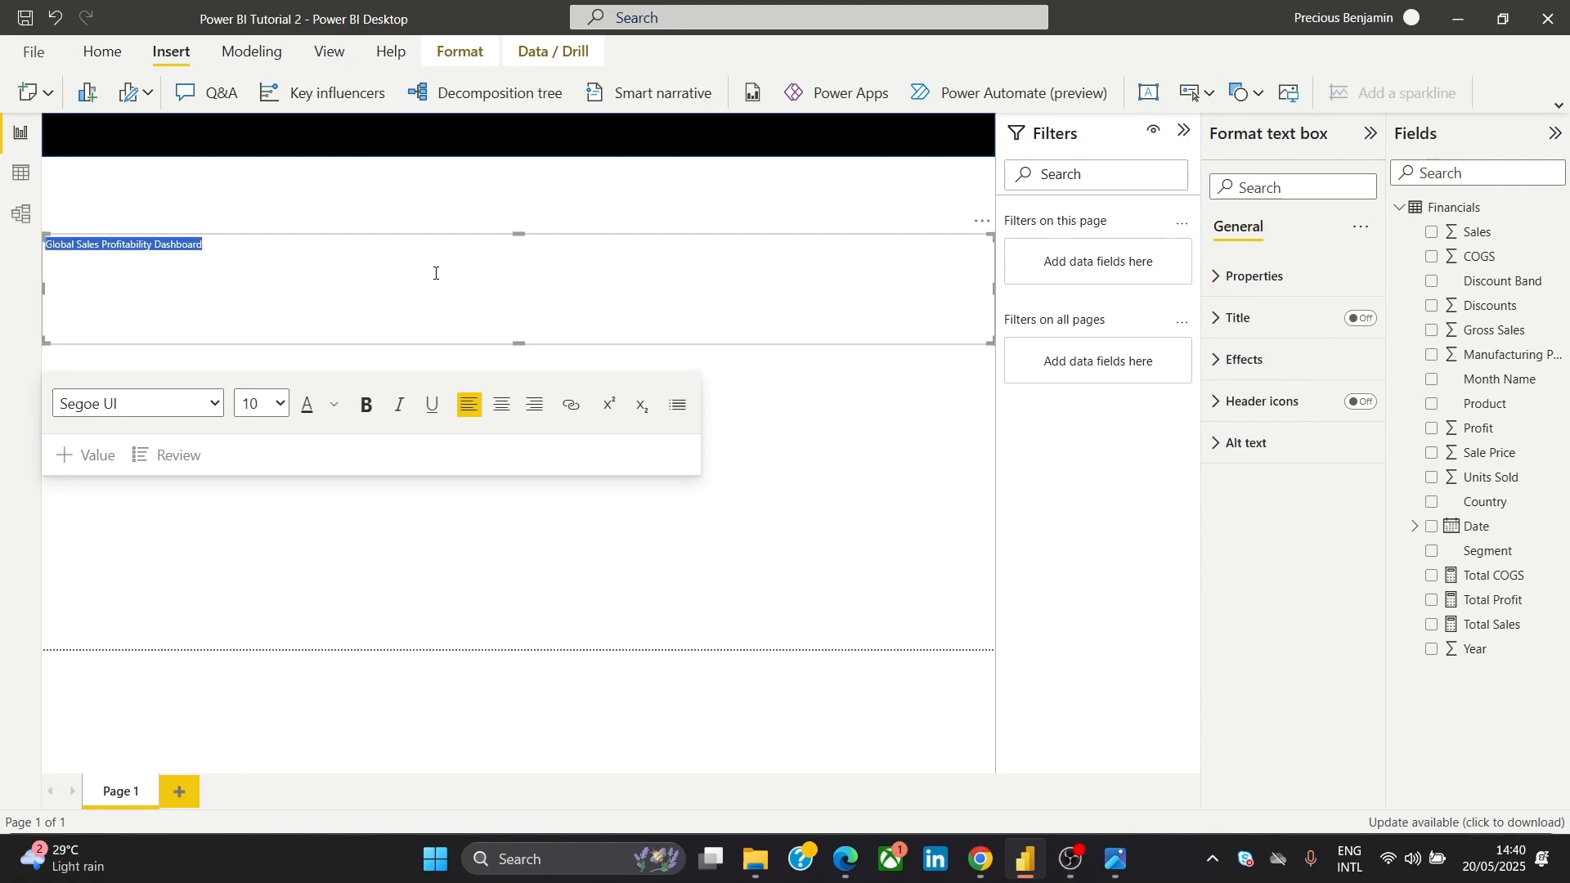
click(217, 403)
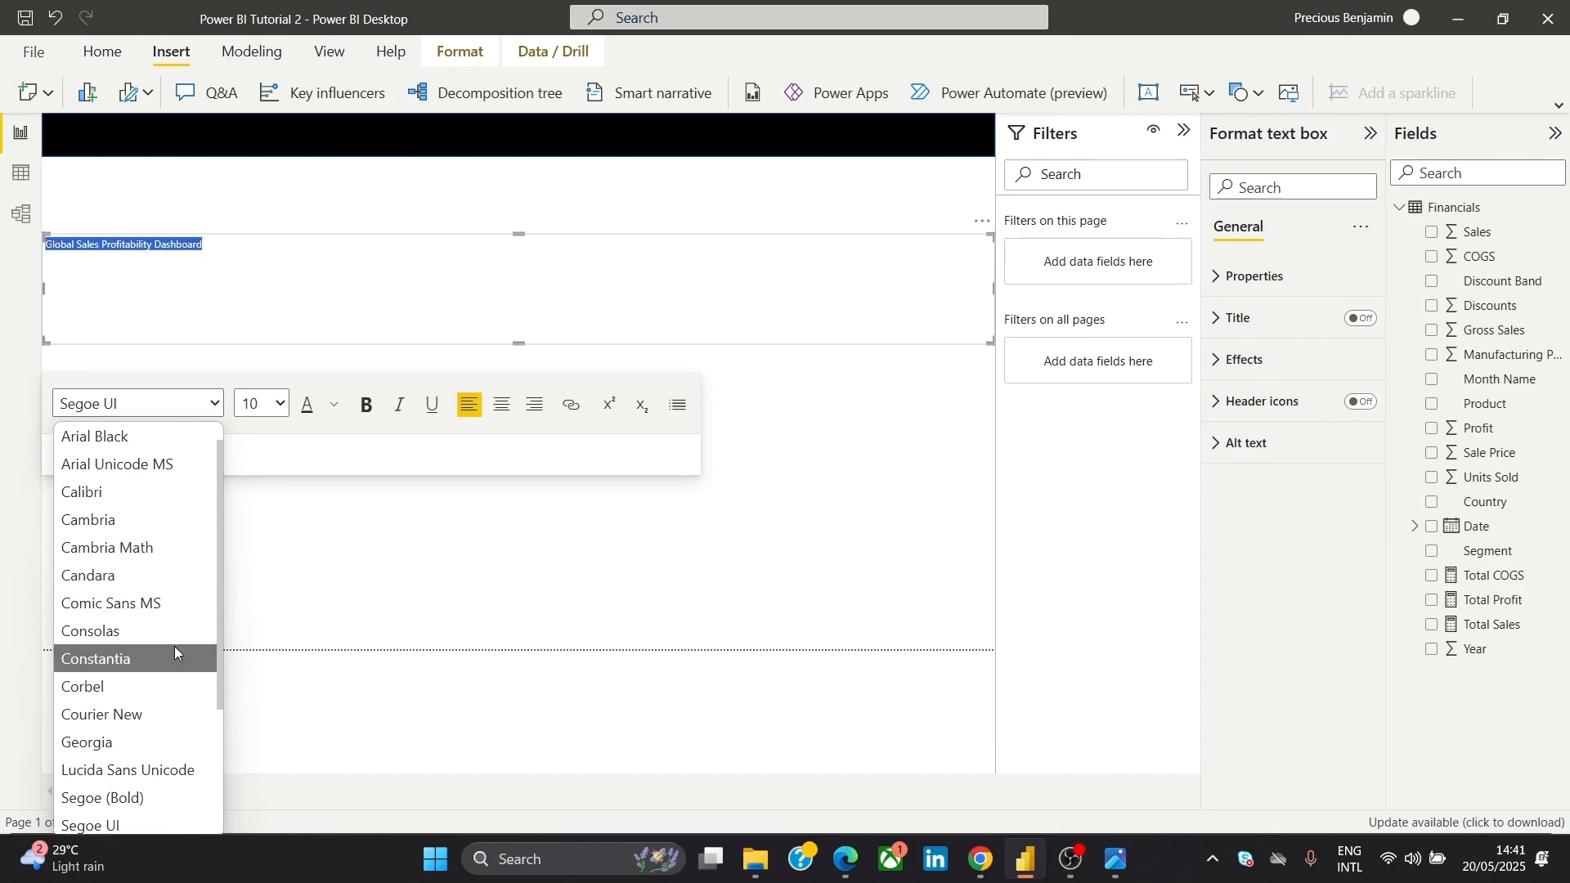
click(174, 743)
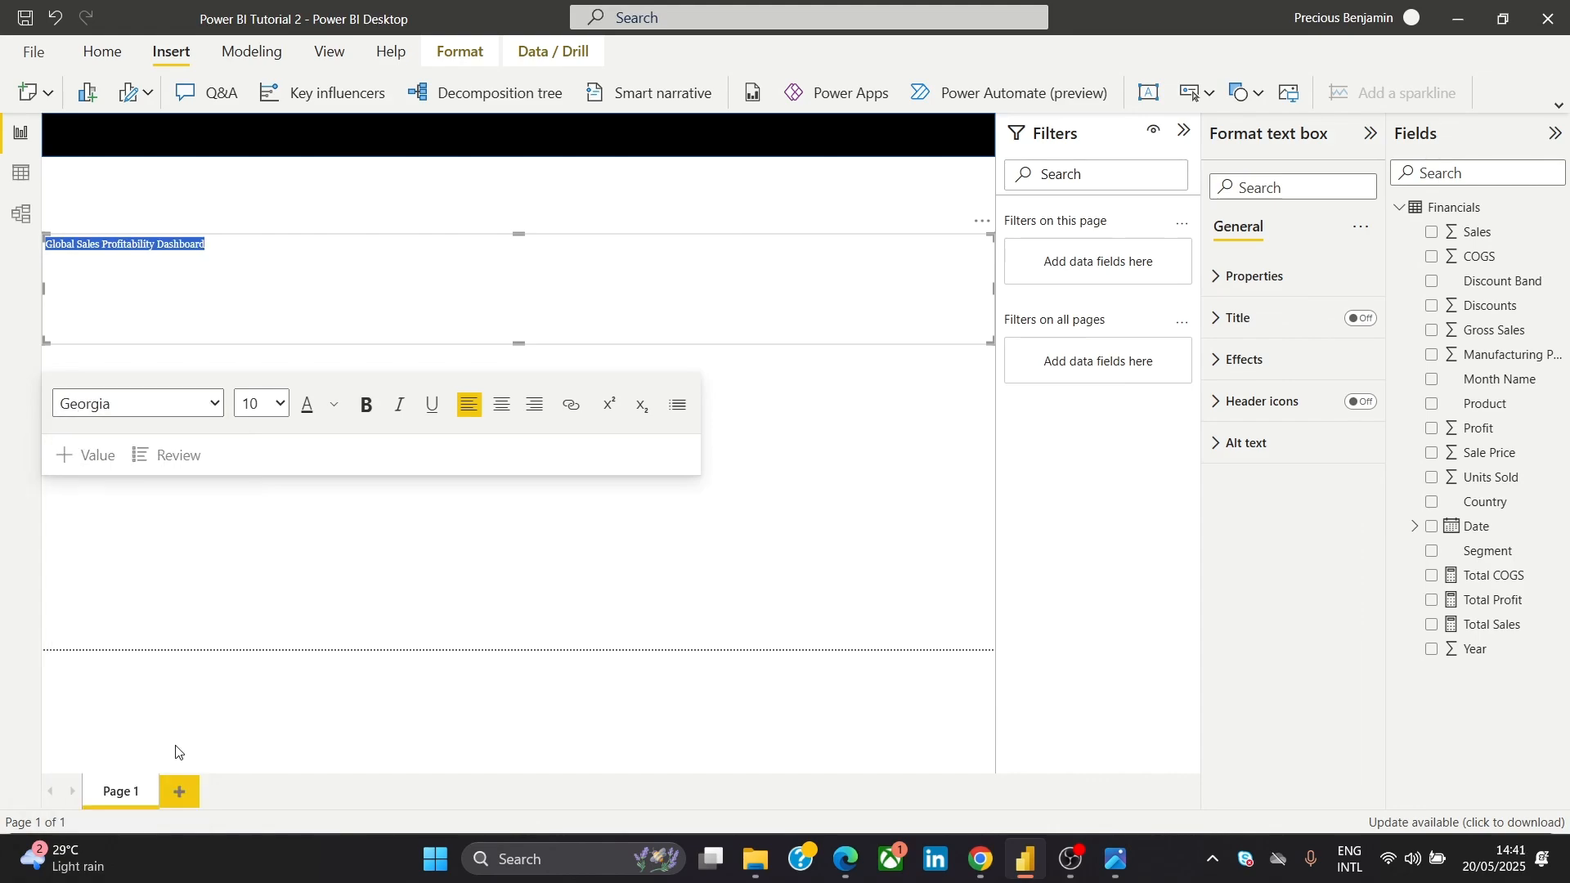
click(279, 403)
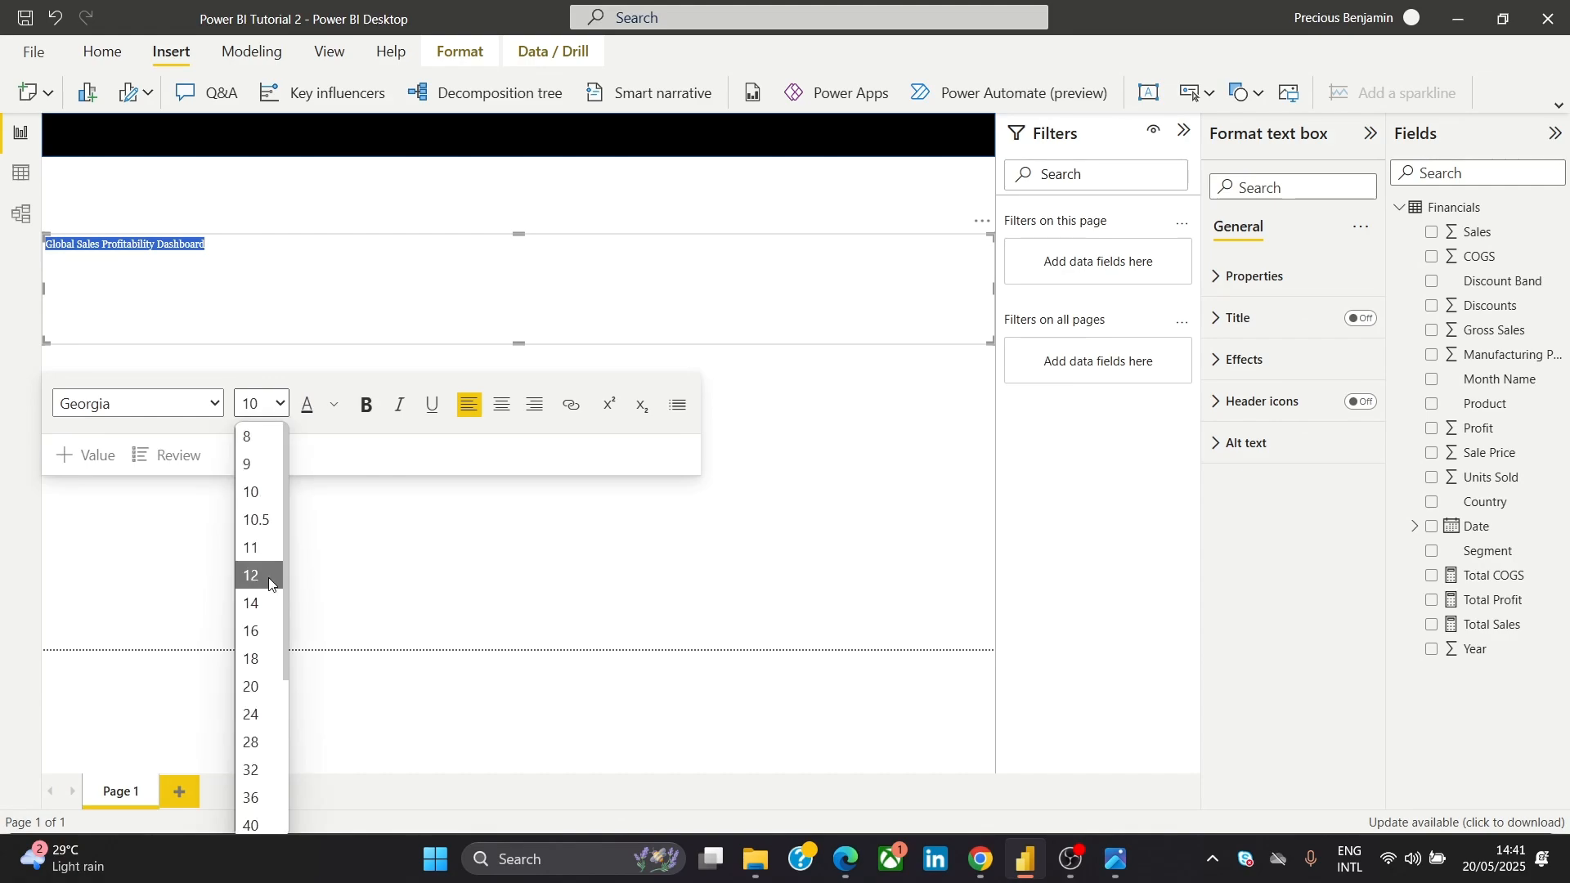
click(277, 615)
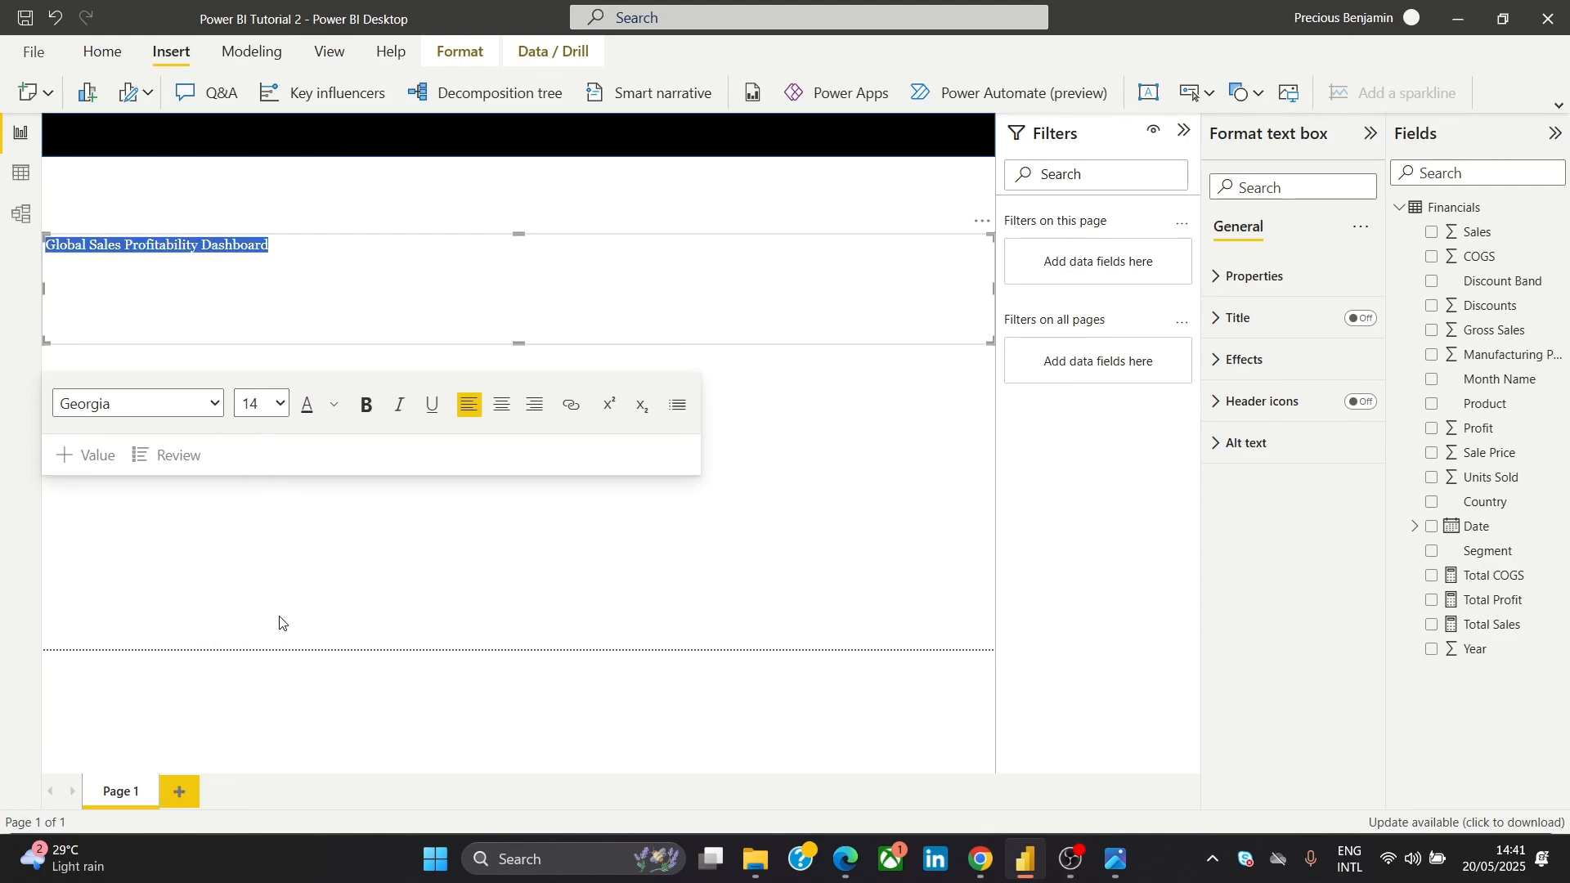
click(280, 404)
click(256, 713)
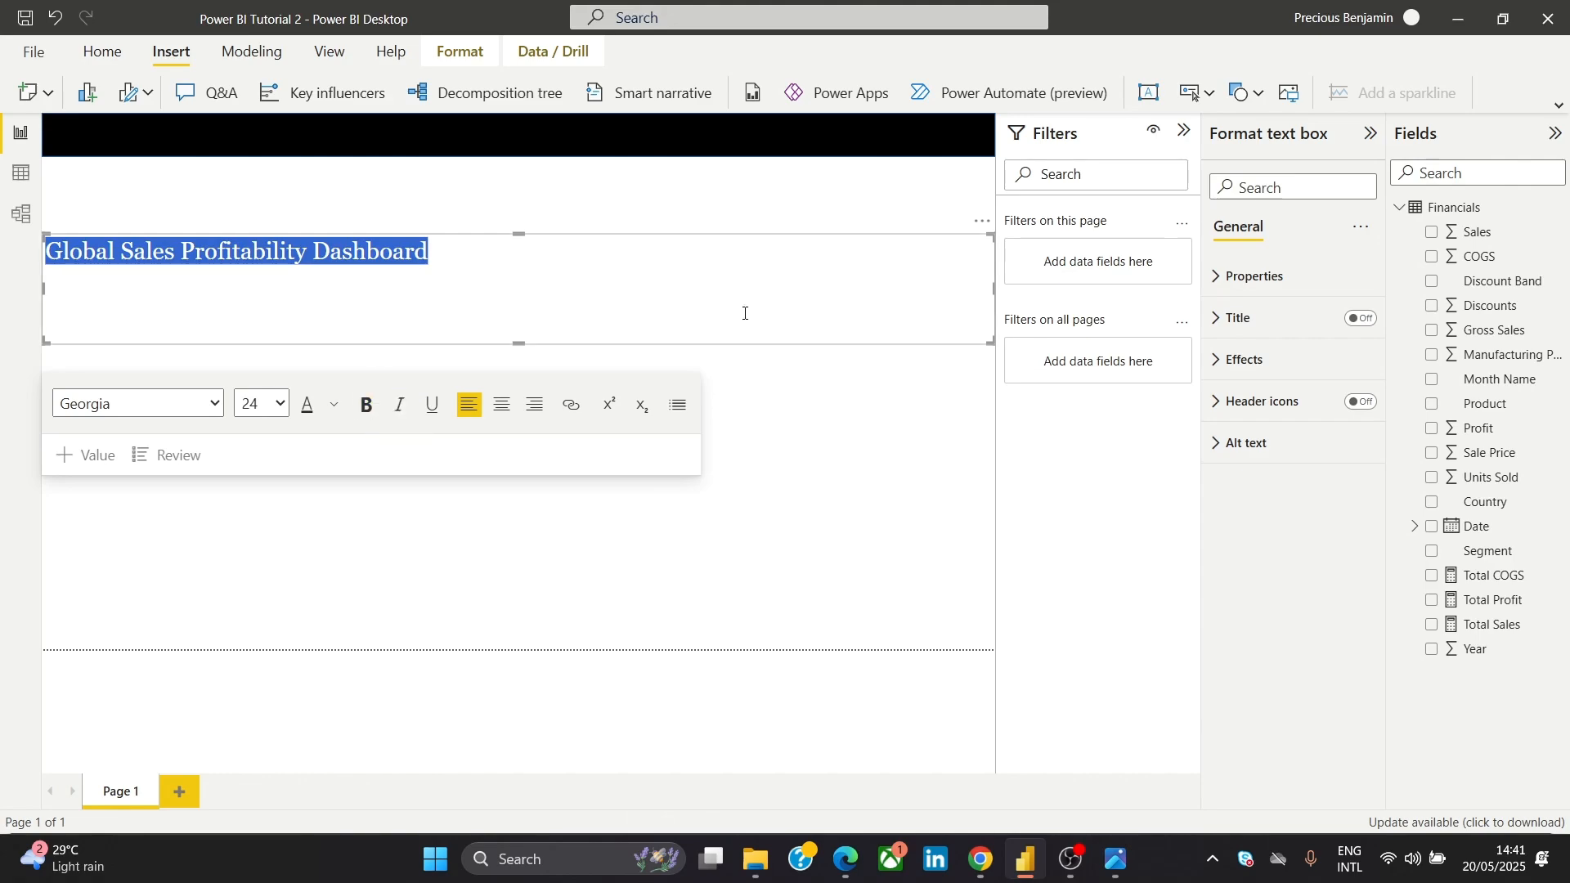
Collapse the Filters pane and shrink the title text box in width and height to fit closely around its text
drag(999, 295, 643, 249)
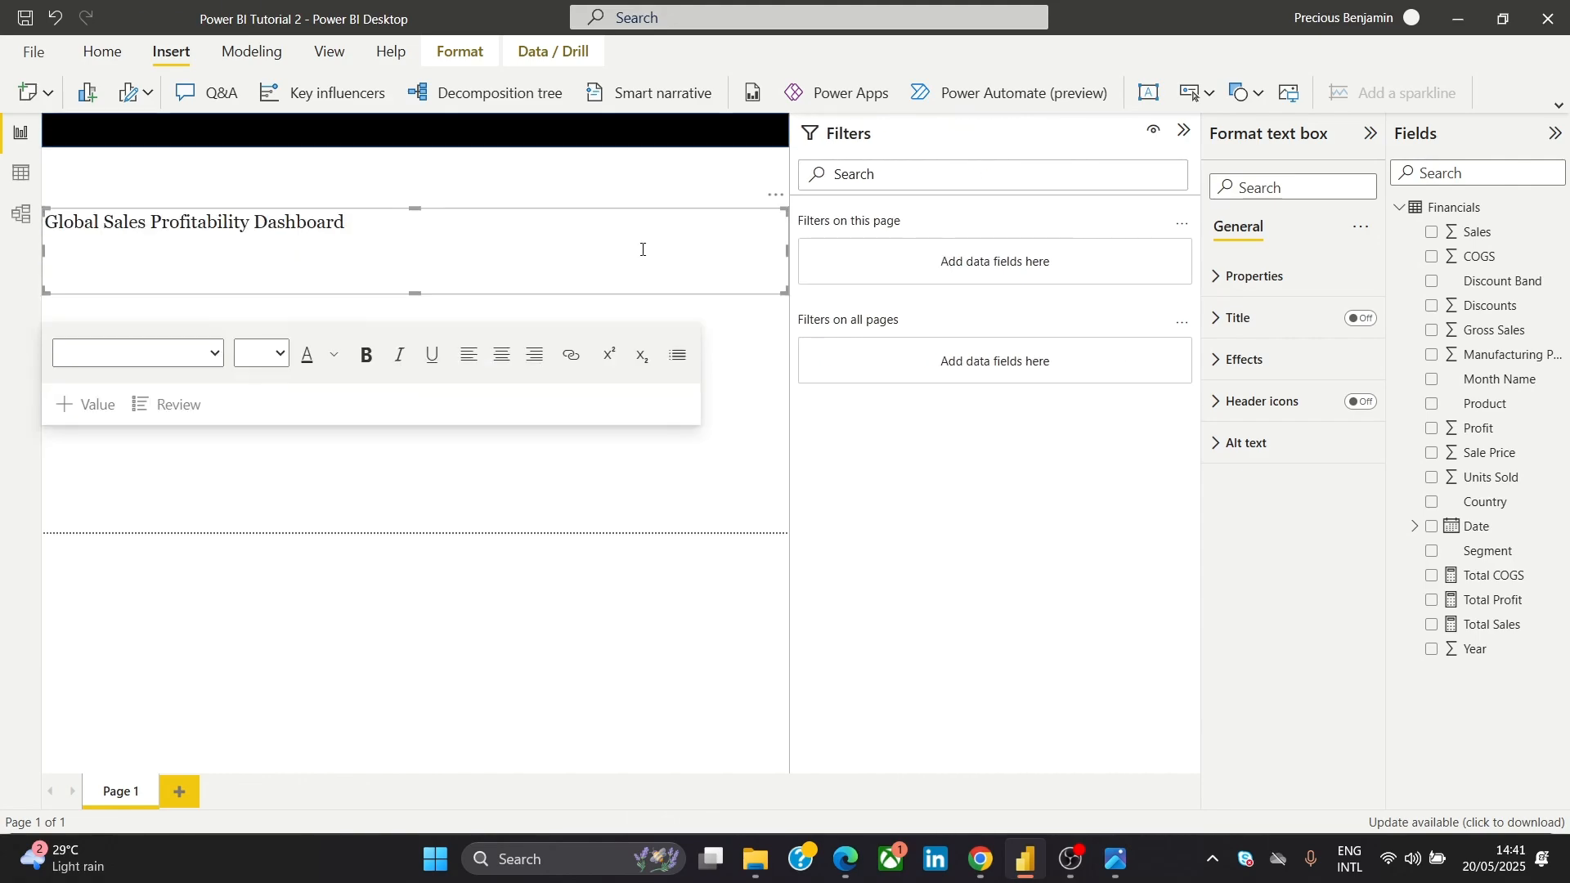
click(1184, 132)
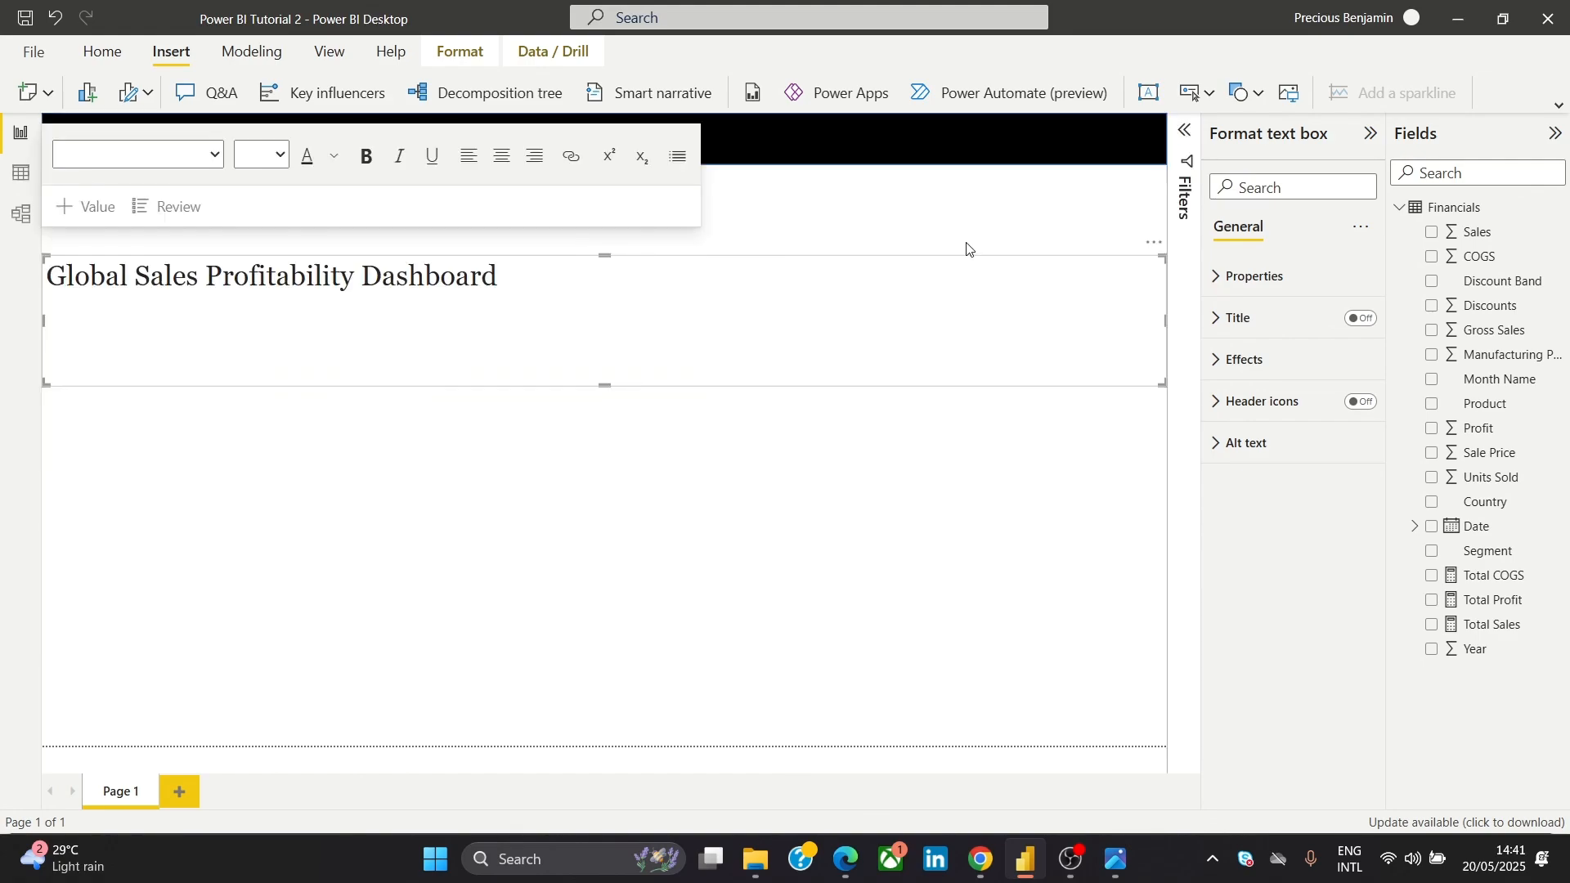
drag(1166, 319, 605, 278)
drag(336, 380, 313, 310)
click(461, 298)
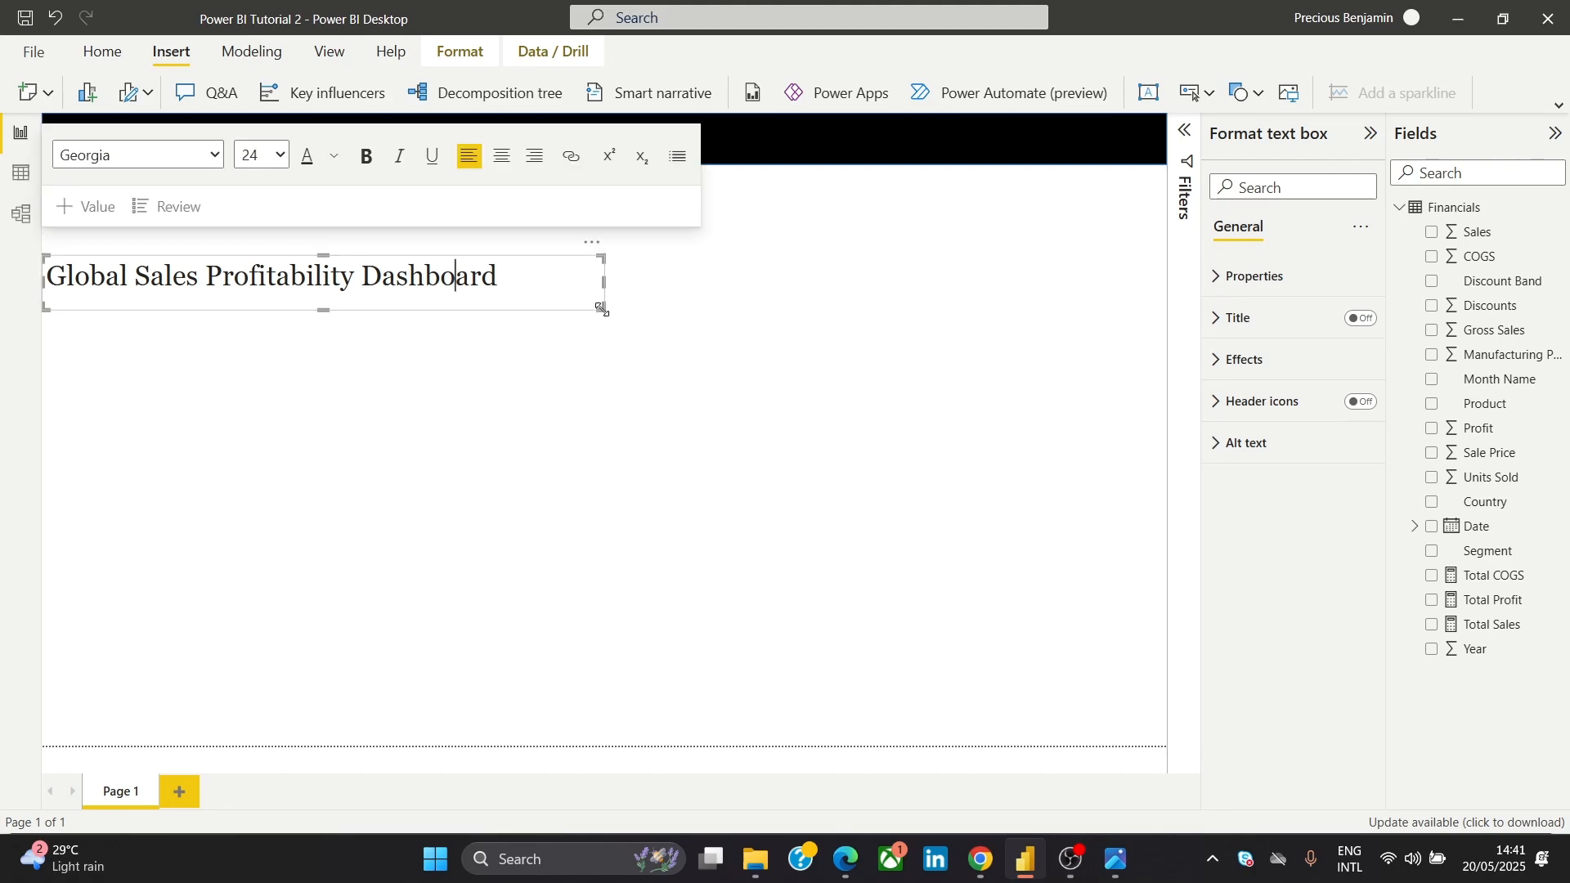
click(508, 287)
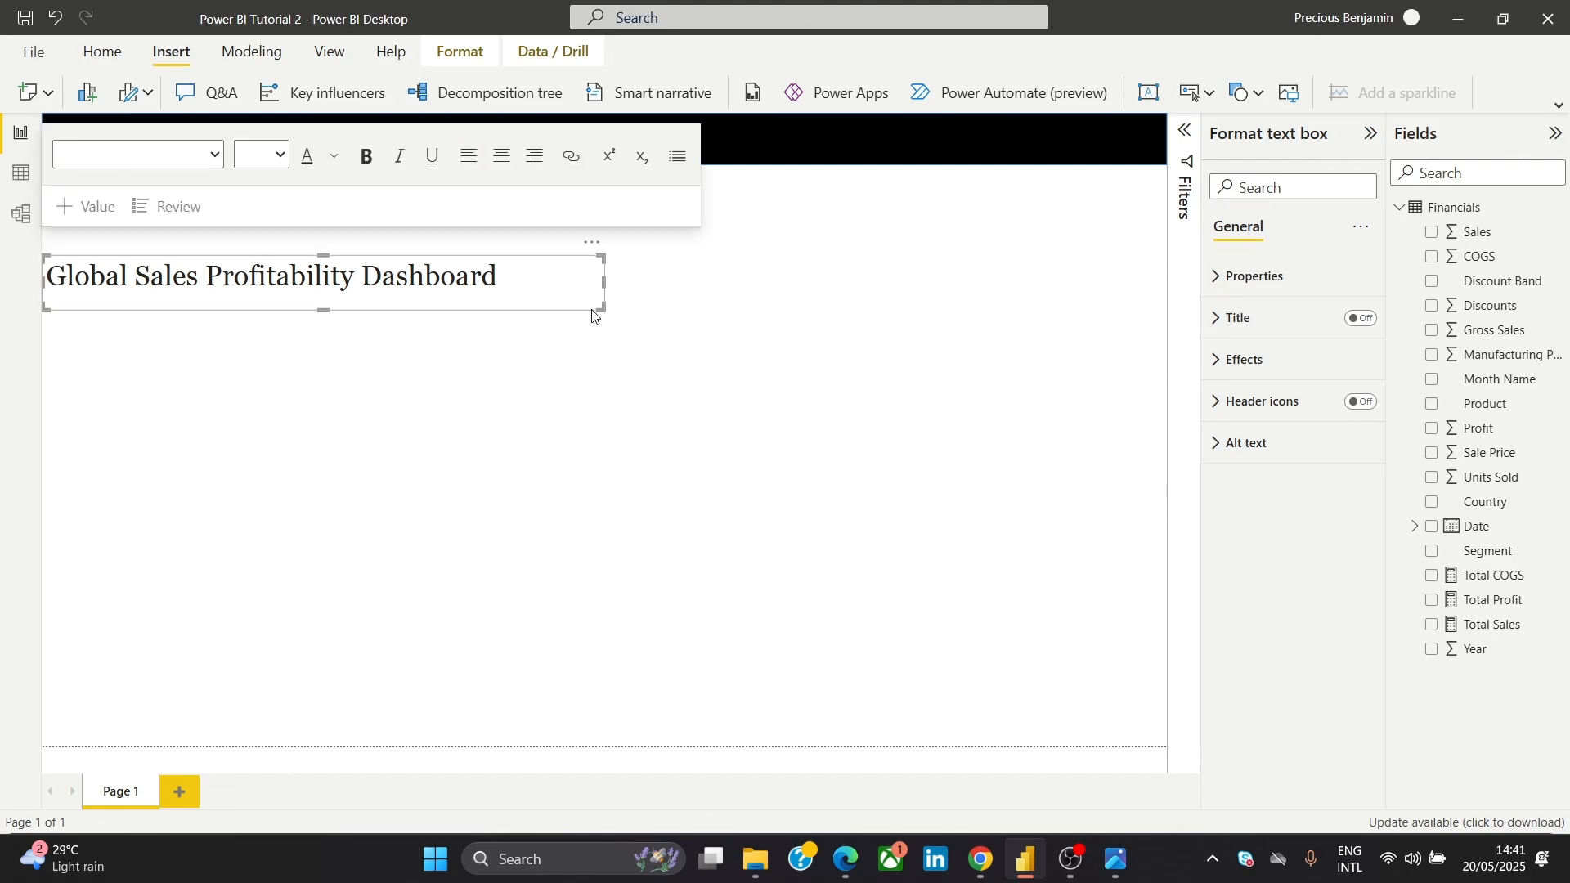
Change the font colour of the whole dashboard title to white
triple_click(501, 278)
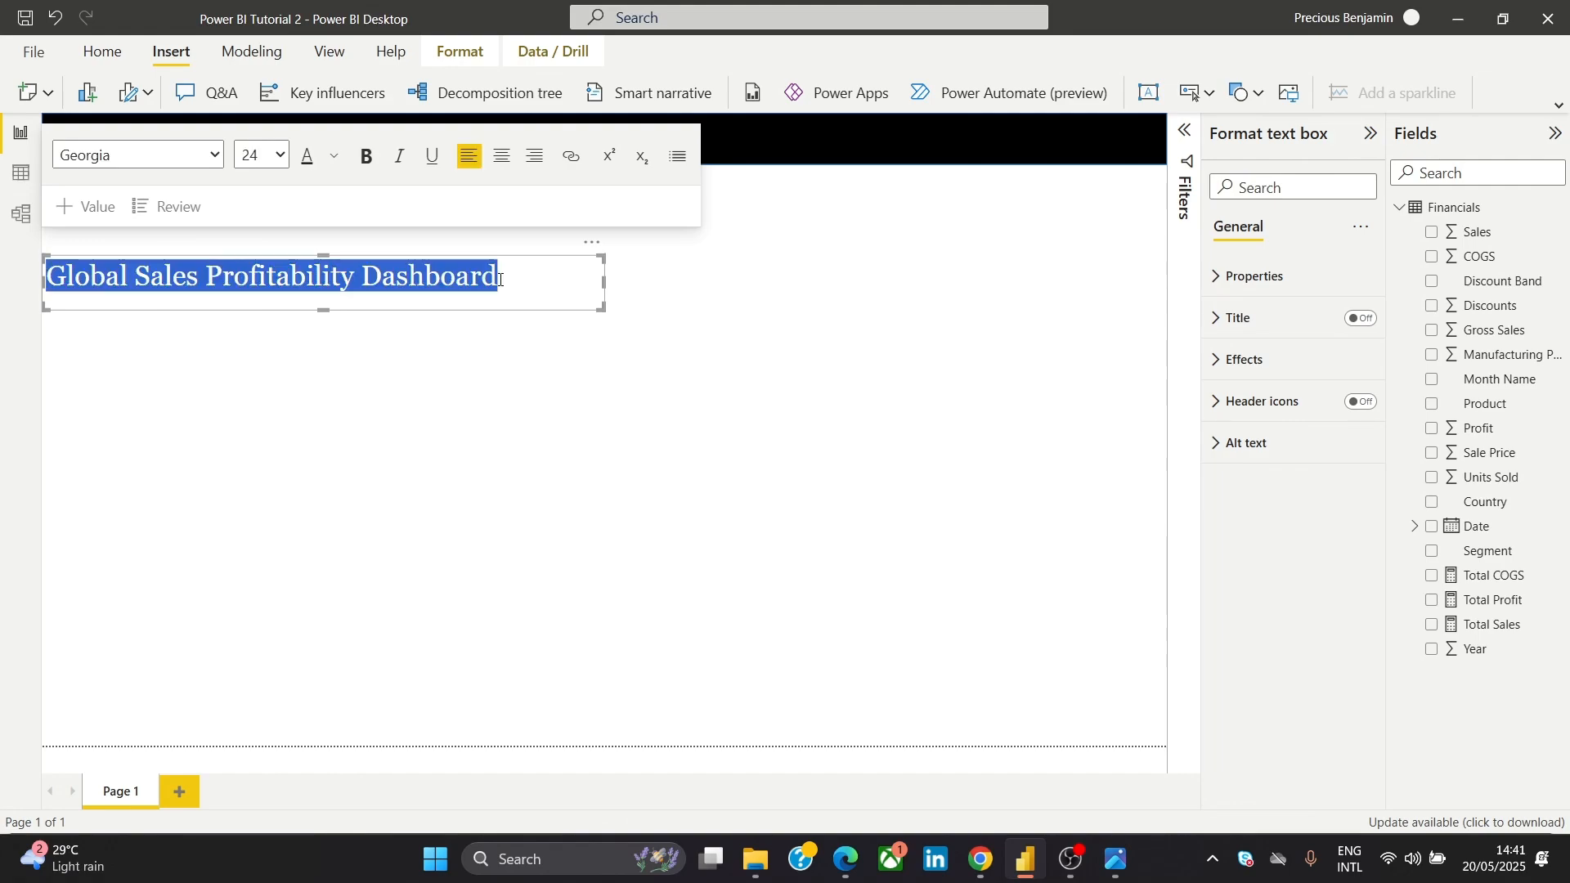
click(332, 163)
click(357, 236)
key(Delete)
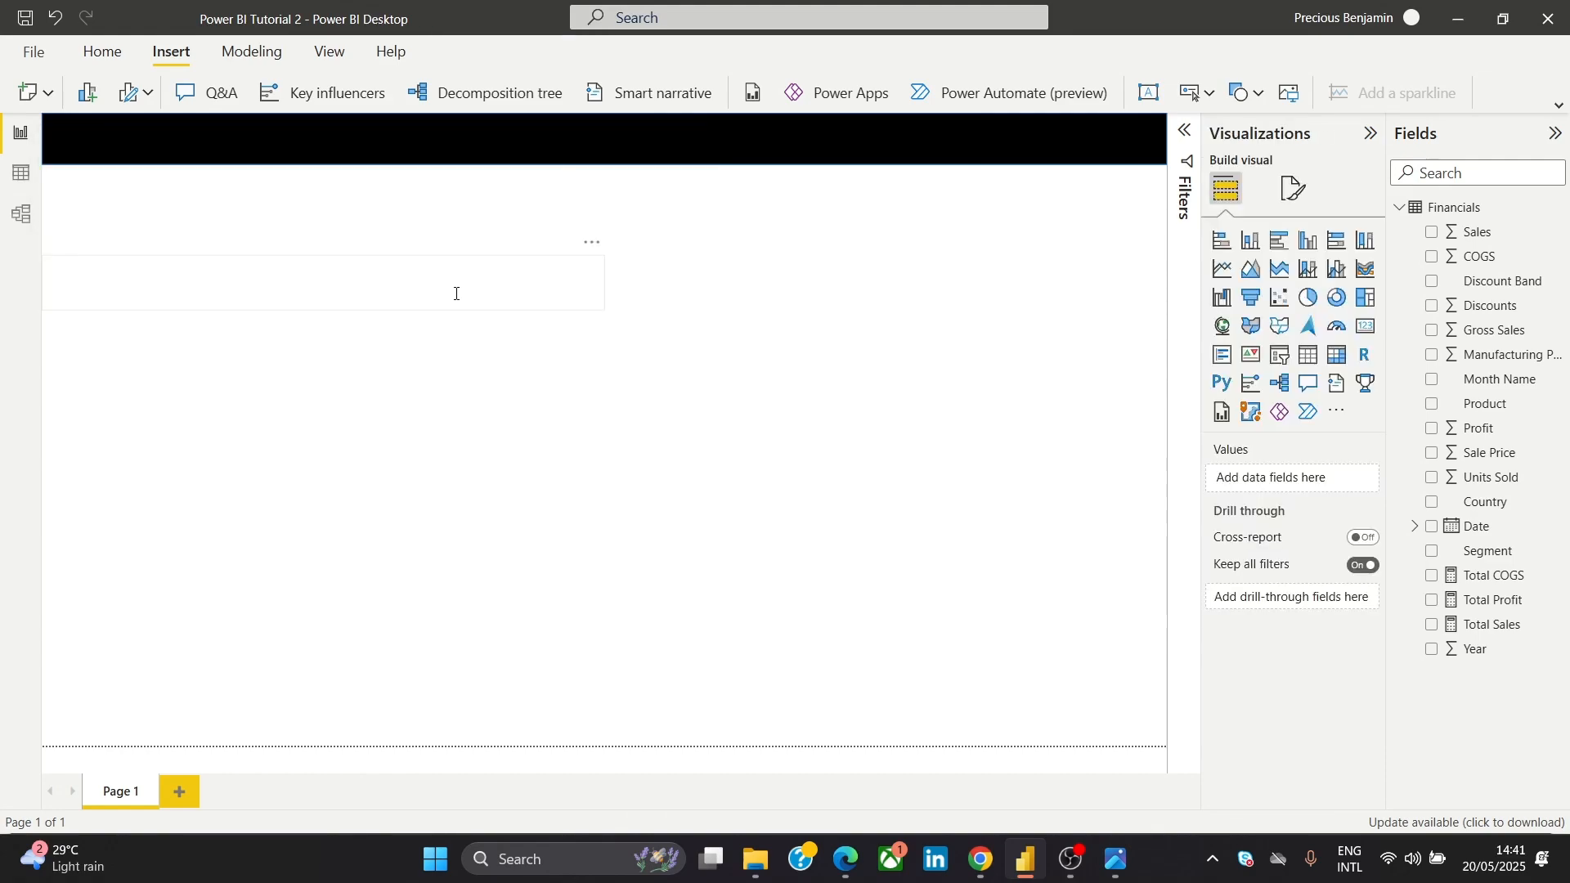
Move the title text box onto the black header rectangle and turn off the text box's background
click(484, 280)
drag(544, 260, 573, 131)
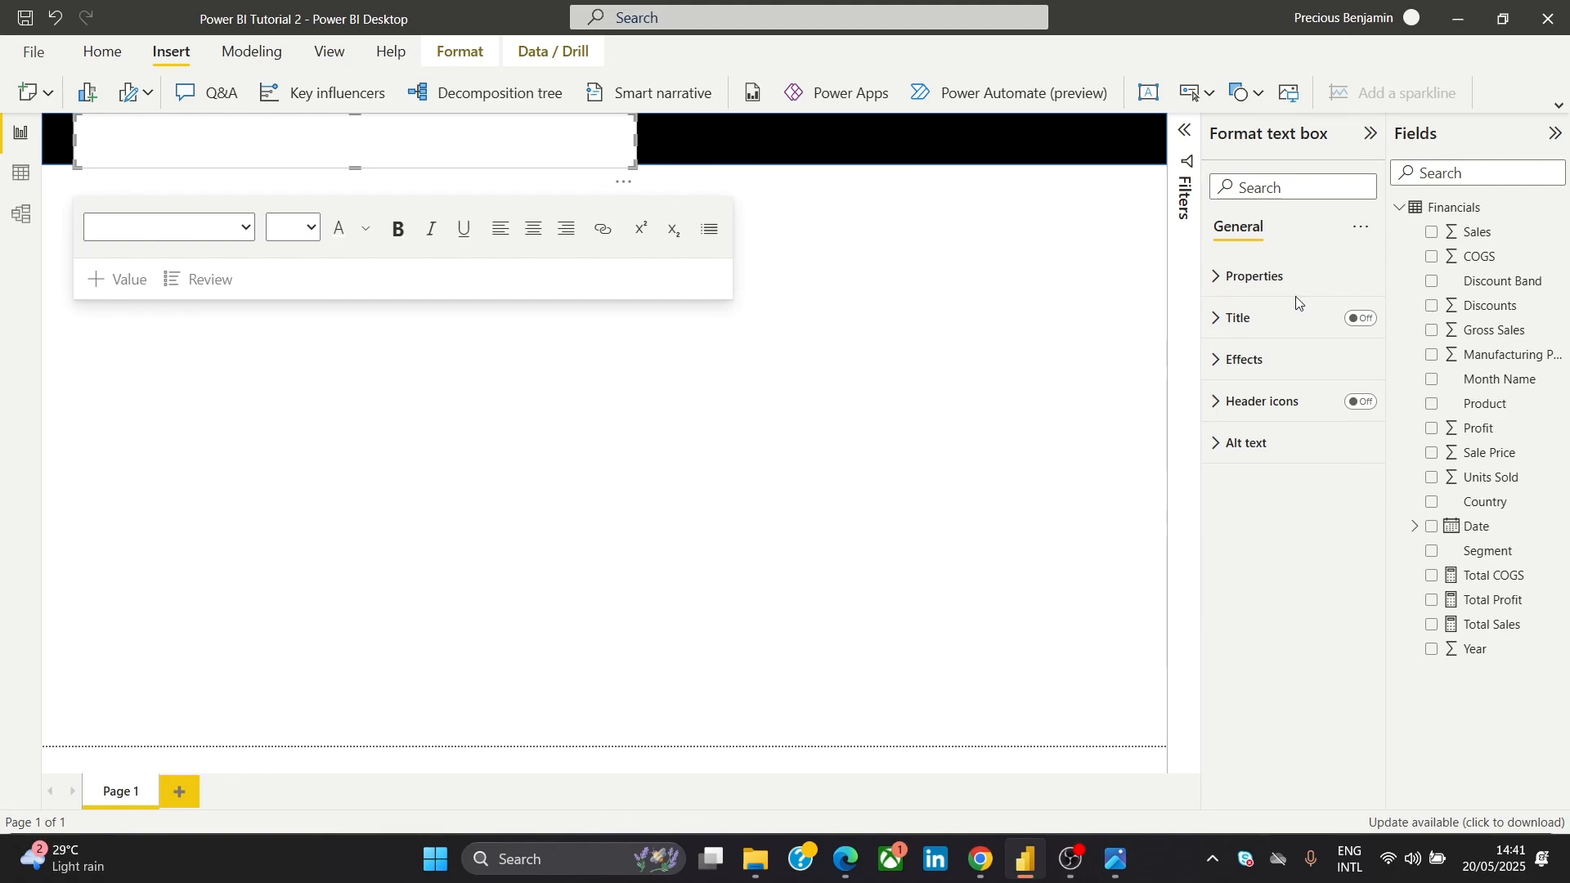
click(1247, 280)
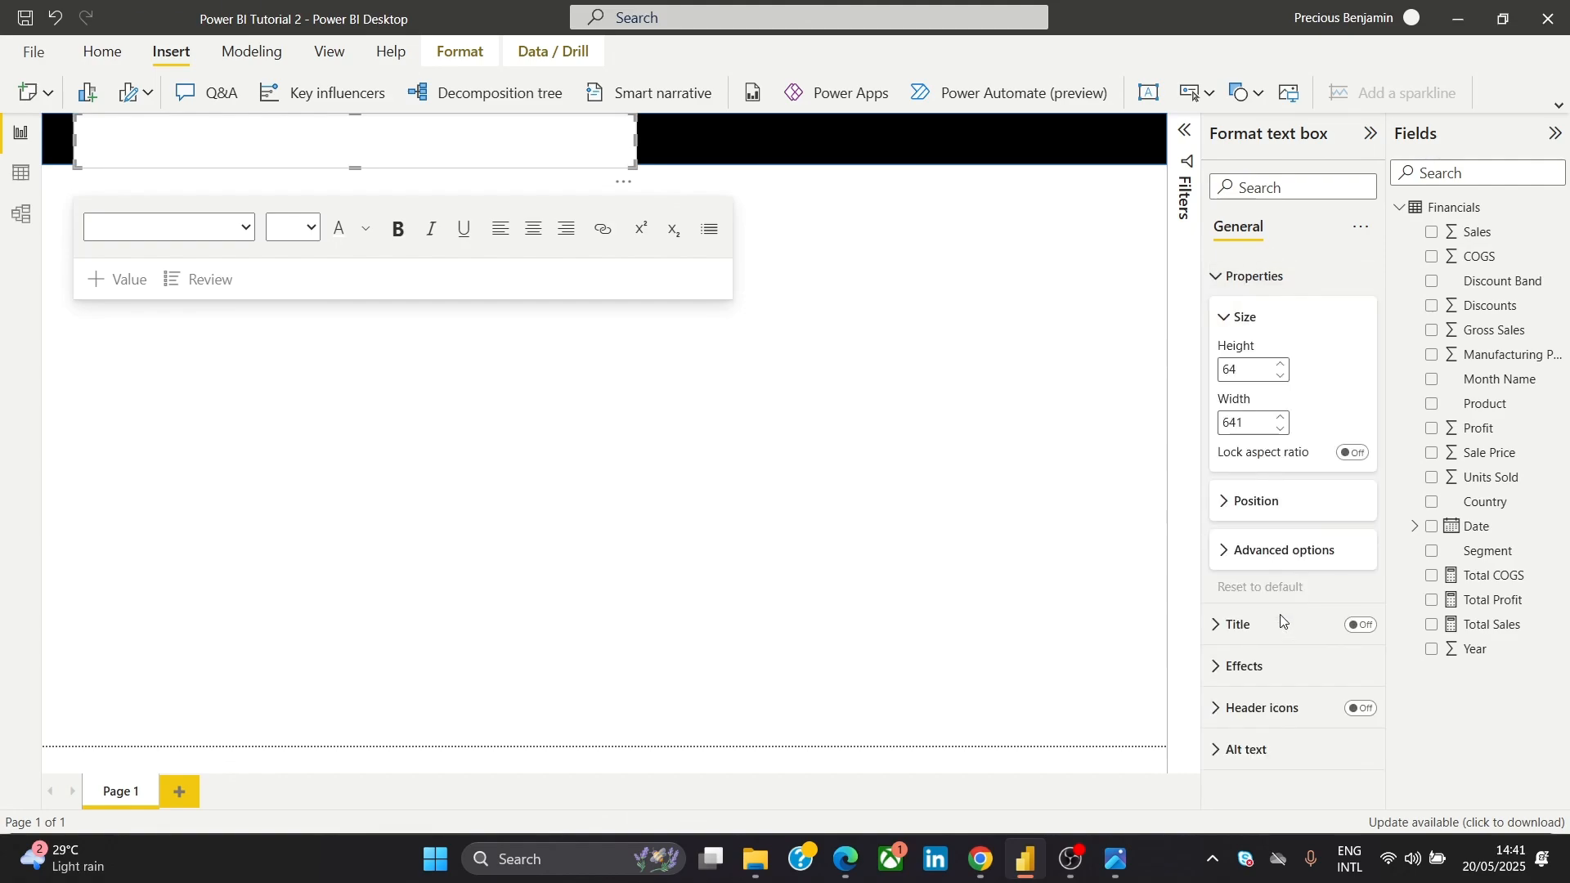
click(1254, 668)
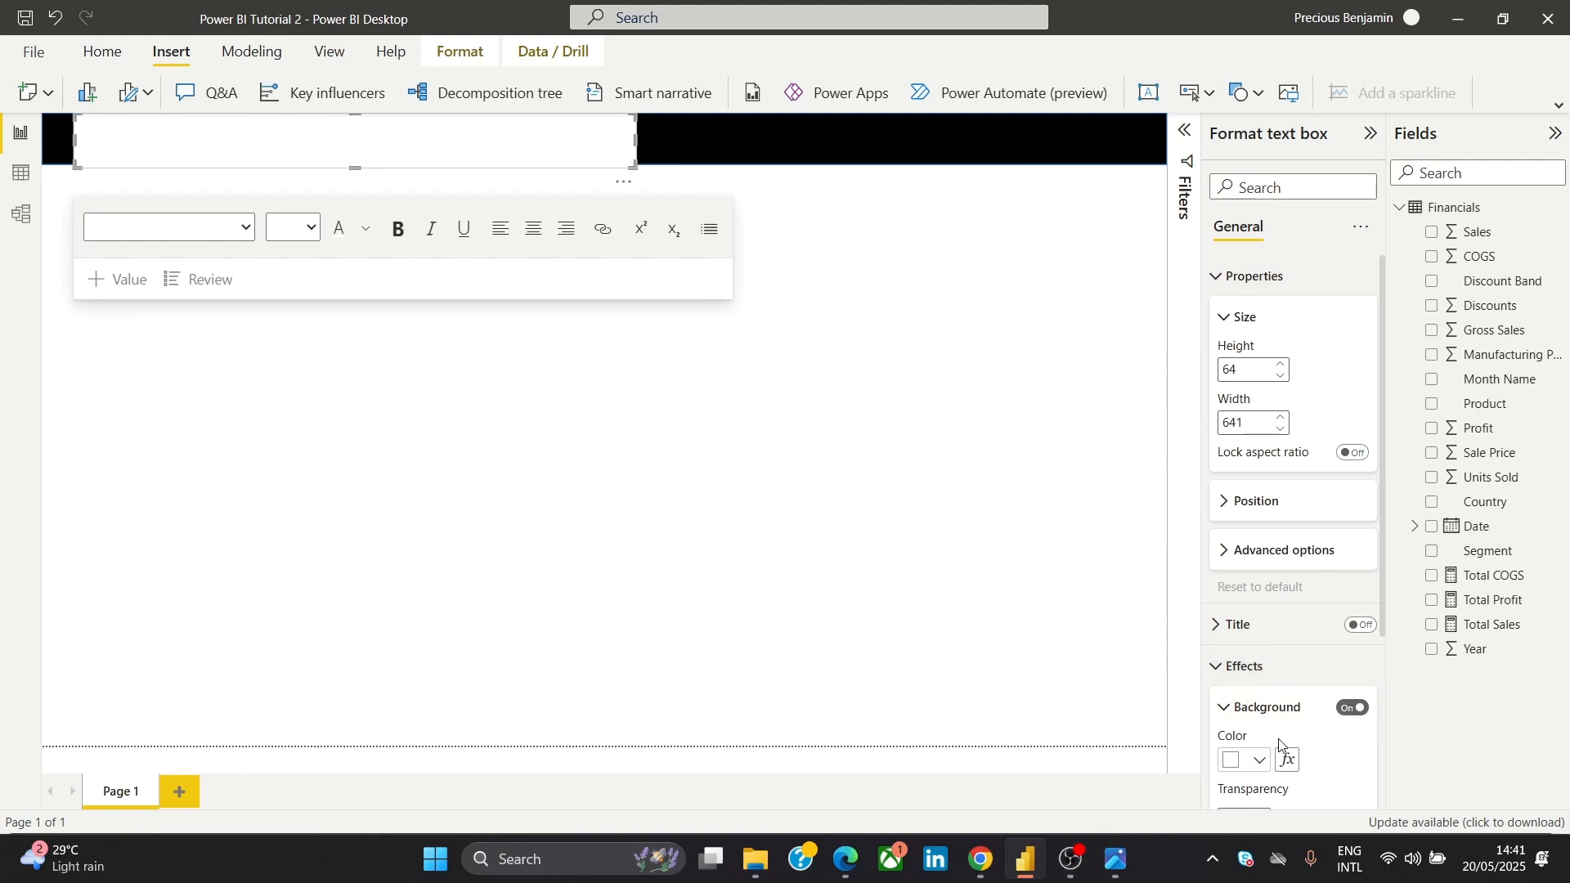
click(1360, 713)
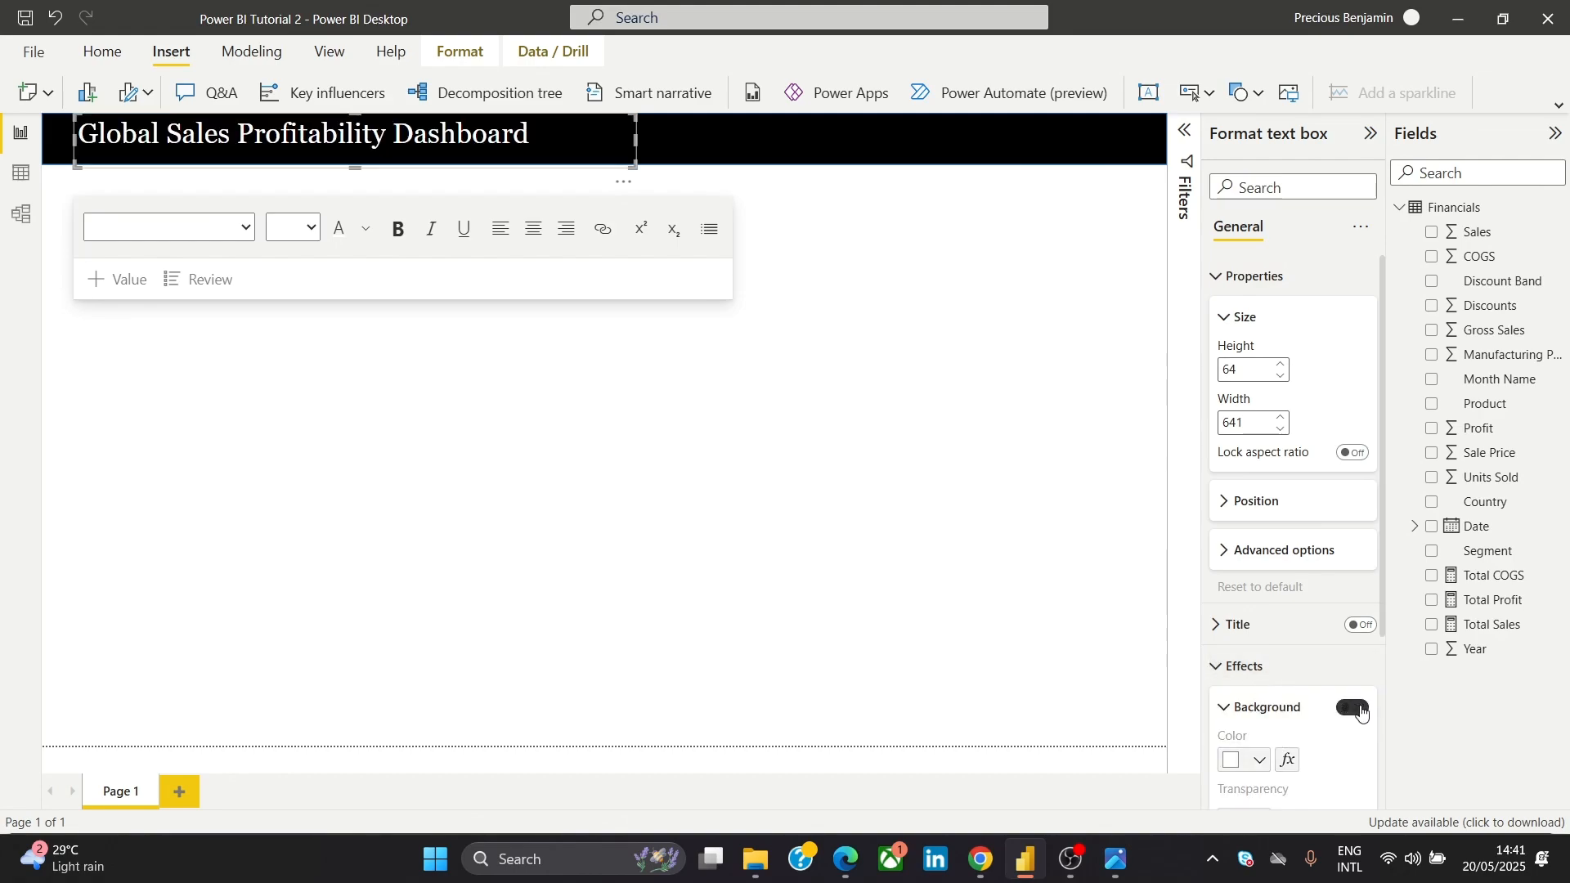
click(407, 448)
Reduce the title text box's height to fit inside the black header and nudge it slightly downward
click(299, 135)
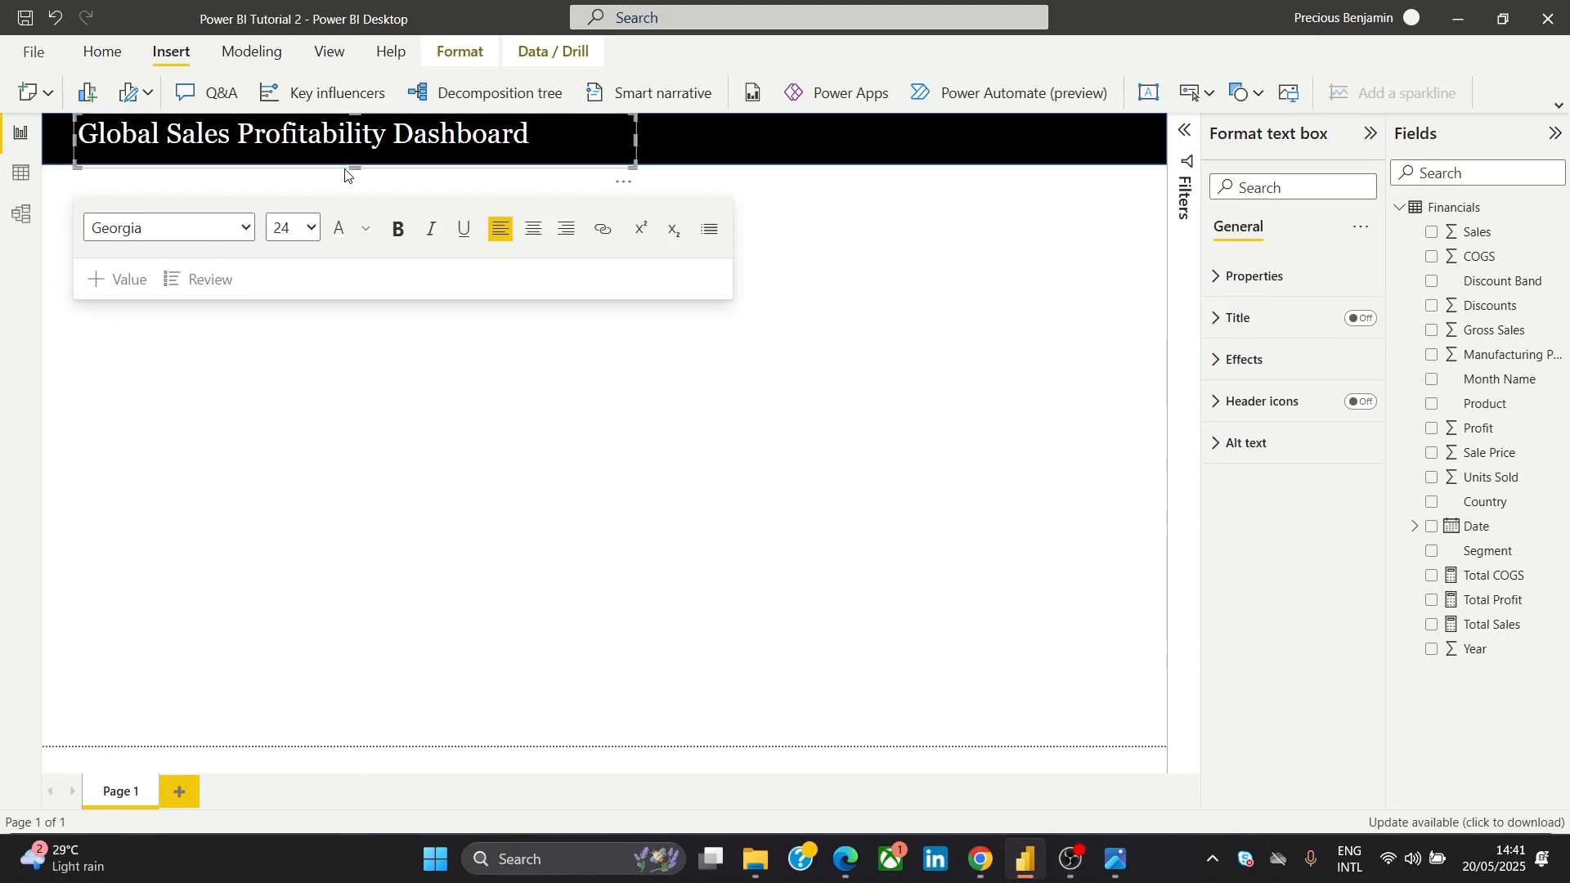
drag(352, 164, 361, 153)
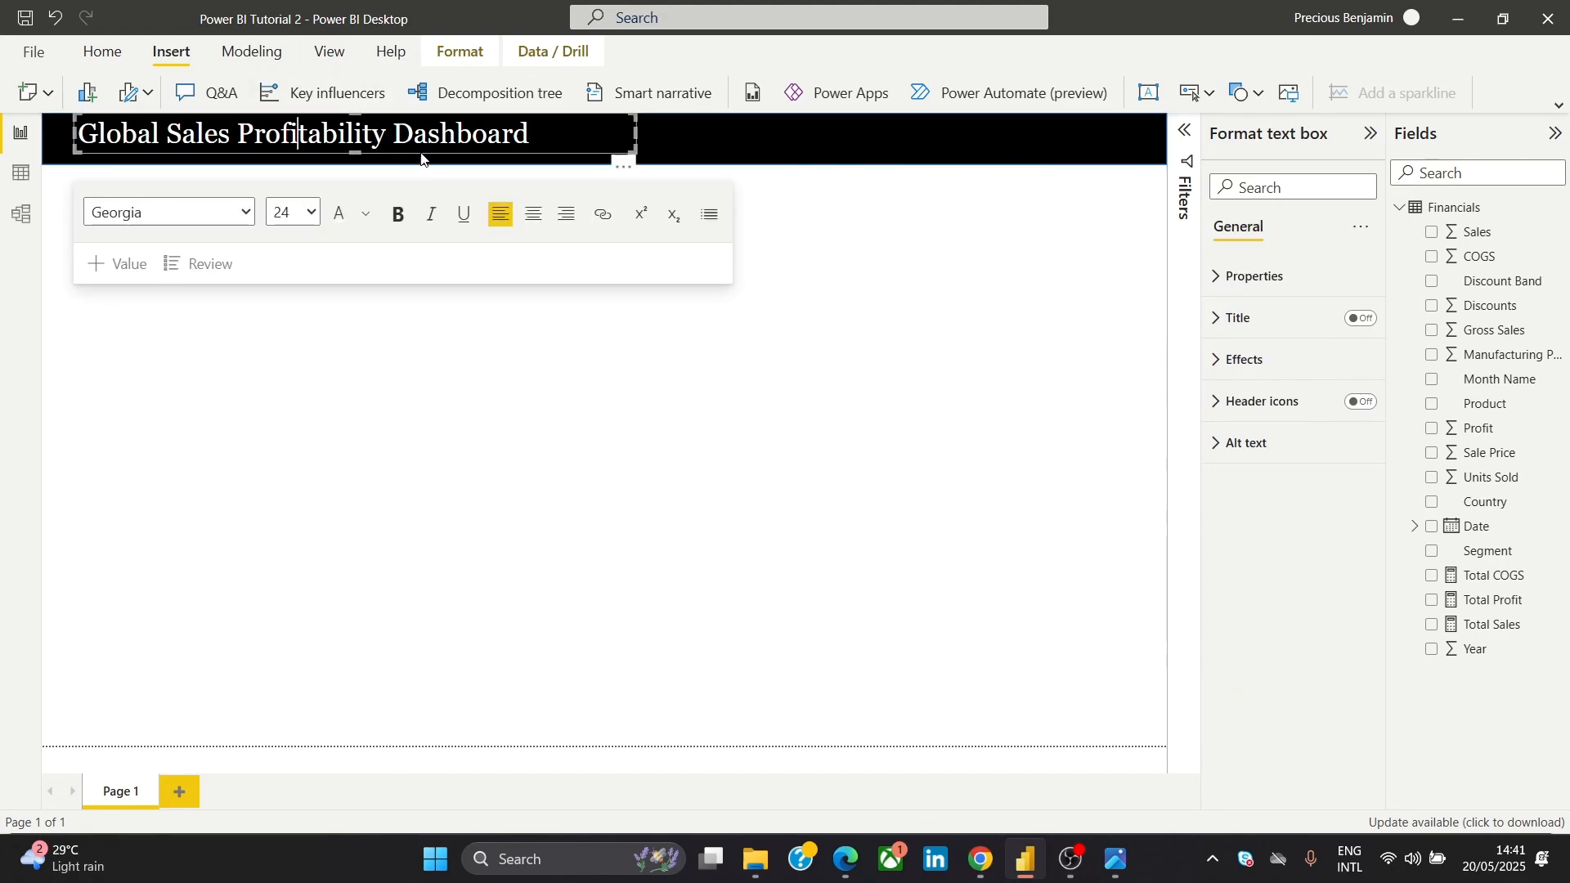
click(421, 153)
key(Down)
key(Down)
key(Down)
key(Down)
key(Down)
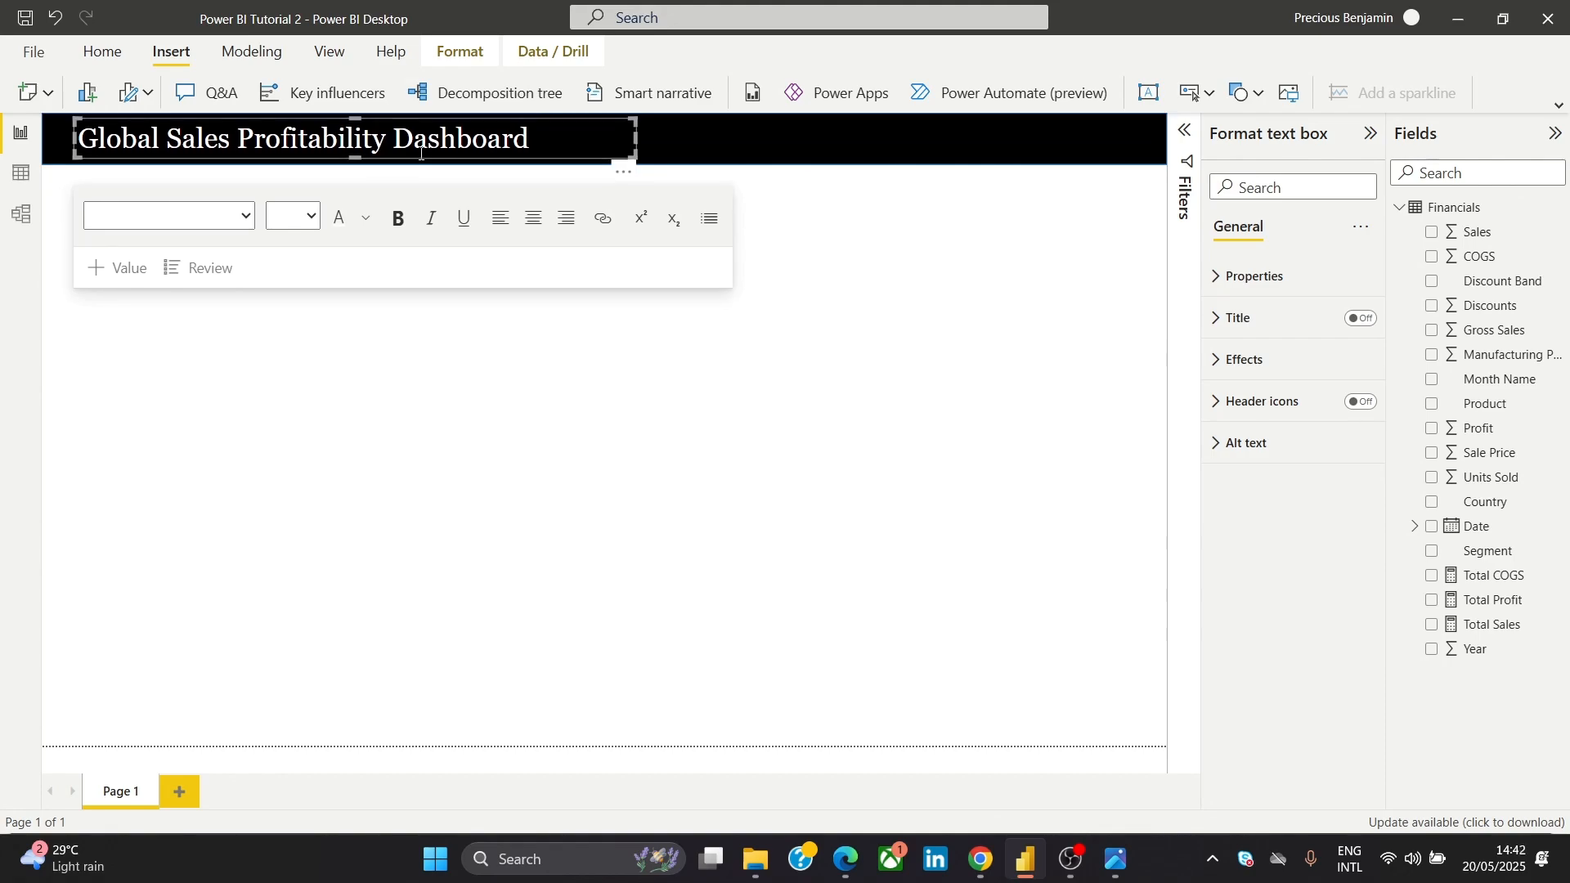
click(537, 442)
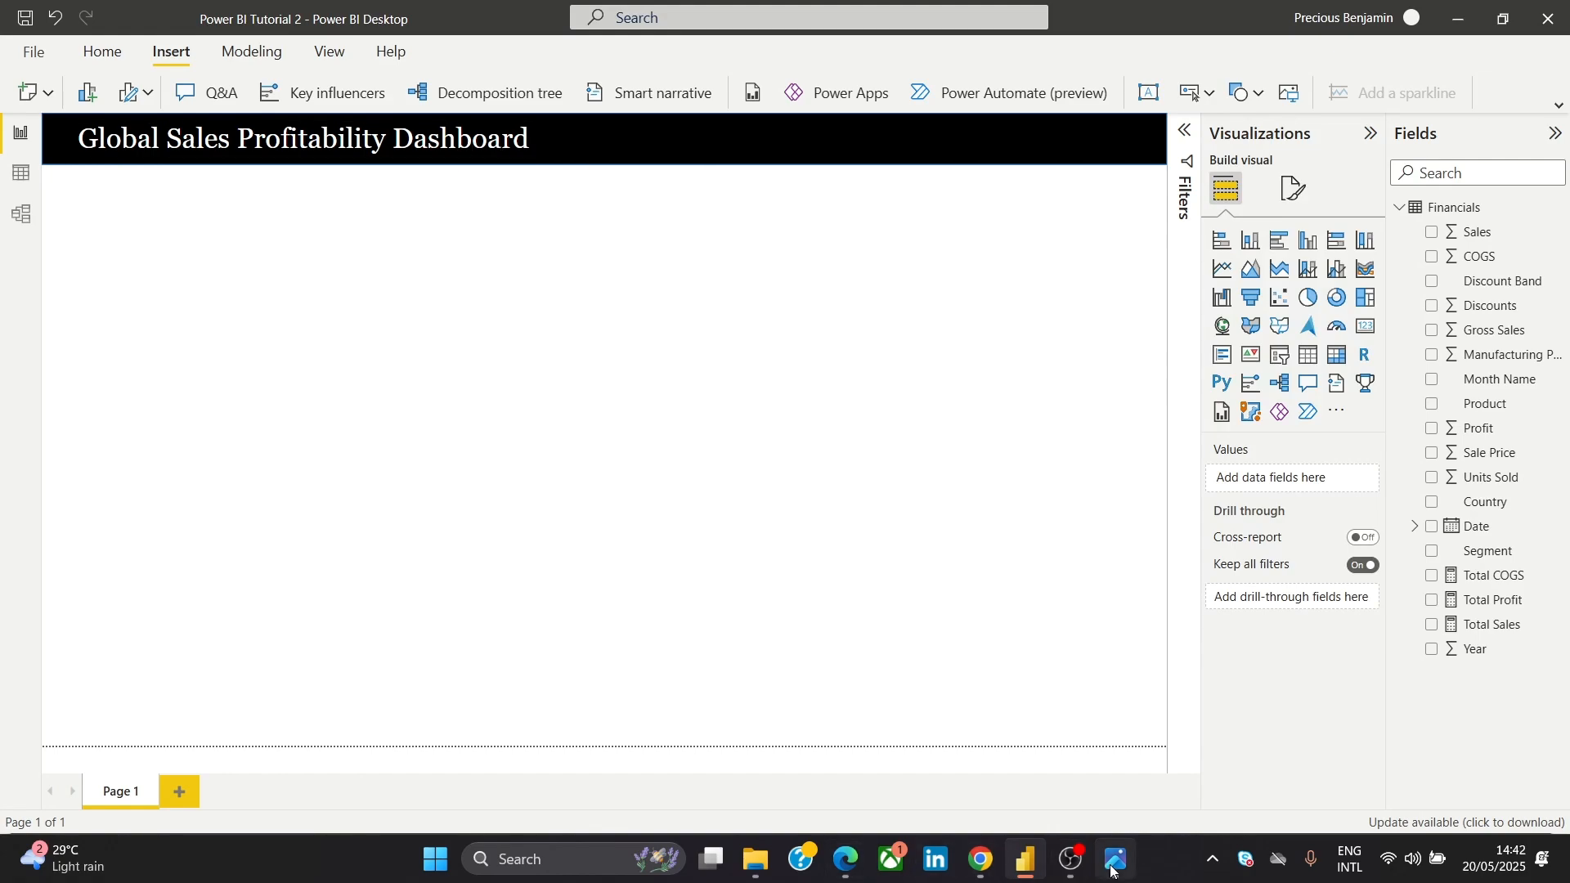
Set the font size of the dashboard title in the header to 20
mouse_move(1110, 867)
mouse_move(1067, 720)
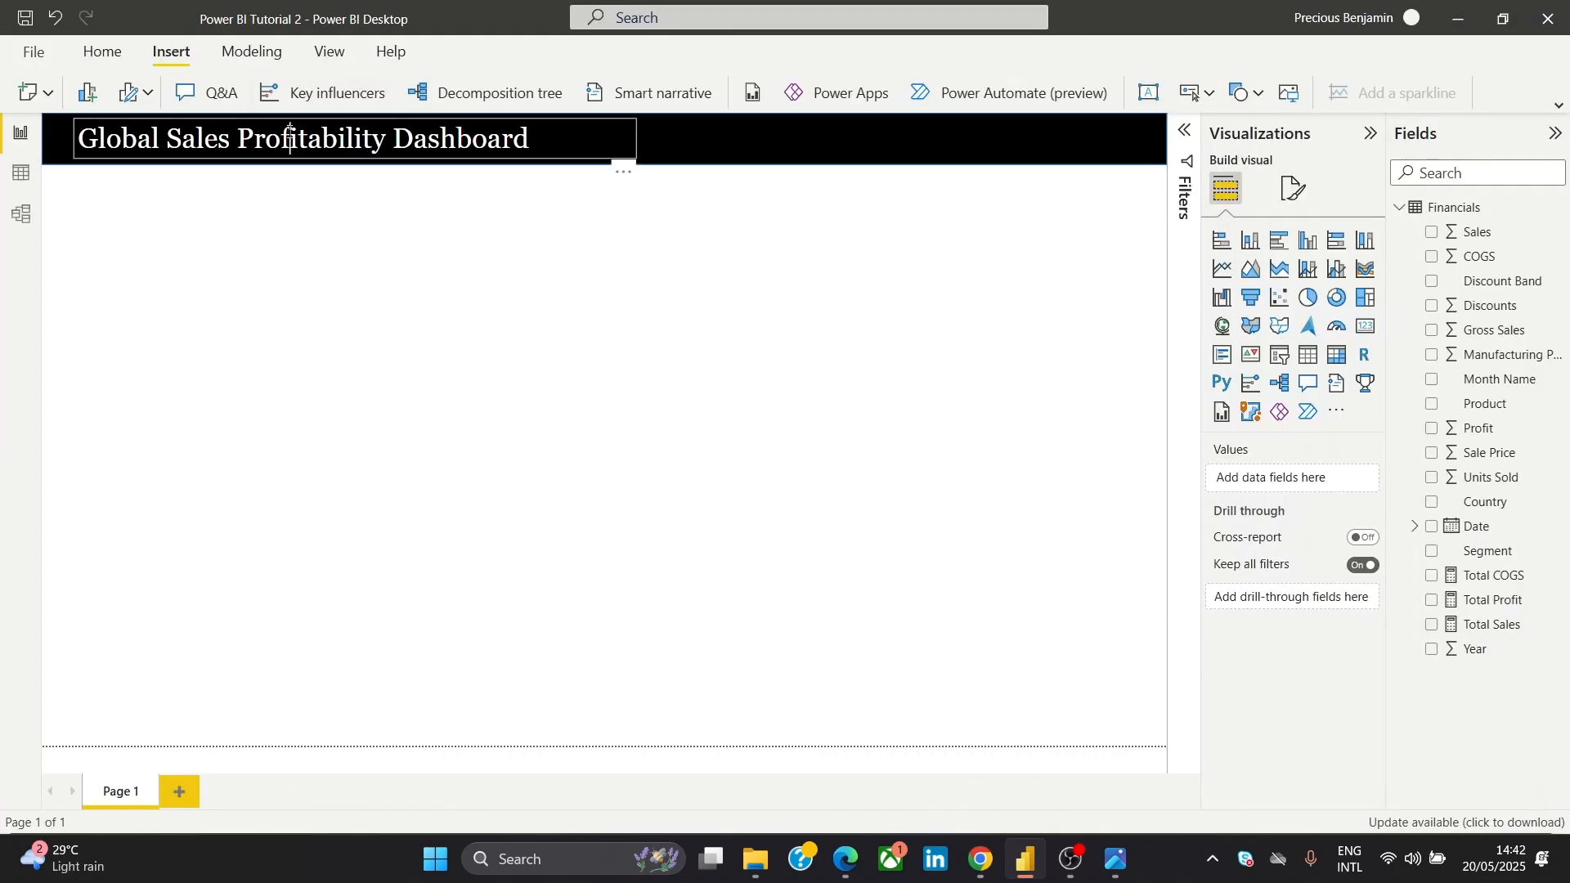
click(289, 131)
triple_click(289, 131)
click(312, 218)
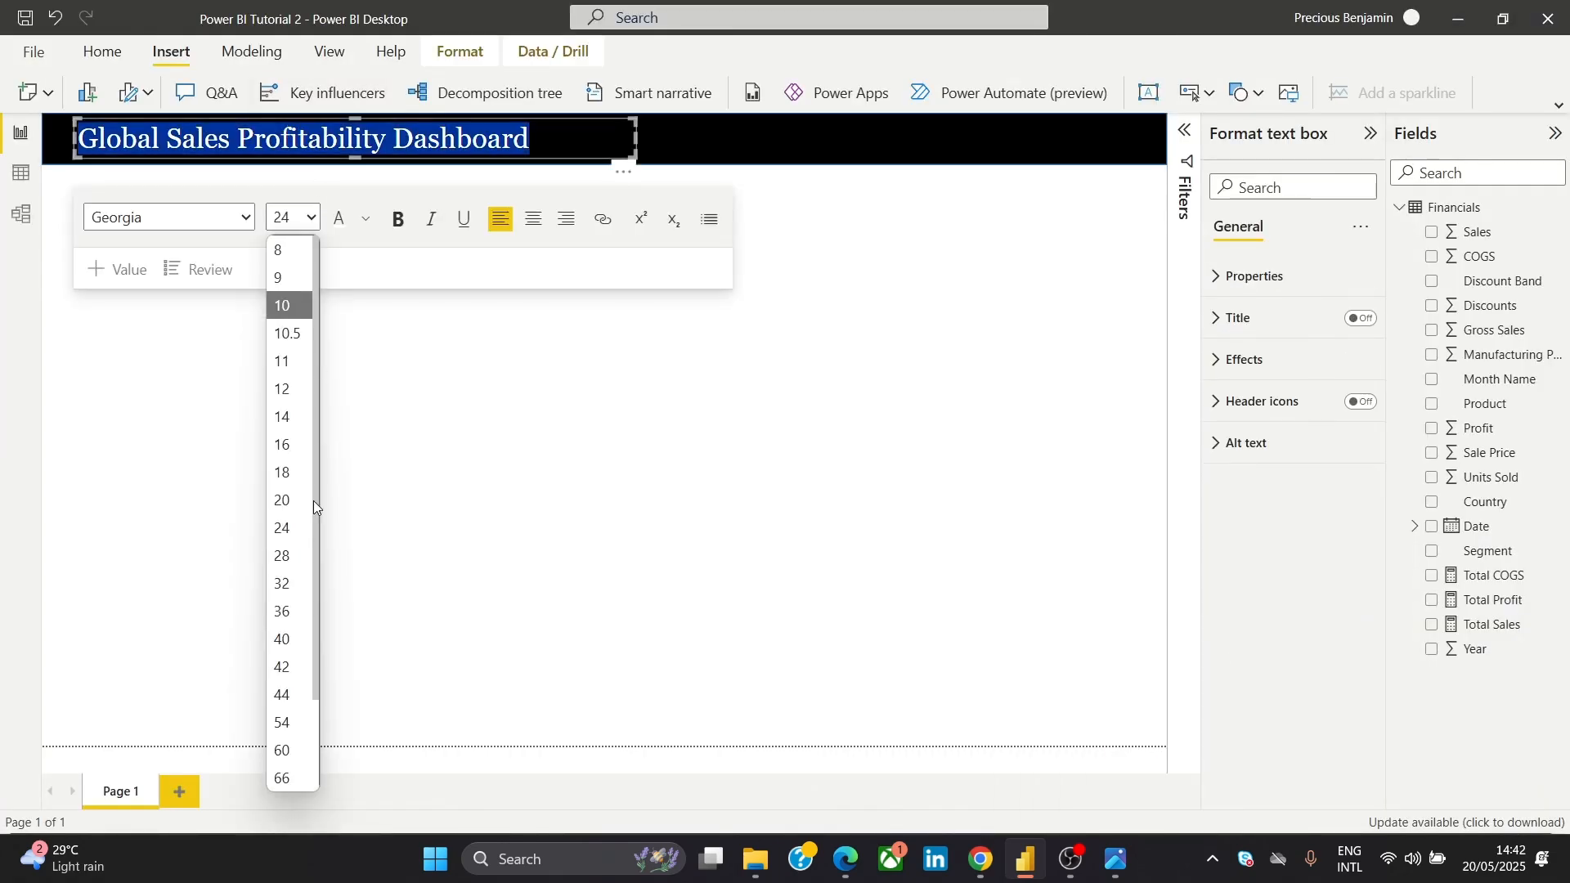
click(307, 508)
click(471, 464)
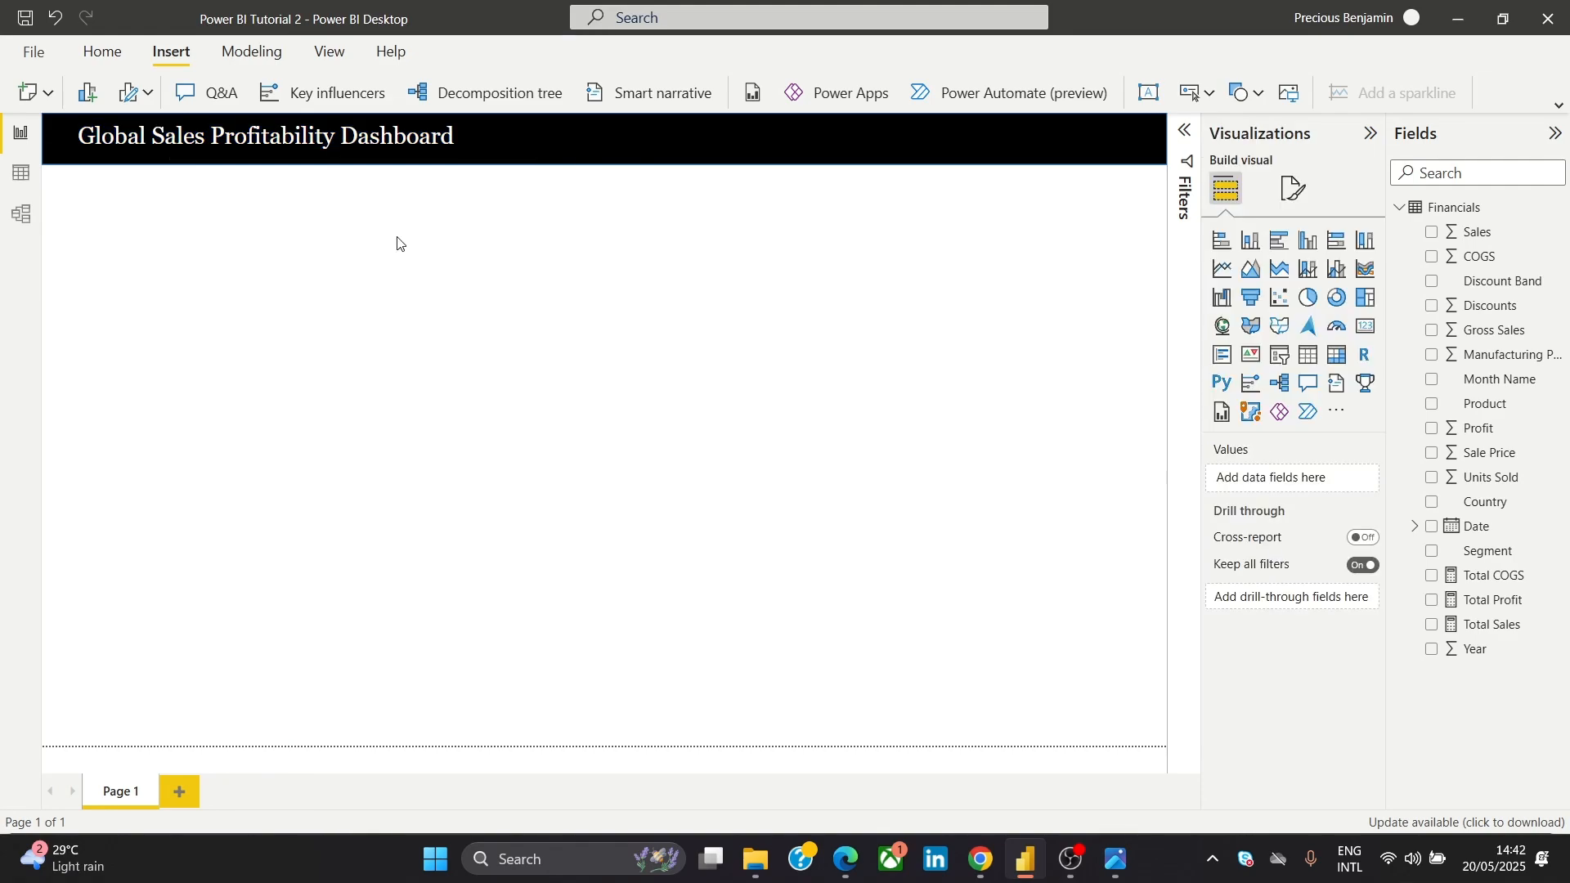
click(390, 163)
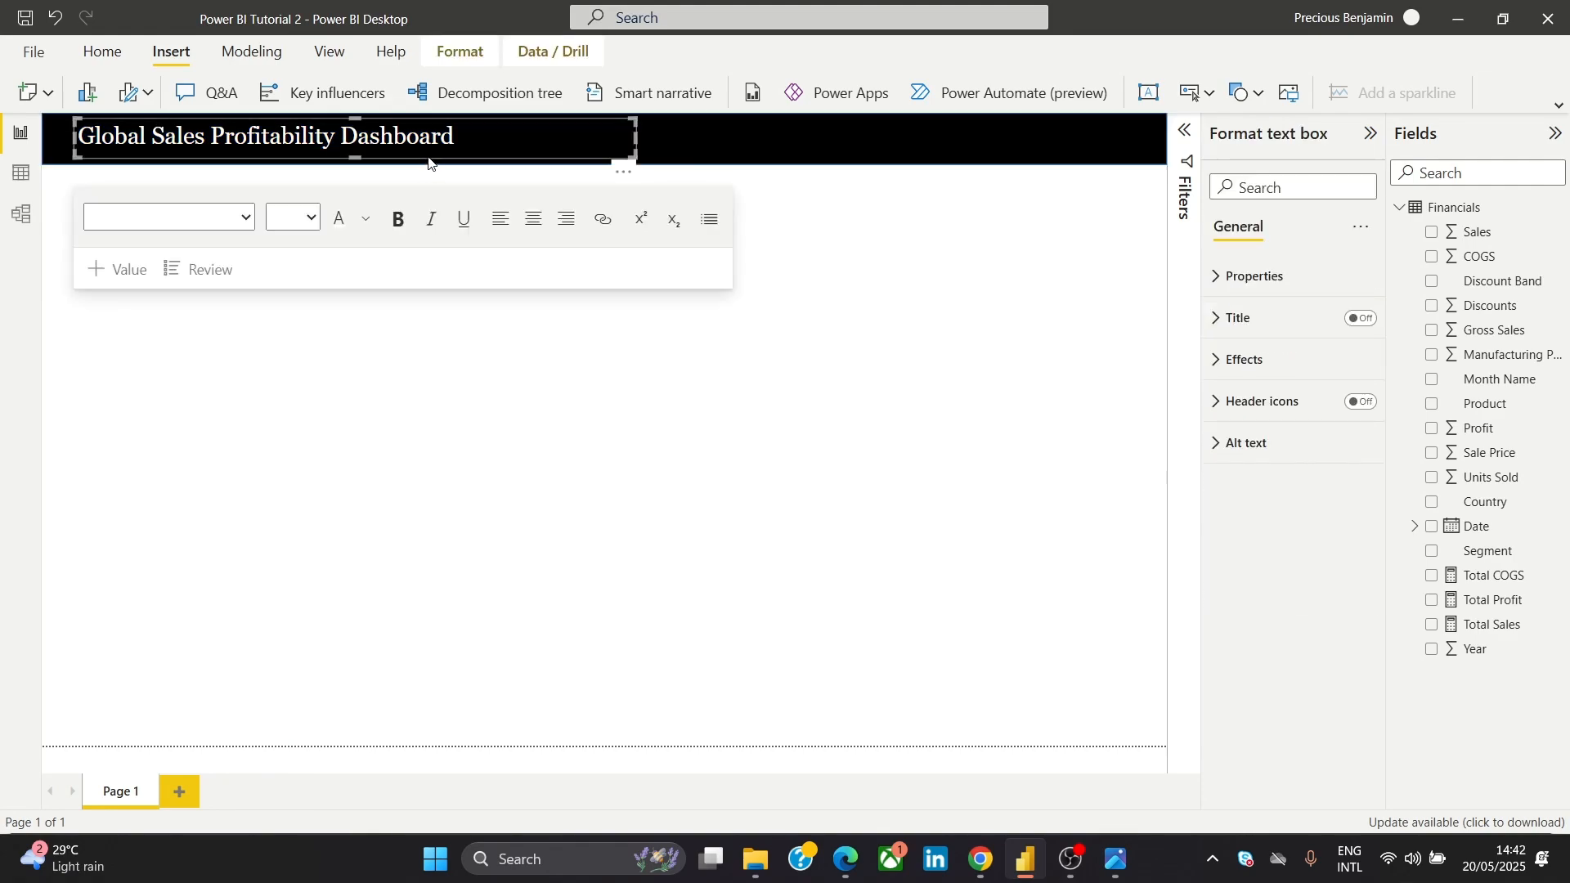
click(493, 466)
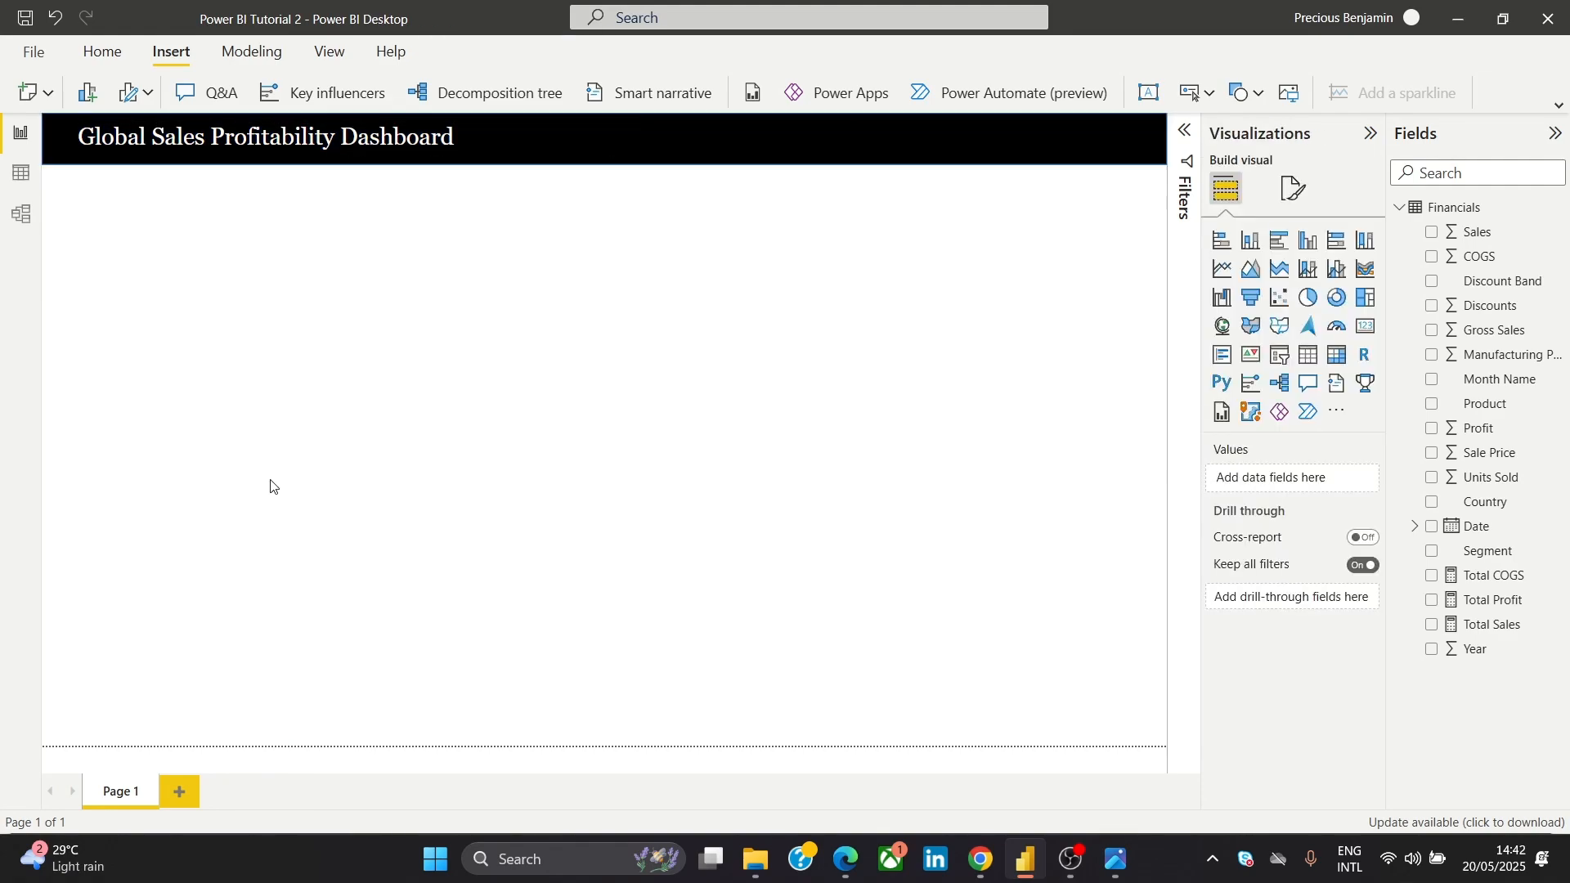
Check the layout in the reference dashboard image and insert a rectangle shape on the report page
click(1103, 869)
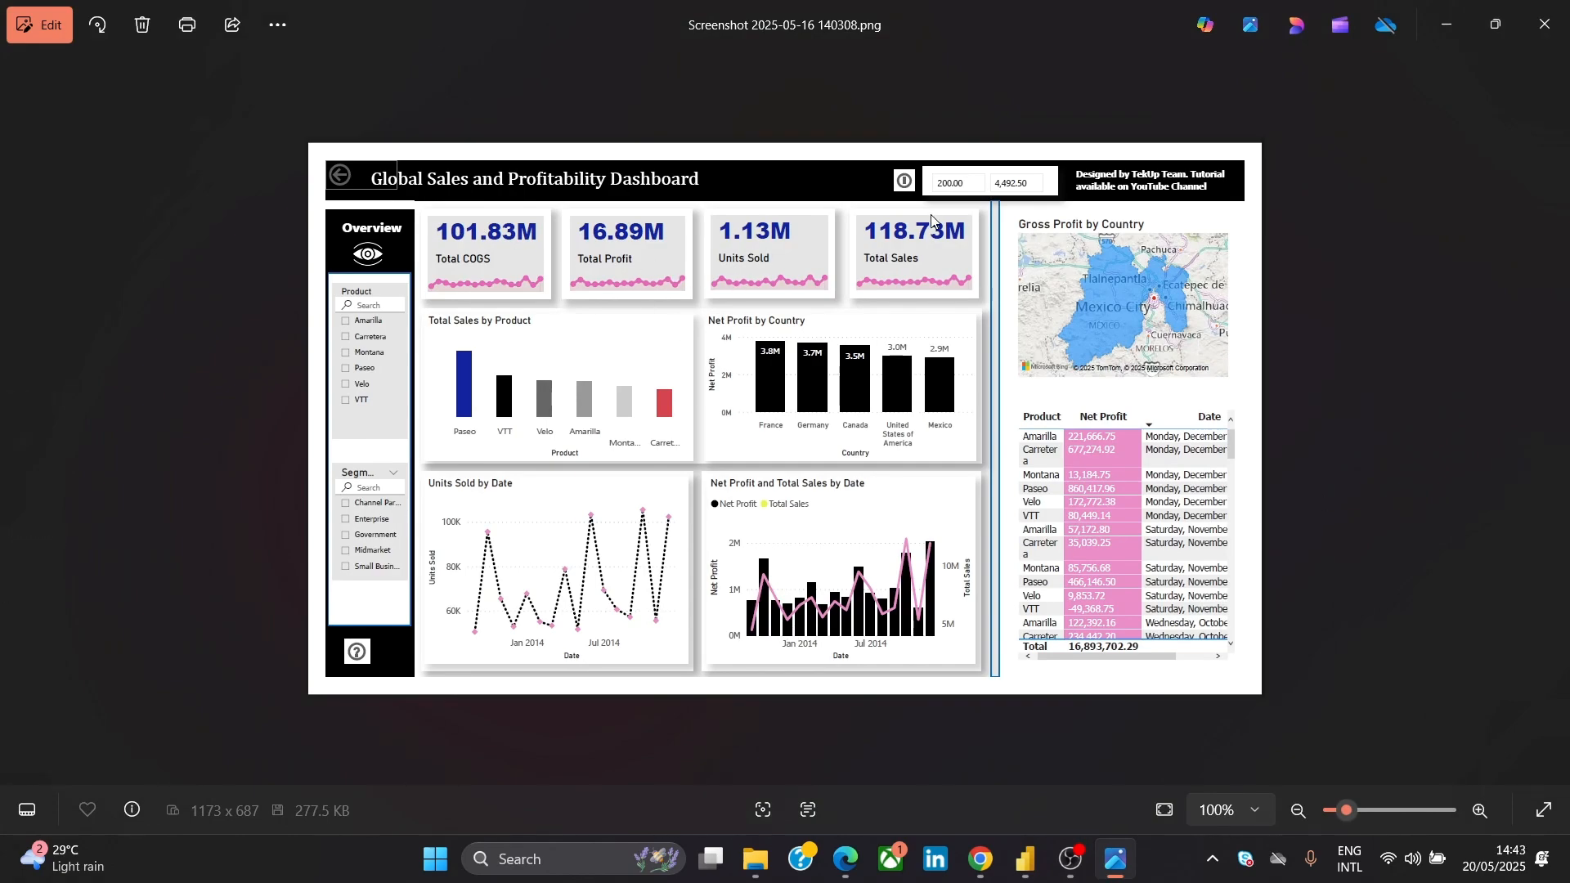
click(1037, 861)
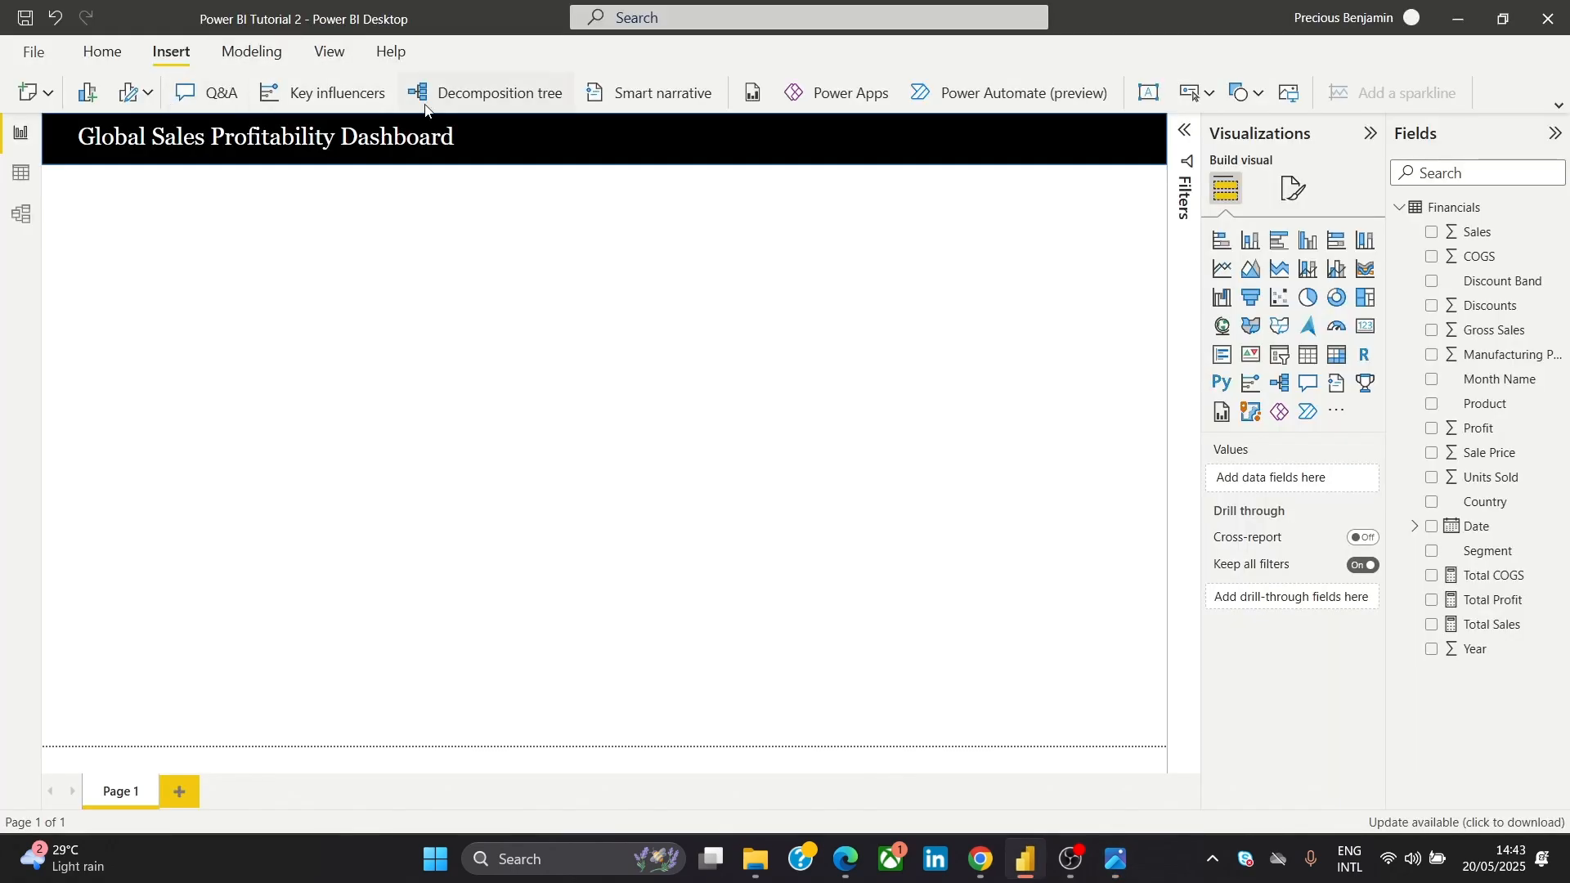
click(1242, 94)
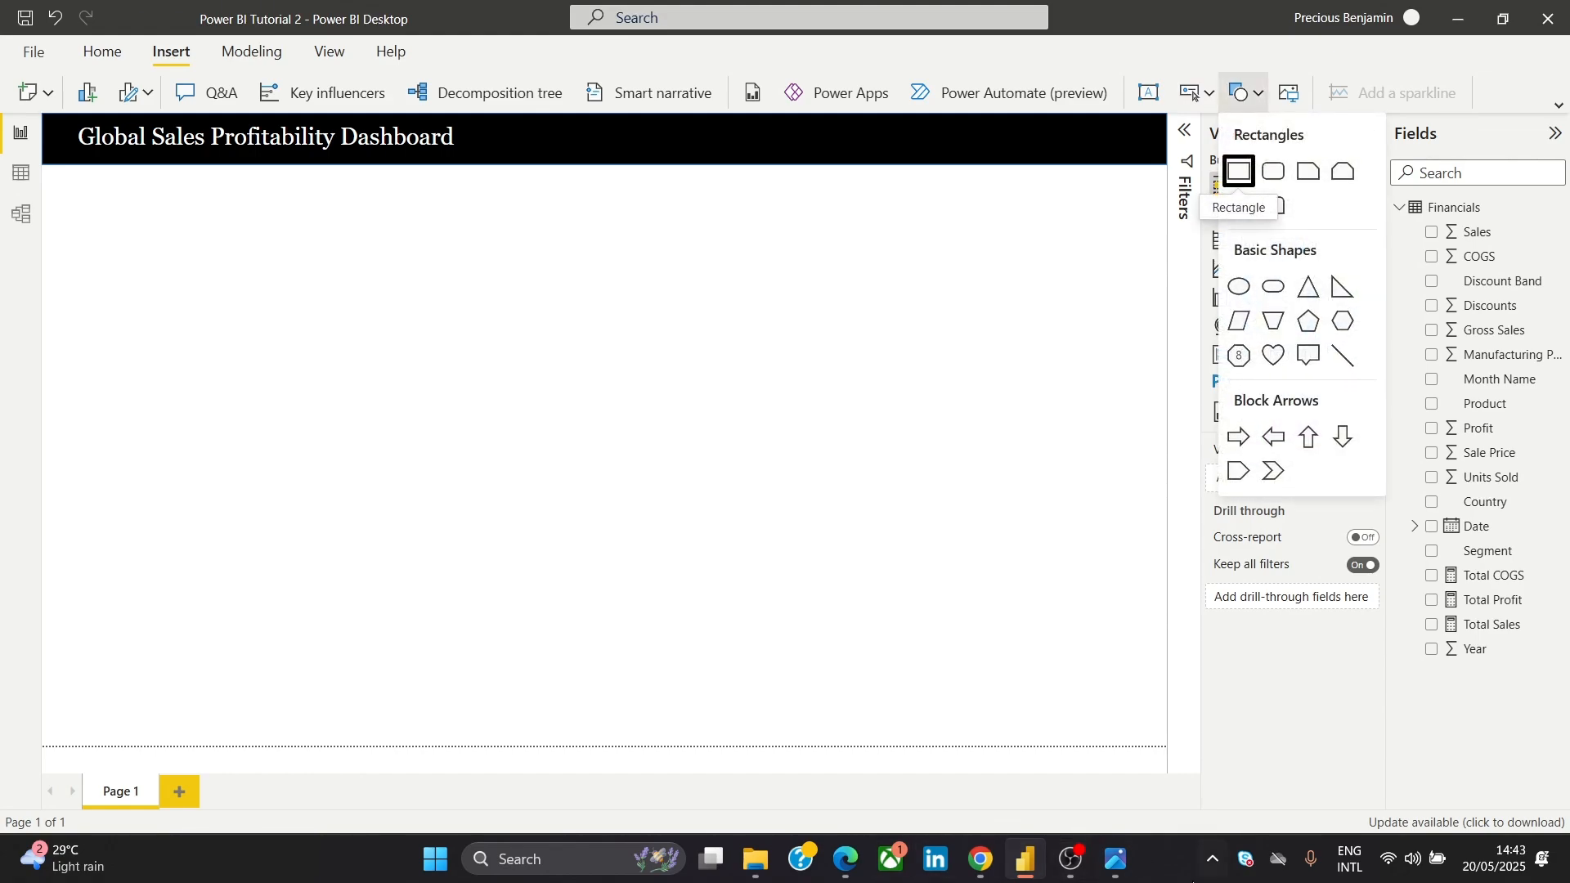
mouse_move(1102, 865)
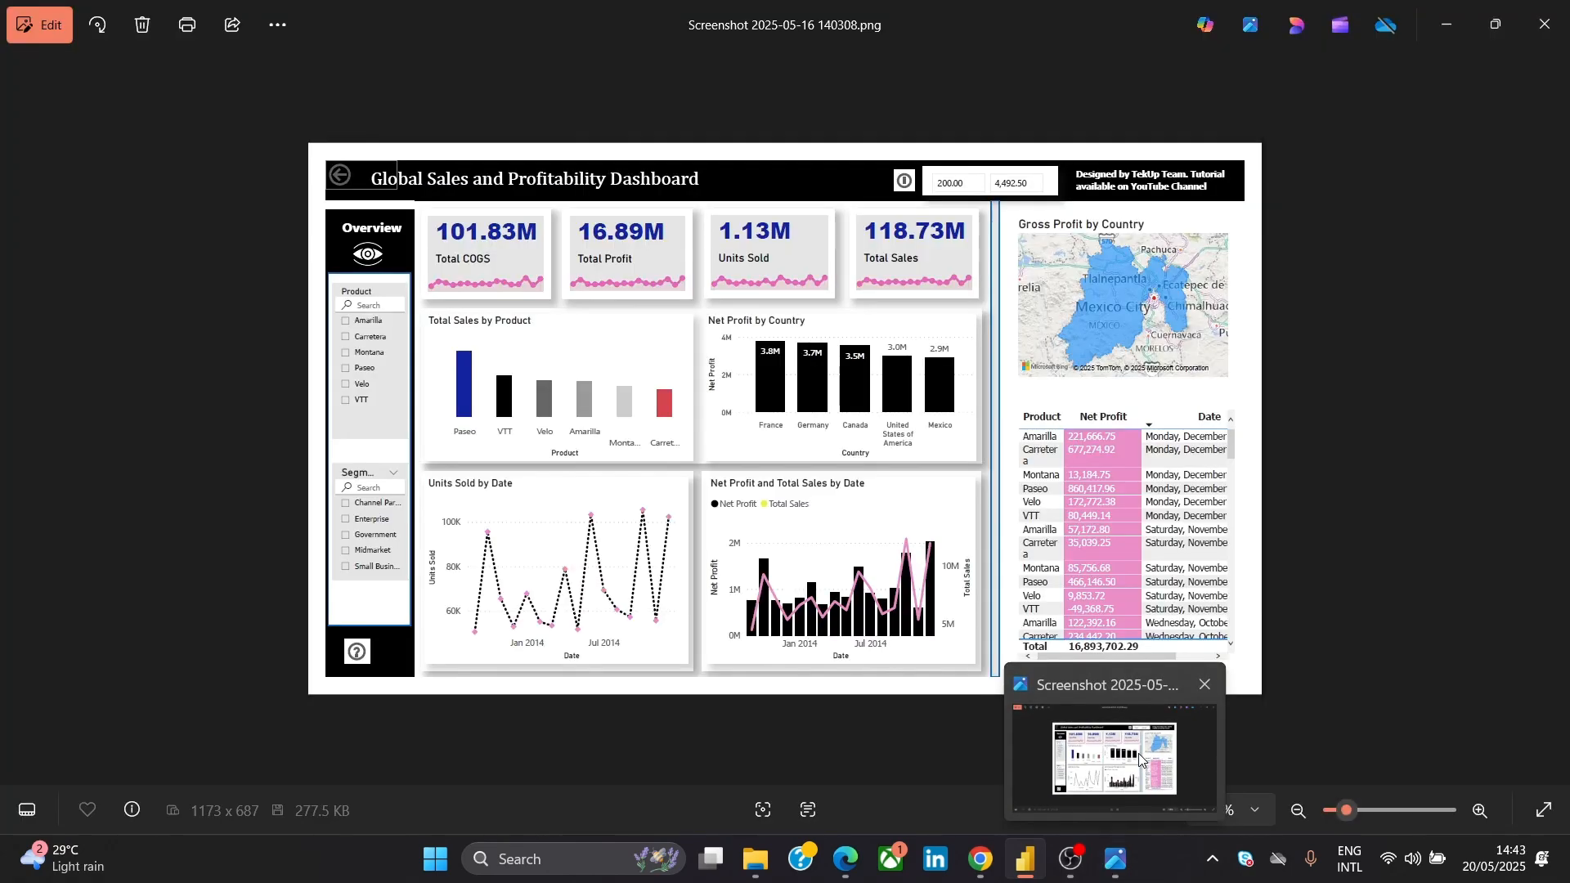
click(1098, 850)
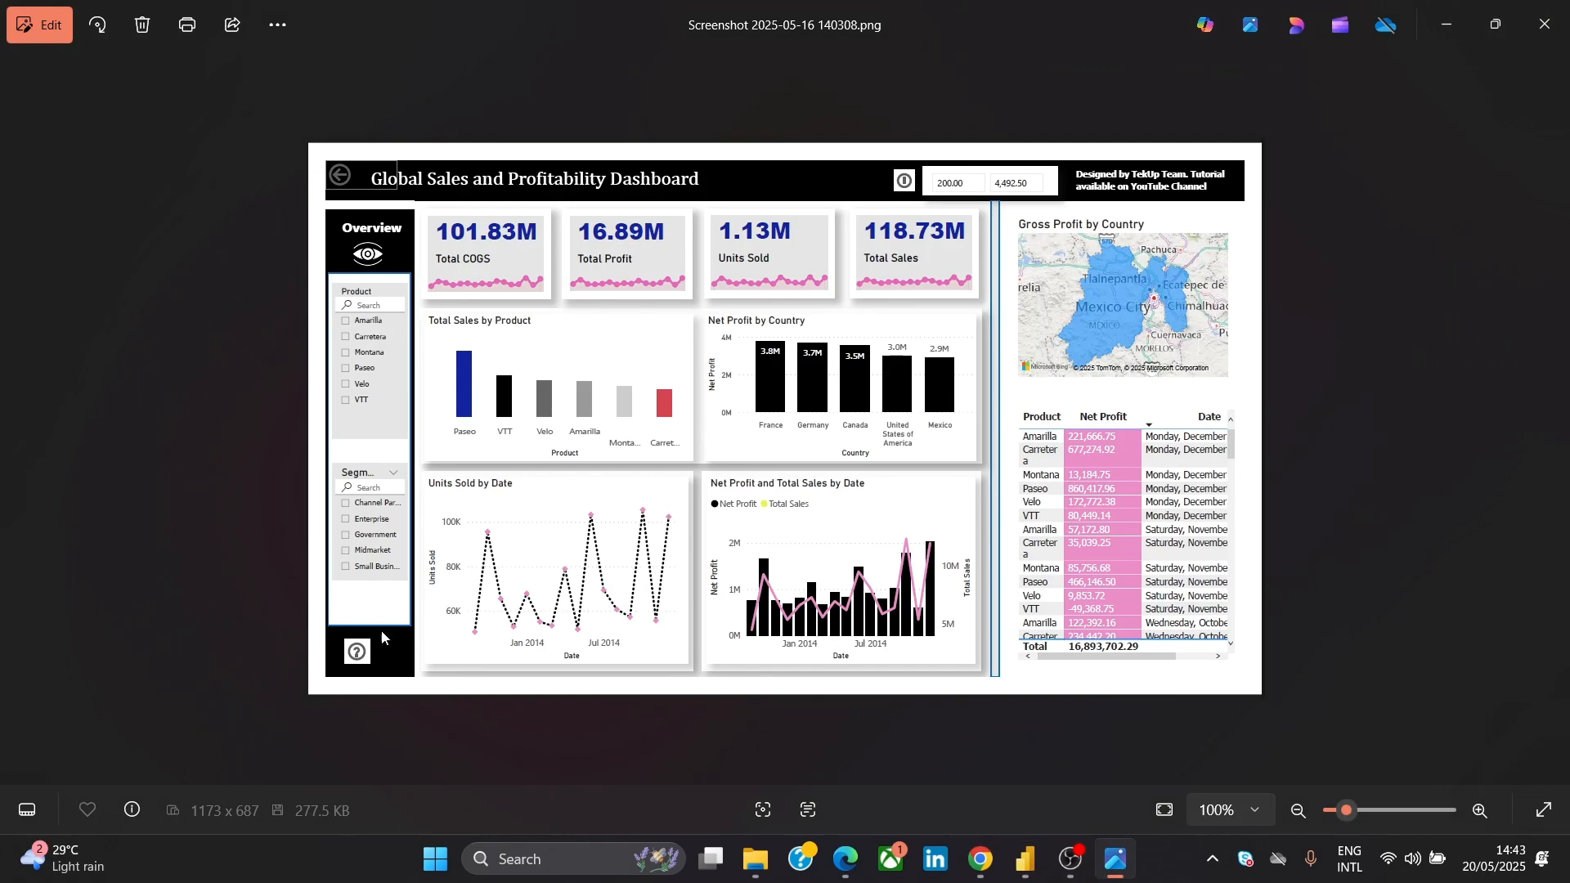
click(1445, 24)
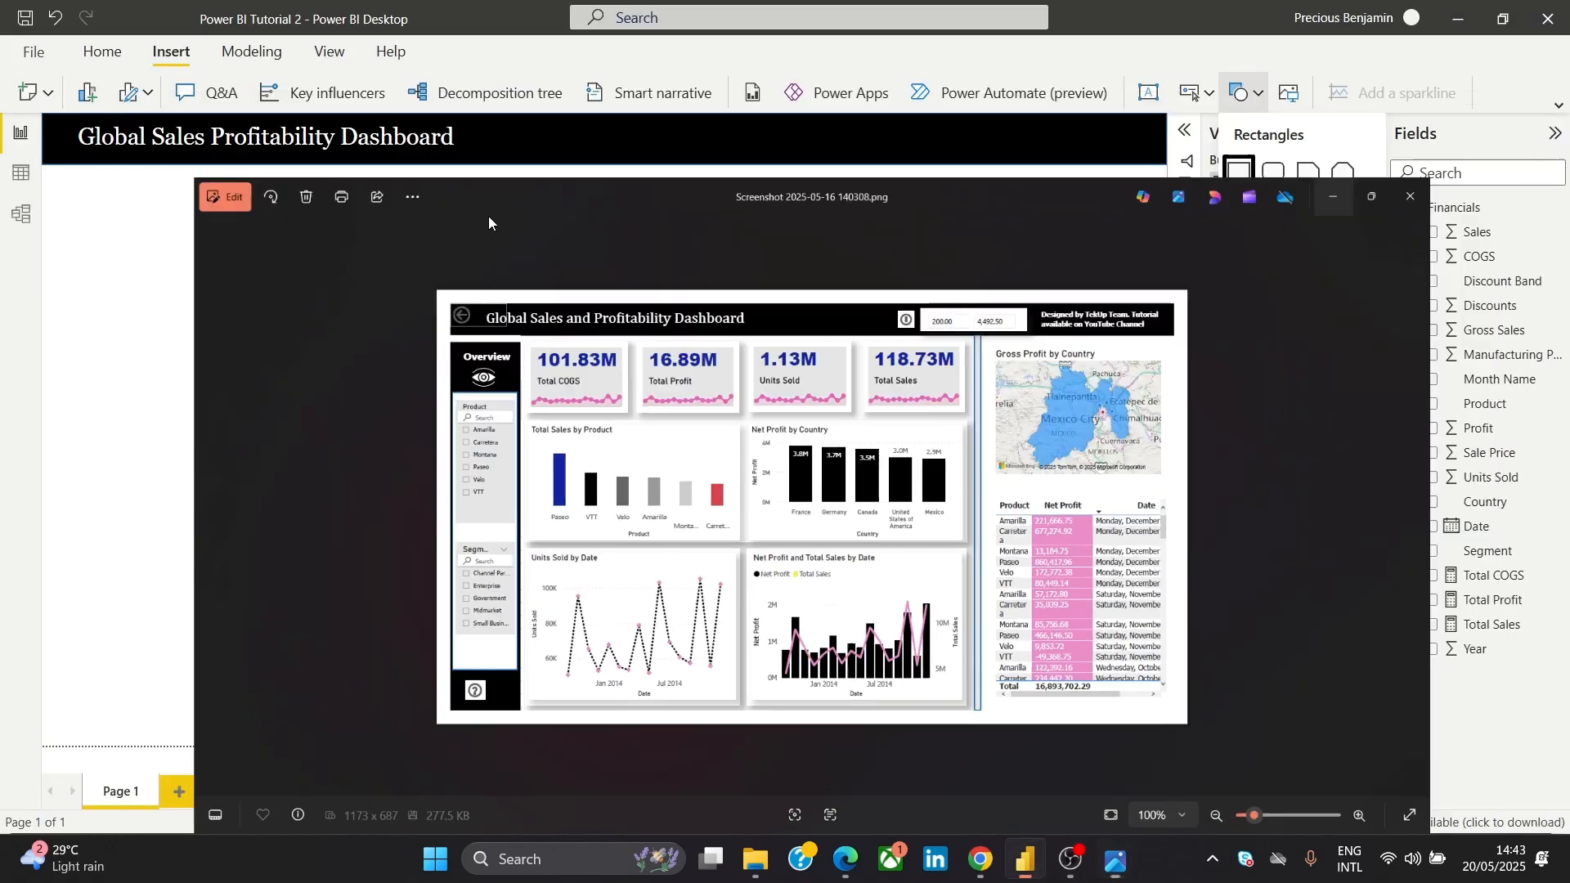
click(1243, 92)
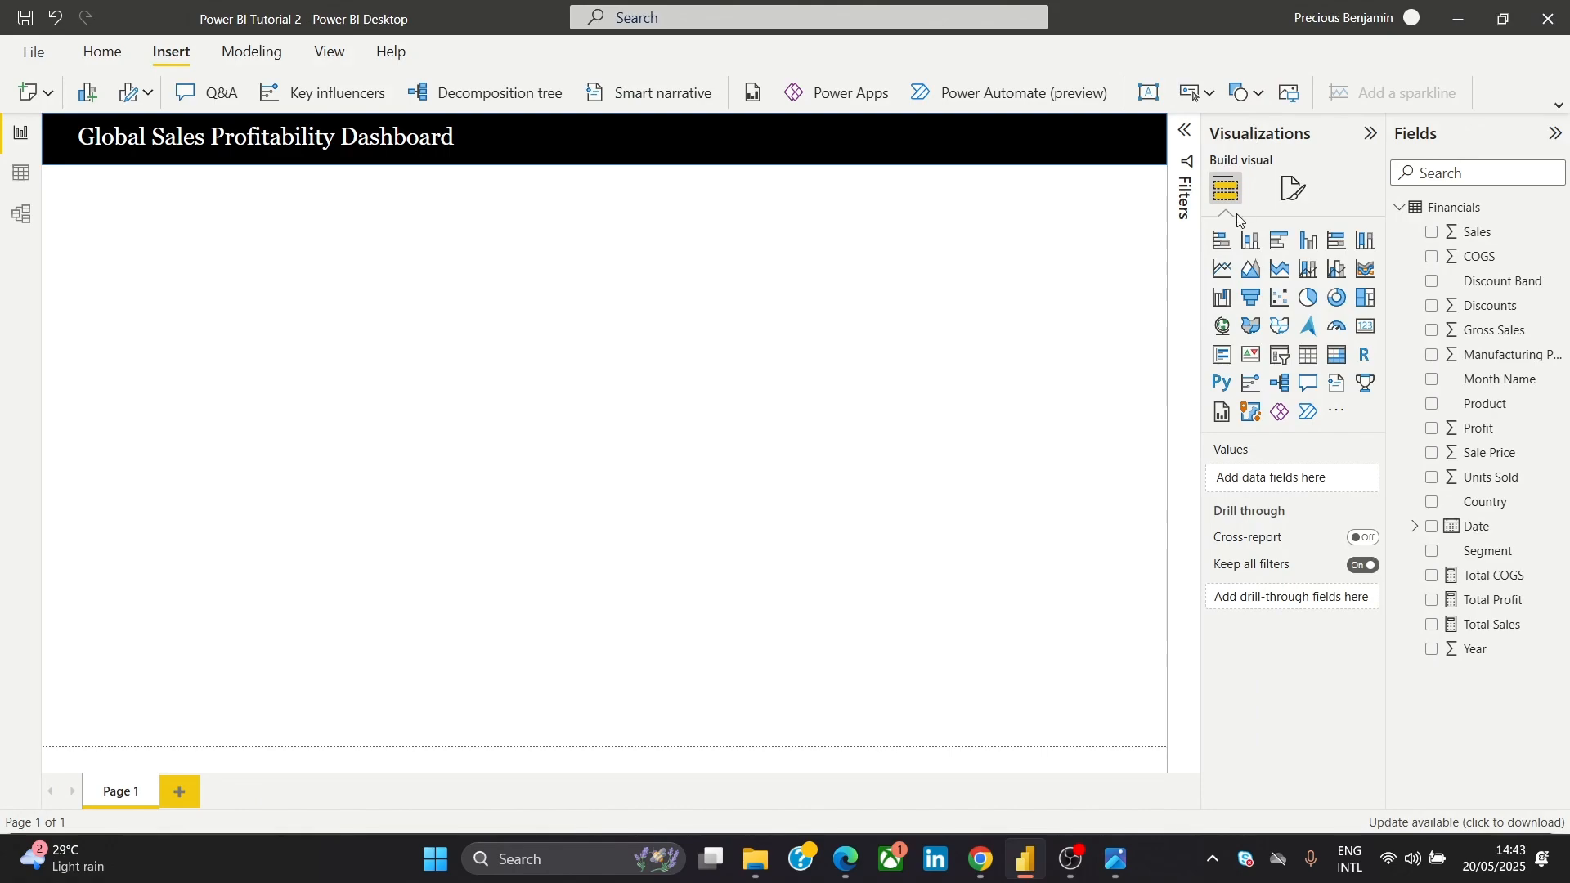
click(1245, 92)
click(1241, 171)
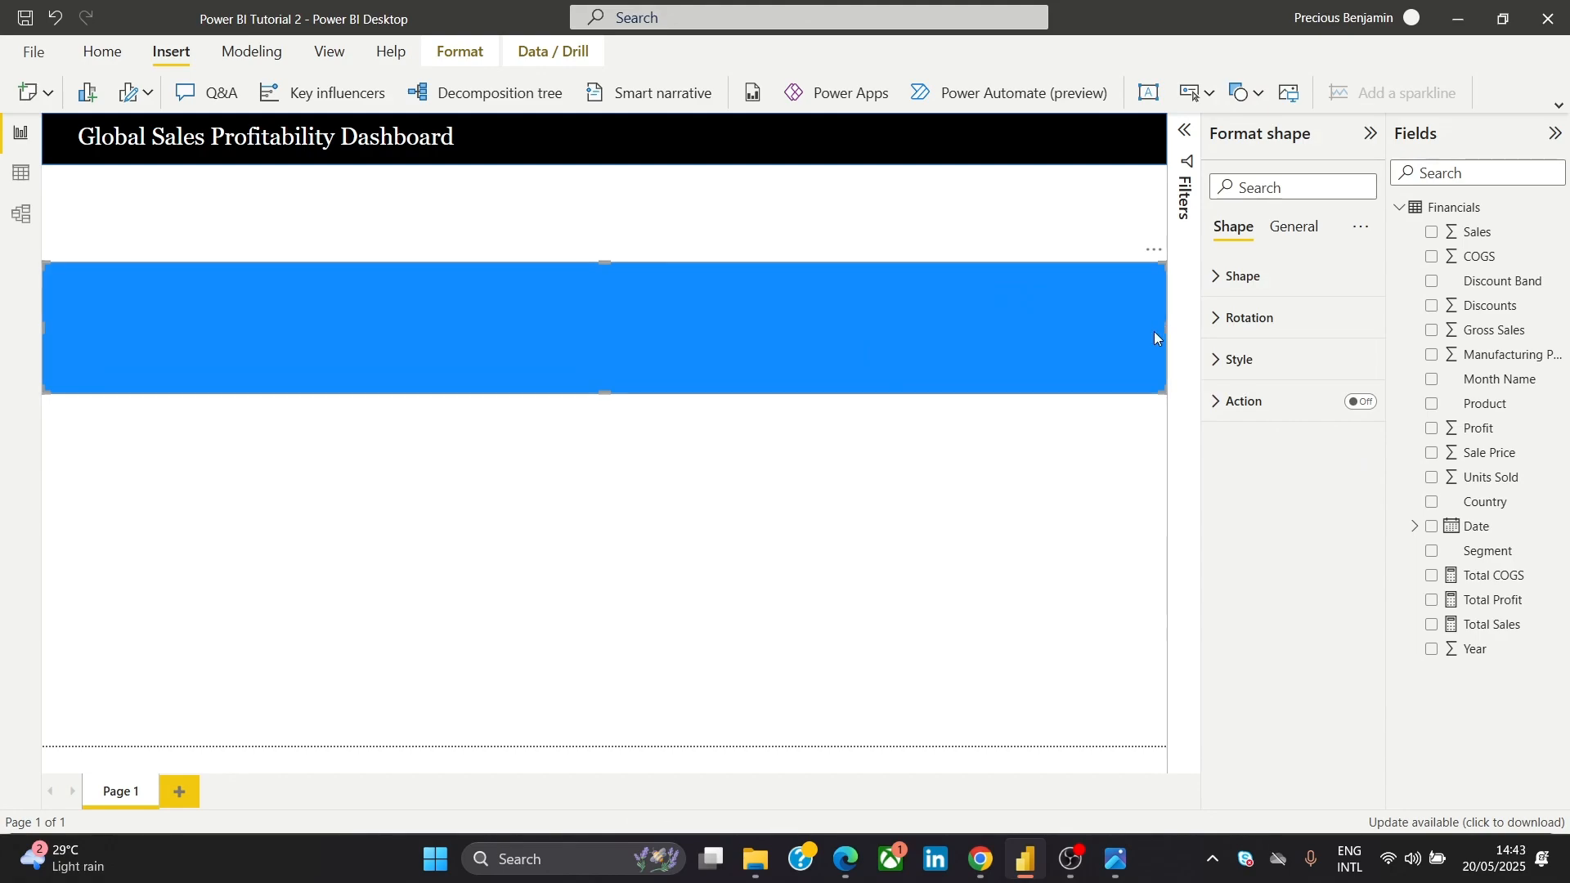
Resize the new rectangle into a narrow sidebar strip spanning the full height of the page's left edge
drag(1168, 335, 147, 339)
drag(96, 262, 76, 108)
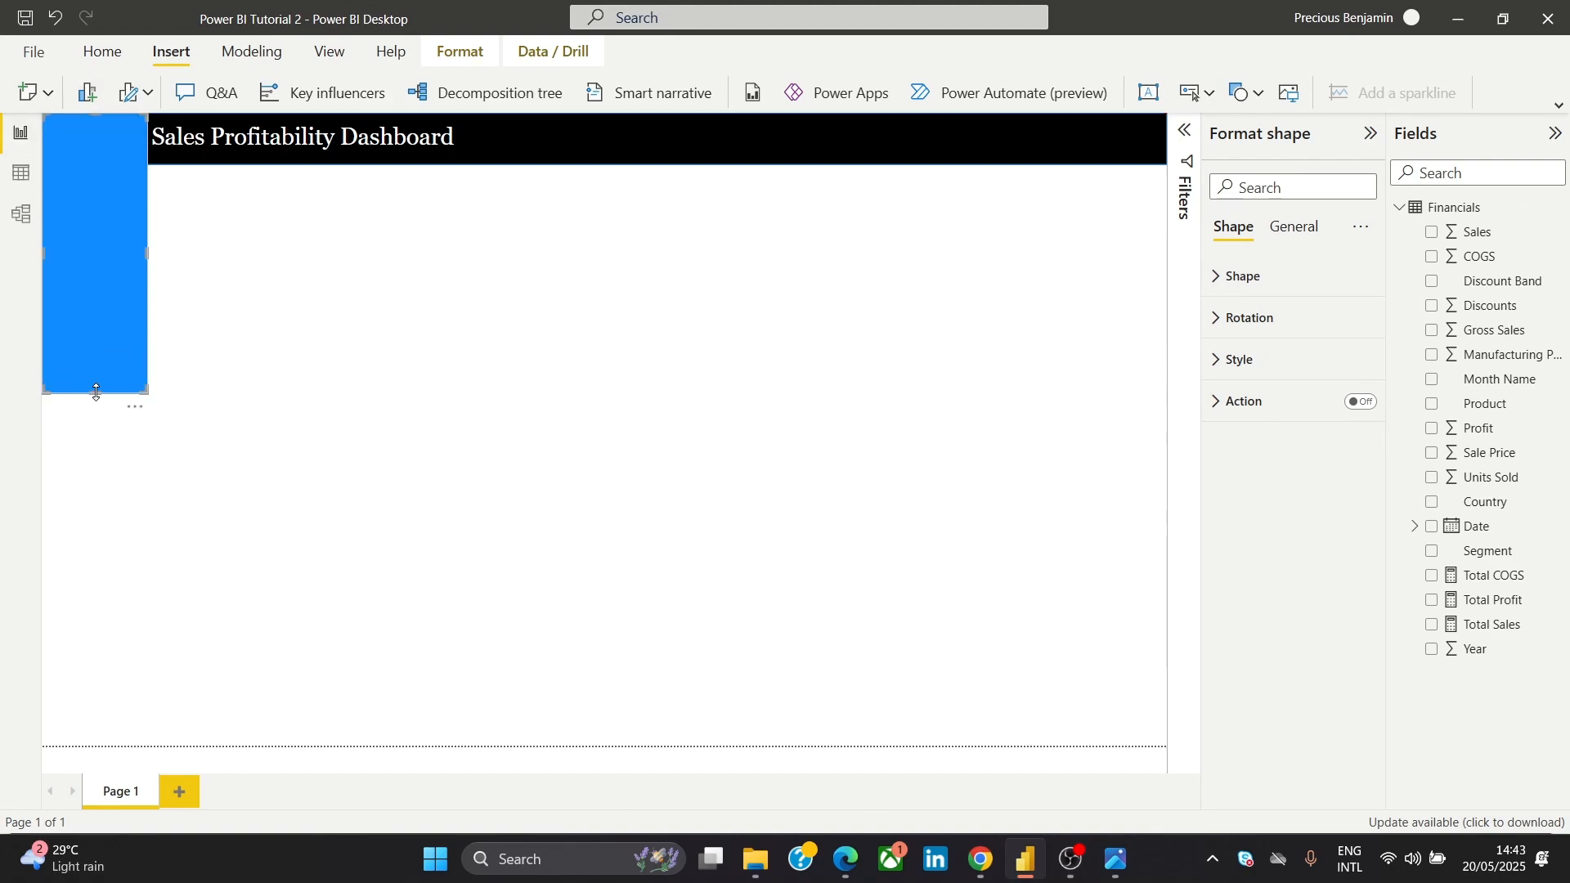
drag(95, 392, 125, 760)
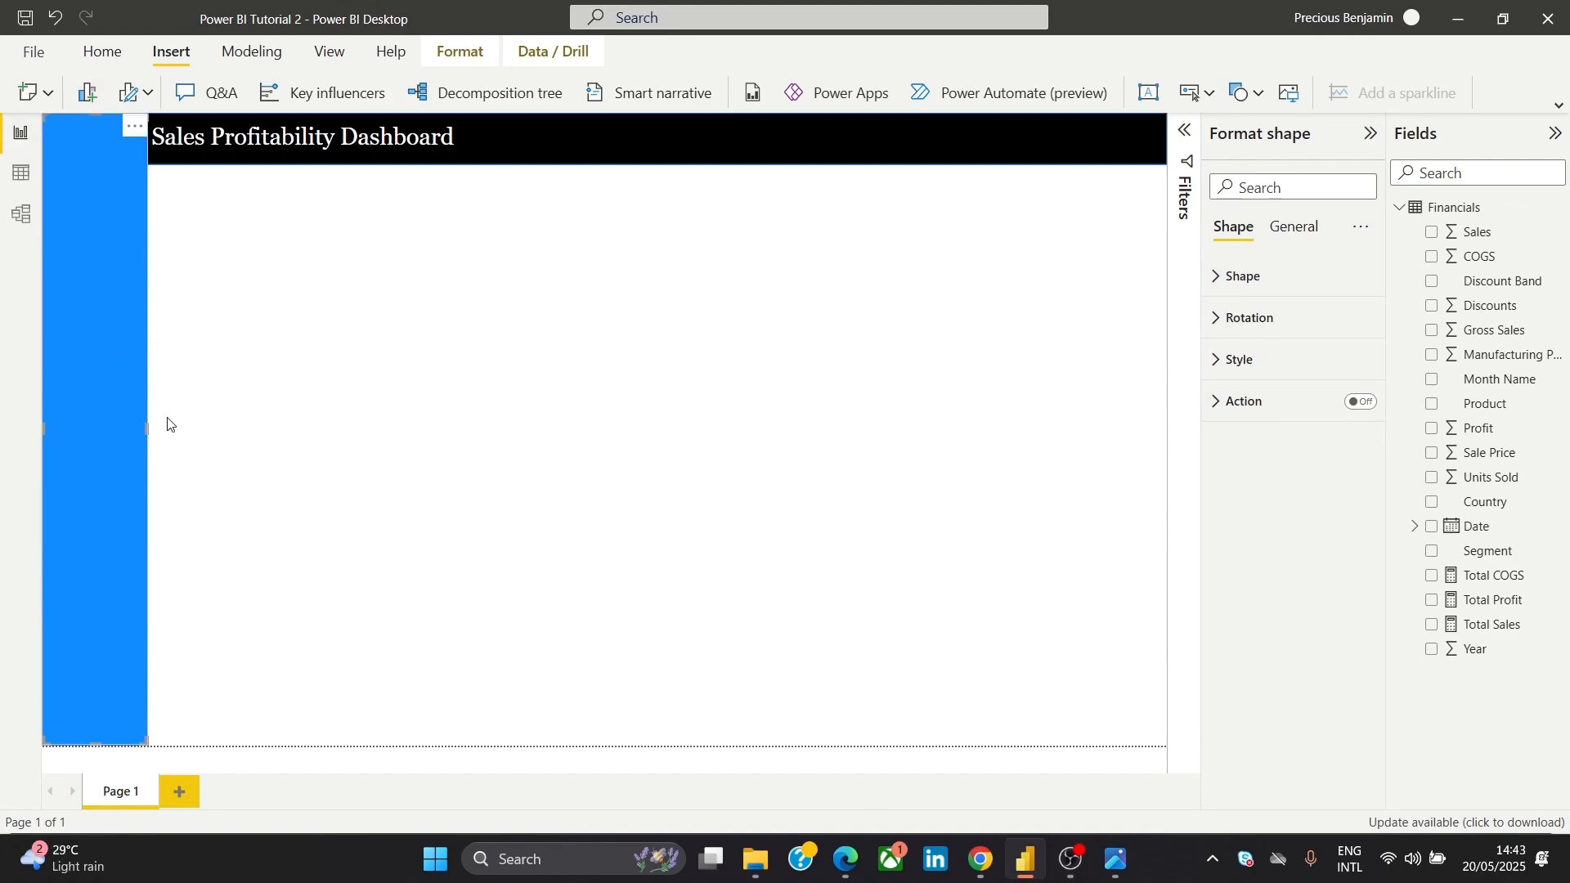
drag(147, 426, 141, 428)
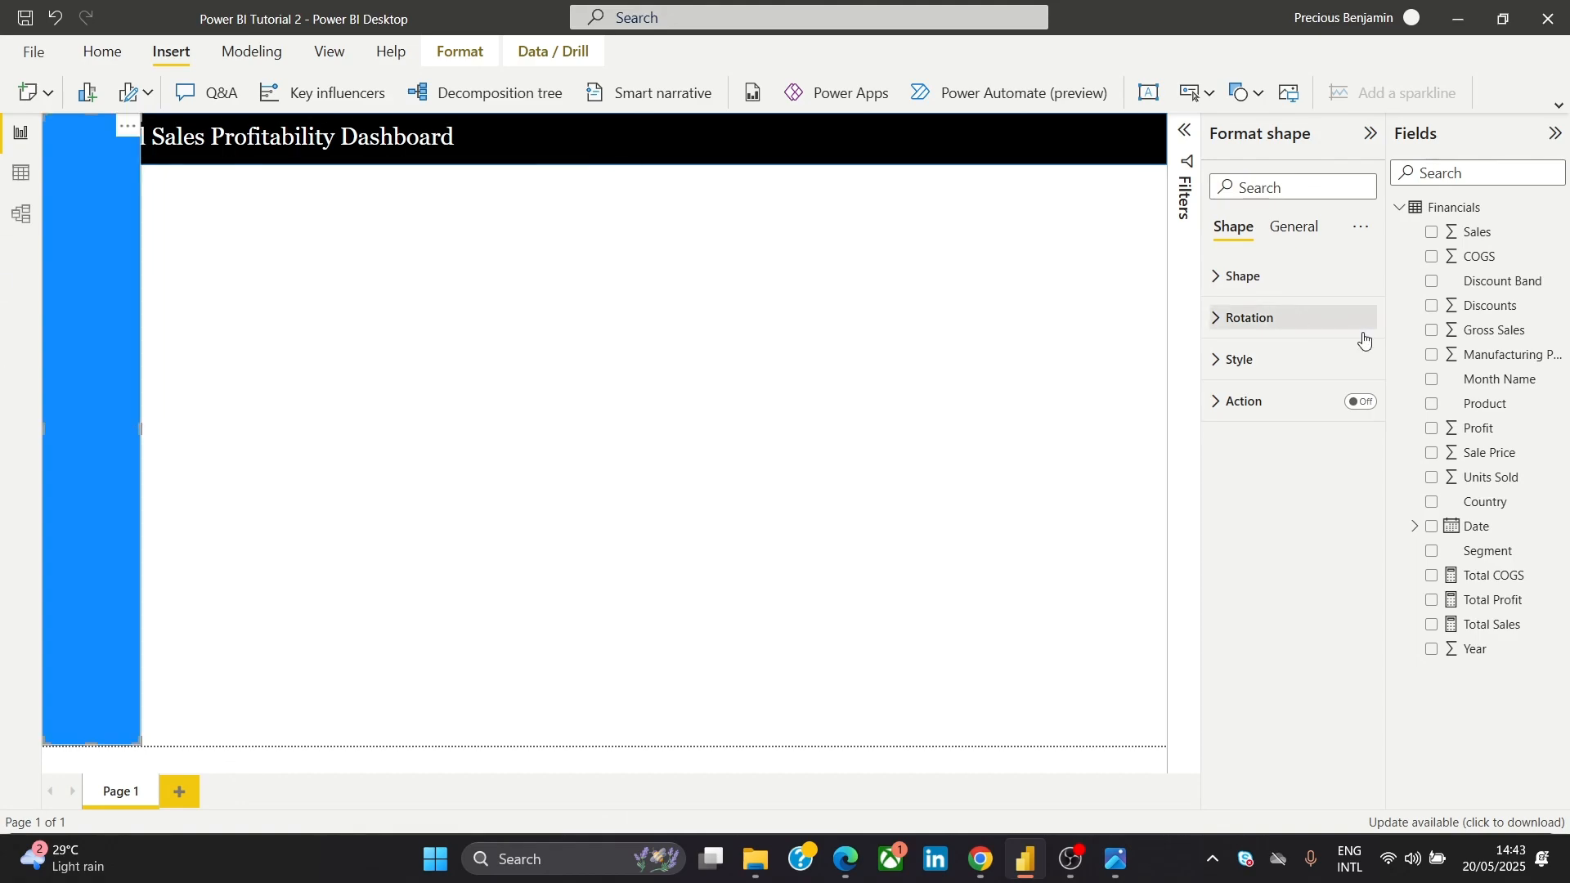
Set the fill colour of the sidebar rectangle to black
click(1264, 366)
click(1225, 465)
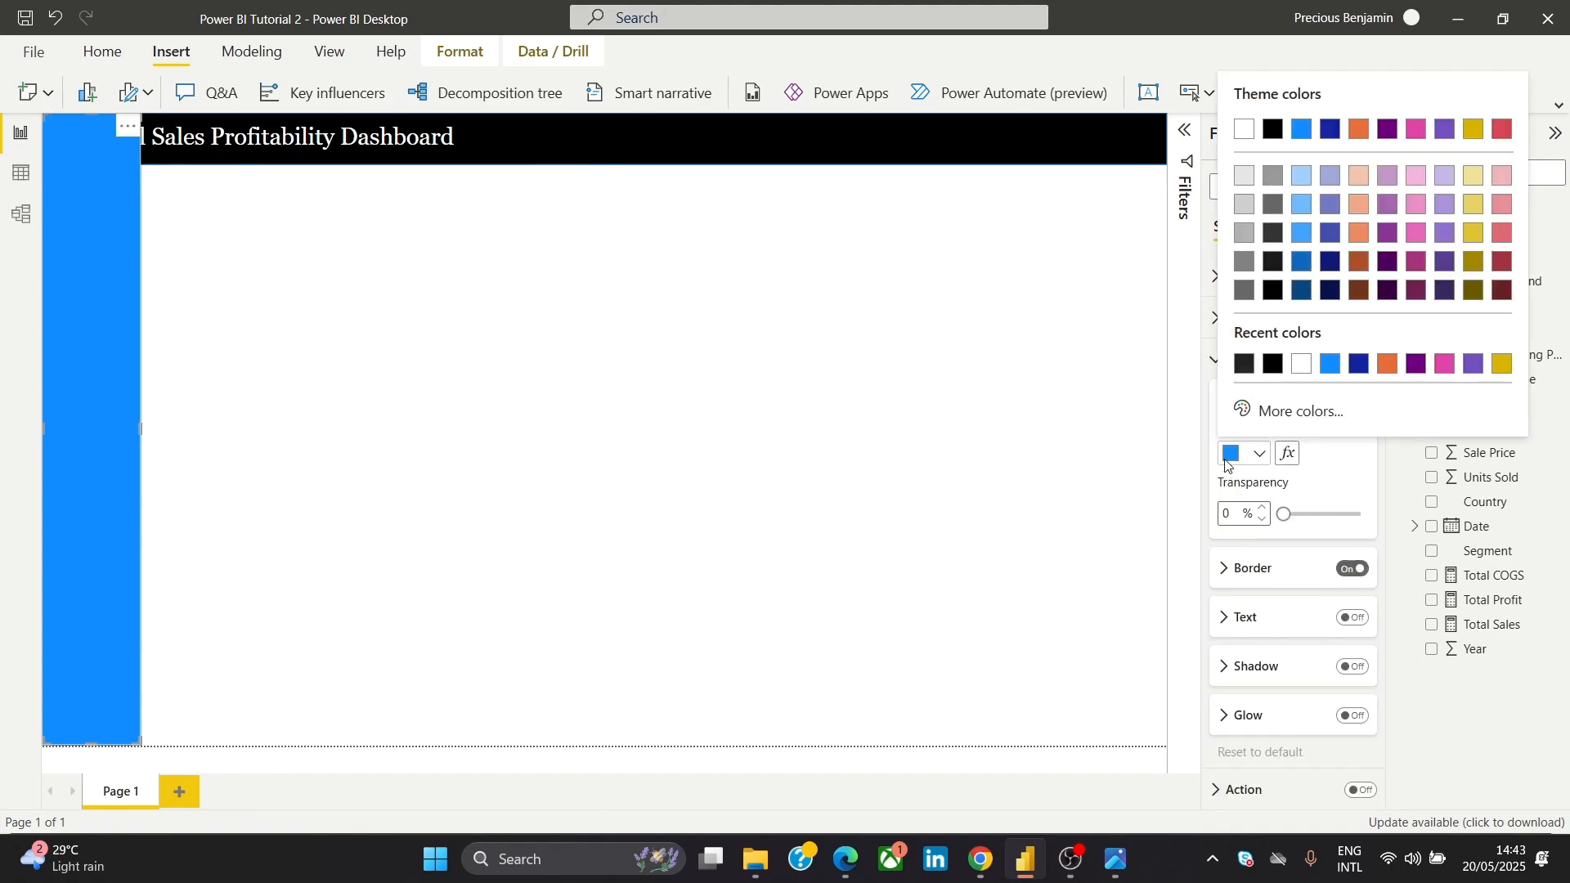
click(1280, 141)
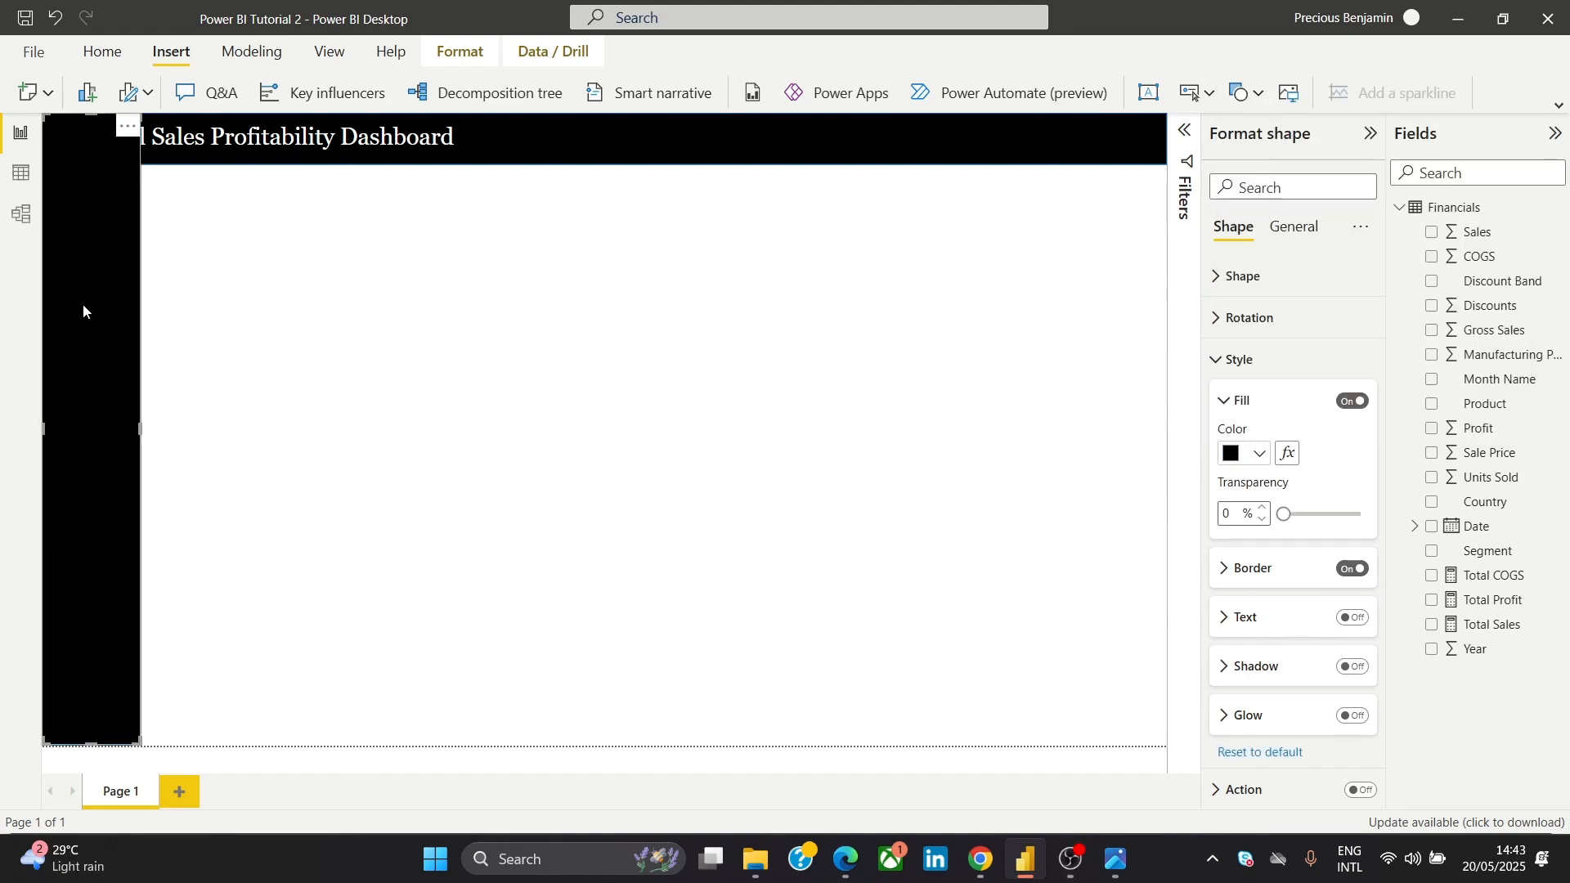
Send the black sidebar rectangle to the back so it sits behind the header and dashboard title
click(462, 54)
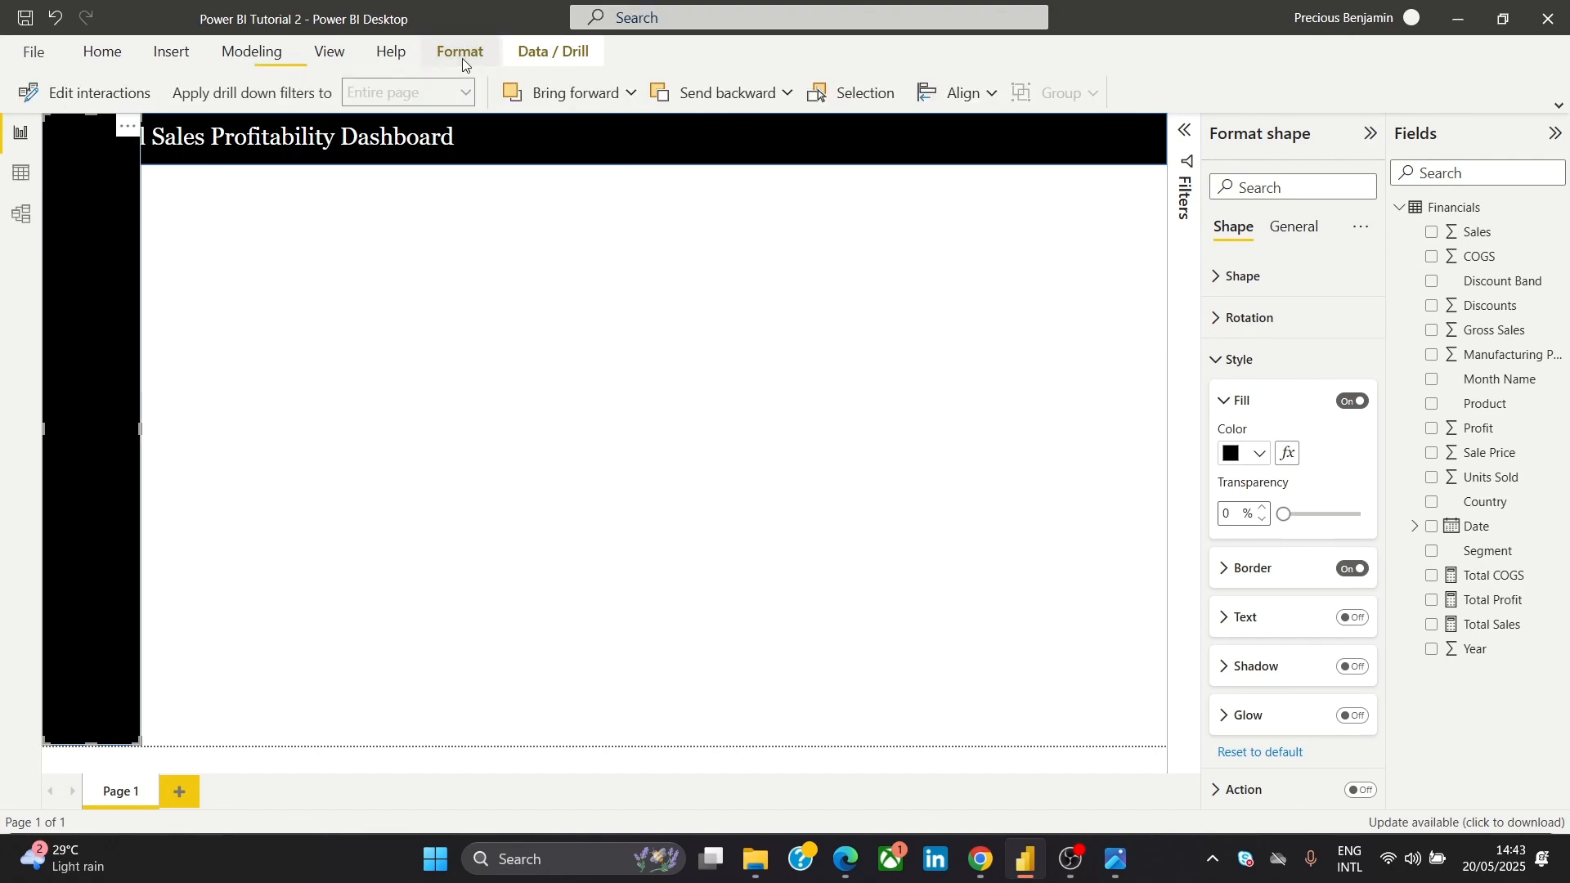
click(635, 94)
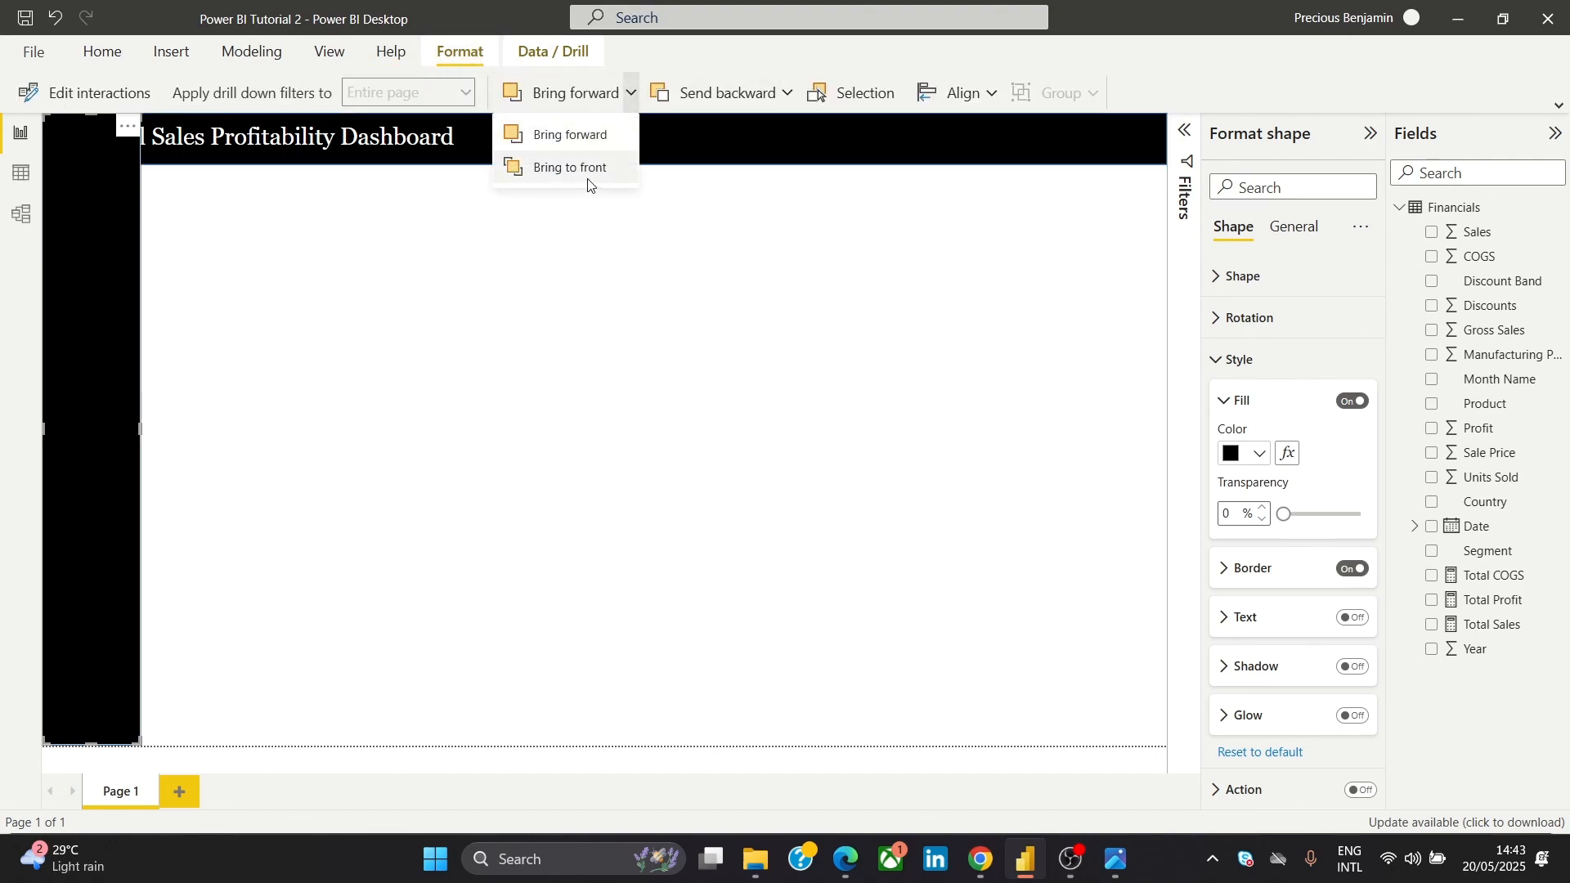
click(788, 99)
click(746, 162)
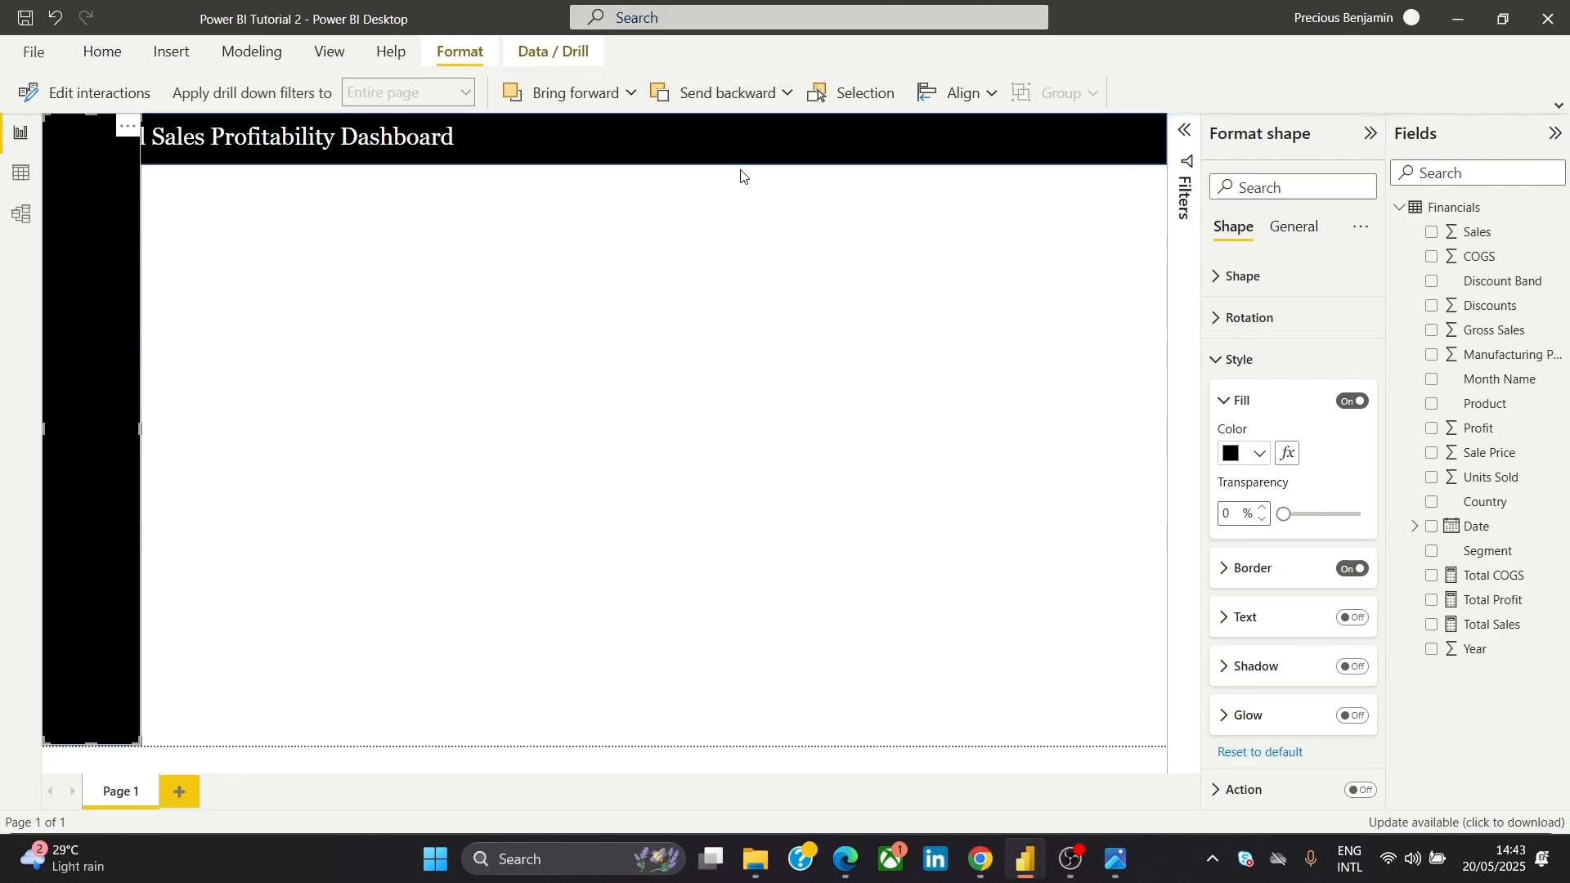
click(527, 327)
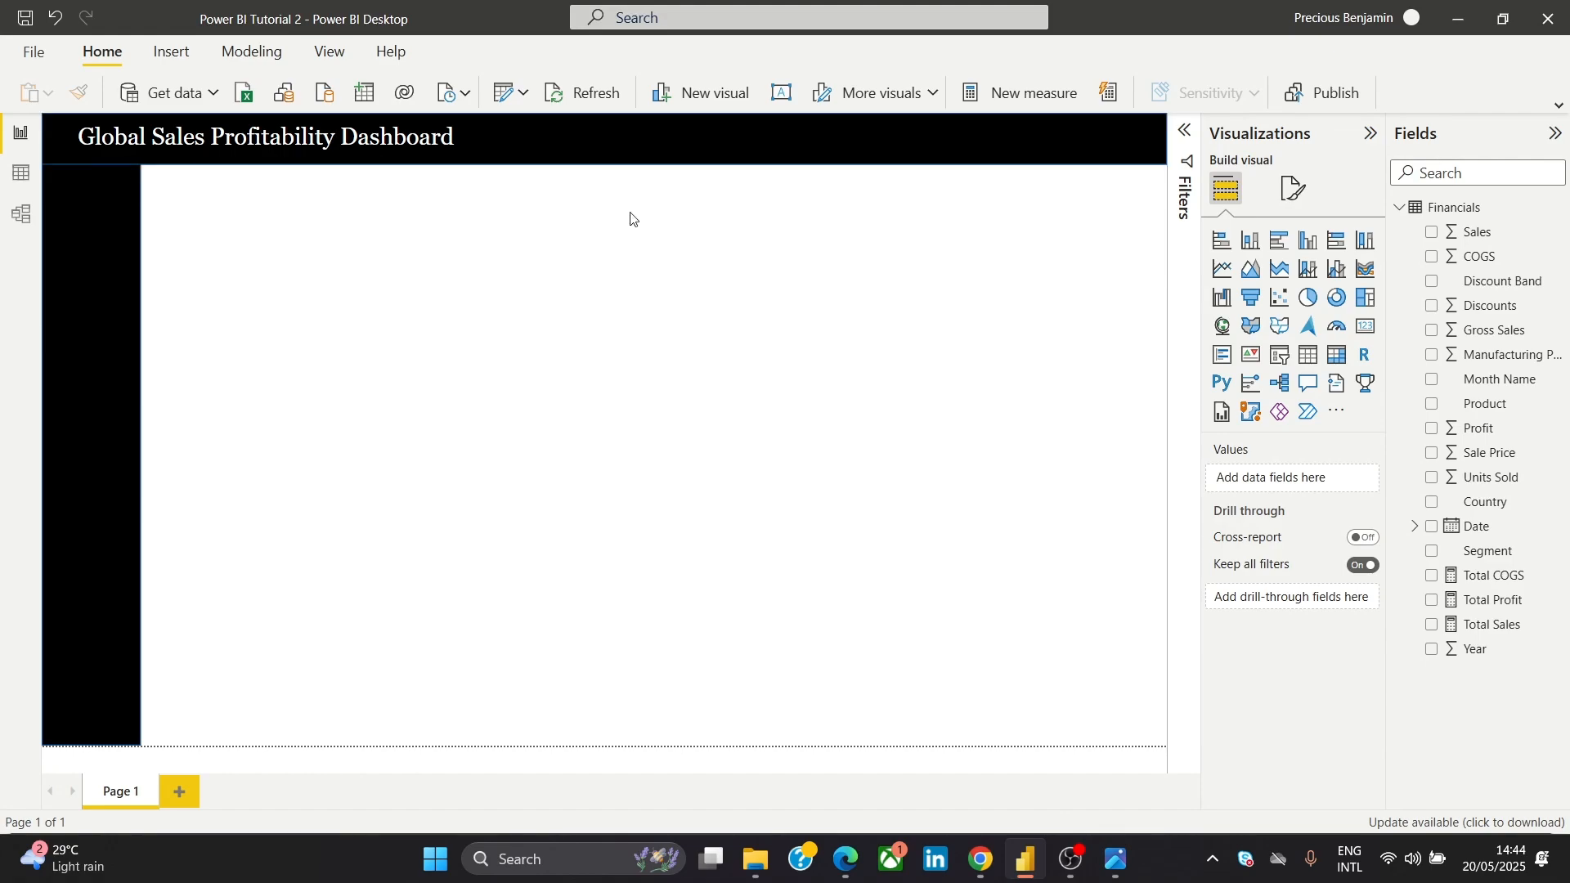
Turn off the shape border of both the header rectangle and the sidebar rectangle
click(661, 171)
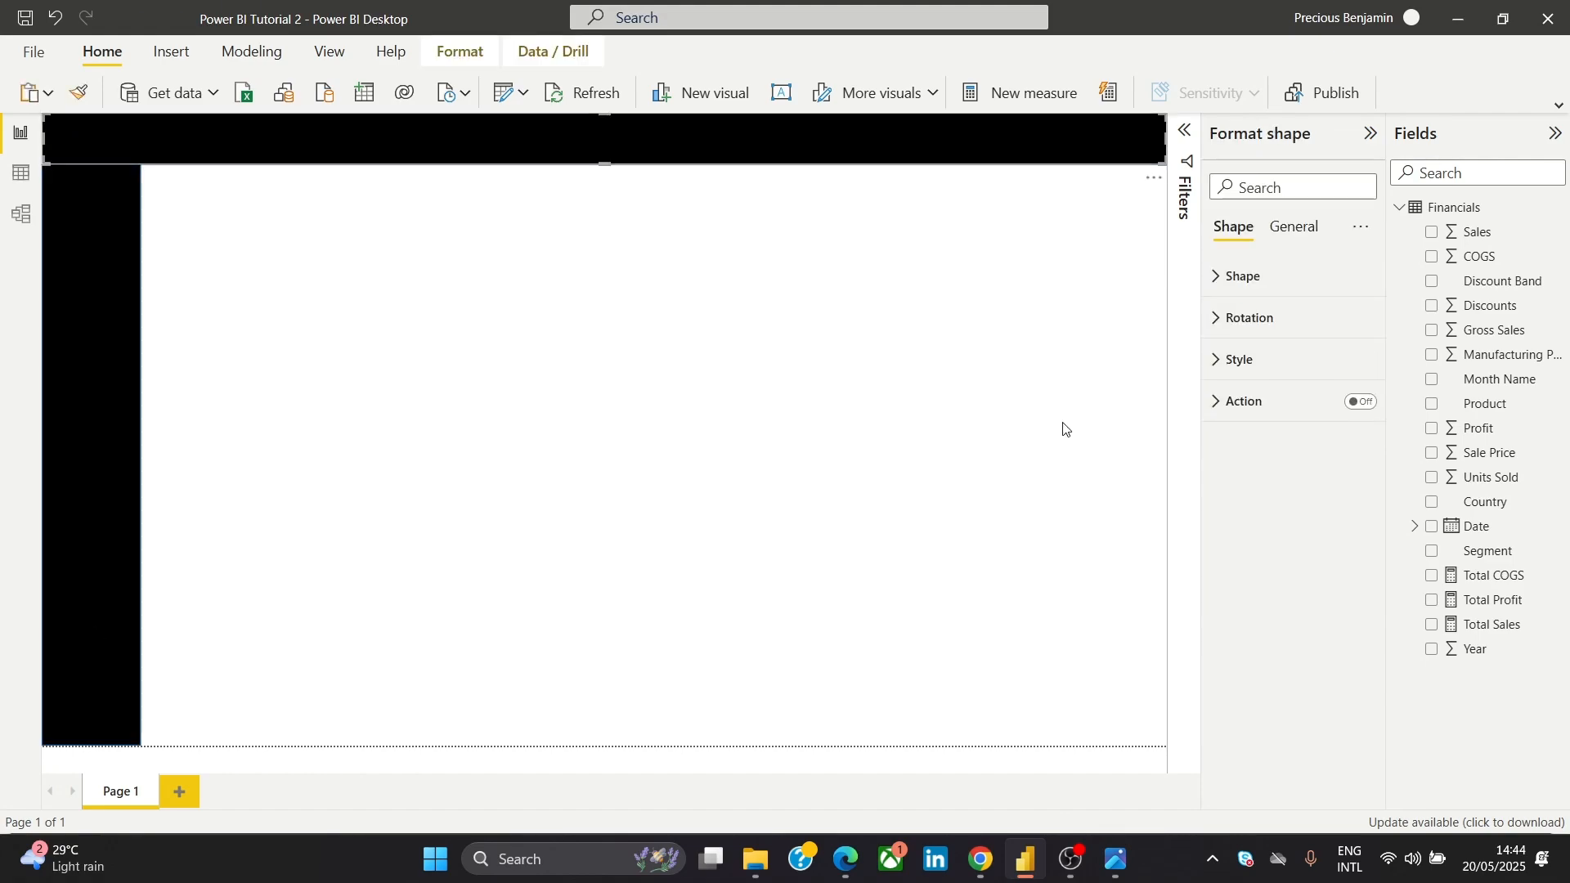
click(1234, 368)
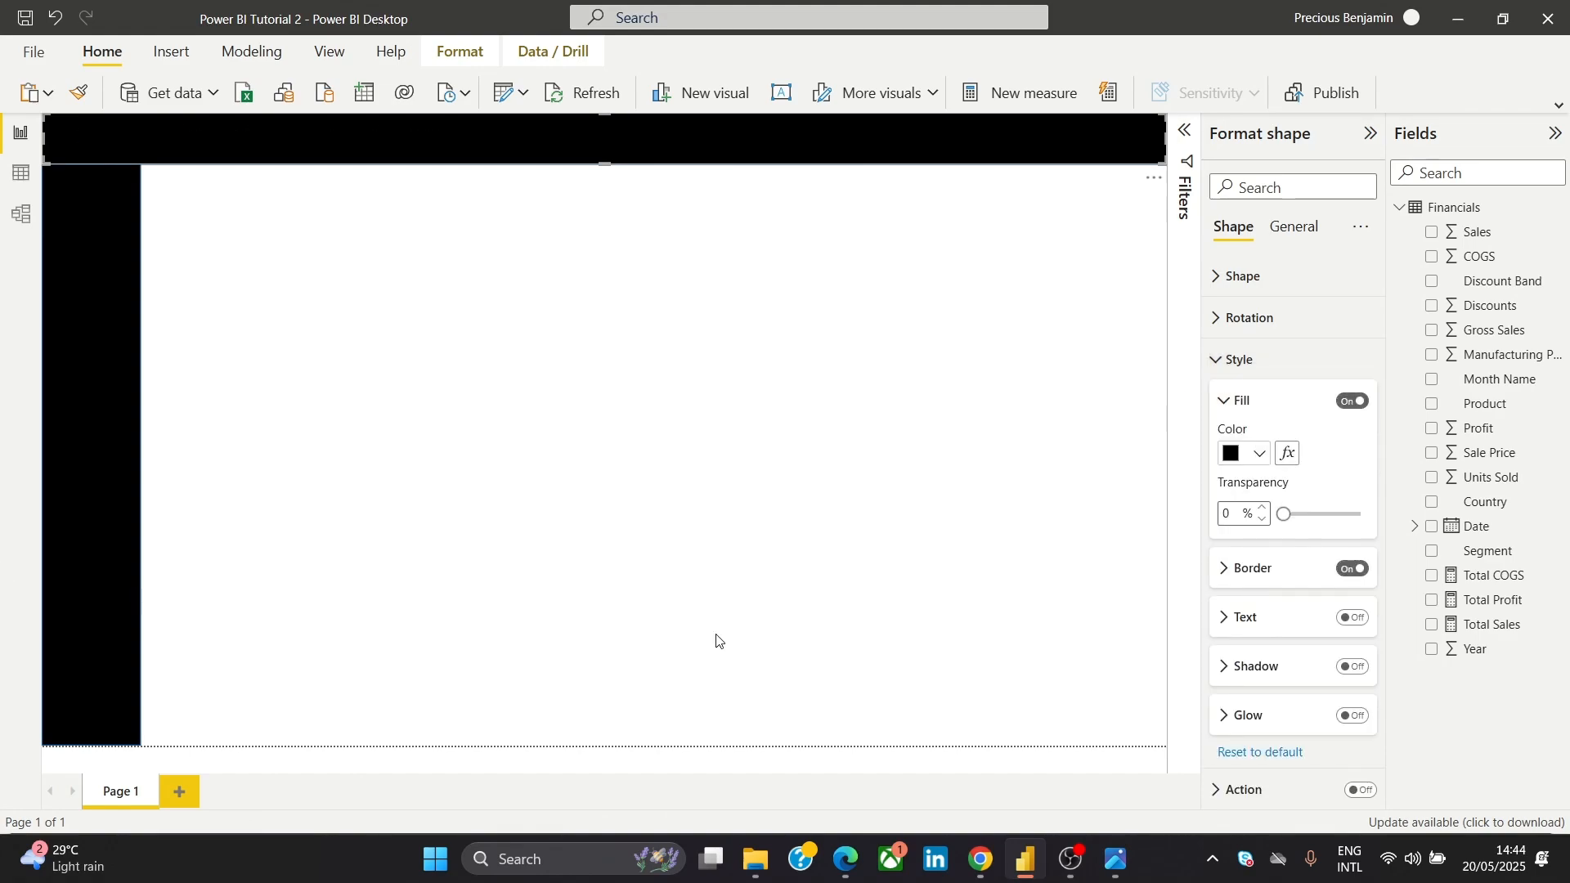
click(101, 237)
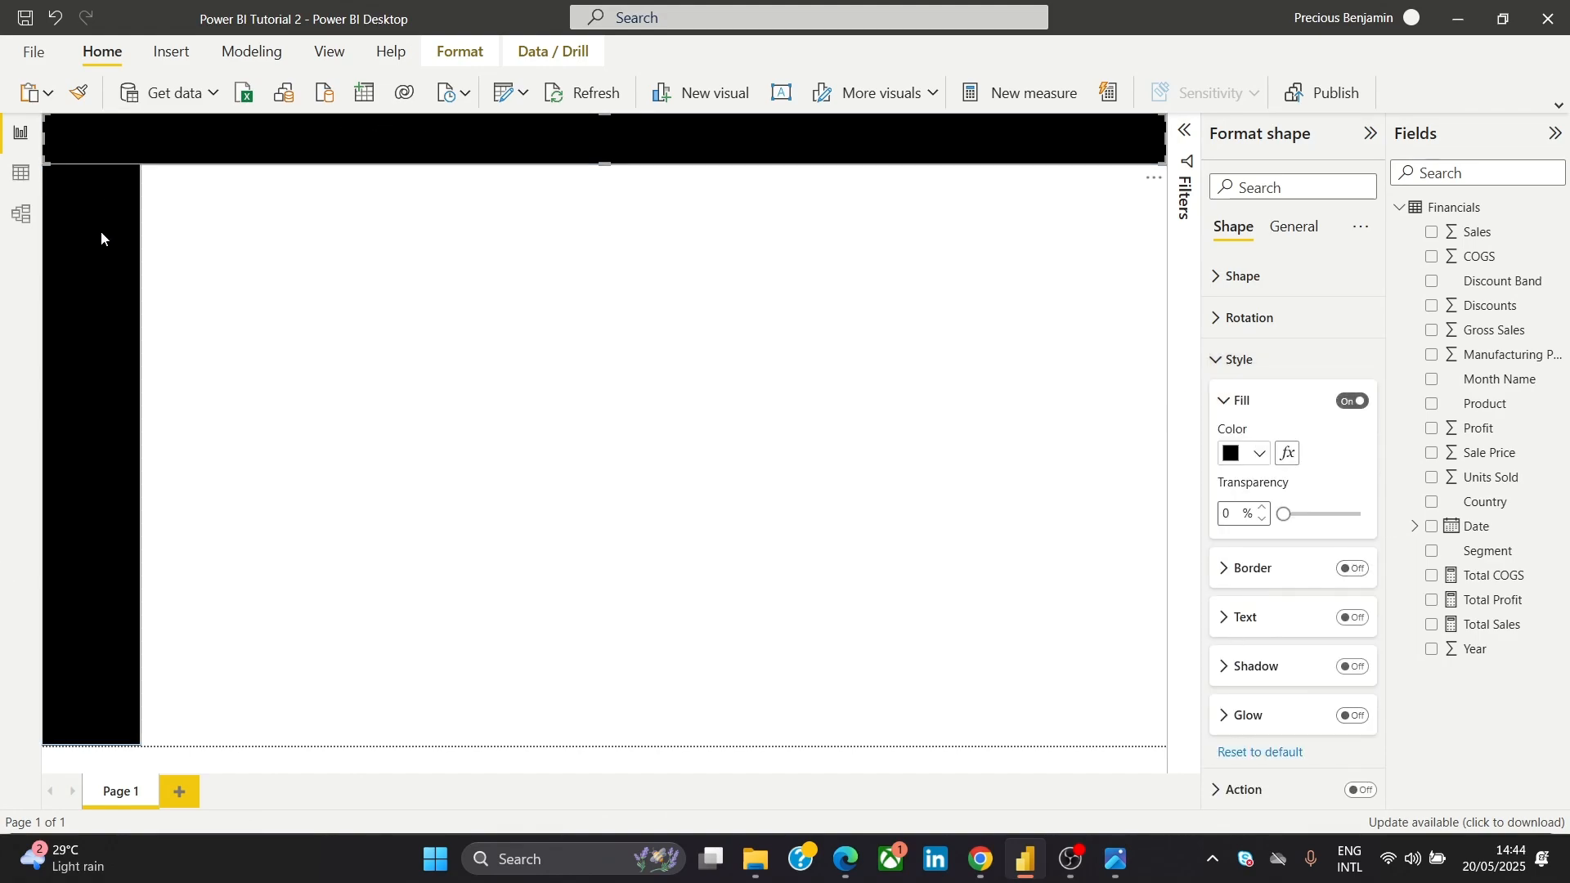
click(1353, 568)
click(462, 319)
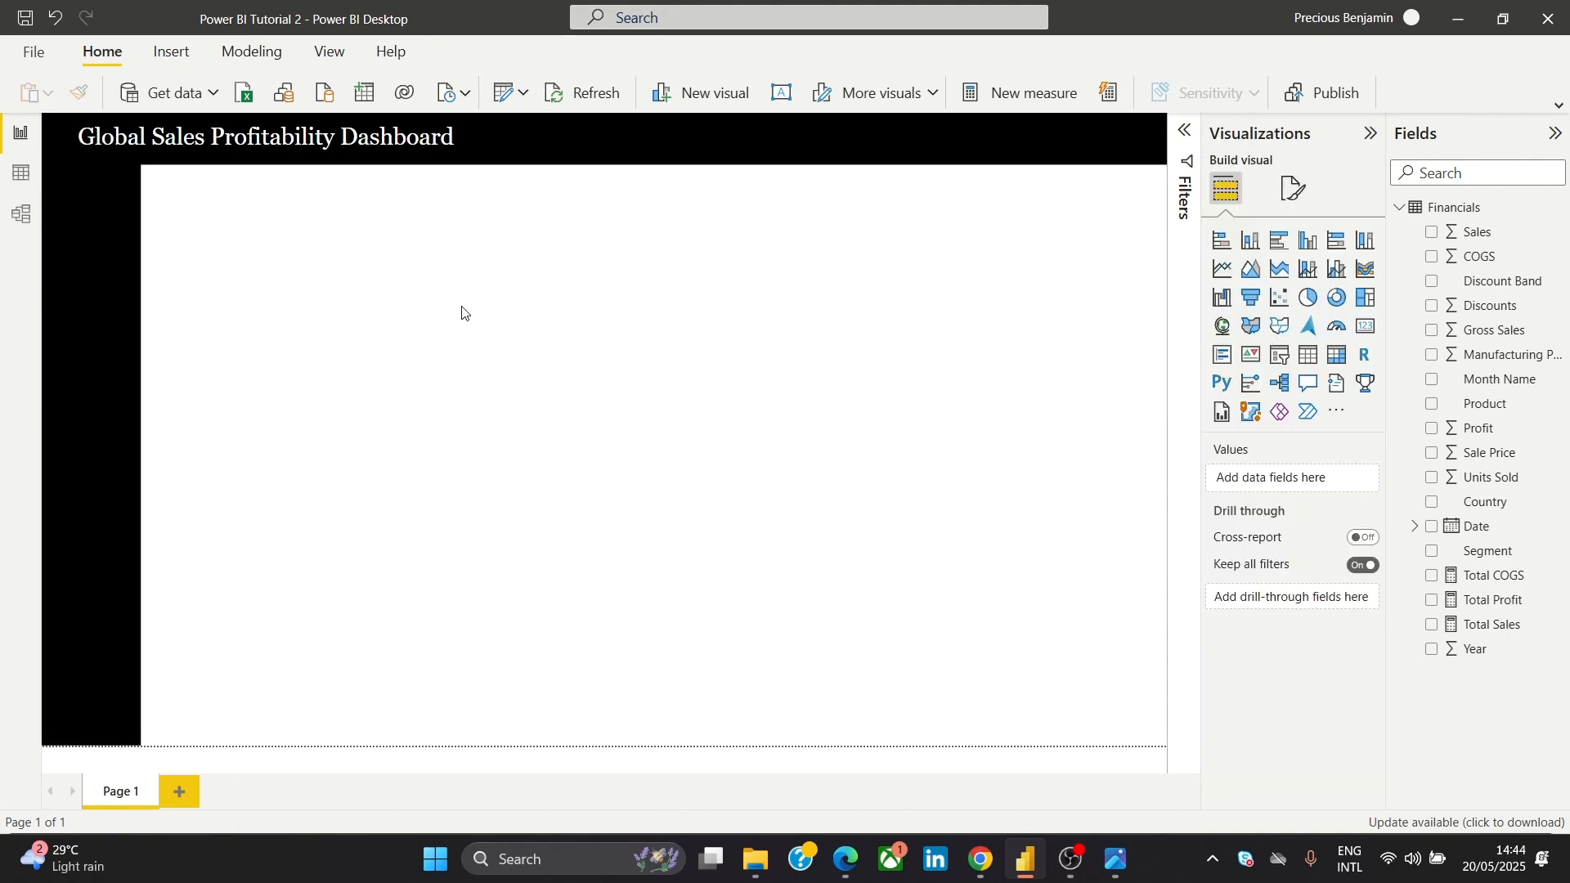
Enable the visual border on the header rectangle and set the border colour to white
click(92, 217)
click(244, 247)
click(454, 138)
click(709, 161)
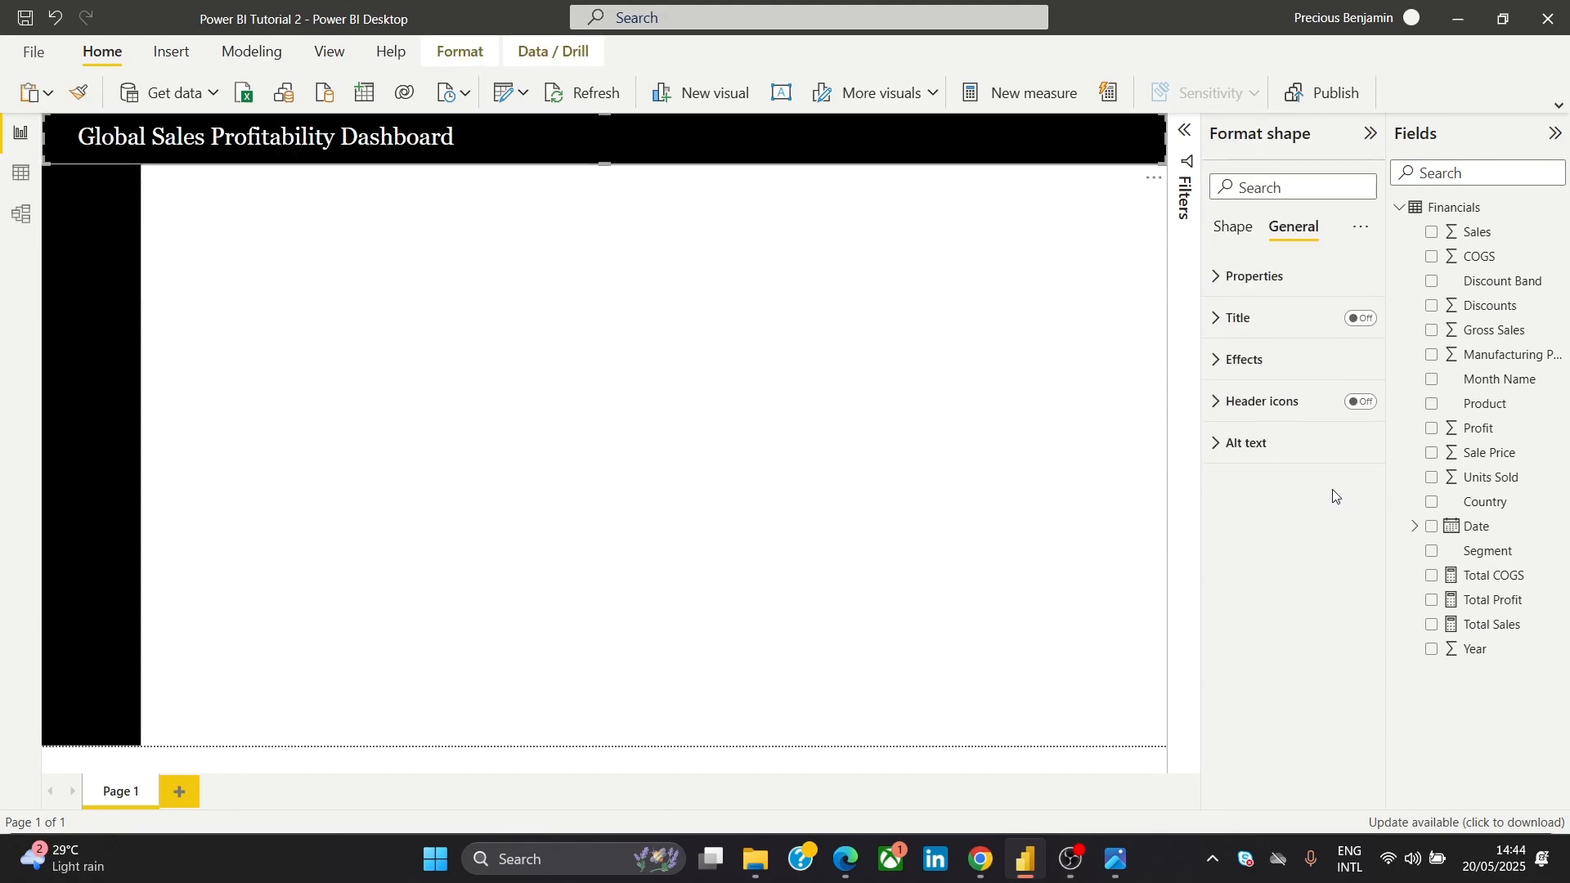
click(1278, 359)
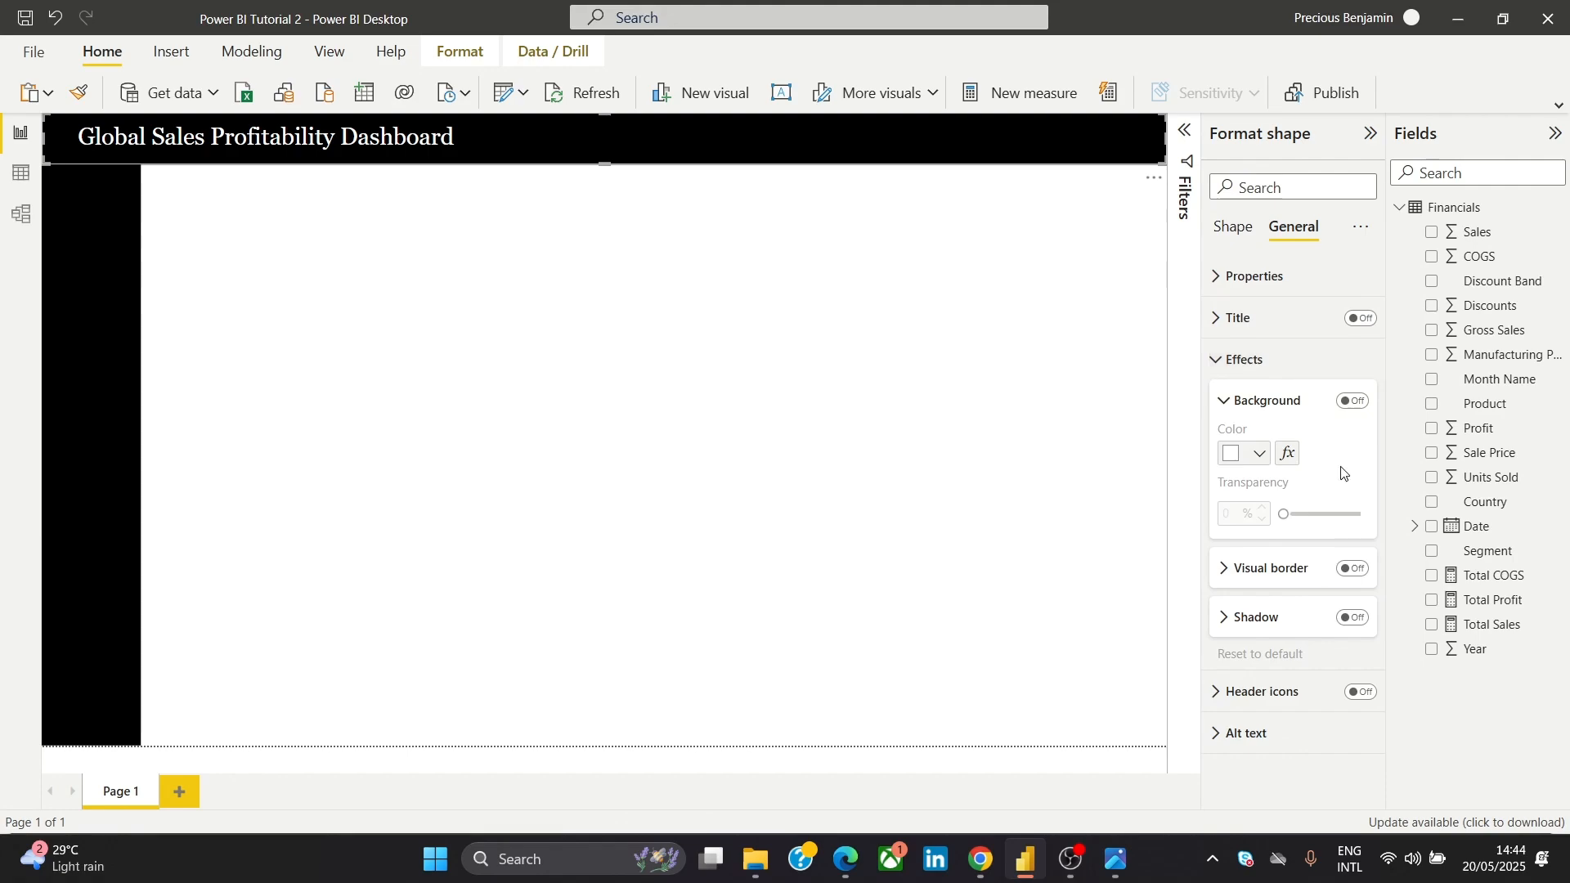
click(1349, 580)
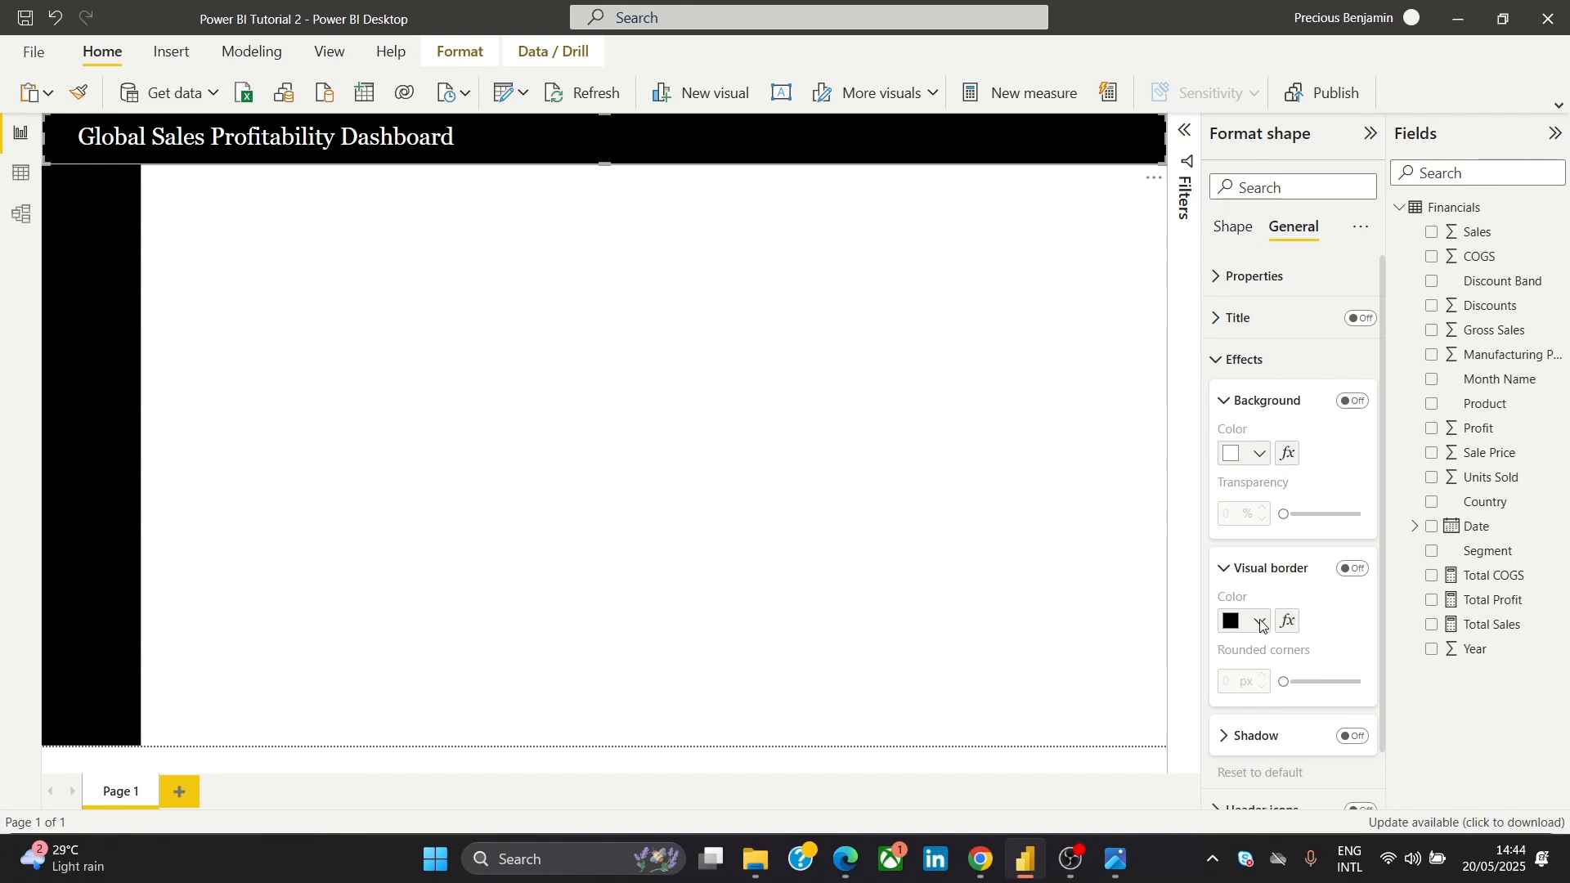
click(1357, 570)
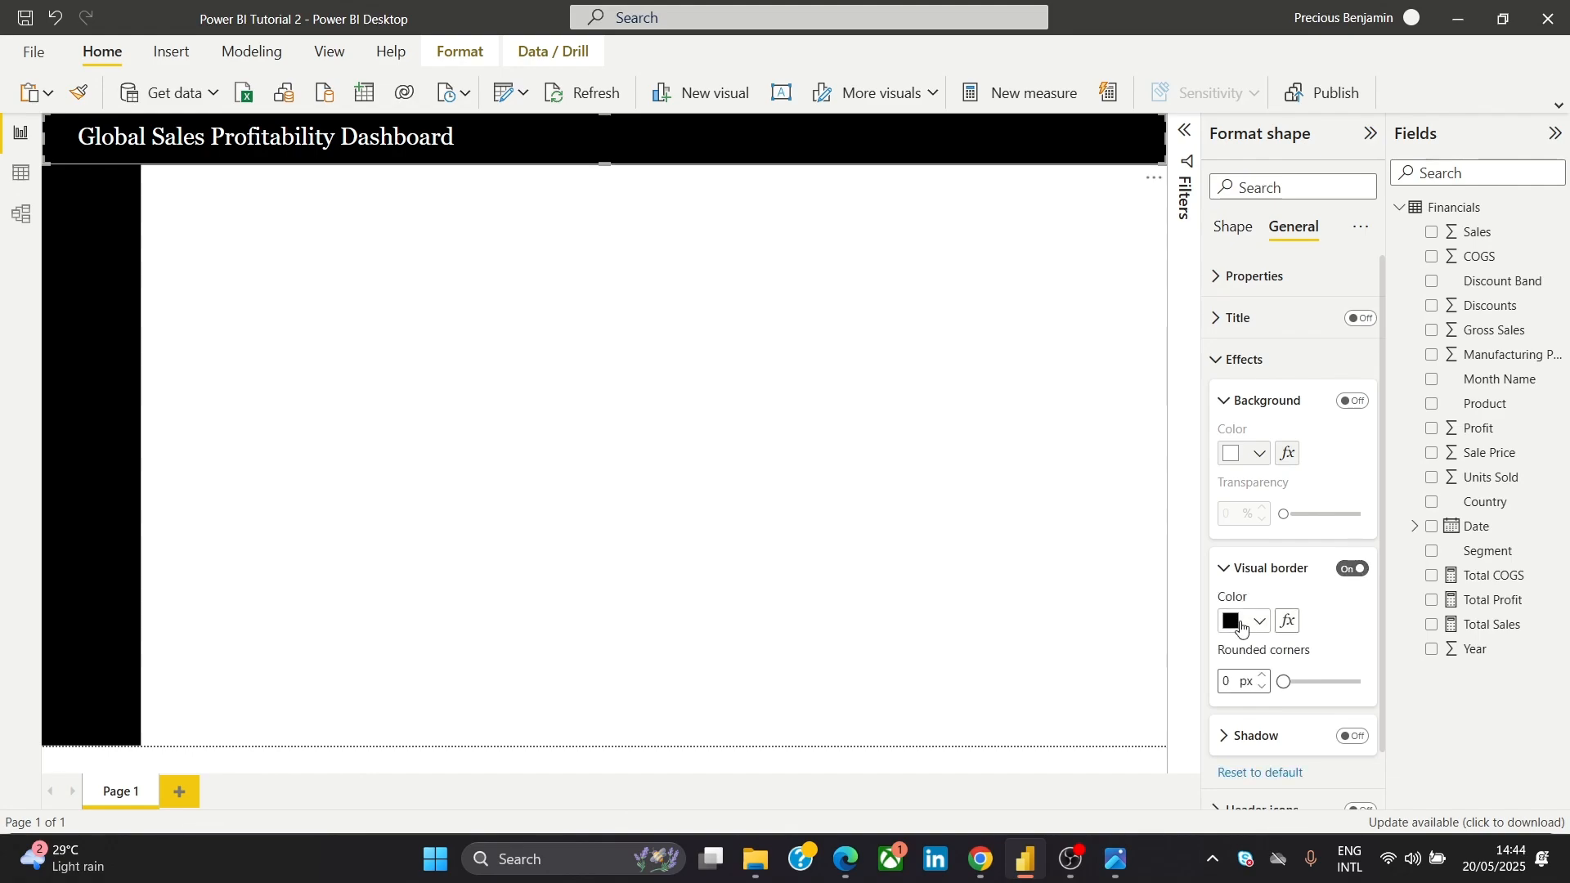
click(1241, 626)
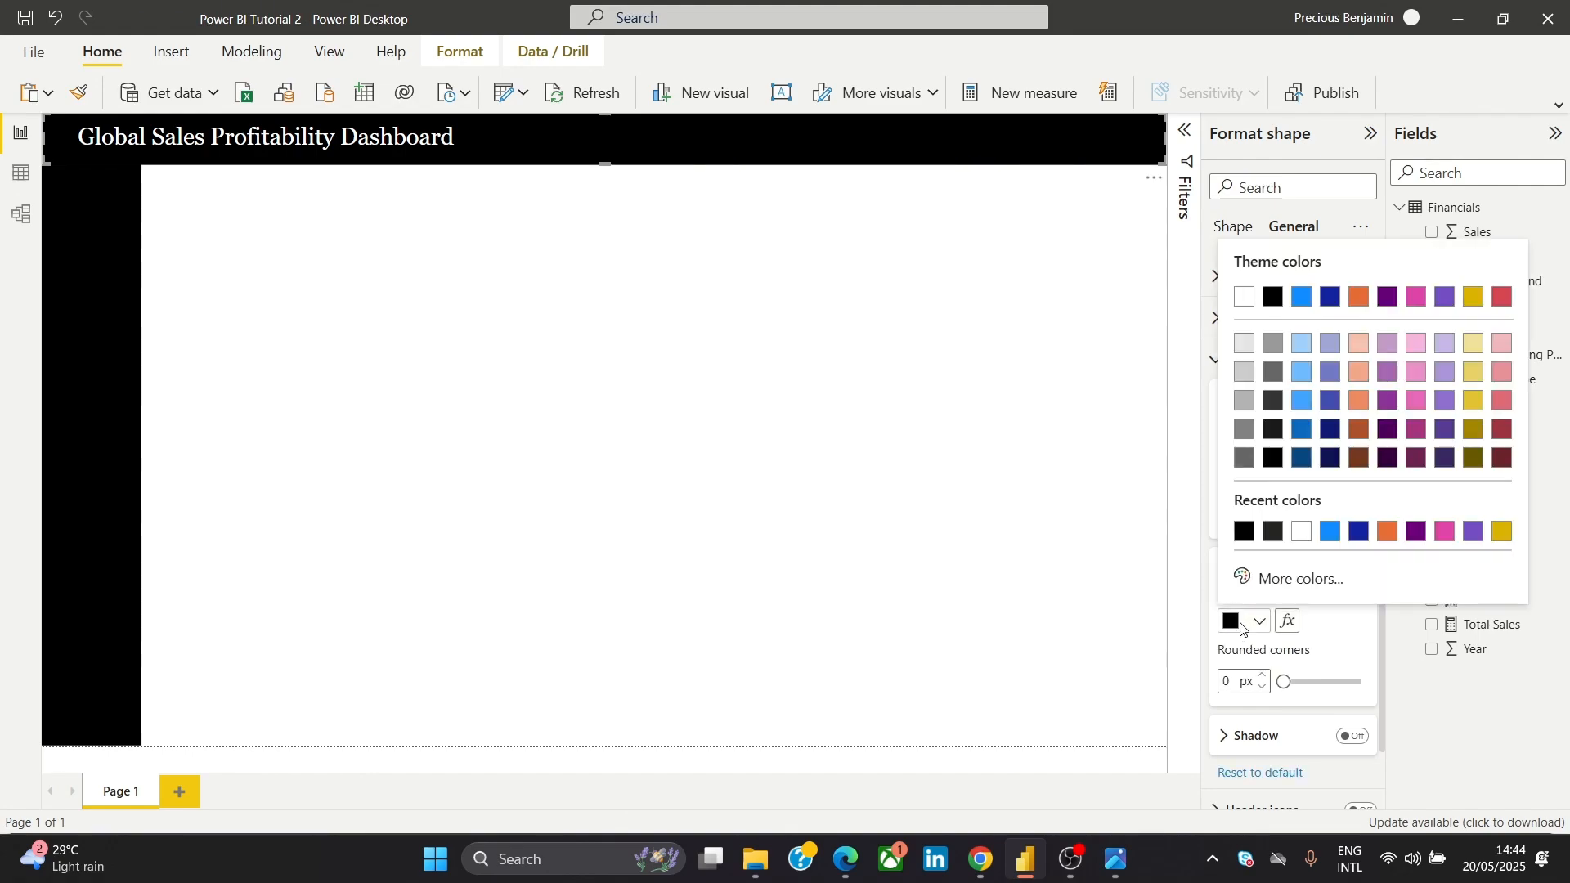
click(1242, 300)
click(301, 256)
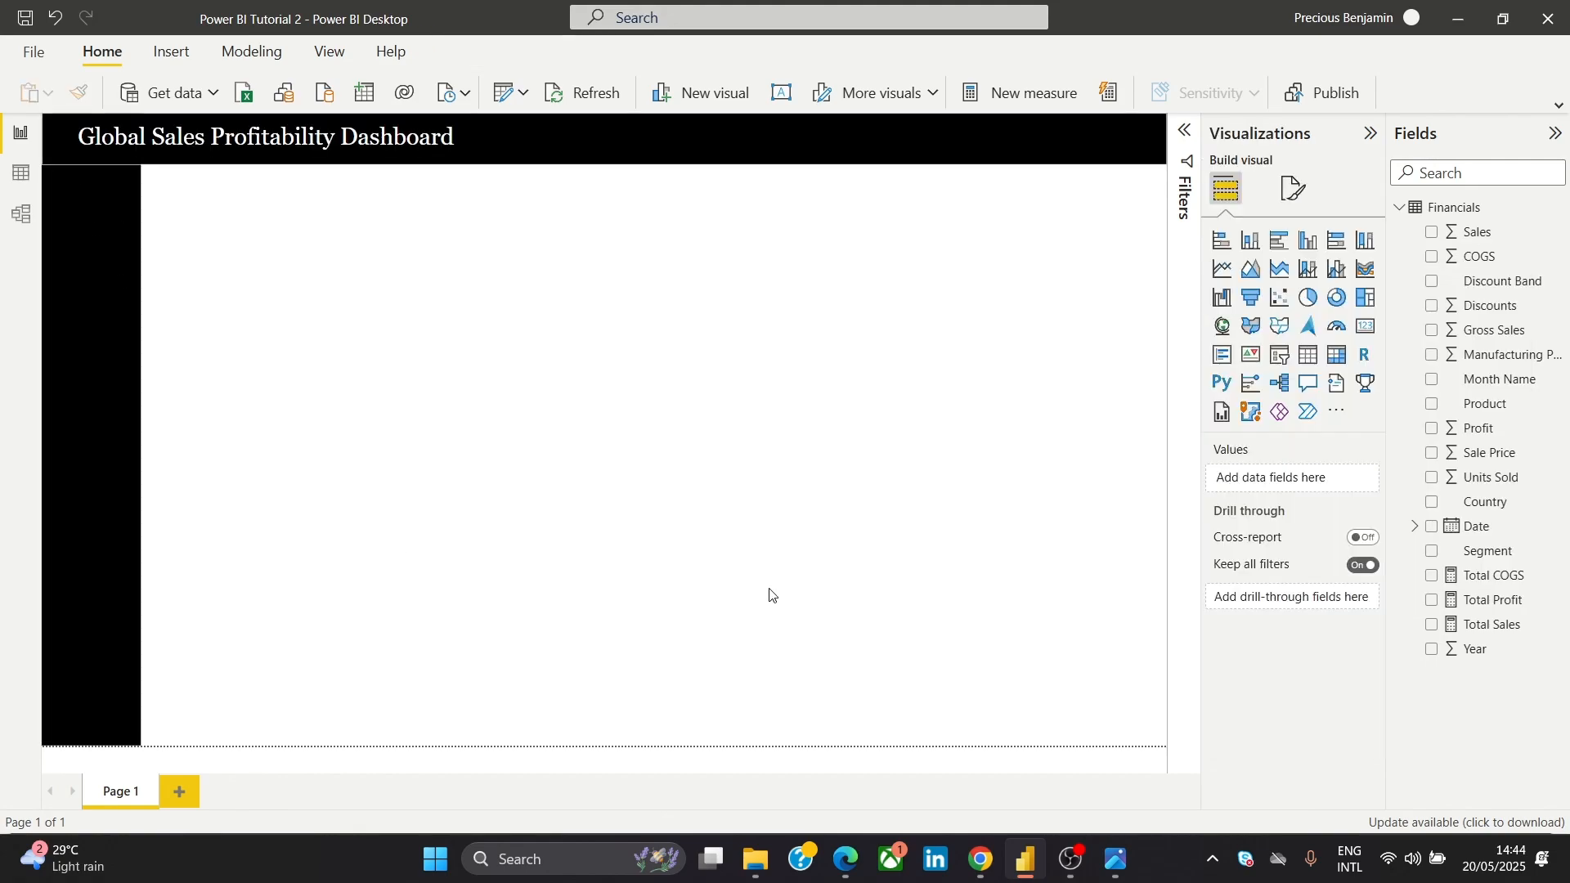
Examine the KPI cards in the reference dashboard screenshot and return to the report
click(1121, 869)
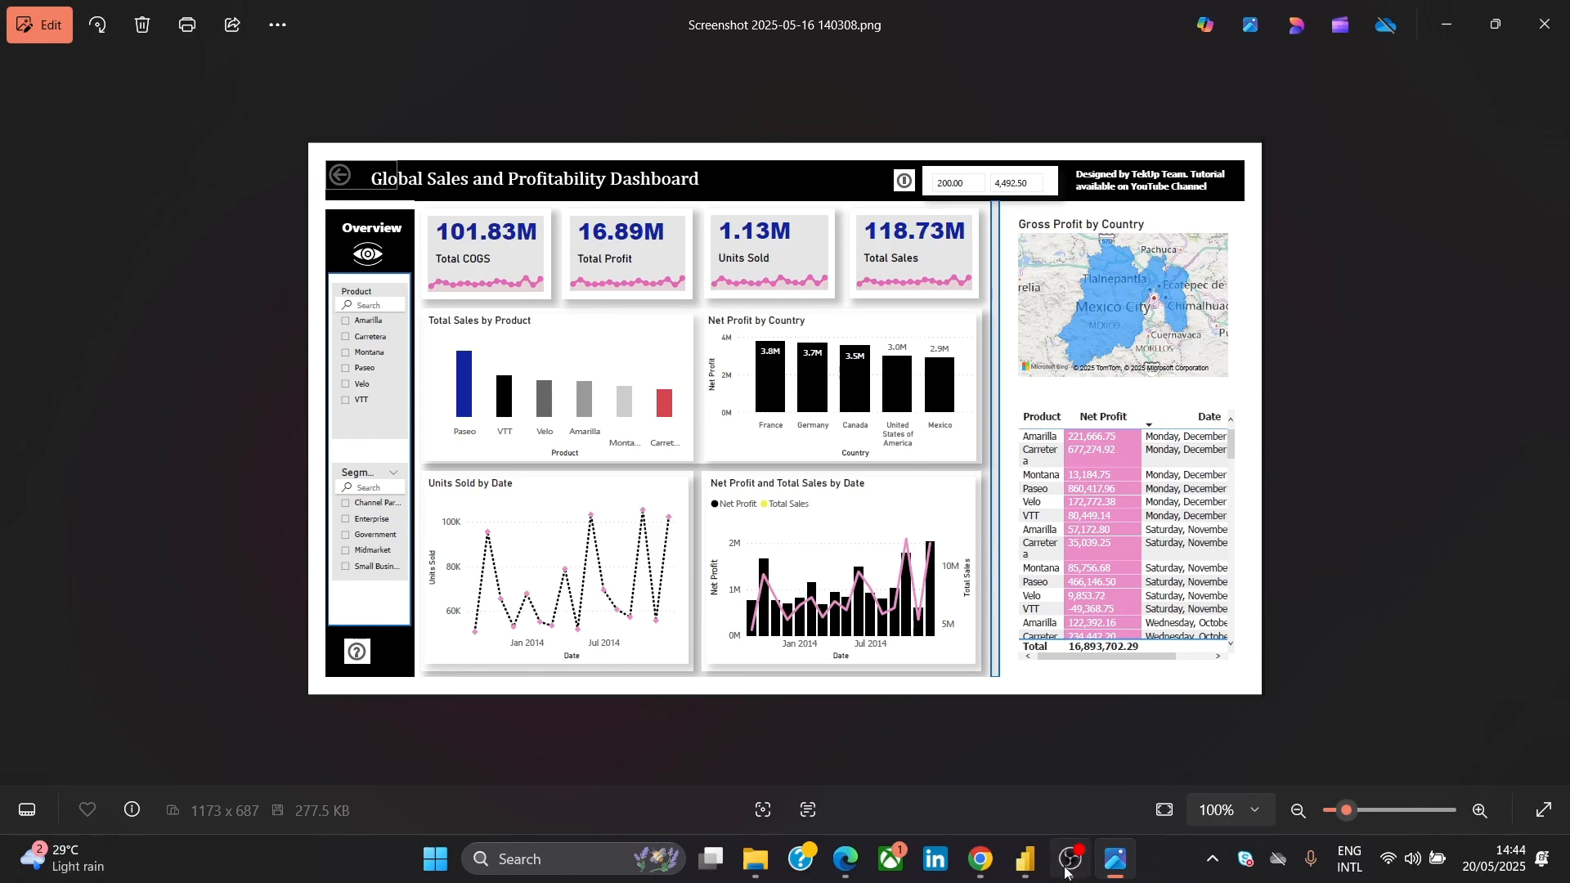
click(1067, 780)
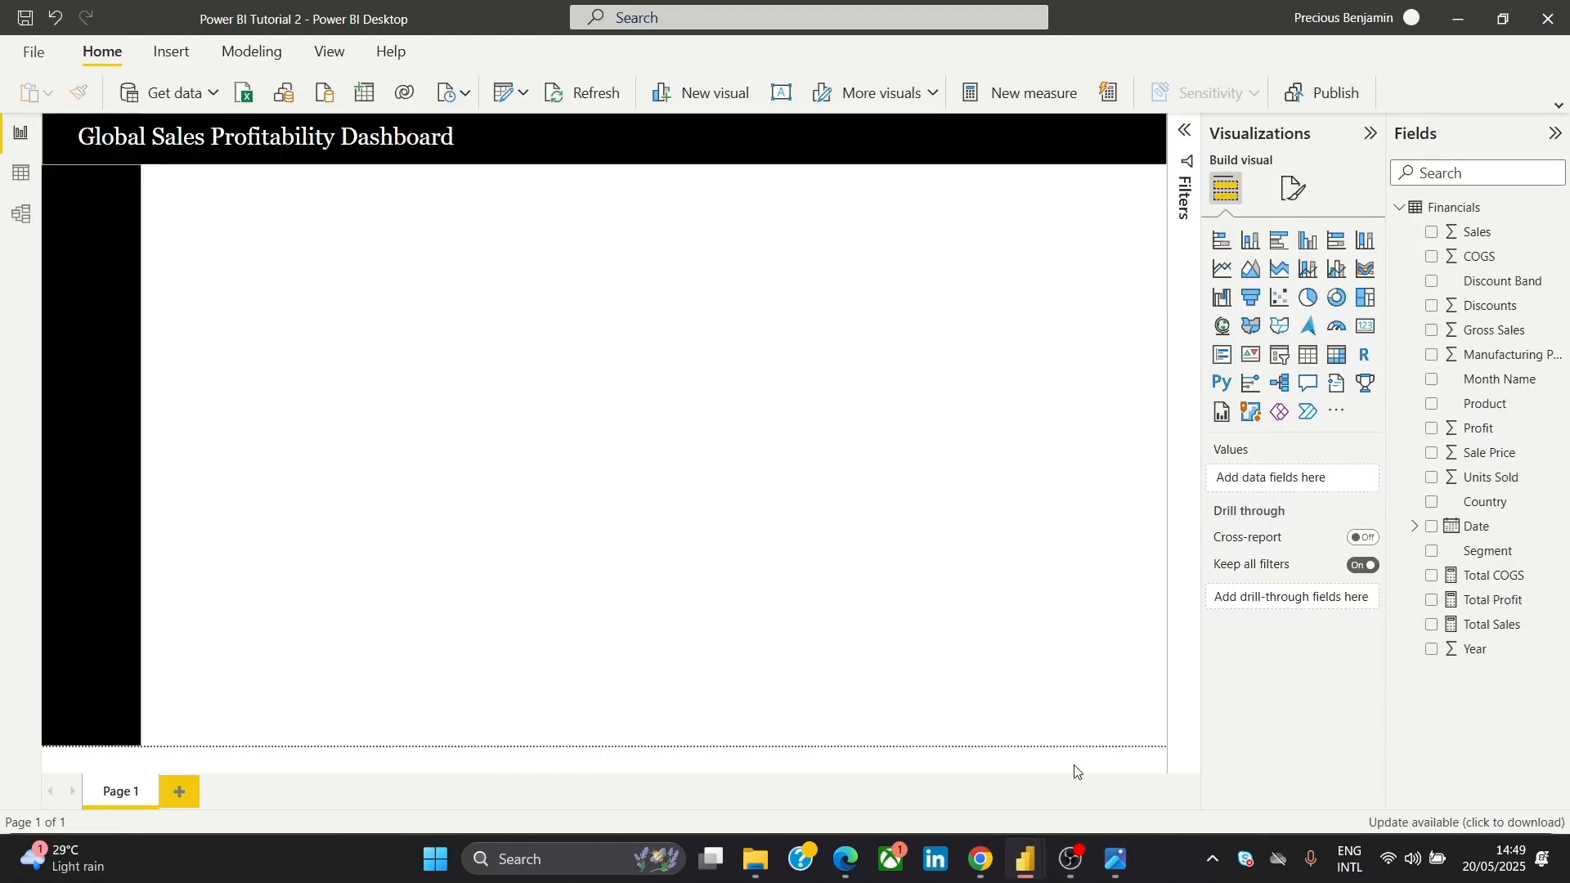
click(1116, 858)
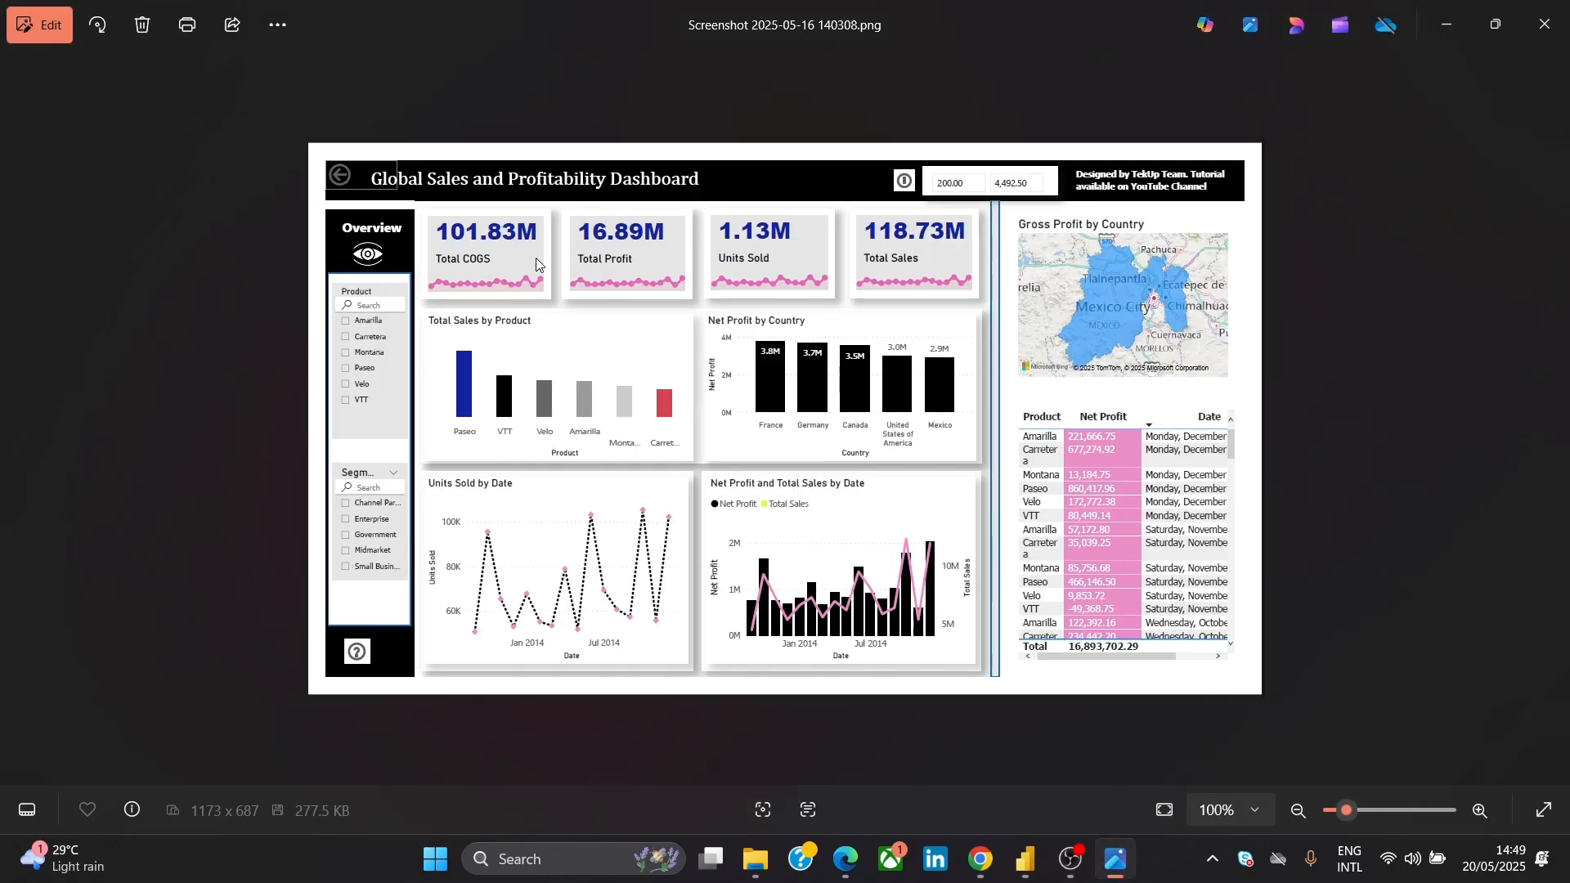
click(1441, 23)
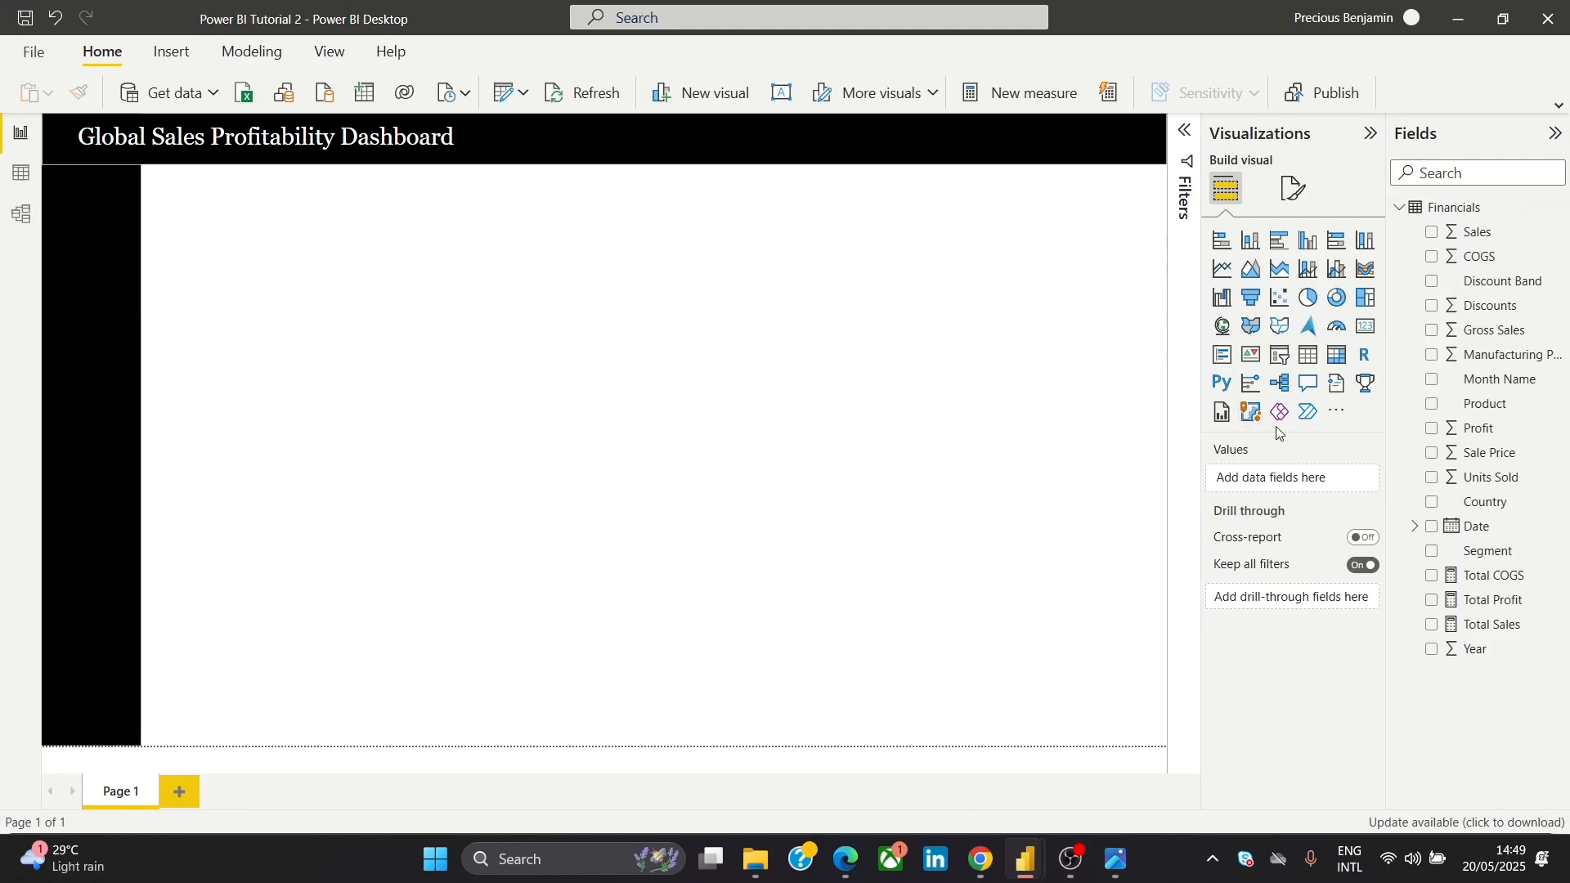
Search the AppSource visuals for "Cards with" to look for a KPI card visual
click(1338, 419)
click(1394, 432)
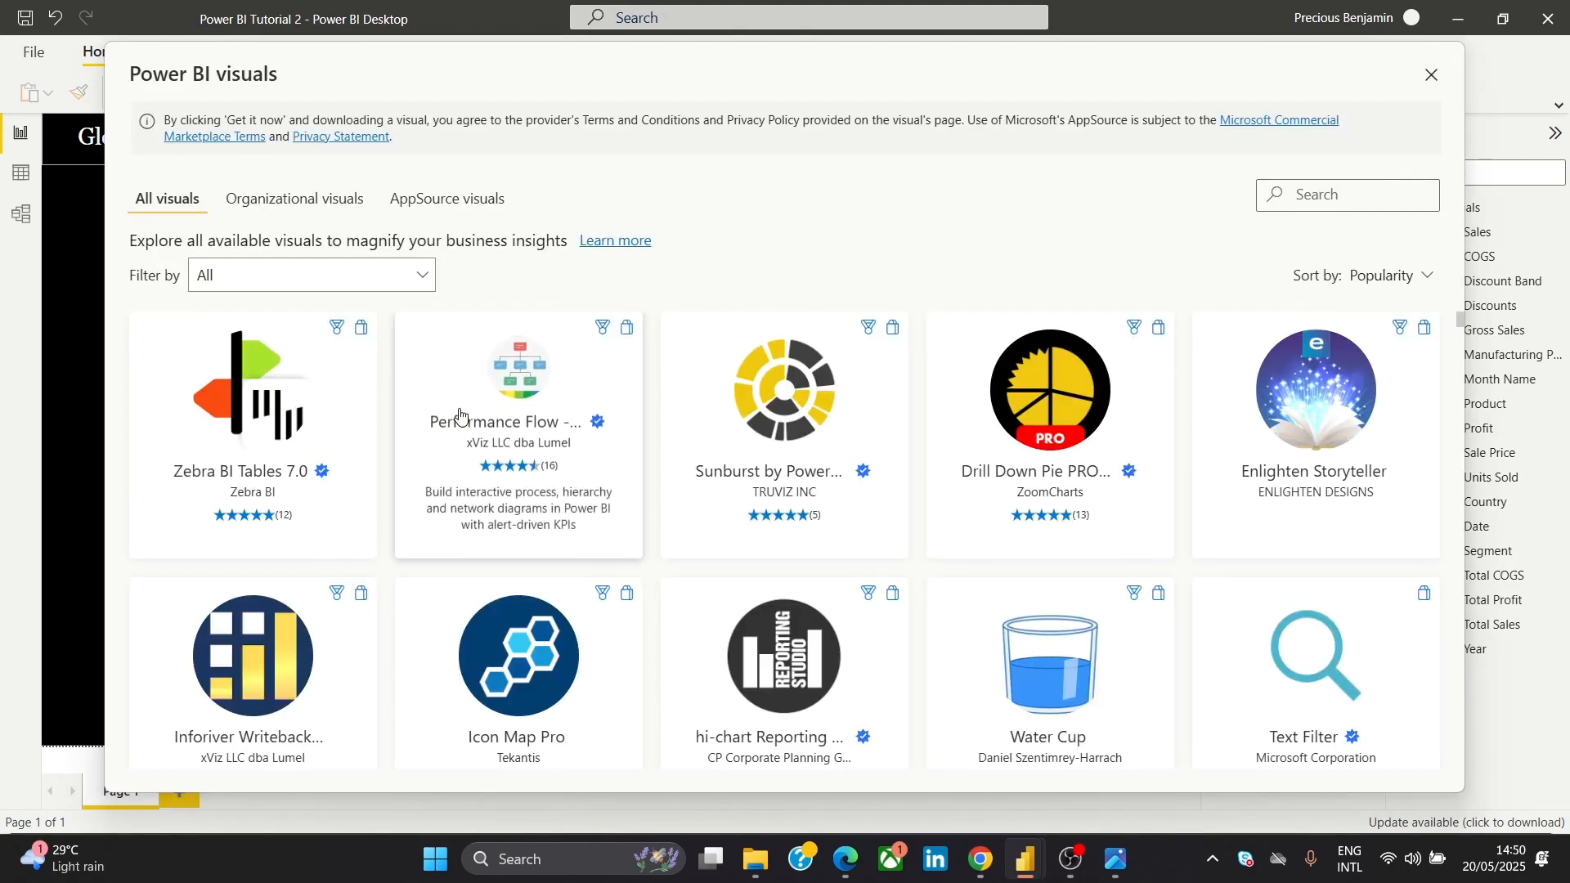
click(464, 193)
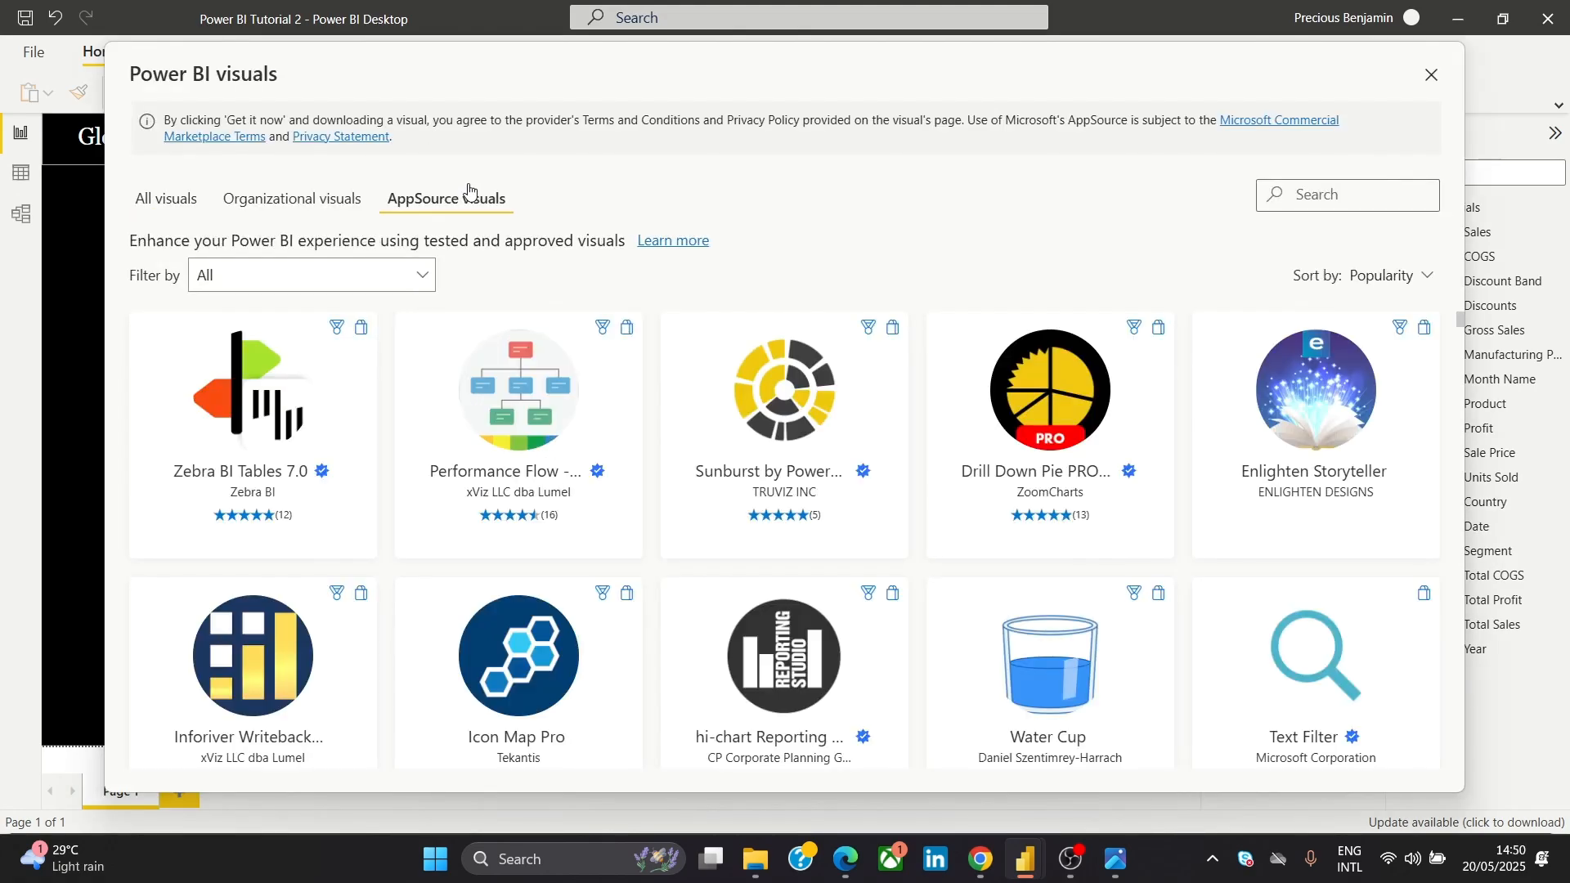
click(1343, 200)
text(Cards )
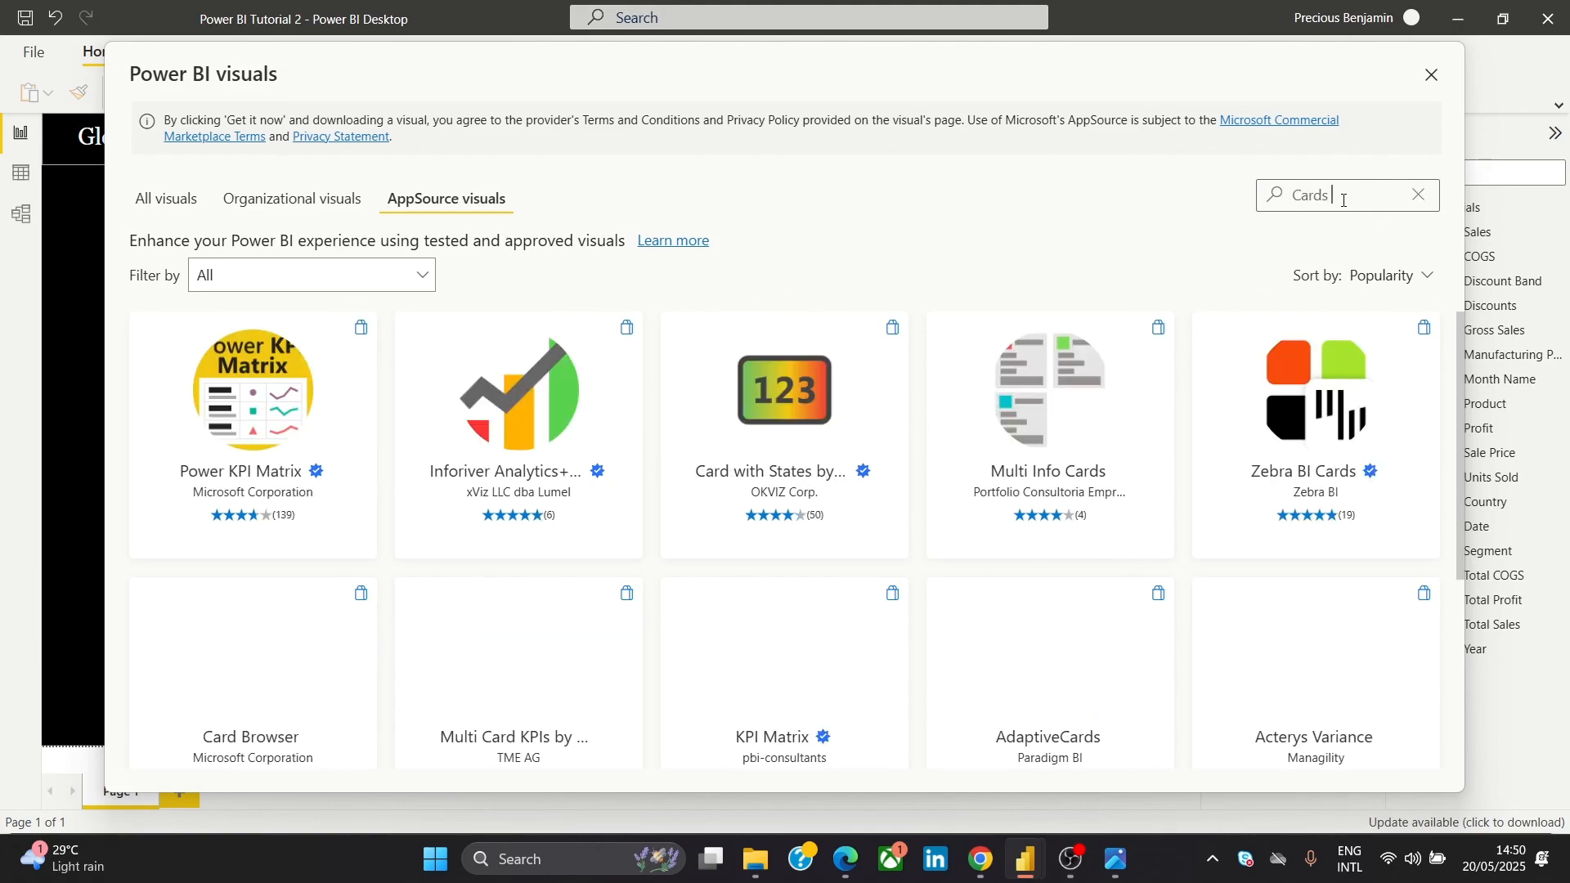
text(with)
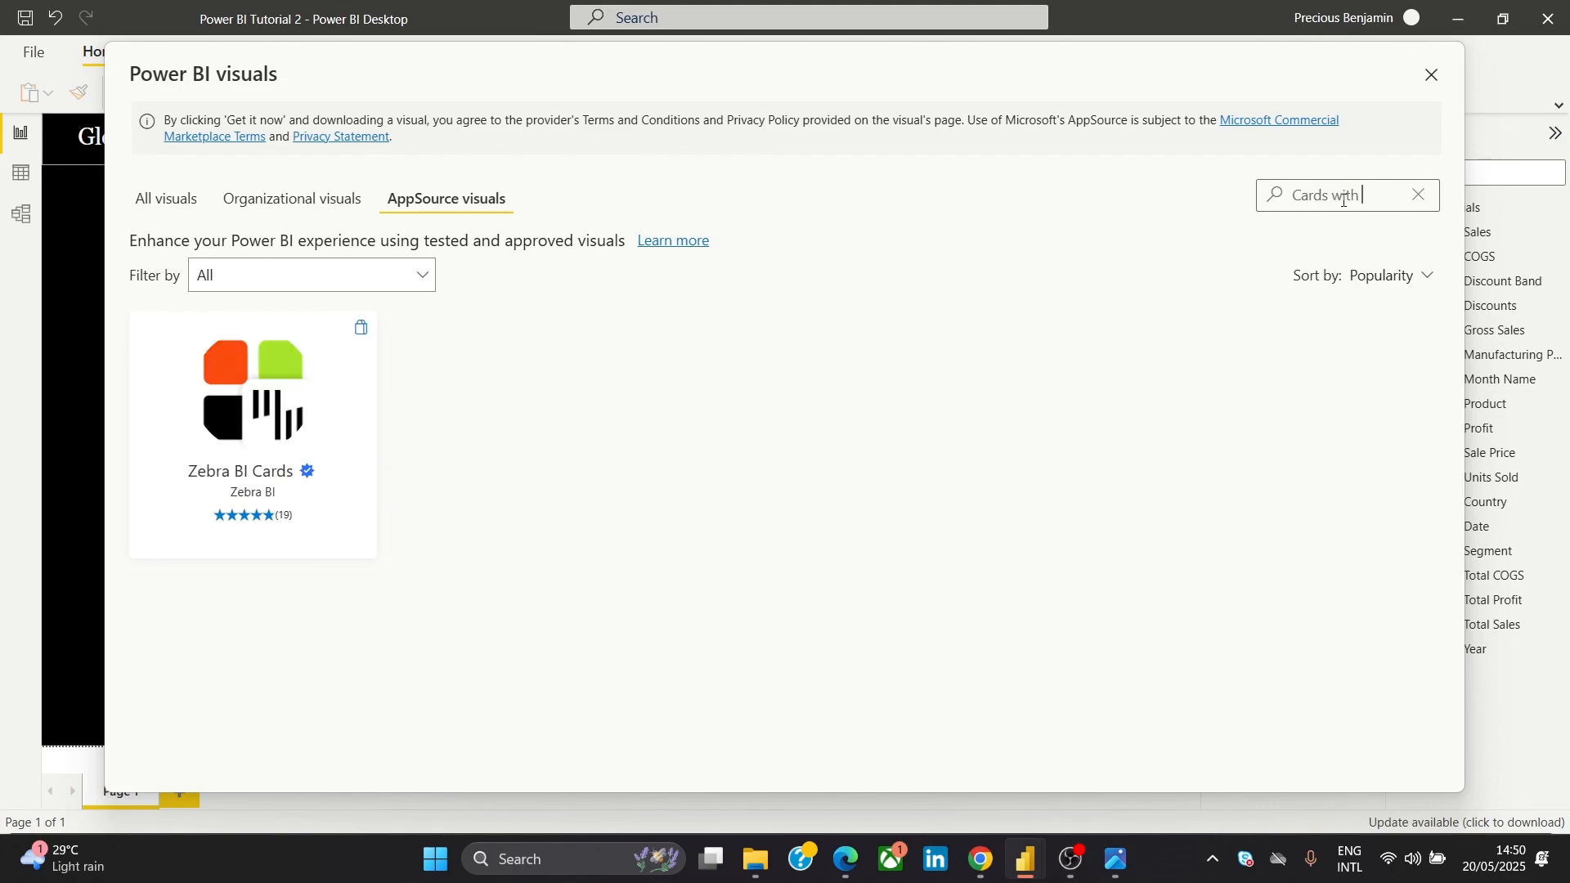
key(Escape)
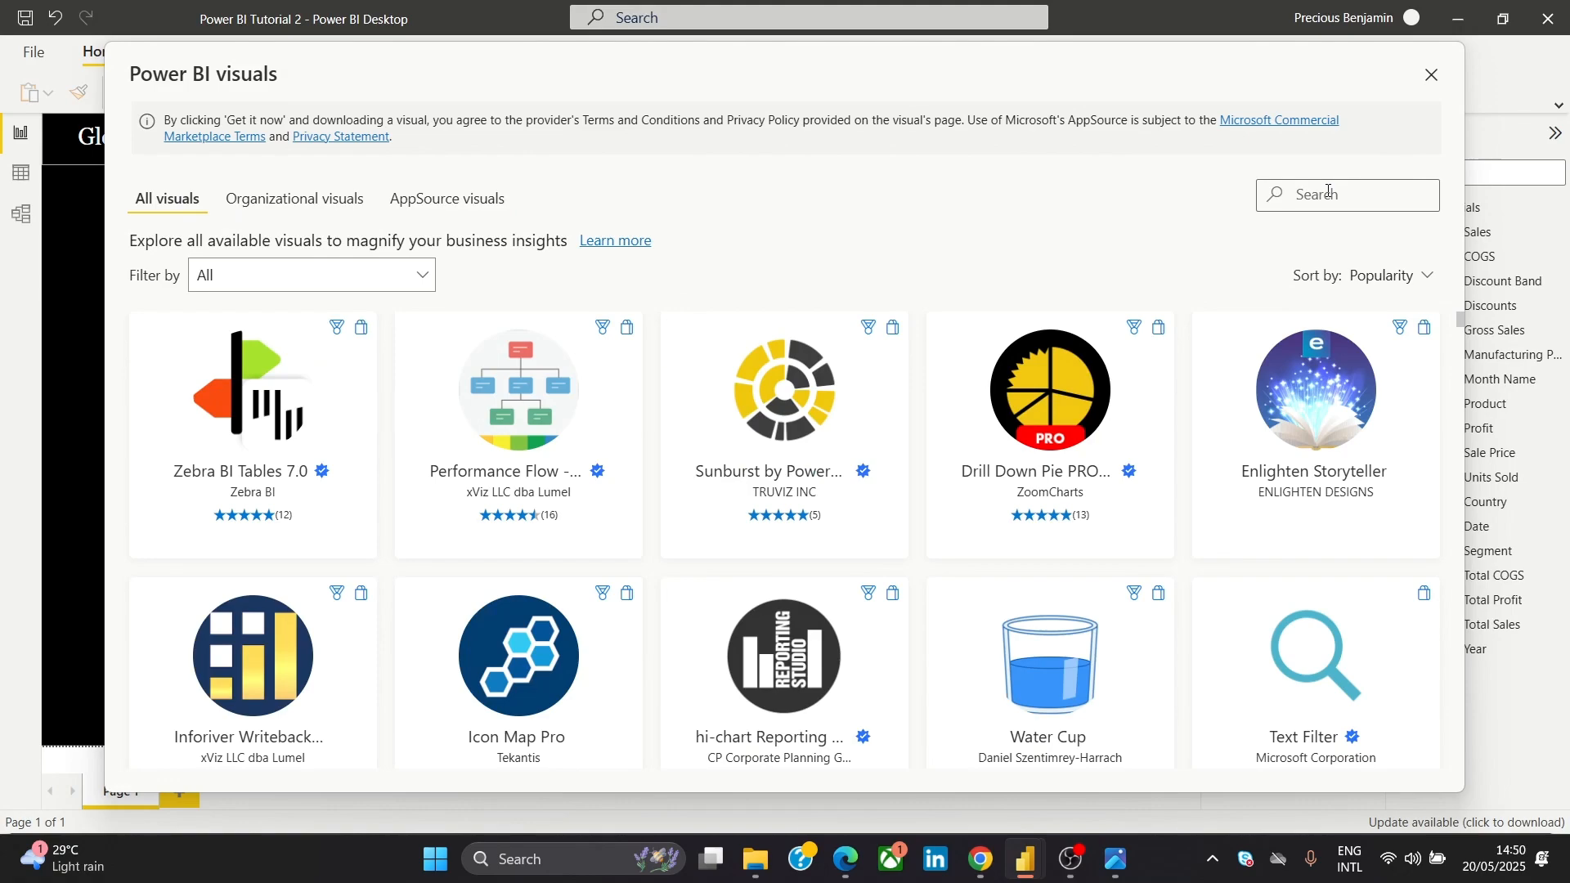
Find the Card with States by OKVIZ visual by searching all visuals for "Okviz" and import it into the report
text(Okviz)
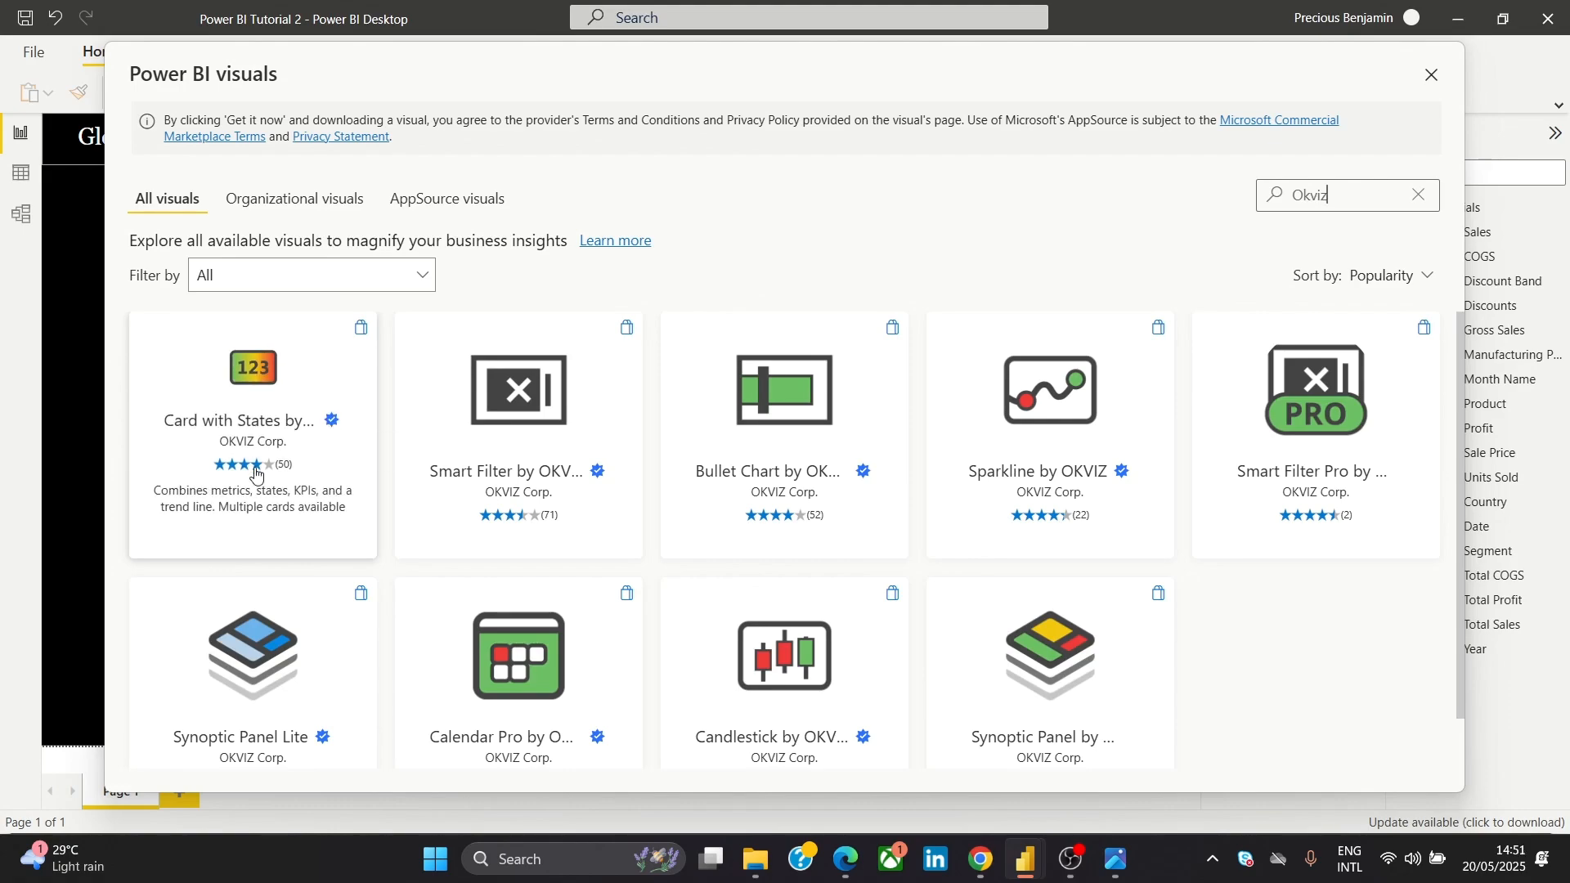
click(260, 393)
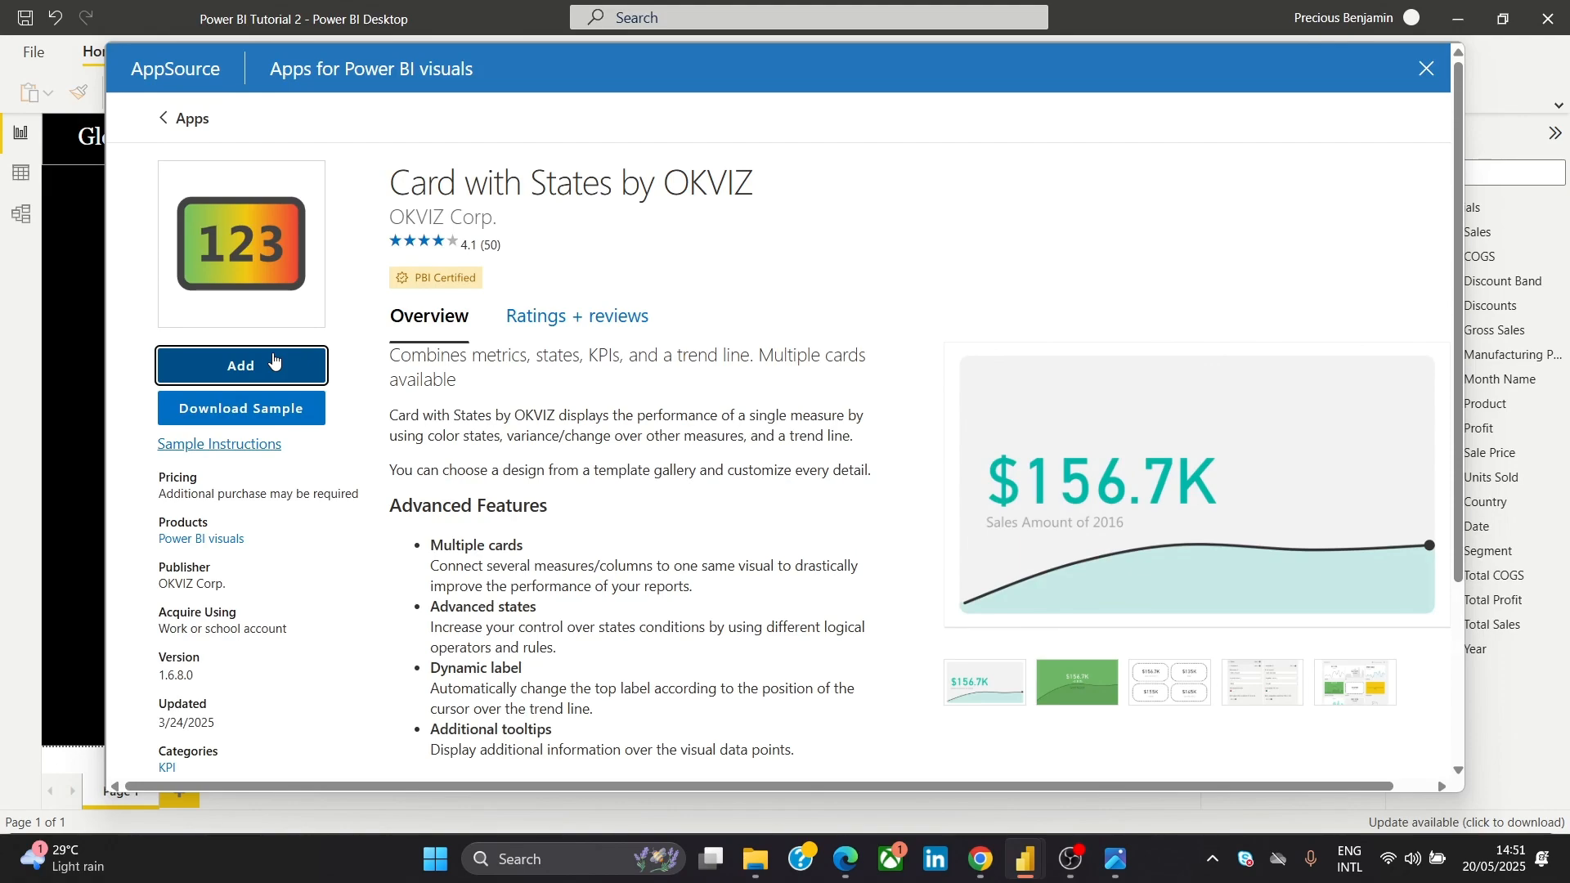
click(274, 362)
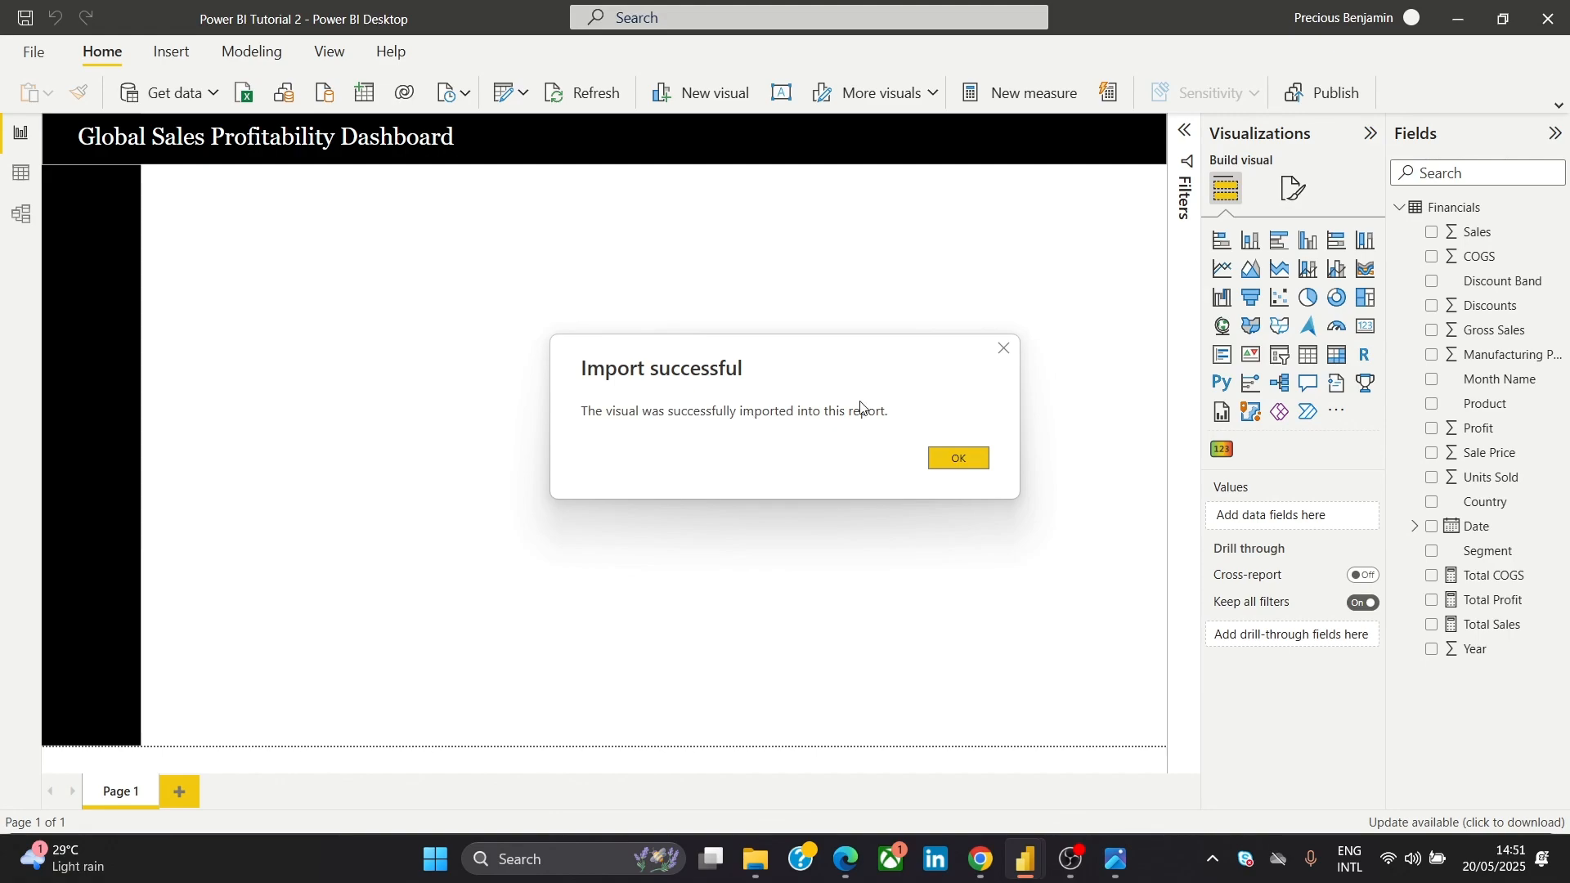
click(979, 460)
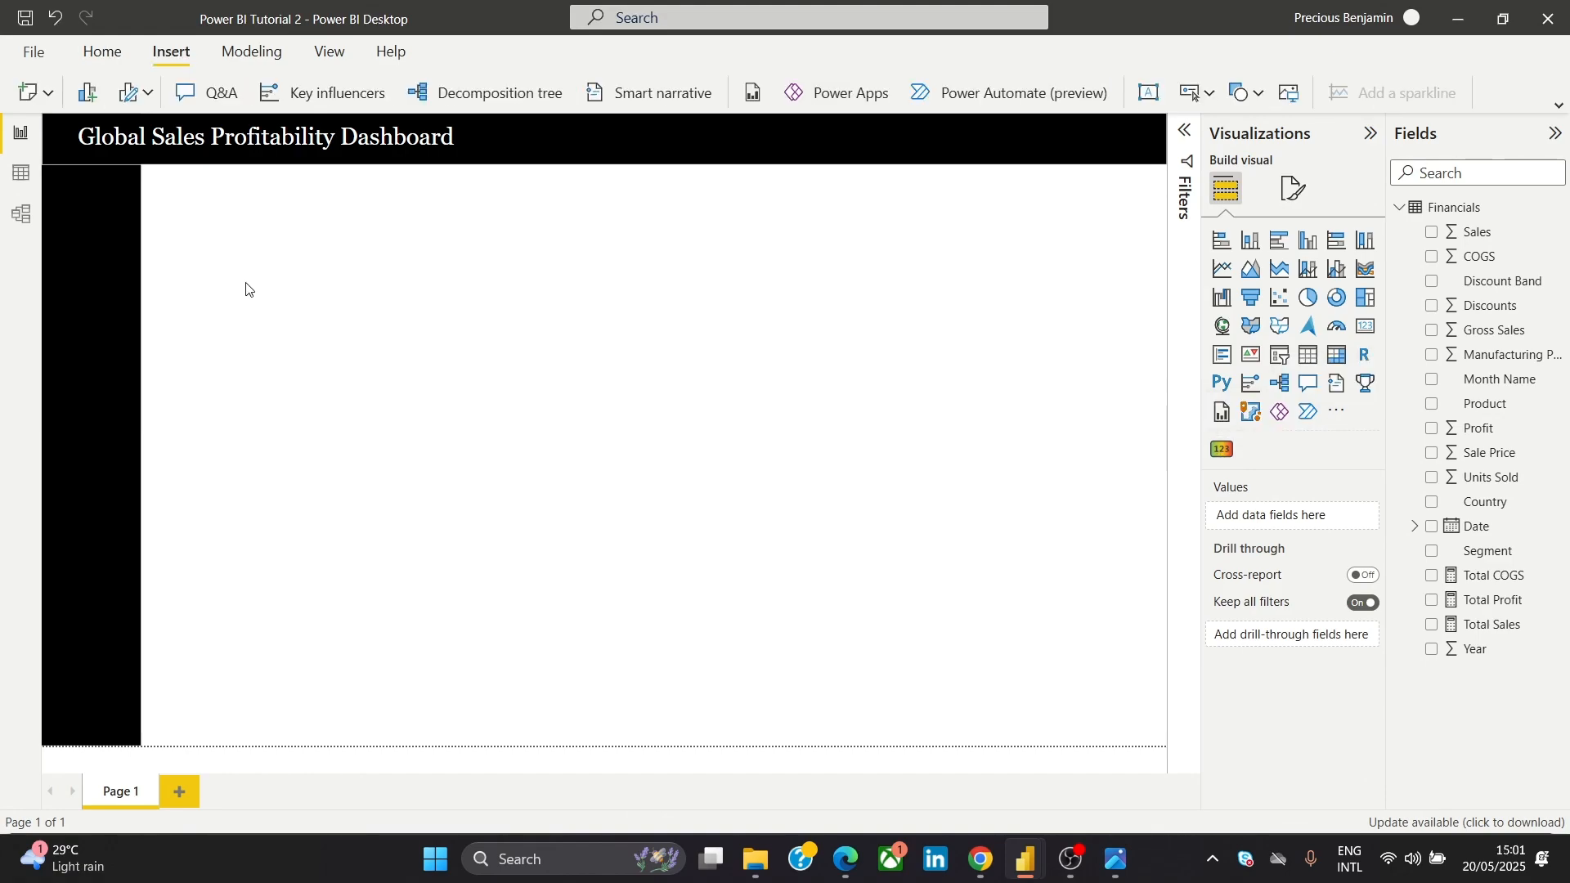
Add a Card with States visual to the page, shrink it and place it in the canvas's upper-right area
click(1227, 462)
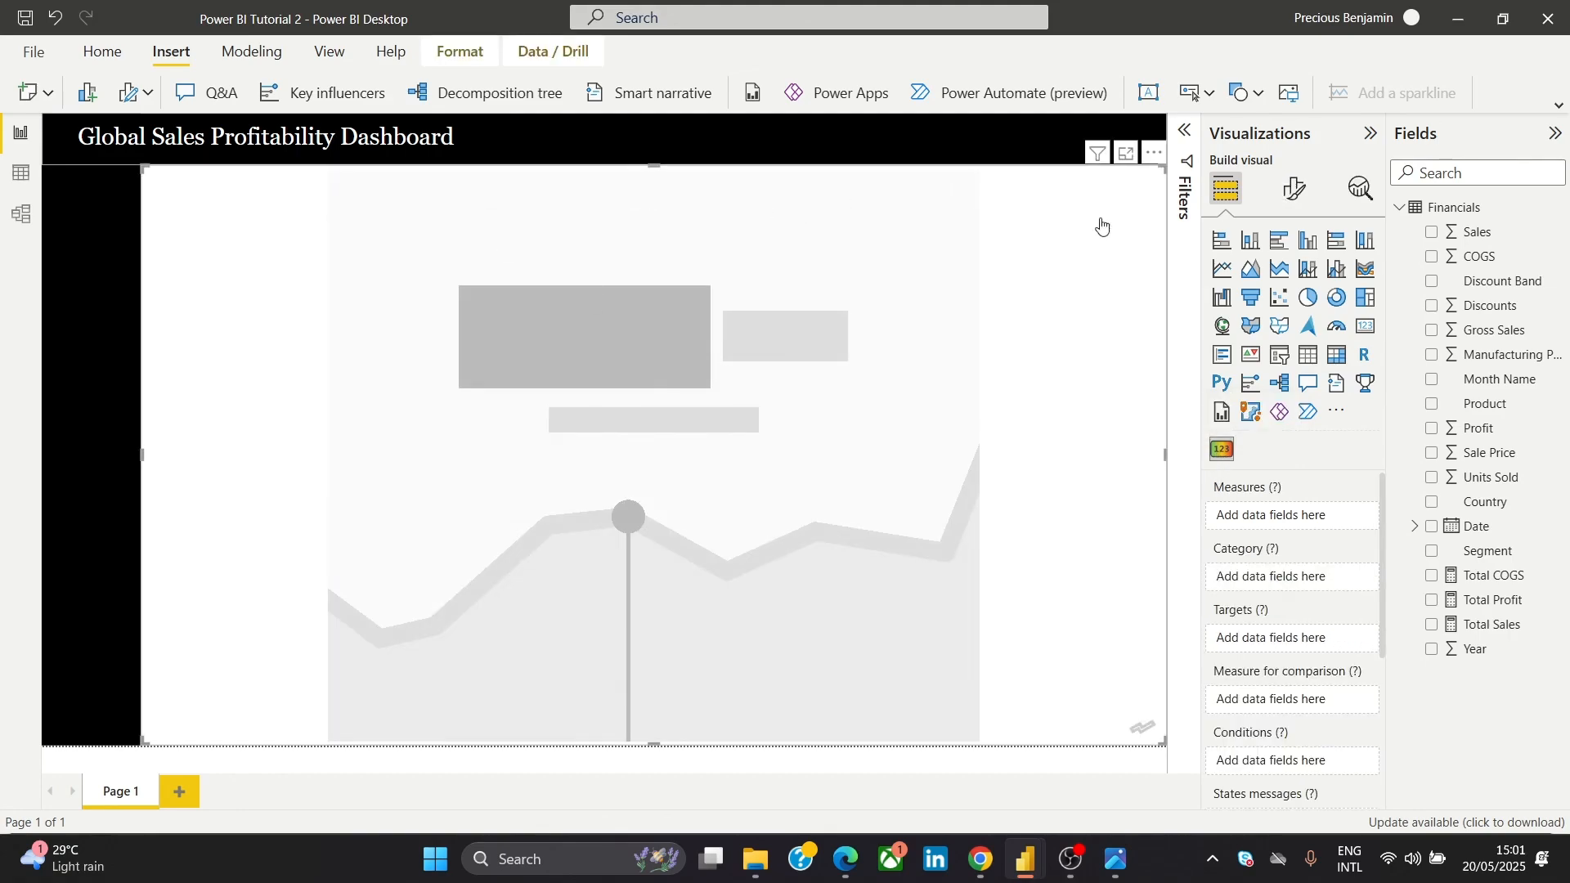
drag(1165, 168, 1111, 214)
click(433, 378)
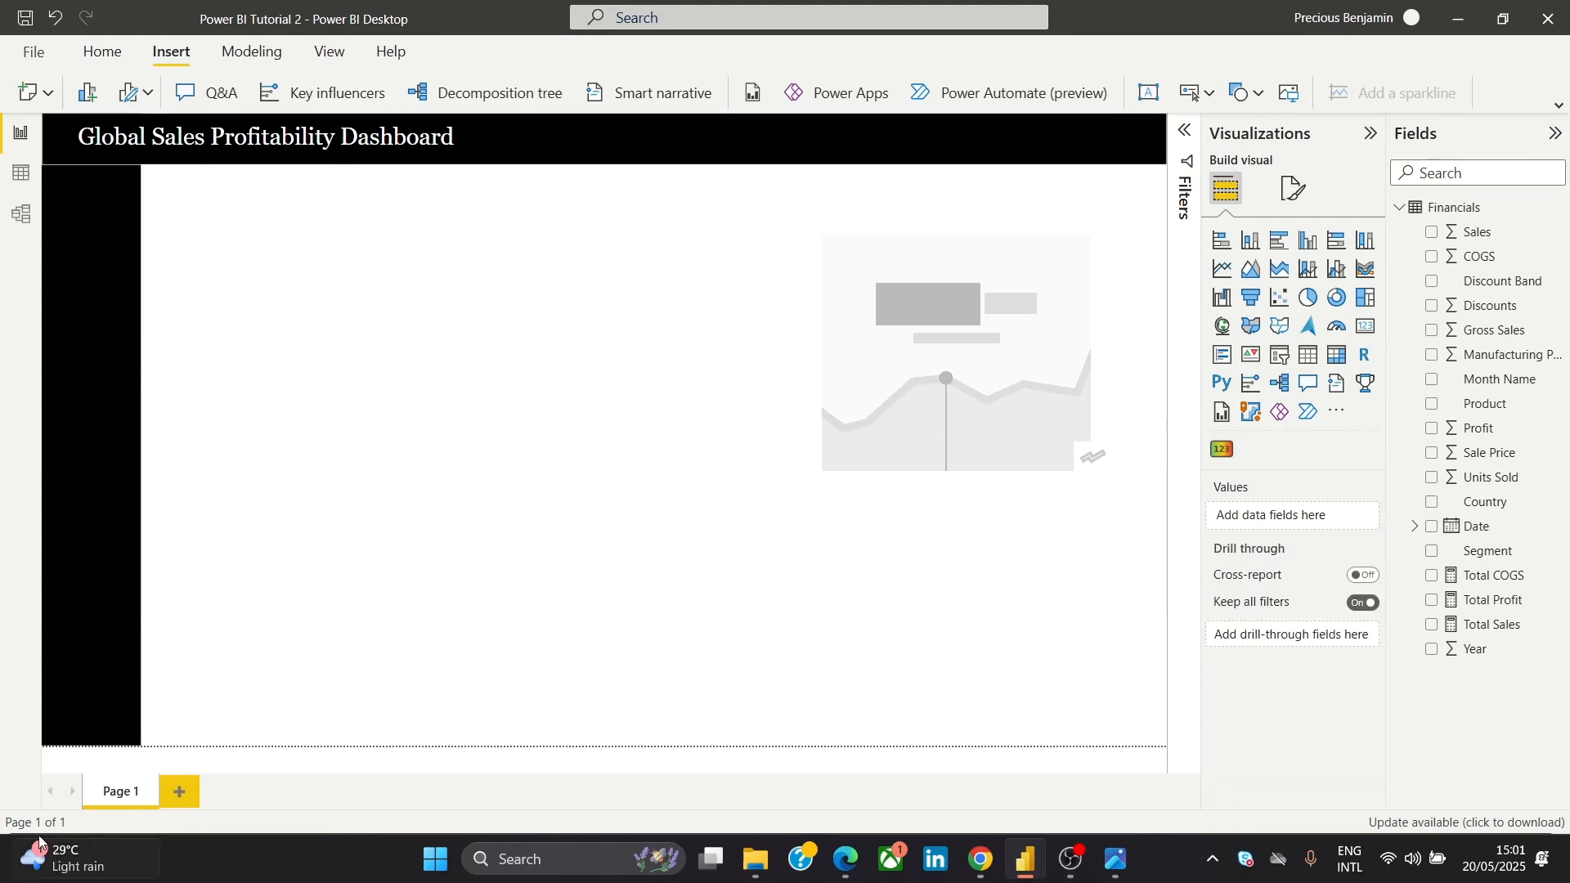
Insert a rectangle, shrink it and place it just below the header beside the black sidebar
click(1239, 92)
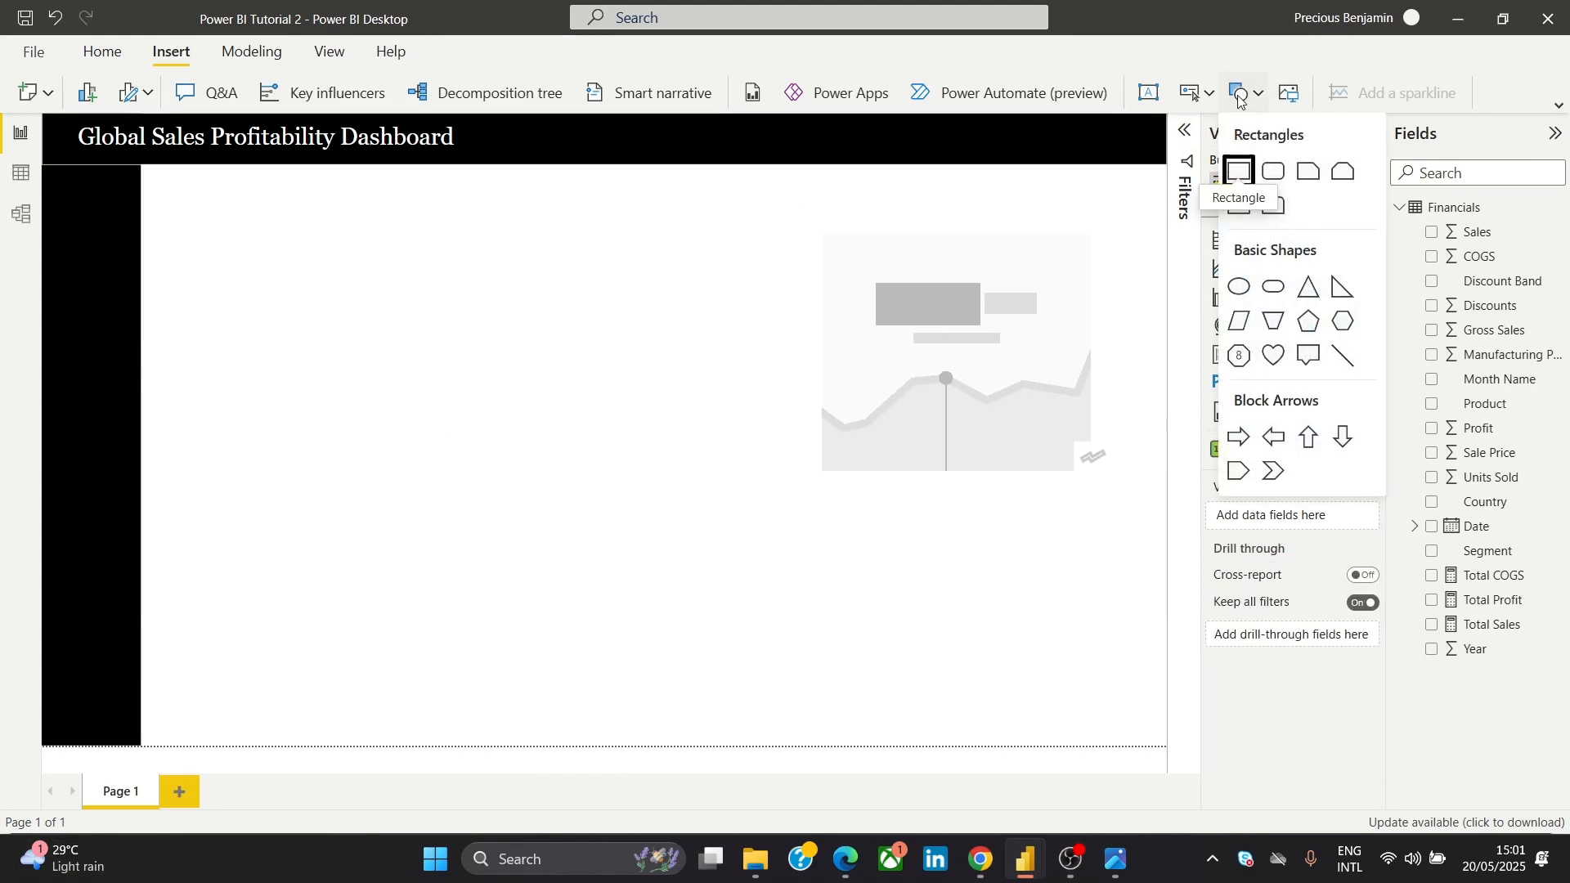
click(1239, 169)
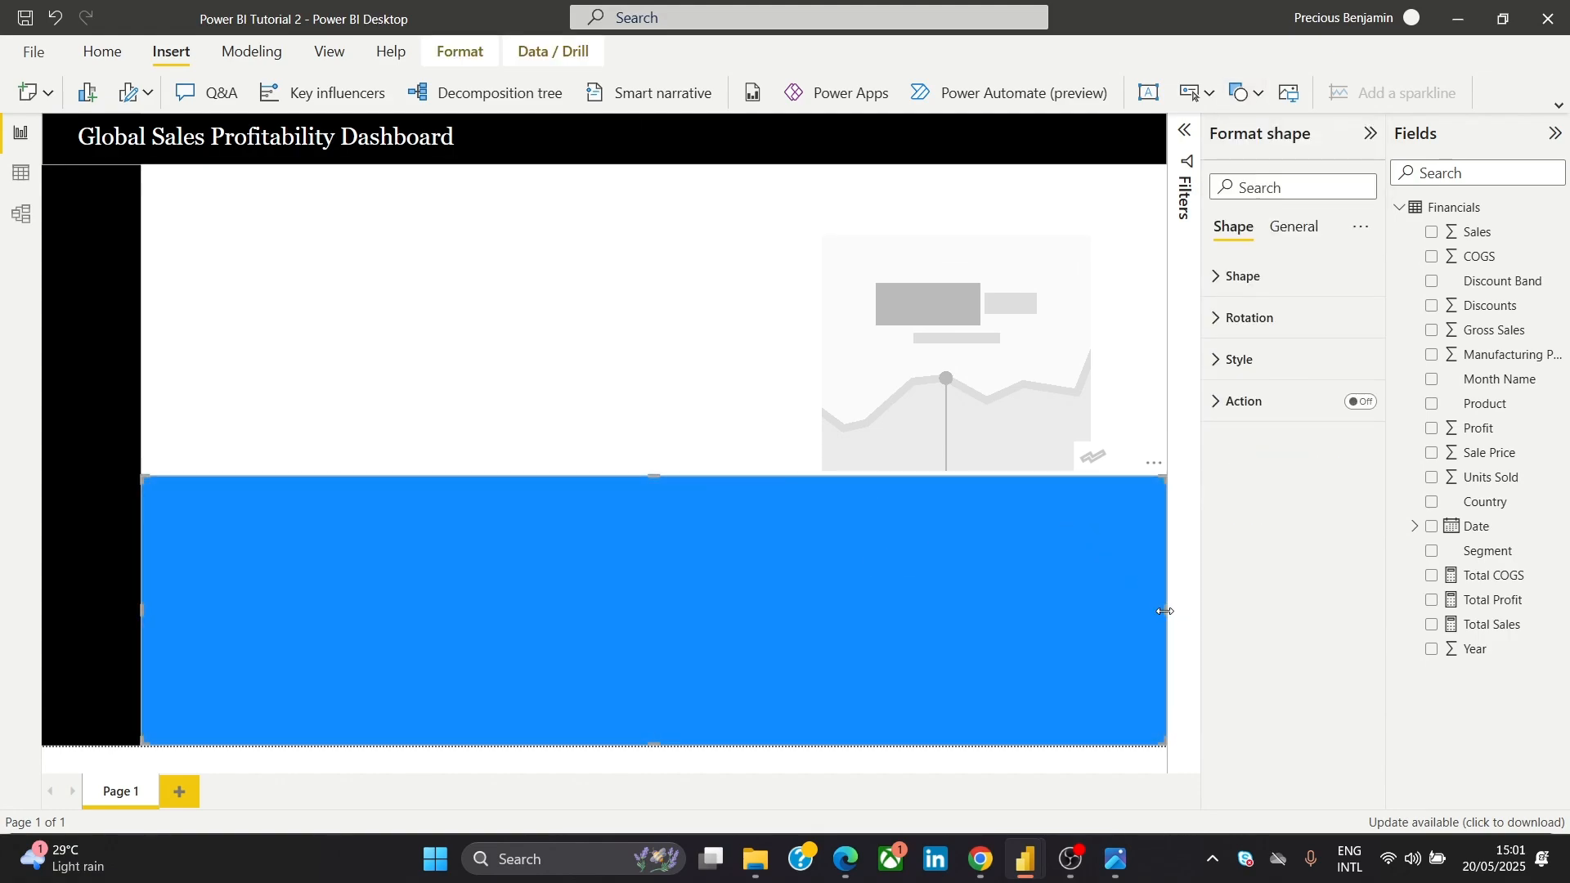
drag(1166, 611, 403, 499)
drag(280, 529, 373, 336)
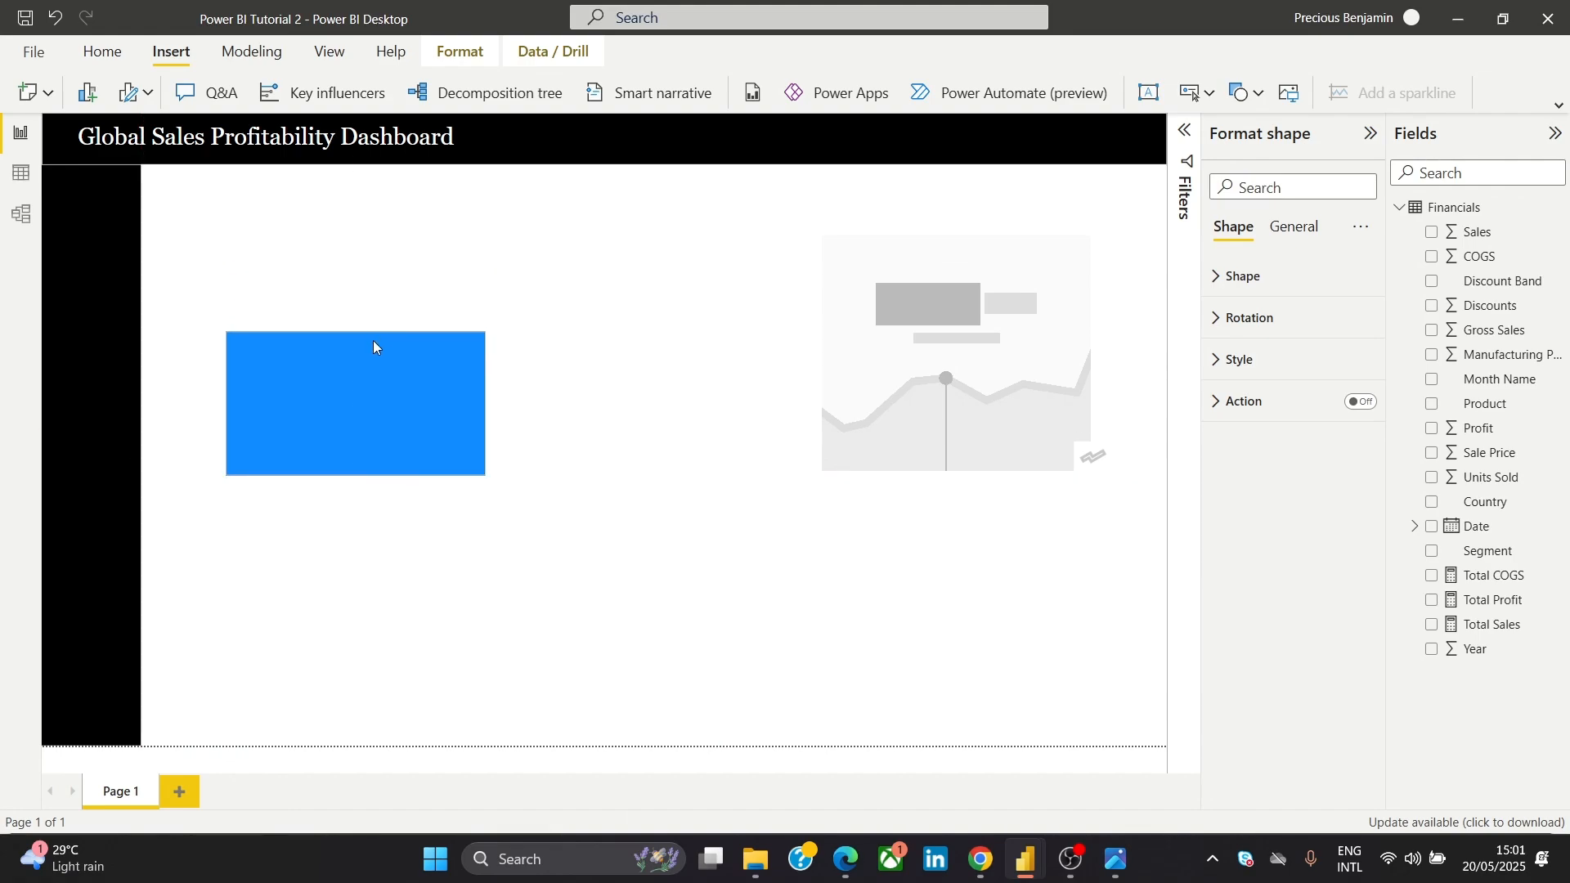
drag(345, 410, 291, 262)
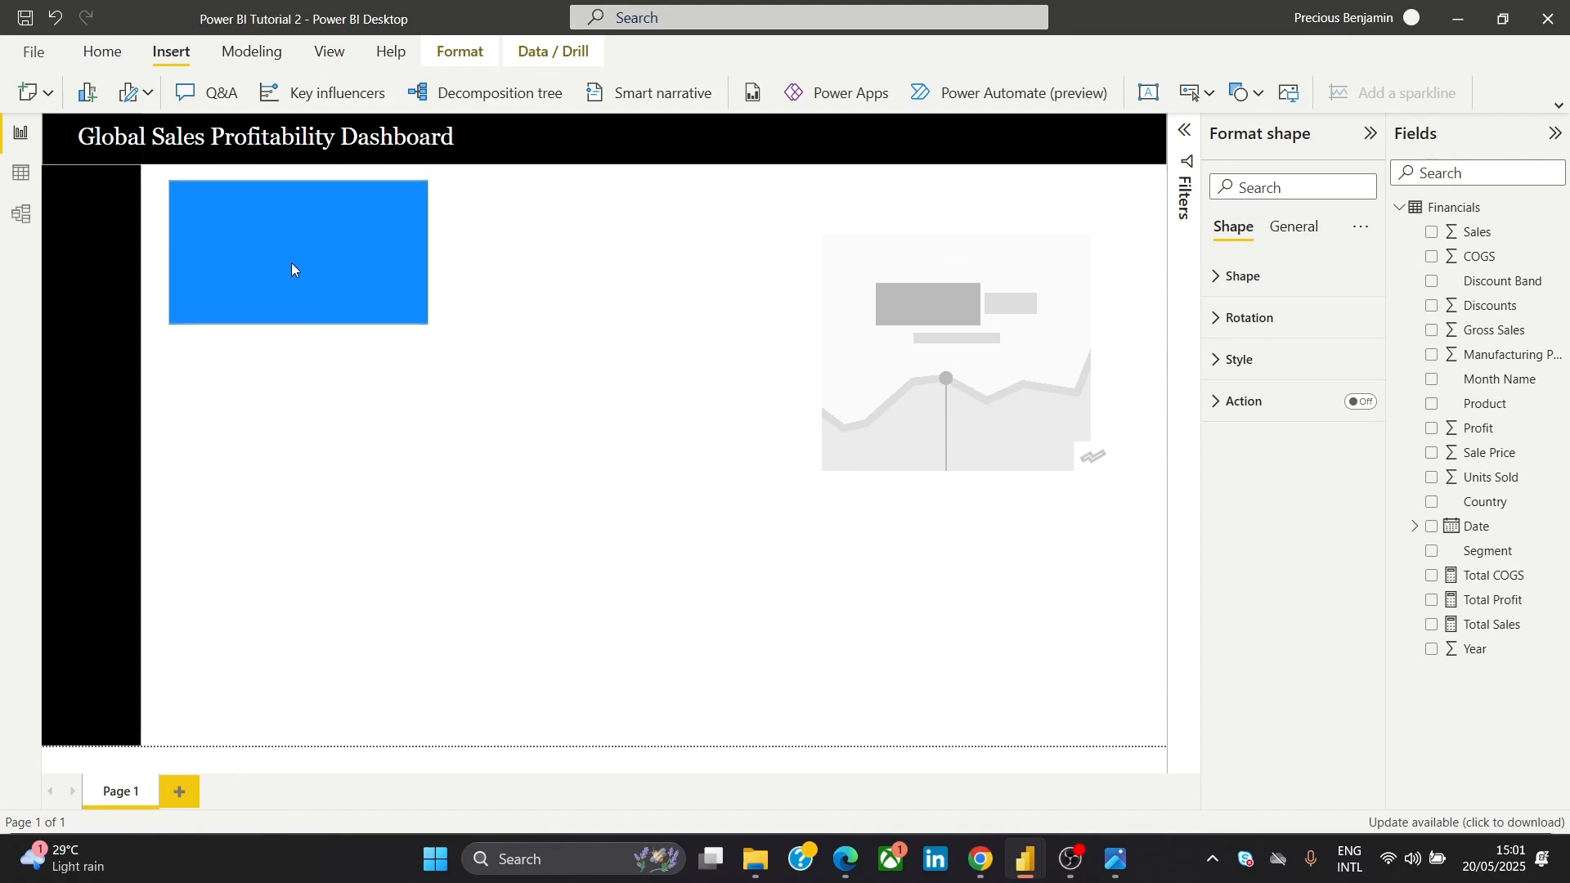
drag(427, 243, 377, 253)
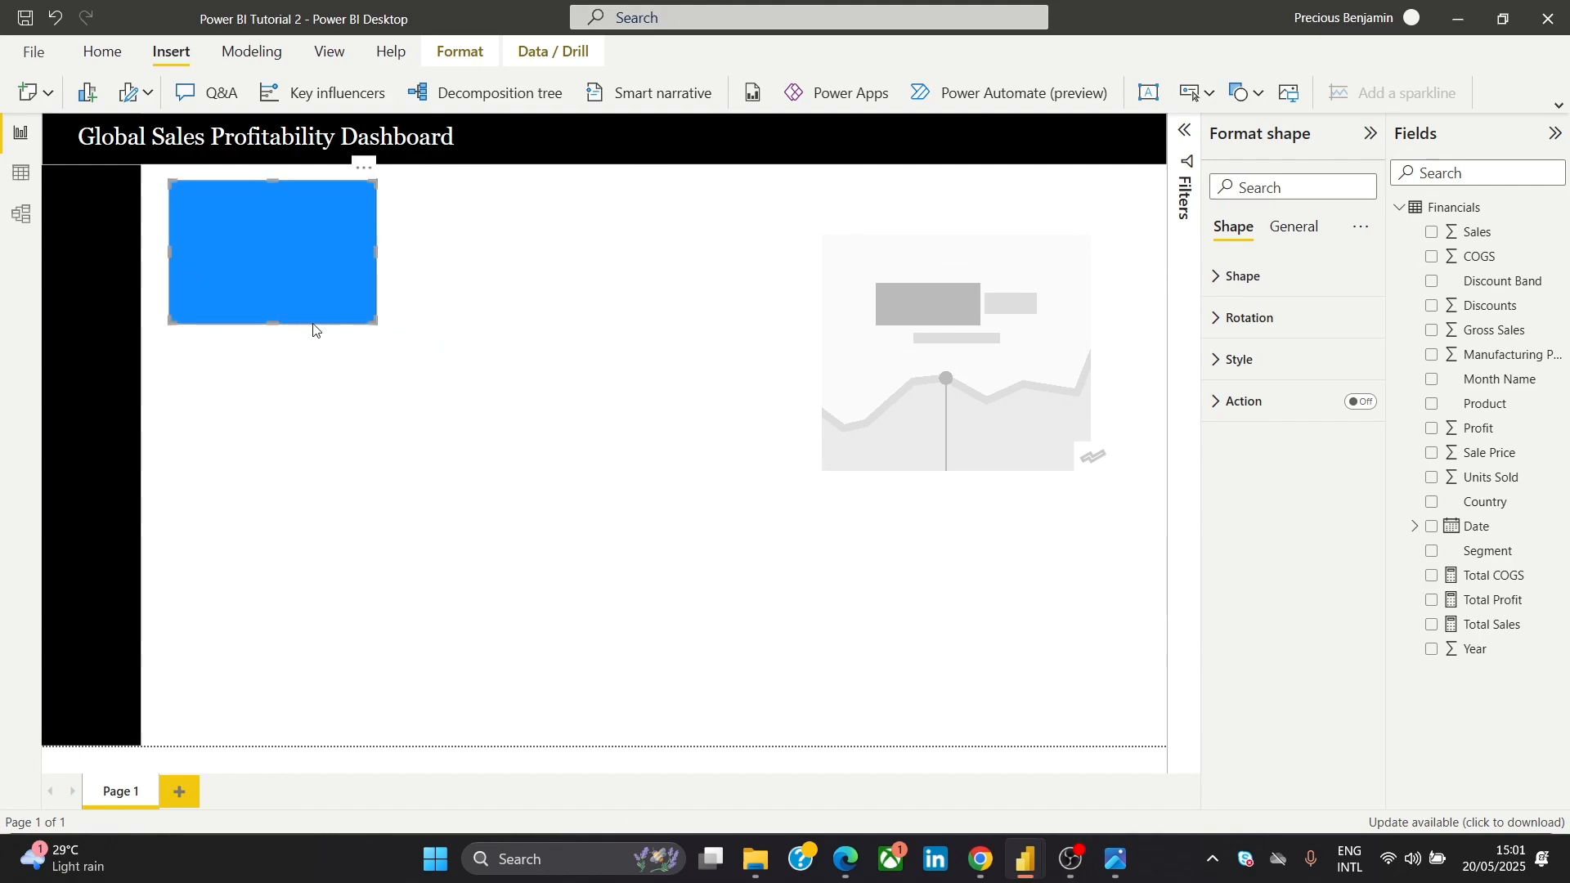
mouse_move(276, 325)
mouse_down()
mouse_move(267, 357)
mouse_move(277, 343)
mouse_up()
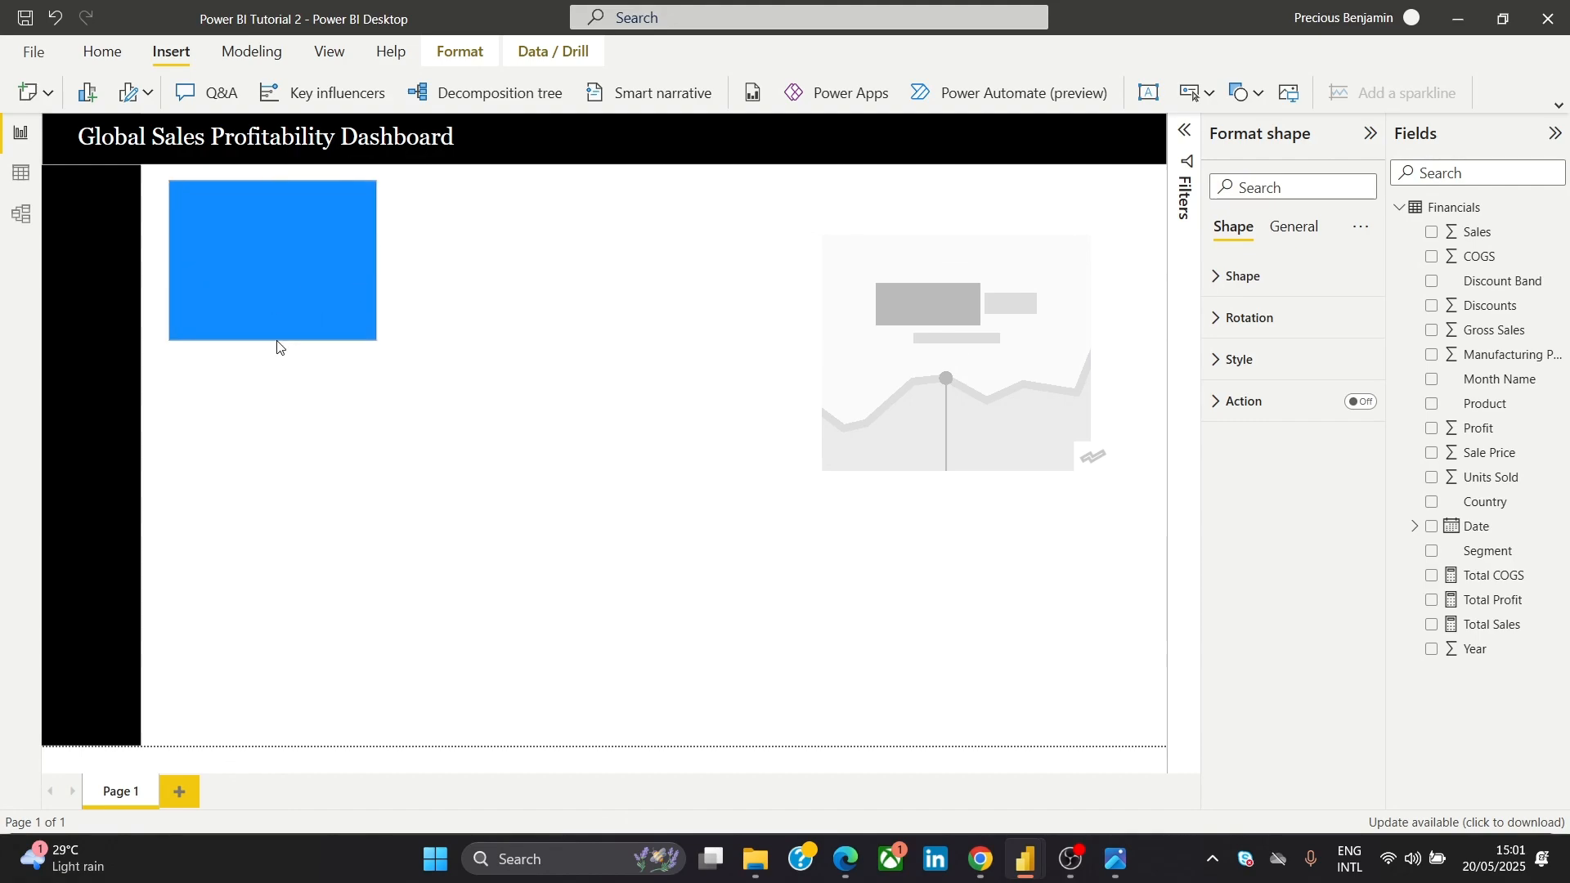
Reduce the blue rectangle's width and height to KPI-card proportions, keeping its upper-left corner in place
click(530, 283)
click(270, 294)
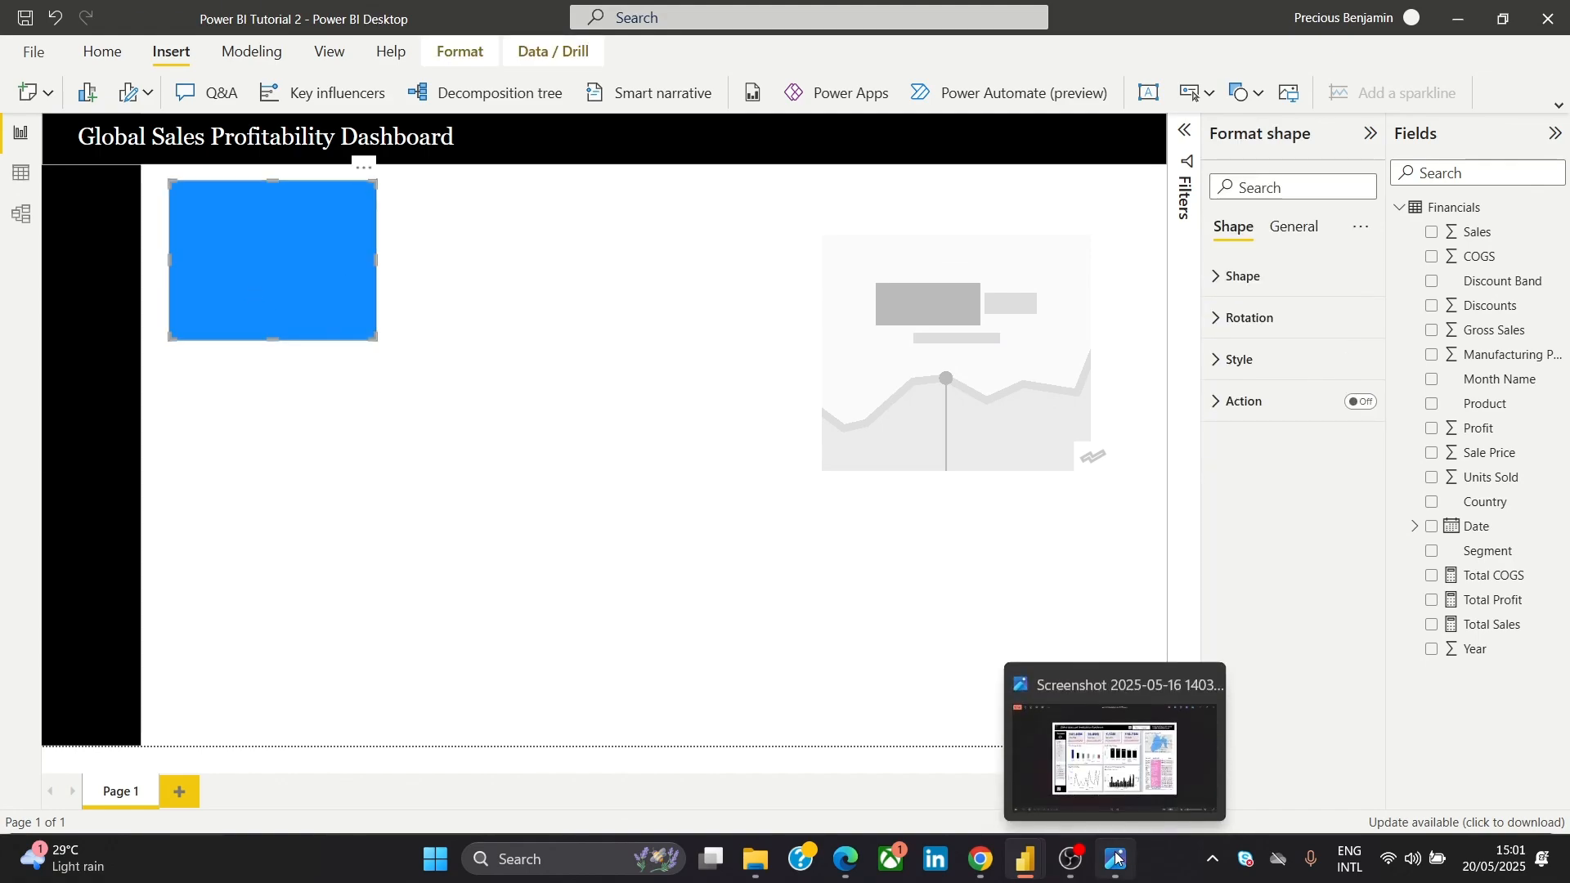
click(1072, 860)
key(alt+Tab)
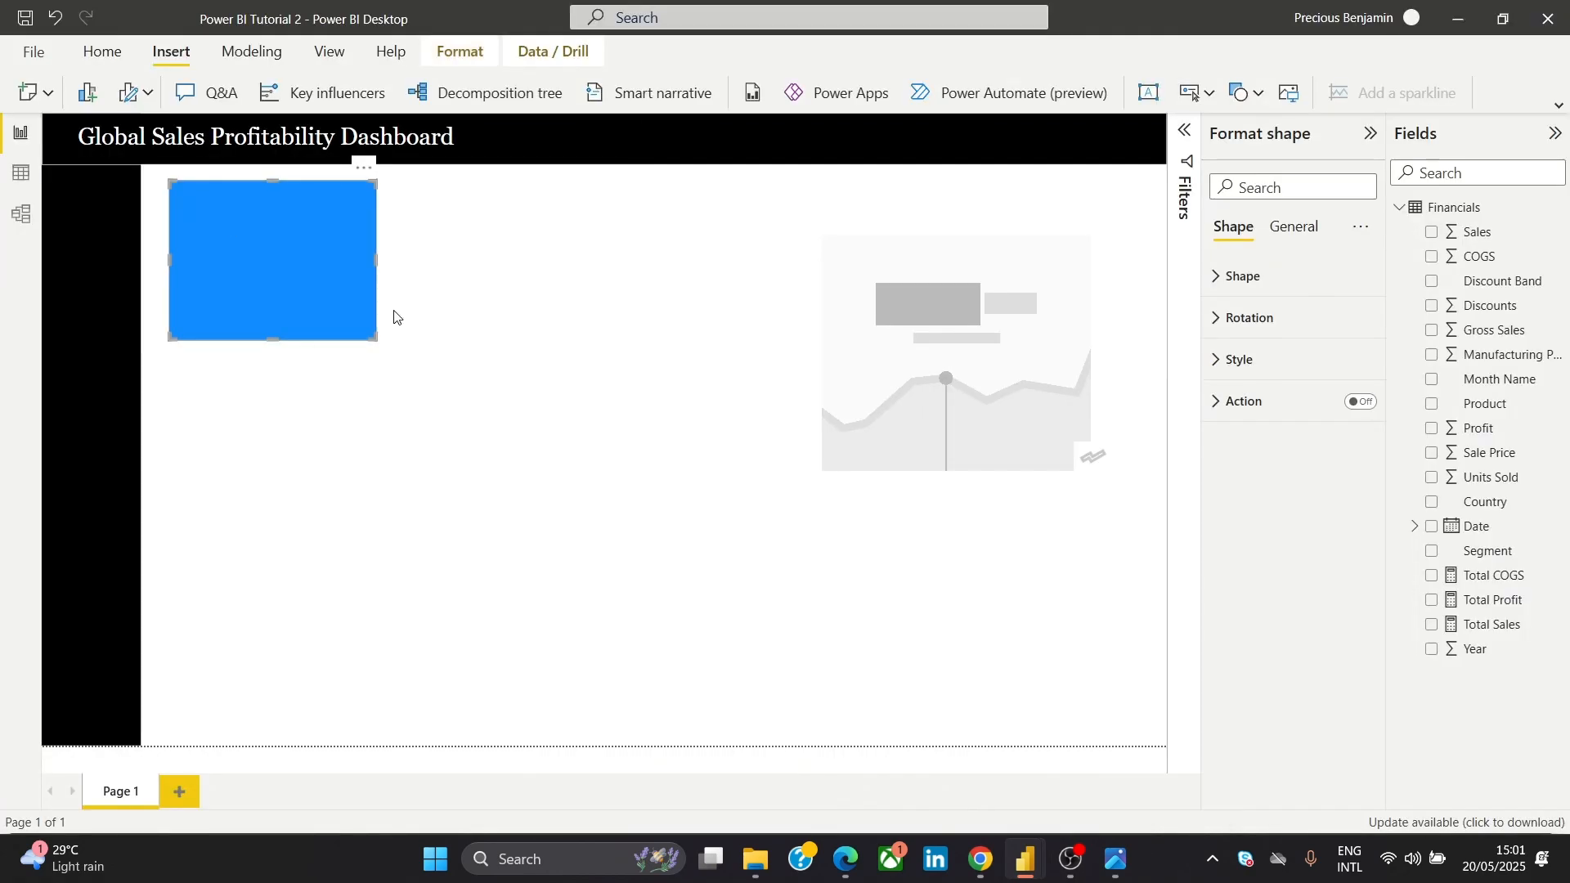
drag(376, 341, 332, 280)
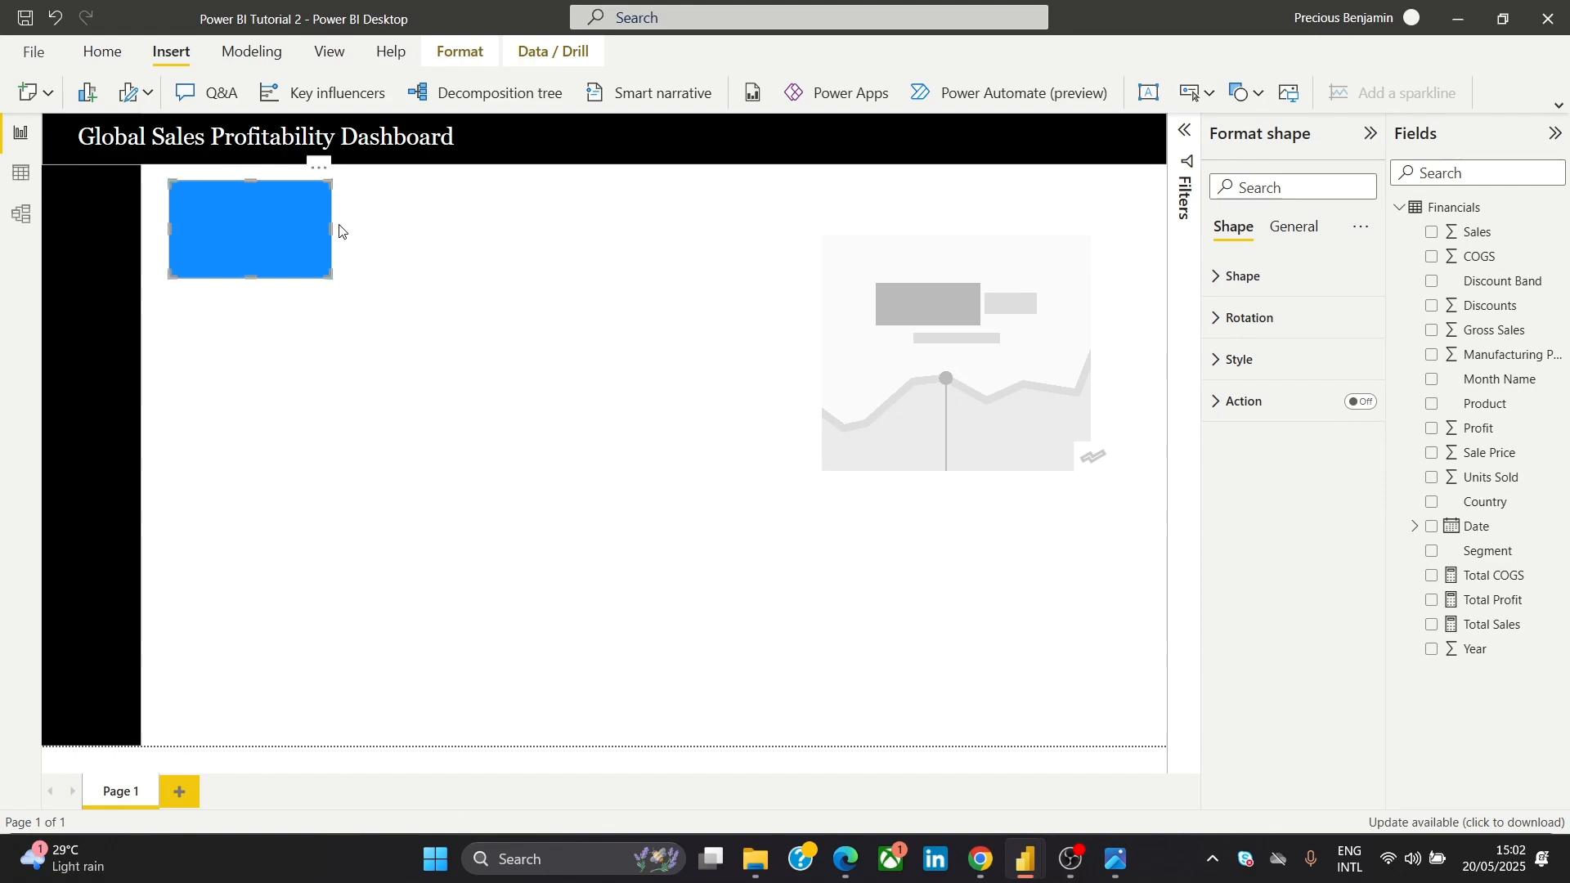
drag(330, 223, 321, 225)
Set the KPI-card rectangle's fill colour to white and turn on its shadow
click(1272, 361)
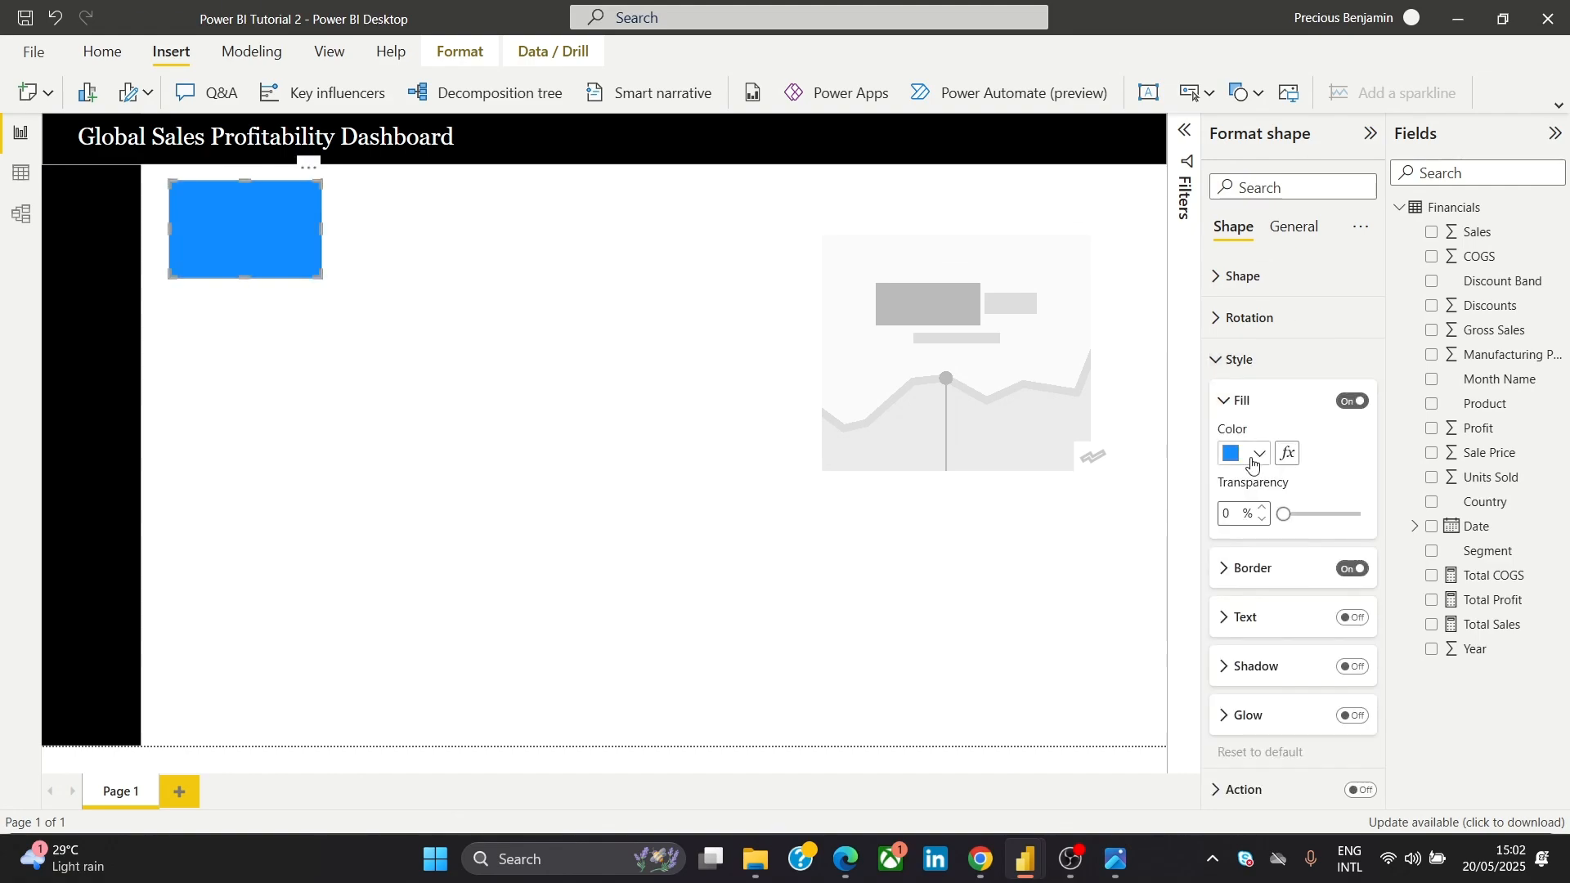
click(1238, 457)
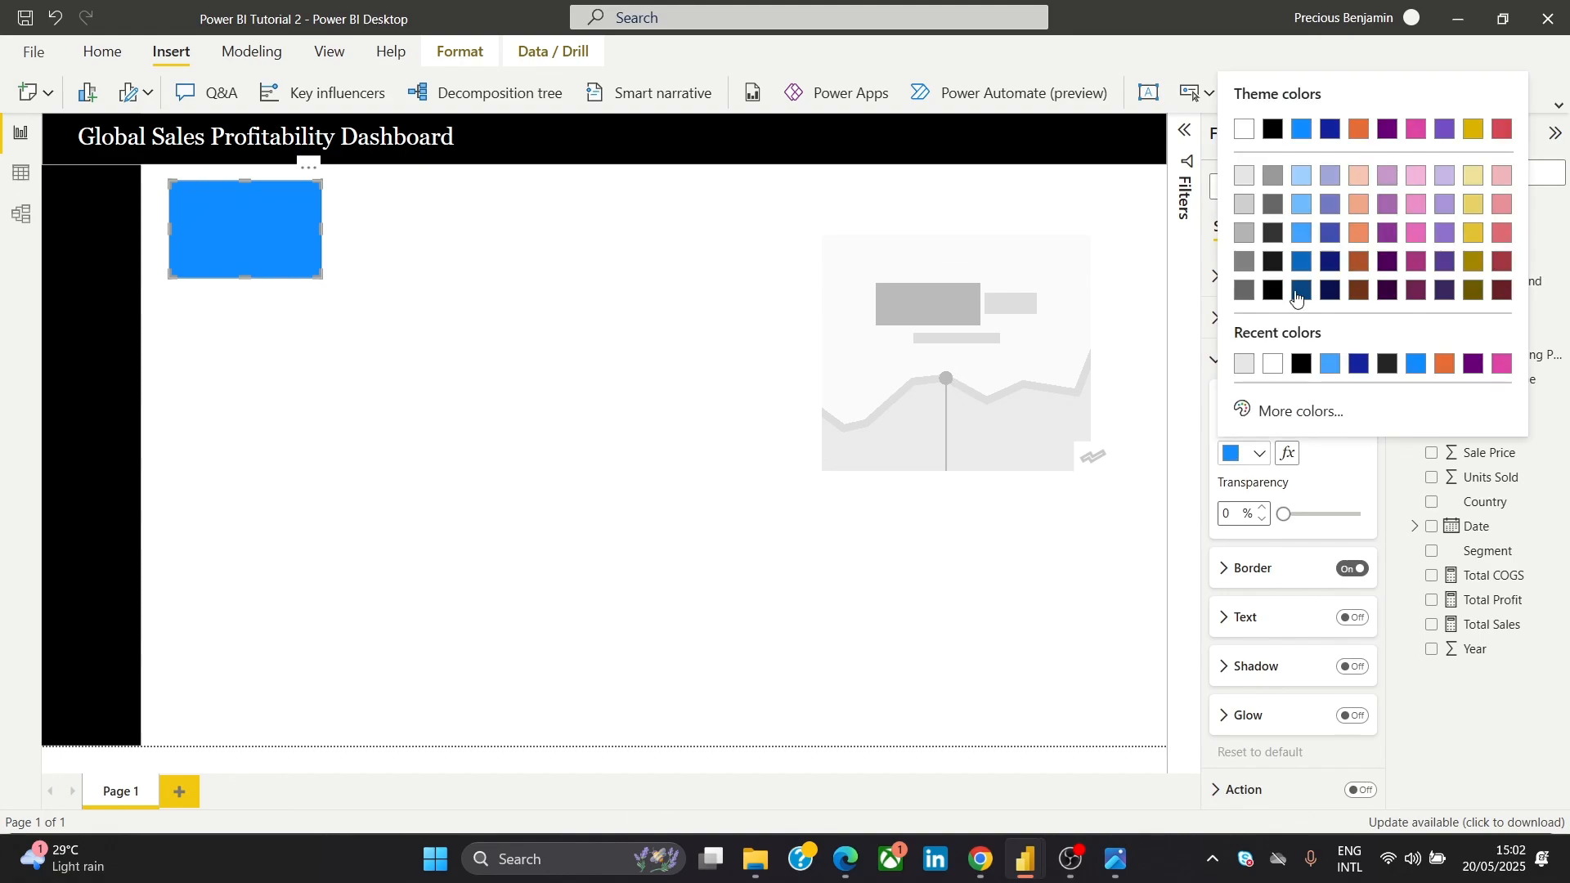
click(1245, 131)
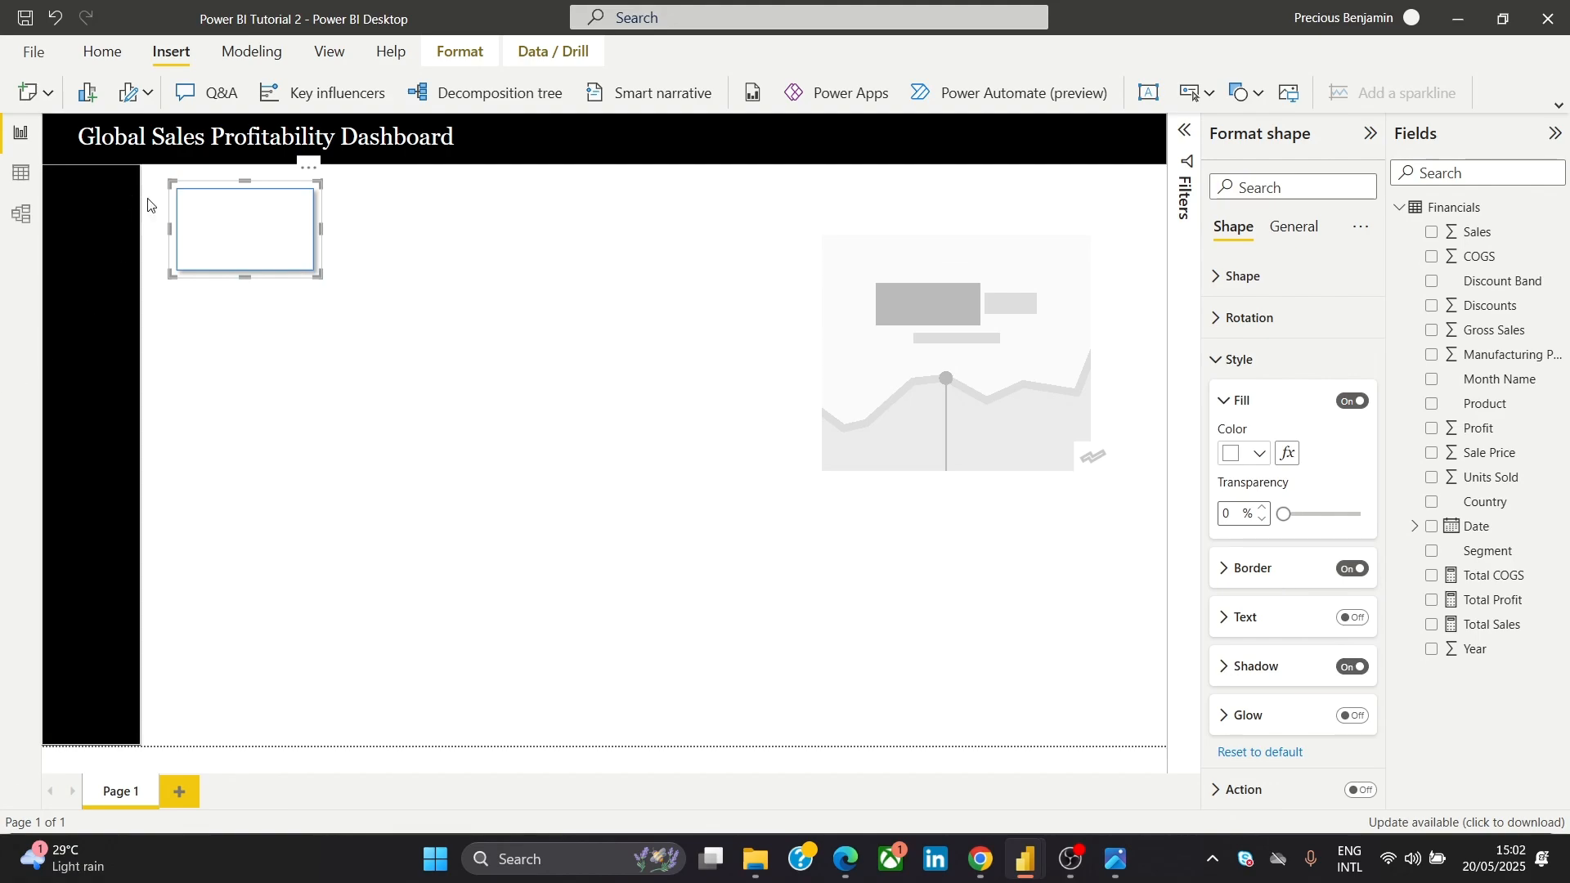
click(387, 260)
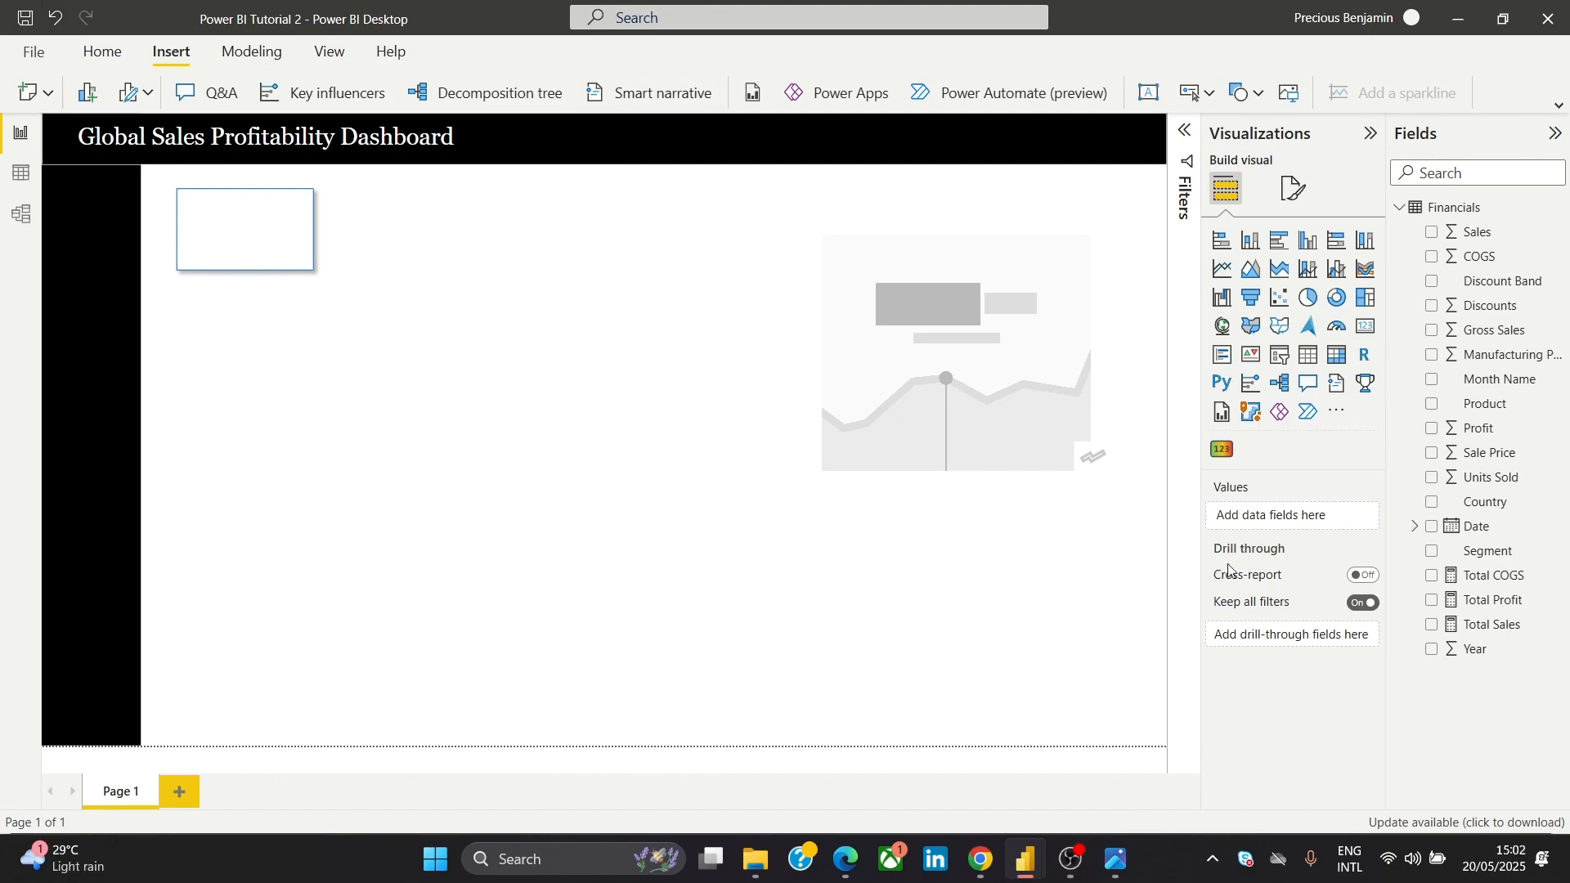
Turn off the shape border of the white KPI-card rectangle
click(1292, 186)
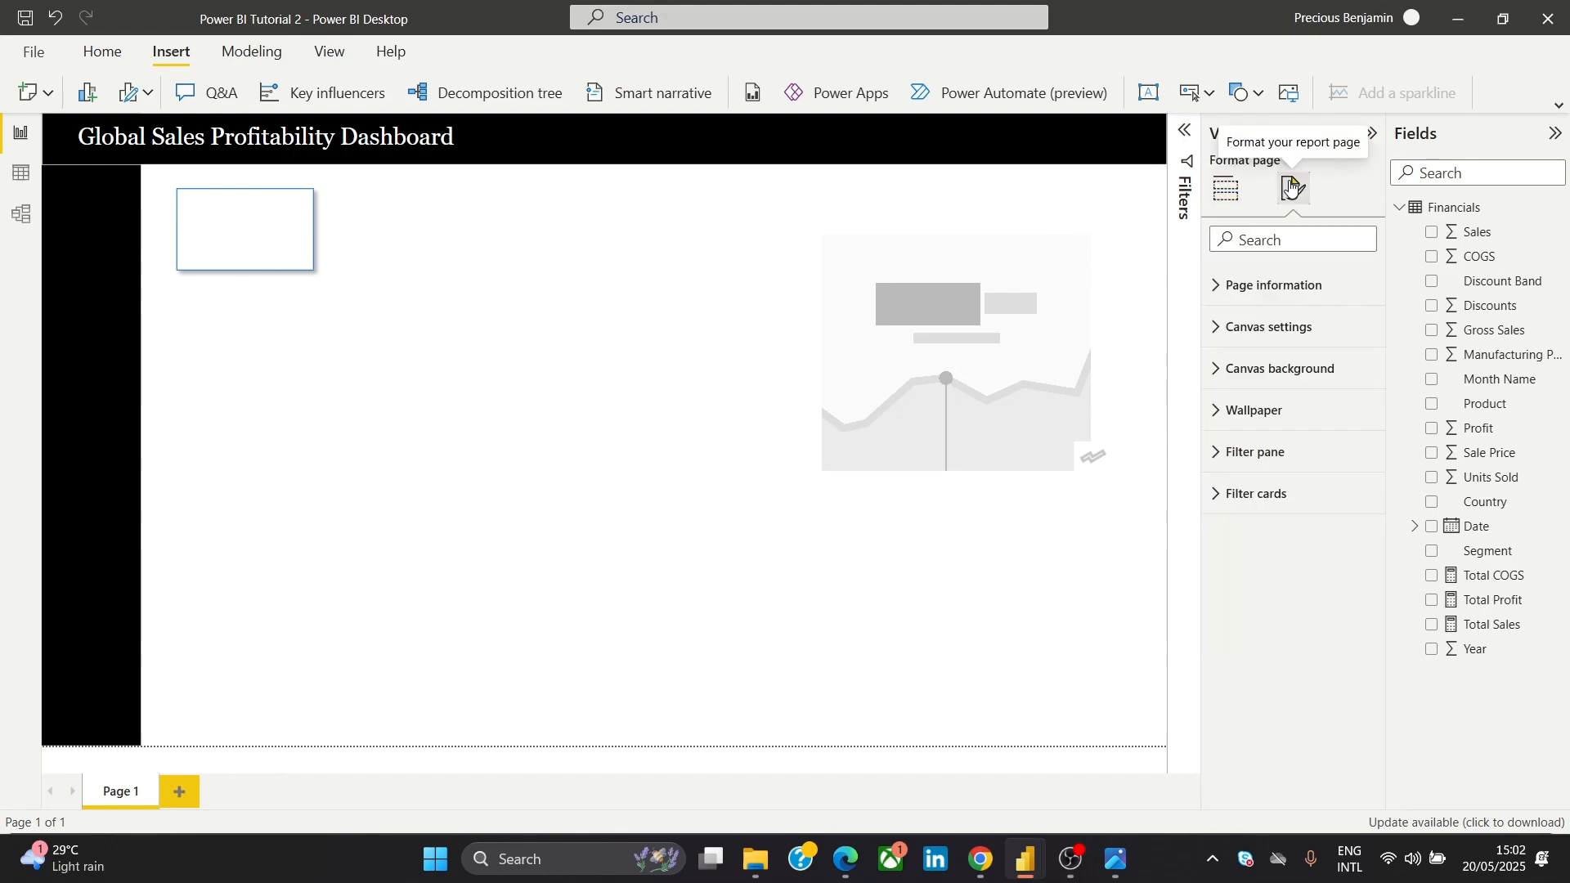
click(1239, 196)
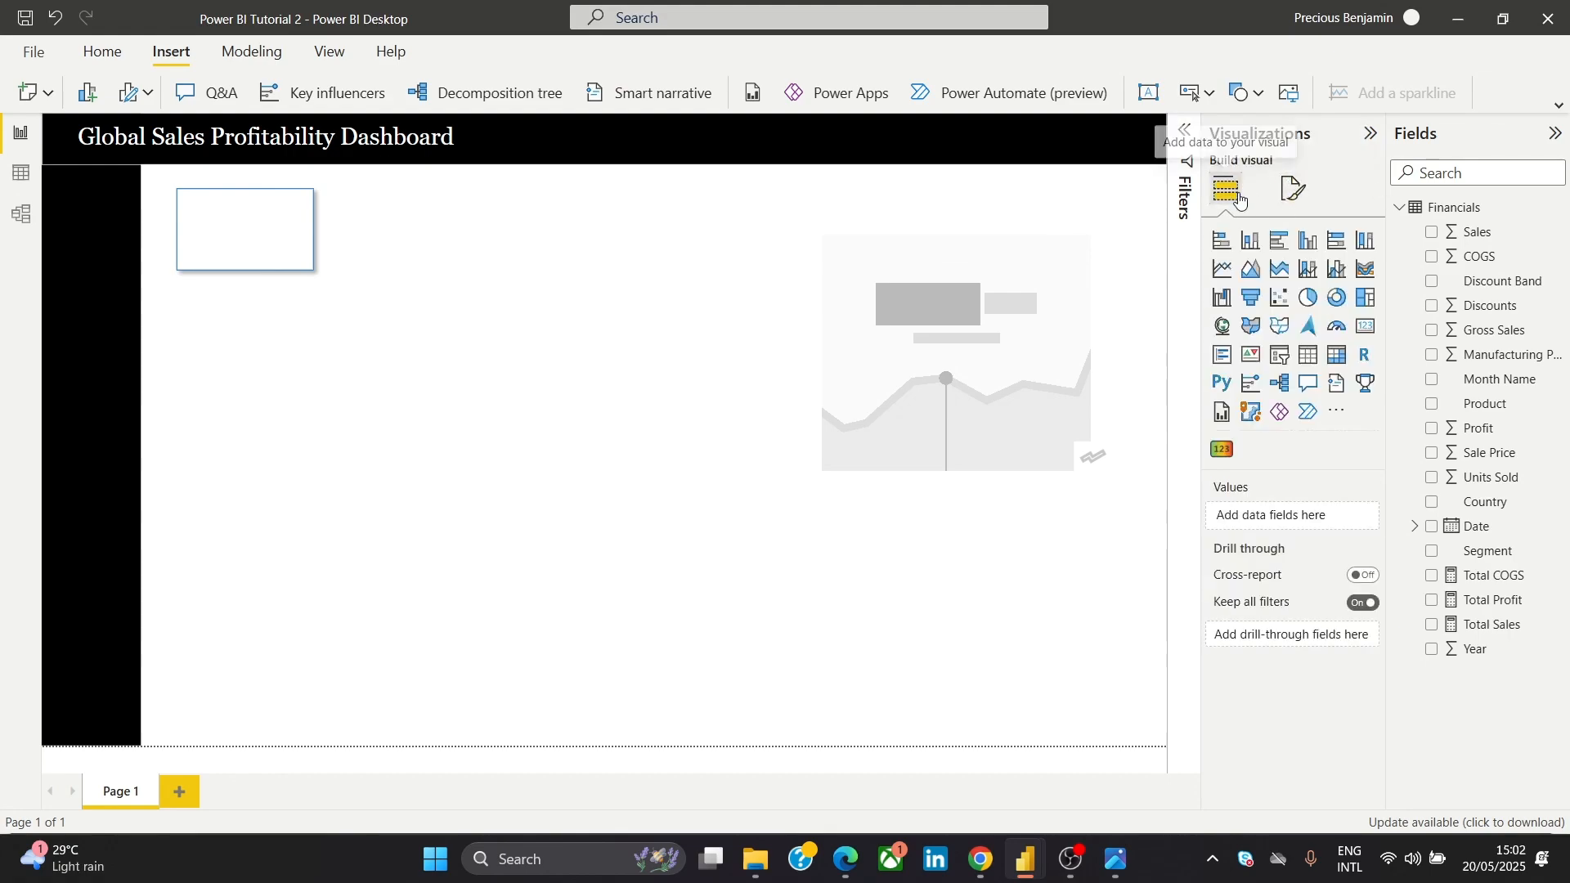
click(1292, 188)
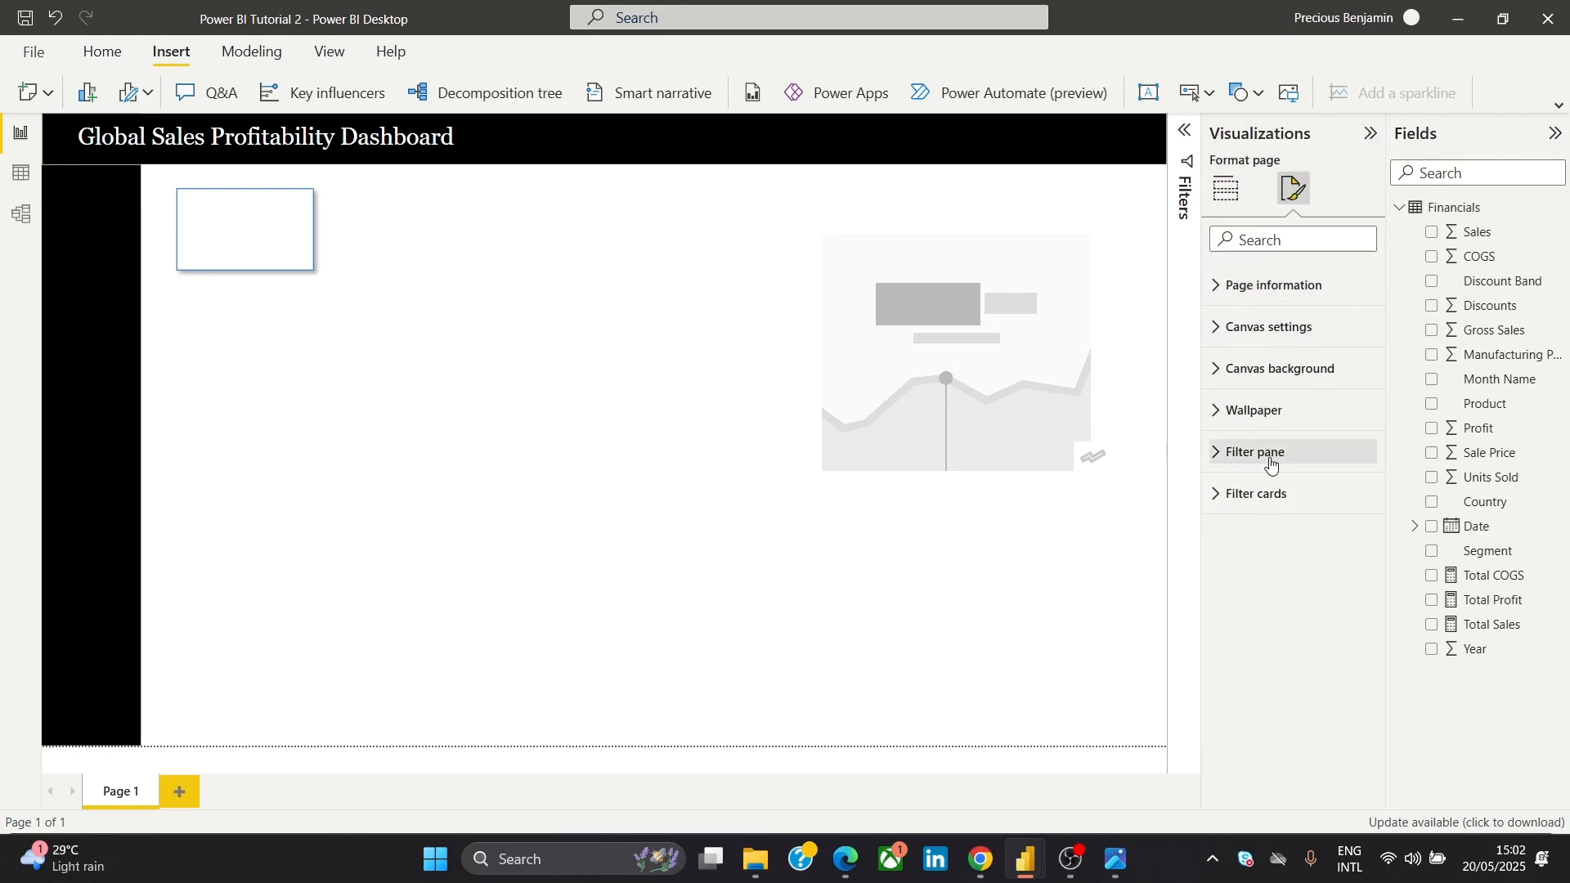
click(286, 241)
click(1265, 361)
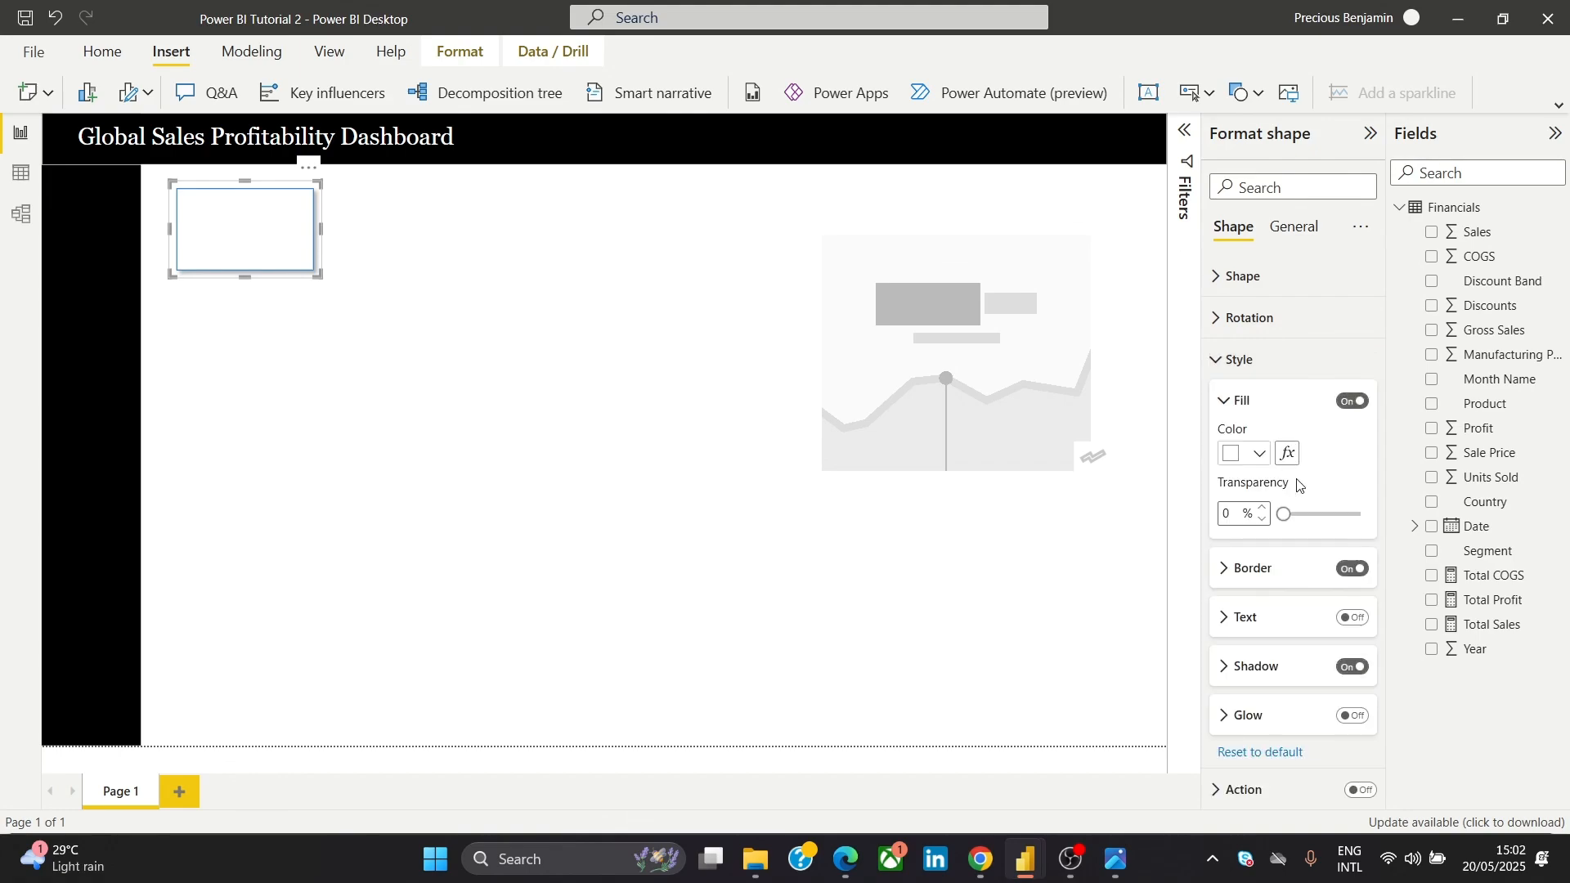
click(1354, 567)
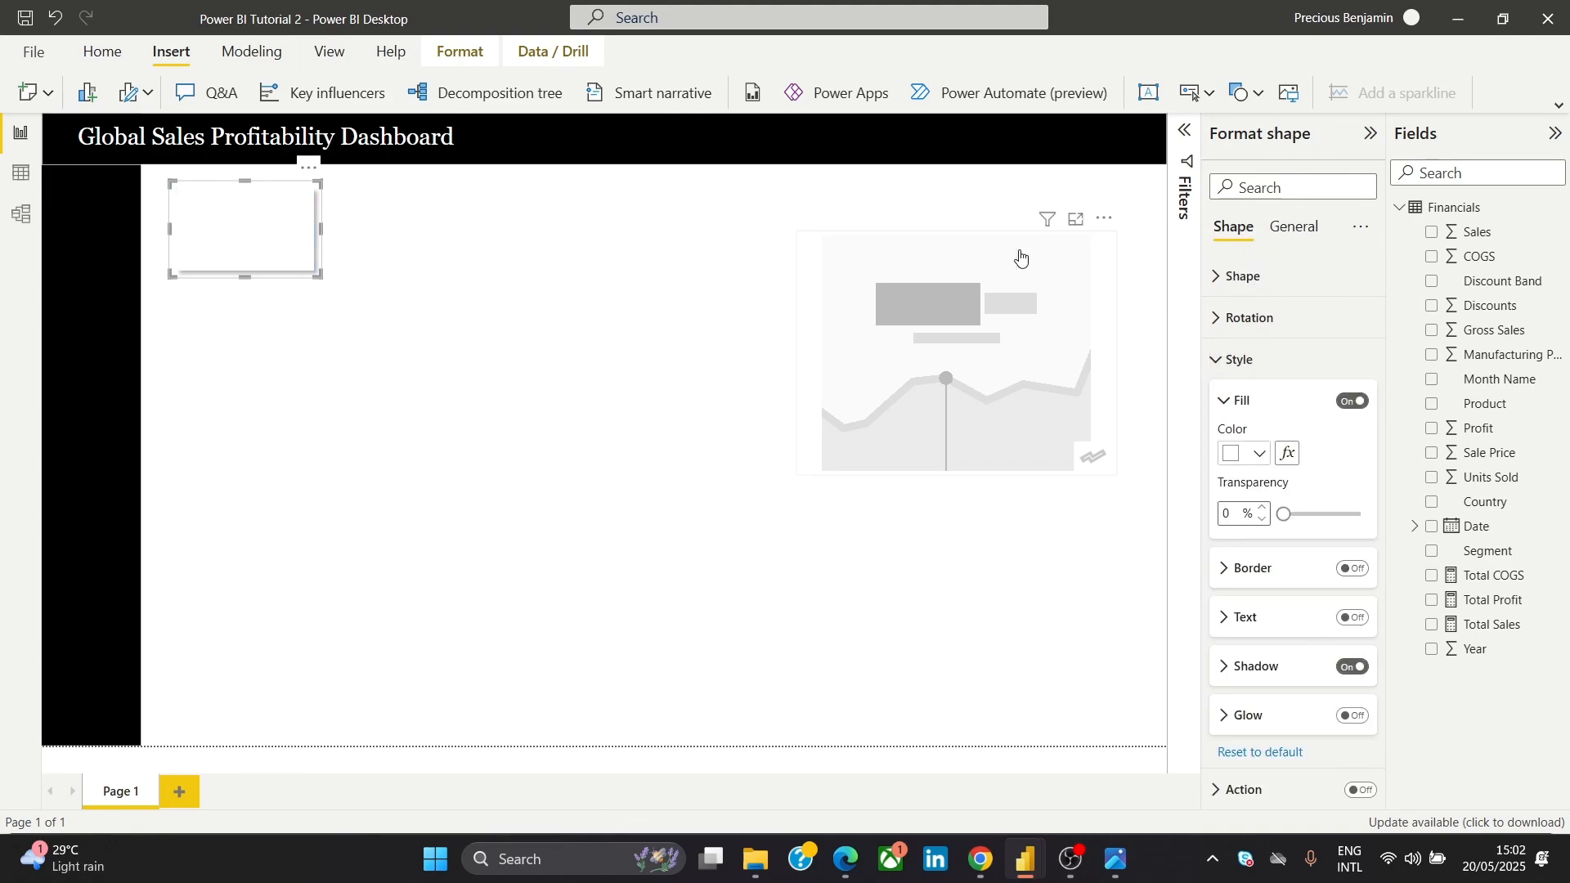
Move the Card with States visual closer to the white KPI-card rectangle and shrink it
click(854, 296)
drag(1103, 222, 784, 222)
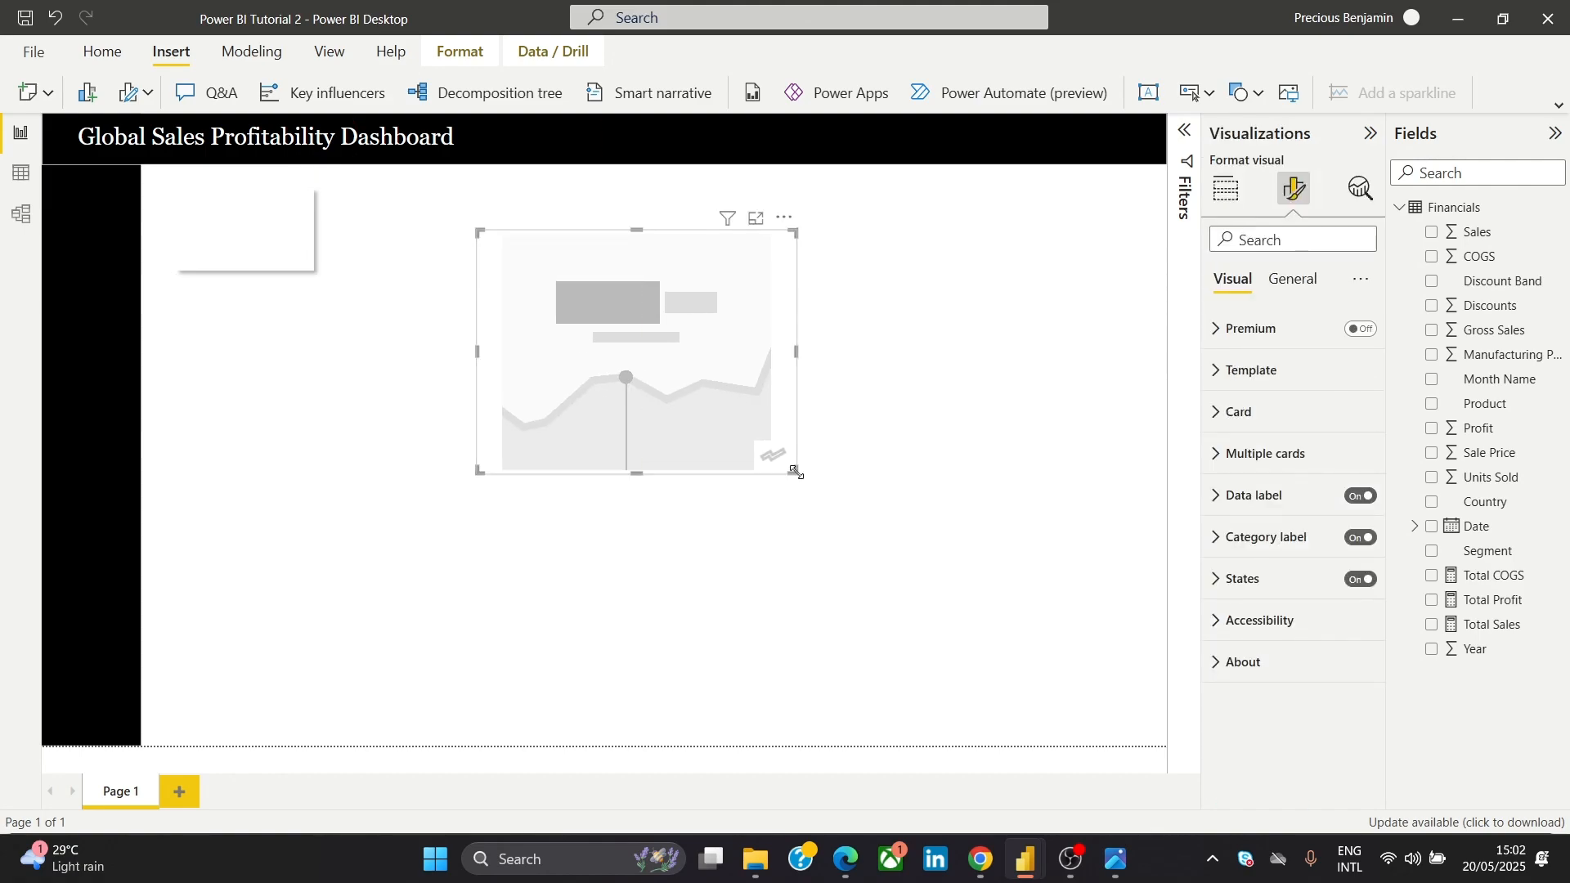
drag(796, 472, 697, 394)
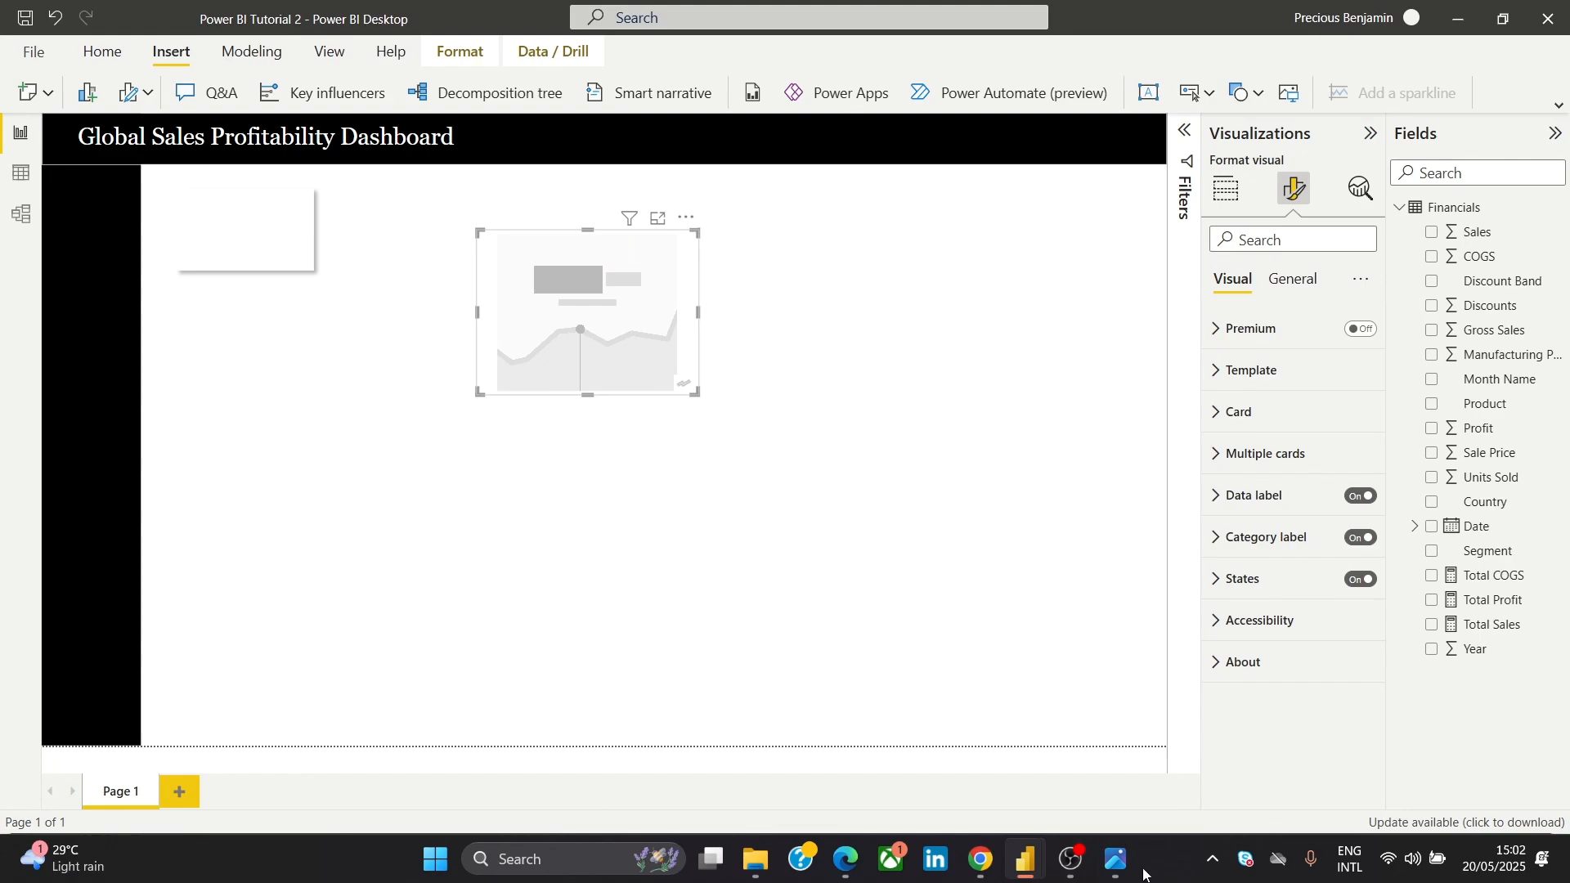
Add the Total COGS measure to the Card with States visual, following the KPI cards in the reference image
click(1117, 860)
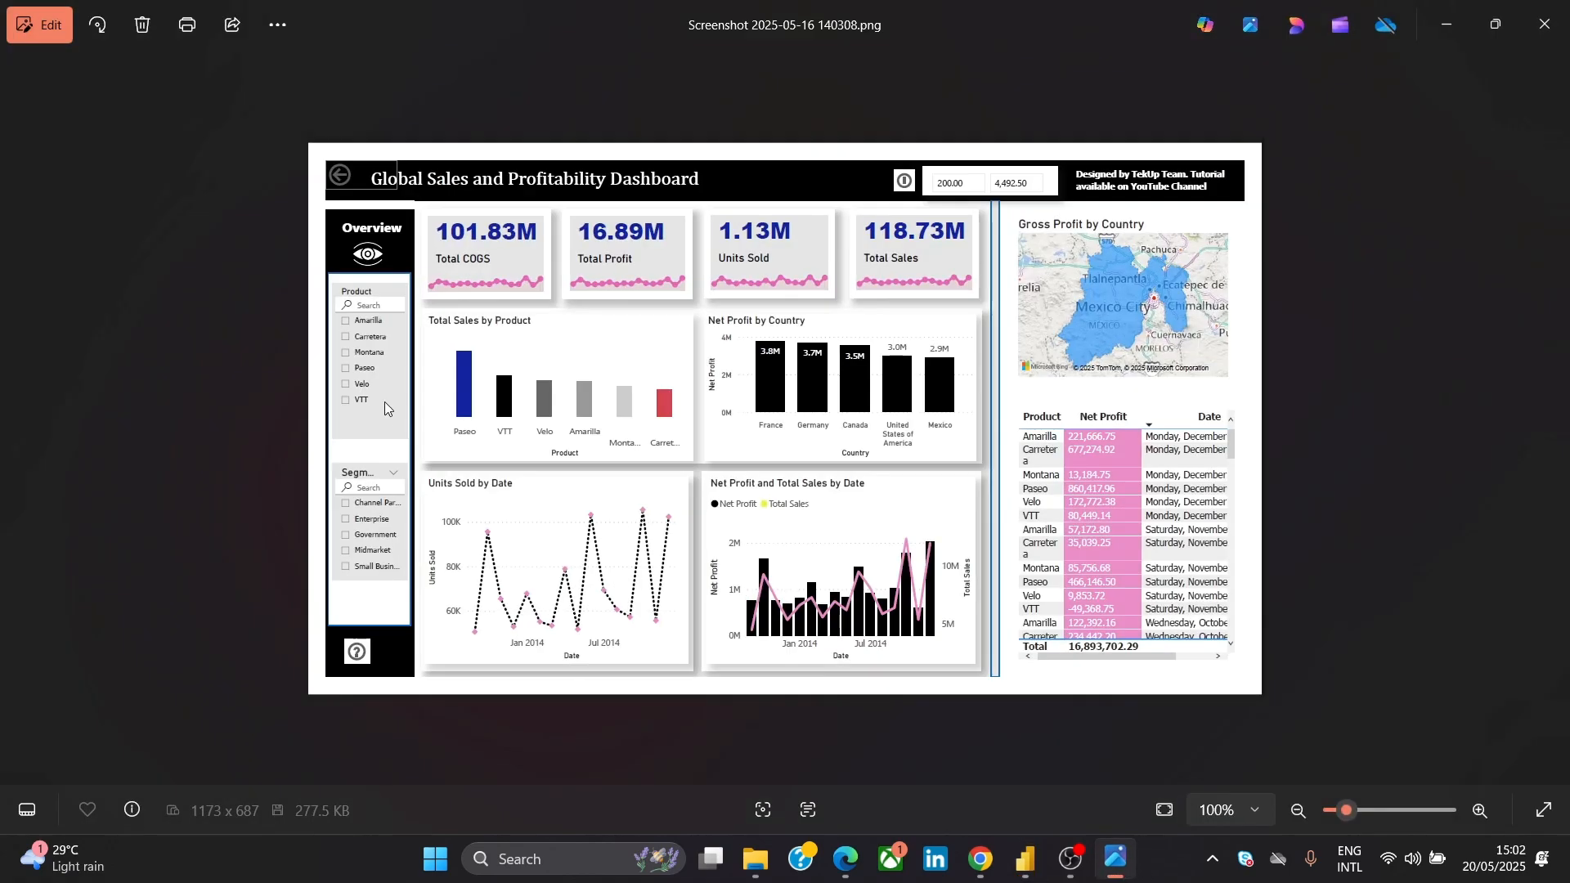
click(1469, 10)
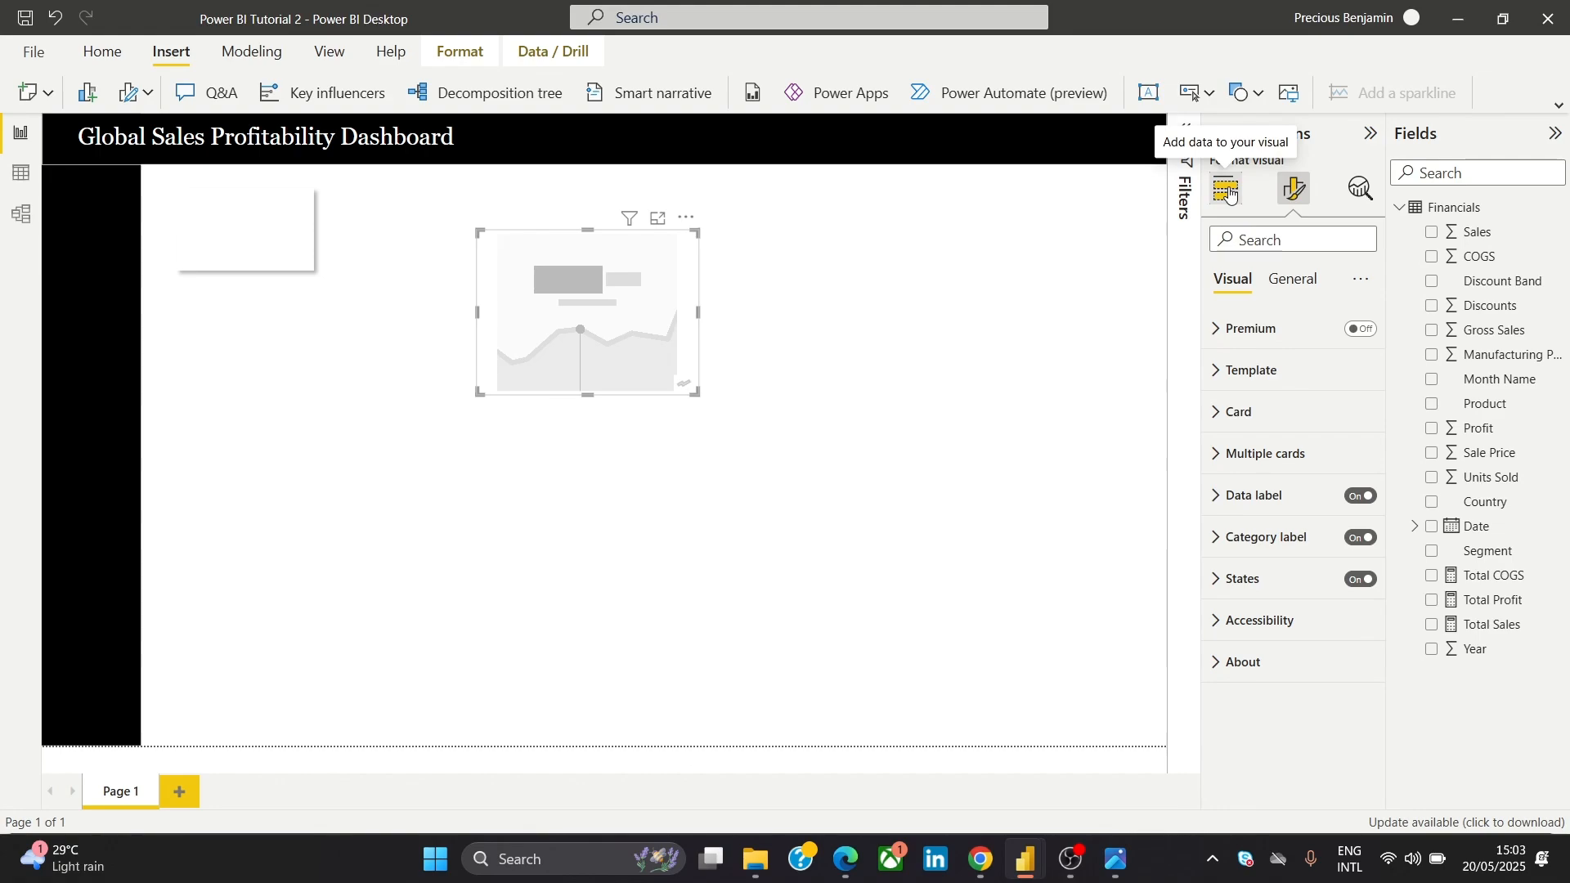
click(1229, 192)
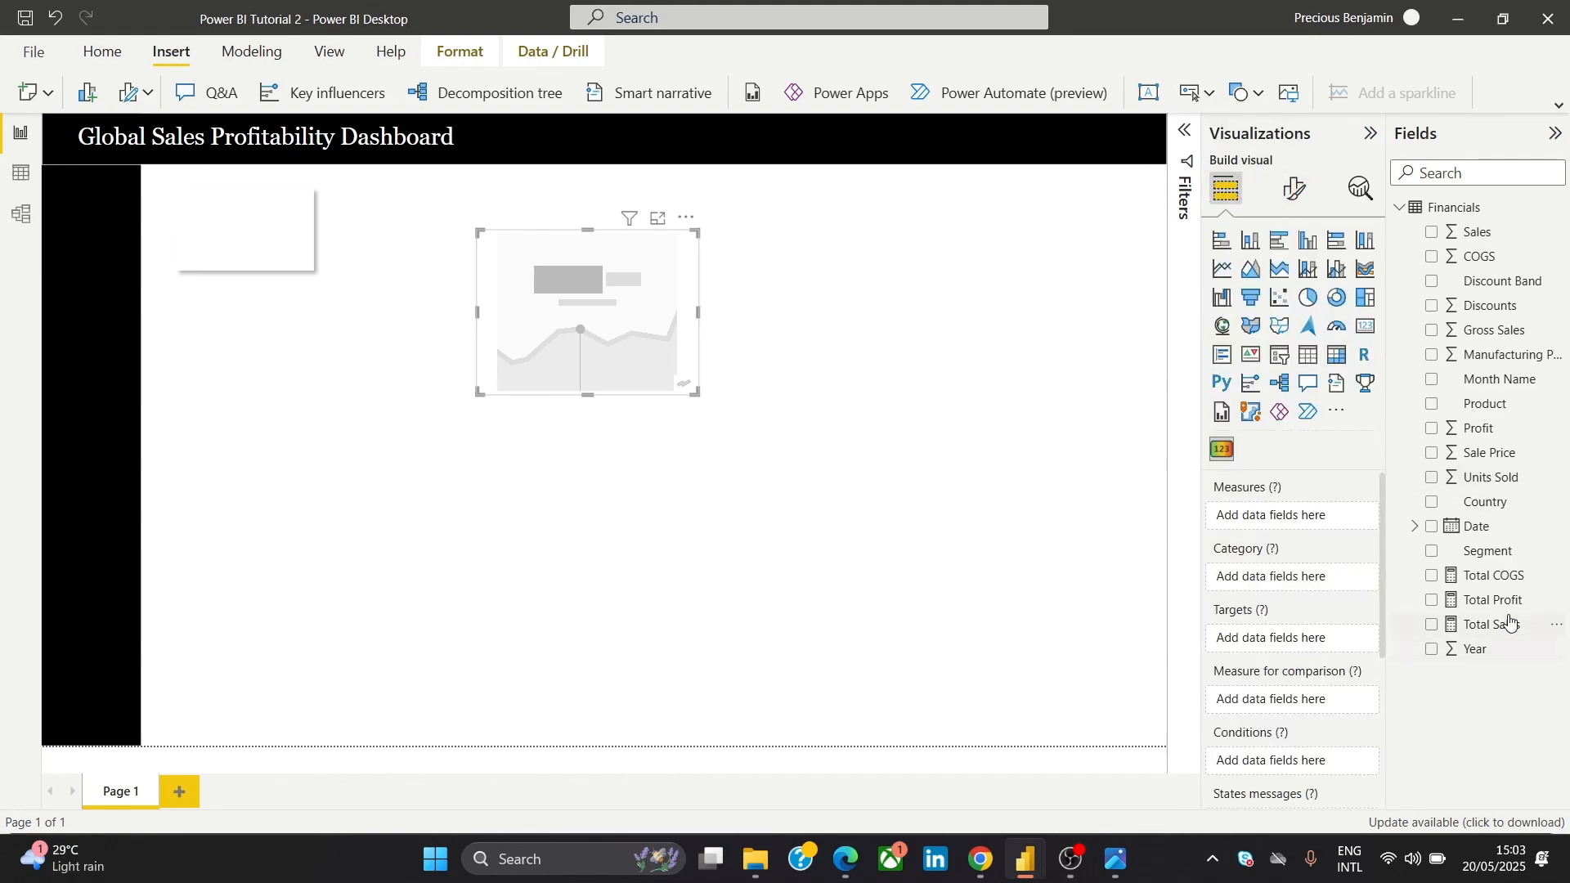
drag(1490, 575, 1308, 516)
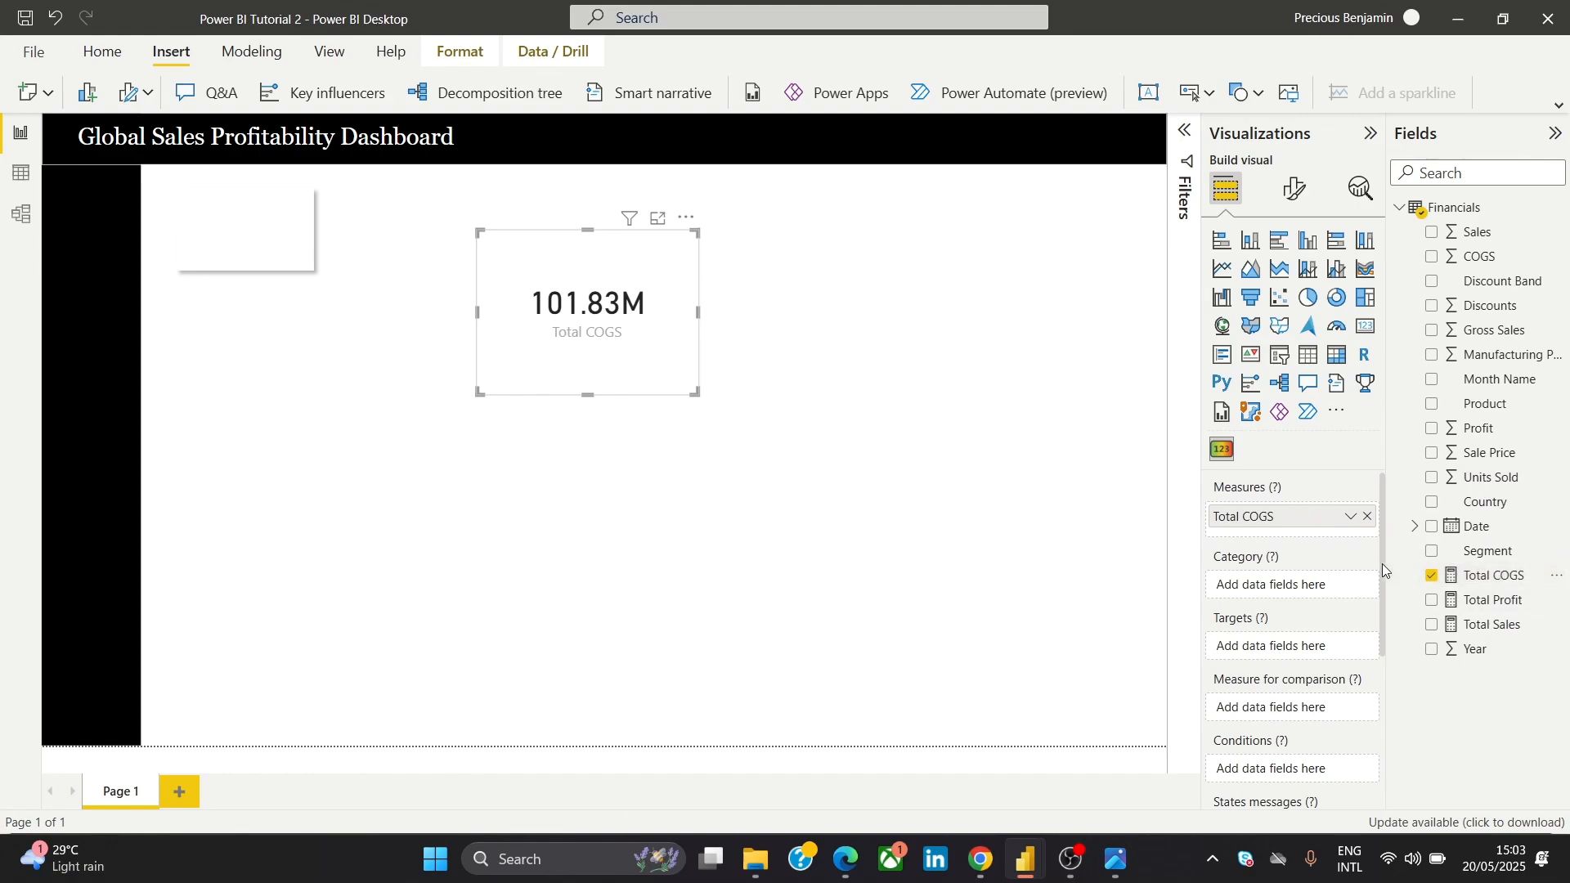
drag(1382, 562, 1380, 623)
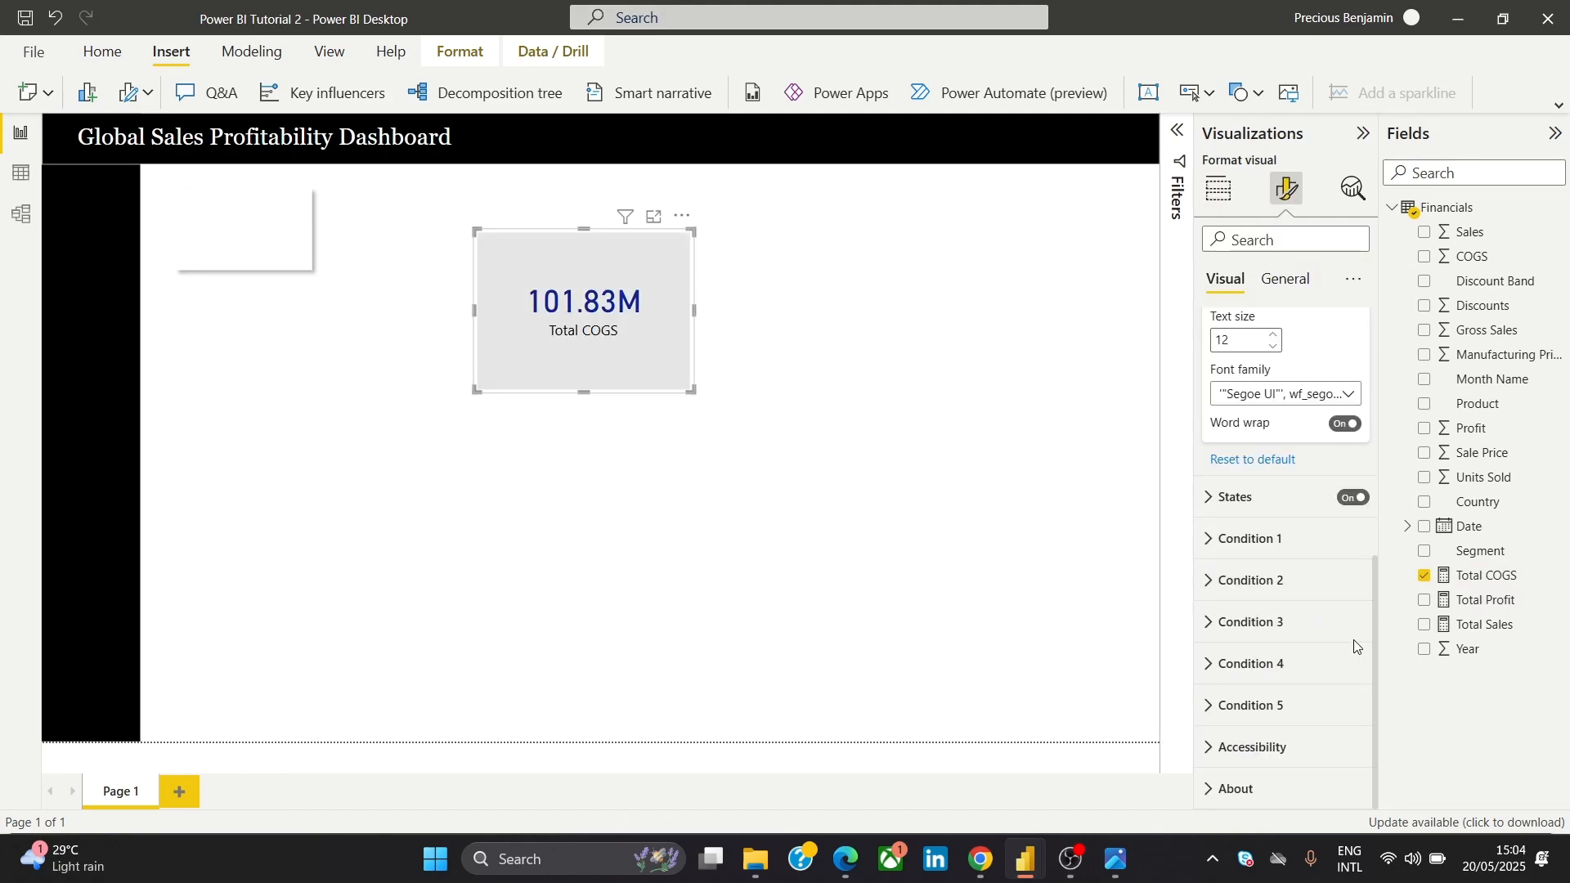
Examine the card's category label, data label, state and condition formatting options, and collapse the data label settings
scroll(1338, 597, up, 1)
scroll(1335, 584, up, 1)
scroll(1332, 597, down, 1)
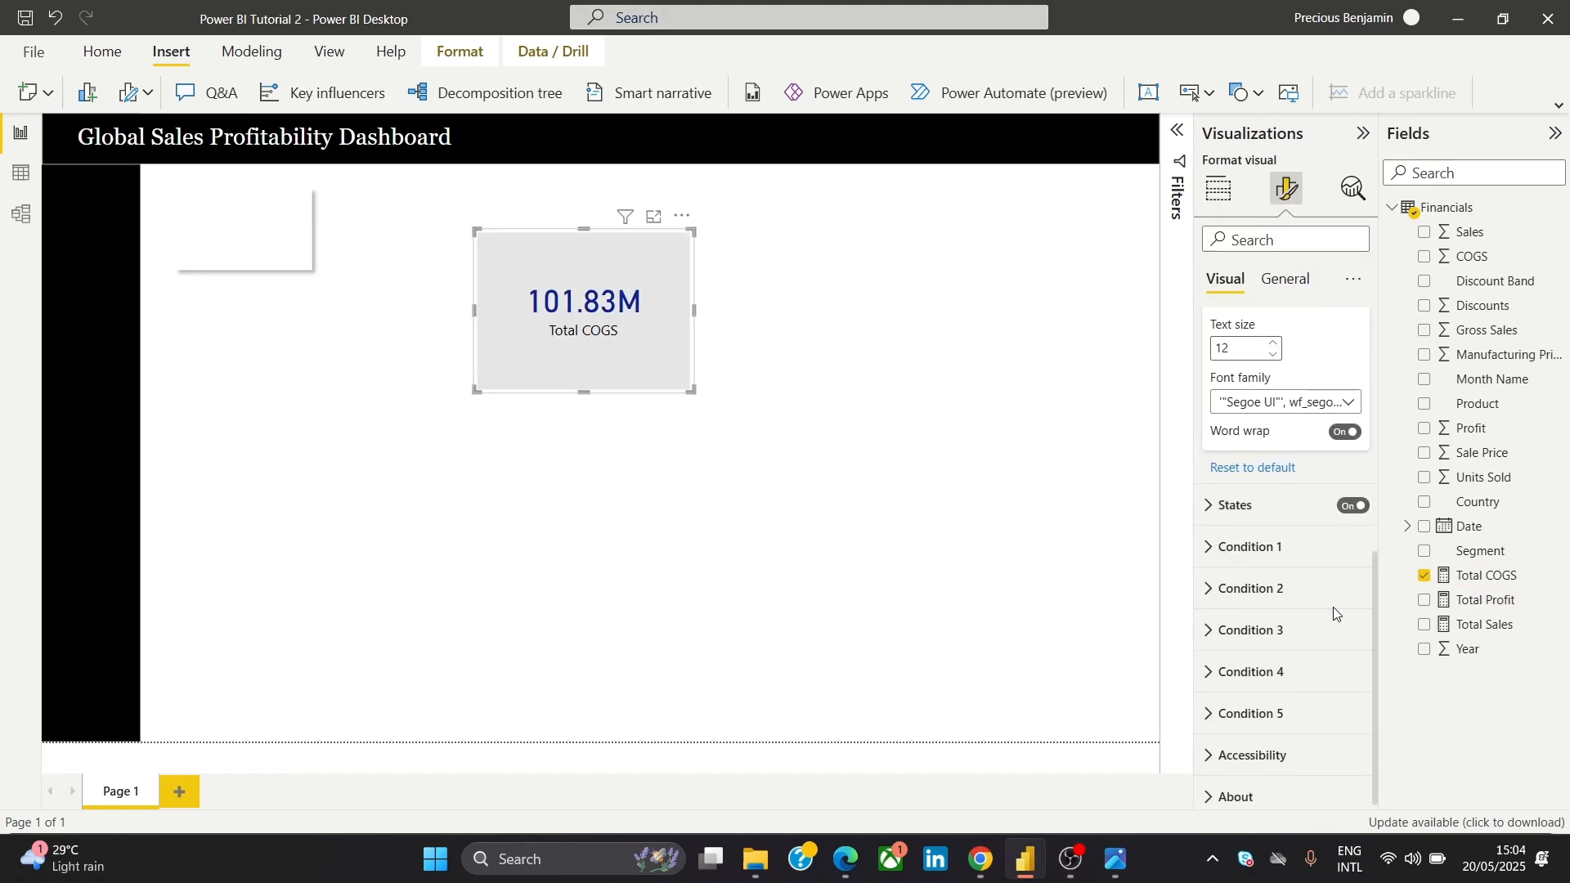
scroll(1331, 581, up, 1)
scroll(1333, 574, down, 1)
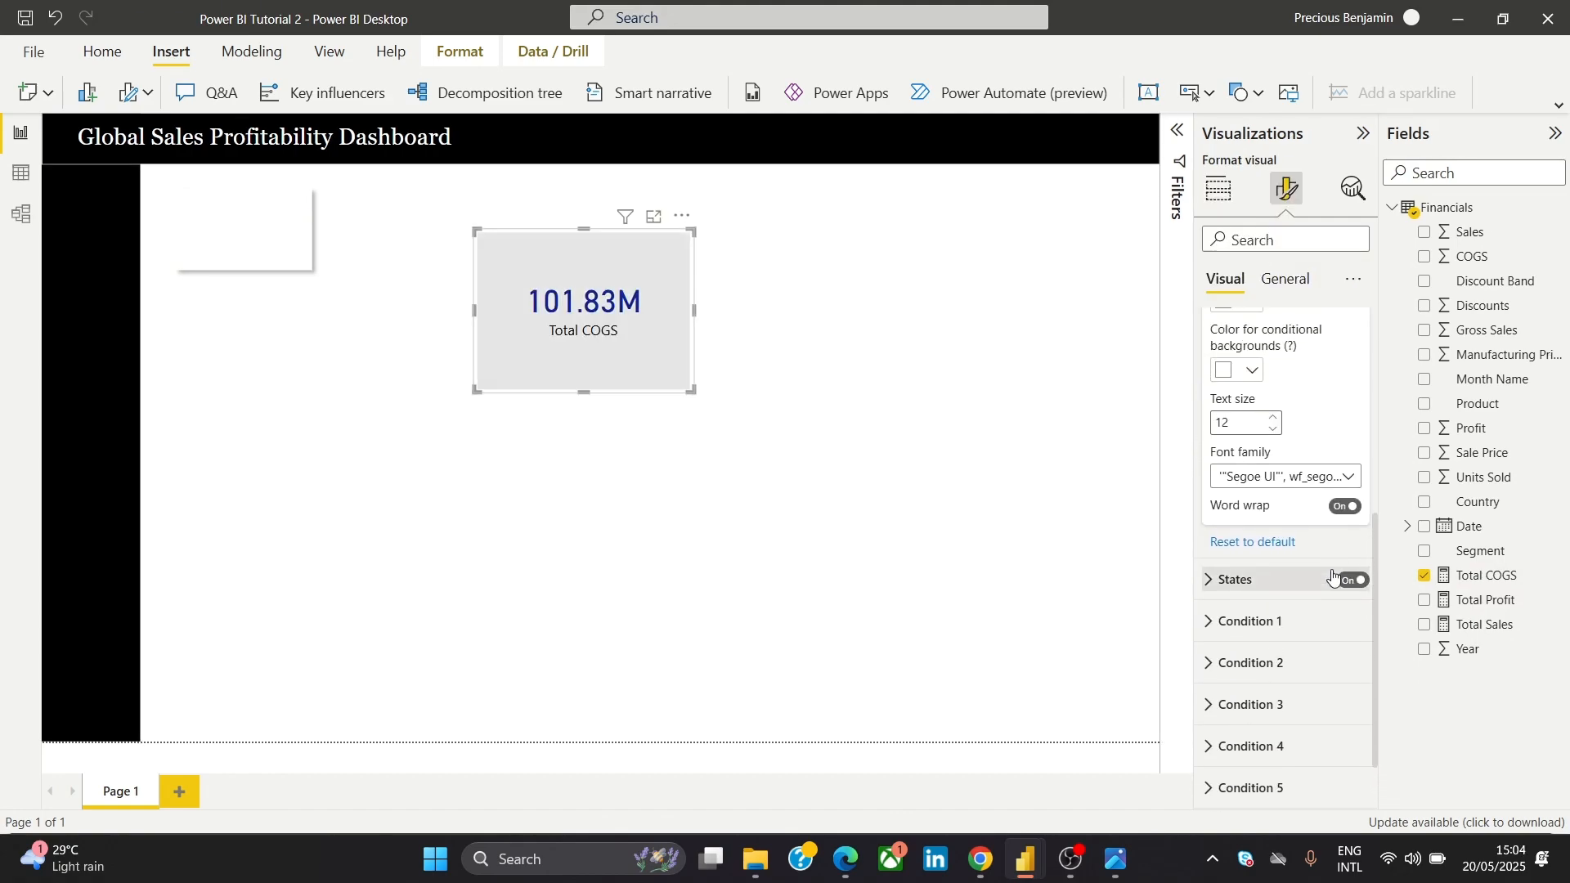
scroll(1331, 593, down, 1)
scroll(1304, 543, up, 3)
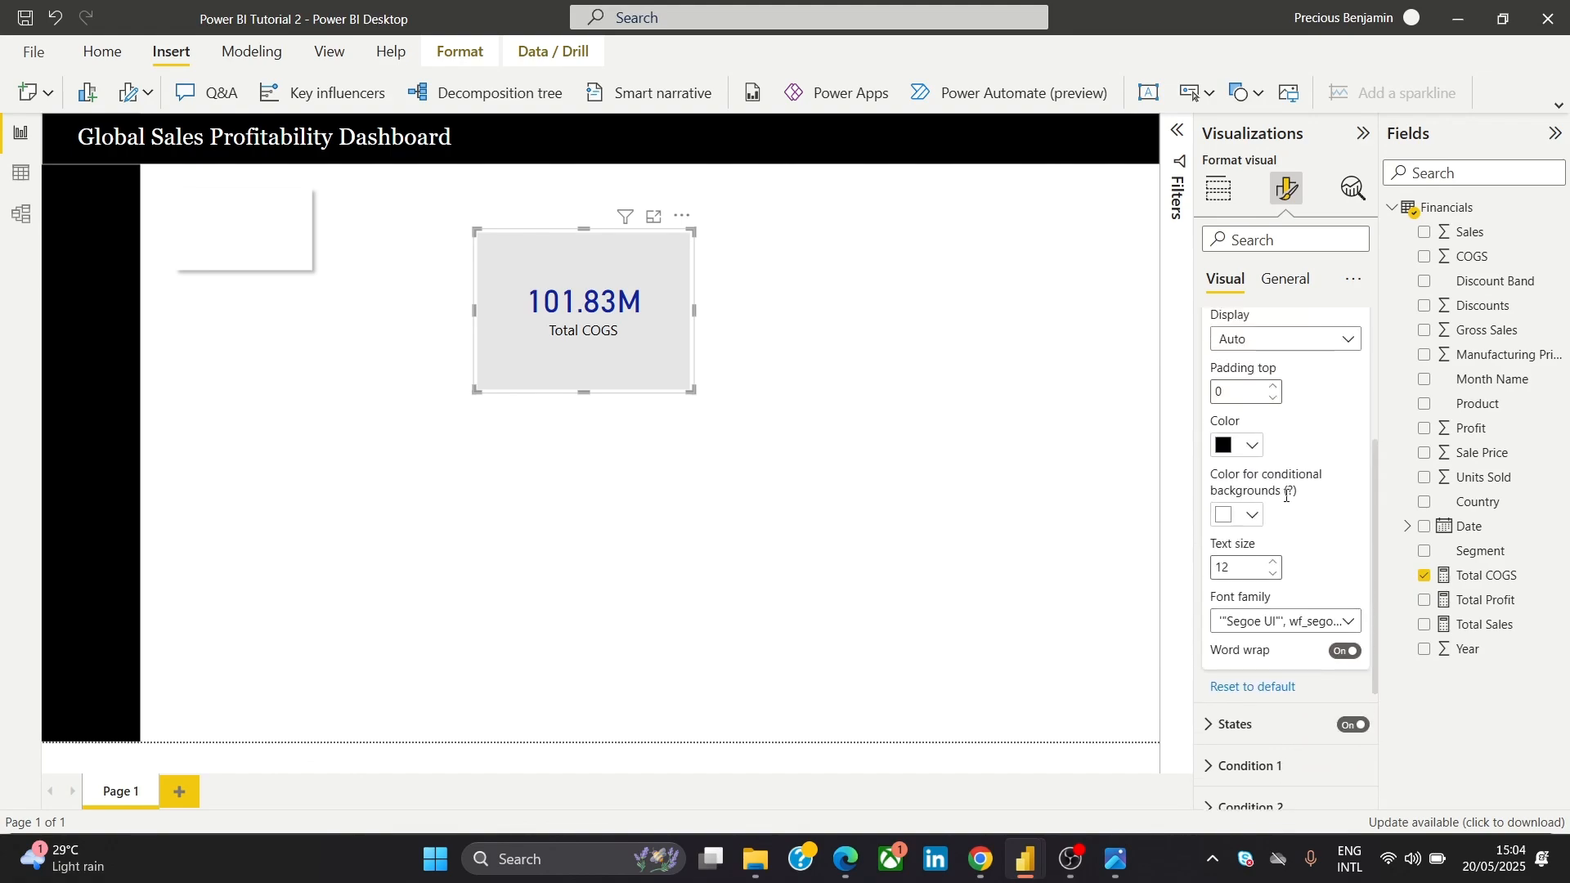
scroll(1298, 586, down, 3)
scroll(1316, 556, up, 4)
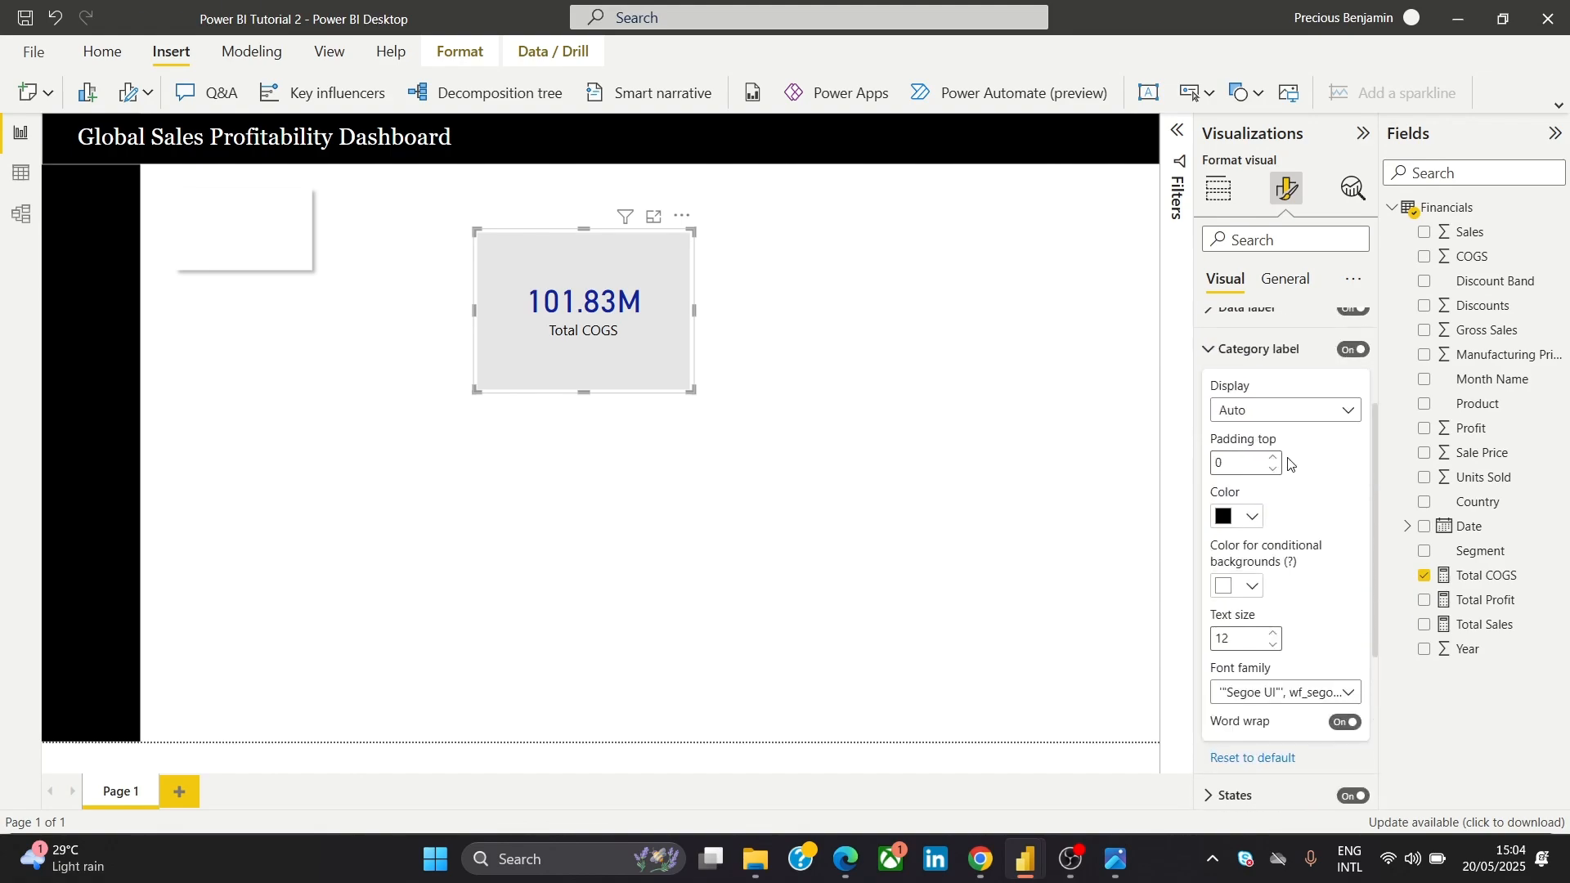
scroll(1288, 449, up, 2)
click(1277, 414)
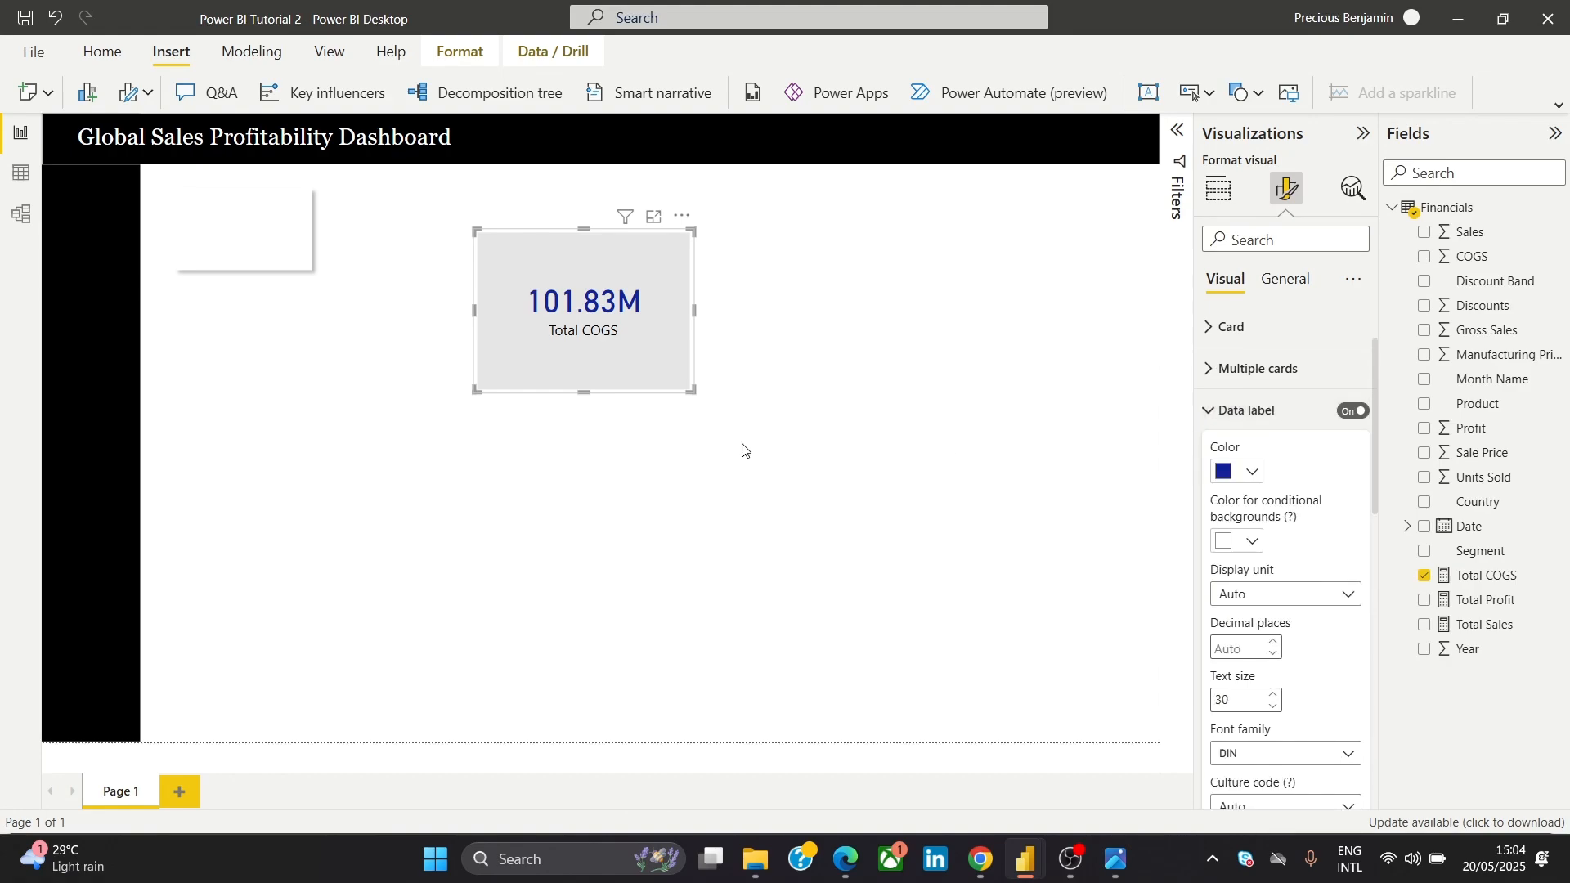
click(1210, 411)
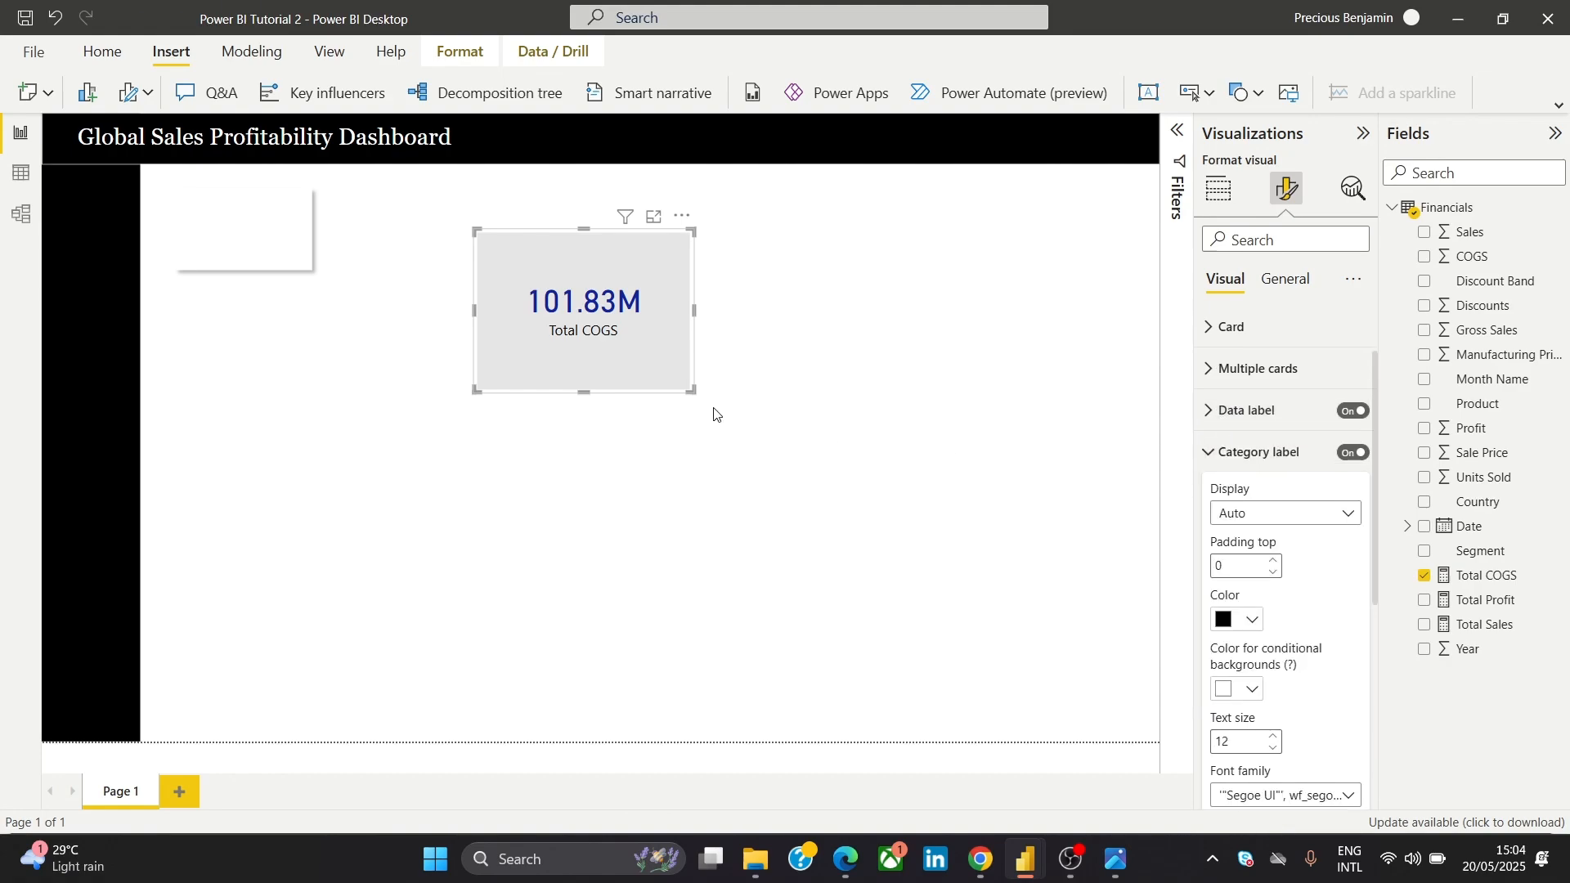
Check the KPI cards in the reference image and assign the Date field as the Total COGS card's trendline axis
click(1119, 859)
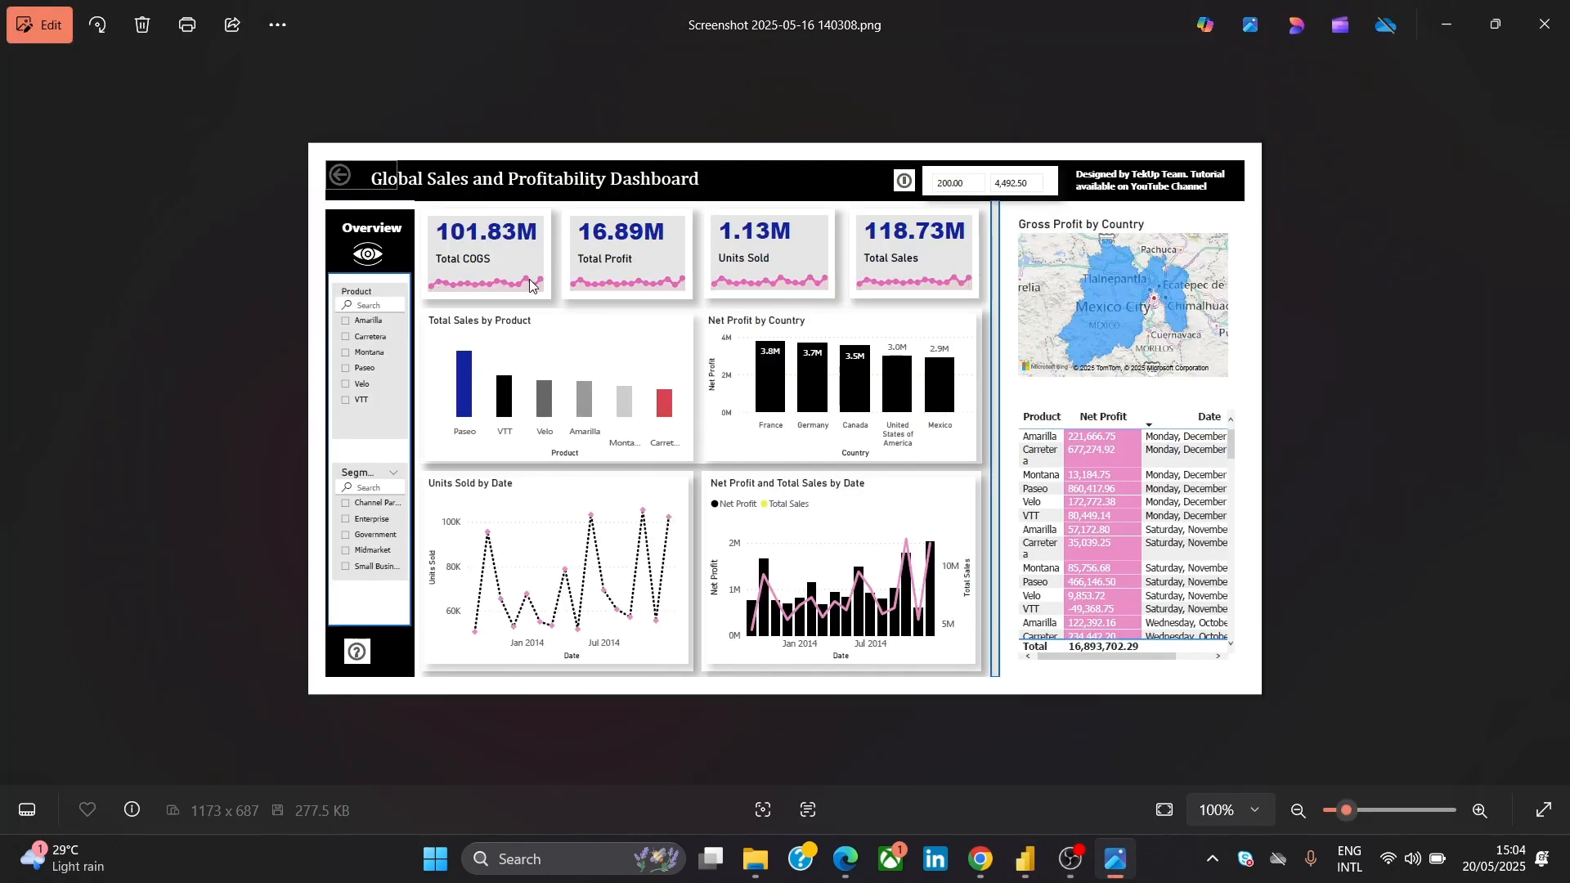
click(1445, 25)
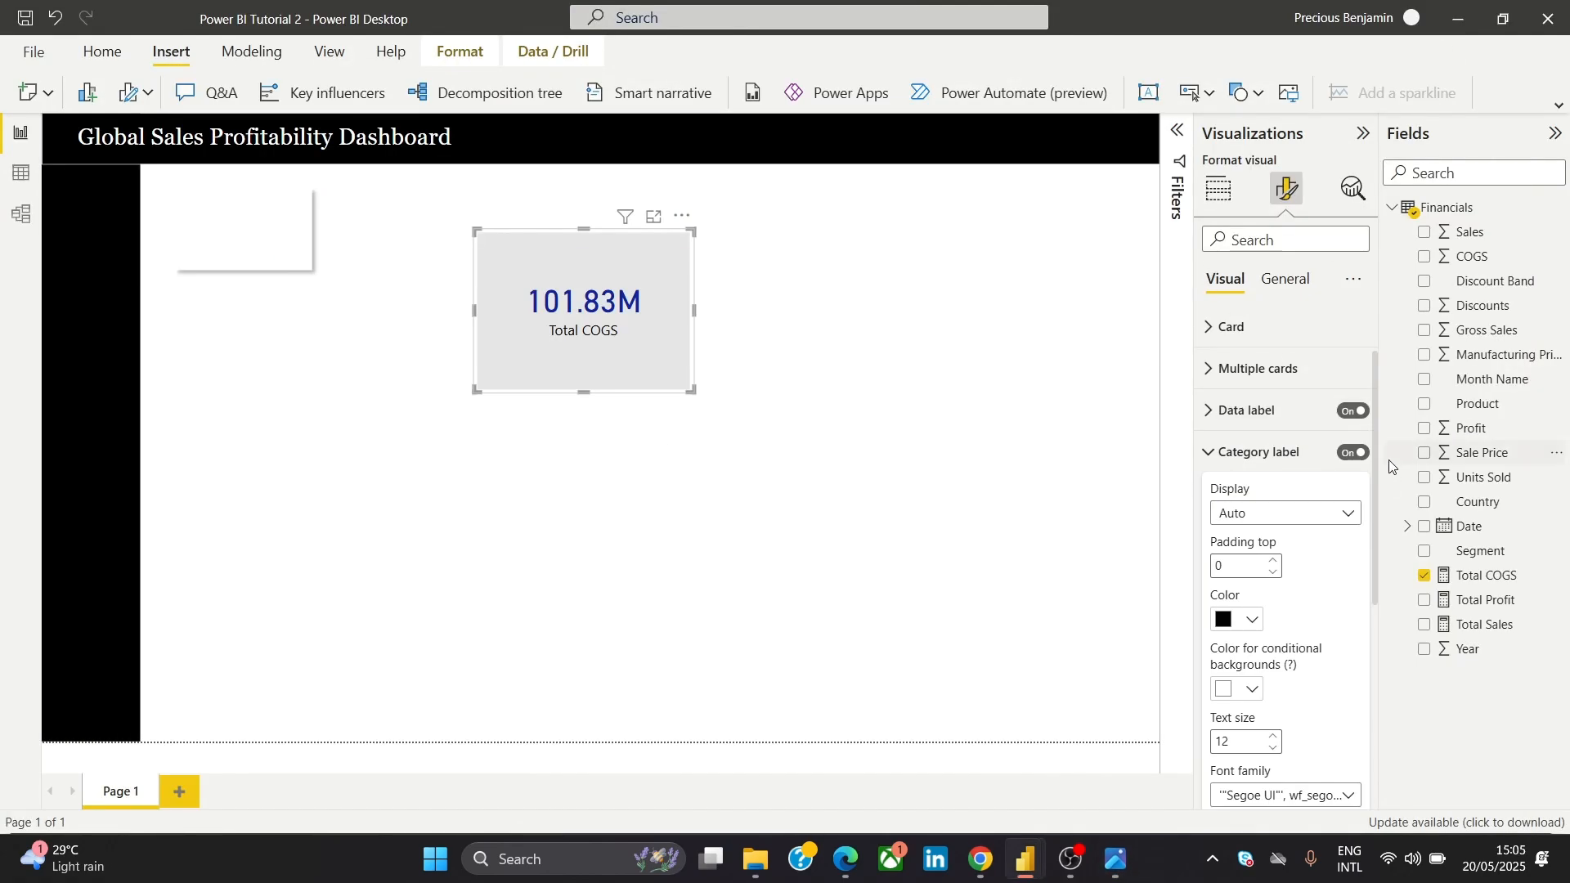
scroll(1372, 418, down, 4)
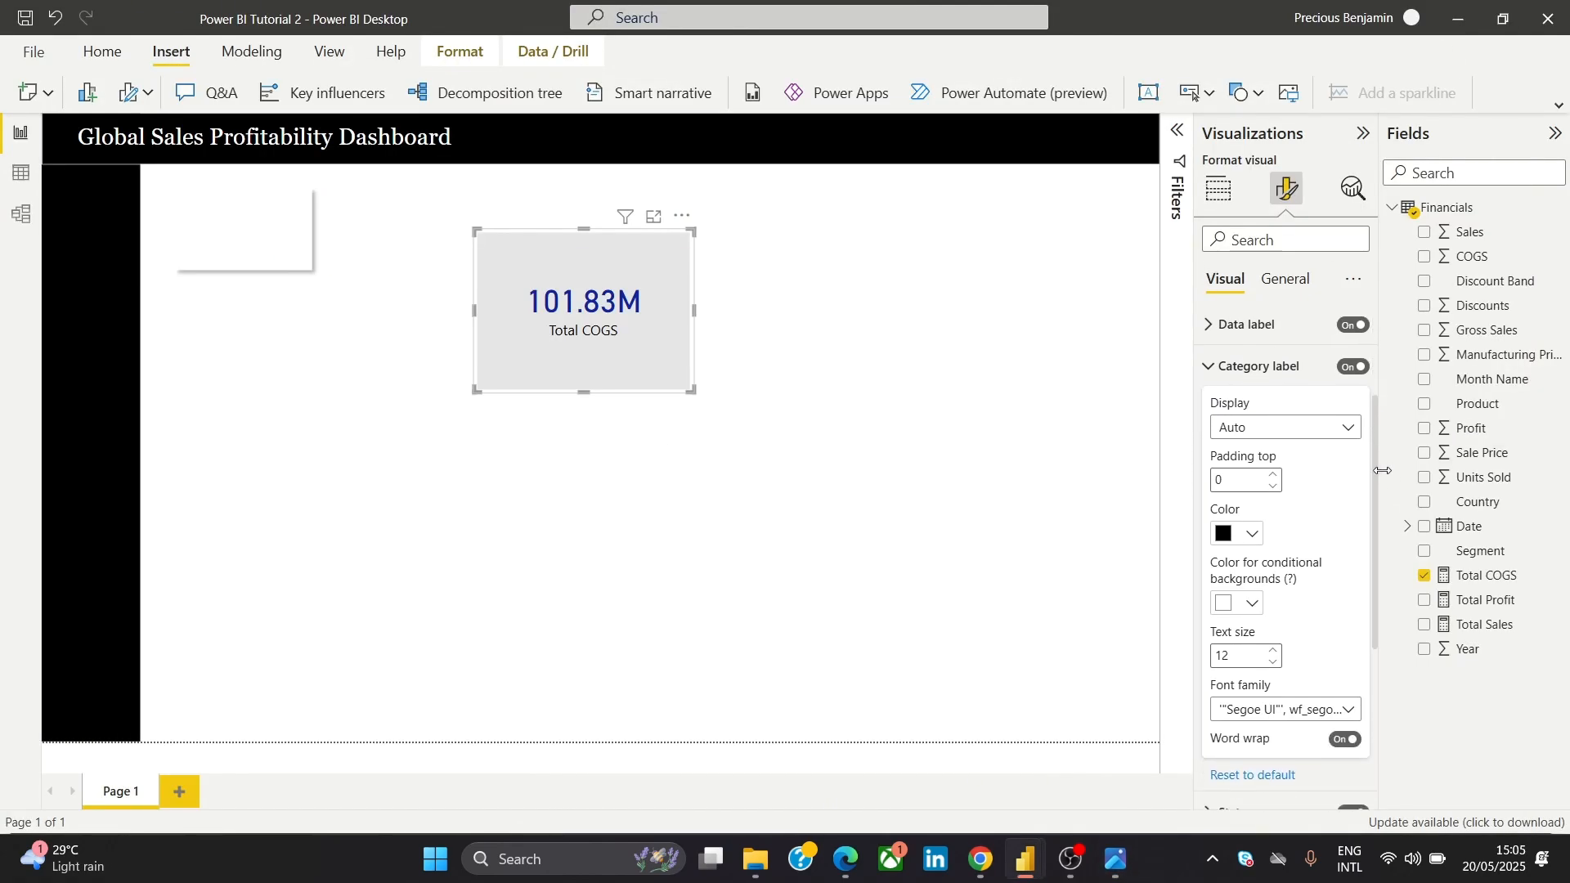
scroll(1358, 650, down, 1)
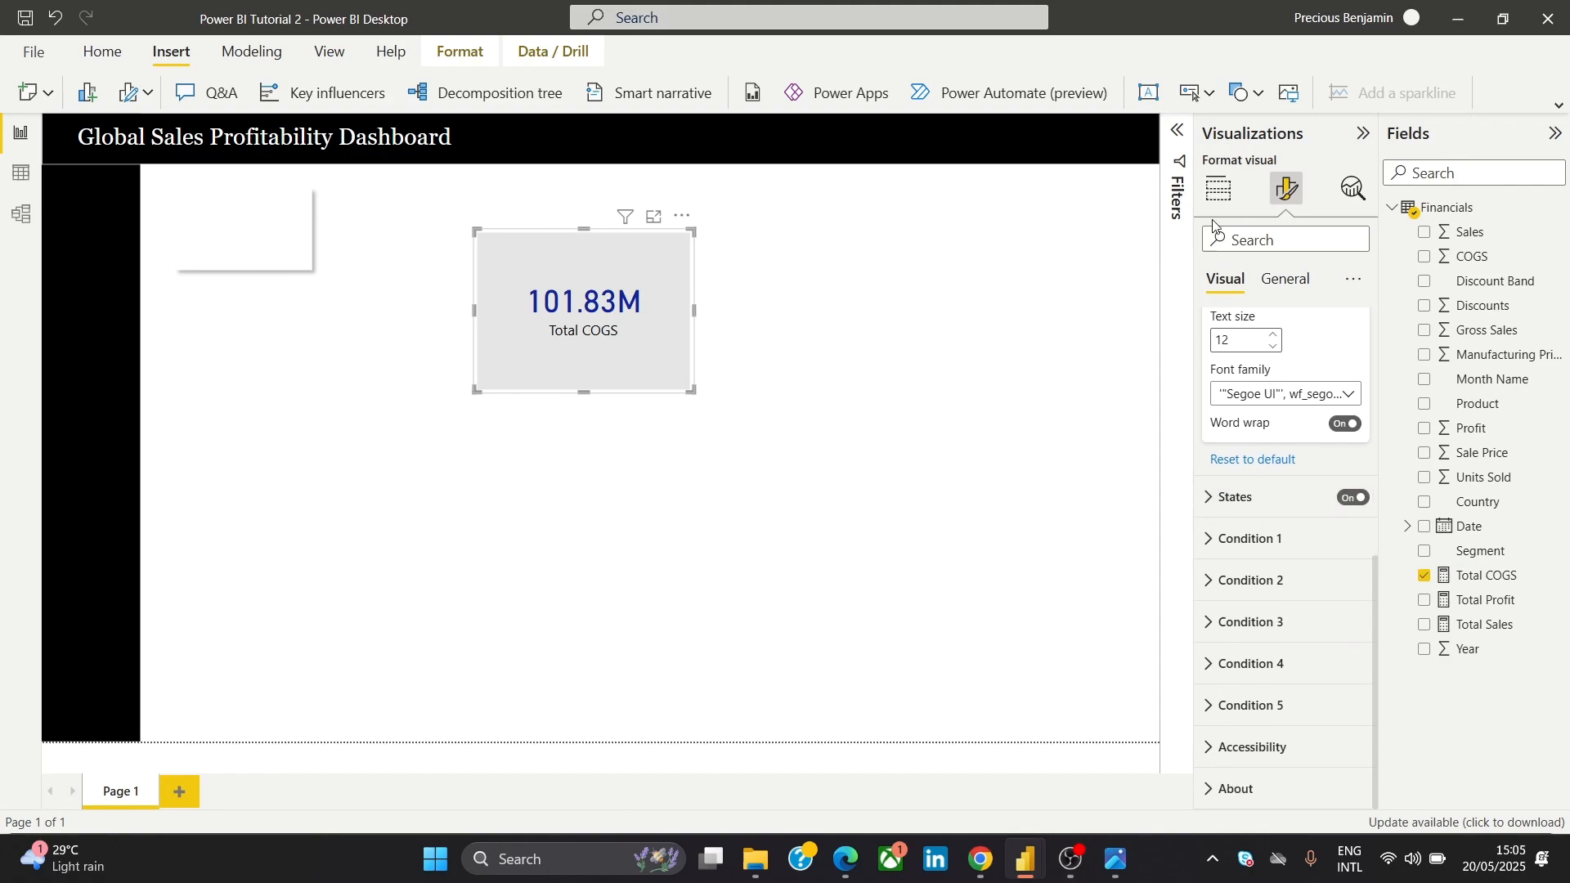
click(1218, 189)
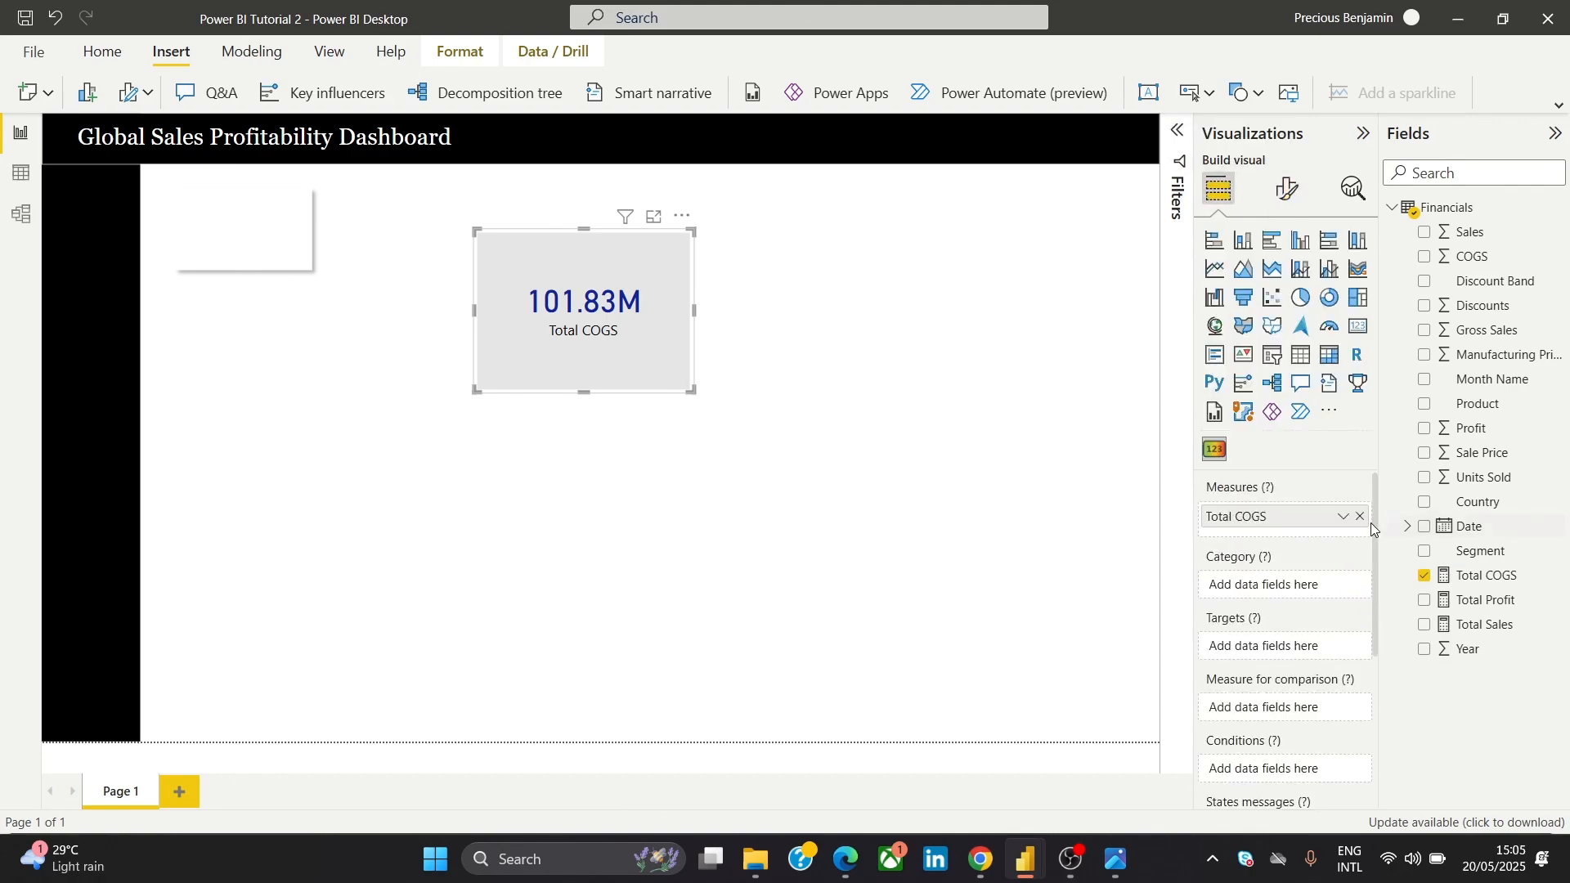
drag(1371, 523, 1367, 682)
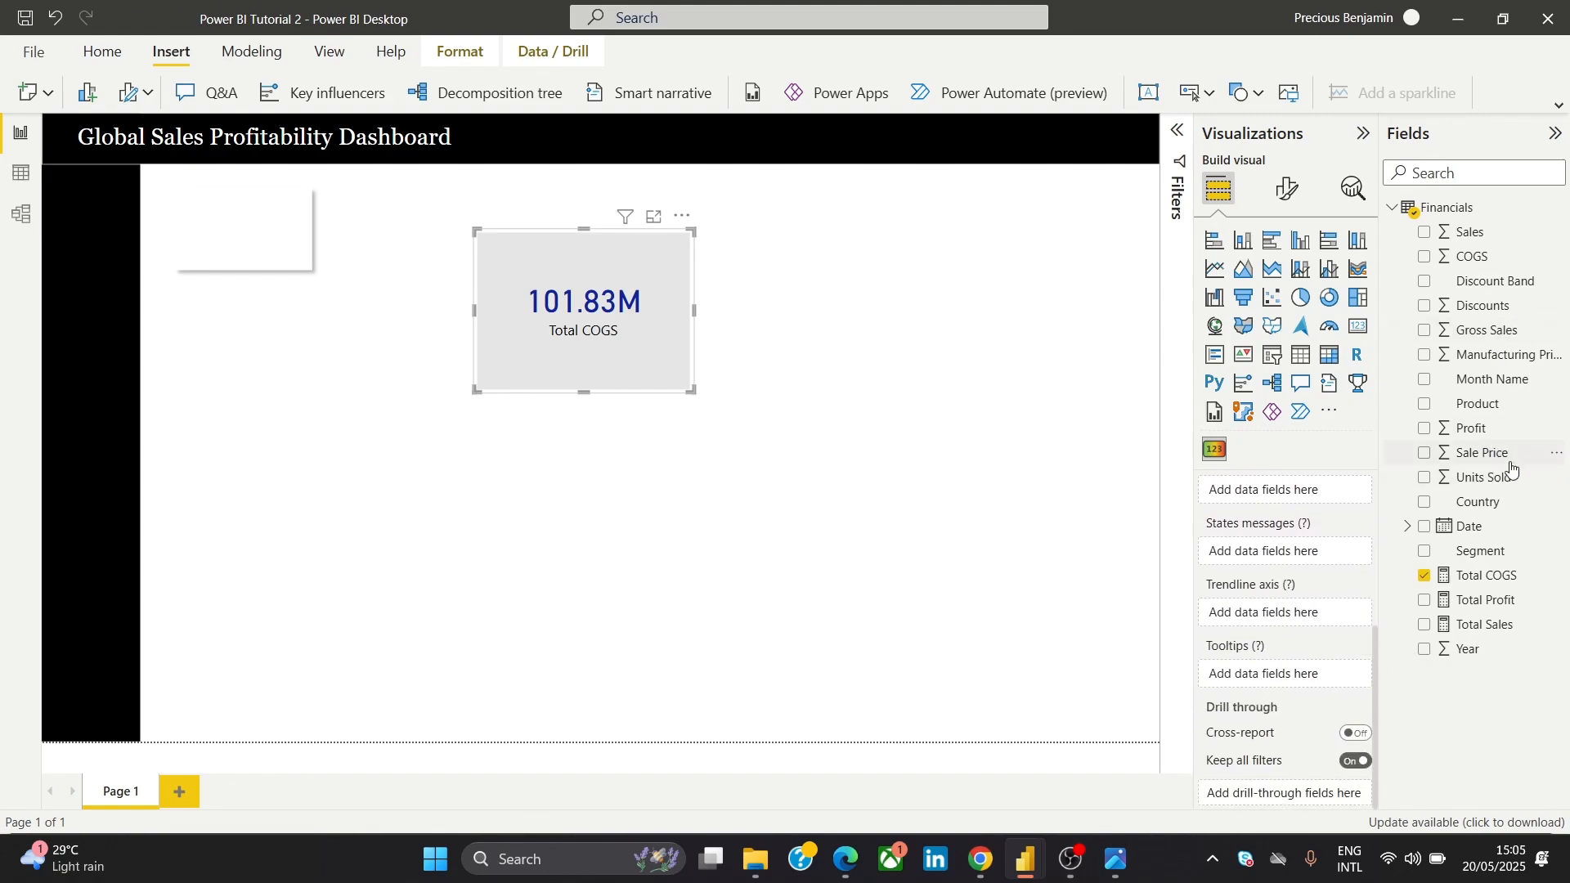
drag(1514, 530, 1346, 616)
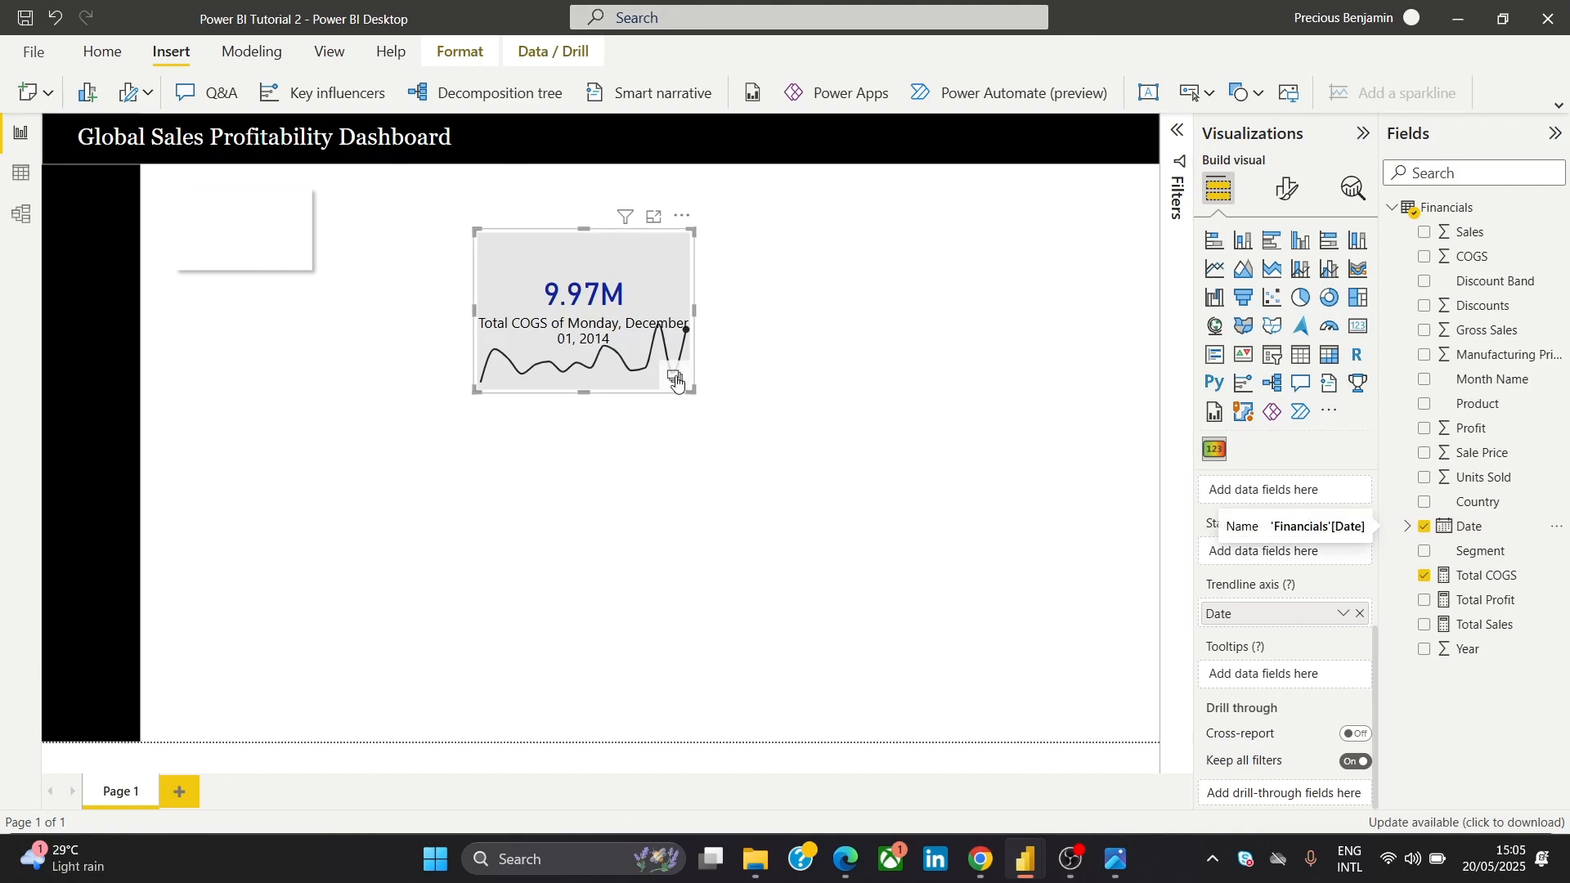
Apply the Analytics template to the Total COGS card and compare it with the reference image
click(675, 378)
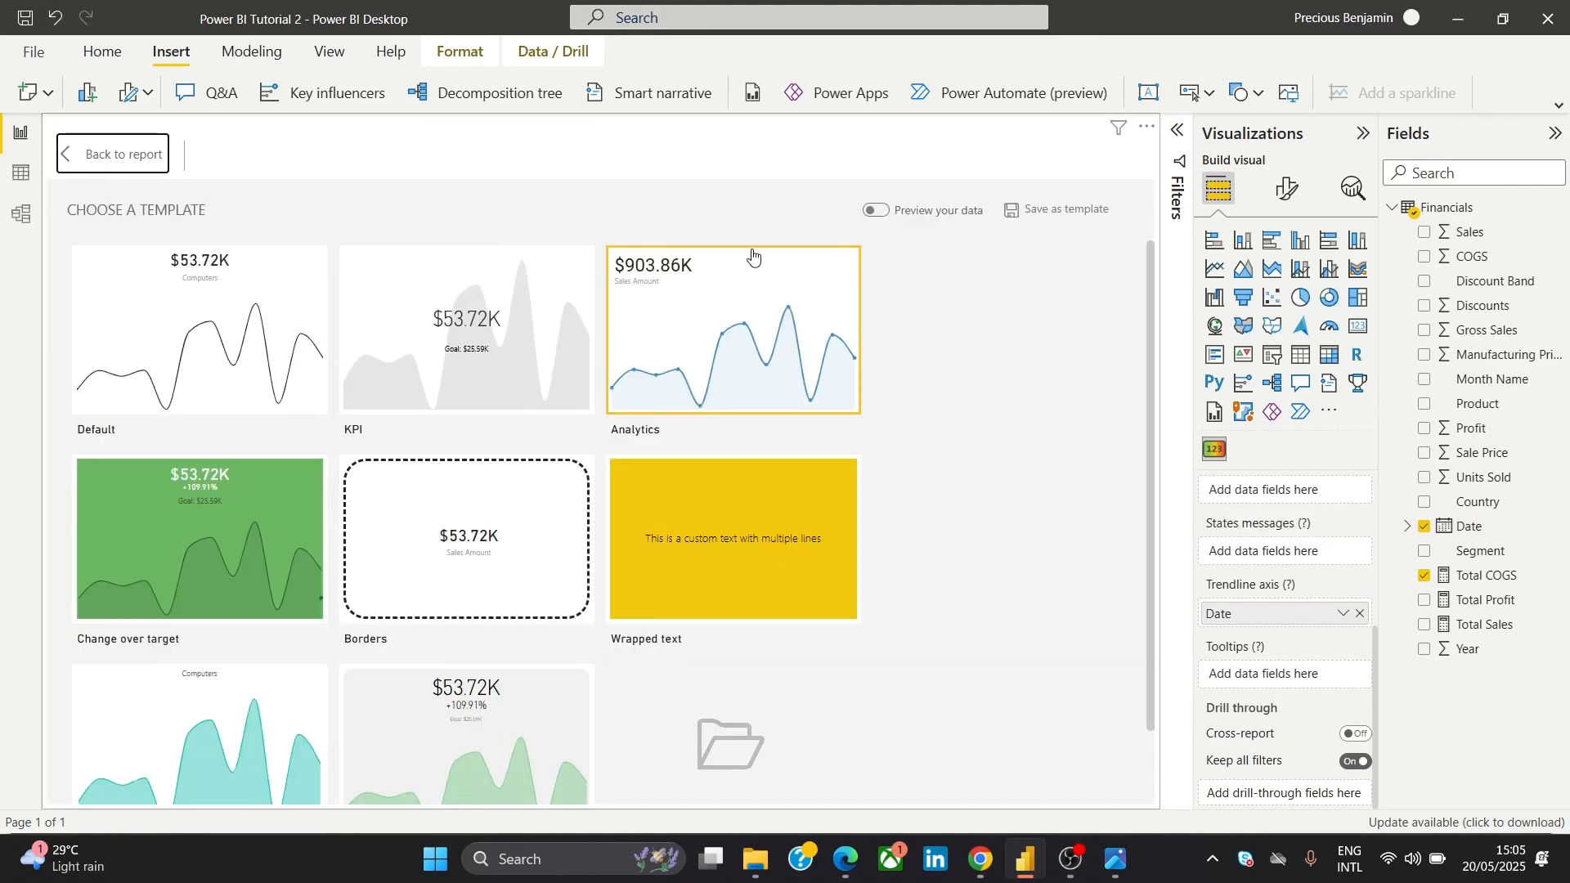
click(767, 350)
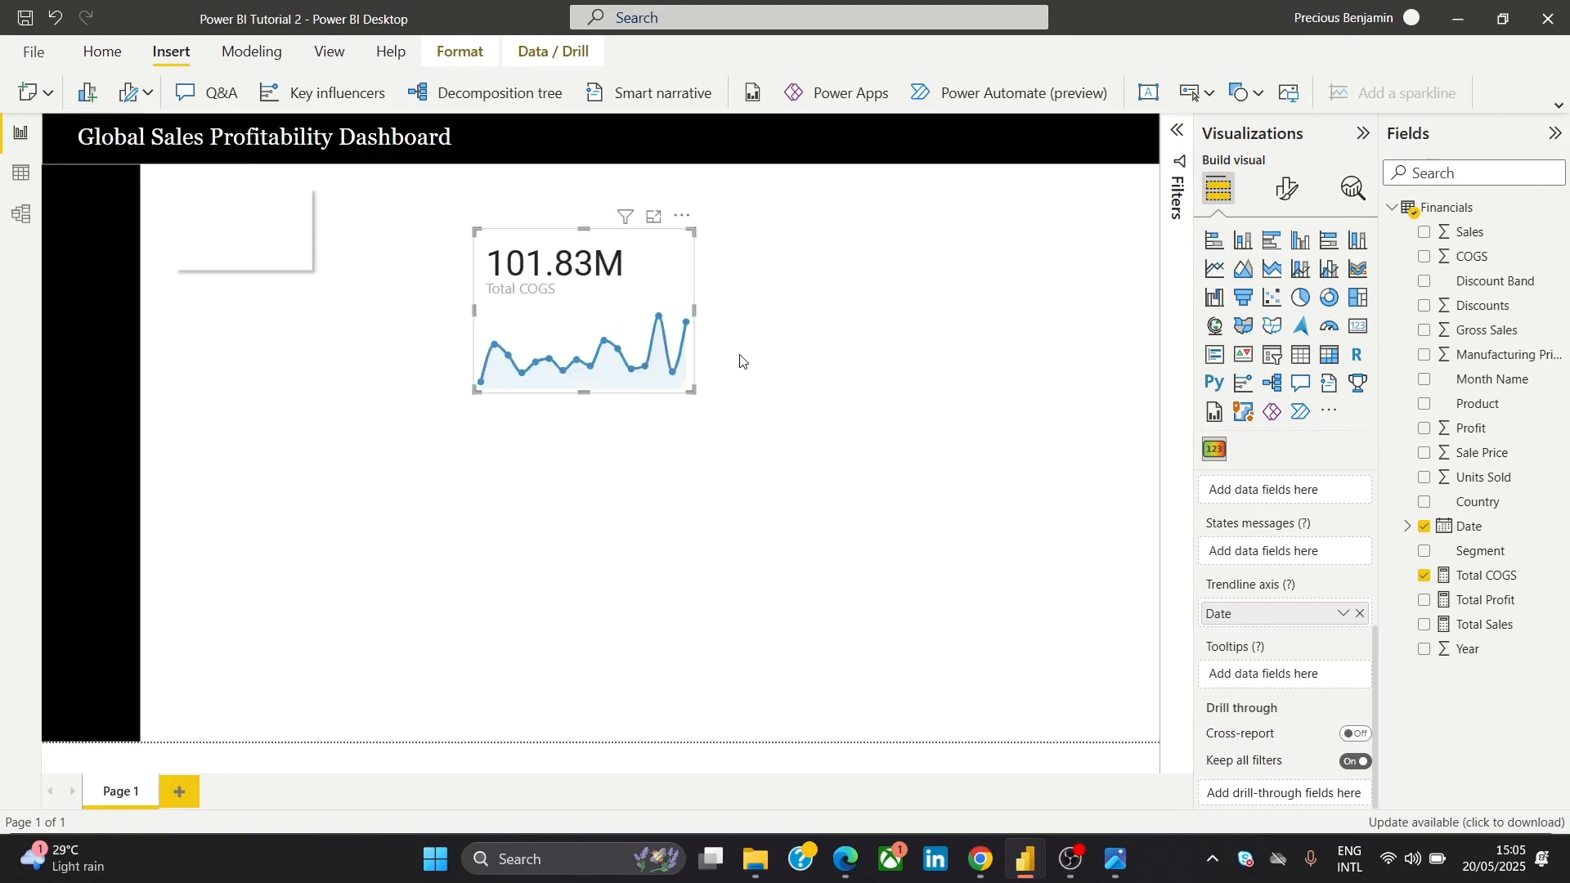
click(1112, 871)
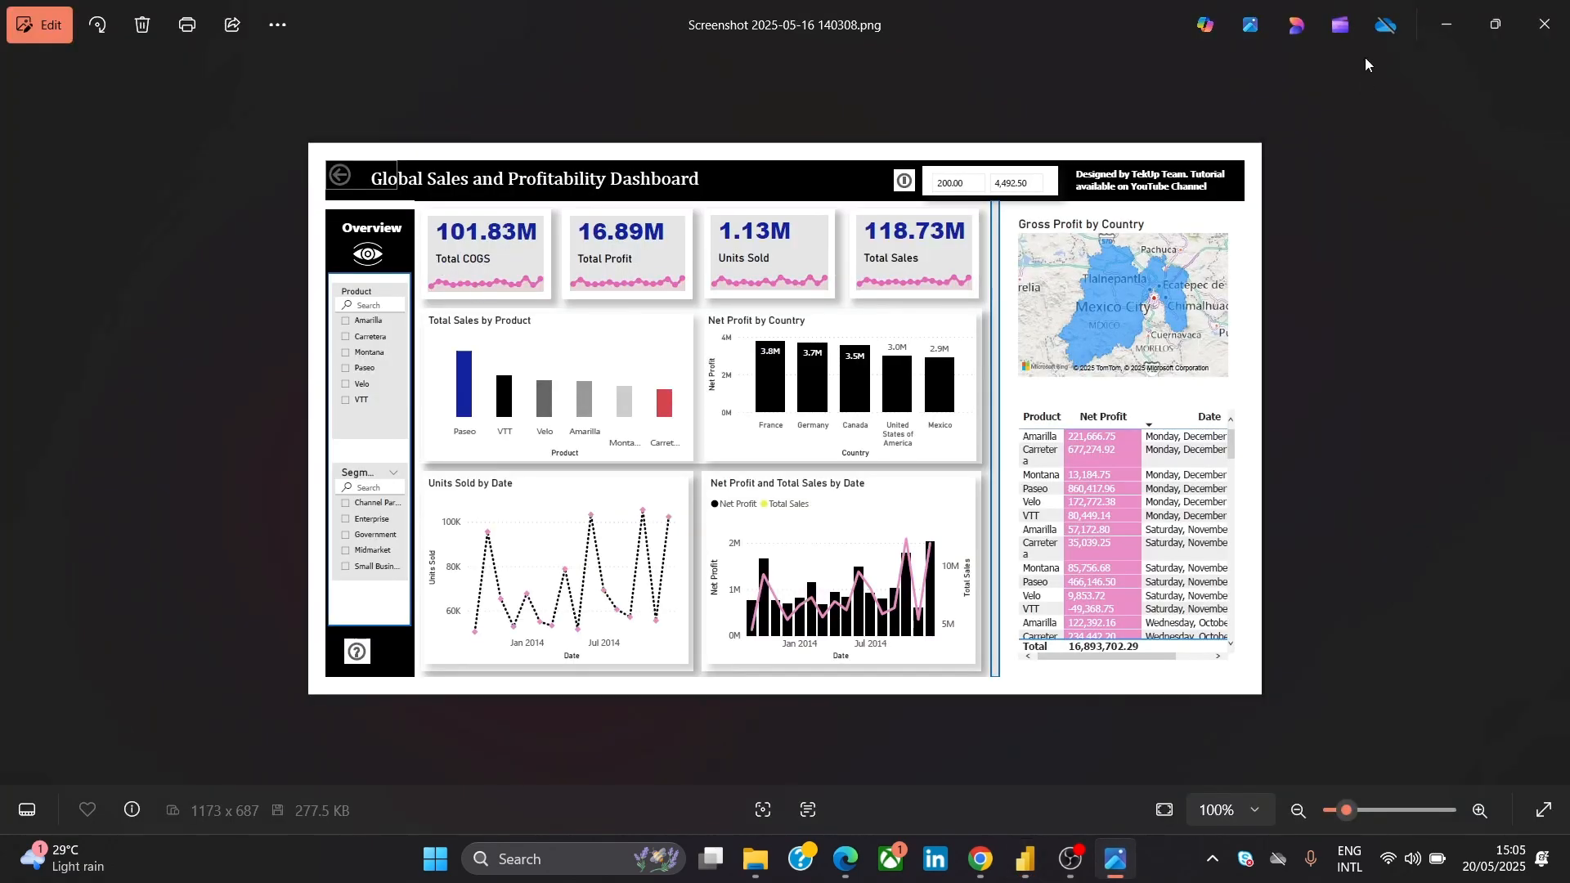
click(1443, 26)
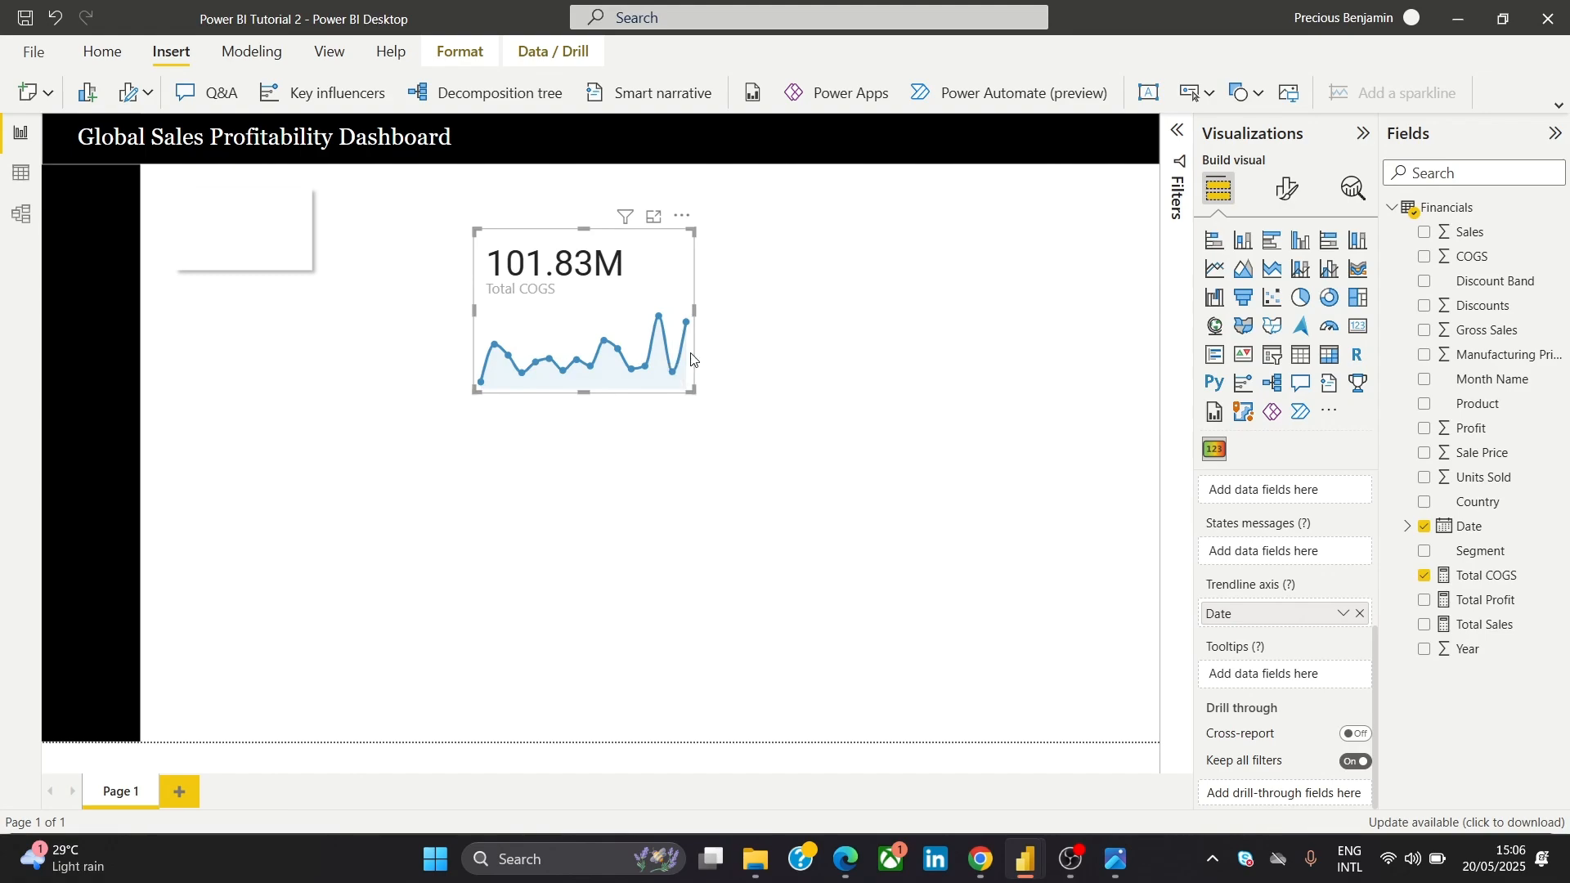
Set the line colour of the Total COGS card's trendline to the theme's pink
click(1290, 189)
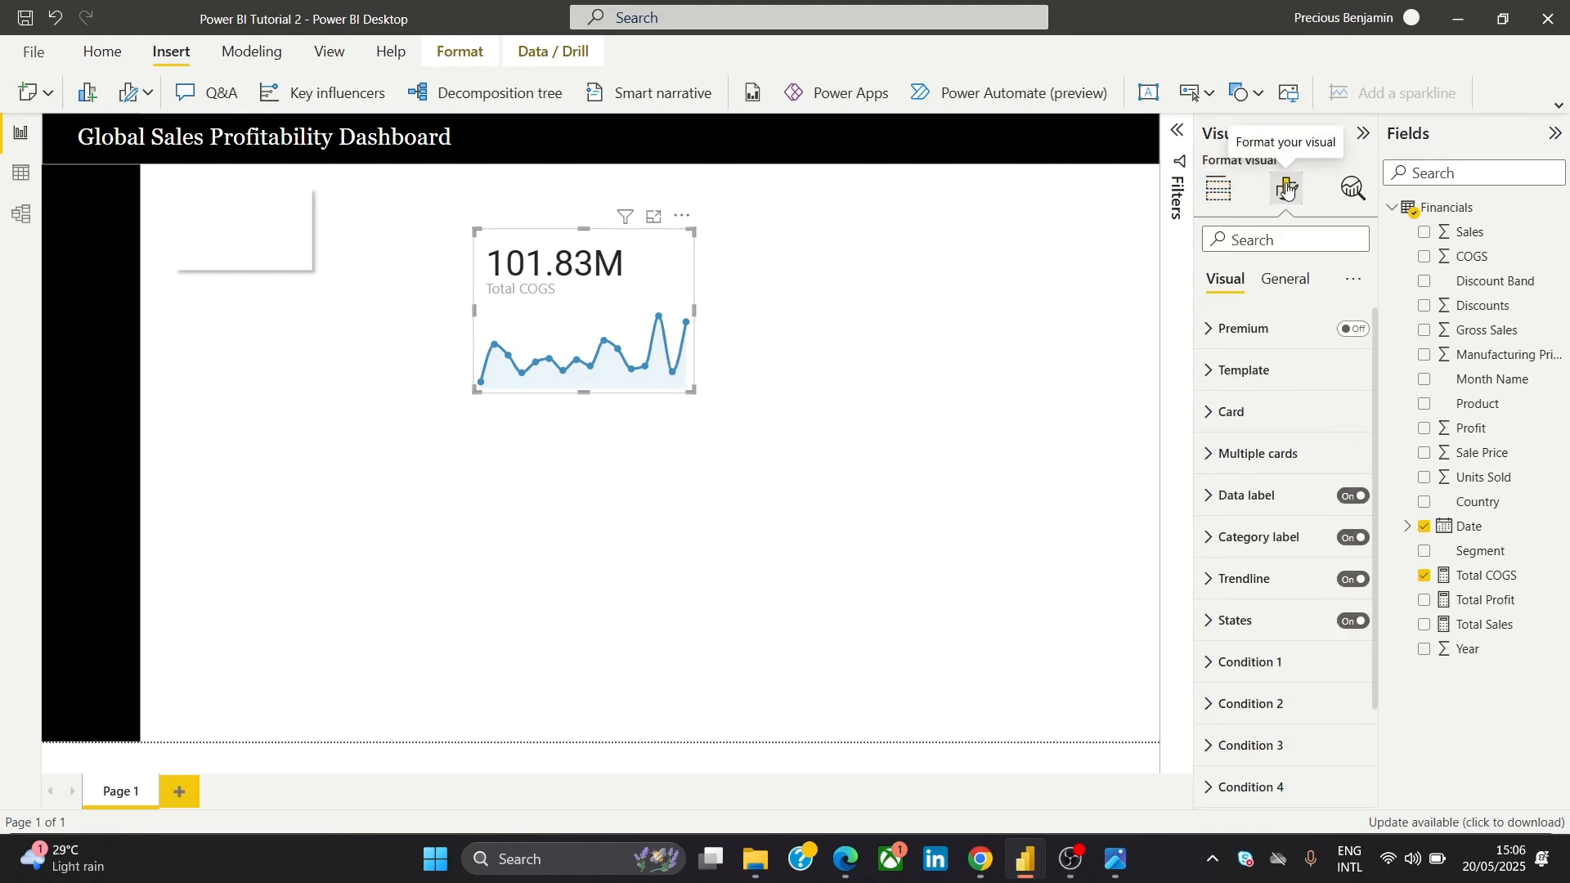
click(1244, 580)
drag(1376, 350, 1371, 485)
click(1235, 541)
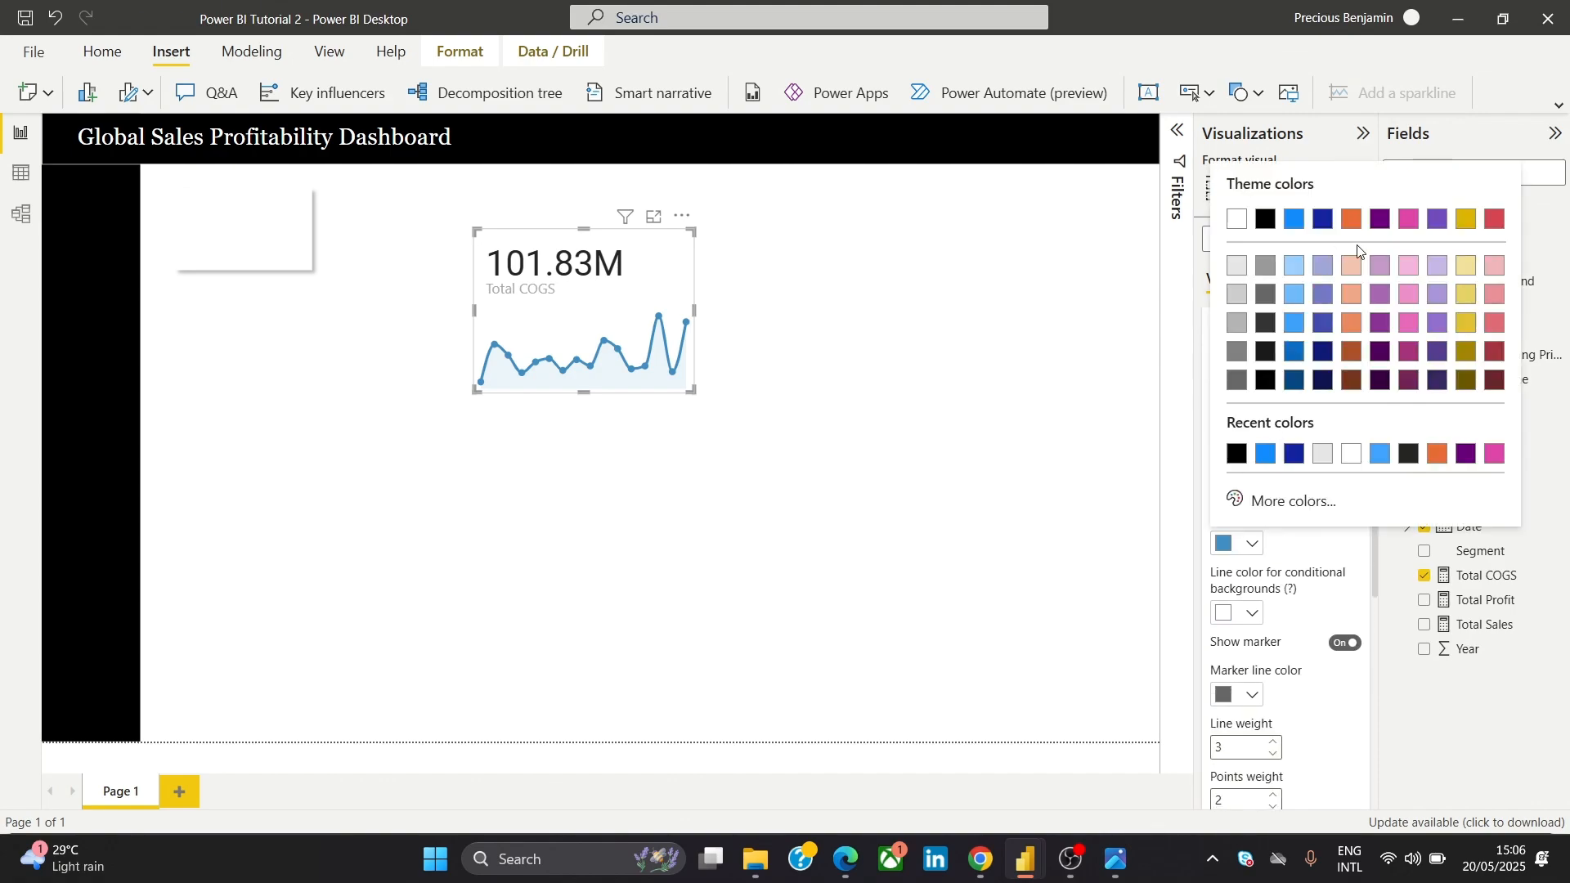
click(1409, 219)
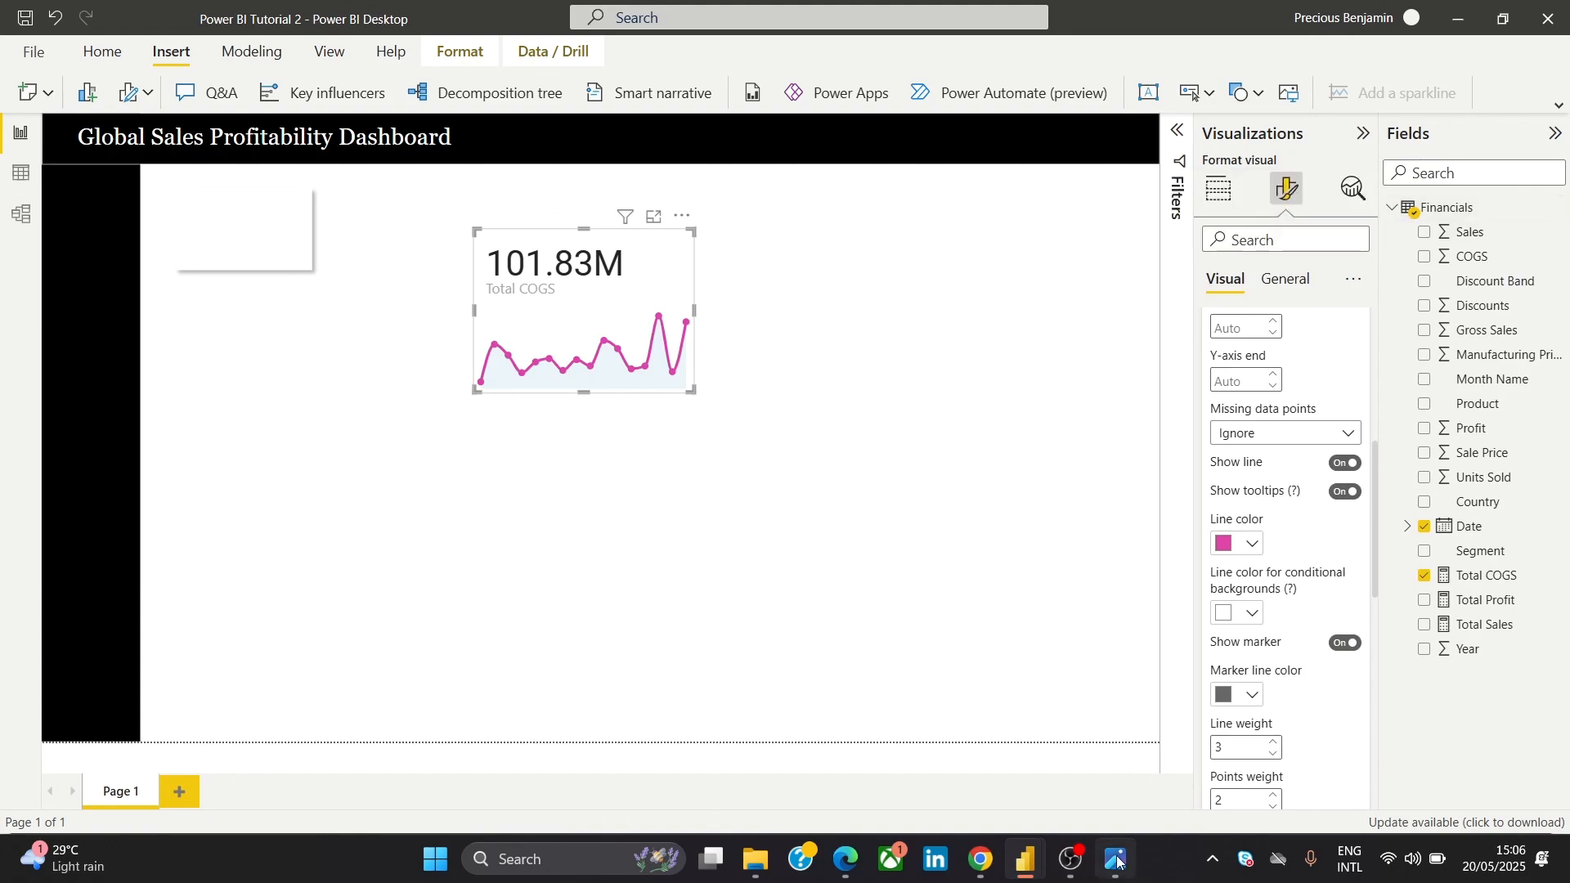
Set the area colour under the card's trendline to a medium pink shade, consulting the reference image
mouse_move(1112, 868)
click(1148, 806)
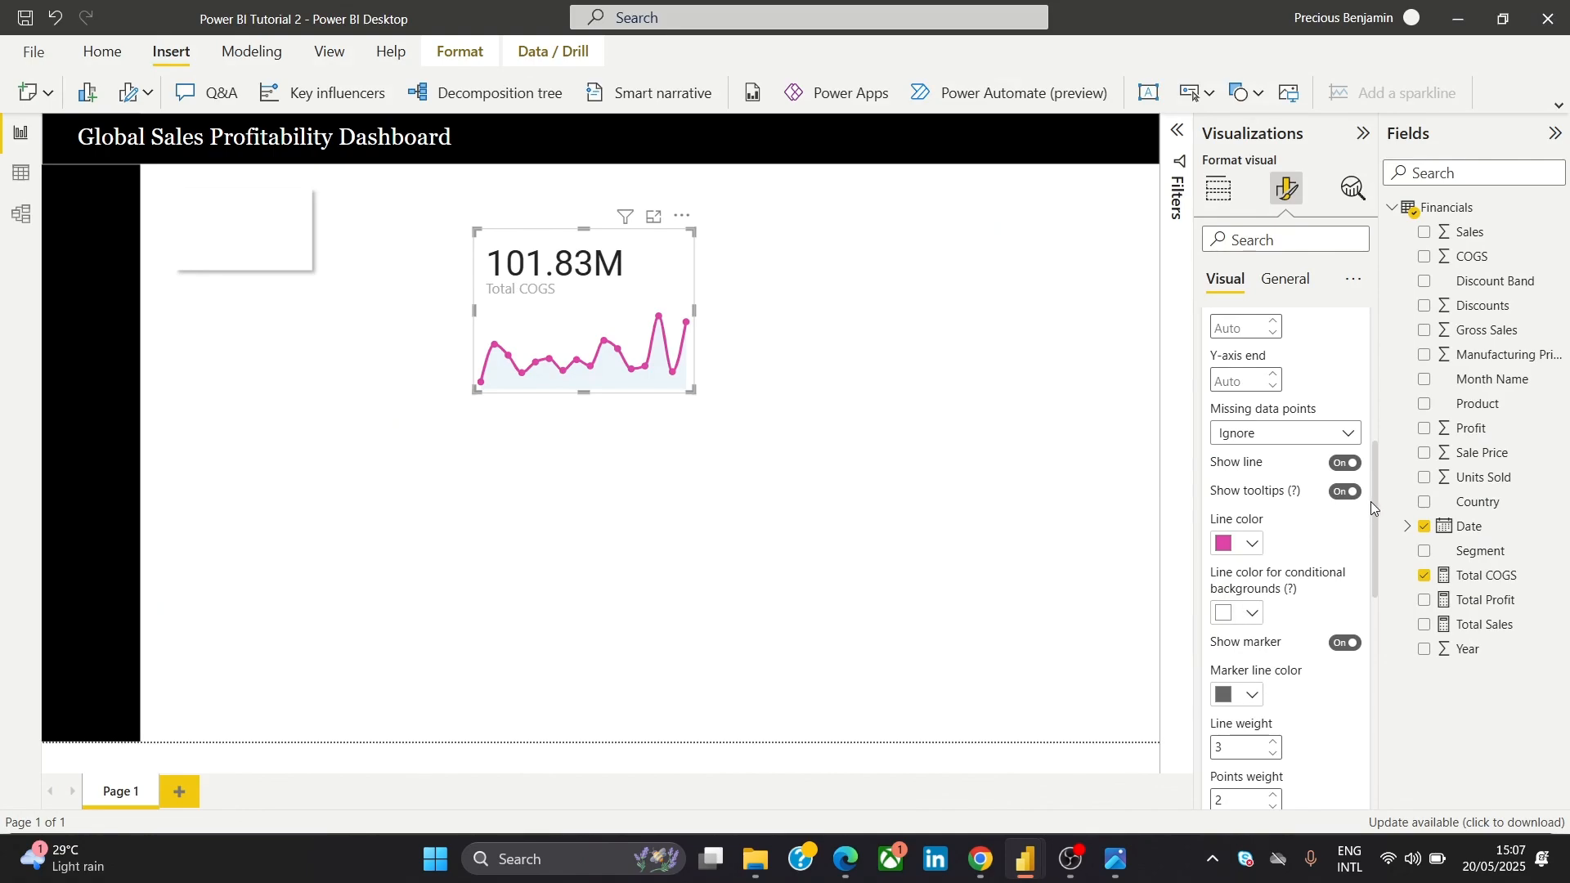
drag(1372, 505, 1382, 604)
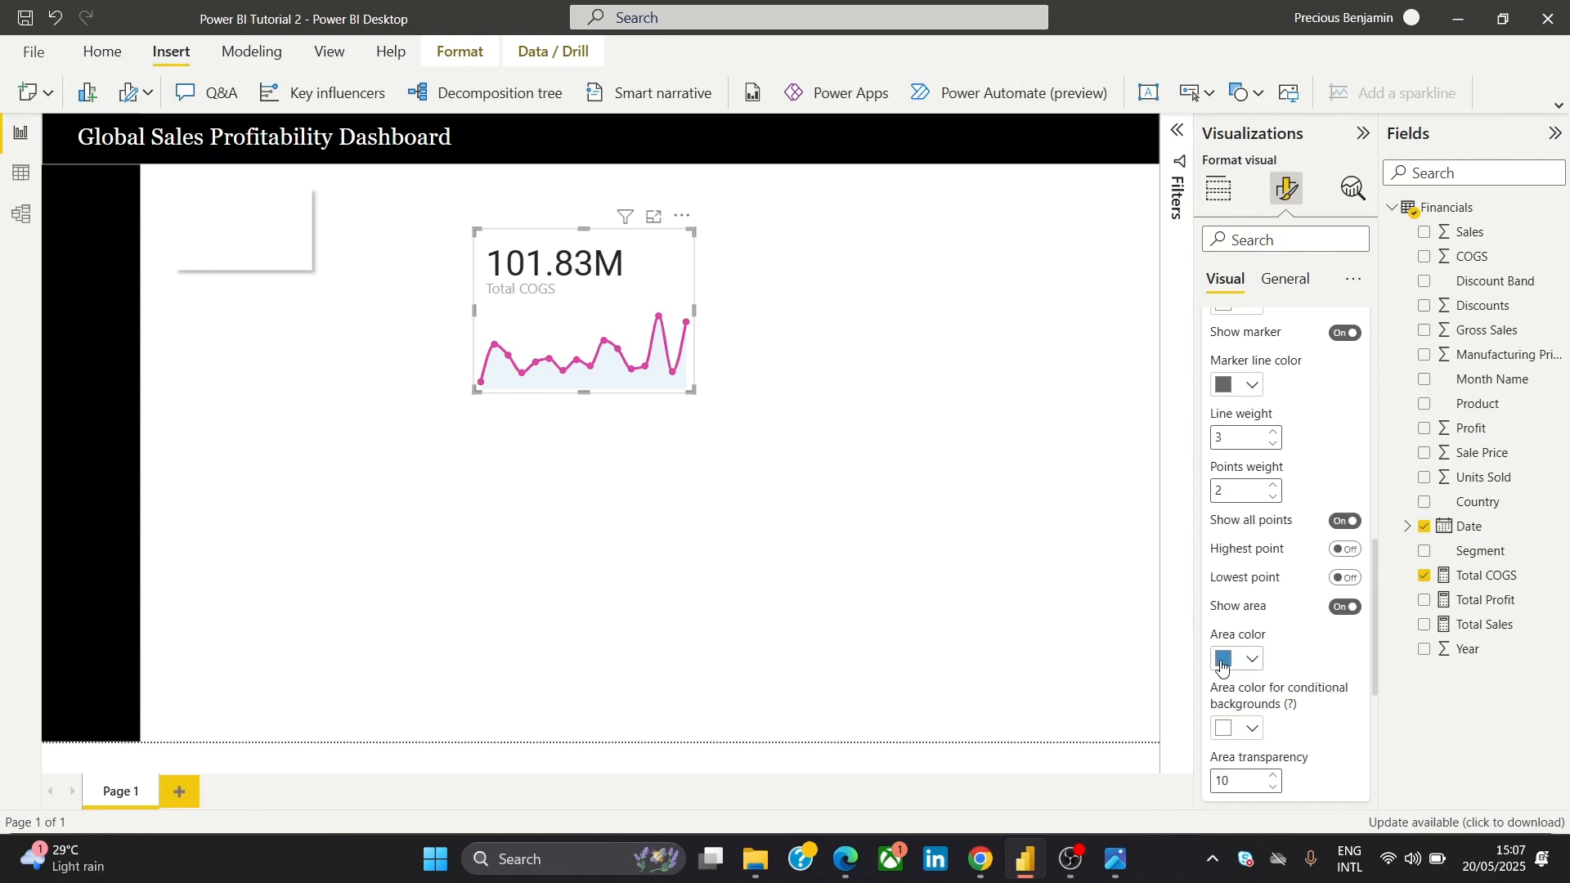
click(1223, 664)
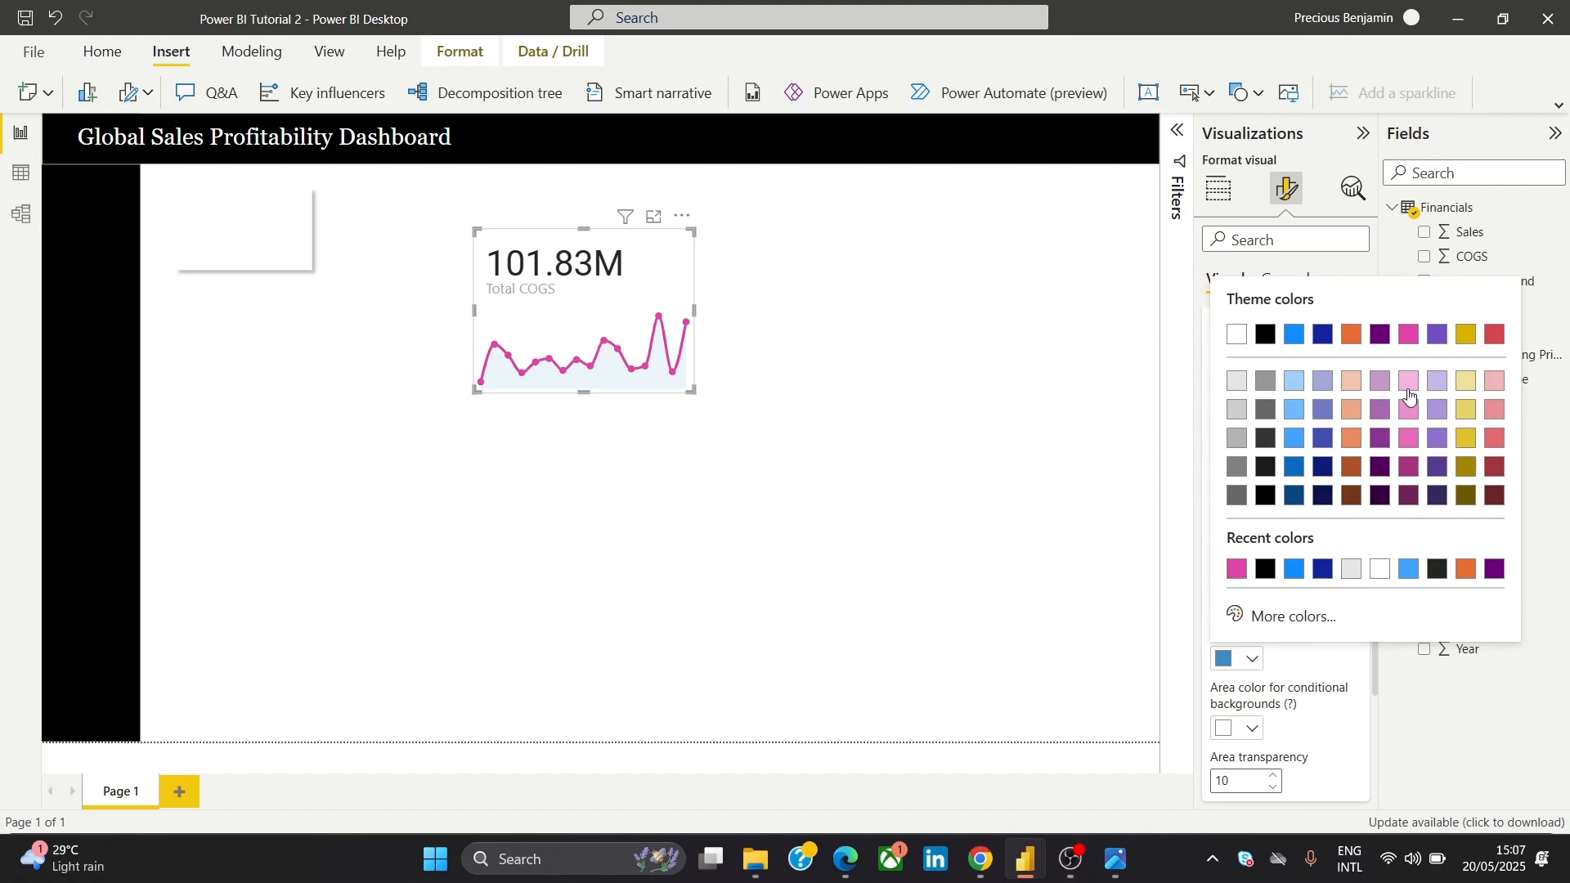
click(1409, 382)
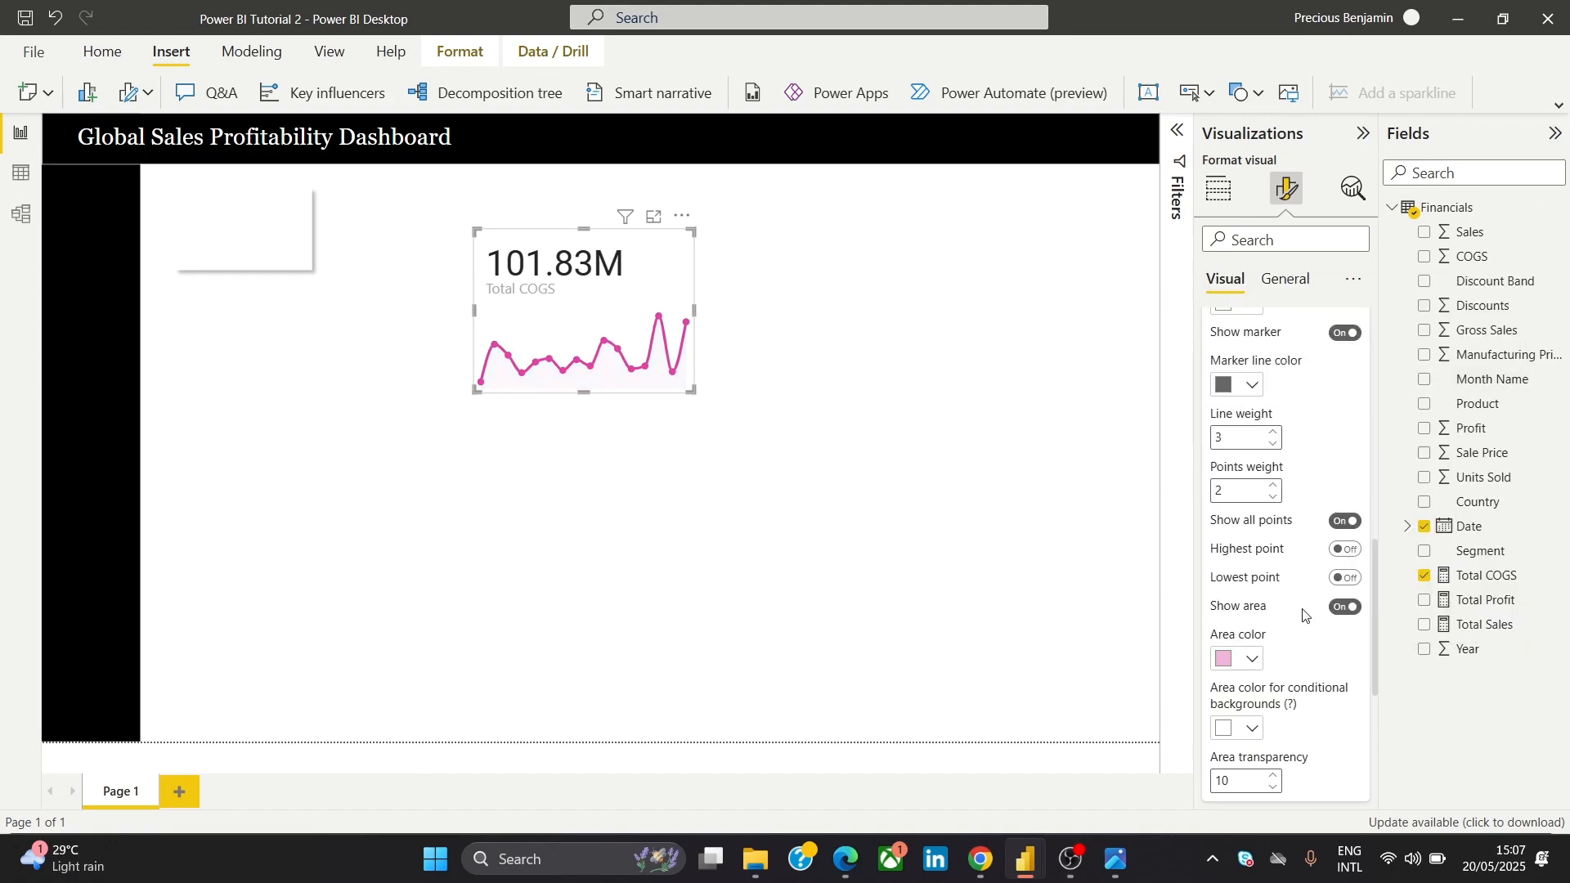
click(1222, 664)
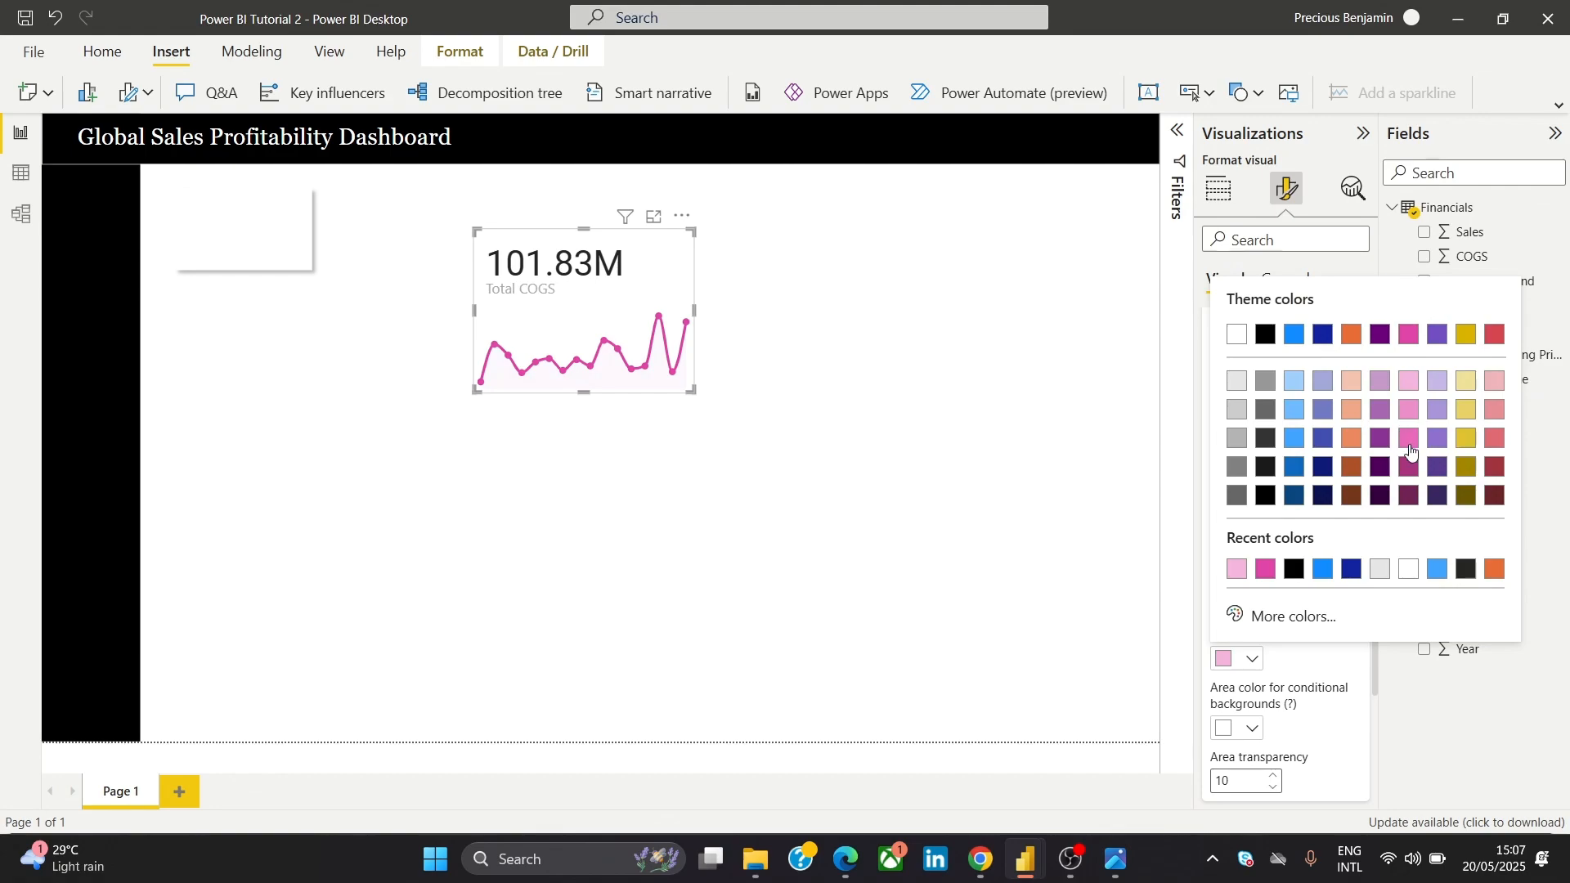
click(1408, 450)
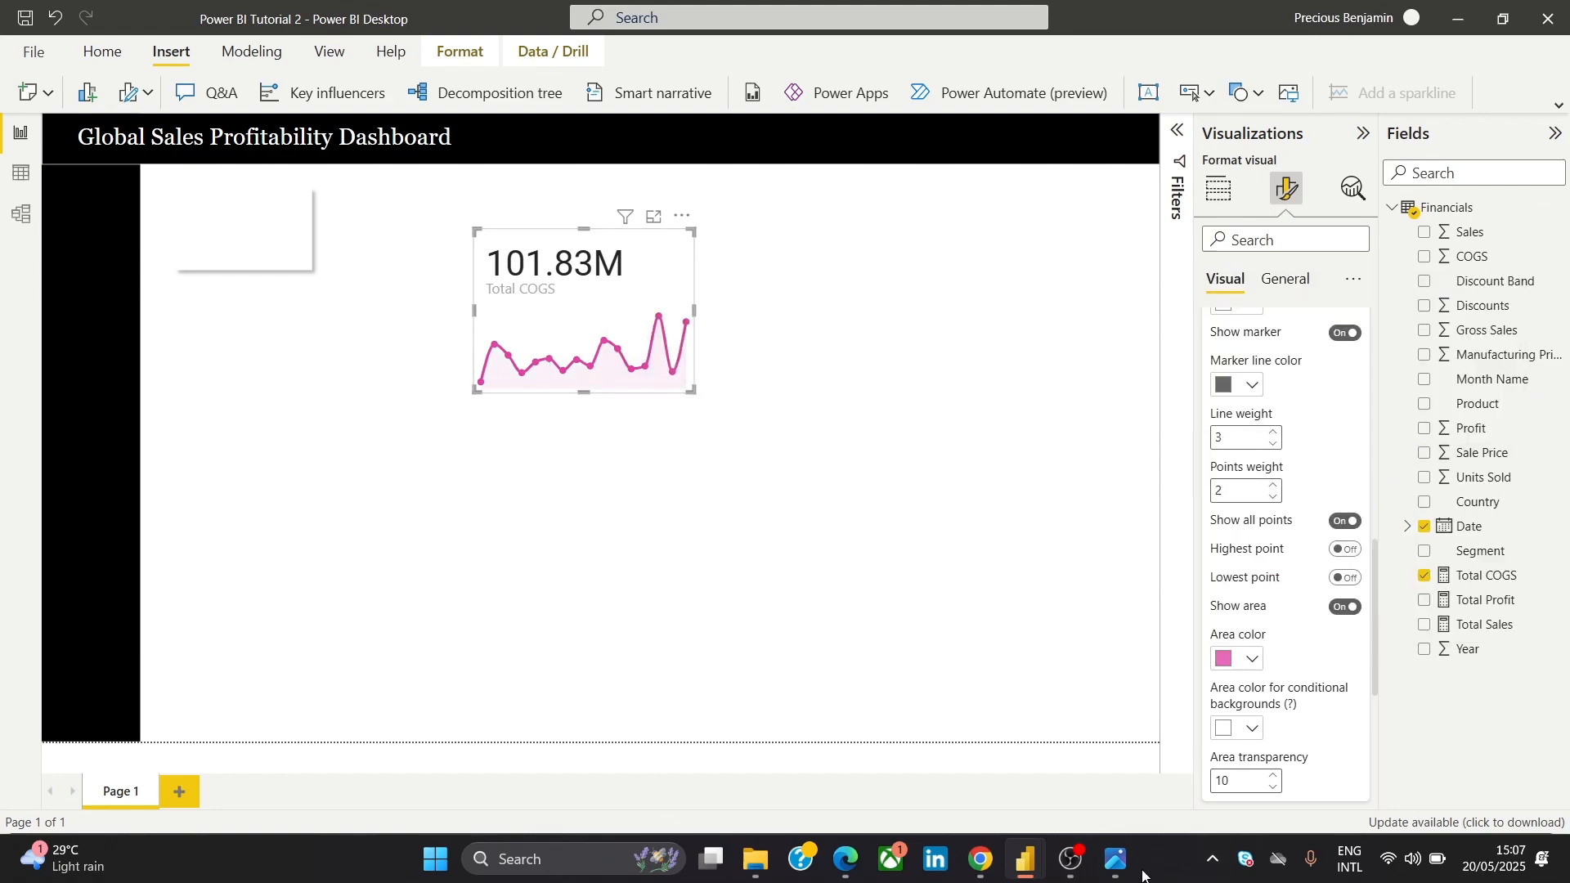
Compare the pink trendline with the reference image and review the card's remaining trendline settings
mouse_move(1119, 860)
click(1145, 786)
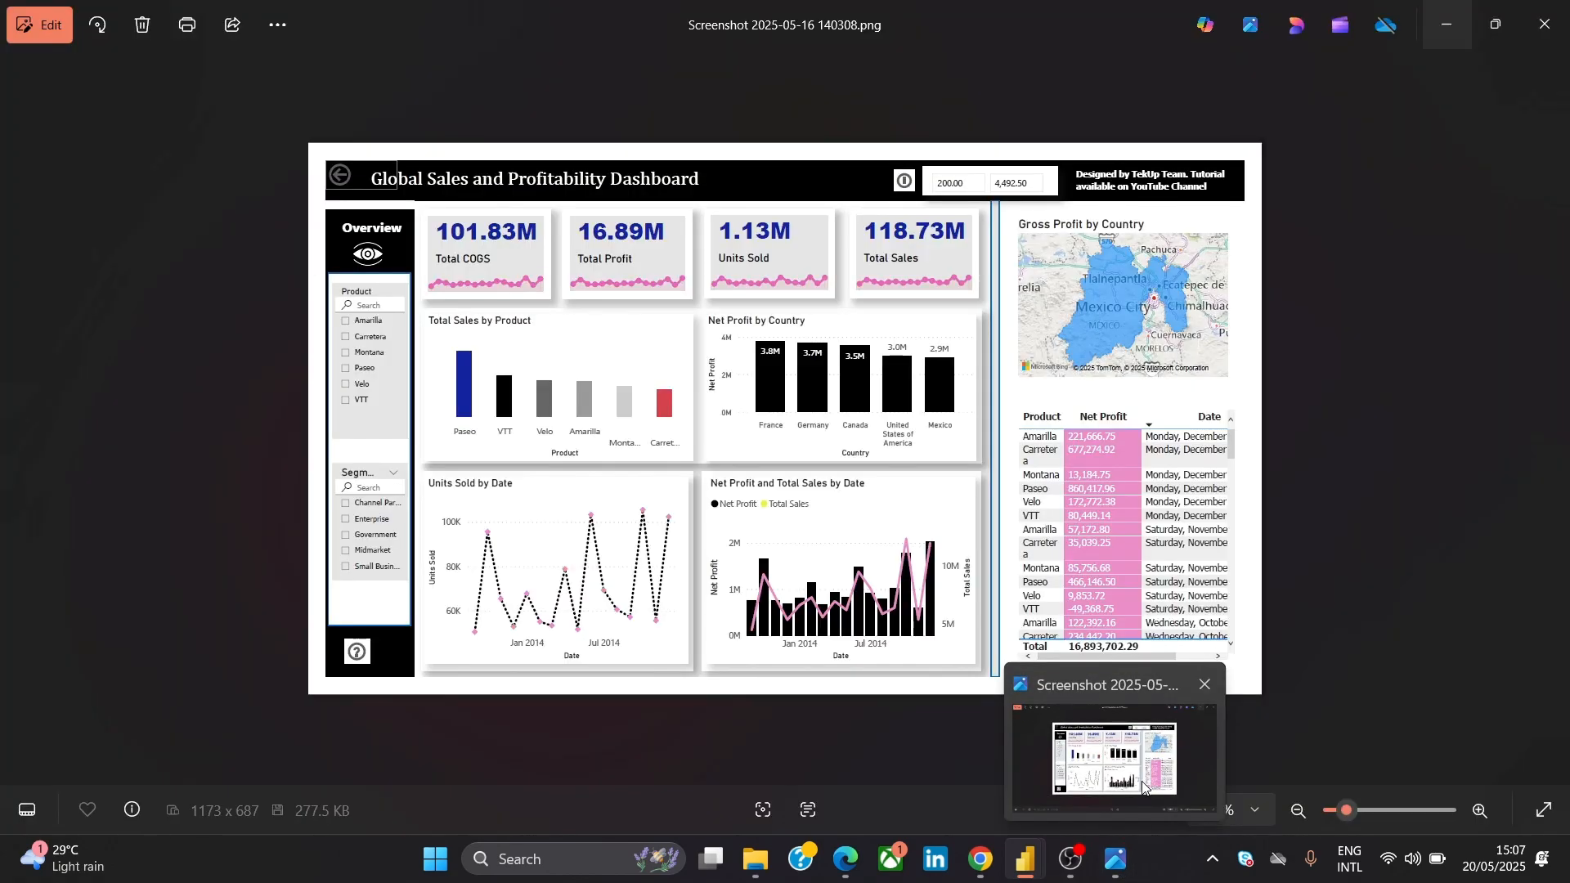
click(1143, 787)
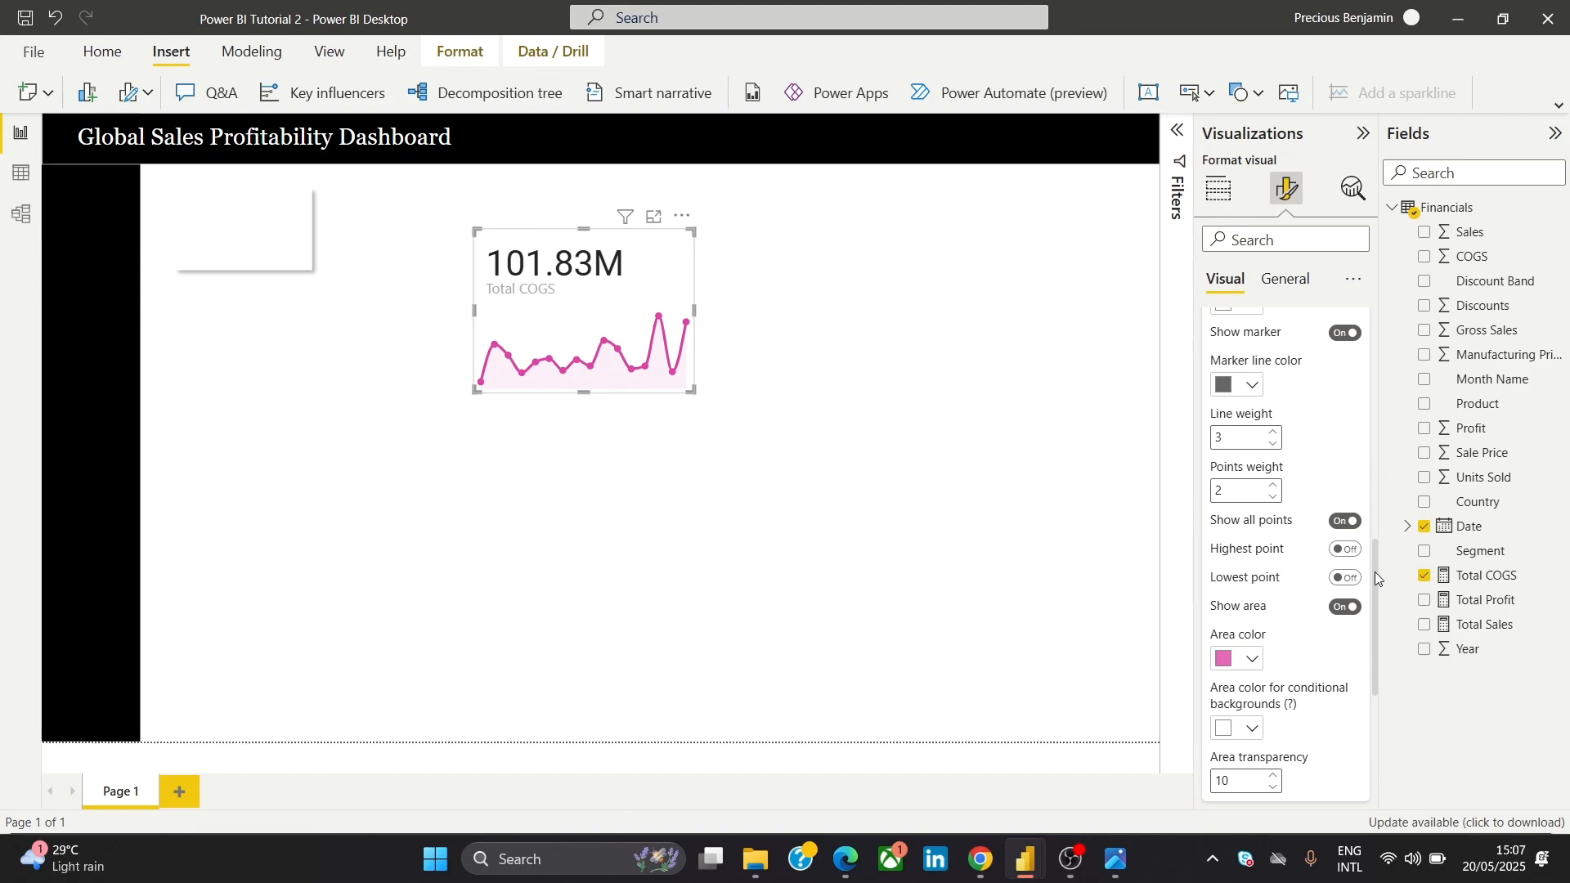
mouse_move(1374, 573)
mouse_down()
mouse_move(1371, 528)
mouse_move(1380, 629)
mouse_move(1367, 507)
mouse_up()
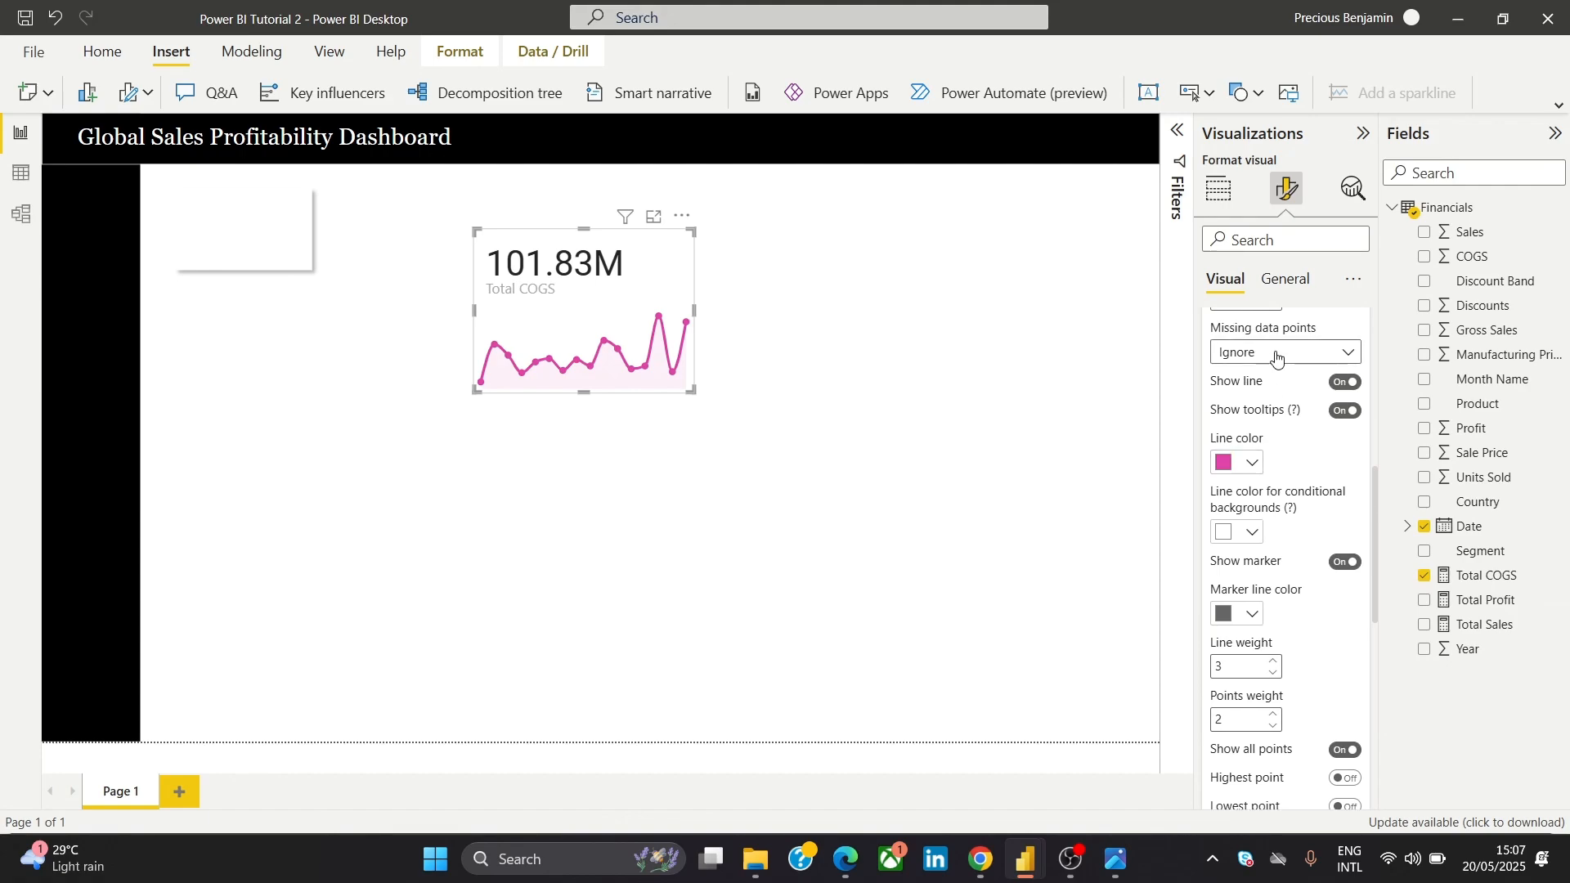
drag(1376, 546, 1263, 452)
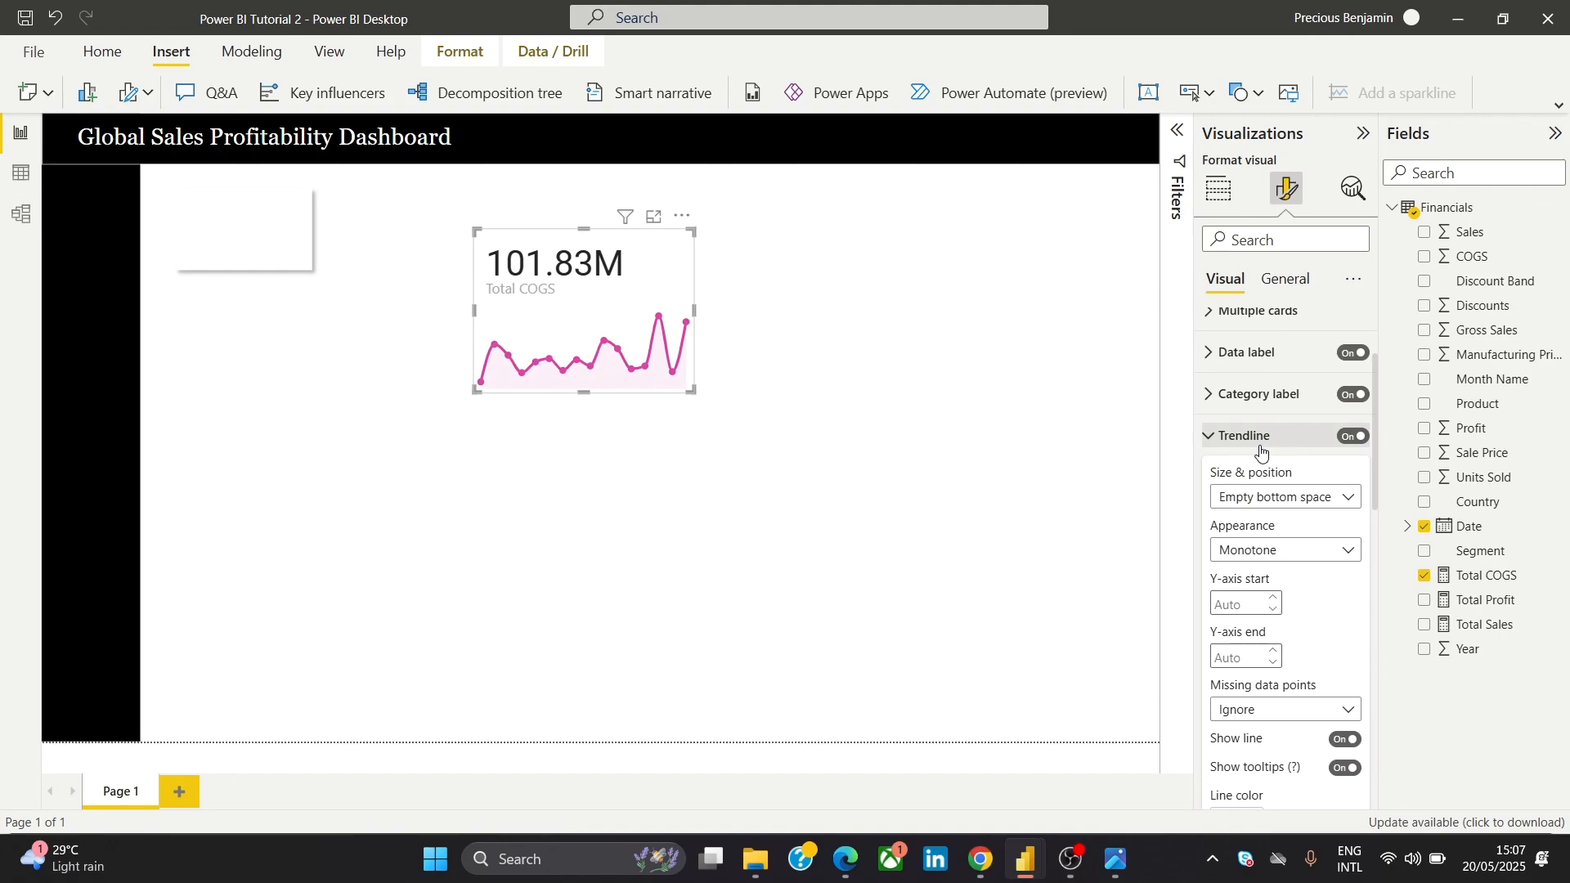
Try centre and right horizontal alignment for the Total COGS card's content, and return it to left alignment
click(1262, 450)
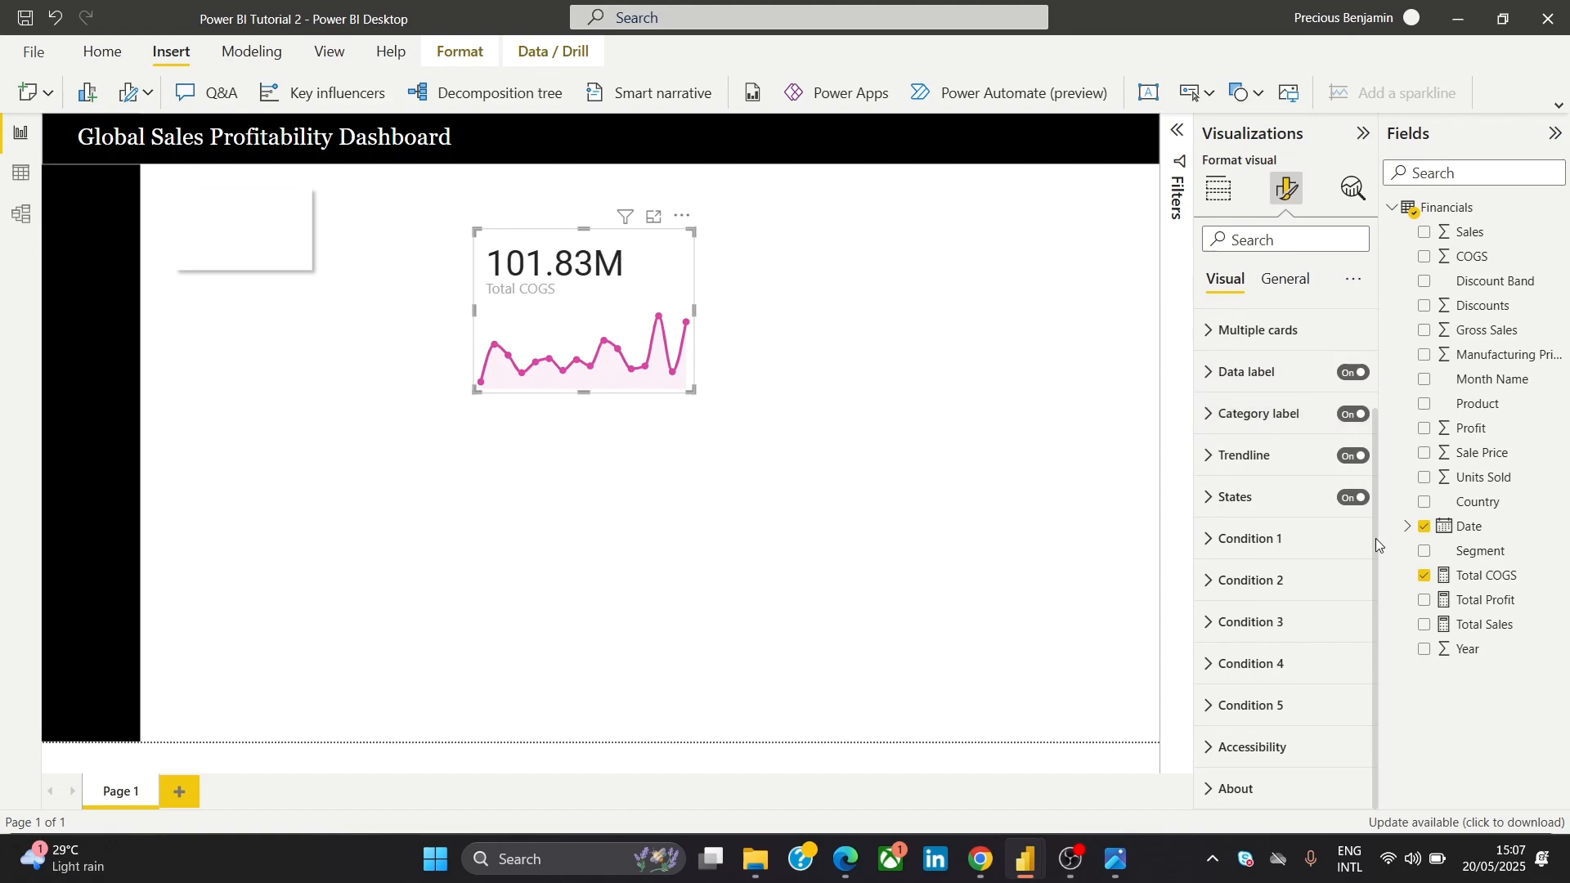
drag(1375, 538, 1360, 417)
click(1319, 413)
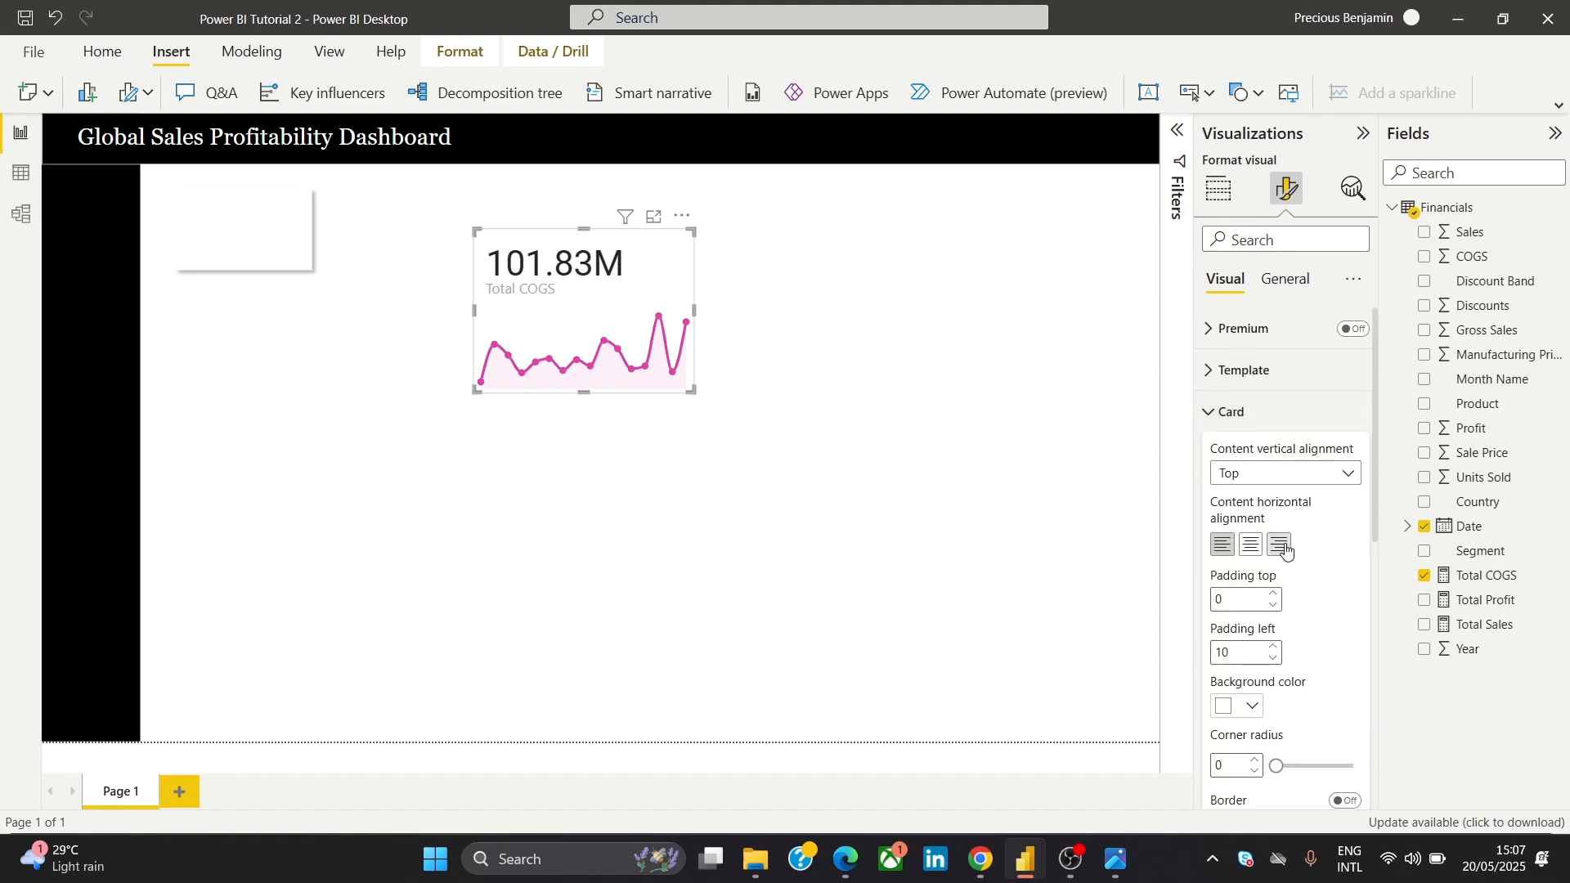
click(1249, 548)
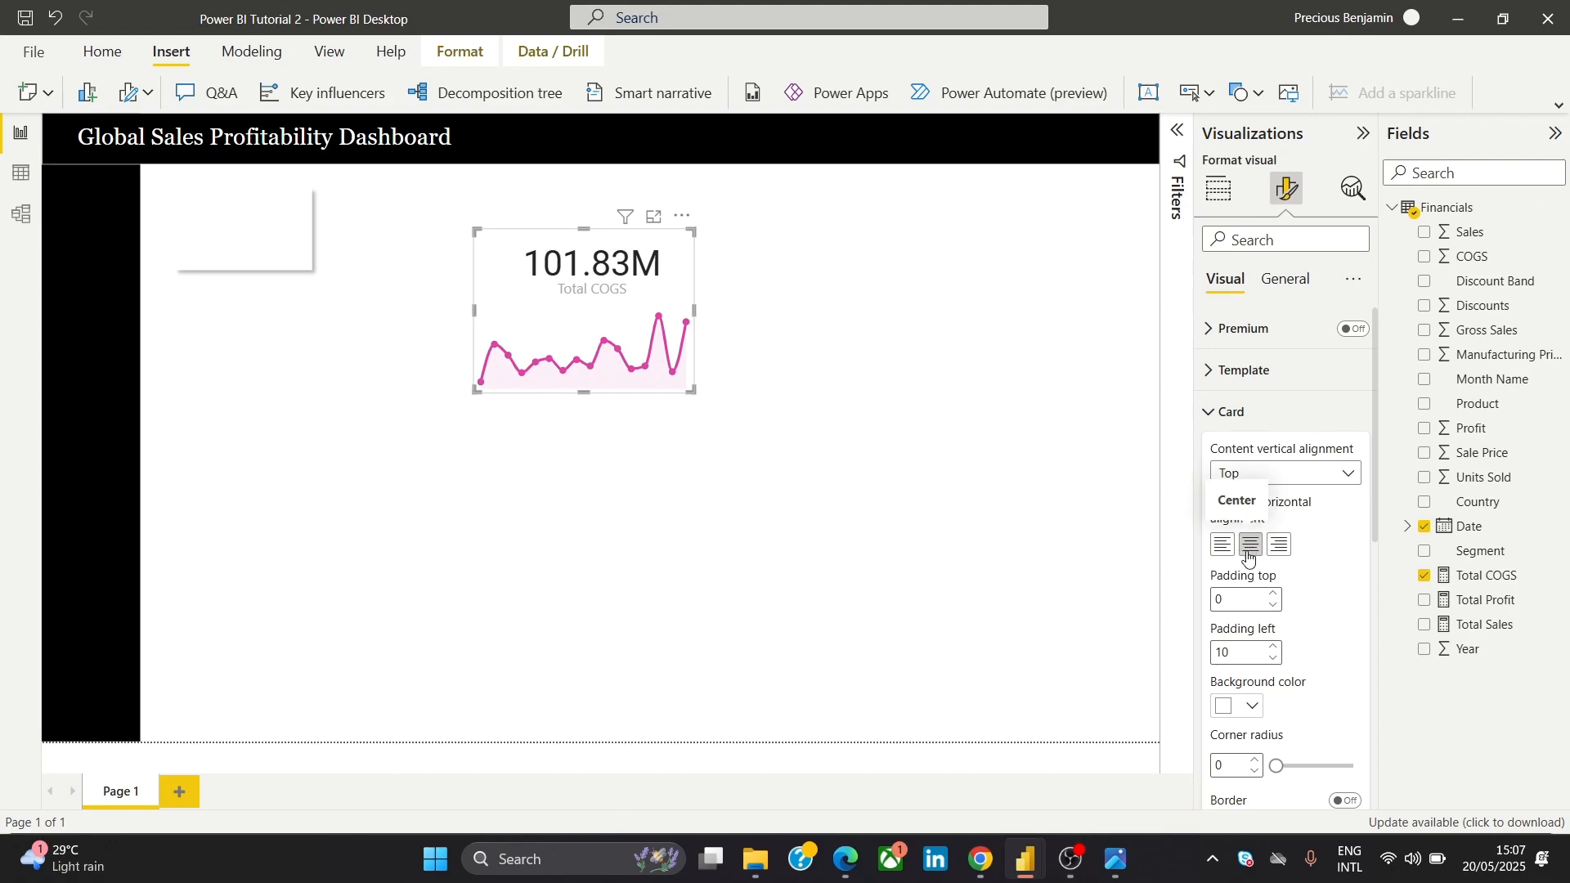
click(1280, 546)
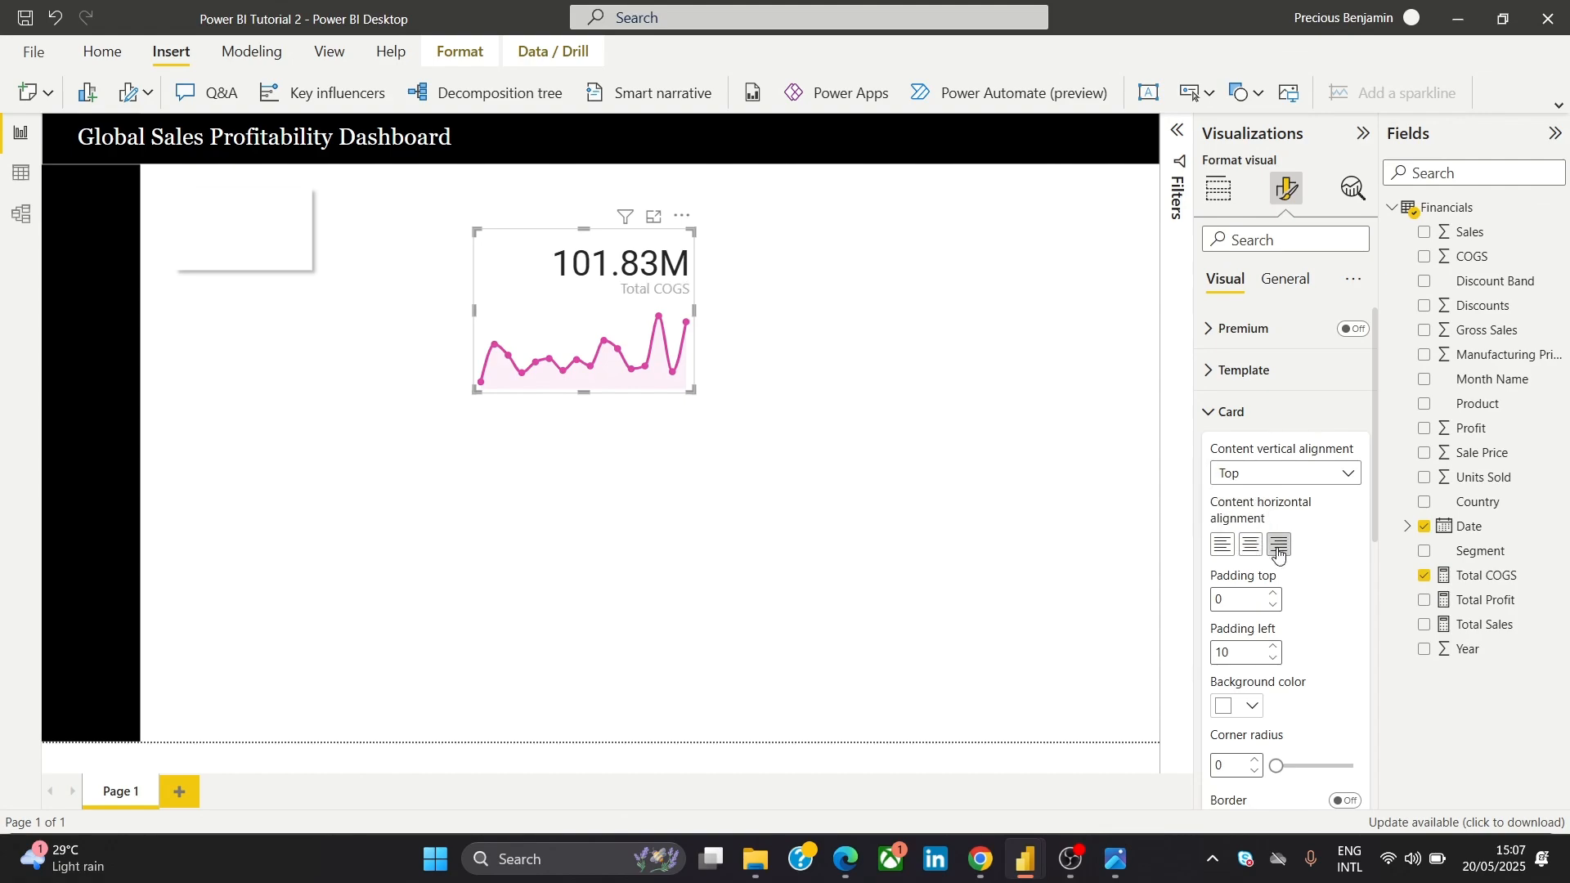
click(1229, 549)
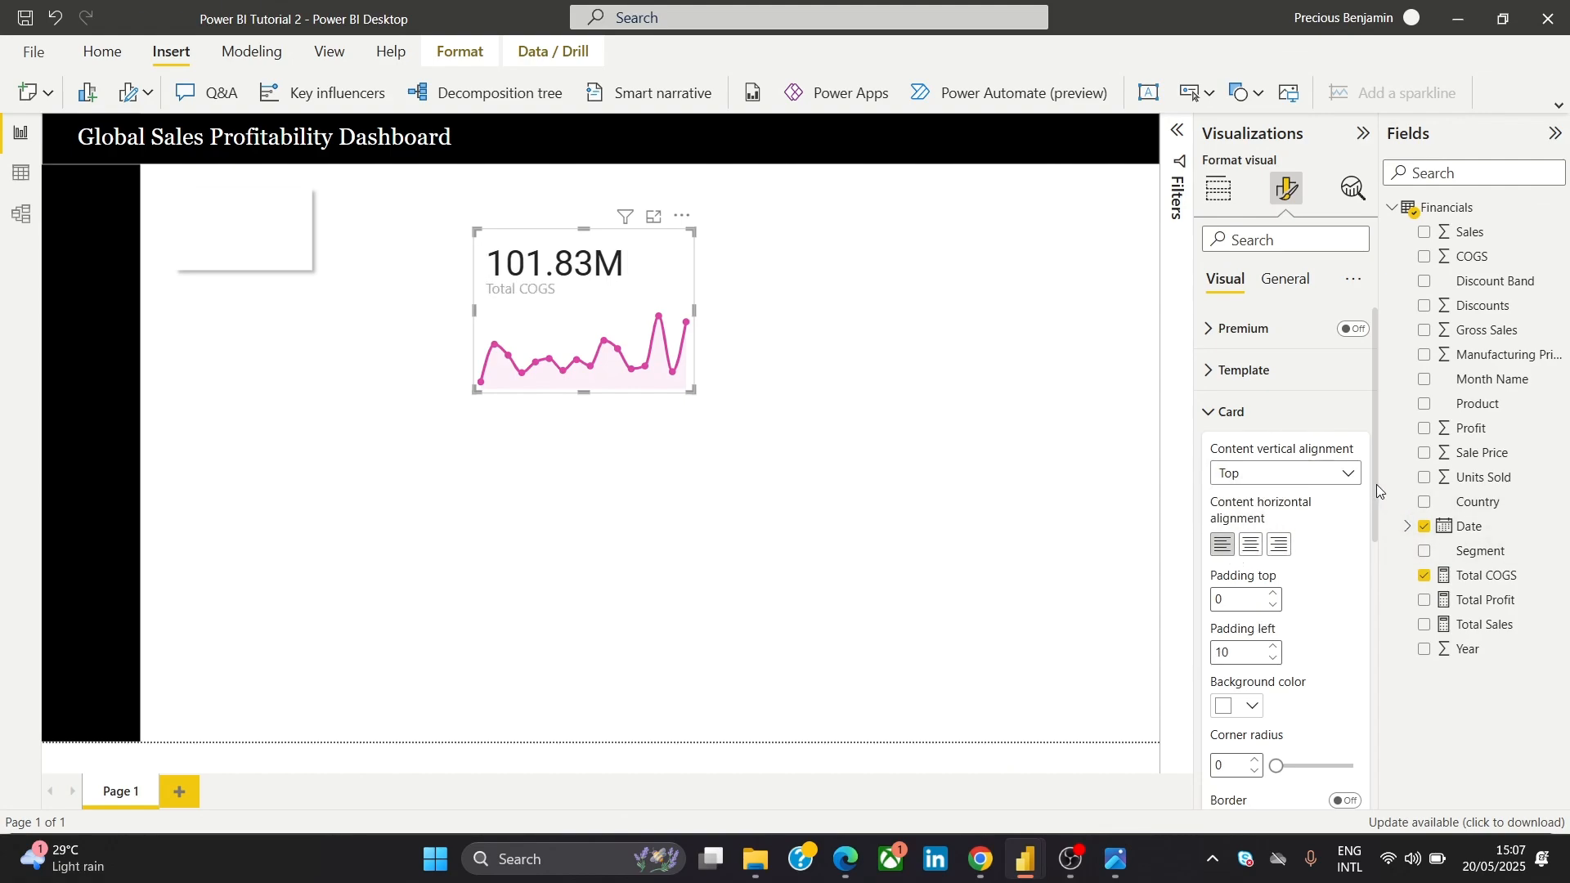
Try a light grey background on the Total COGS card, consult the reference image, and return the background to white
drag(1376, 484, 1377, 557)
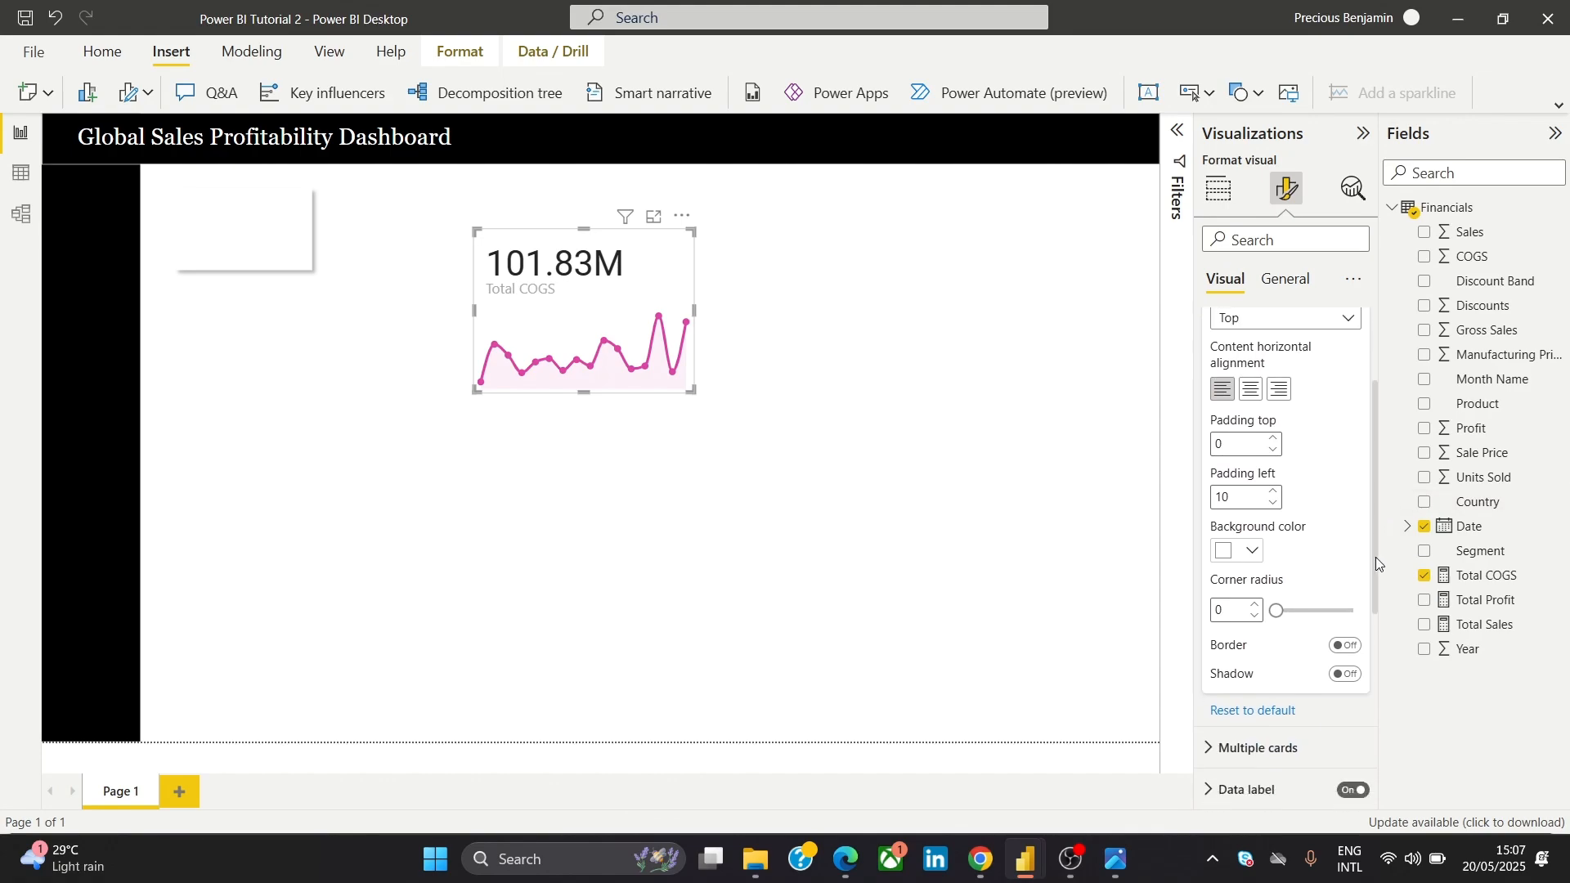
click(1226, 552)
click(1238, 273)
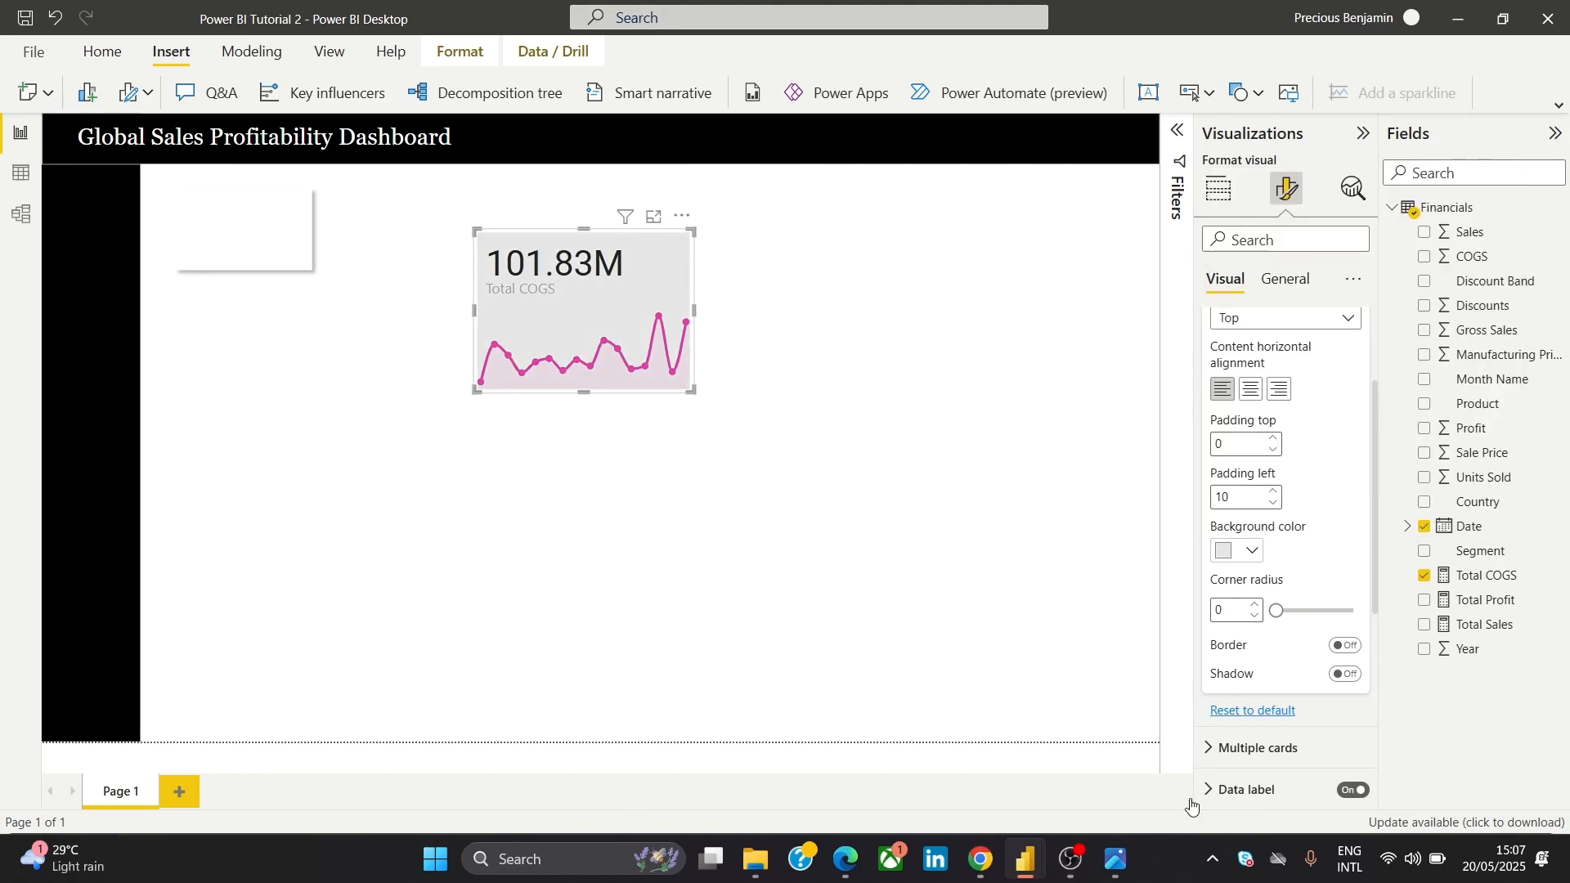
mouse_move(1113, 861)
mouse_move(1158, 726)
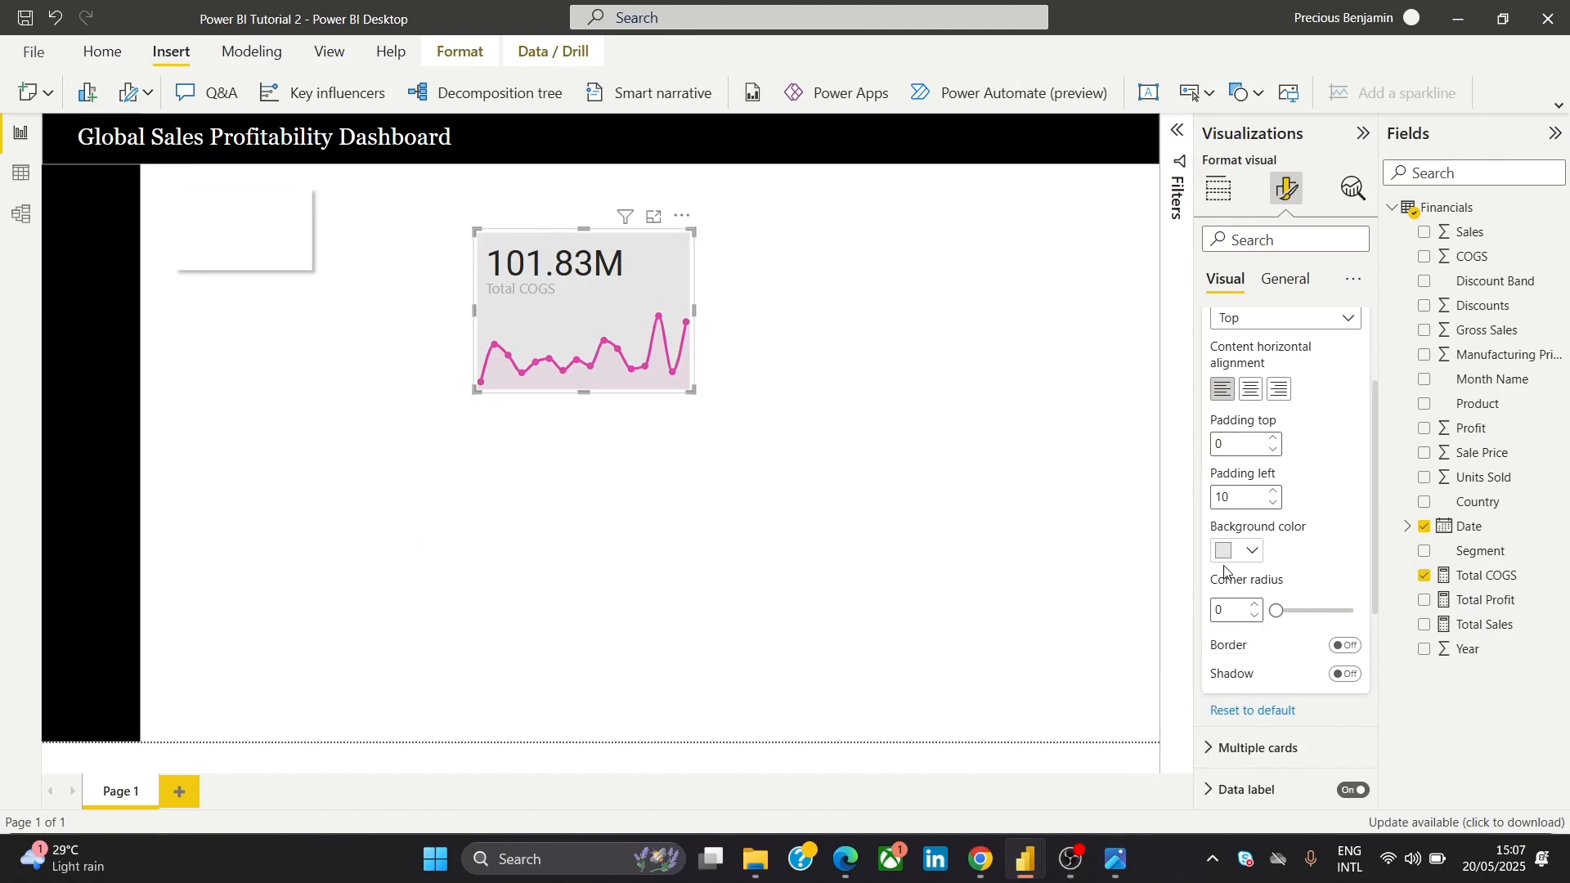
click(1225, 552)
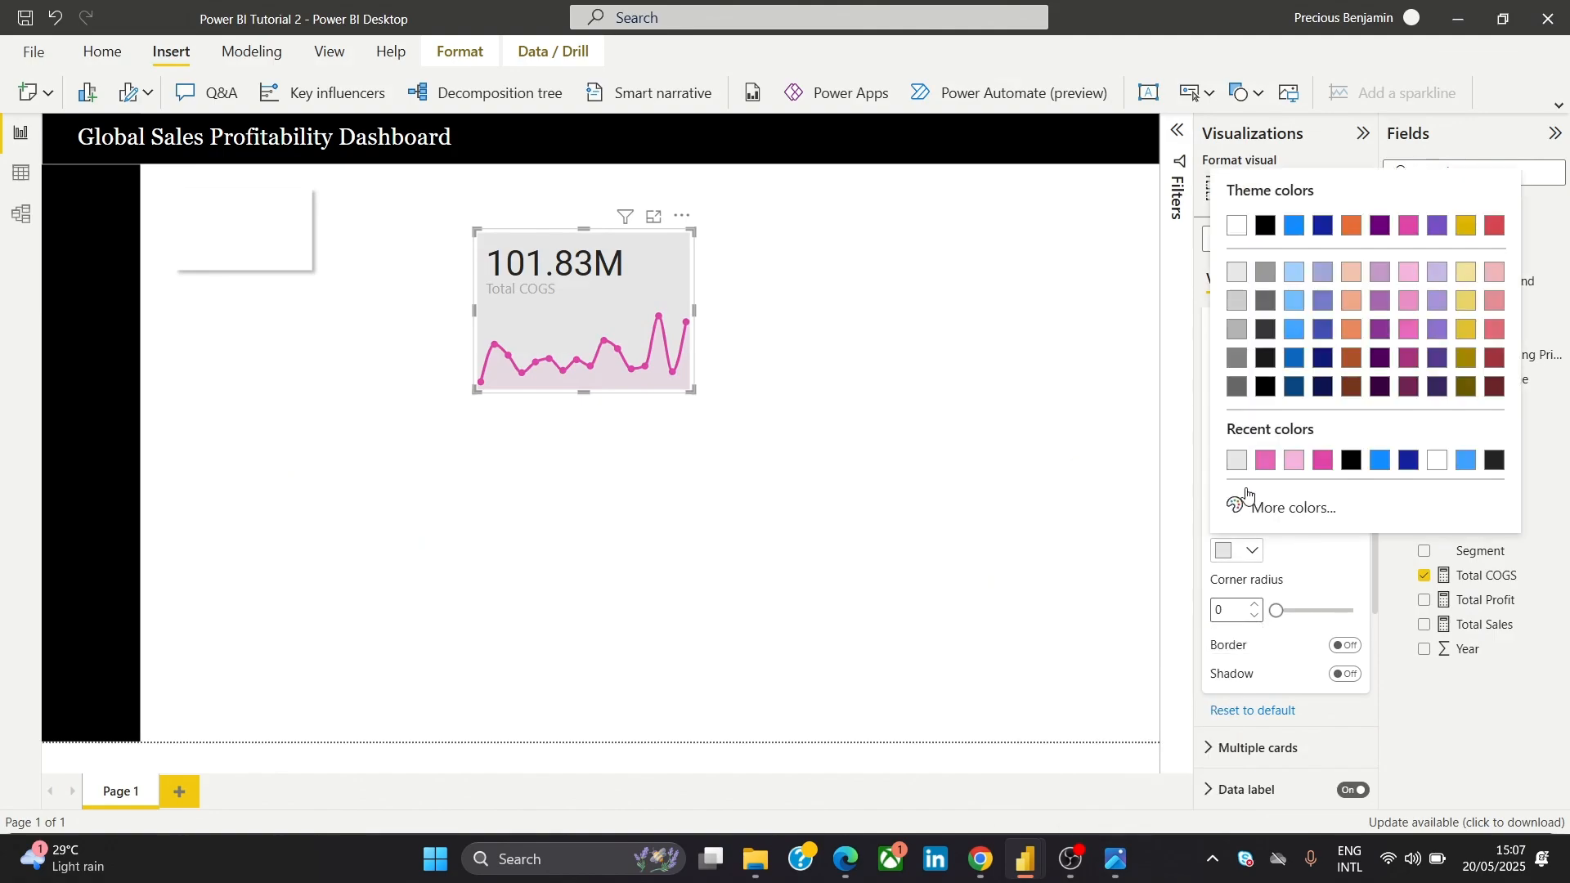
click(1237, 227)
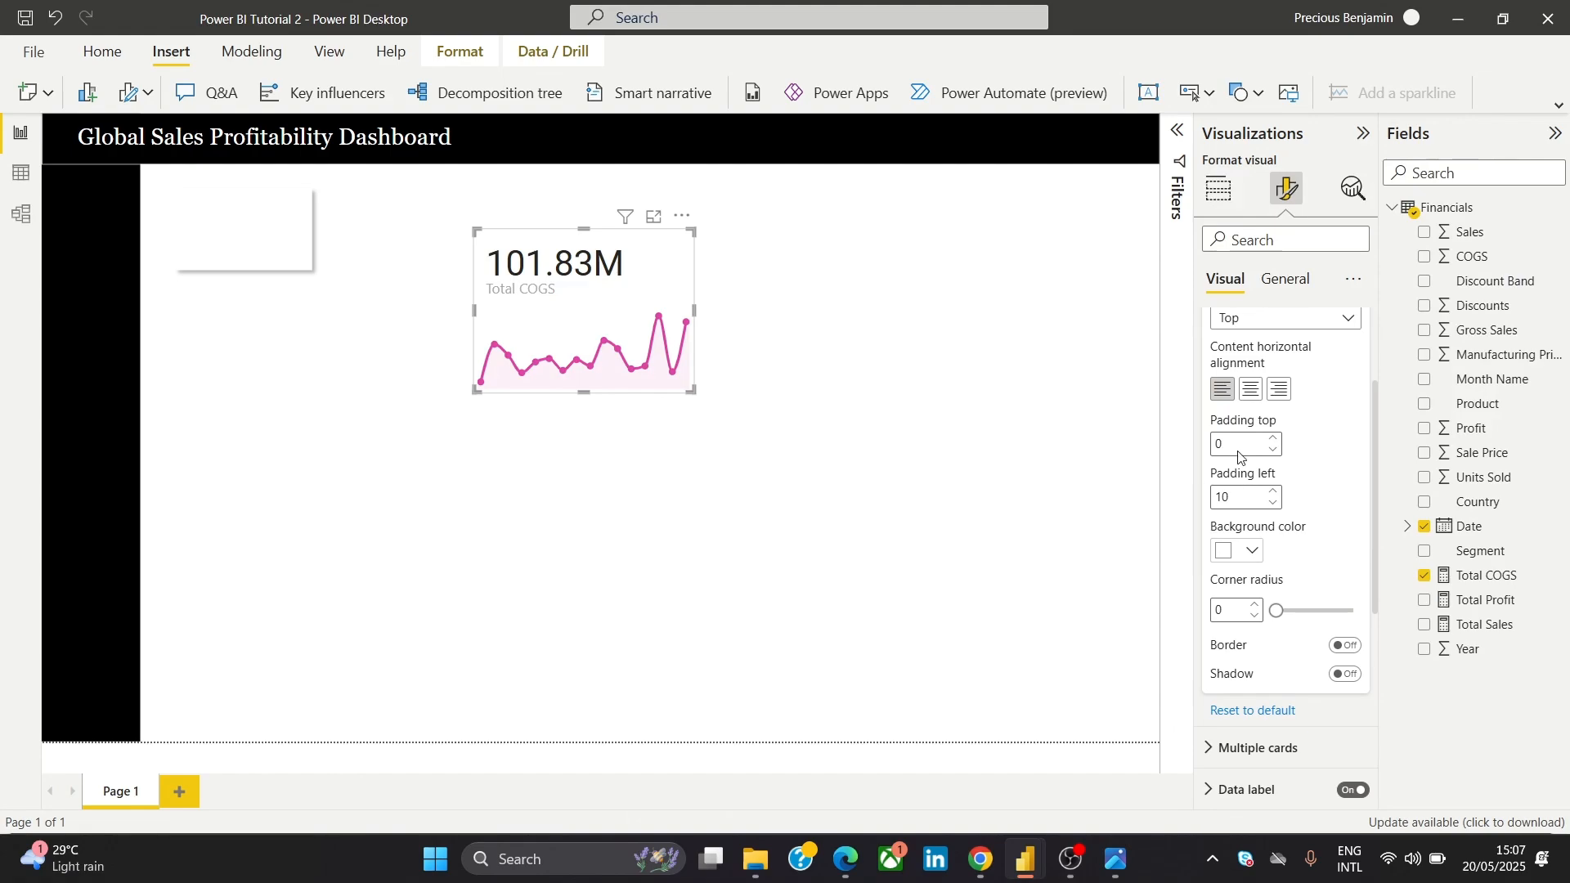
Set the Total COGS card's background colour to the lightest grey theme shade
click(1229, 553)
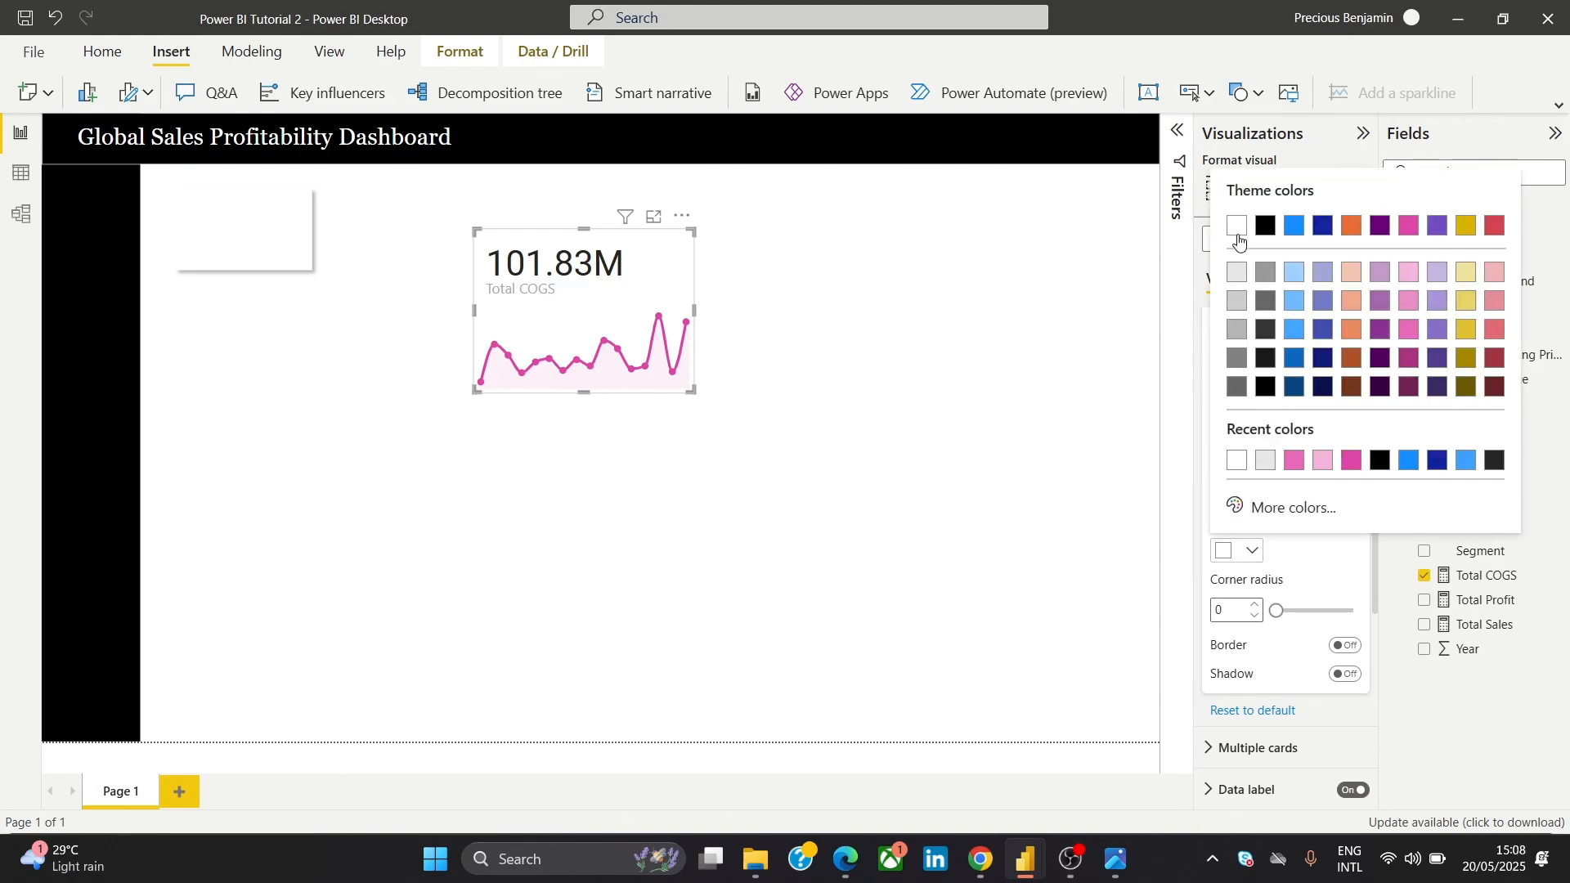
click(1237, 272)
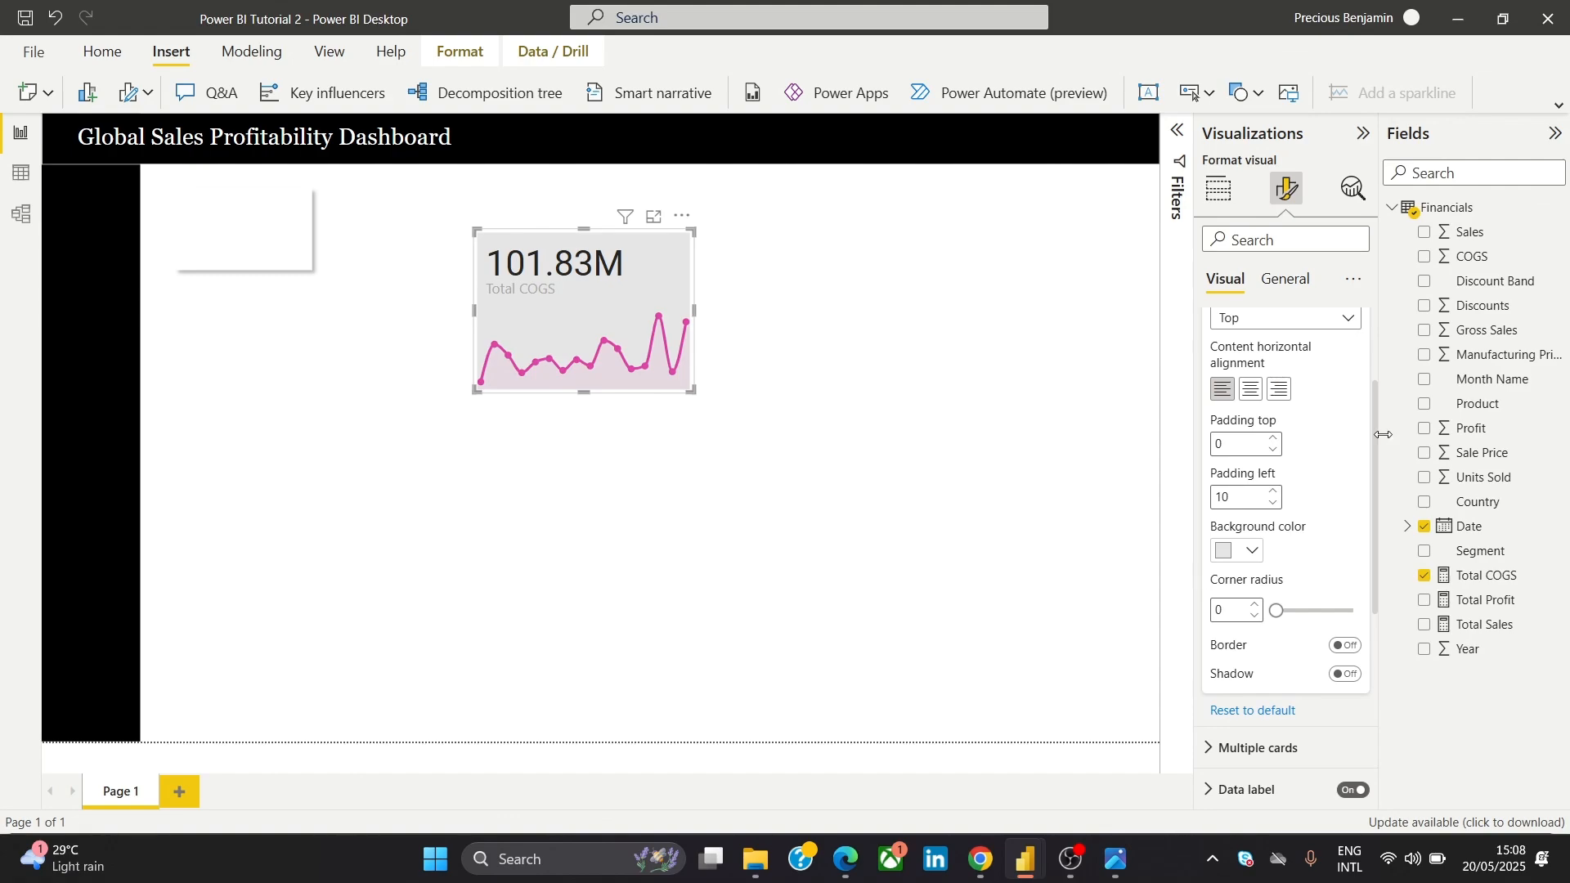
scroll(1366, 409, up, 3)
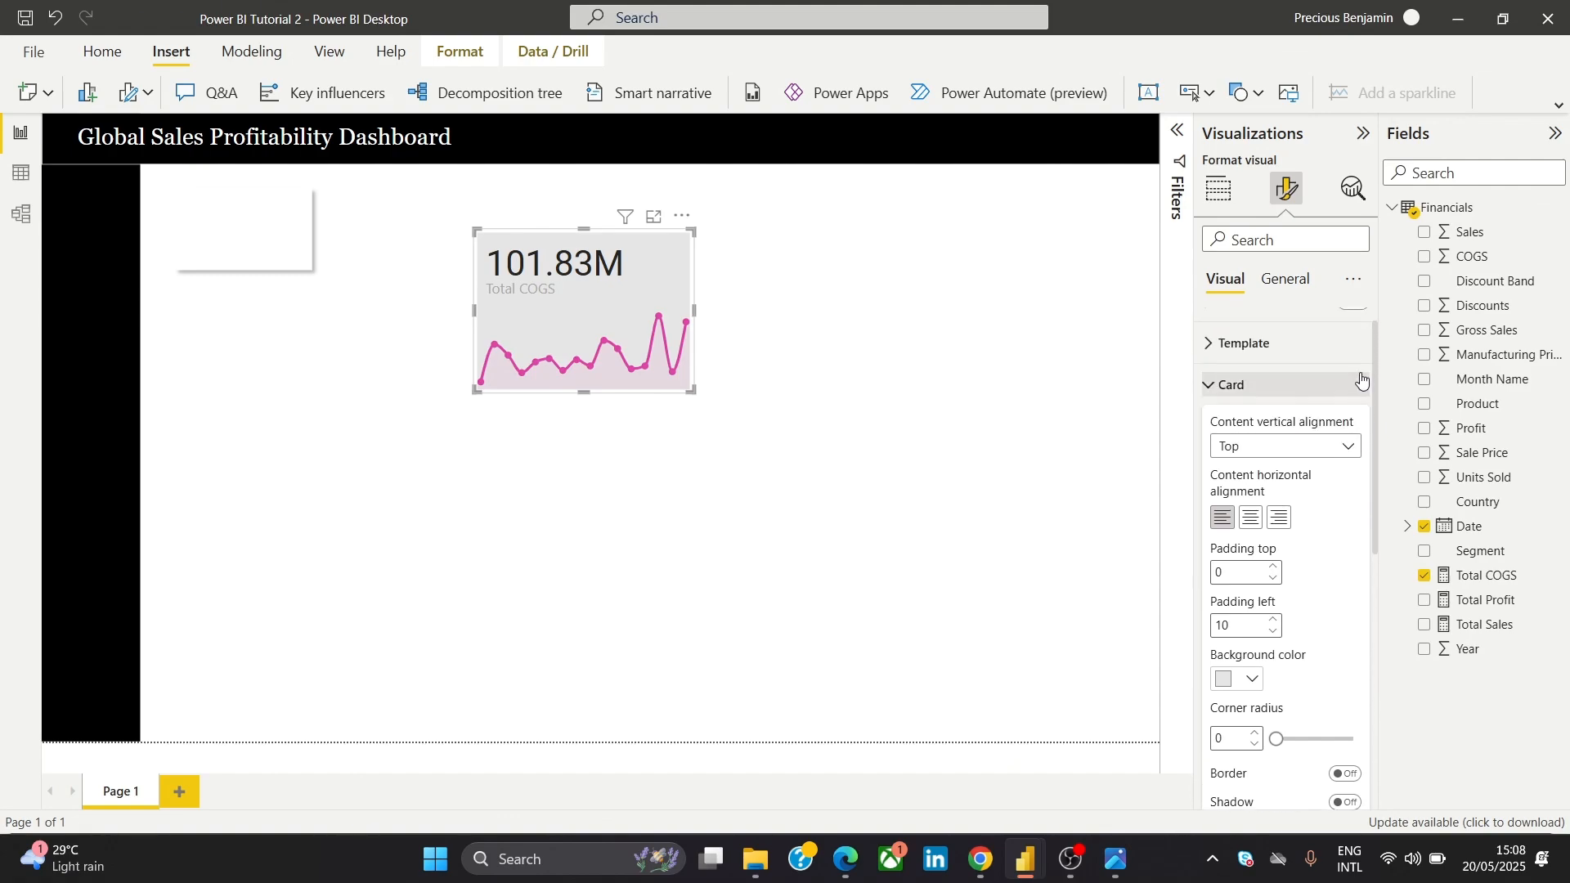
scroll(1358, 470, down, 5)
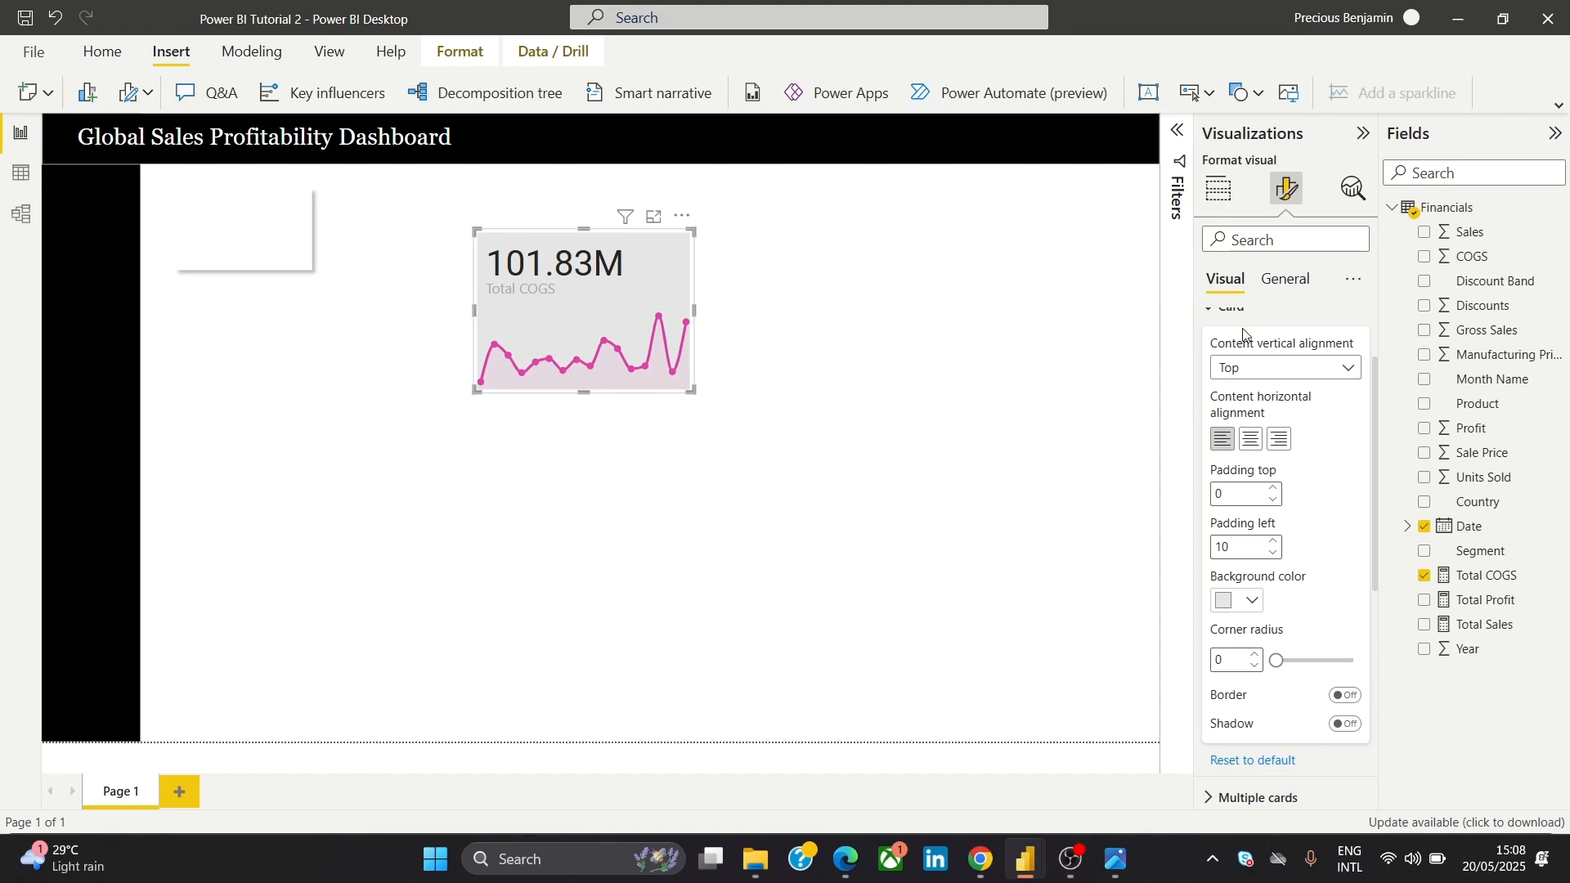
click(1234, 313)
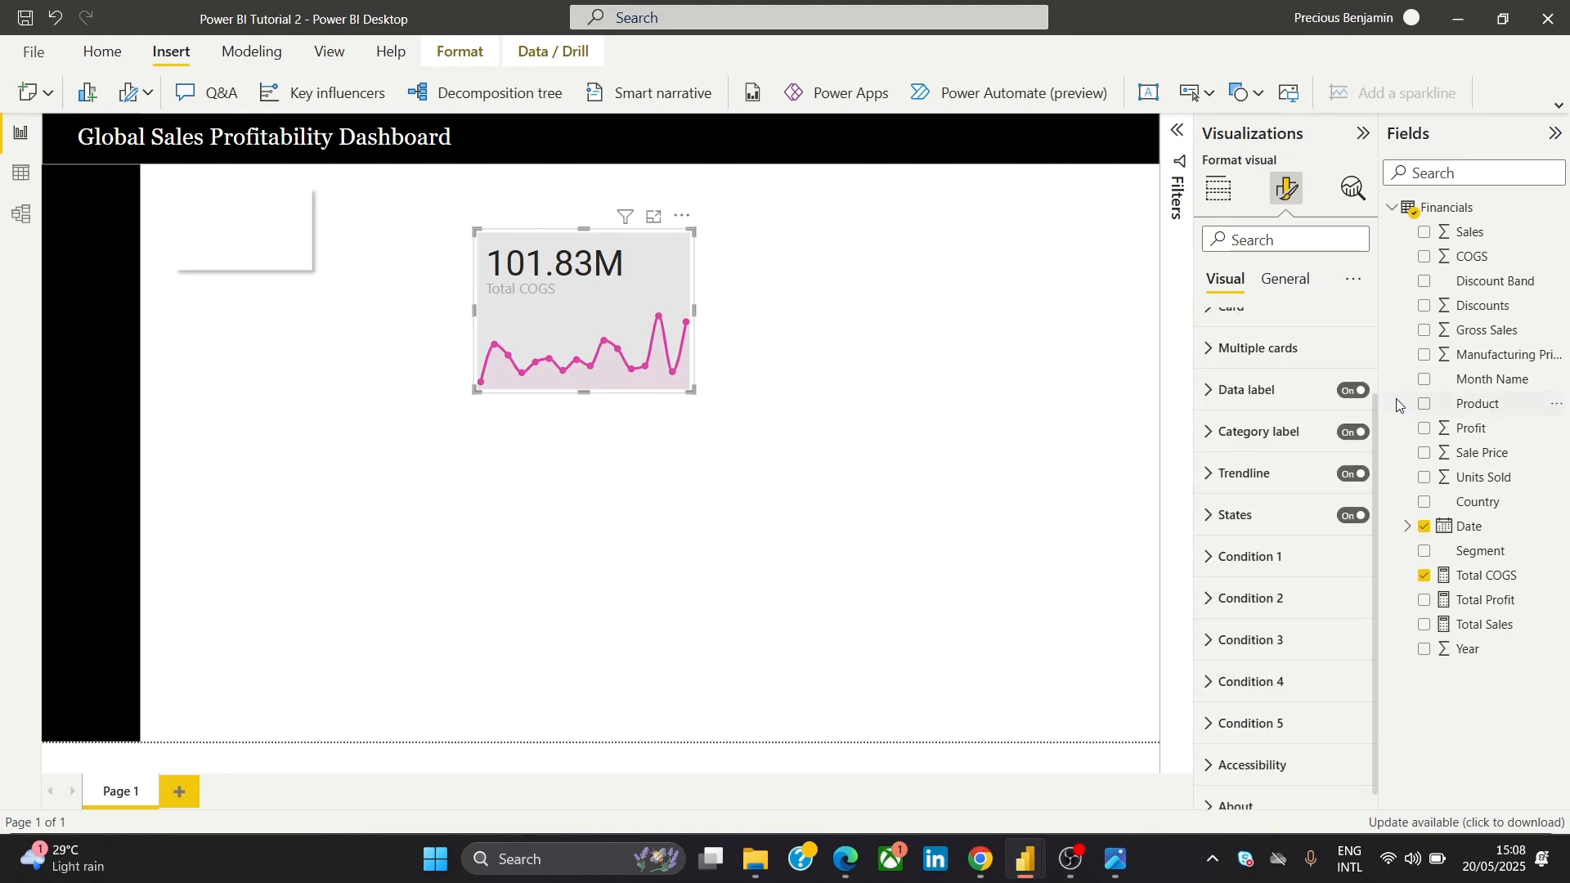
Set the font family of the Total COGS card's data label to DIN
click(1267, 395)
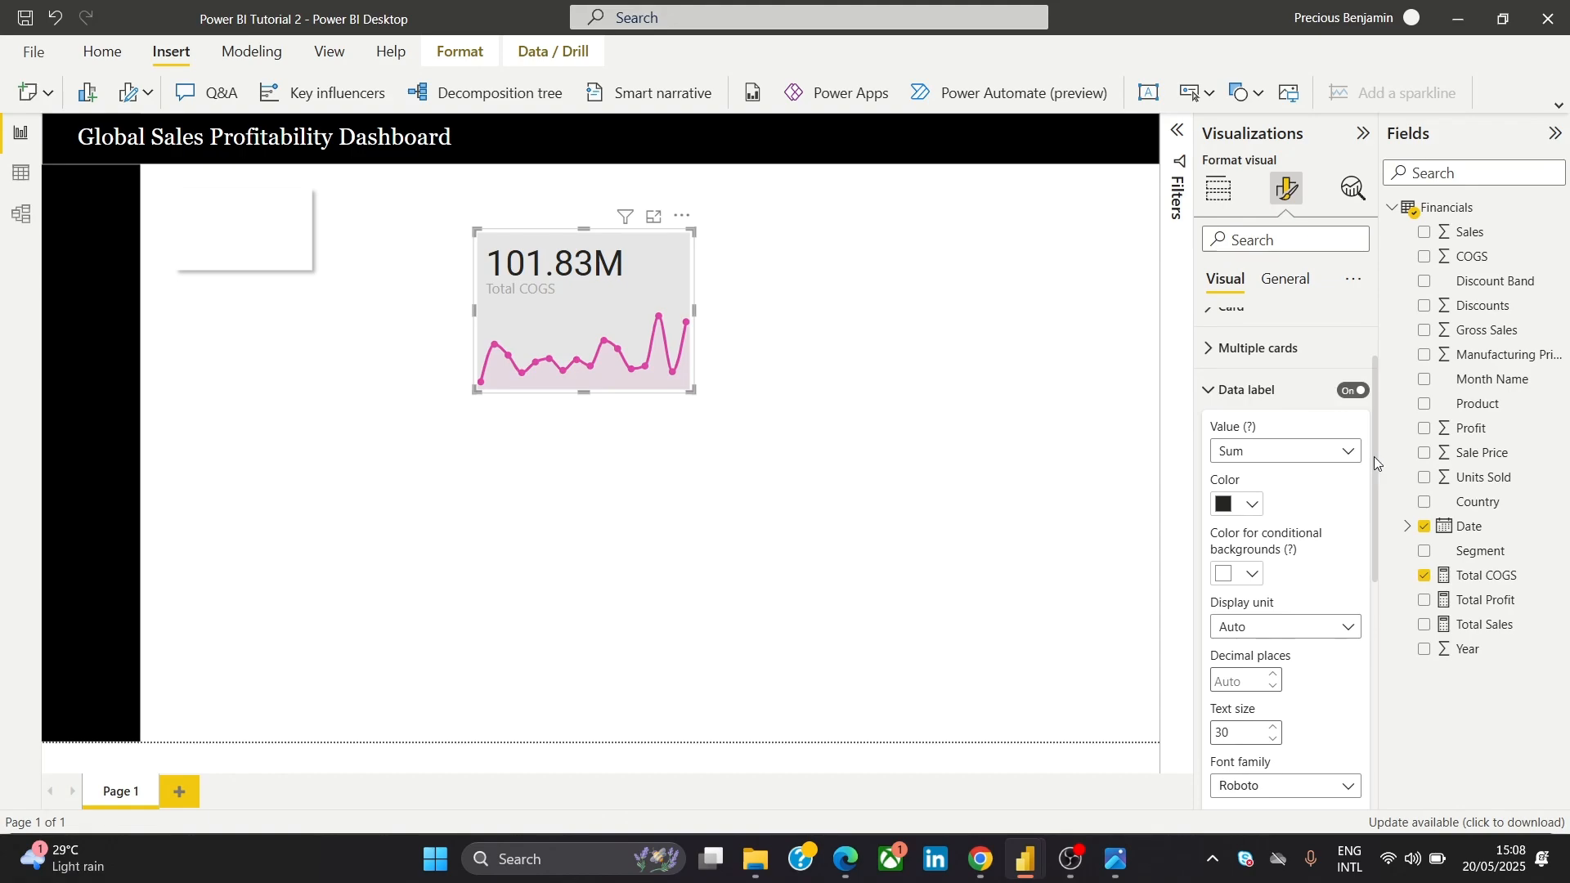
drag(1375, 462, 1380, 532)
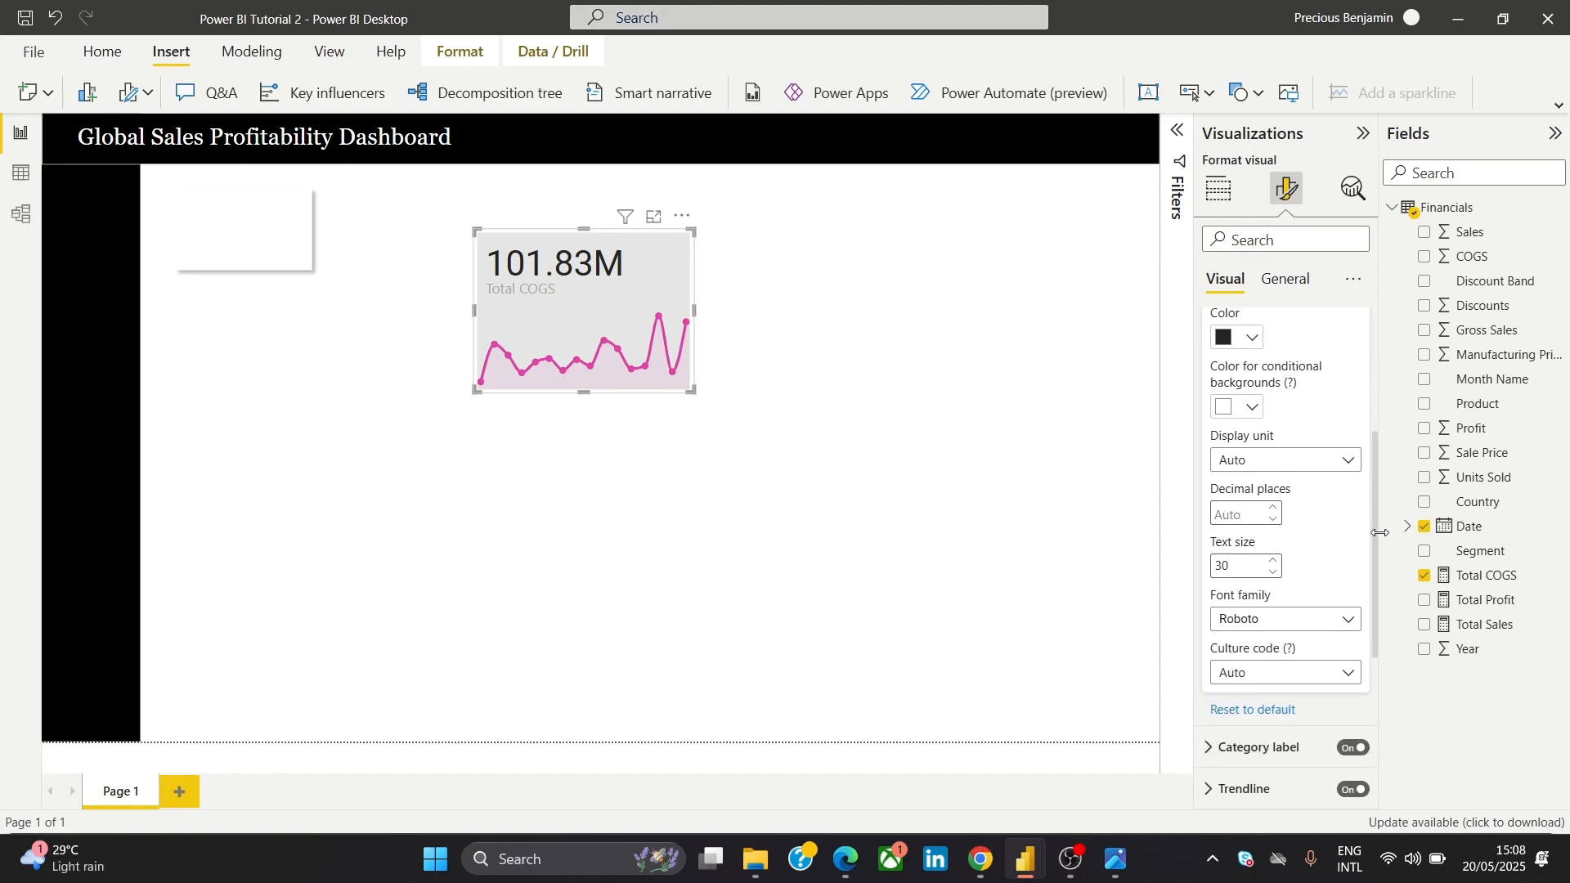
scroll(1380, 533, down, 2)
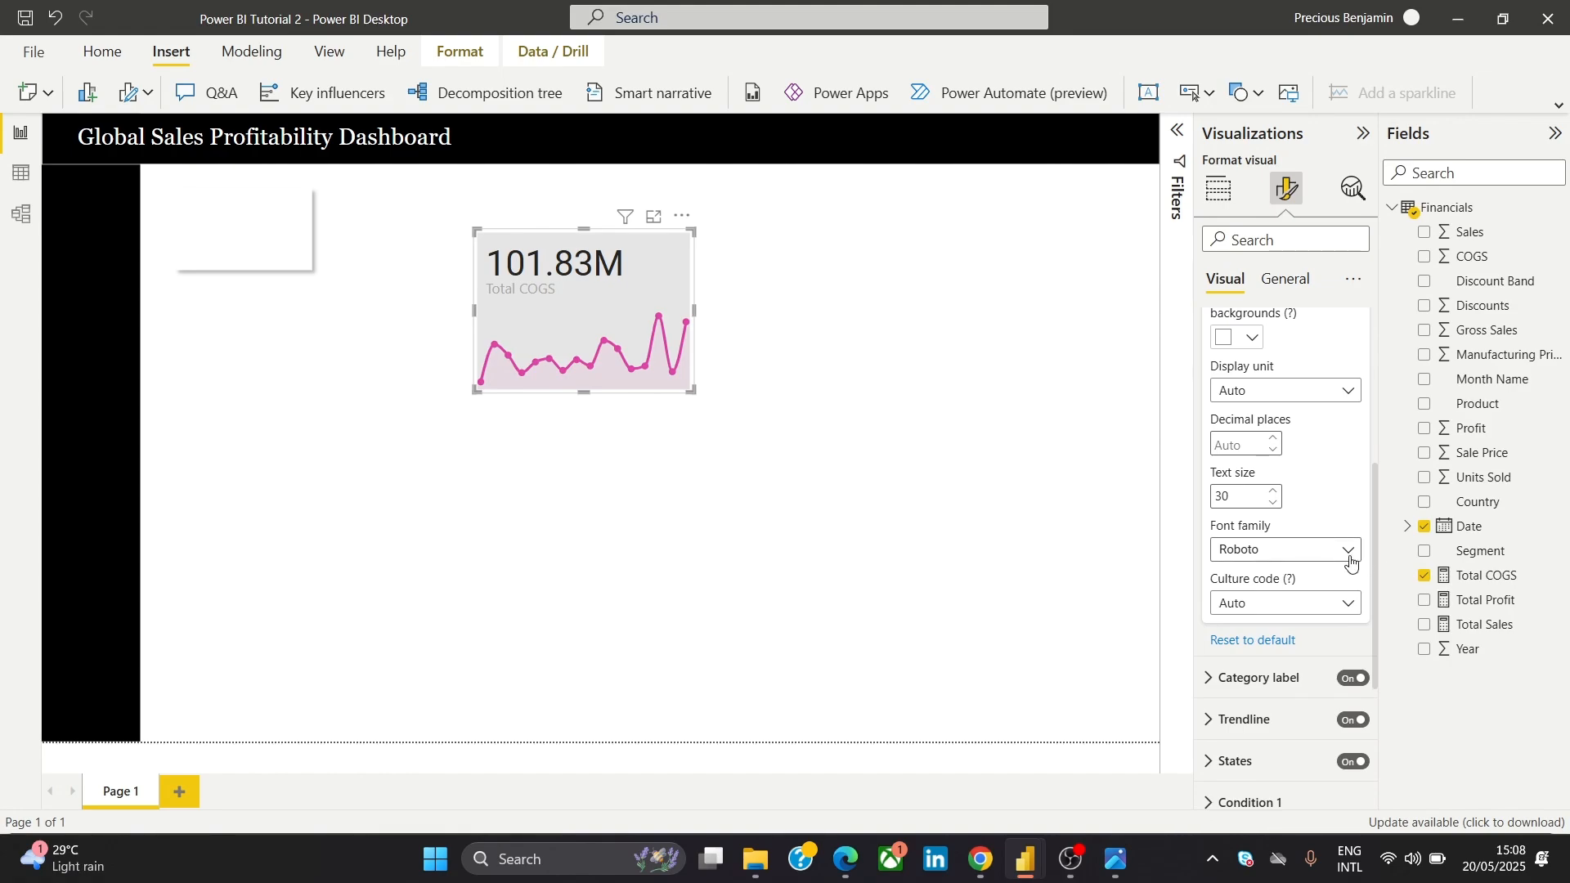
click(1351, 563)
click(1270, 520)
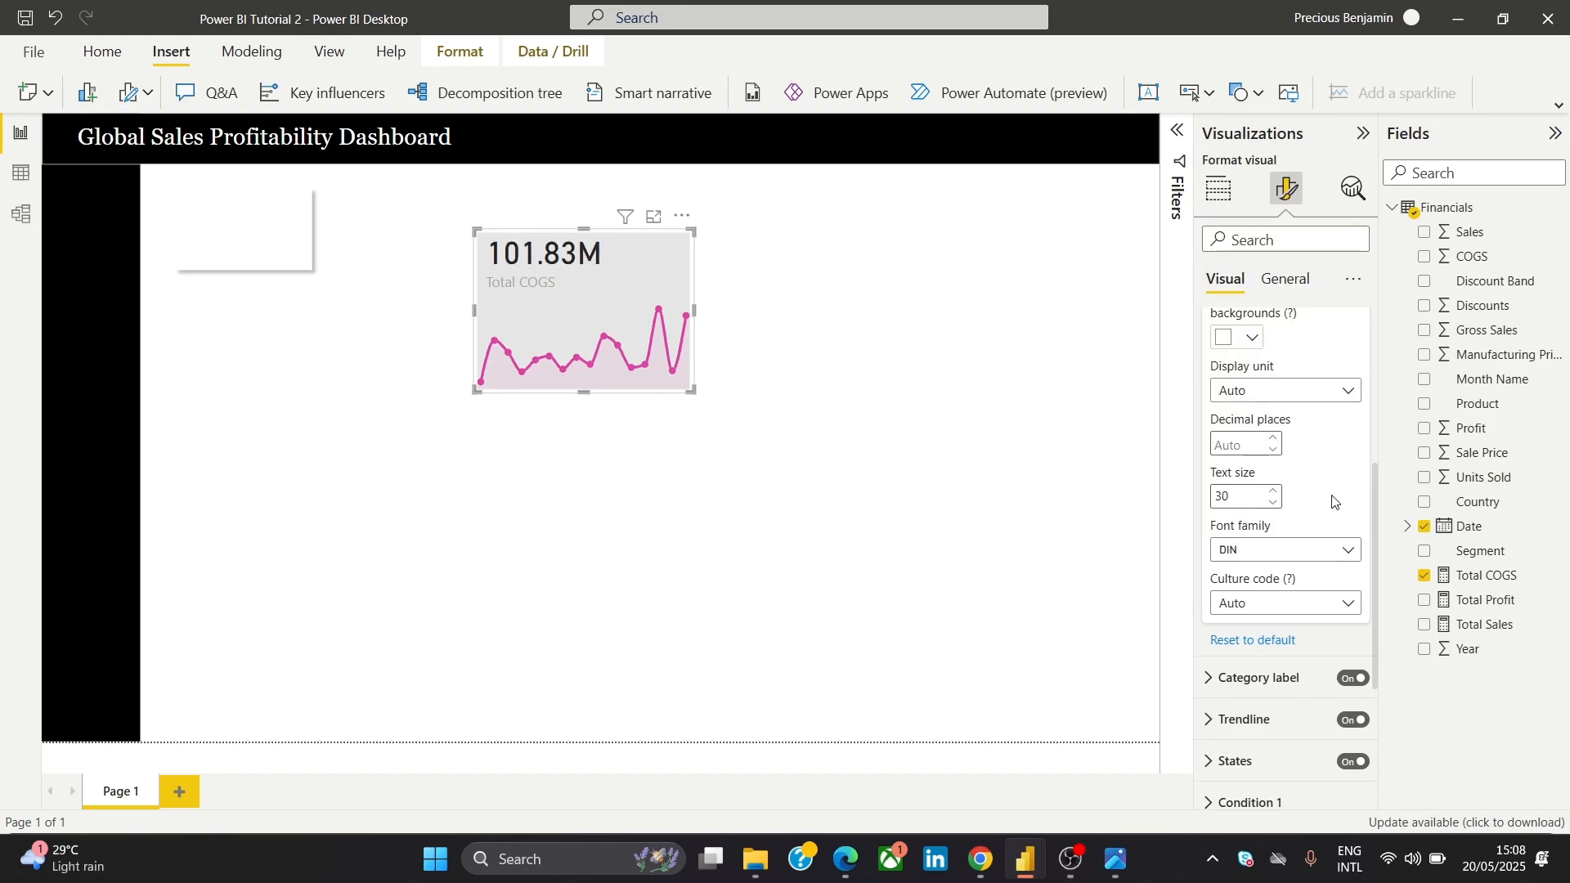
Change the data label colour of the Total COGS card to the theme's dark blue
scroll(1376, 500, up, 2)
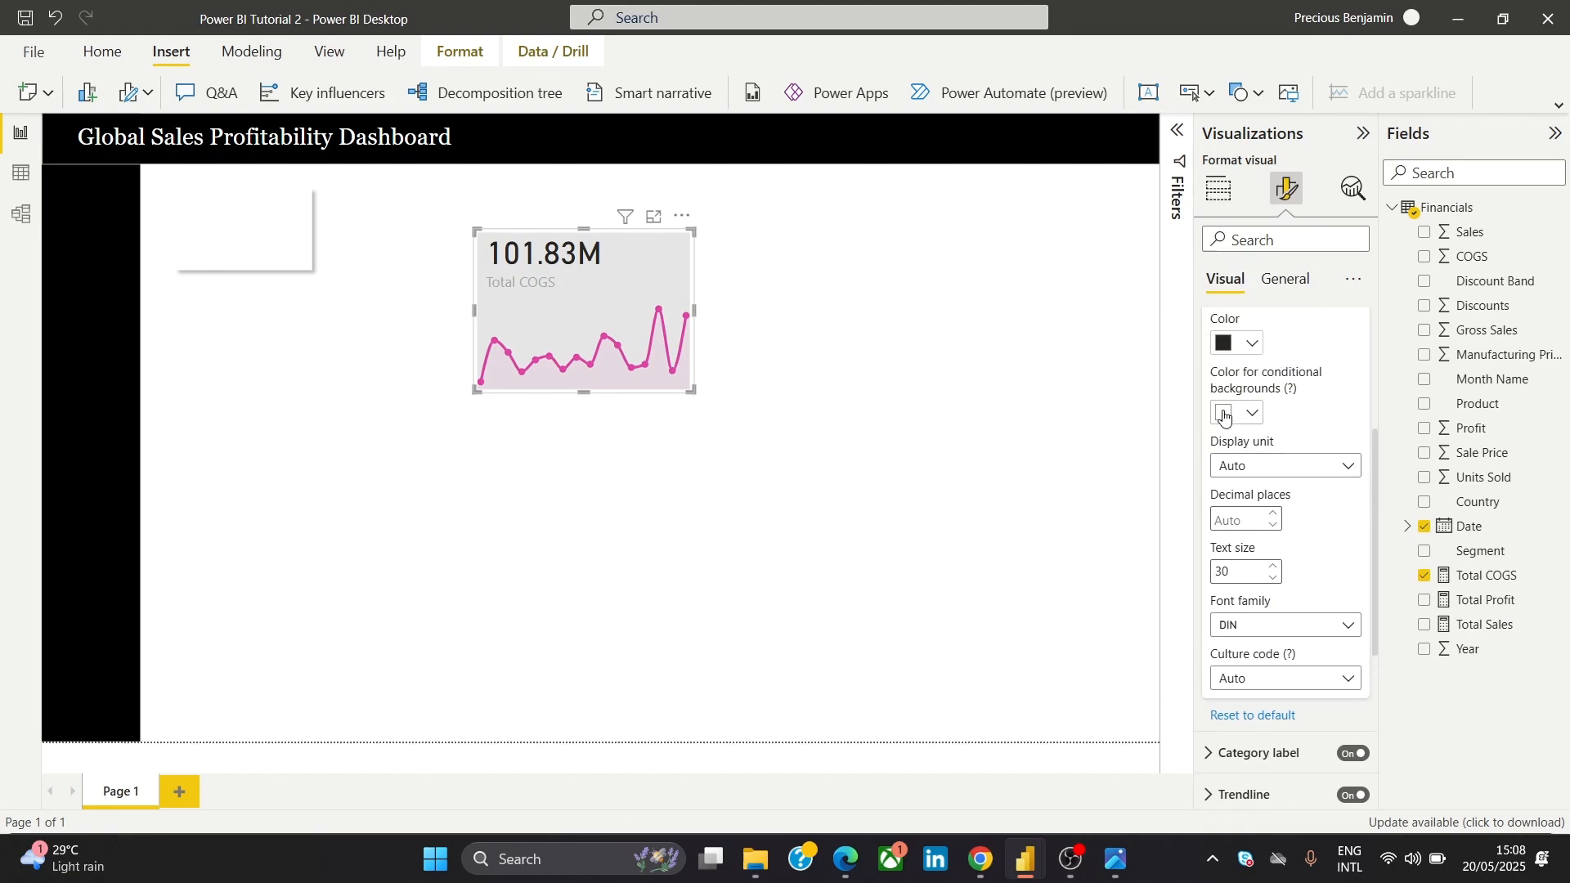
click(1232, 348)
click(1323, 415)
drag(1376, 528, 1373, 460)
click(1251, 366)
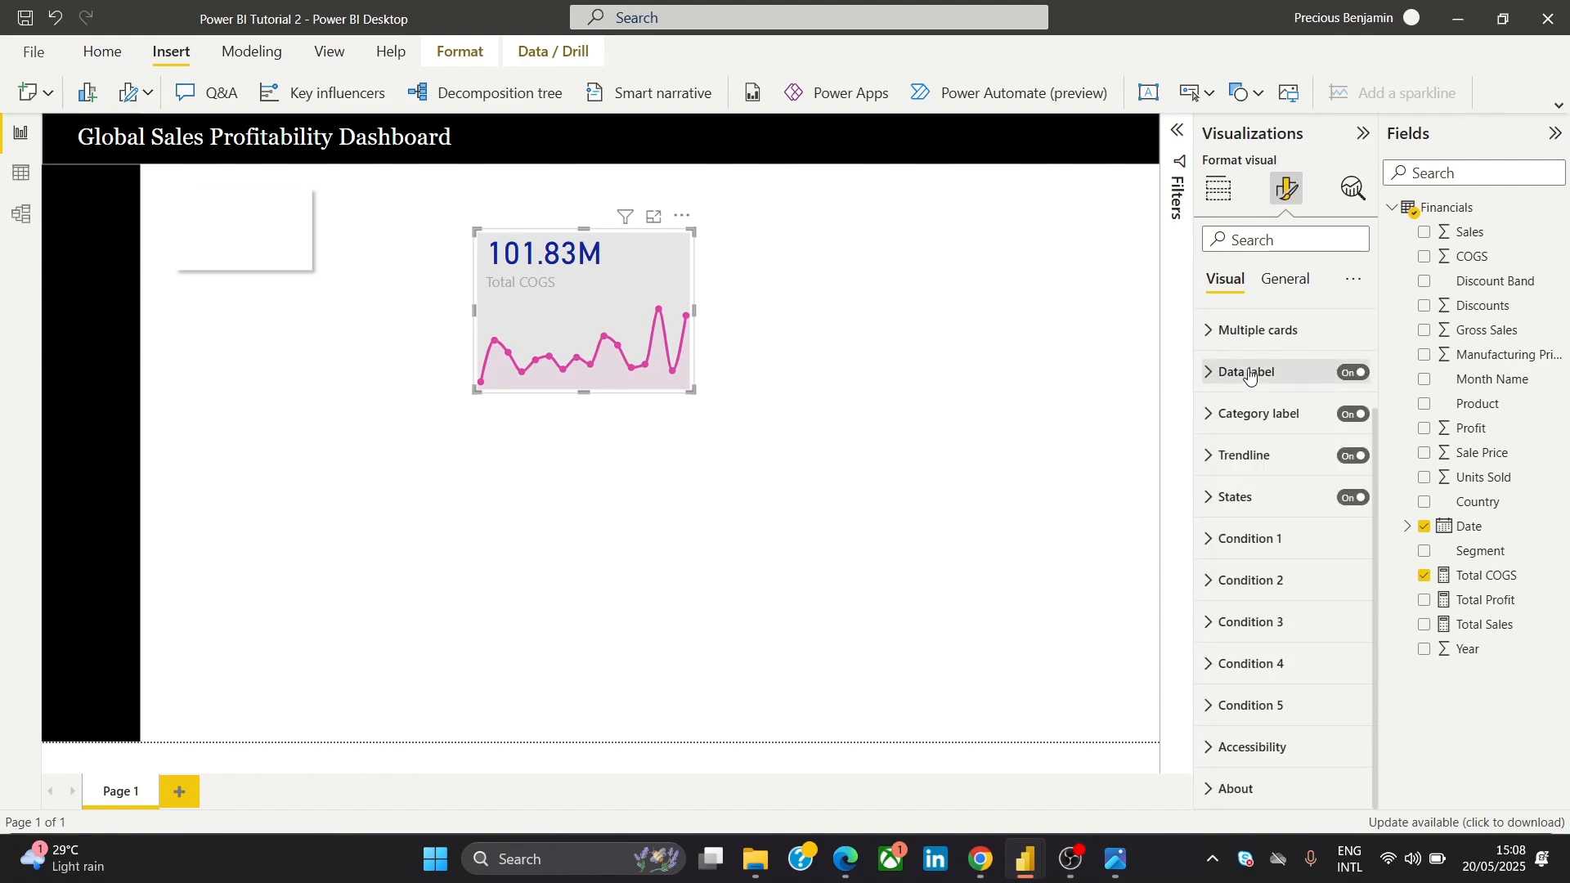
Format the Total COGS card's category label with black text and the DIN font family
click(1257, 413)
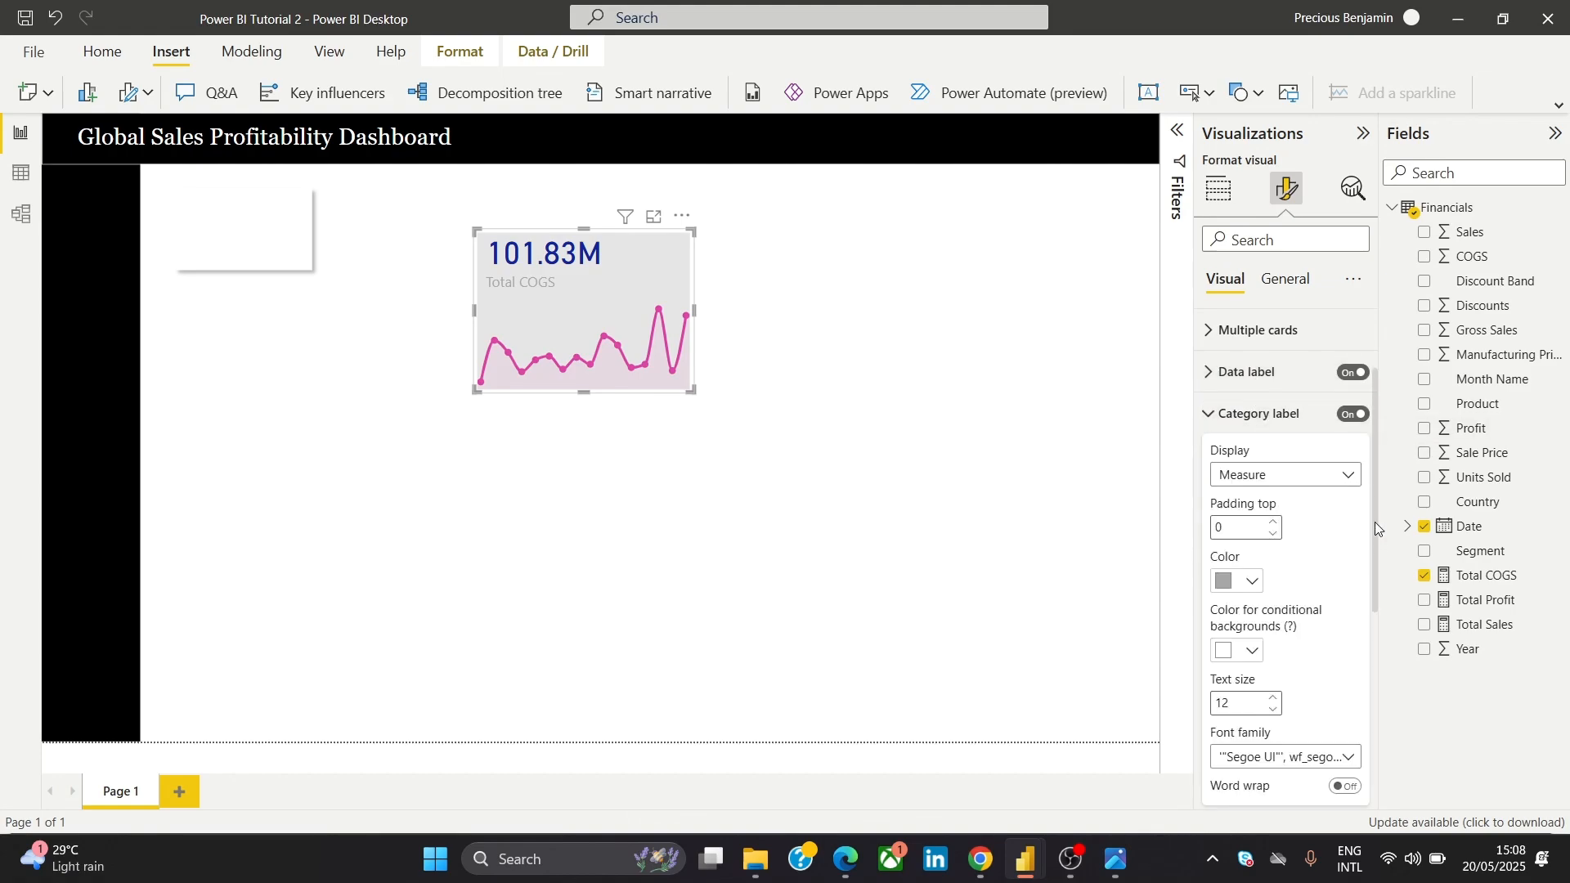
mouse_move(1375, 521)
mouse_down()
mouse_move(1379, 581)
mouse_move(1370, 547)
mouse_up()
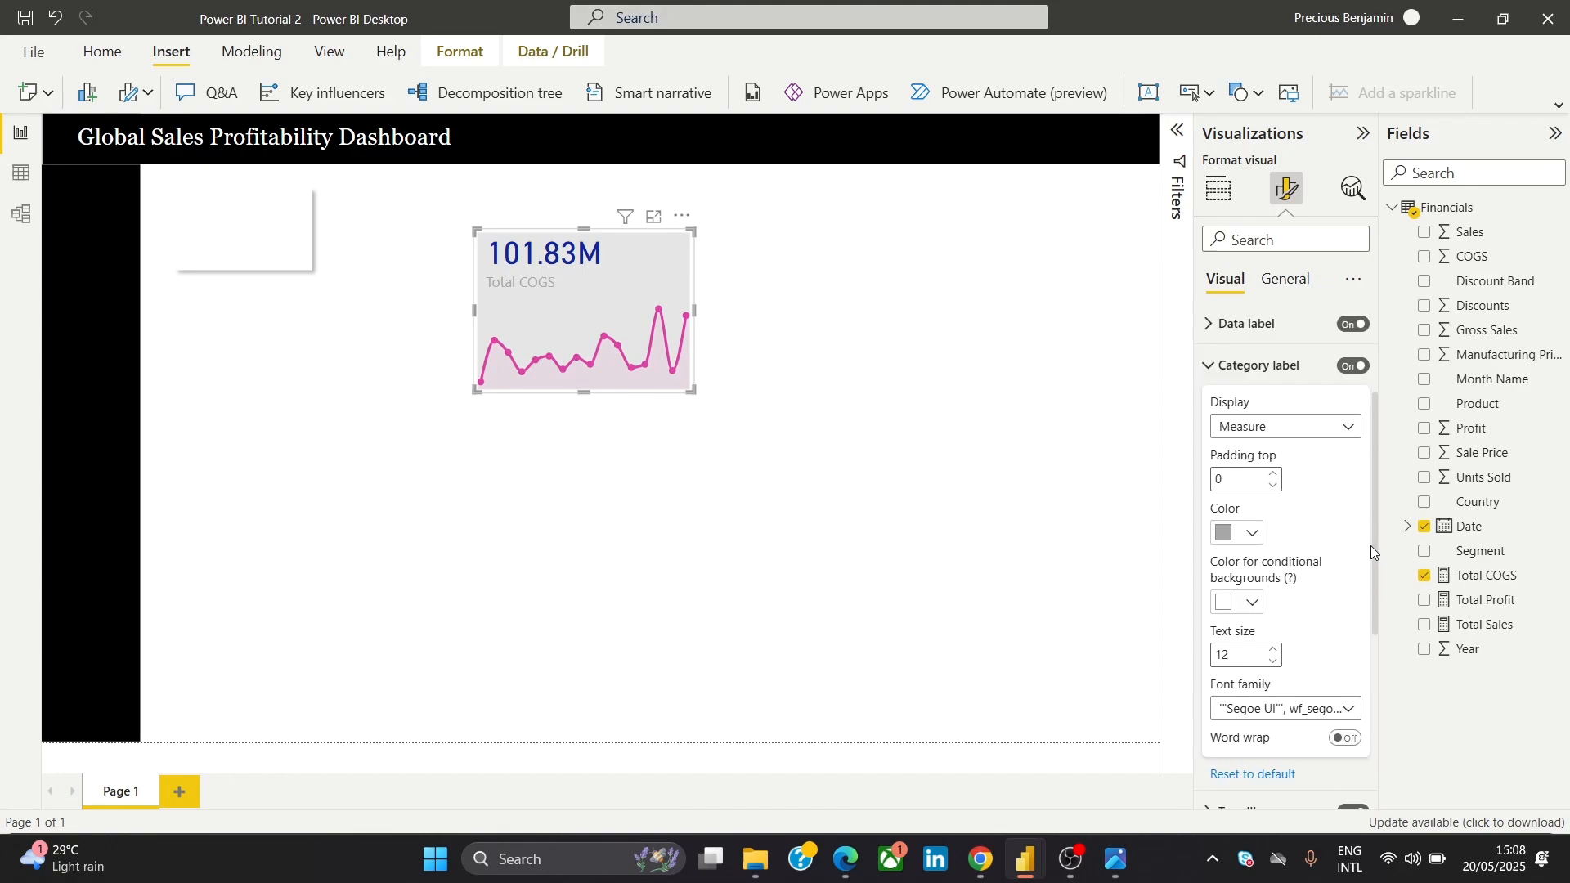
click(1223, 532)
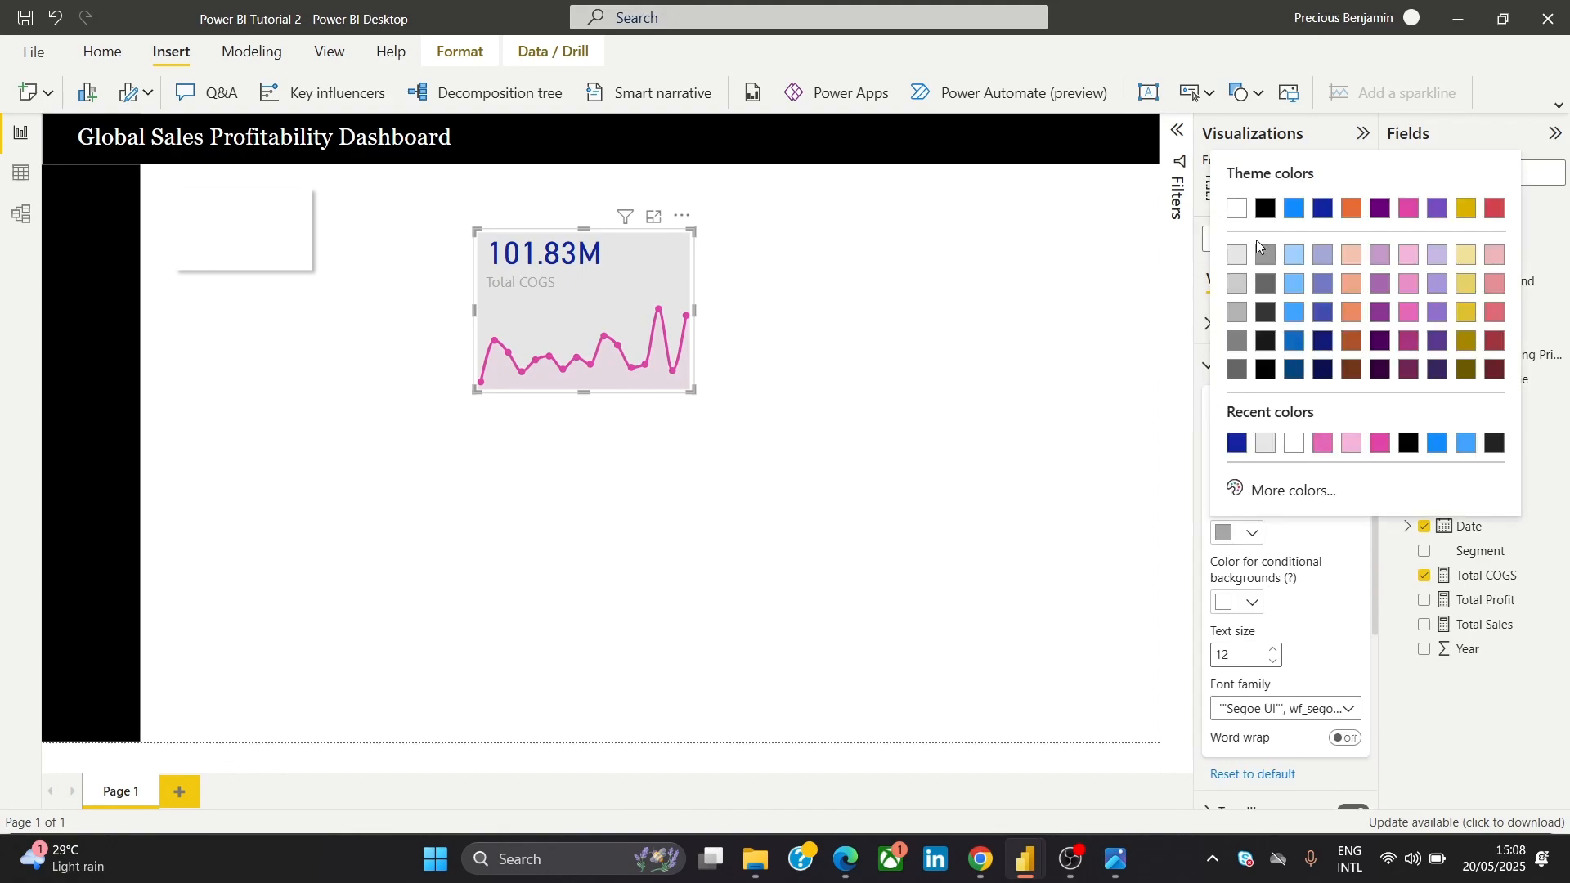
click(1266, 210)
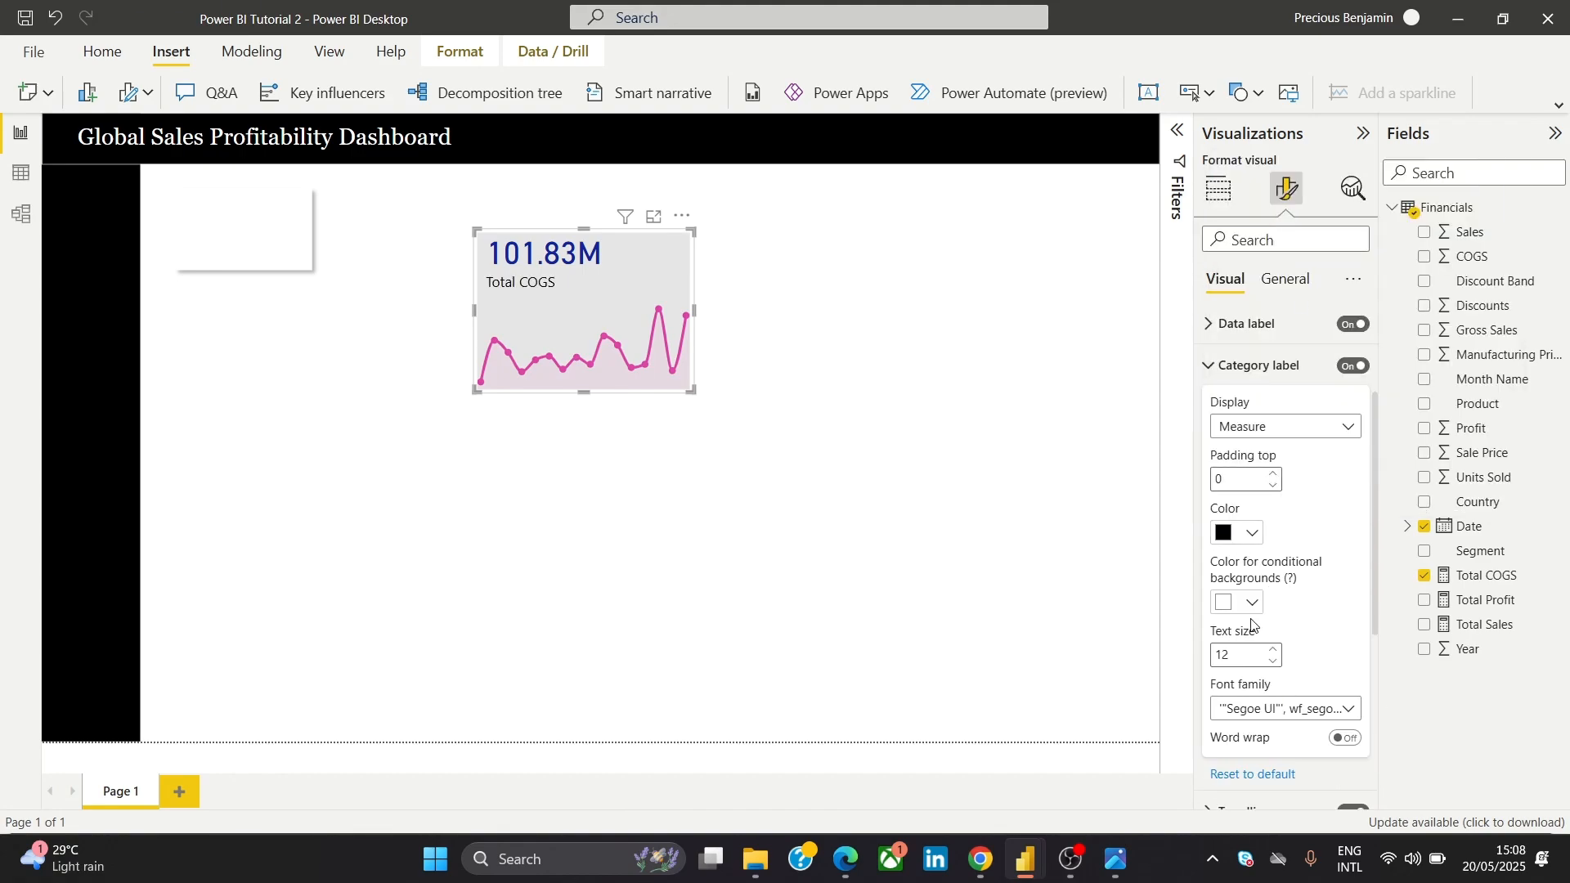
click(1311, 718)
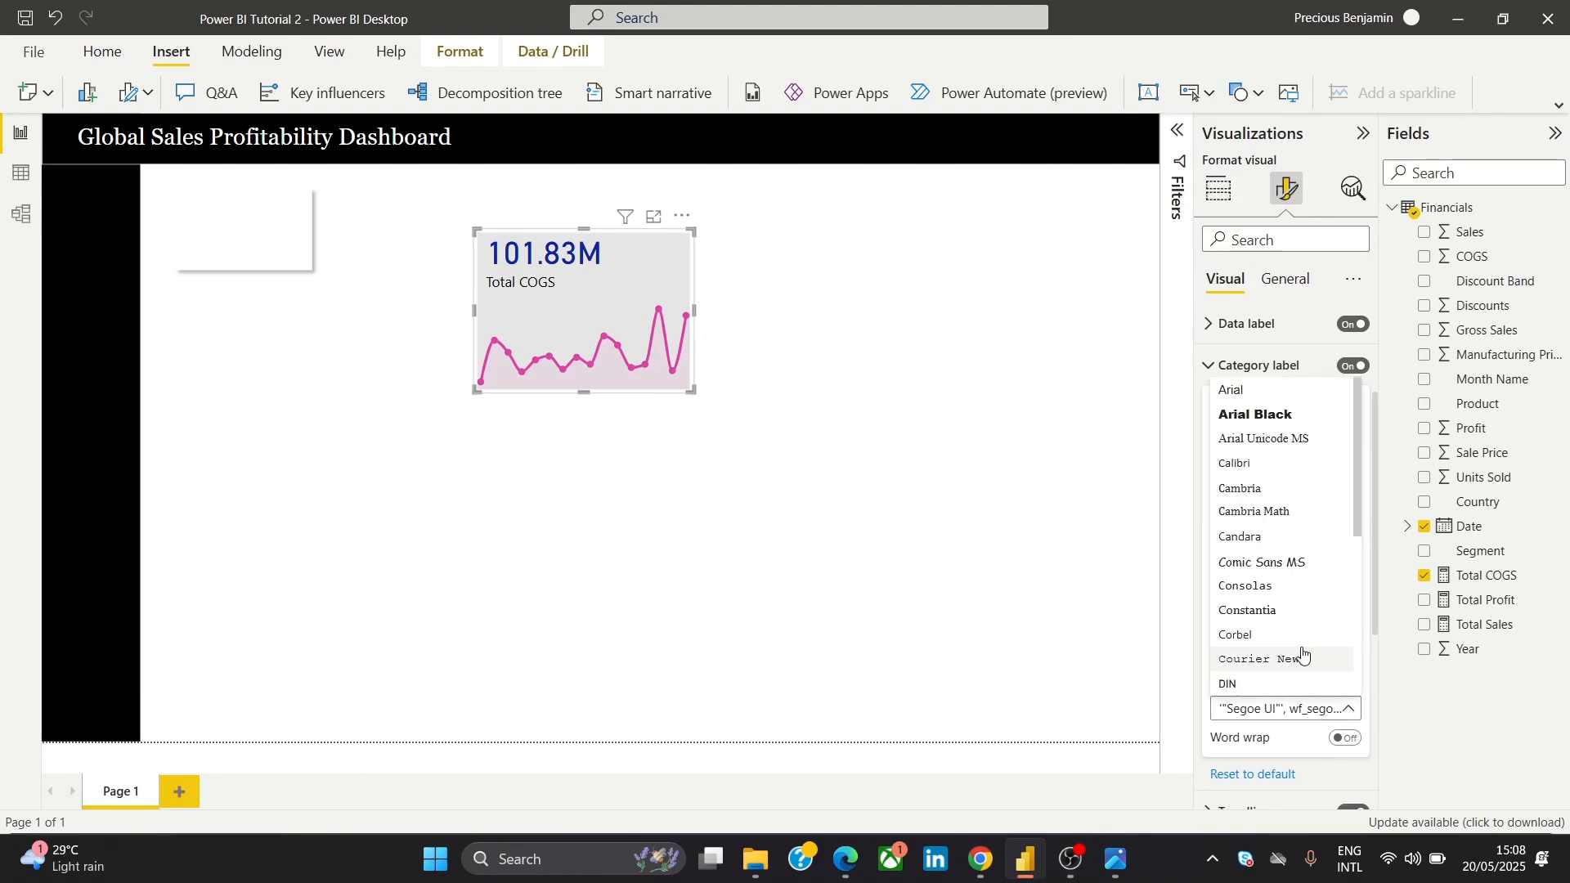
click(1301, 685)
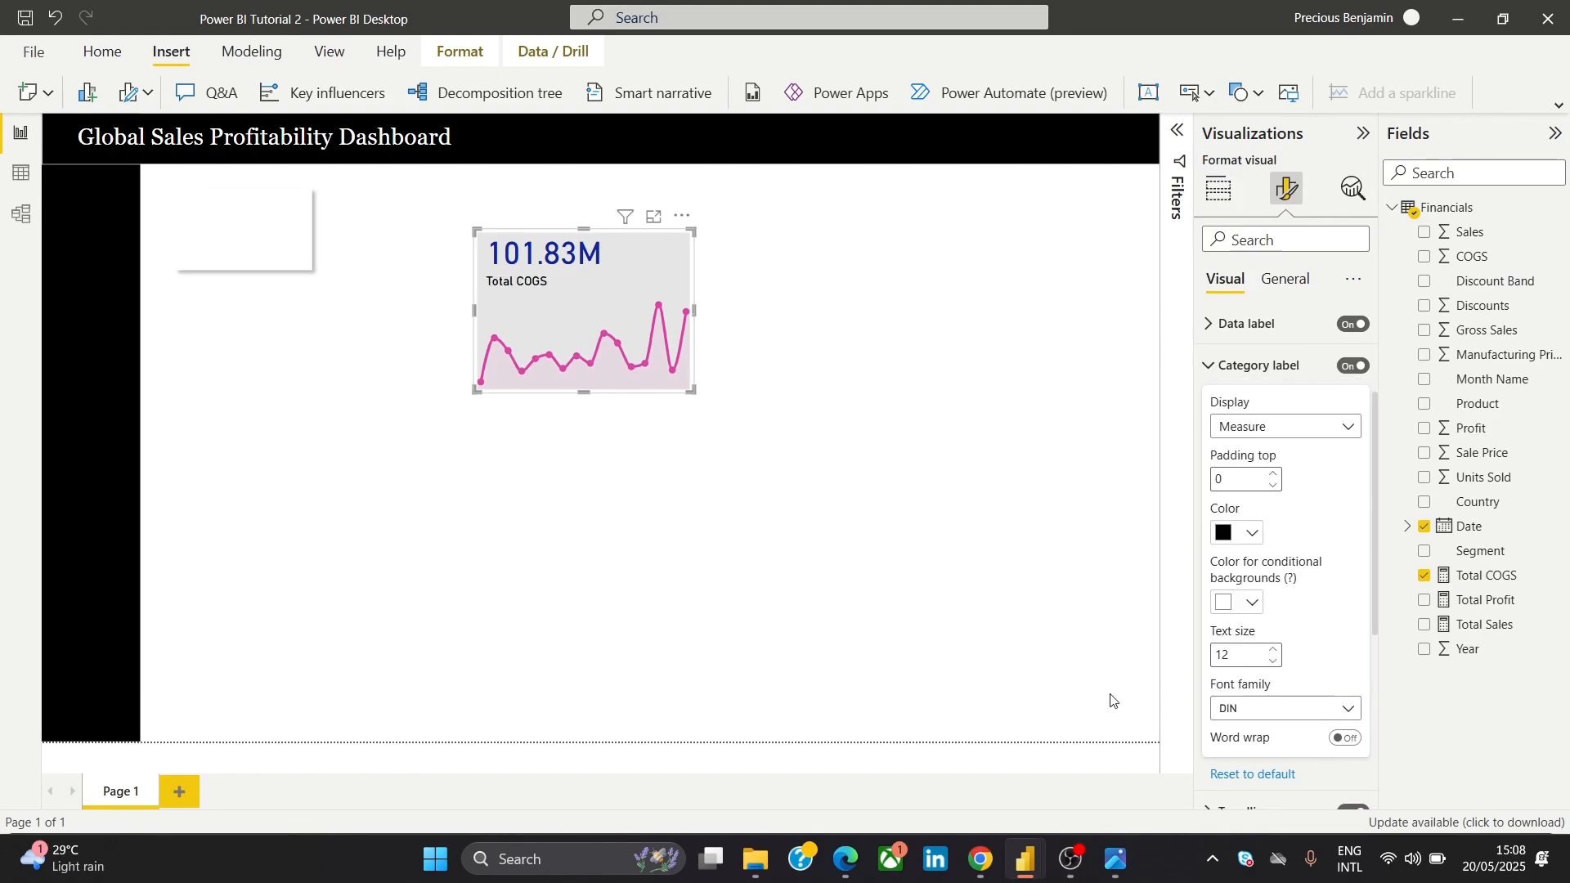
click(925, 296)
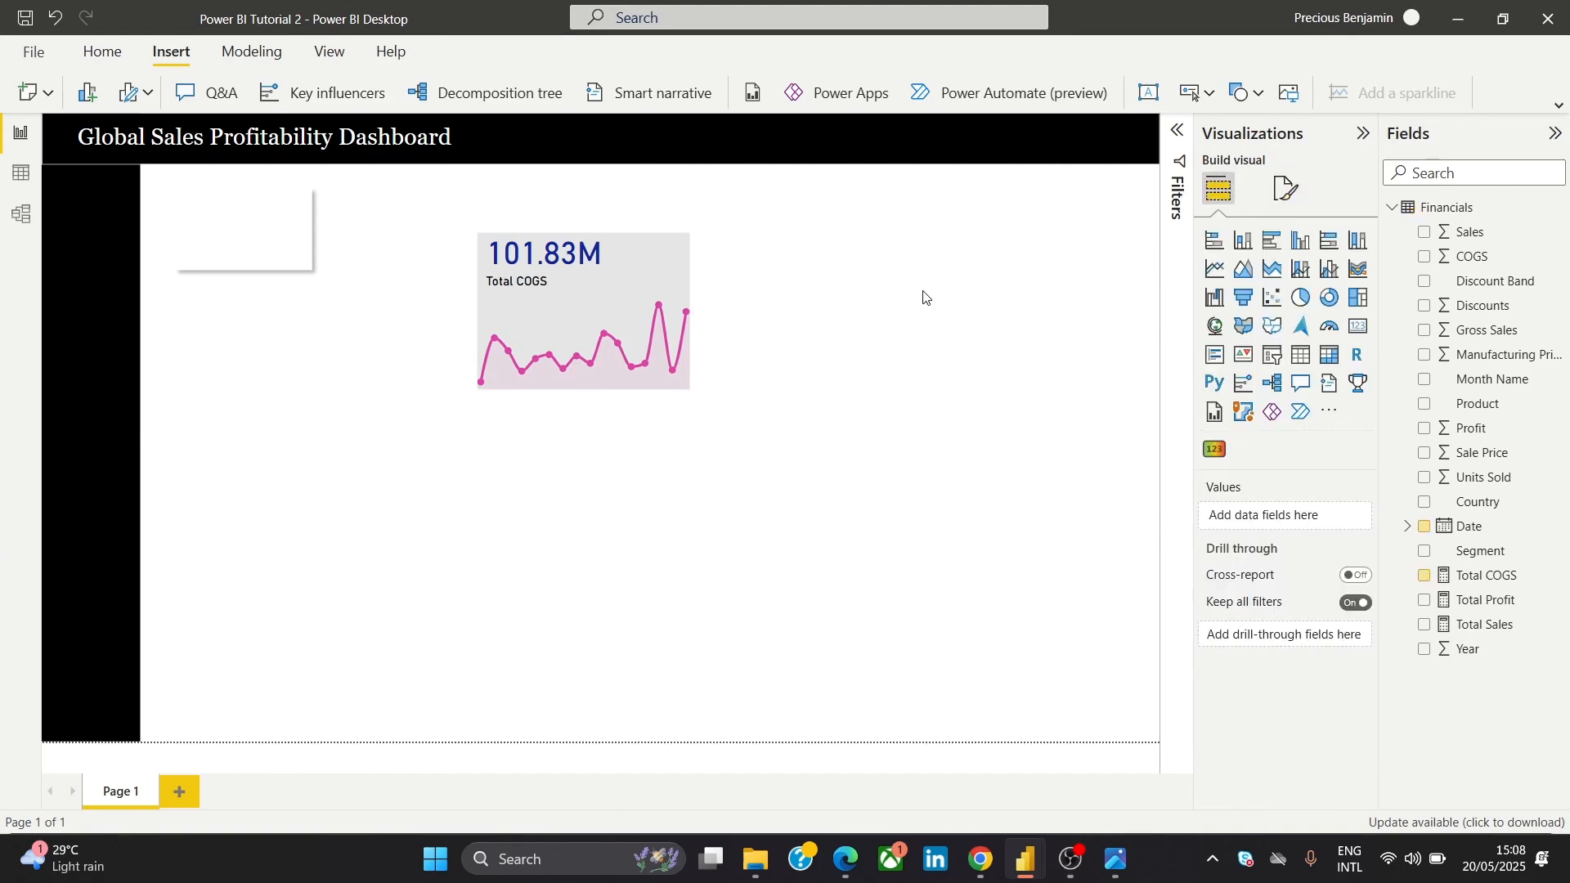
Shrink the Total COGS card to roughly the size of the white shadowed rectangle and place it over that shape
click(683, 380)
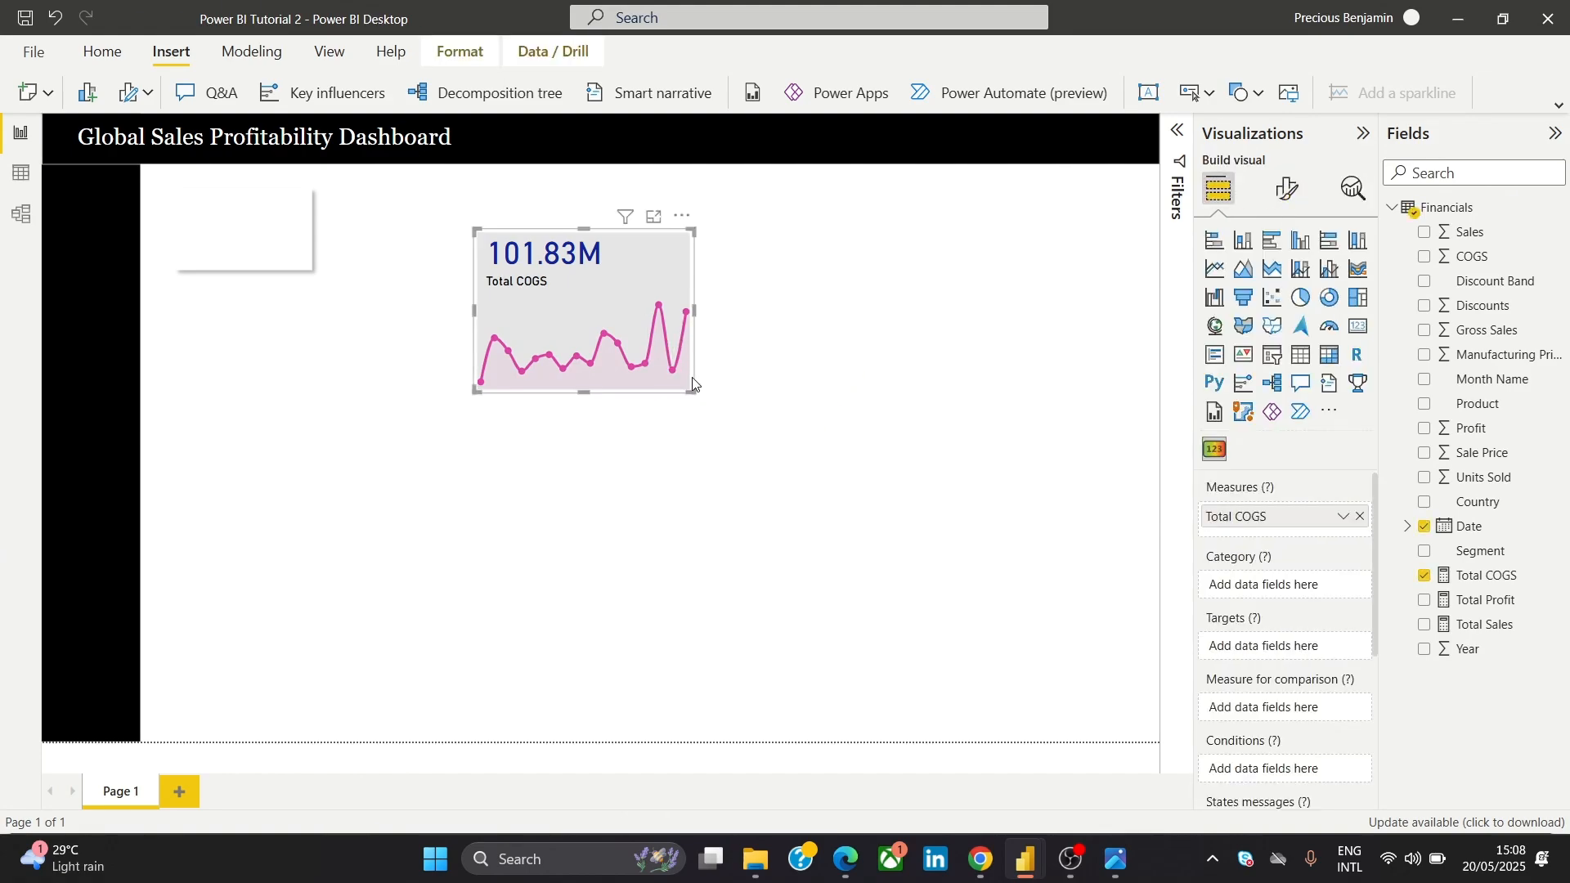
drag(692, 392, 638, 321)
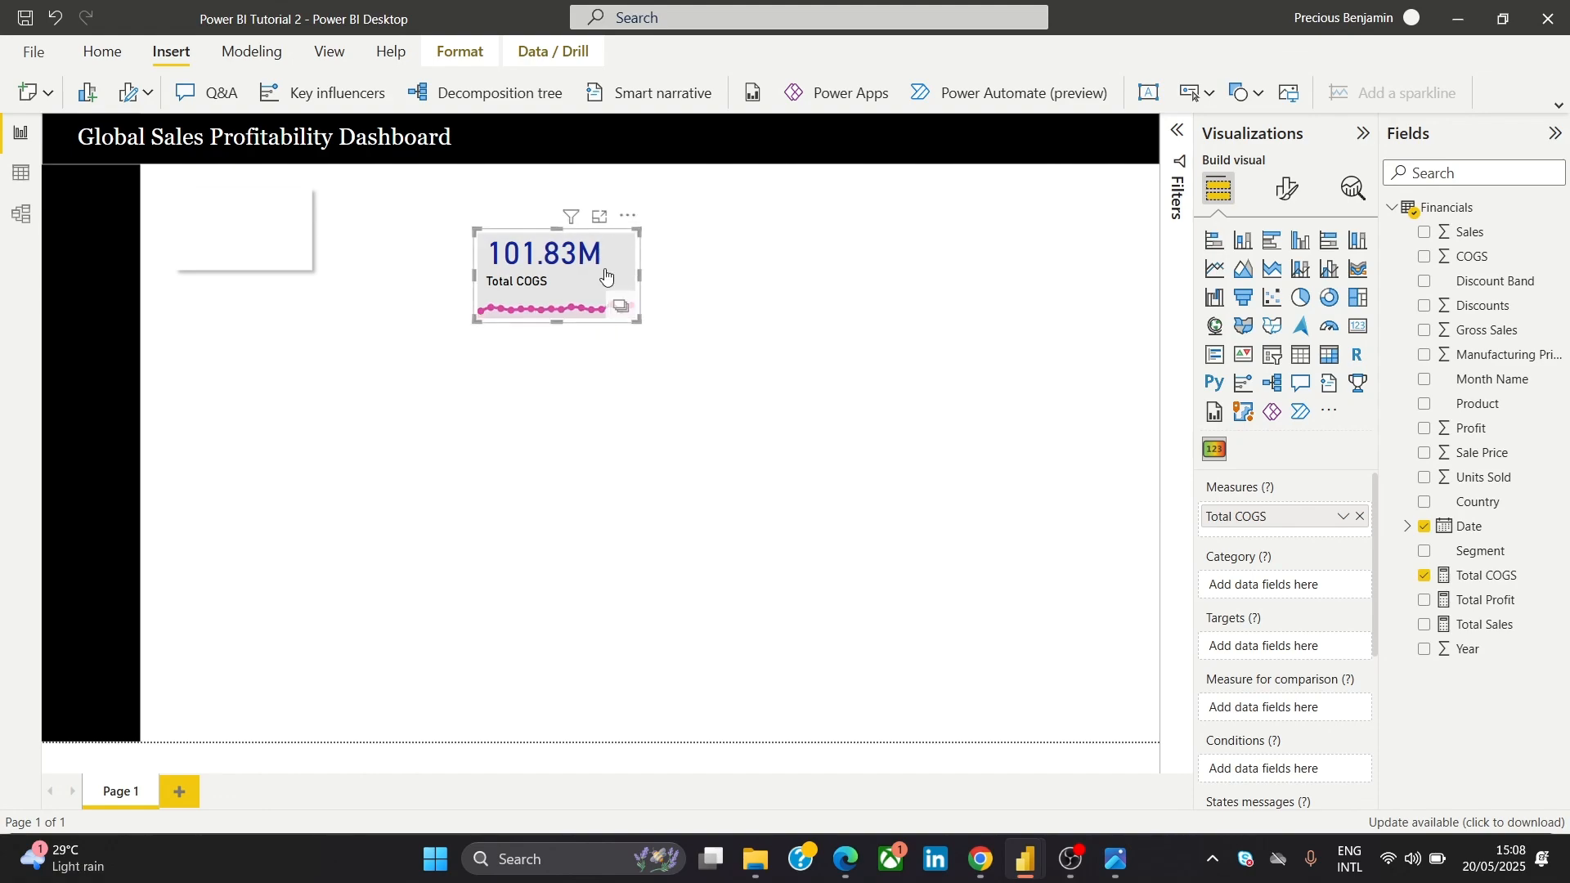
drag(640, 276, 619, 278)
click(666, 259)
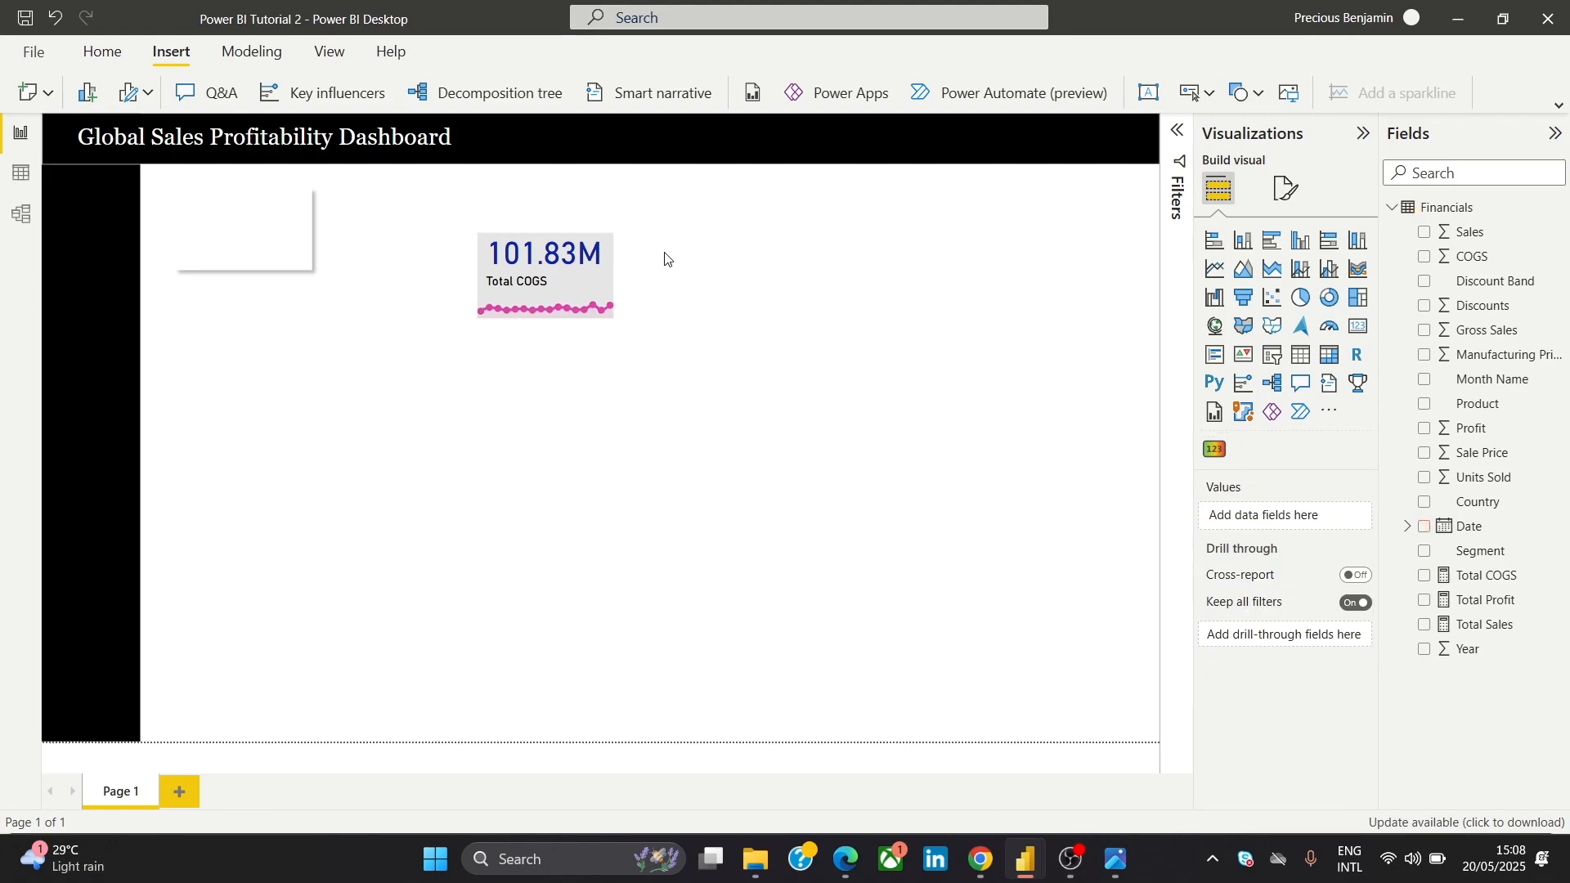
click(612, 228)
drag(611, 226, 319, 181)
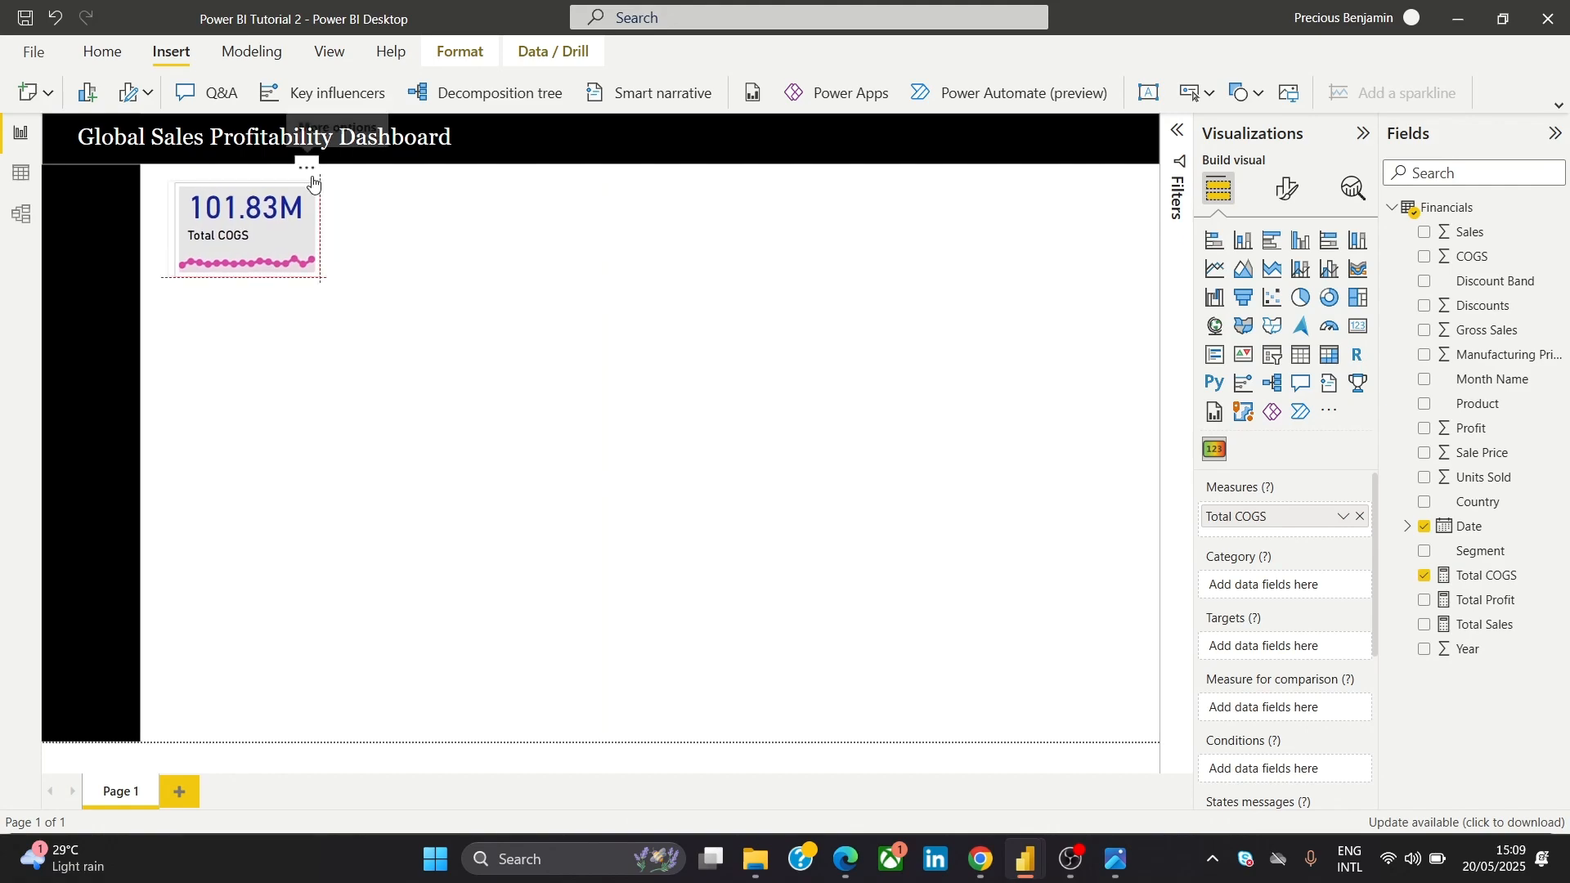
Move the white shadowed rectangle below the Total COGS card and enlarge it so it is wider and taller than the card
drag(317, 275, 284, 364)
click(351, 253)
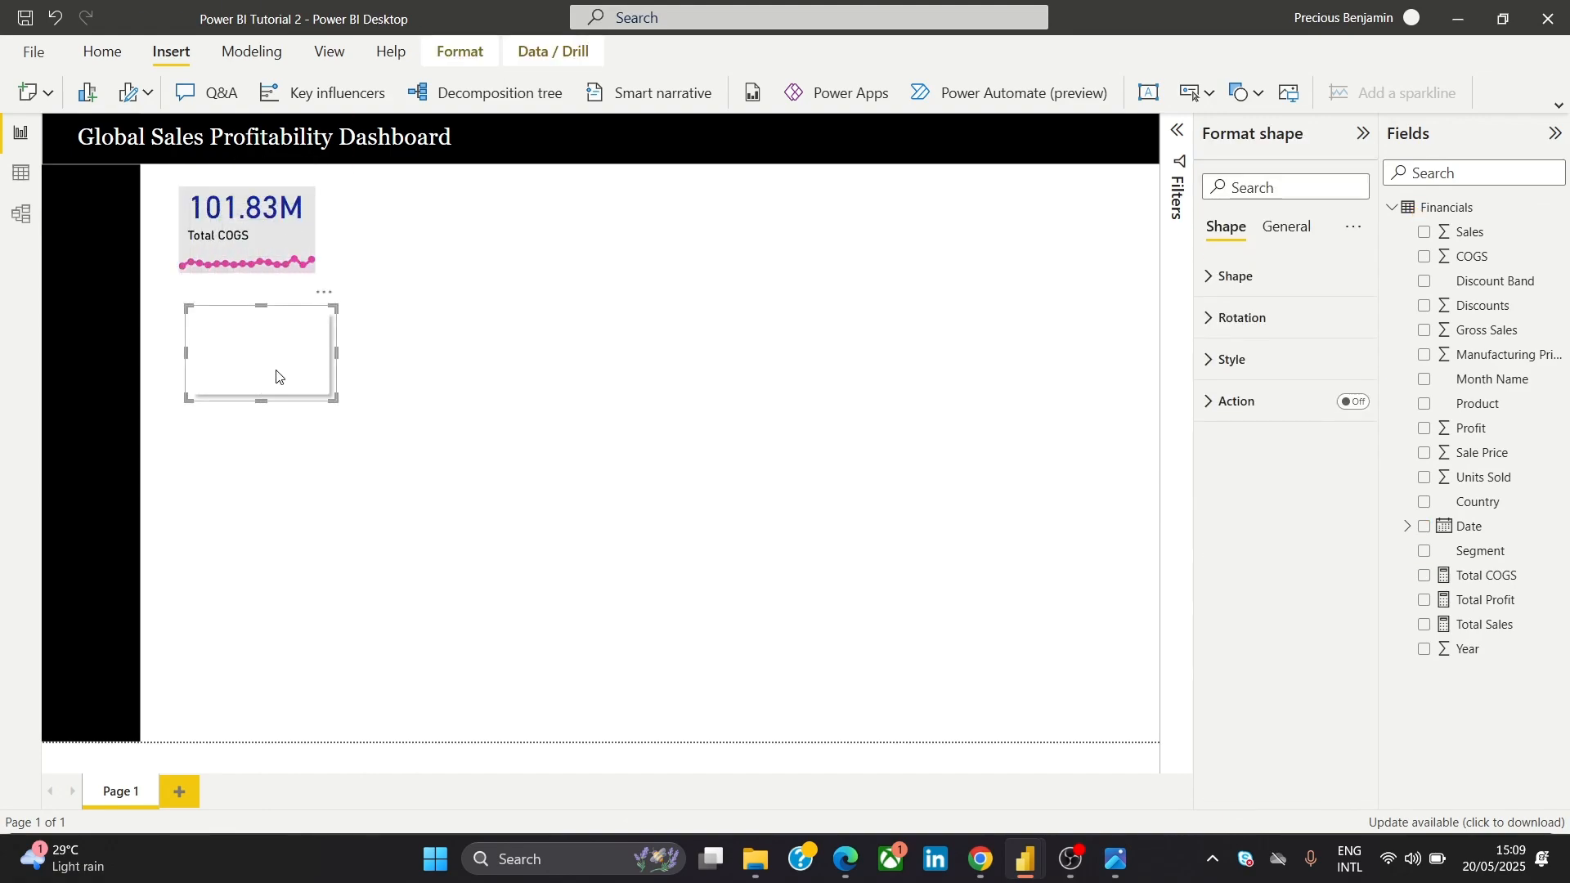
drag(334, 399, 351, 414)
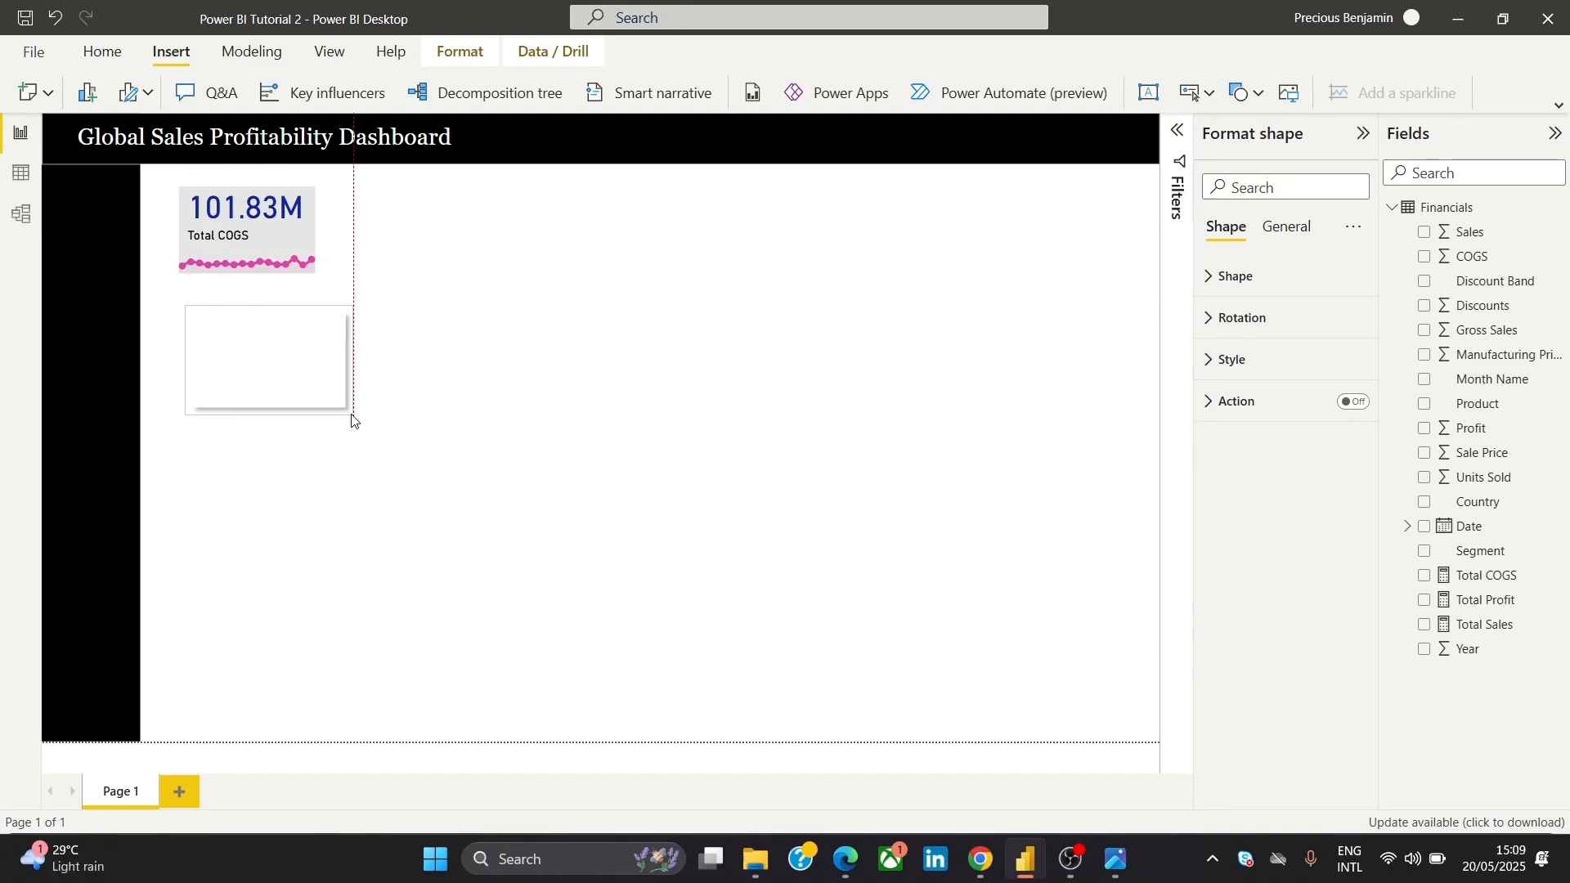
drag(355, 360, 365, 365)
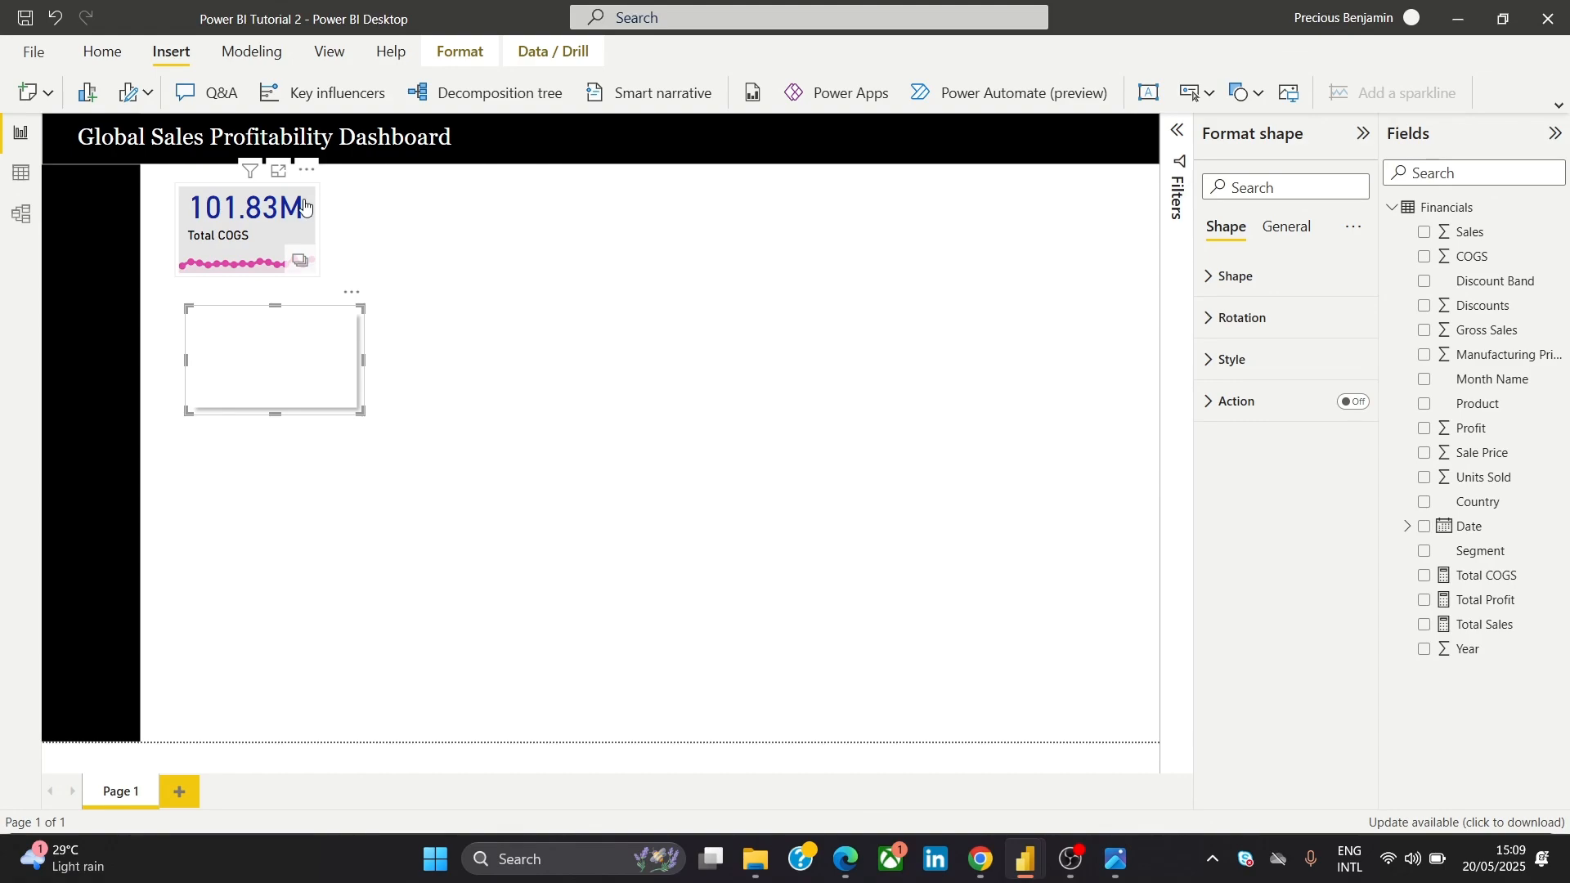
Move the white shadowed rectangle up beneath the header bar and place the Total COGS card over it
click(308, 171)
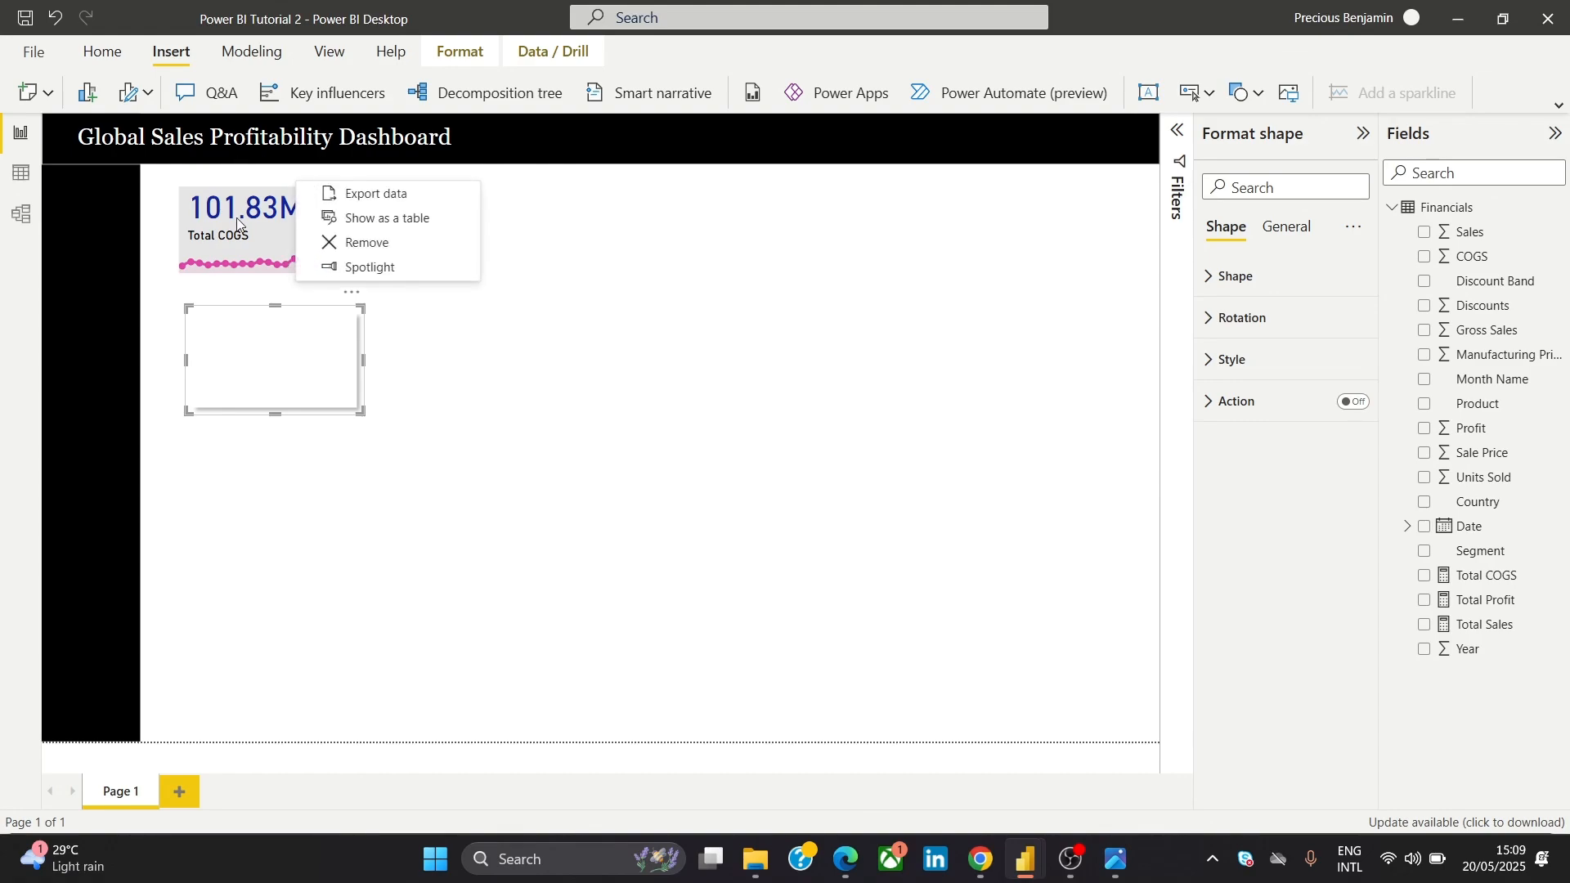
click(263, 193)
drag(263, 194, 541, 322)
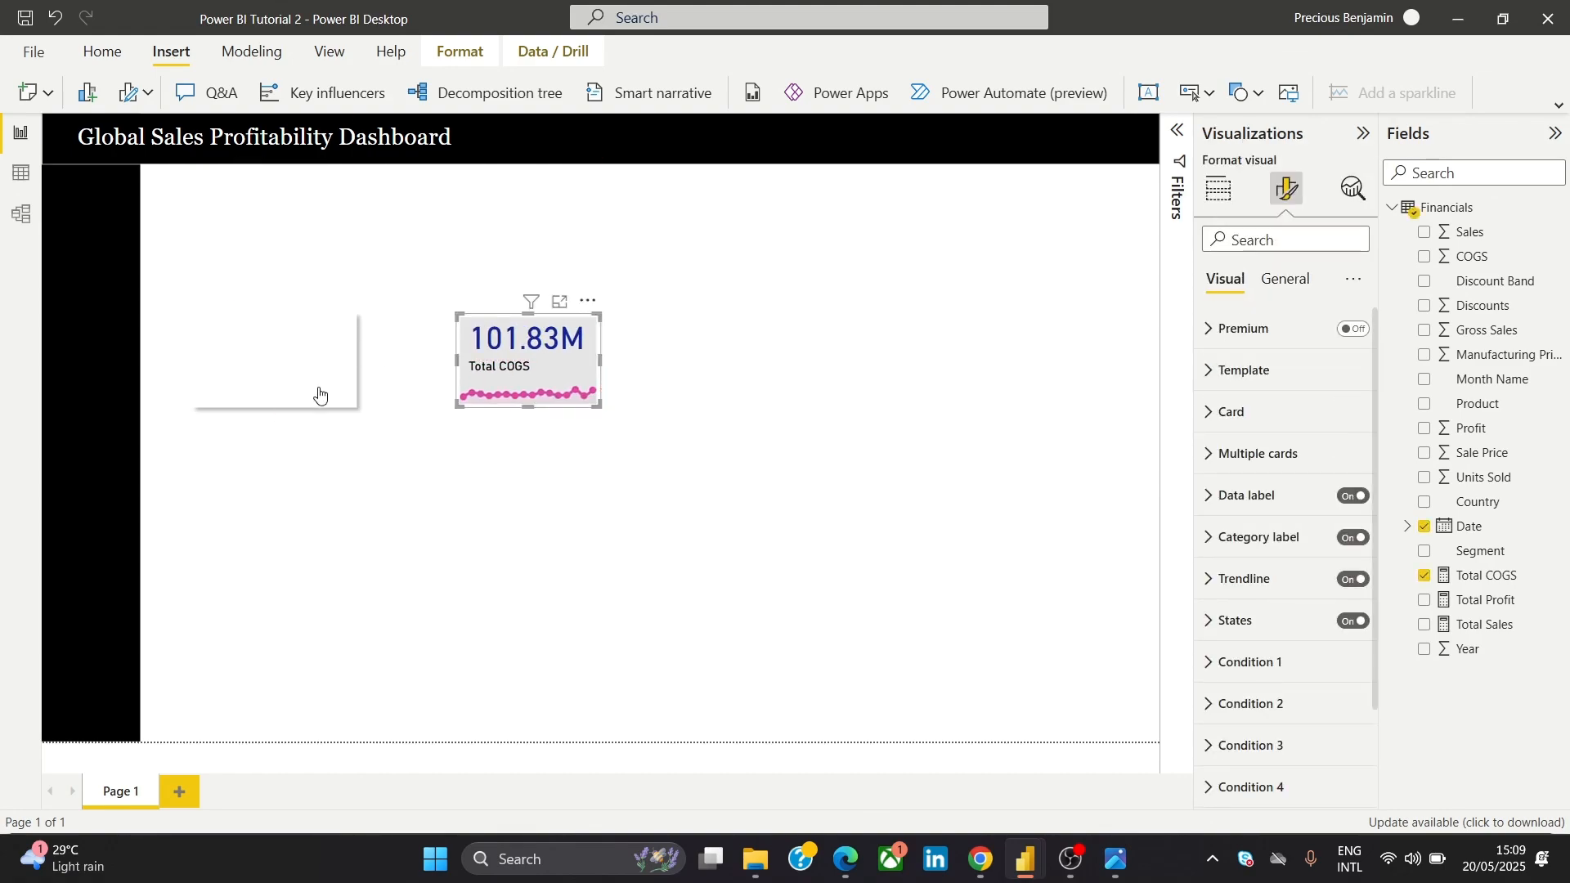
drag(305, 372, 286, 281)
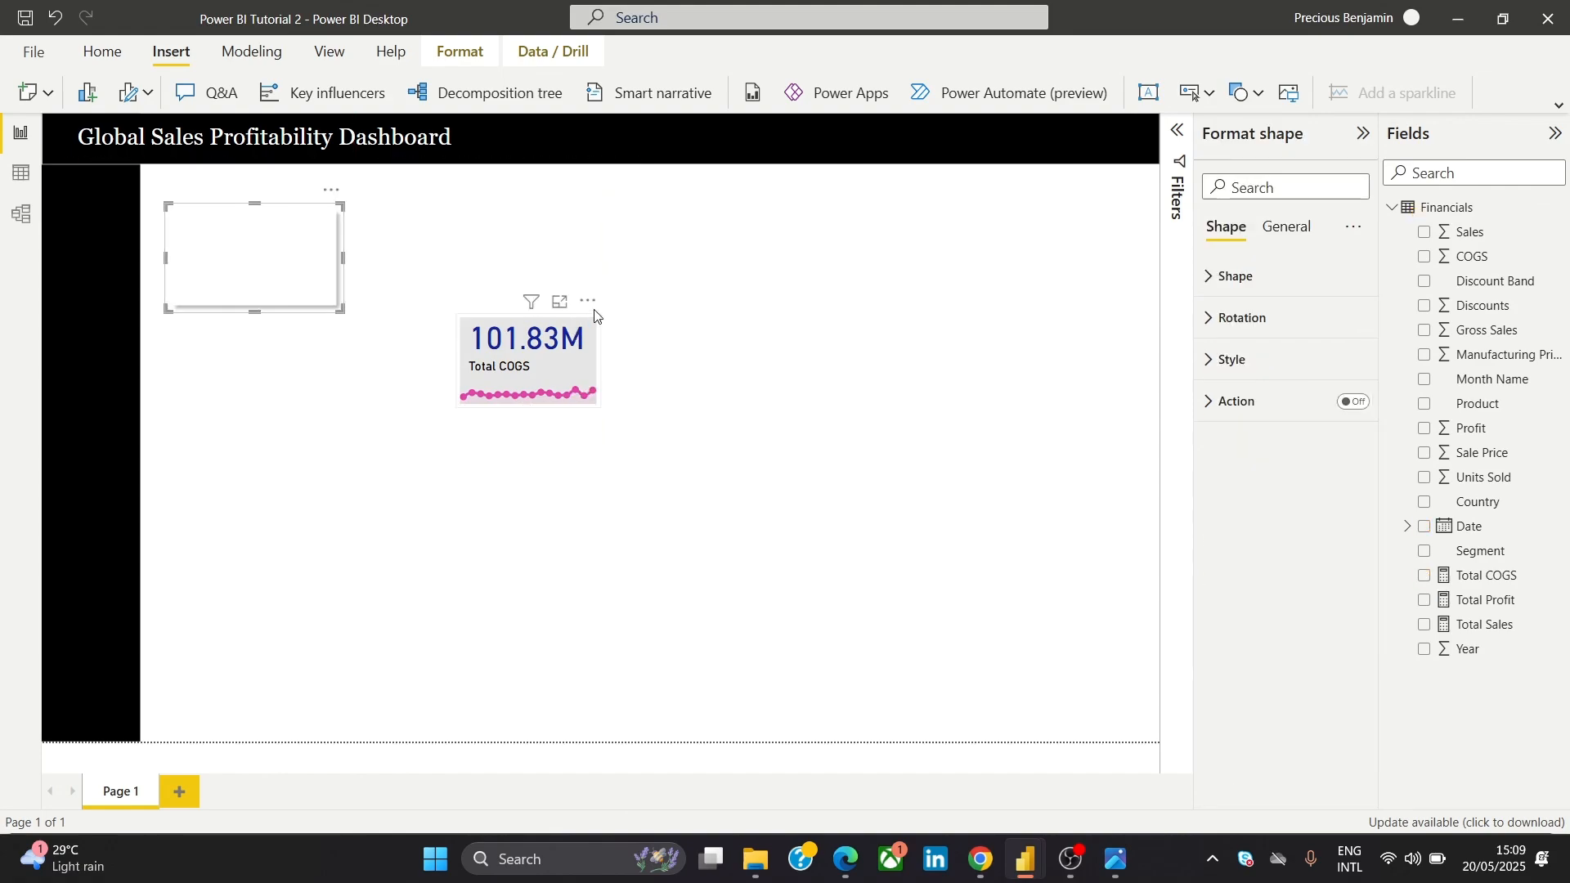
drag(592, 309, 321, 209)
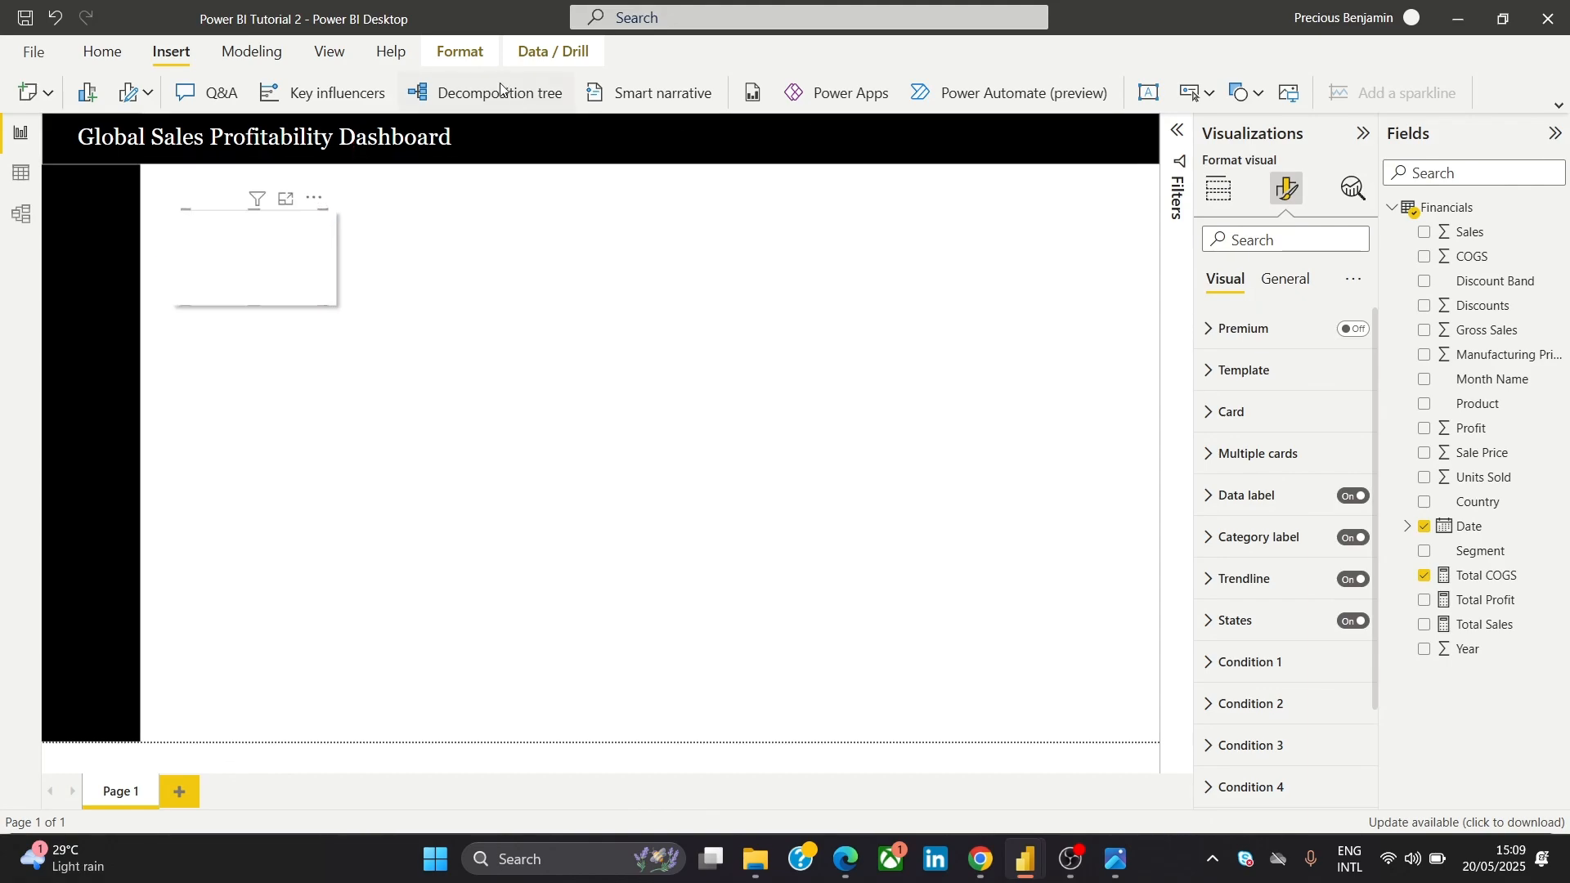
Bring the Total COGS card in front of the white shadowed rectangle
click(469, 57)
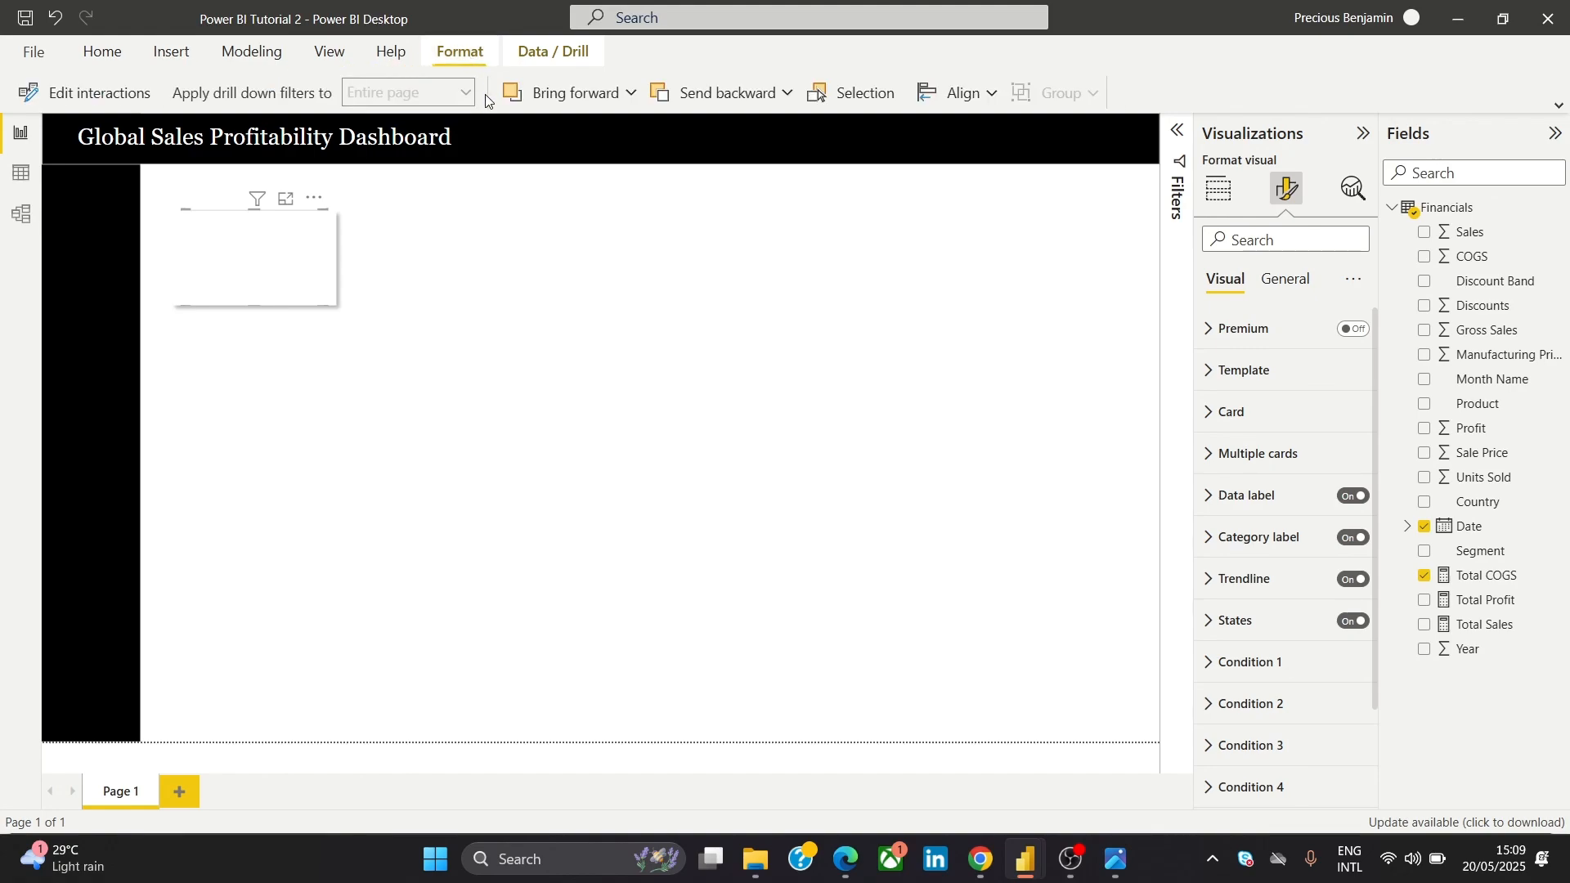
click(630, 93)
click(610, 169)
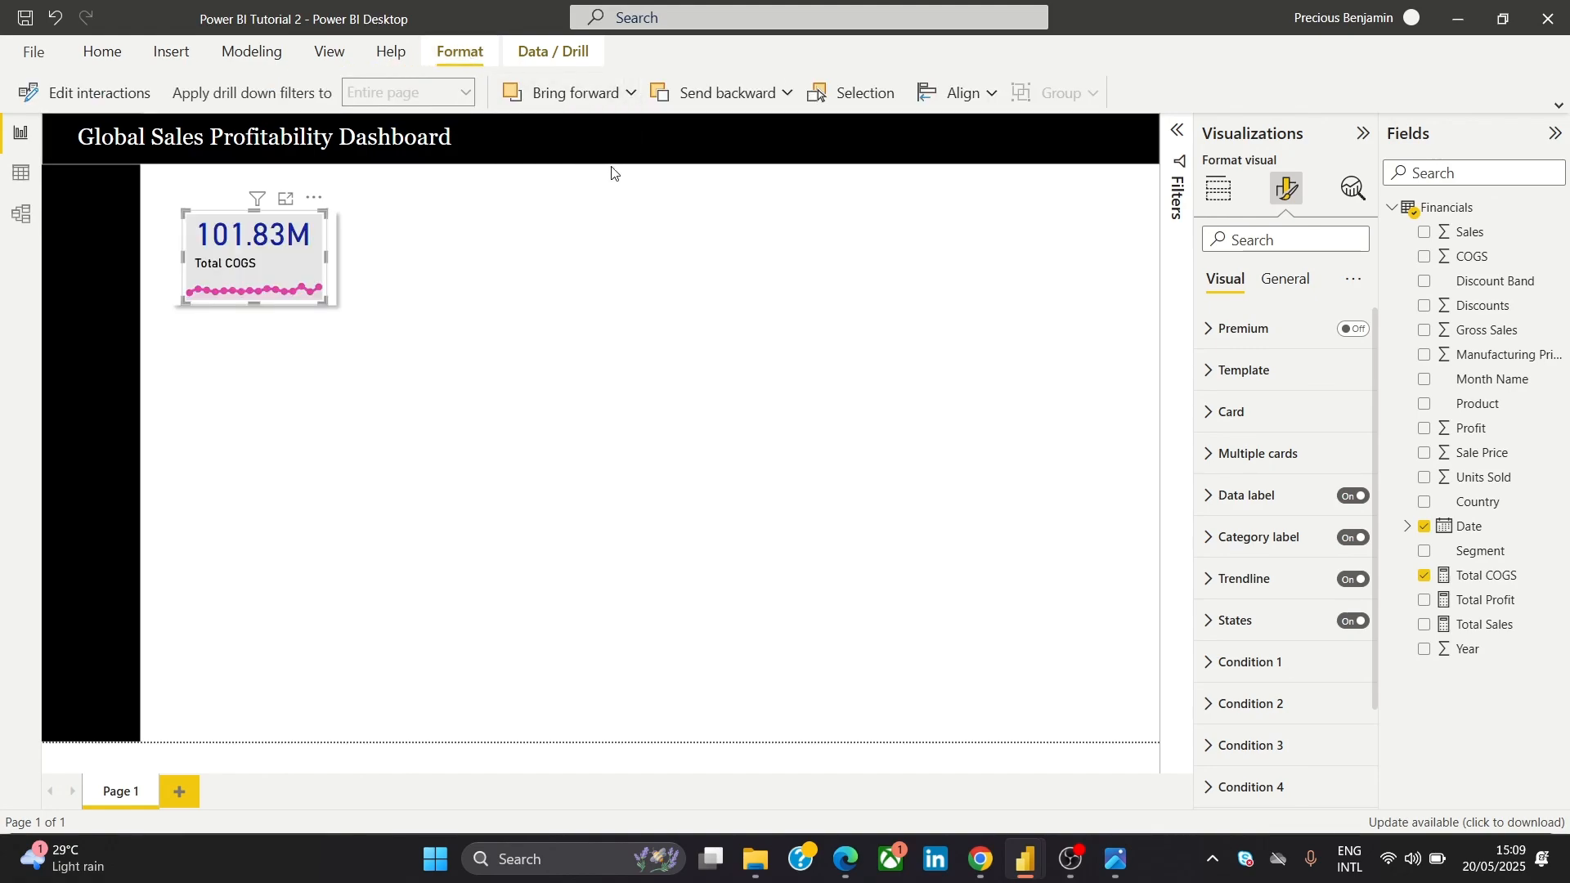
click(528, 317)
click(285, 258)
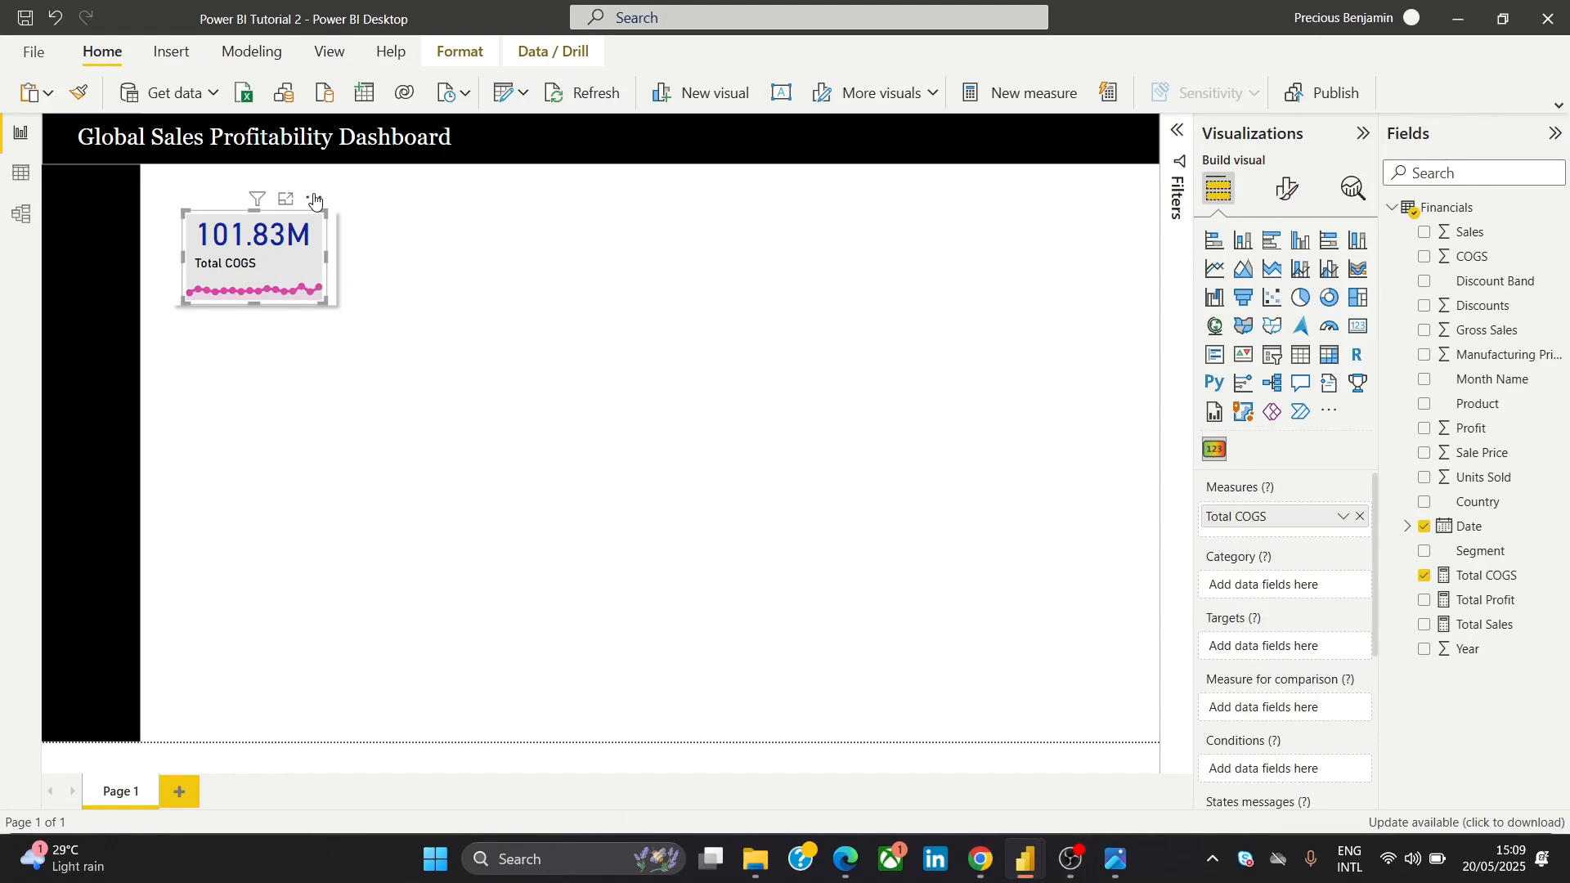
drag(315, 200, 316, 201)
click(414, 250)
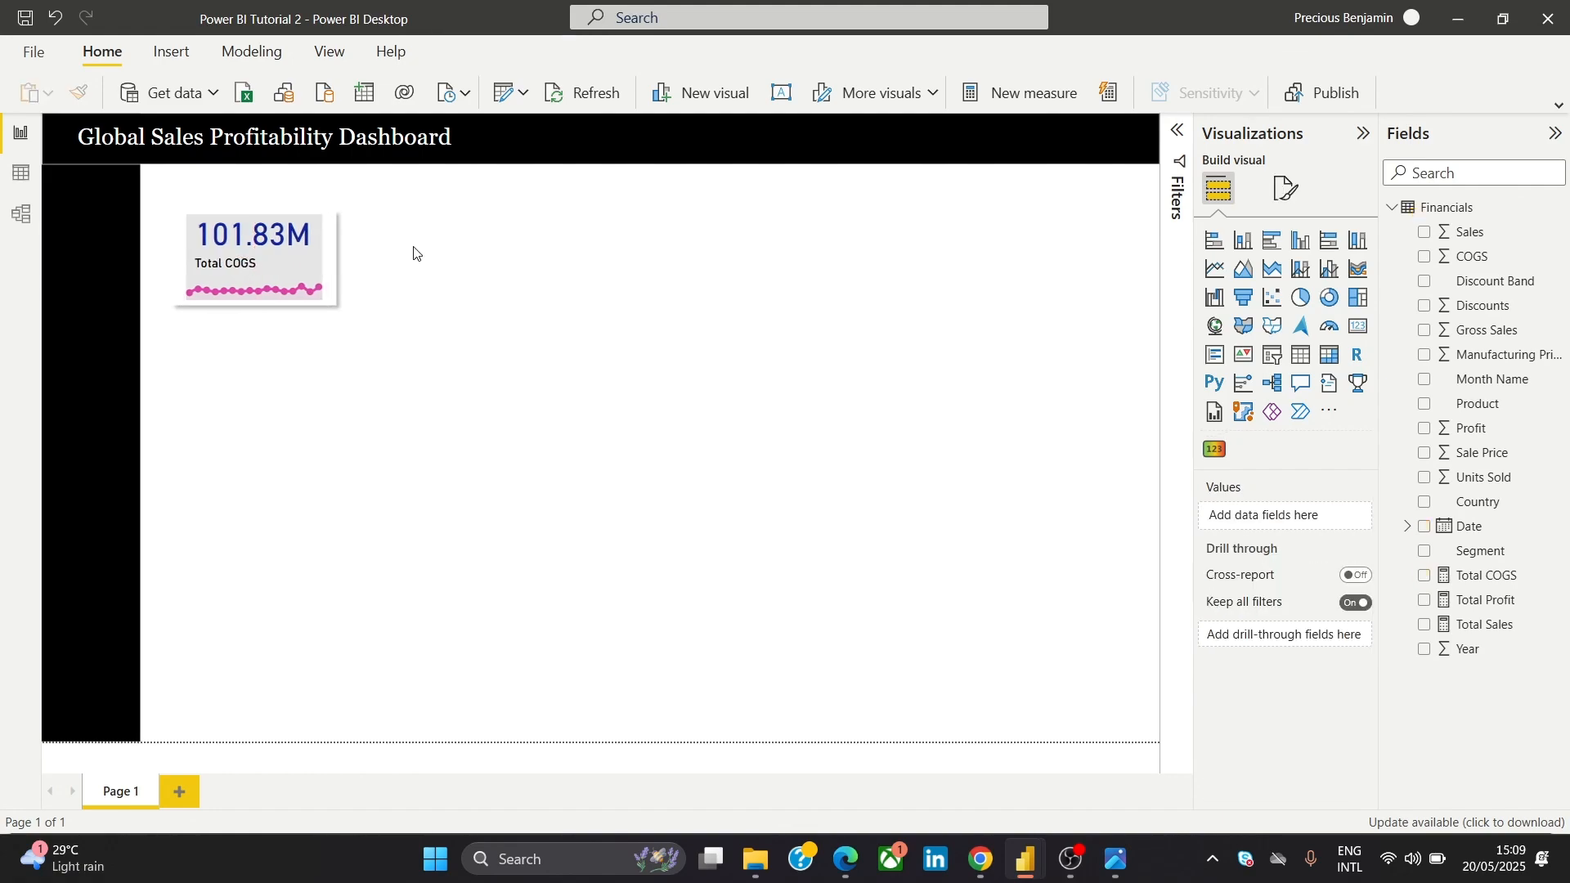
mouse_move(273, 282)
double_click(349, 245)
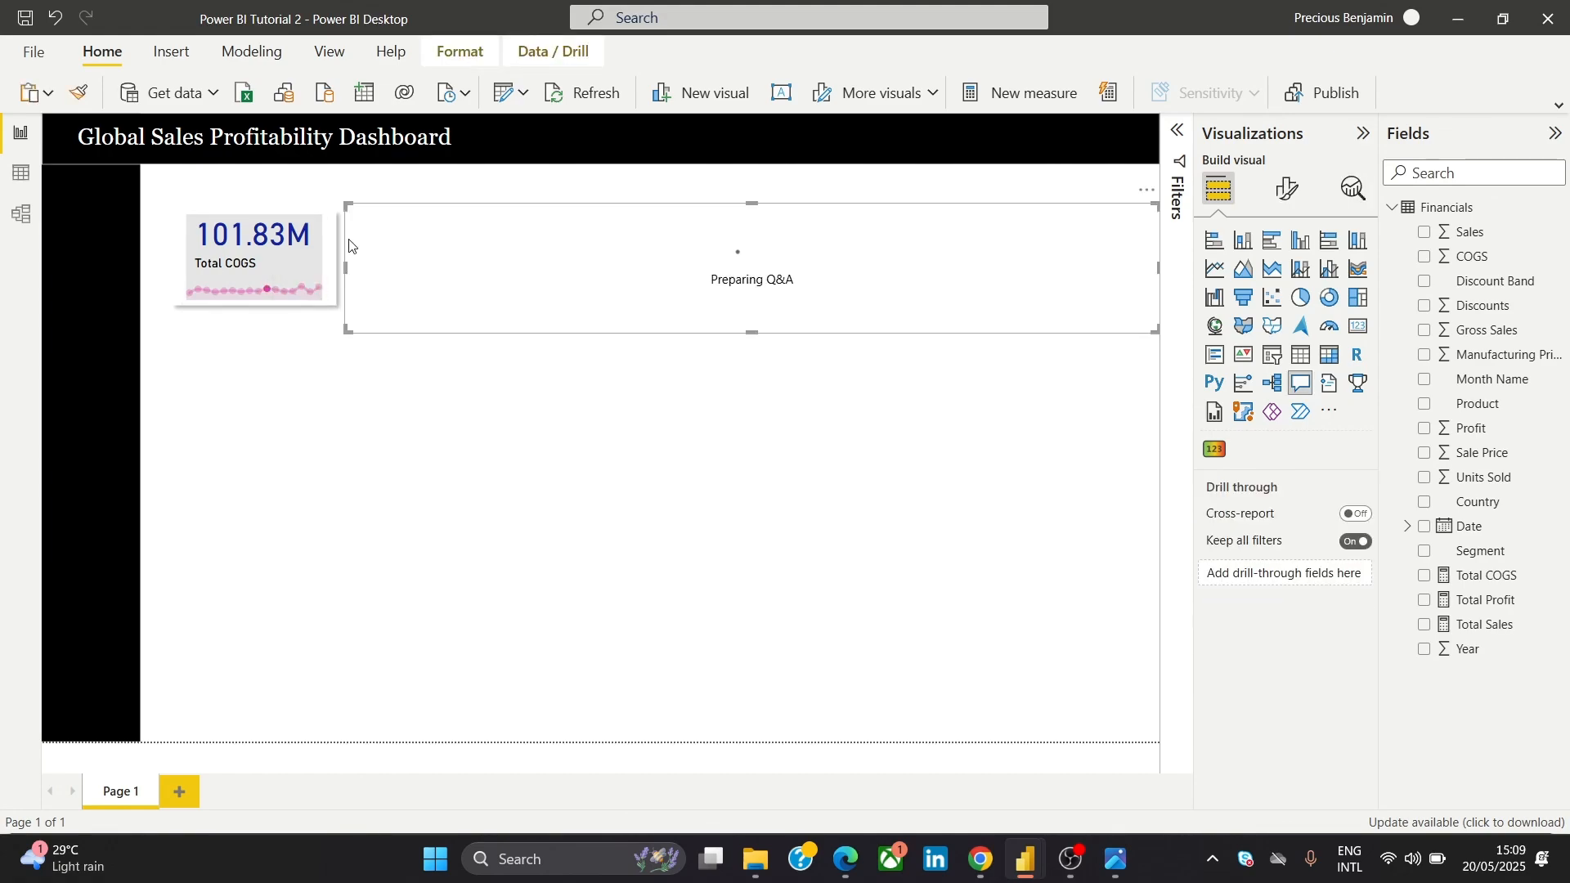
click(1147, 190)
click(1161, 212)
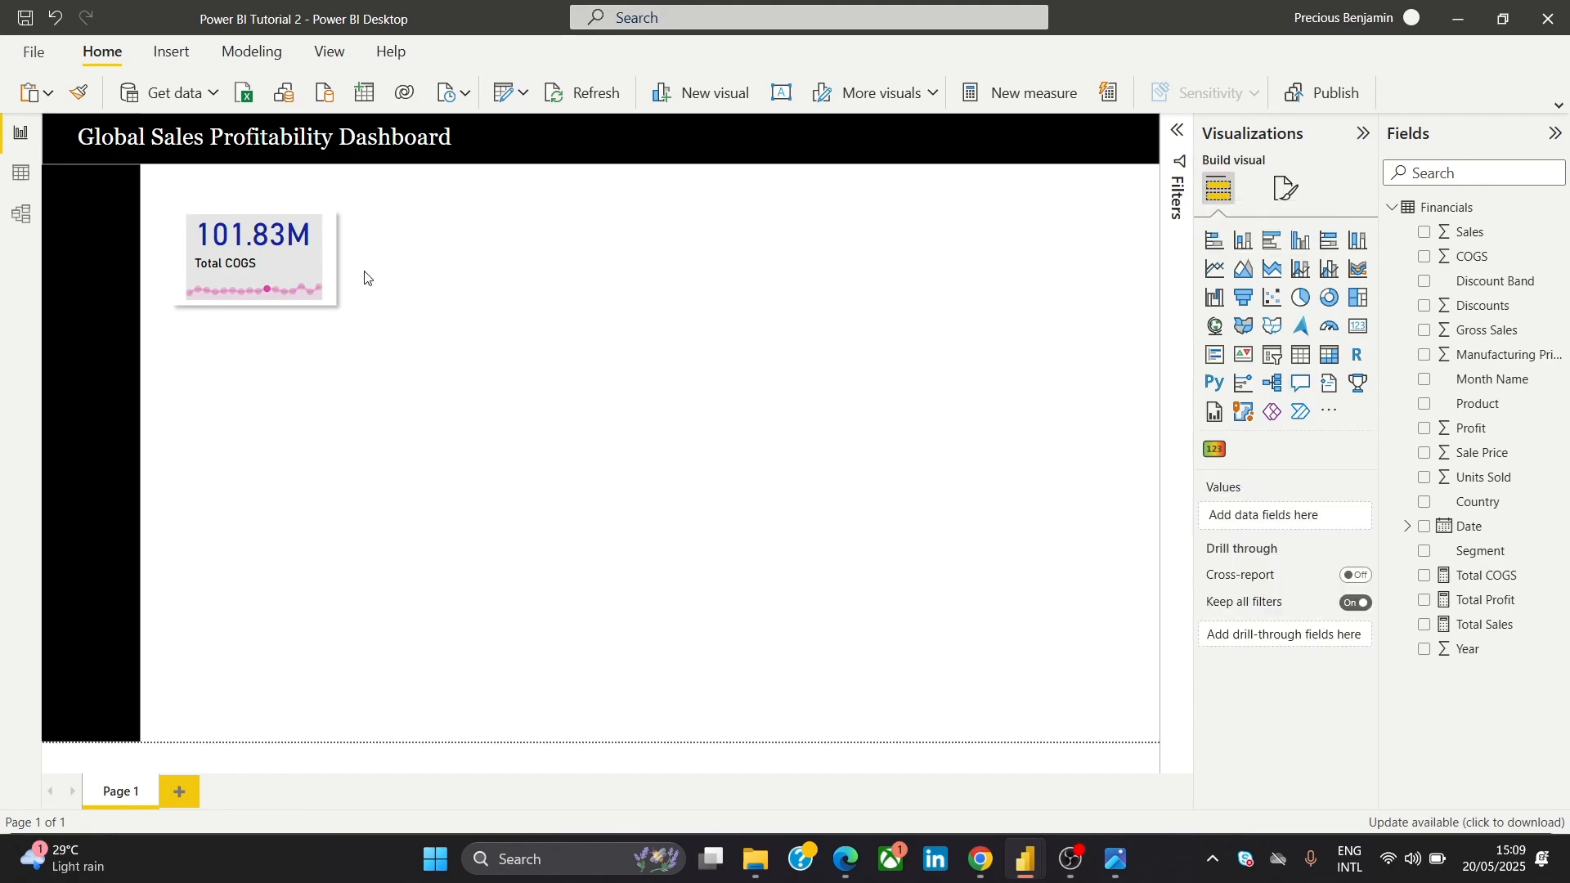
click(319, 214)
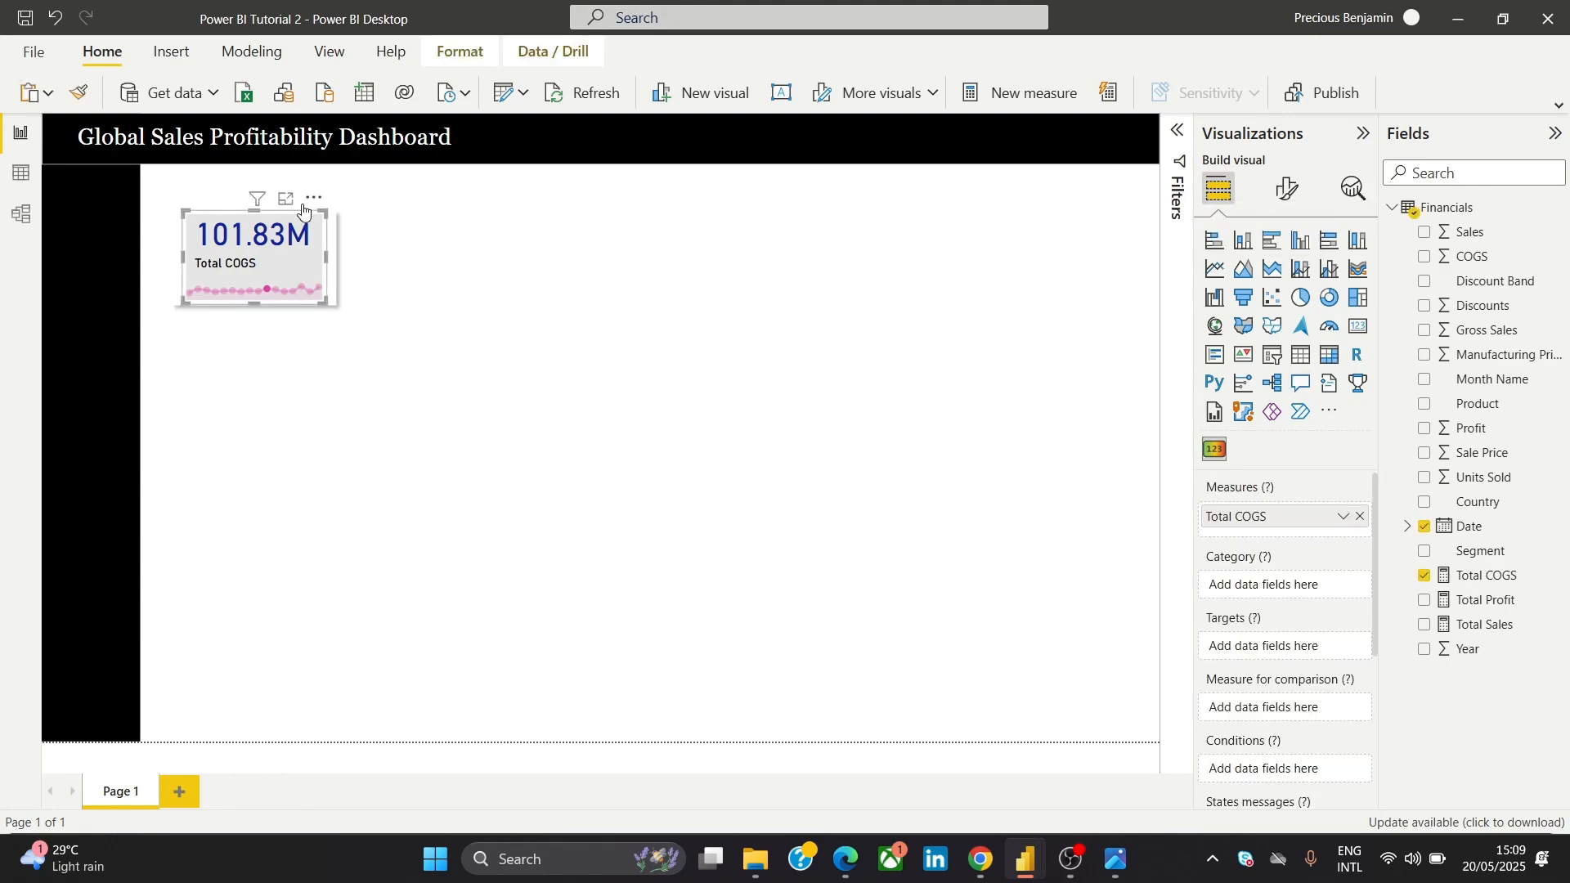
click(314, 200)
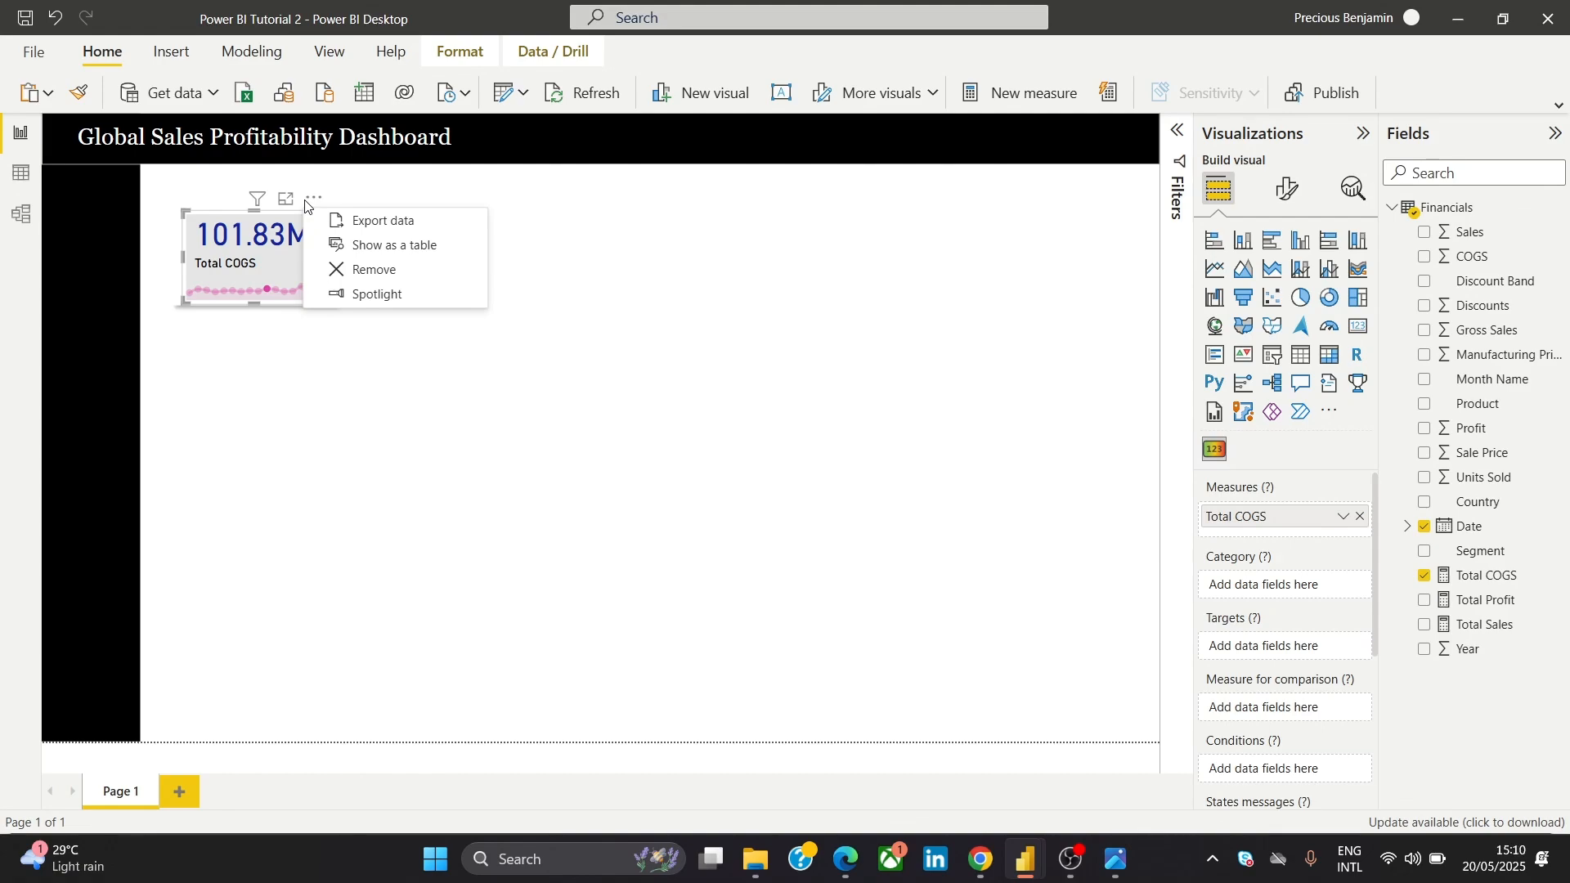
click(353, 188)
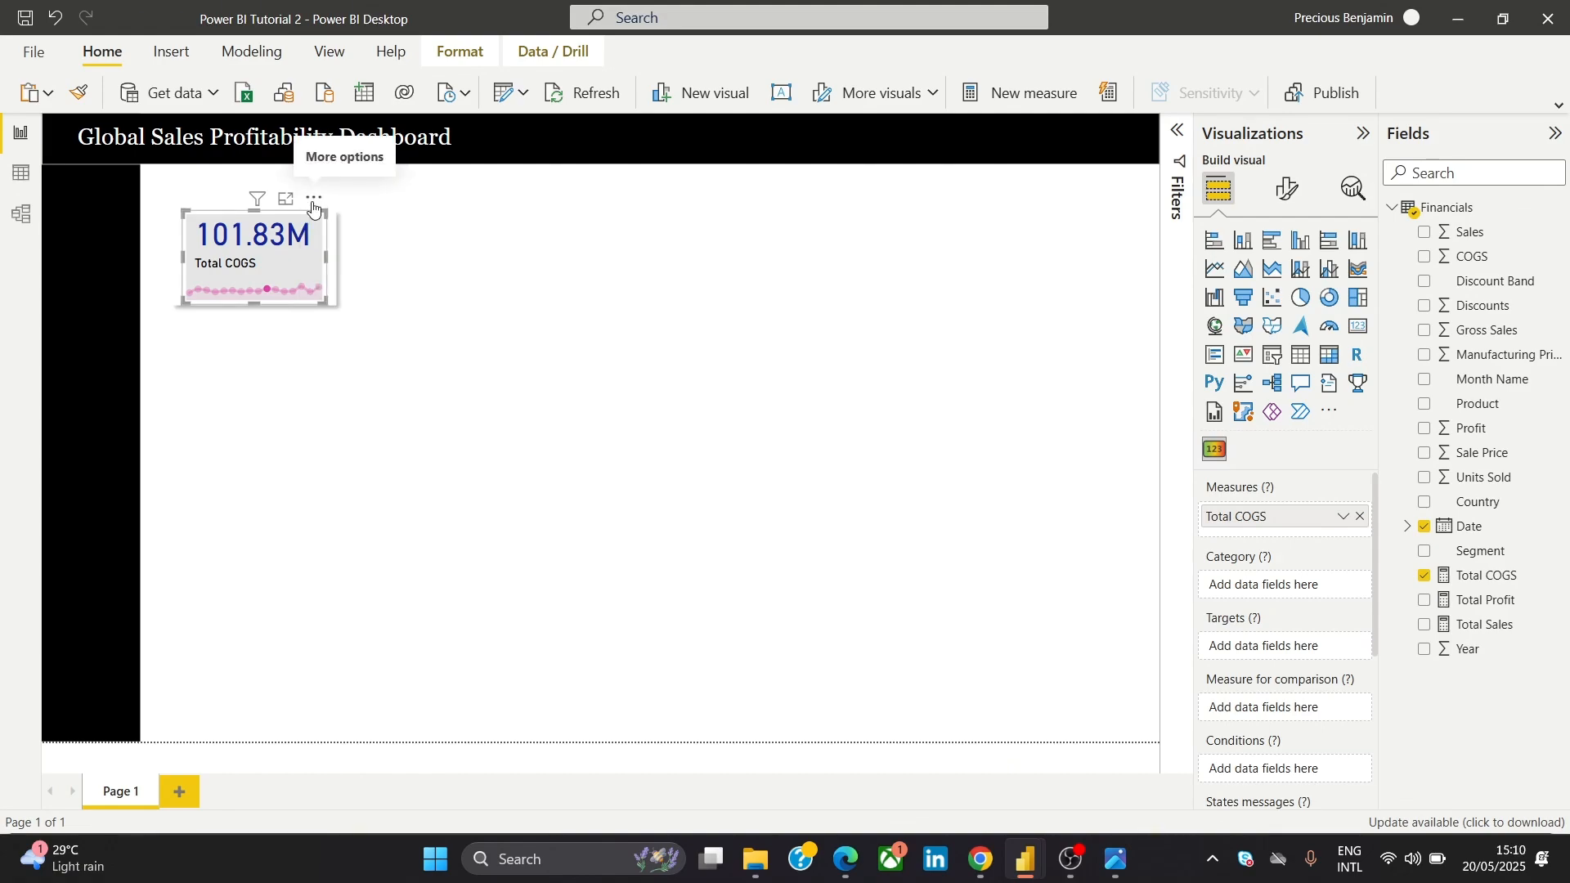
click(422, 360)
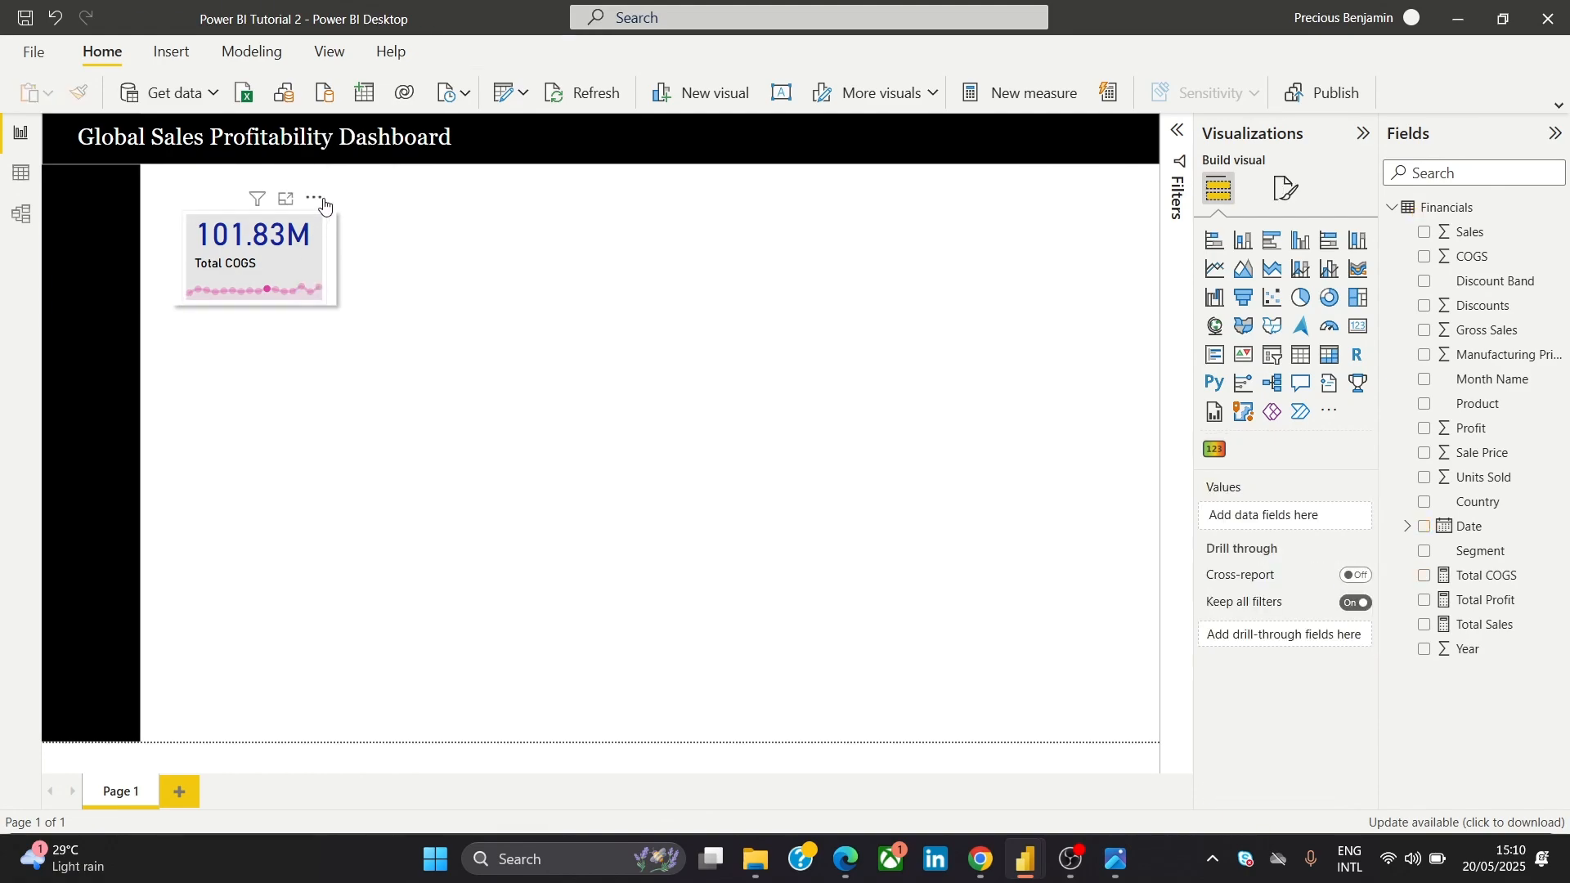
click(315, 199)
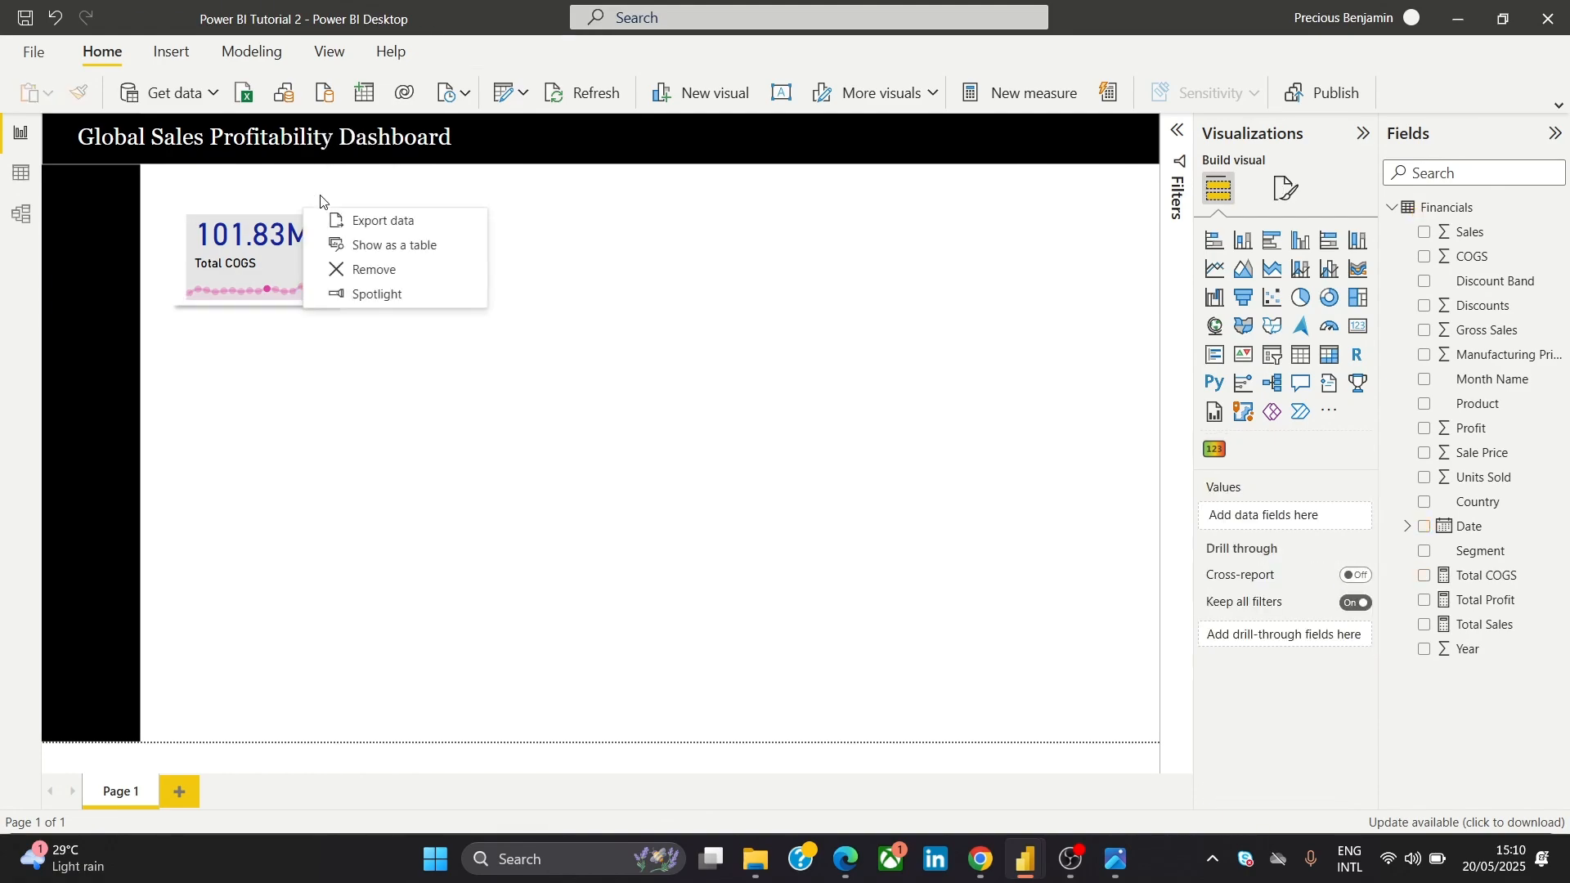
click(282, 270)
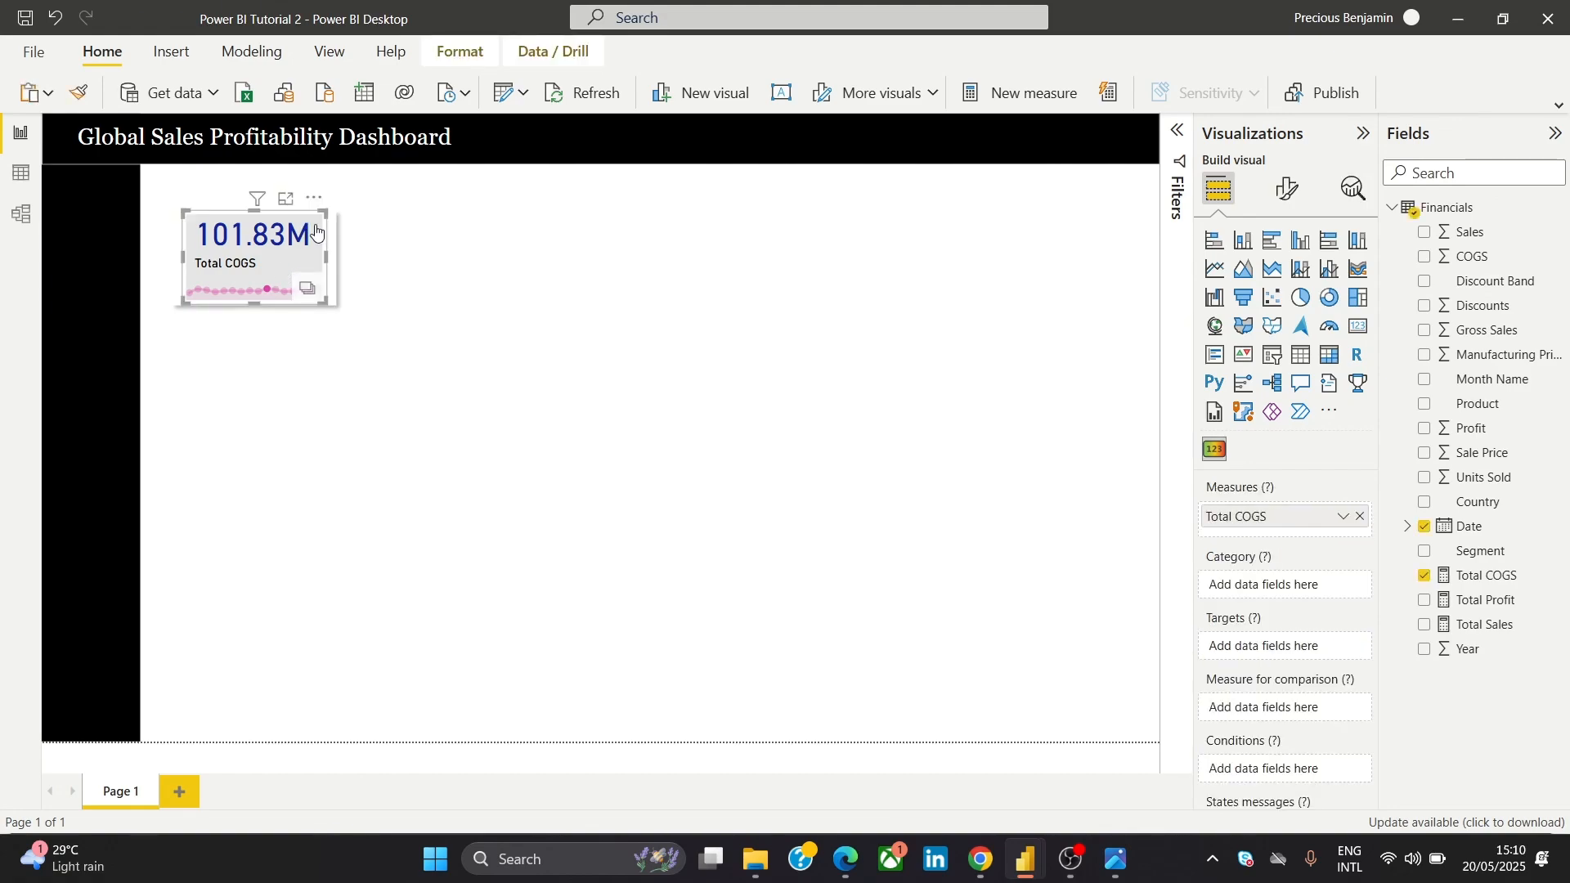
Turn on the card shadow for the Total COGS visual
click(1285, 190)
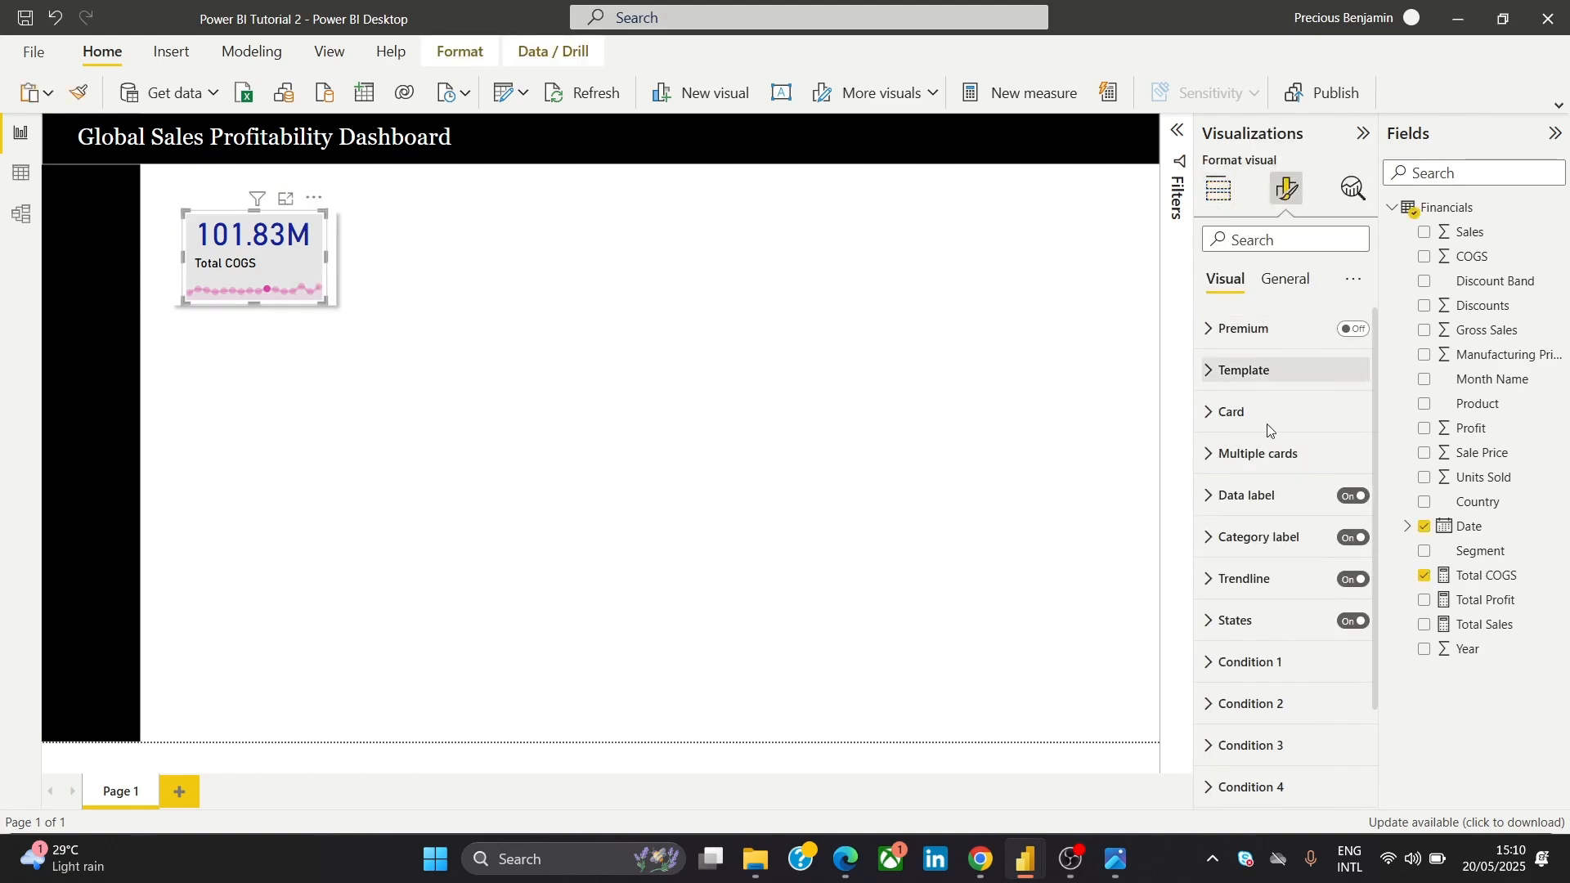
click(1283, 408)
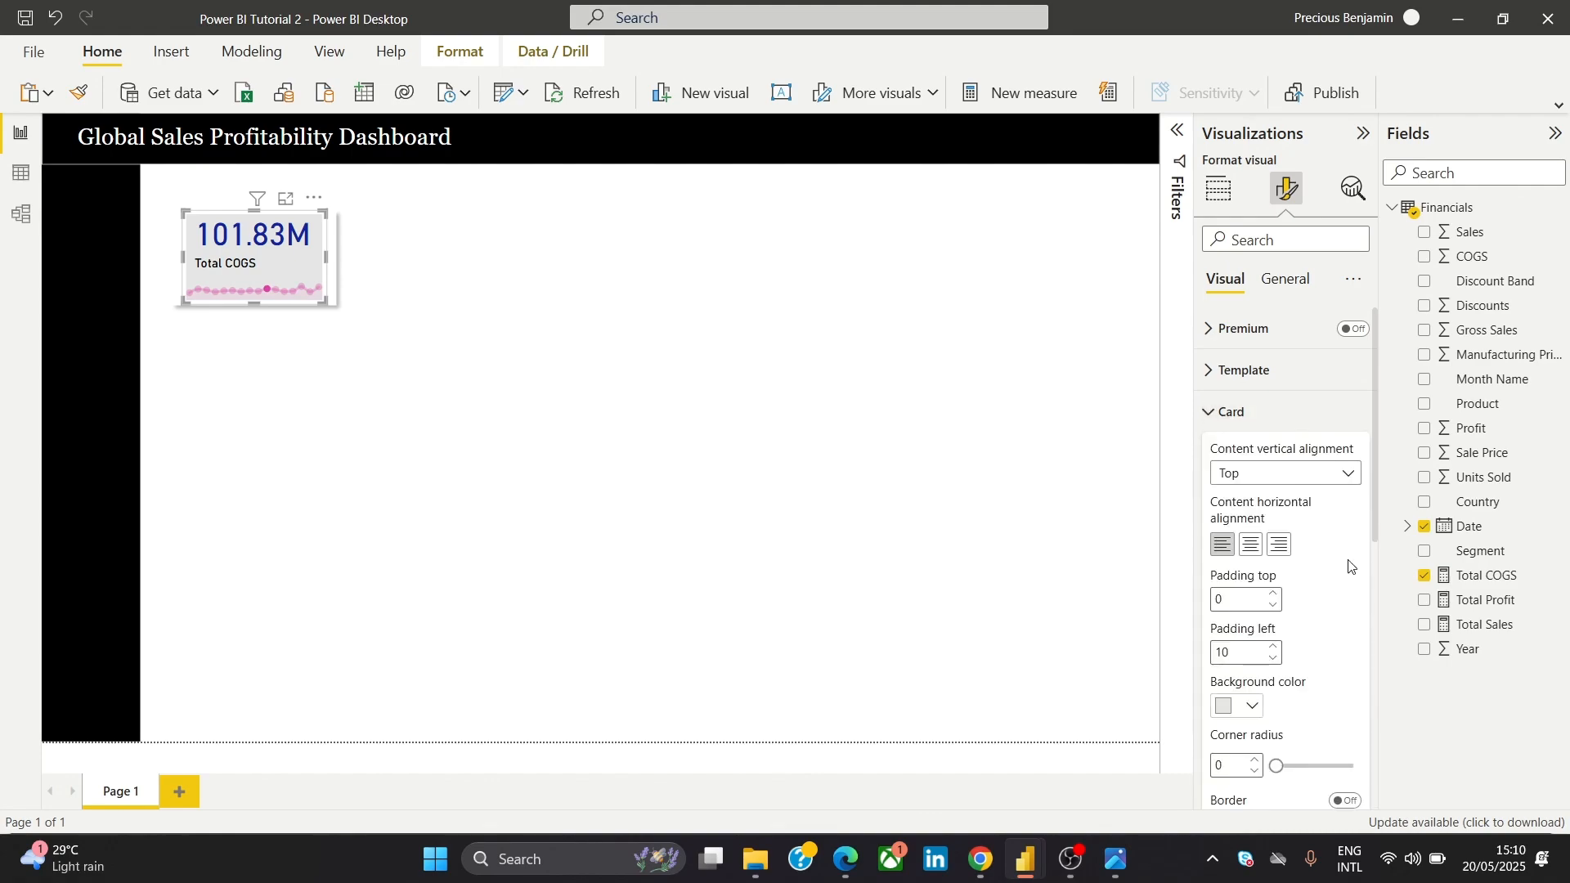
drag(1375, 473, 1370, 574)
click(1345, 613)
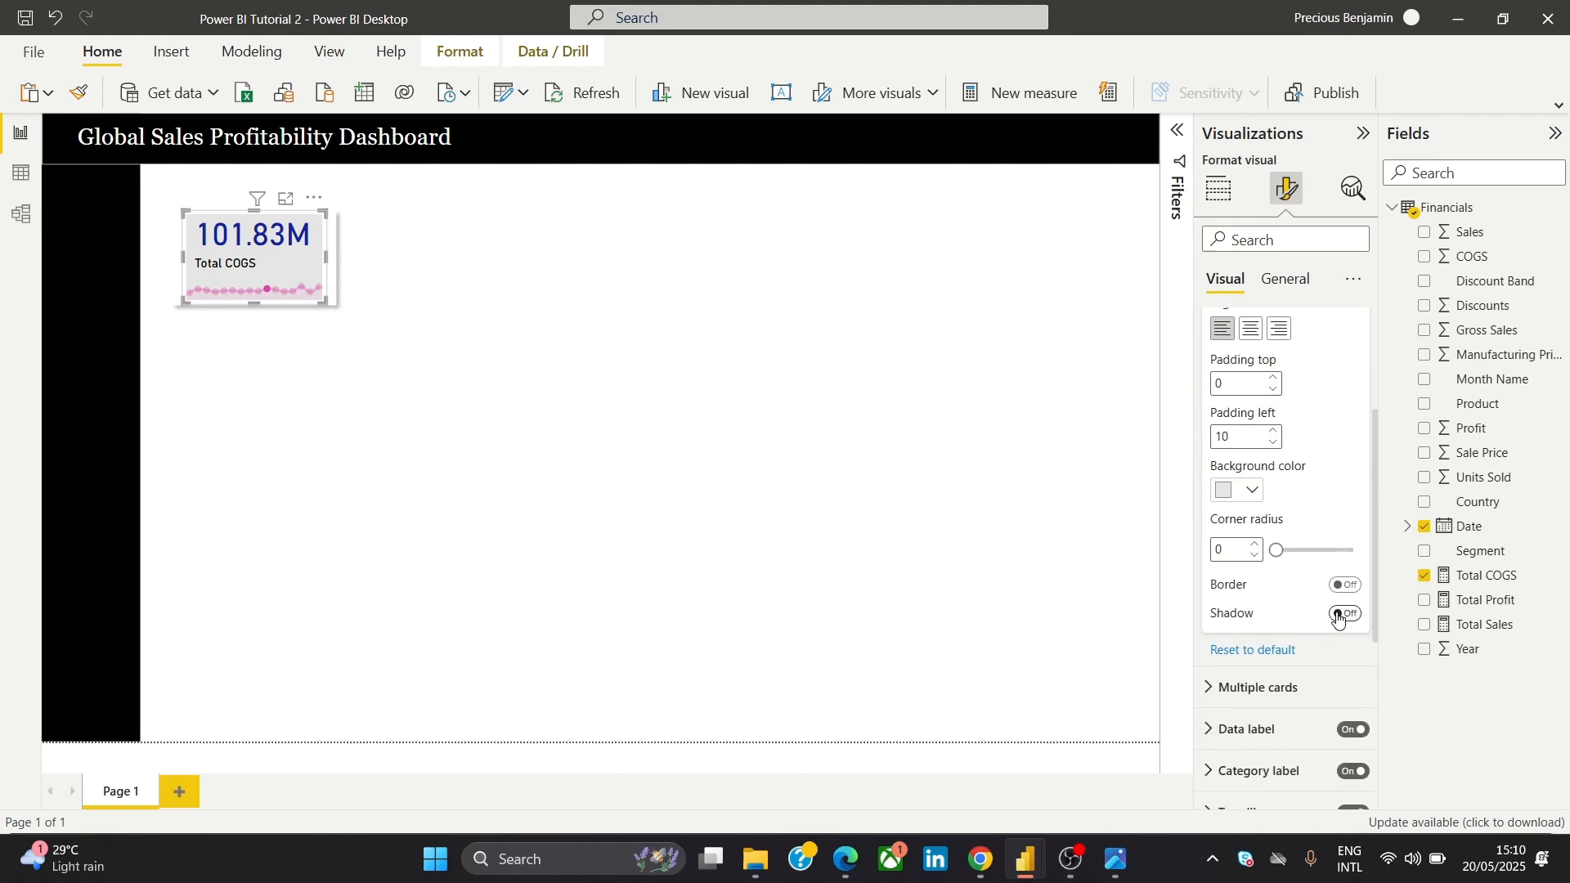
click(639, 456)
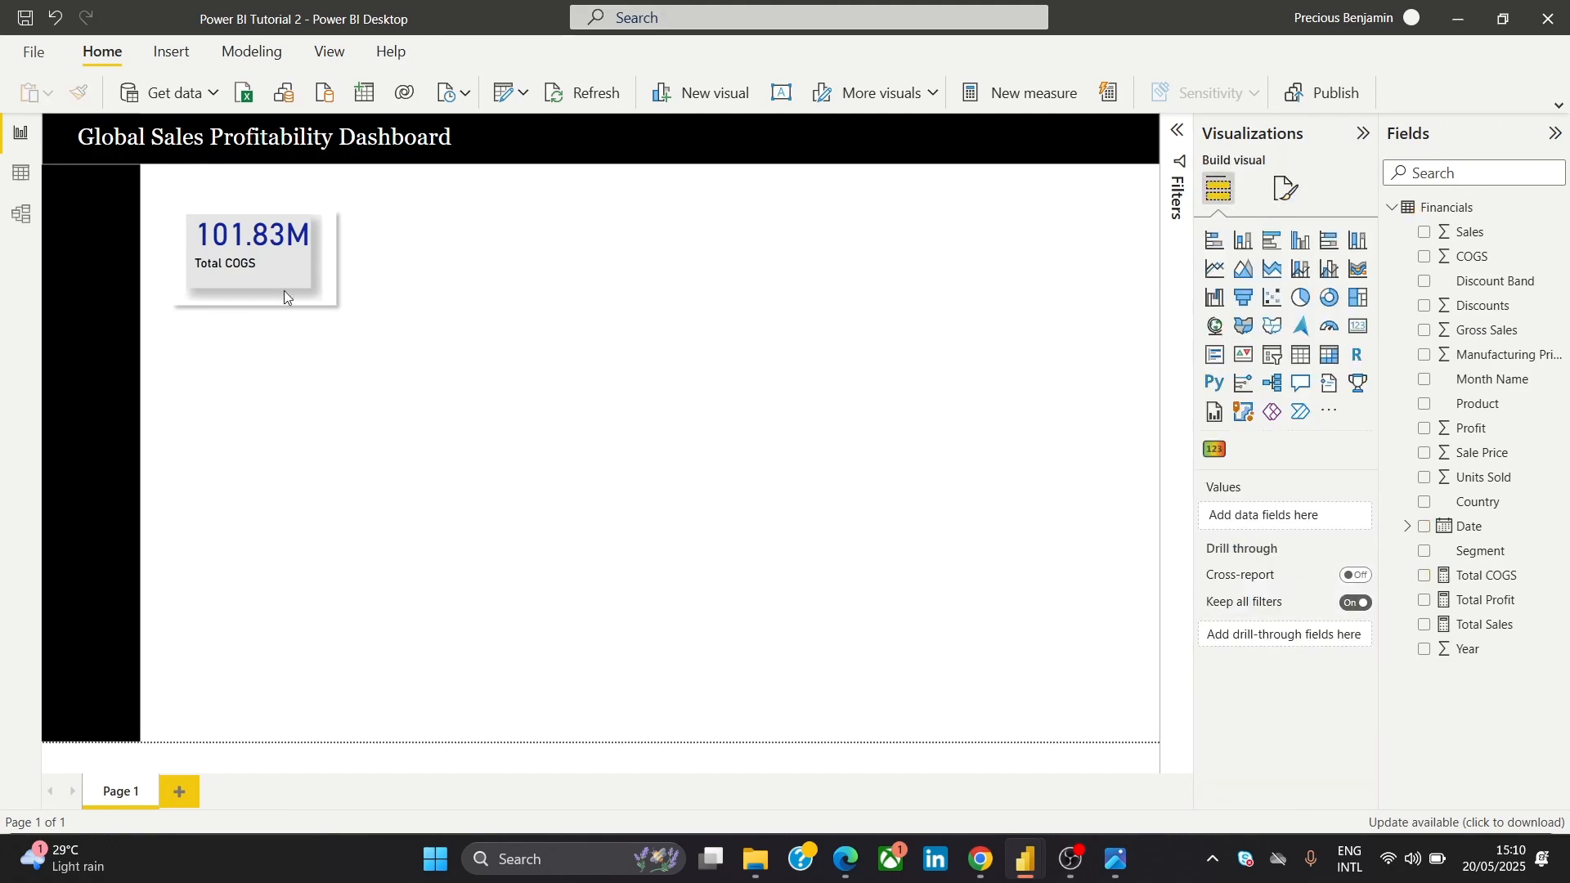
Slightly increase the height of the Total COGS card and of the white rectangle behind it
click(258, 297)
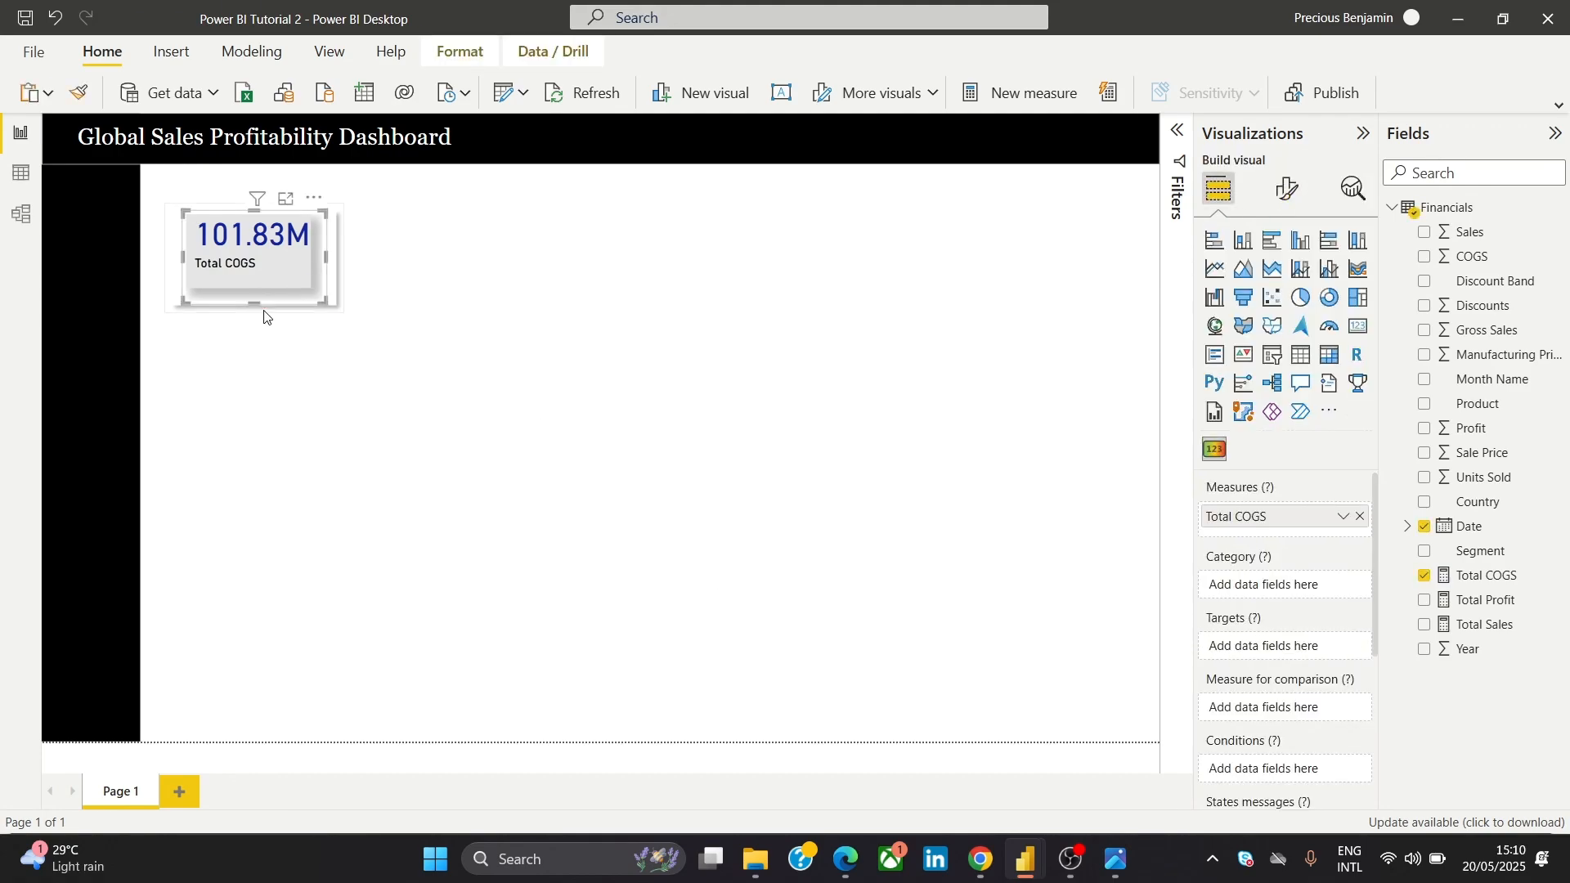
click(512, 335)
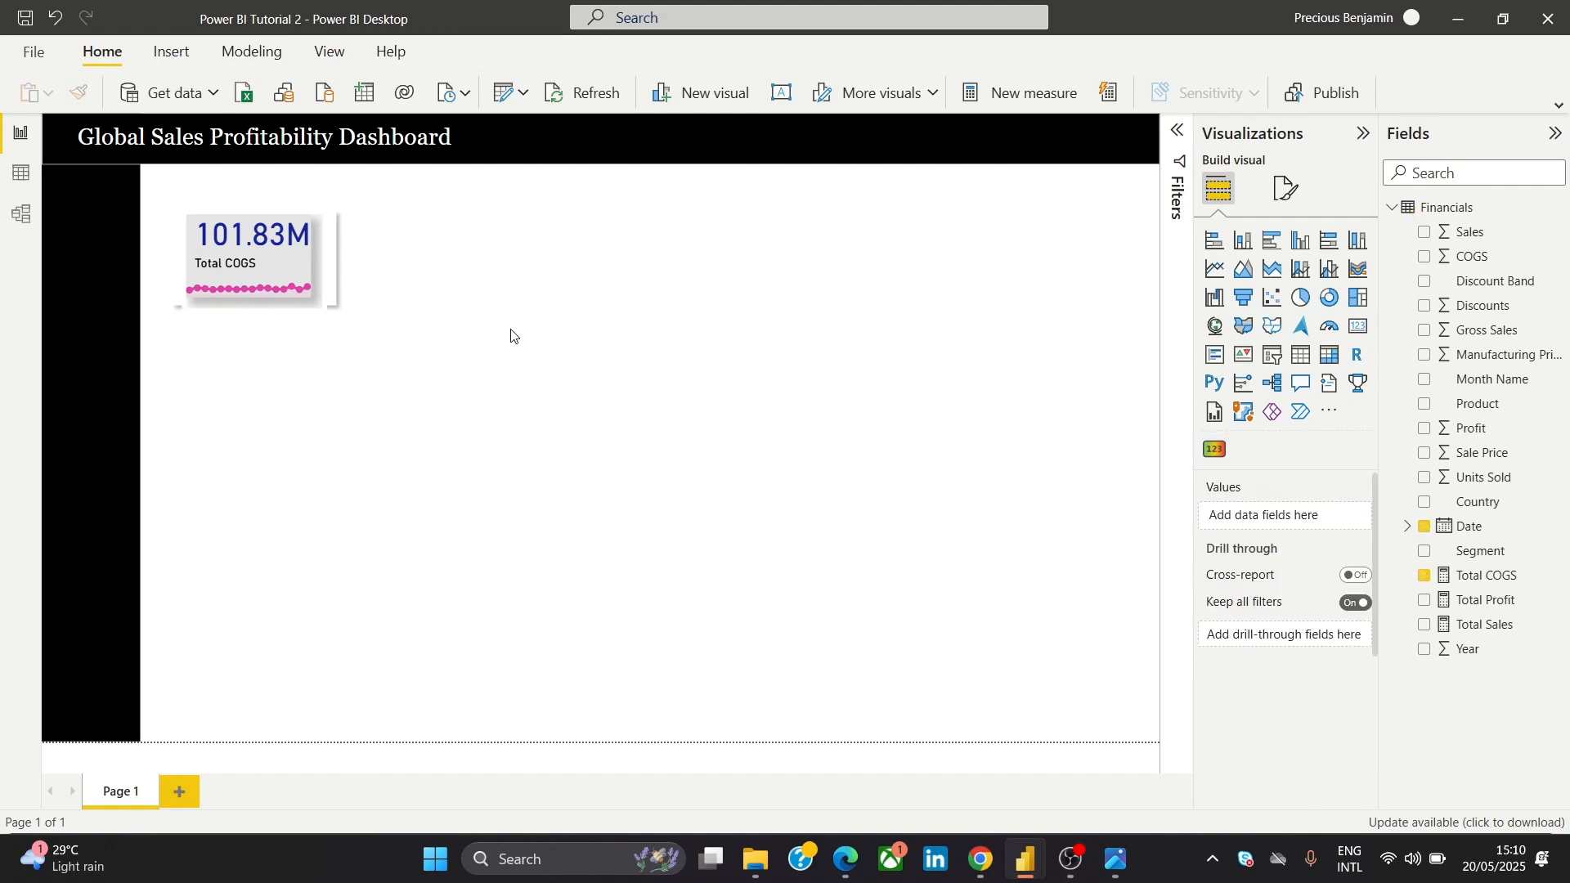
click(341, 306)
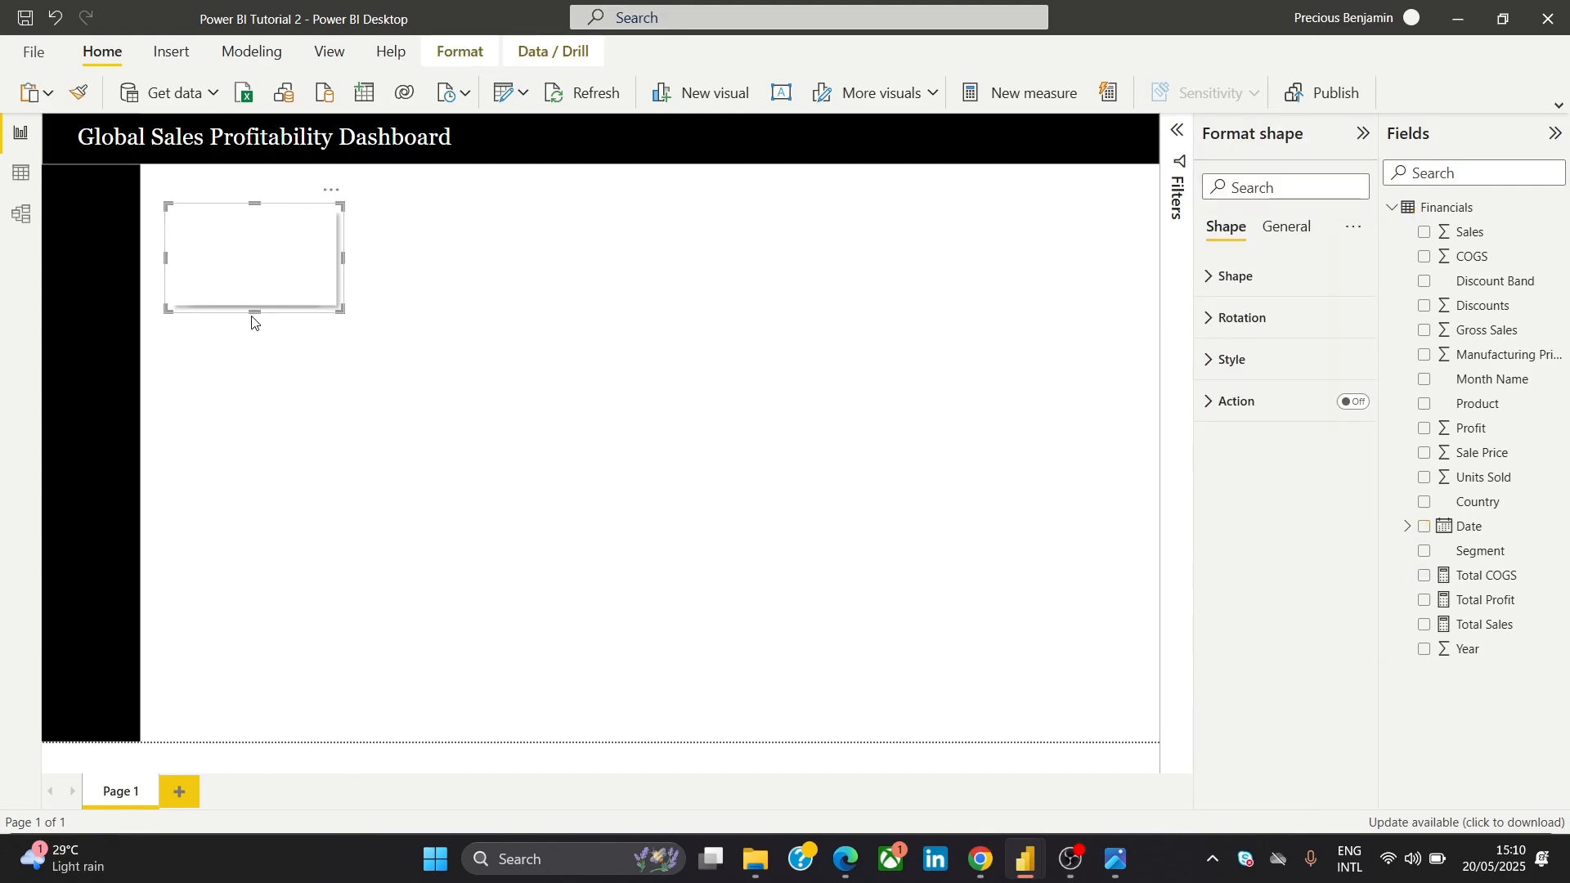
click(482, 314)
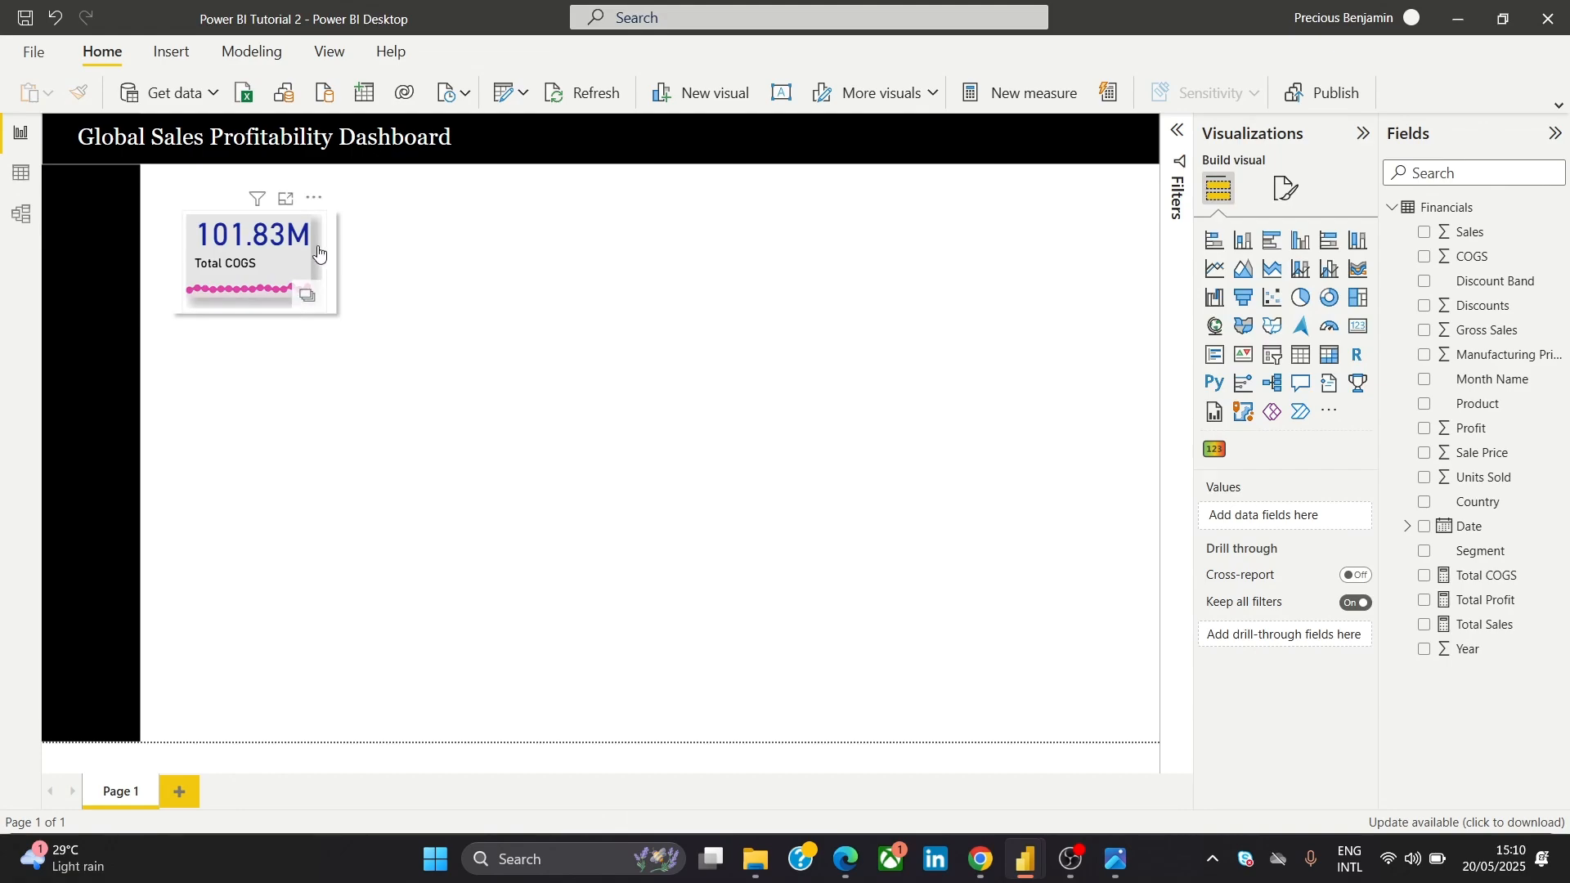
click(304, 293)
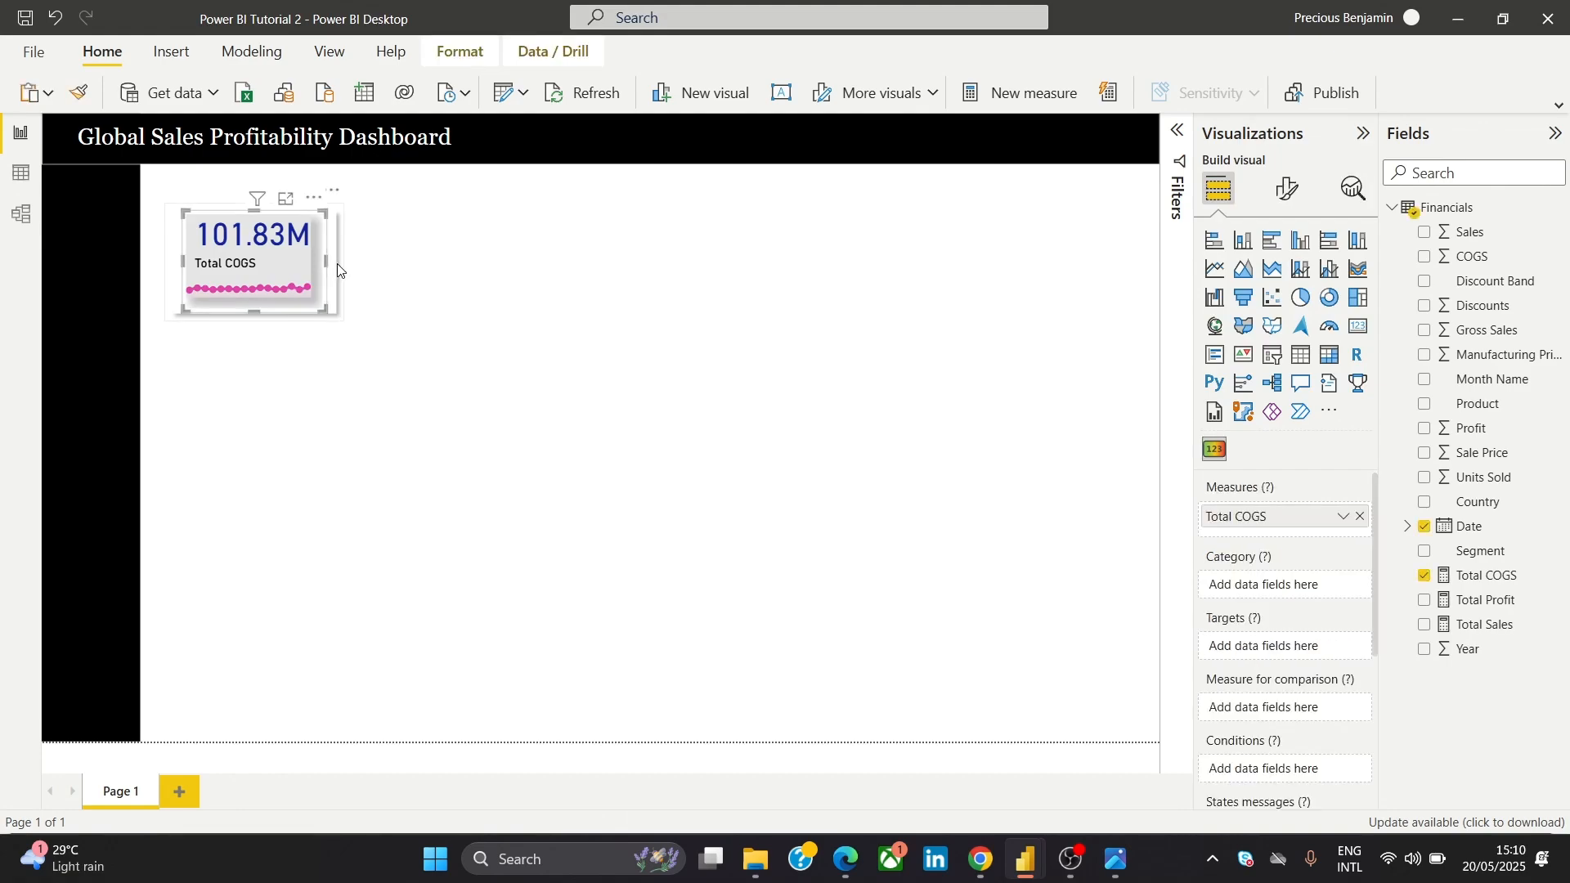
click(402, 277)
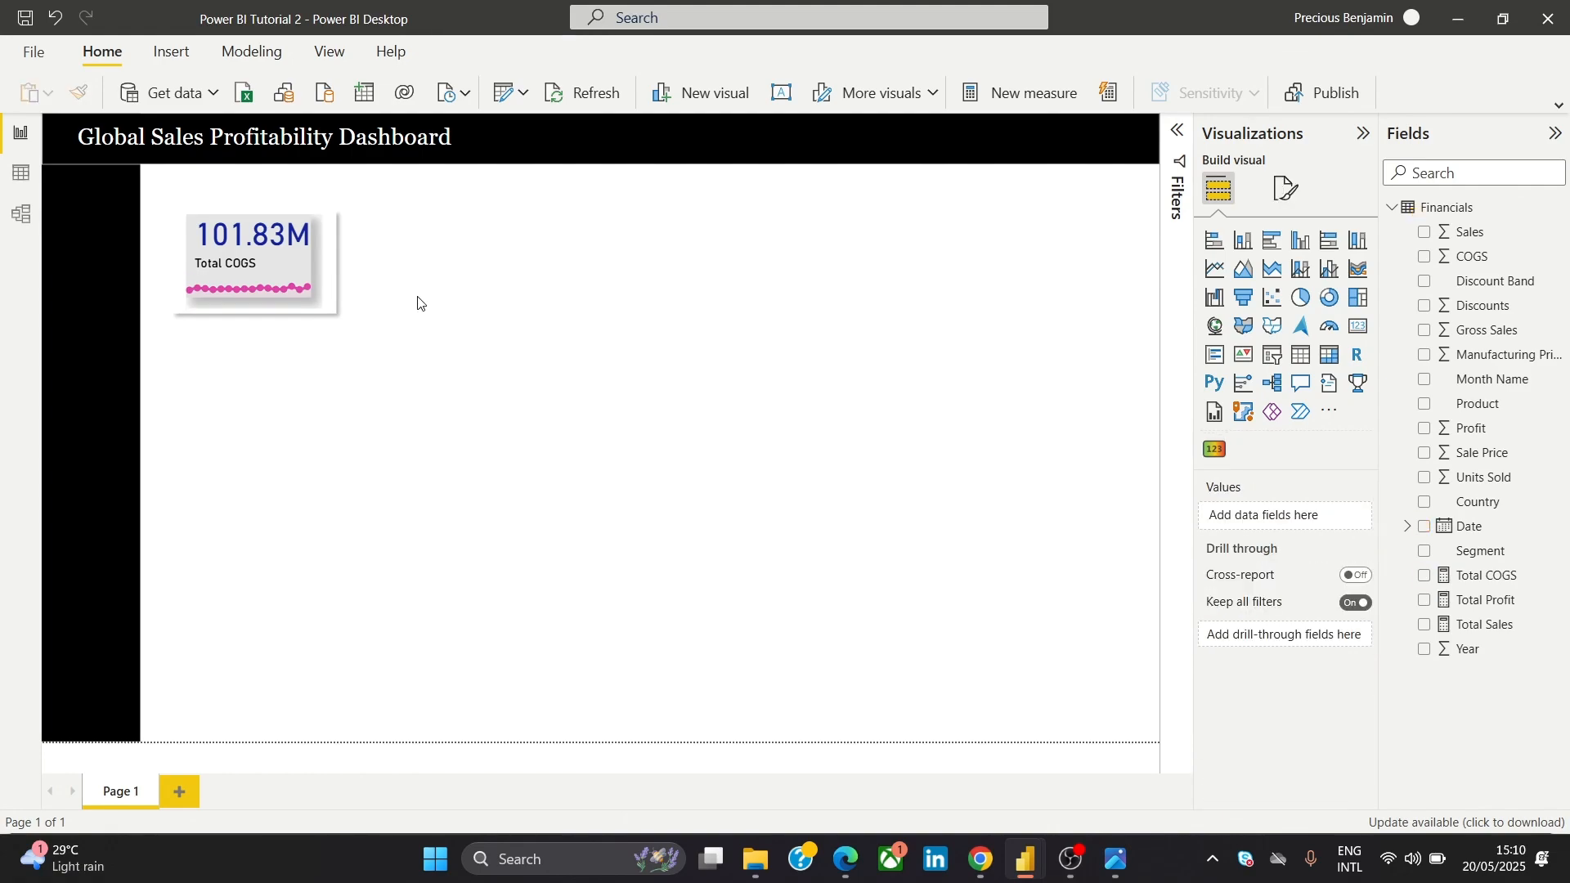
Turn off the card shadow of the Total COGS visual
click(323, 216)
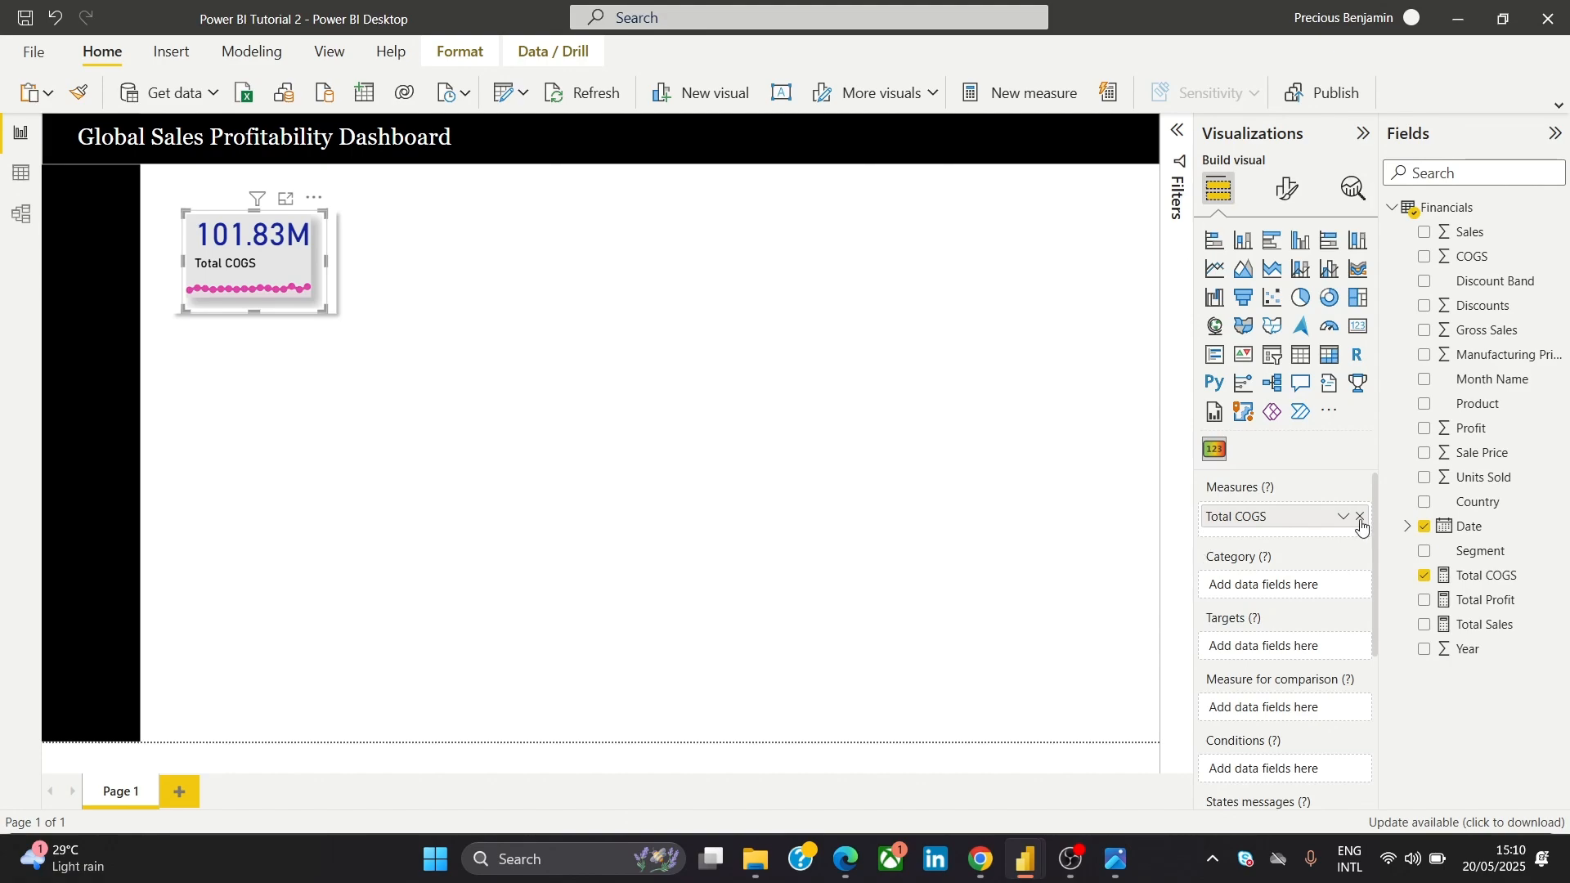
click(1285, 189)
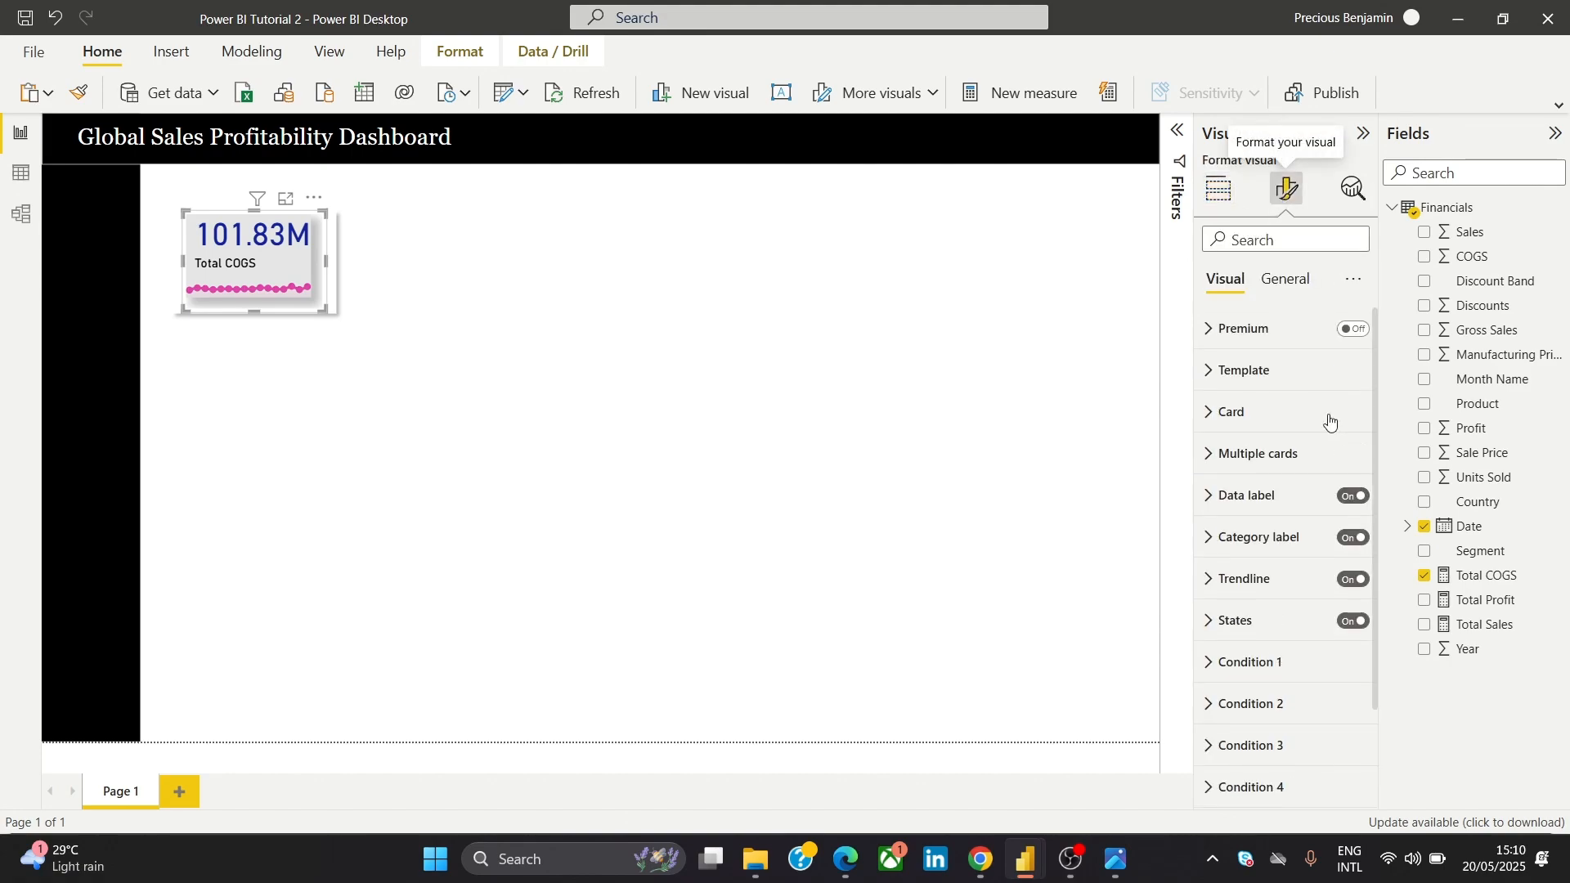
click(1268, 411)
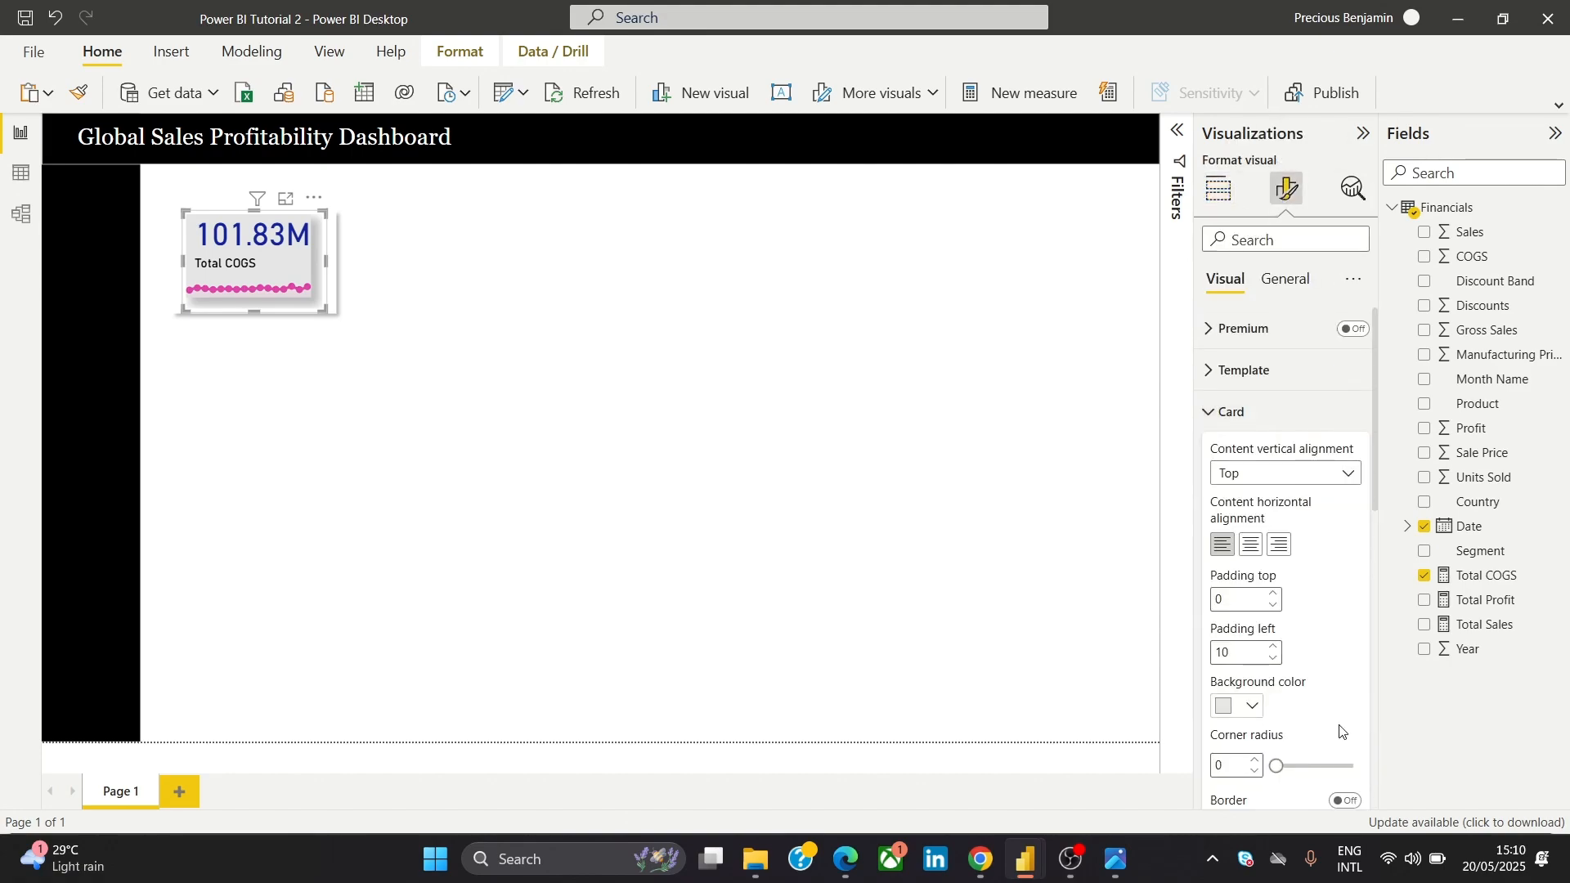
scroll(1341, 491, down, 5)
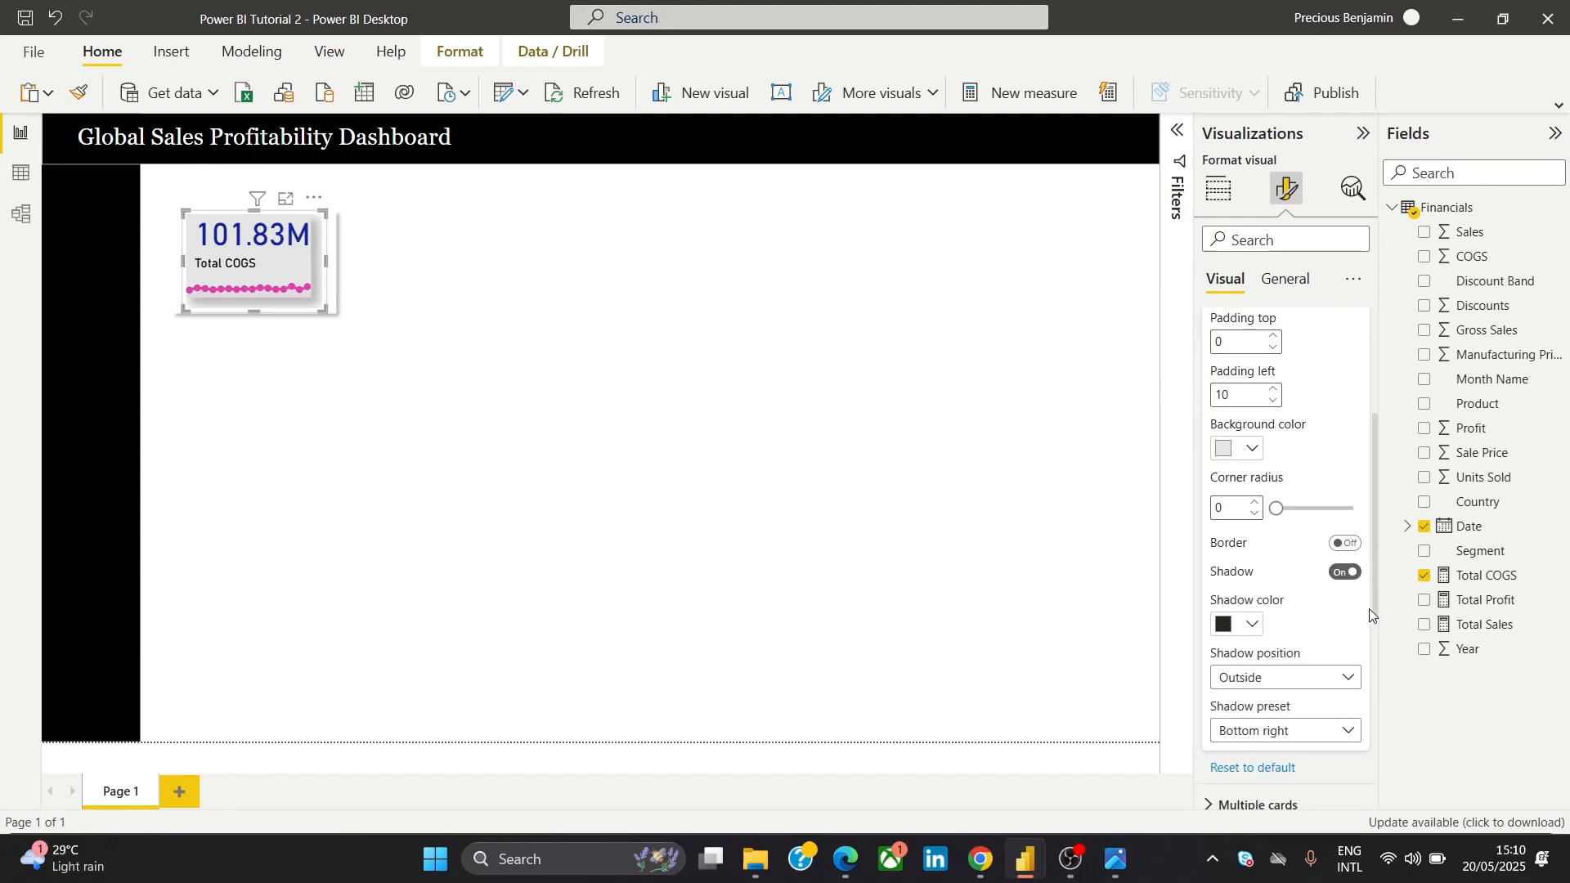
click(1347, 471)
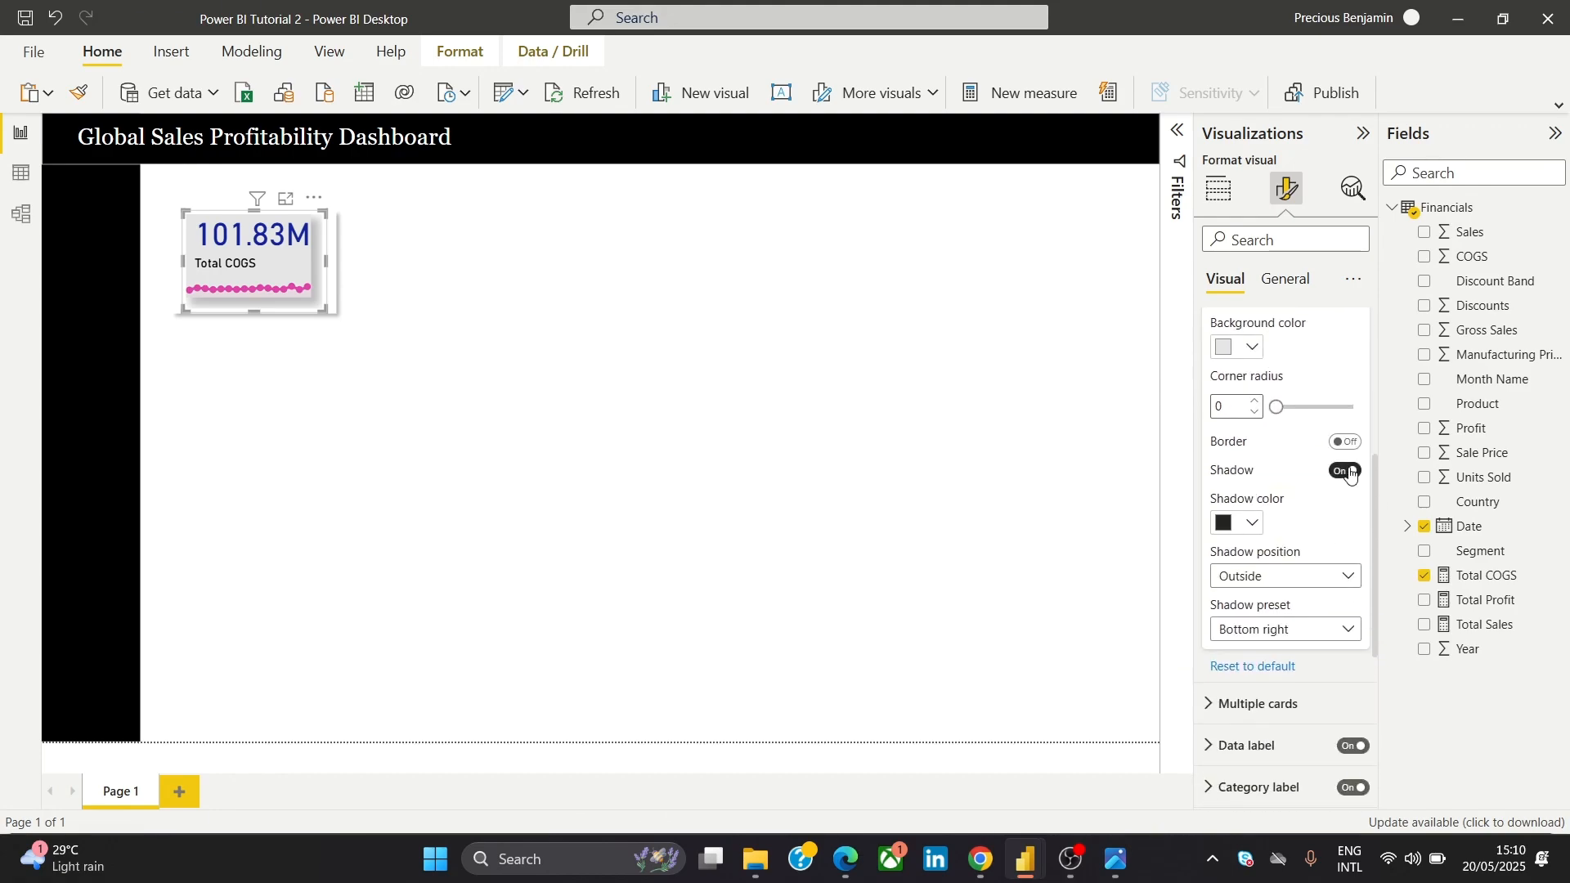
click(523, 464)
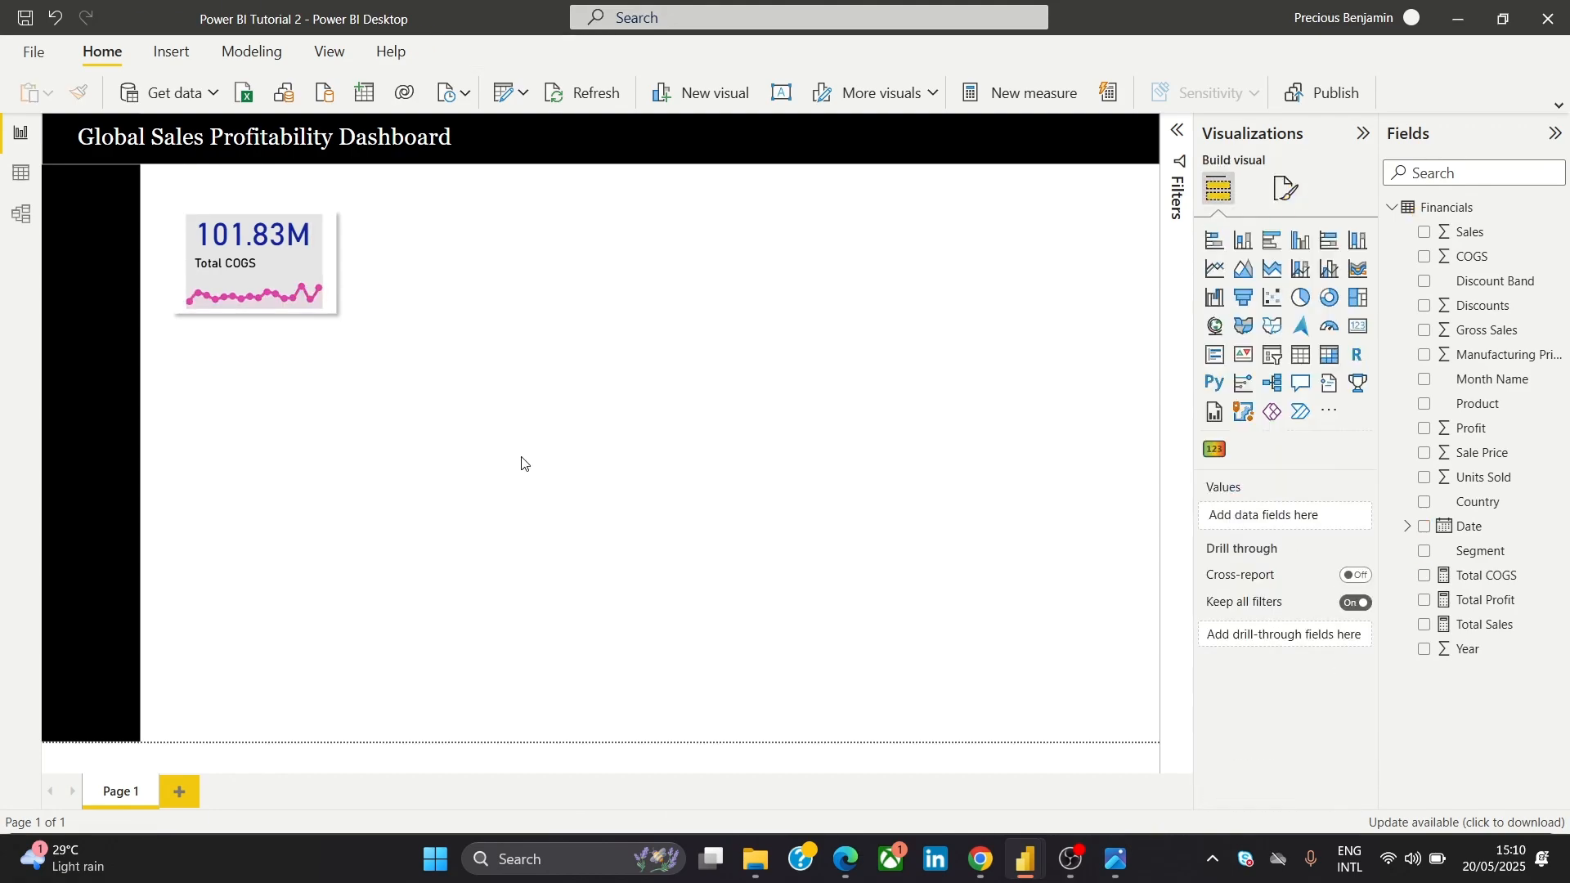
Nudge the Total COGS card horizontally until it sits centred on the white shadowed rectangle
click(318, 214)
key(Right)
key(Right)
key(Right)
key(Right)
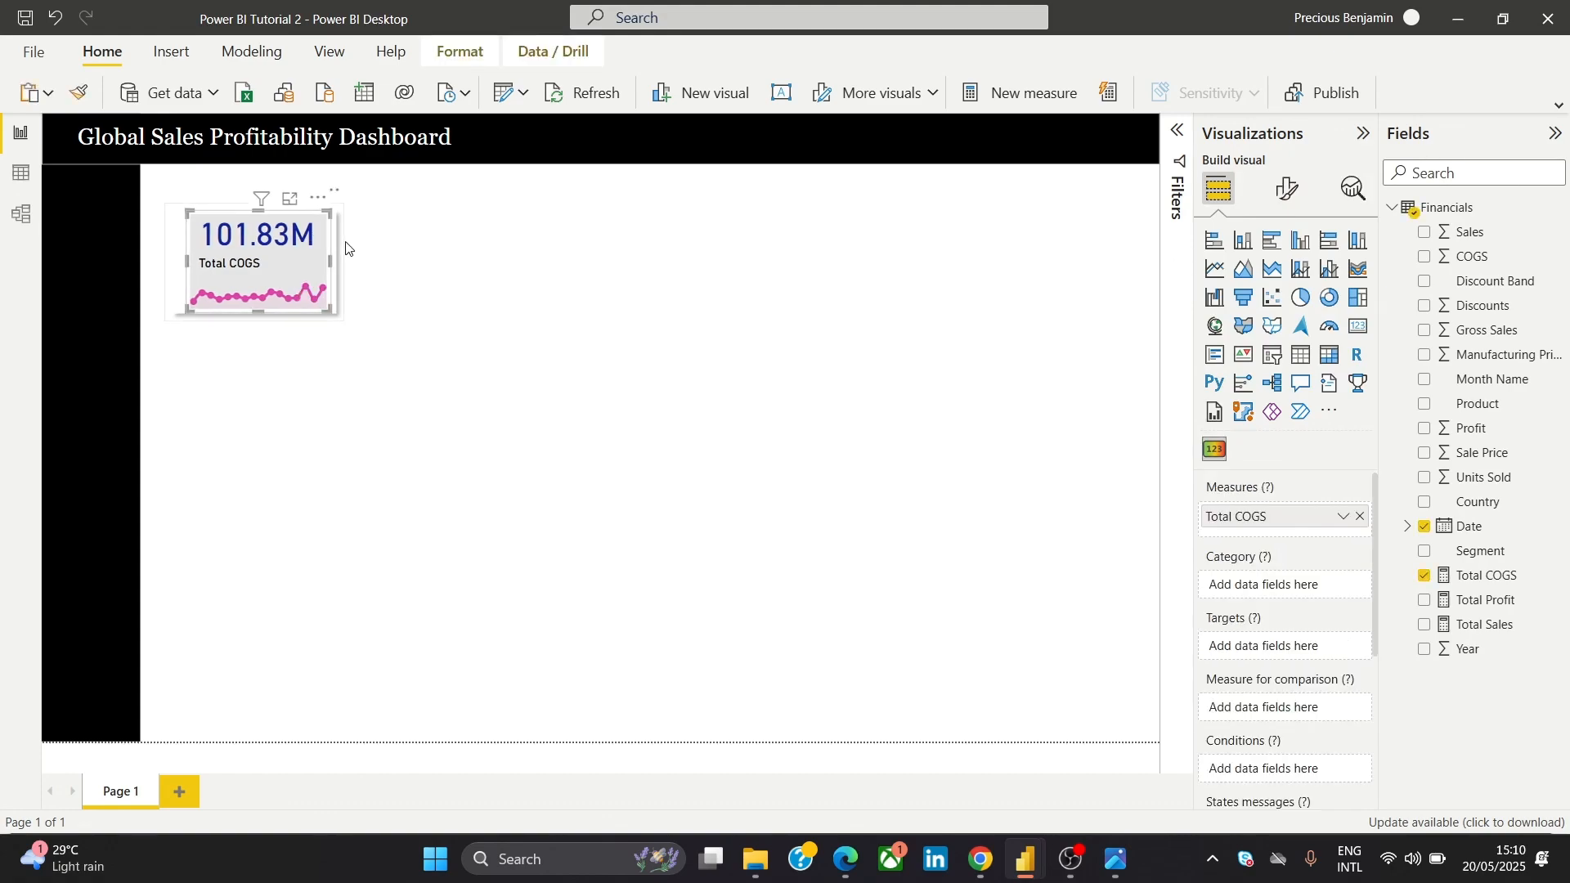
key(Left)
key(Left)
key(Left)
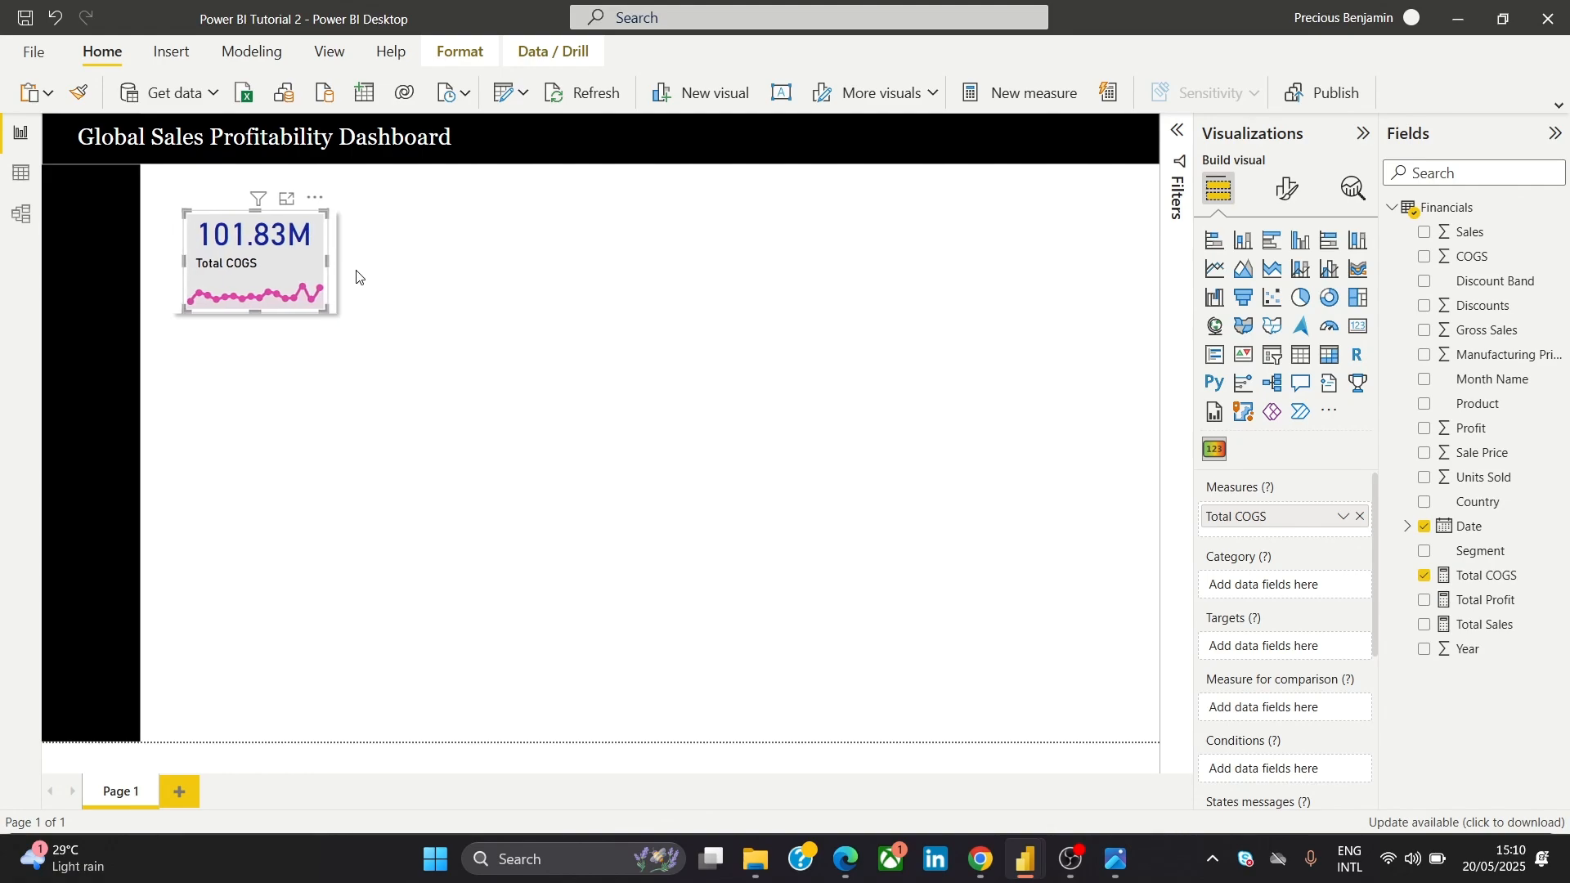
click(488, 325)
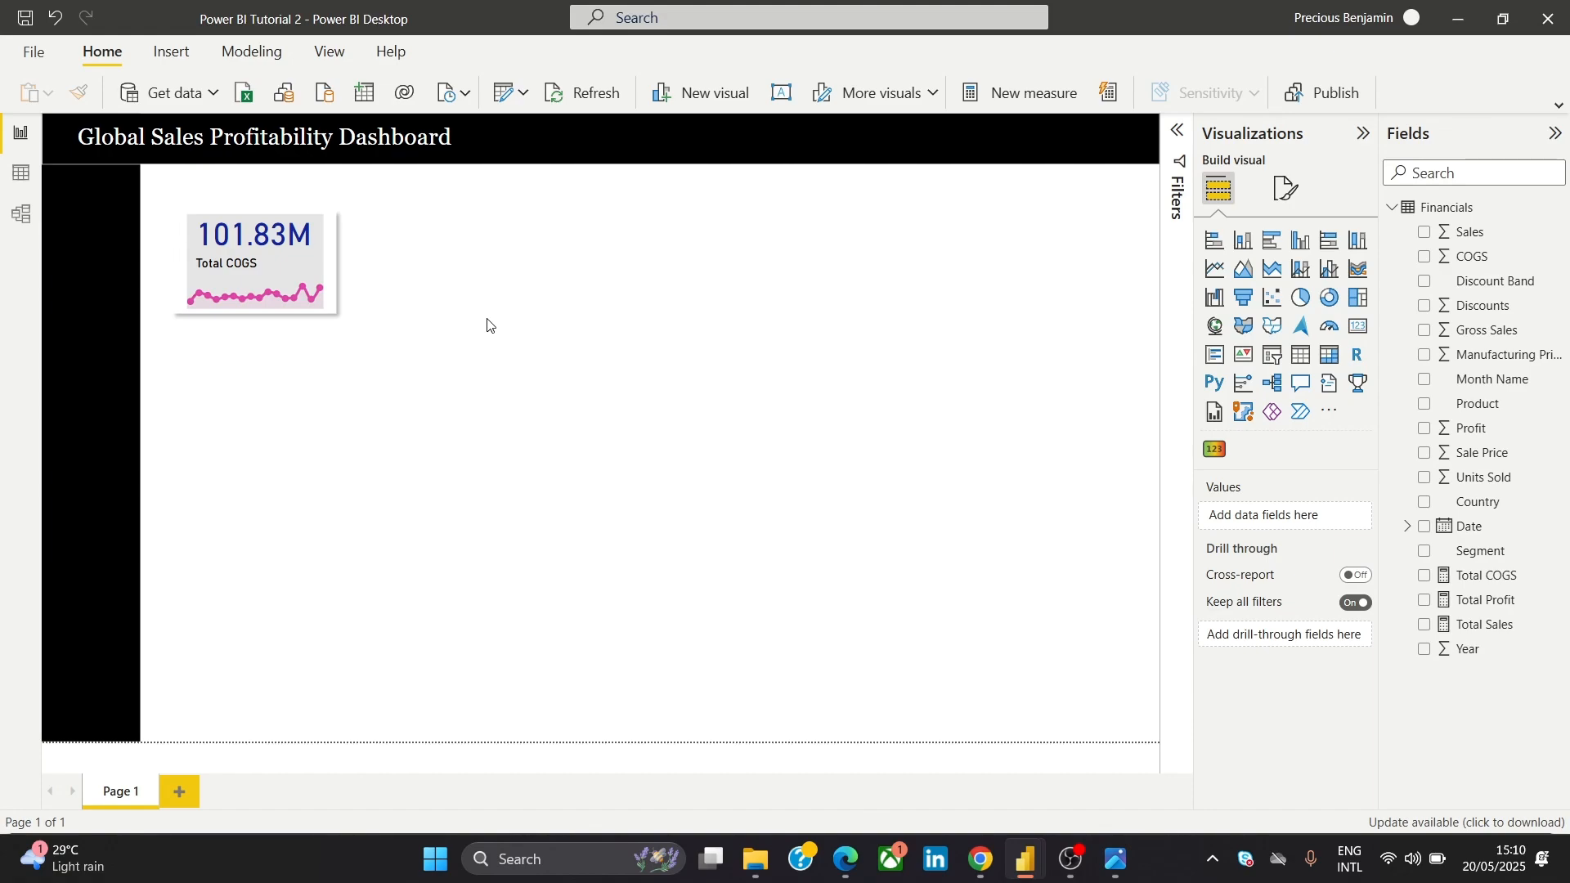
Consult the reference dashboard image, enlarge the white rectangle behind the Total COGS card upward and leftward, and recentre the card on it
click(1121, 862)
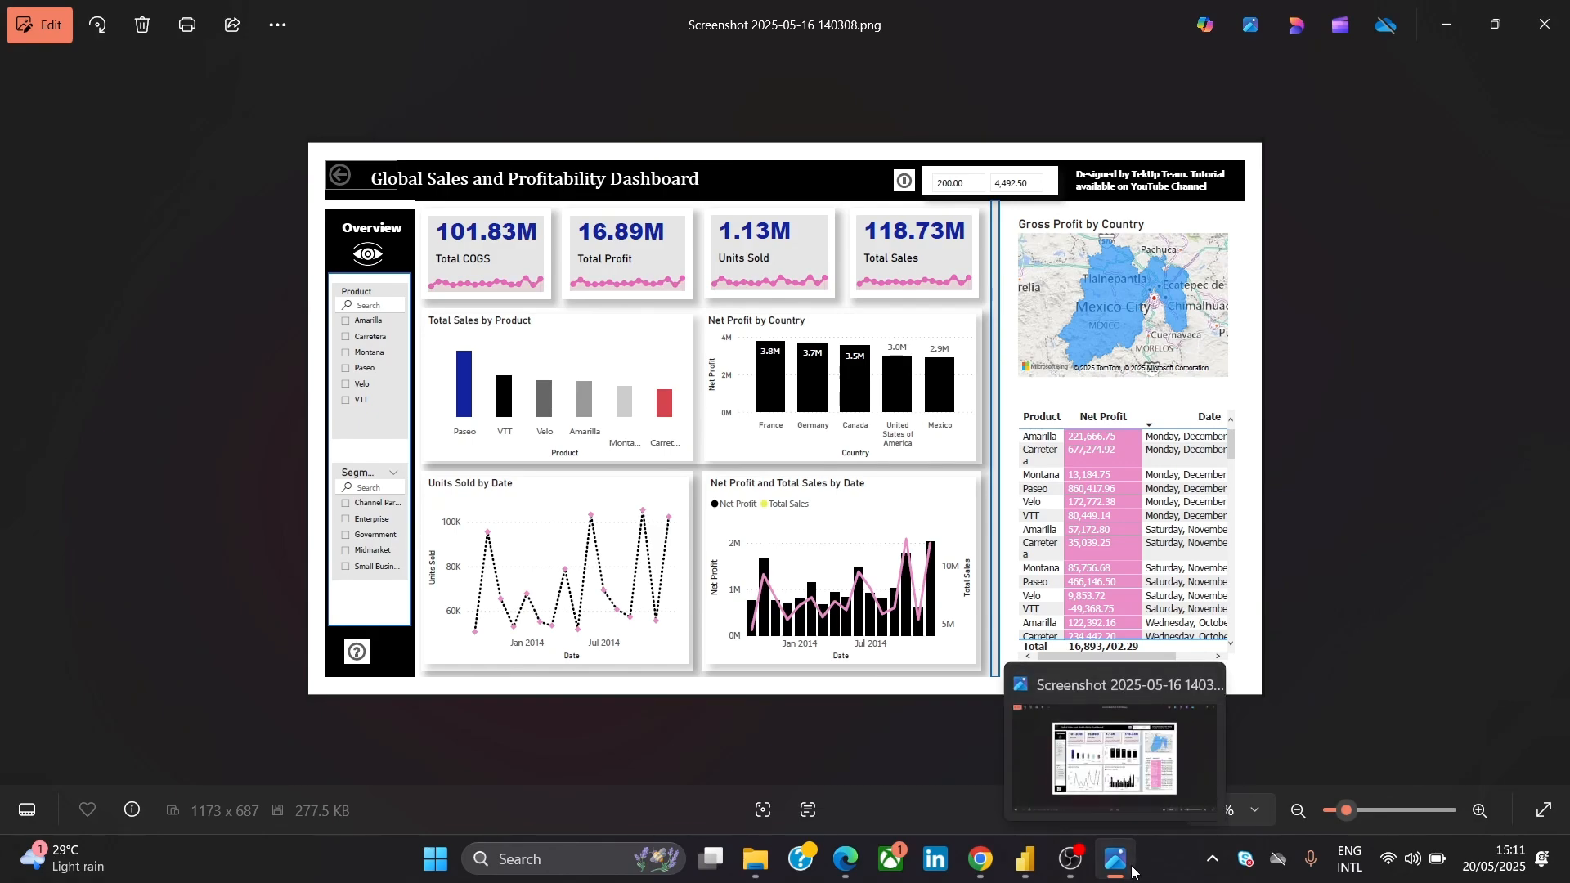
click(1128, 872)
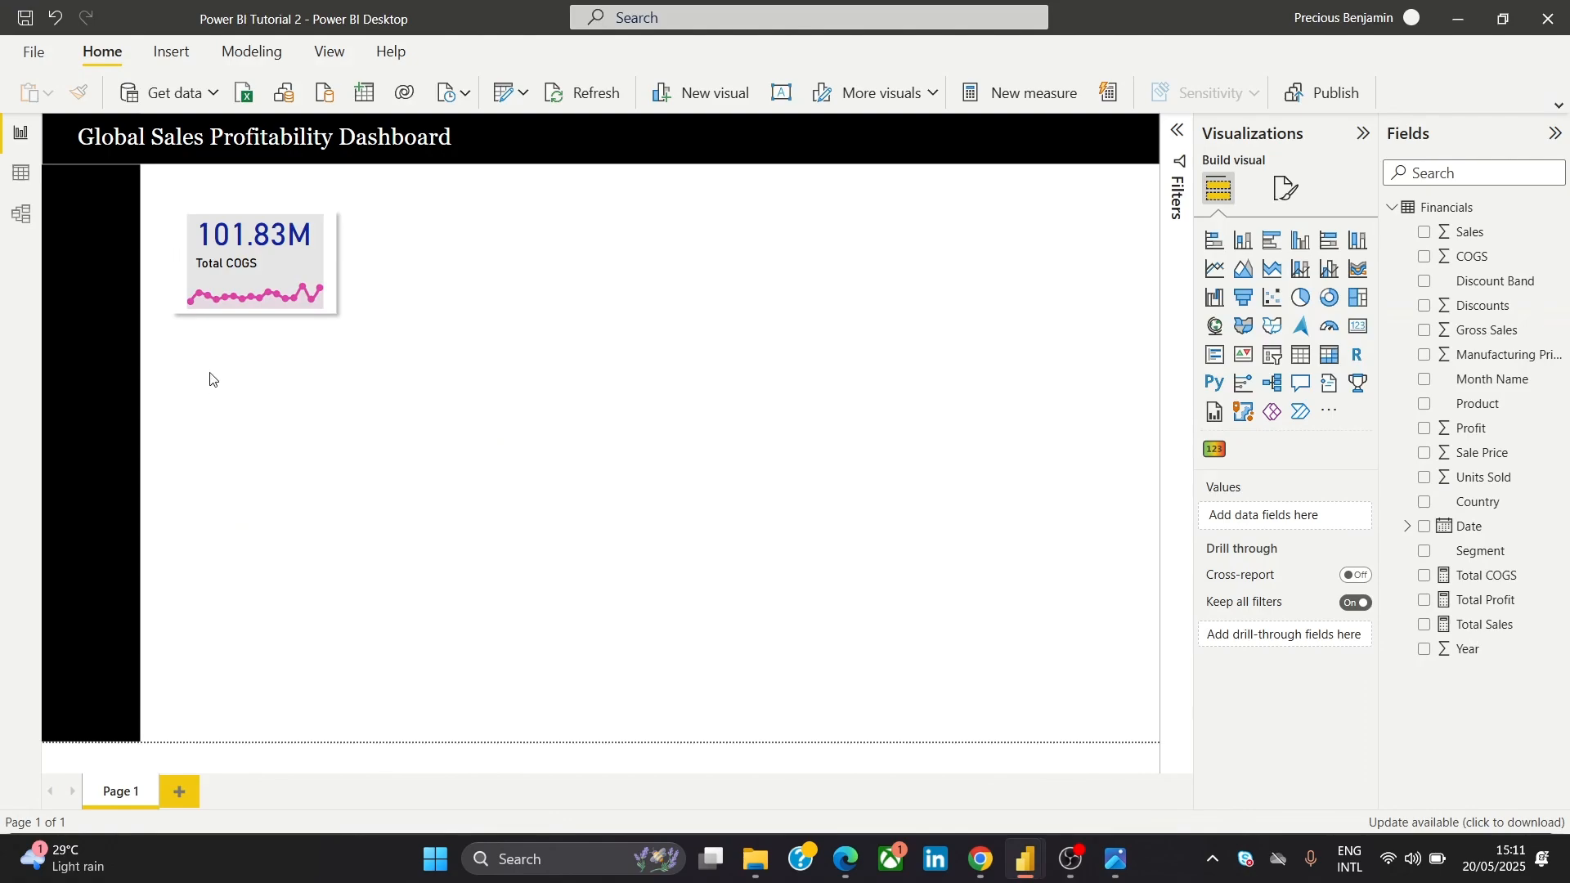
click(333, 320)
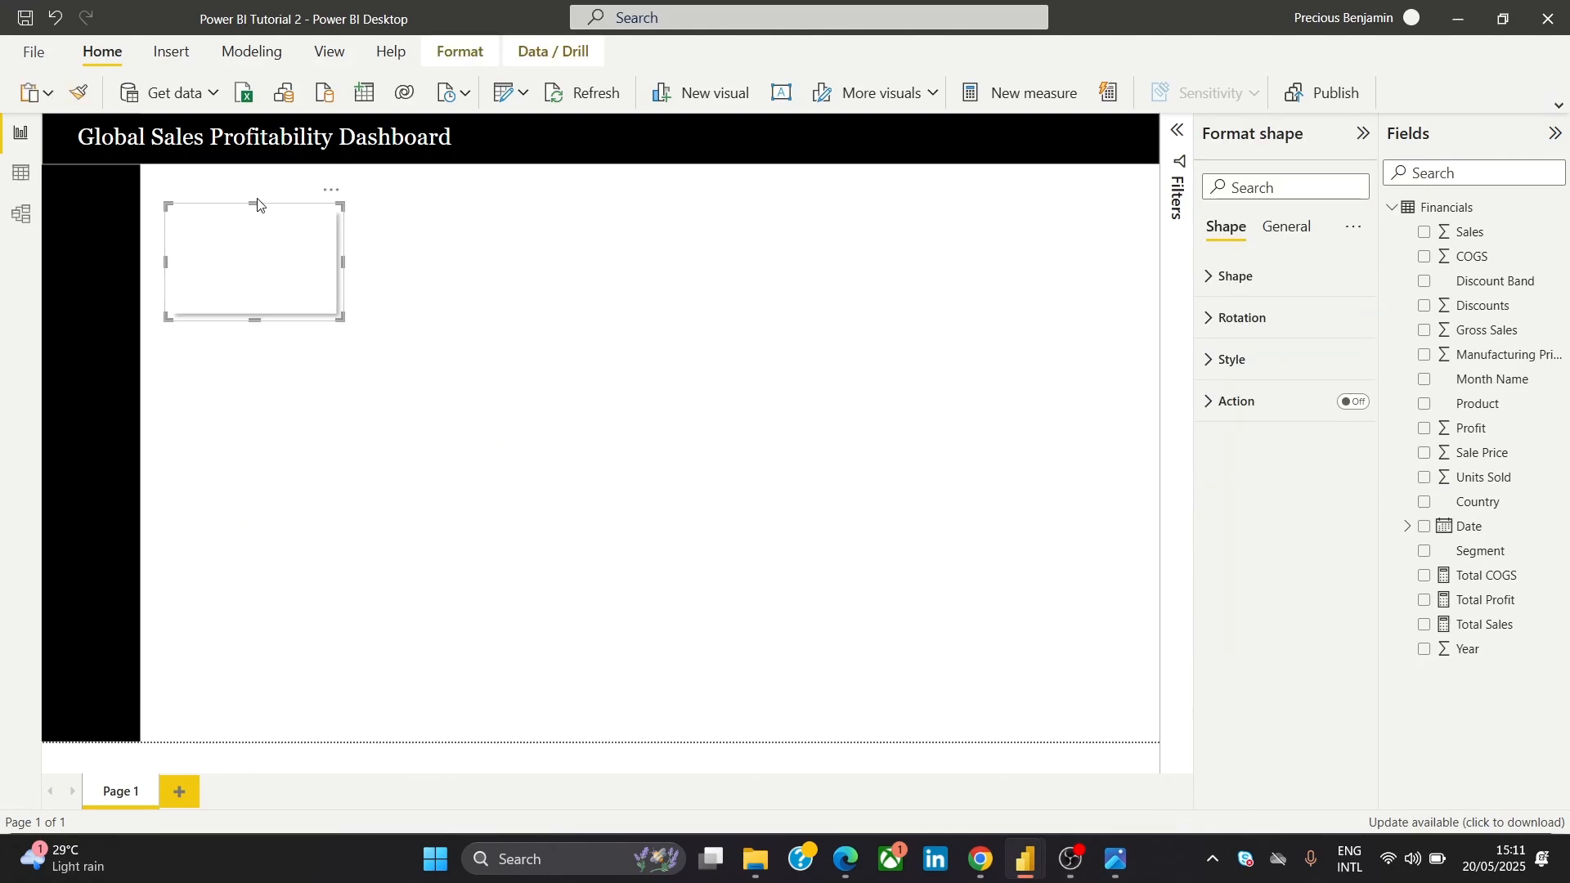
drag(250, 197, 248, 189)
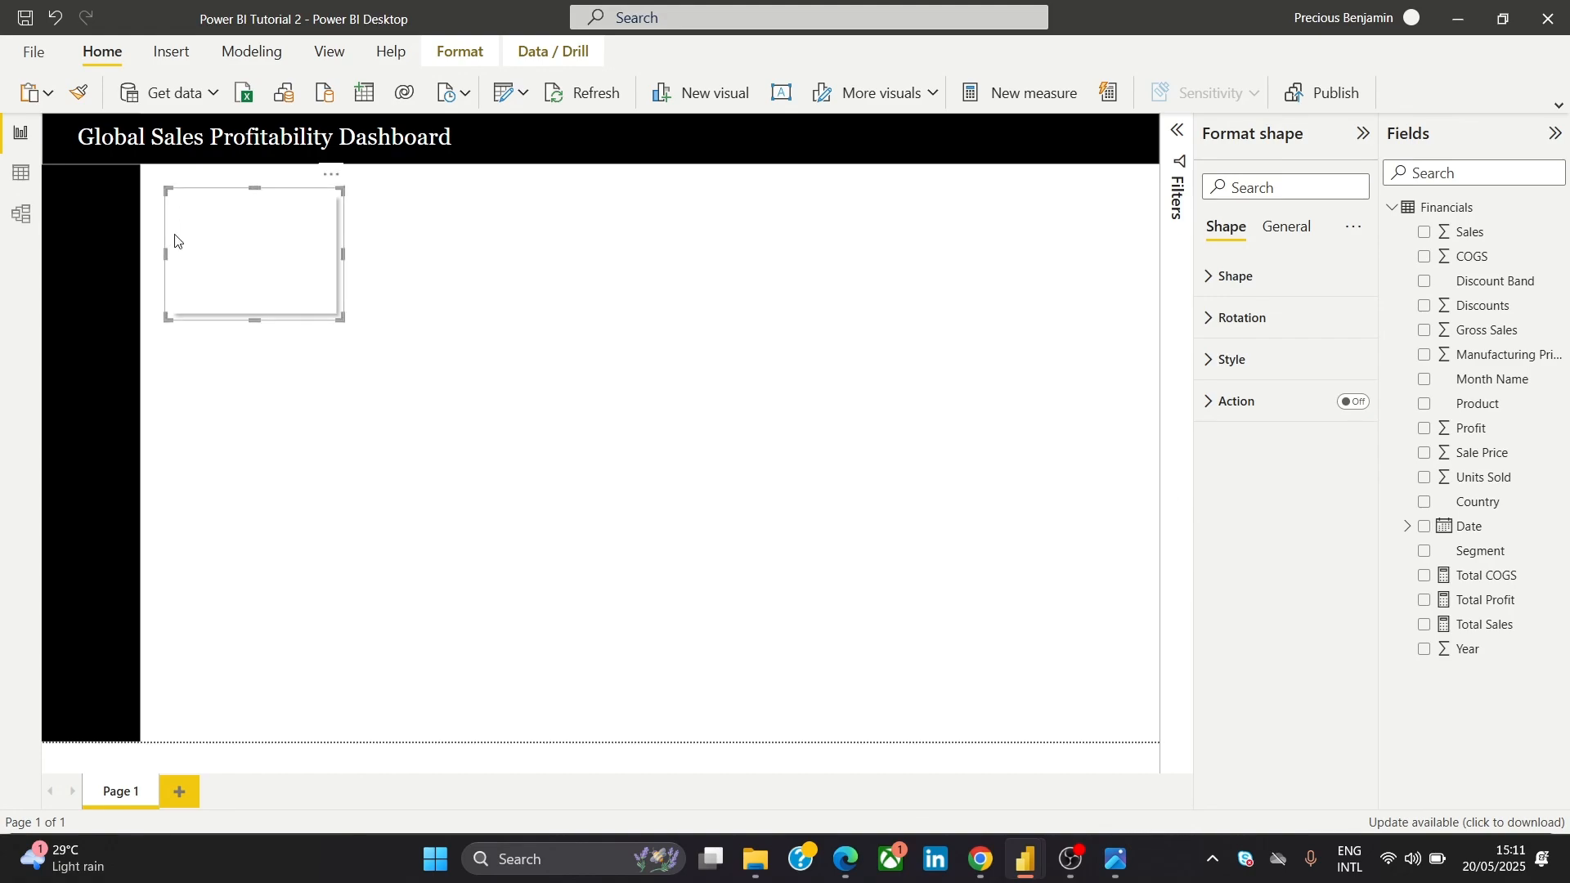
drag(164, 254, 154, 253)
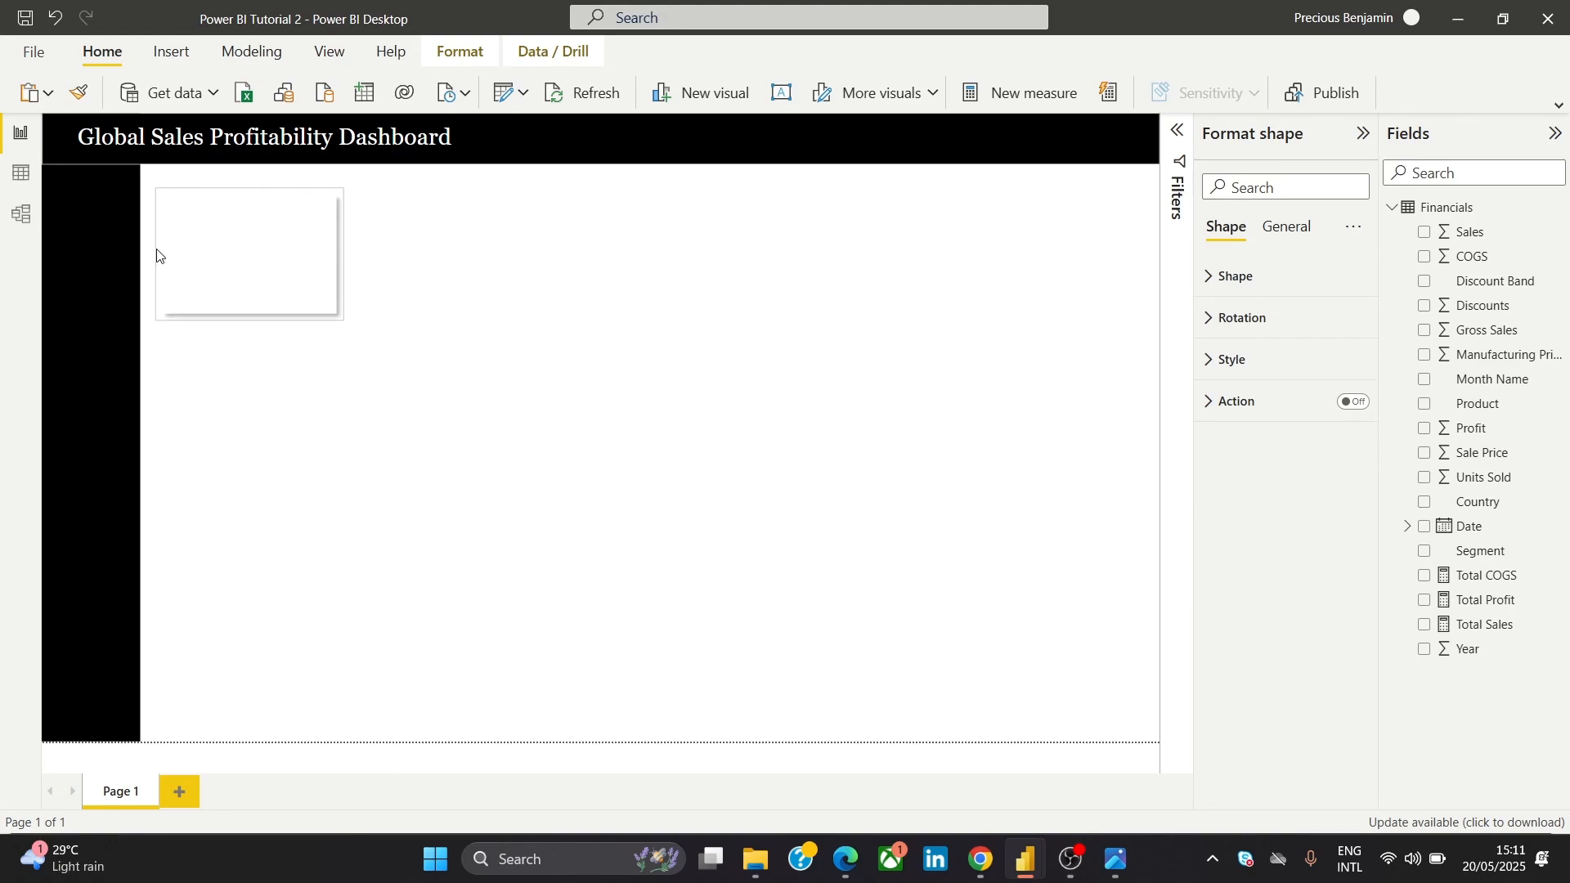
click(344, 420)
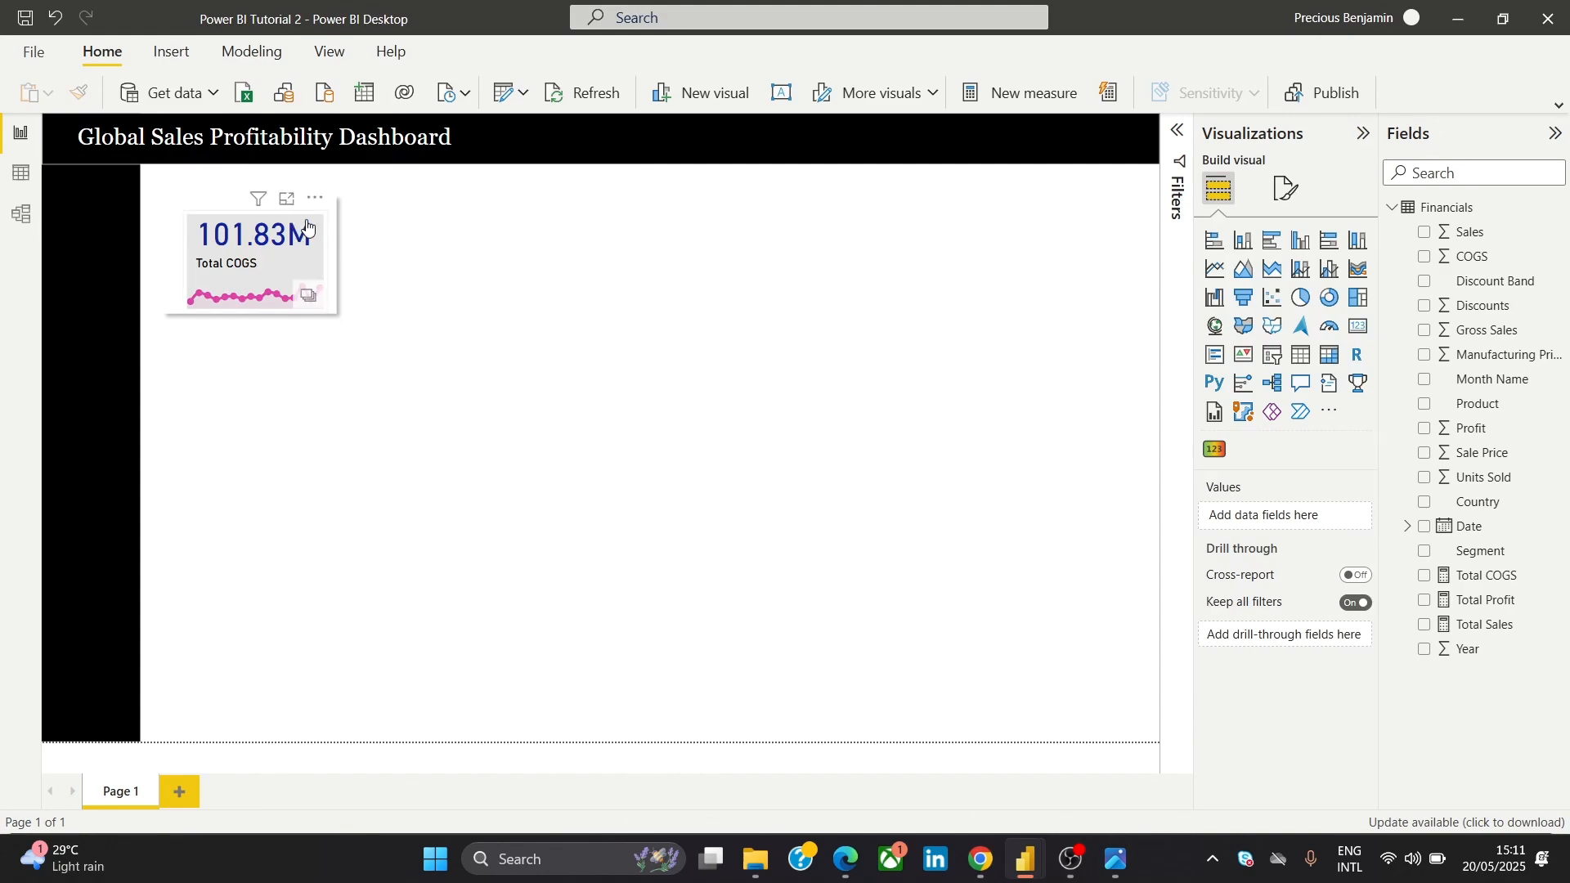
drag(310, 205, 309, 203)
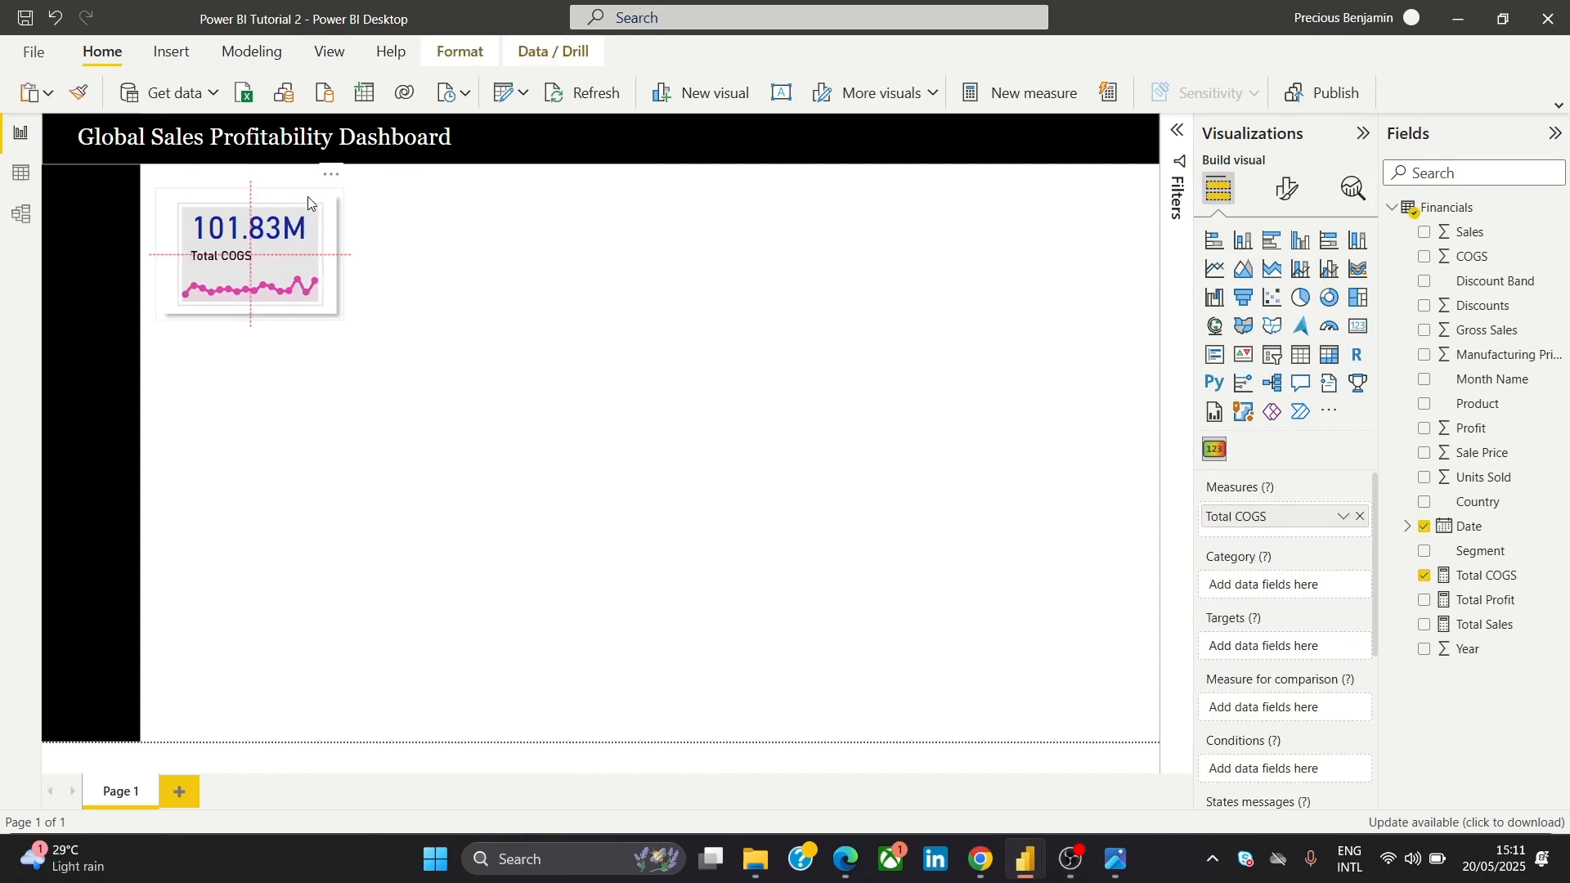
click(450, 309)
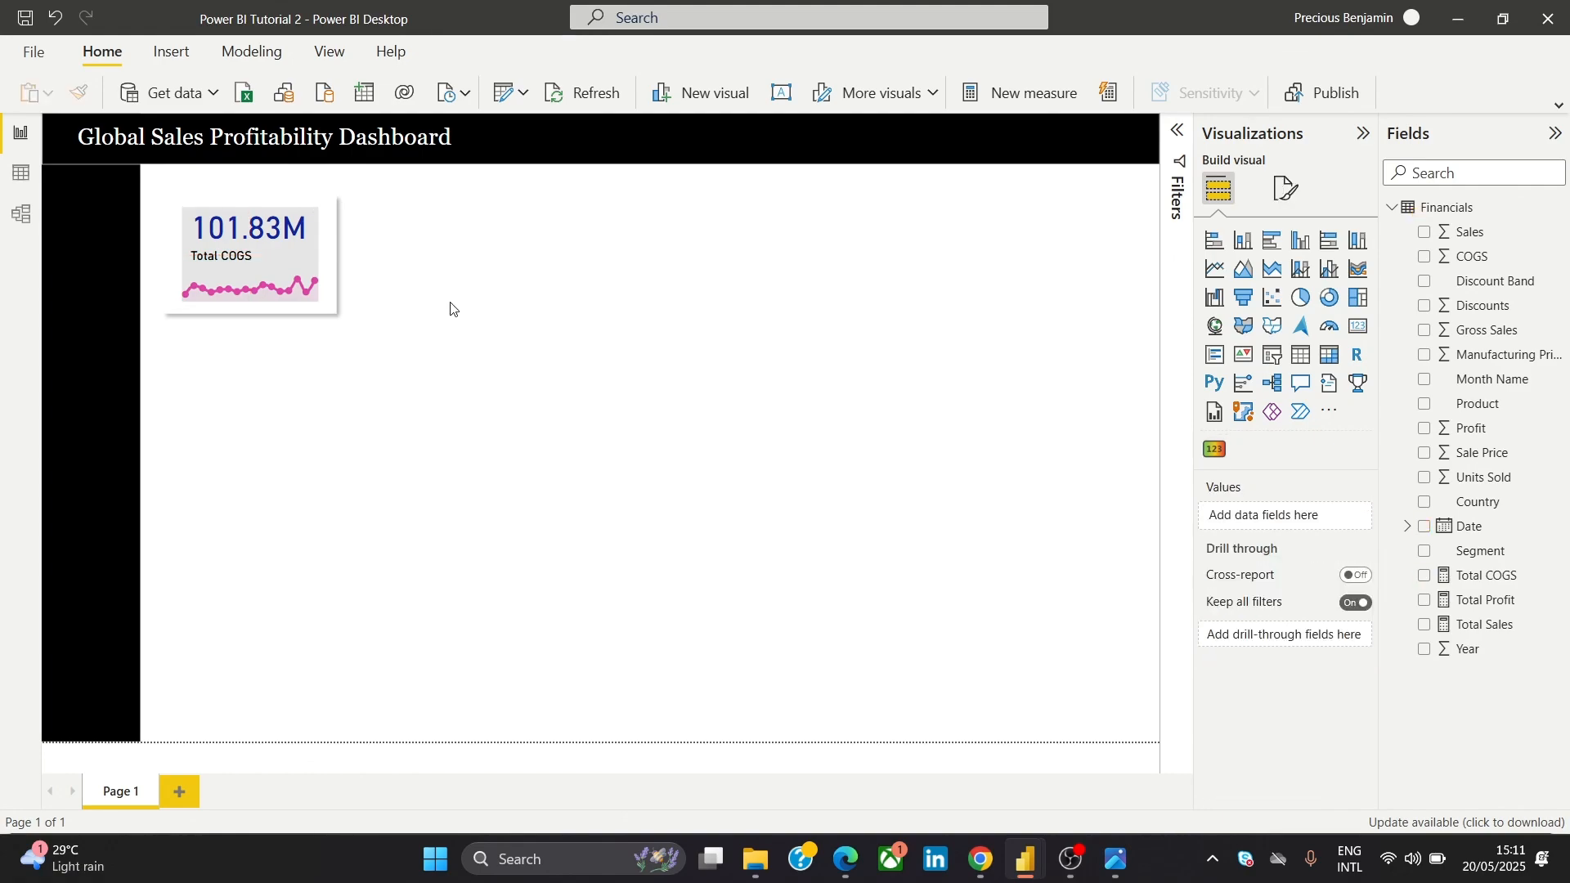
Turn on the general Shadow effect for the white rectangle behind the Total COGS card
click(334, 319)
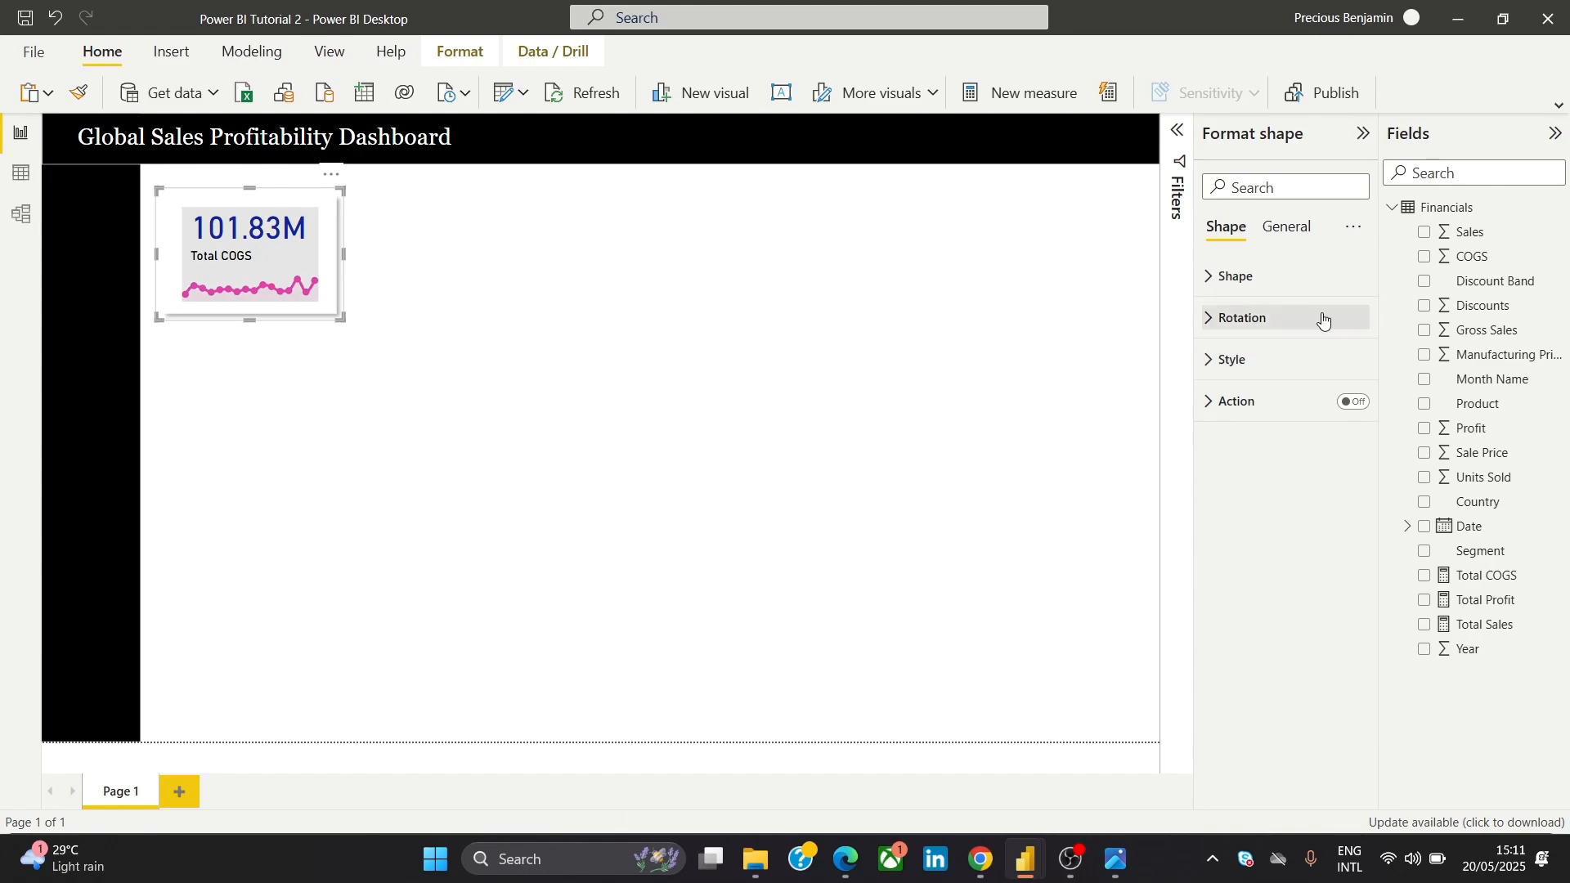
click(1305, 227)
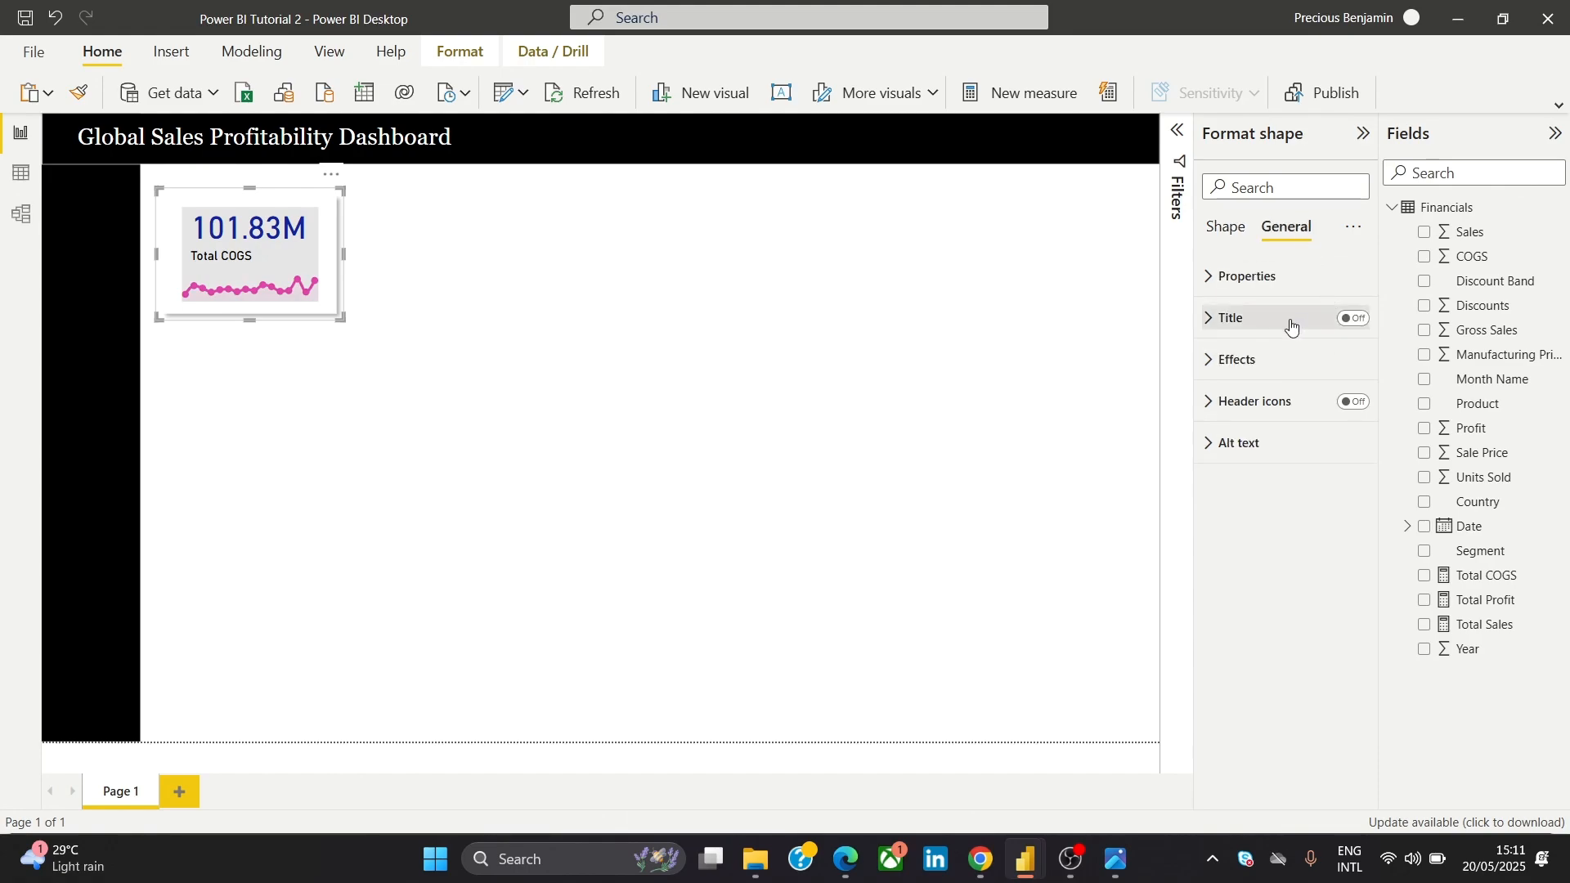
click(1293, 367)
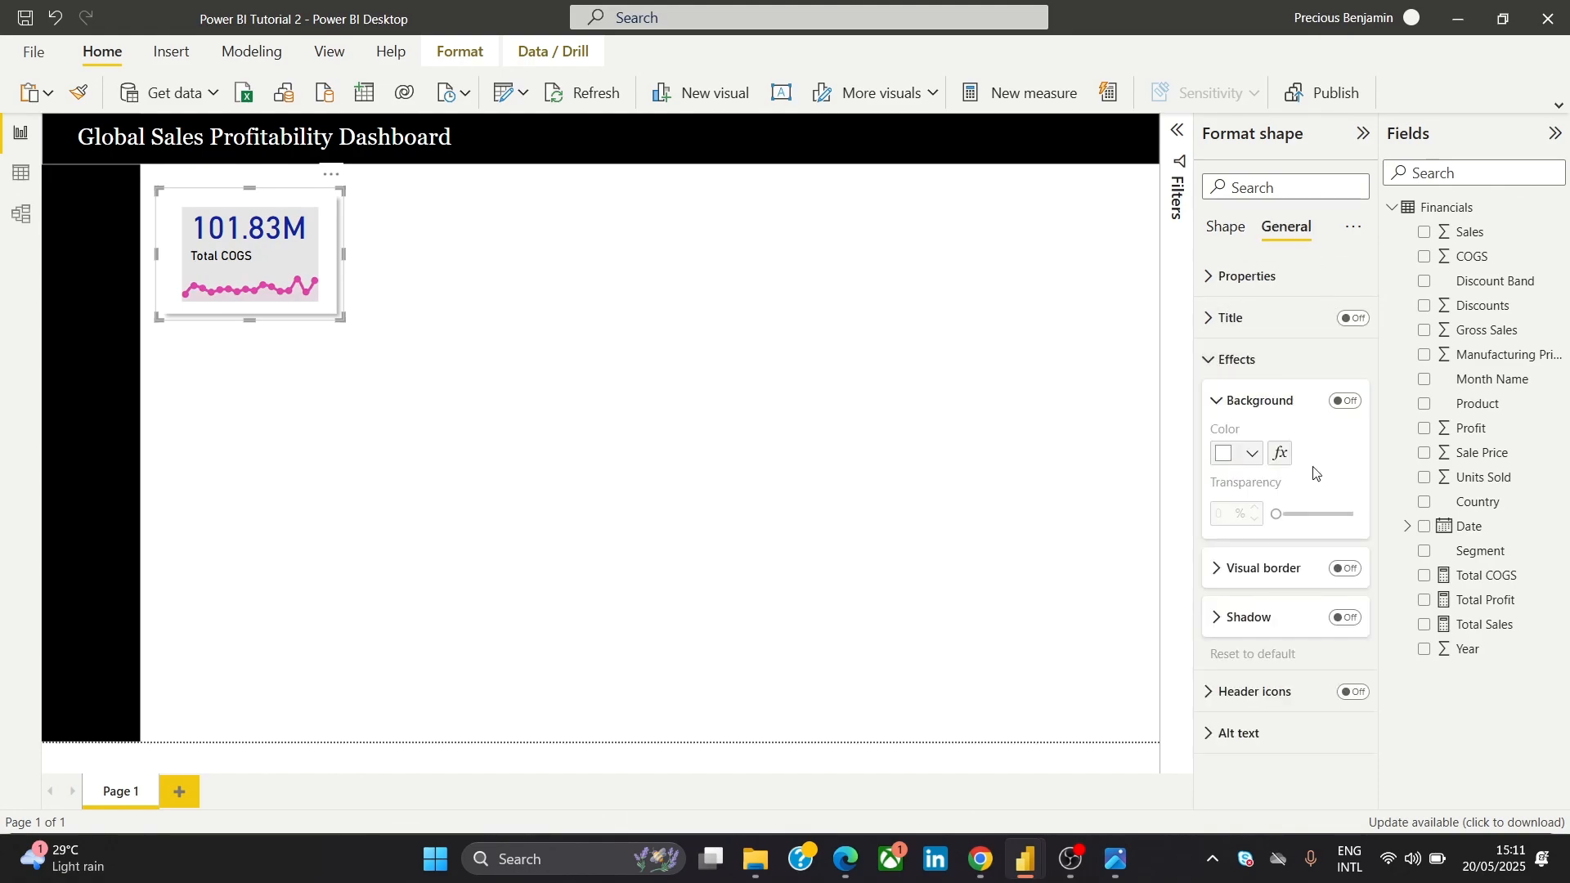
click(1346, 619)
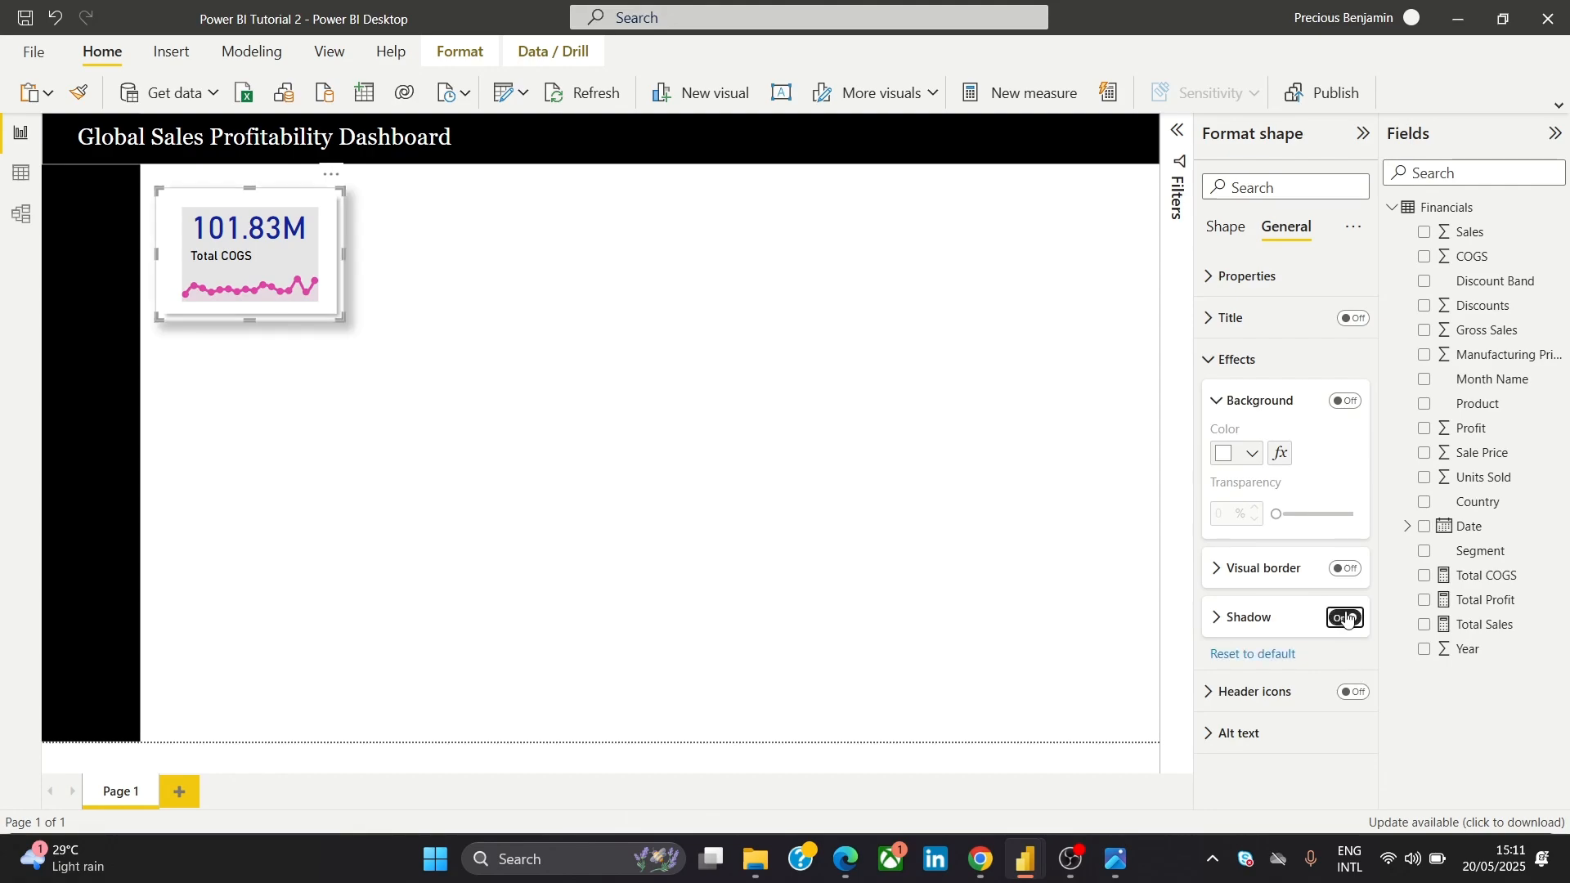
click(524, 461)
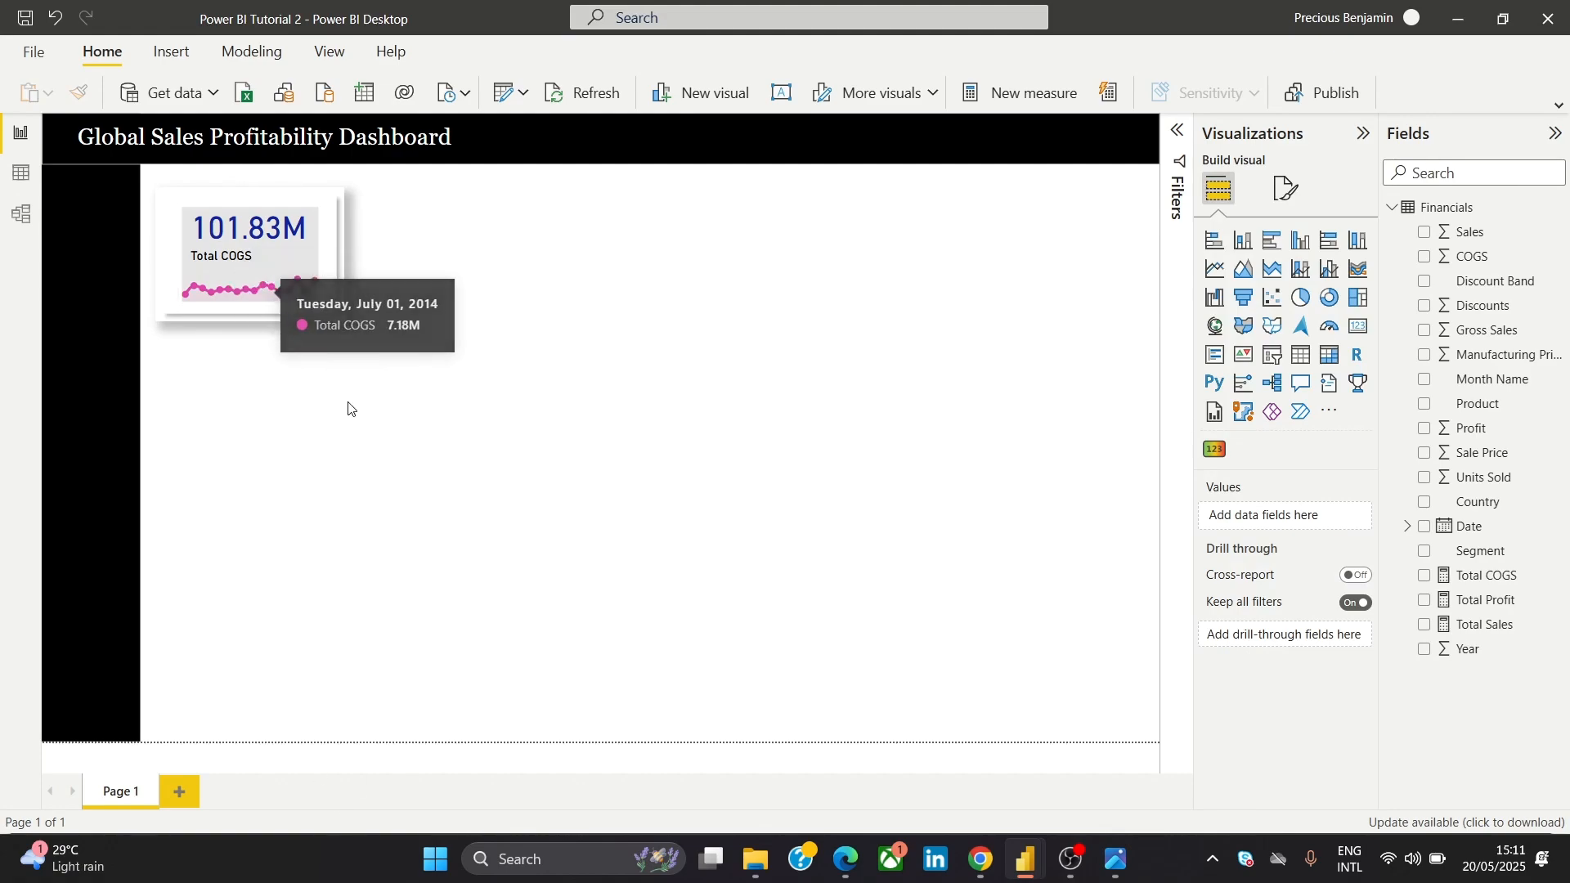
Enlarge the Total COGS card on all sides so it nearly fills the white rectangle, leaving a narrow margin
click(255, 216)
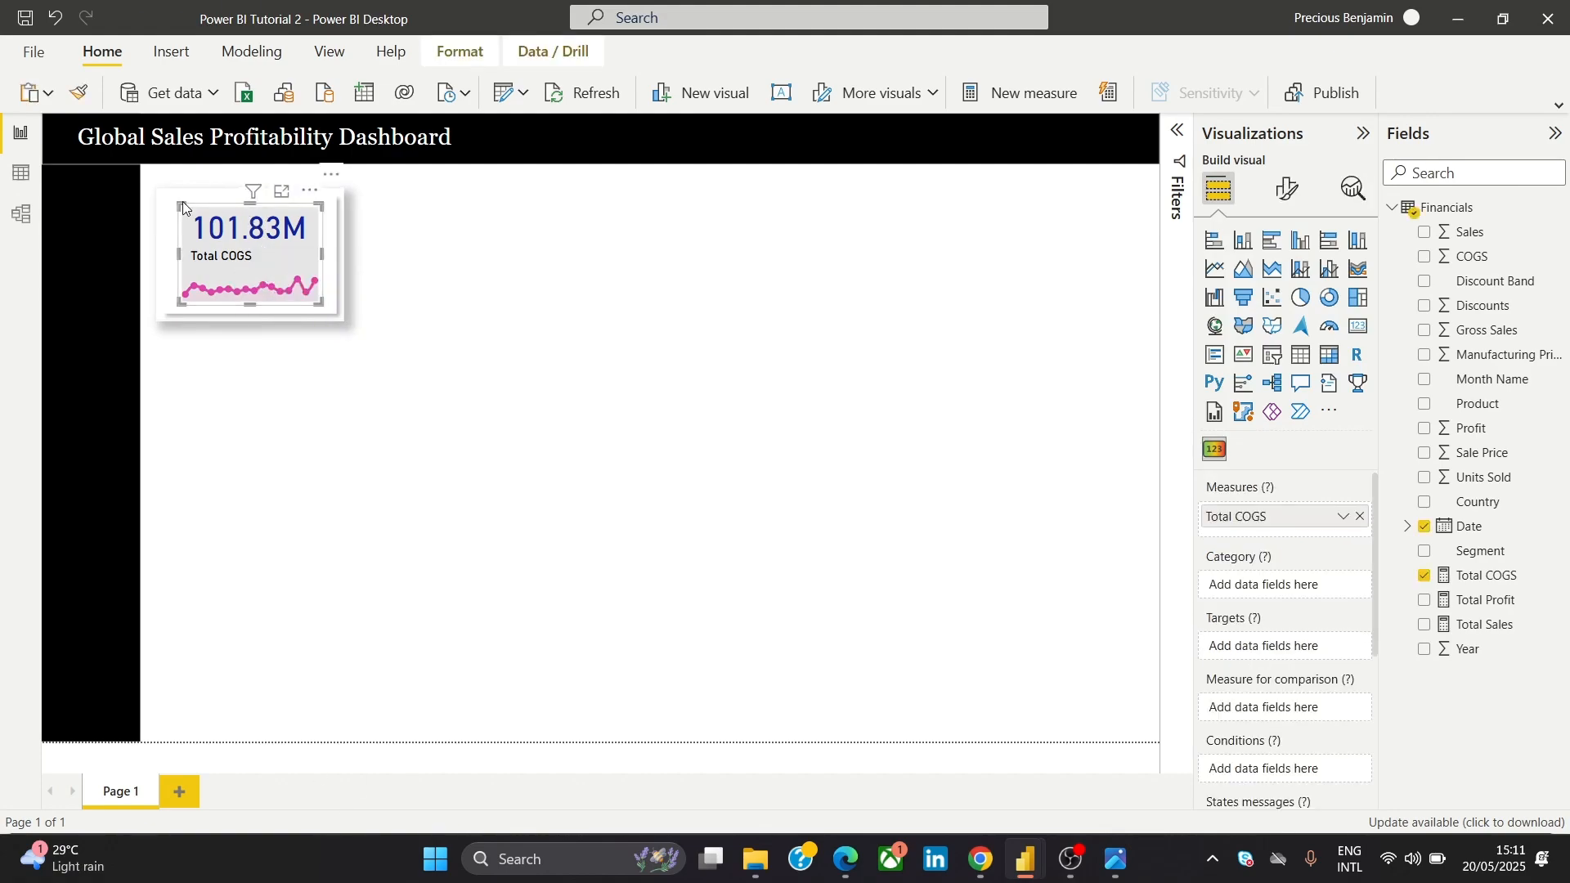
drag(183, 201, 174, 197)
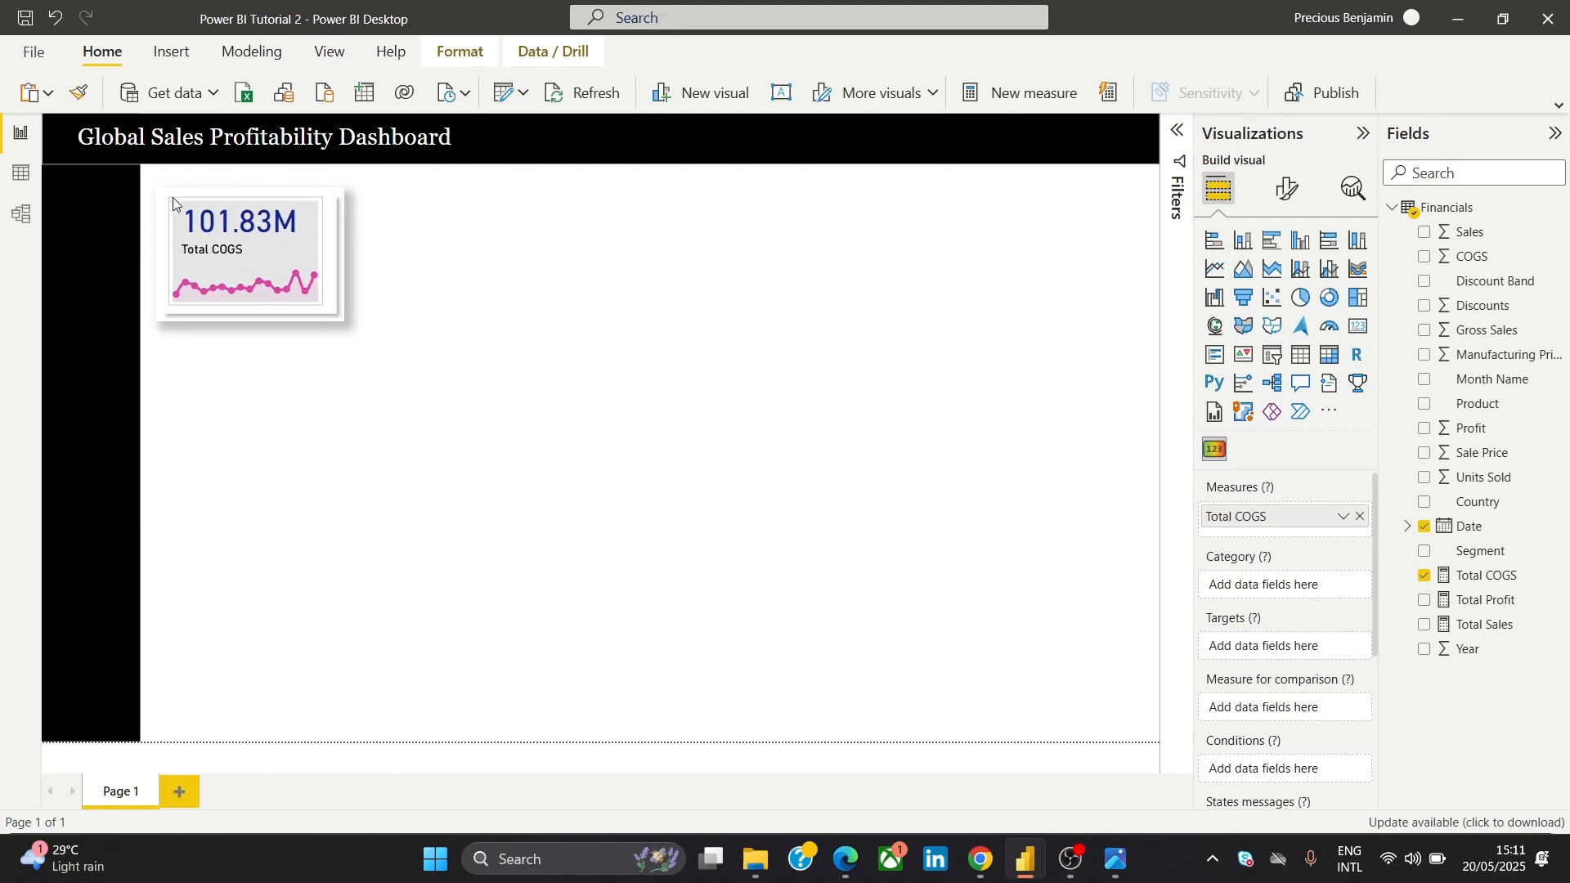
click(488, 361)
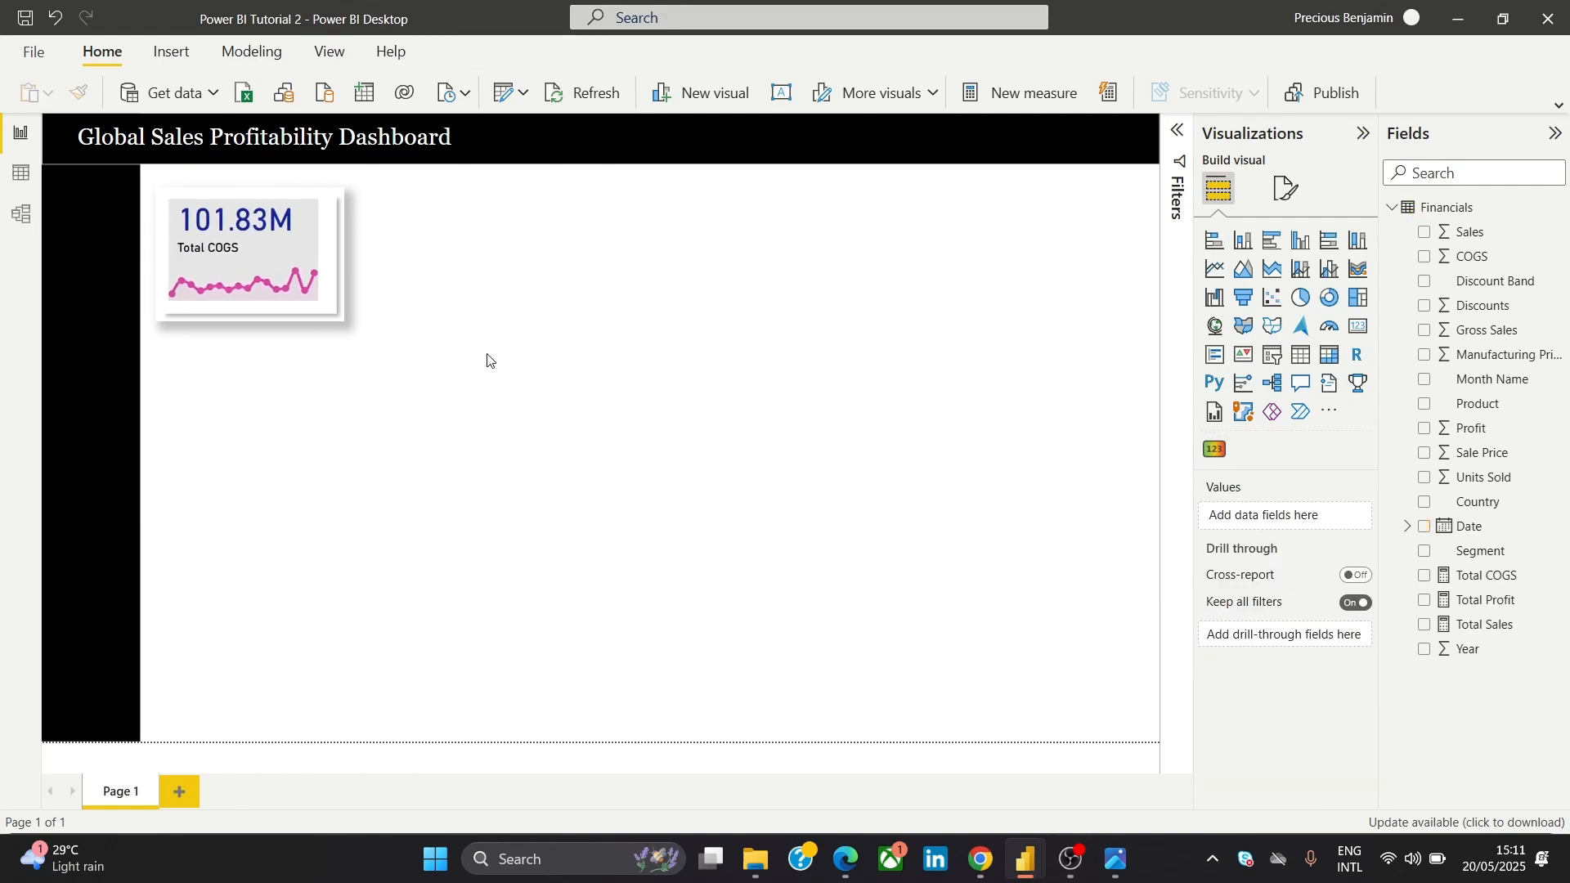
click(309, 263)
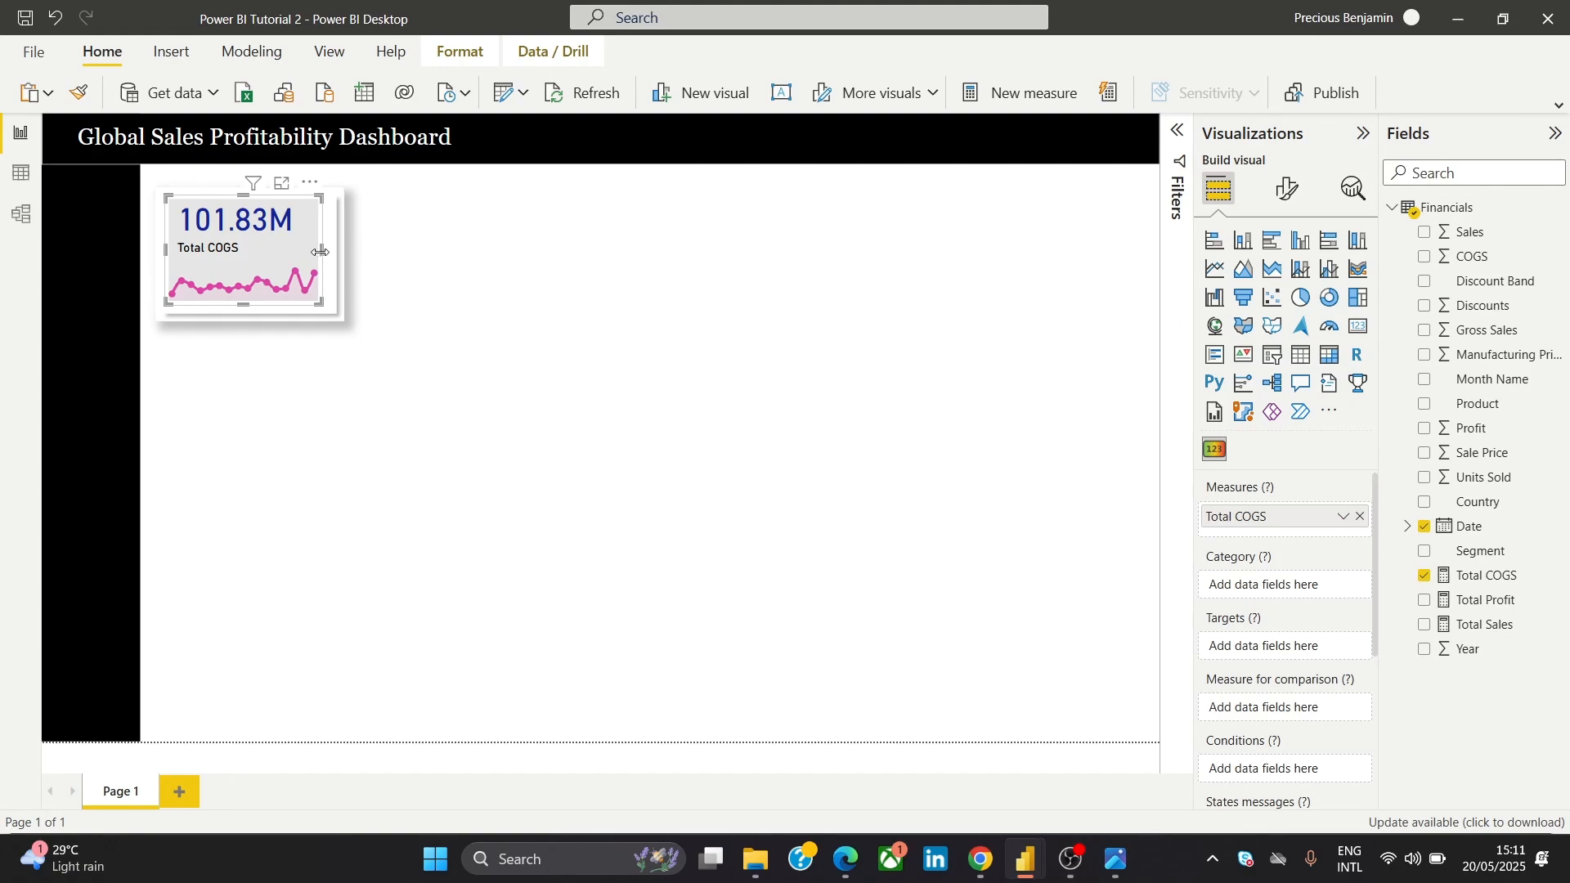
drag(324, 248, 333, 249)
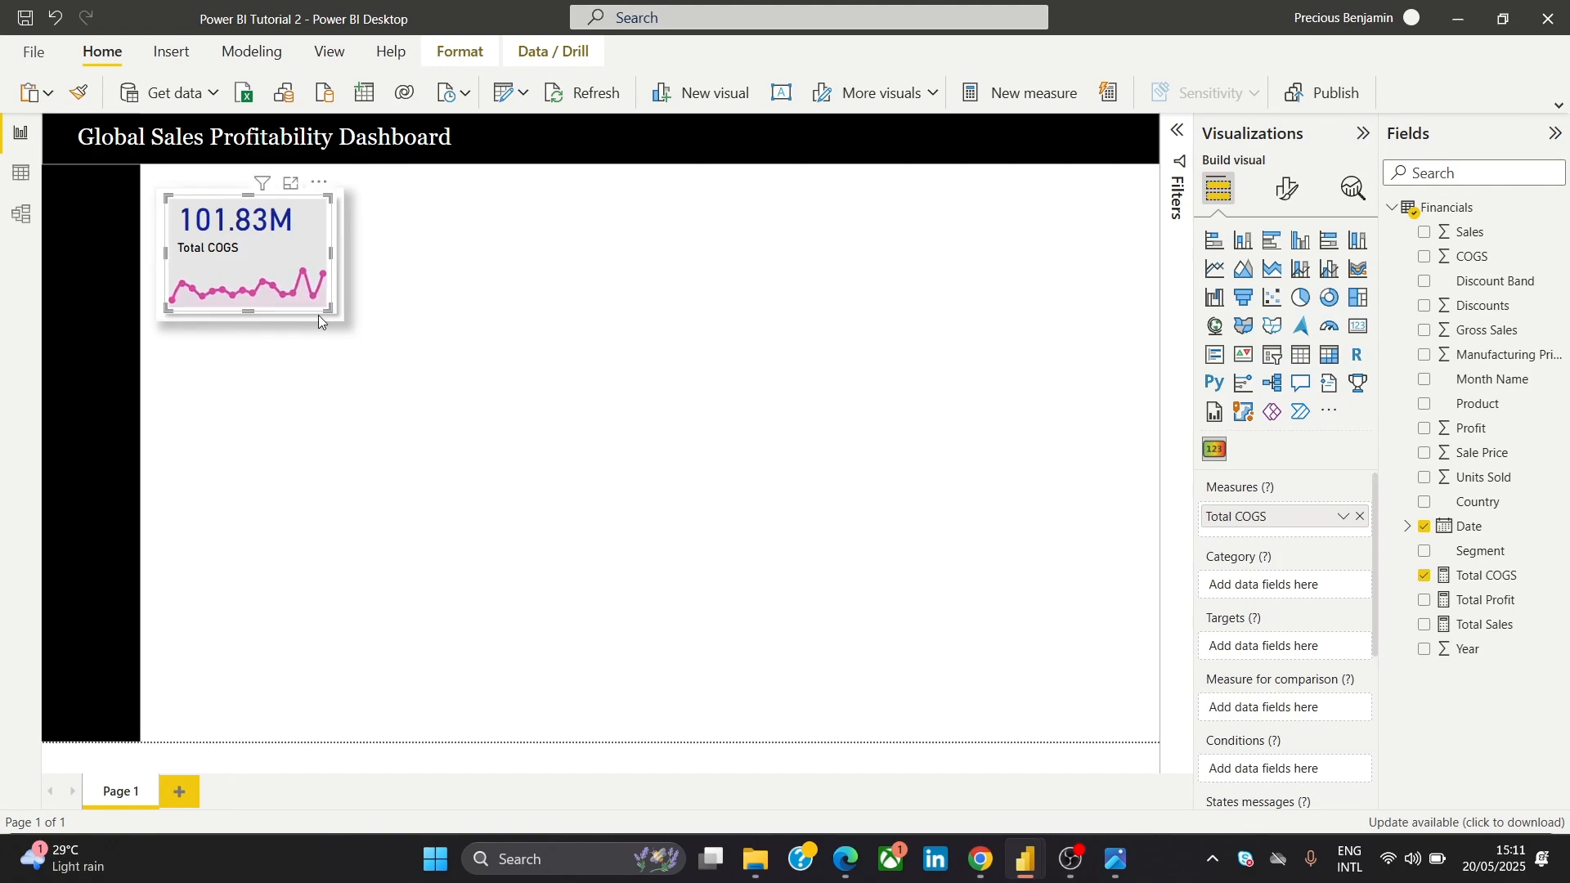
click(447, 308)
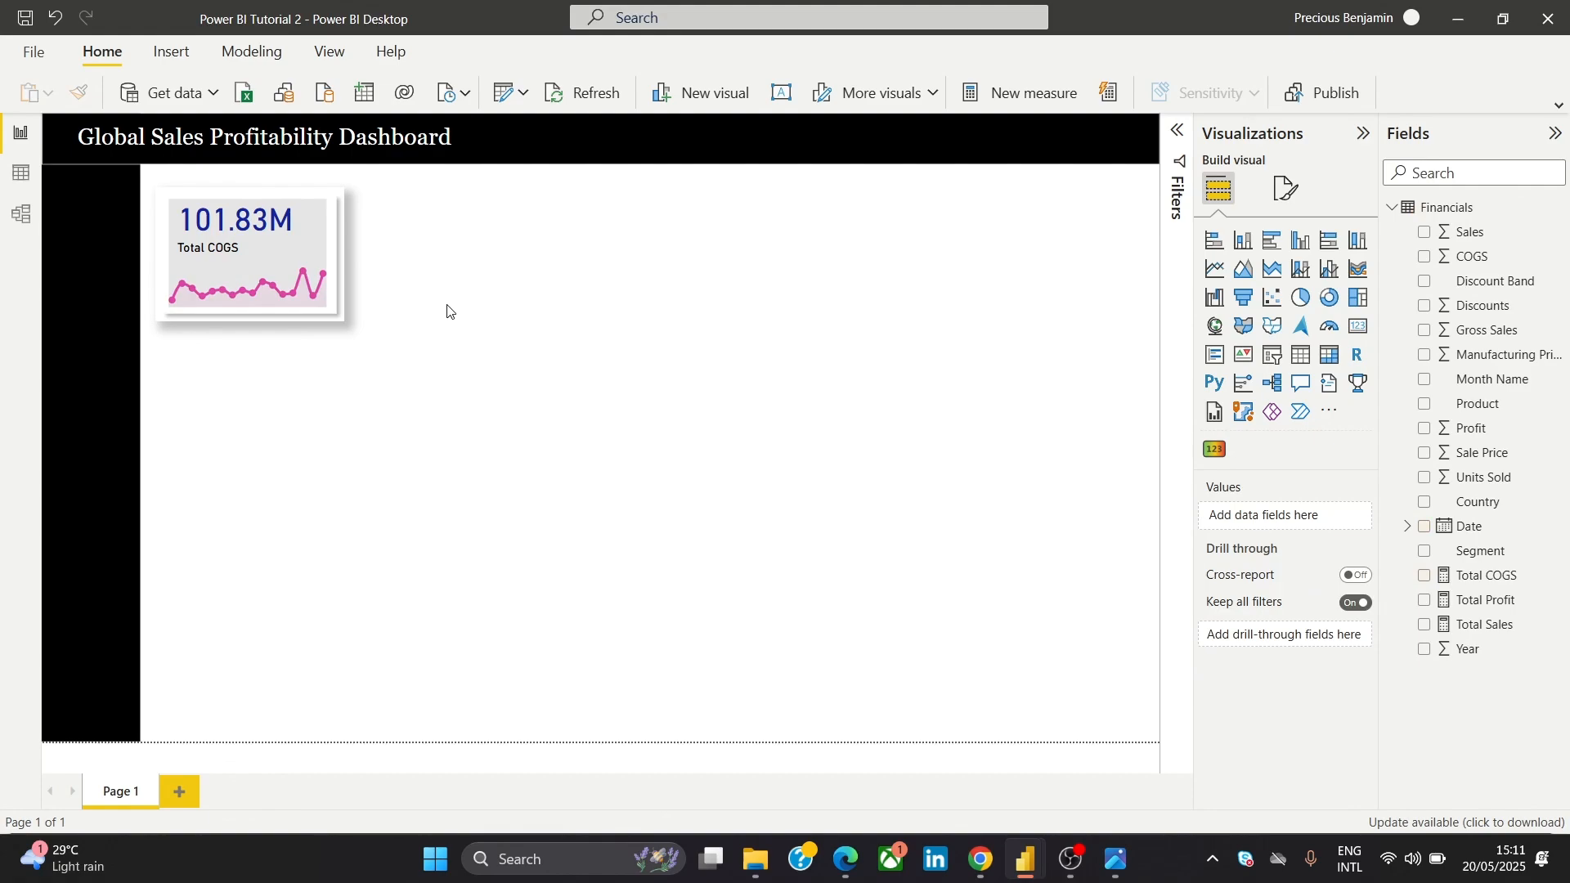
Duplicate the shadowed white rectangle and place the copy to the right of the Total COGS card, aligned with the original
click(338, 313)
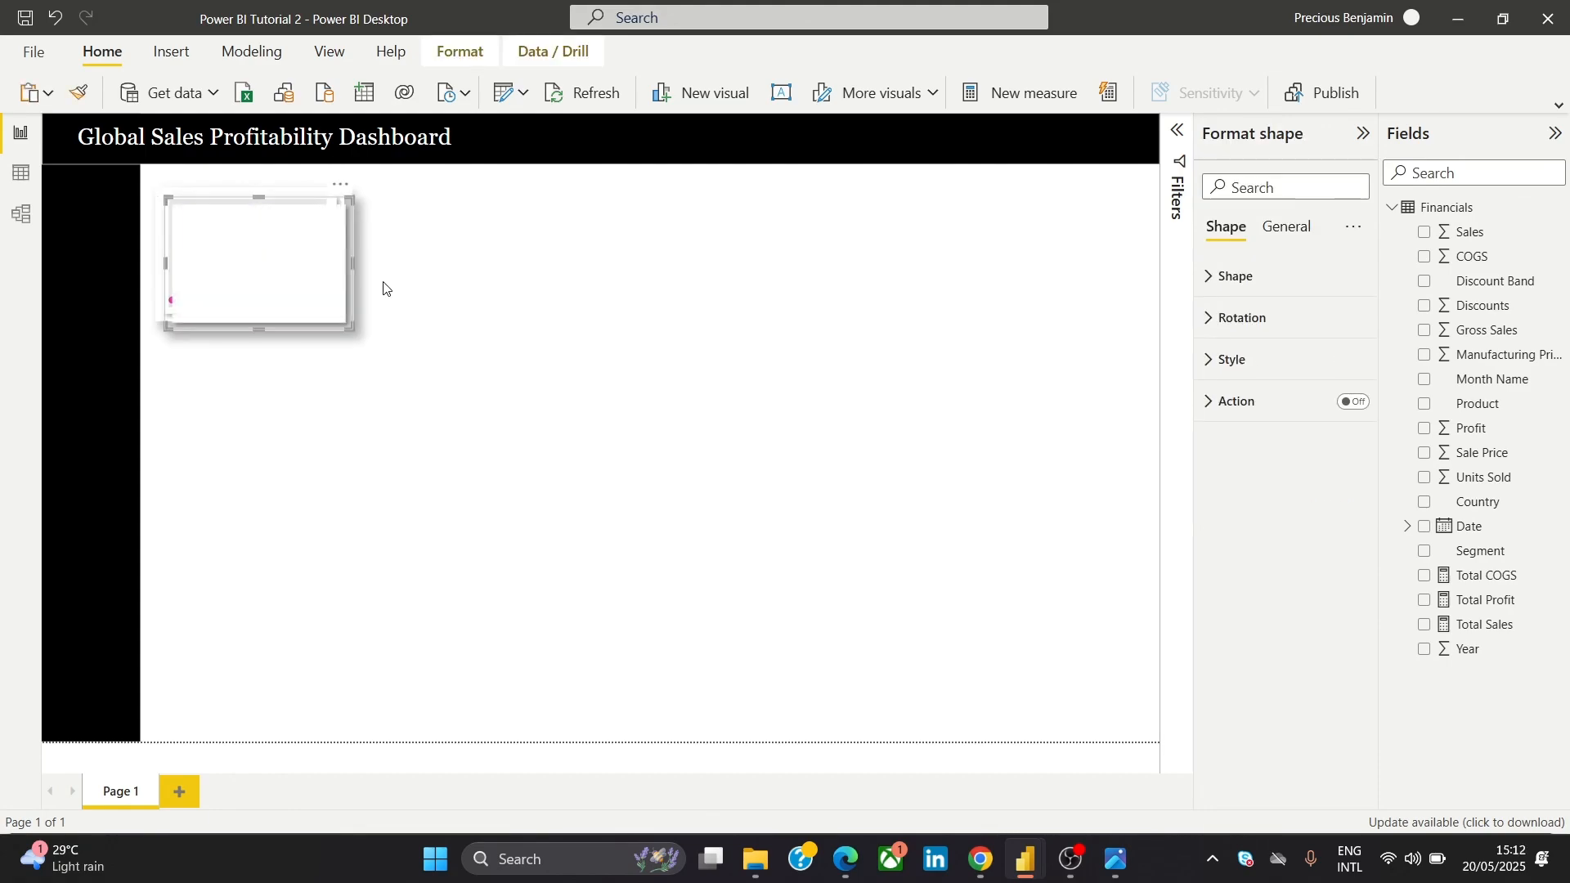
drag(336, 287, 546, 273)
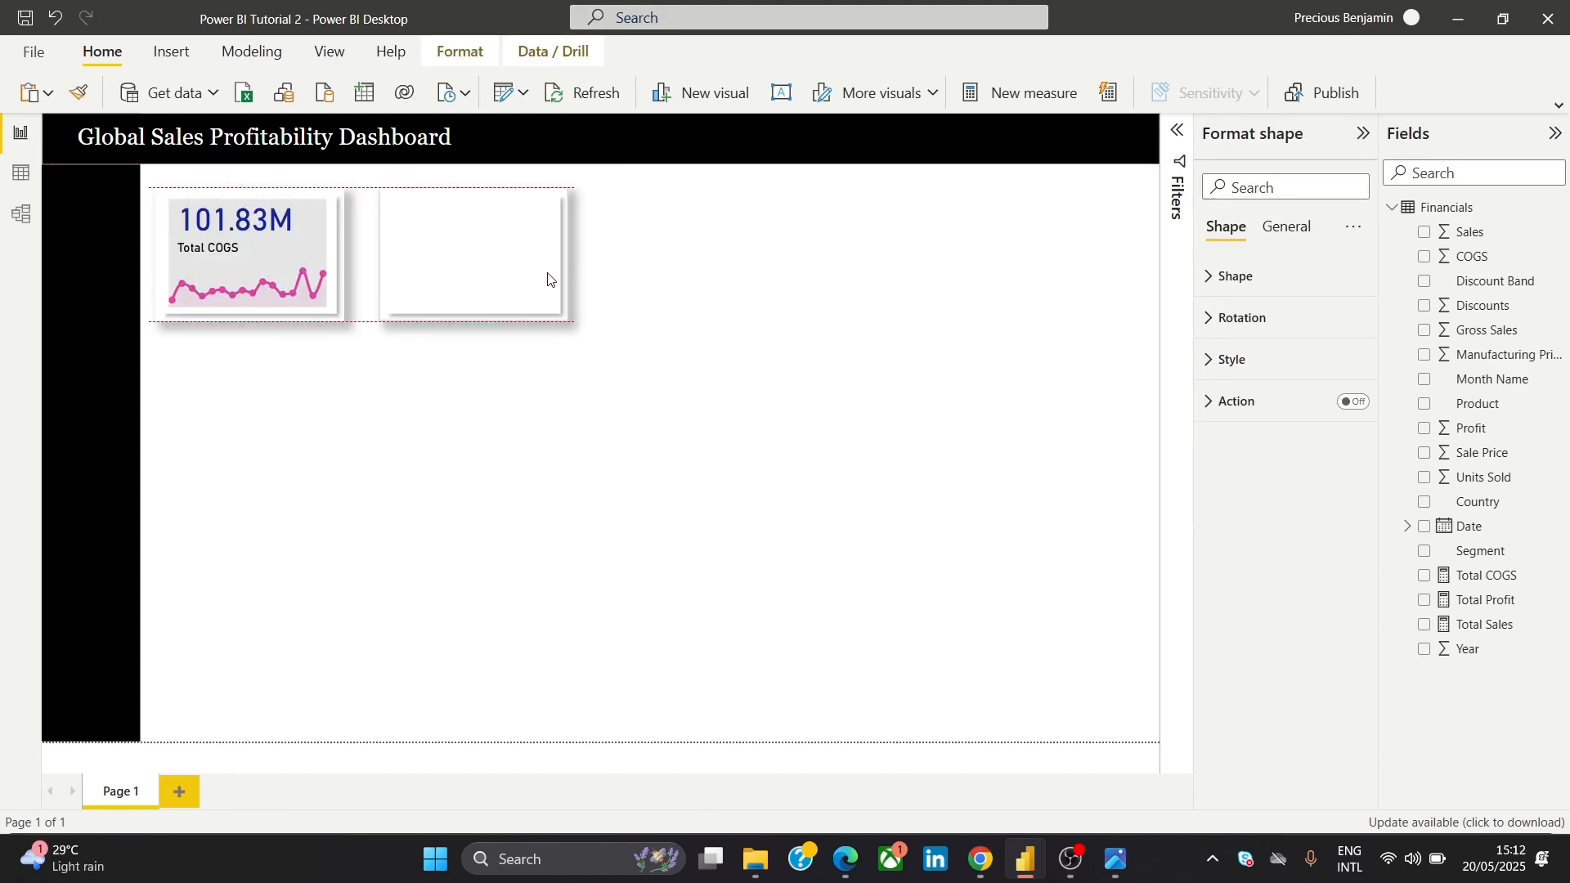
click(487, 499)
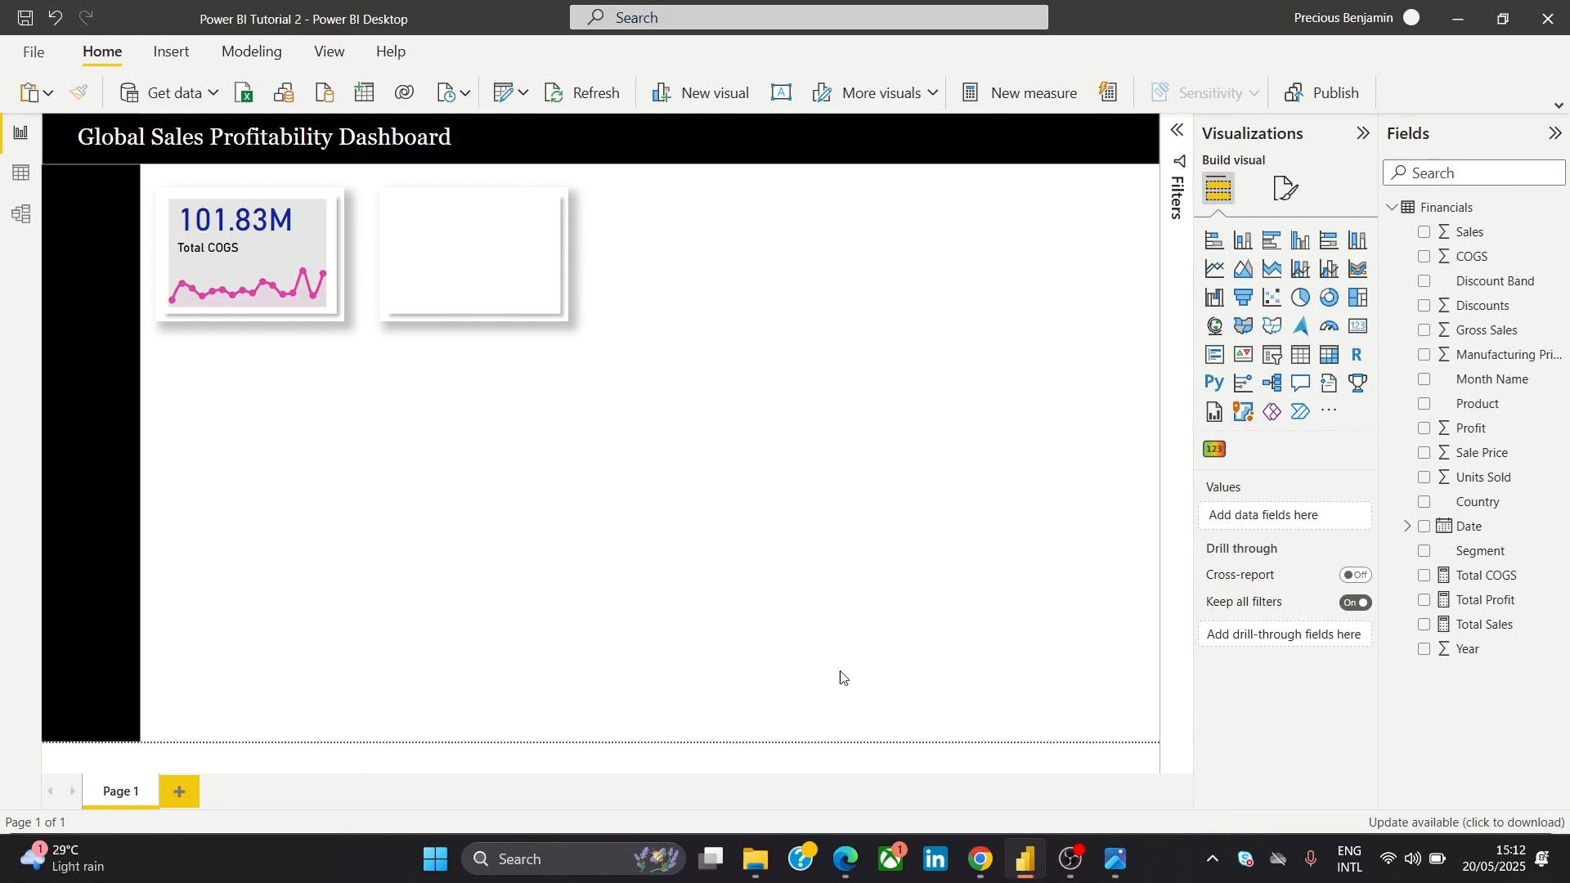
Copy the Total COGS card visual and place the duplicate centred on the second white rectangle
click(1109, 855)
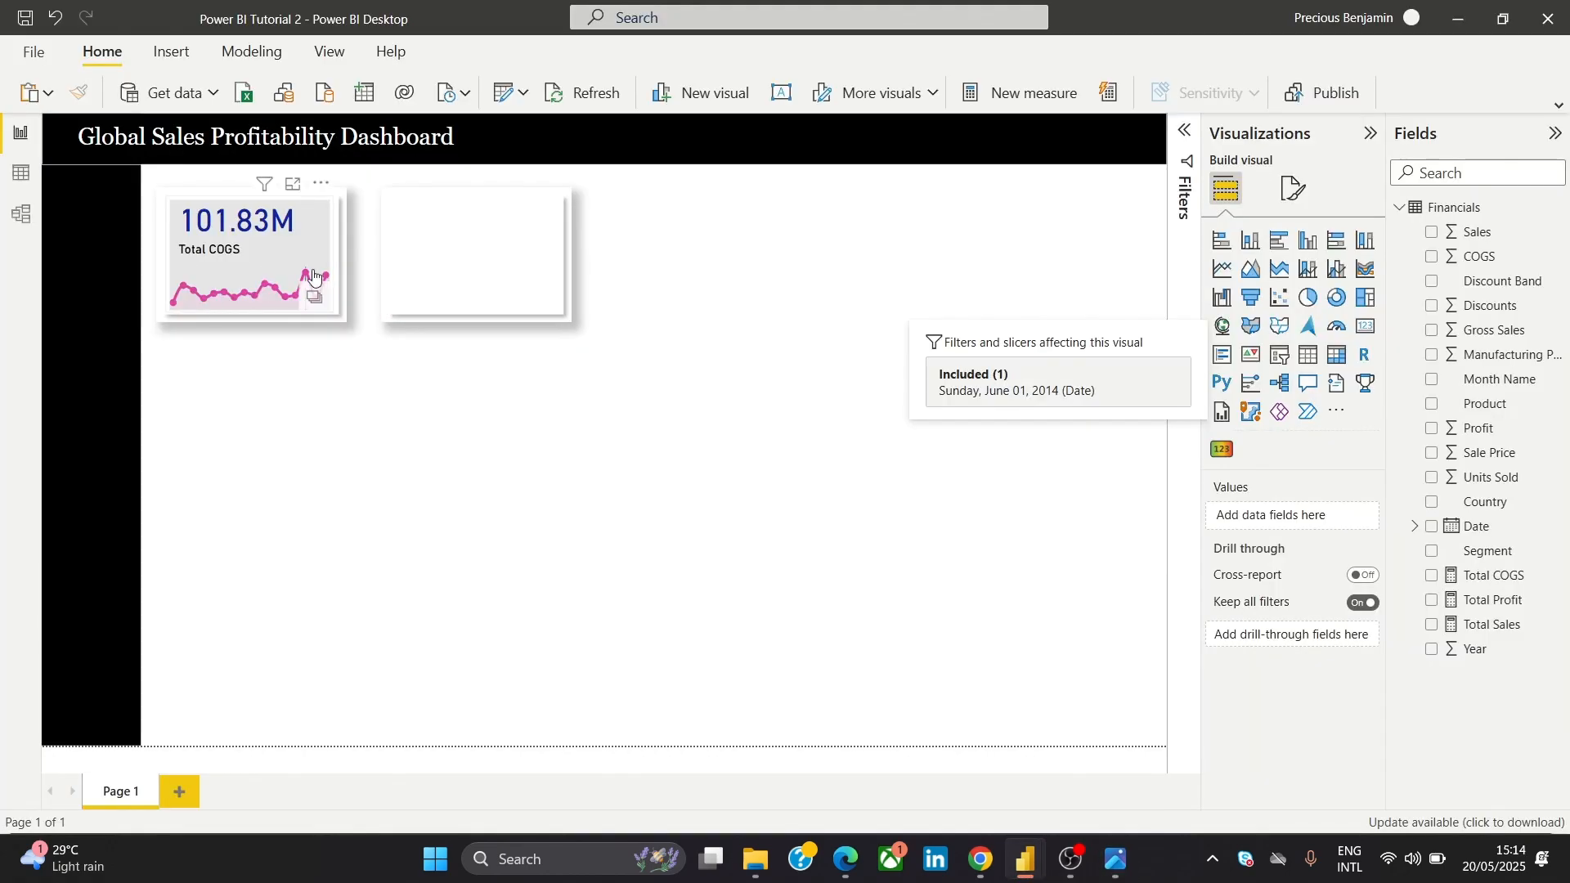
click(297, 253)
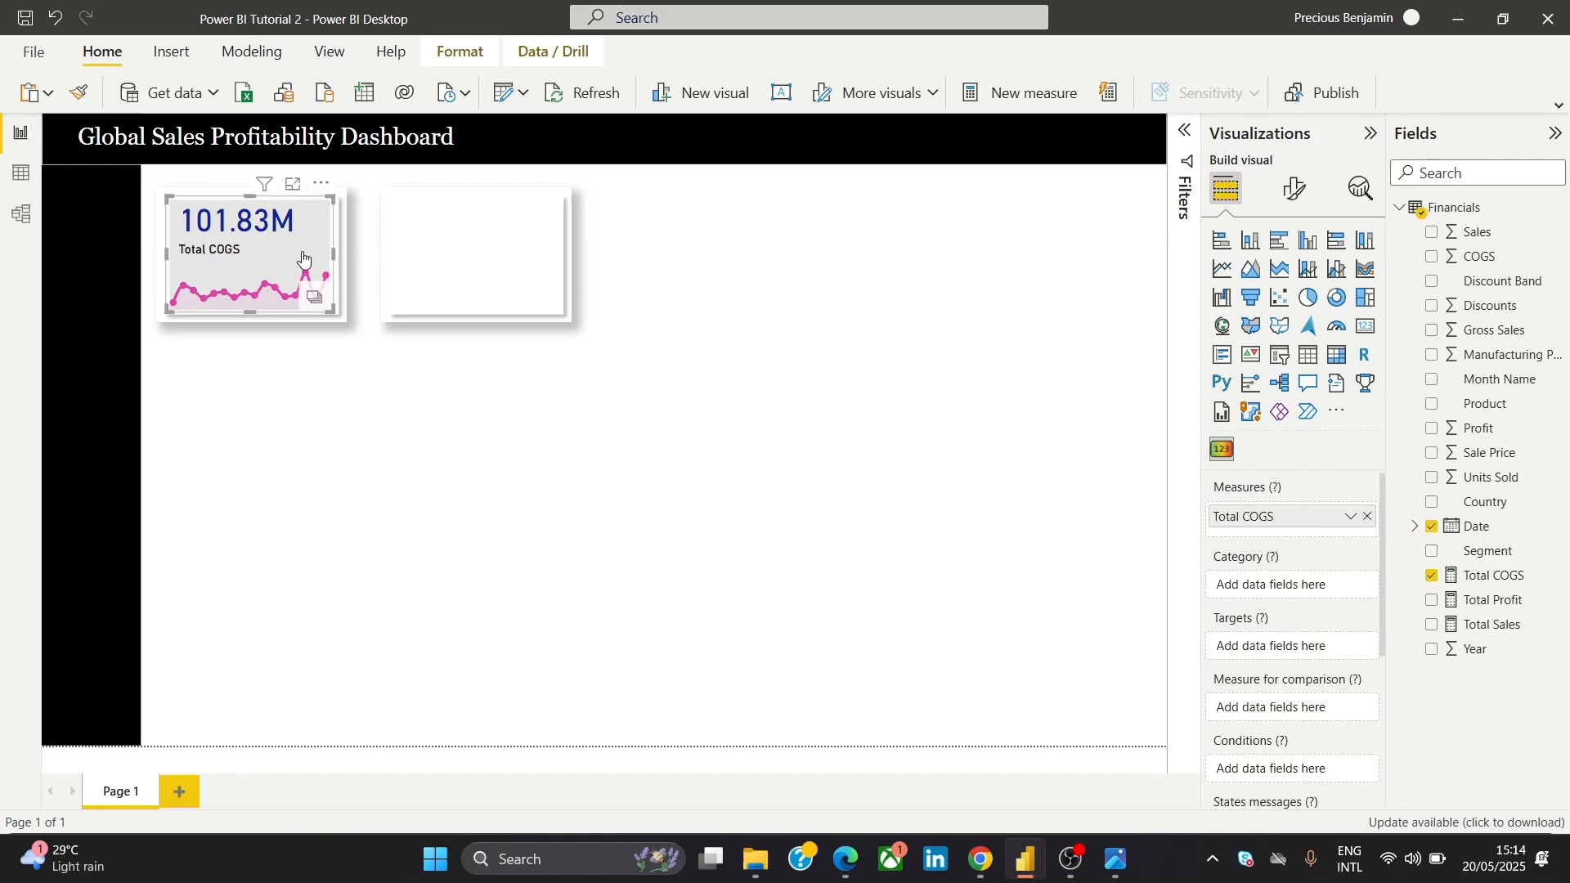
right_click(287, 227)
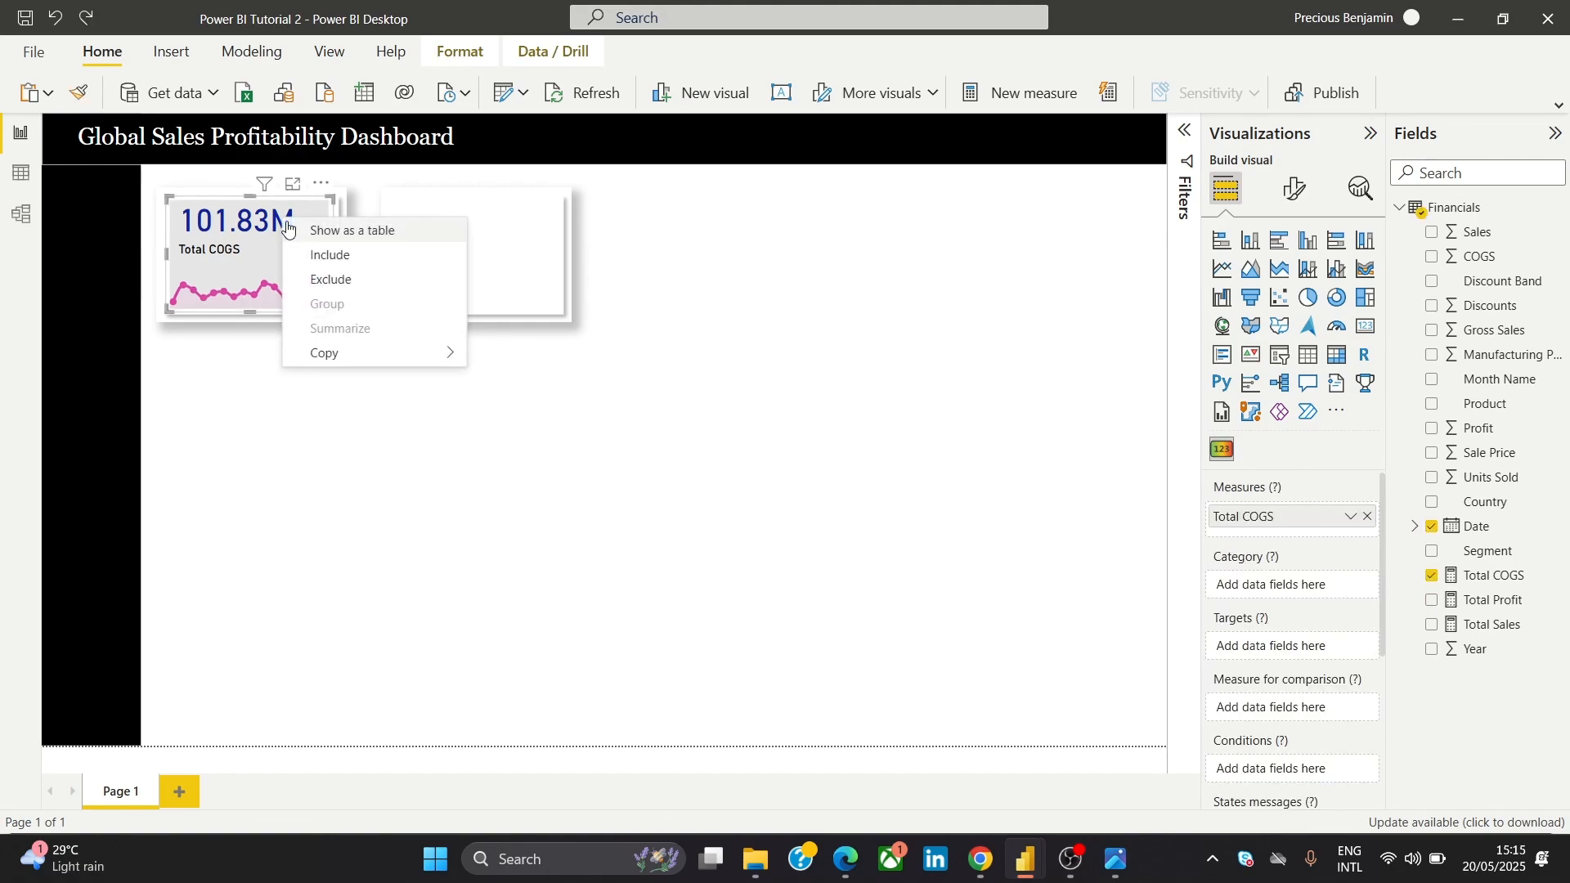
mouse_move(337, 357)
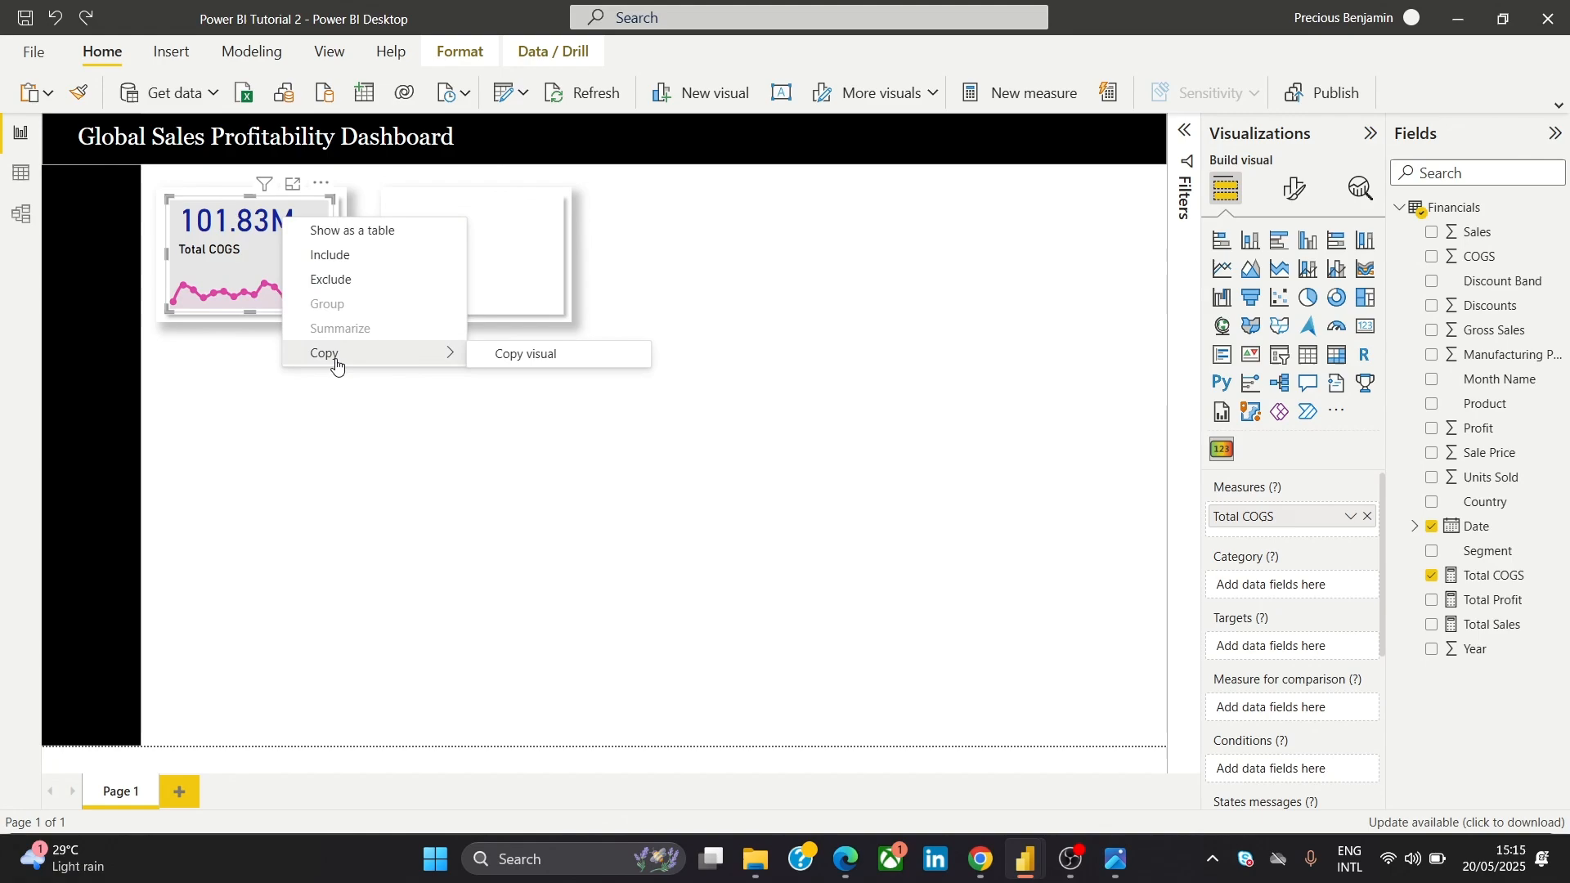
click(553, 357)
click(838, 304)
key(ctrl+v)
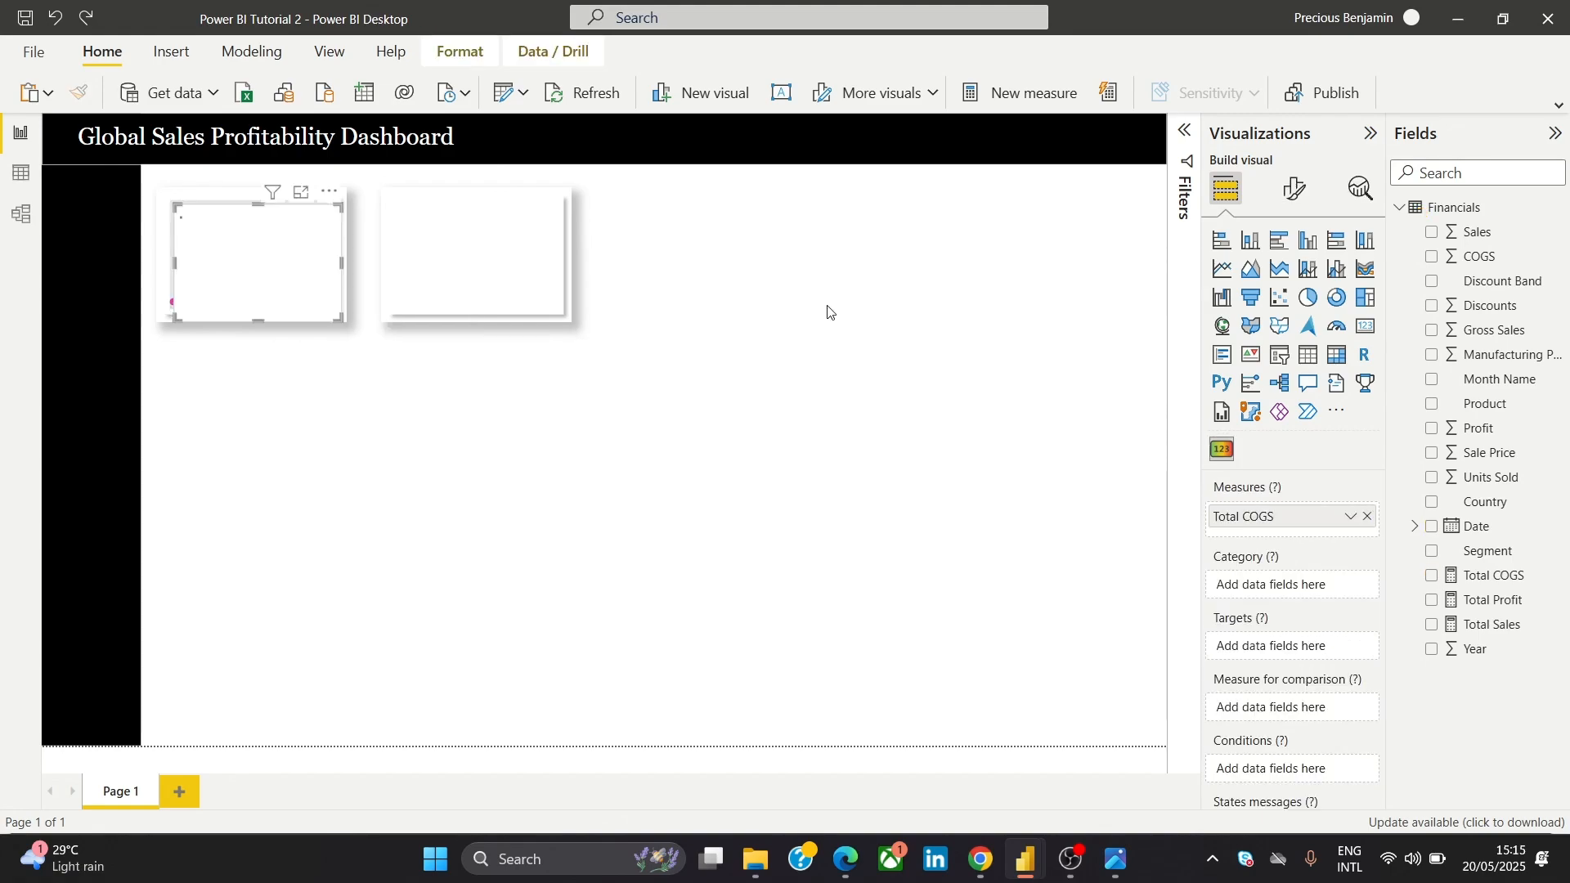
drag(349, 208, 547, 196)
click(691, 326)
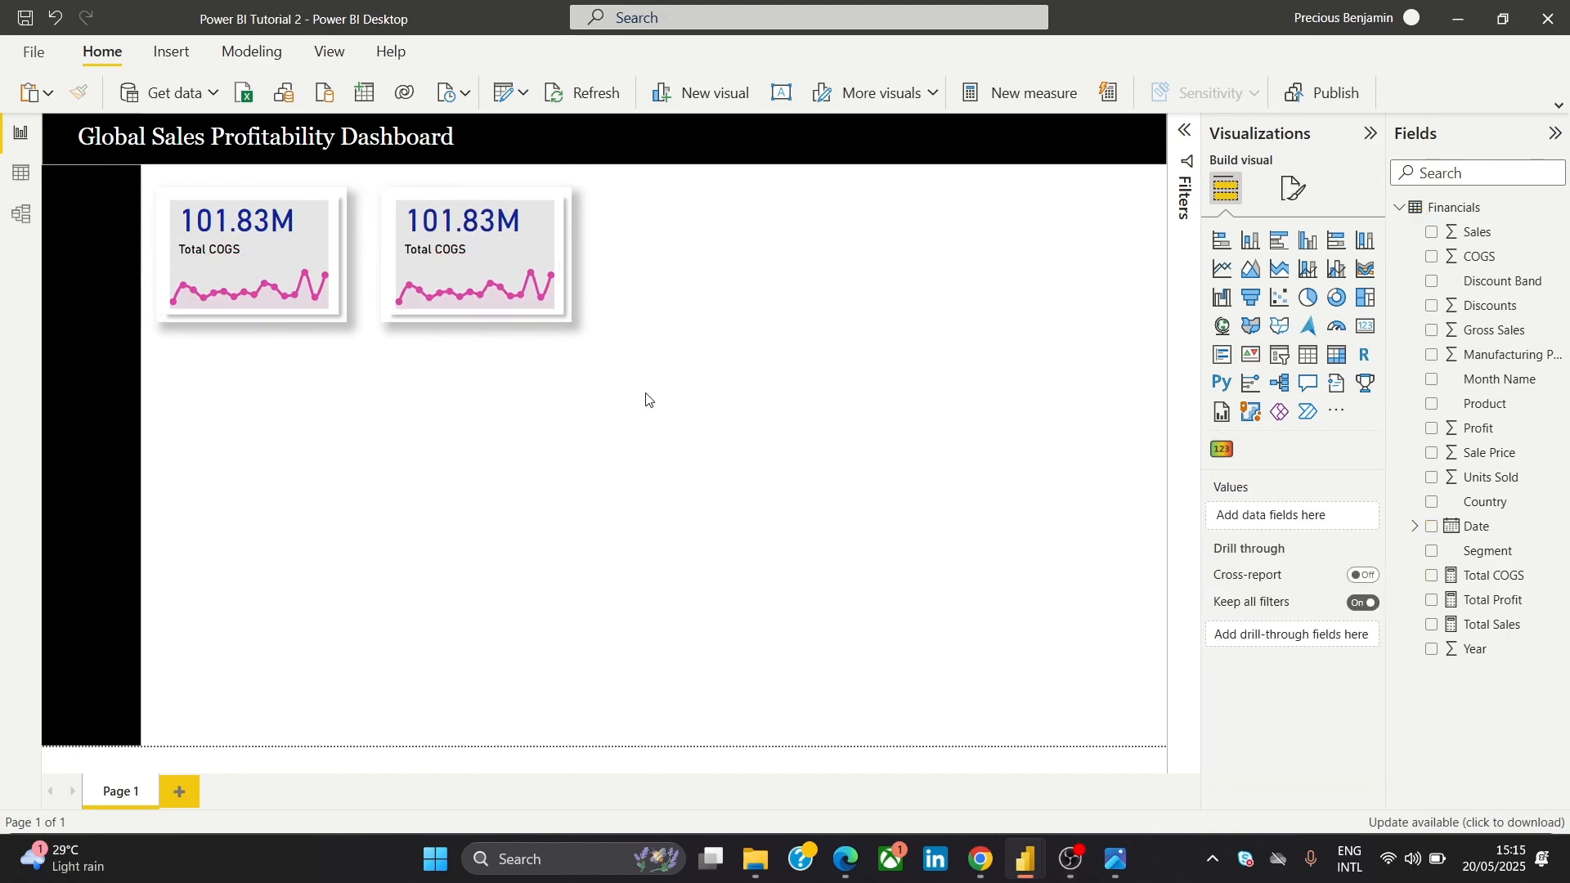
Replace the Total COGS measure with Total Profit in the second KPI card
click(532, 210)
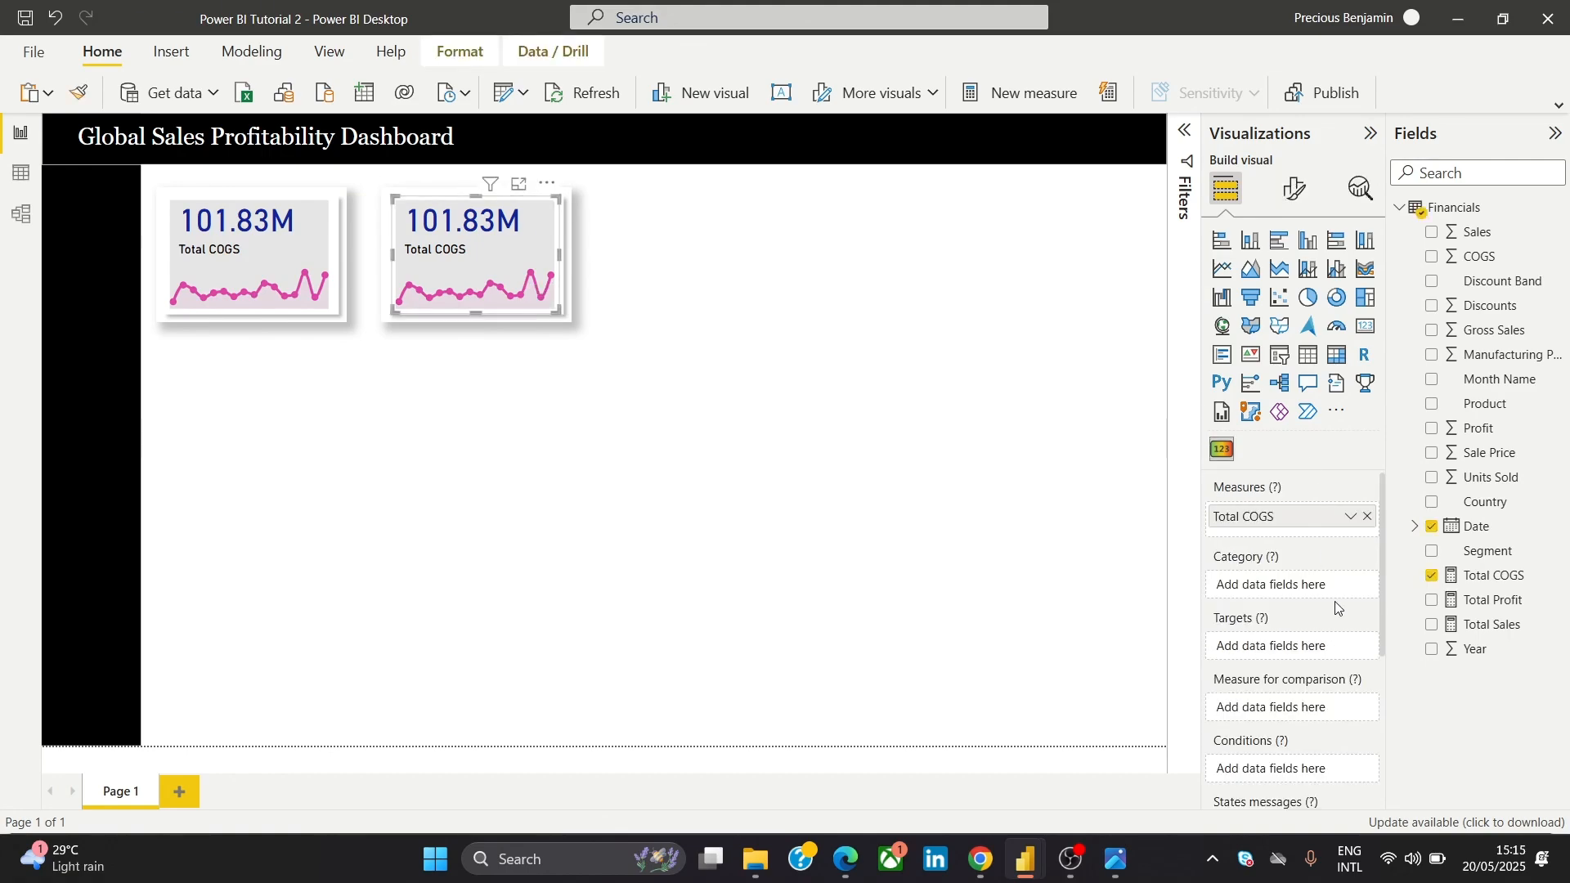
click(1368, 516)
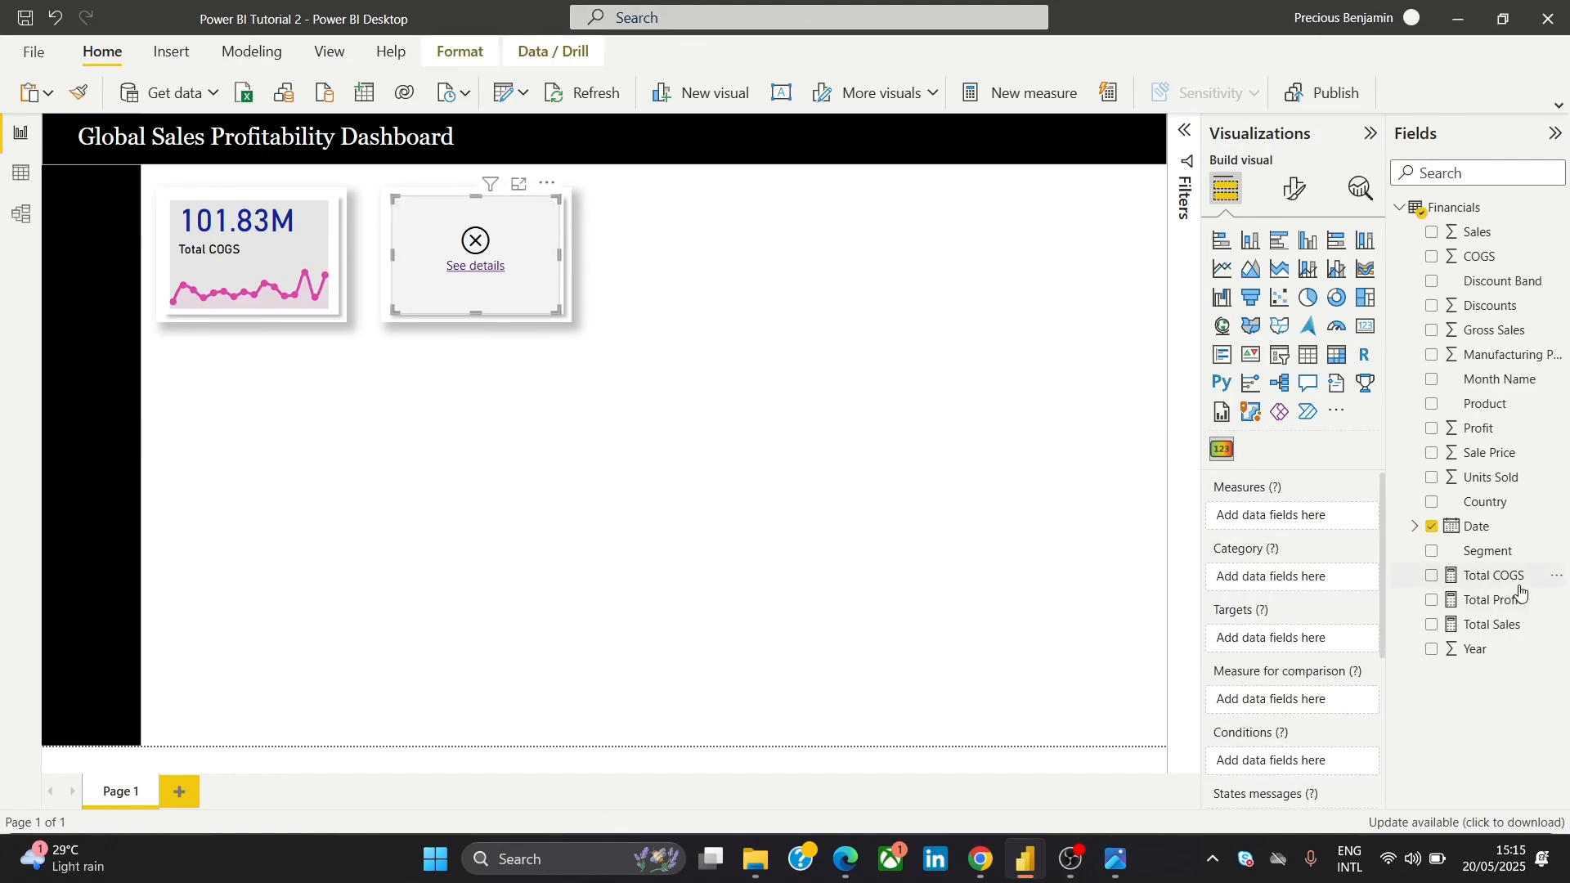
drag(1519, 605, 1308, 516)
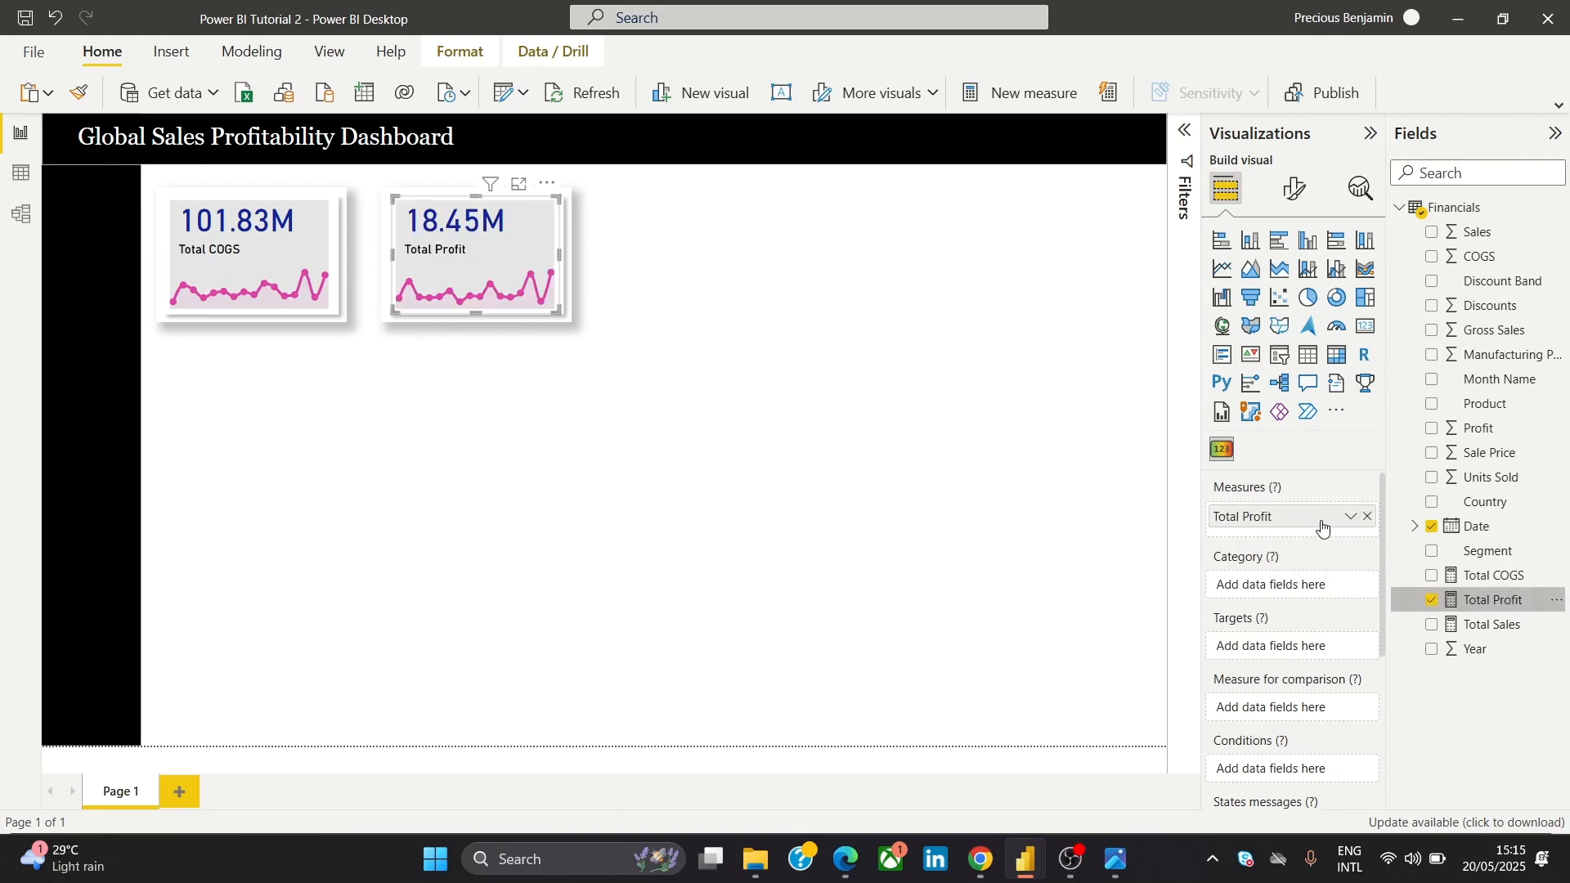
click(702, 341)
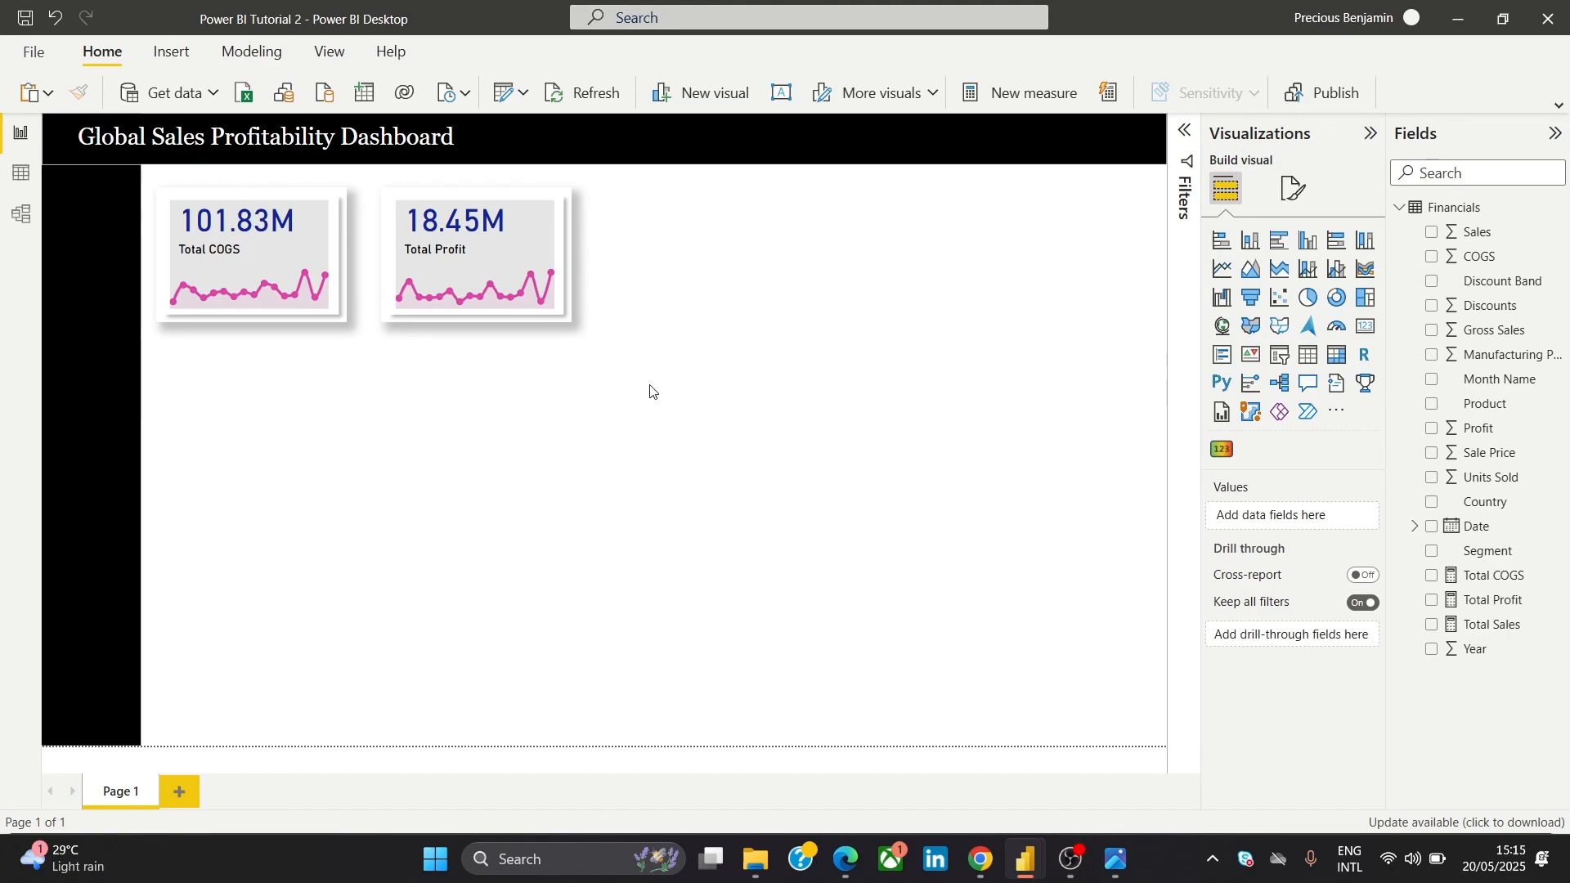
Duplicate the shadowed white rectangle behind the Total Profit card and place the copy to its right, aligned with the row
click(400, 327)
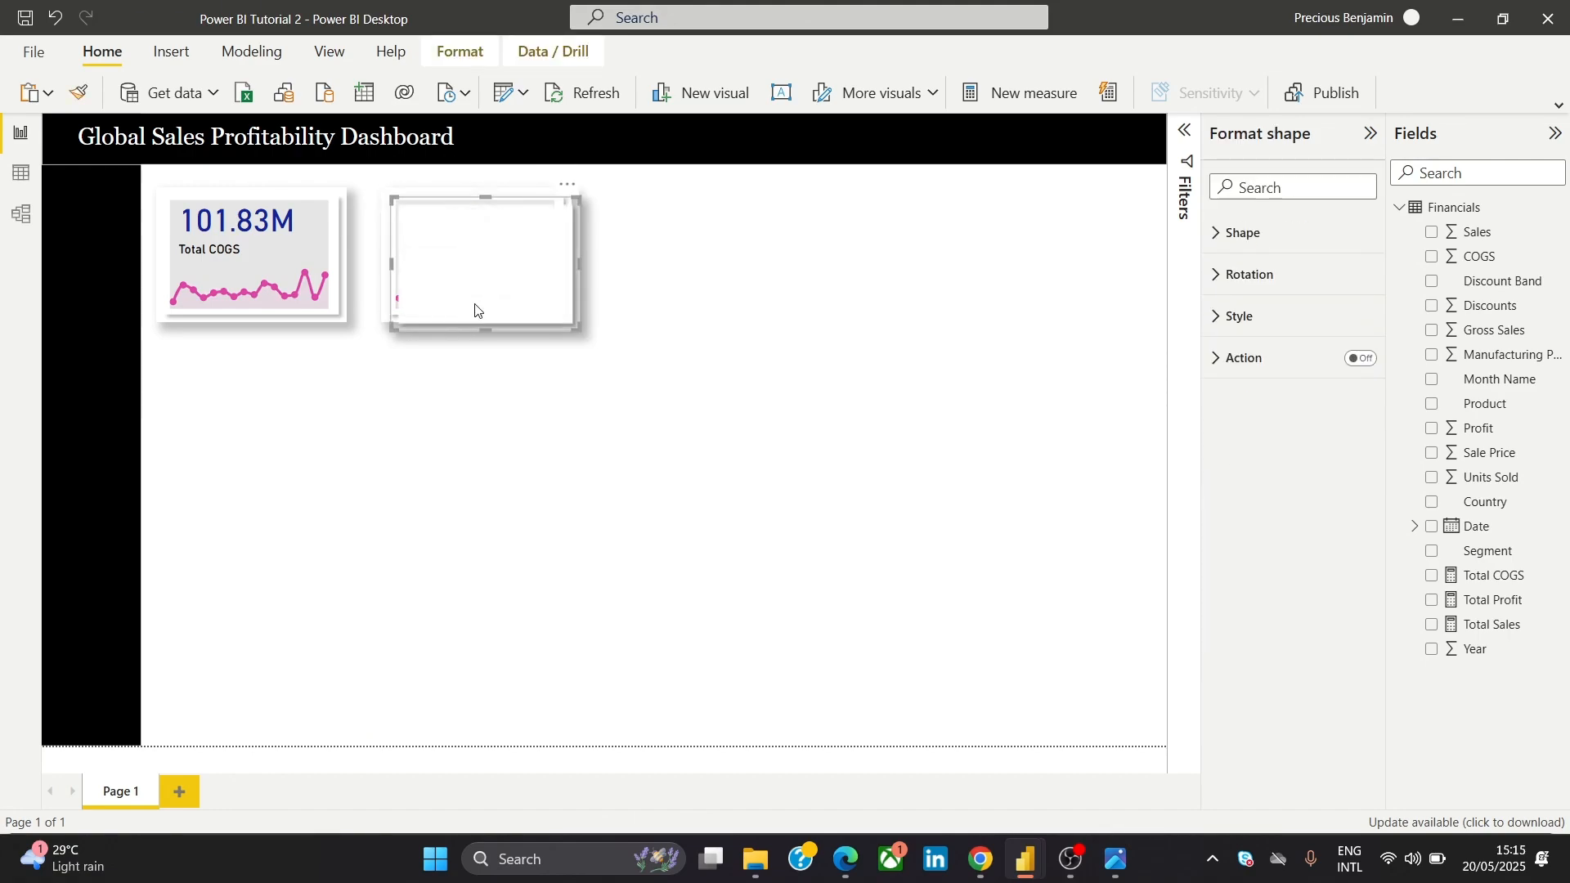
drag(554, 255, 750, 253)
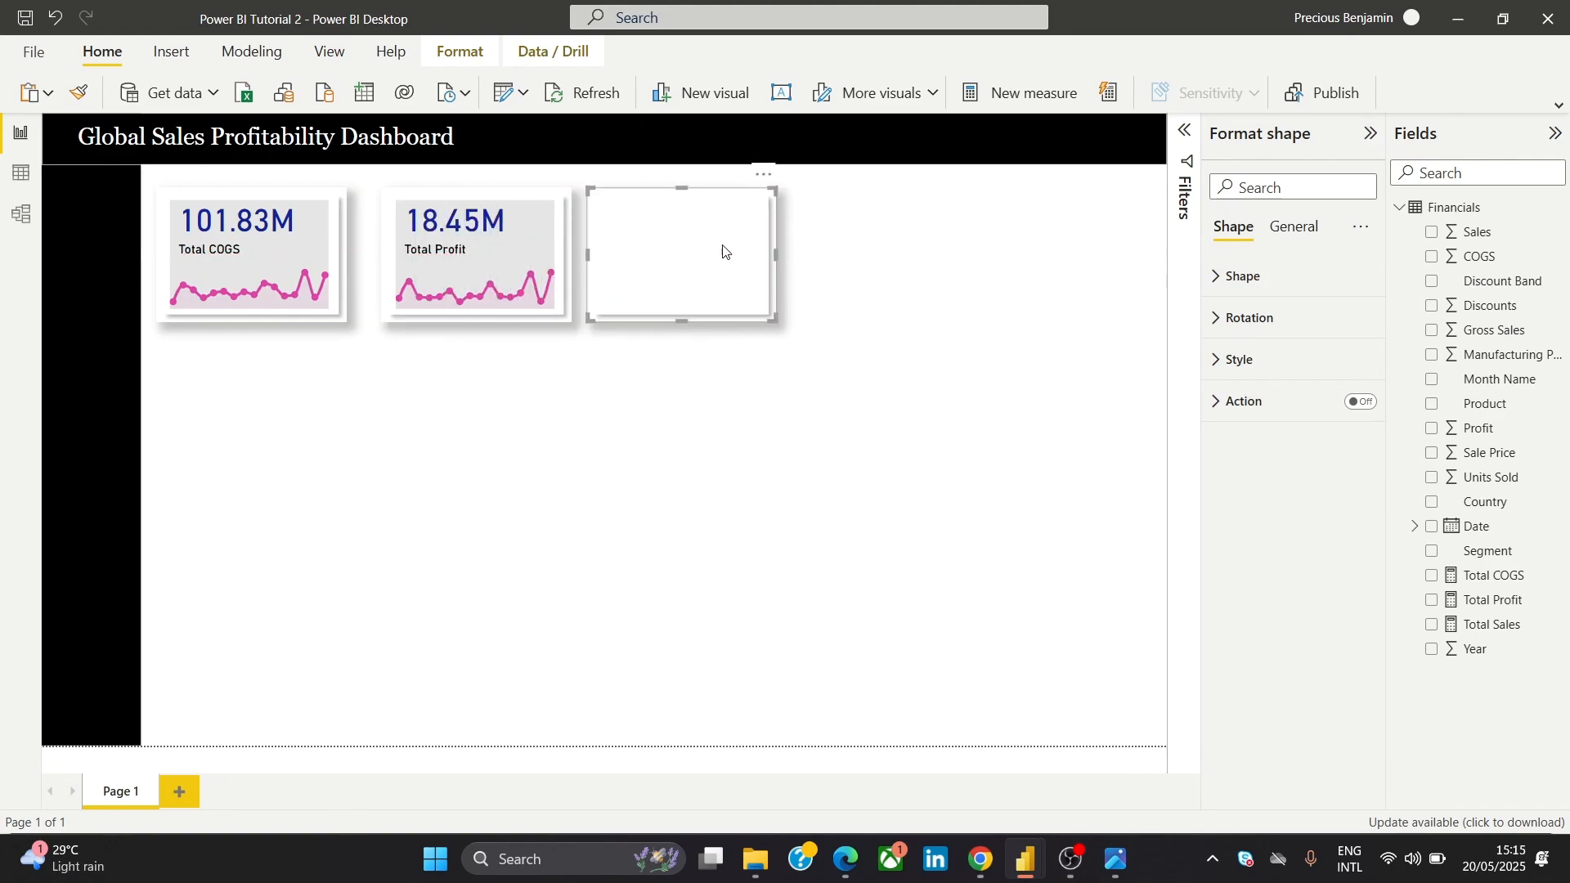
click(523, 238)
click(673, 243)
click(673, 243)
drag(673, 242, 540, 284)
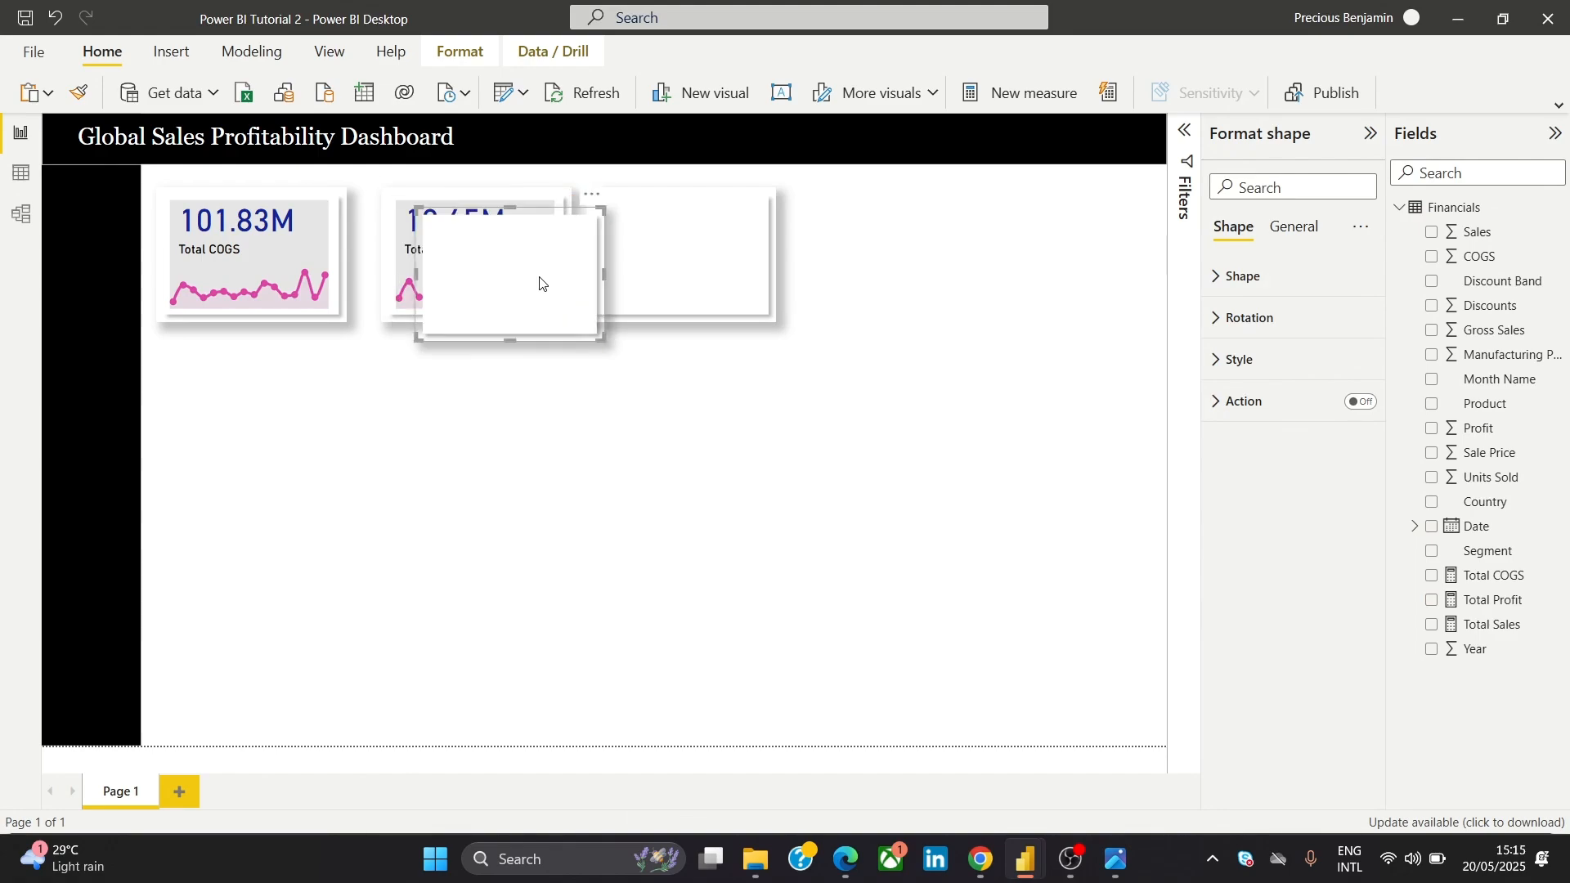
click(591, 195)
click(617, 217)
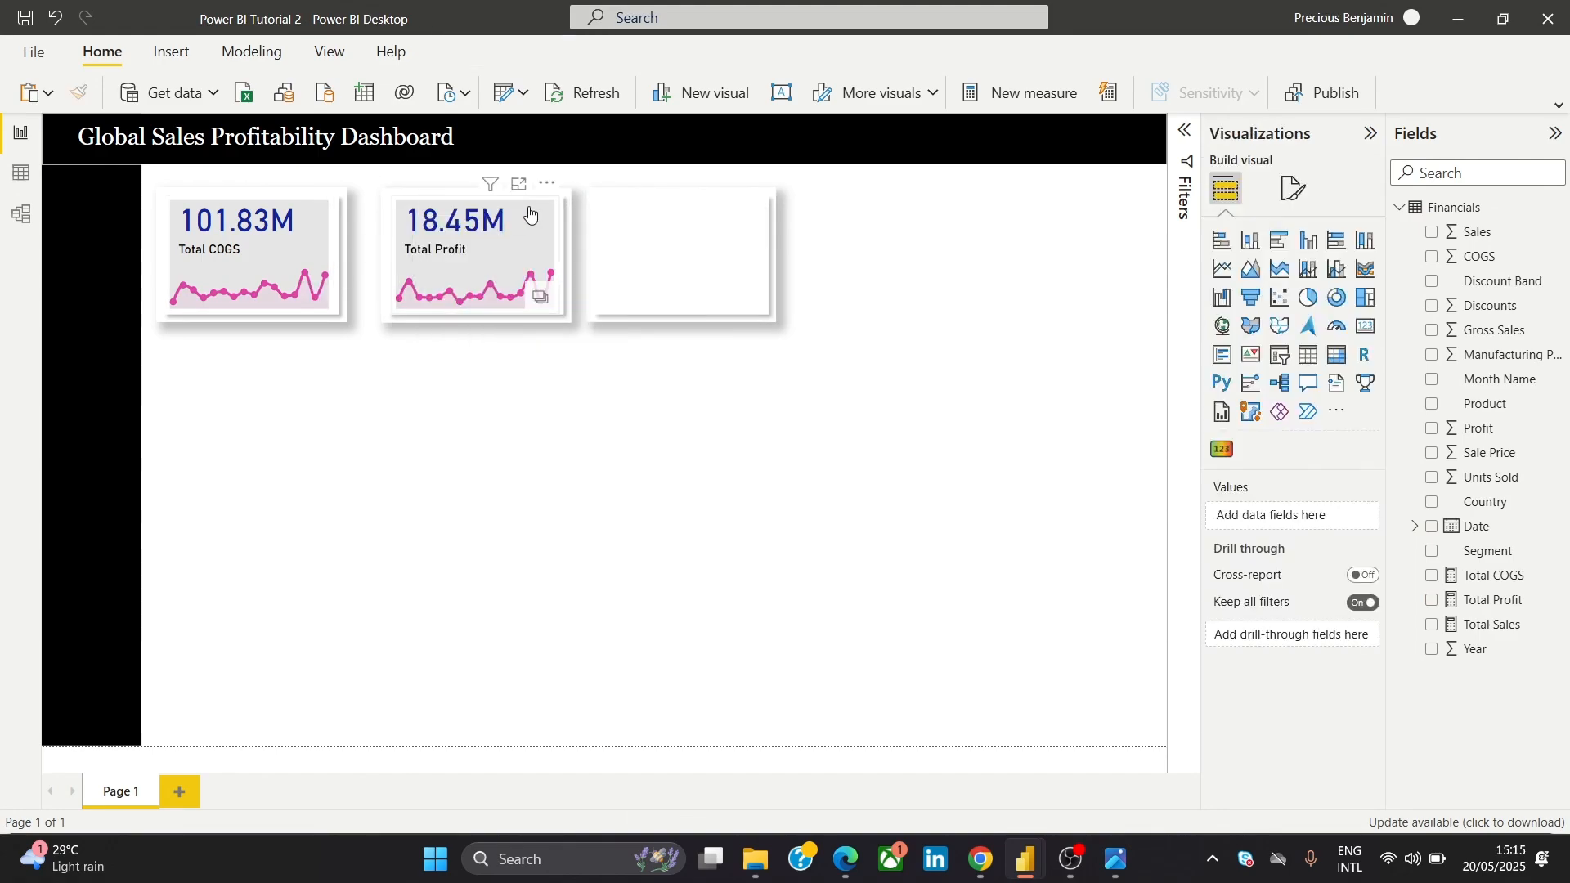
Copy the Total Profit card visual and place the duplicate centred on the third white rectangle
click(523, 208)
right_click(525, 204)
mouse_move(659, 337)
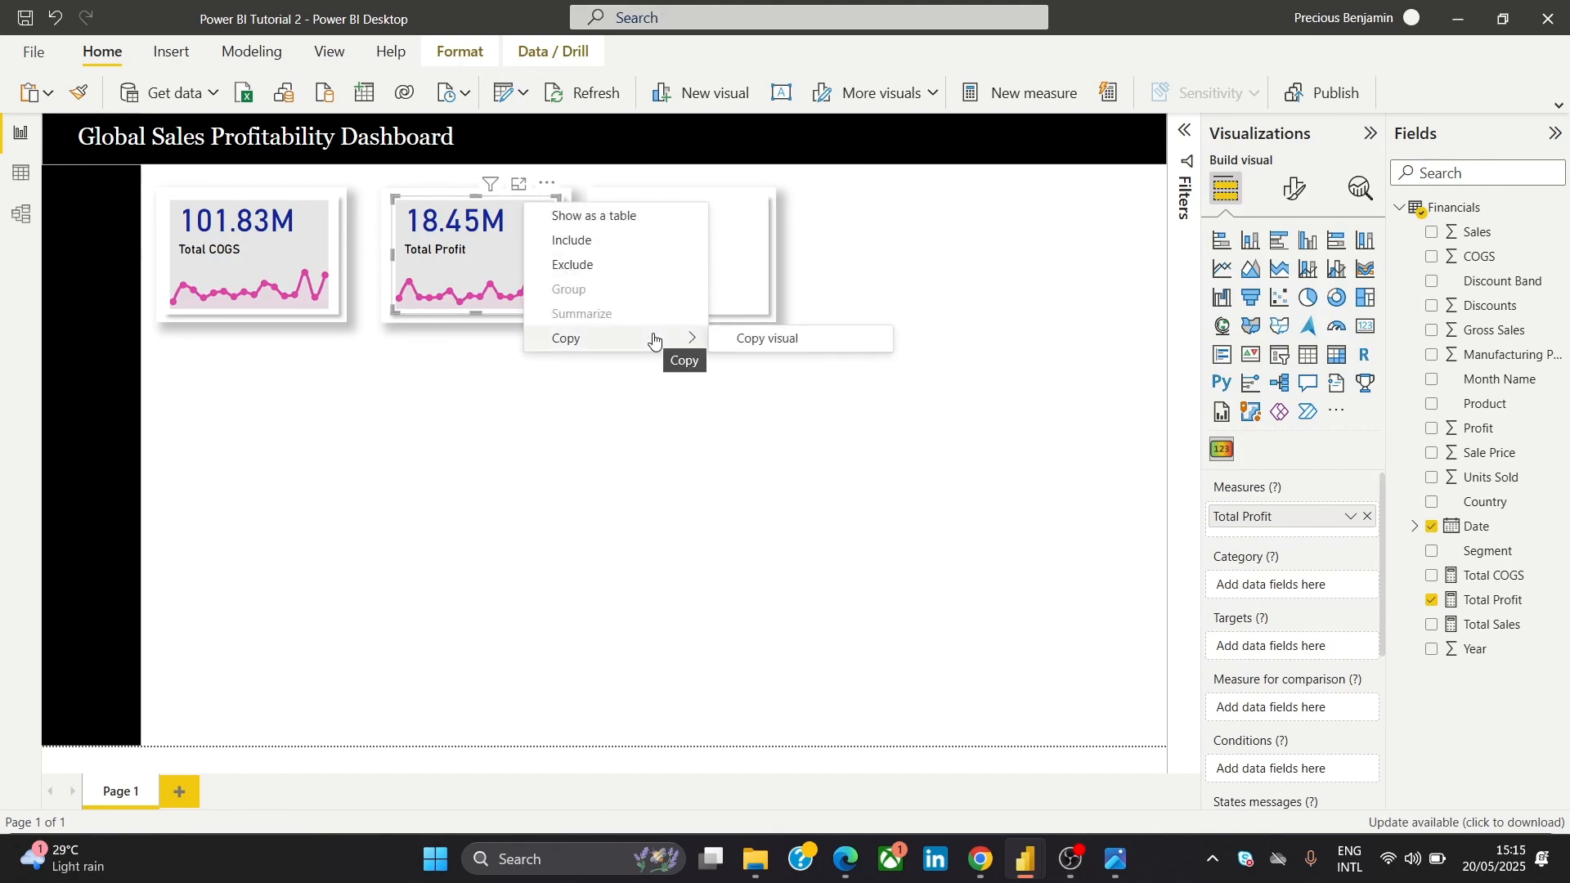
click(760, 338)
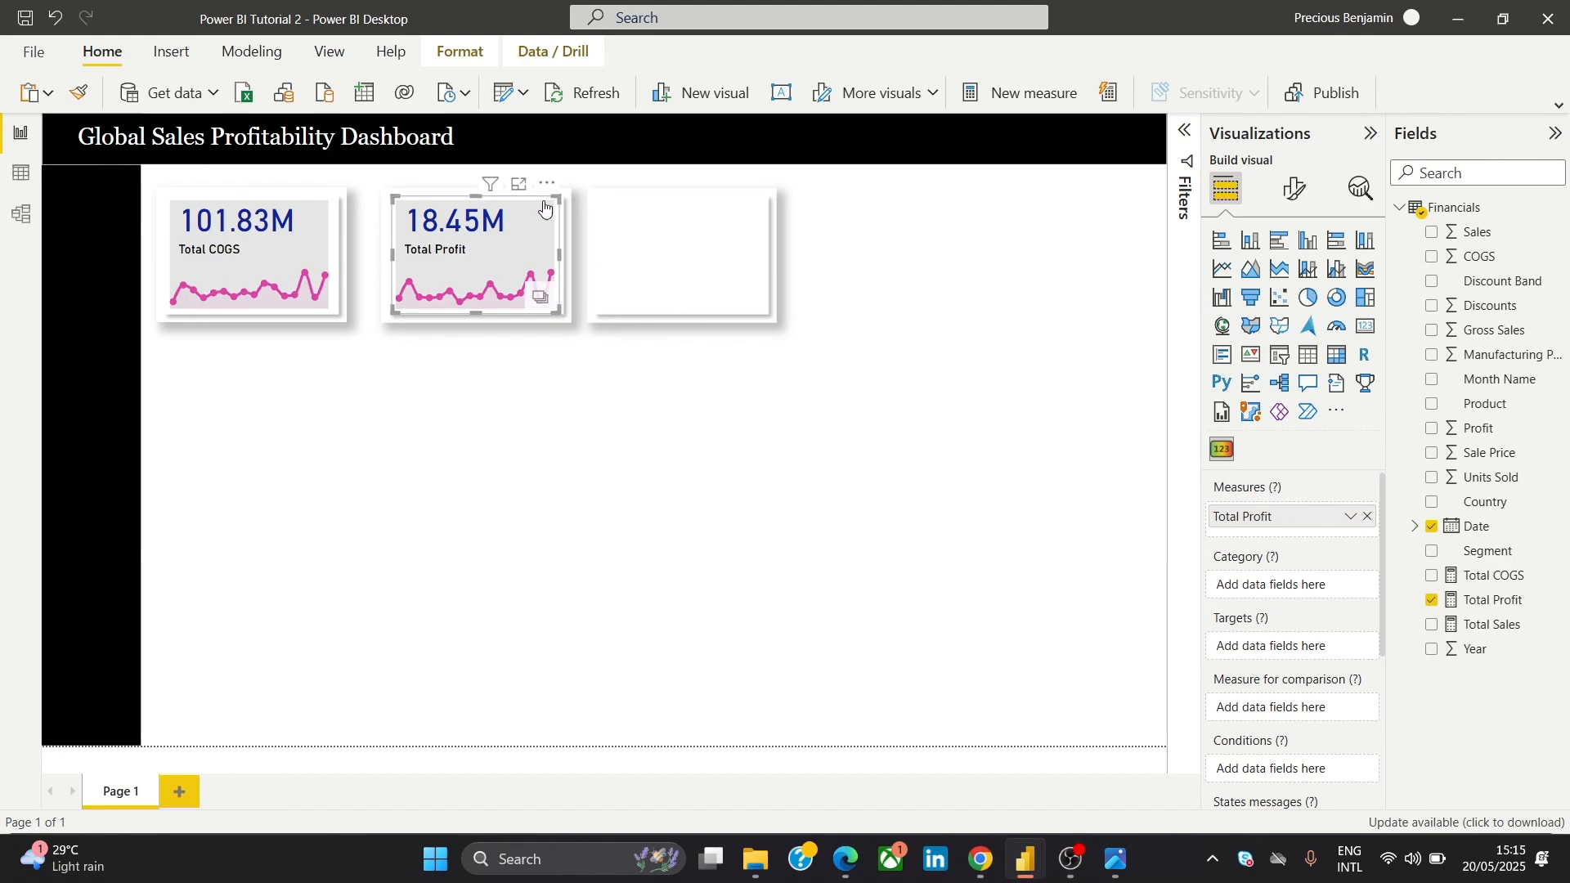
drag(539, 204, 549, 253)
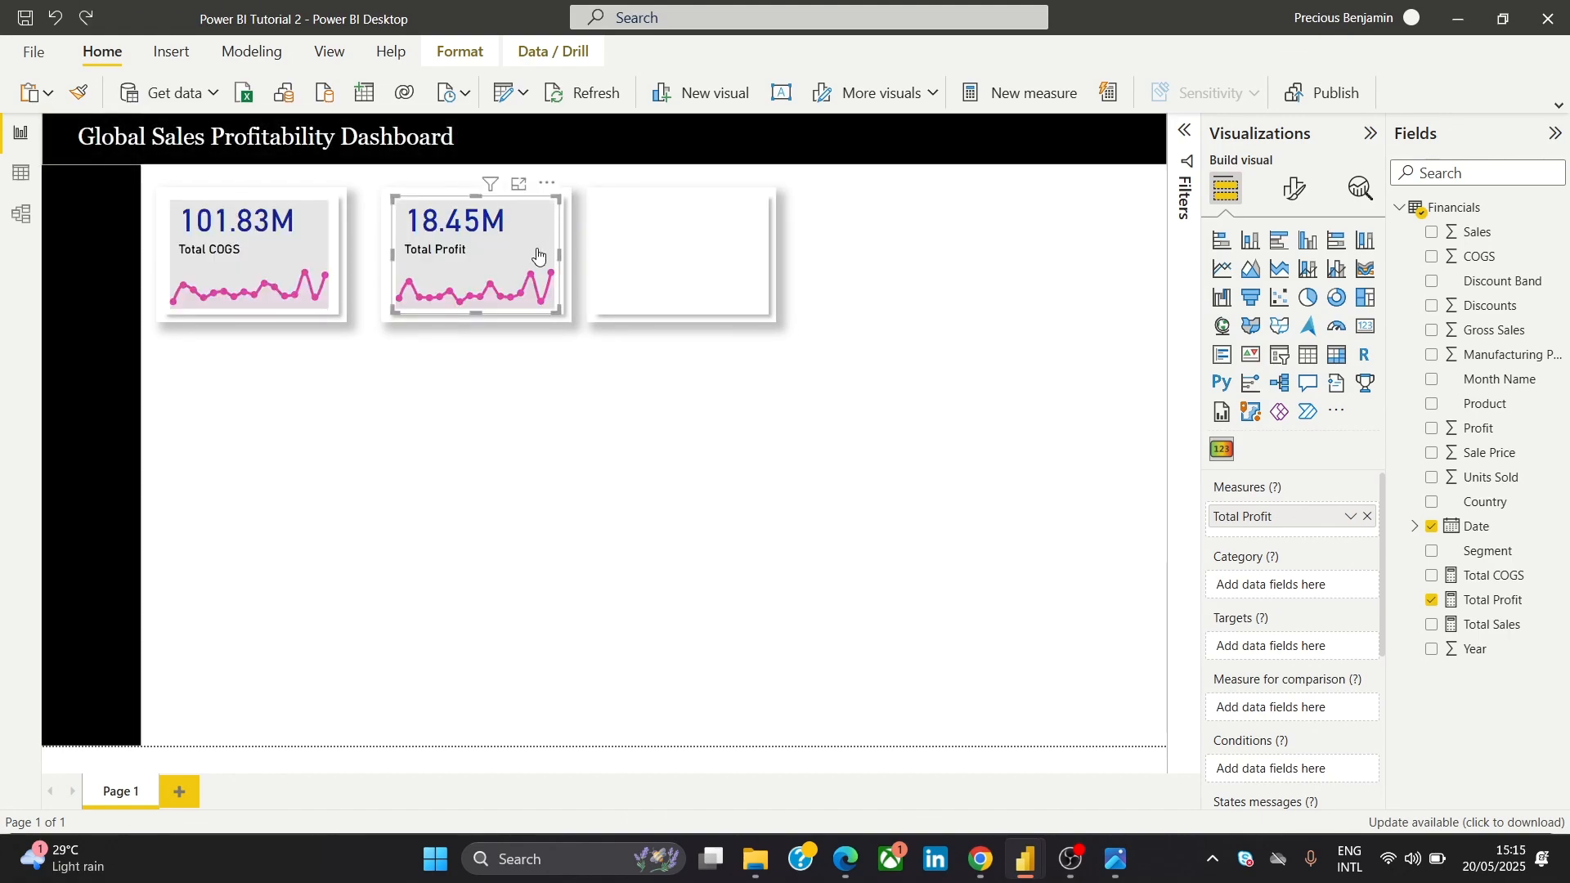
right_click(535, 223)
mouse_move(591, 357)
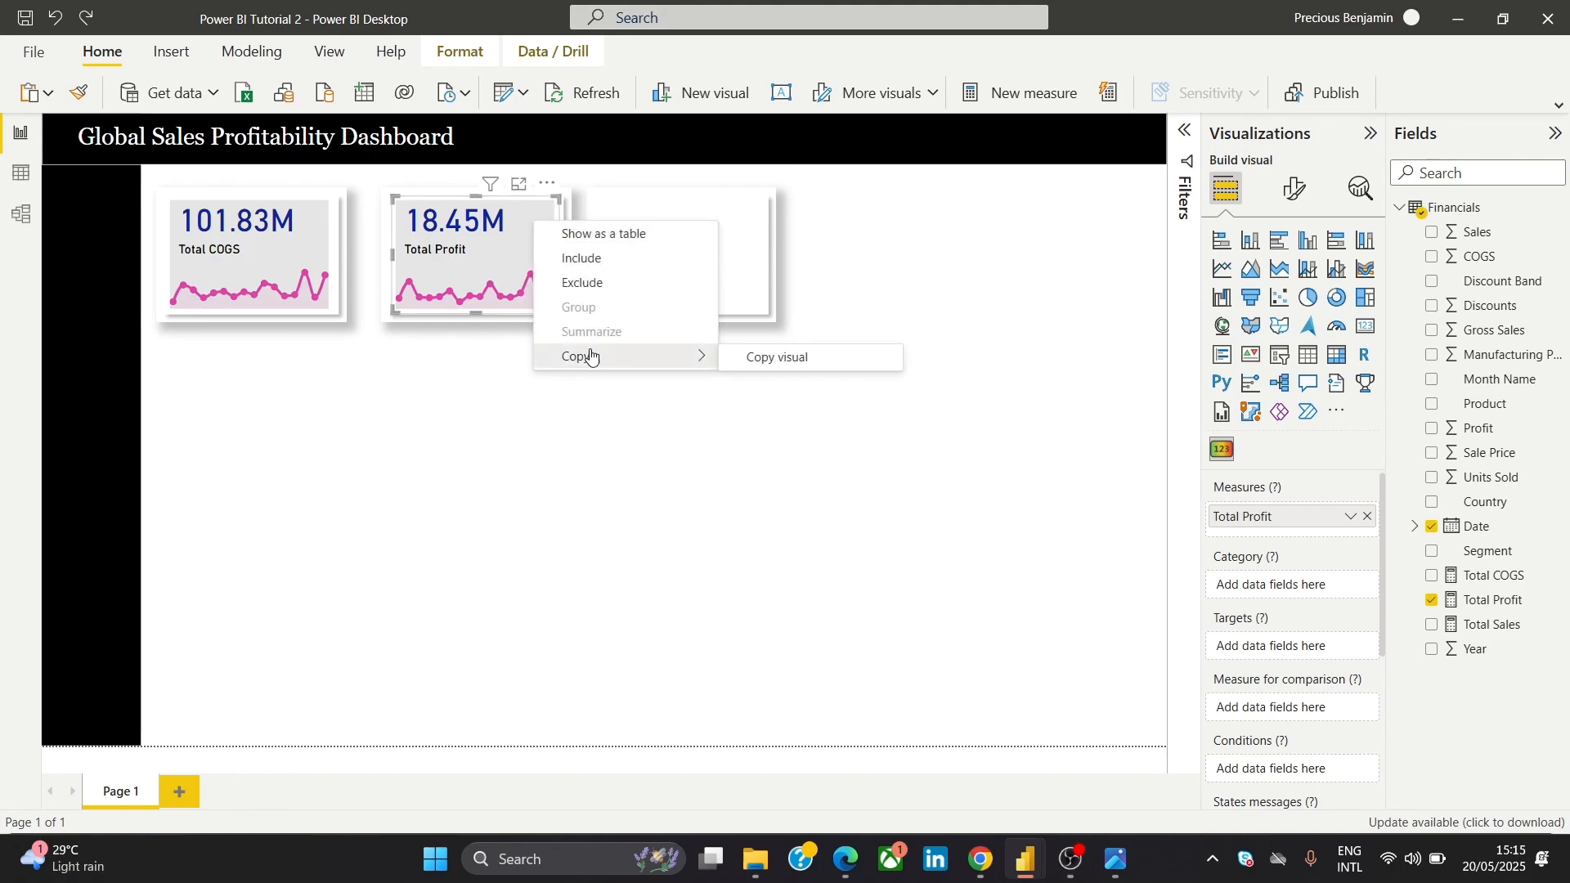
click(781, 360)
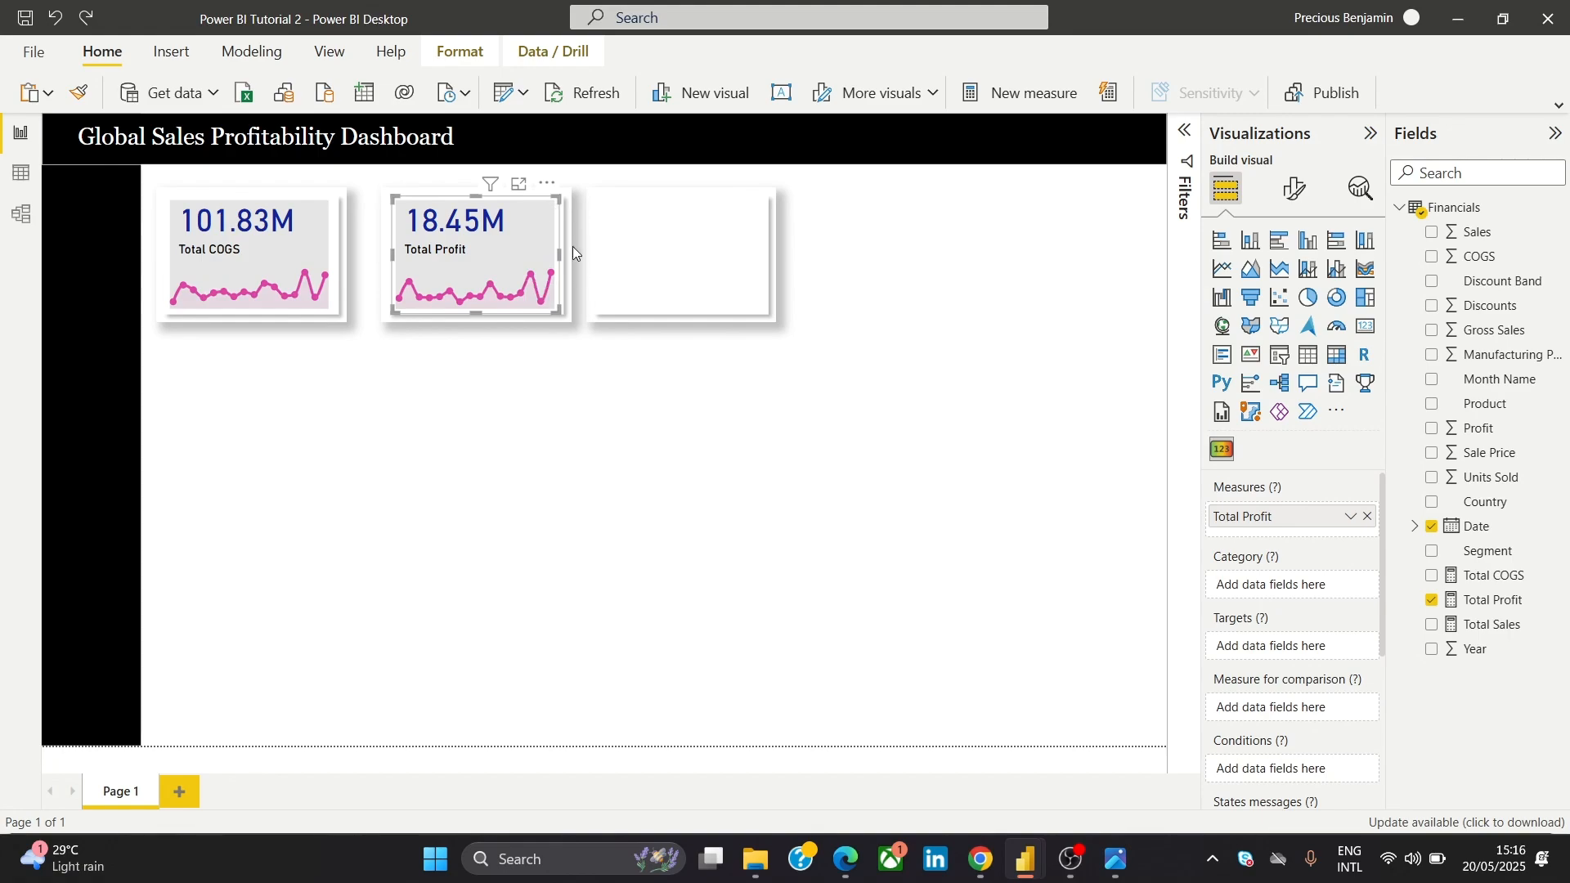
click(497, 443)
key(ctrl+v)
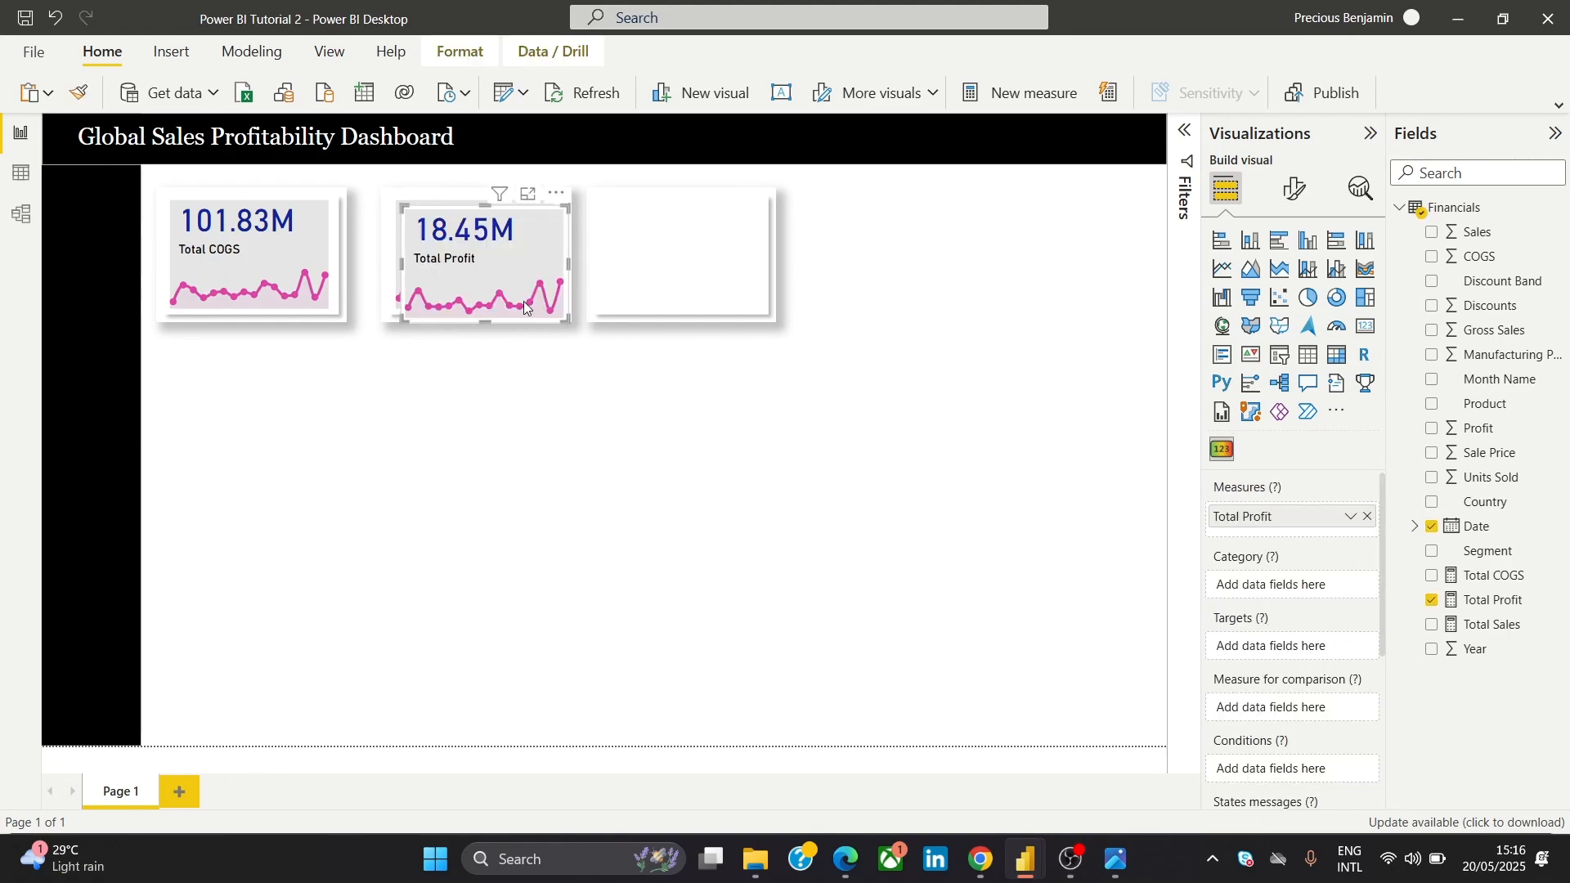
drag(567, 199, 766, 193)
click(583, 547)
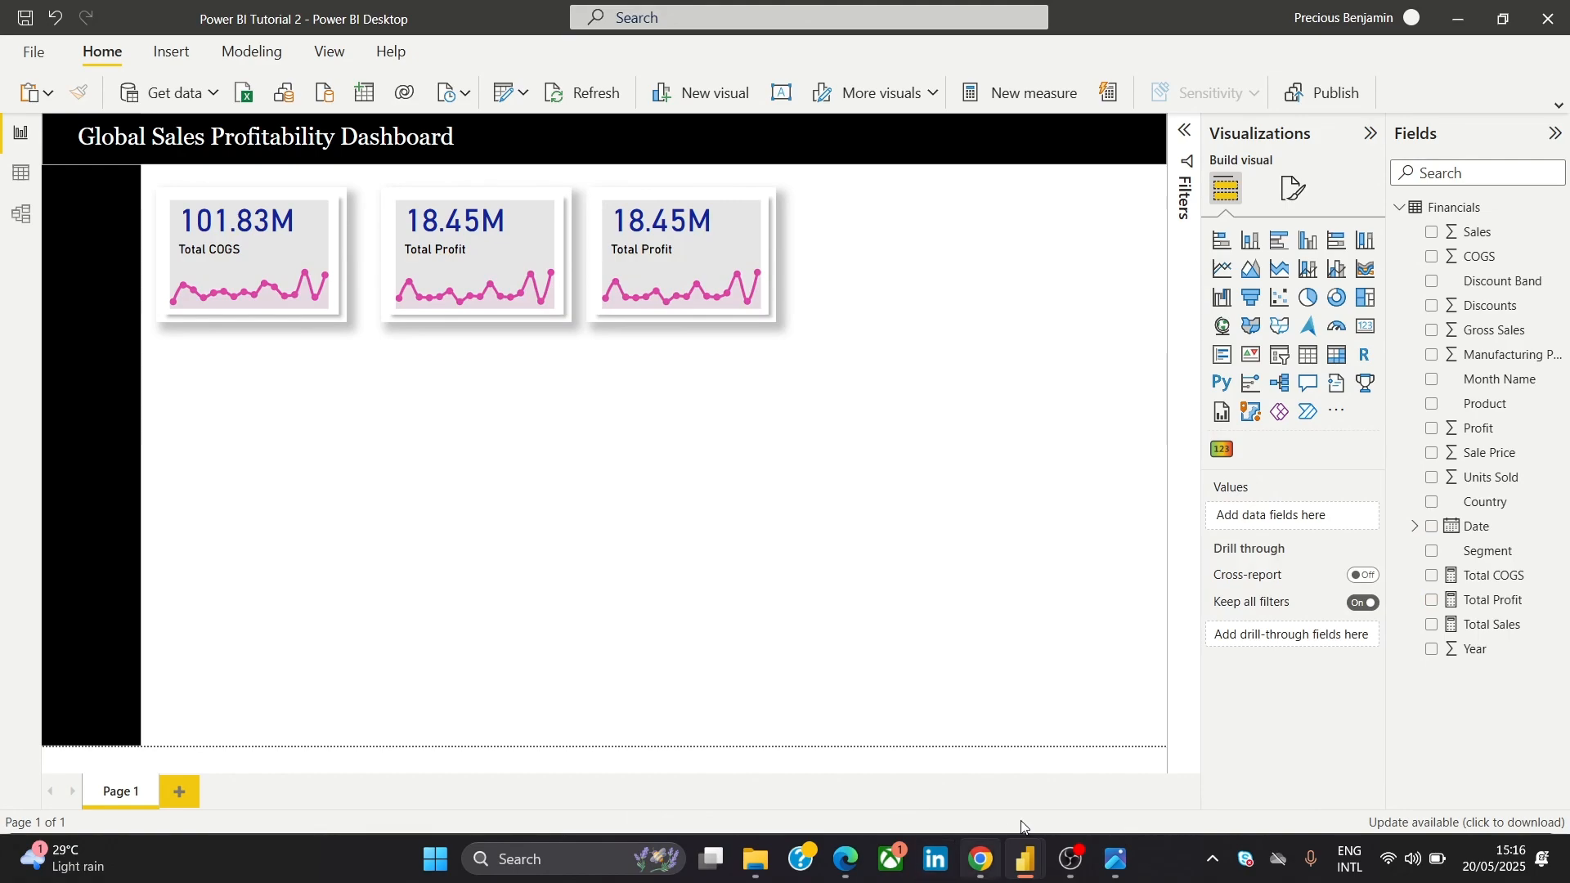
Replace the Total Profit measure with Units Sold in the third KPI card
mouse_move(1116, 859)
click(737, 247)
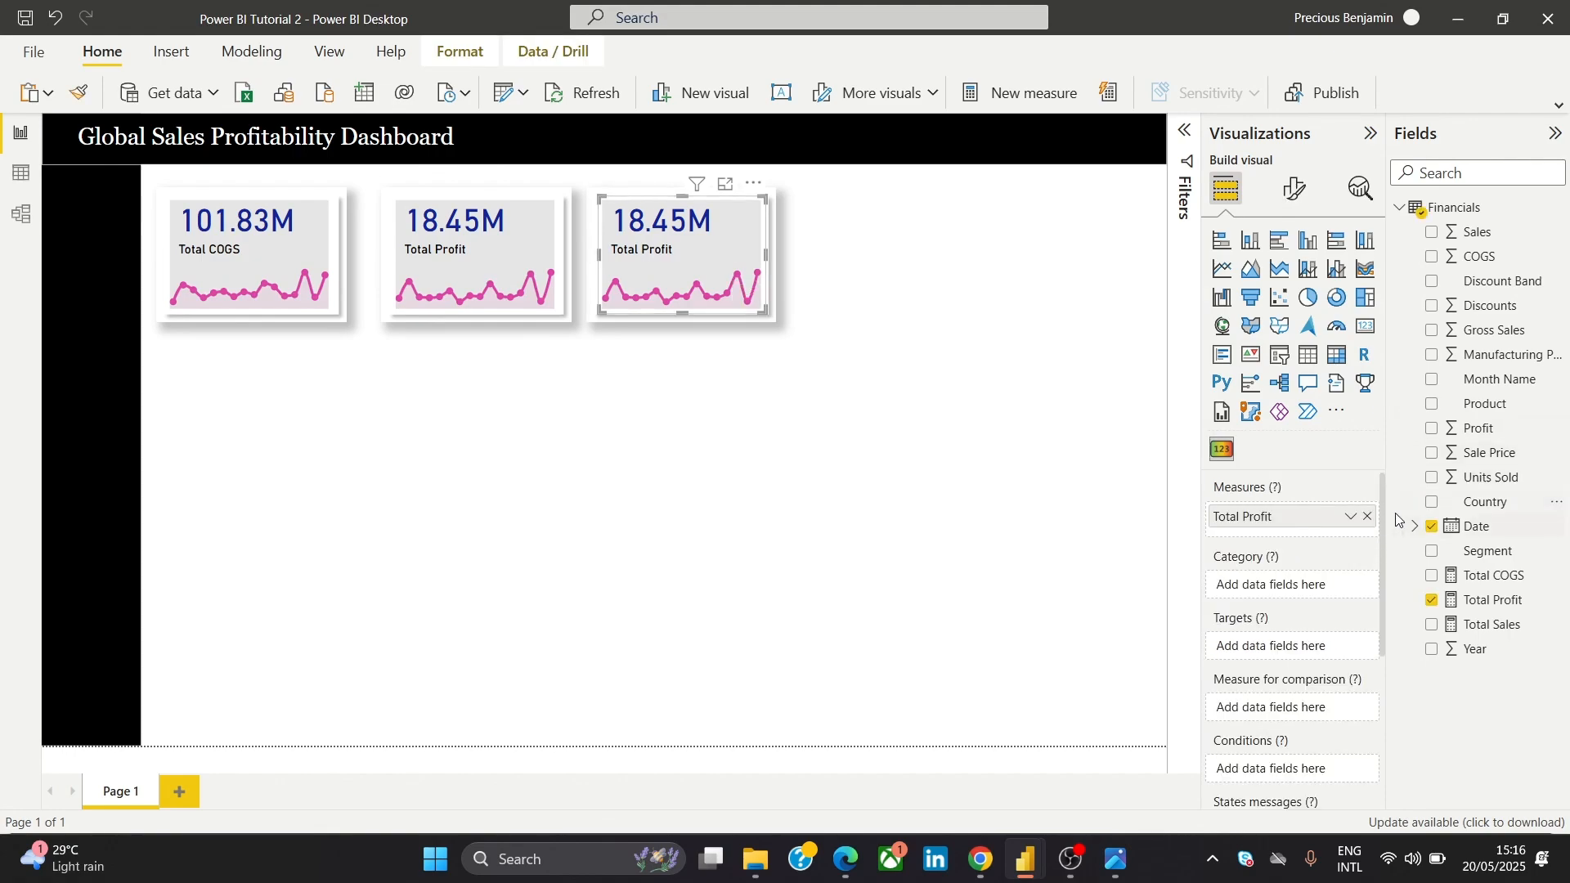
click(1367, 516)
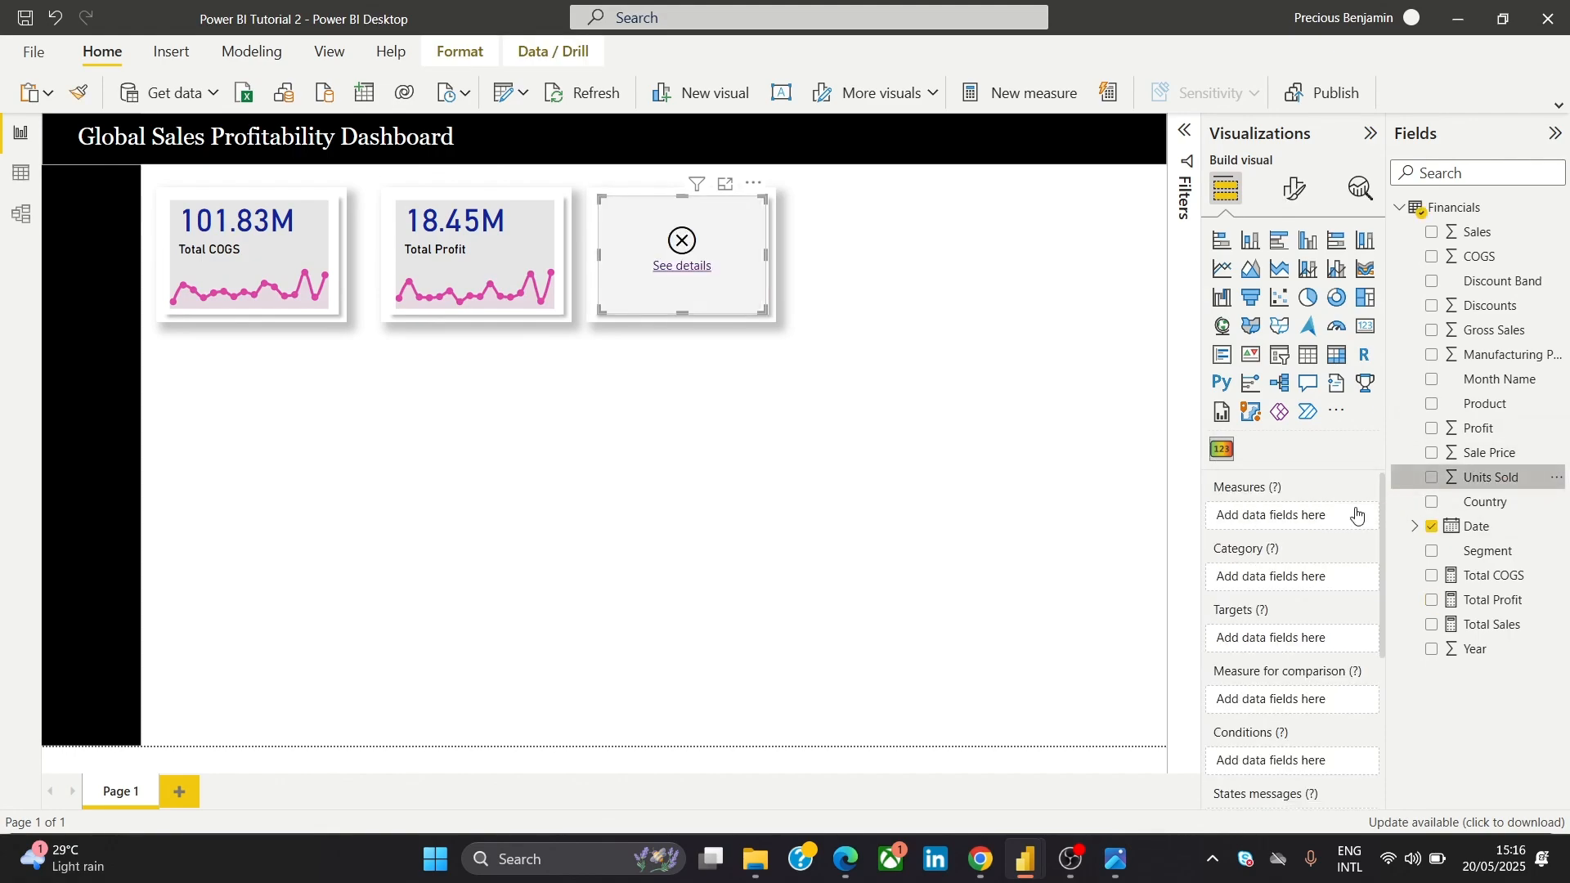
drag(1356, 513, 1356, 515)
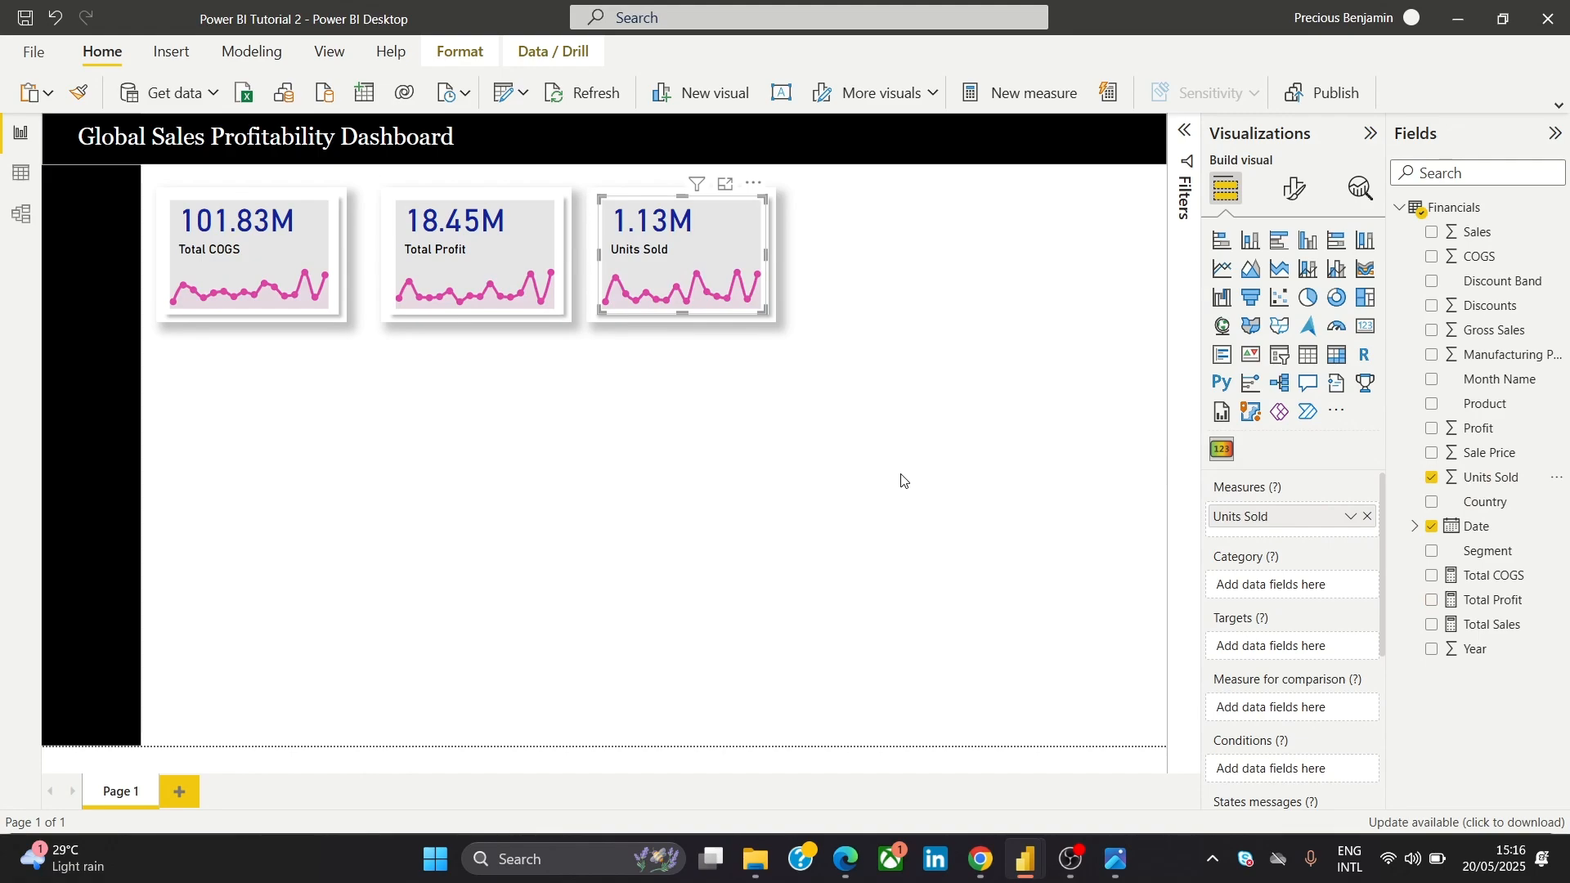
click(885, 530)
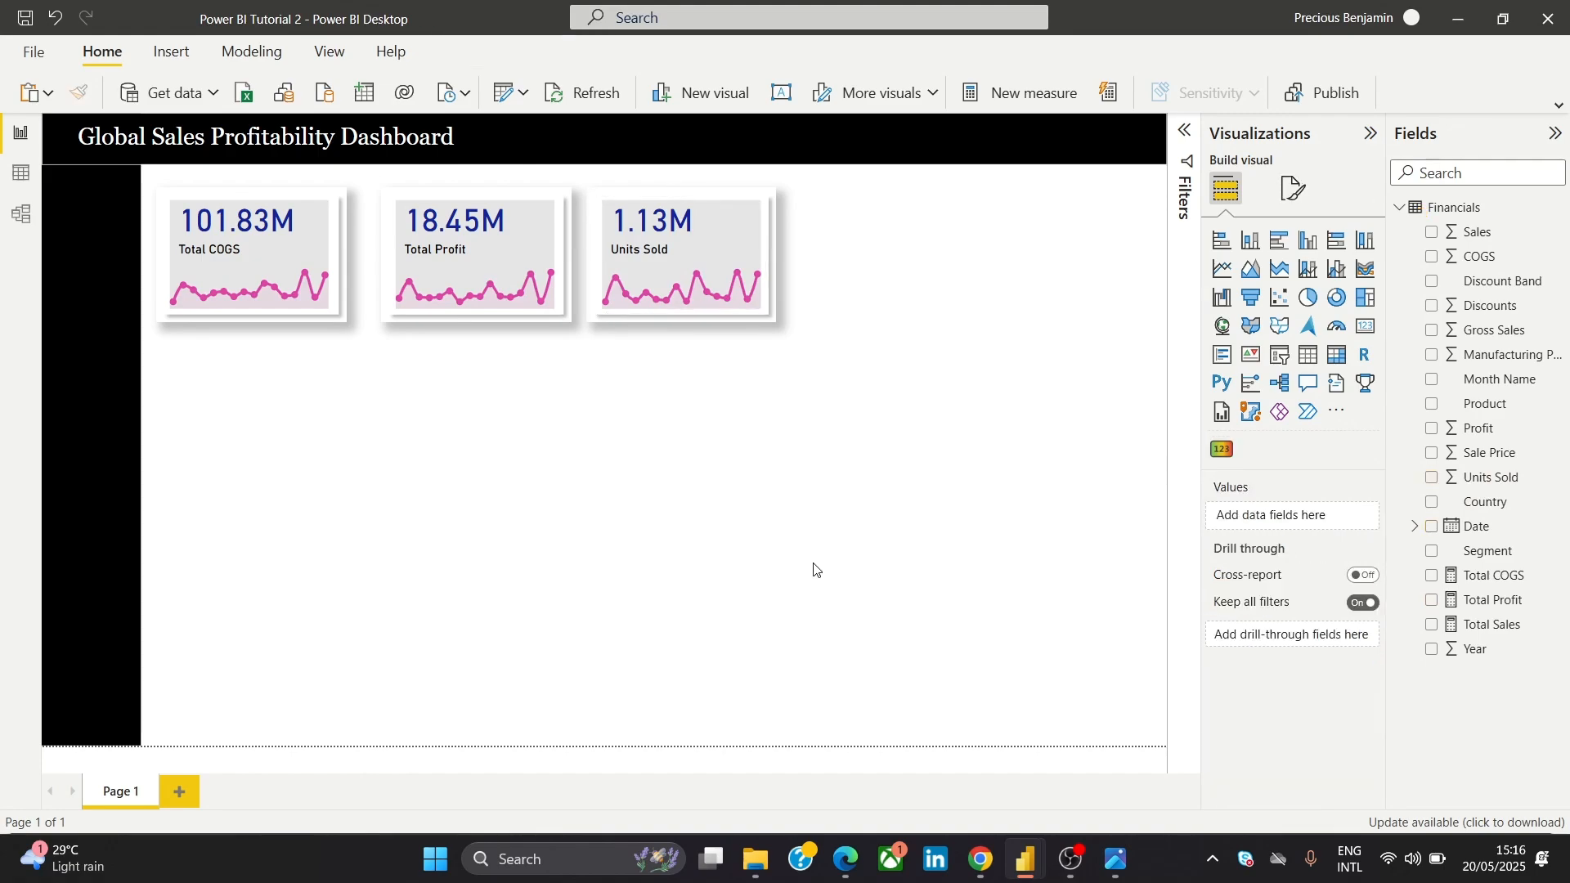
Duplicate the white rectangle behind the Units Sold card and place the copy to its right as the fourth in the row
click(747, 323)
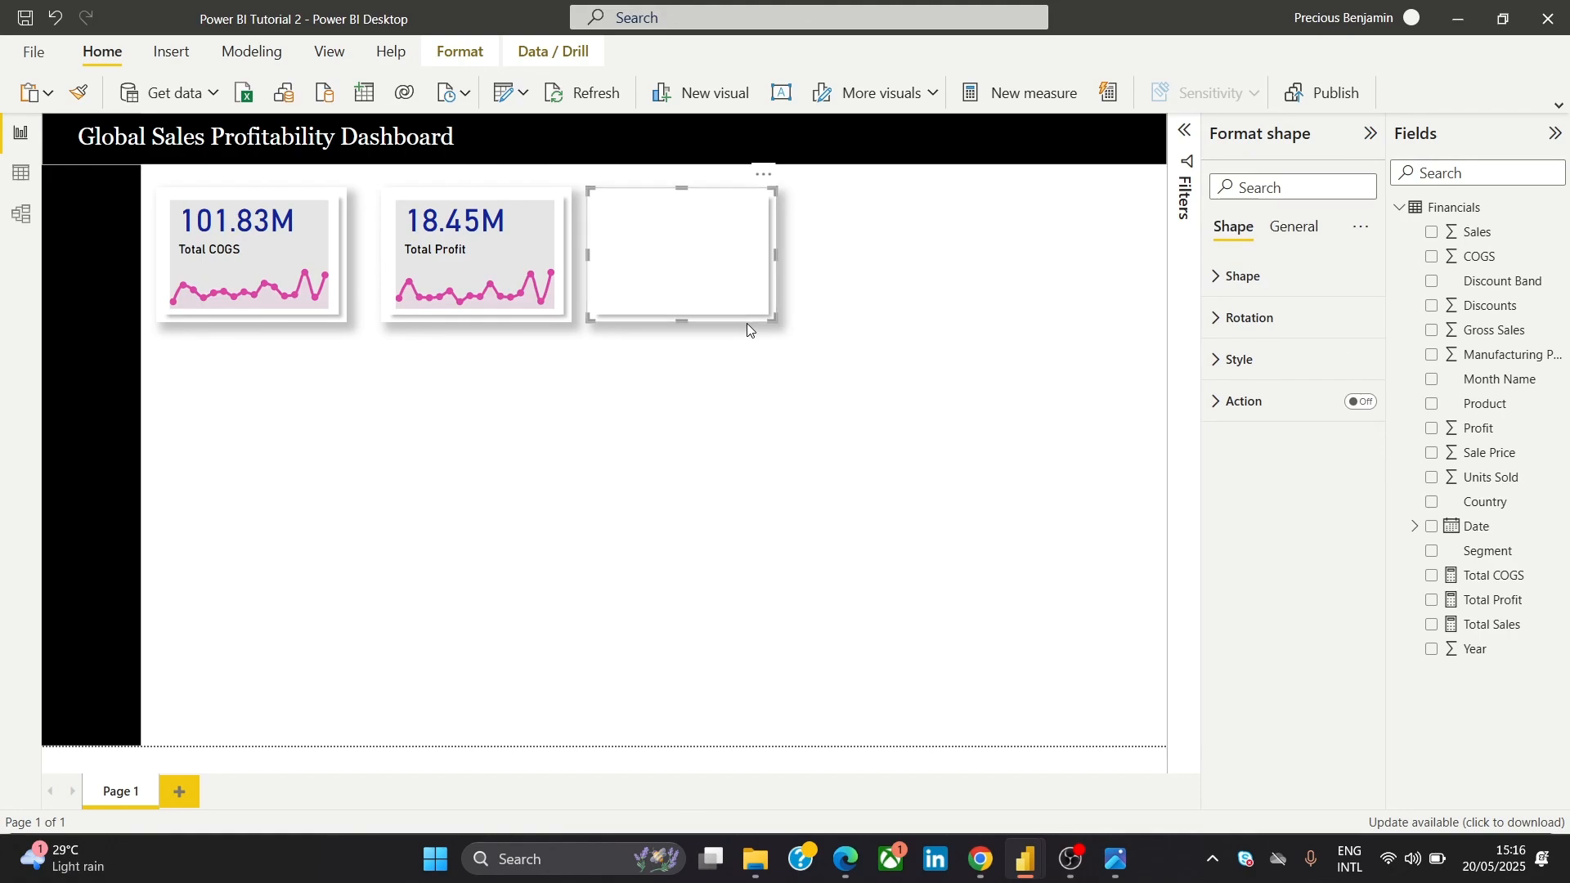
drag(743, 270, 940, 260)
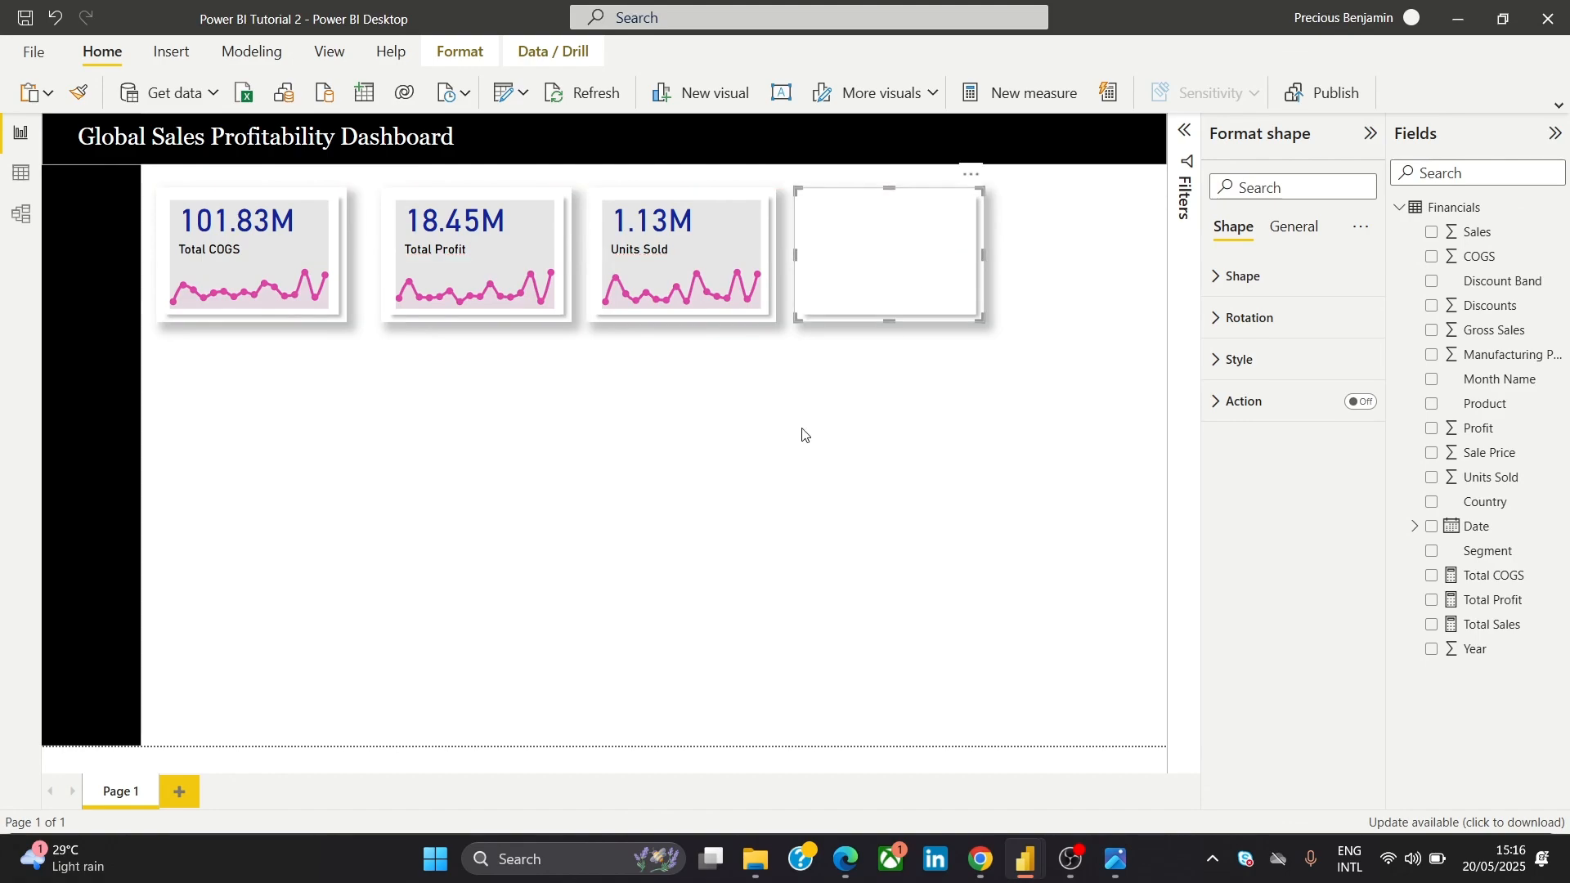
click(802, 435)
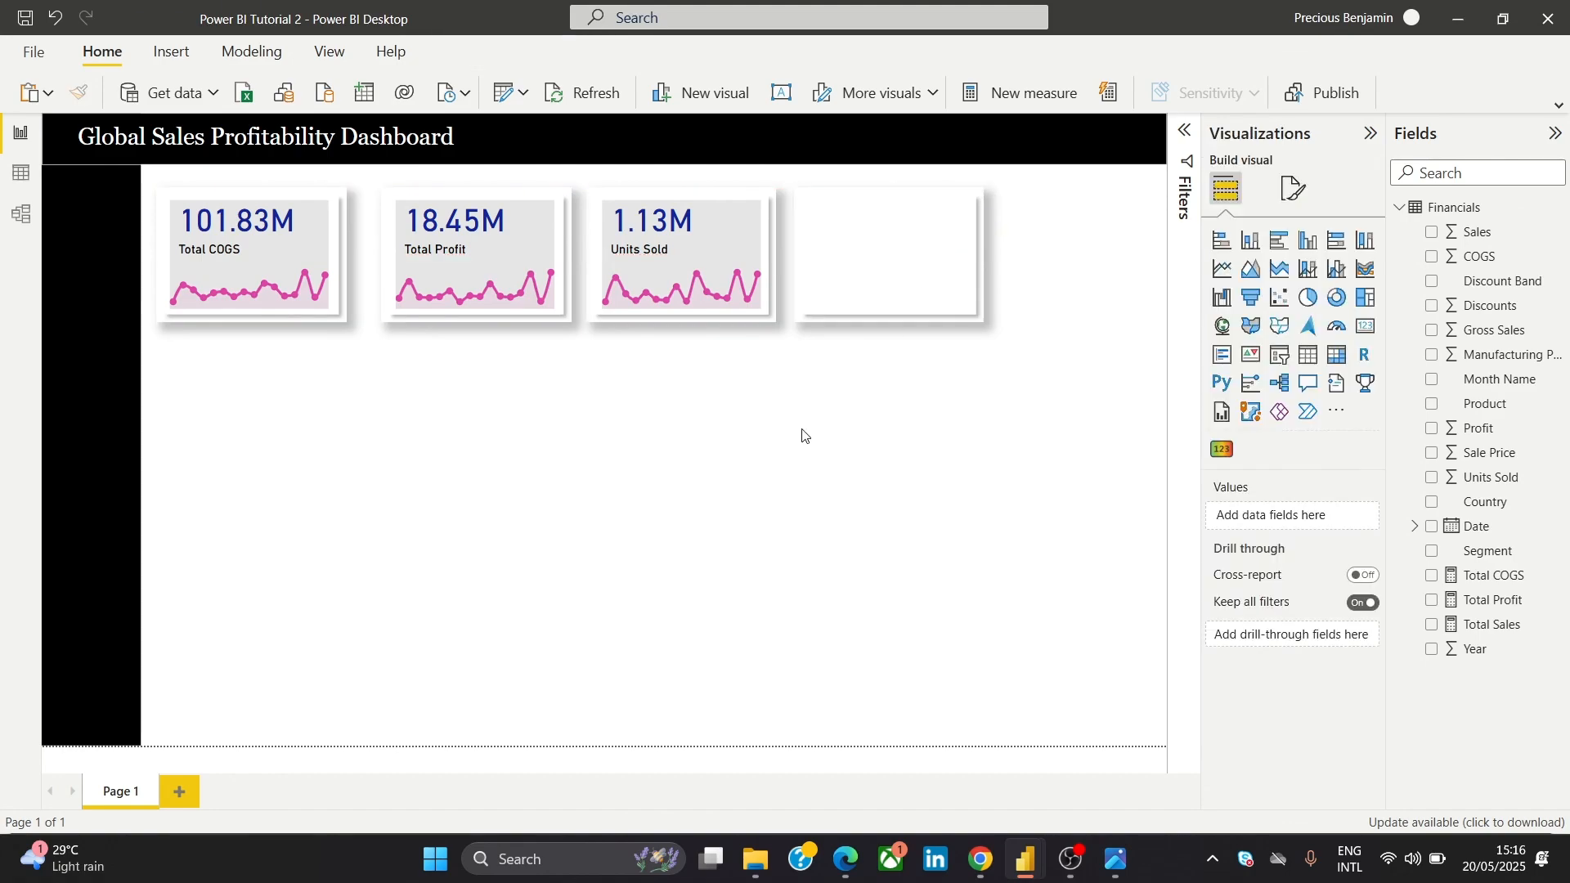
Check the KPI card row in the reference dashboard image, then return to the Power BI Tutorial 2 report
click(1115, 865)
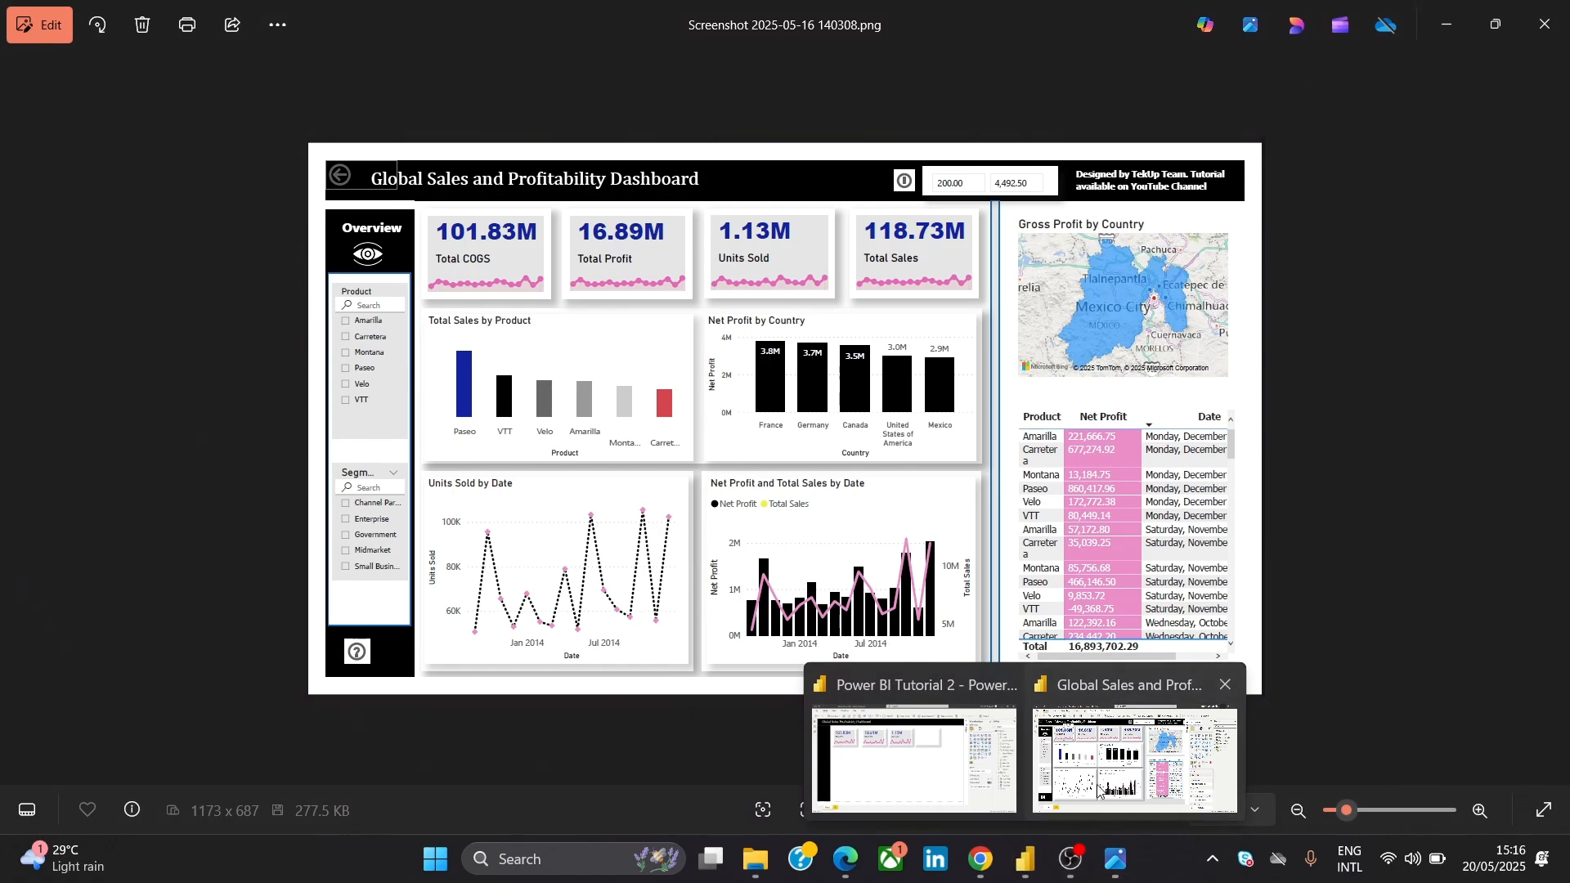
click(1024, 870)
mouse_move(1025, 869)
click(915, 769)
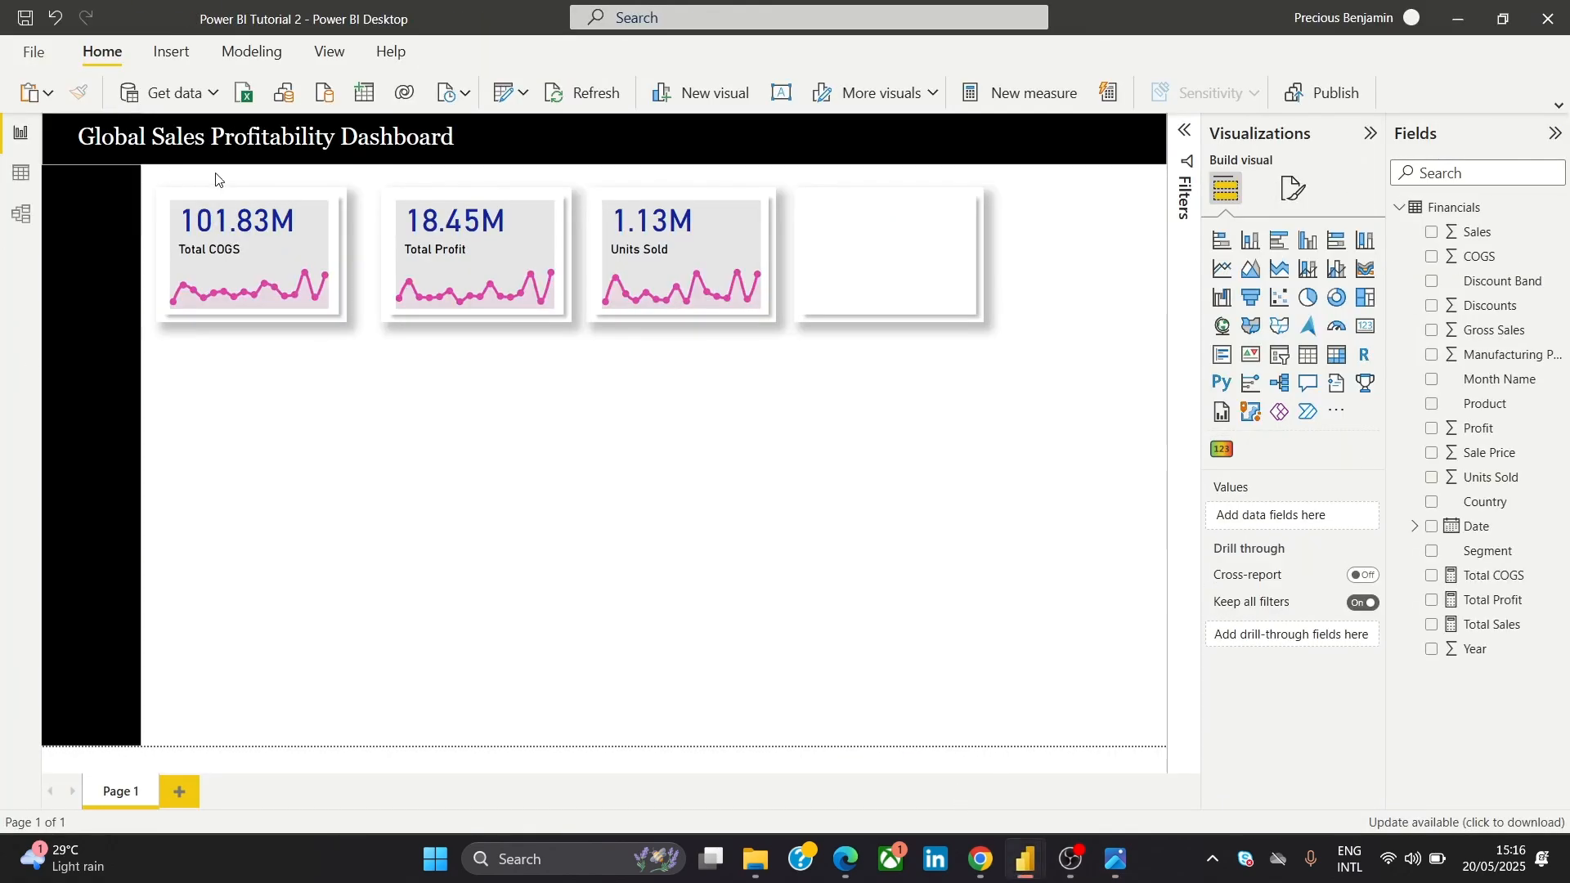
click(170, 203)
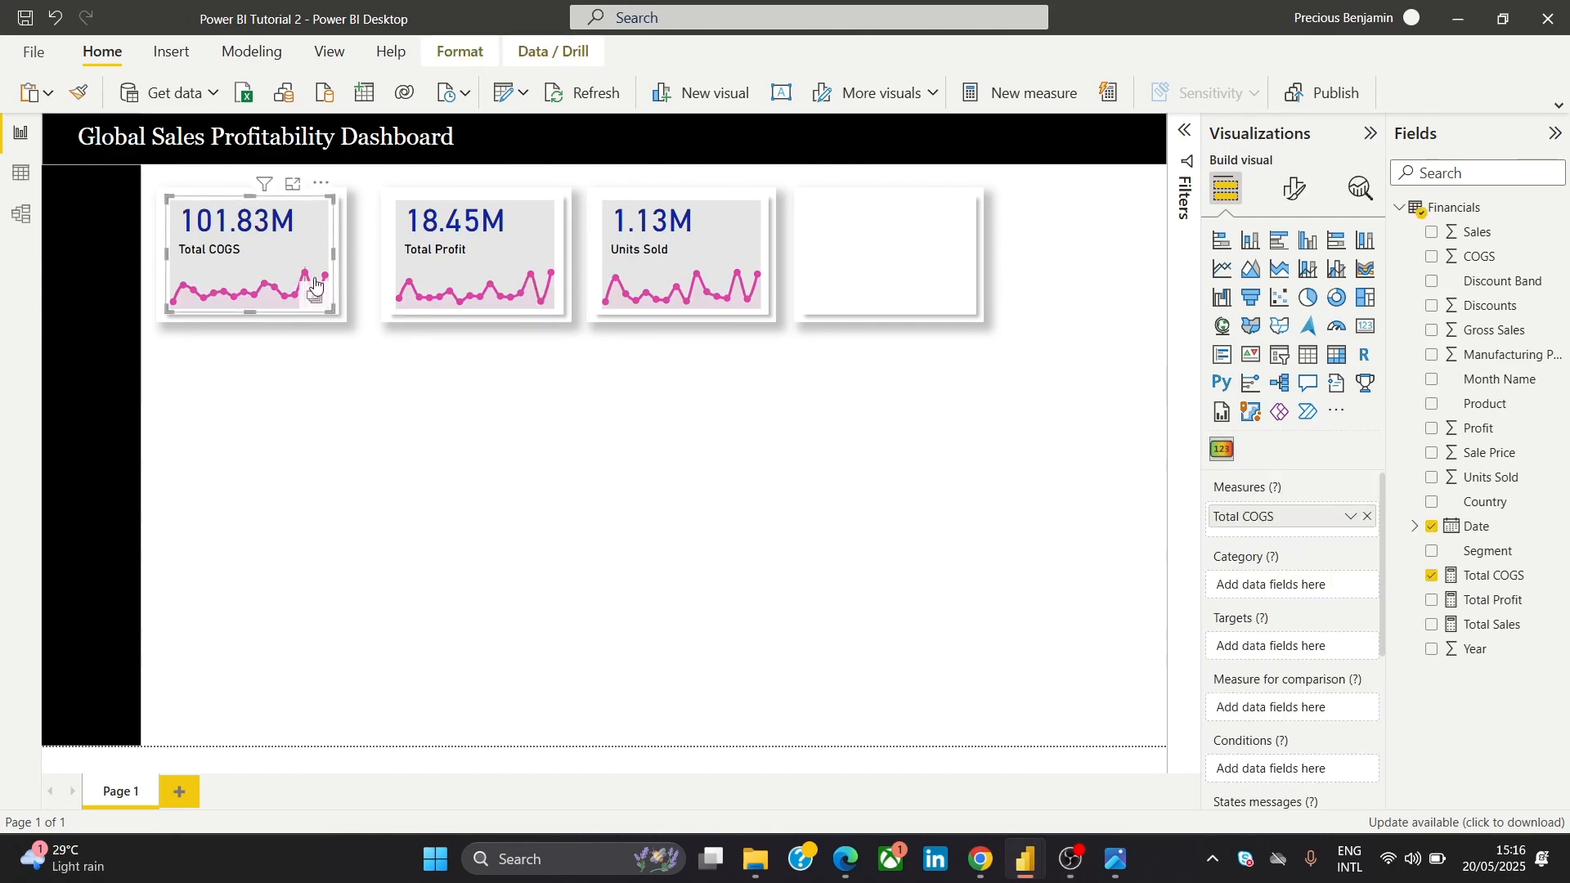
click(342, 319)
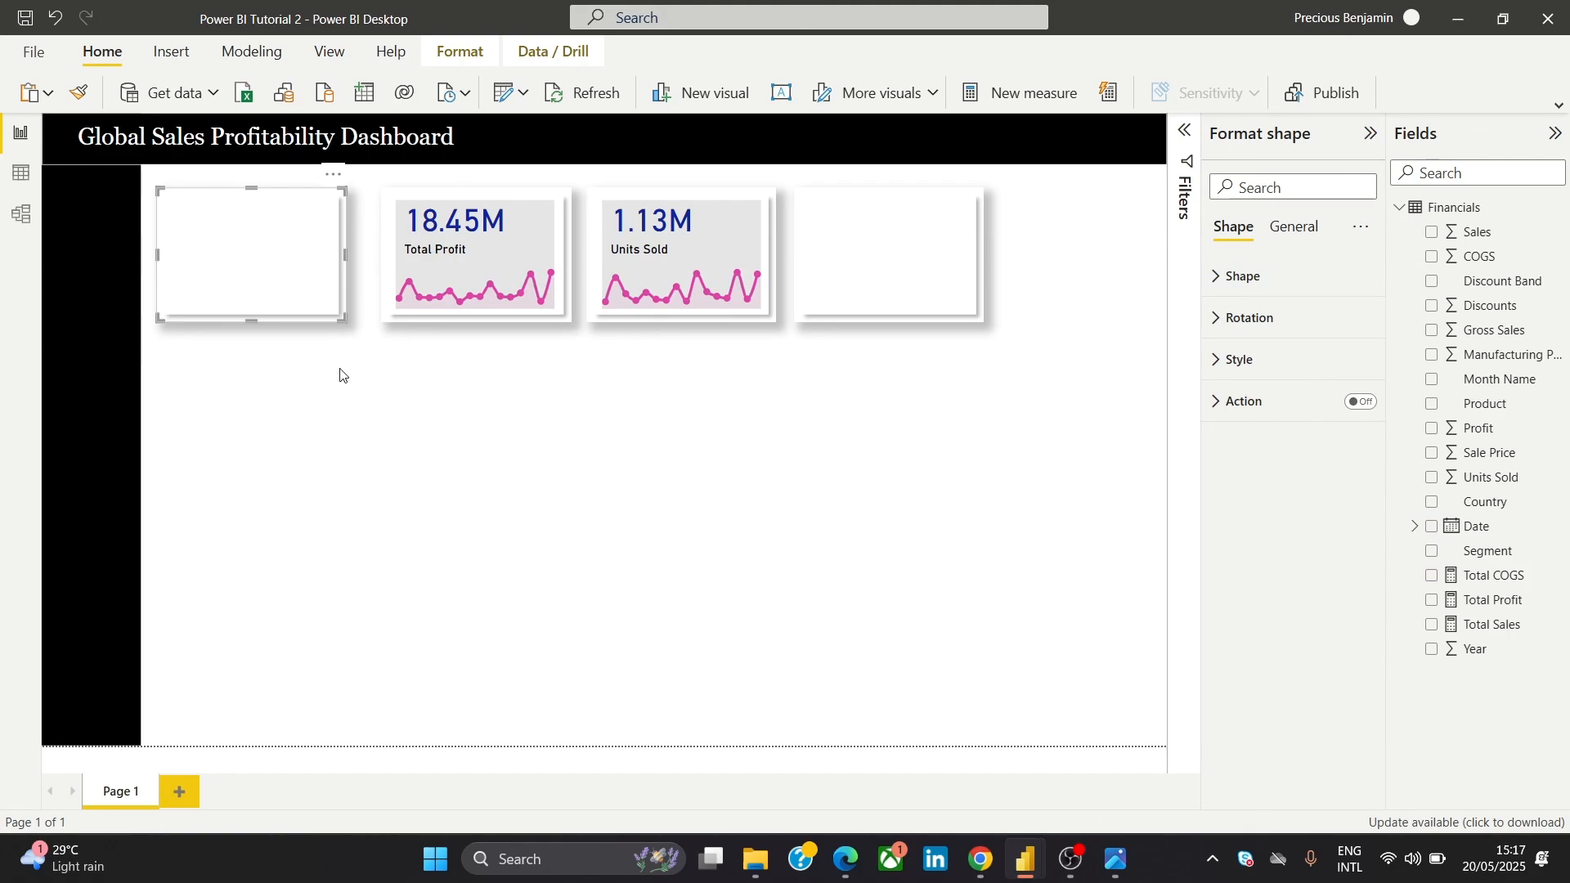
click(342, 314)
click(342, 314)
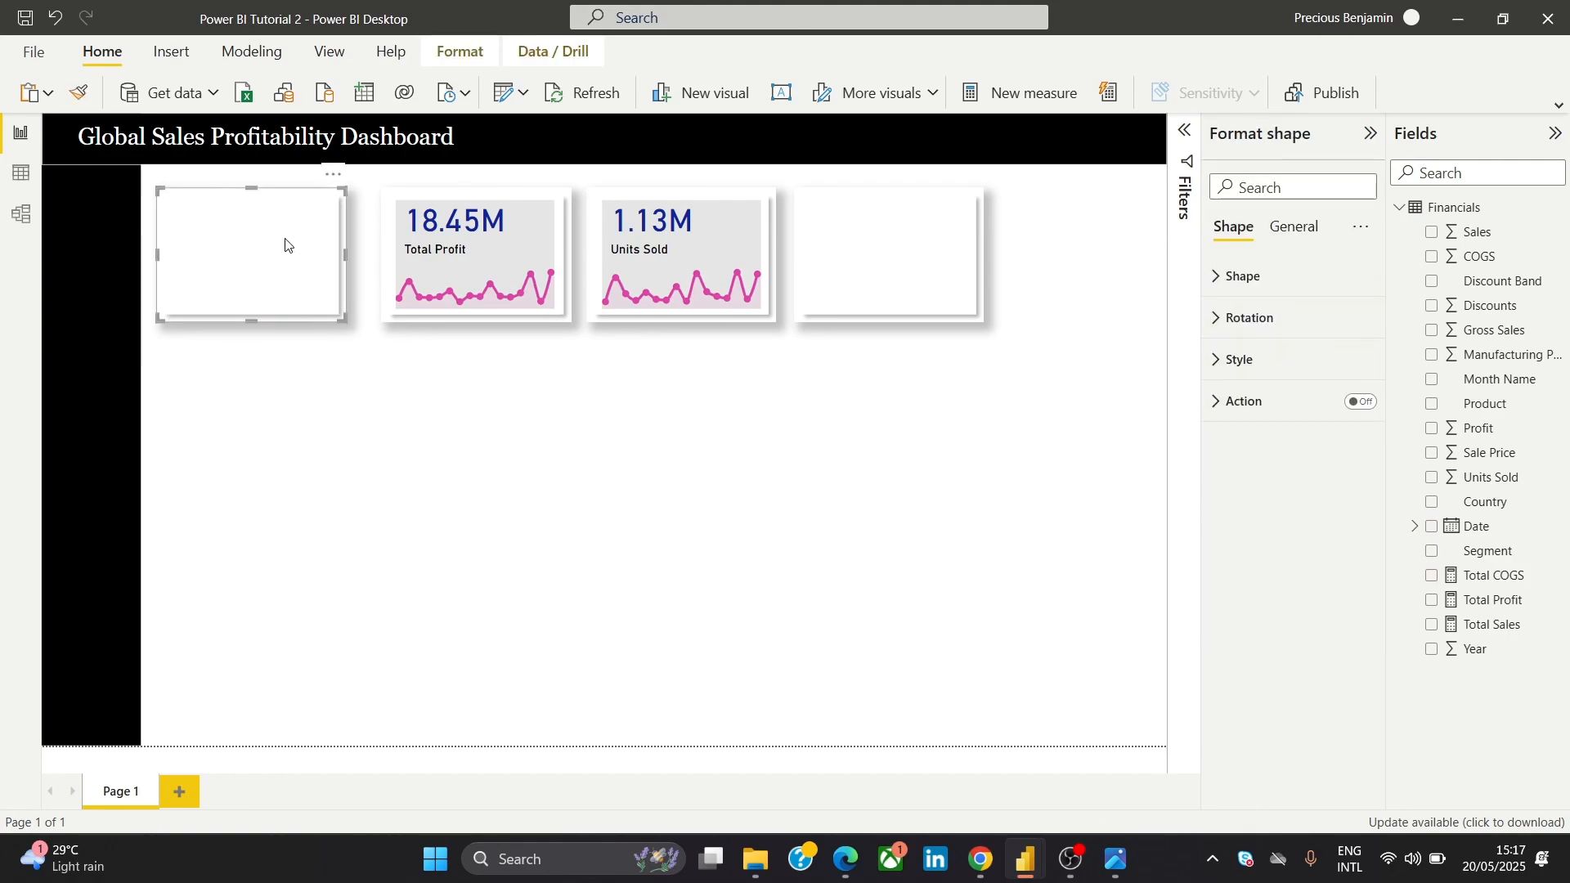
drag(286, 238, 318, 439)
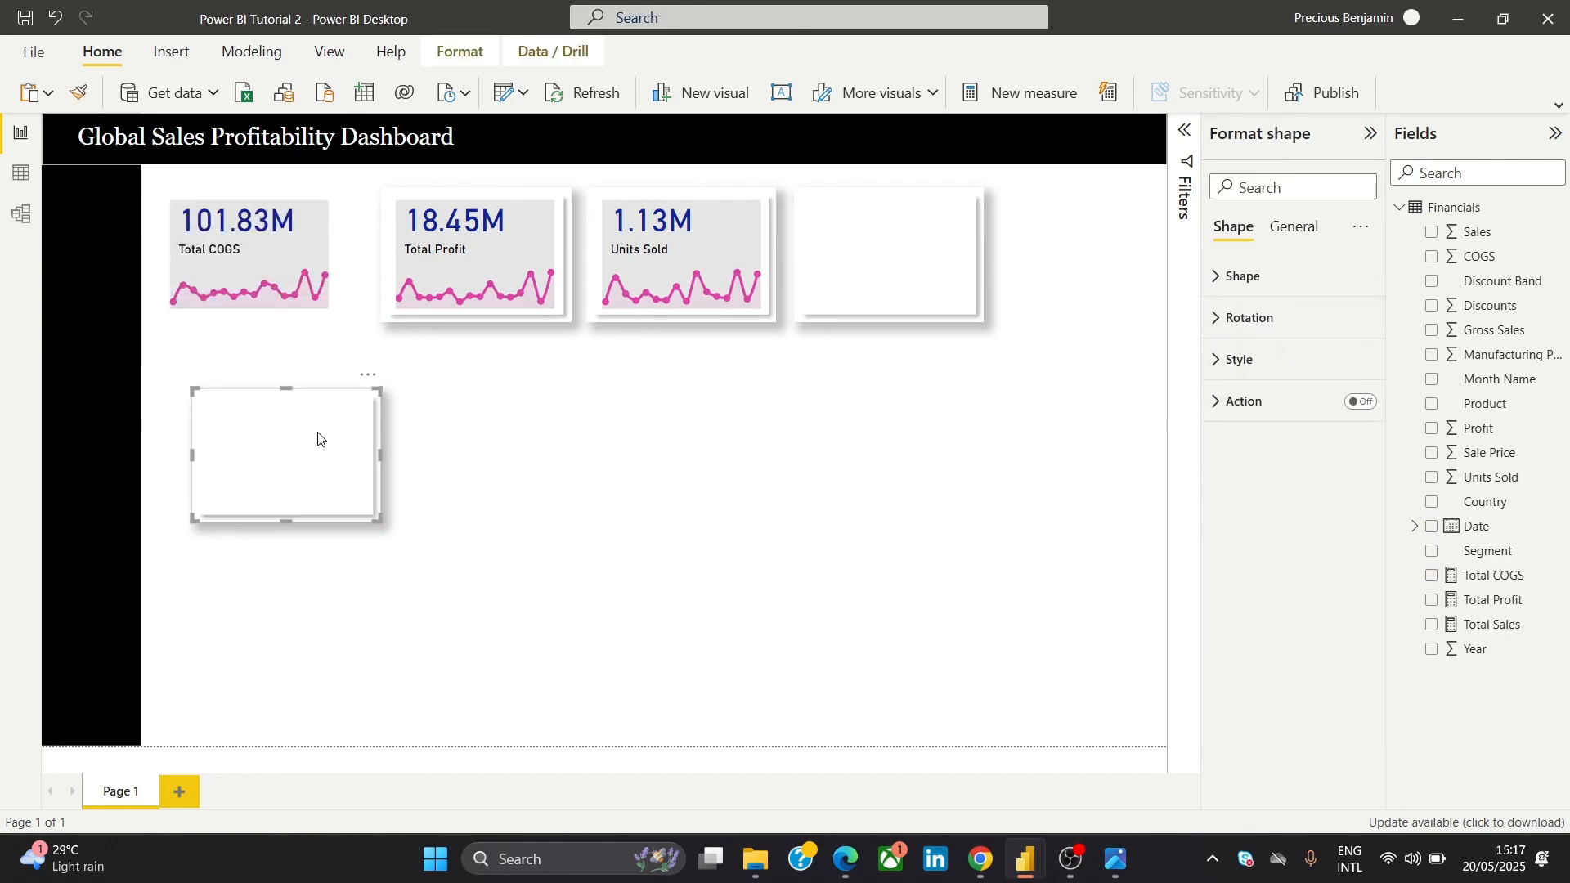
key(ctrl+z)
click(287, 409)
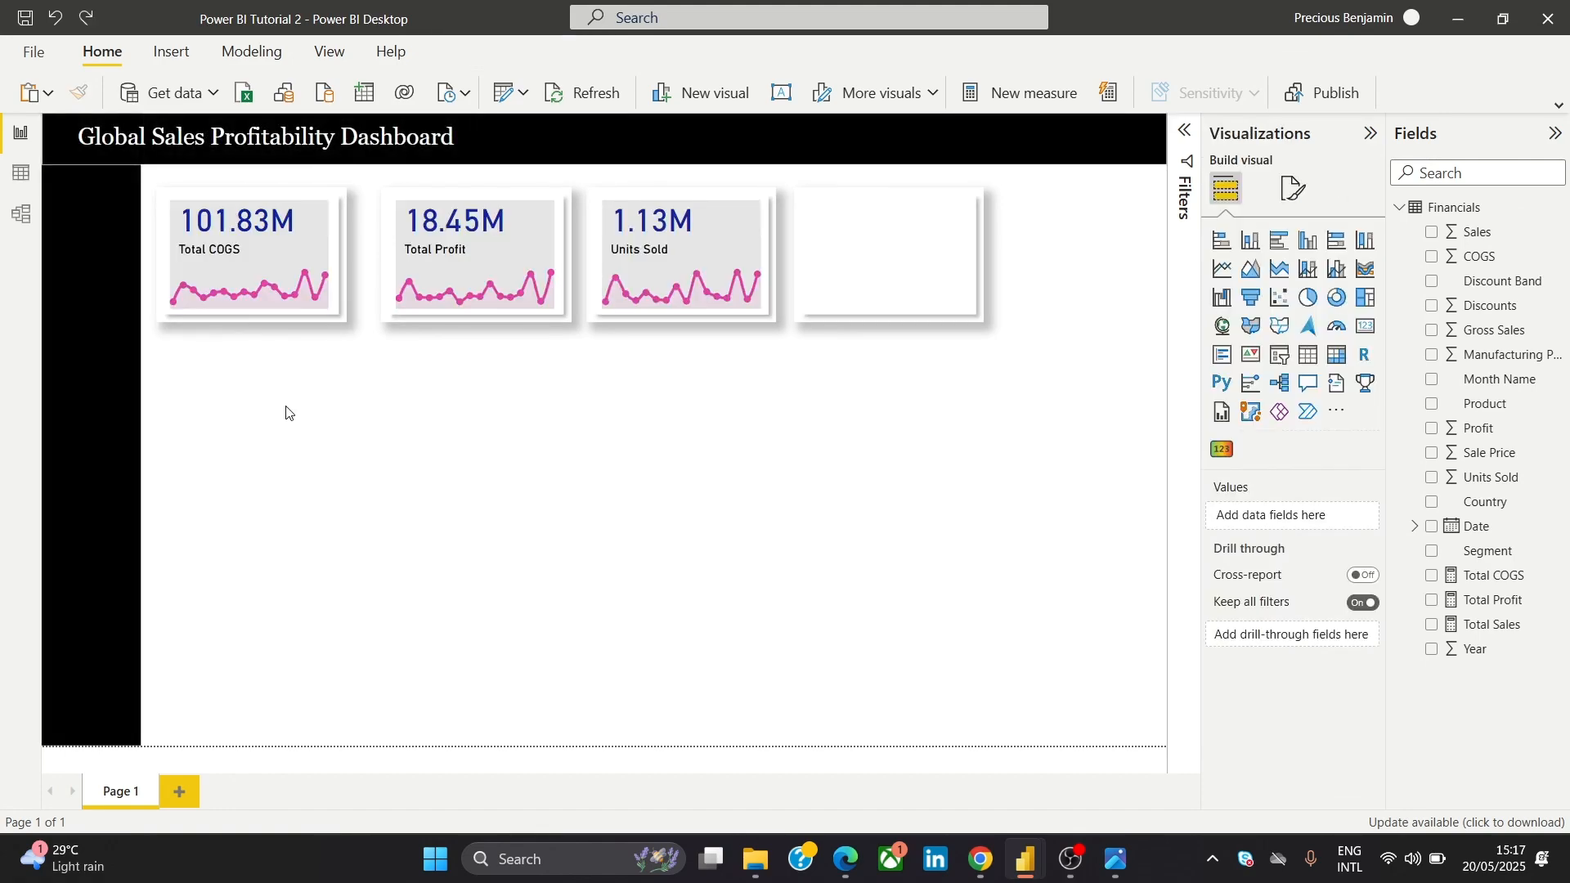
Move the Total COGS card into the empty area below the row and shrink the first white rectangle from its lower-right corner
click(307, 200)
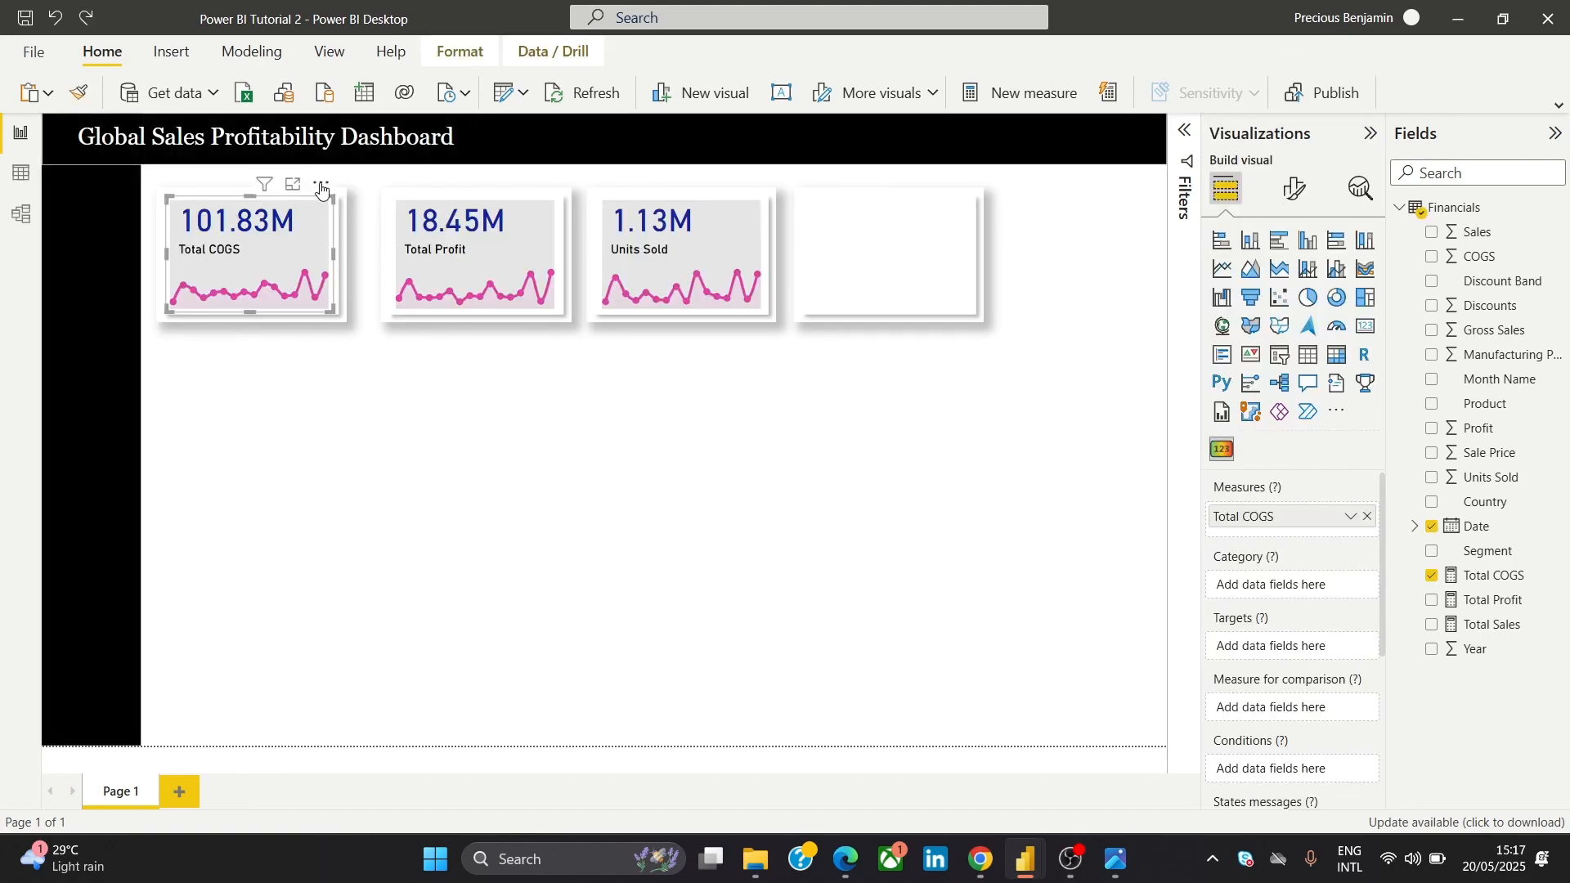
drag(318, 198, 280, 525)
click(309, 294)
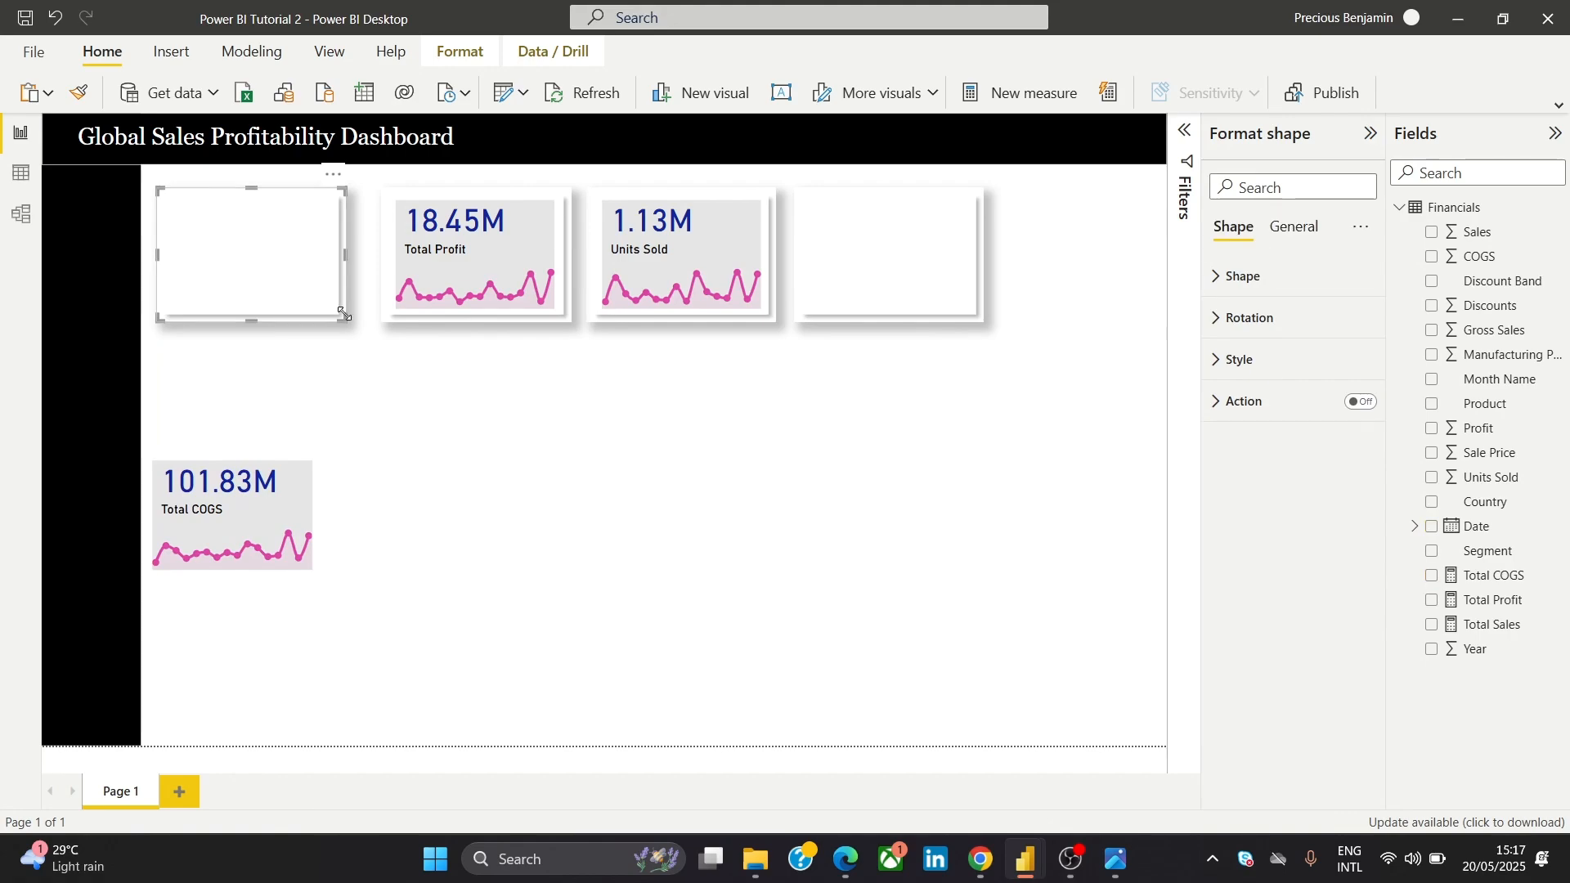
drag(343, 321, 314, 297)
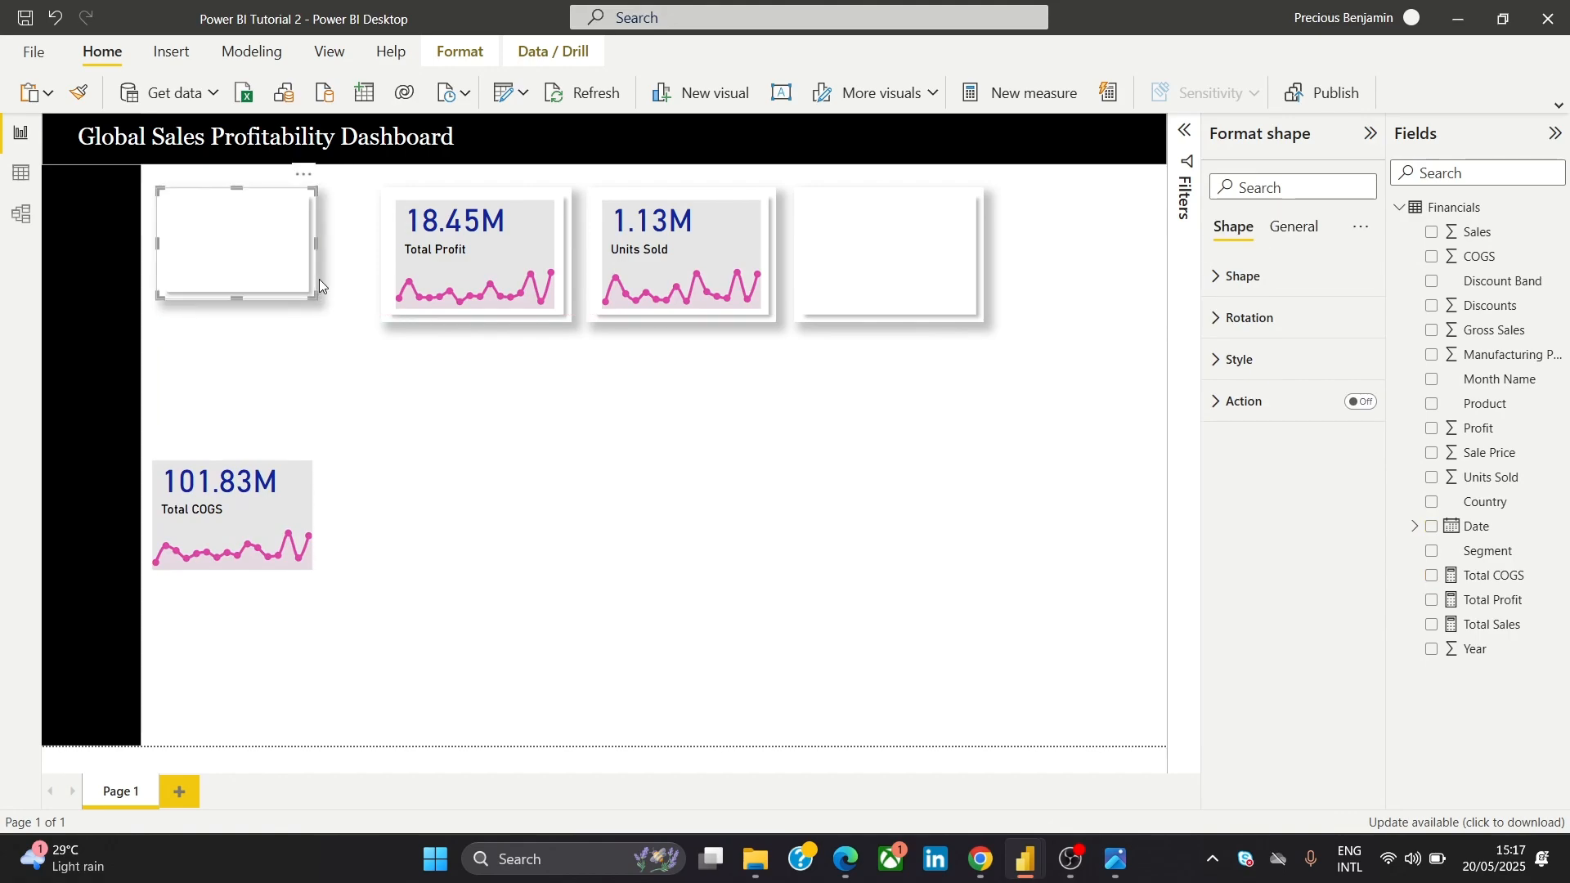
click(322, 342)
Move the Total Profit card down into the empty area and remove the second white rectangle from the page
click(280, 469)
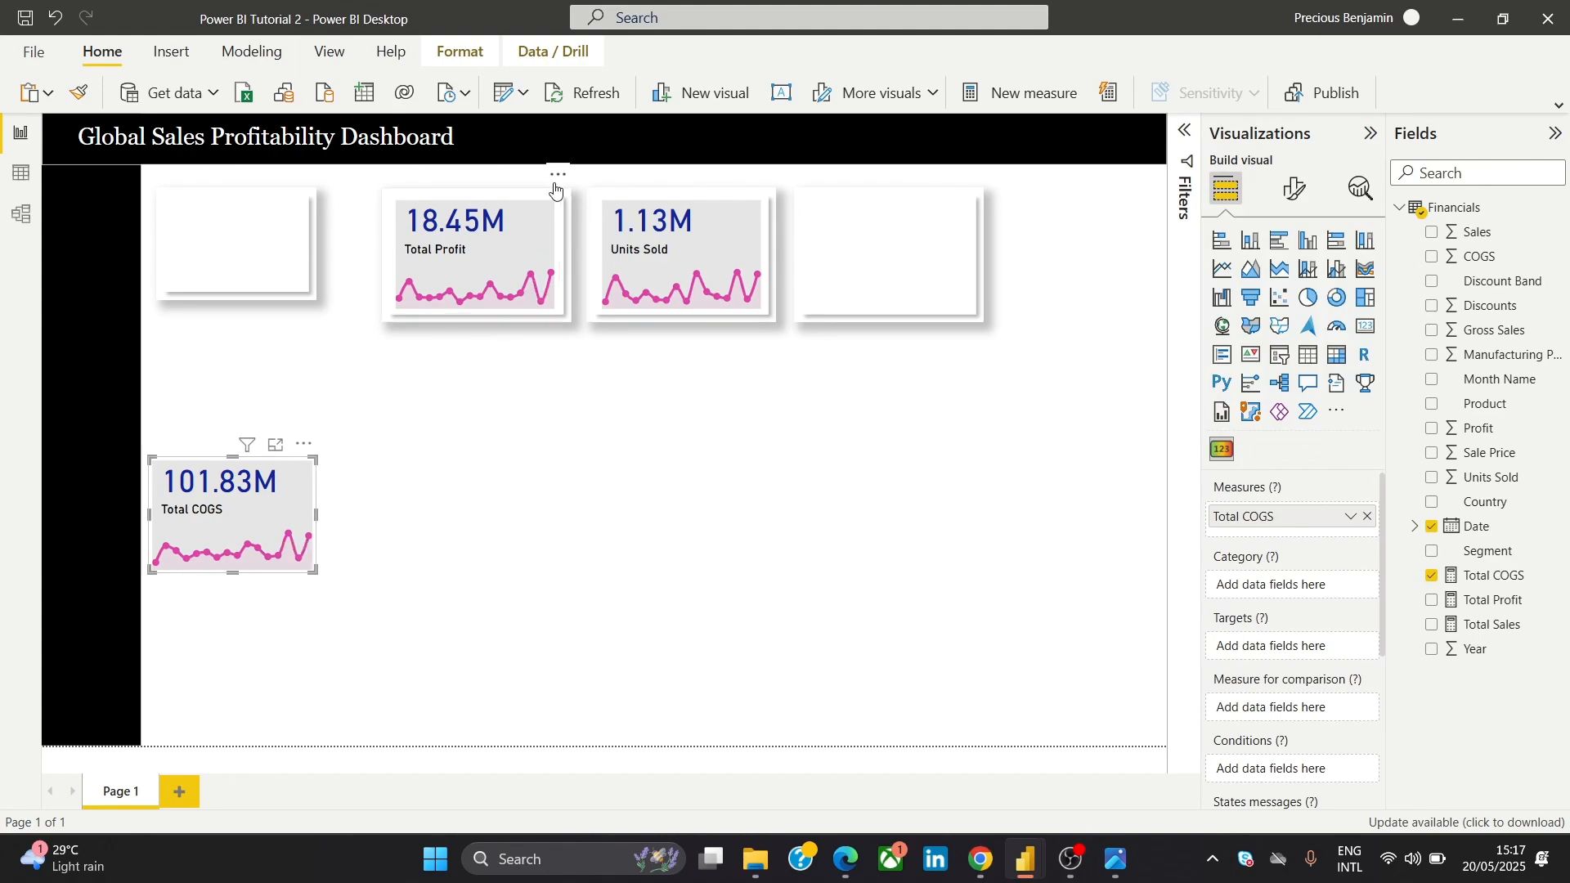
drag(546, 195, 476, 584)
click(445, 255)
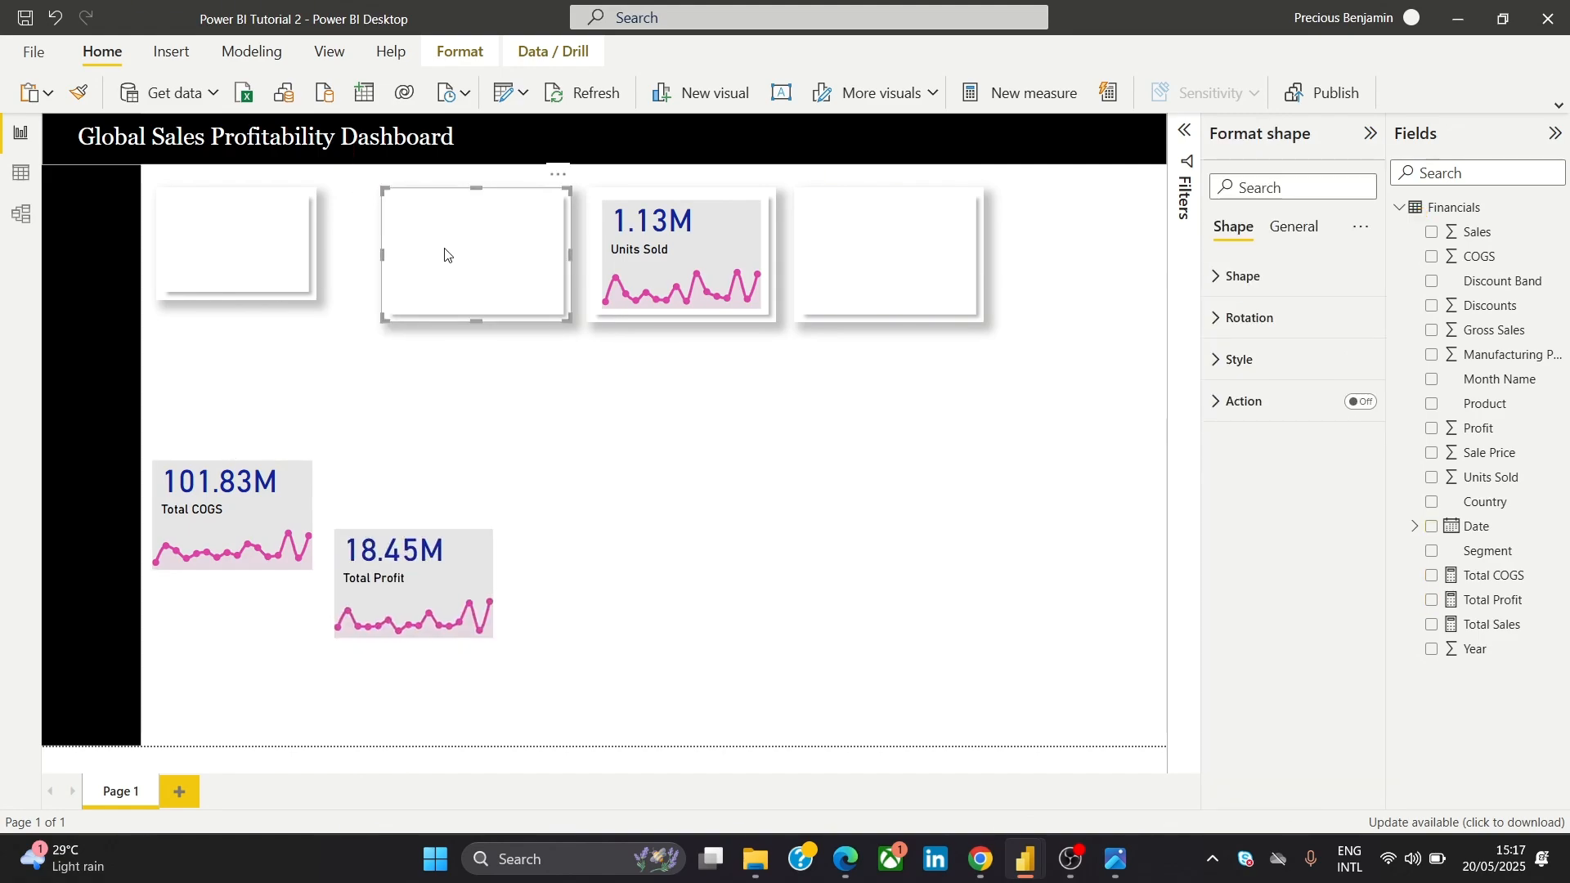
click(559, 174)
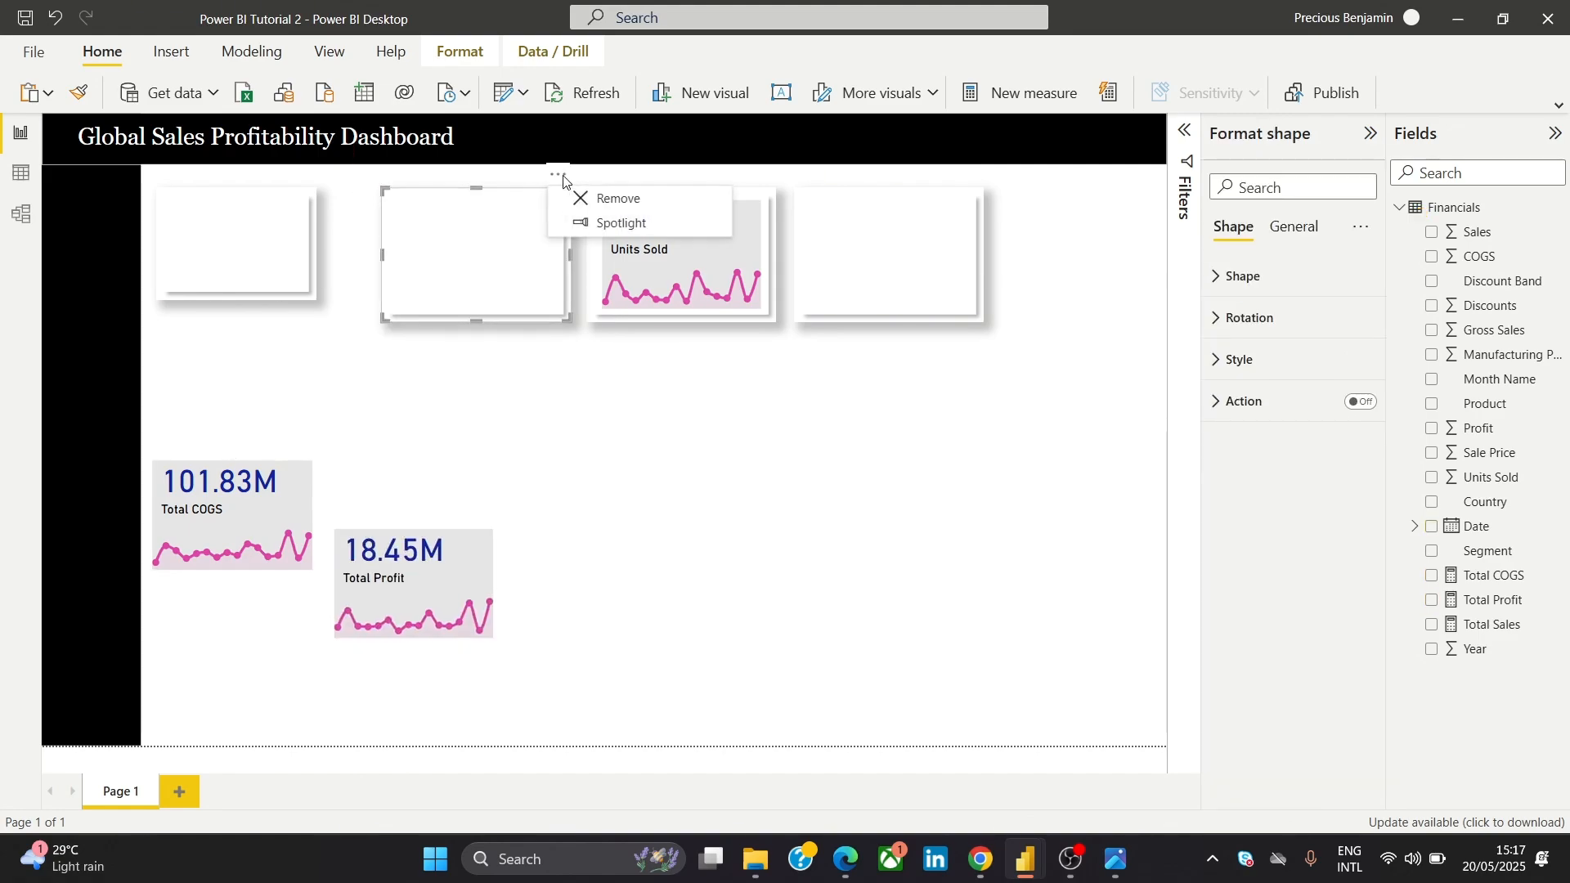
click(576, 198)
Enlarge and reposition the first white rectangle slightly, then duplicate it and place the copy directly to its right, aligned
click(304, 264)
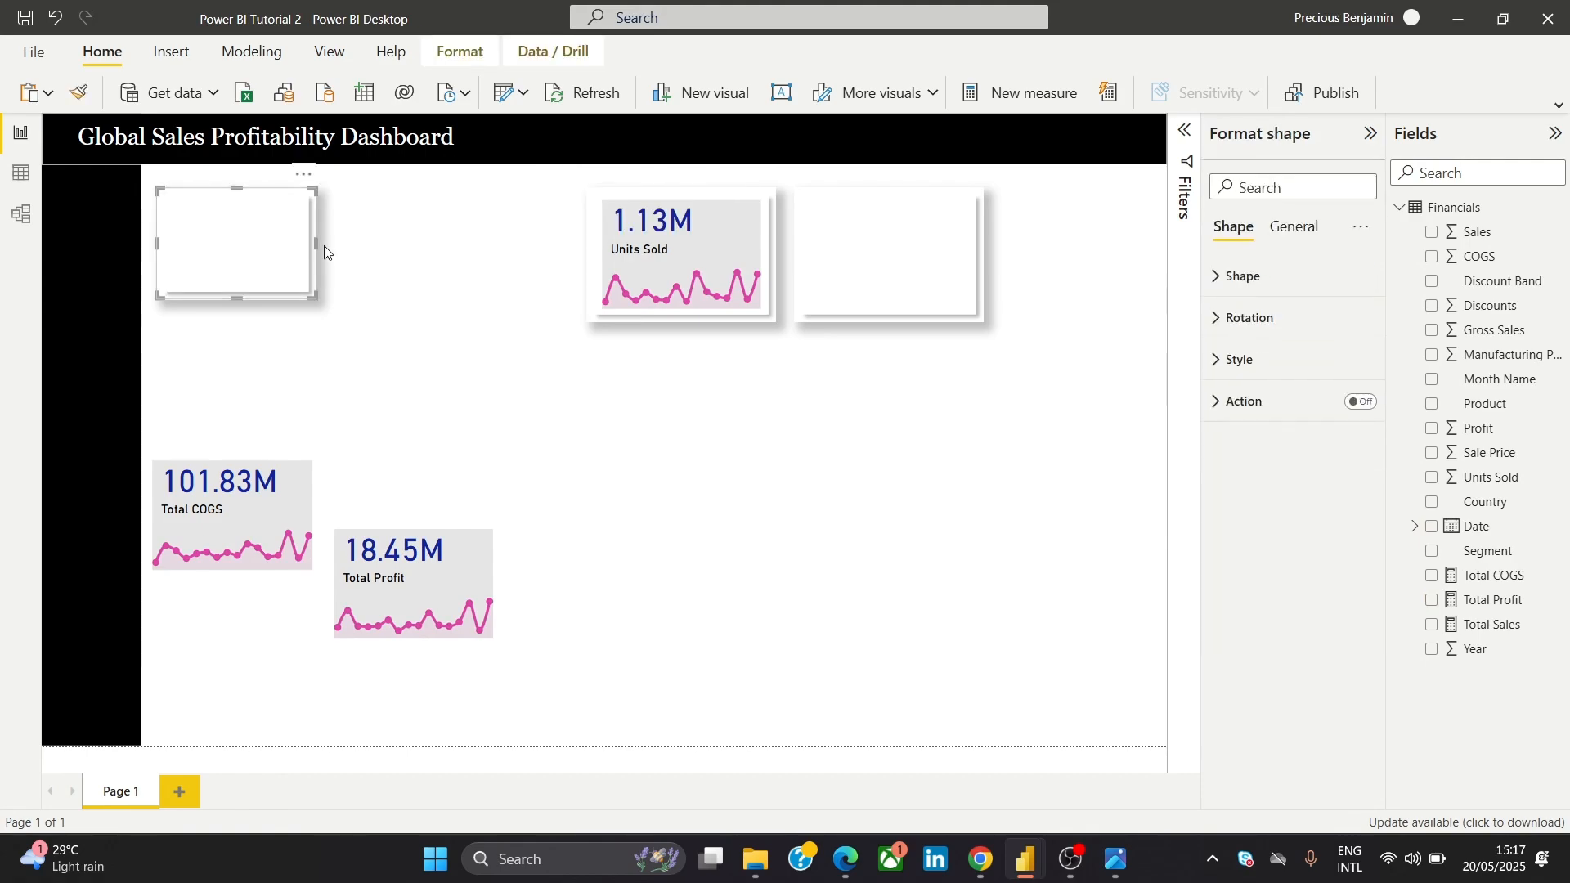
drag(299, 281, 336, 311)
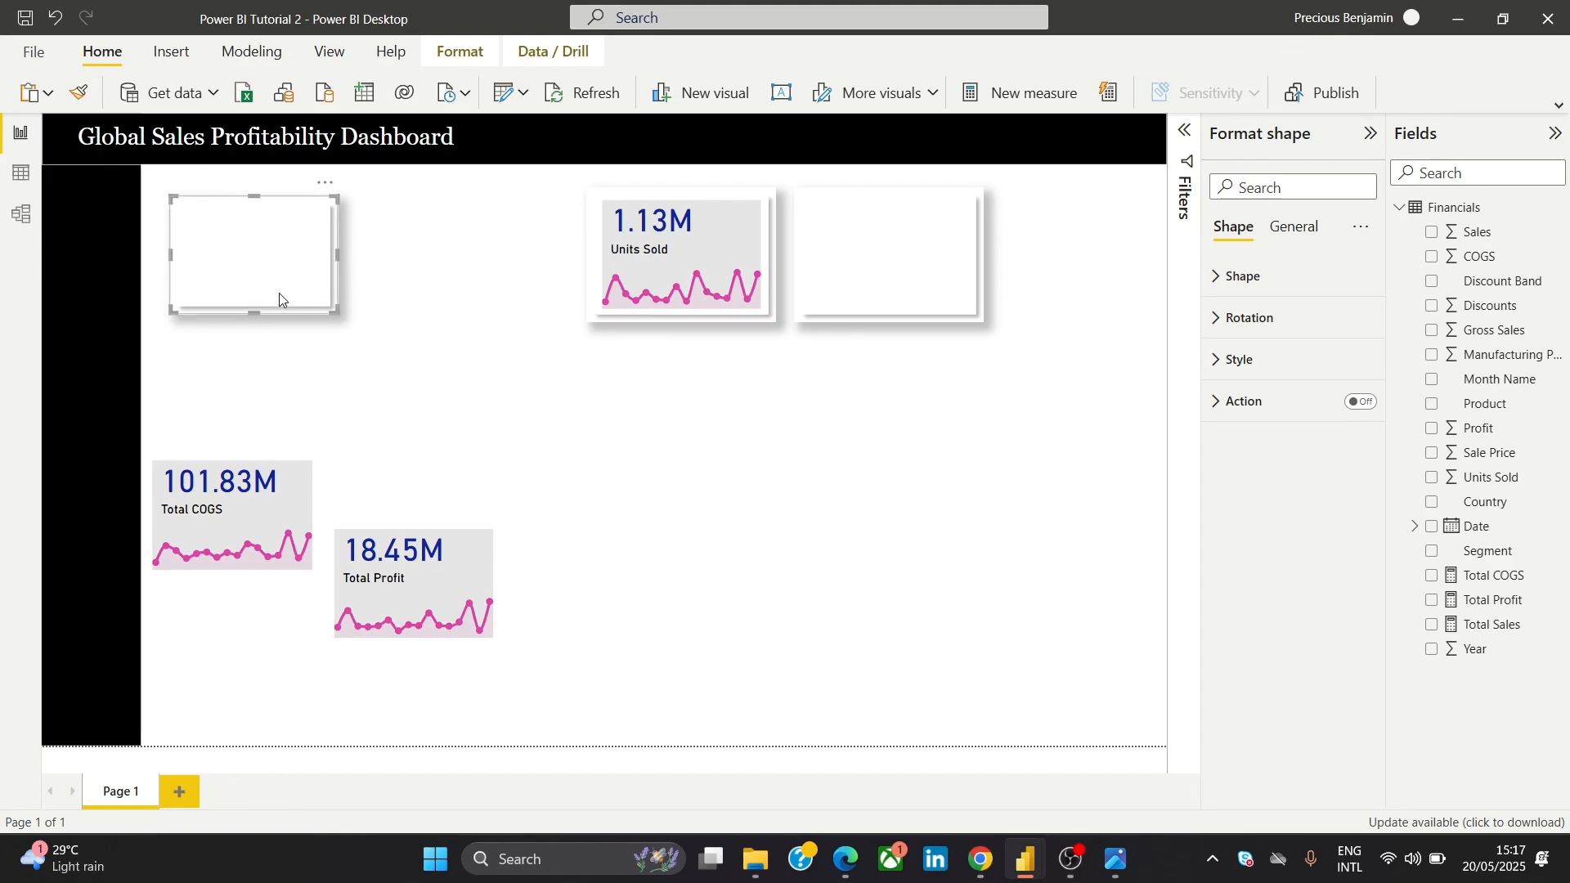
key(ctrl+c)
key(ctrl+v)
drag(313, 266, 480, 262)
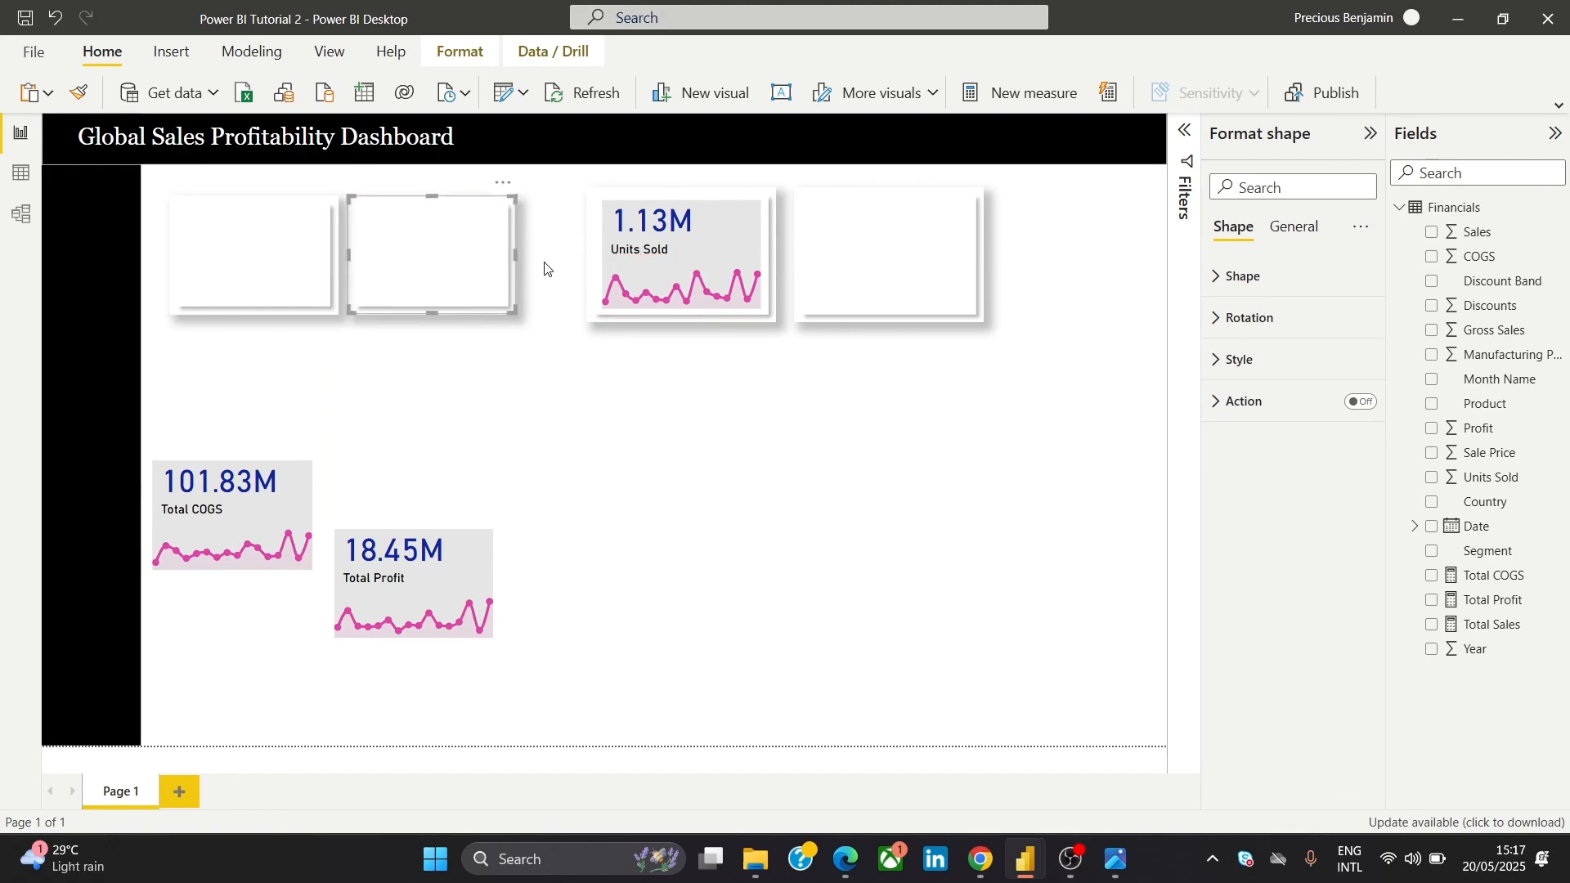
Move the Units Sold card down into the empty area and remove the white rectangle behind it
click(746, 198)
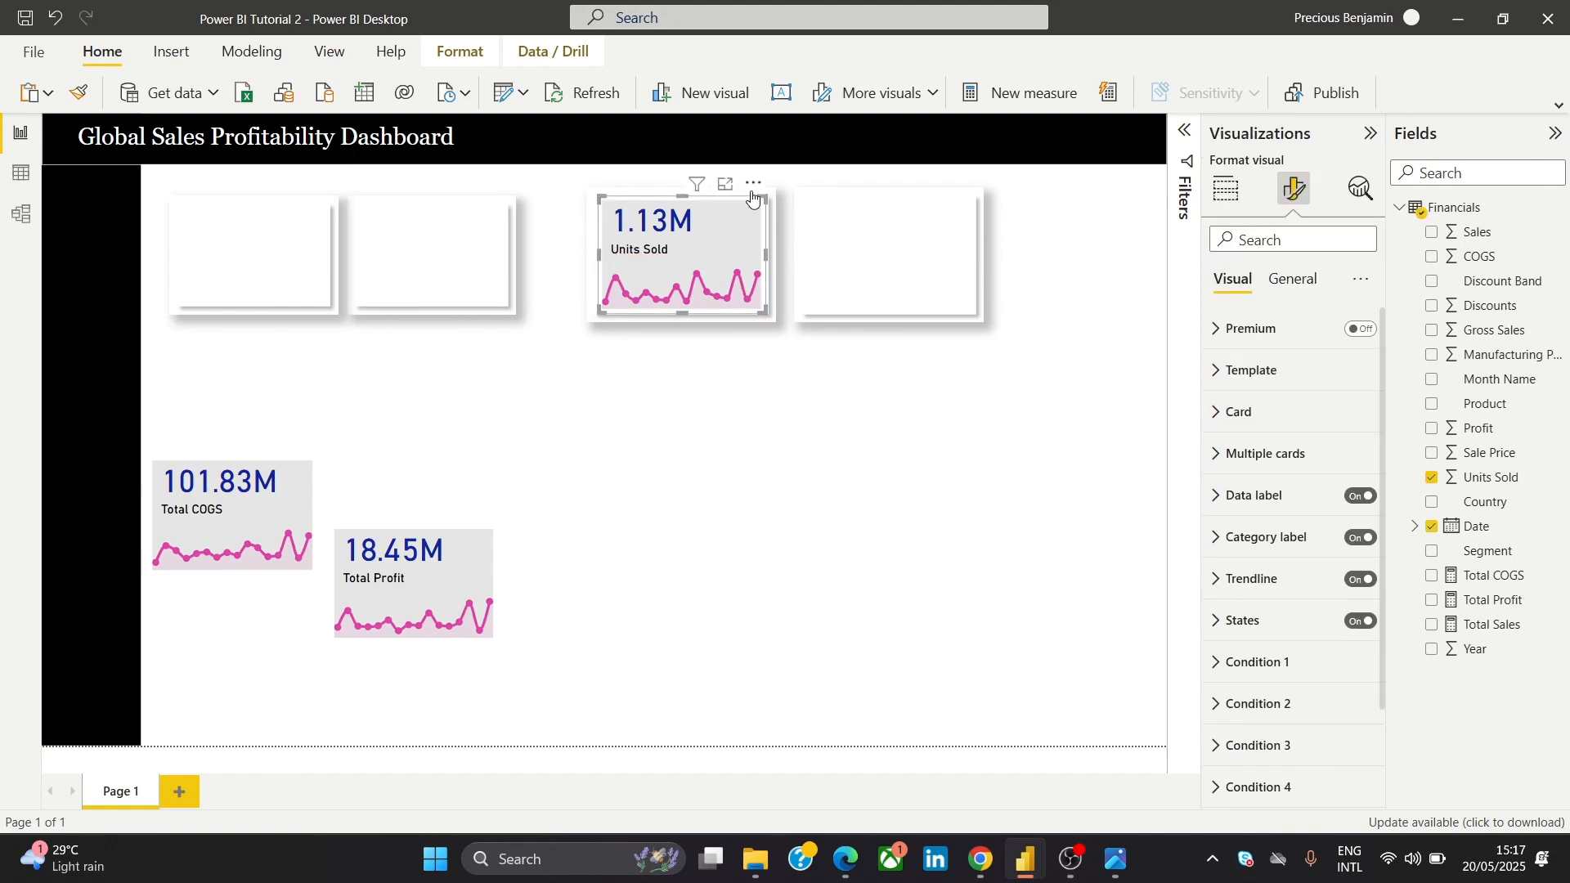
drag(752, 196, 750, 184)
drag(717, 334, 683, 541)
click(770, 250)
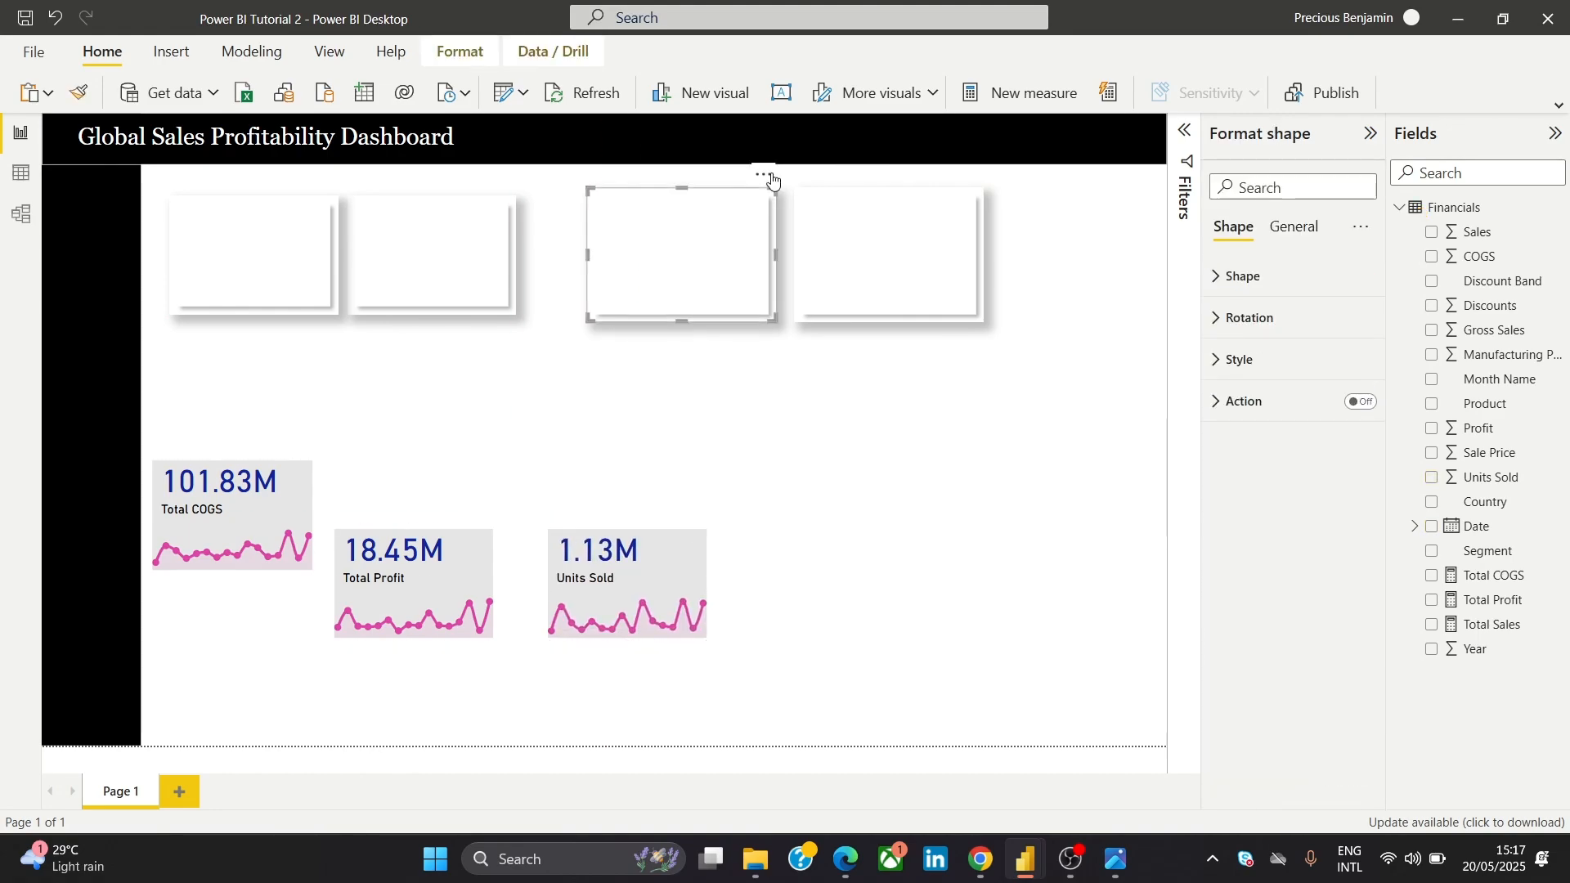
click(763, 174)
click(797, 198)
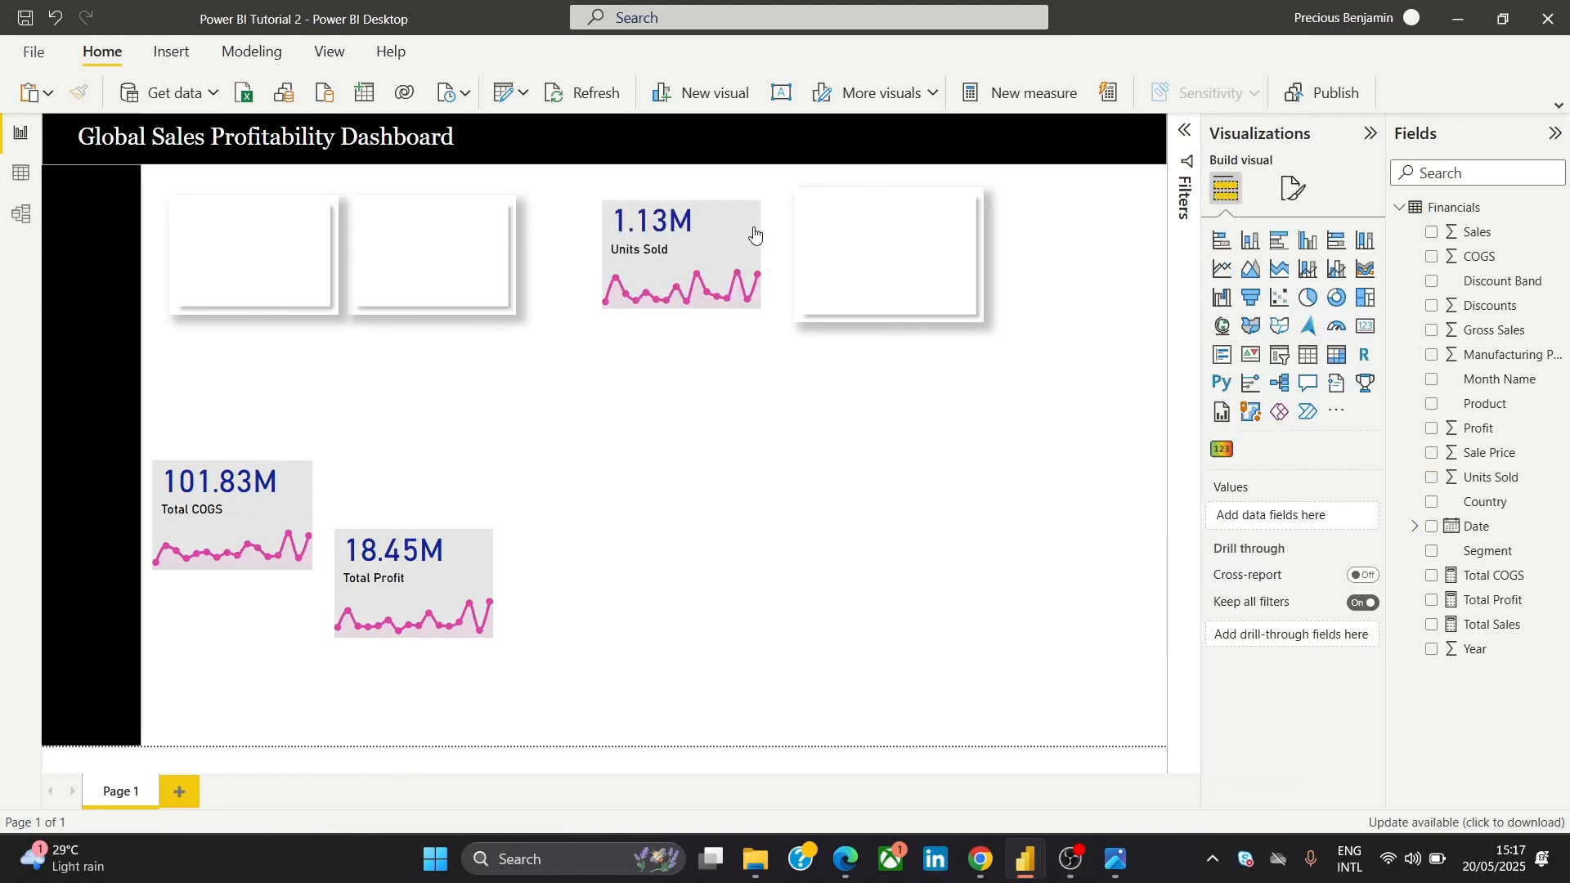
drag(751, 215, 682, 607)
Remove the remaining larger white rectangle at the end of the row
click(971, 192)
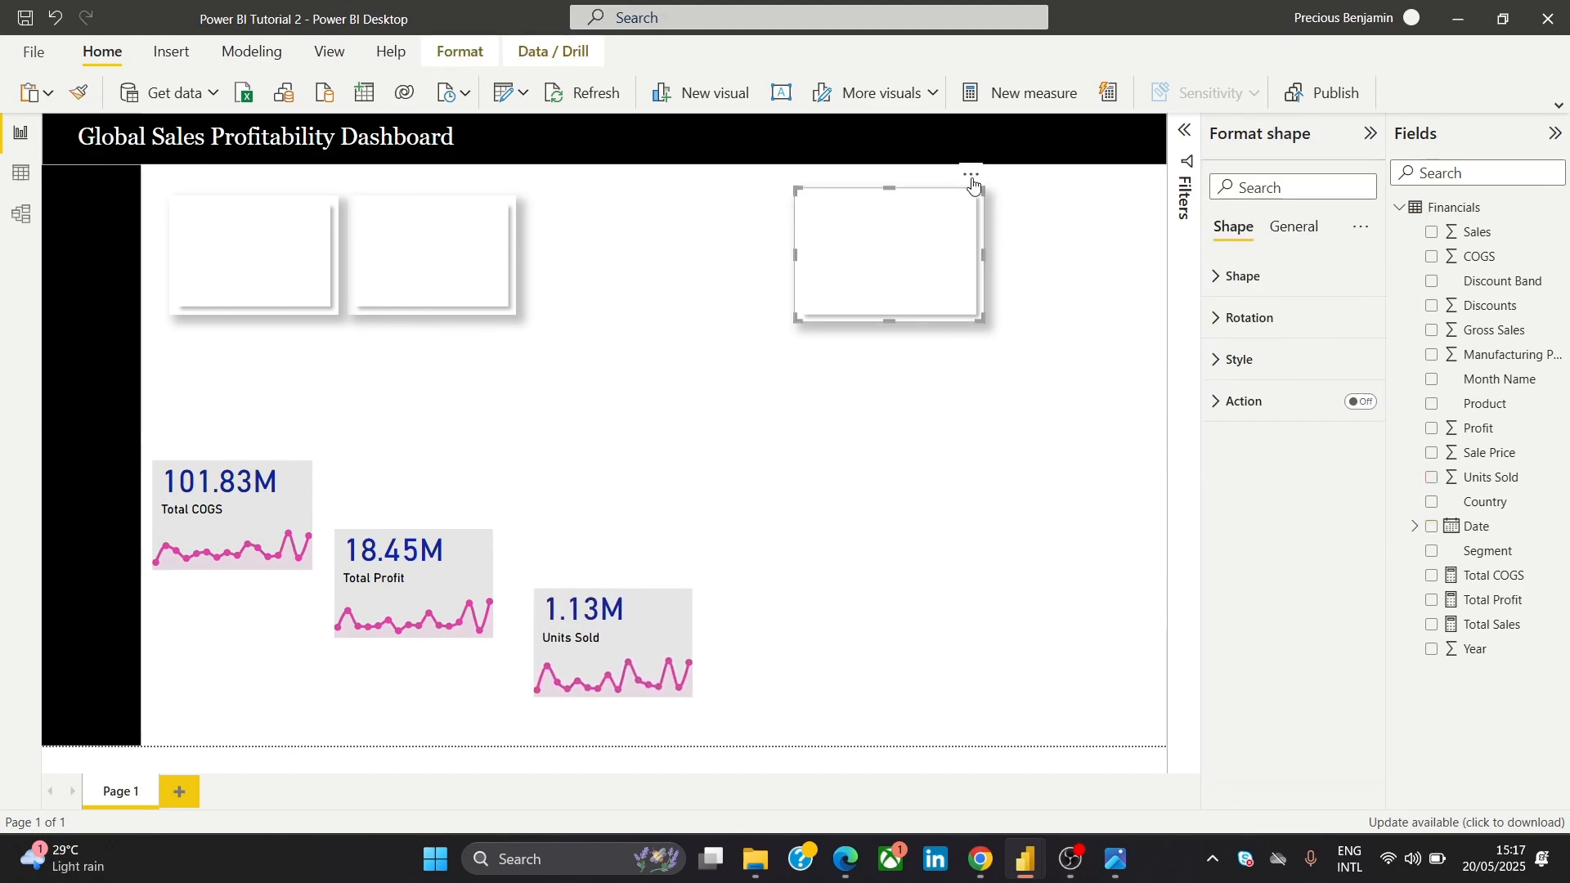
click(972, 174)
click(1027, 199)
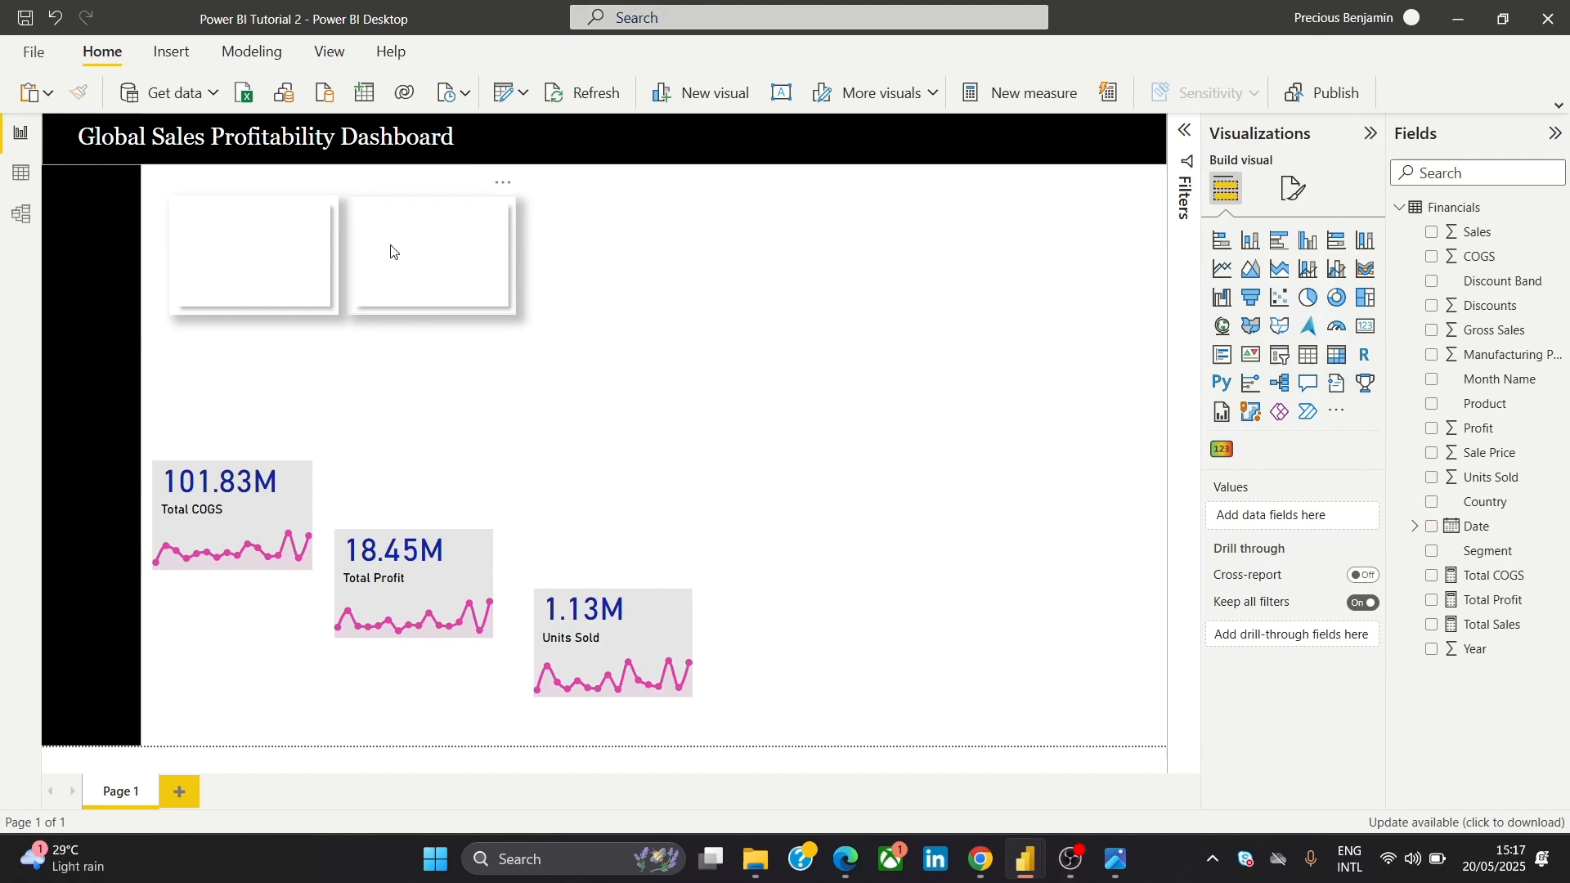
Duplicate the second white rectangle twice and line the copies up as the third and fourth backgrounds in the row
click(500, 207)
key(ctrl+c)
key(ctrl+v)
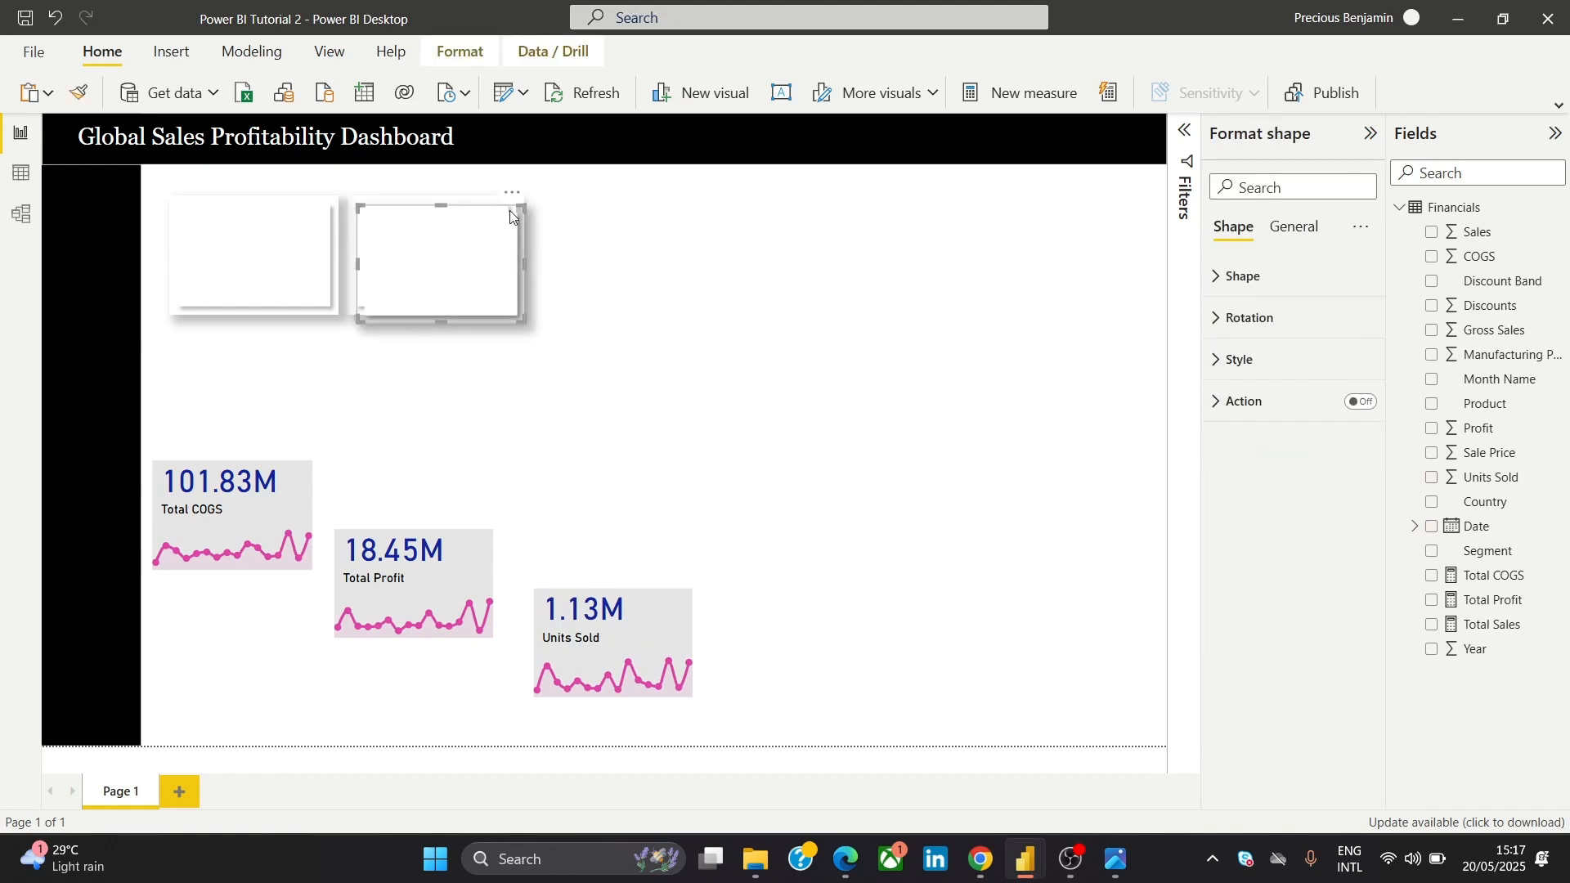
drag(515, 211, 674, 205)
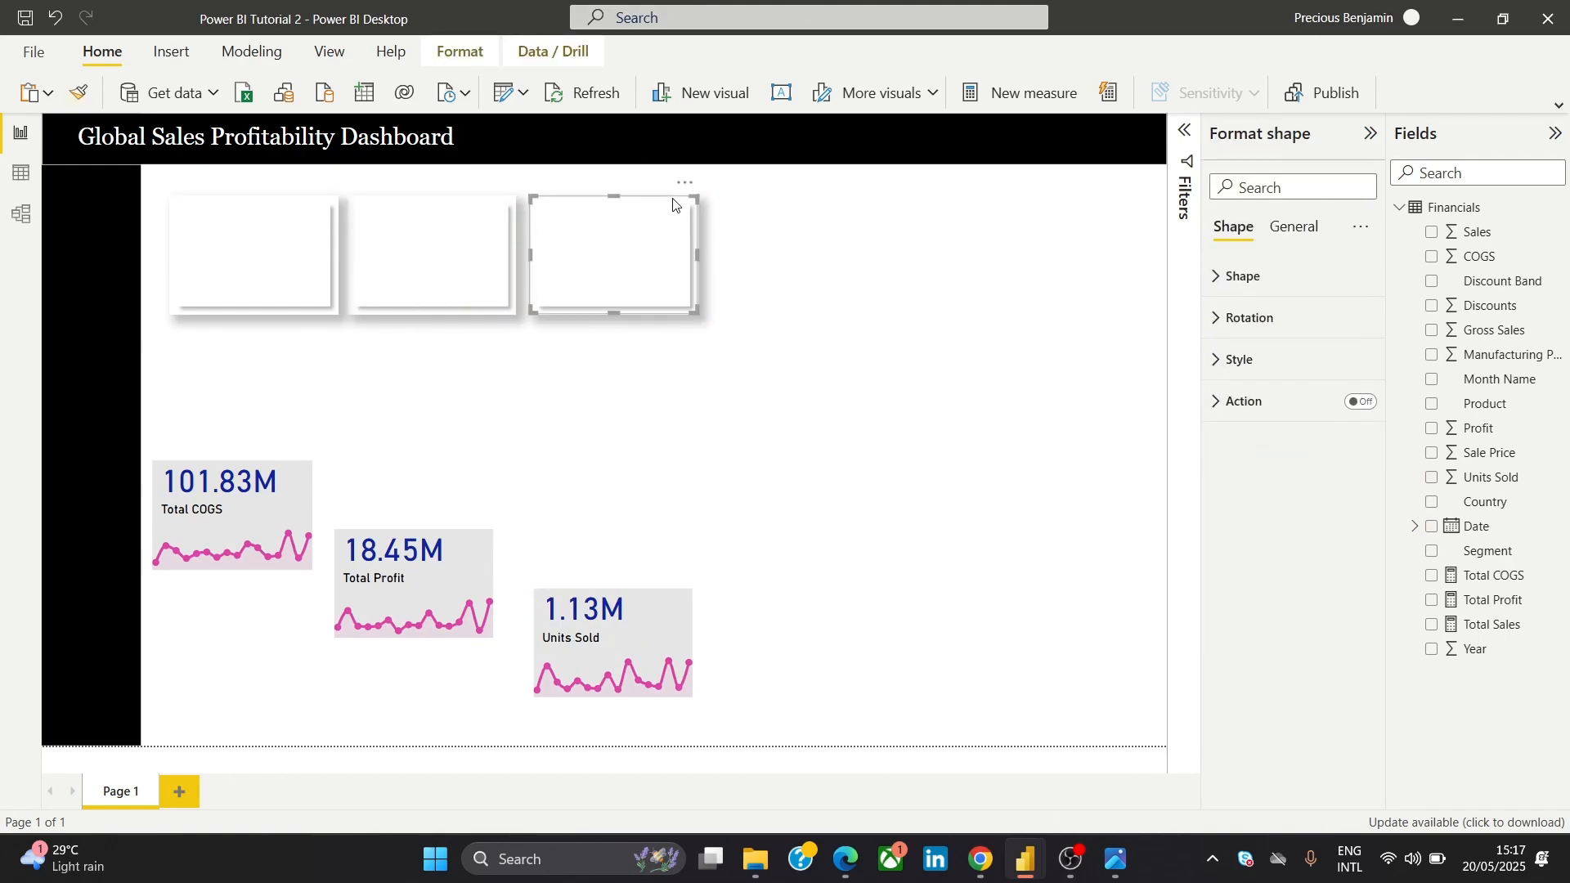
key(ctrl+v)
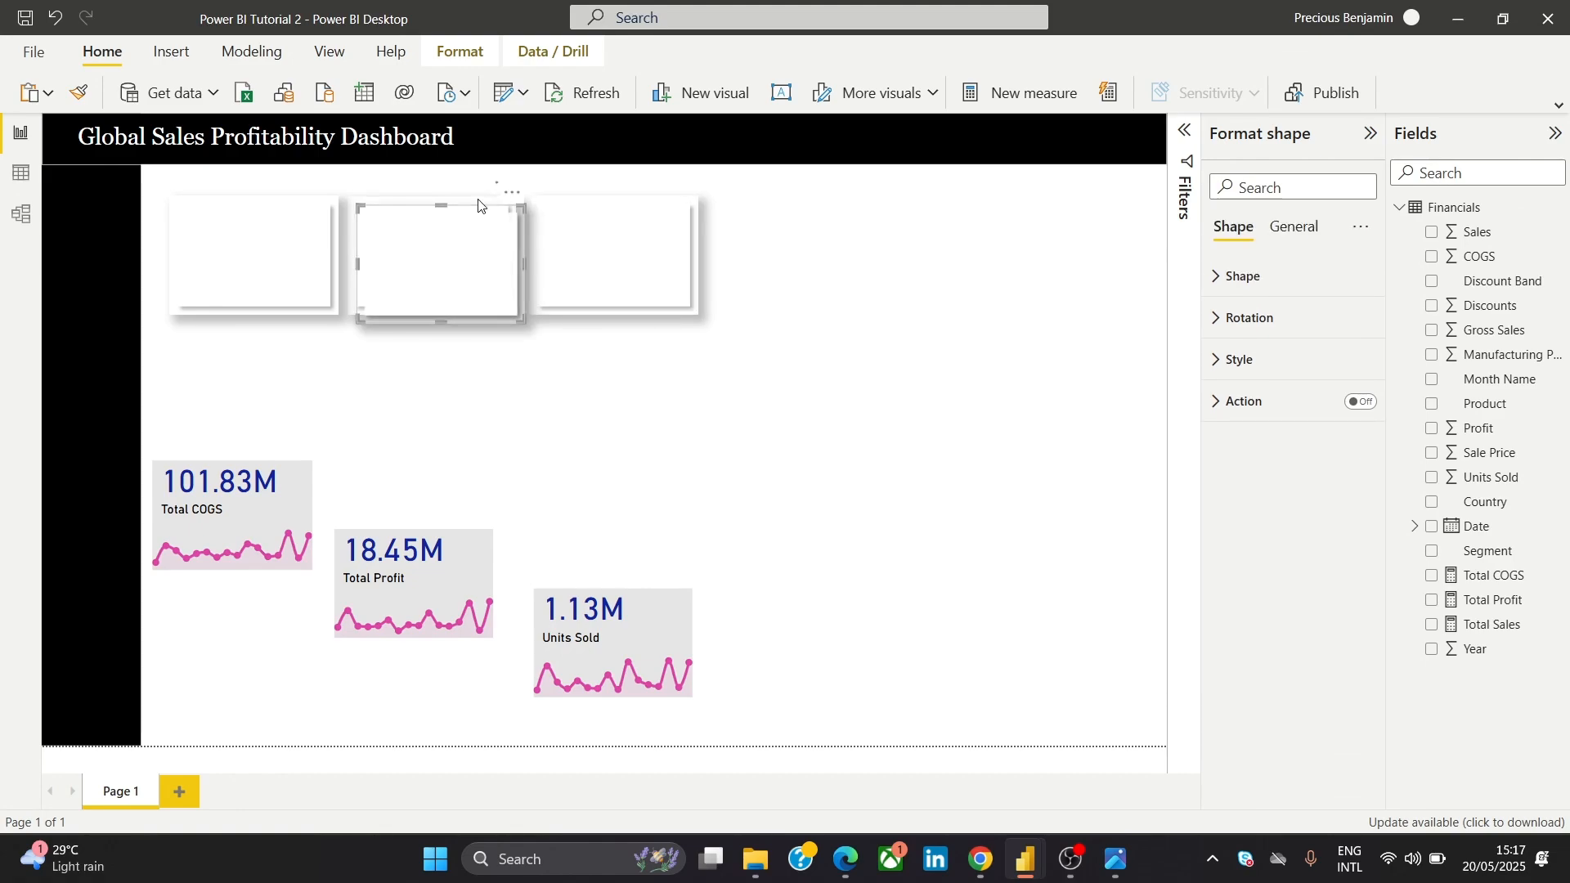
drag(514, 206, 834, 199)
click(651, 413)
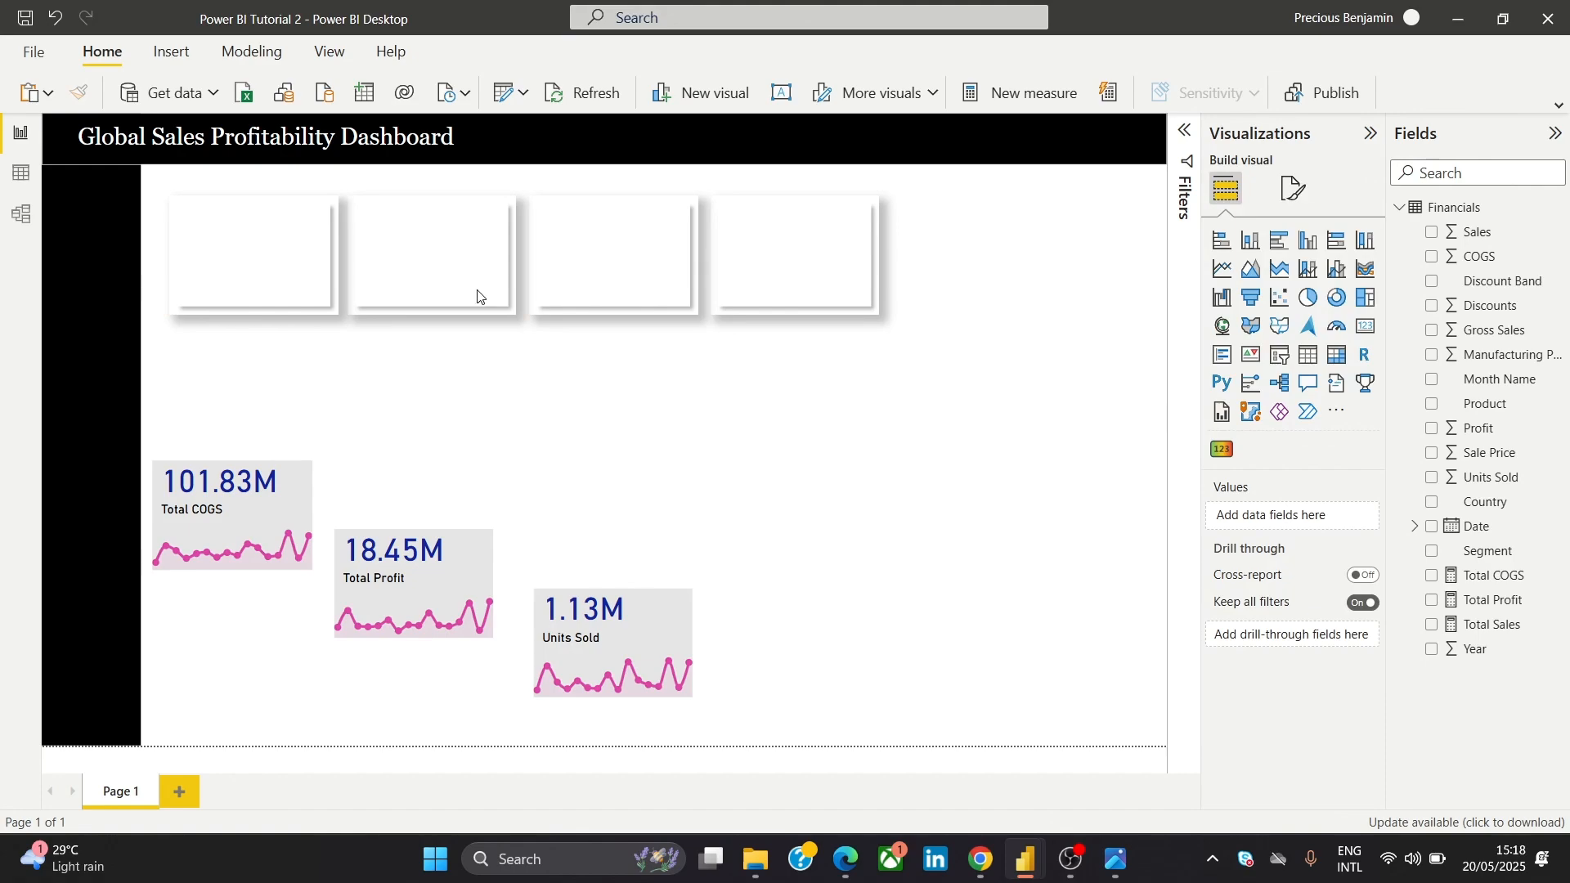
Shift all four white rectangles slightly left so the row starts close to the black sidebar, keeping narrow gaps
drag(250, 243, 238, 243)
drag(431, 268, 422, 267)
drag(668, 264, 661, 264)
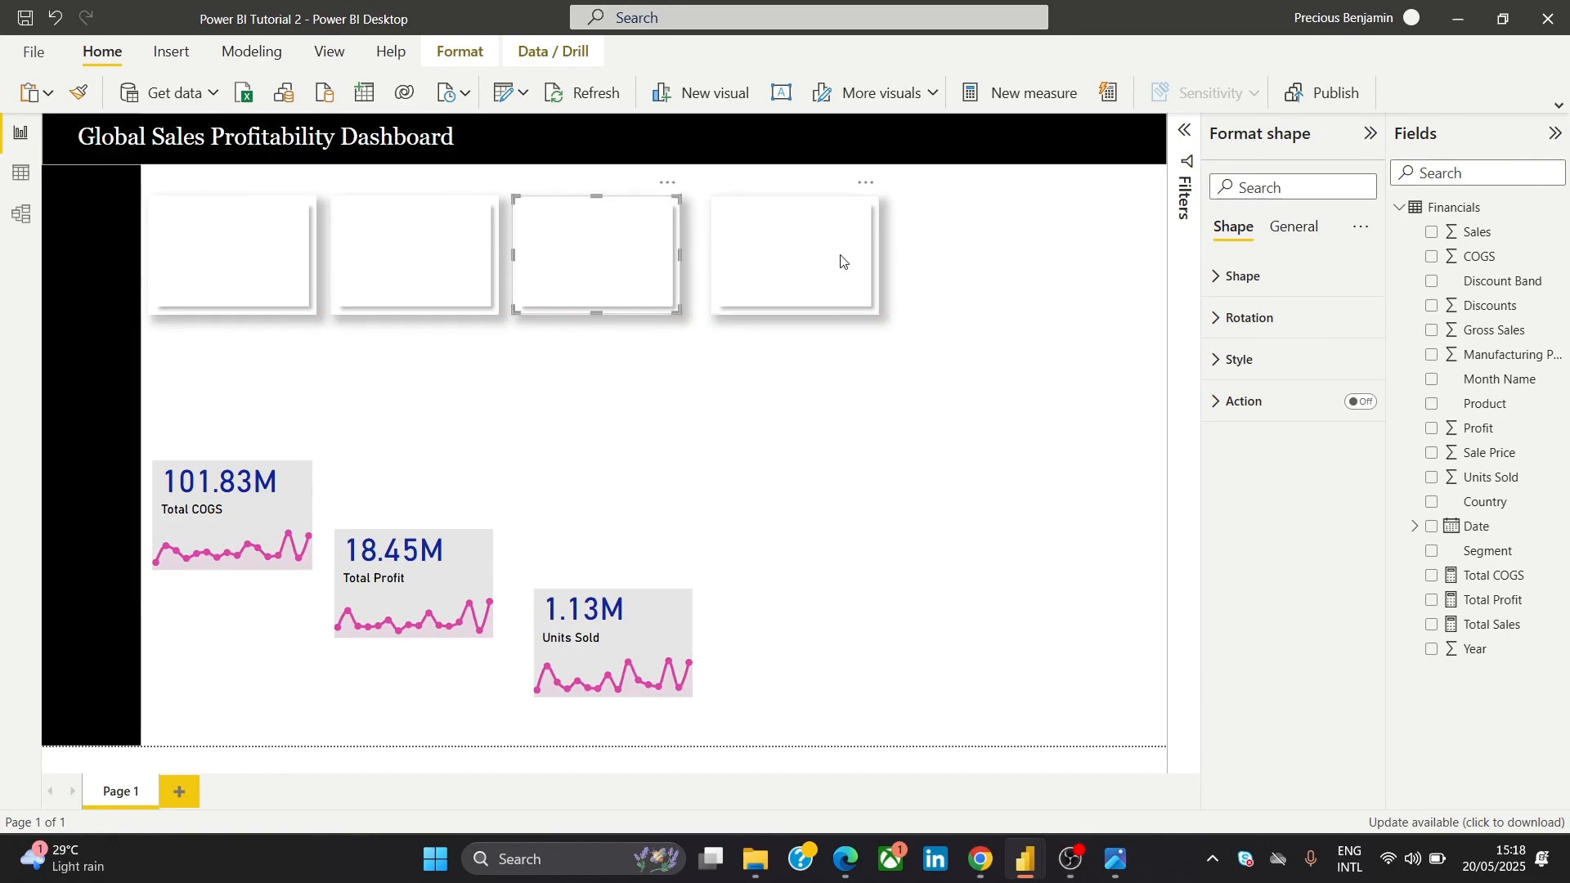
drag(840, 259, 827, 259)
click(929, 328)
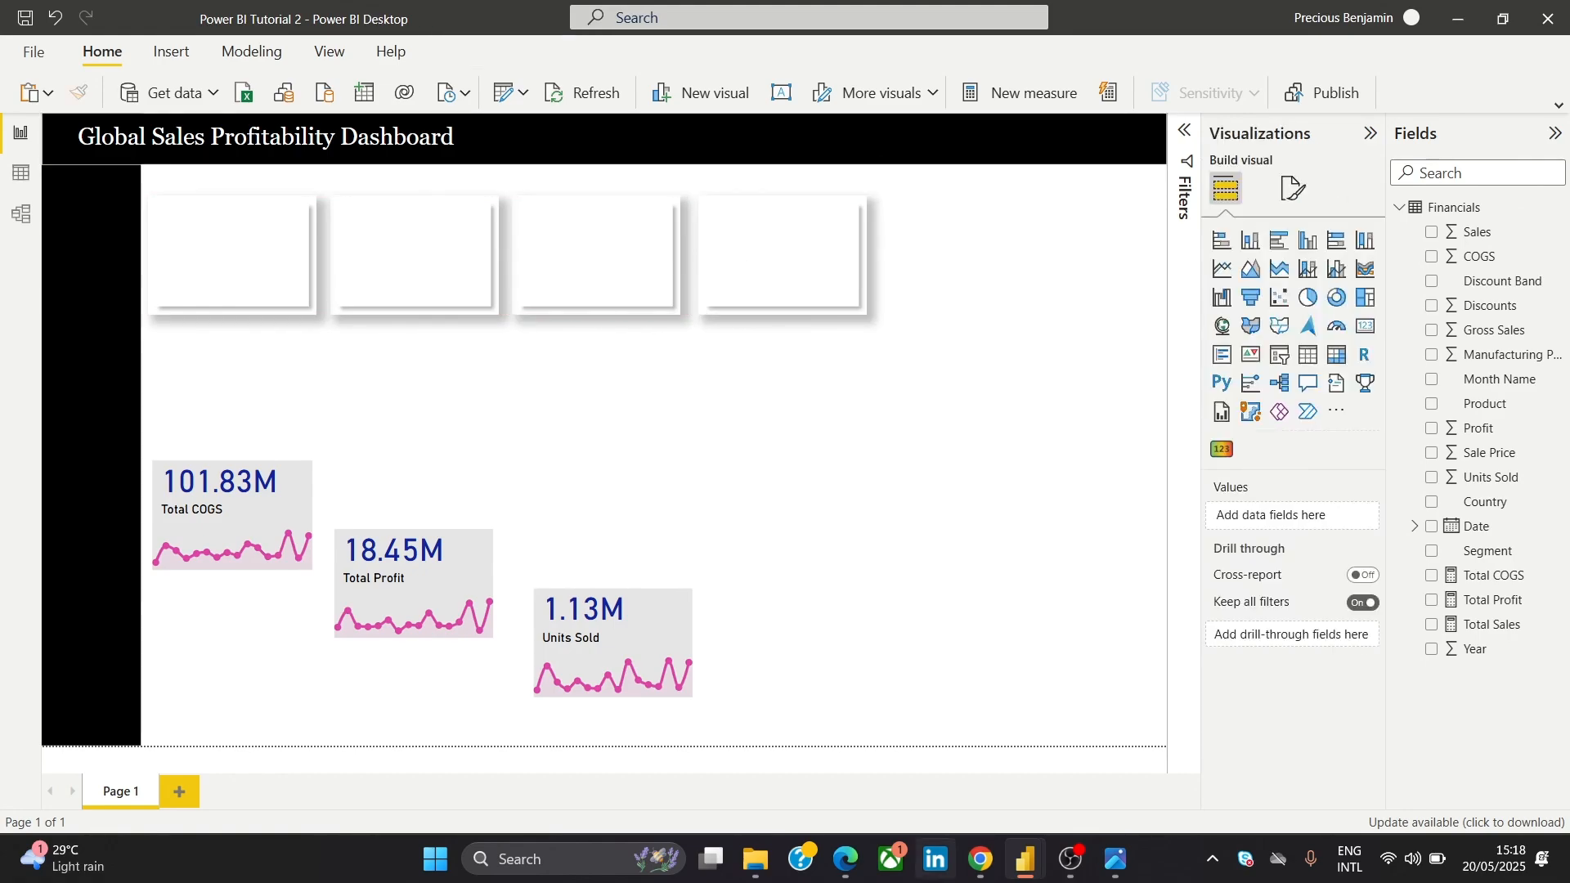
Check the KPI card sizes in the reference dashboard image and shrink the first white rectangle slightly from its lower-right corner
click(1113, 857)
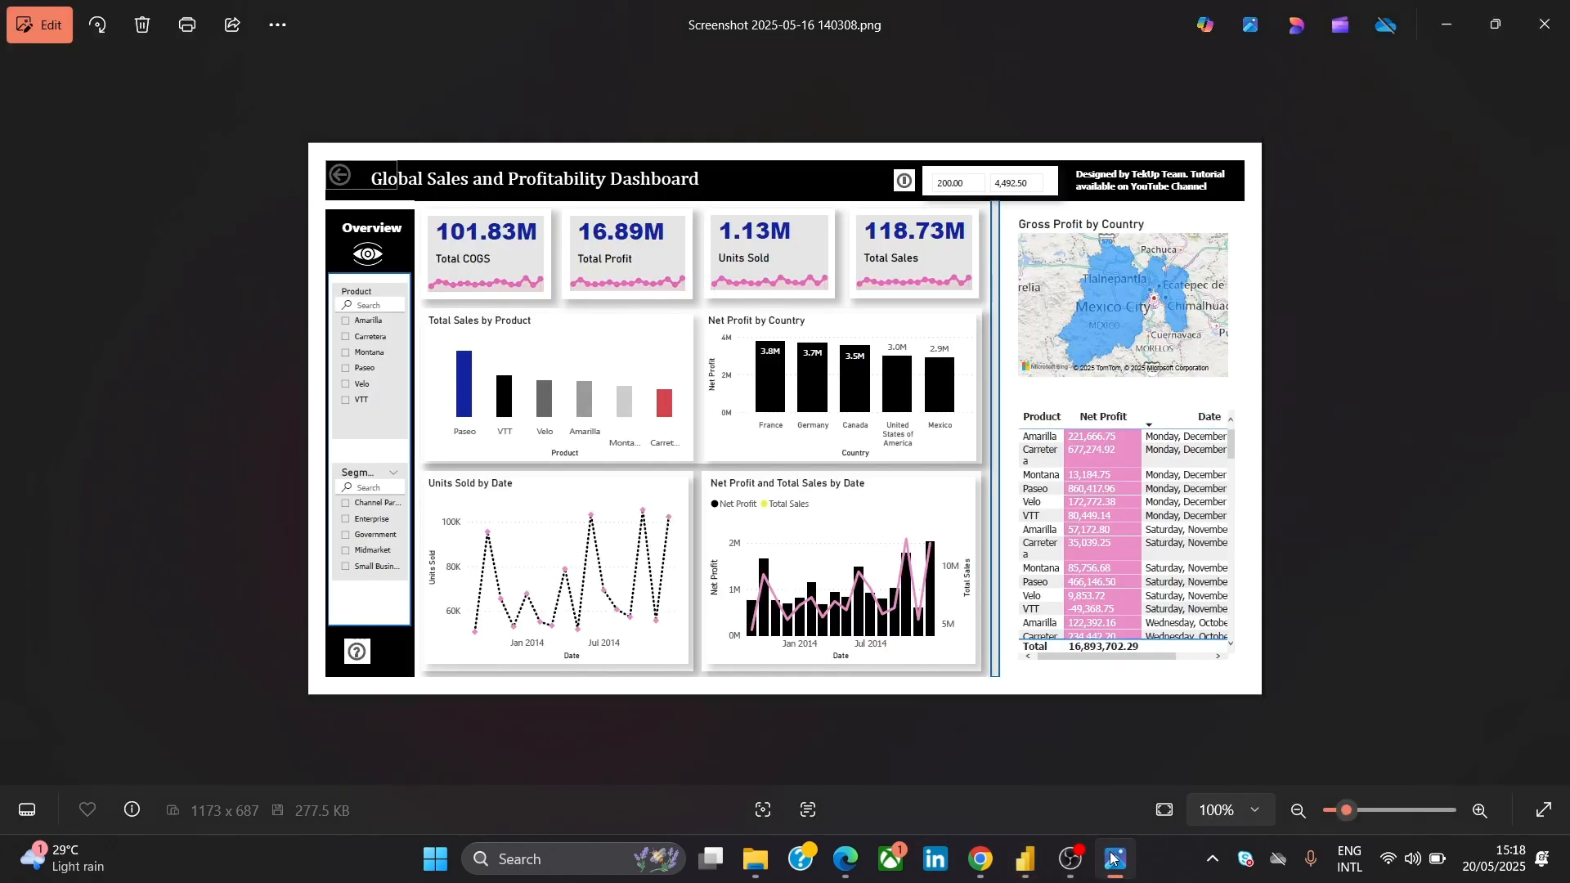
click(1113, 858)
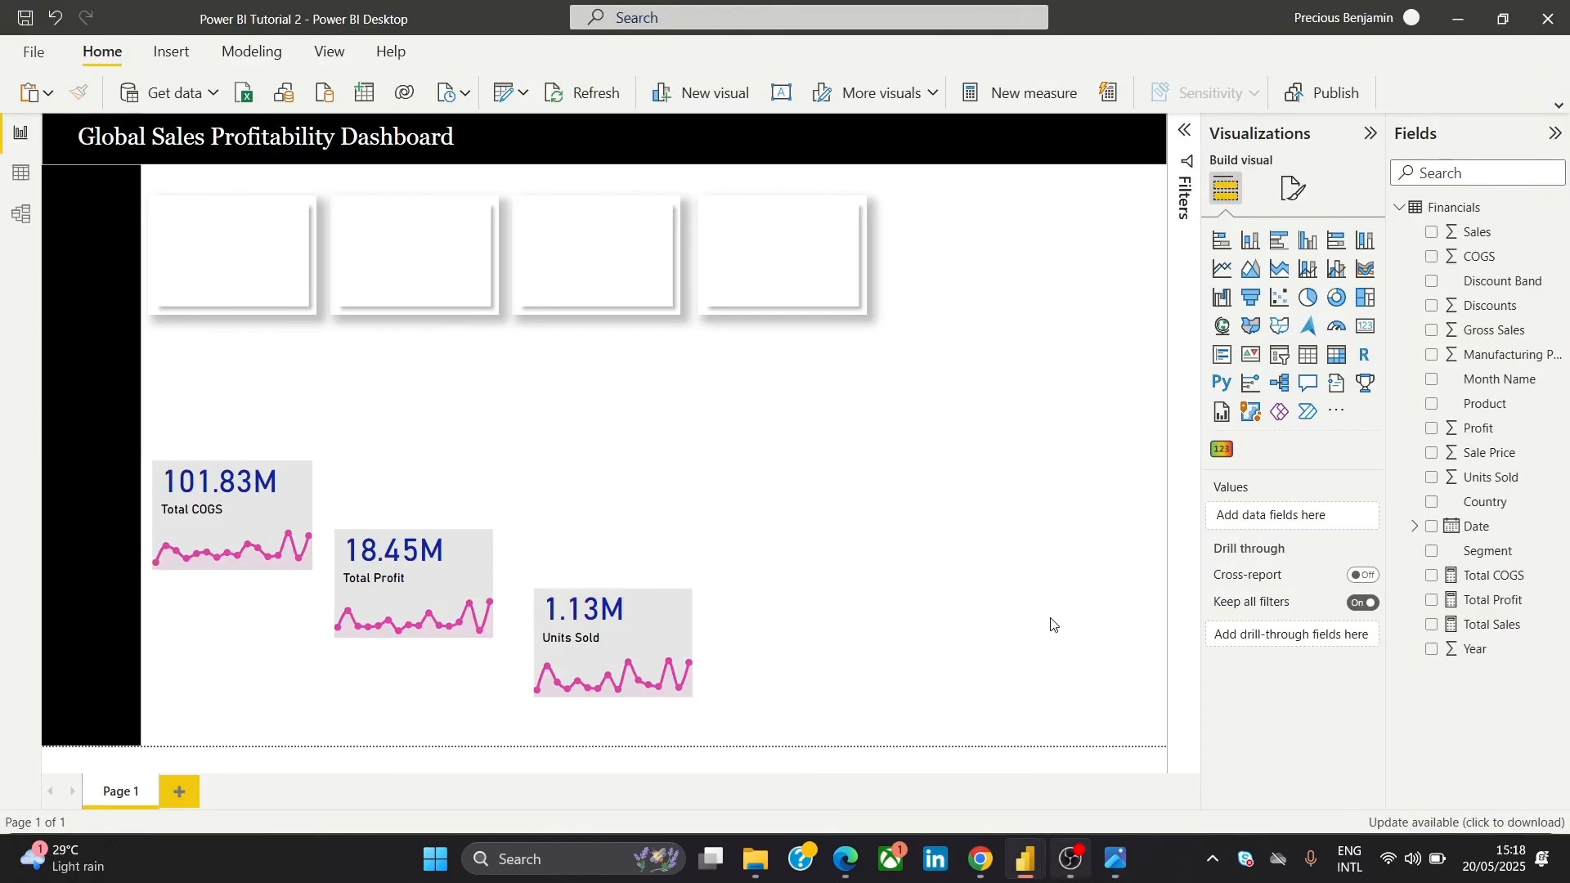
click(234, 291)
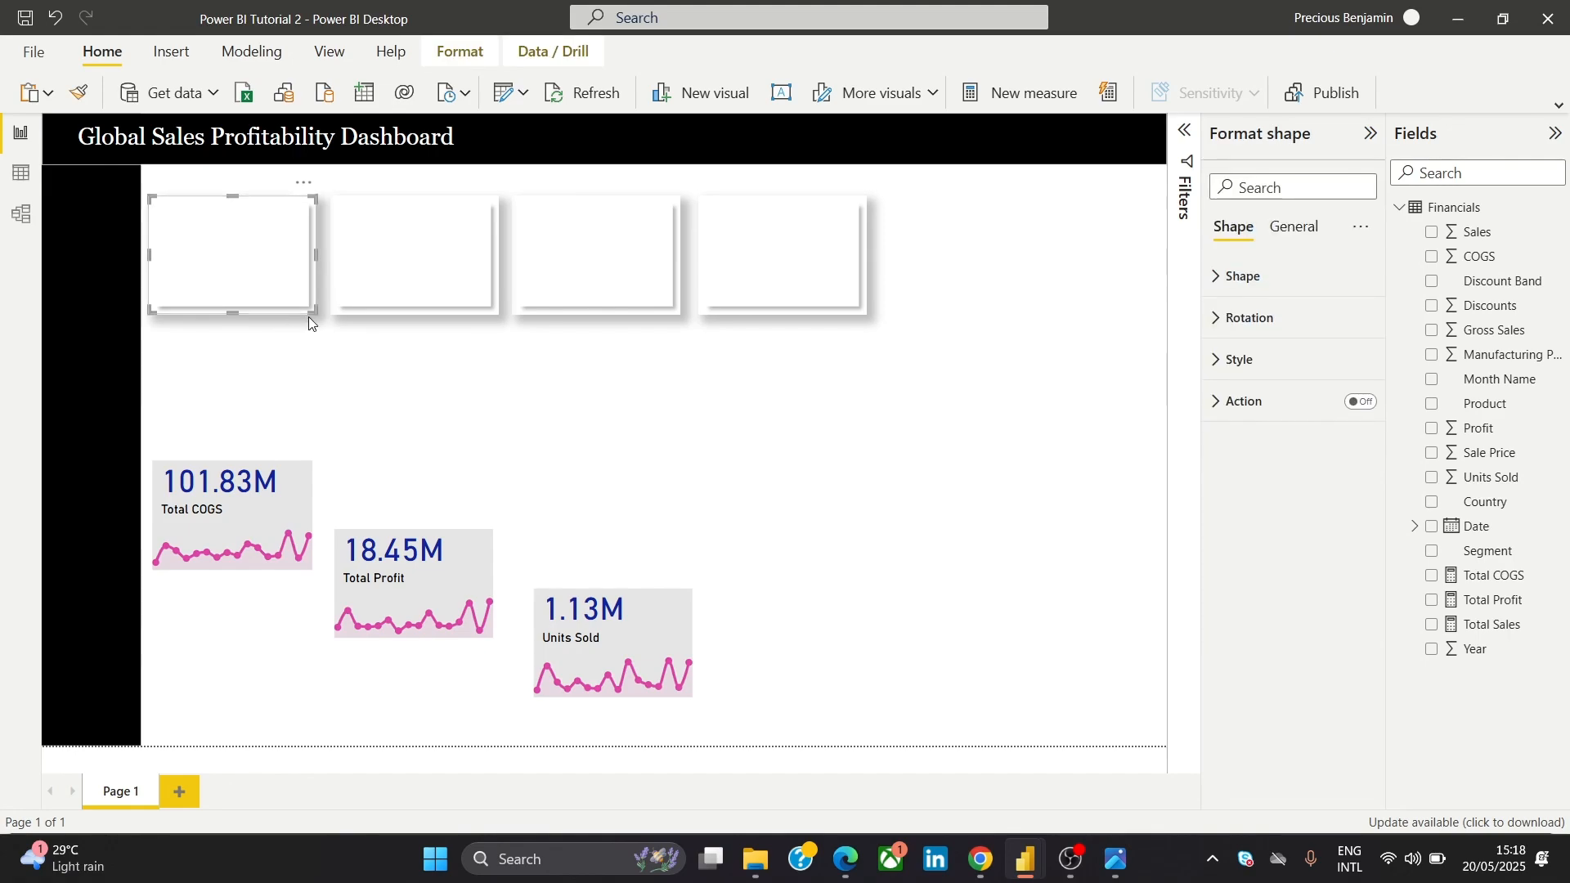
drag(314, 309, 303, 301)
click(299, 373)
Remove the second, third and fourth white rectangles, keeping only the resized first one
click(446, 268)
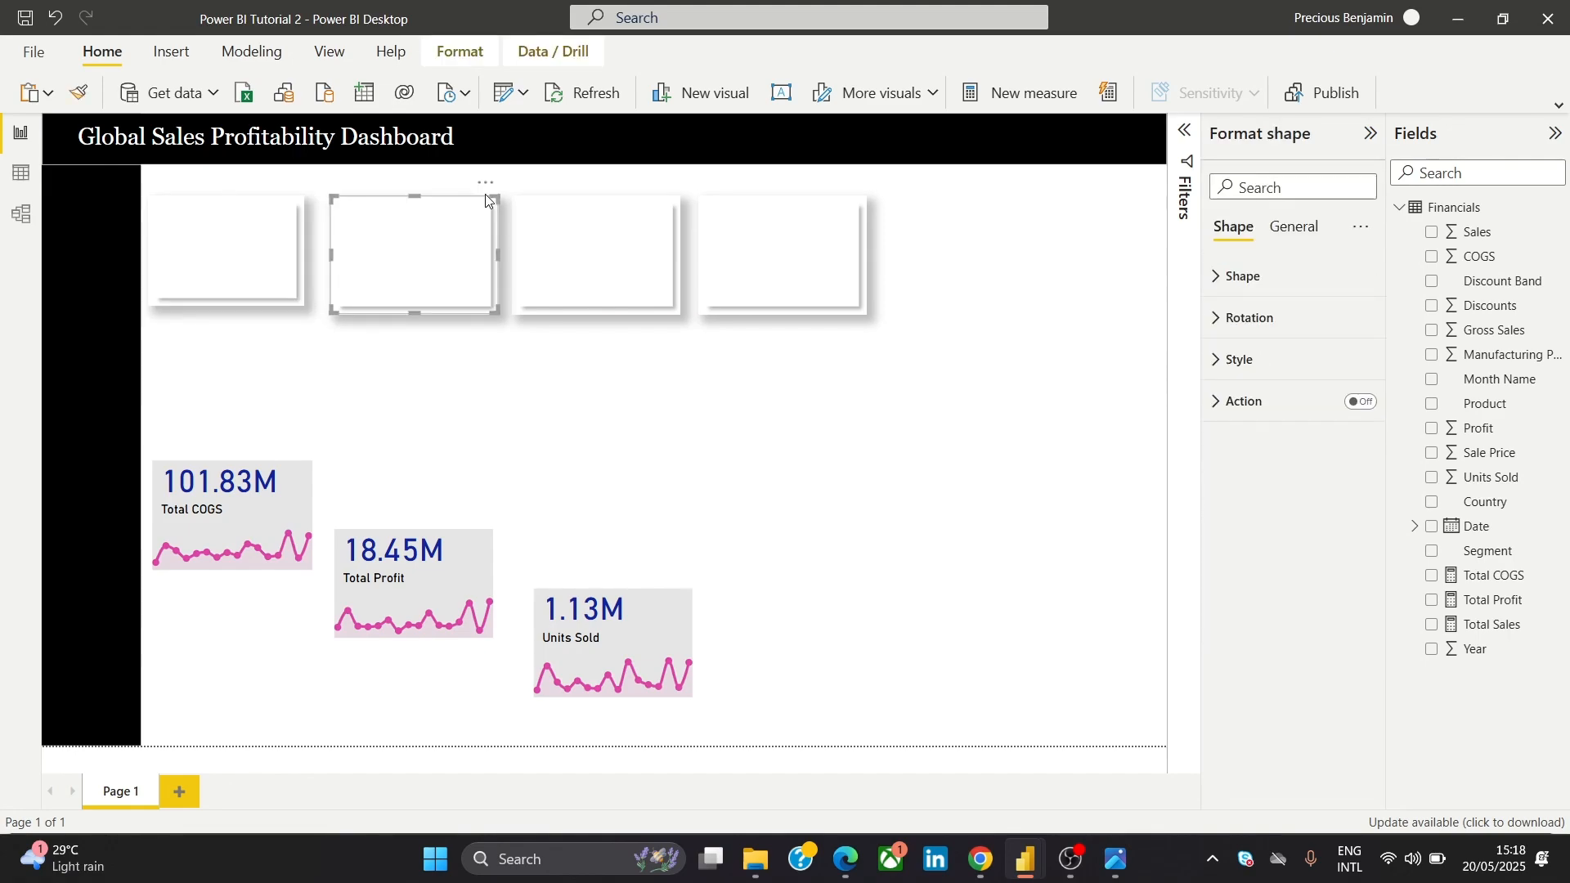
click(486, 184)
click(512, 209)
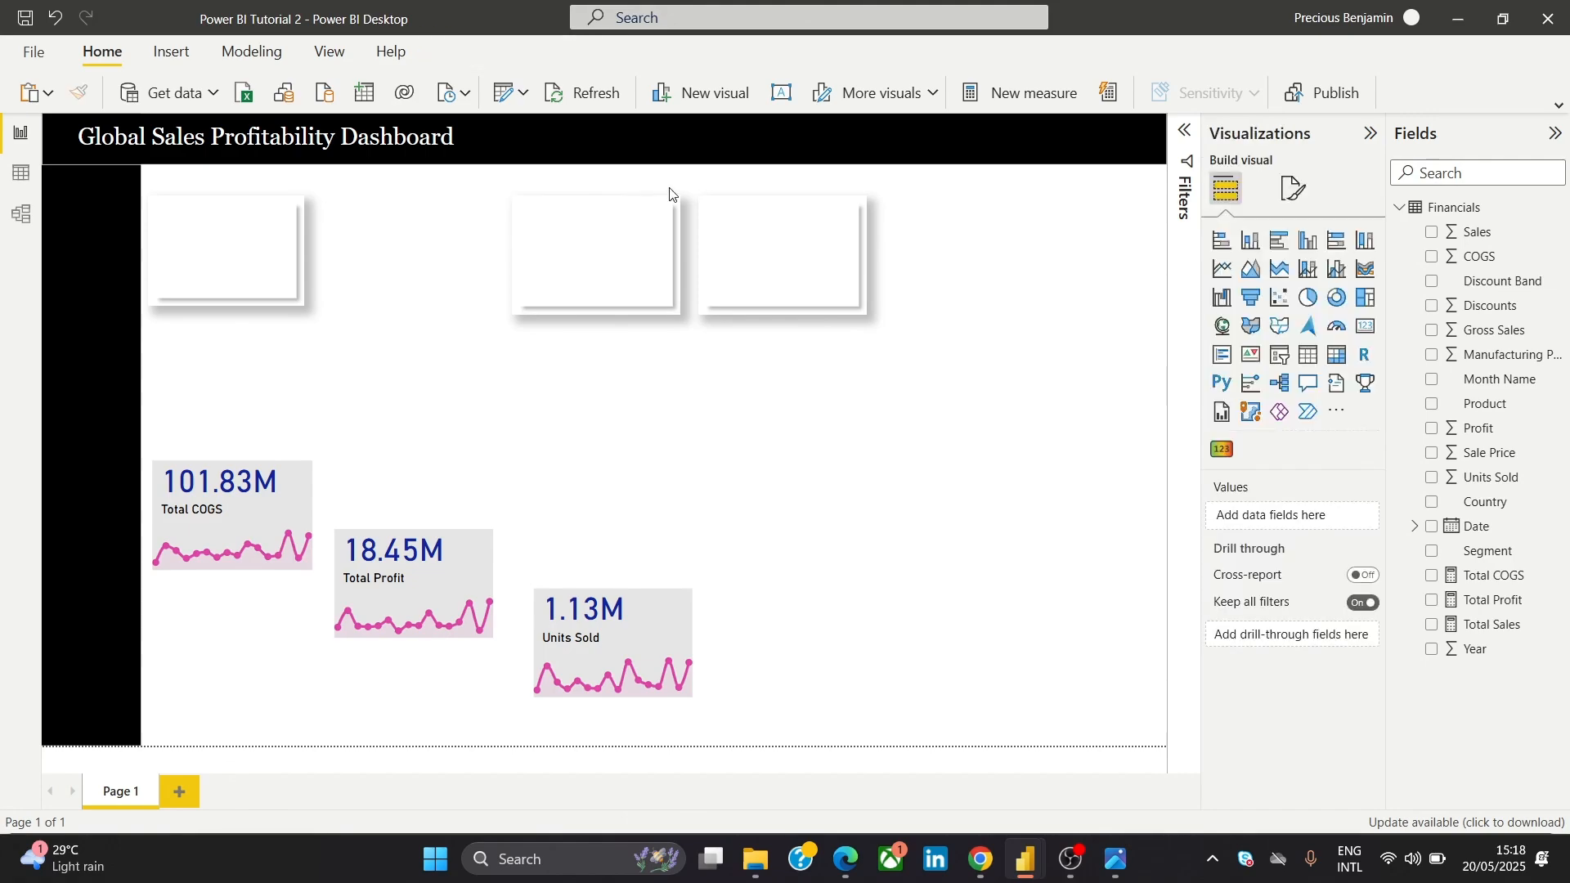
click(672, 198)
click(668, 184)
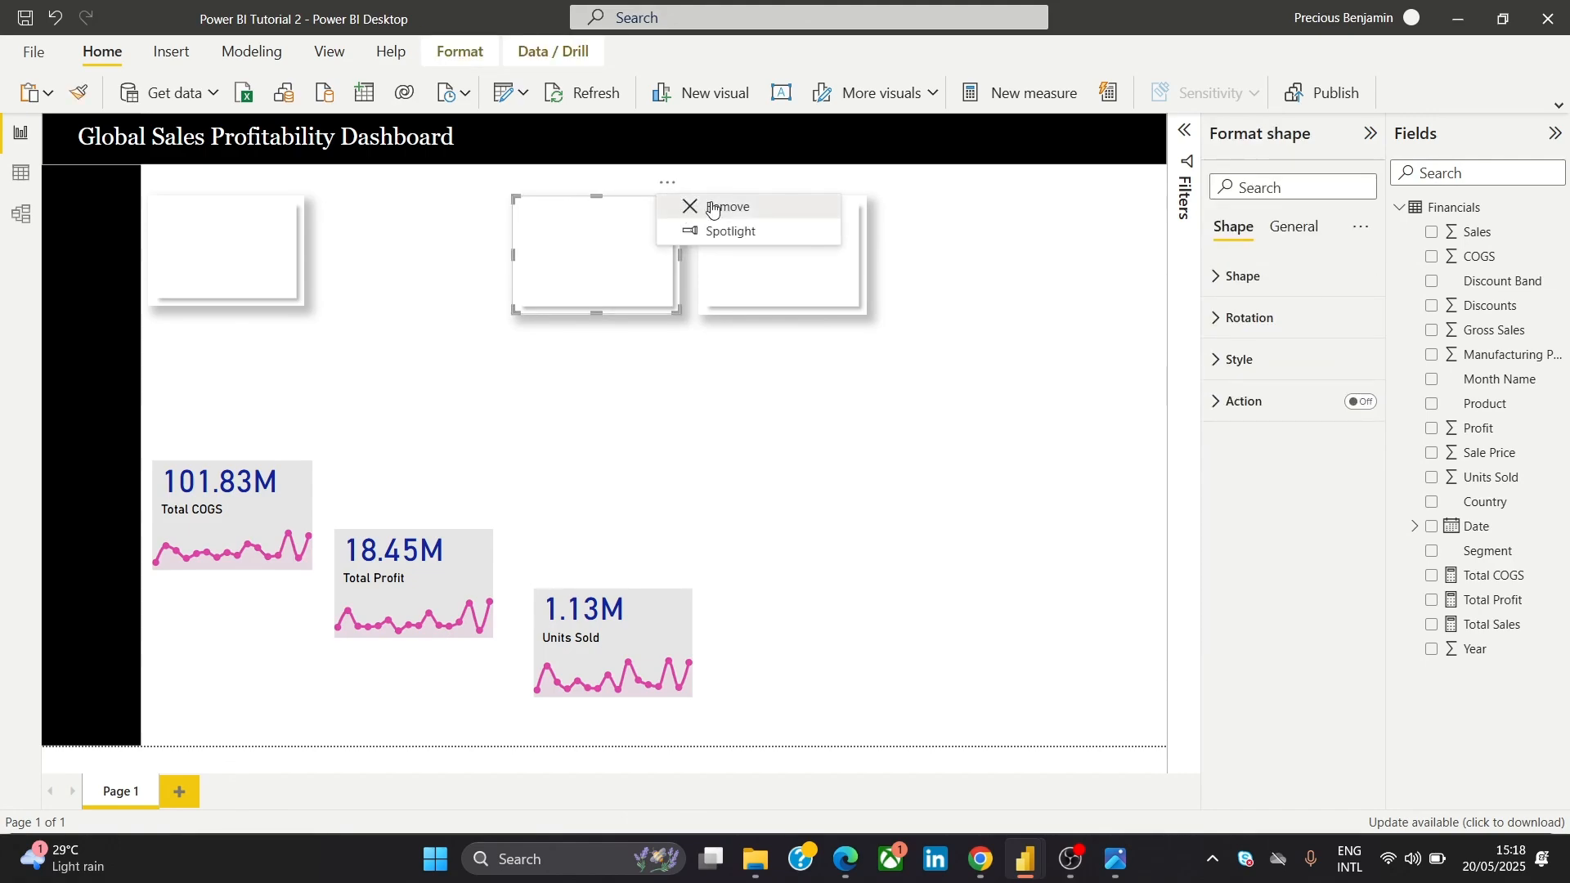
click(713, 206)
click(806, 204)
click(854, 183)
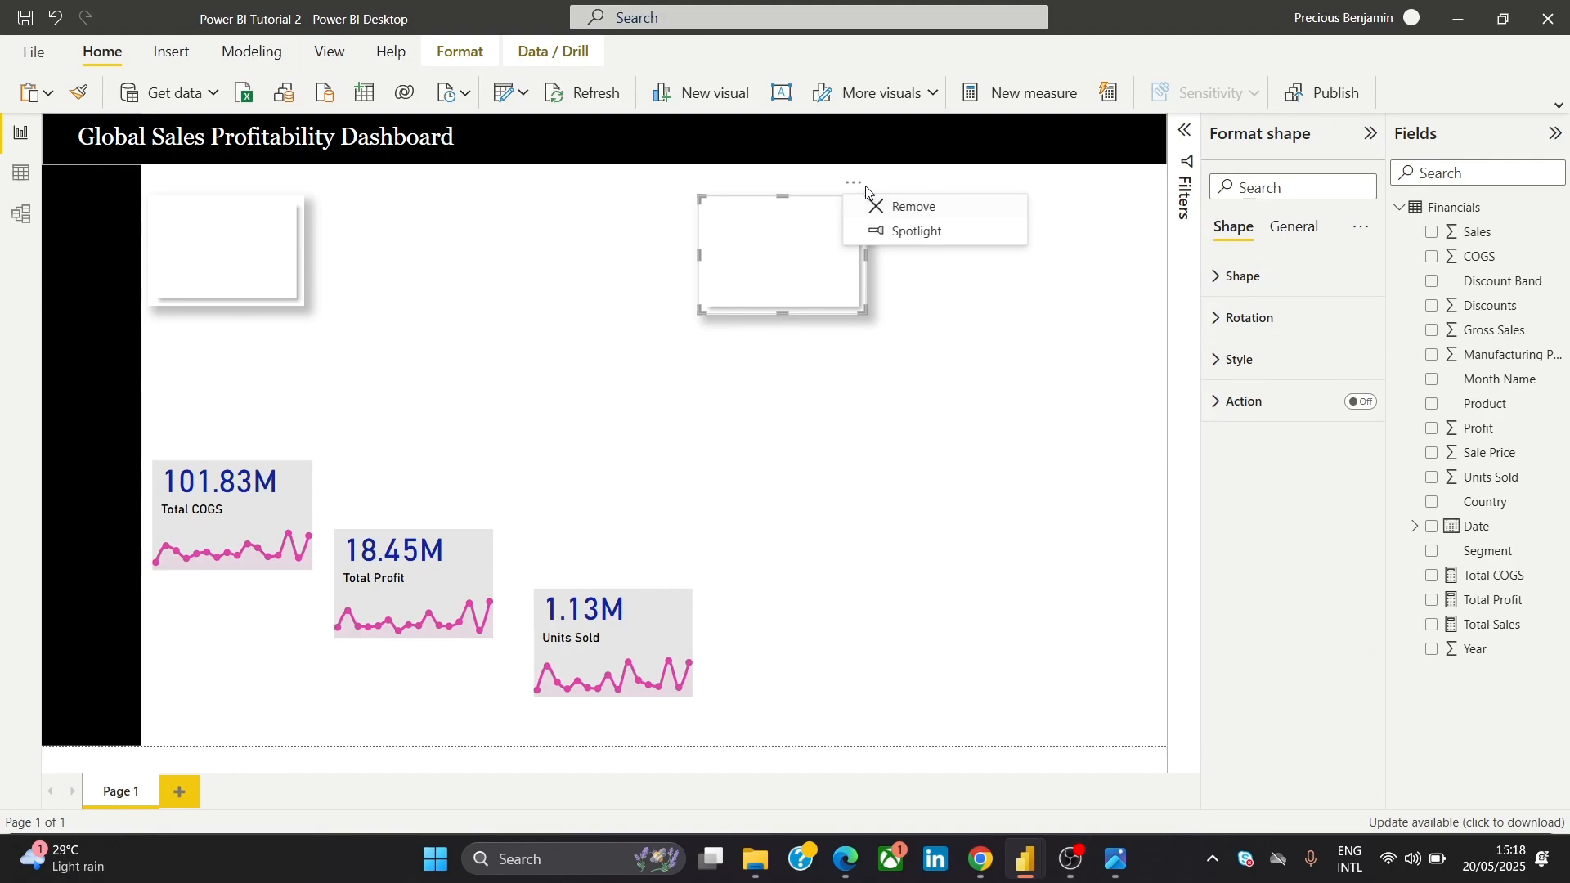
click(904, 206)
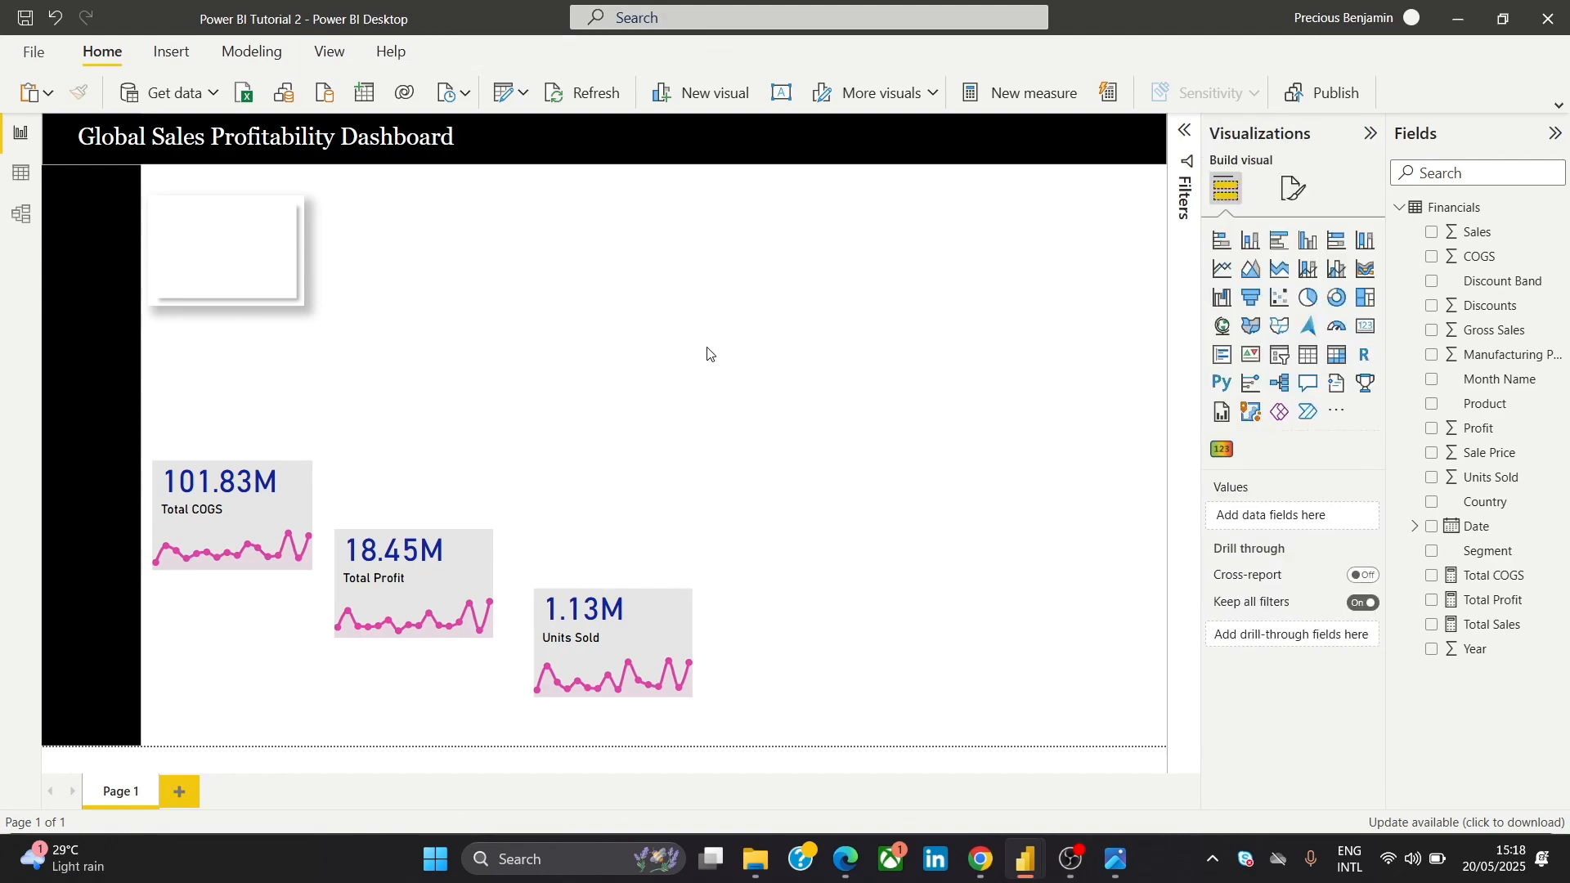
Duplicate the resized white rectangle twice and arrange the three rectangles in an aligned row under the title bar
click(196, 269)
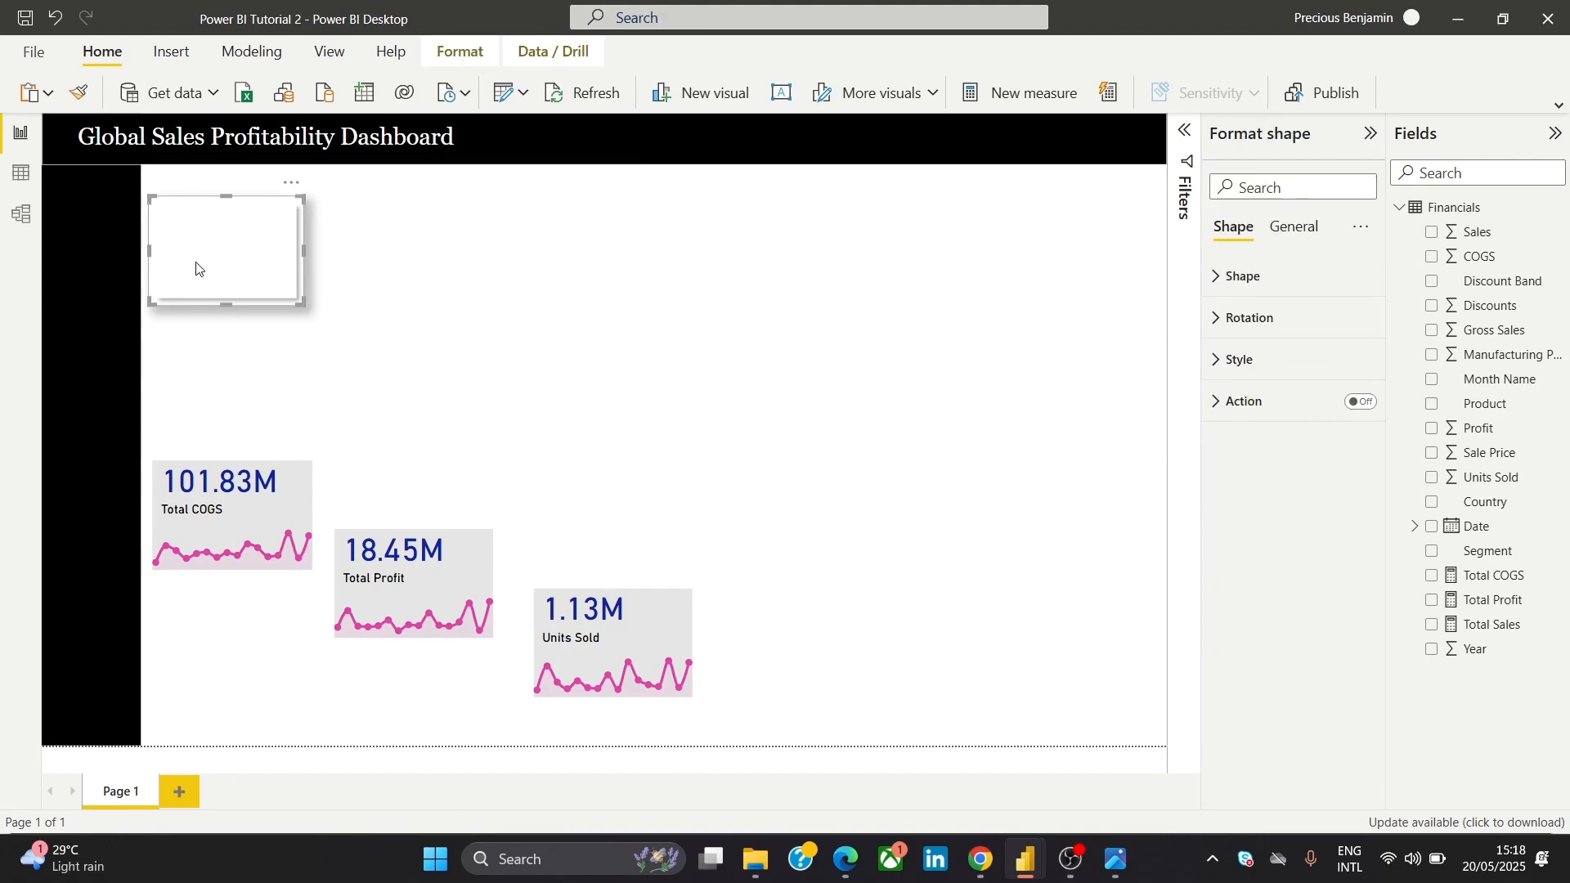
key(ctrl+c)
key(ctrl+v)
drag(248, 259, 620, 251)
click(578, 274)
click(294, 228)
key(ctrl+c)
key(ctrl+v)
click(546, 417)
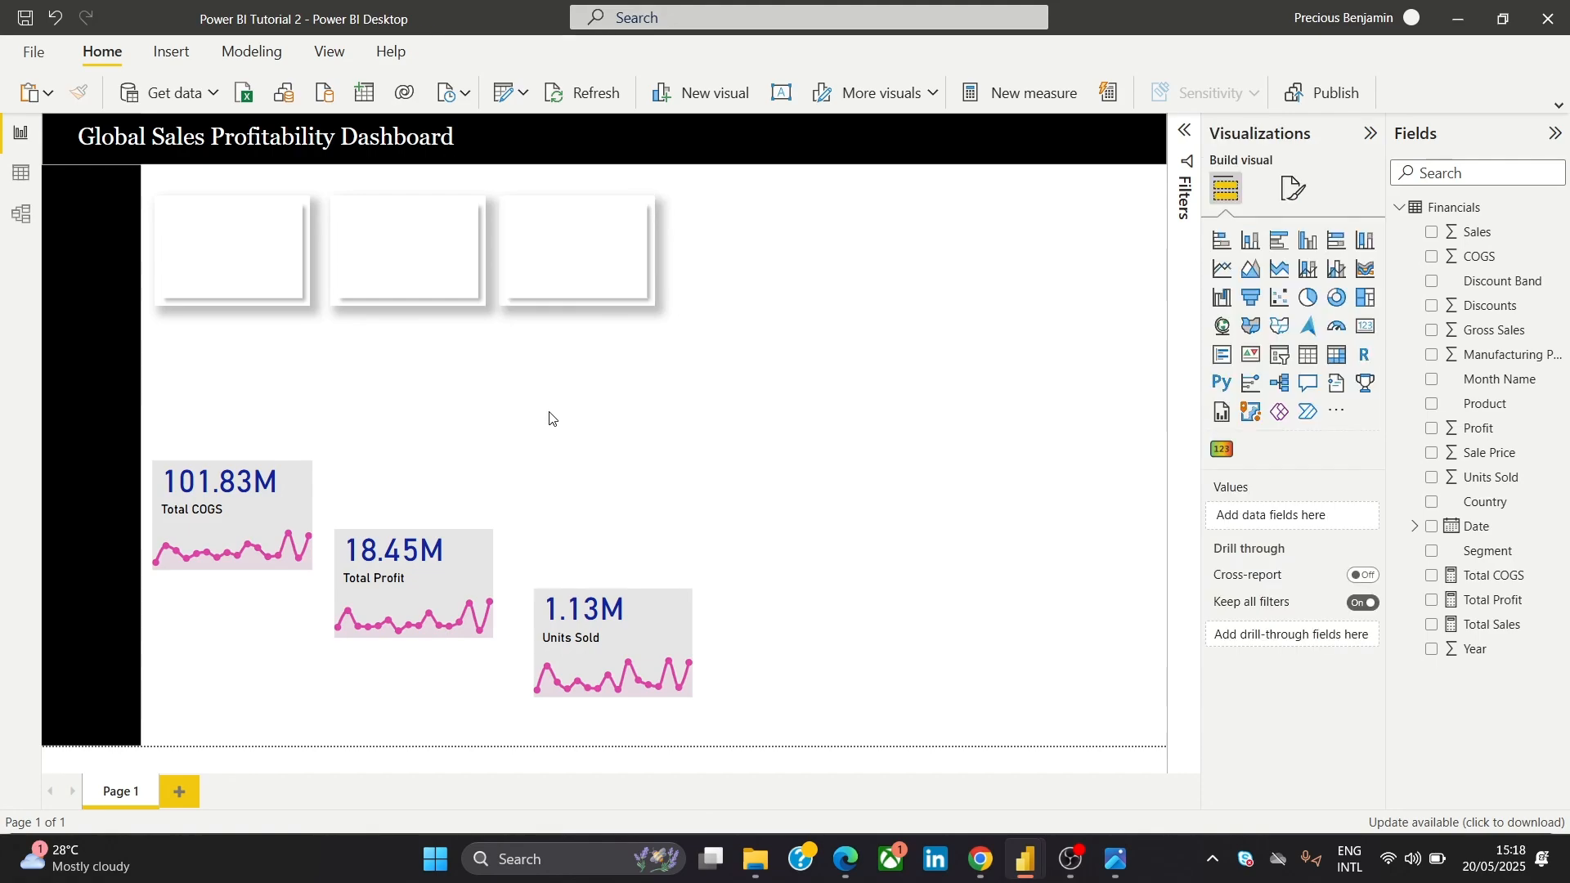
Duplicate the first white rectangle once more and place the copy as the fourth background in the row
click(235, 260)
key(ctrl+c)
key(ctrl+v)
drag(234, 260, 753, 266)
click(694, 417)
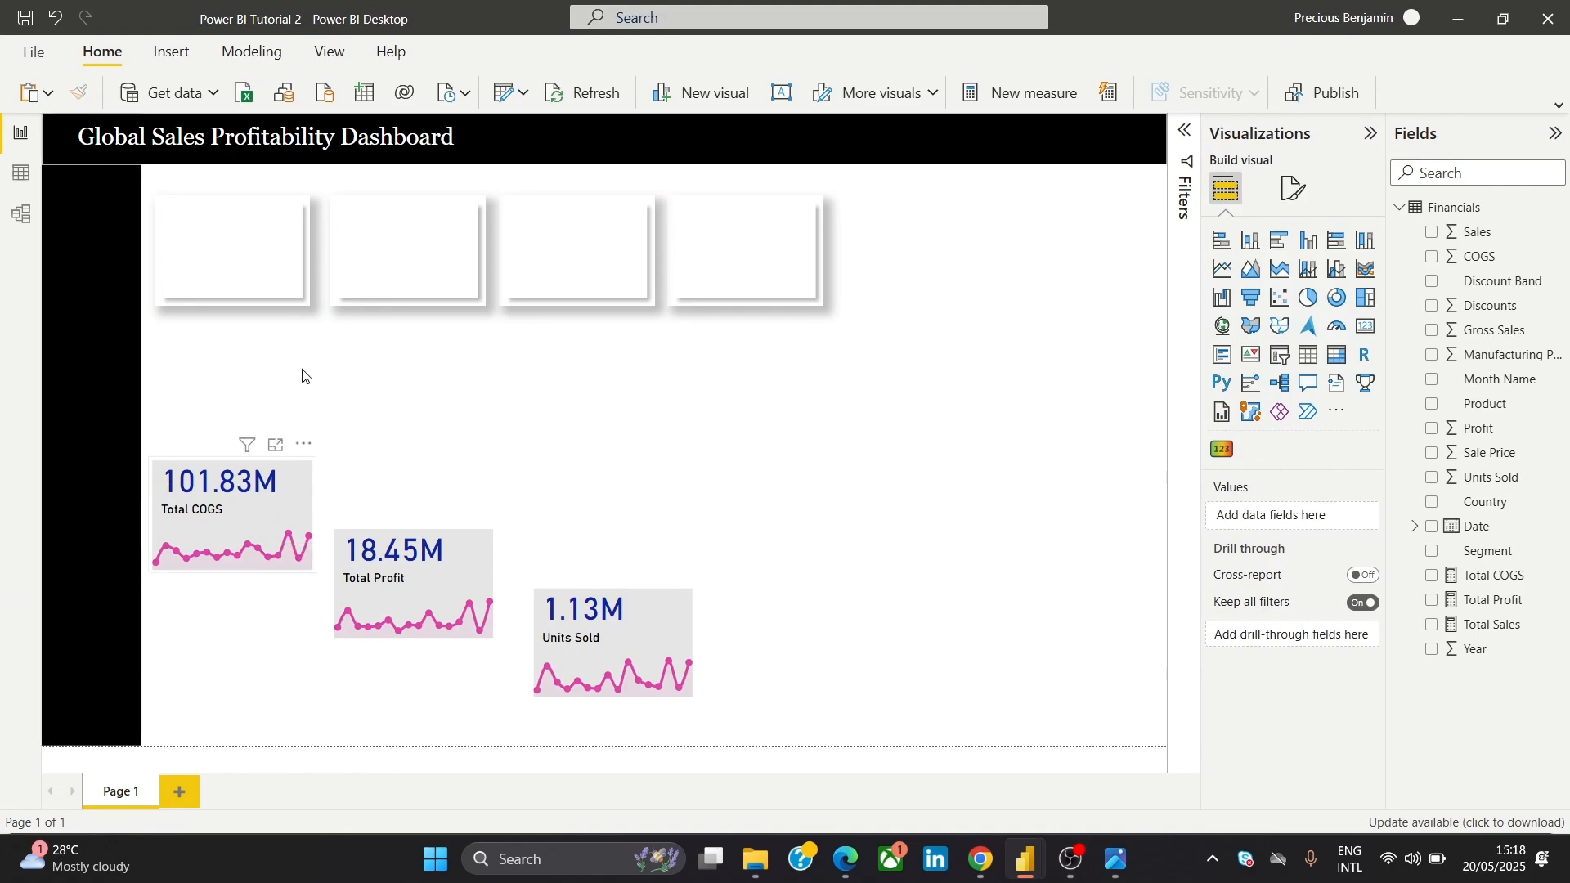
Move the Total COGS card onto the first white rectangle and shrink it to fit inside the rectangle
click(298, 457)
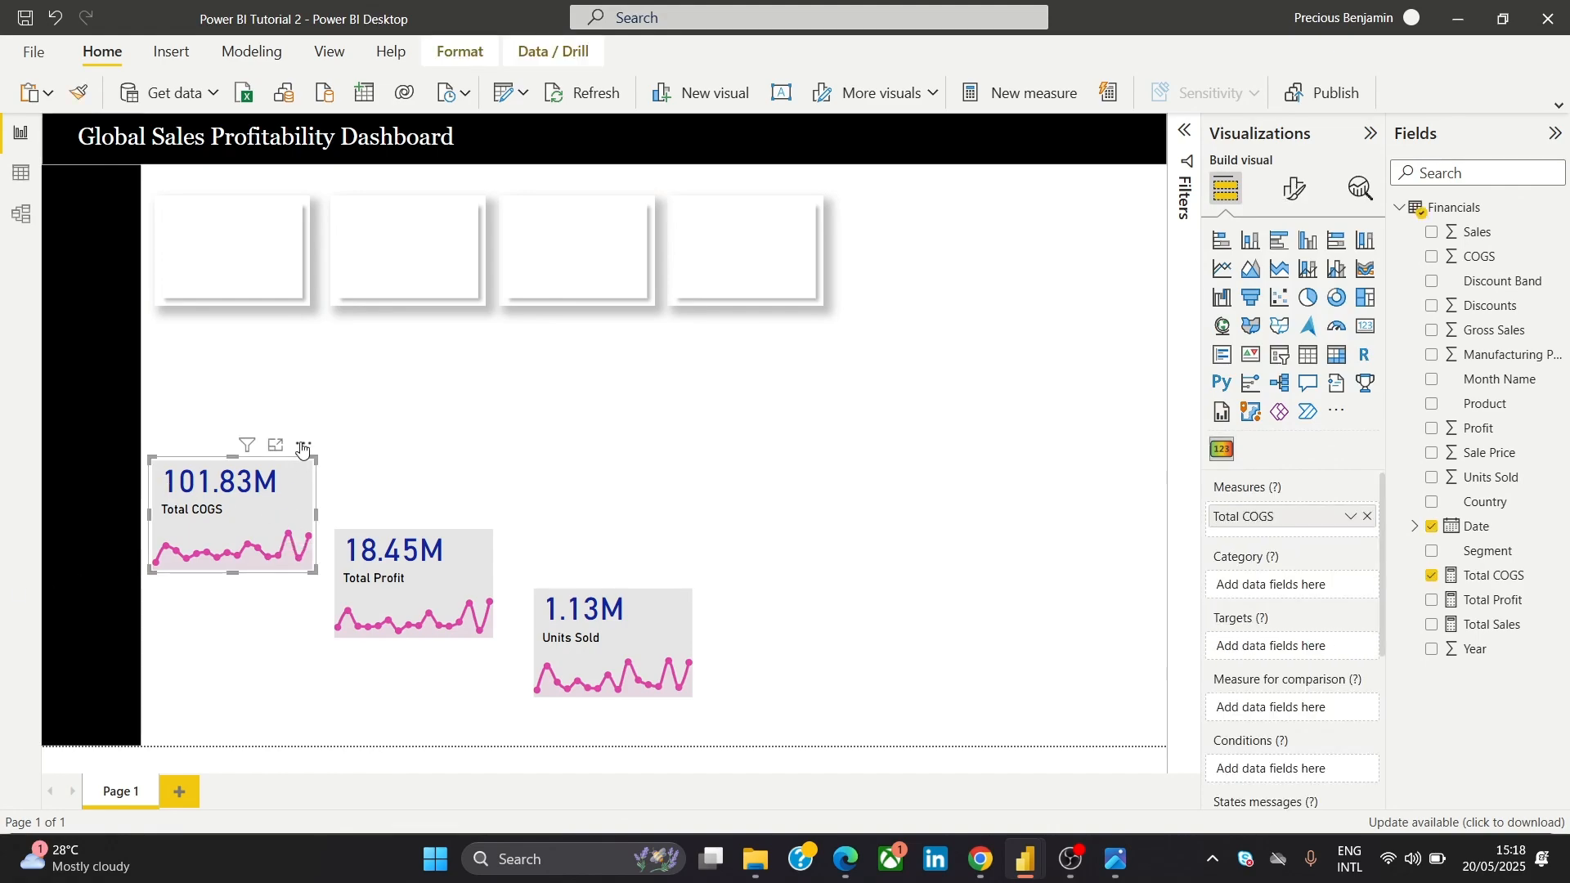
drag(299, 458, 306, 191)
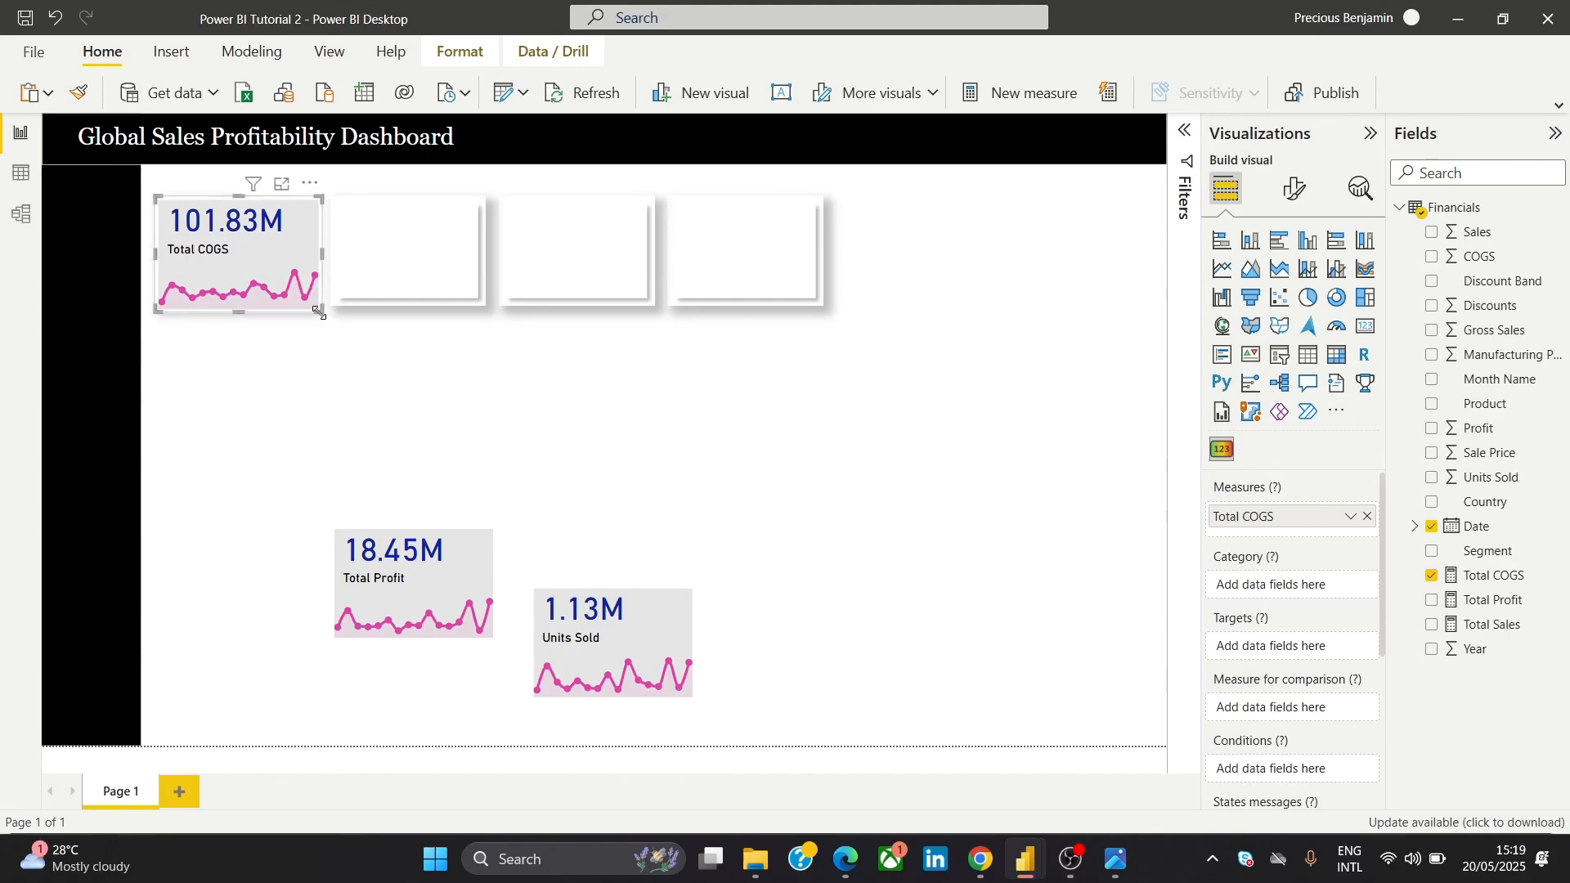
drag(315, 308, 292, 296)
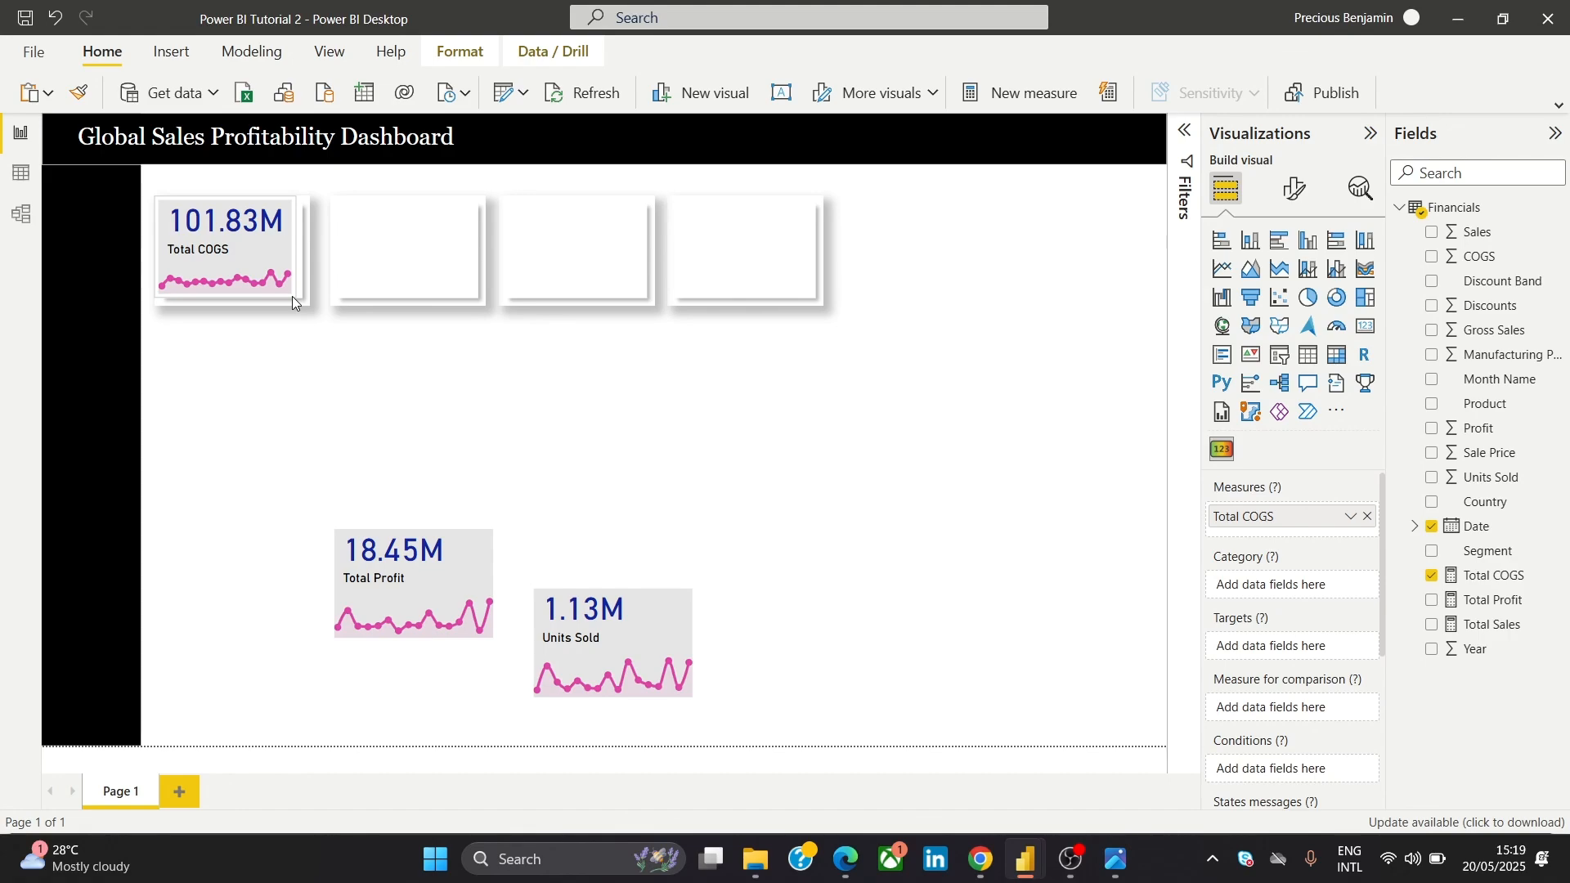
click(284, 398)
Centre the Total COGS card within the first white rectangle
click(235, 219)
click(235, 403)
click(237, 278)
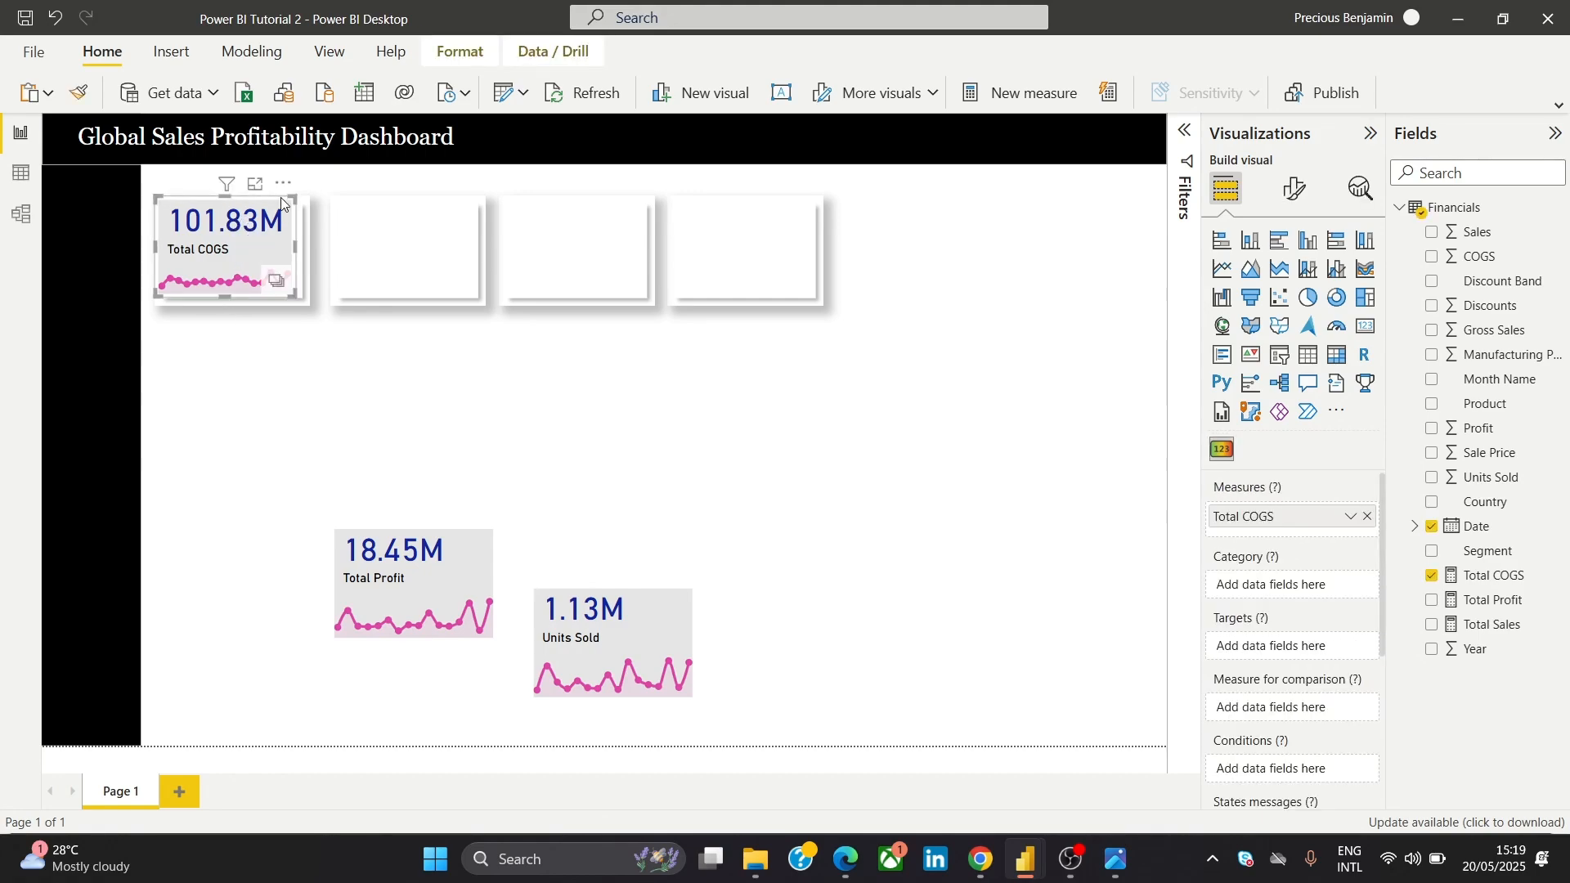
drag(282, 202, 292, 198)
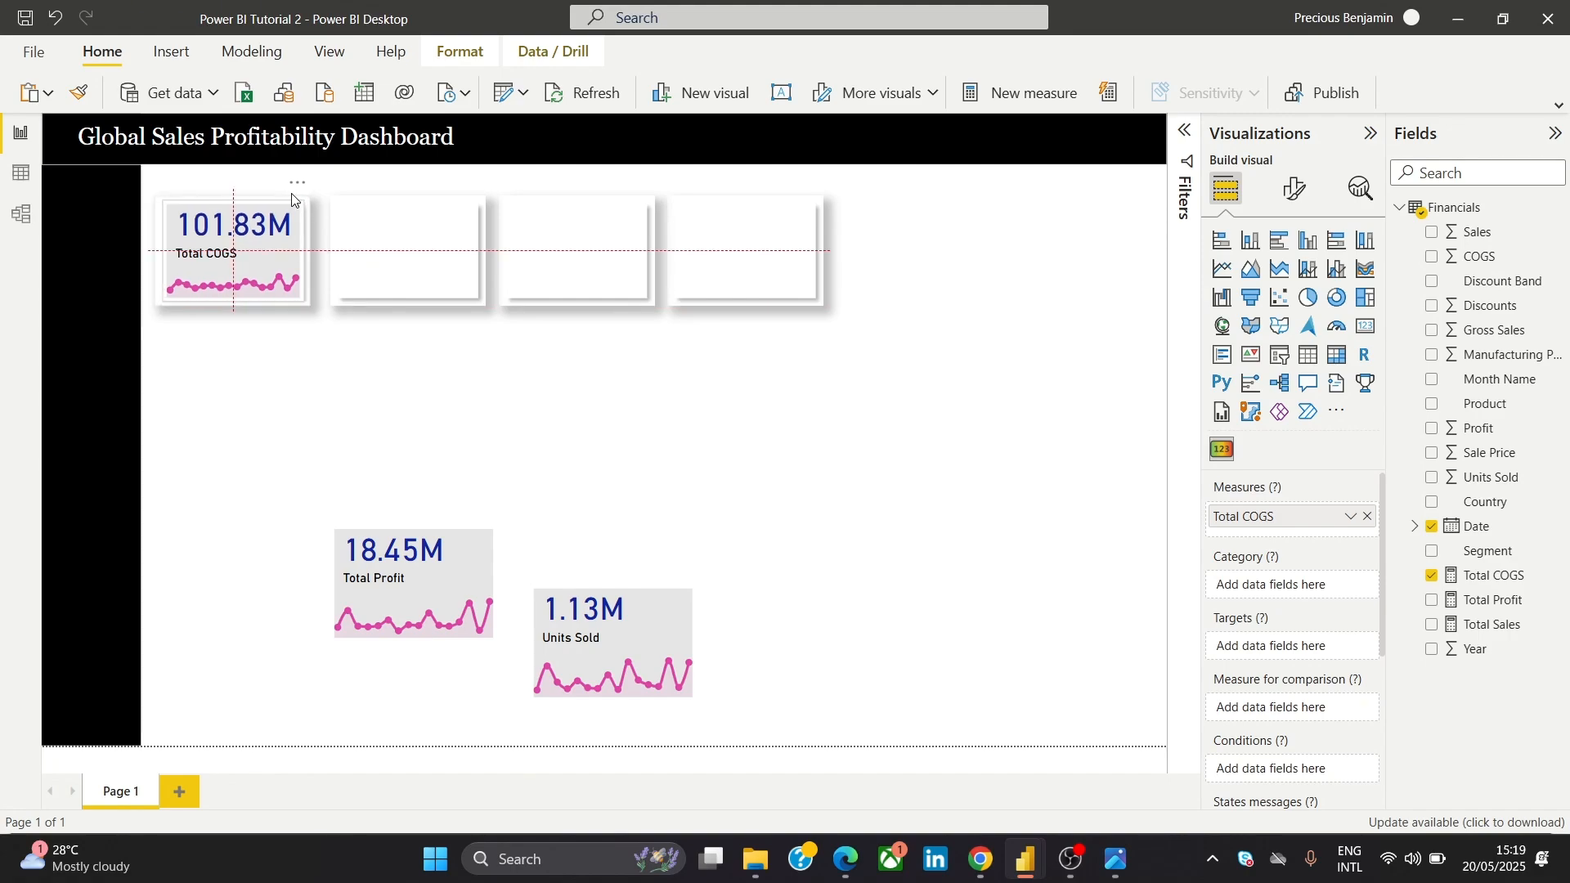
drag(292, 199, 290, 199)
click(249, 443)
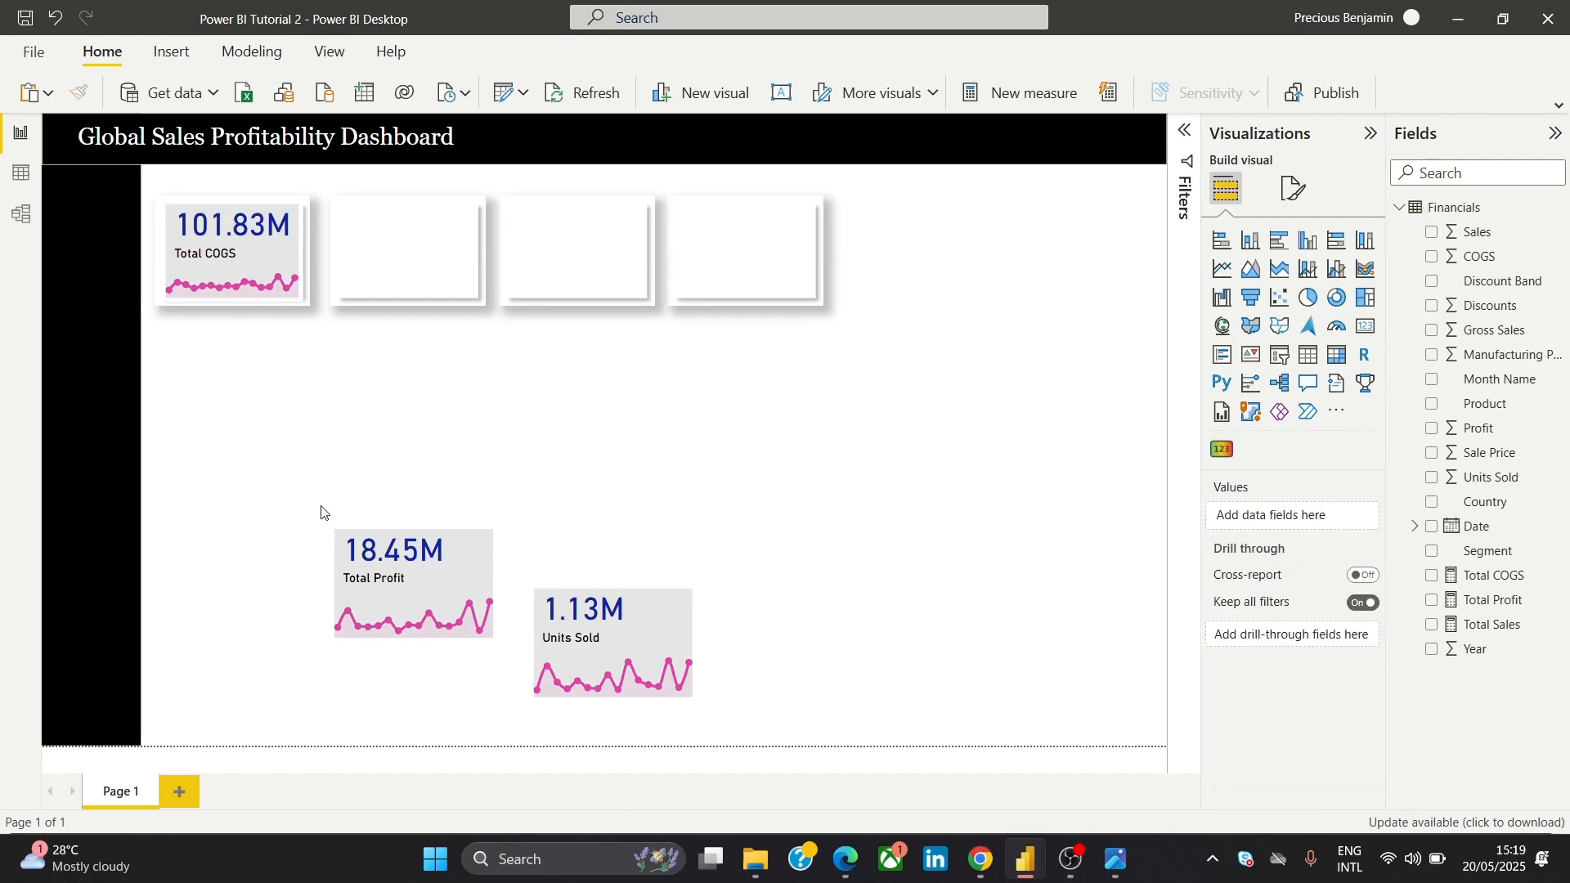
Remove the old Total Profit and Units Sold cards from the page
click(486, 515)
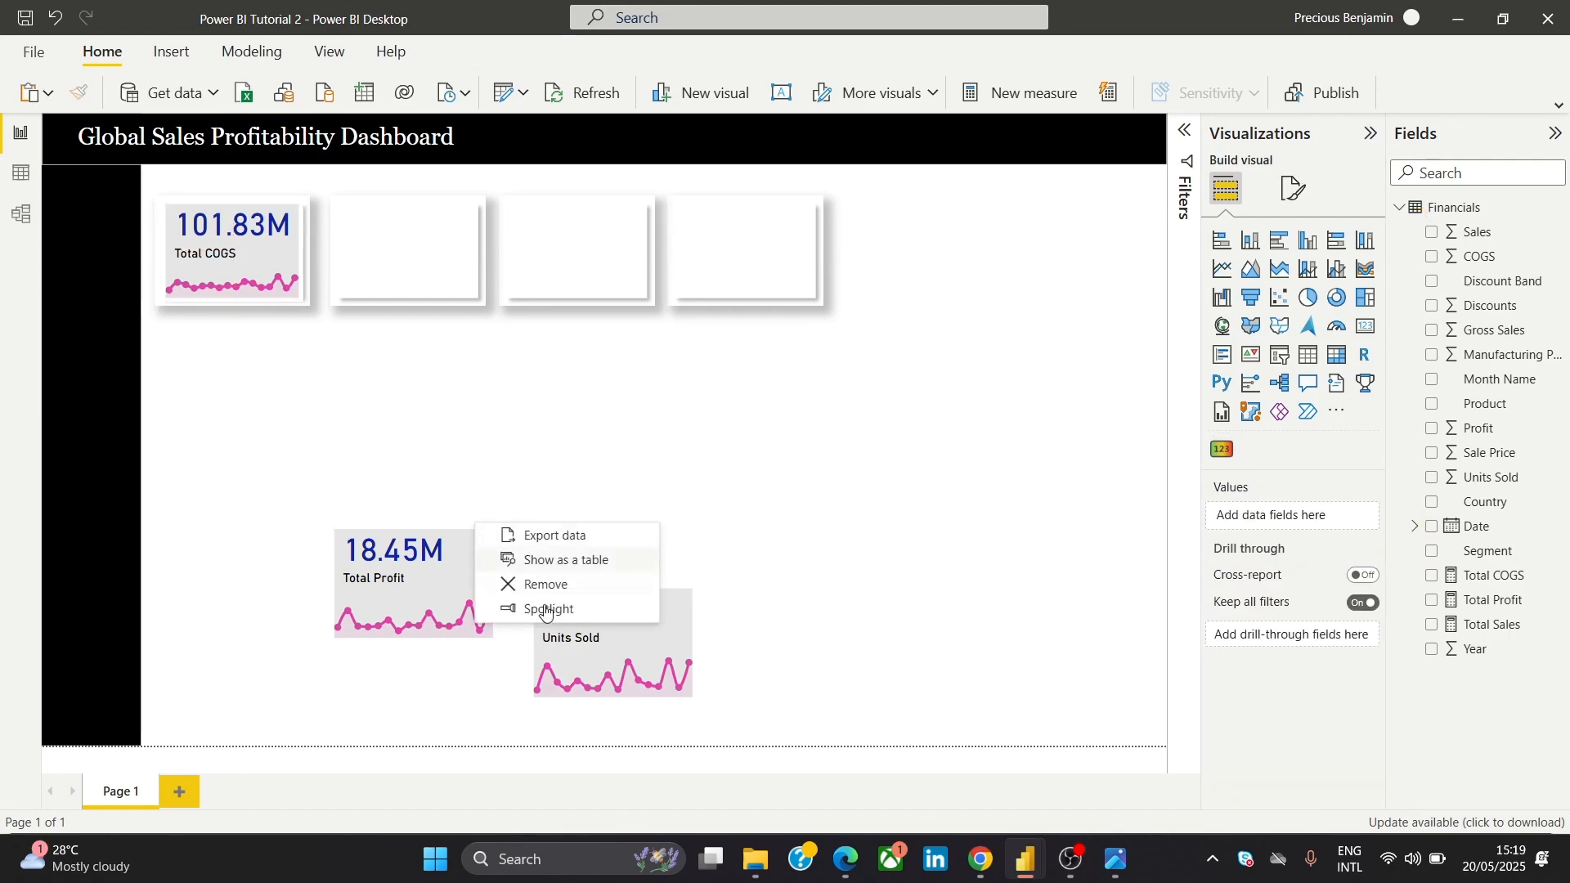
click(527, 582)
click(685, 573)
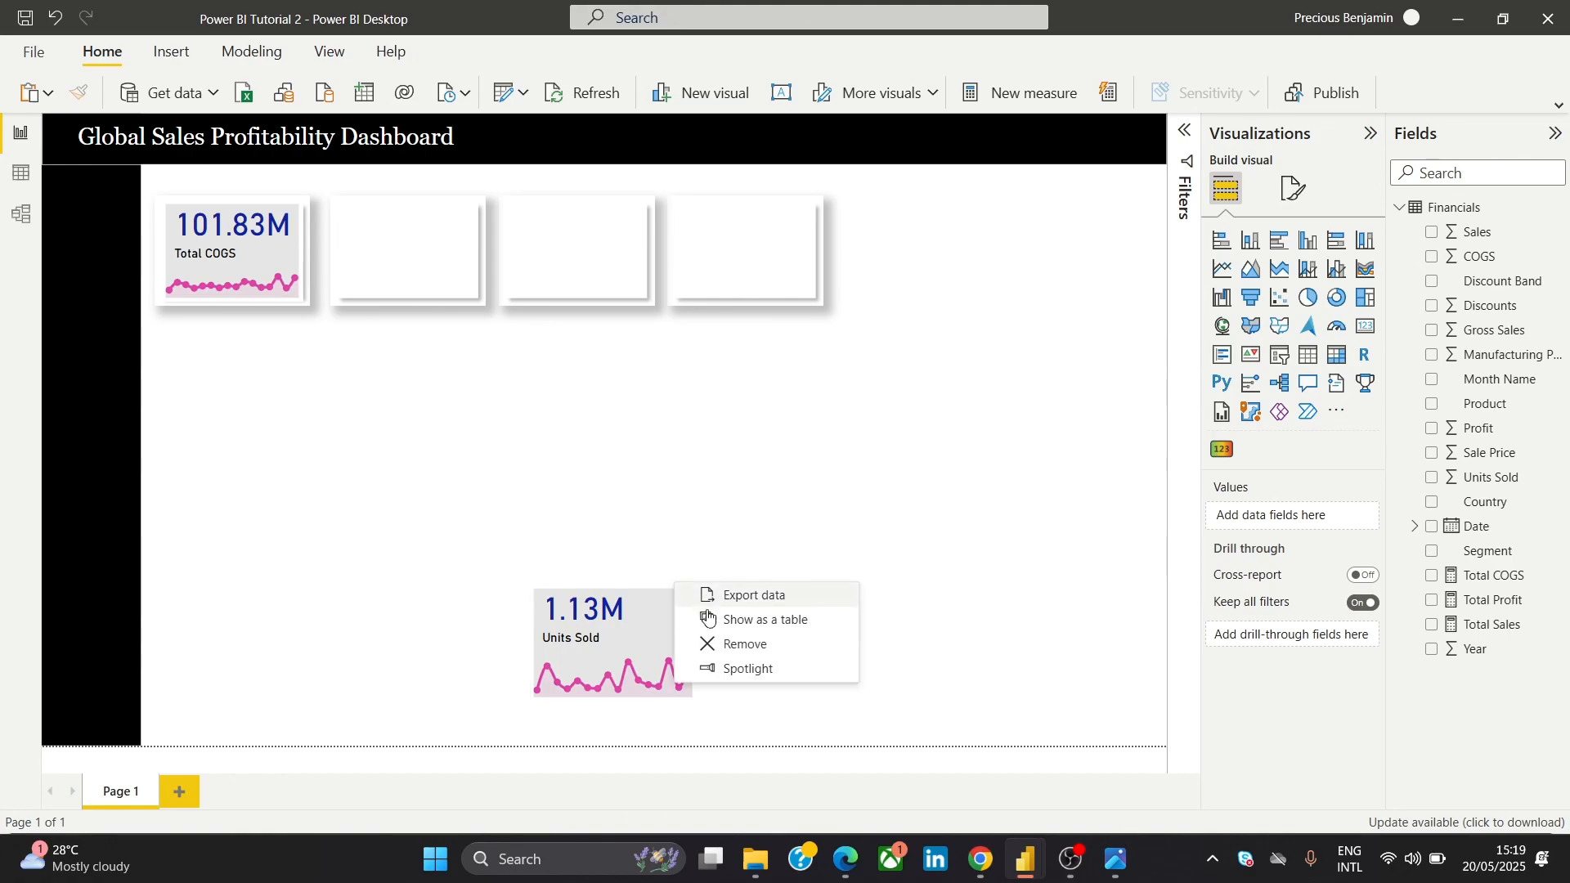
click(720, 642)
Copy the Total COGS card as a visual and paste it centred on the second white rectangle
click(295, 226)
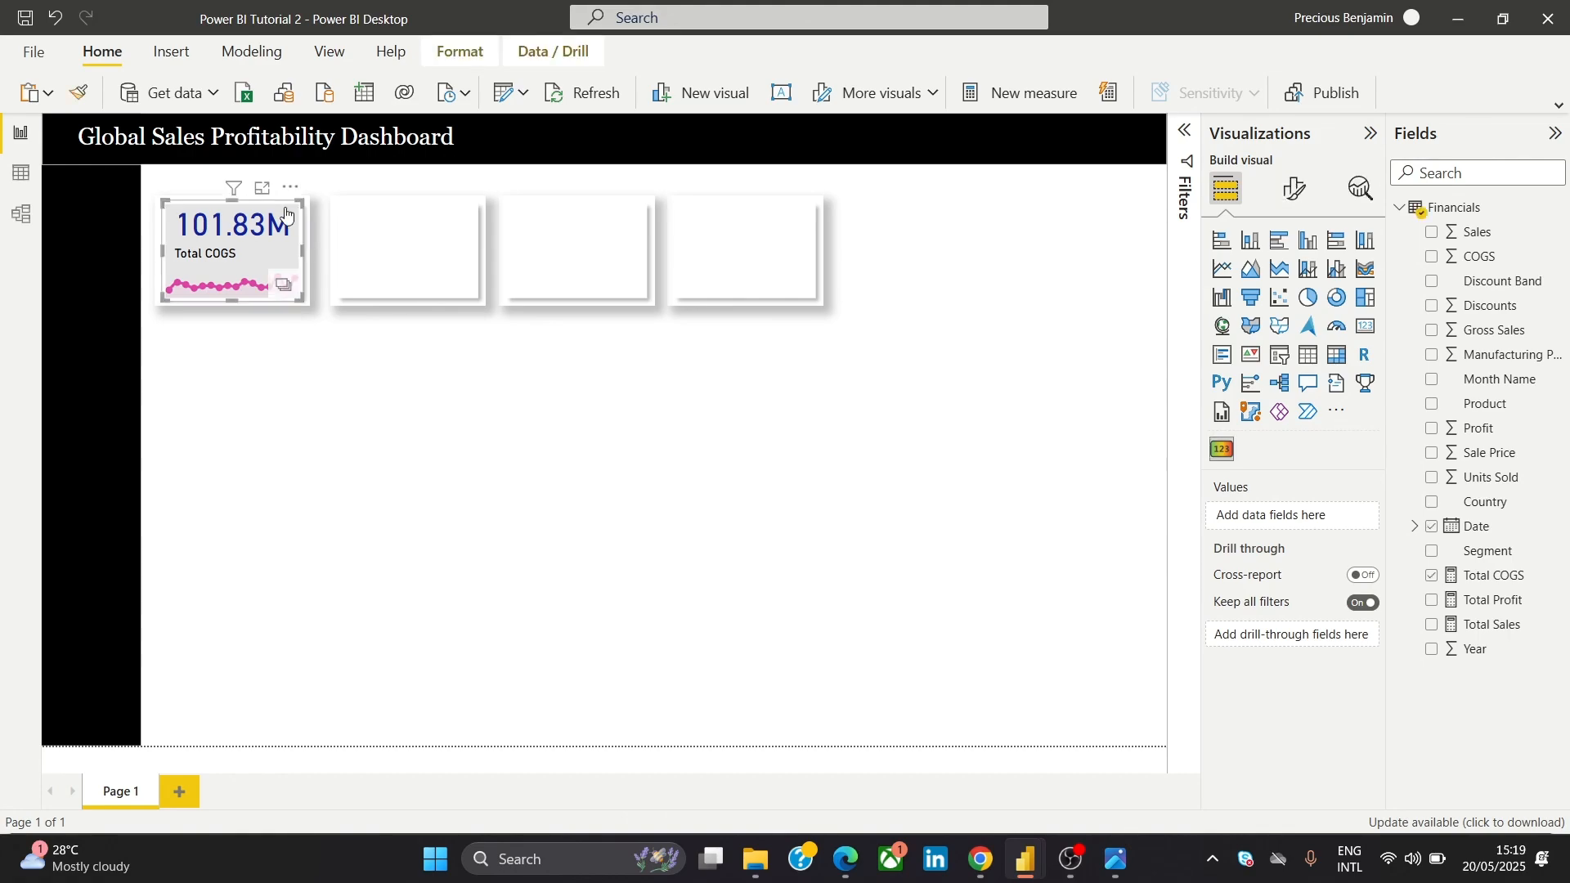
right_click(286, 211)
mouse_move(420, 344)
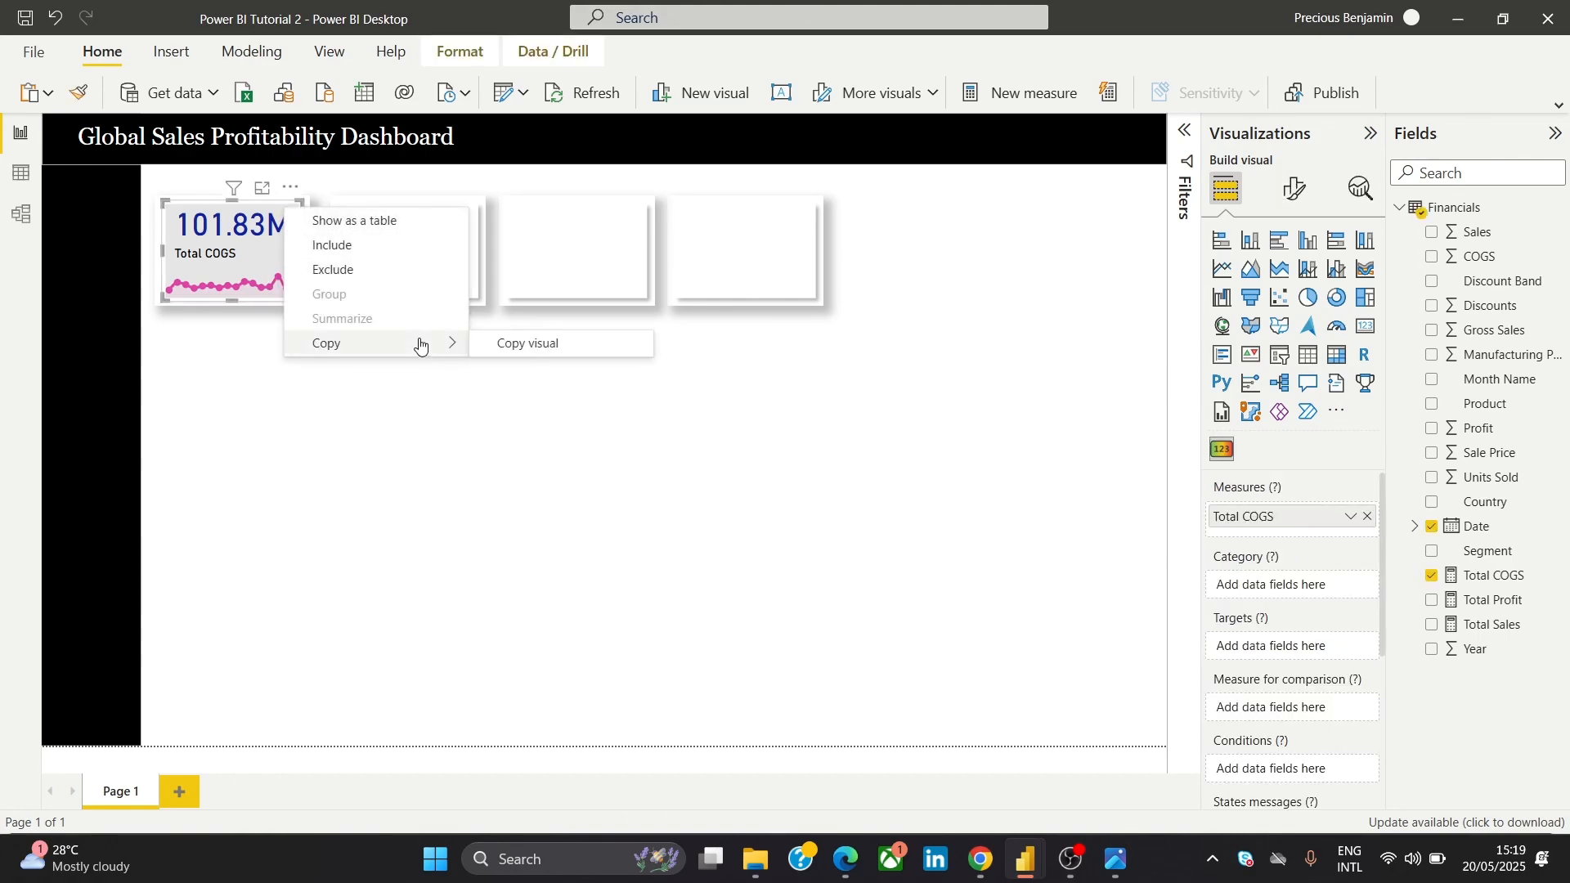
click(526, 353)
click(309, 379)
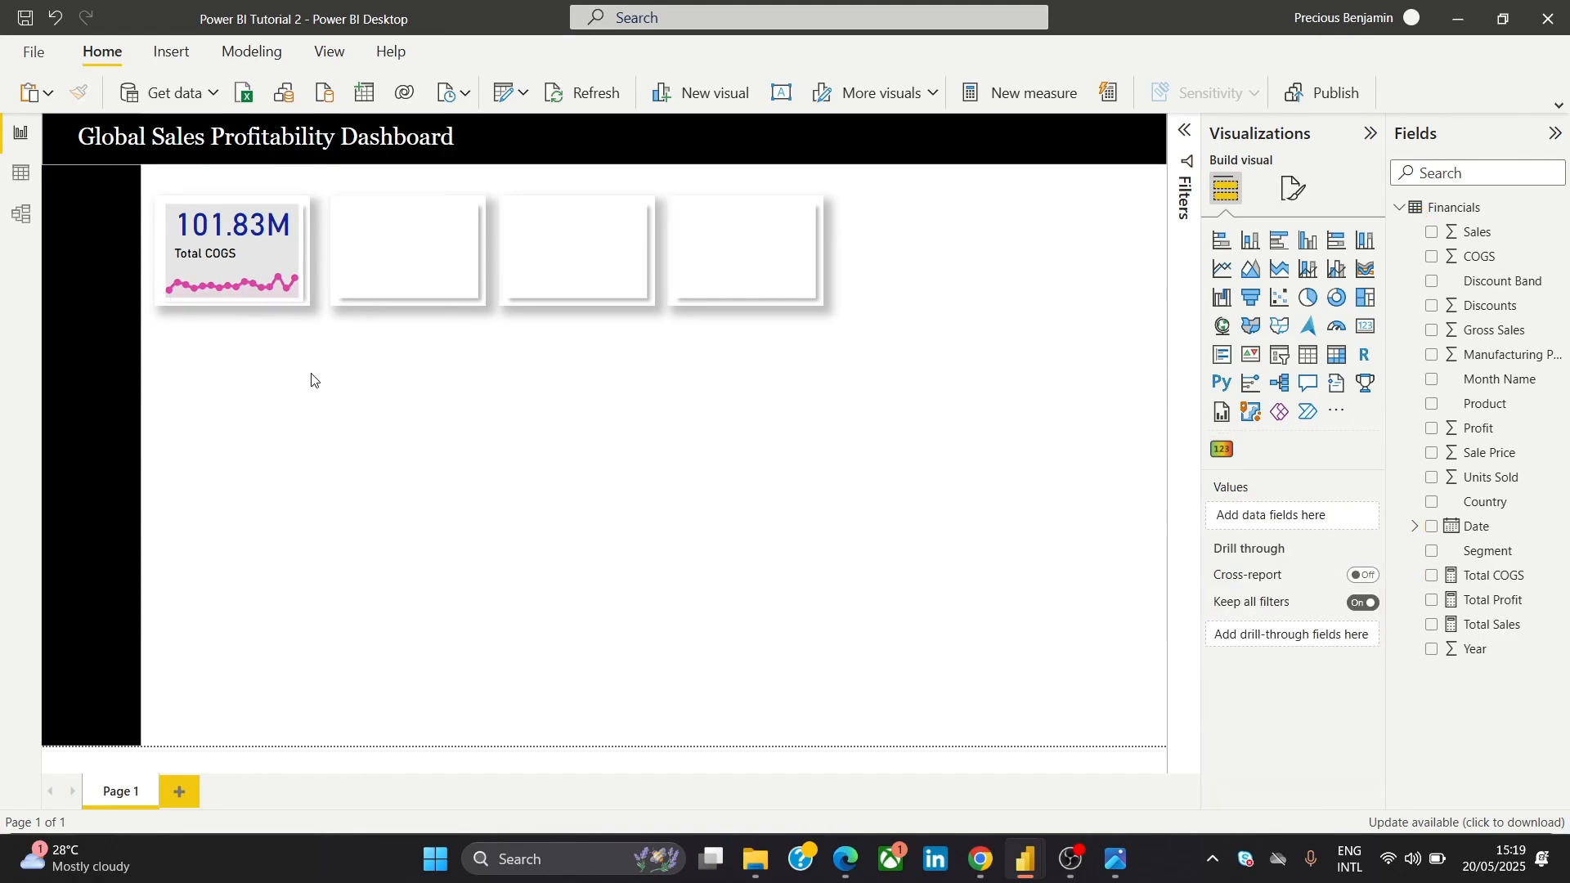
key(ctrl+v)
drag(293, 211, 457, 198)
click(375, 541)
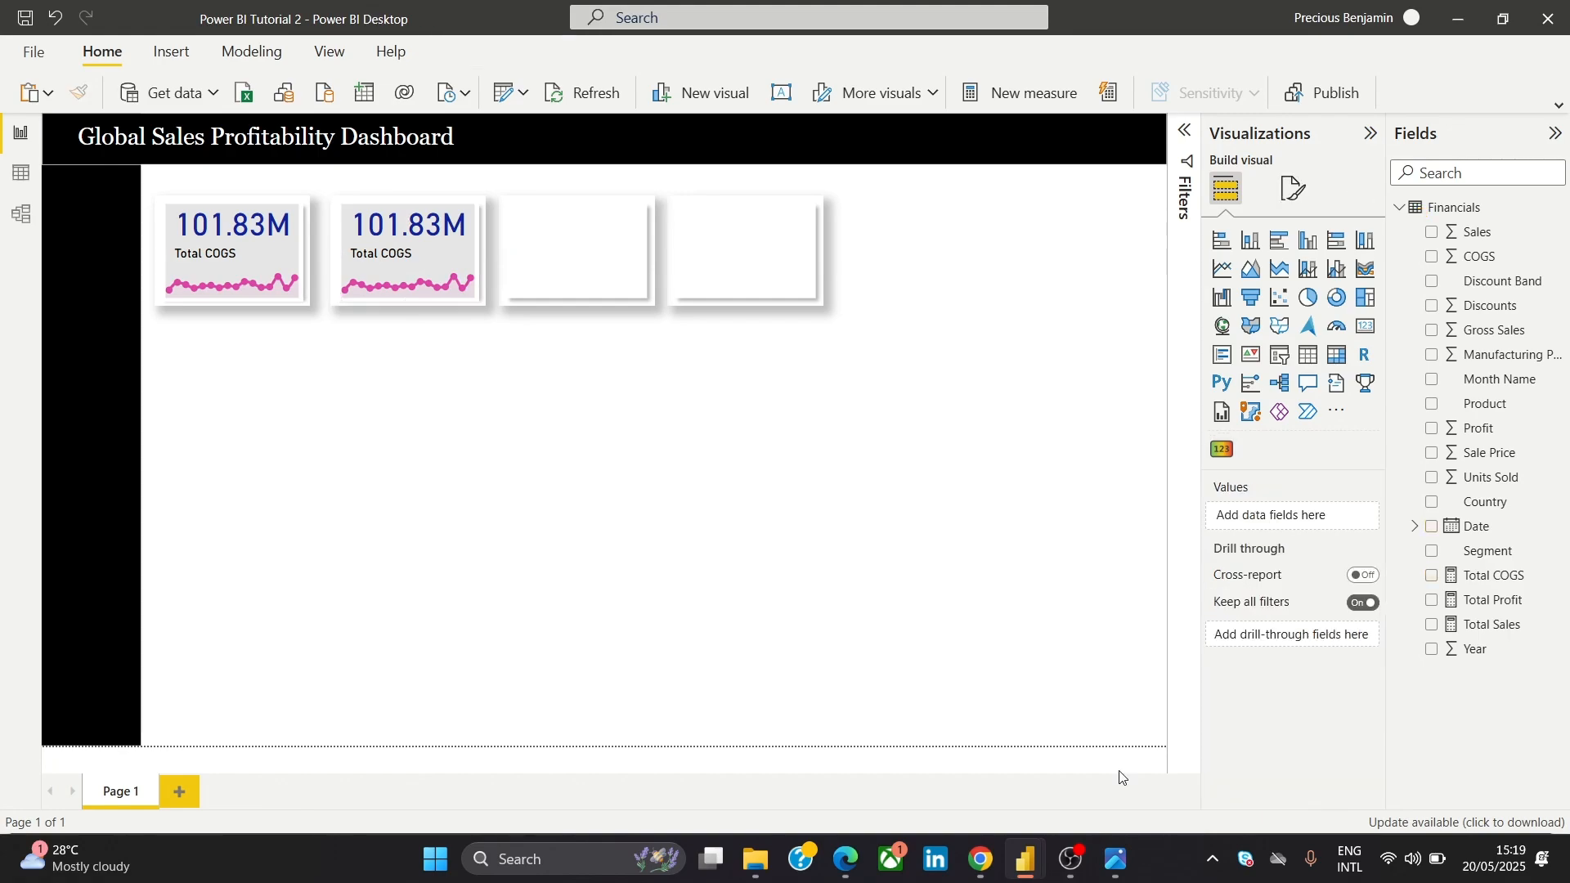
Check the second KPI card in the reference dashboard image and return to the report
click(1117, 861)
click(1117, 860)
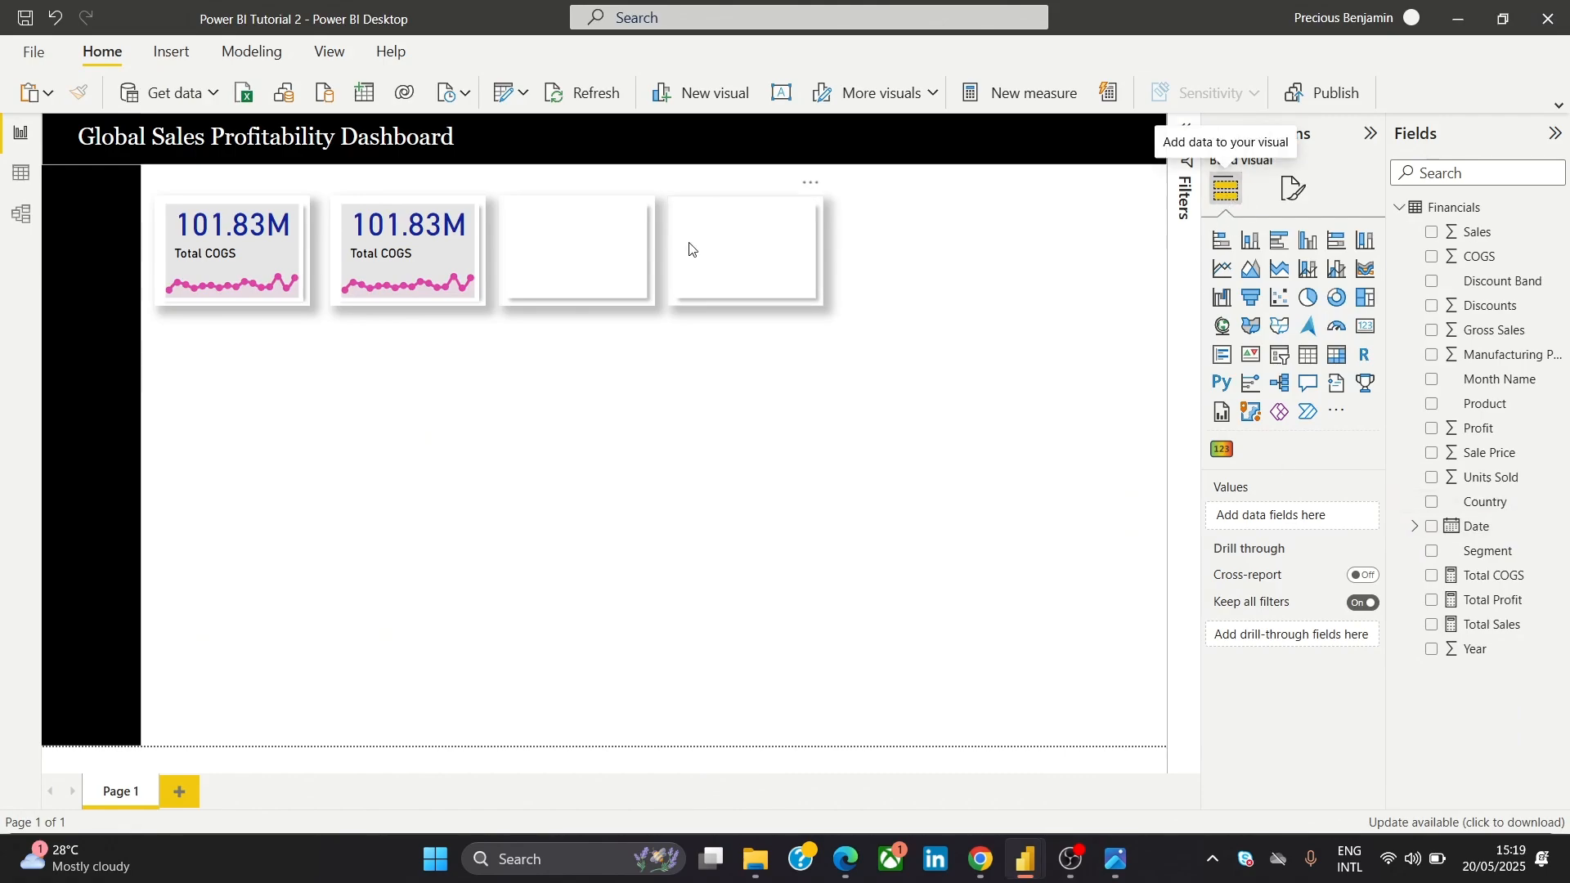
Replace the second KPI card's Total COGS measure with Total Profit
click(429, 258)
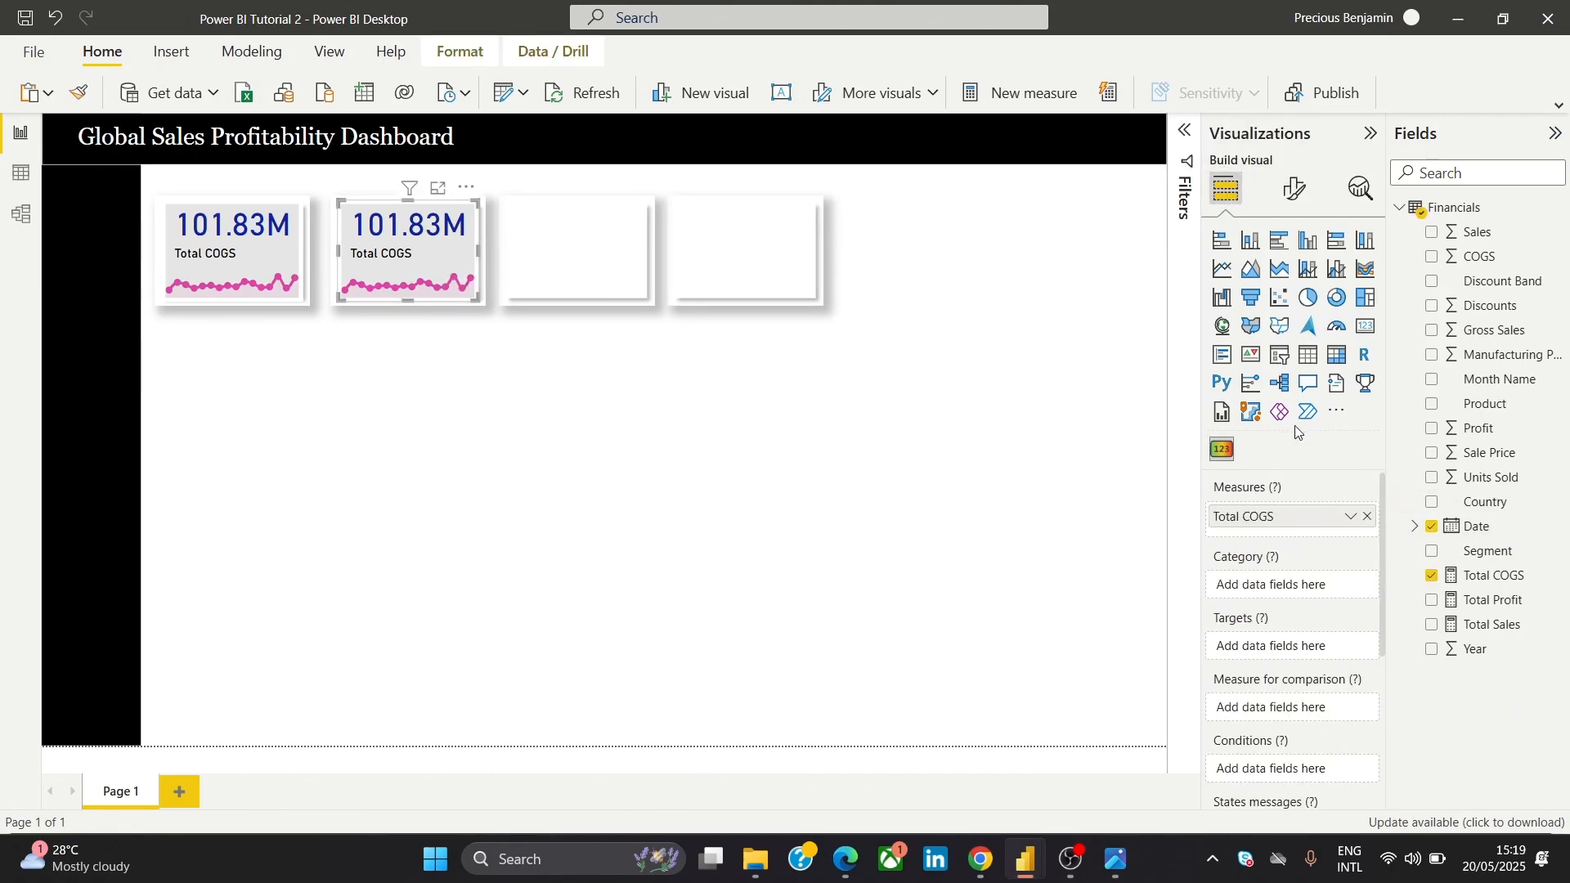
click(1367, 515)
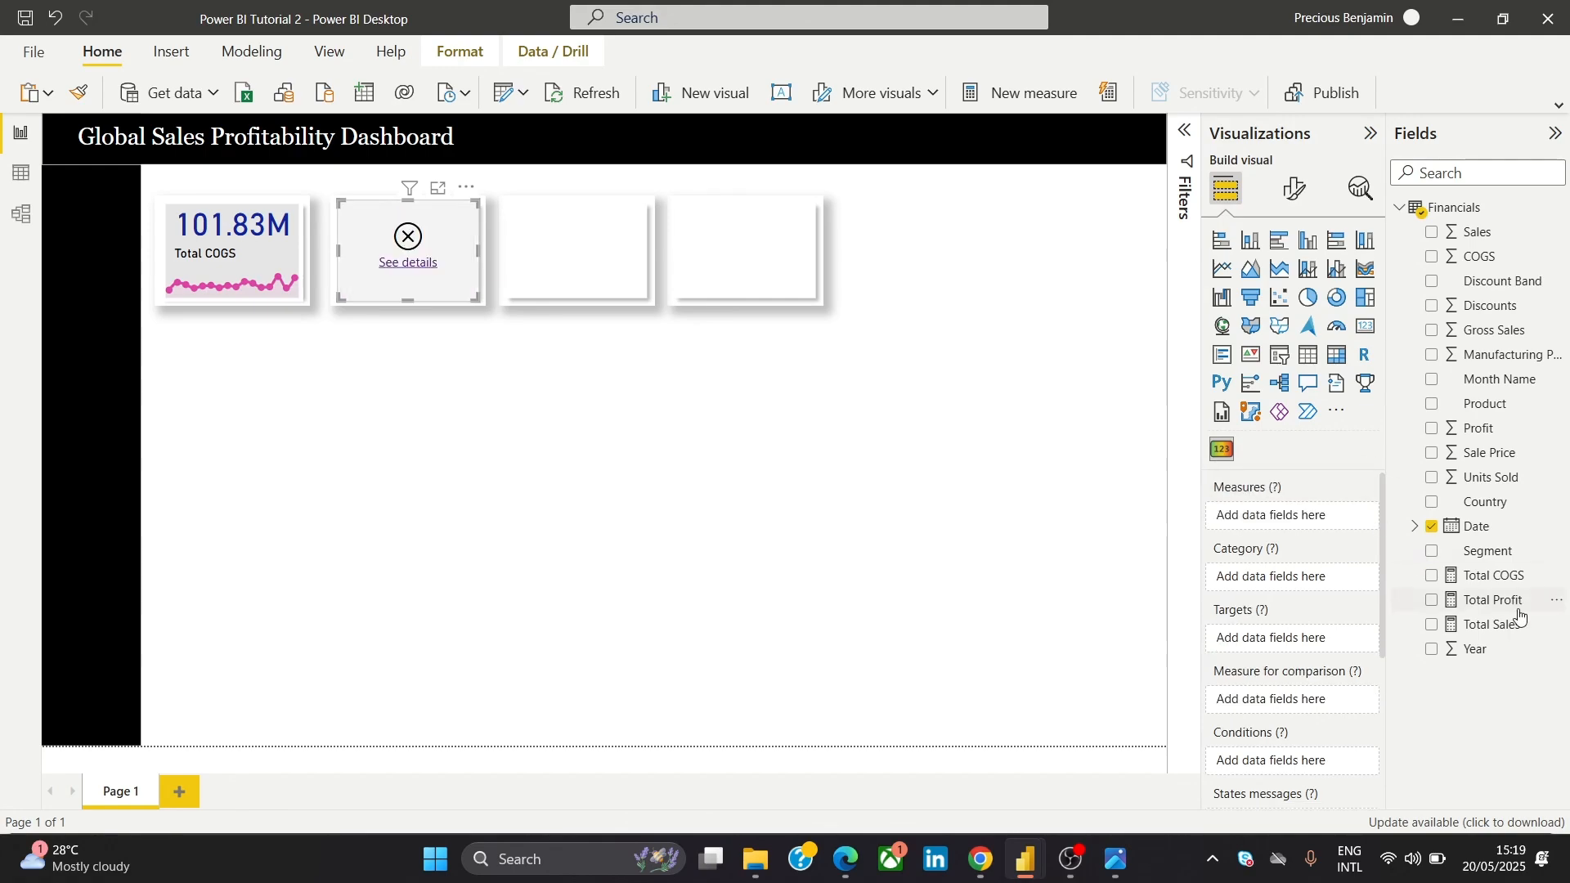
drag(1521, 617, 1324, 516)
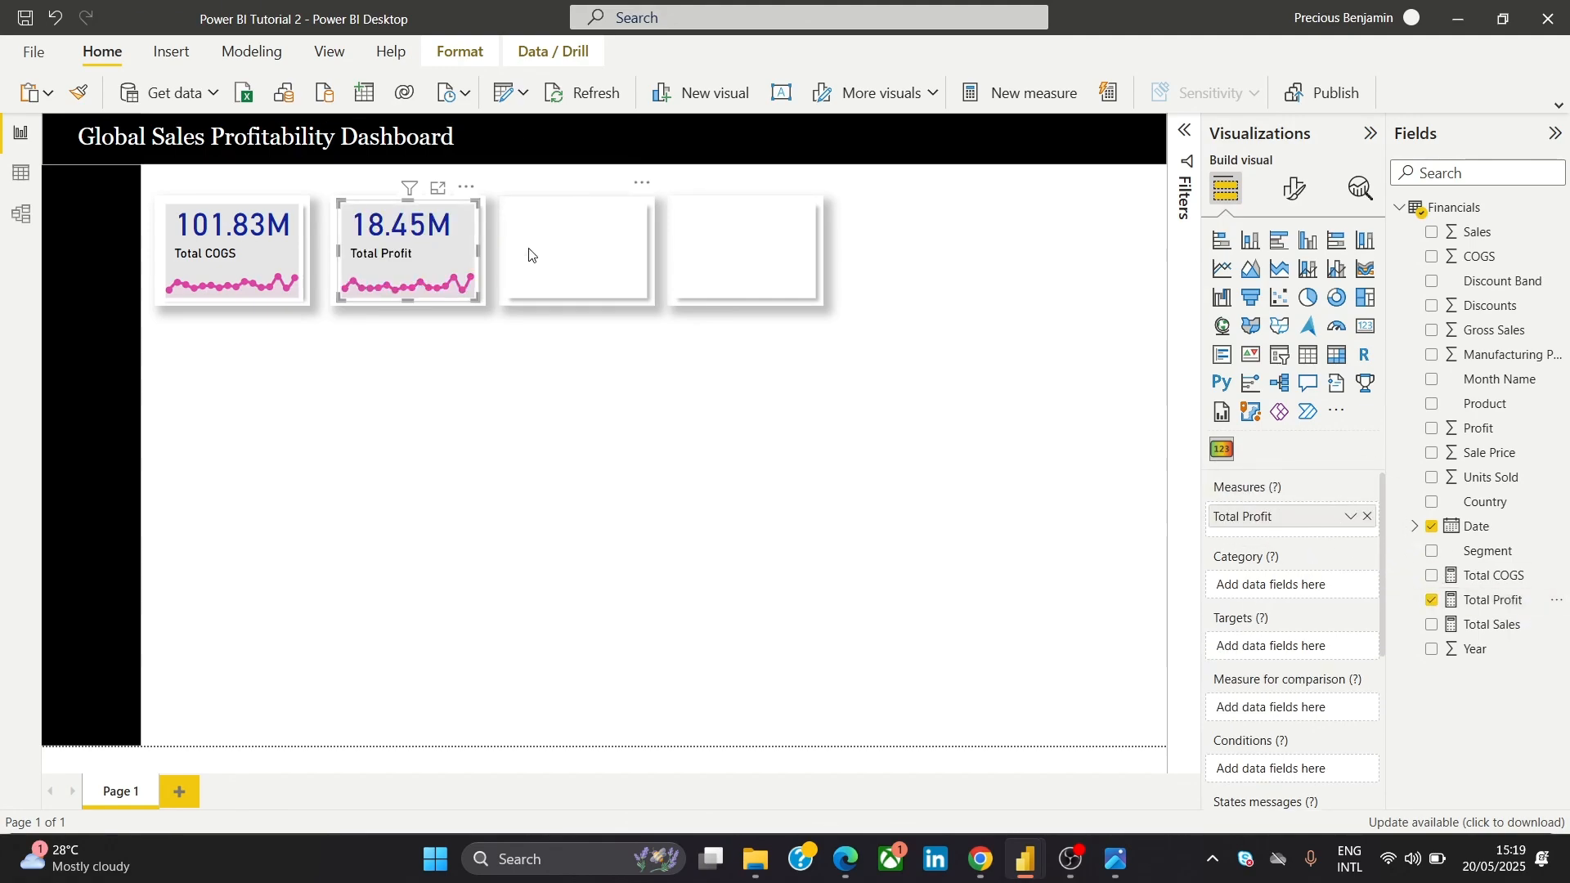
click(342, 495)
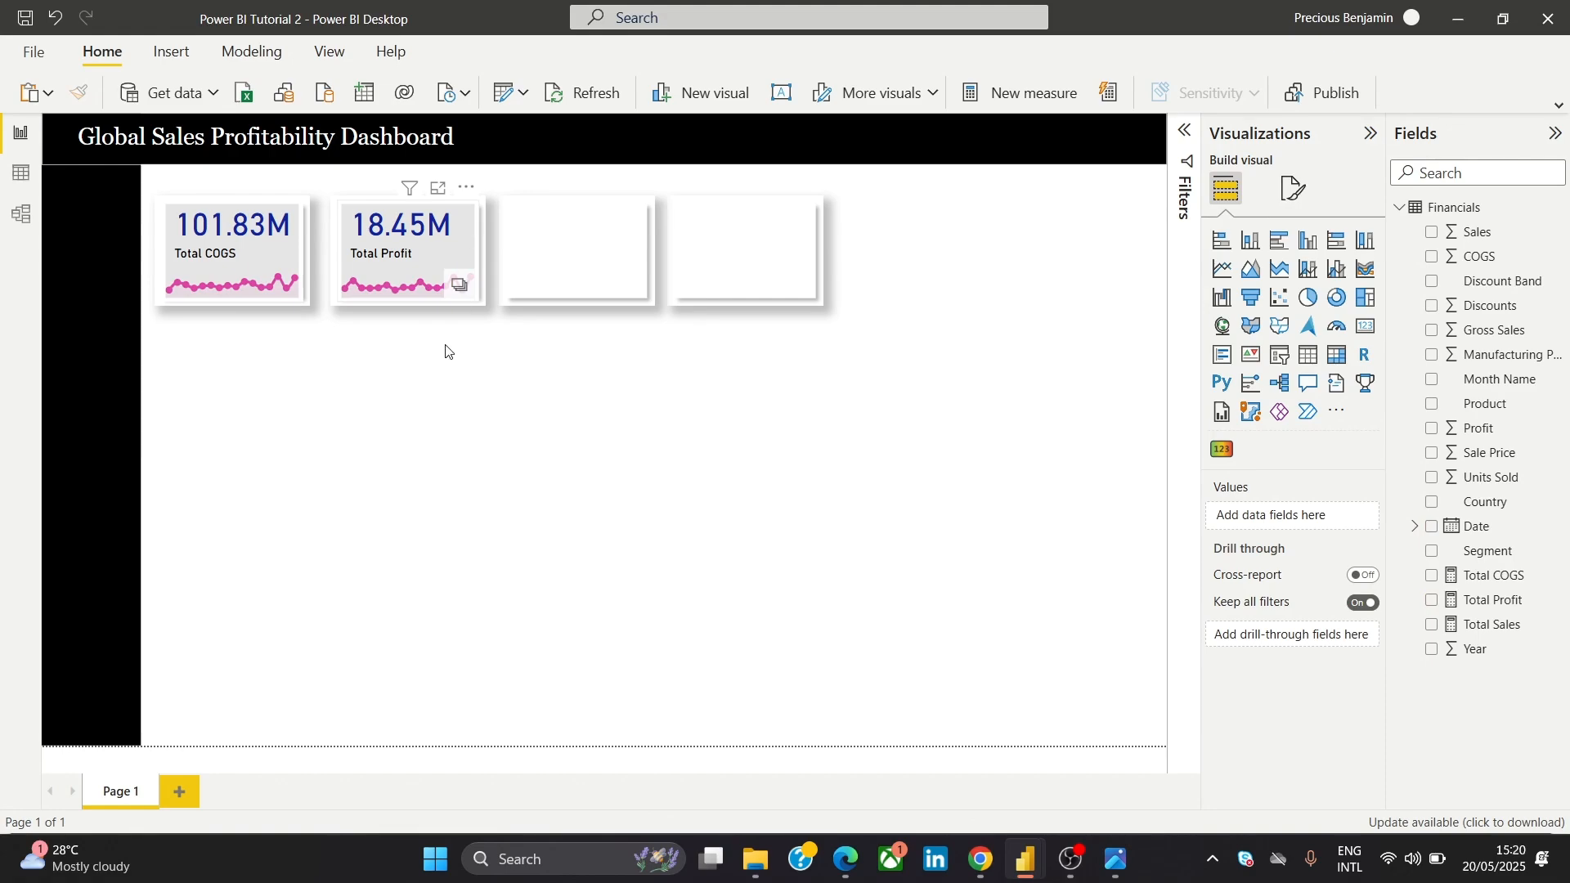
Duplicate the Total COGS card and centre the copy on the third white rectangle
click(309, 223)
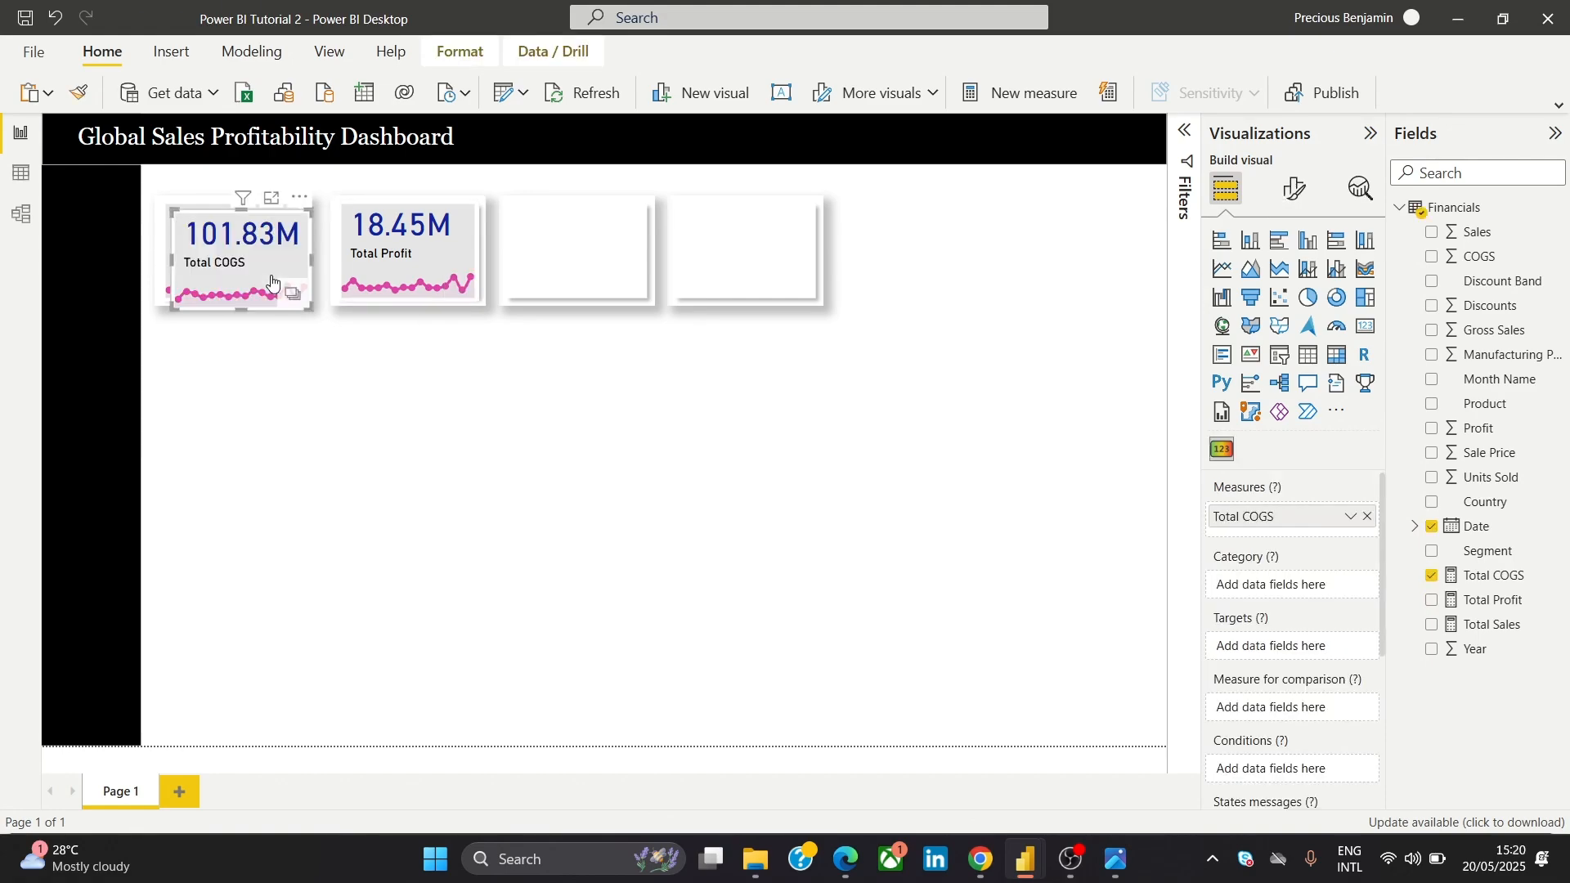
key(ctrl+c)
key(ctrl+v)
drag(299, 207, 637, 197)
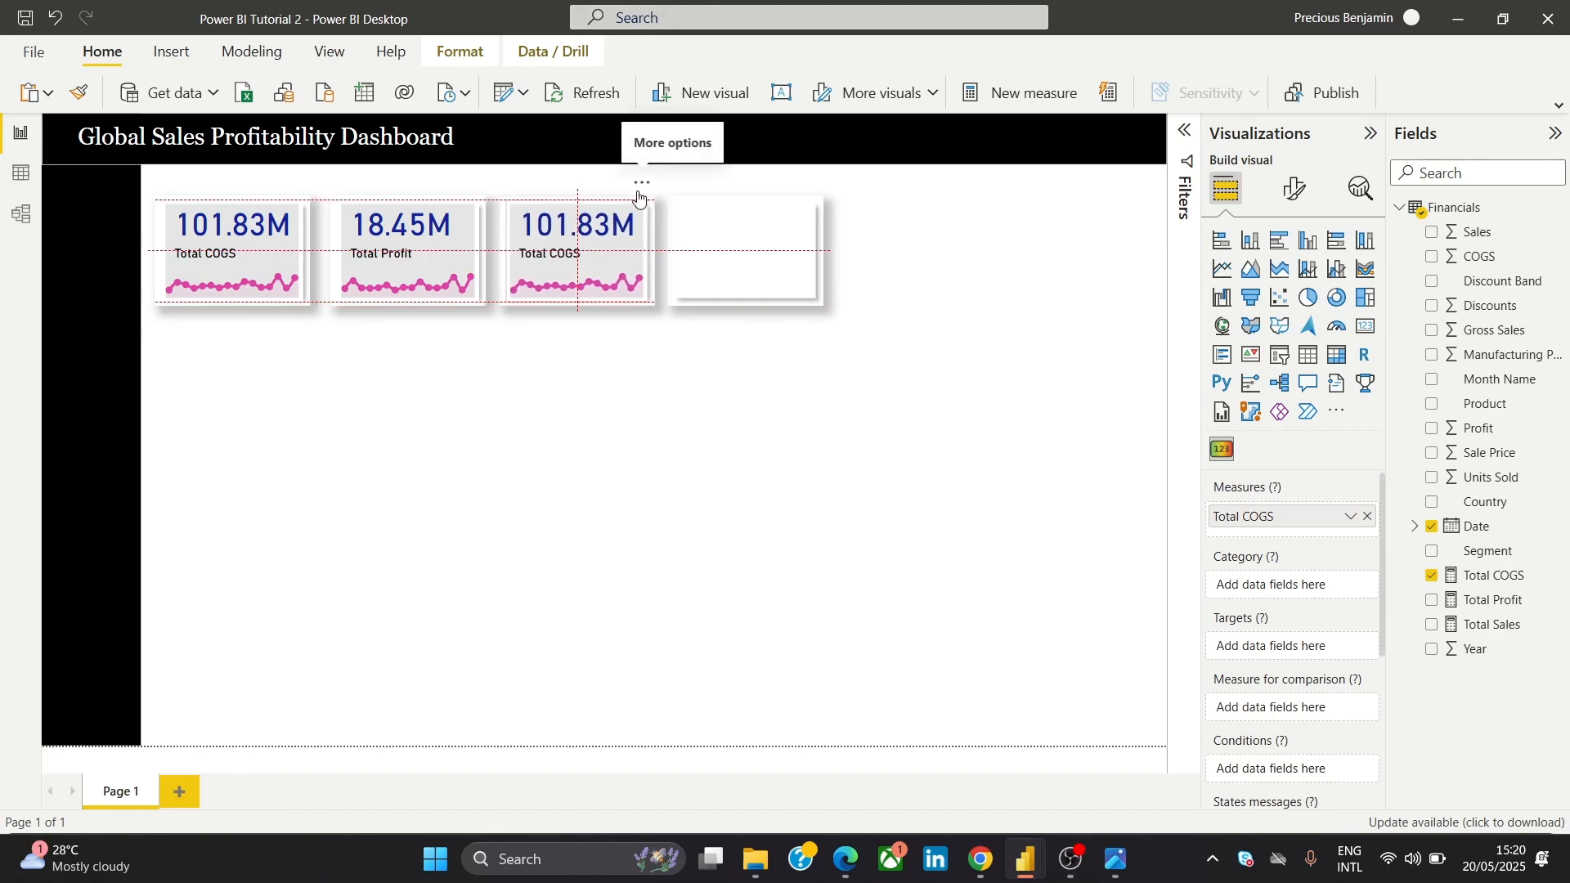
click(563, 462)
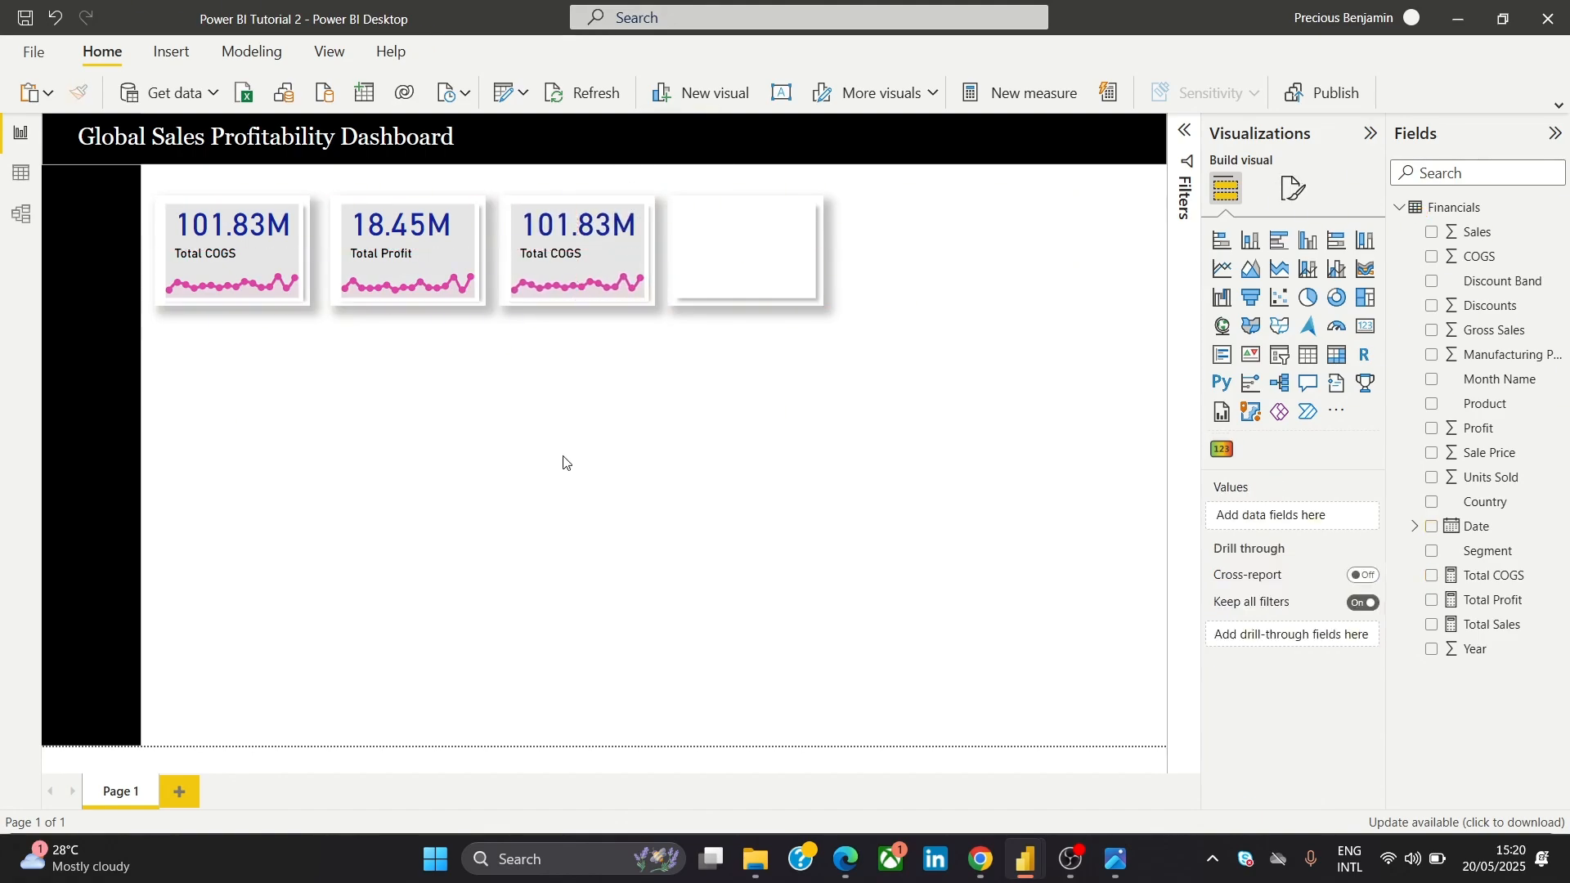
Check the reference dashboard image, then replace the third KPI card's Total COGS measure with Units Sold
click(1116, 863)
click(1117, 862)
click(580, 237)
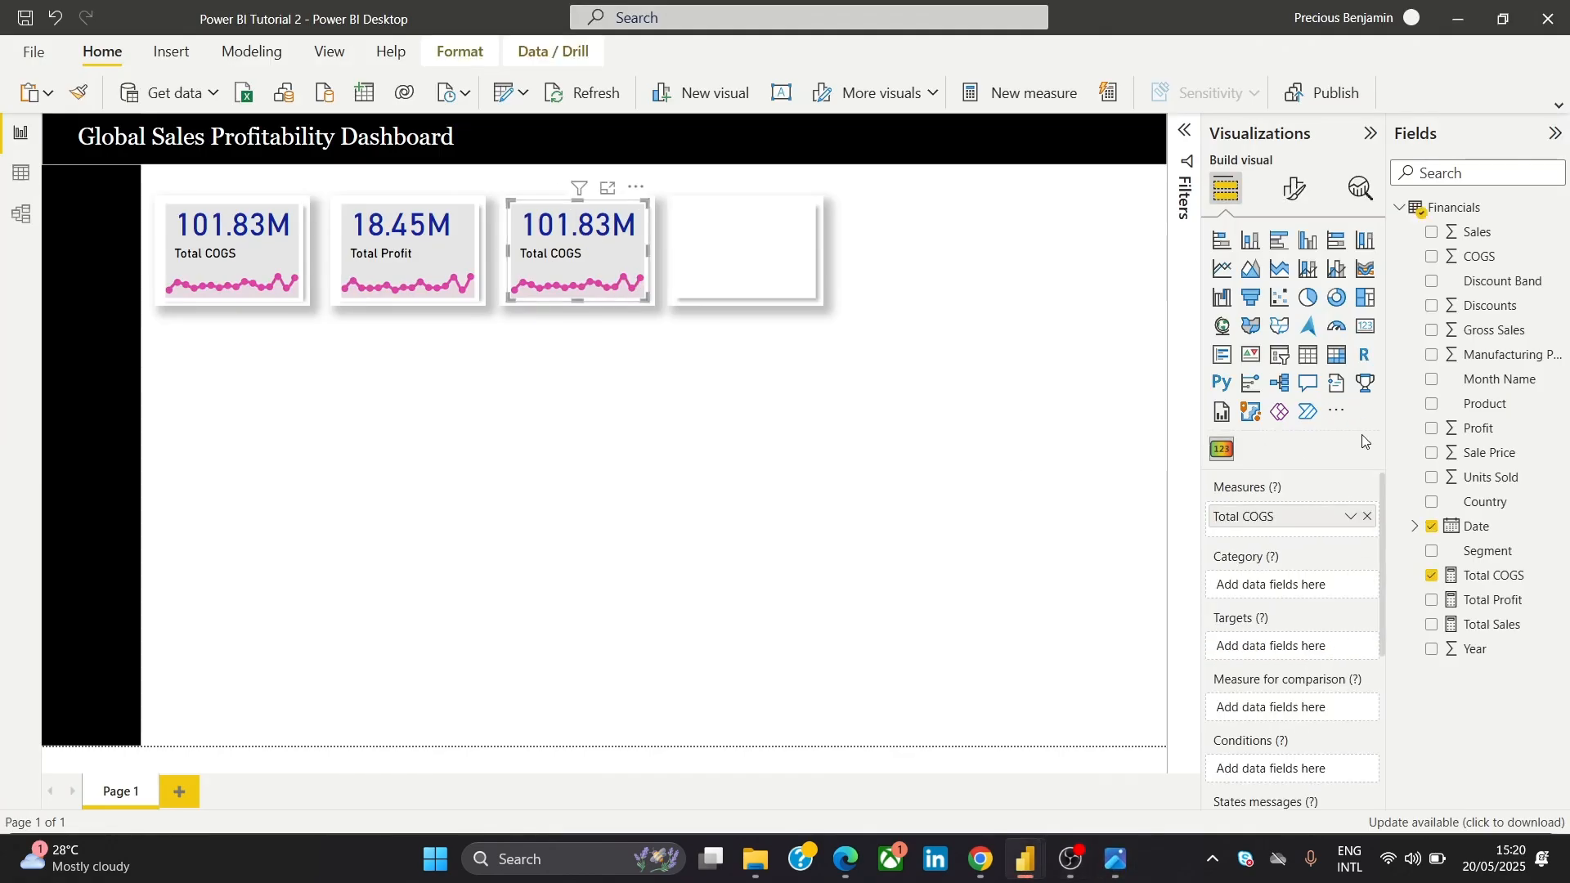
click(1369, 518)
drag(1498, 488, 1316, 517)
click(723, 515)
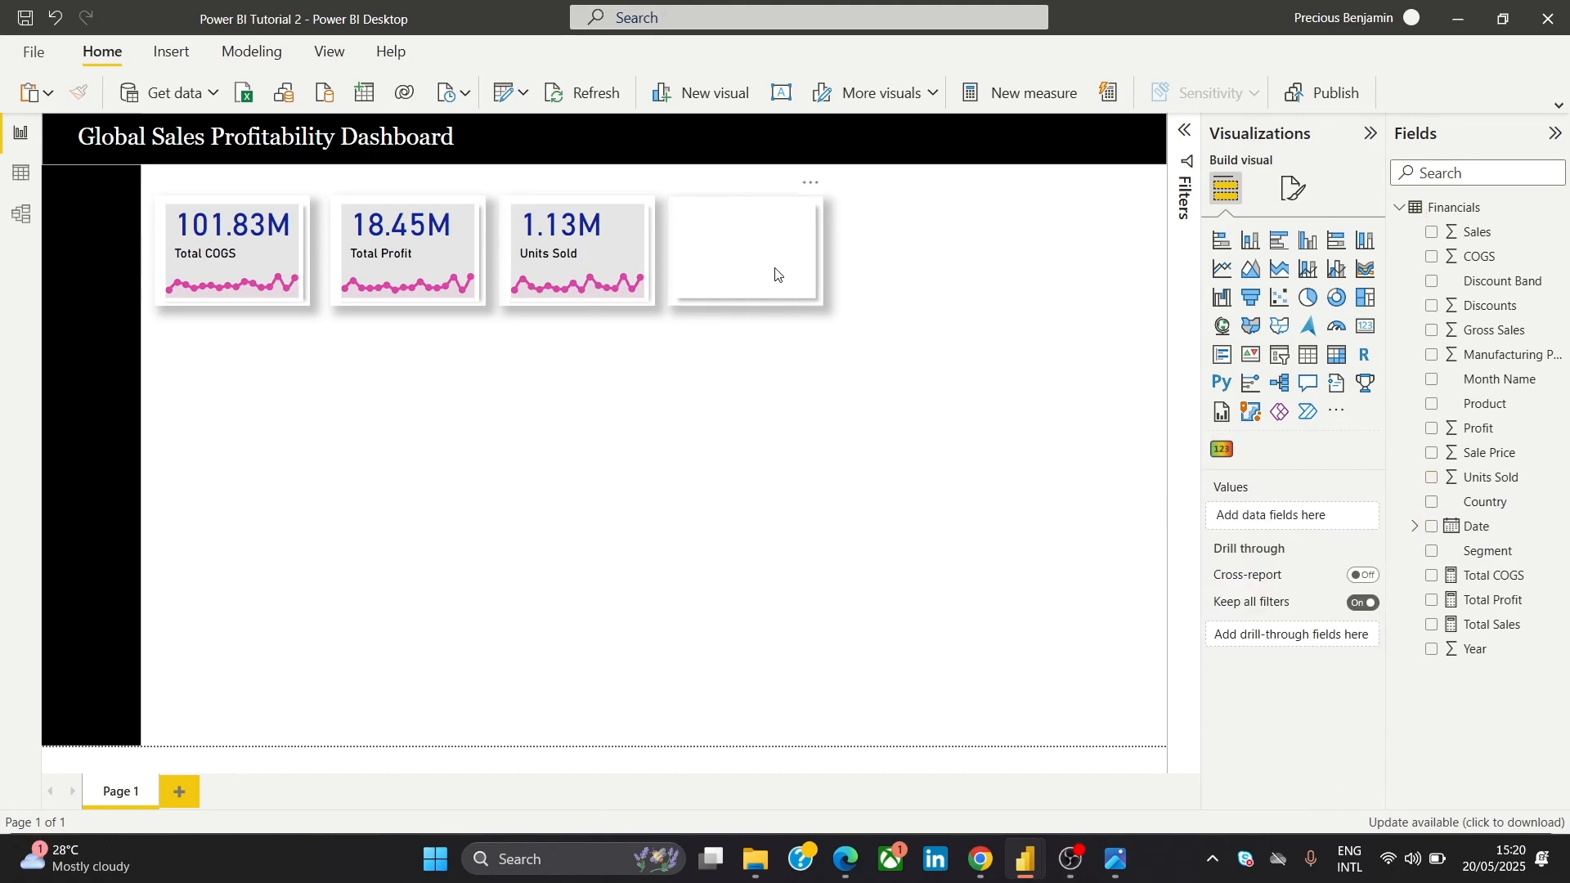
Duplicate the Total COGS card and centre the copy on the fourth white rectangle
click(233, 278)
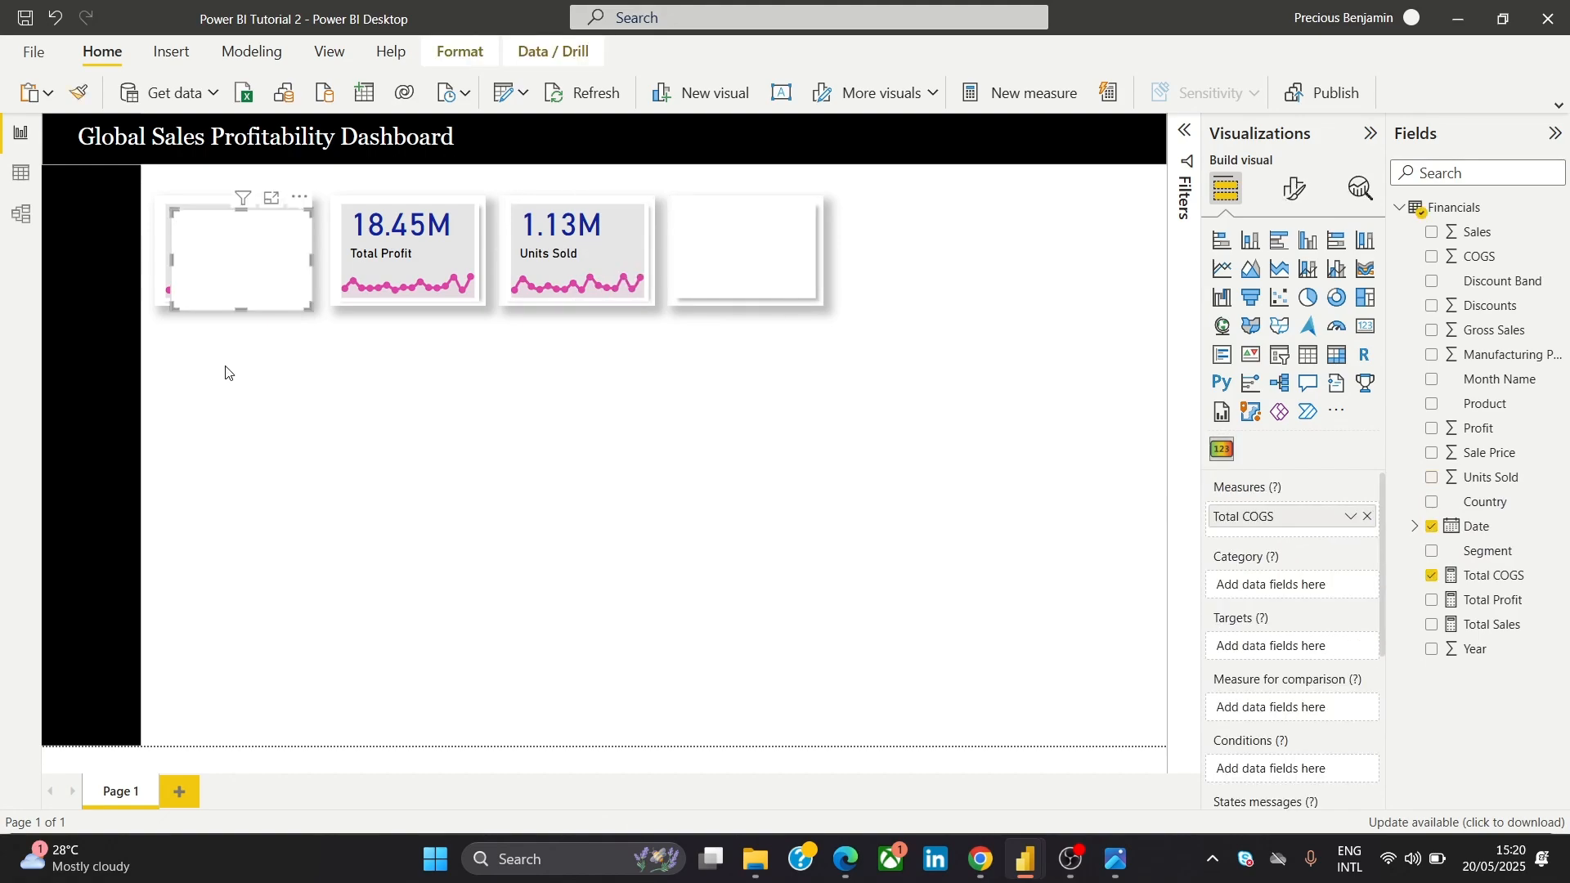
key(ctrl+c)
key(ctrl+v)
drag(311, 204, 806, 197)
click(843, 412)
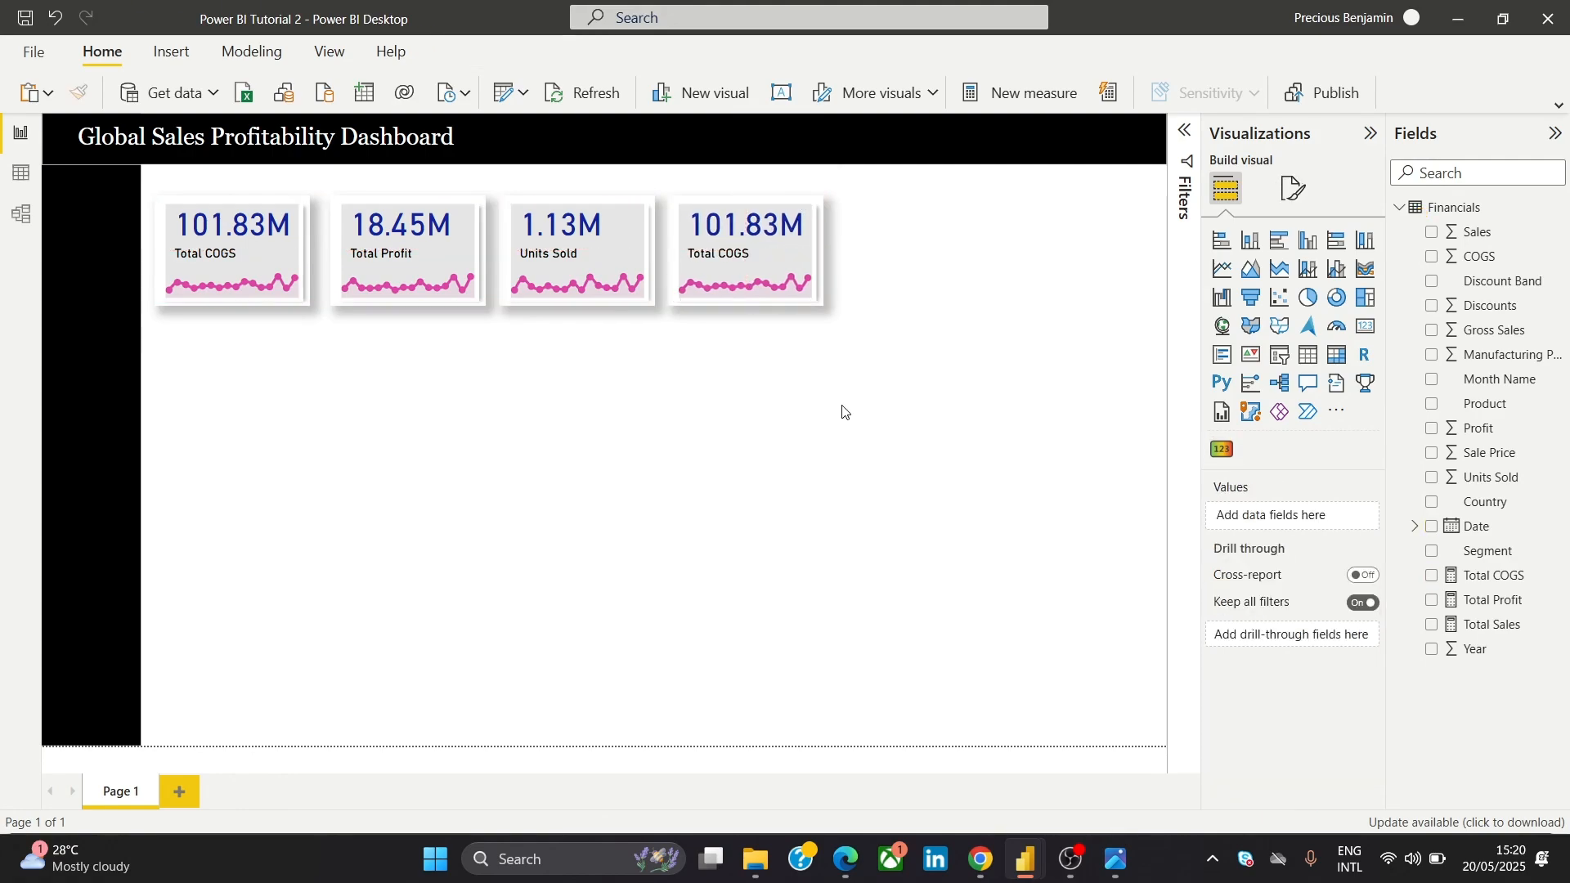
Check the reference dashboard image, then replace the fourth KPI card's Total COGS measure with Total Sales
click(1116, 857)
click(1116, 856)
click(701, 250)
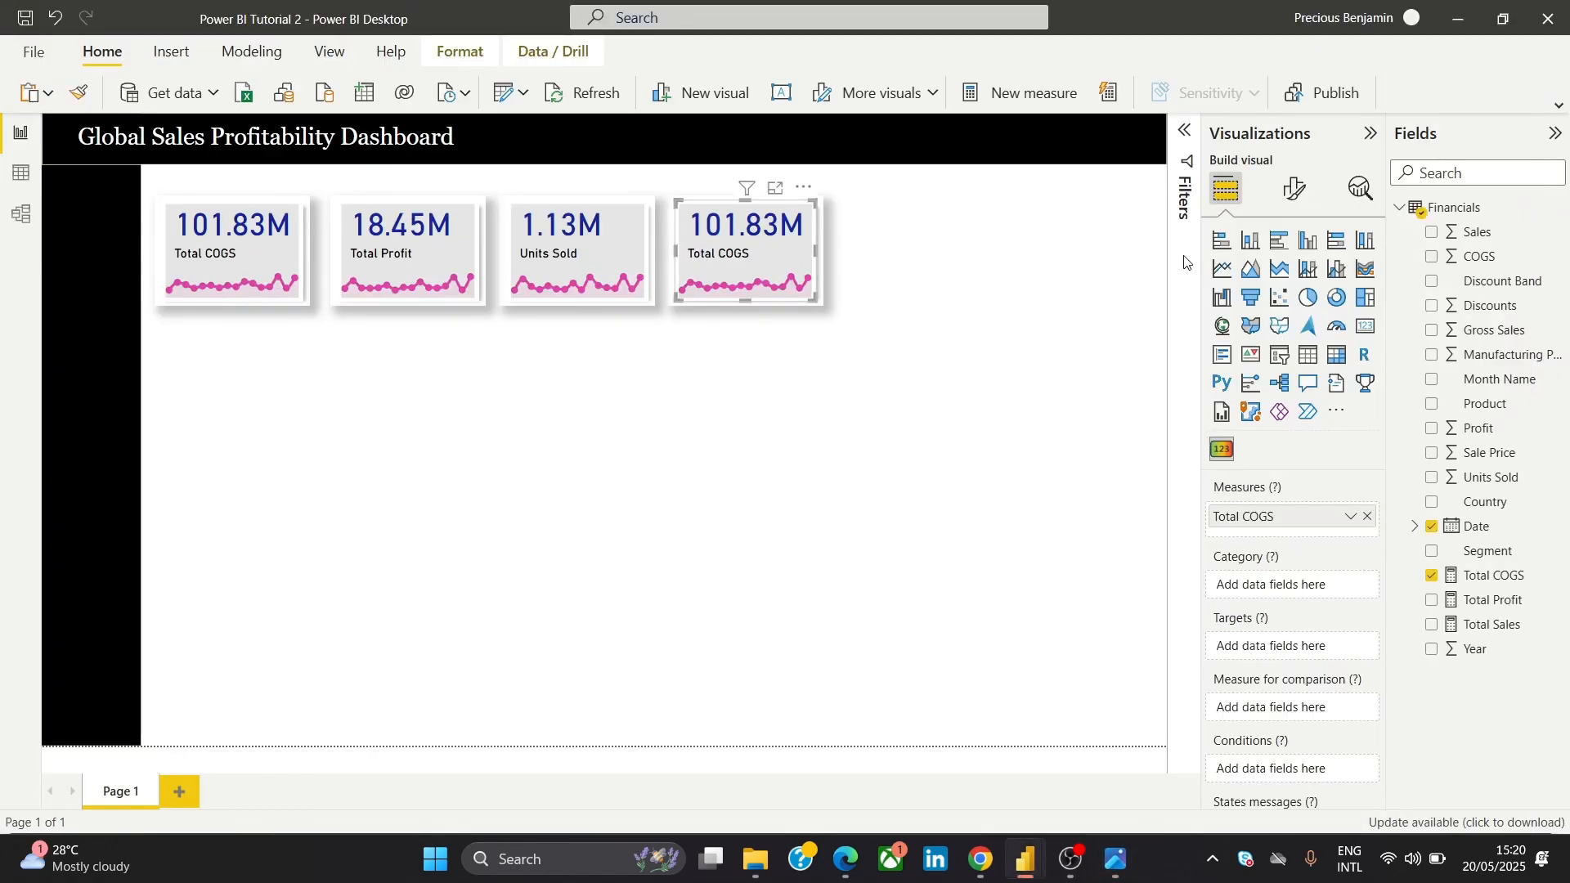
click(1367, 518)
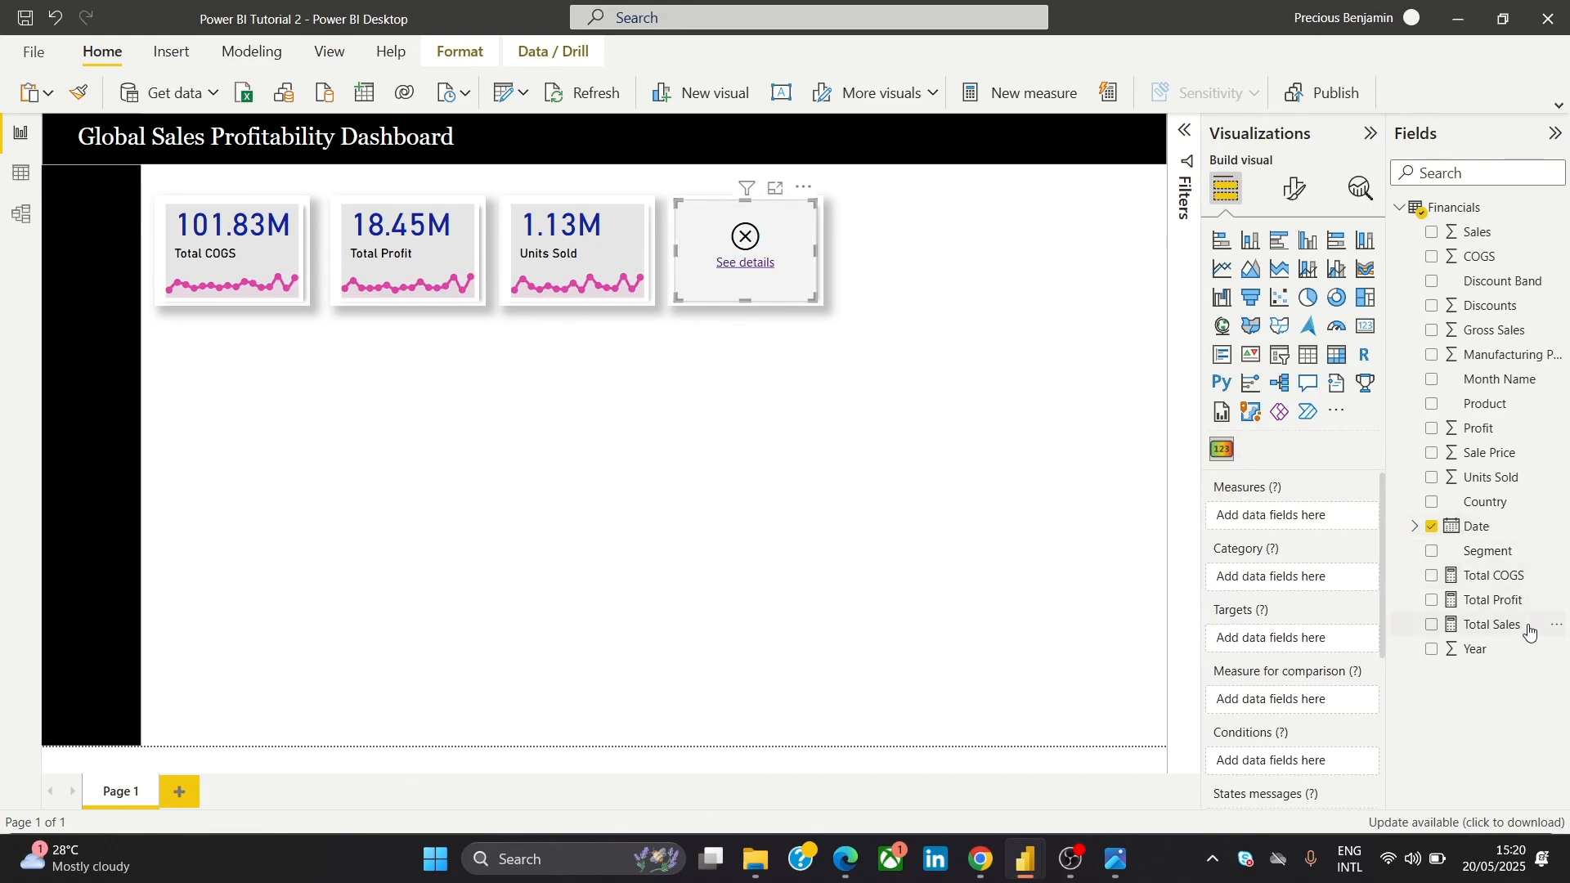
drag(1529, 631, 1292, 517)
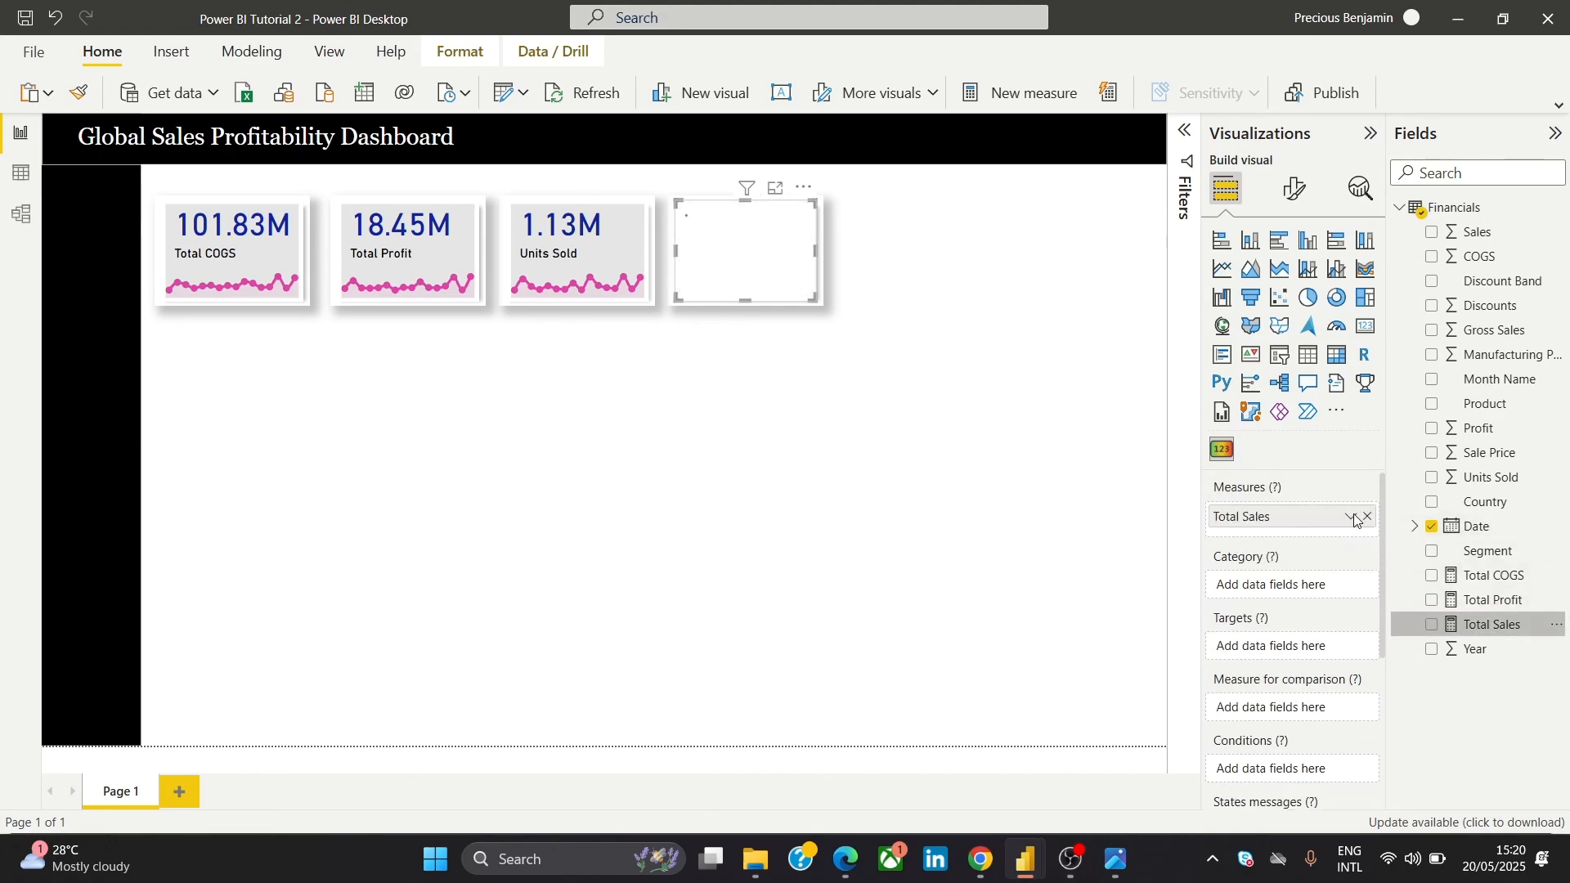
Check the layout in the reference dashboard screenshot in Photos, then return to the Power BI report
click(859, 498)
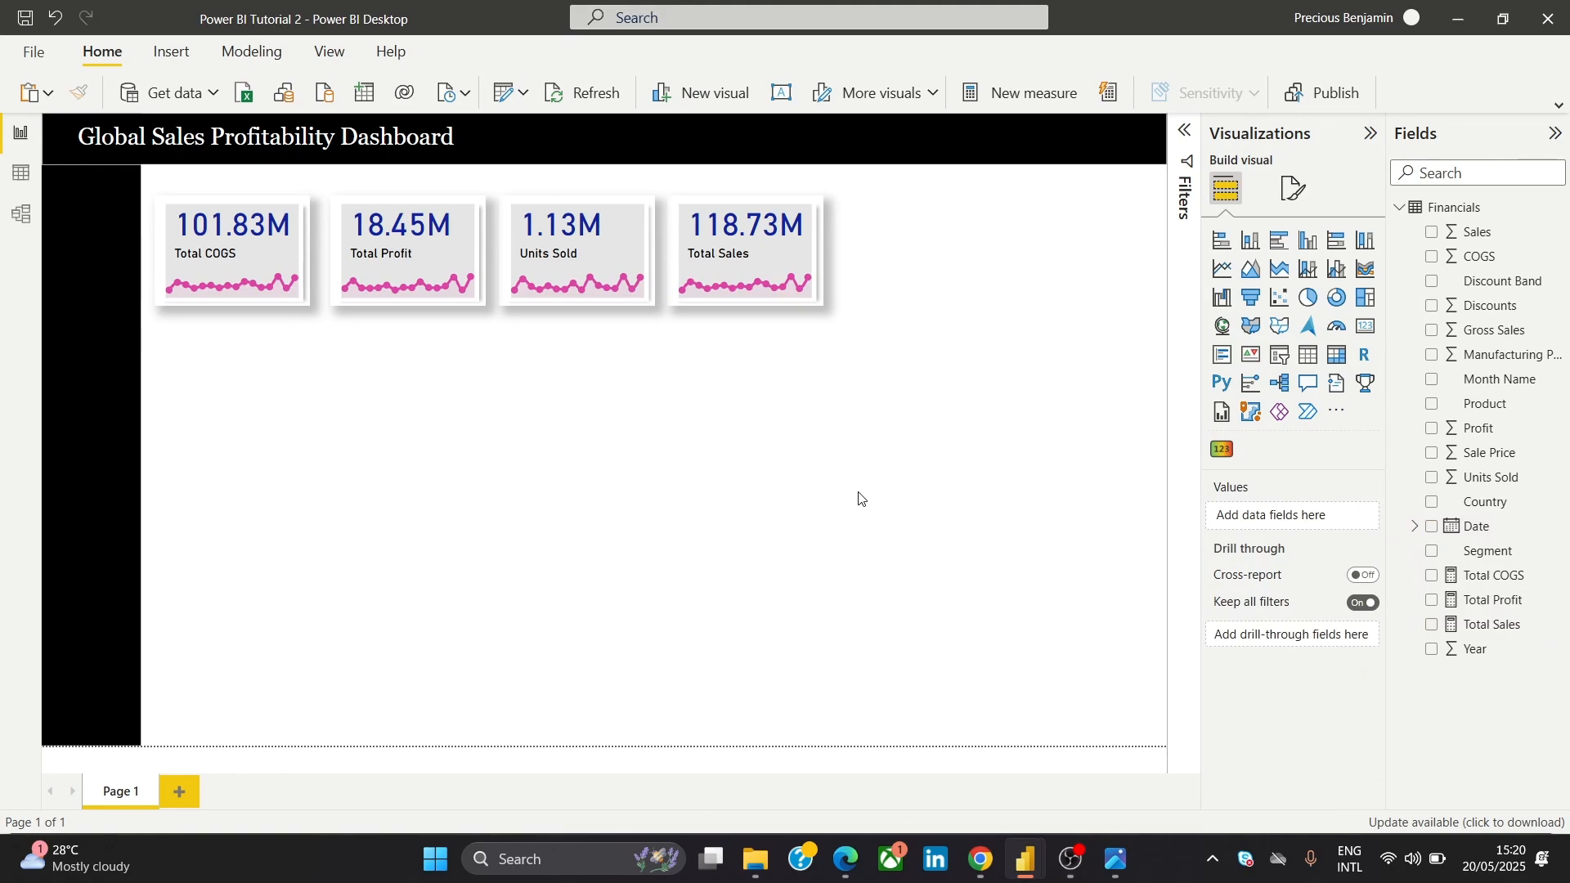
click(1116, 859)
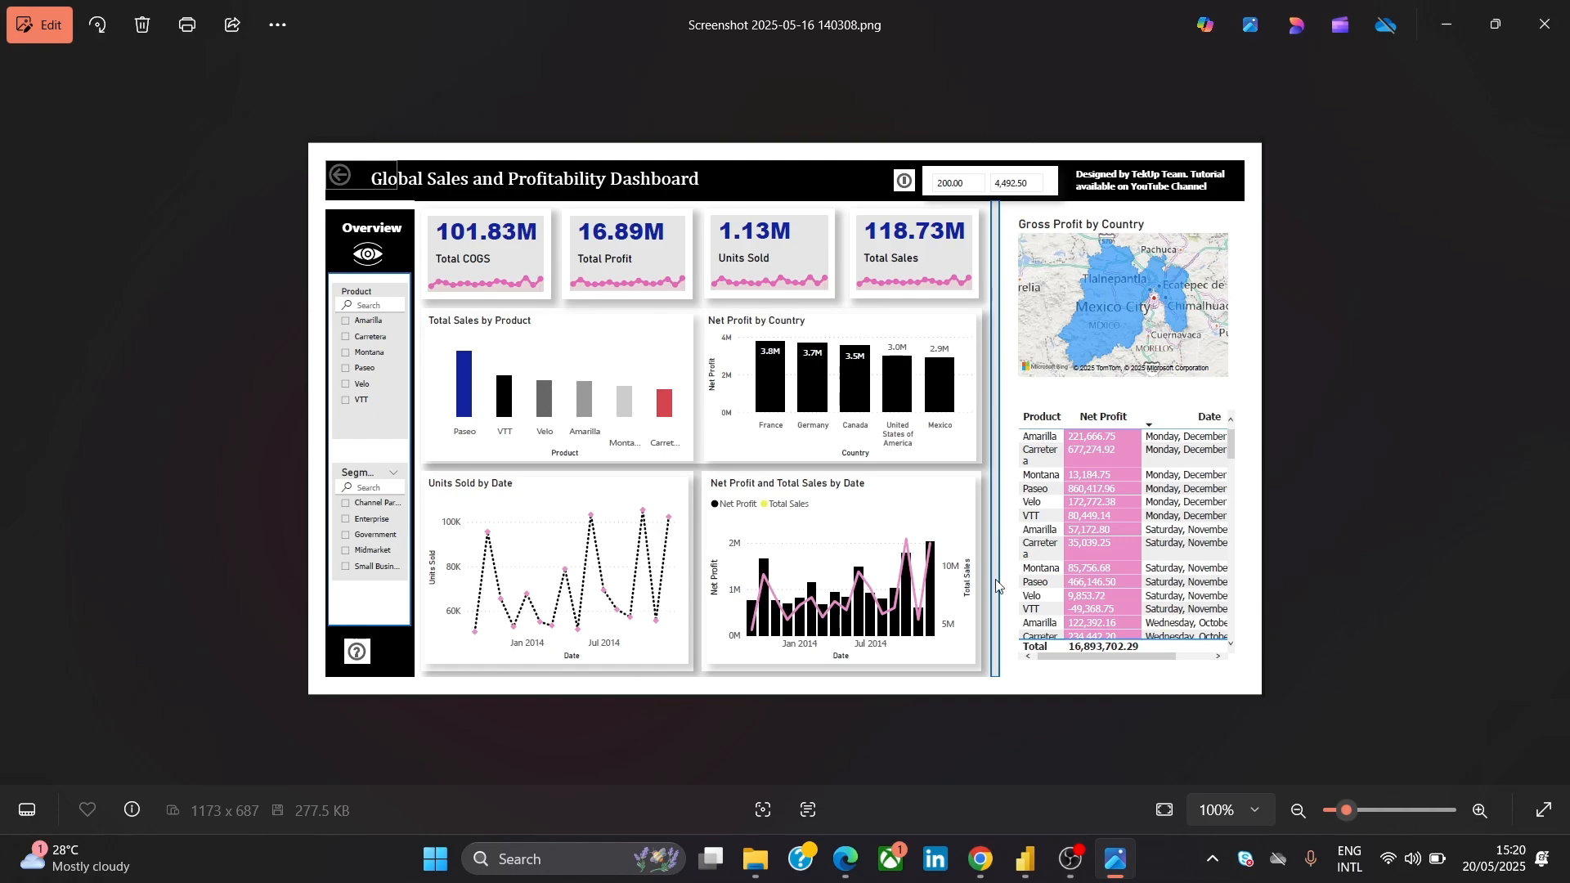
click(1447, 29)
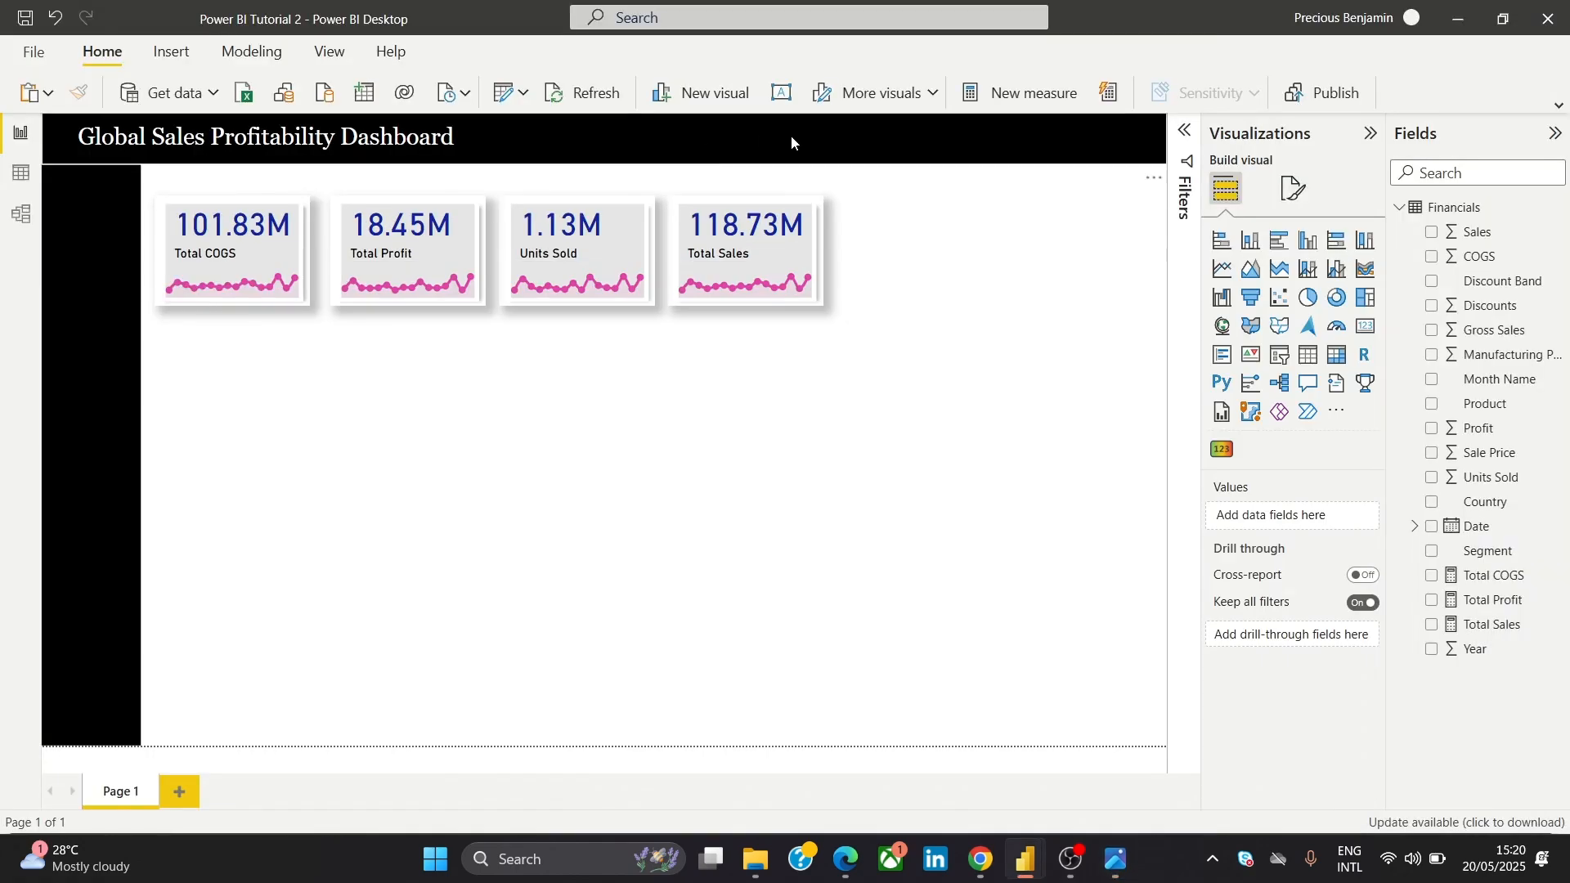
Insert a rectangle and resize it into a thin vertical bar beside the Total Sales card, stretching from the header to the page bottom
click(172, 52)
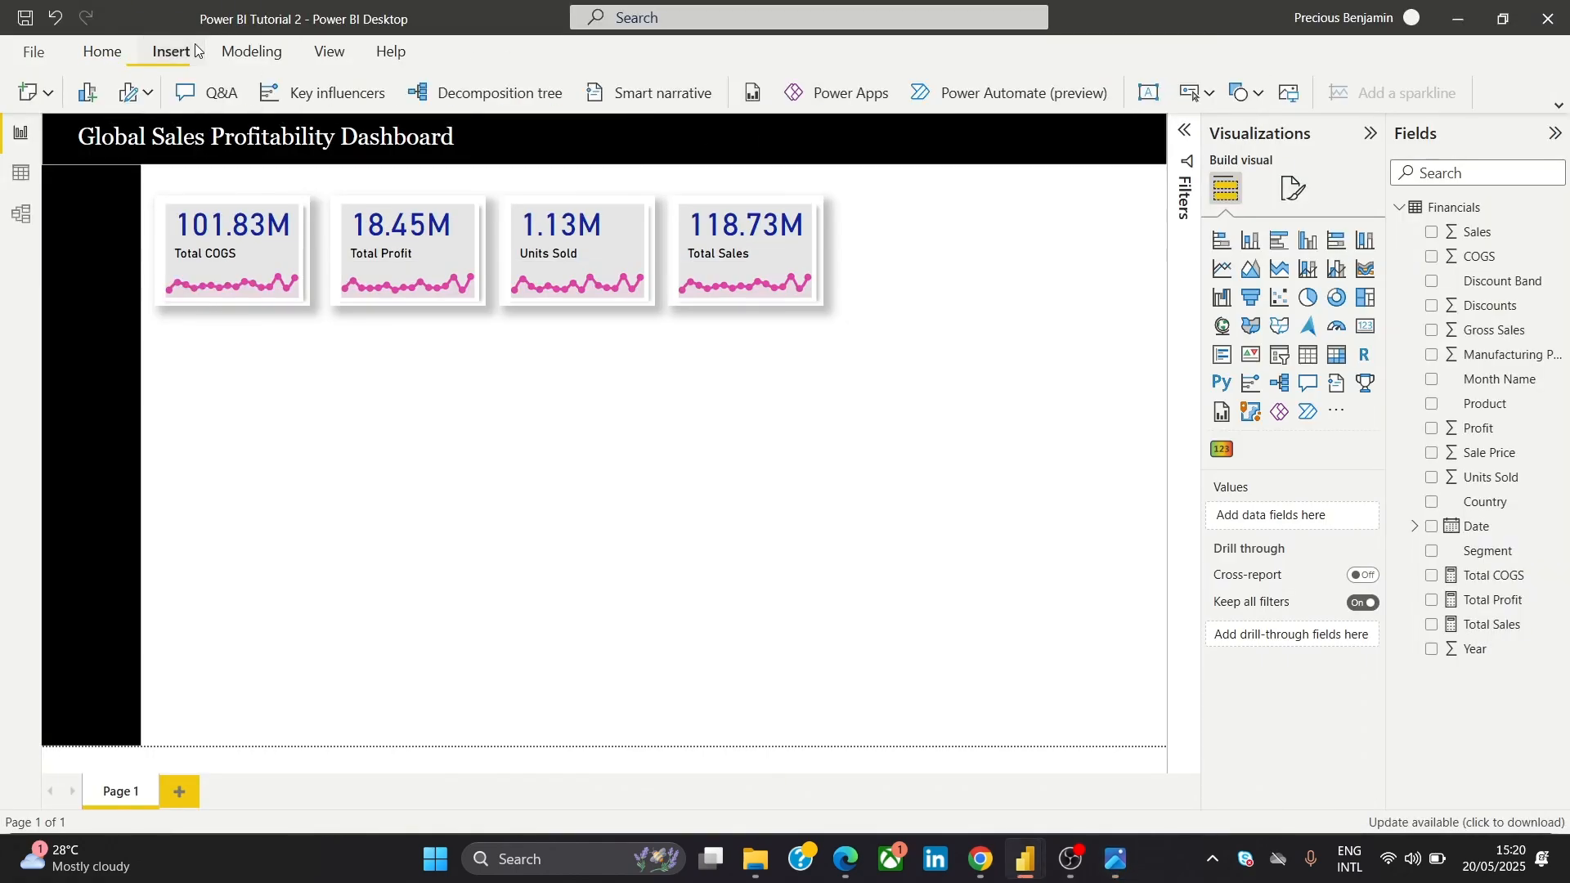
click(1242, 92)
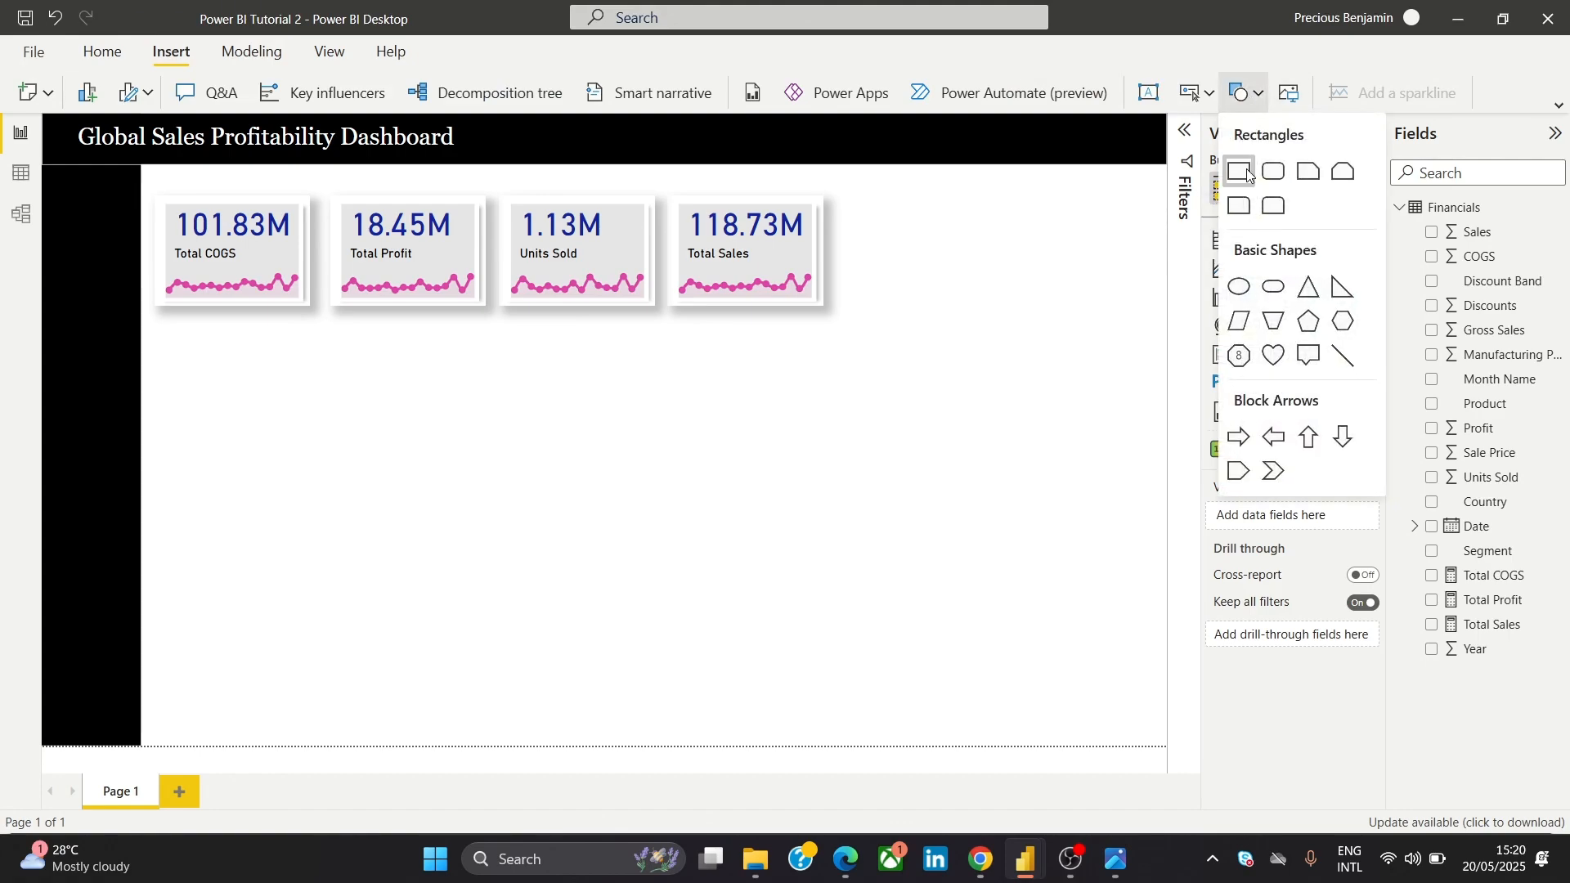
click(1240, 170)
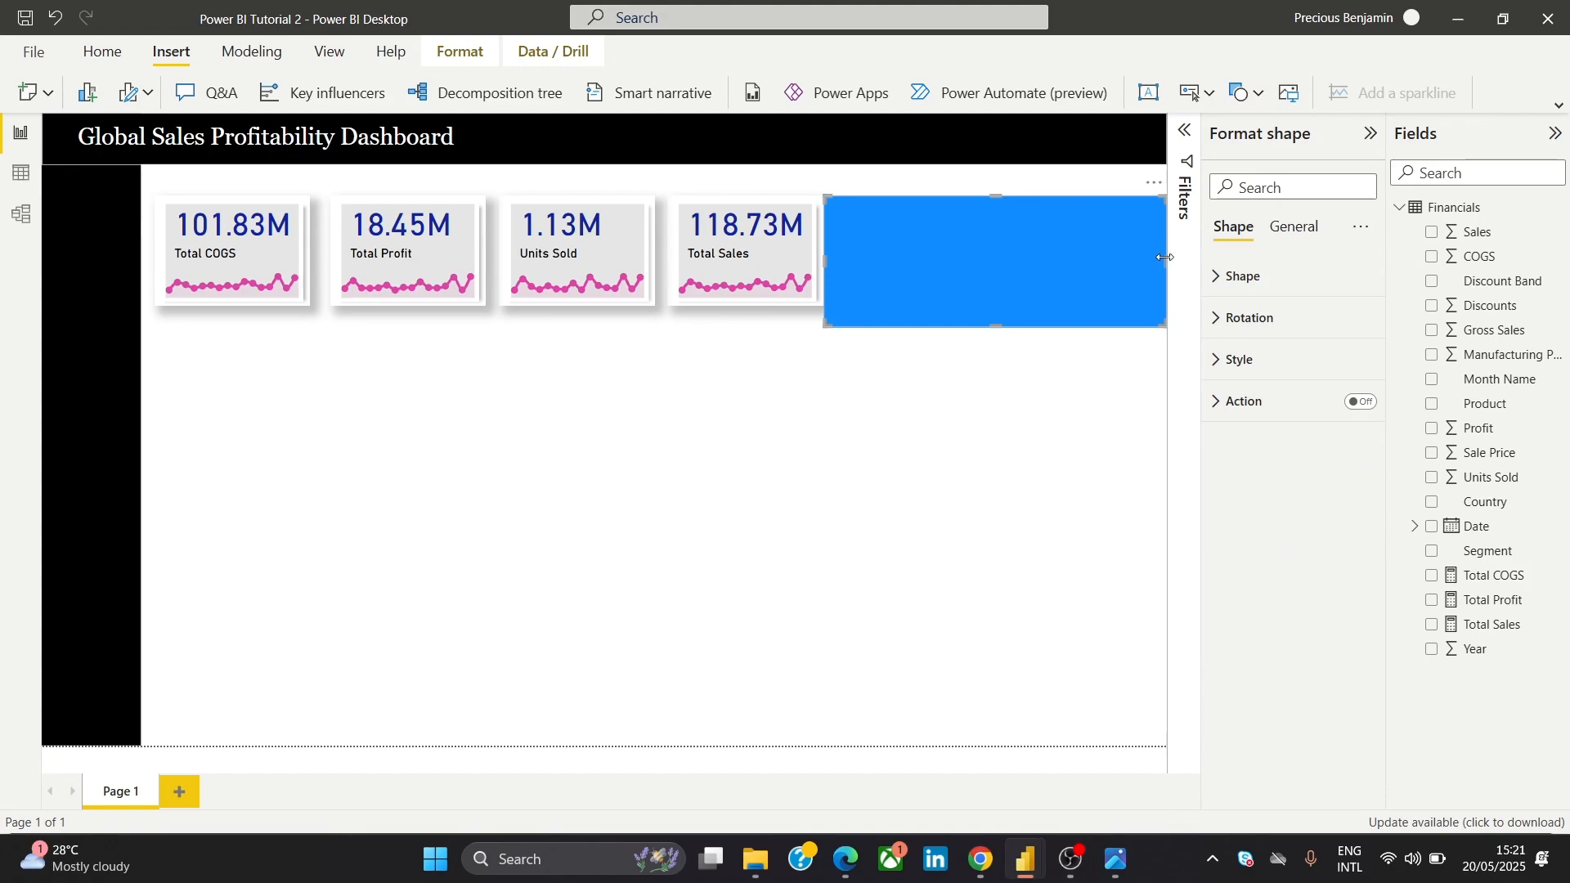
drag(1165, 257, 830, 262)
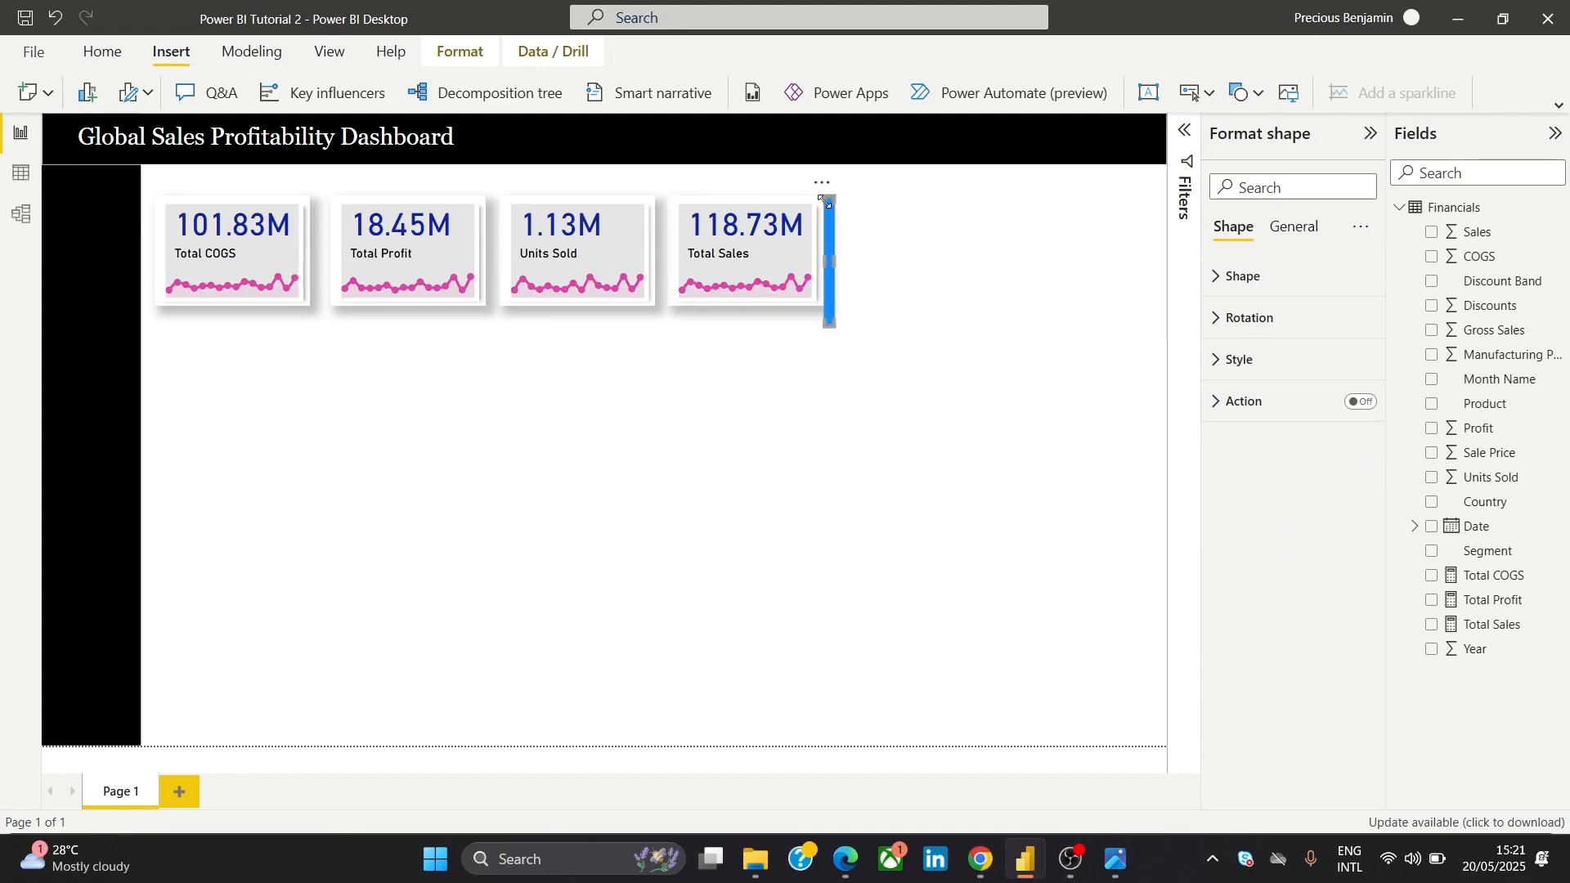
mouse_move(834, 196)
mouse_down()
mouse_move(821, 164)
mouse_move(837, 207)
mouse_up()
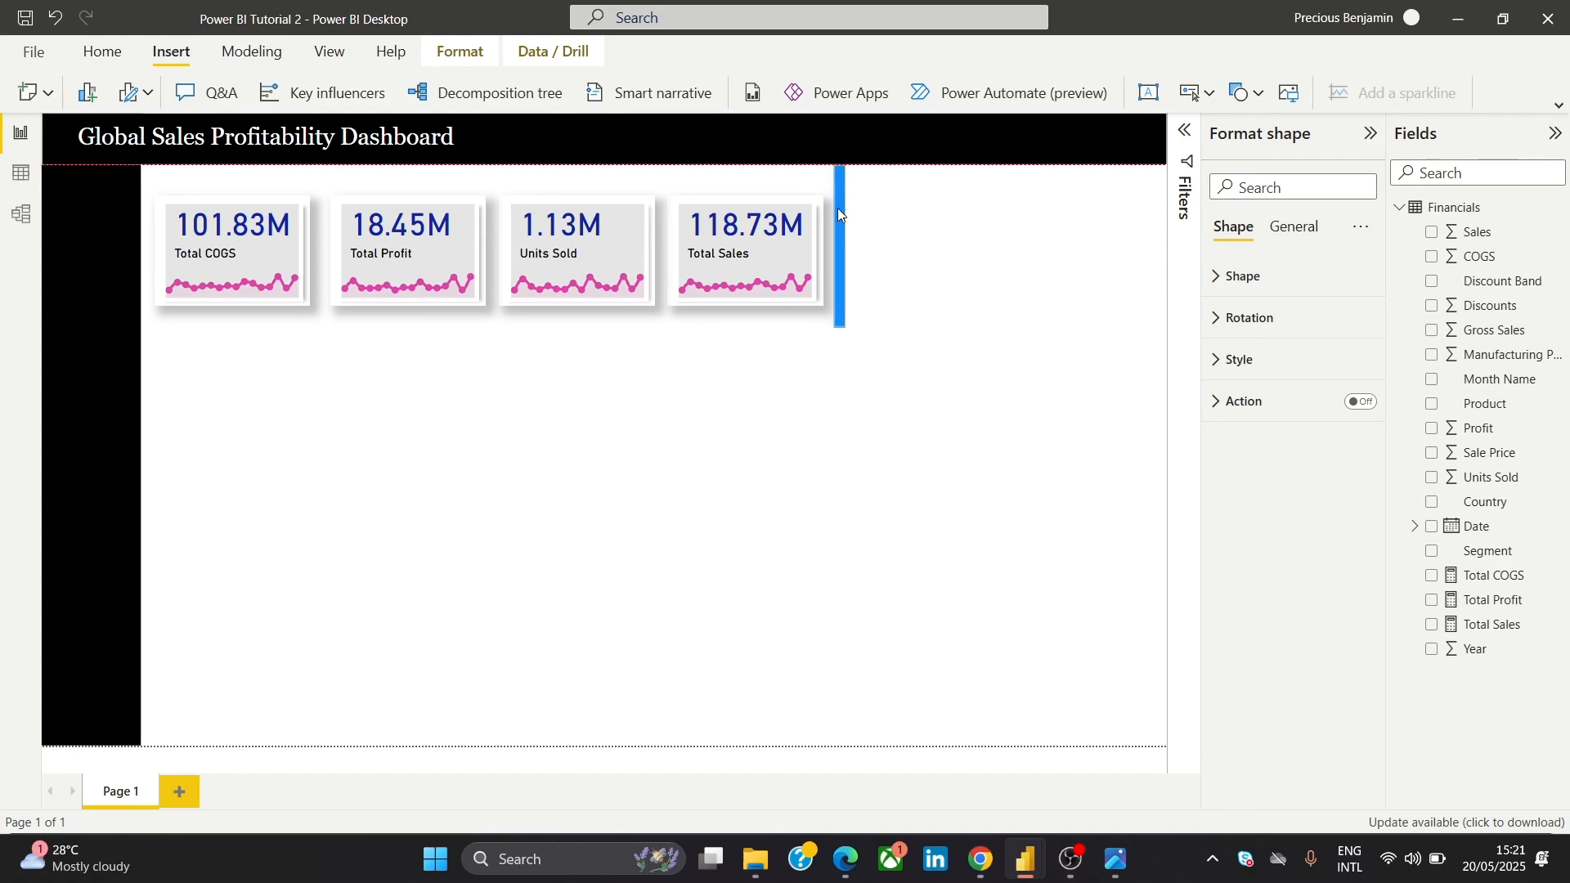
drag(838, 331, 828, 751)
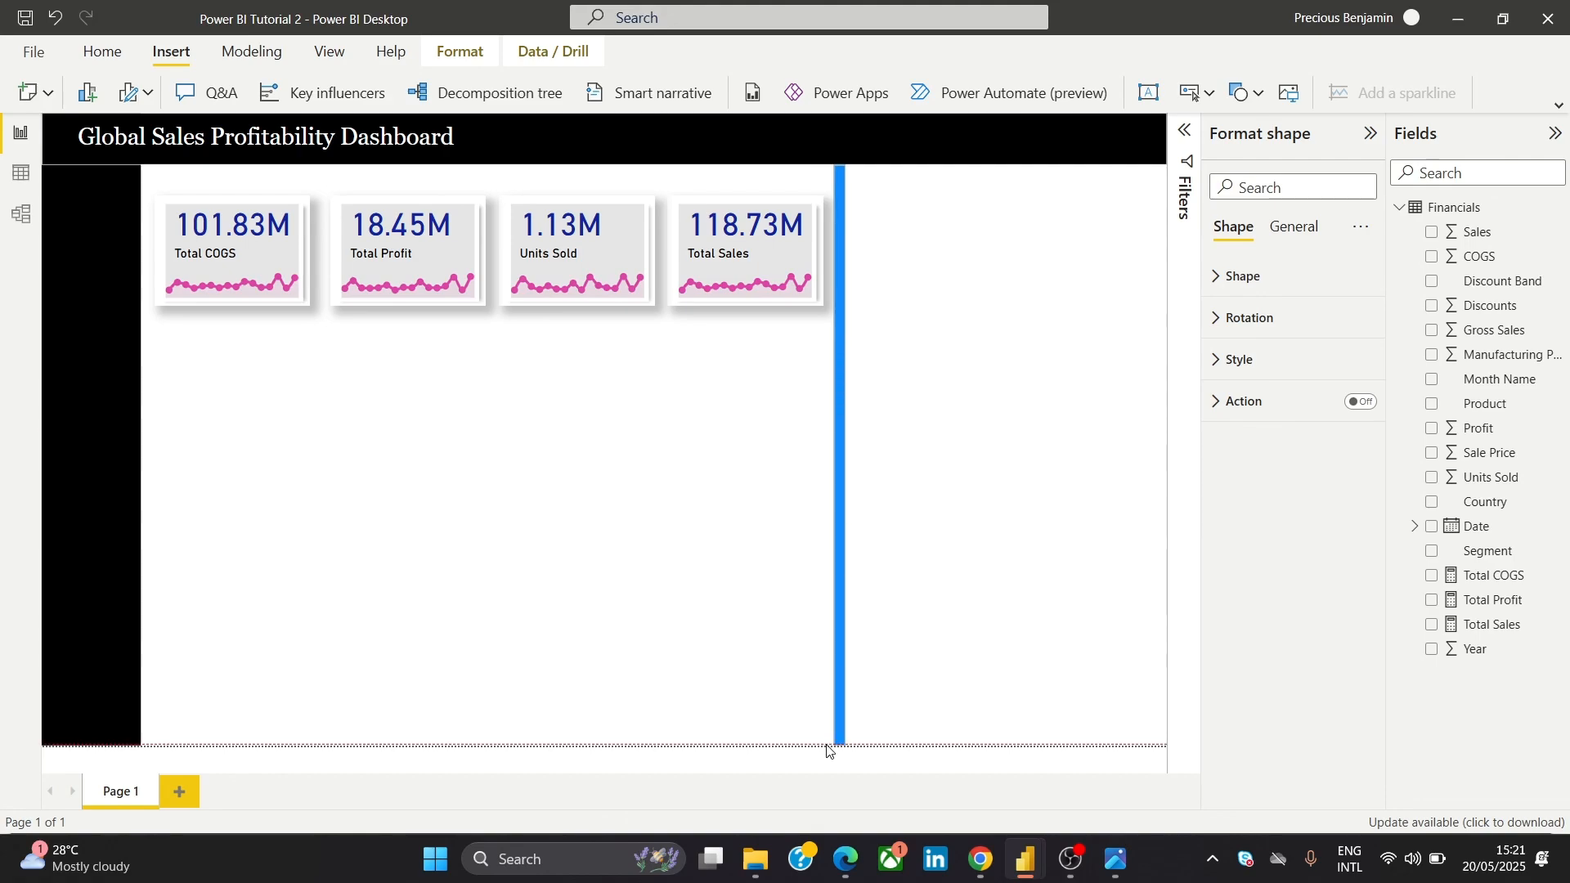
Fine-tune the vertical bar's height and position so it fits exactly between the black header and the lower page edge
click(949, 500)
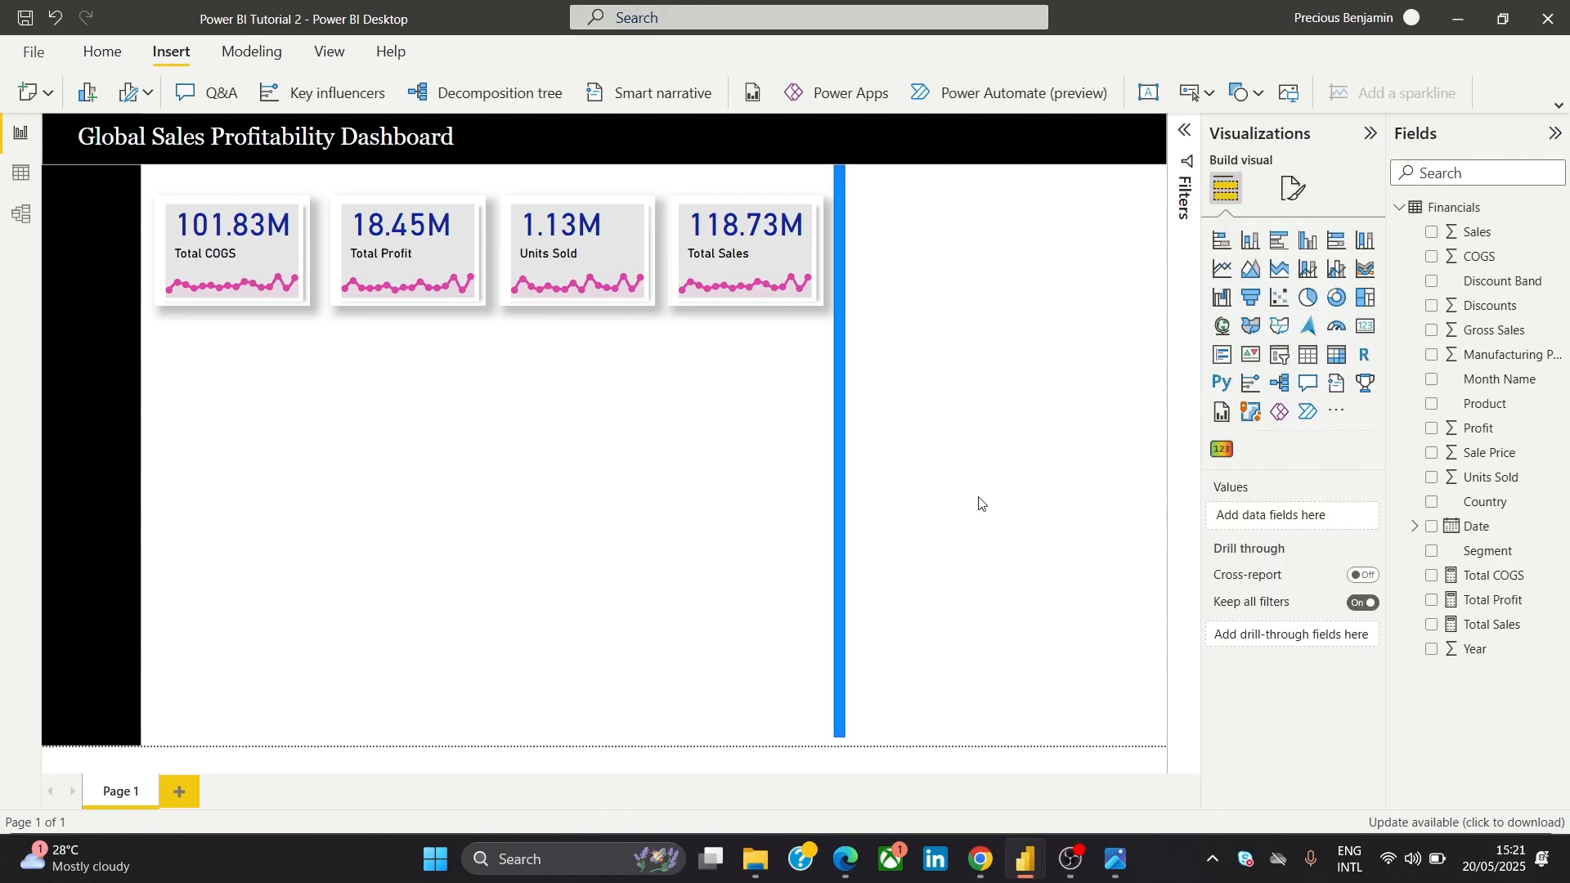
click(837, 347)
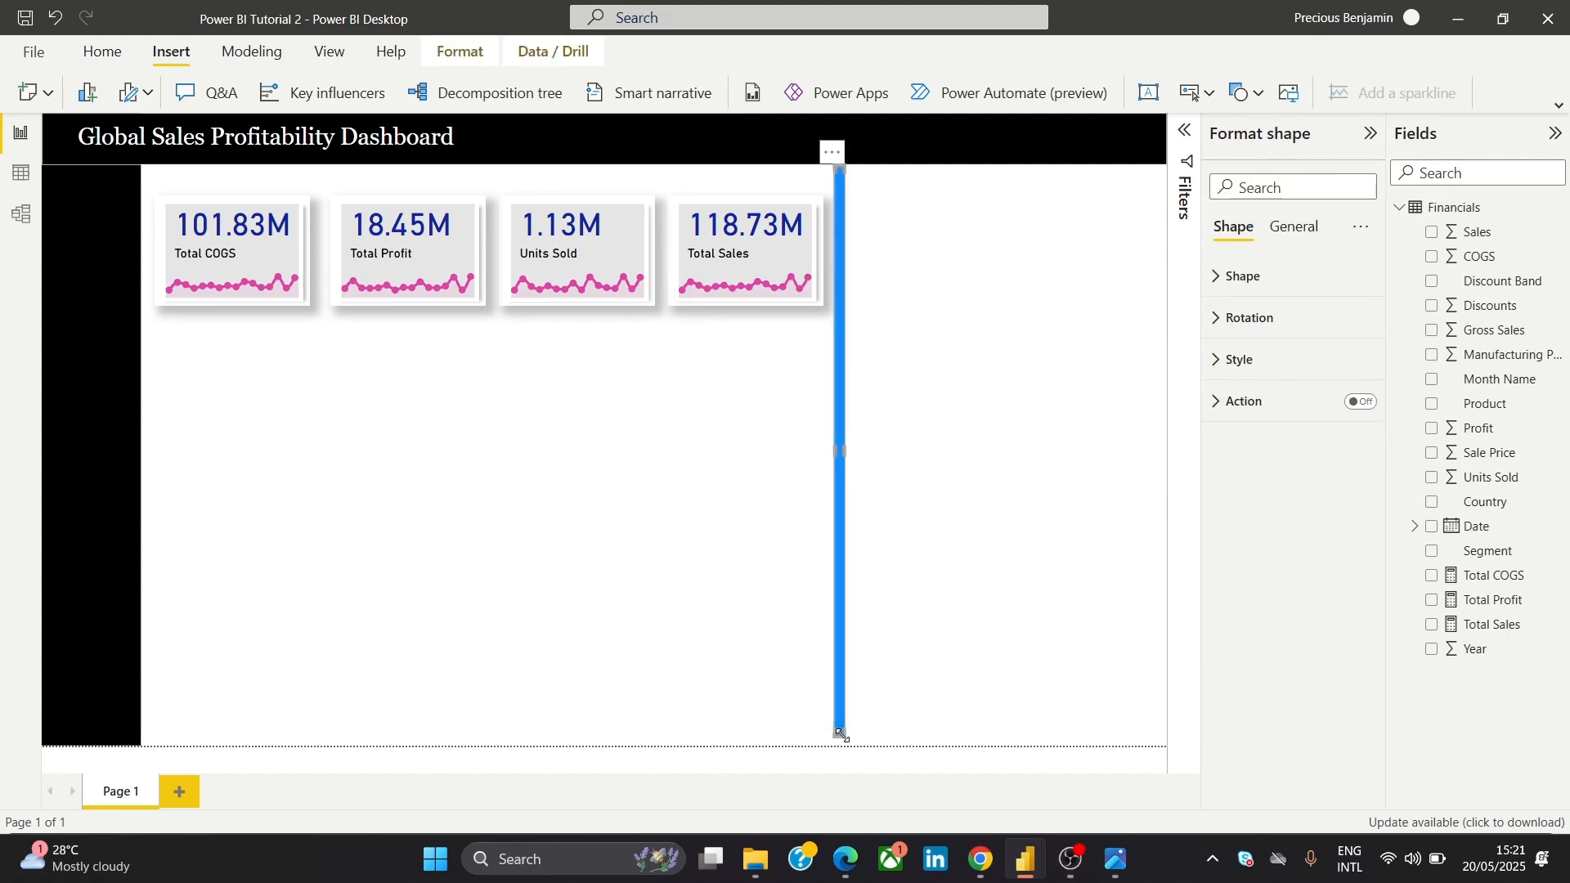
drag(840, 734, 841, 744)
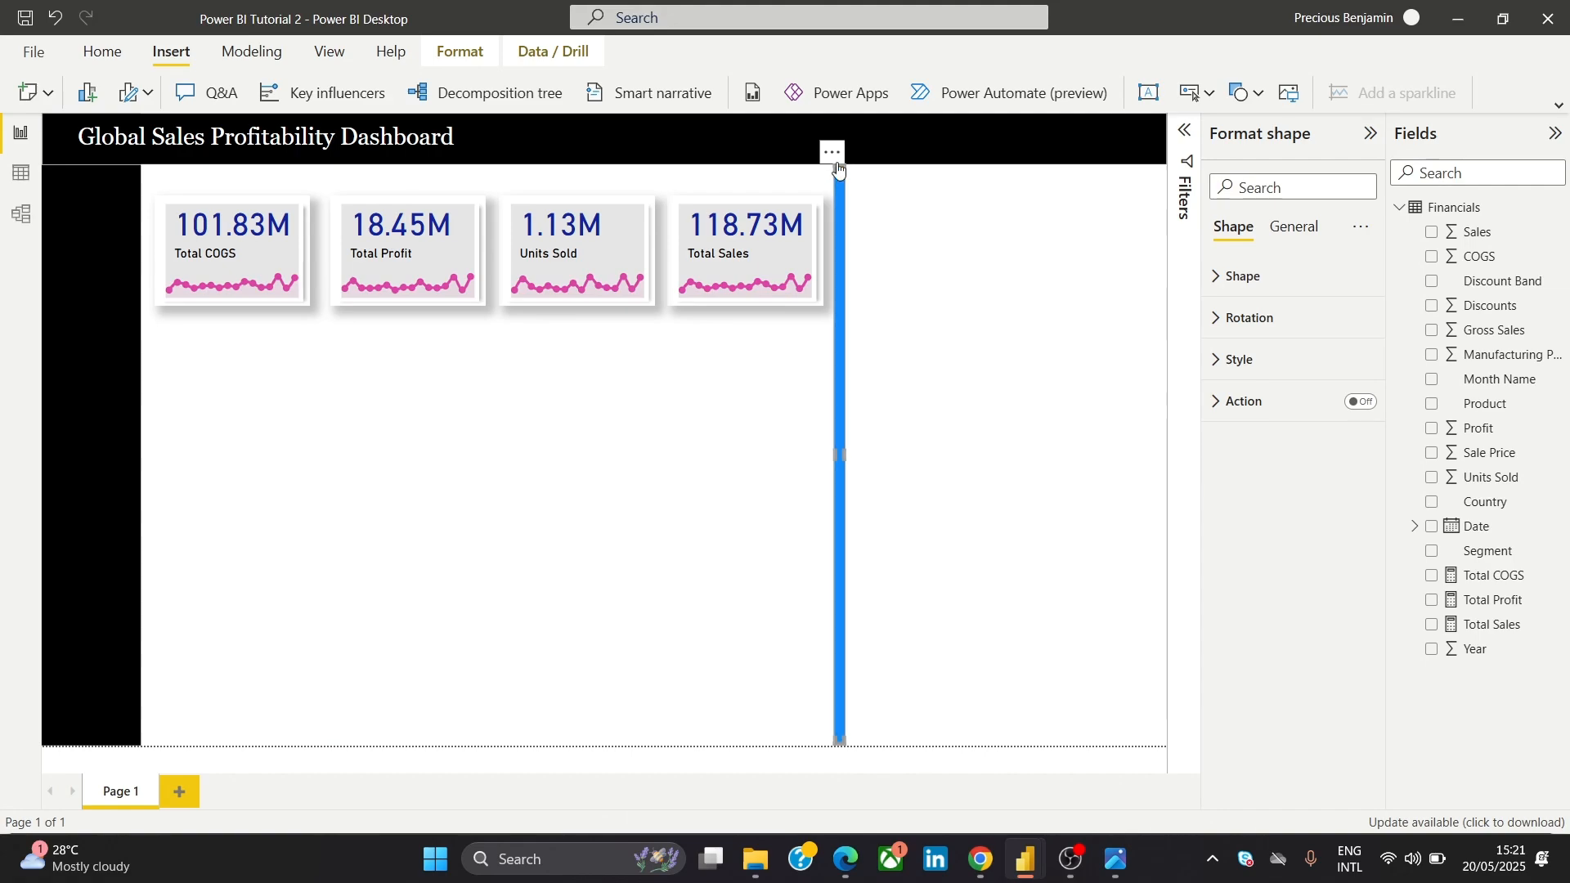
click(917, 221)
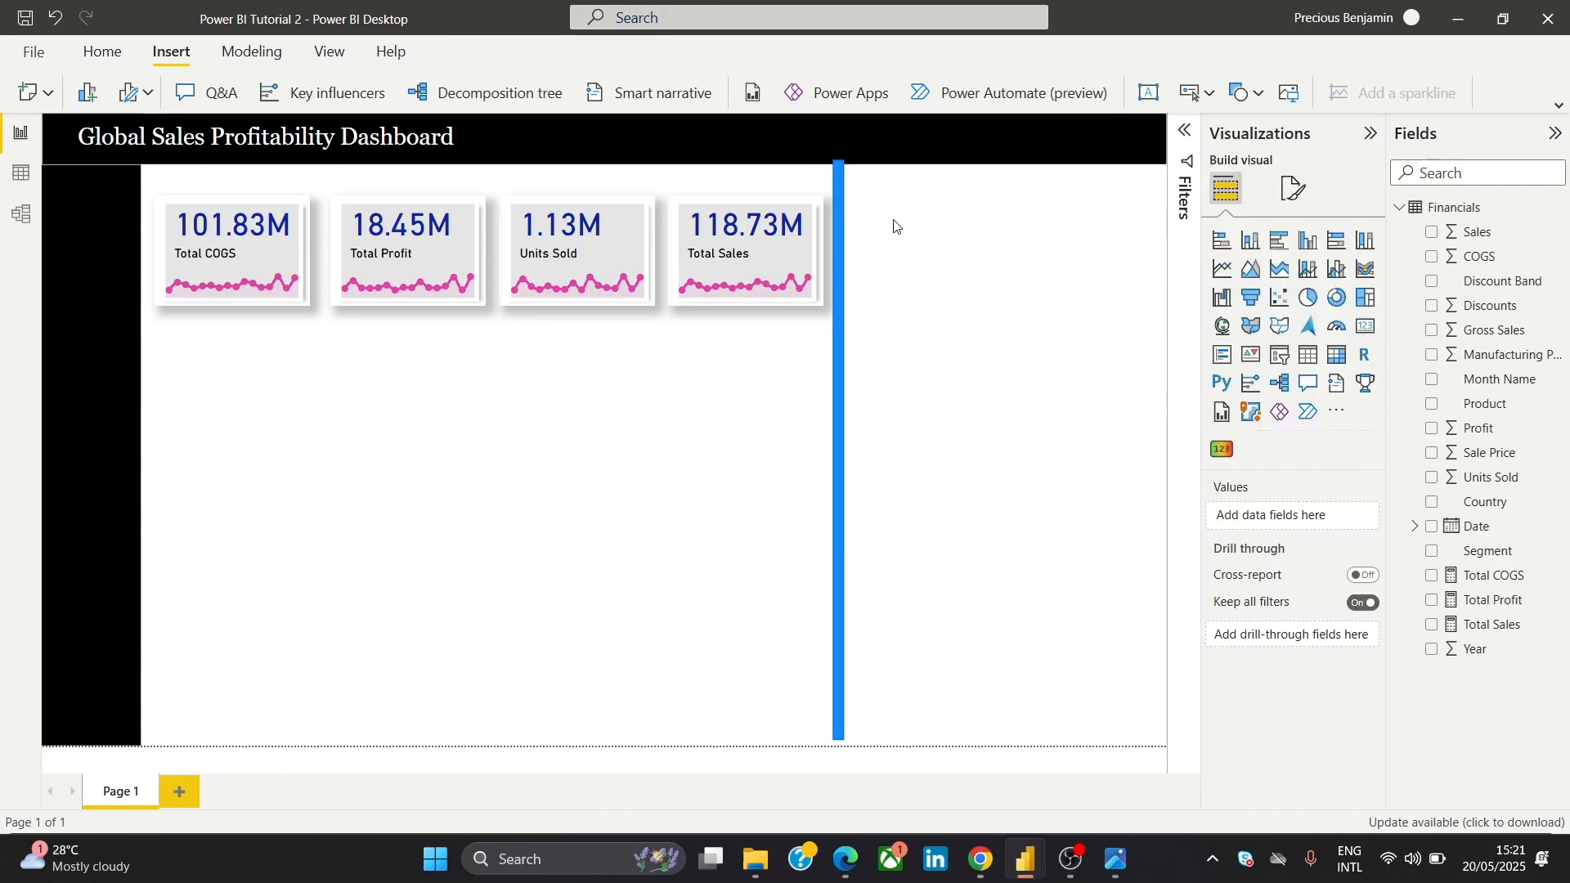
click(854, 163)
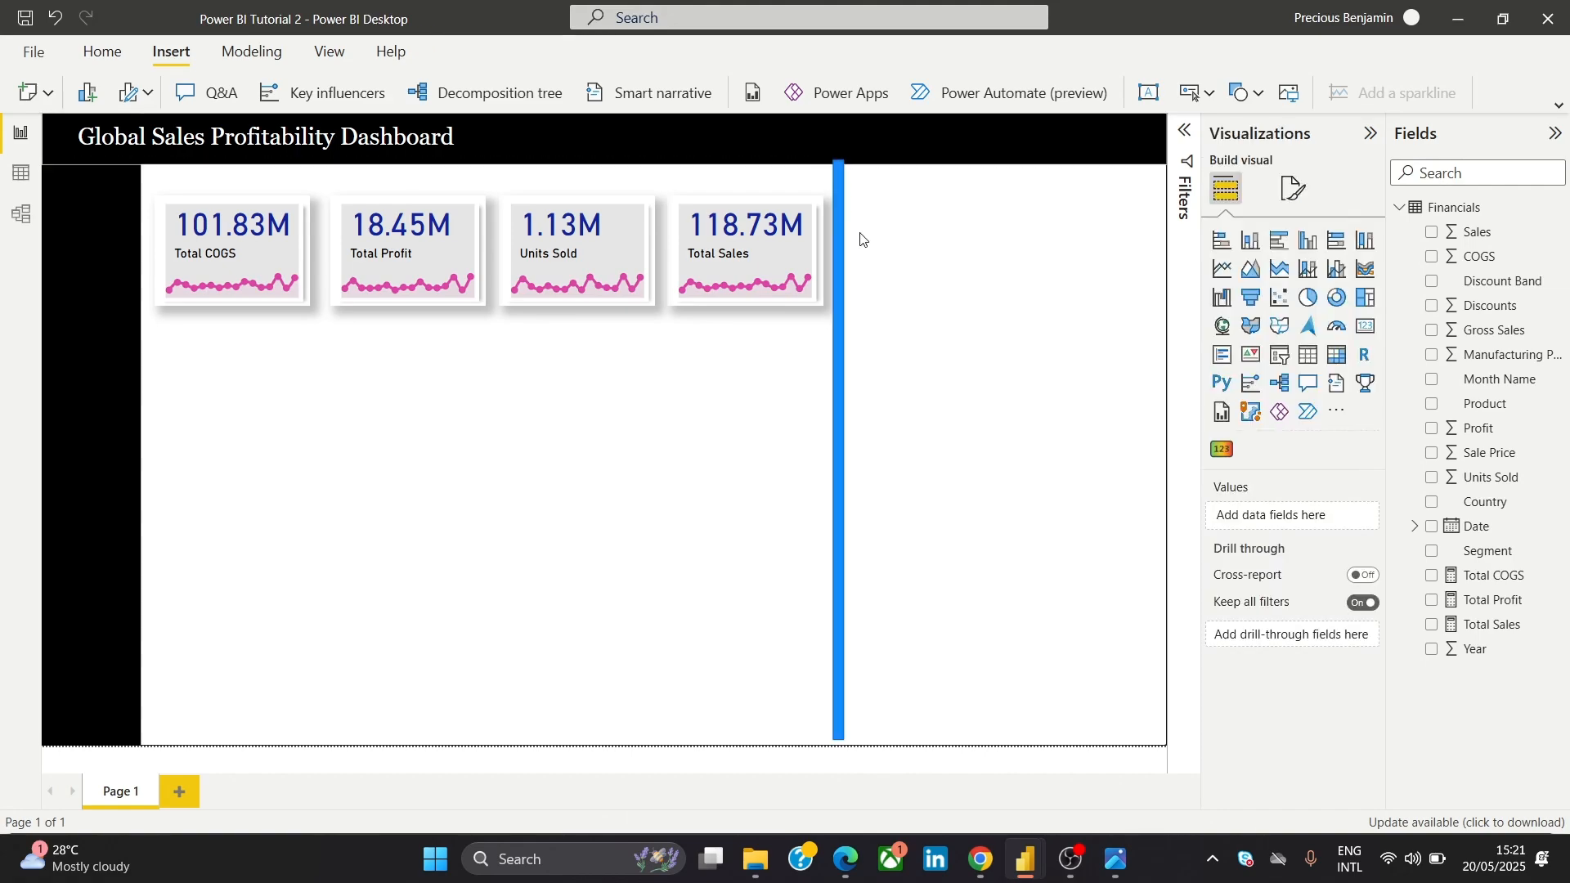
click(846, 280)
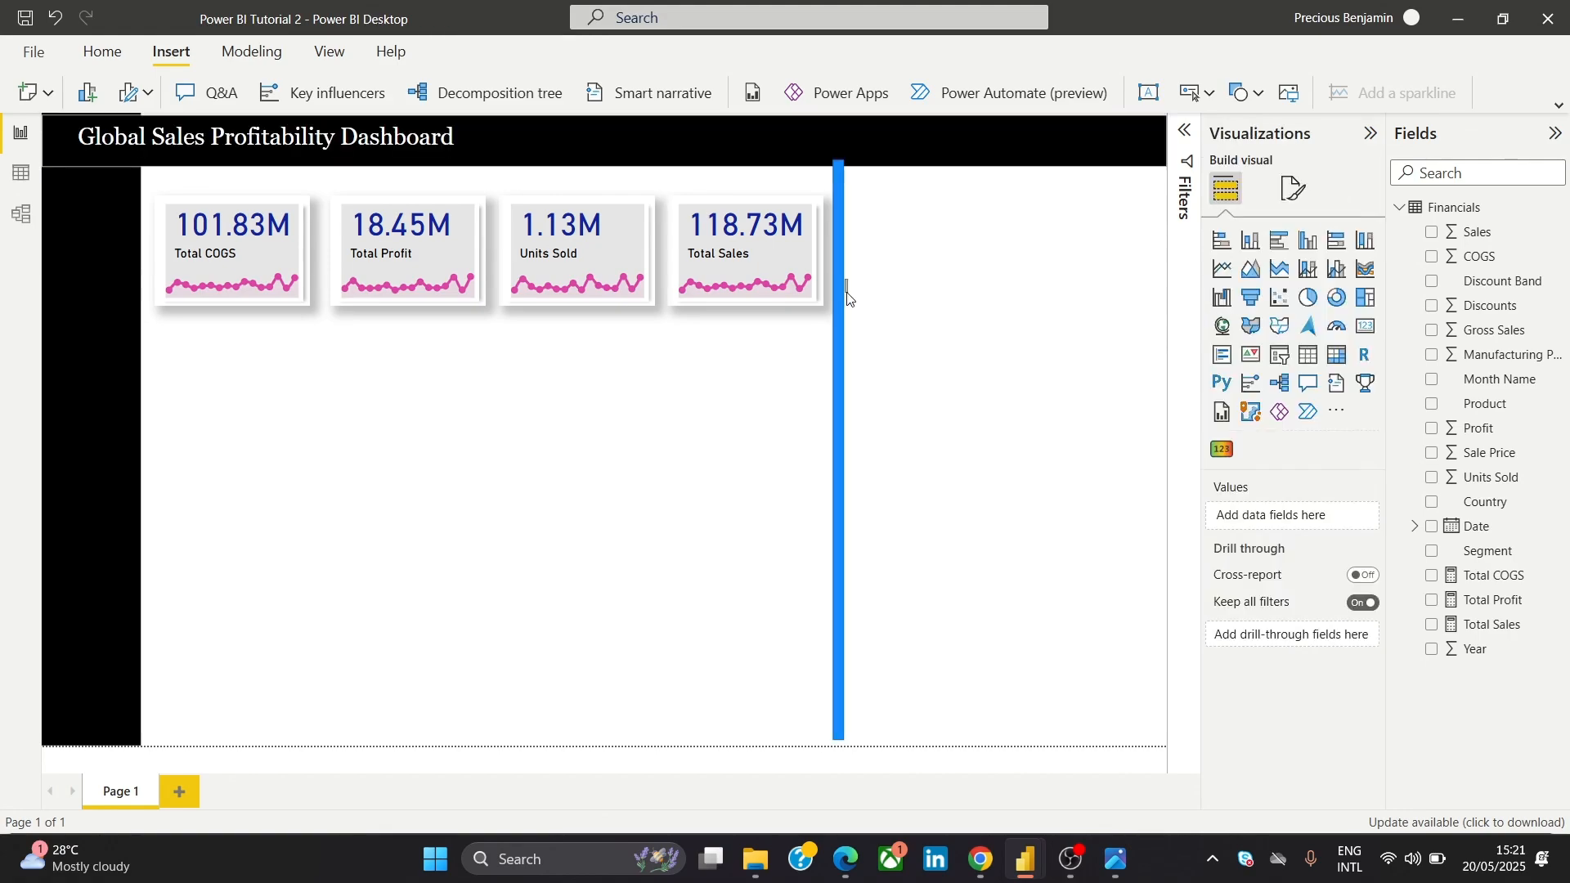
click(837, 260)
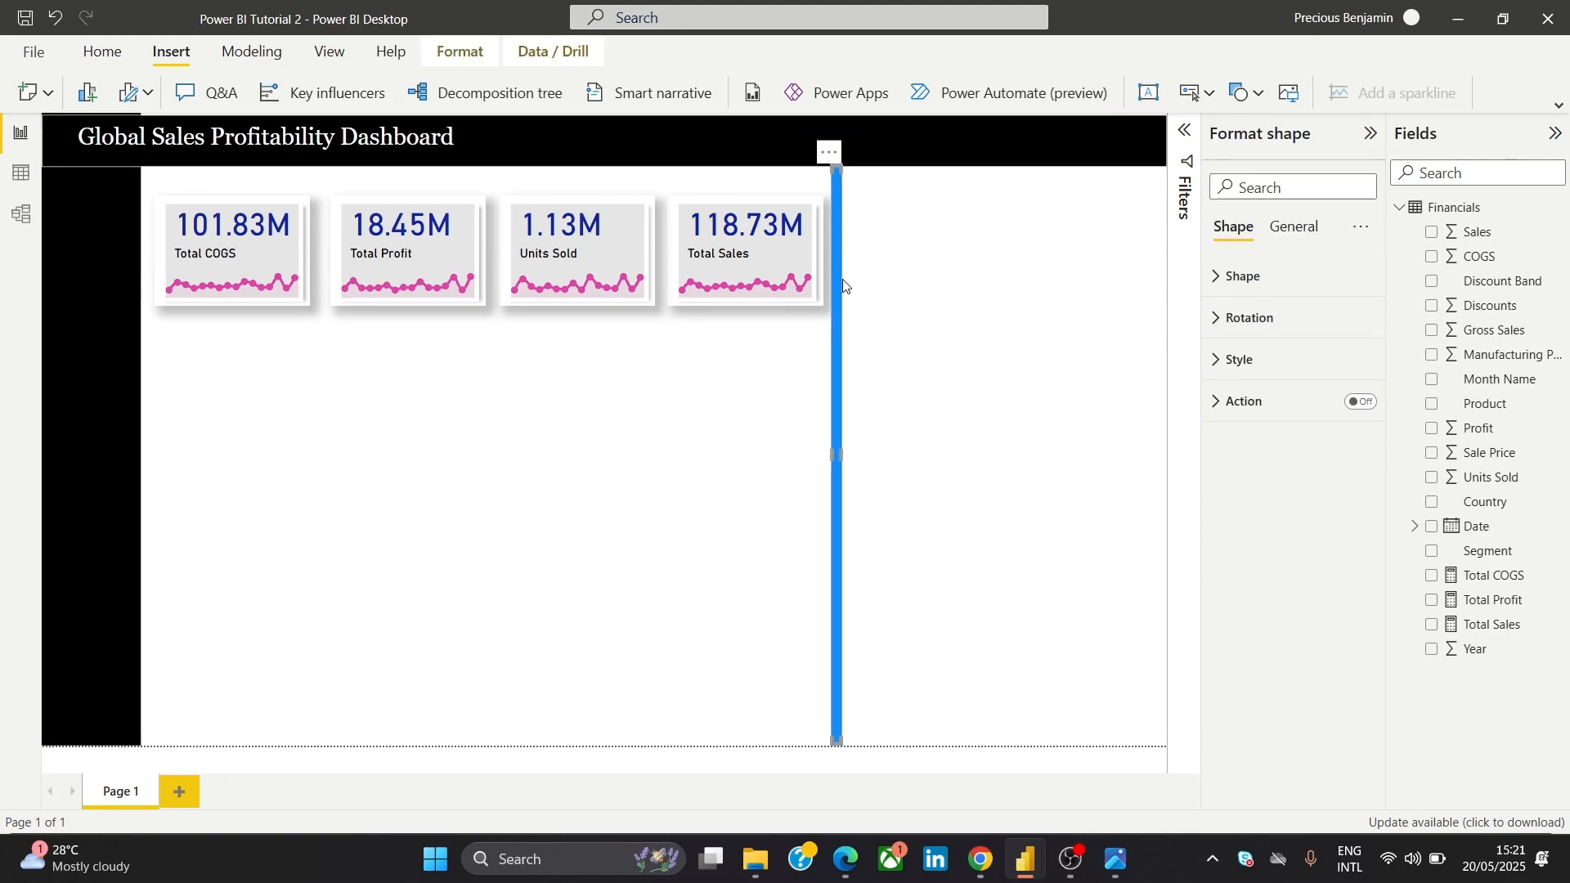
click(920, 264)
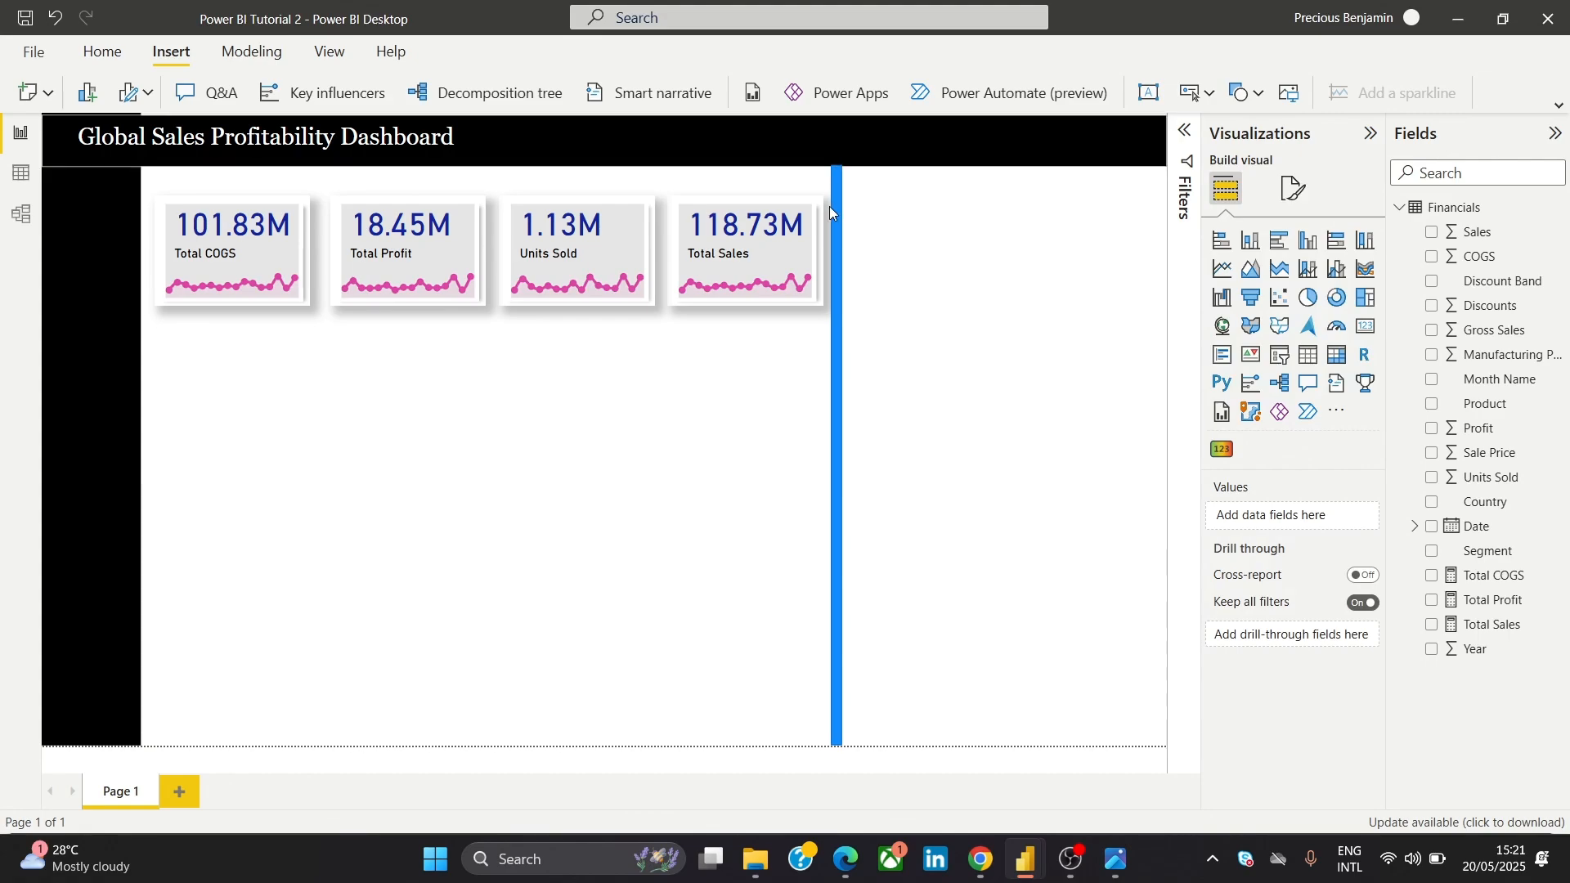
click(838, 171)
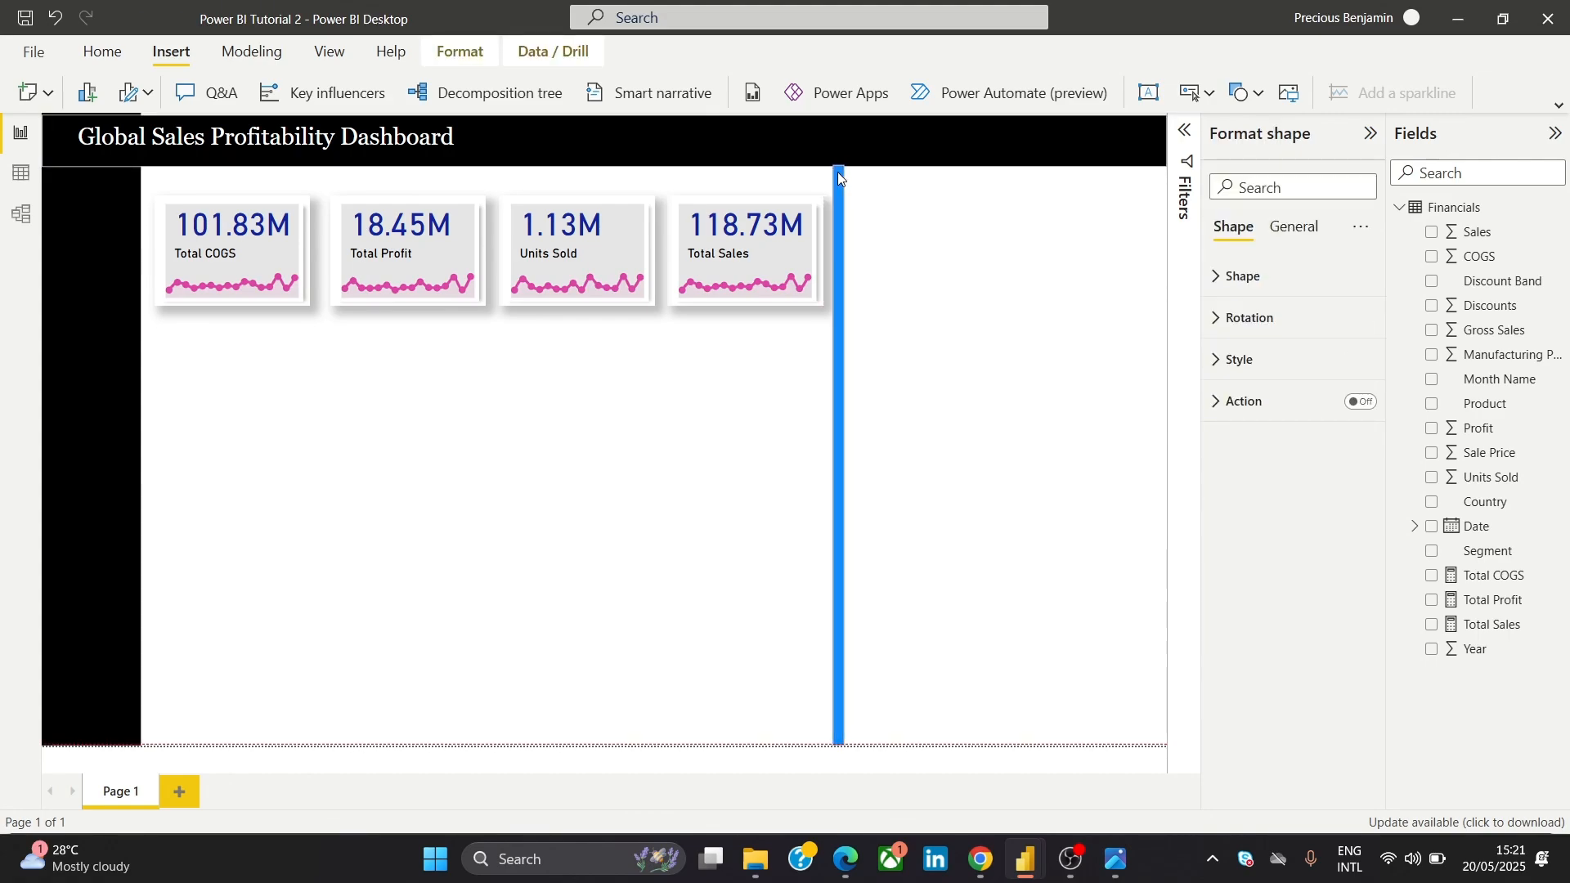
click(925, 496)
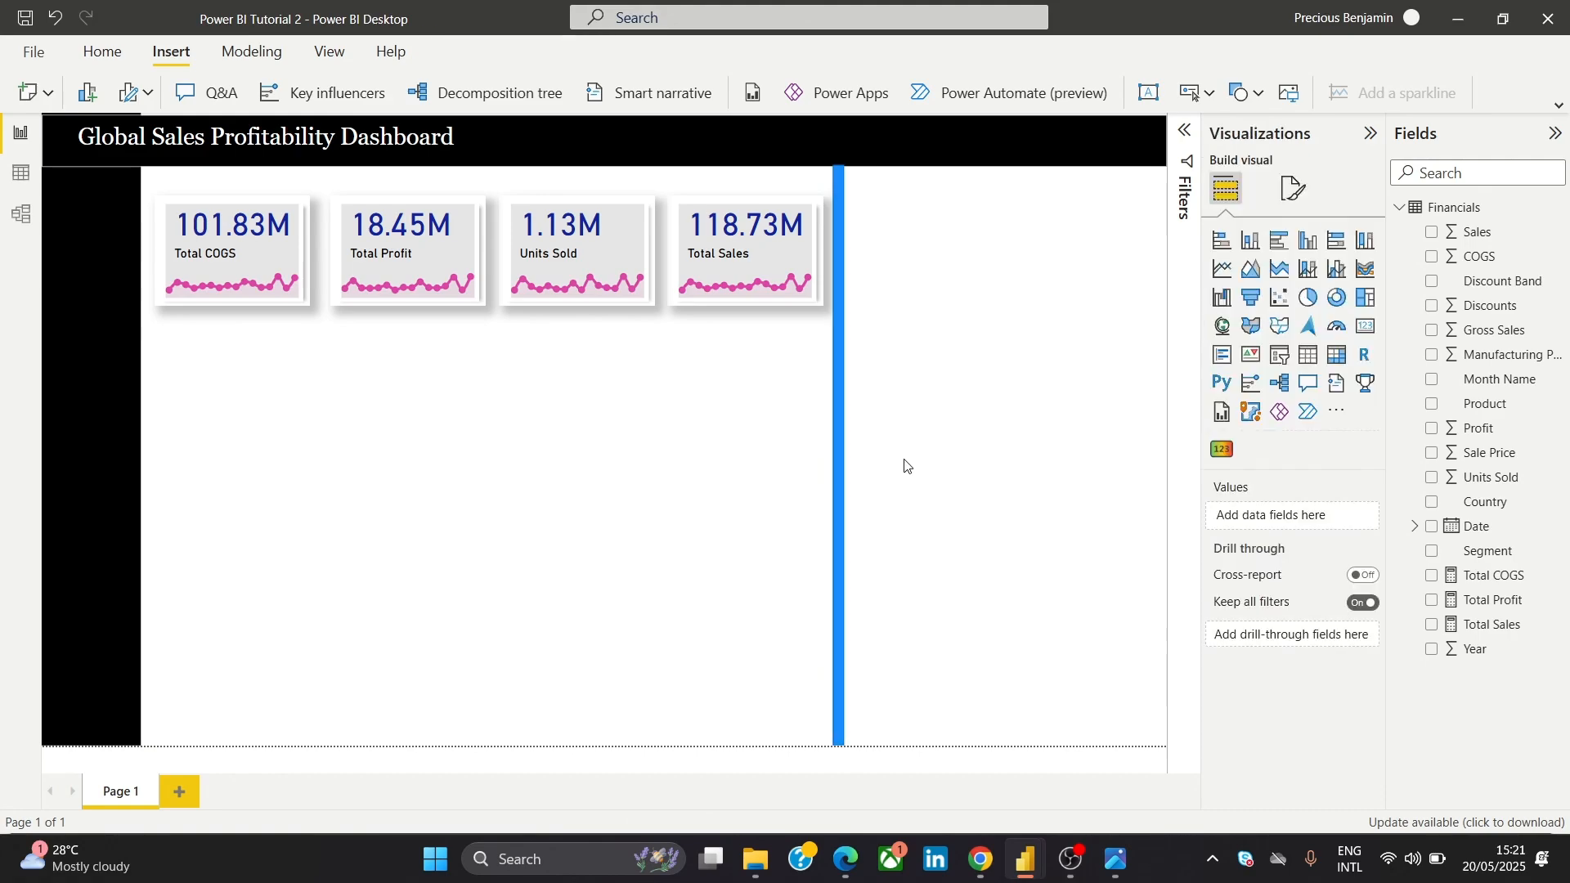
Send the blue vertical bar to the back of the layer order
click(835, 455)
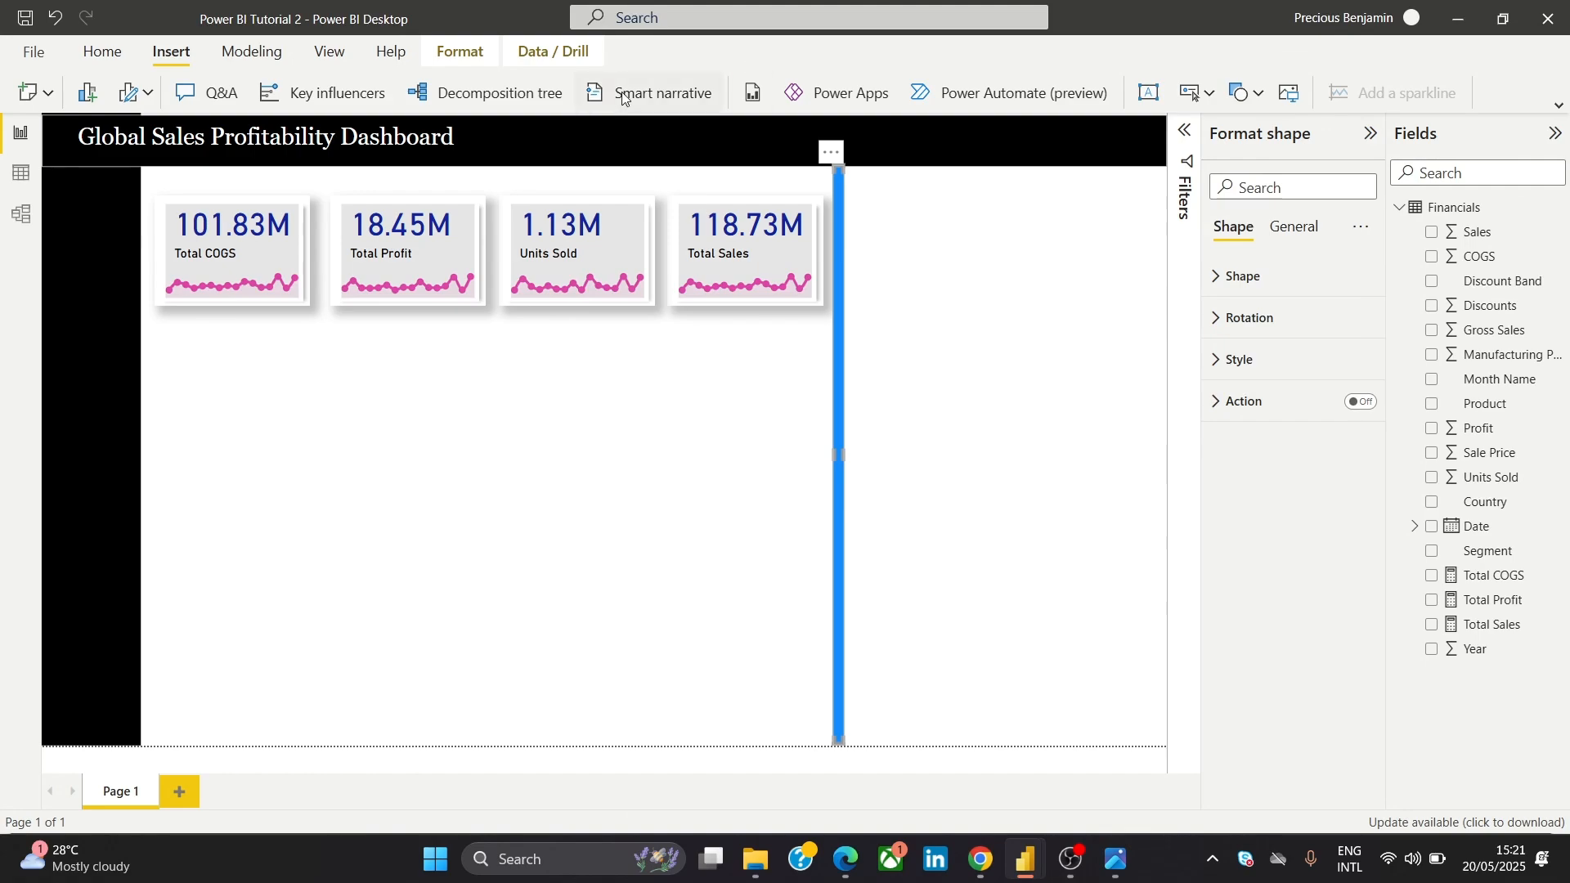
click(462, 54)
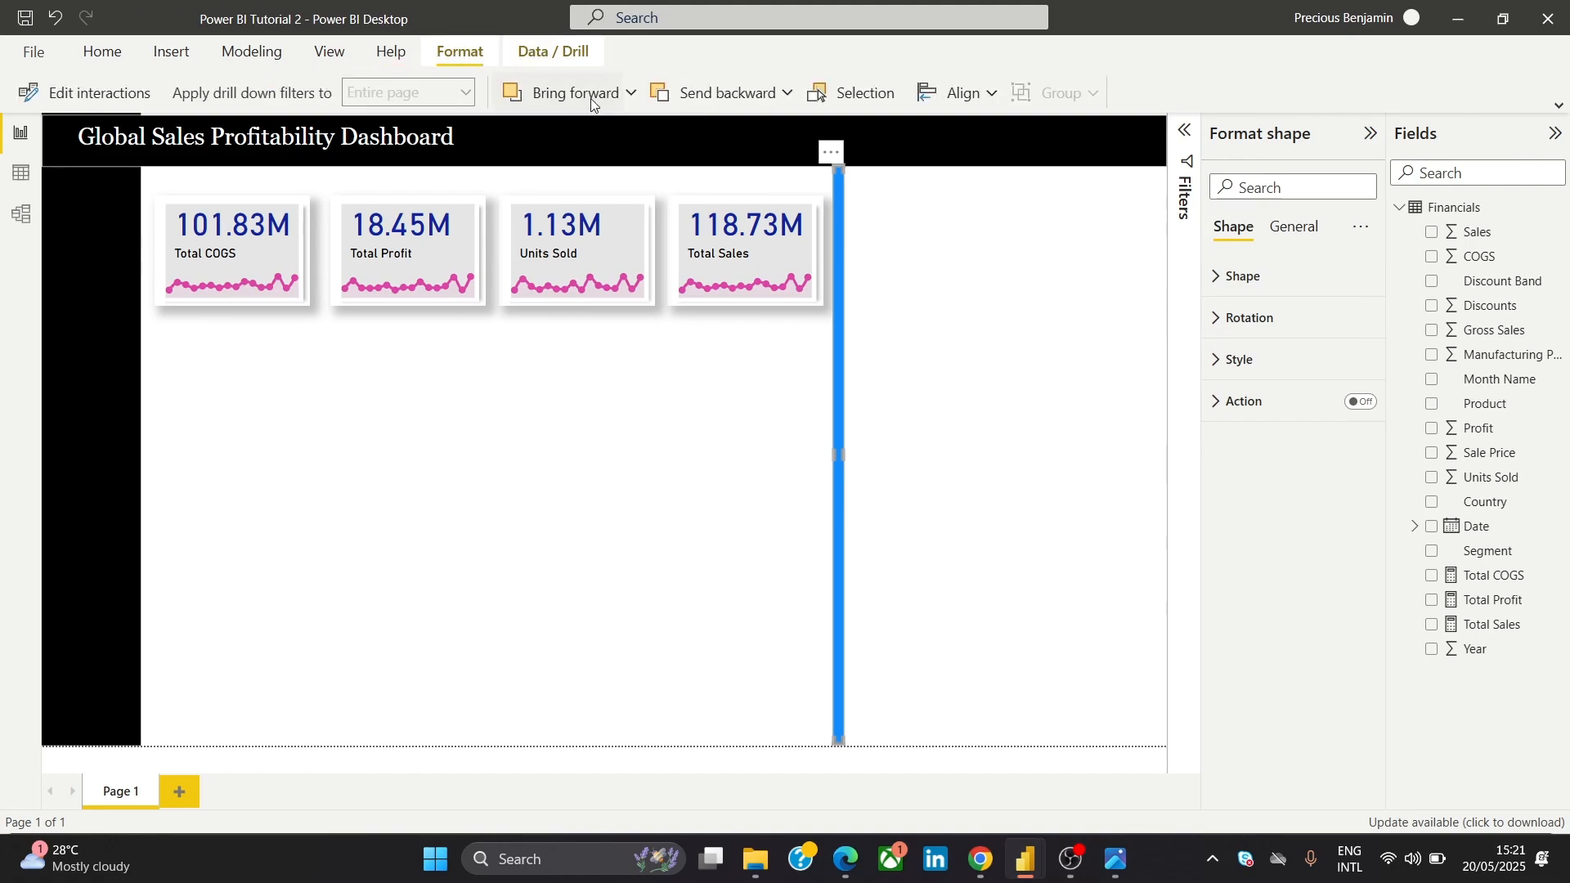
click(633, 95)
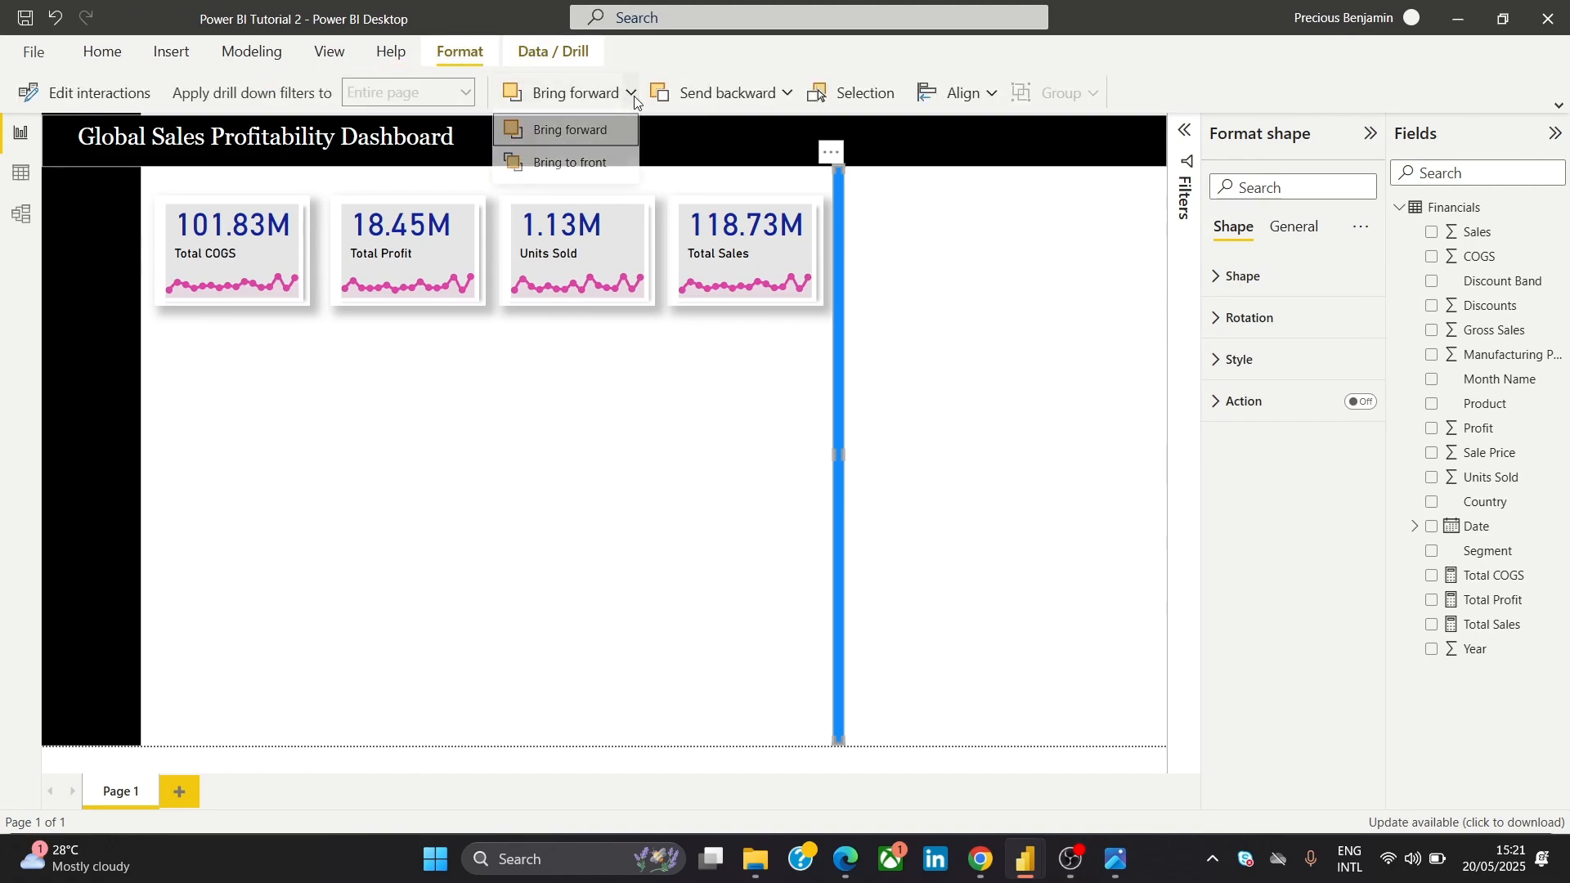
click(789, 93)
click(773, 168)
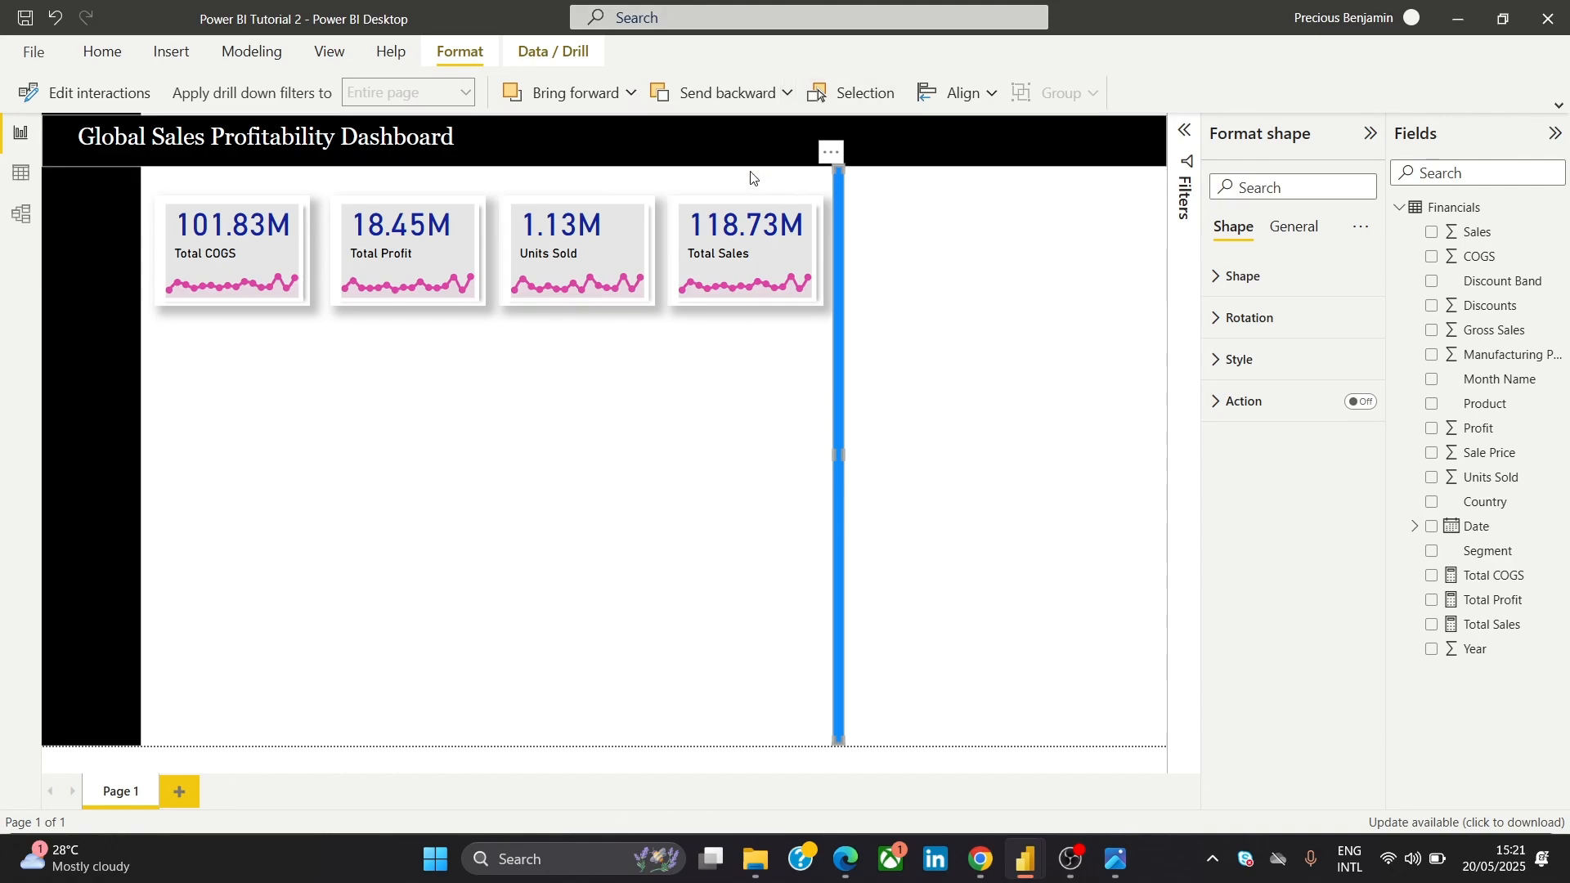
click(885, 232)
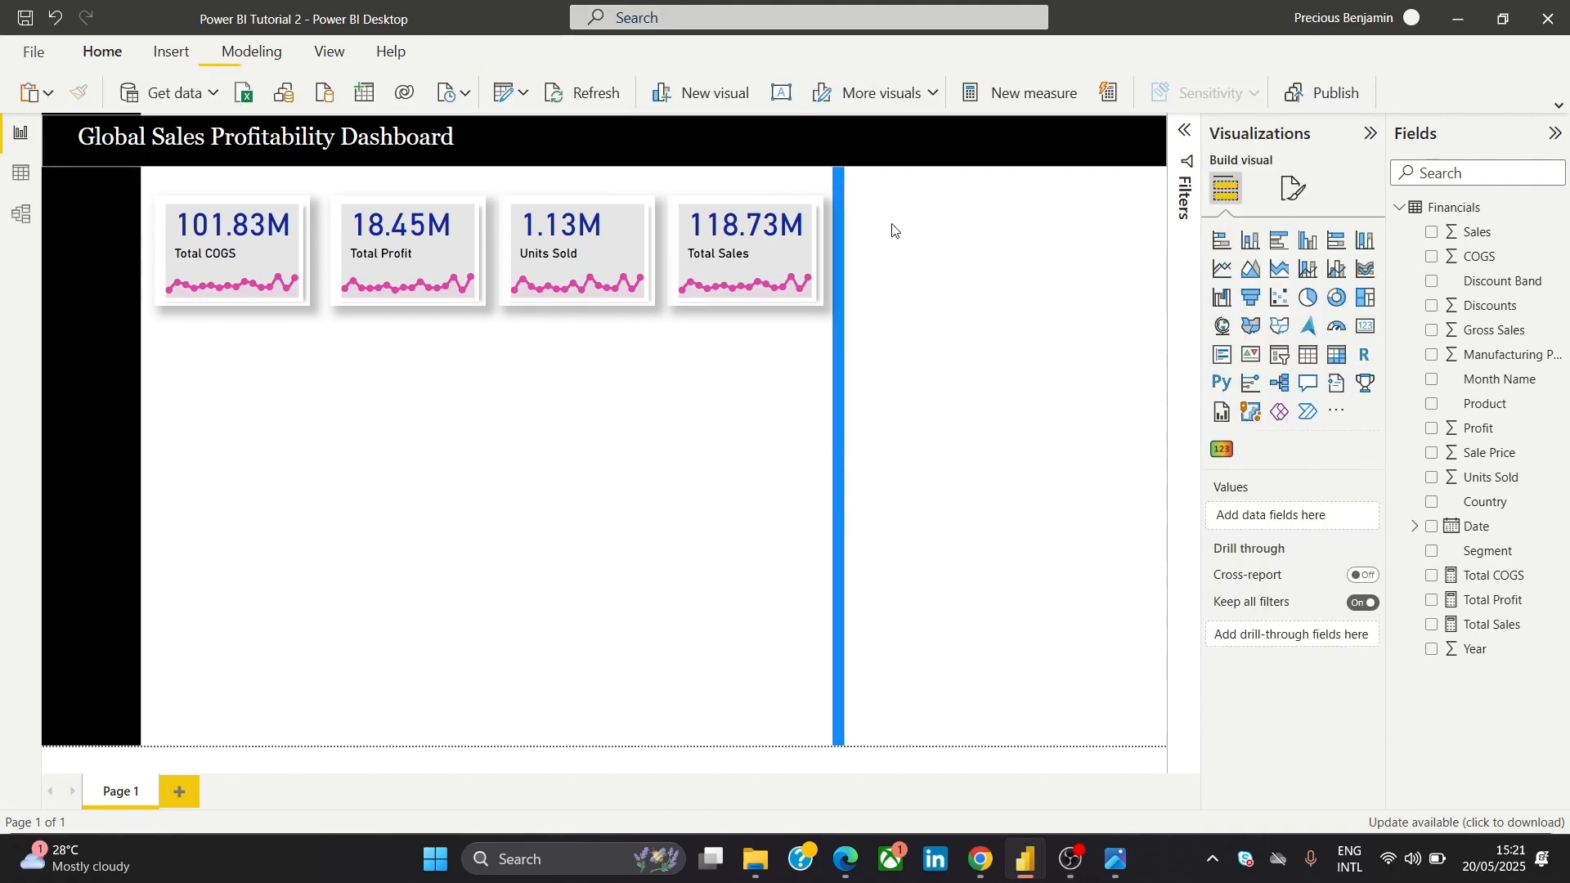
click(837, 182)
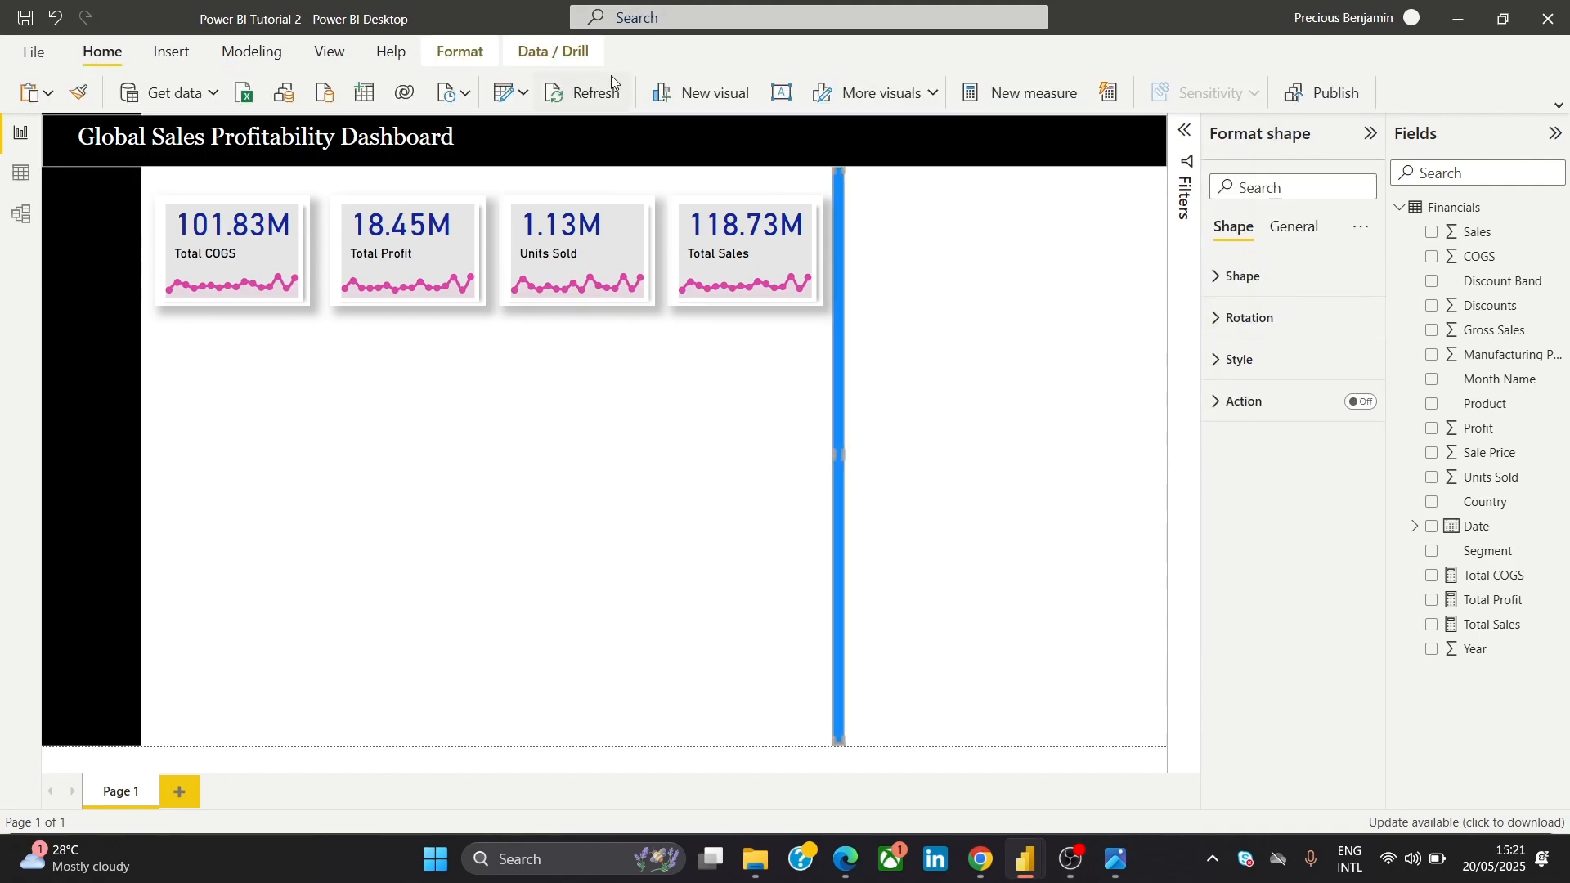
click(482, 50)
click(787, 92)
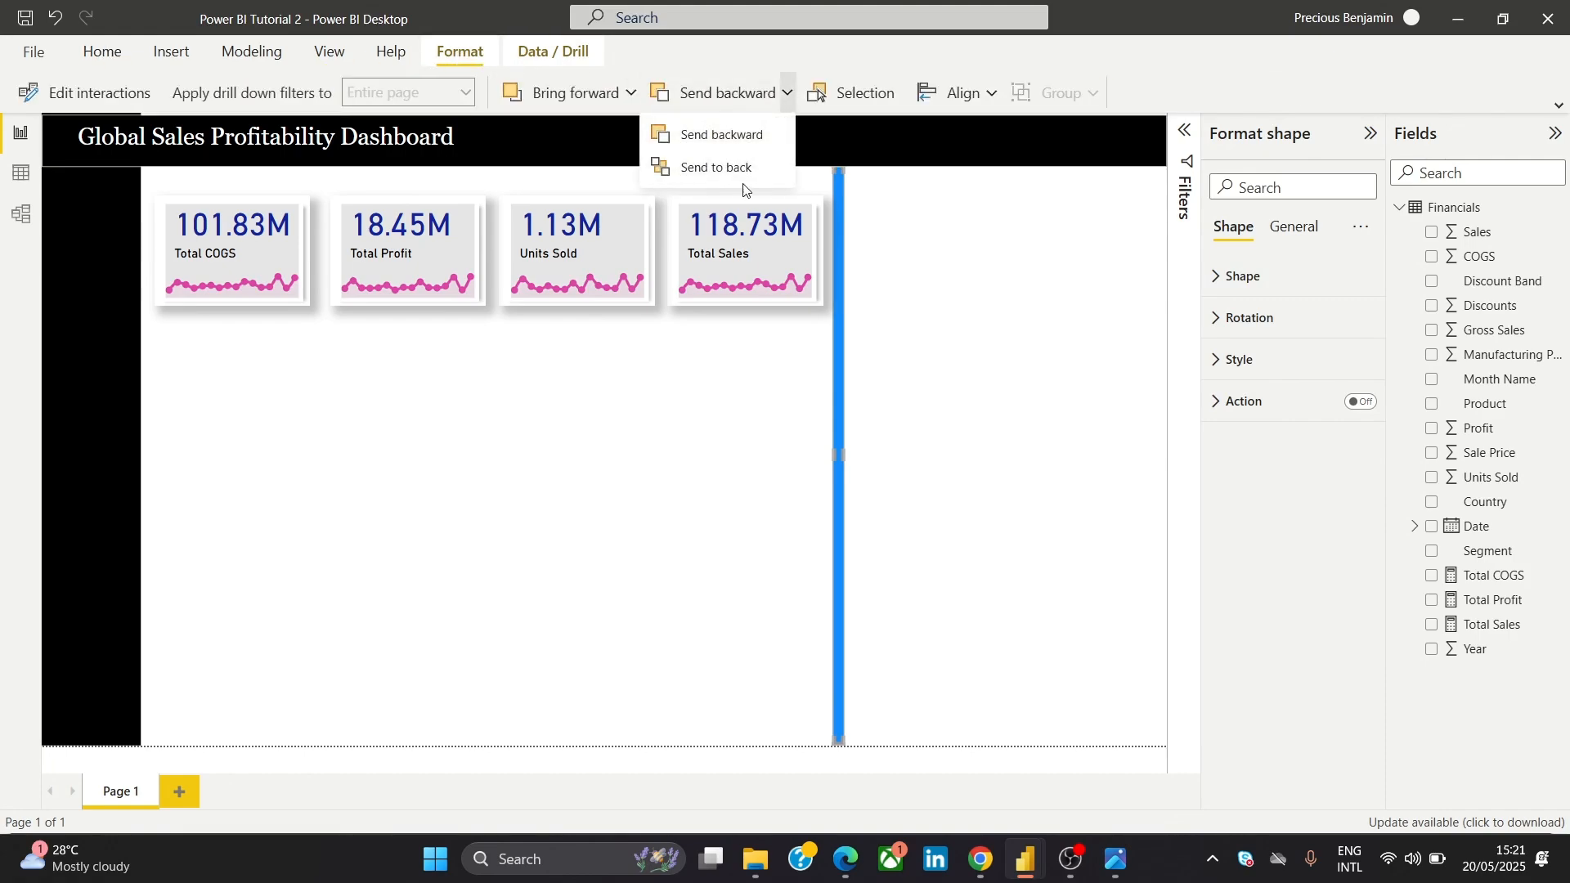
click(742, 168)
click(953, 214)
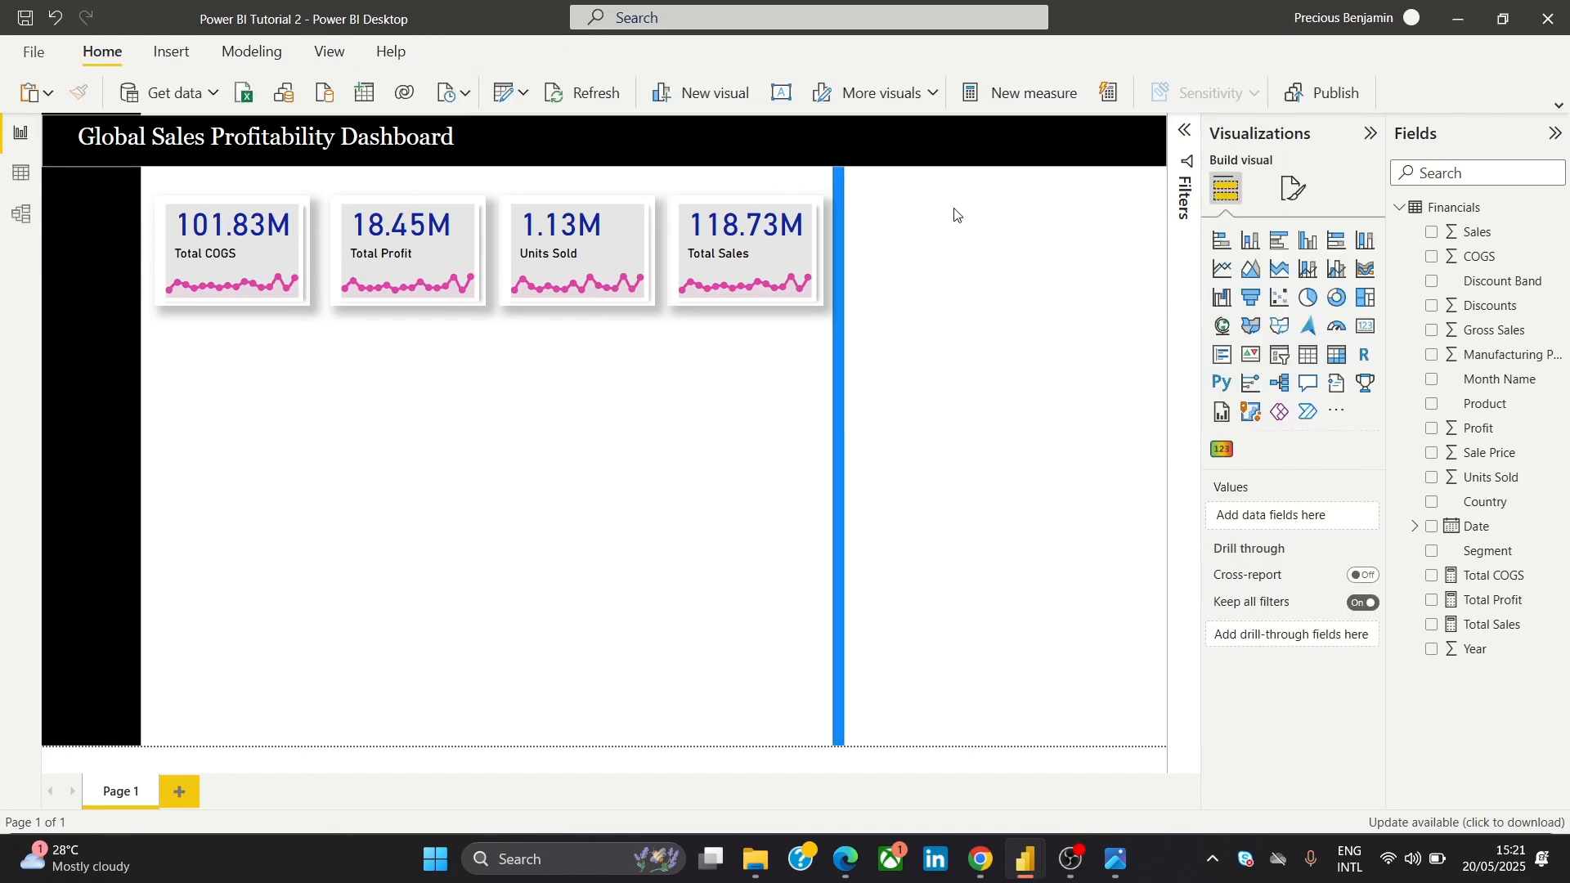
Set the vertical bar's fill to the lightest grey theme color
click(836, 247)
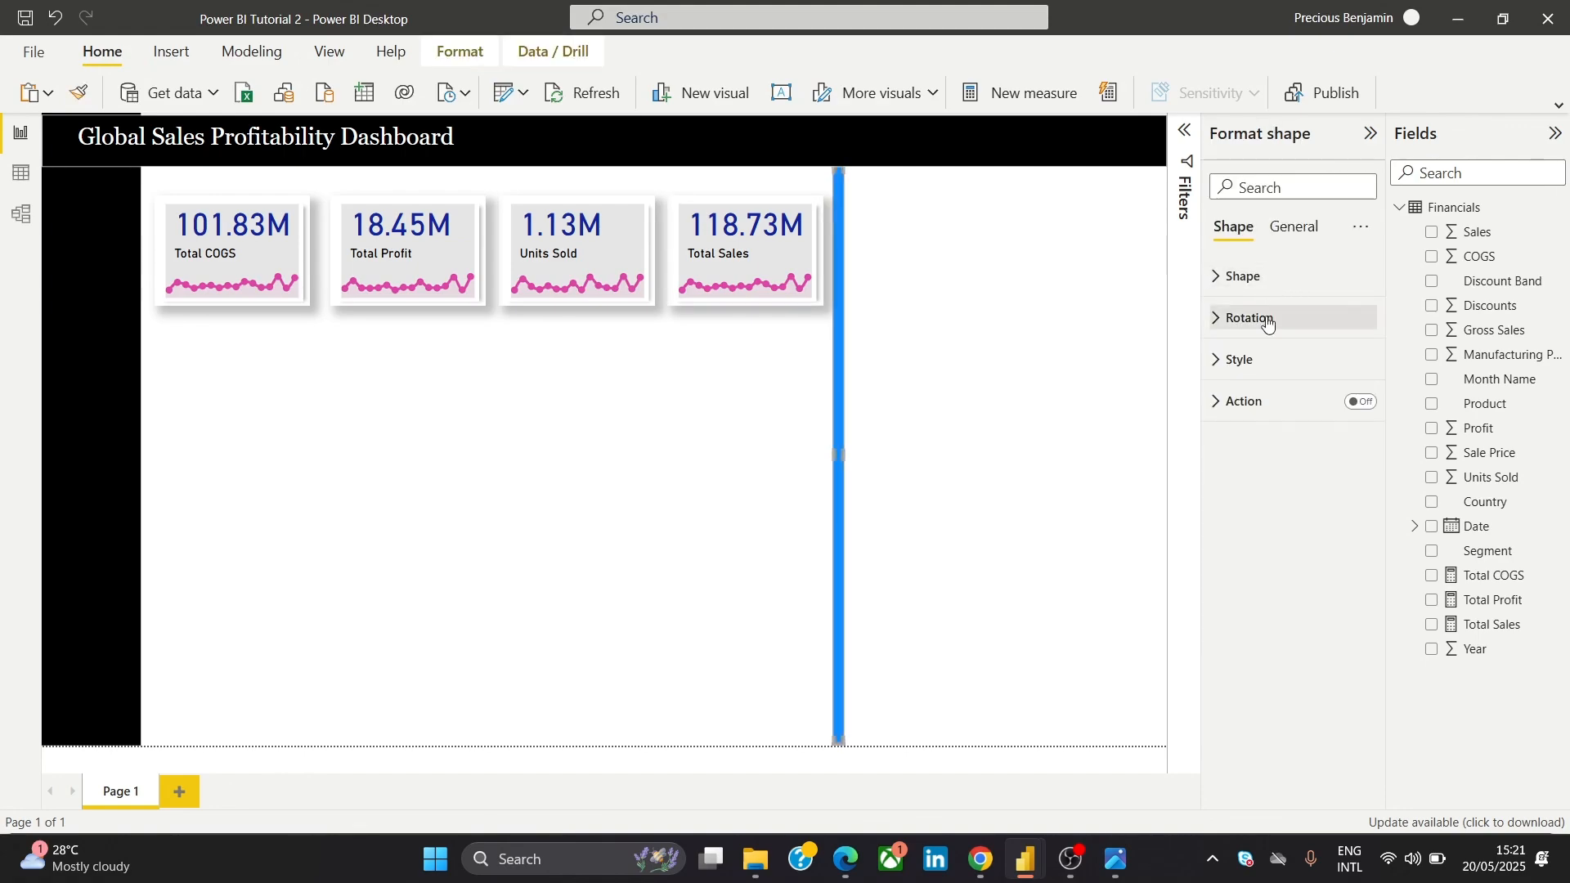
click(1263, 359)
click(1243, 454)
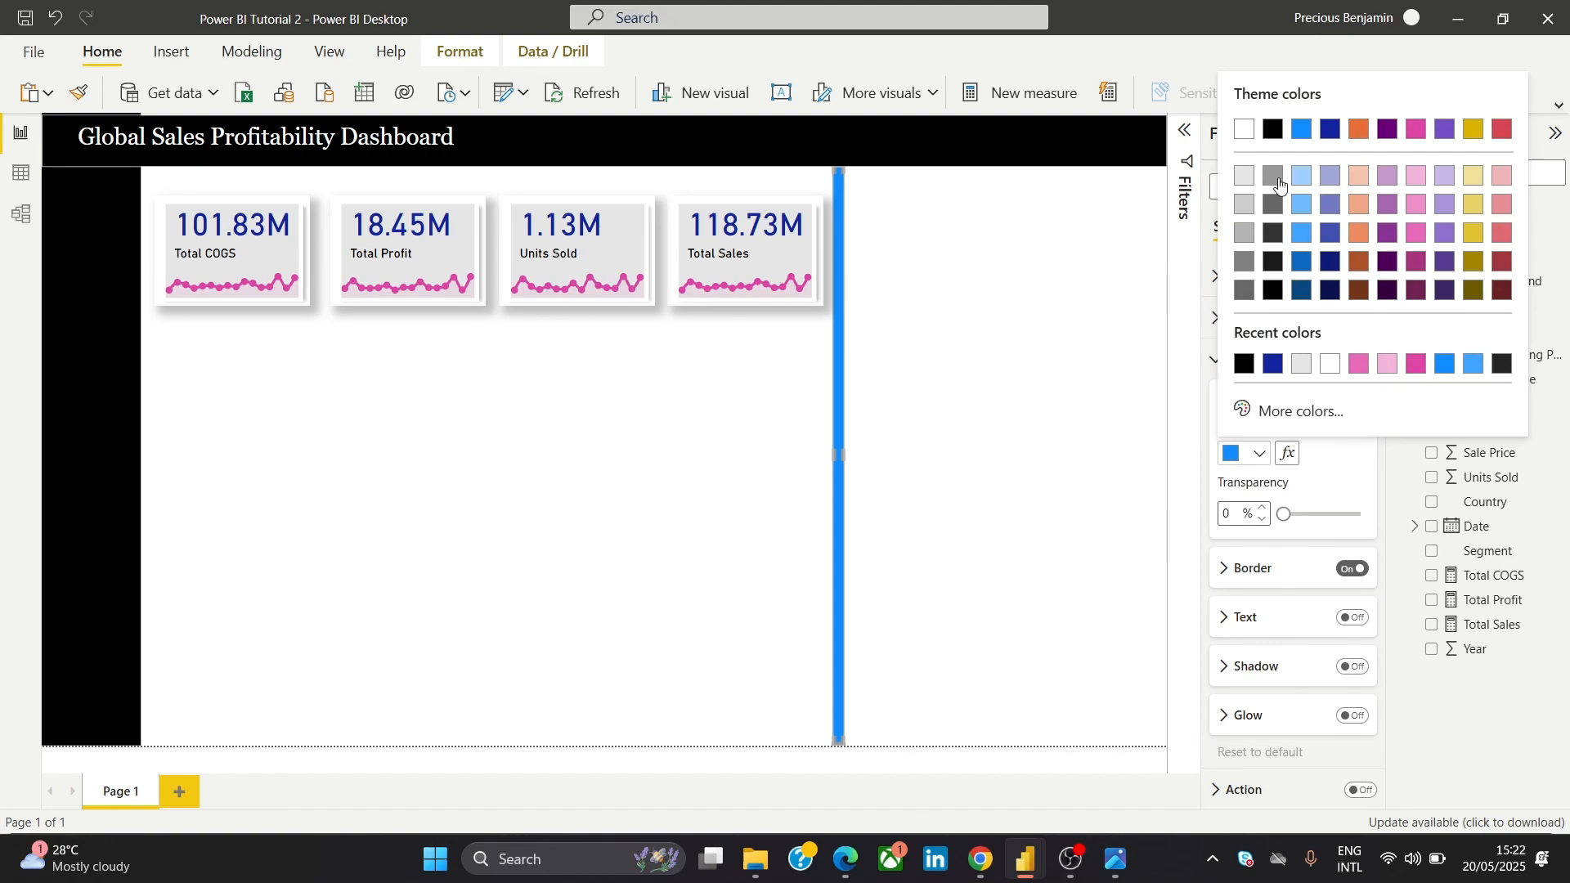
click(1244, 175)
click(1022, 270)
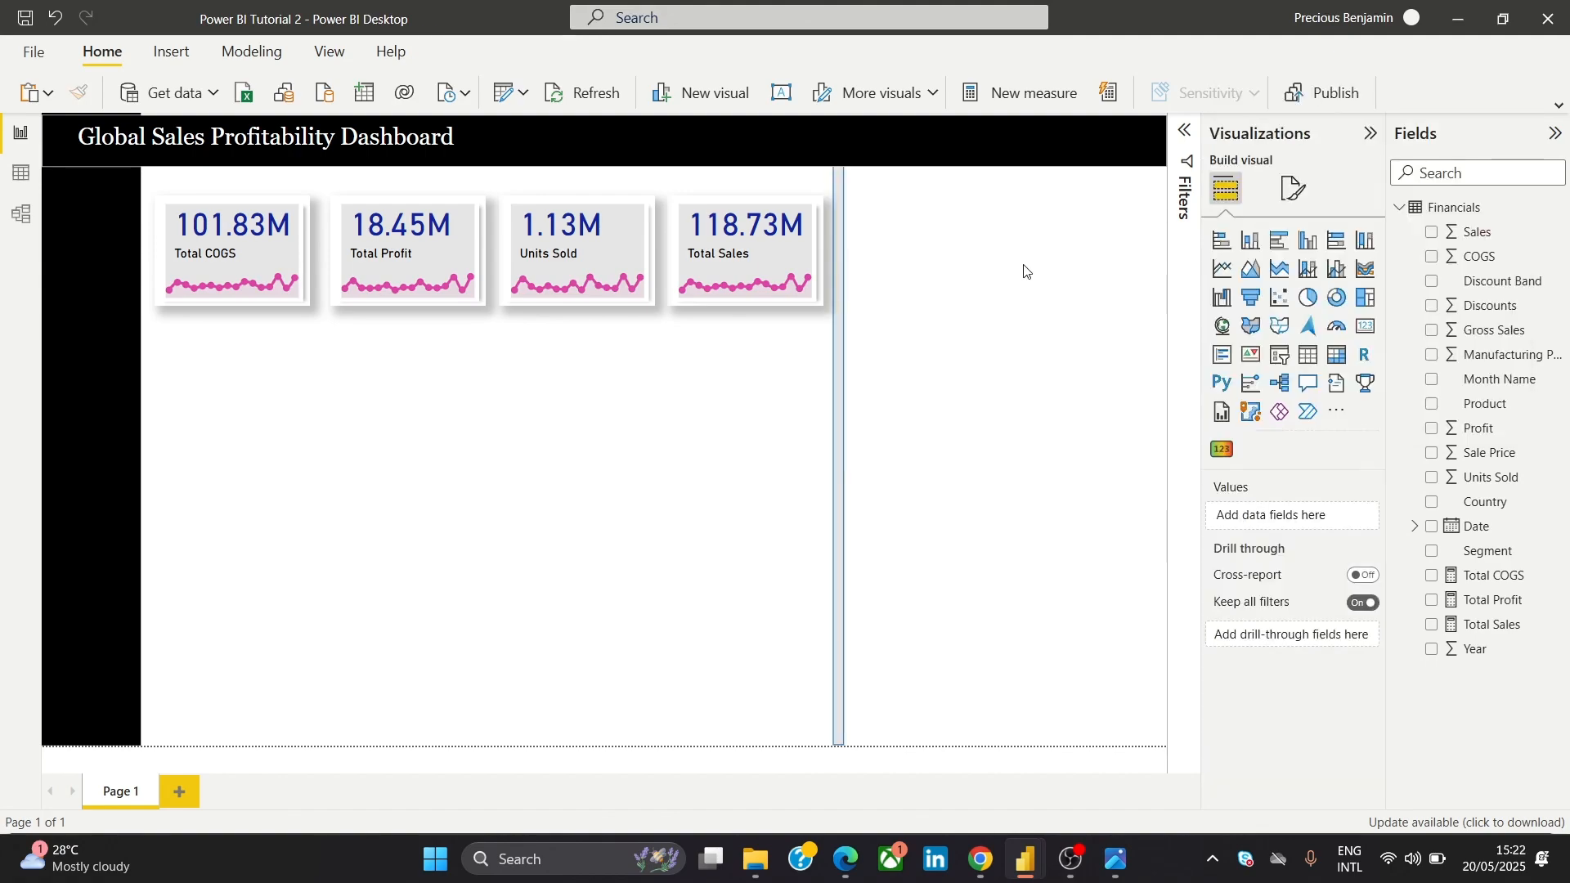
Compare the divider and overall report layout with the reference dashboard screenshot in Photos, and return to the Power BI Tutorial 2 report
click(1117, 858)
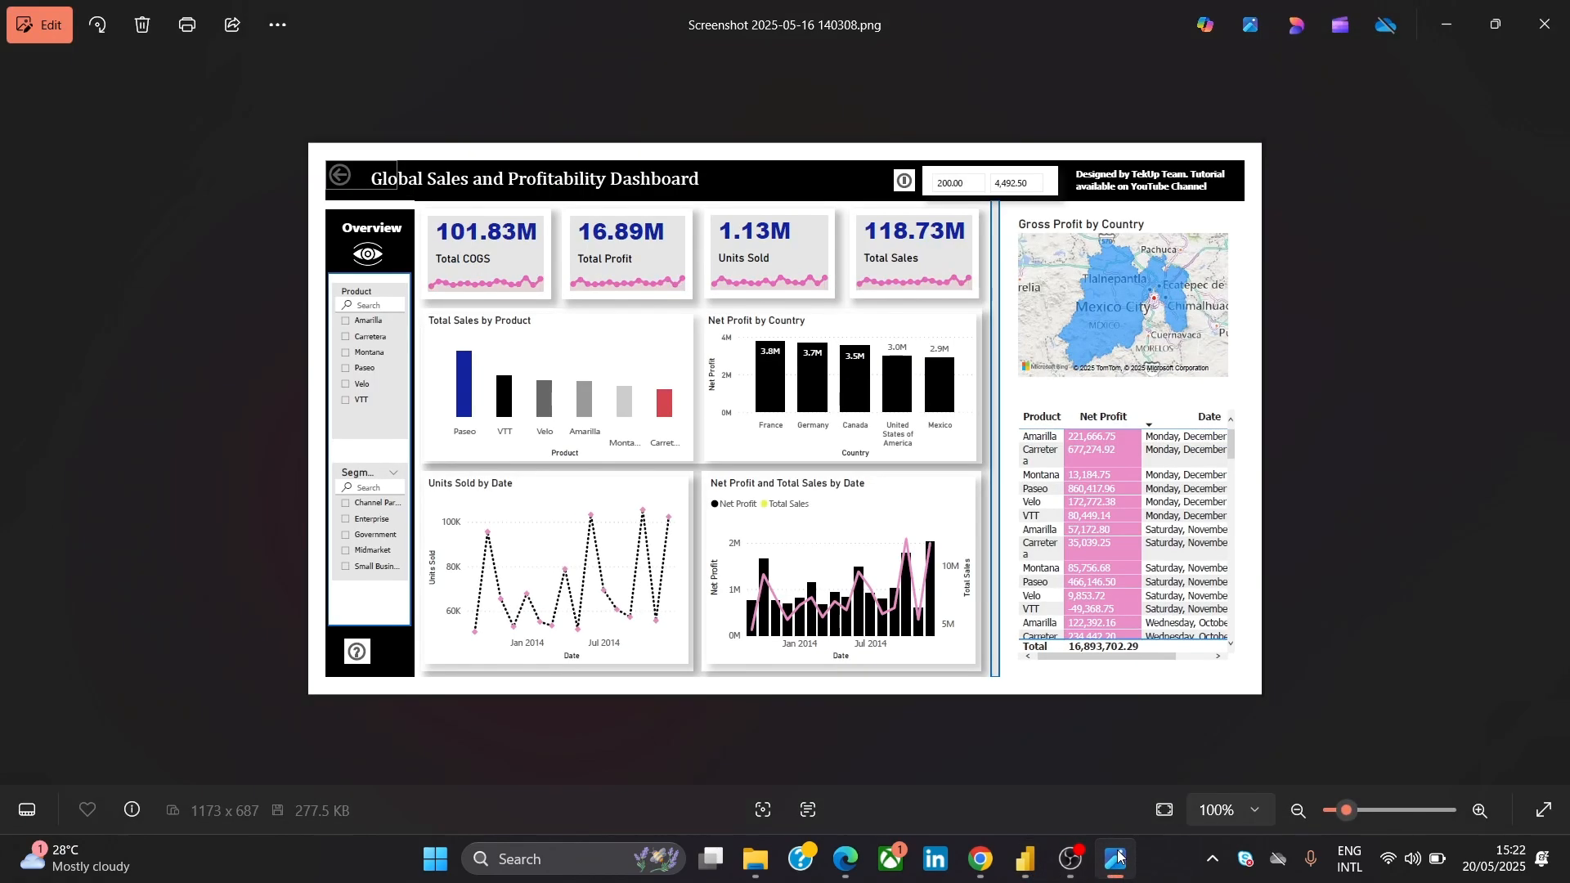
click(1117, 859)
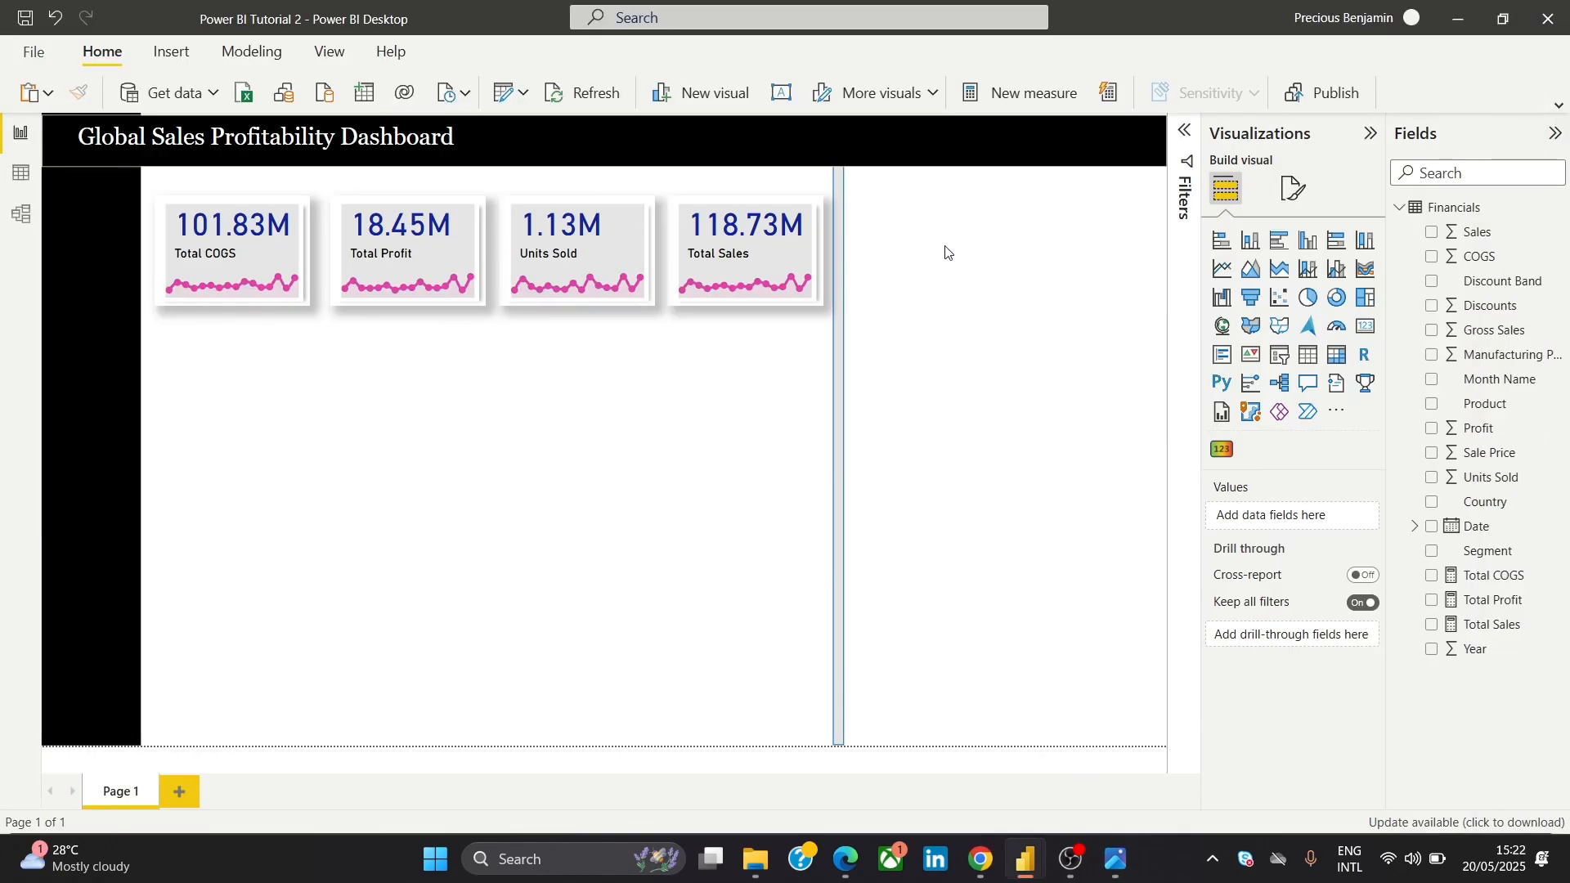
click(1121, 871)
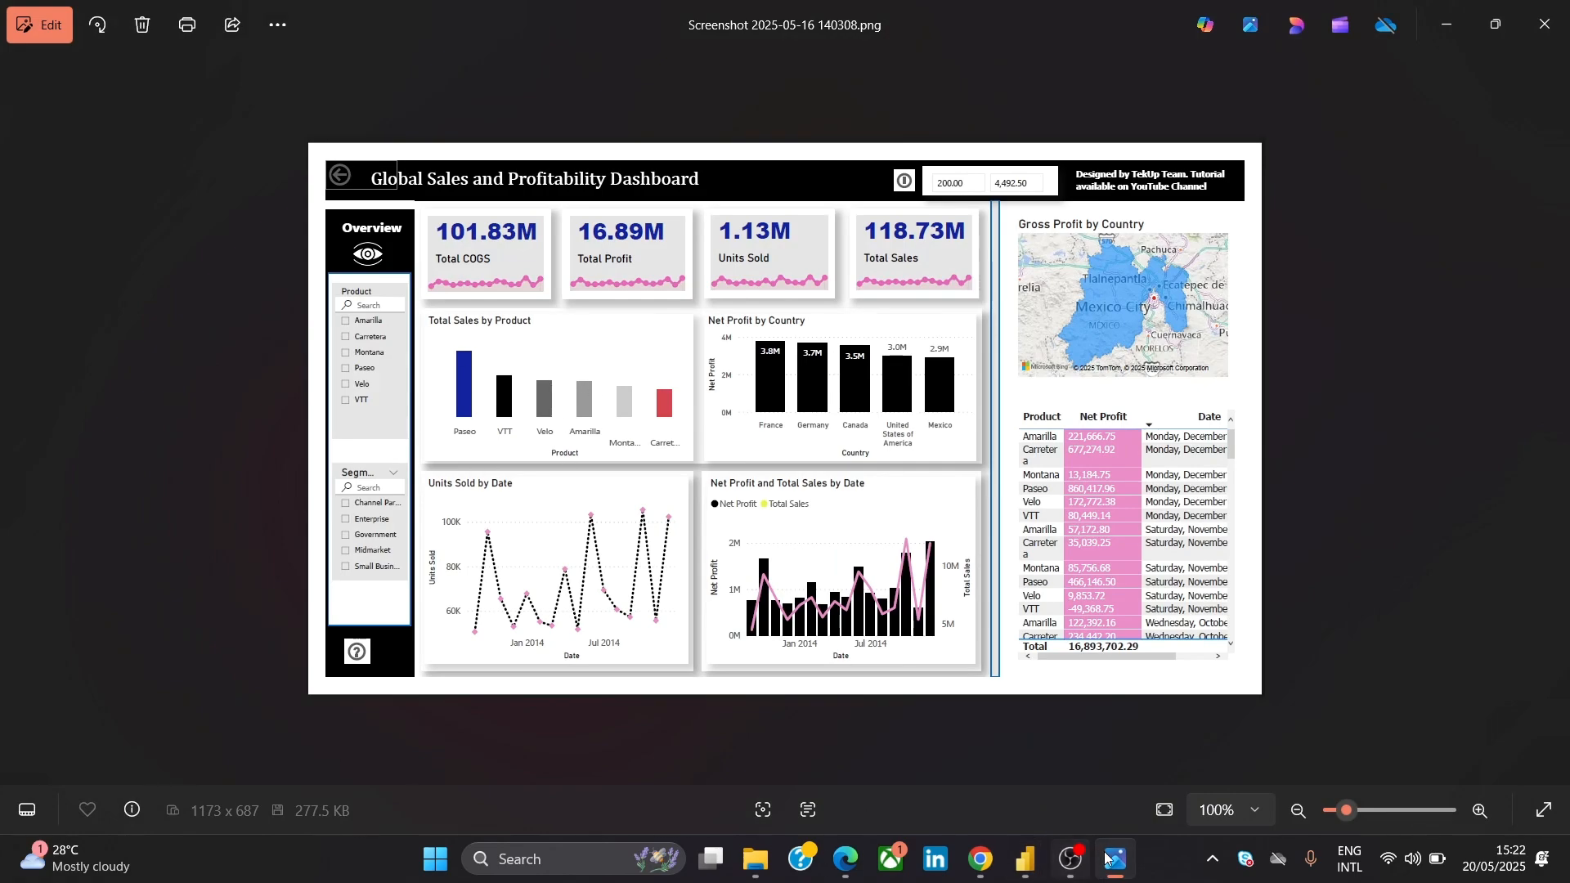
mouse_move(1118, 865)
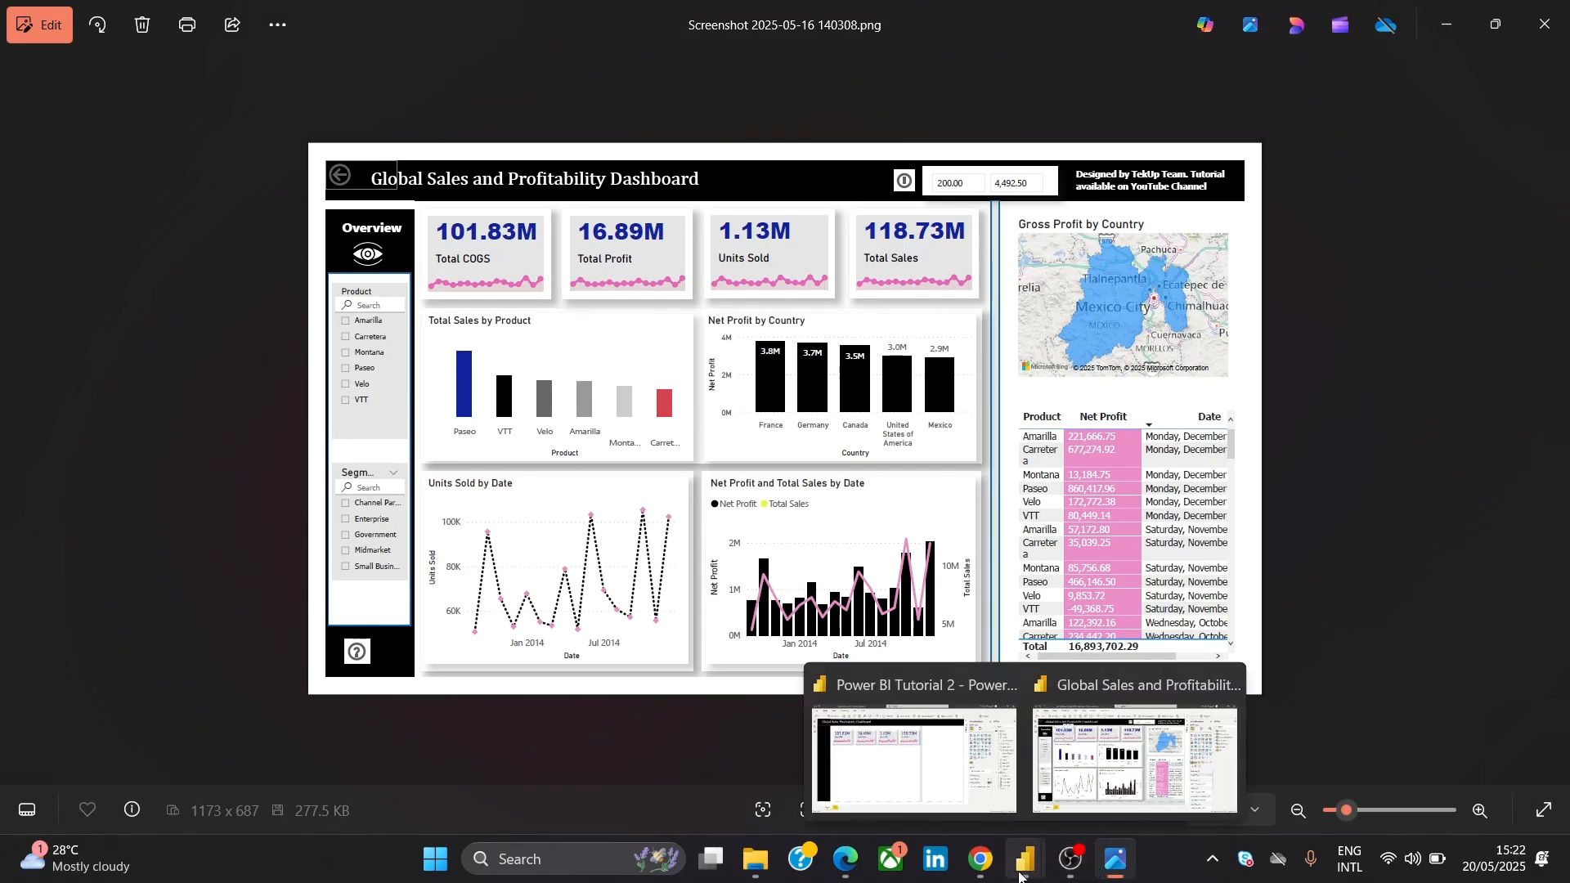
click(956, 781)
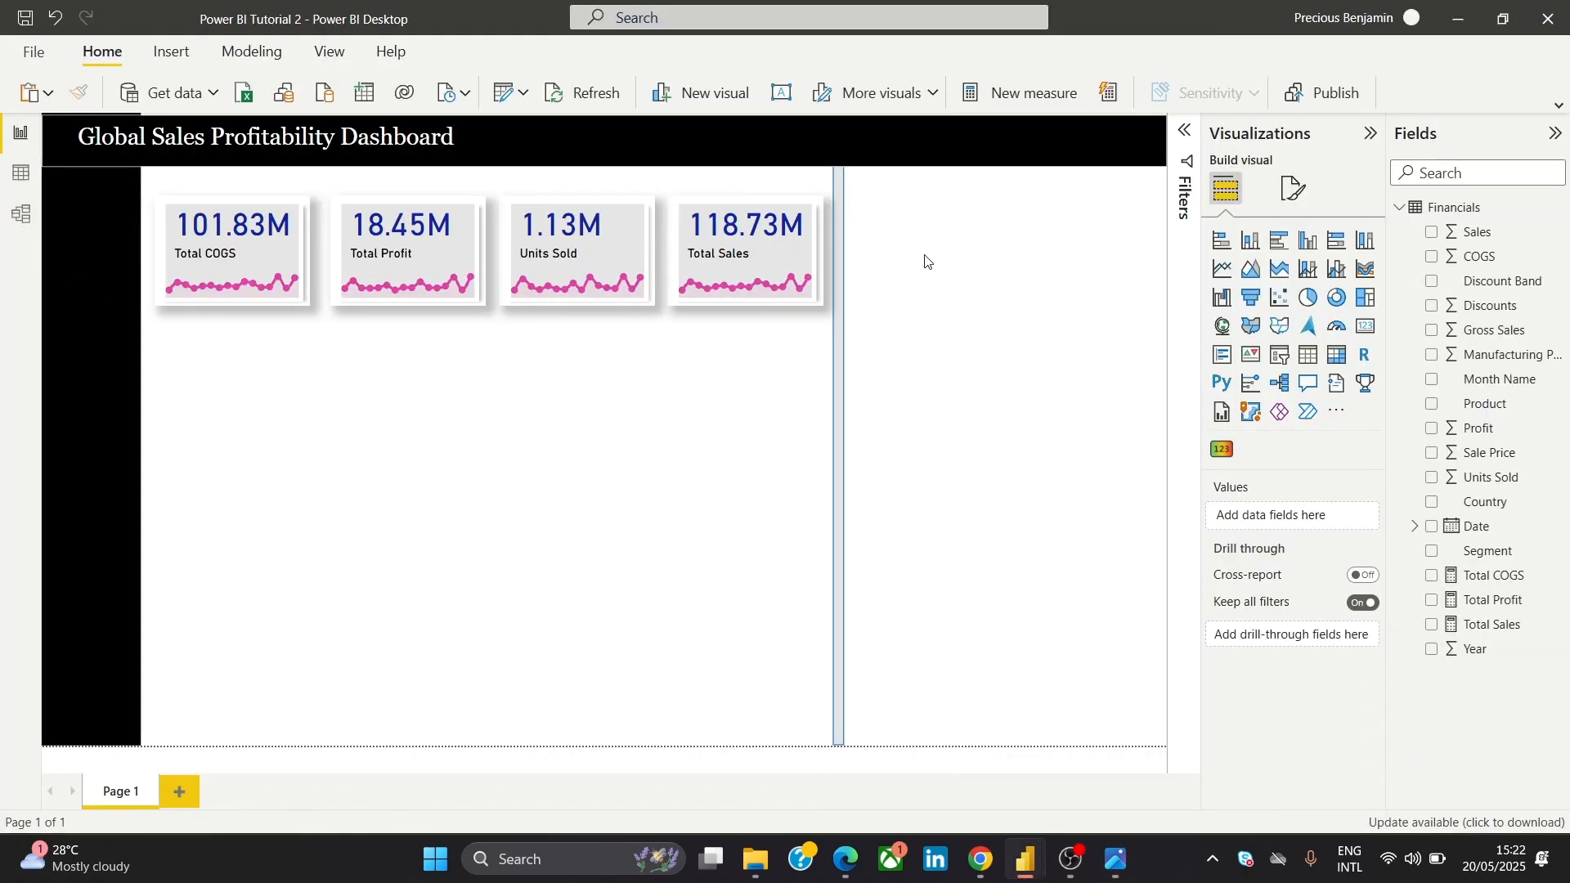
Add a ribbon chart to the page, reduce its height, and place it in the blank area beyond the vertical divider
click(1367, 272)
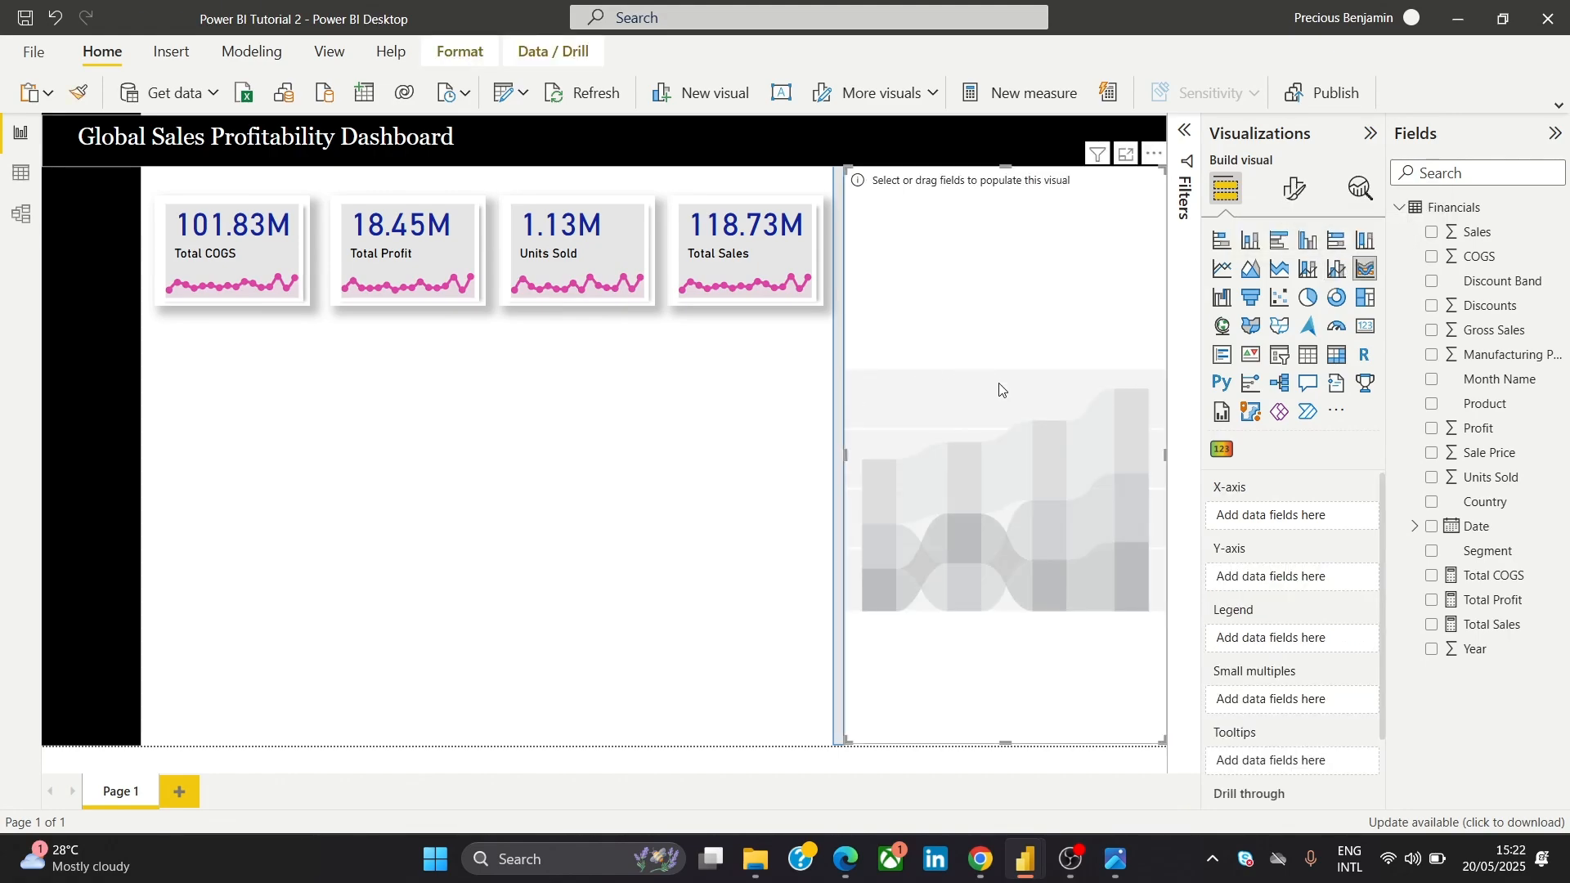
drag(999, 389, 585, 281)
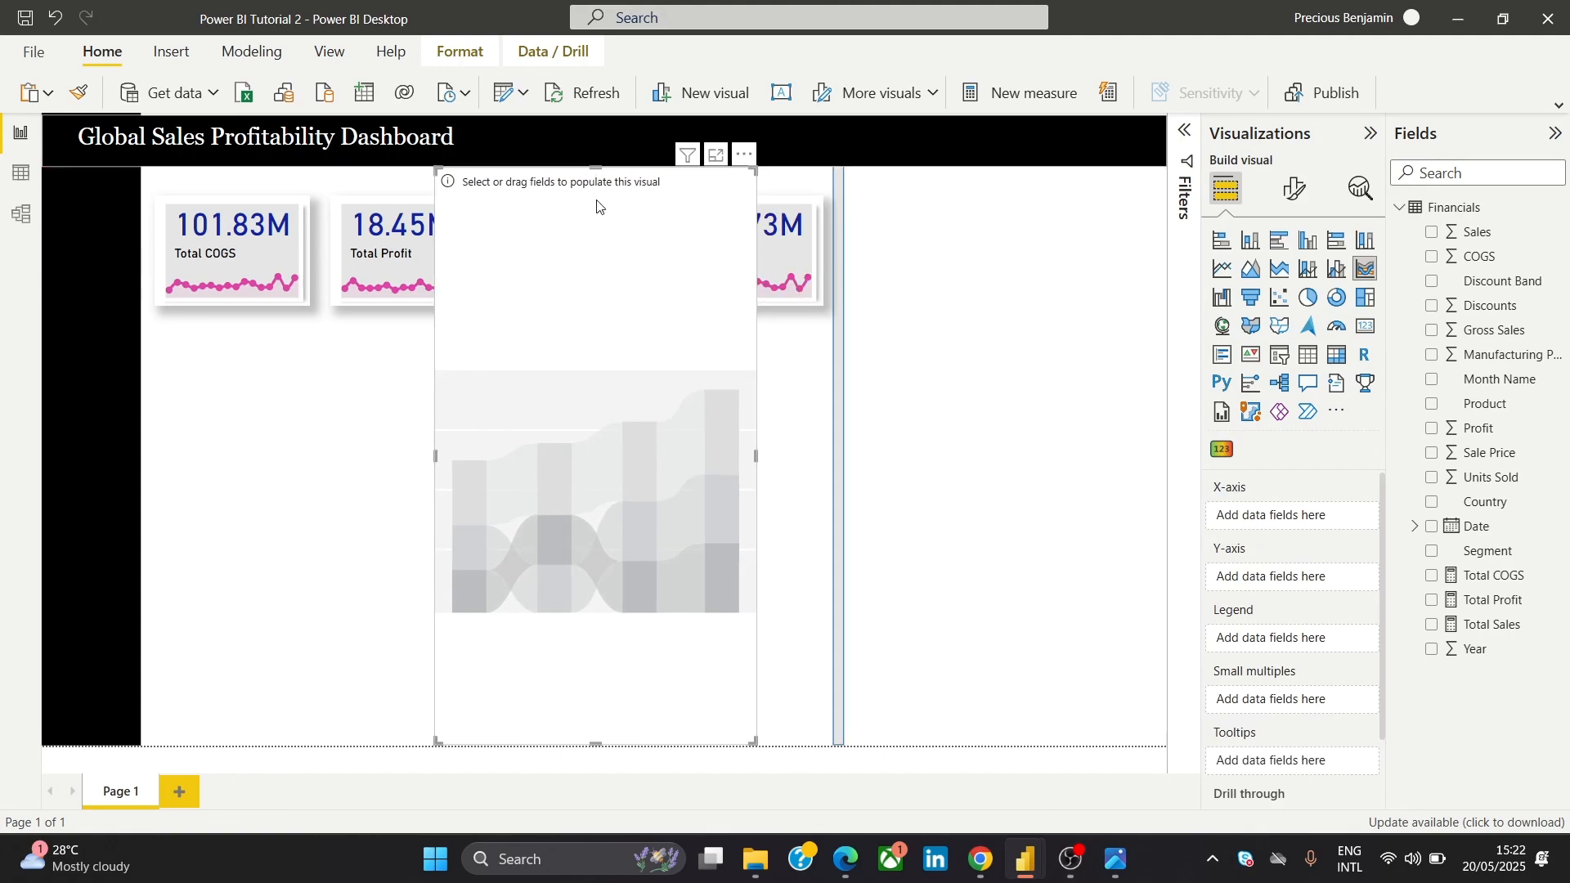
drag(597, 206, 592, 556)
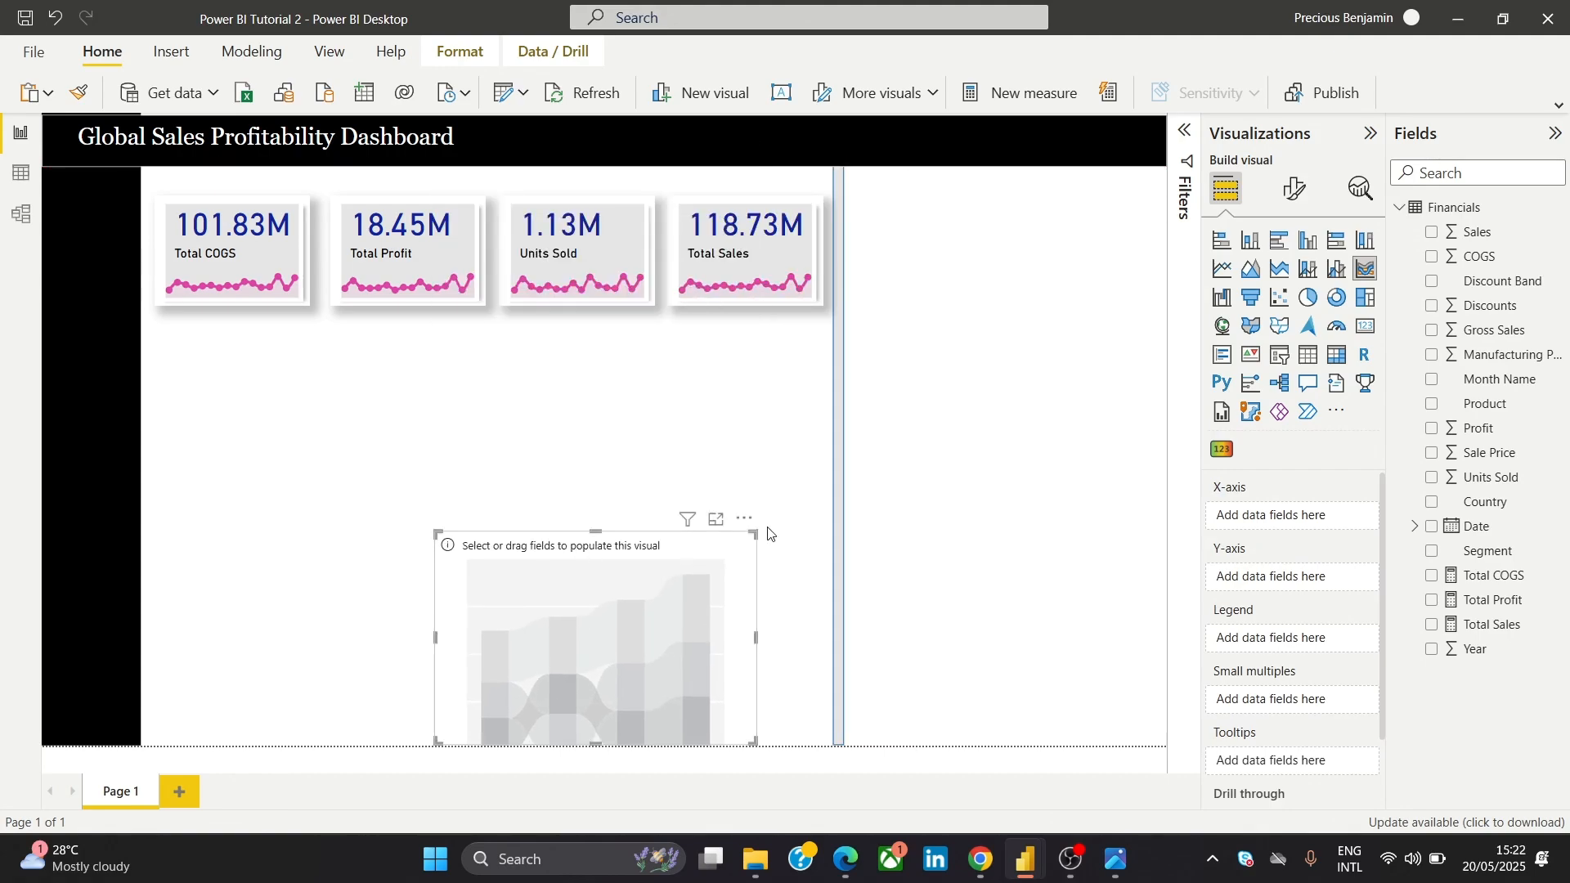
drag(767, 538, 1188, 245)
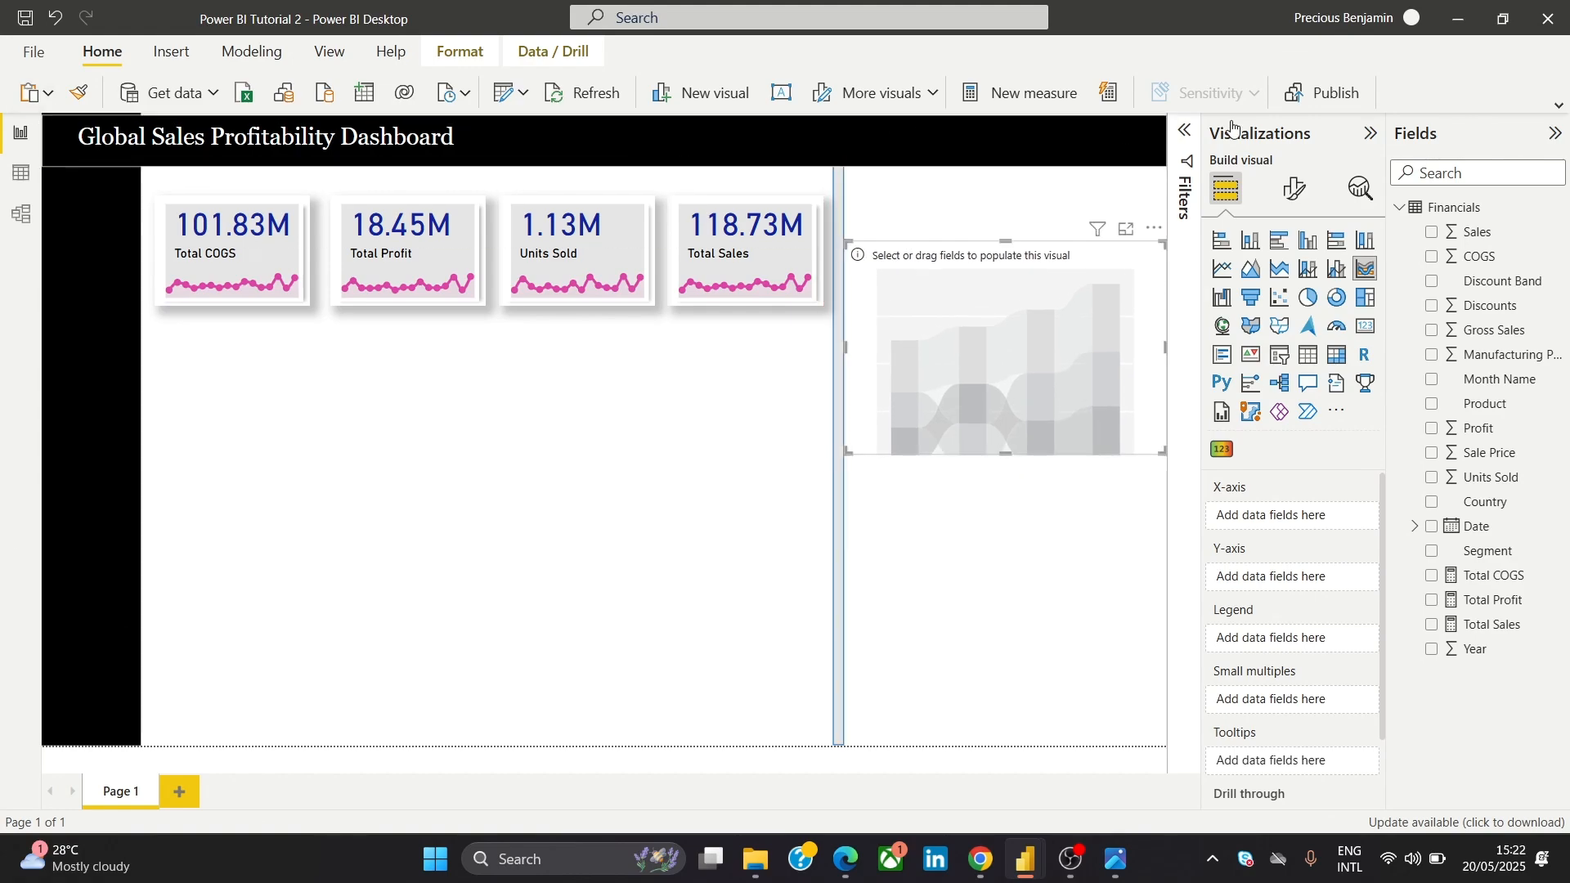
Insert a rectangle below the KPI cards, stretch it across all four cards, and reduce its height to a horizontal panel
click(172, 51)
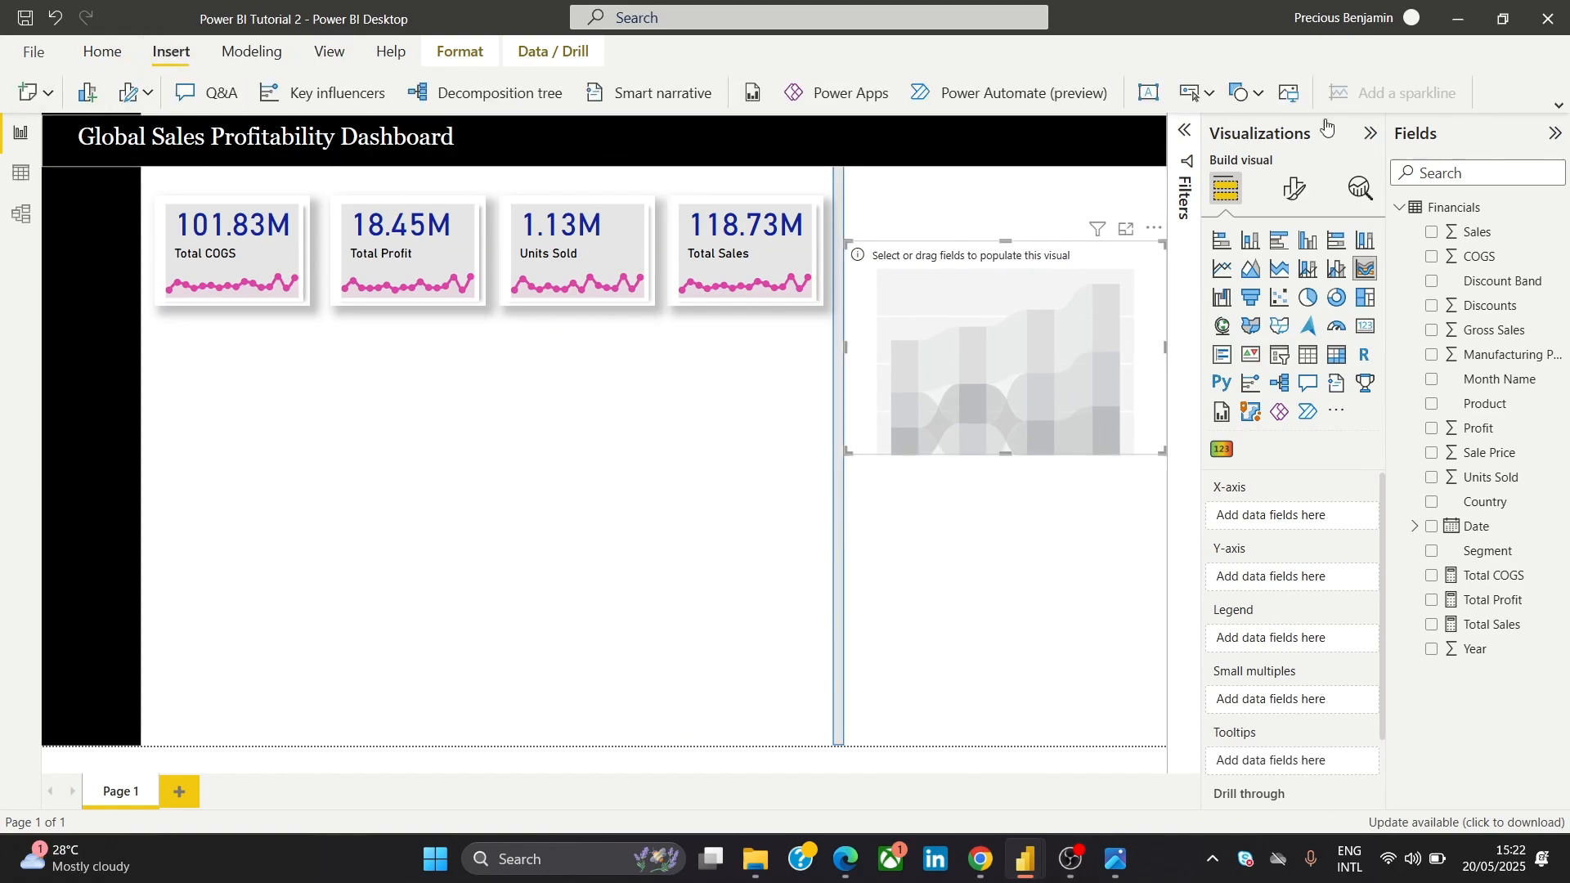
click(1249, 94)
click(1237, 170)
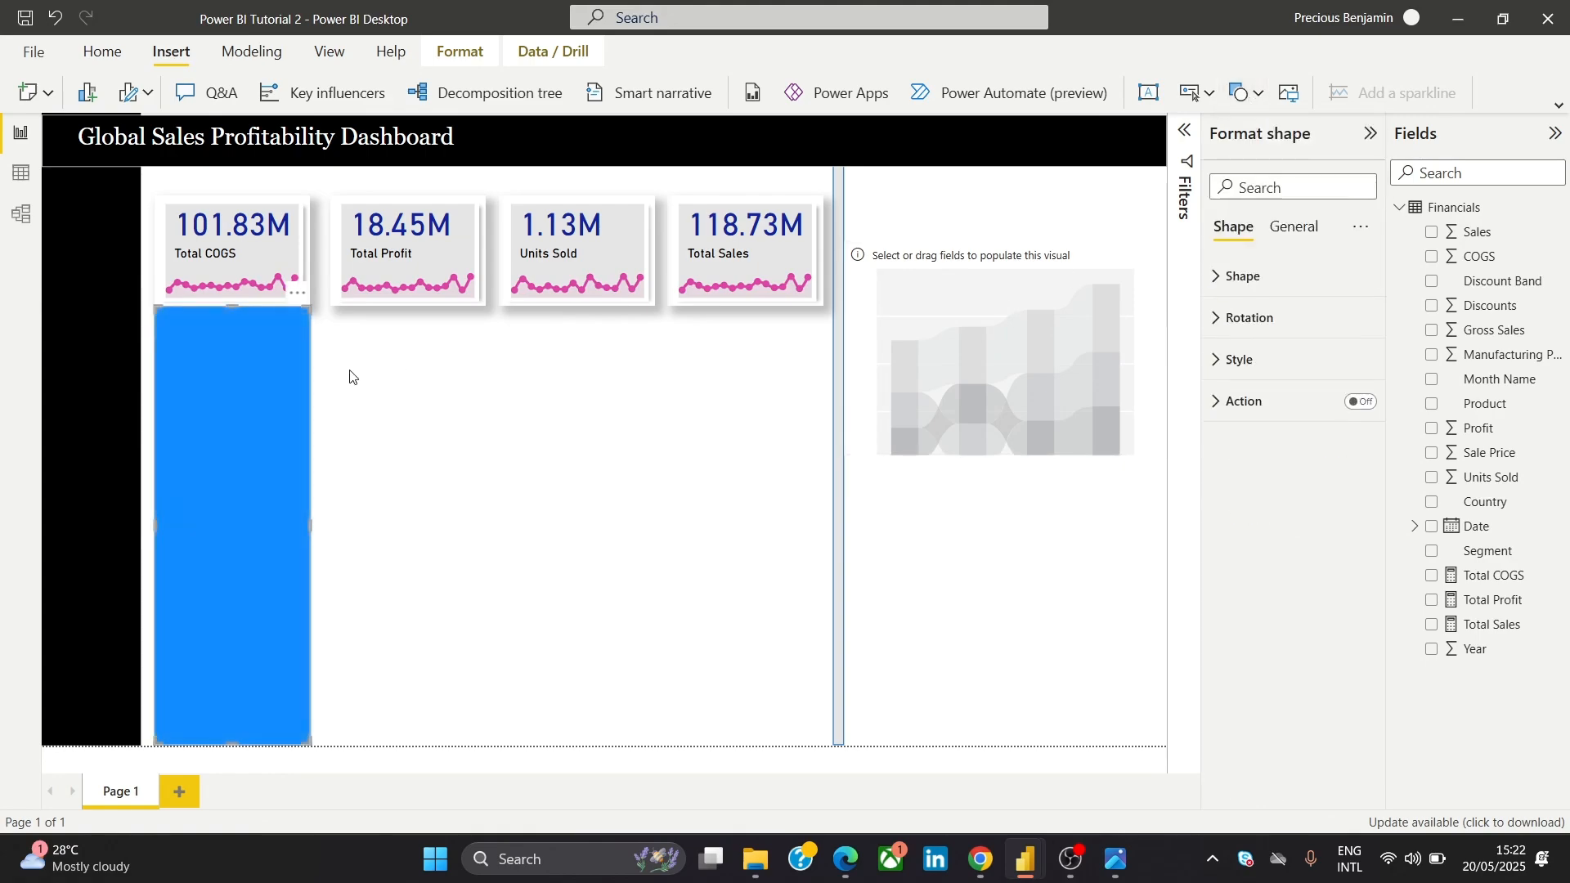
drag(310, 526, 840, 562)
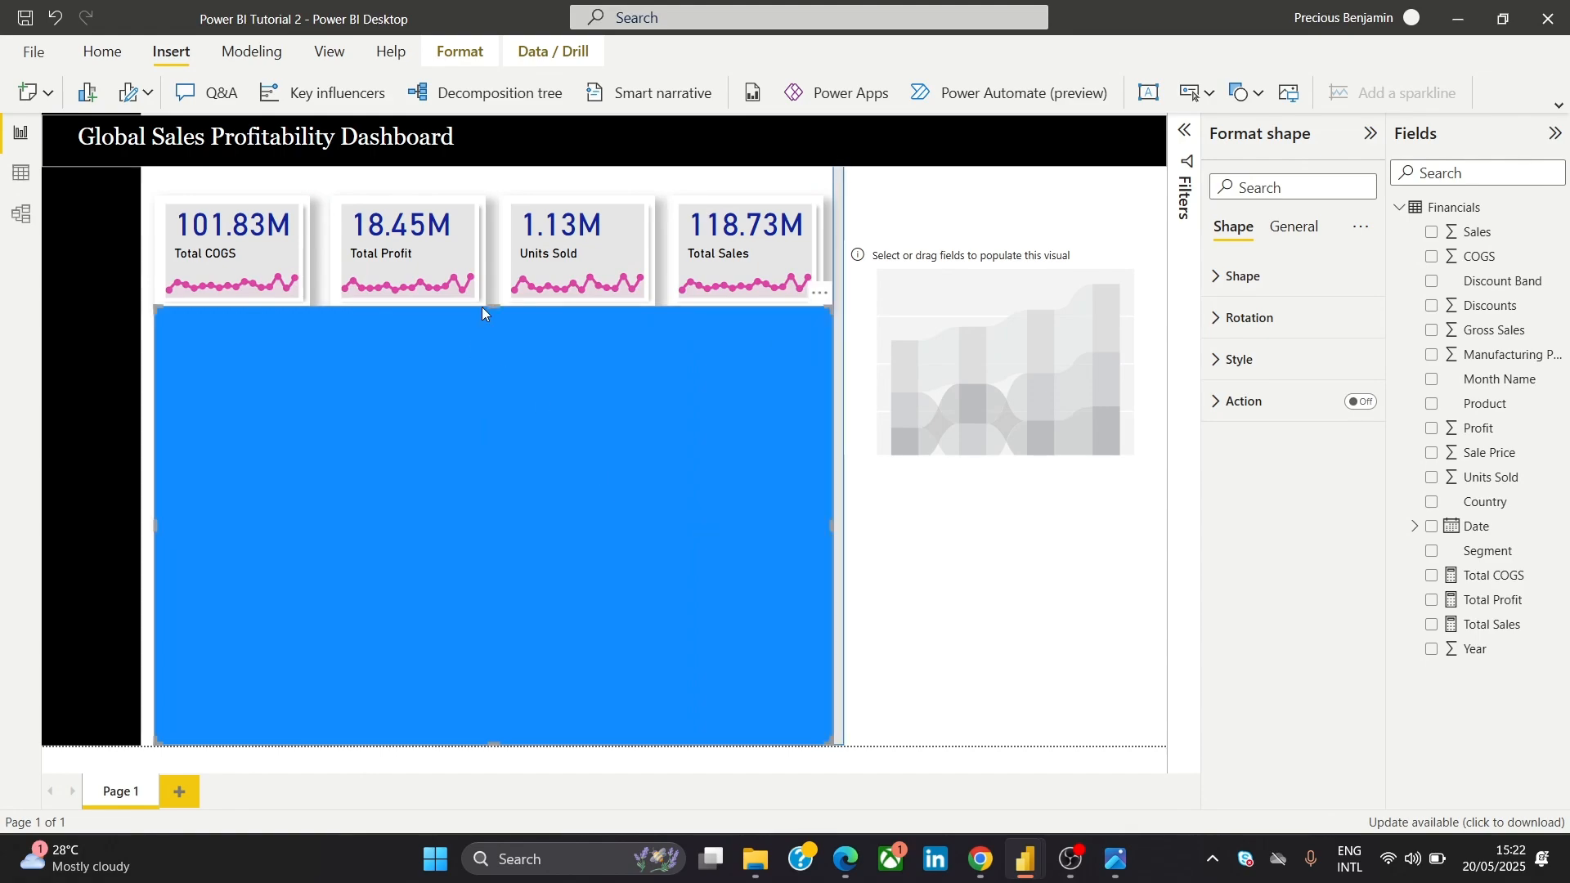
drag(493, 307, 528, 385)
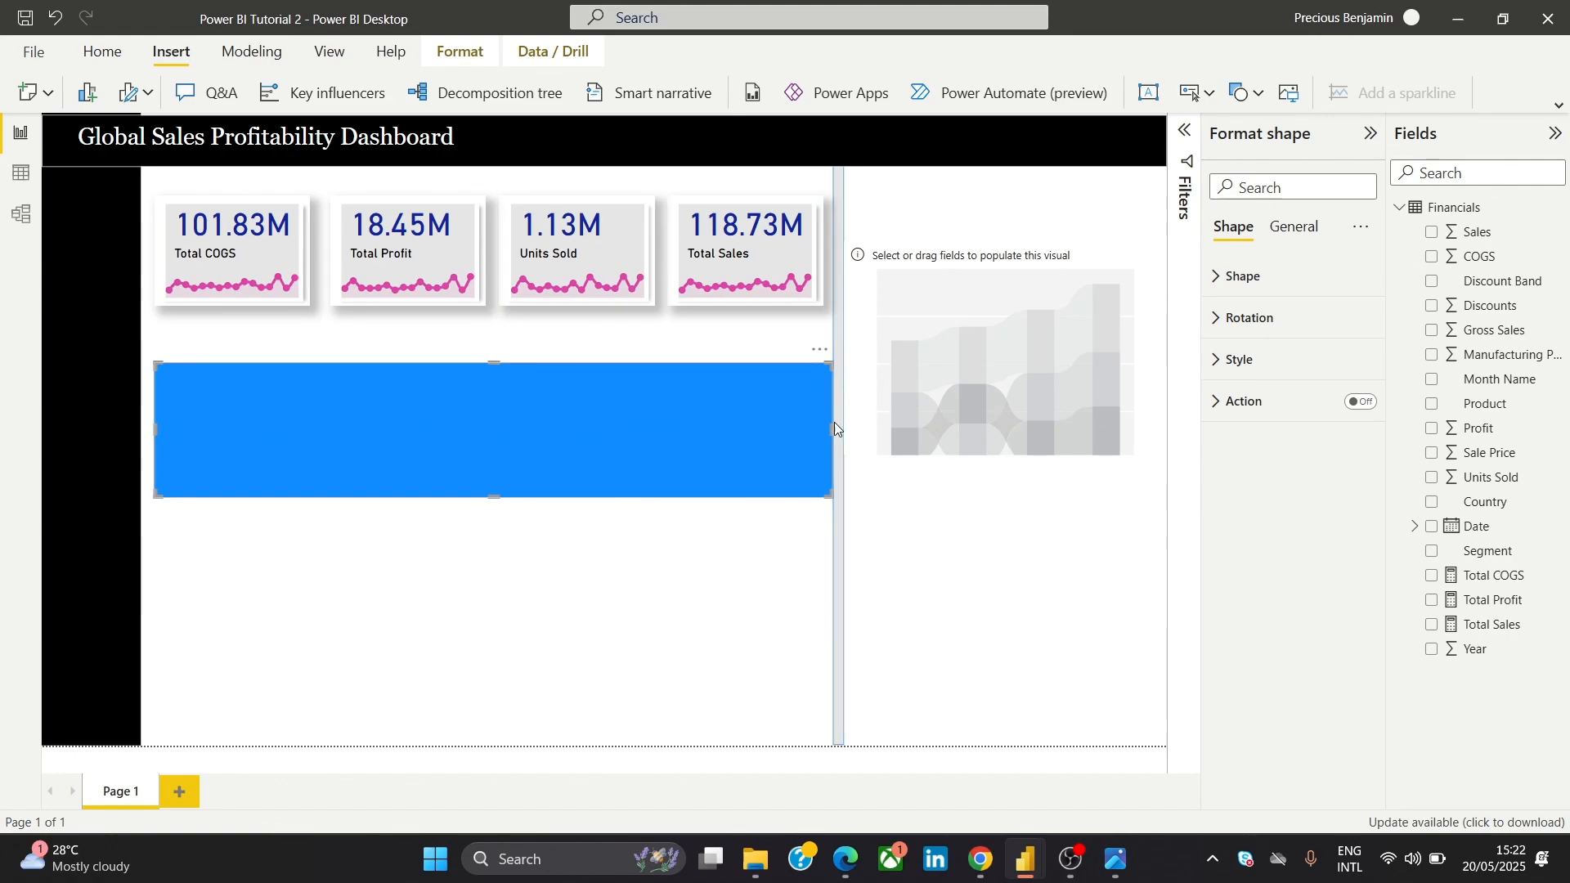
drag(826, 431, 818, 421)
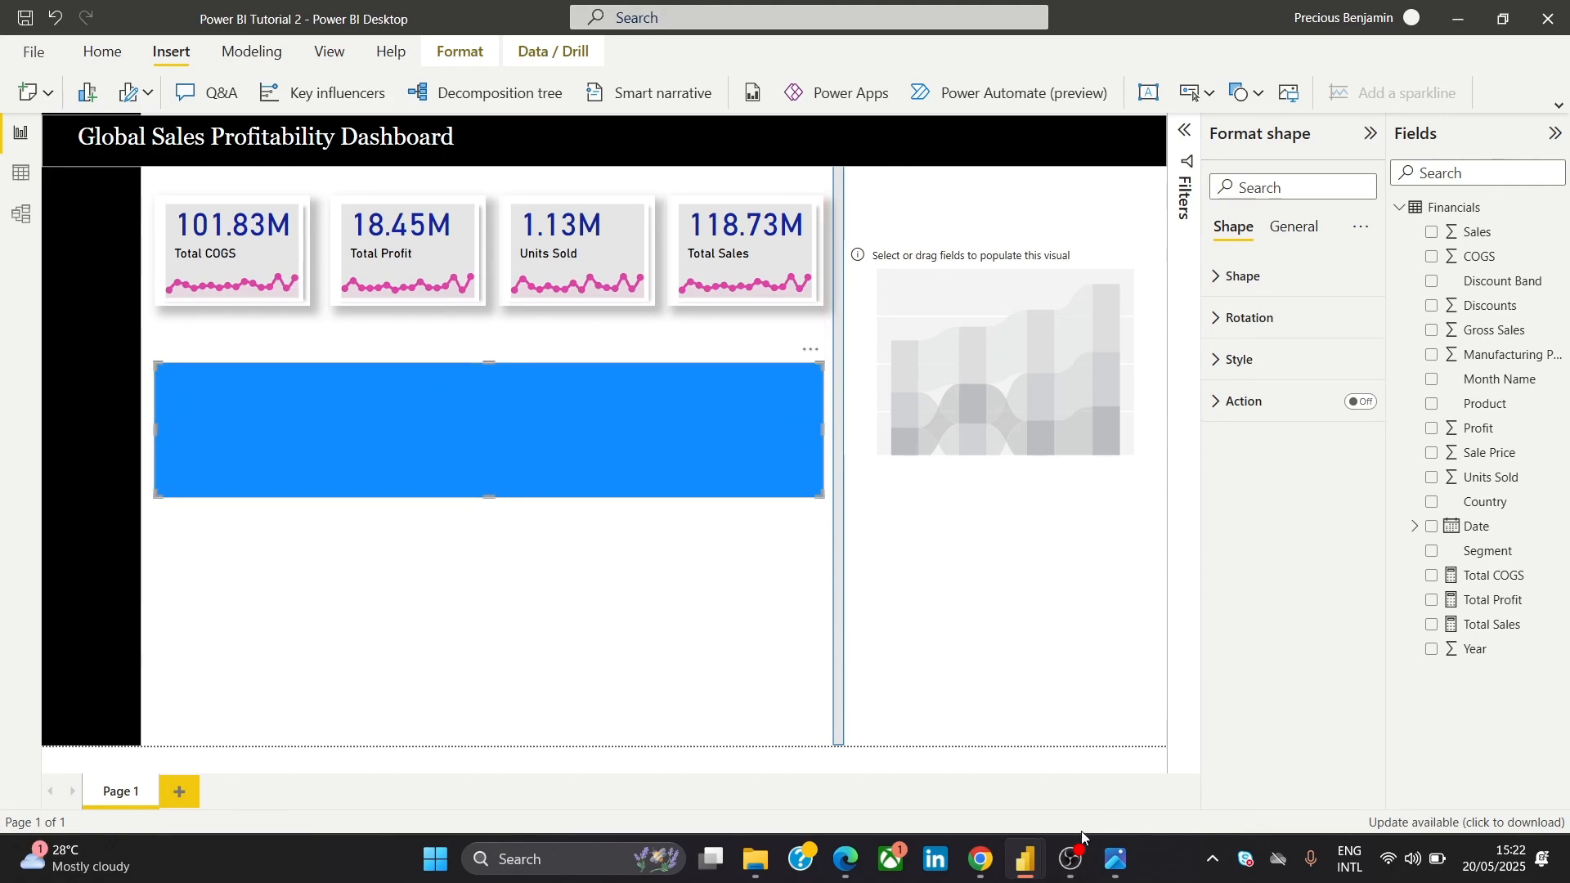
Check the reference dashboard in Photos, then extend the rectangle's upper and lower edges in the Power BI report to make it taller
click(1115, 860)
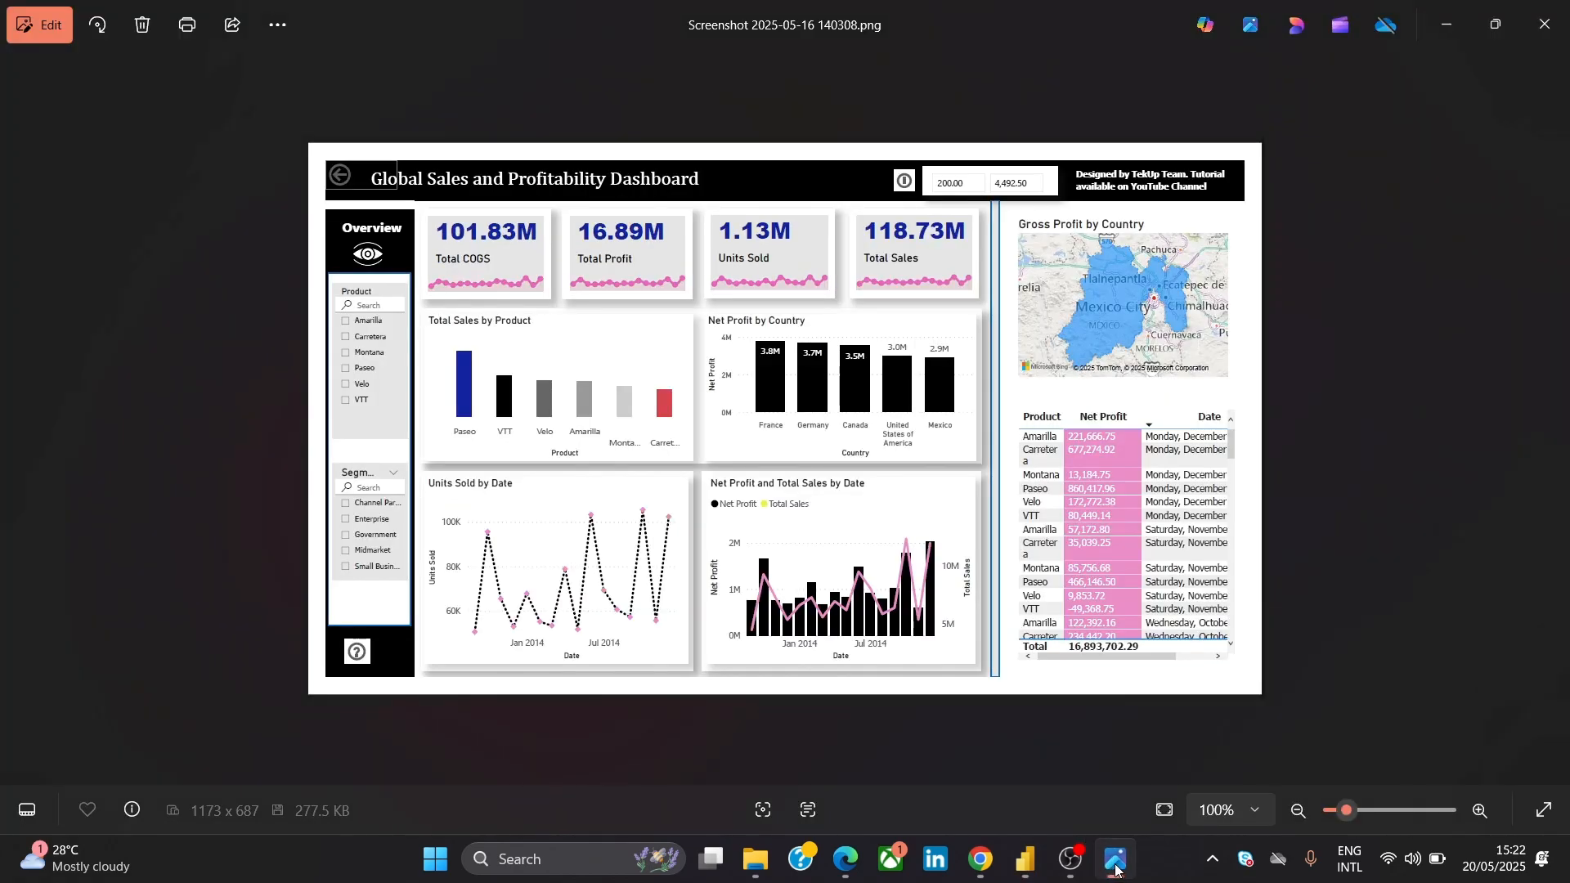
click(1116, 868)
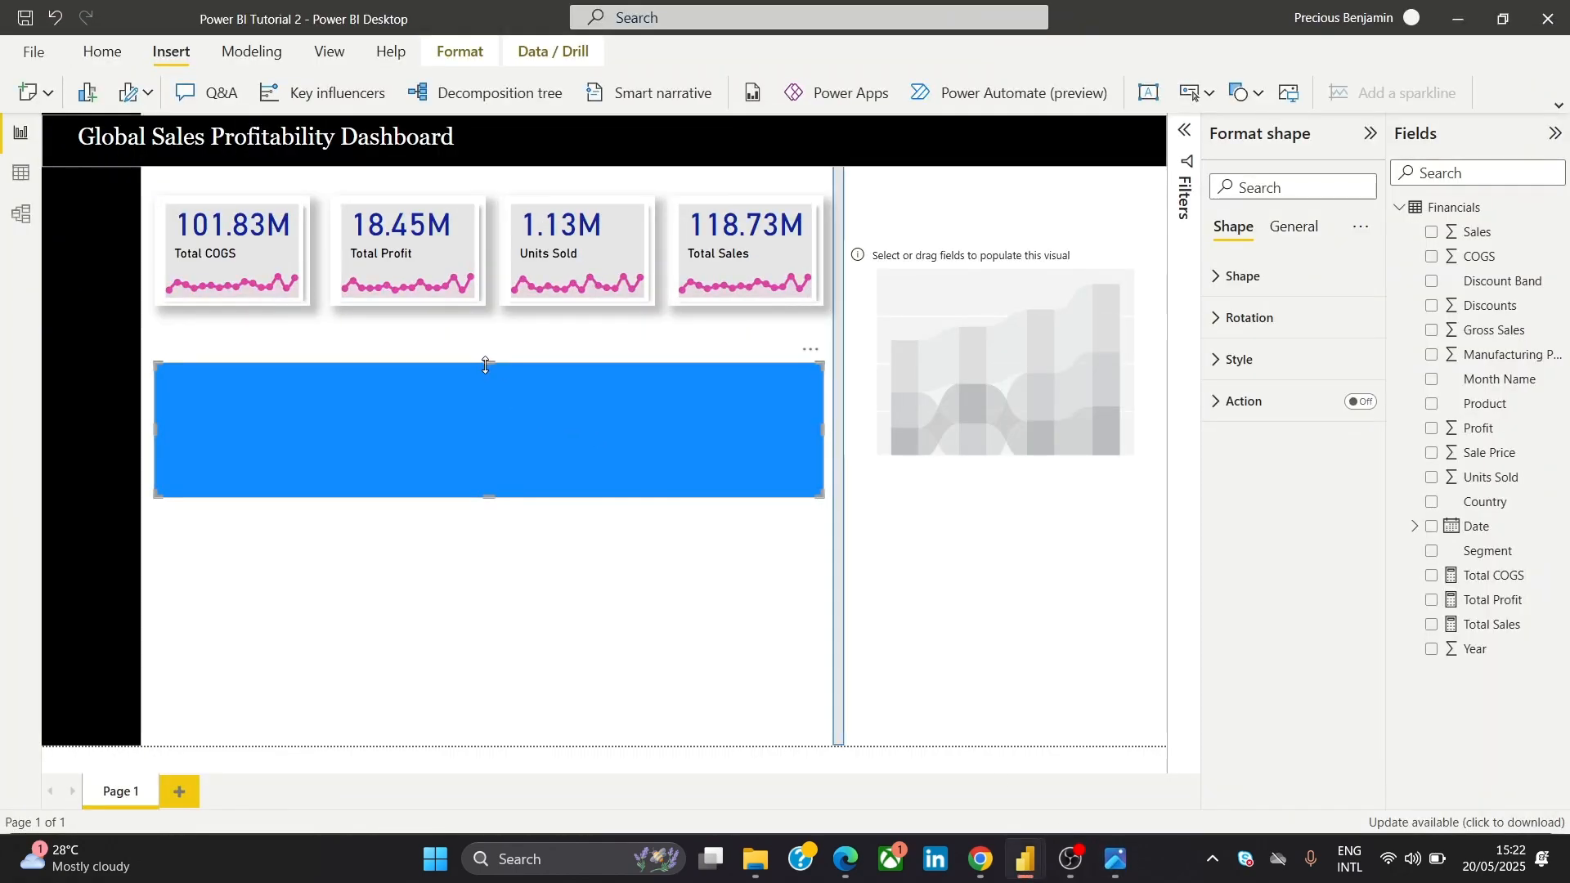
drag(486, 366, 484, 332)
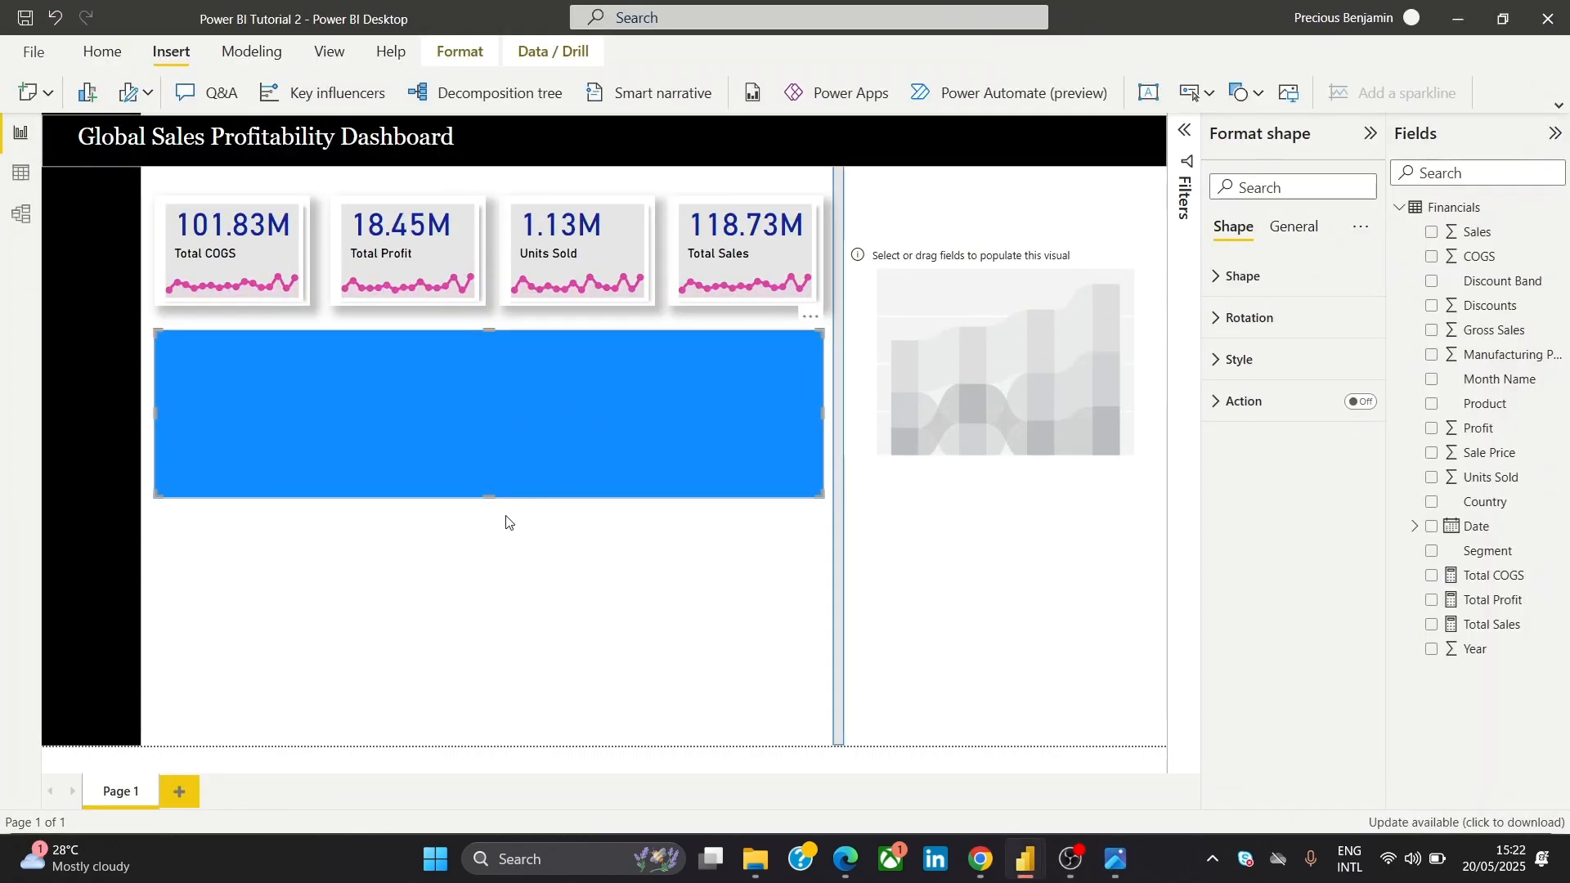
drag(496, 498, 508, 537)
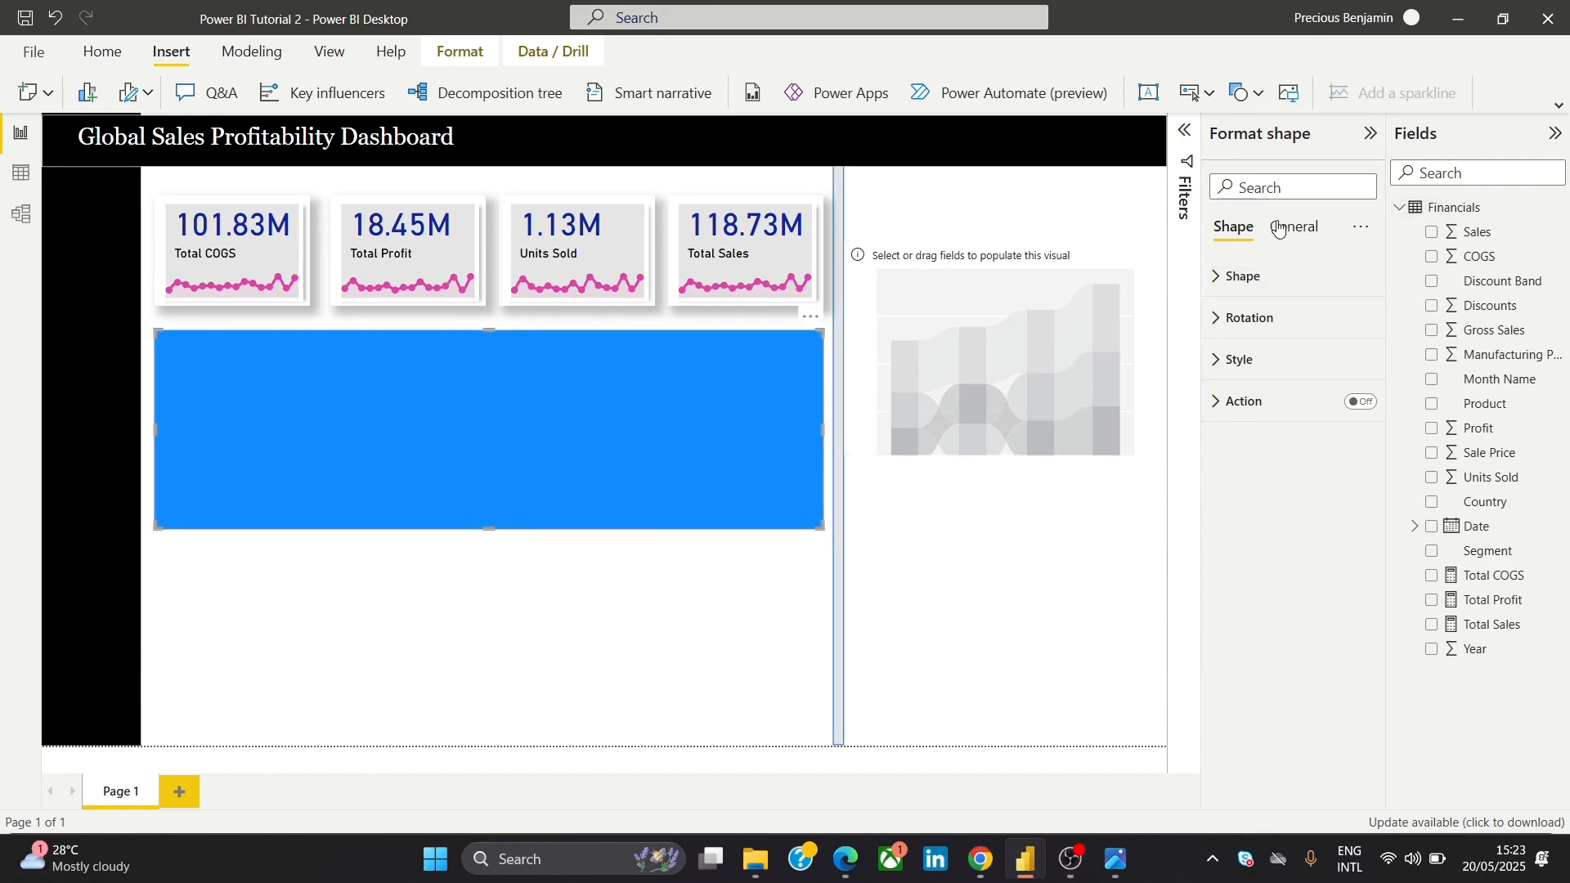
Turn on the rectangle's shadow and set its fill to white
click(1259, 359)
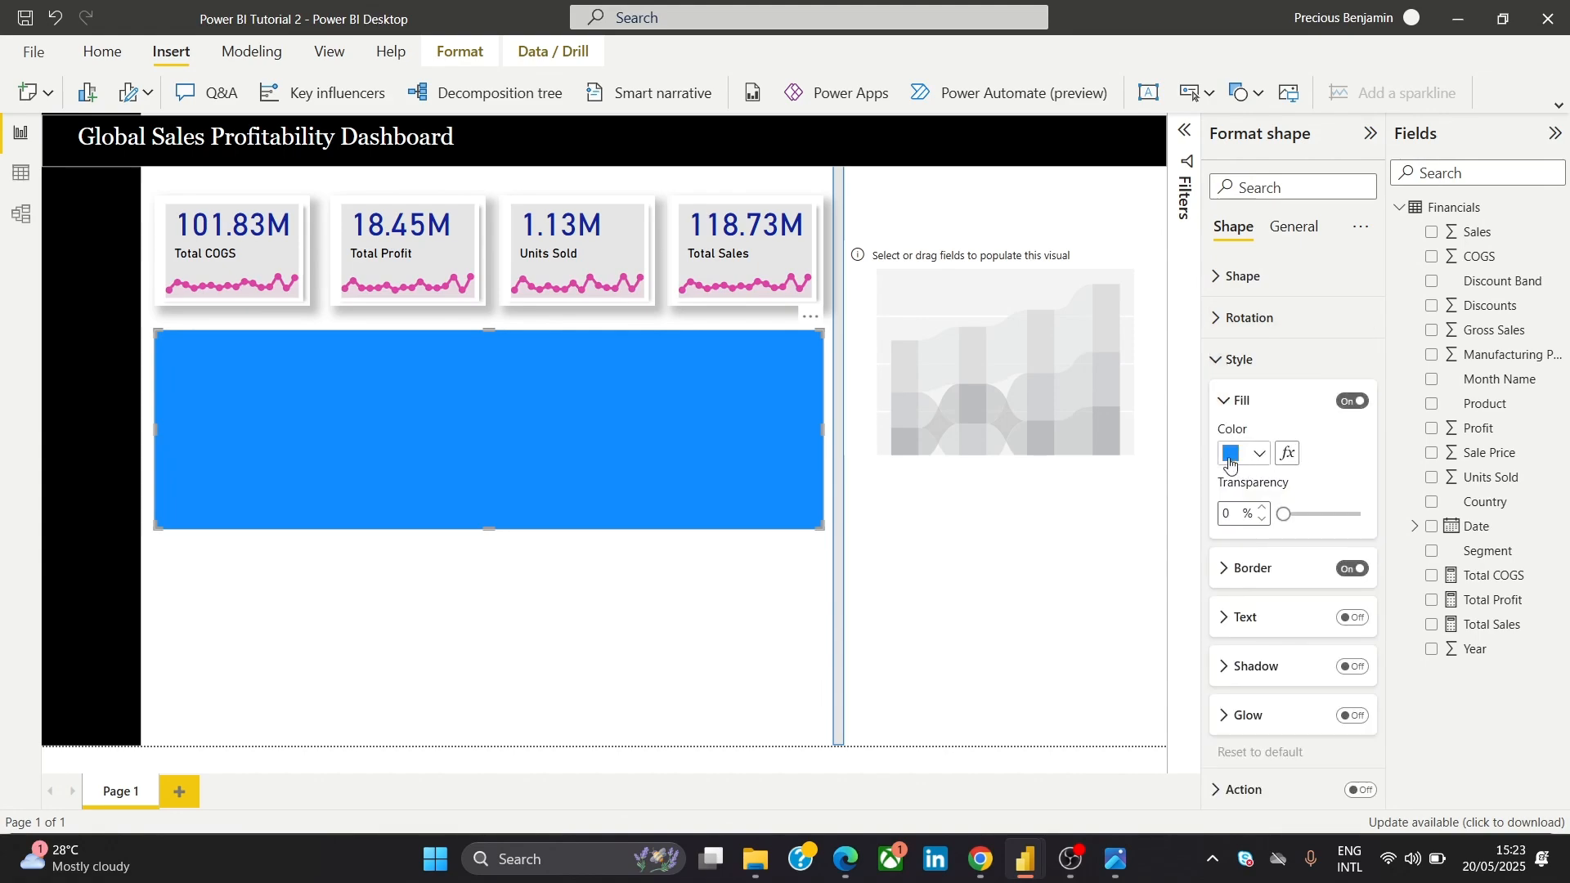
click(1353, 667)
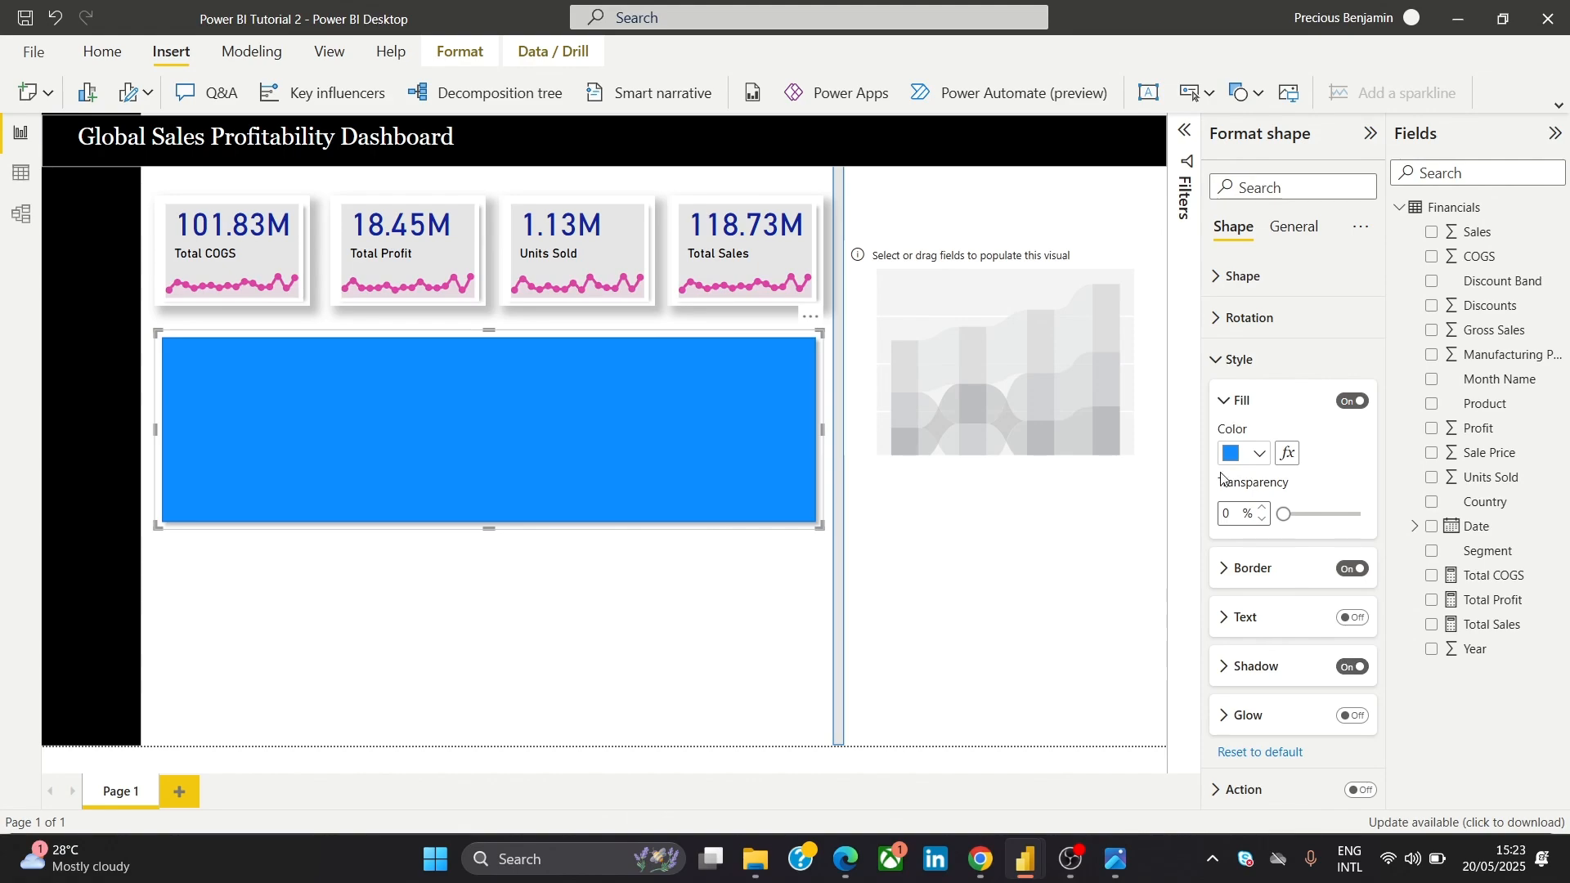
click(1232, 454)
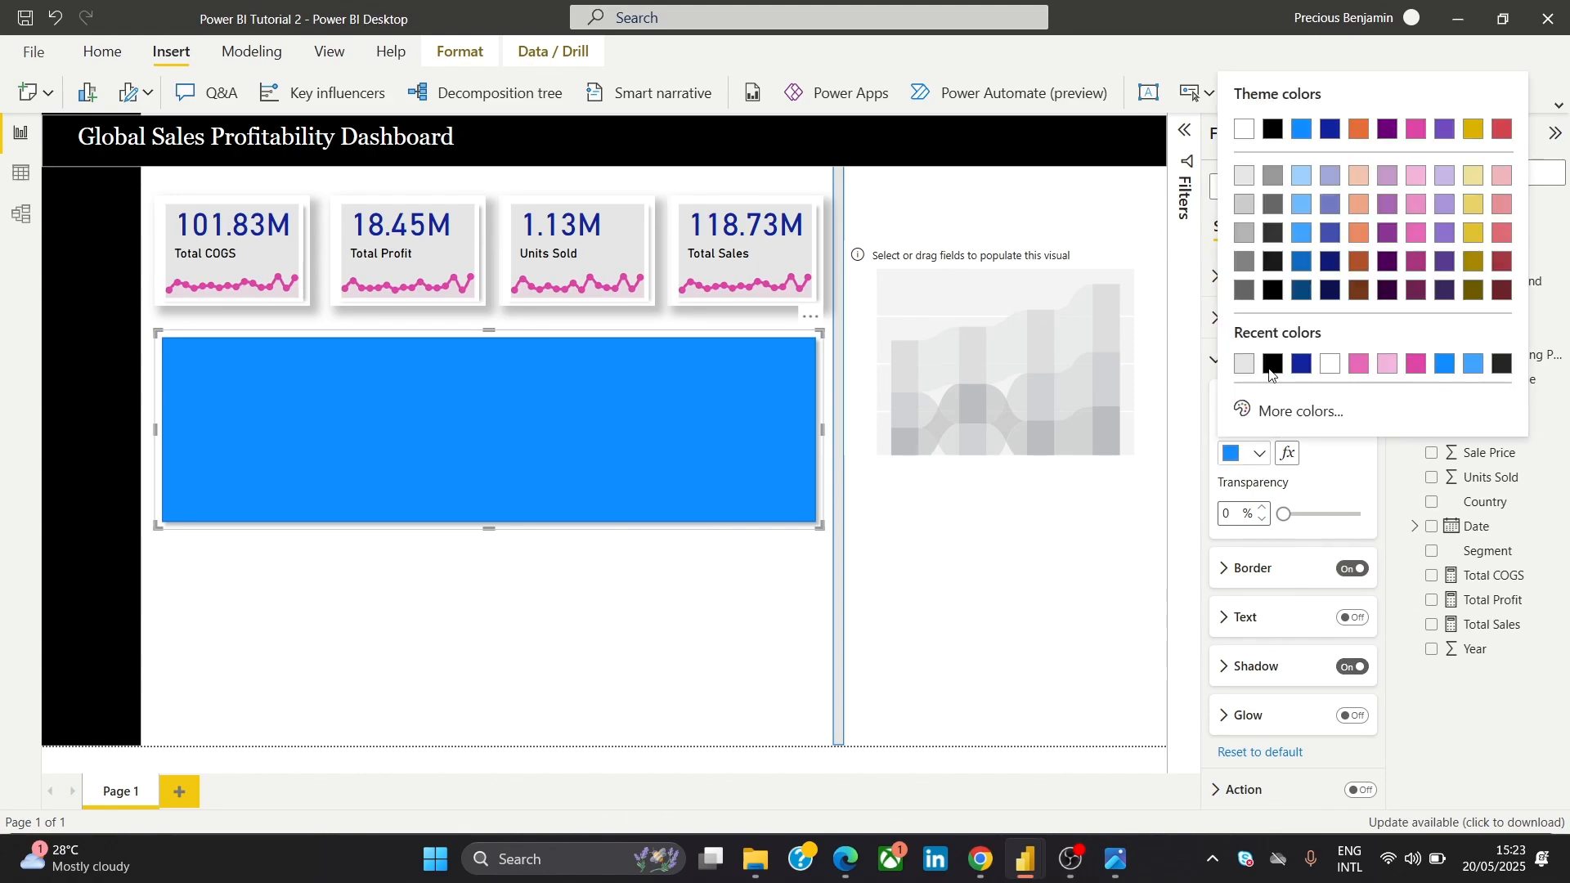
click(1243, 129)
click(661, 589)
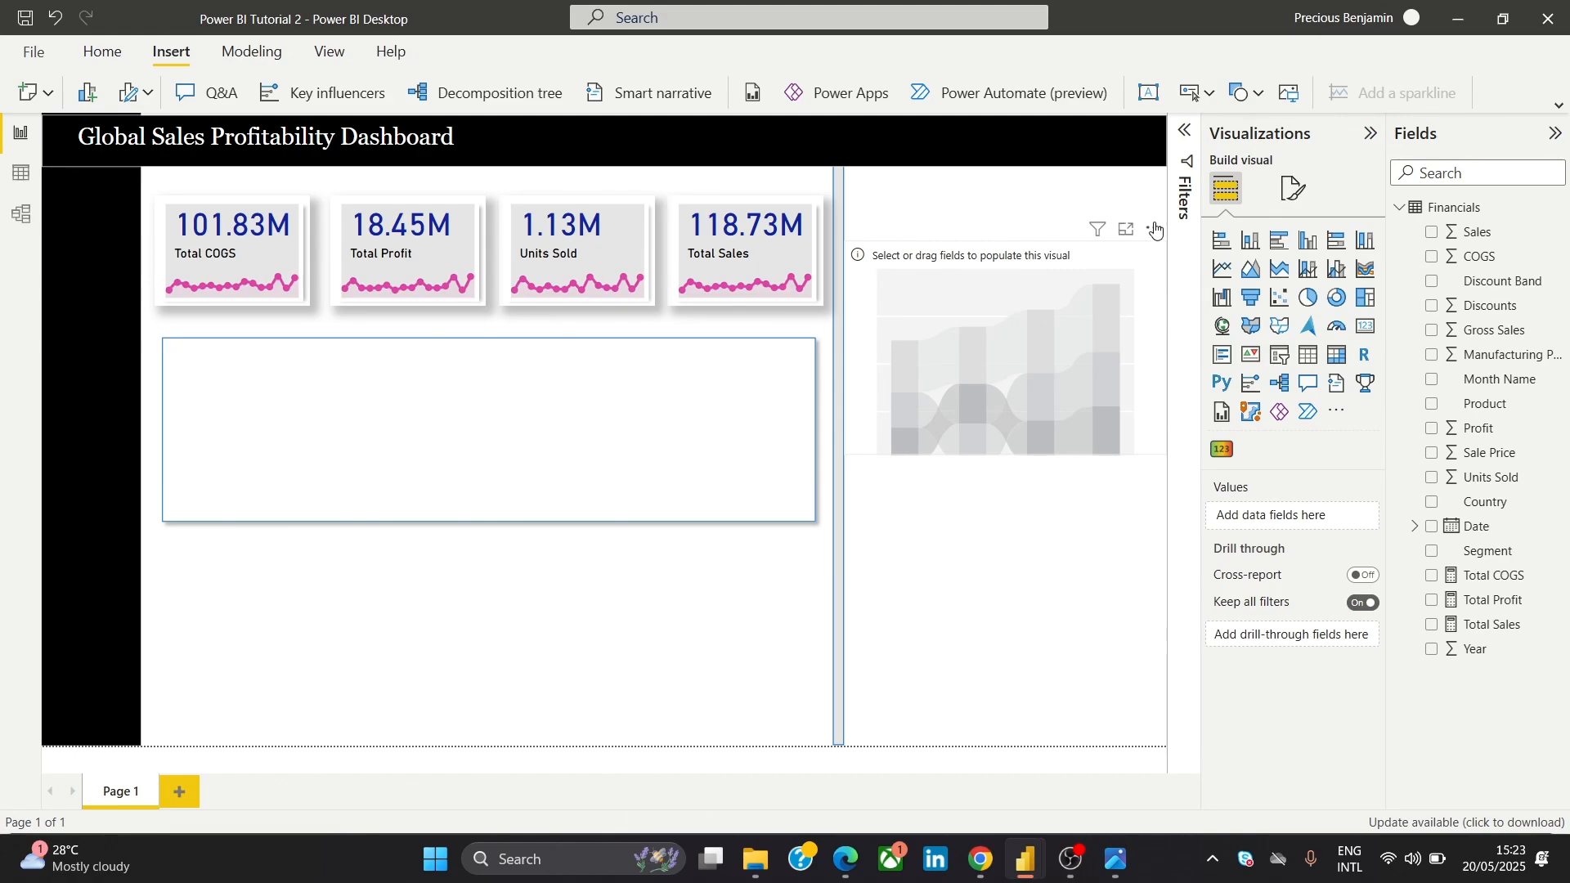
Check the reference dashboard in Photos, then move the empty ribbon chart onto the white panel below the KPI cards in Power BI
mouse_move(1158, 229)
mouse_down()
mouse_move(1064, 334)
mouse_move(441, 520)
mouse_move(687, 415)
mouse_move(577, 502)
mouse_move(585, 407)
mouse_move(1161, 297)
mouse_move(1156, 254)
mouse_up()
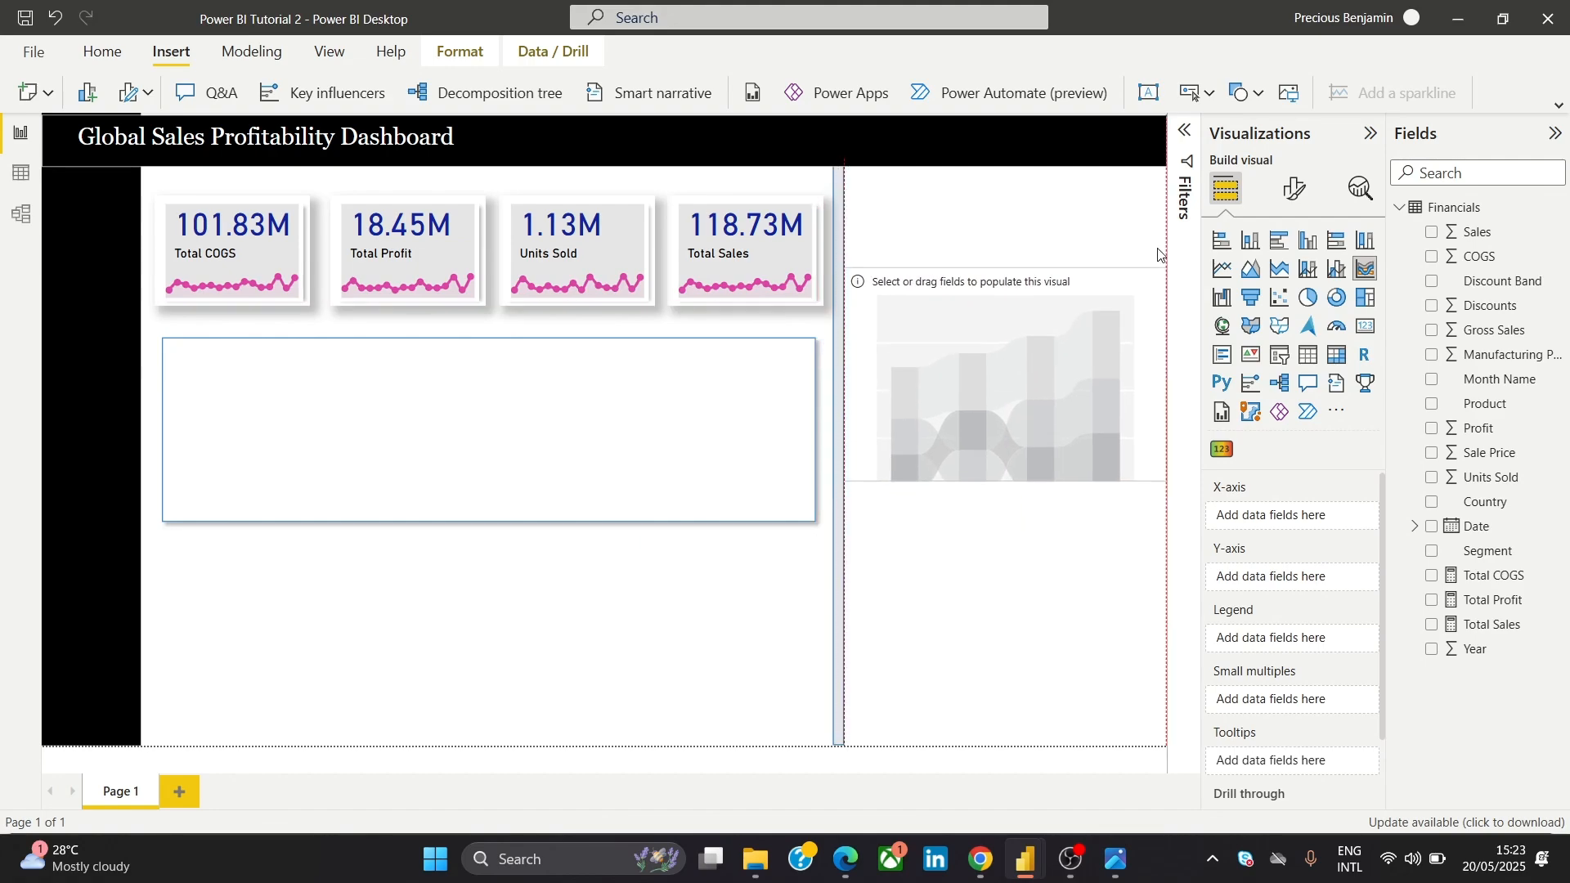
drag(1160, 254, 1162, 260)
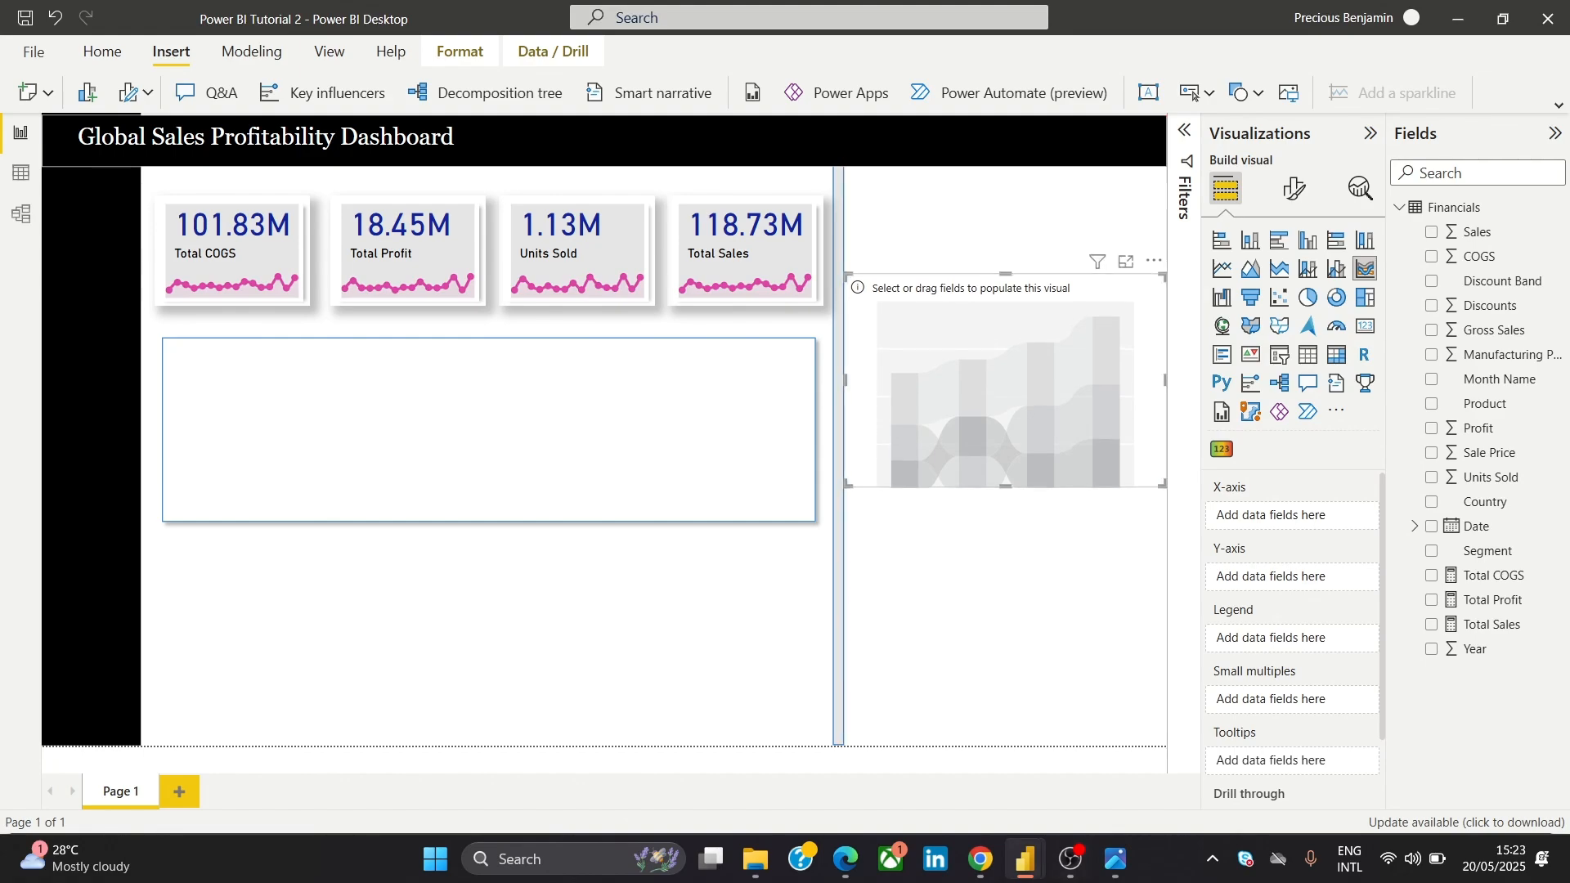
click(1115, 861)
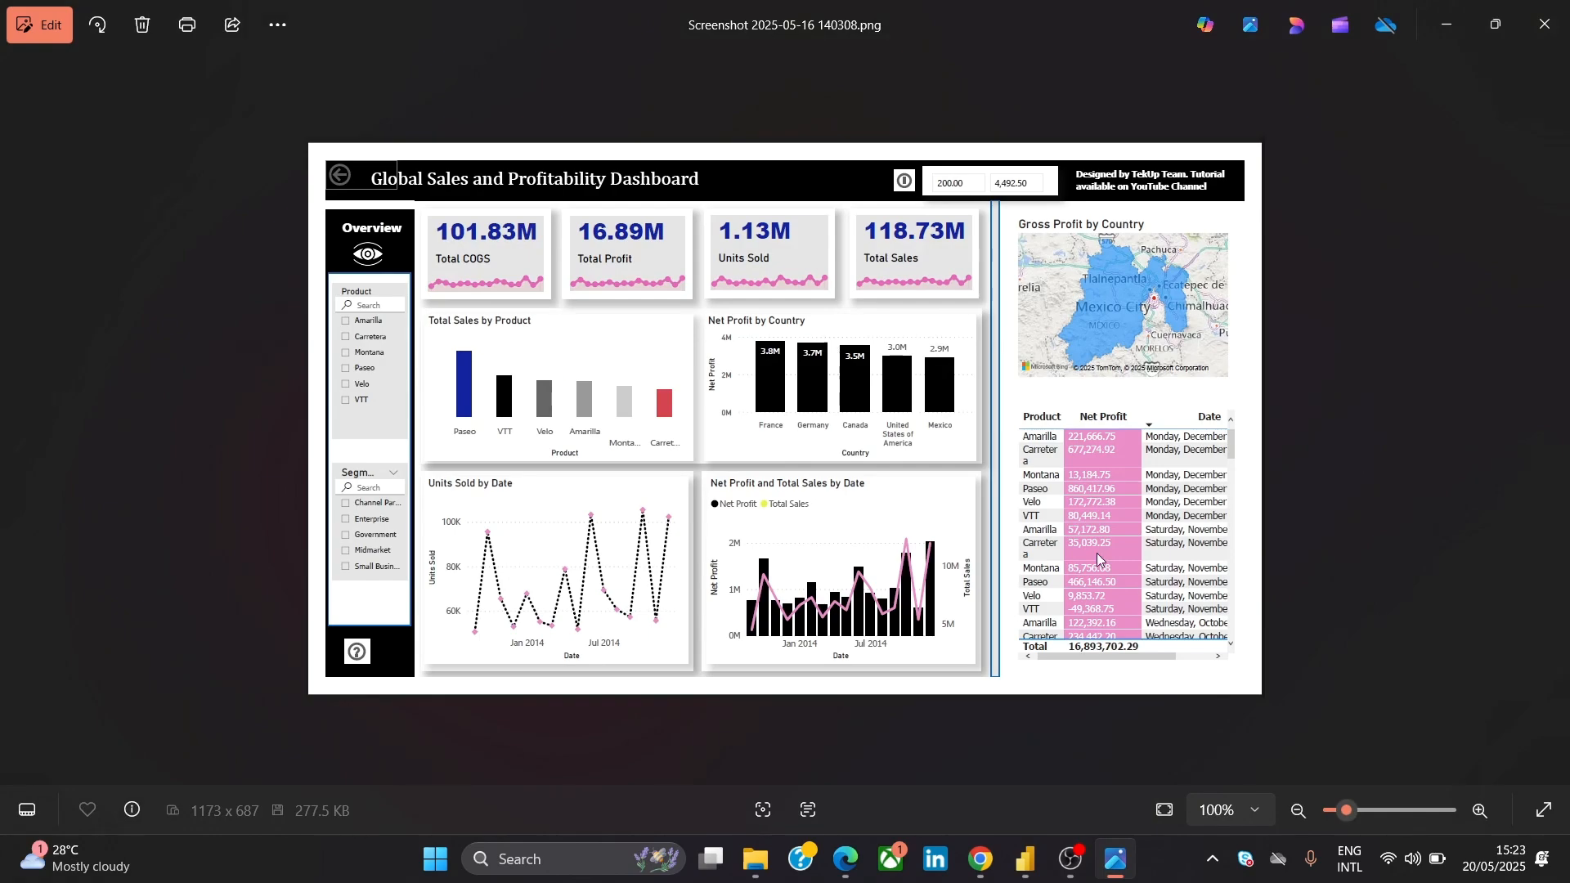
mouse_move(1049, 859)
click(907, 760)
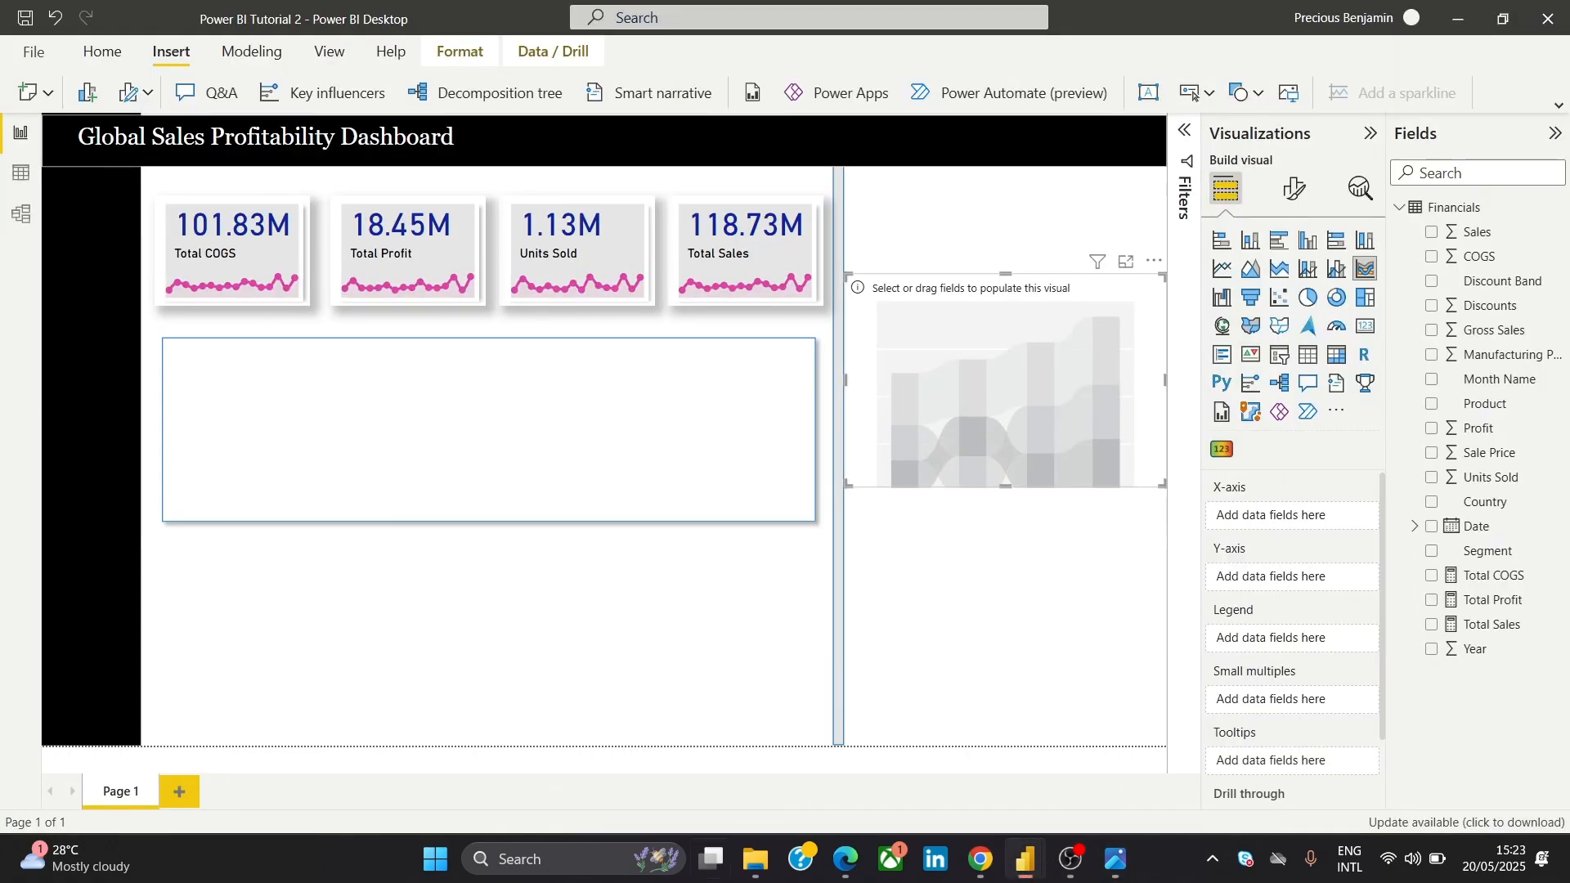
drag(1145, 268, 673, 401)
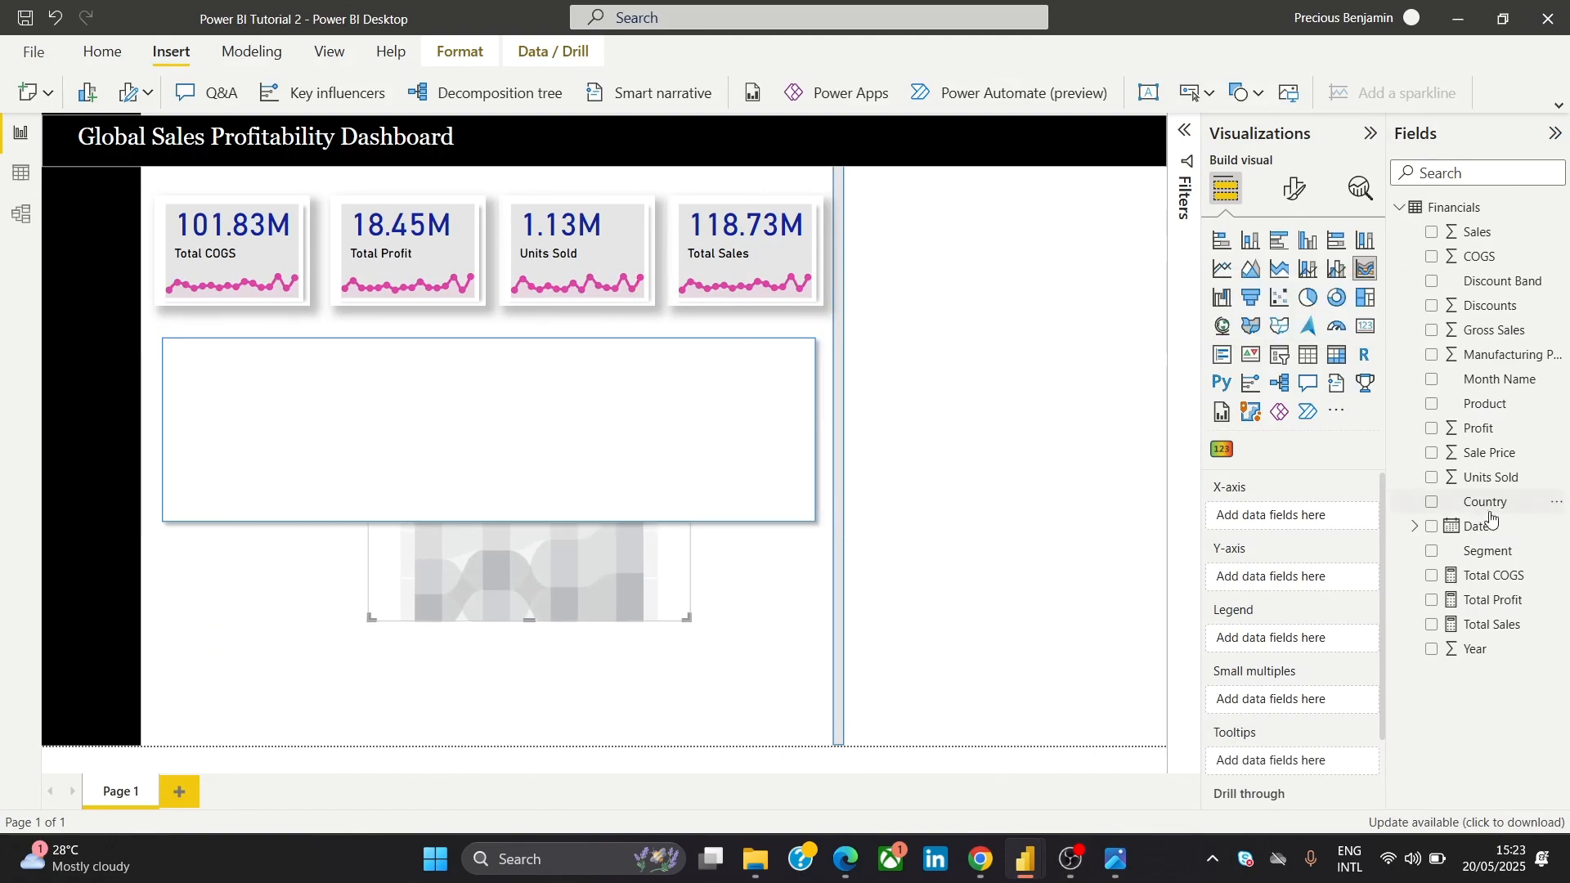
Plot Total Profit on the ribbon chart's Y-axis and Product on its X-axis
drag(1505, 577, 1481, 605)
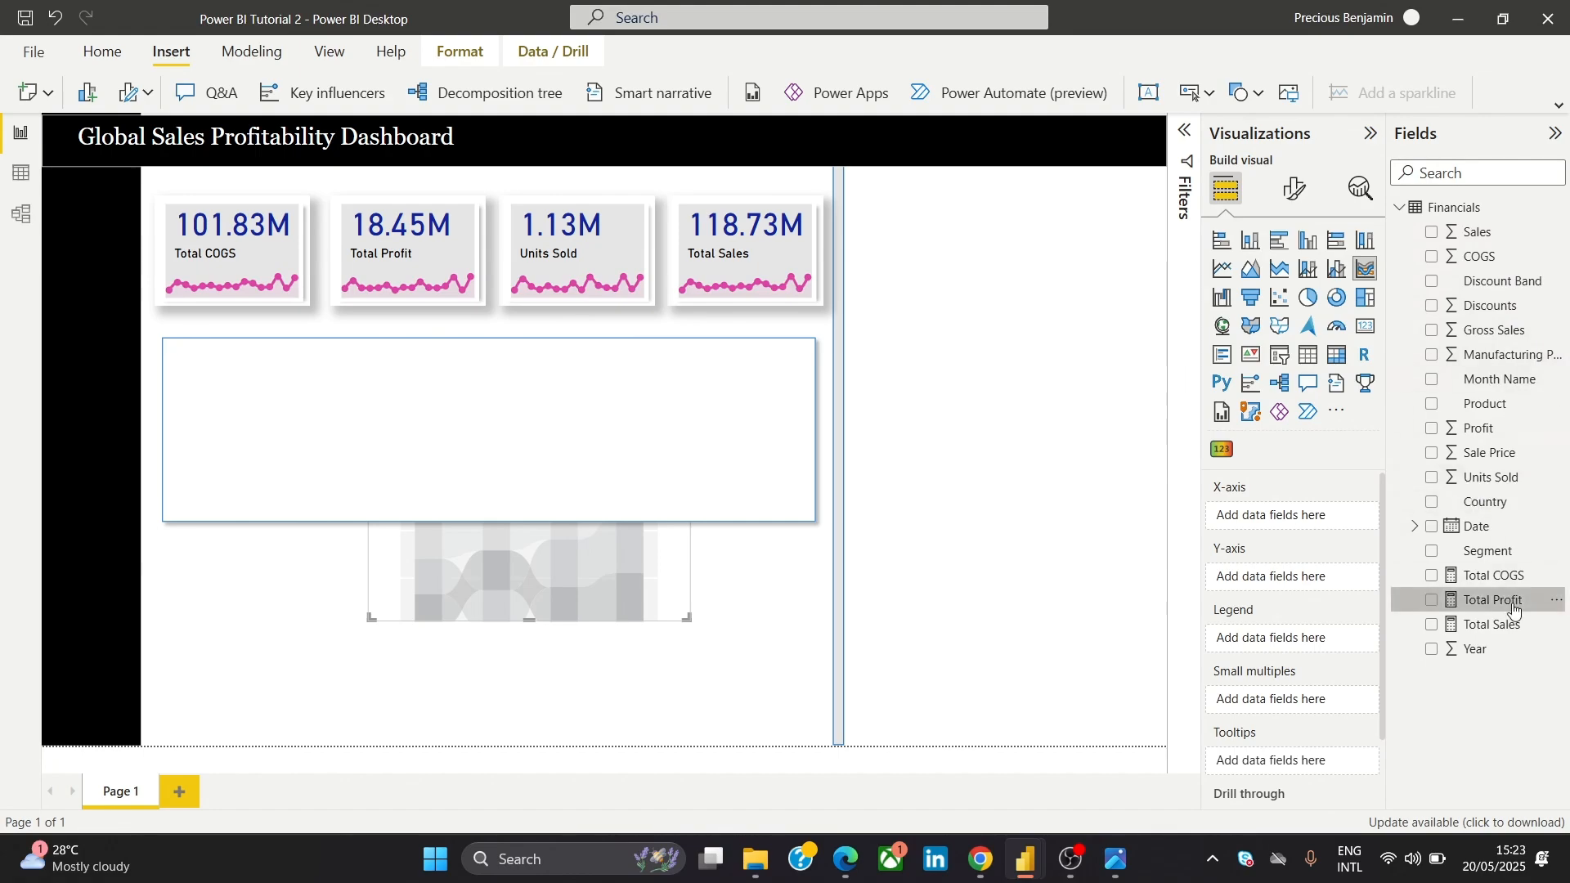
drag(1507, 609, 1343, 520)
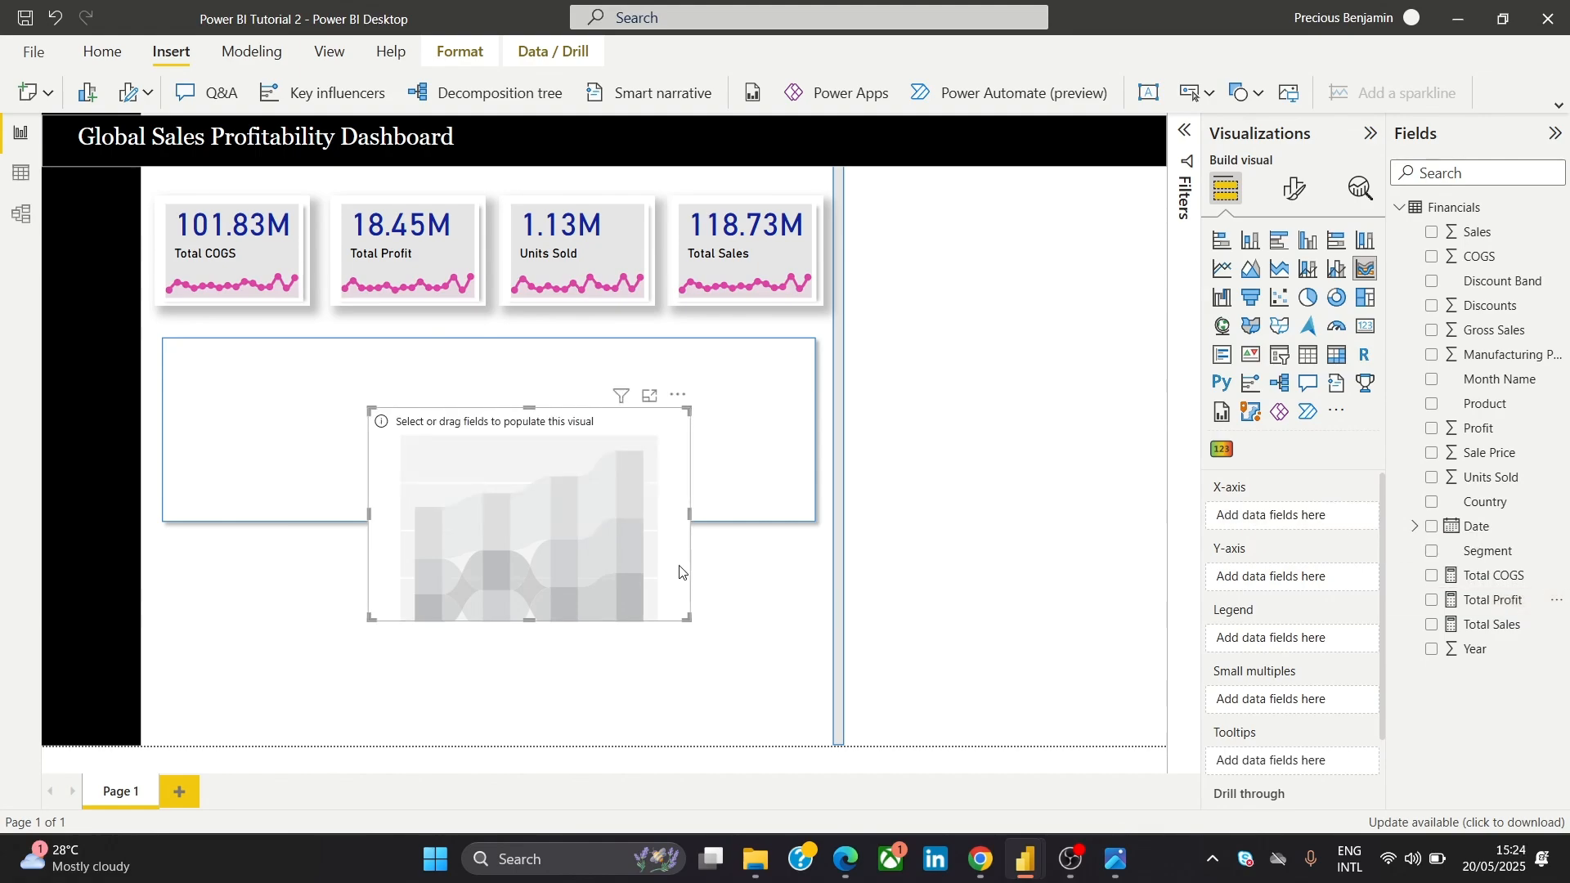
drag(1484, 605, 1324, 492)
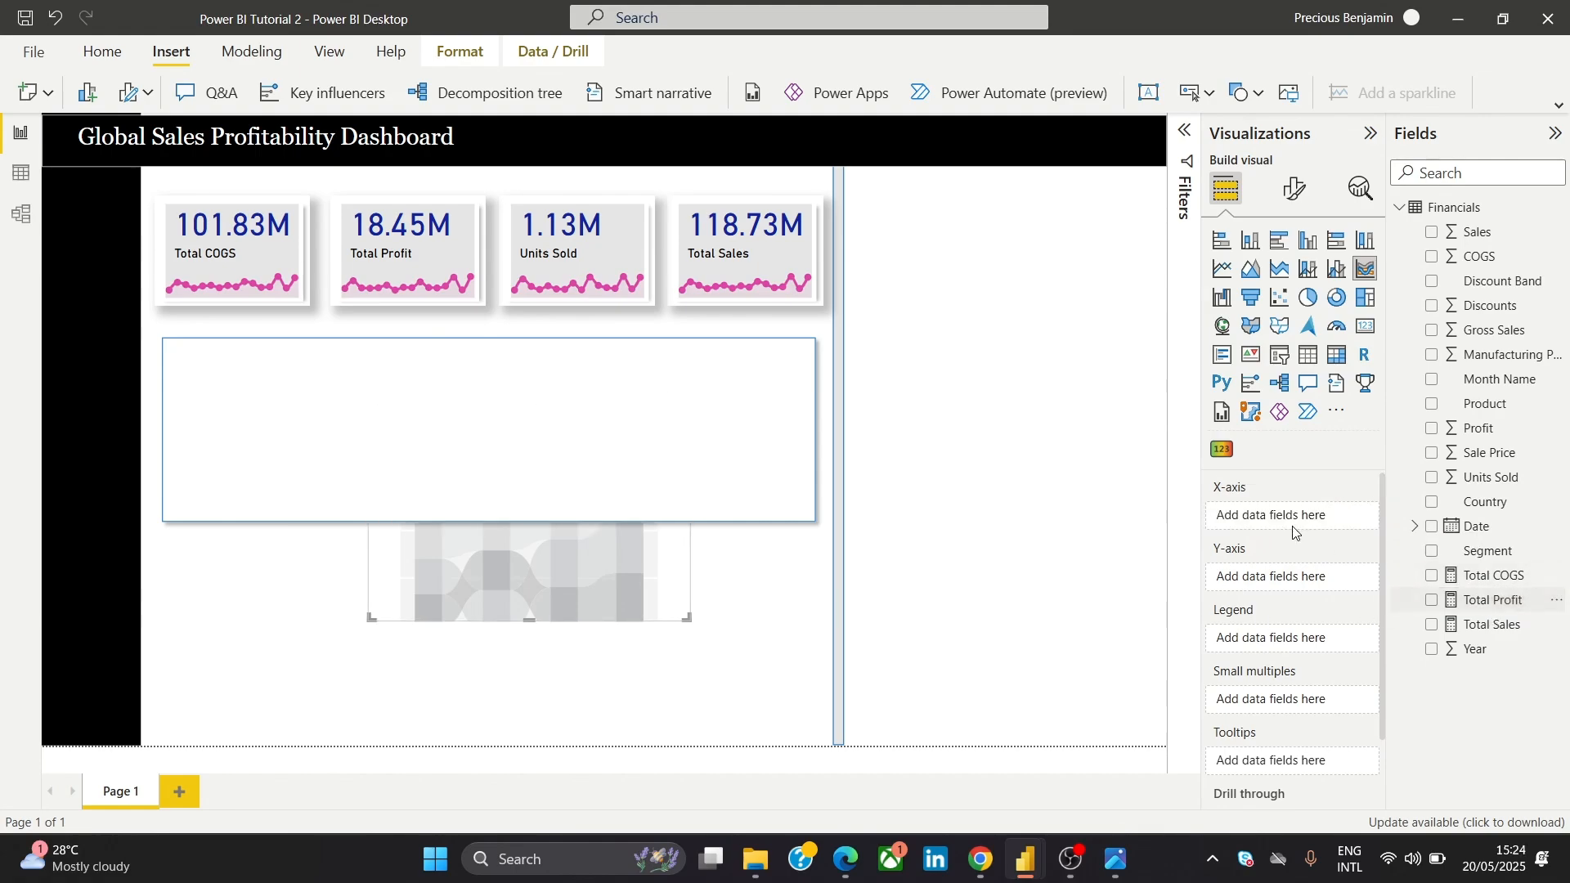
drag(1497, 603, 1324, 589)
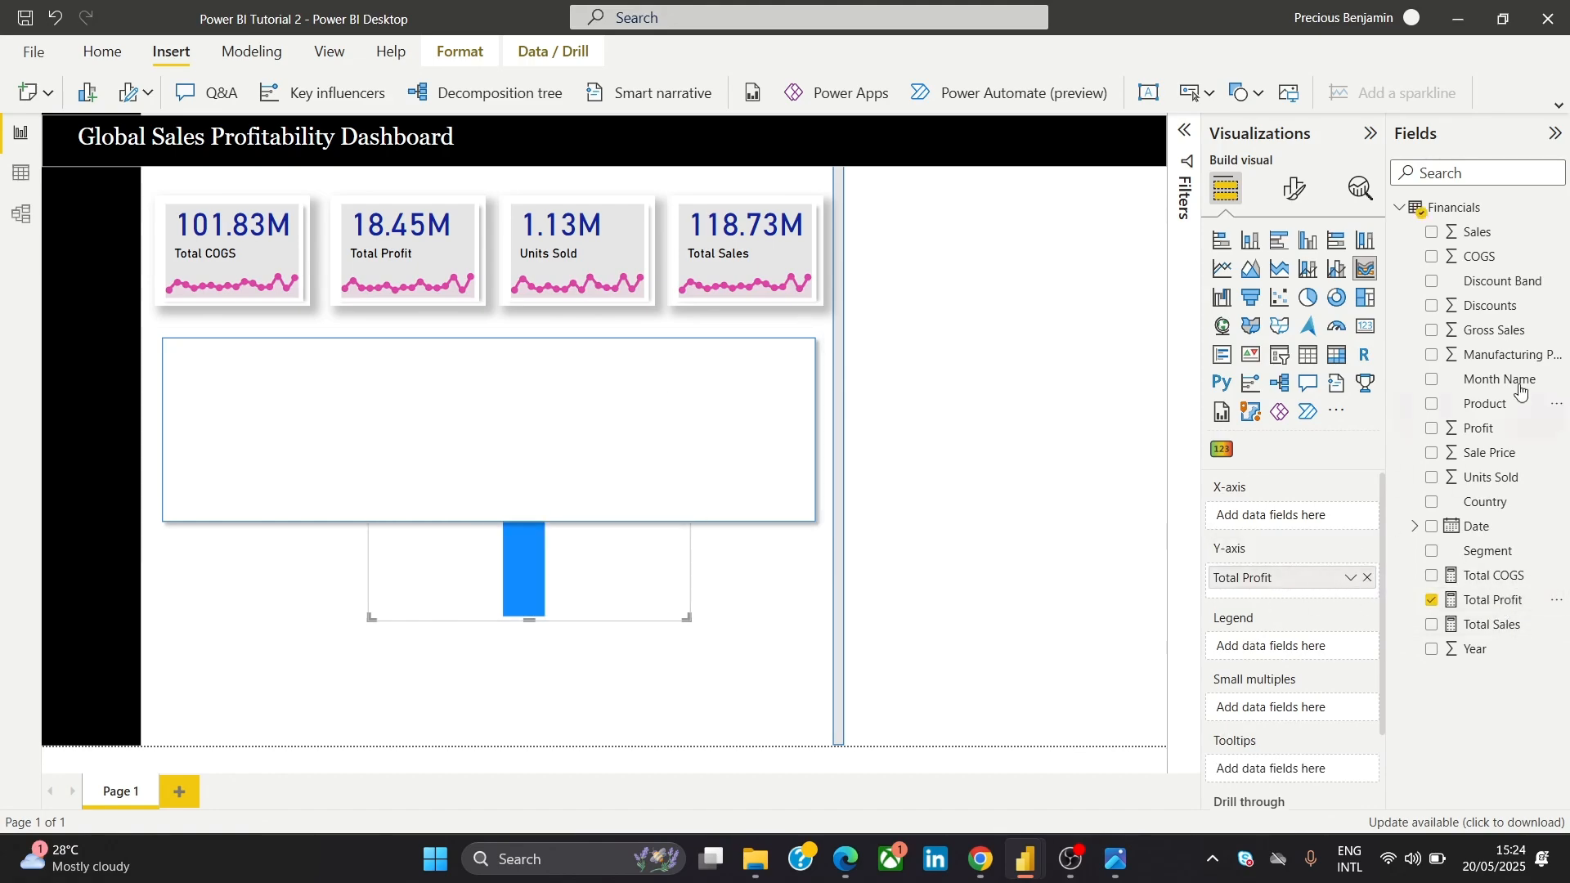
drag(1511, 409, 1282, 523)
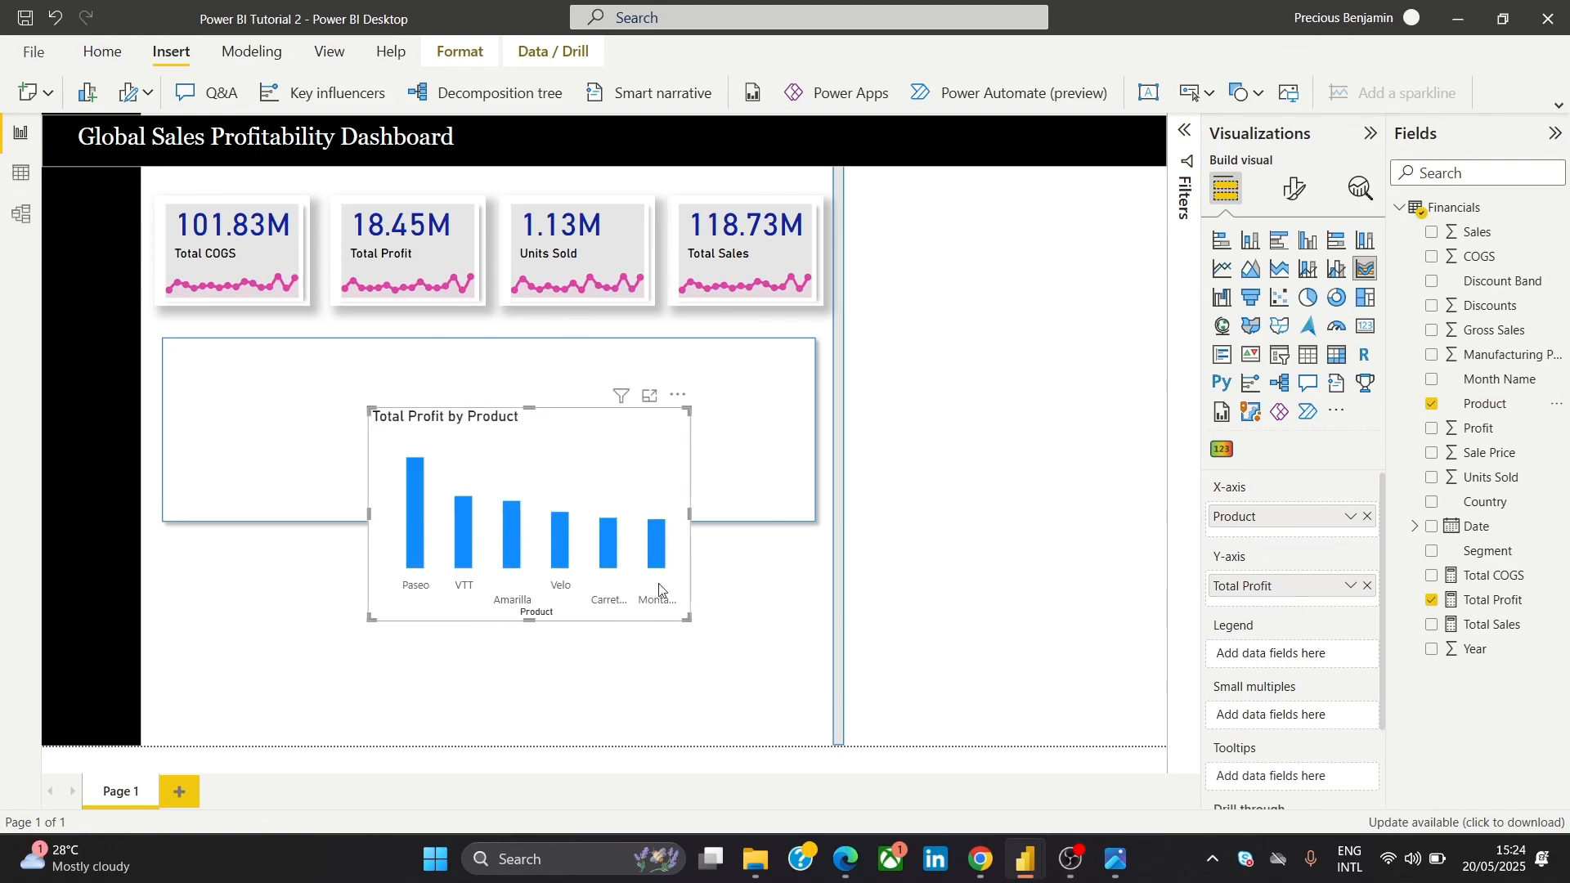
Turn off the Total Profit by Product chart's background and position the chart over the left half of the white panel
drag(610, 469, 439, 457)
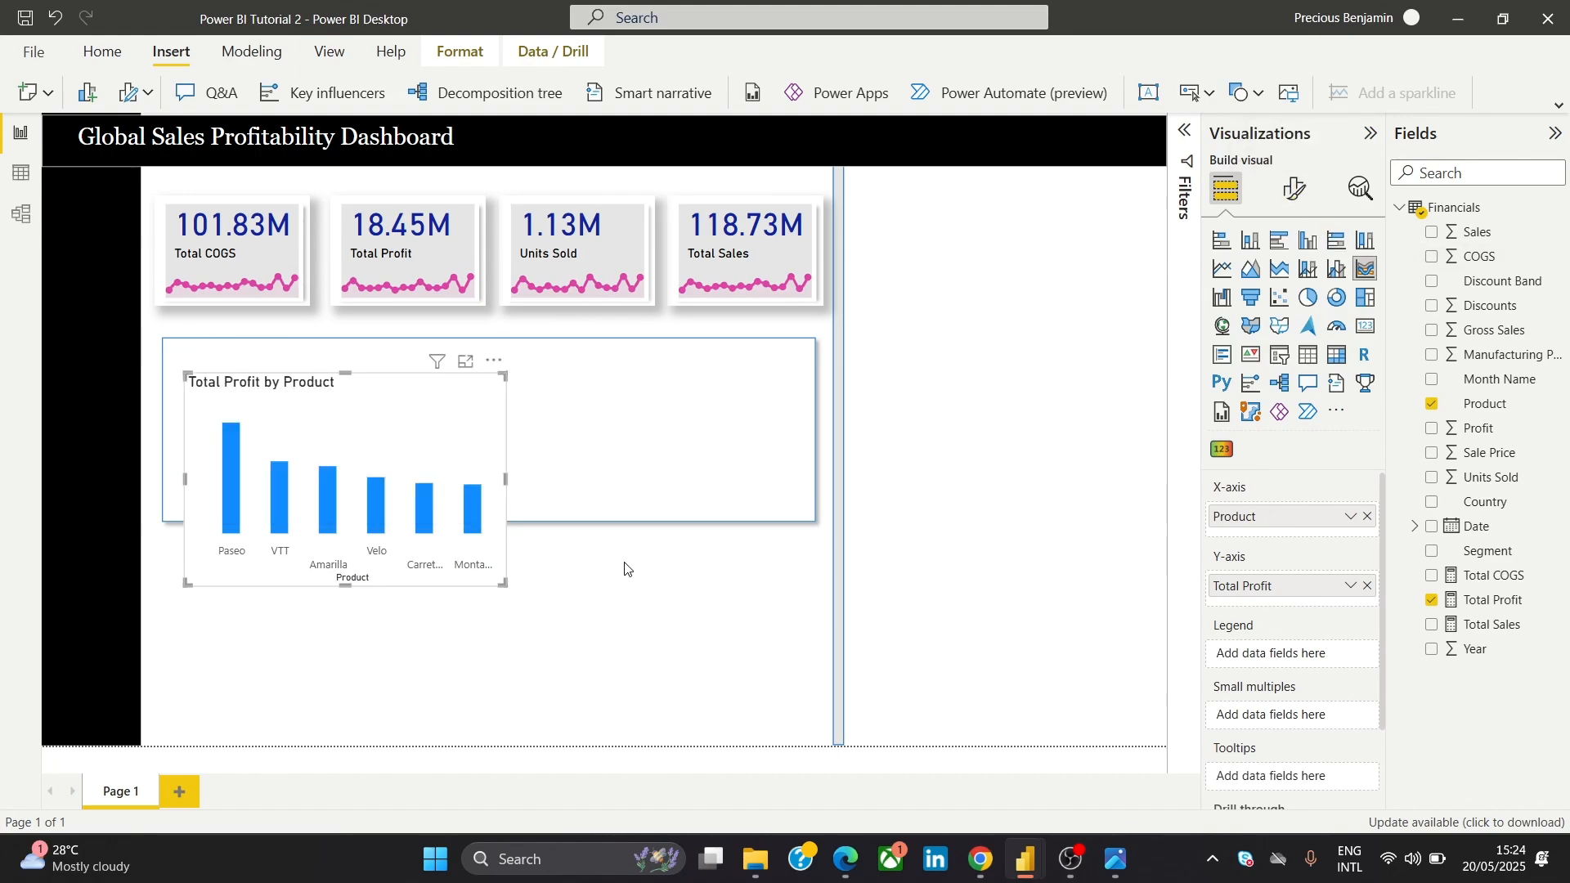
click(1296, 193)
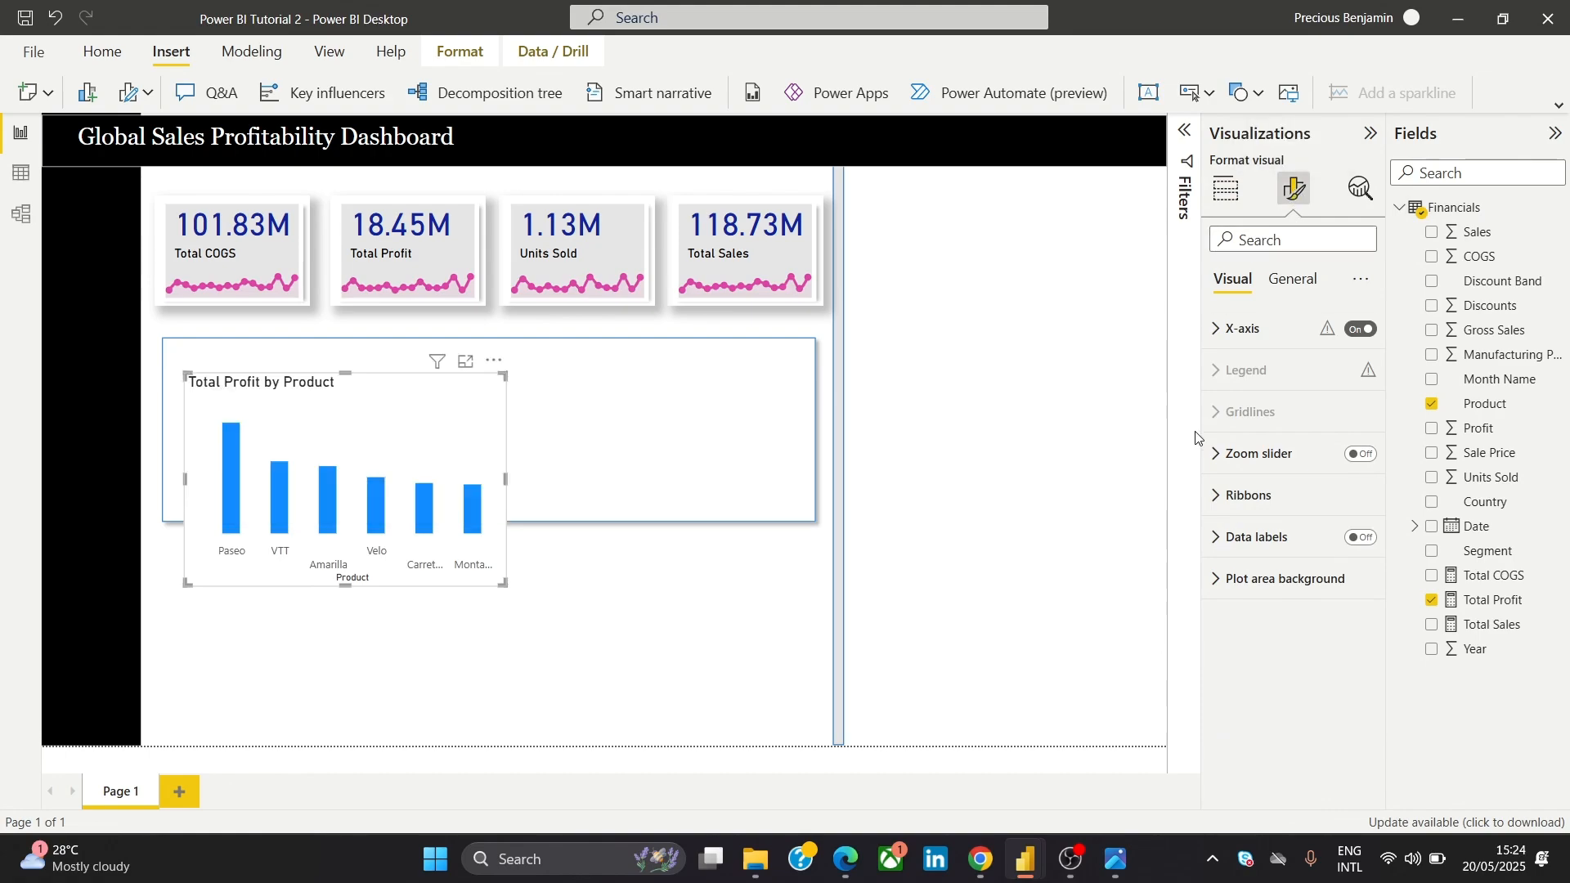
click(1304, 290)
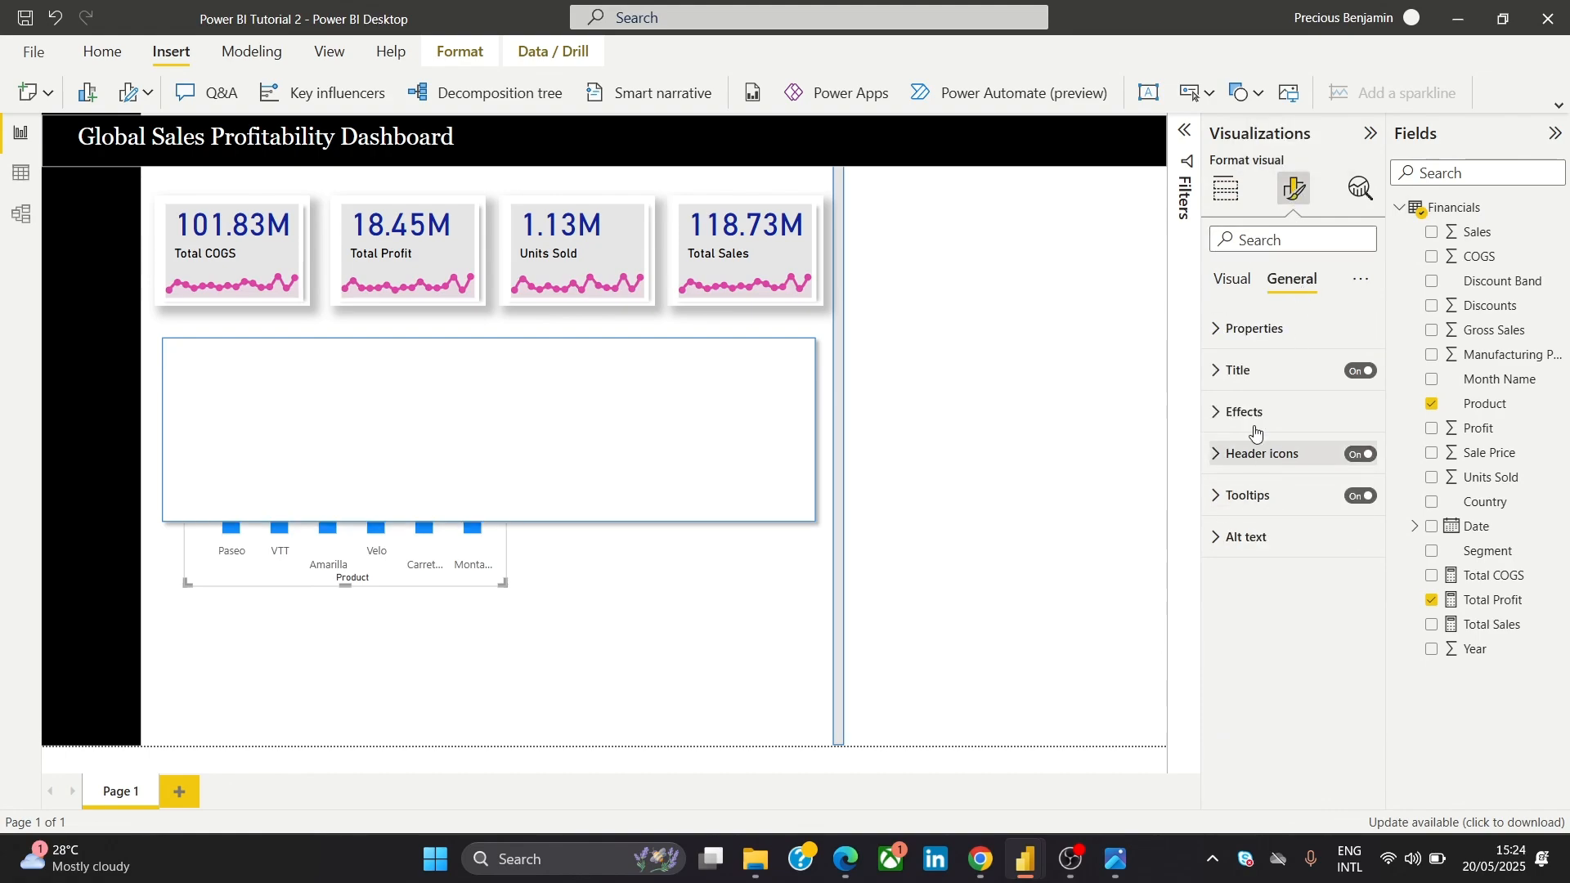
click(1255, 328)
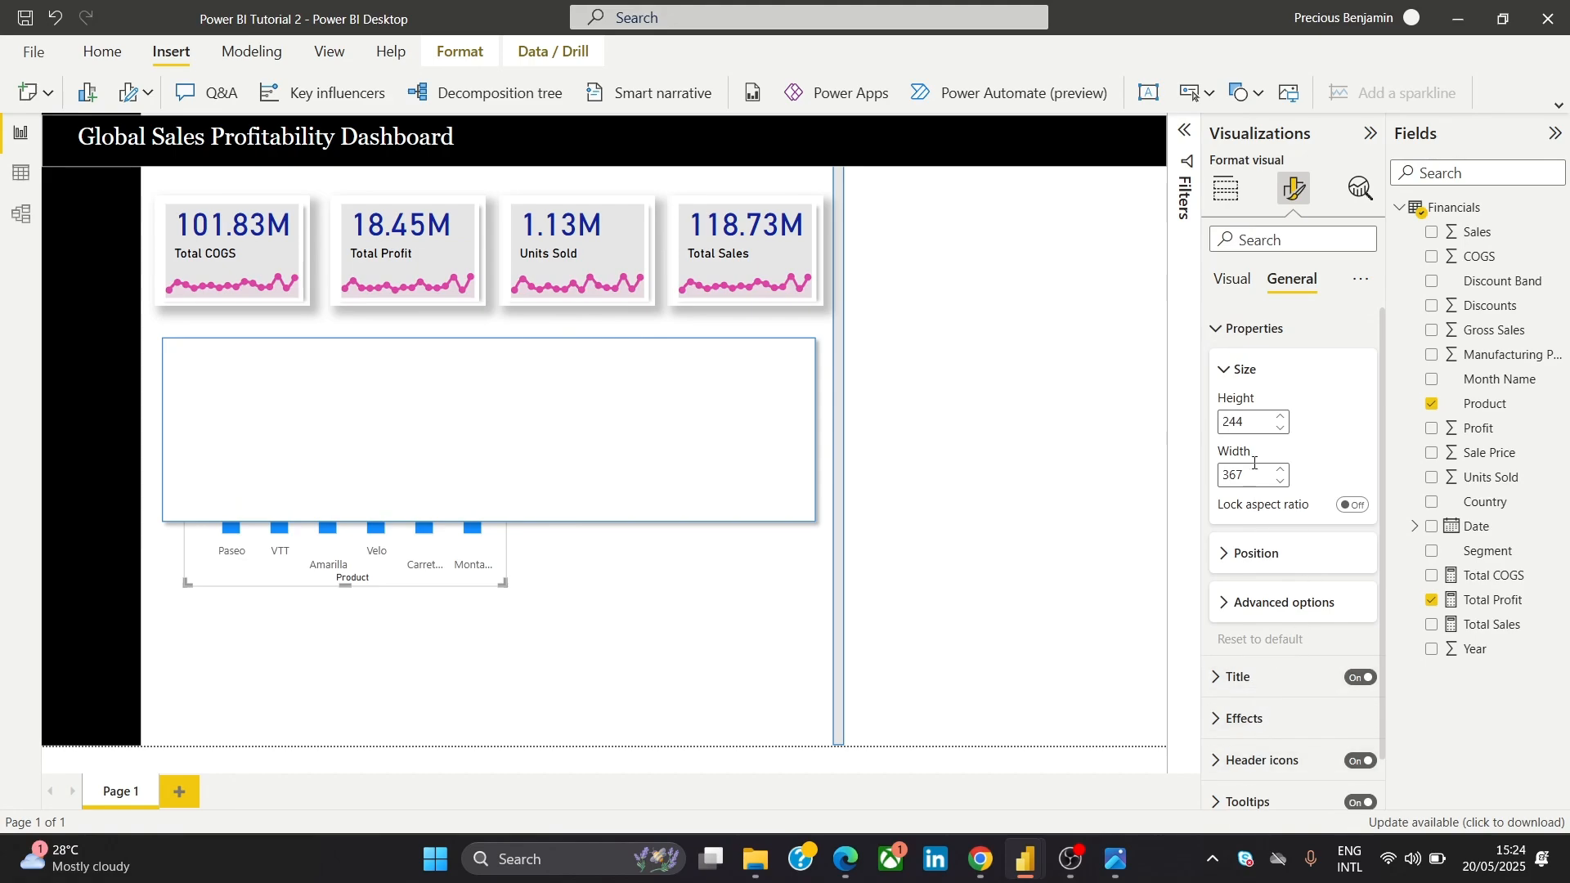
click(1229, 331)
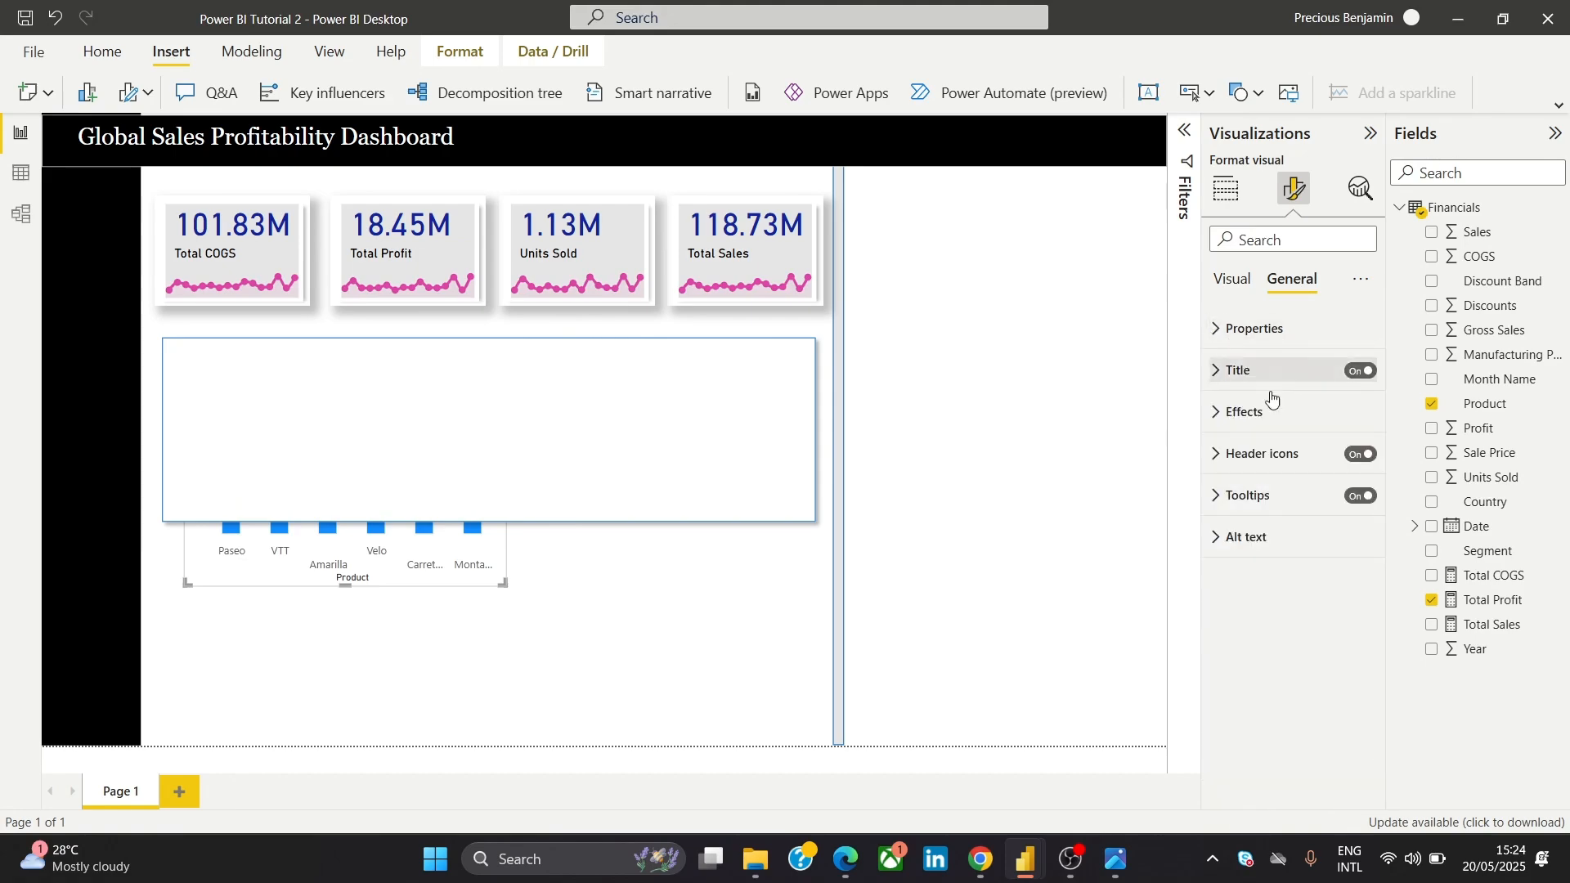
click(1286, 415)
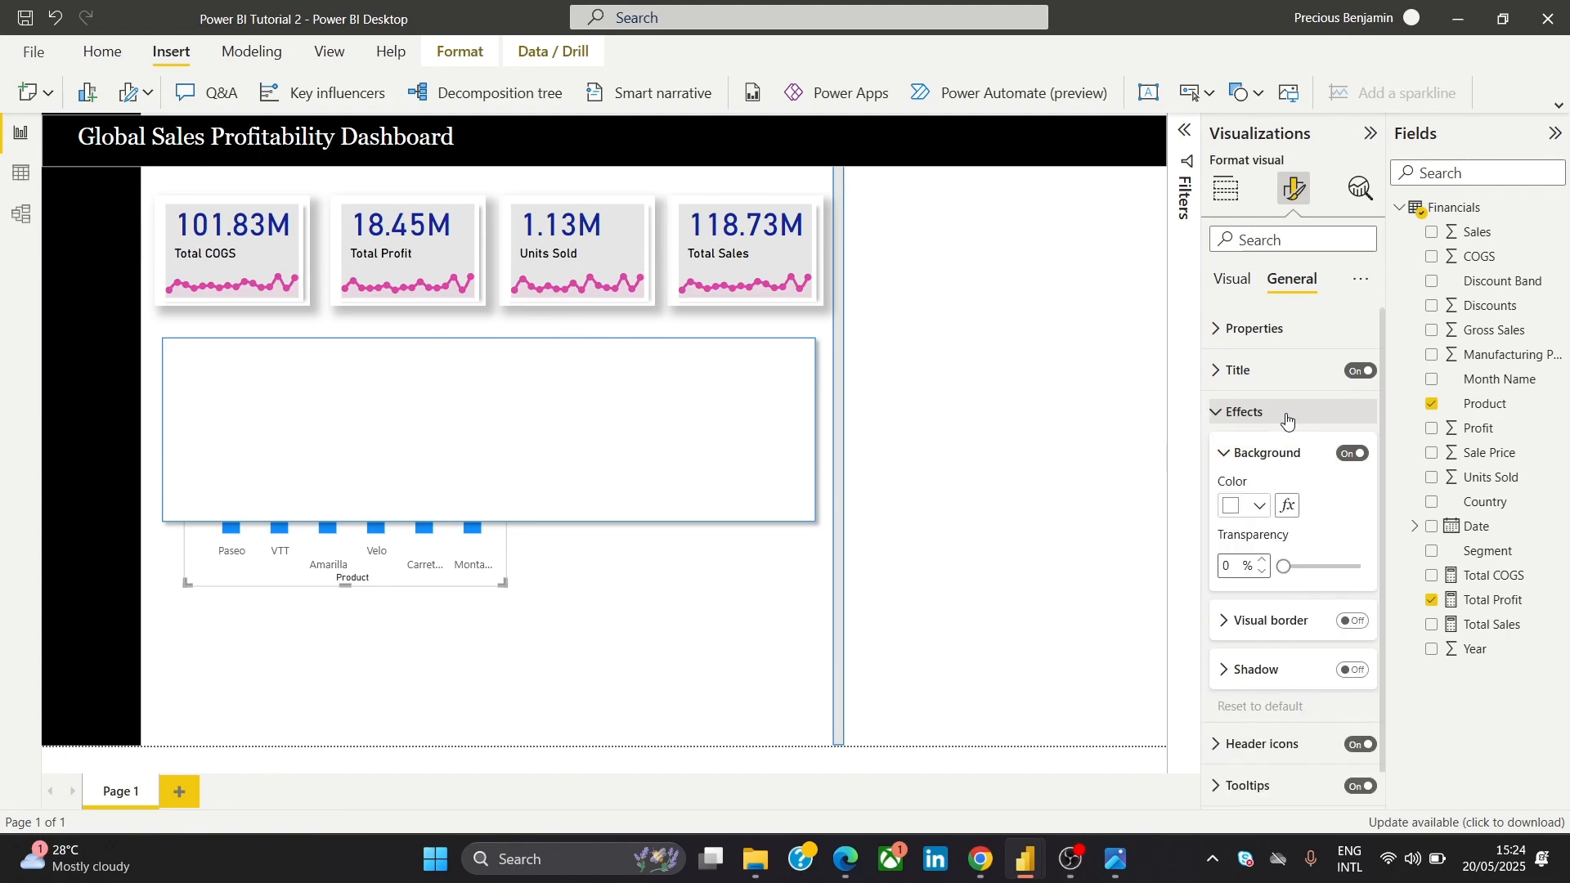
click(1353, 453)
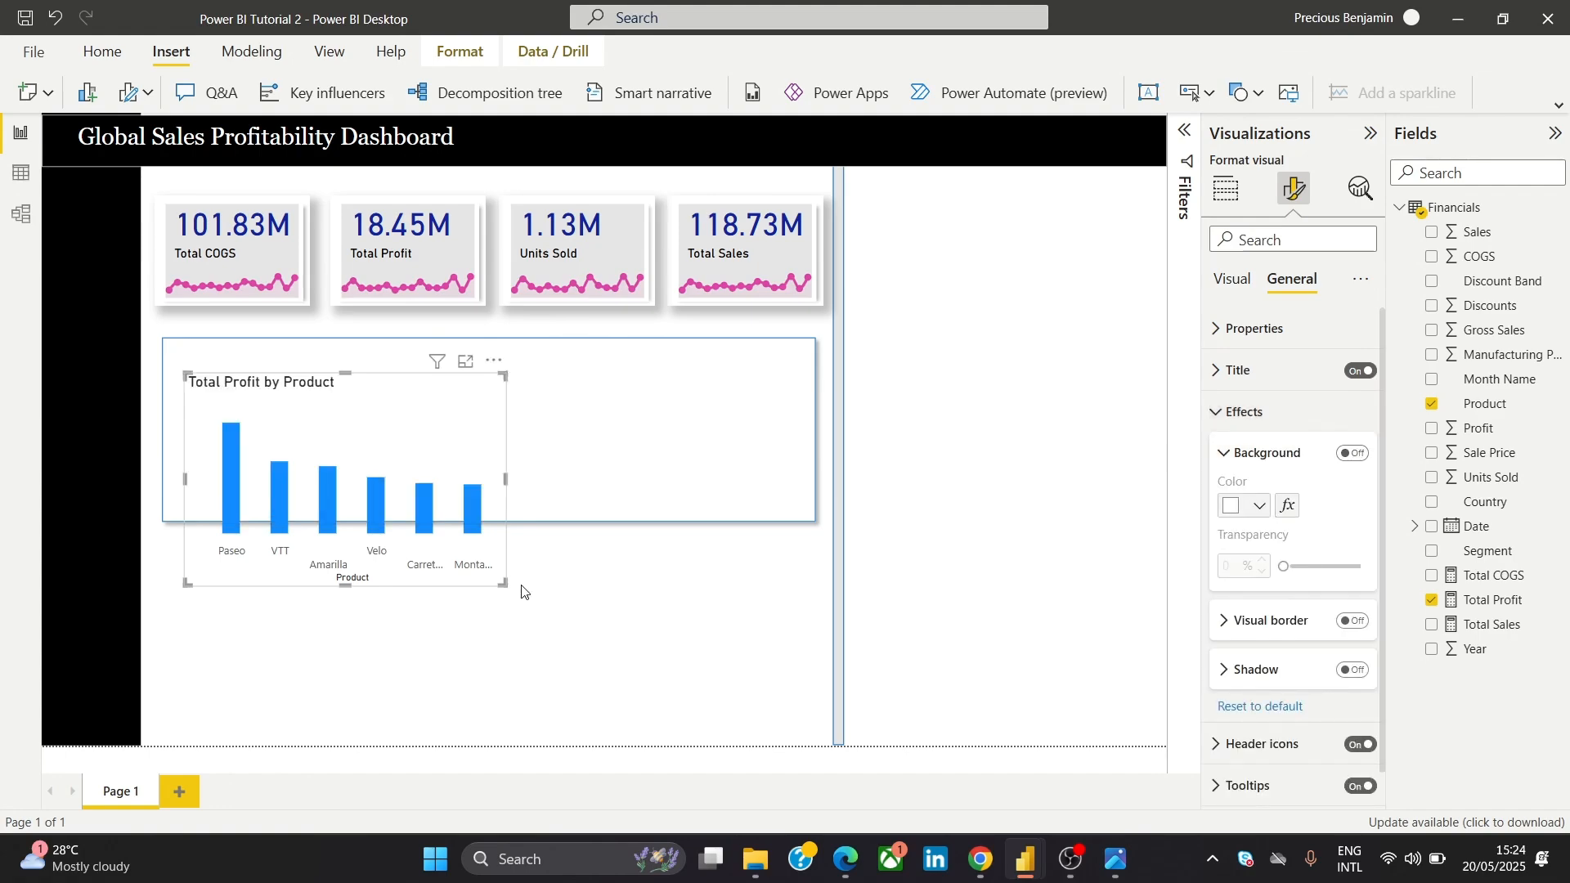
drag(464, 423, 455, 374)
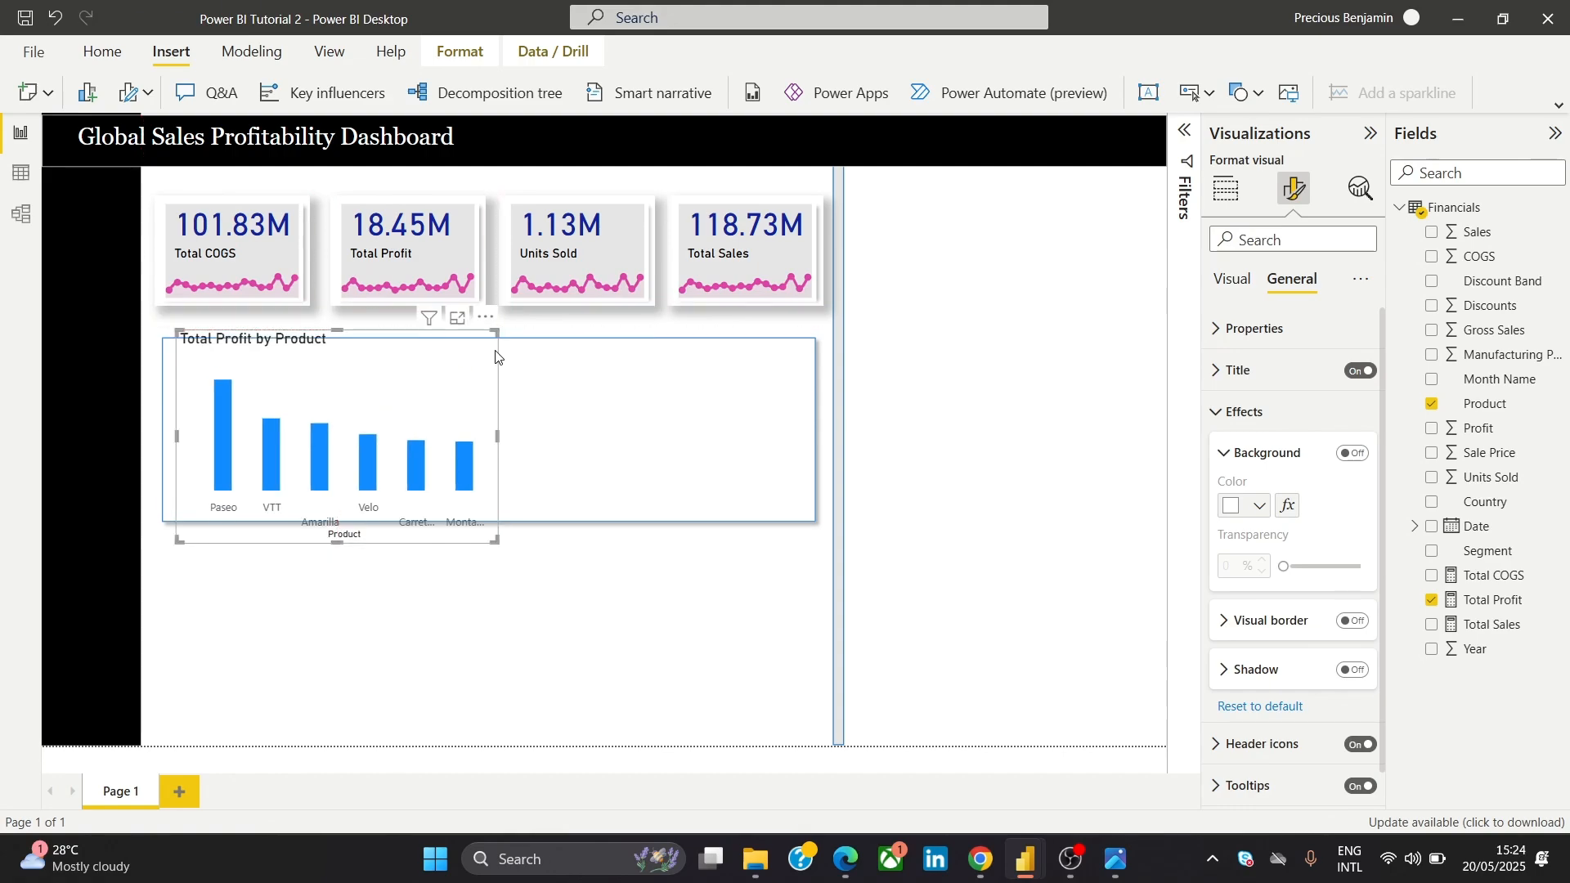
click(479, 51)
click(613, 98)
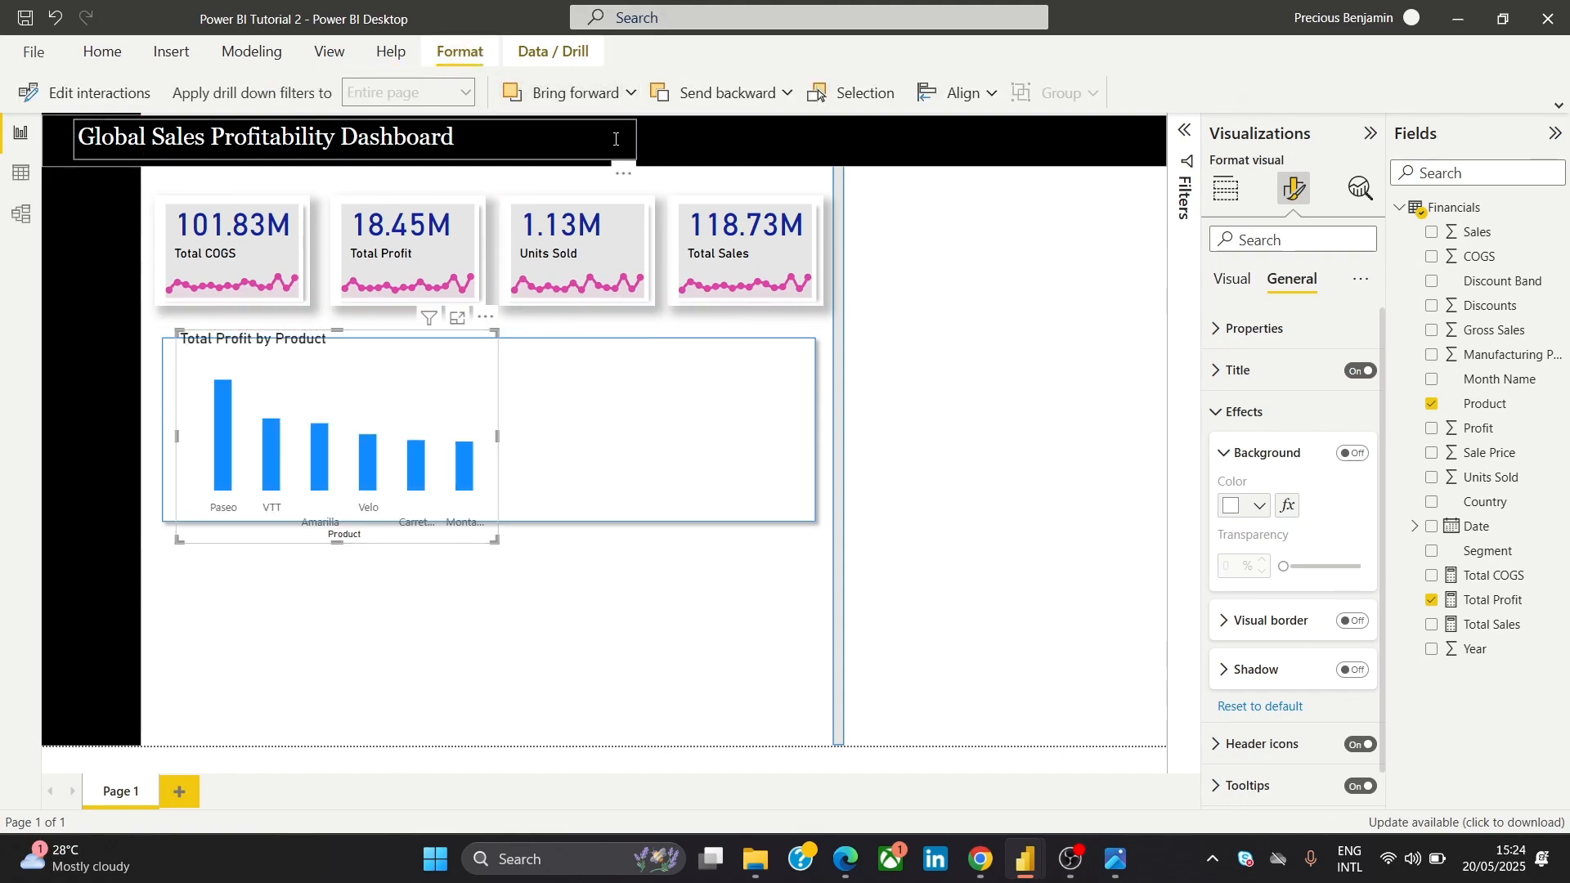
click(633, 93)
click(600, 166)
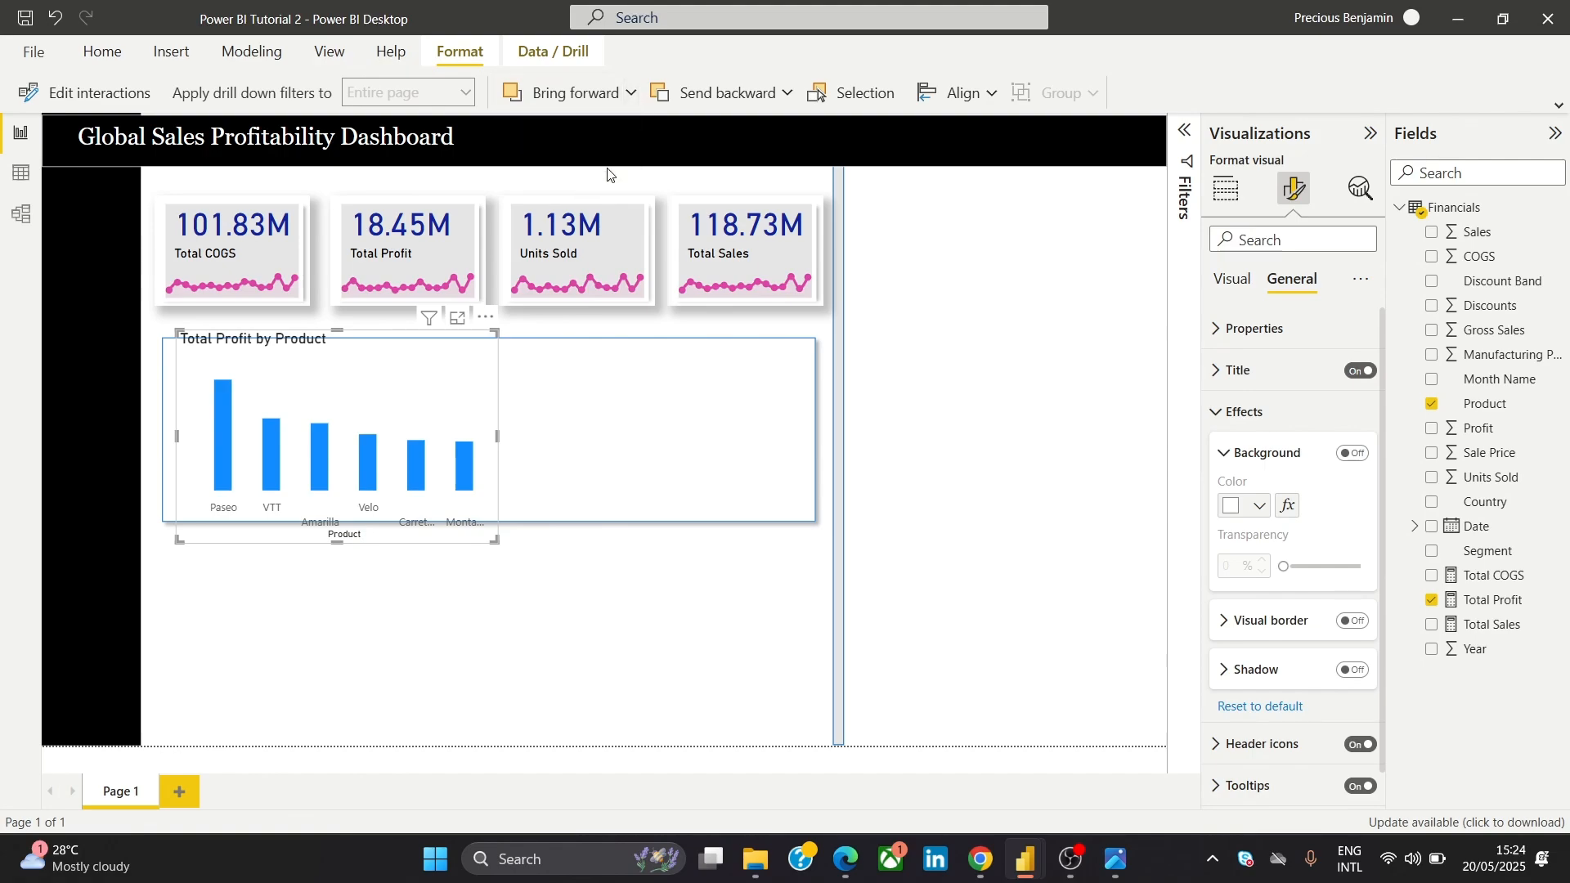
Move the Total Profit by Product chart slightly down and extend the white panel's lower edge to make it a little taller
mouse_move(374, 392)
mouse_down()
mouse_move(383, 542)
mouse_move(404, 424)
mouse_move(371, 407)
mouse_up()
click(615, 496)
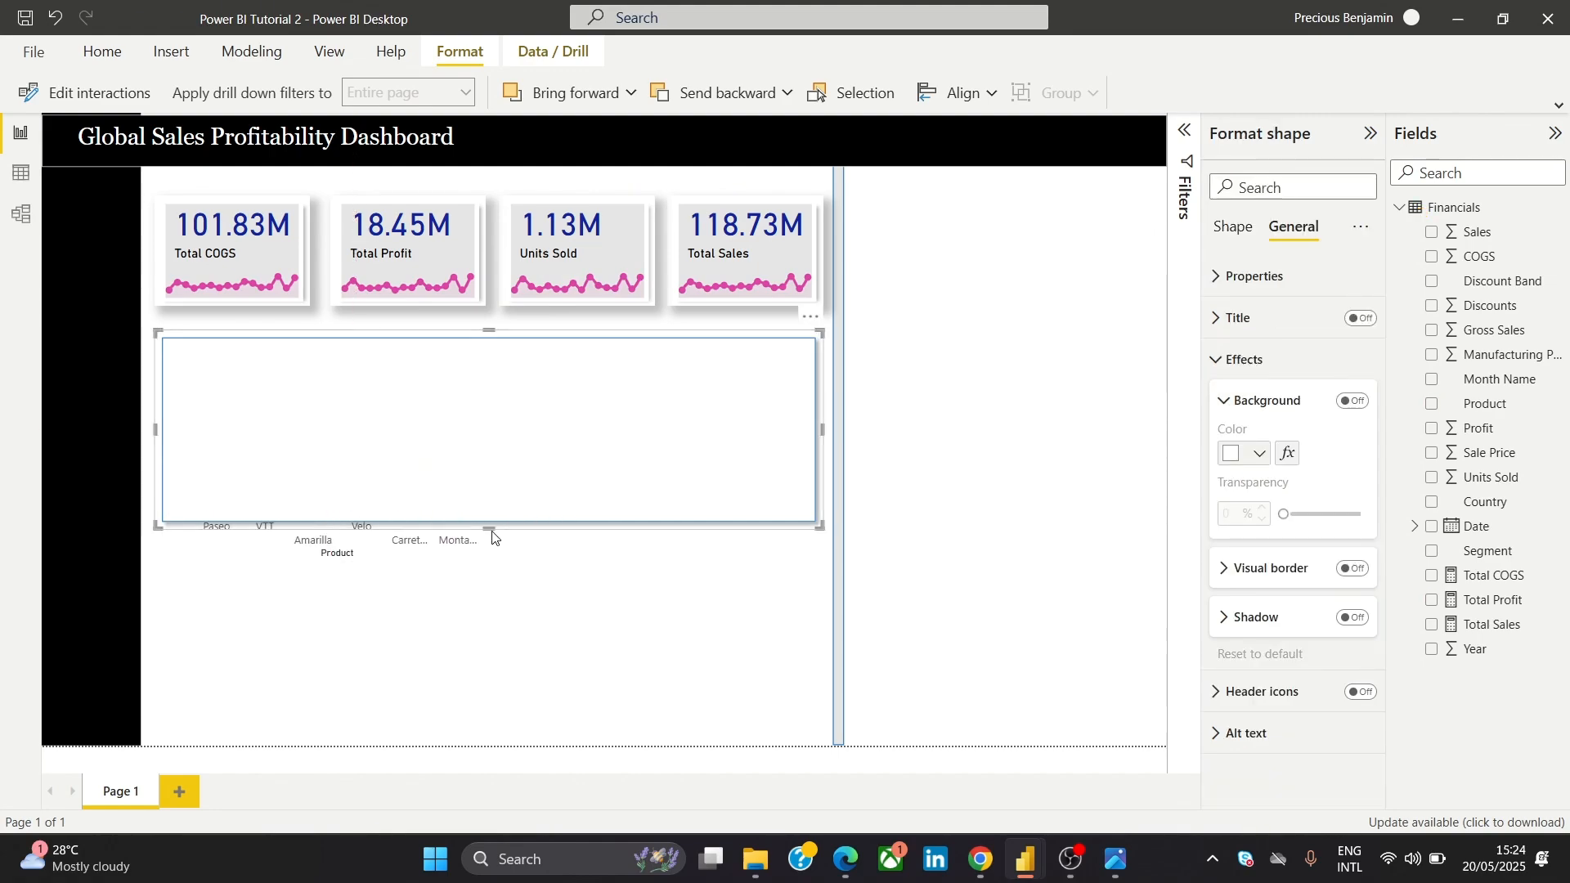
drag(489, 529, 495, 540)
click(468, 637)
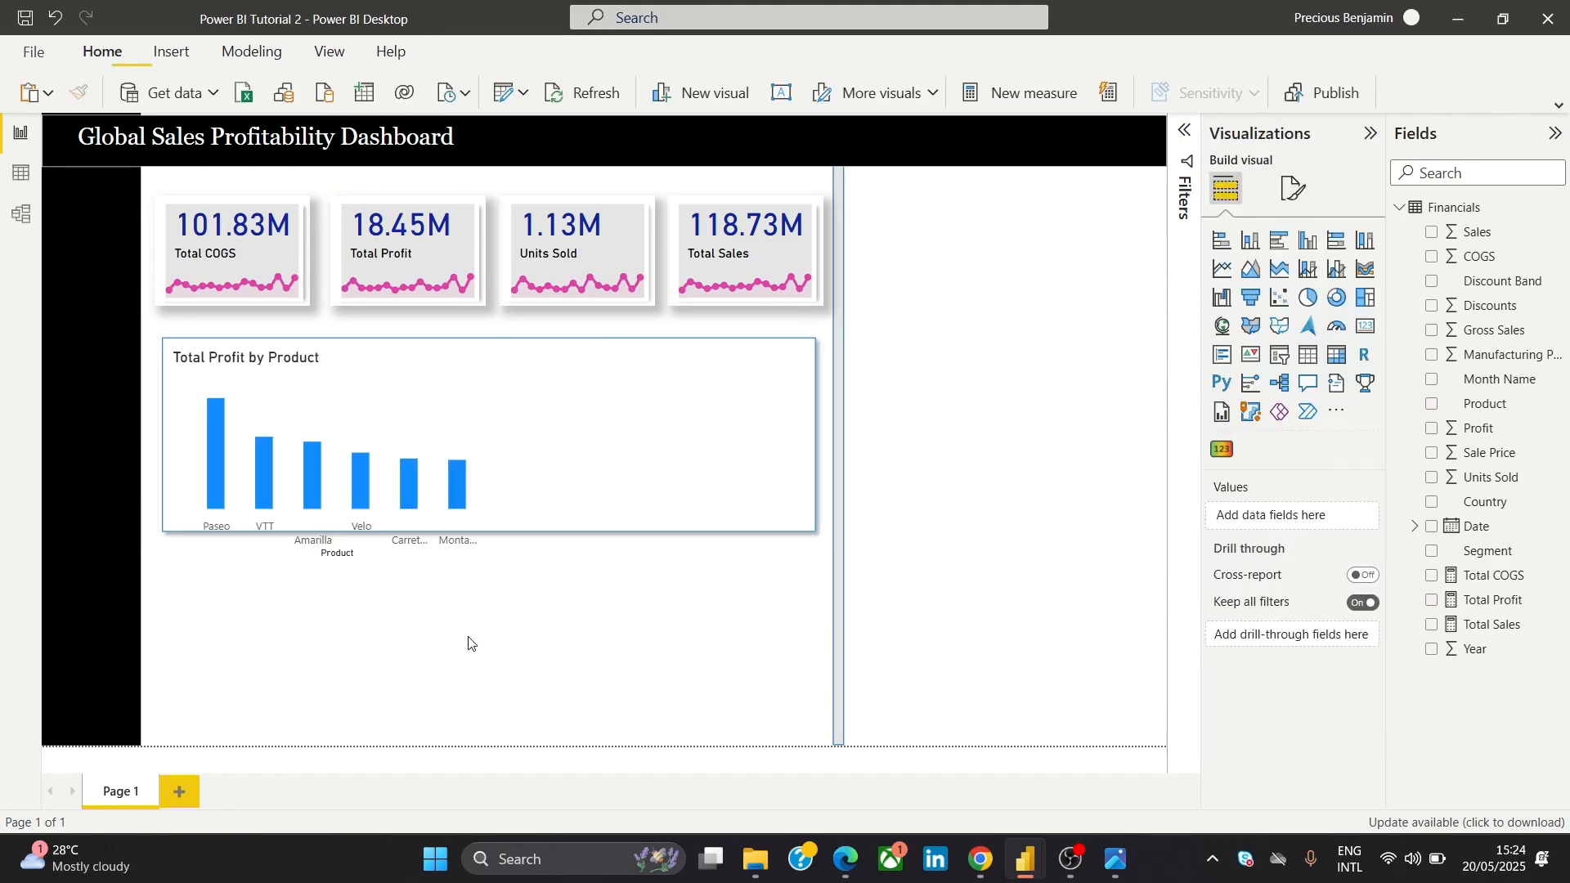
Shrink the Total Profit by Product chart from its corner and fit it inside the left half of the white panel
mouse_move(410, 480)
mouse_down()
mouse_move(411, 438)
mouse_move(415, 454)
mouse_up()
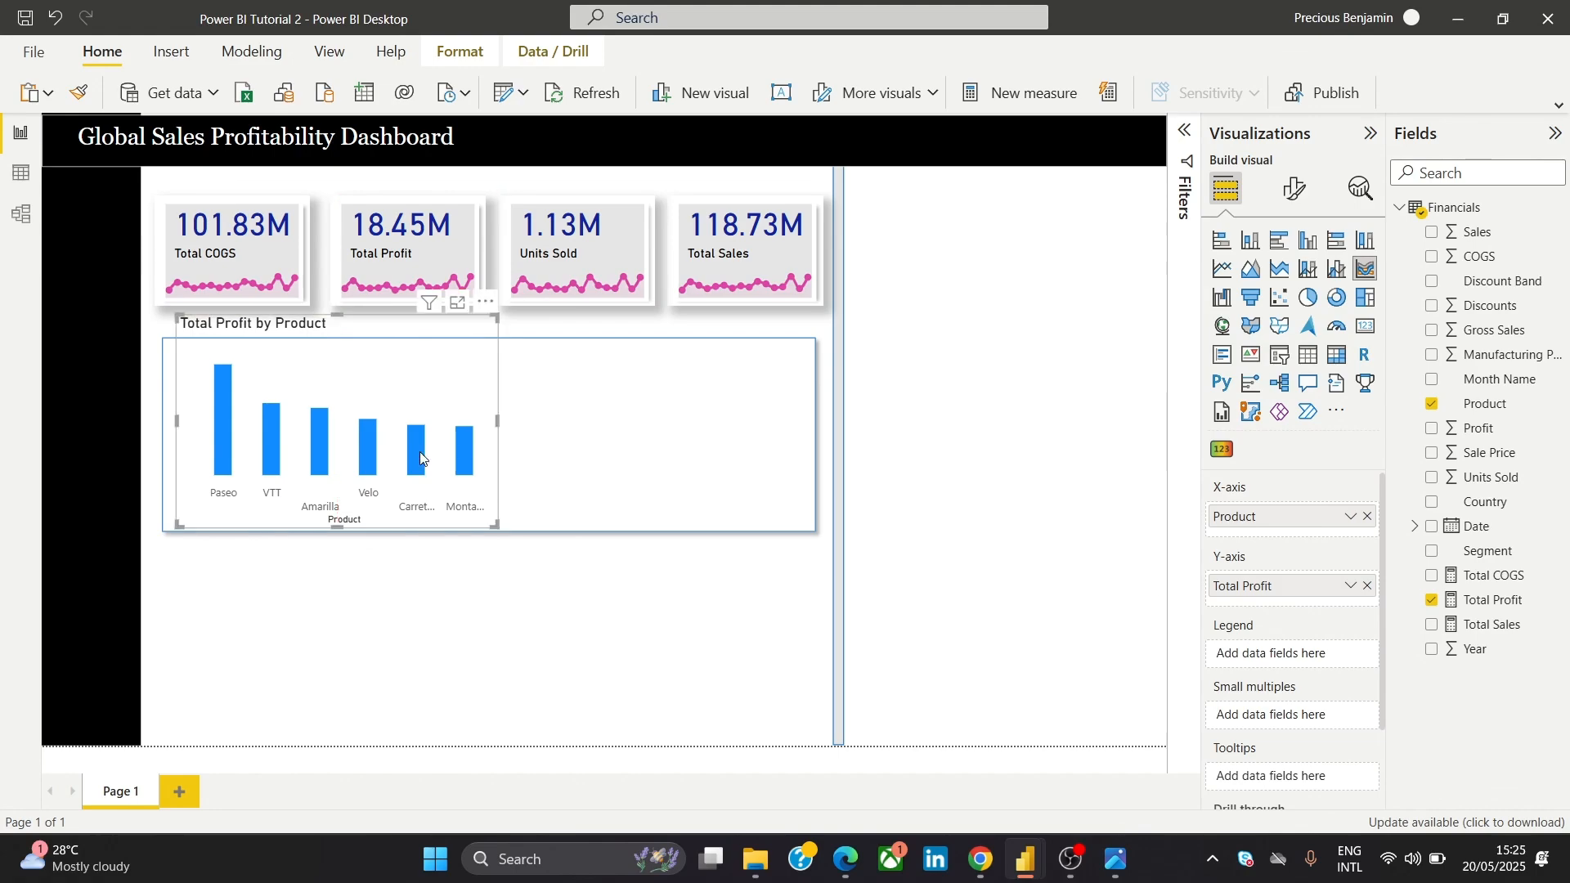
drag(185, 324, 249, 379)
click(438, 438)
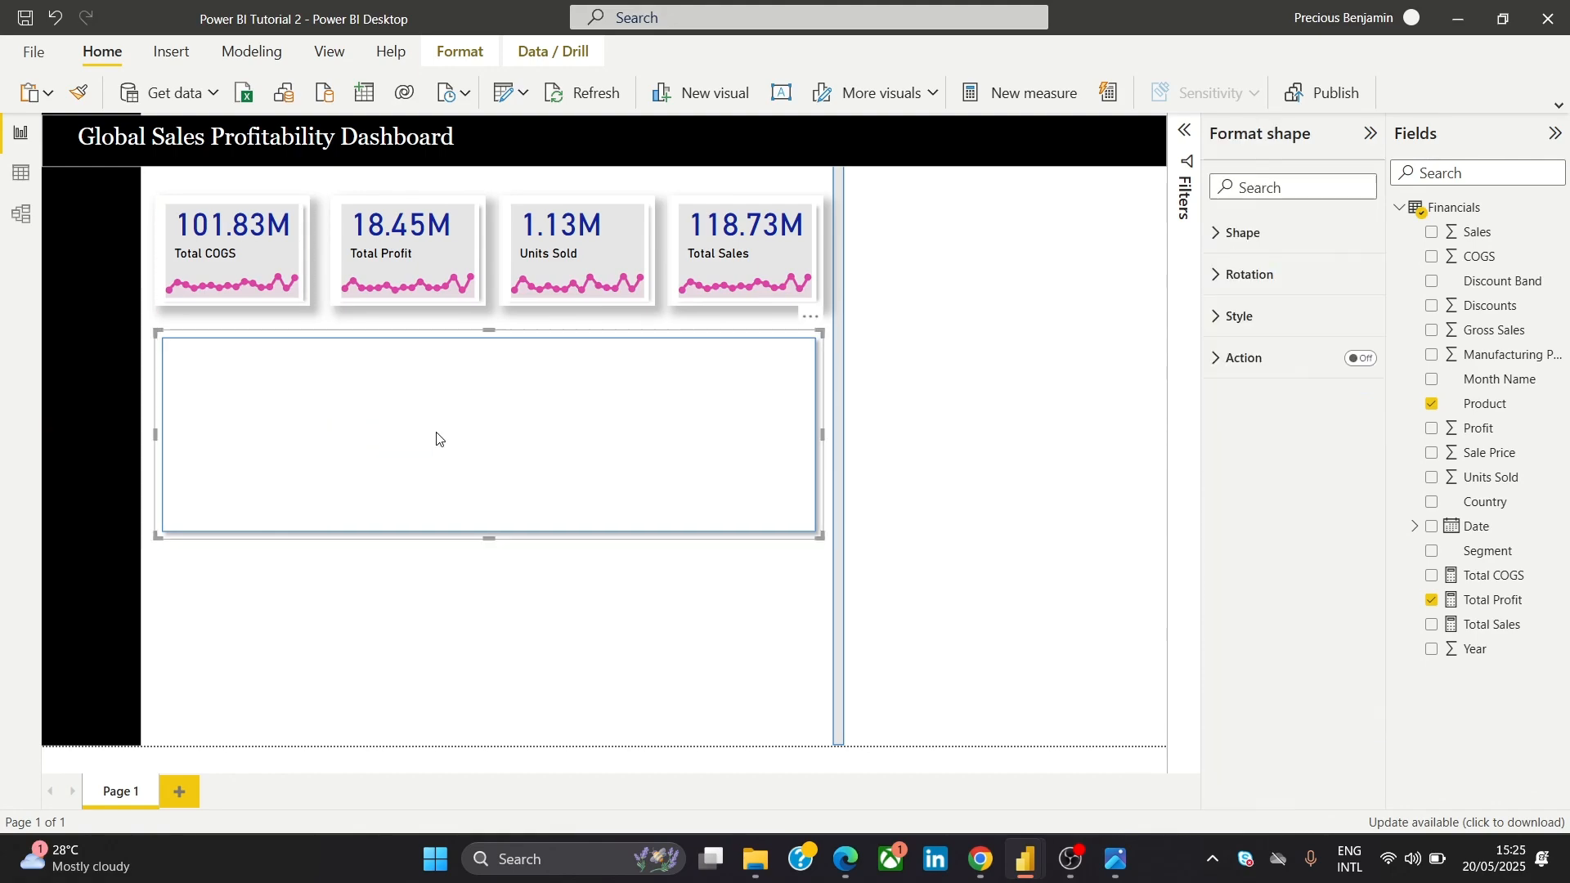
click(152, 437)
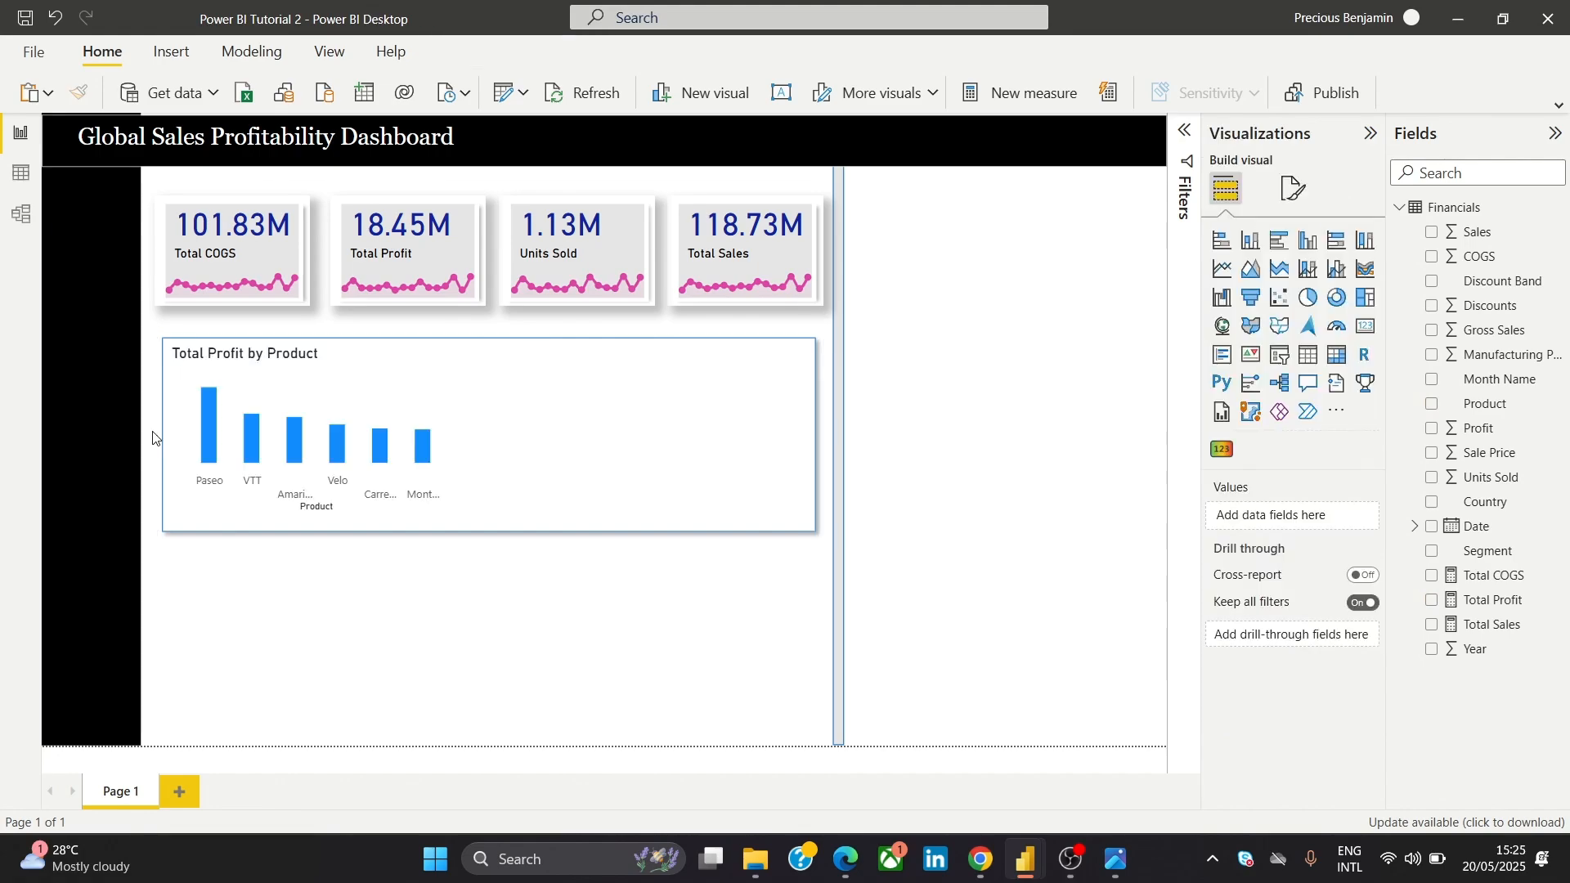
Move the chart off the white panel to check the panel's left edge, and place it back inside the panel's left half
drag(197, 464, 216, 650)
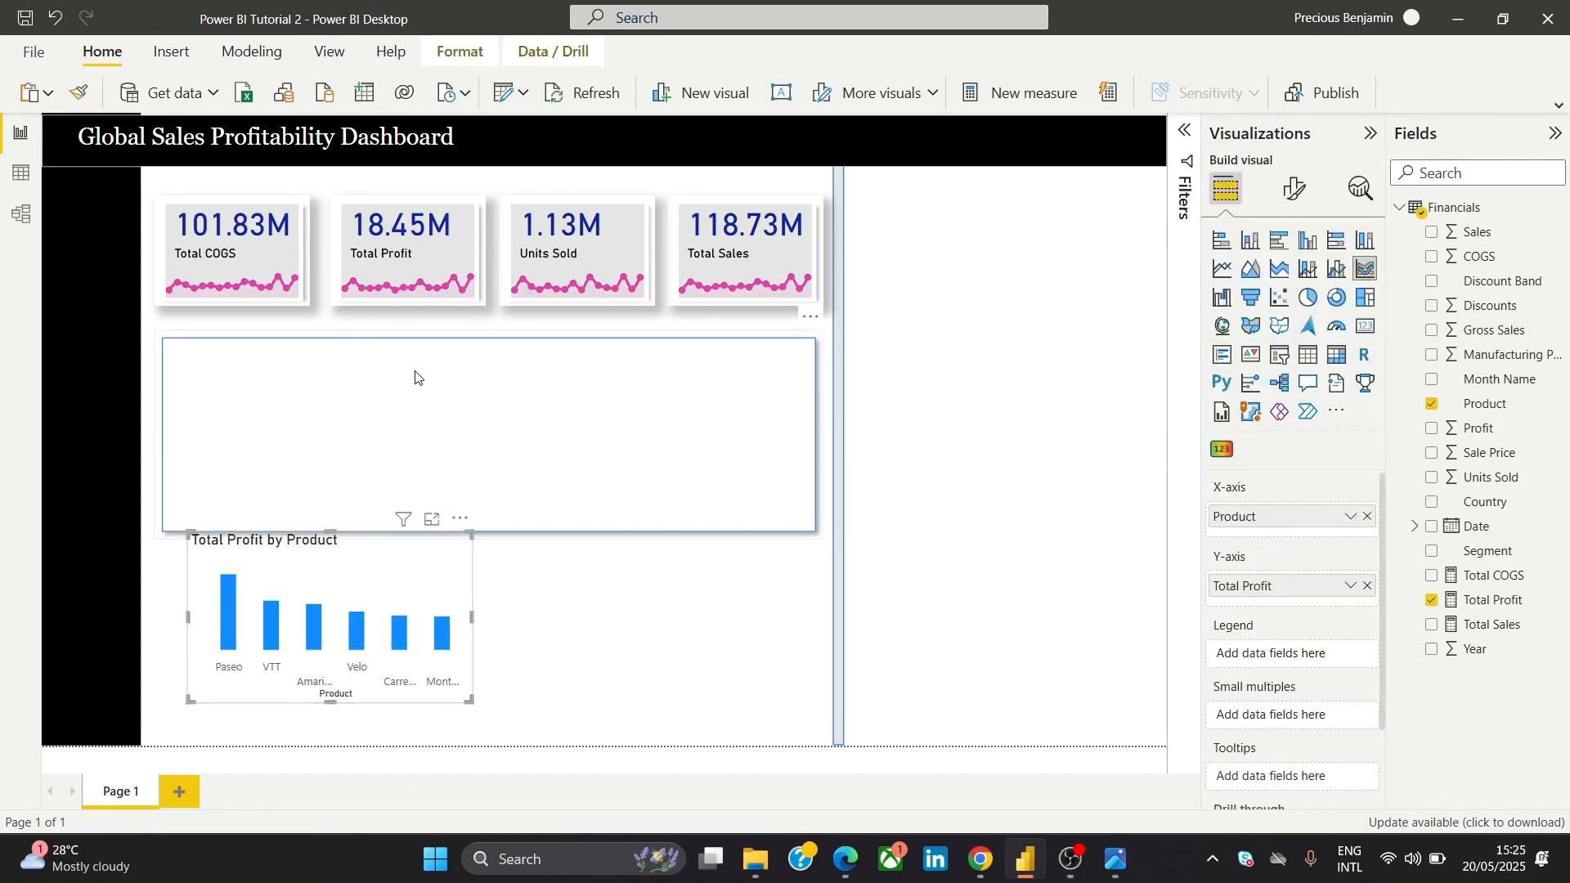
click(414, 375)
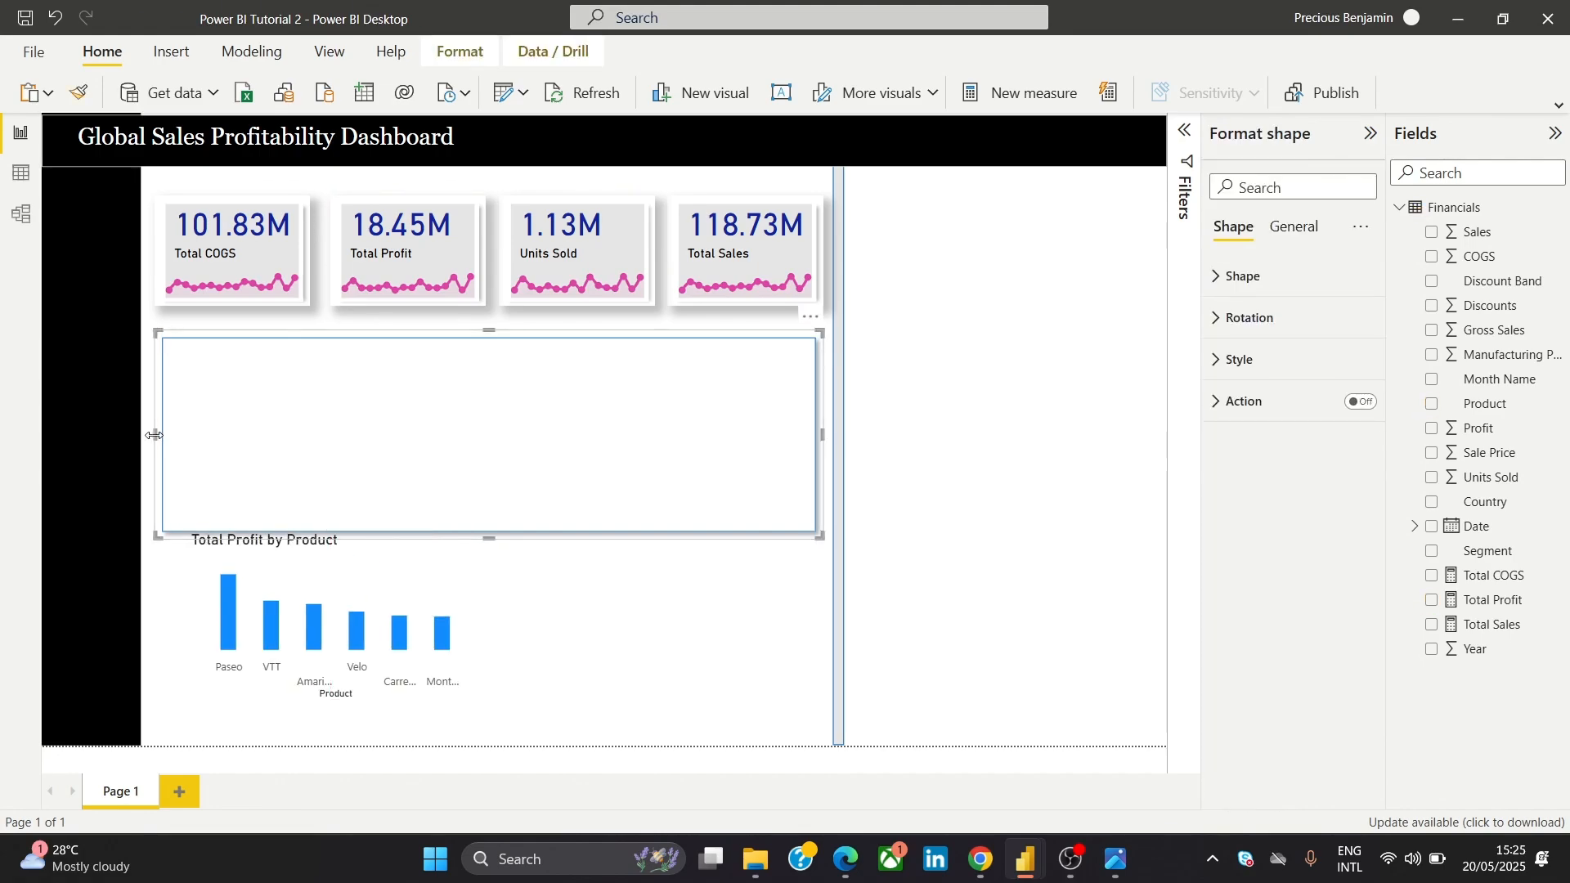
drag(154, 435, 153, 434)
click(478, 634)
drag(354, 575, 355, 480)
click(283, 701)
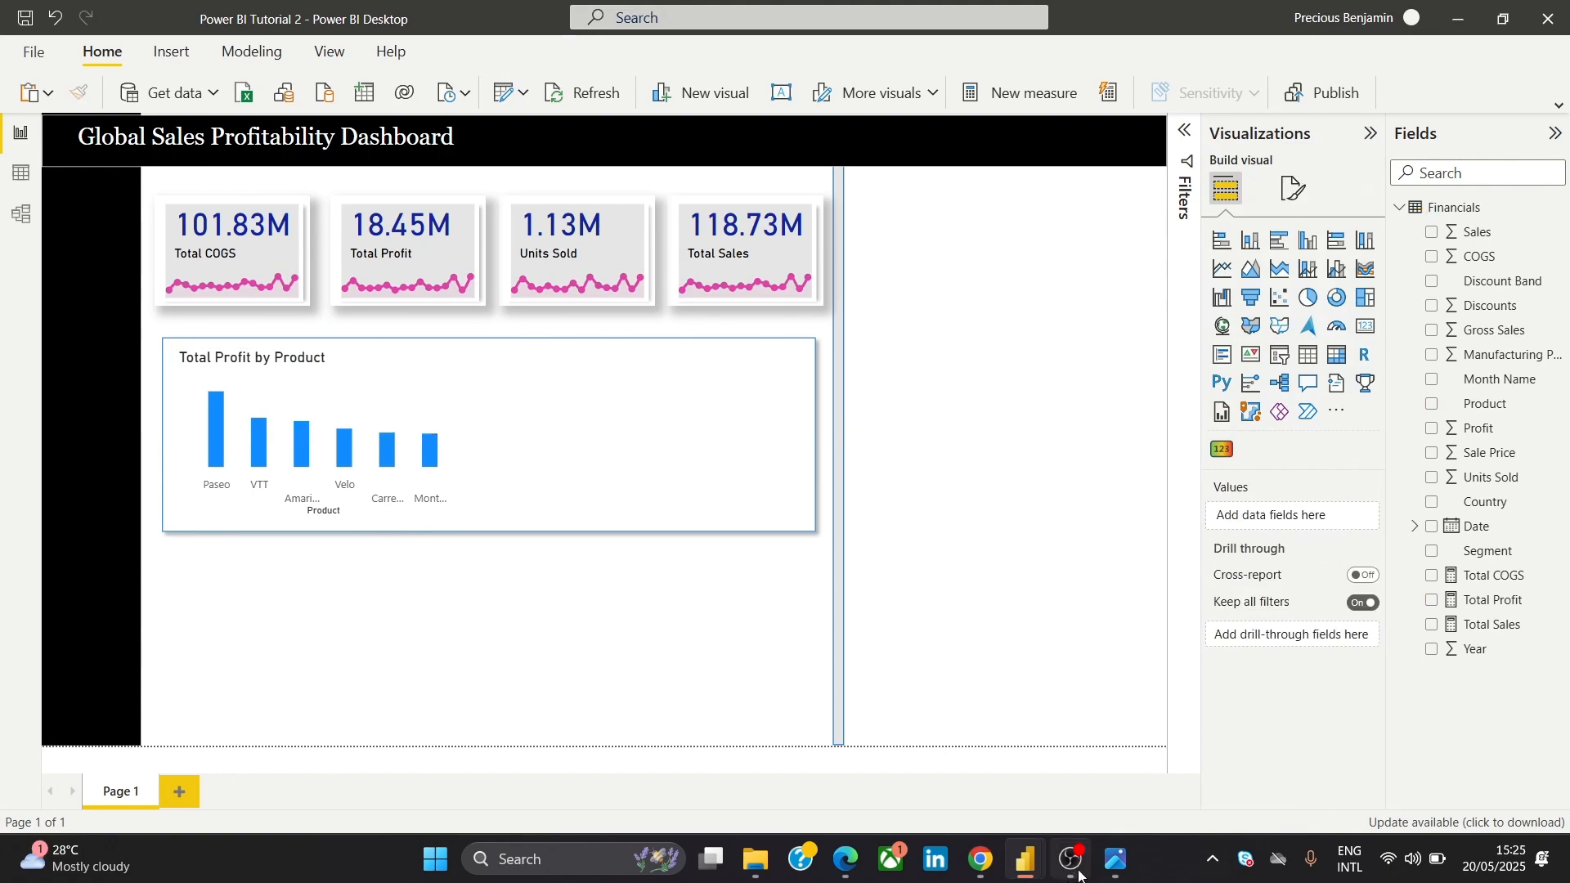
Check the reference dashboard in Photos, then show individual ribbon colors for every product on the Total Profit by Product chart in Power BI
click(1104, 868)
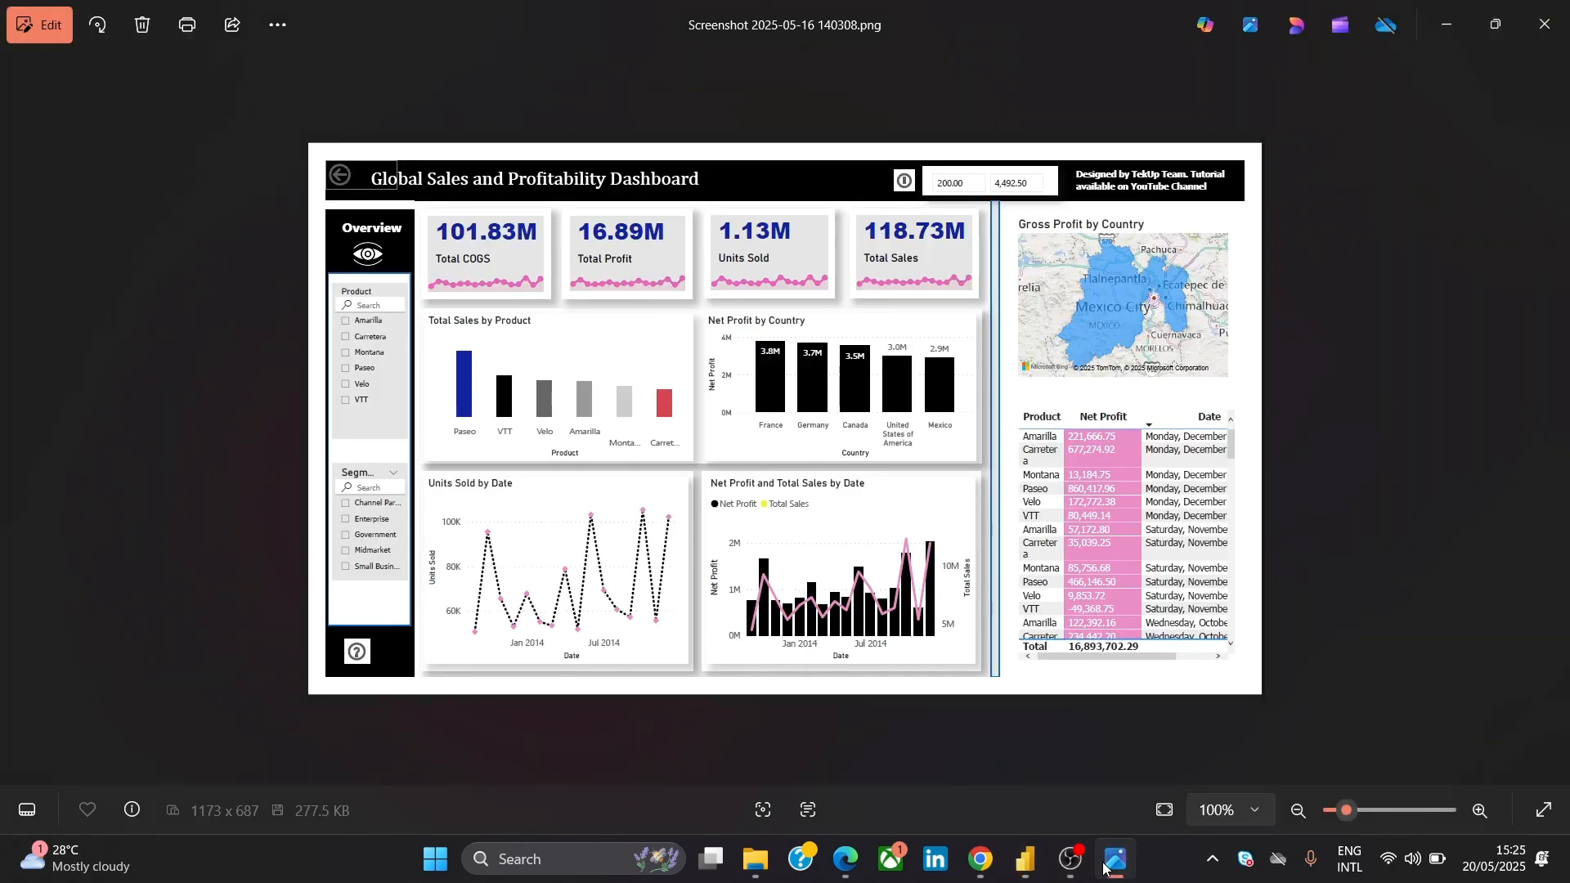
click(1104, 868)
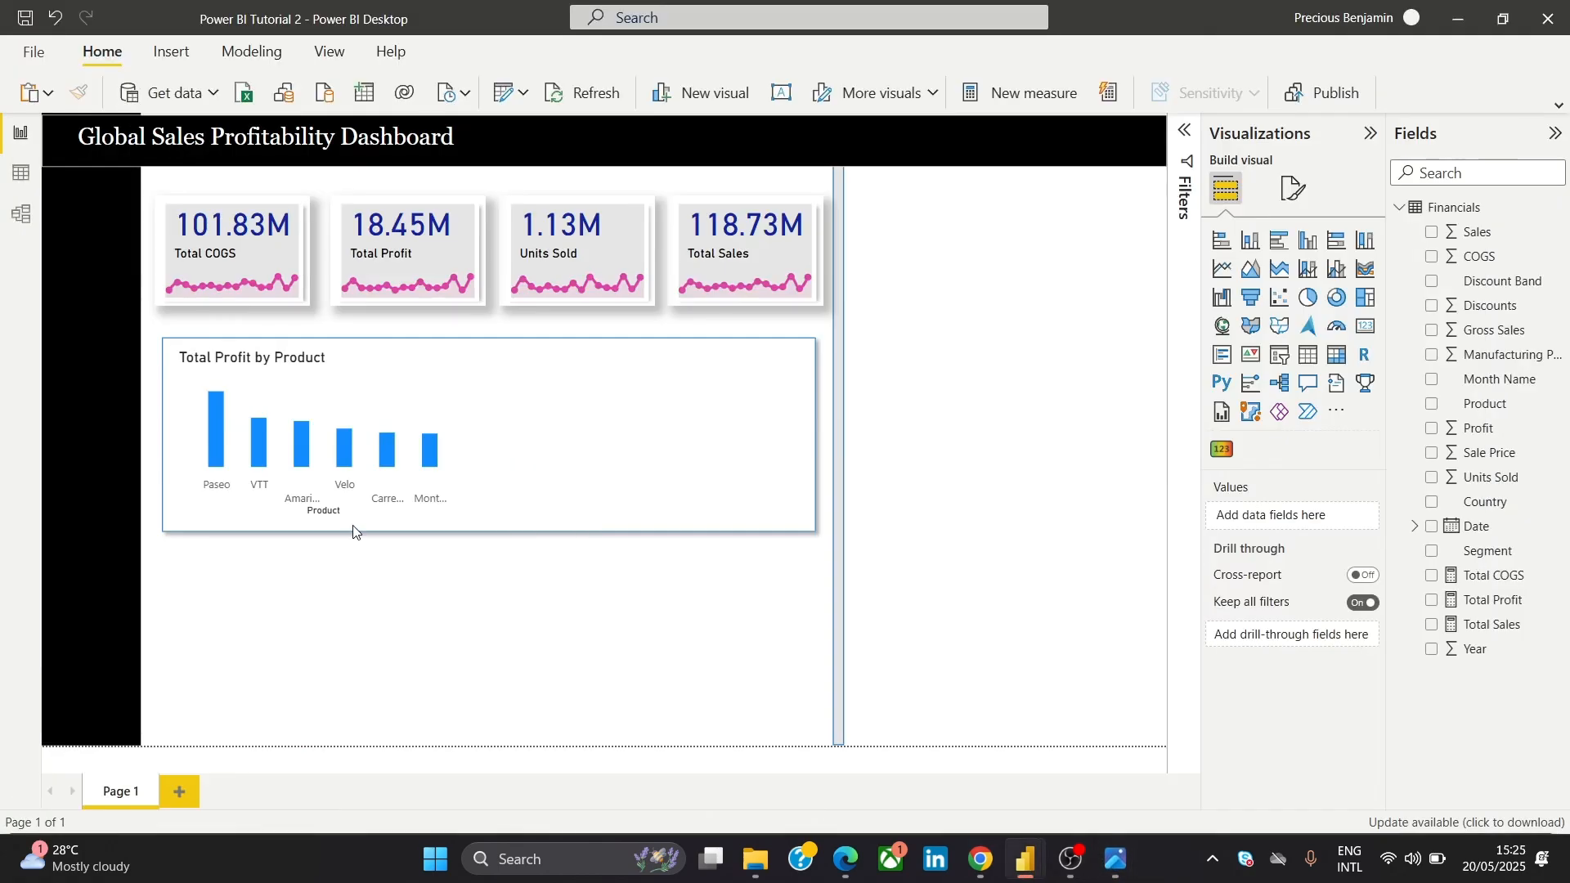
click(334, 467)
click(1300, 196)
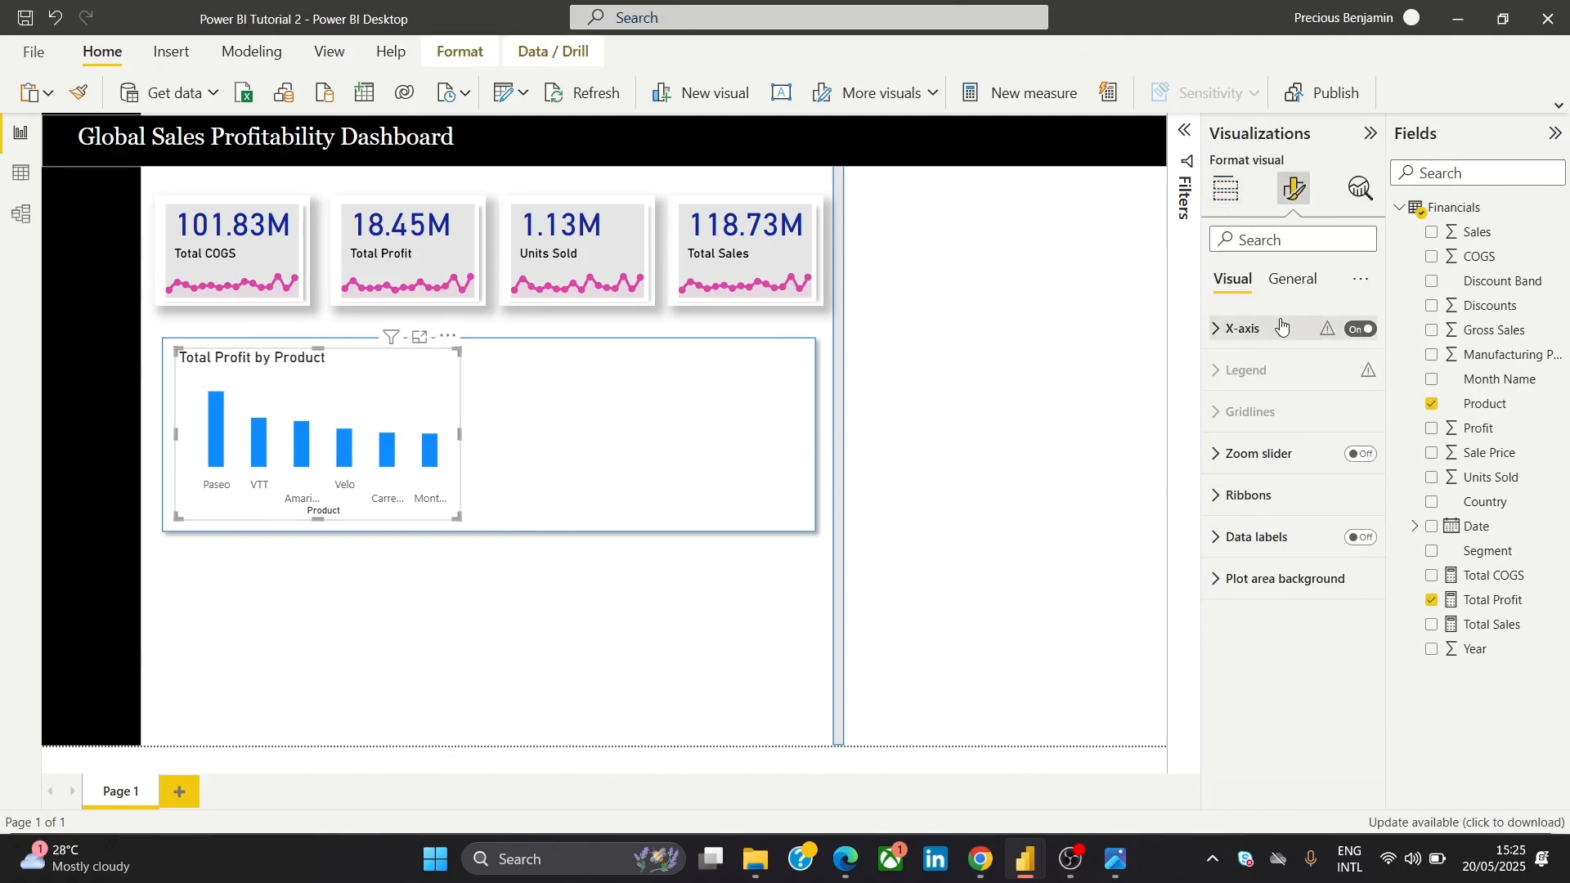
click(1358, 455)
click(1357, 456)
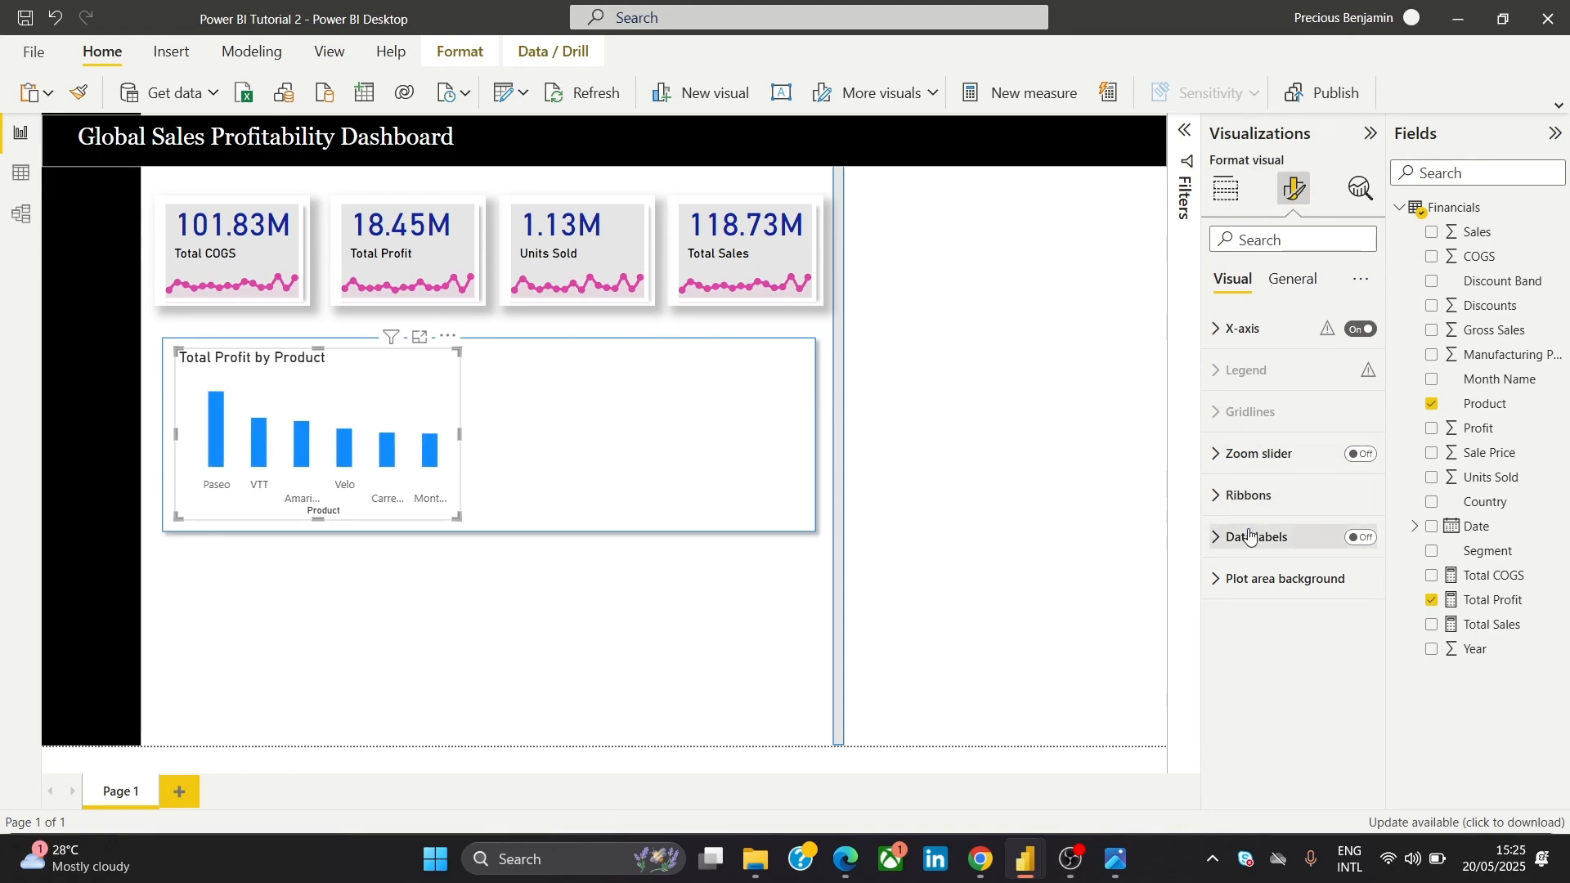
click(1267, 497)
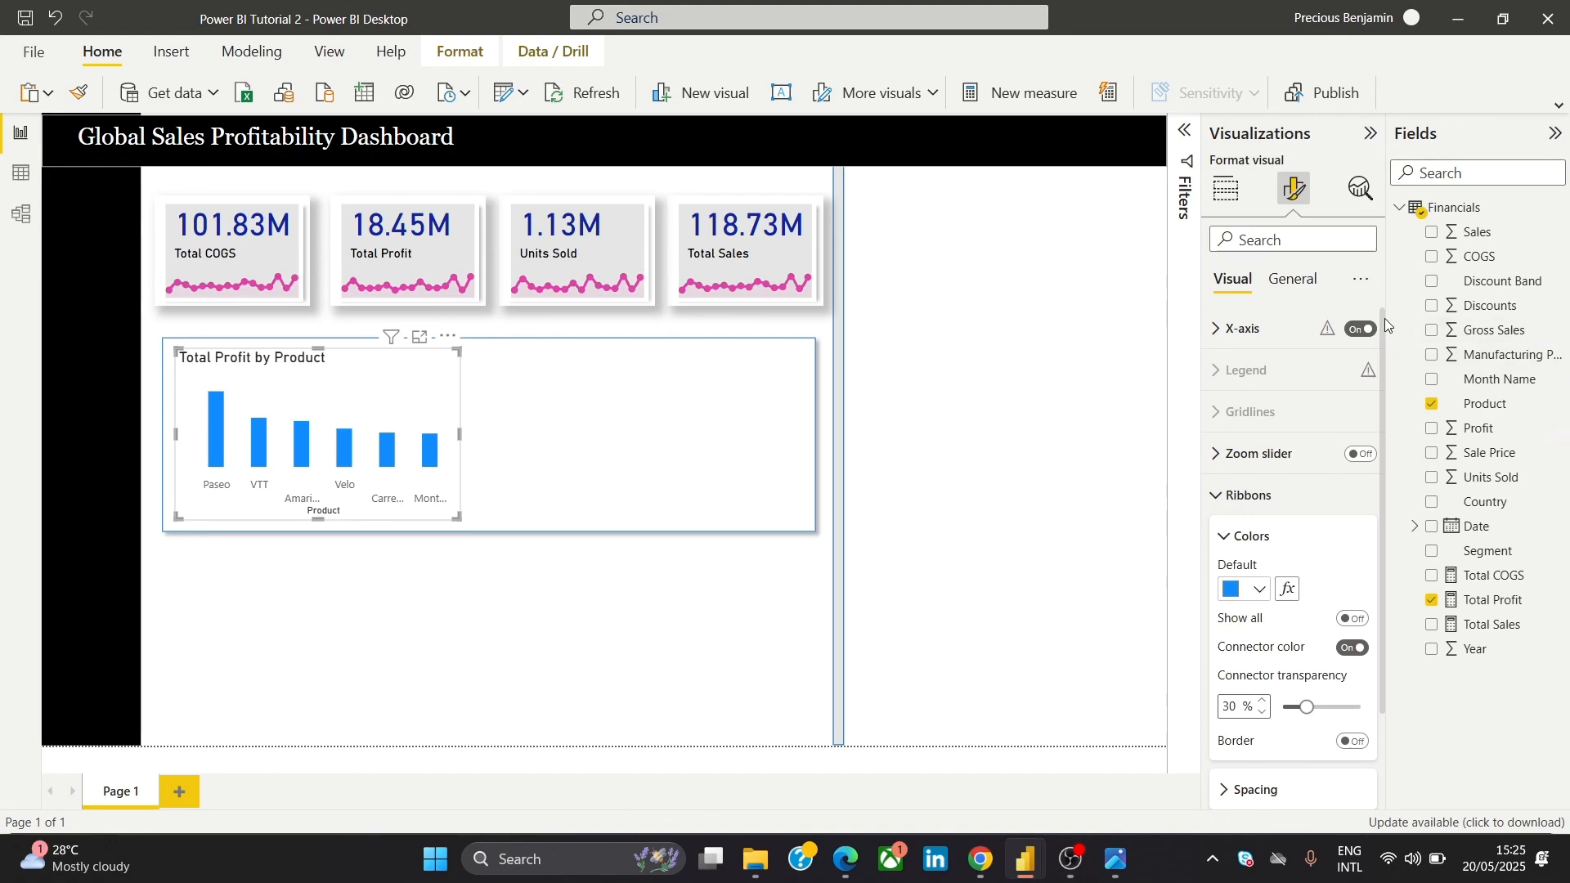
scroll(1381, 356, down, 3)
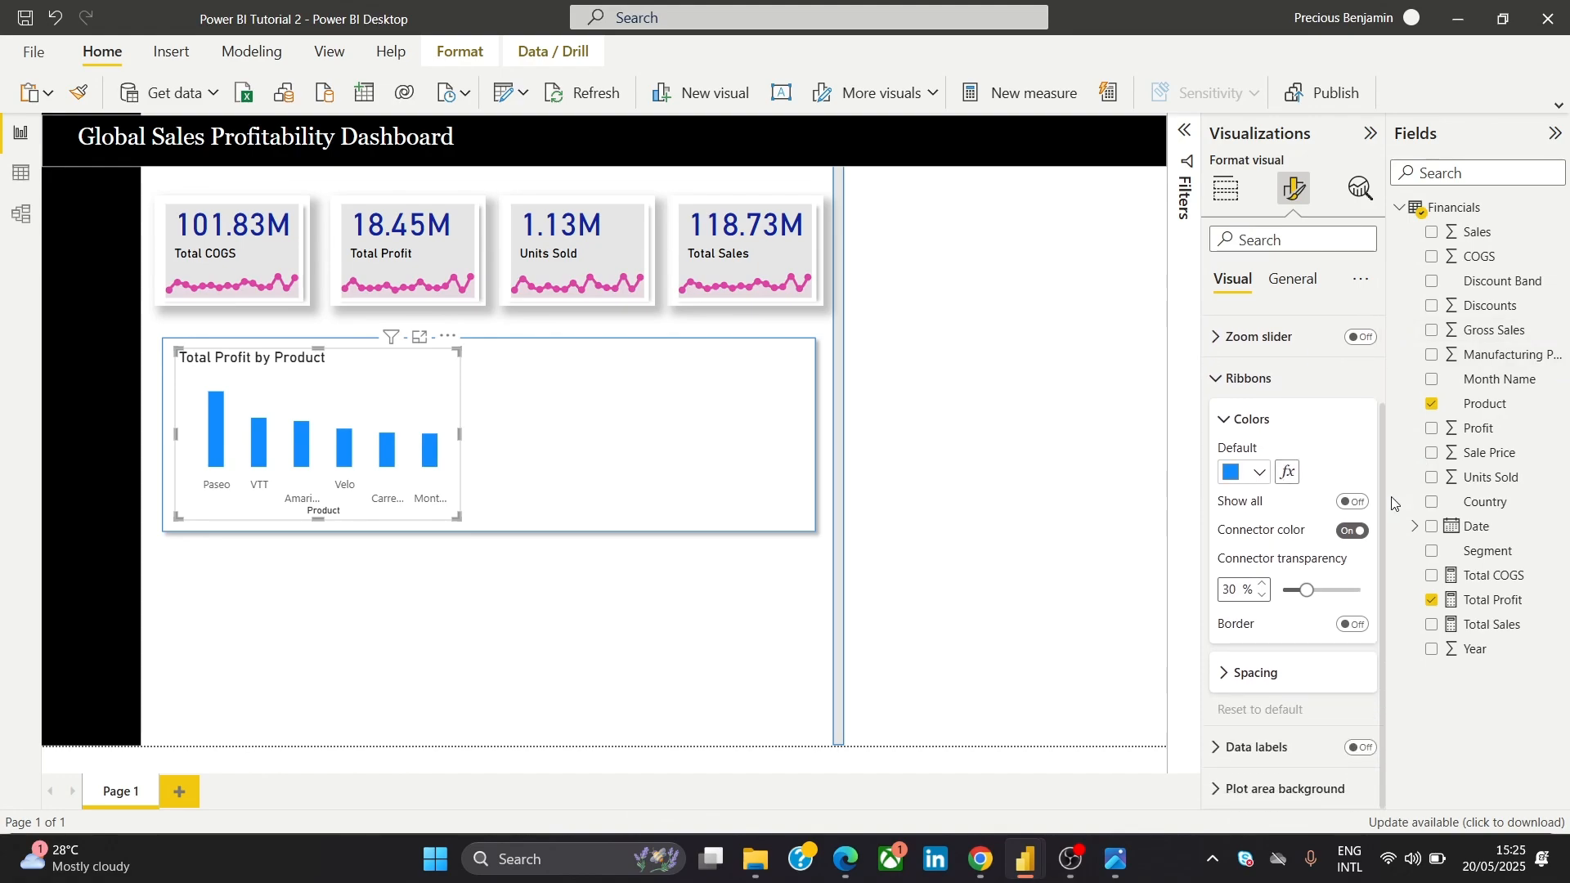
click(1264, 476)
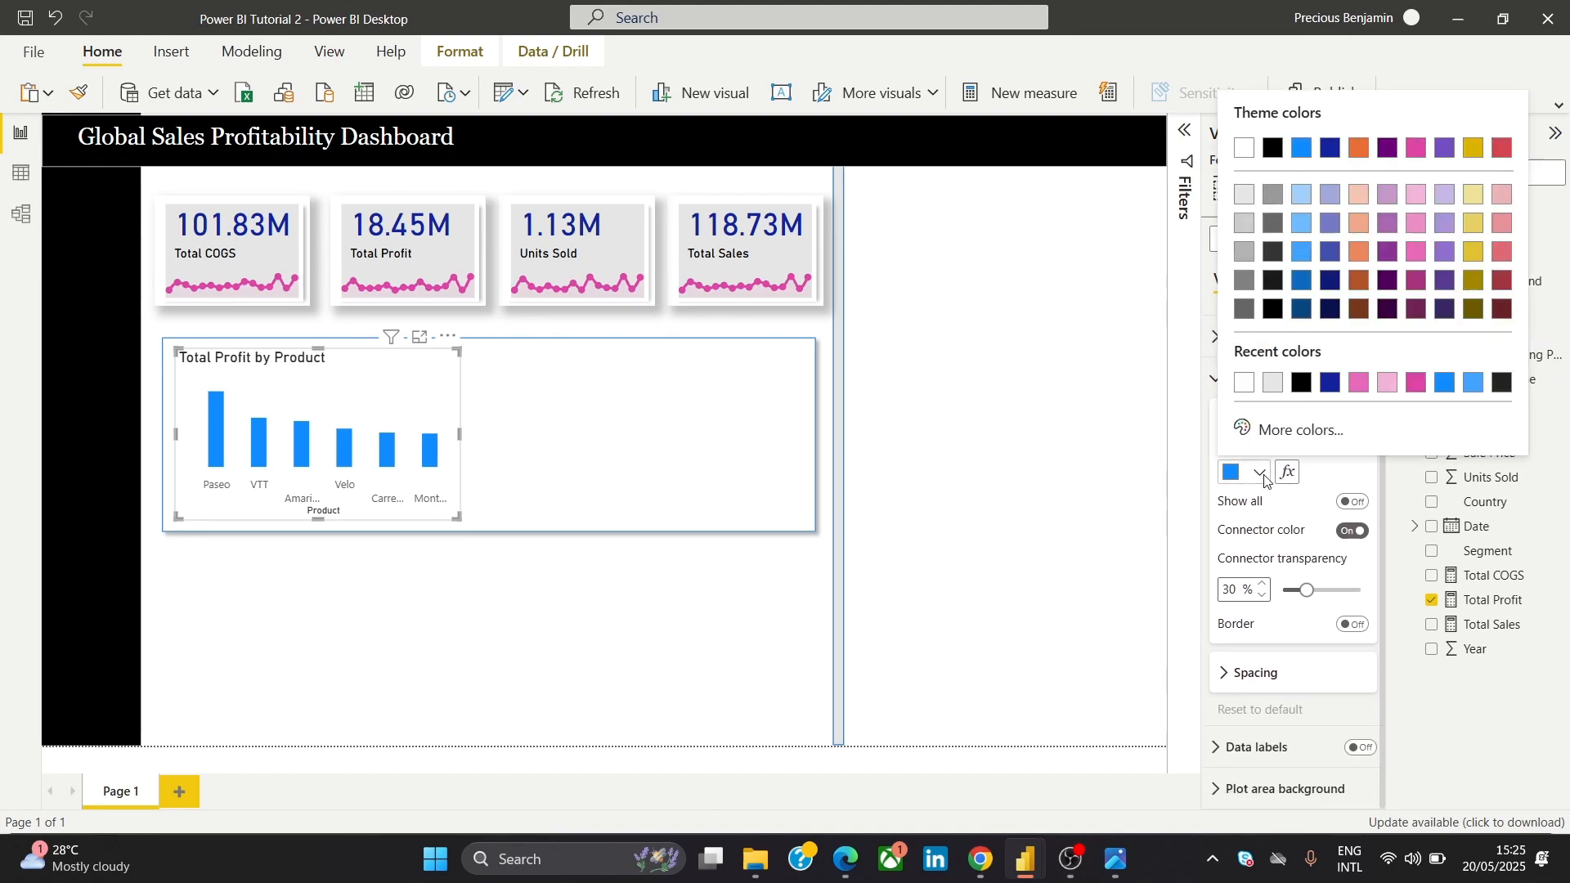
click(1265, 480)
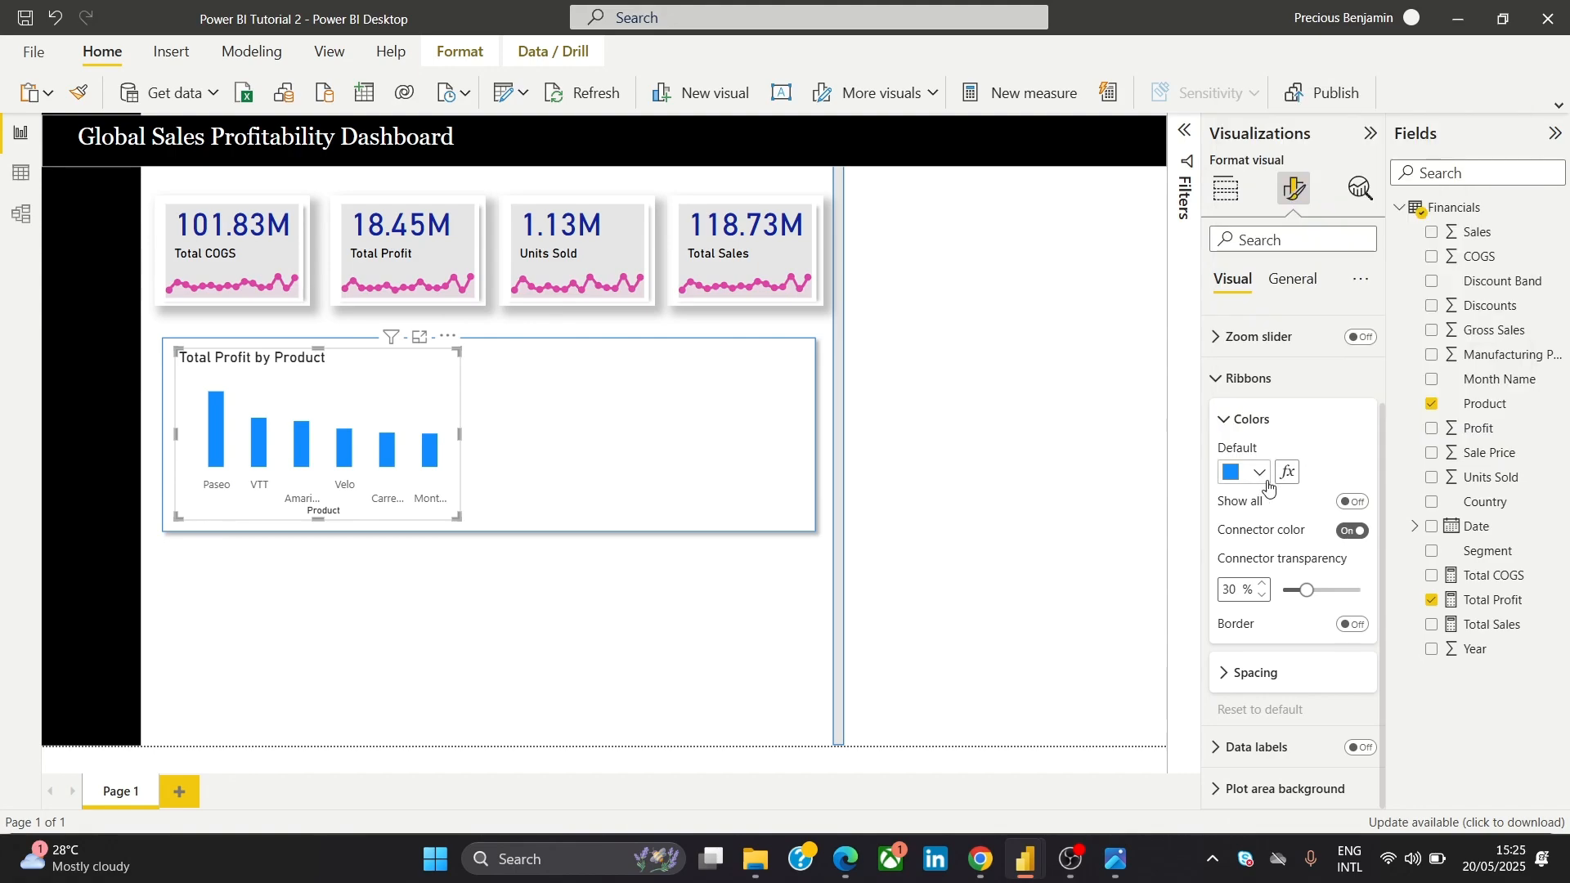
click(1358, 503)
Following the reference screenshot, color the chart's Paseo bar dark blue and its Montana bar red
drag(1381, 408, 1374, 452)
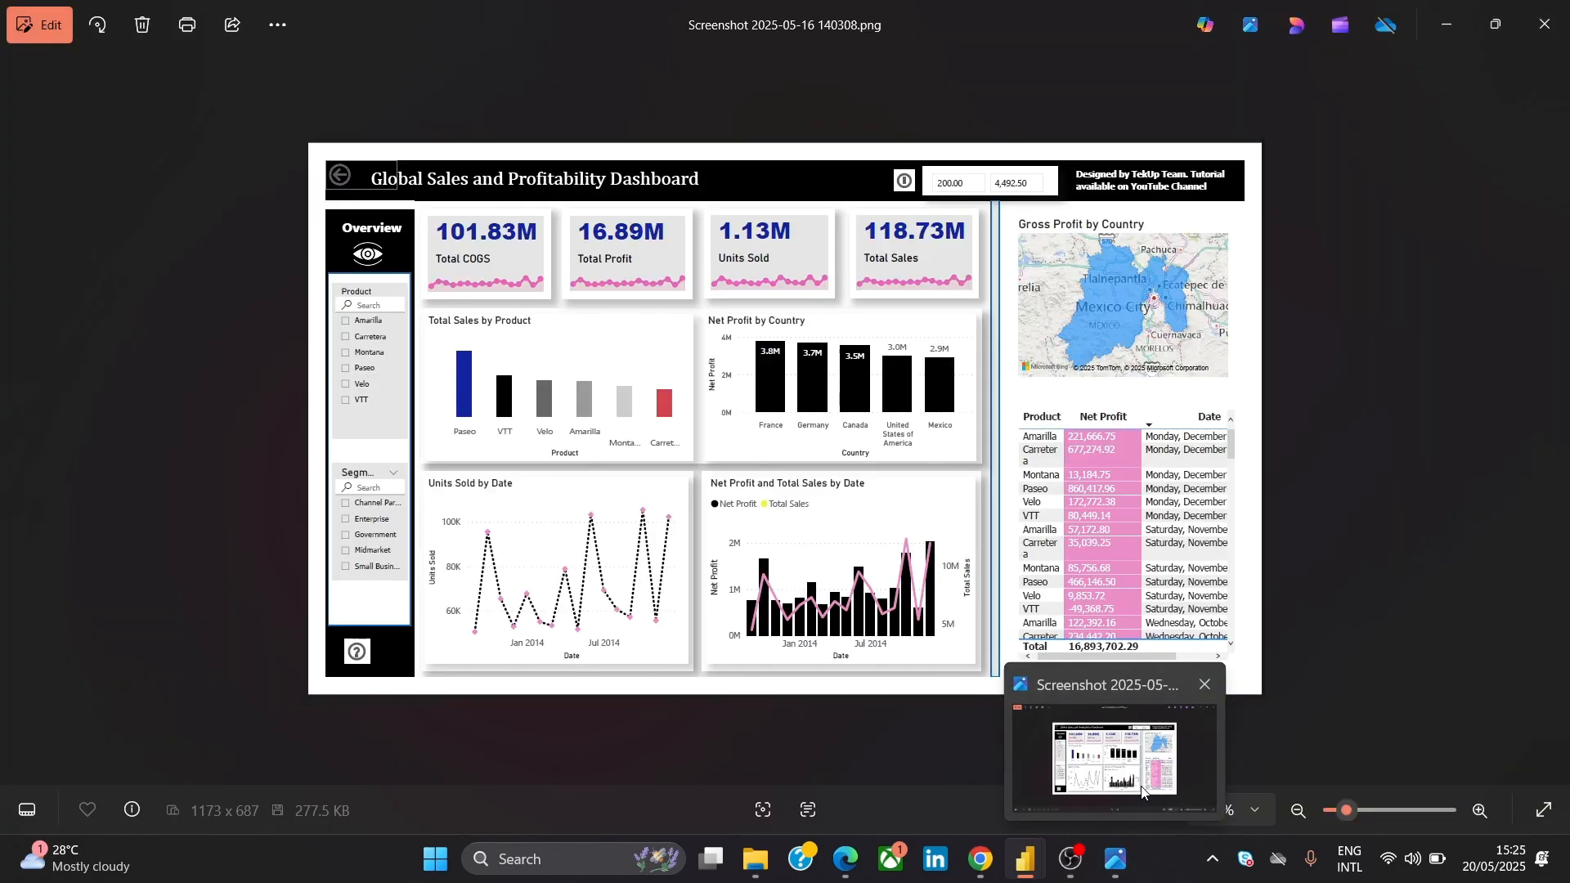
click(1142, 786)
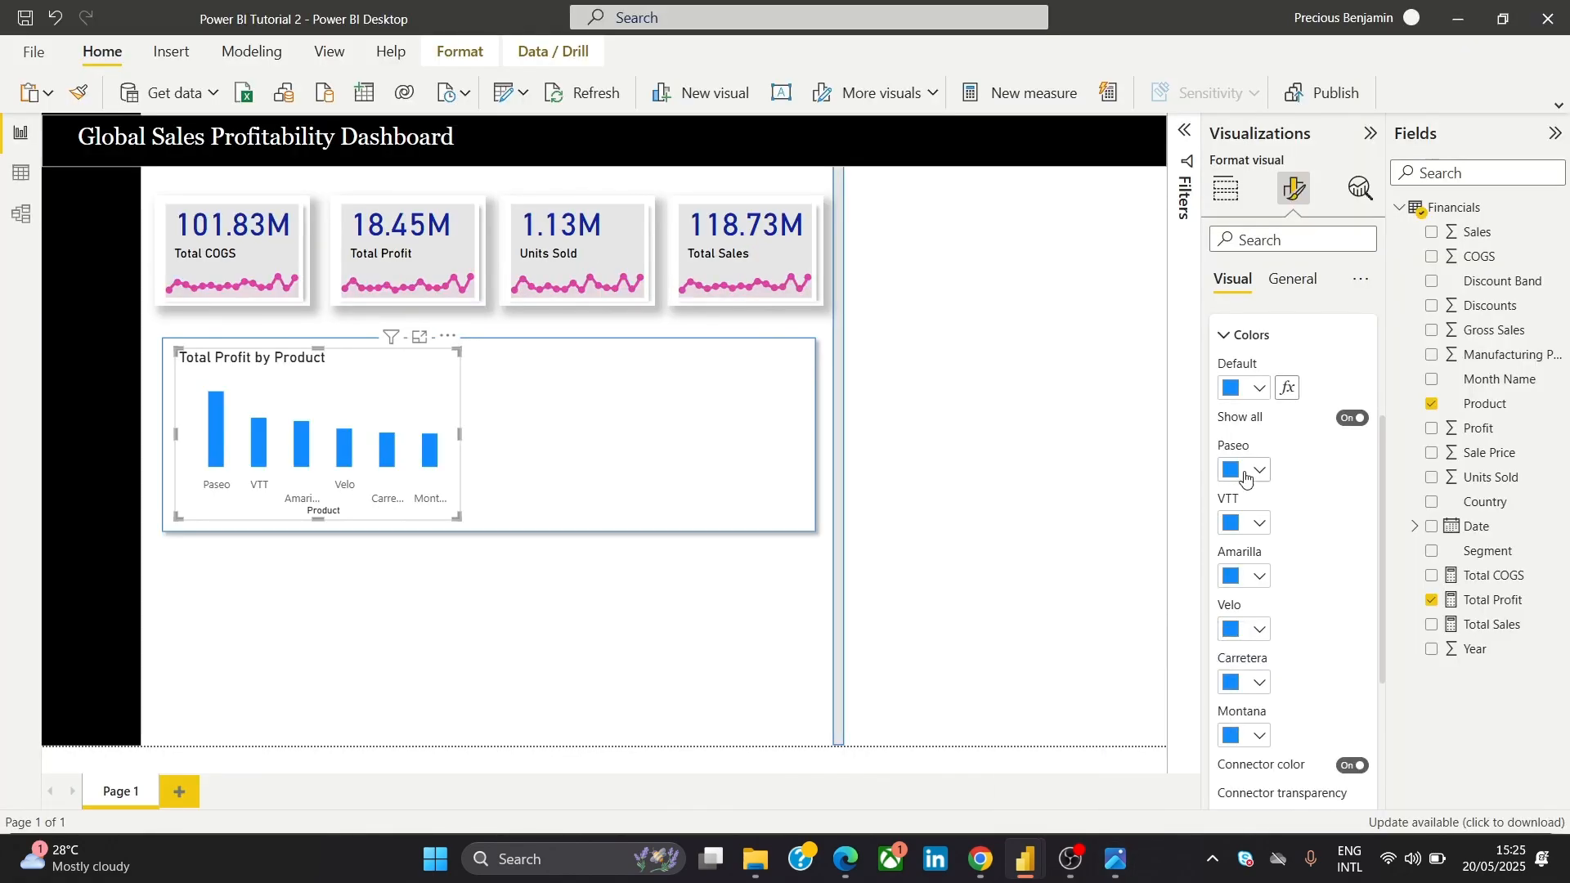
mouse_move(1120, 861)
mouse_move(1146, 750)
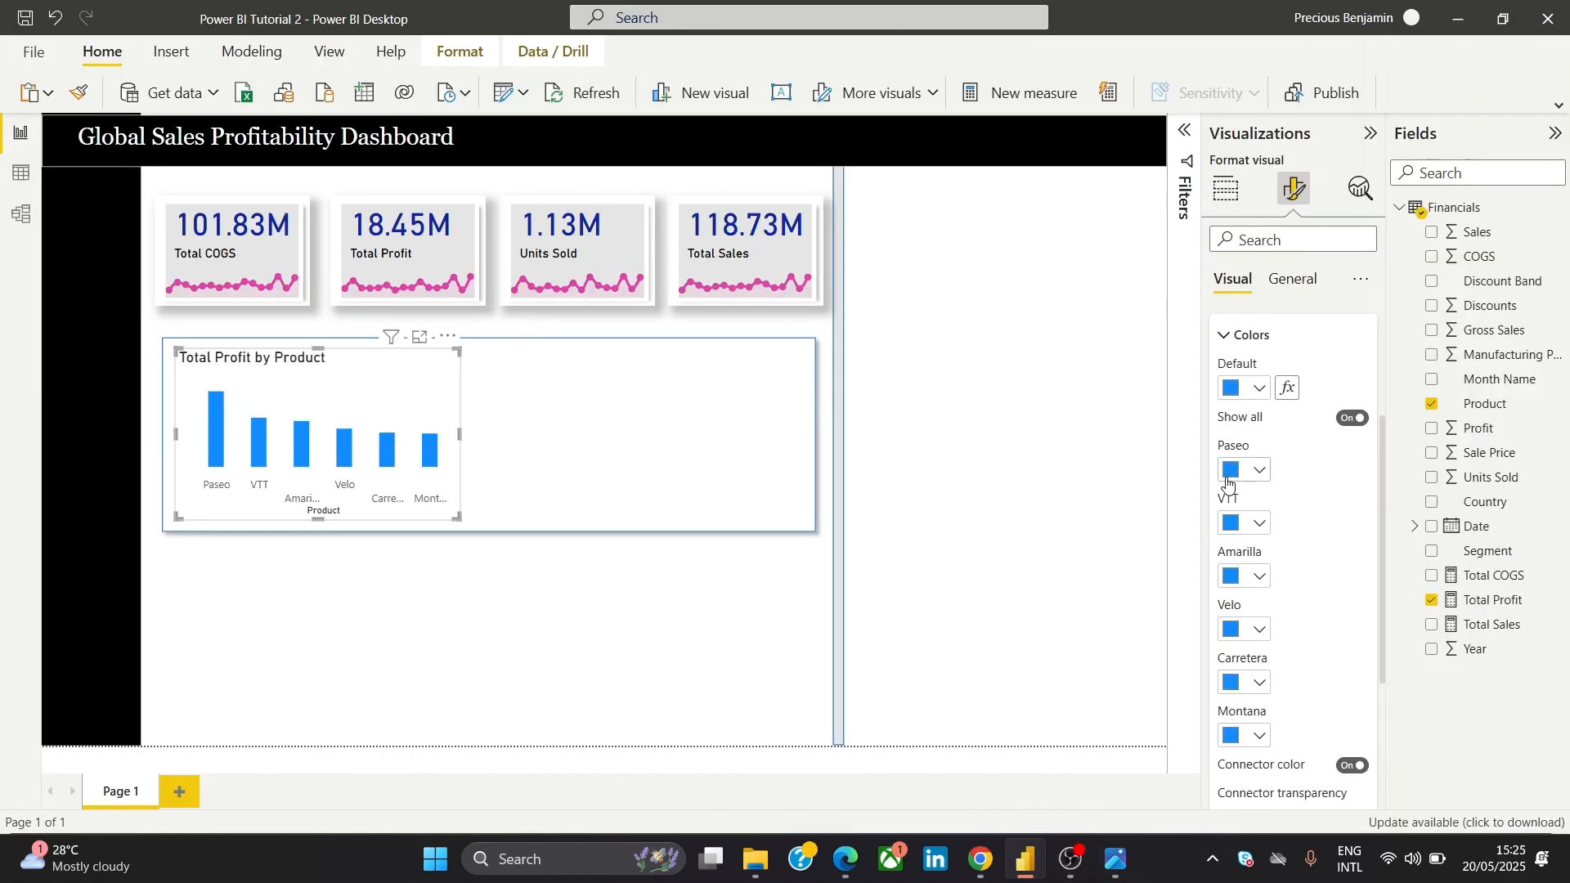
click(1231, 475)
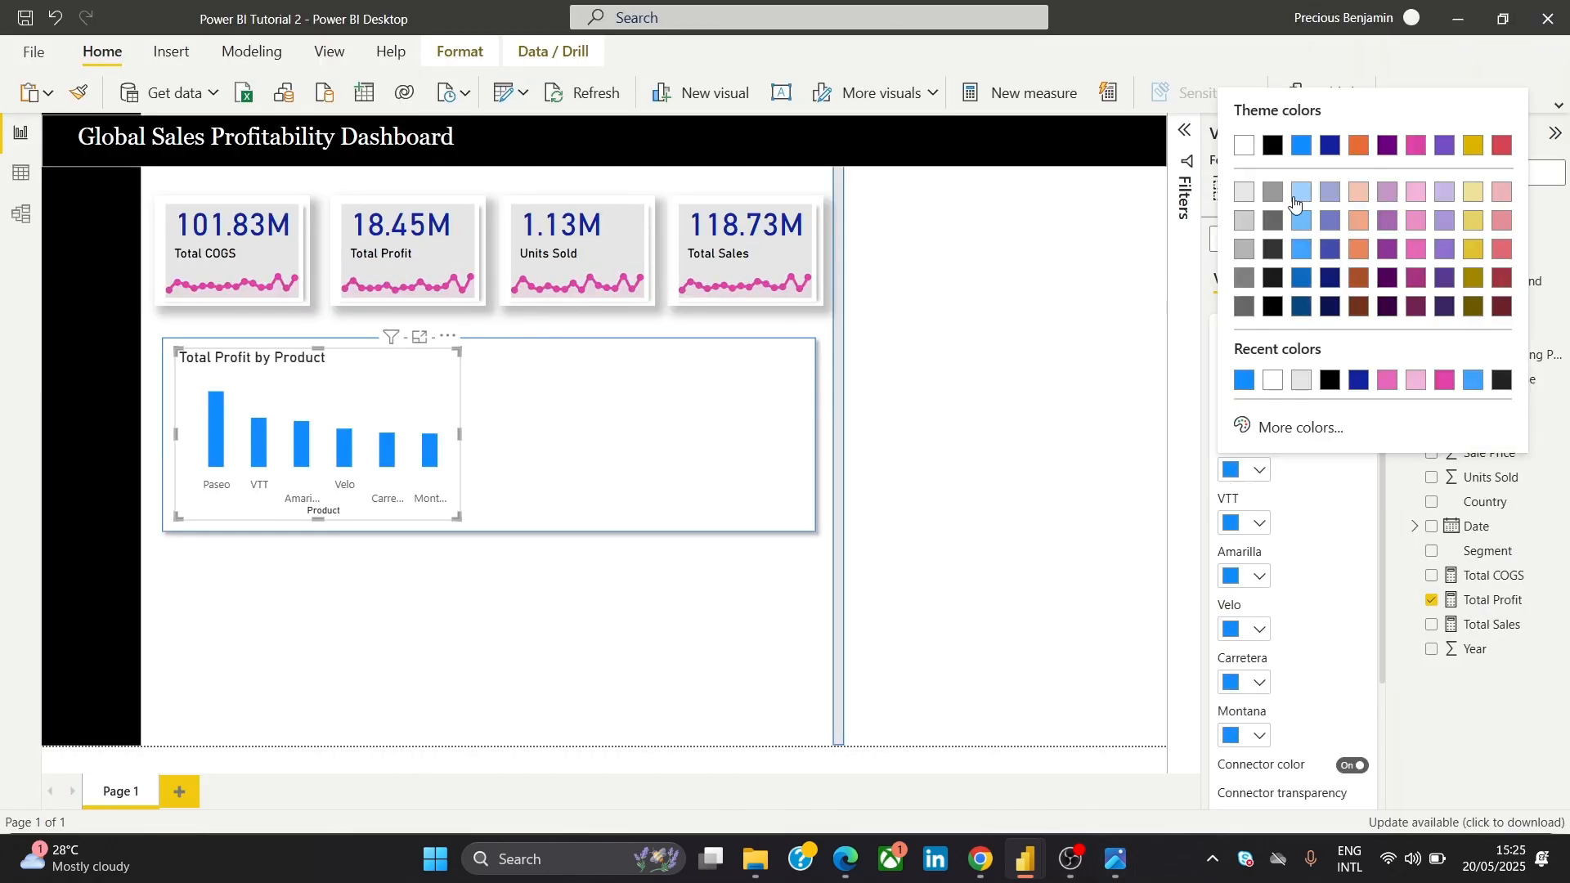
click(1329, 147)
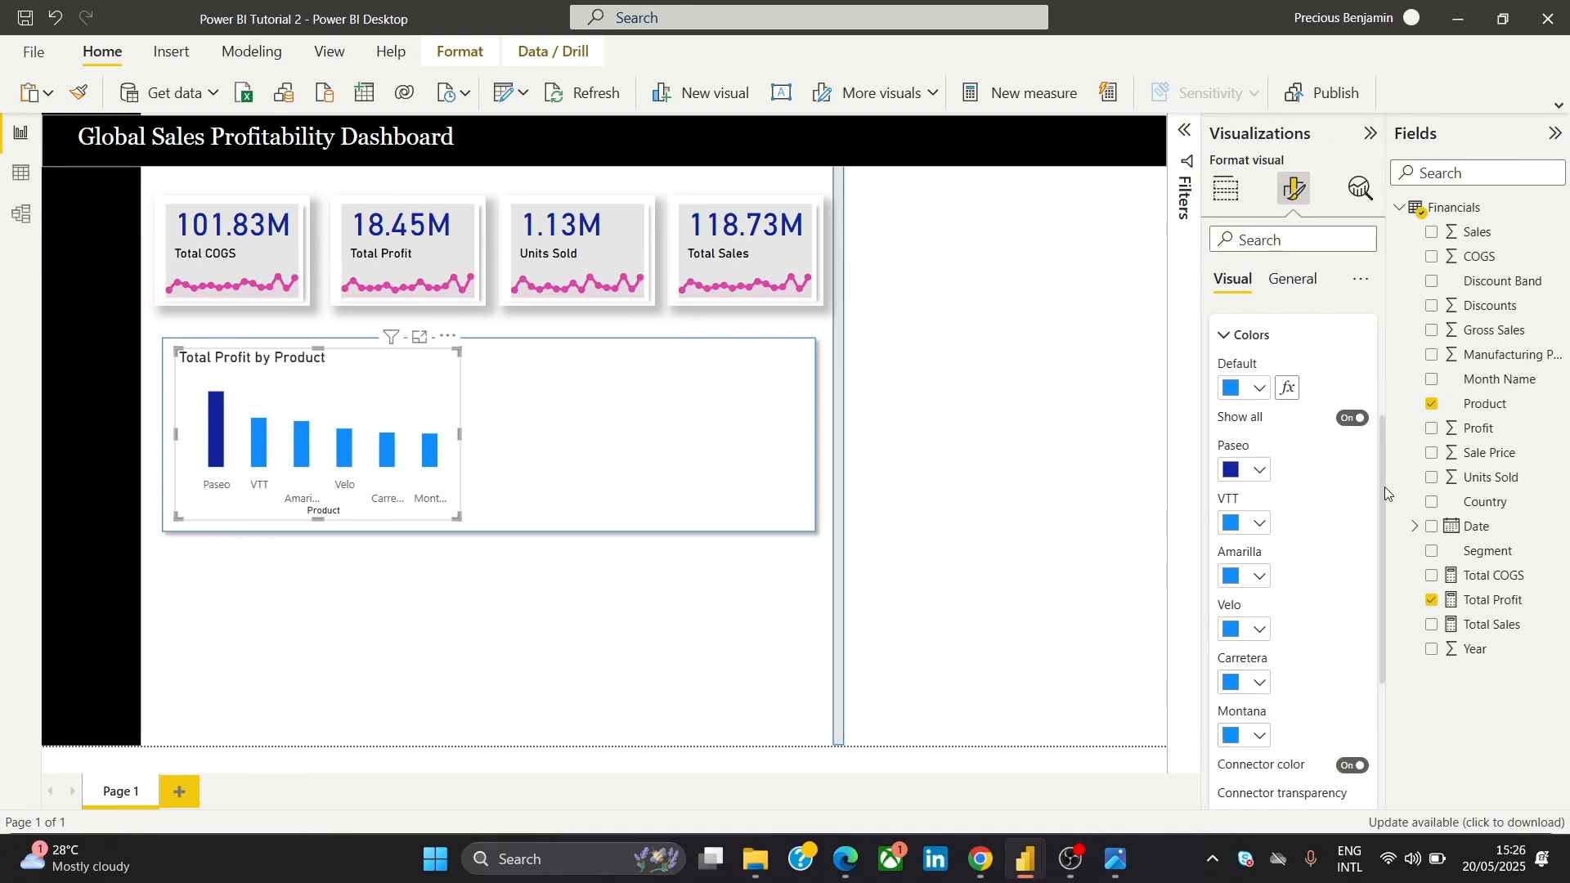
drag(1380, 484, 1380, 515)
click(1236, 689)
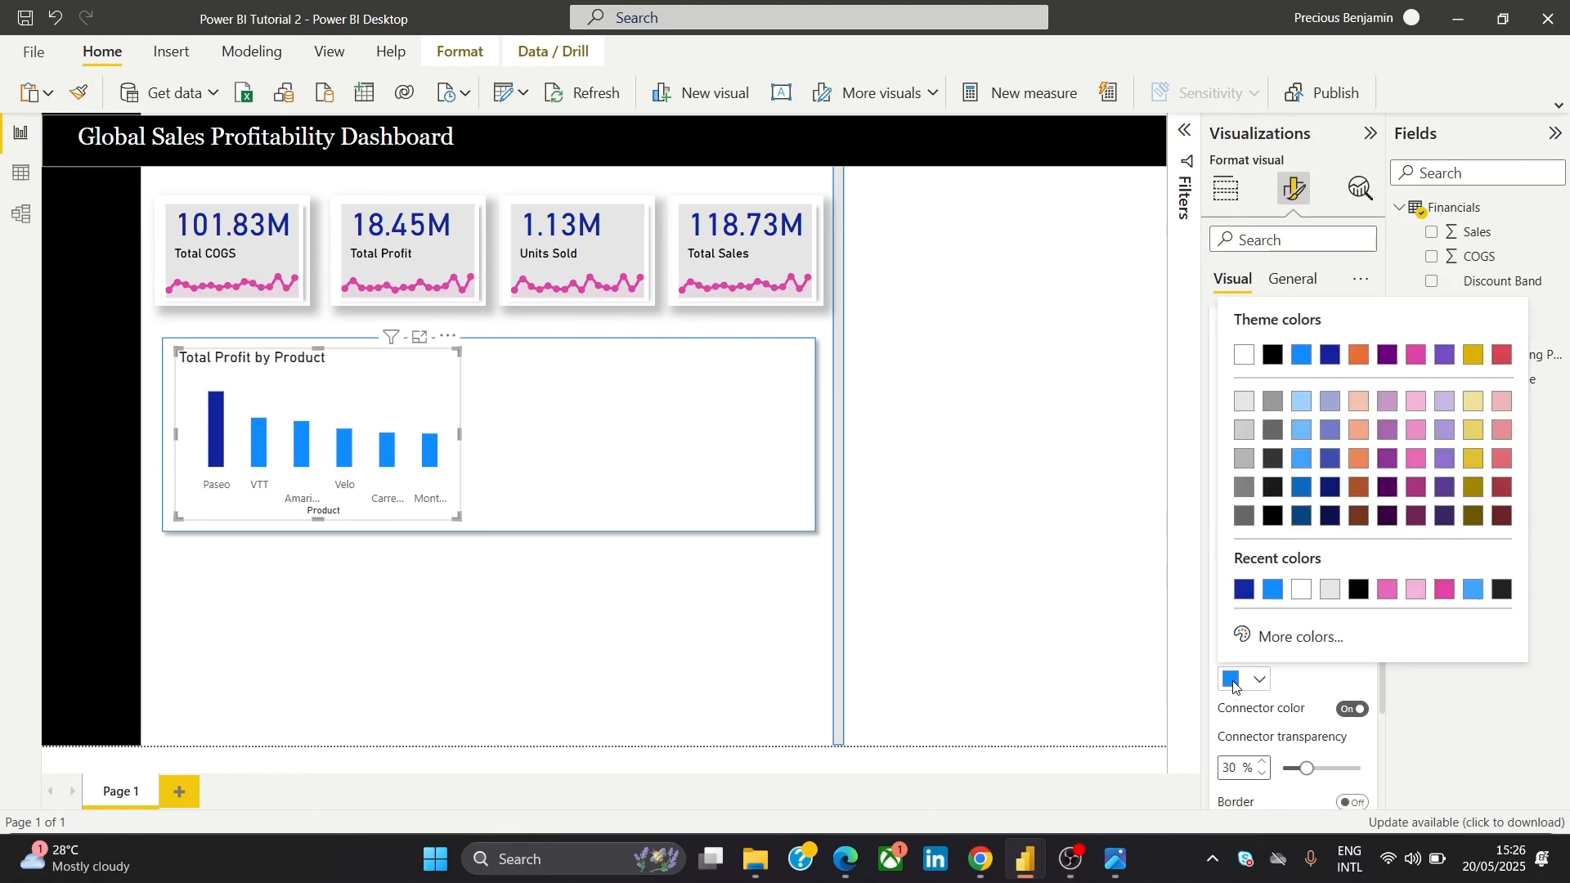
click(1501, 355)
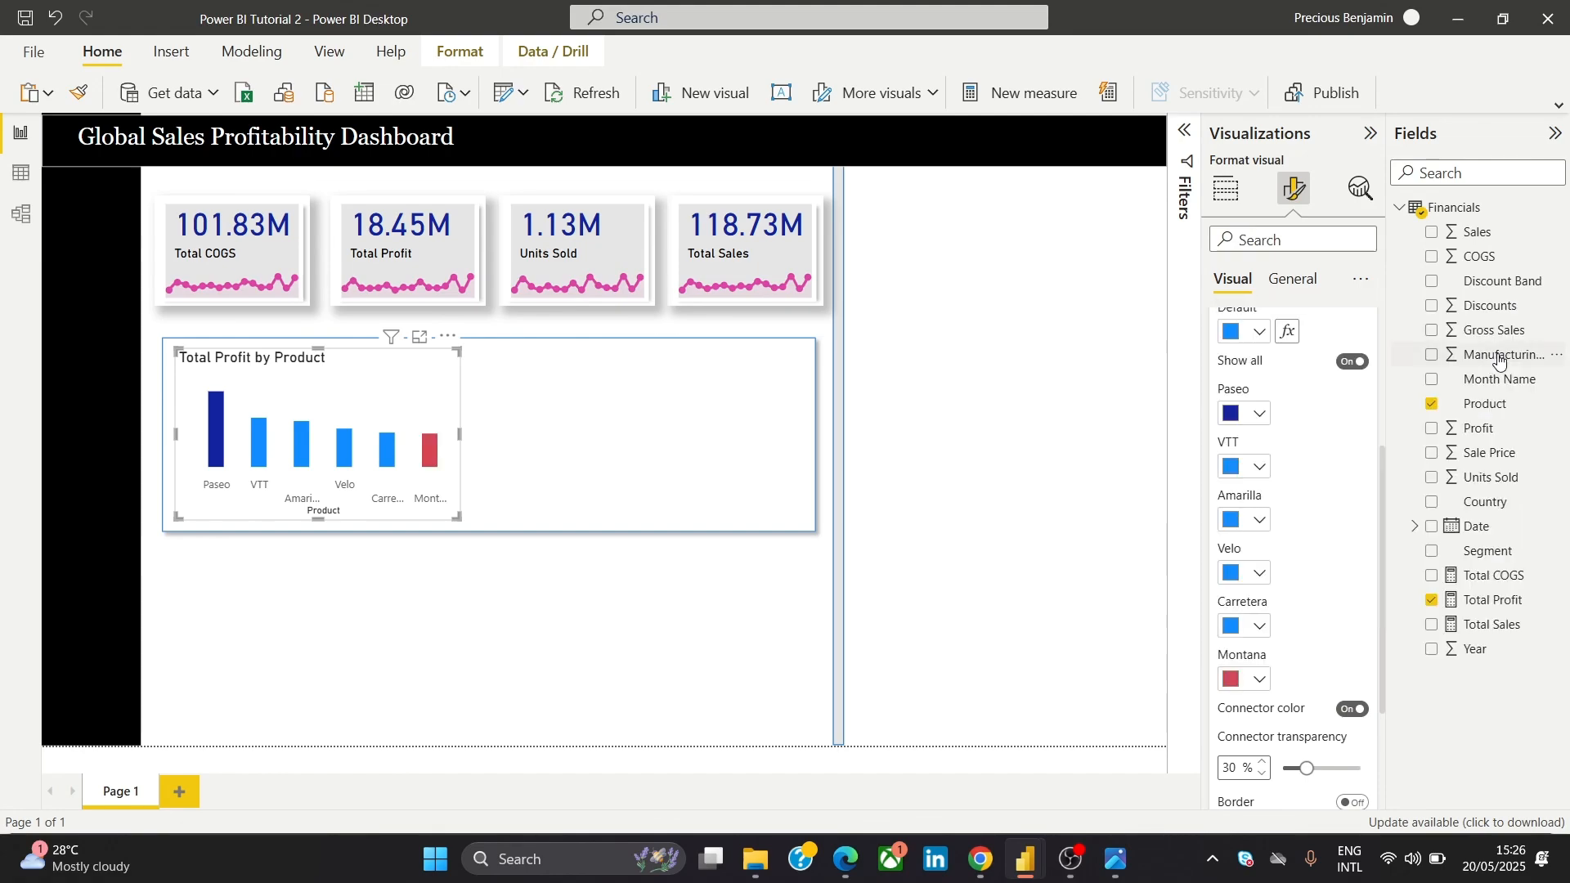
Color the VTT bar black and the Amarilla bar dark gray
click(1236, 468)
click(1274, 144)
click(1236, 522)
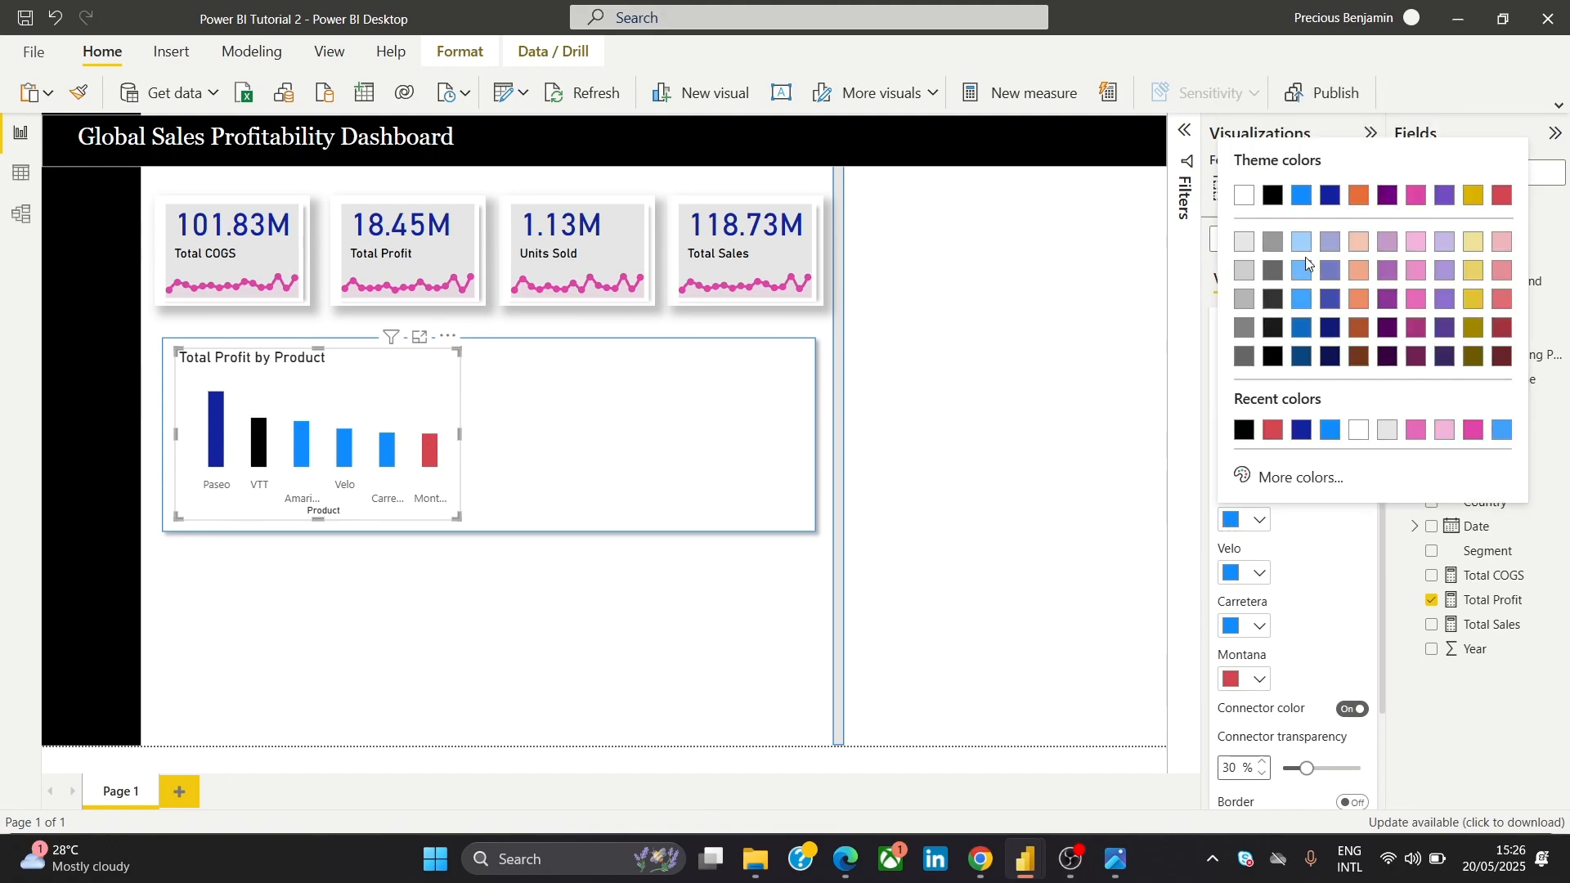
click(1275, 271)
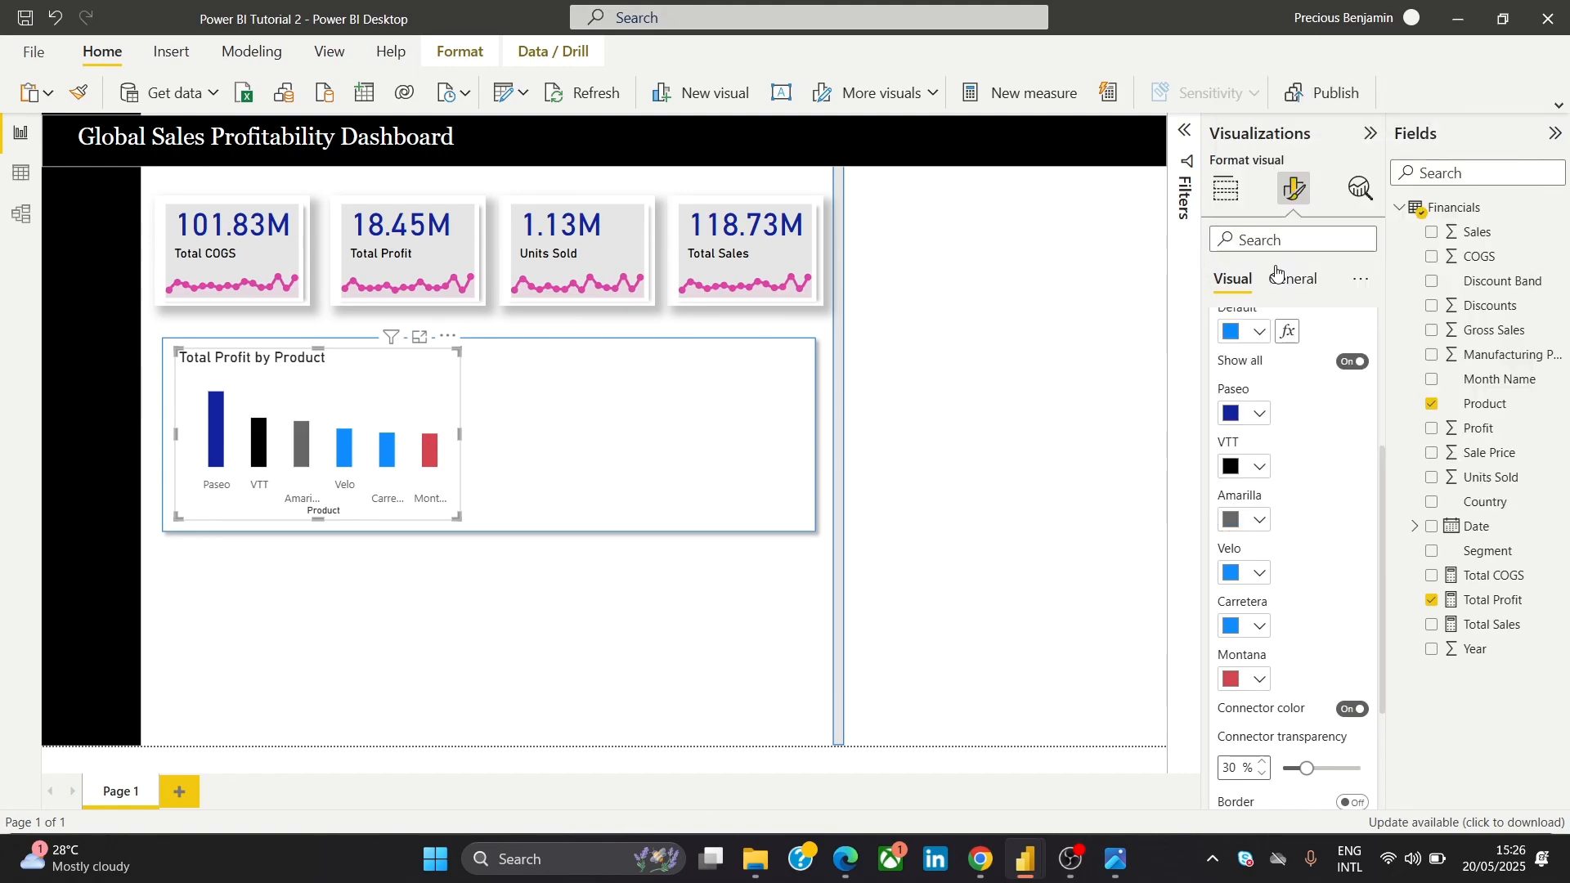
Color the Velo bar medium gray and try several shades for the Carretera bar, settling on a lighter gray than Velo's
click(1232, 577)
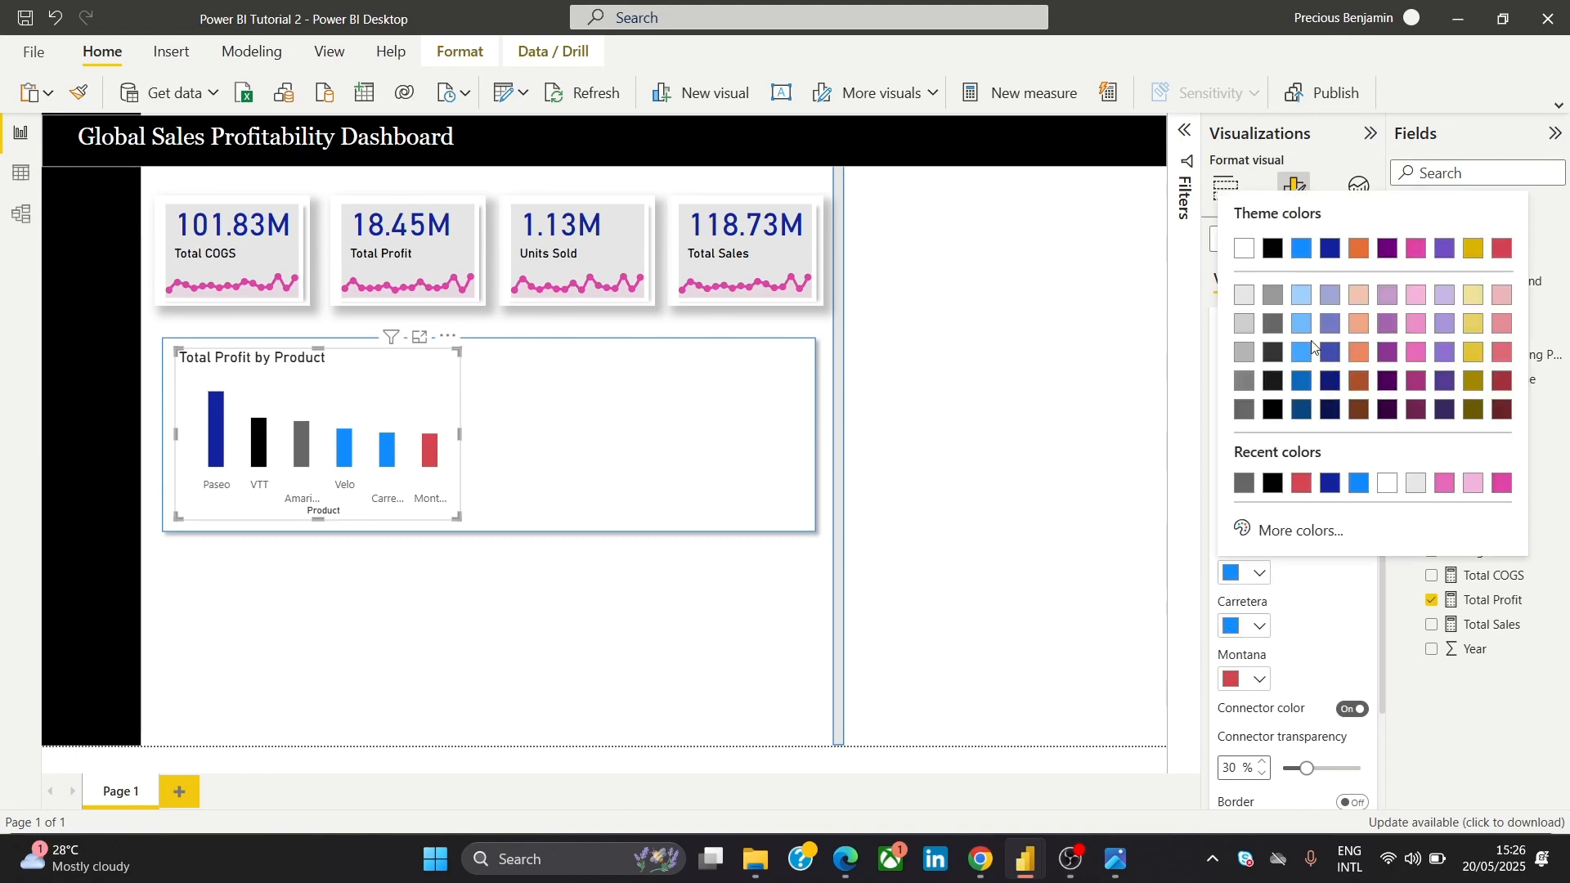
click(1246, 381)
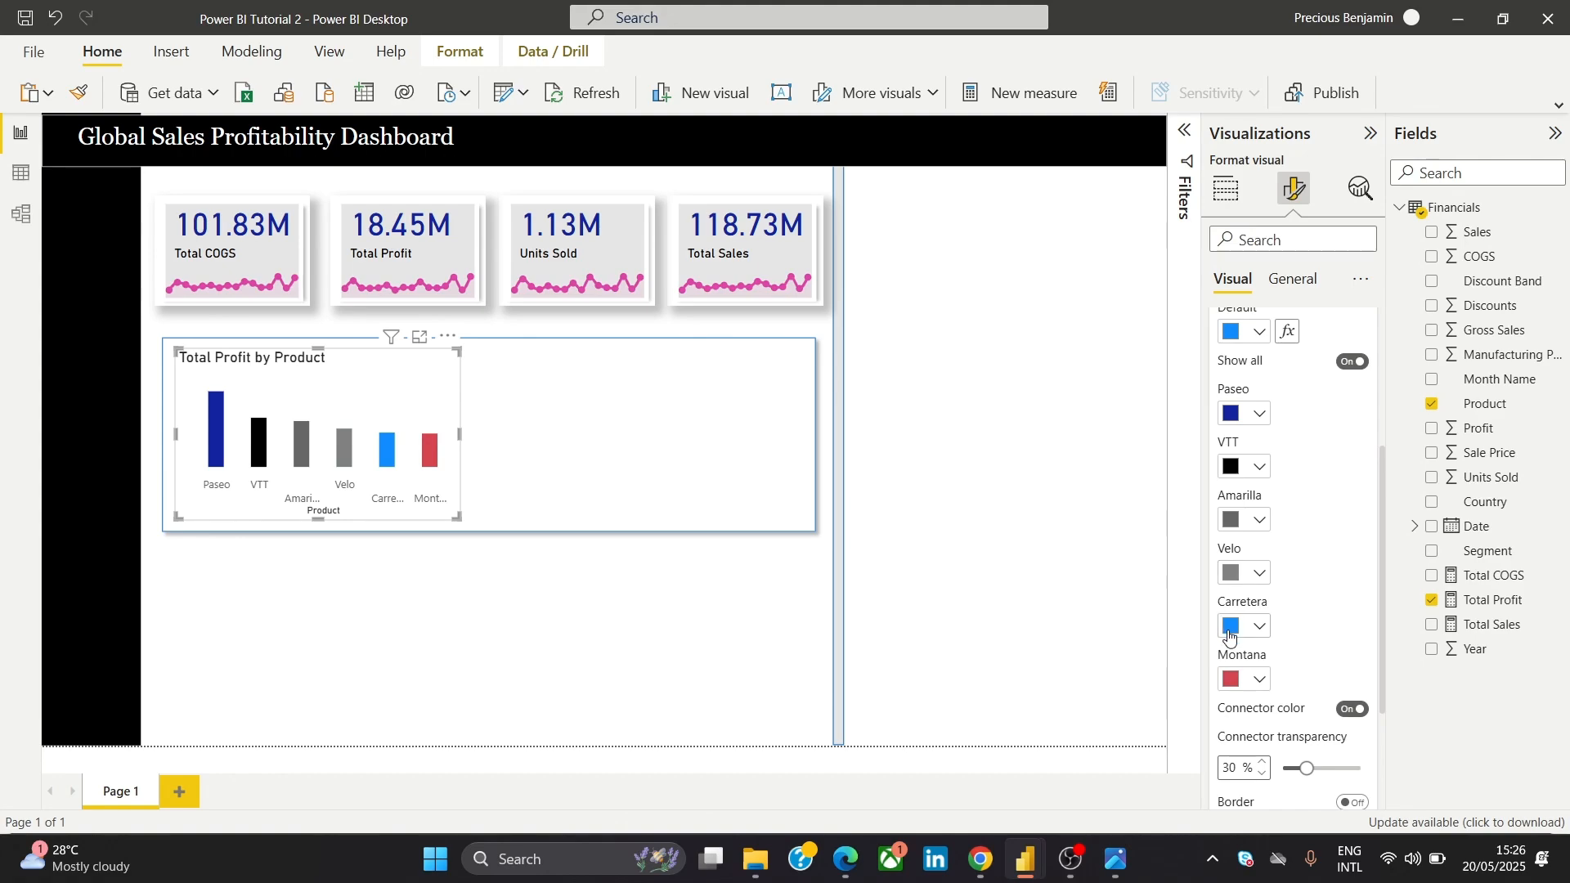
click(1232, 627)
click(1271, 469)
click(1239, 627)
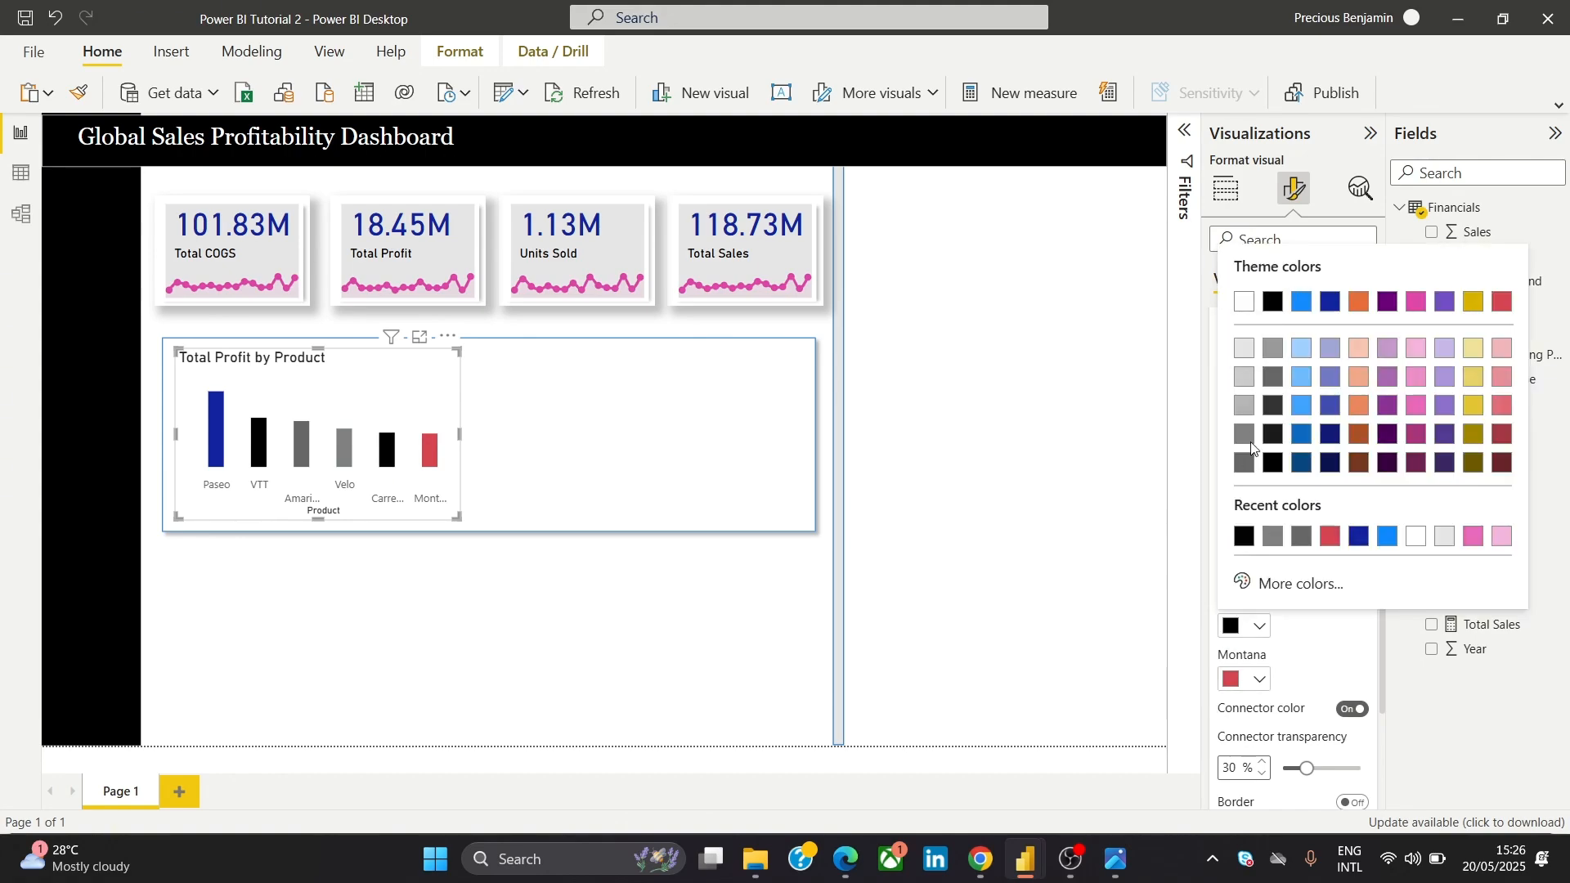
click(1248, 350)
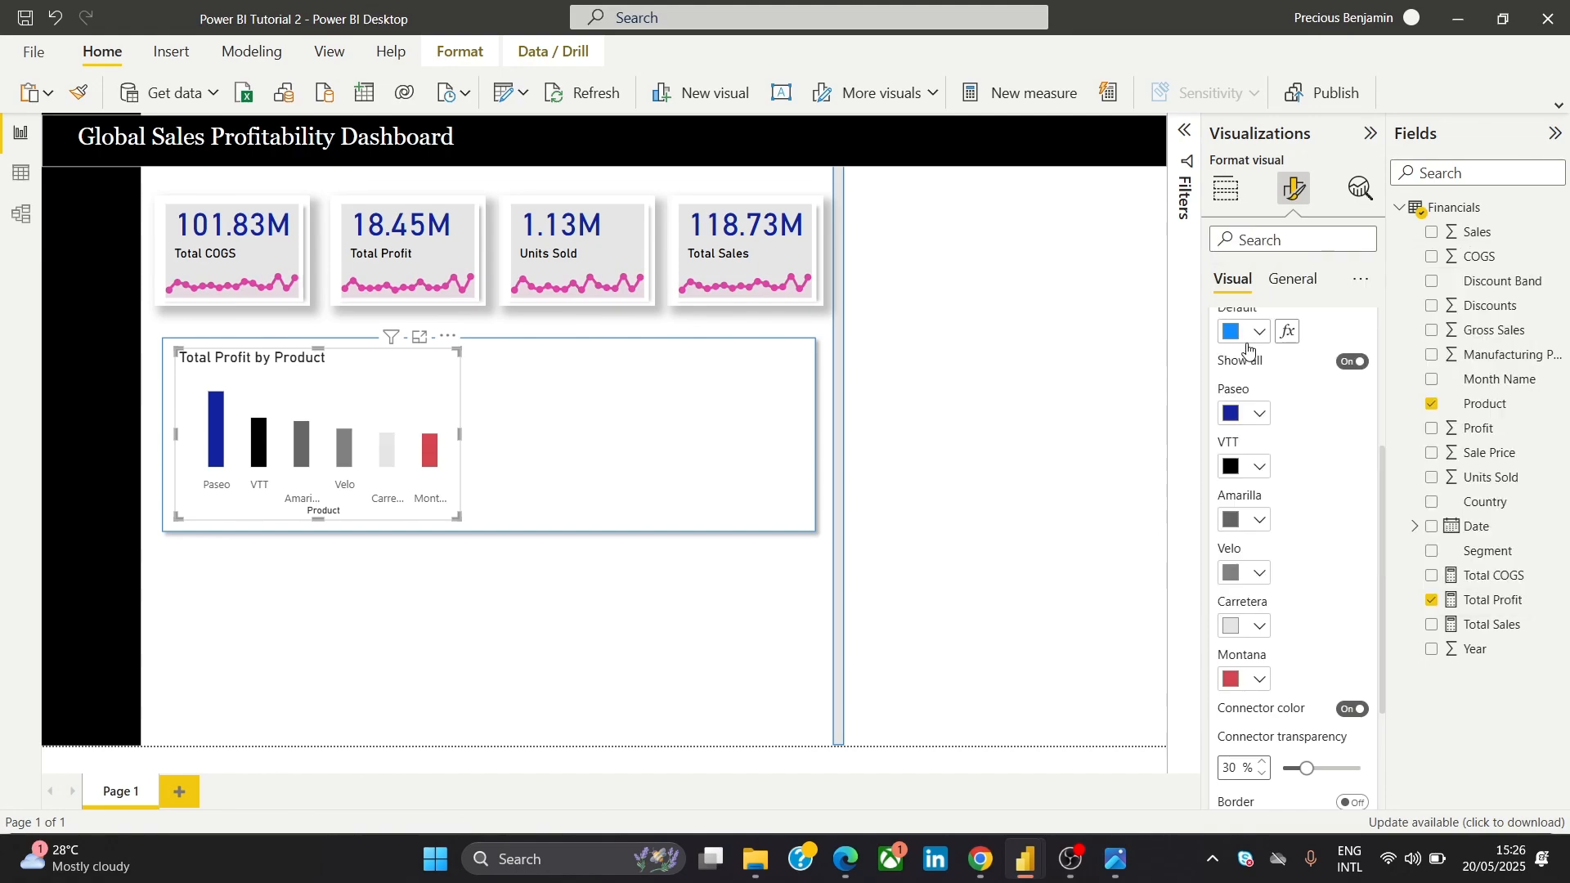
click(1245, 627)
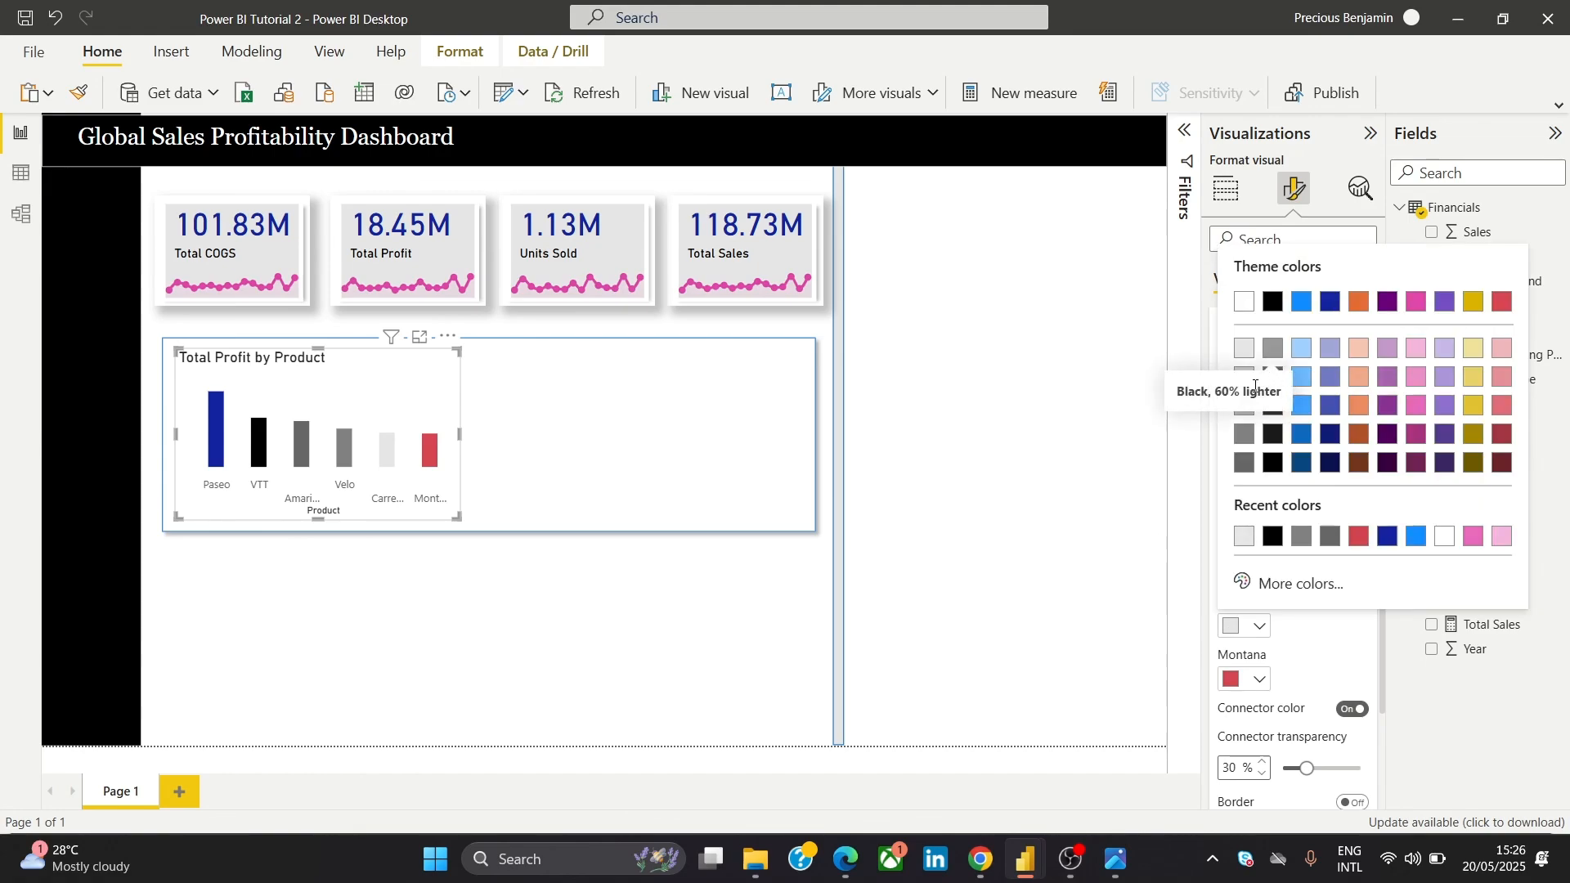
click(1244, 408)
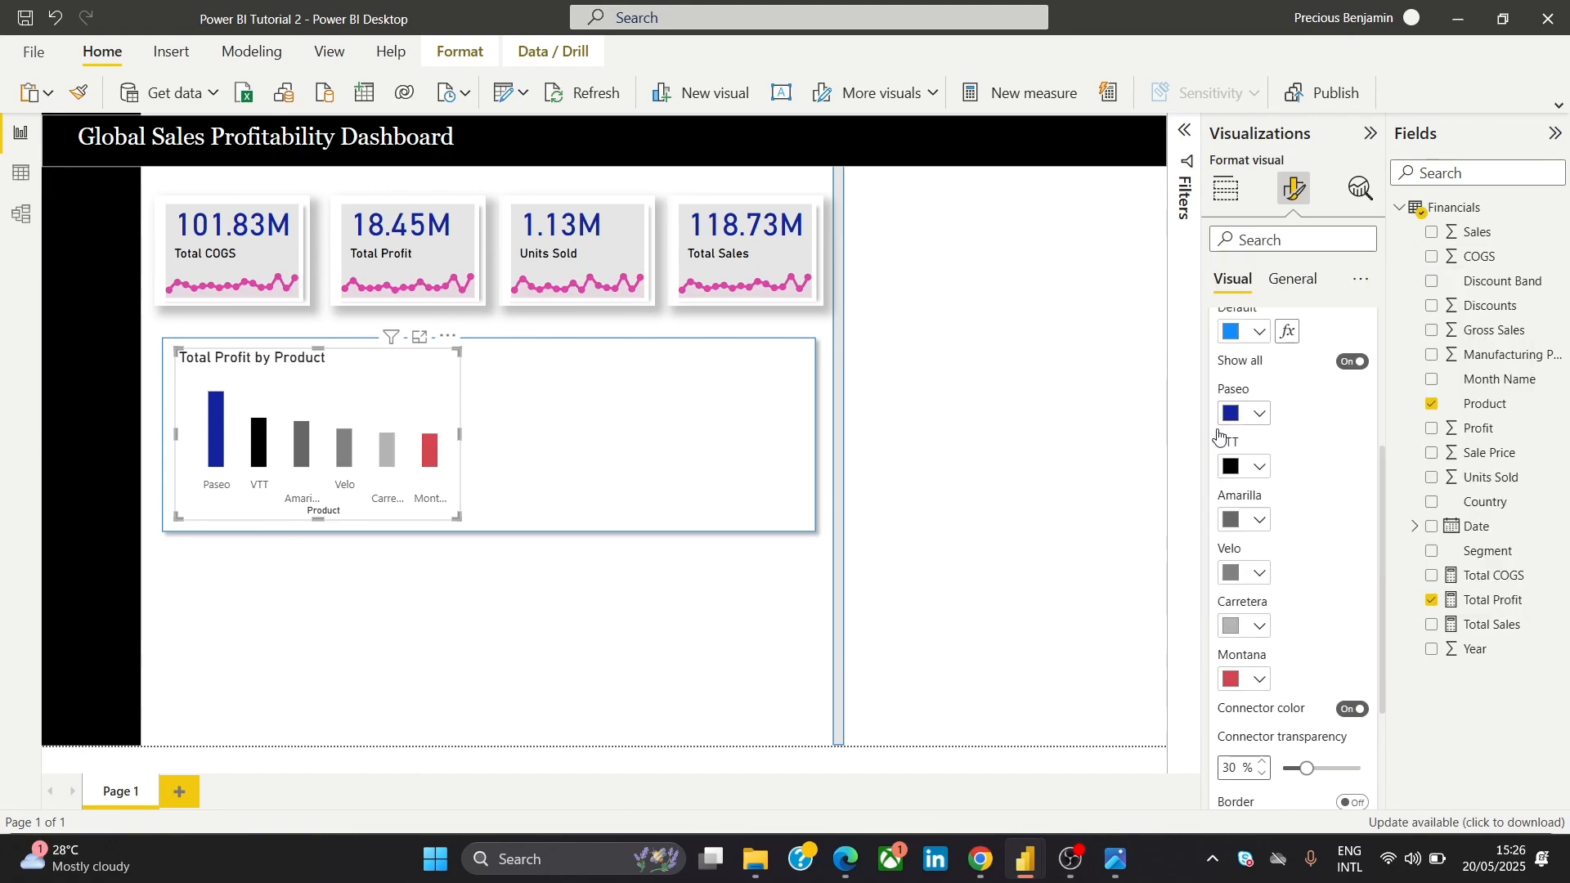
click(947, 344)
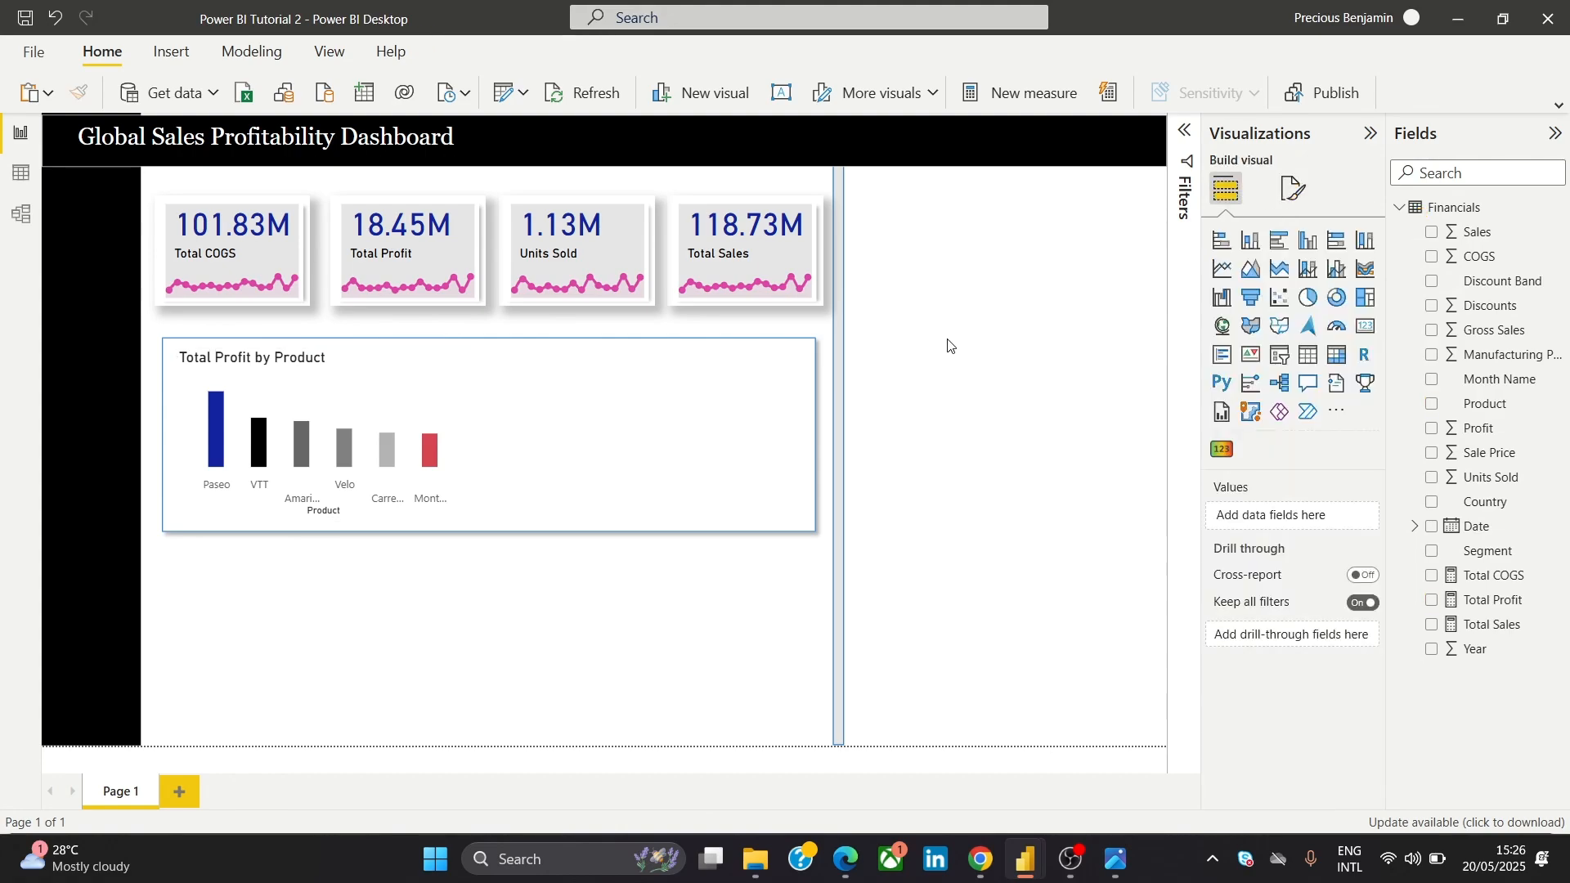
click(390, 499)
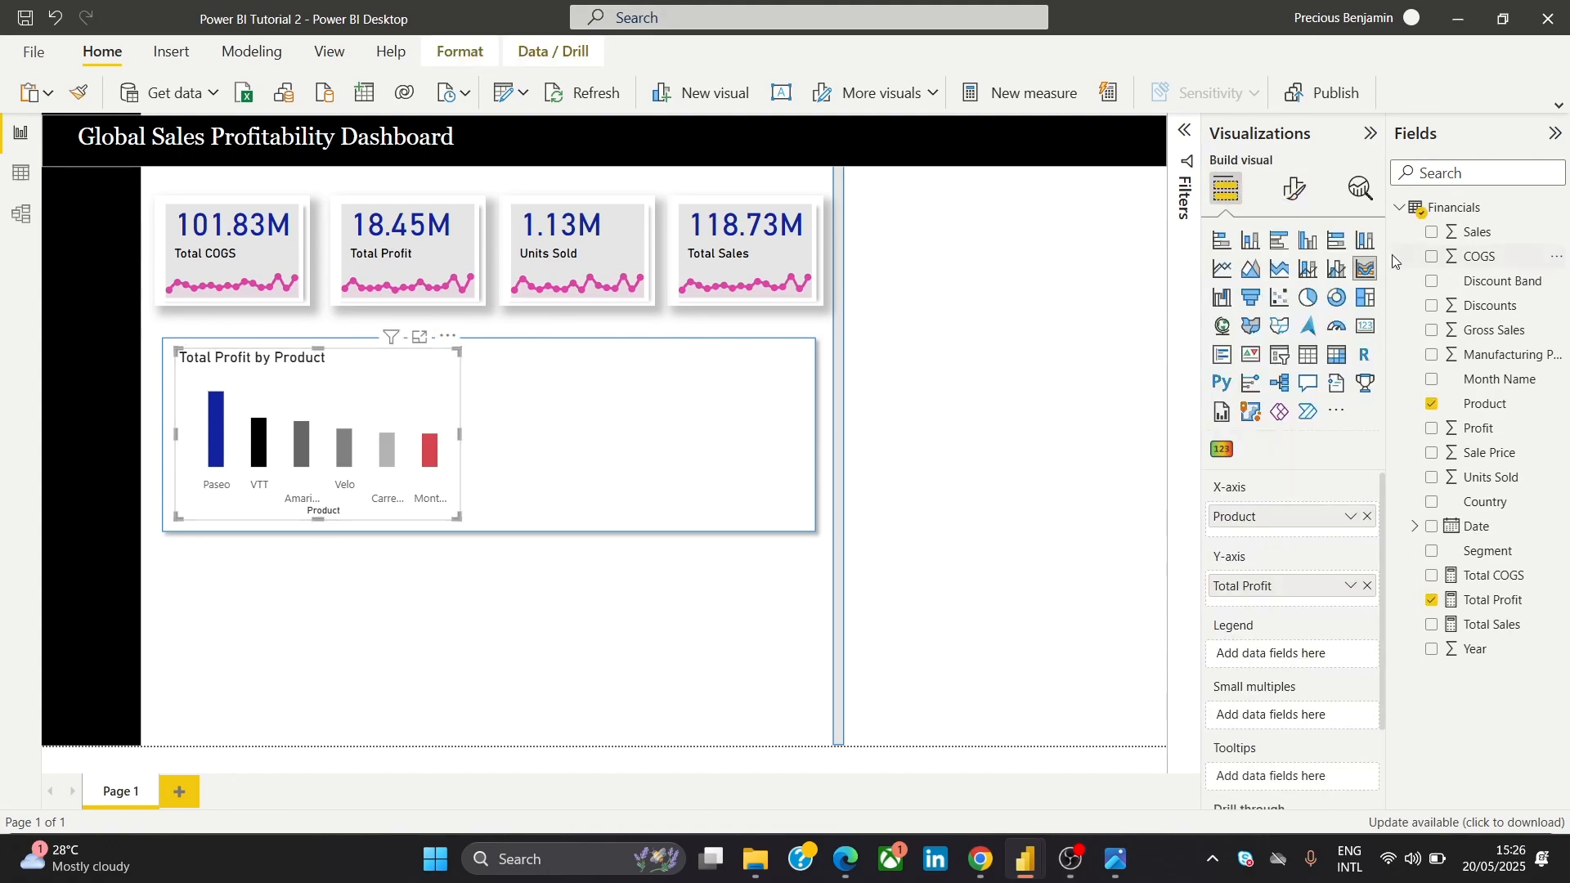
Reduce the title font size of the Total Profit by Product chart to 10
click(1294, 189)
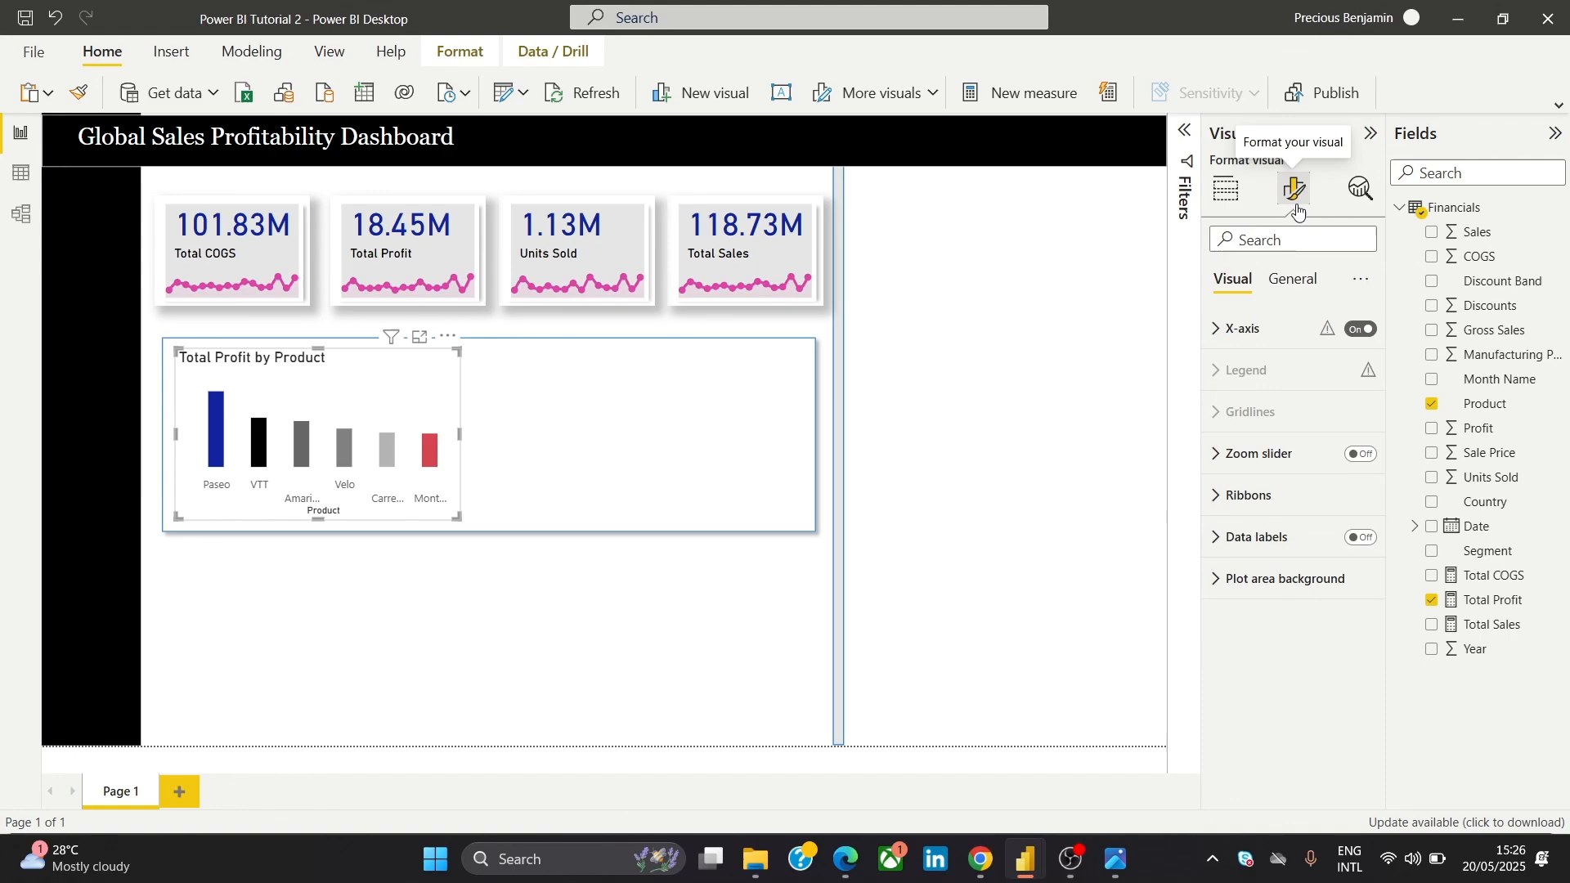
click(1252, 538)
click(1252, 538)
click(1291, 282)
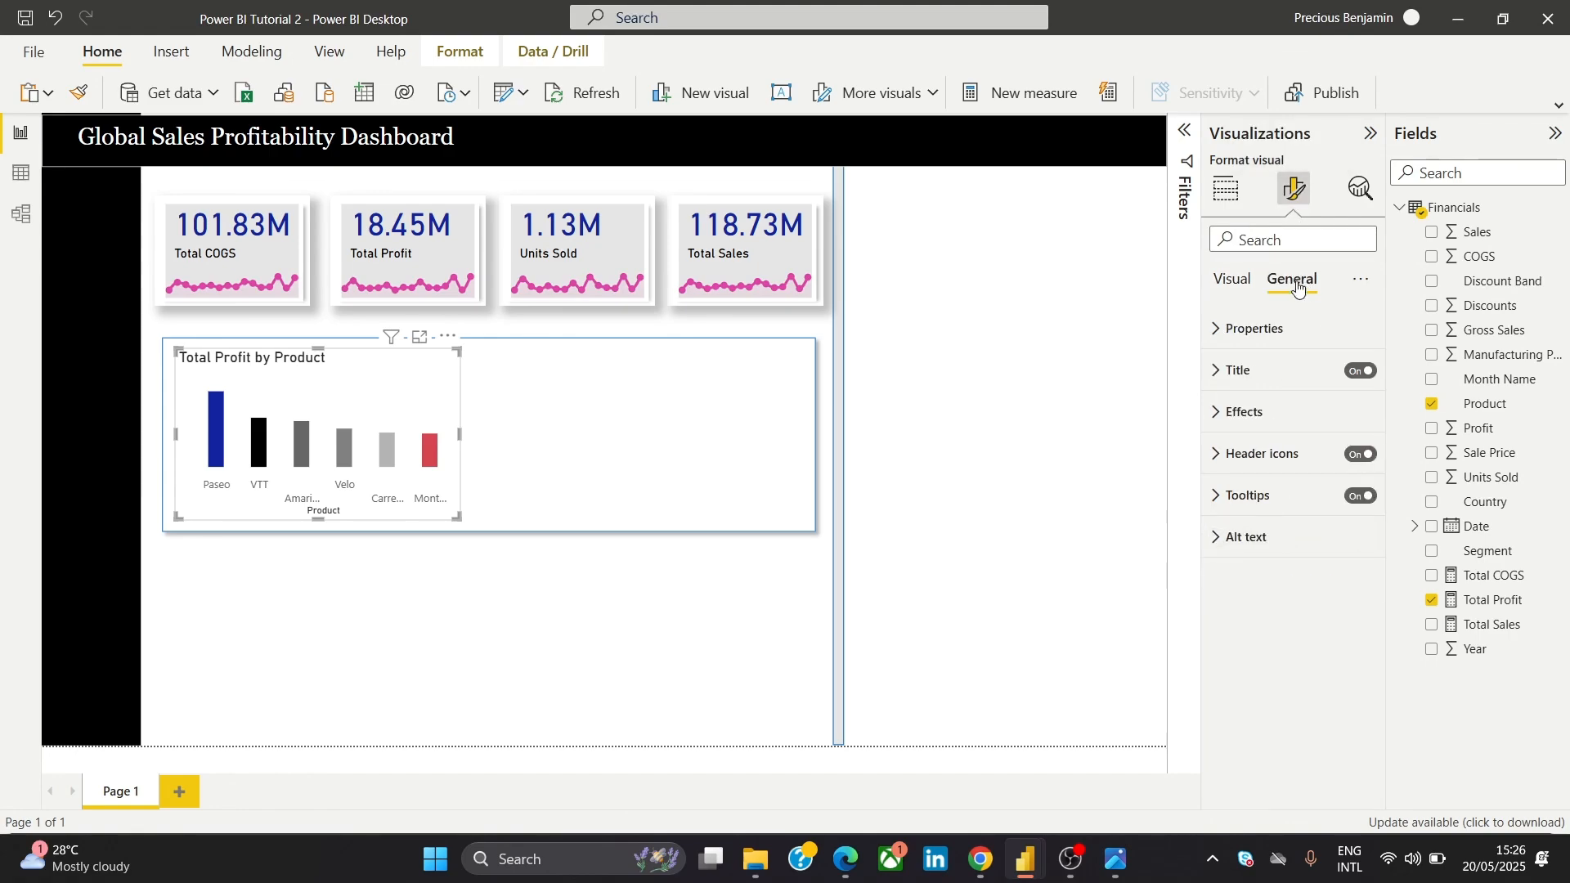
click(1257, 336)
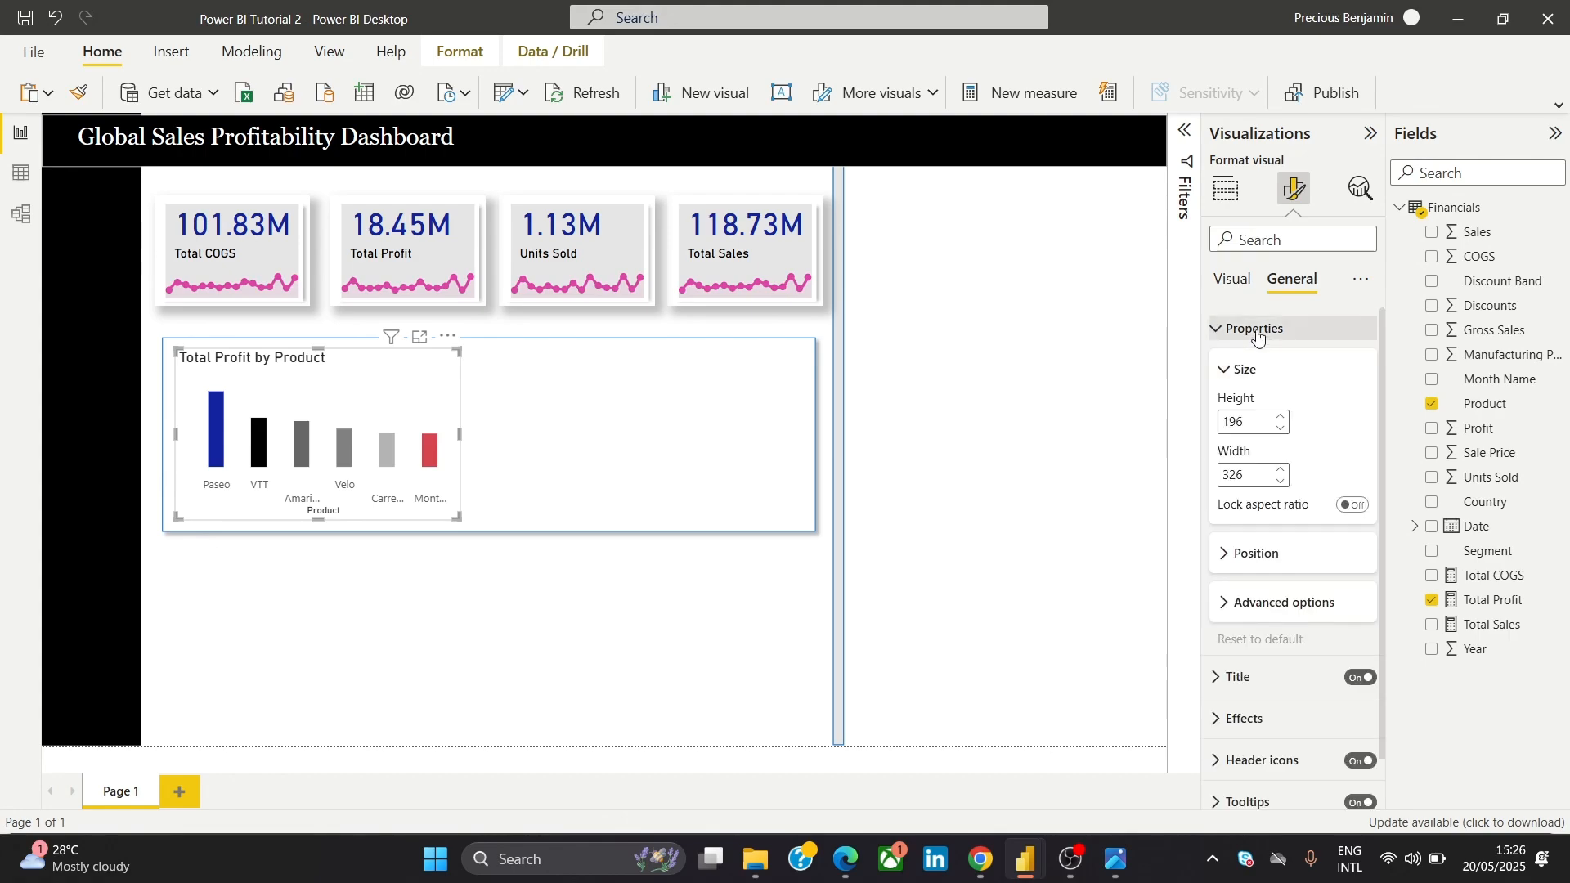
click(1259, 334)
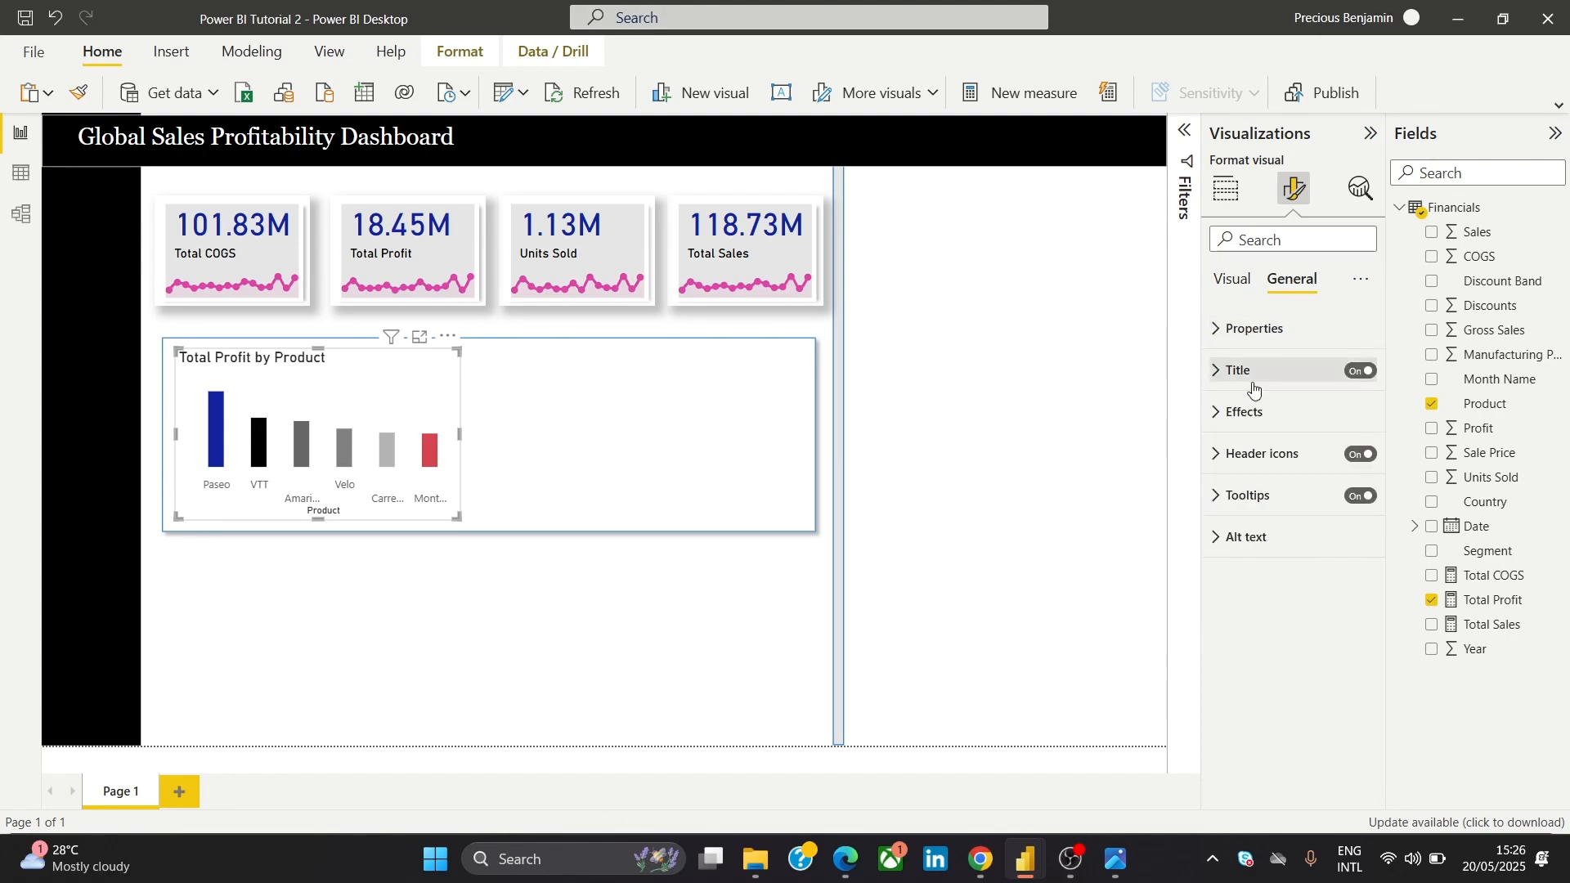
click(1259, 372)
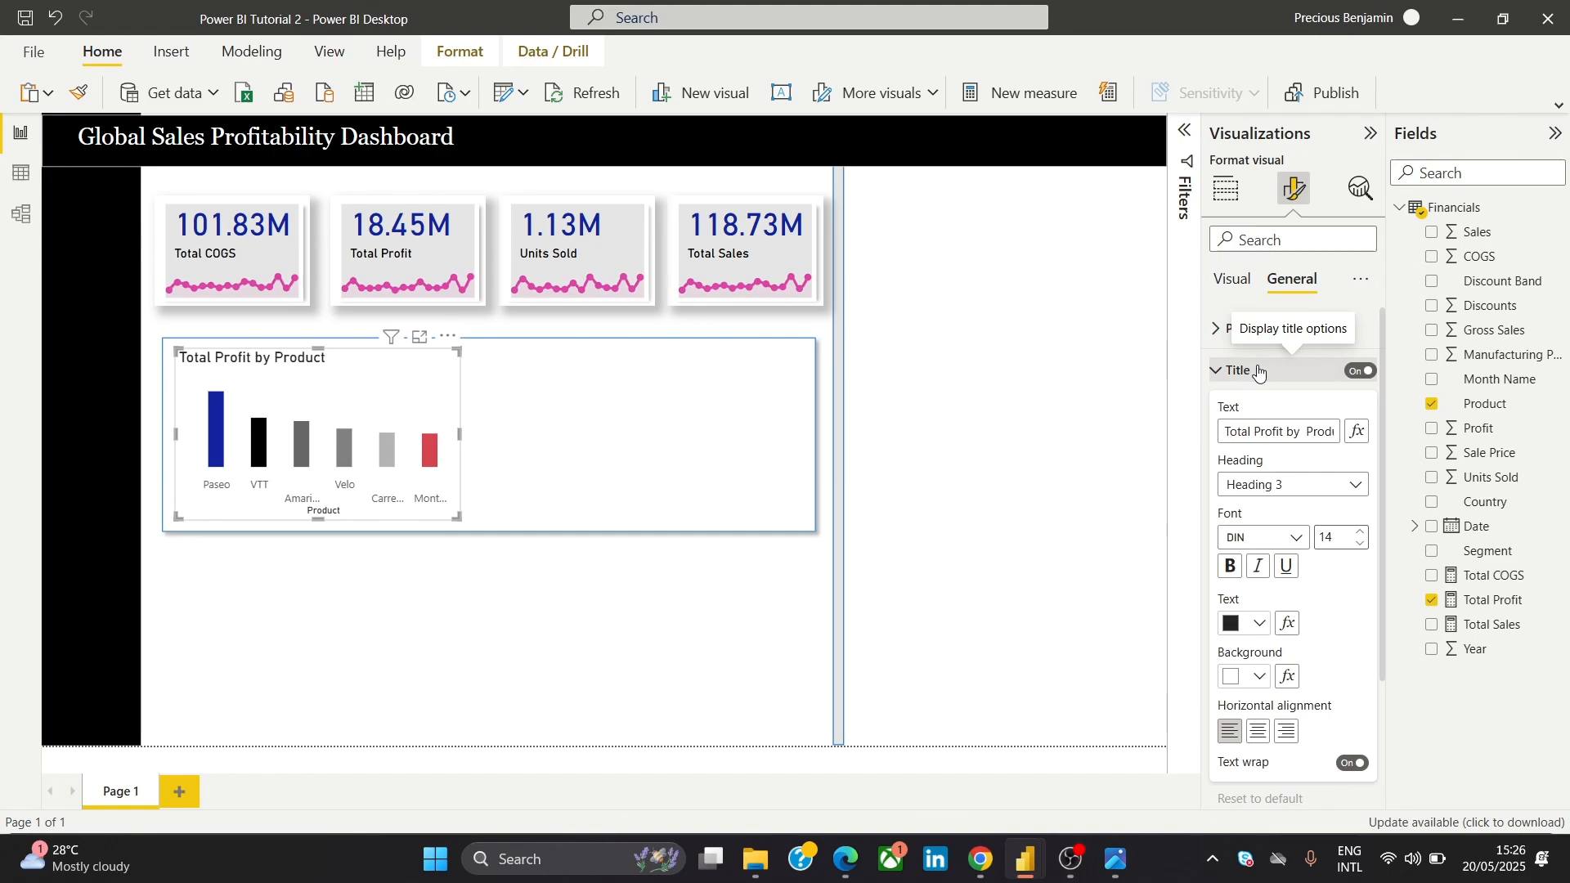
click(1361, 544)
click(1362, 545)
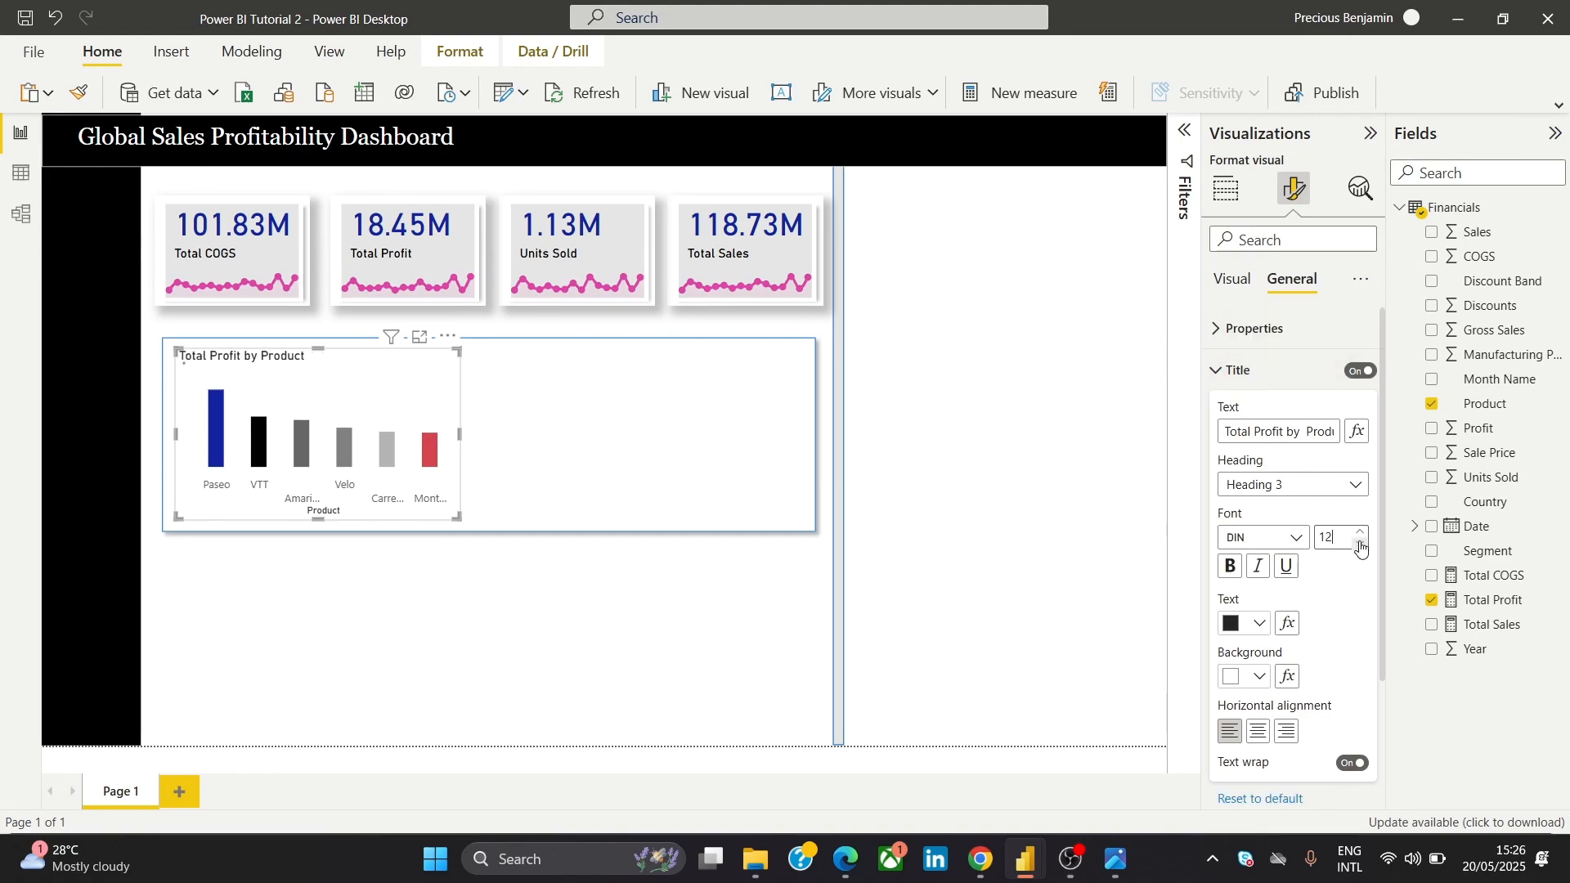
click(1361, 545)
click(1362, 545)
click(1359, 532)
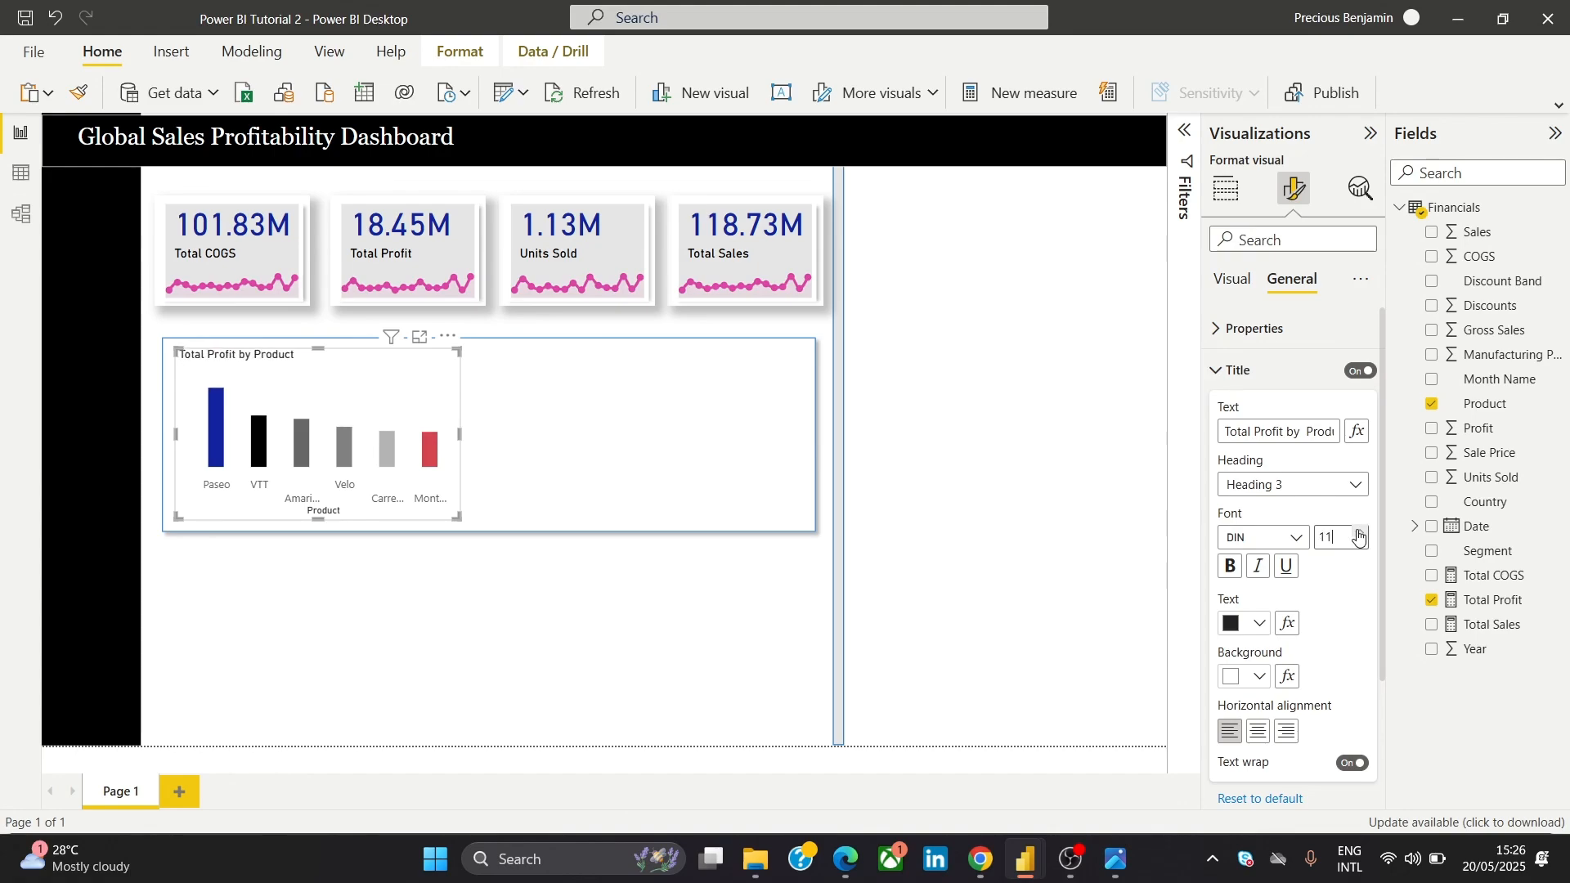
click(1361, 545)
click(1232, 372)
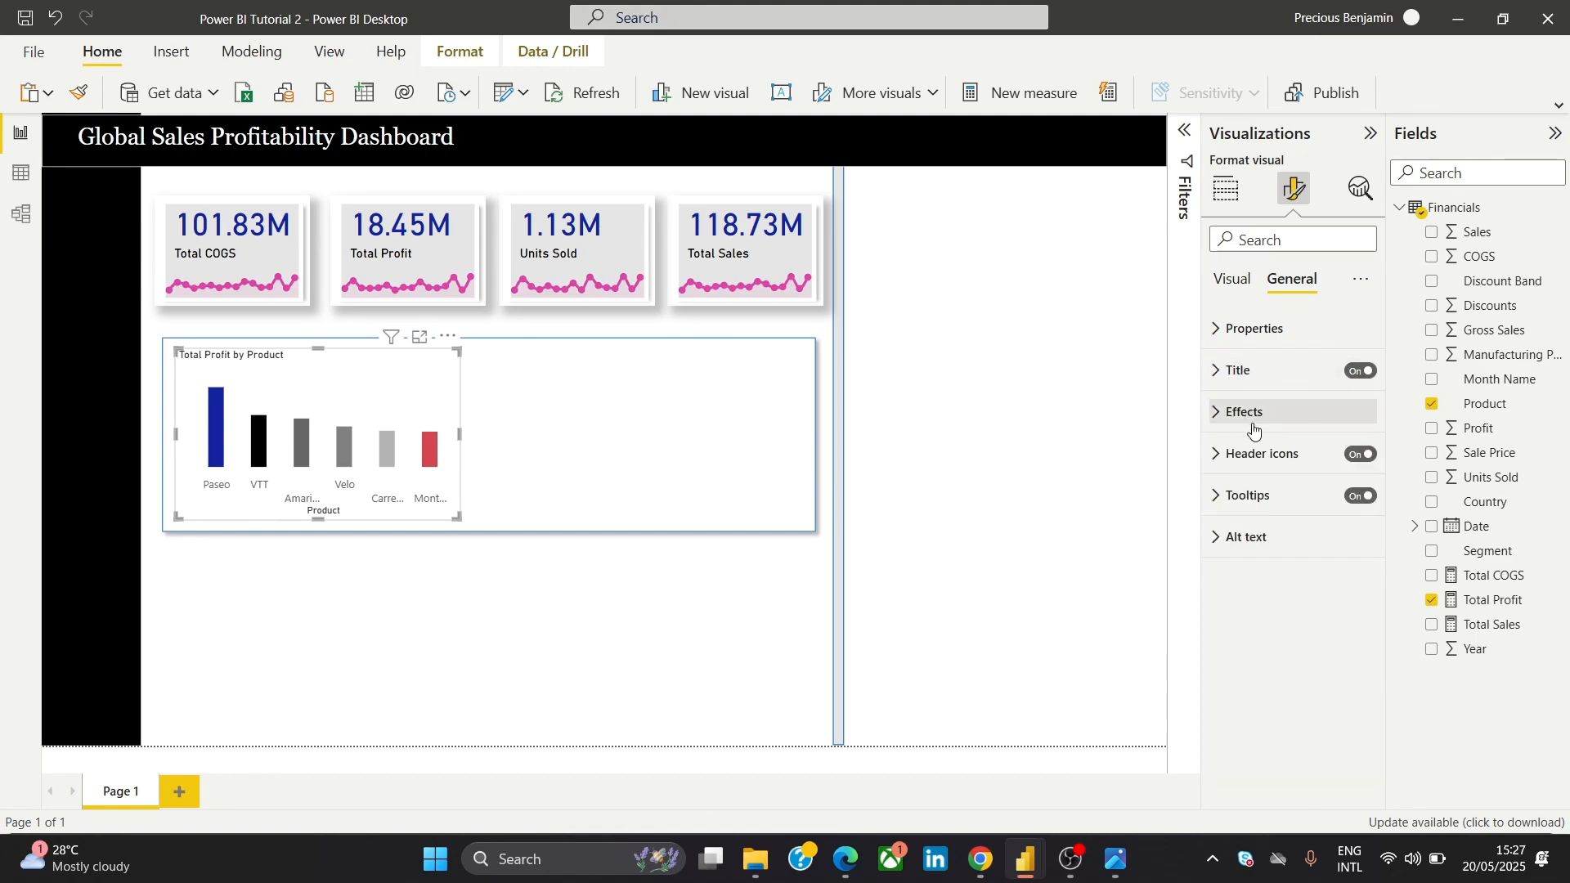
click(1245, 379)
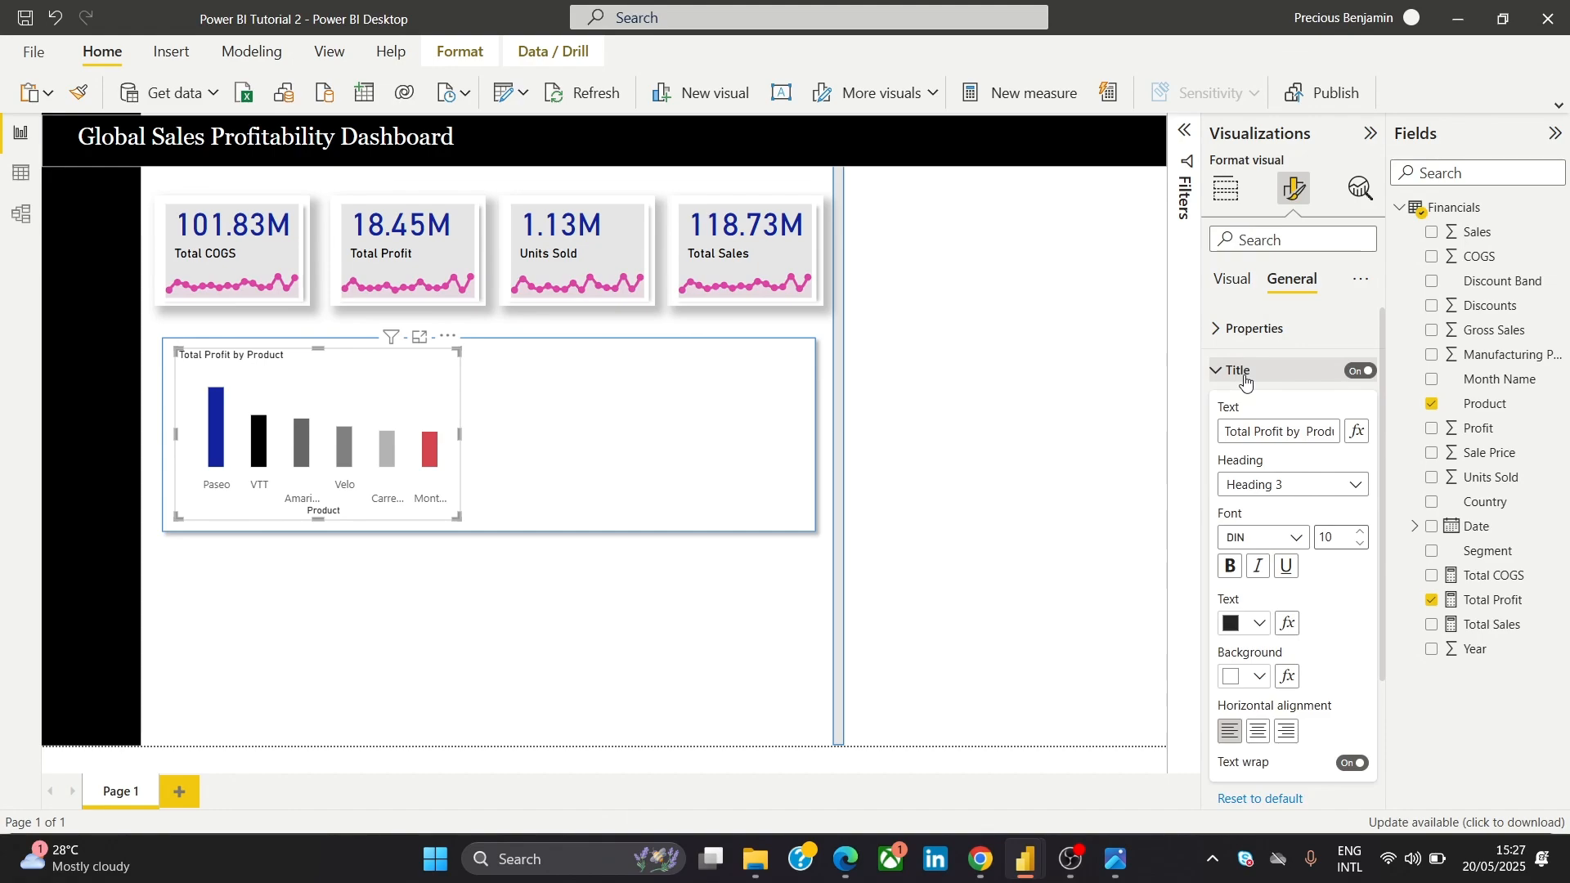
click(1245, 379)
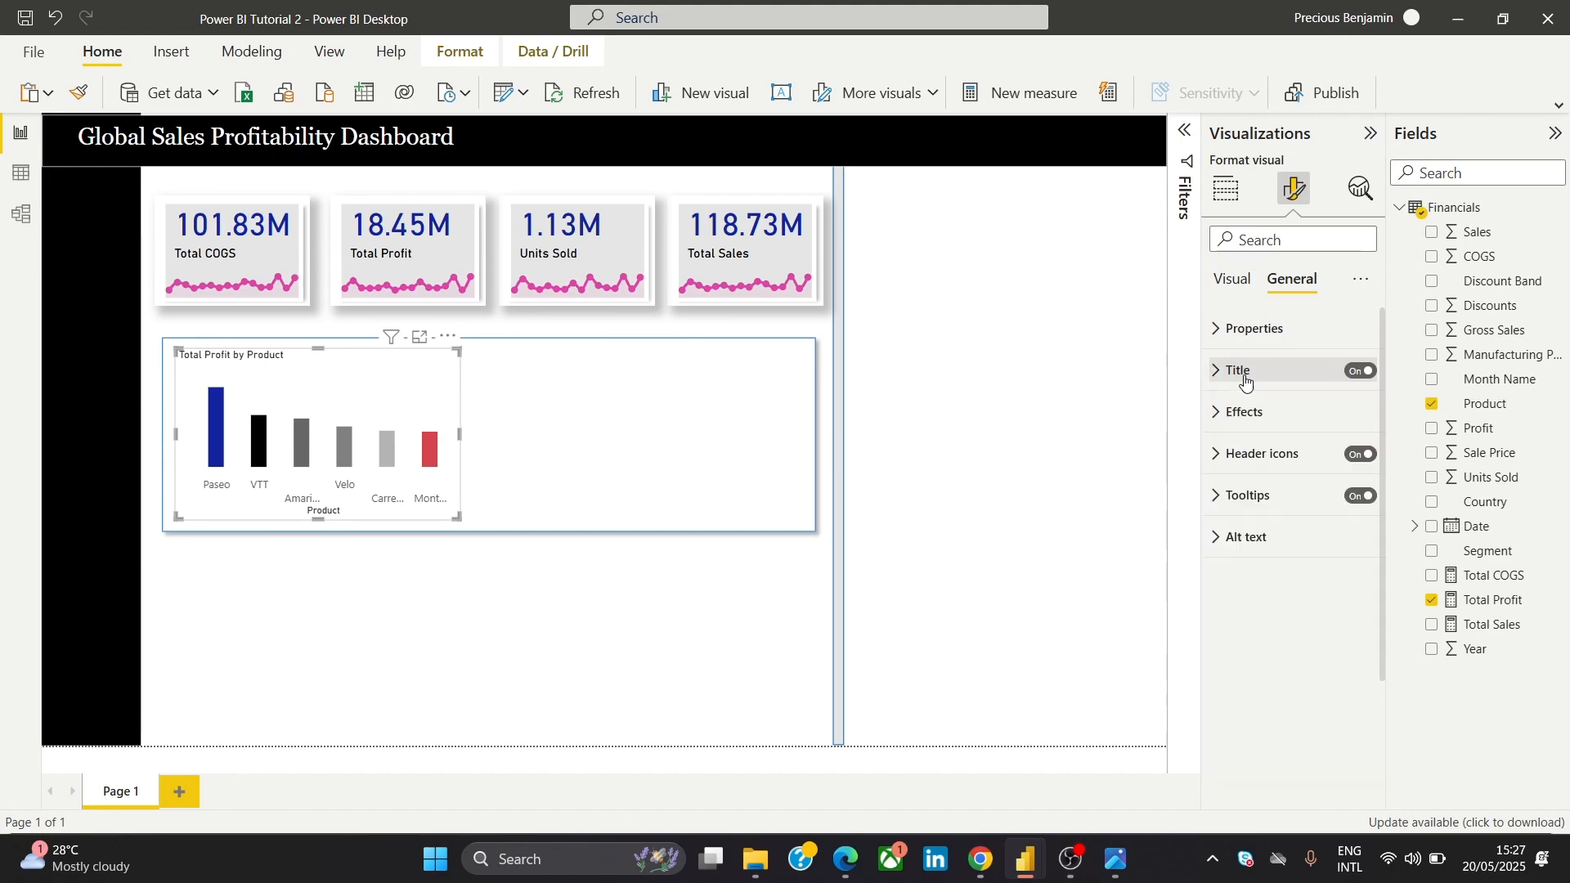
click(1010, 487)
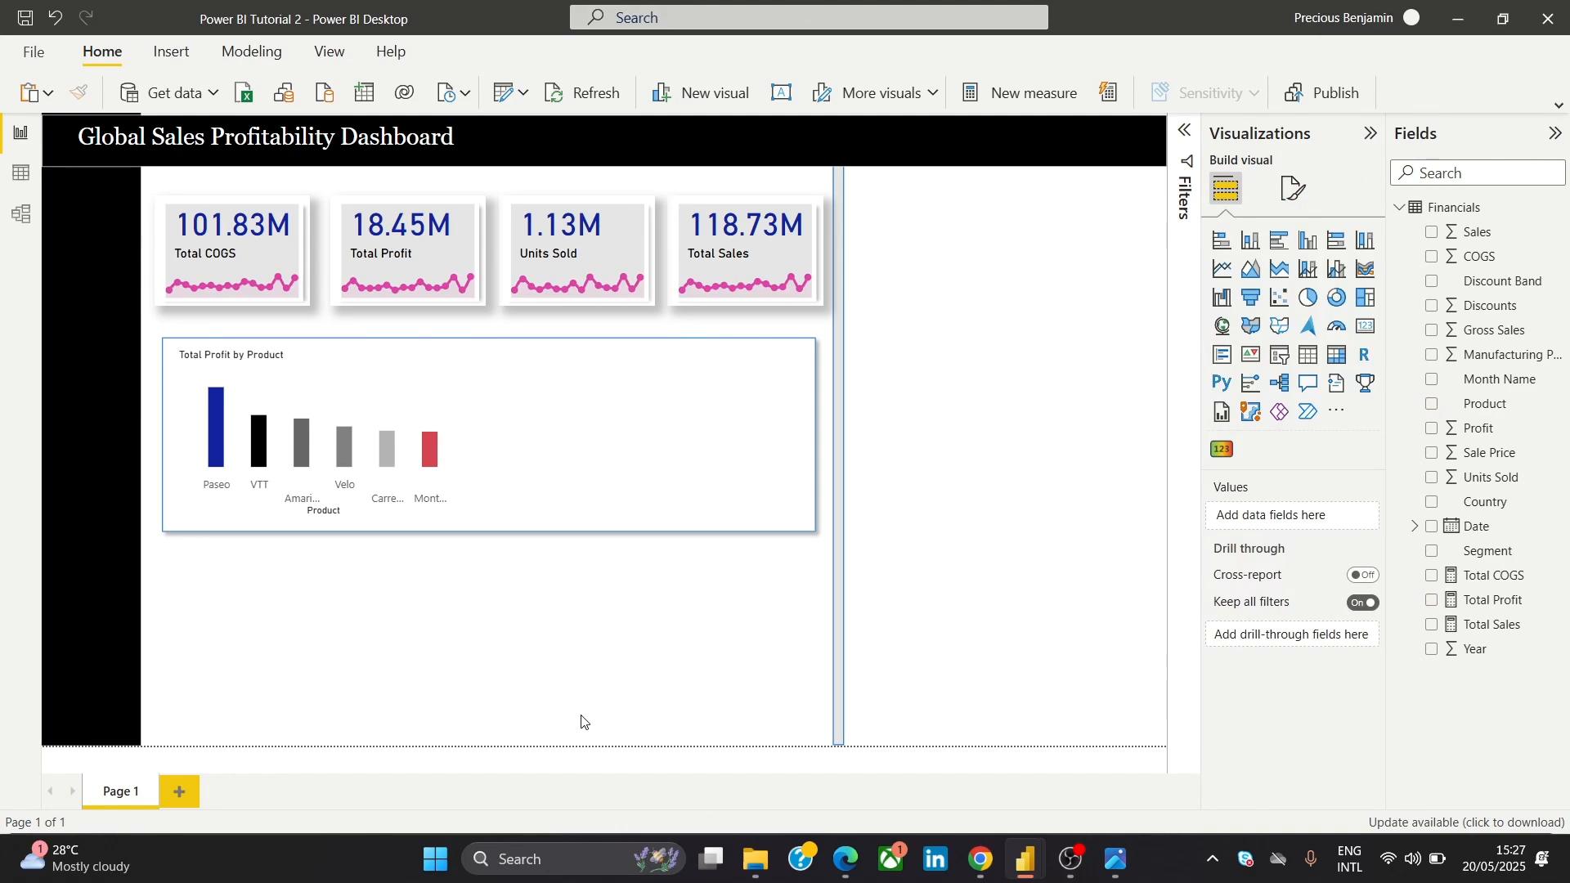
Check the reference dashboard in Photos, then add an empty line and clustered column chart in Power BI and place it beyond the vertical divider
click(1116, 859)
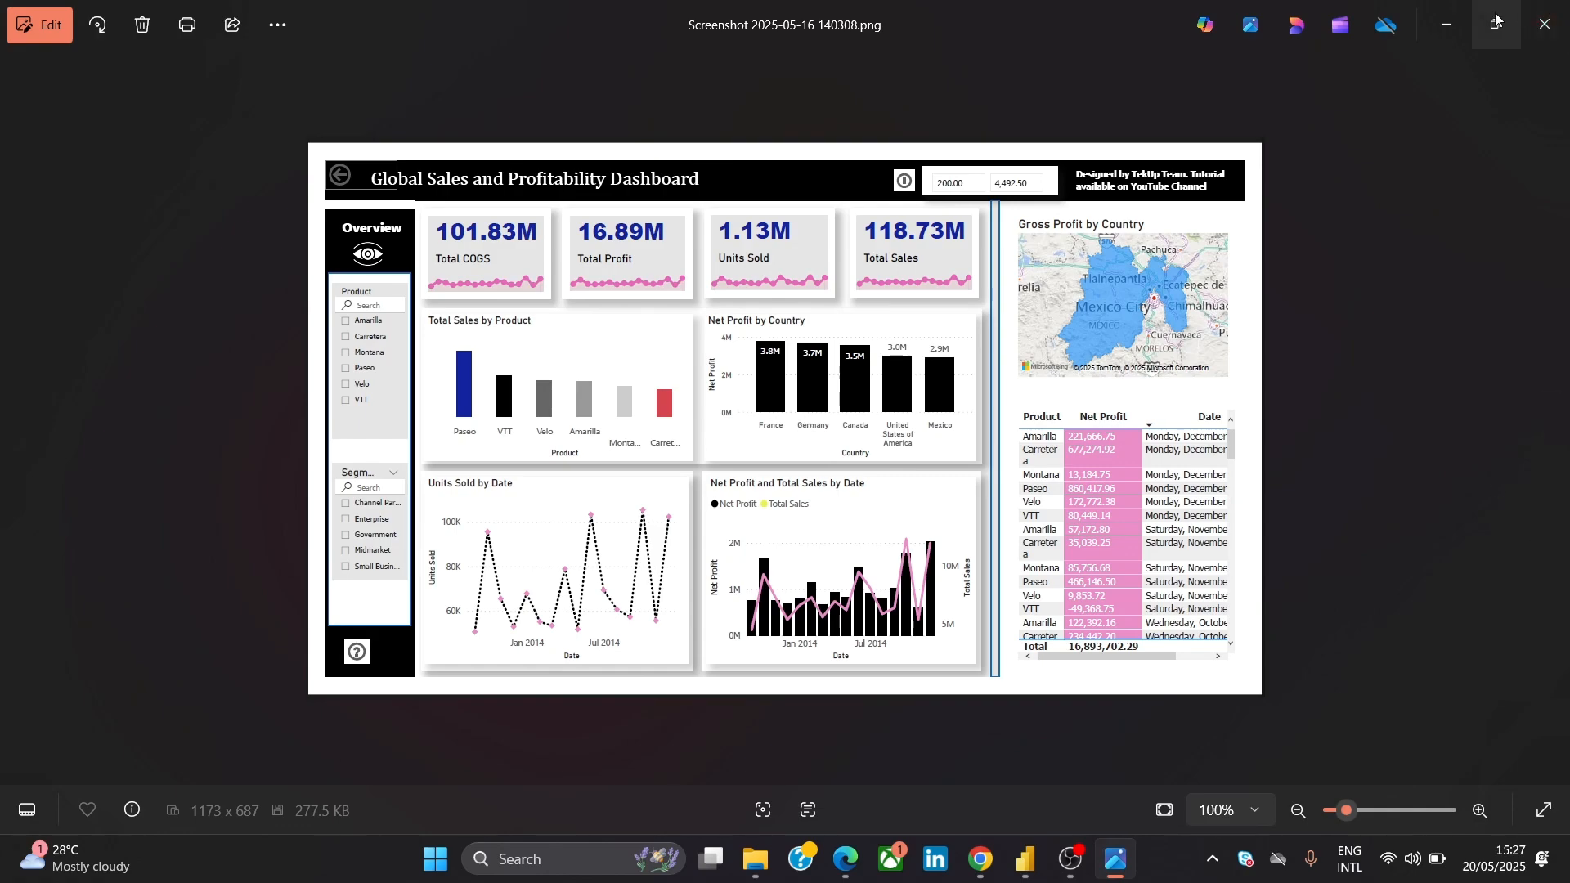
click(1446, 30)
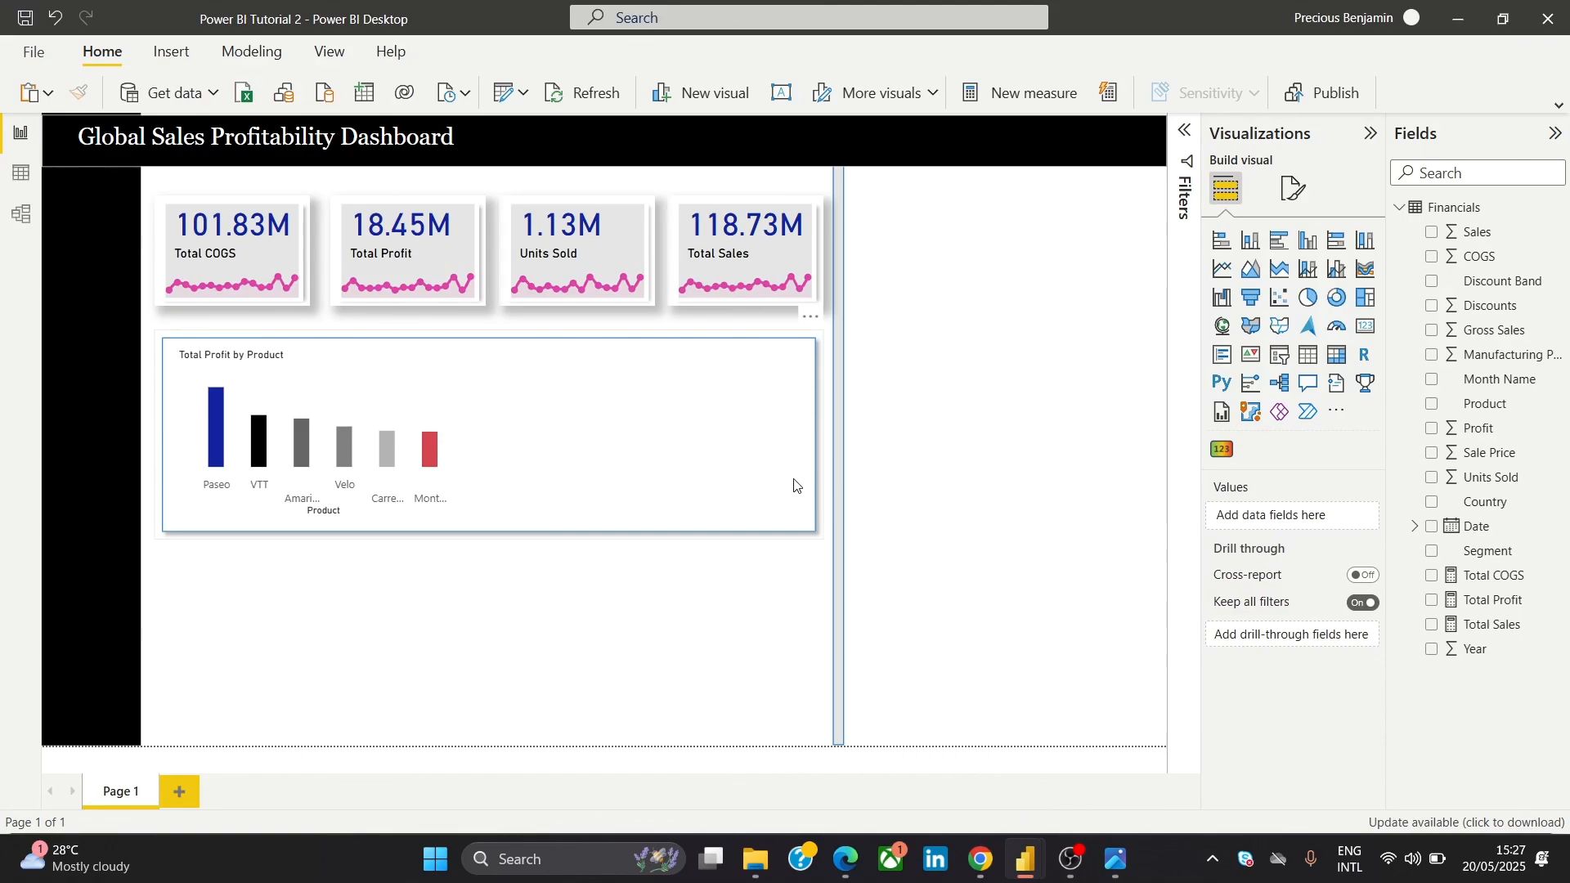
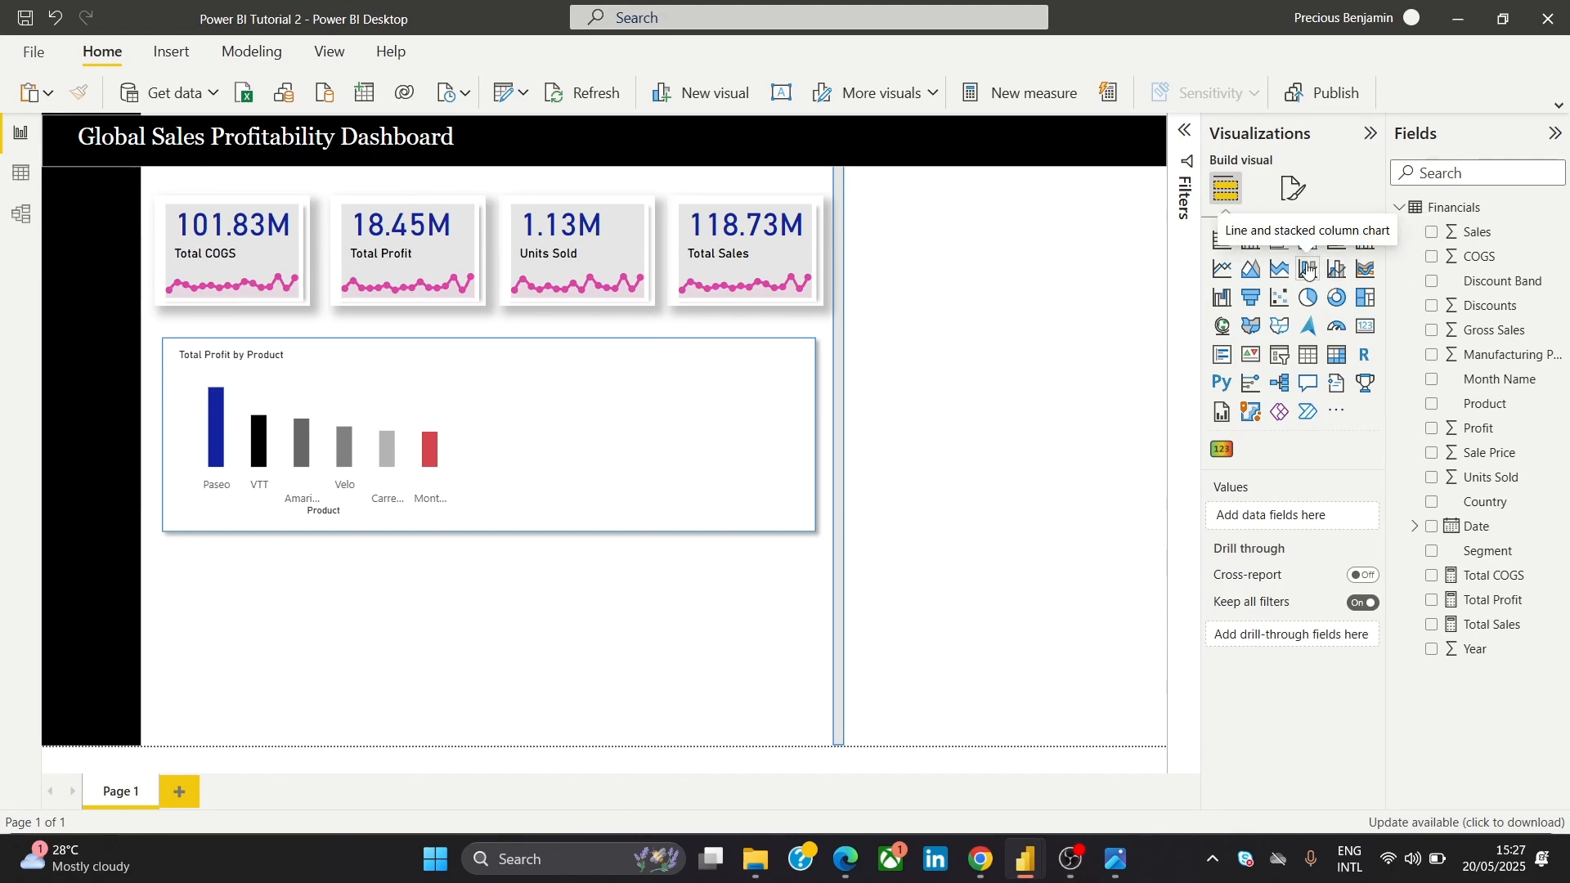
click(1337, 268)
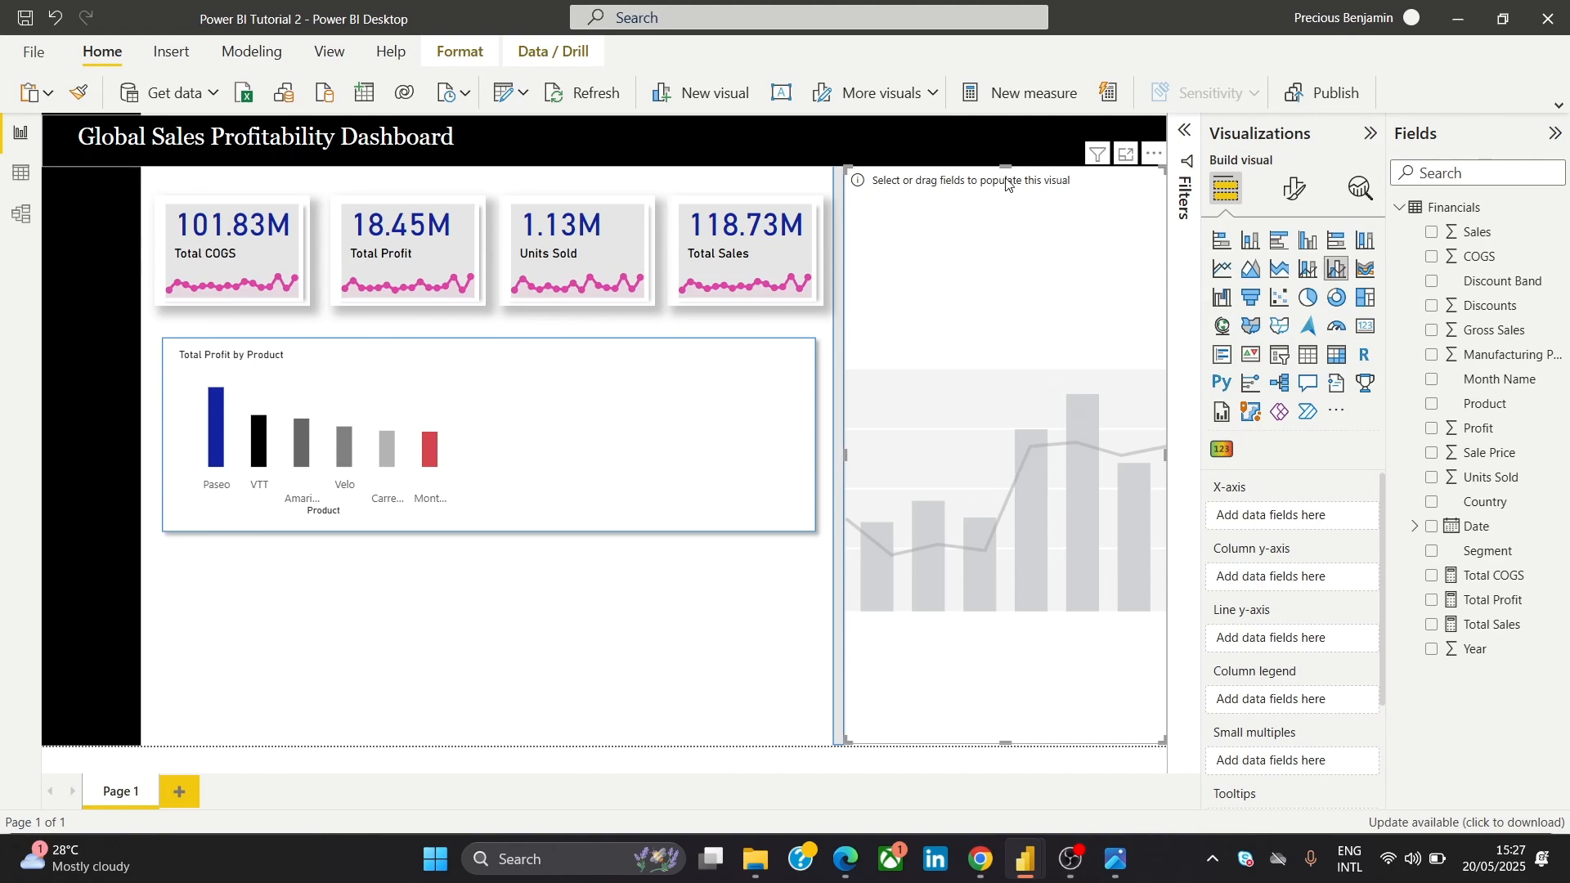
drag(1007, 184, 702, 441)
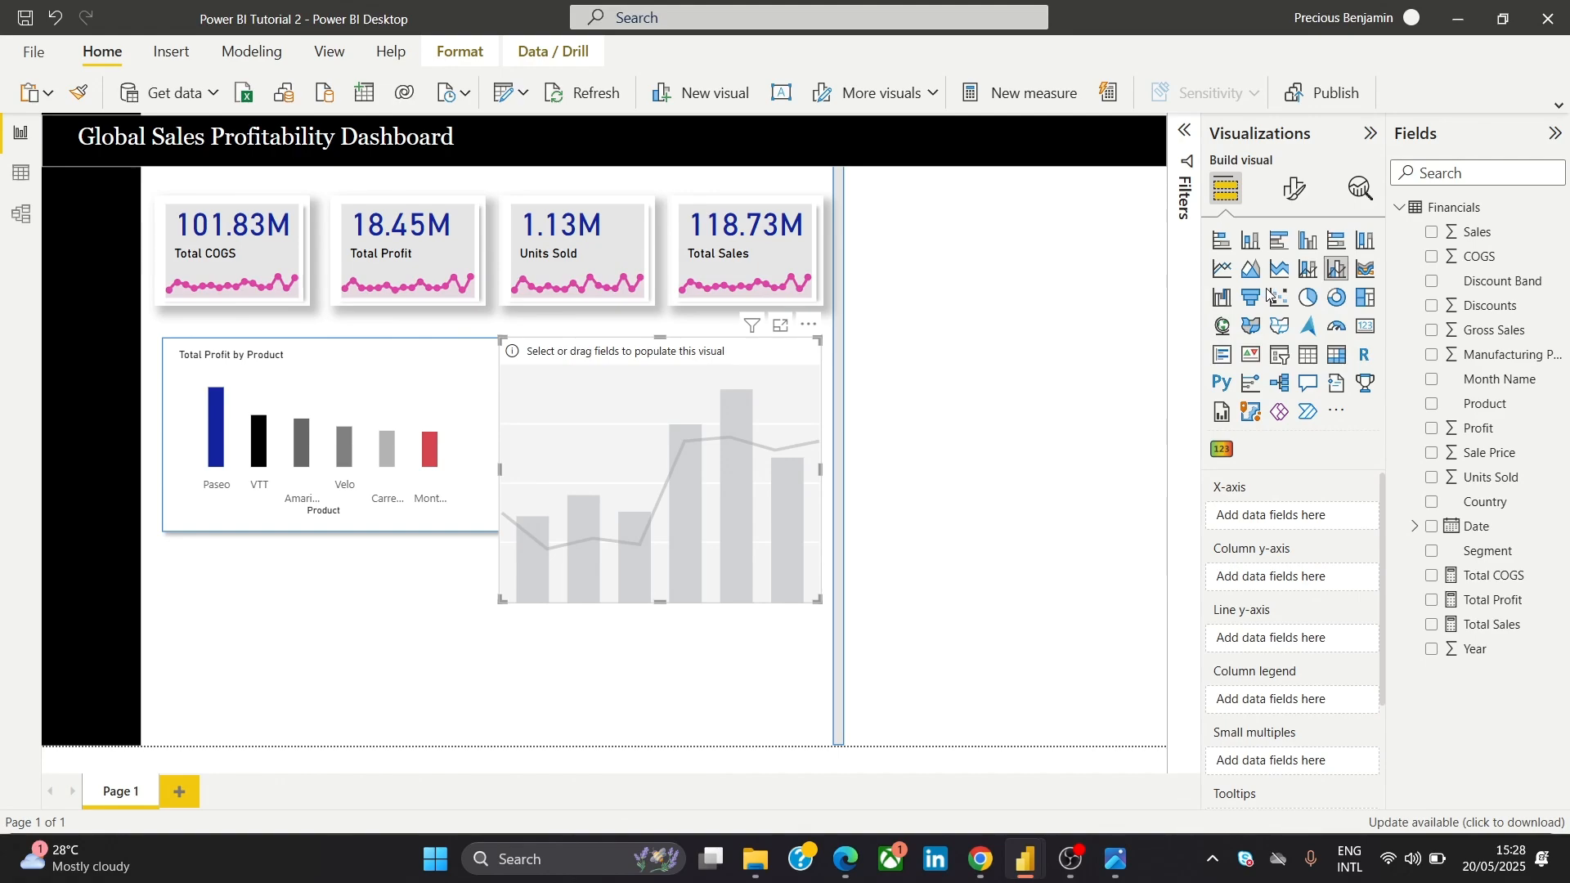
mouse_move(1116, 859)
click(1115, 754)
drag(1380, 527, 1380, 558)
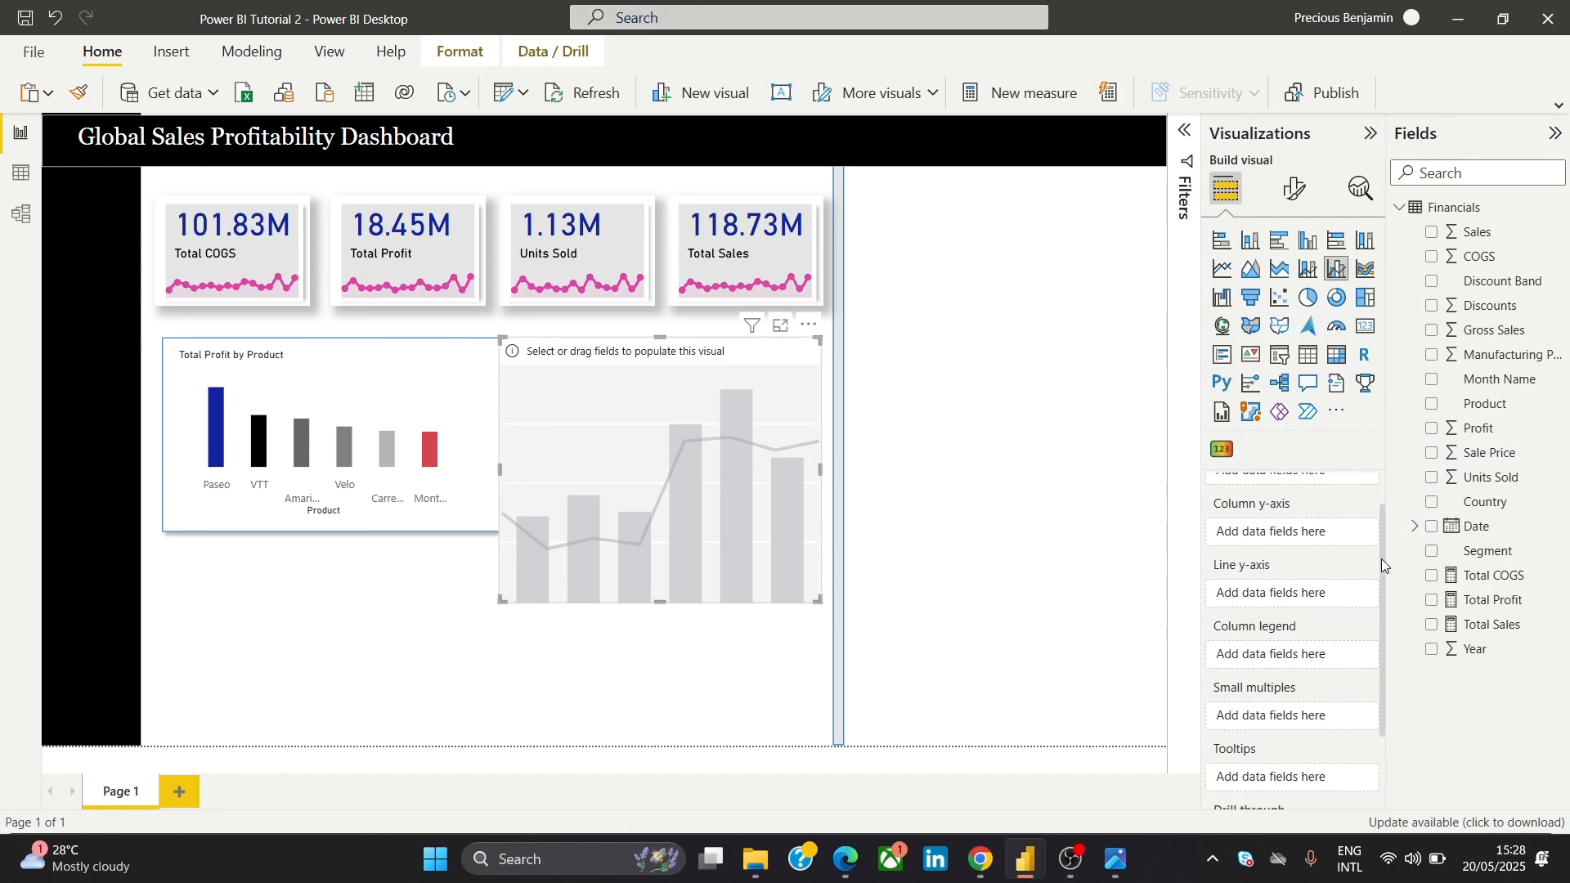
drag(1381, 558, 1384, 543)
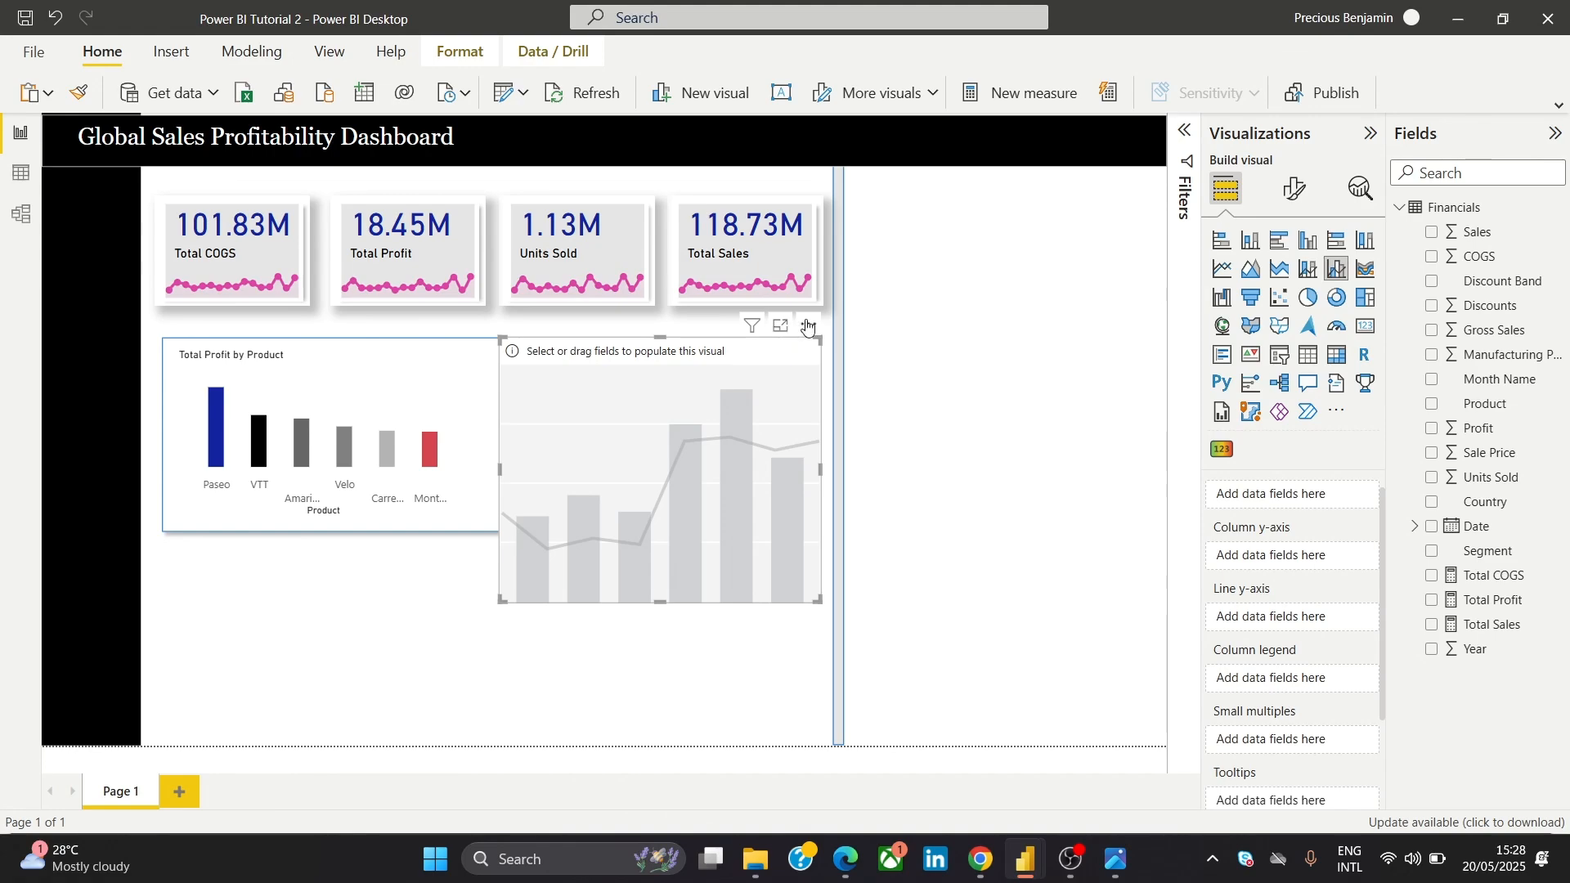
drag(808, 335, 1155, 202)
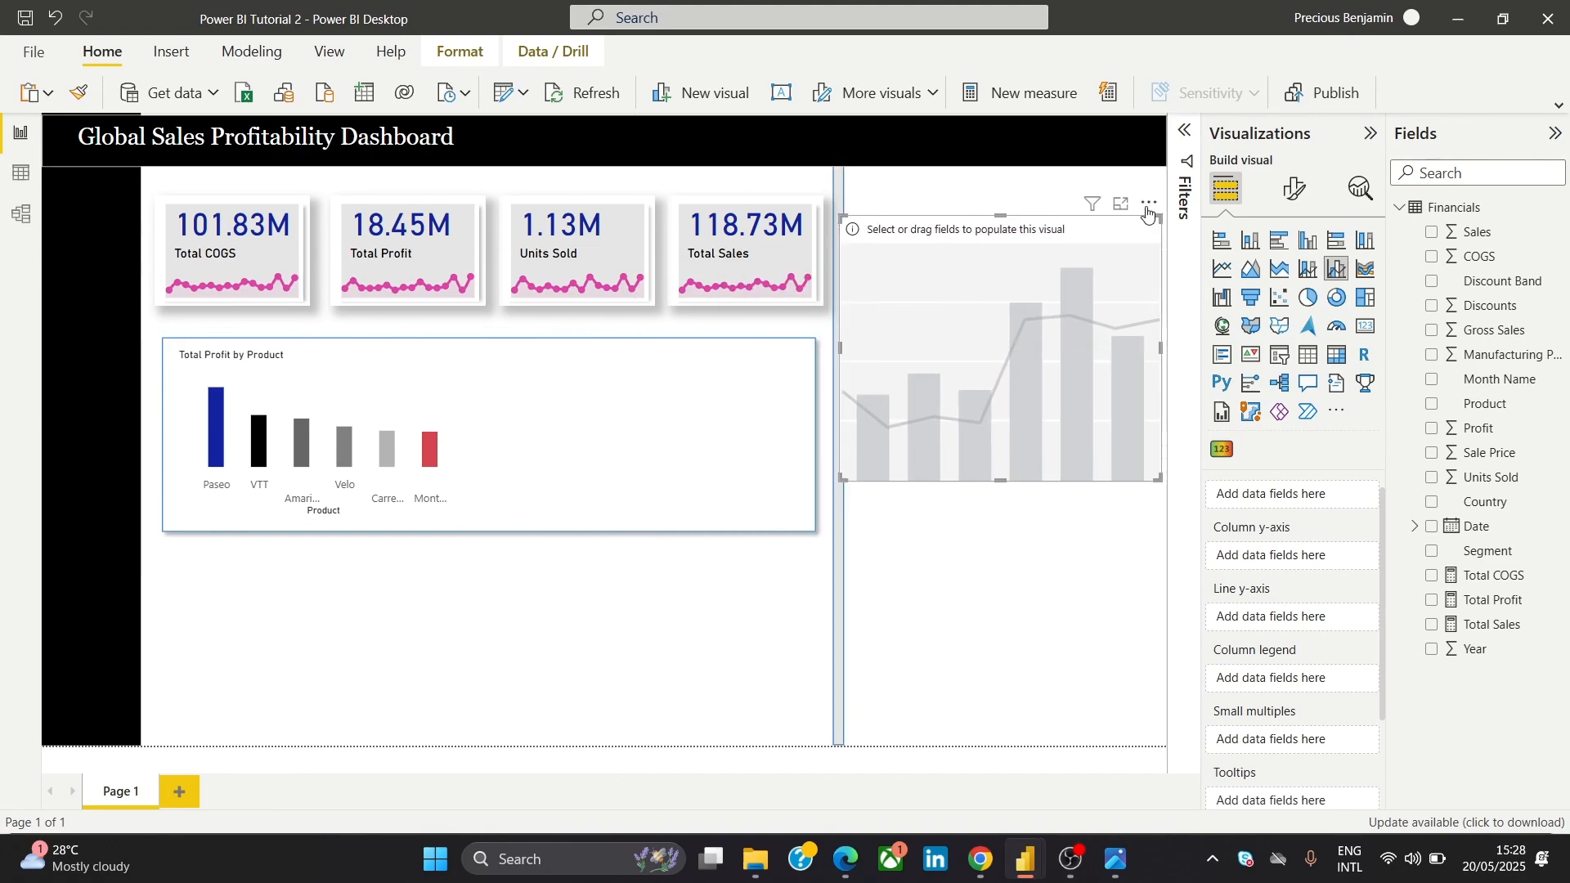
Create a measure named Net Profit that sums the Financials Profit column, using SUM(Financials[ Profit ])
click(708, 634)
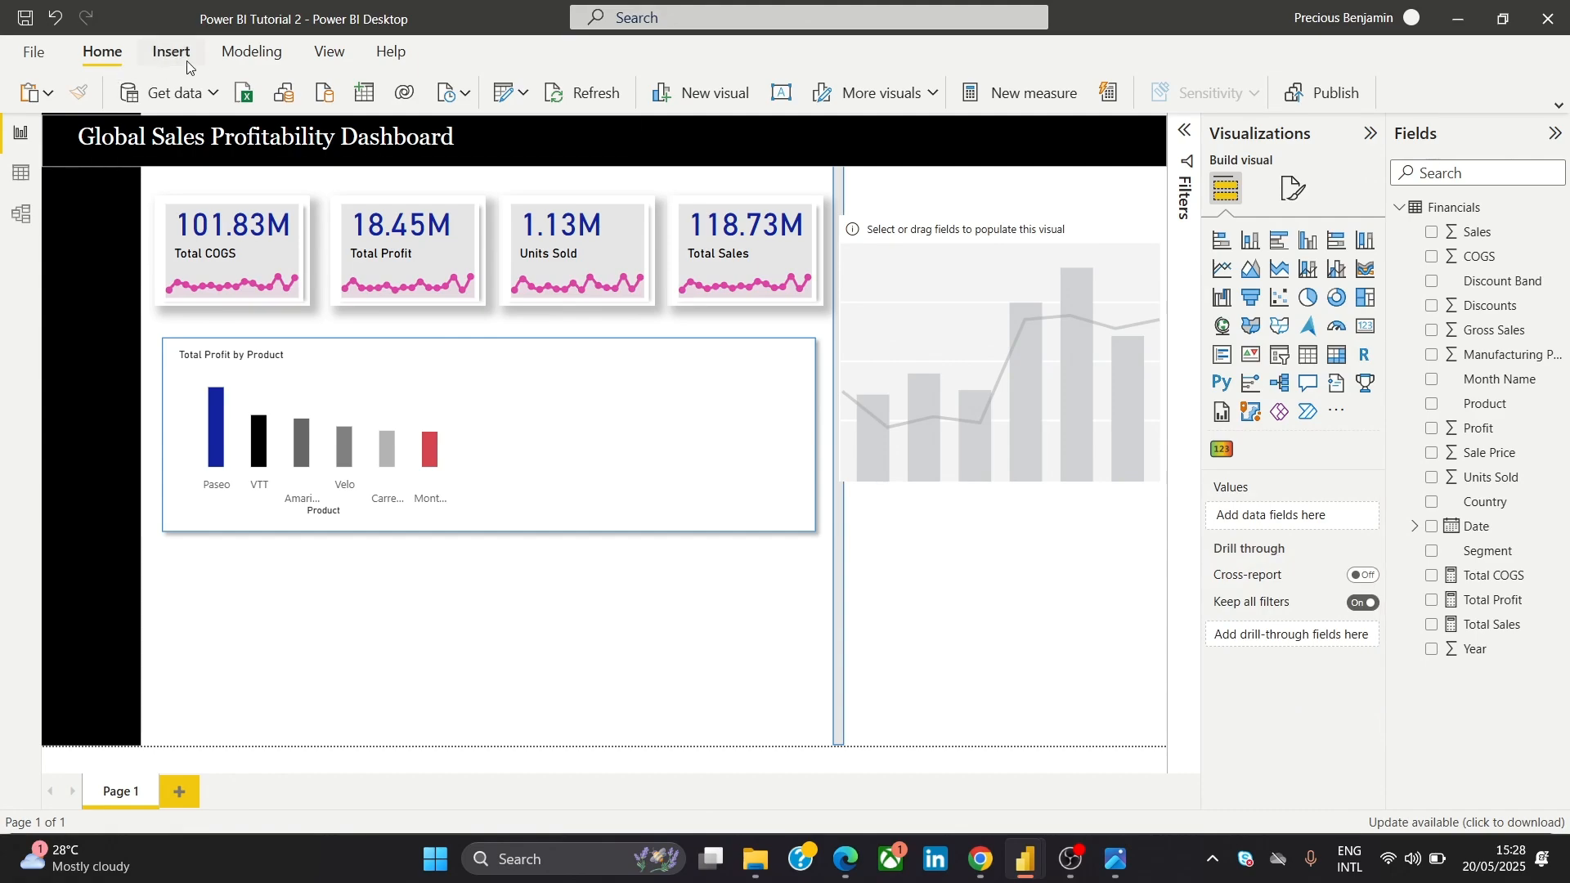
click(228, 54)
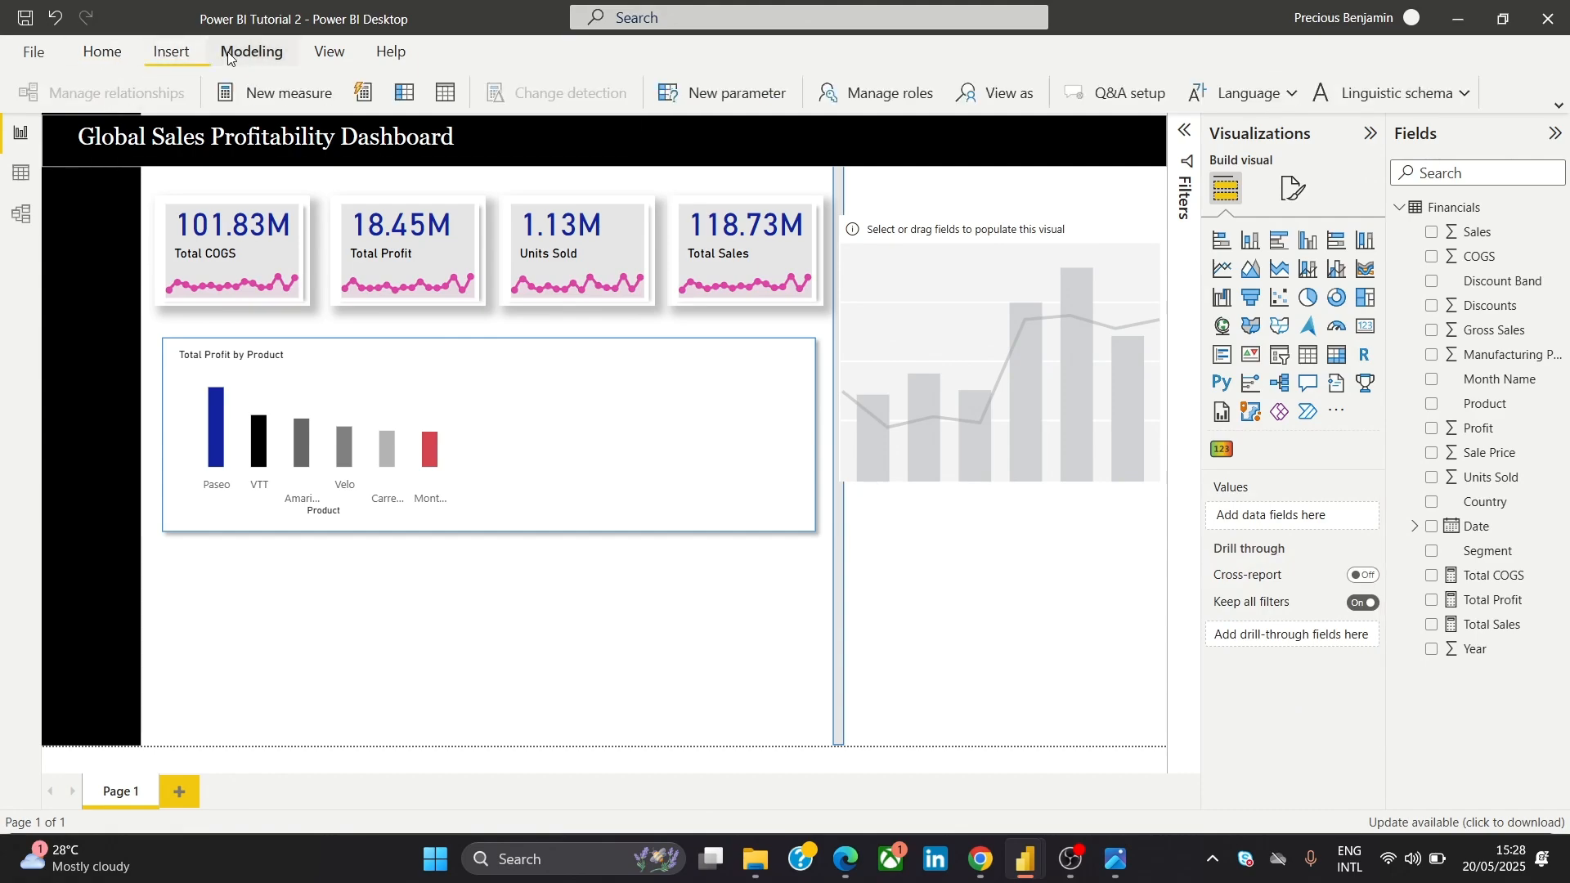
click(279, 96)
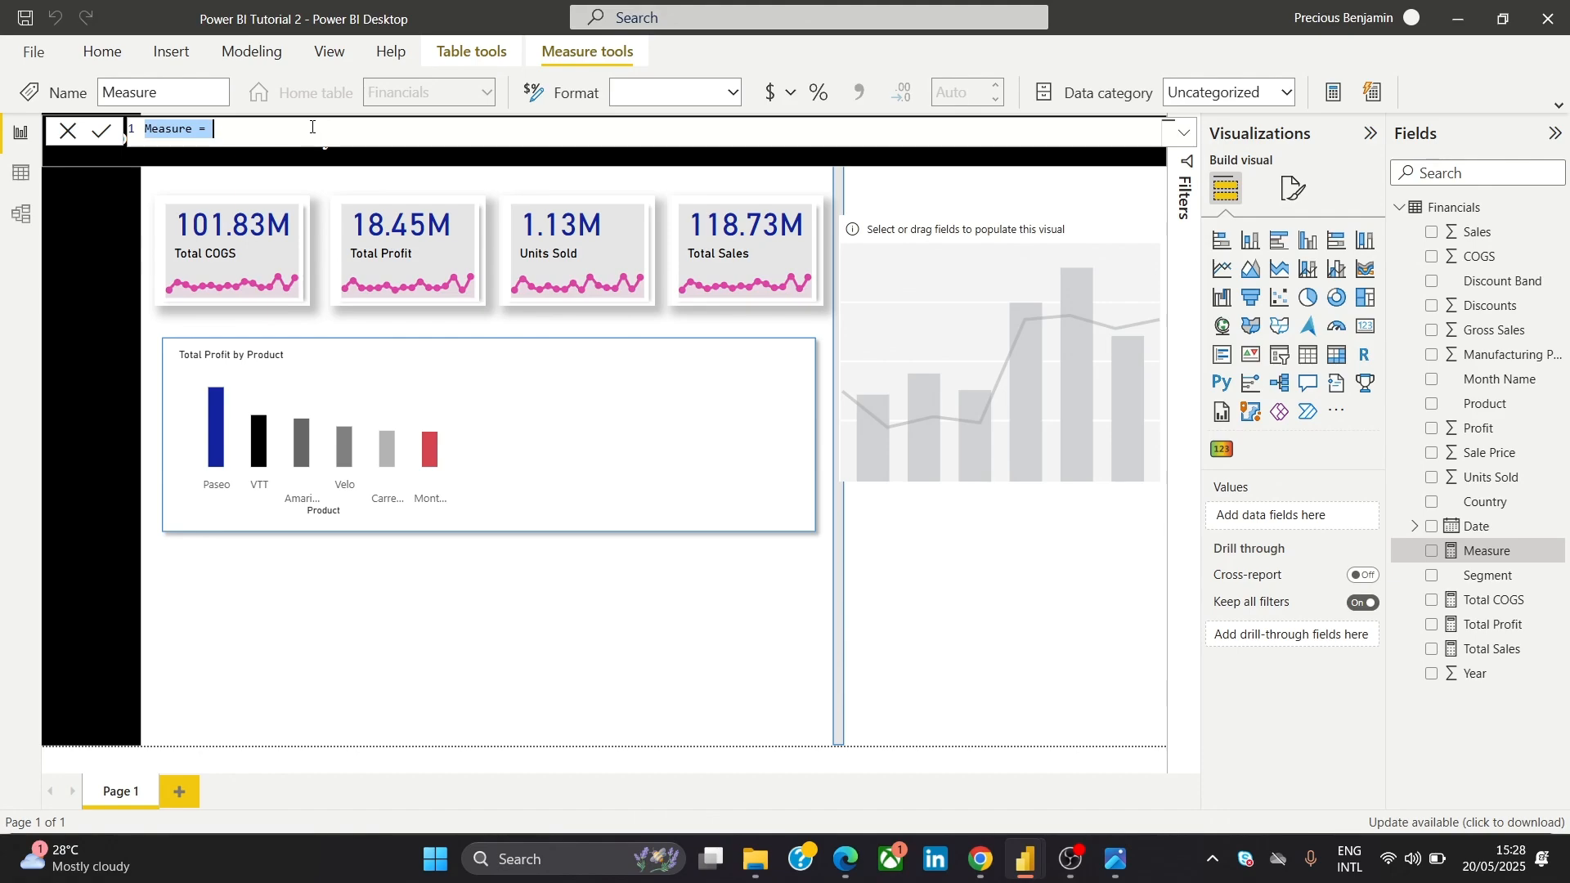
text(Net)
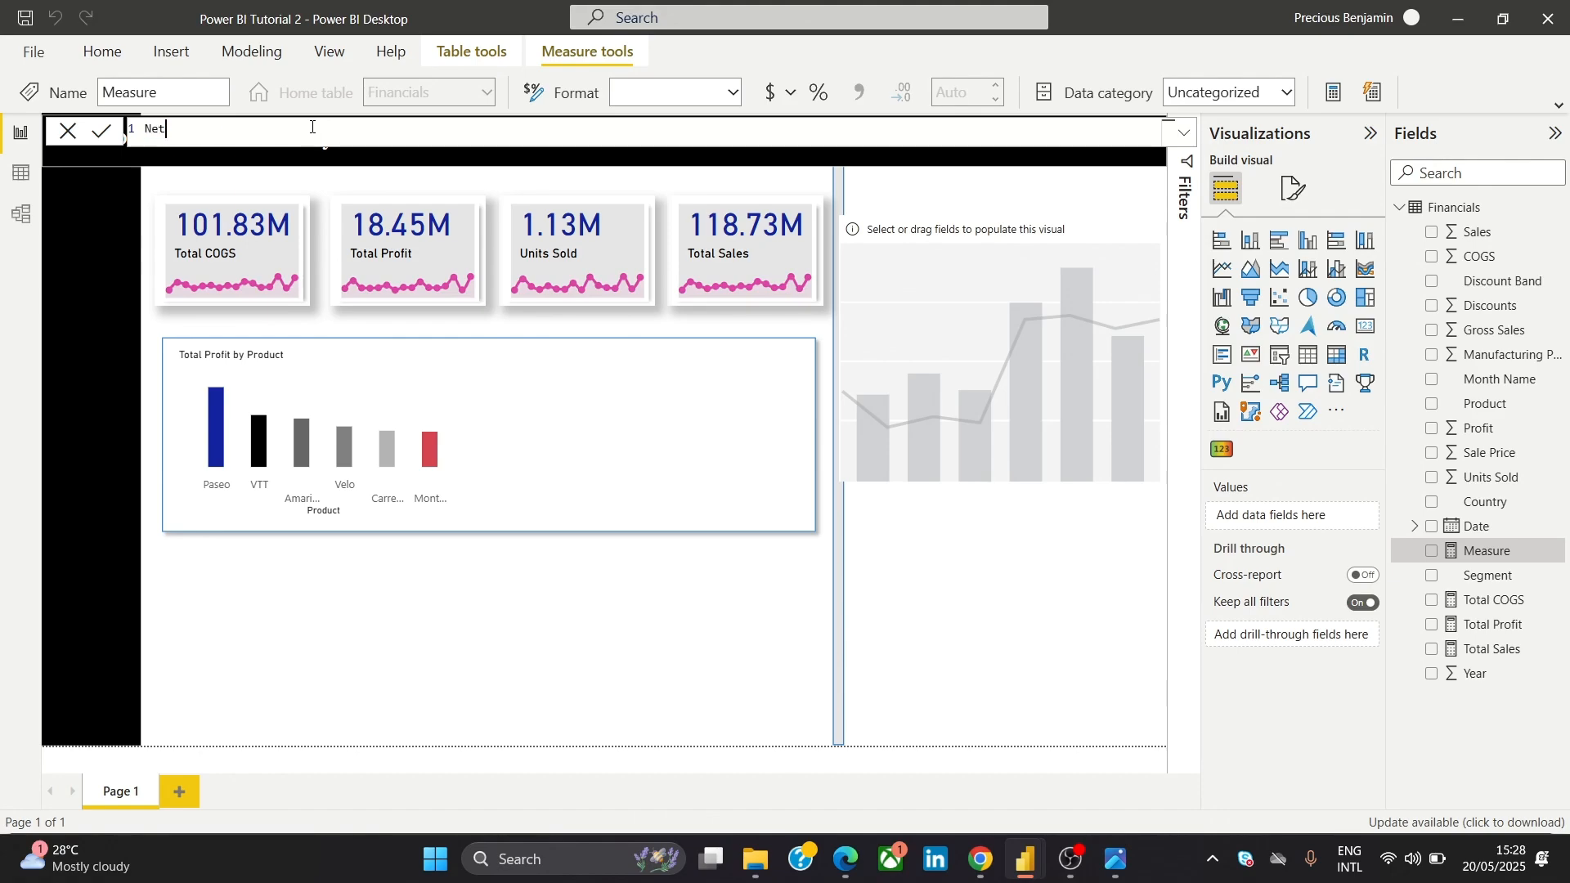
text( Profit = SUM)
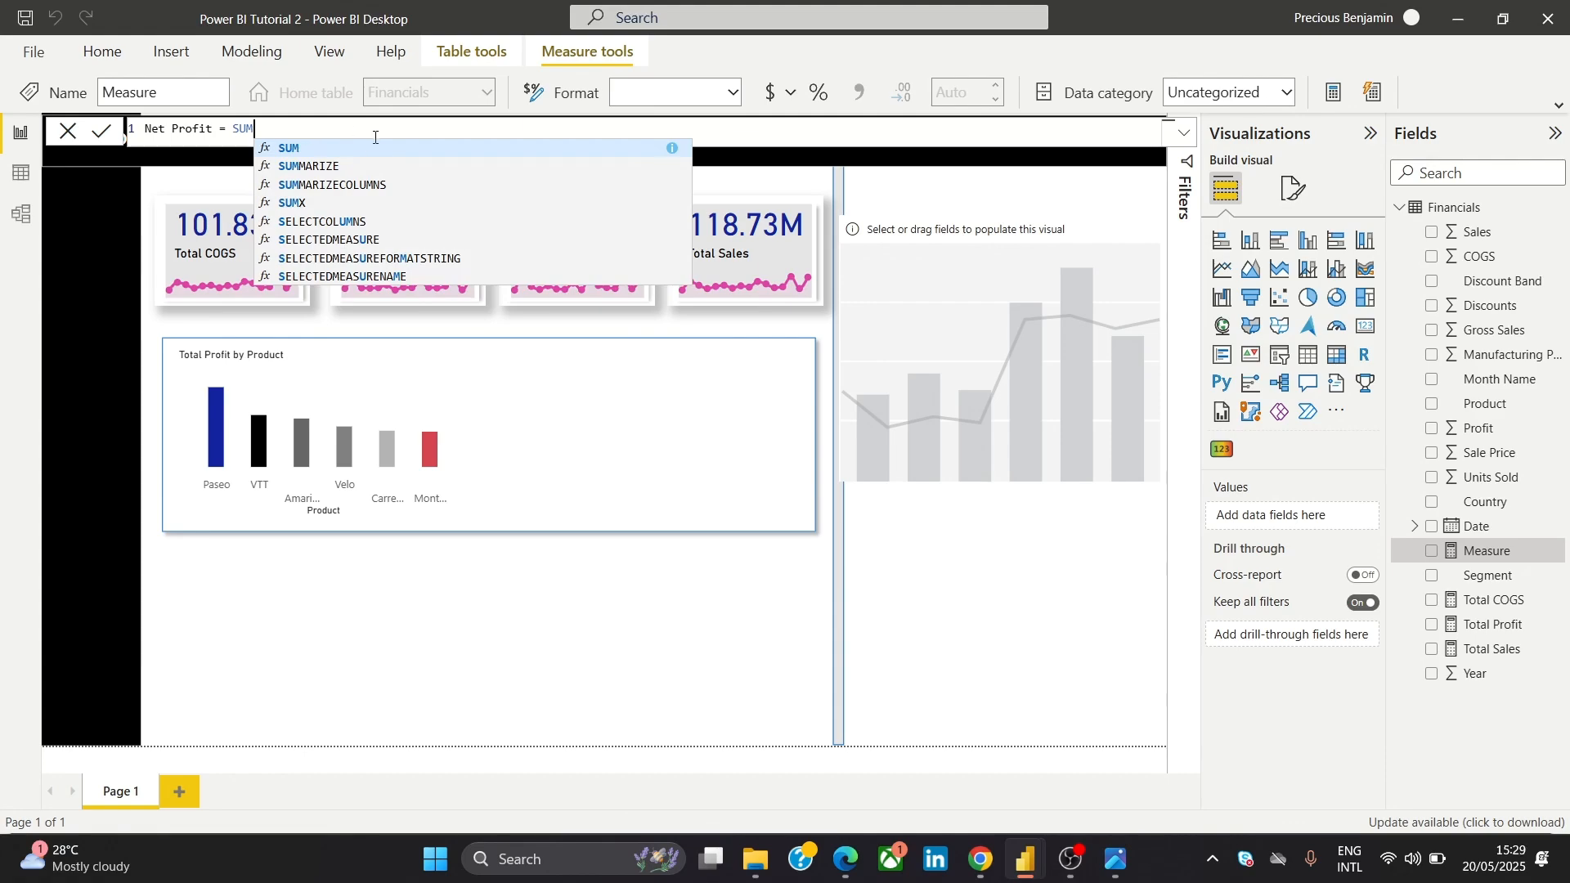
text(()
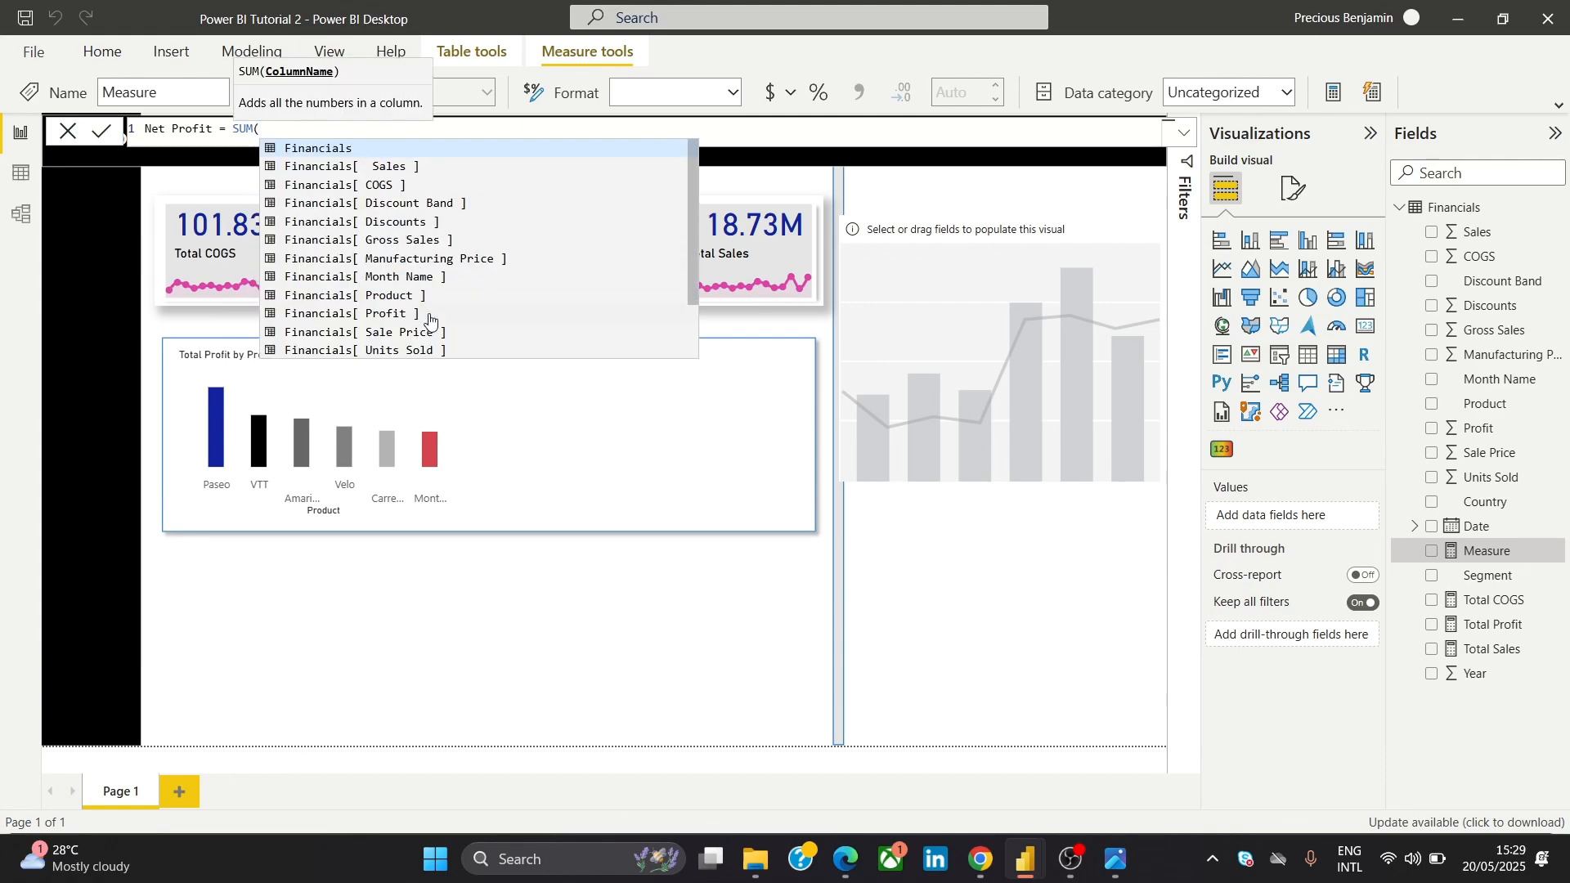
click(428, 319)
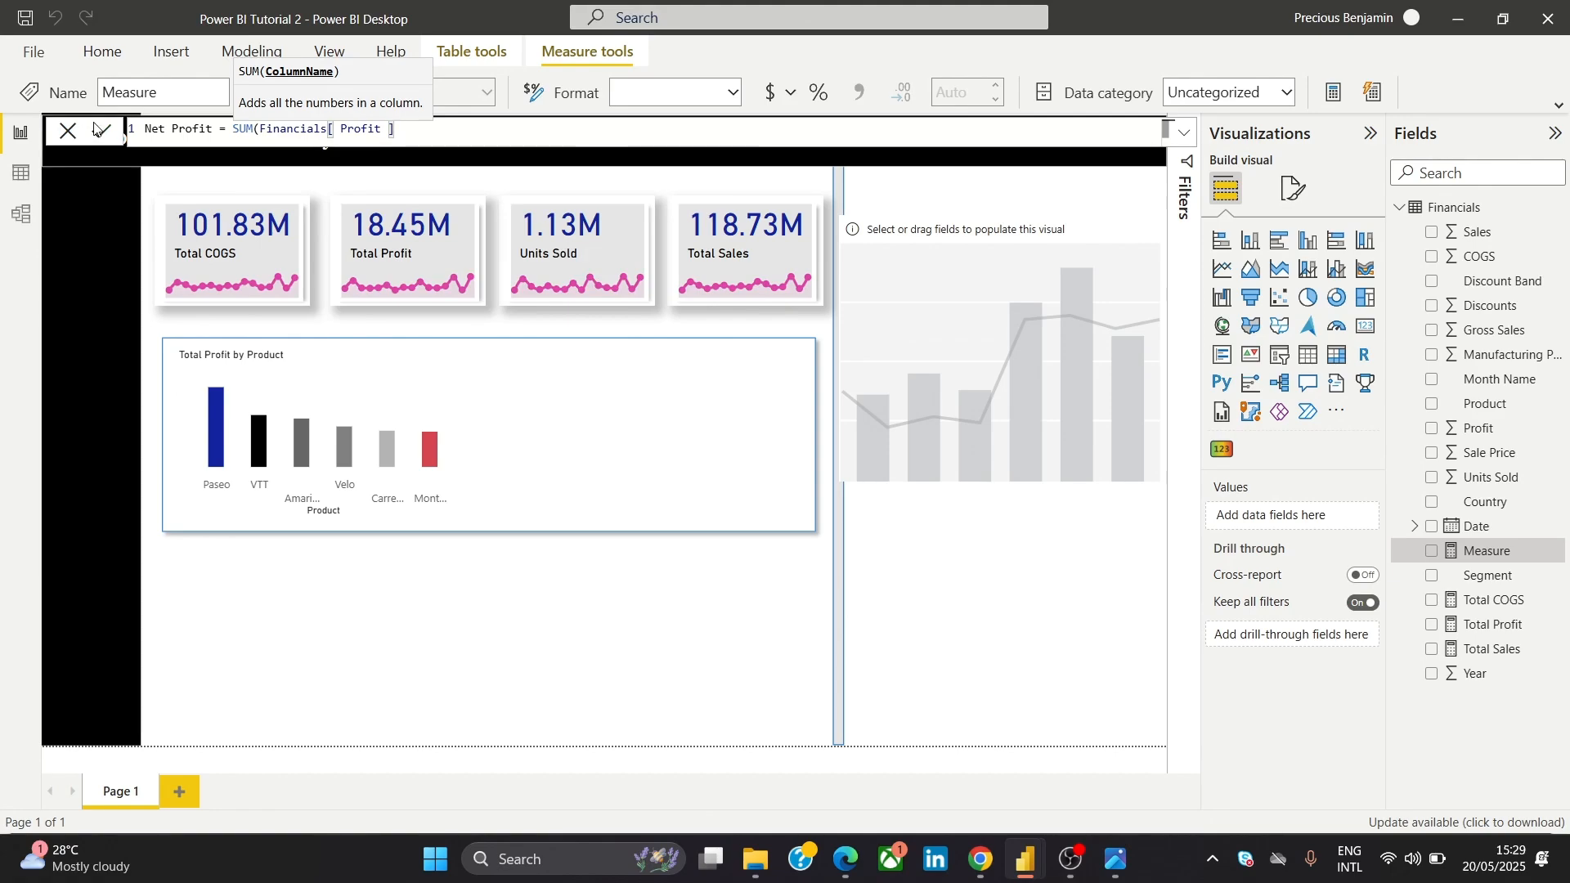
click(97, 129)
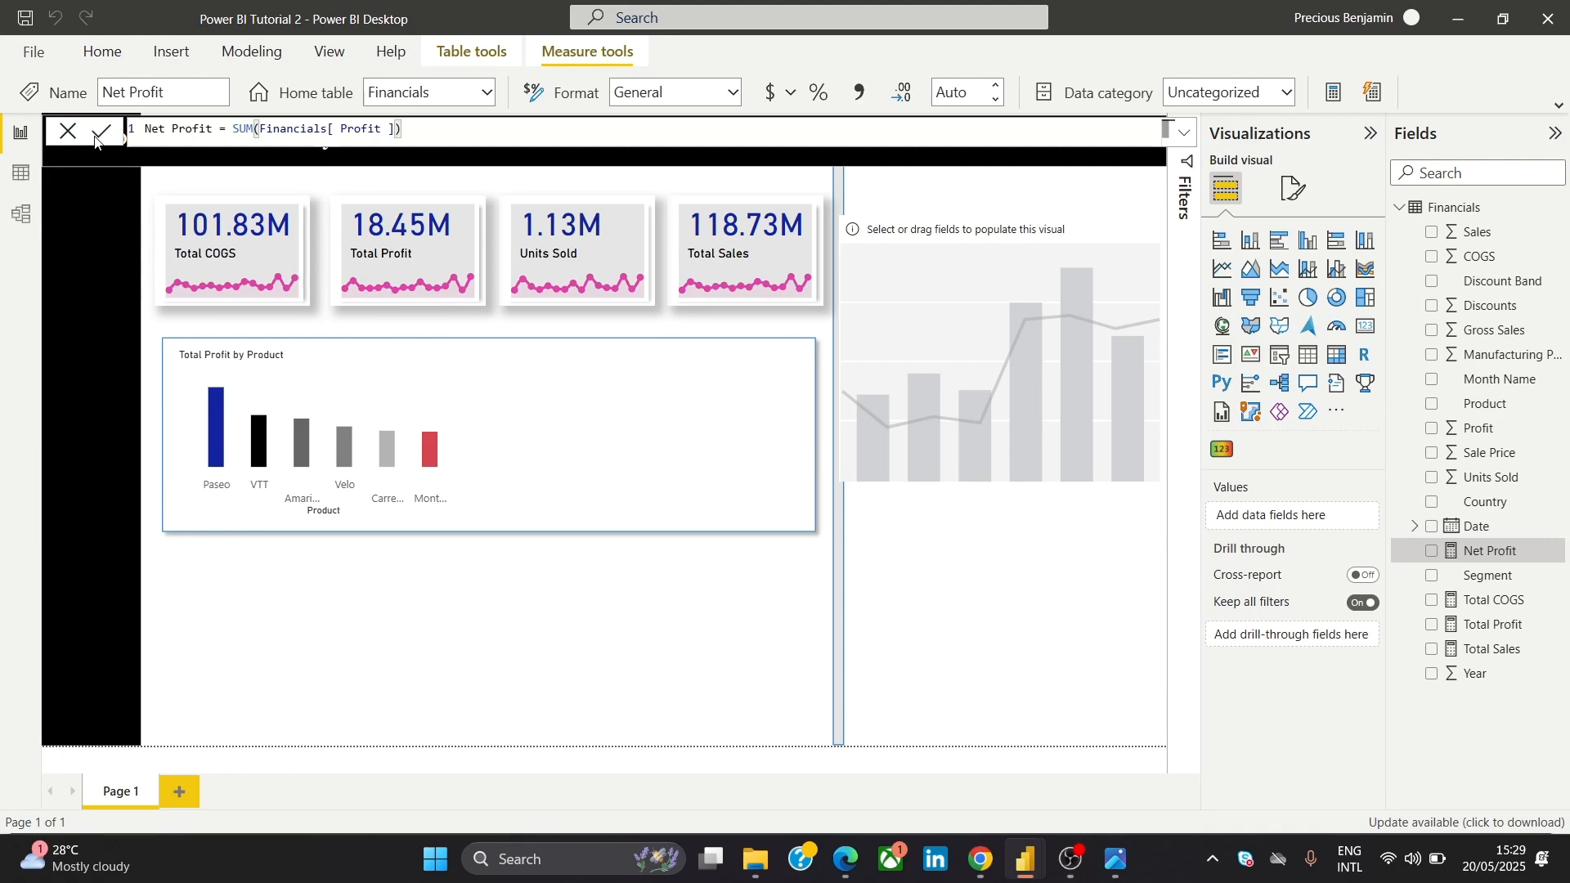
Fill the empty combo chart with Net Profit as the column y-axis and Country as the x-axis
mouse_move(981, 375)
mouse_down()
mouse_move(732, 458)
mouse_move(915, 464)
mouse_move(968, 396)
mouse_up()
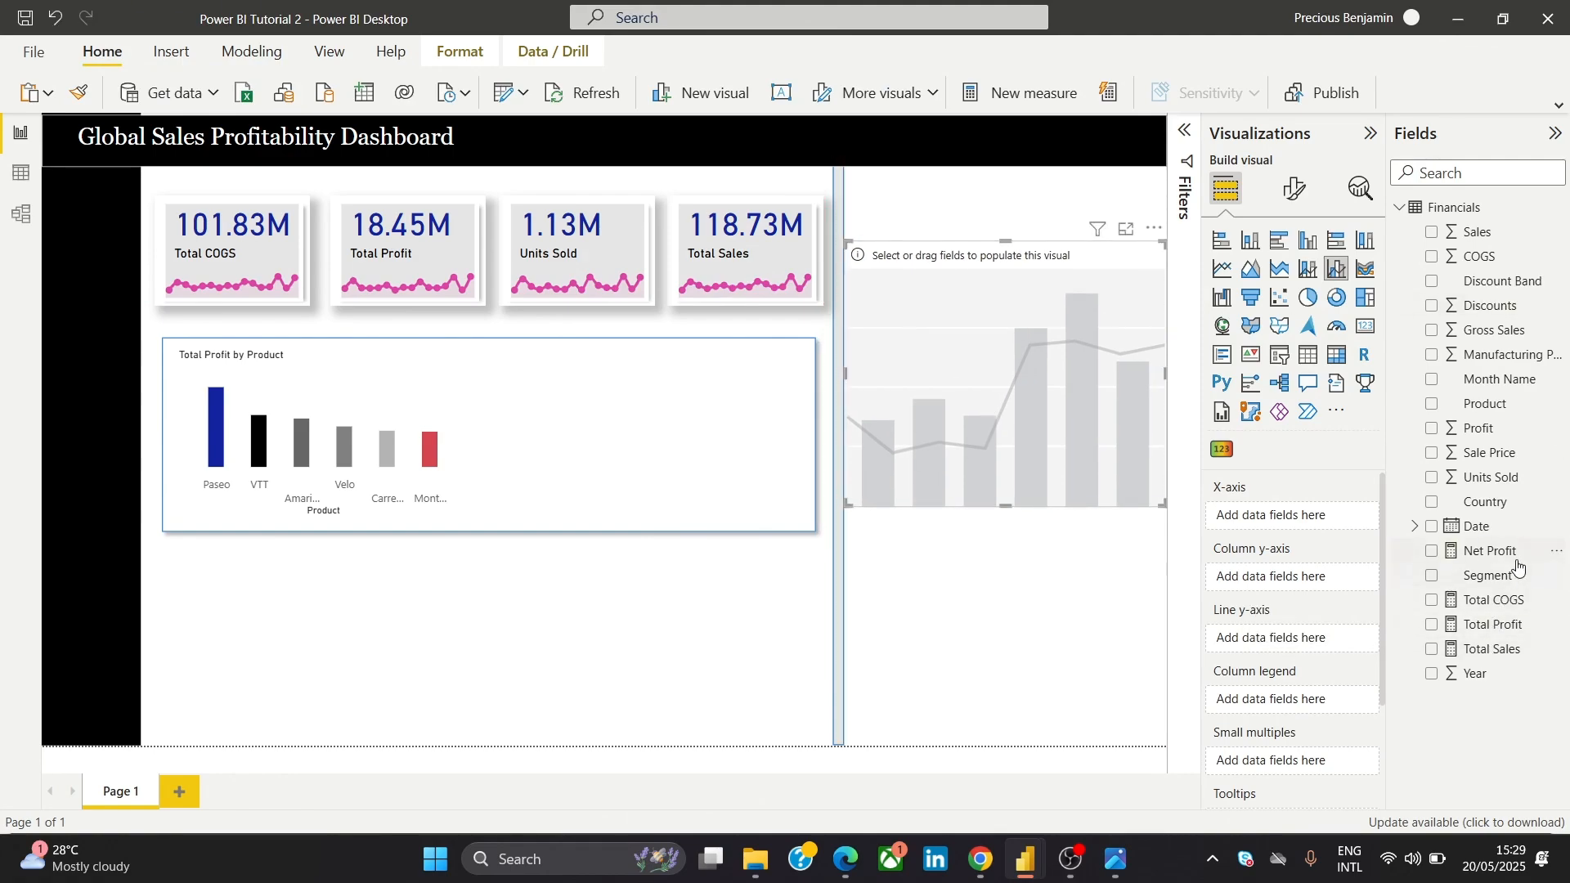
drag(1514, 553, 1315, 575)
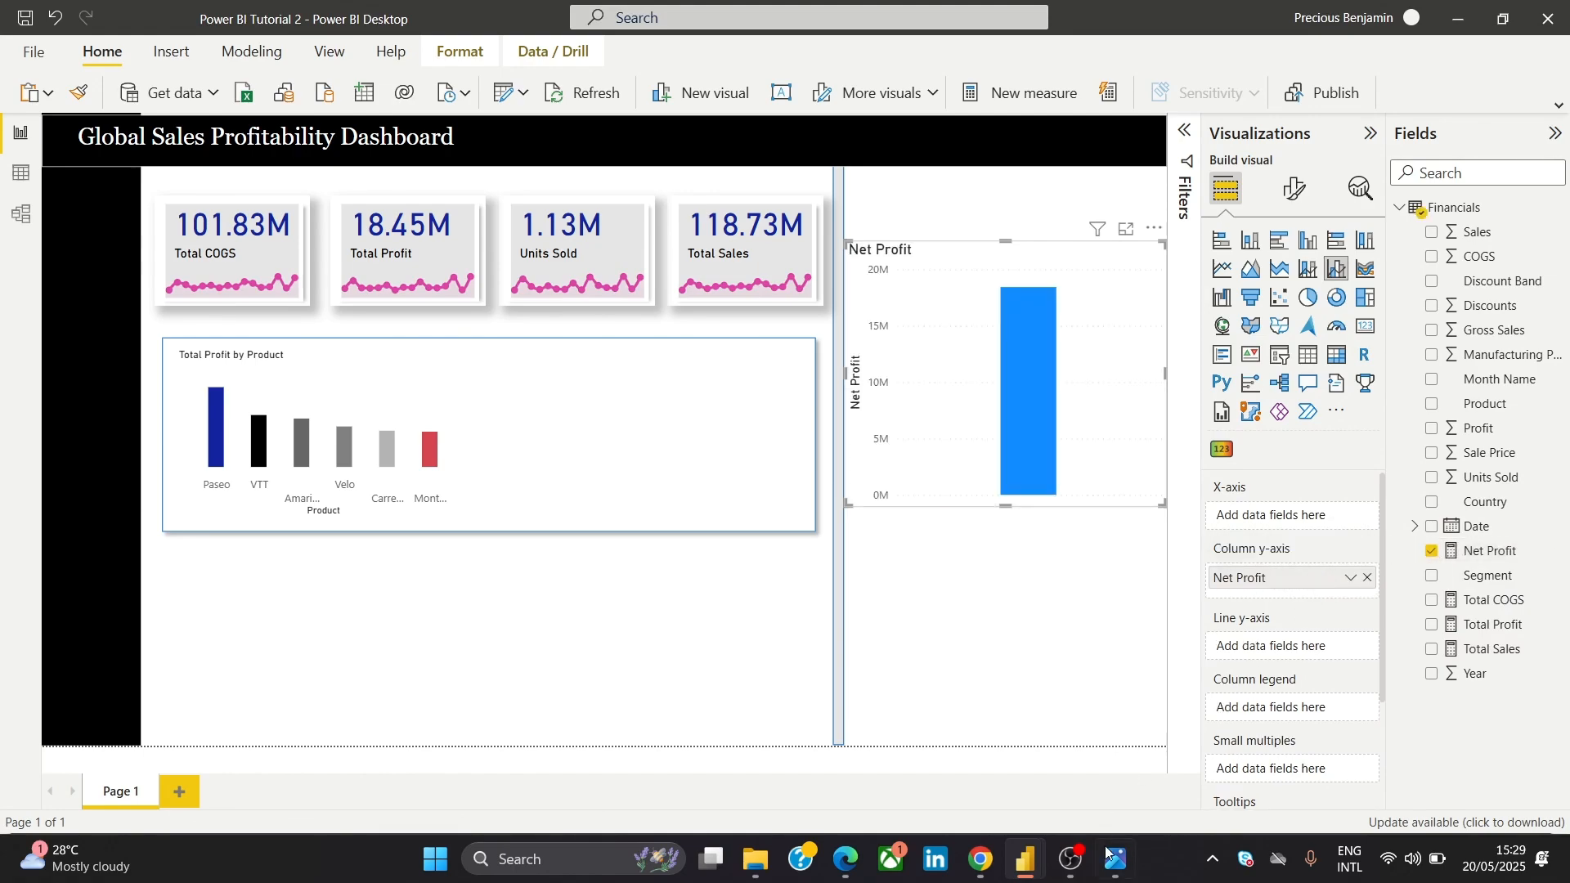
mouse_move(1110, 868)
mouse_move(1134, 773)
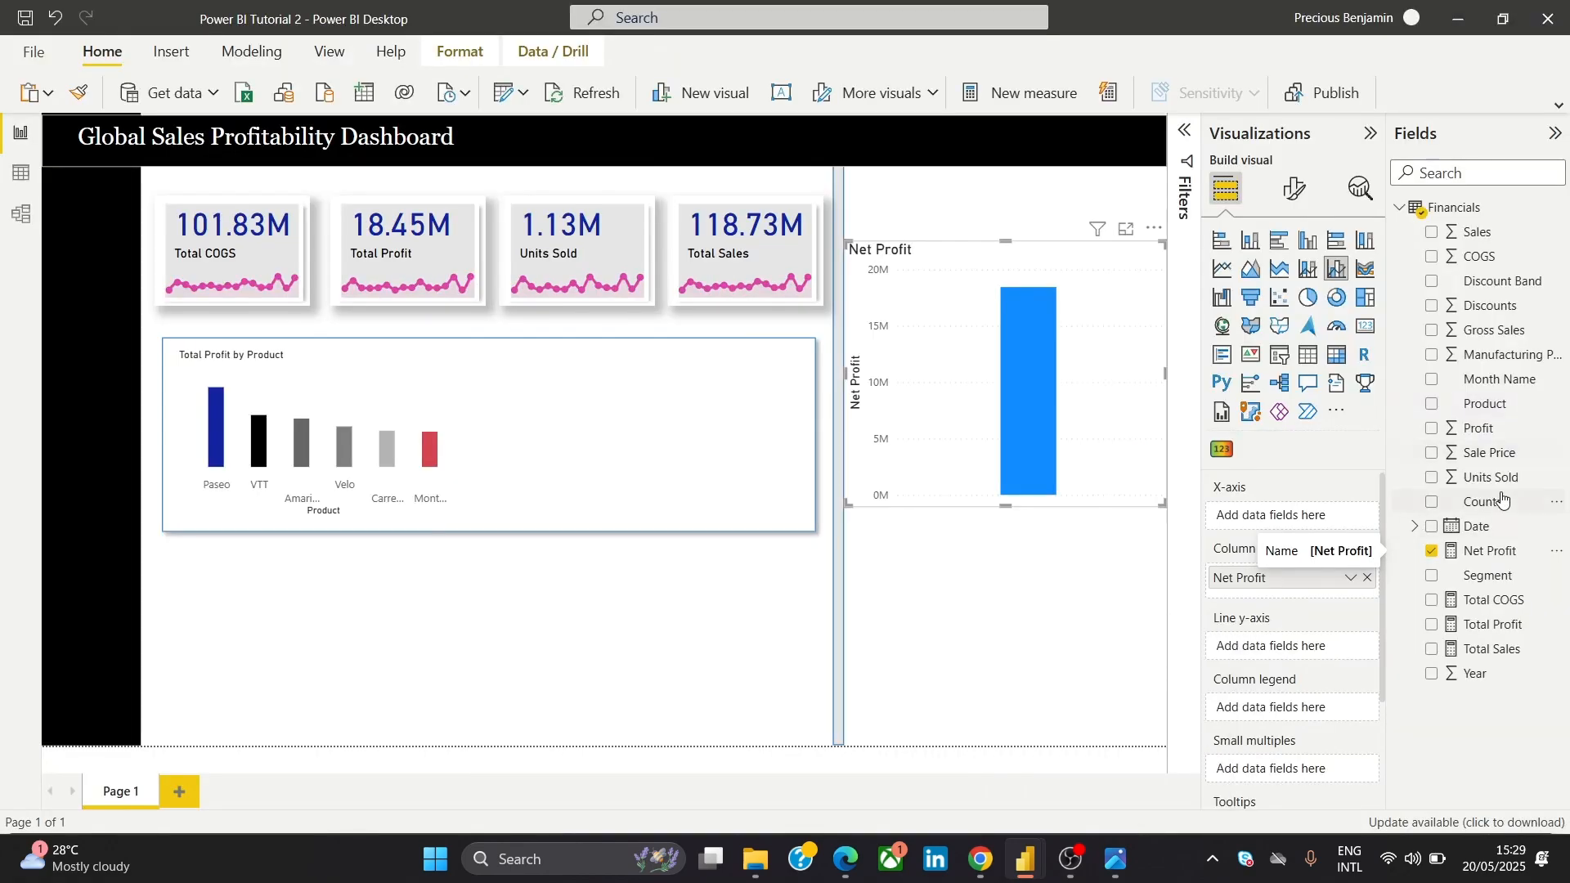
drag(1497, 501, 1296, 516)
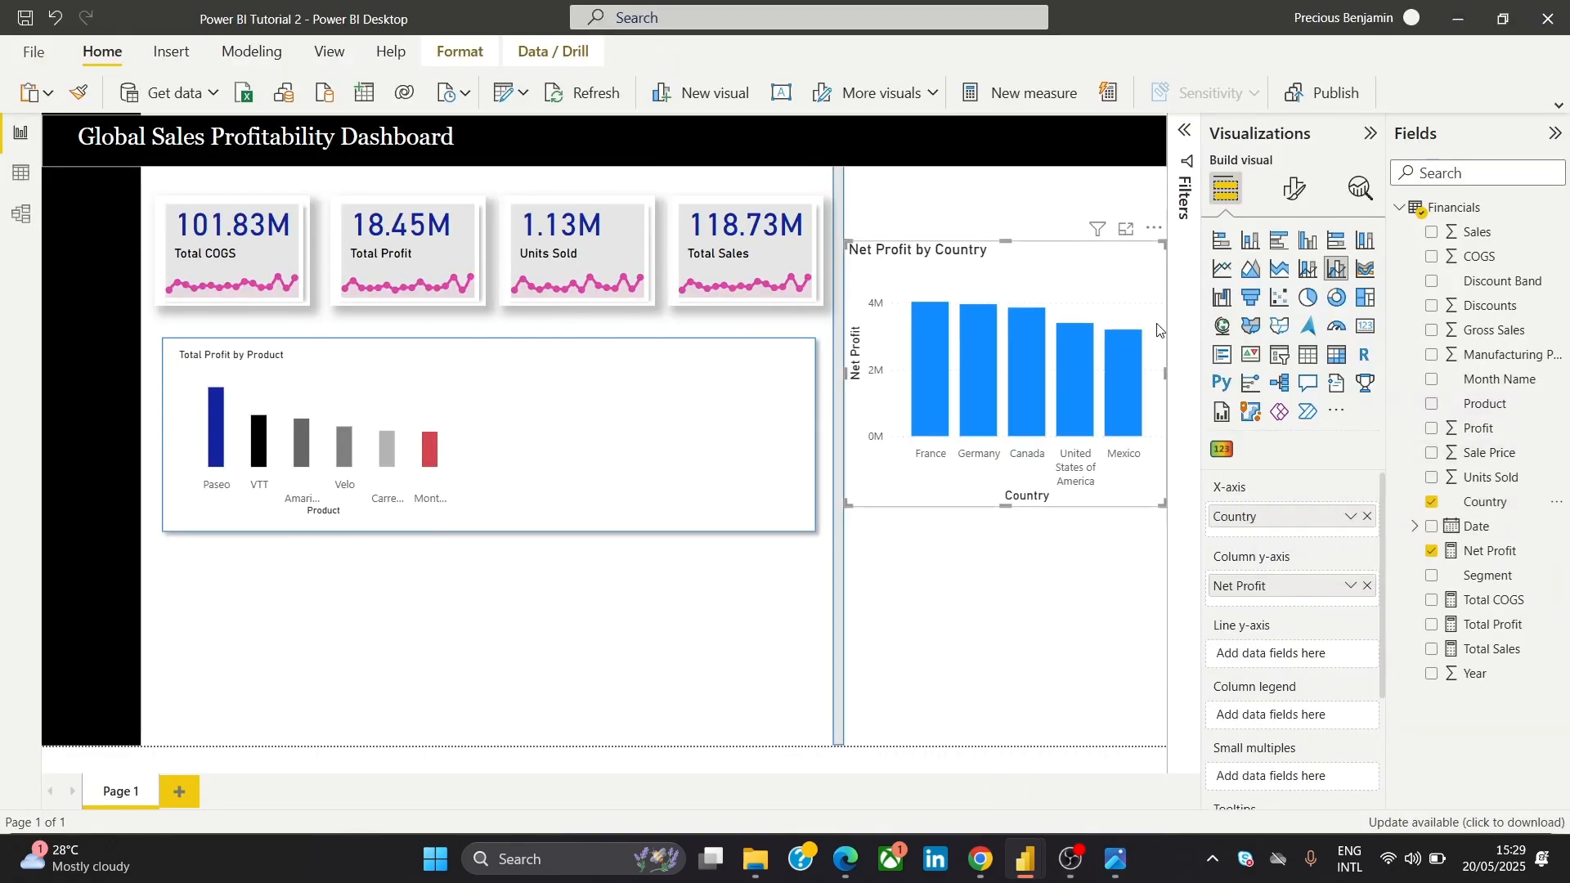
Following the reference screenshot in Photos, move the Net Profit by Country chart beside the Total Profit by Product chart in Power BI and shrink it to fit the panel
click(1121, 857)
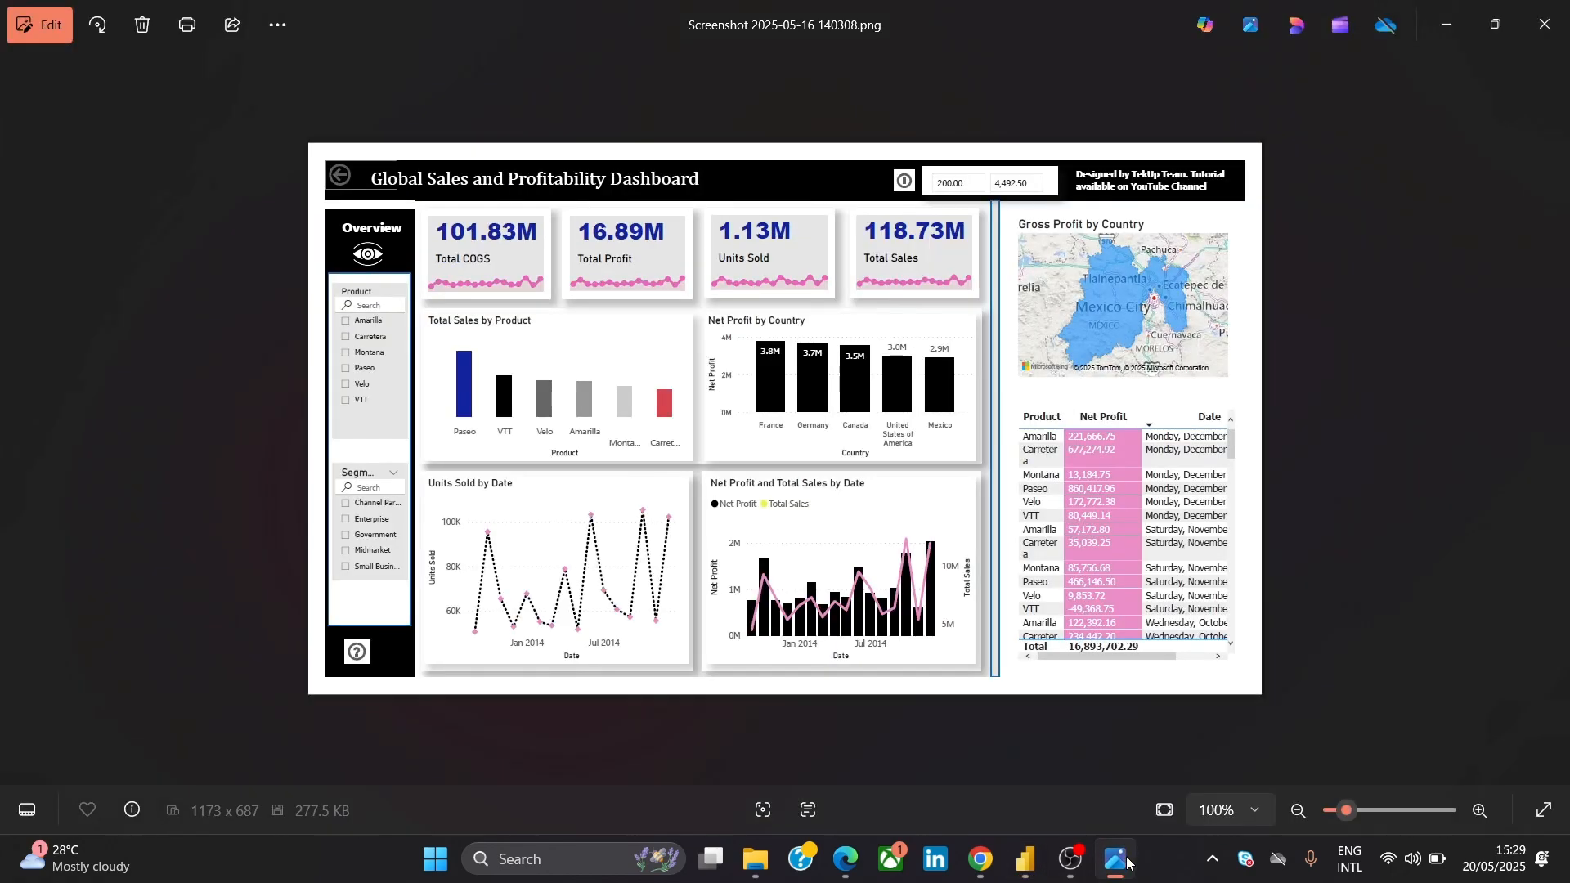
click(1120, 859)
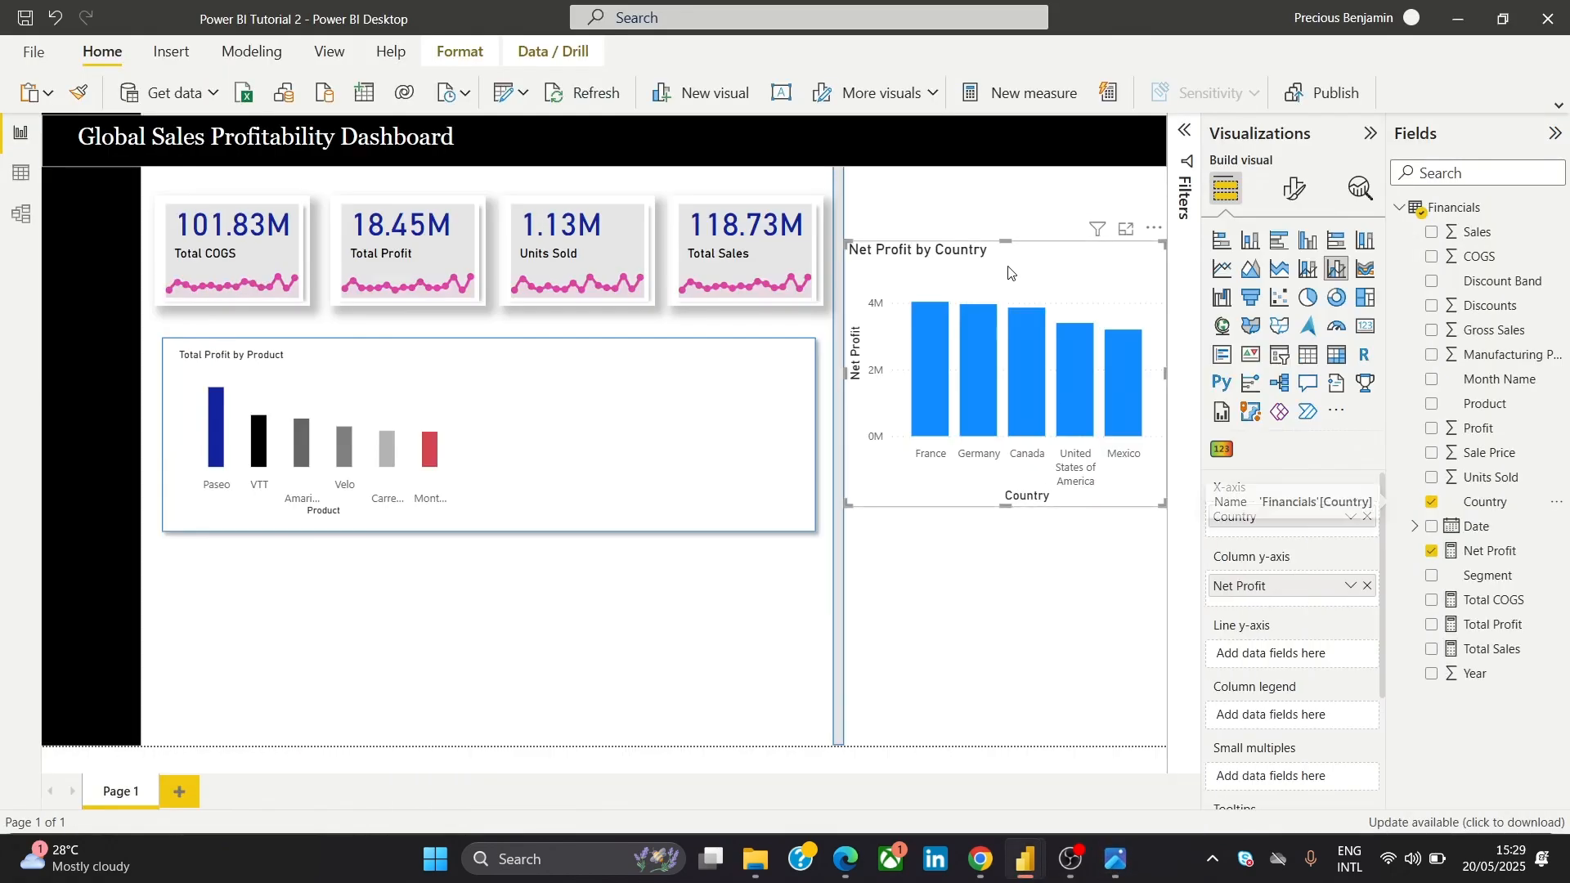
drag(1010, 253, 646, 359)
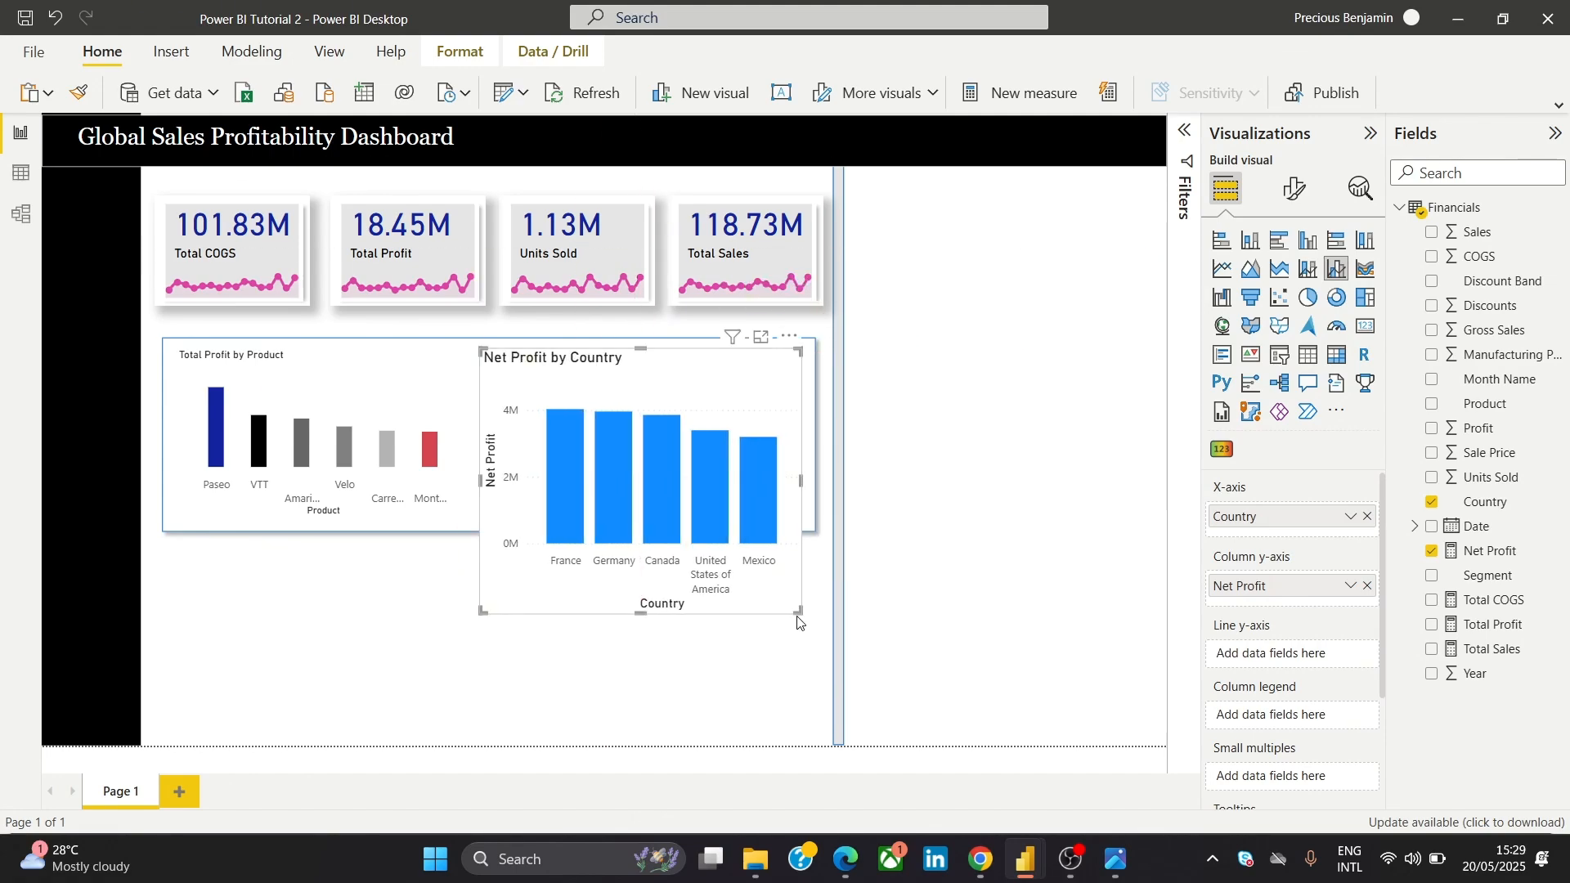
drag(799, 611, 773, 520)
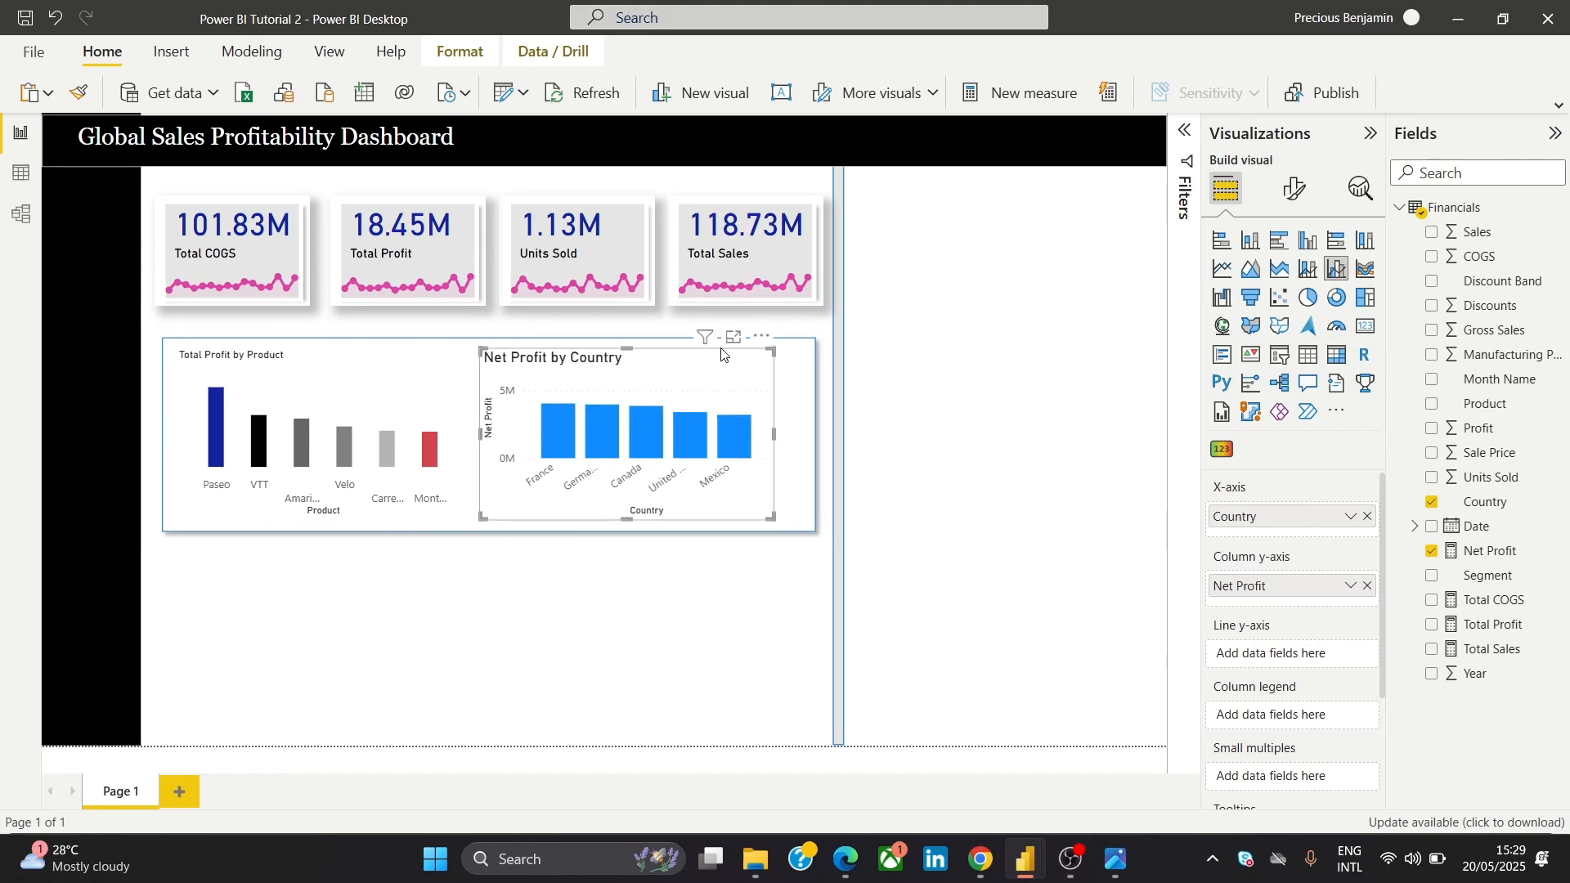
Widen the Net Profit by Country chart so it reaches close to the far edge of the shared panel
drag(628, 349, 641, 350)
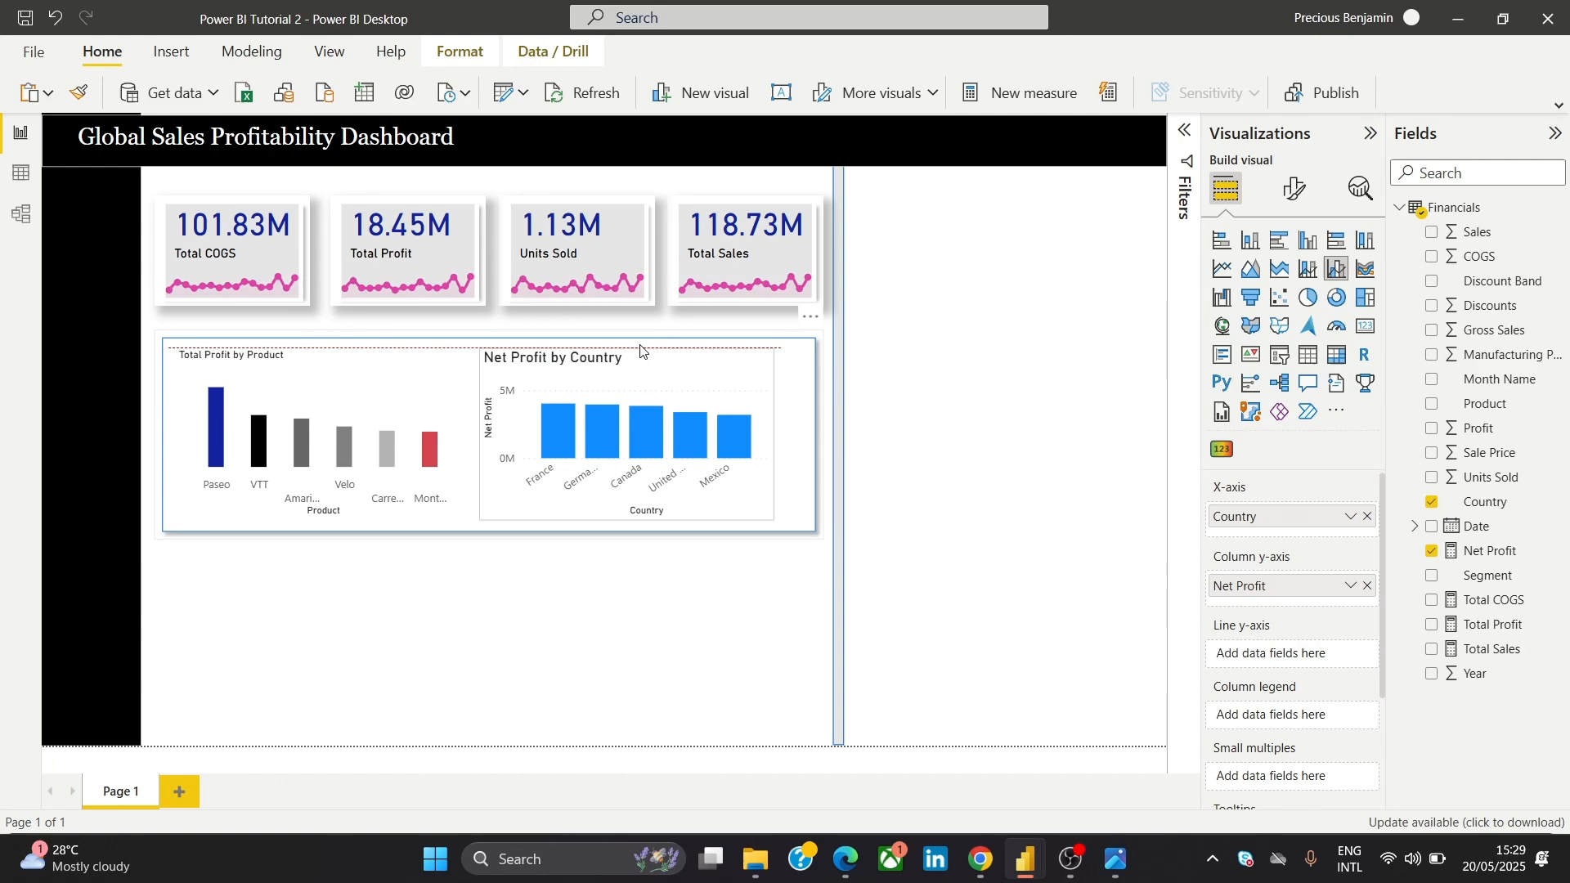
click(791, 443)
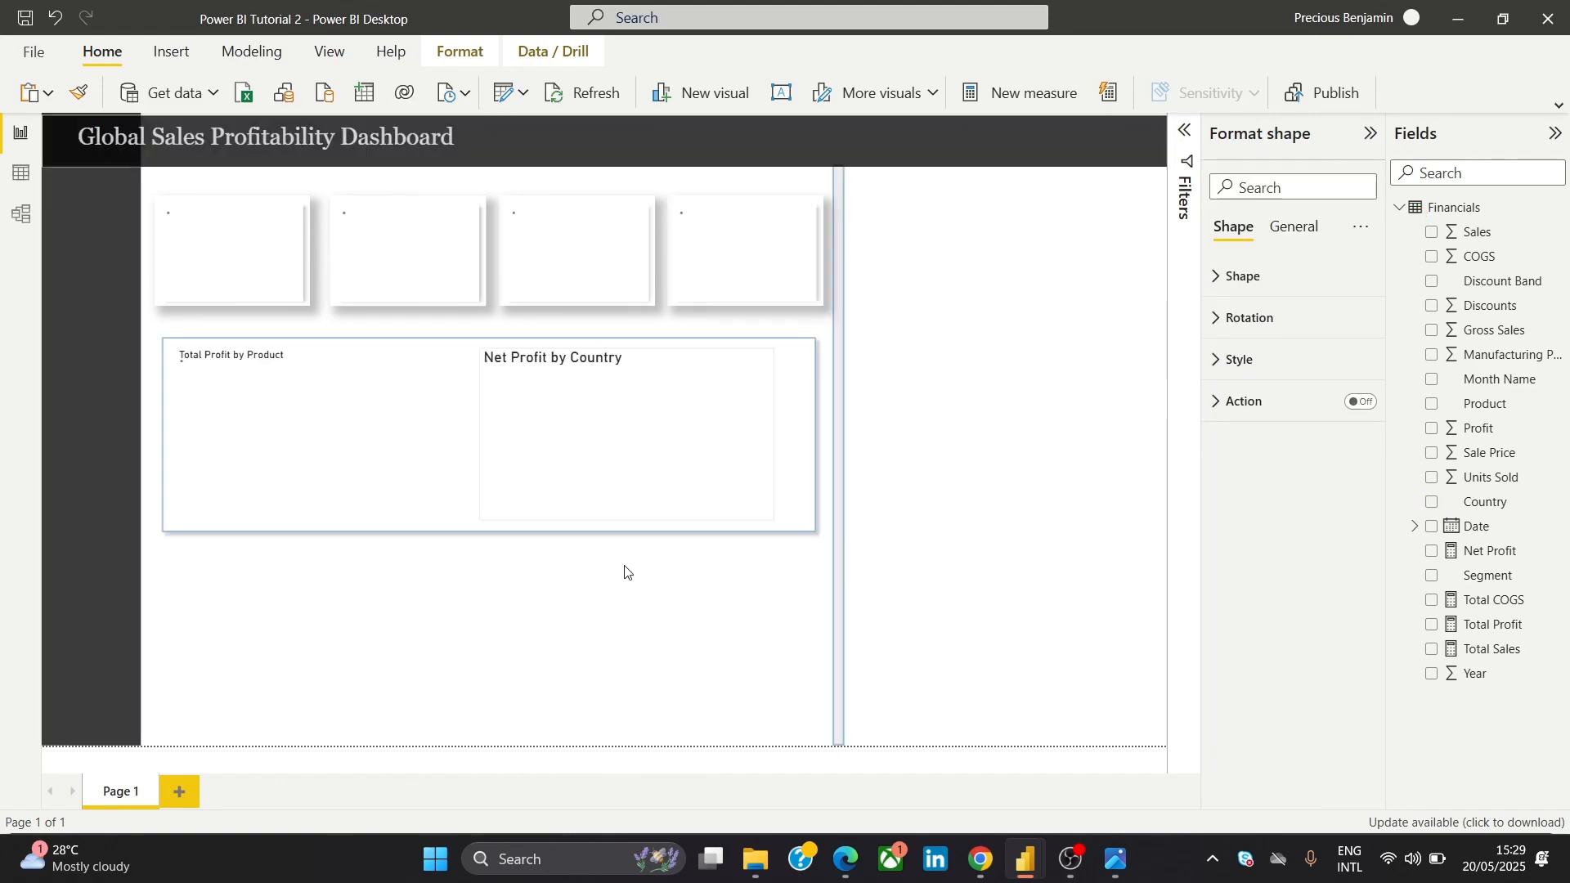
click(589, 610)
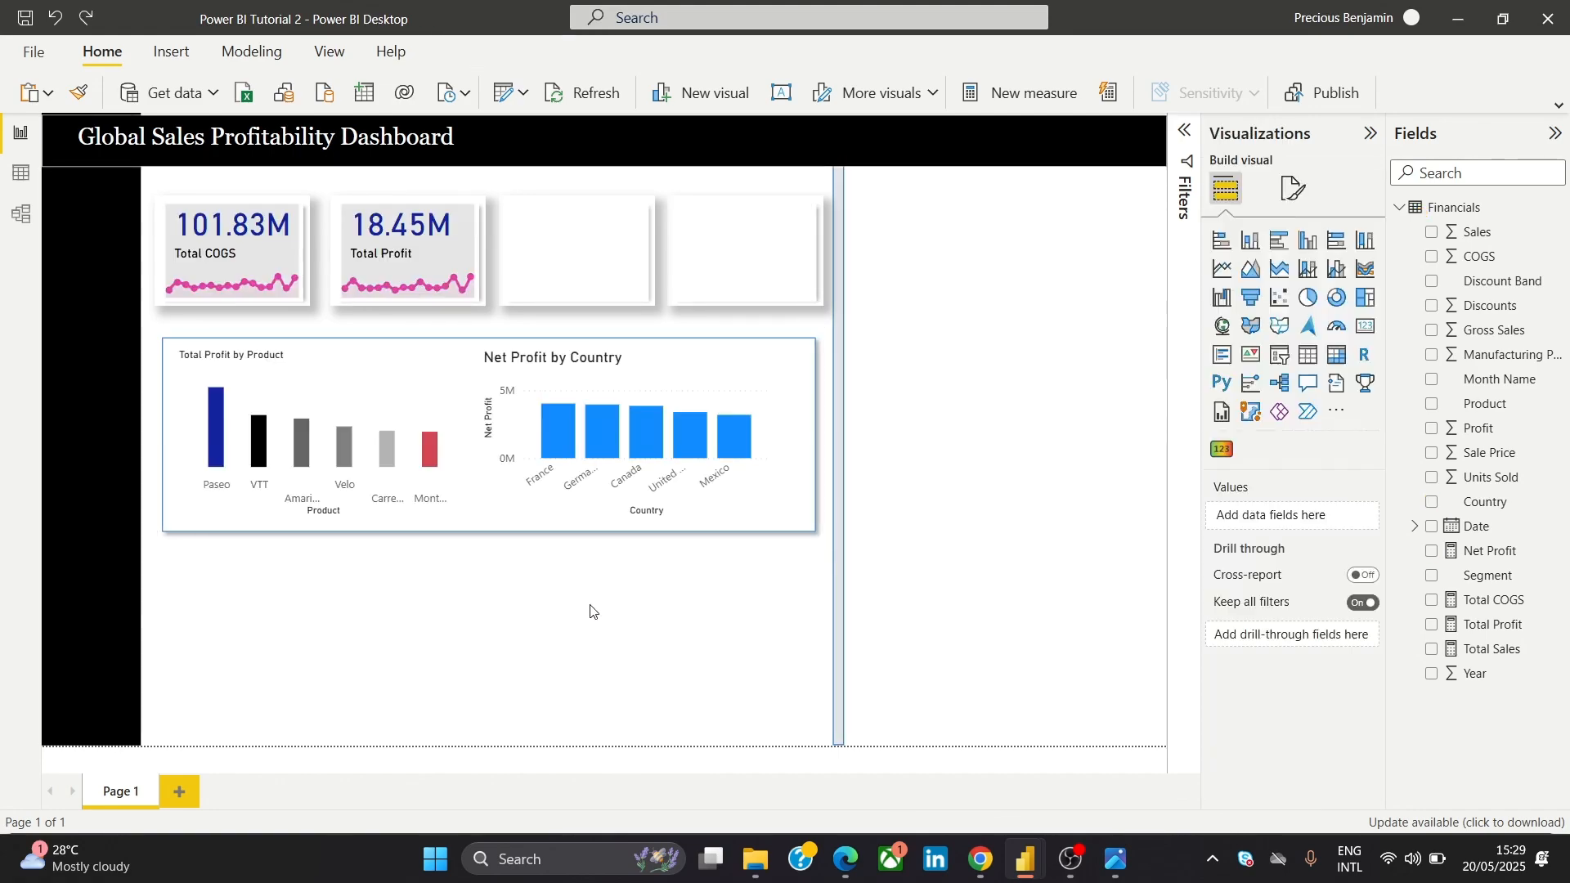
click(777, 446)
drag(779, 436, 796, 438)
click(659, 357)
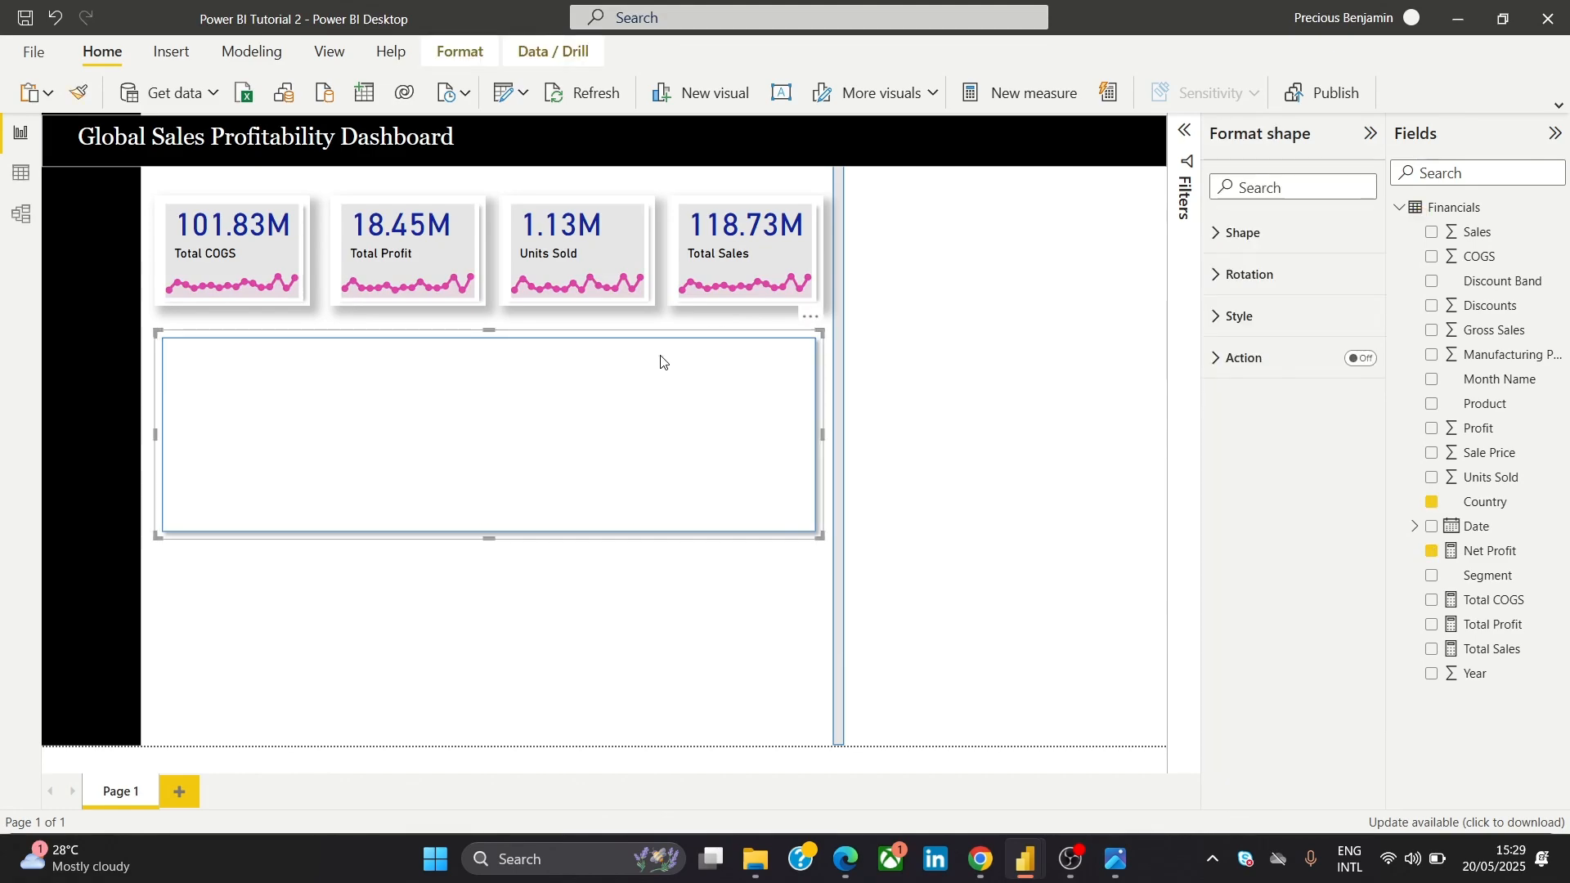
click(607, 645)
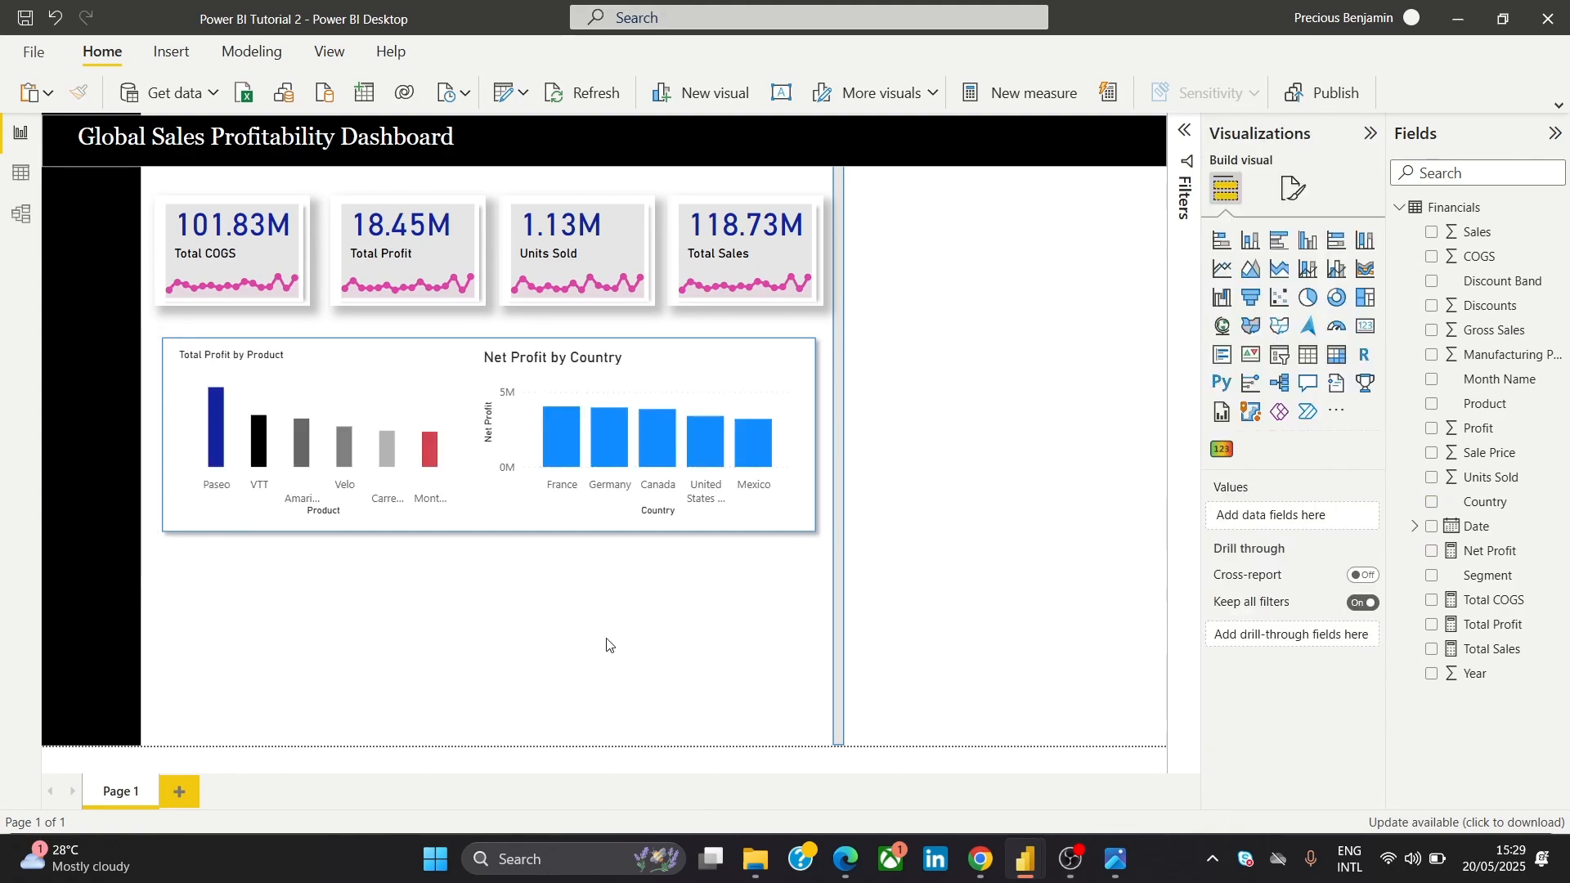
Turn off the background of the Net Profit by Country chart
click(728, 519)
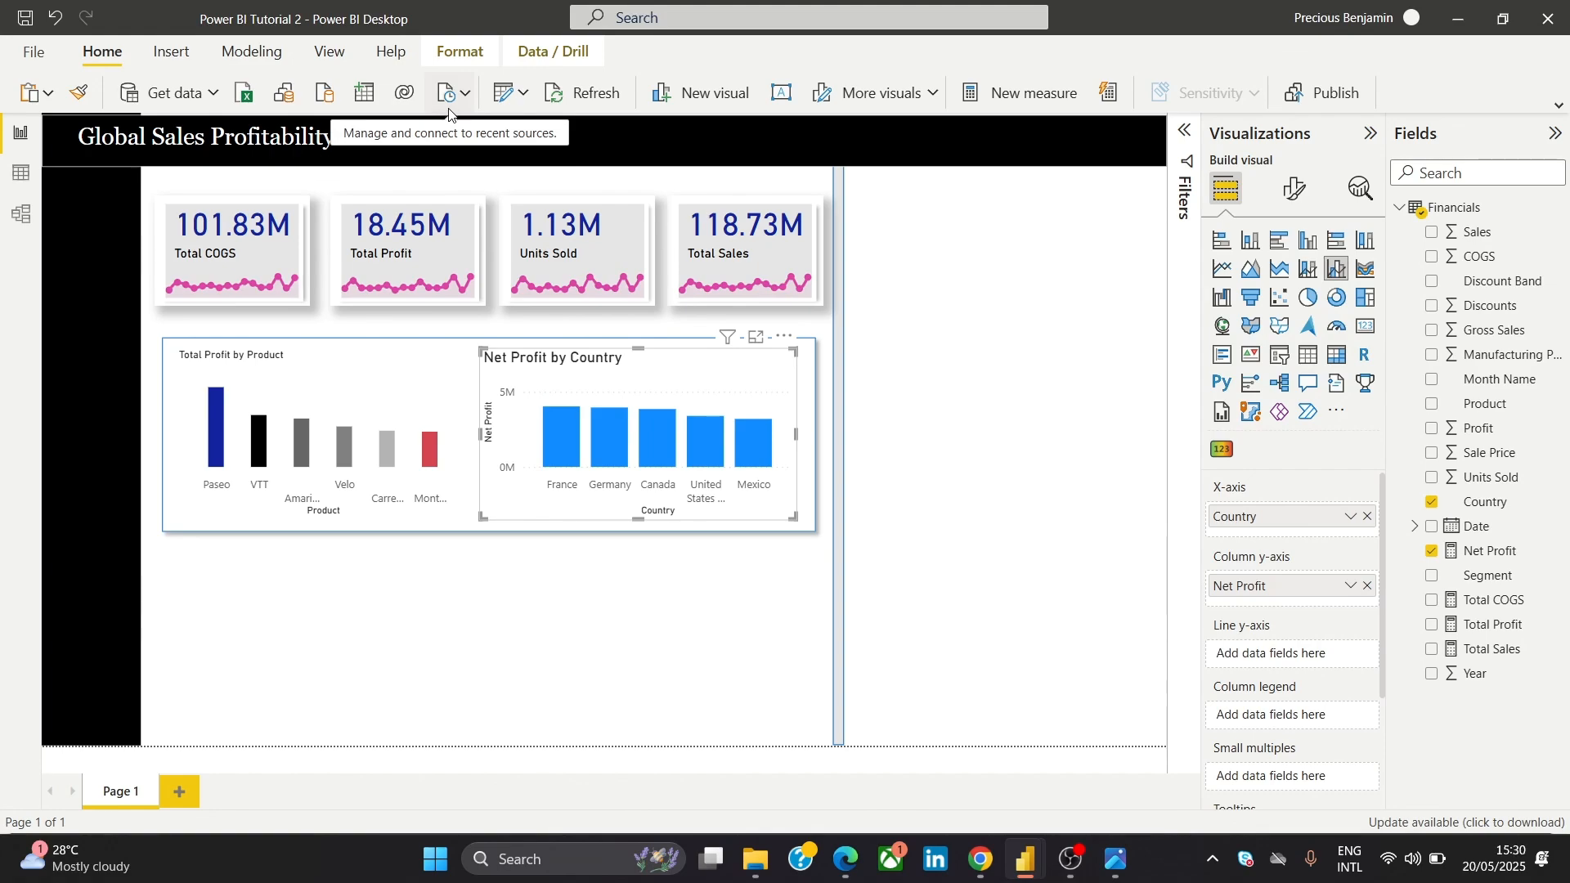
click(1295, 189)
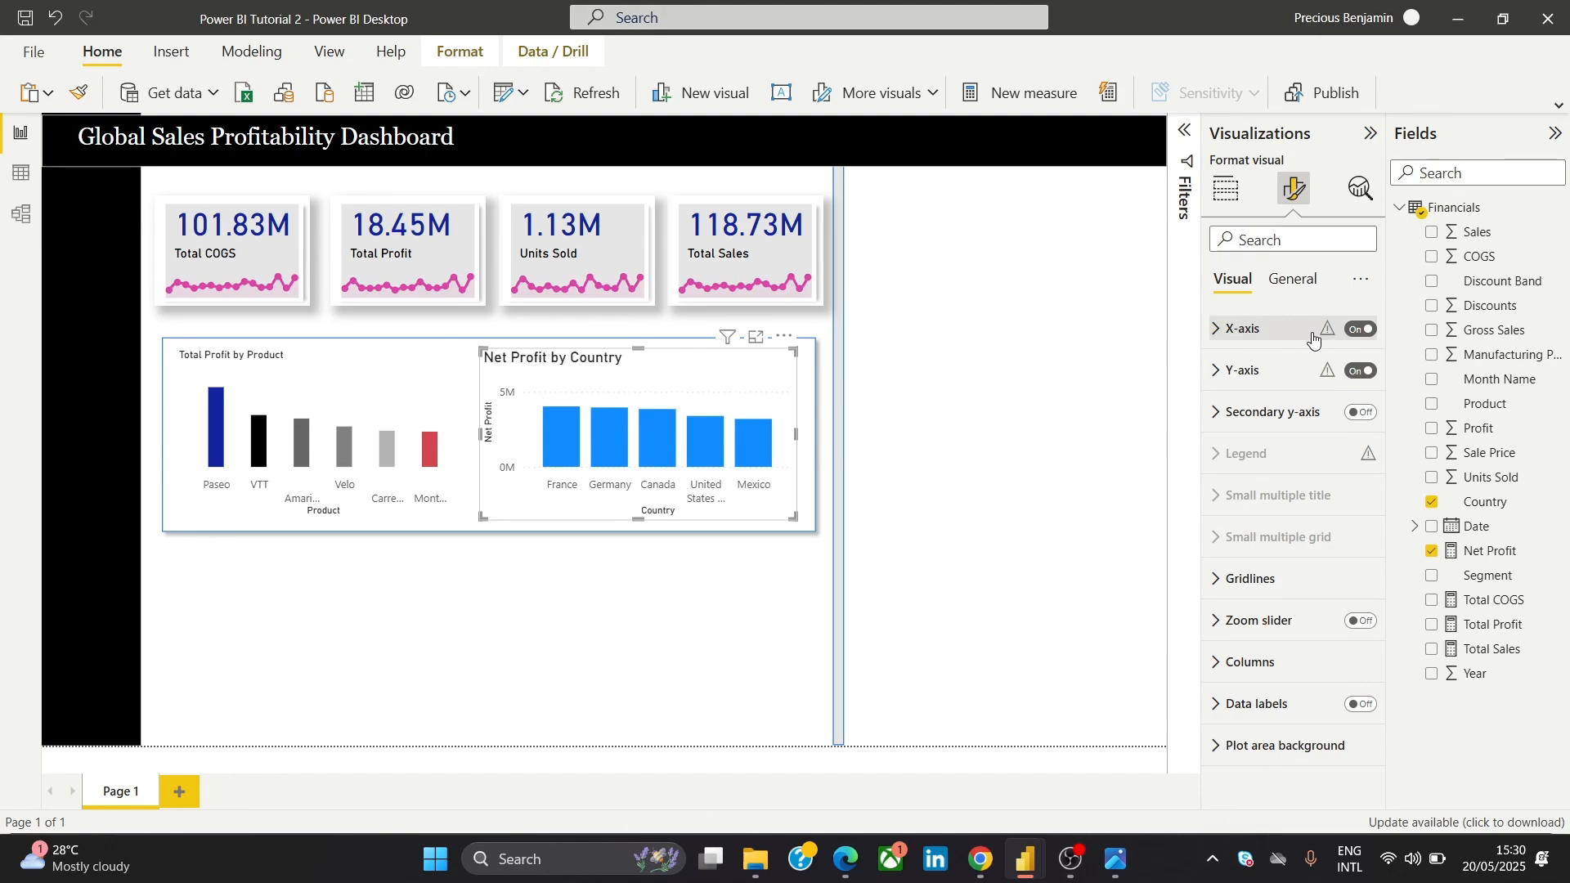
click(1296, 296)
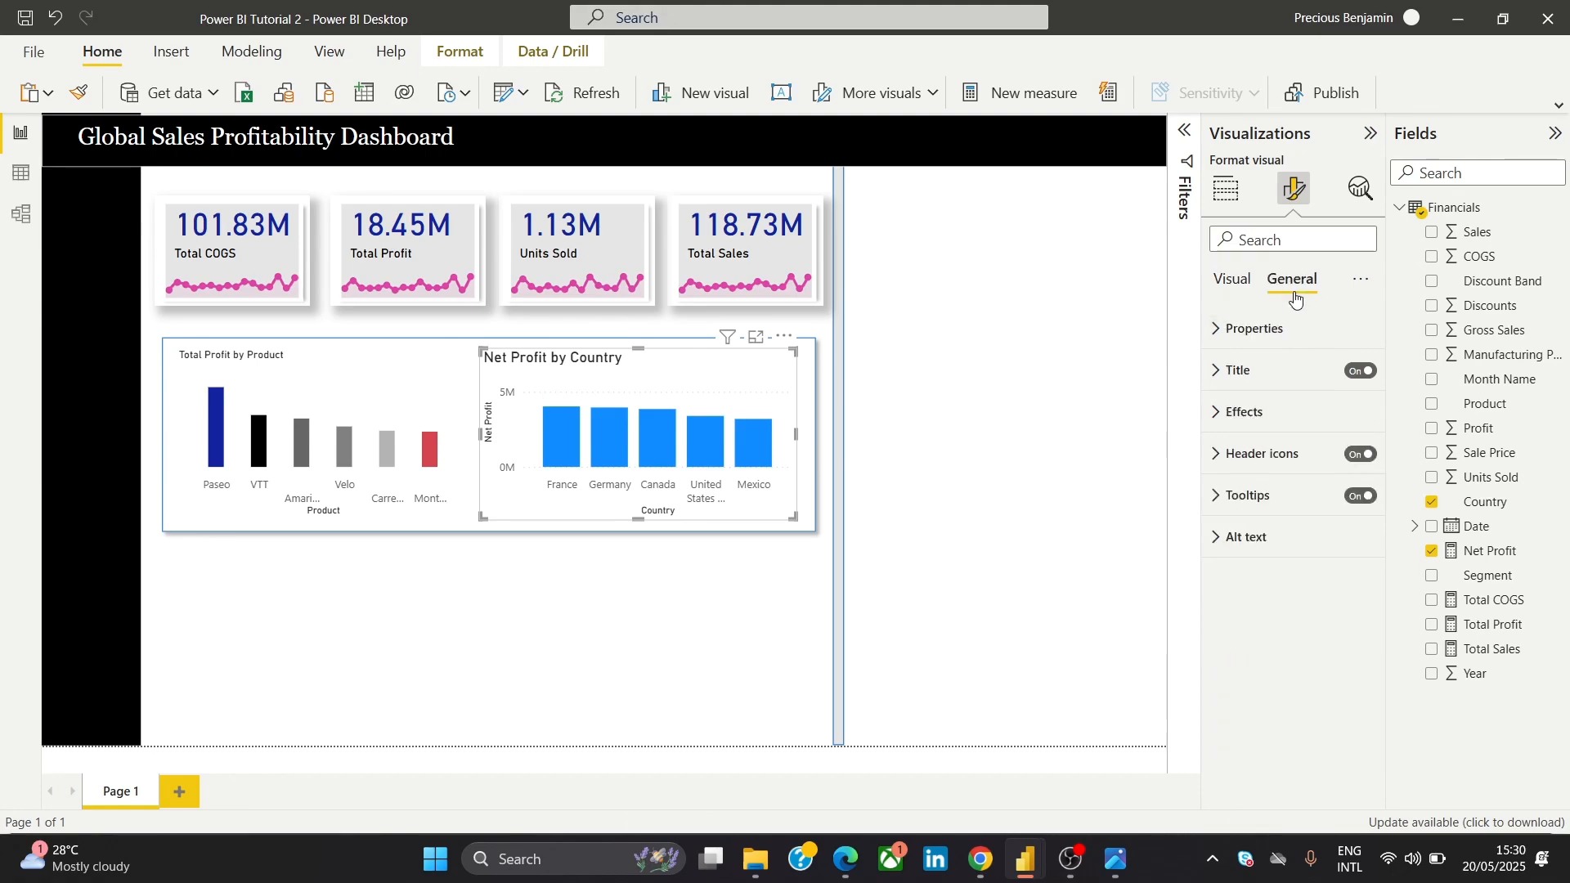
click(1274, 414)
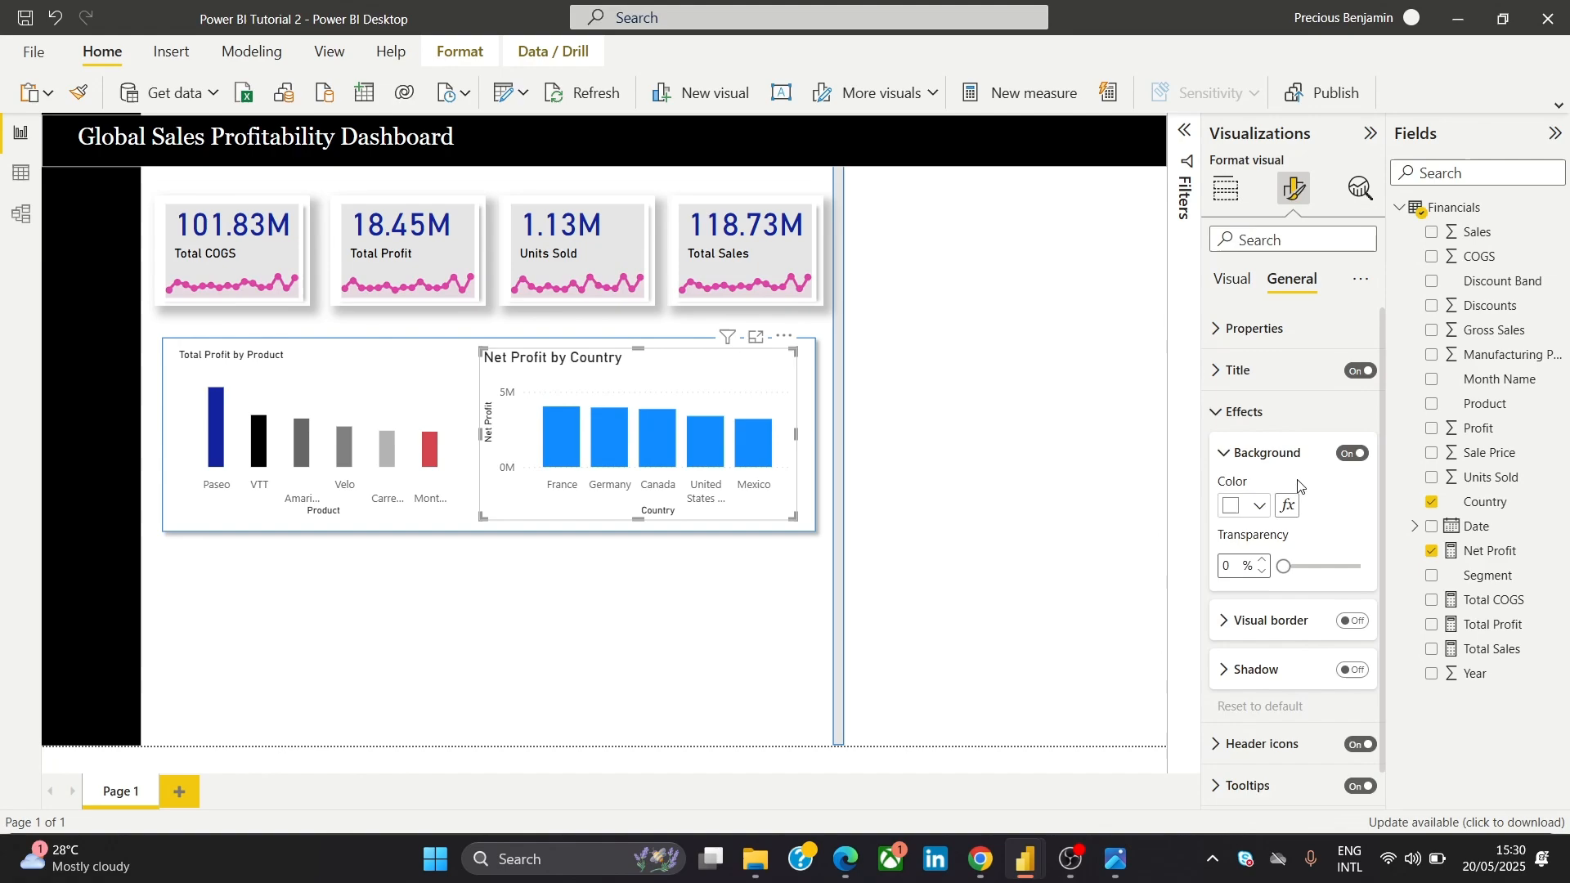
click(1353, 457)
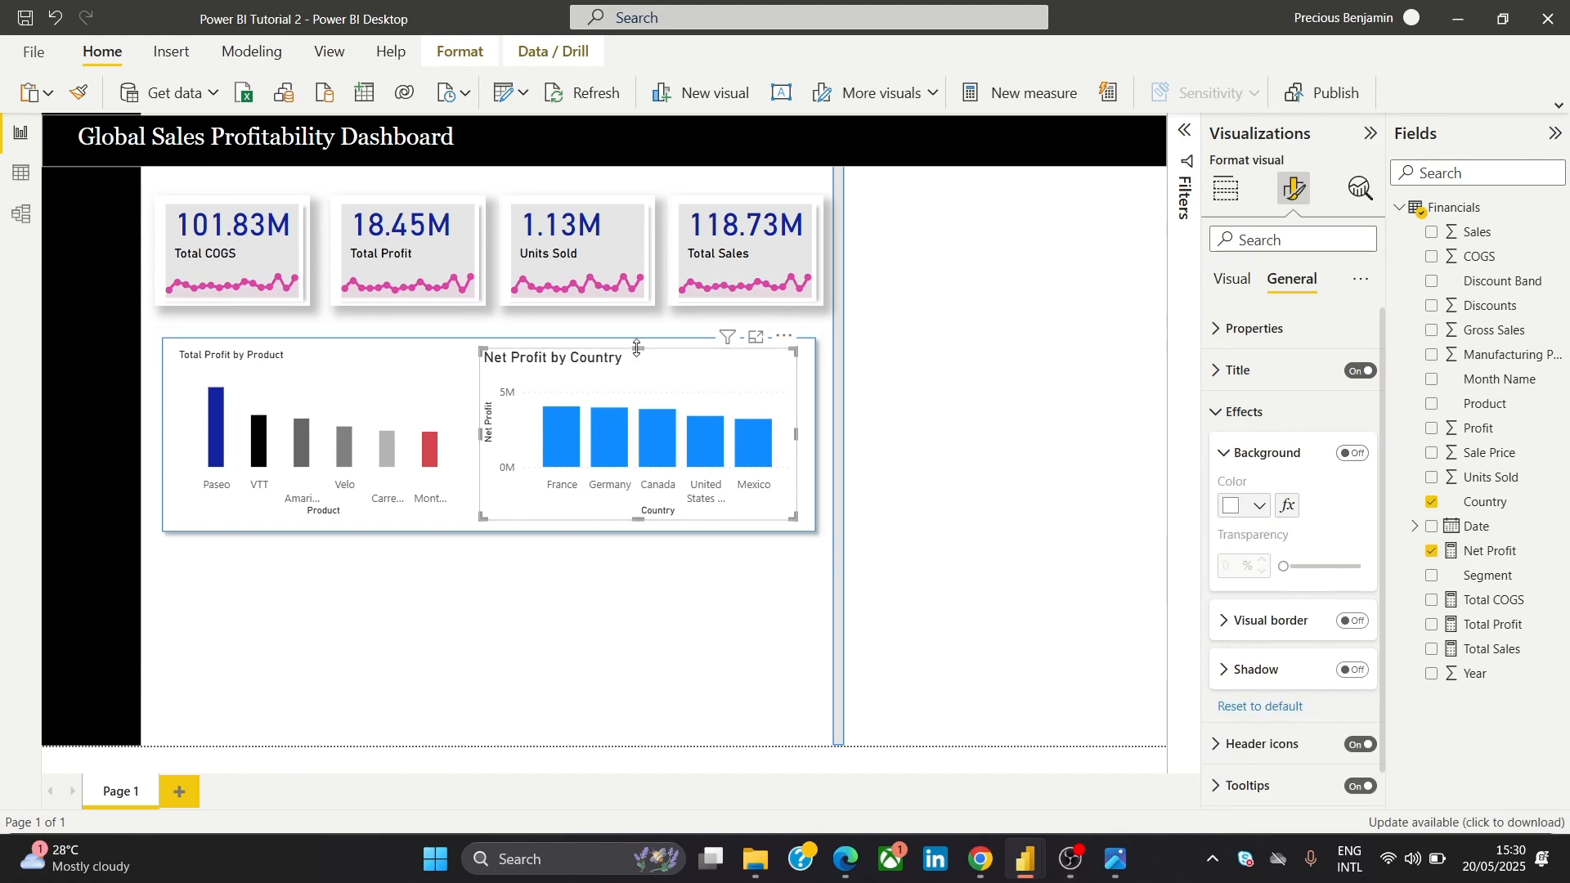
drag(636, 347, 634, 347)
click(552, 601)
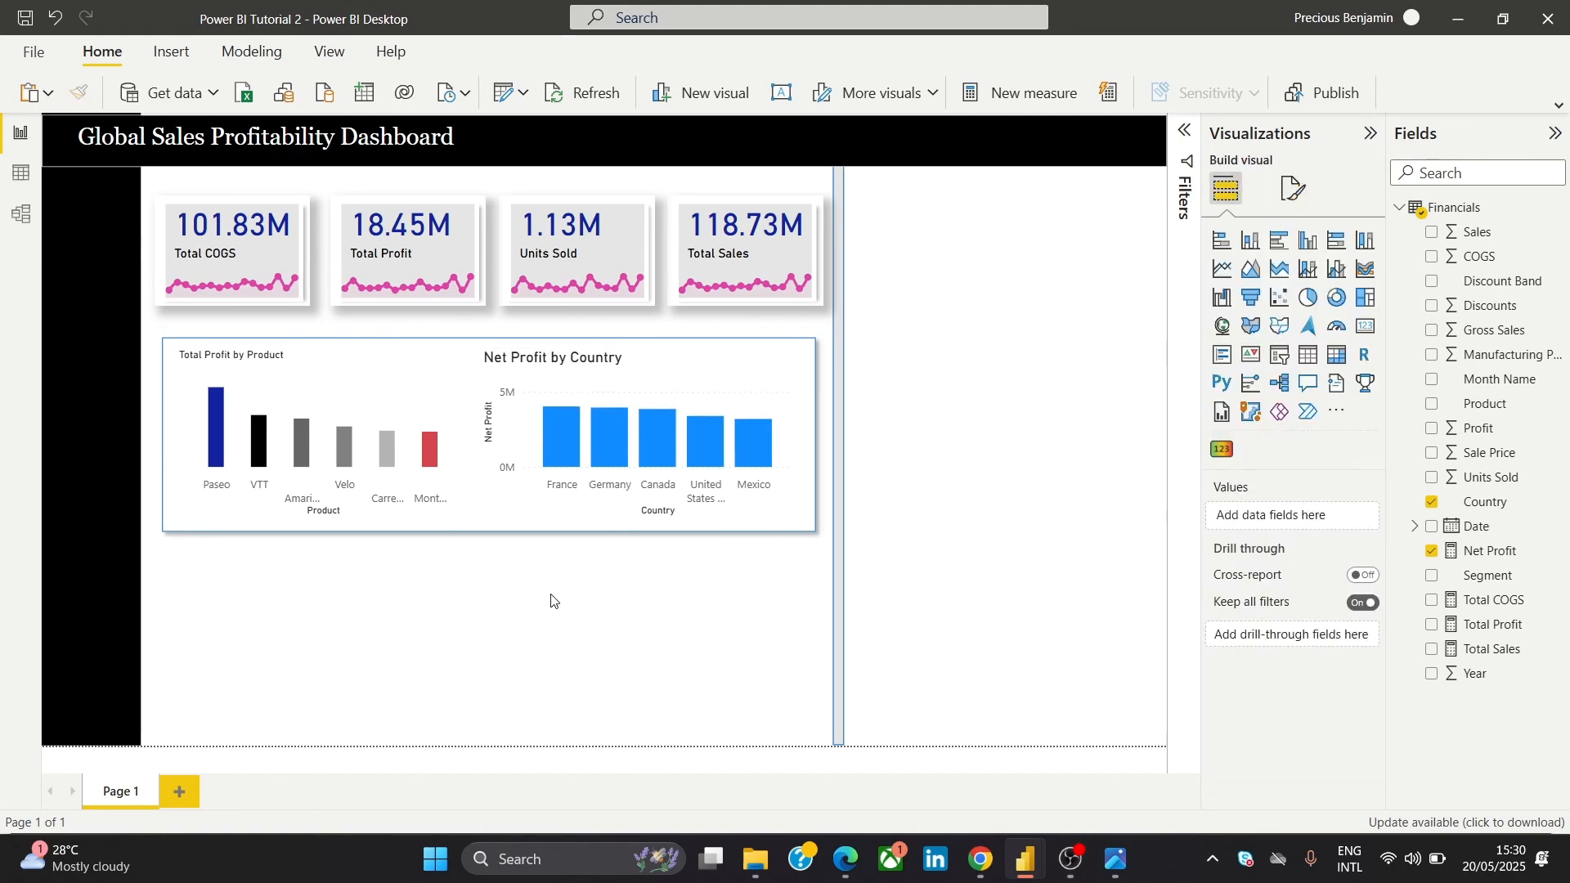
Set the title font size of the Net Profit by Country chart to 10
click(642, 500)
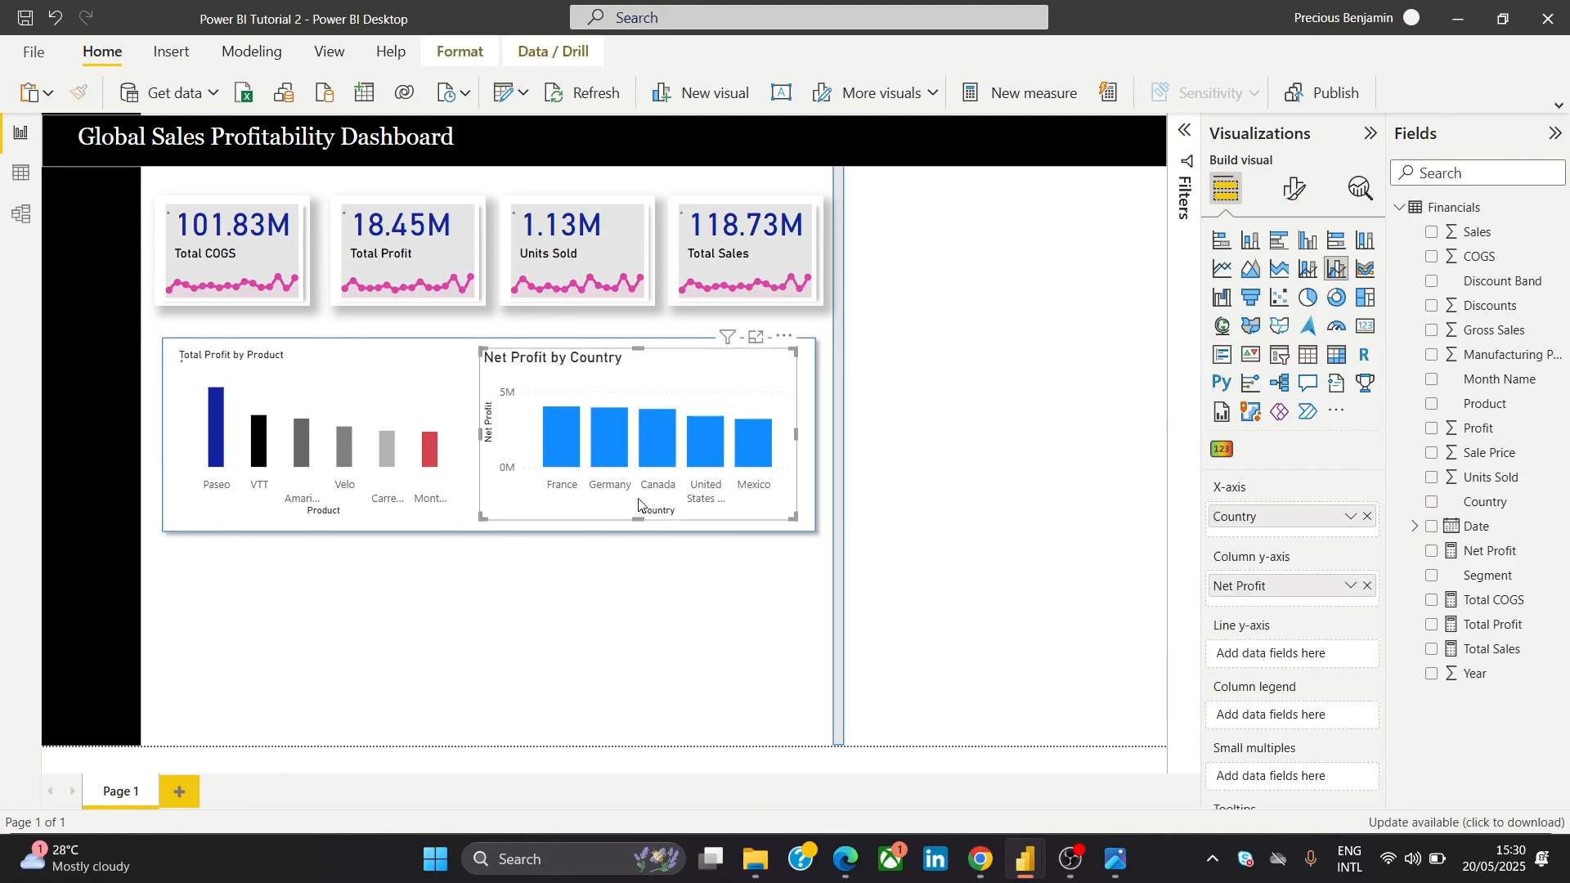
click(1301, 195)
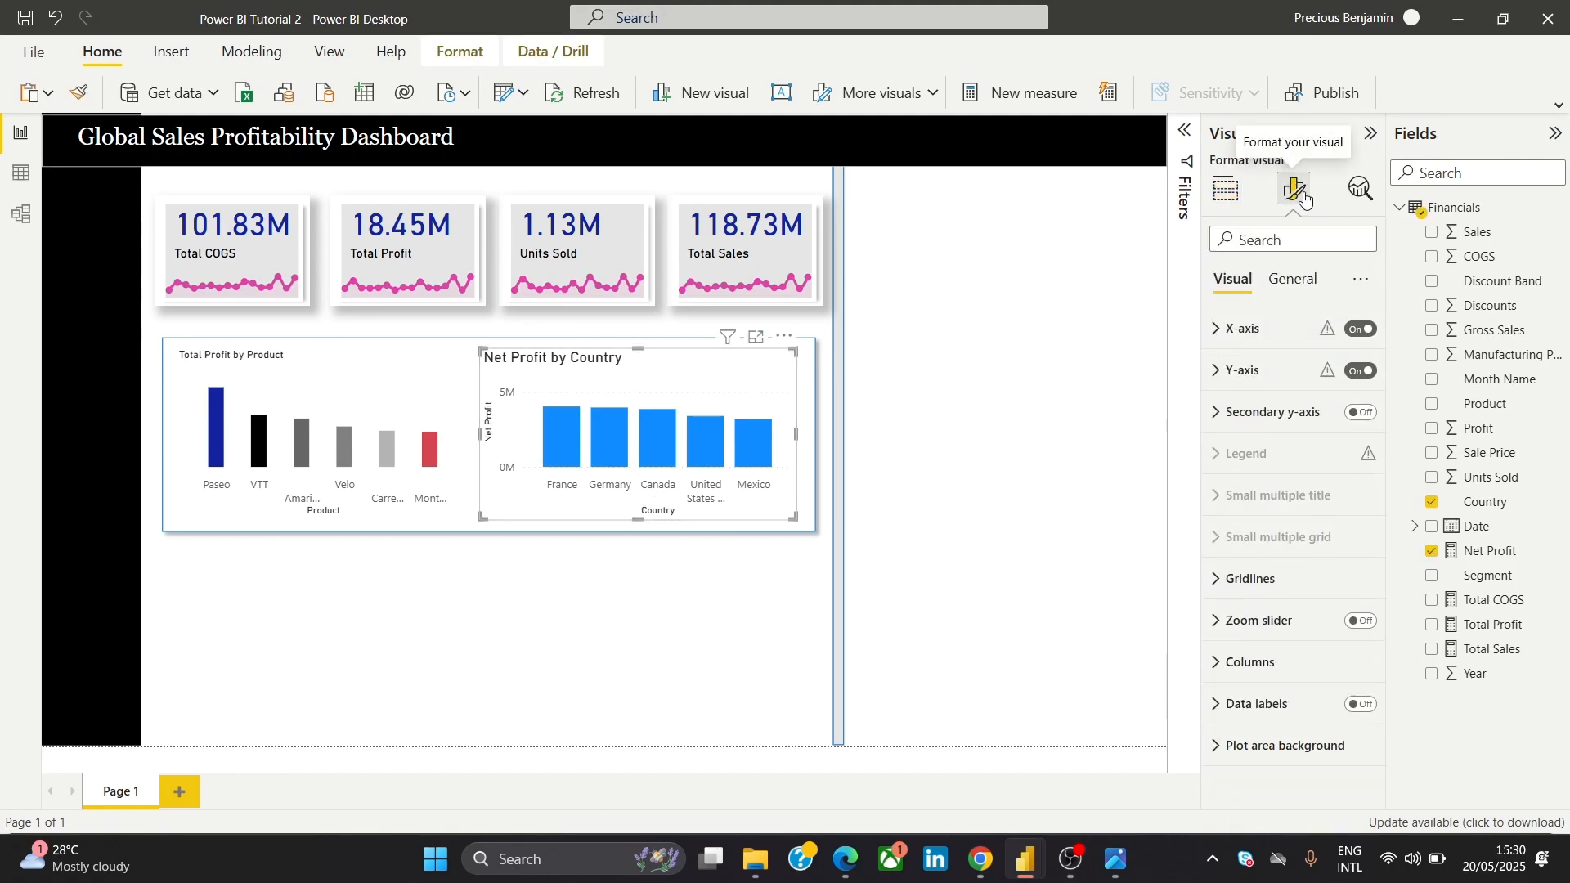
click(1296, 282)
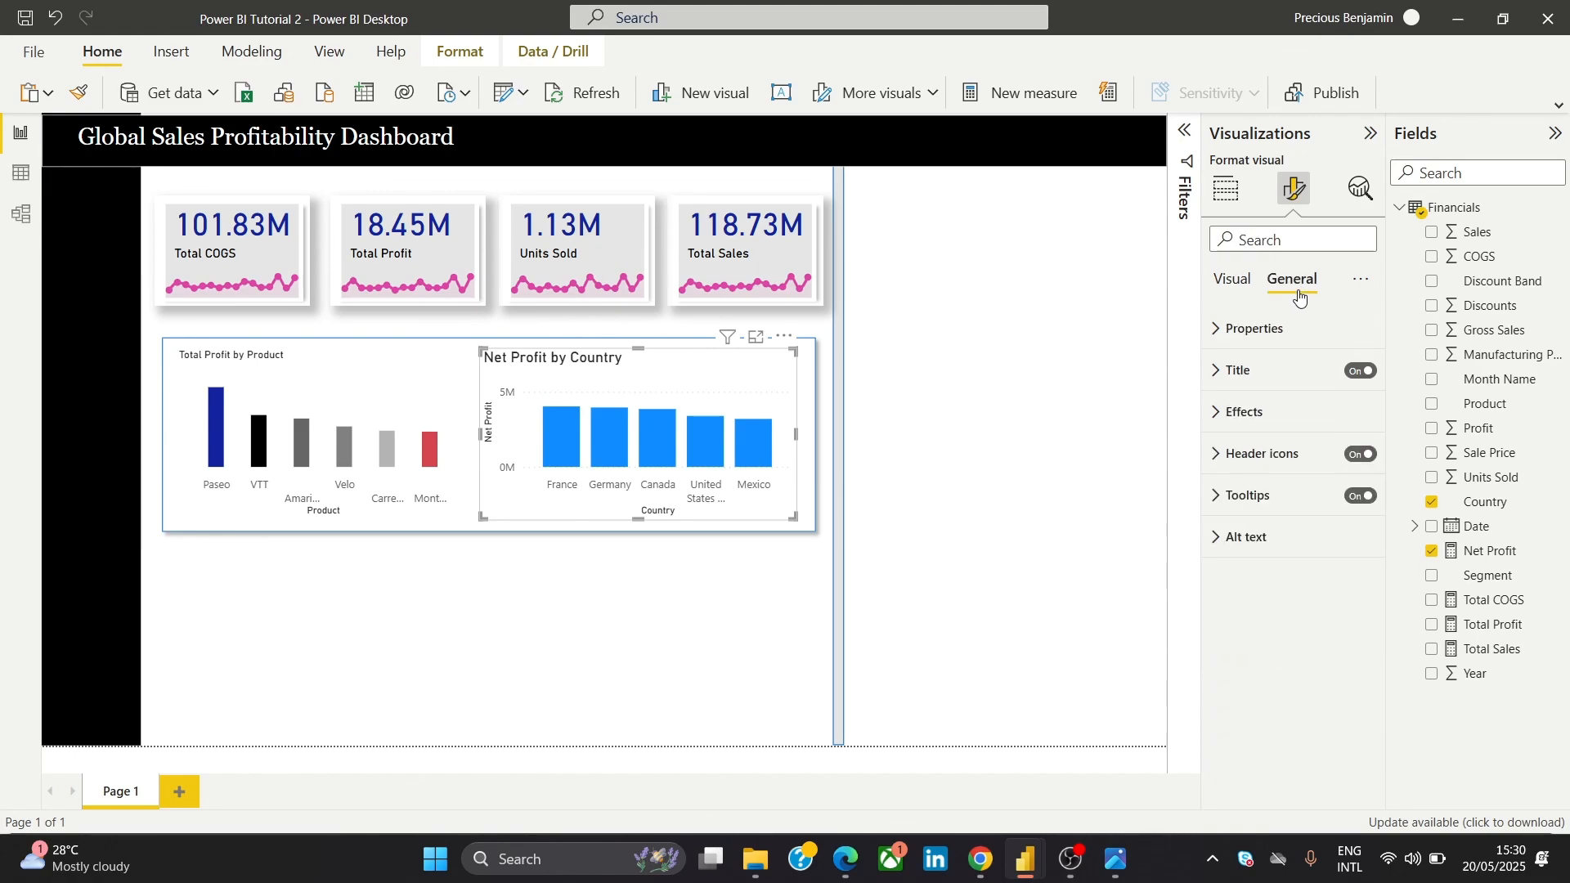
click(1290, 329)
click(1288, 328)
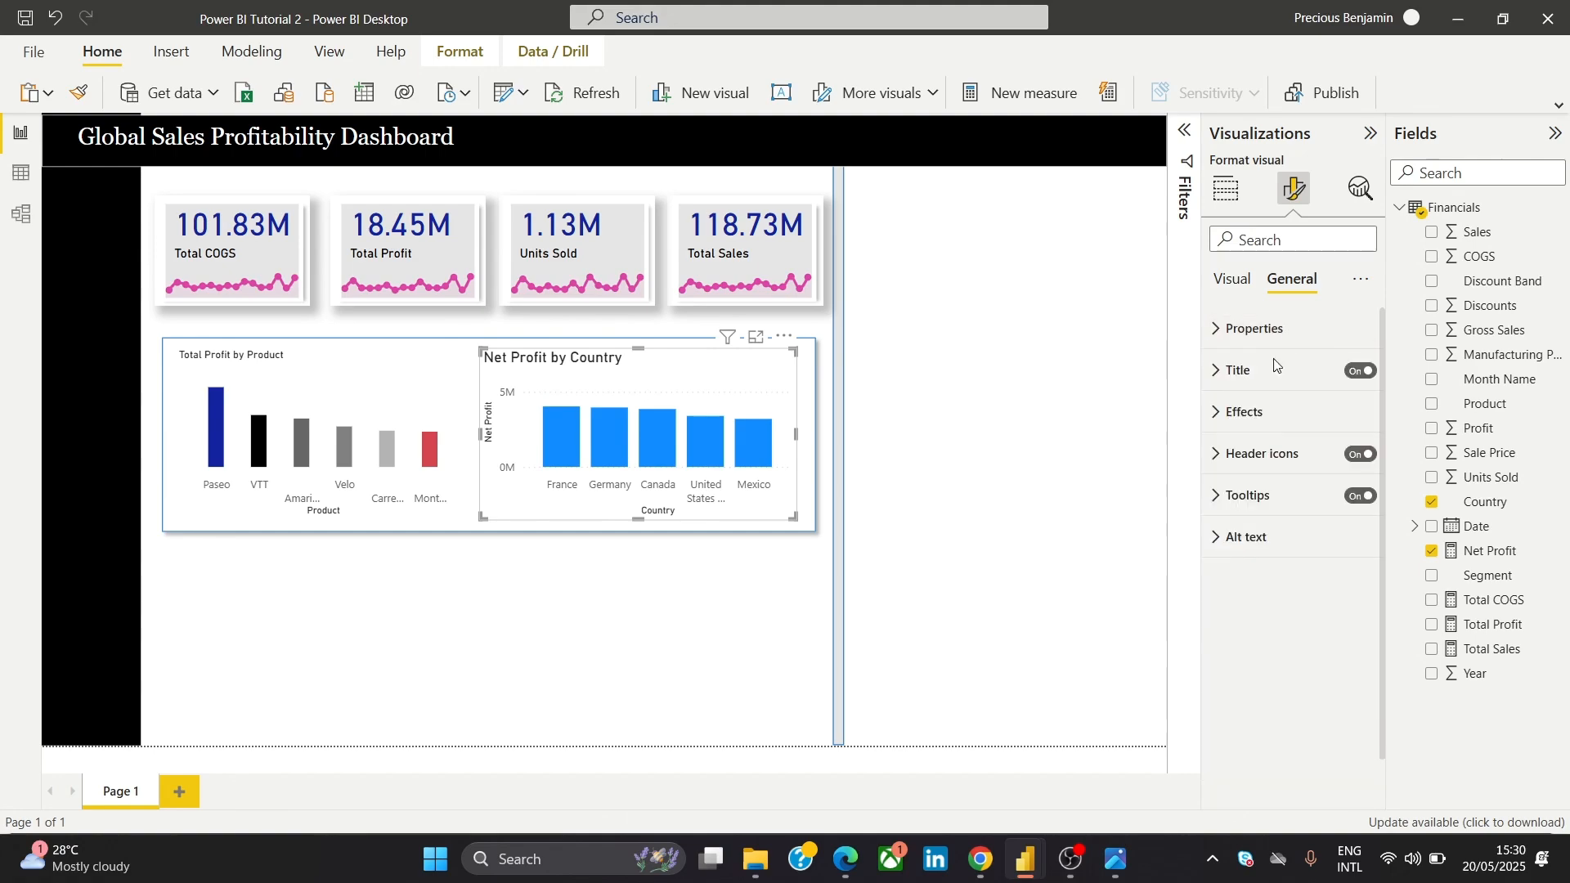
click(1275, 368)
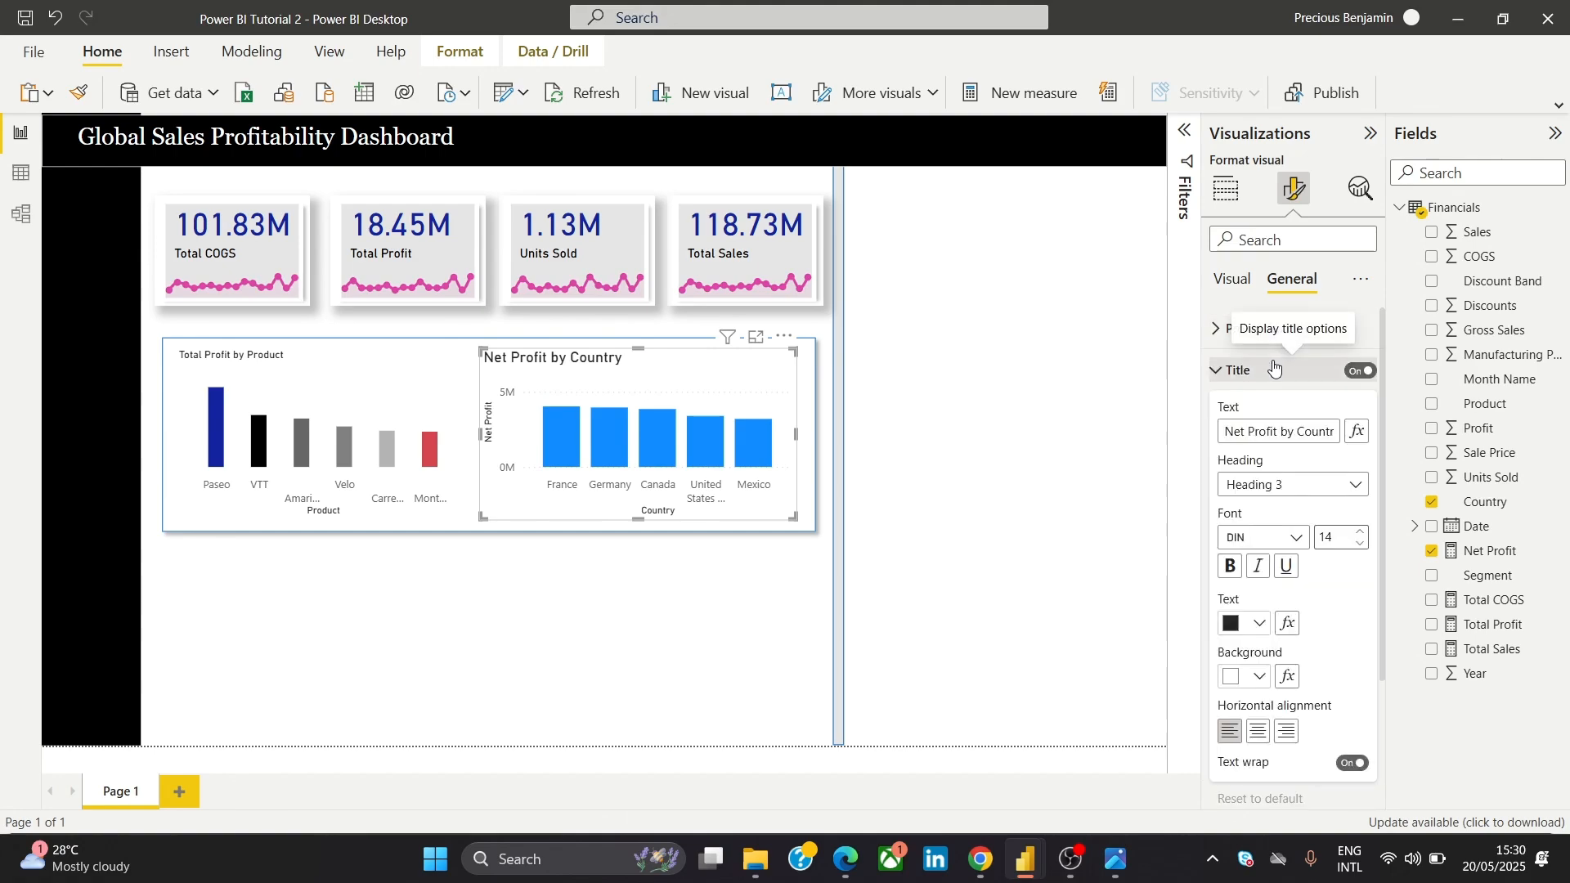
click(1359, 543)
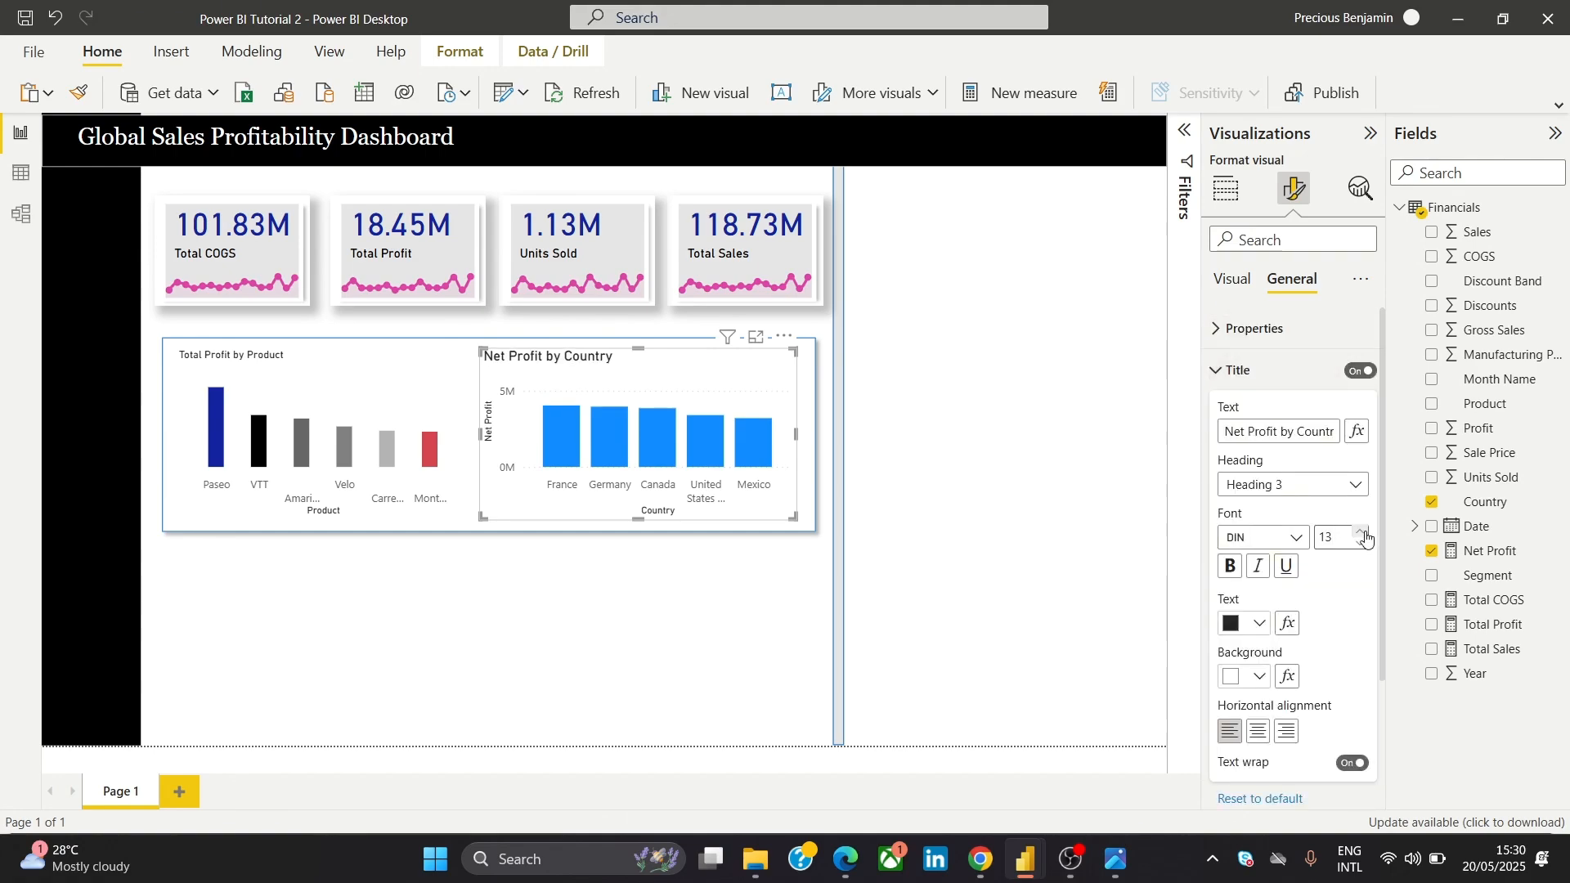
click(1362, 531)
click(1362, 531)
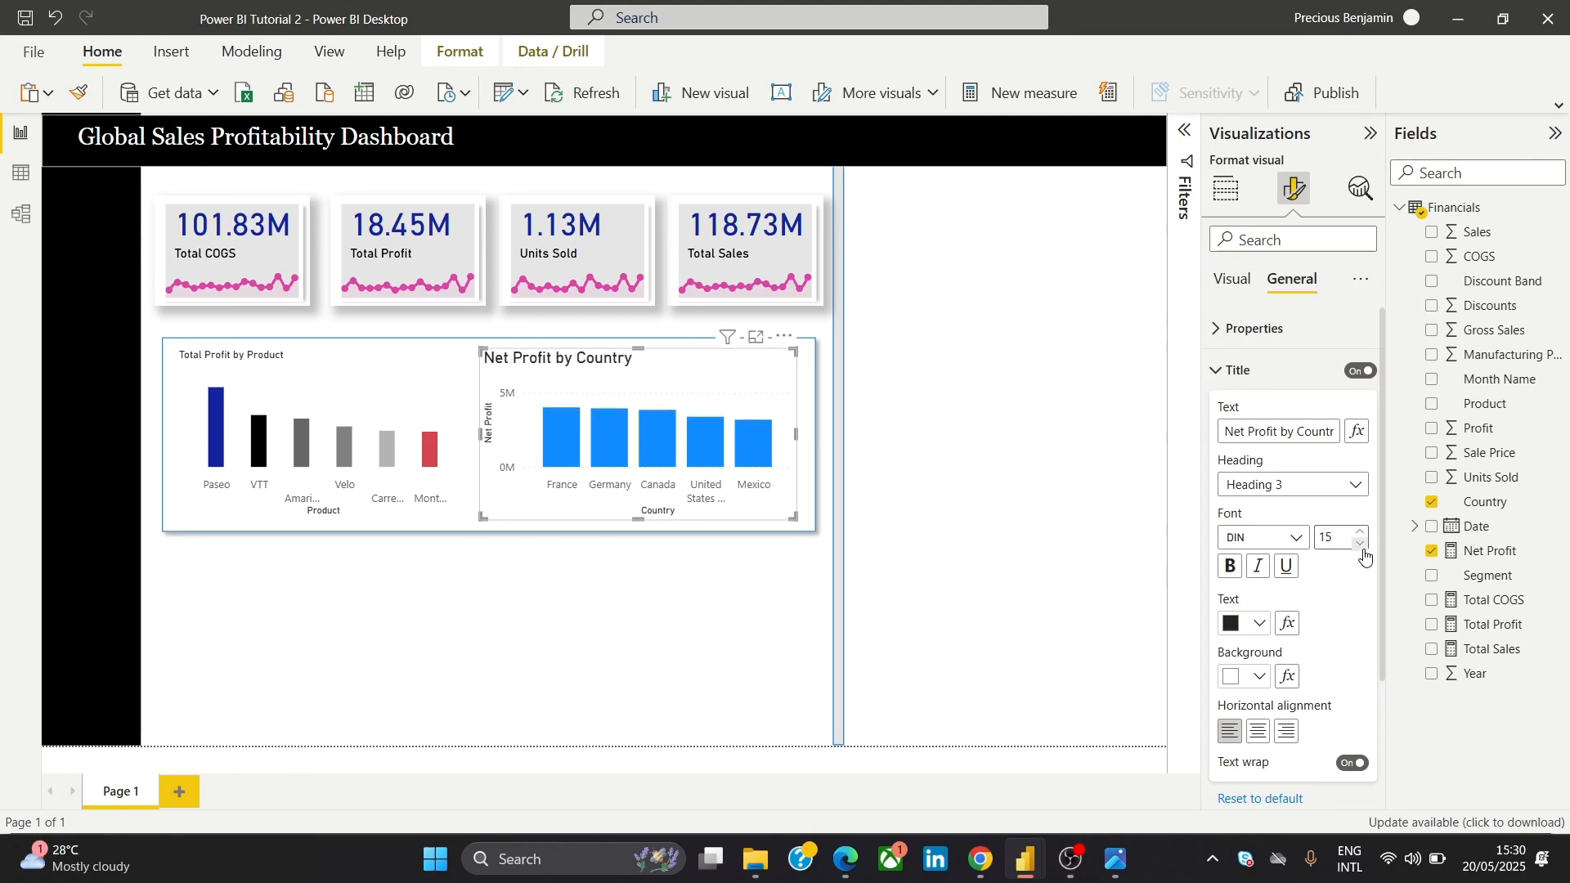
click(1361, 547)
click(1361, 547)
click(1362, 547)
click(1361, 547)
click(1361, 547)
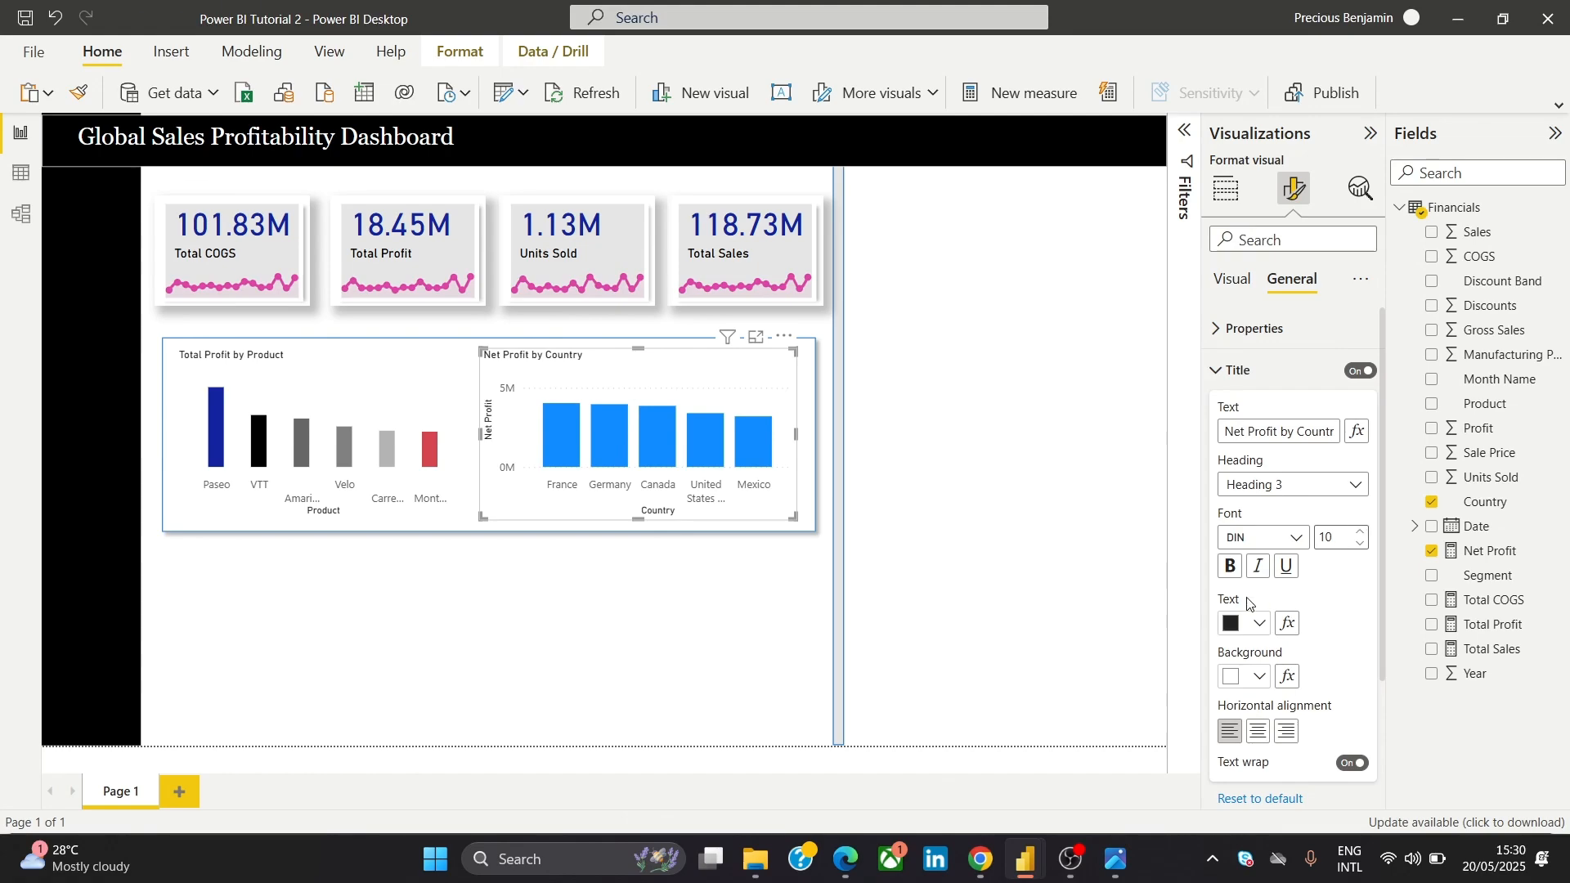
click(1233, 371)
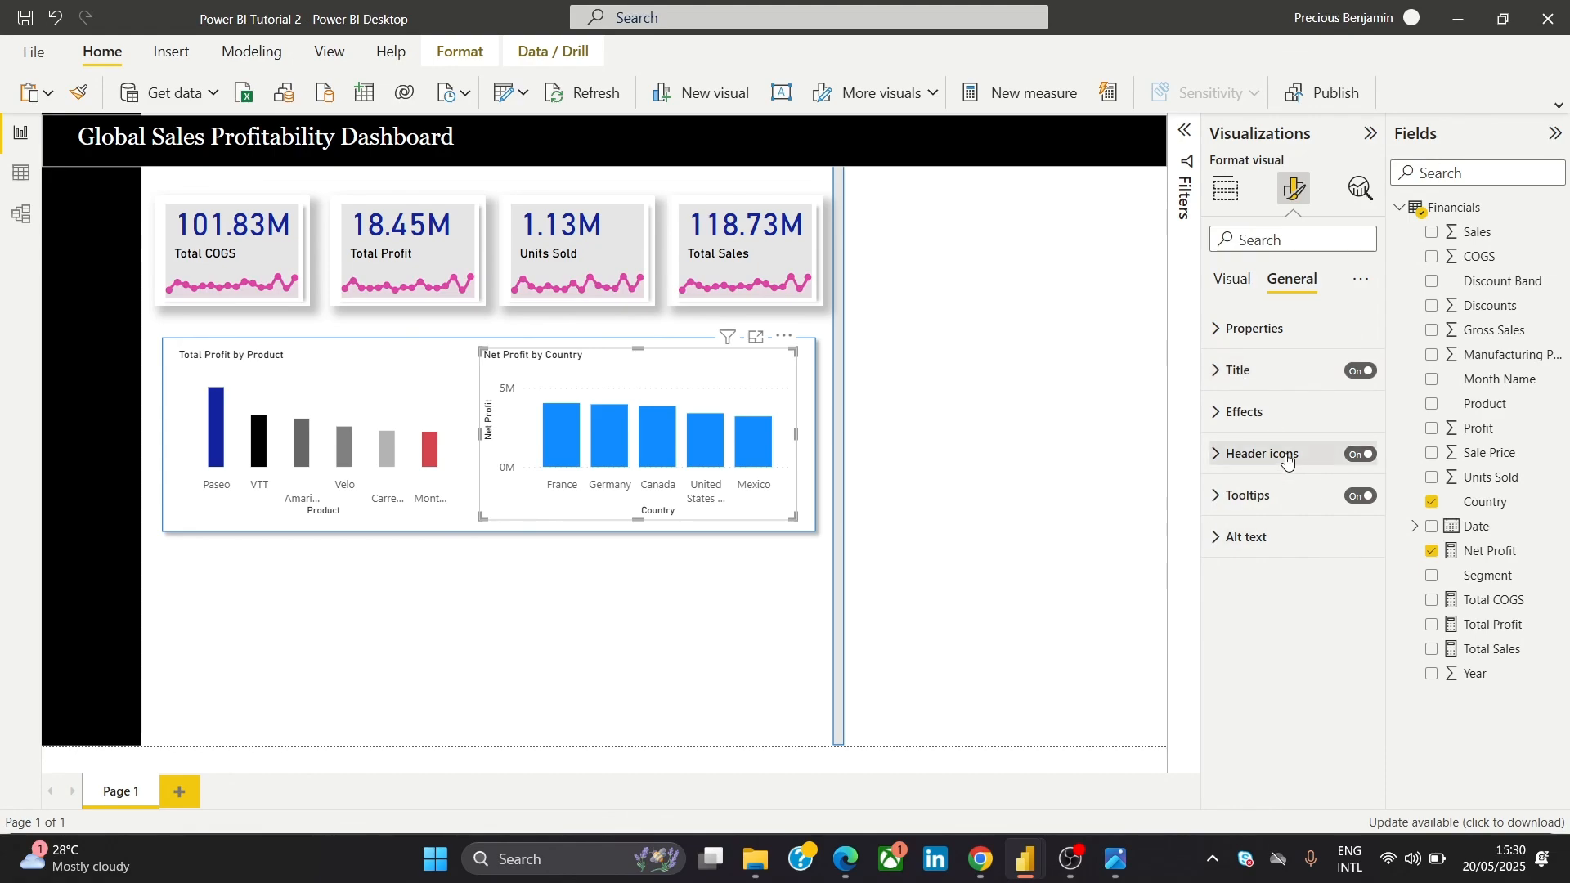
click(1263, 412)
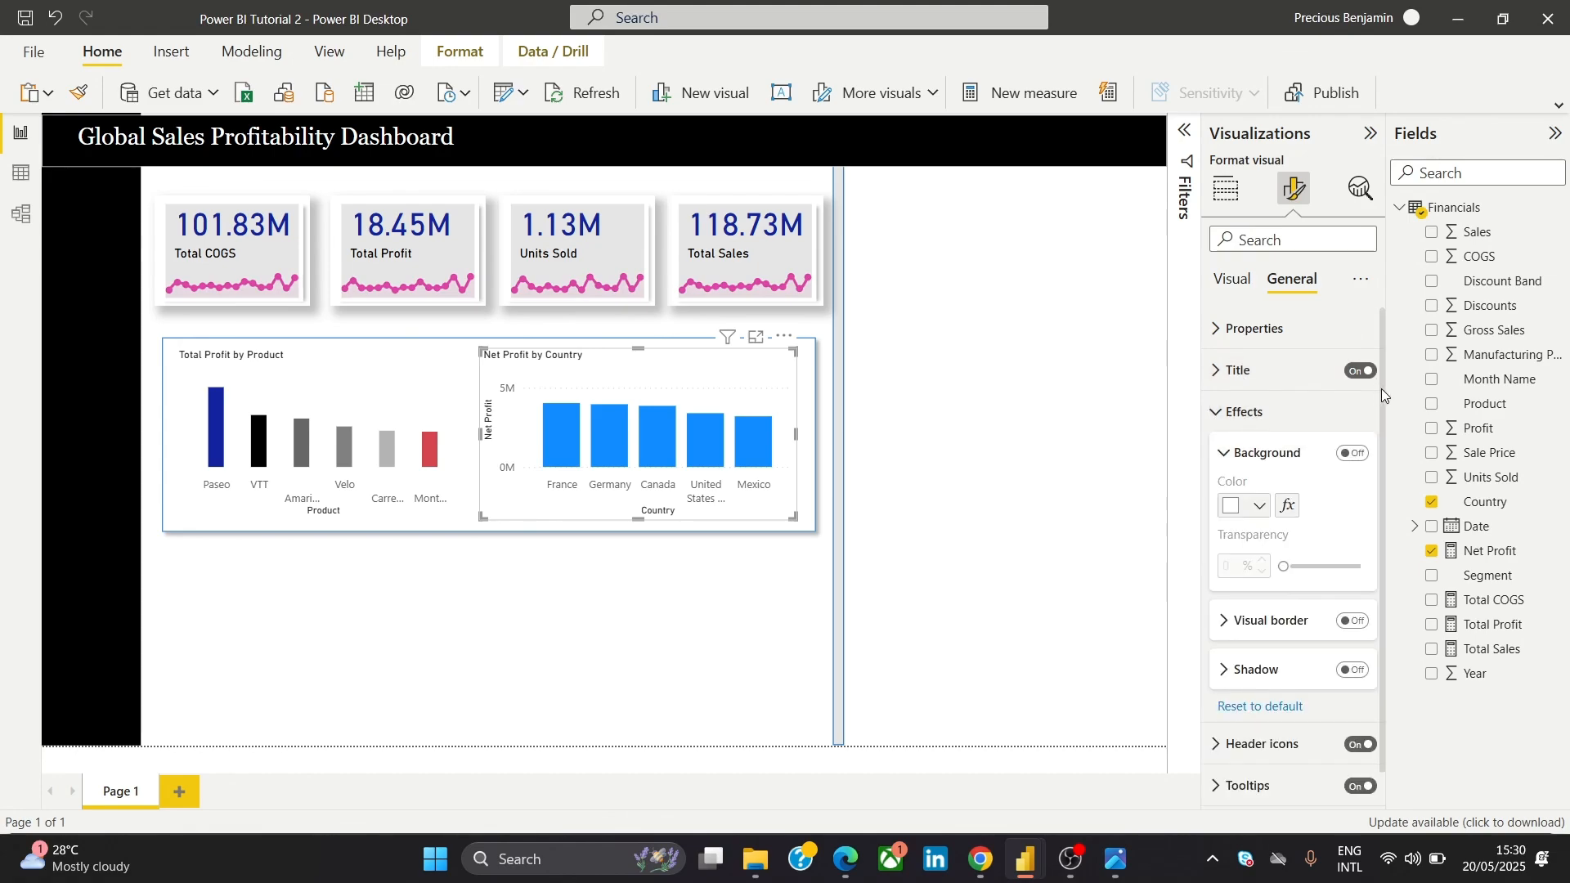
click(1239, 414)
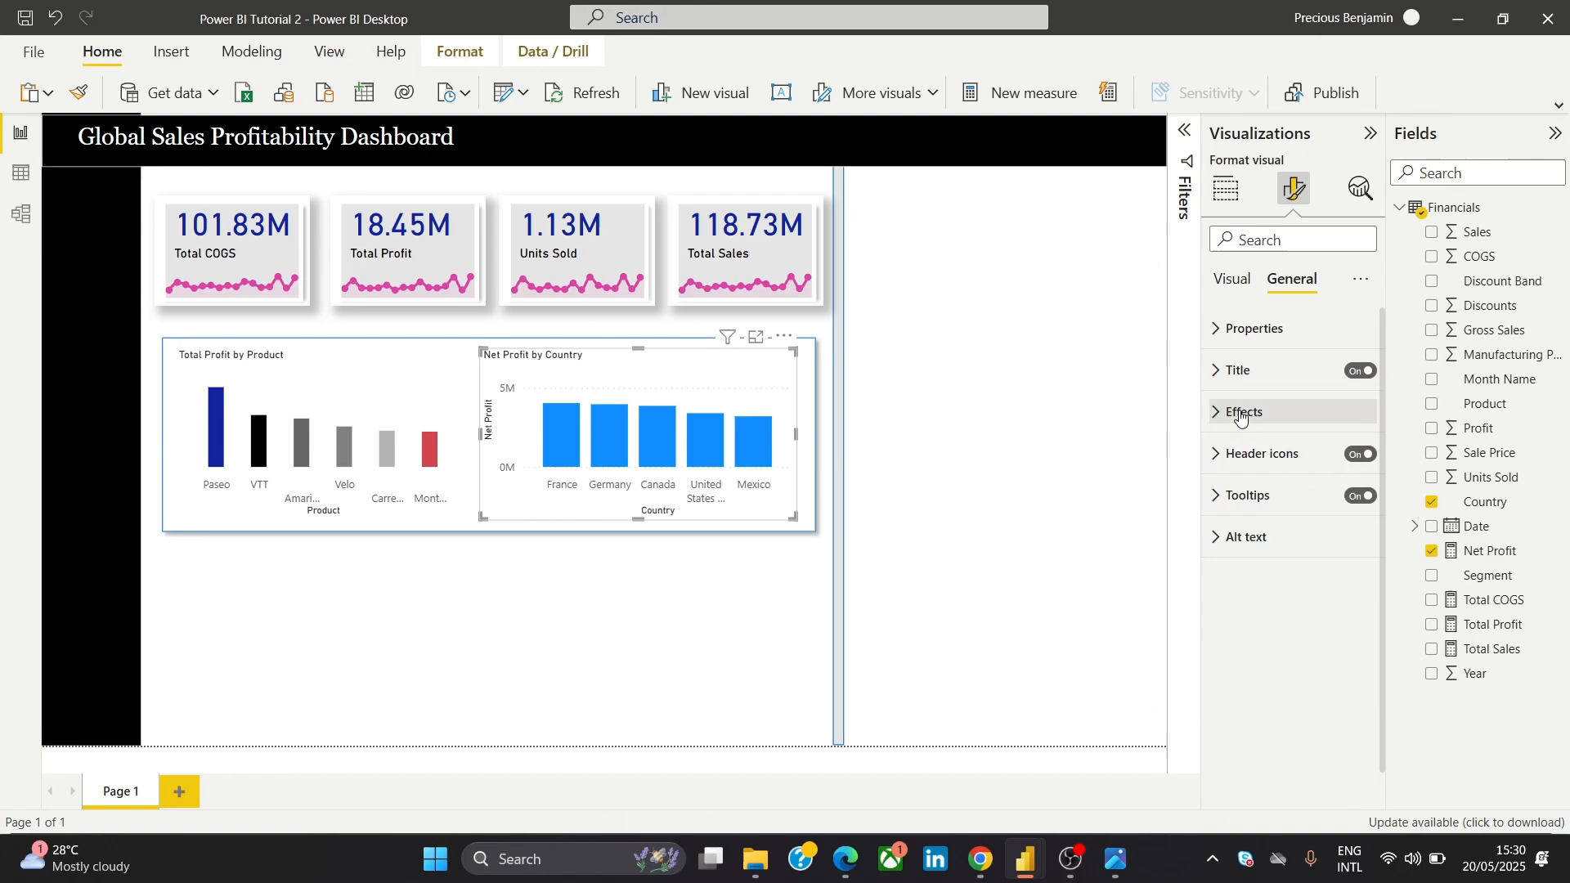
click(1286, 331)
click(1286, 331)
Try the Solid style on the Net Profit by Country chart's horizontal gridlines and set it back to Dotted
click(1232, 279)
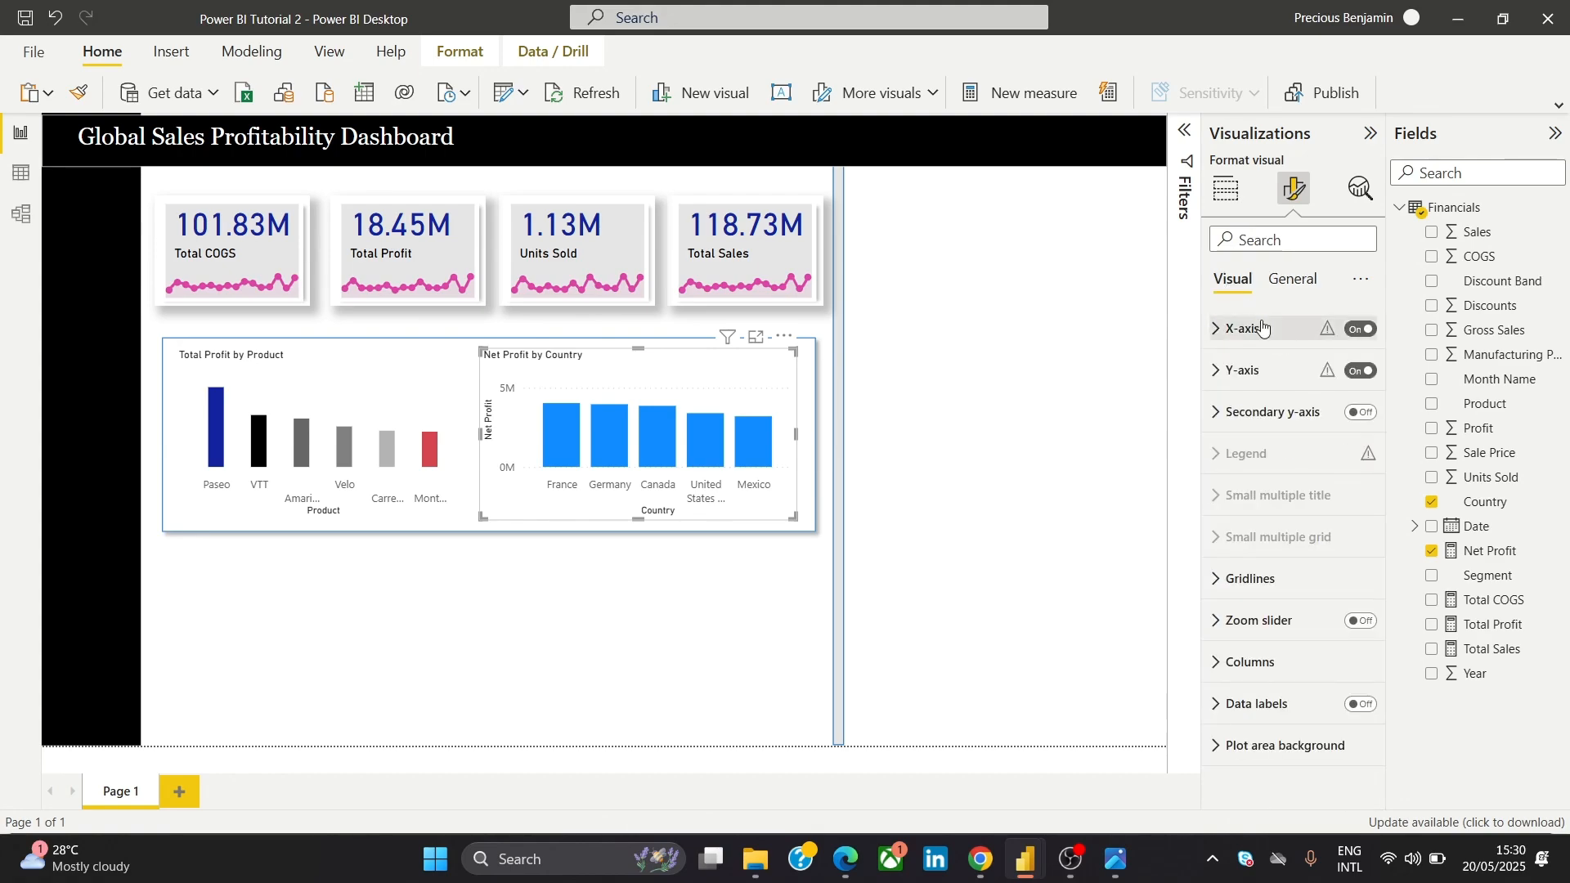
click(1257, 580)
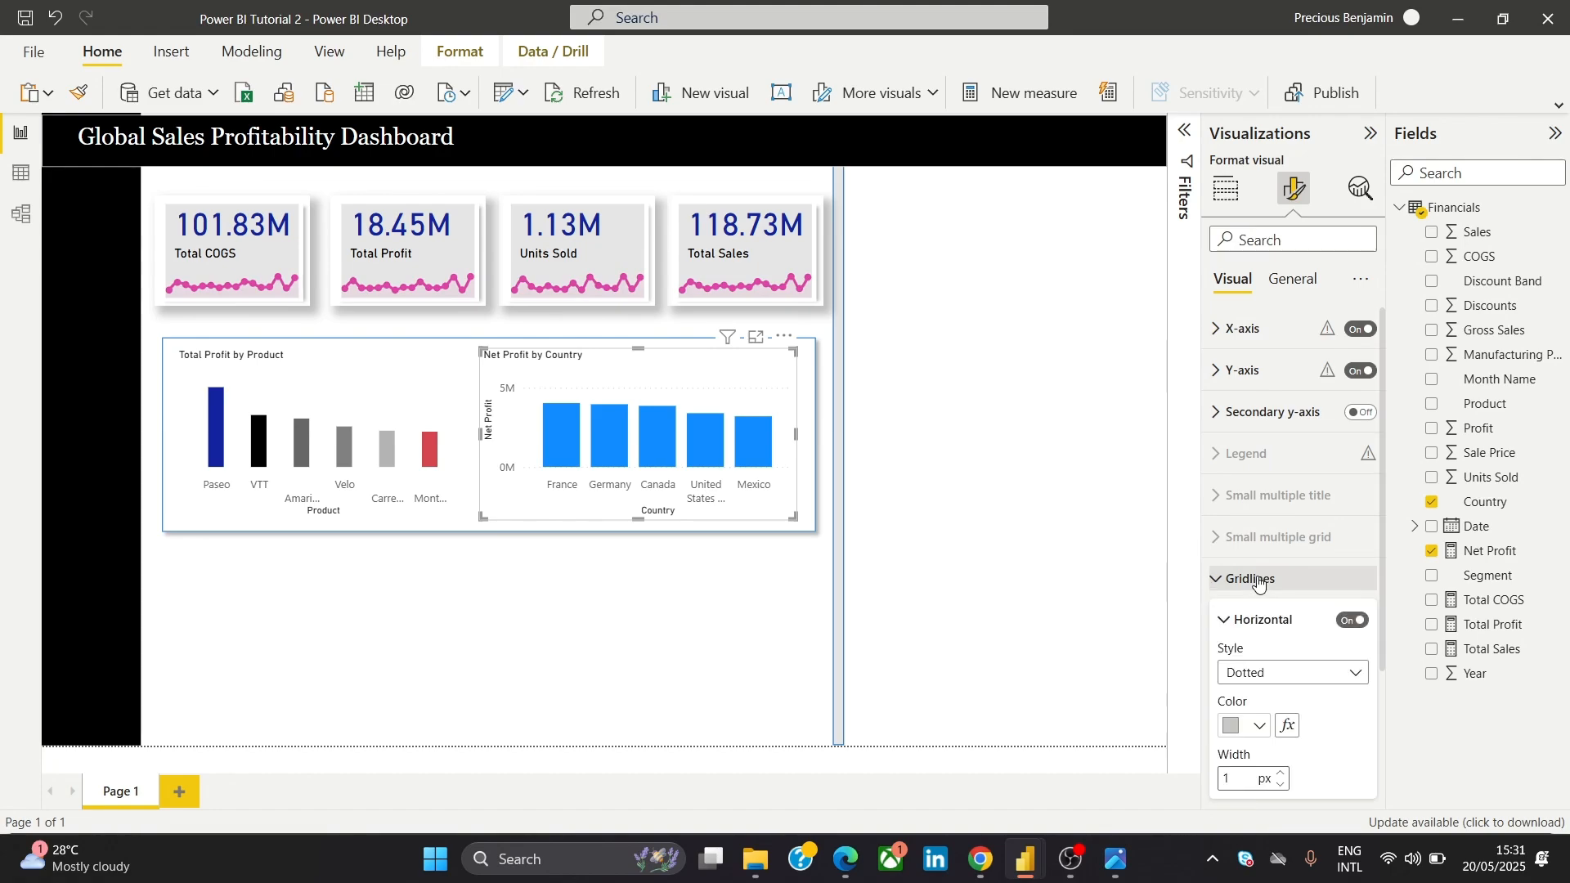
drag(1383, 455, 1366, 539)
click(1284, 562)
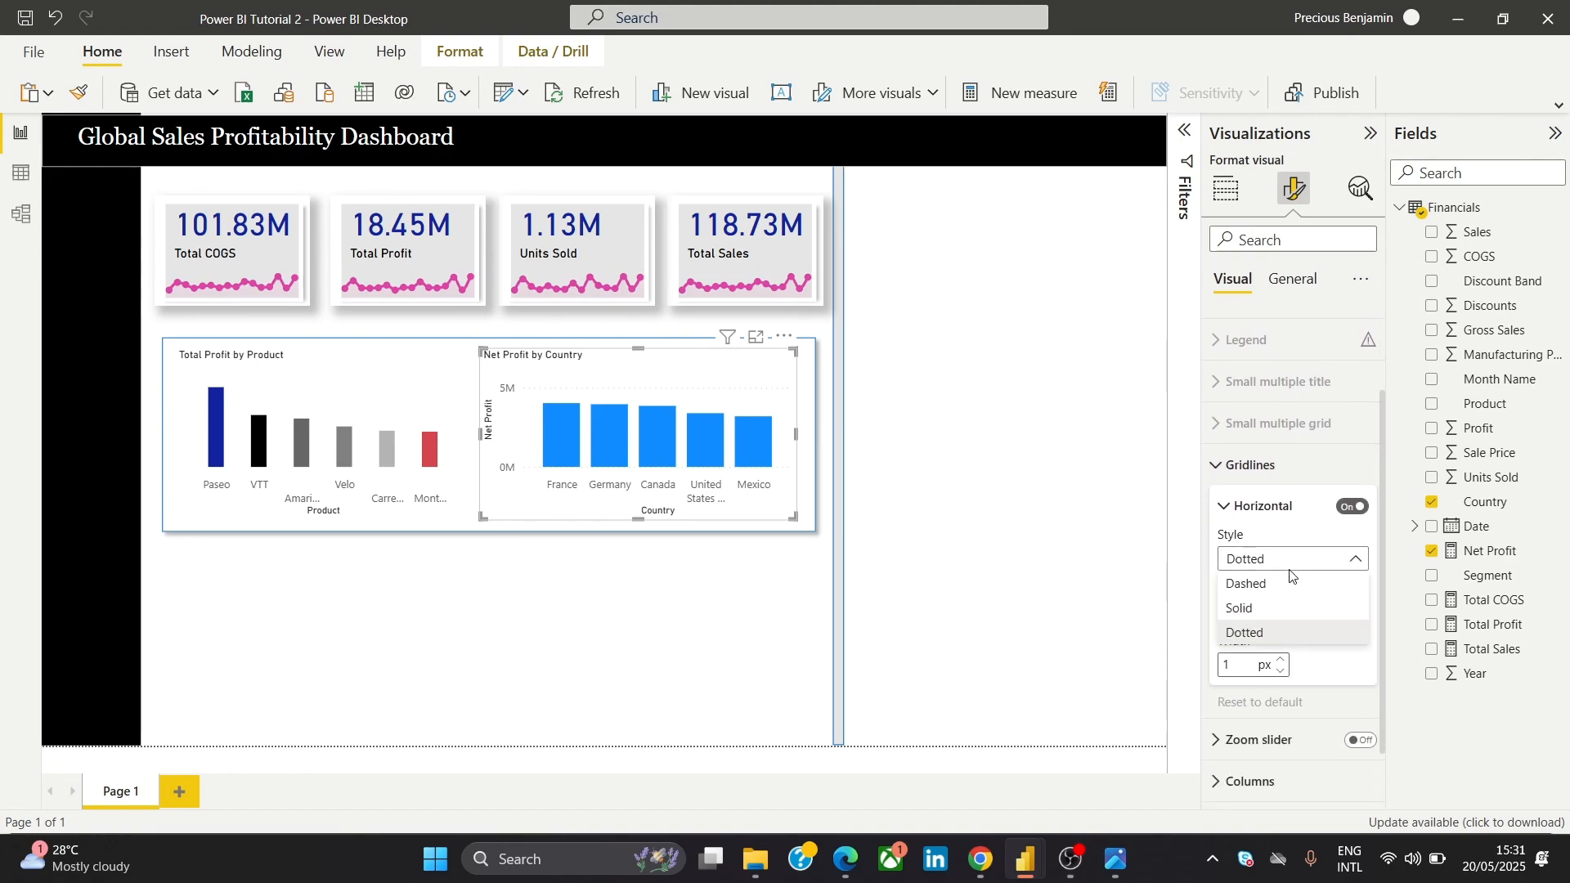
click(1269, 613)
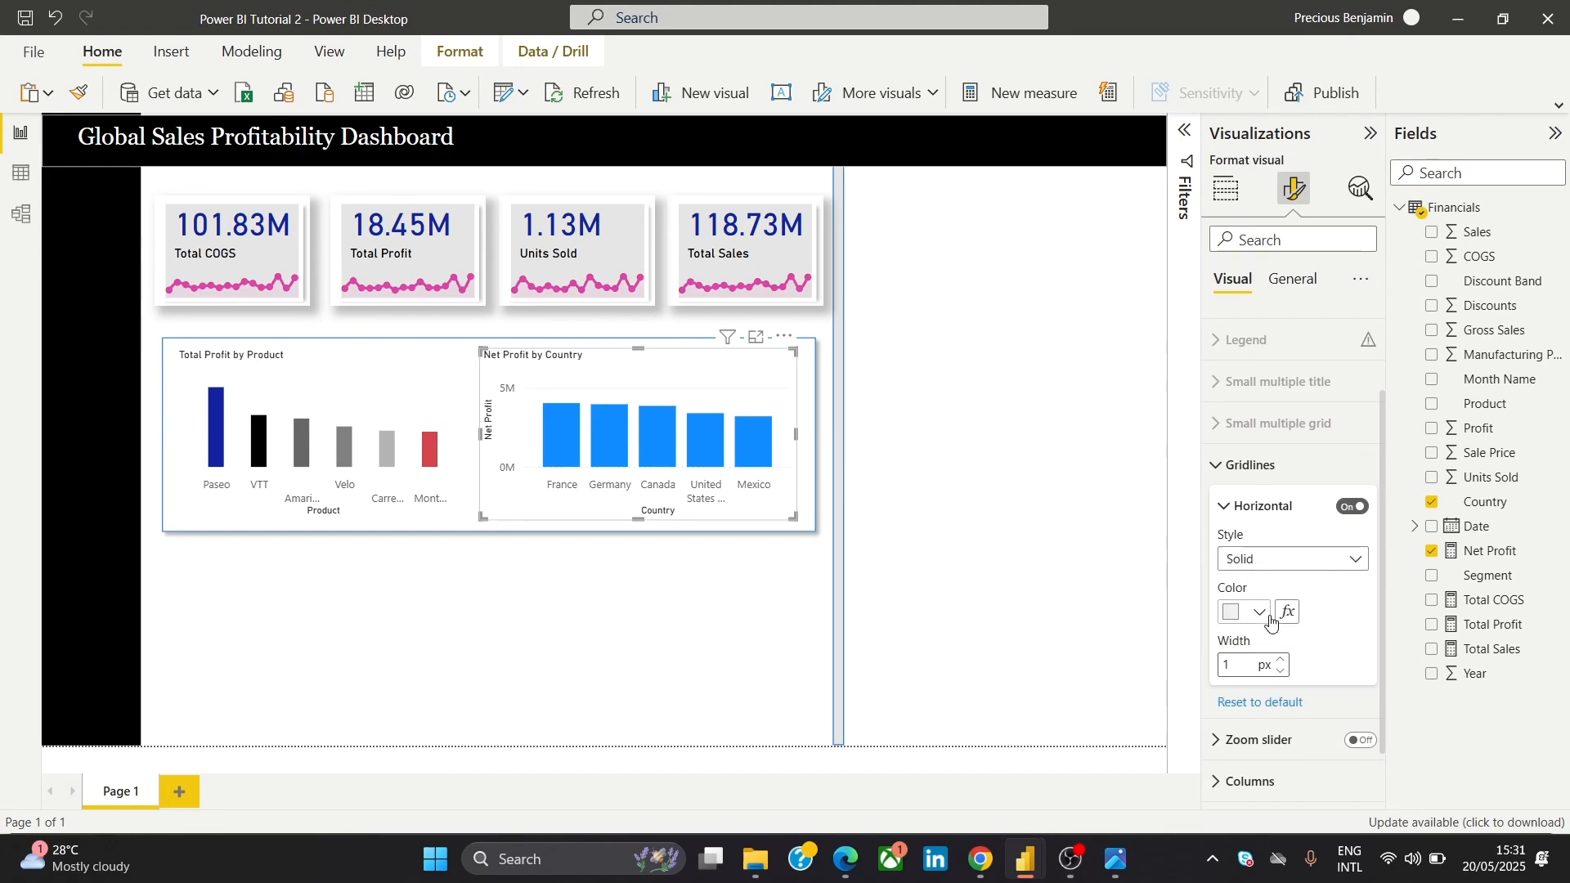
click(1290, 560)
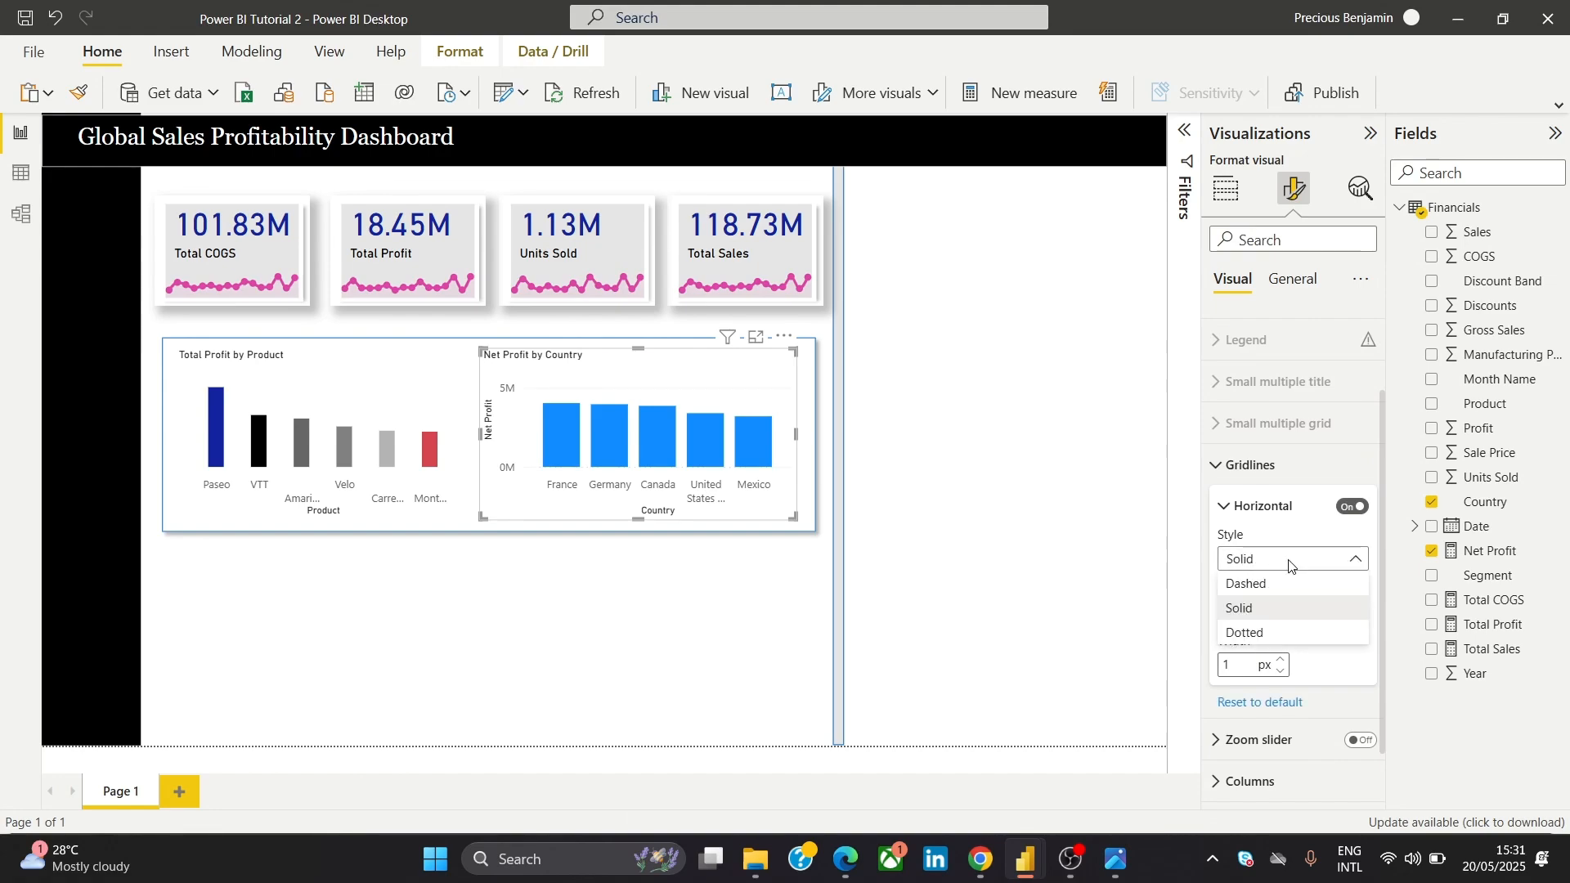
click(1271, 633)
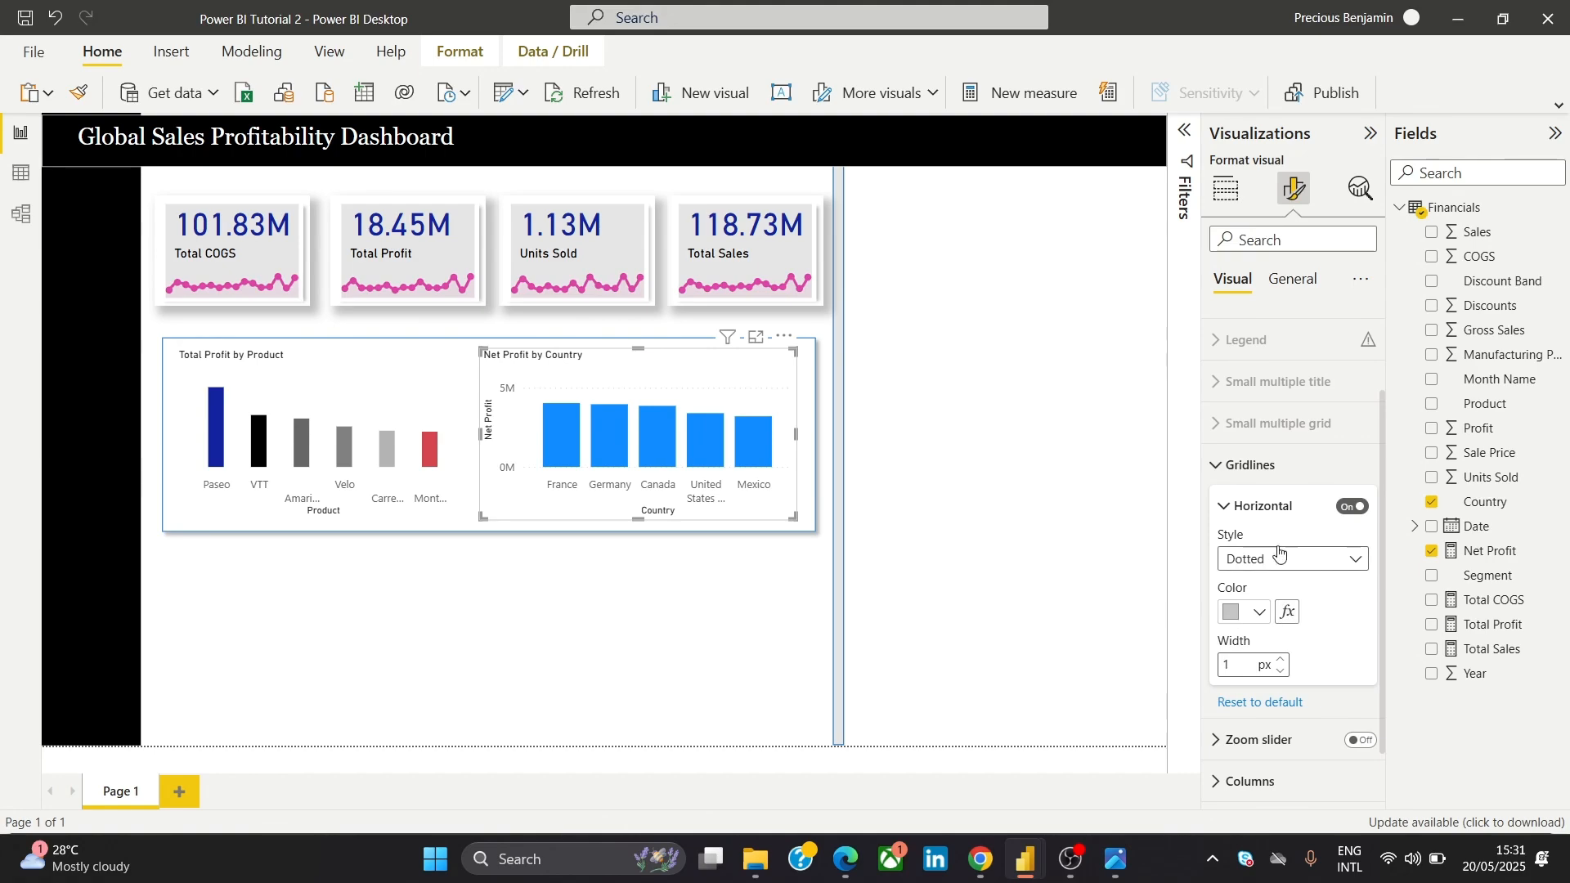
click(1232, 507)
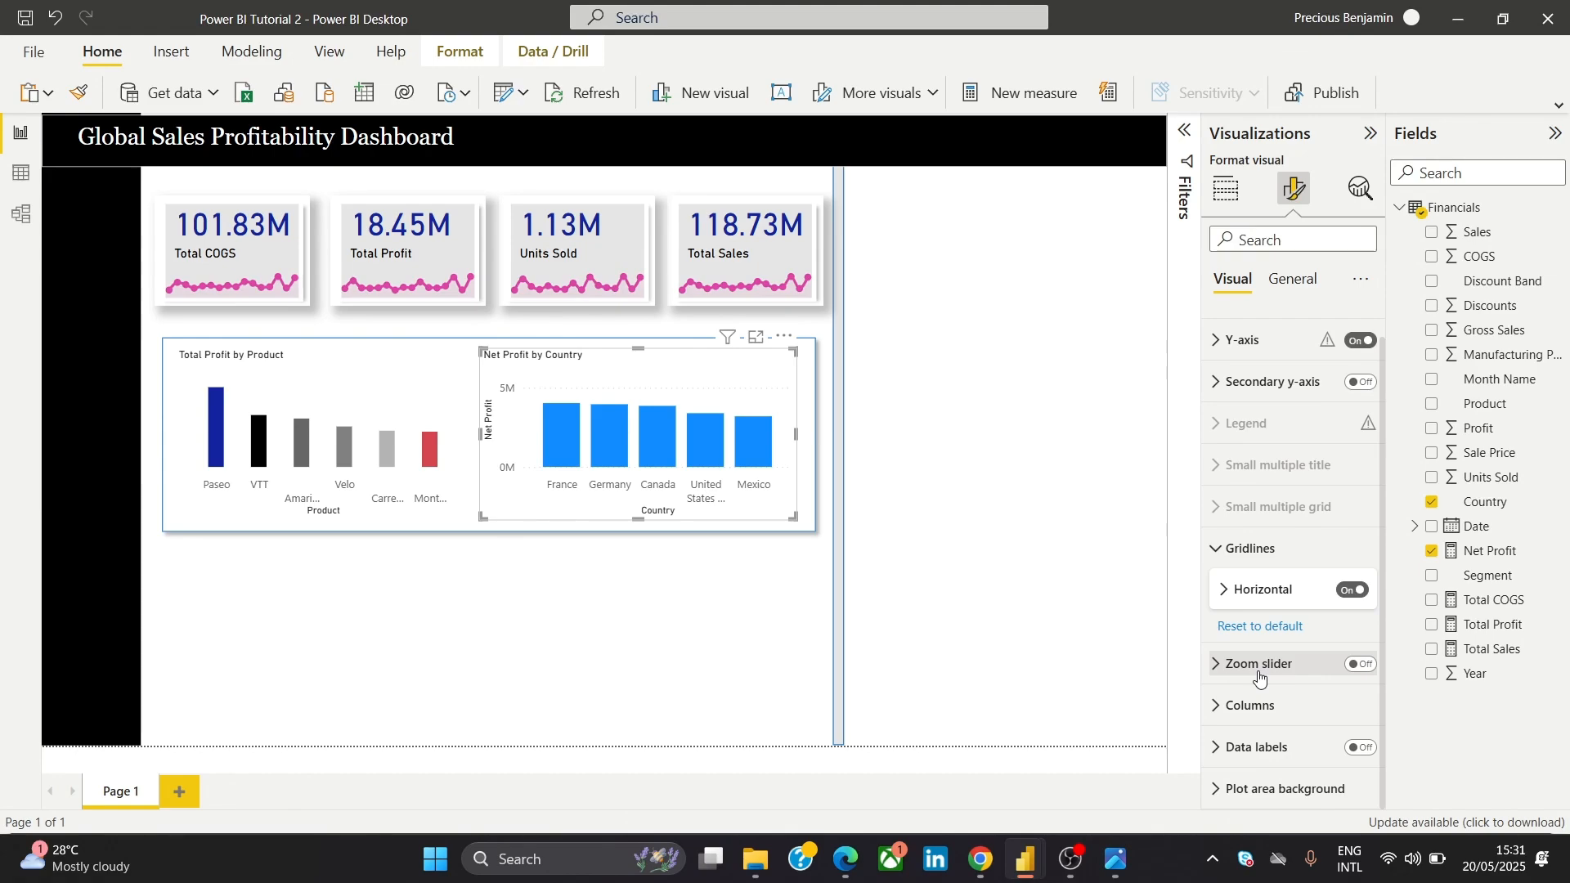
Enable individual column colors for each country in the Net Profit by Country chart
click(1276, 712)
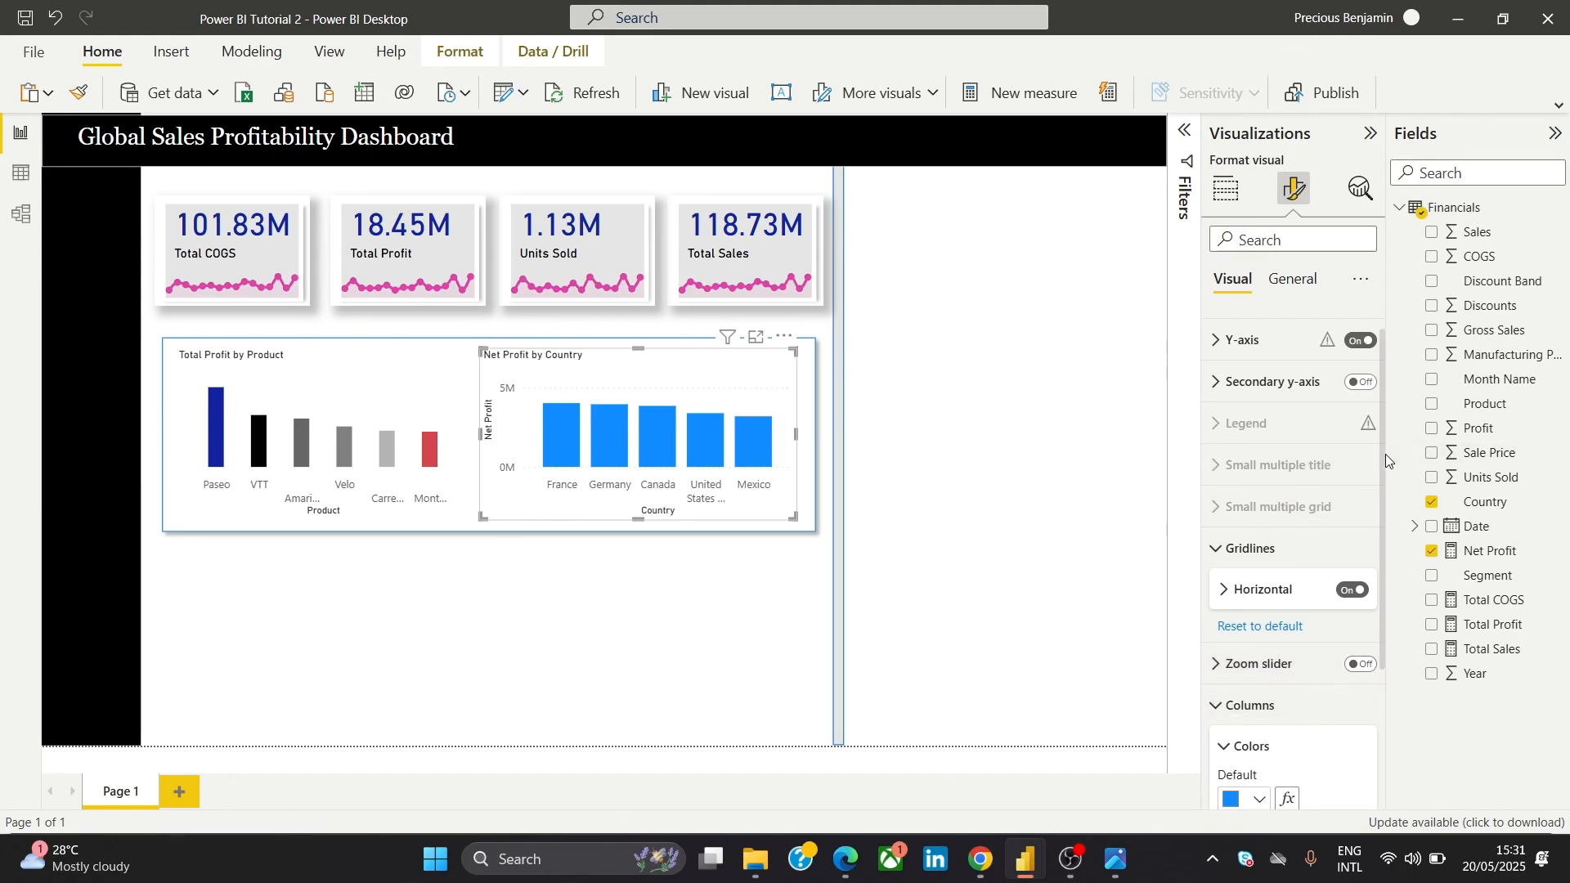
scroll(1357, 613, down, 4)
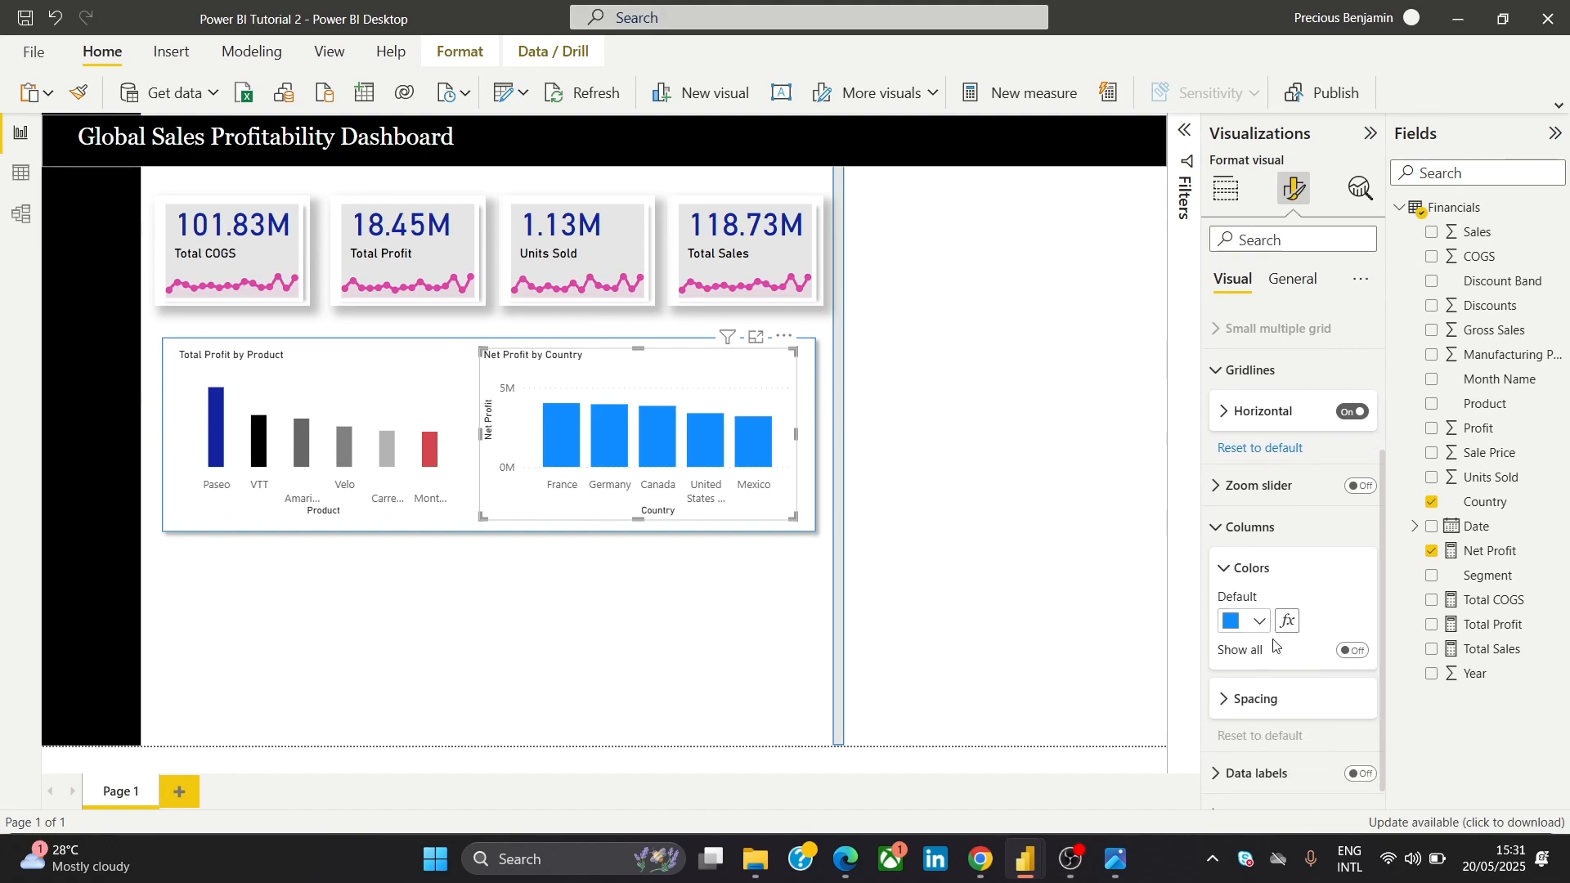
click(1353, 652)
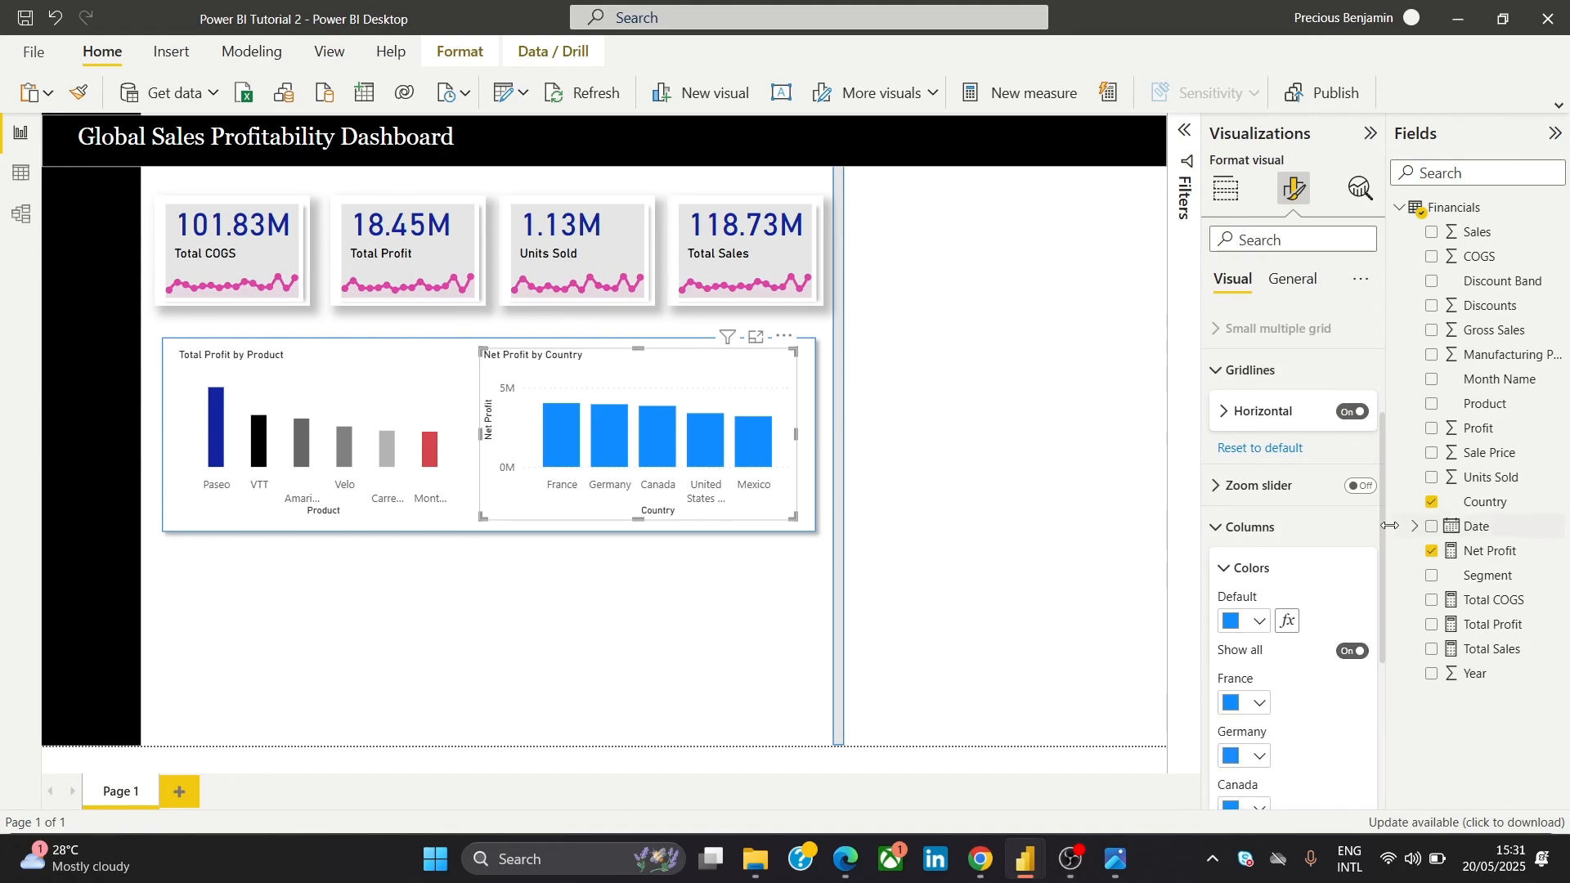
drag(1381, 524, 1379, 614)
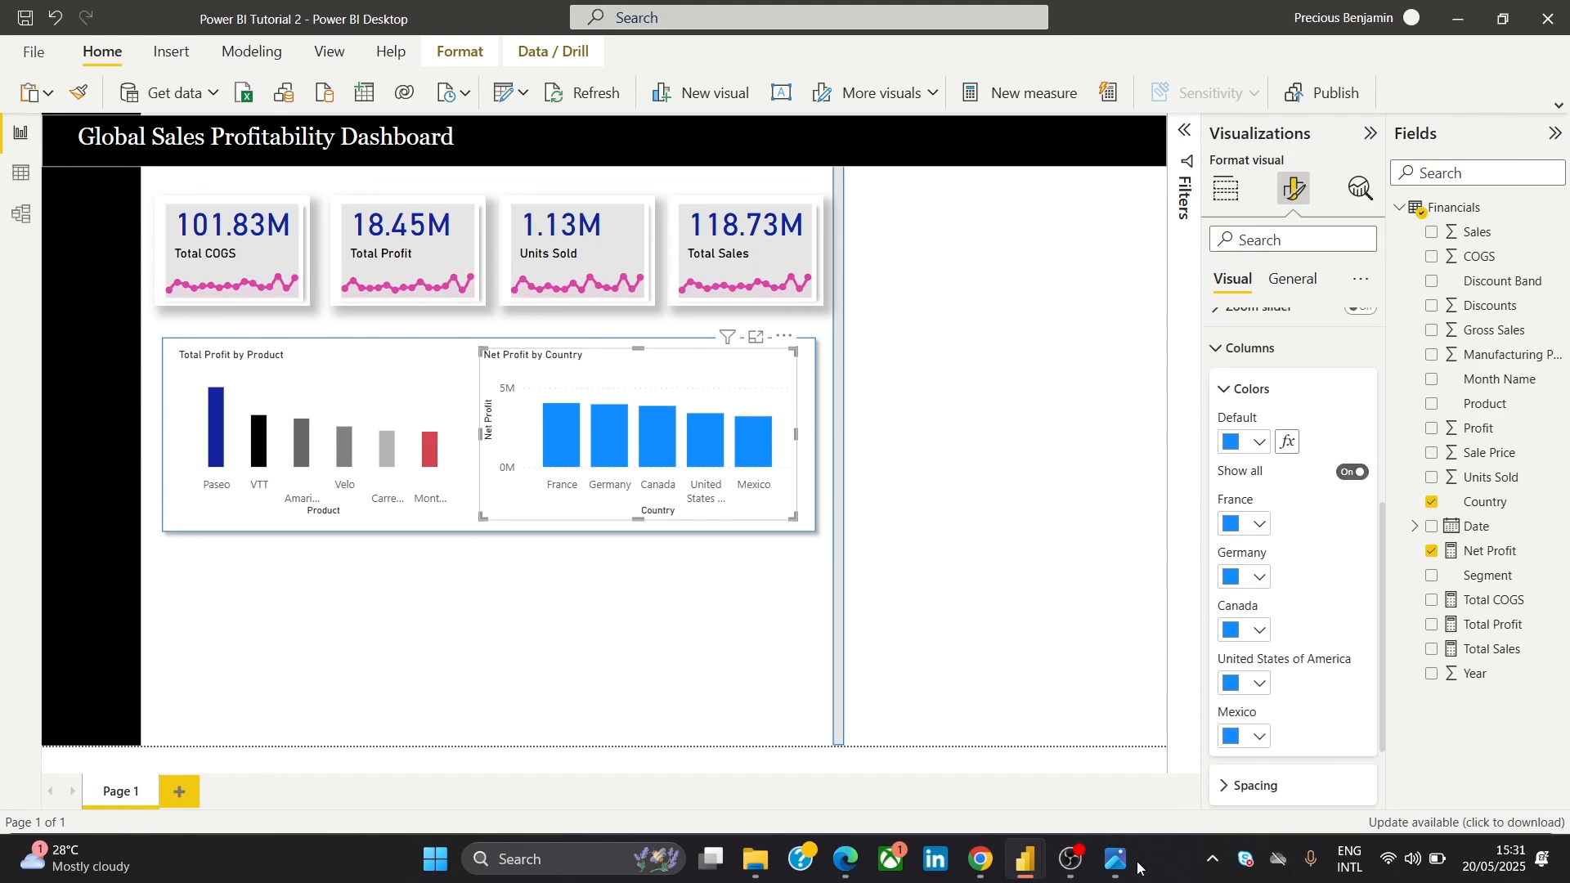
Check the column colors of the Net Profit by Country chart in the Photos reference screenshot and return to Power BI
mouse_move(1132, 865)
click(1178, 744)
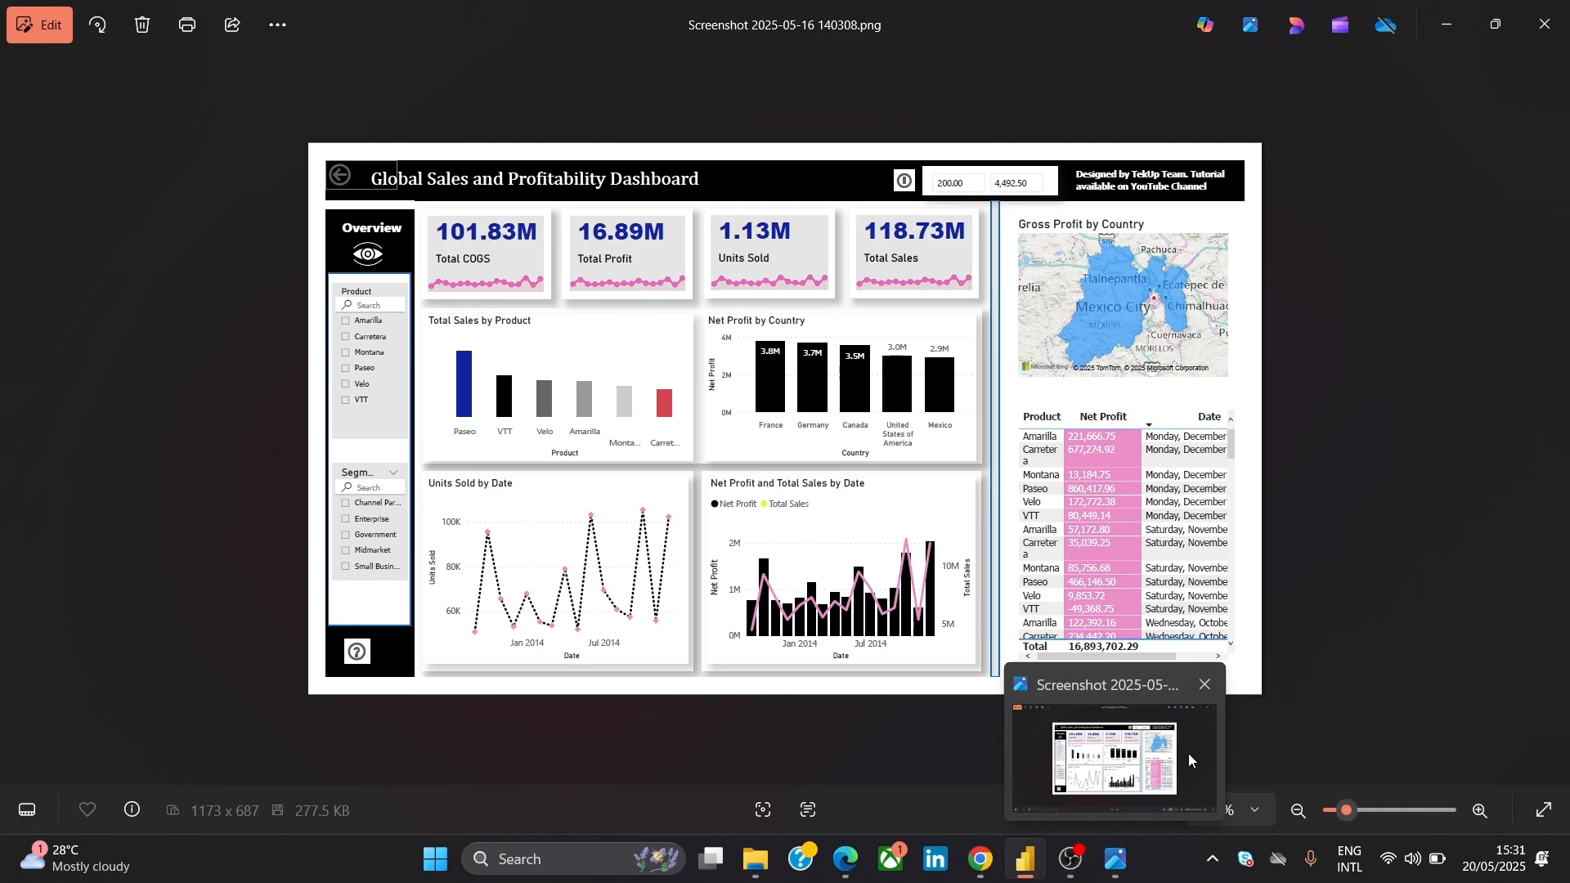
click(1189, 753)
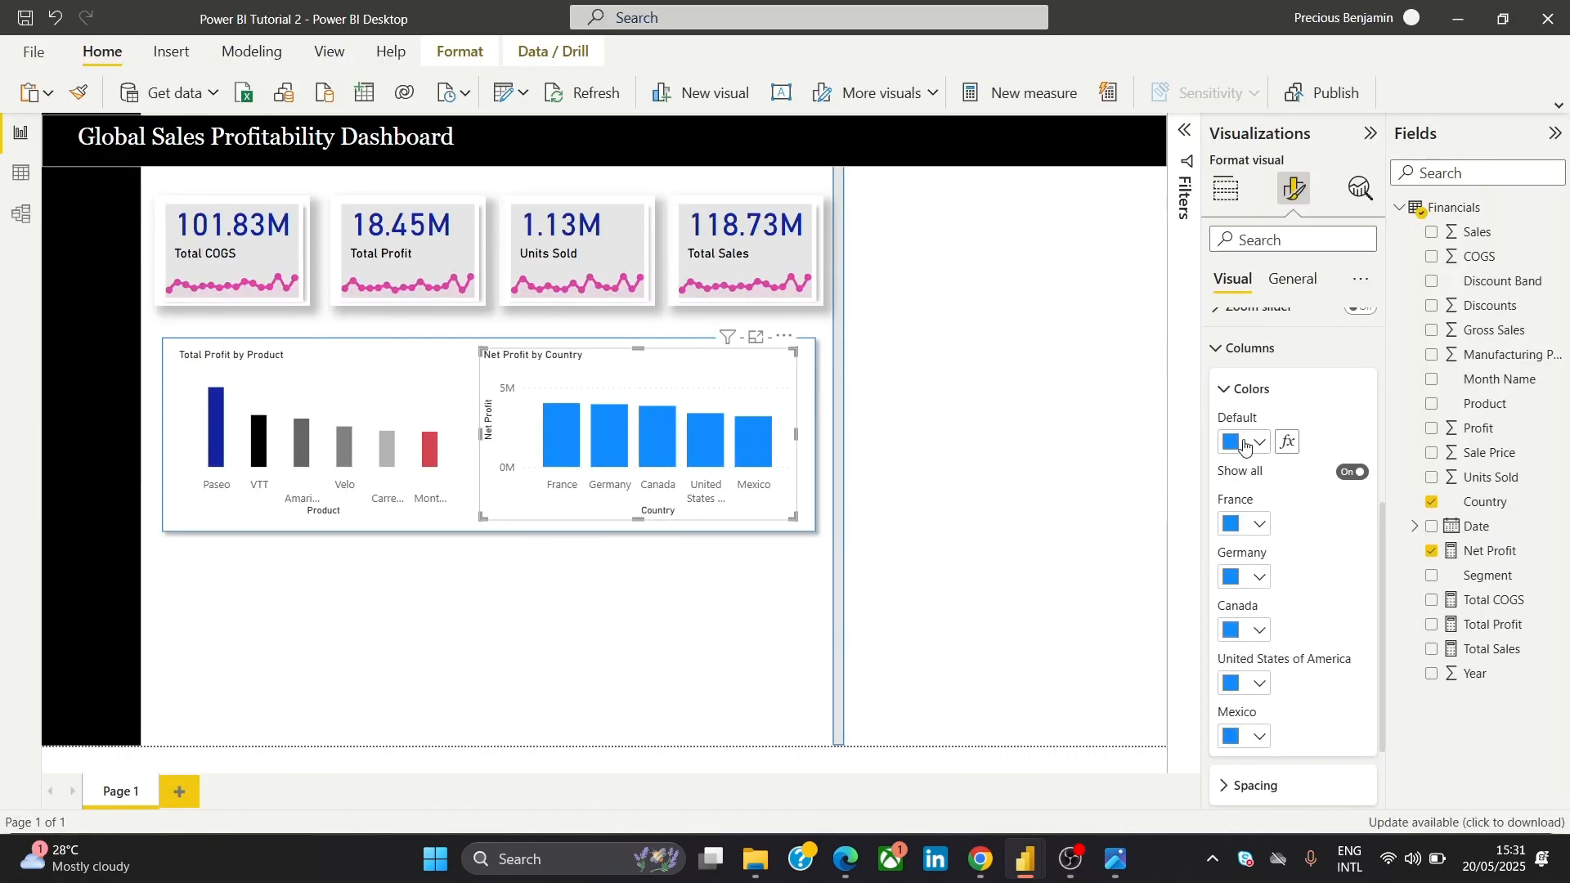
Set the default column color of the Net Profit by Country chart to black for all countries
click(1239, 442)
click(1270, 513)
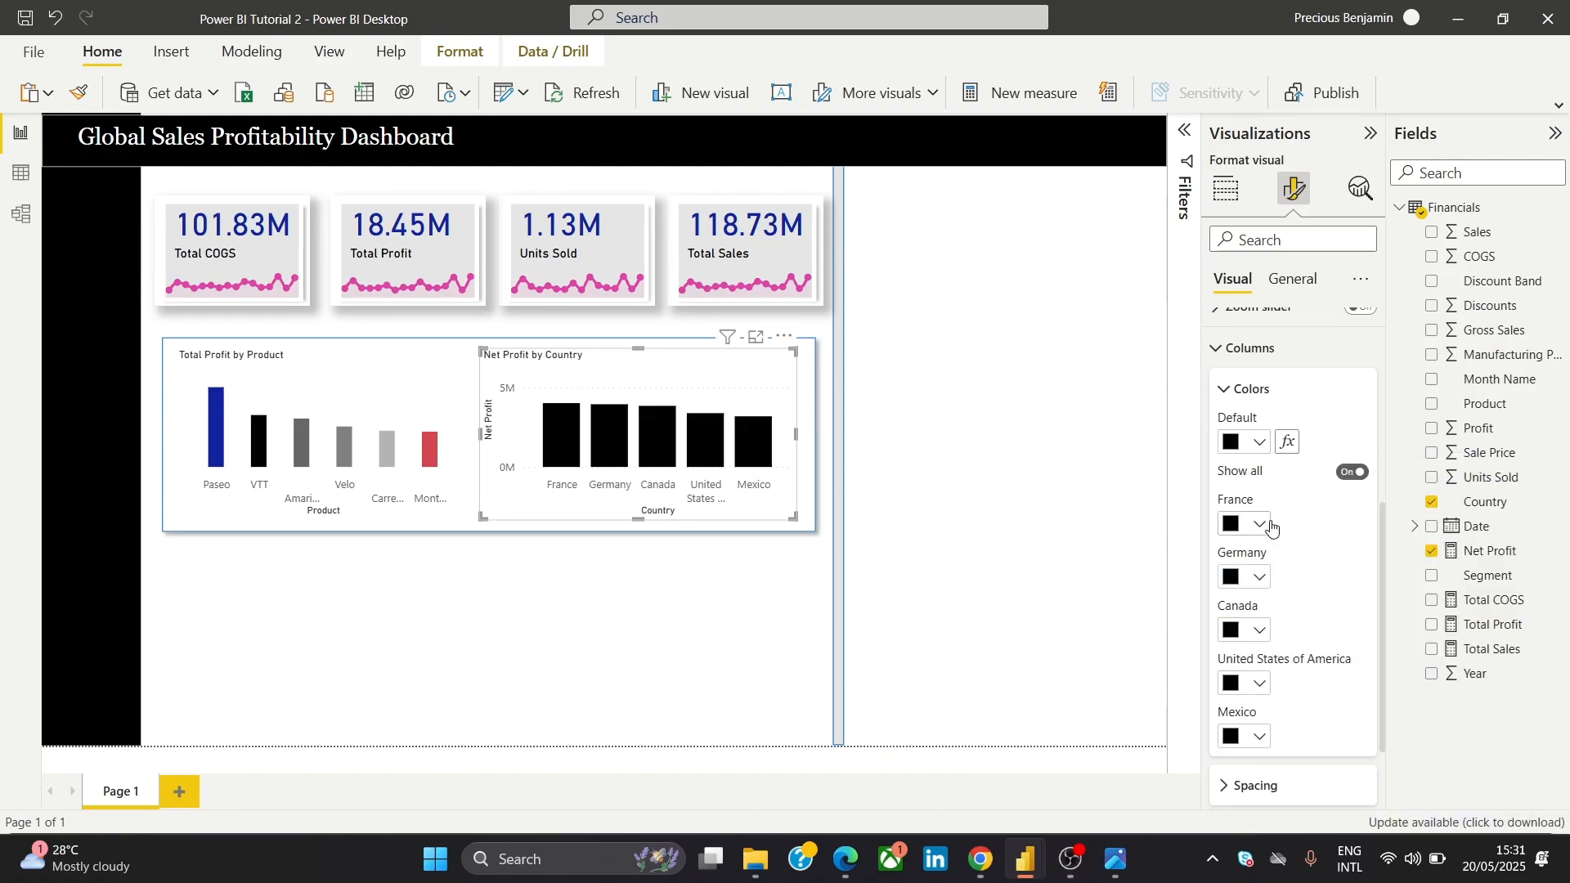
click(1230, 390)
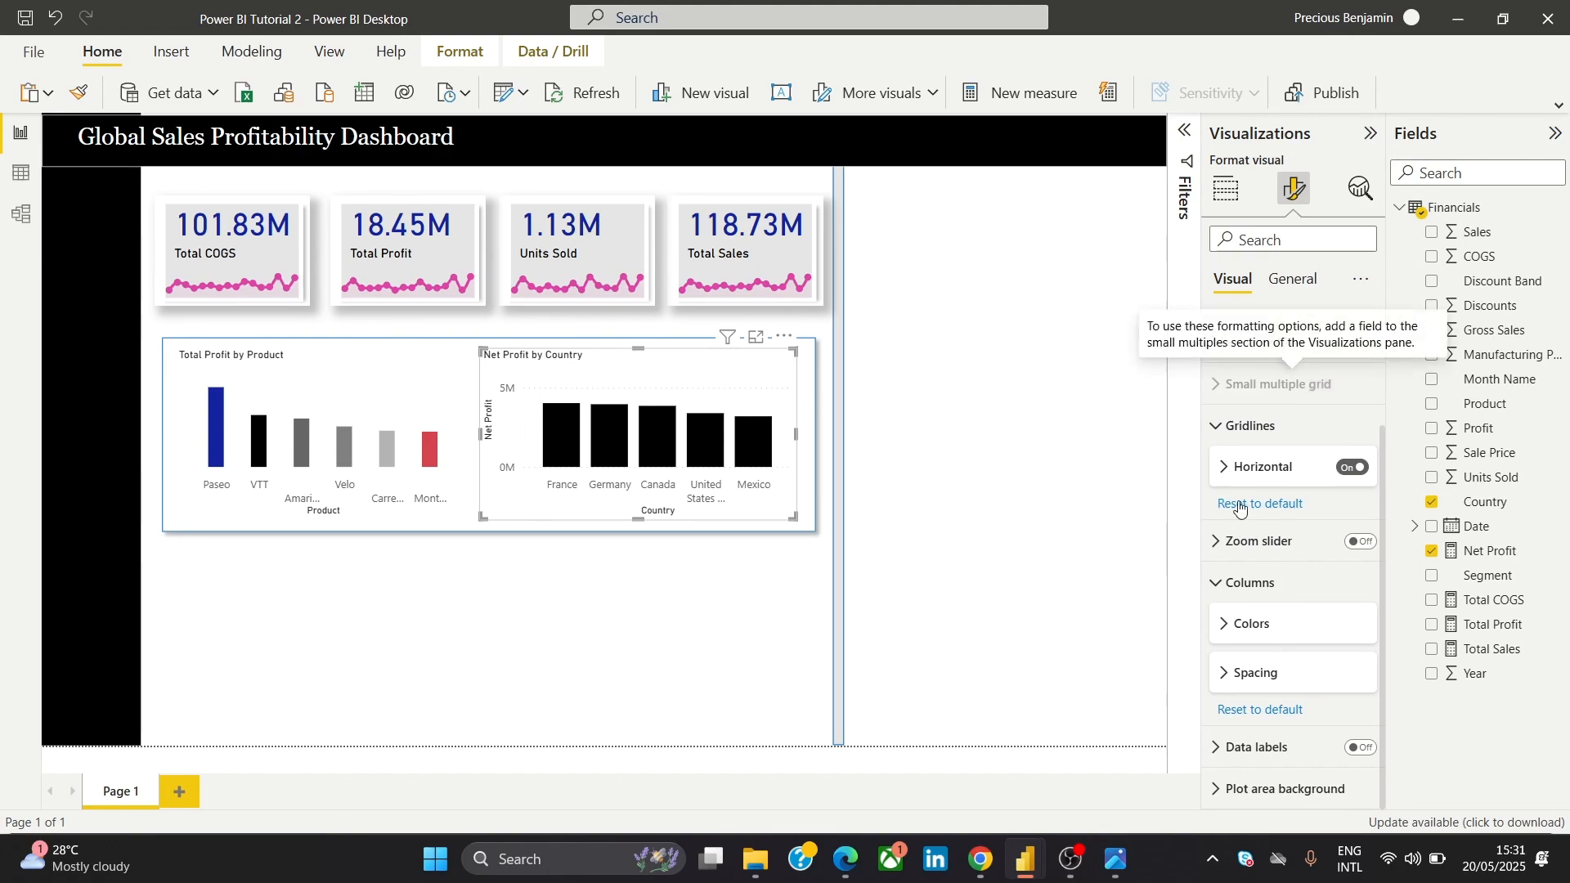
Set the inner padding of the Net Profit by Country chart's columns to 35 px, comparing the spacing with the reference screenshot
click(1239, 583)
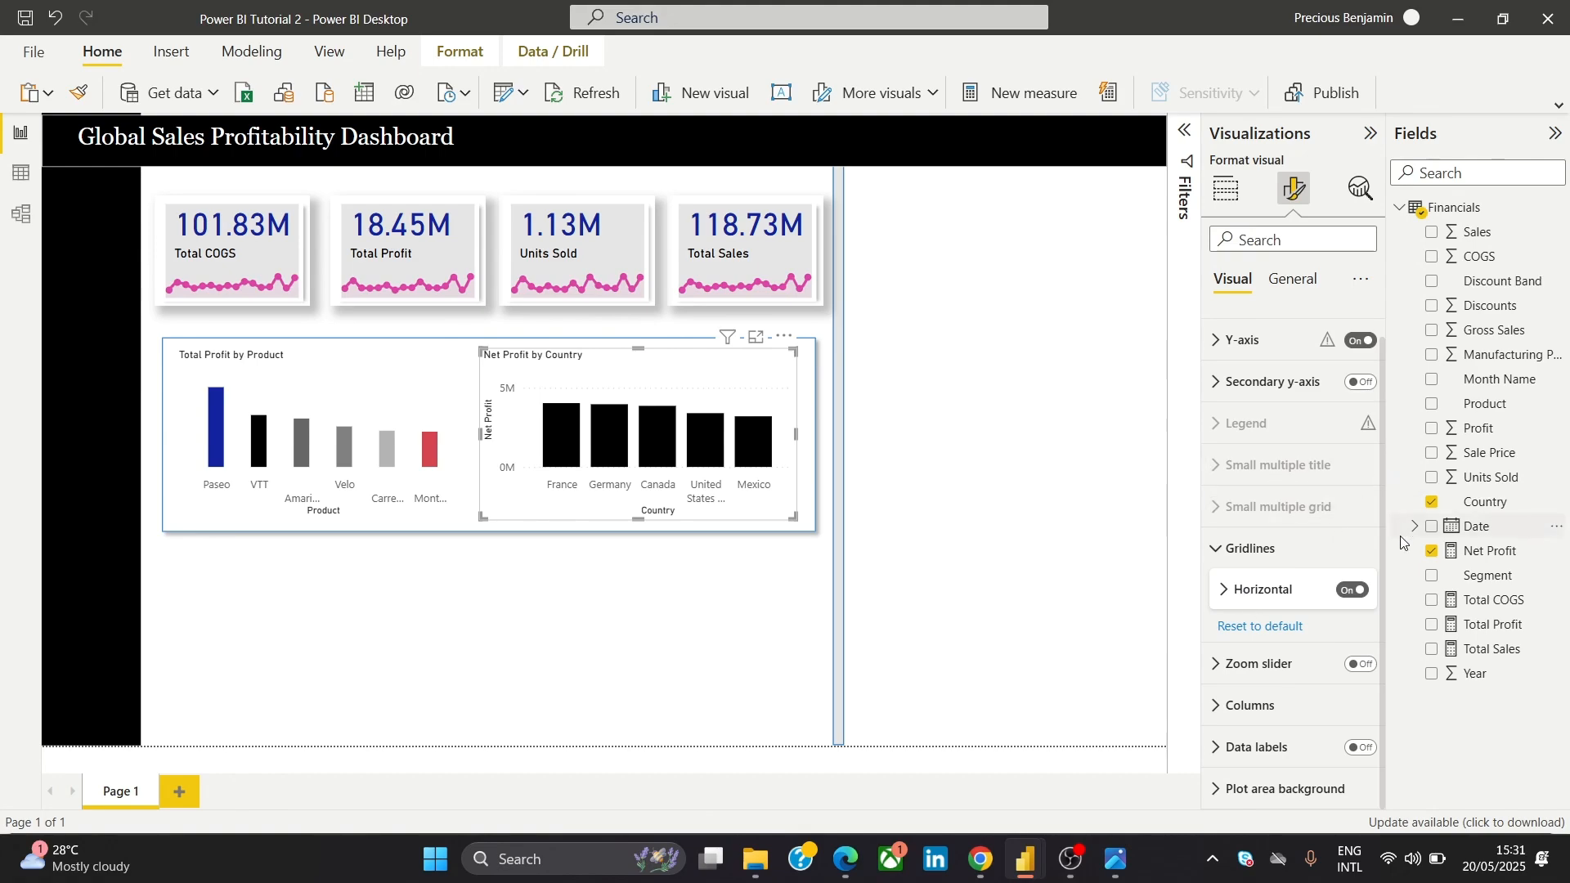
click(1268, 710)
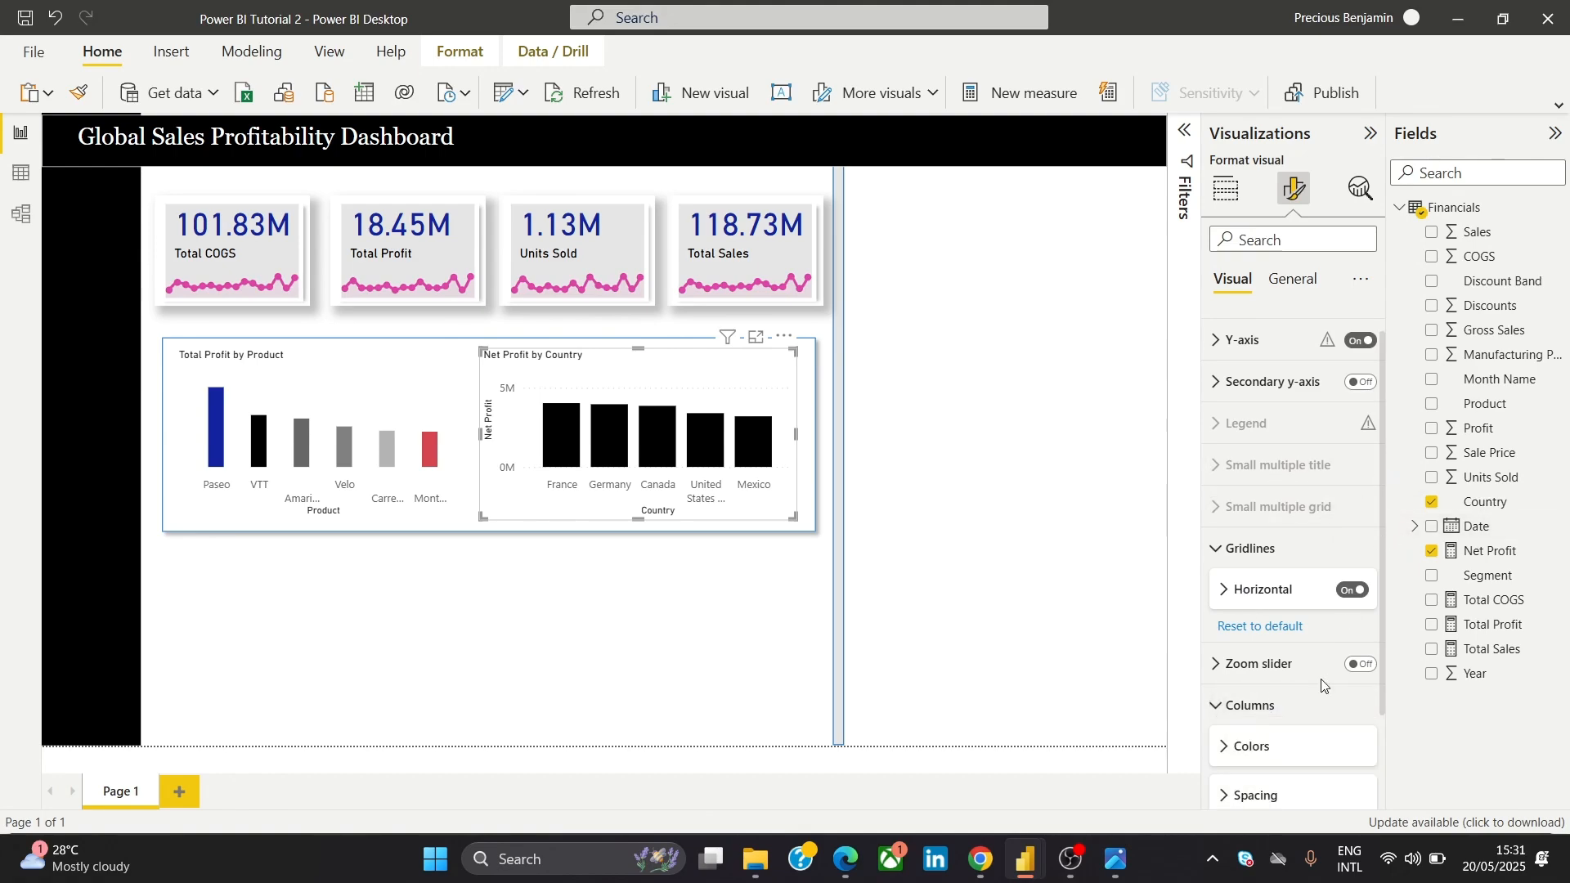
drag(1382, 548, 1386, 661)
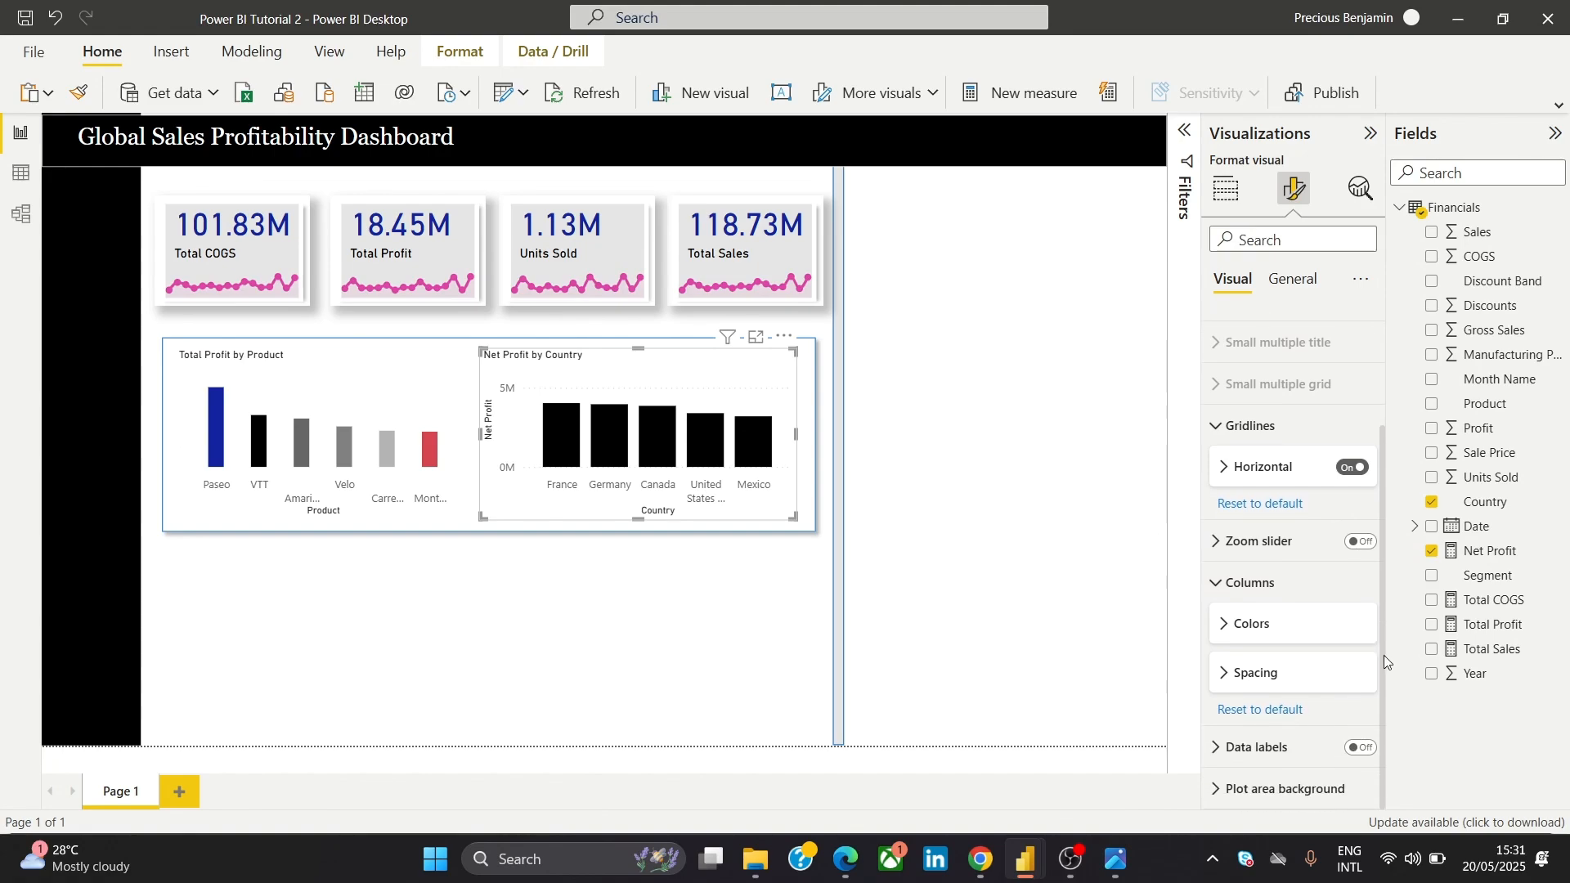
click(1249, 682)
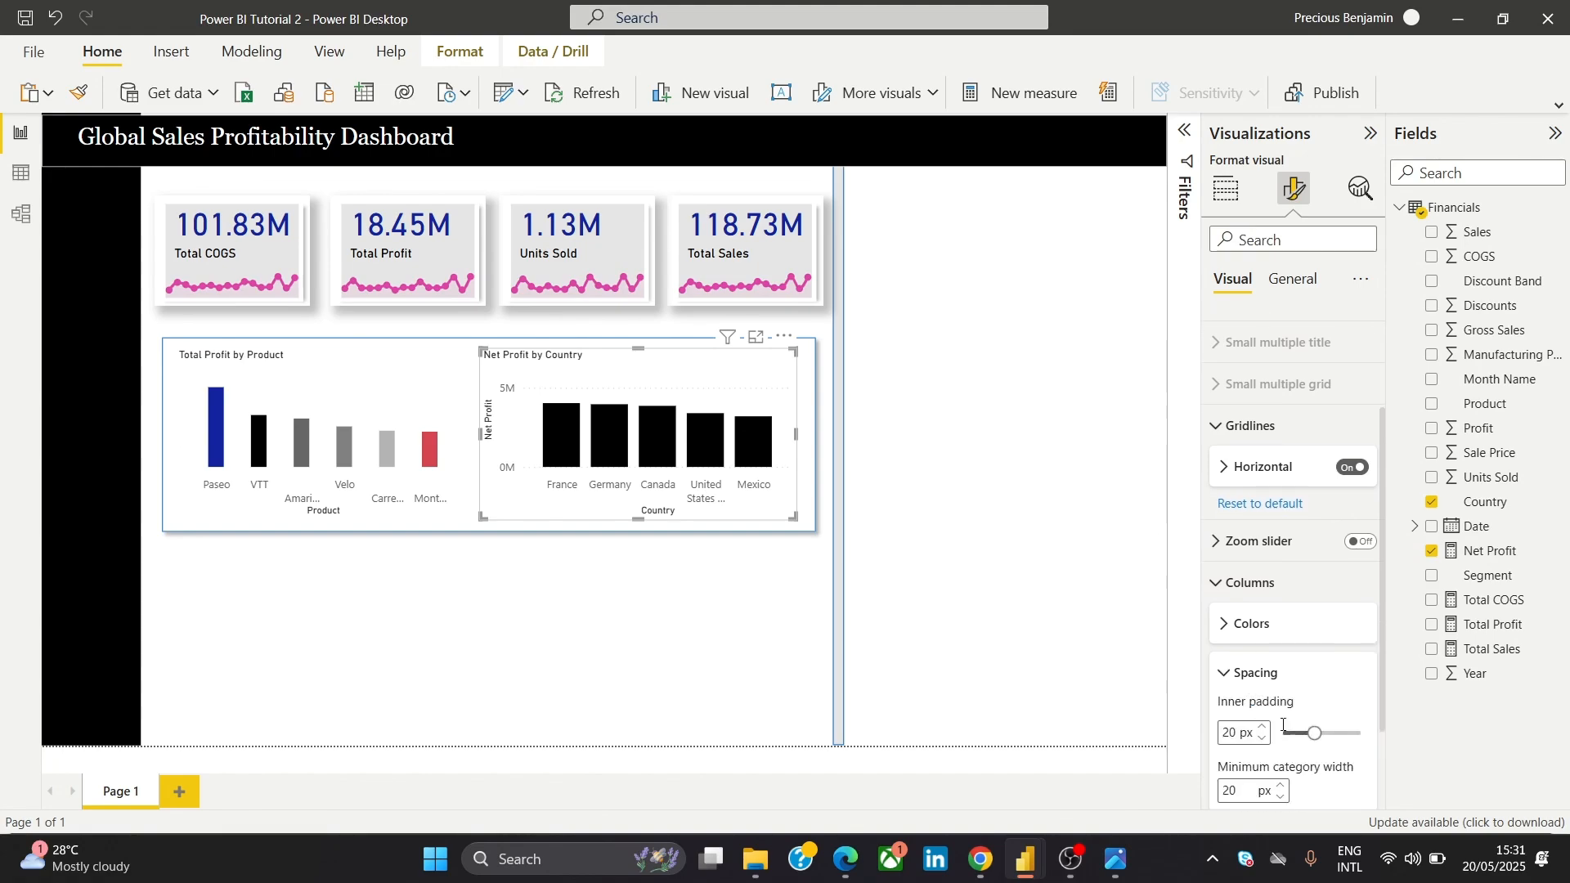
drag(1381, 622, 1338, 686)
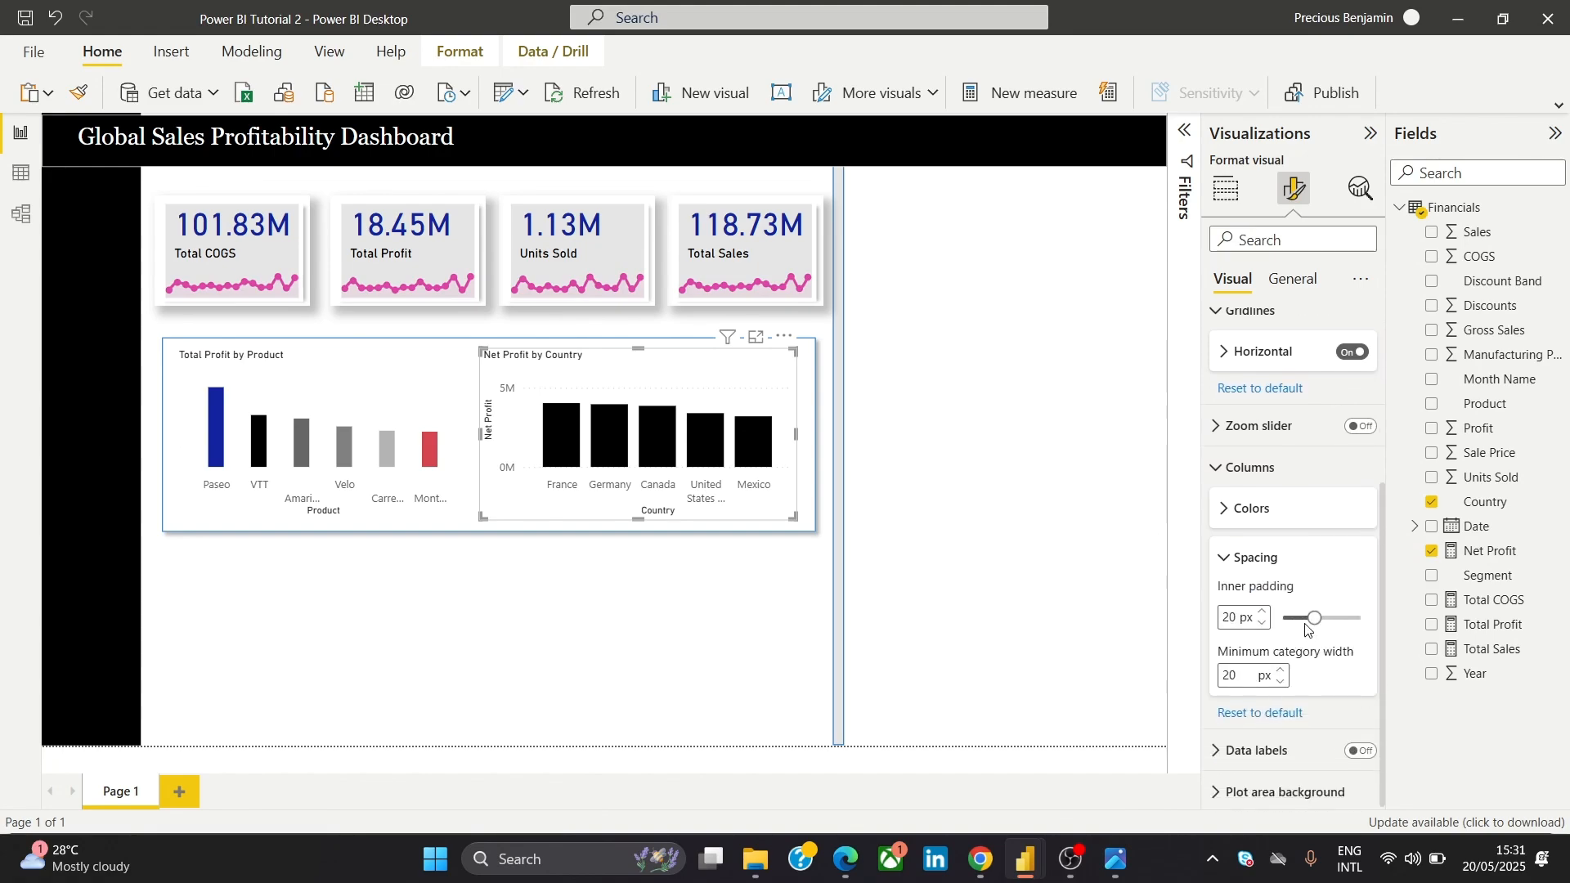
drag(1314, 619, 1361, 619)
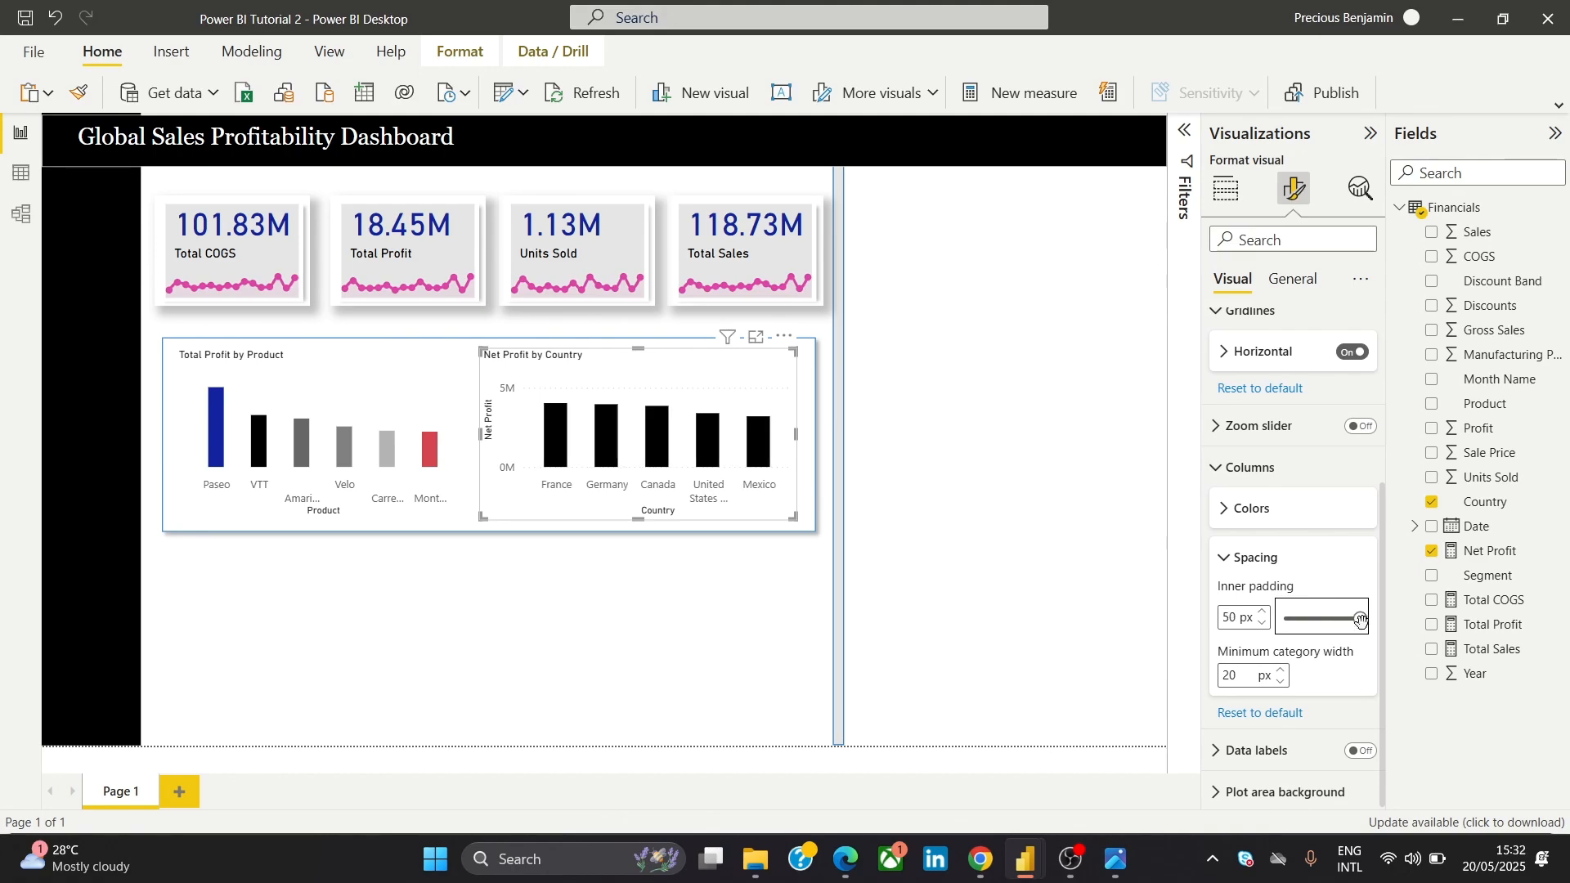
mouse_move(1119, 860)
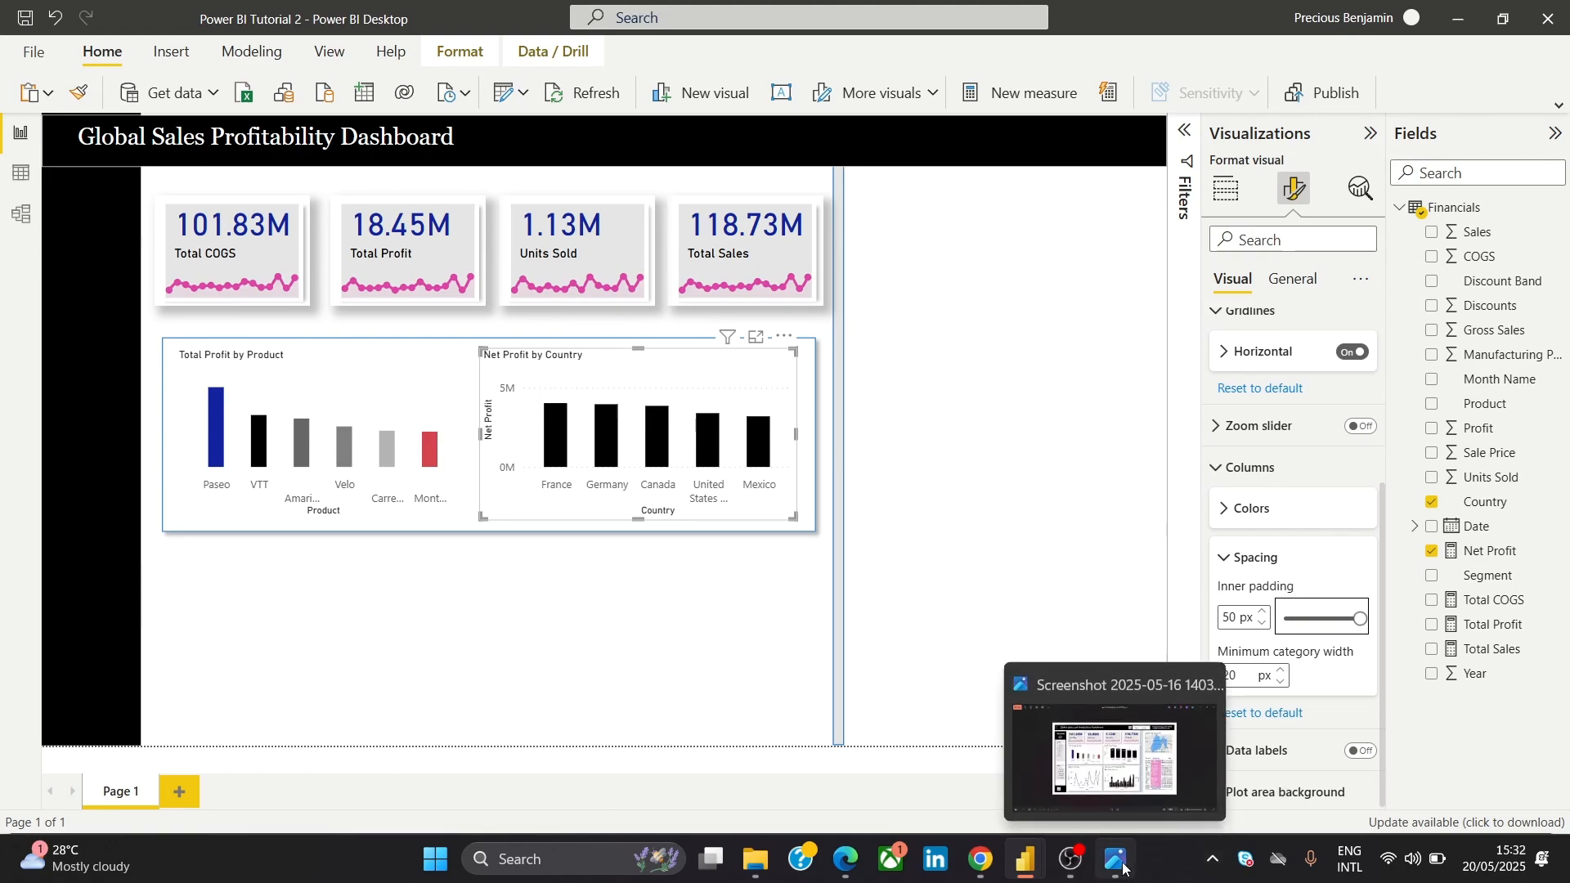
click(1149, 789)
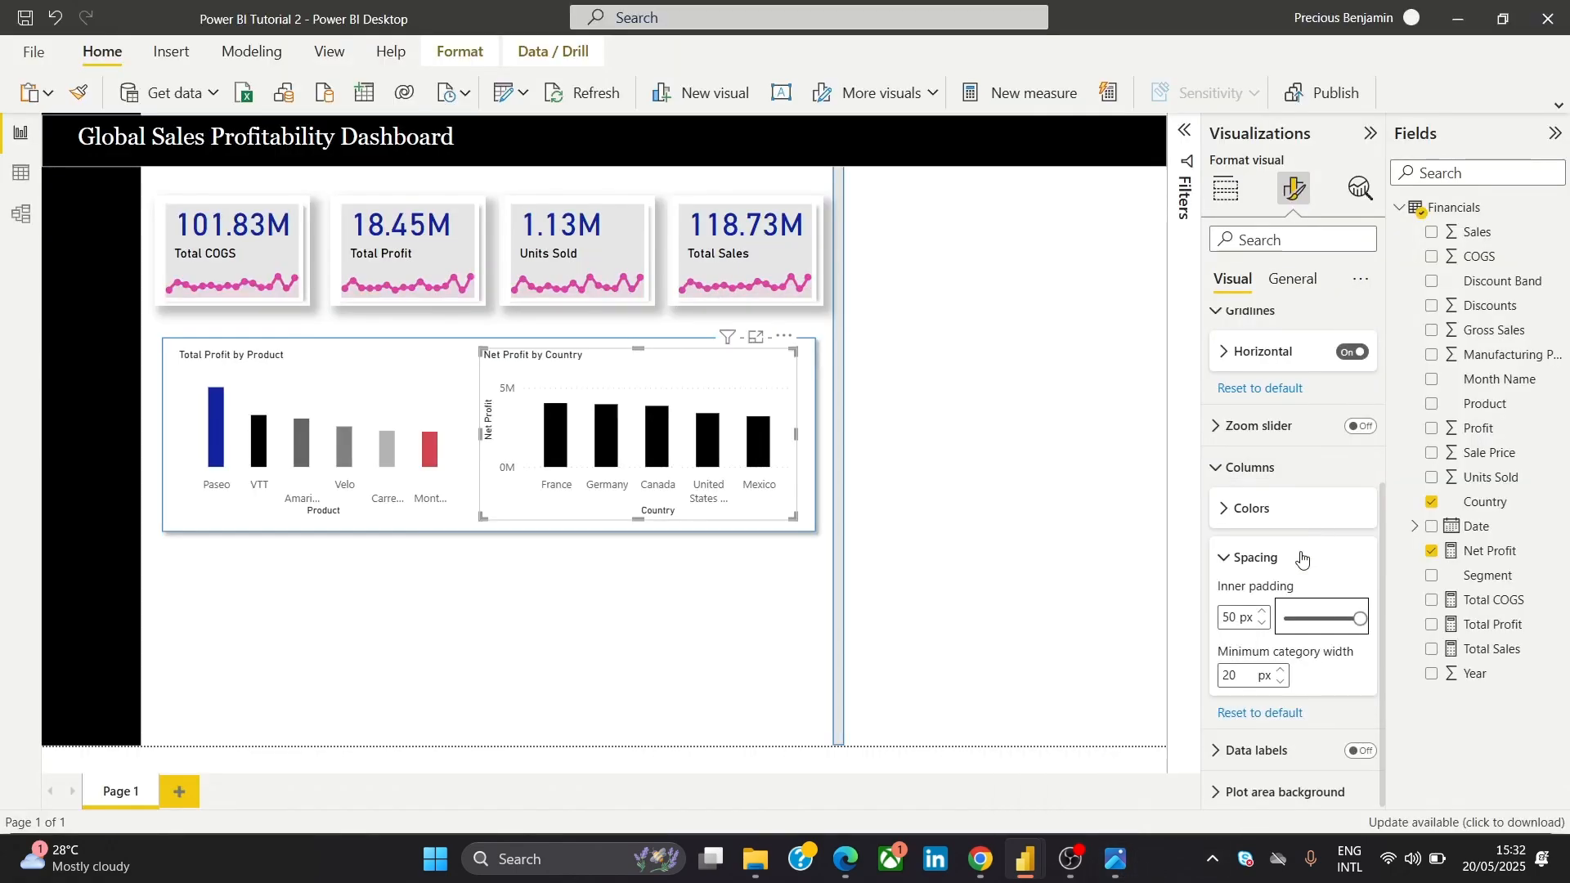
drag(1360, 619, 1339, 632)
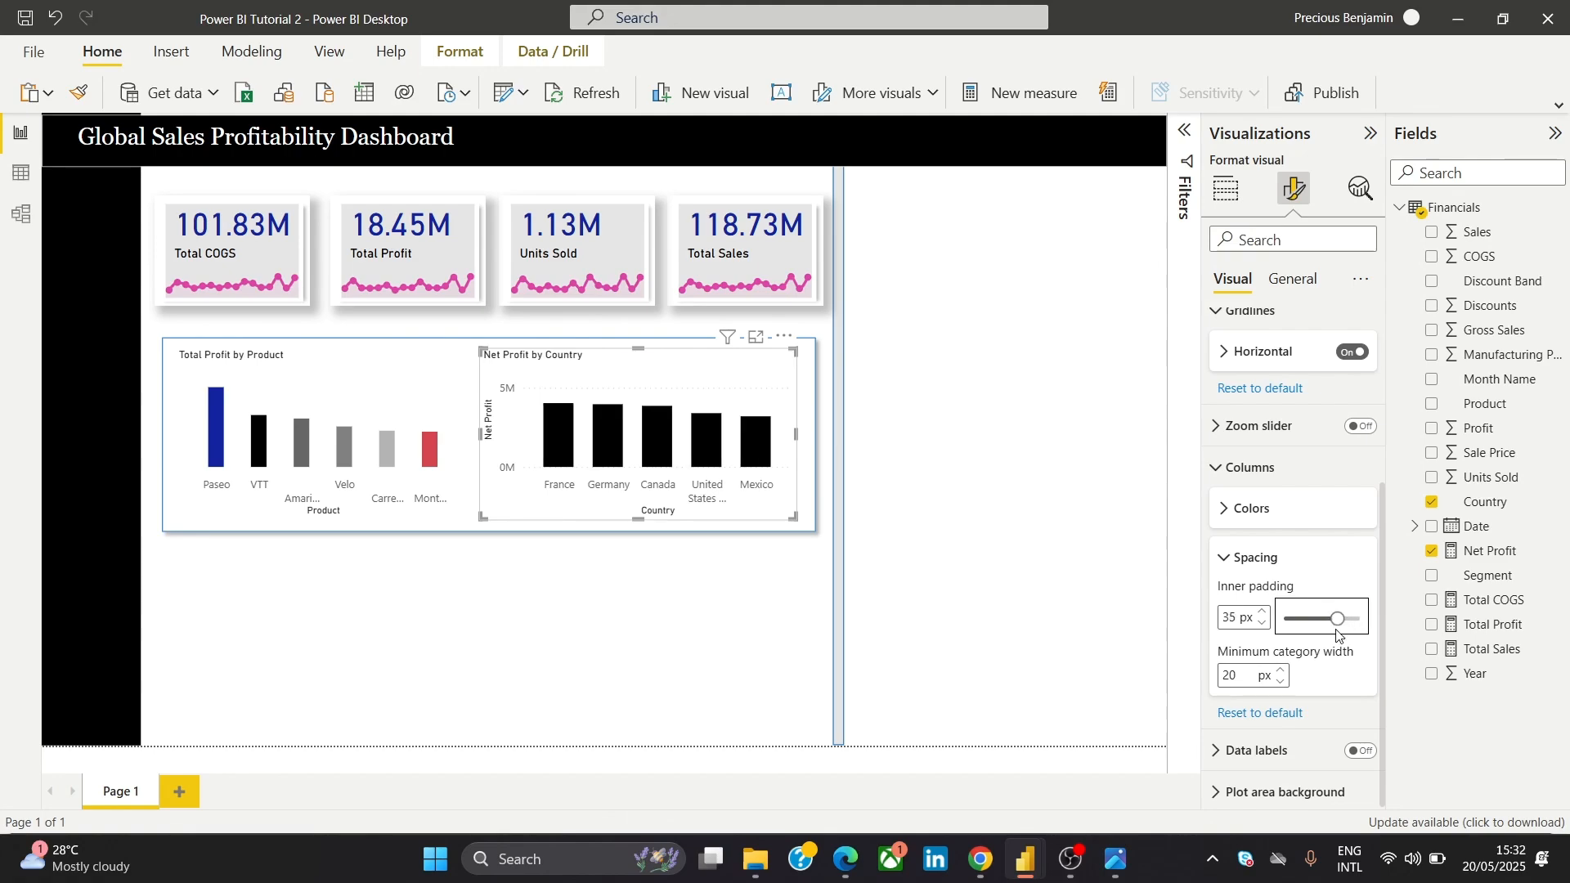
click(1224, 558)
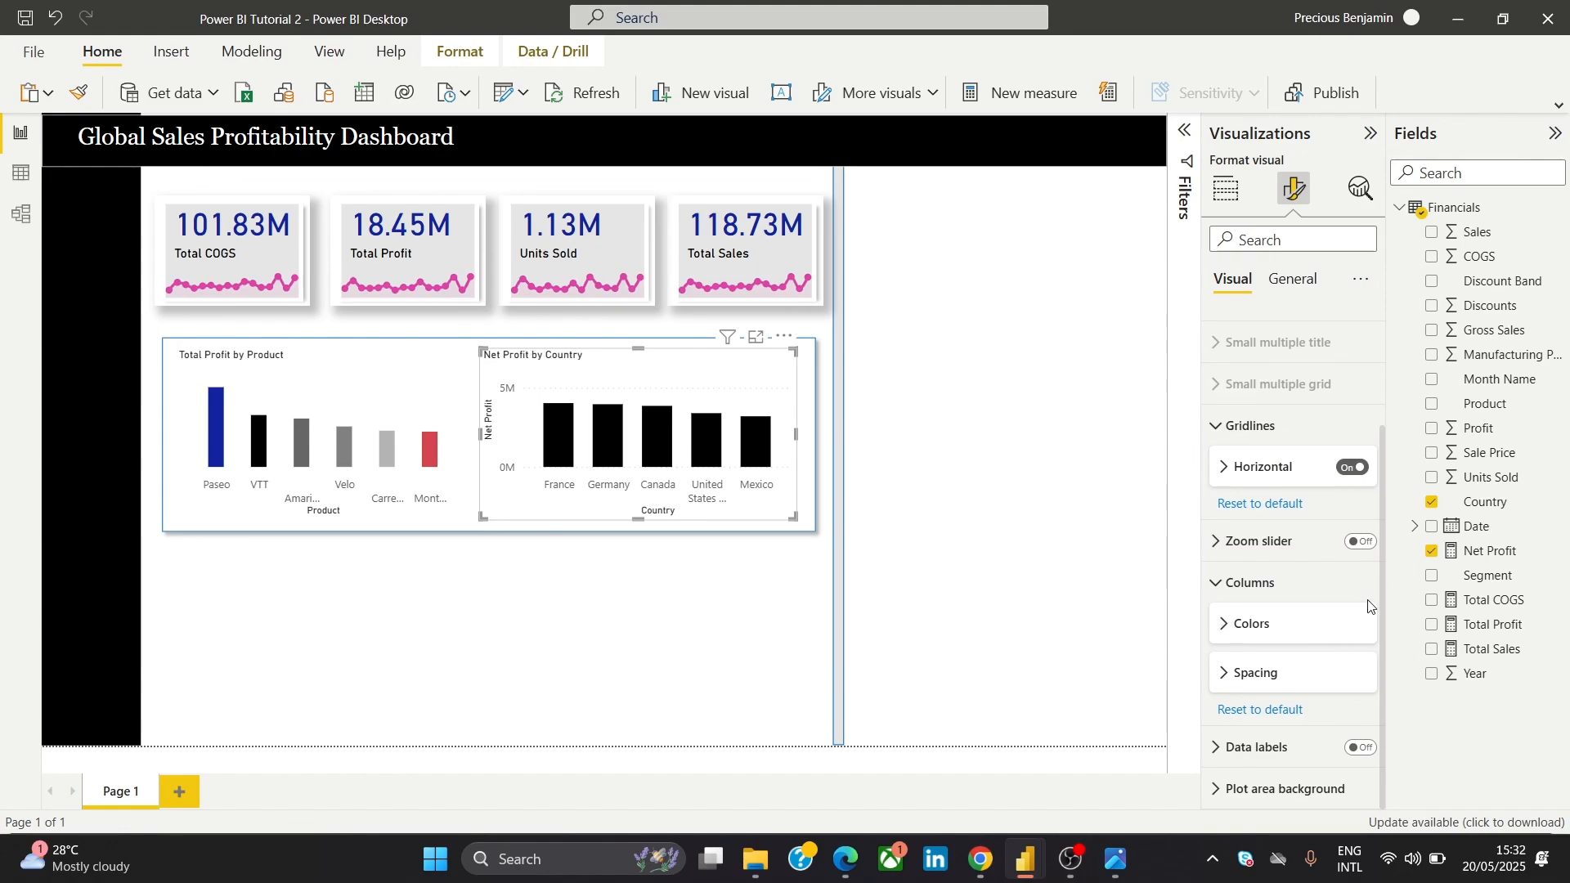
Turn on data labels for the Net Profit by Country chart and compare the page with the reference screenshot in Photos
click(1359, 747)
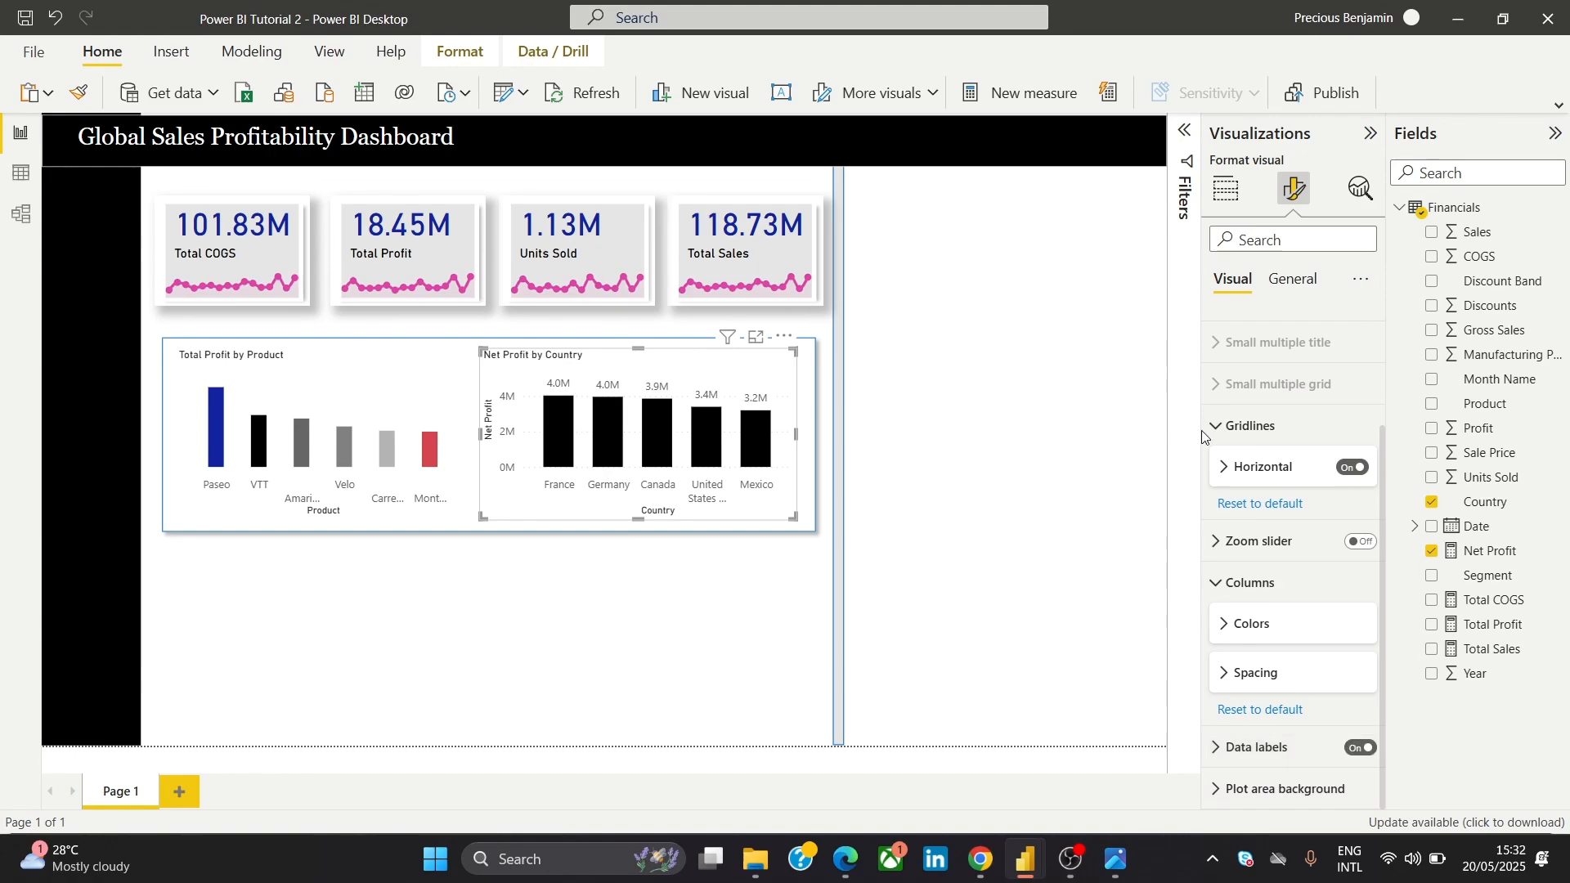
click(1116, 858)
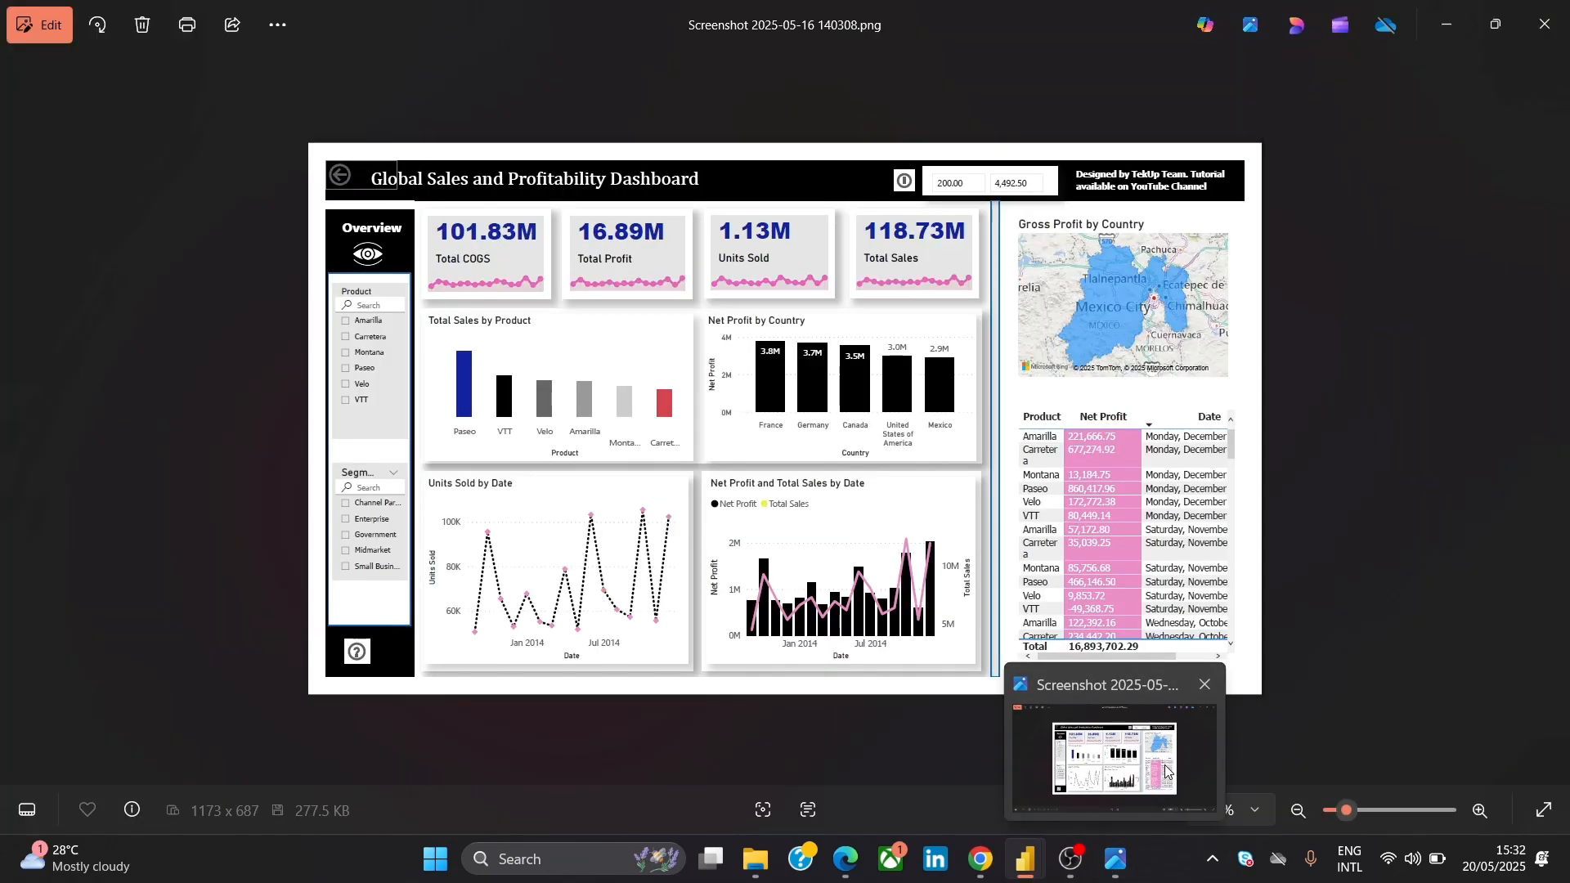
key(alt+Tab)
click(473, 627)
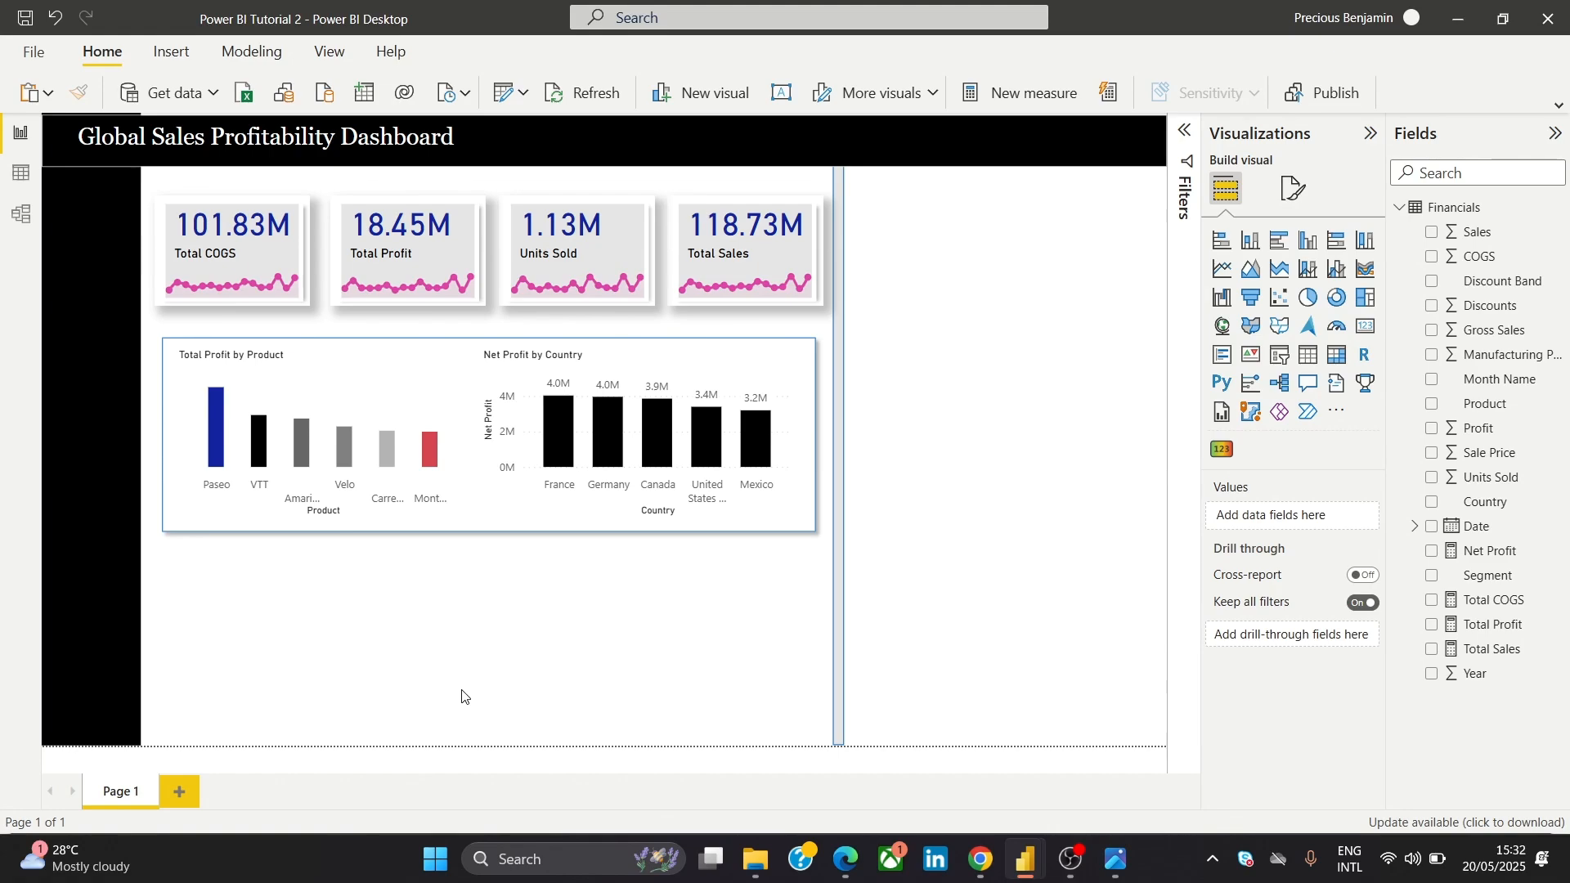
mouse_move(1116, 860)
click(1122, 770)
click(171, 51)
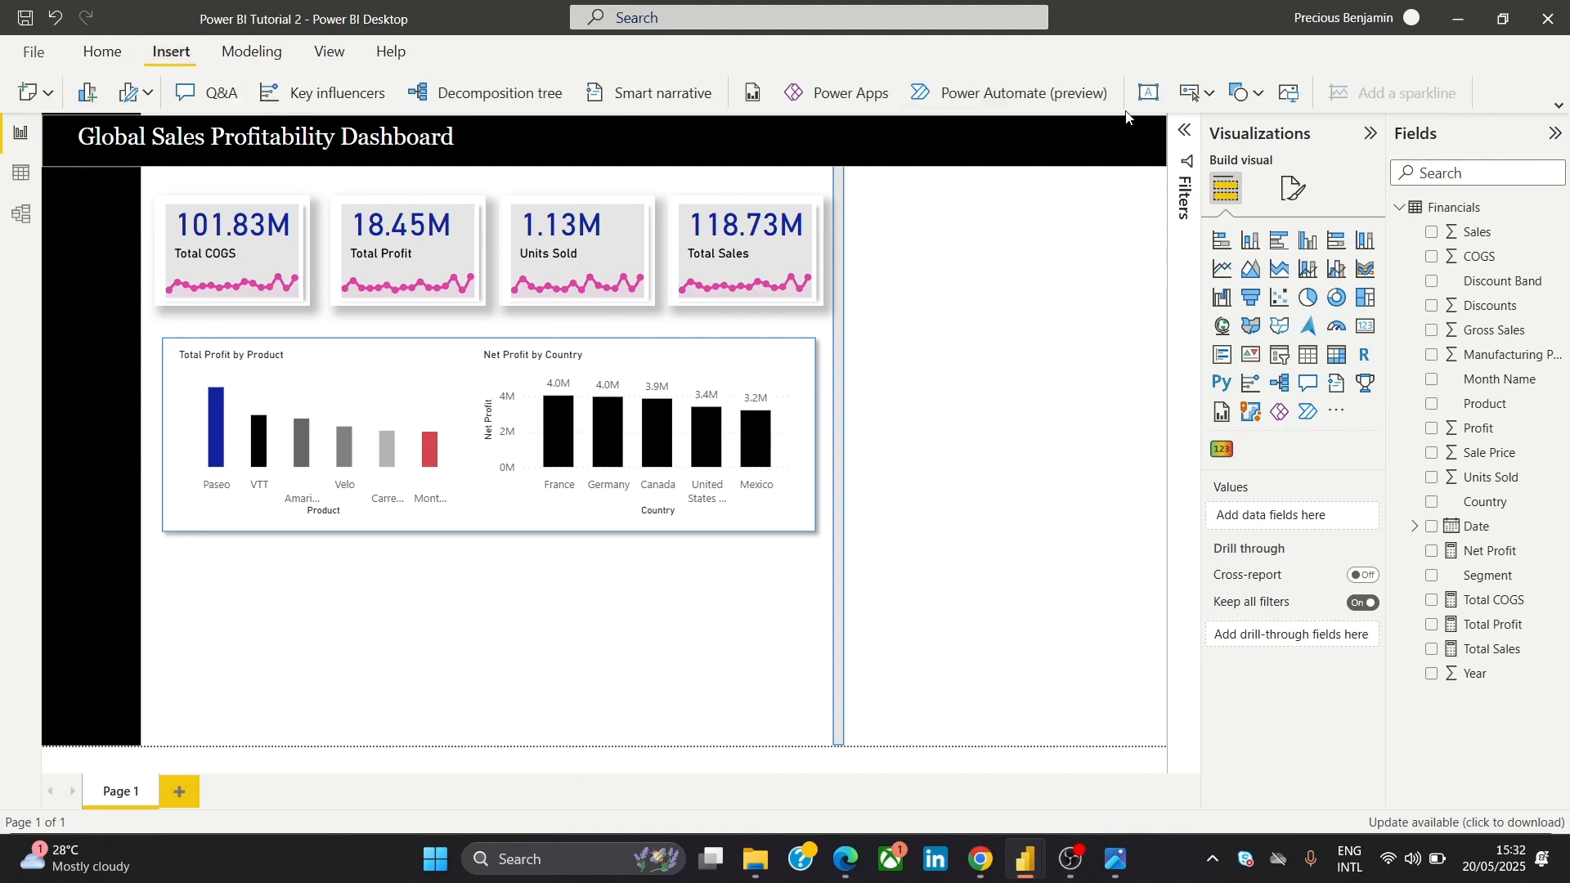
click(1242, 93)
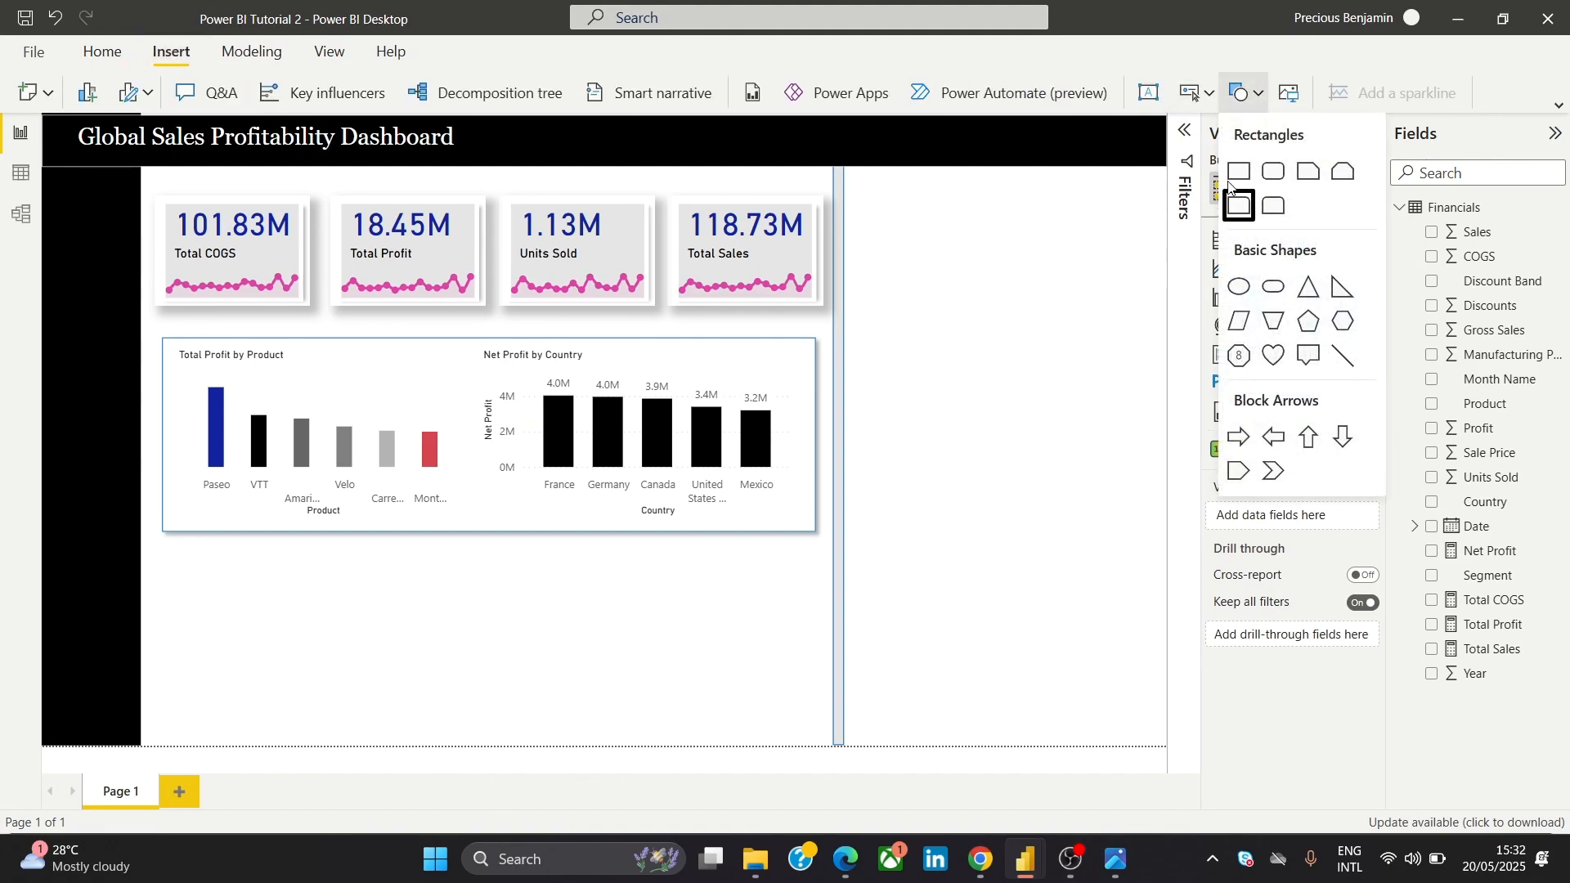
click(1239, 206)
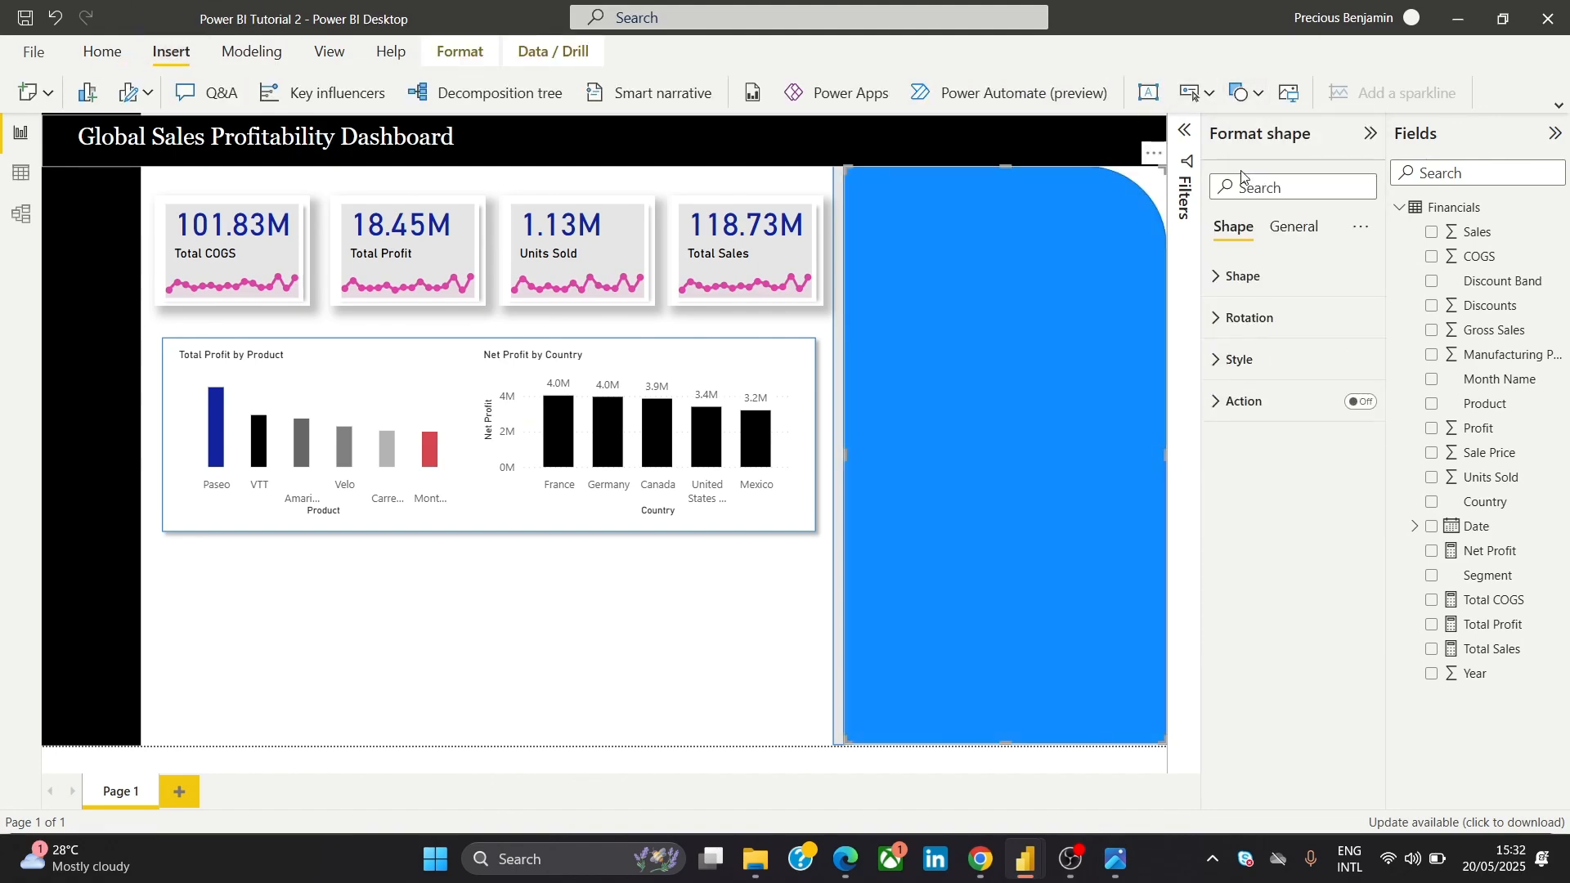
click(1154, 154)
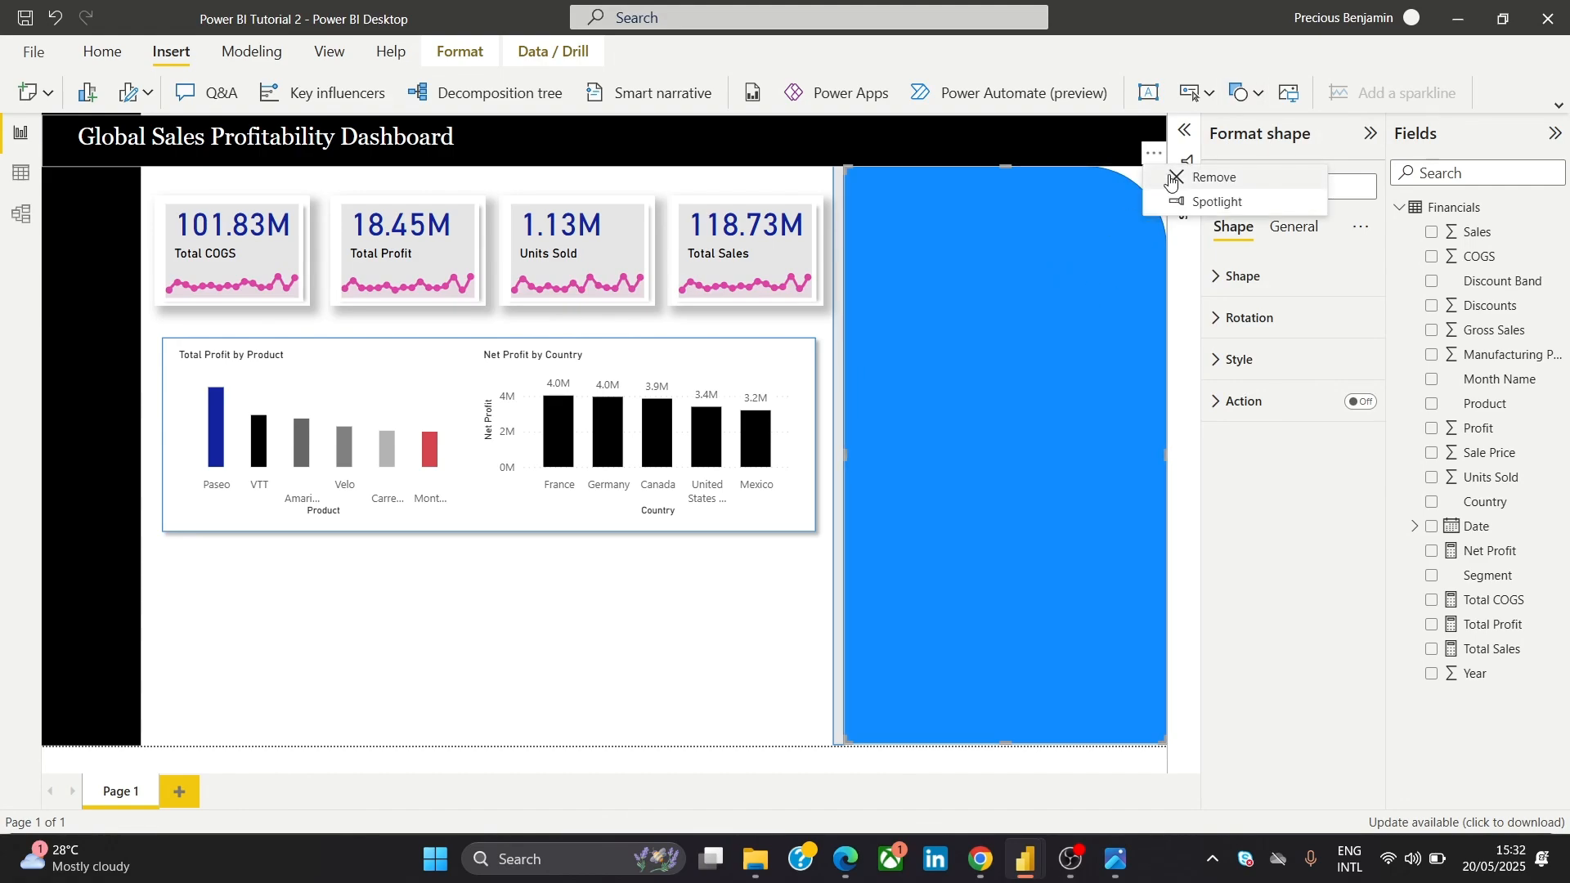
click(1172, 179)
Insert a plain rectangle and fit it into the free space below the Total Profit by Product chart, aligned with the chart panel's left edge
click(1242, 93)
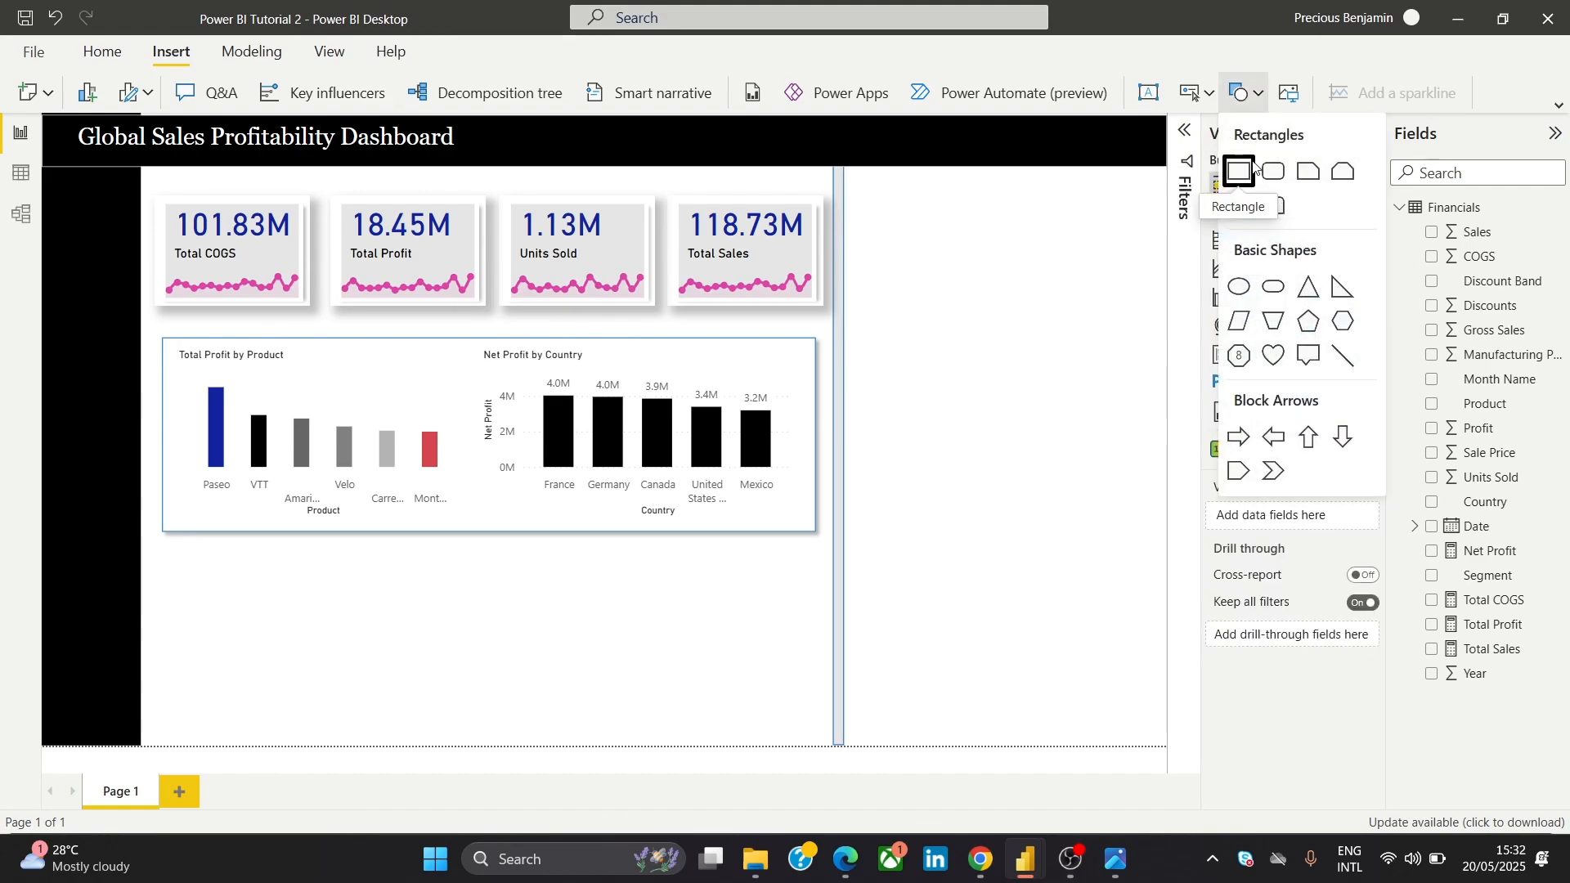
click(1253, 164)
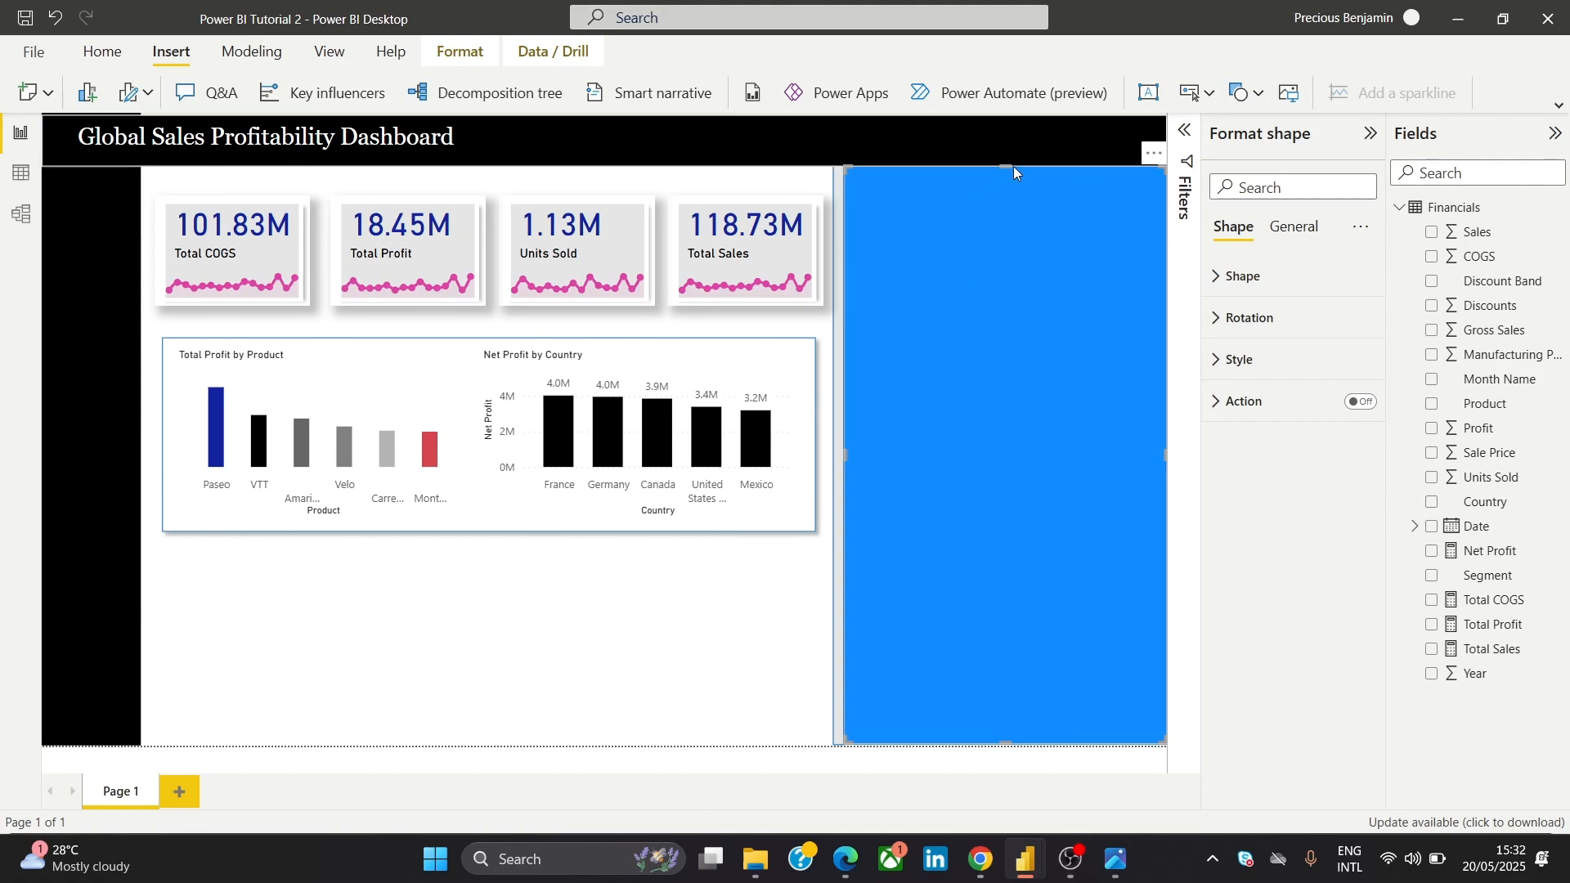
drag(1013, 165, 325, 587)
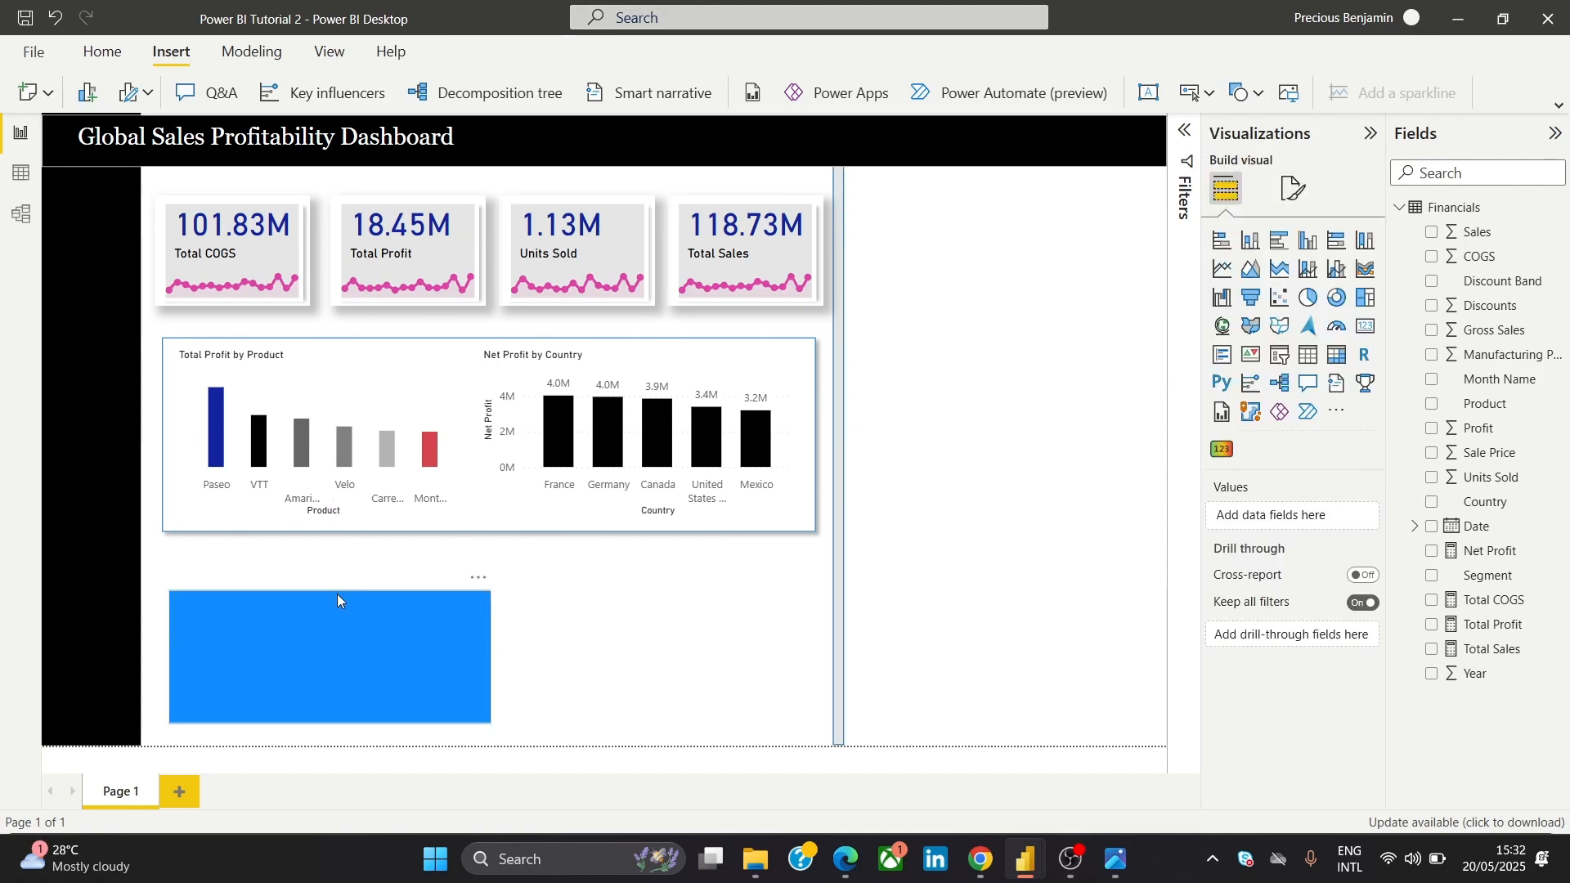
click(330, 610)
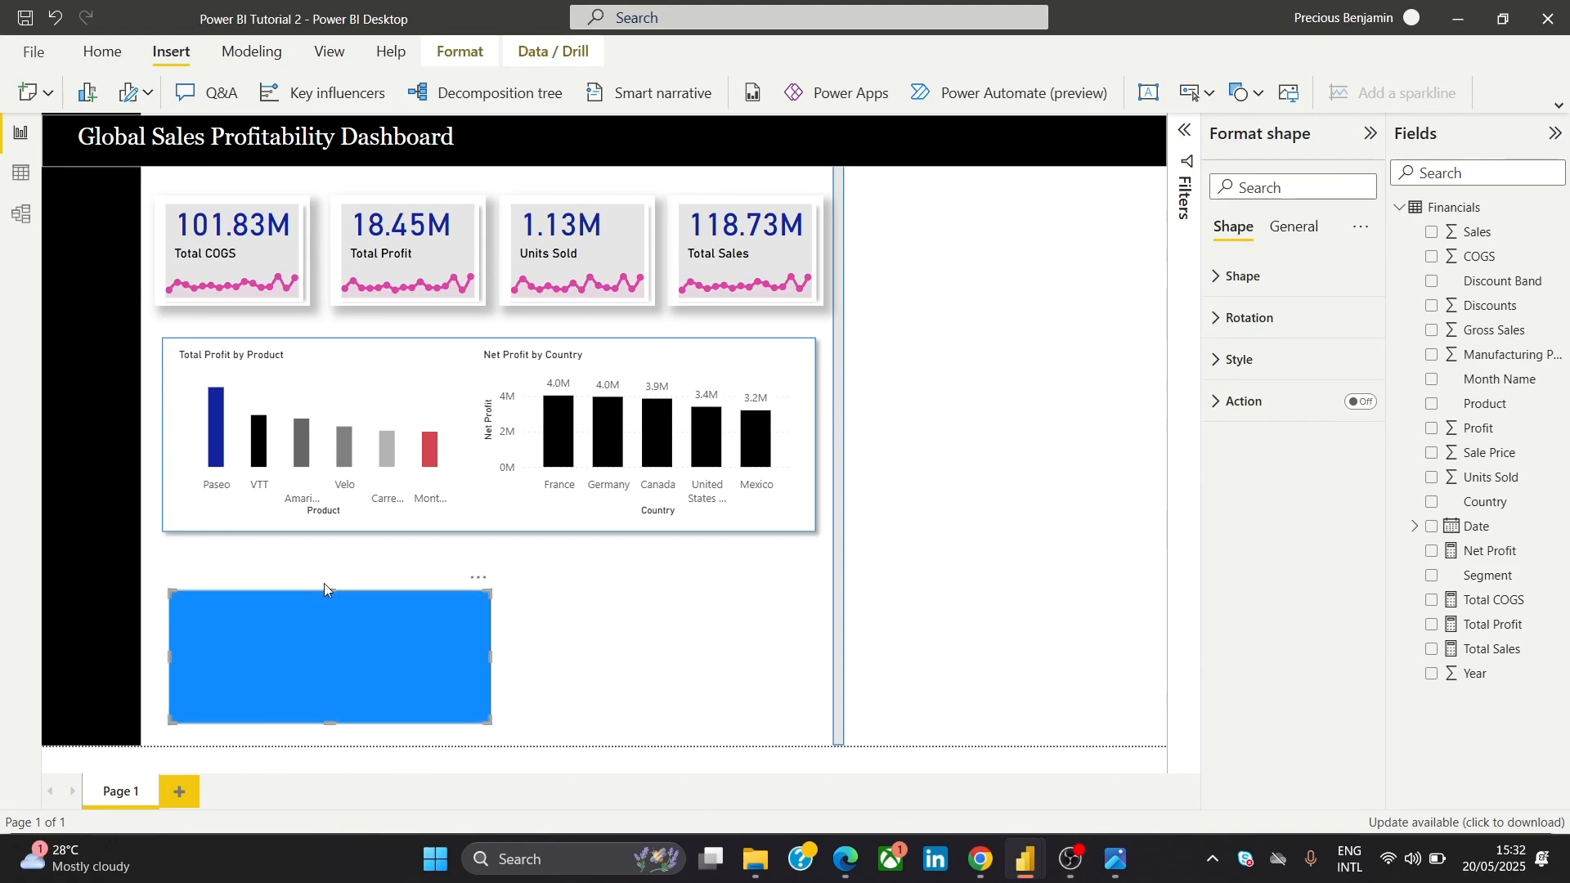
drag(335, 577, 346, 546)
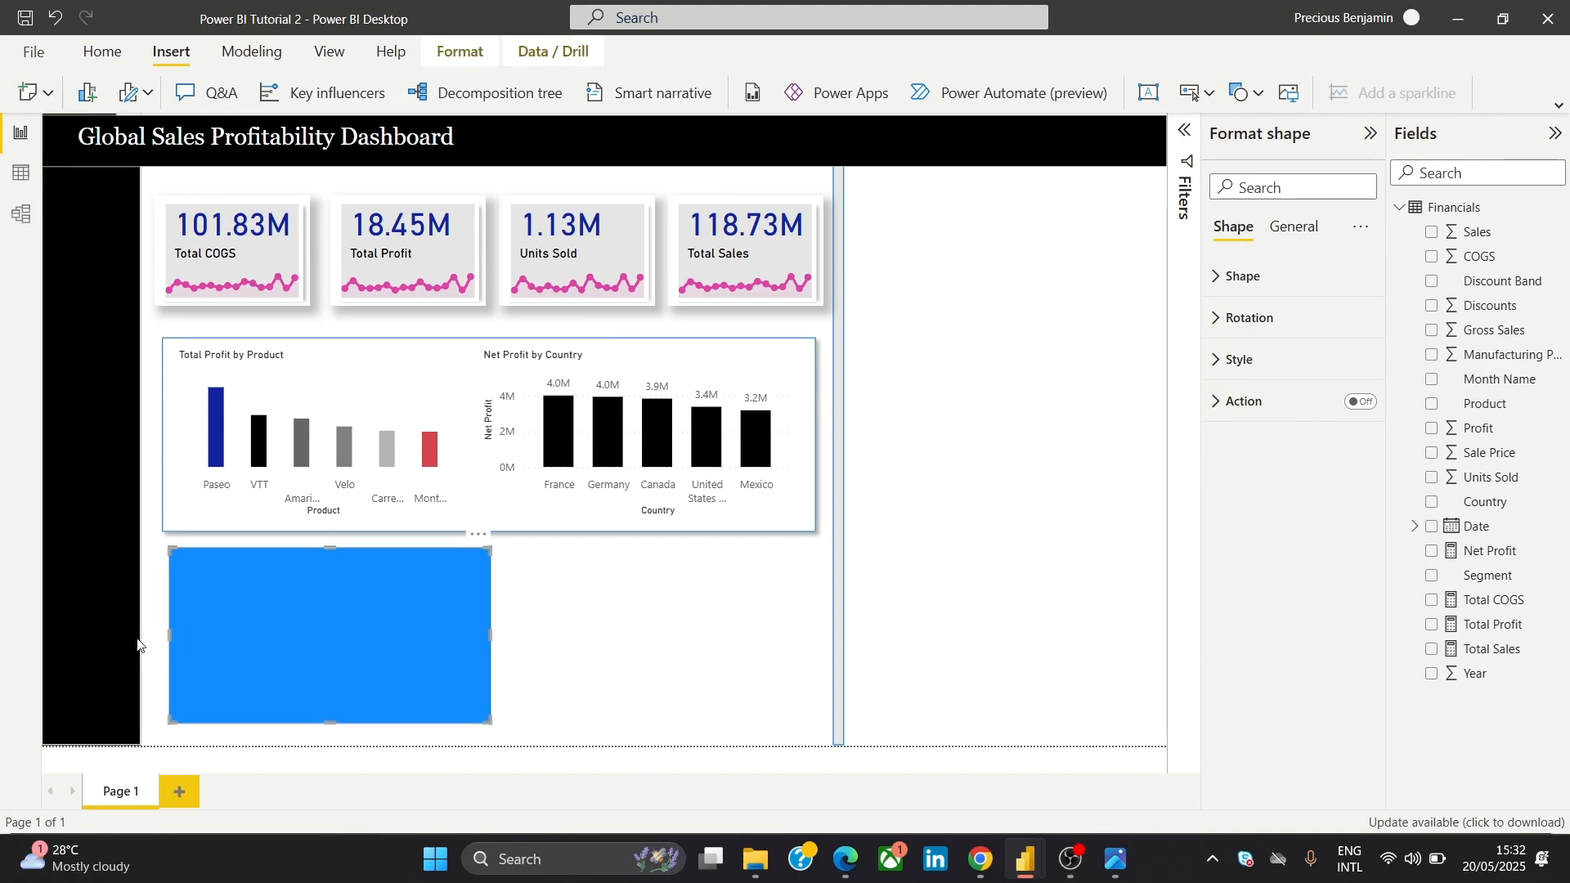
drag(164, 631, 163, 632)
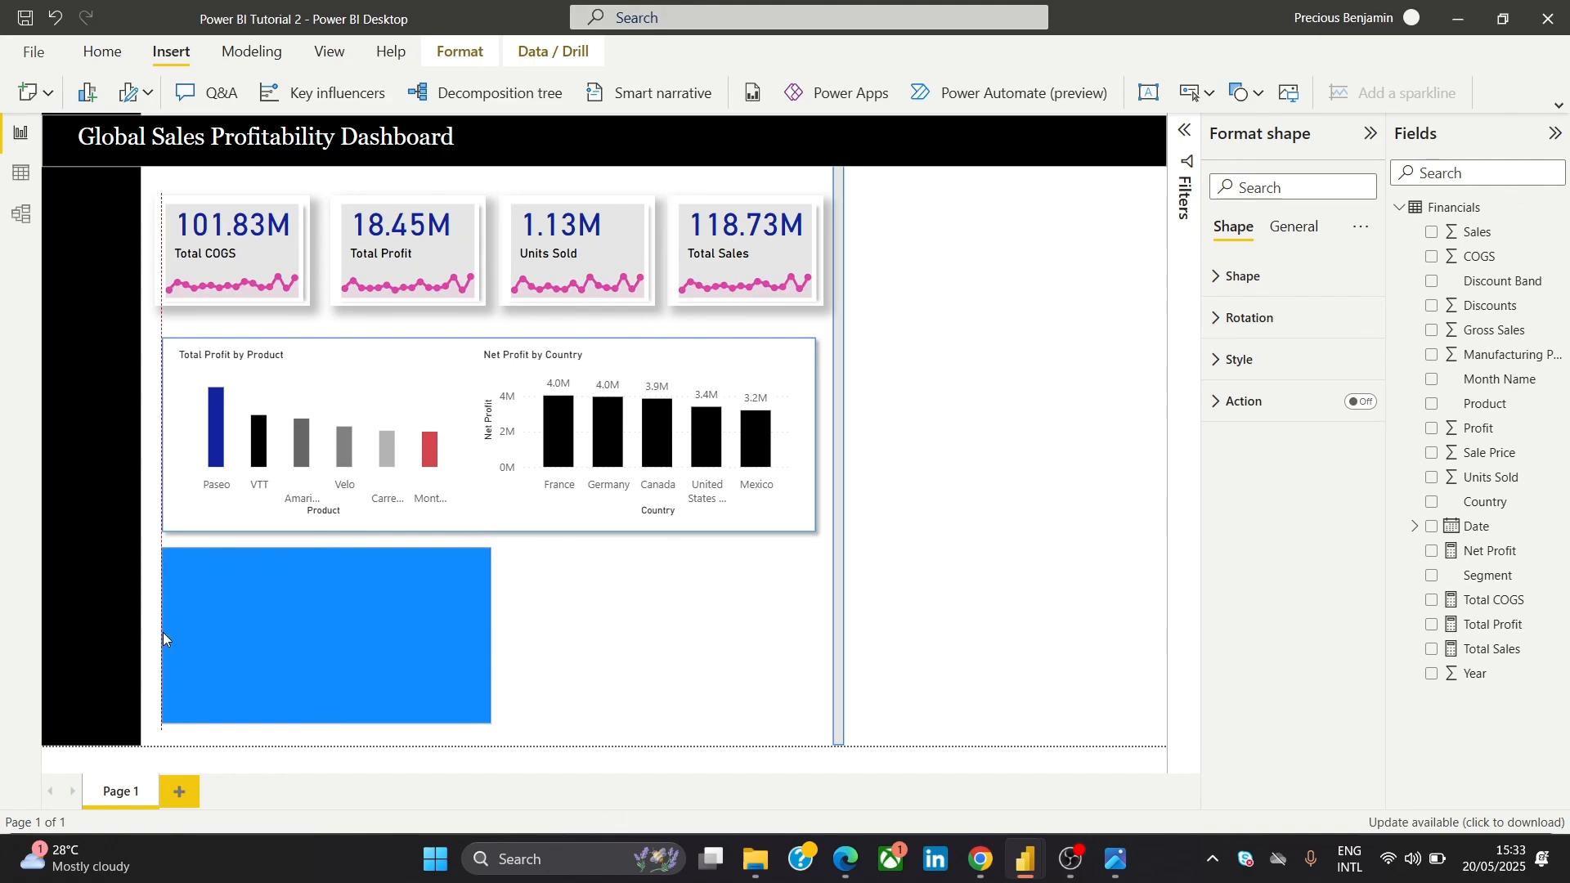
drag(326, 724, 339, 740)
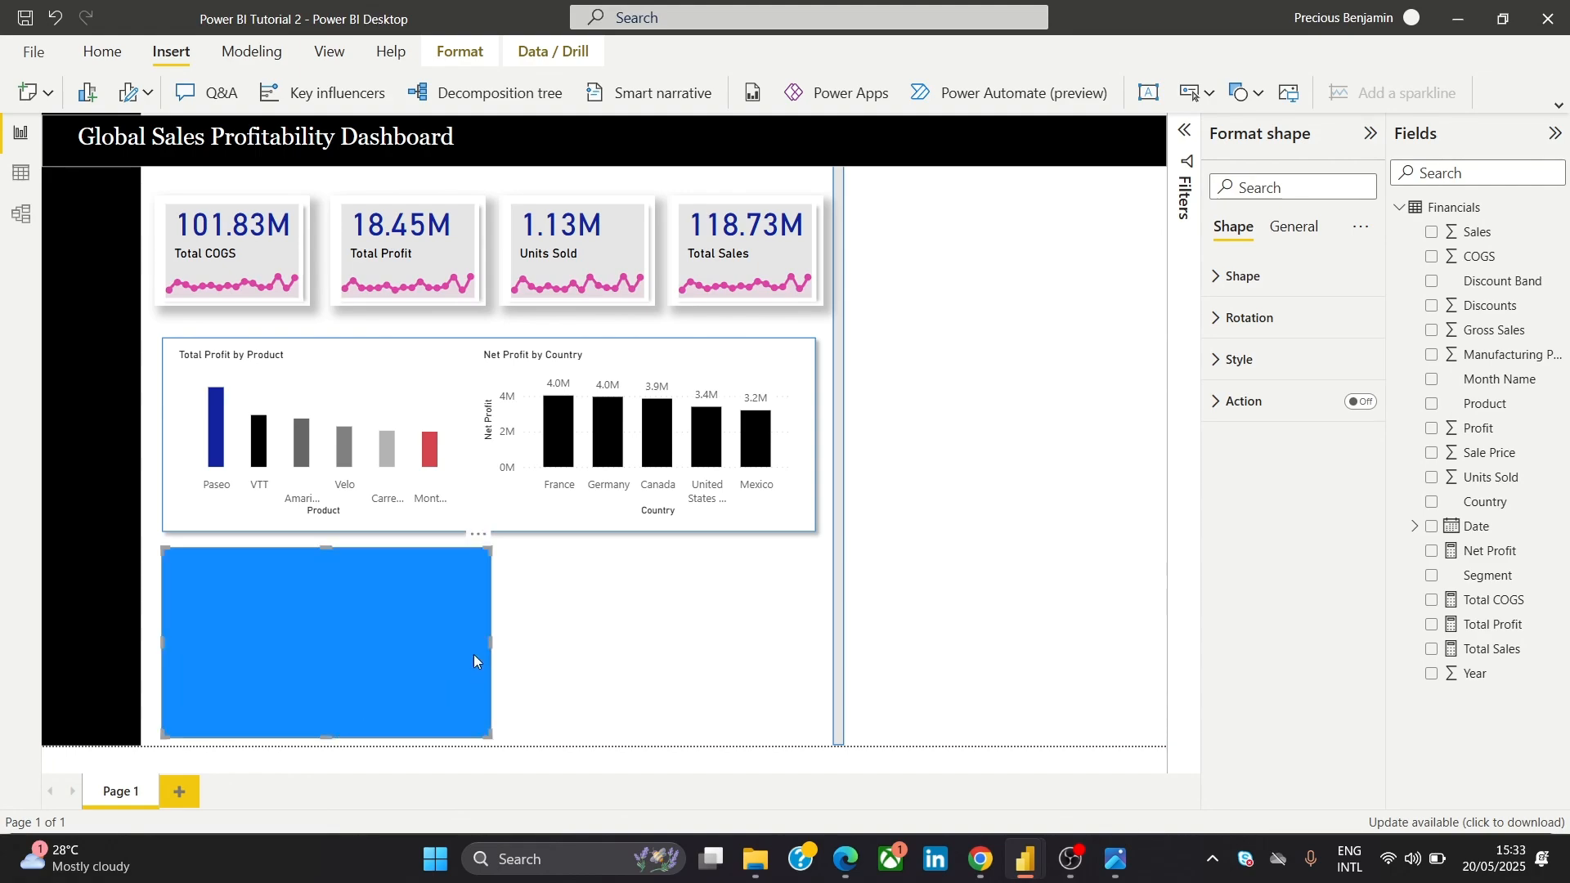
drag(491, 643, 752, 613)
Duplicate the blue rectangle and place the copy beside it, below the Net Profit by Country chart
key(ctrl+c)
key(ctrl+v)
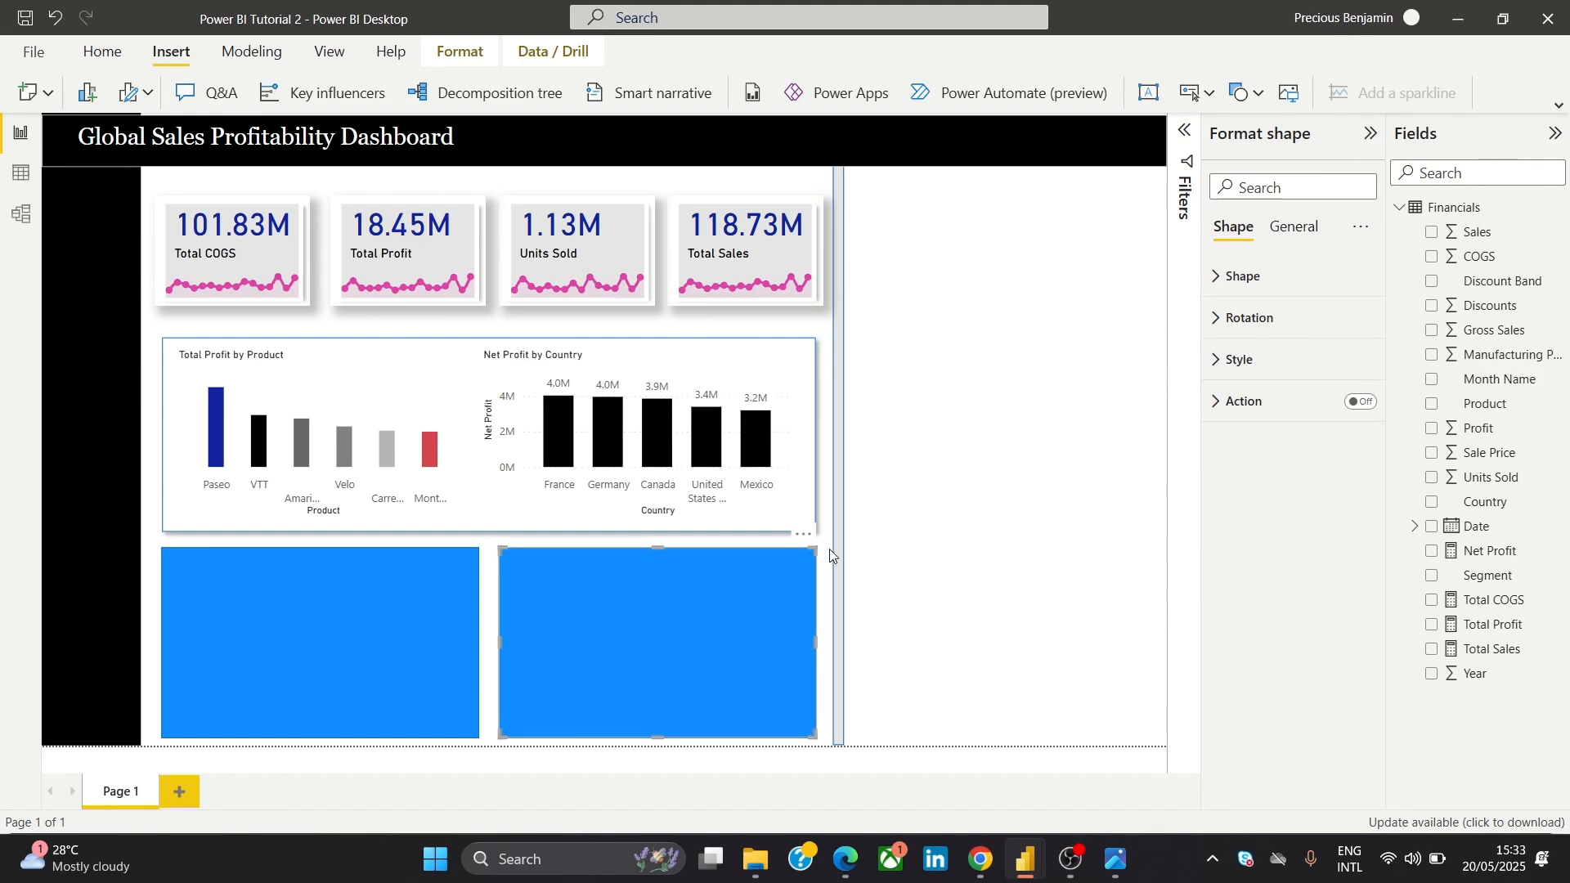
click(913, 352)
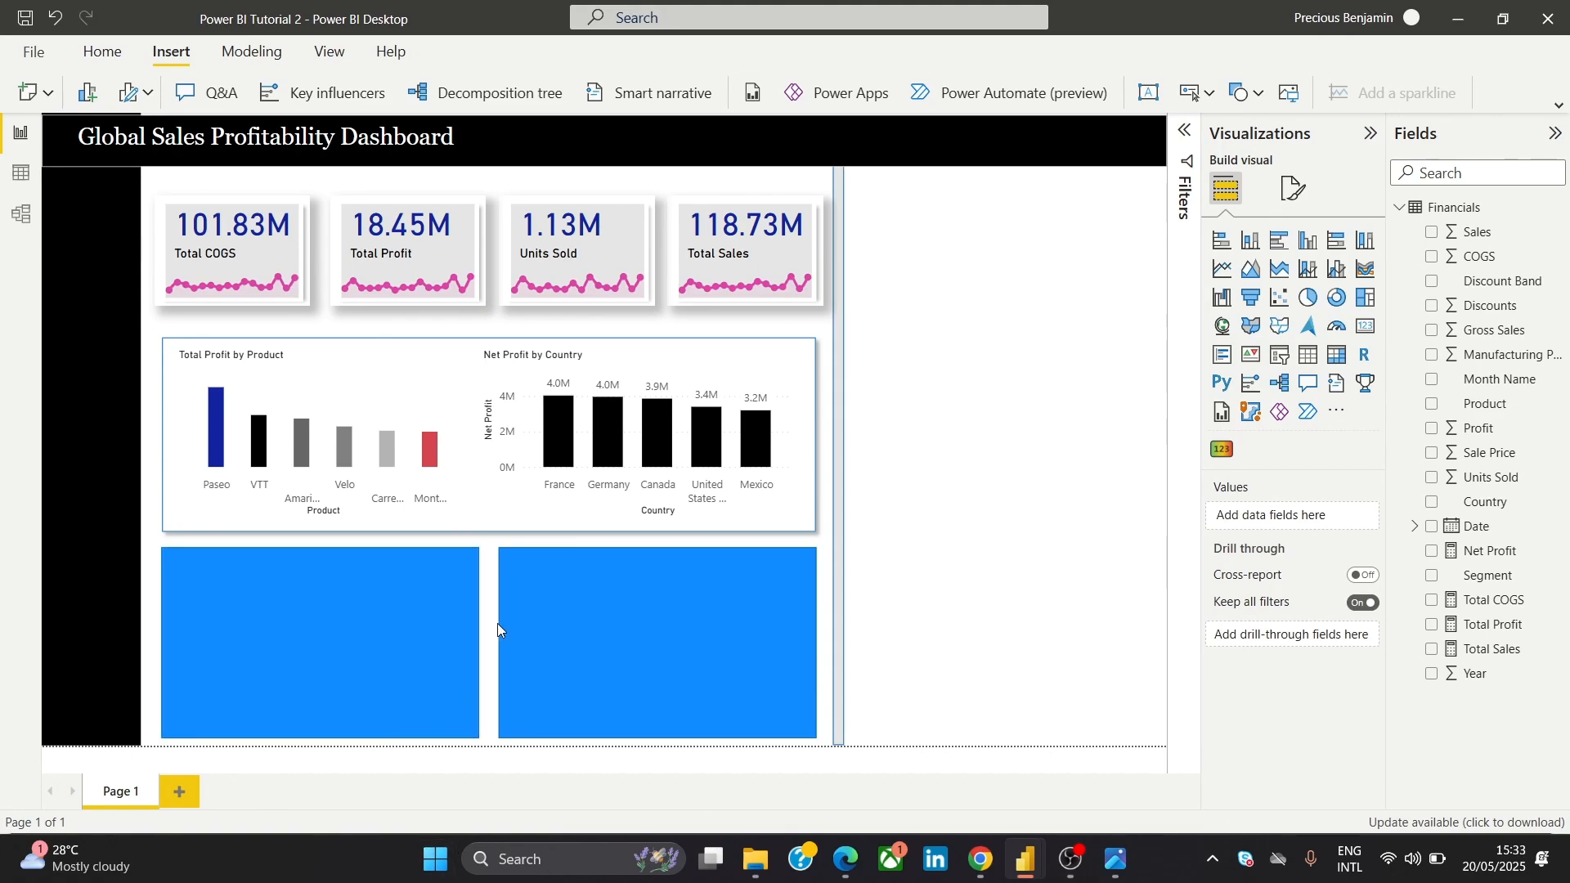
Extend the upper edges of both blue rectangles to sit just below the chart panel at matching heights
click(449, 590)
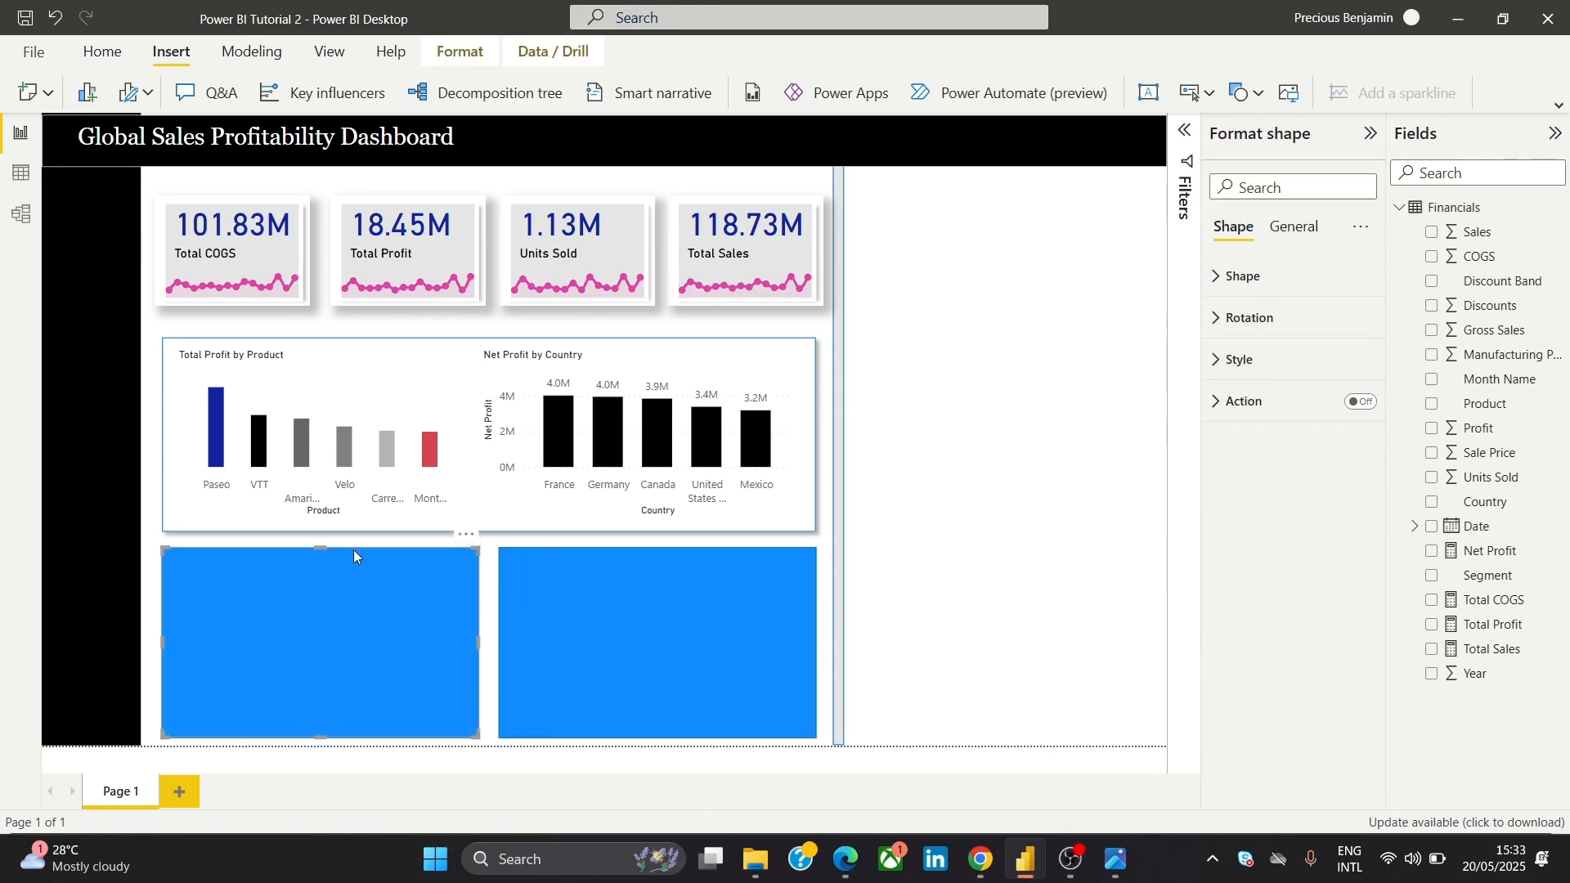
drag(326, 547, 330, 542)
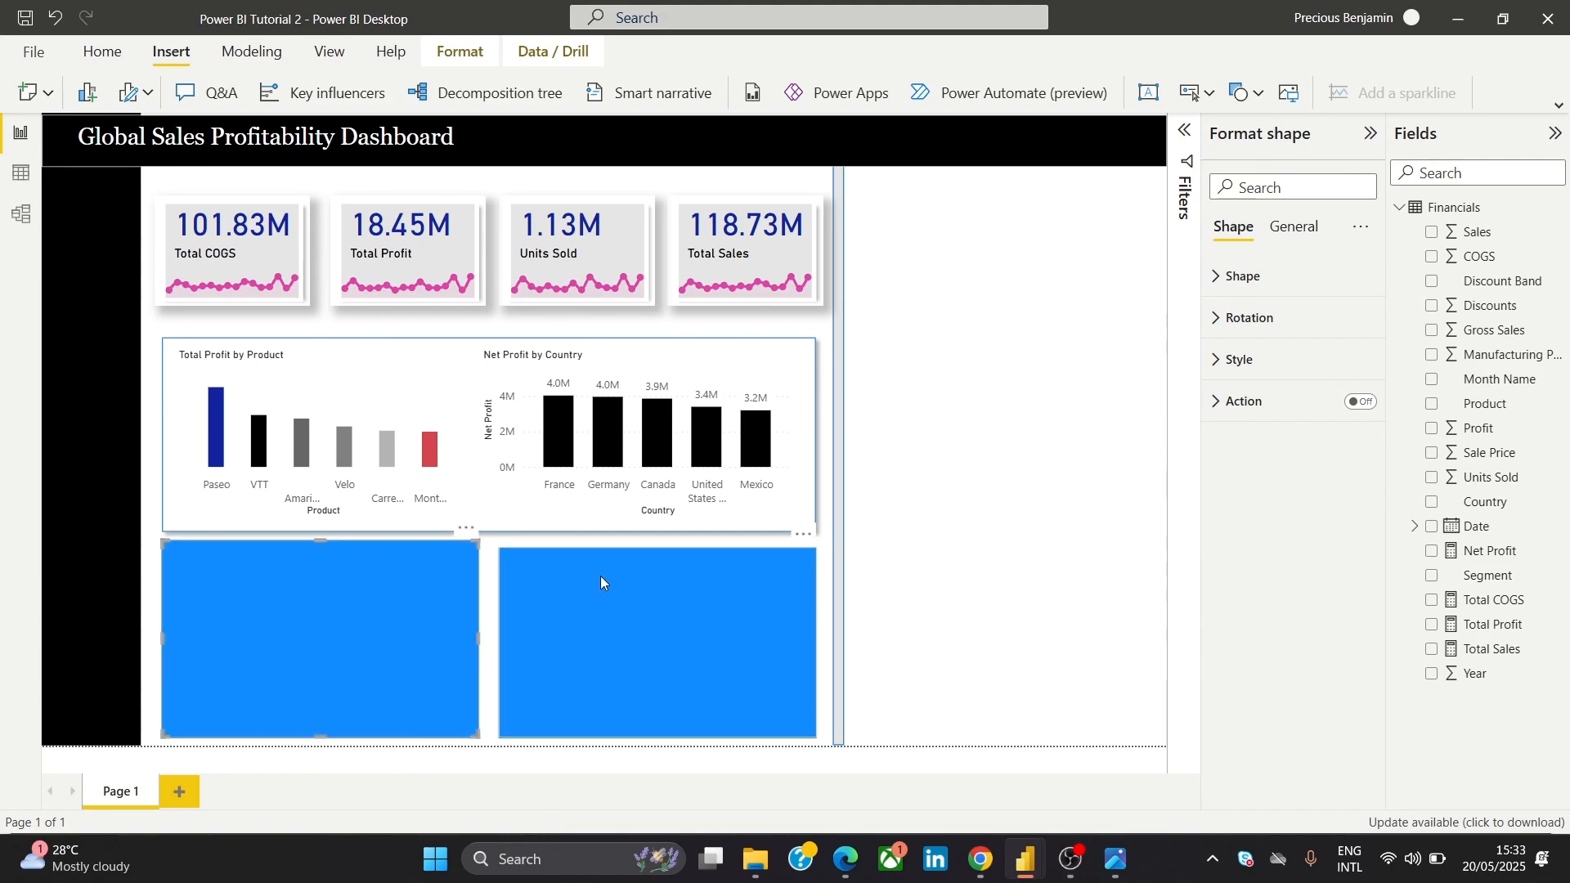
click(659, 554)
drag(660, 545, 660, 538)
click(885, 468)
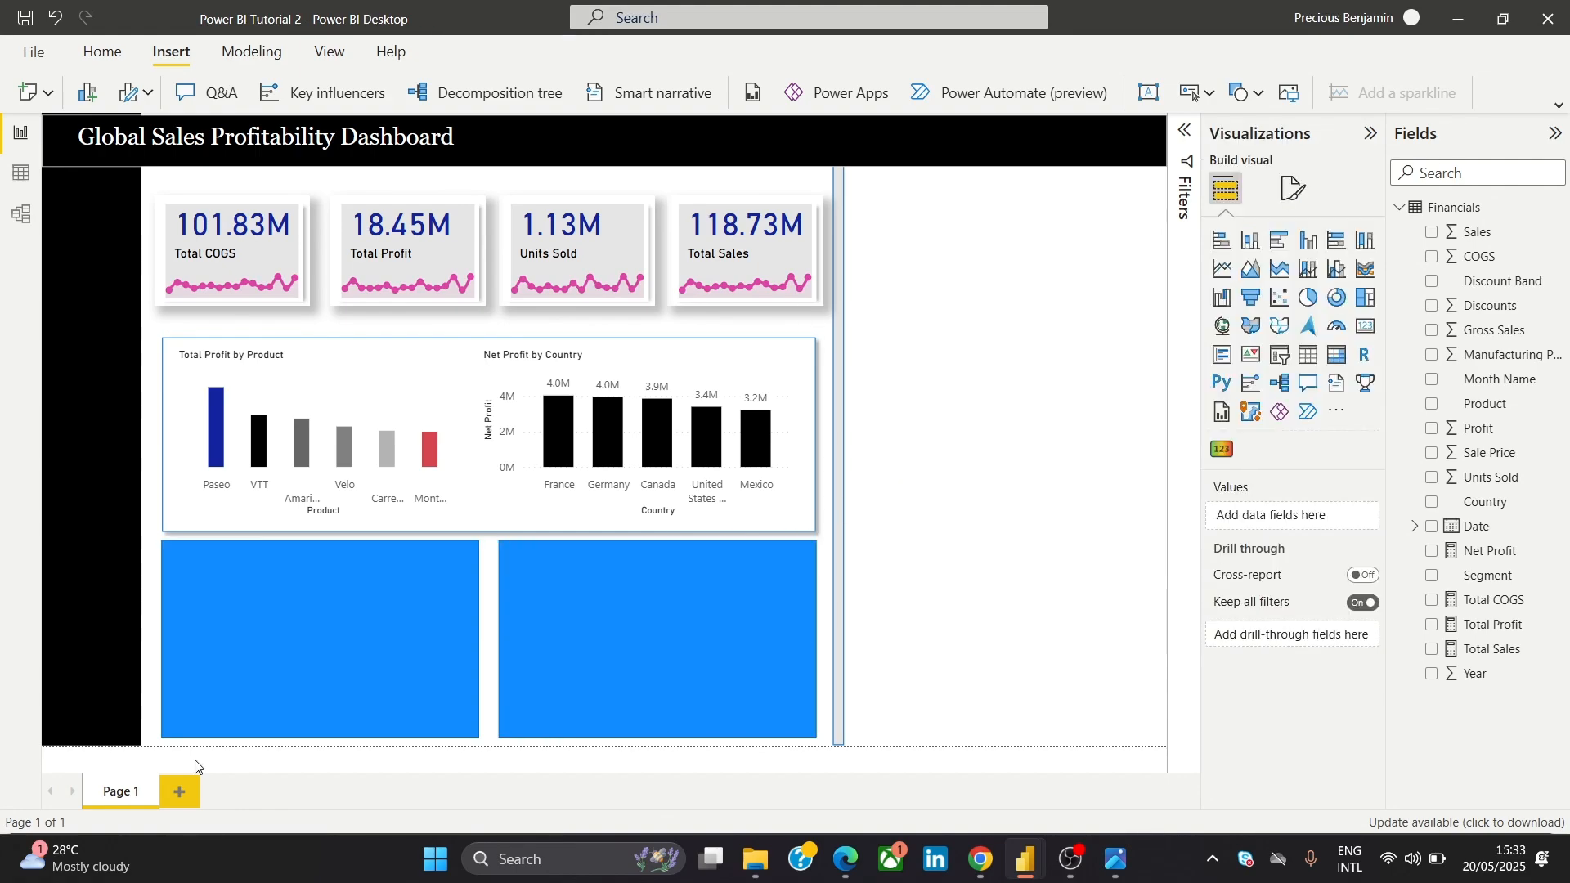
Set the fill color of the rectangle below the Total Profit by Product chart to white
click(304, 692)
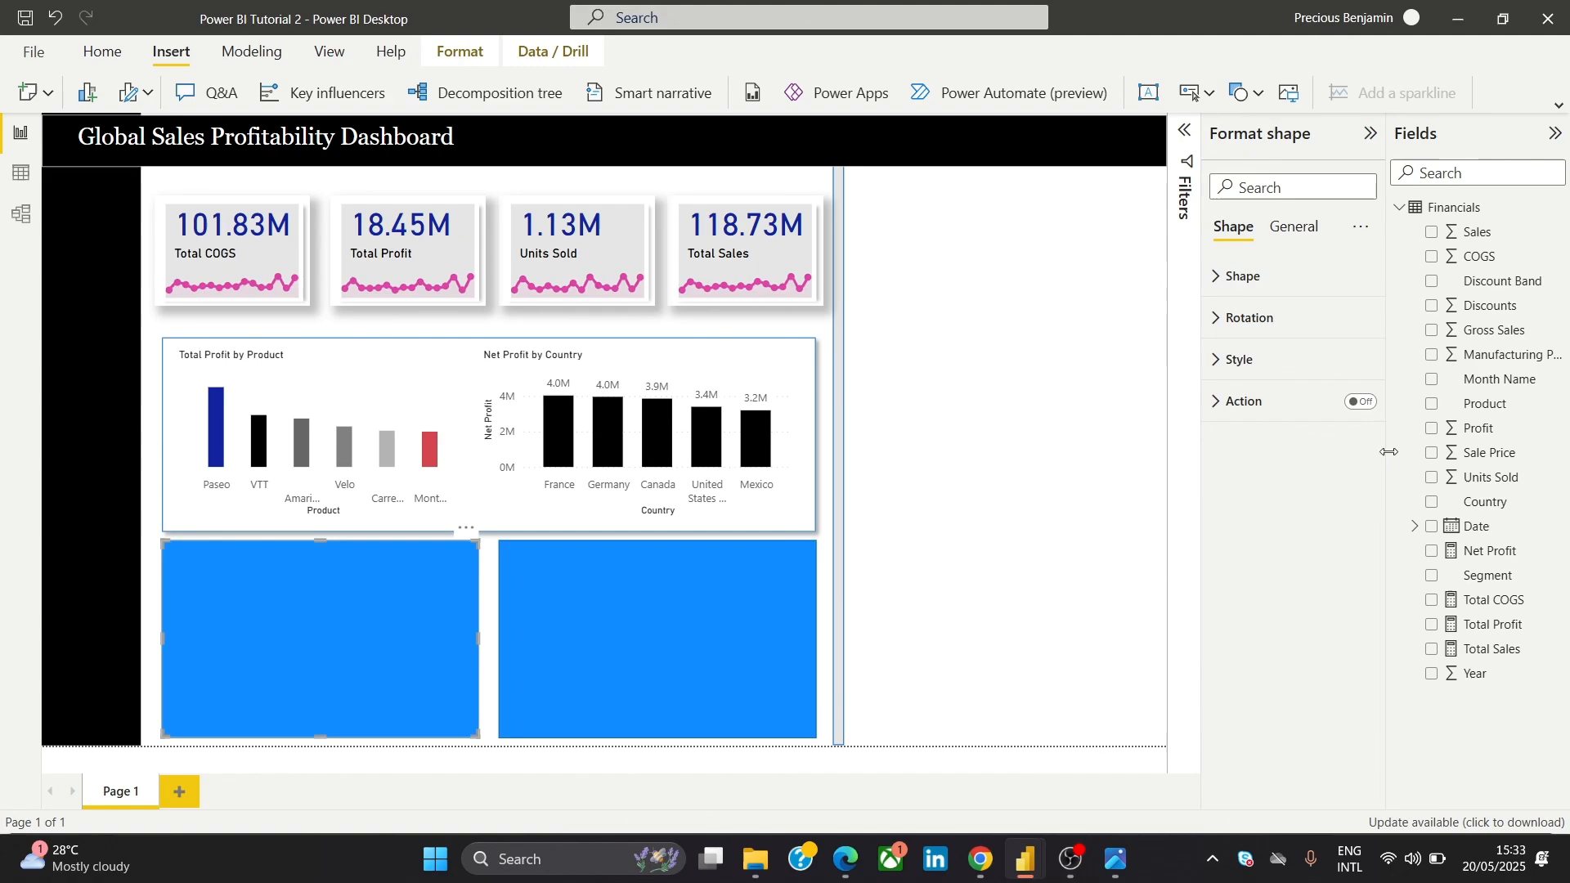
click(1293, 230)
click(1249, 230)
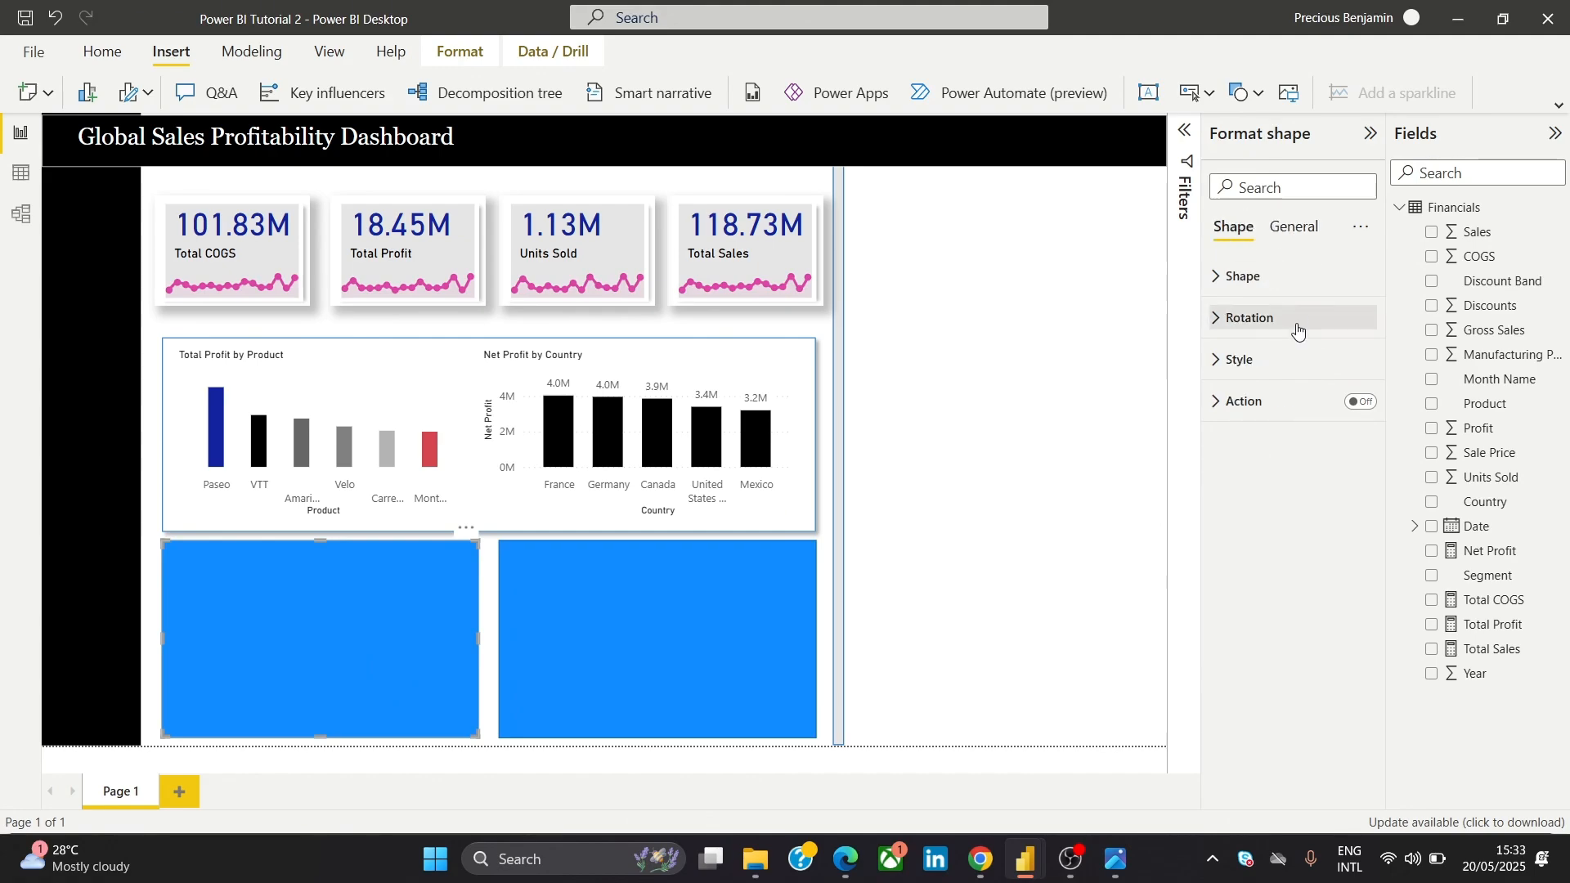
click(1274, 361)
click(1231, 455)
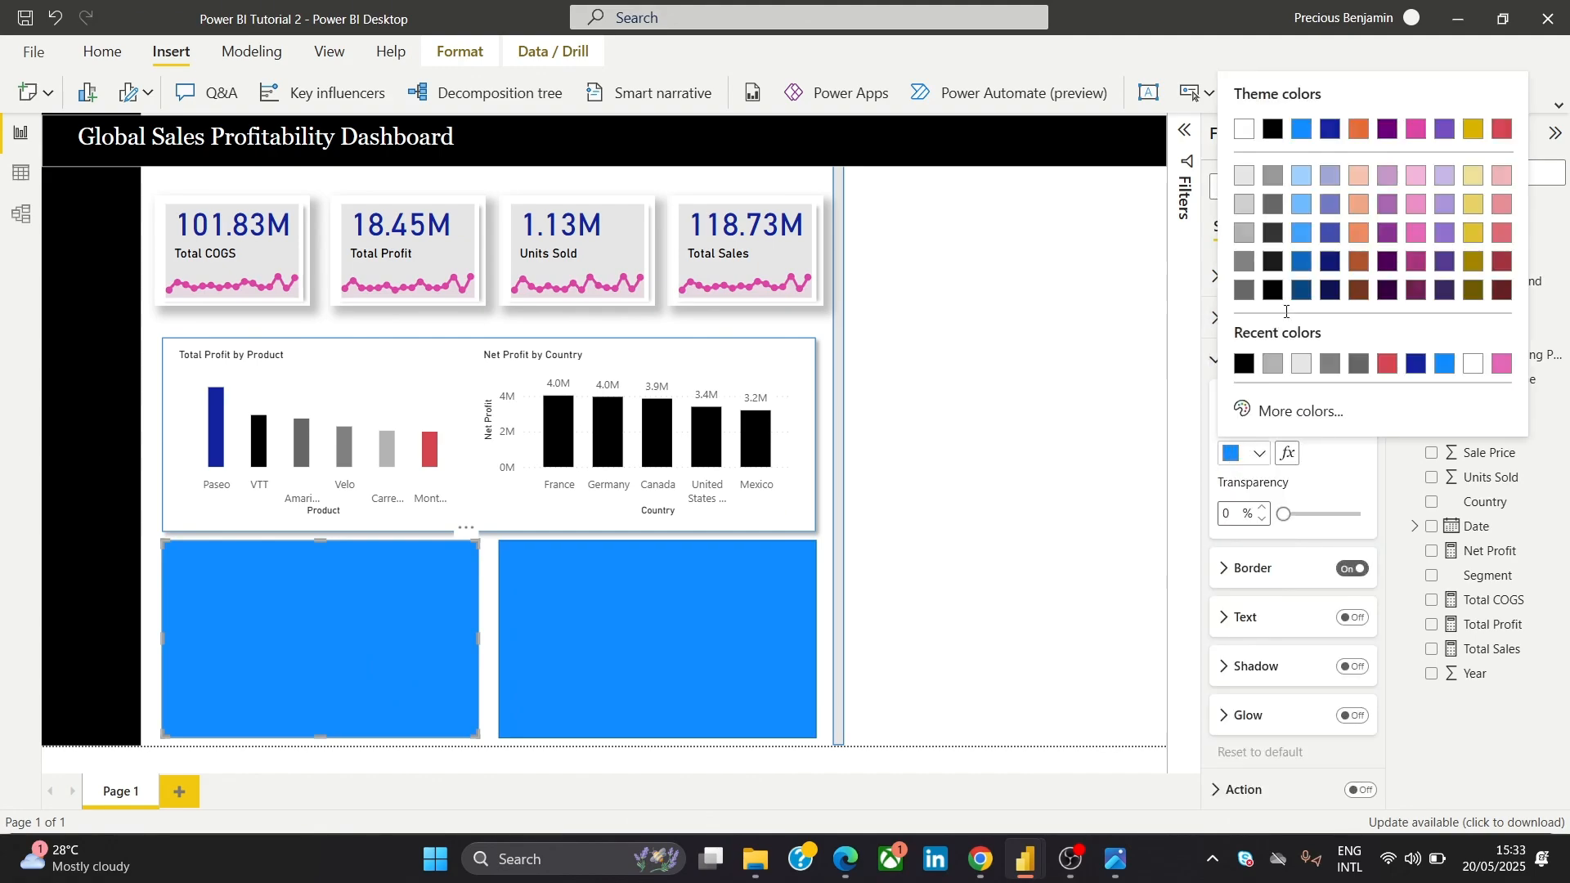
click(1244, 127)
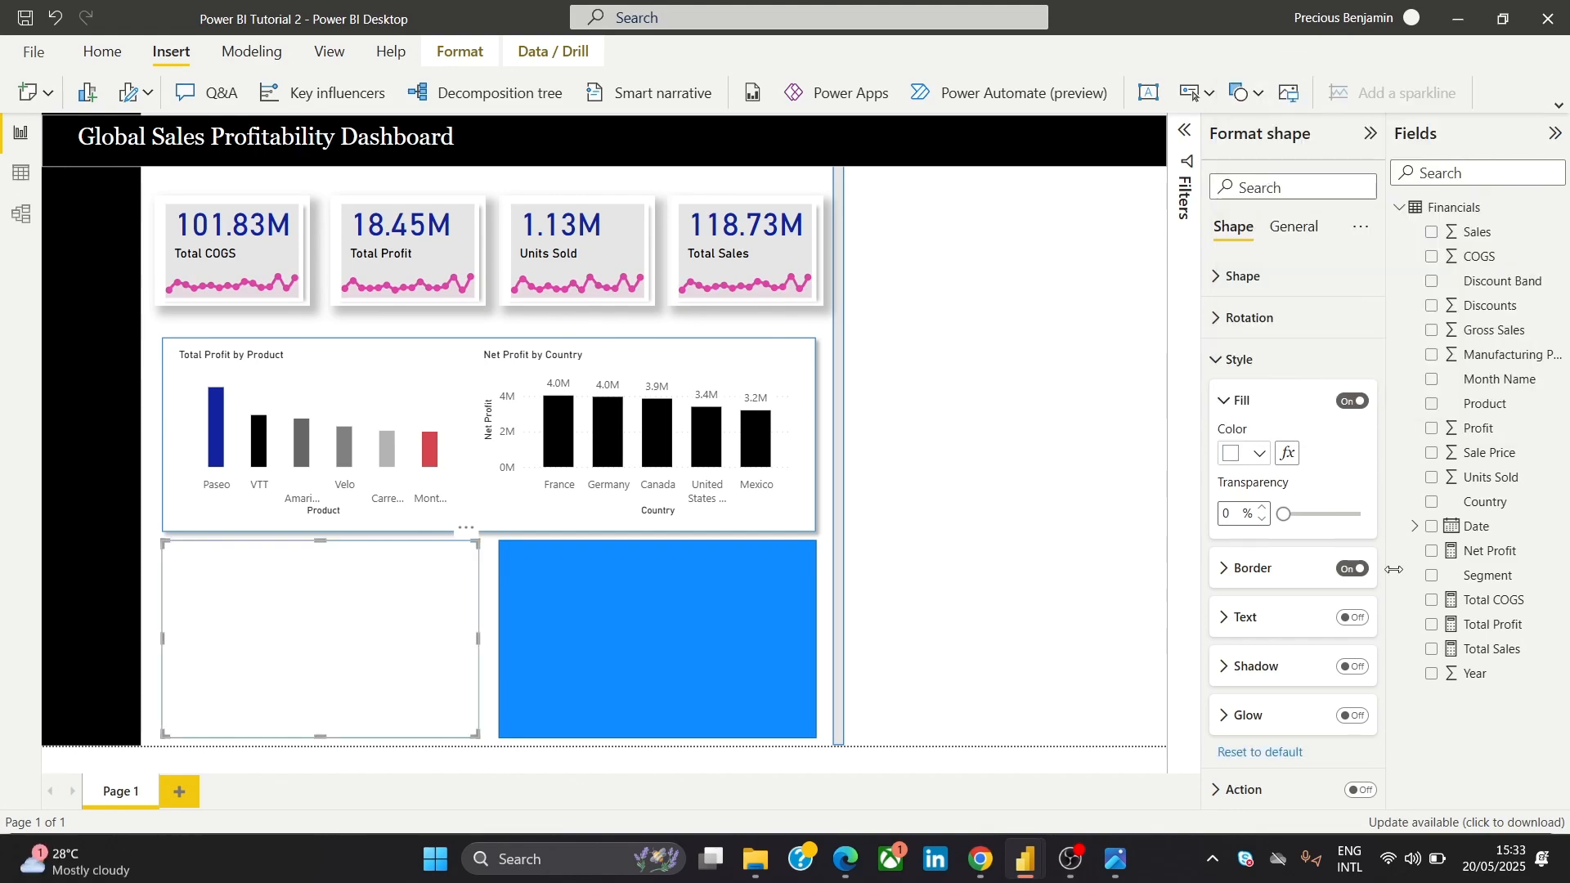
Turn on the shadow for both lower rectangles and change the blue rectangle's fill color to white
click(1352, 667)
click(595, 584)
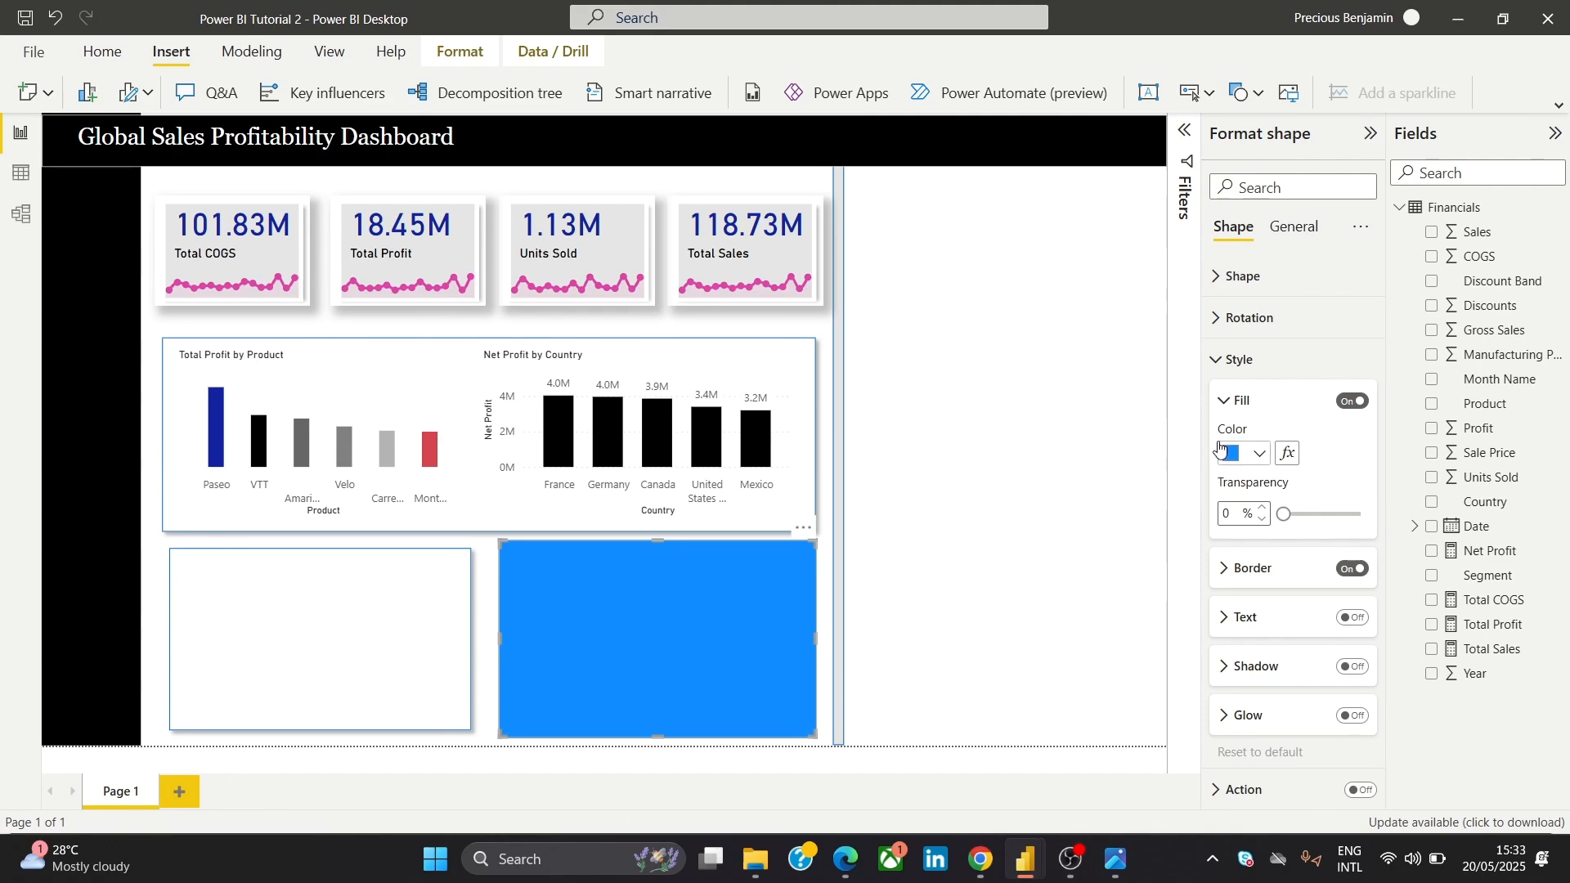
click(1351, 667)
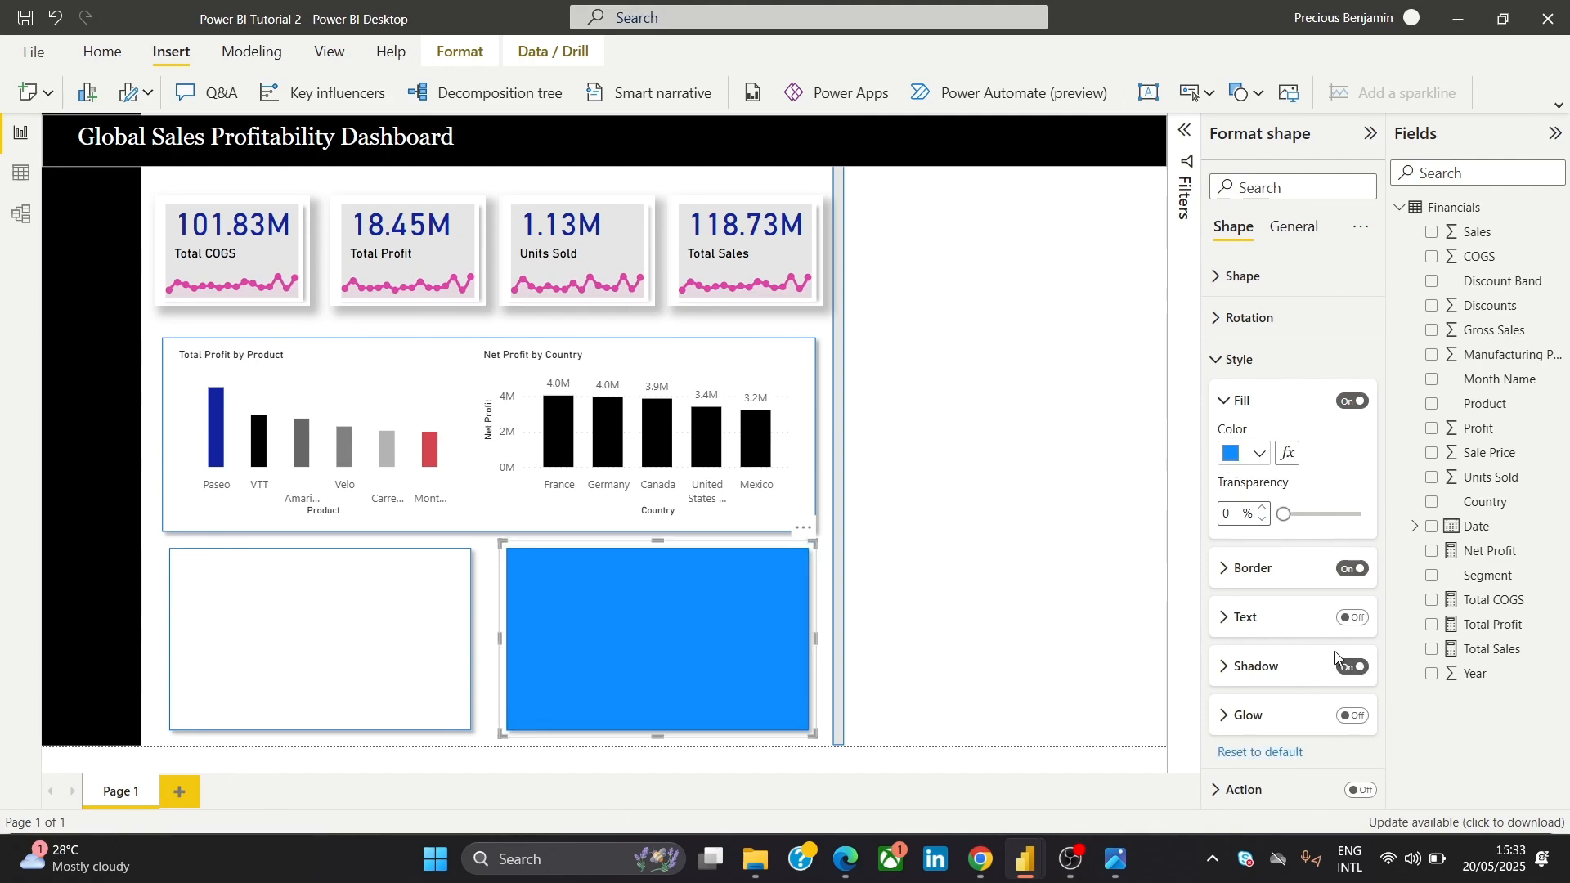
click(1237, 454)
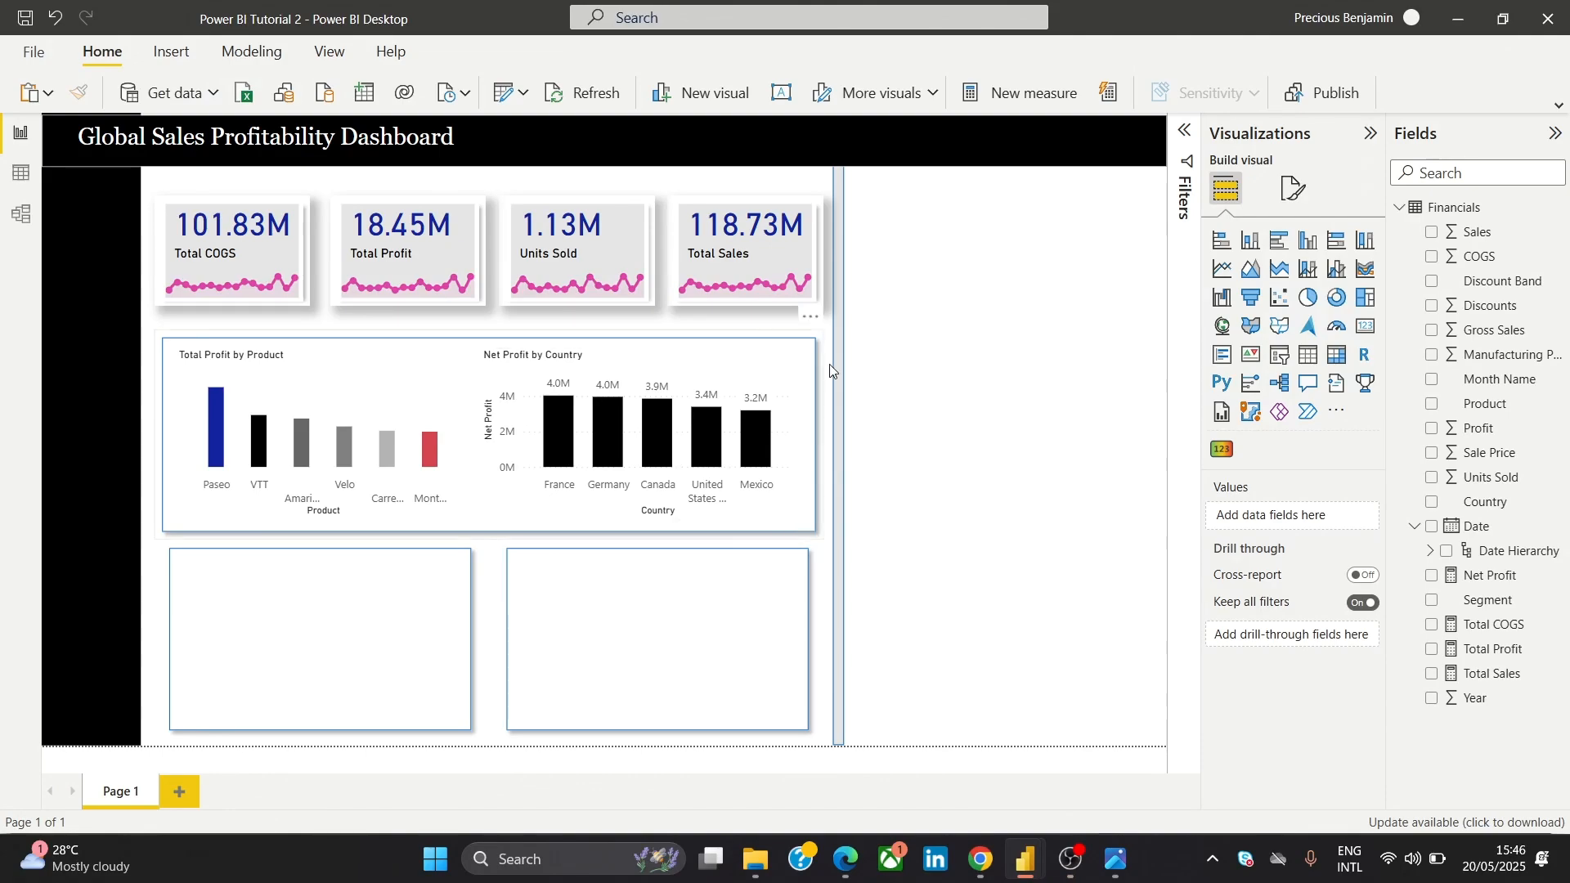
Check the reference screenshot, edit the Financials query to remove the Month Name and Year columns, and apply the changes
click(1116, 859)
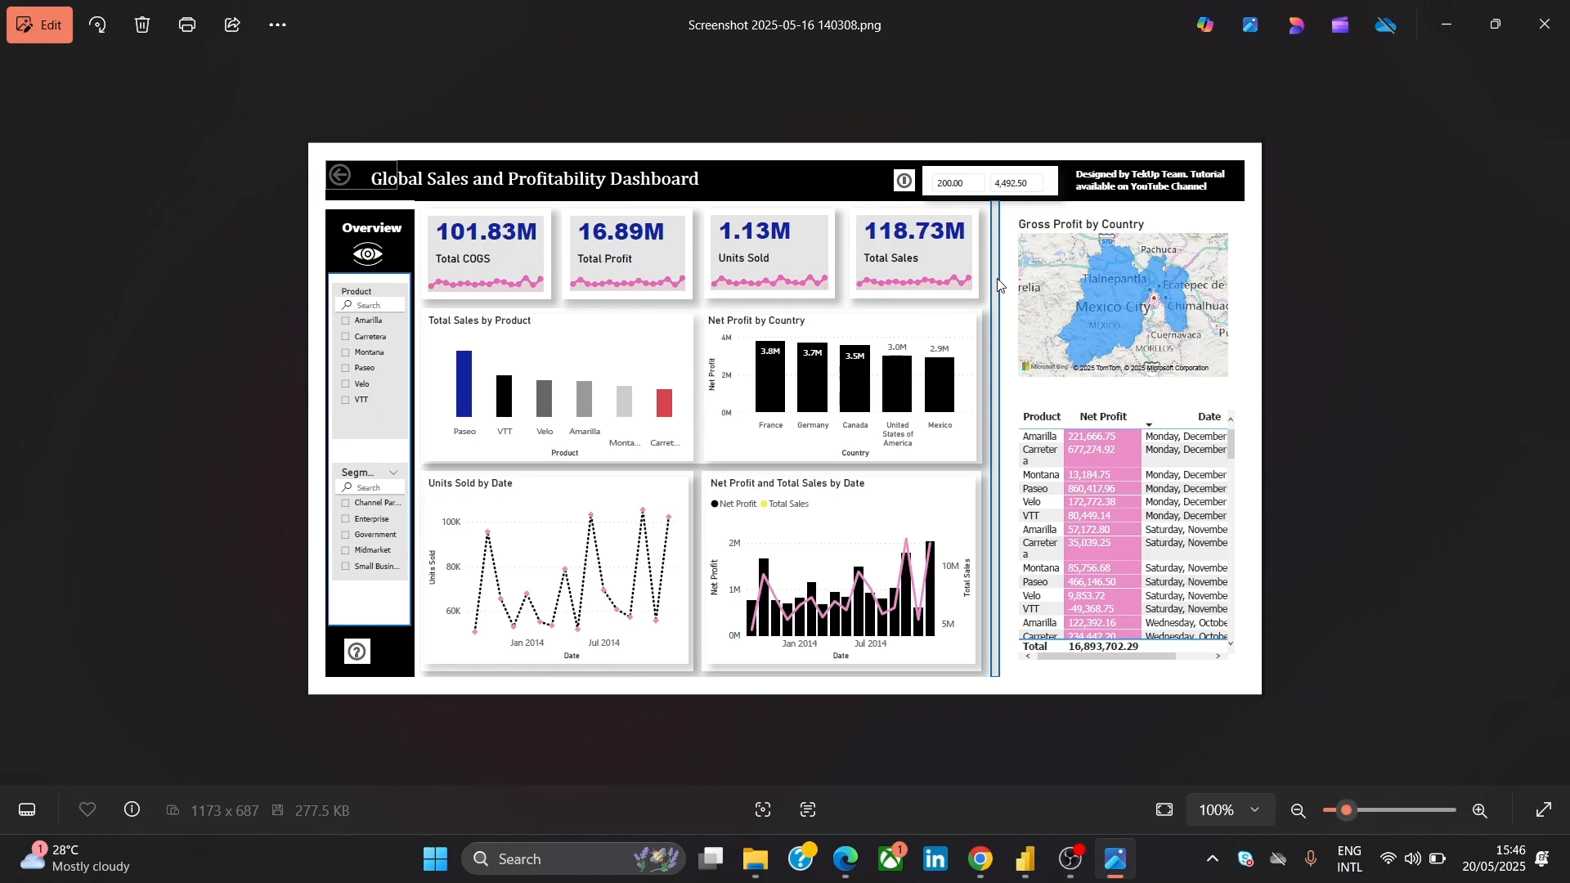
click(1448, 27)
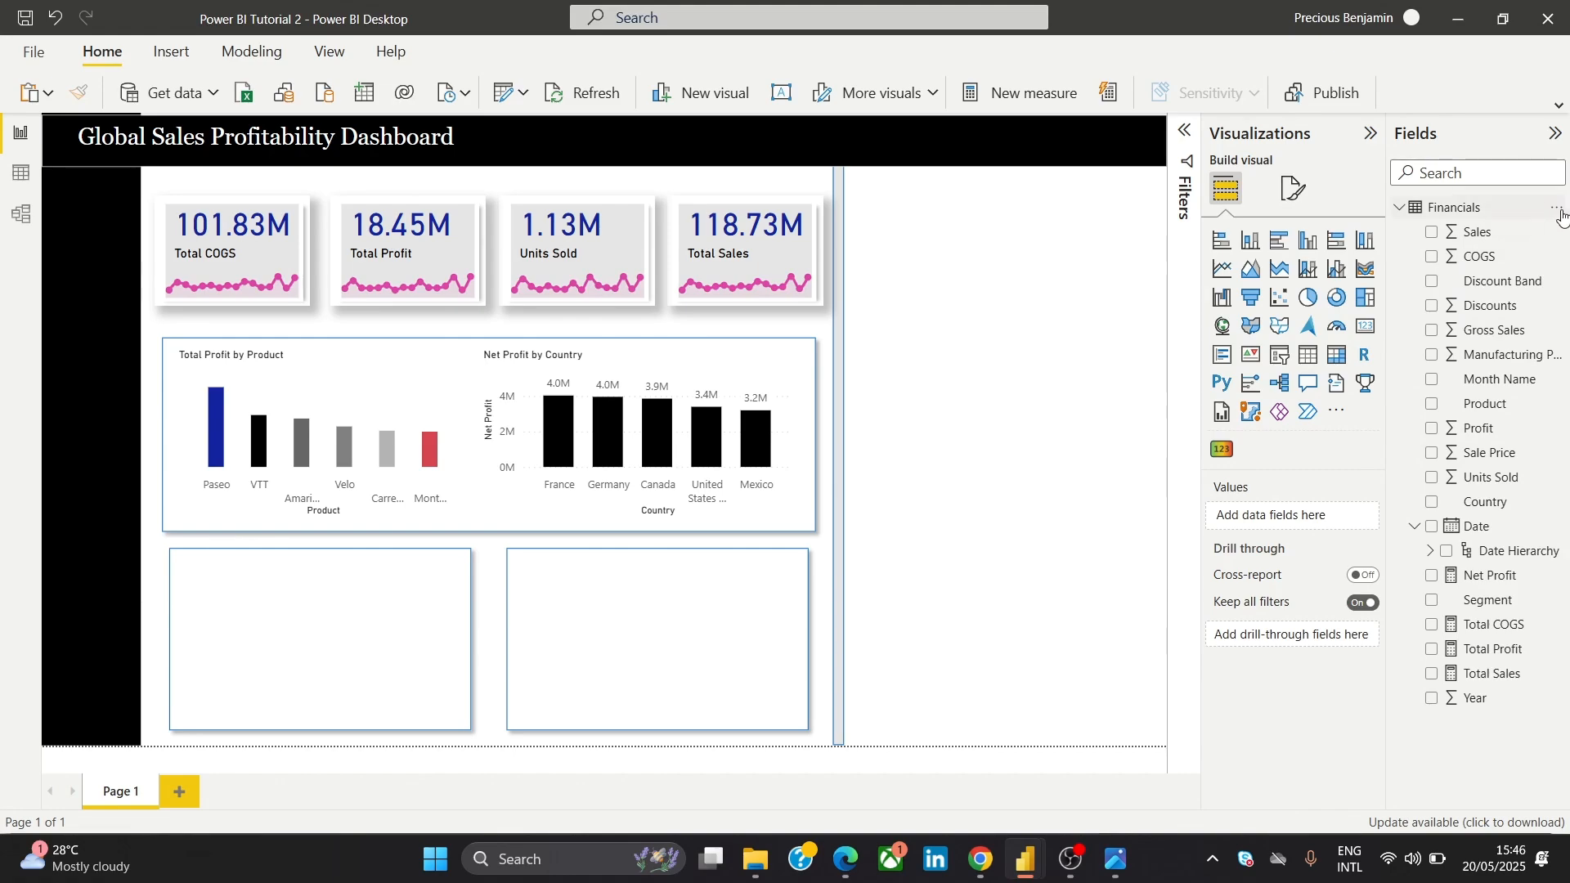
click(1558, 208)
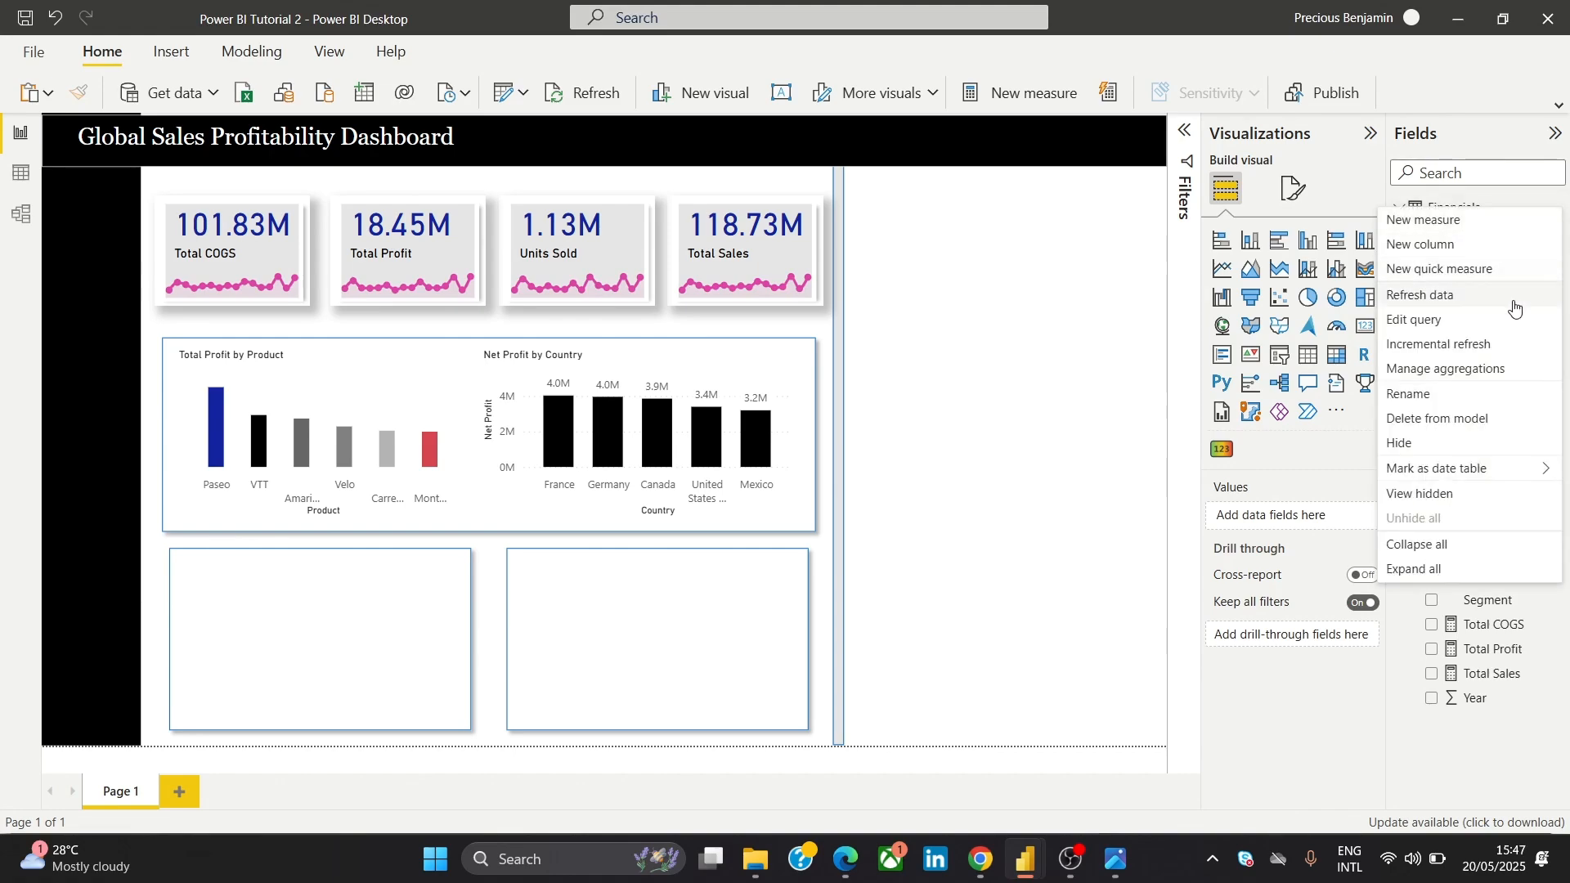
click(1472, 322)
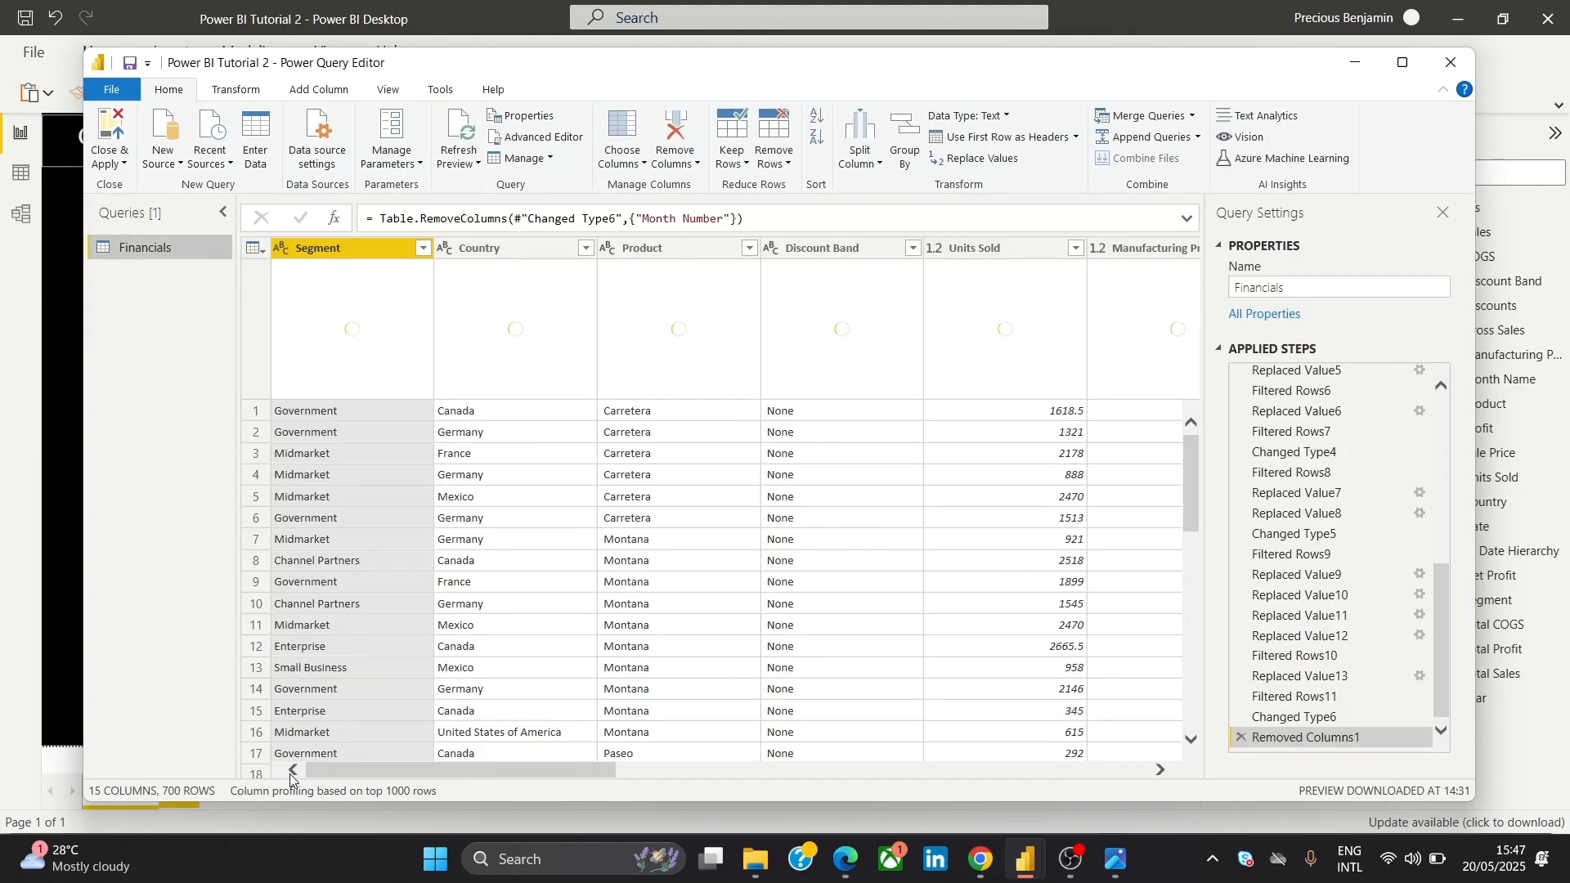
drag(327, 771, 1008, 711)
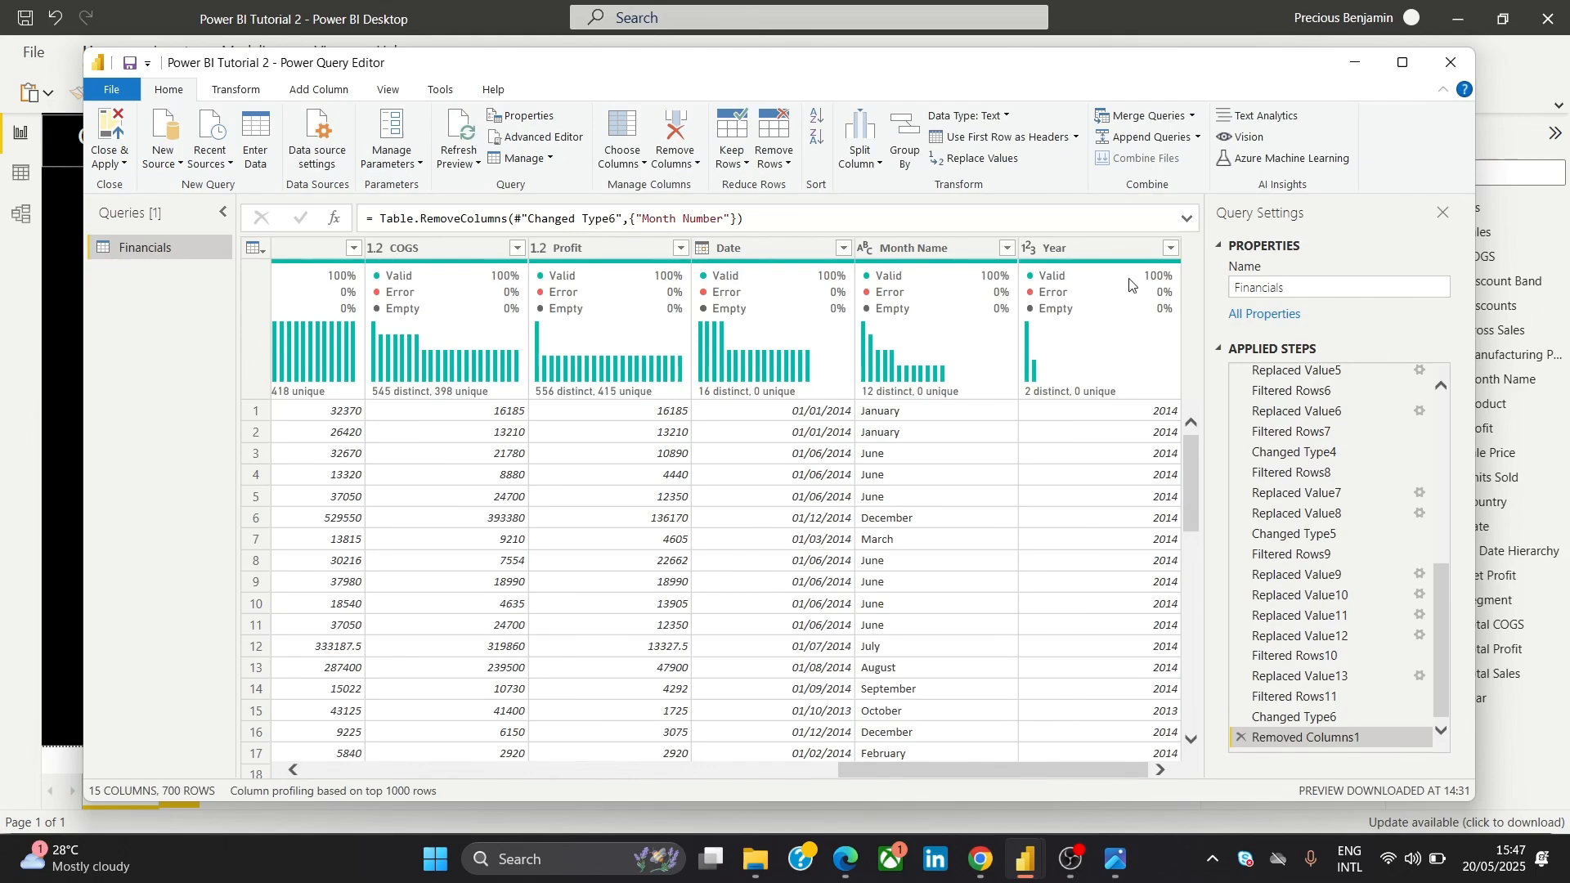
click(1097, 247)
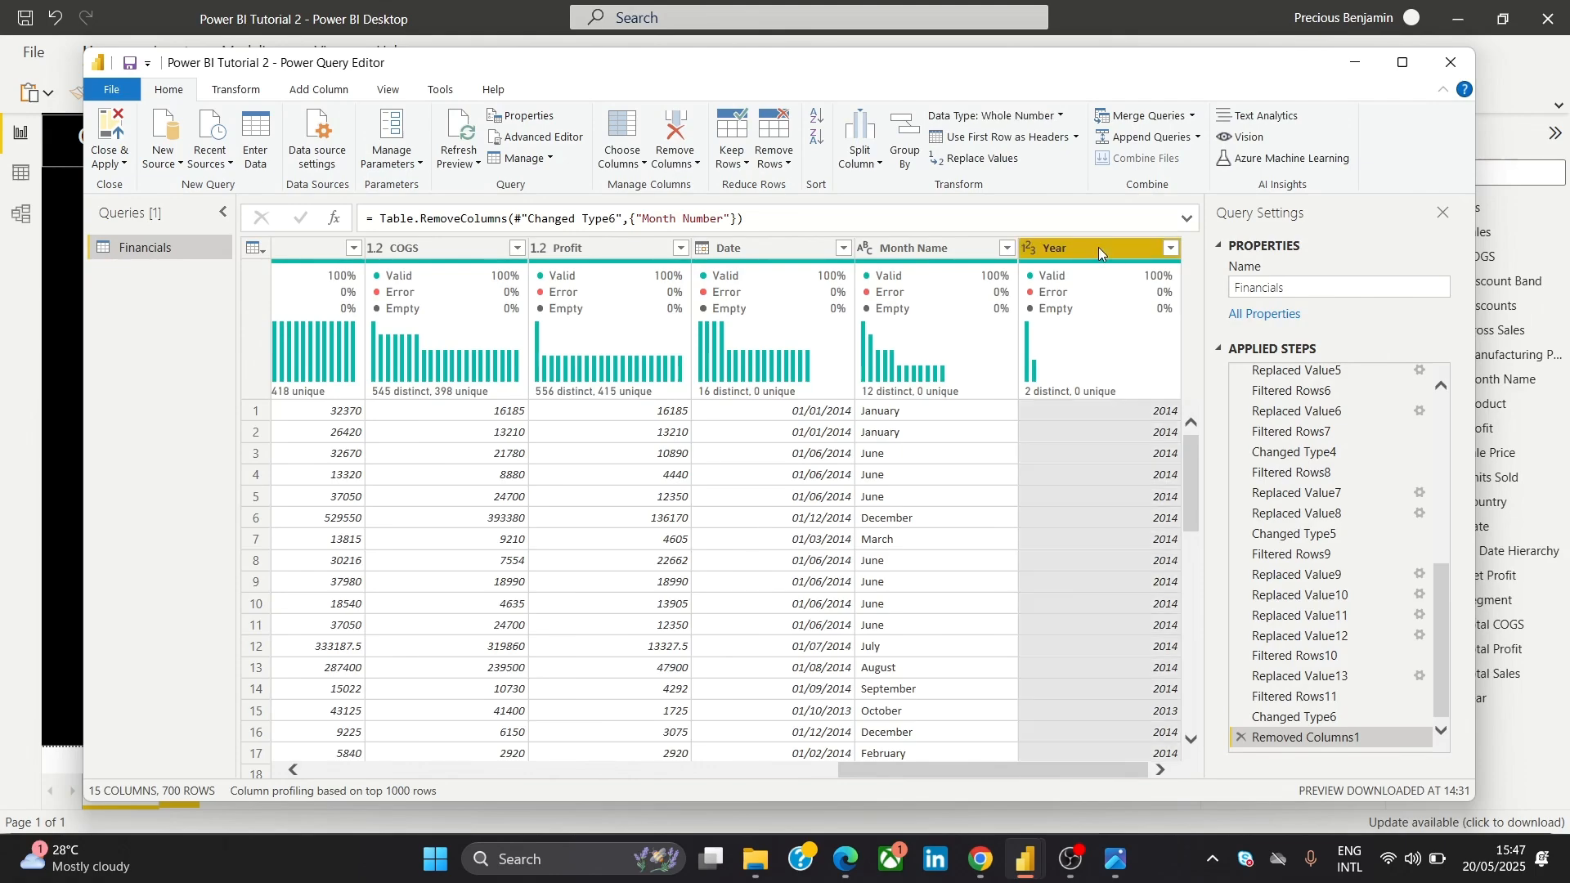
ctrl+click(921, 246)
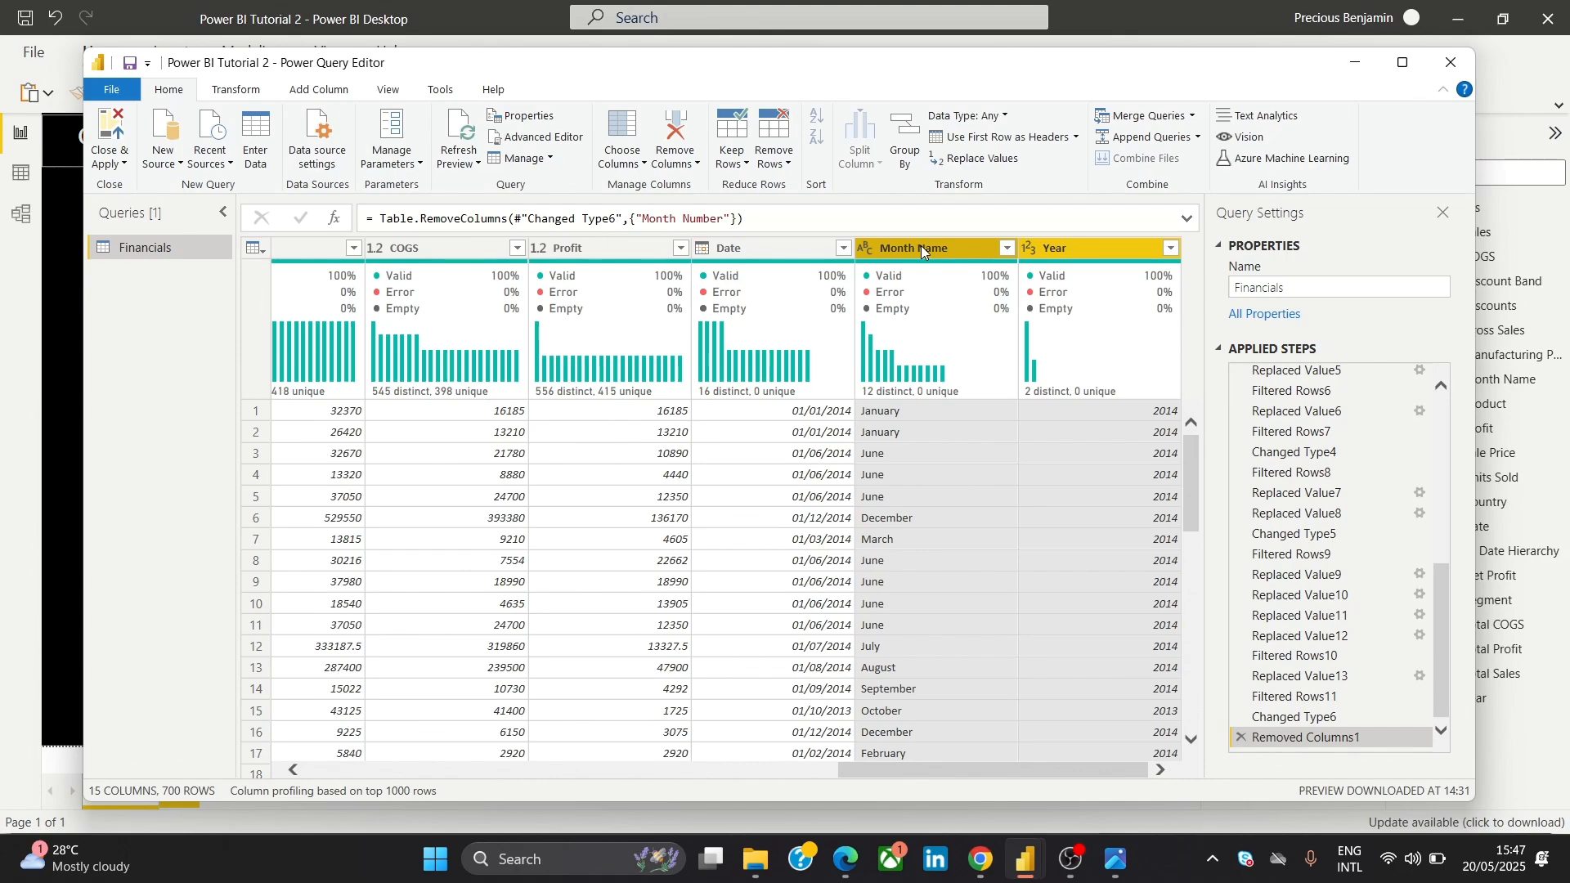
click(676, 131)
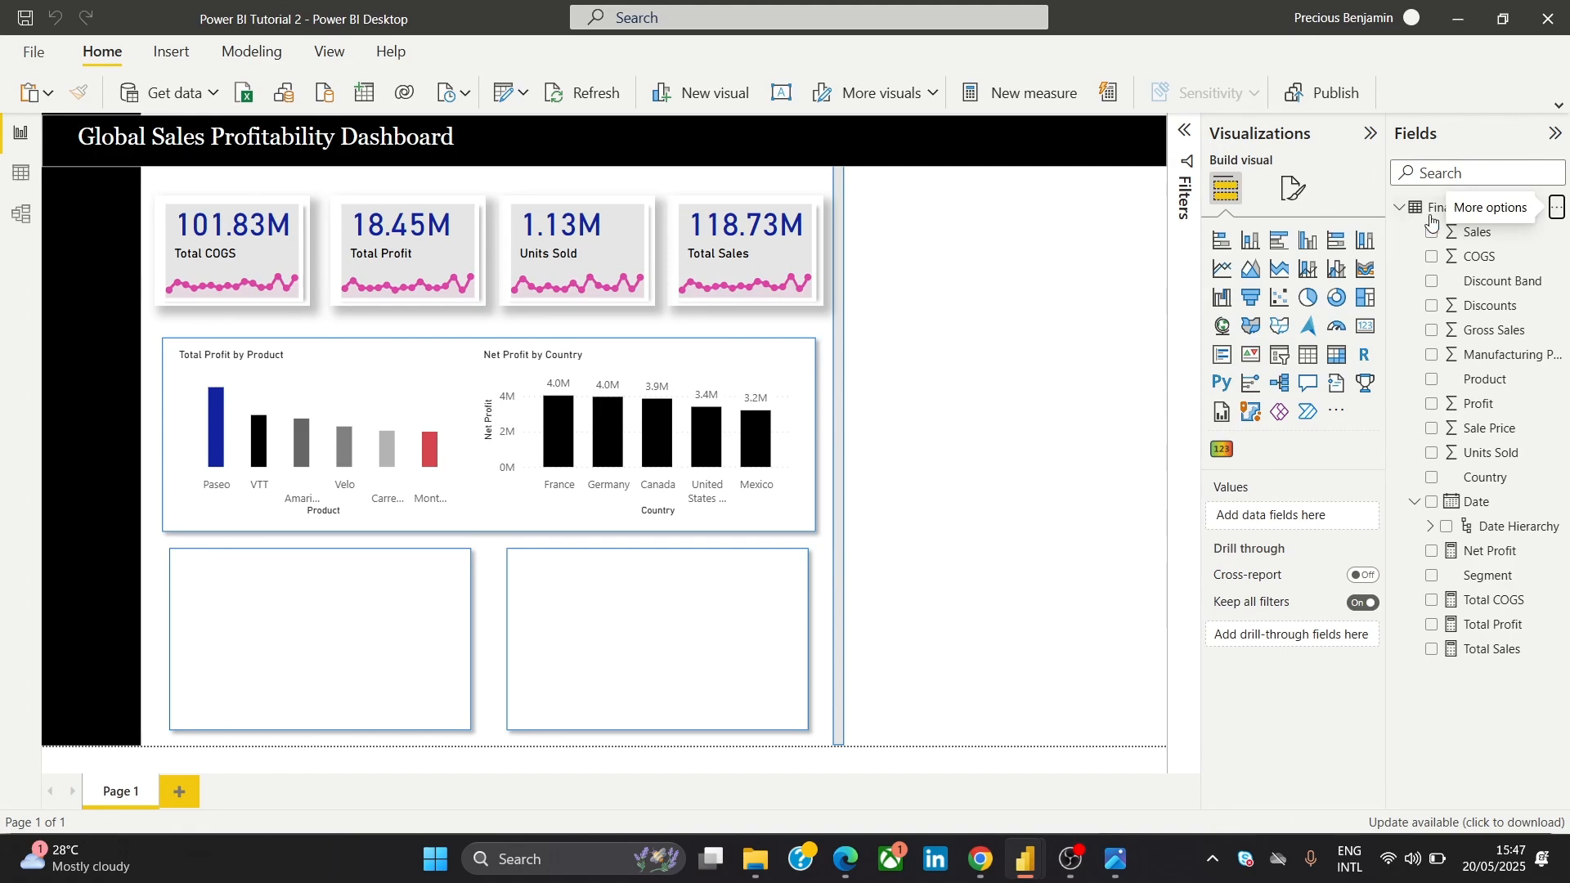
Add a line chart in the empty area of the page, with Units Sold on the Y-axis and Date on the X-axis
click(1222, 272)
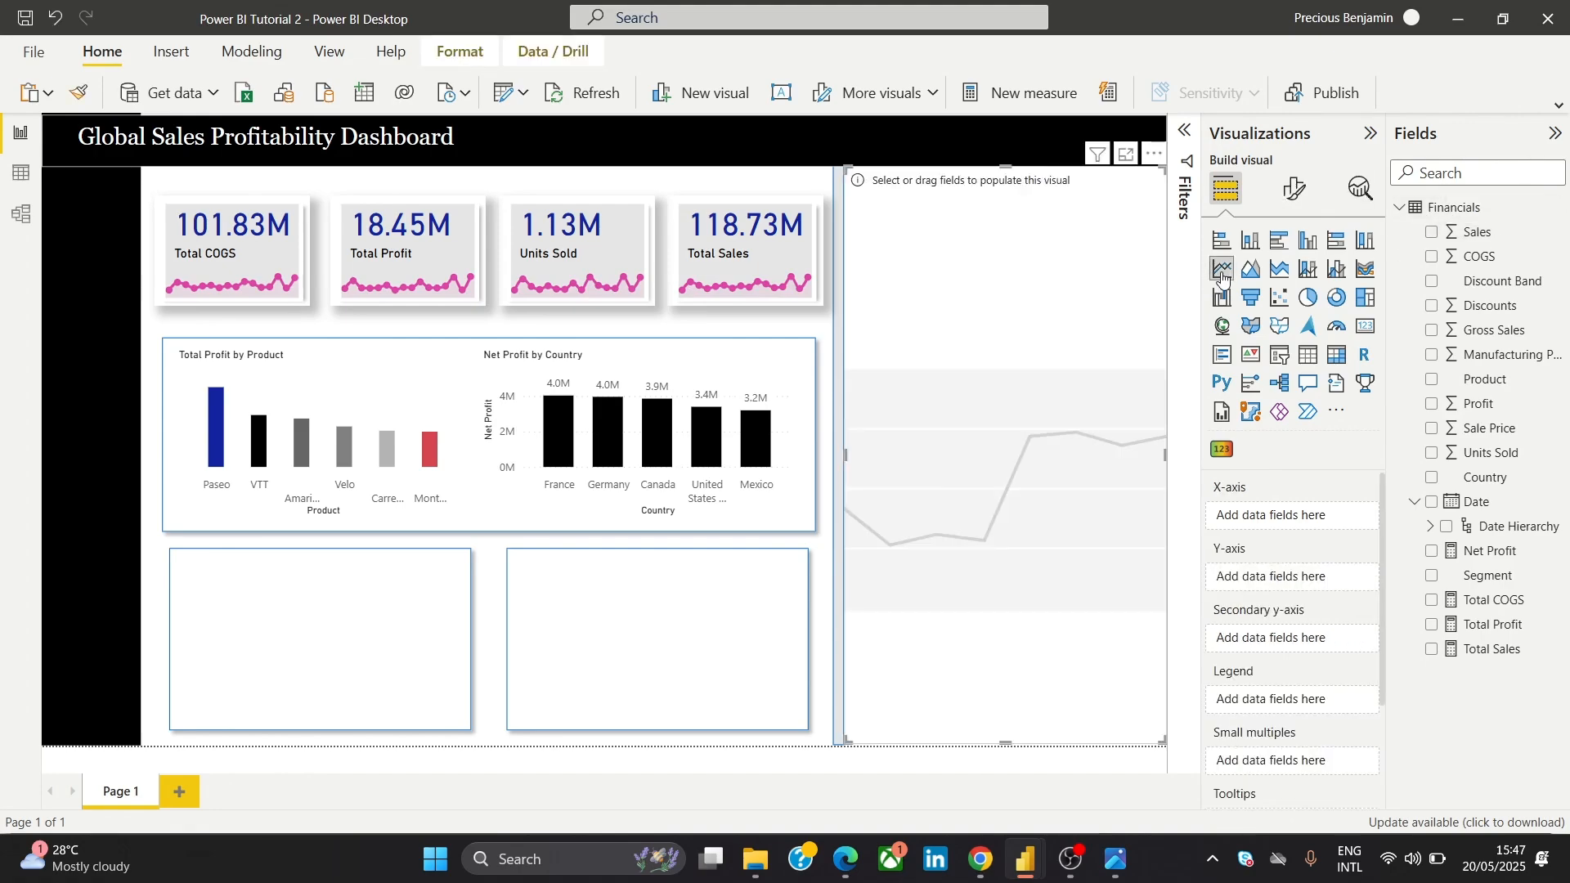
drag(971, 186, 1065, 342)
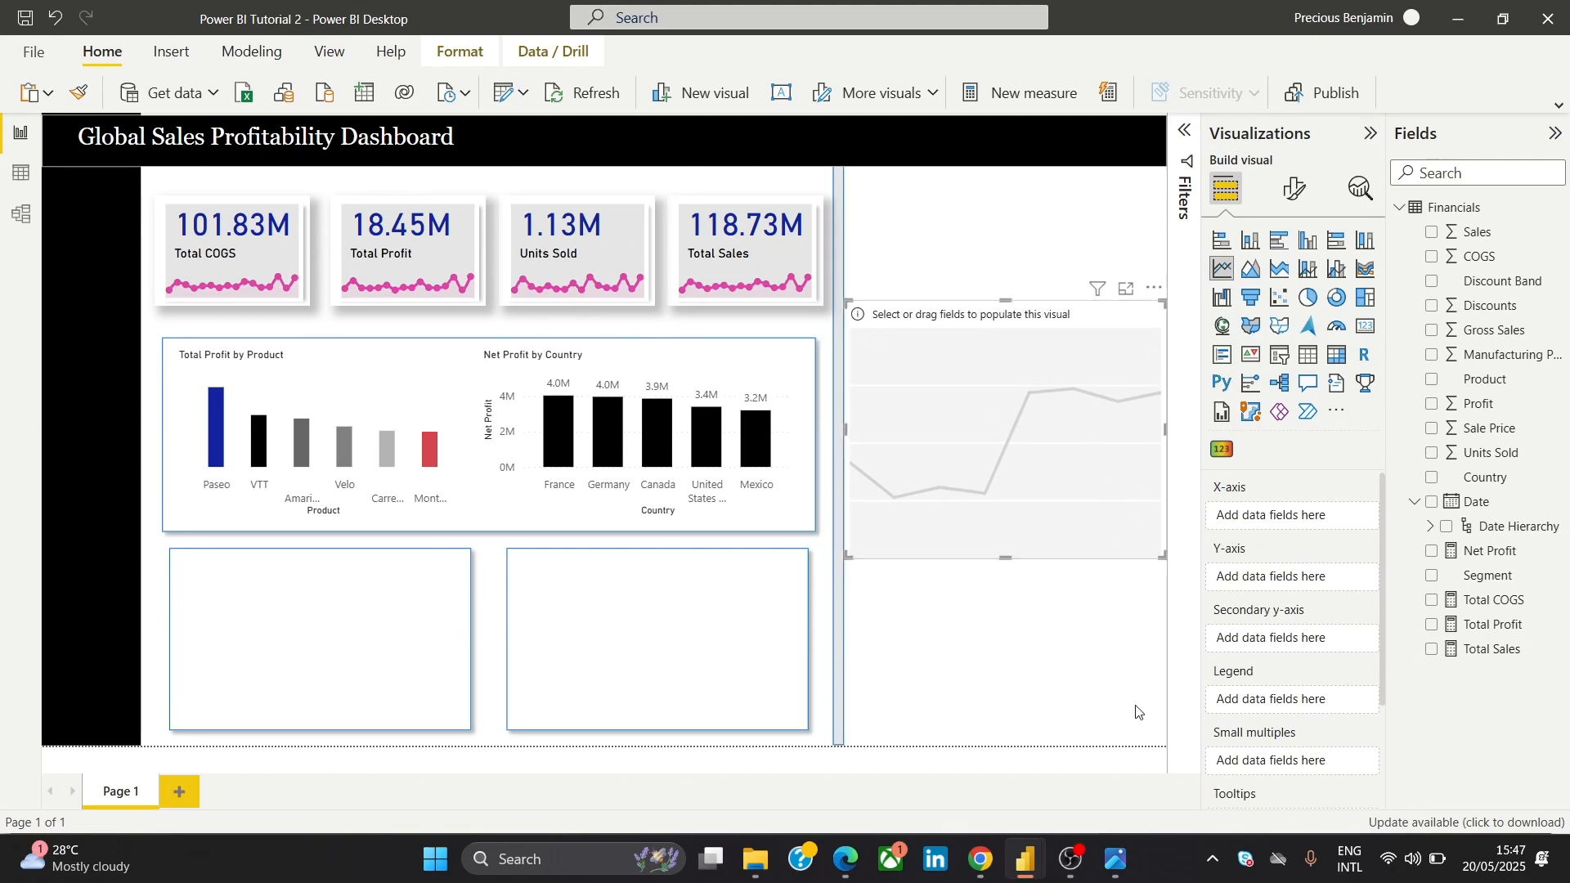
mouse_move(1127, 867)
click(1147, 762)
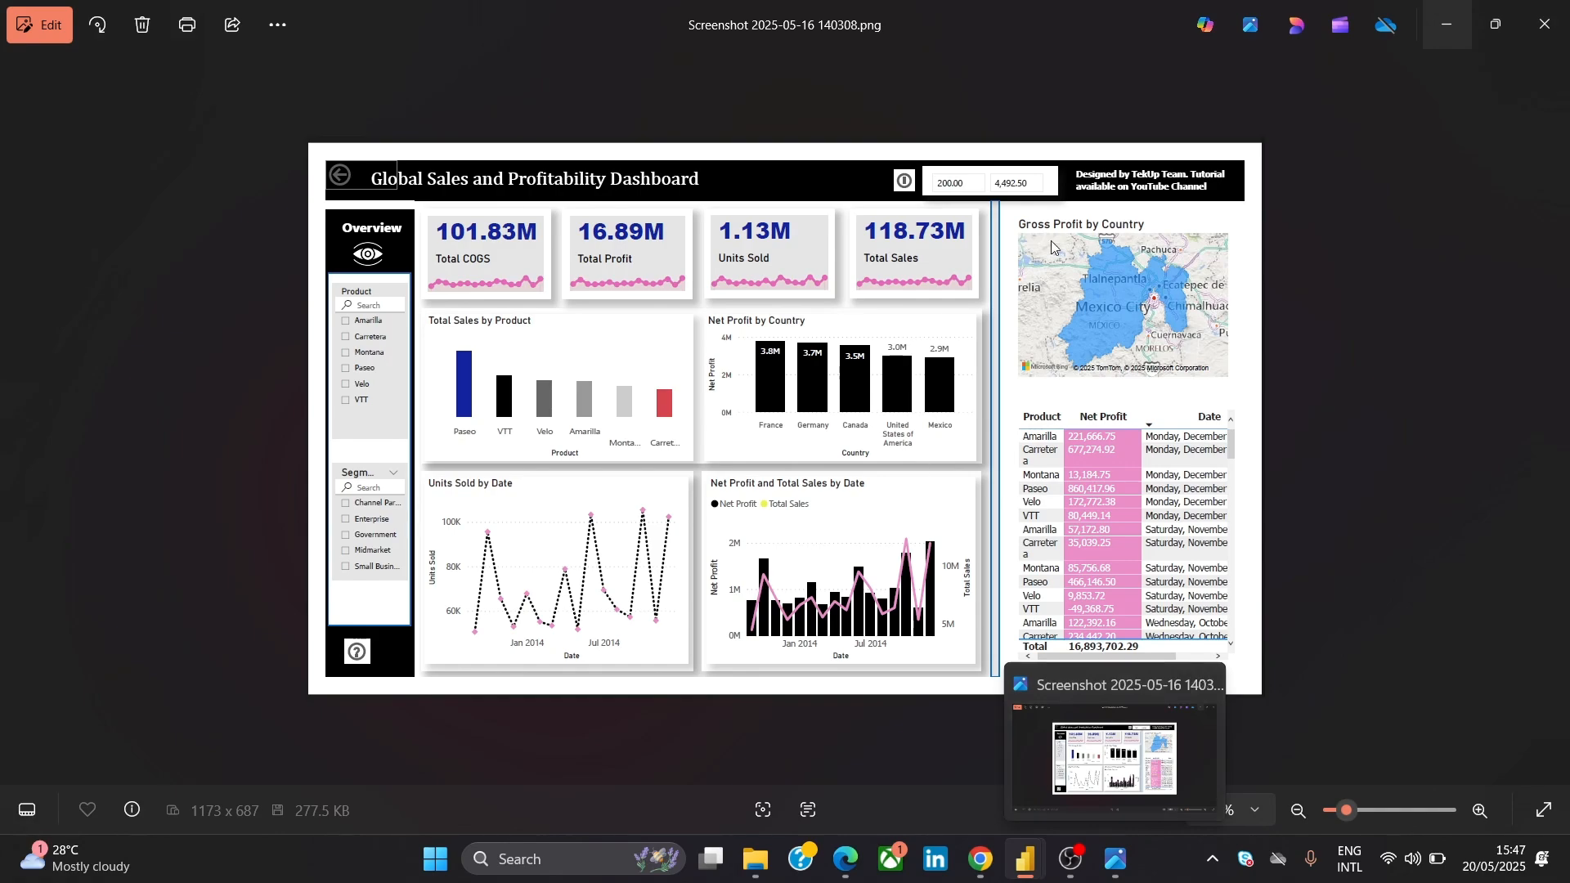
click(1153, 766)
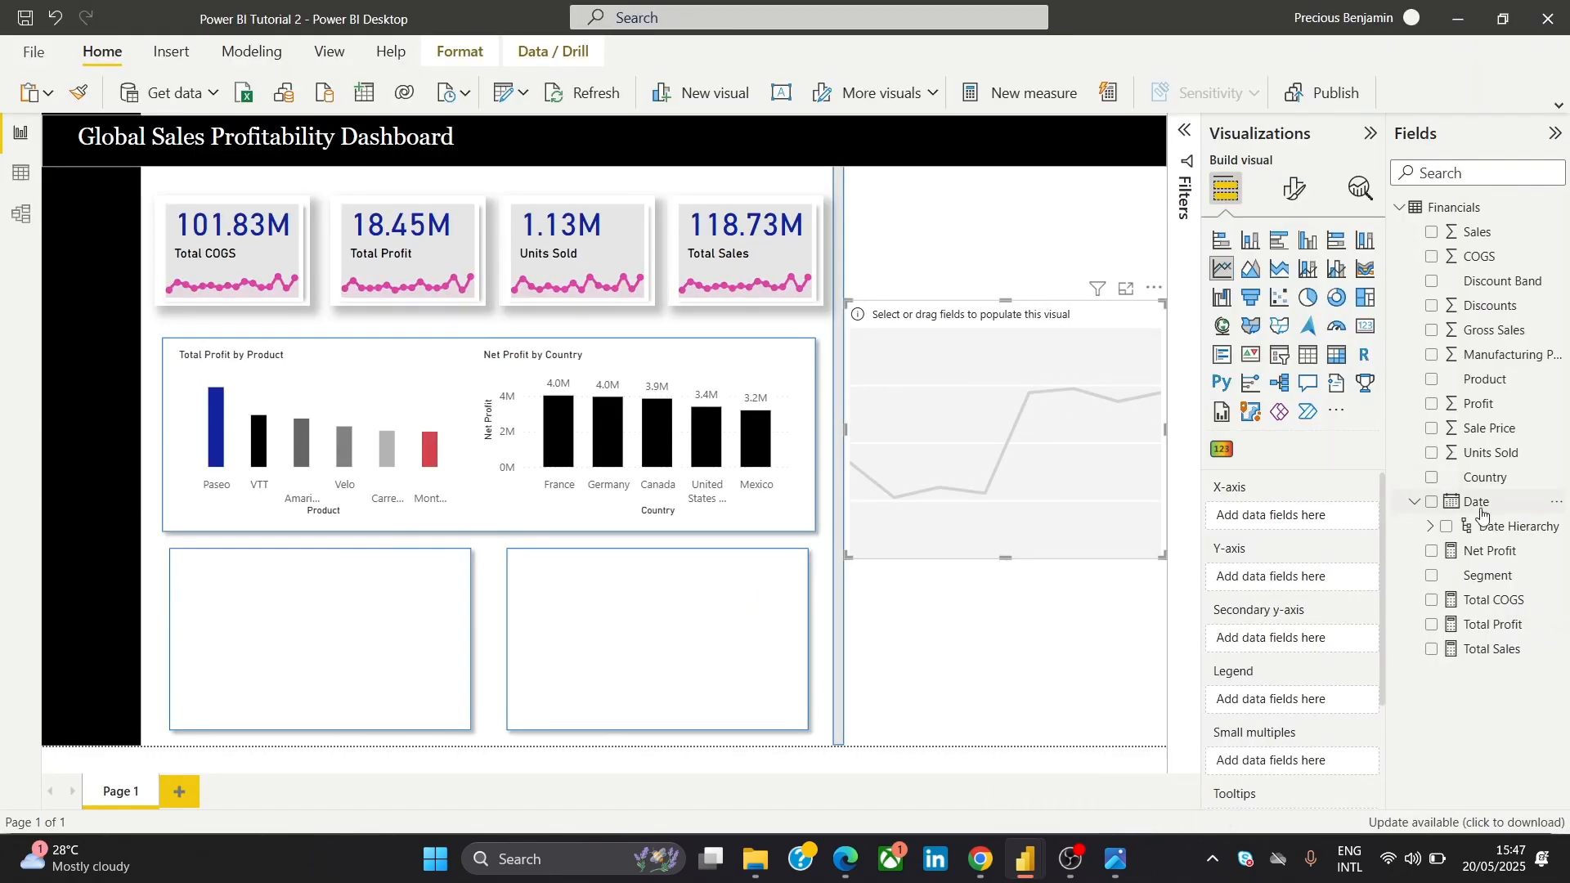
click(1419, 504)
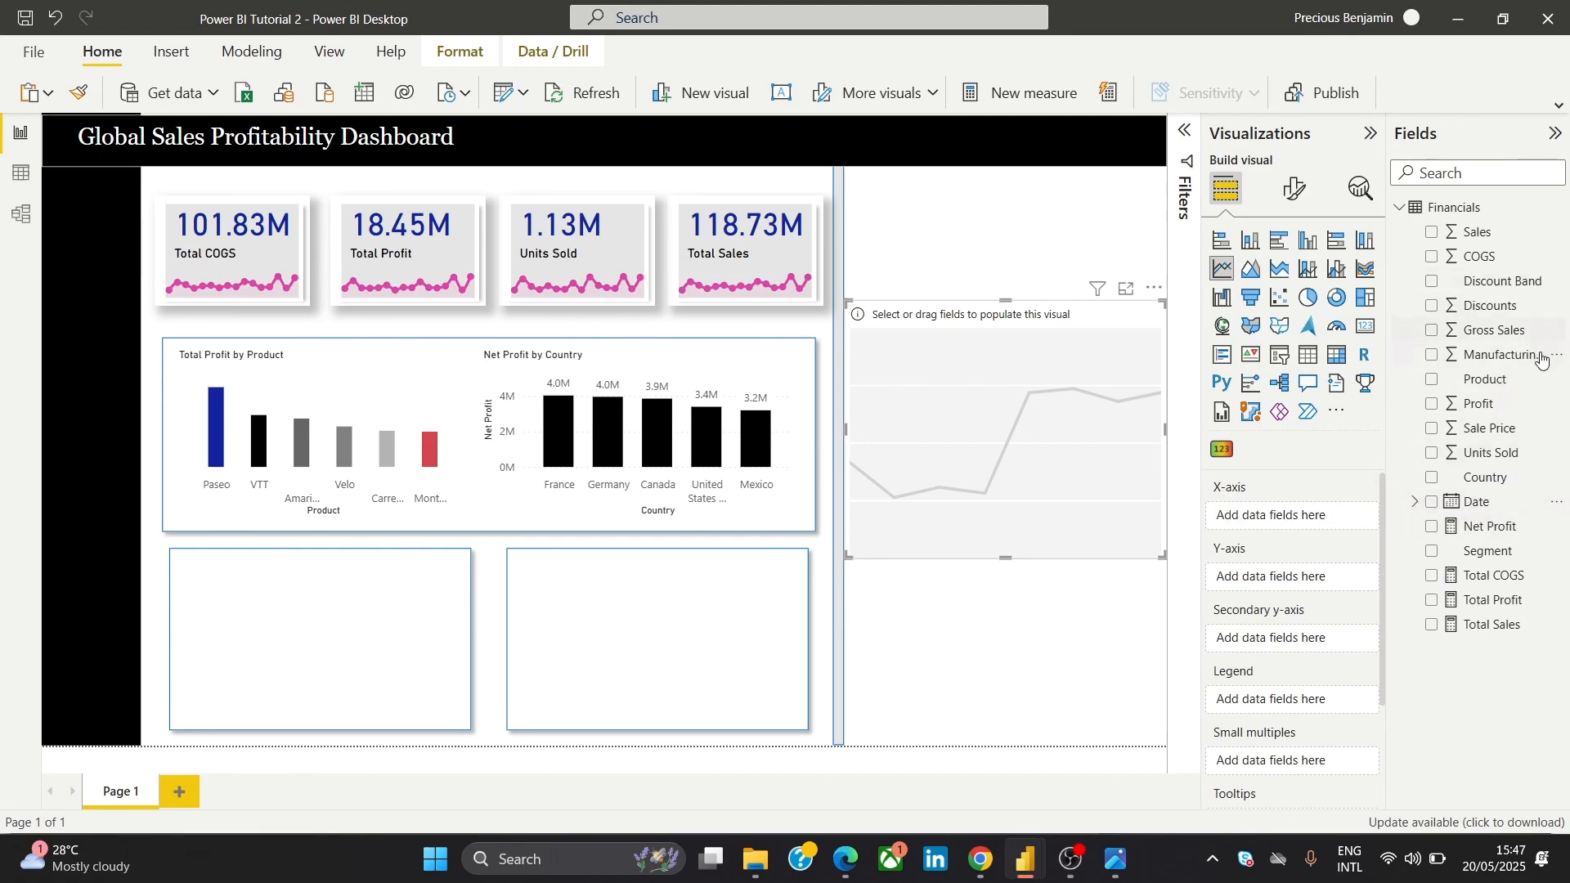
drag(1534, 456, 1345, 597)
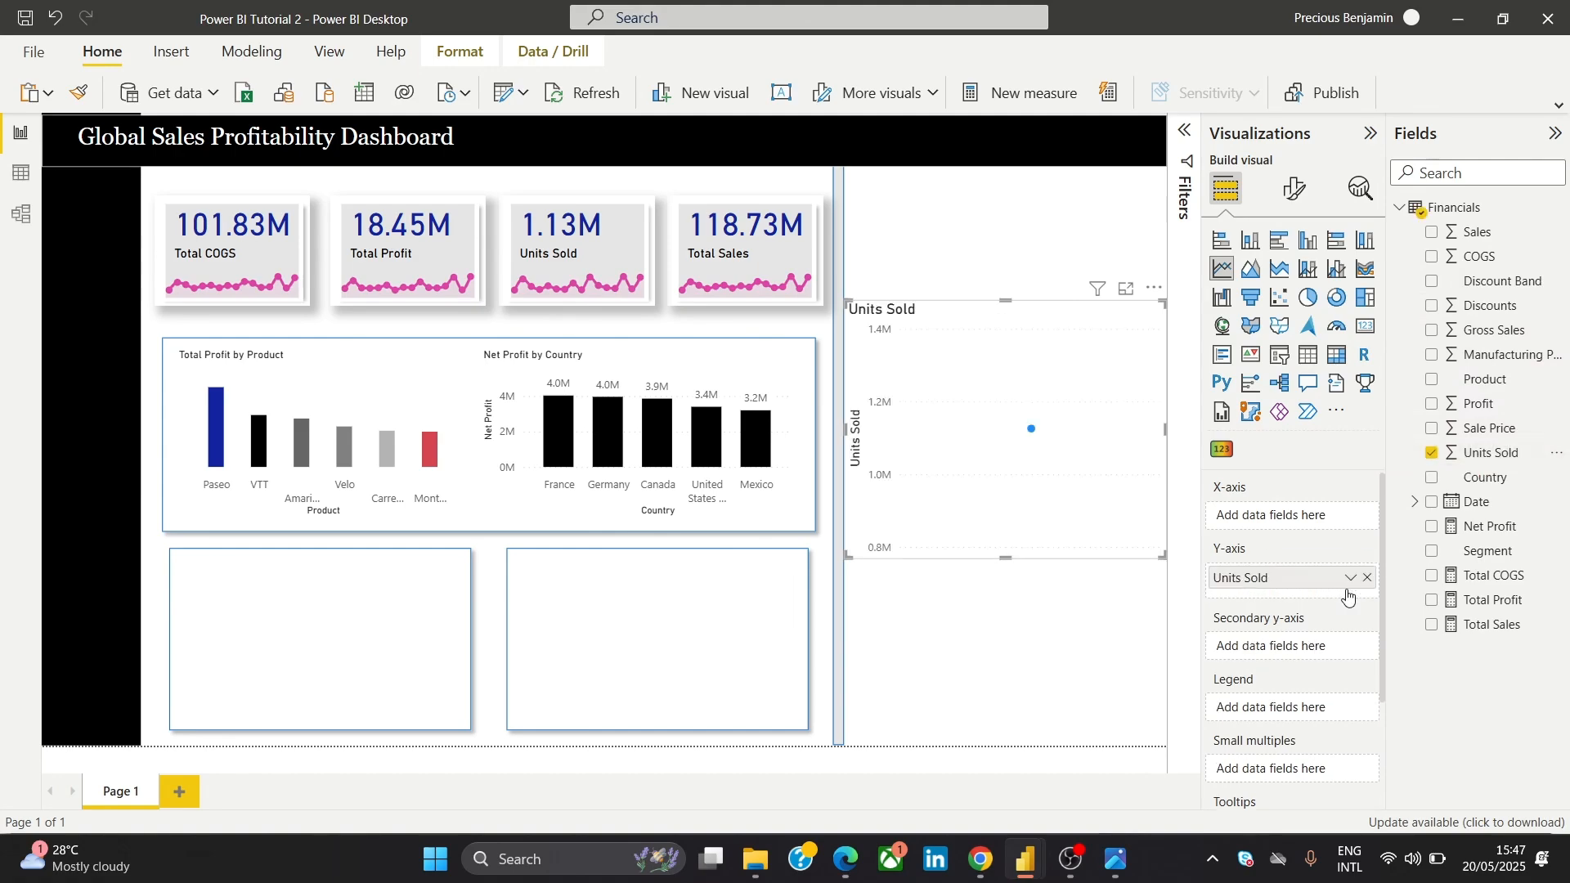
drag(1329, 525, 1331, 527)
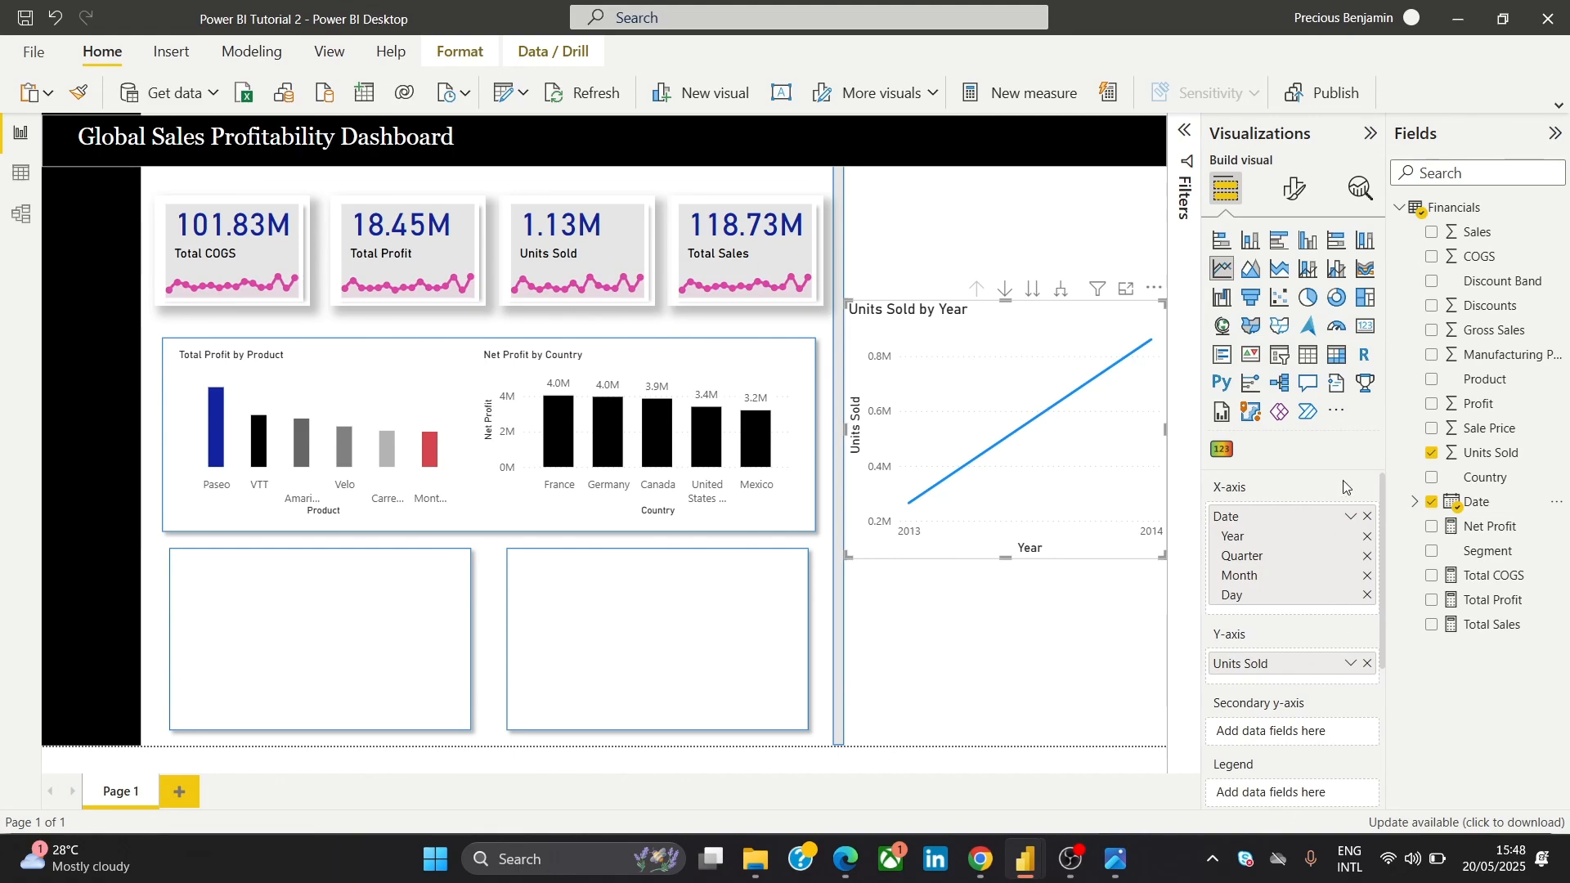
Move the Units Sold line chart onto the white rectangle below Total Profit by Product and resize it to fit inside
drag(995, 340, 336, 527)
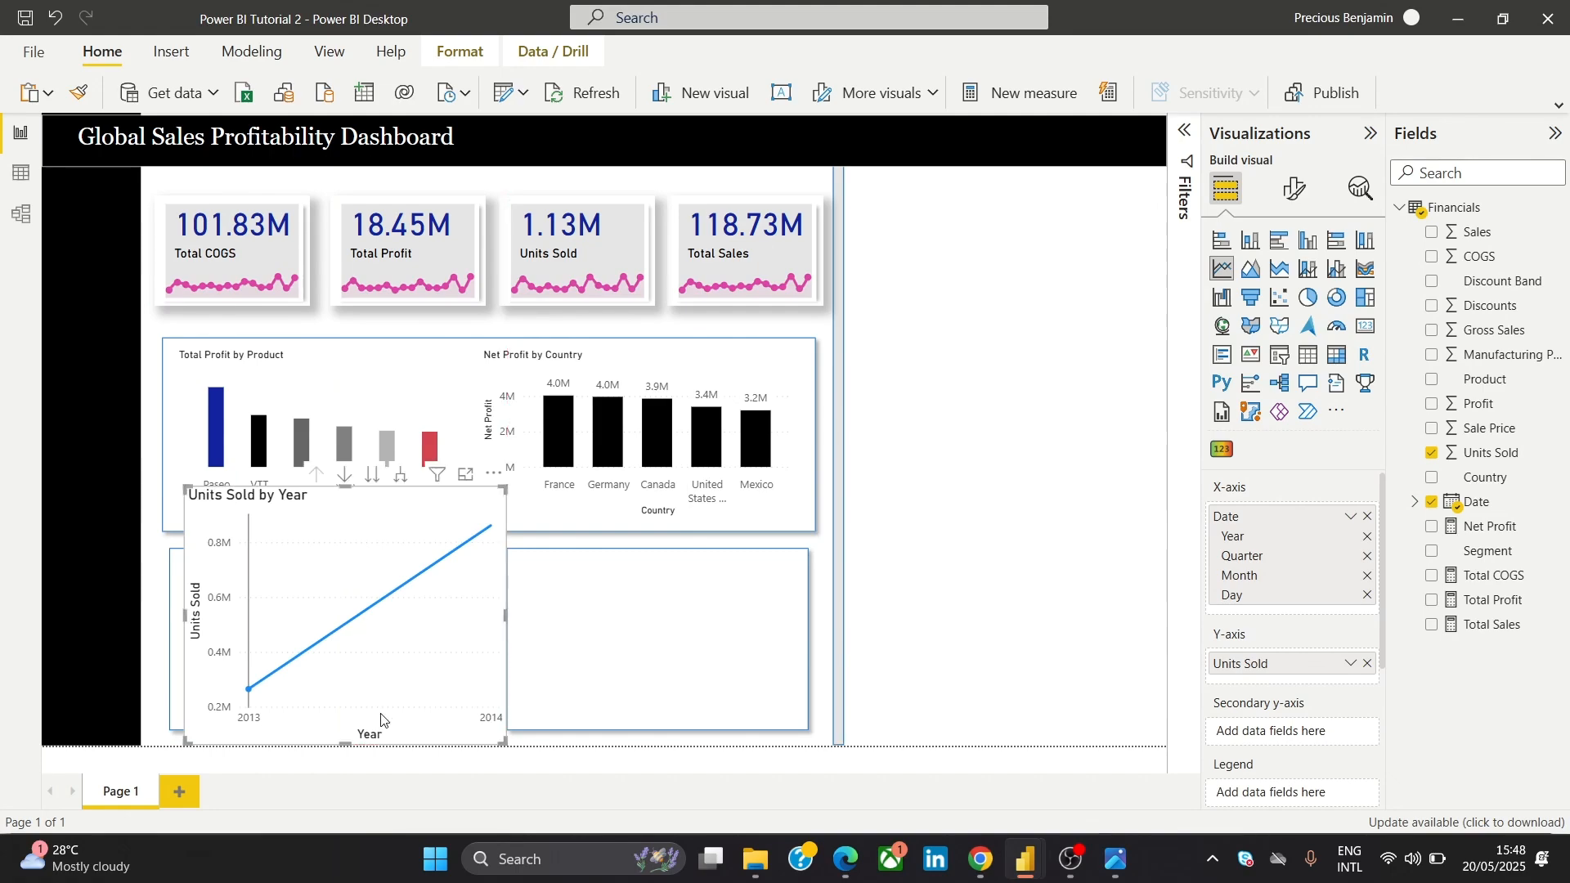
drag(499, 738, 405, 665)
drag(309, 488, 312, 550)
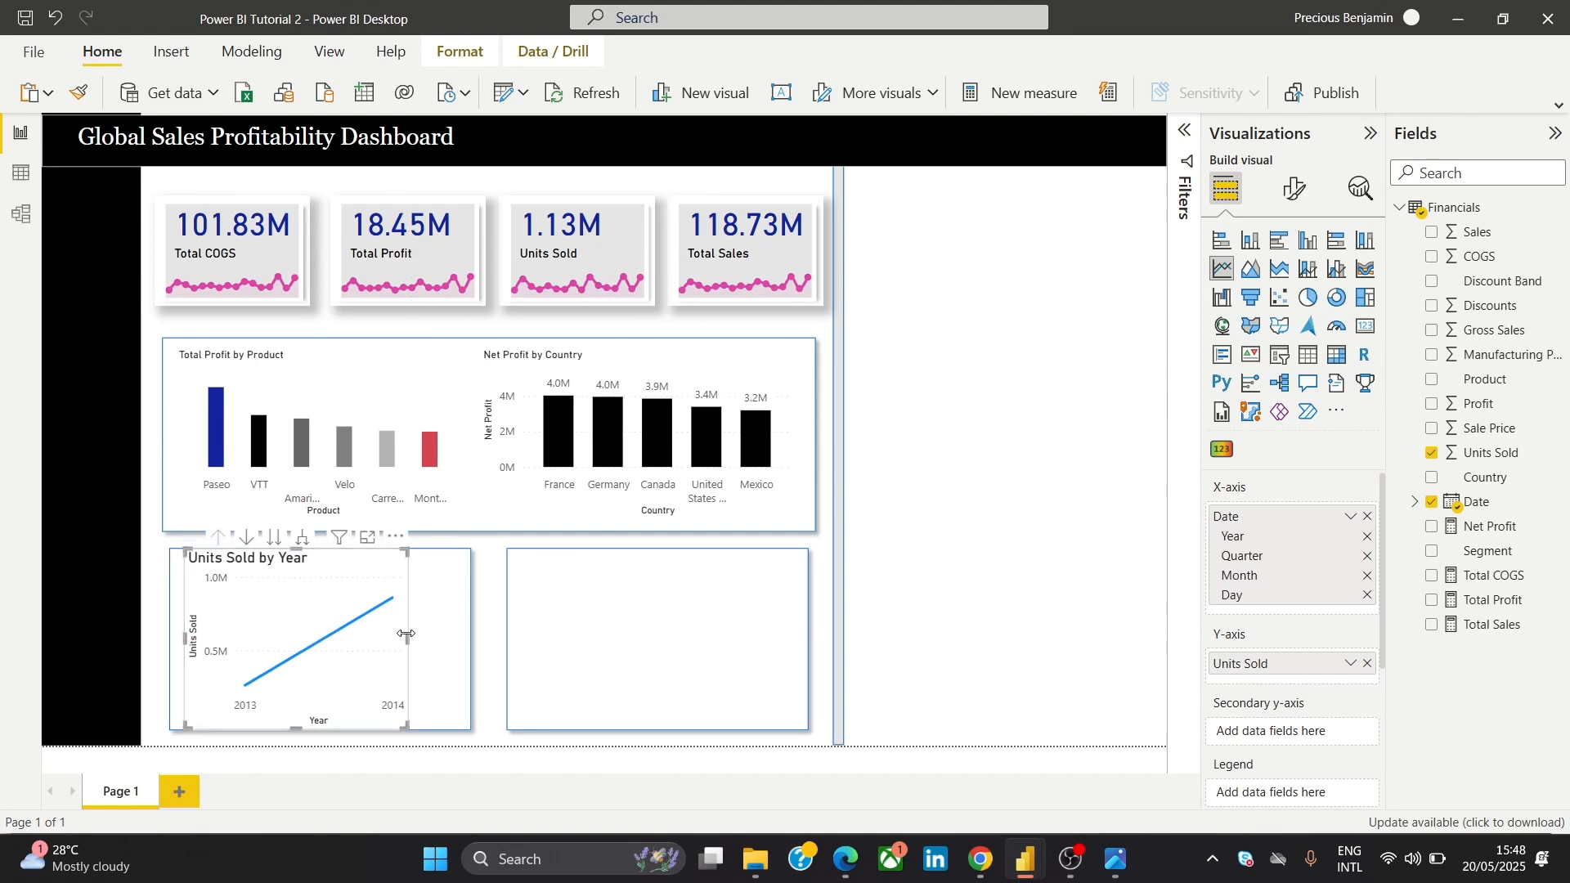
drag(409, 640, 460, 646)
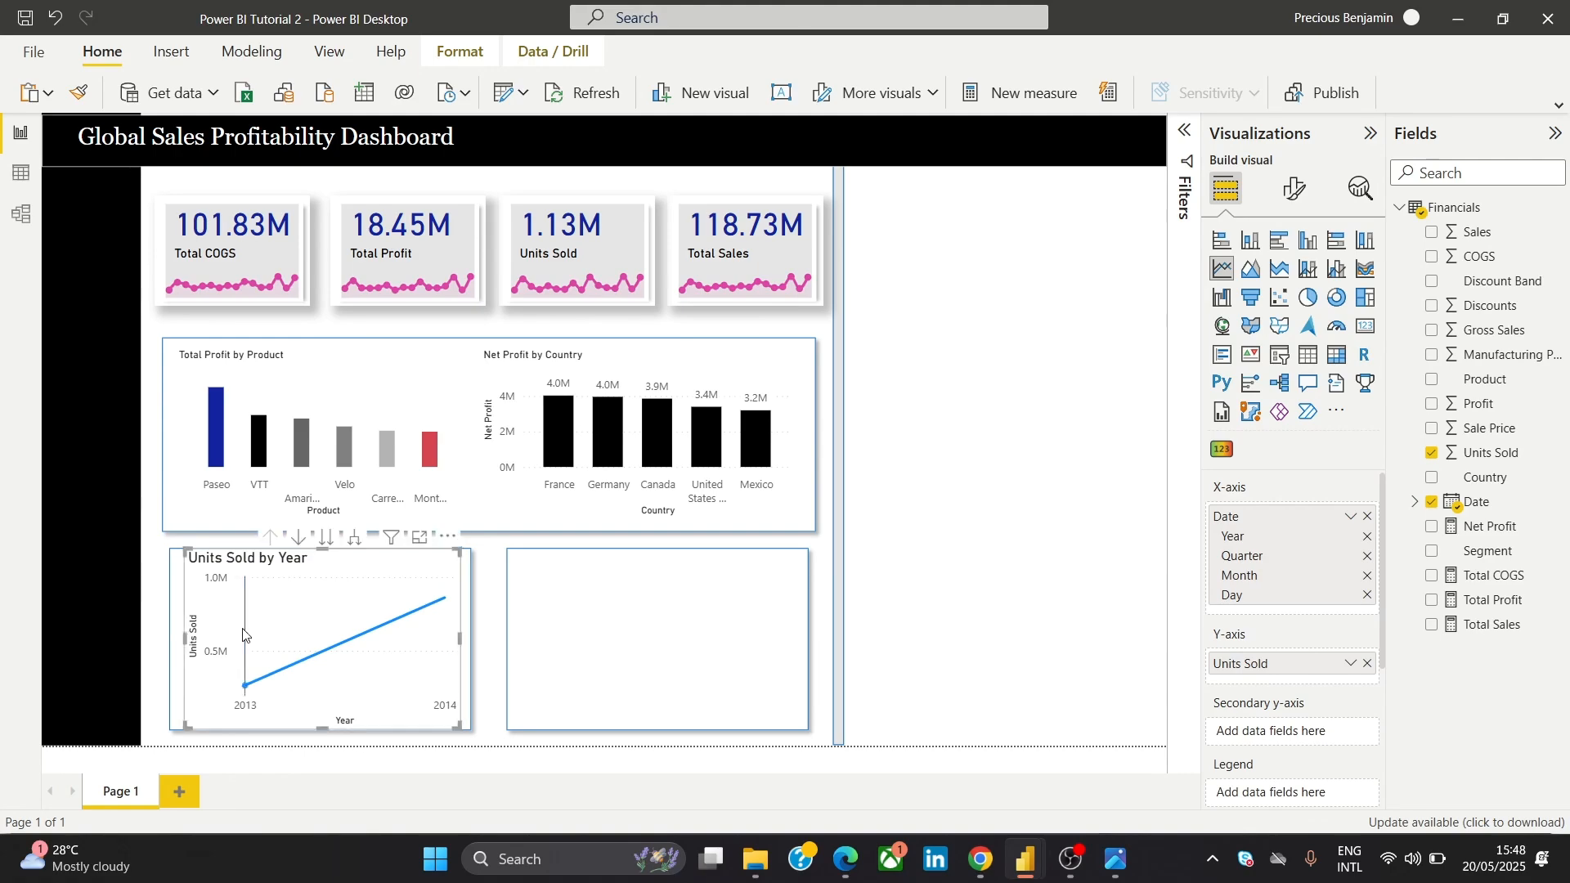
Bring the Units Sold line chart to the front so it stays above its background rectangle
click(182, 640)
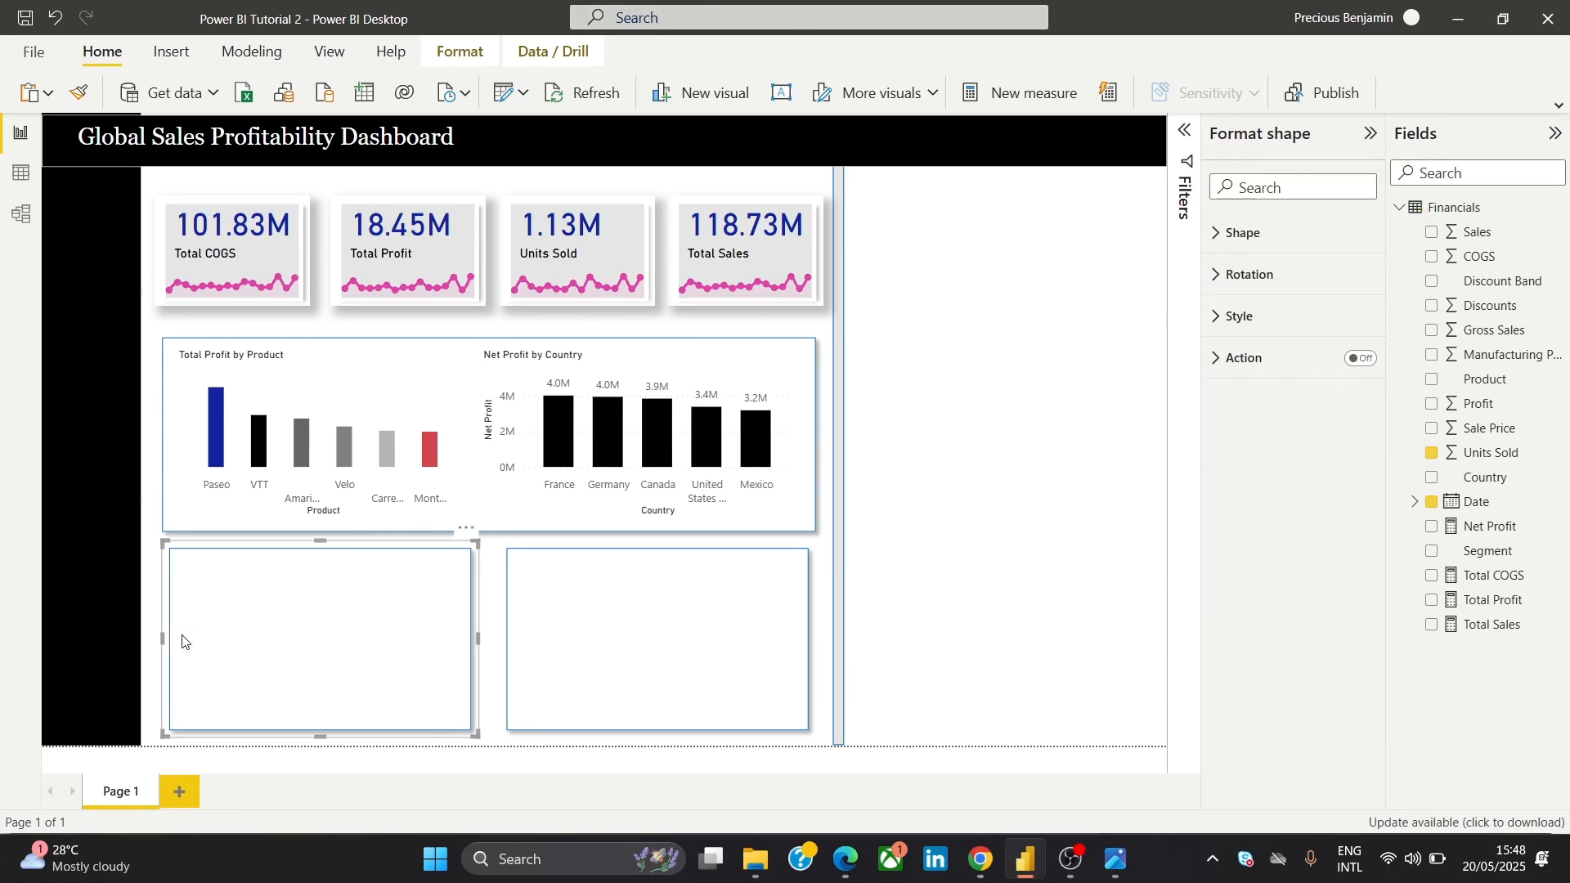
click(1059, 554)
click(370, 584)
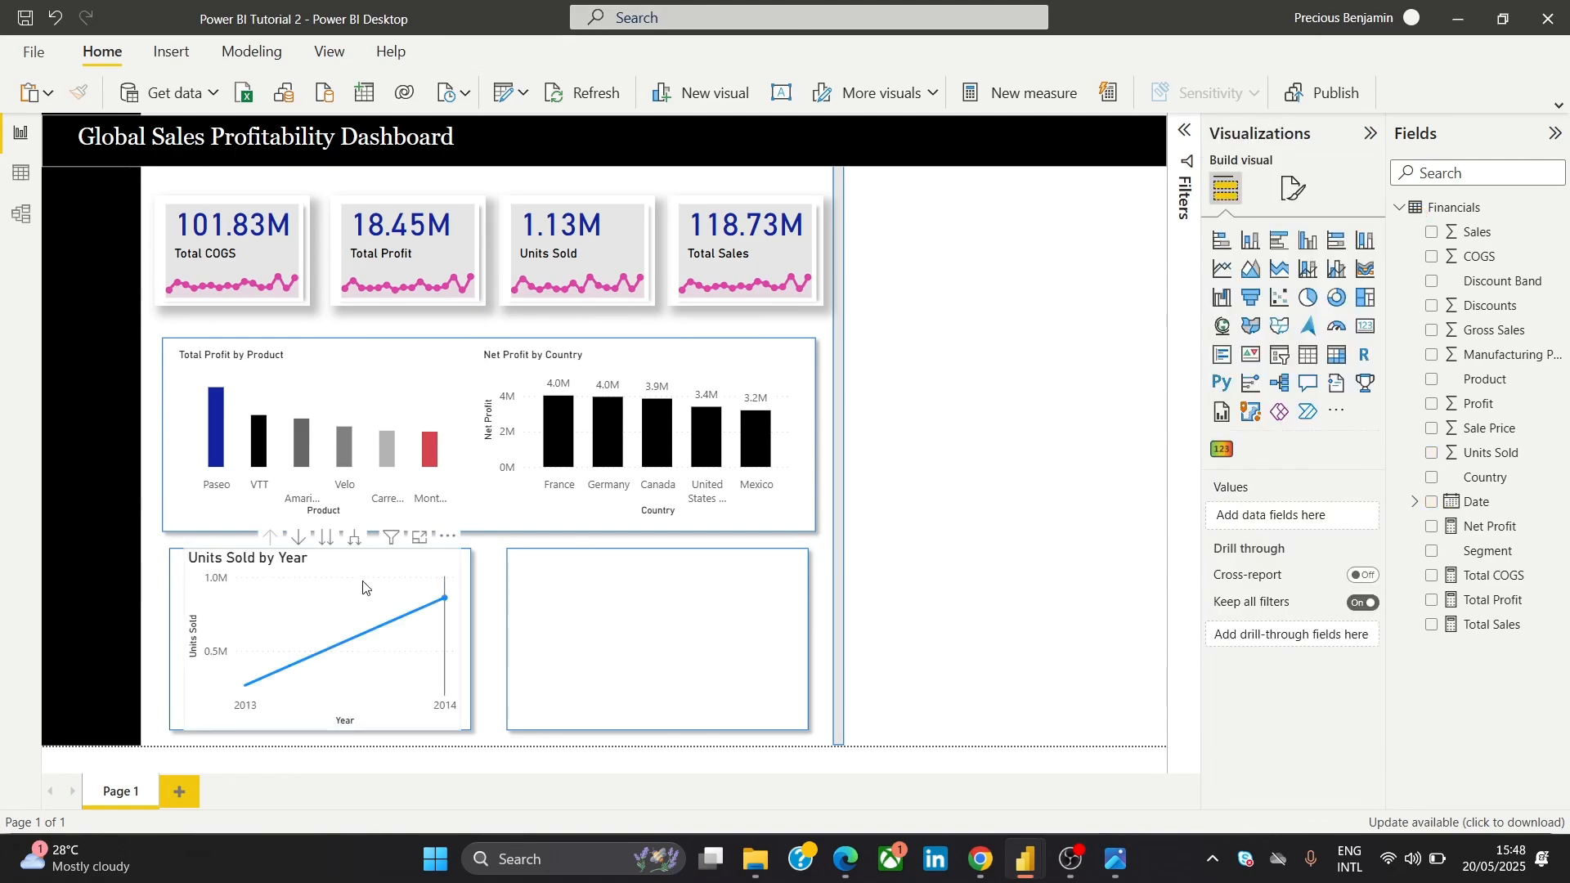
click(448, 57)
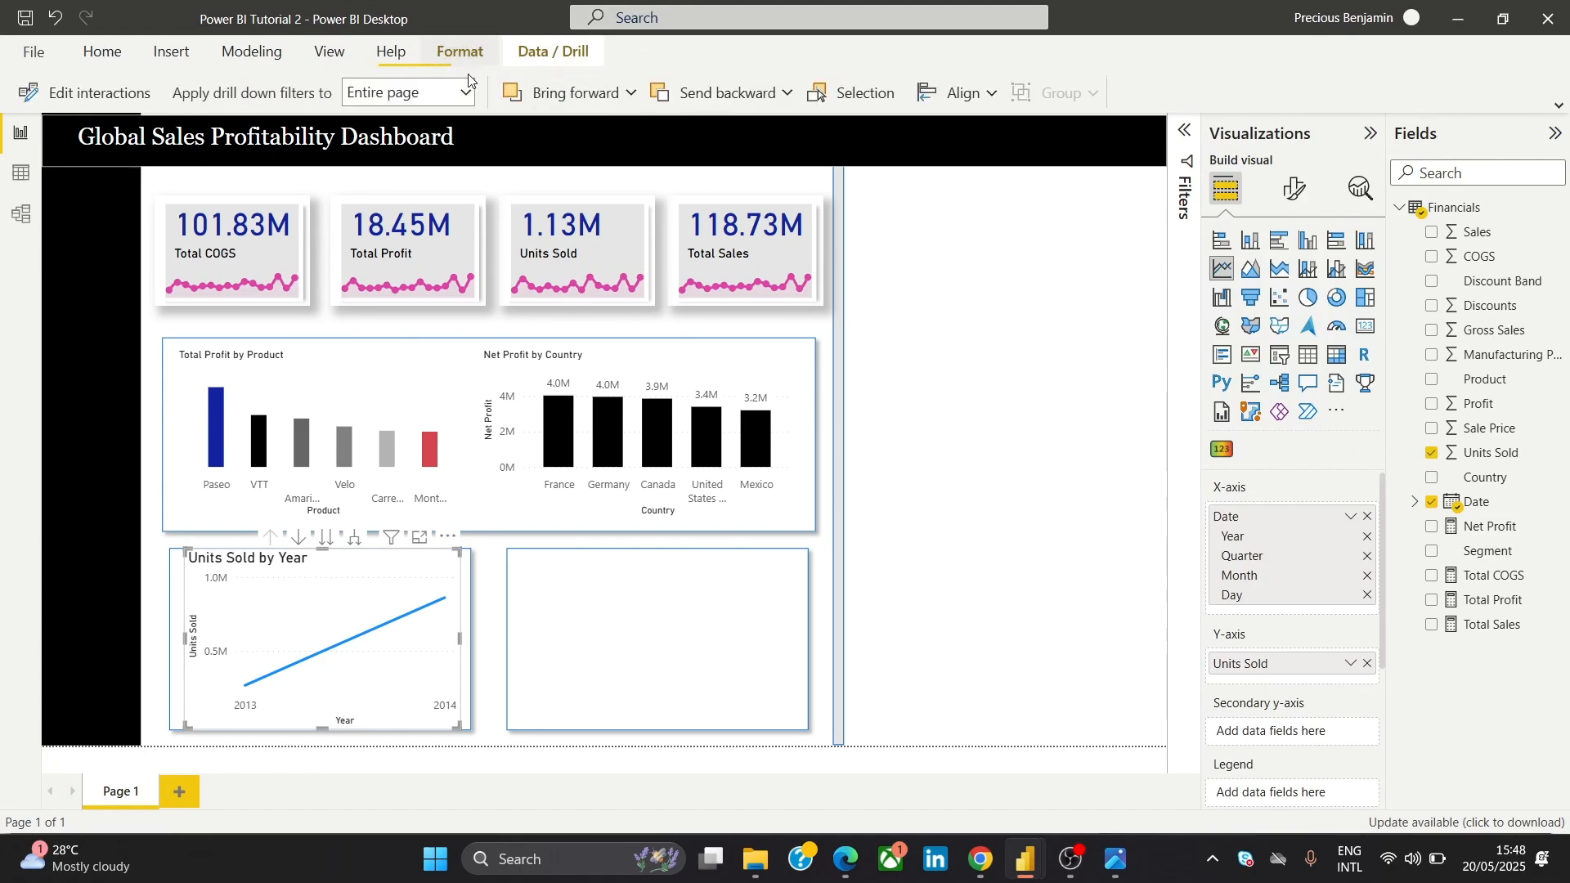
click(631, 93)
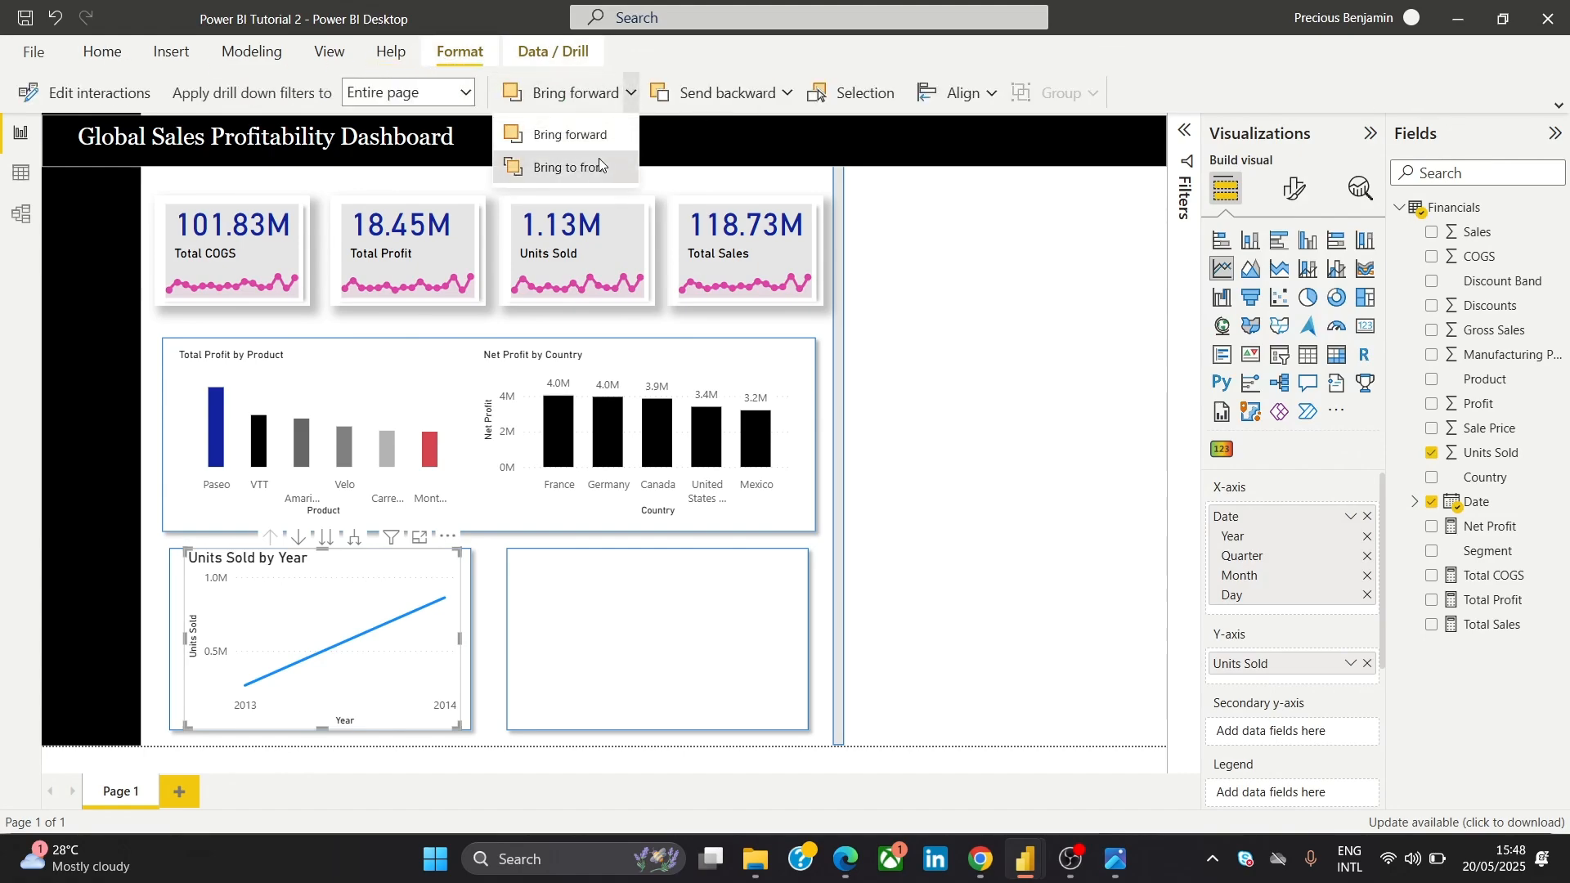
click(577, 167)
Adjust the upper, left and lower edges of the Units Sold chart to leave an even margin inside its panel
drag(322, 549, 319, 563)
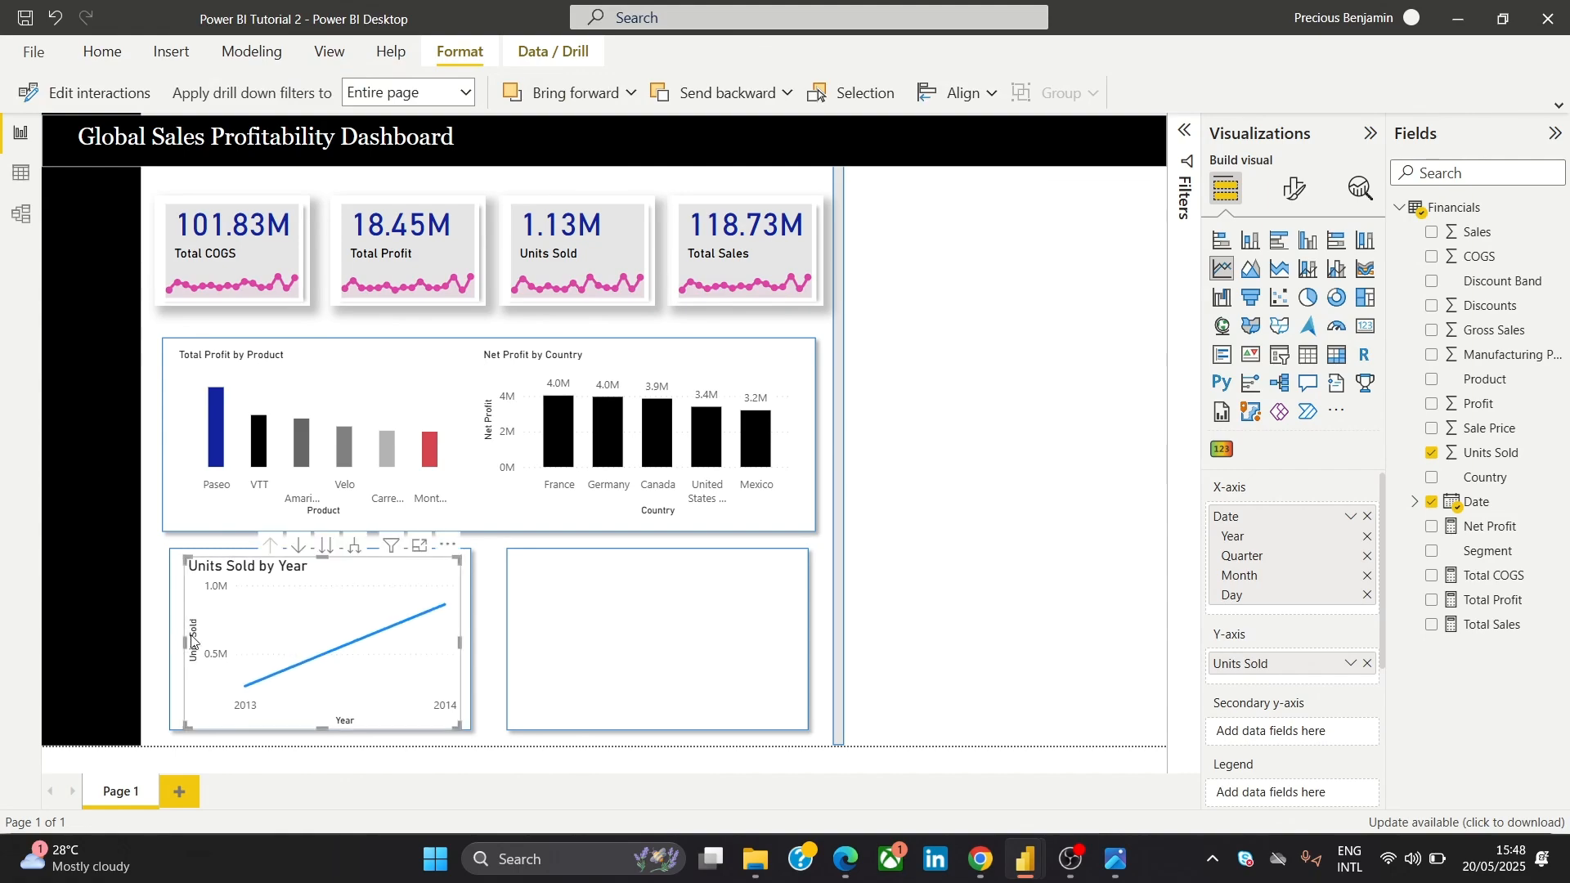
drag(187, 650, 179, 651)
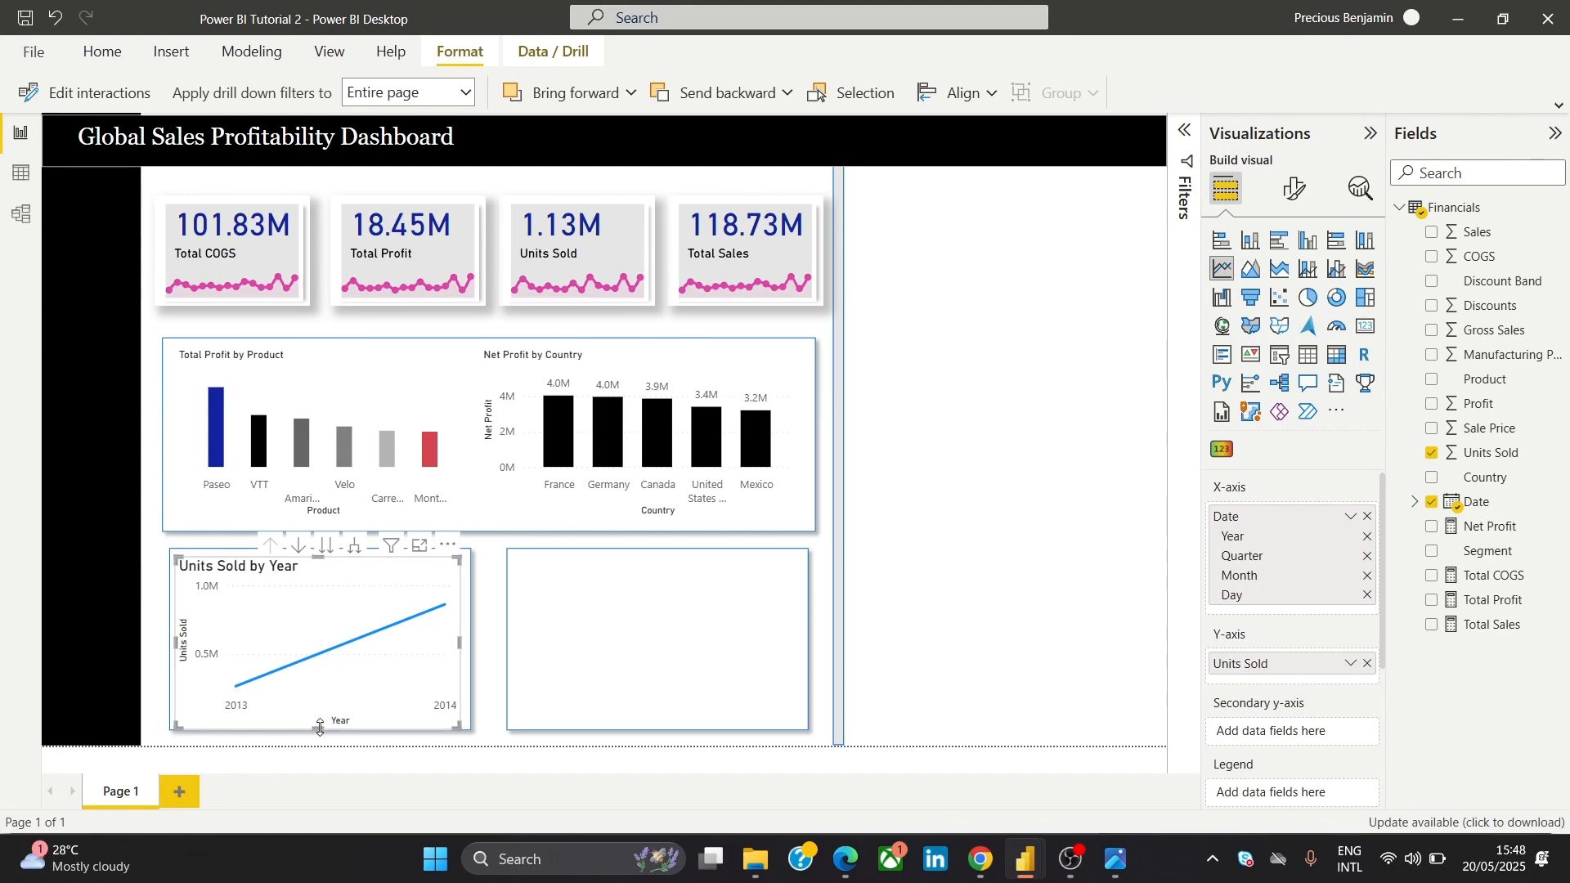
drag(319, 727, 321, 714)
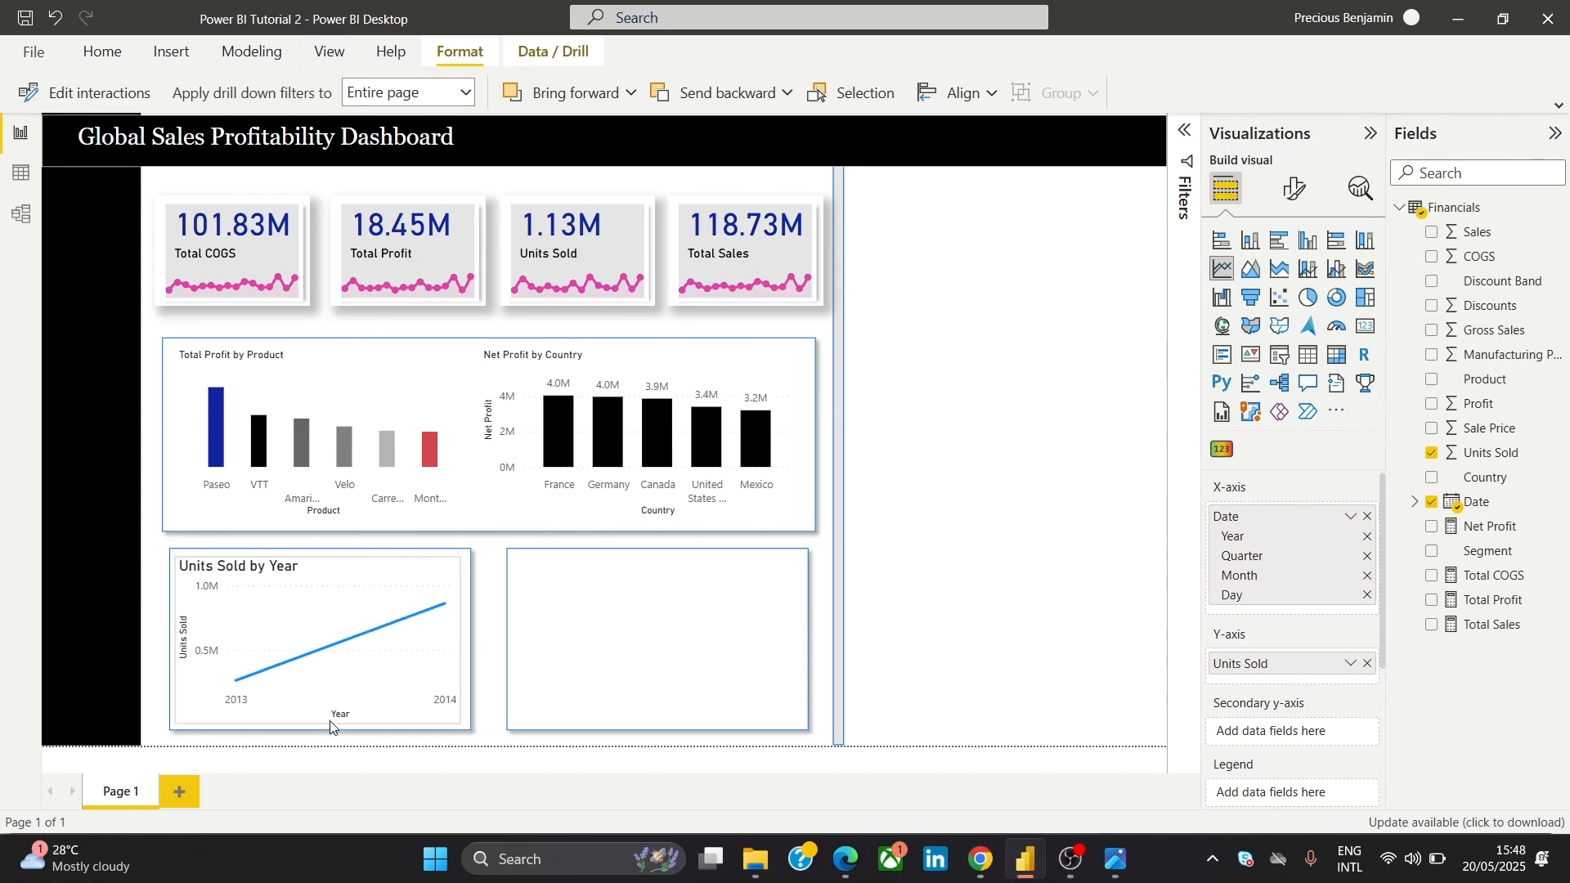
click(975, 384)
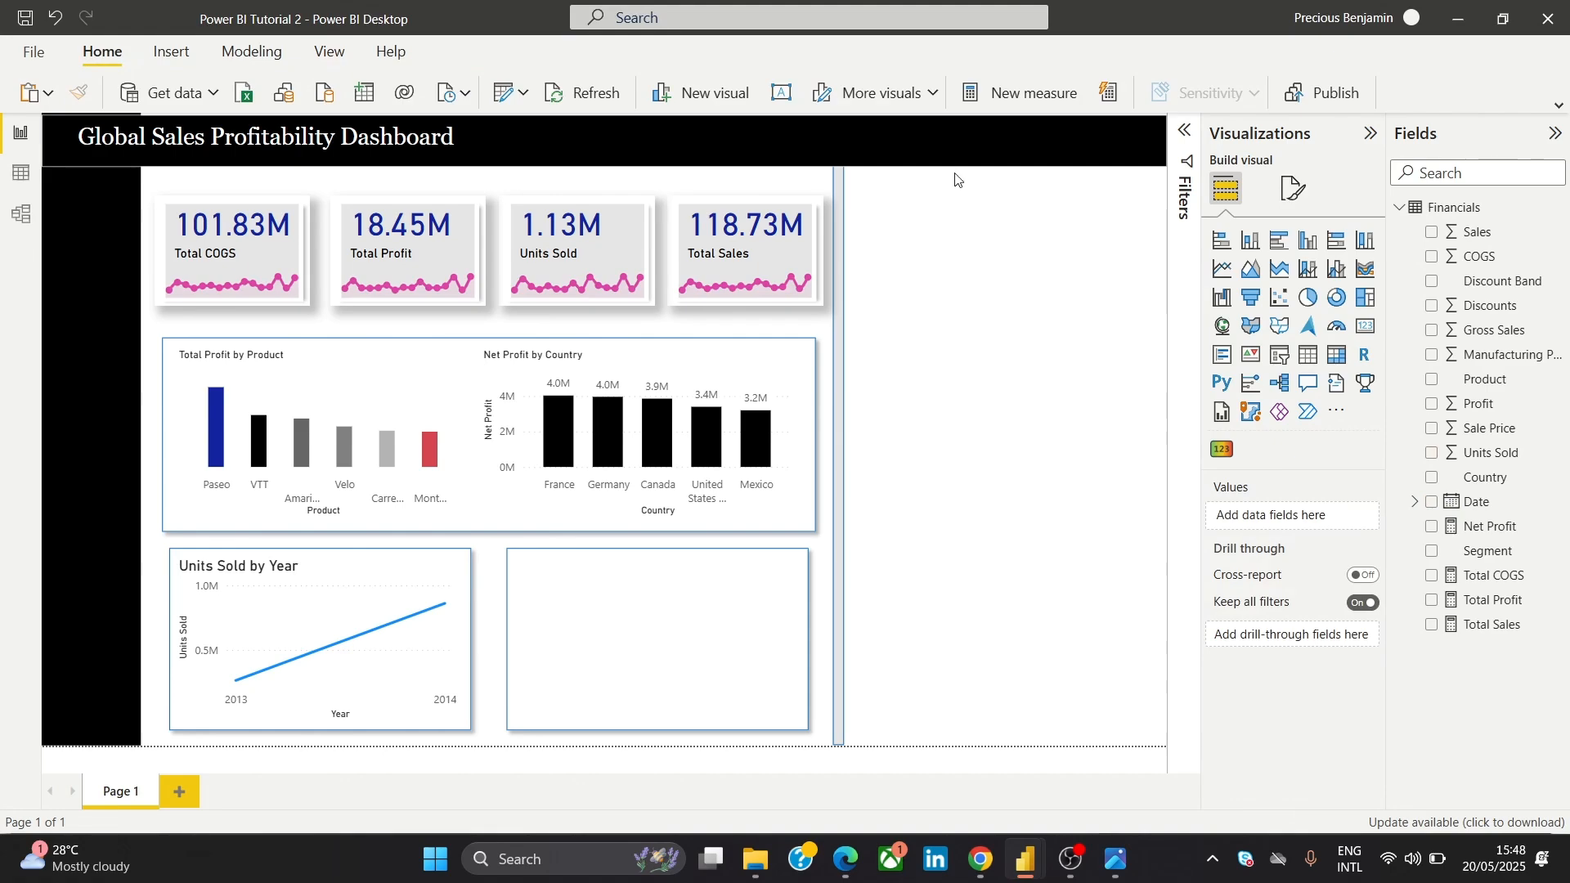
Turn off the background effect of the Units Sold line chart
click(406, 599)
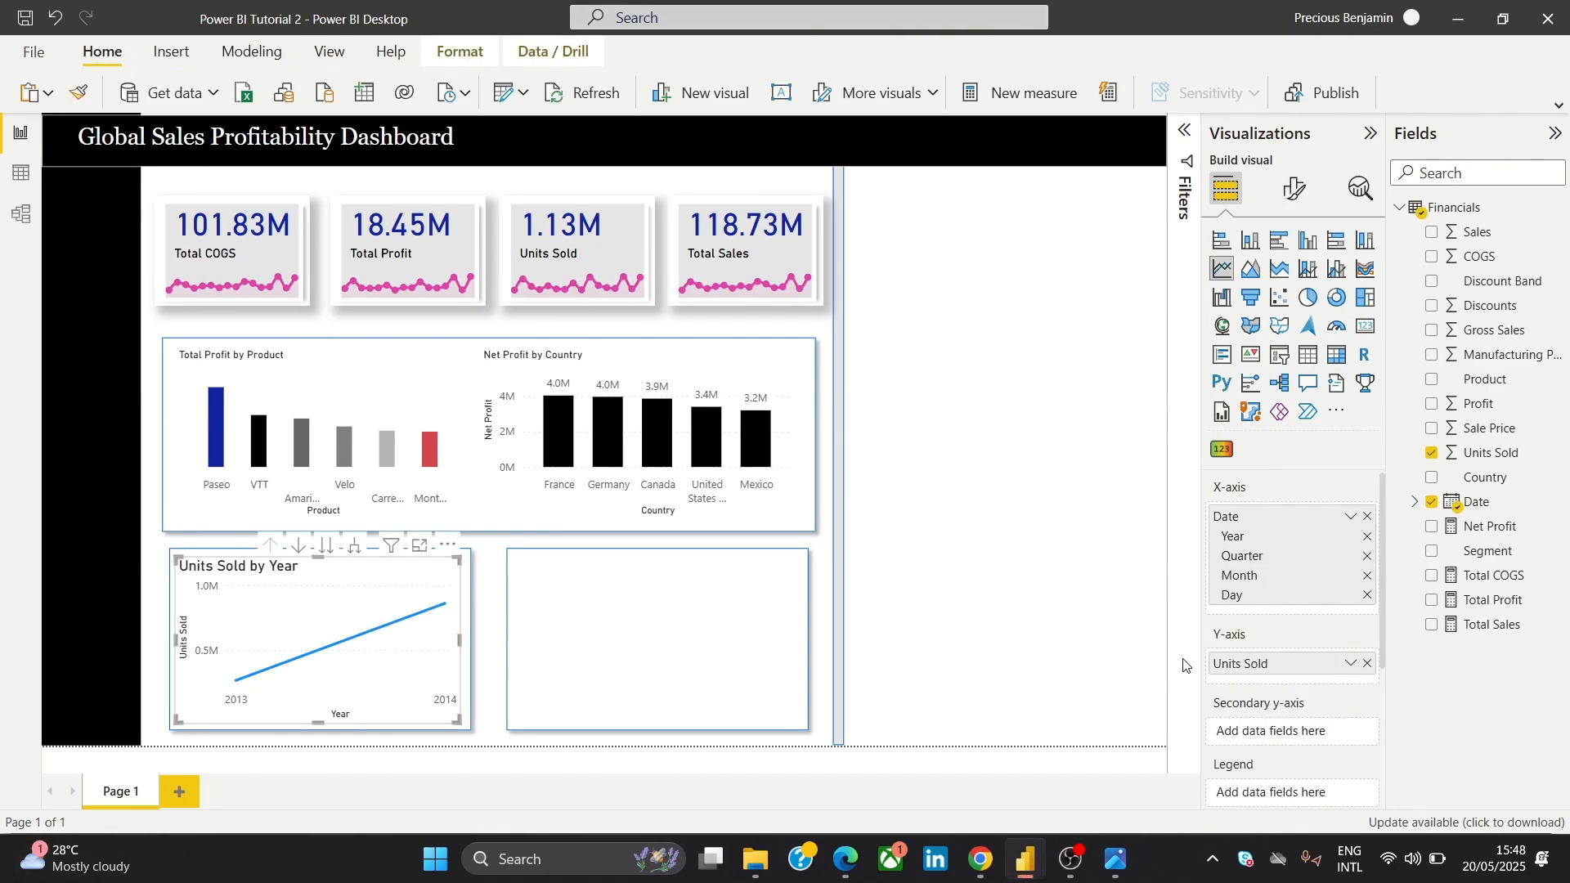
click(1295, 189)
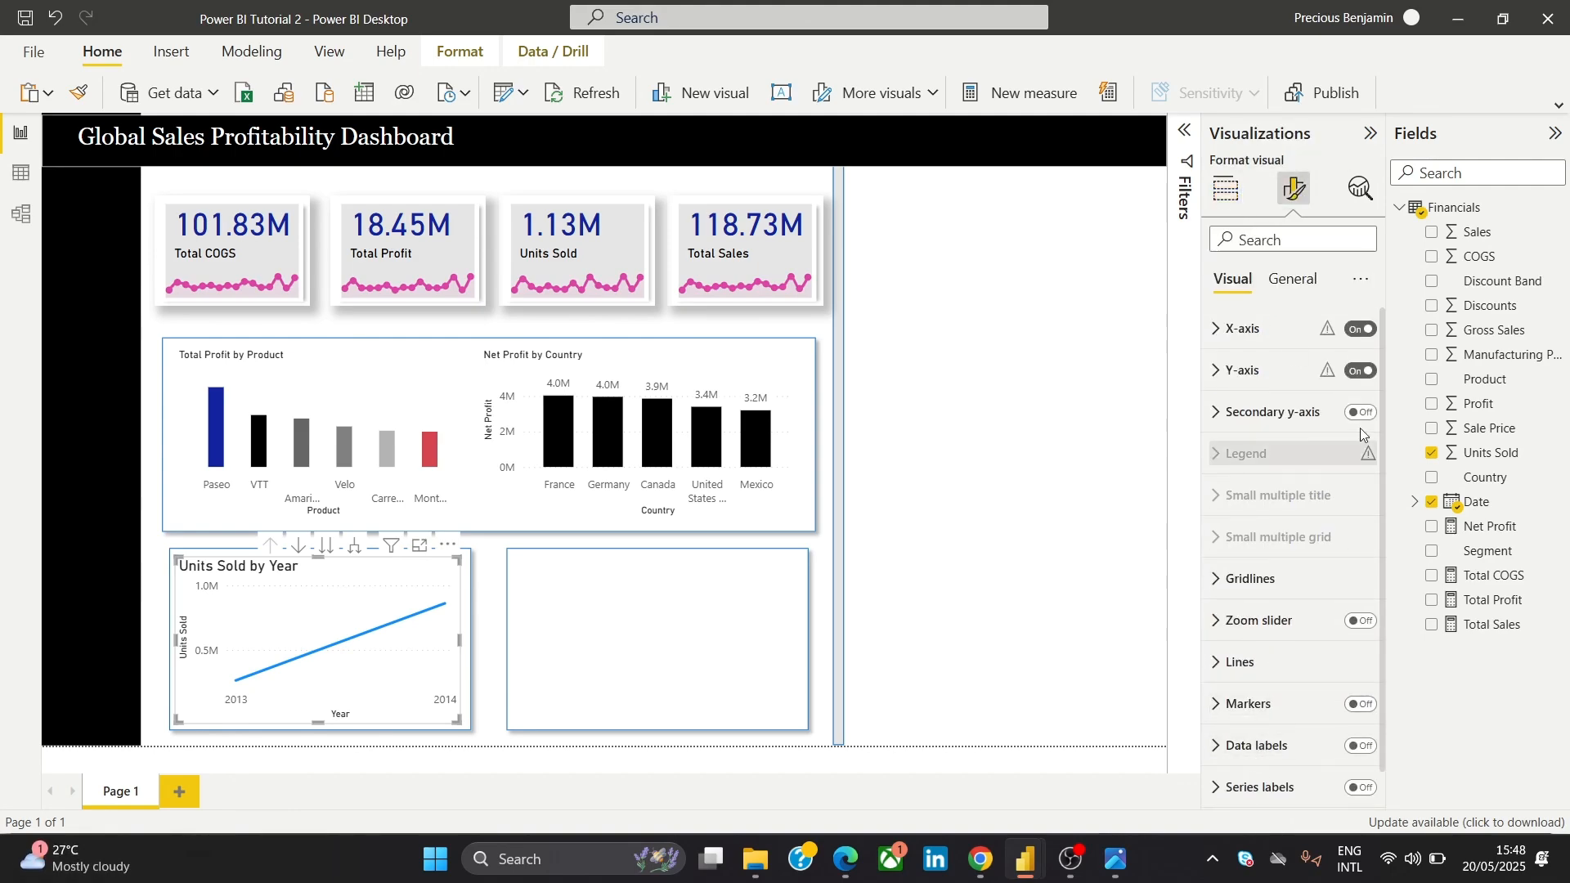
click(1316, 279)
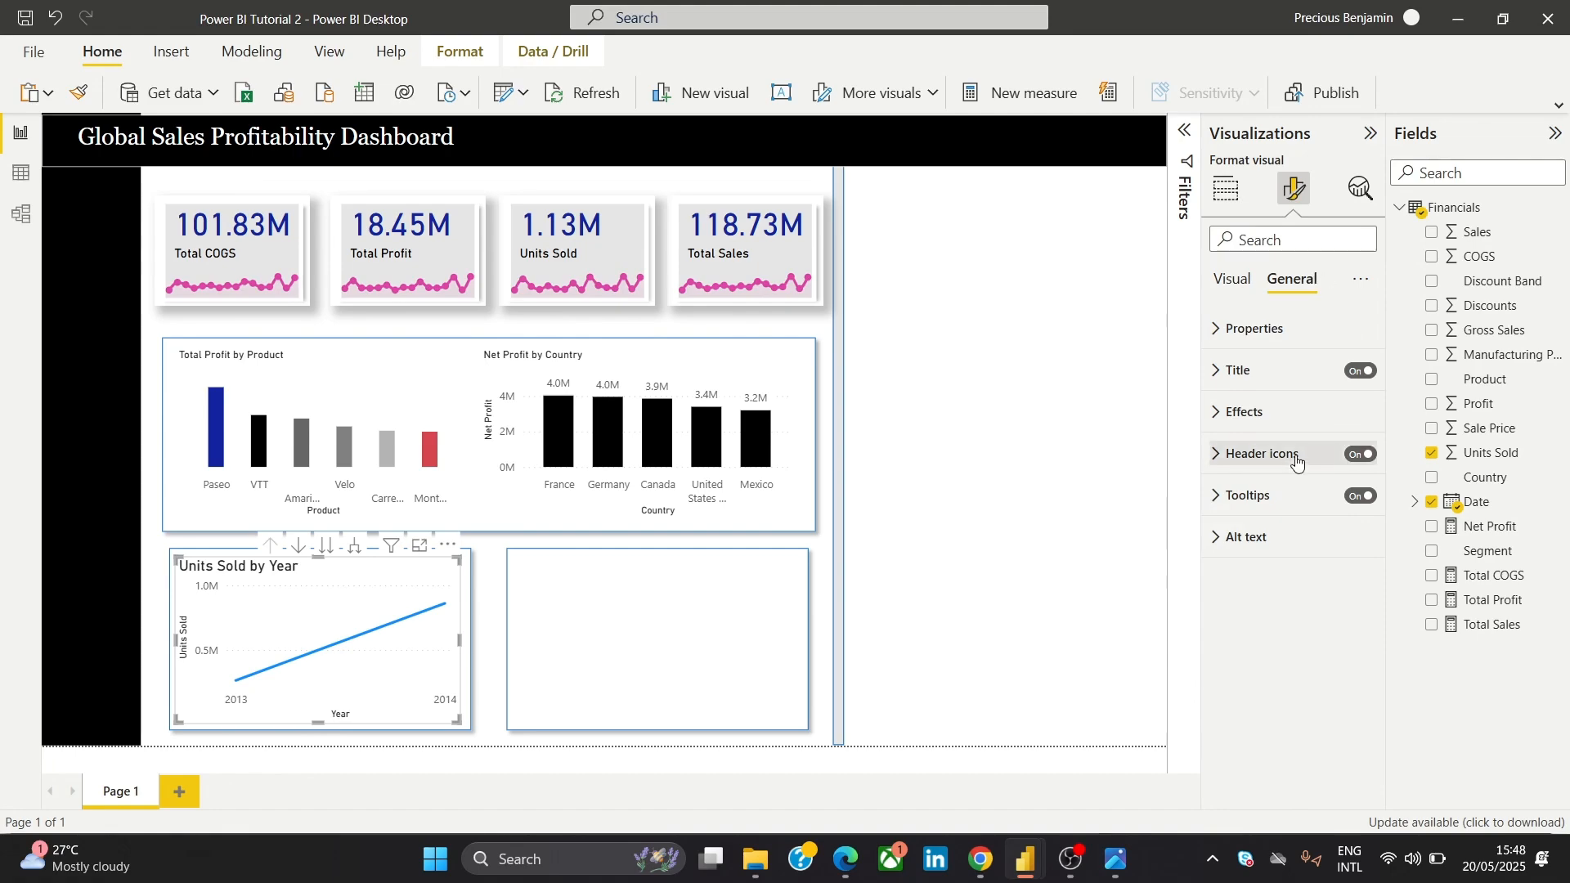
click(1298, 417)
click(1344, 459)
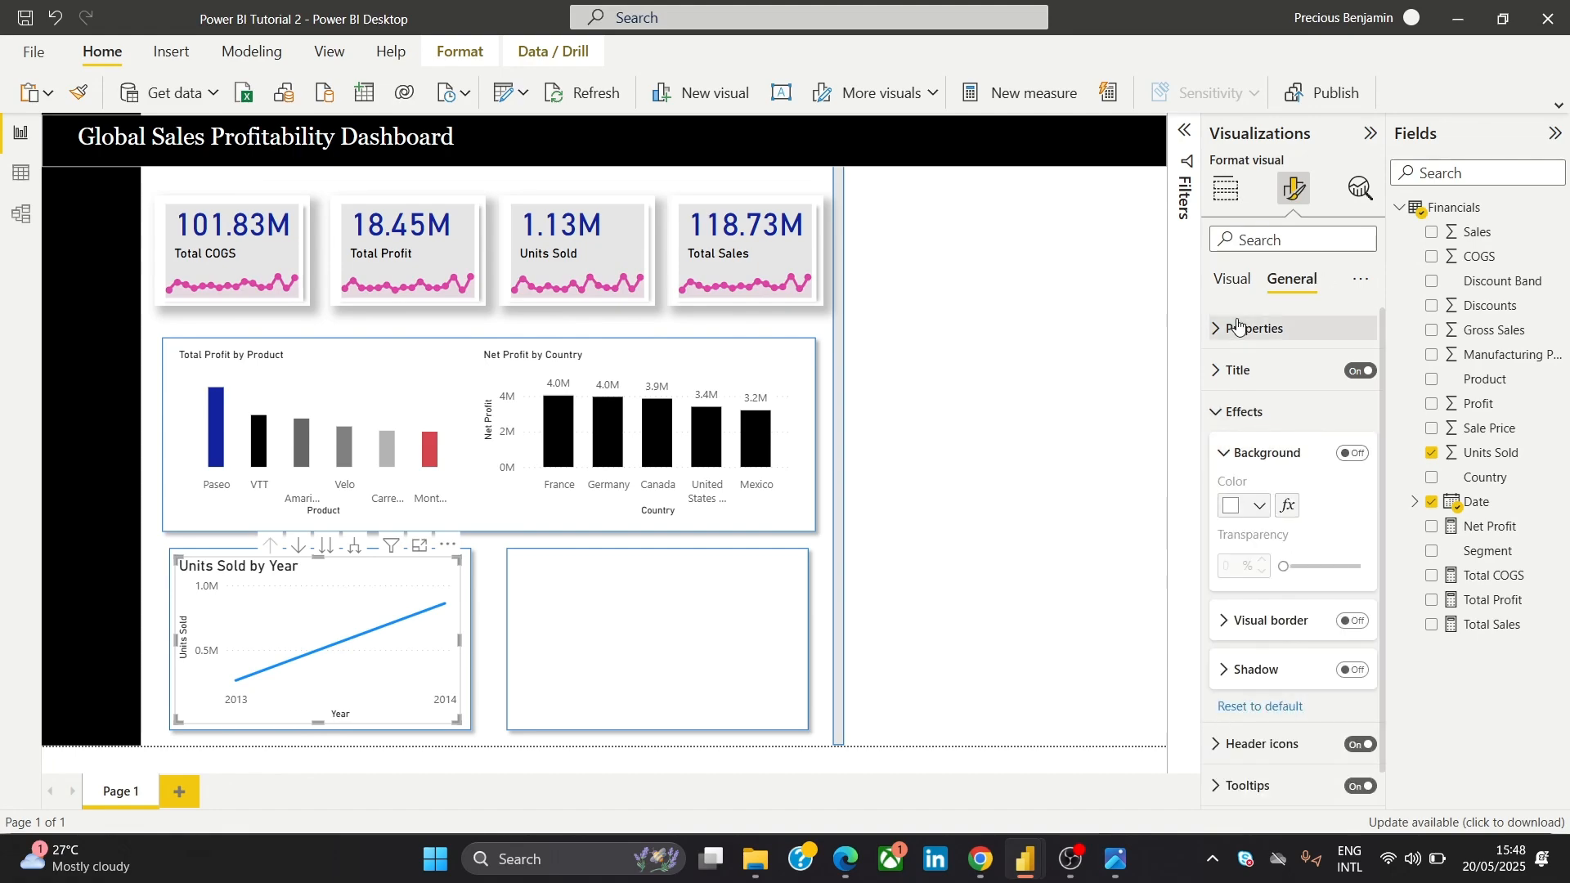
Turn off the horizontal gridlines of the Units Sold line chart
click(1233, 281)
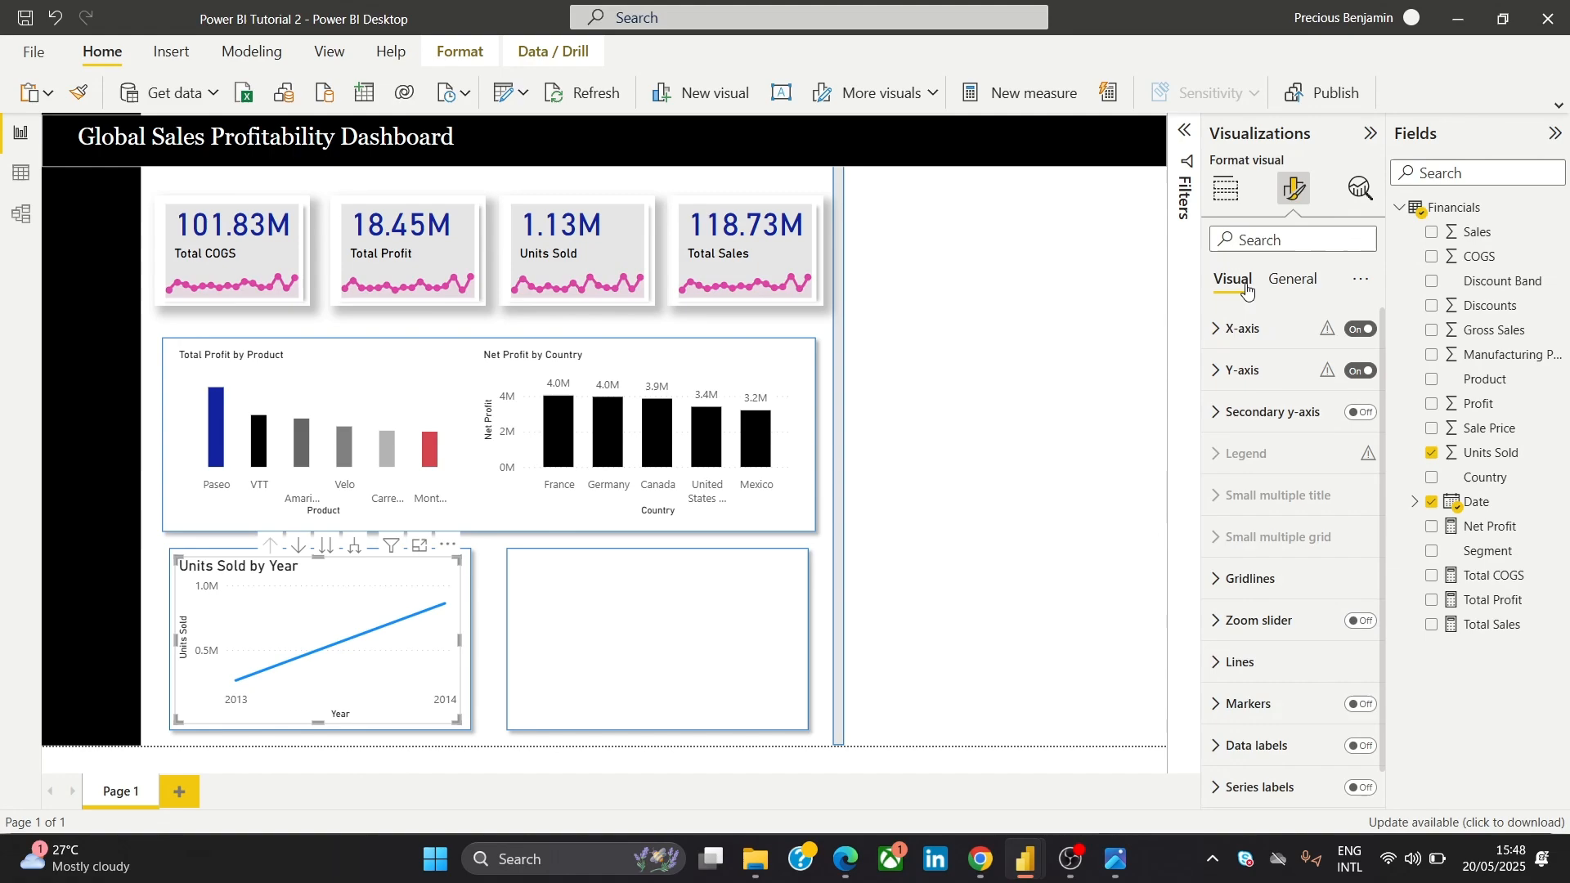
click(1240, 342)
click(1240, 344)
click(1273, 582)
click(1345, 623)
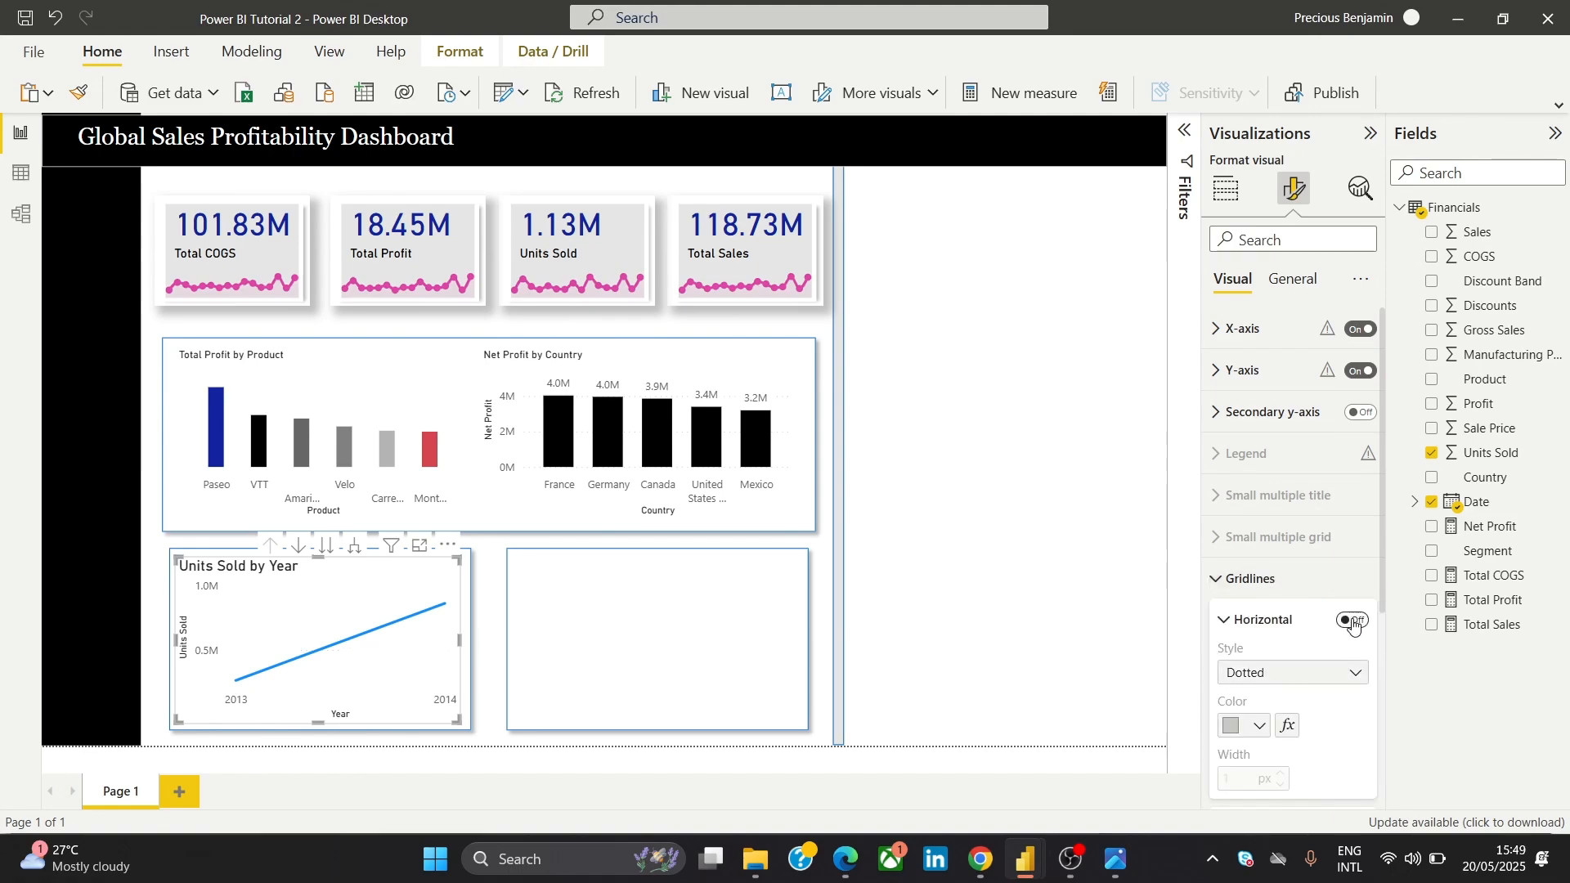
Try the zoom slider on the Units Sold line chart
click(1345, 623)
click(1275, 579)
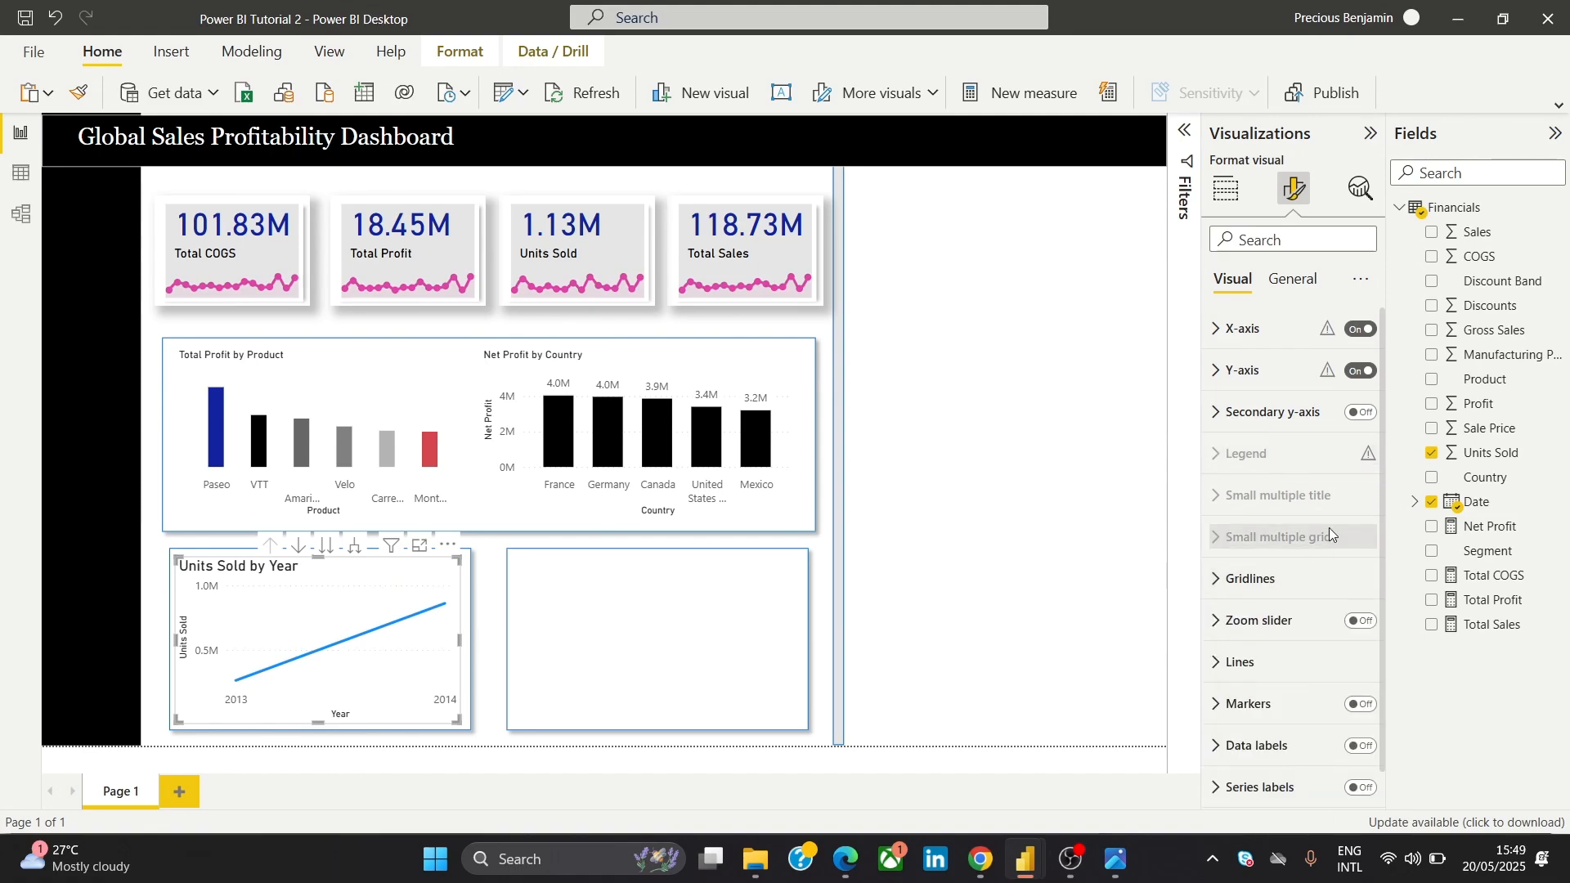
scroll(1382, 438, down, 1)
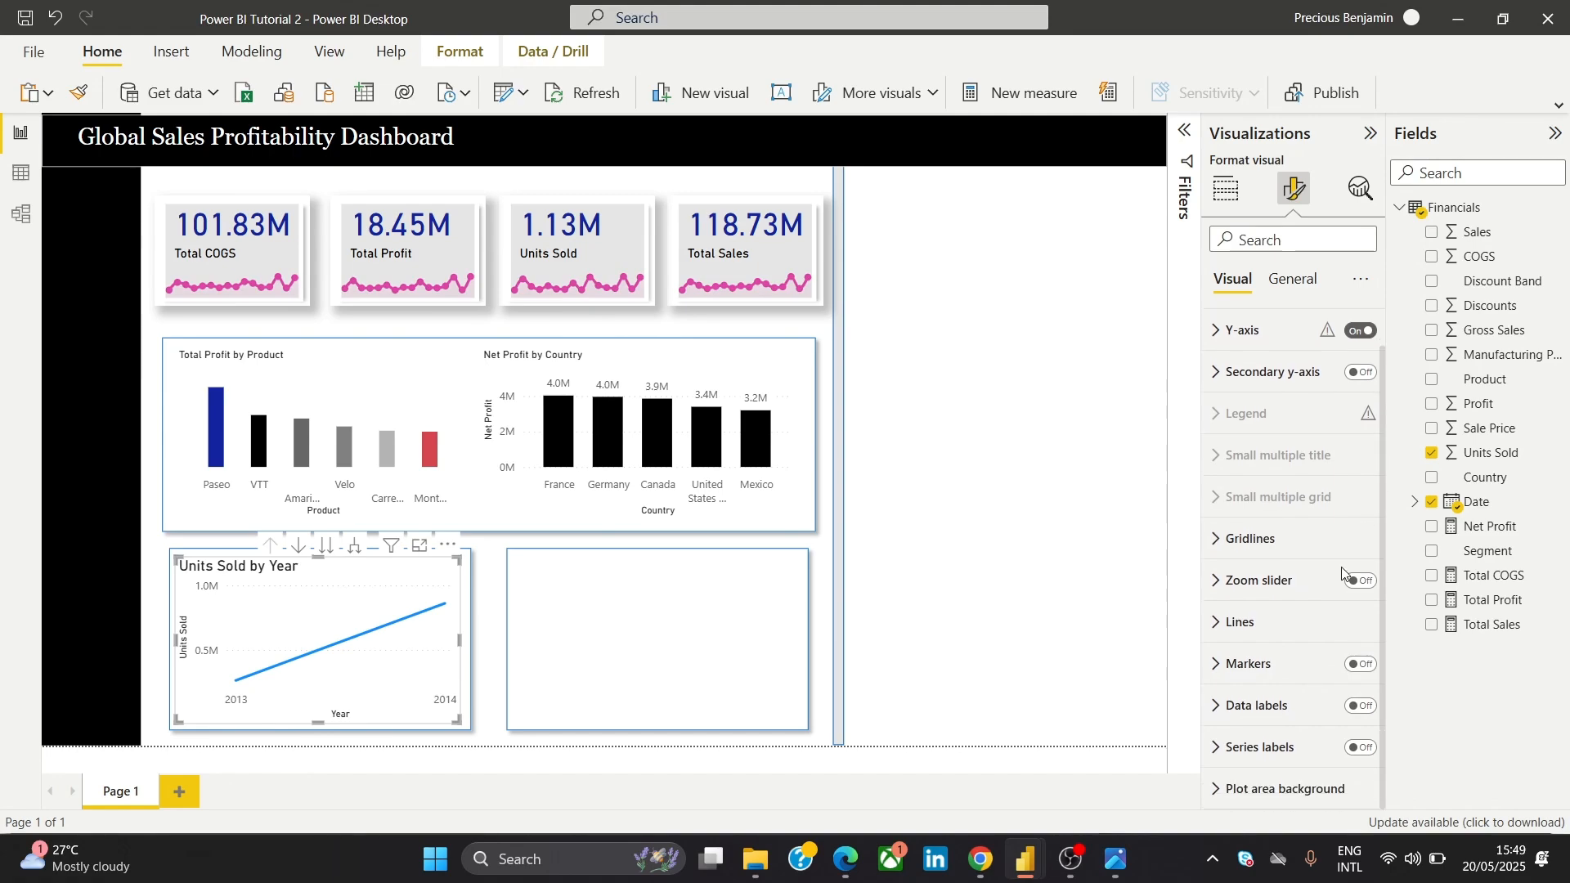
click(1362, 582)
click(1361, 581)
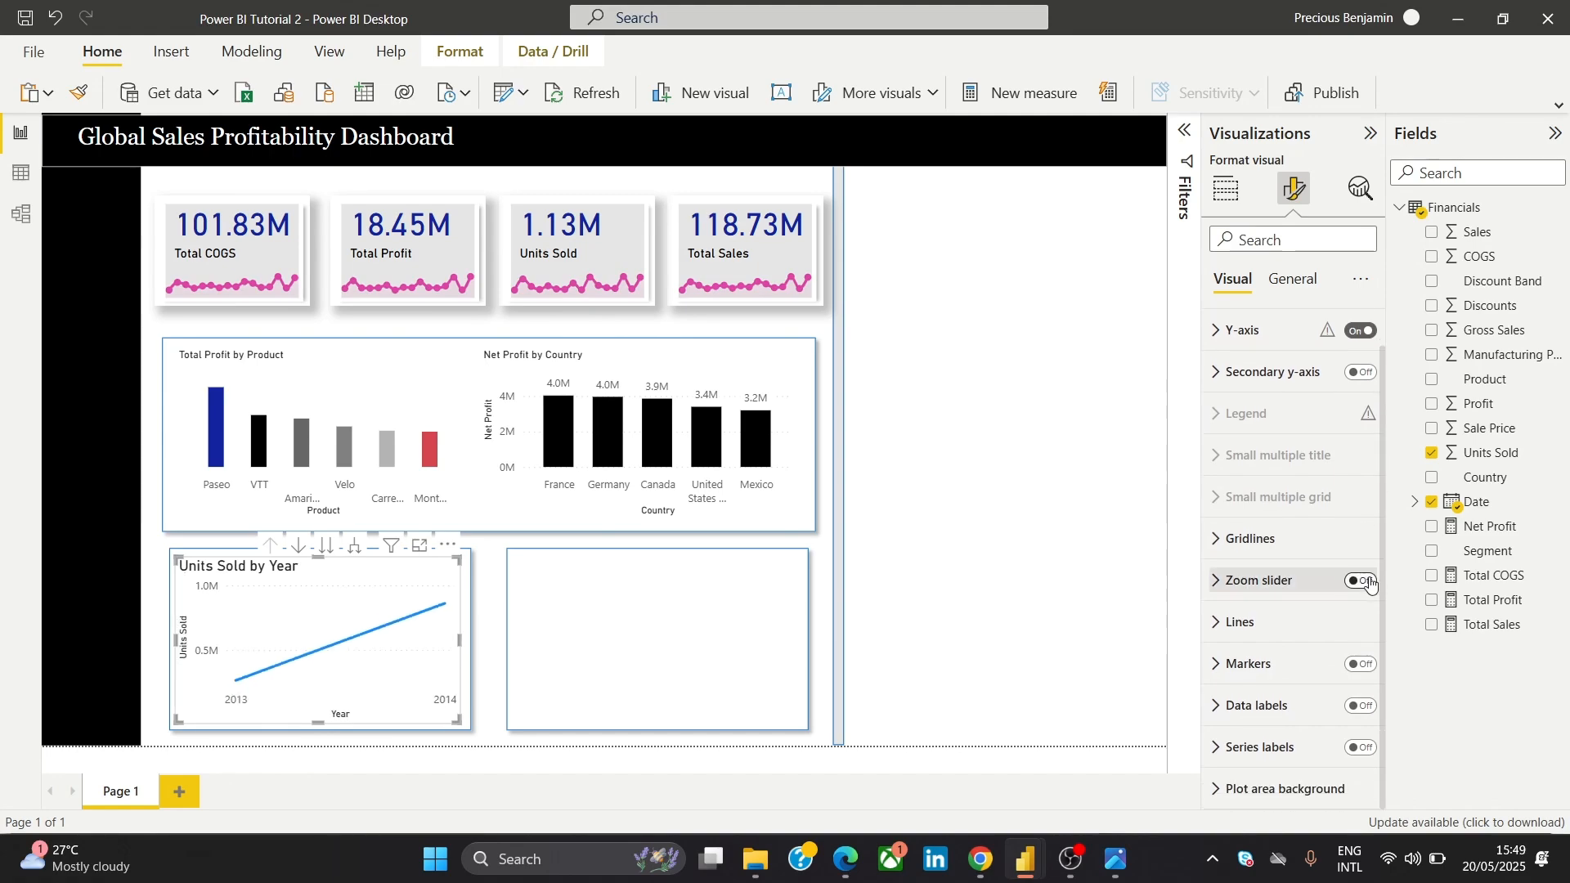
Try the dotted and dashed line styles on the Units Sold chart and return the line to Solid
click(1277, 621)
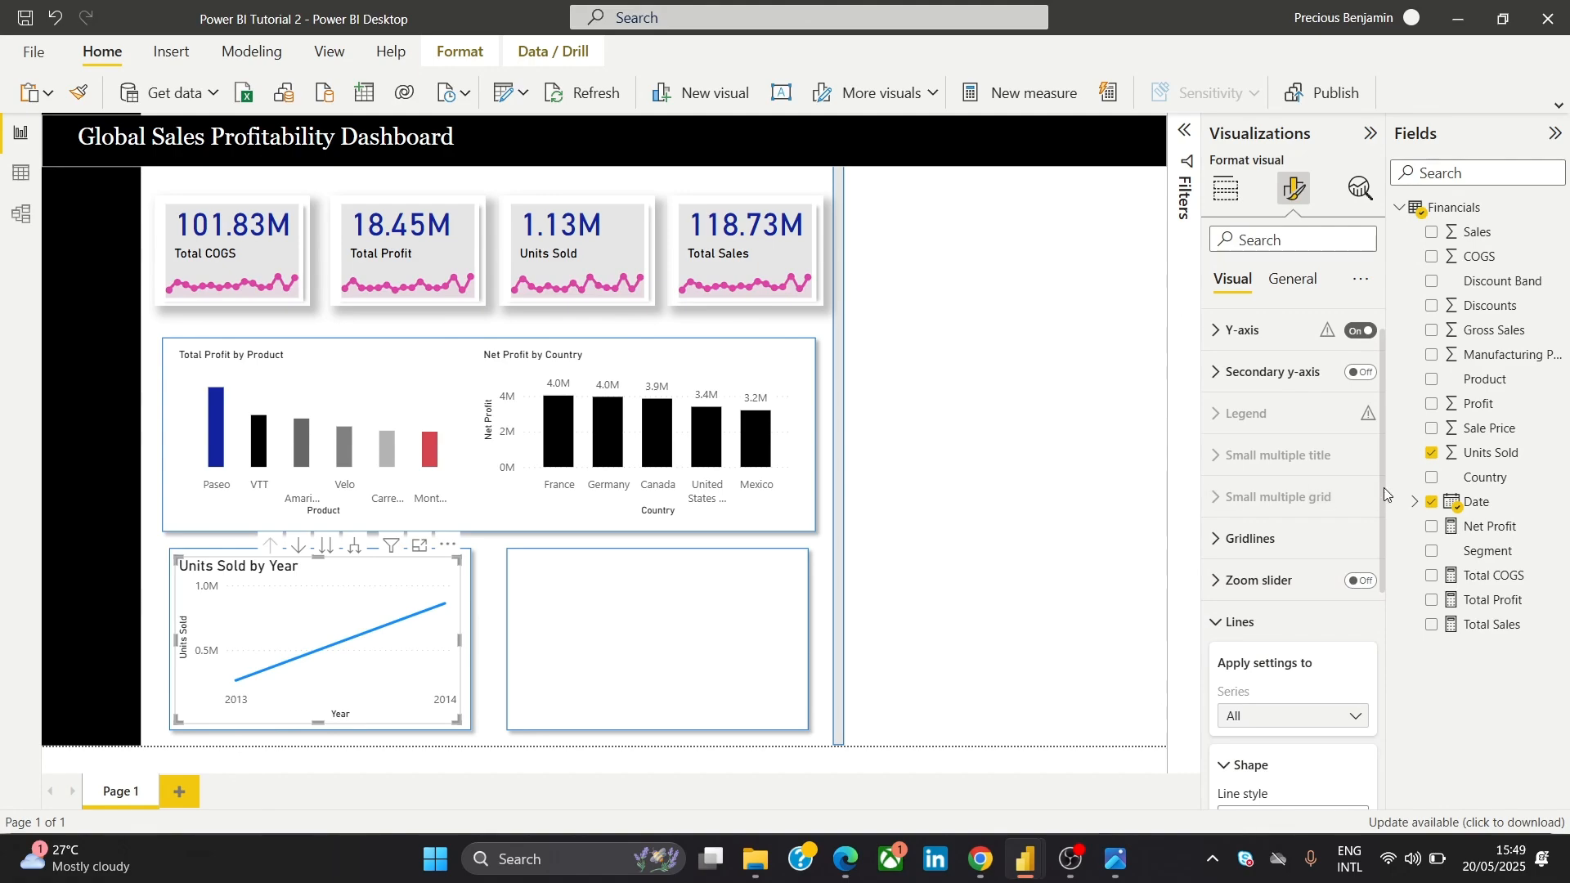
drag(1383, 488, 1383, 625)
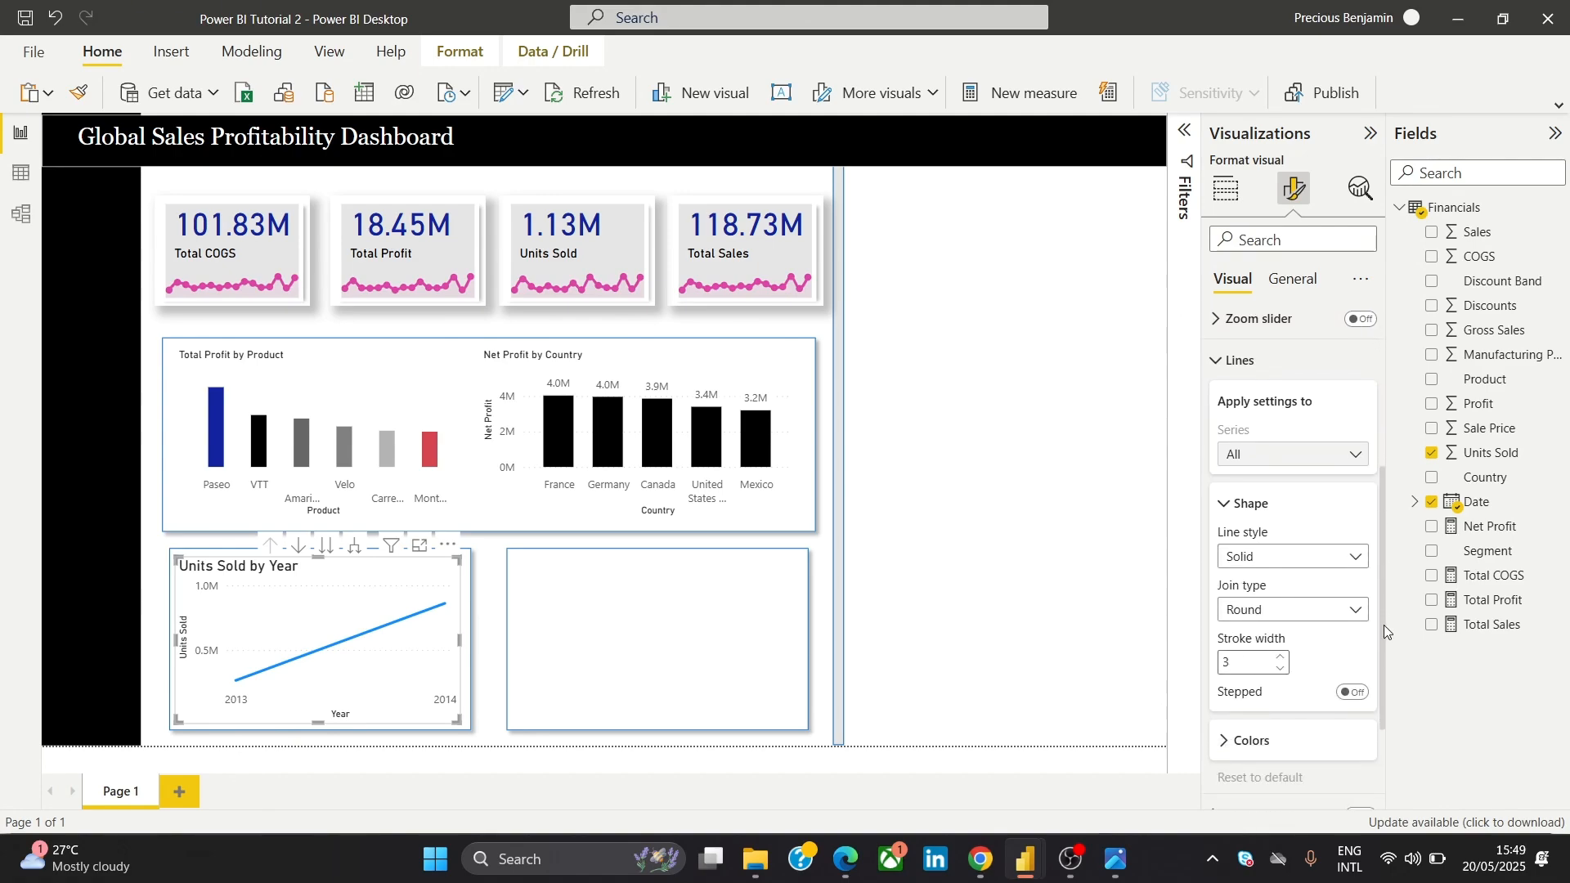
click(1340, 561)
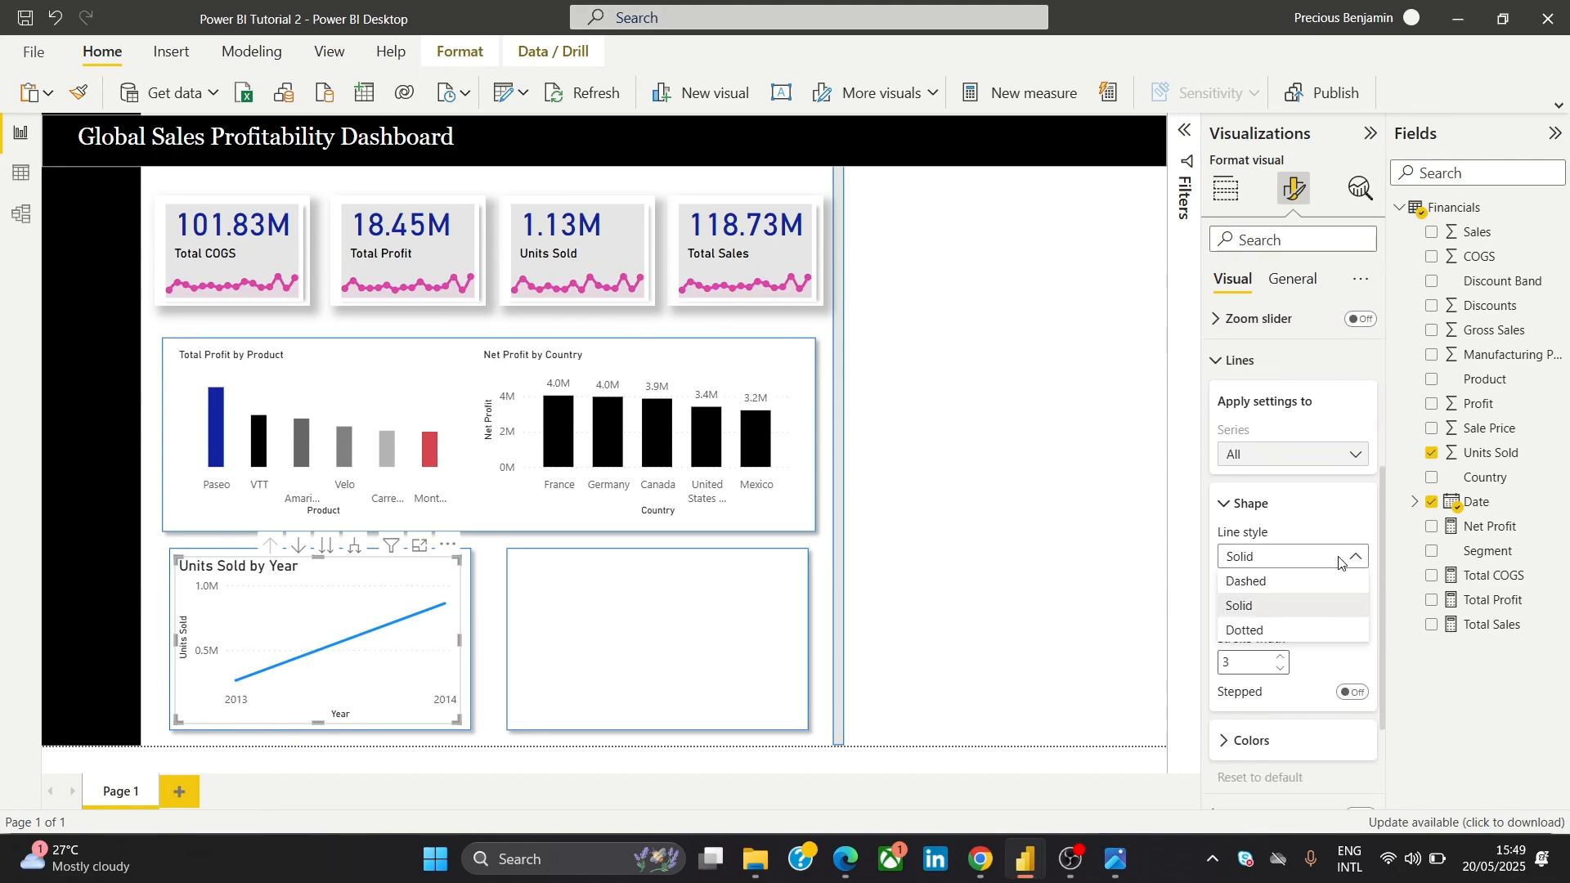
click(1259, 630)
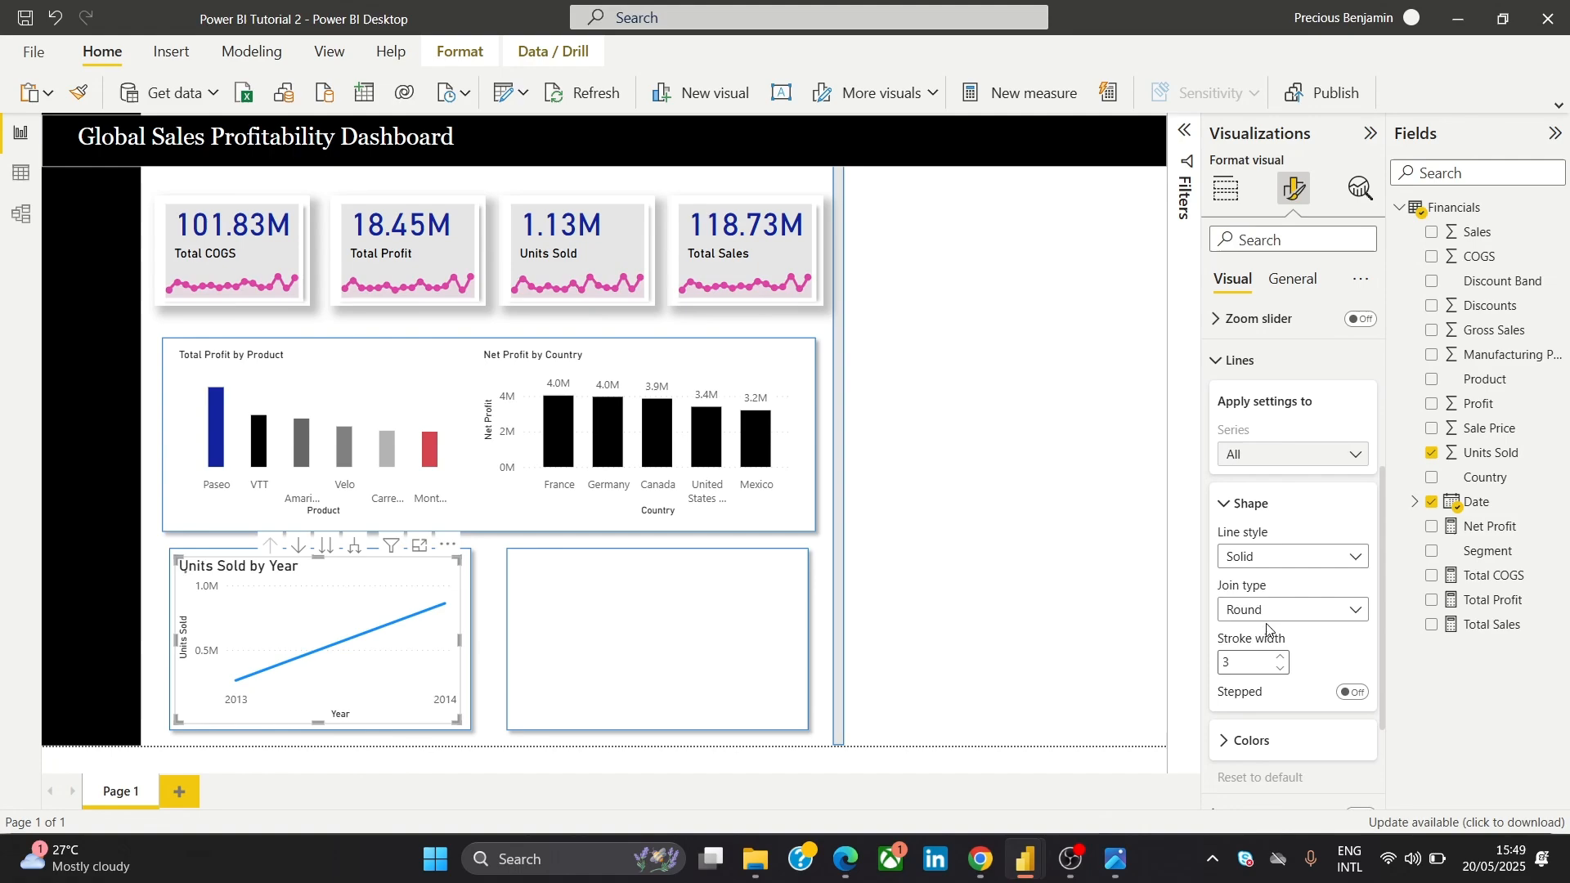
click(1300, 564)
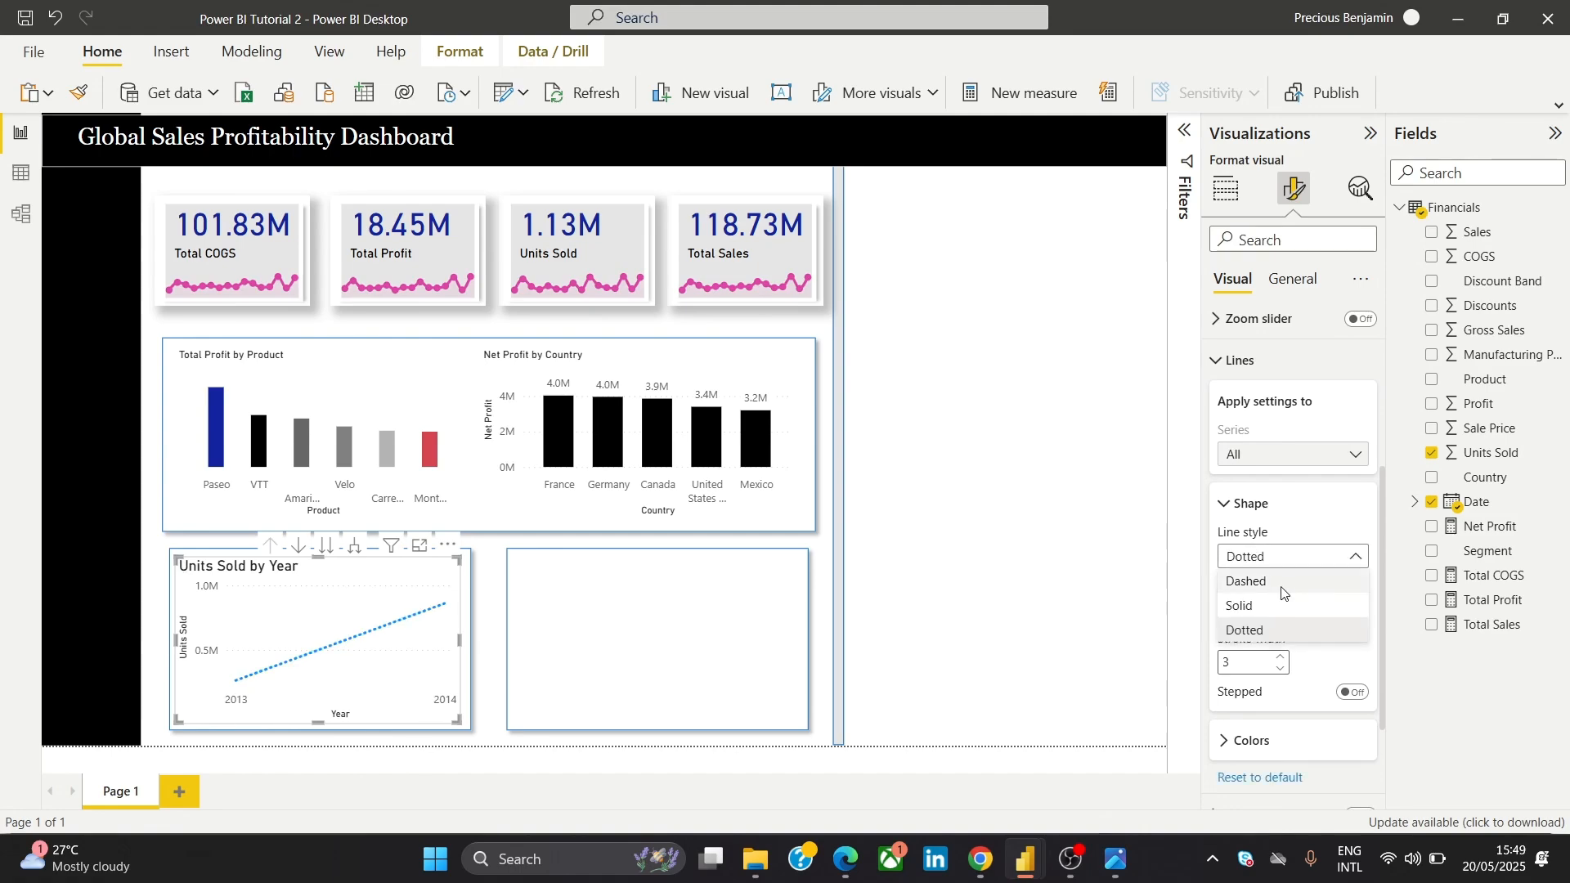
click(1281, 584)
click(1282, 561)
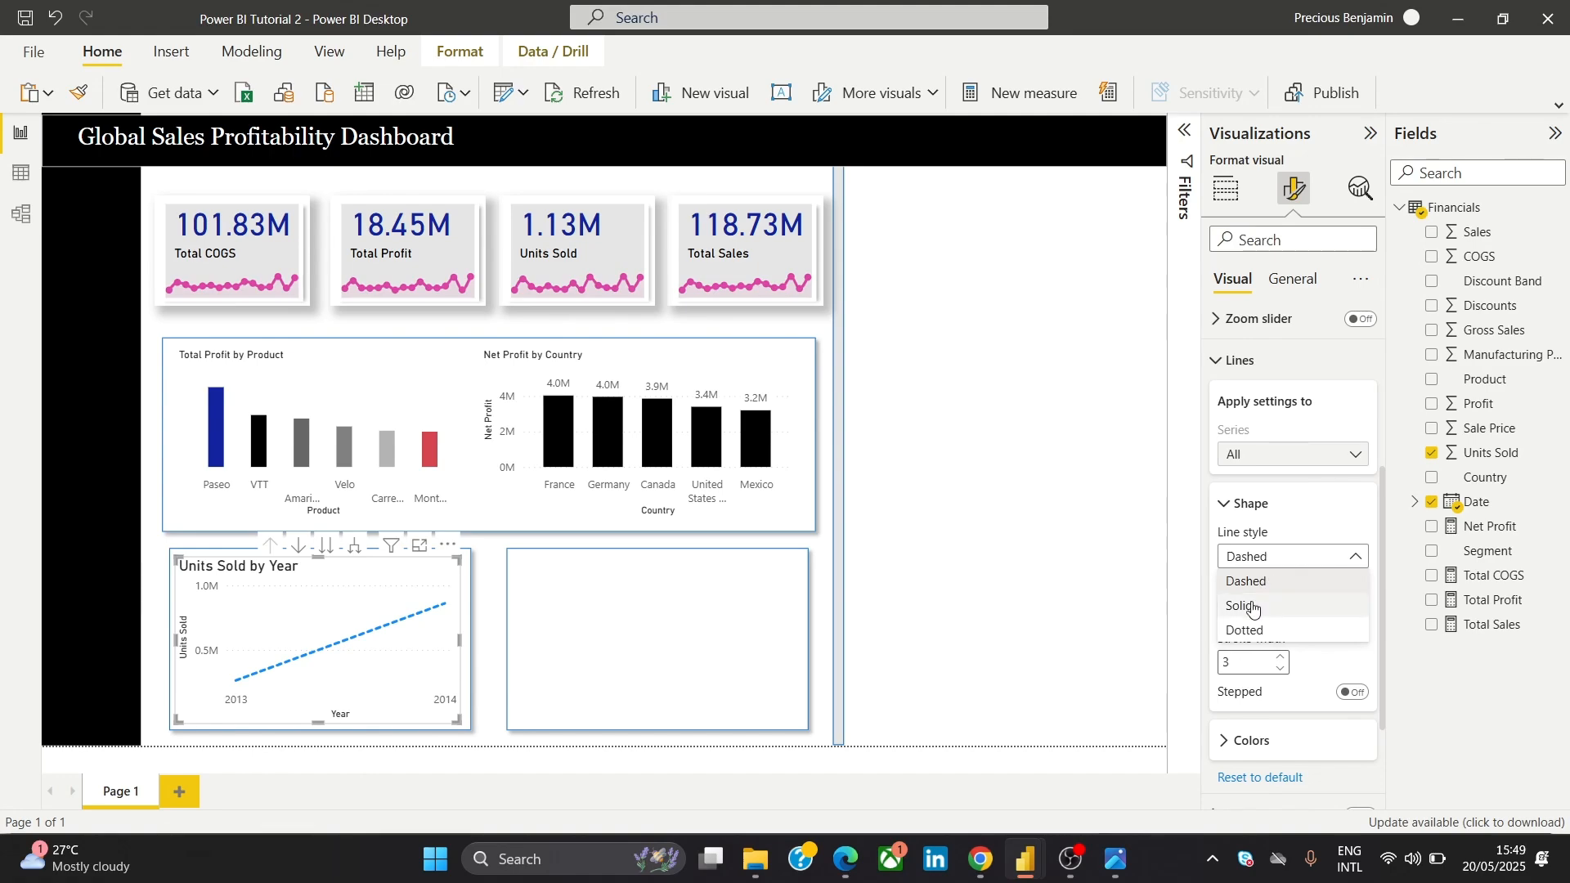
click(1252, 605)
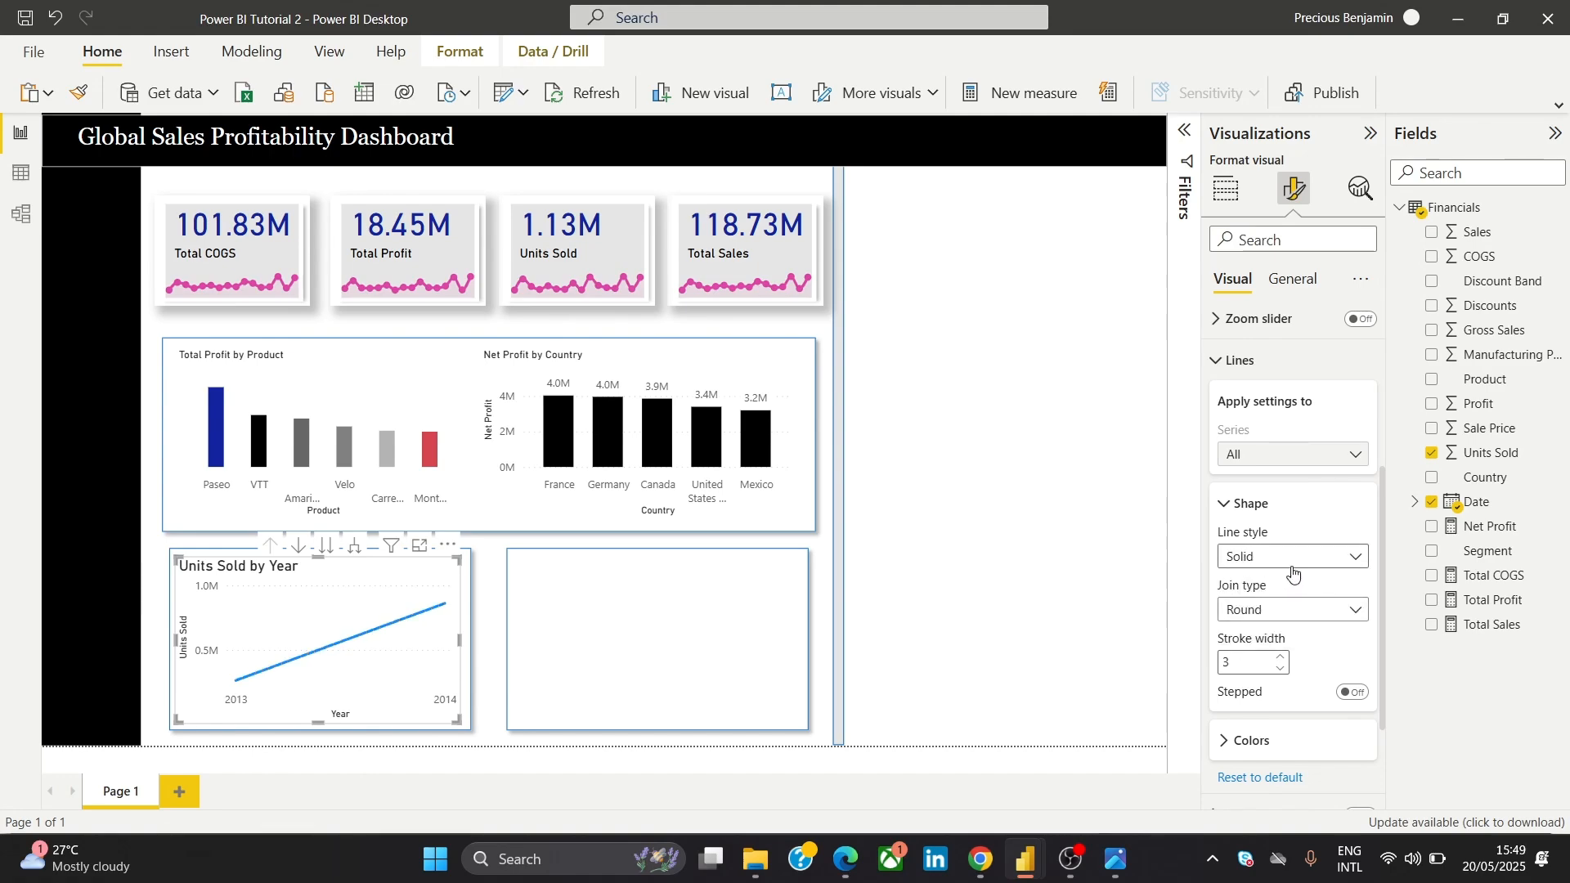
Make the Units Sold line stepped and set its color to black
click(1350, 694)
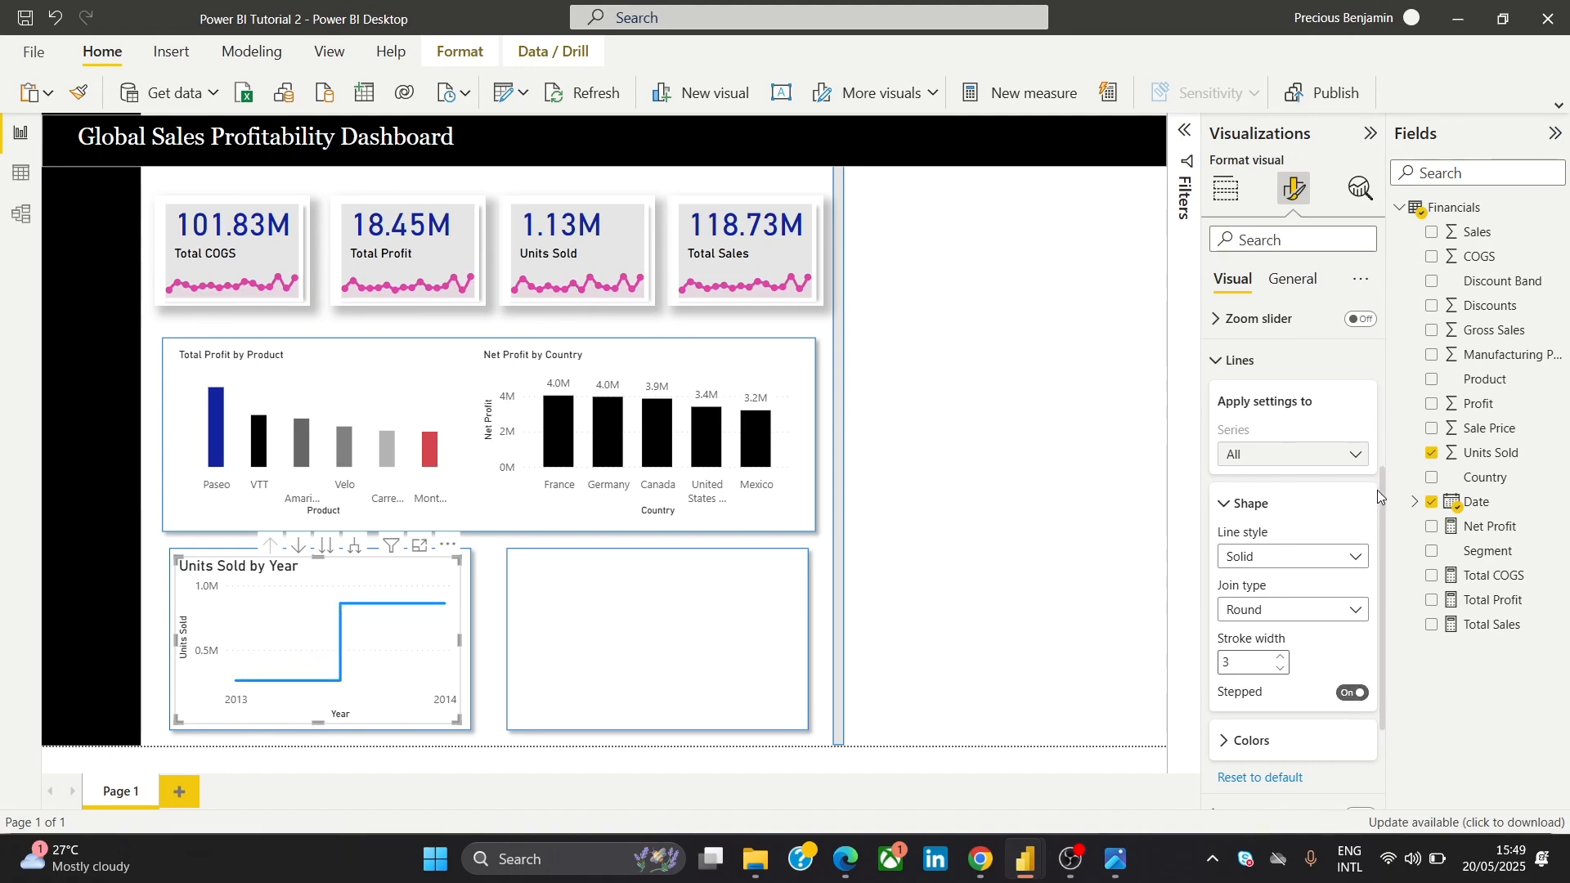
click(1241, 511)
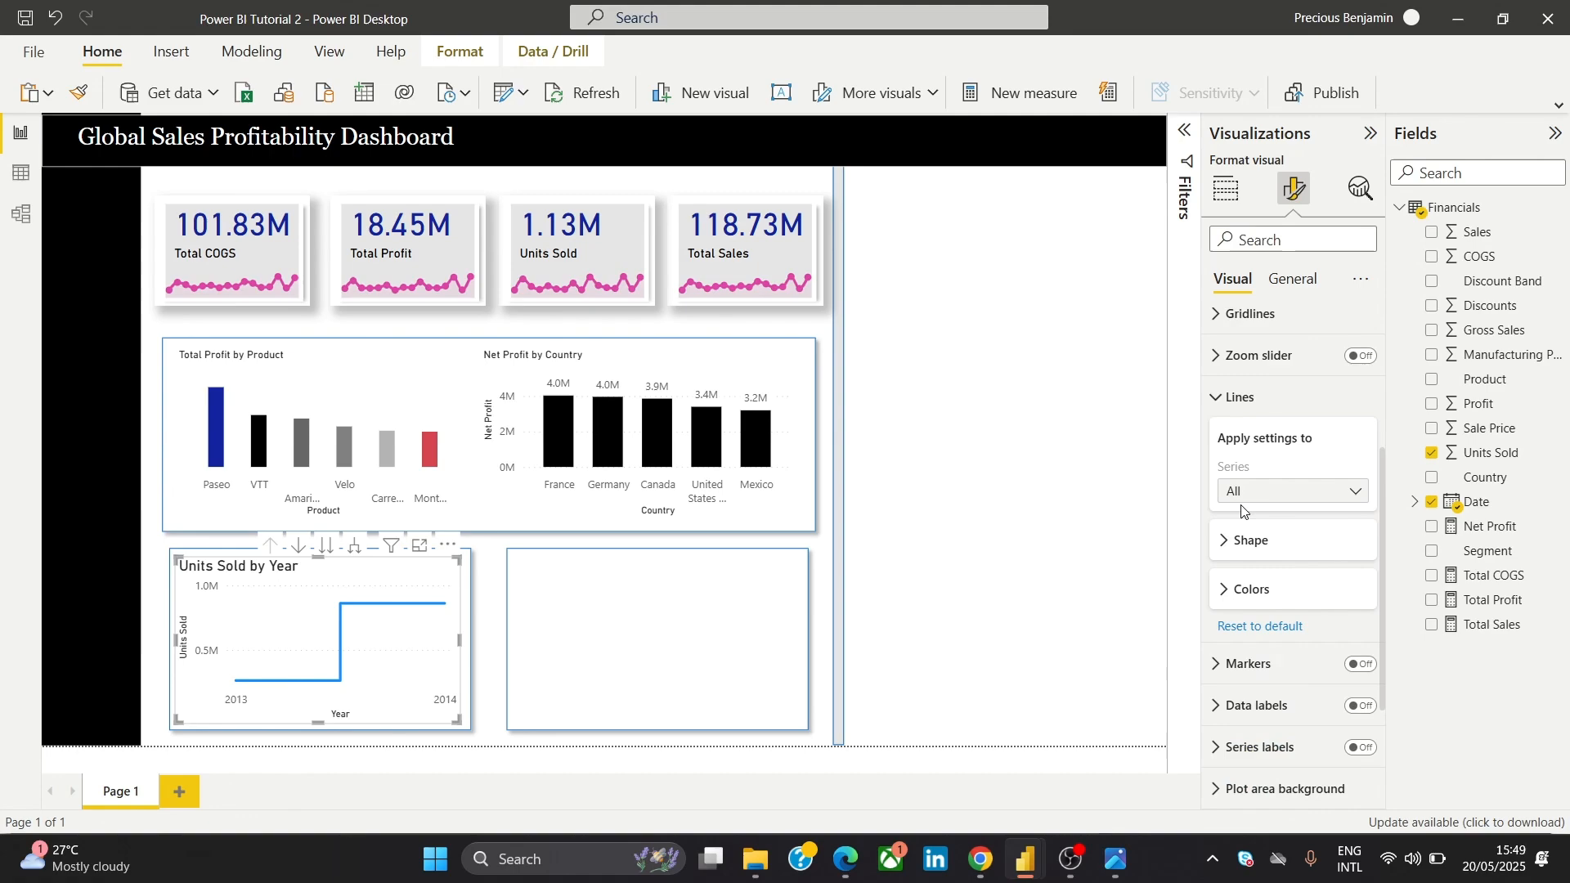
click(1253, 590)
click(1232, 642)
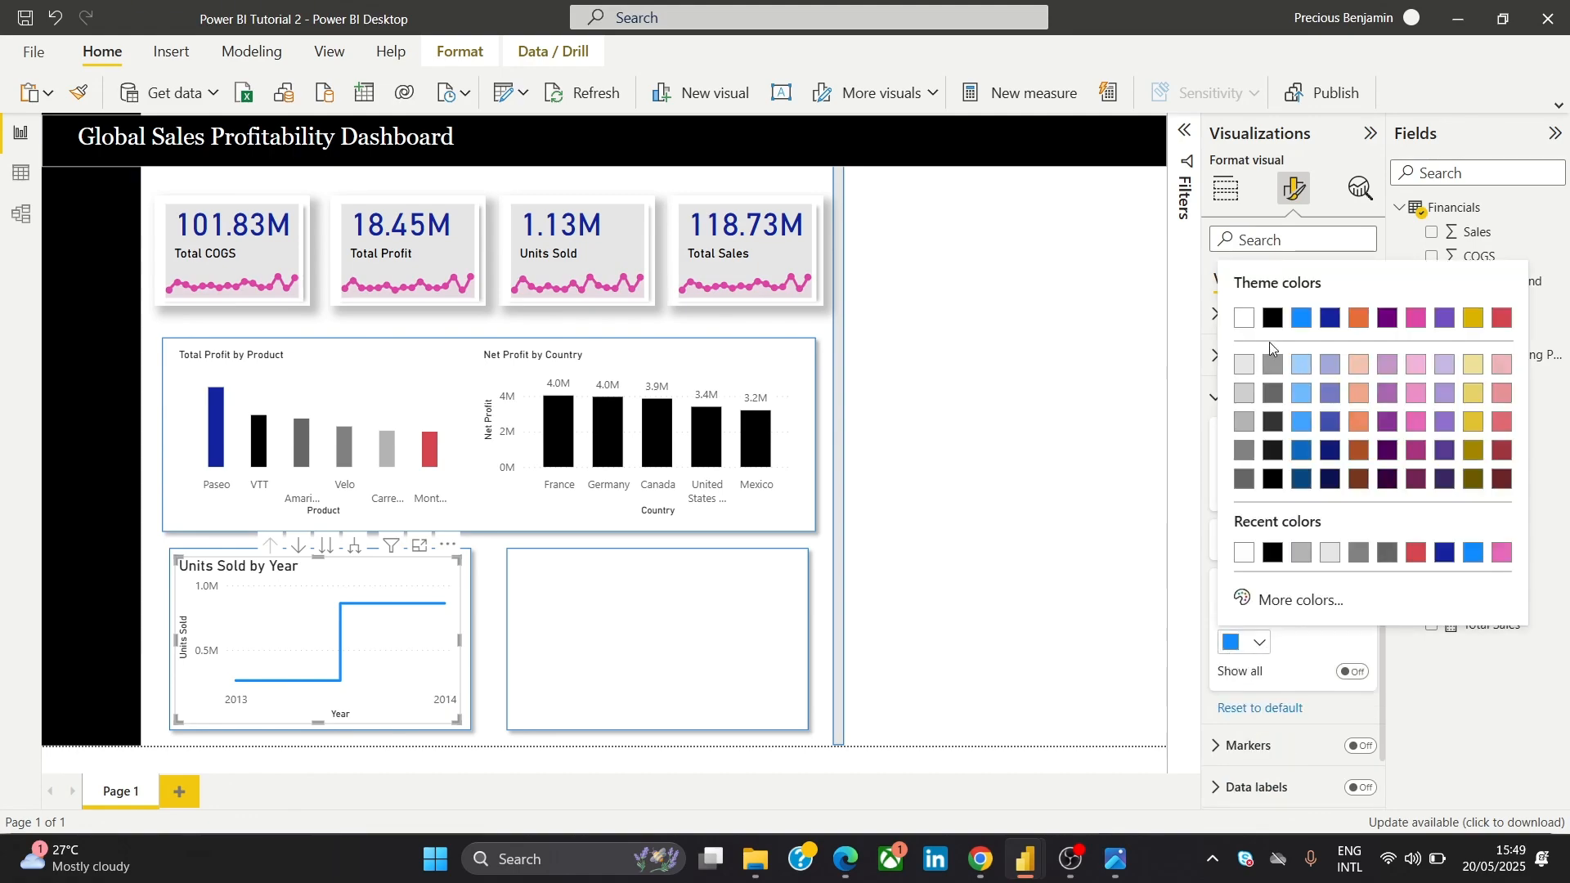
click(1269, 320)
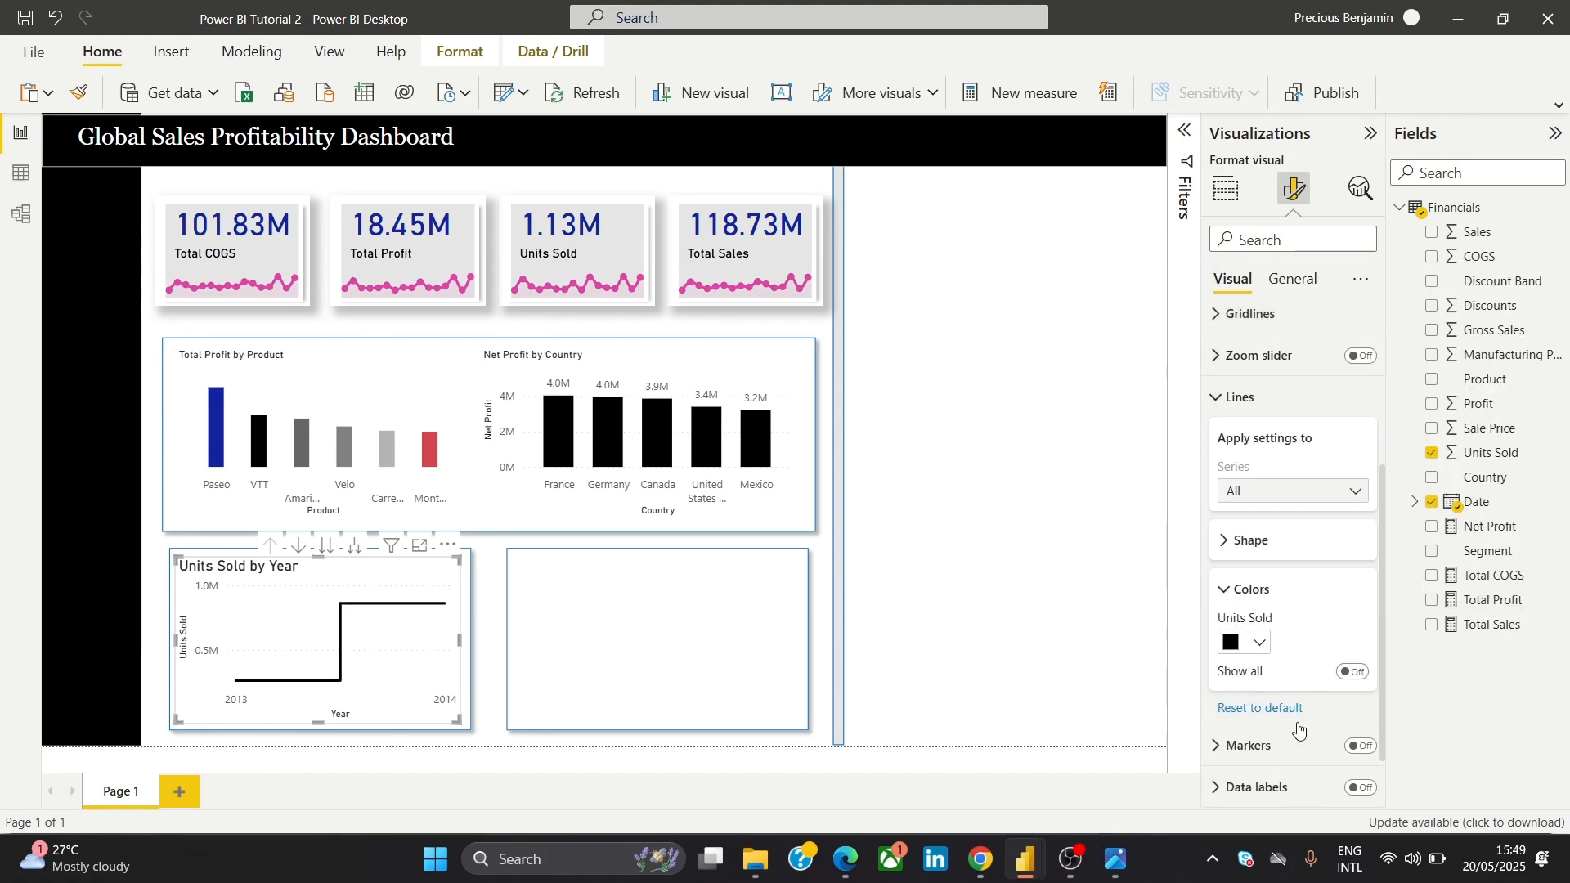
Turn on markers, data labels and series labels for the Units Sold line chart
click(1358, 748)
click(1360, 789)
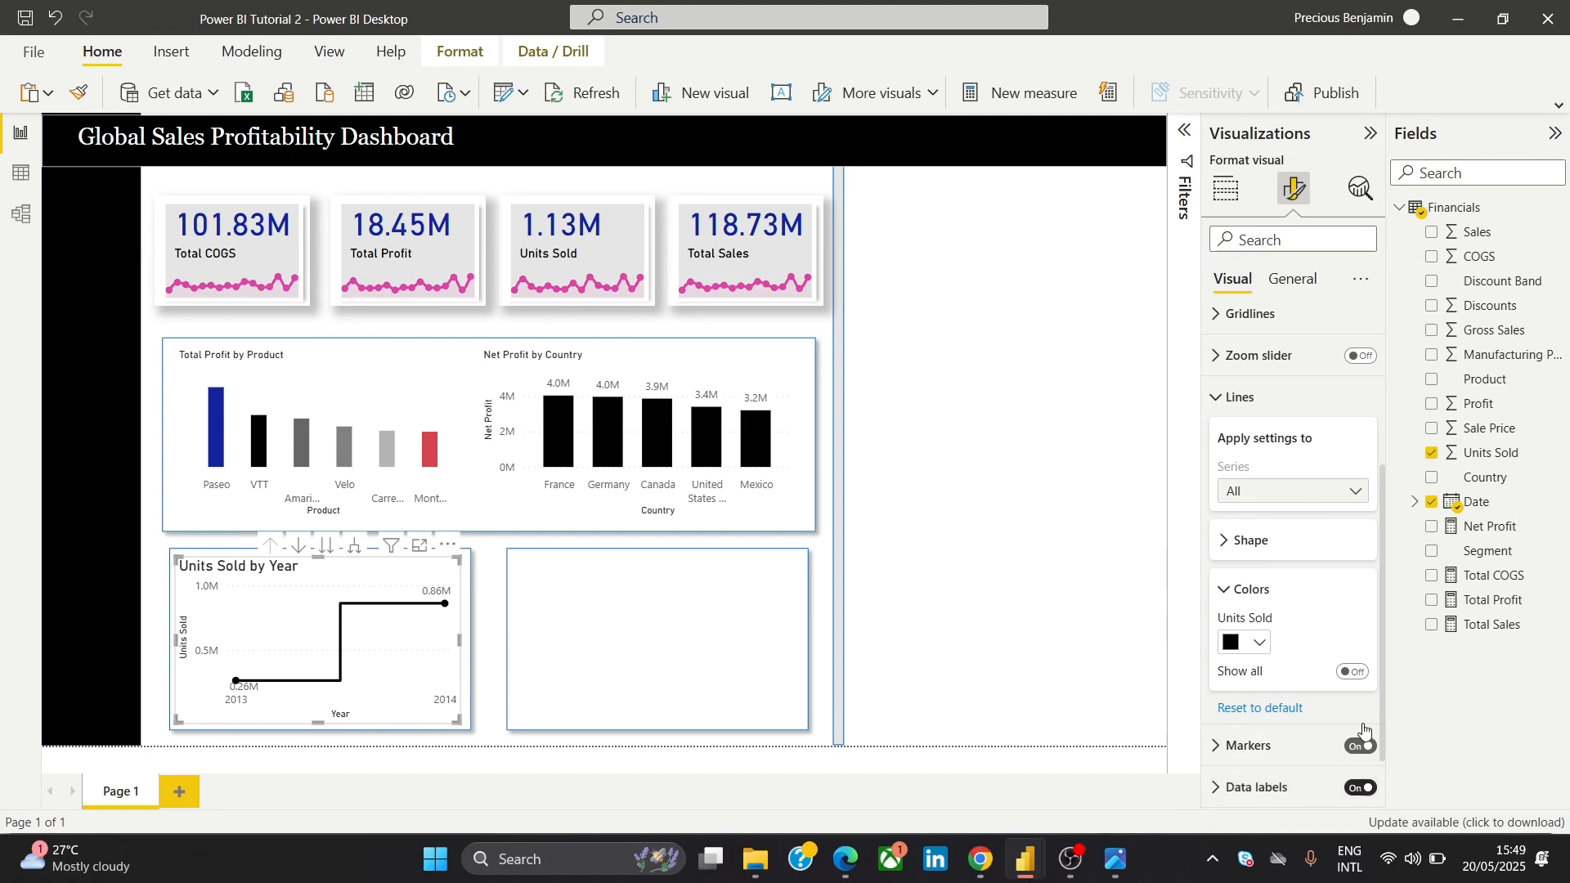
drag(1384, 567, 1382, 617)
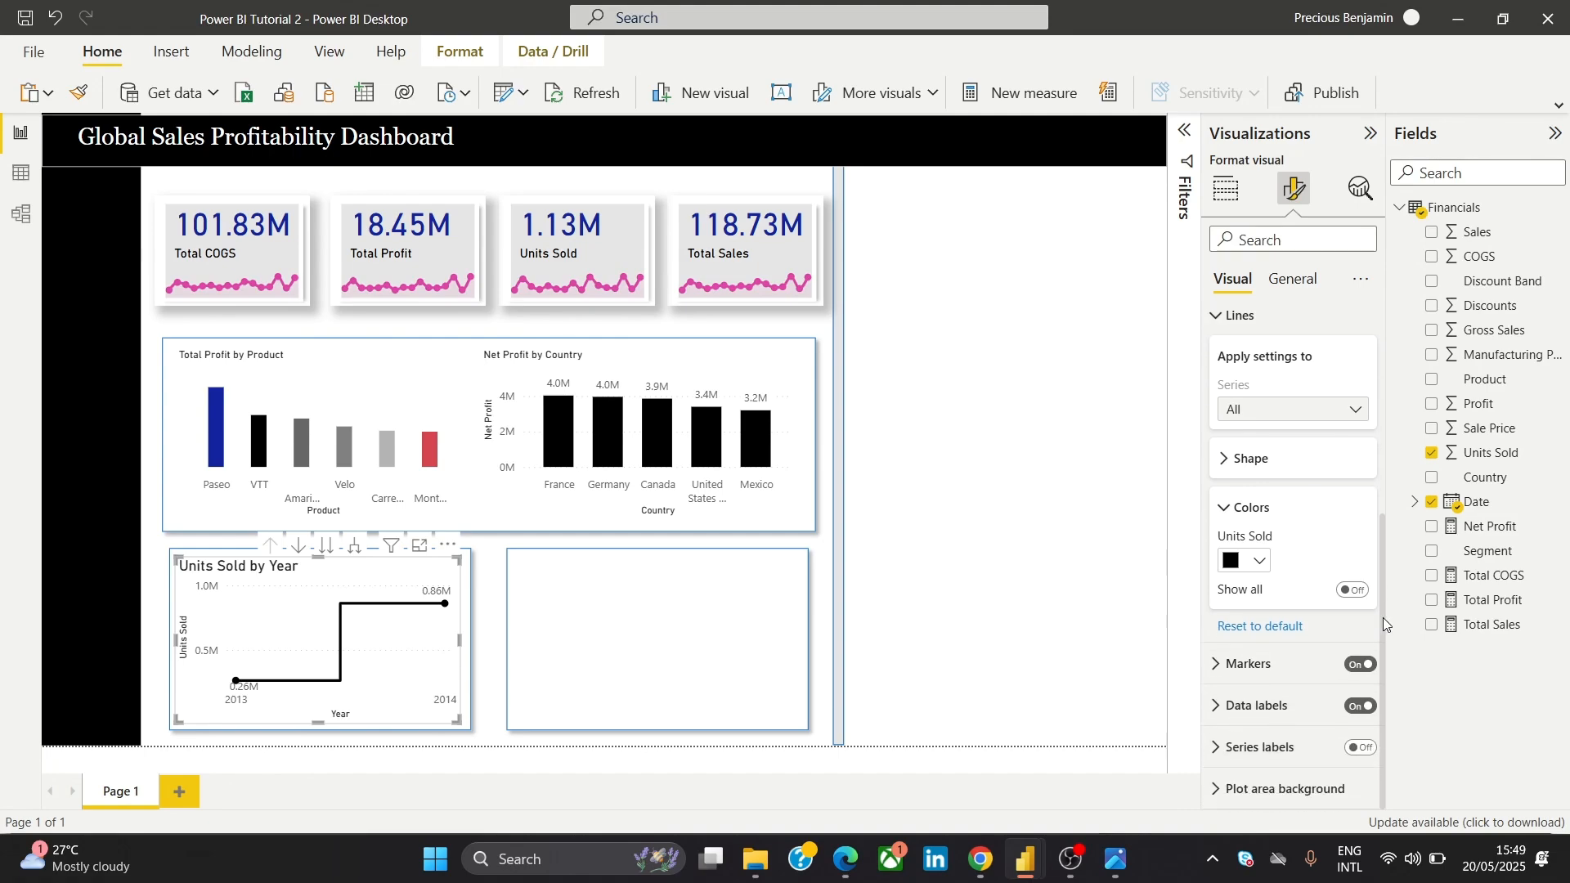
click(1357, 750)
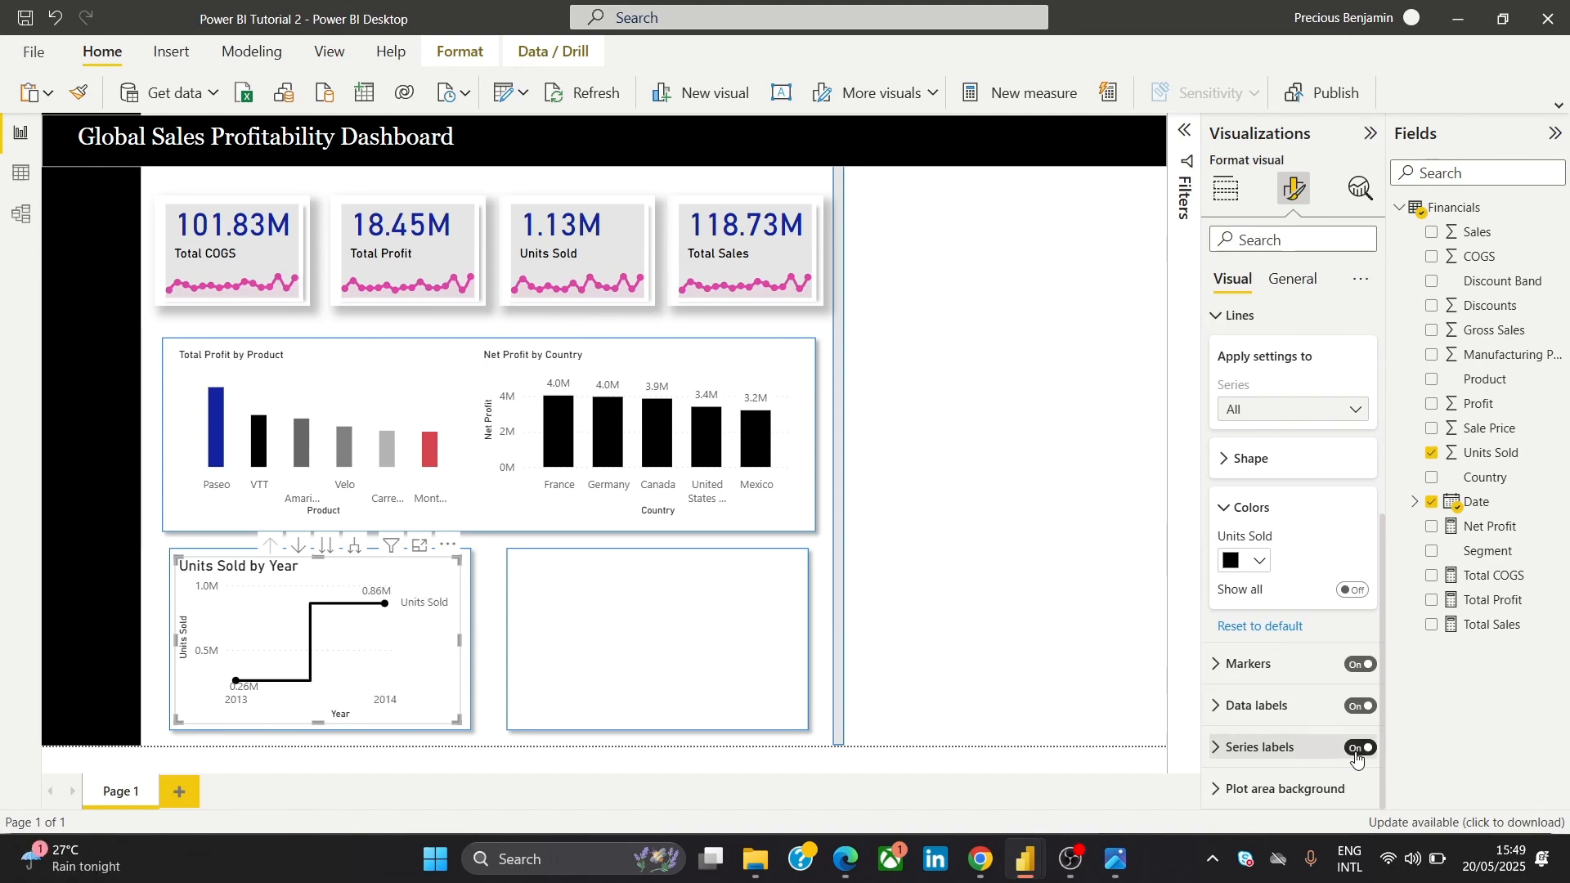
Set the stroke width of the Units Sold line to 2
click(1230, 508)
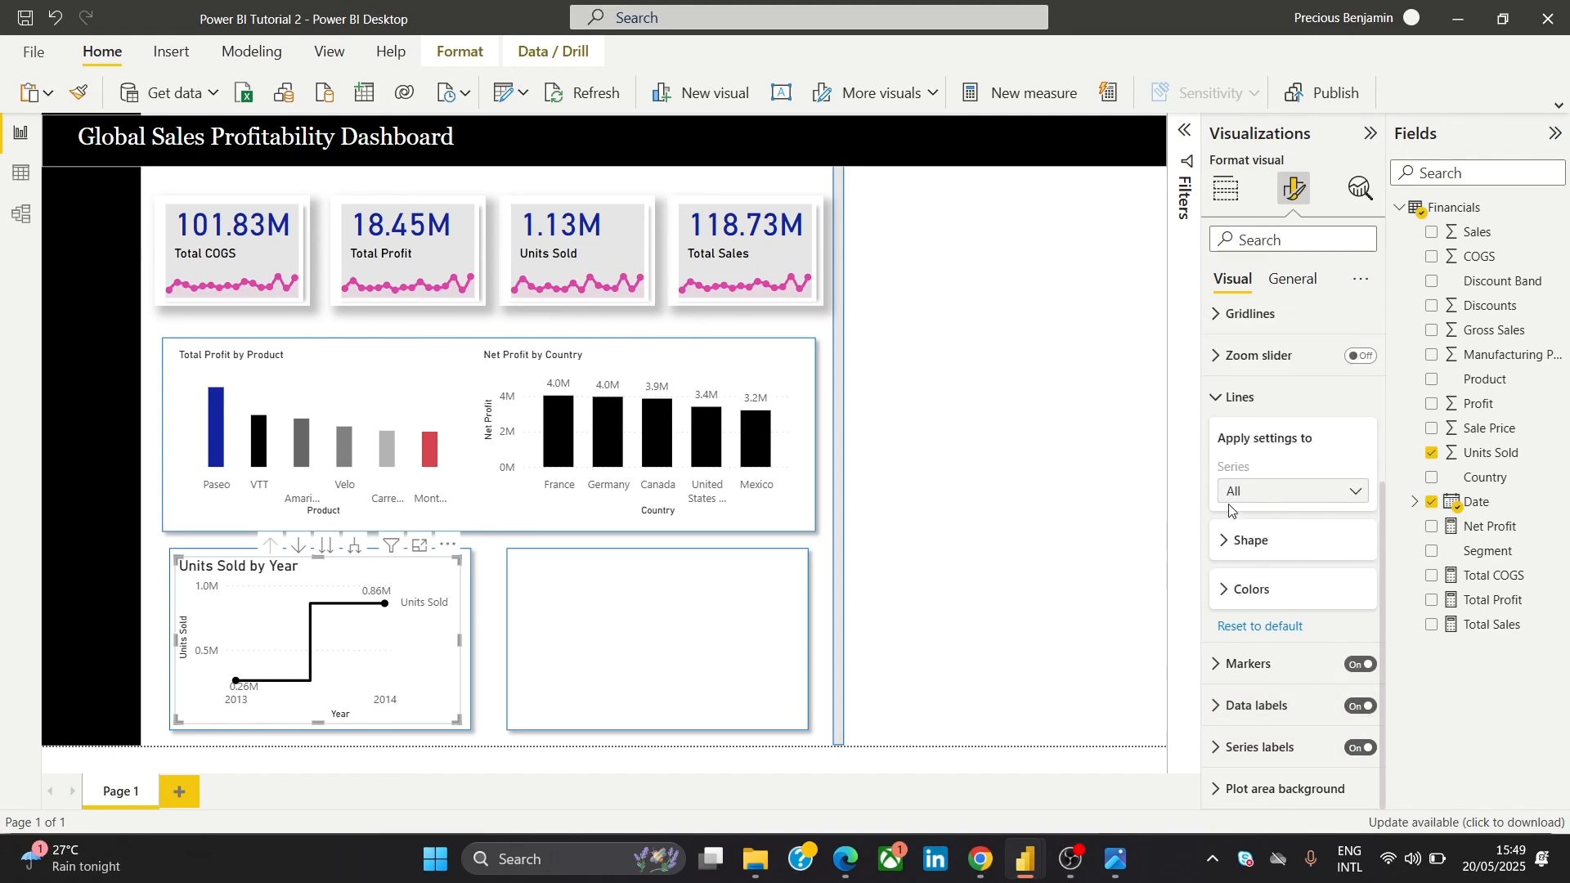
click(1251, 539)
click(1282, 756)
click(1281, 756)
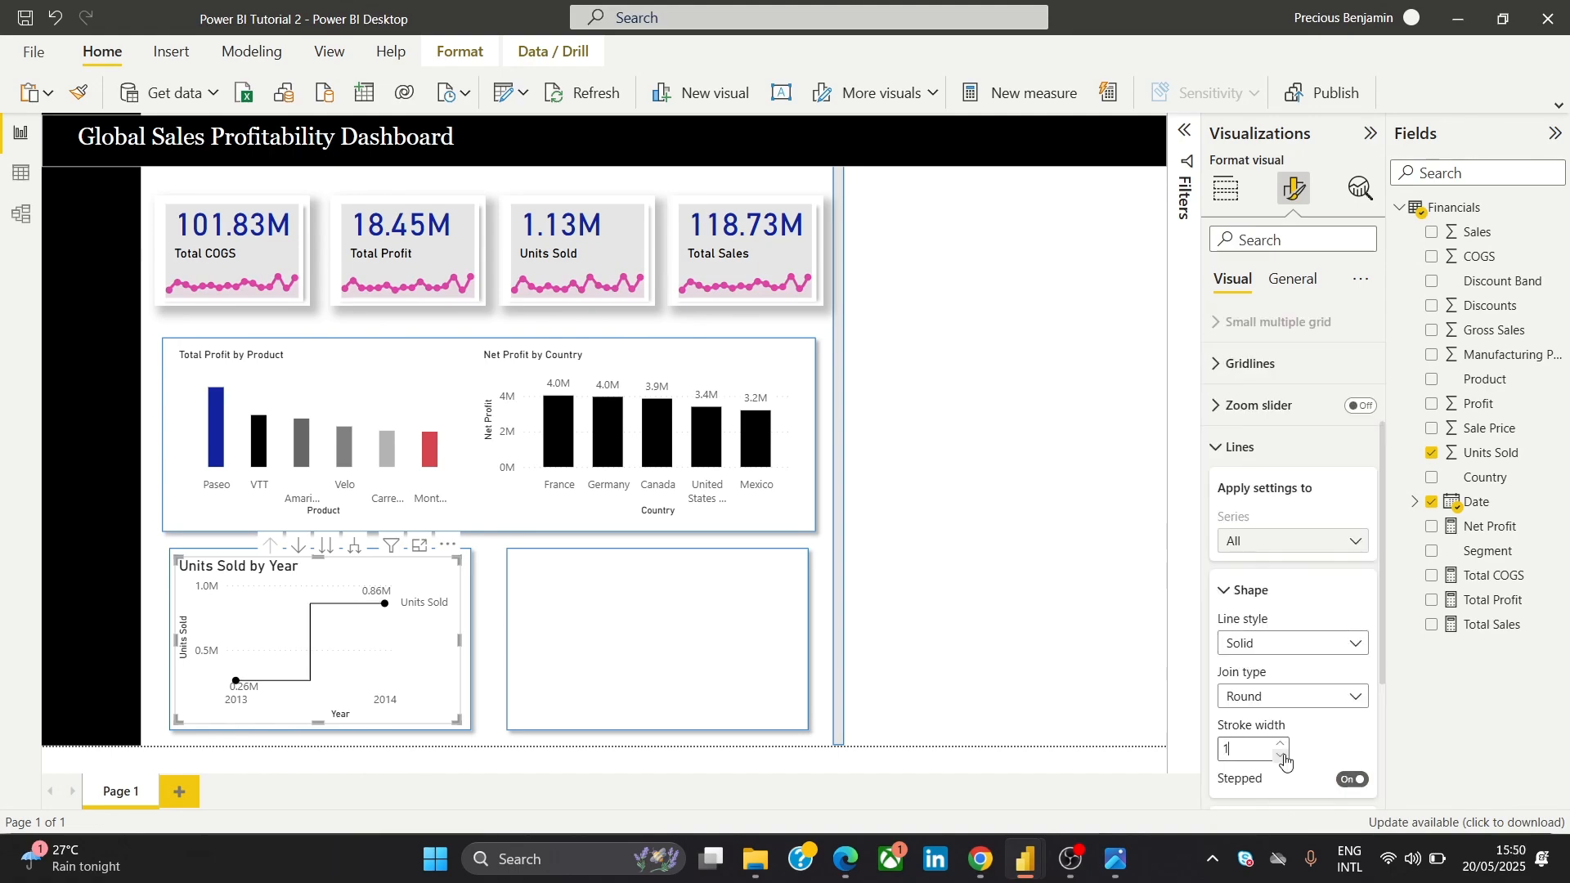
click(1280, 743)
click(1235, 605)
Change the Units Sold chart's markers to the diamond type and color them pink
click(1263, 717)
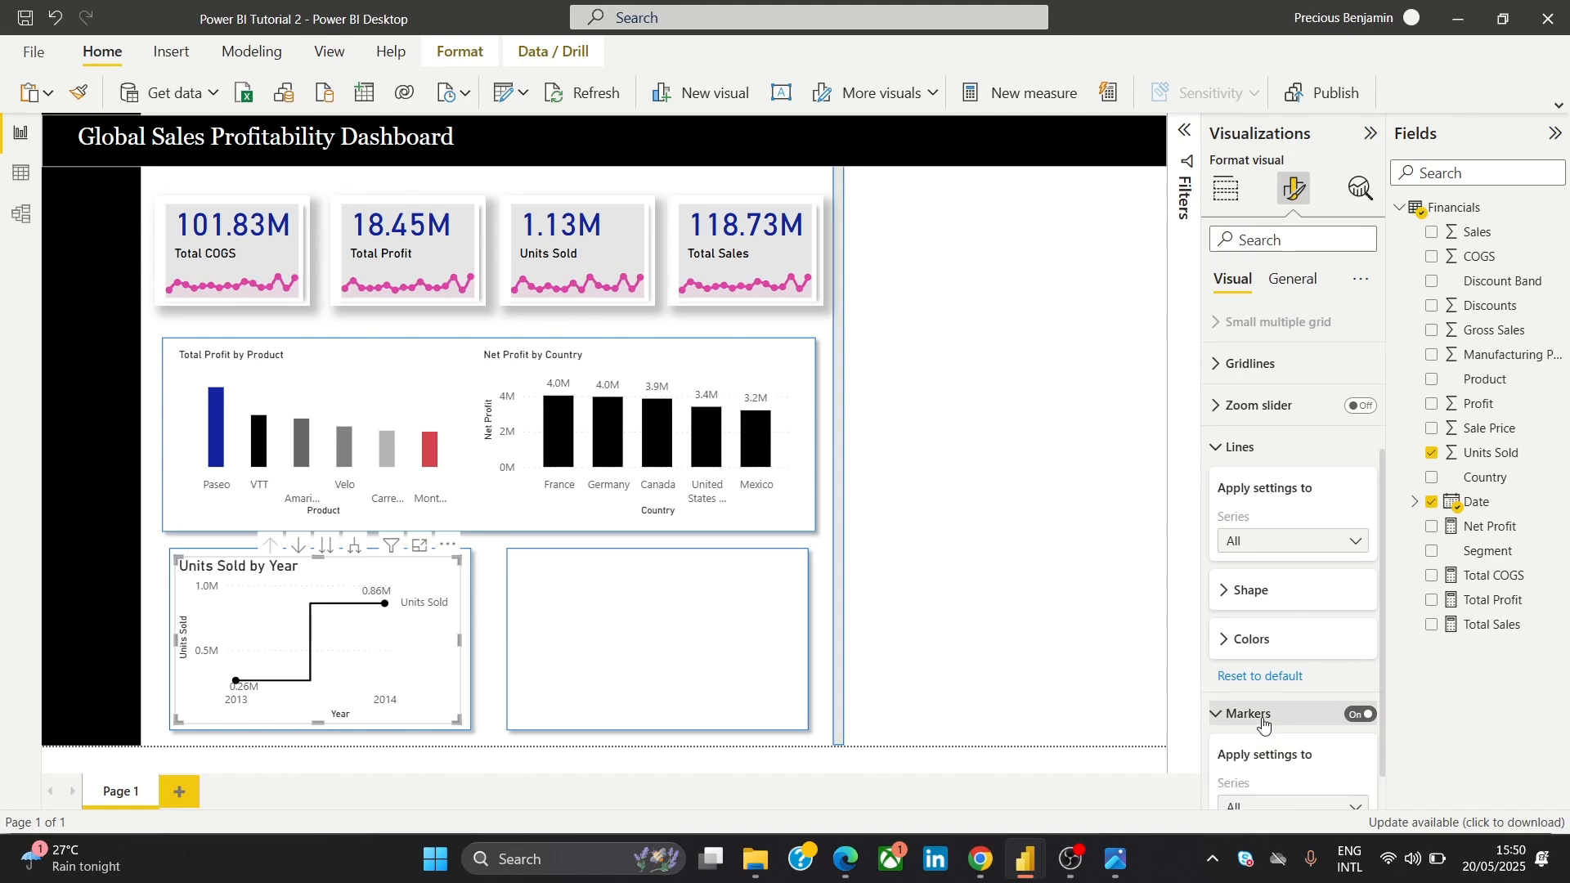
drag(1381, 563, 1370, 679)
click(1370, 679)
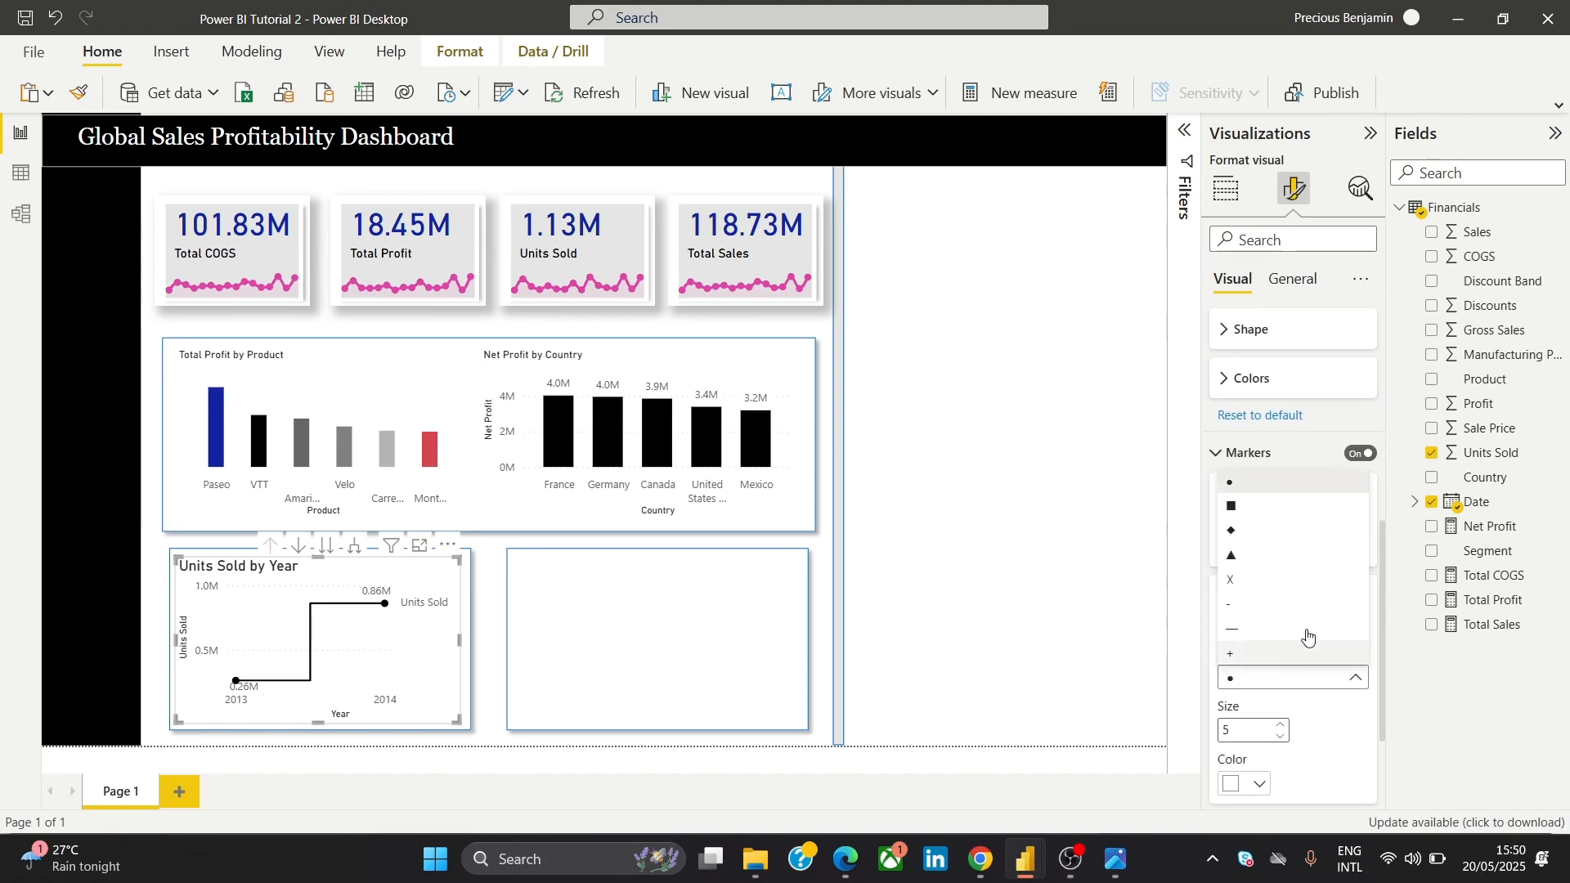
click(1265, 544)
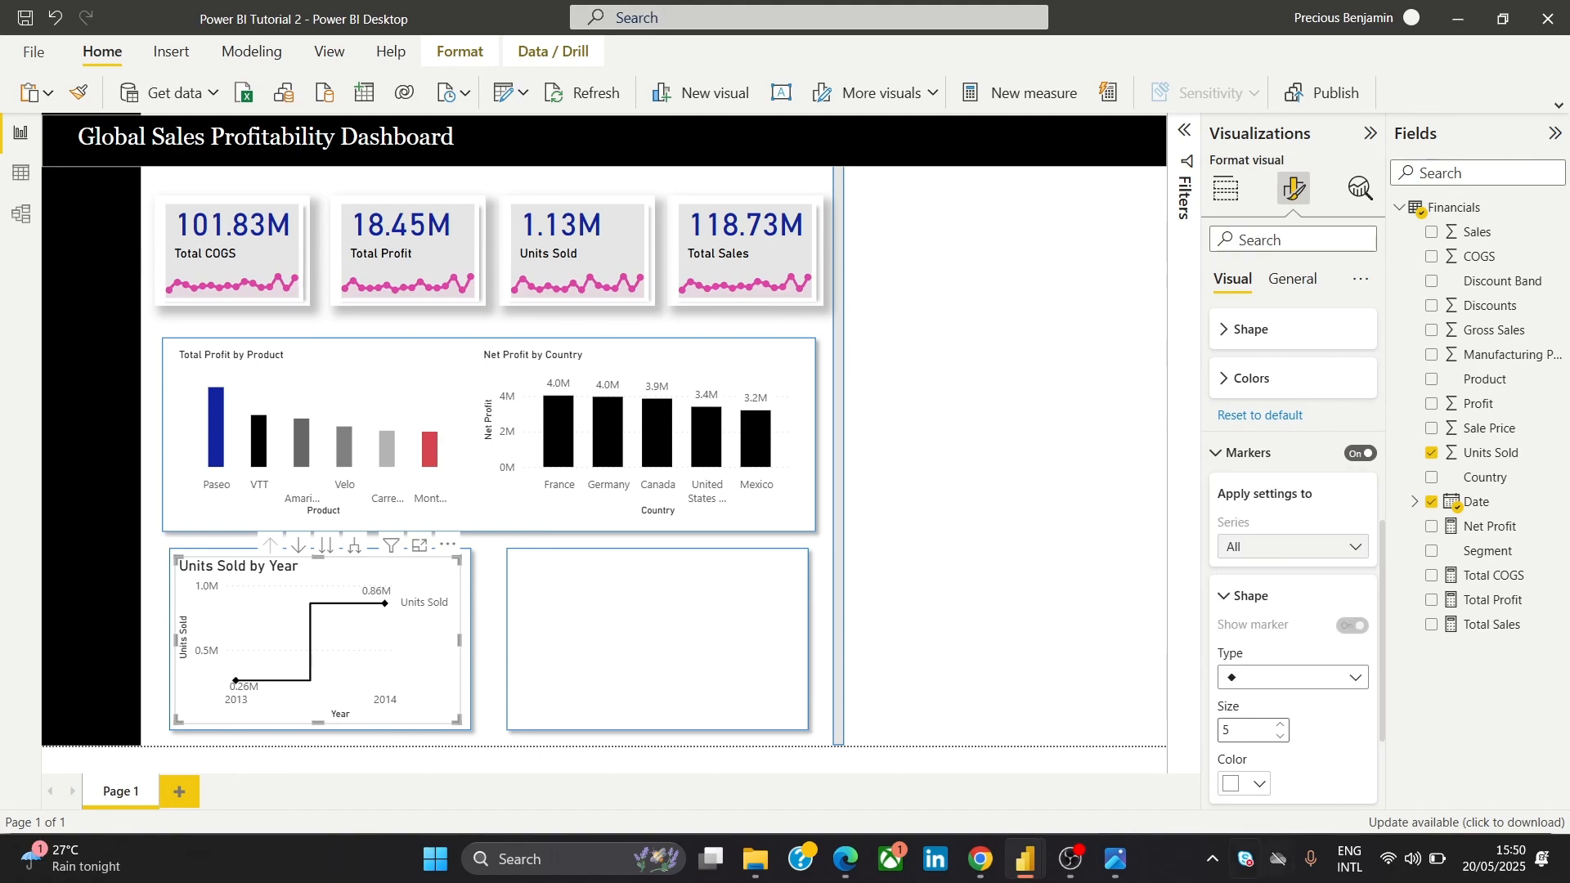
click(1231, 783)
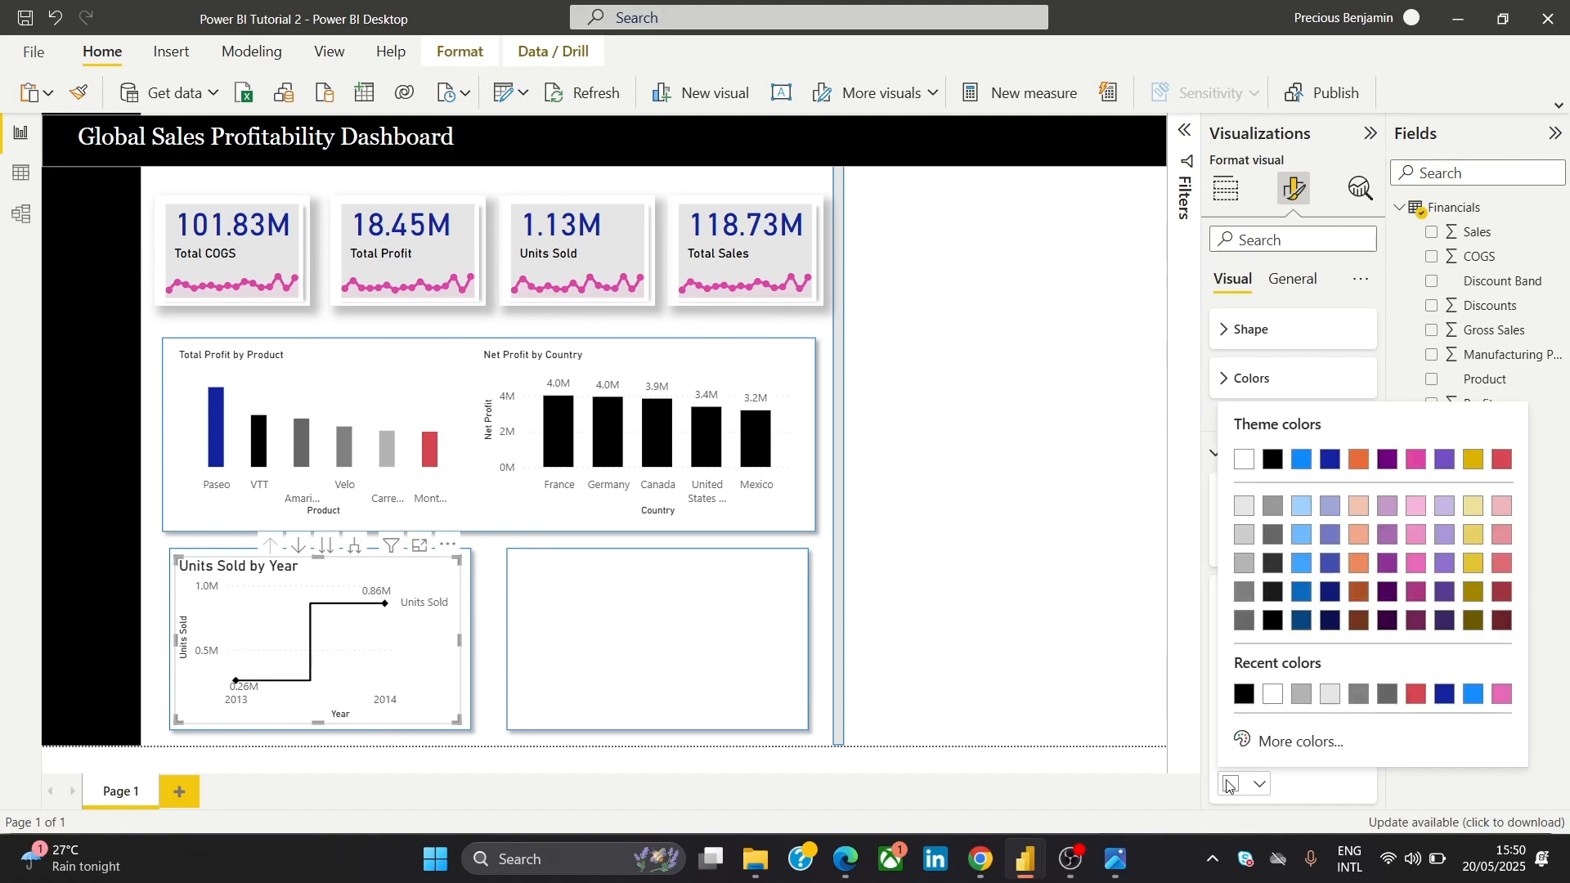
click(1415, 460)
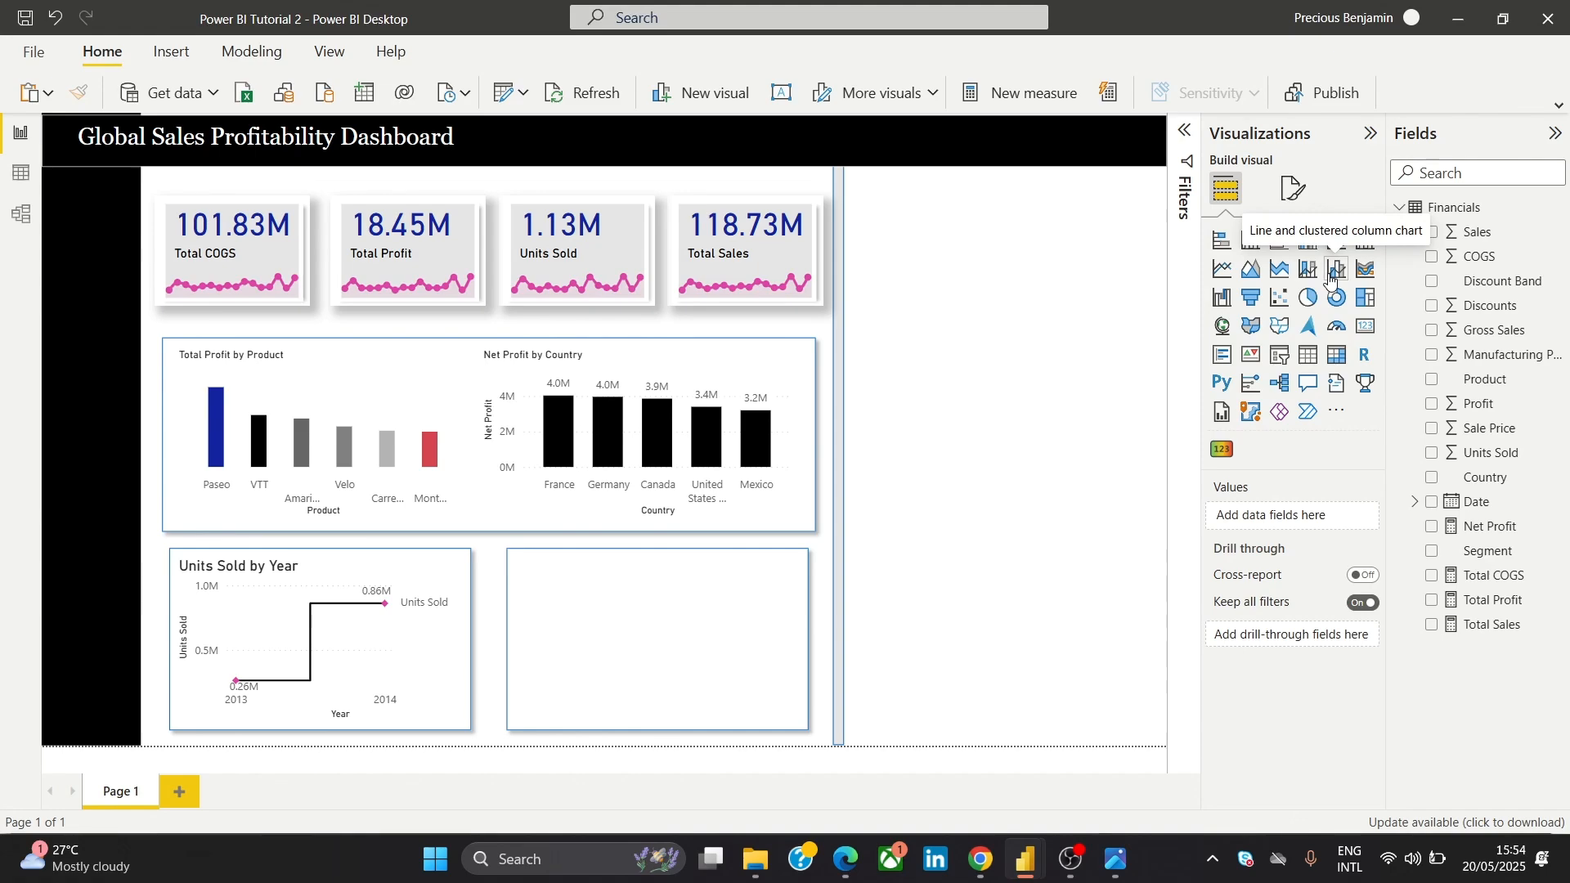
Insert a line and clustered column chart in the blank area beside the dashboard and reduce its height from above
click(343, 625)
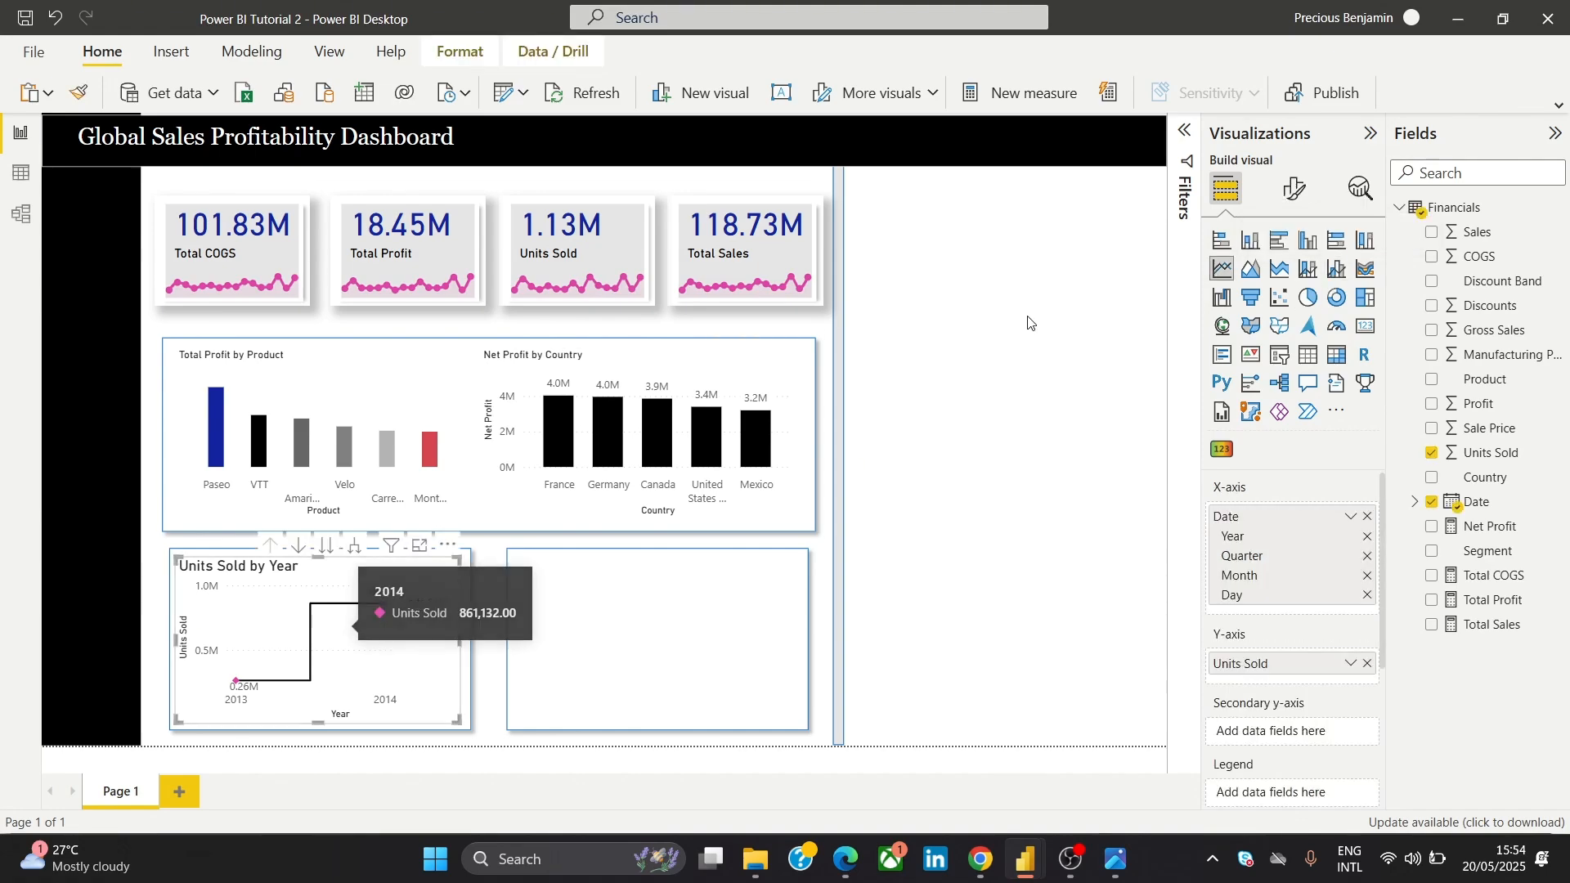
click(701, 615)
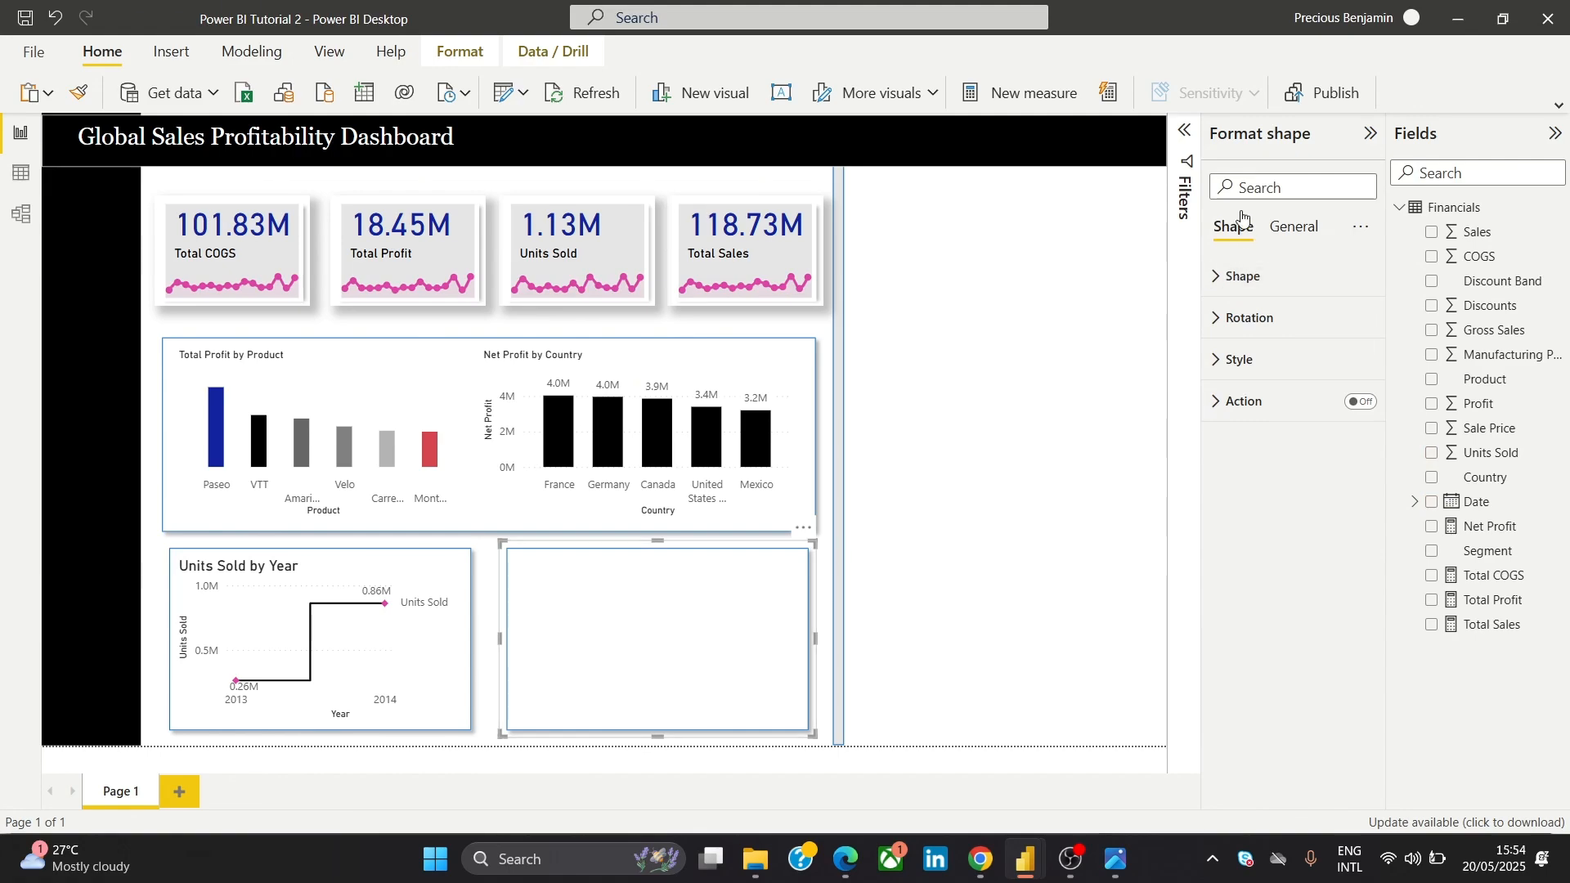
click(948, 440)
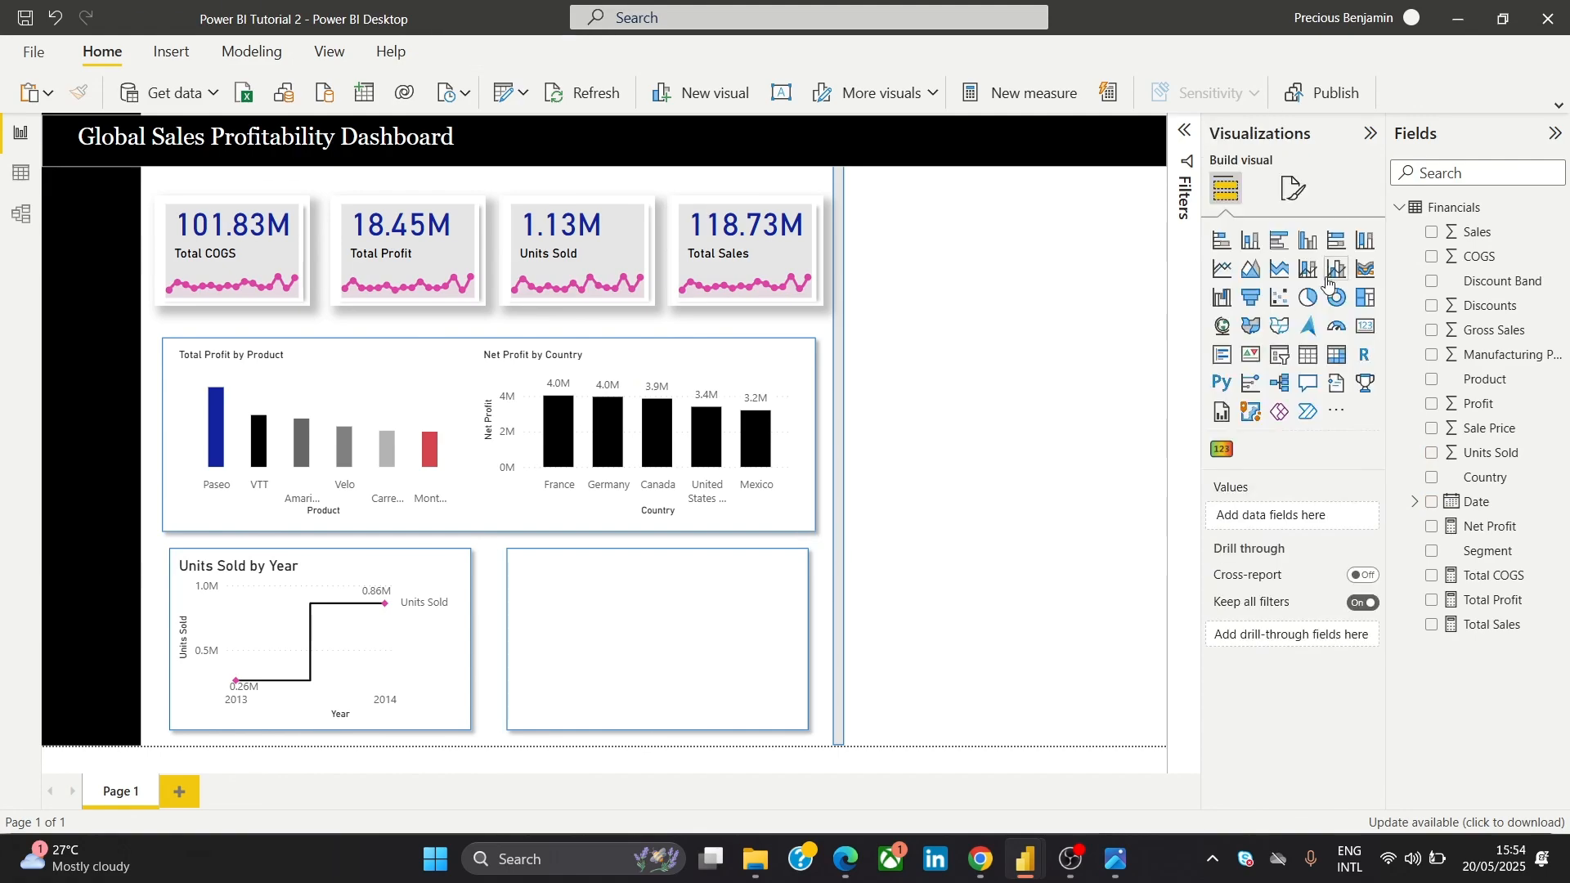
click(1333, 270)
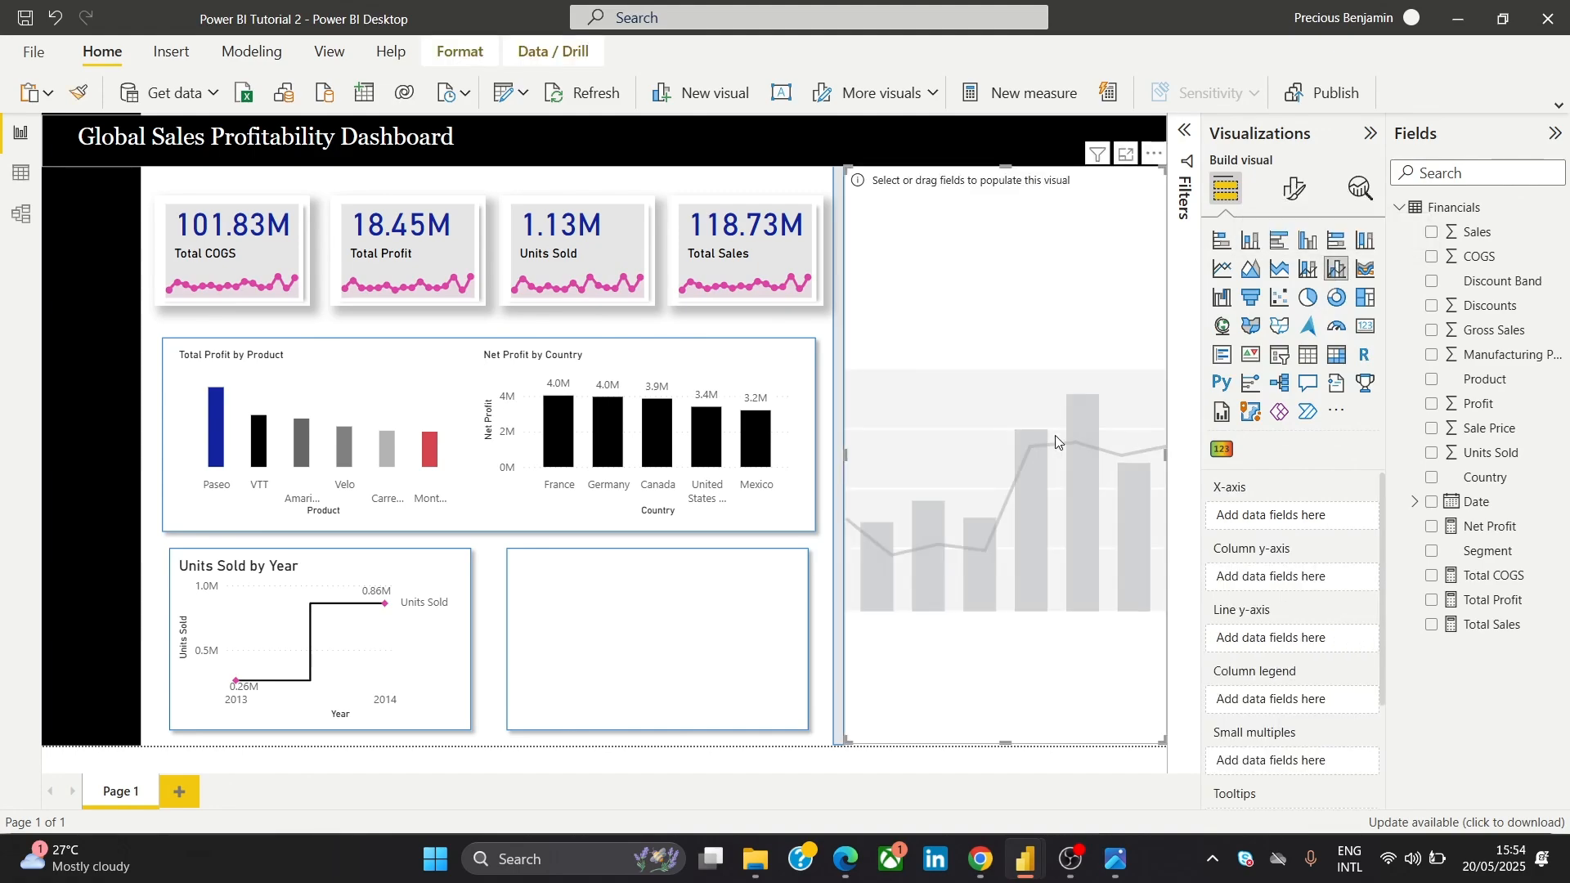
drag(1034, 200, 1067, 451)
Switch to the reference dashboard screenshot to examine its combined Net Profit and Total Sales chart, and return to the Power BI report
mouse_move(1119, 865)
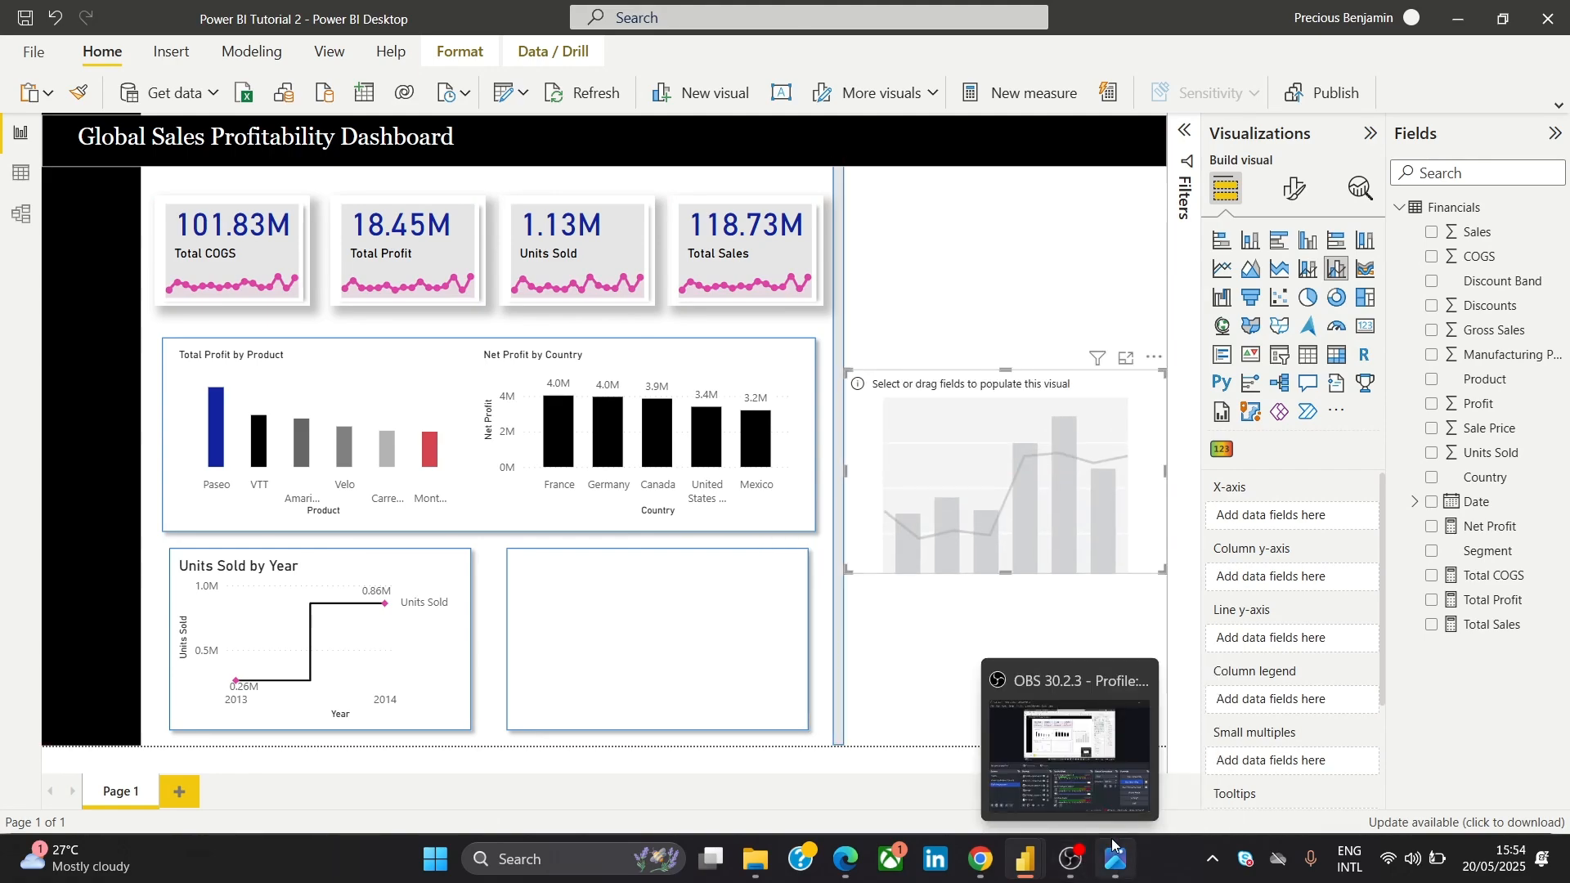
click(1145, 800)
click(1133, 777)
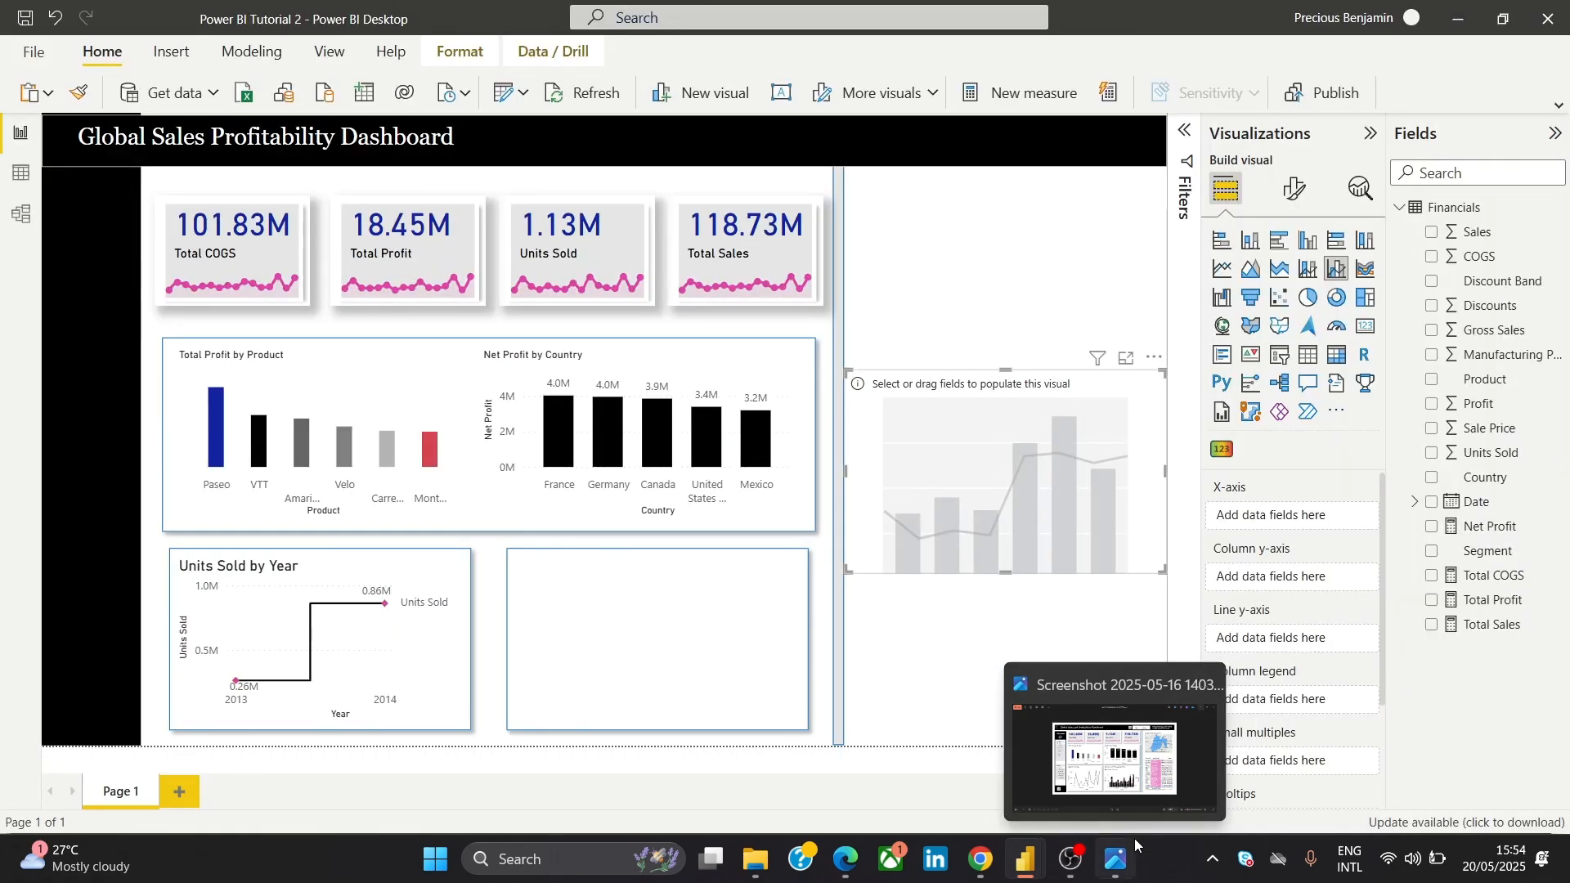
click(1129, 783)
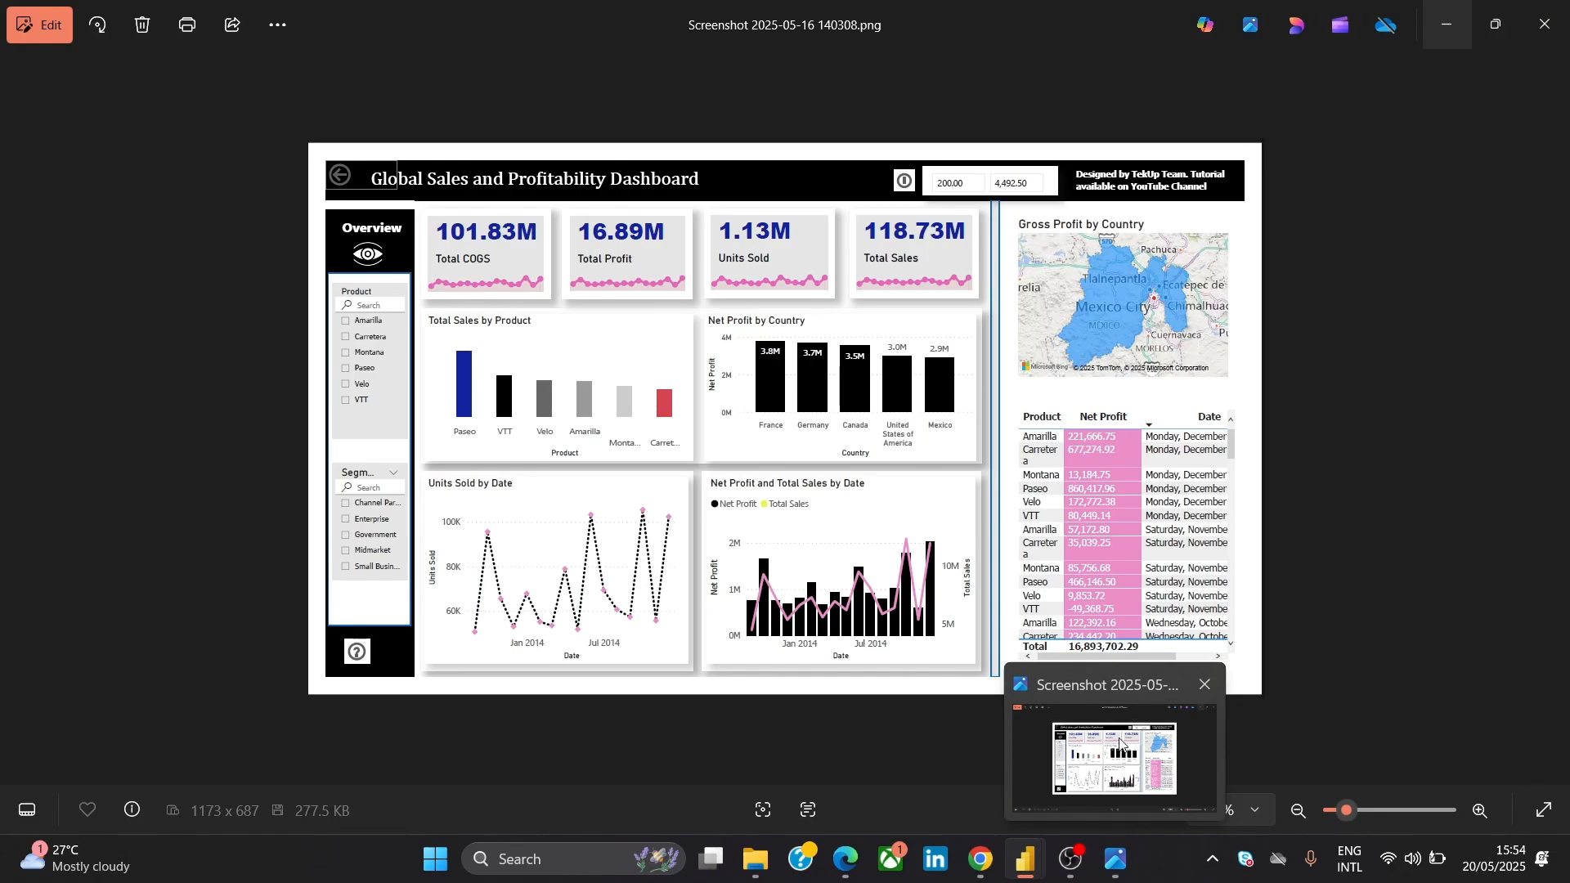
click(1120, 742)
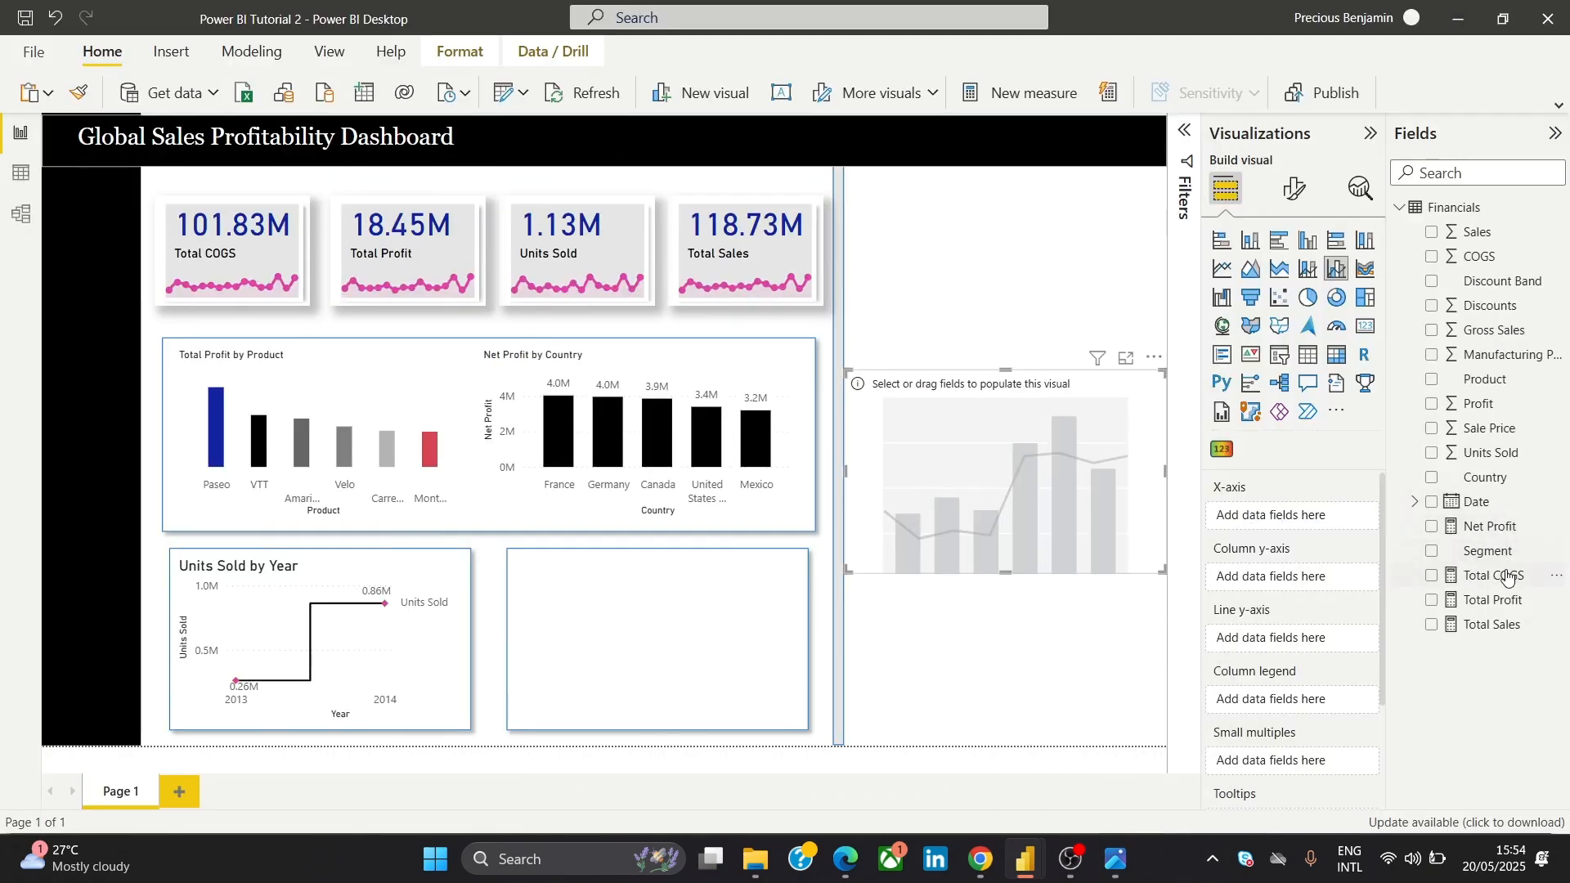
Populate the combo chart with Net Profit on the column y-axis, Total Sales on the line y-axis and Country on the x-axis
drag(1504, 536, 1356, 578)
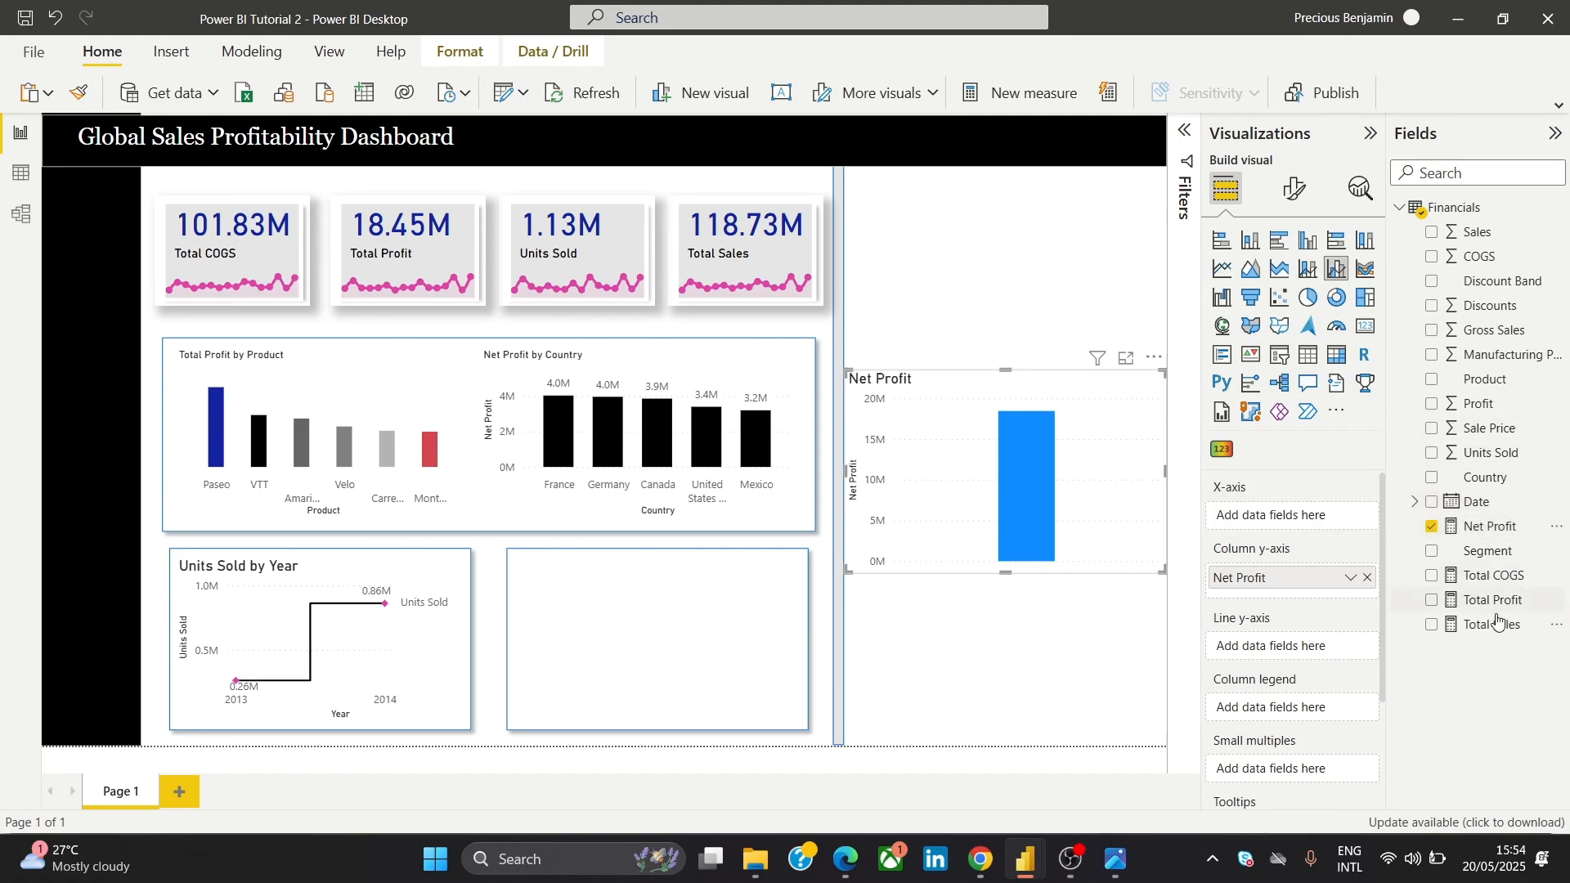
drag(1494, 625, 1329, 527)
drag(1488, 636, 1353, 653)
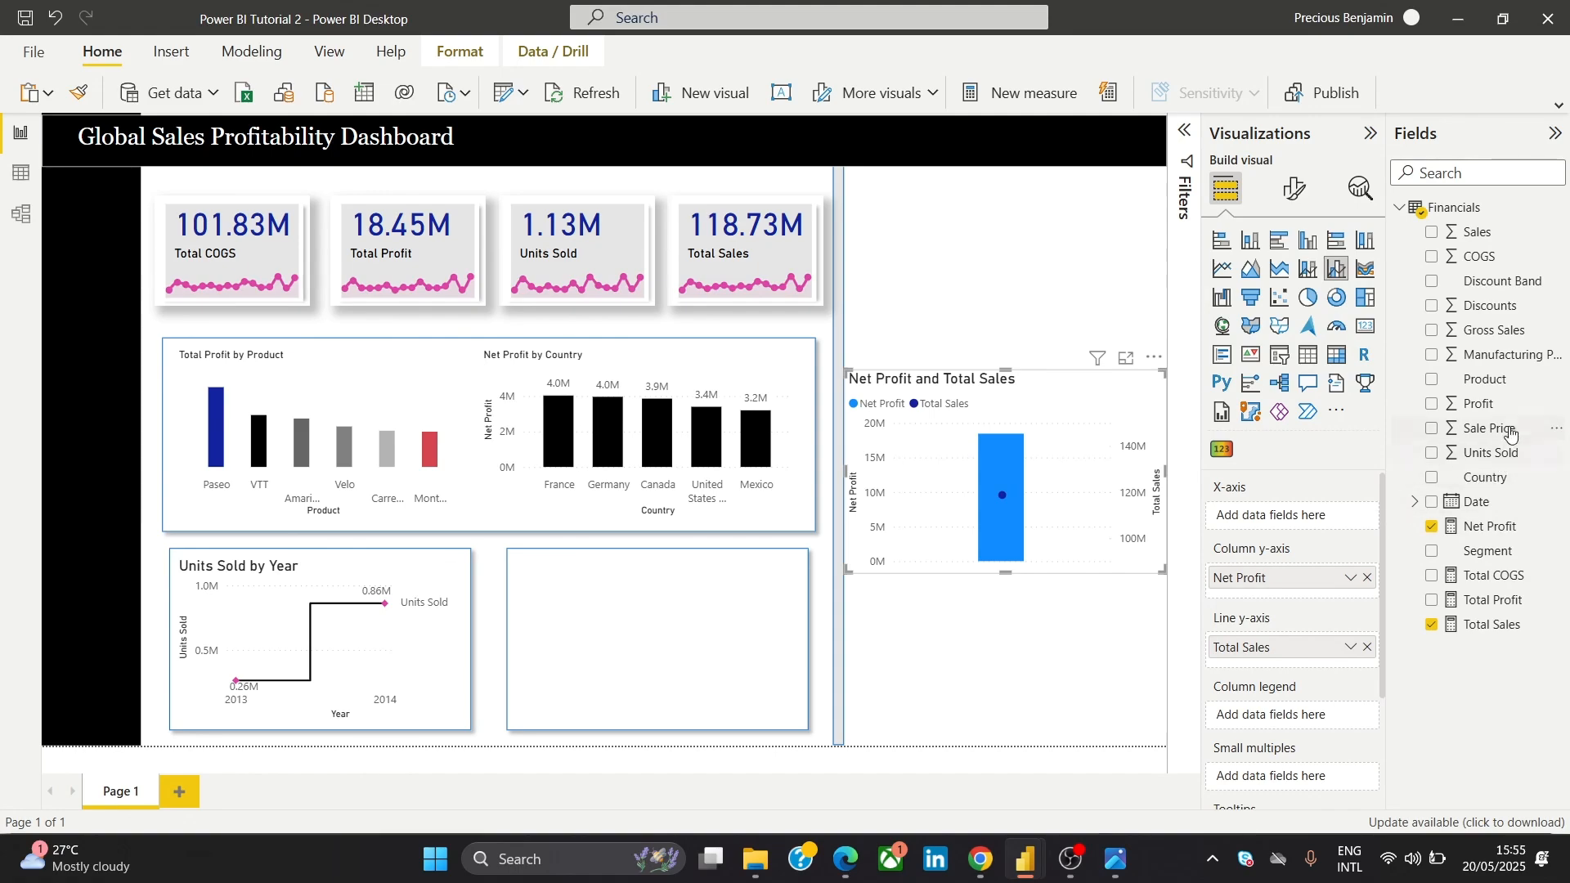
drag(1487, 477, 1350, 516)
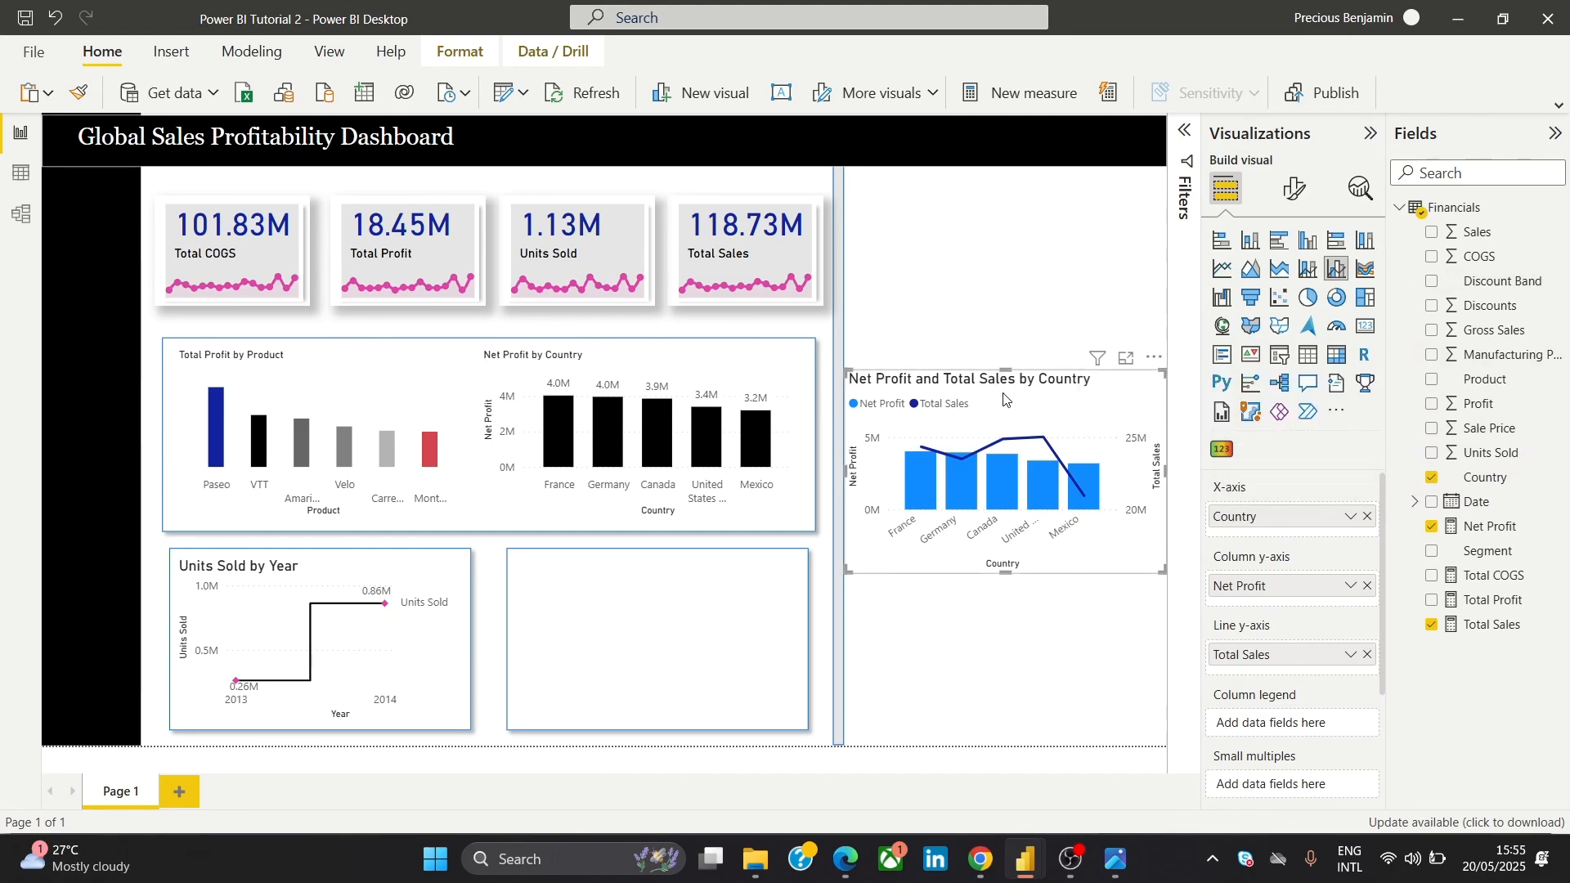
Examine the combo chart's field assignments in the finished Global Sales and Profitability Dashboard report, and return to the Power BI Tutorial 2 report
mouse_move(1117, 858)
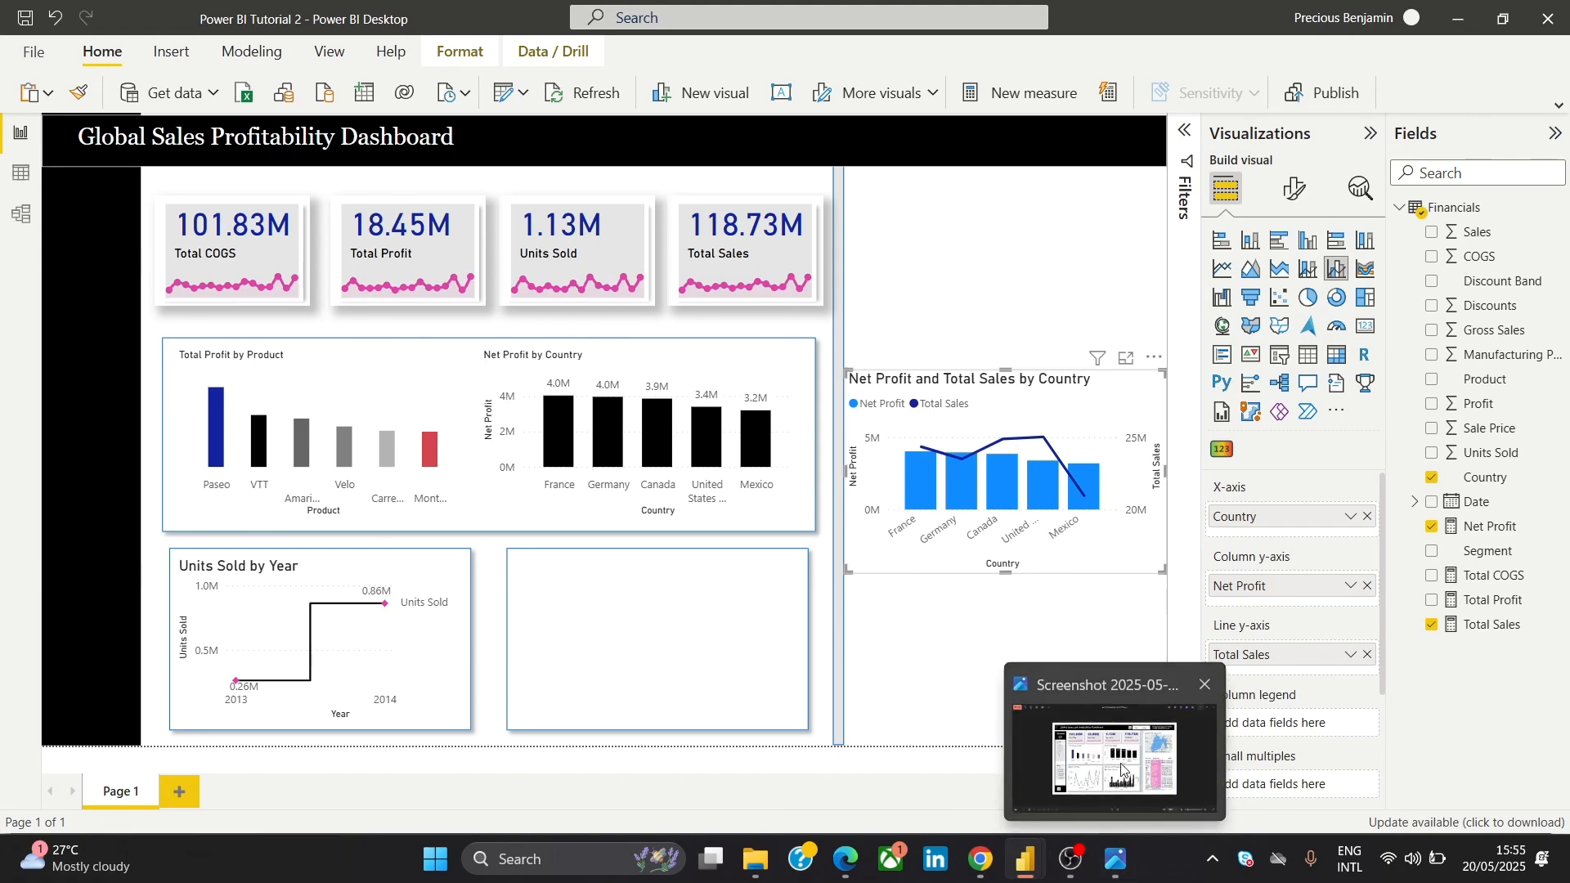
mouse_move(1122, 768)
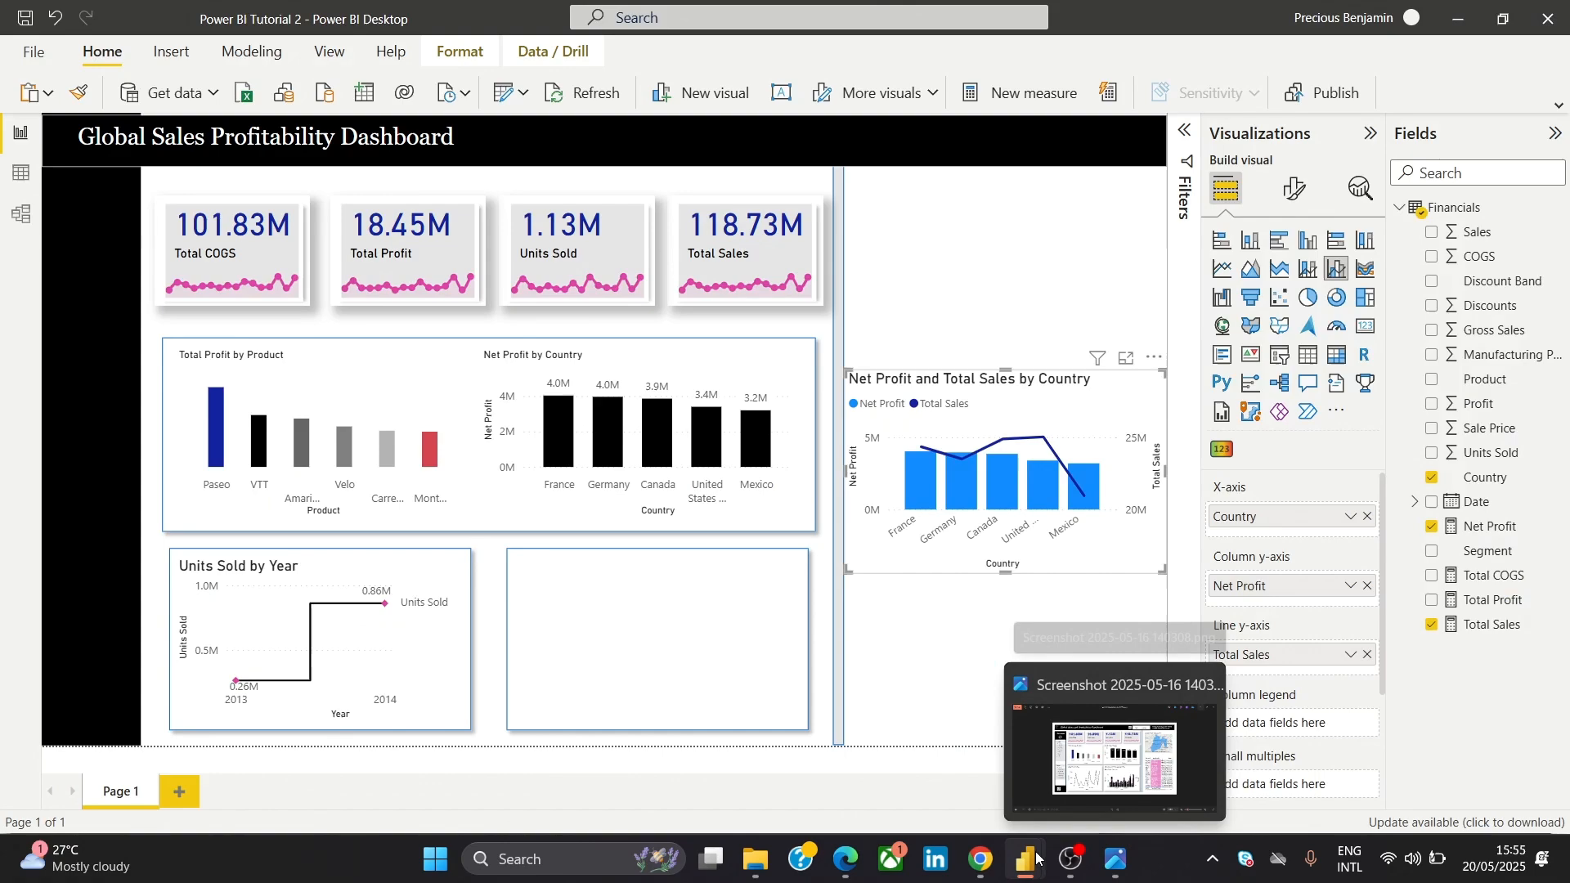
mouse_move(1026, 859)
click(1092, 768)
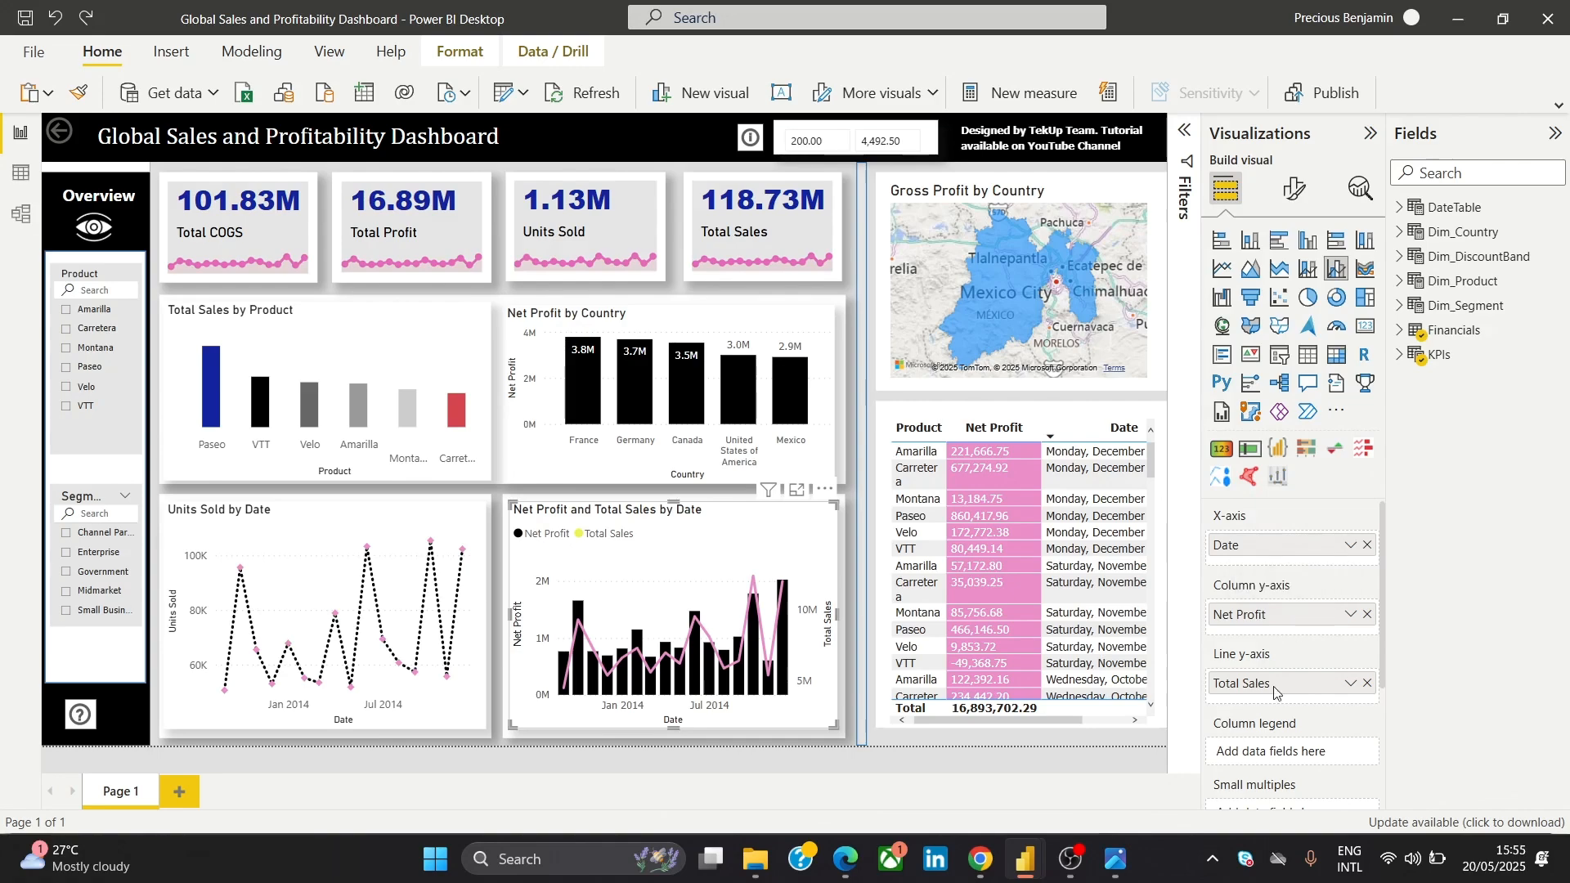
mouse_move(1018, 858)
click(996, 759)
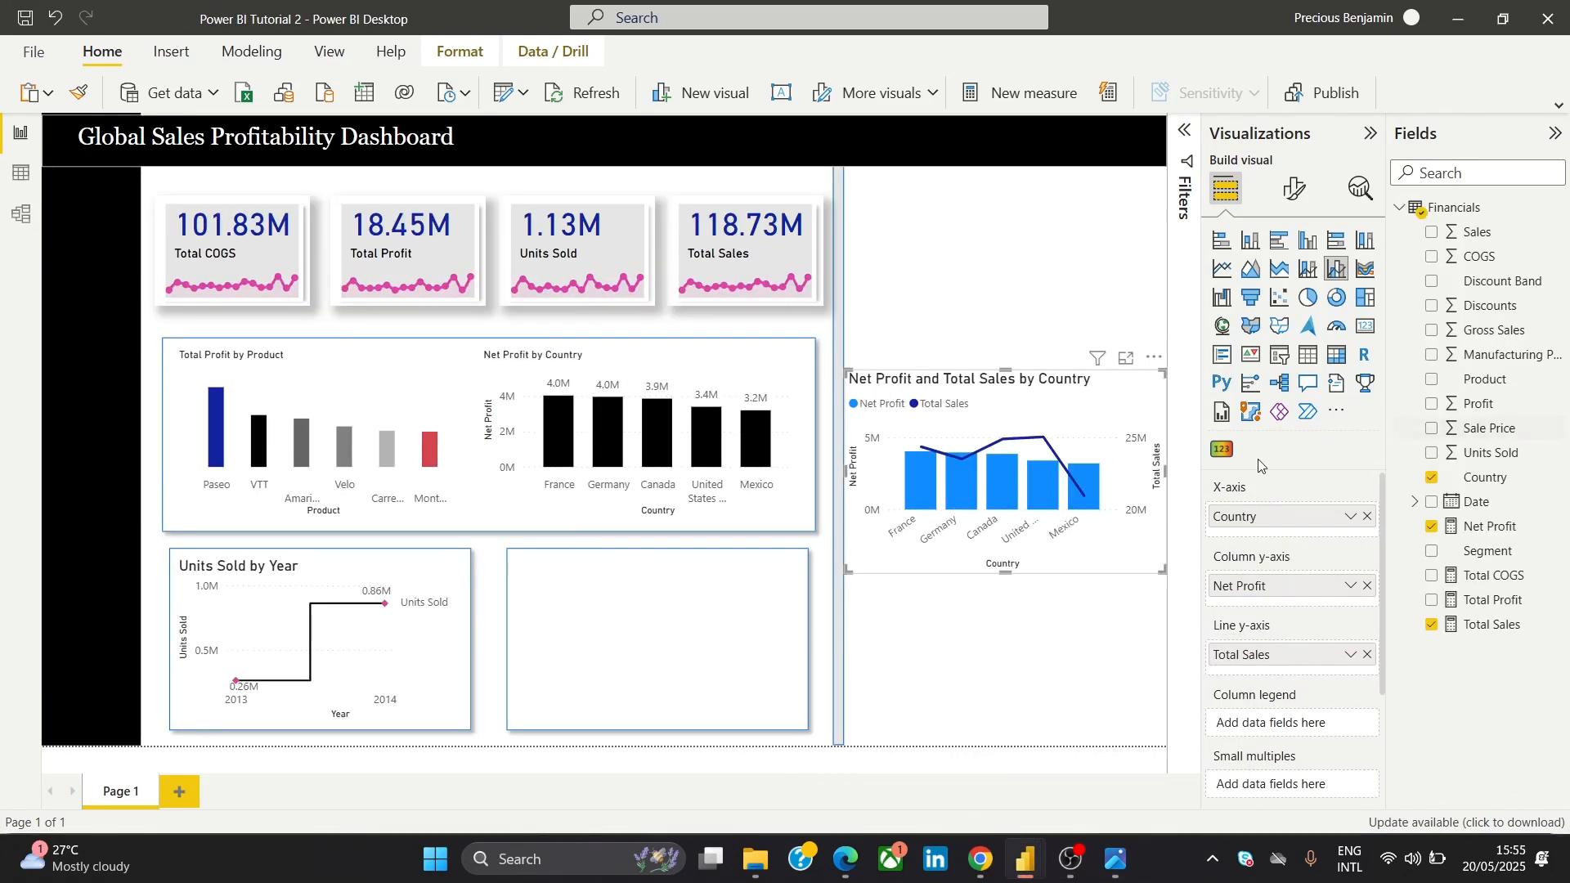
Move the Net Profit and Total Sales combo chart into the empty frame beside the Units Sold chart and resize it to fit inside
drag(992, 376, 654, 550)
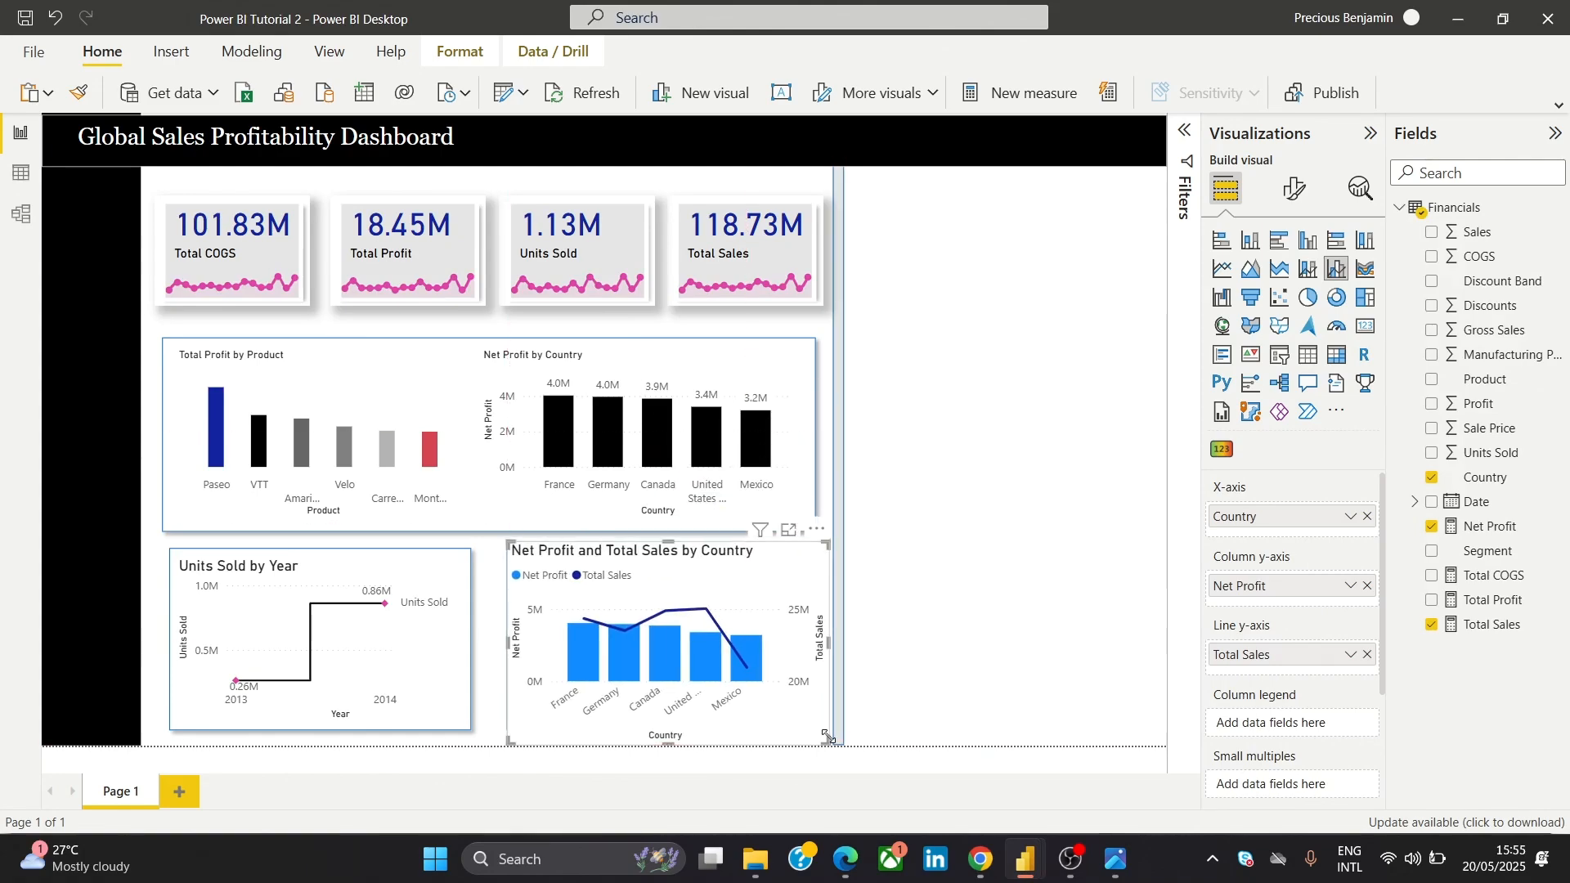
drag(836, 741, 781, 688)
drag(759, 579, 768, 604)
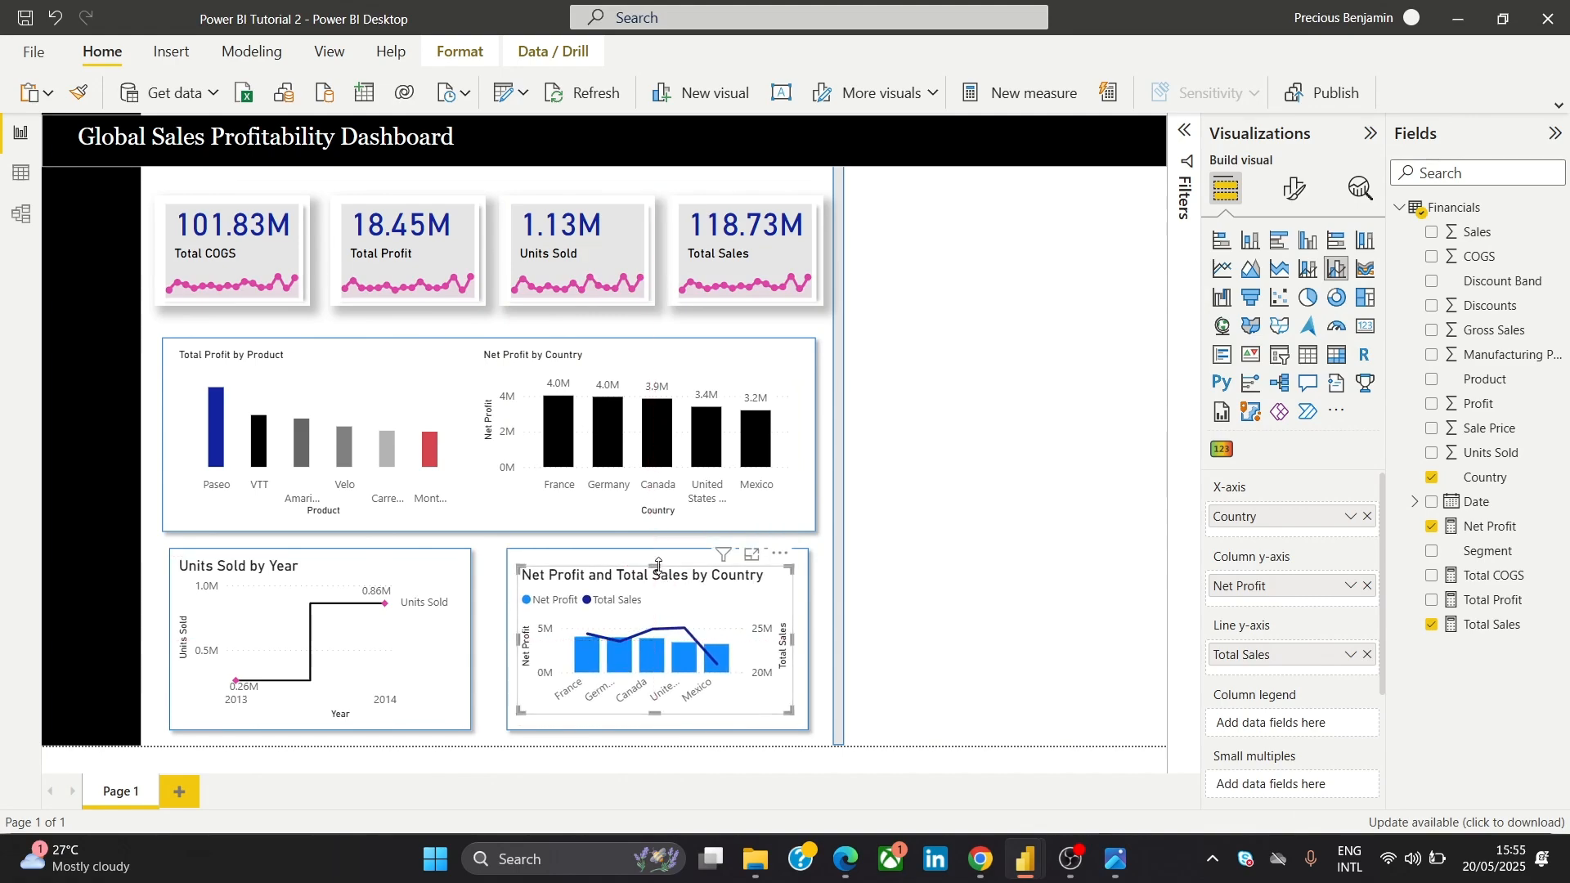
drag(658, 563, 658, 555)
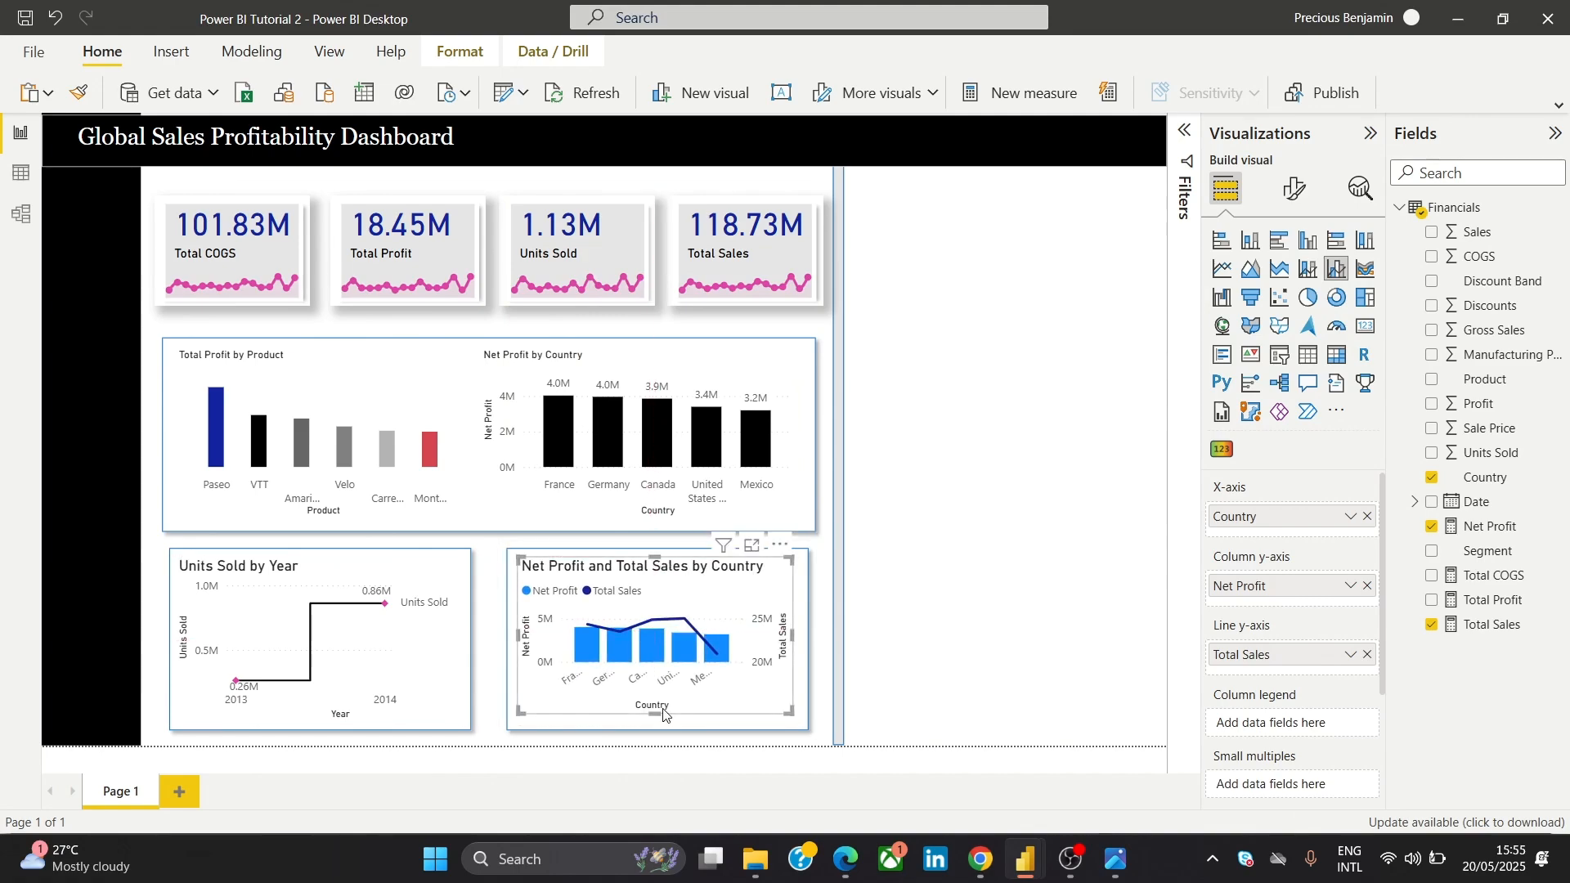
drag(654, 713, 654, 723)
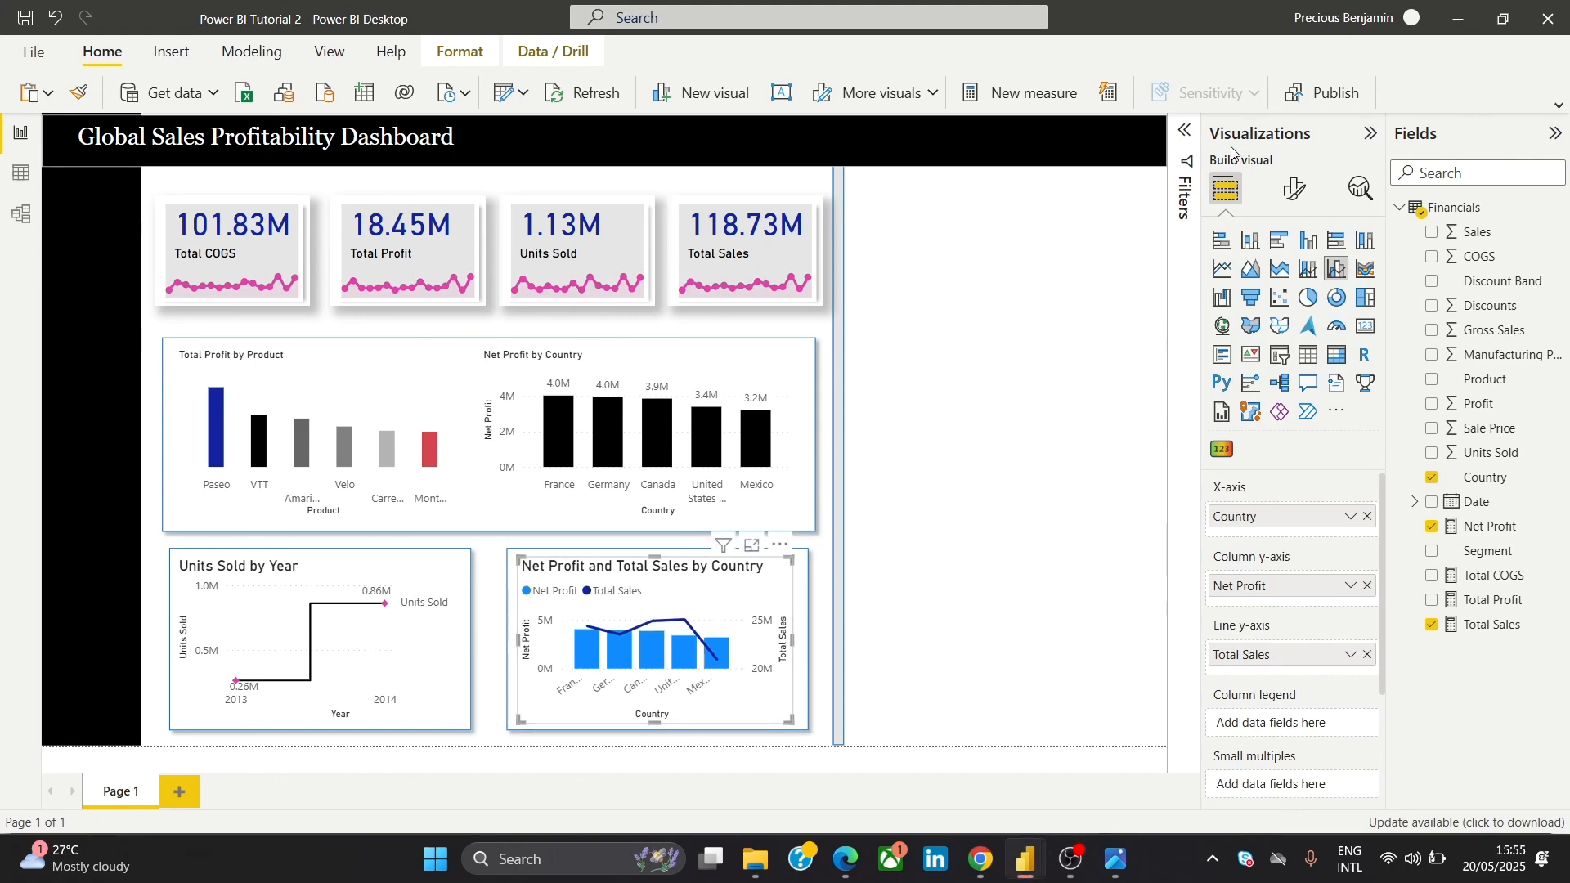
Enable markers on the combo chart's Total Sales line and color them pink
click(1292, 196)
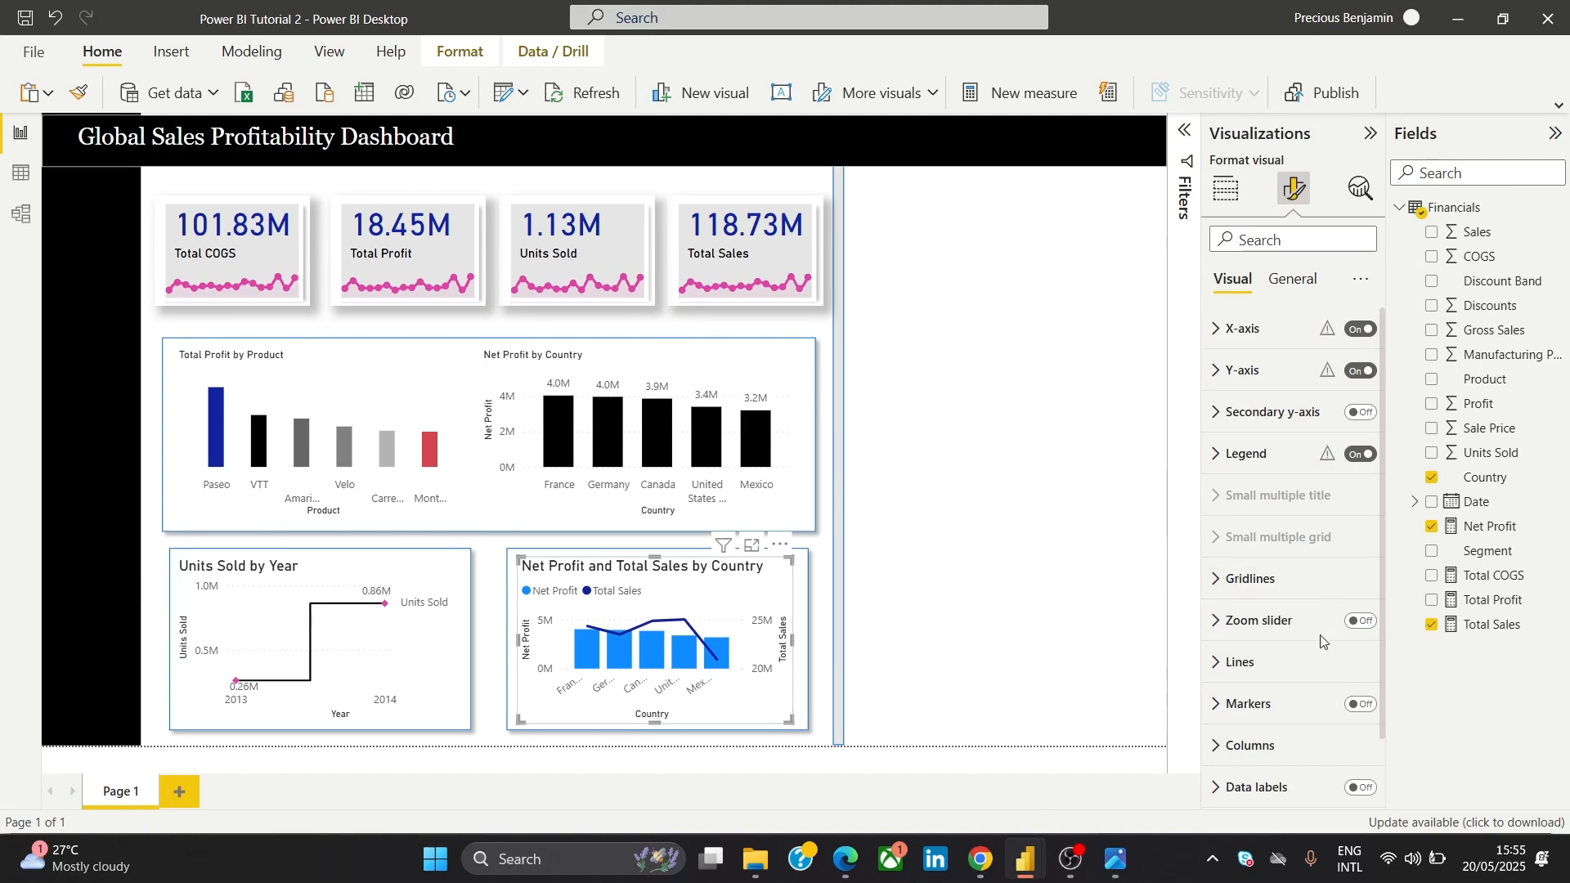
click(1310, 664)
click(1310, 662)
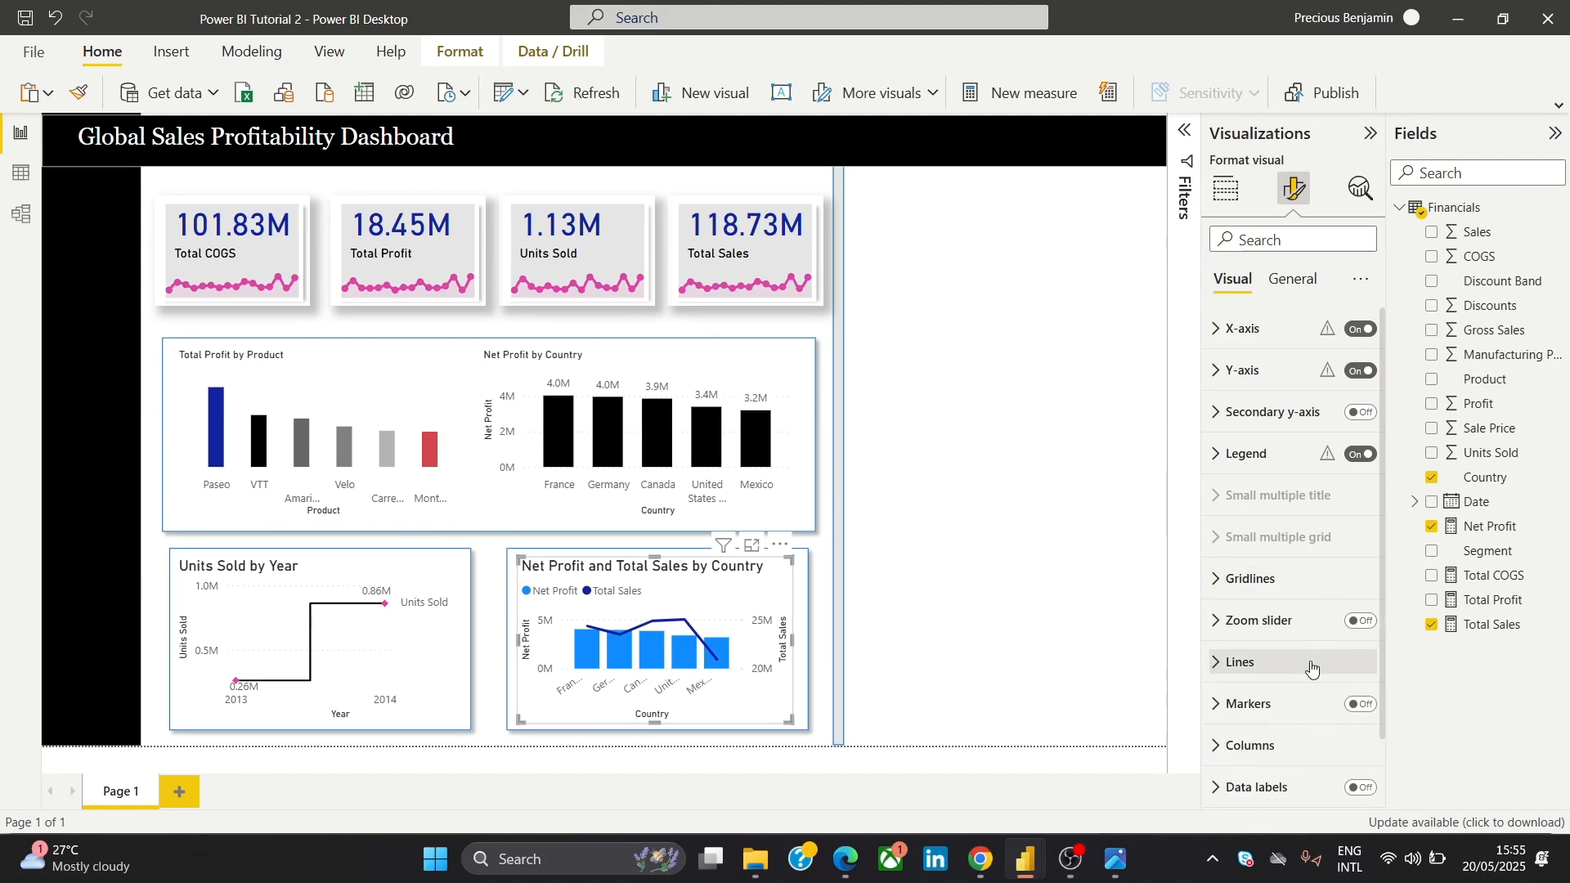
drag(1382, 463, 1389, 557)
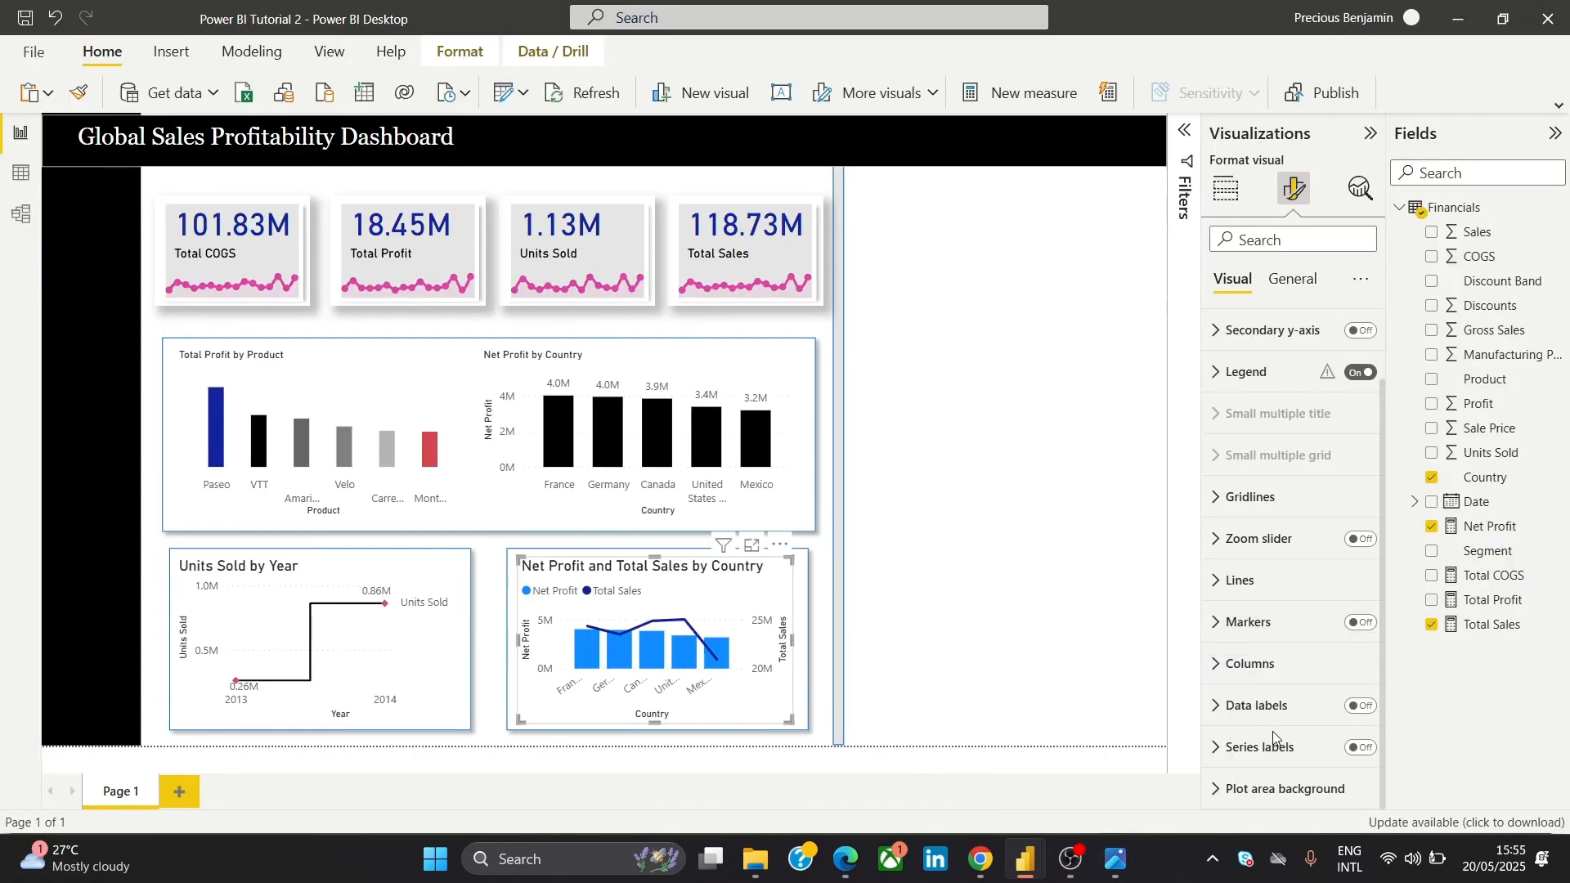
drag(792, 640, 791, 689)
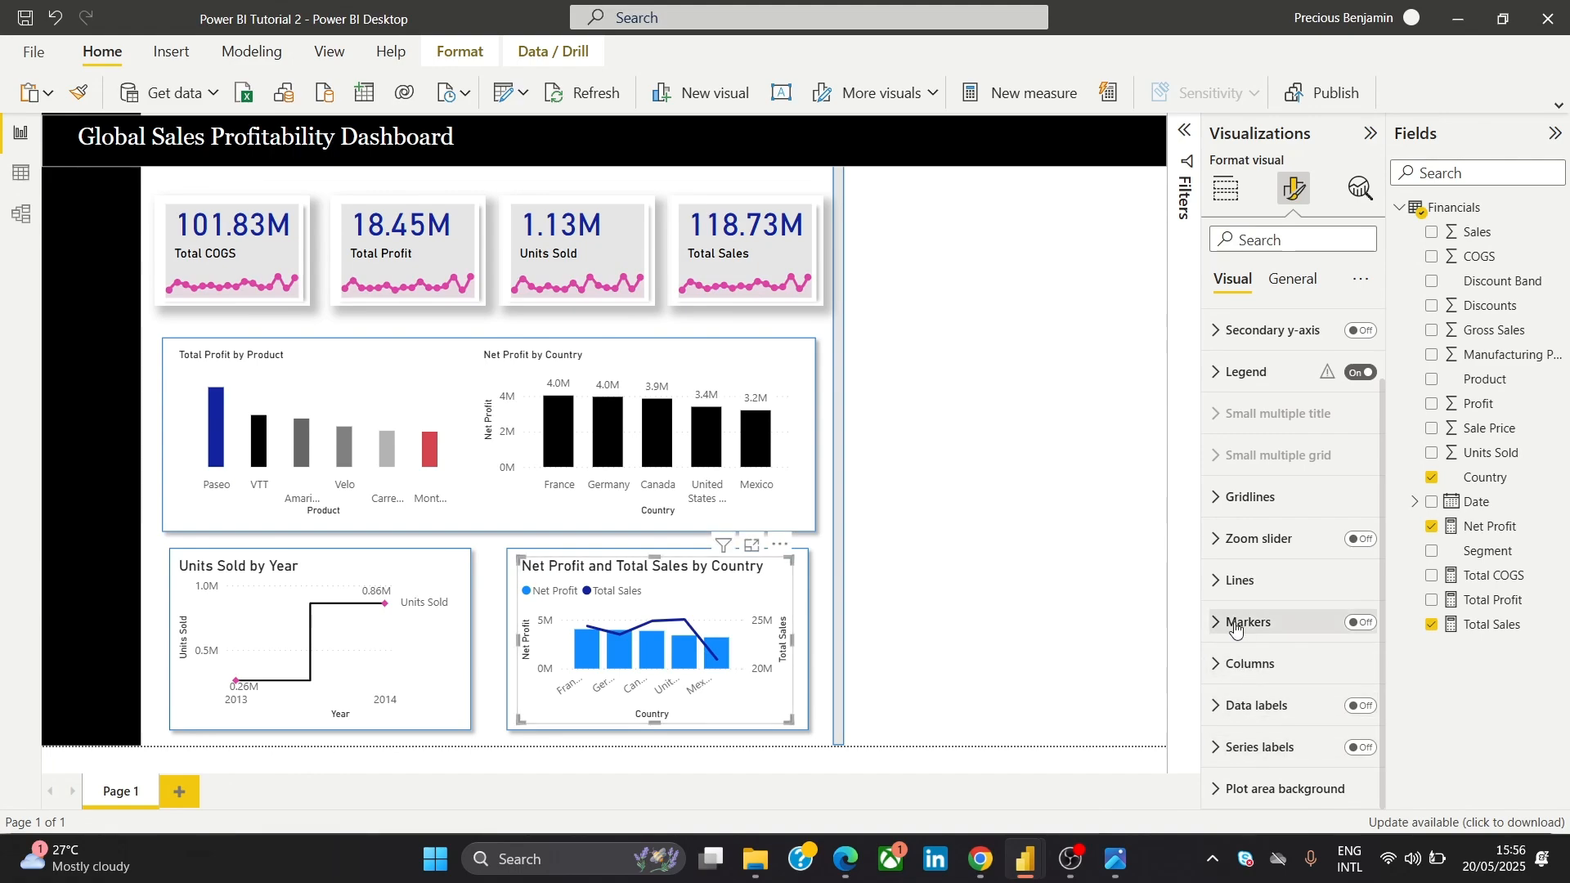
click(1357, 623)
click(1270, 630)
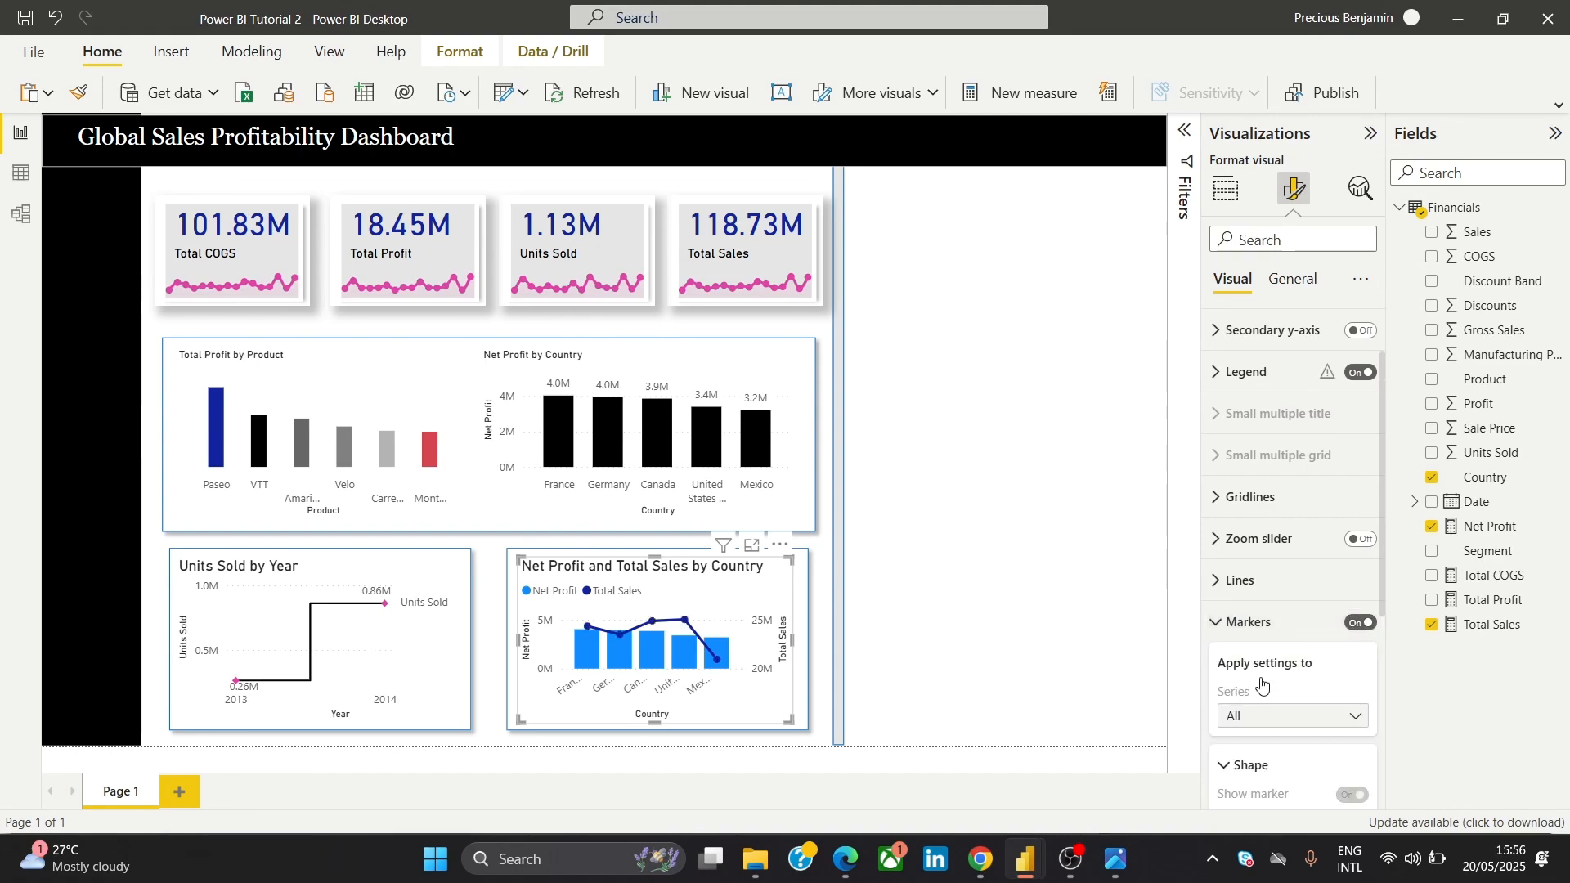
drag(1385, 508, 1378, 638)
click(1246, 708)
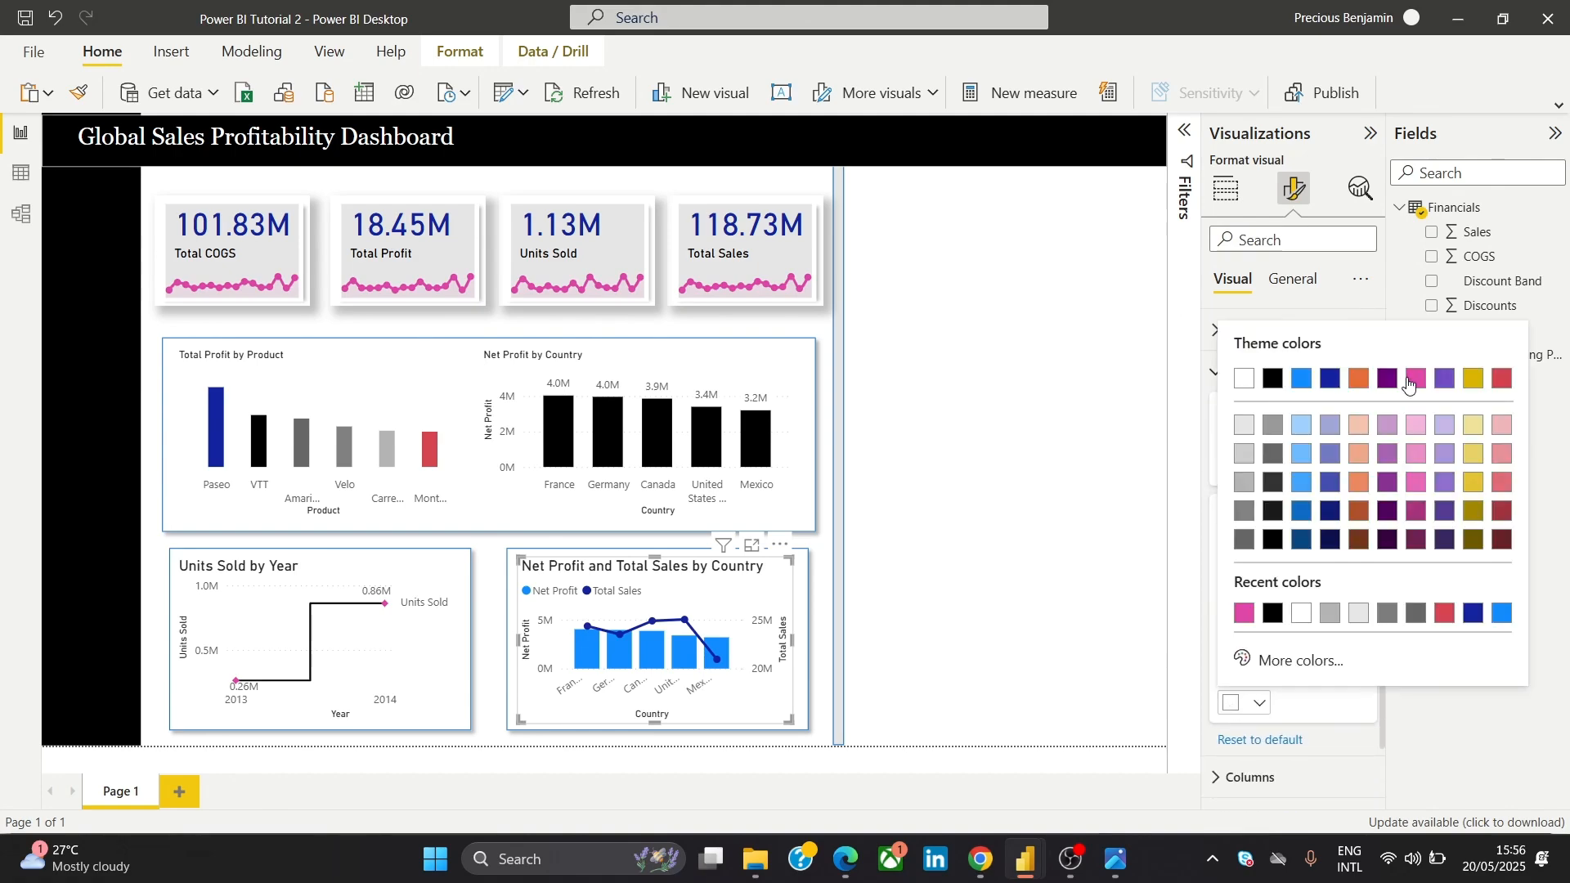
click(1408, 381)
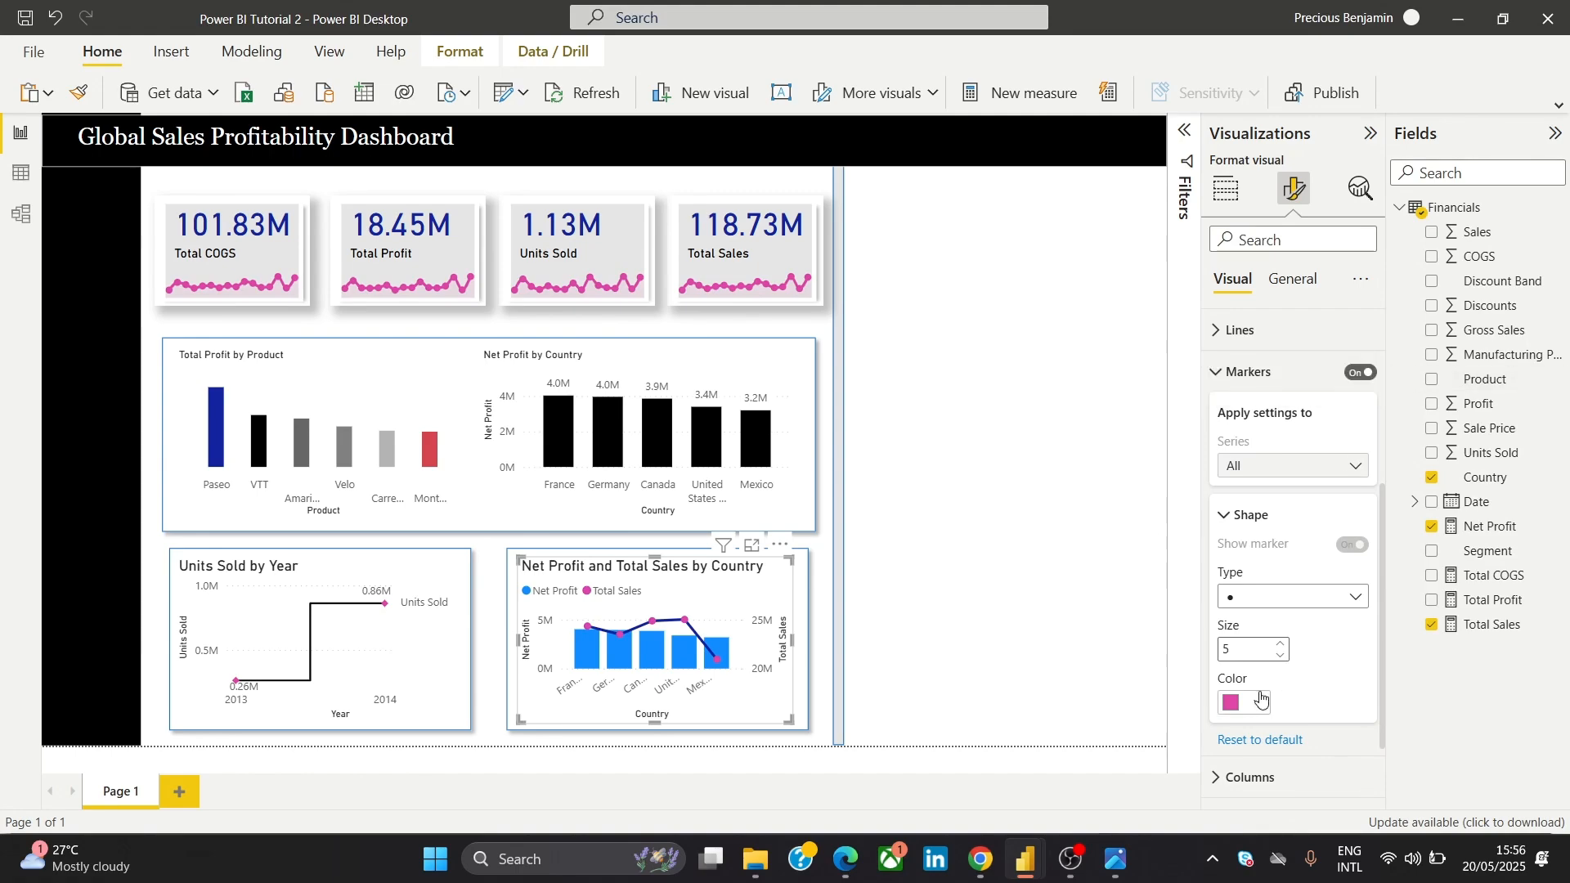
Change the combo chart's marker color to white
mouse_move(1116, 859)
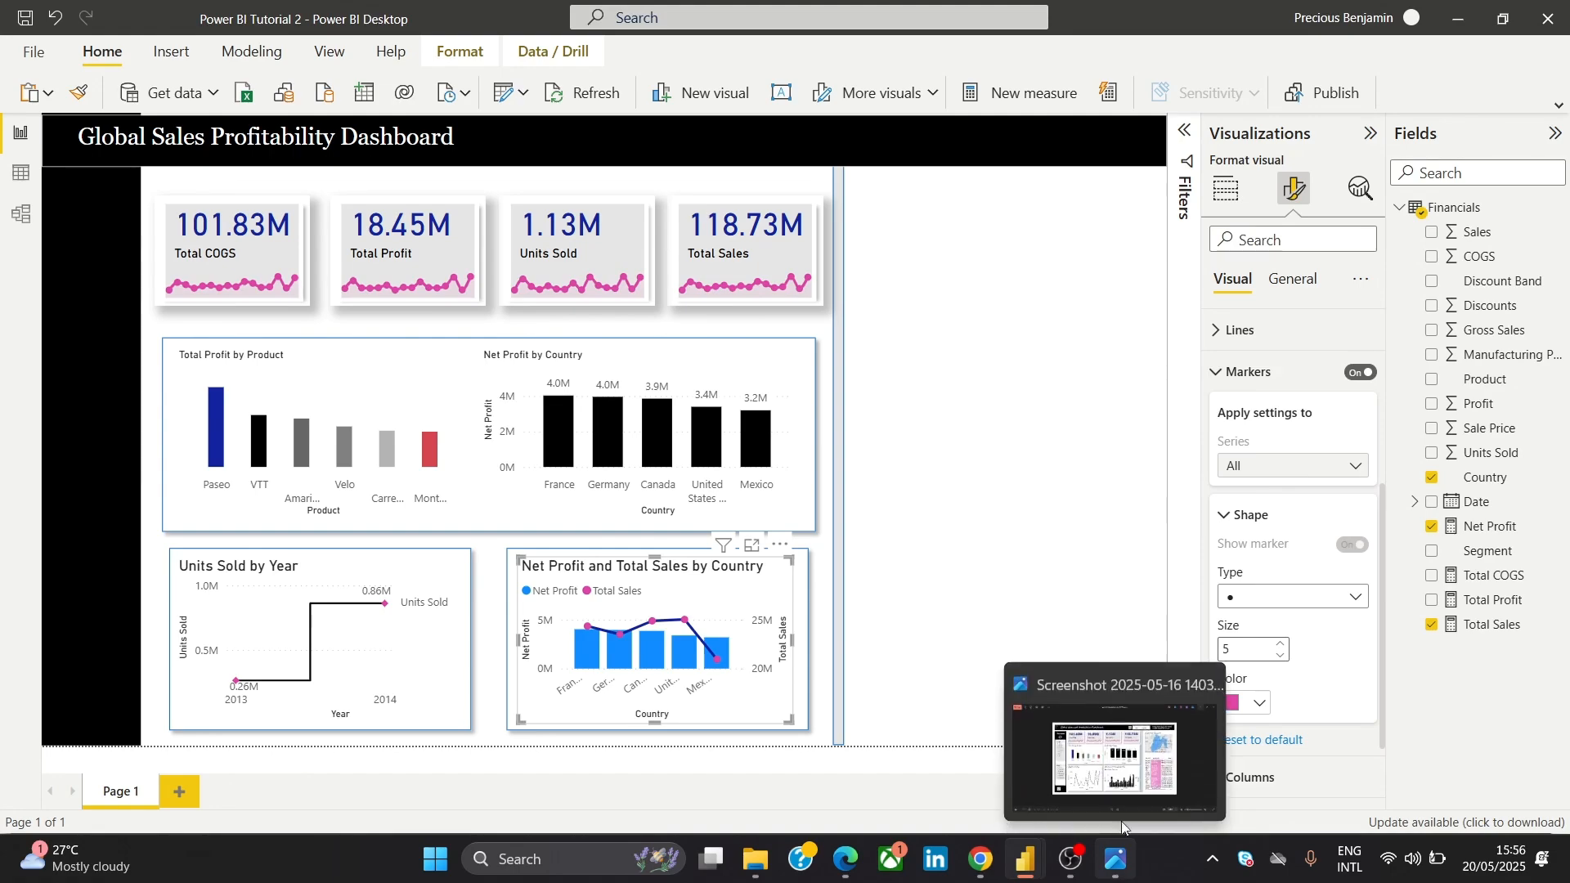
mouse_move(1134, 784)
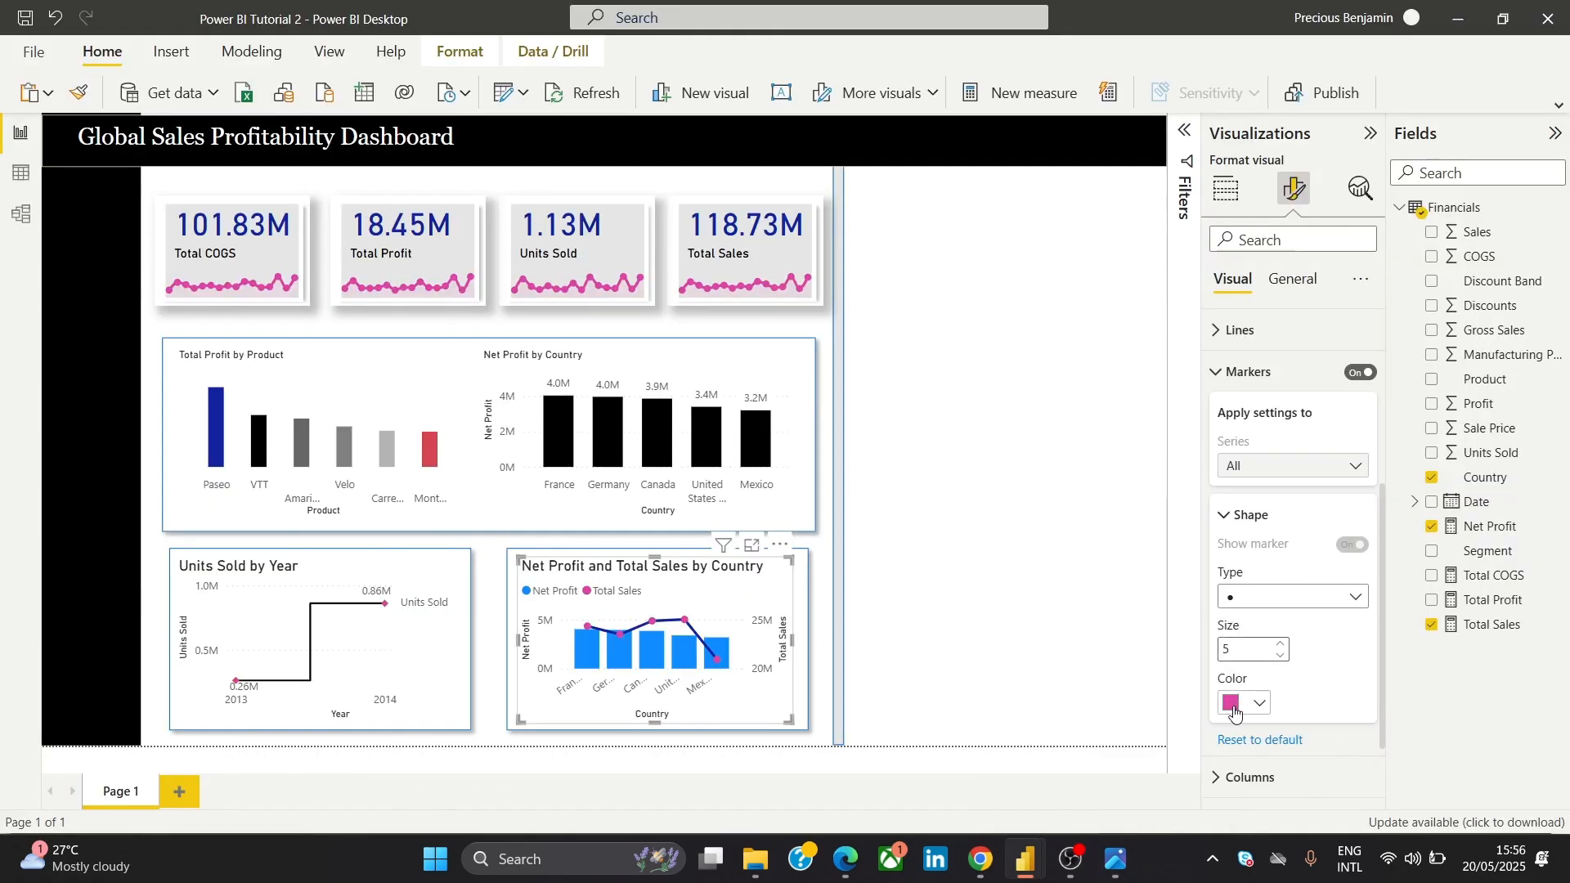
click(1234, 705)
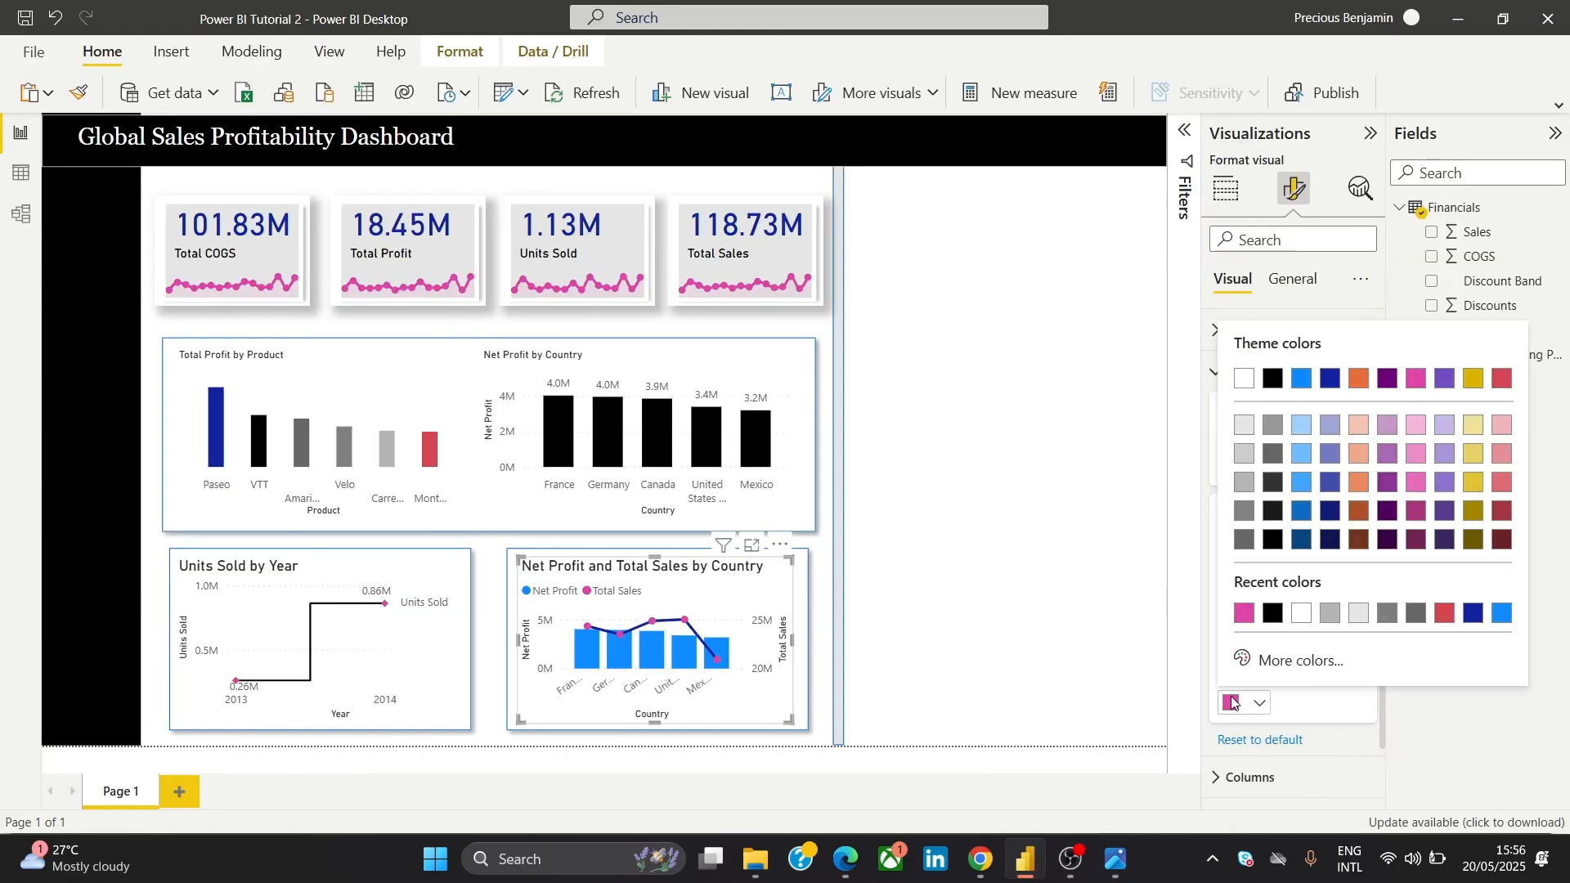
click(1244, 380)
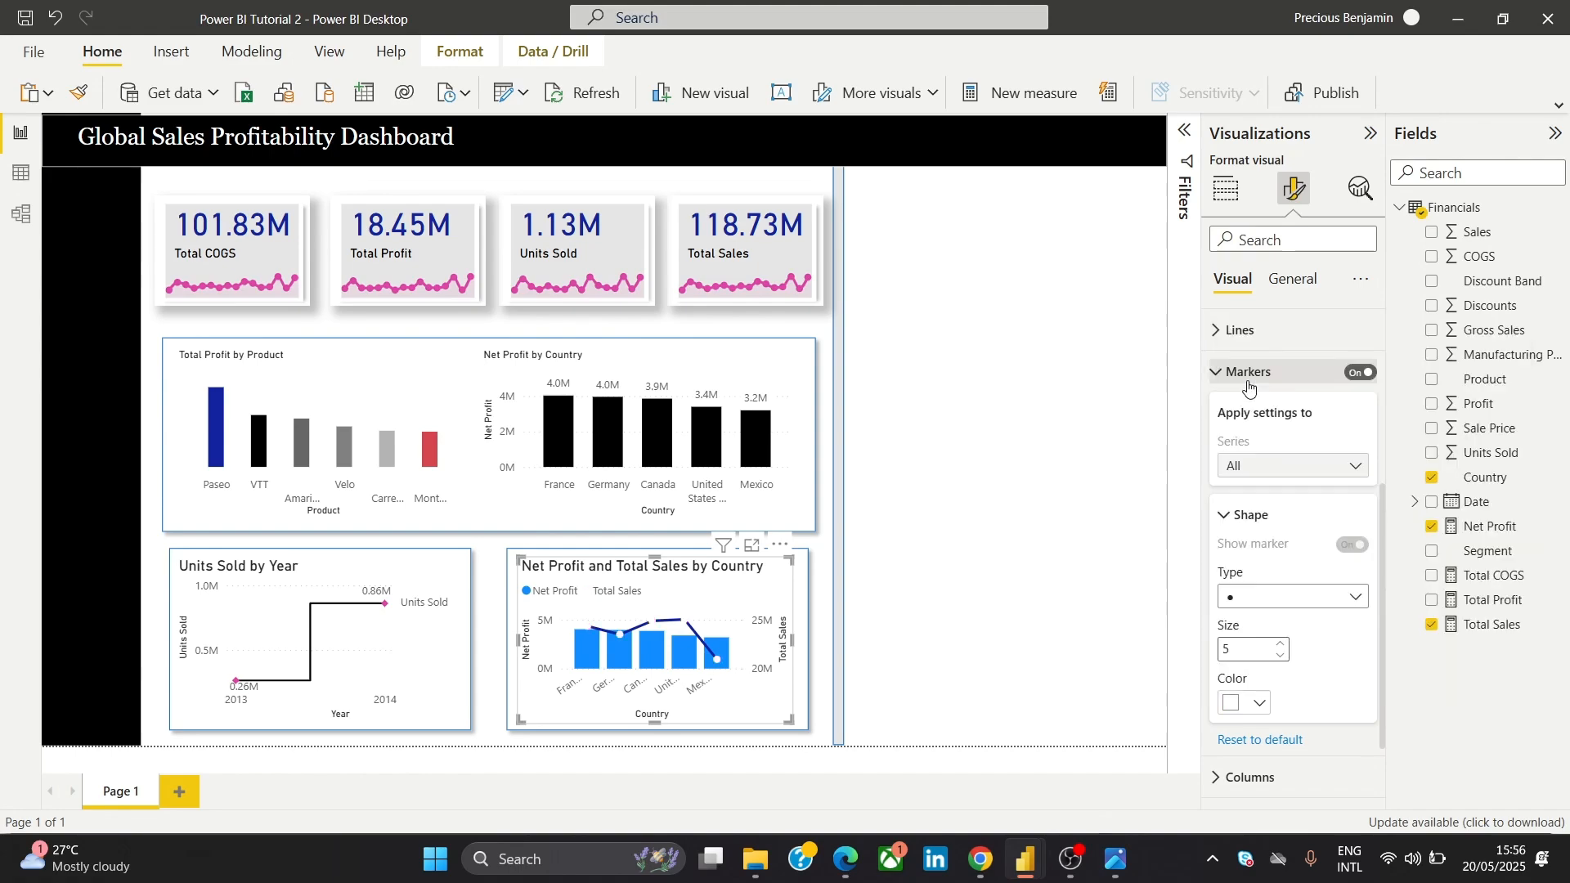
click(1224, 373)
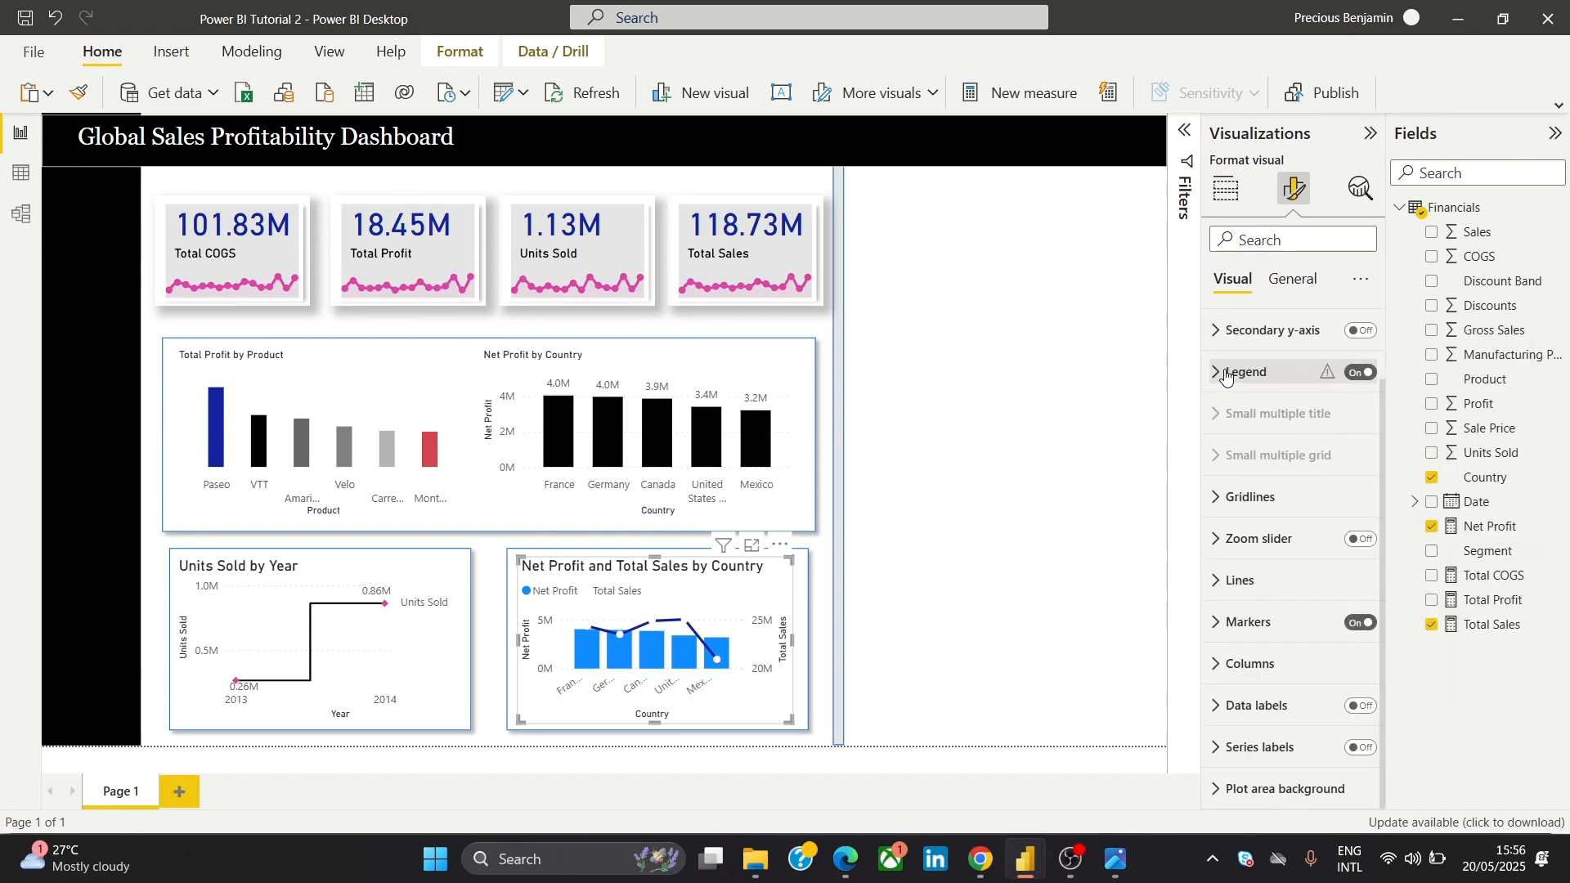
Color the combo chart's Total Sales line pink
click(1247, 581)
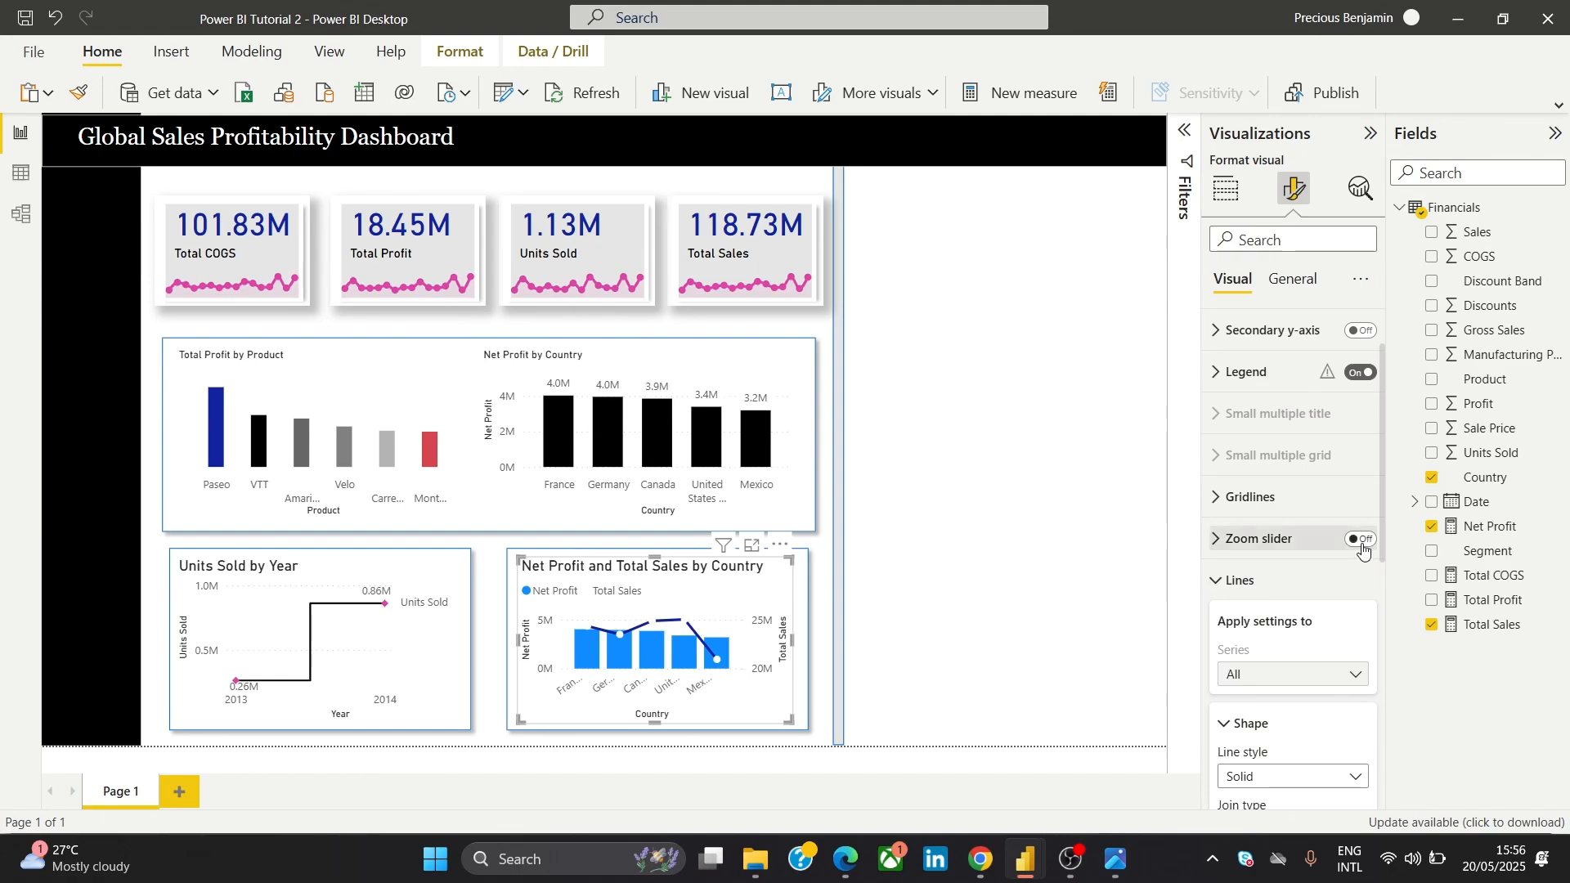
drag(1385, 499, 1372, 645)
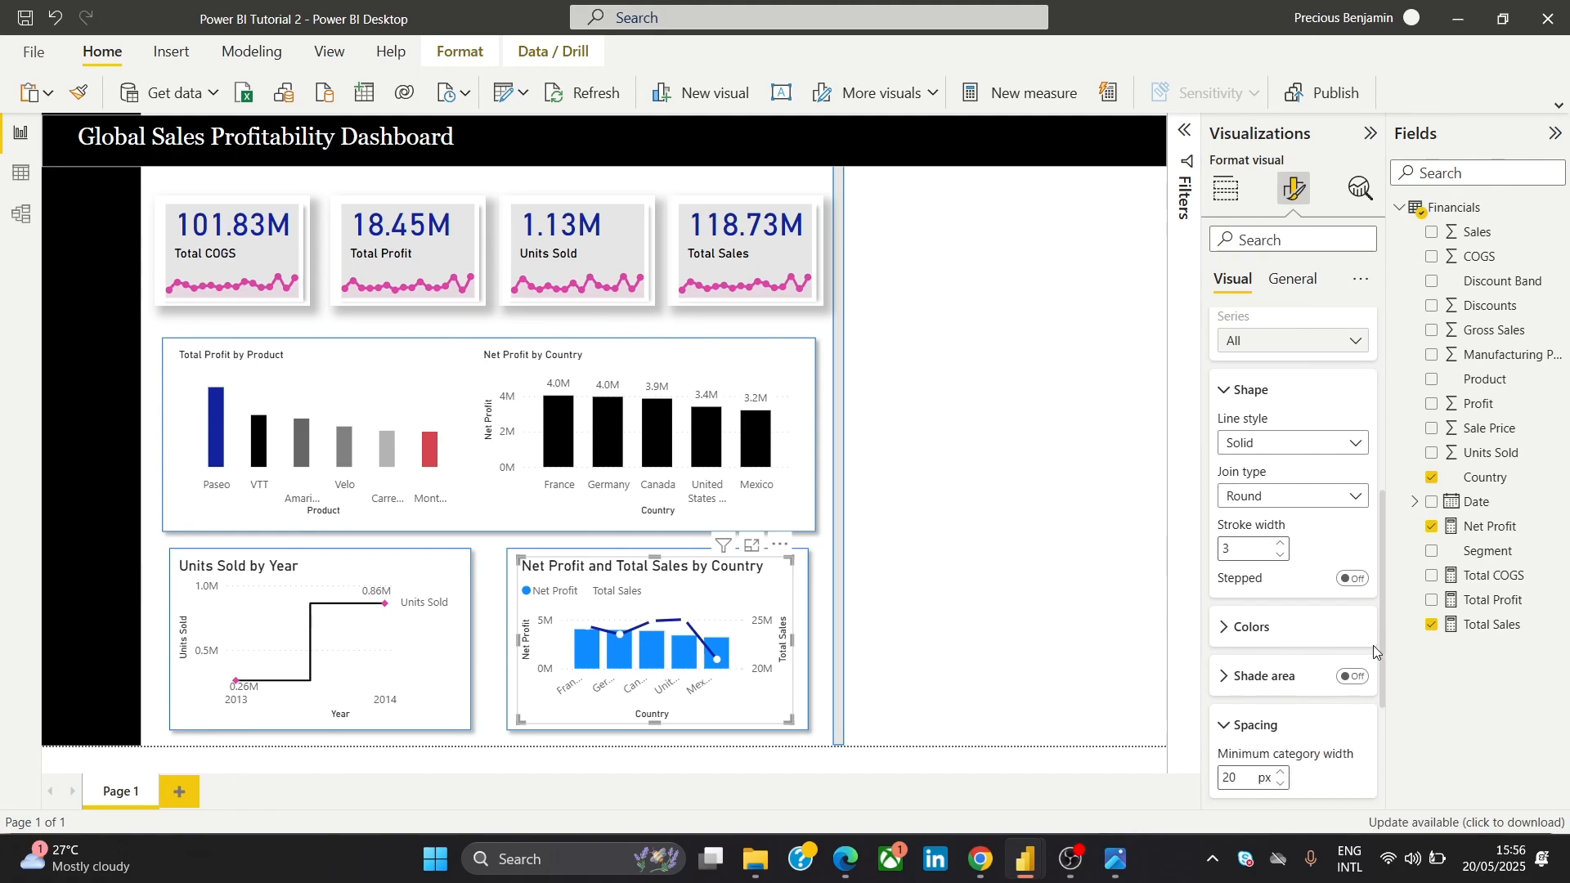
click(1247, 629)
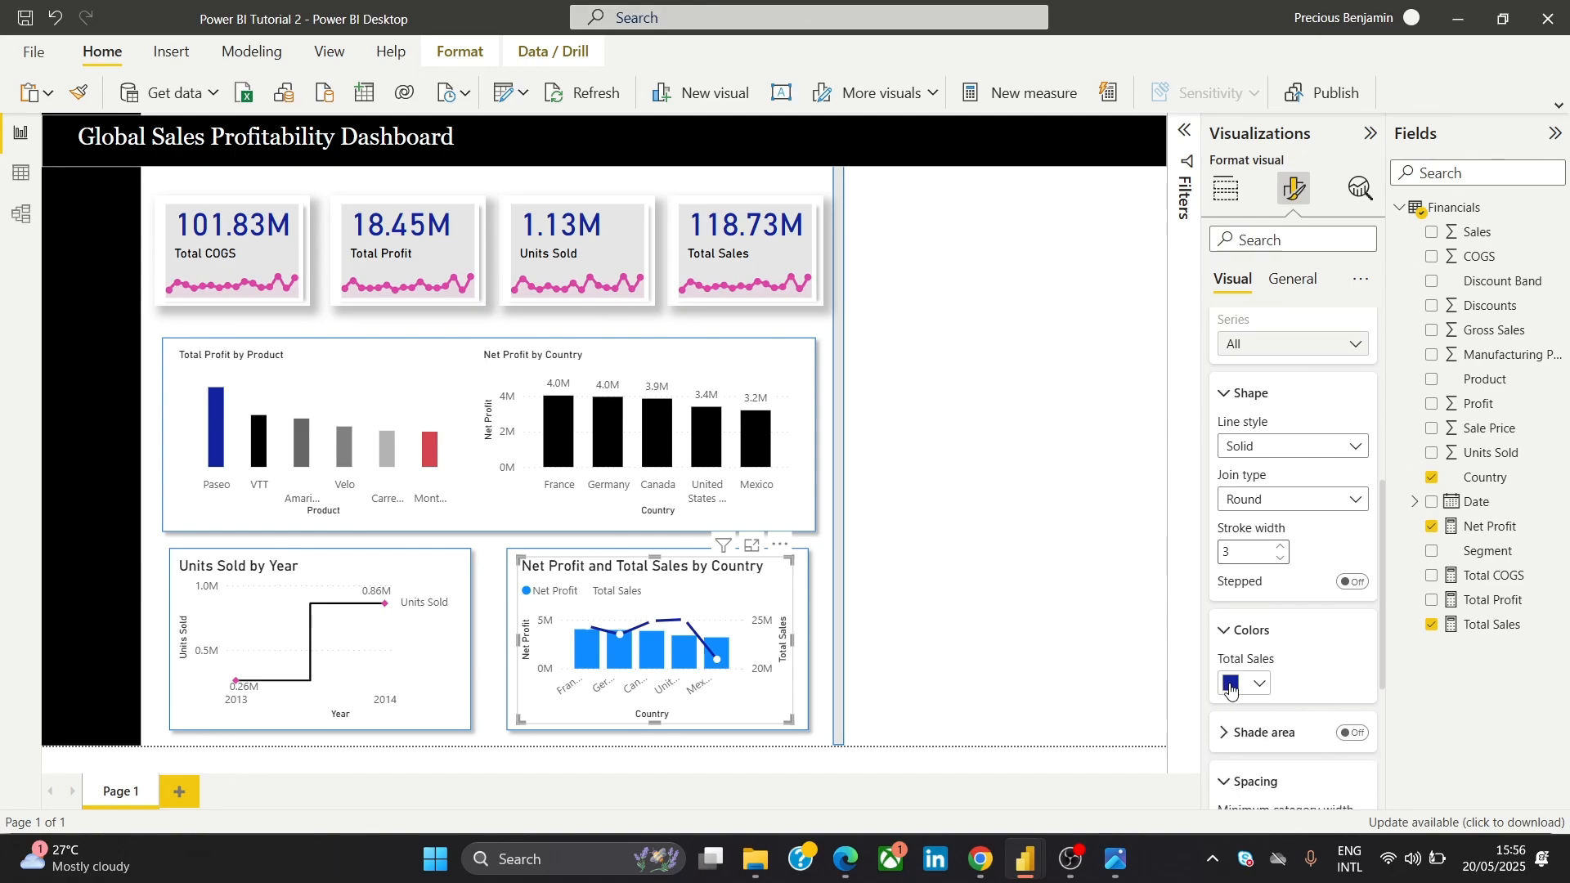
click(1230, 687)
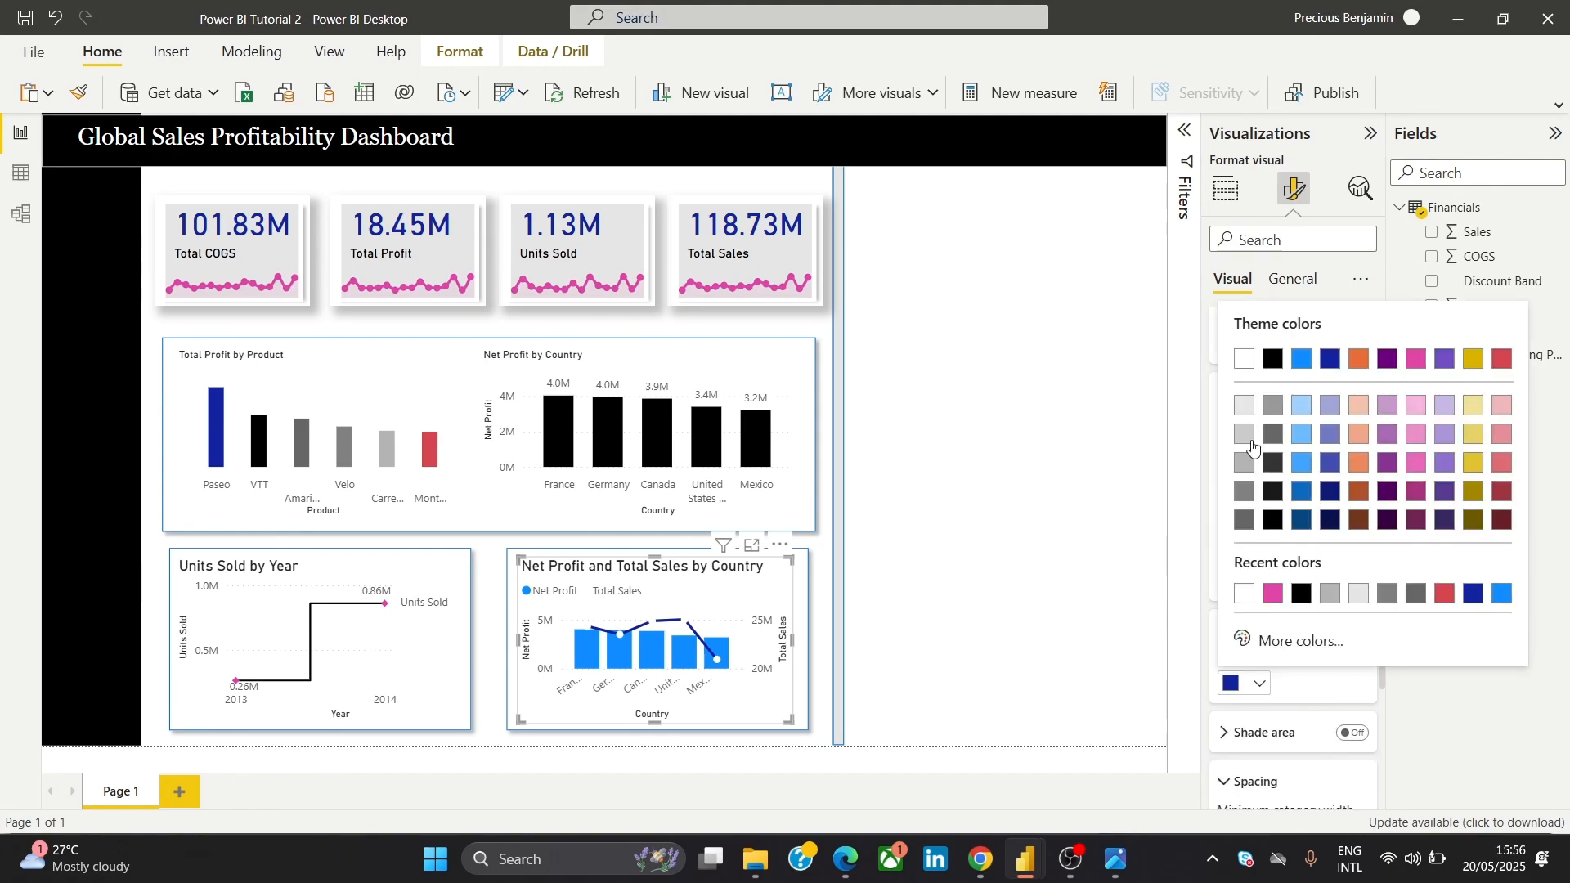
click(1417, 360)
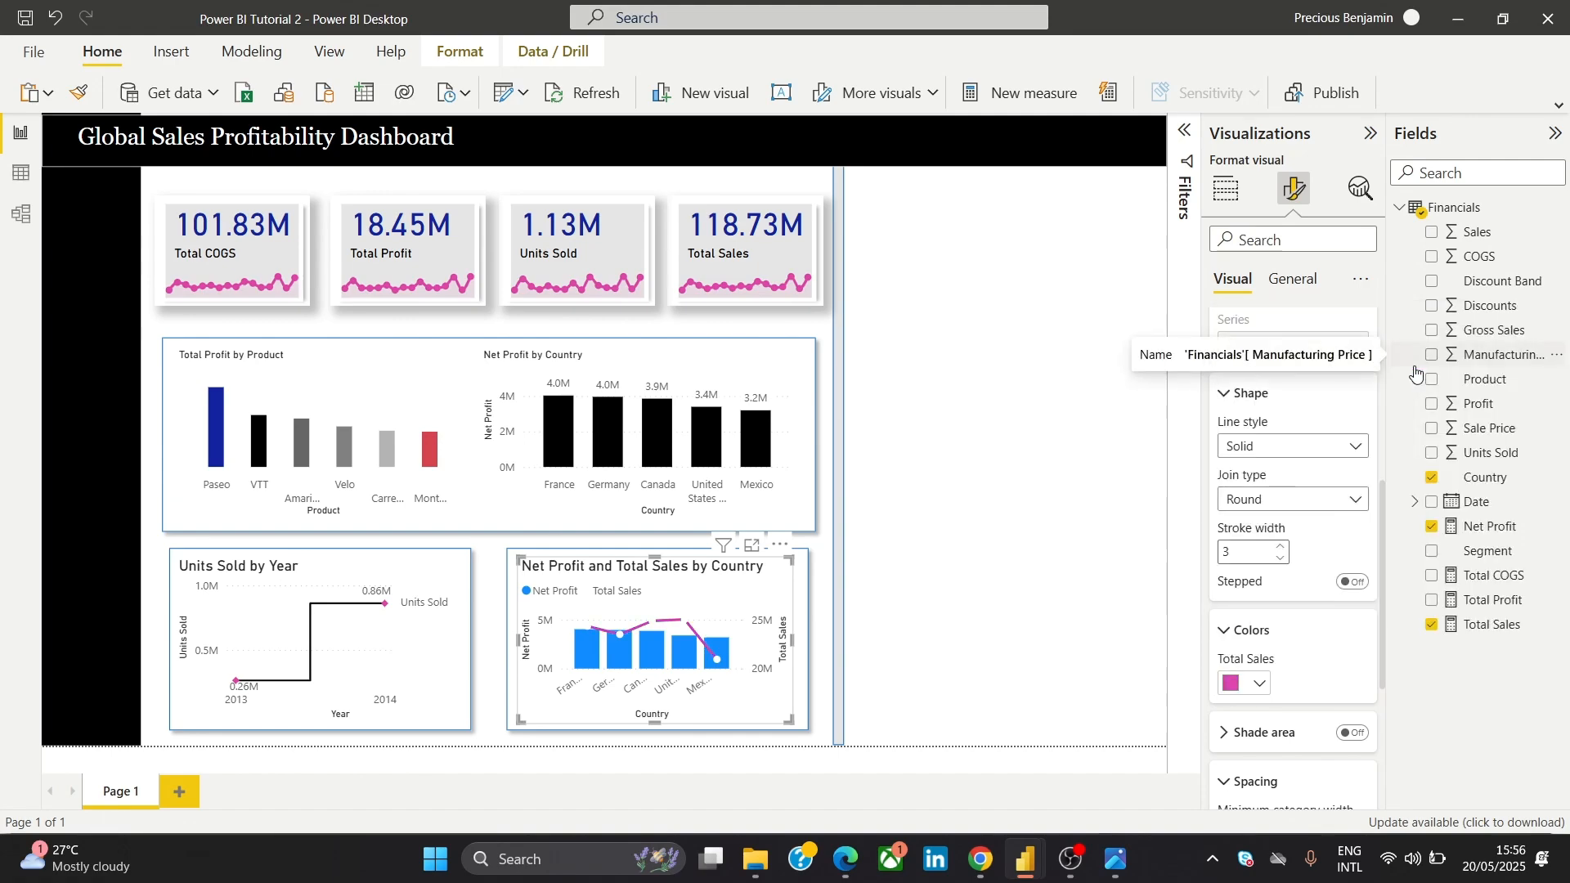
click(1230, 403)
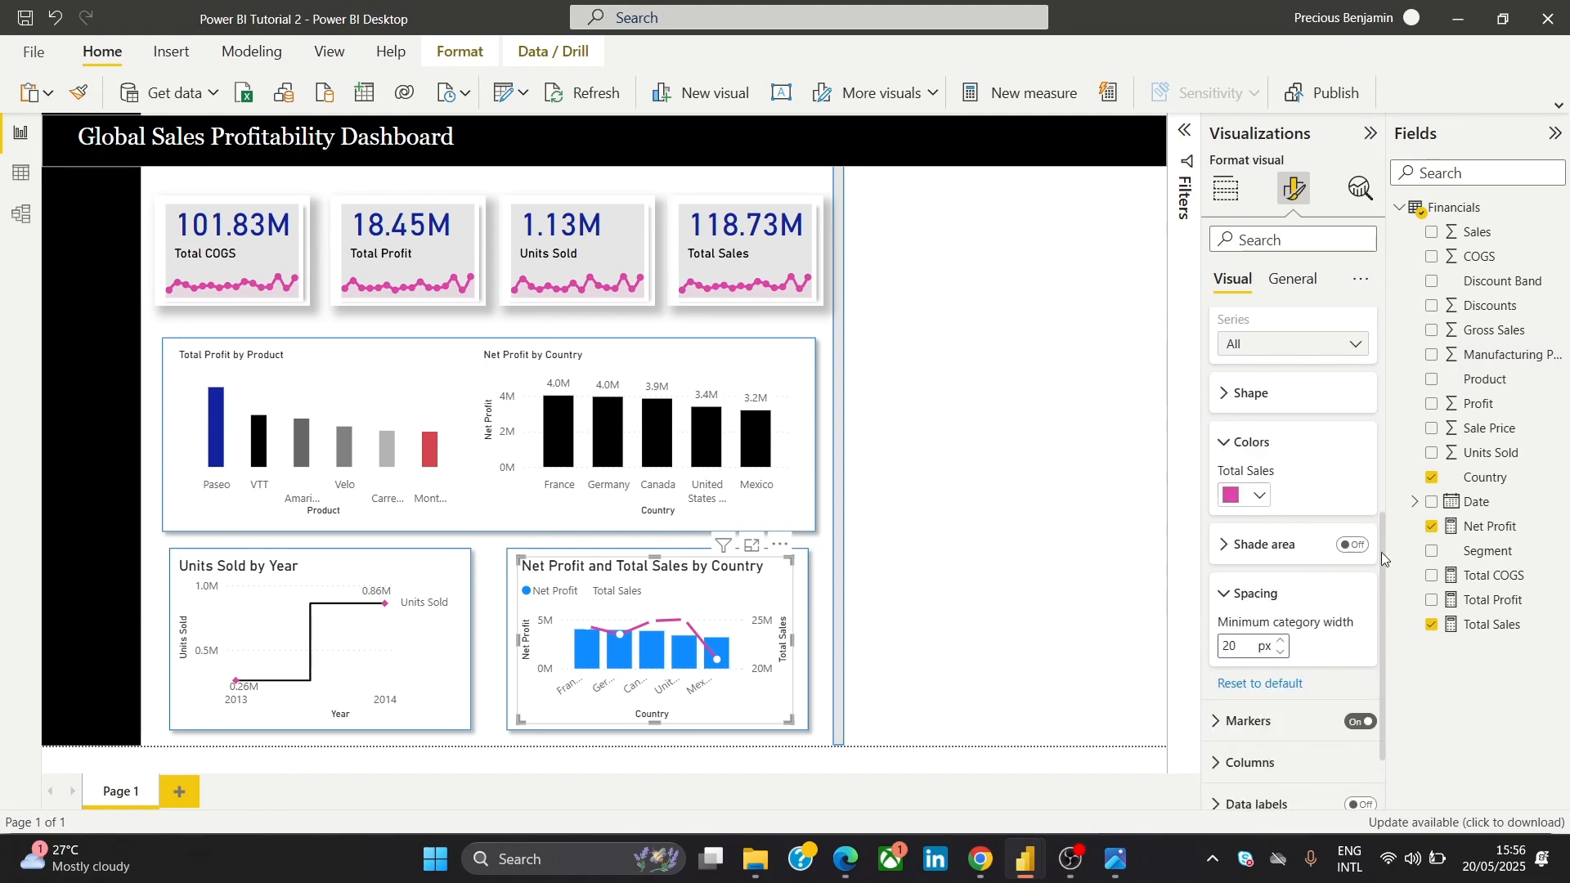
scroll(1350, 442, up, 5)
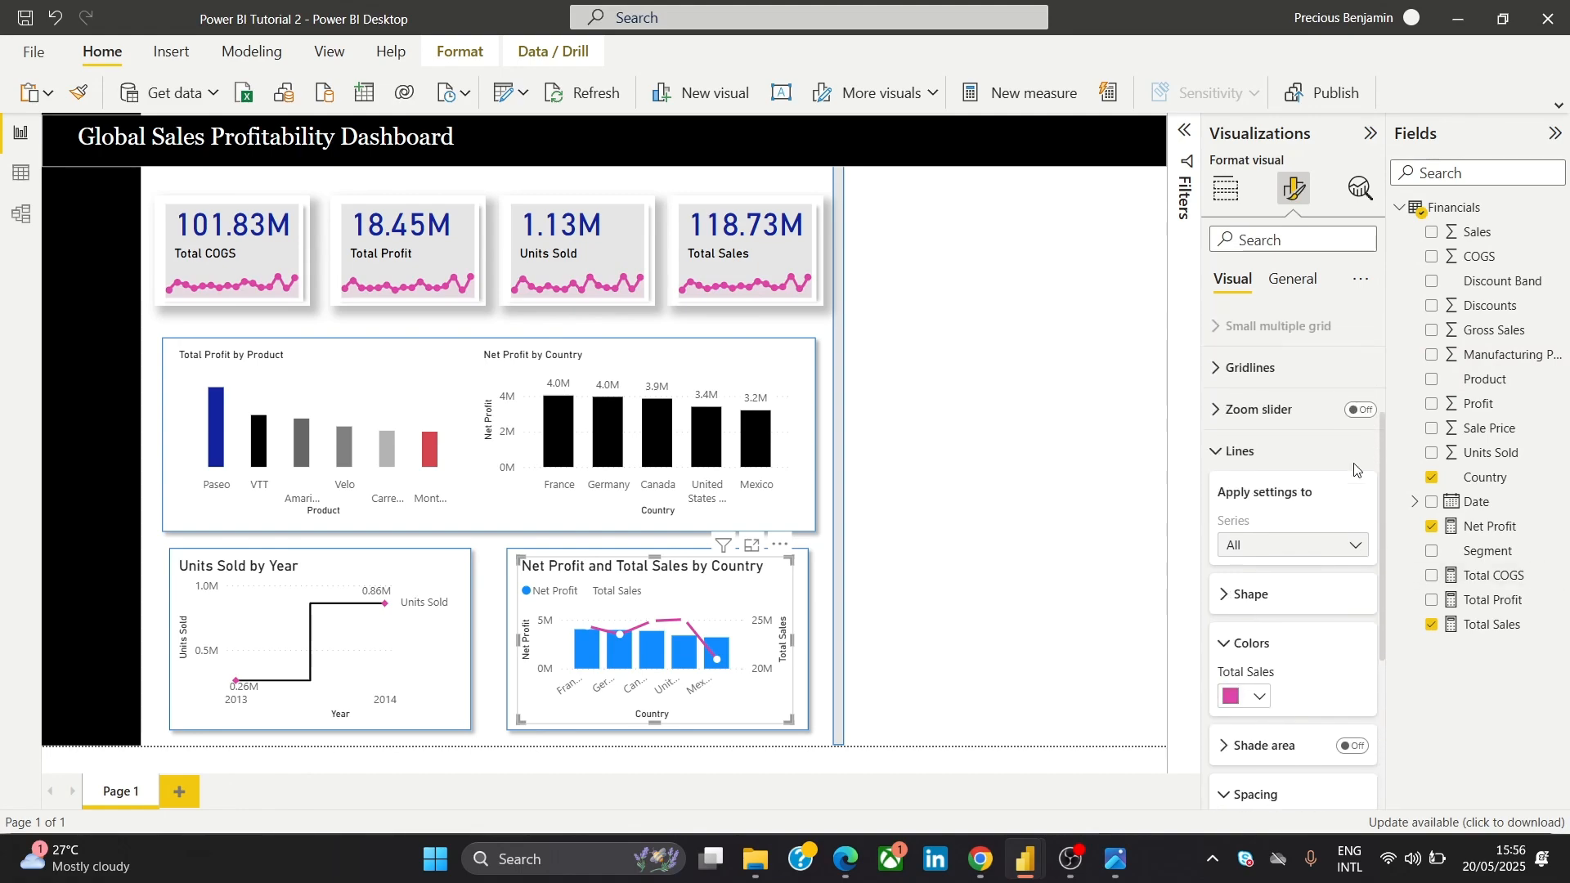
scroll(1345, 425, up, 1)
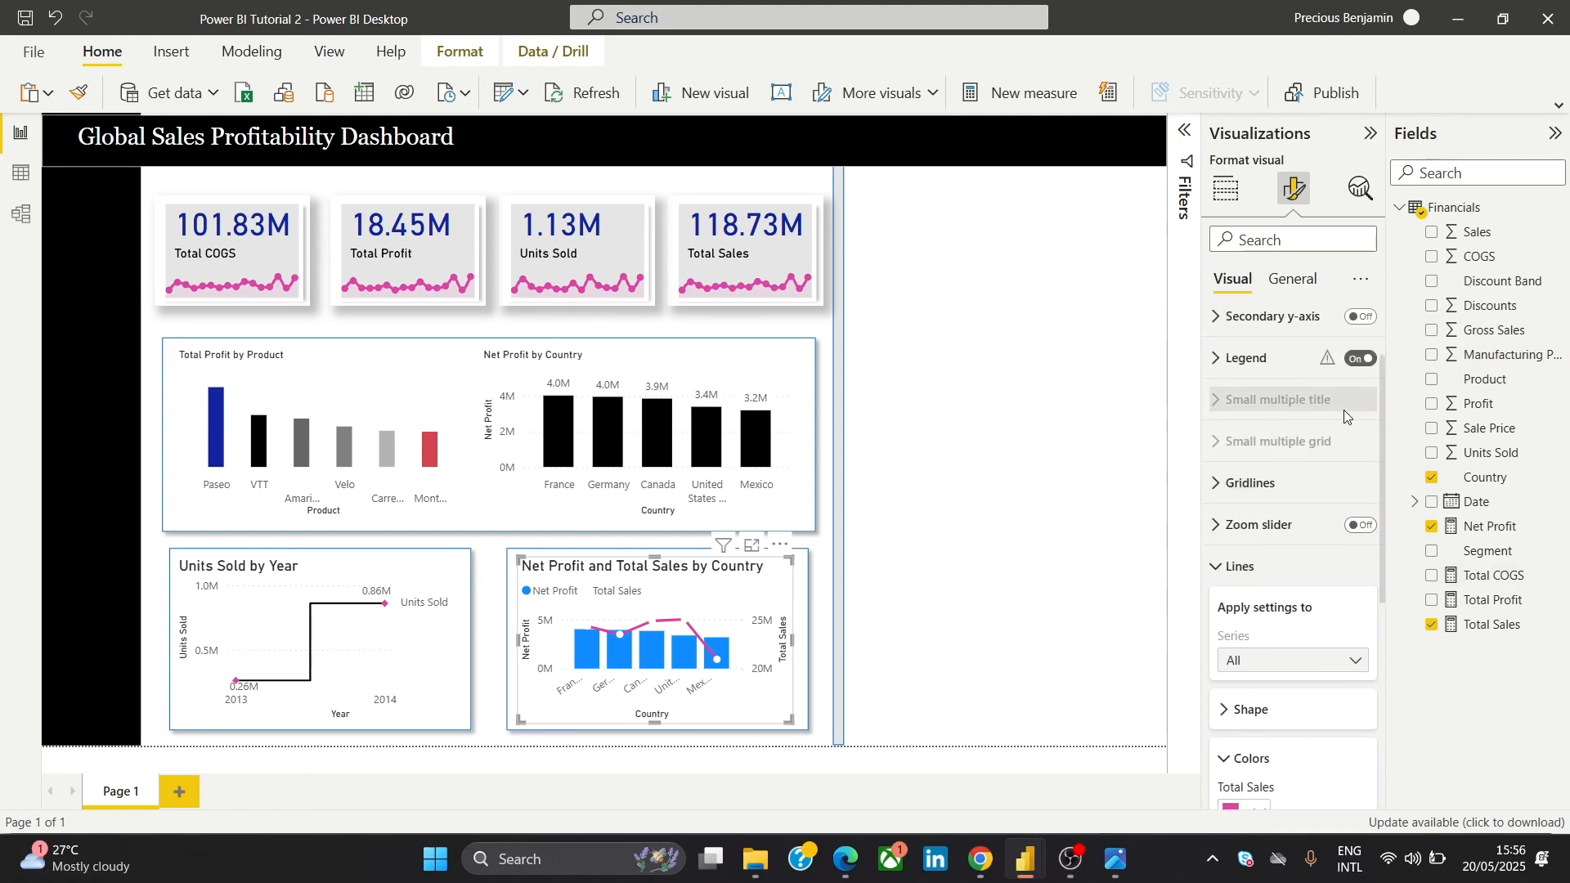
click(1266, 578)
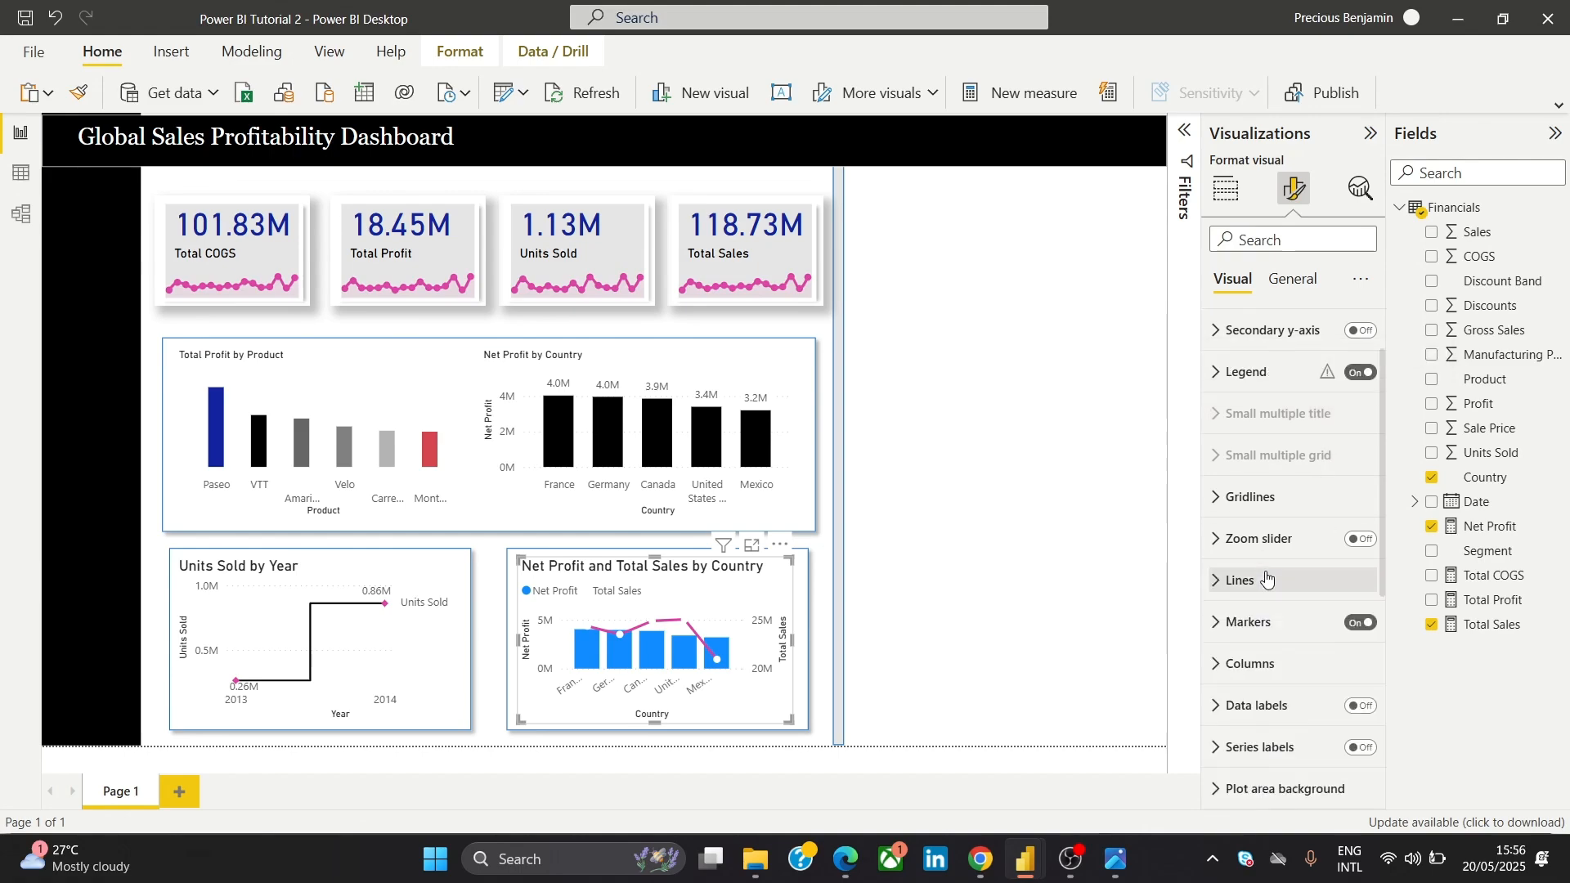
Disable the combo chart's markers and set its default column color to black
click(1359, 623)
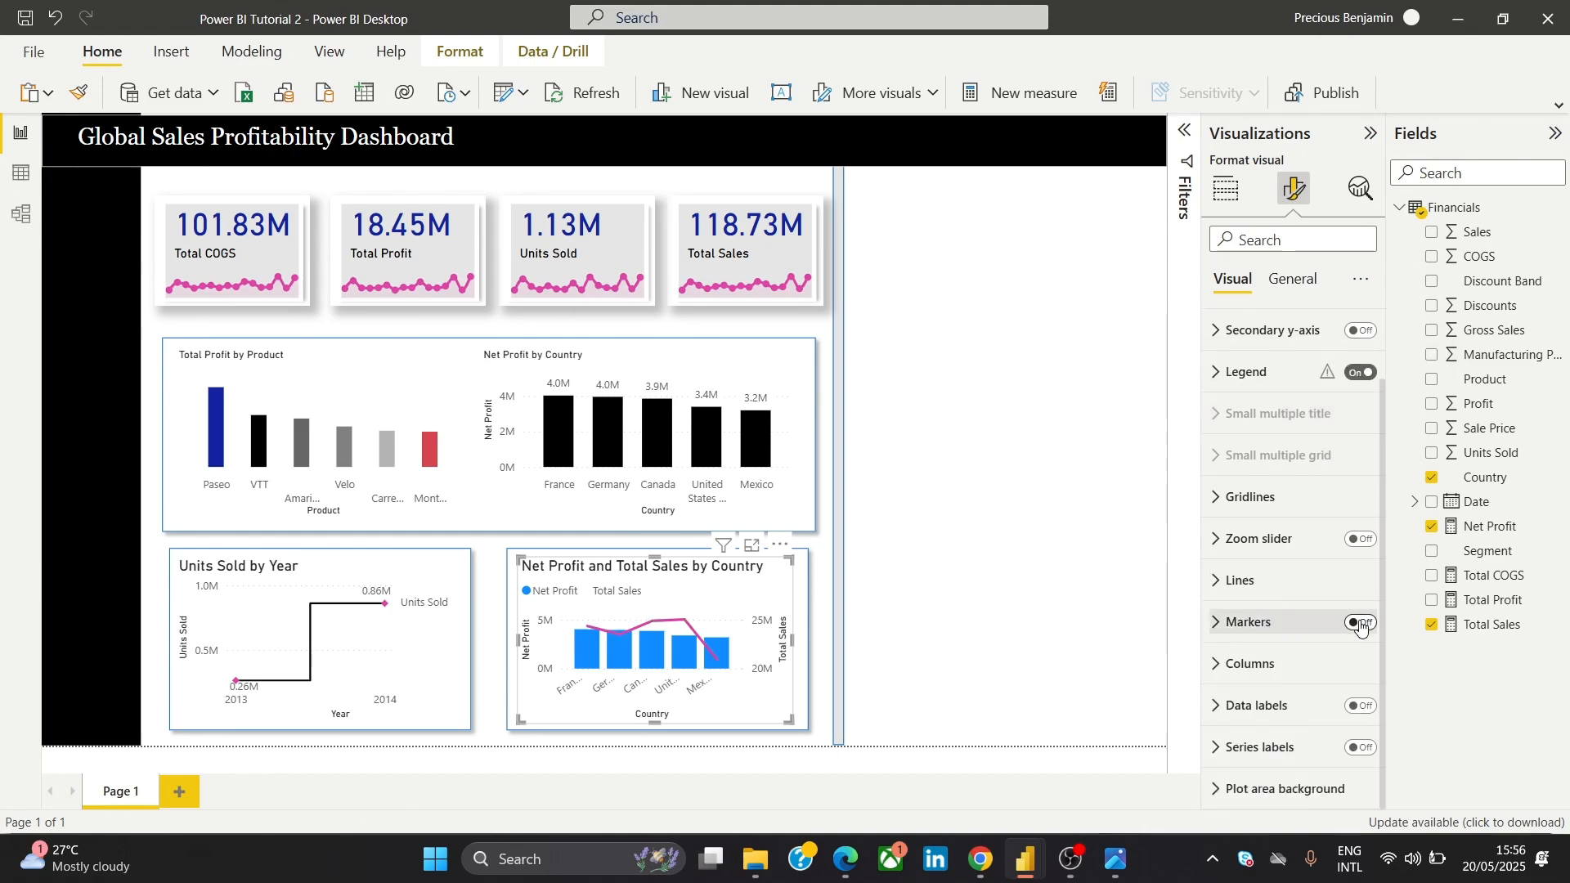
click(1328, 662)
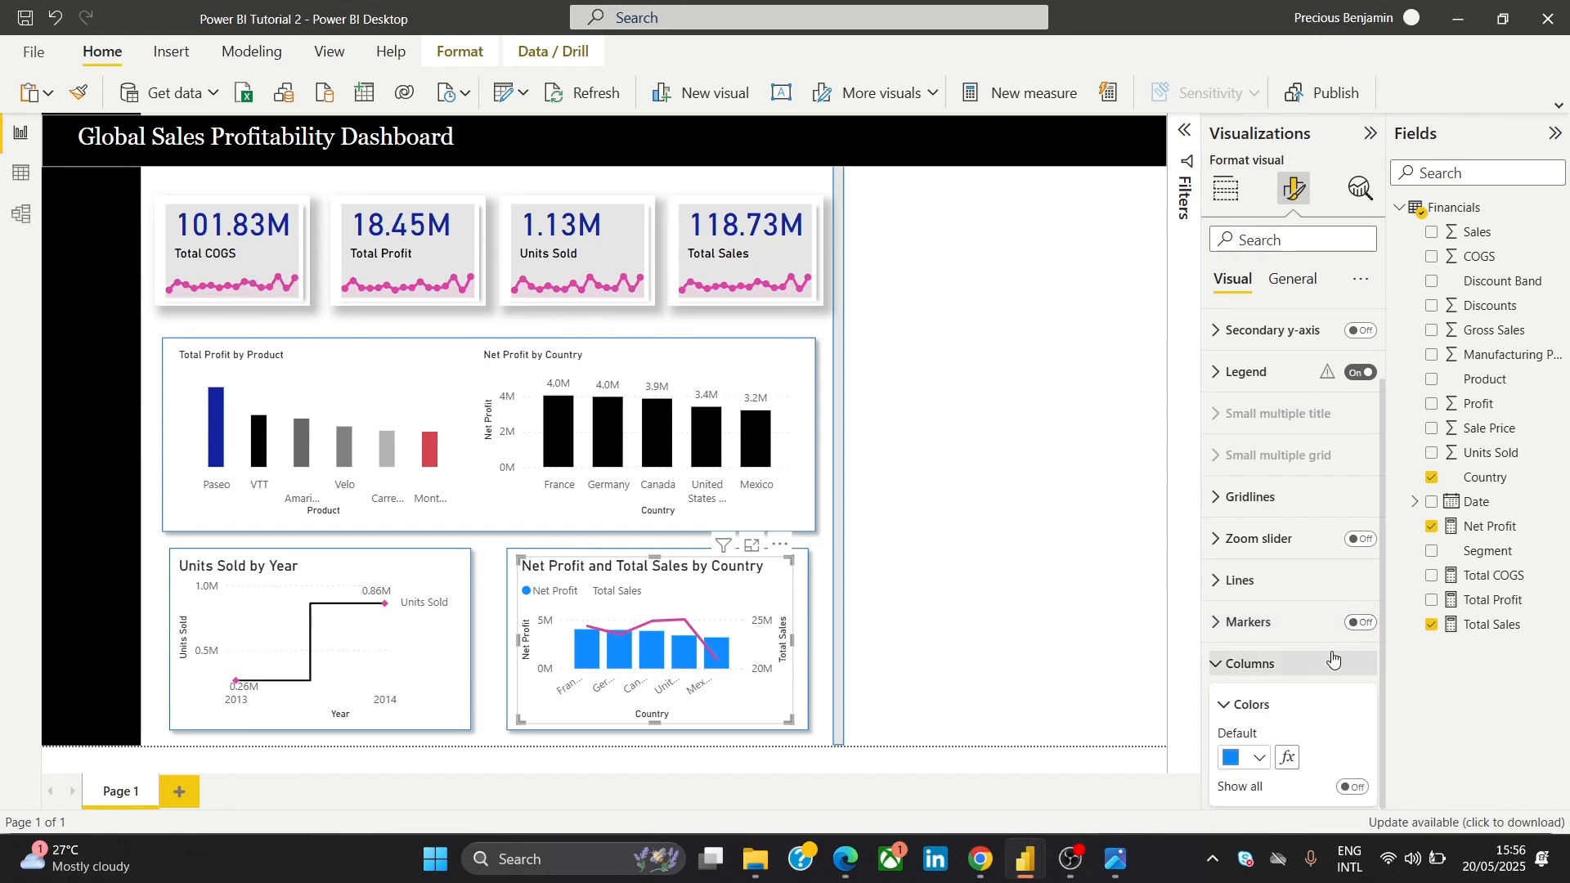
click(1230, 760)
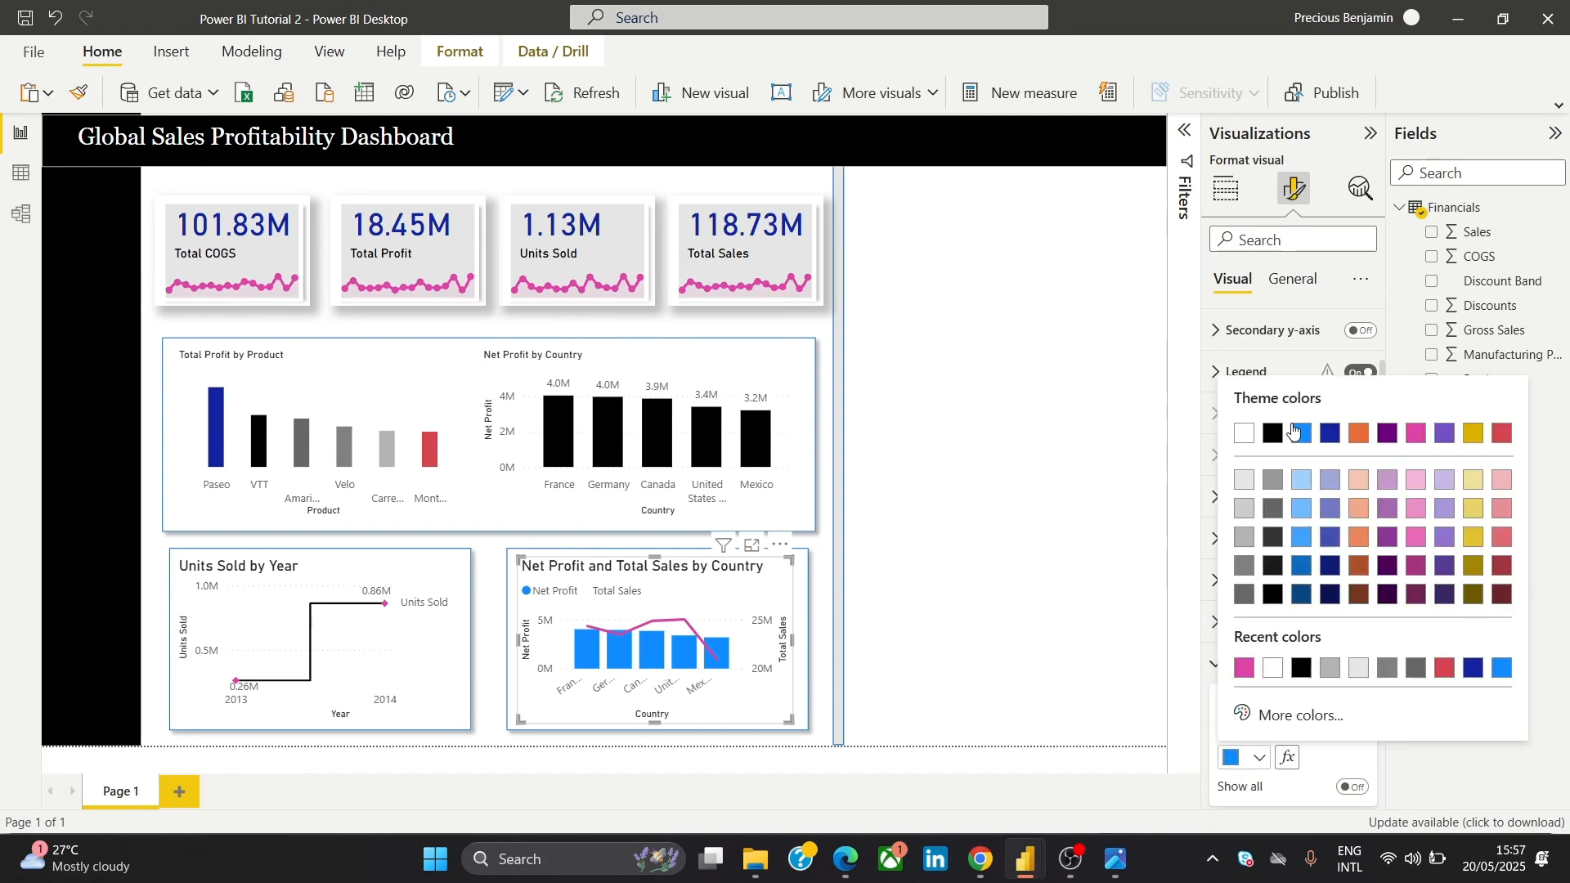
click(1274, 434)
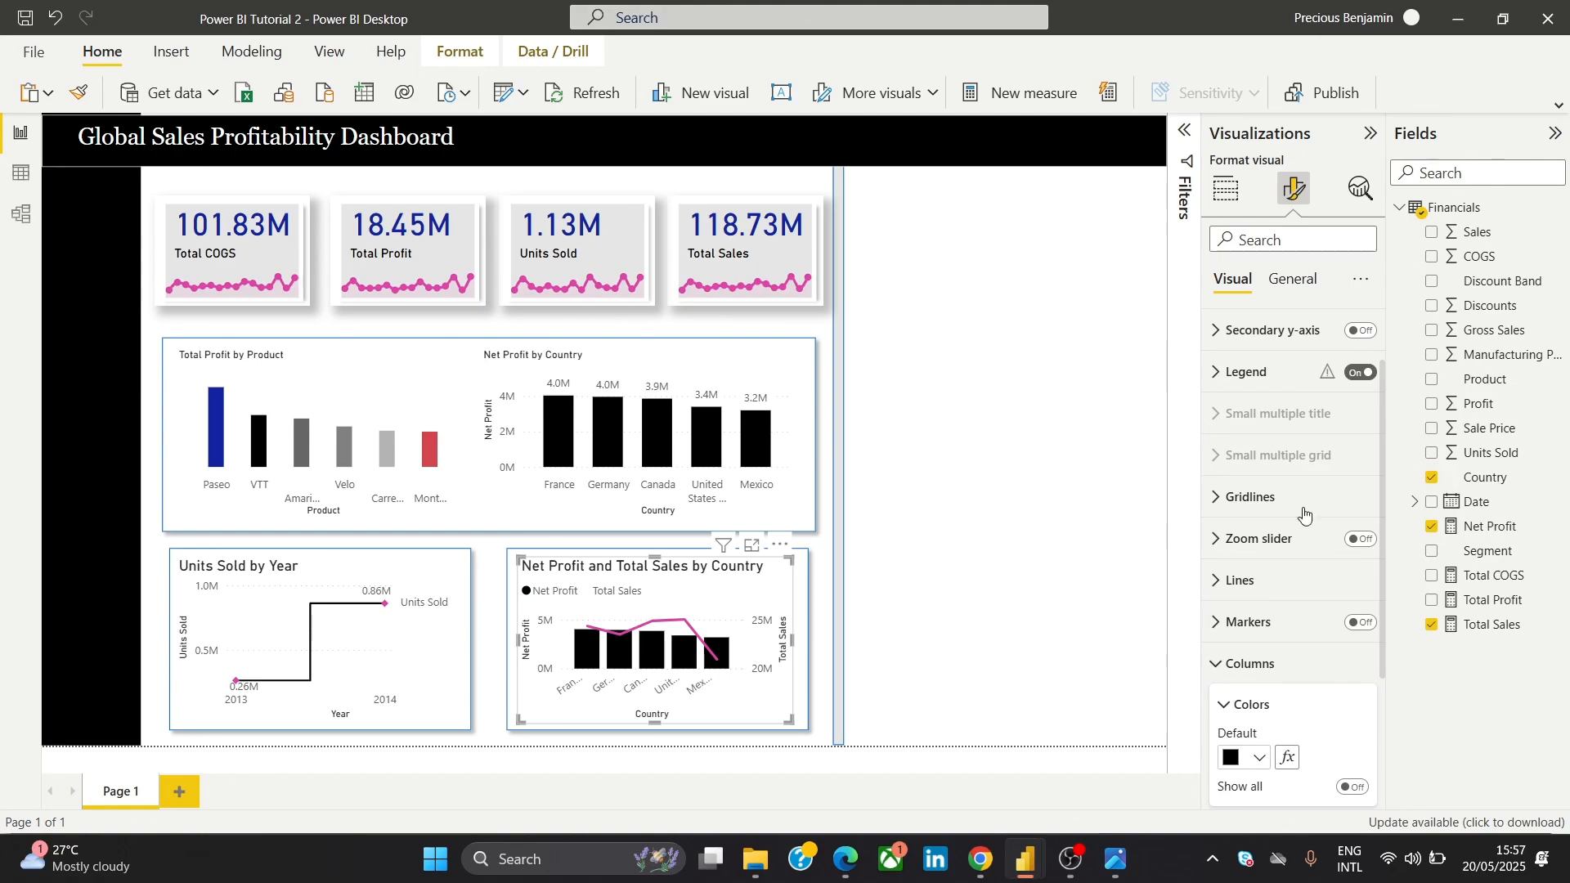
Reduce the title font size of the Net Profit and Total Sales by Country chart
click(1236, 665)
click(1277, 719)
click(1277, 721)
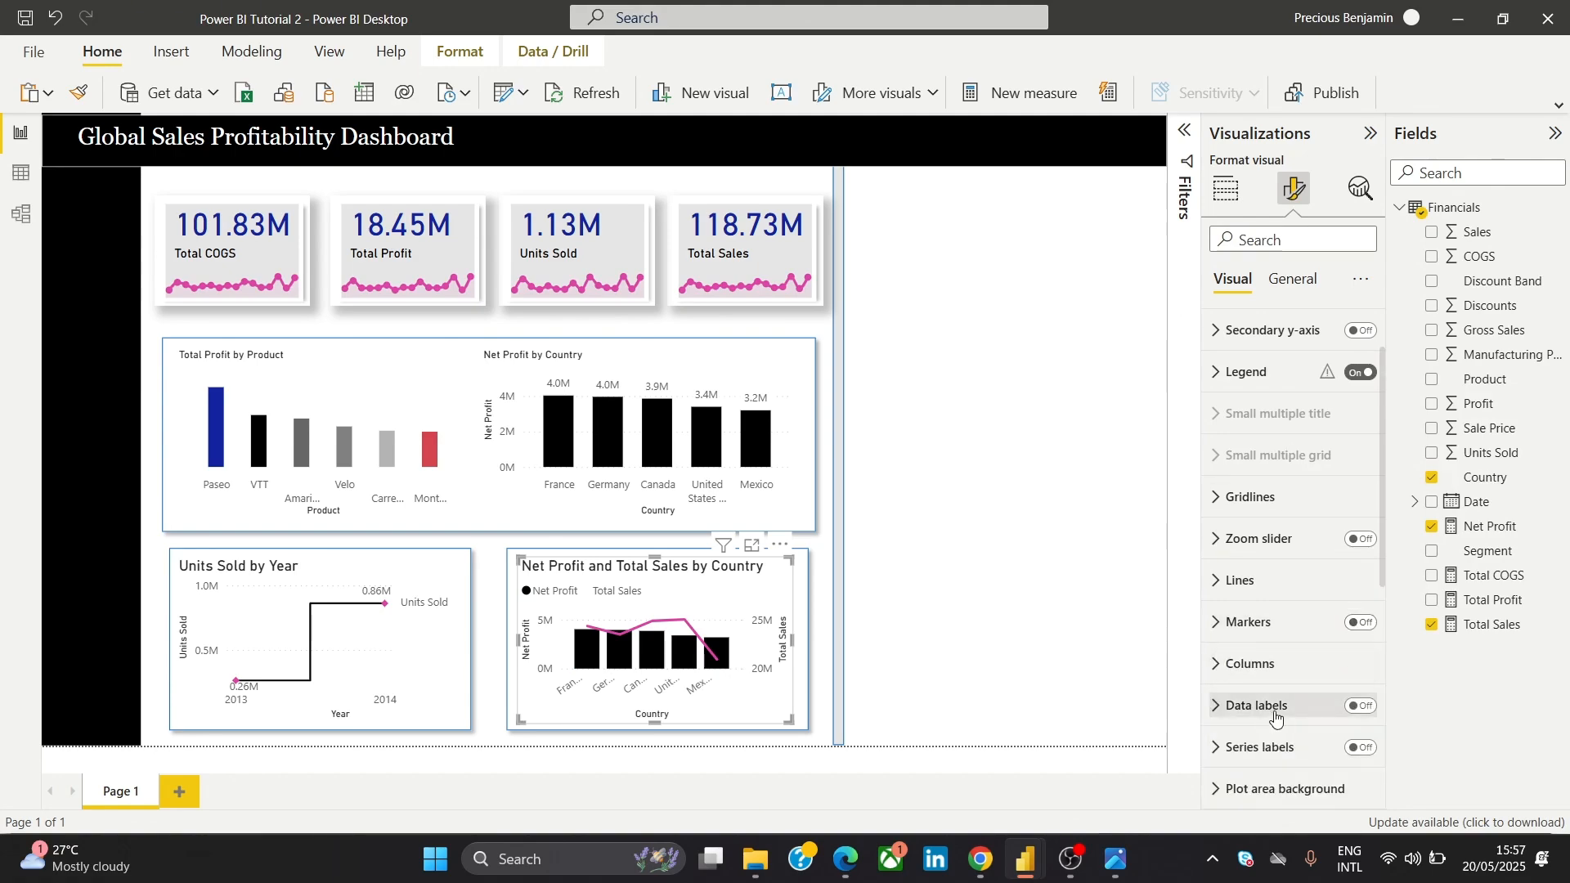
click(1292, 283)
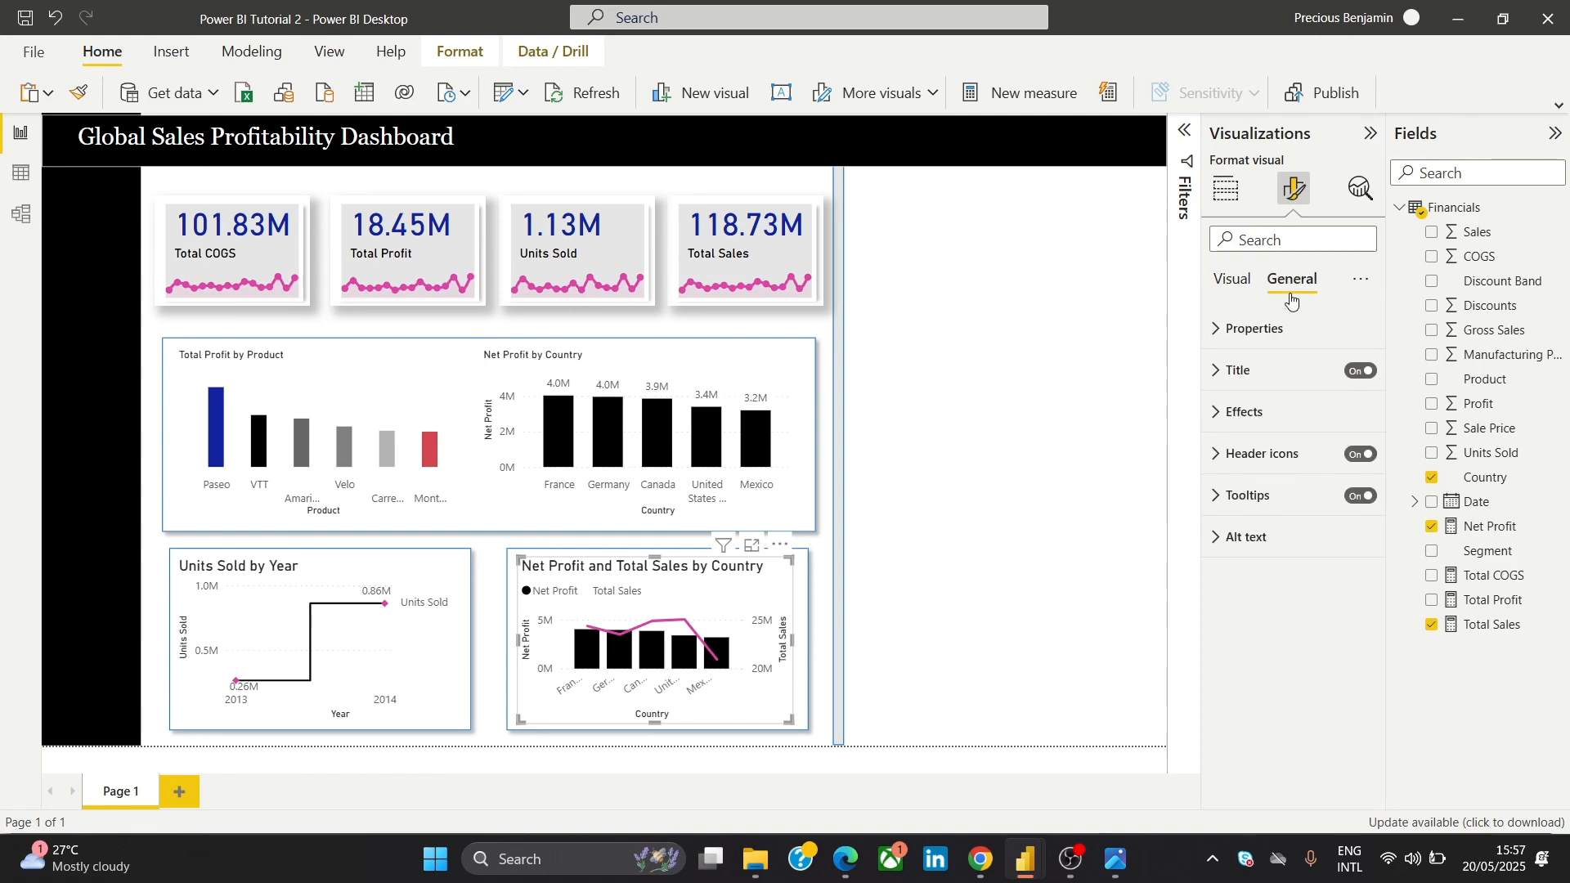
click(1290, 430)
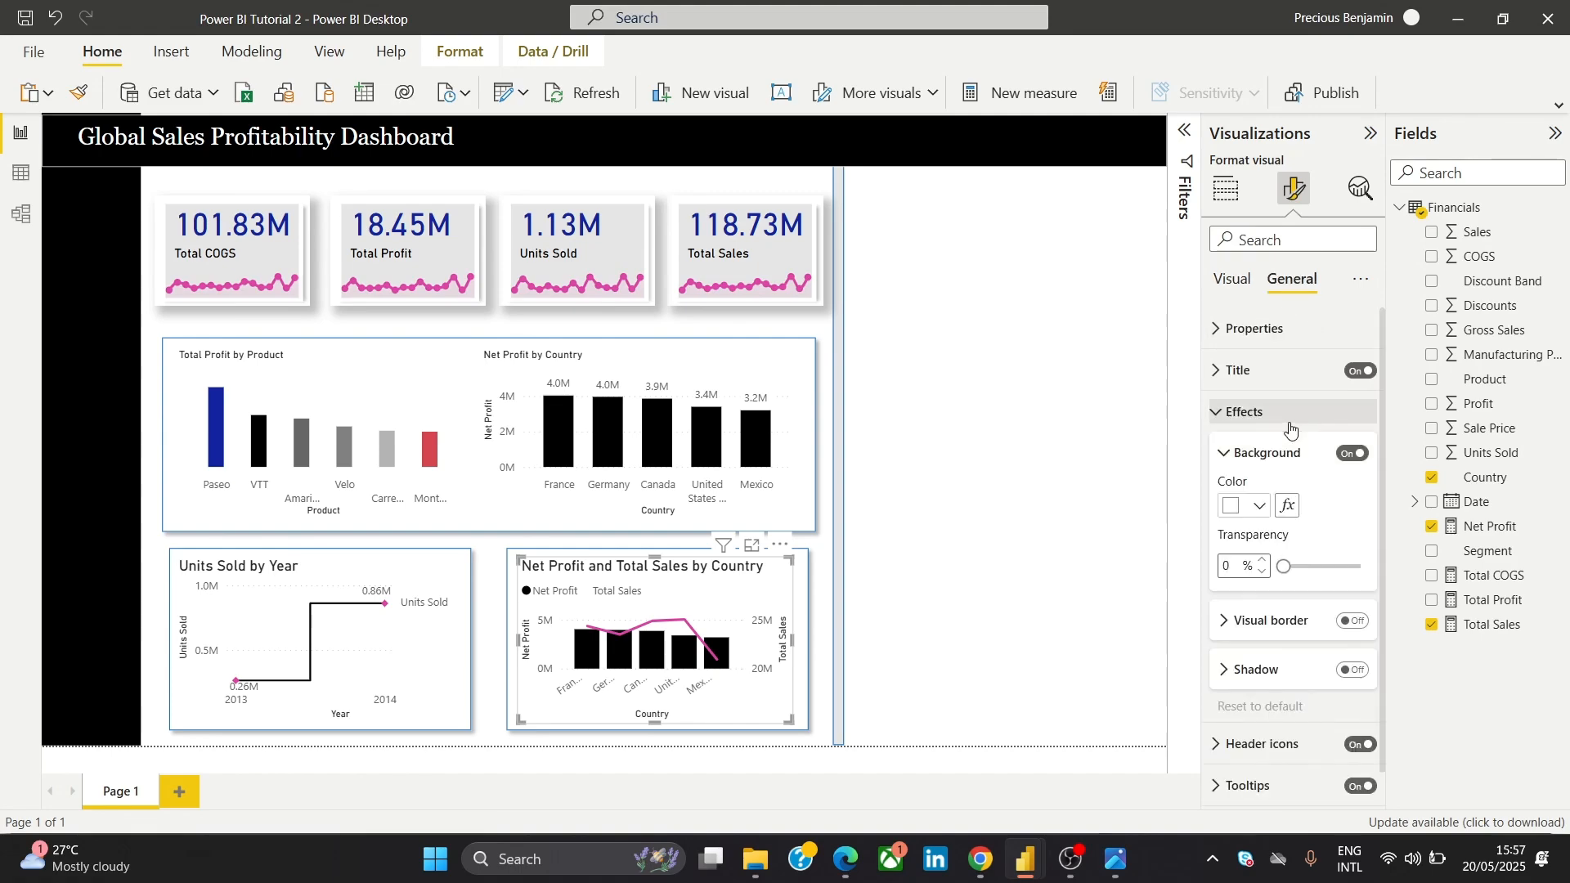
click(1290, 419)
click(1252, 374)
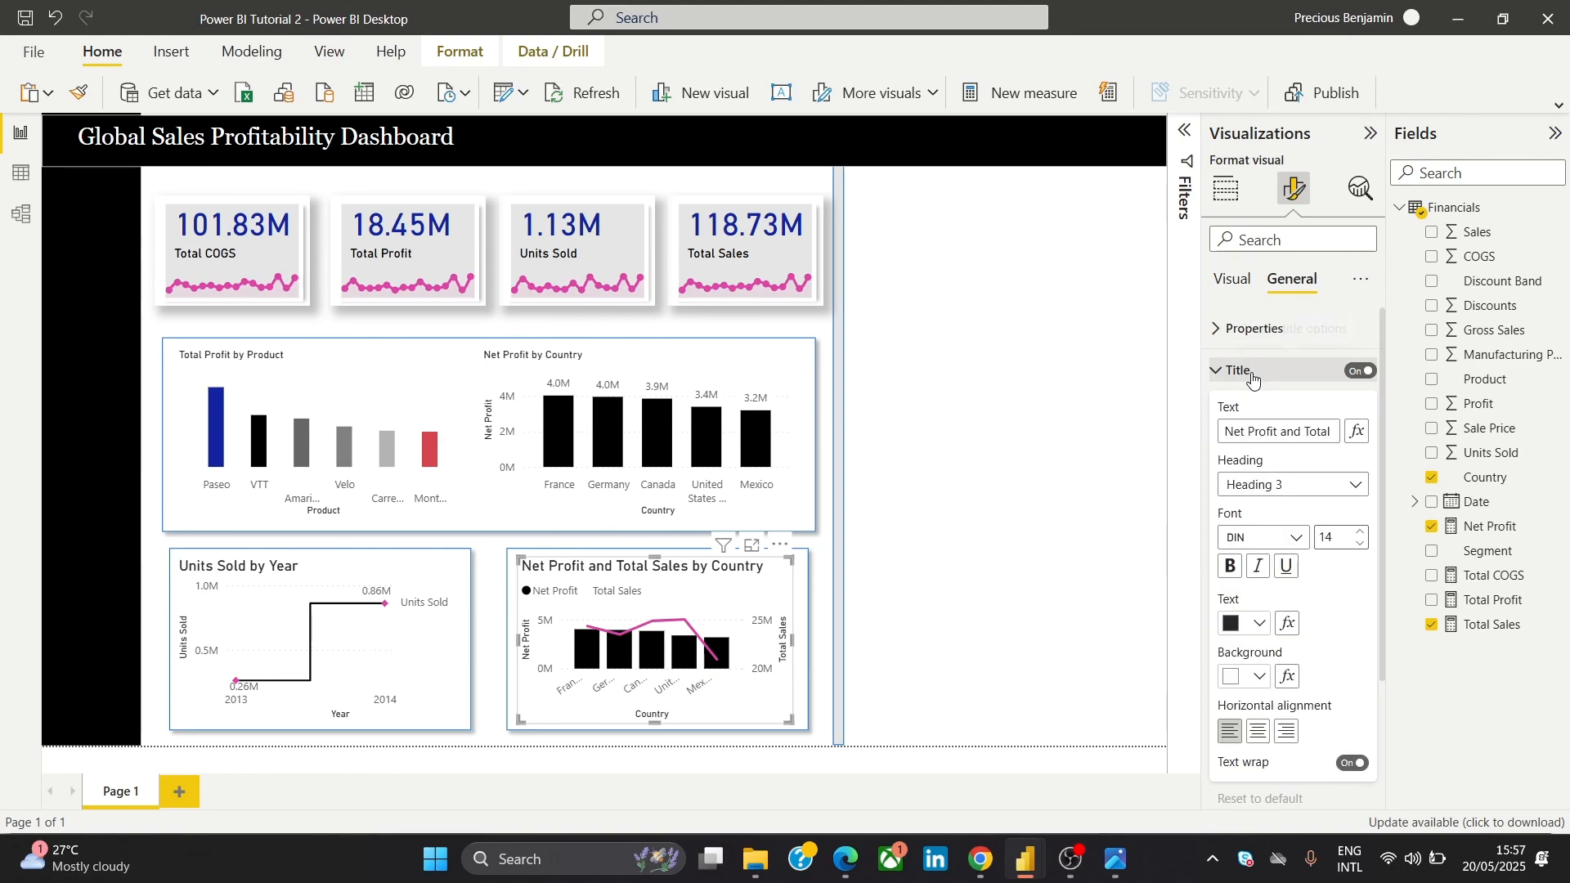
click(1360, 531)
click(1362, 545)
click(1361, 545)
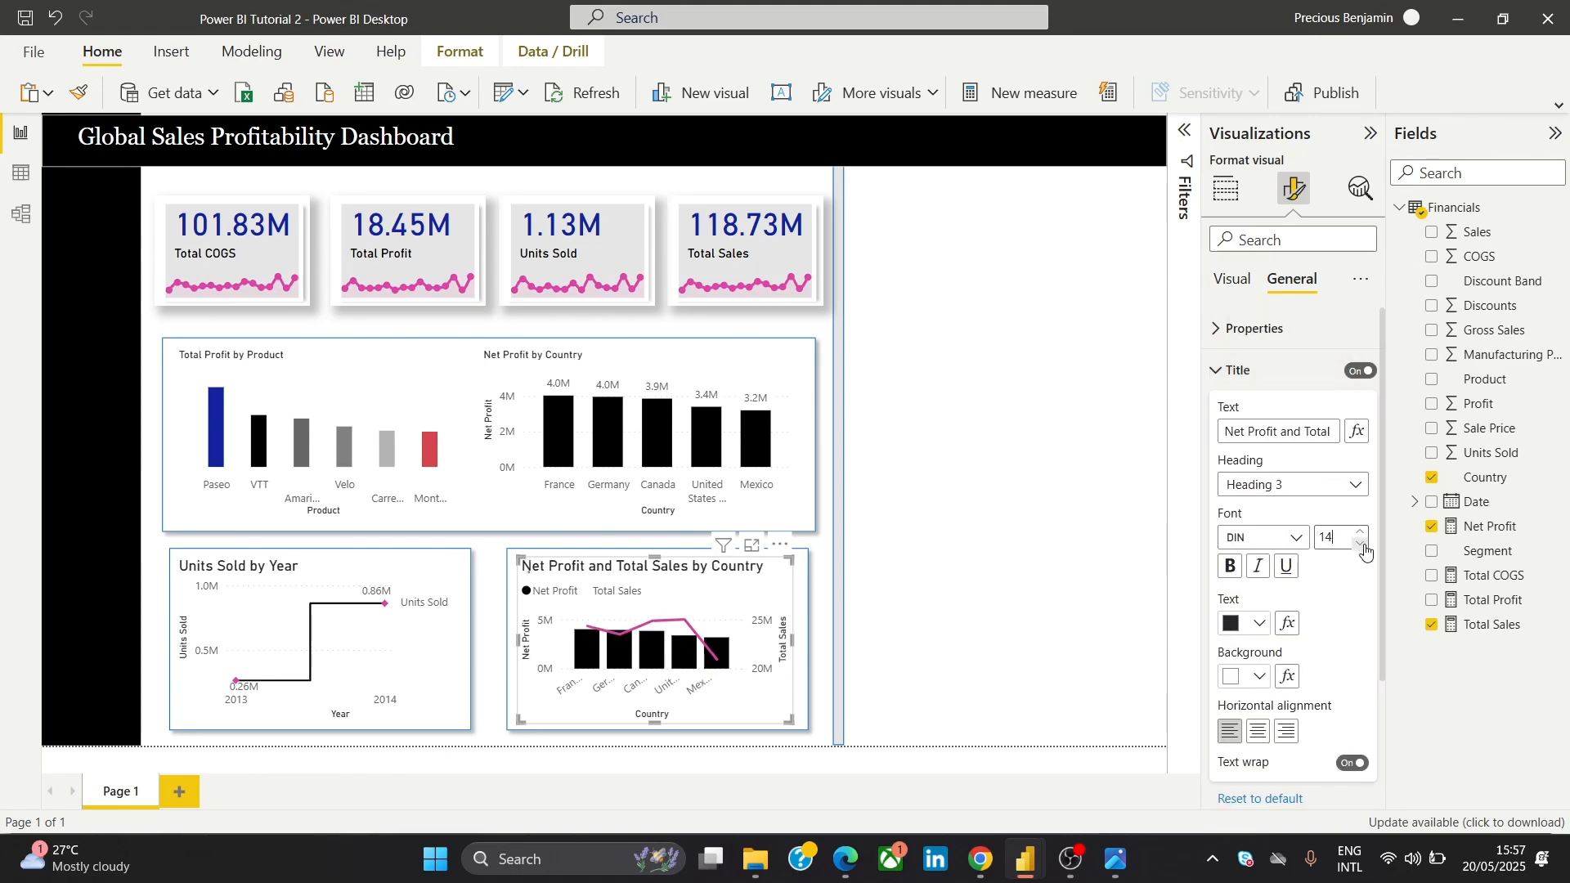
click(1362, 545)
click(1361, 545)
click(1361, 545)
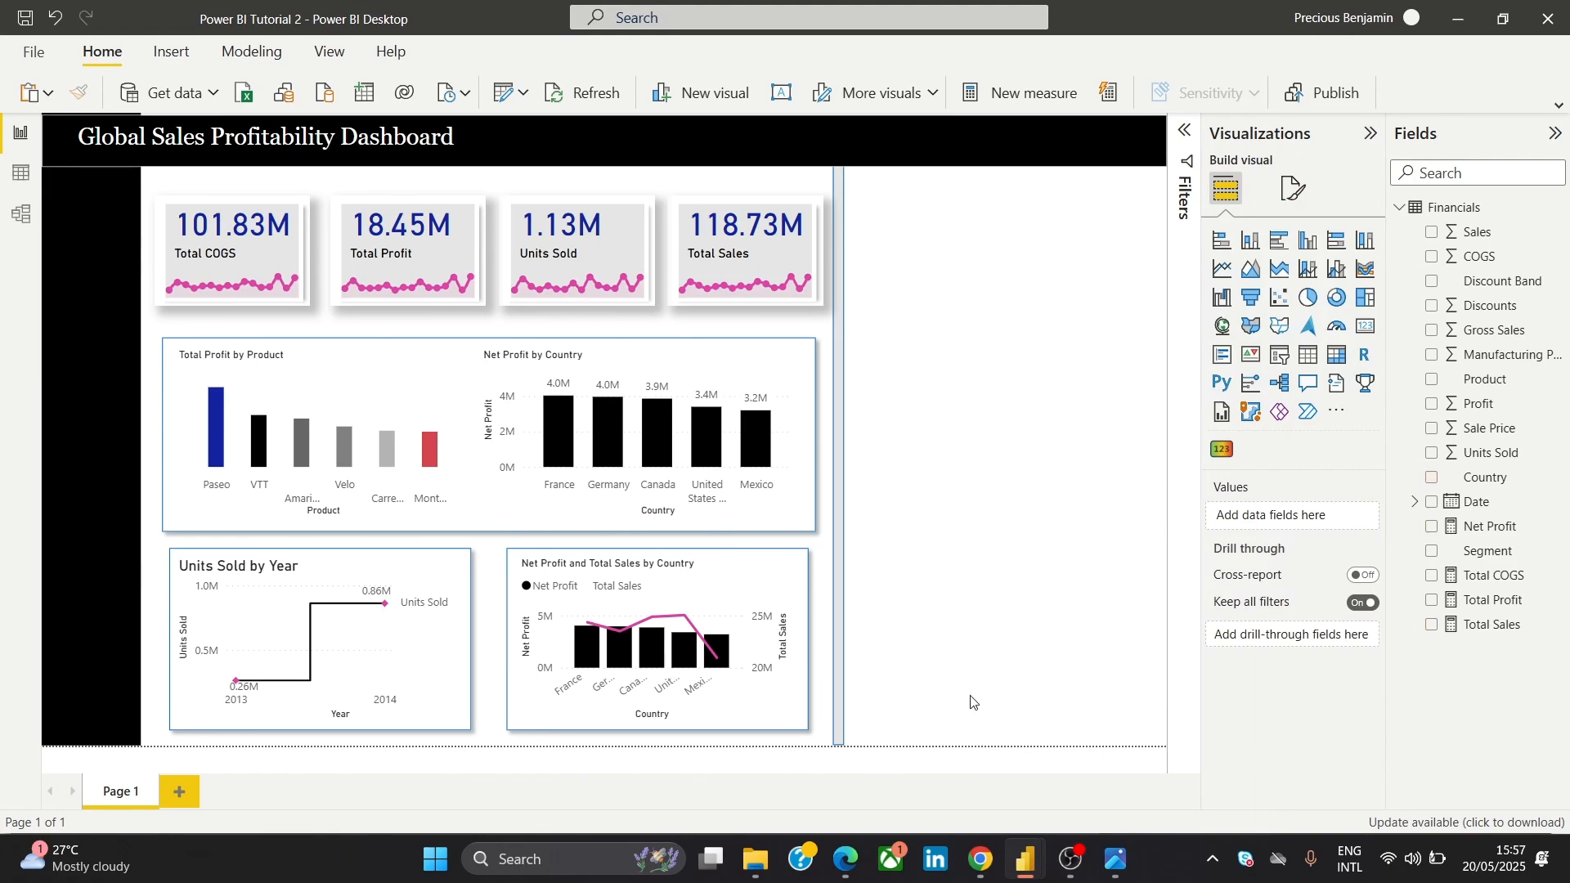
Add an empty table visual to the blank canvas area beside the vertical divider
mouse_move(1116, 859)
click(1307, 356)
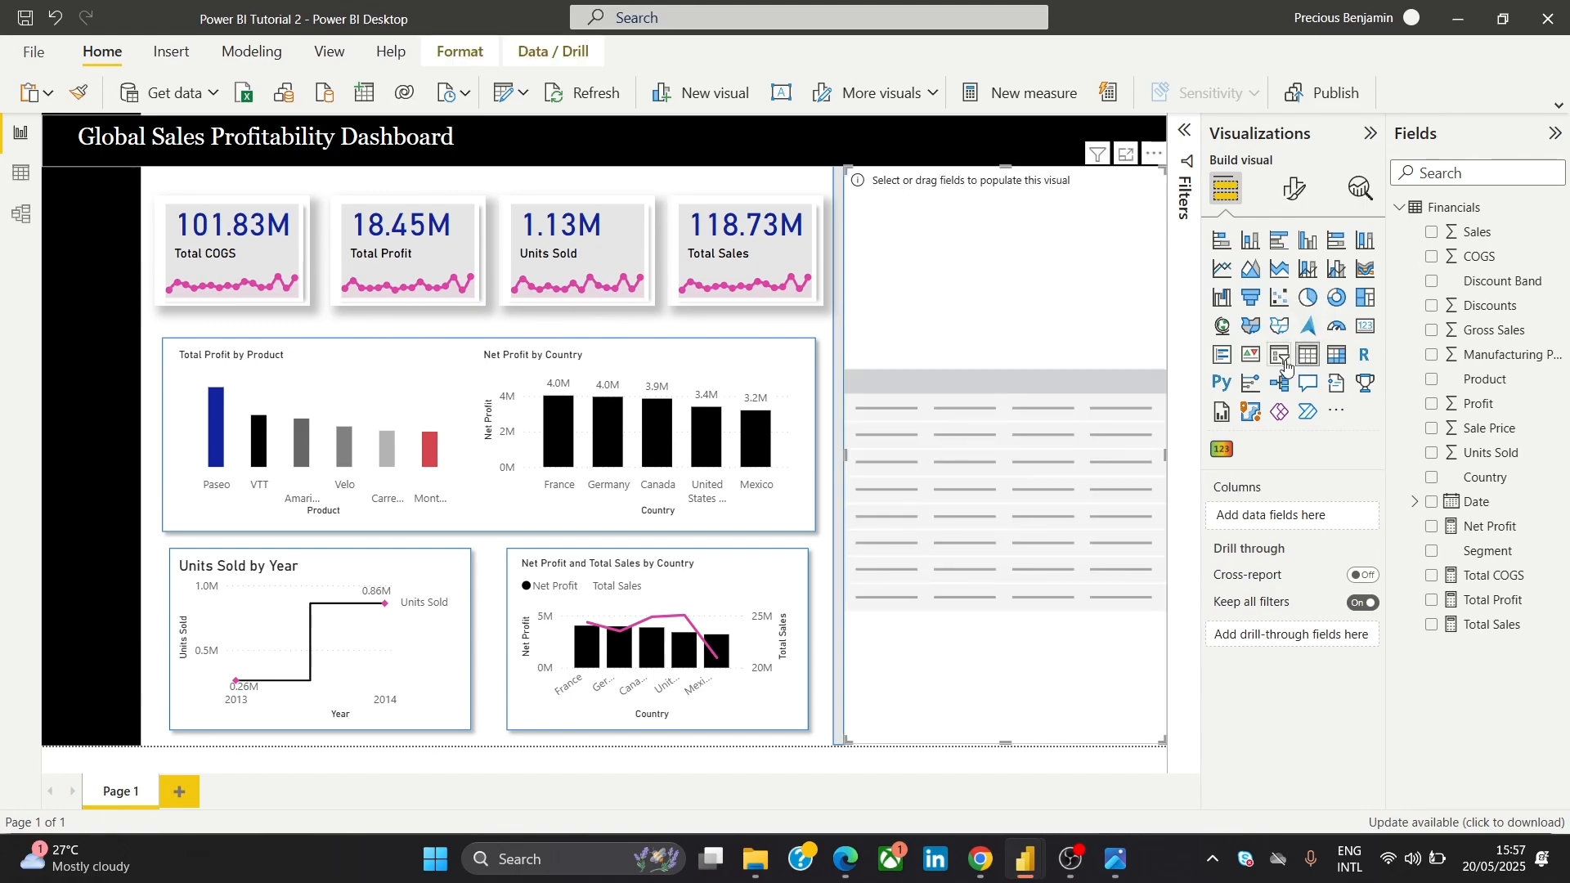
mouse_move(1015, 392)
mouse_down()
mouse_move(1012, 363)
mouse_move(1008, 388)
mouse_up()
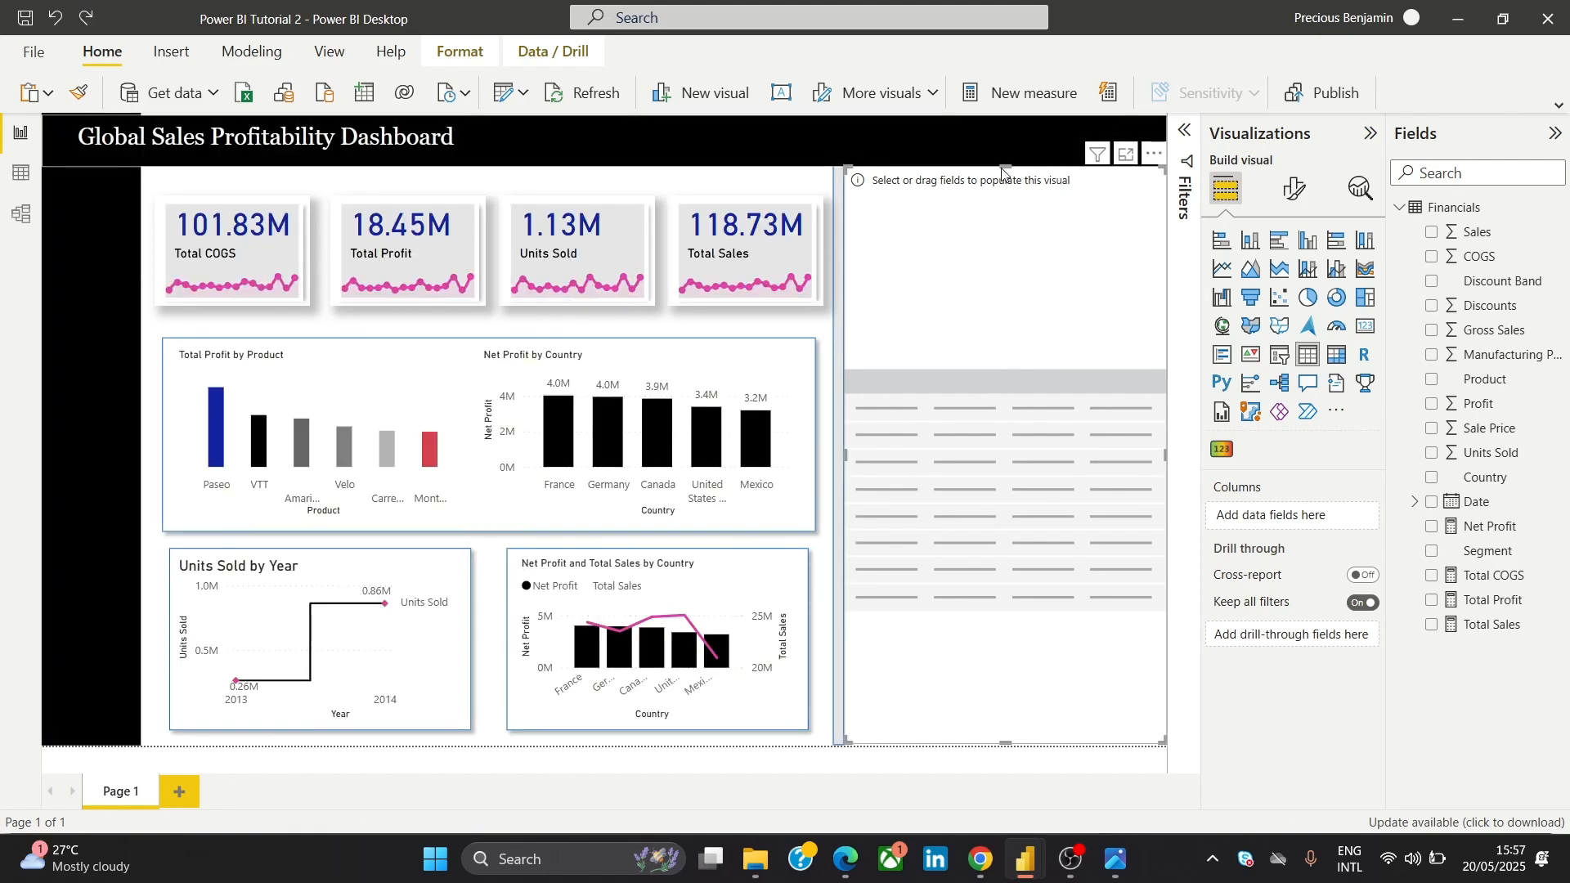
drag(1005, 163, 1017, 340)
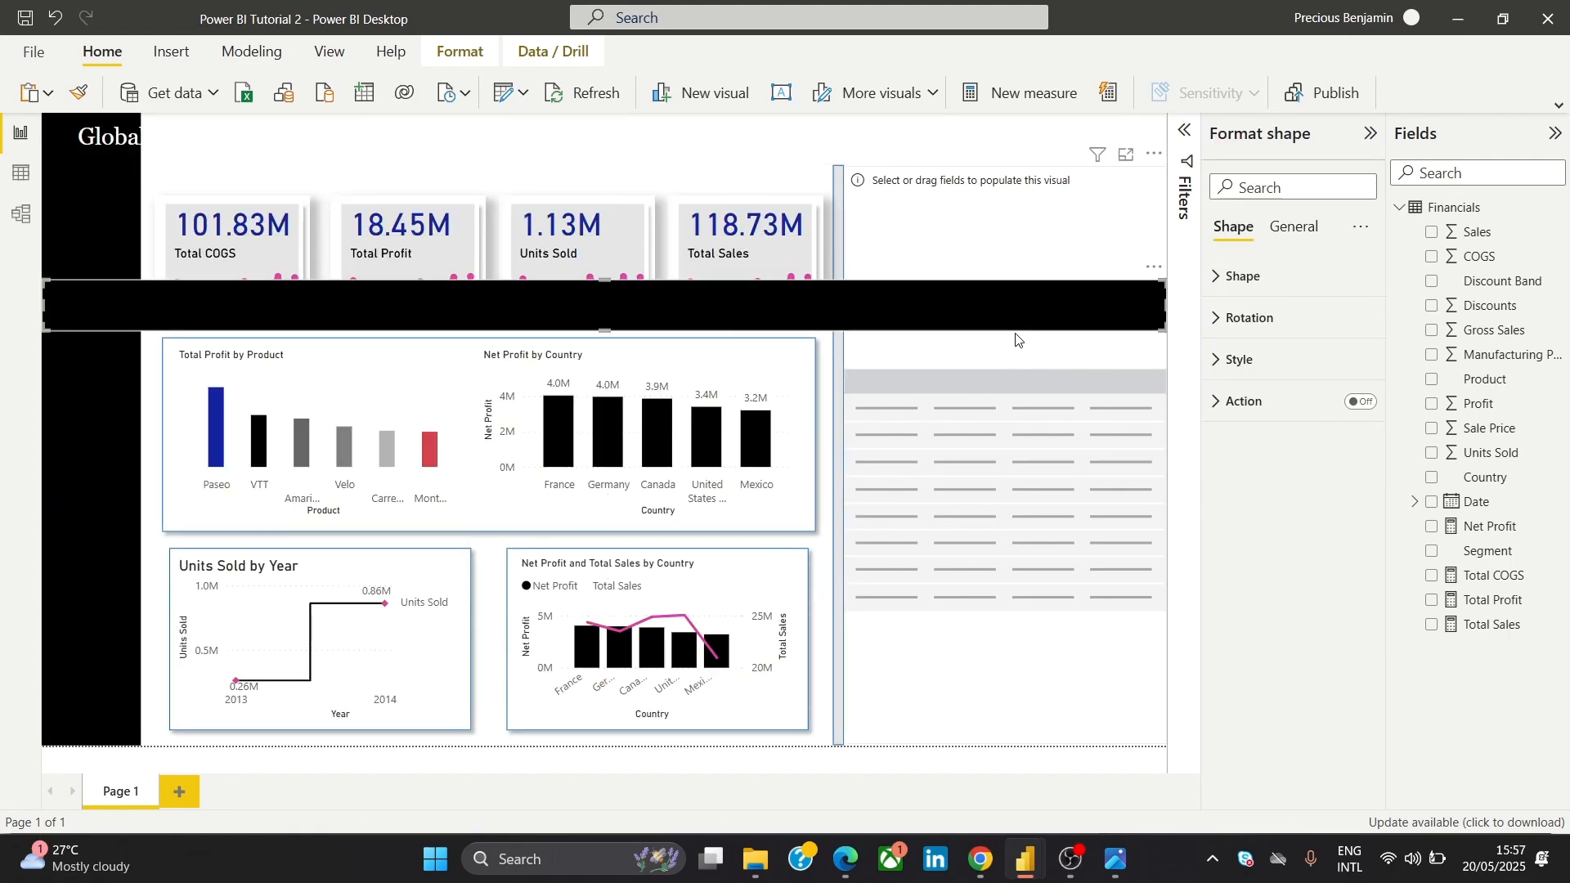
key(ctrl+z)
click(1048, 229)
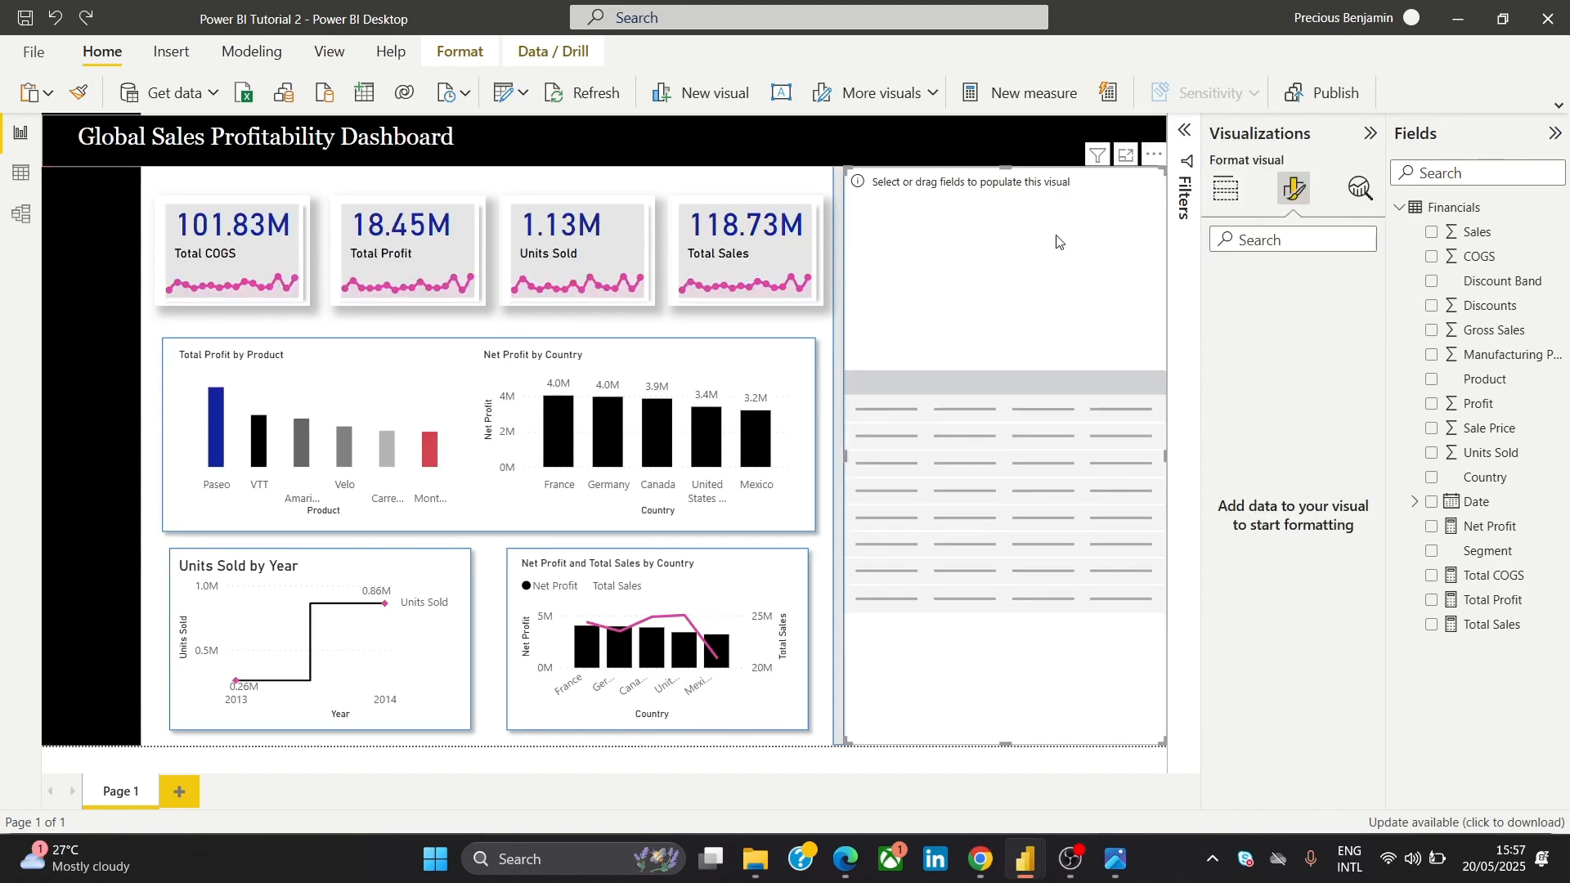
Move the empty table aside over the charts and insert a rectangle covering the lower part of the blank area beside the vertical divider
drag(1023, 275, 636, 228)
click(922, 460)
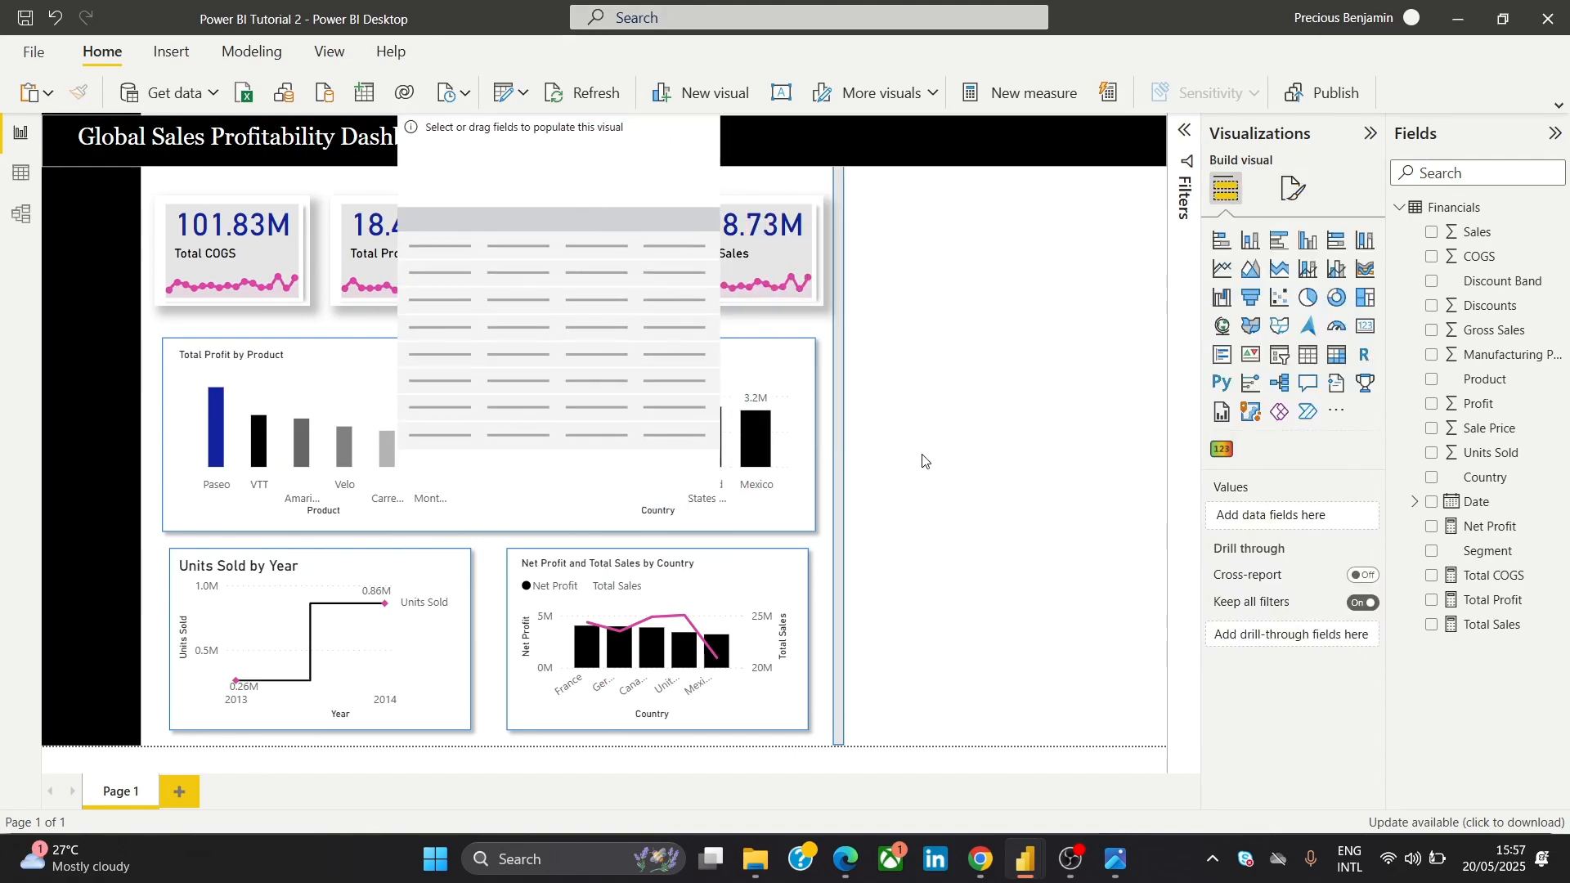
click(171, 51)
click(1244, 93)
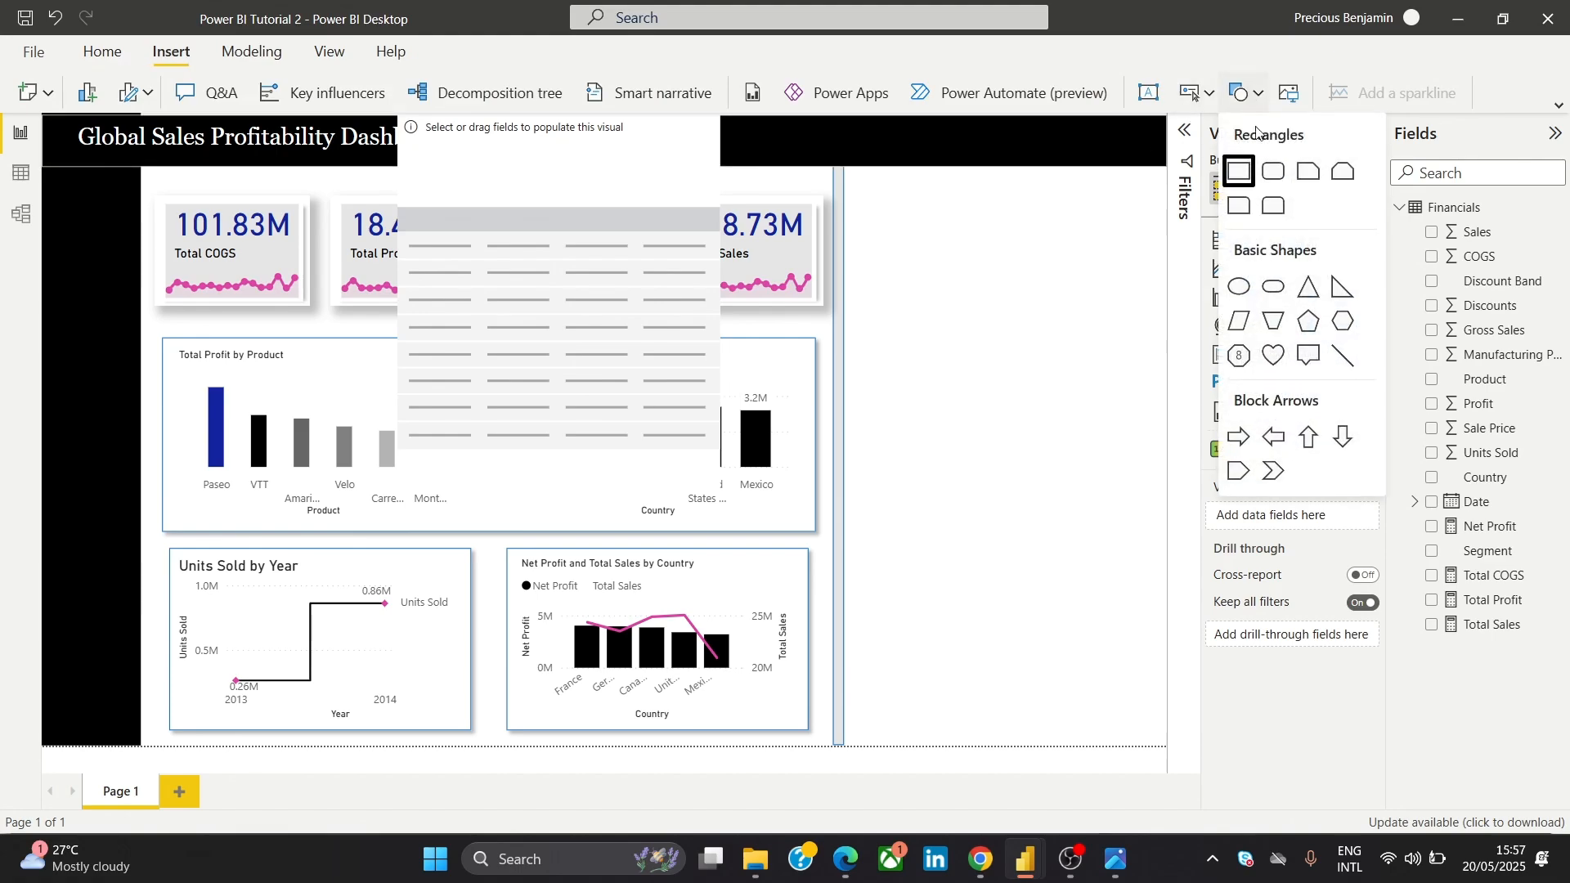
click(1237, 170)
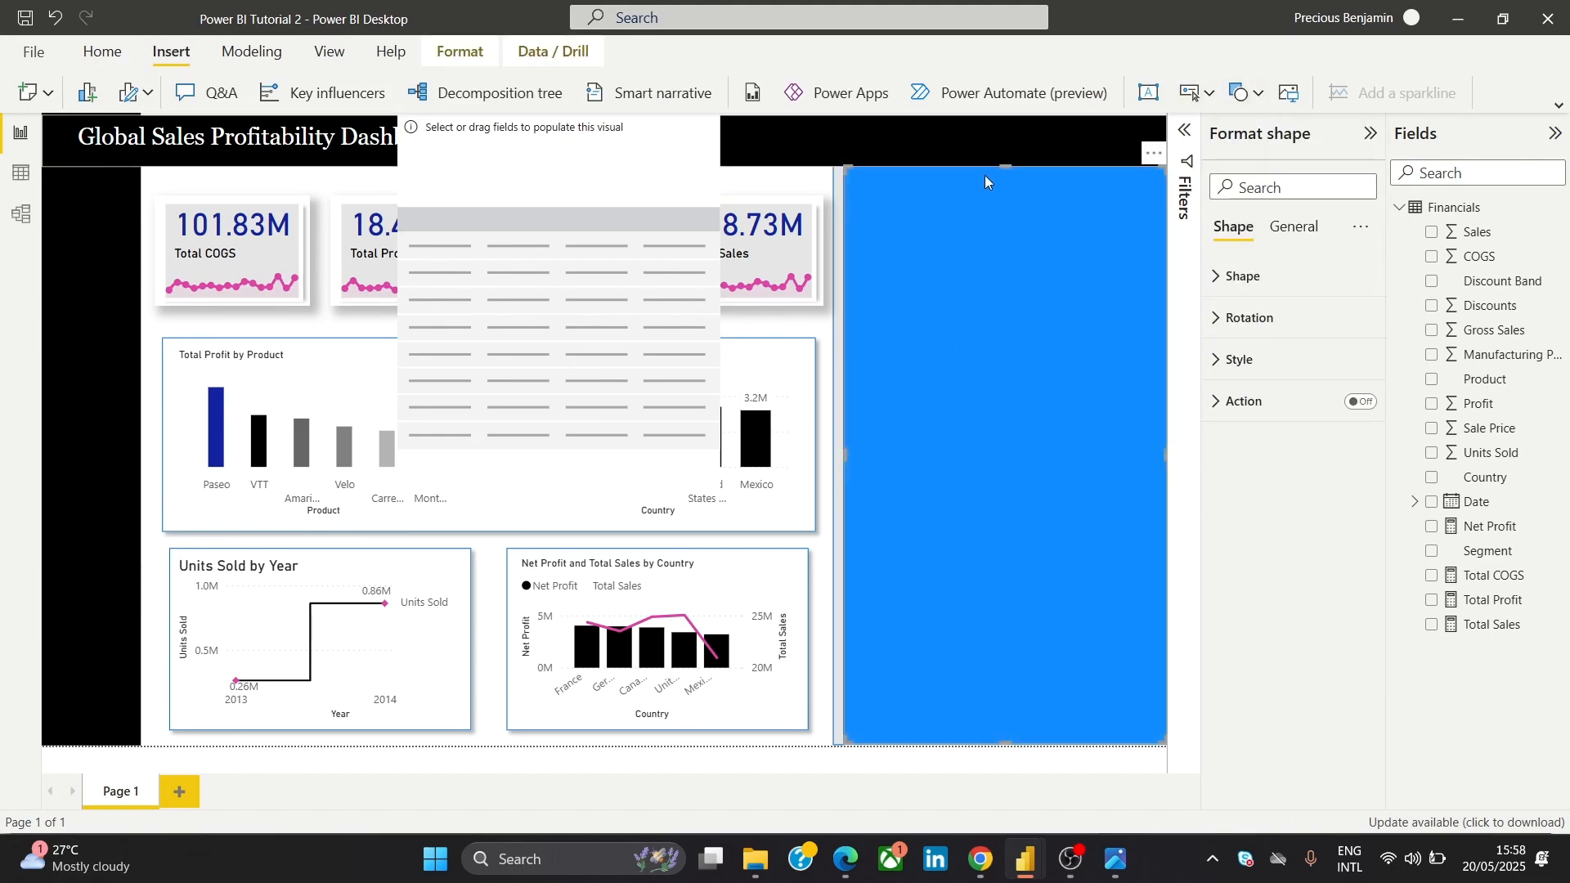
drag(987, 169, 1009, 411)
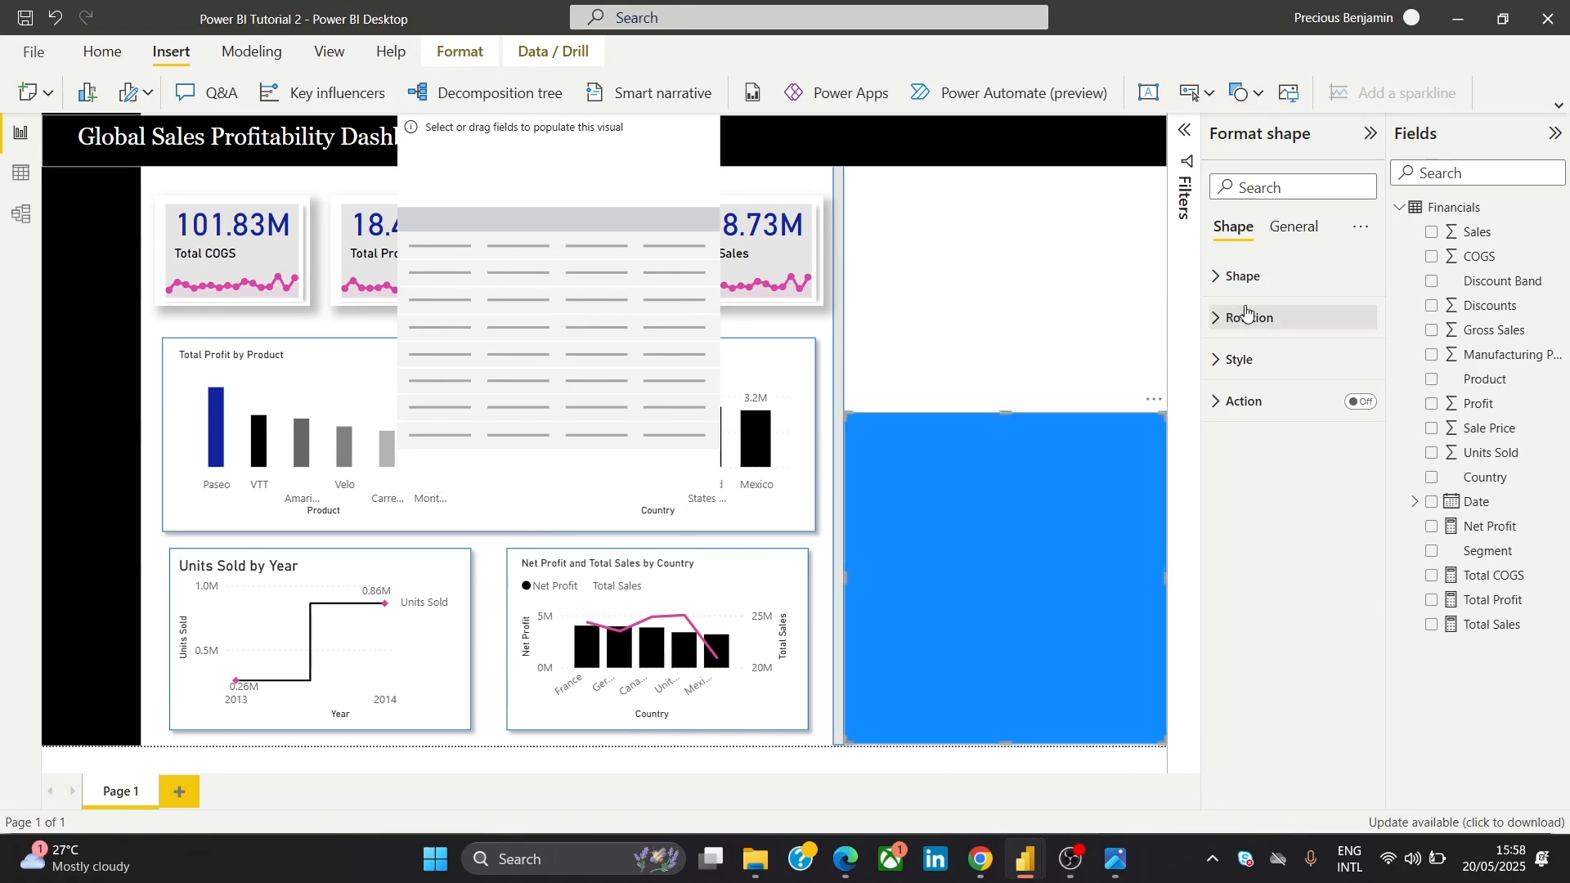
Give the new rectangle a white fill and turn on its shadow
click(1268, 360)
click(1238, 455)
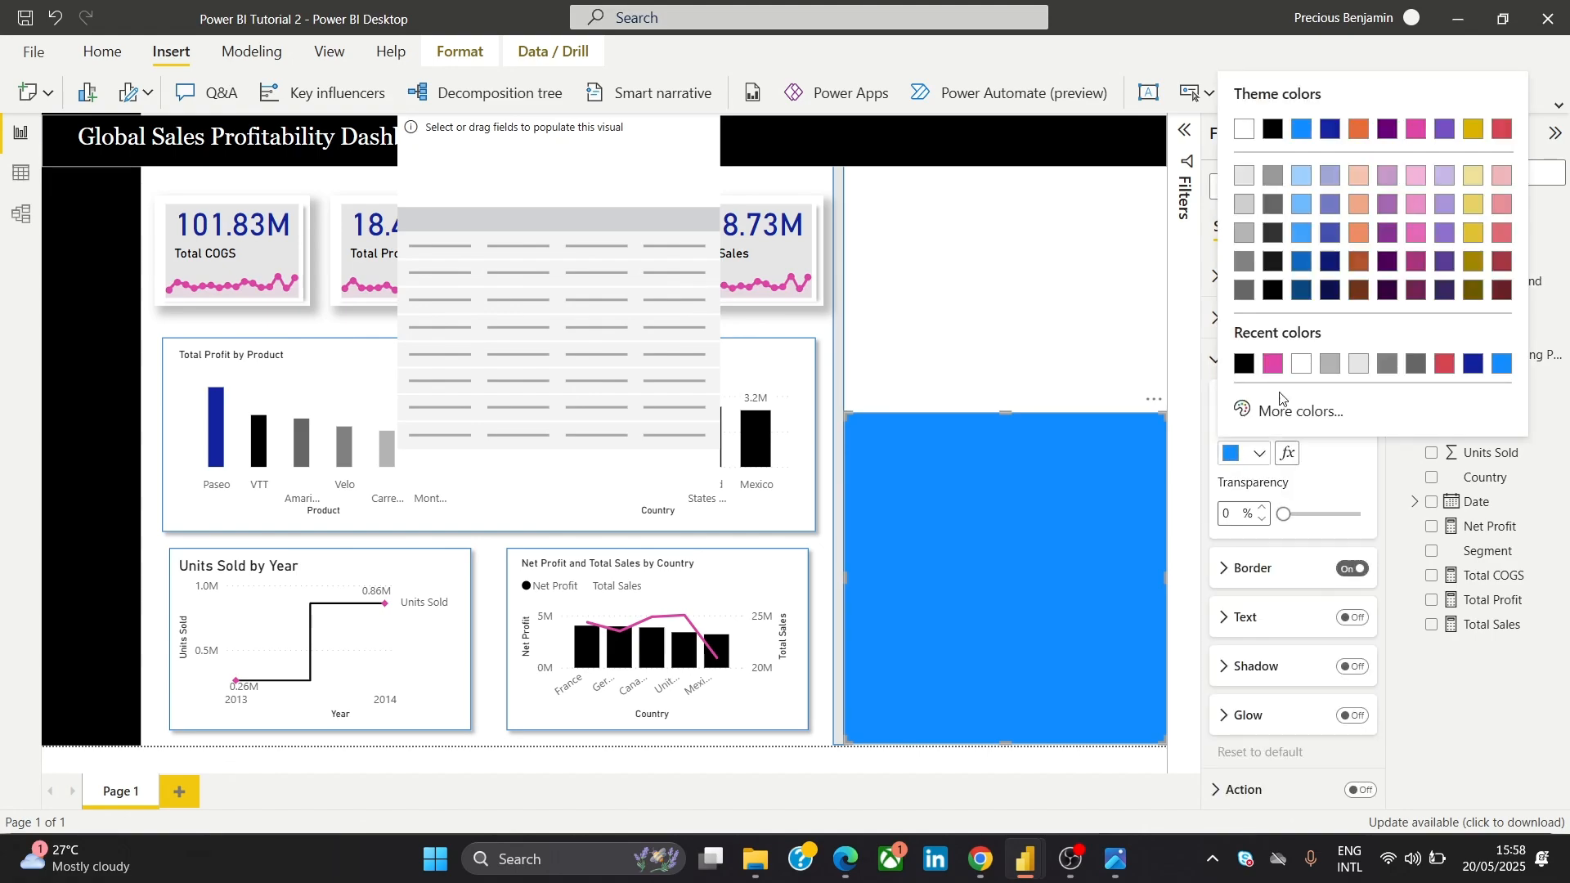
click(1244, 131)
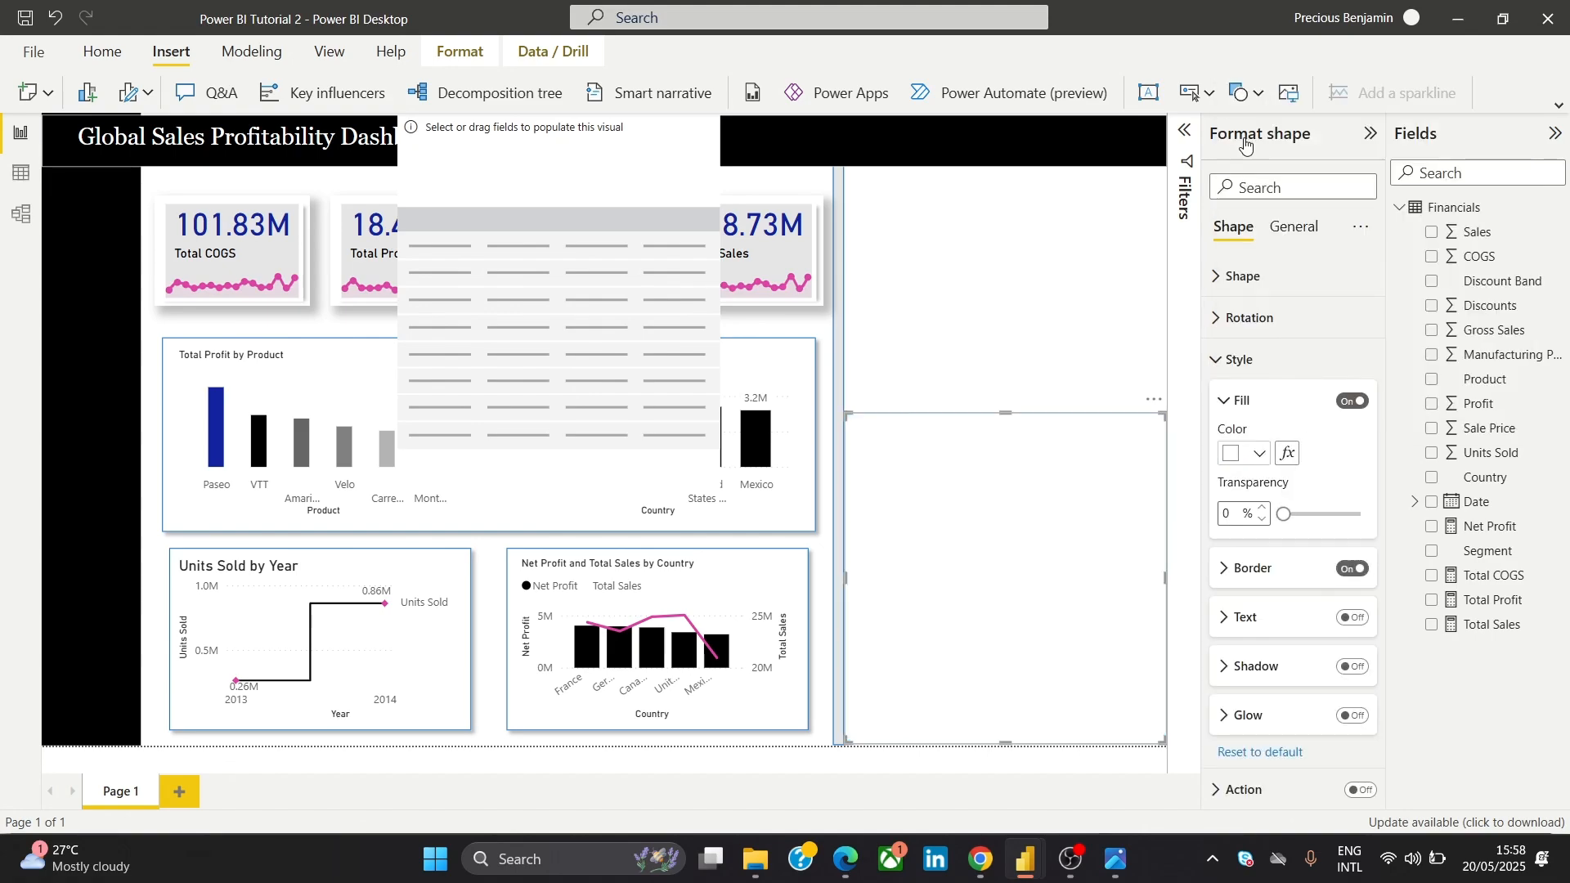
click(1352, 666)
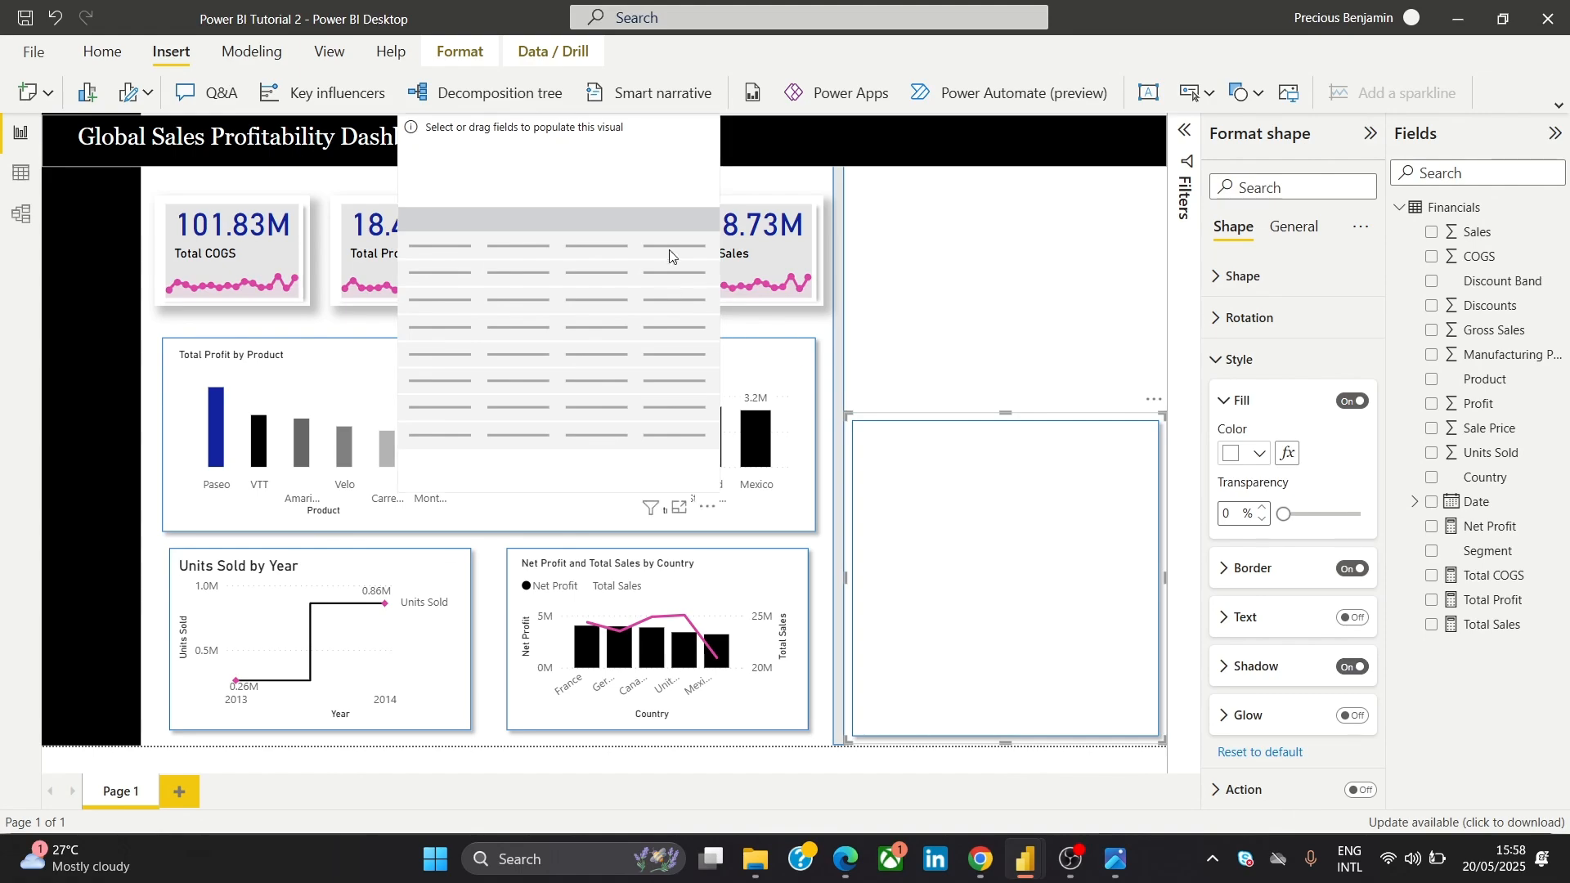
Move the empty table onto the white rectangle and resize it to fit just inside the rectangle's border
drag(672, 195, 1141, 625)
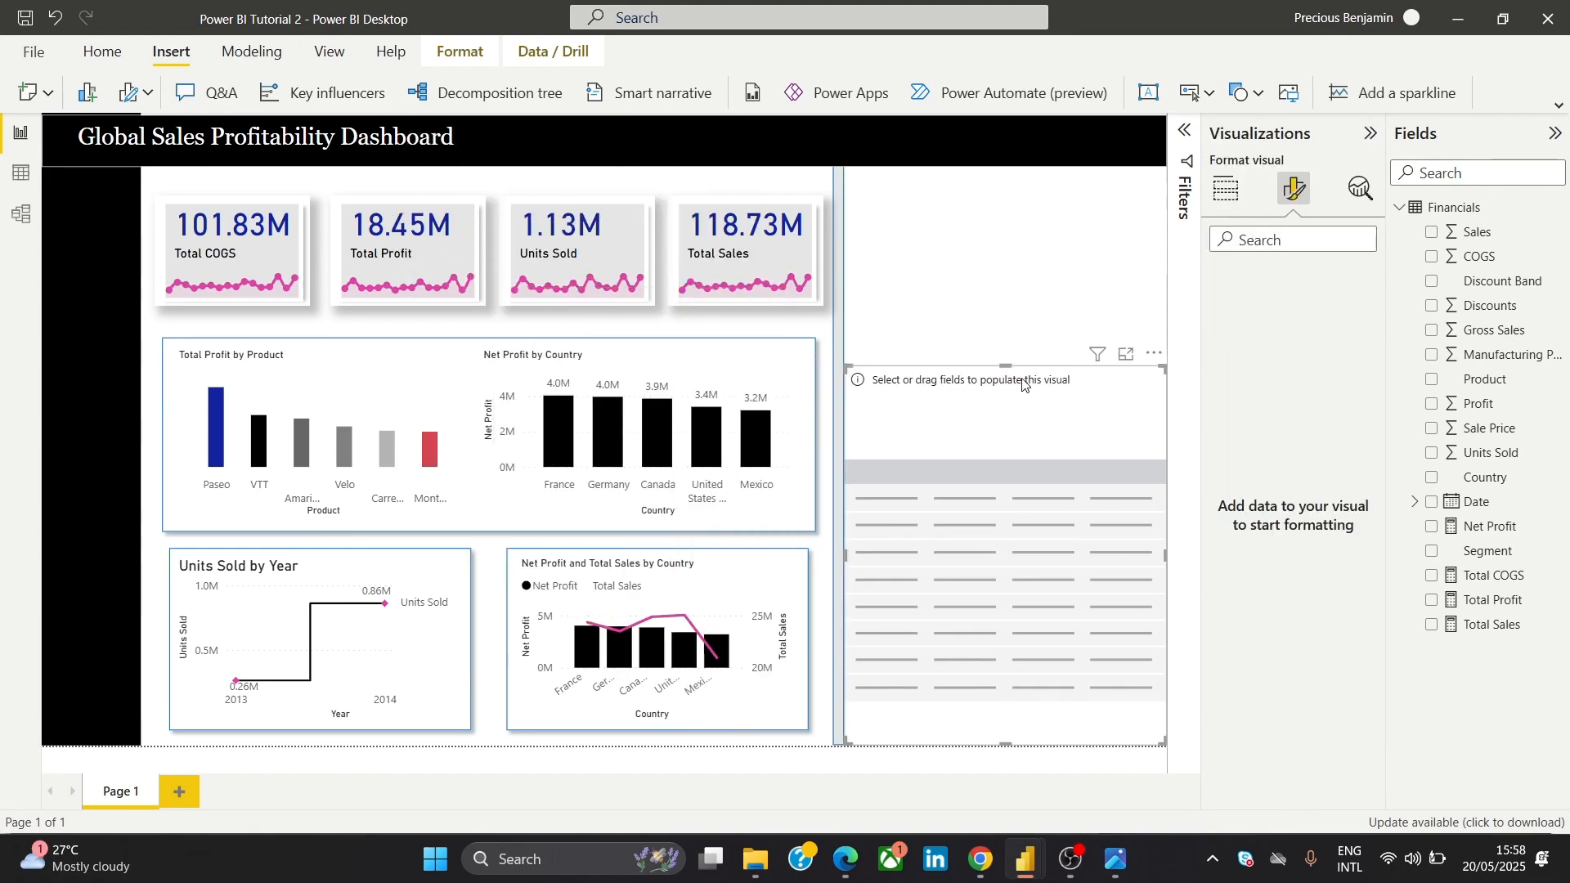
drag(1013, 395, 1027, 475)
drag(845, 580, 867, 581)
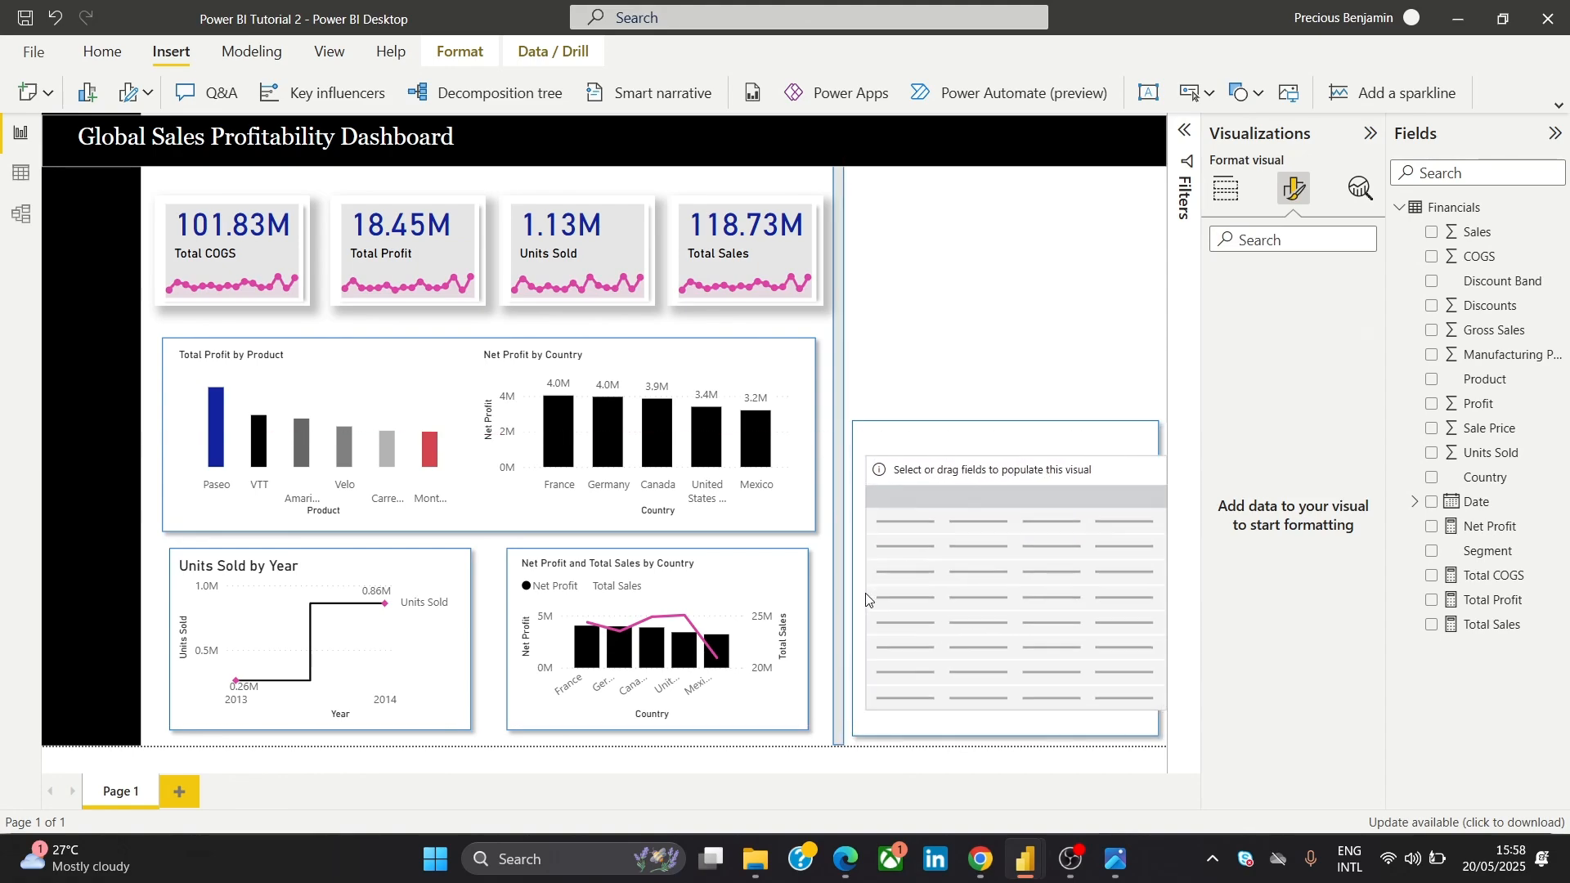
drag(961, 474, 1005, 431)
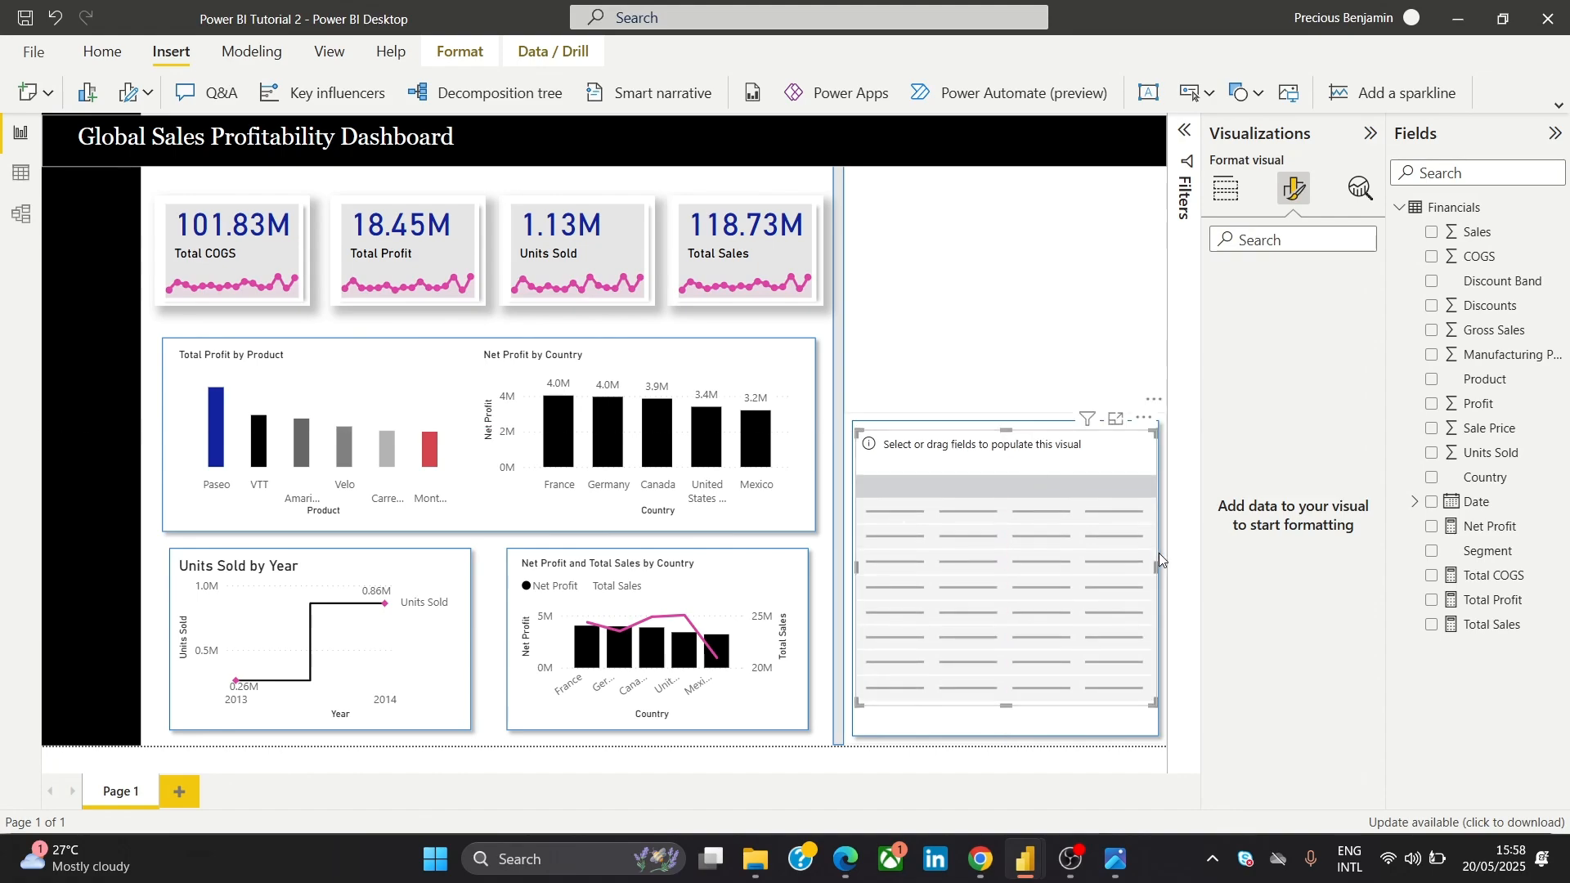
drag(1160, 564, 1151, 564)
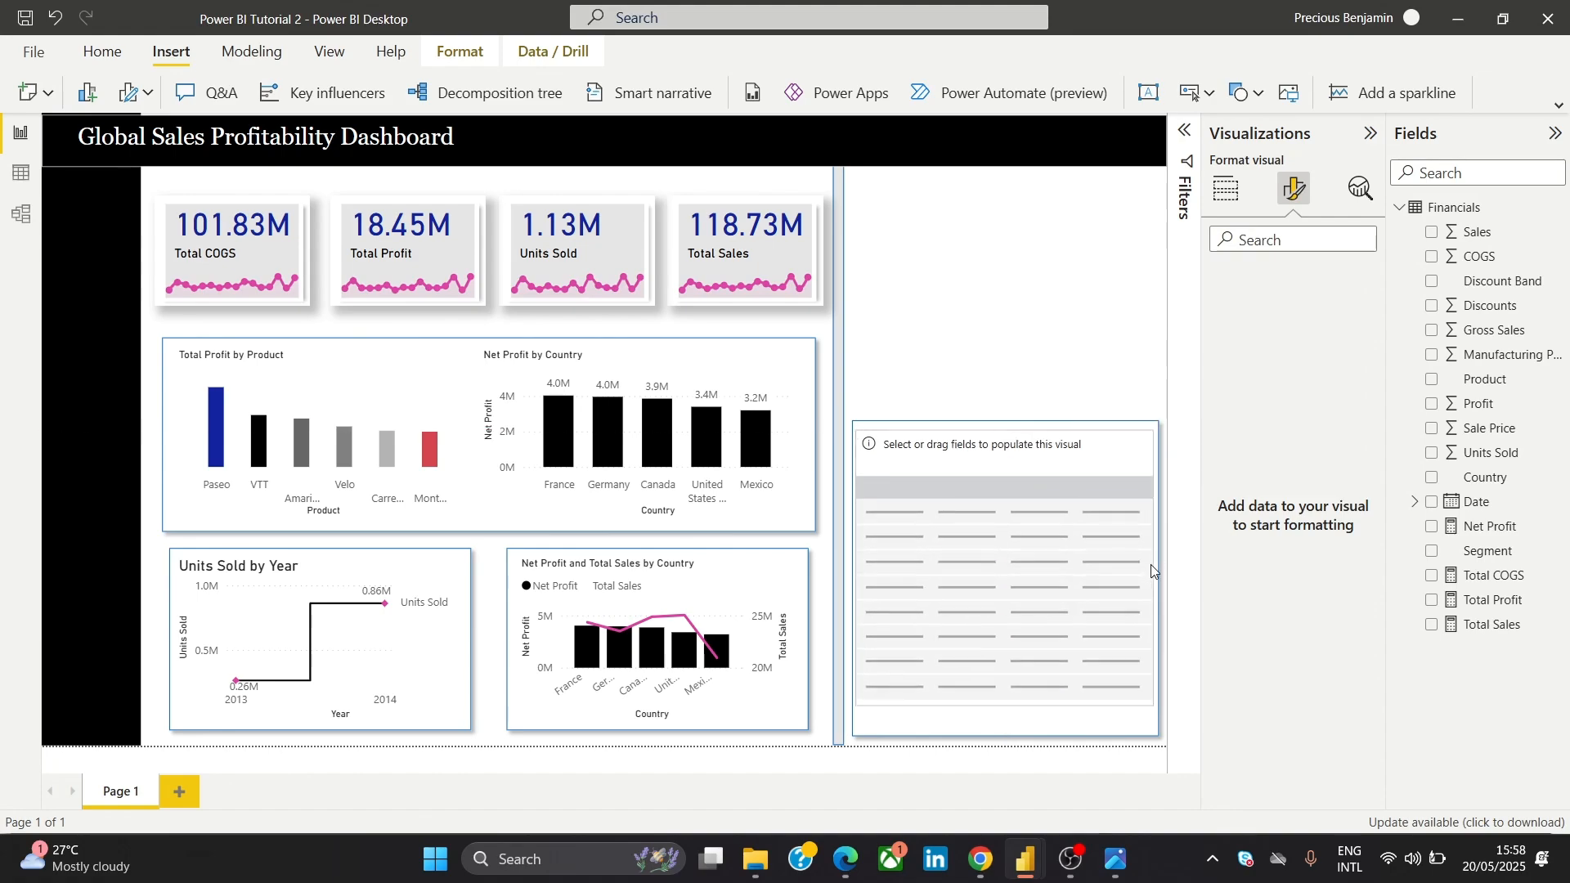
drag(1009, 704, 1016, 736)
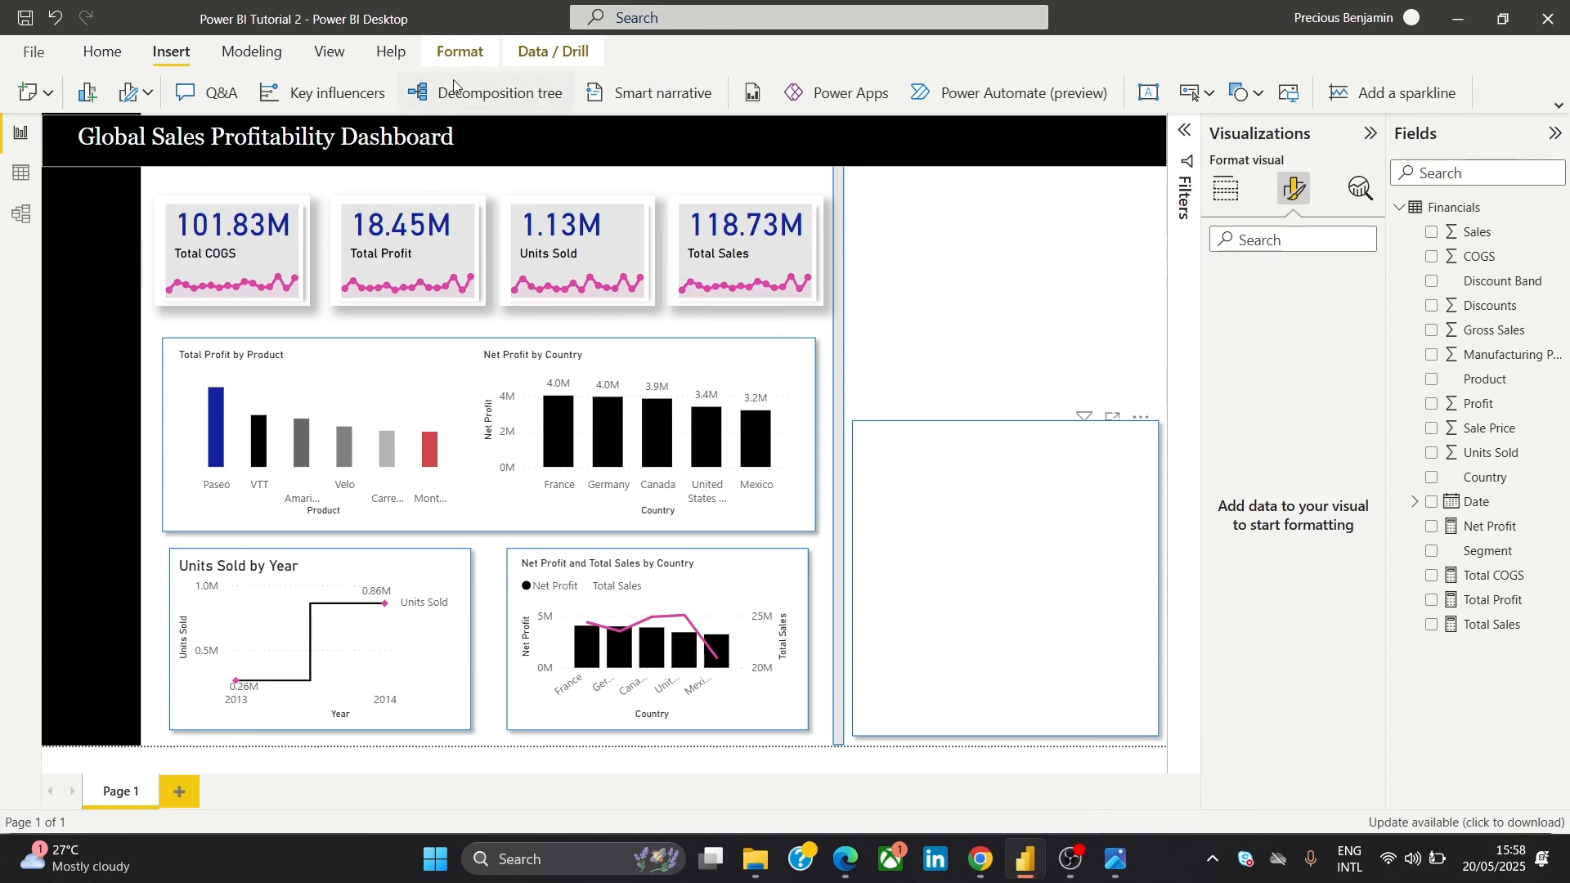
Bring the empty table to the front, above the white rectangle
click(460, 51)
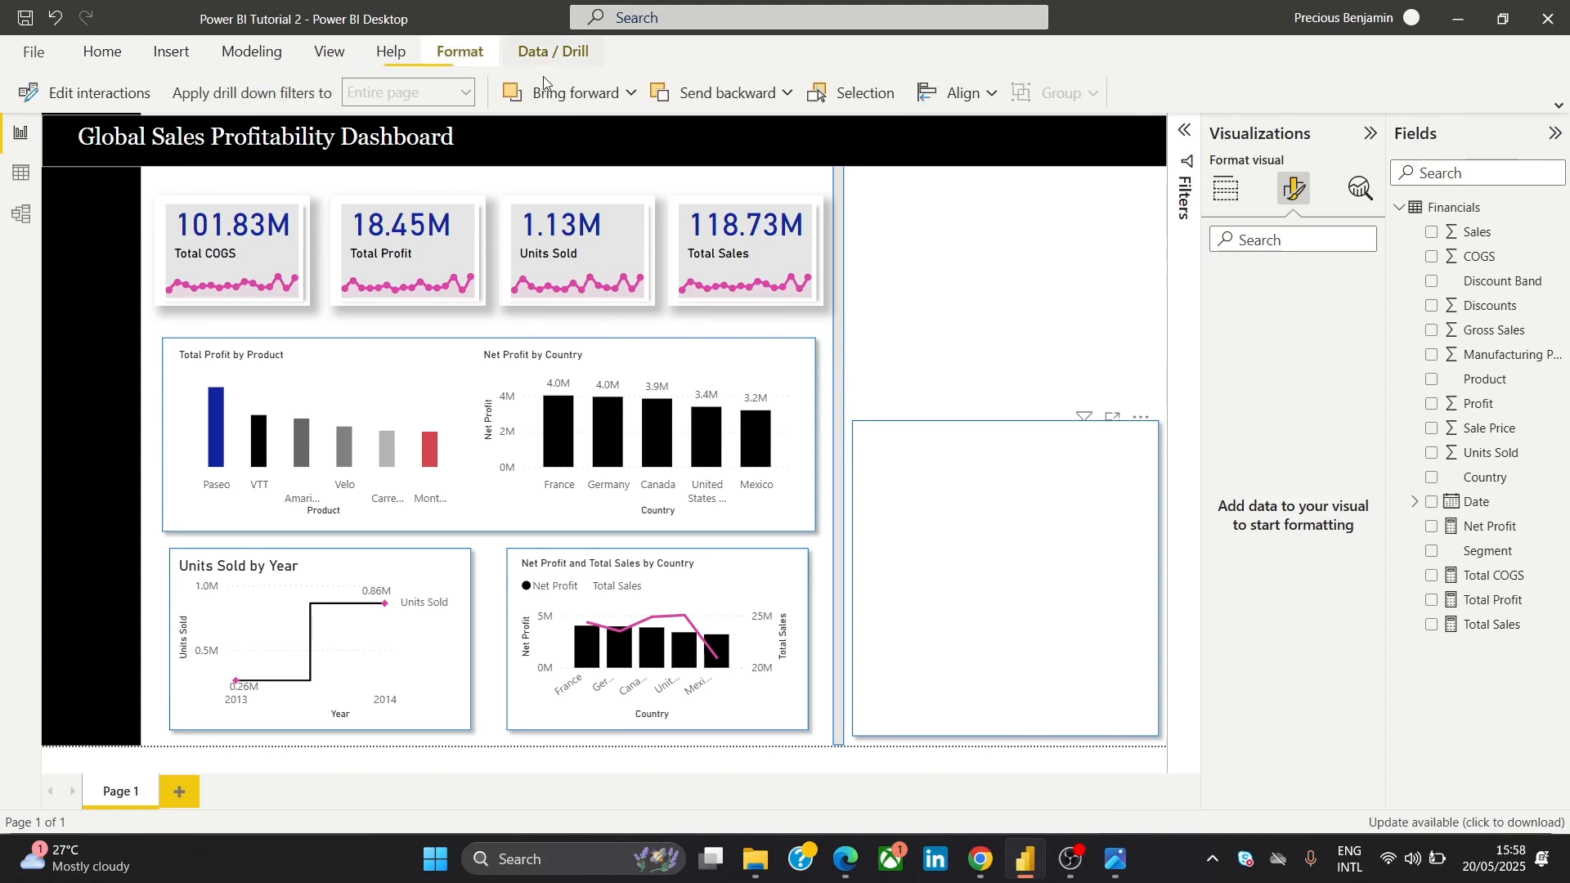
click(629, 92)
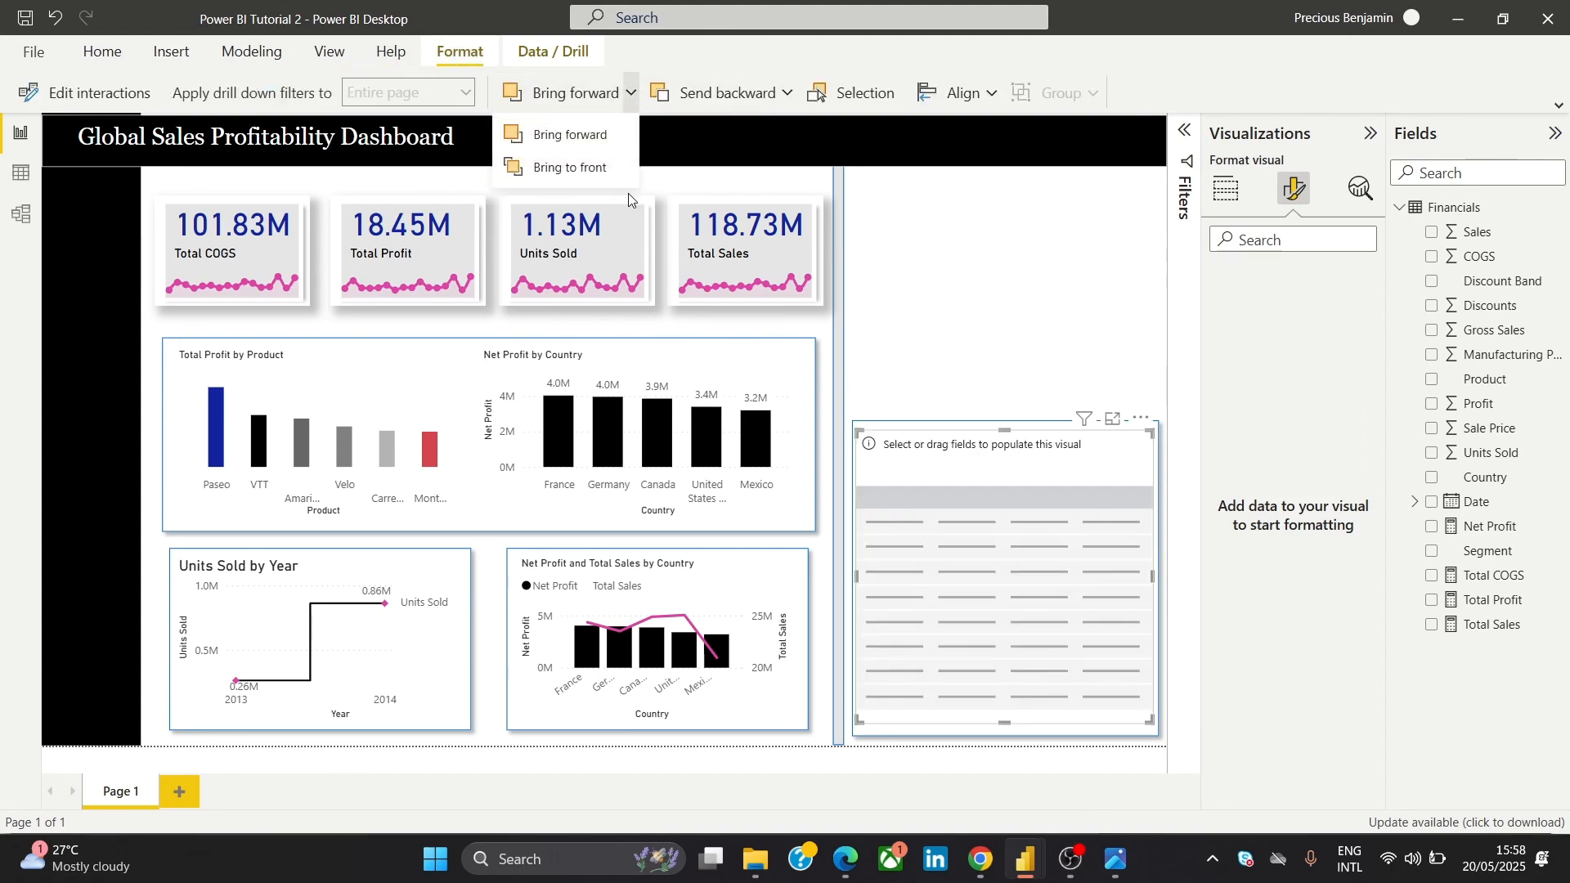
click(565, 169)
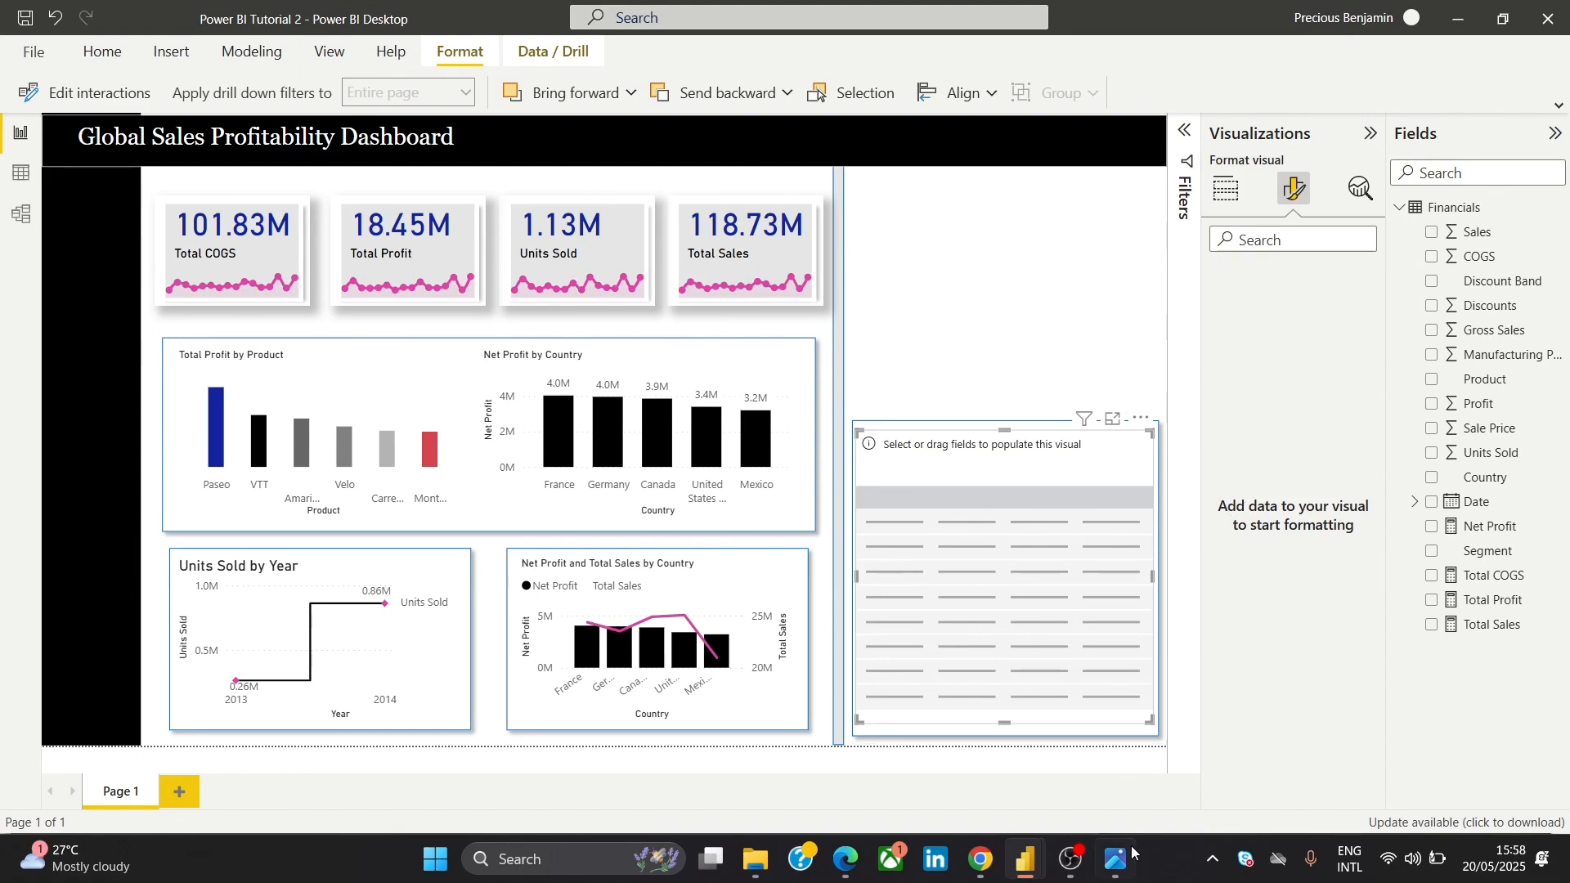
Switch to the reference dashboard screenshot in the image viewer, examine its table's columns, and return to the report
mouse_move(1128, 858)
click(1118, 758)
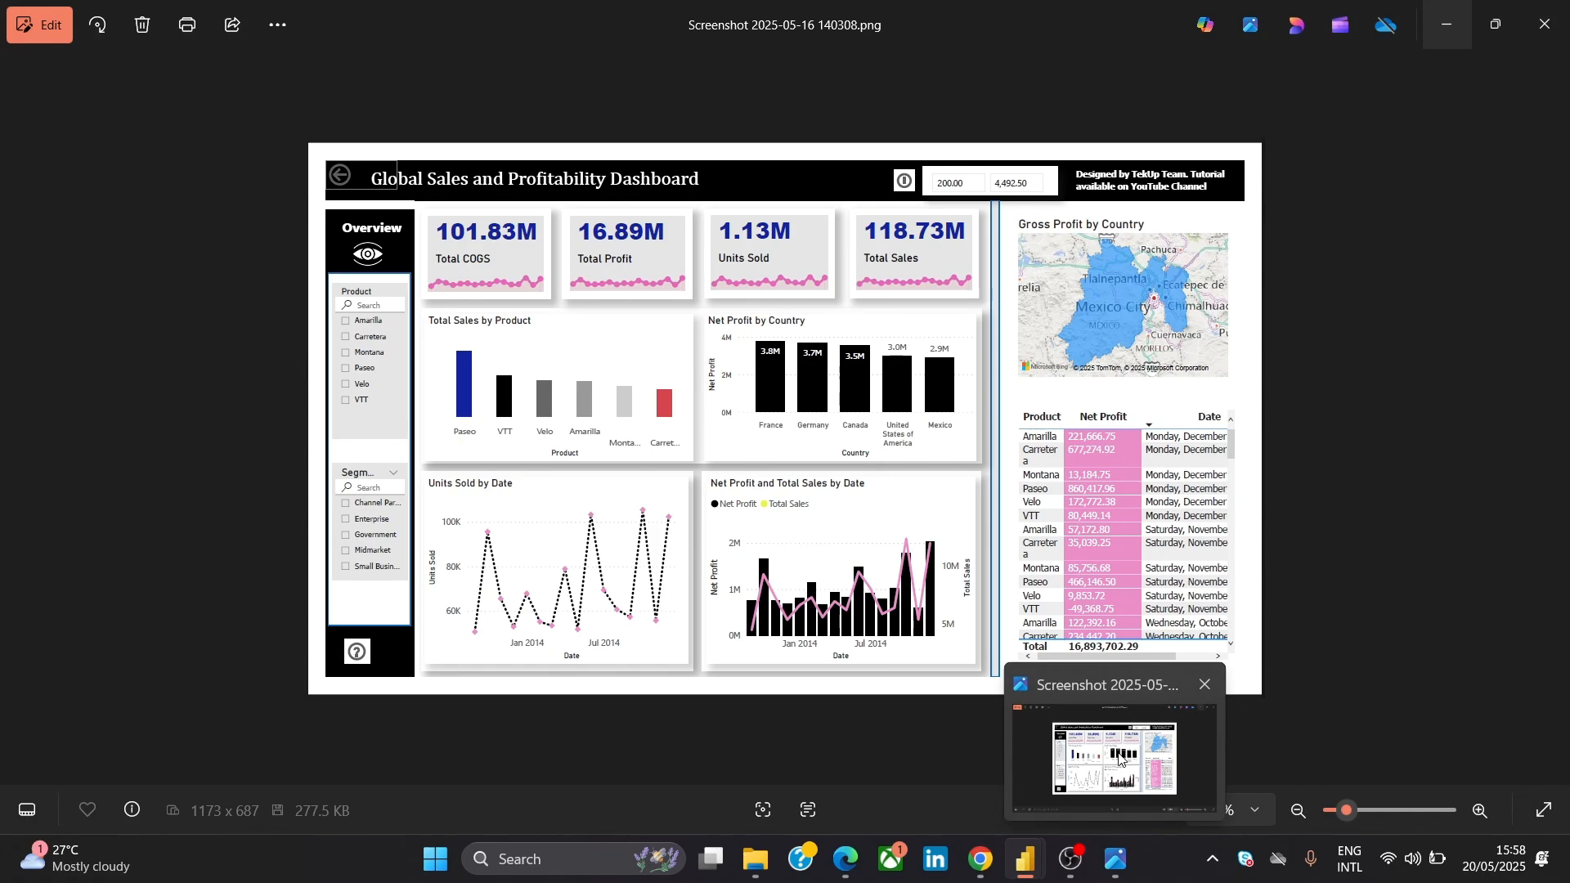
key(alt+Tab)
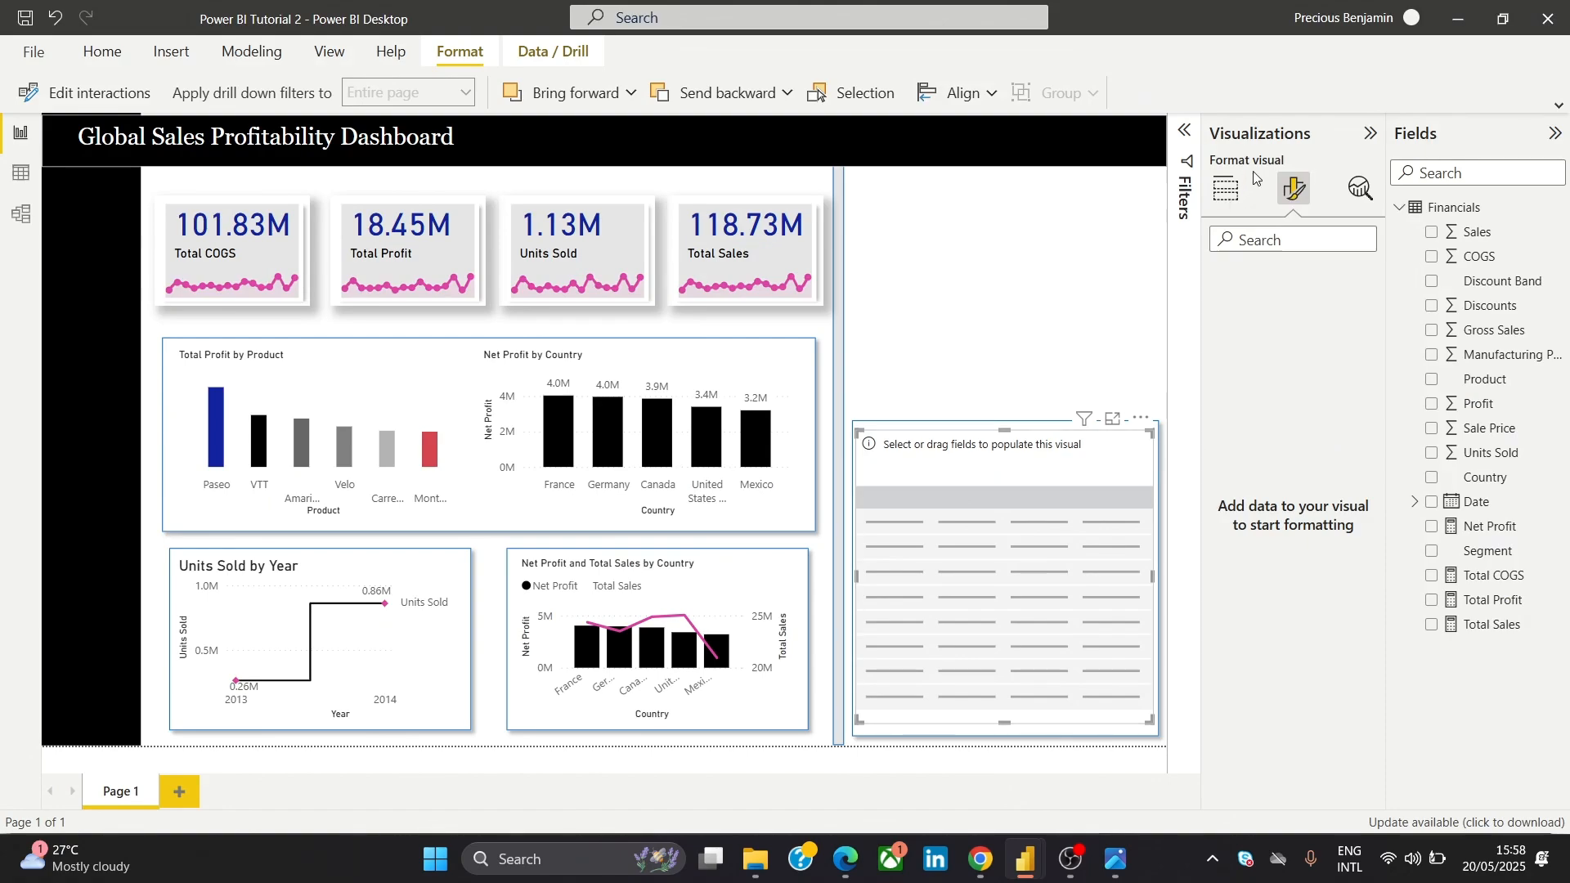
Add the Product, Net Profit and Date fields as columns of the empty table
click(1228, 190)
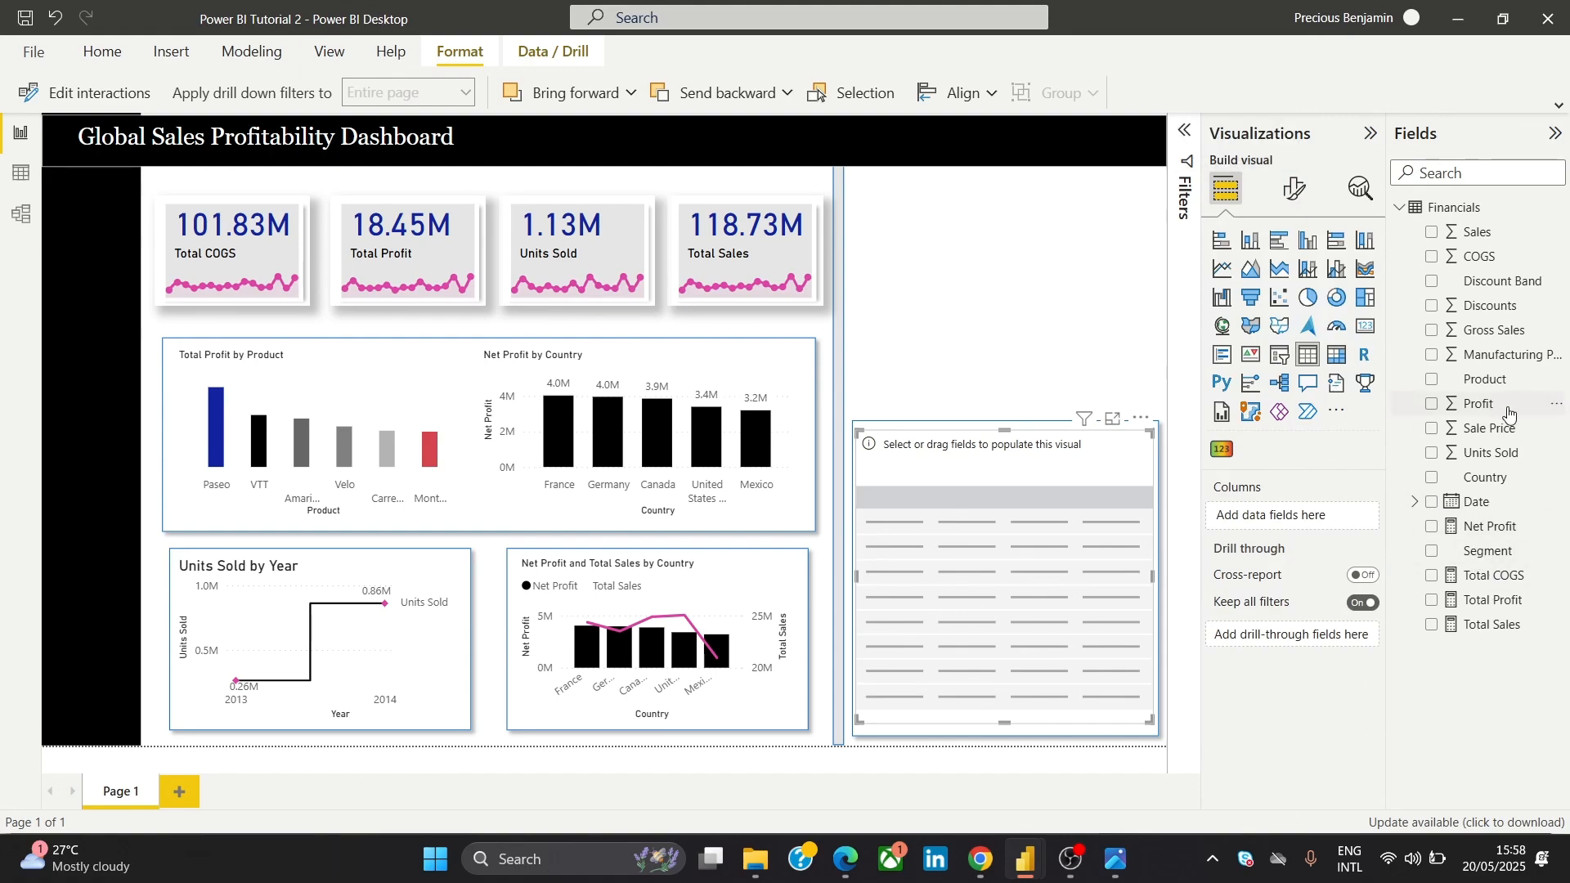
drag(1467, 388, 1291, 515)
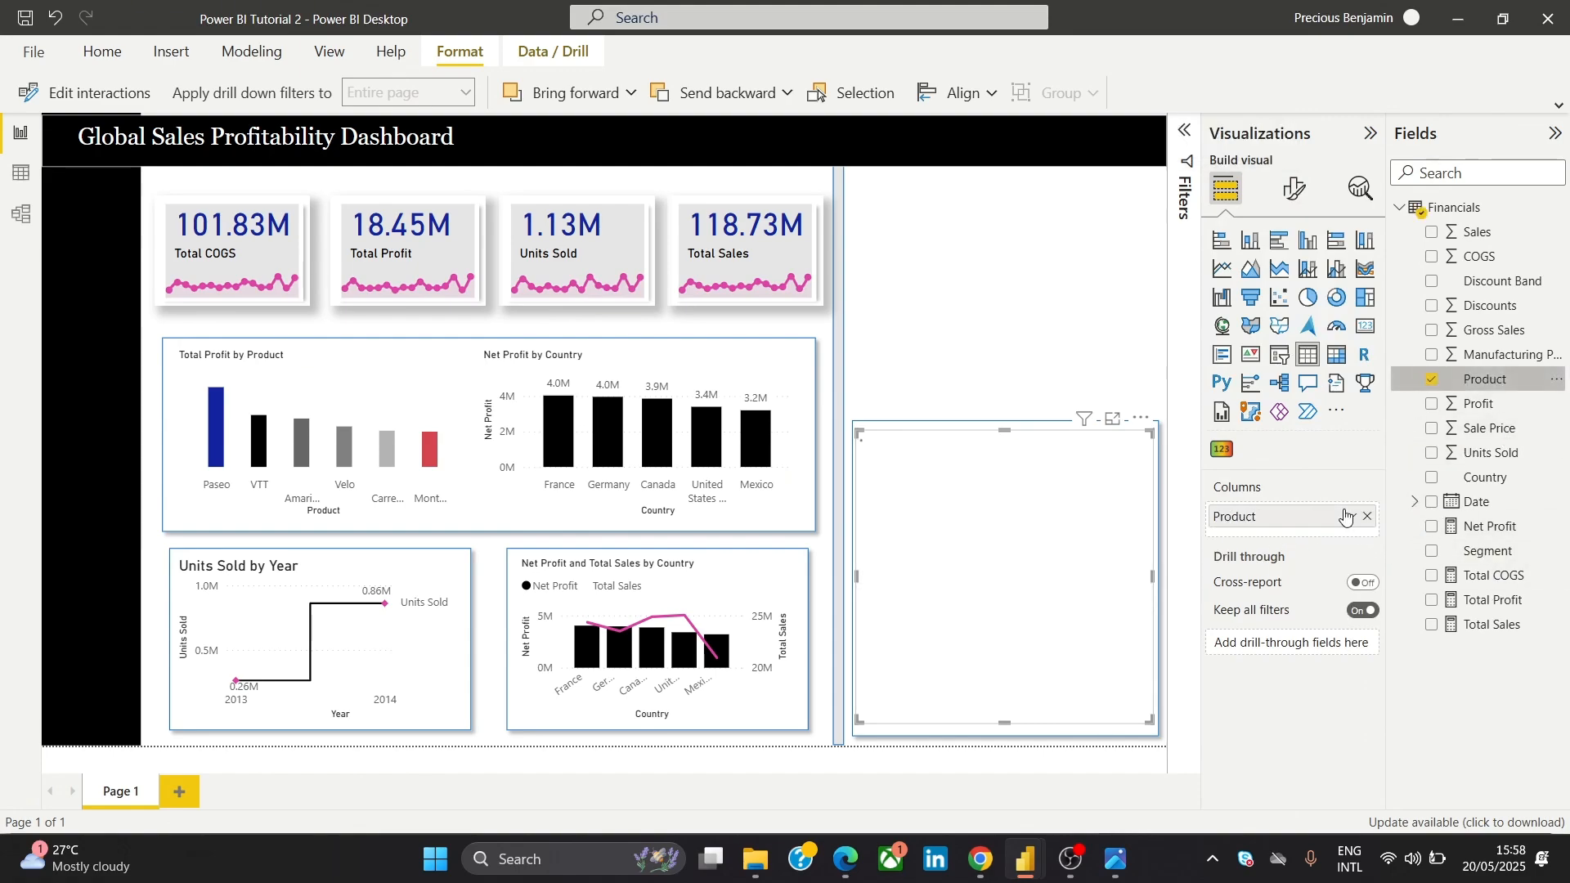
drag(1502, 529, 1276, 536)
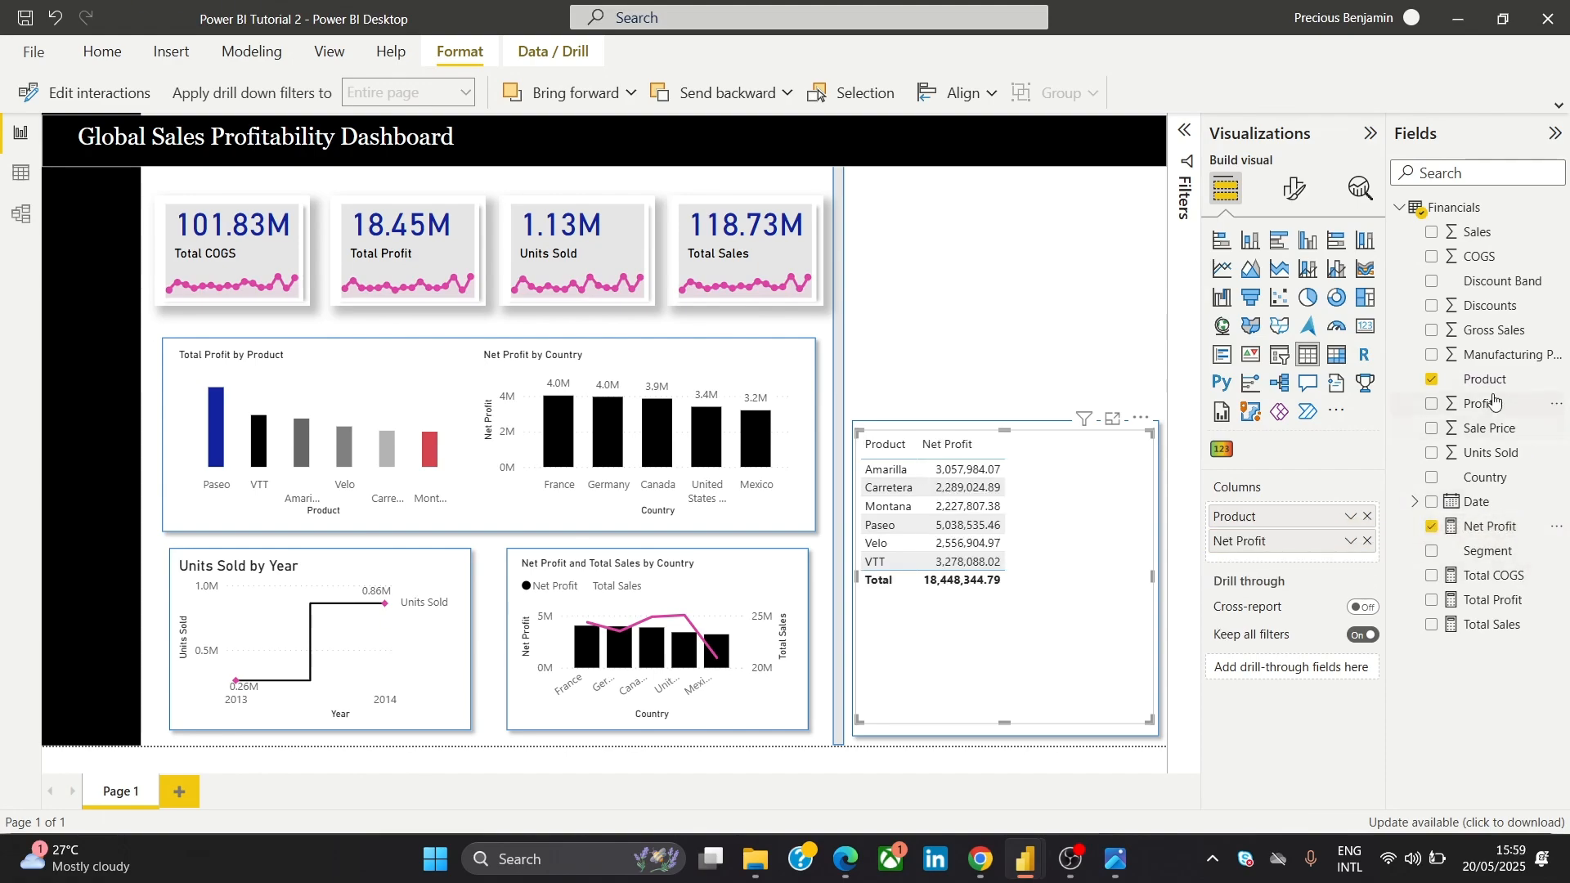
drag(1500, 465, 1300, 564)
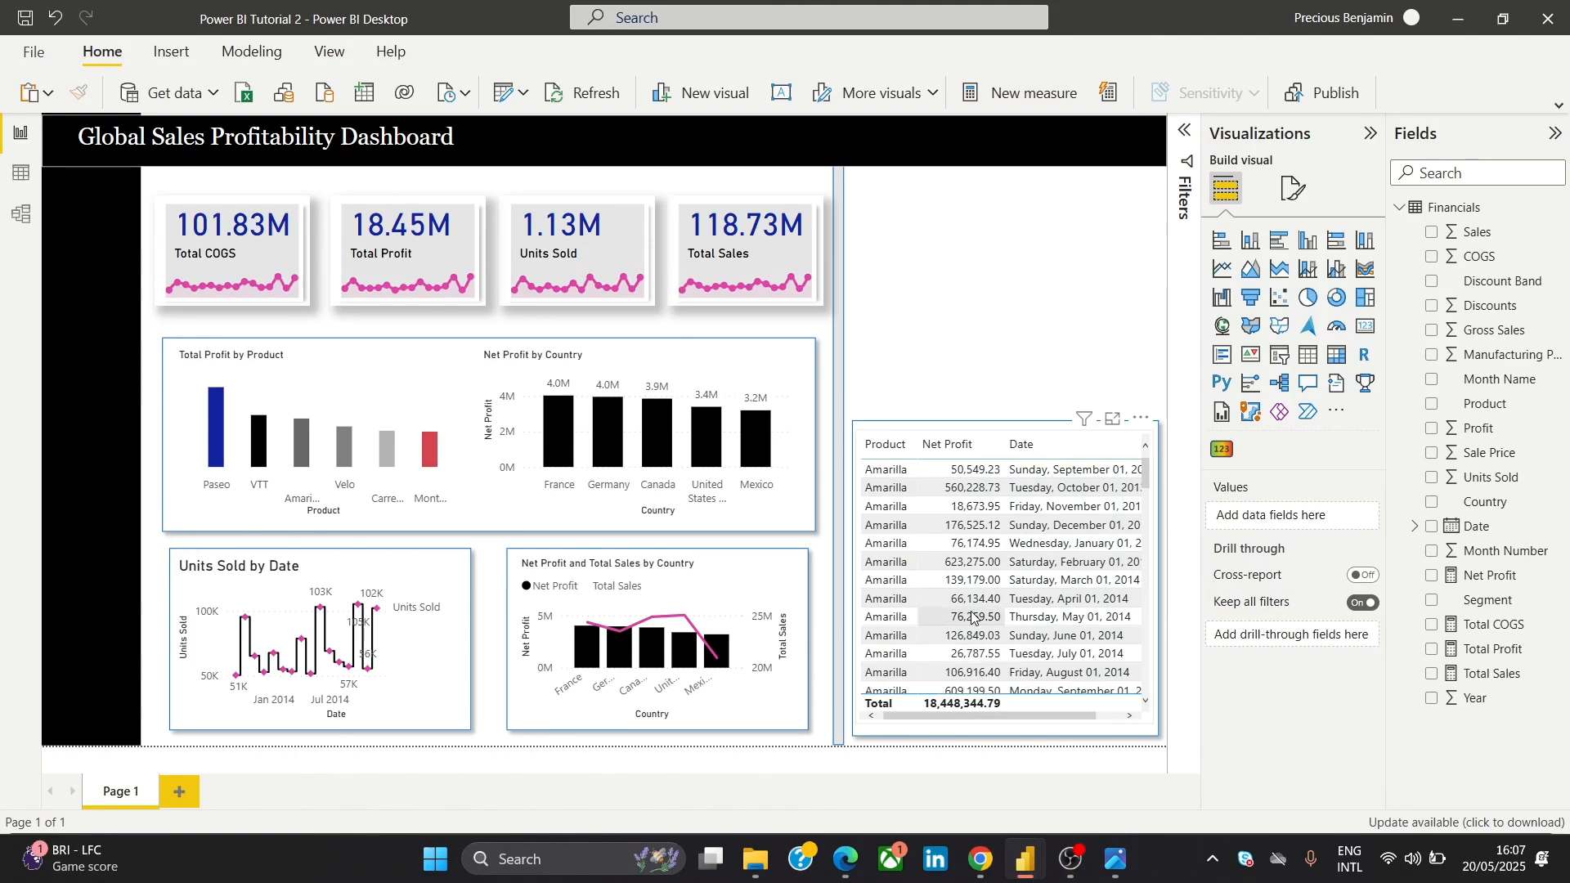
Check the table in the reference screenshot, and sort the report's table by Date in ascending order with its formatting options open
click(1111, 855)
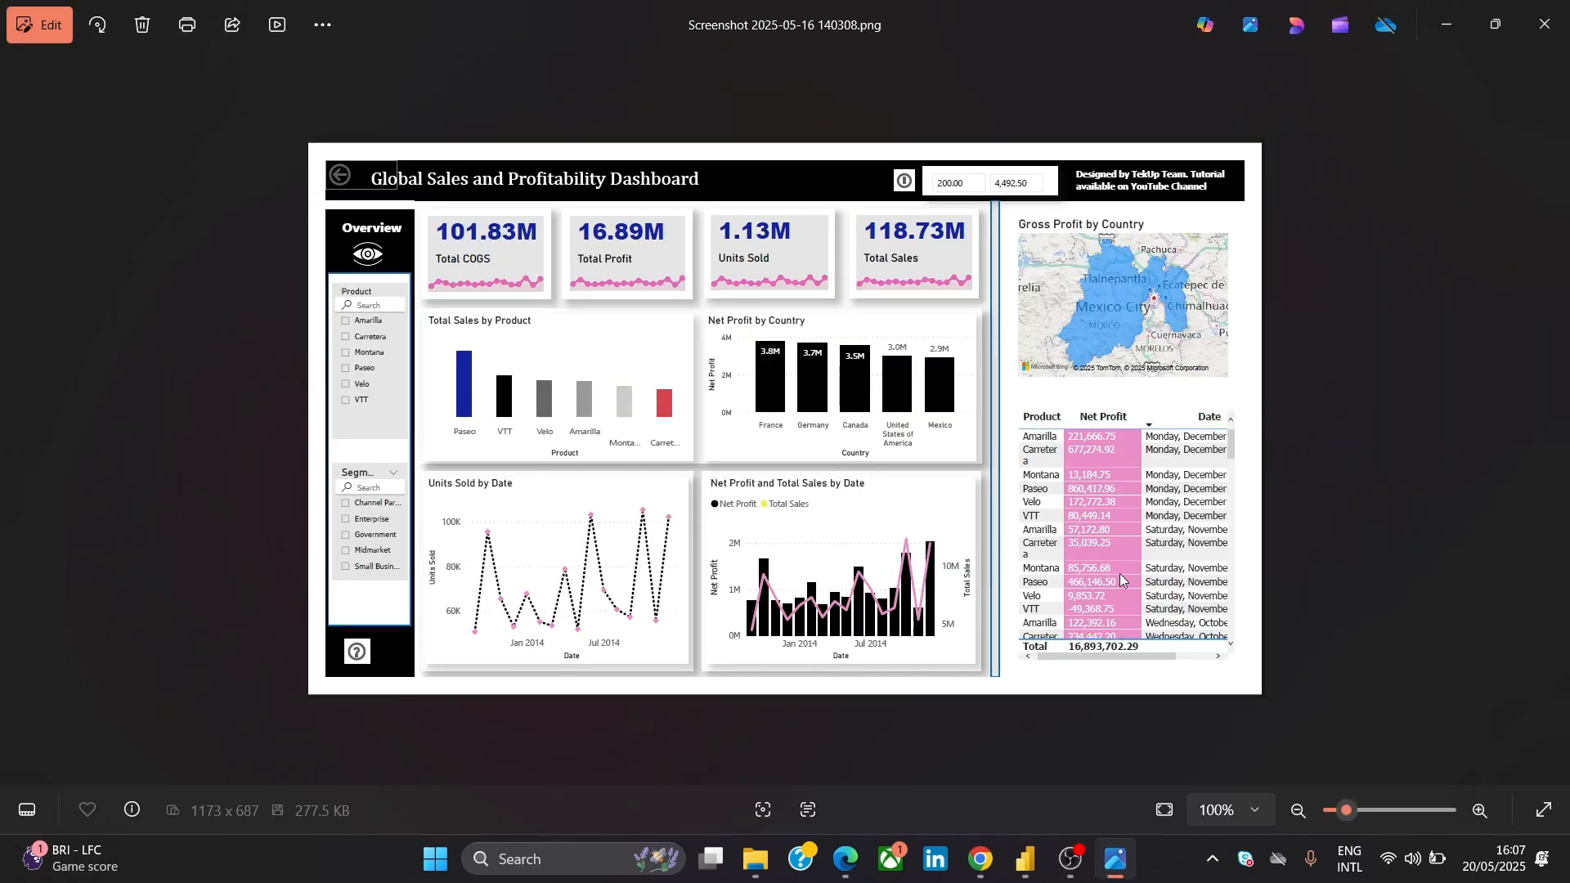
click(1447, 24)
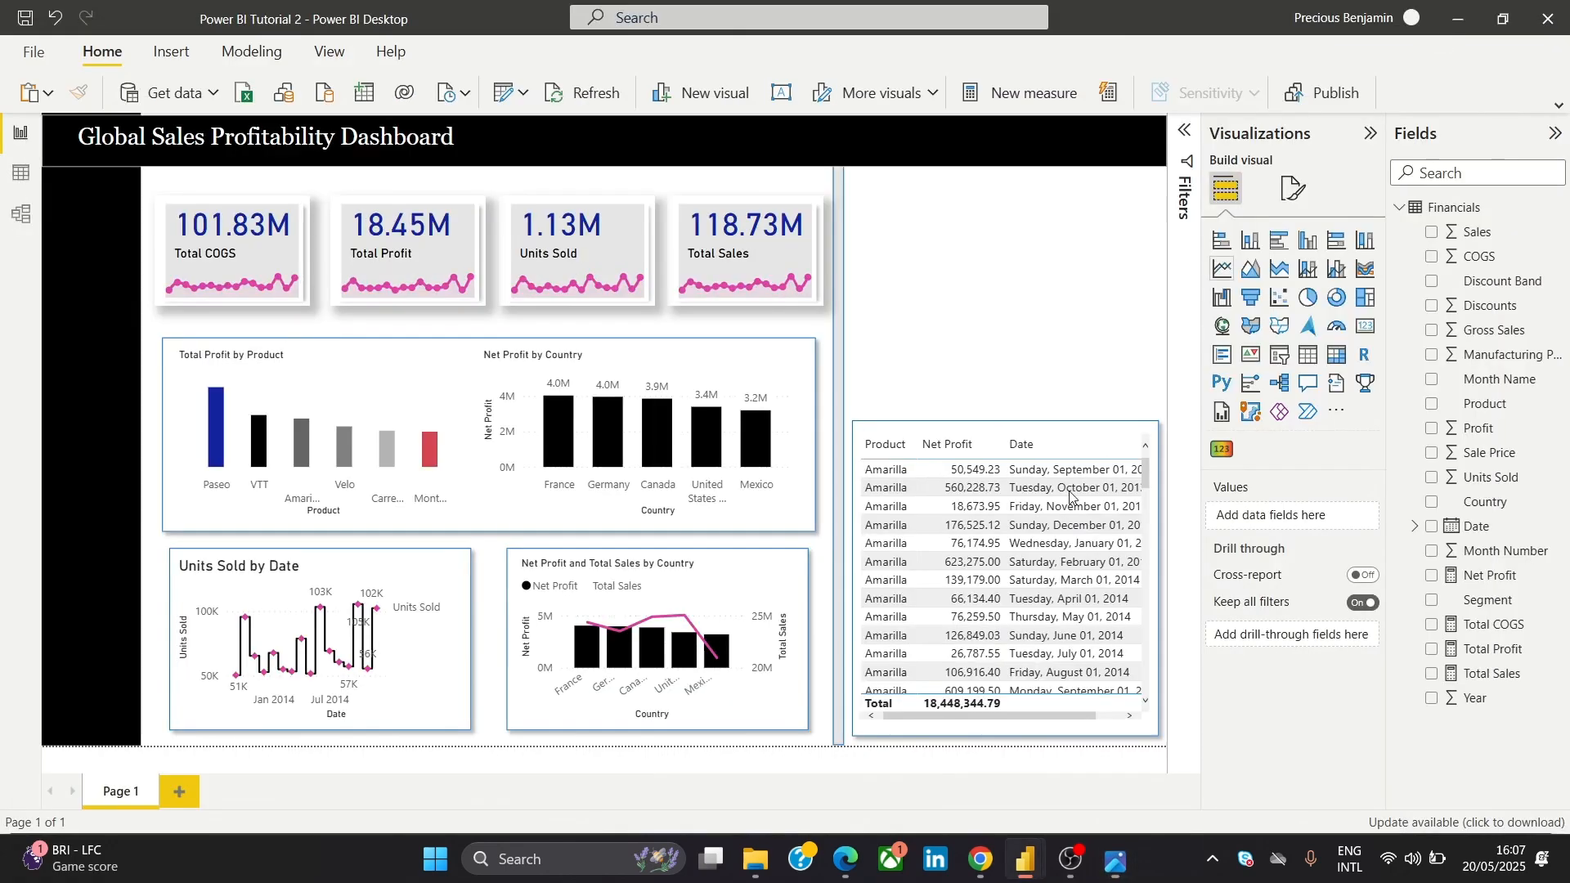
click(1284, 193)
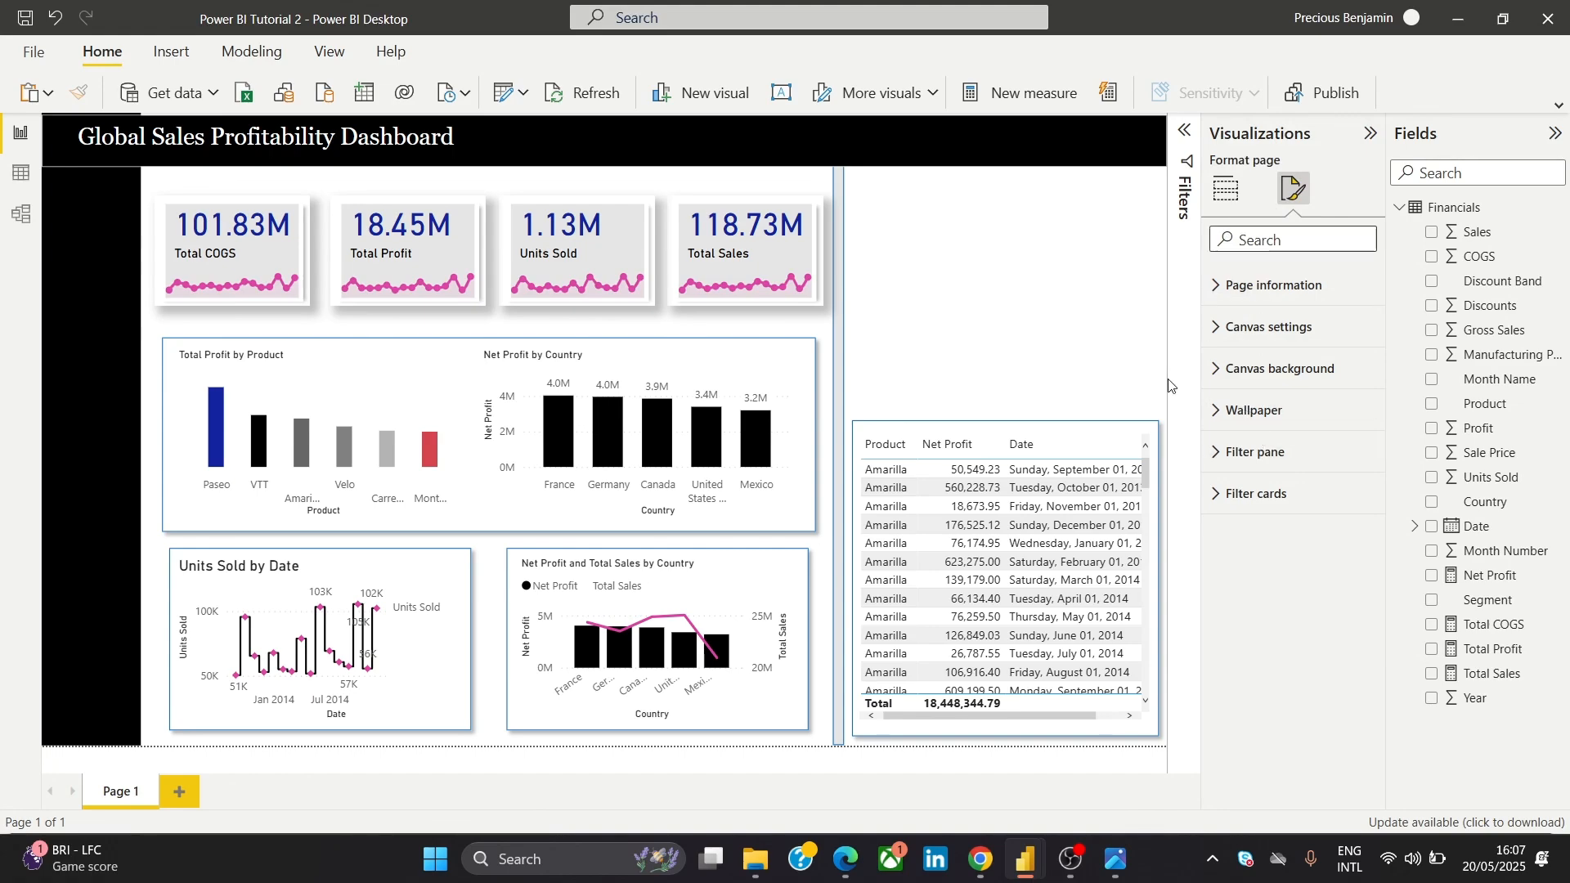
click(1063, 445)
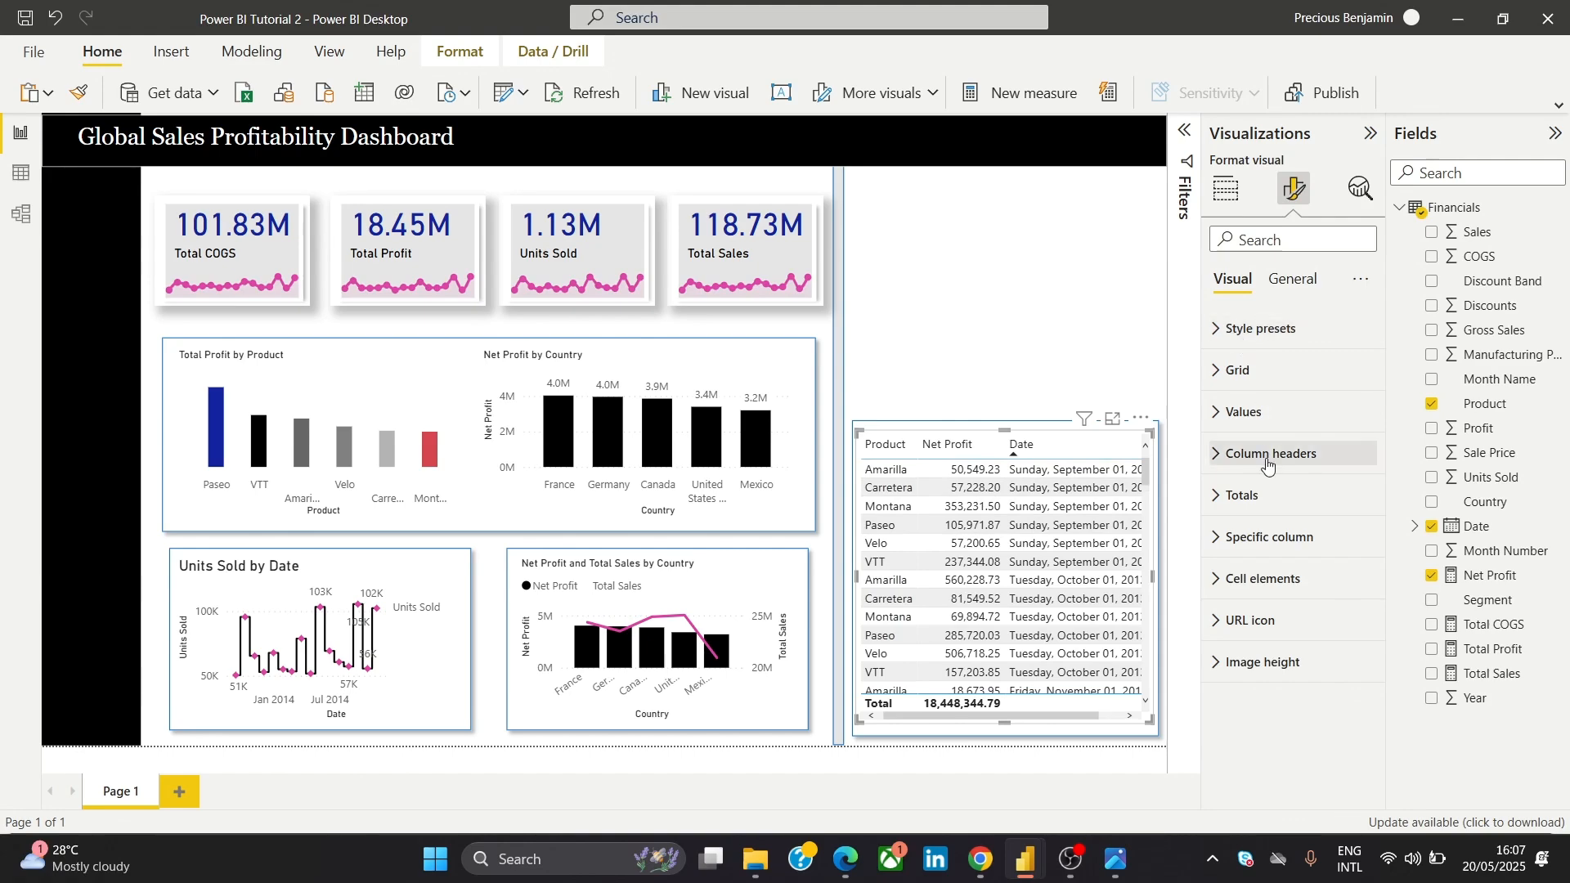
Set the font of the table's values to Tahoma, size 10
click(1280, 413)
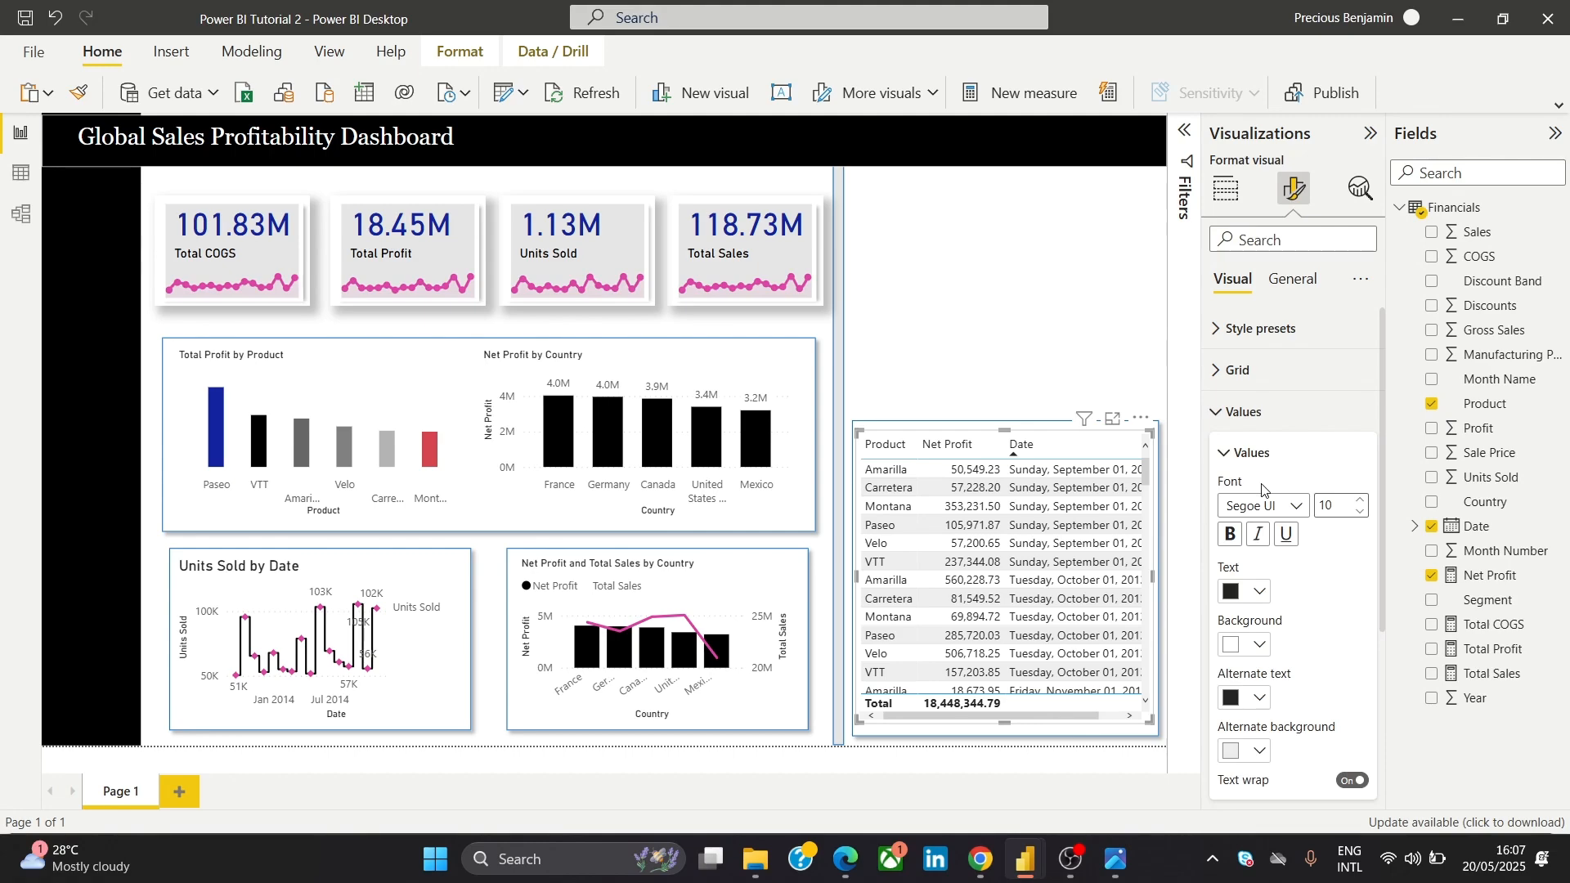
click(1263, 506)
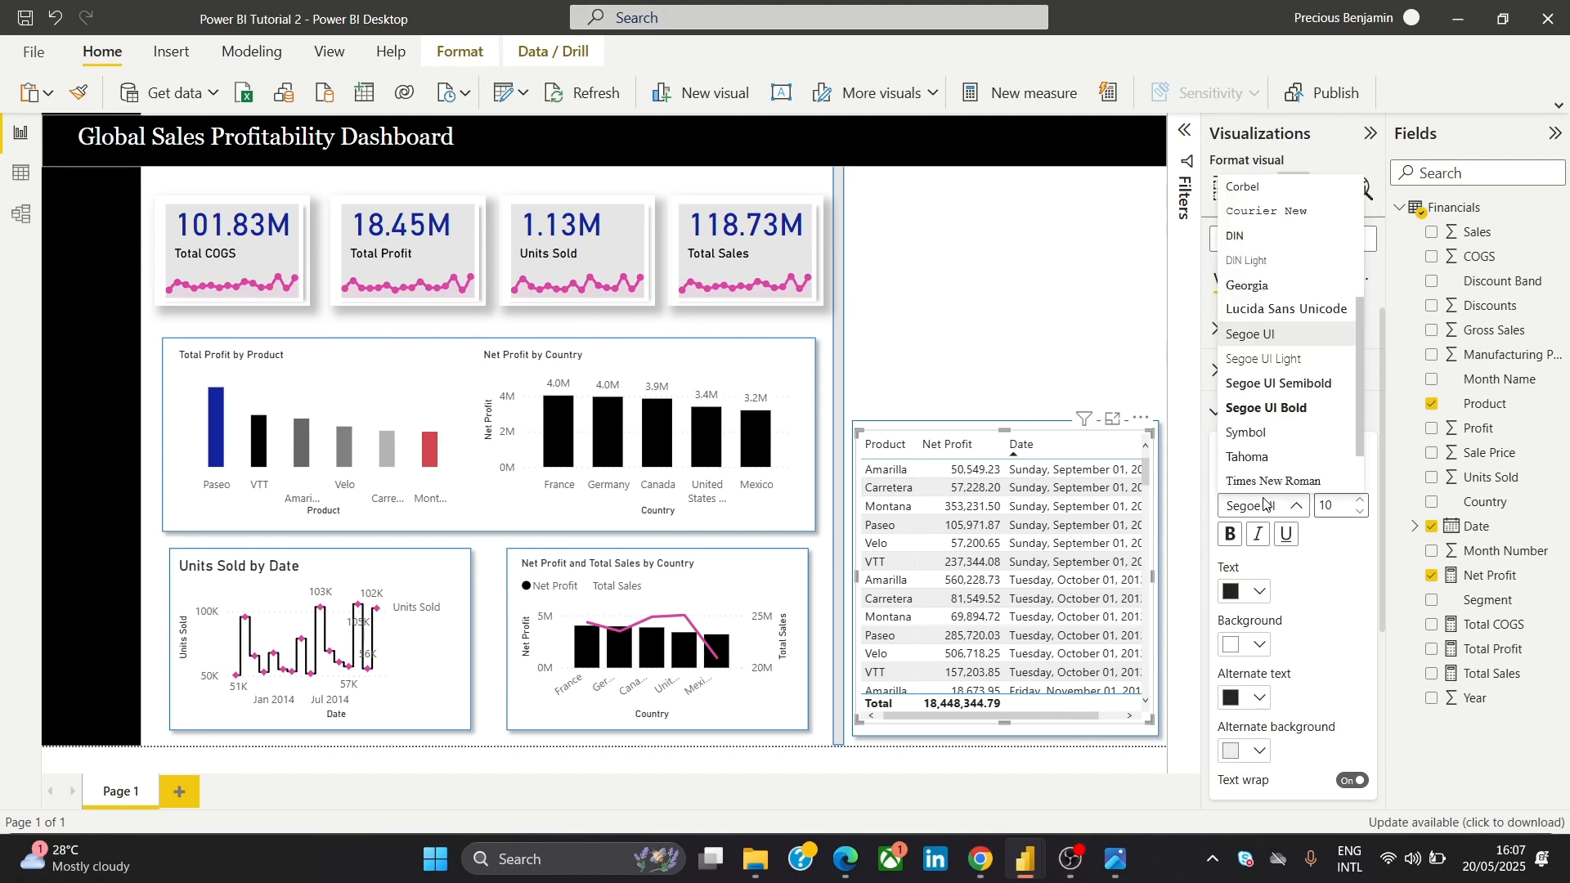
click(1291, 458)
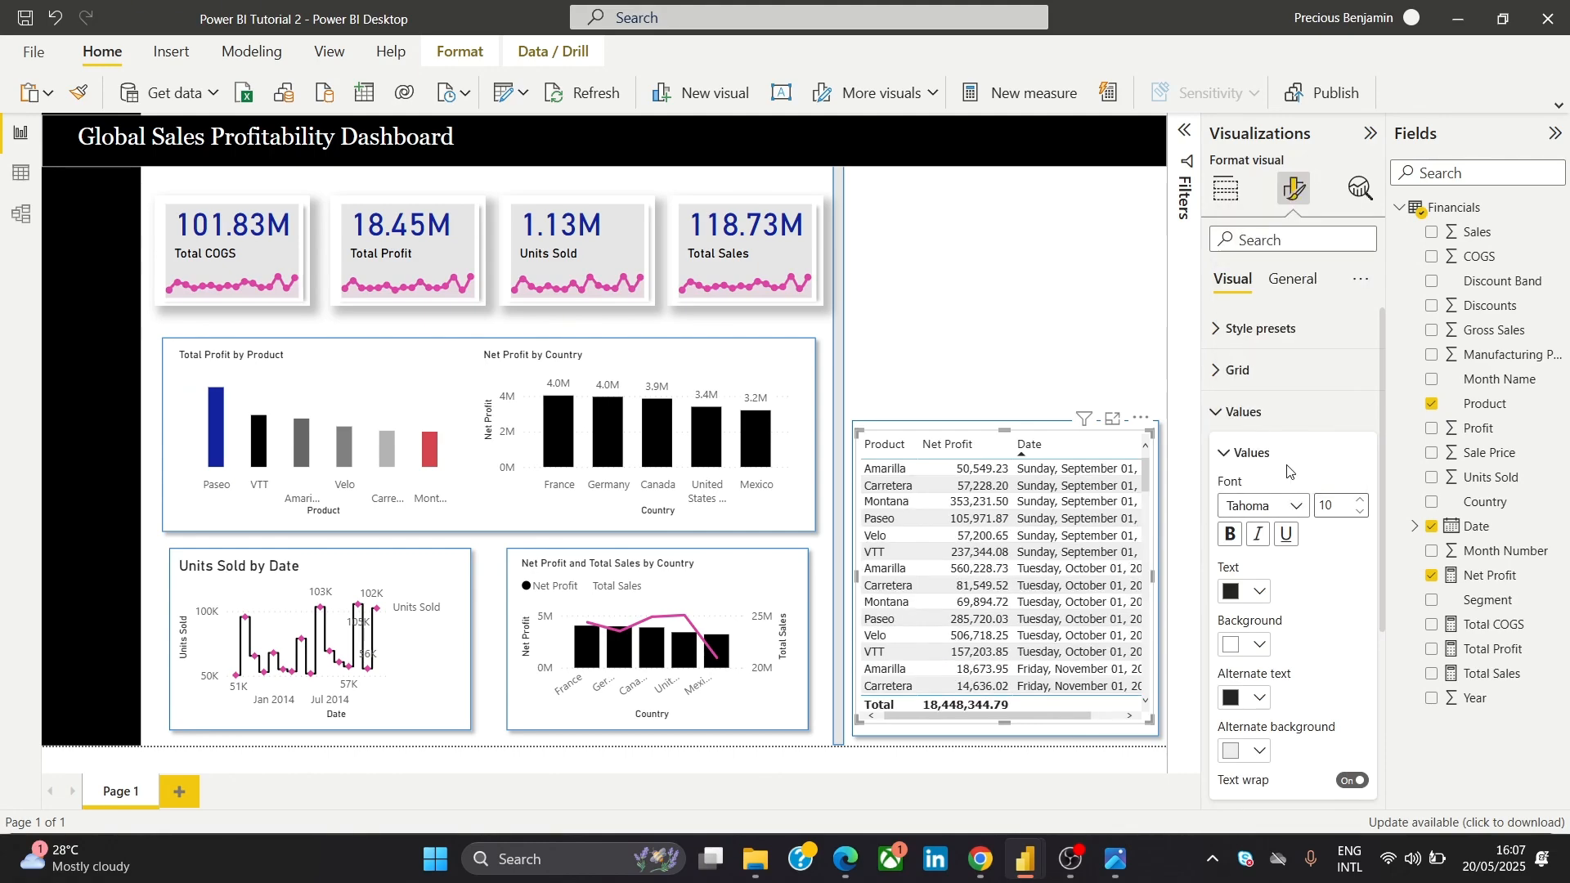
click(1362, 500)
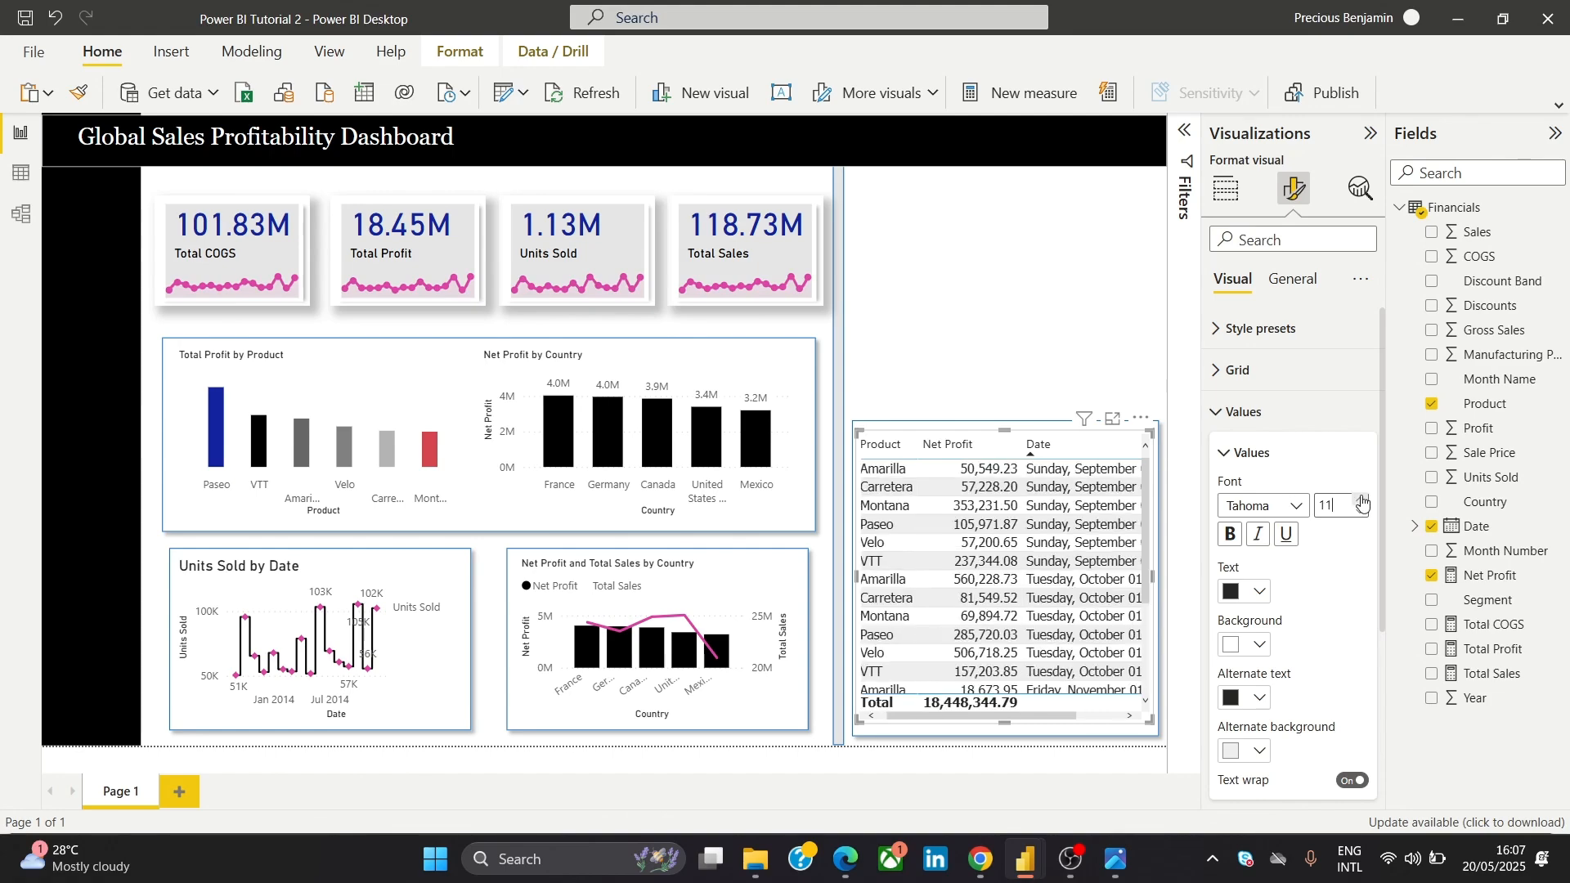
click(1361, 513)
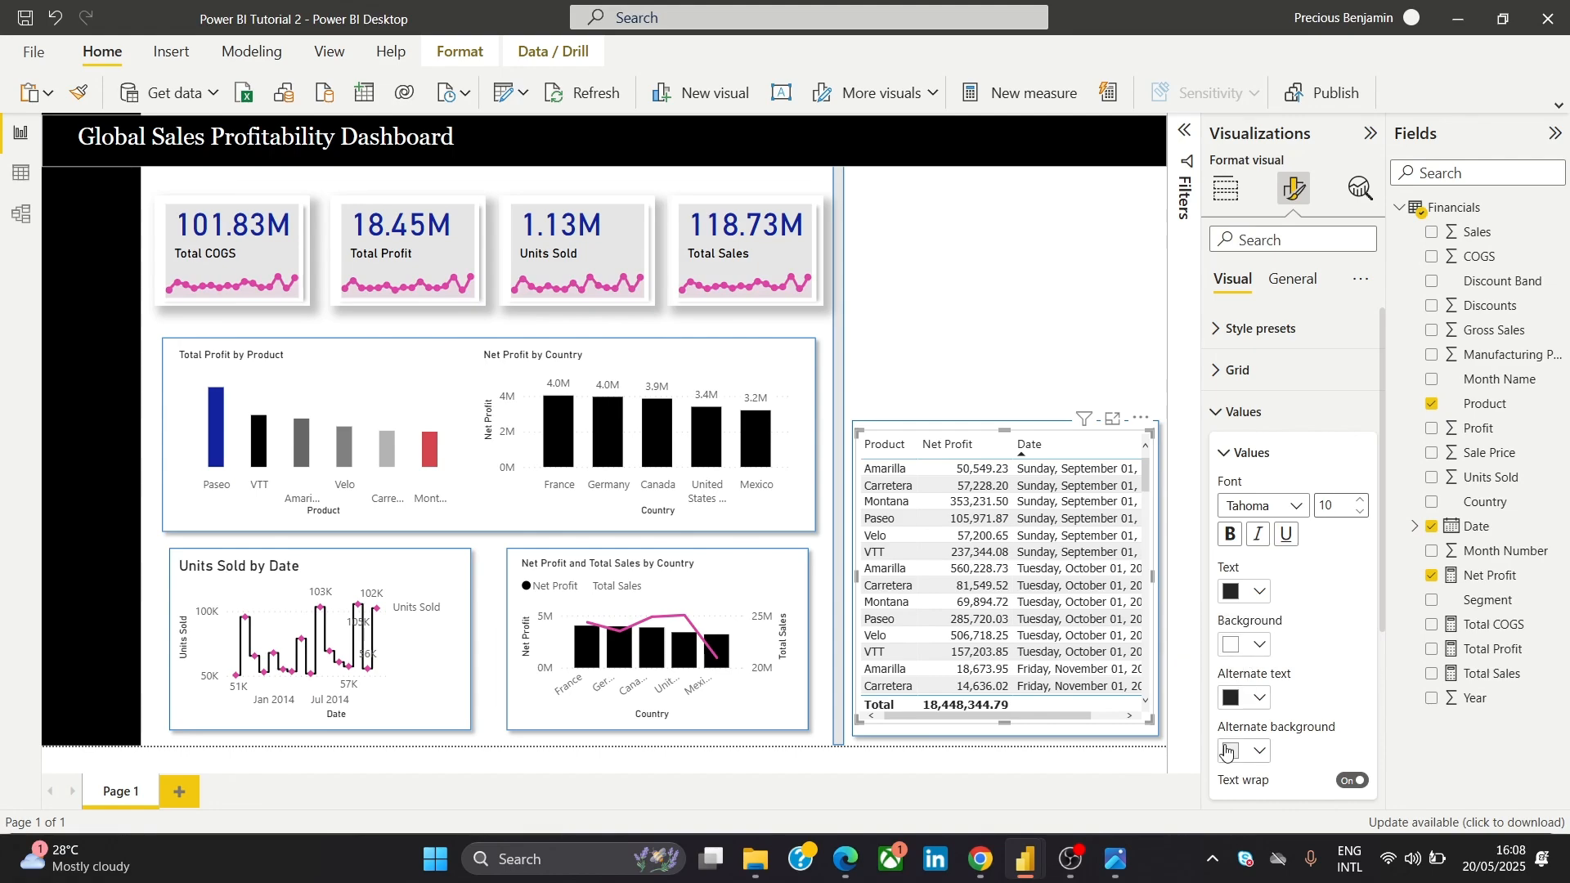
click(1238, 454)
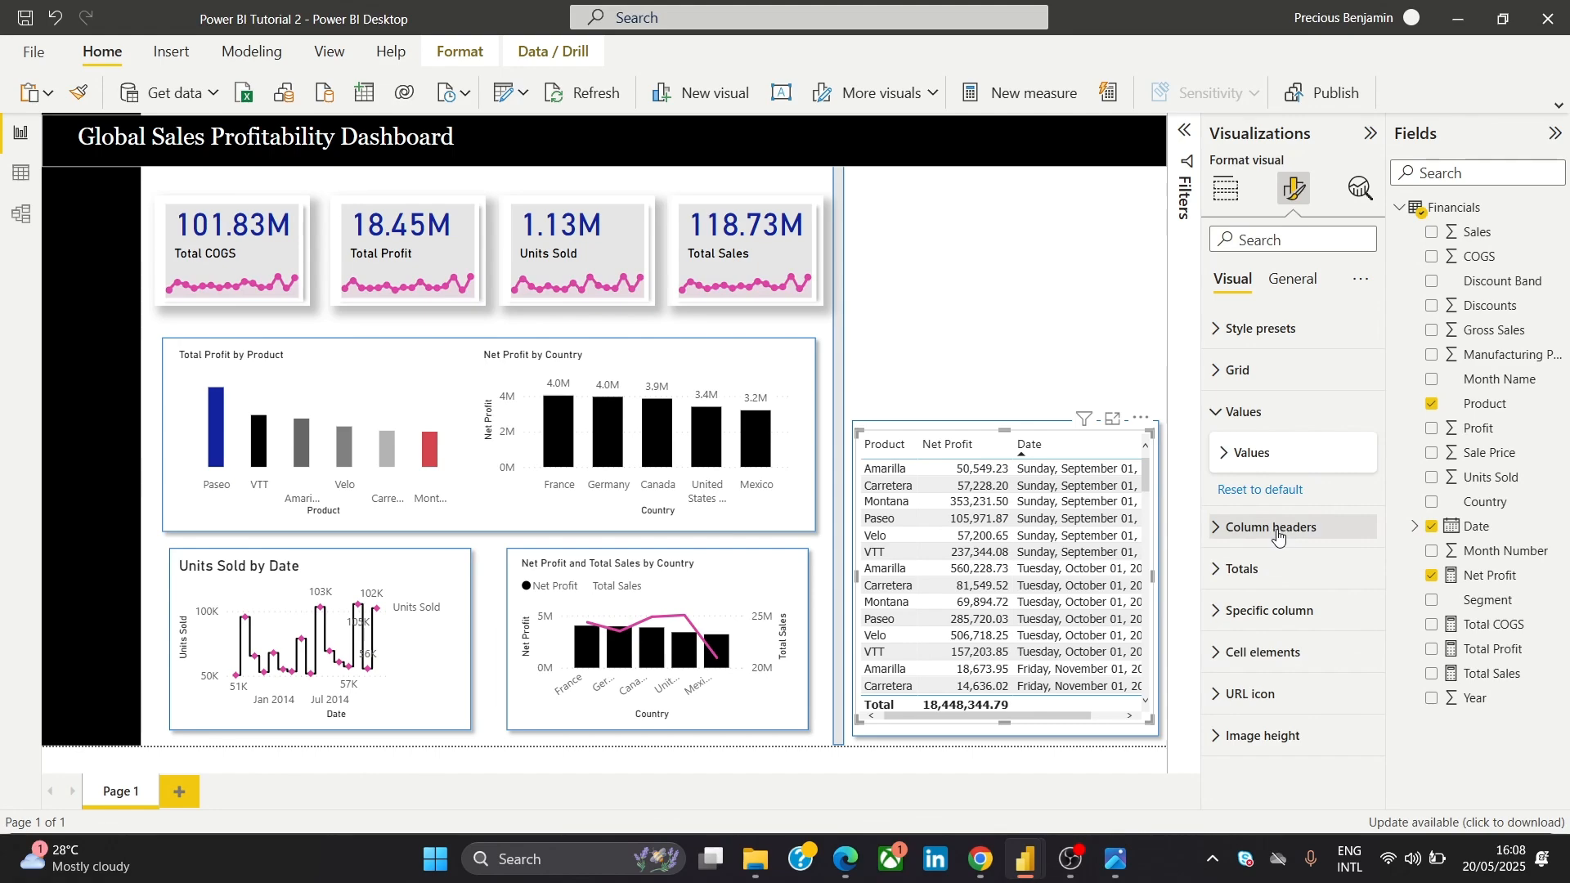
click(1240, 466)
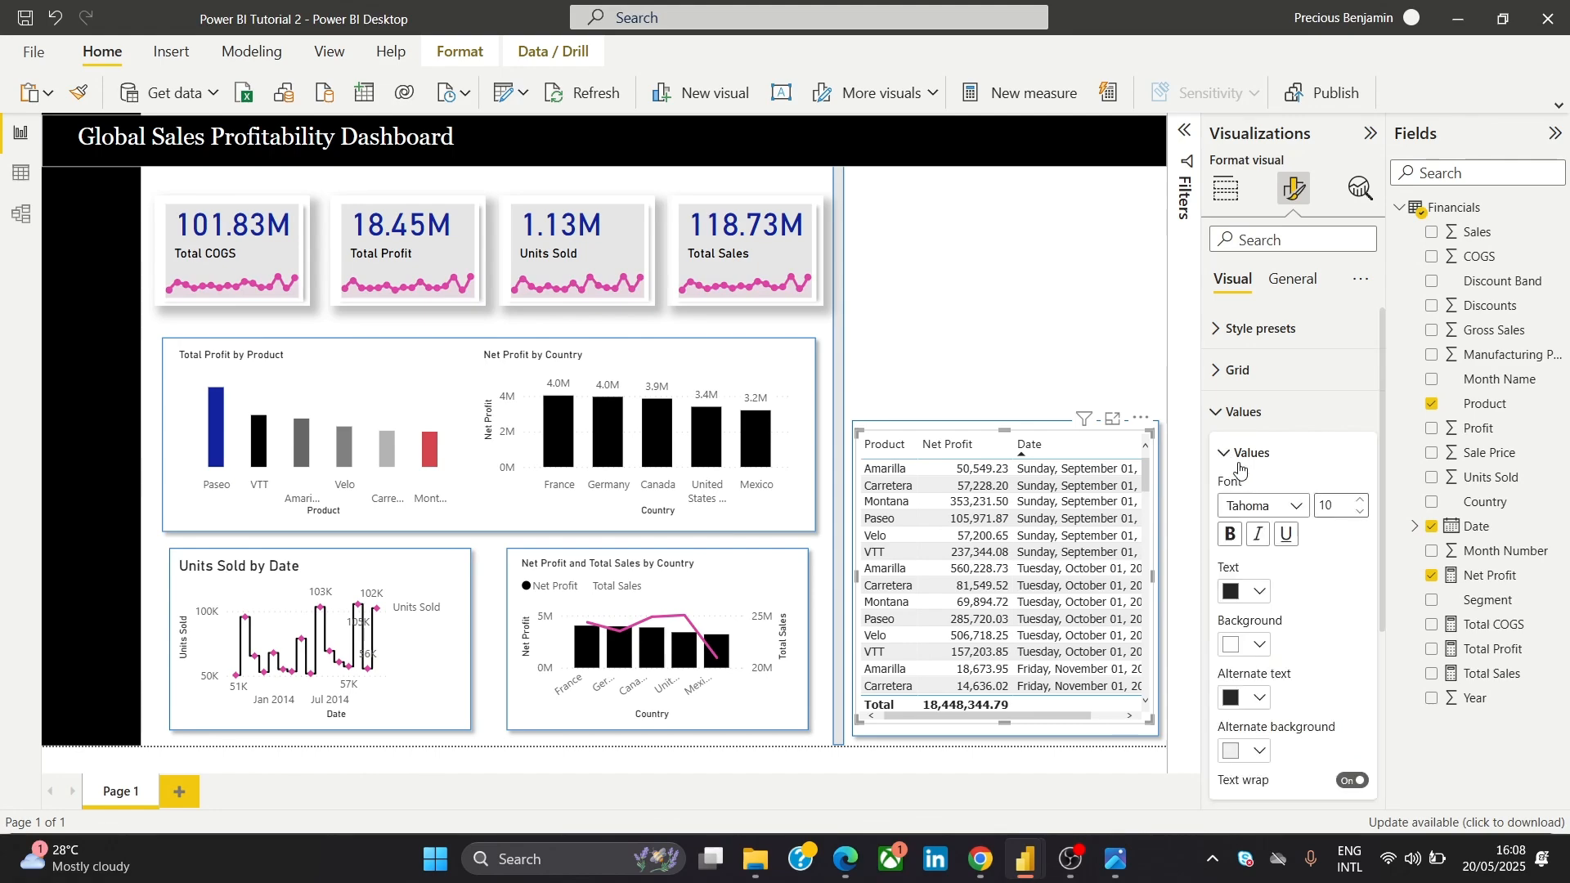
drag(1383, 567, 1368, 625)
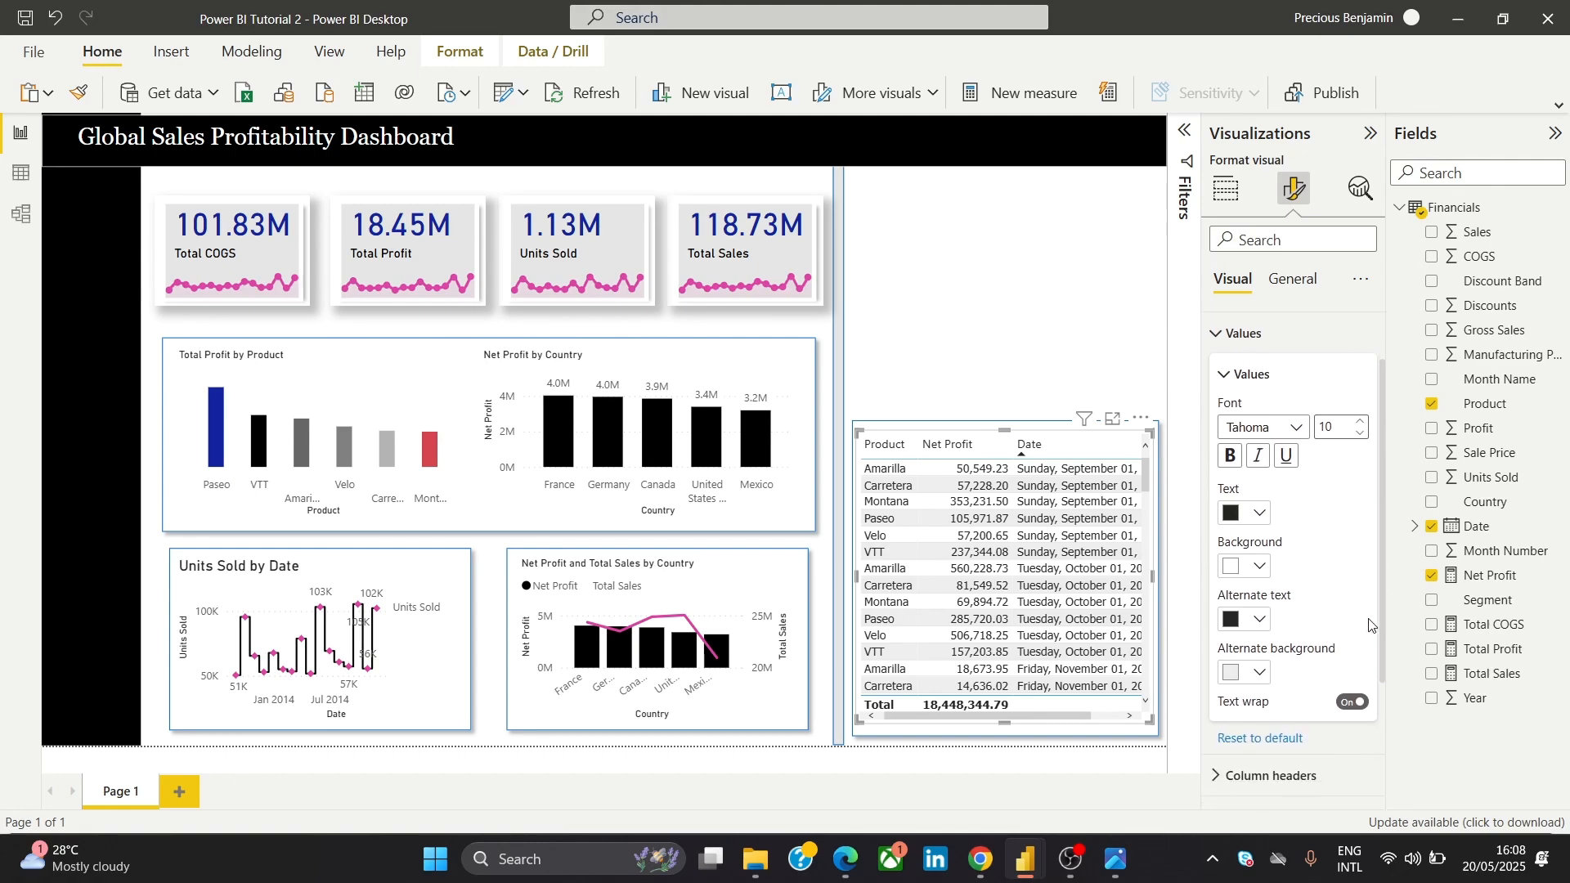
click(1238, 380)
click(1233, 468)
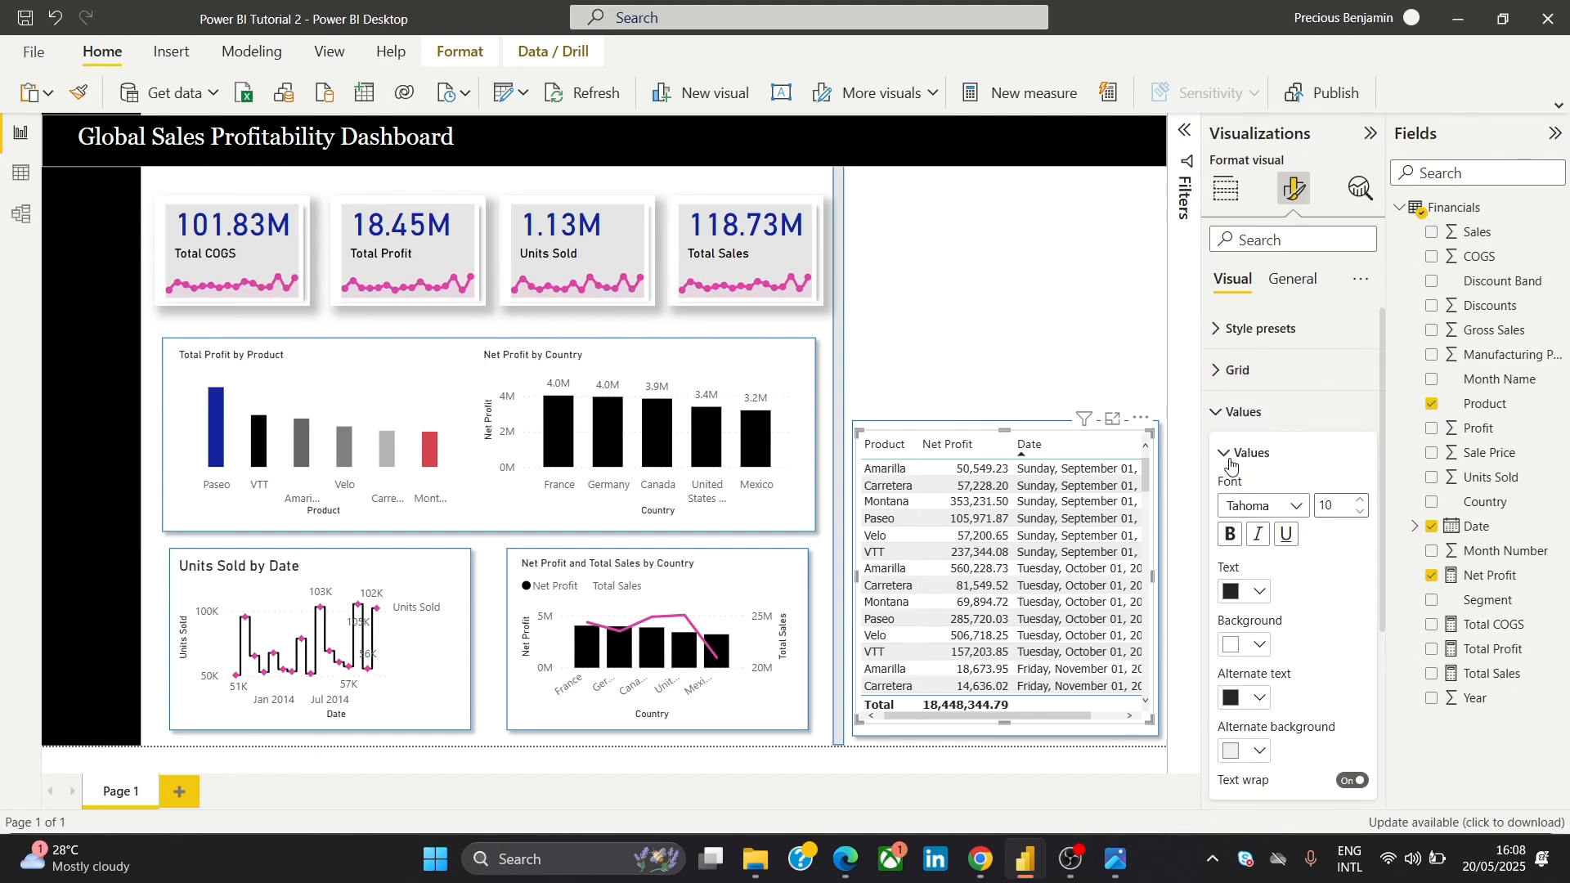
click(1231, 466)
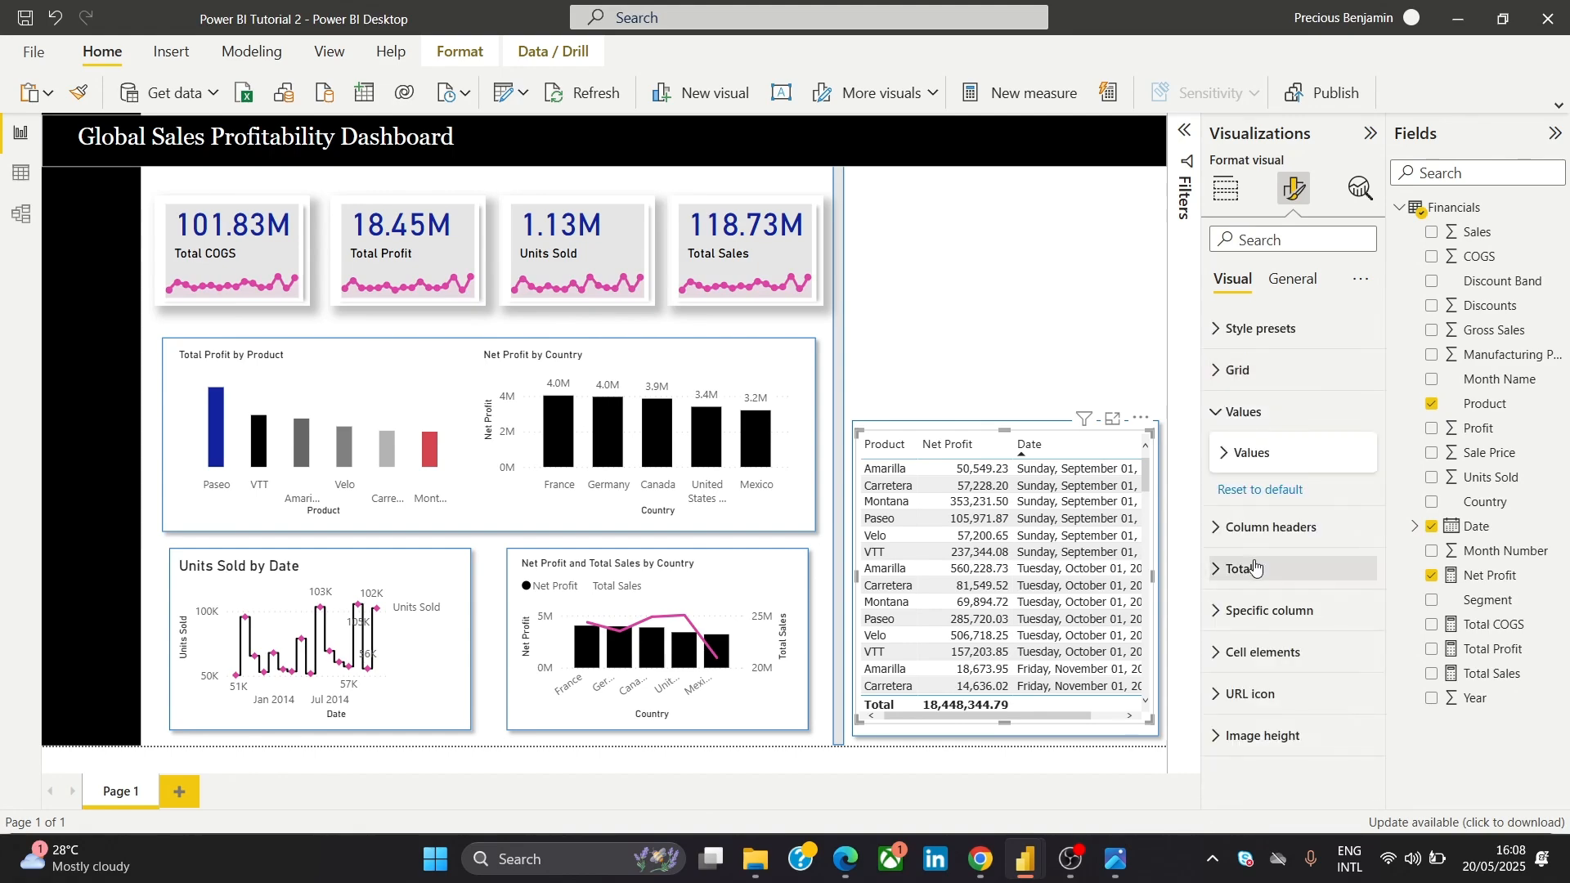
Format the table's column headers in the DIN font, bold, at size 10
click(1266, 530)
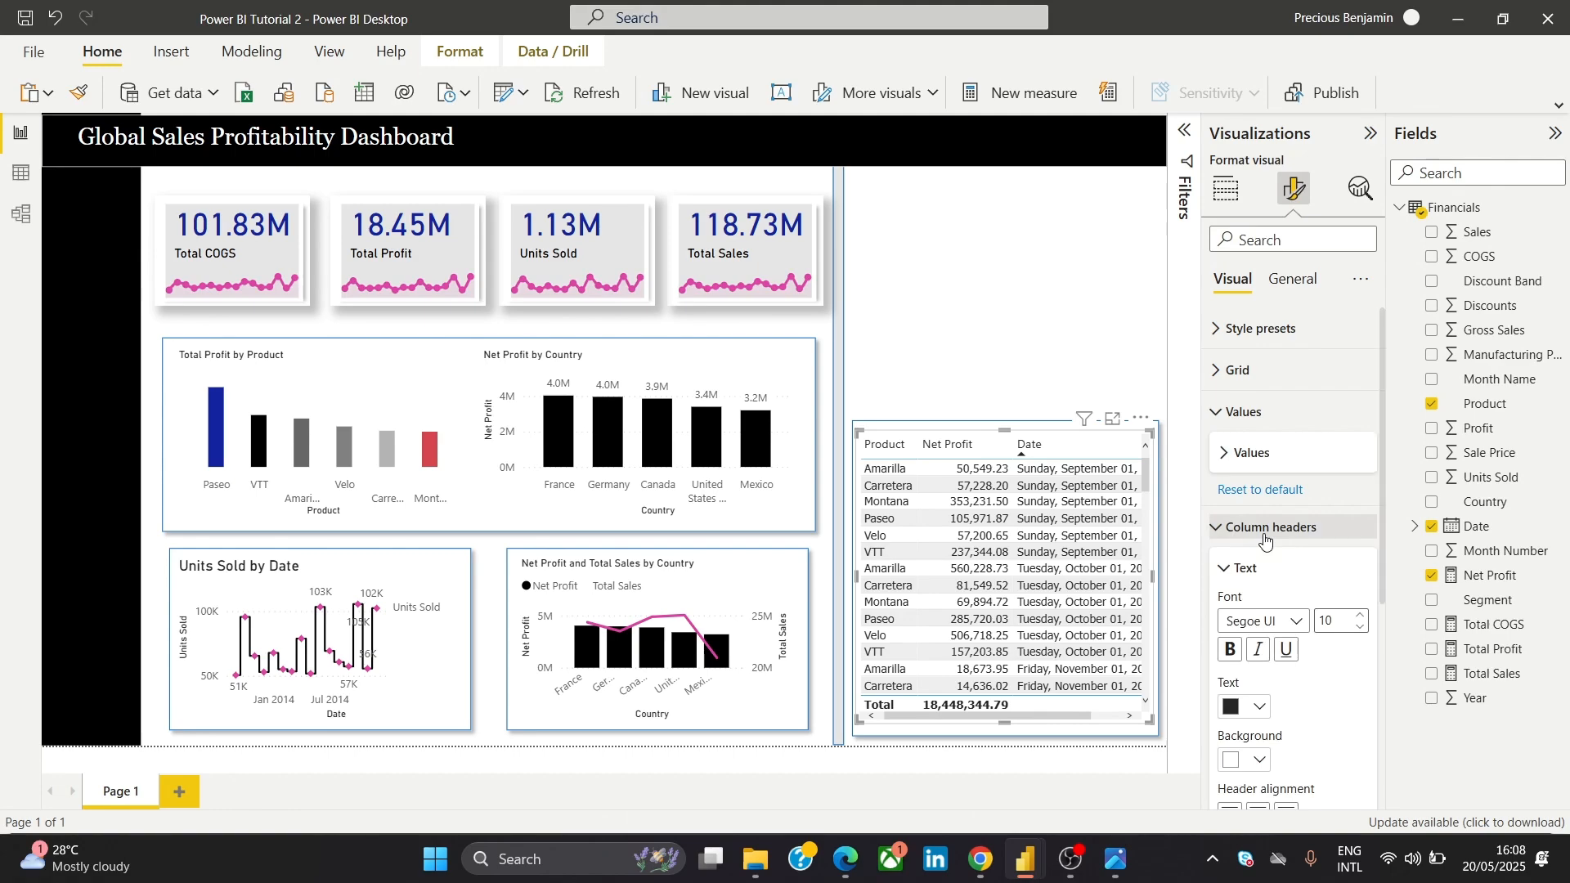
click(1263, 623)
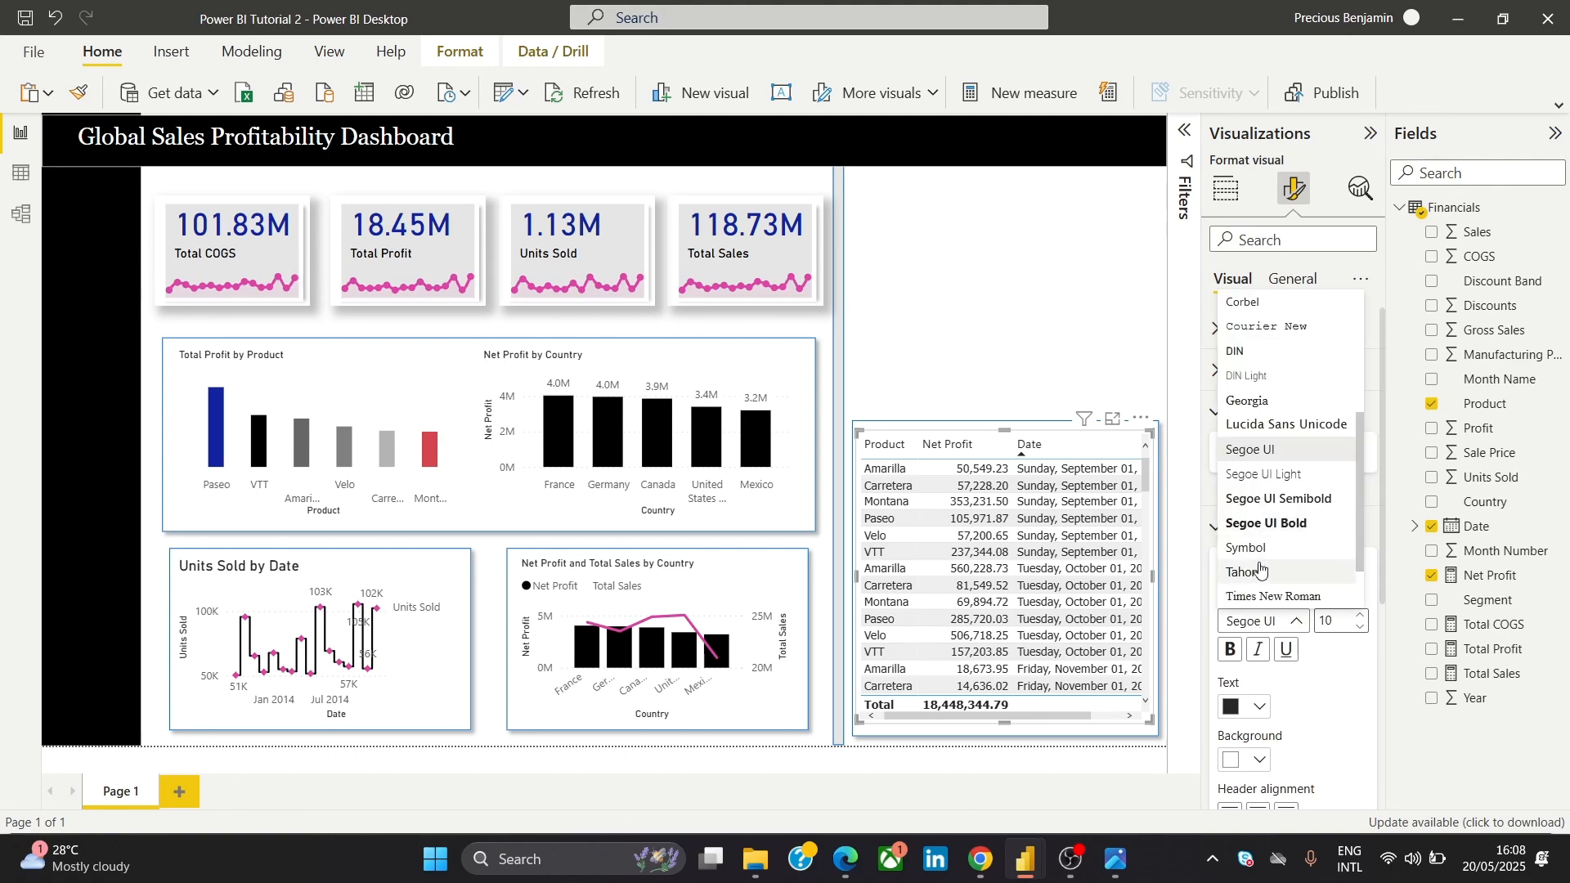
click(1292, 353)
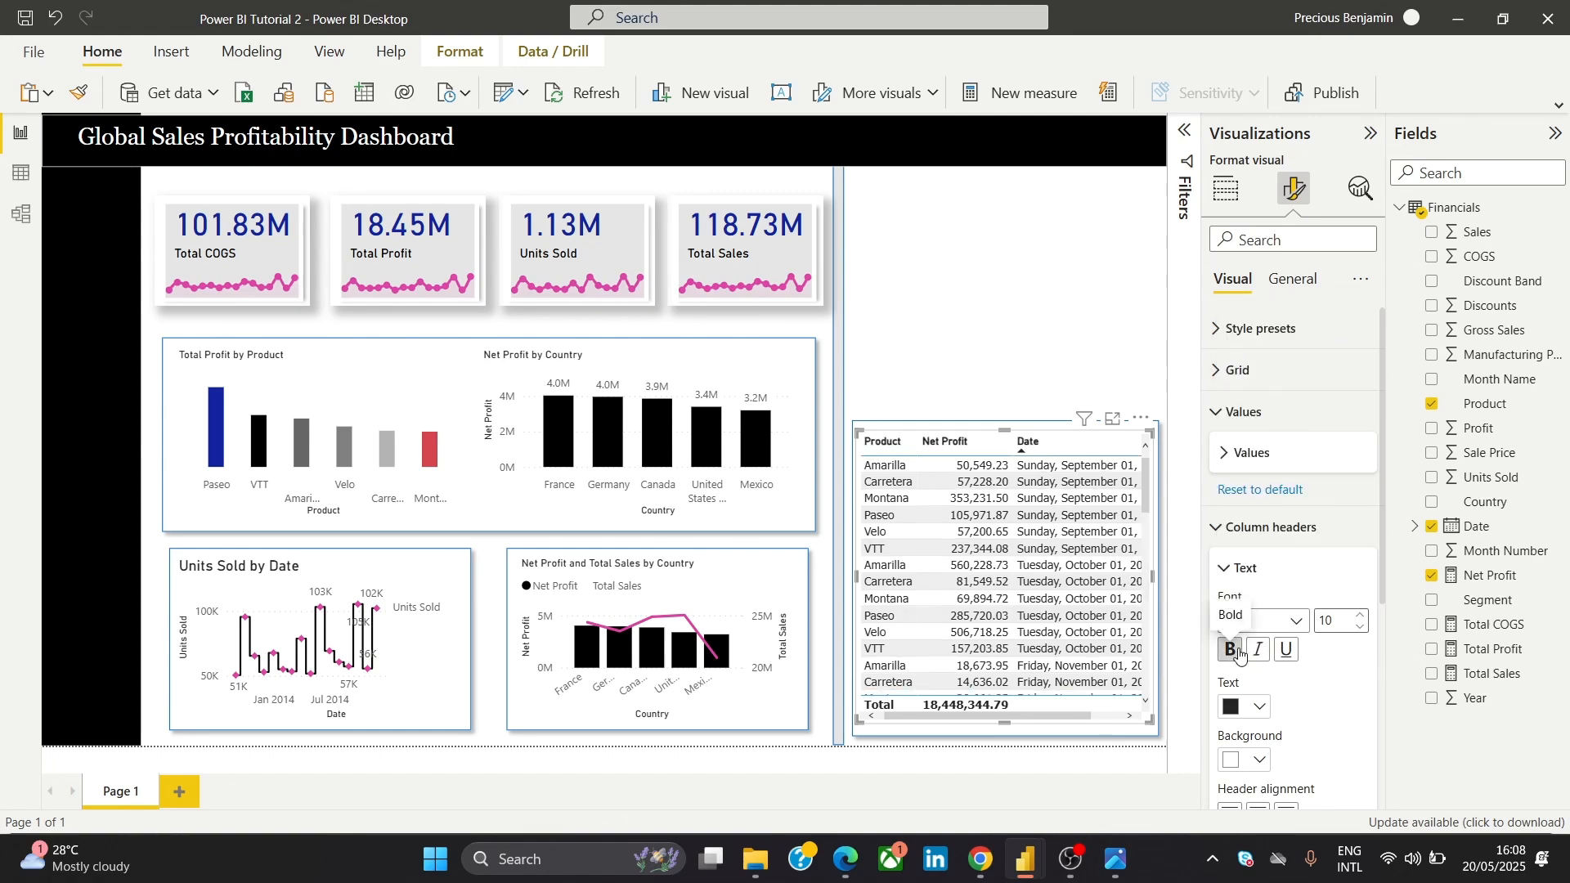
click(1360, 629)
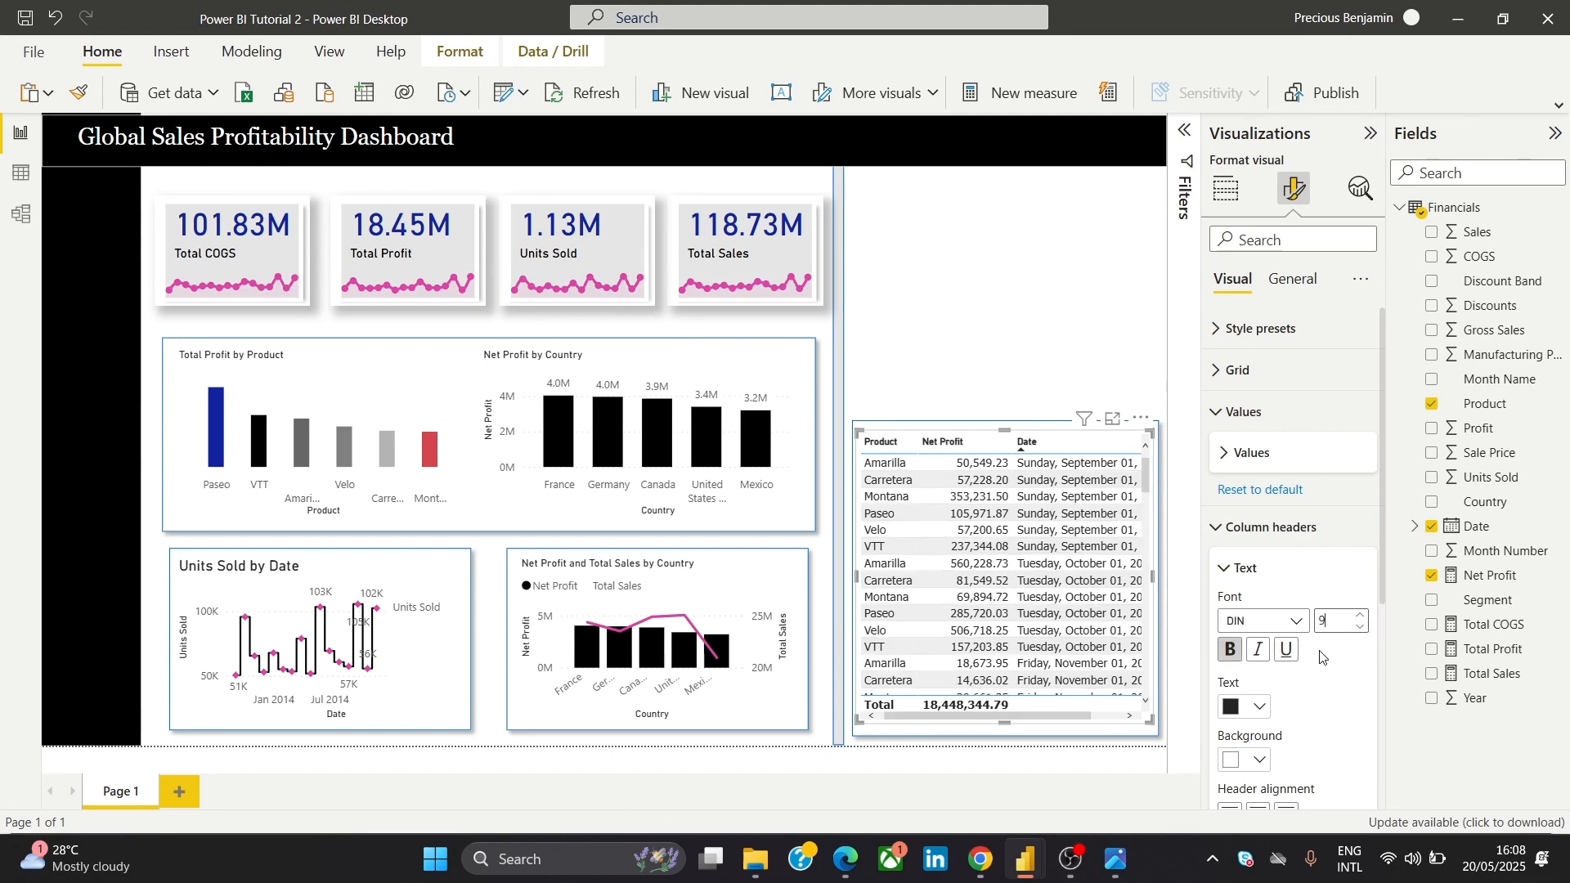
click(1361, 615)
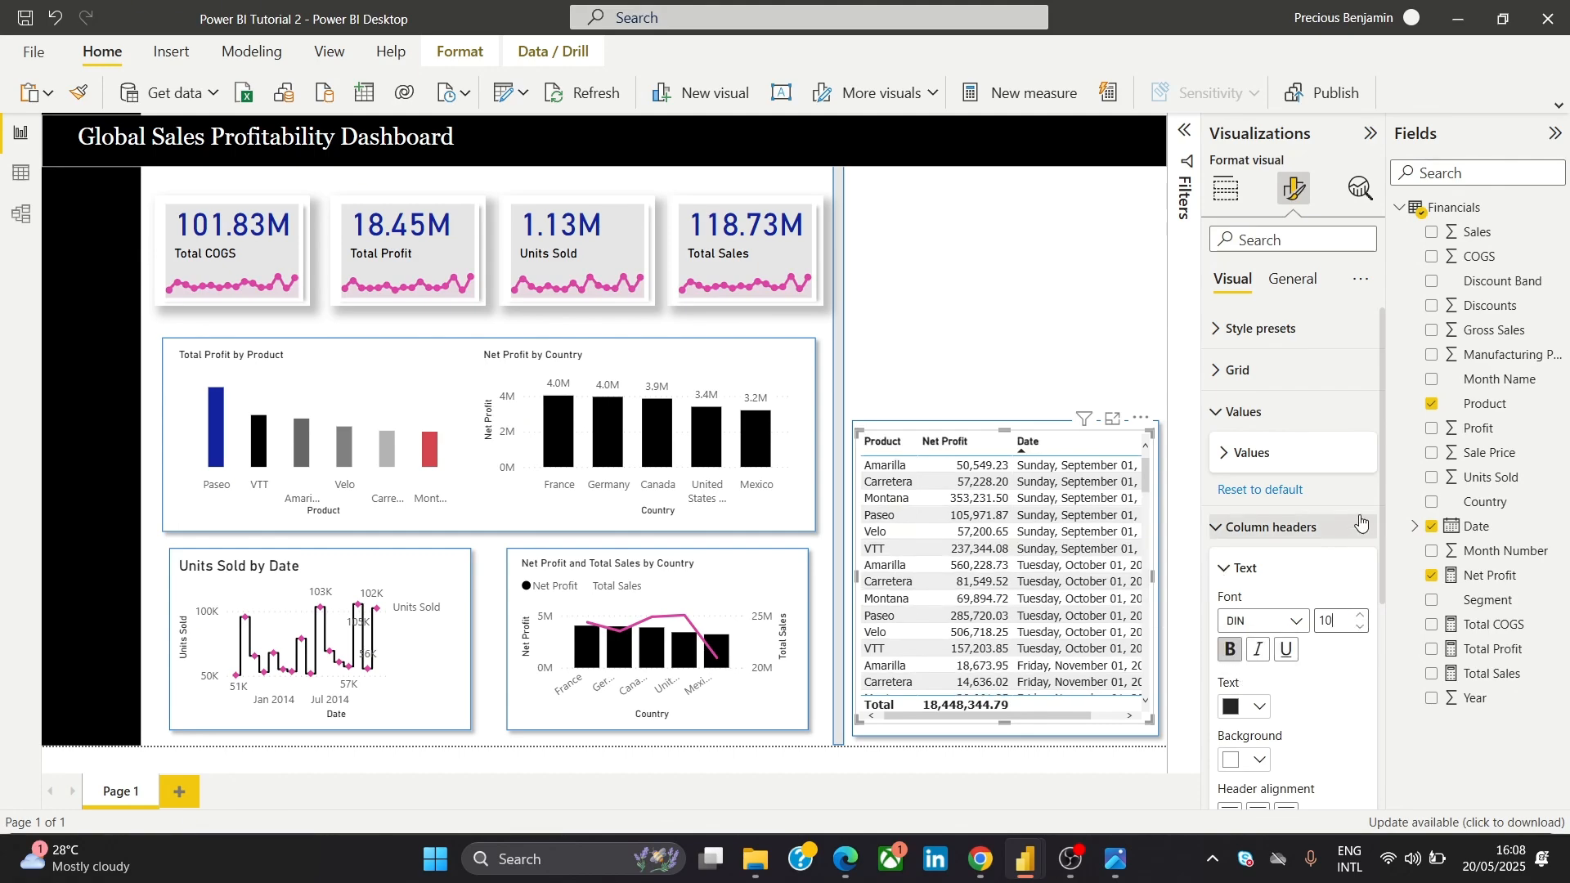
Try pink text on the table's column headers, and set their text colour to black instead
click(1240, 708)
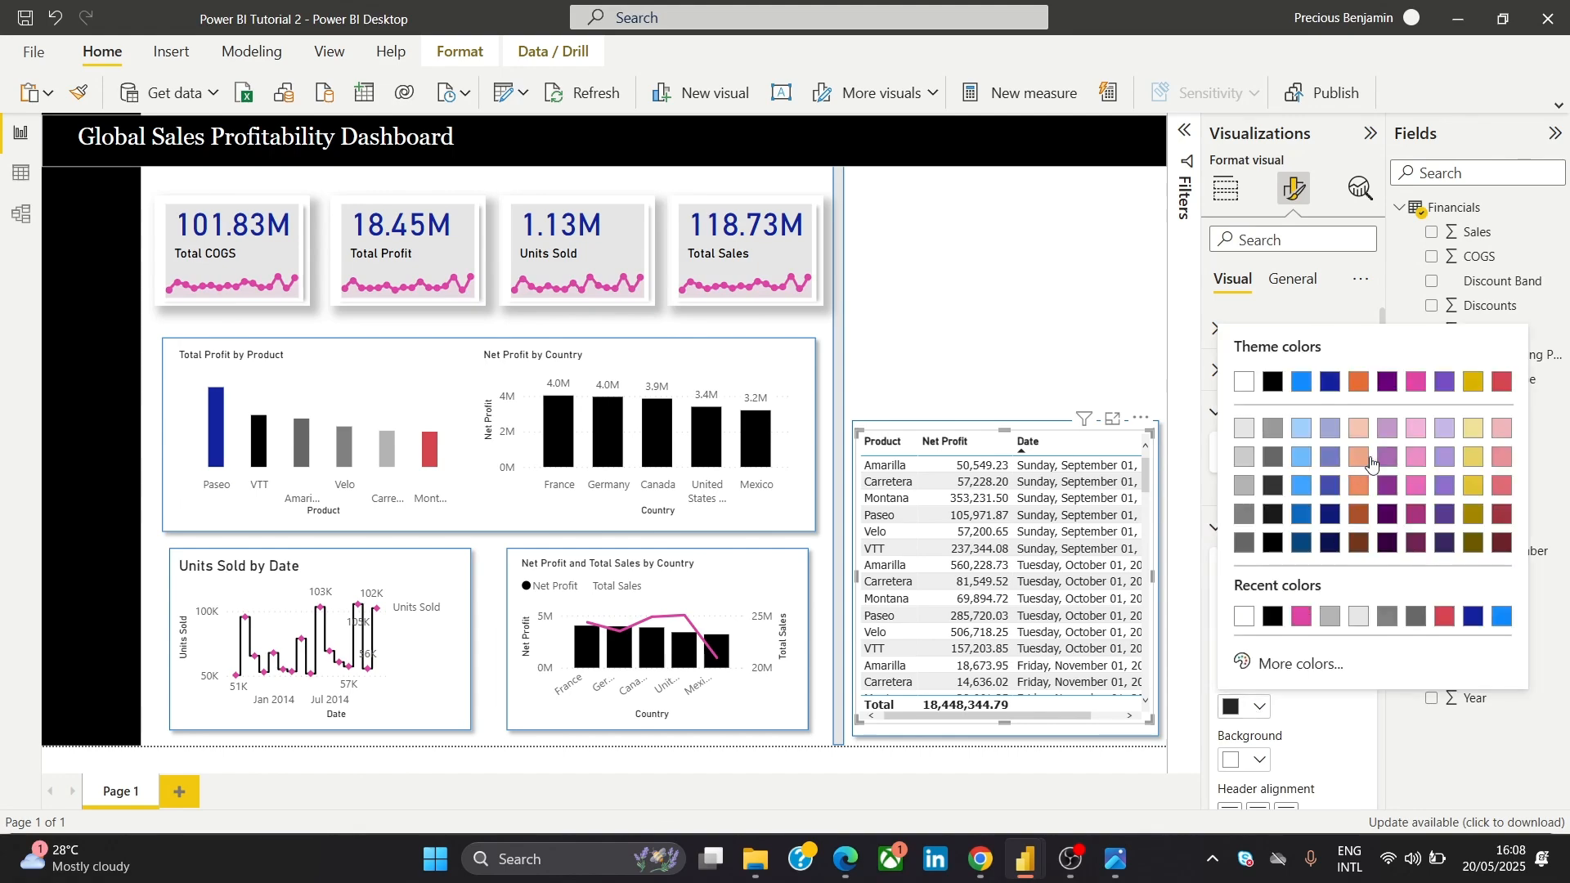
click(1300, 618)
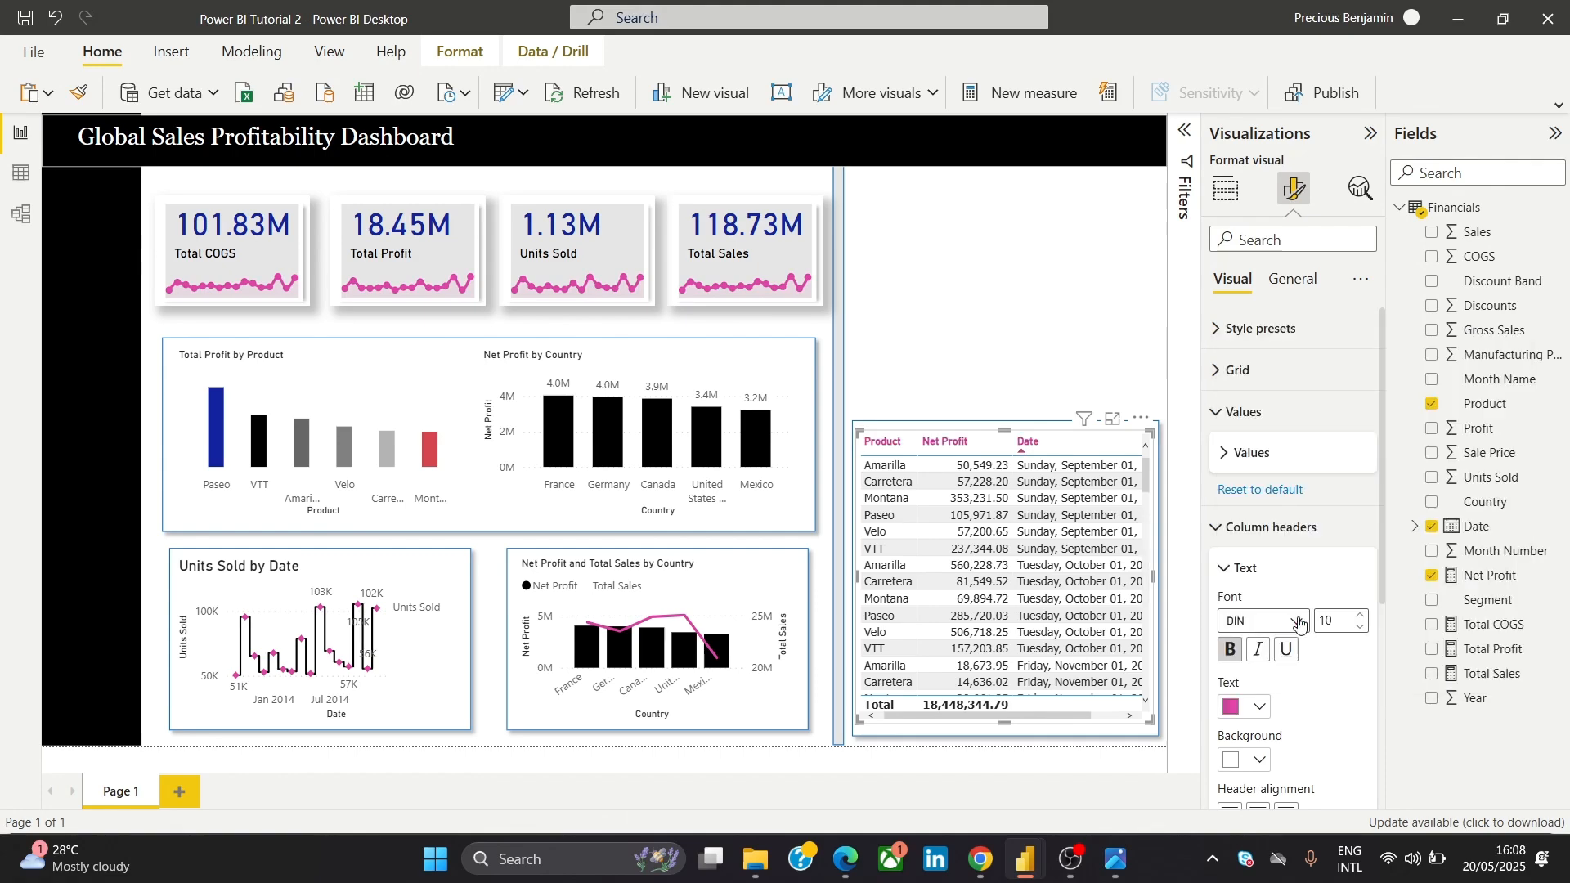
click(1236, 708)
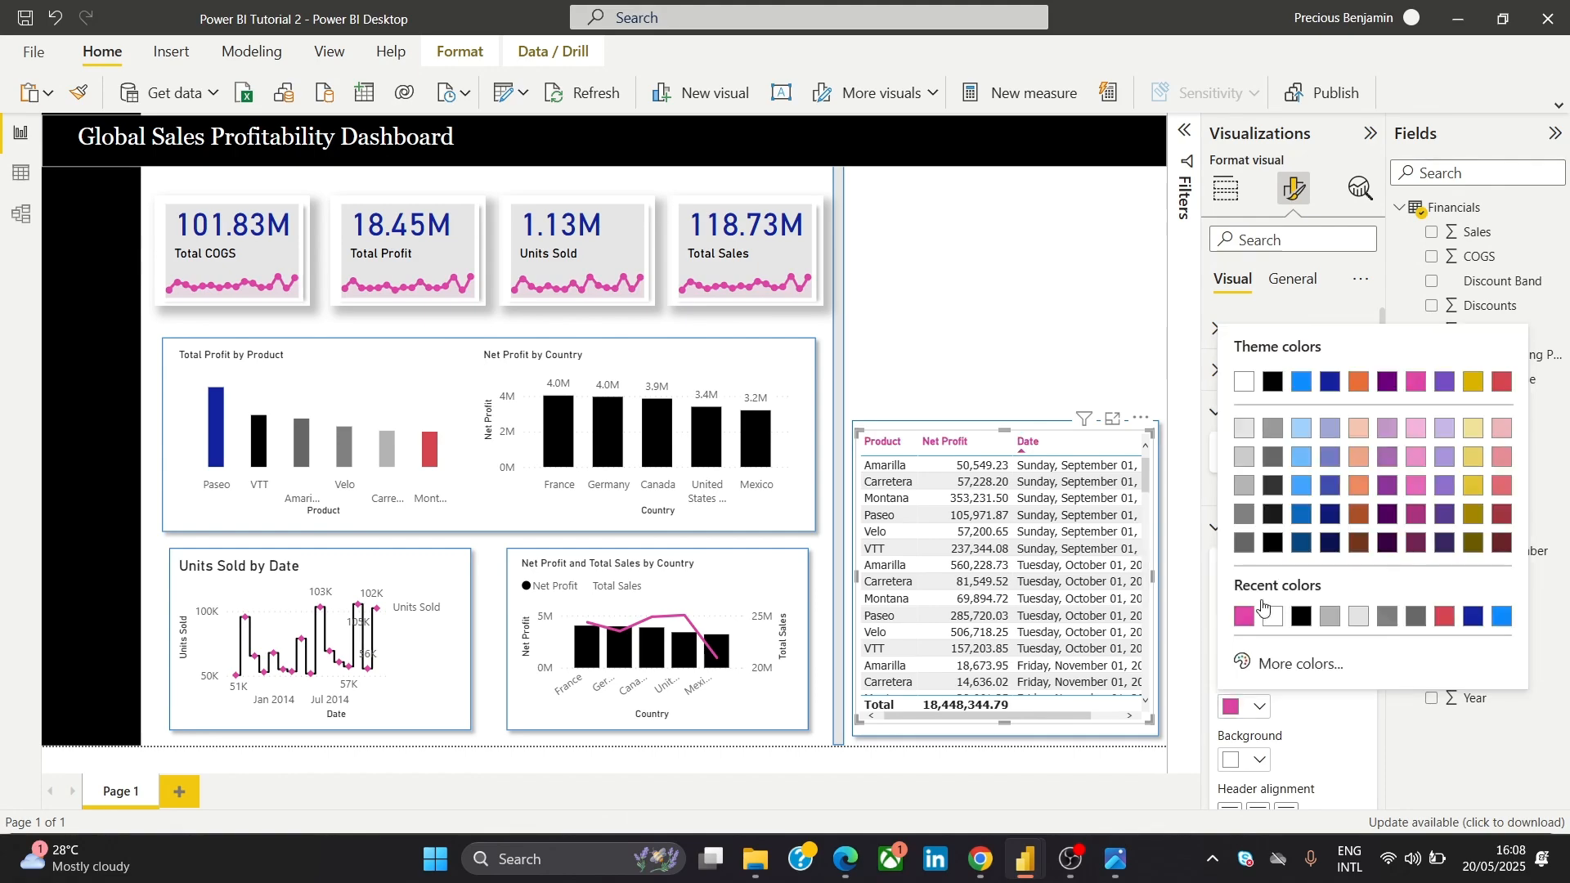
click(1272, 384)
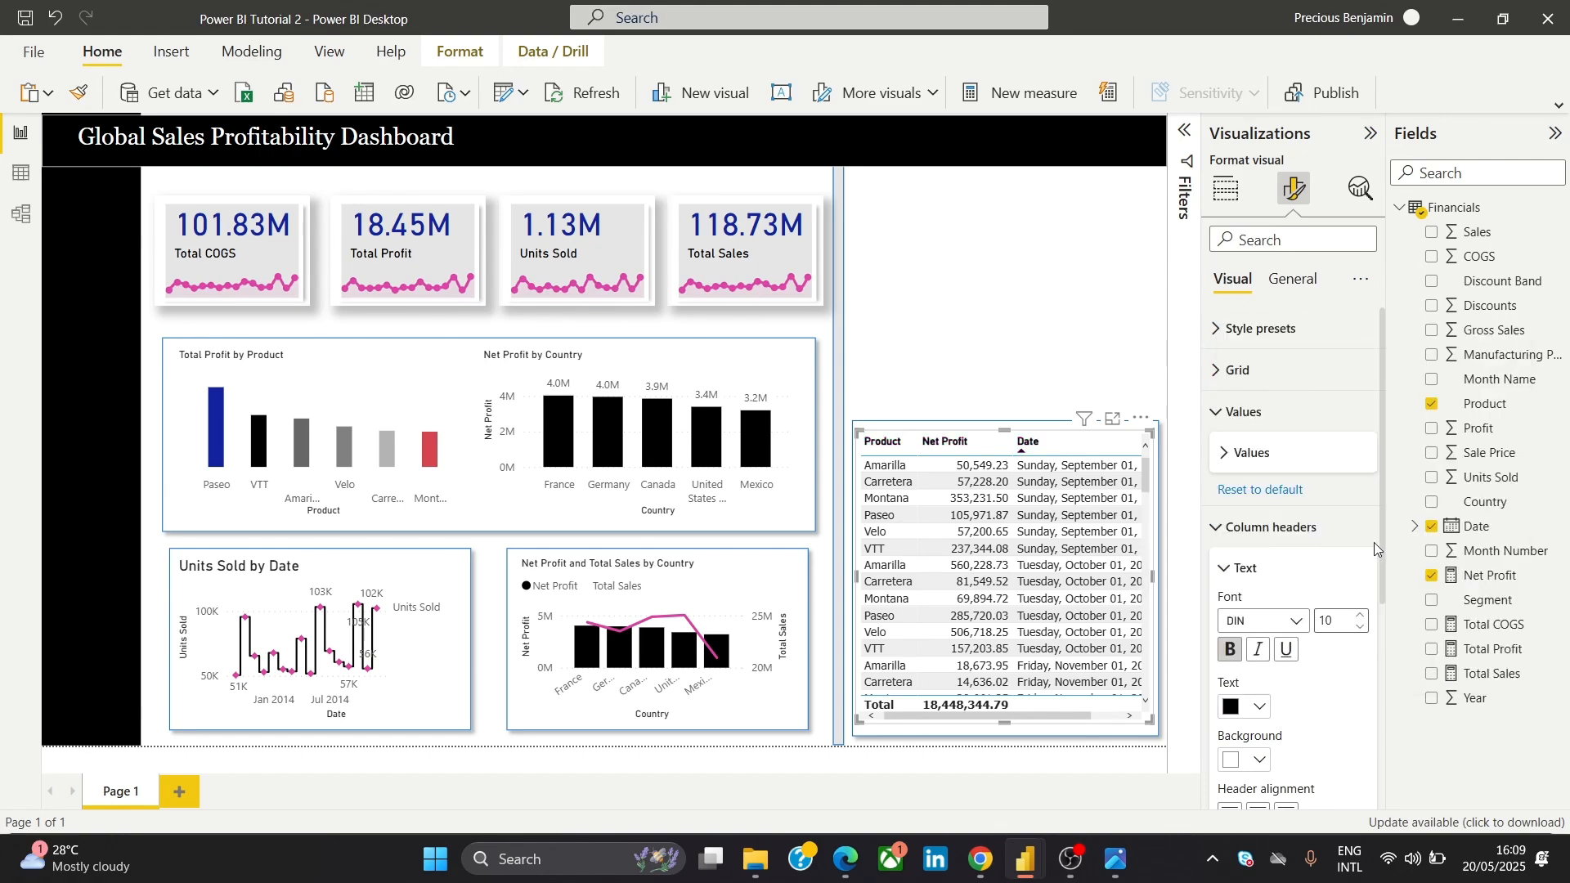
scroll(1355, 617, down, 1)
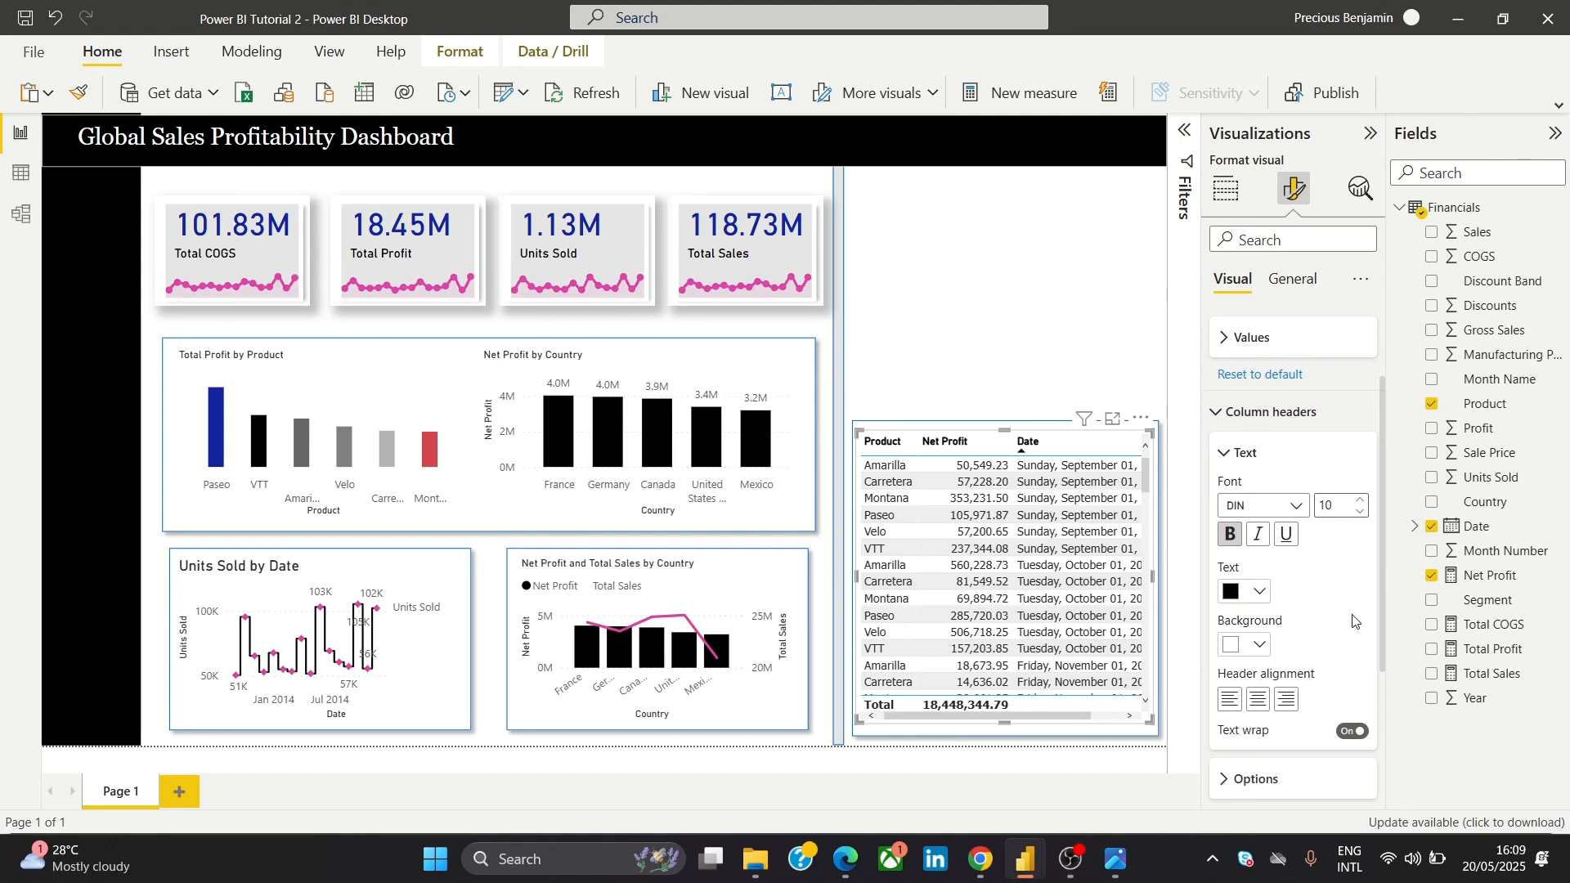
scroll(1341, 605, up, 2)
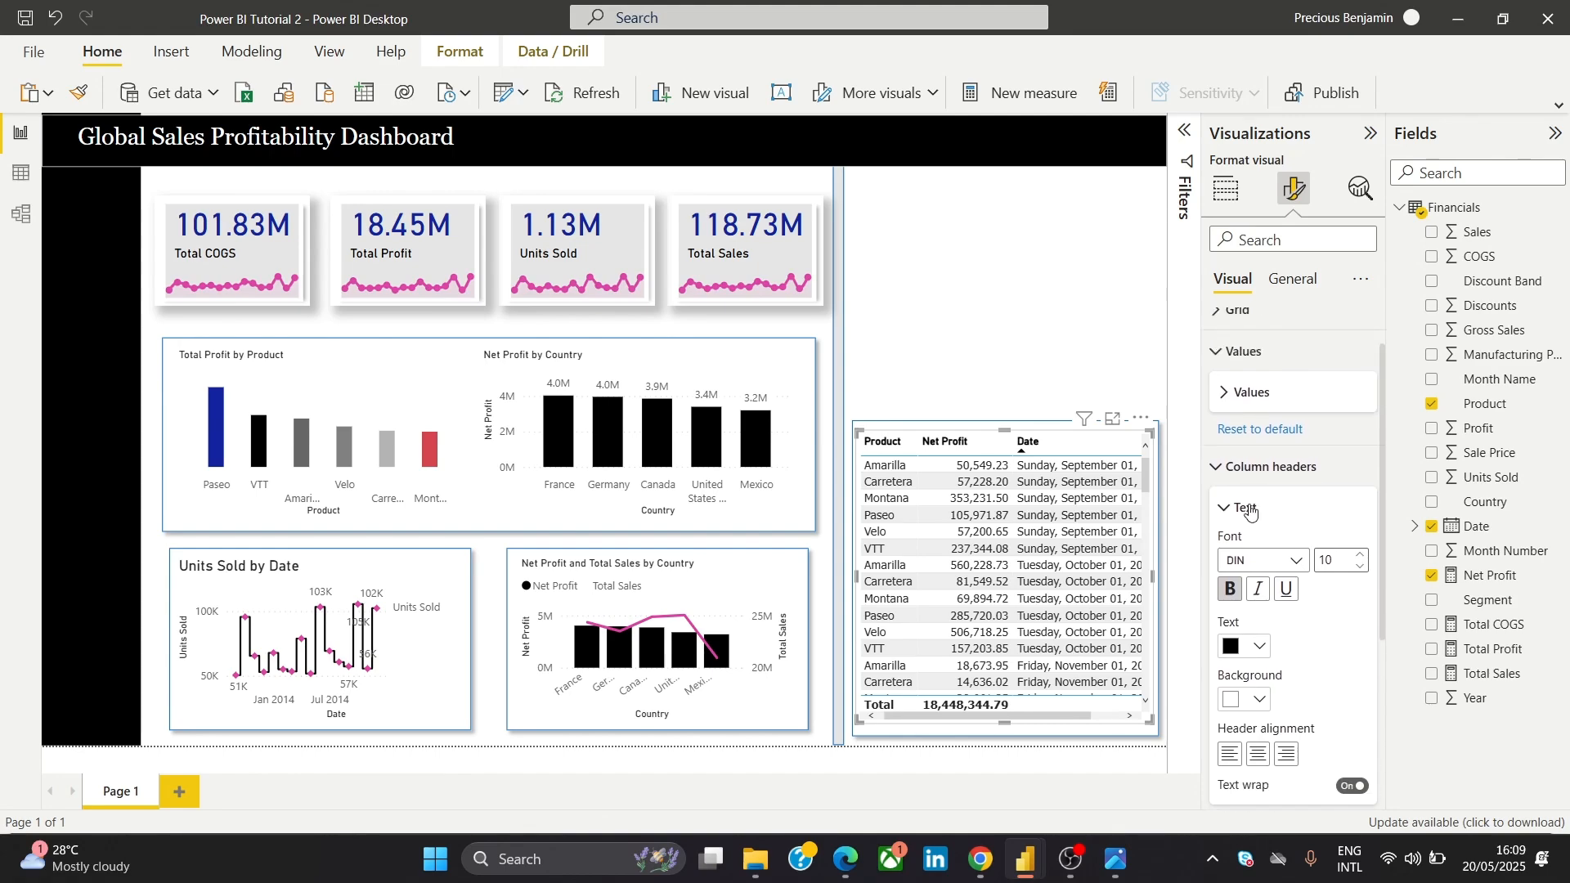
click(1250, 508)
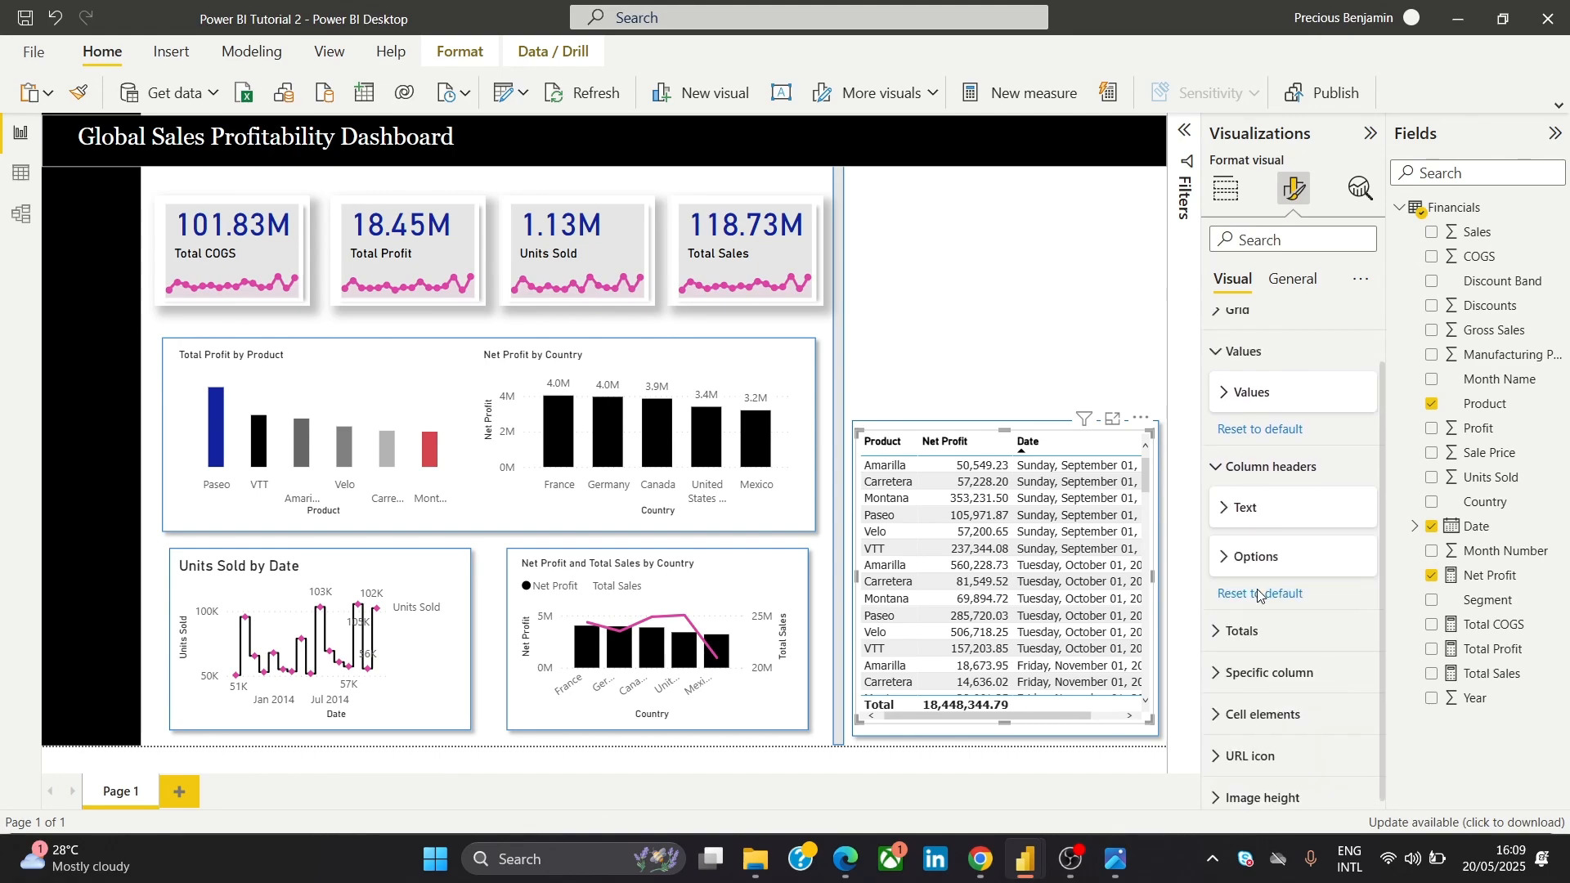
Apply column-specific formatting to the Net Profit series, giving its values a pink background
click(1244, 670)
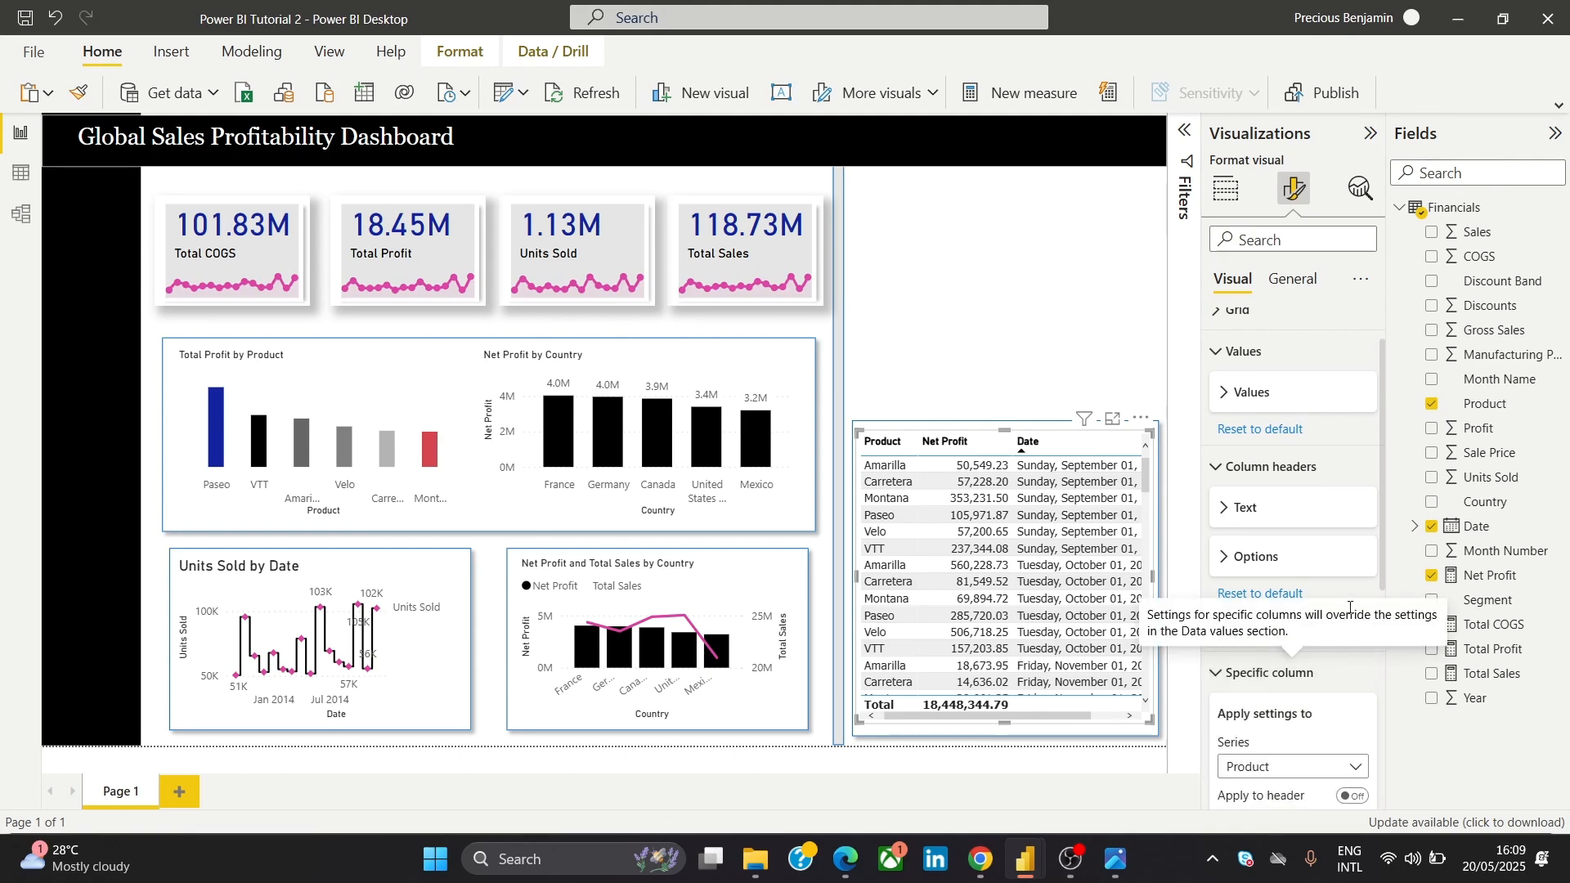
drag(1383, 499, 1372, 585)
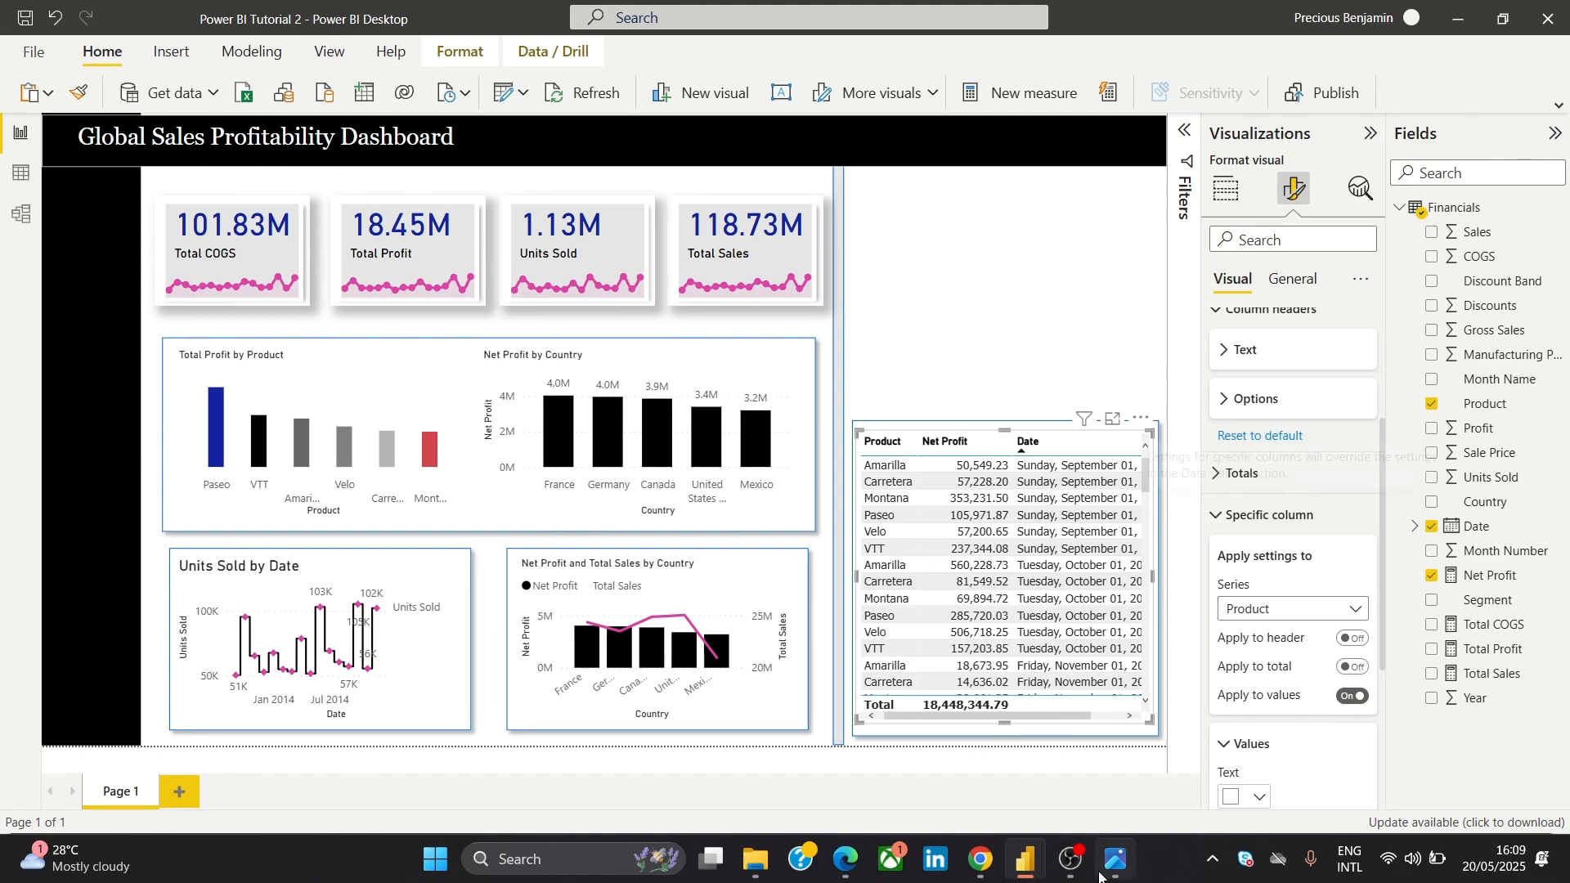
mouse_move(1116, 859)
mouse_move(1163, 787)
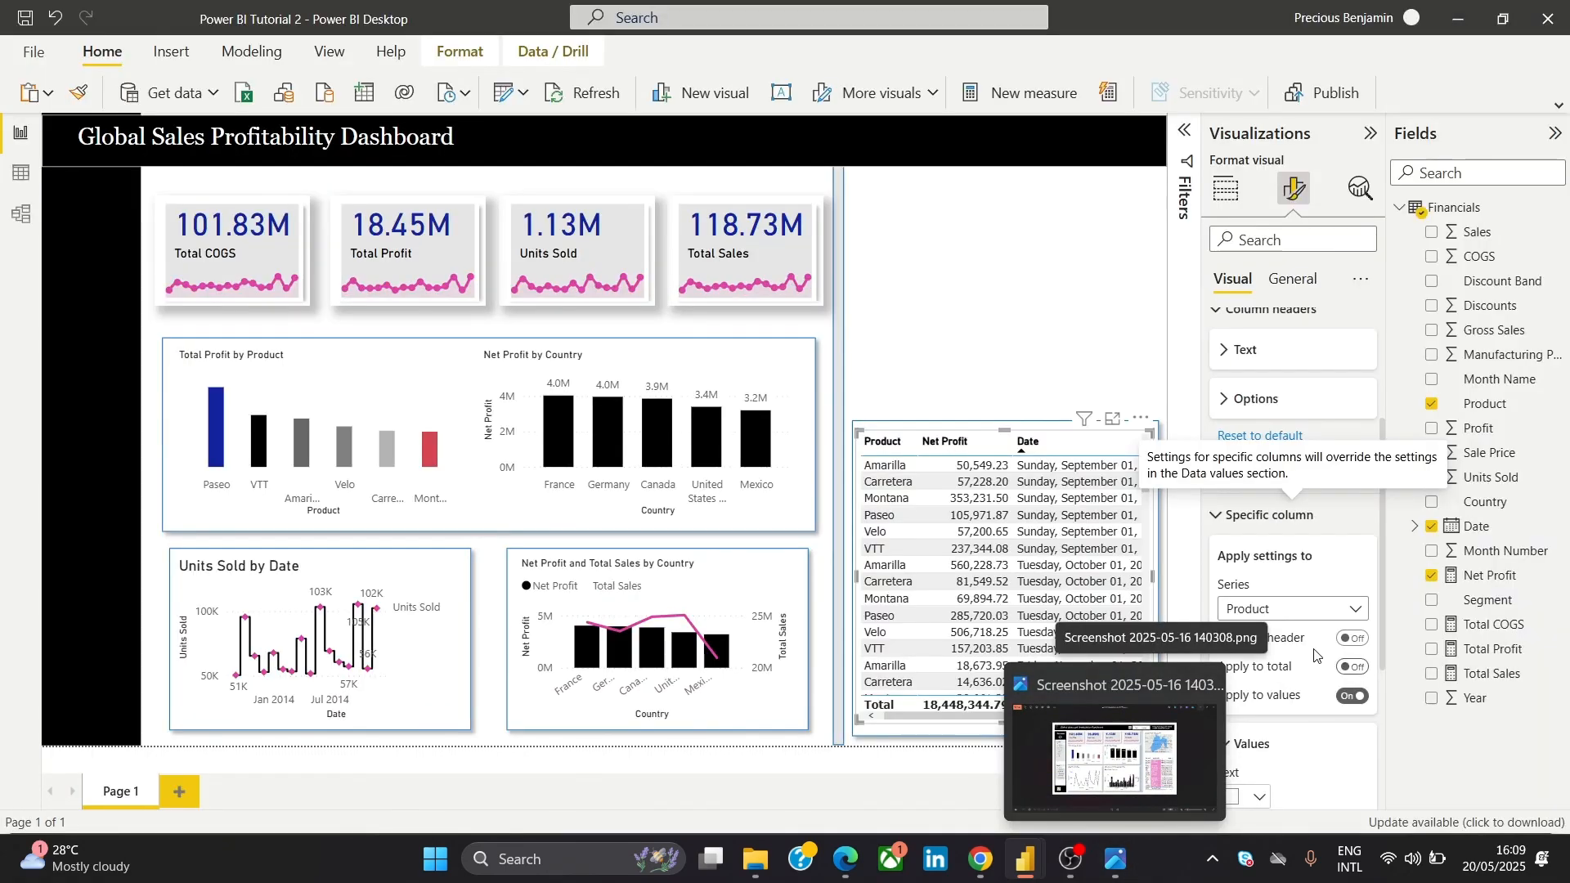
click(1327, 615)
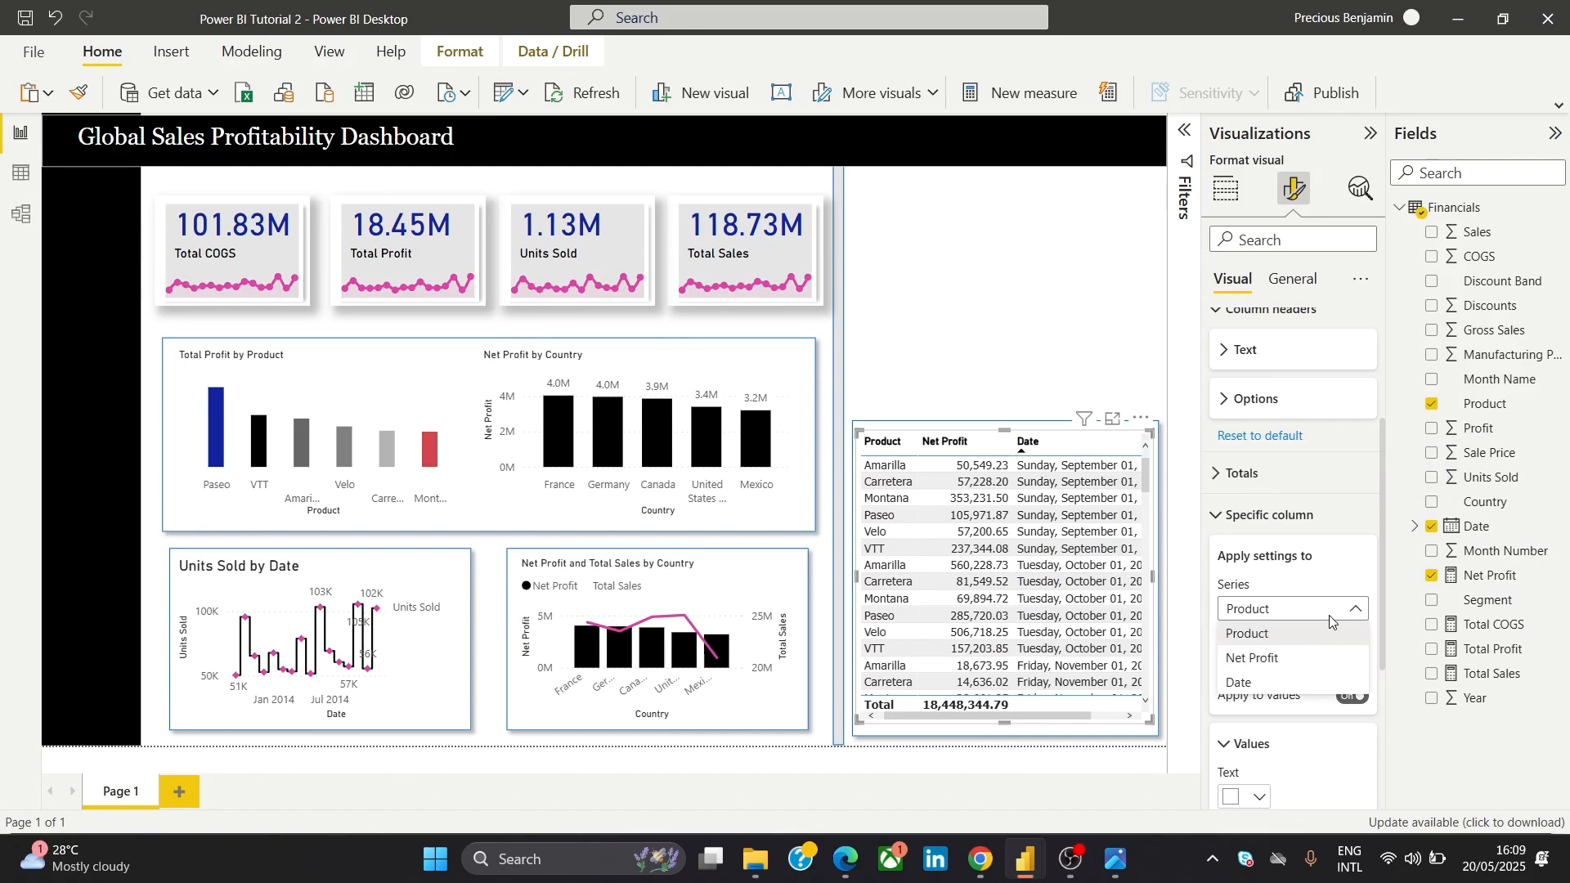
click(1308, 661)
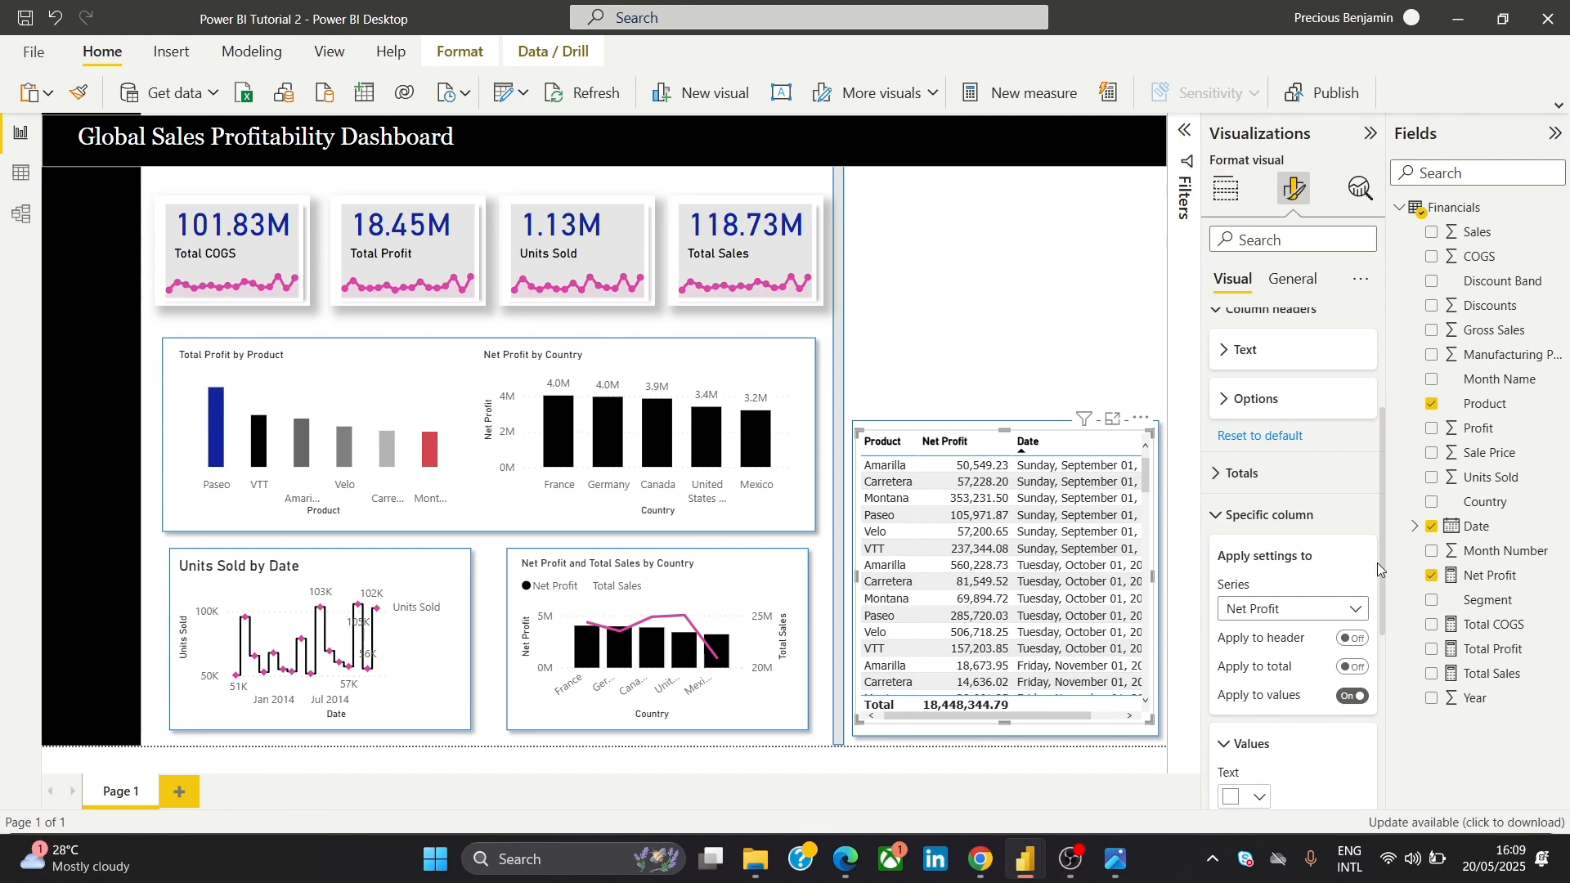
scroll(1292, 589, down, 3)
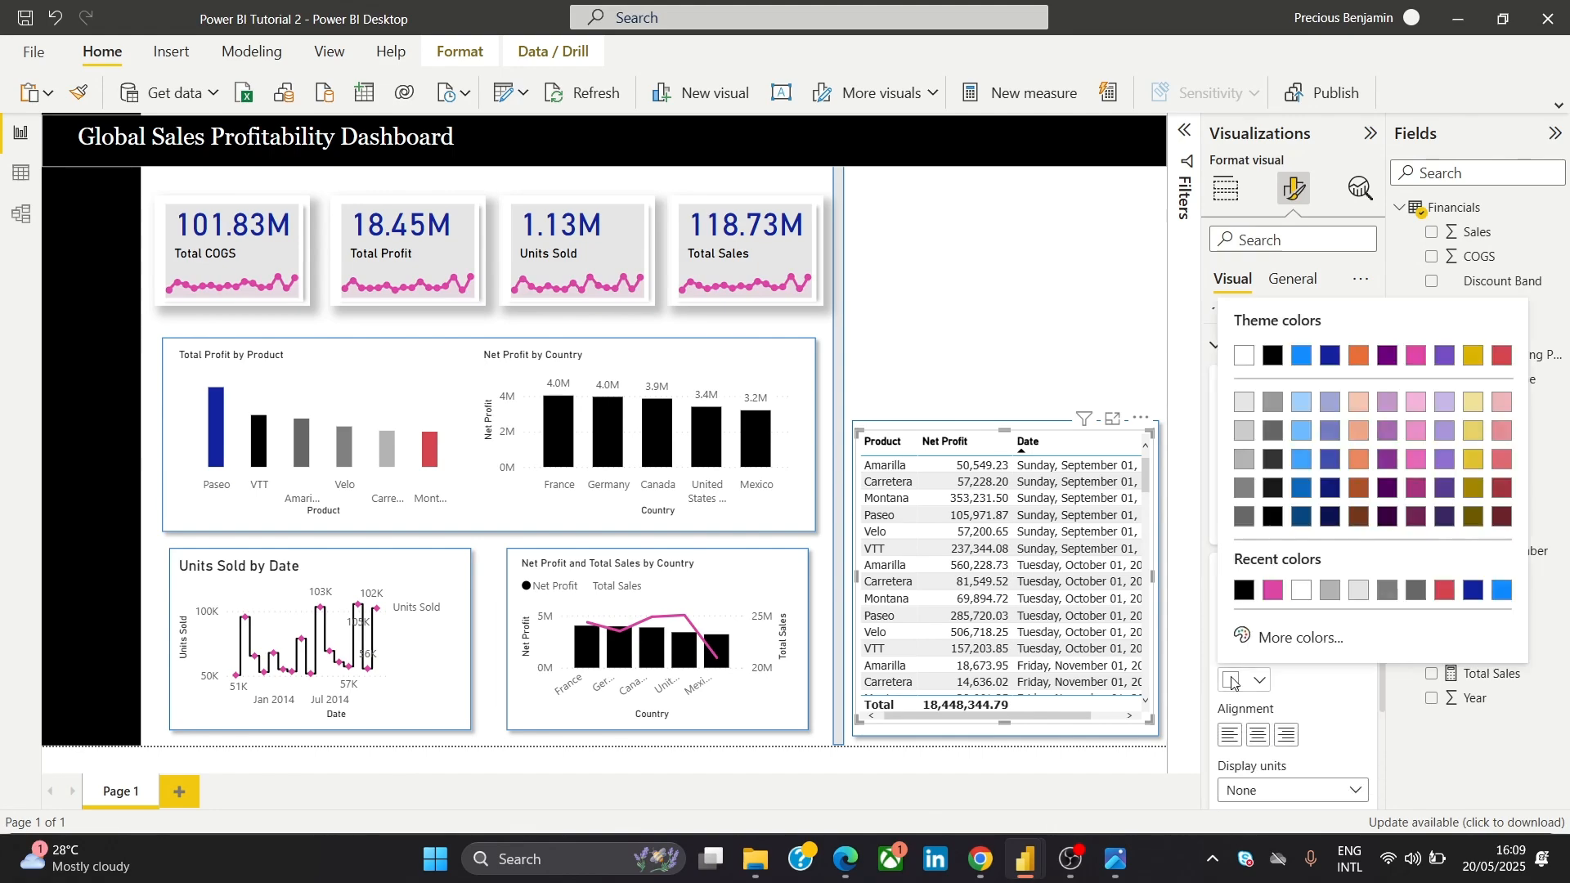
click(1233, 682)
click(1273, 590)
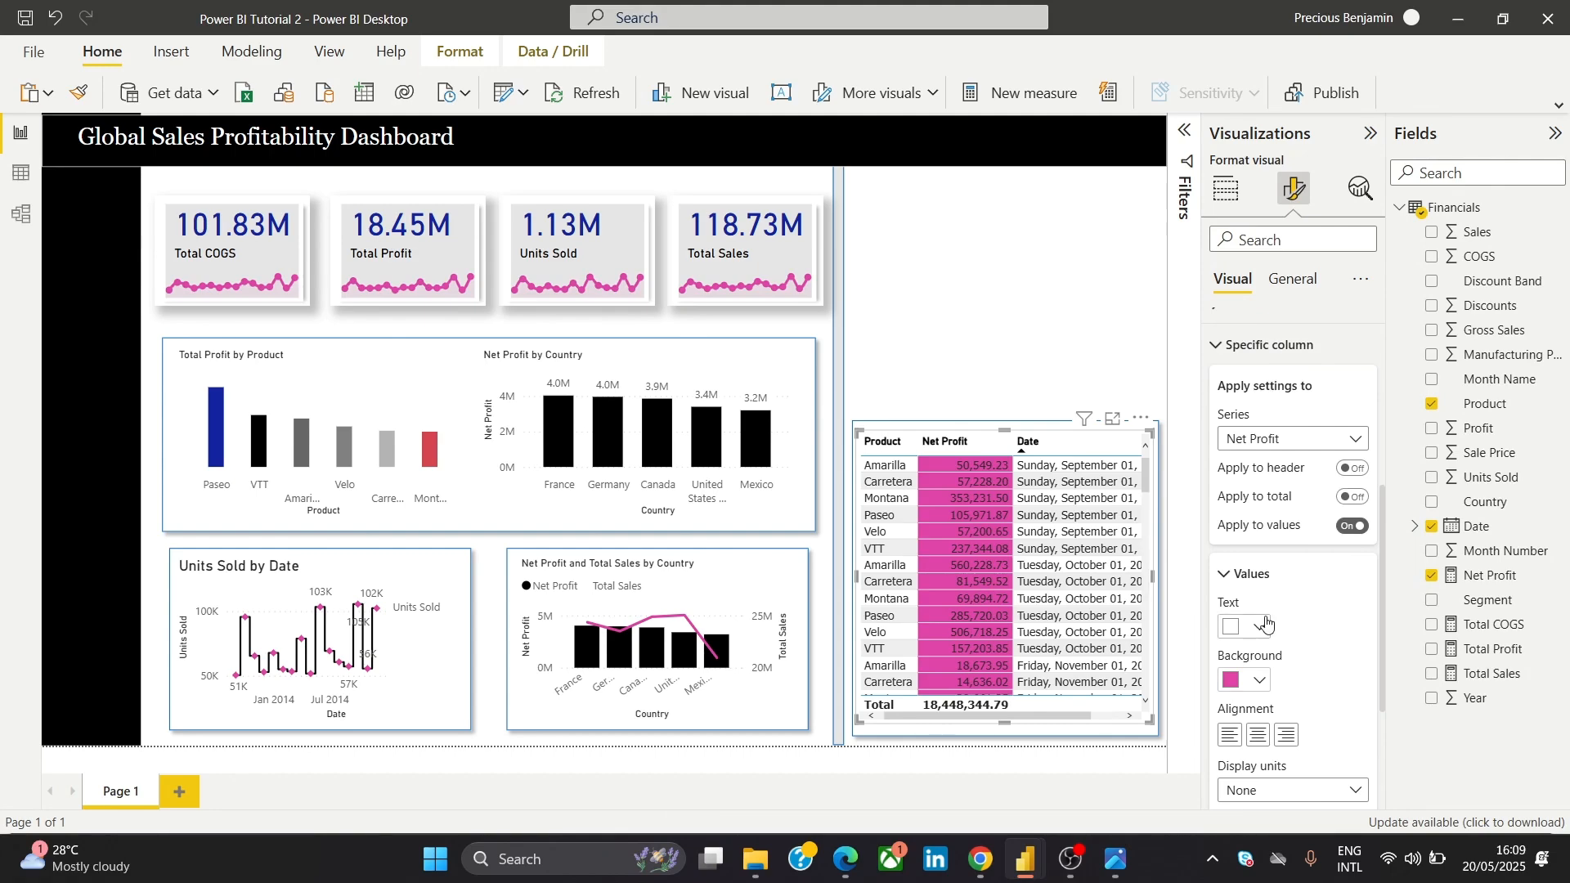
Set the text colour of the Net Profit column's values to white
mouse_move(1116, 859)
click(1235, 631)
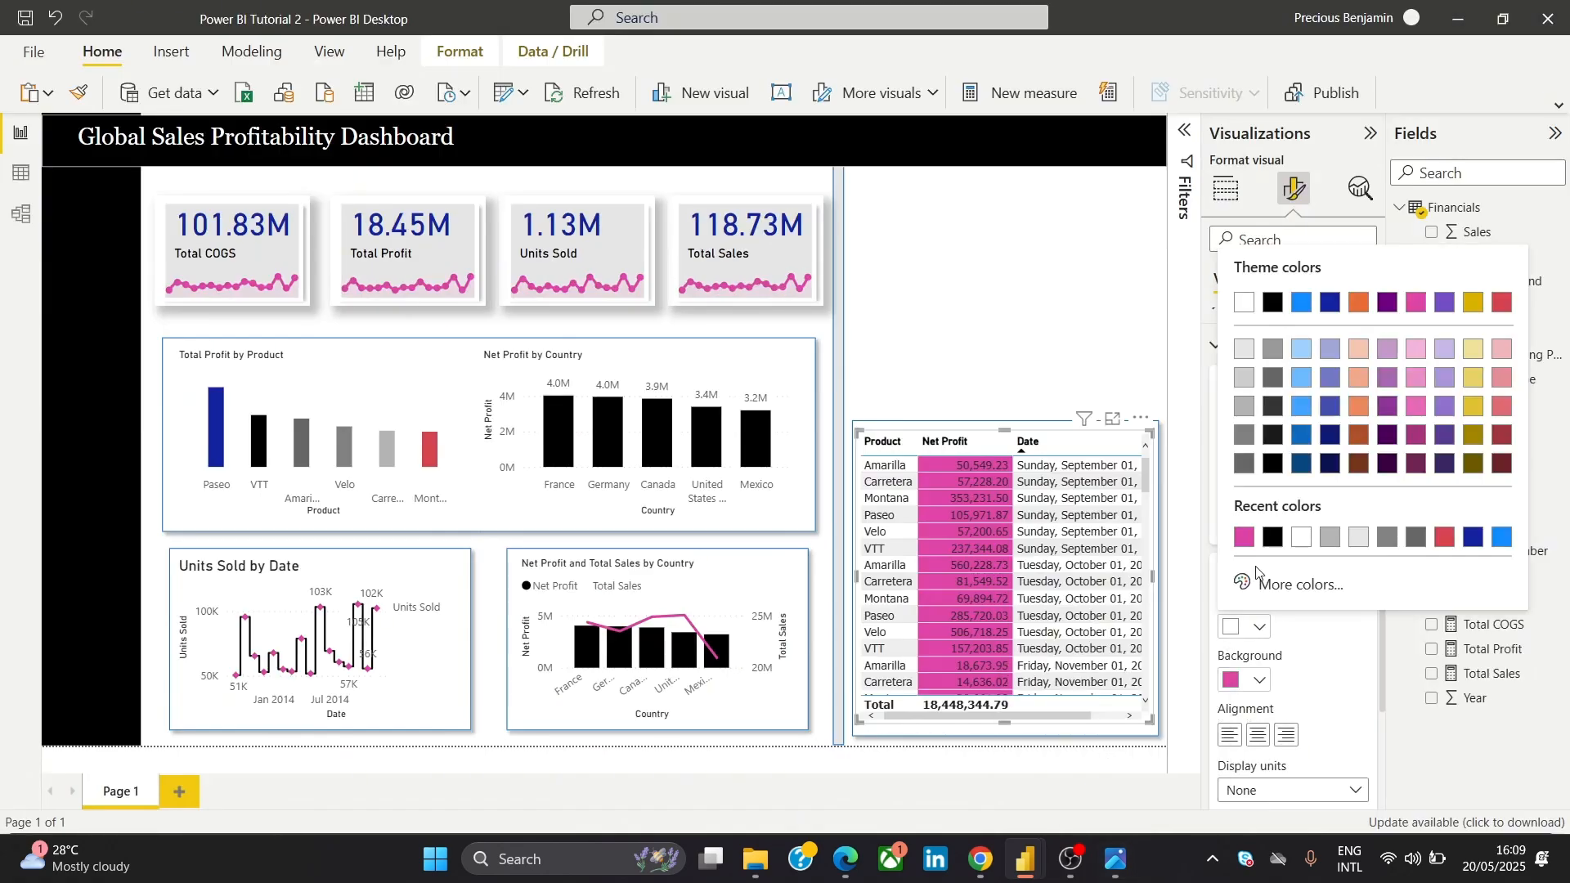
click(1243, 305)
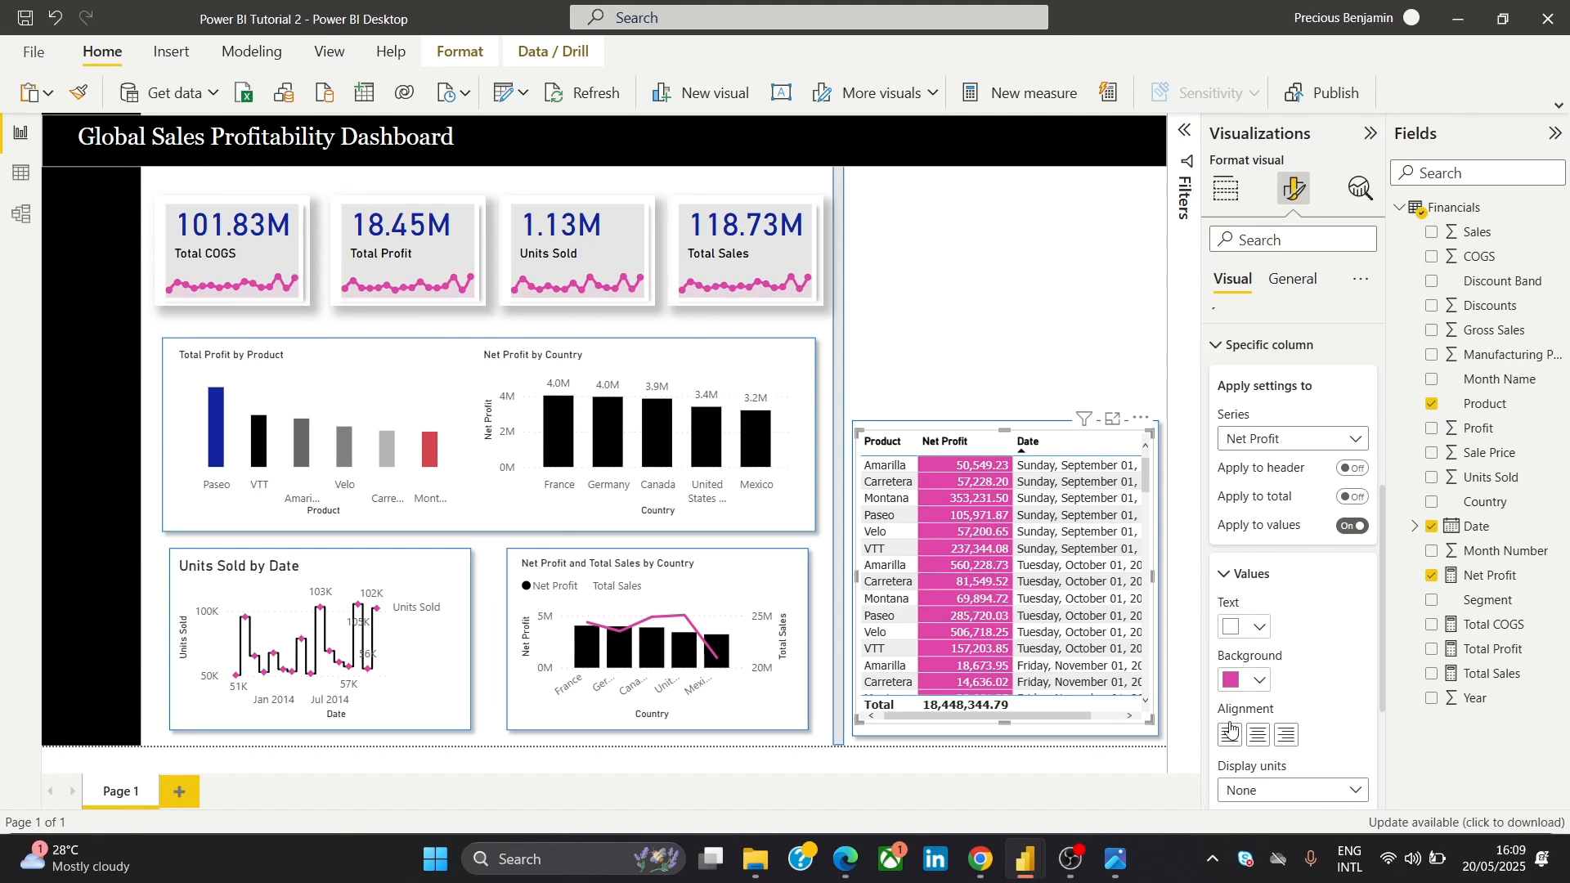
Change the background of the Net Profit column's values to a slightly lighter pink theme shade
click(1234, 691)
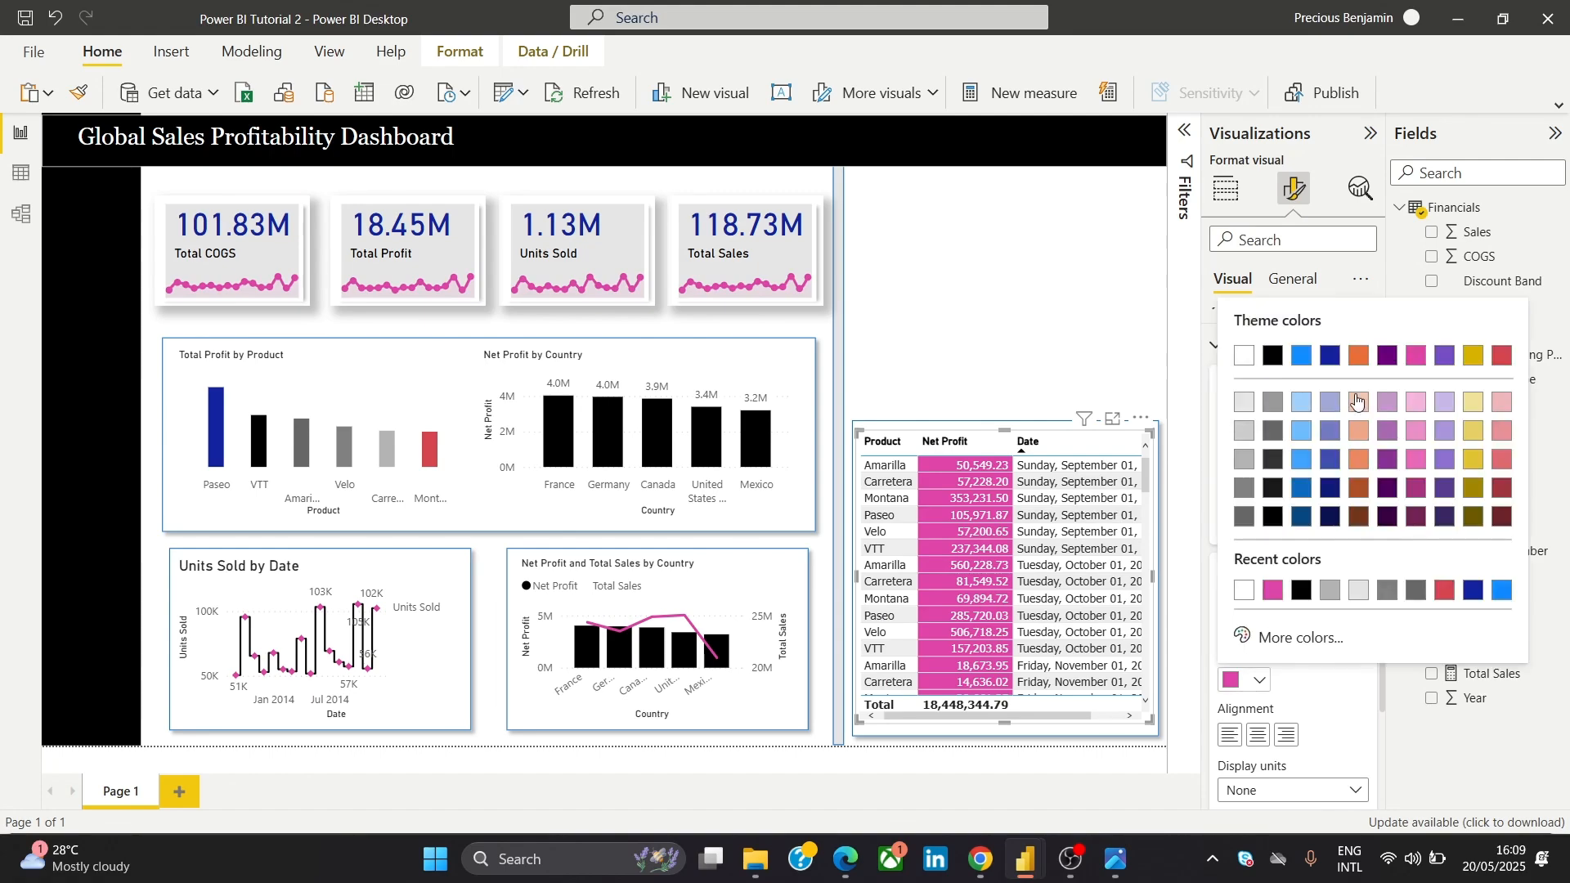
click(1417, 358)
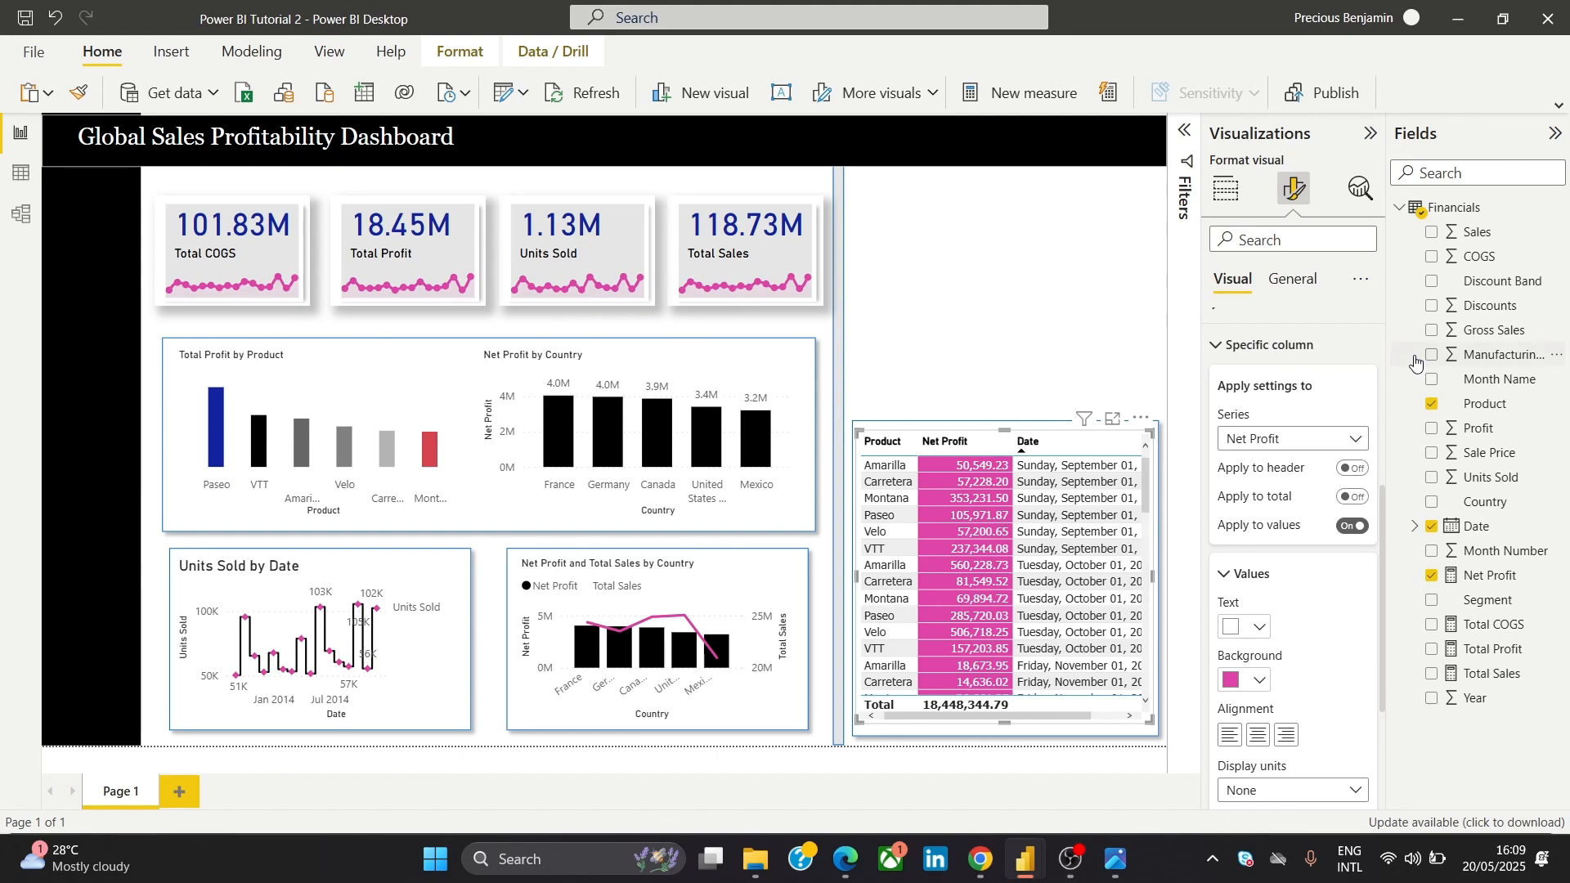
click(1251, 680)
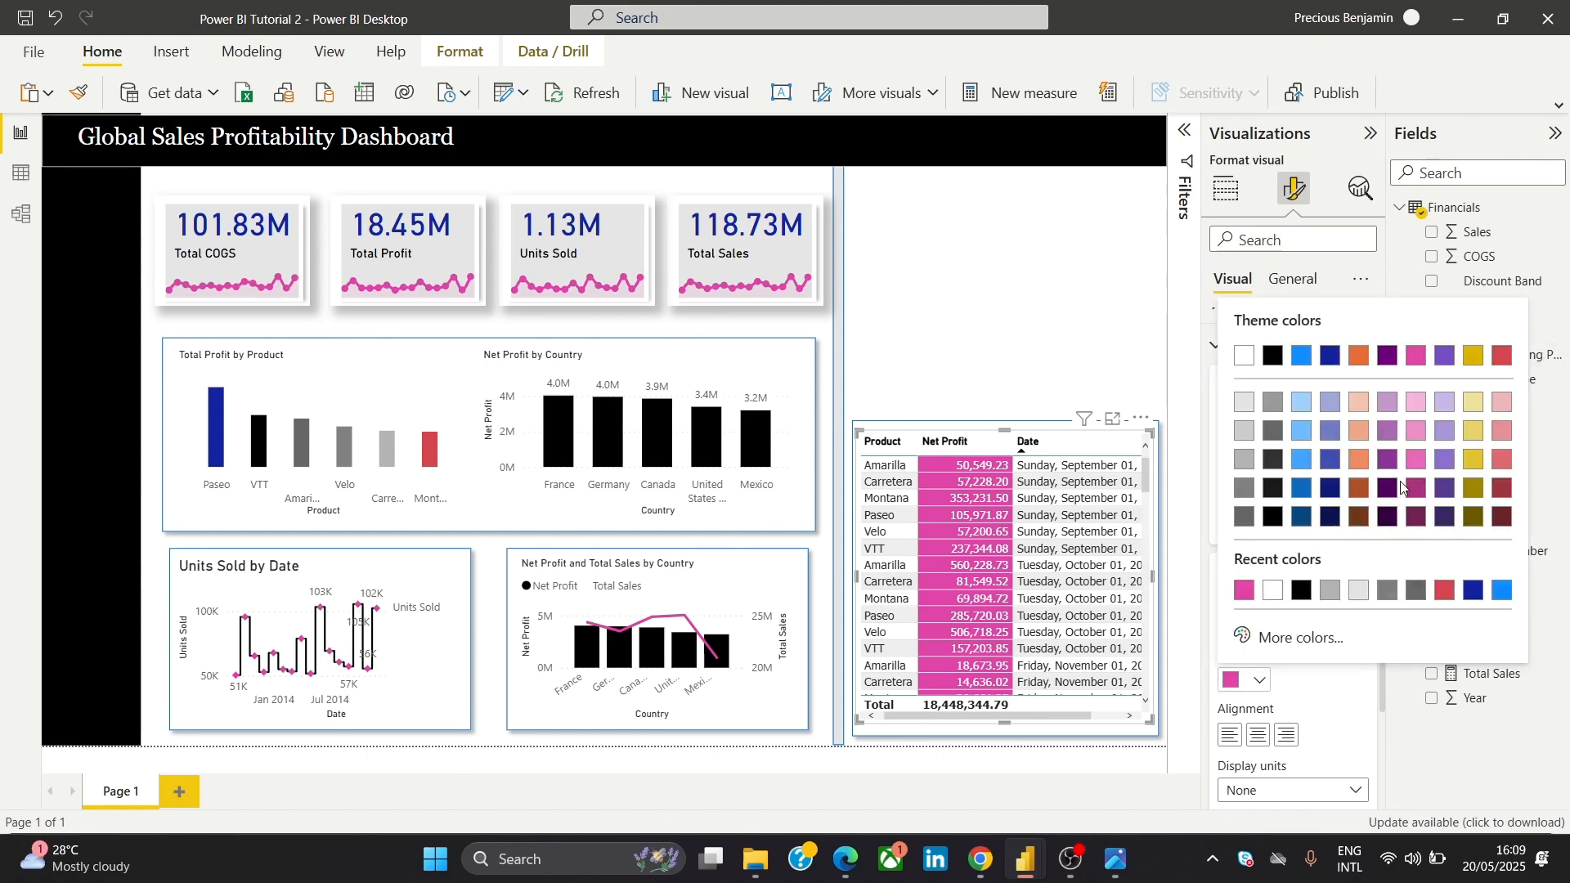
click(1417, 463)
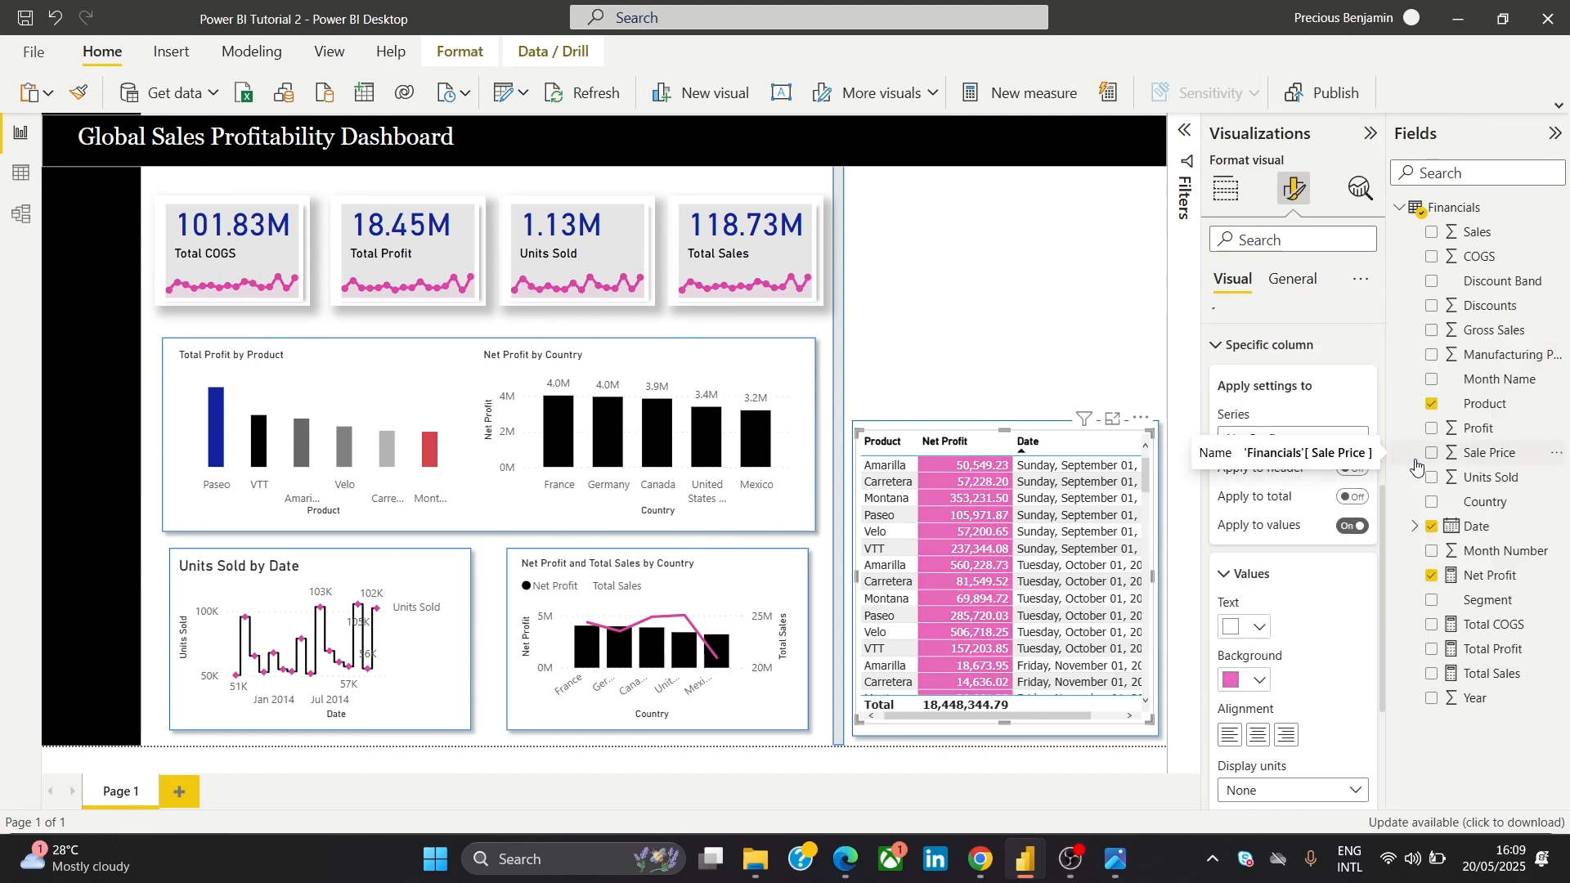
Add an empty filled map visual to the page and park it over the two lower charts
click(1234, 585)
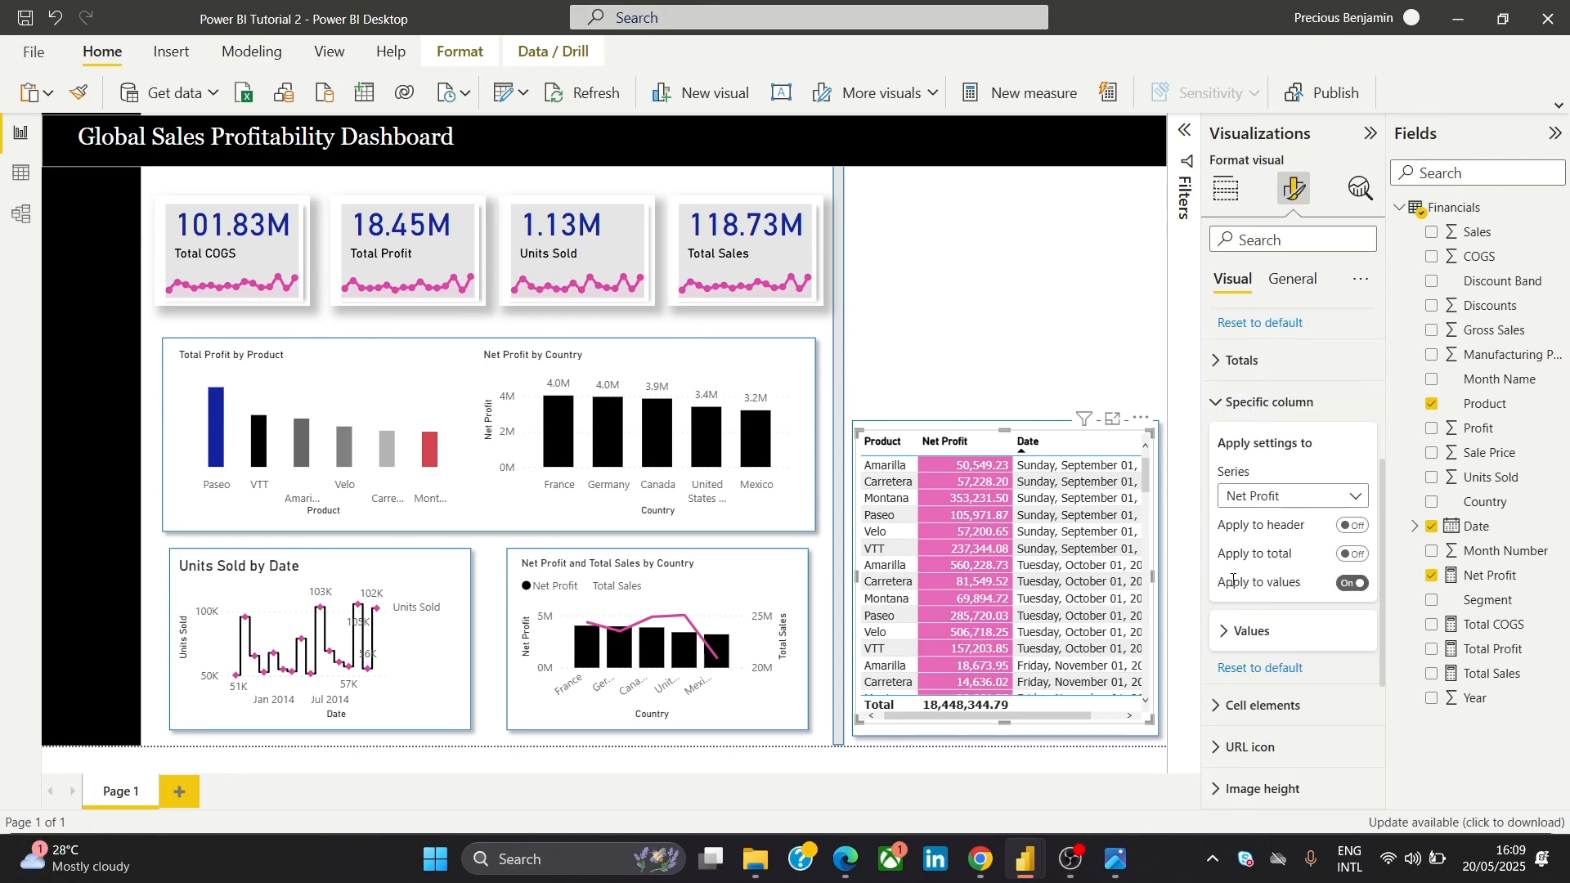
click(1098, 283)
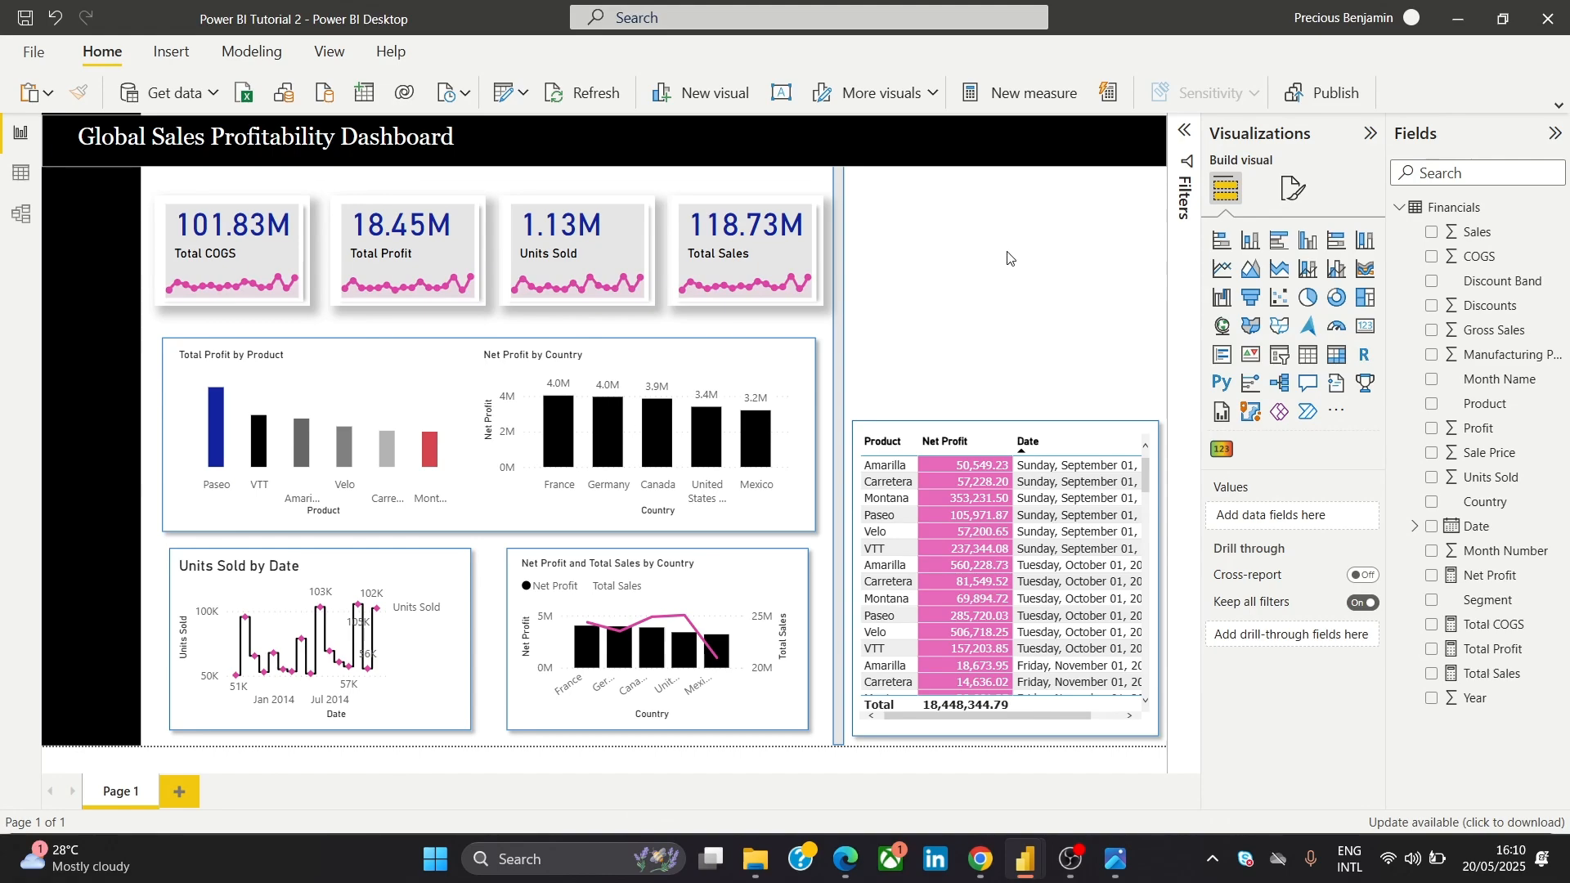
click(1250, 327)
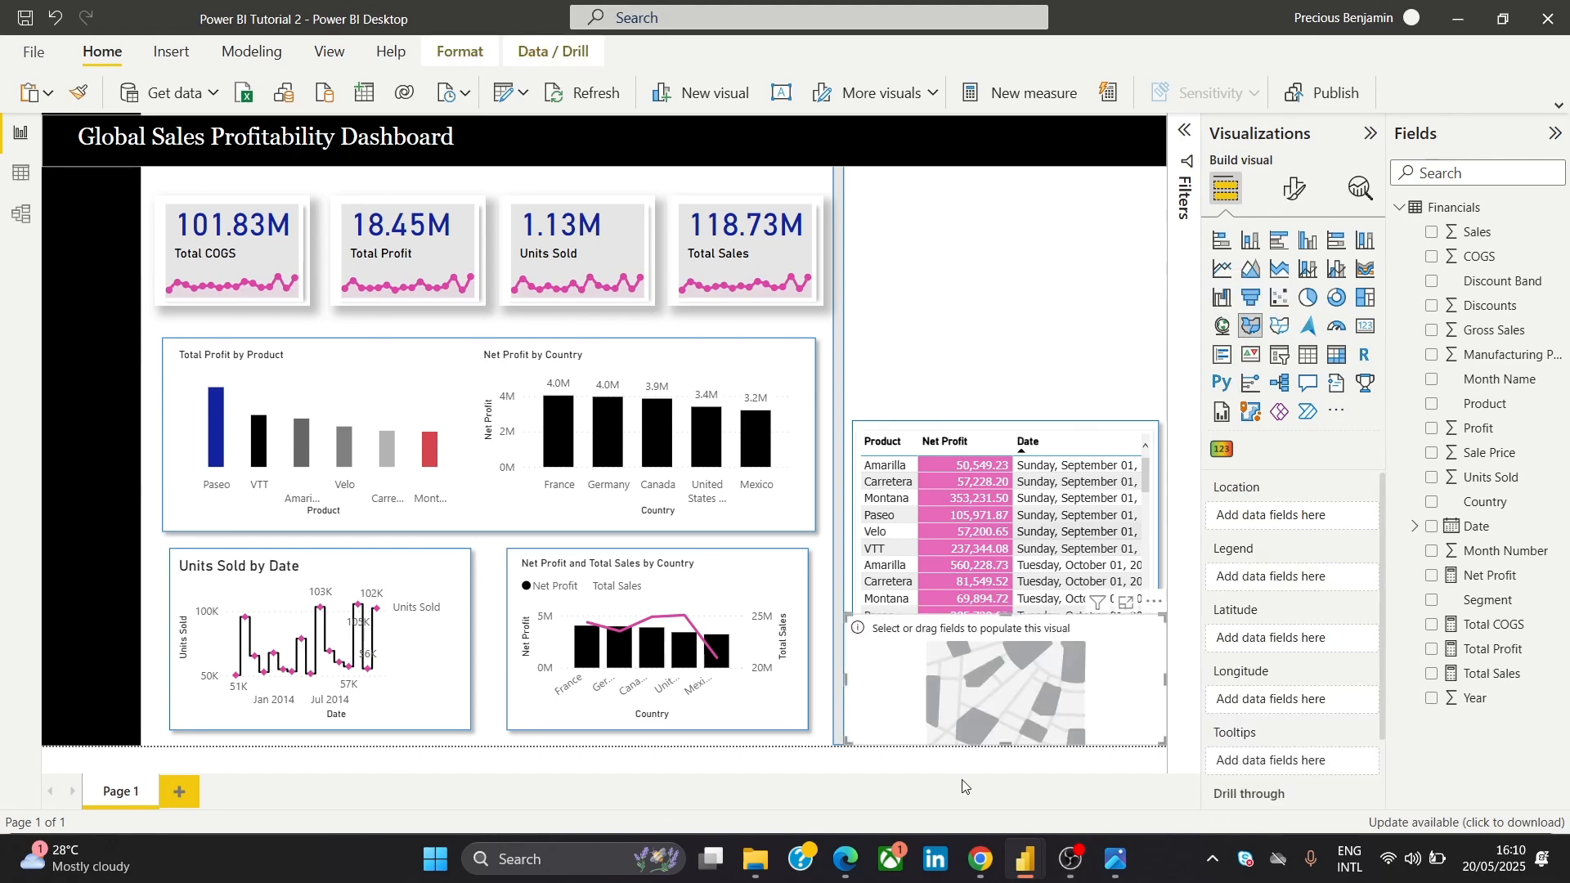
drag(1020, 628, 1020, 193)
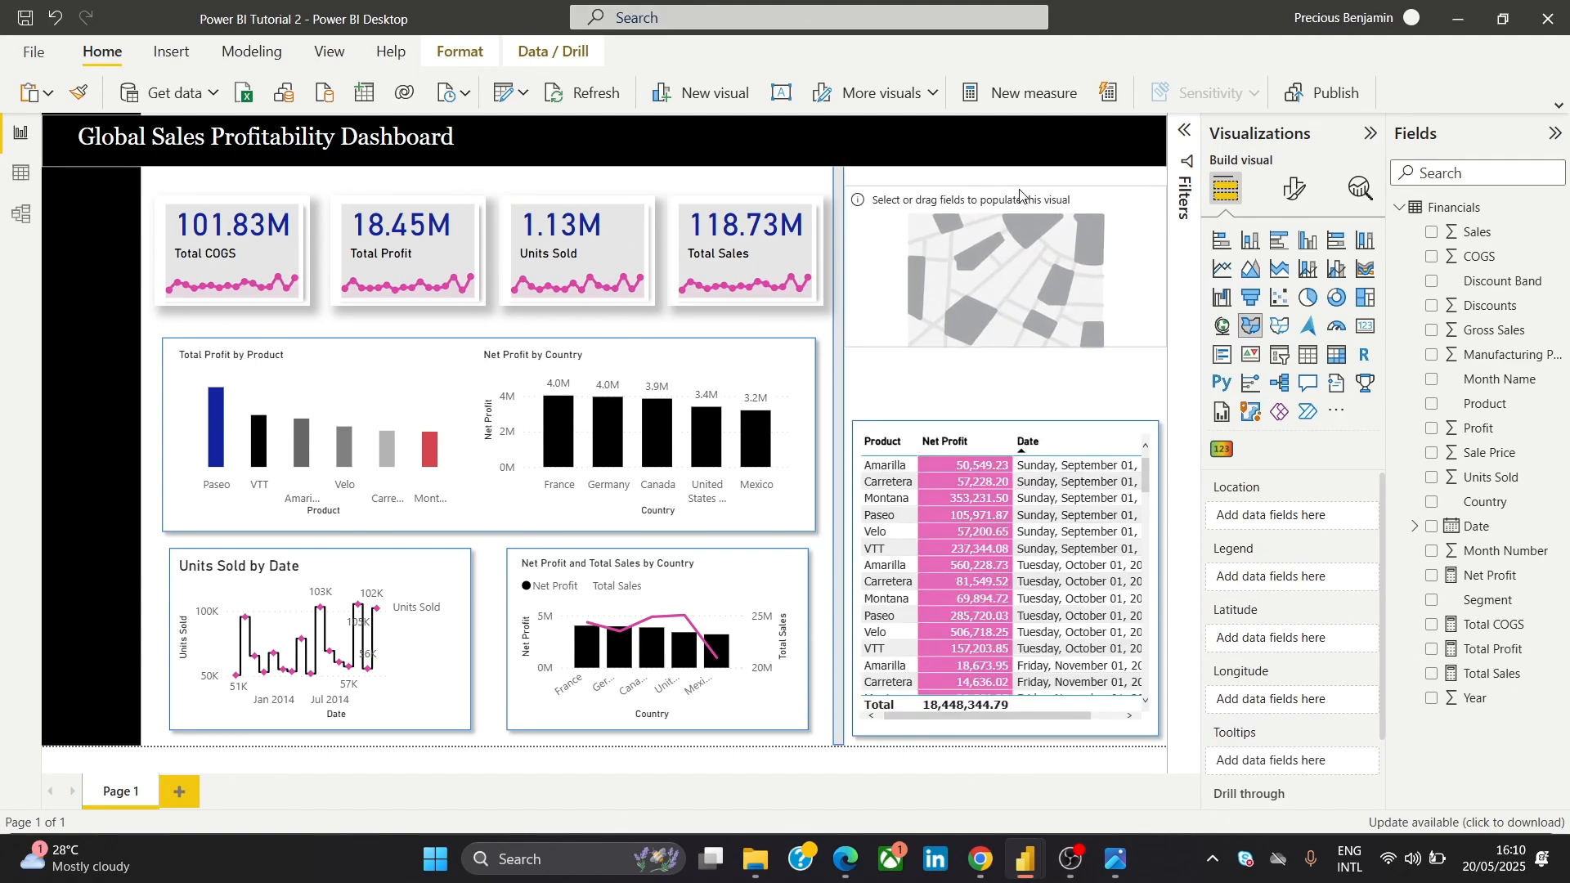
key(Escape)
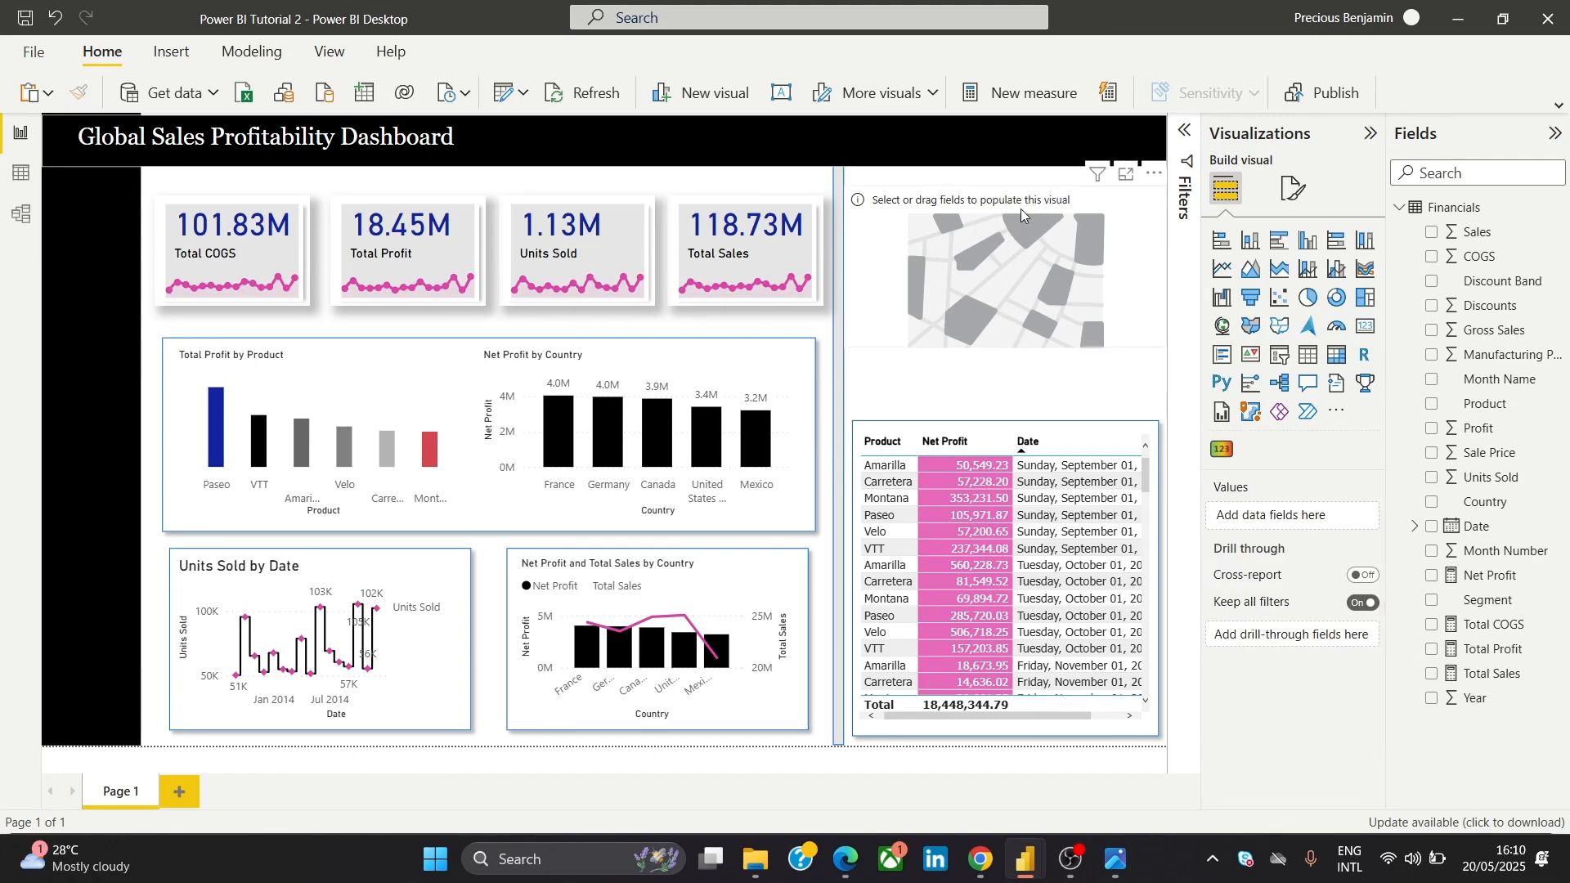
drag(1133, 200, 660, 556)
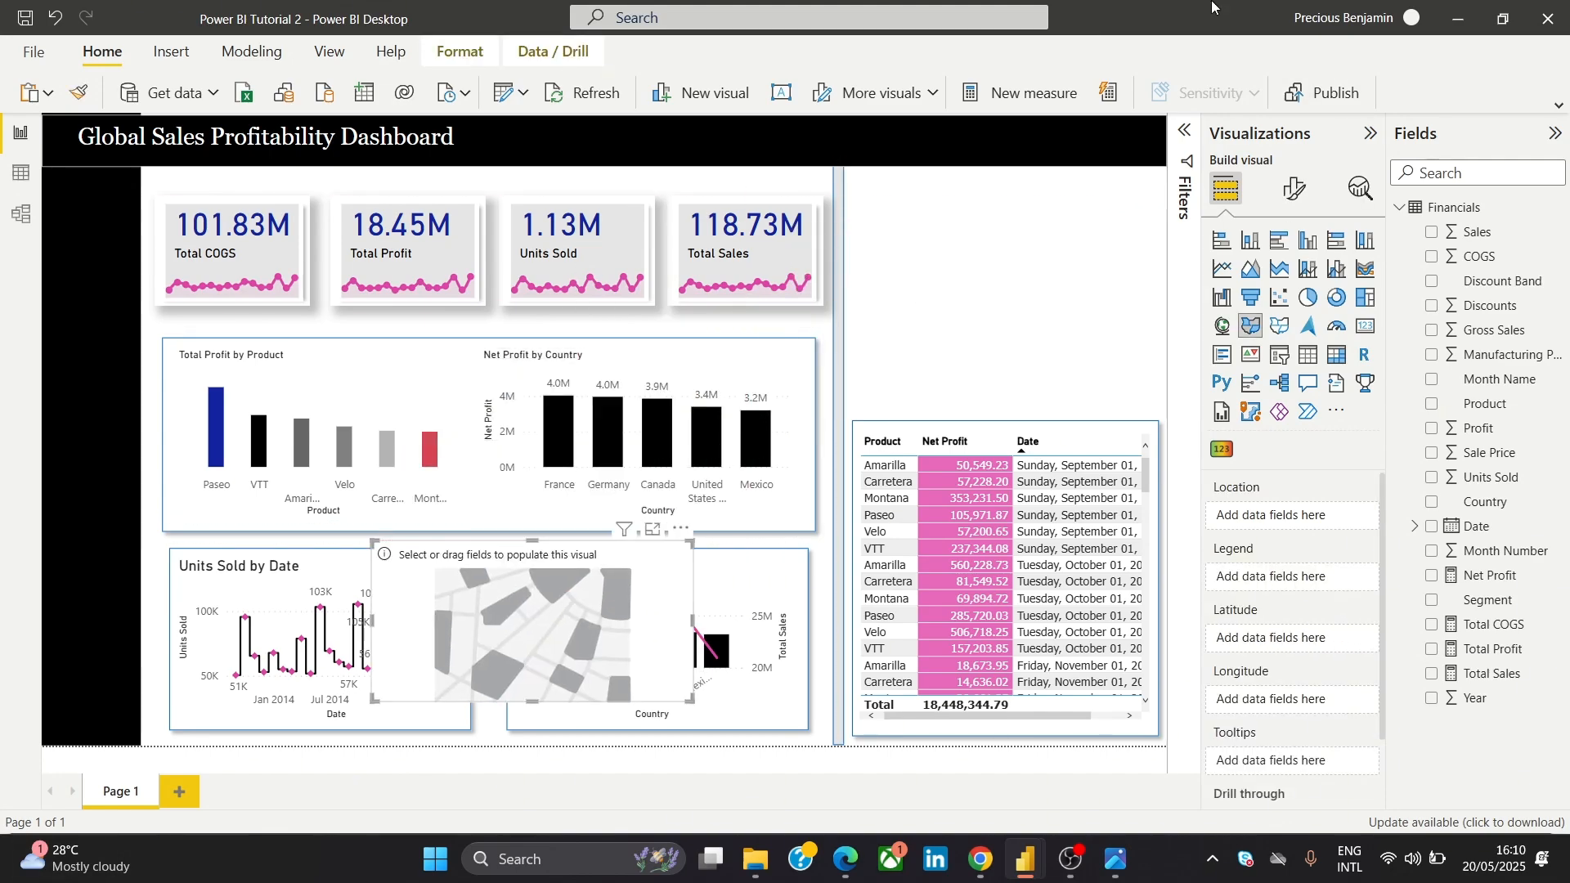
Insert a rectangle in the empty area above the table and size it to about the table frame's width
click(153, 53)
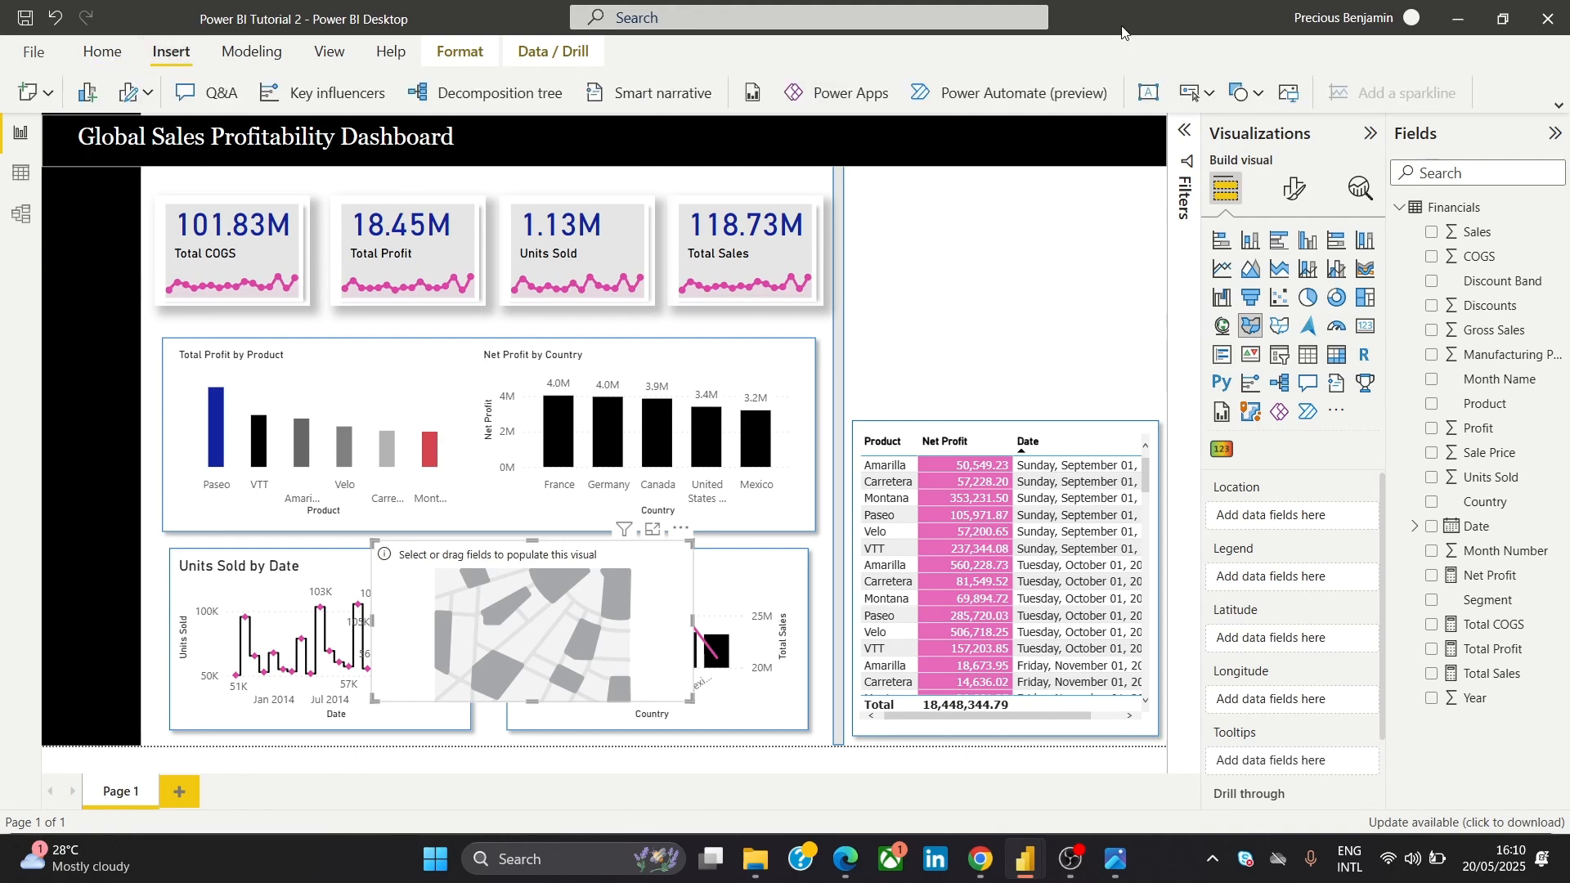
click(1244, 92)
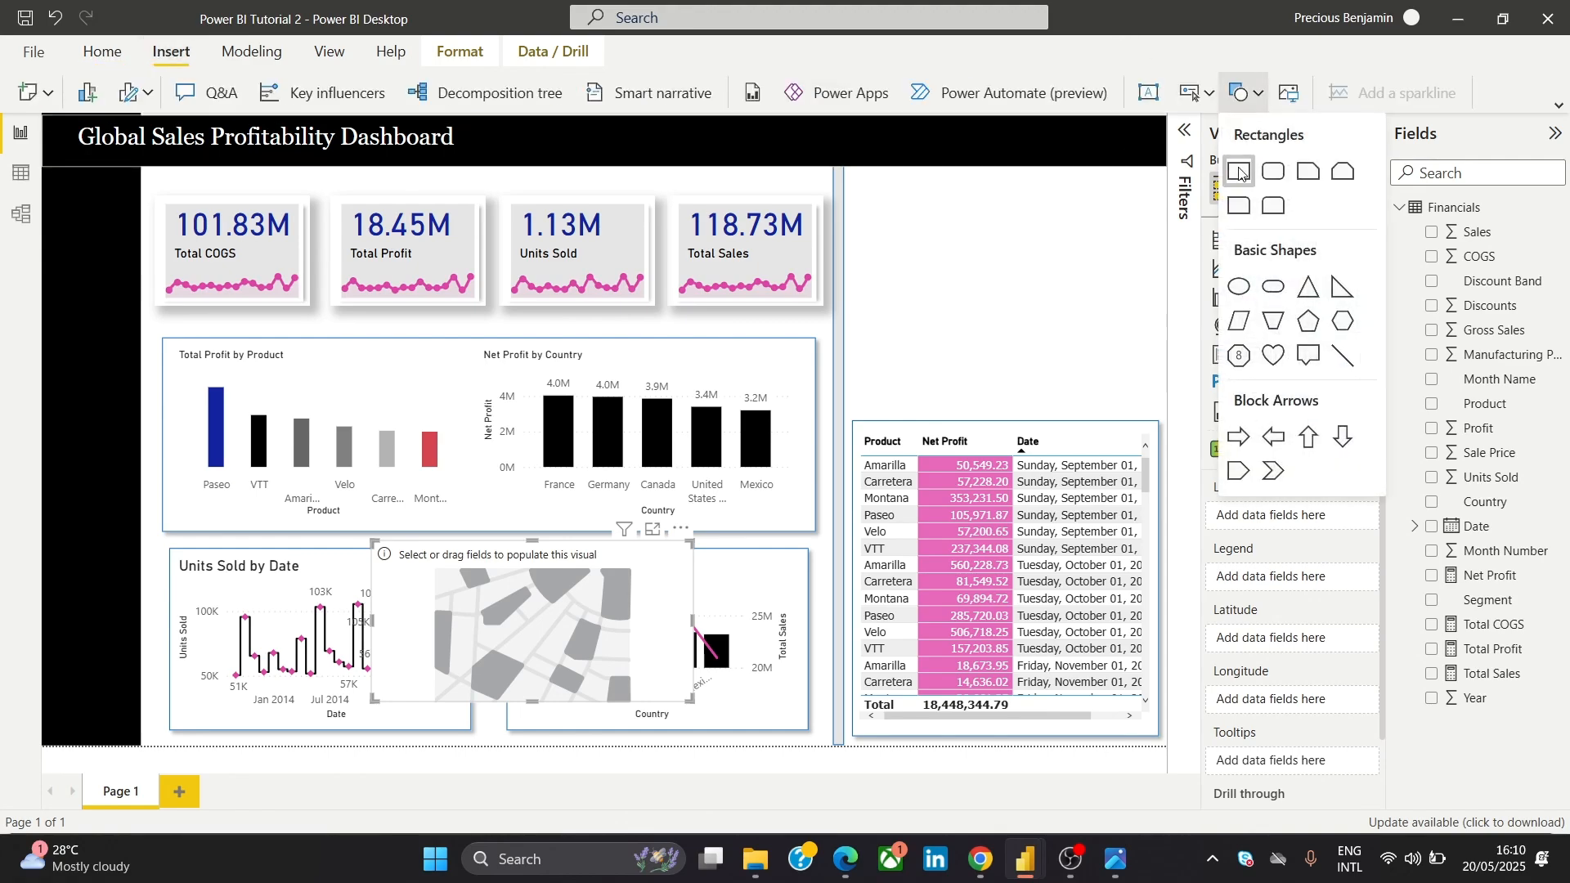
click(1228, 170)
drag(983, 626, 1018, 175)
drag(1006, 327, 996, 403)
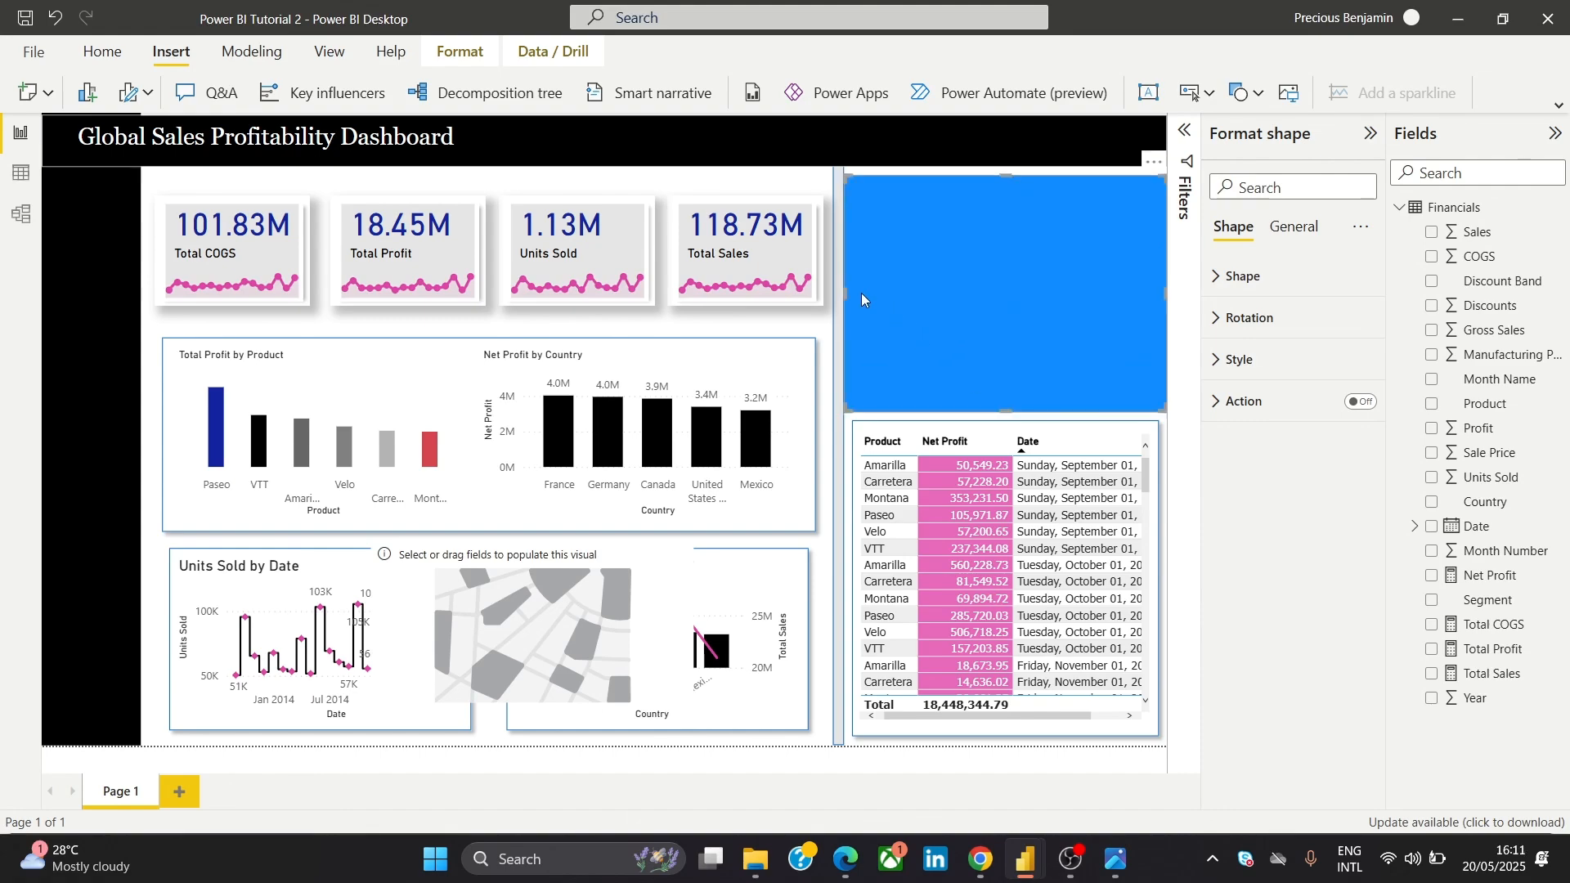
drag(850, 292, 854, 298)
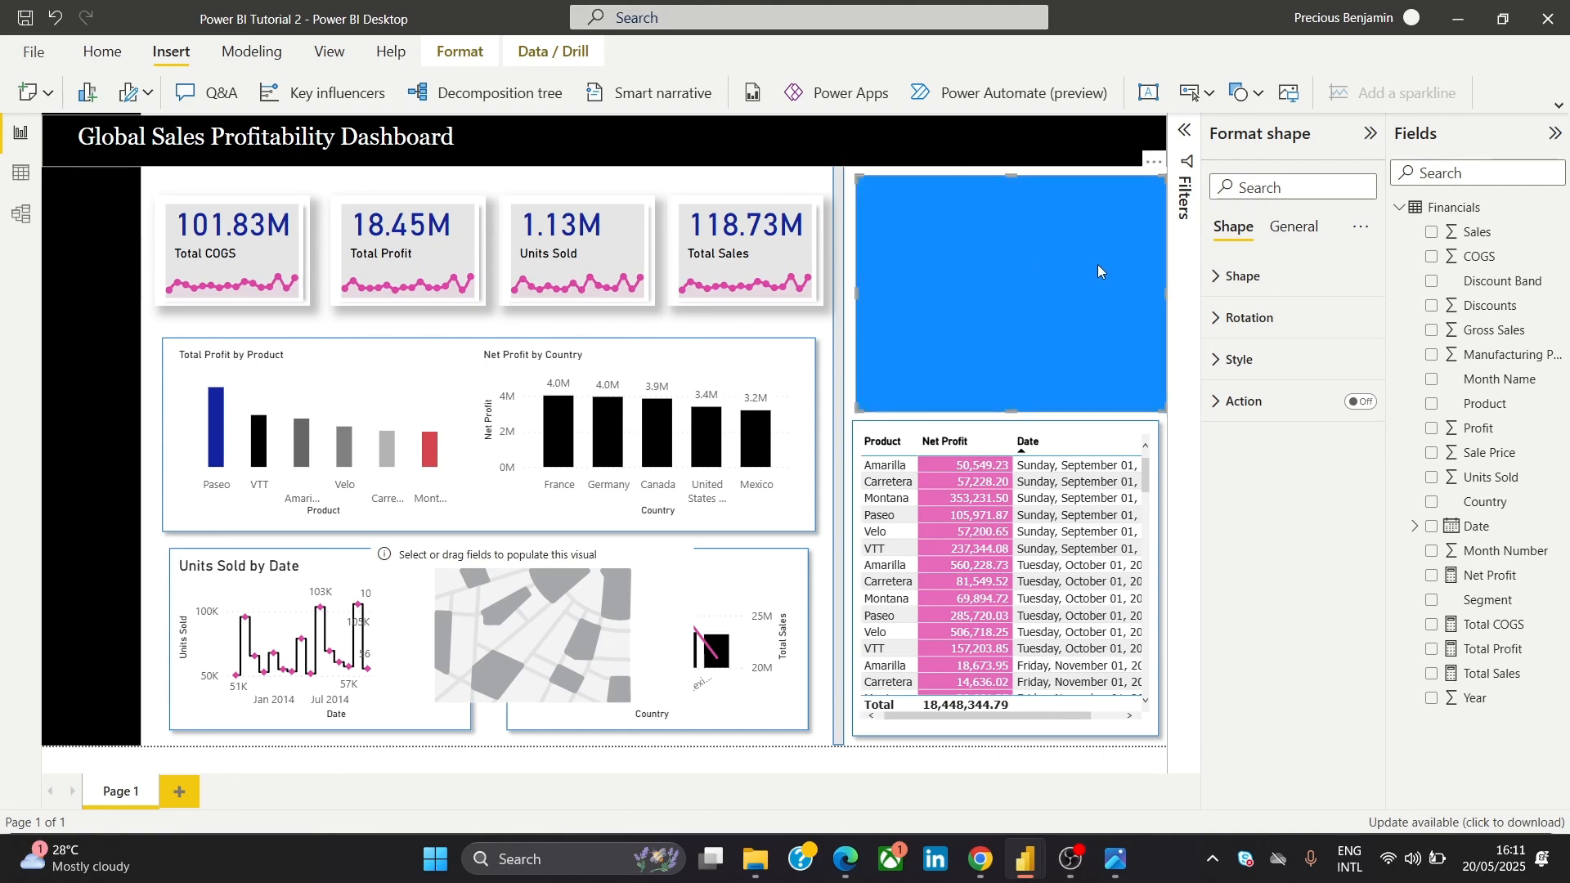
drag(1097, 264, 1092, 263)
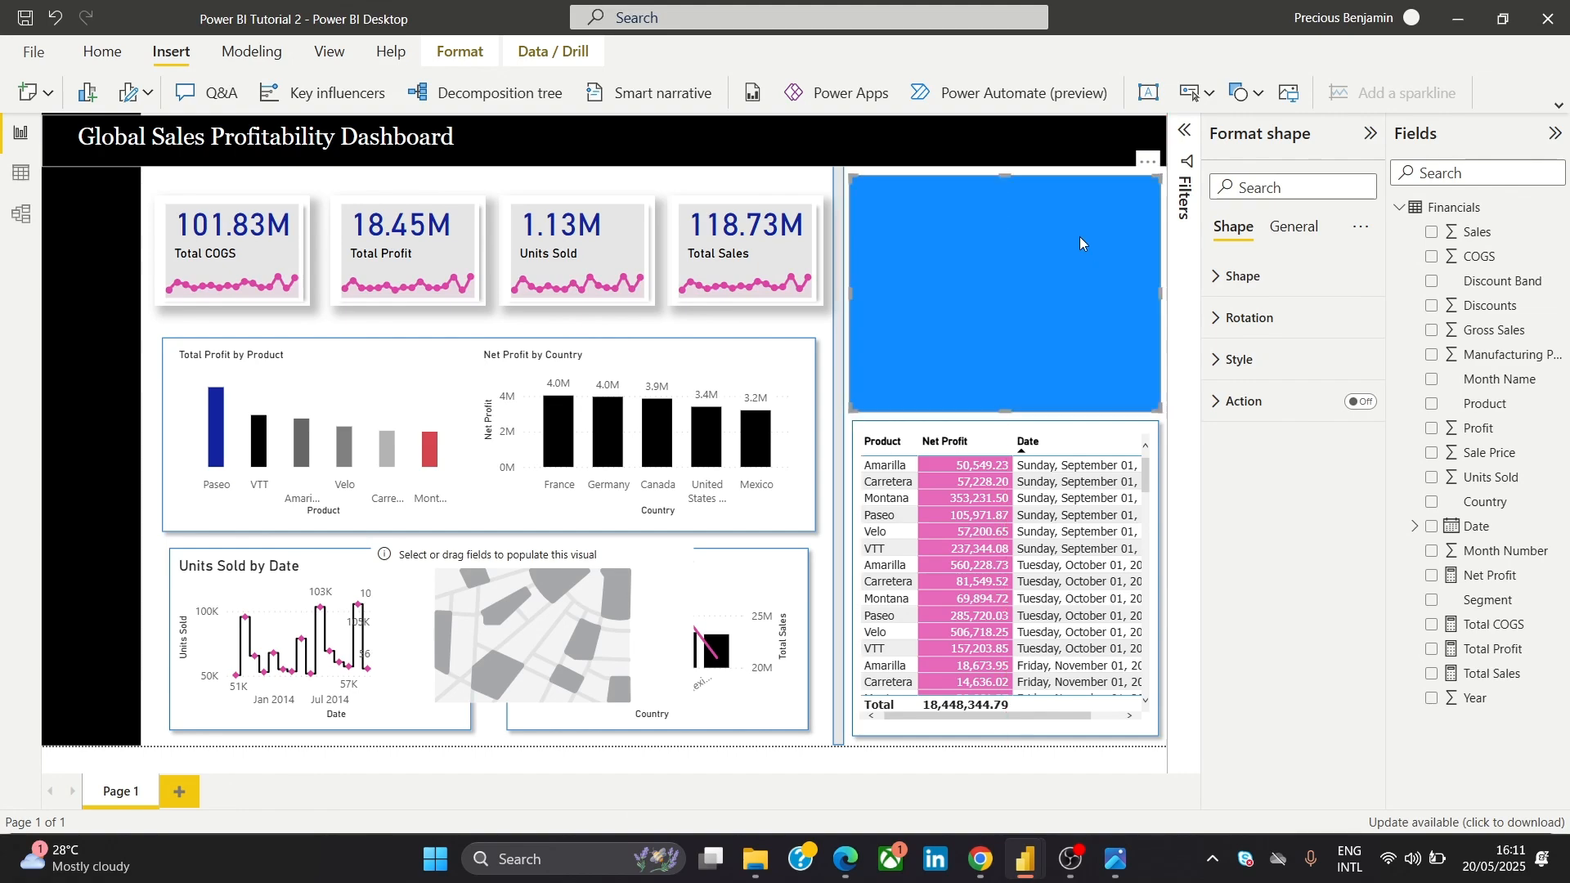
Set the new rectangle's fill to white and turn on its shadow
click(1236, 360)
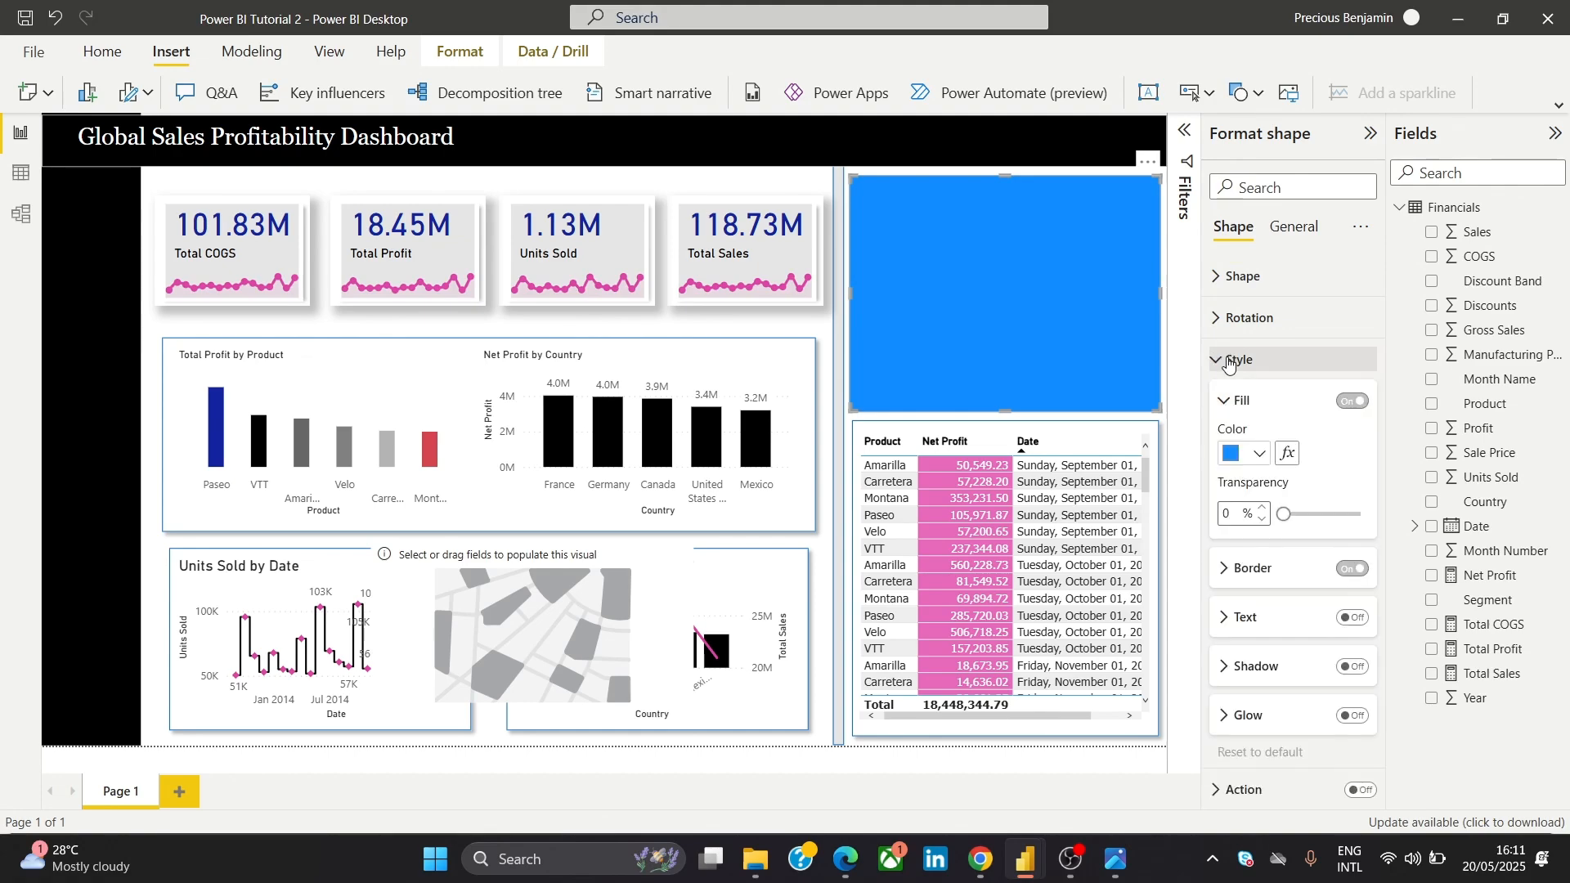
click(1244, 452)
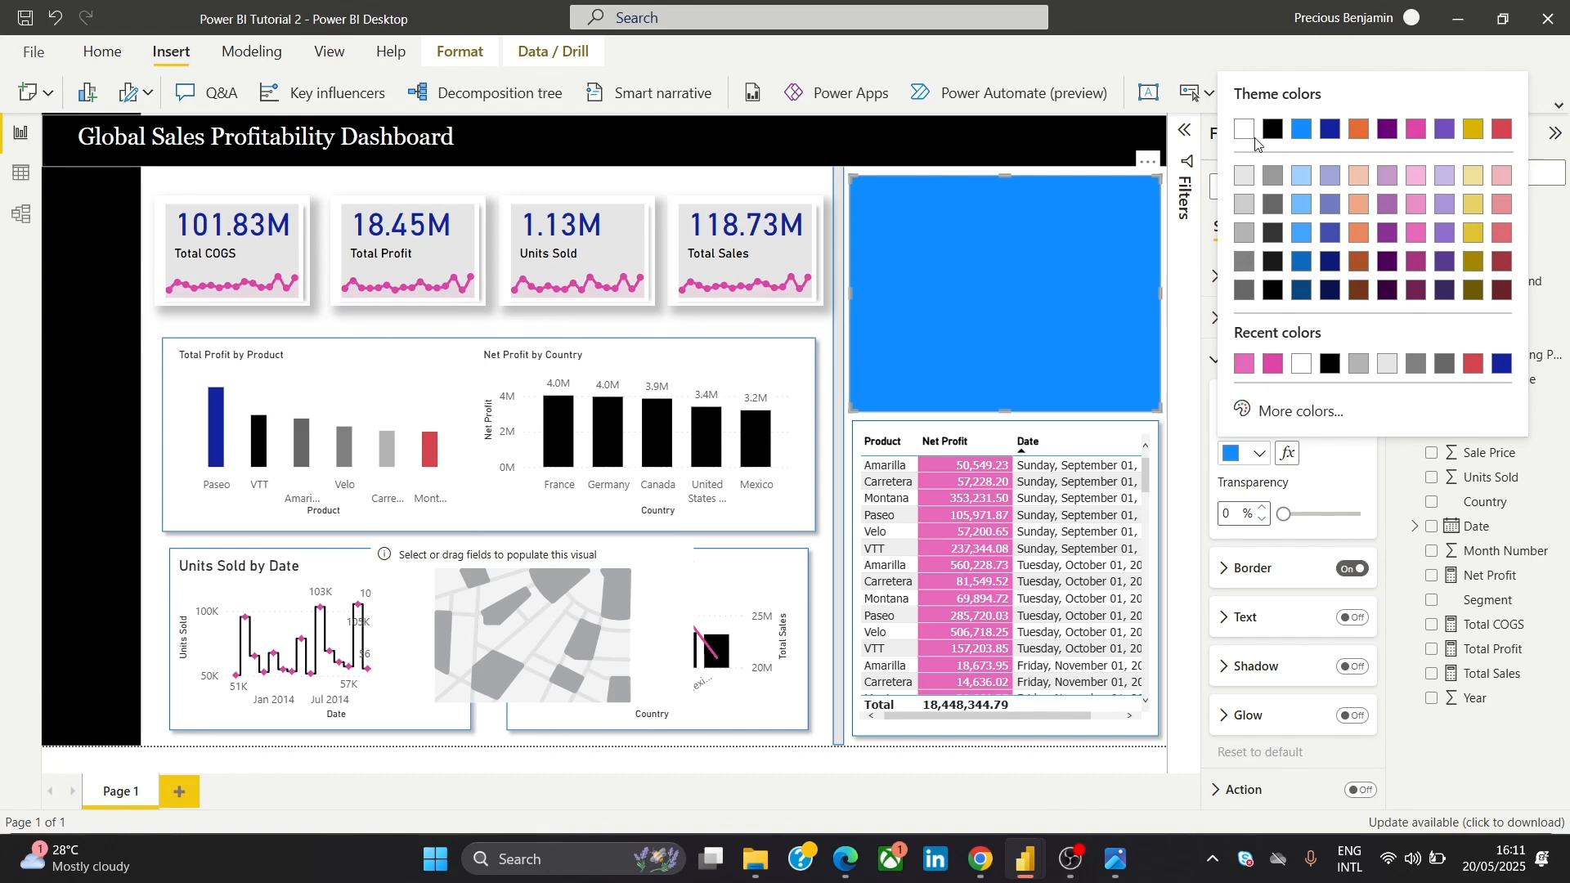
click(1244, 131)
click(1352, 667)
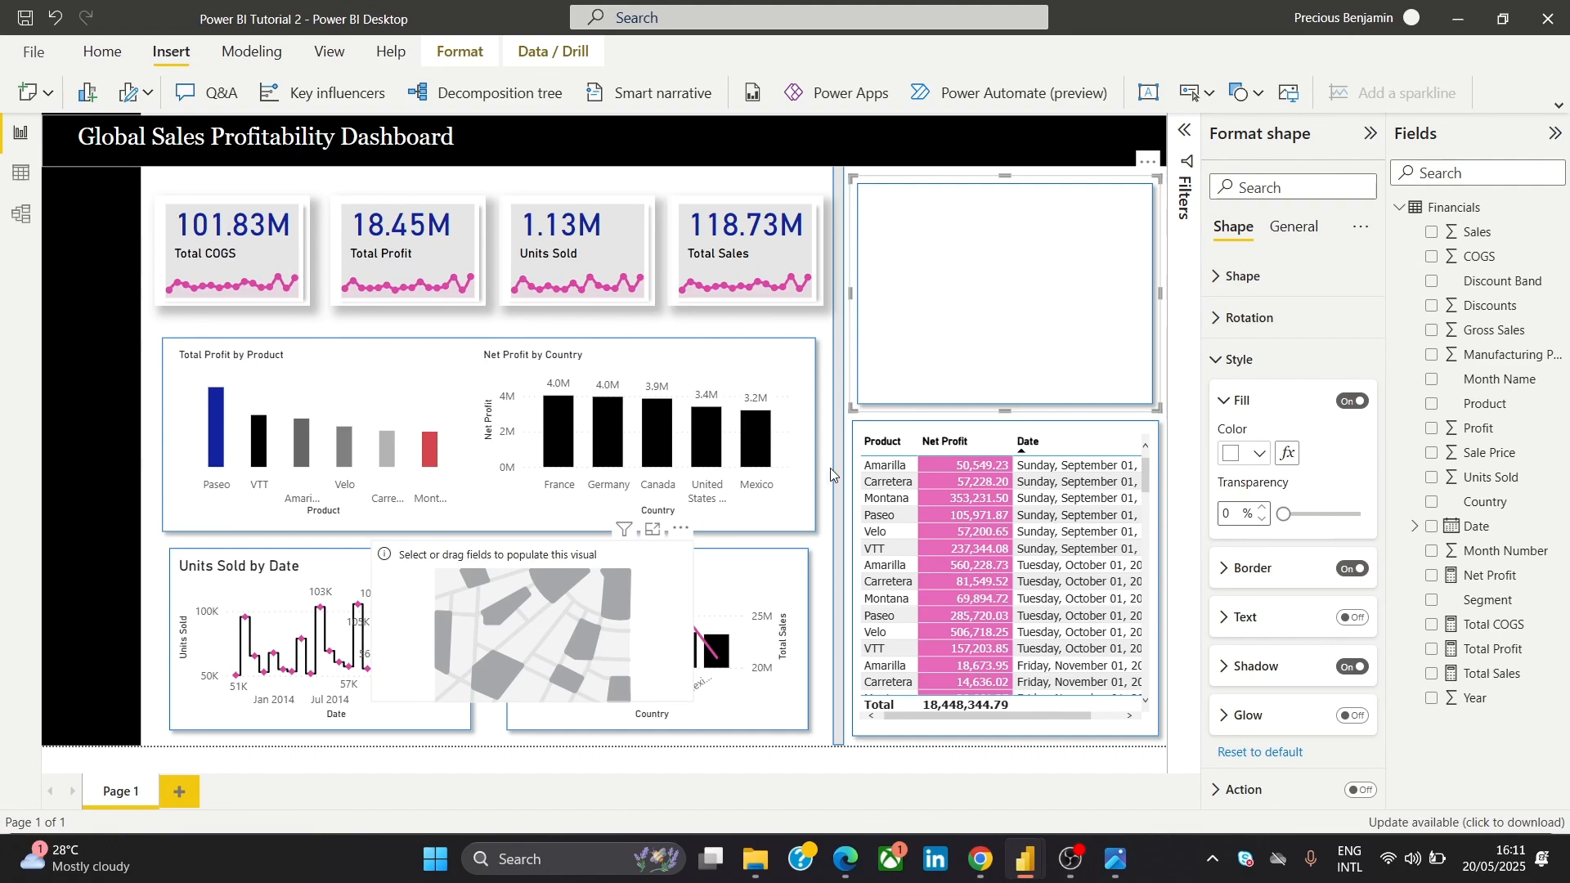
Move the filled map onto the white rectangle above the table and make it slightly taller
drag(831, 468, 1155, 270)
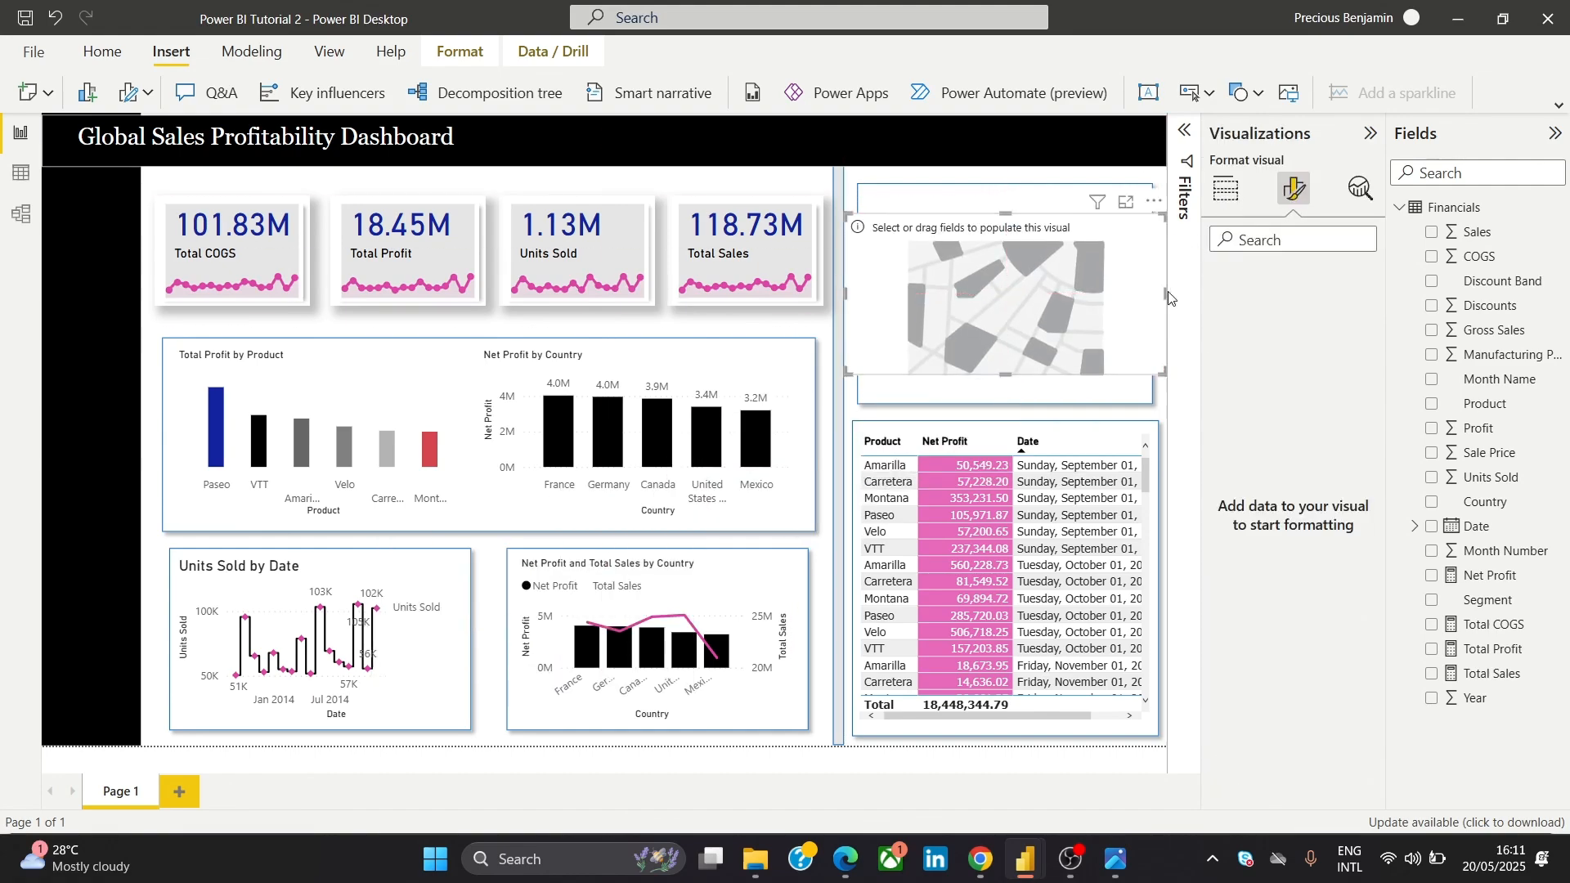
click(1227, 193)
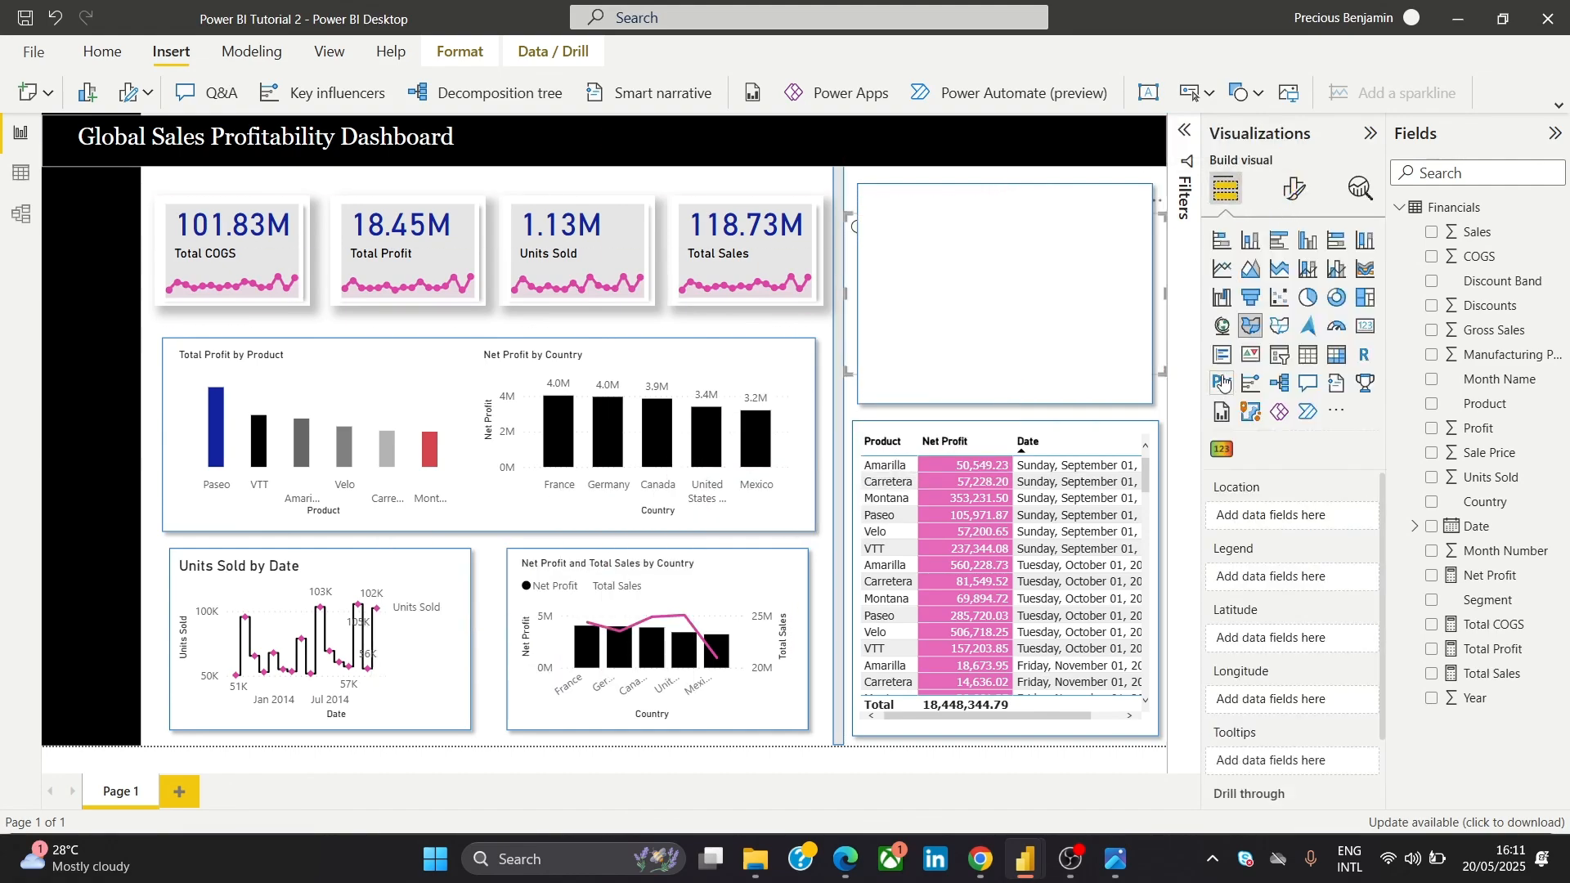
click(1249, 327)
click(1295, 193)
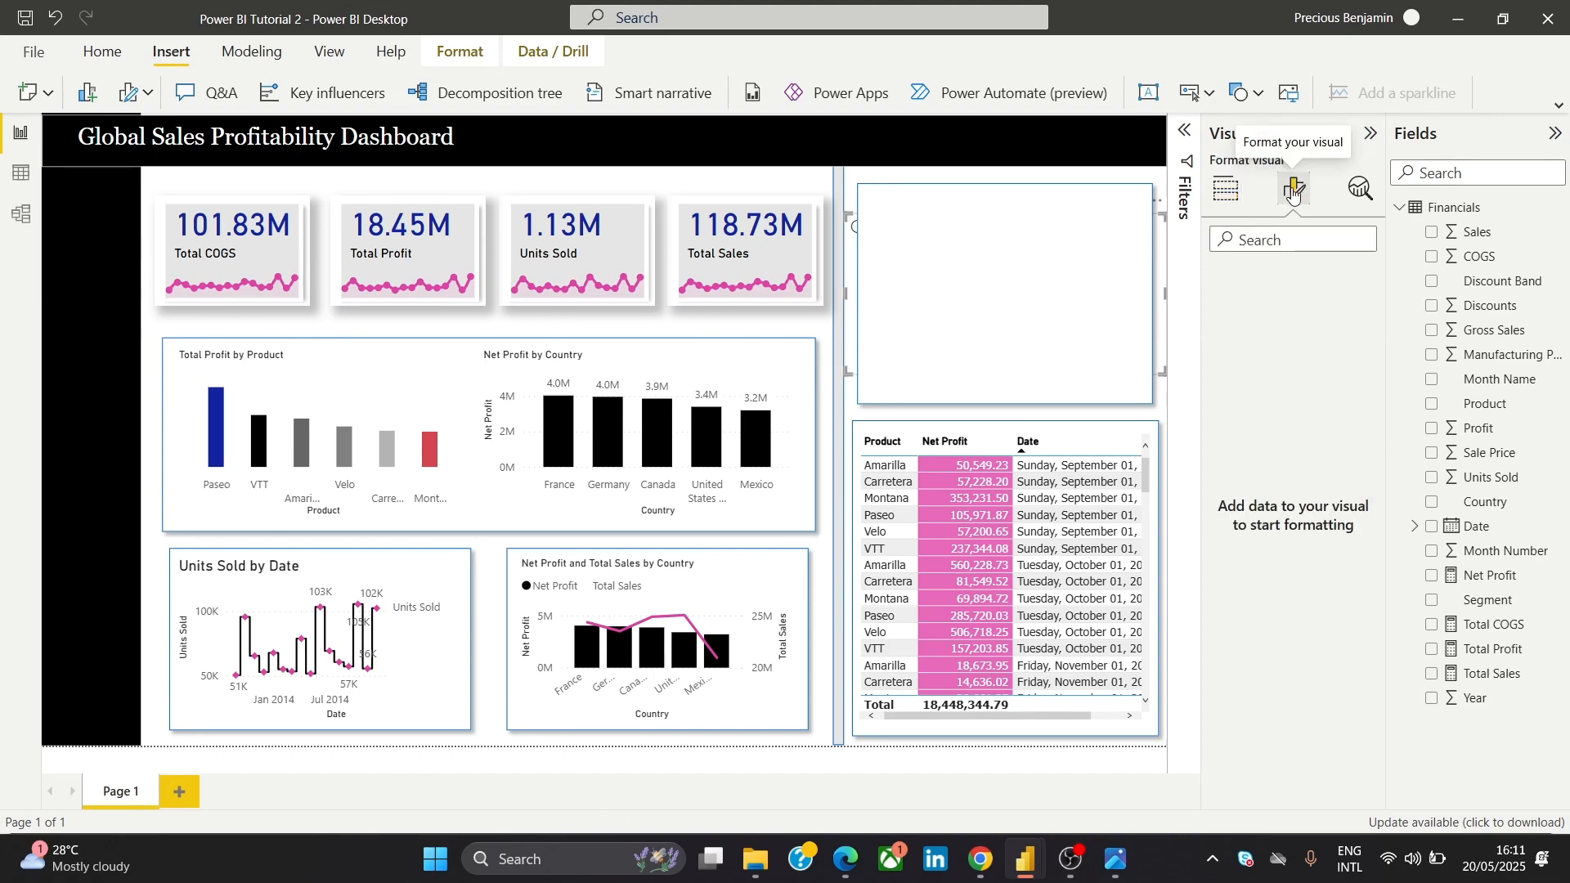
click(1240, 196)
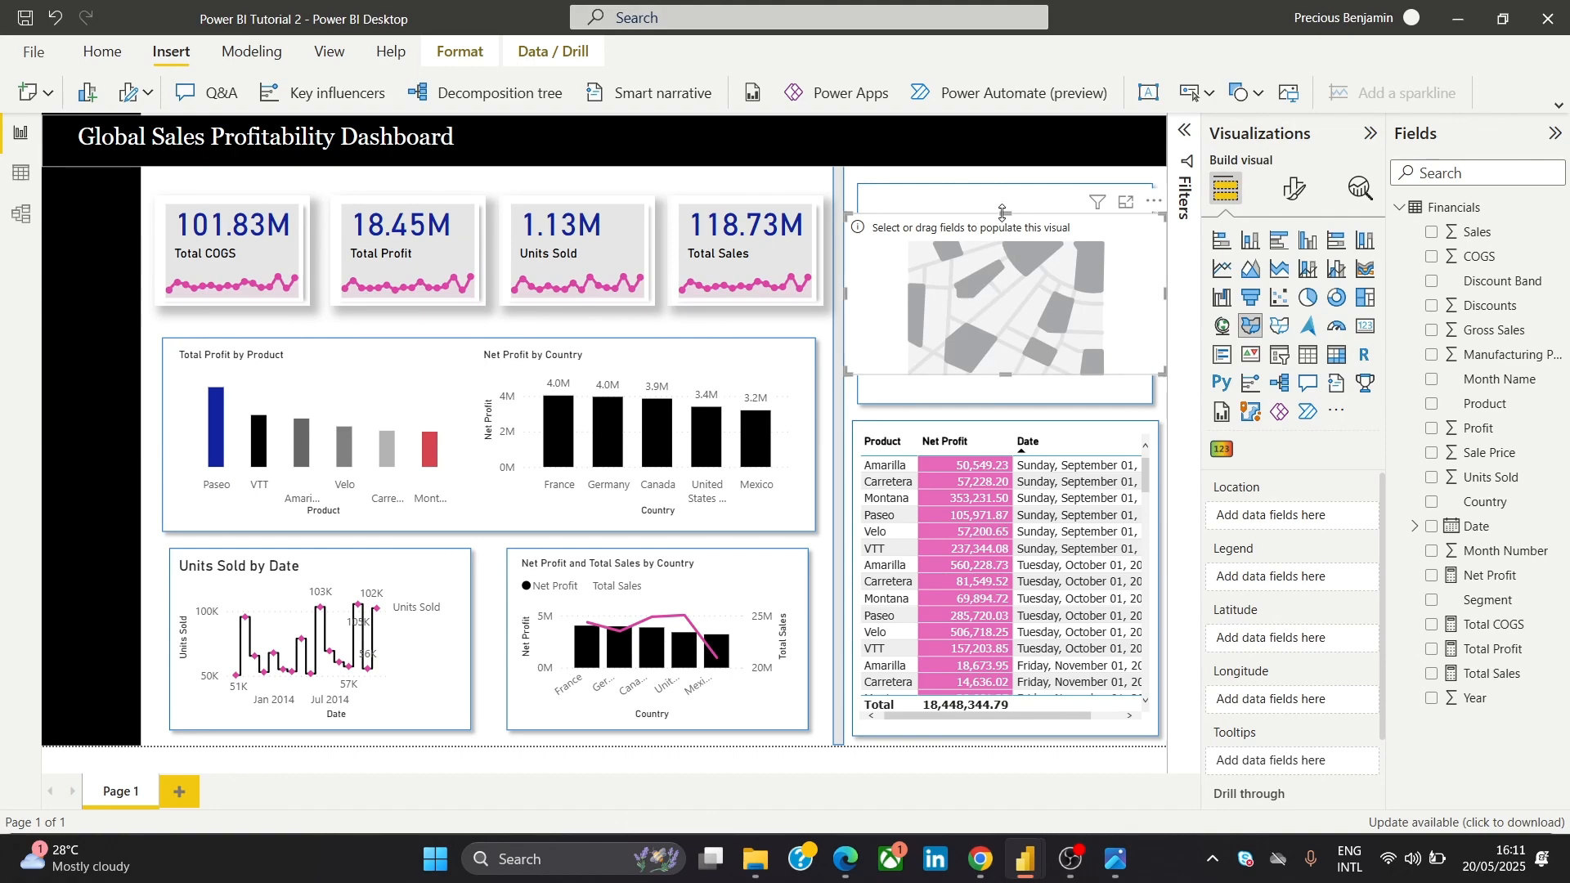
drag(999, 211, 1005, 185)
mouse_move(1016, 220)
mouse_down()
mouse_move(1017, 248)
mouse_move(1018, 233)
mouse_up()
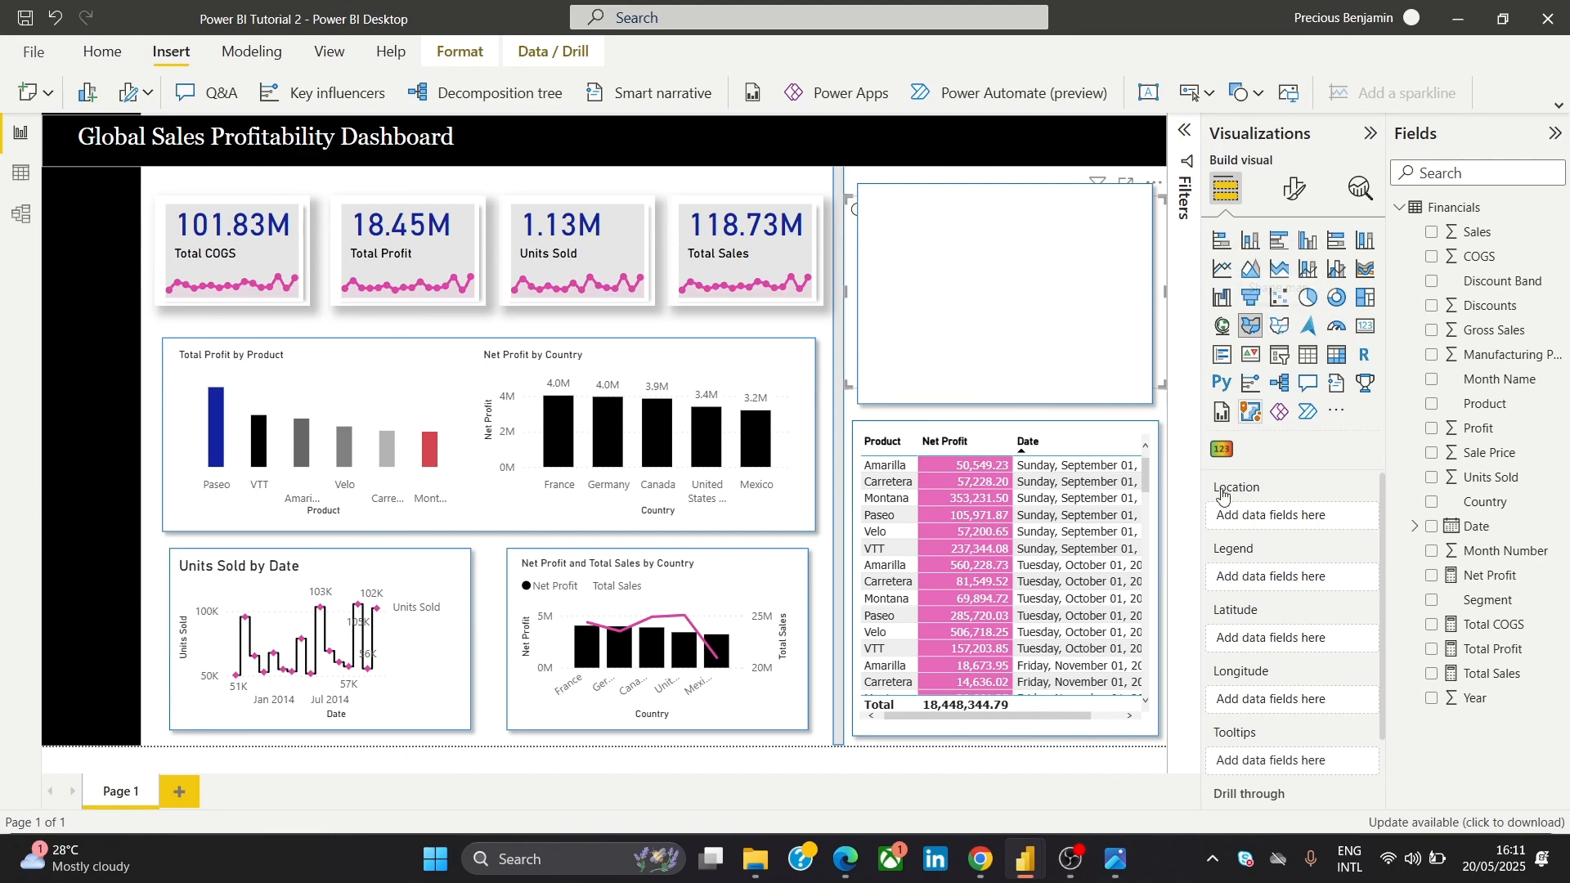
Examine the map's field assignments in the Global Sales and Profitability Dashboard report, and return to the Power BI Tutorial 2 report
mouse_move(1034, 865)
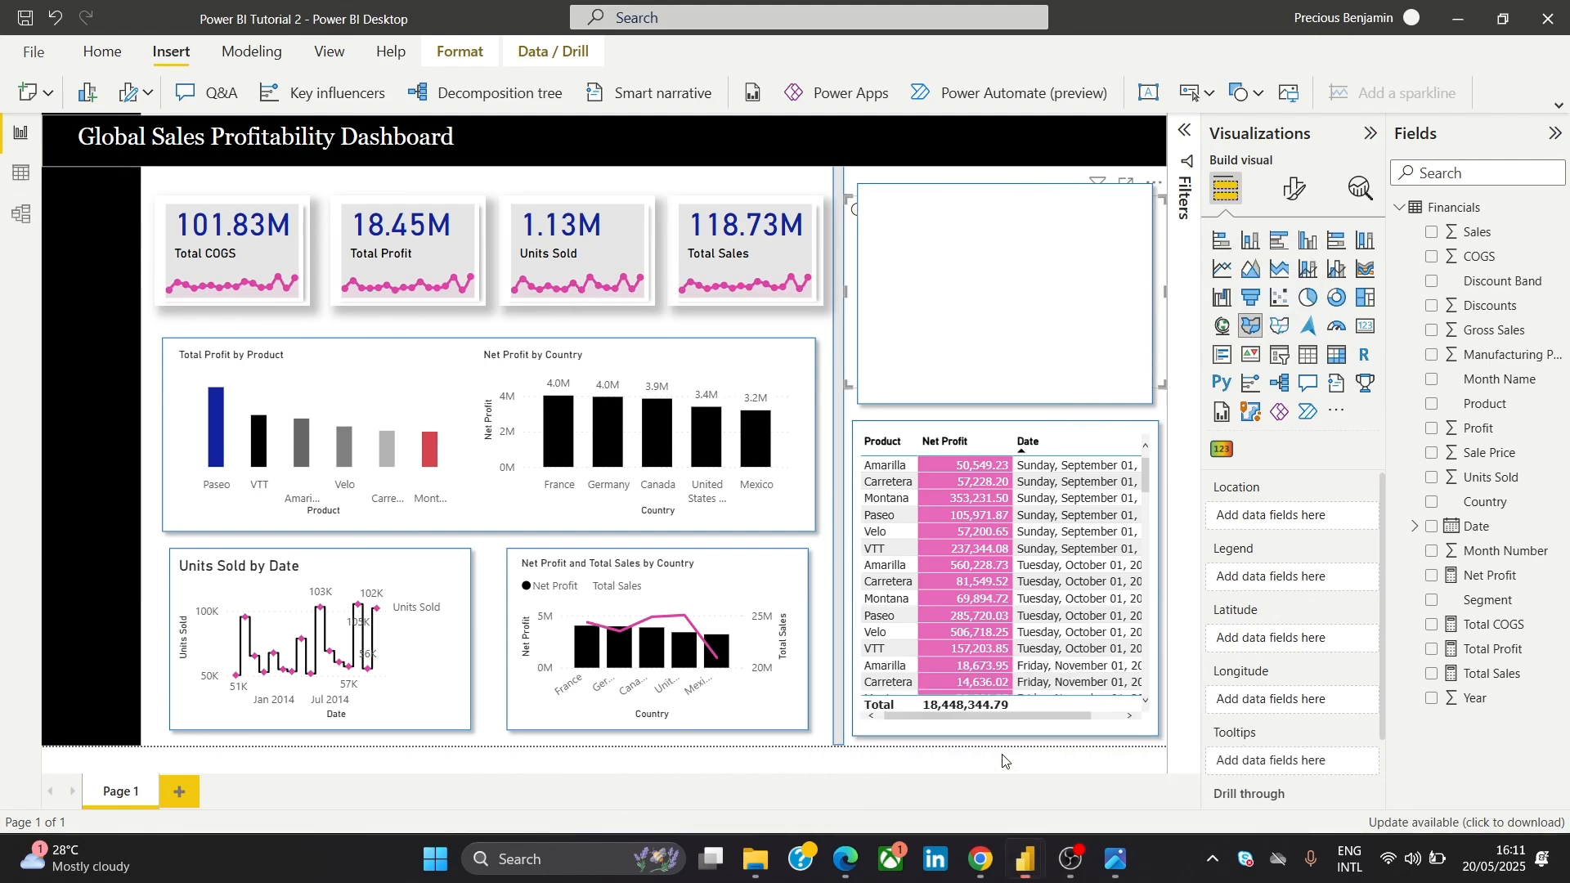
click(1128, 704)
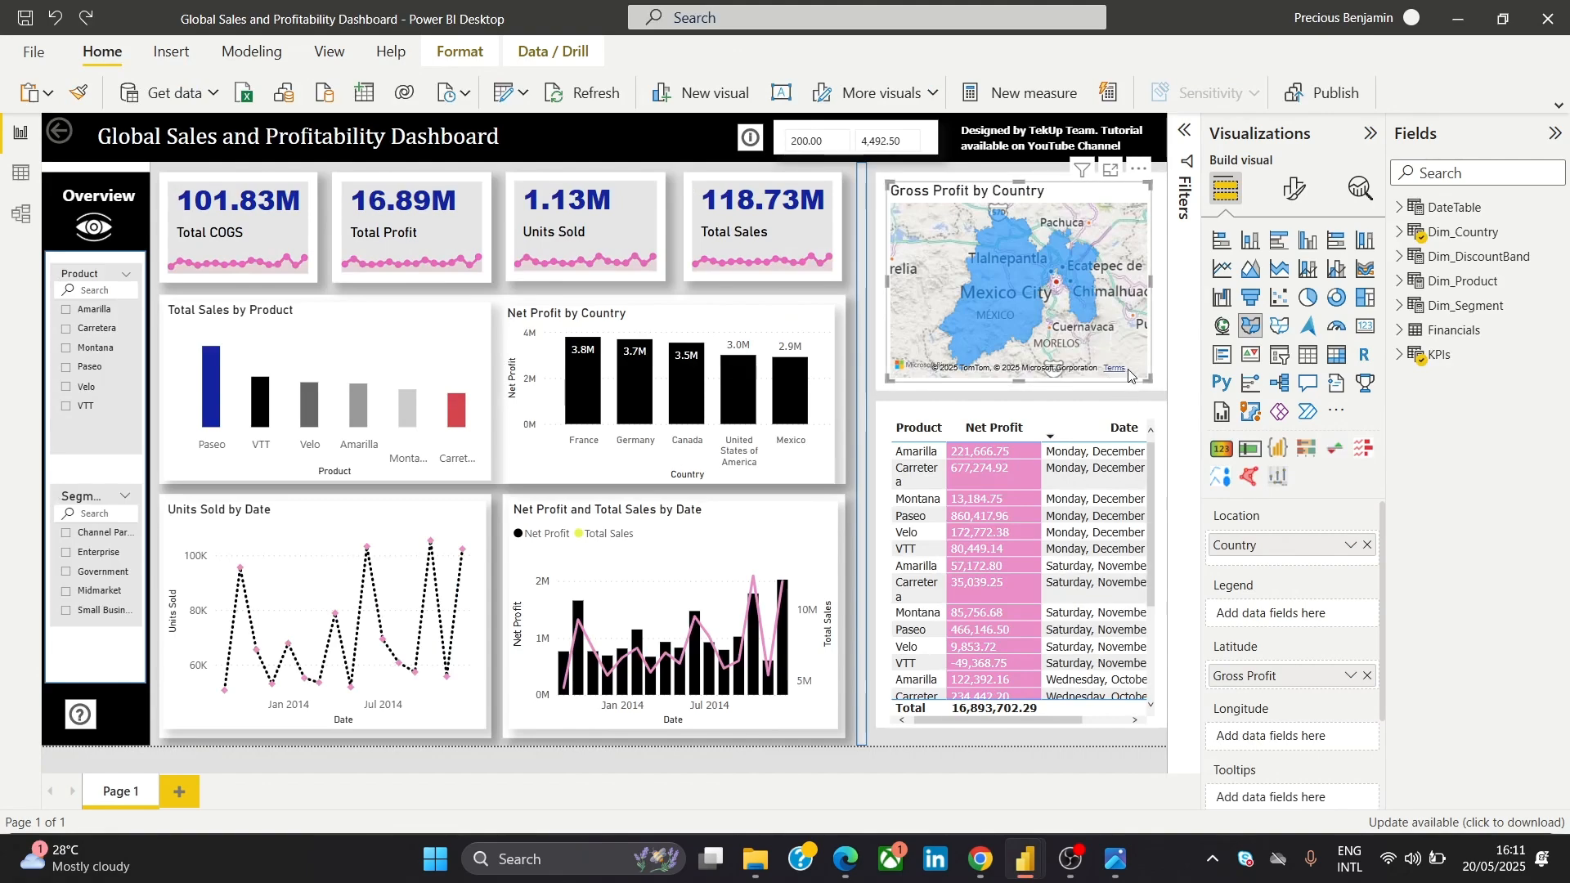
mouse_move(1027, 858)
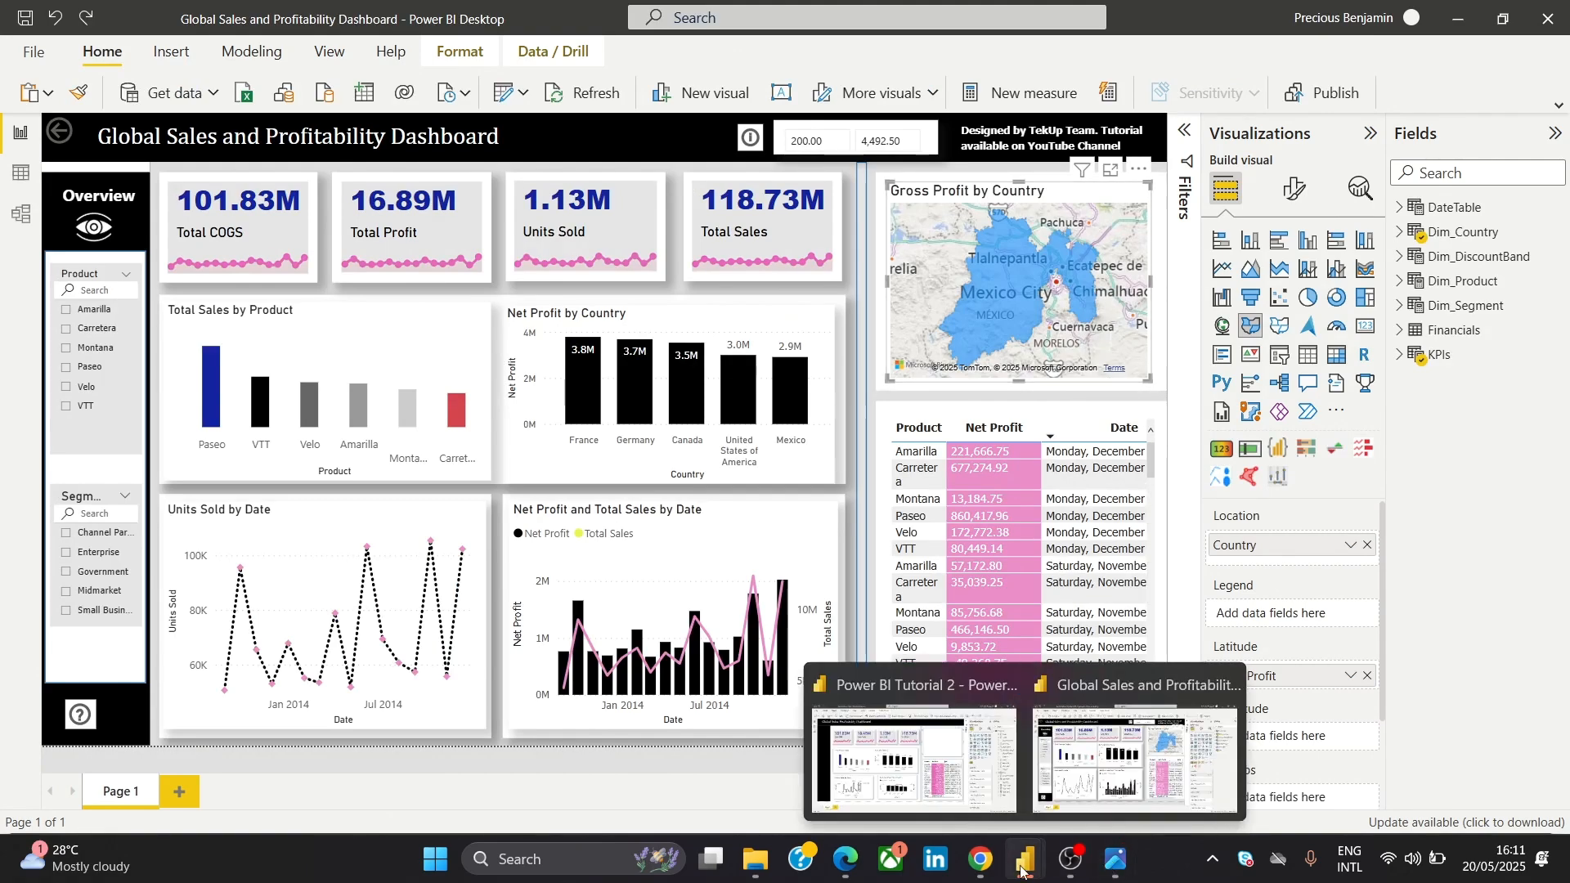
click(982, 695)
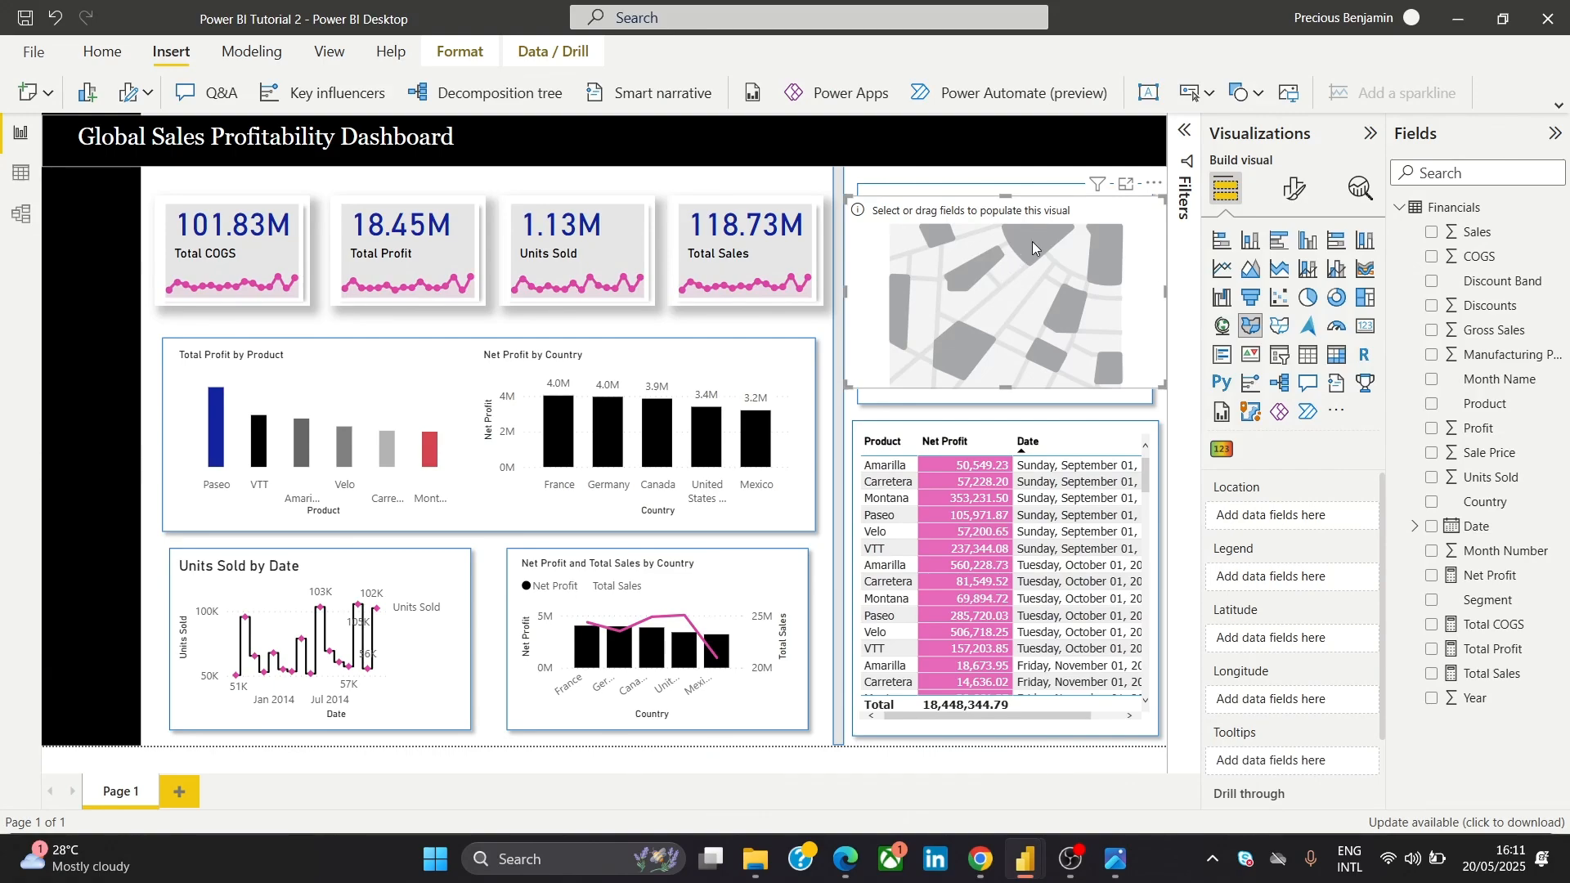
Assign Country as the filled map's location and bring the map to the front of the white rectangle
drag(1527, 513, 1359, 524)
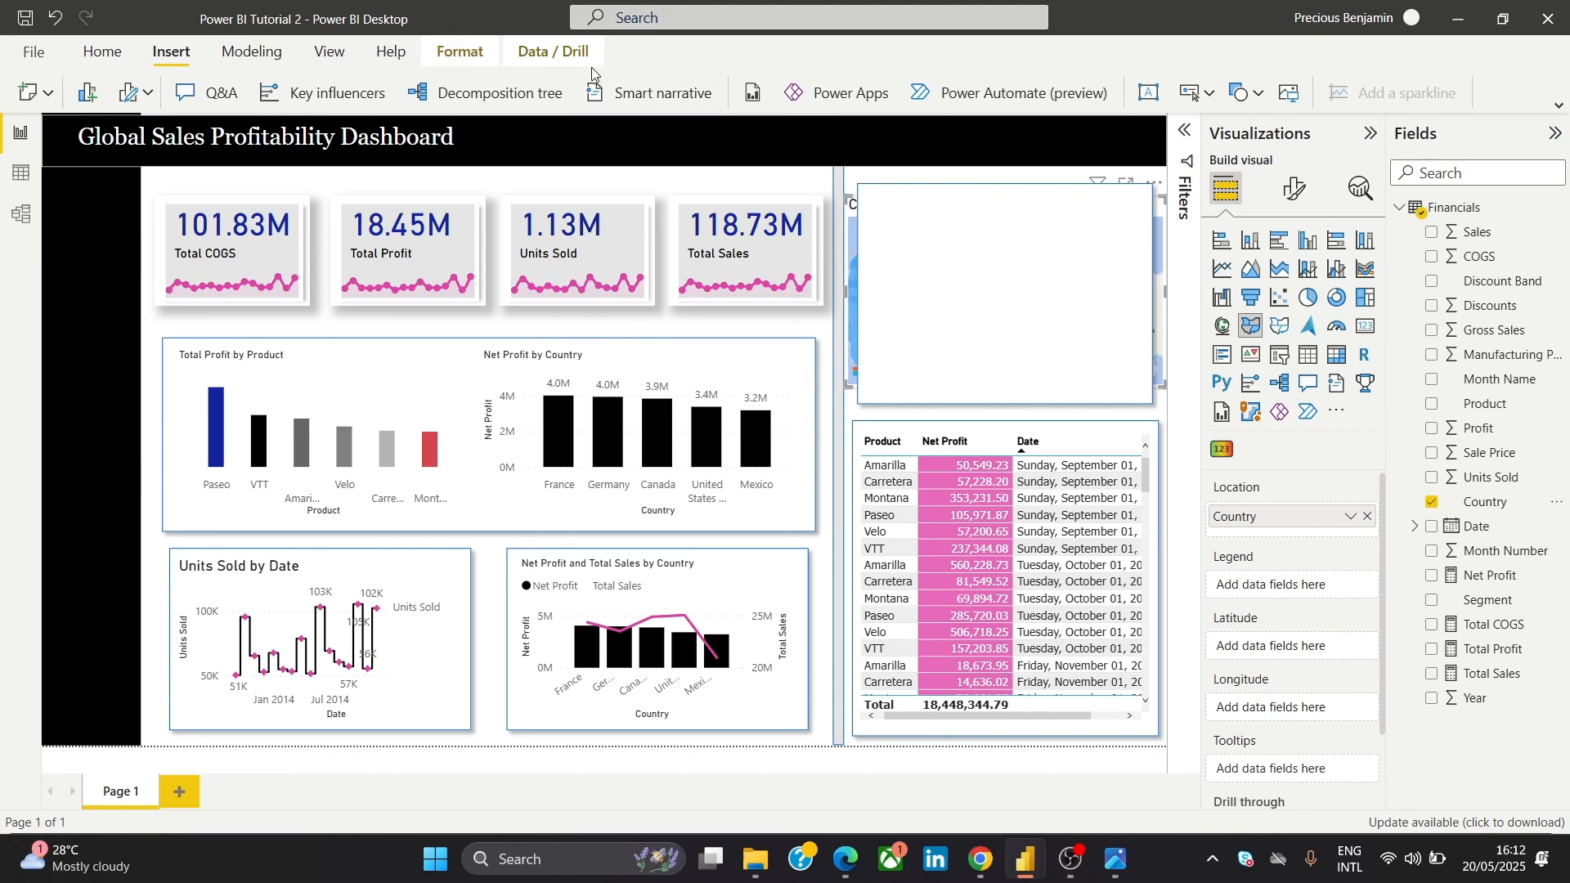
click(460, 51)
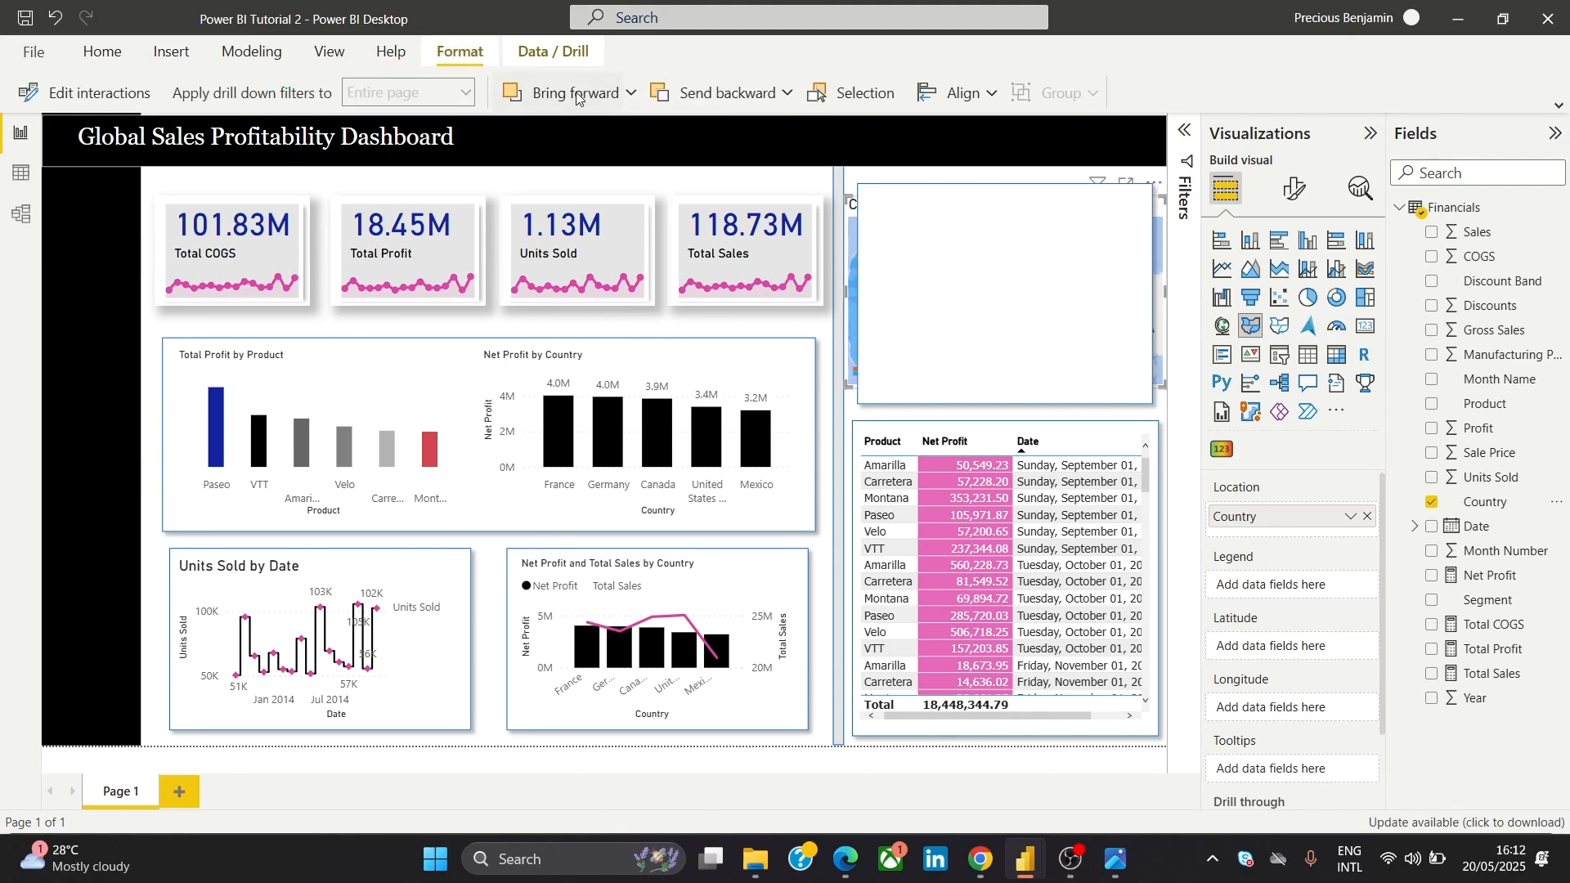
click(632, 94)
click(625, 168)
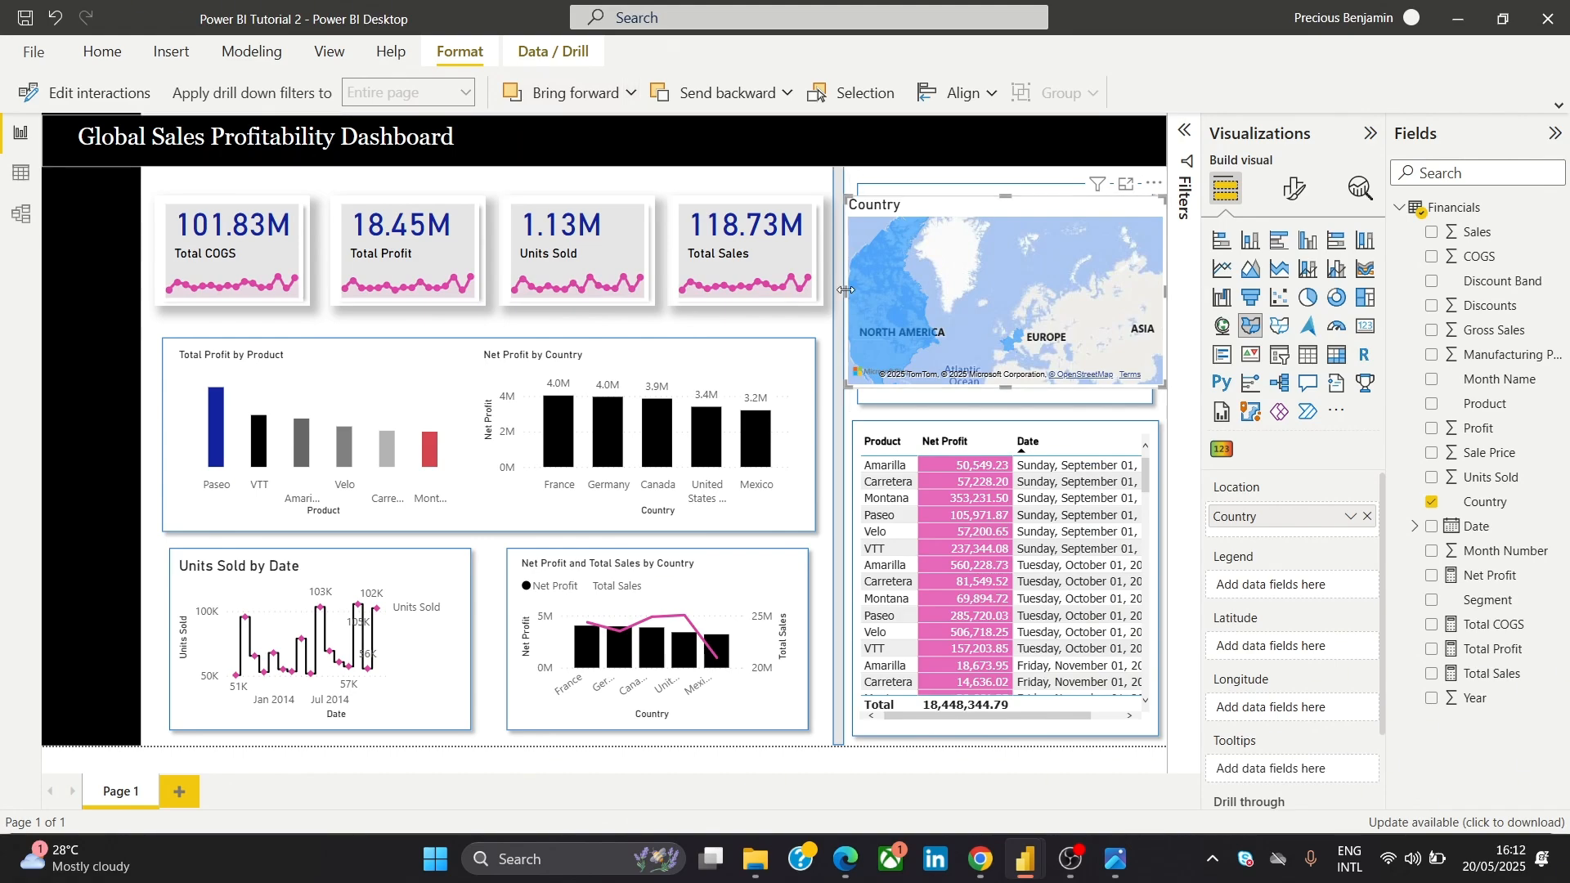
Resize the Country map on all sides so it fits inside the white frame above the table
drag(846, 290, 860, 294)
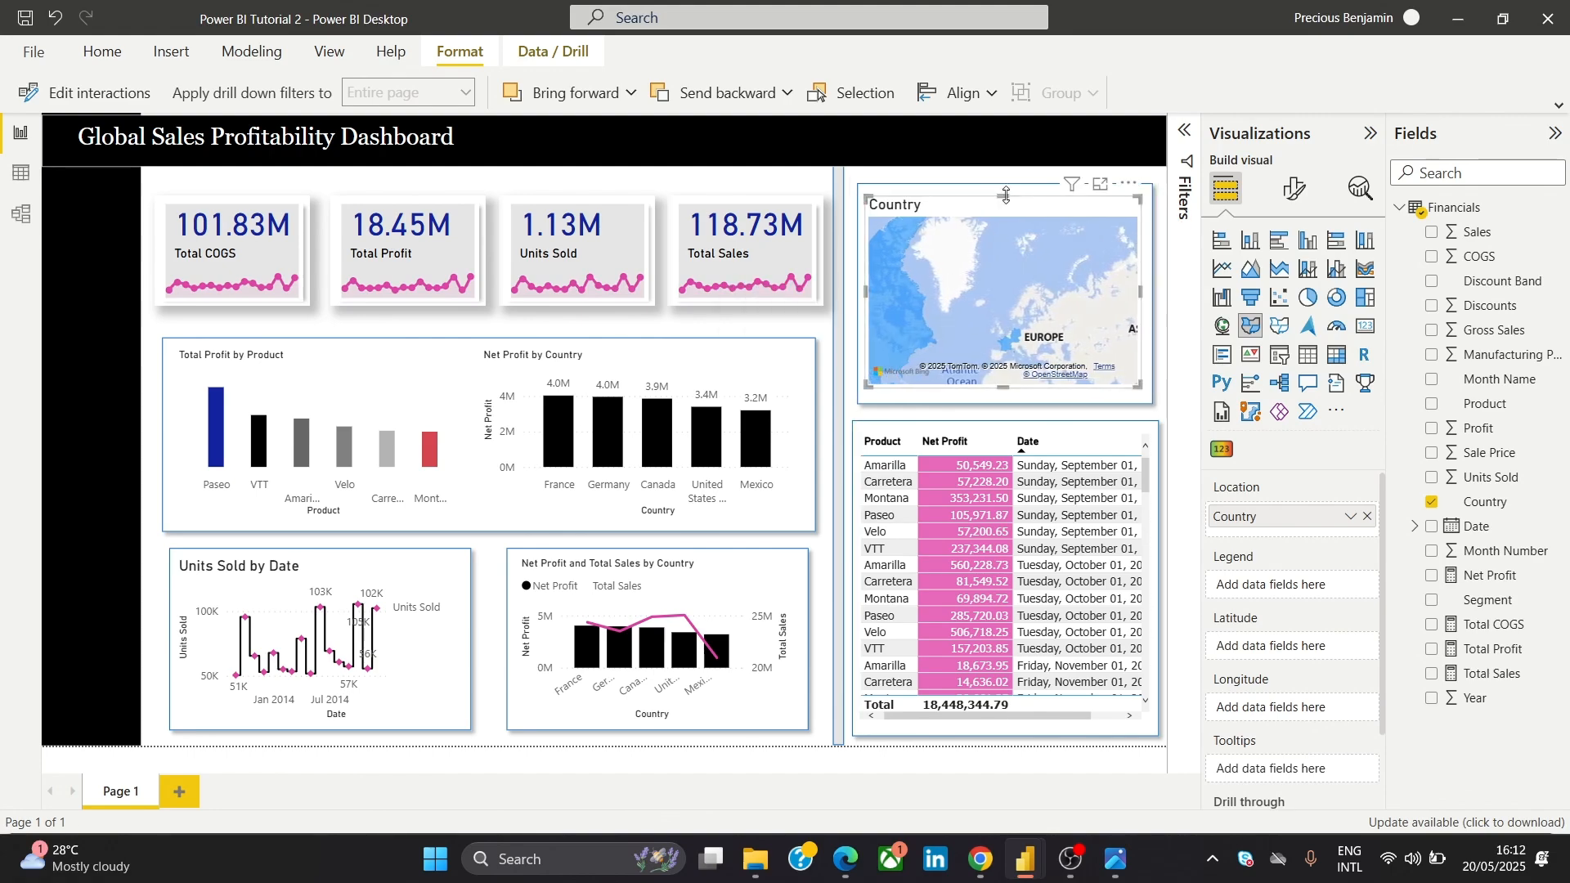
drag(1006, 195, 1005, 186)
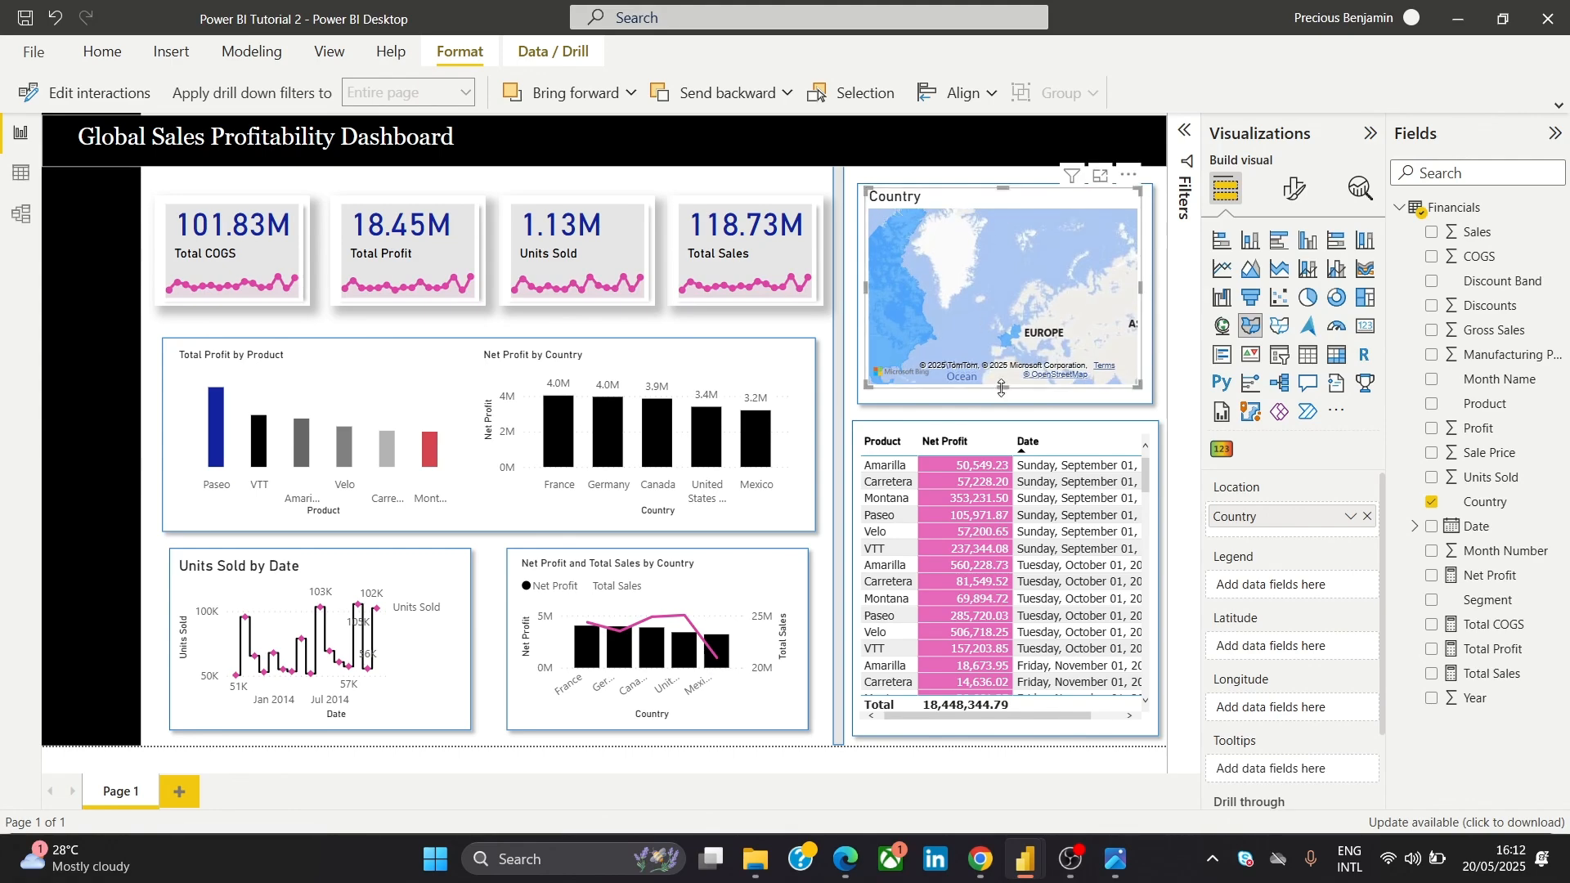
drag(1002, 389, 1014, 402)
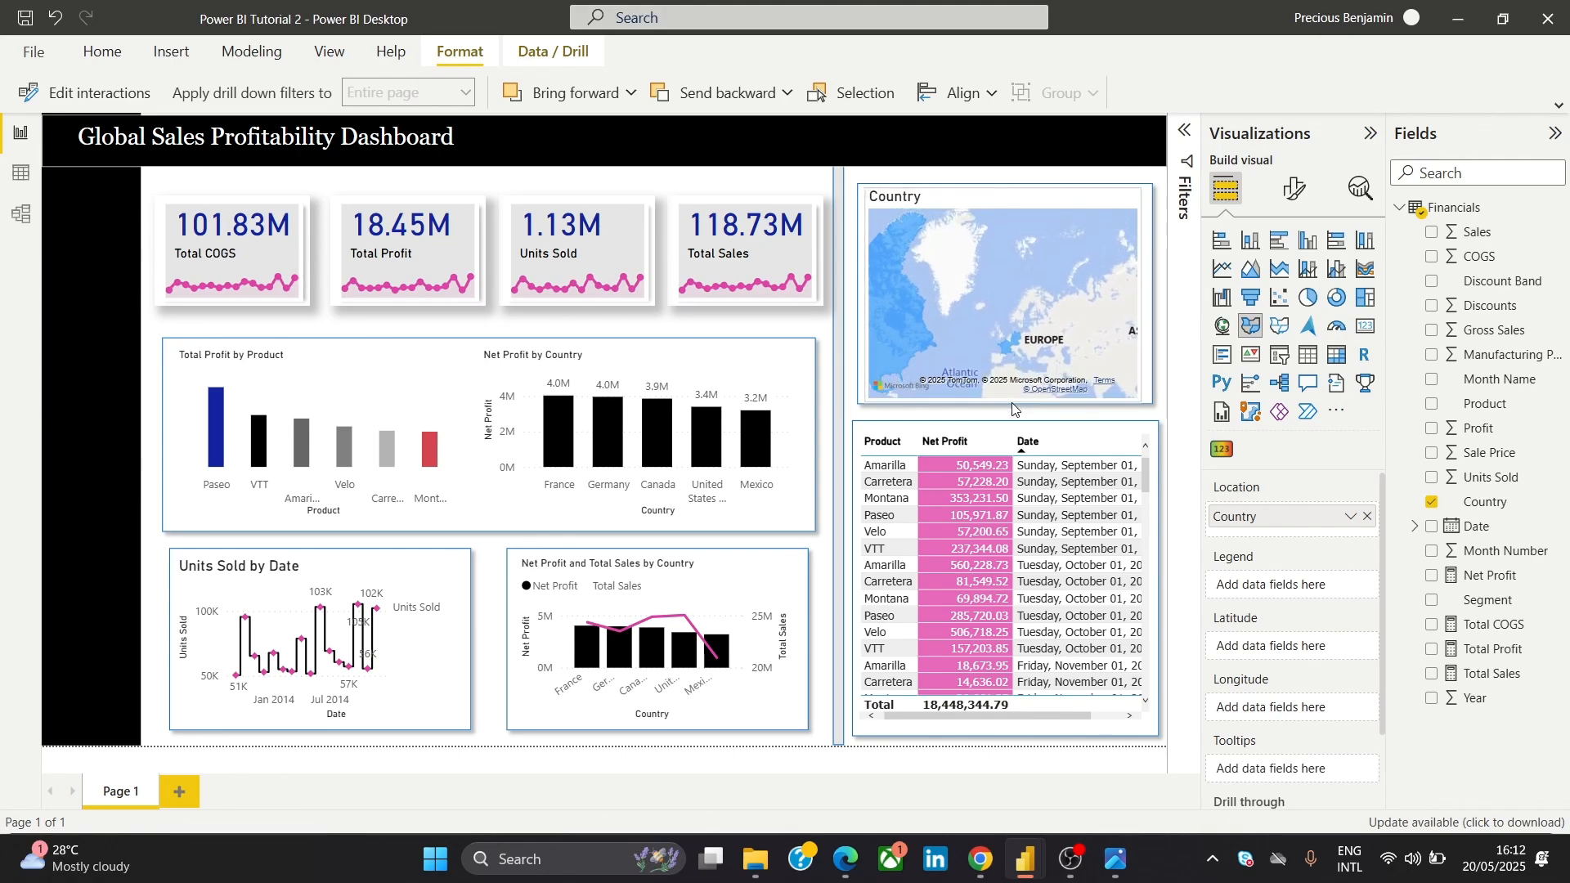
click(668, 193)
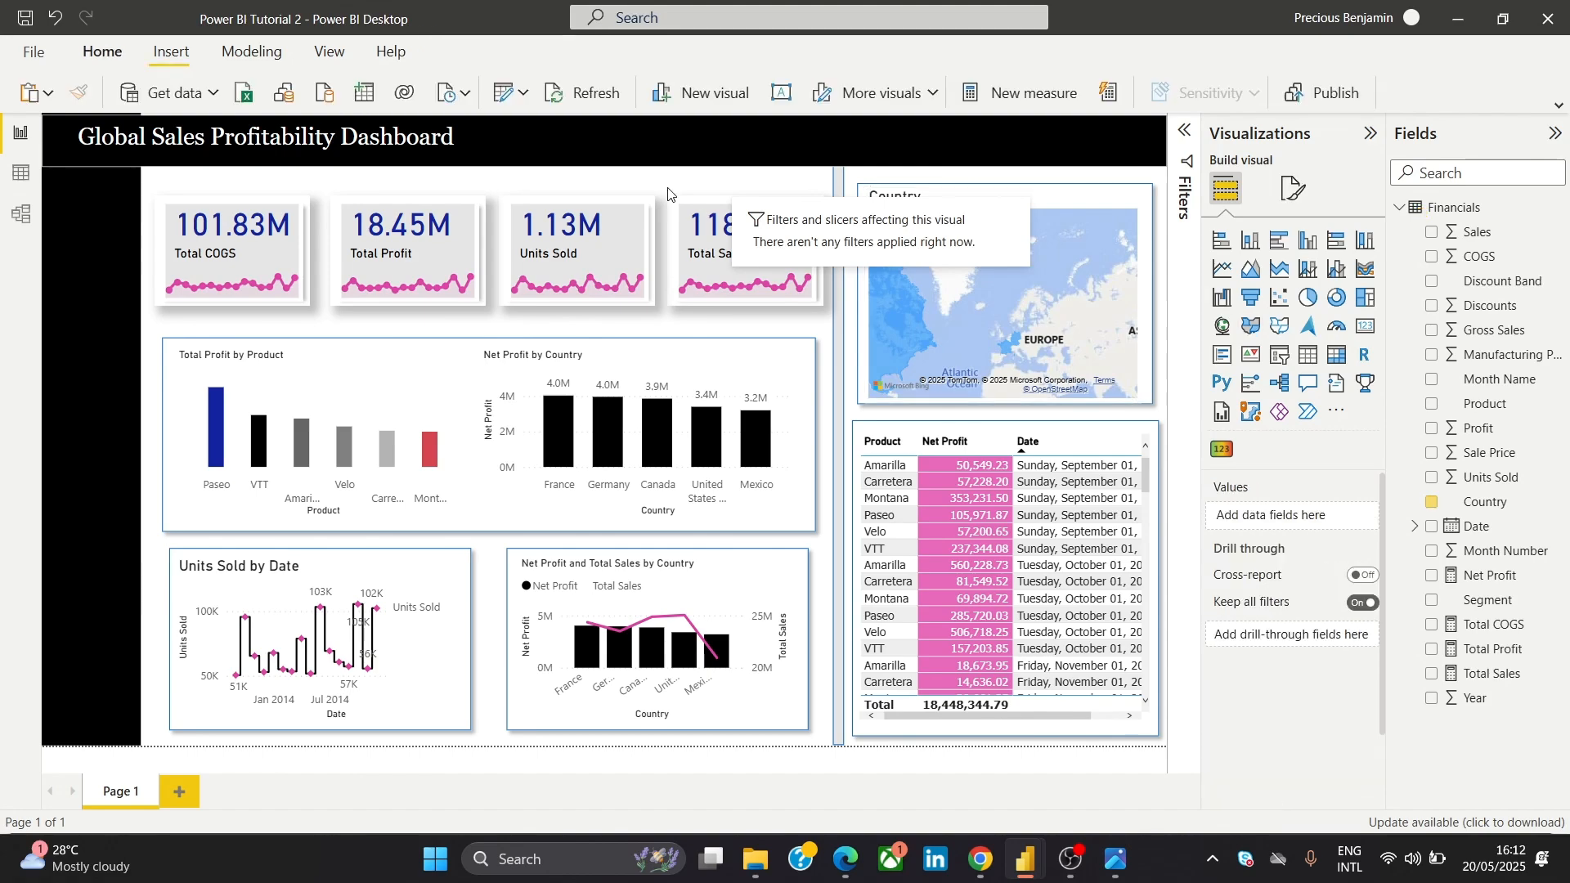
click(846, 438)
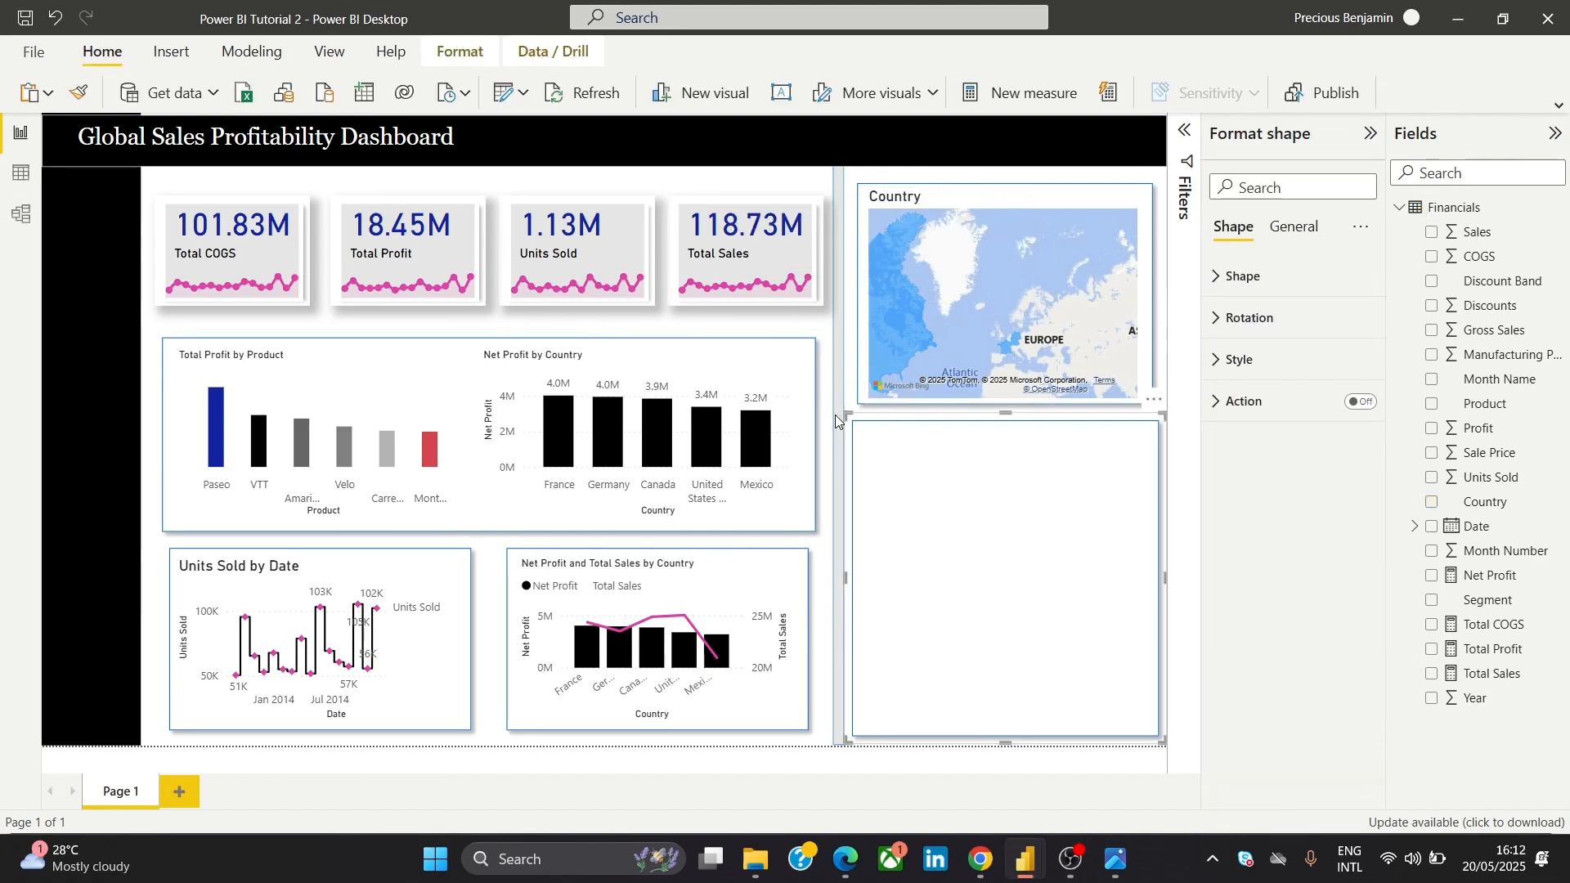
click(827, 399)
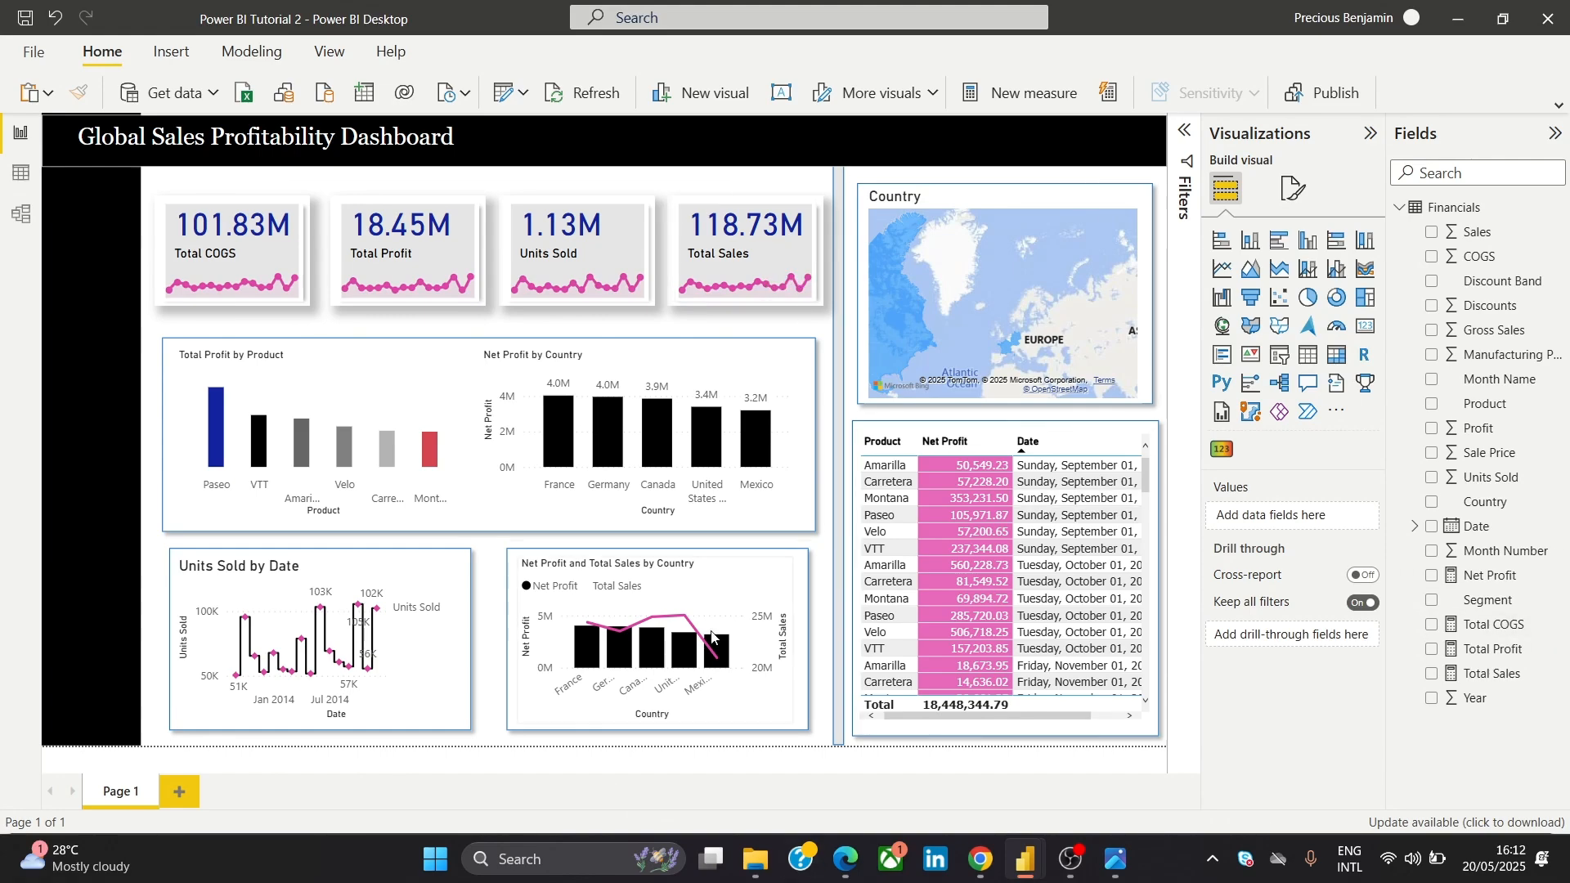
Examine the Product and Segment slicer sidebar in the reference screenshot, and return to the Power BI Tutorial 2 report
click(1119, 858)
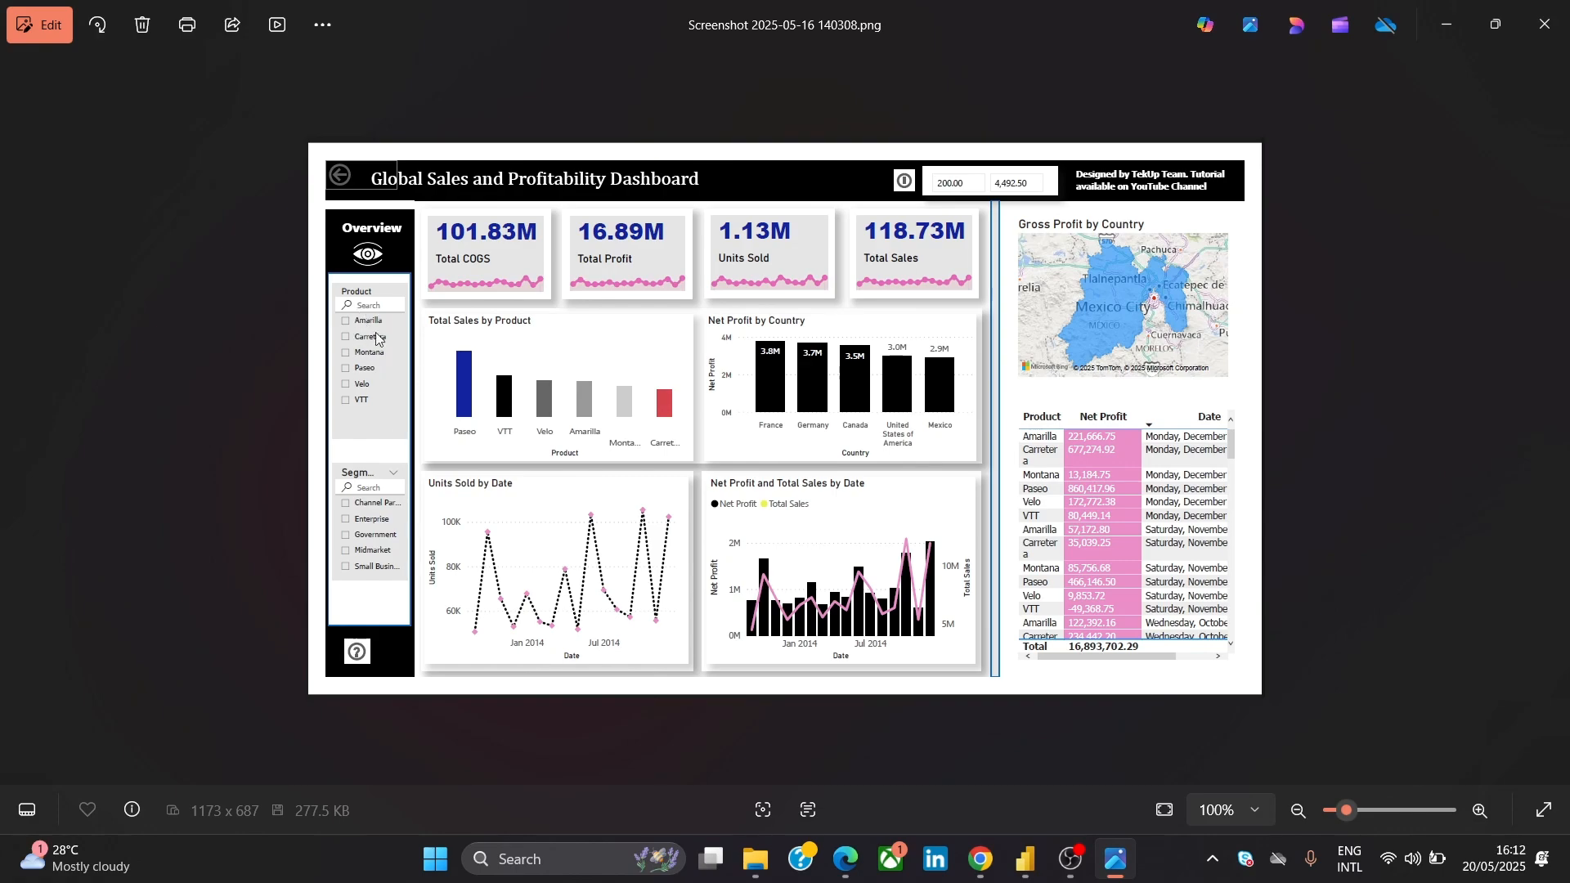
mouse_move(1026, 858)
click(948, 776)
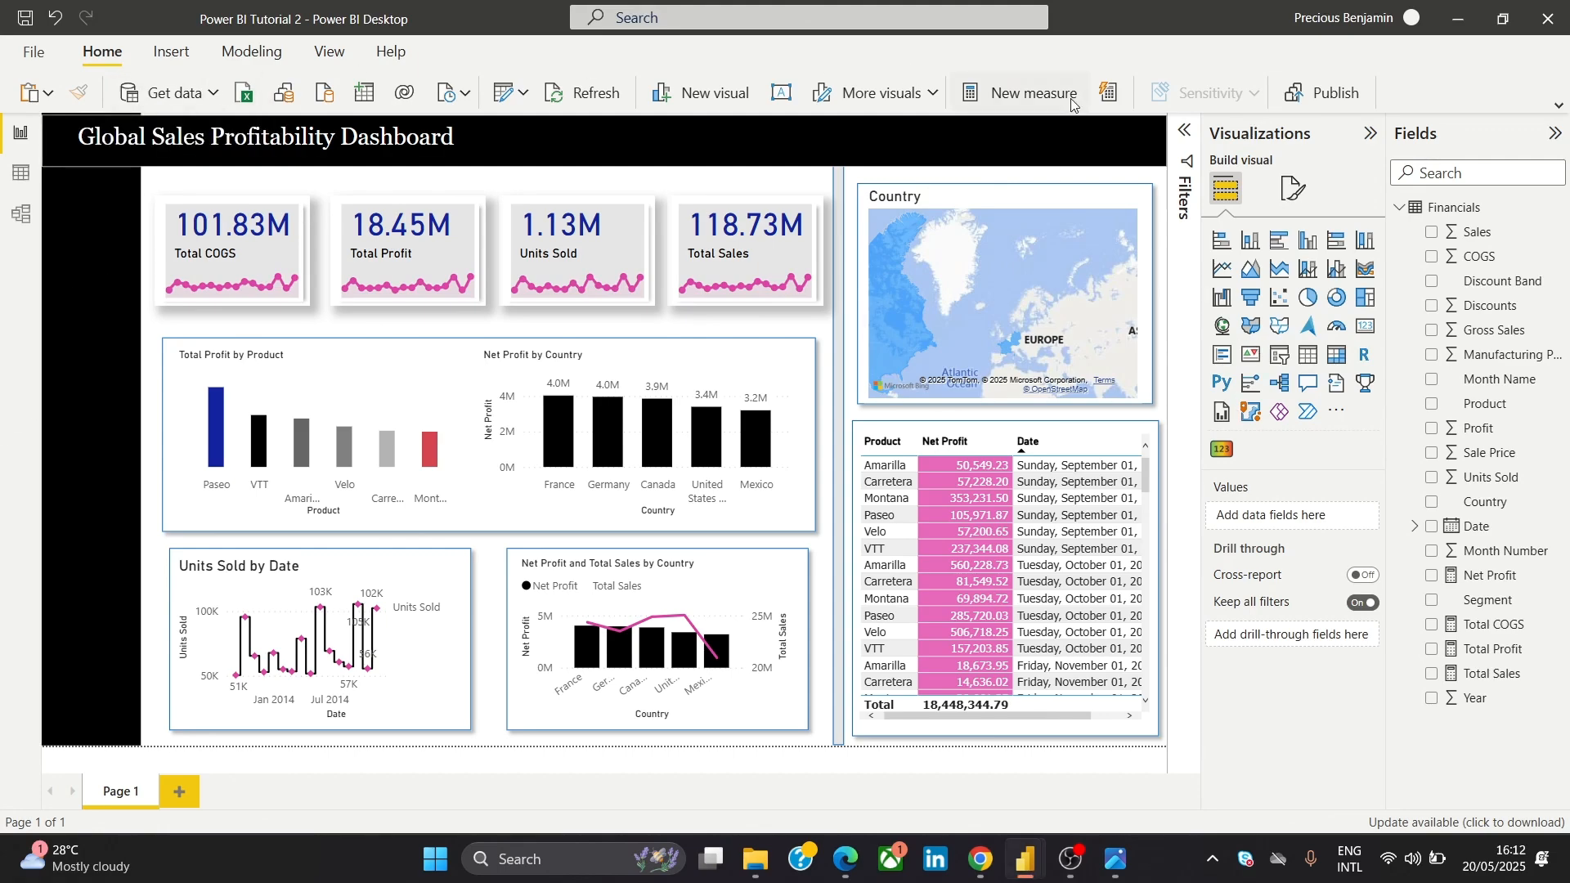
click(172, 52)
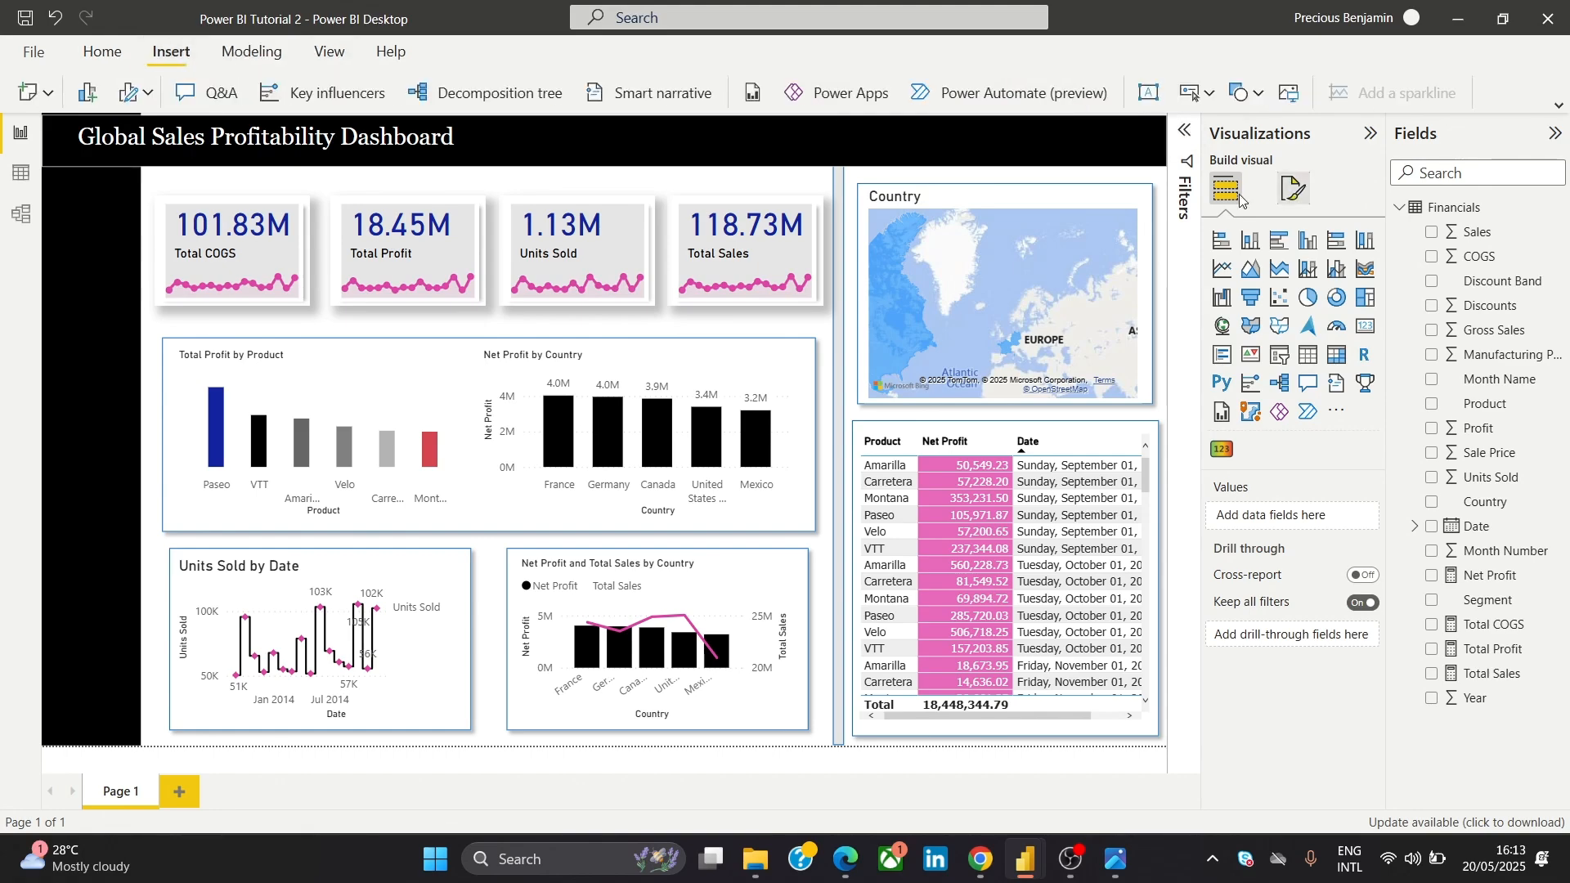
Insert a rectangle shape and resize it into a narrow vertical panel inside the black sidebar, reaching almost to the sidebar's lower end
click(1243, 92)
click(1229, 170)
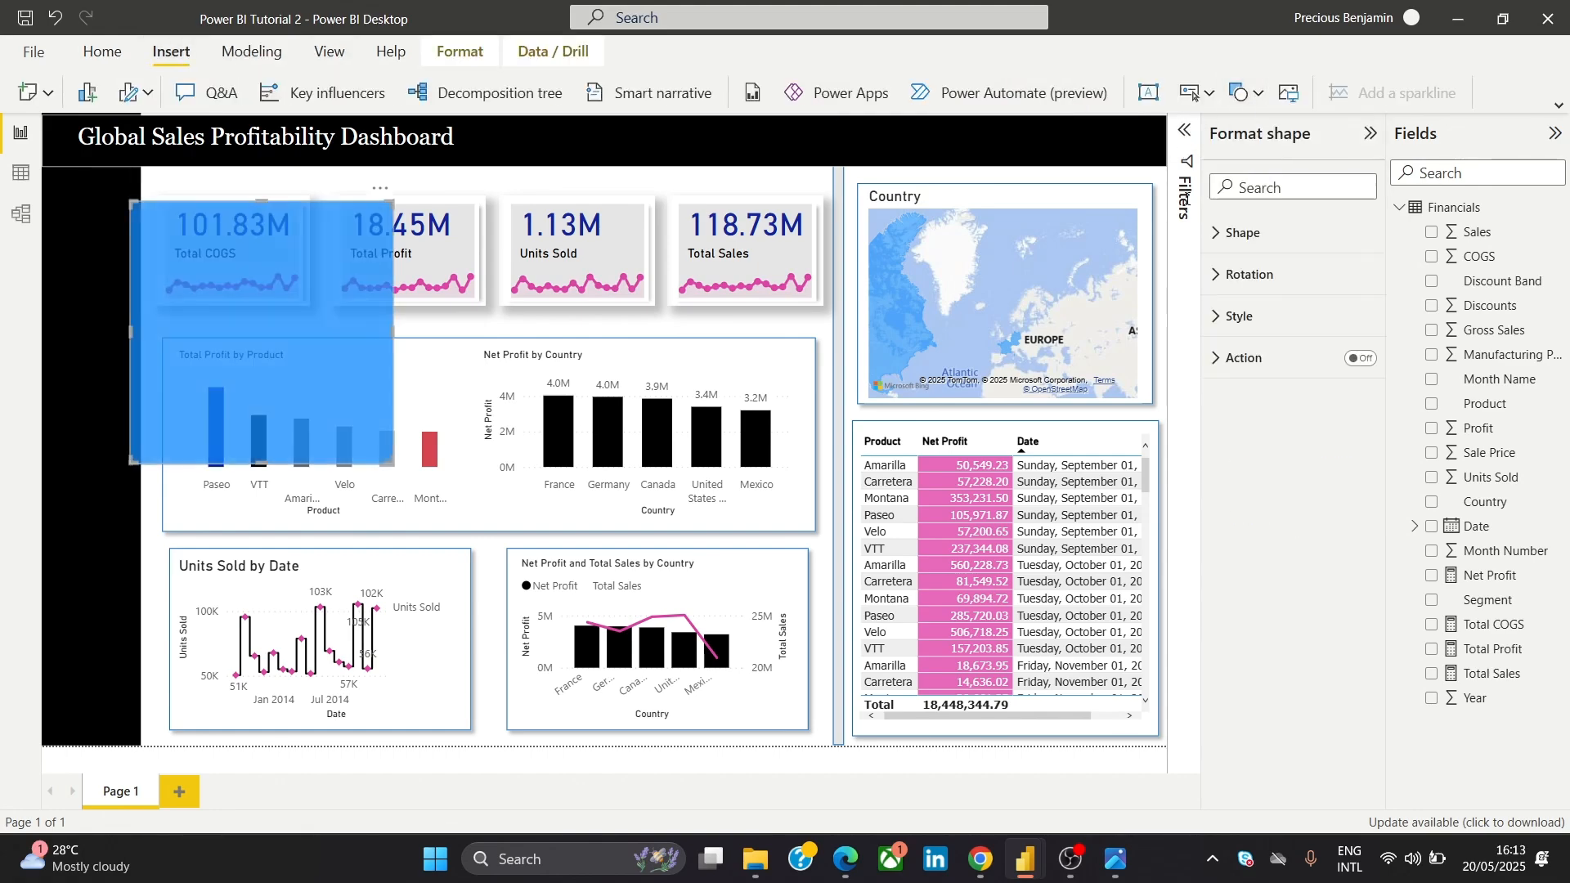
drag(393, 332, 147, 332)
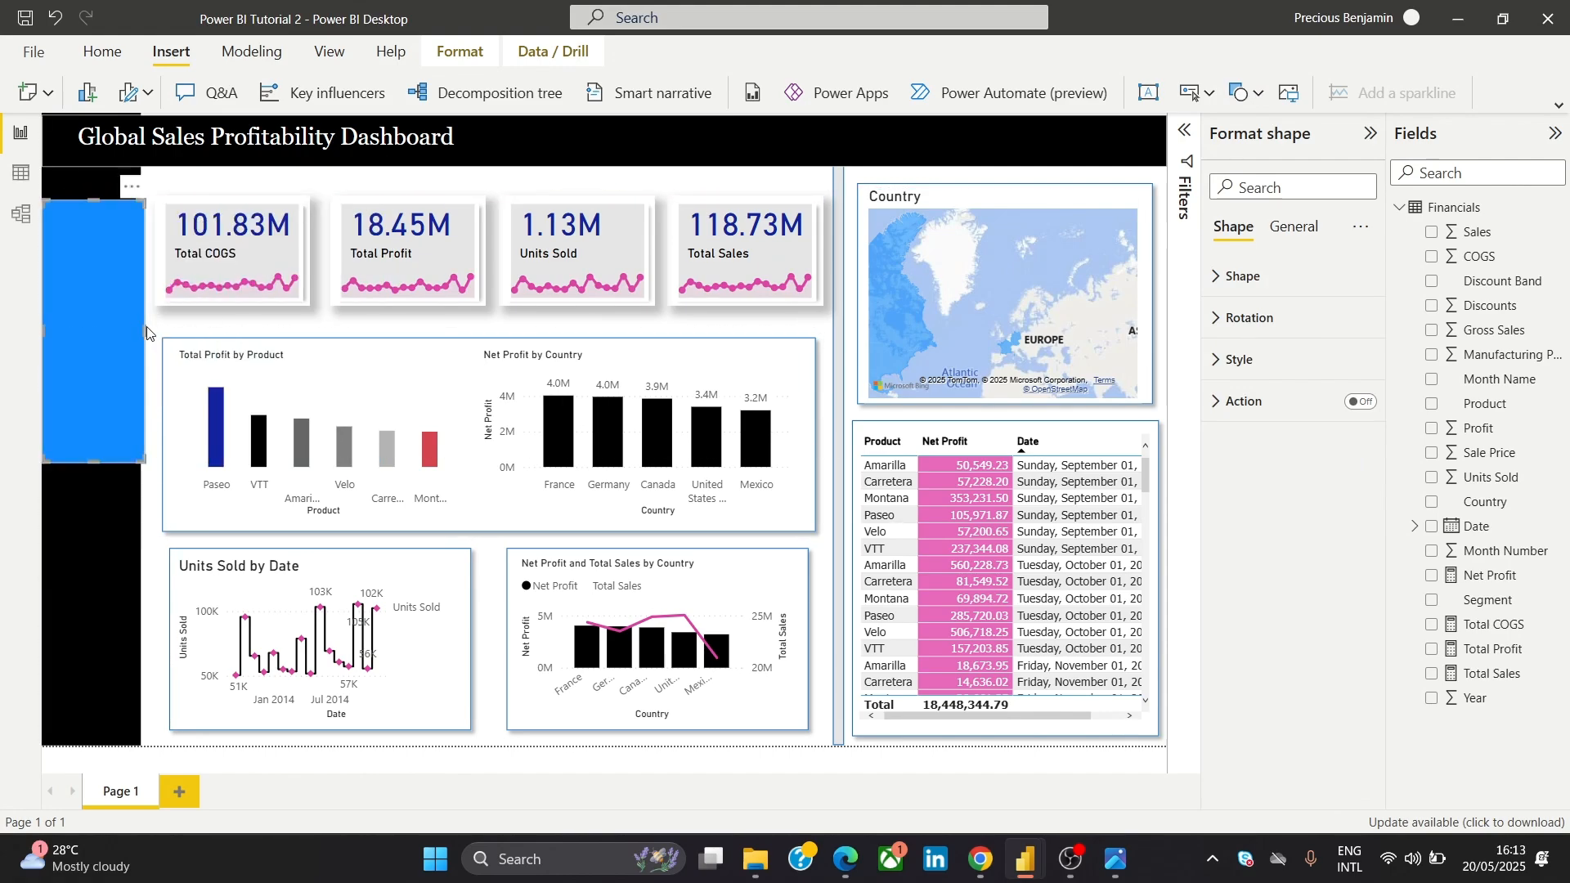
click(147, 328)
click(133, 346)
drag(146, 337, 114, 326)
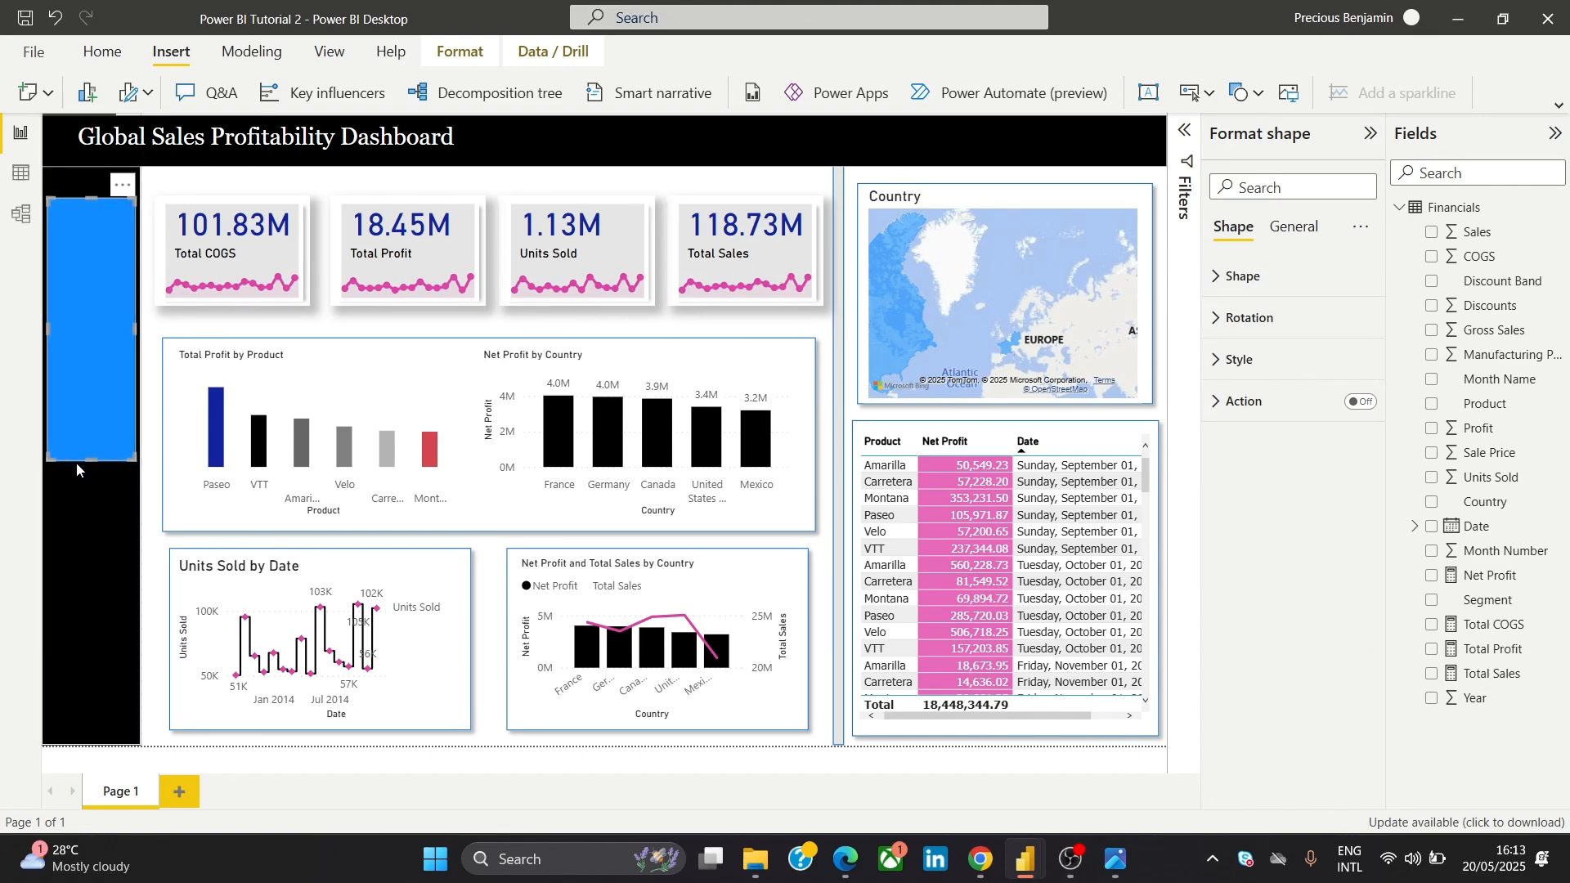
drag(89, 460, 86, 736)
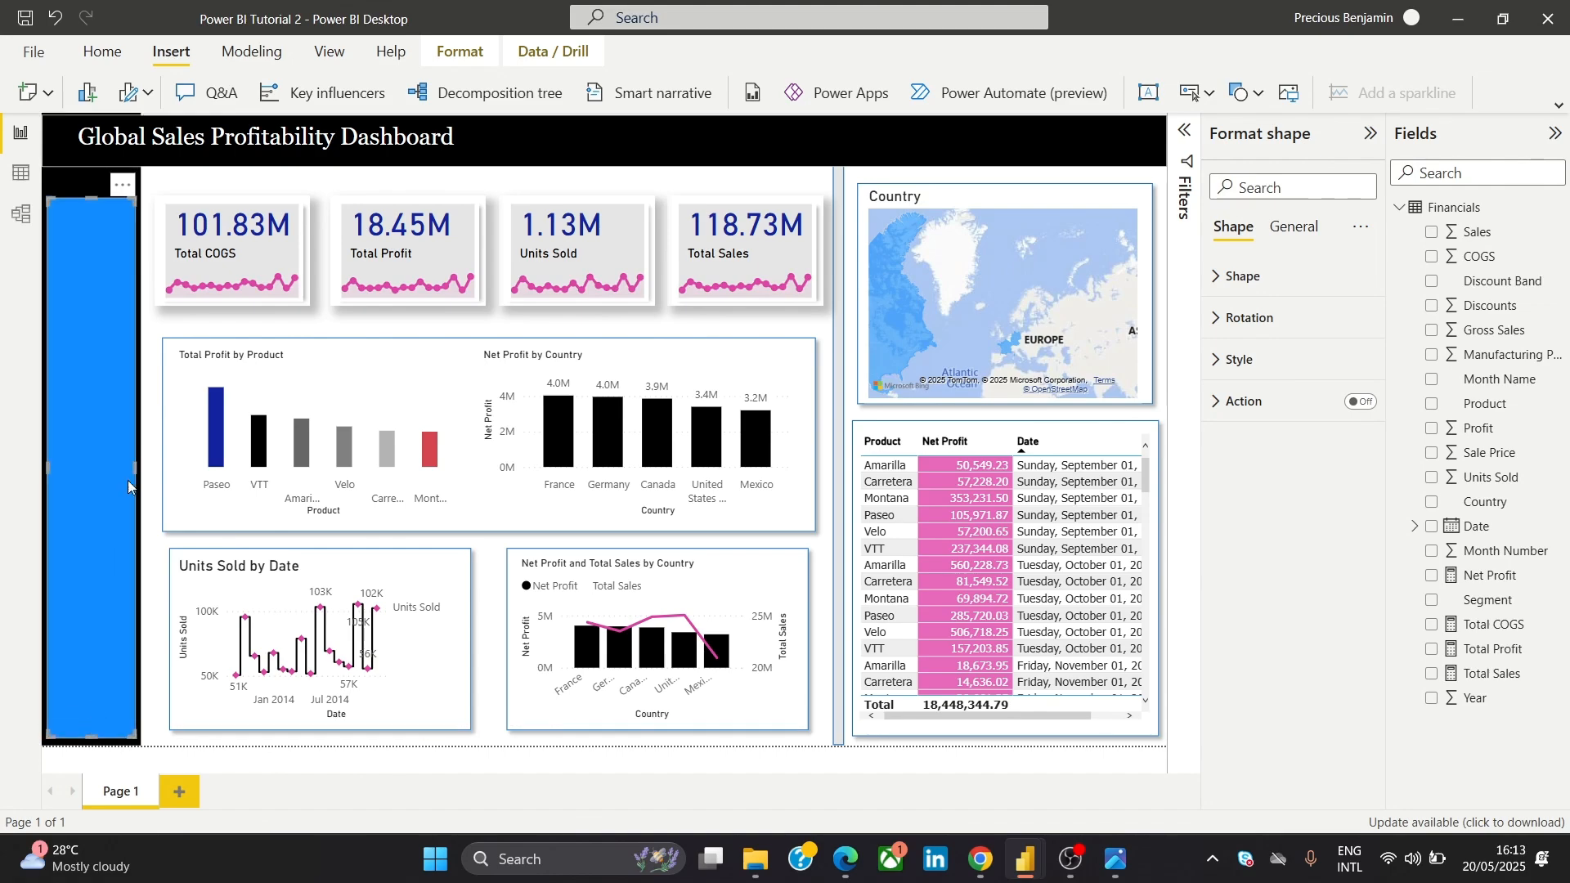
Widen the black sidebar slightly and adjust the blue rectangle to it, lowering its upper edge to leave black space above
click(140, 270)
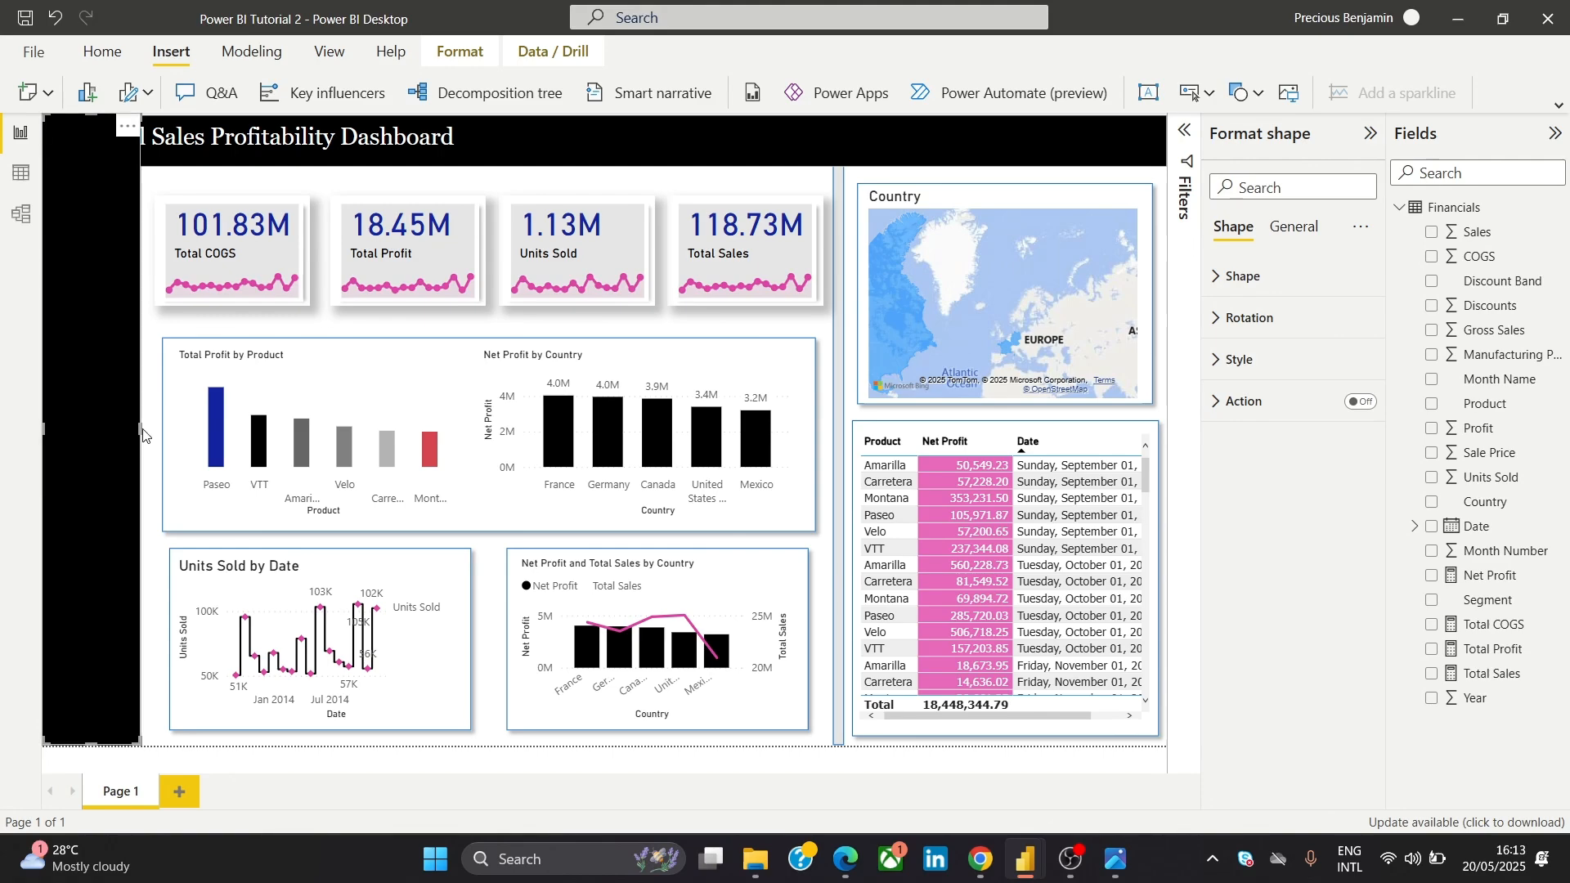
drag(143, 434, 146, 439)
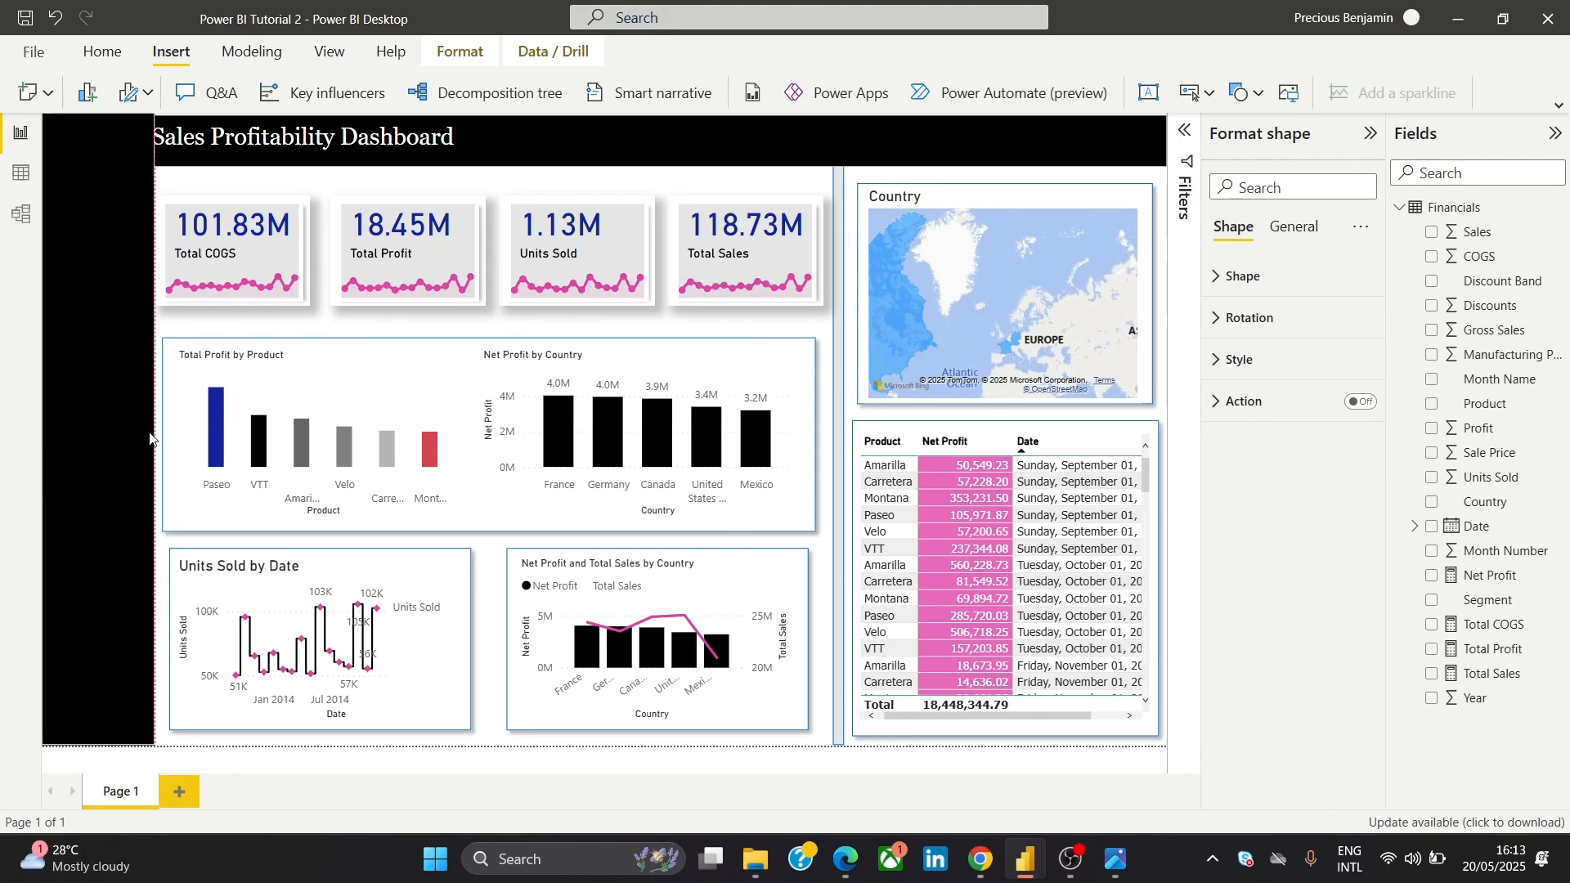
click(141, 435)
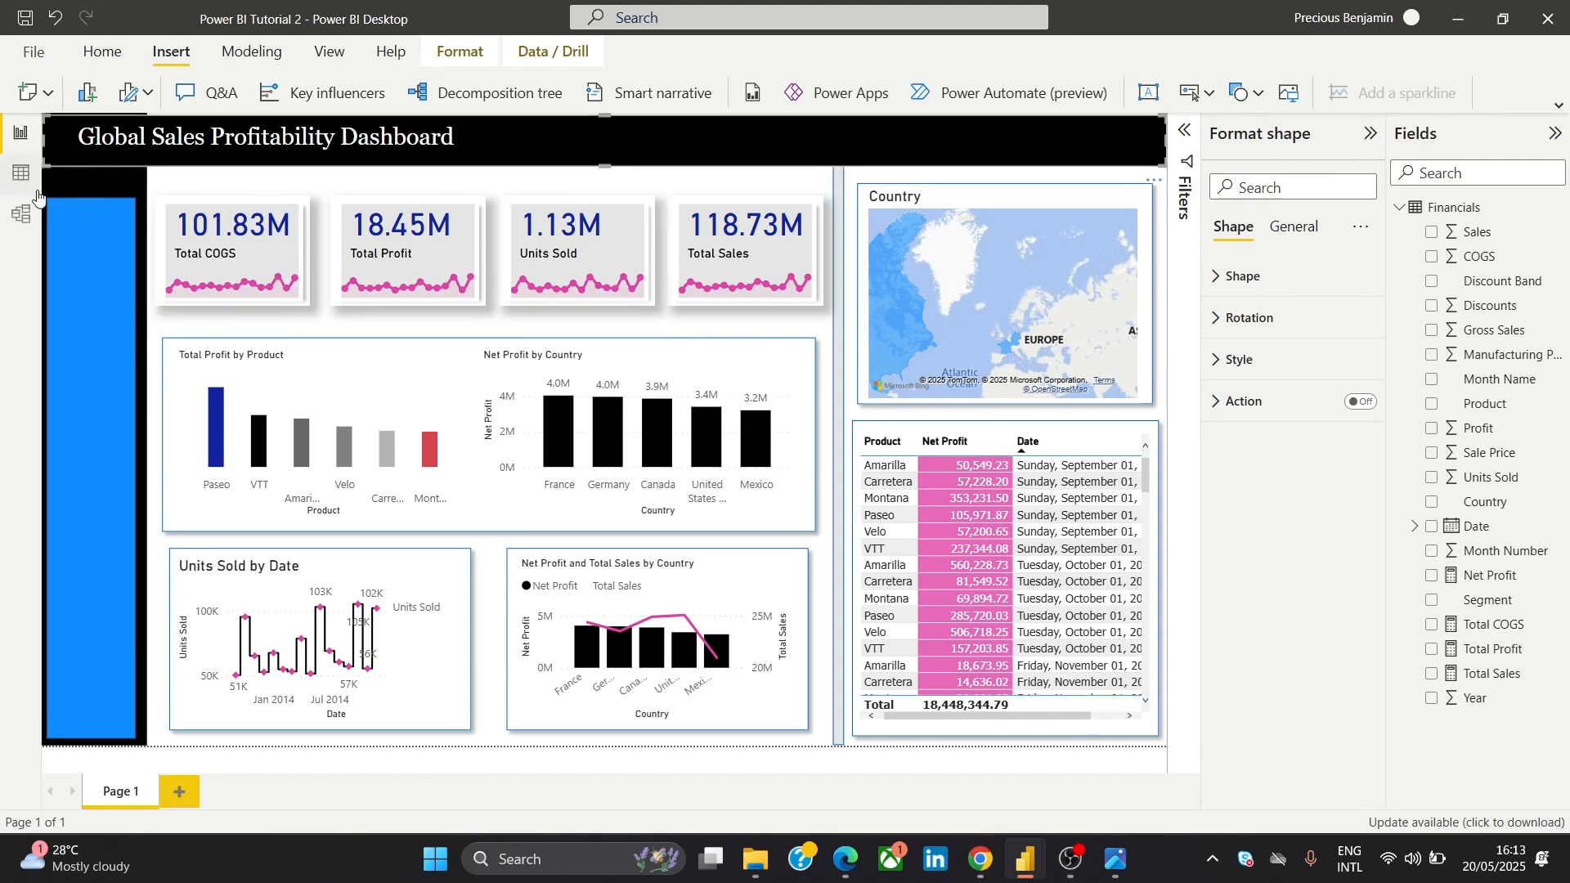
click(91, 242)
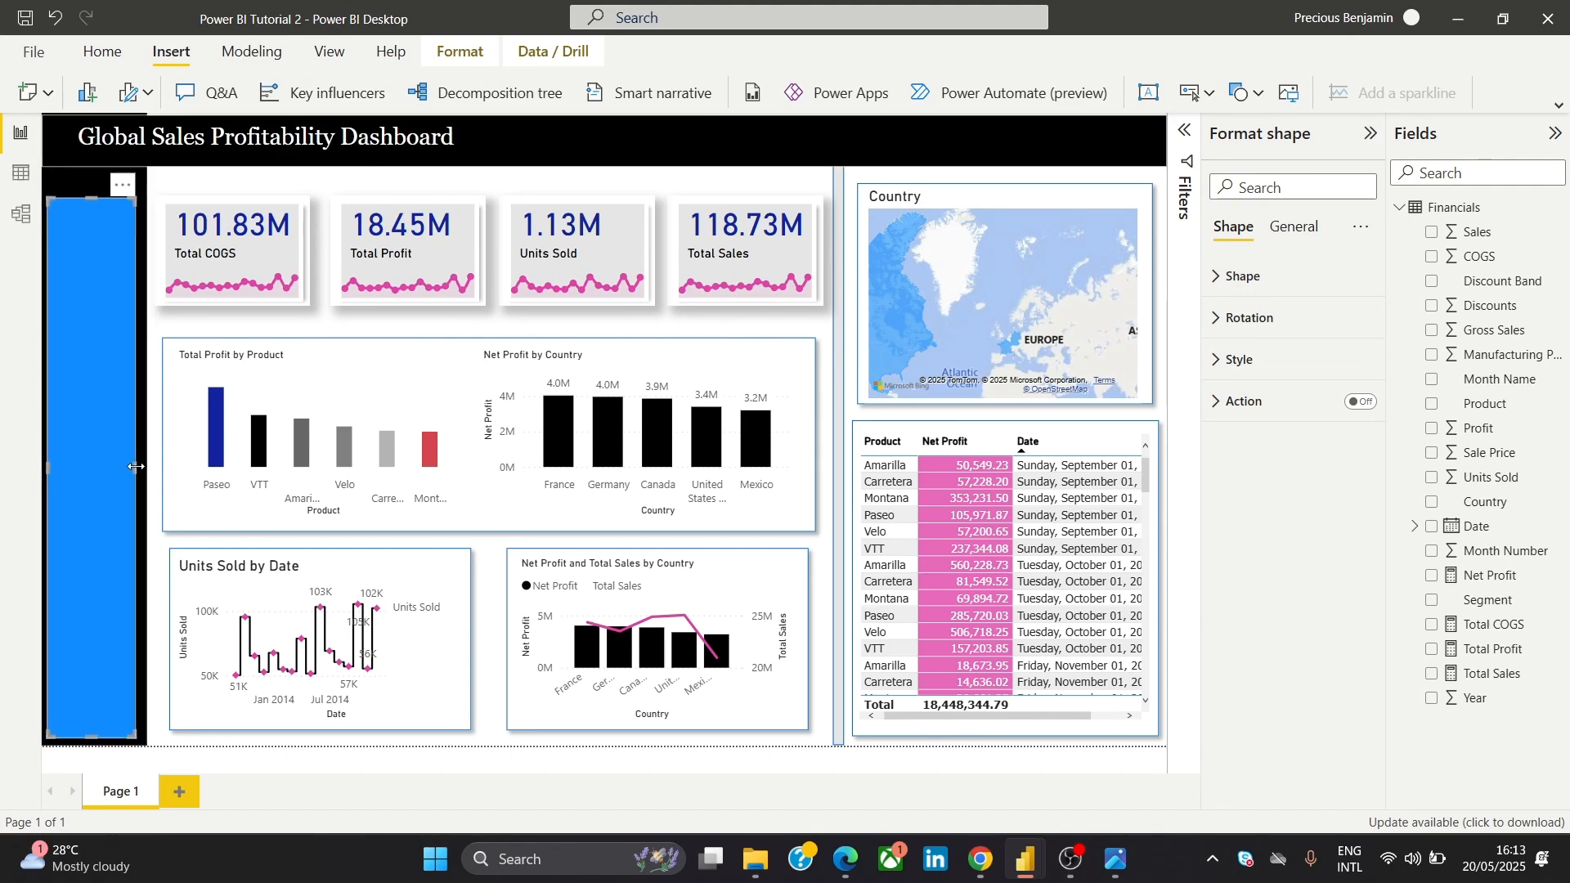
drag(132, 468, 138, 471)
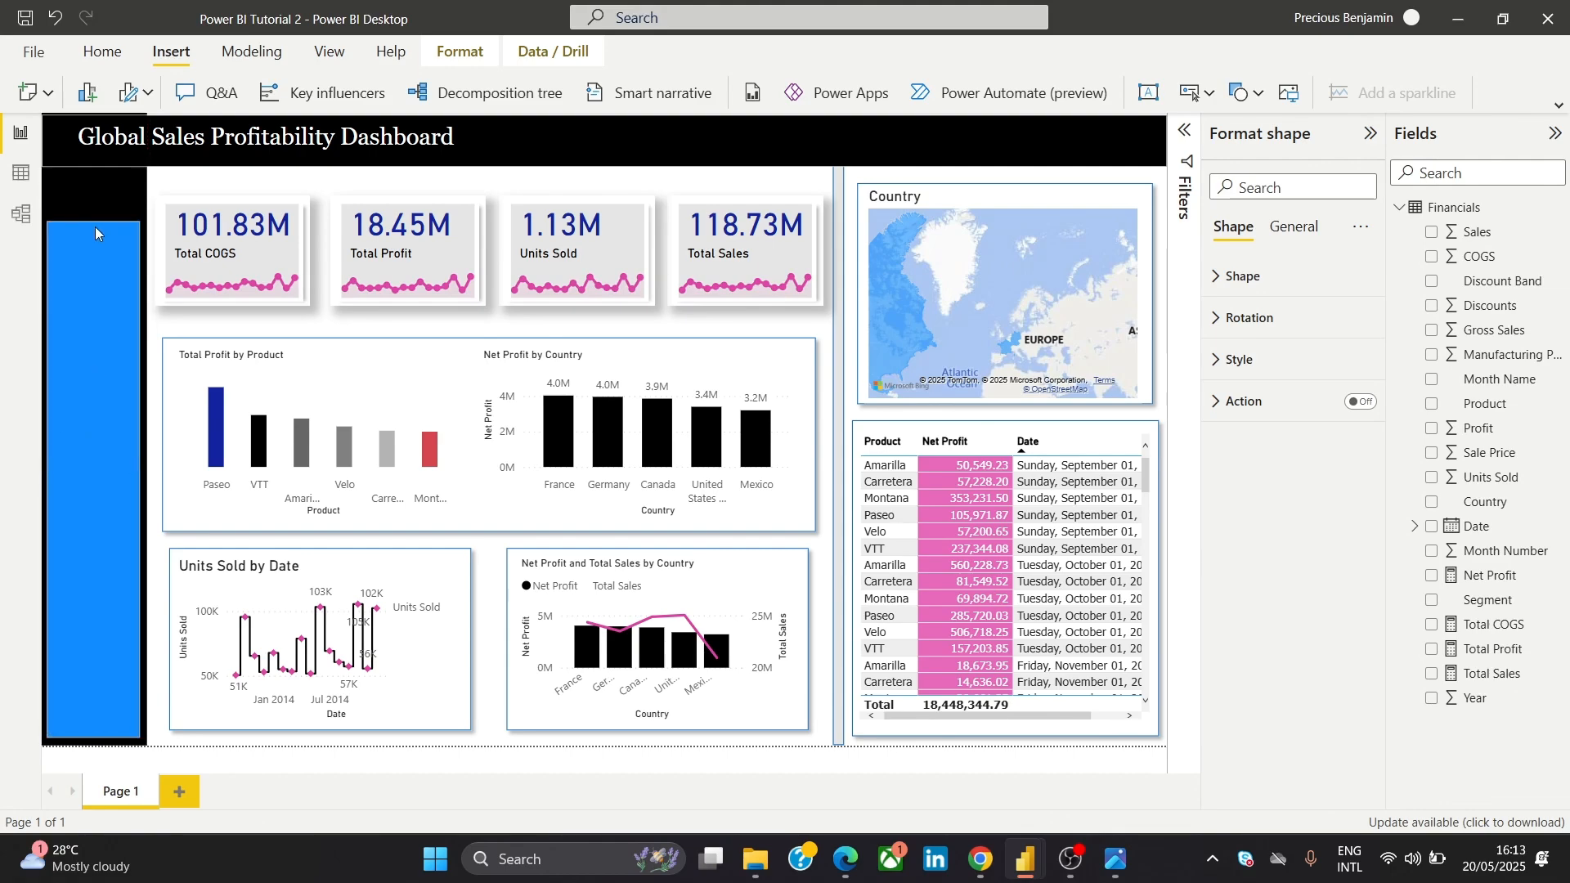
drag(95, 233, 101, 253)
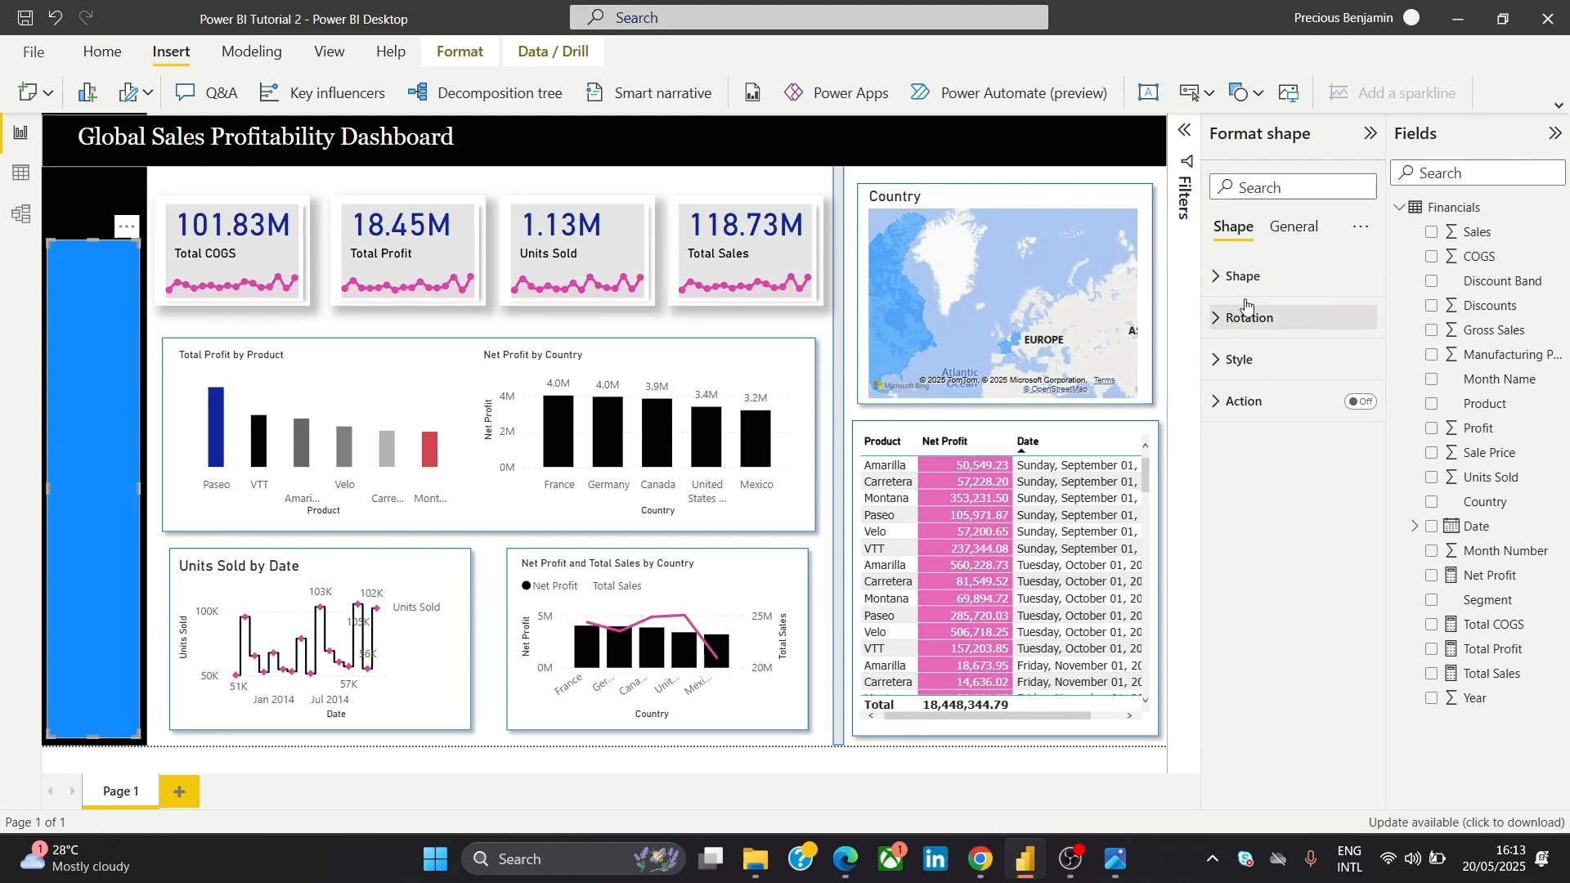
Set the sidebar rectangle's fill color to white
click(1245, 368)
click(1242, 458)
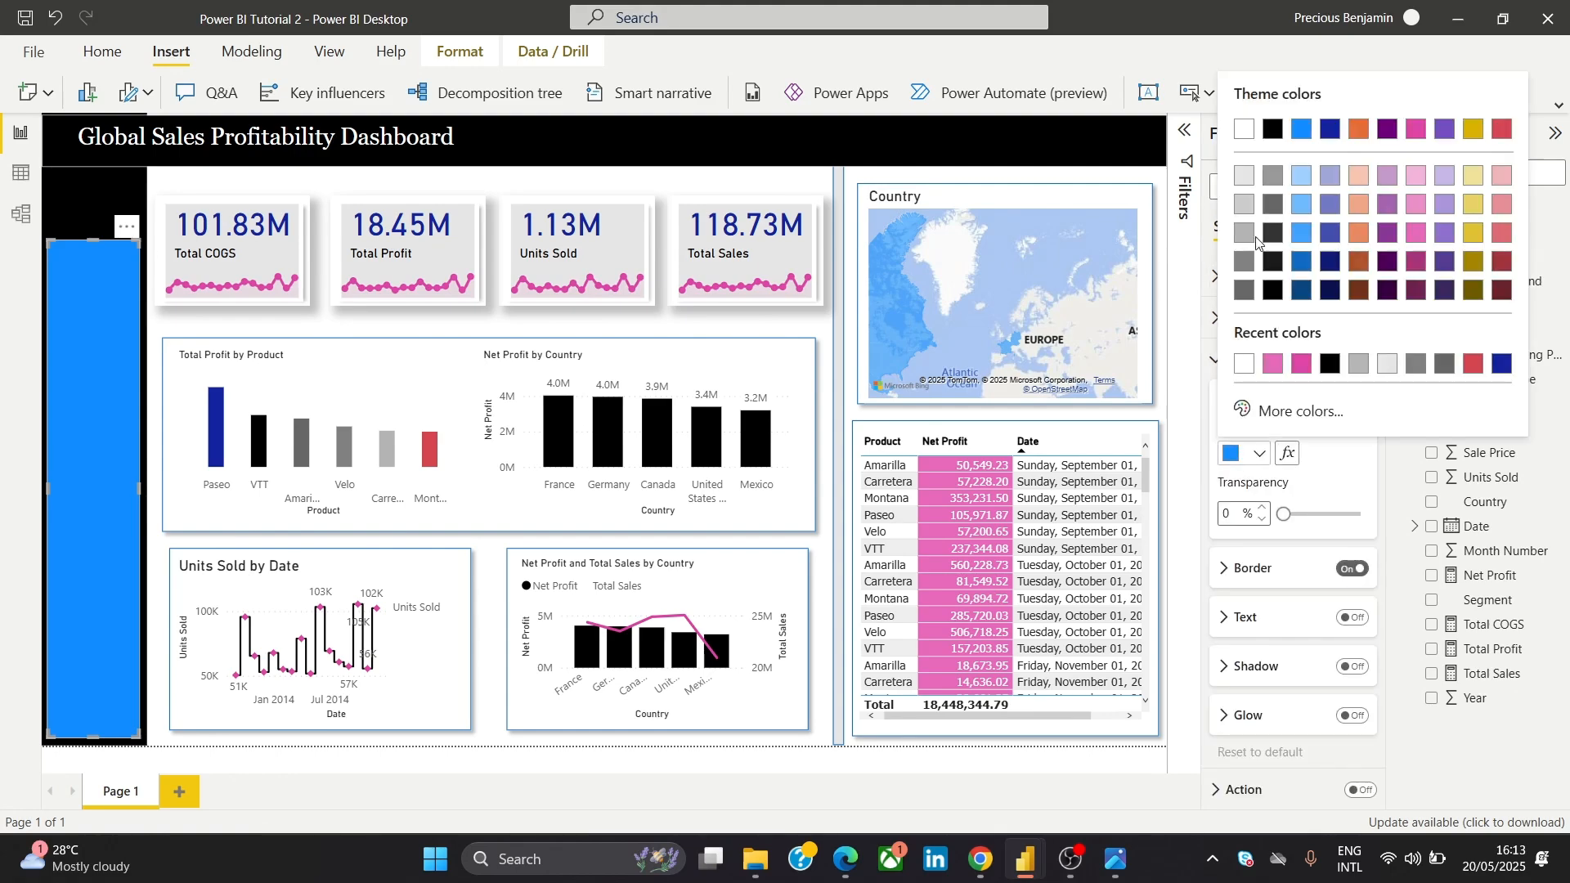
click(1245, 131)
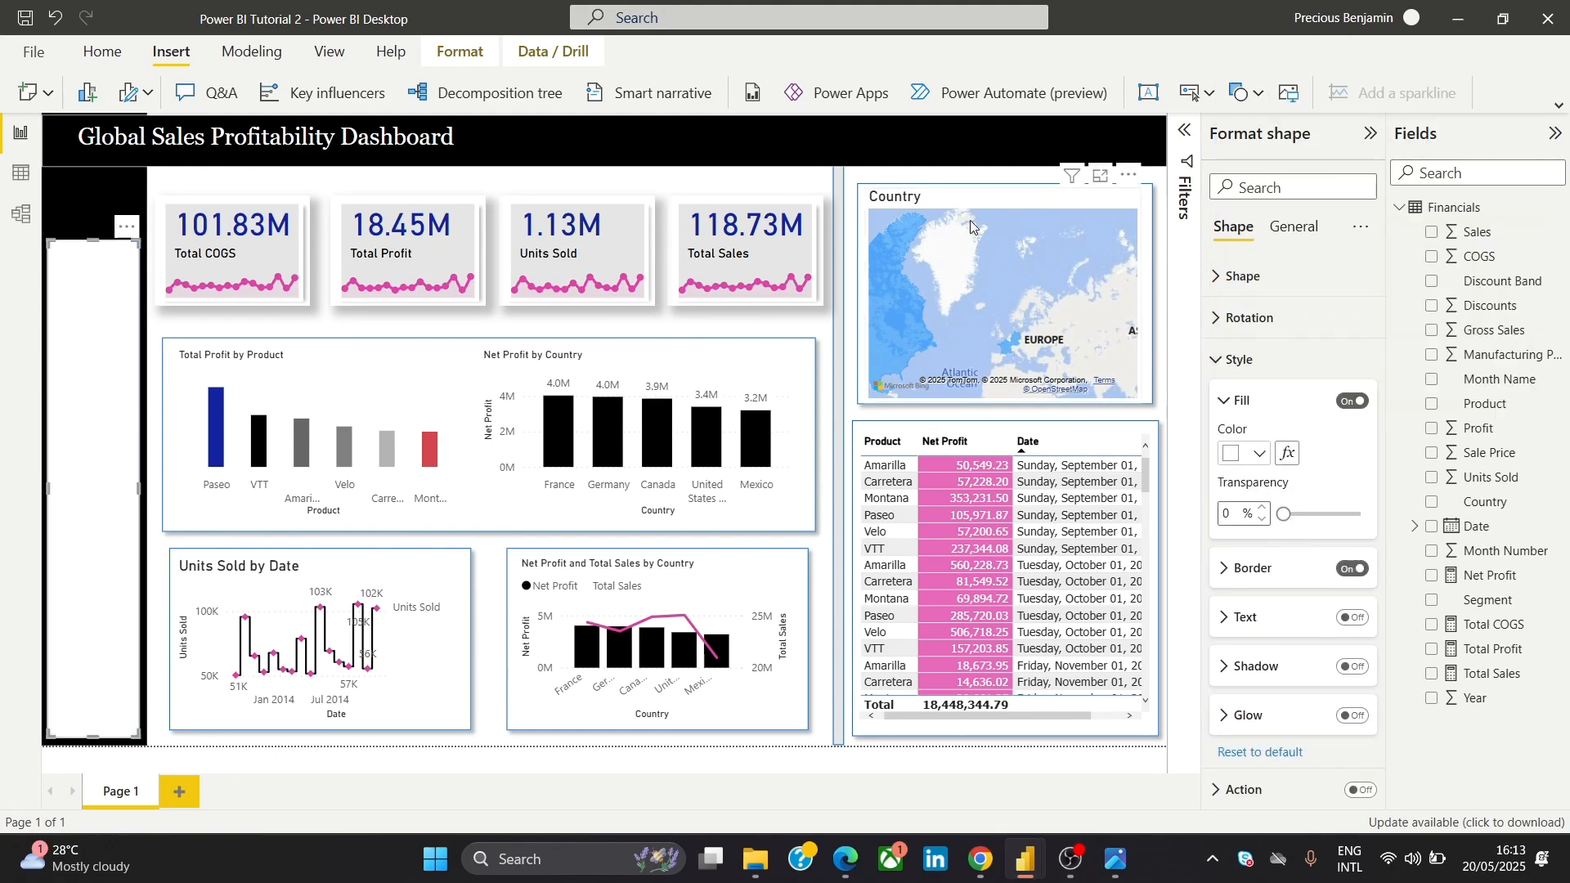
click(182, 185)
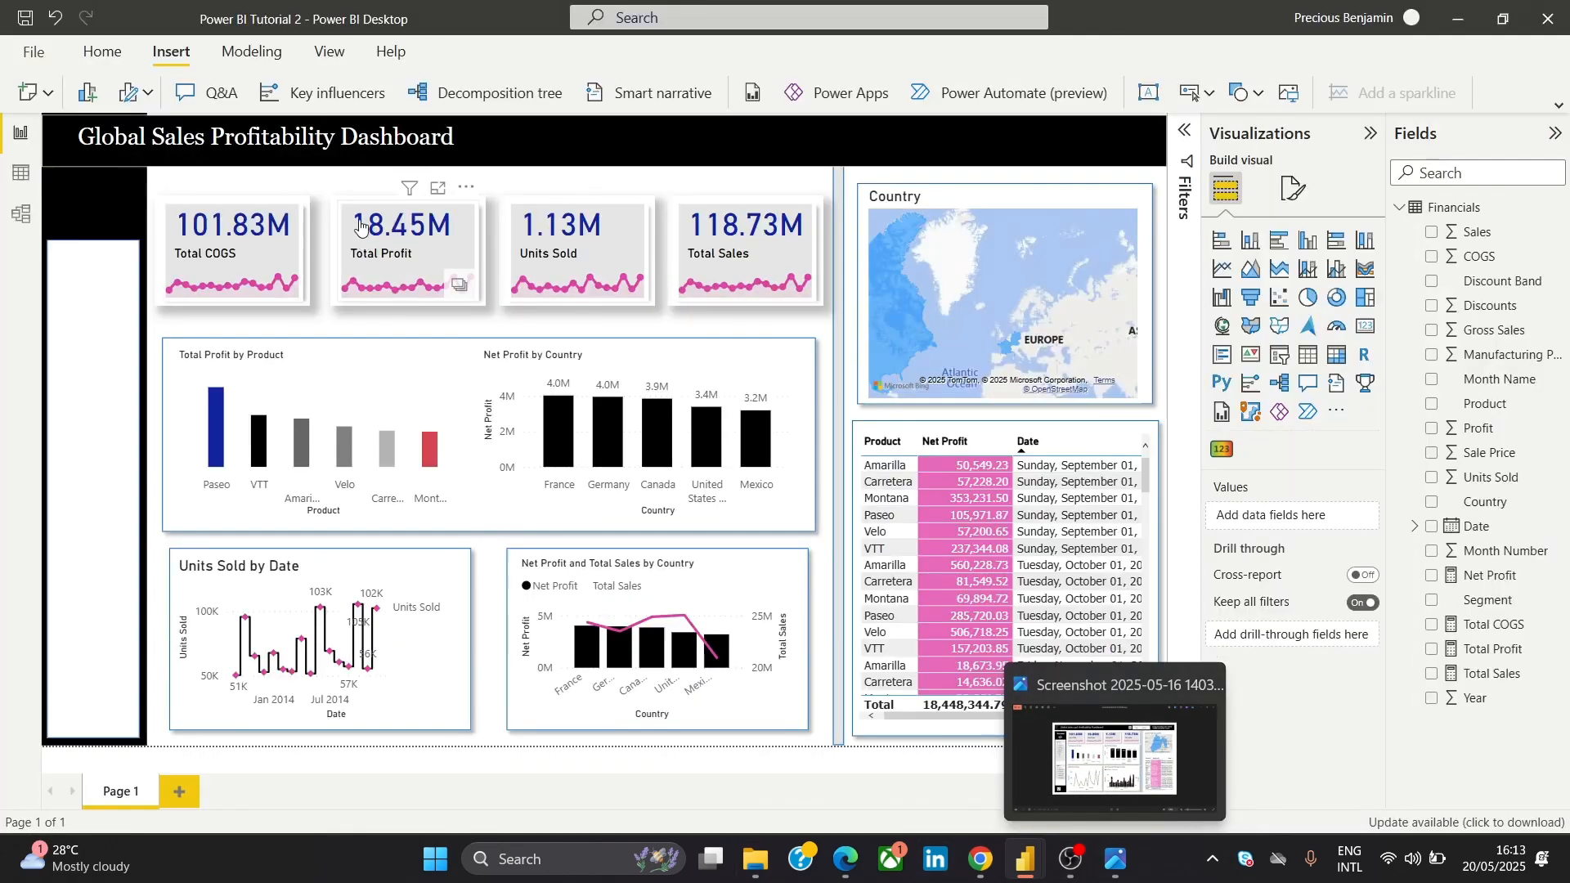
Check the Overview eye icon in the reference screenshot, and switch to the Canva home page in Chrome
click(1115, 859)
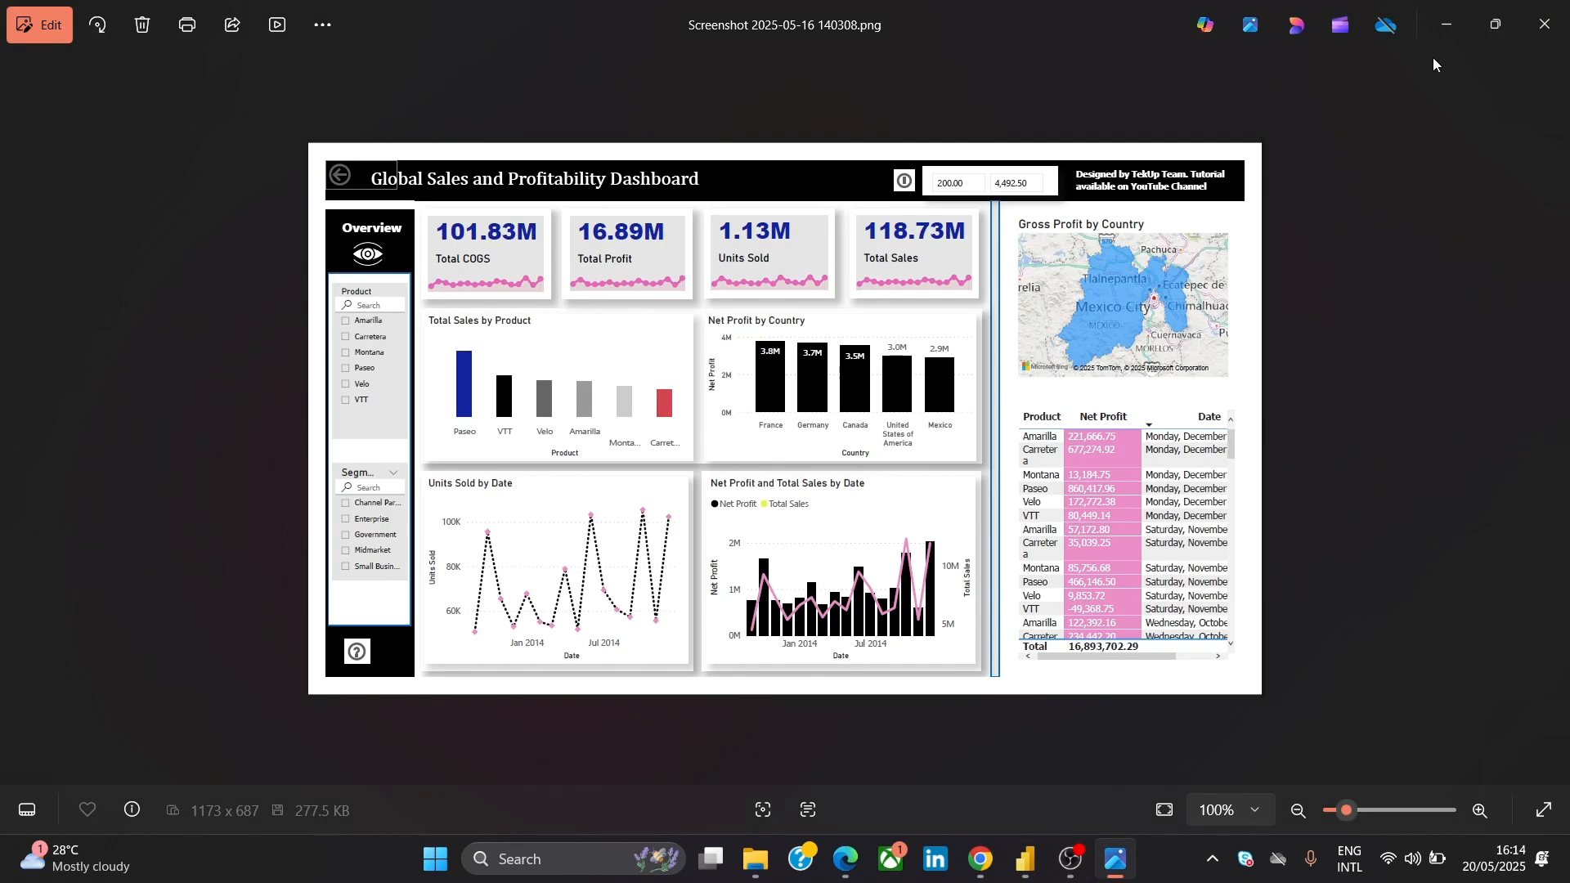
click(1447, 33)
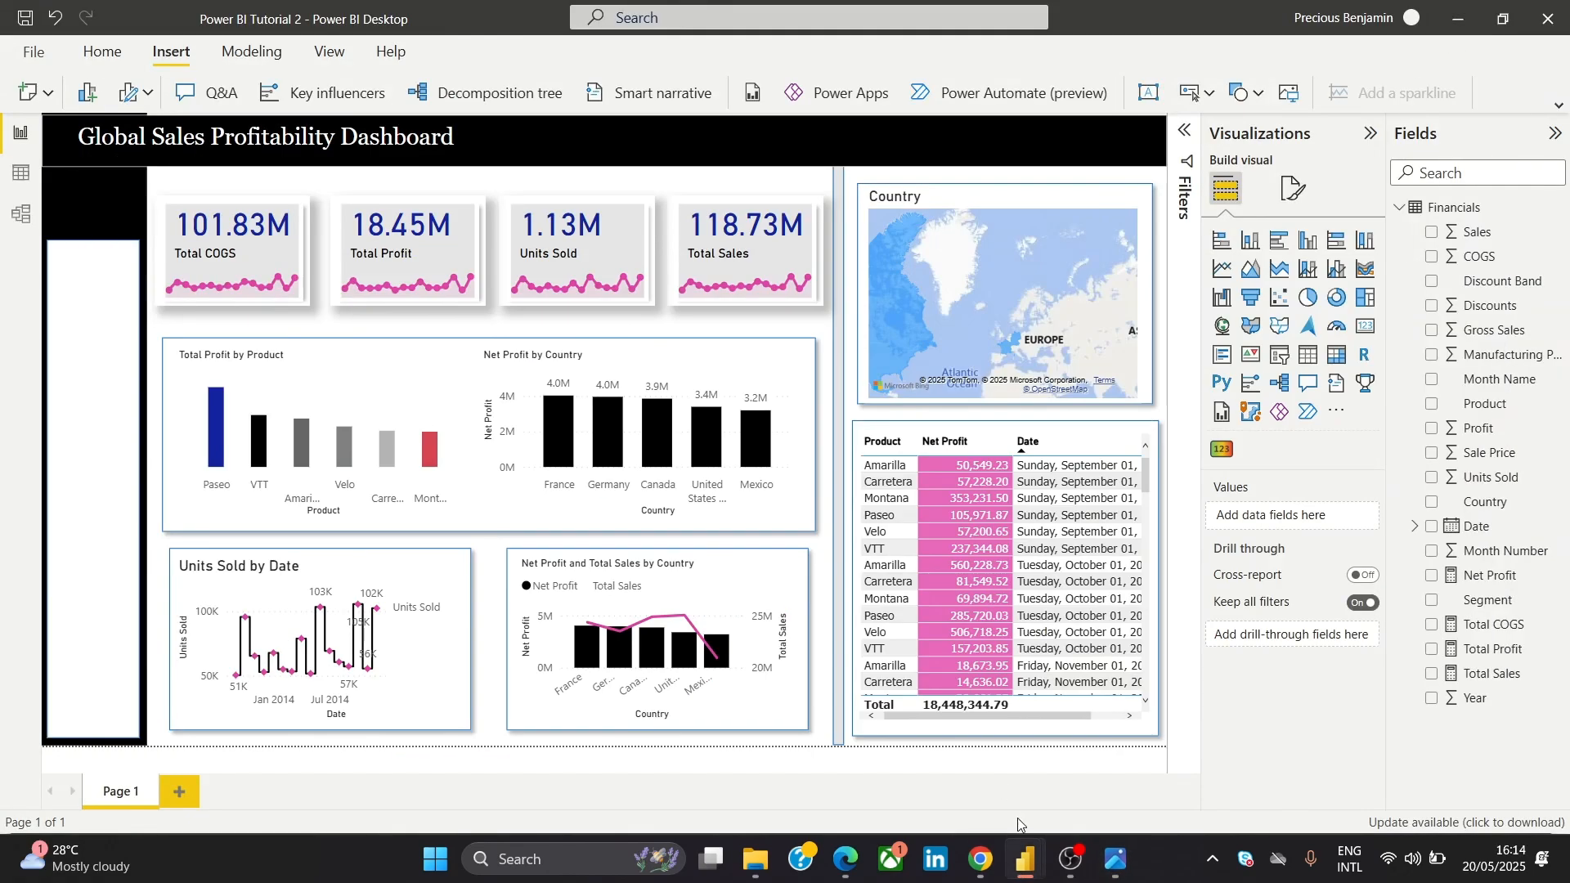
click(982, 858)
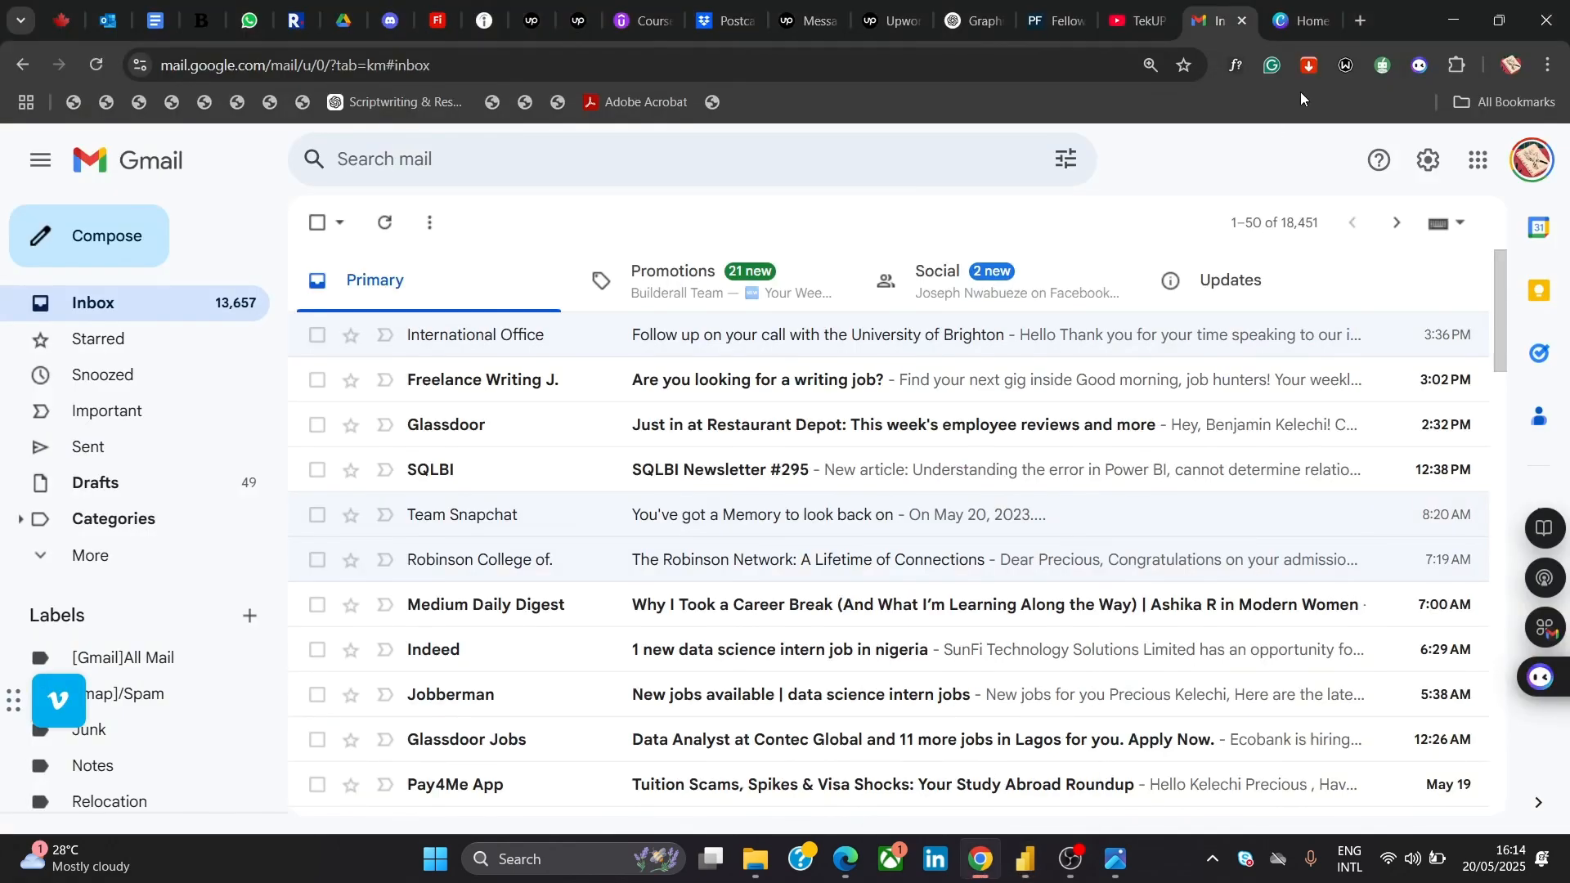
click(1360, 20)
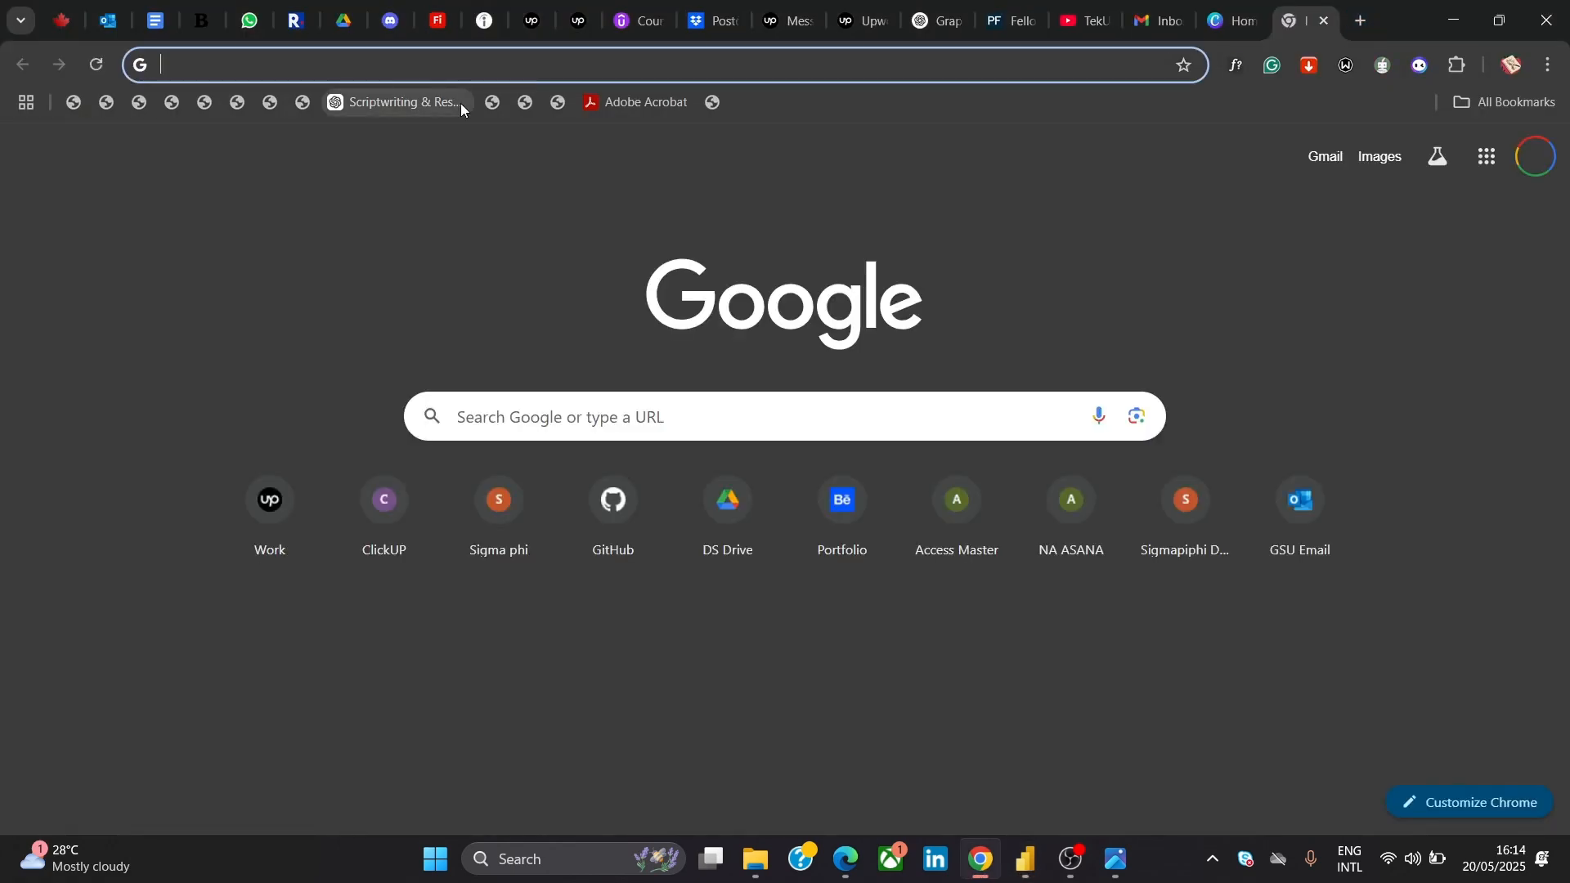
text(CAN)
key(Return)
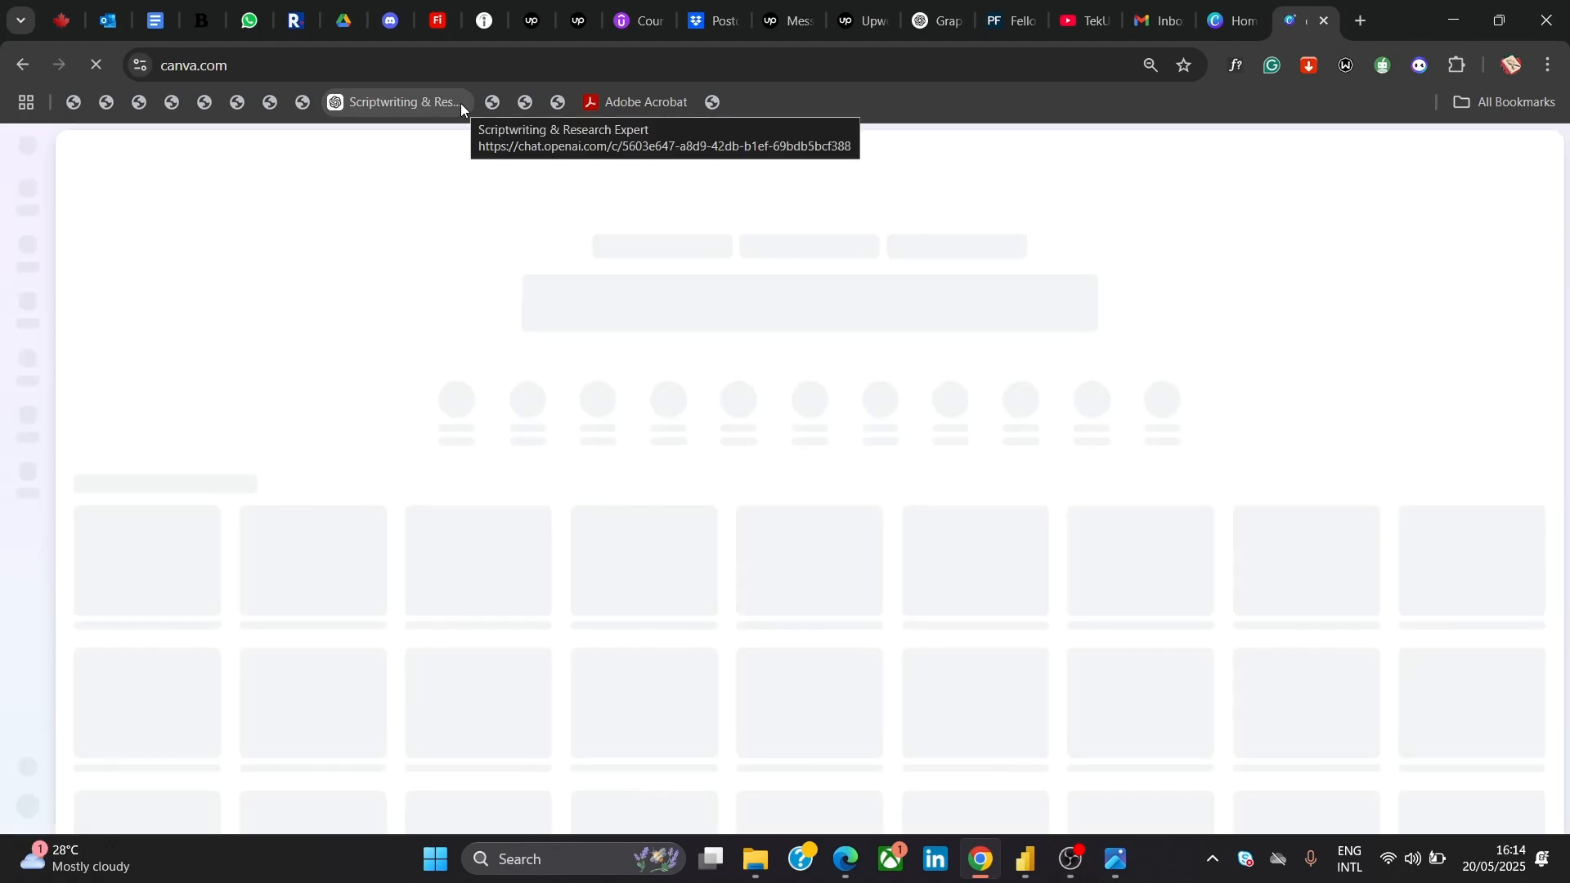
click(1322, 21)
click(1234, 24)
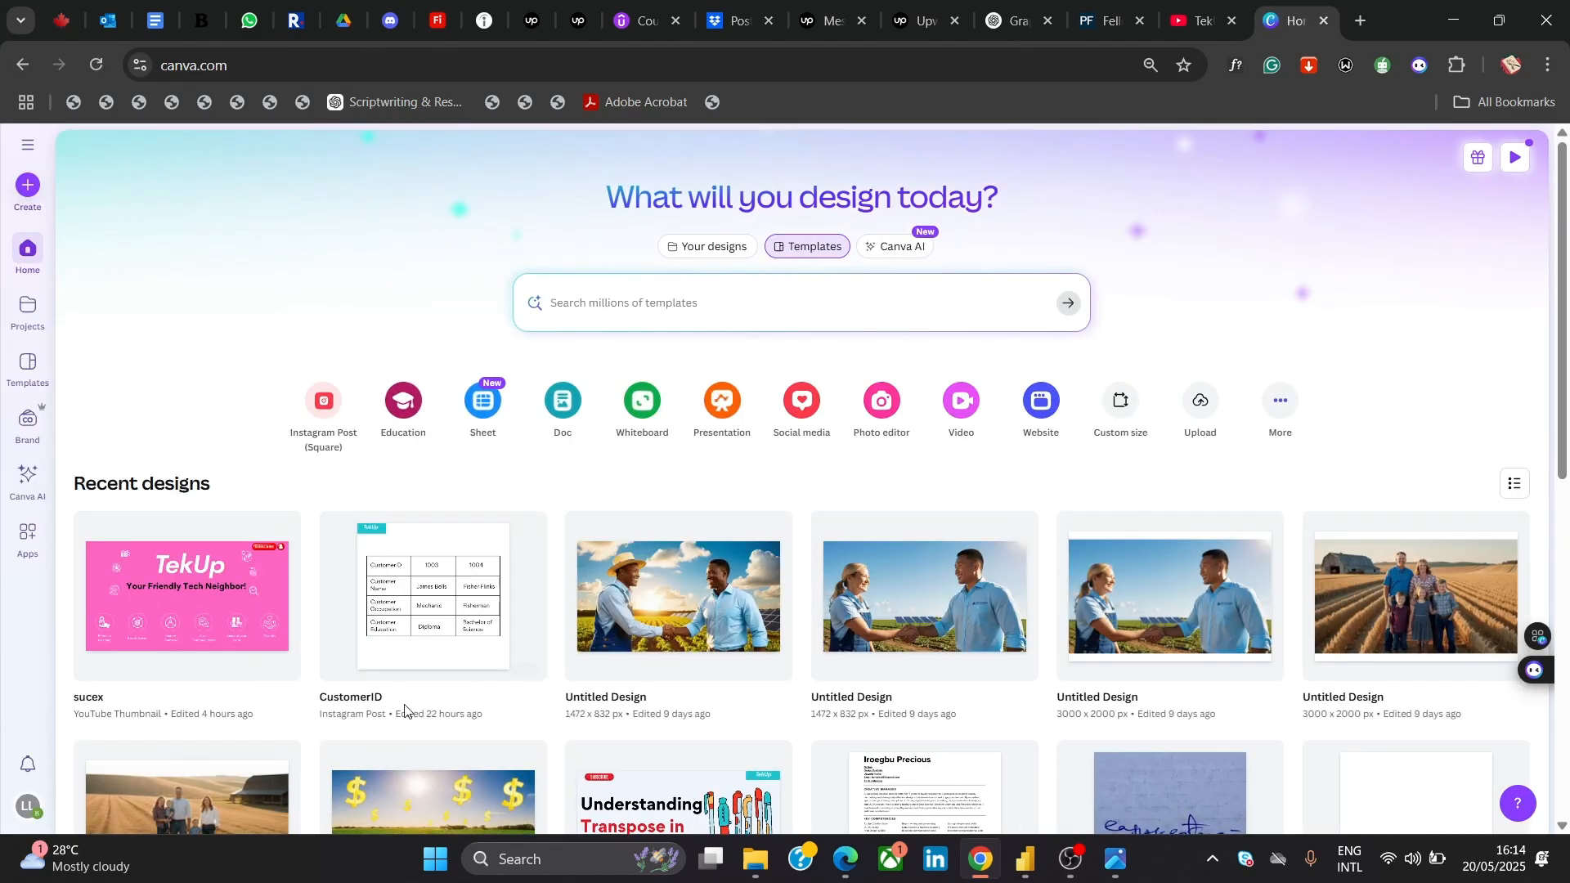
Open the CustomerID design from the recent designs and delete its page 6 with the portrait photo
drag(1567, 288, 1540, 427)
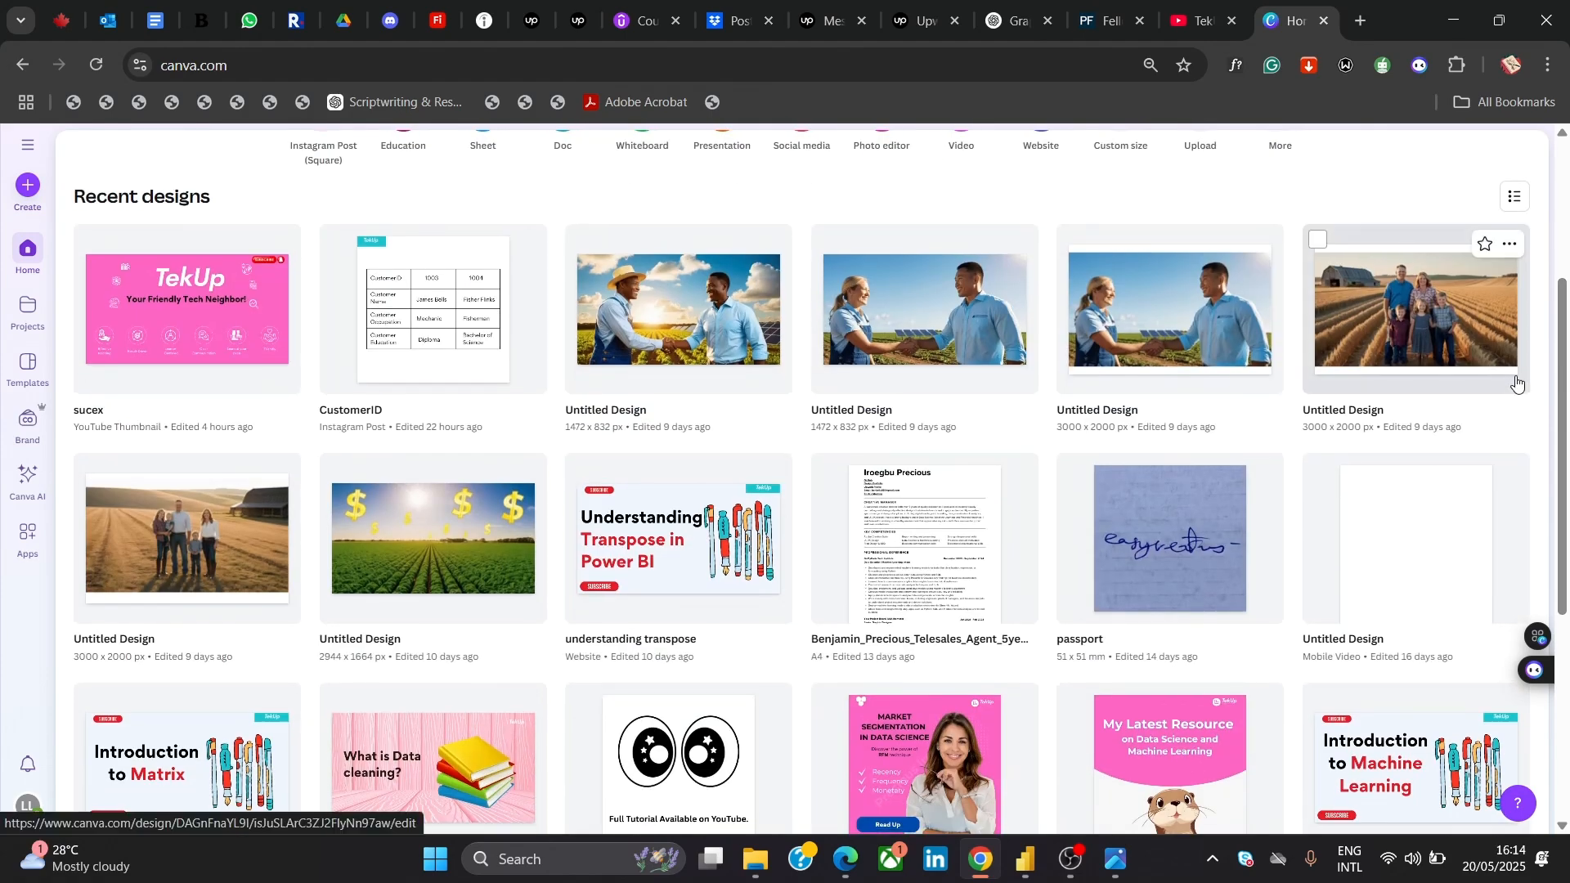
click(409, 342)
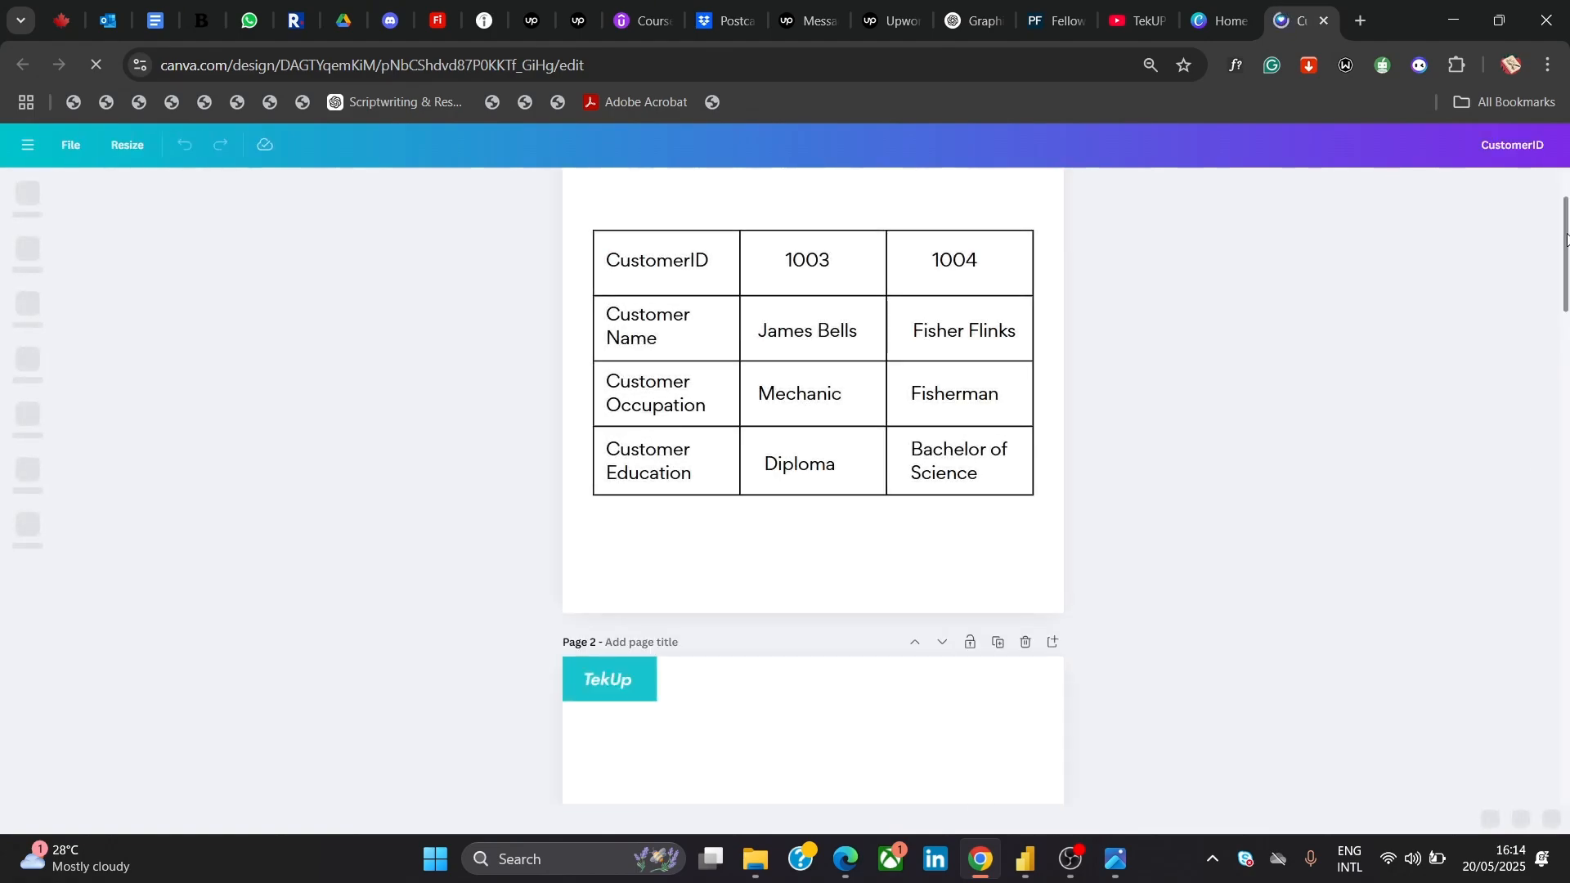
scroll(1543, 419, down, 20)
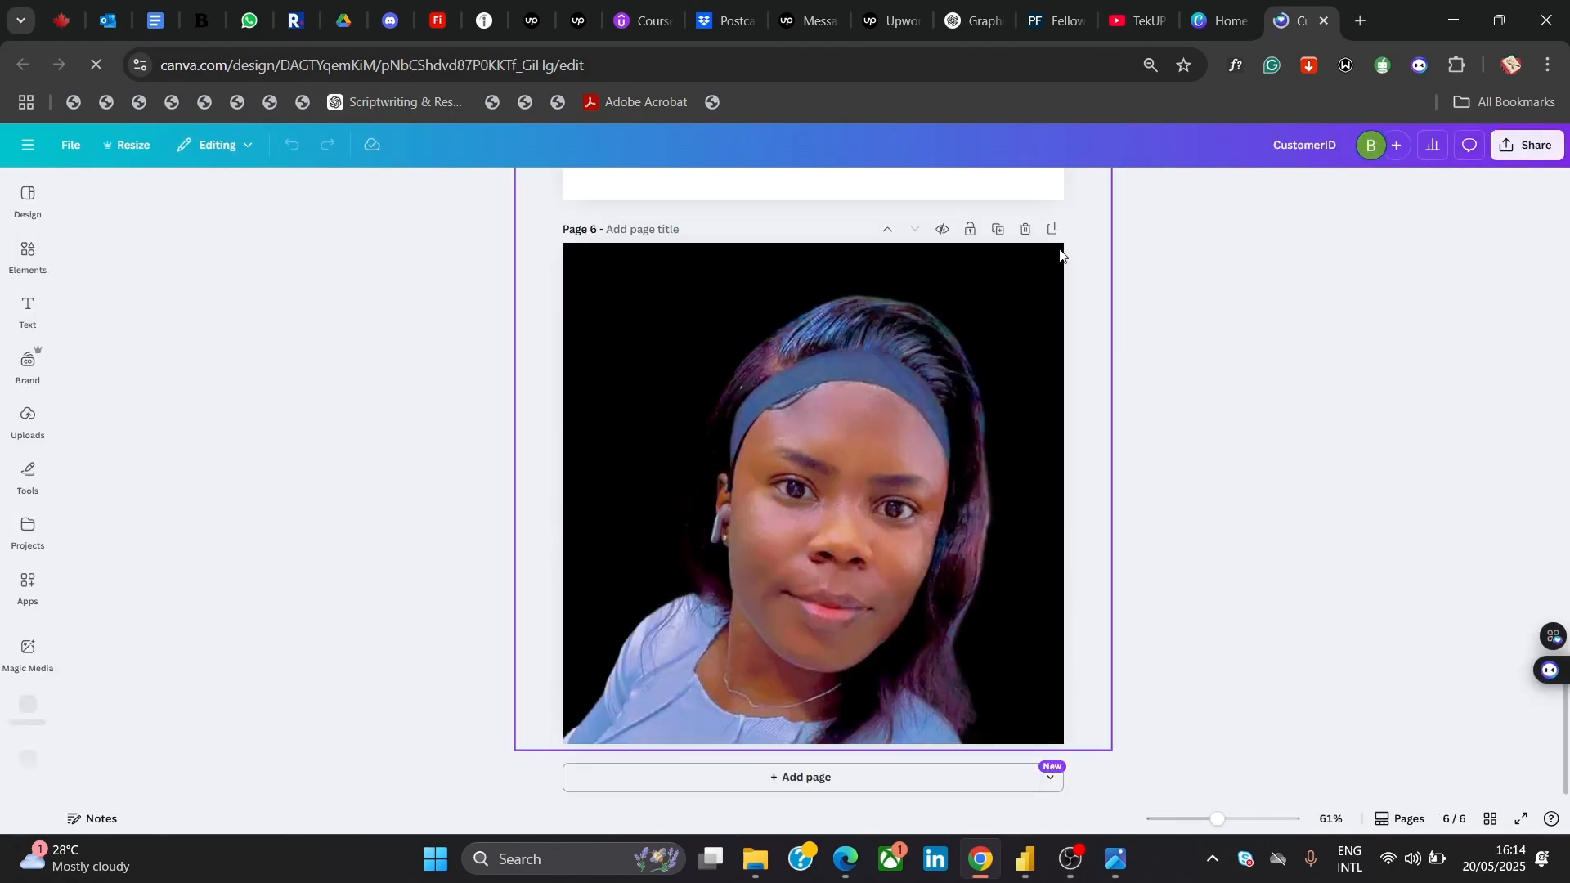
click(1027, 230)
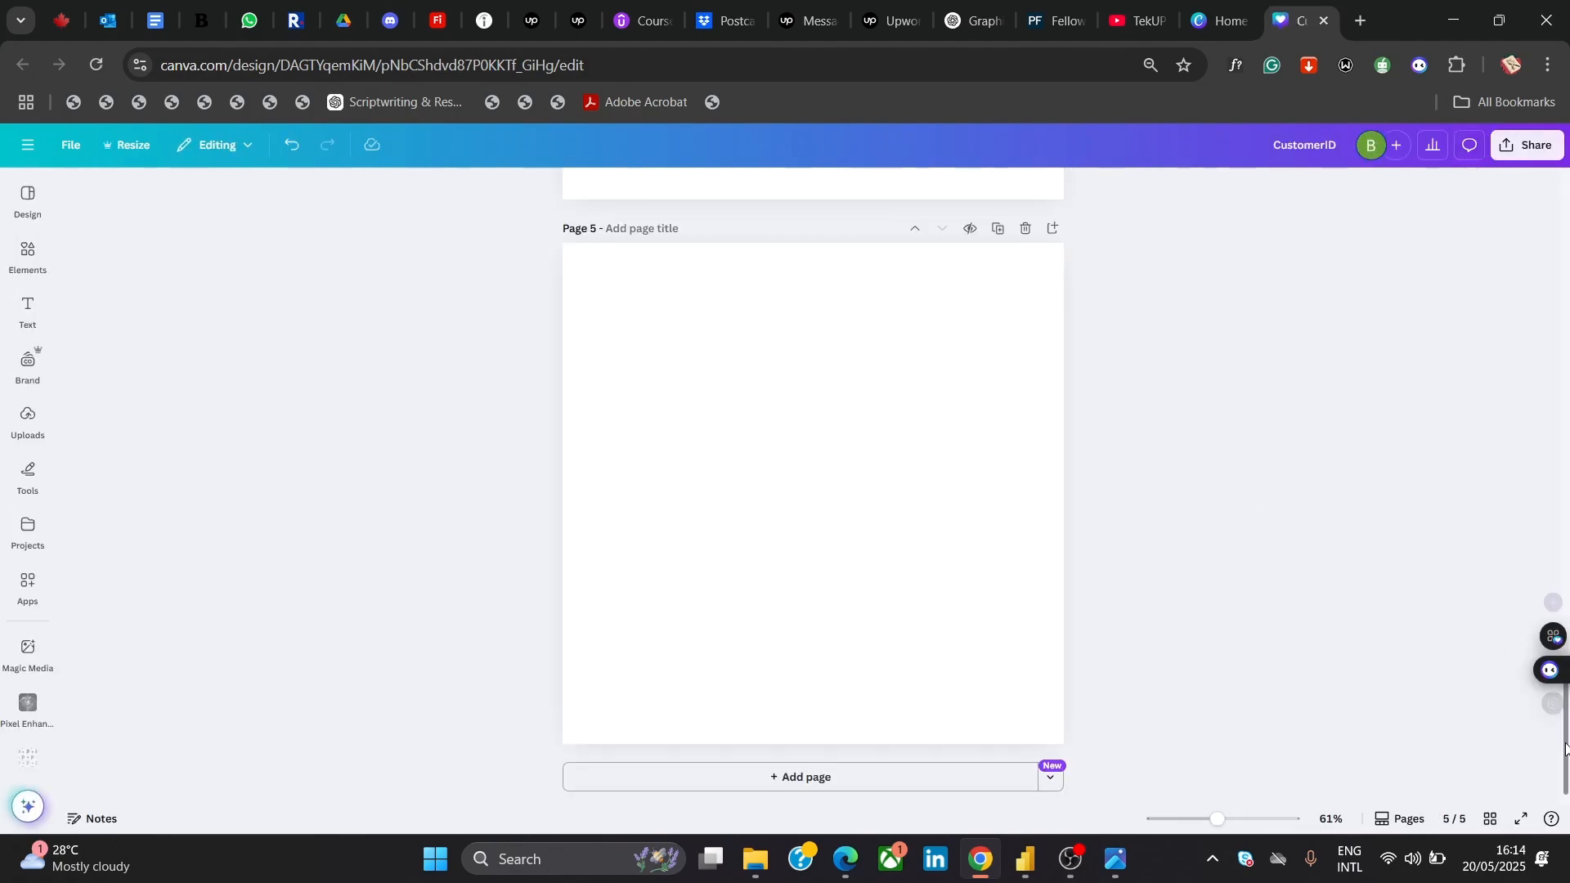
drag(1567, 722, 1478, 840)
Search the design elements for "overview icon" and limit the results to graphics
click(28, 255)
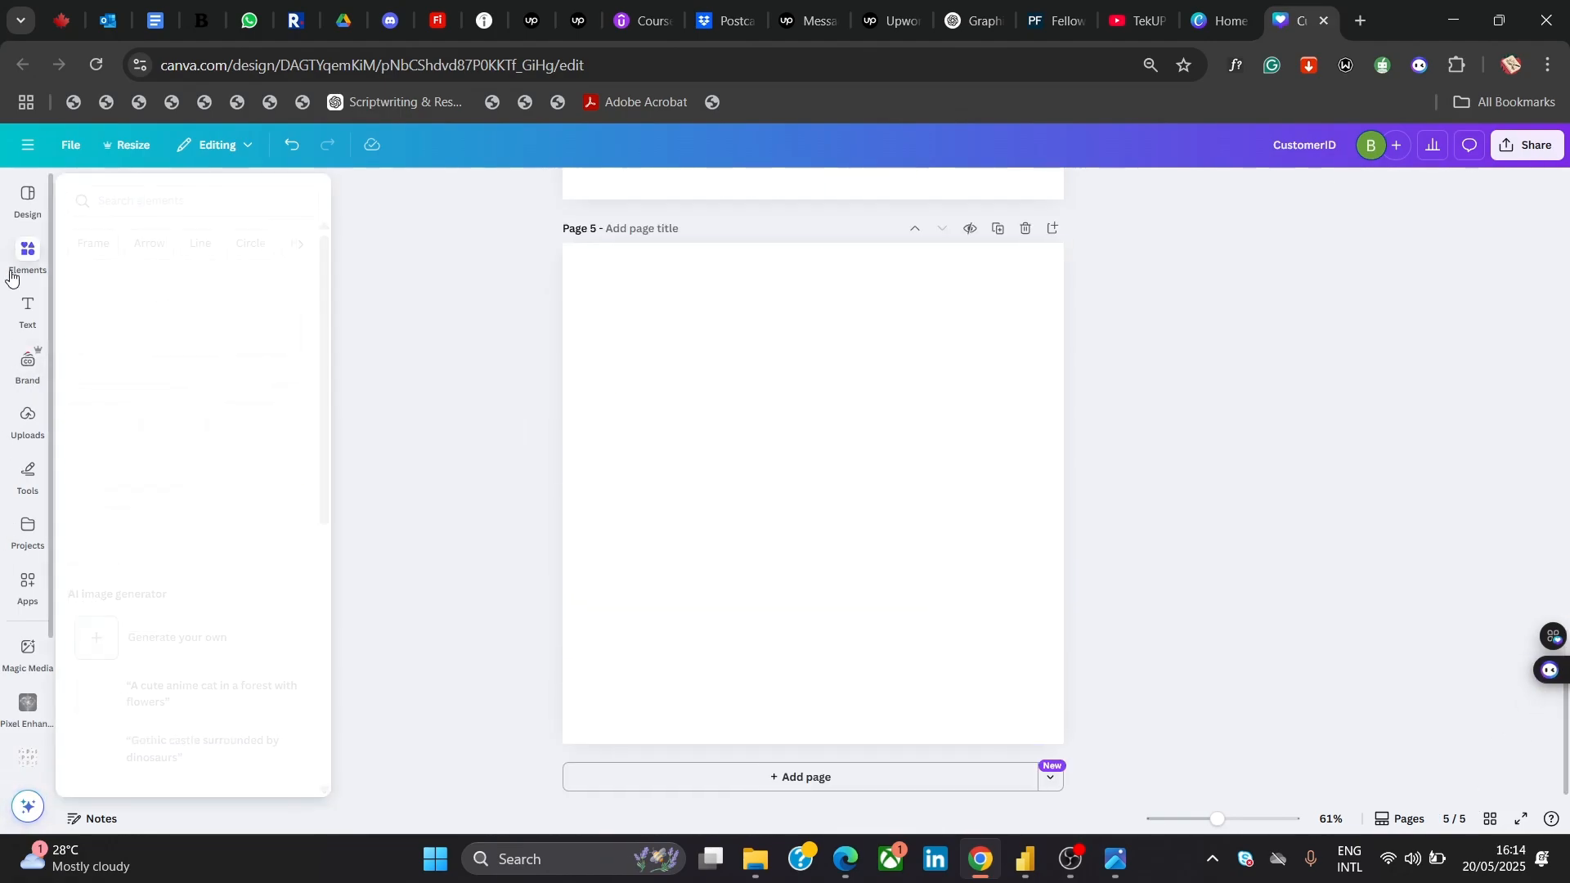
text(OVER)
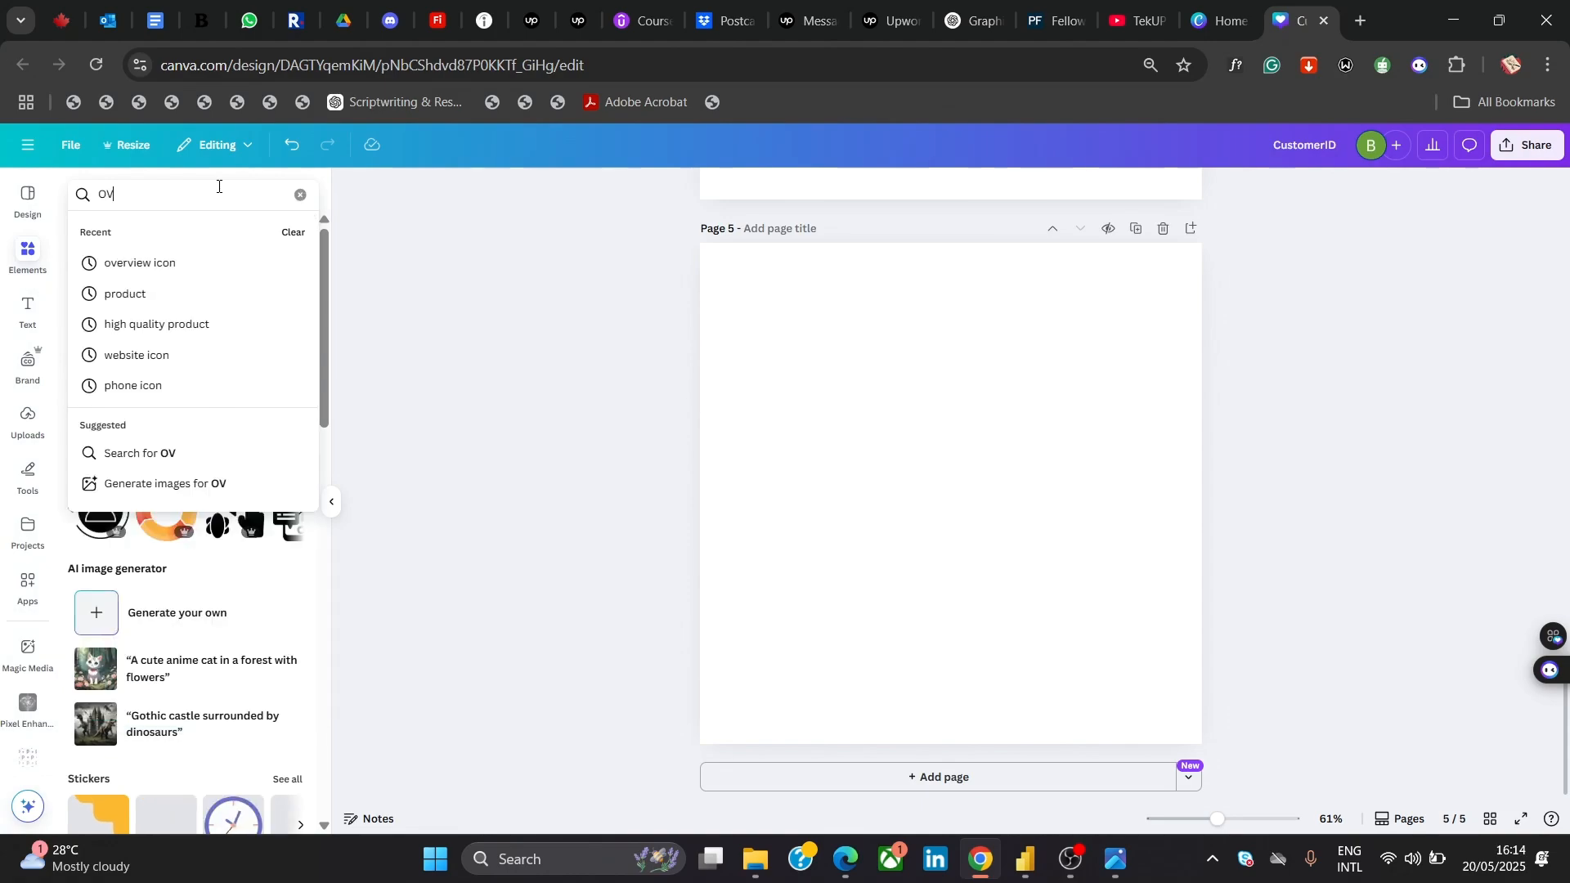
key(BackSpace)
key(BackSpace)
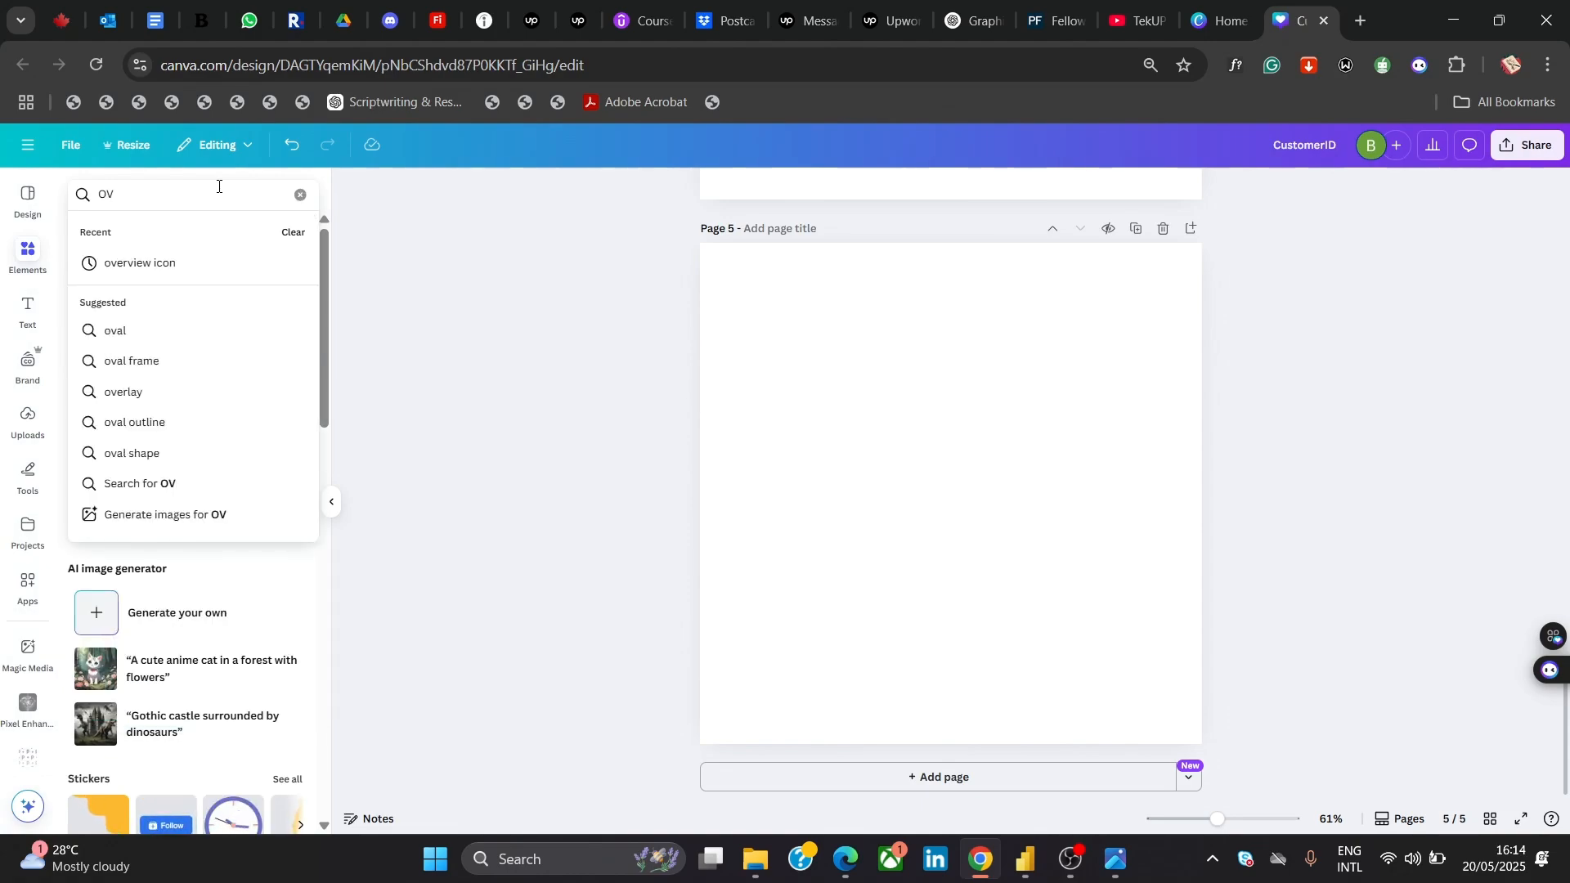
click(214, 263)
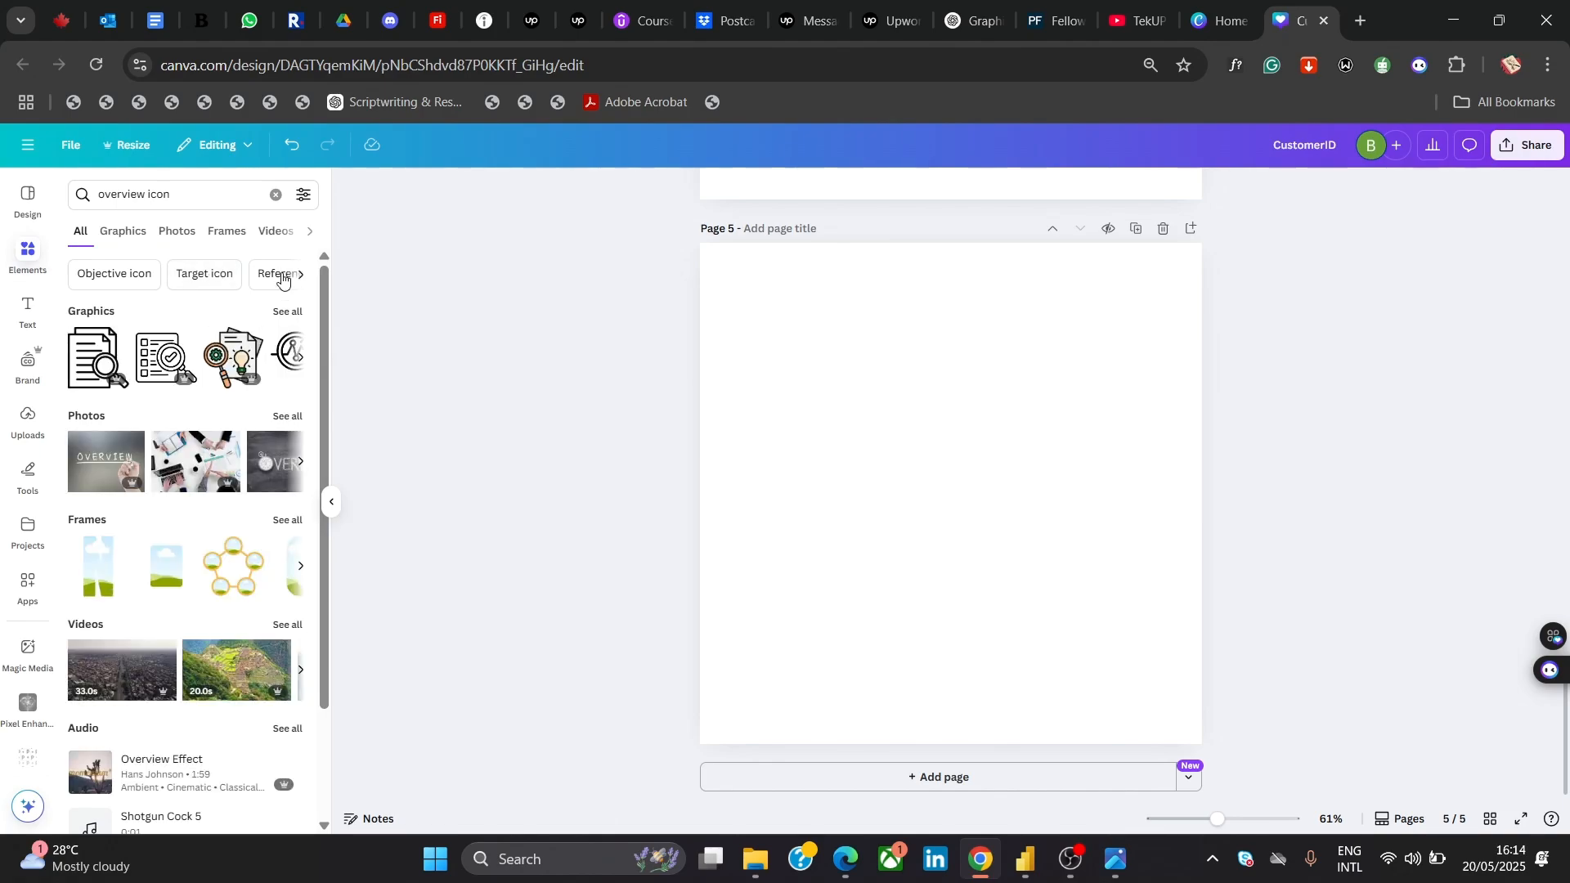
click(126, 232)
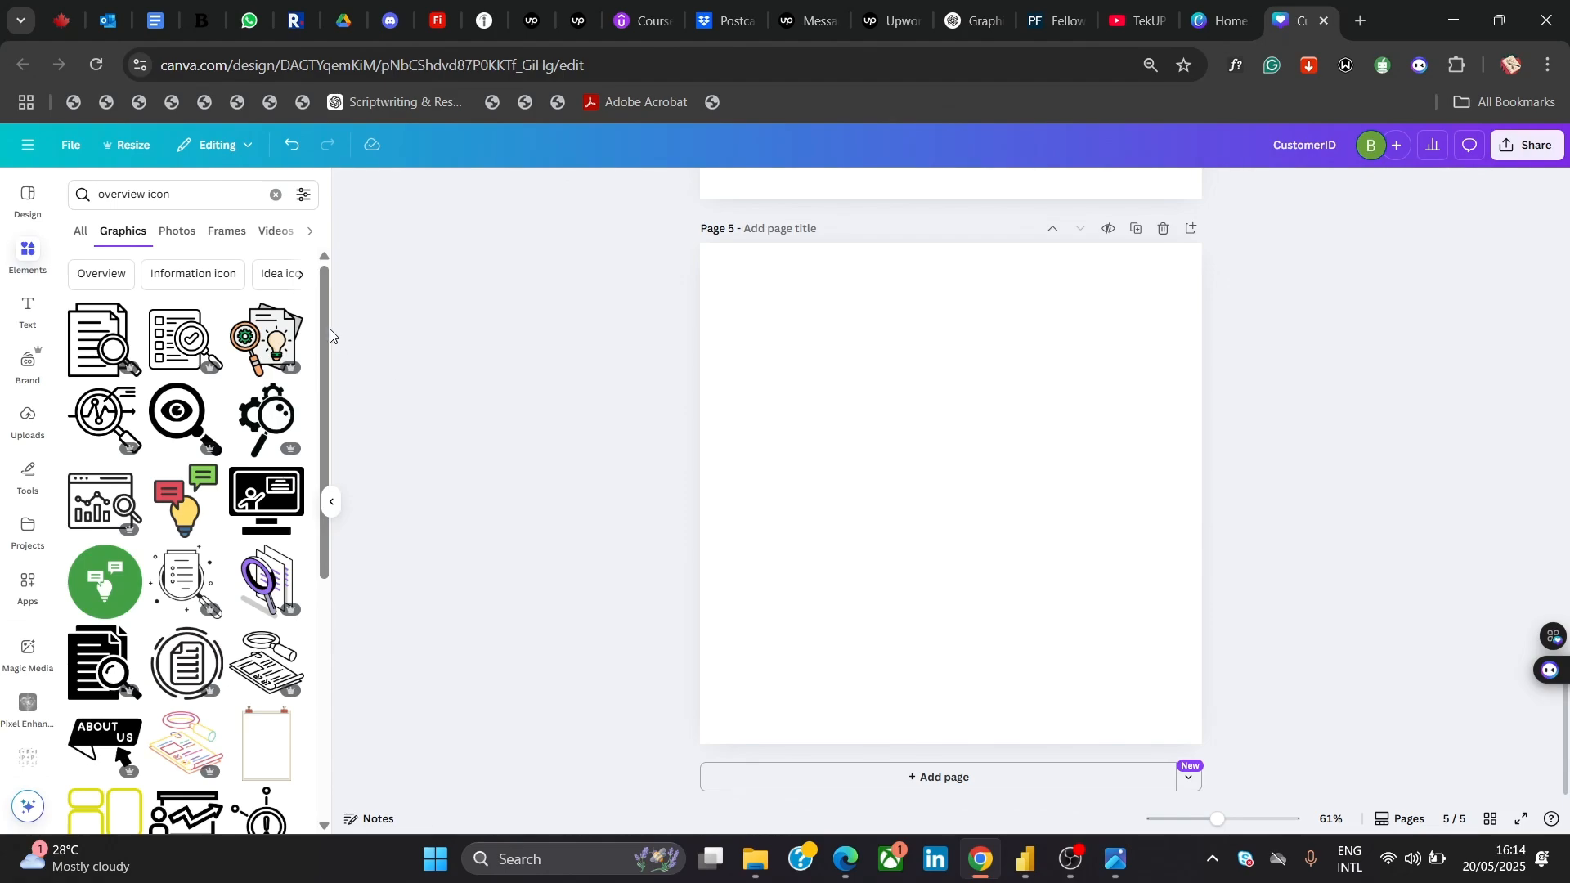
Add the black eye graphic with curved lines to blank page 5 and enlarge it to about 985 × 877 px
scroll(289, 577, down, 10)
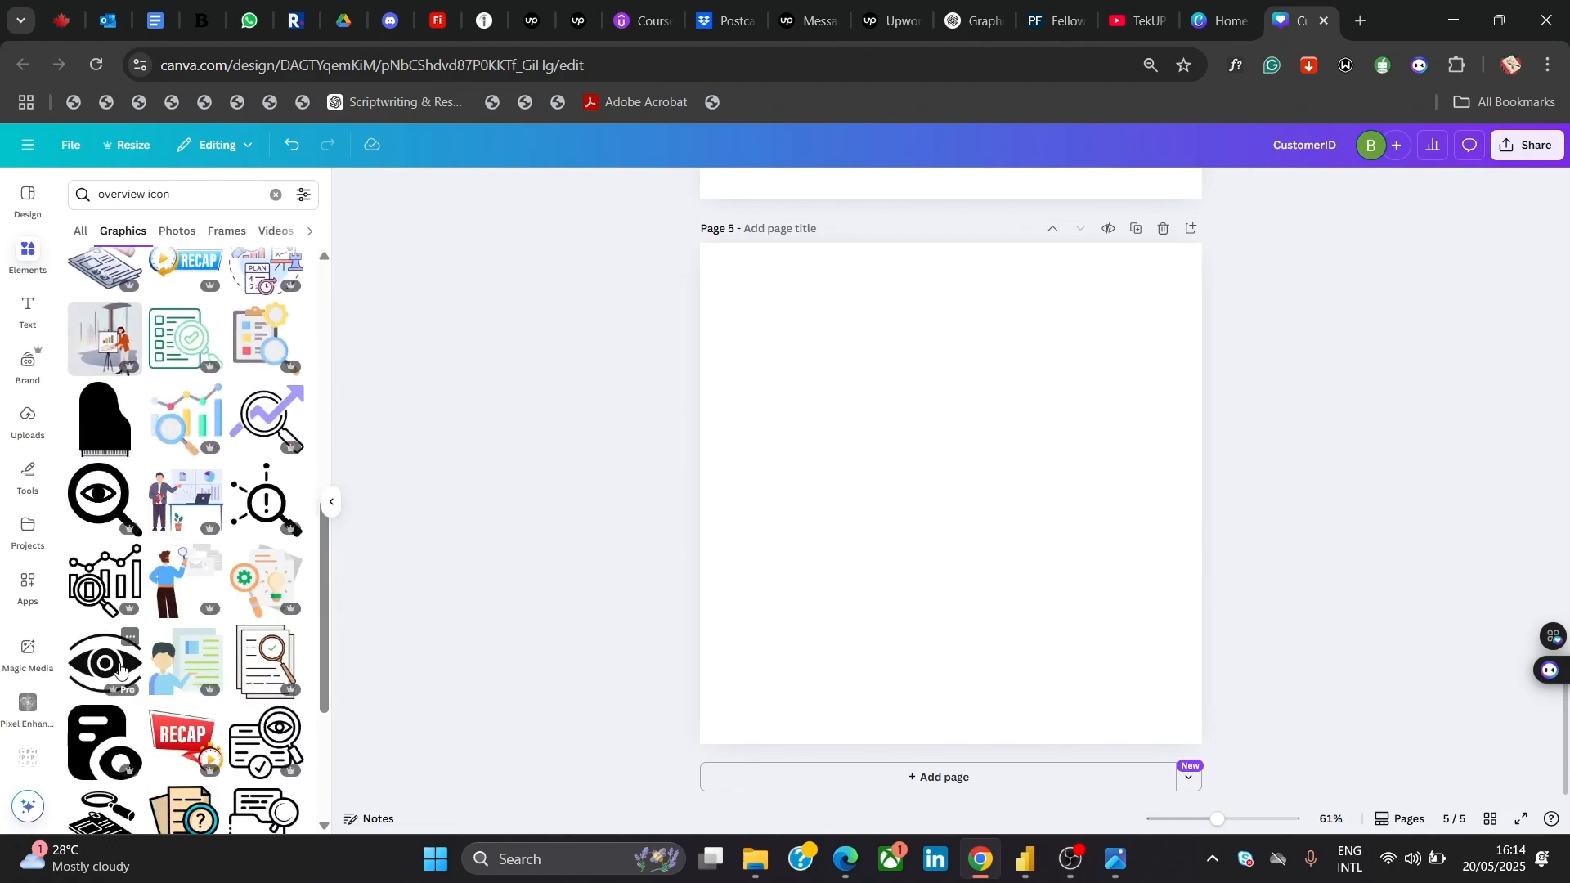
click(86, 677)
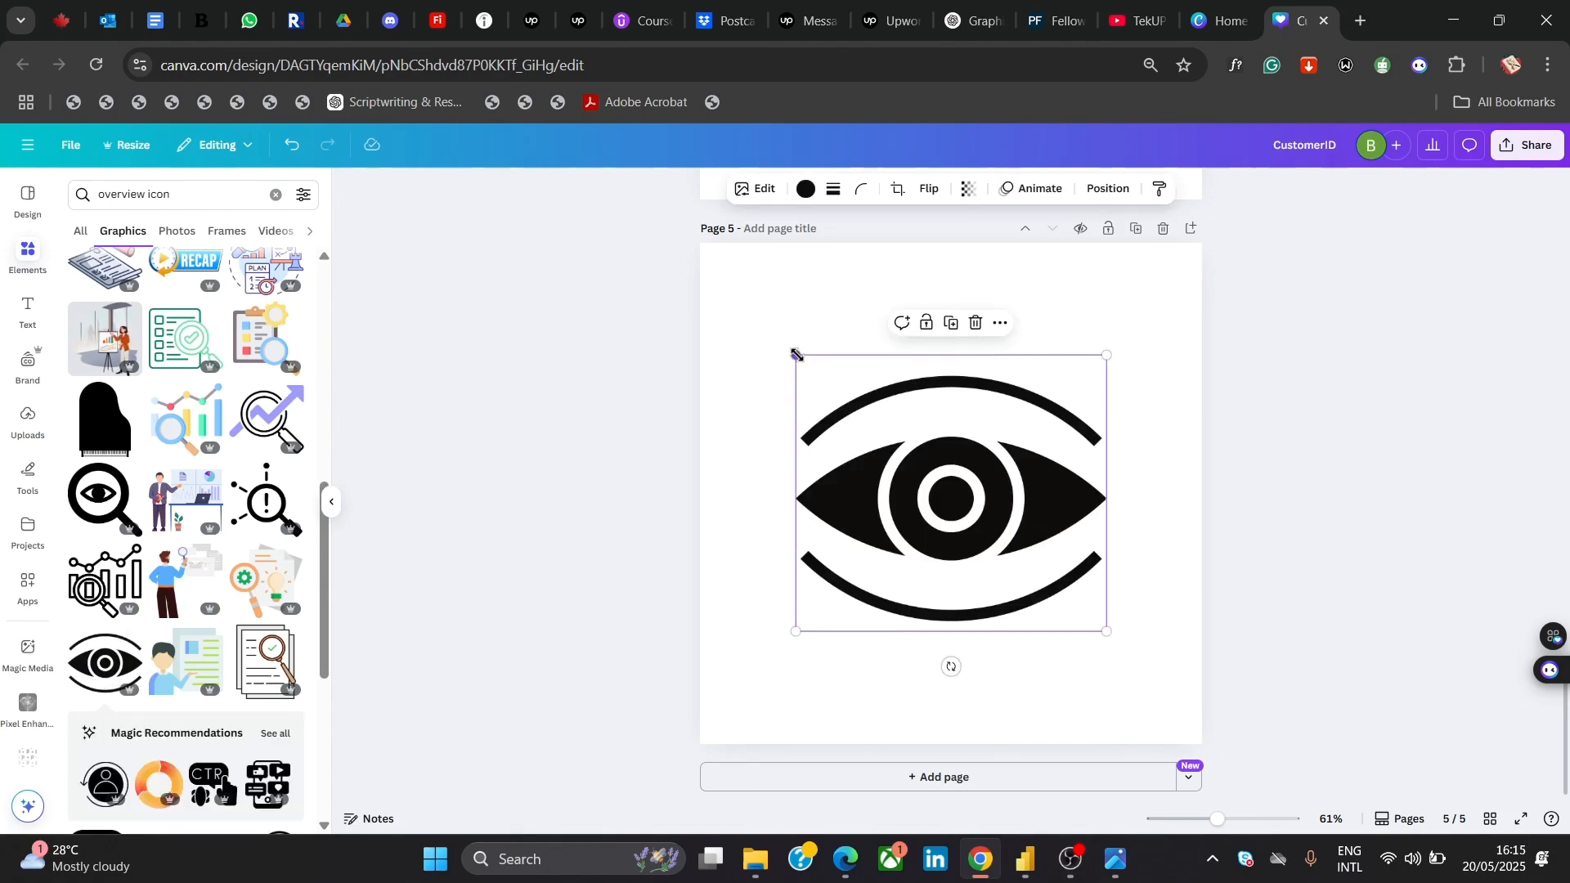
drag(791, 350, 725, 292)
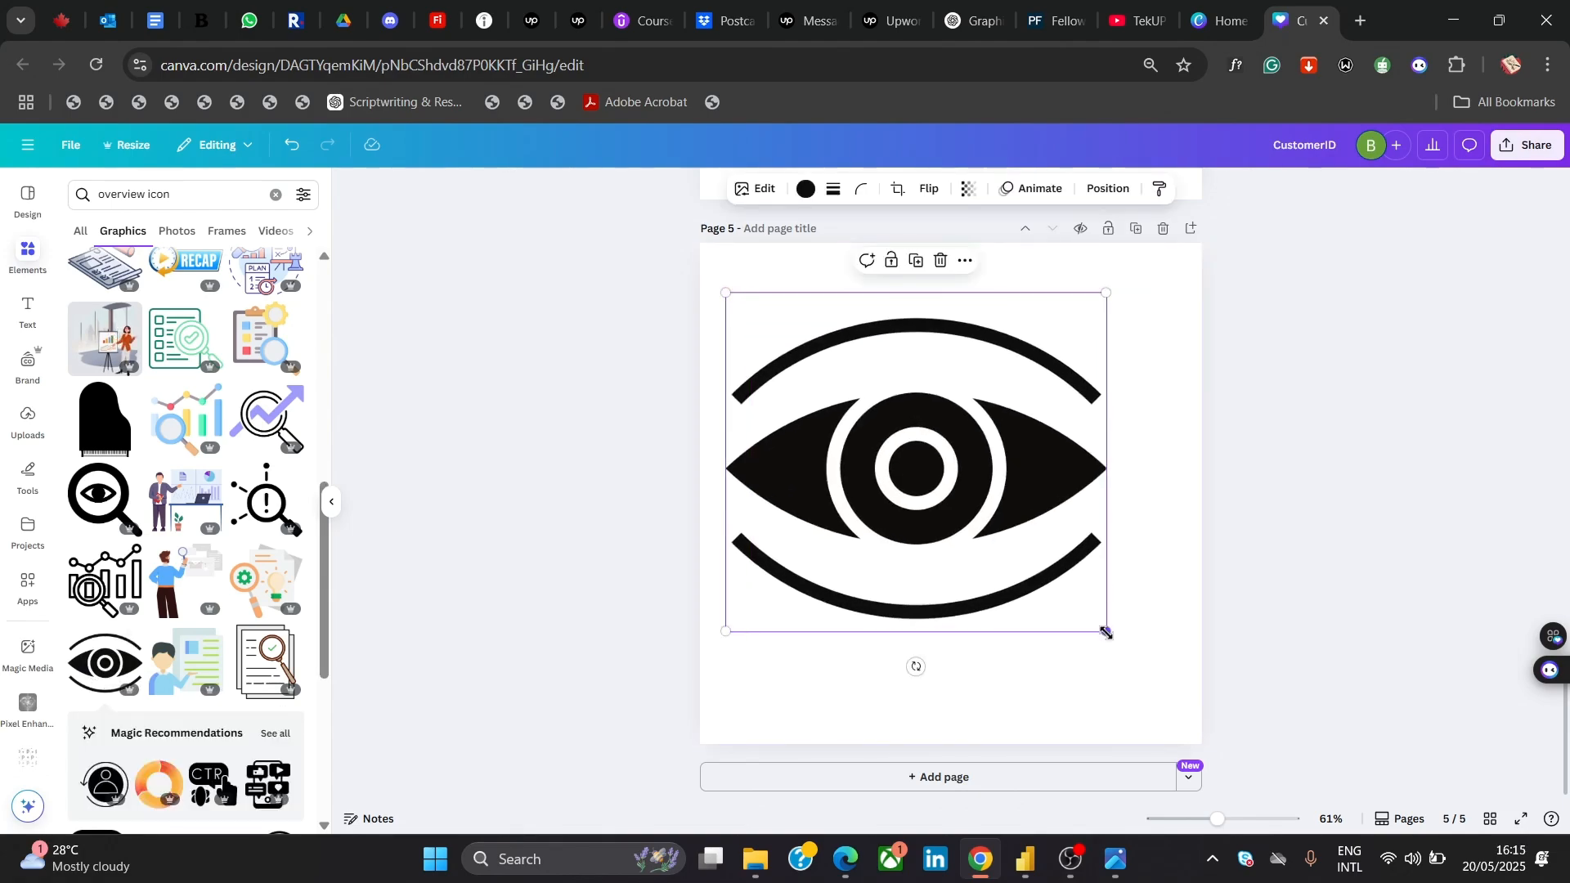
drag(1106, 632, 1182, 699)
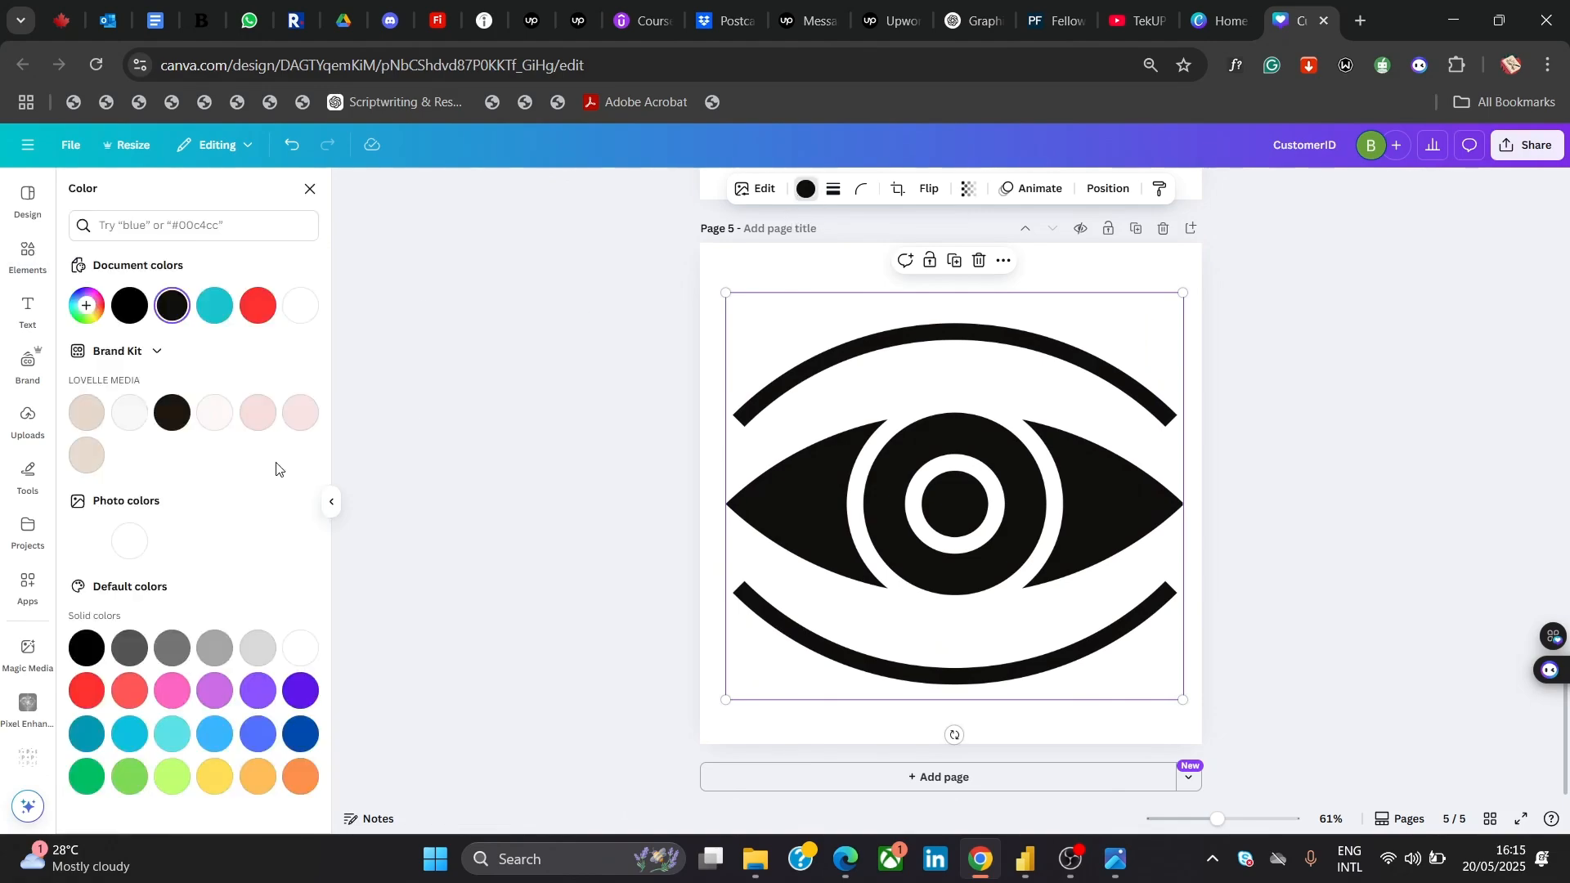
Recolor the eye graphic white and center it horizontally on the page
click(300, 308)
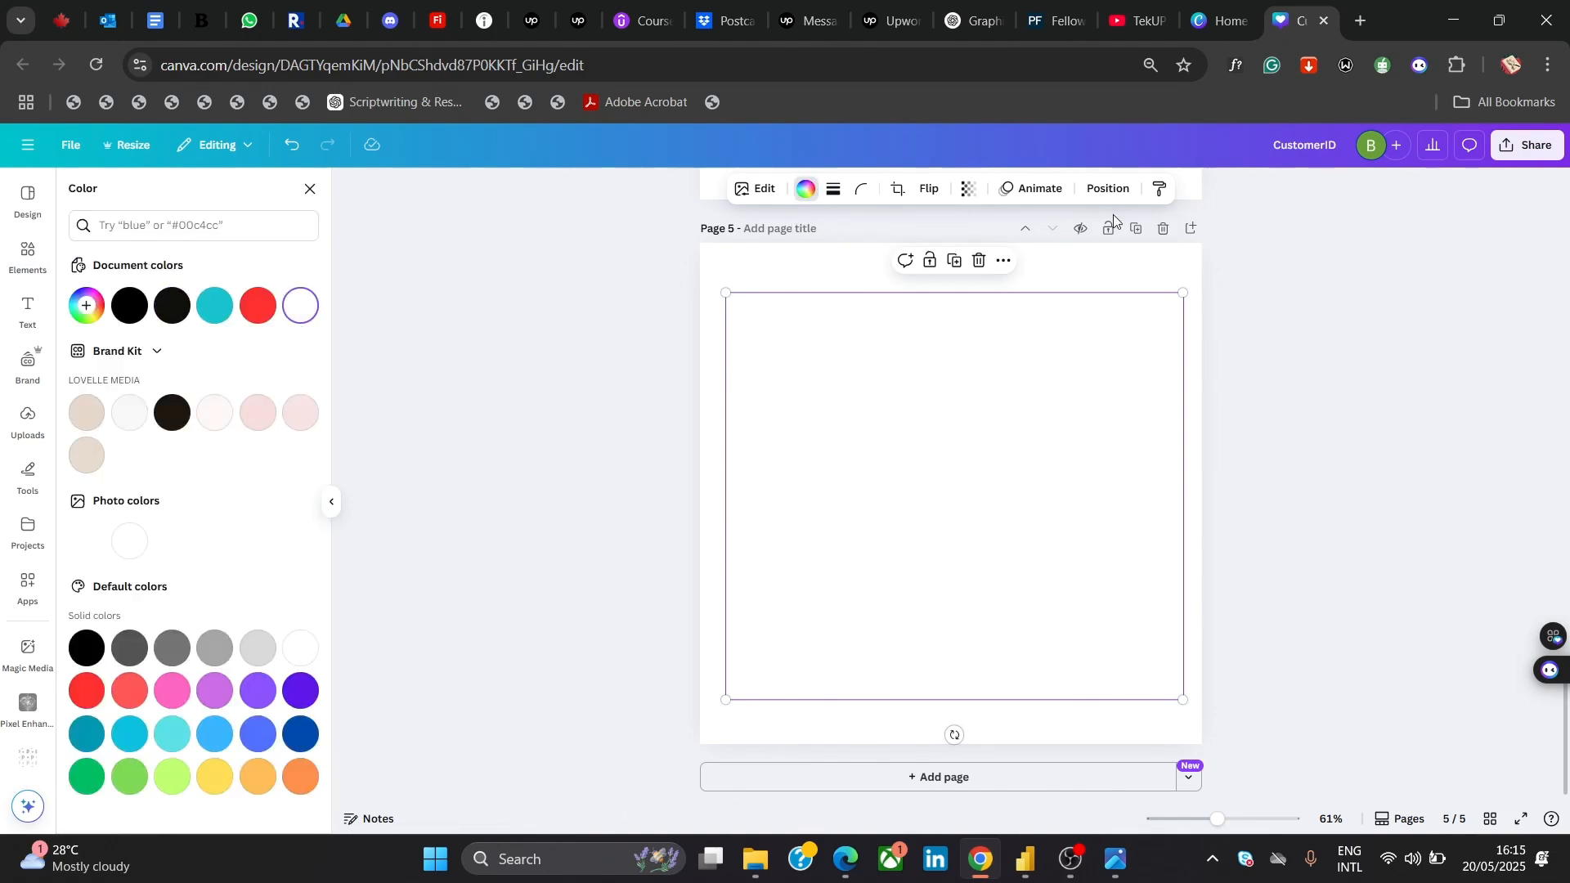
click(1108, 189)
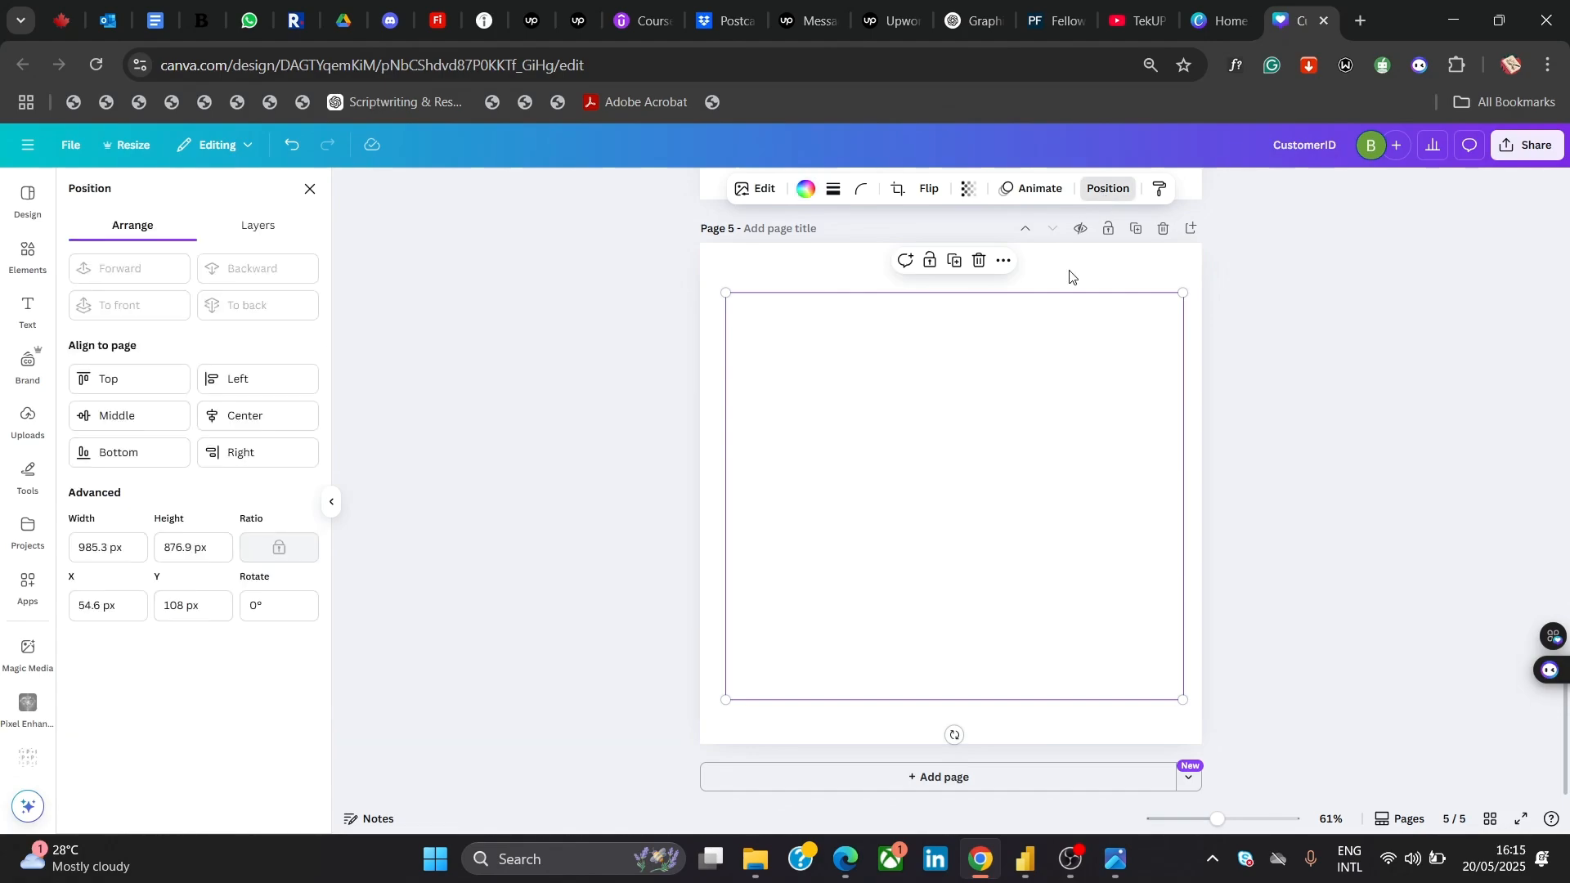
click(254, 417)
Download only page 5 as a PNG with a transparent background, and switch to the Power BI Tutorial 2 report
click(1519, 141)
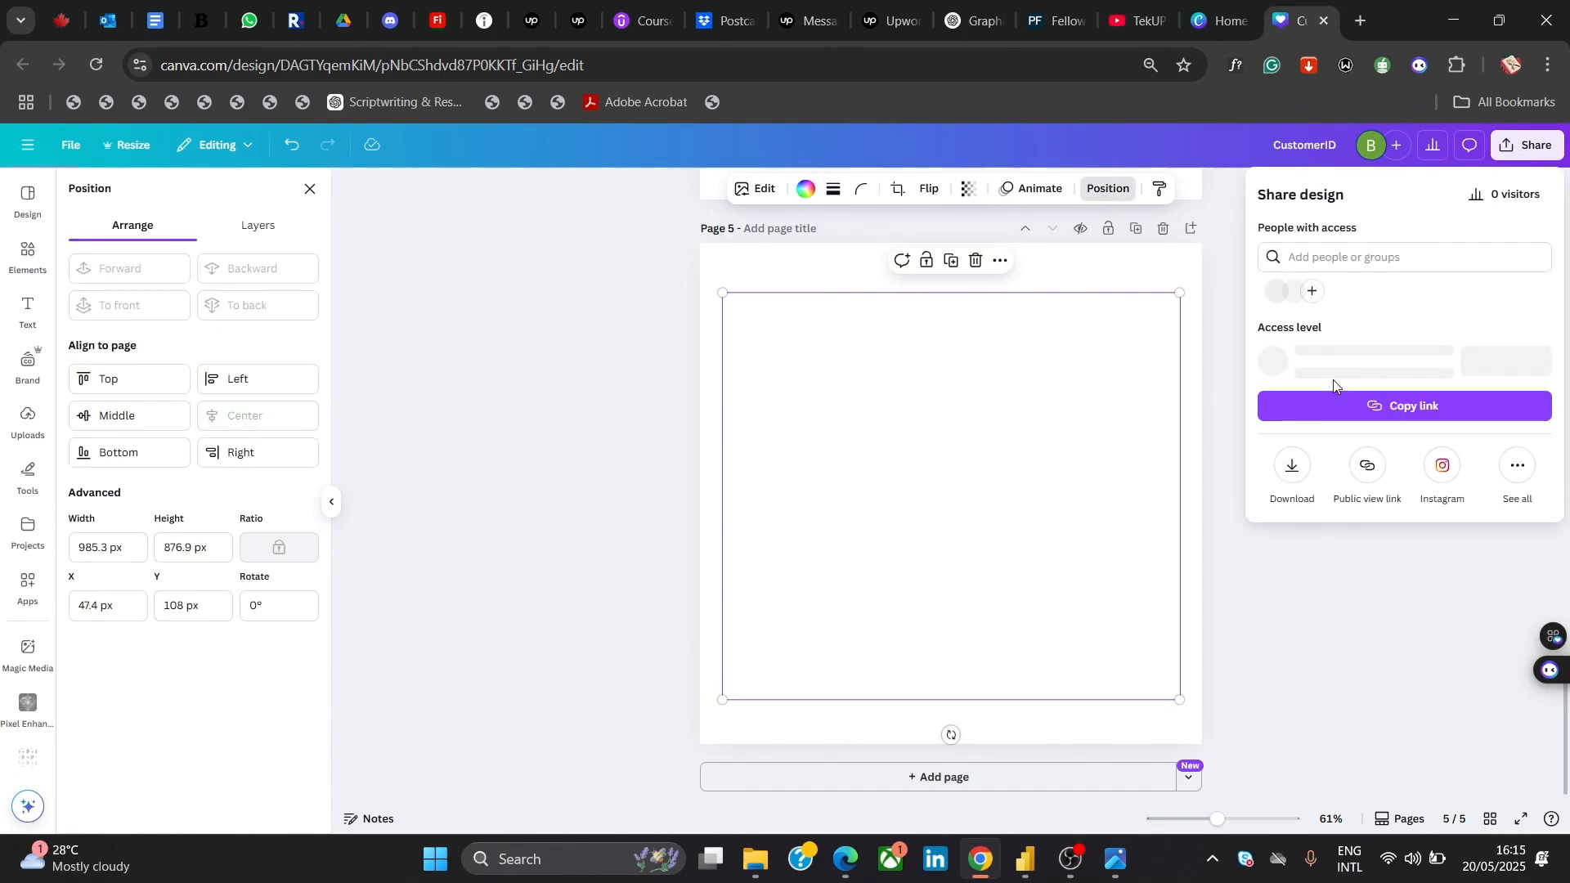
click(1292, 462)
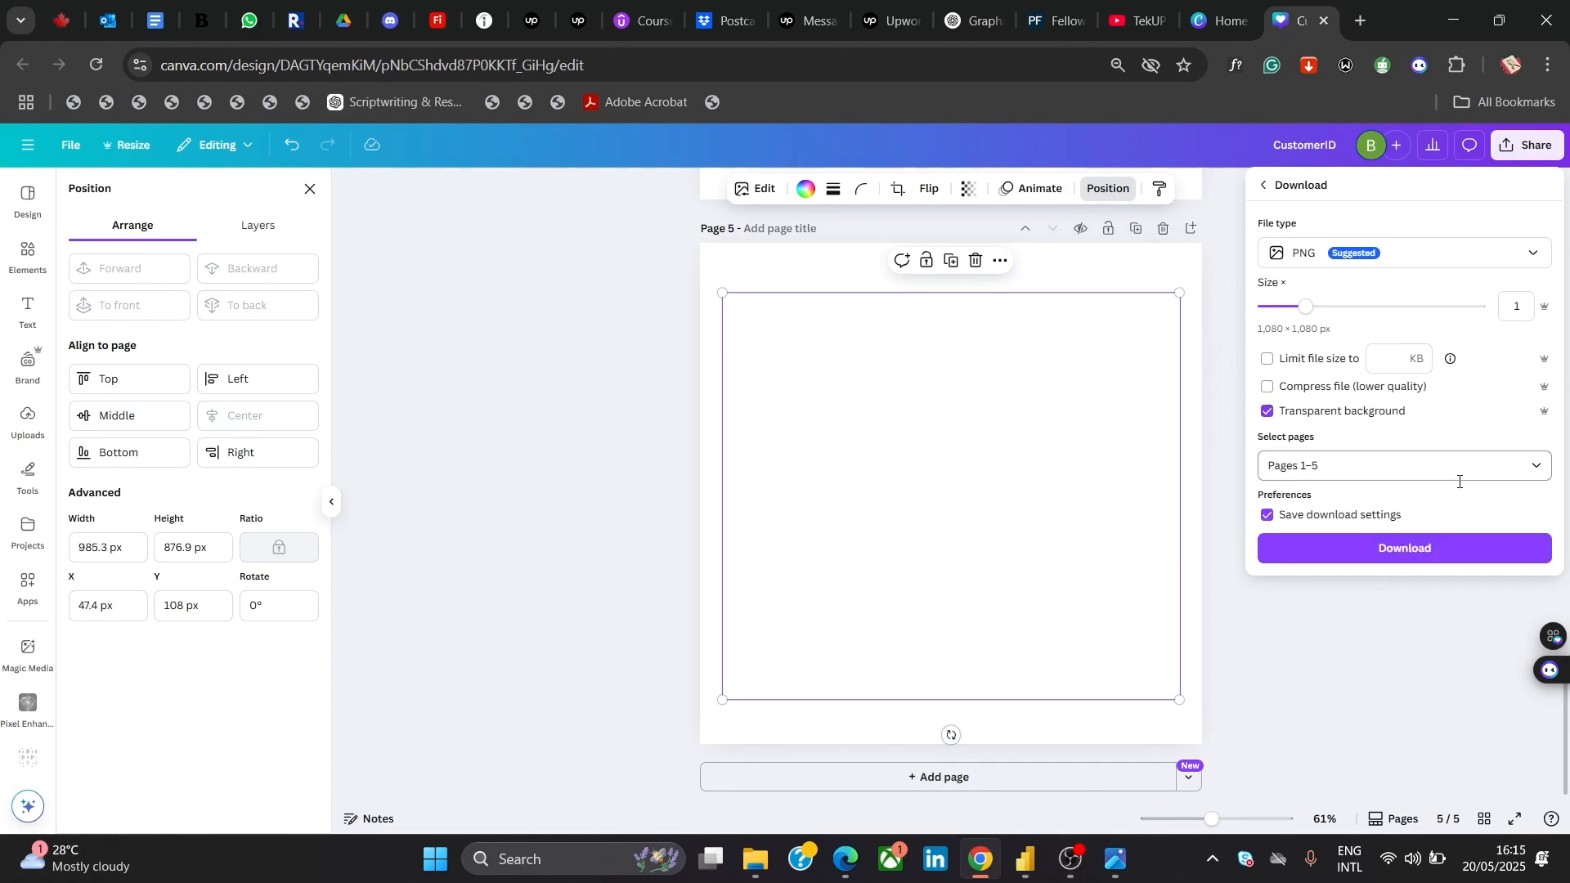
click(1535, 470)
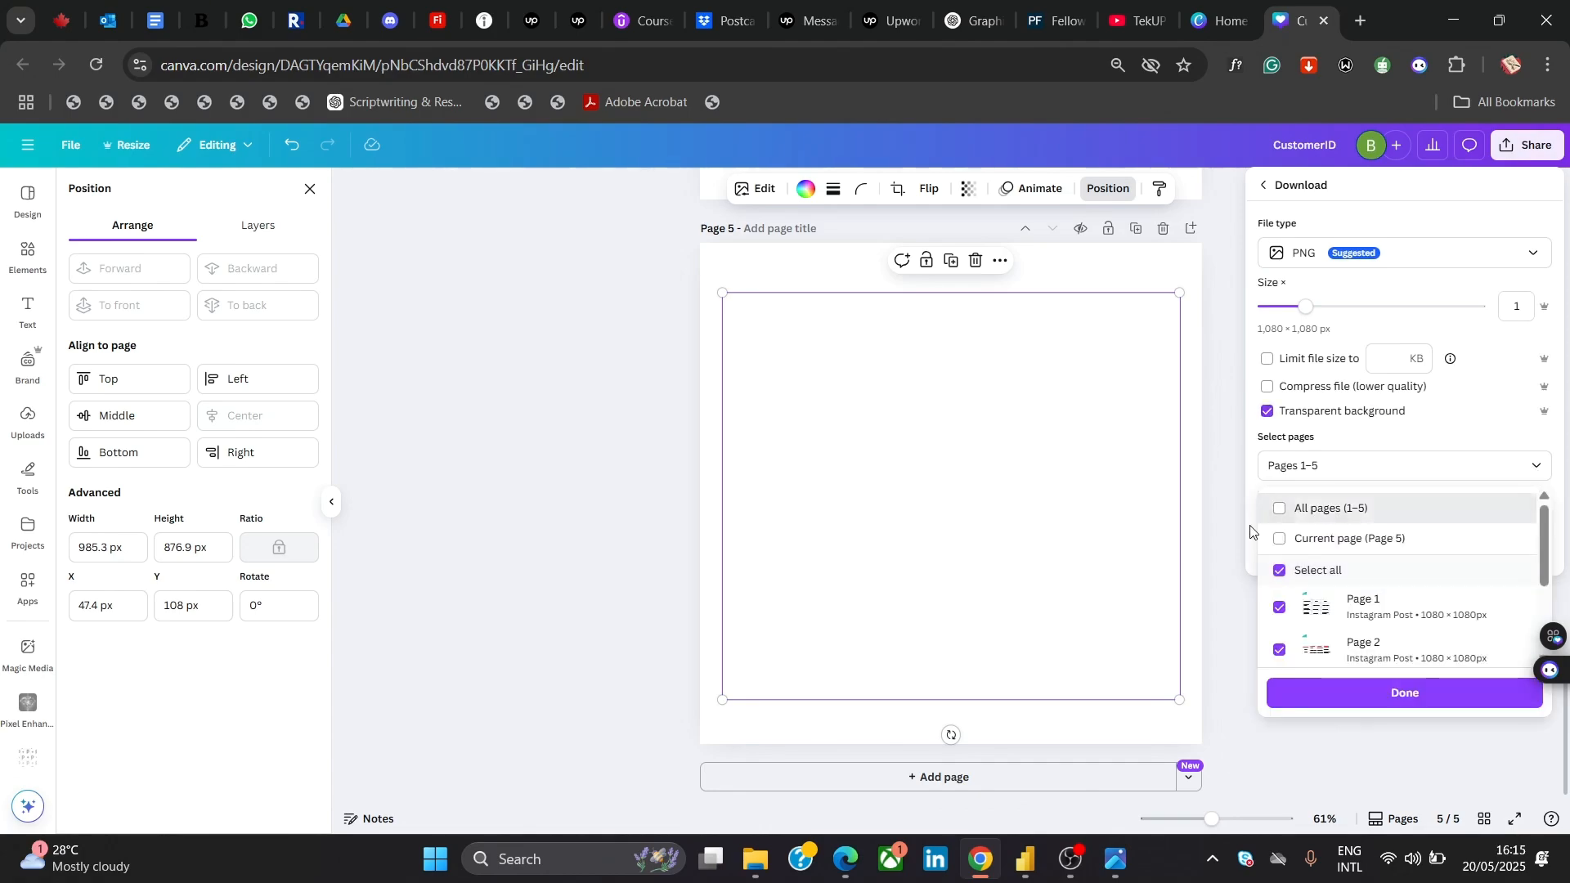
click(1360, 535)
click(1350, 692)
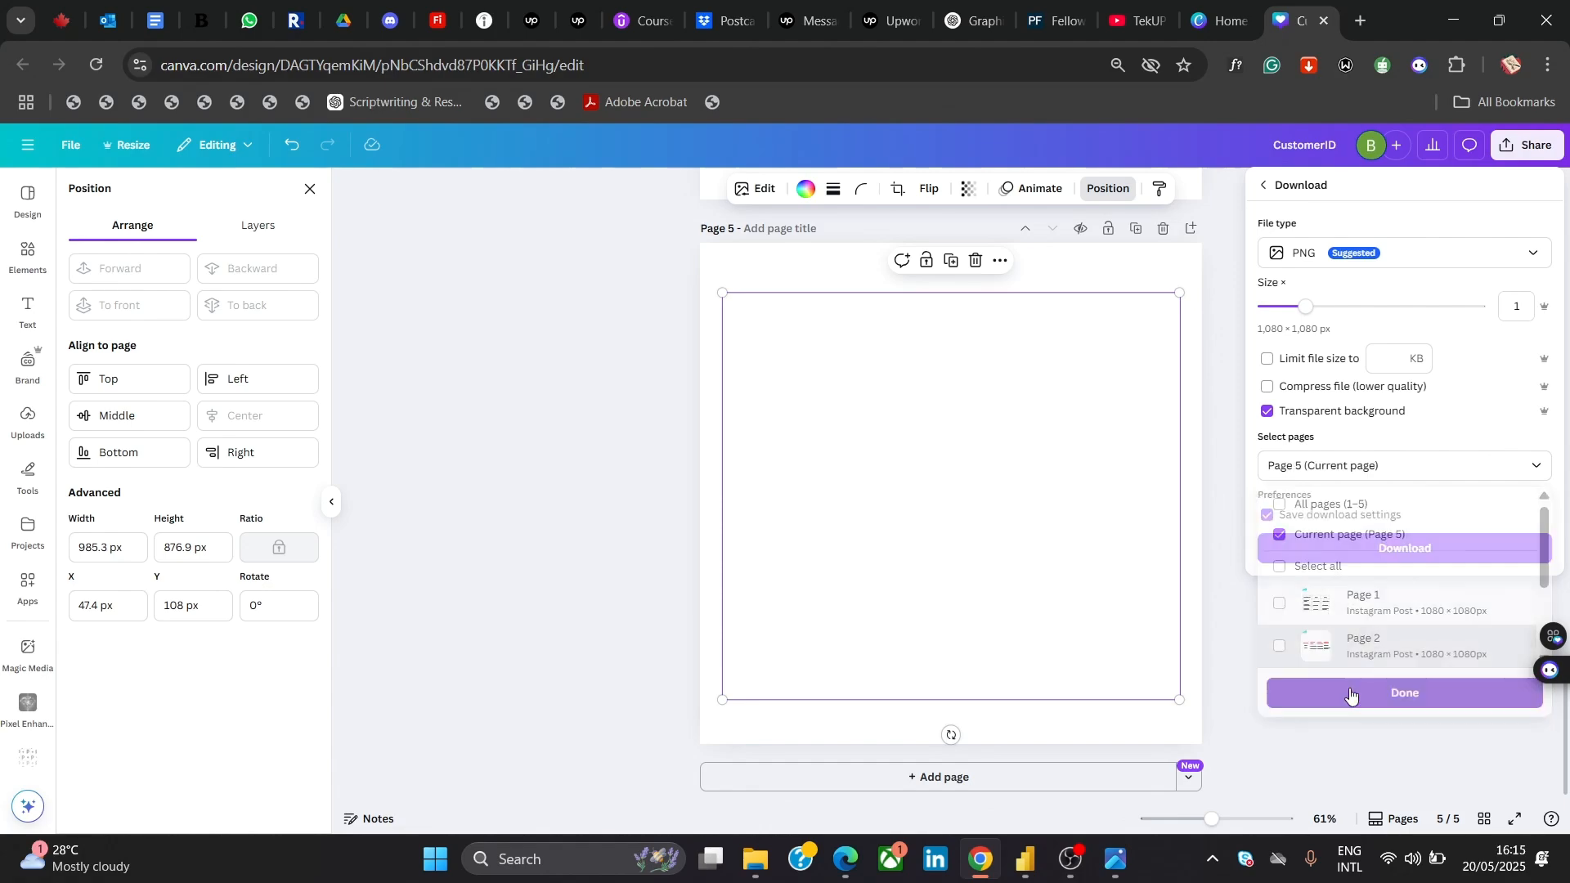
click(1383, 546)
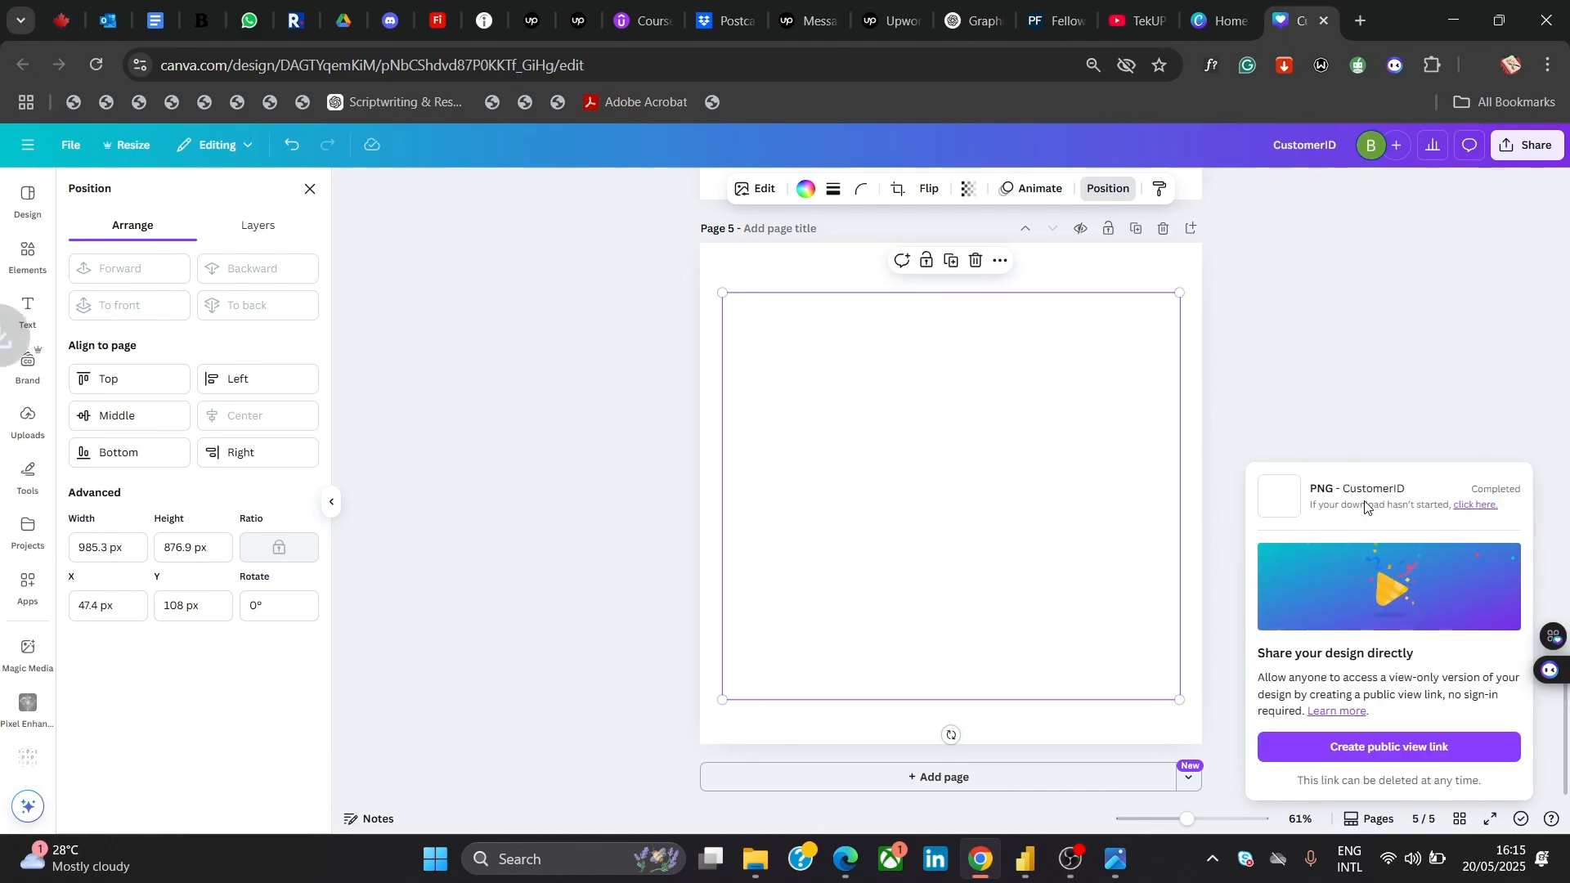
click(1026, 872)
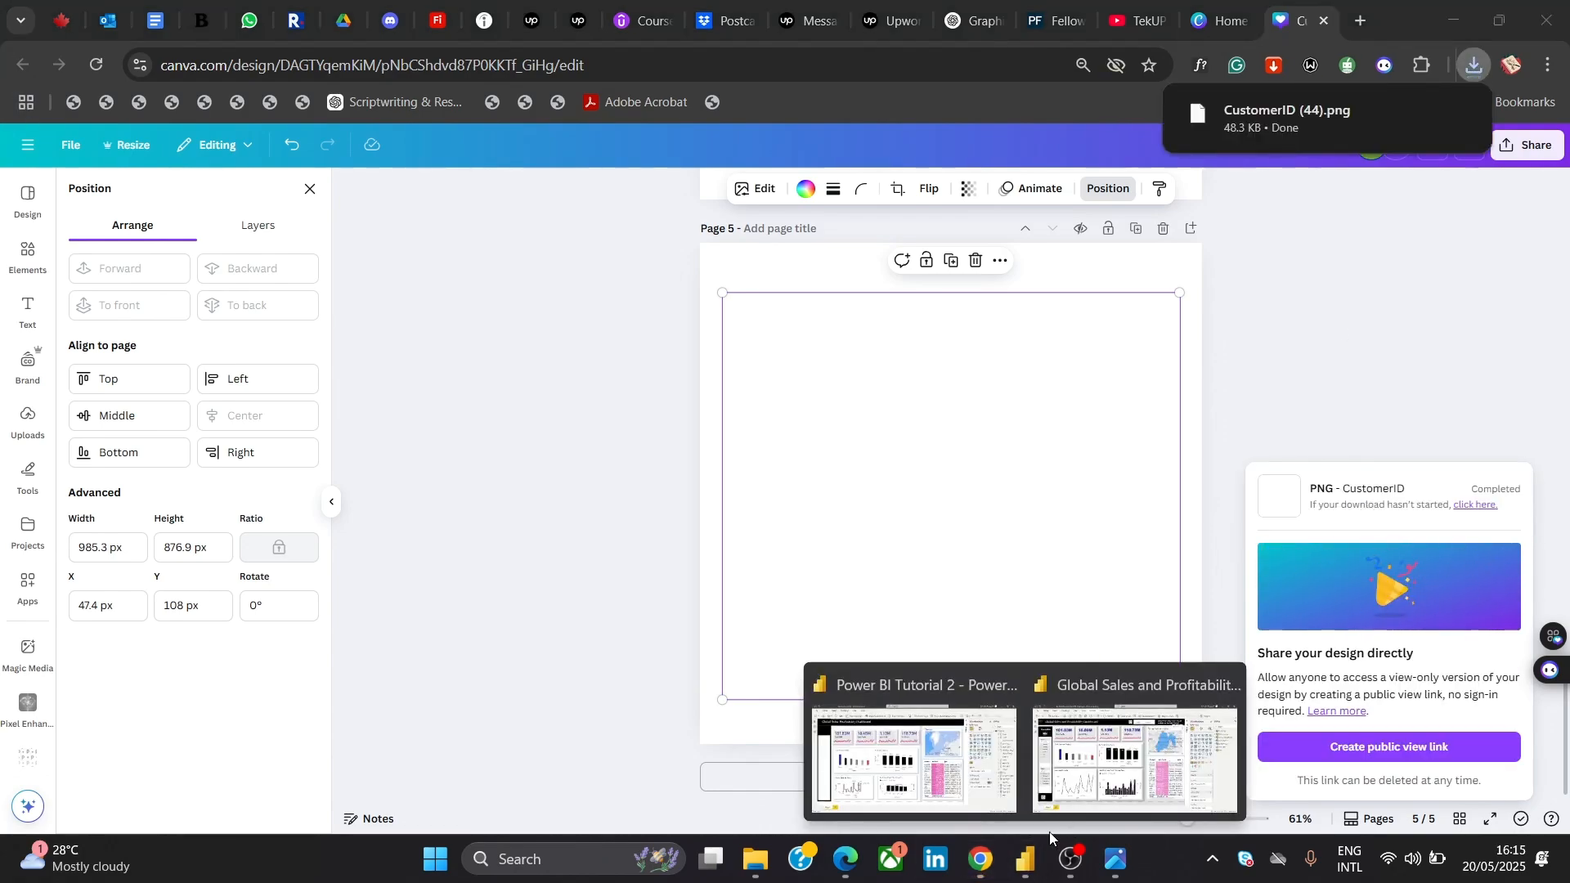
click(917, 746)
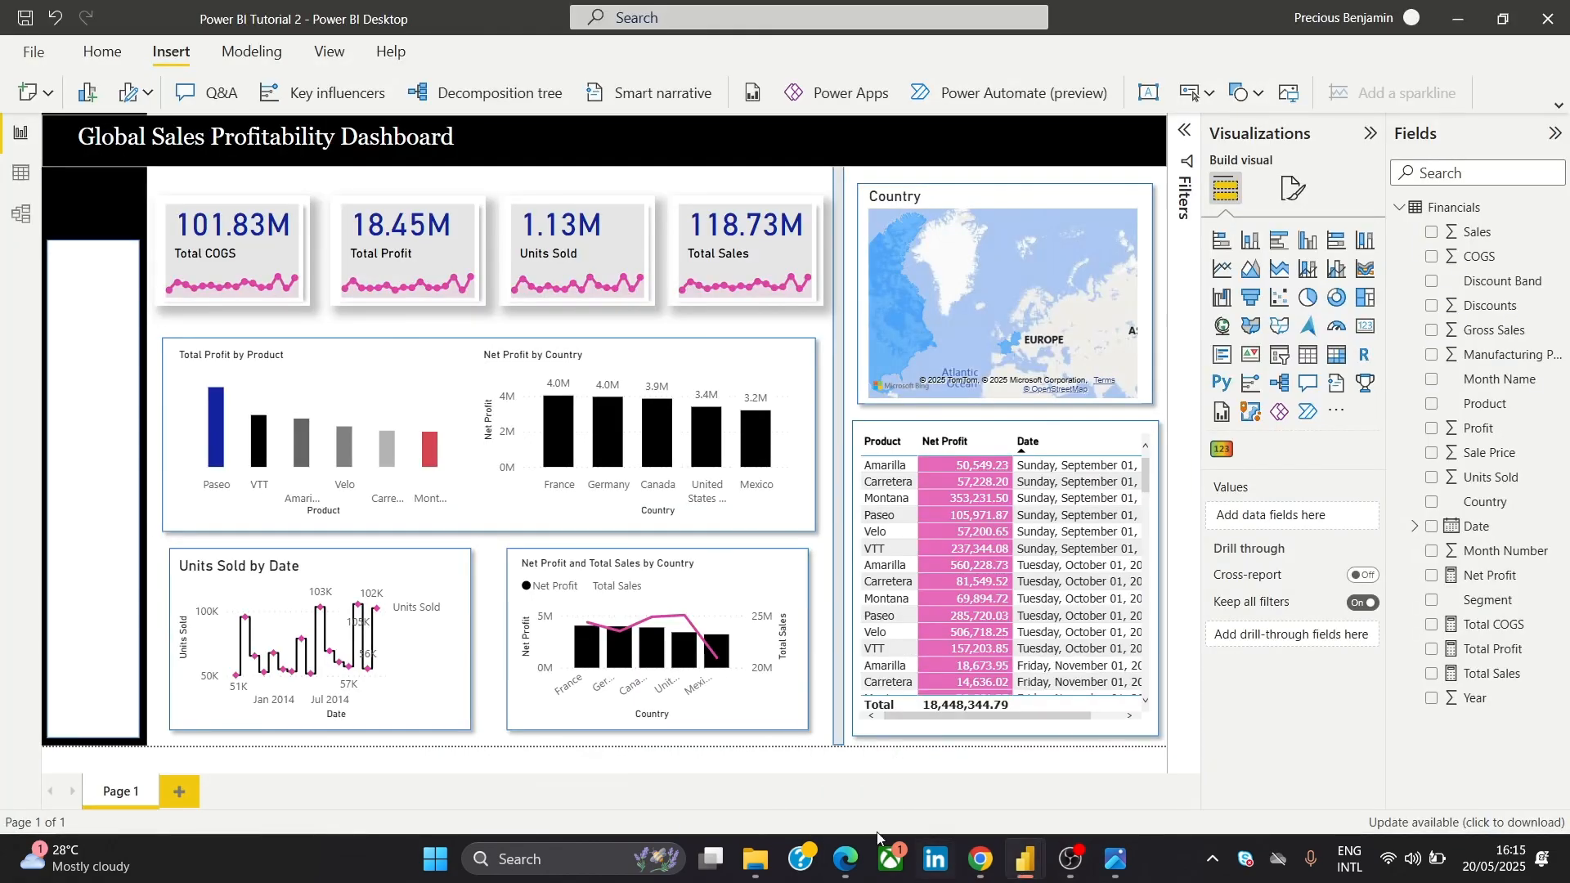
Try to bring the CustomerID (44) image from the Downloads folder directly onto the report's black sidebar
click(755, 859)
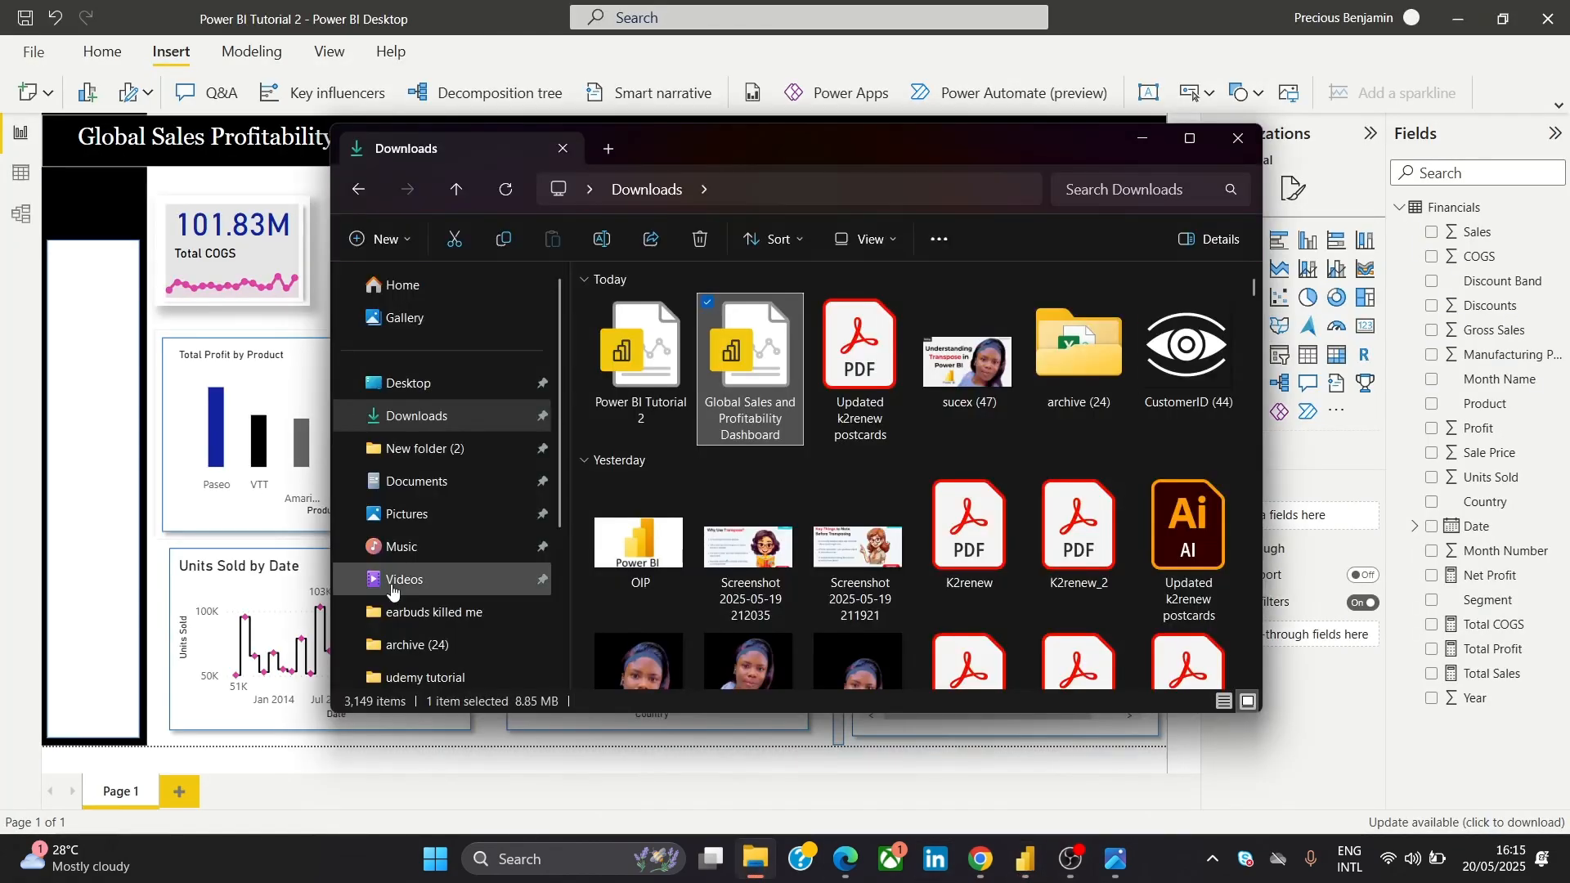
click(400, 416)
drag(619, 319, 77, 180)
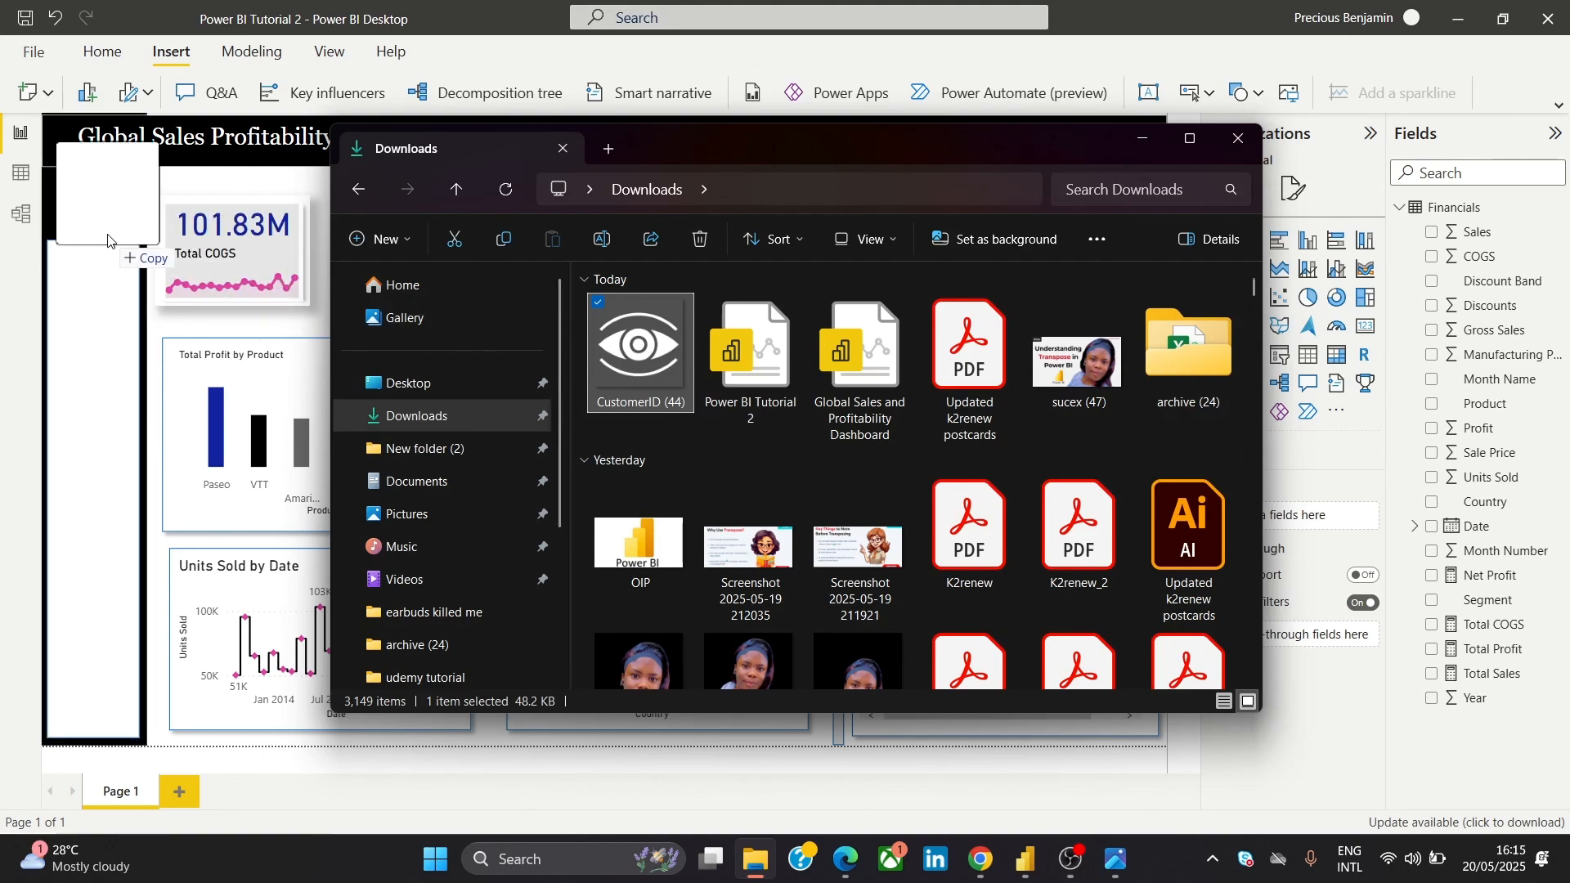
click(1141, 137)
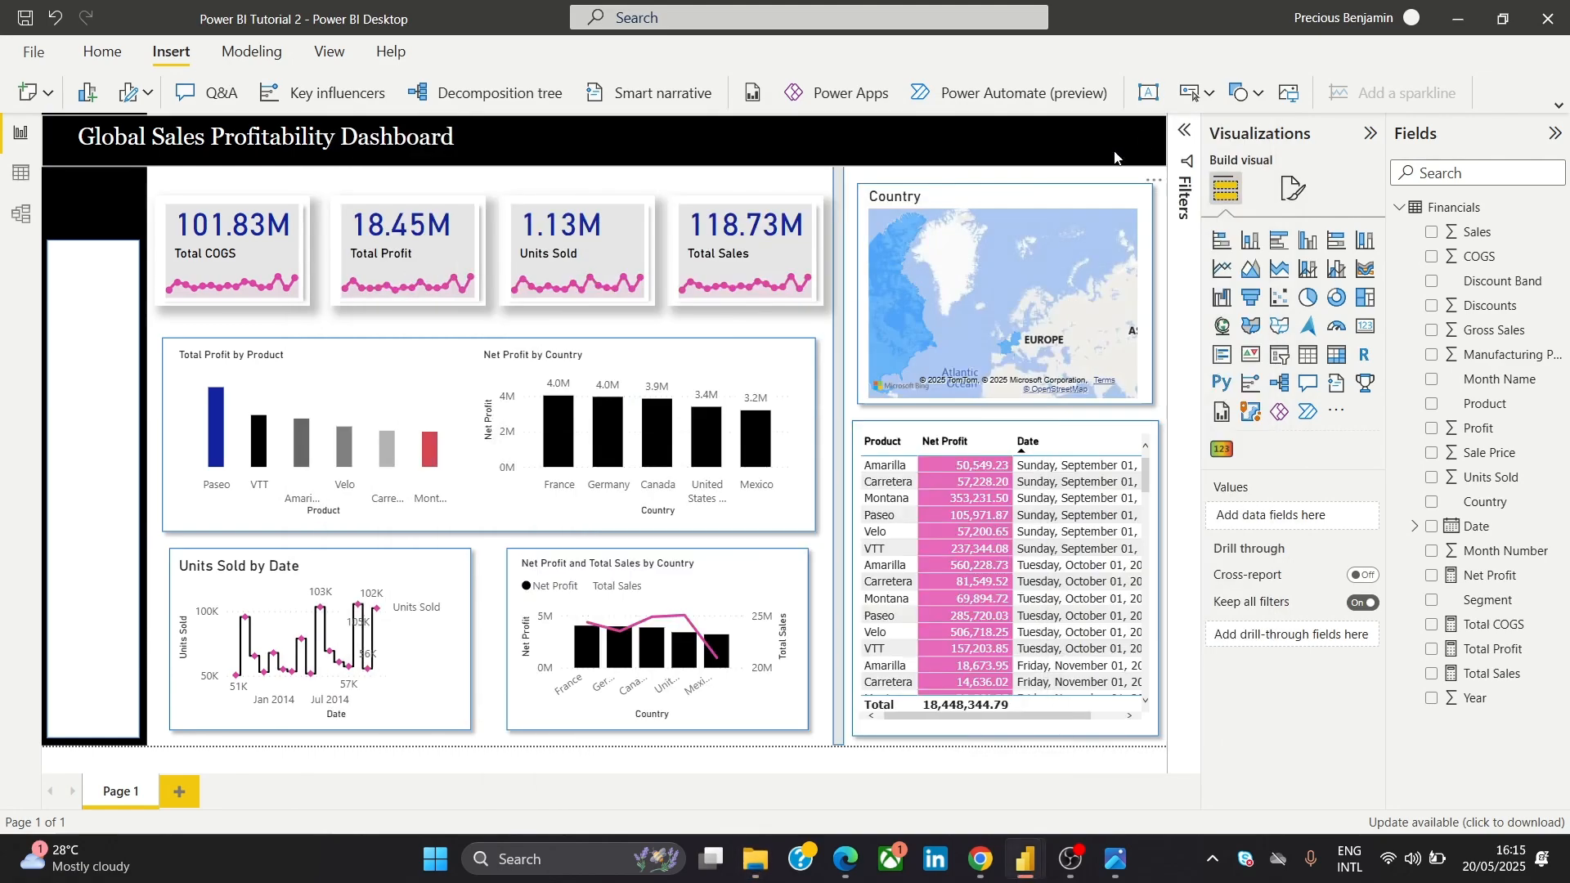
Insert the CustomerID (44) picture from the Downloads folder as an image on the report page
click(1297, 96)
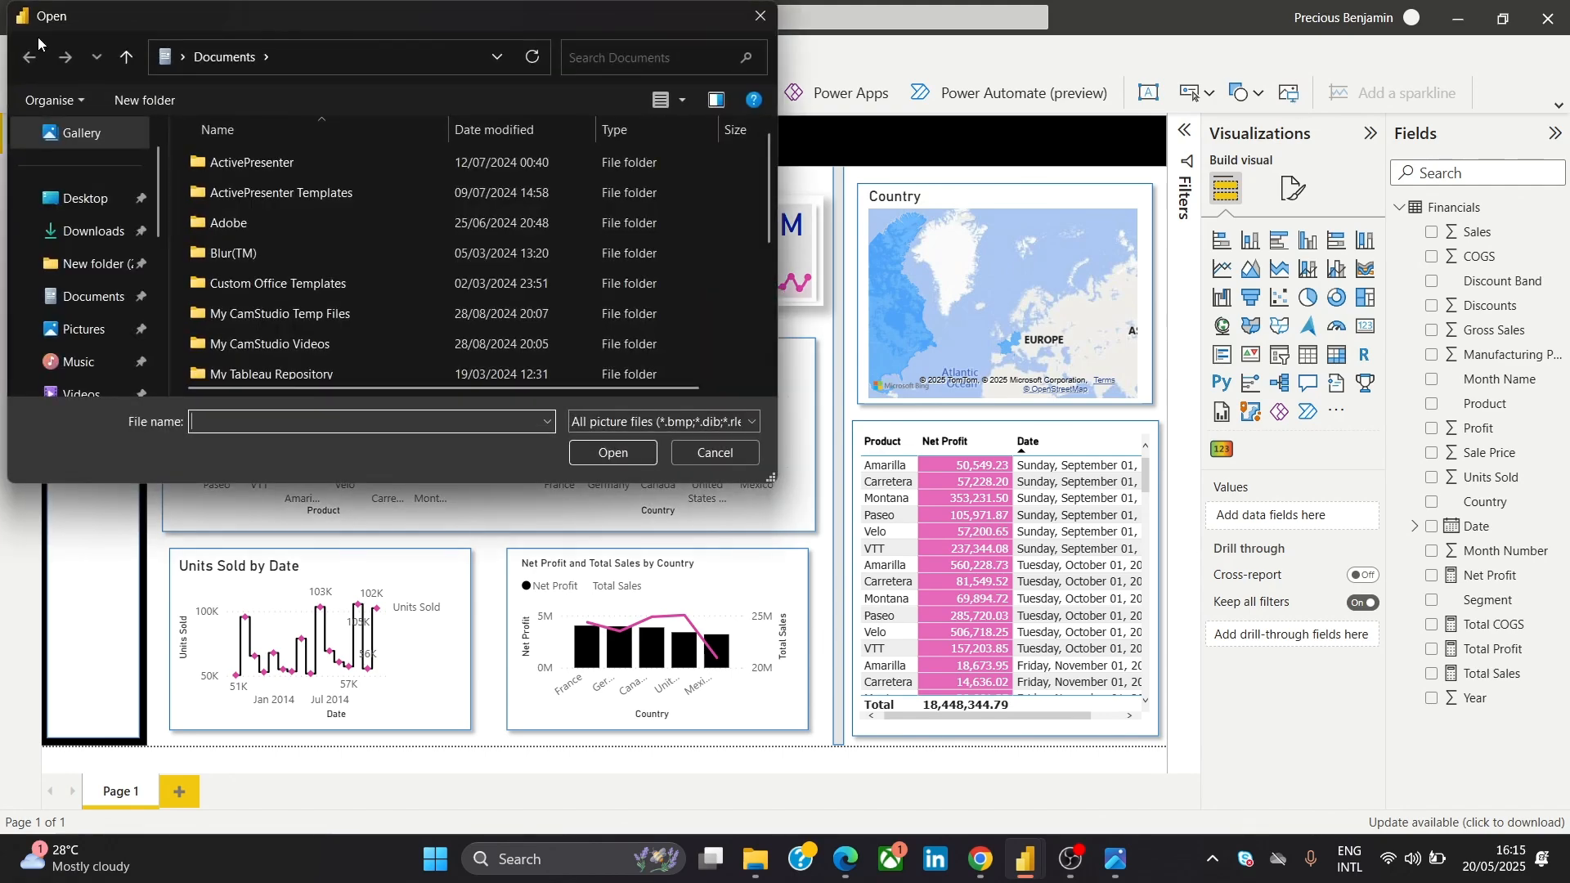
click(86, 231)
click(260, 186)
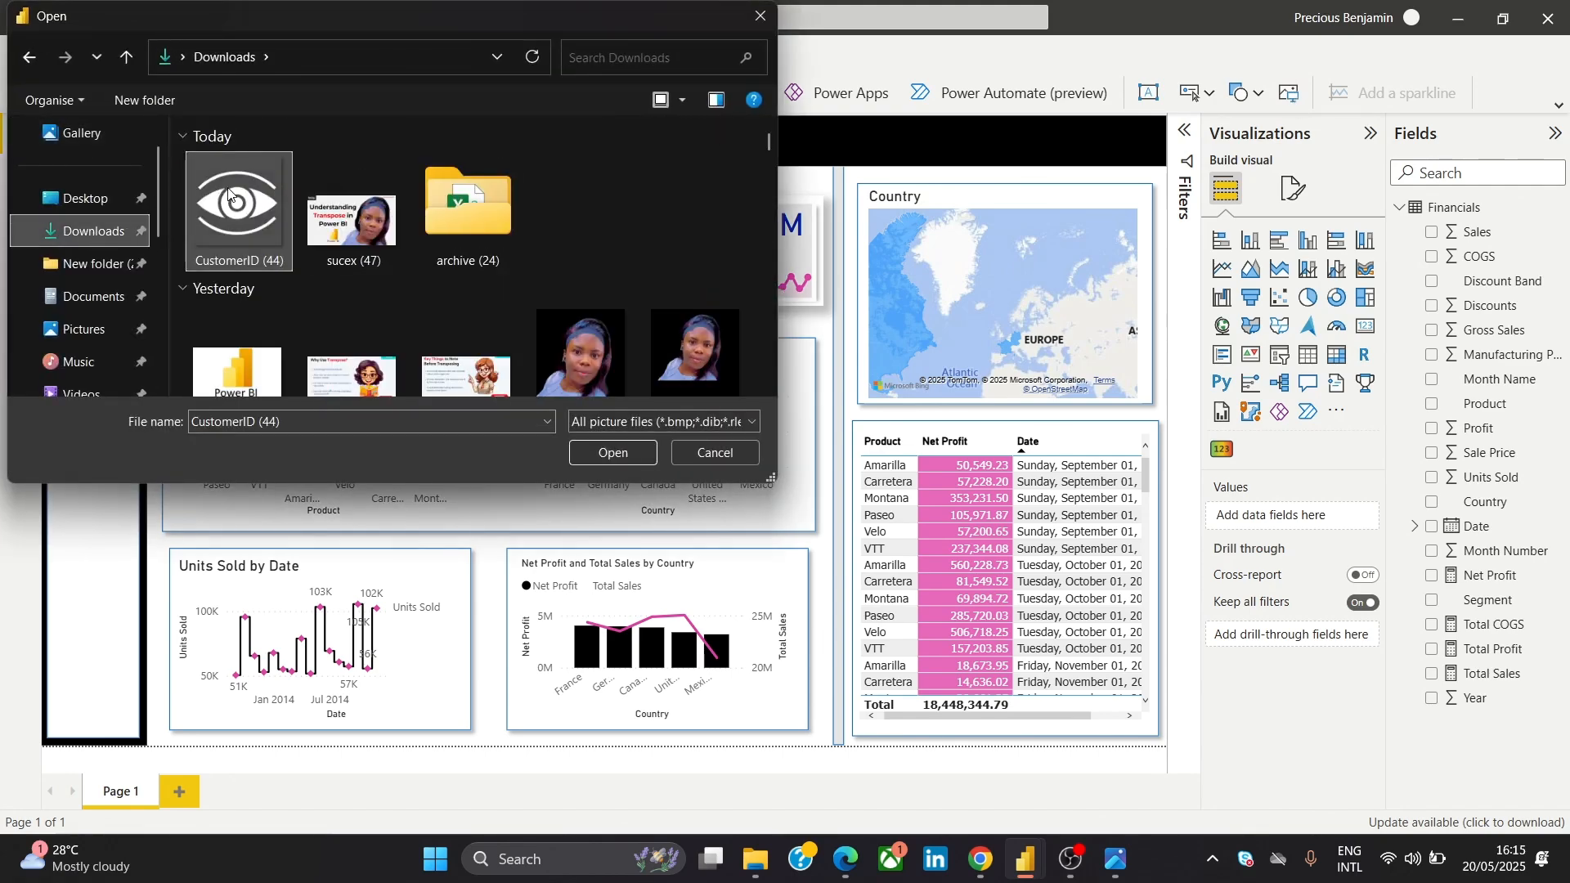
click(630, 456)
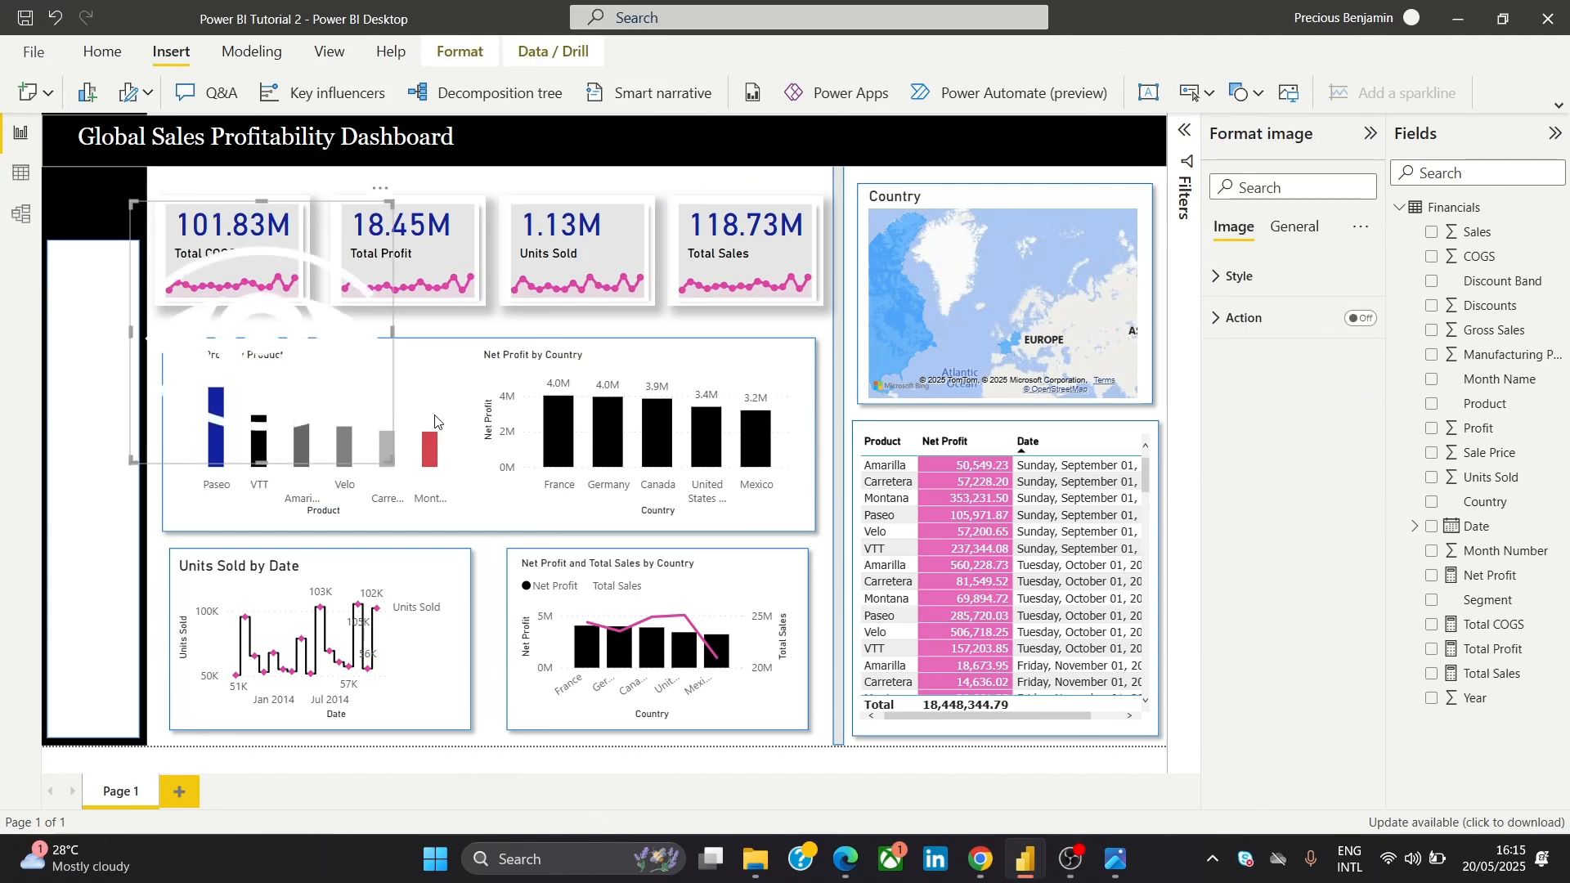
Shrink the eye image to icon size and place it in the black sidebar above the white panel
drag(387, 462, 90, 204)
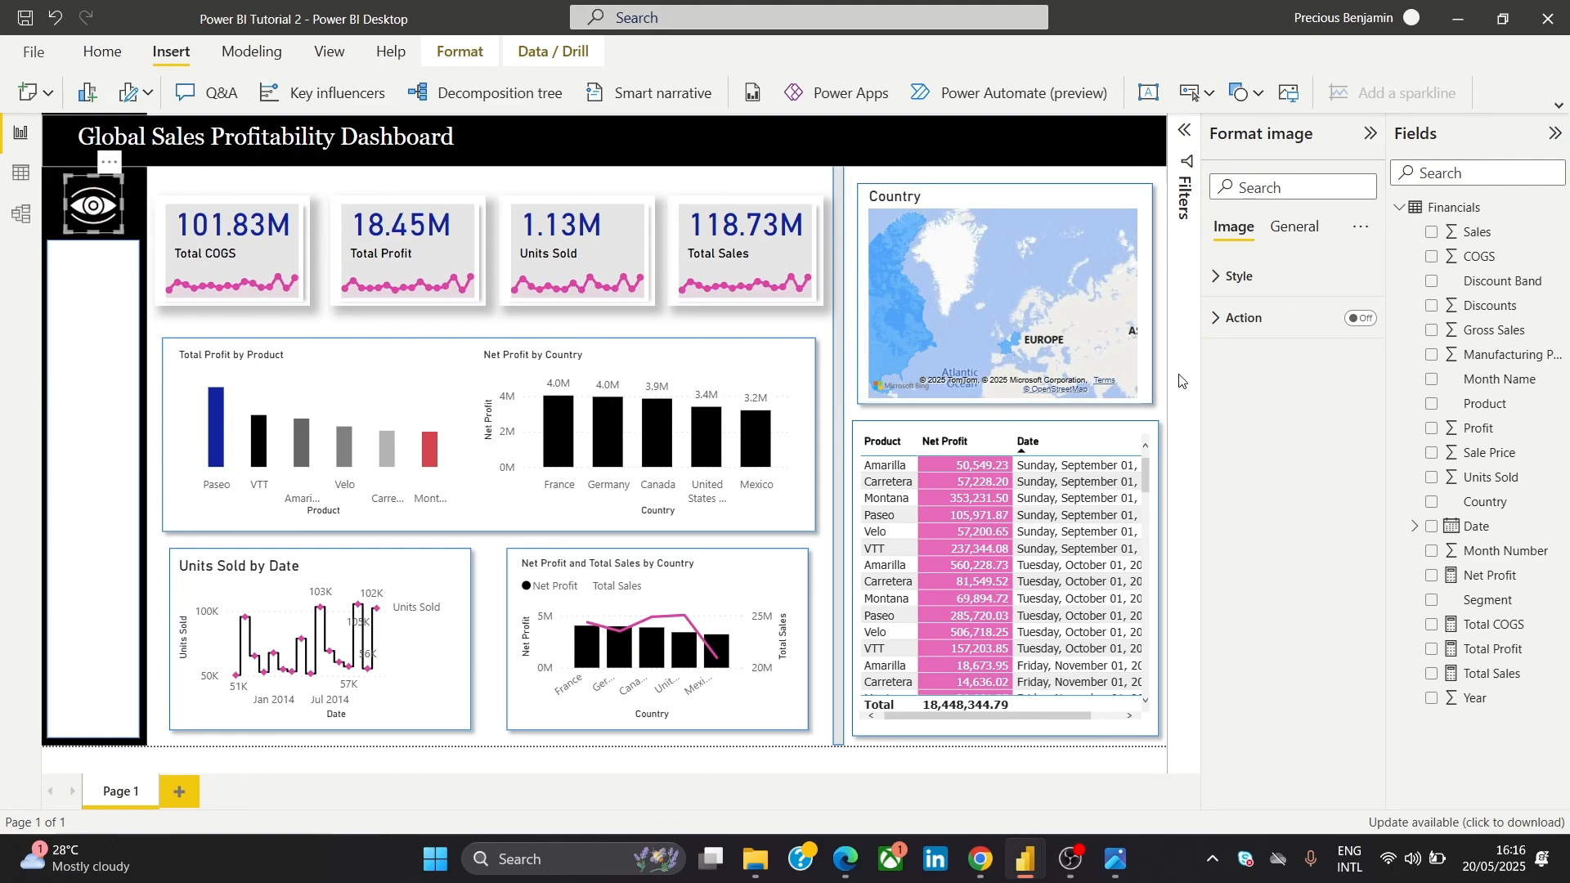
click(307, 200)
click(107, 214)
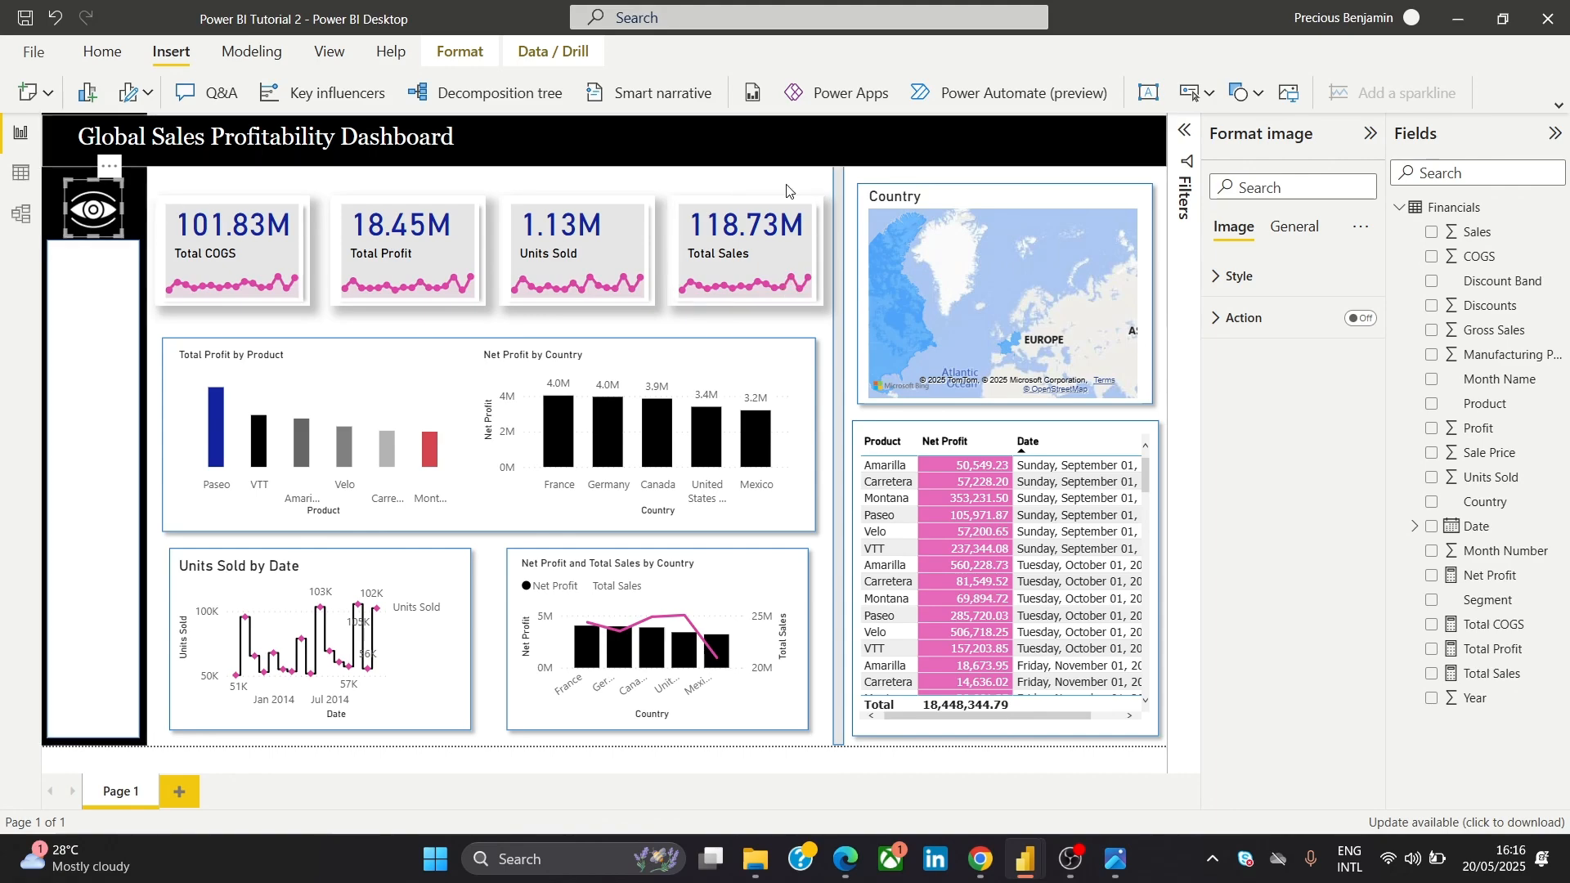
Add a text box reading "Overview" and format its text as bold at size 12
click(1076, 136)
click(1159, 93)
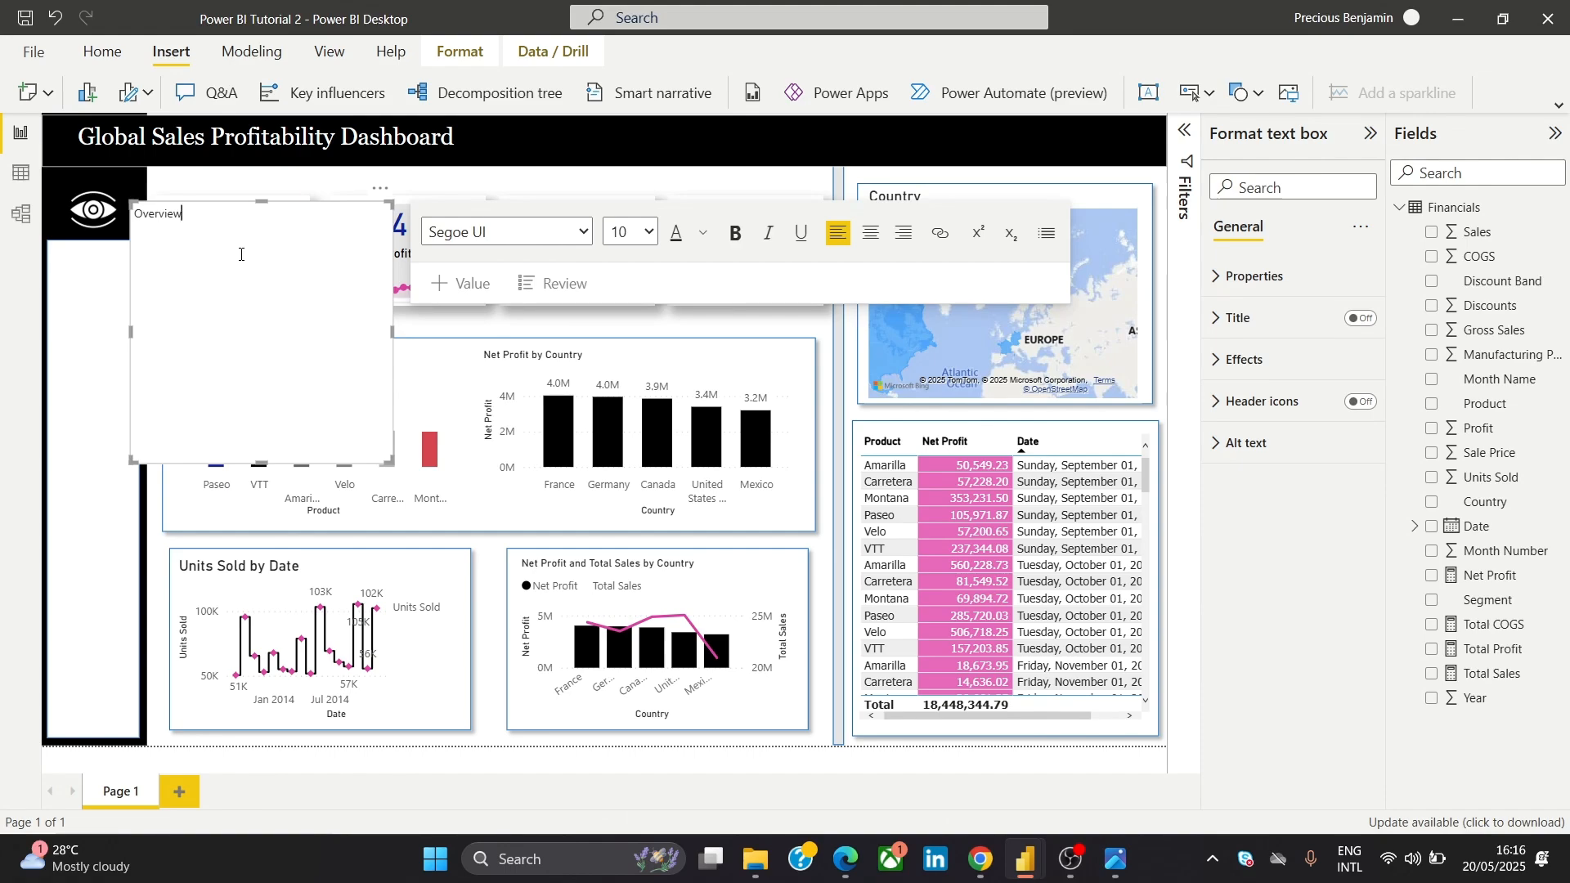
key(ctrl+a)
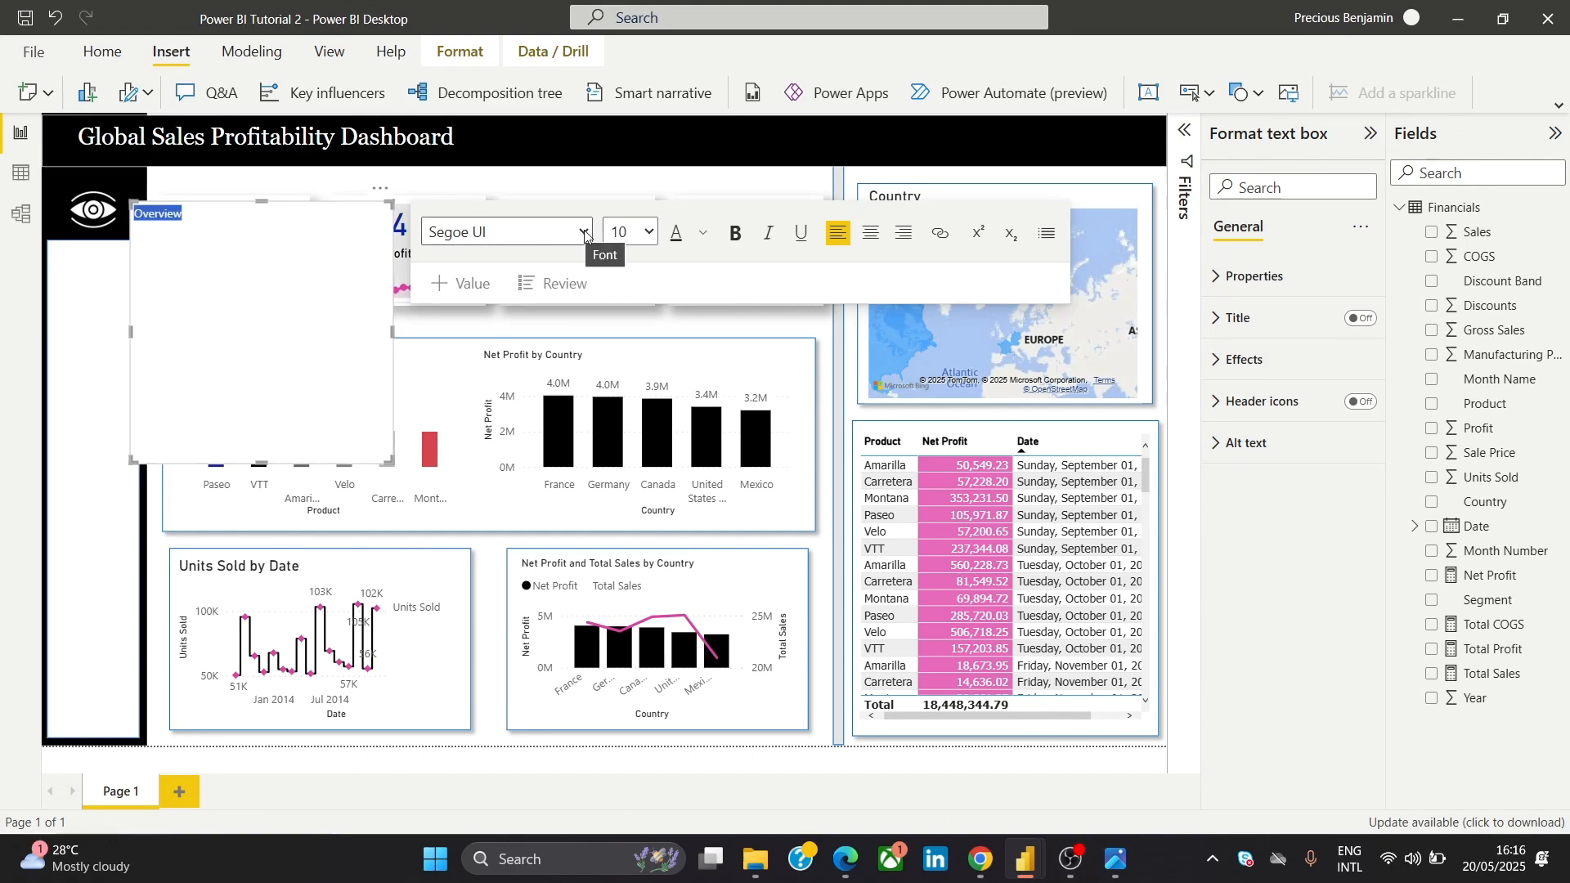
click(649, 232)
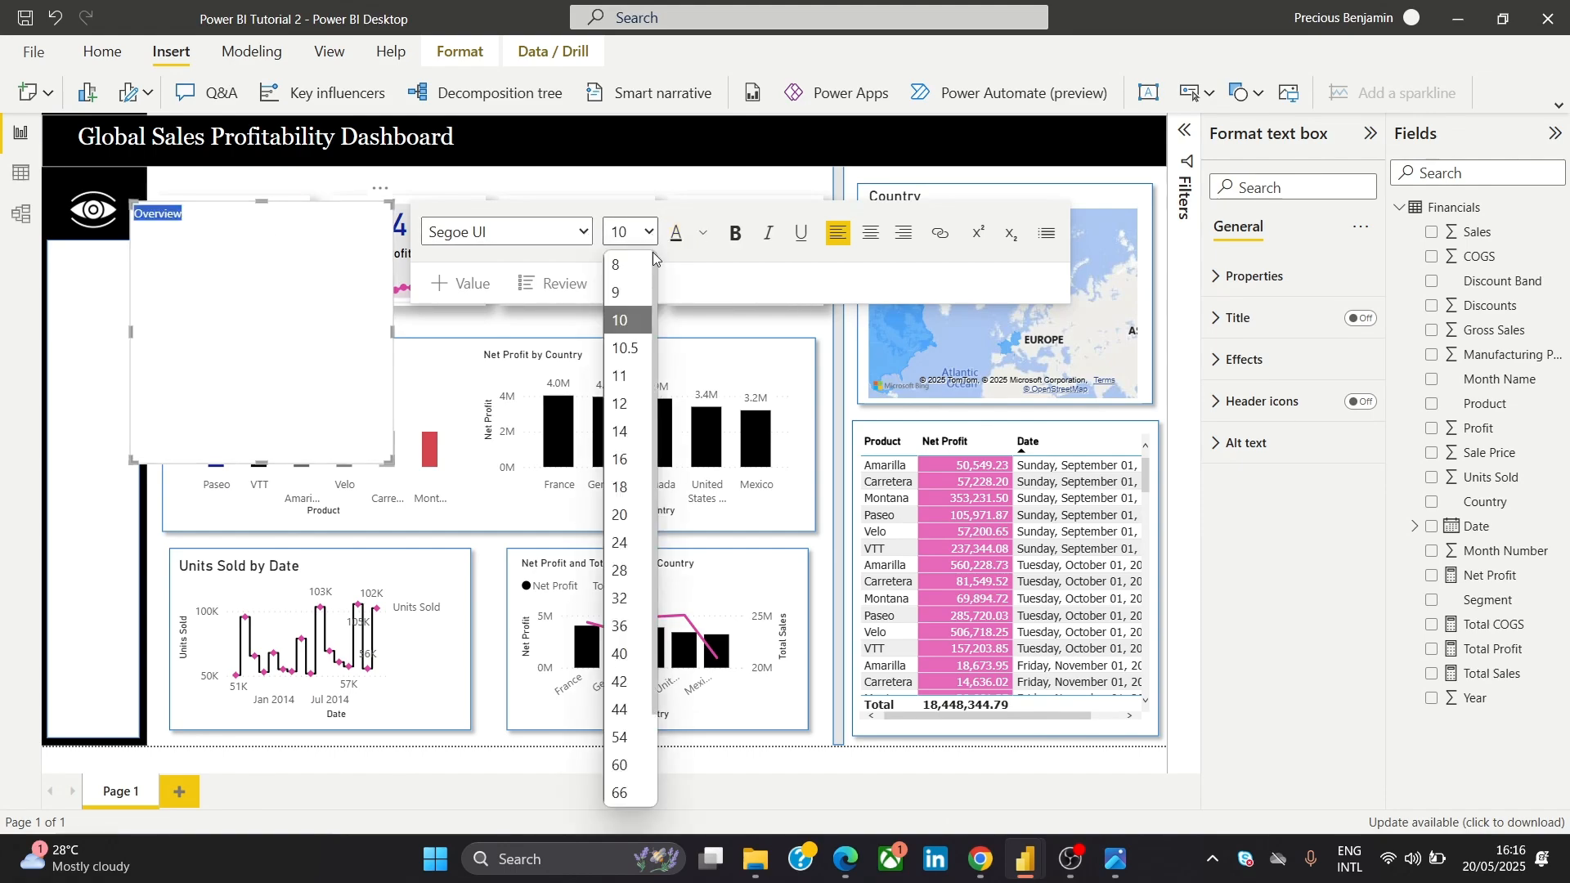
click(638, 406)
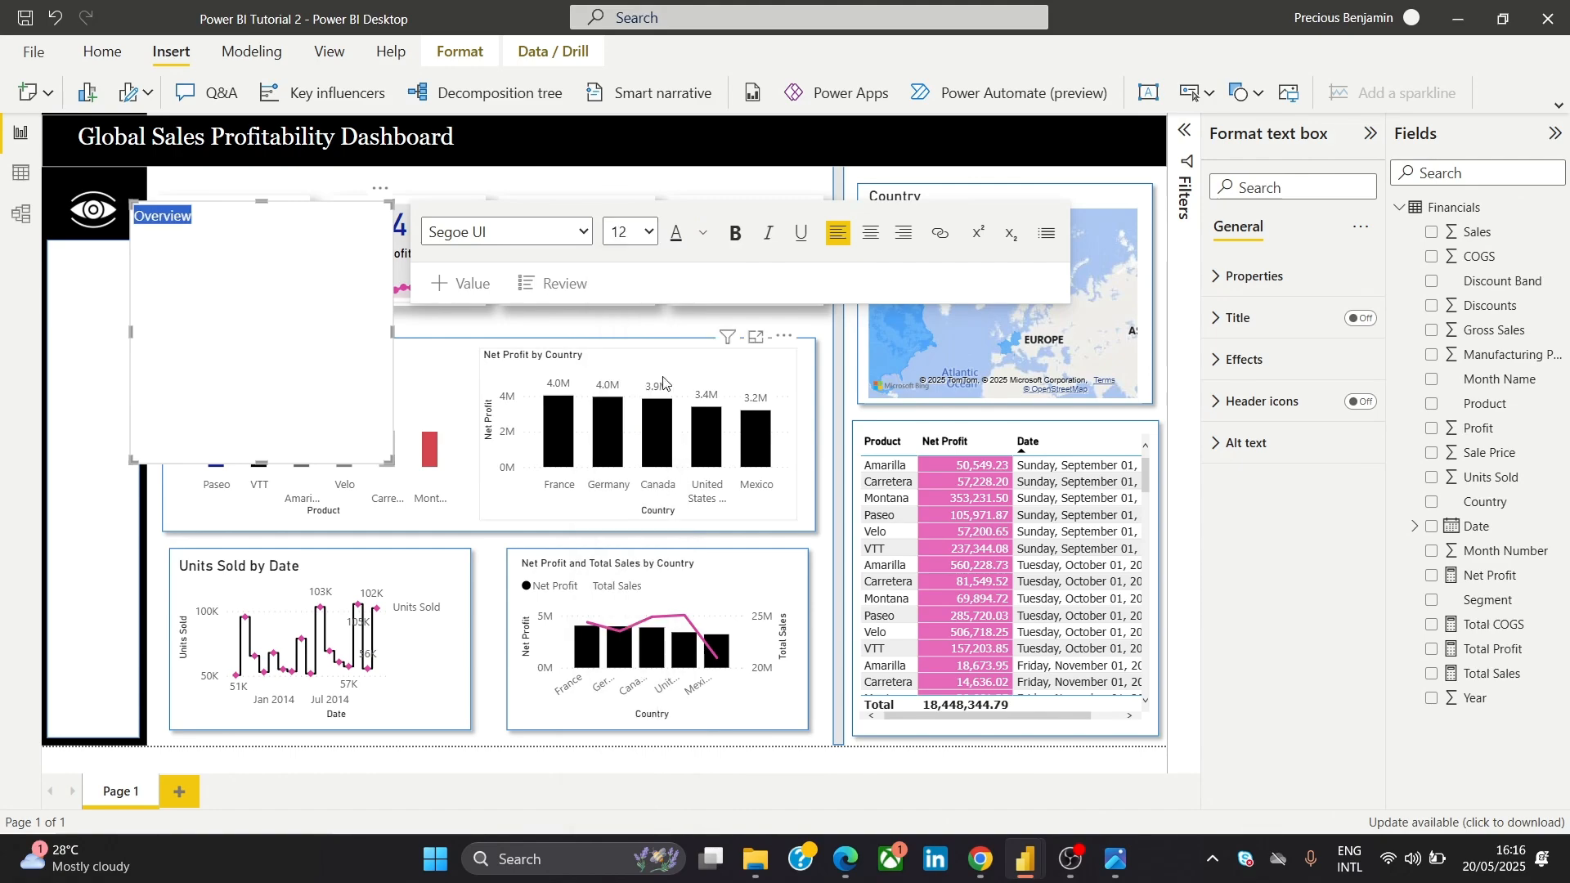
click(735, 235)
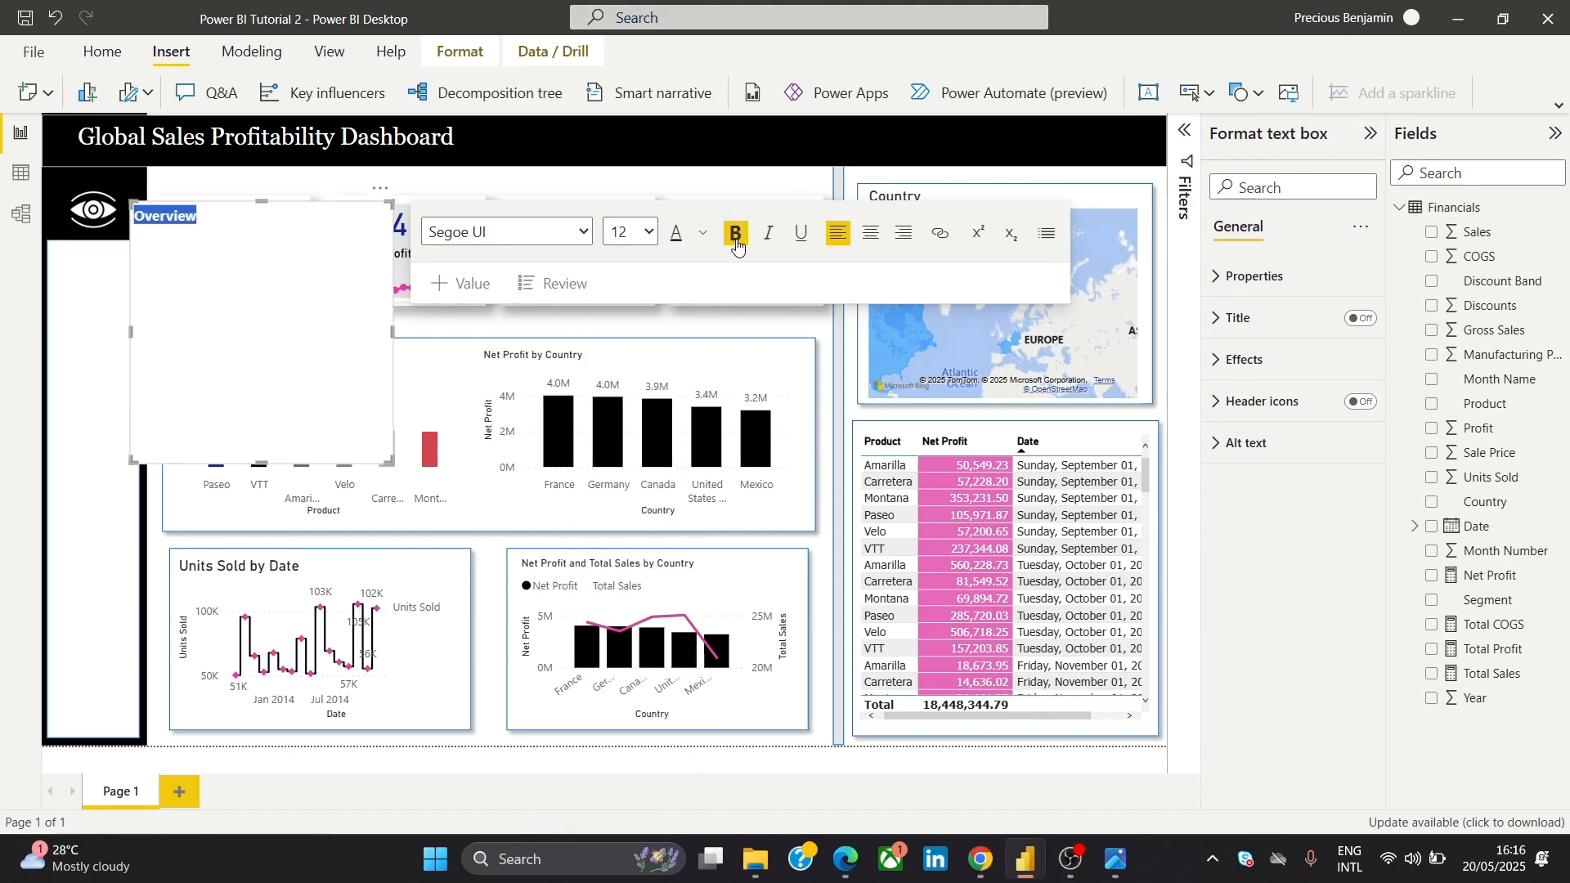
click(161, 209)
double_click(194, 223)
Turn off the Overview text box's background and shrink the box to fit around its text
click(1282, 289)
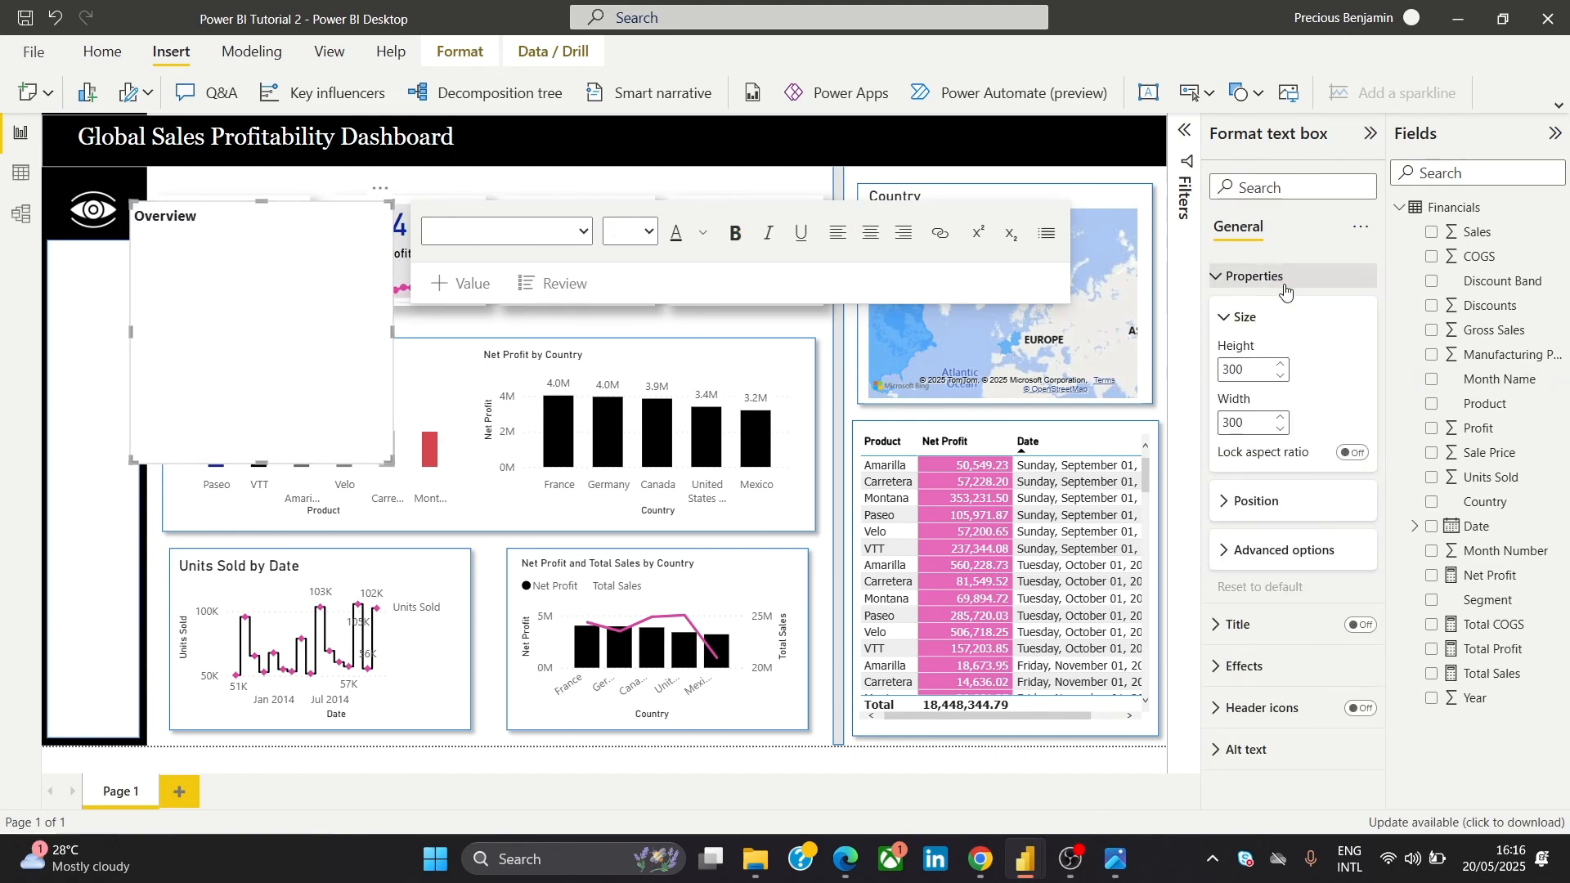
click(1285, 282)
click(1259, 360)
click(1350, 402)
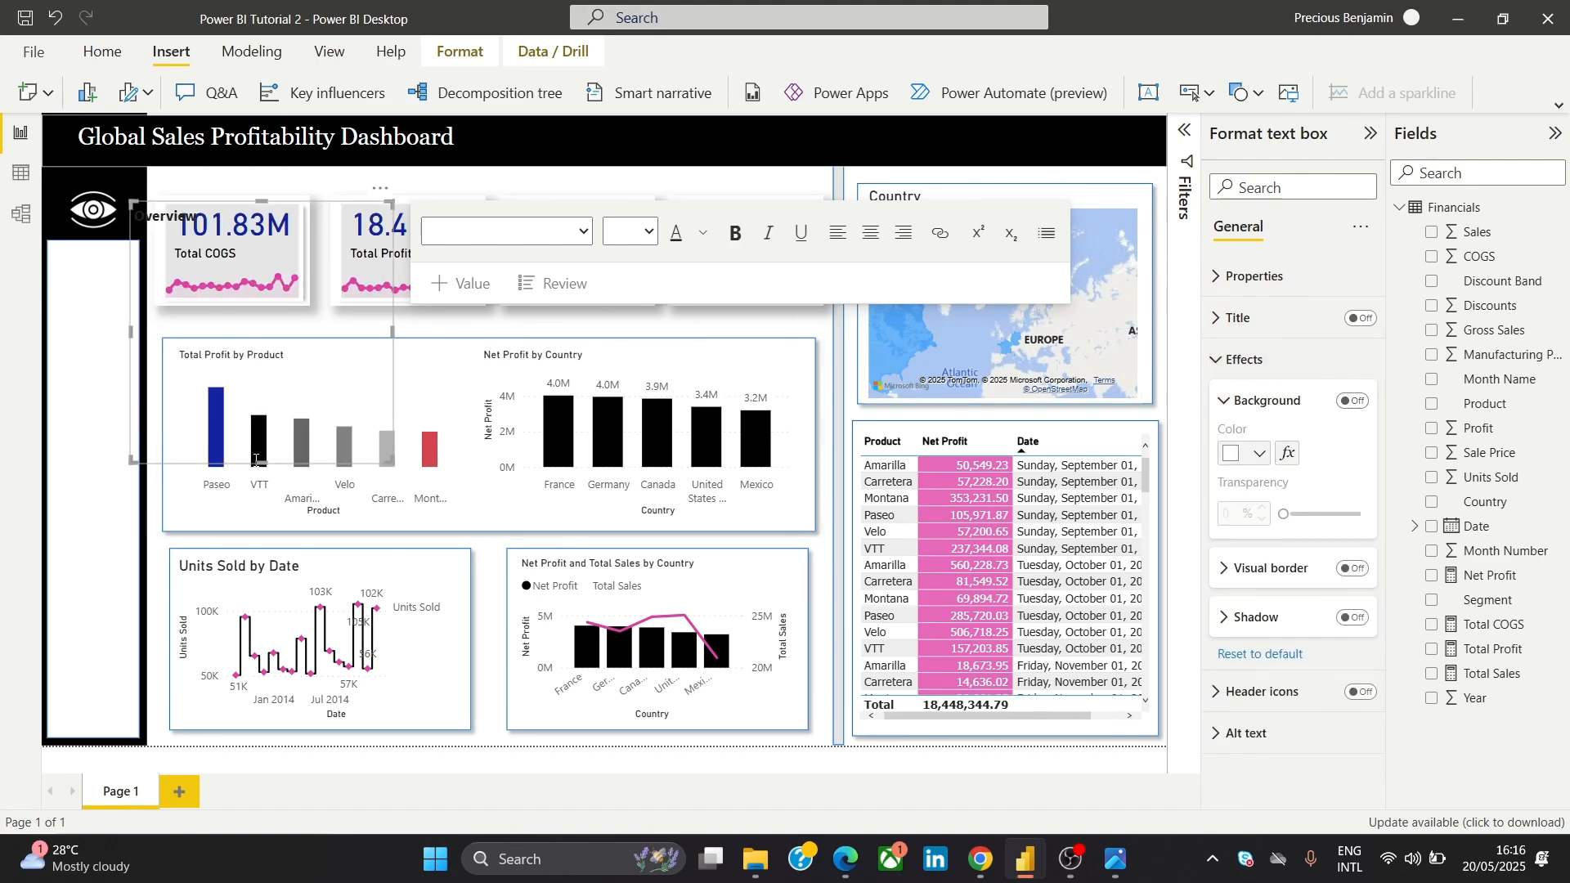
drag(262, 461, 257, 237)
drag(392, 220, 232, 221)
Set the Overview text color to white, undoing any accidental shift of the Total COGS card's background shape
double_click(180, 217)
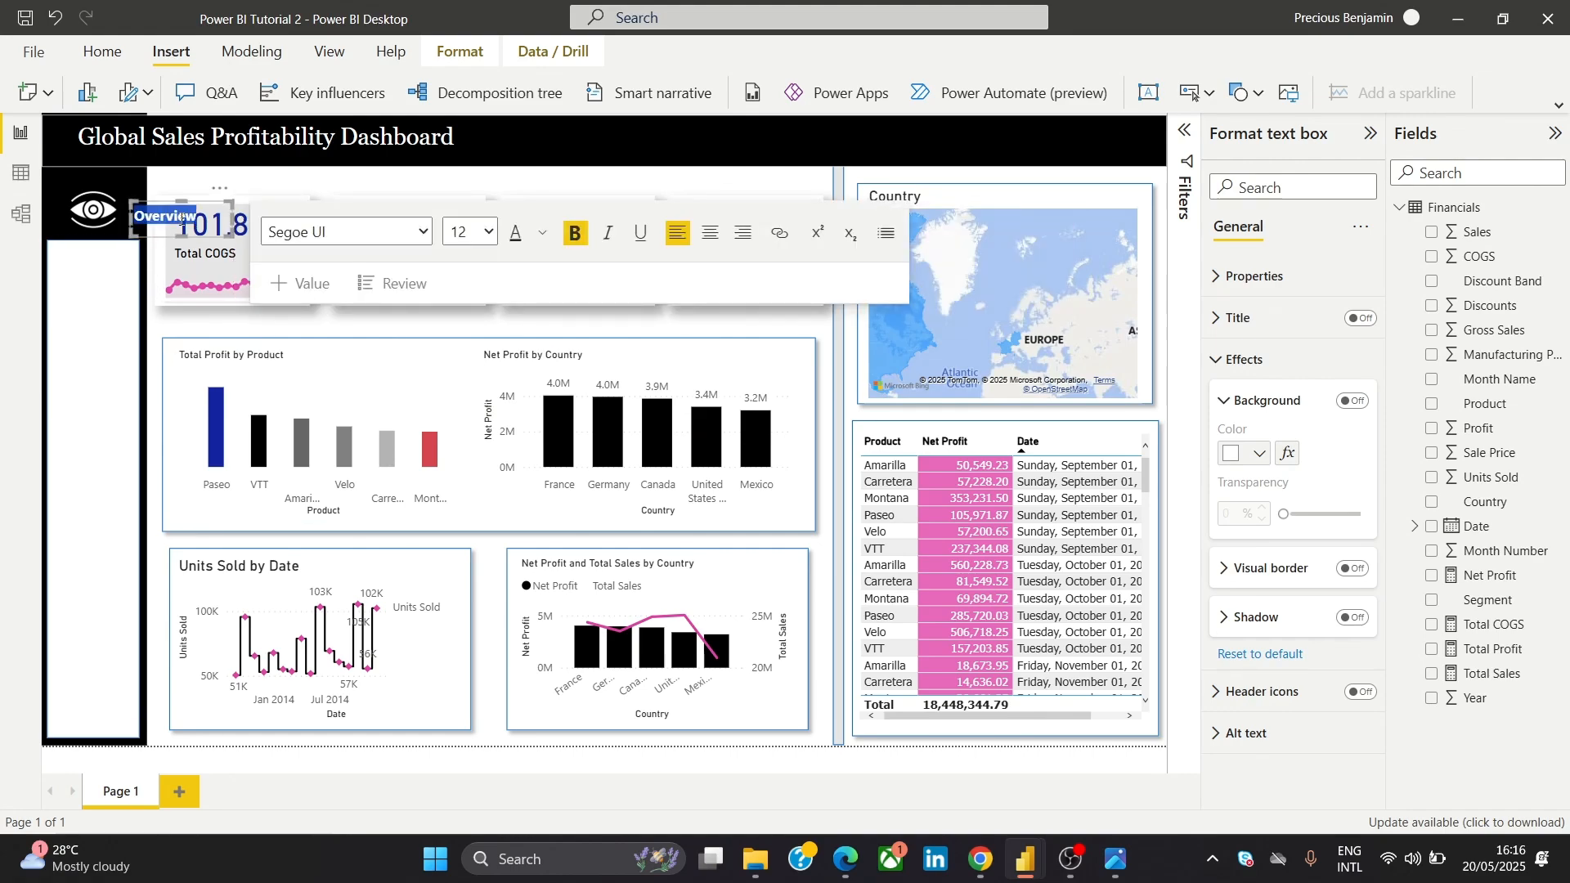
click(541, 235)
click(561, 309)
click(185, 198)
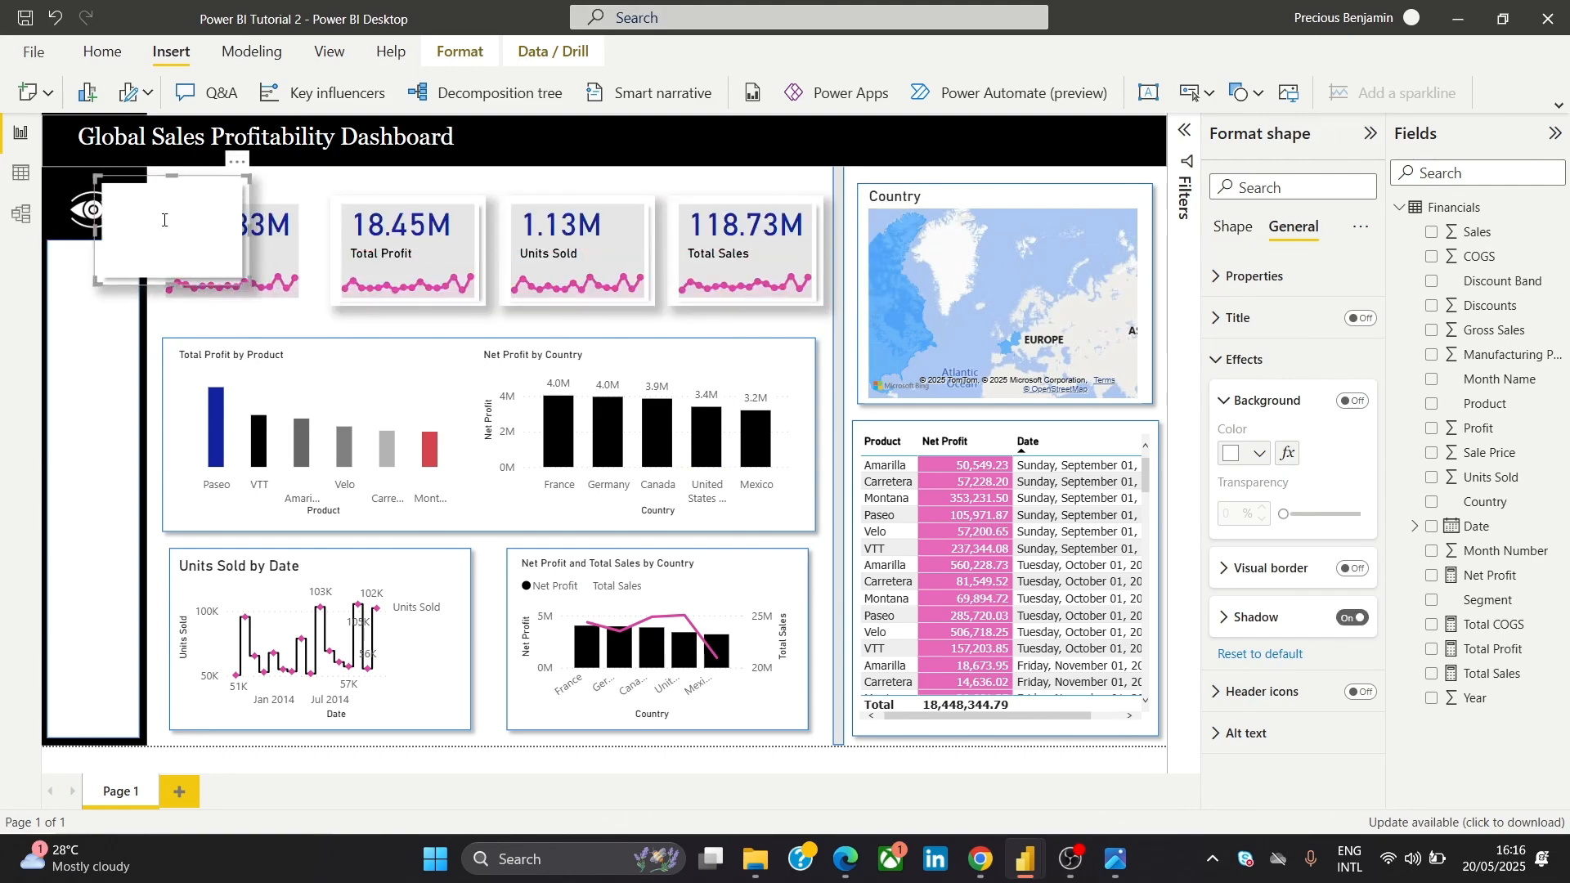
key(ctrl+z)
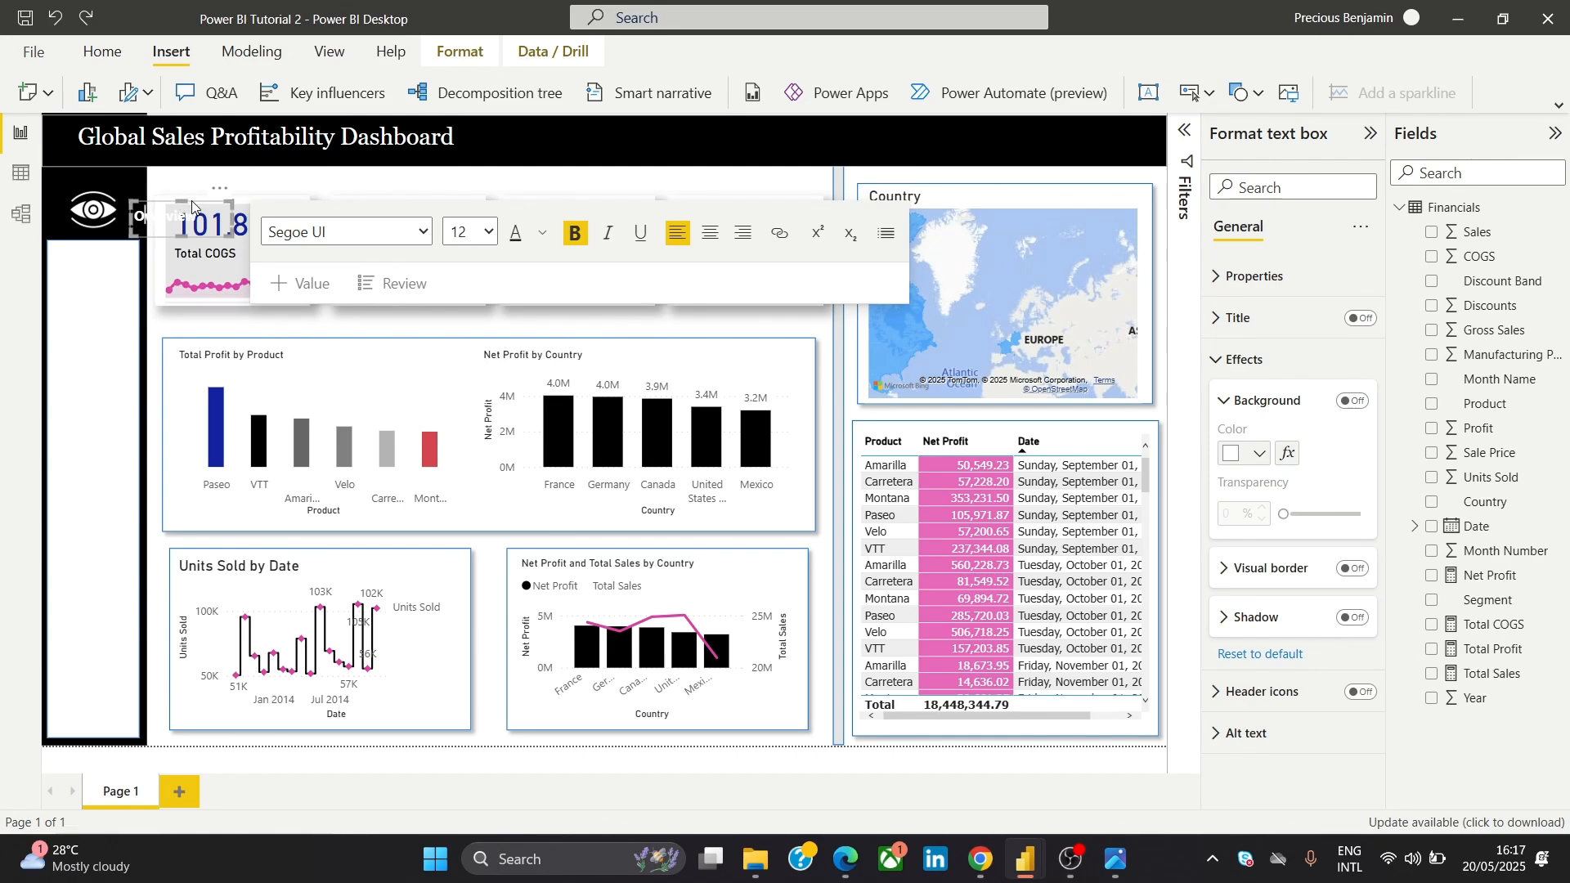
Move the Overview text box into the sidebar above the eye icon and make the icon slightly smaller
drag(192, 206, 143, 175)
click(112, 205)
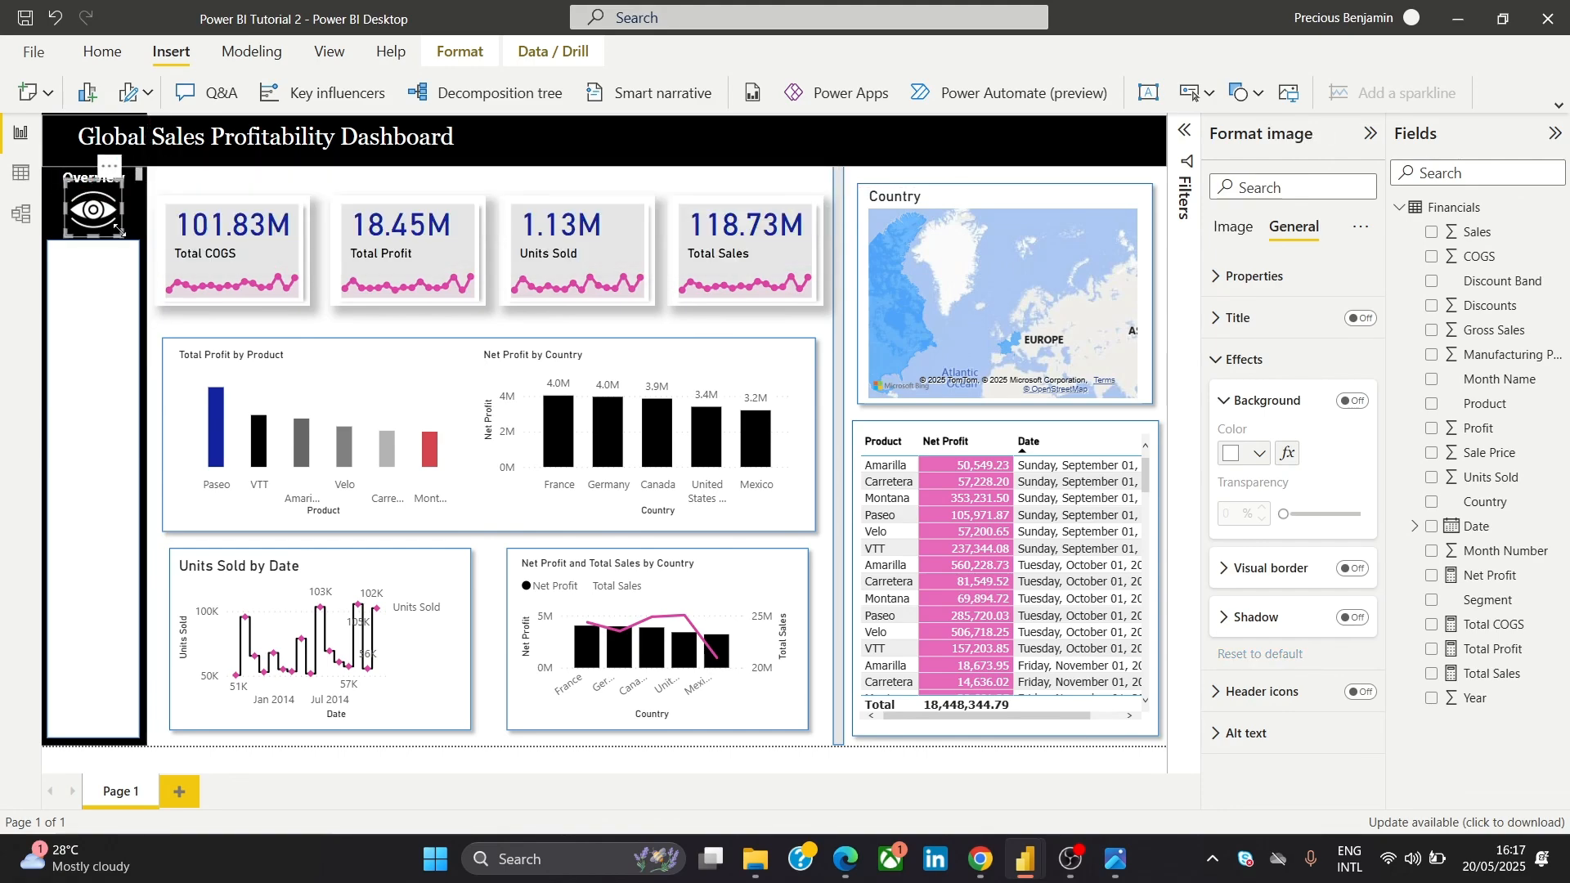
drag(120, 236, 101, 208)
Shift the Overview text box slightly left and down, and nudge the eye icon left to line up beneath it
click(100, 186)
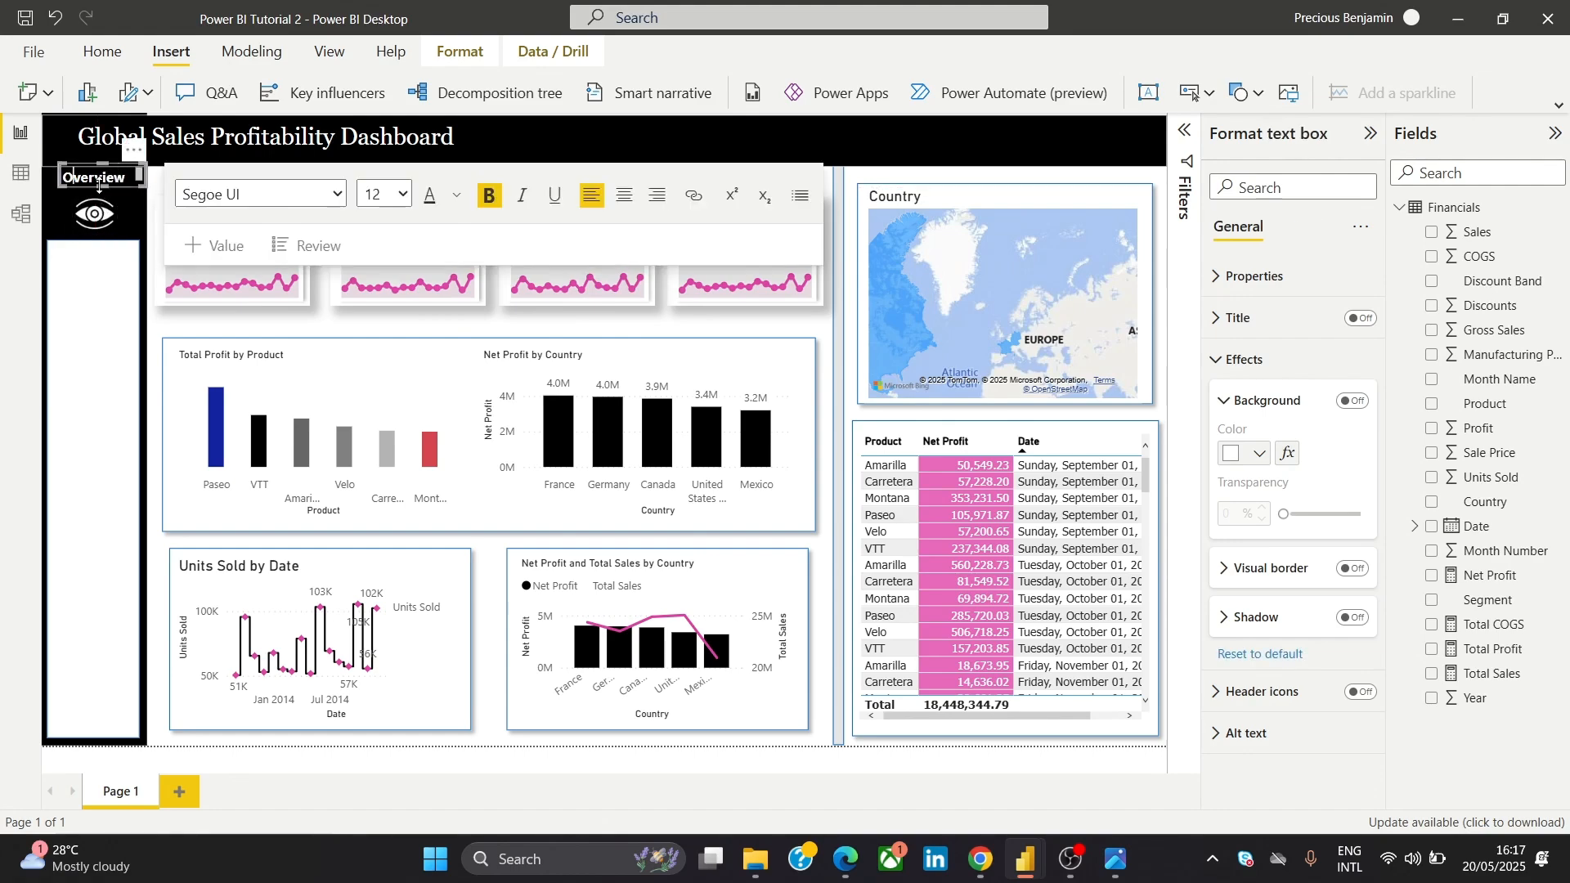
click(133, 187)
drag(139, 184, 137, 187)
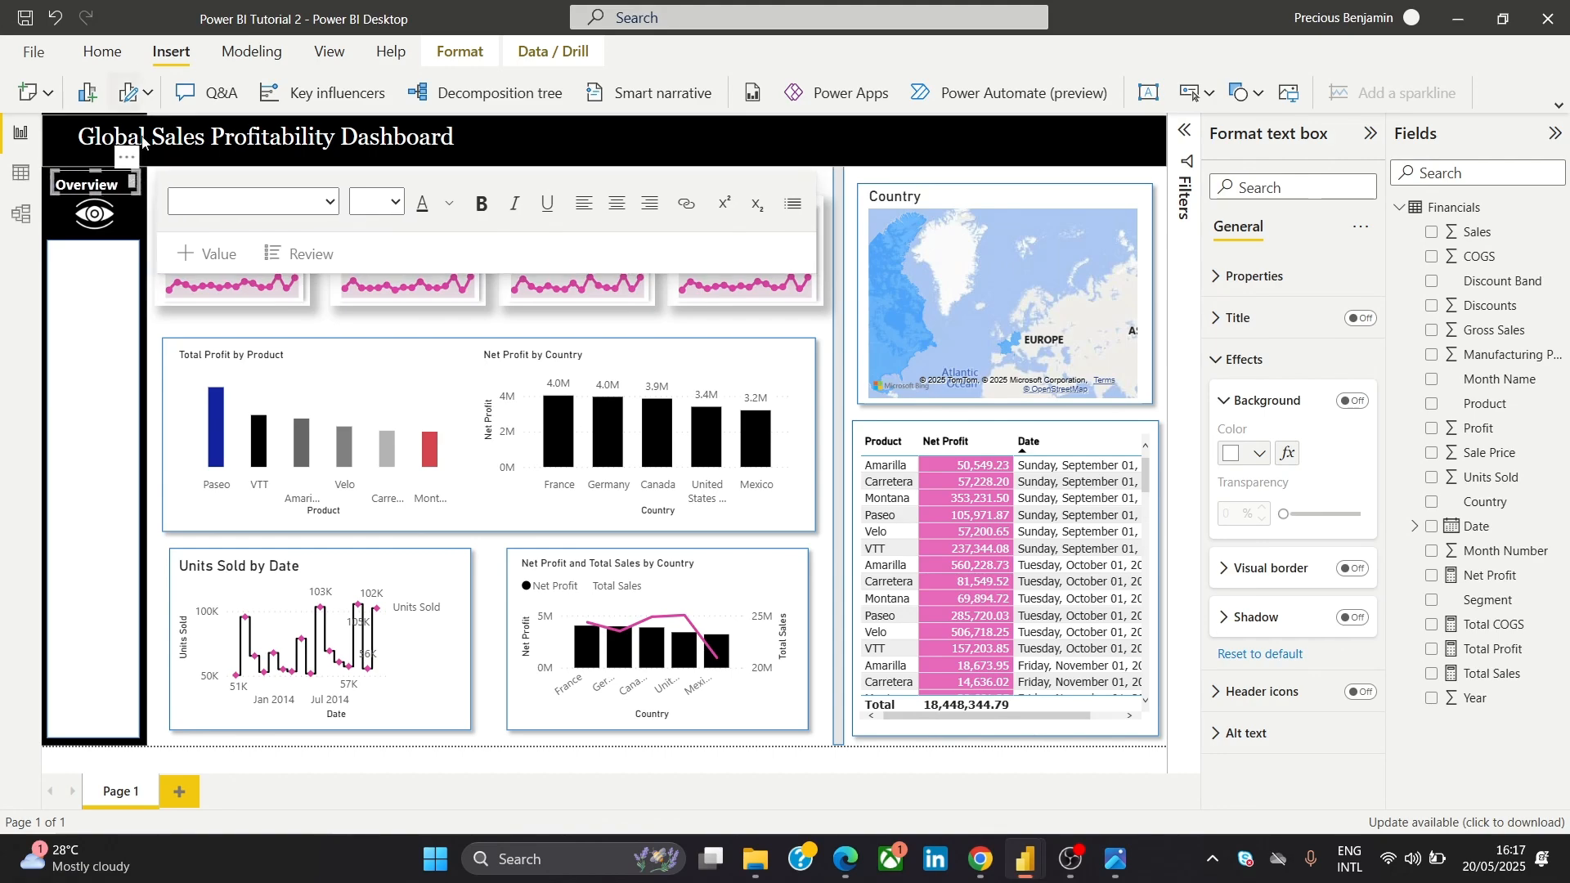
click(116, 215)
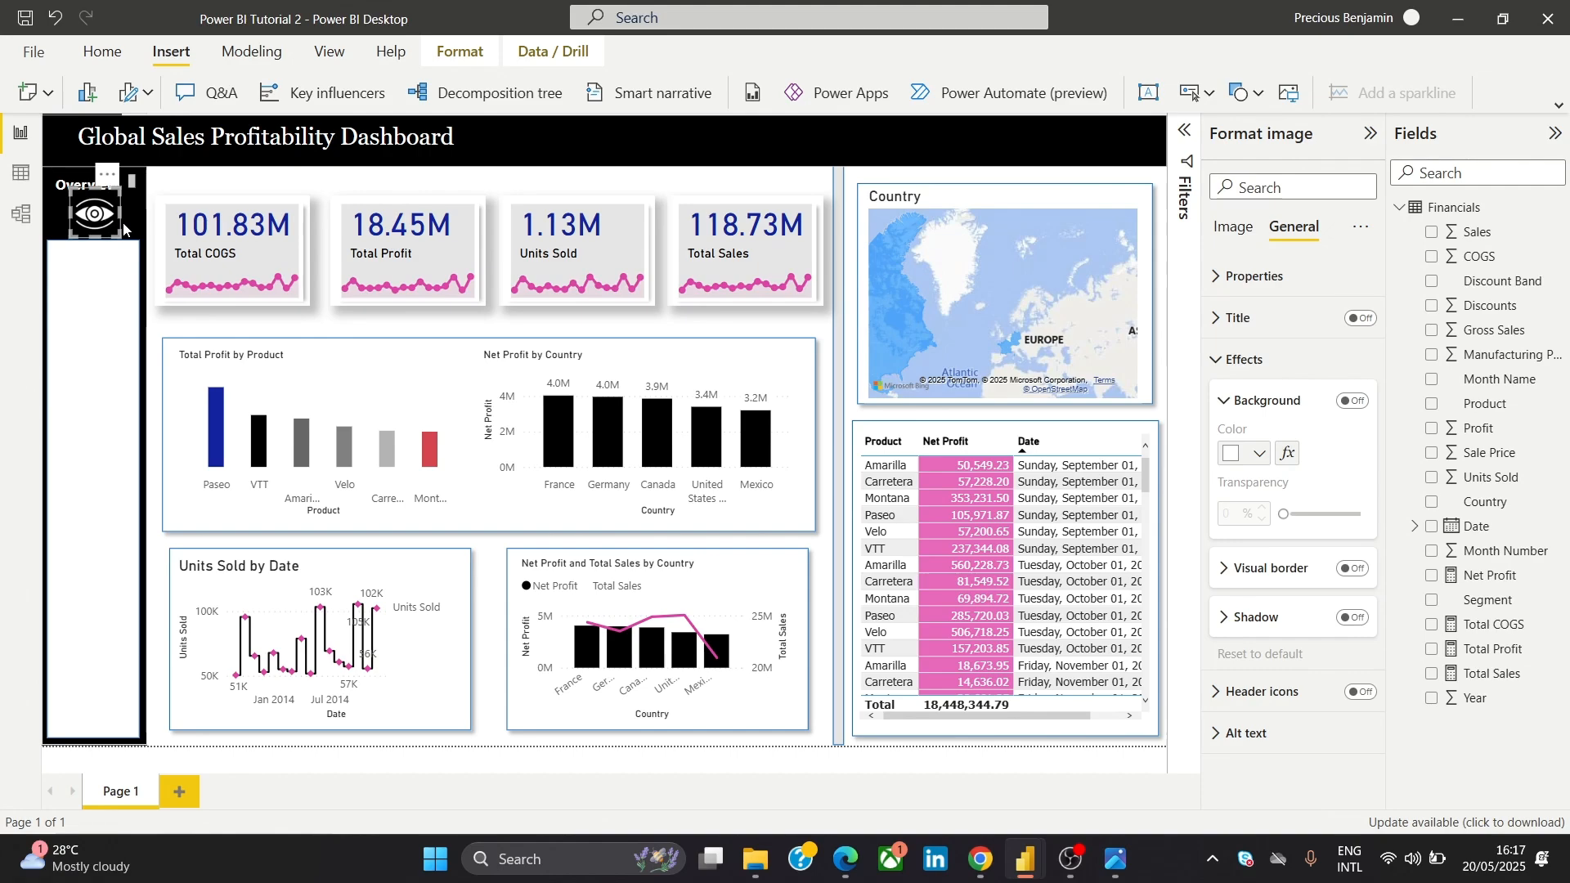
key(Left)
key(Left)
key(Left)
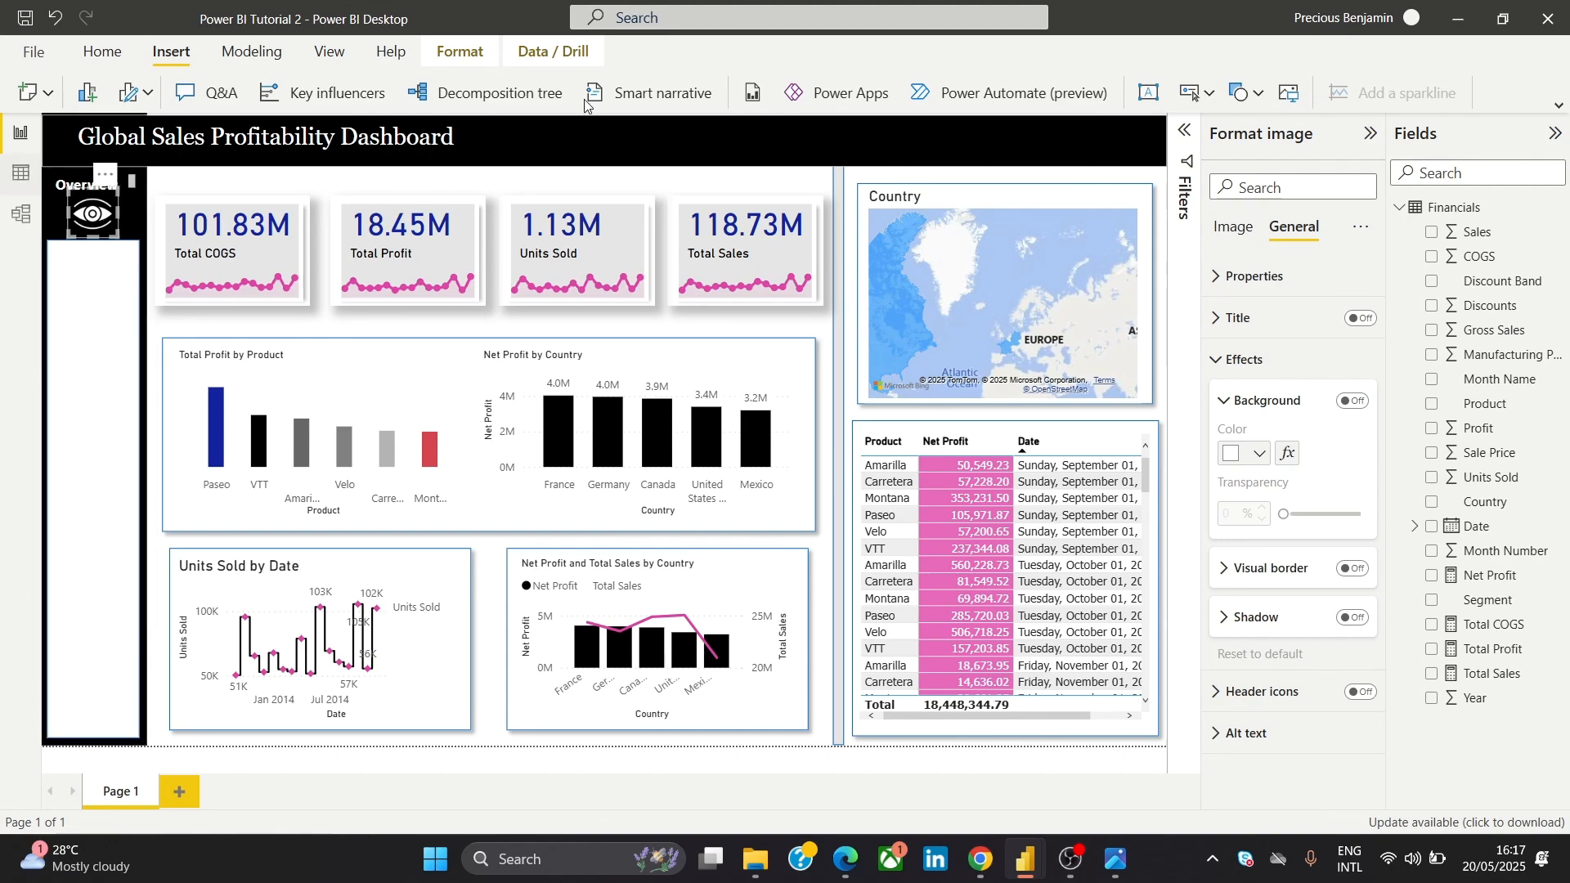
Widen the Overview text box to just past the right edge of the black sidebar
click(836, 327)
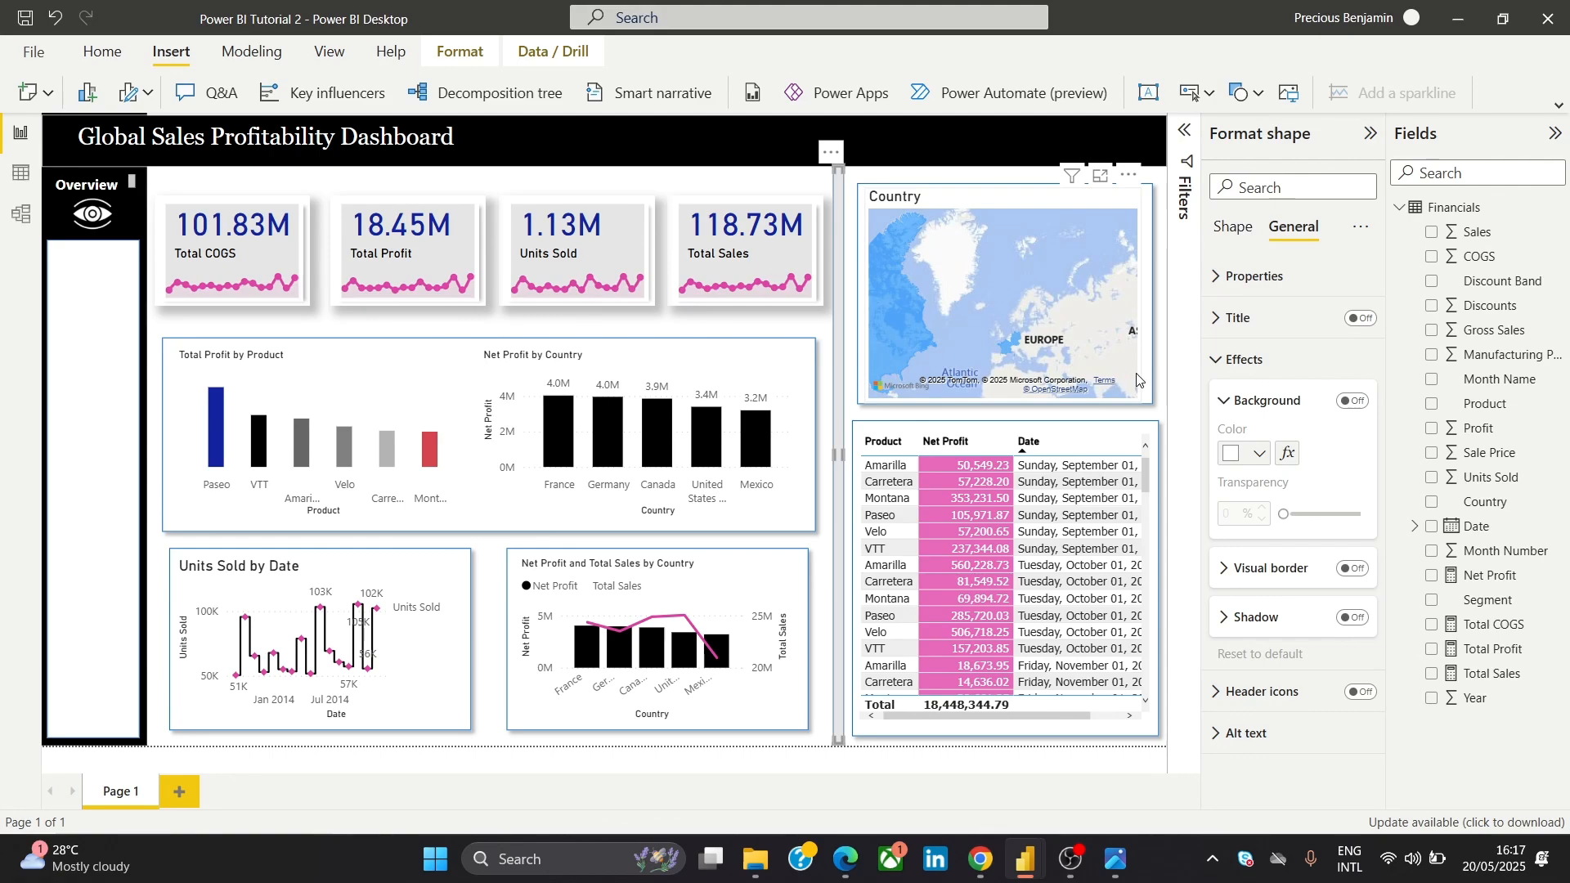
click(115, 186)
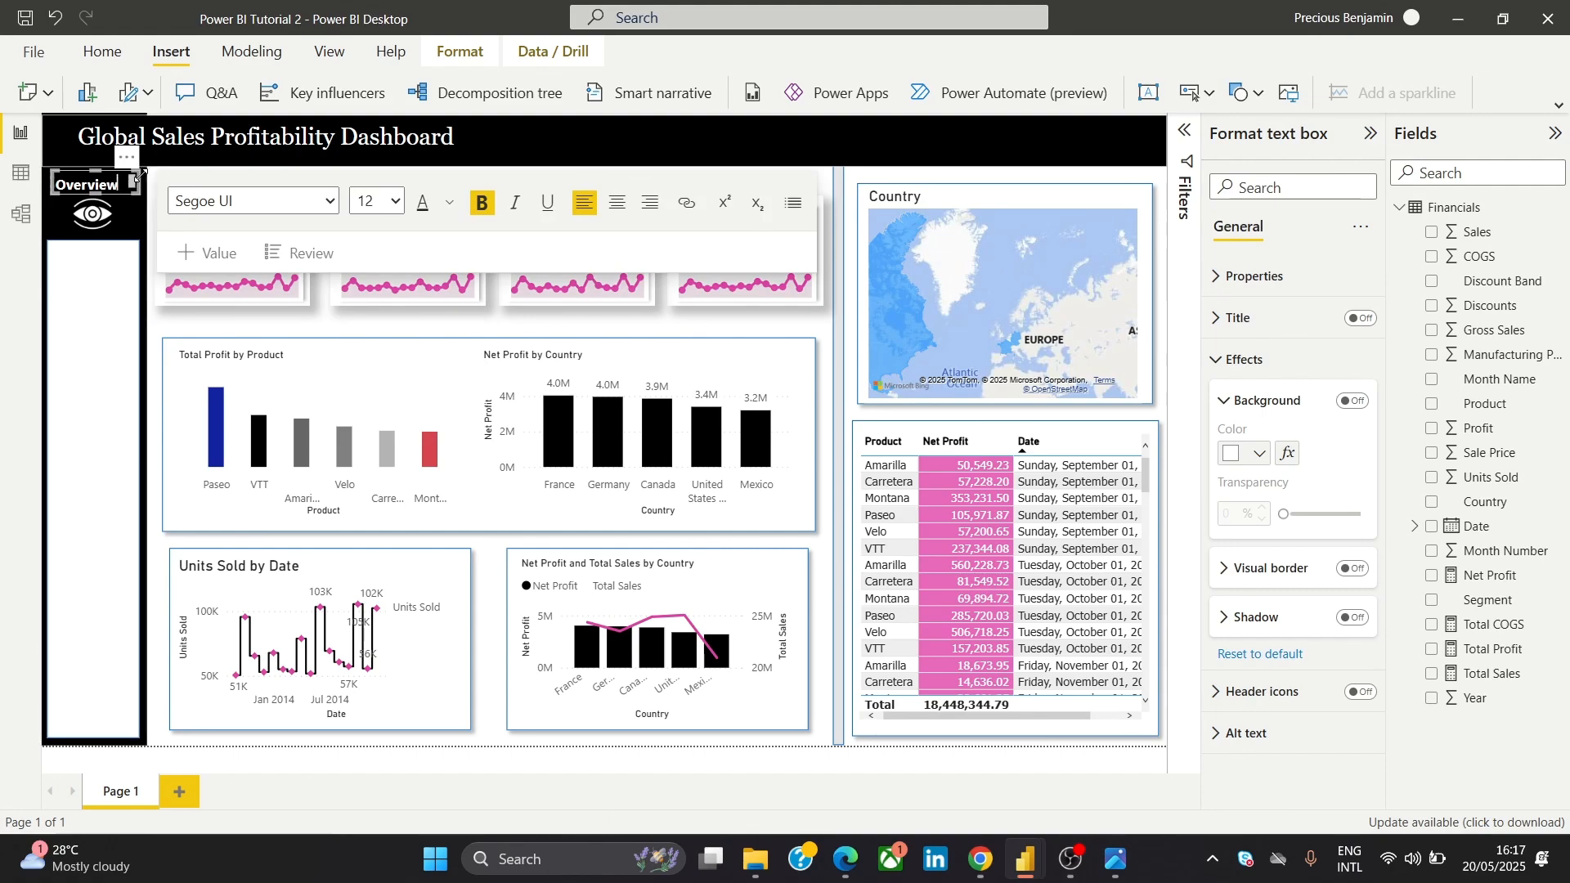
drag(144, 186, 151, 186)
click(193, 181)
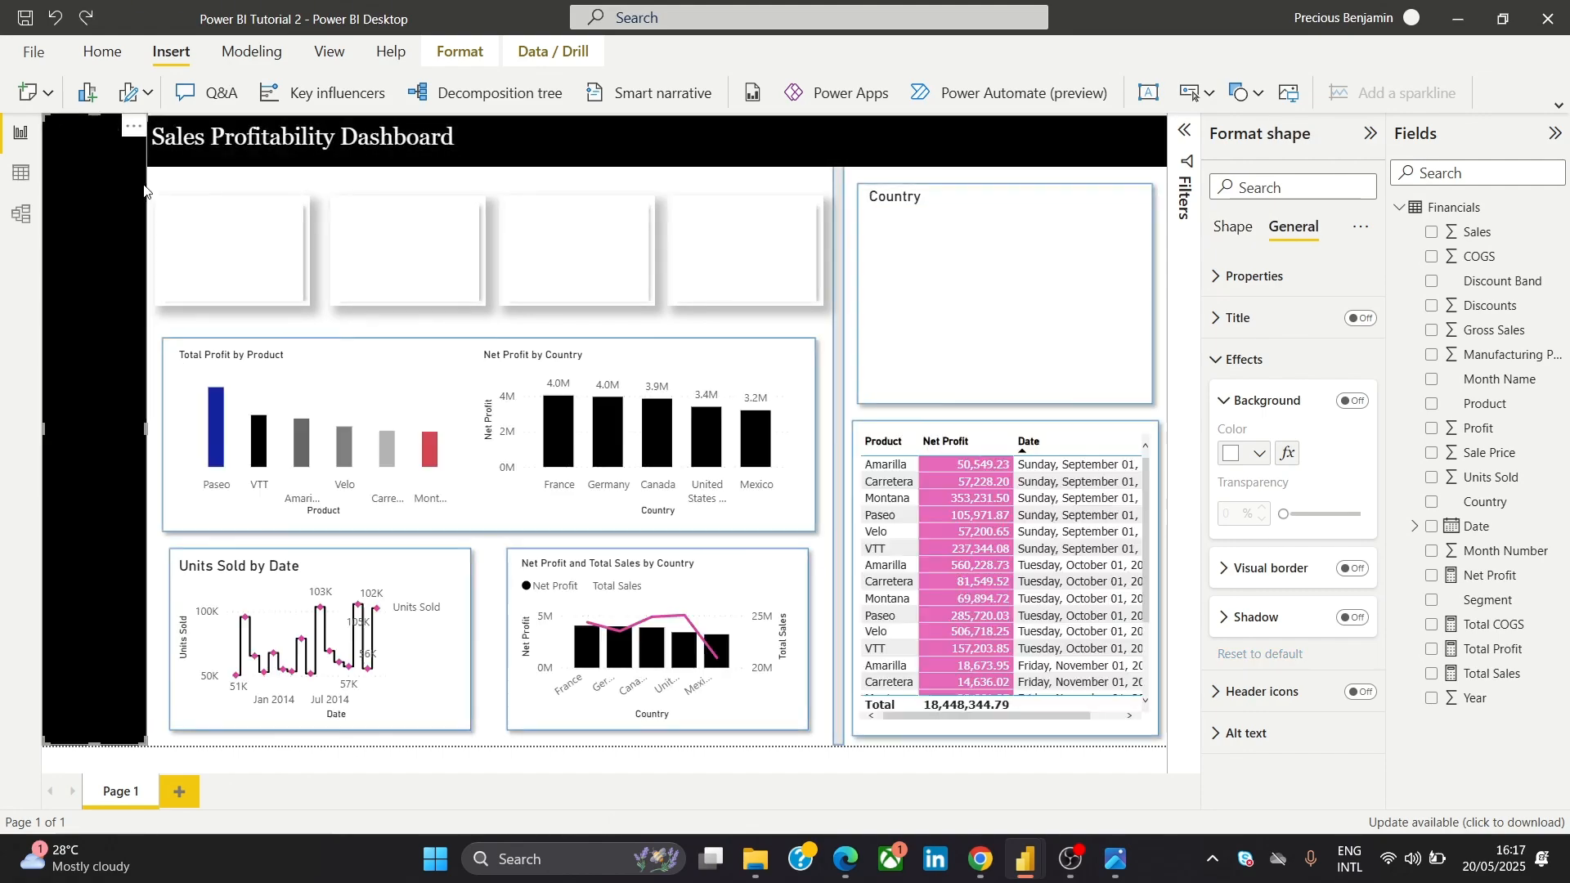
click(141, 182)
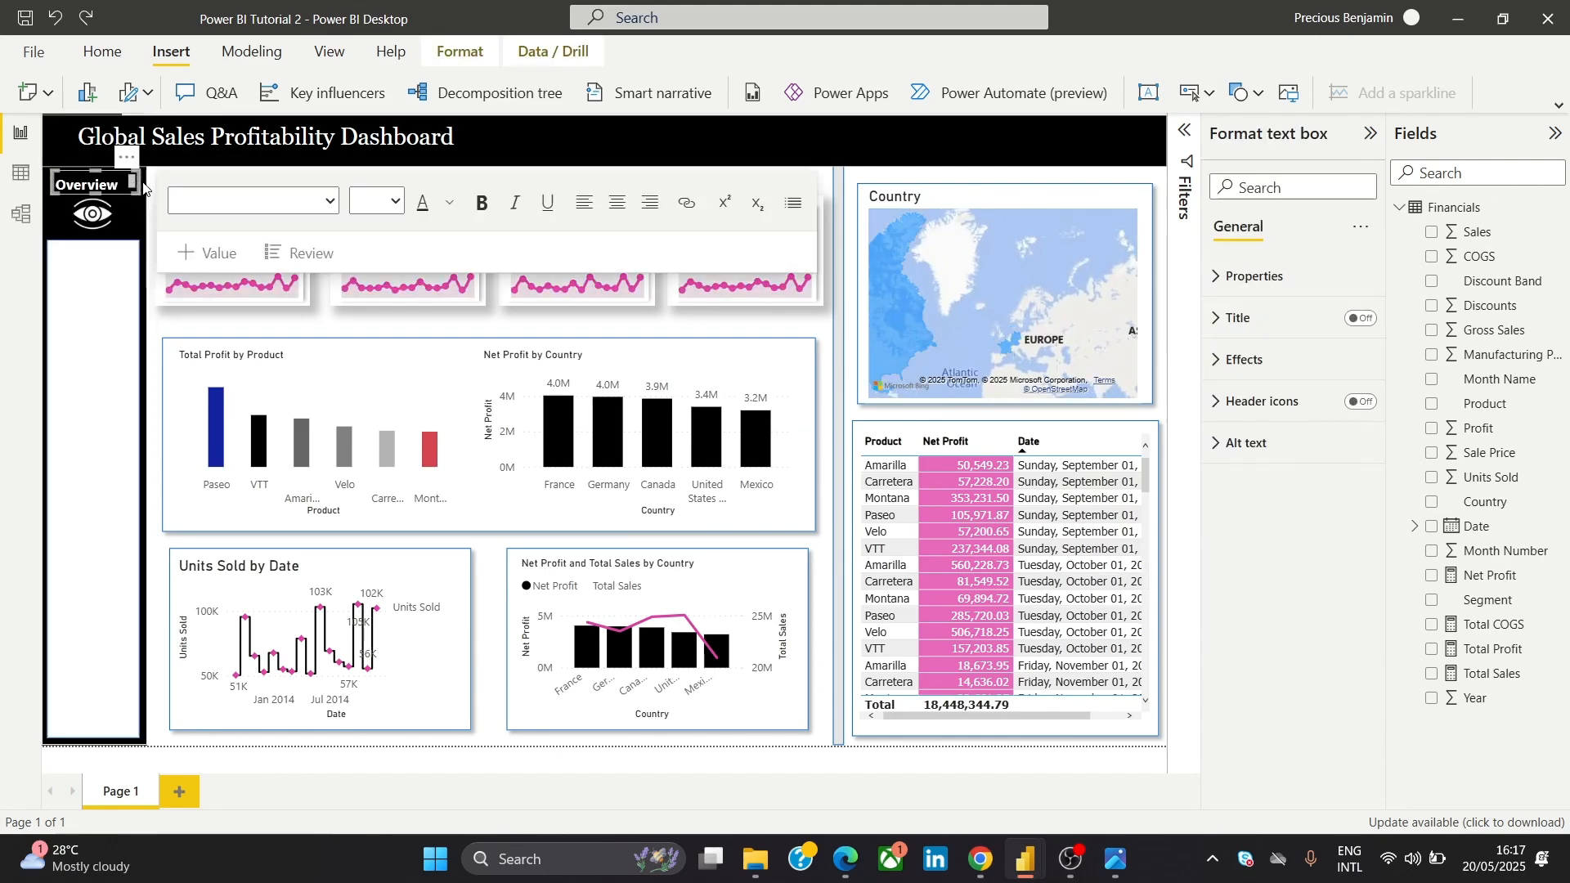
drag(143, 179, 157, 180)
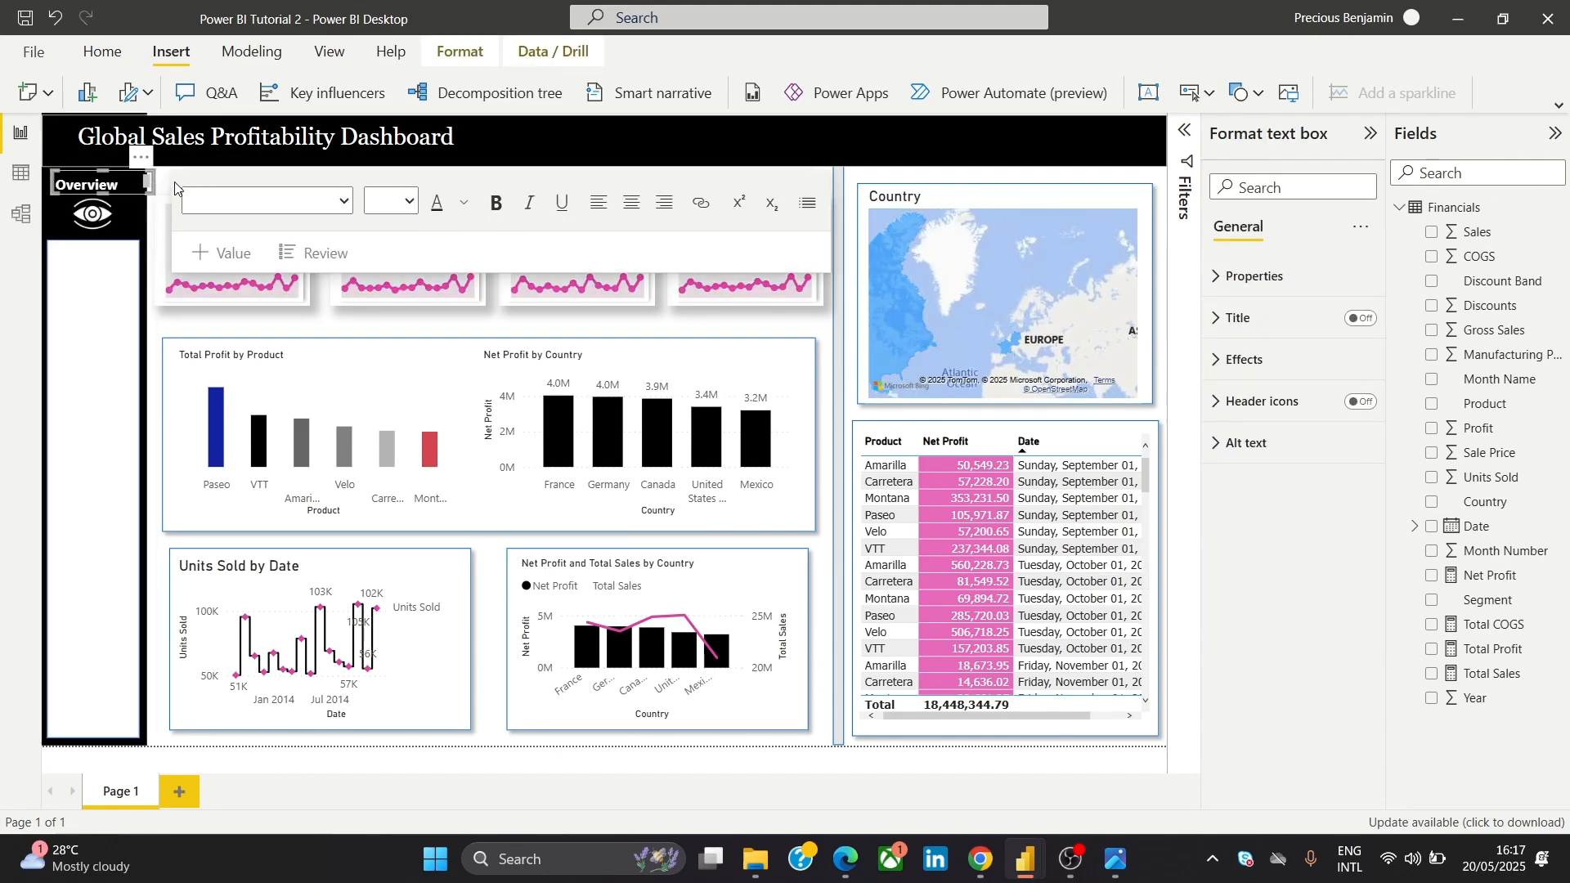
Nudge the Overview text box slightly right so its text is centred above the eye icon in the sidebar
click(112, 206)
click(114, 196)
click(130, 209)
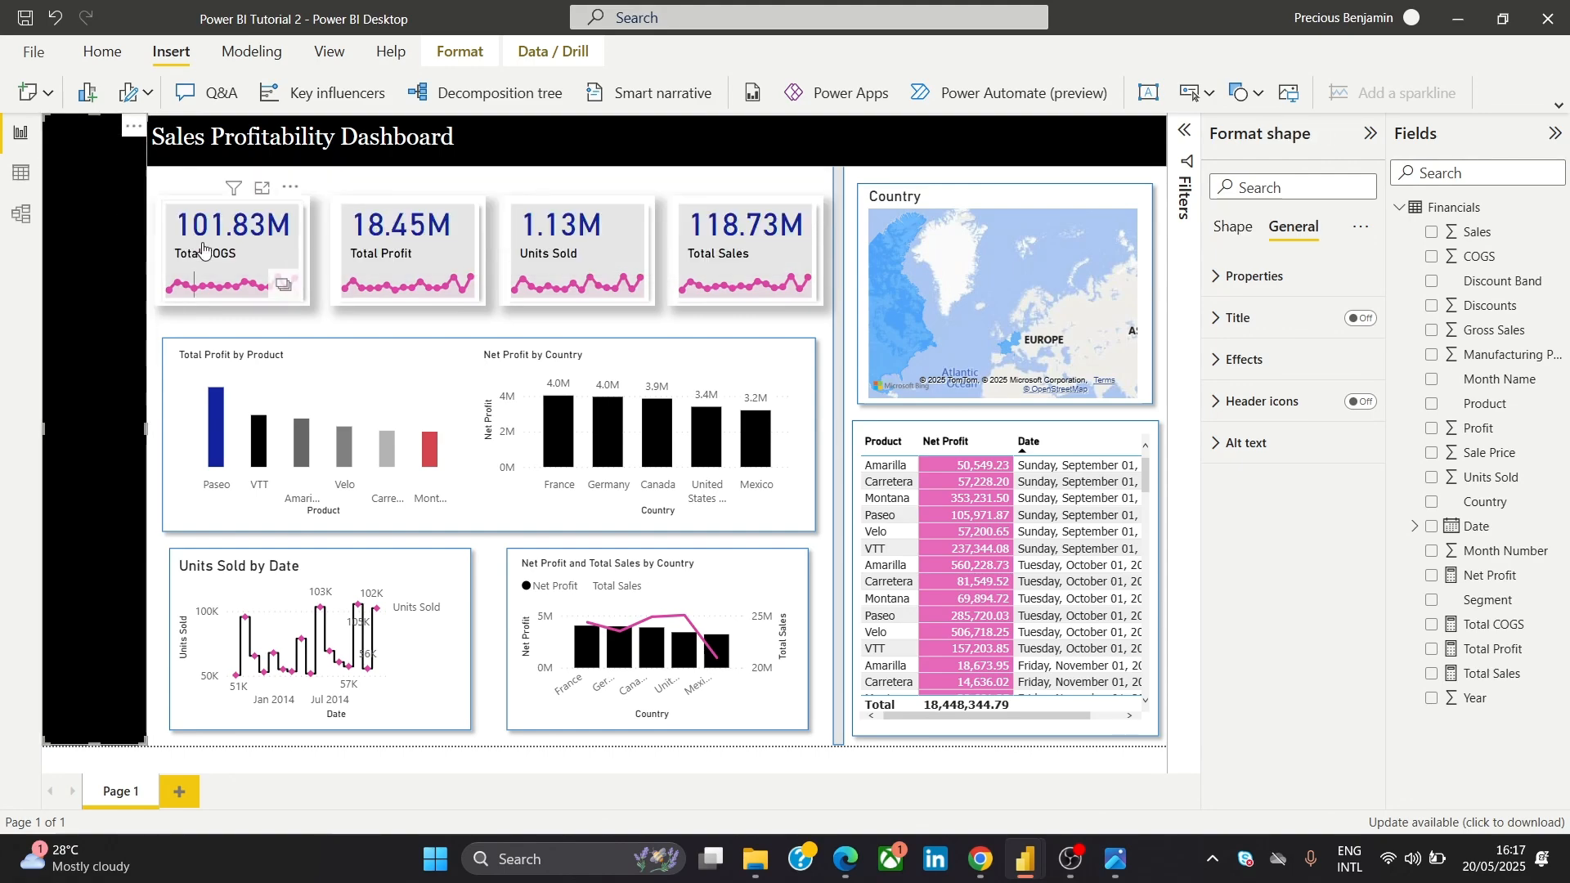
click(178, 226)
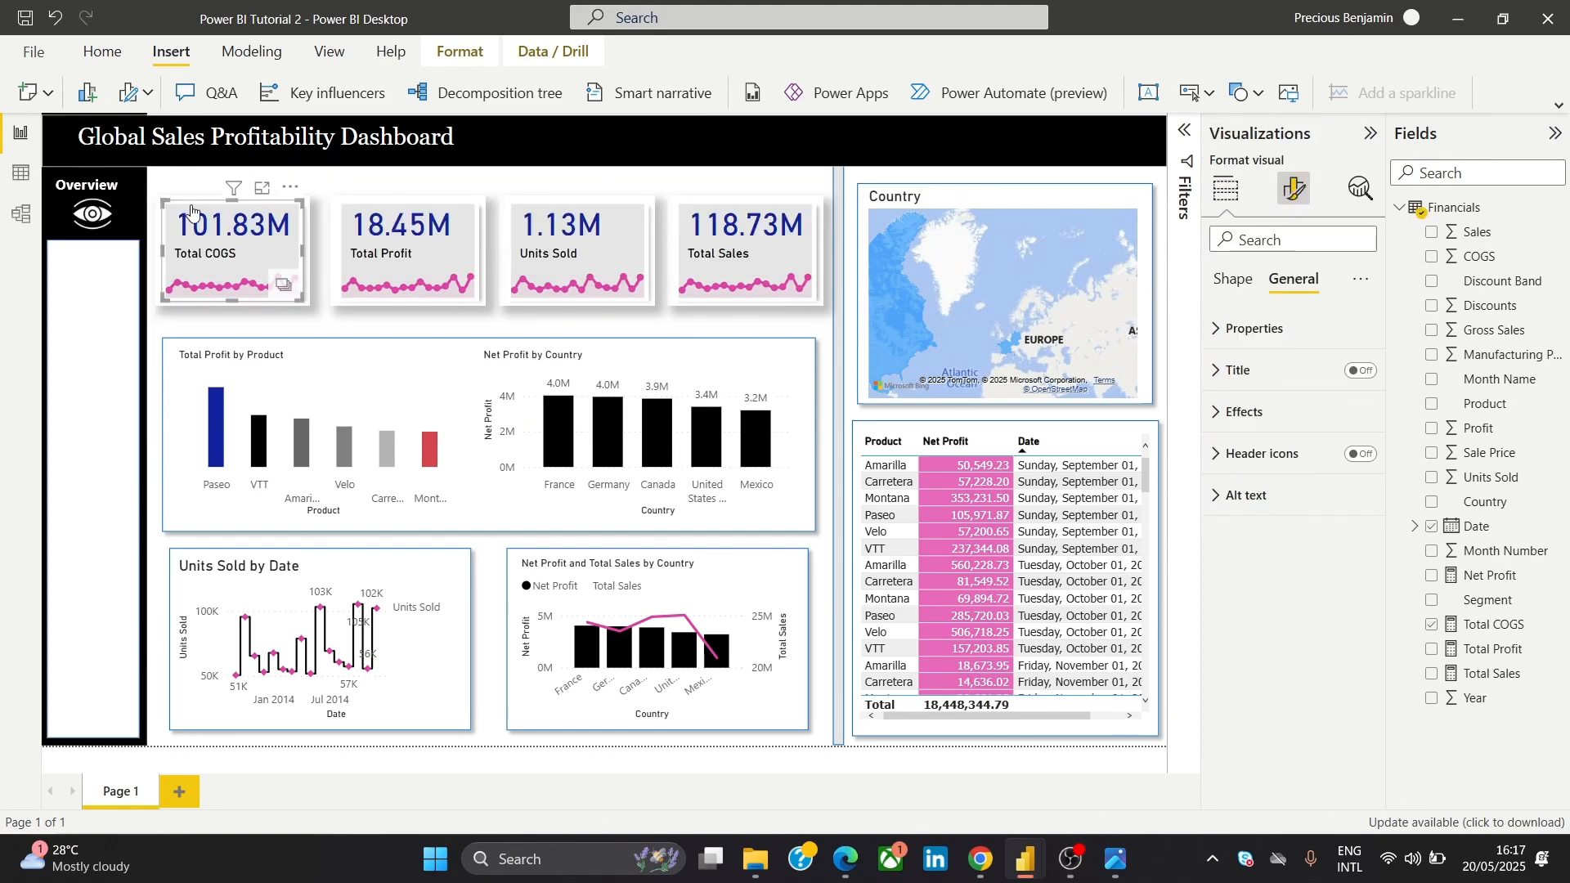
click(107, 185)
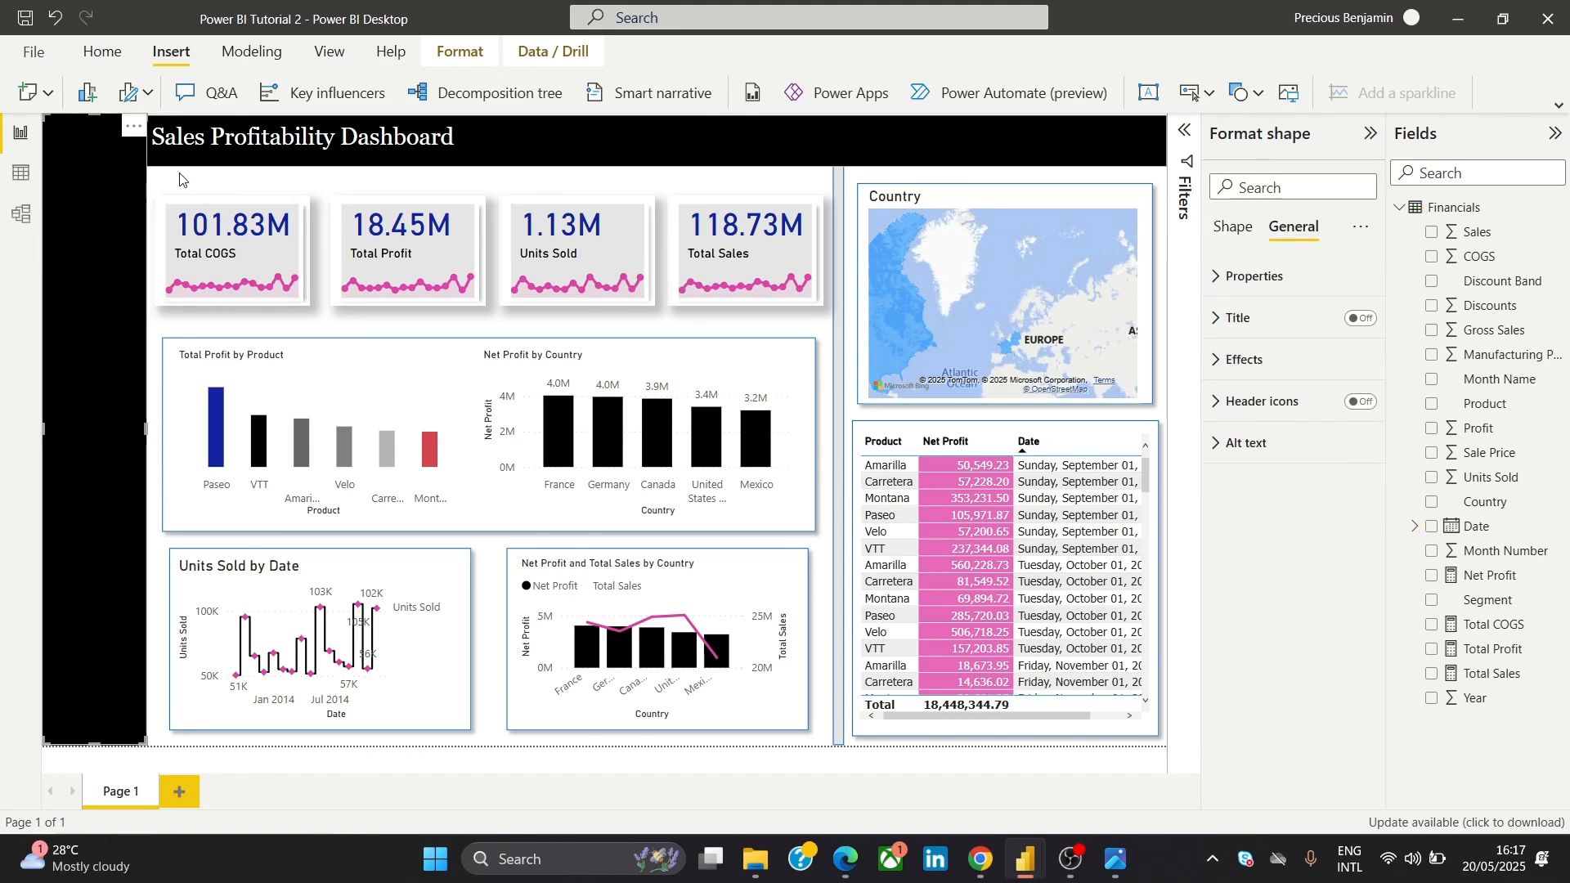
click(174, 181)
click(127, 194)
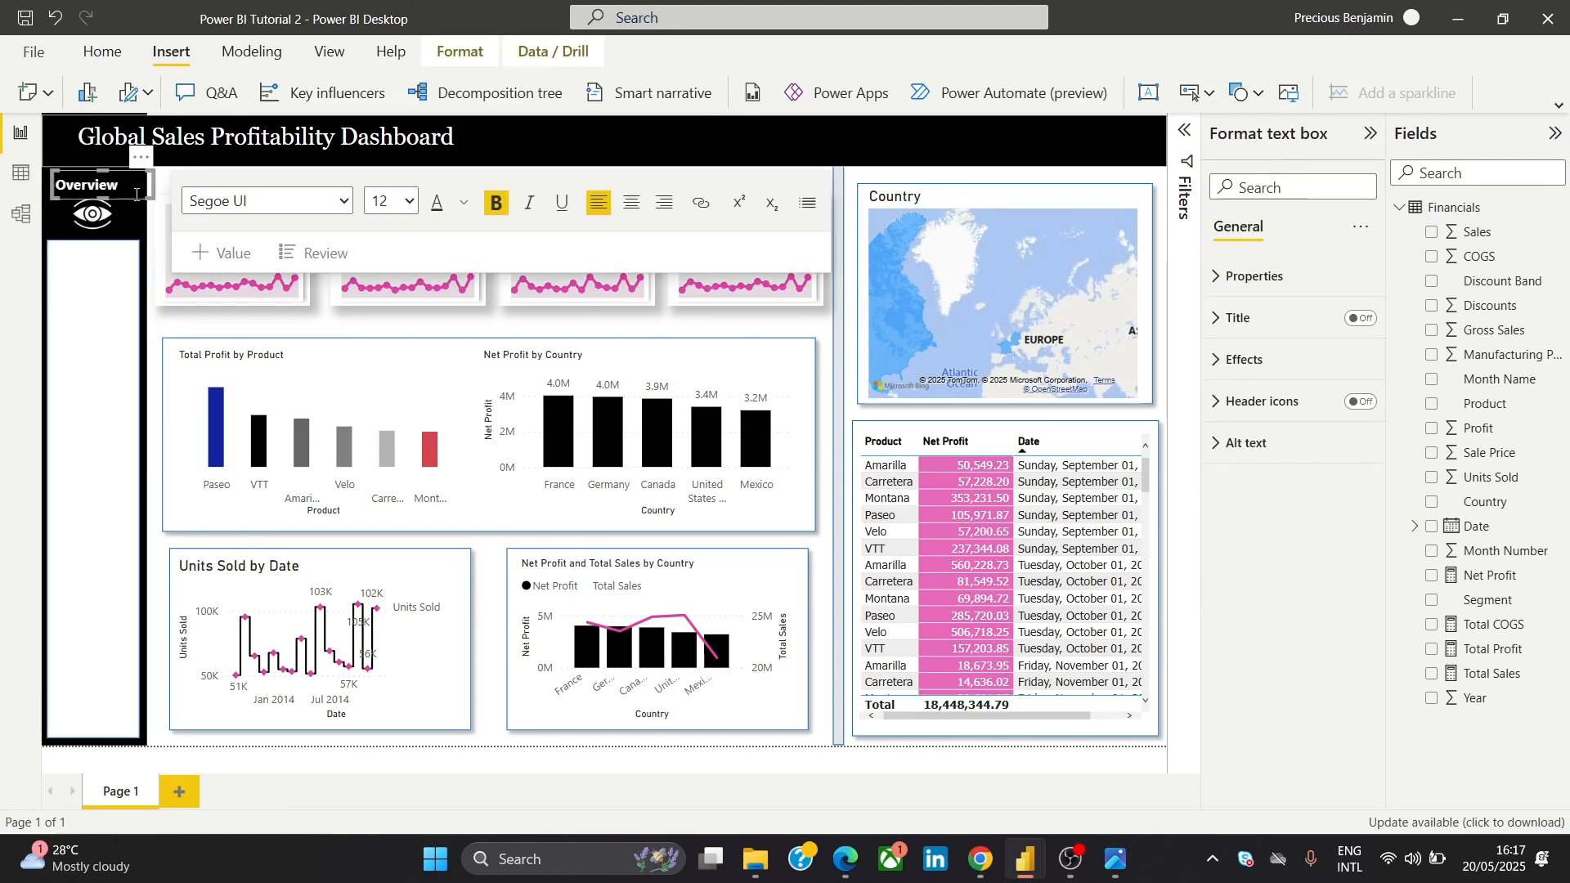
click(139, 206)
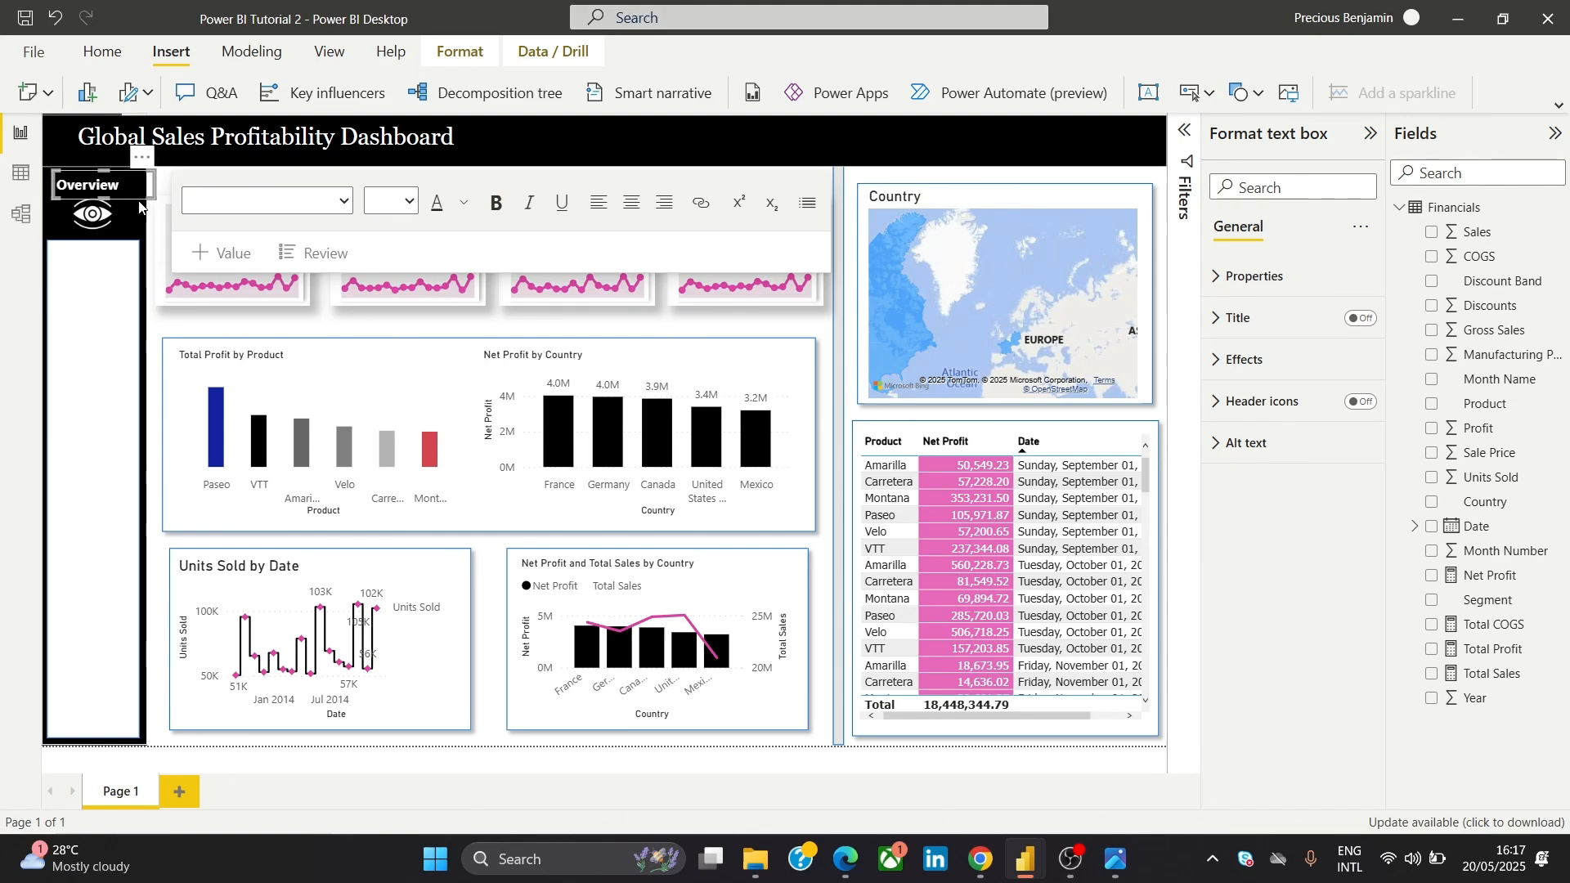
key(Right)
key(Right)
key(Right)
key(Right)
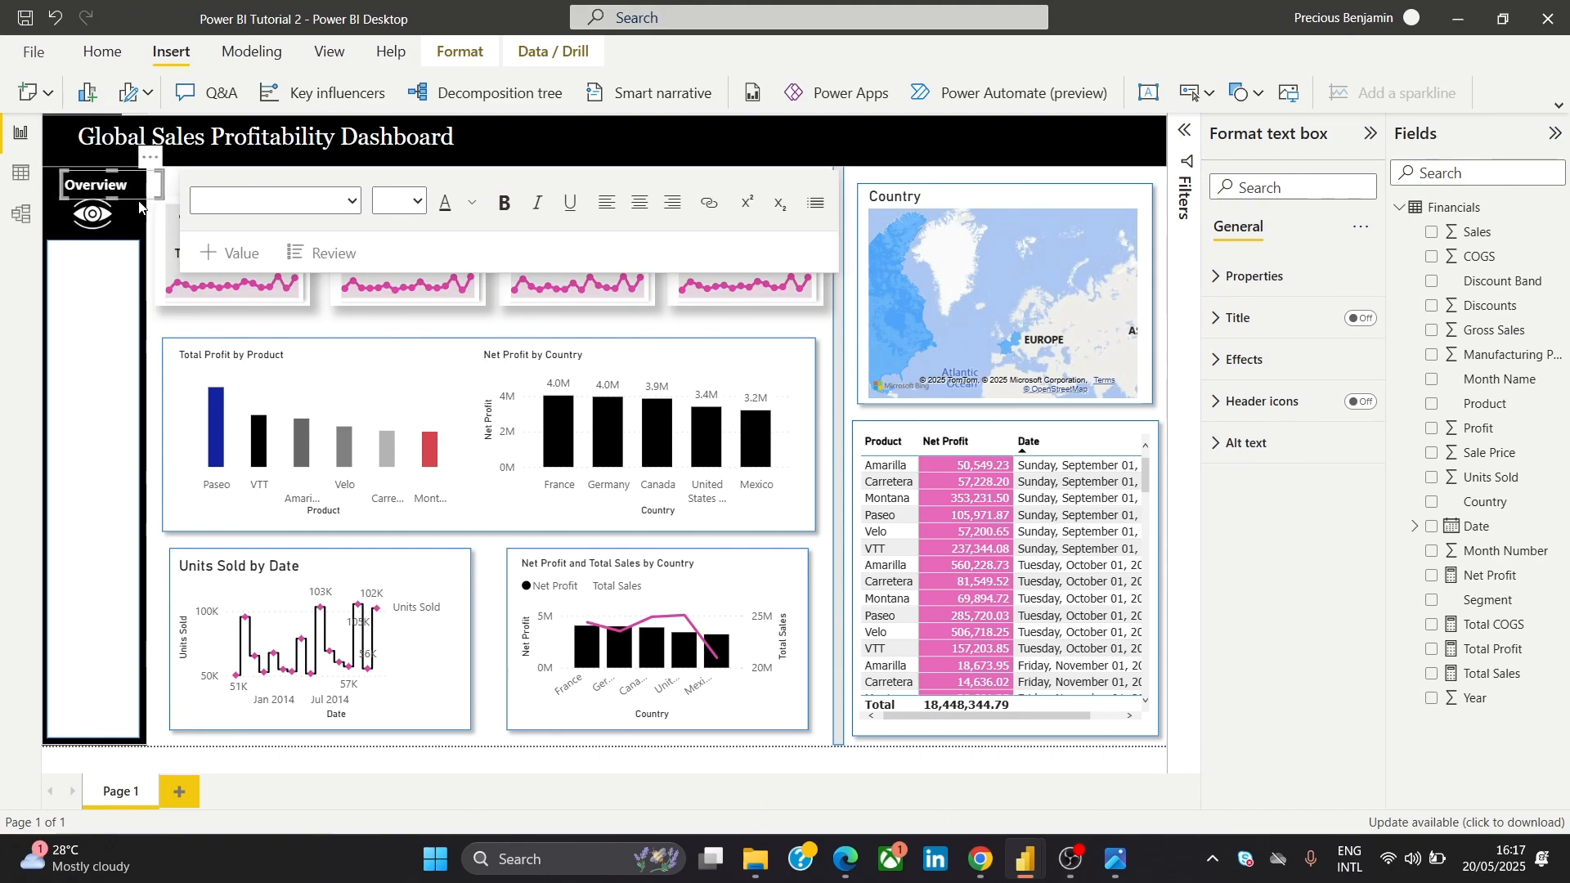
key(Right)
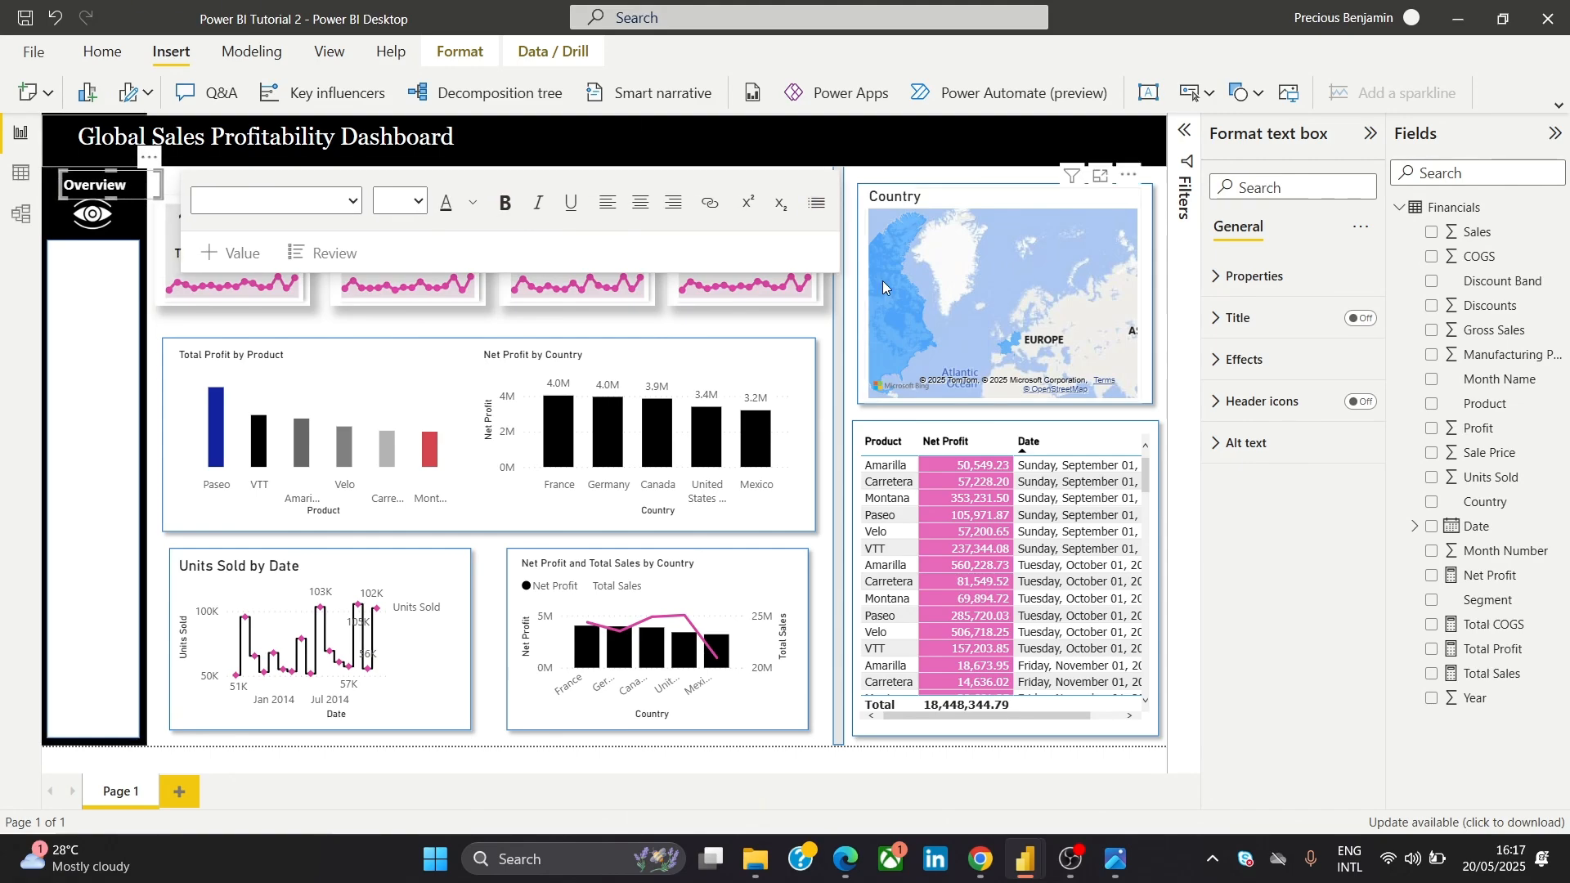
click(837, 297)
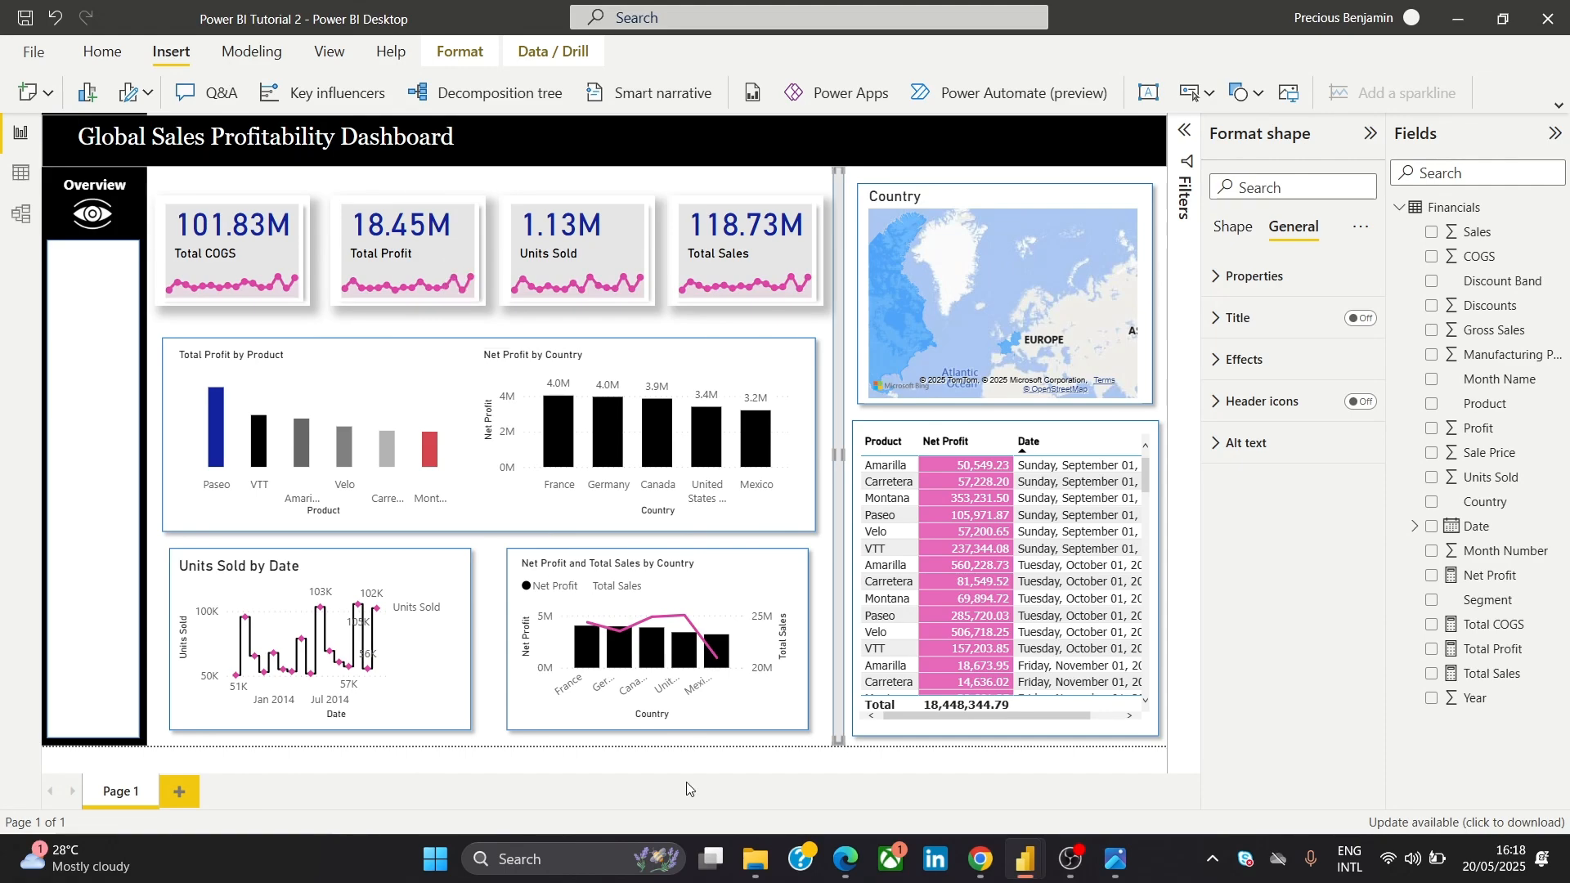
mouse_move(1116, 859)
mouse_move(1127, 795)
click(1234, 228)
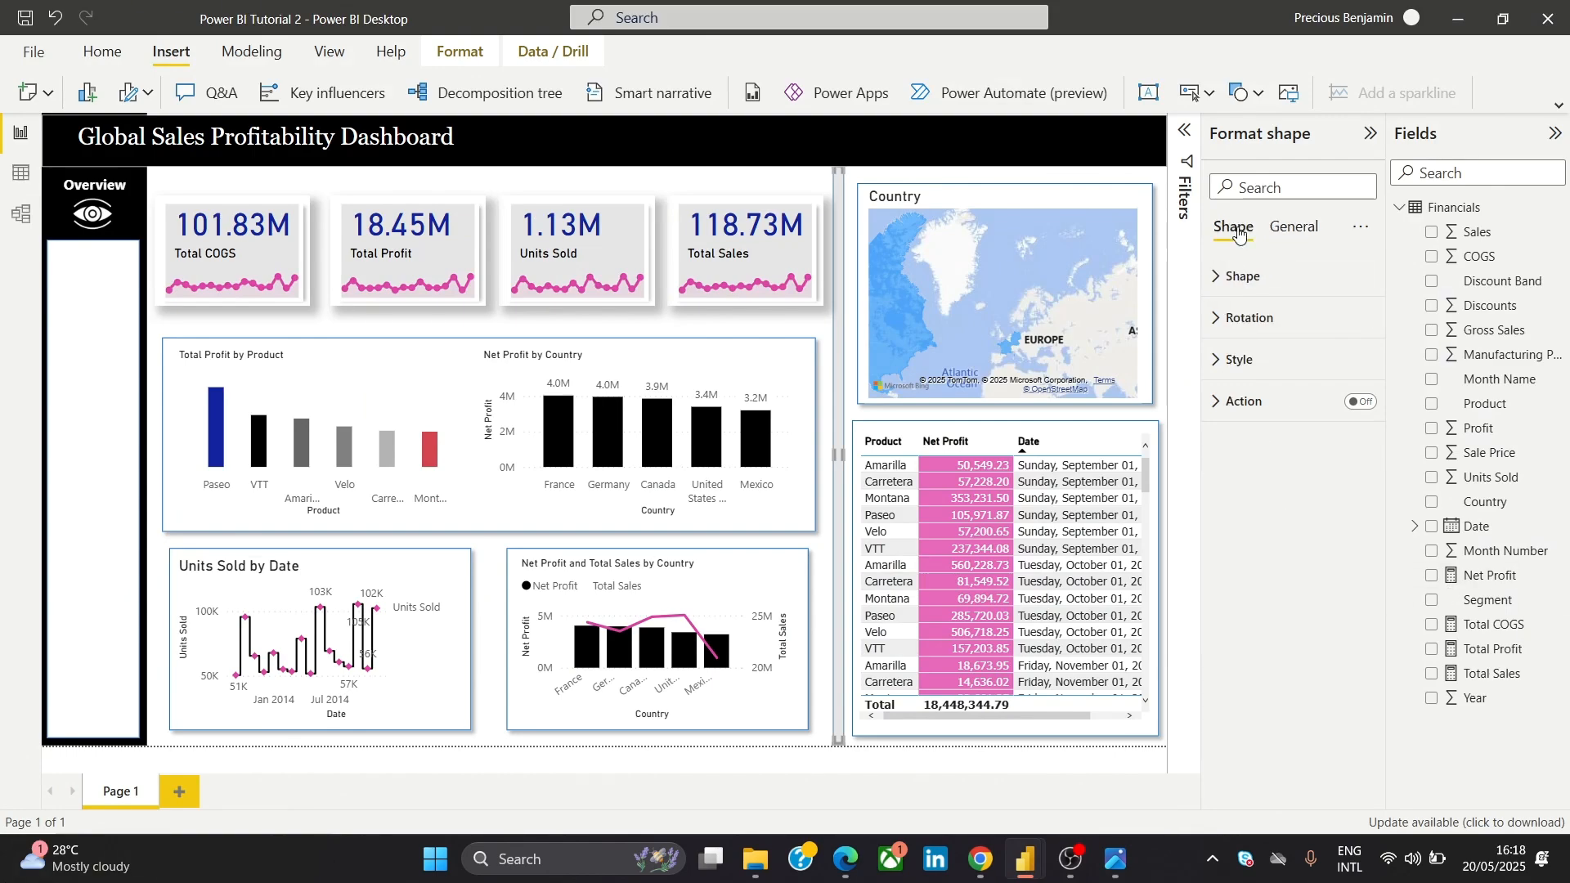
click(88, 413)
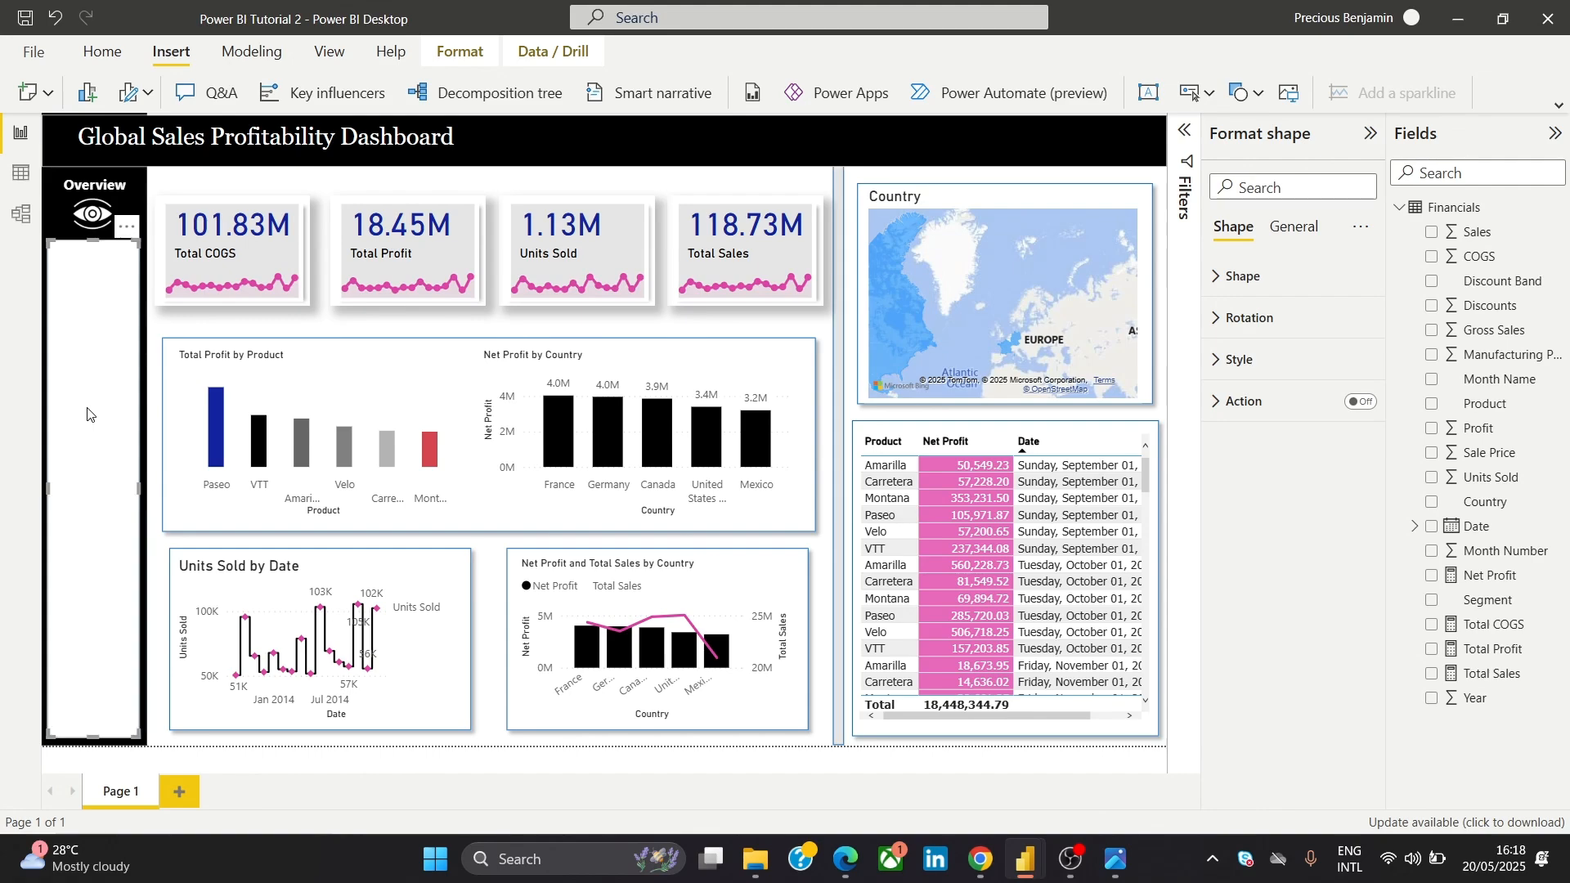
click(833, 386)
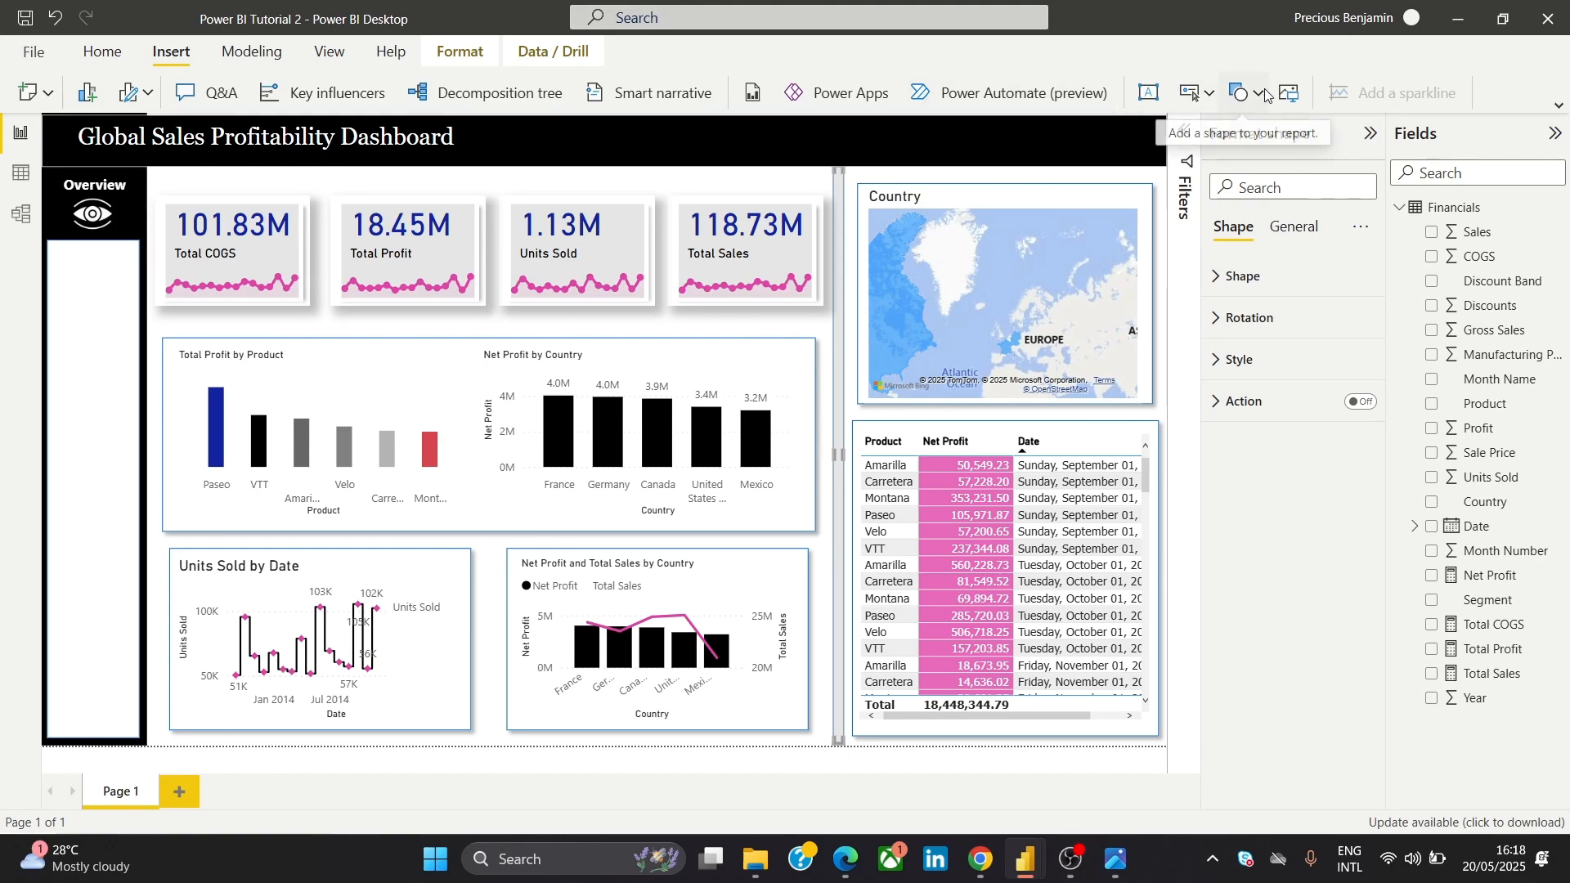
click(1047, 153)
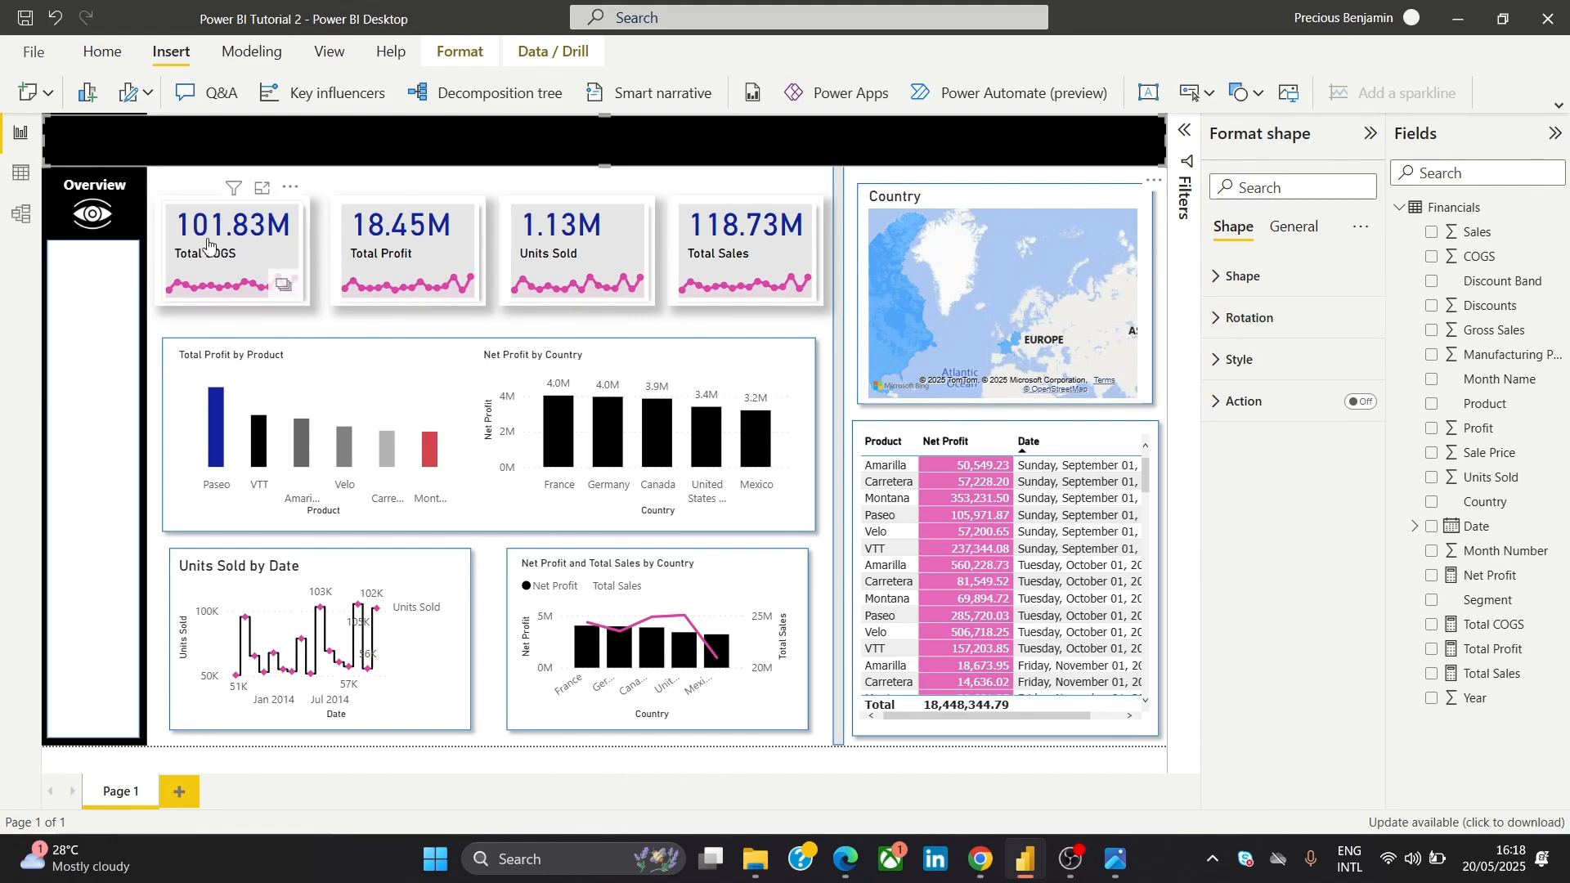
Insert a slicer over the white sidebar panel, narrow it, and use Product as its field
click(272, 190)
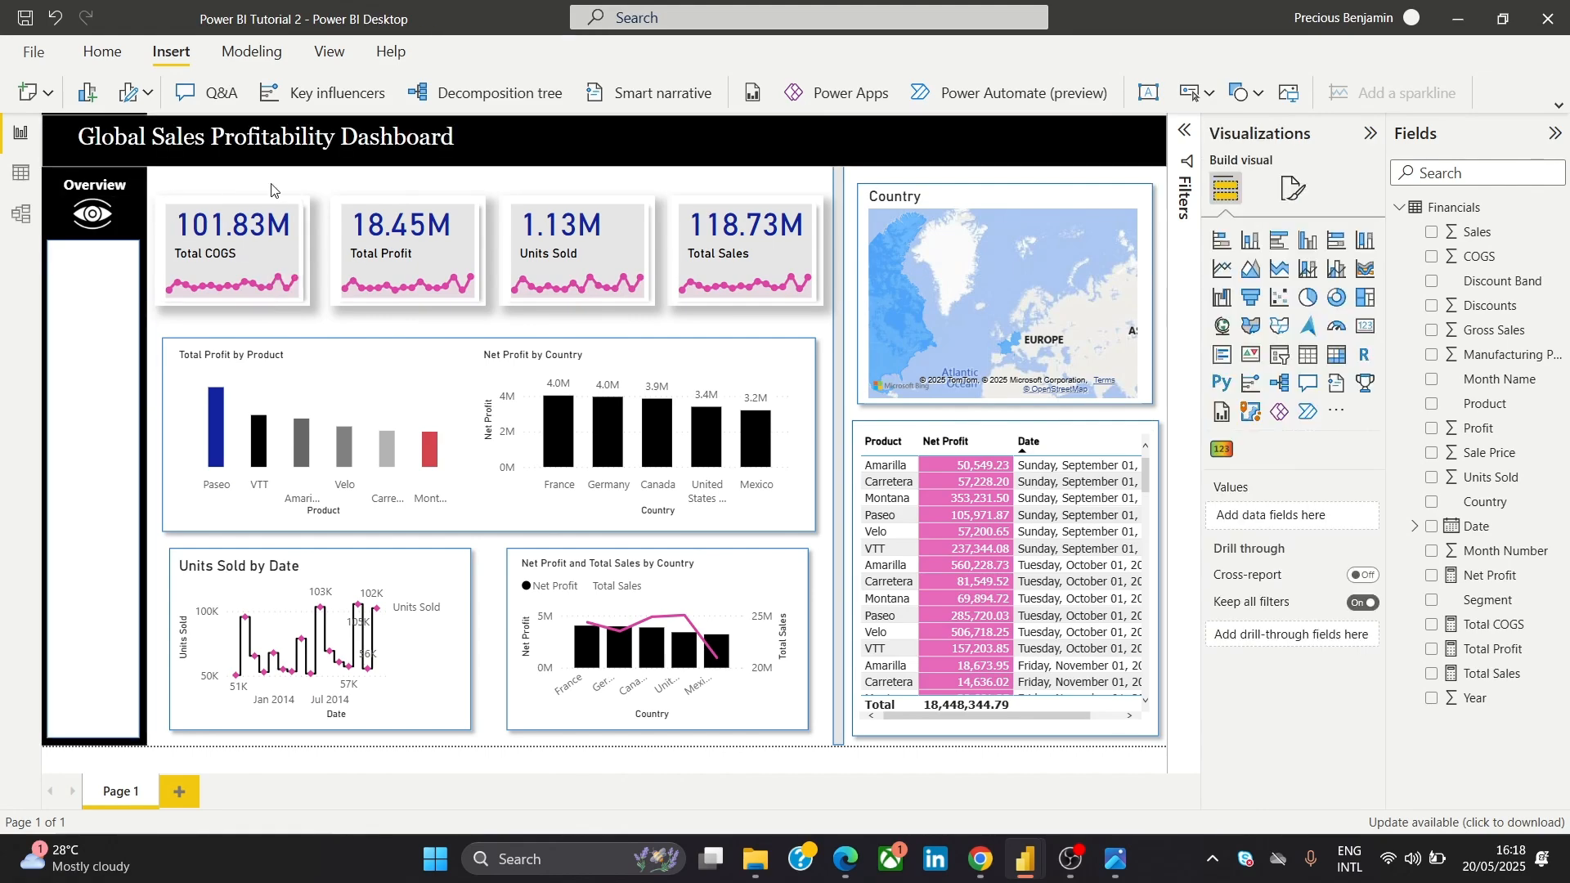
click(1281, 357)
drag(209, 237, 136, 330)
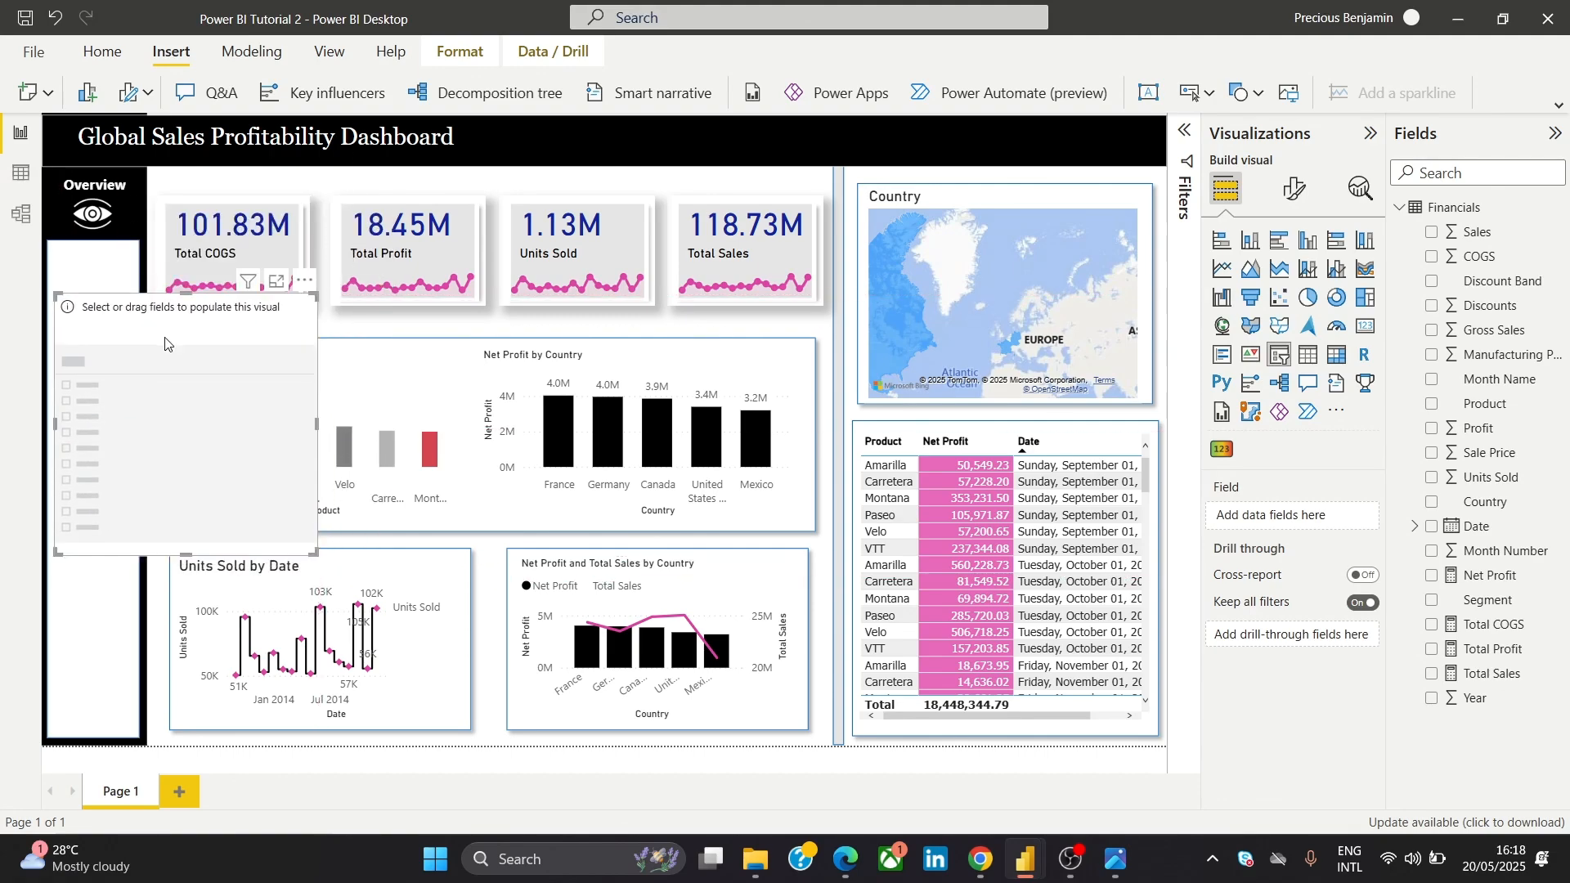
drag(317, 421, 265, 402)
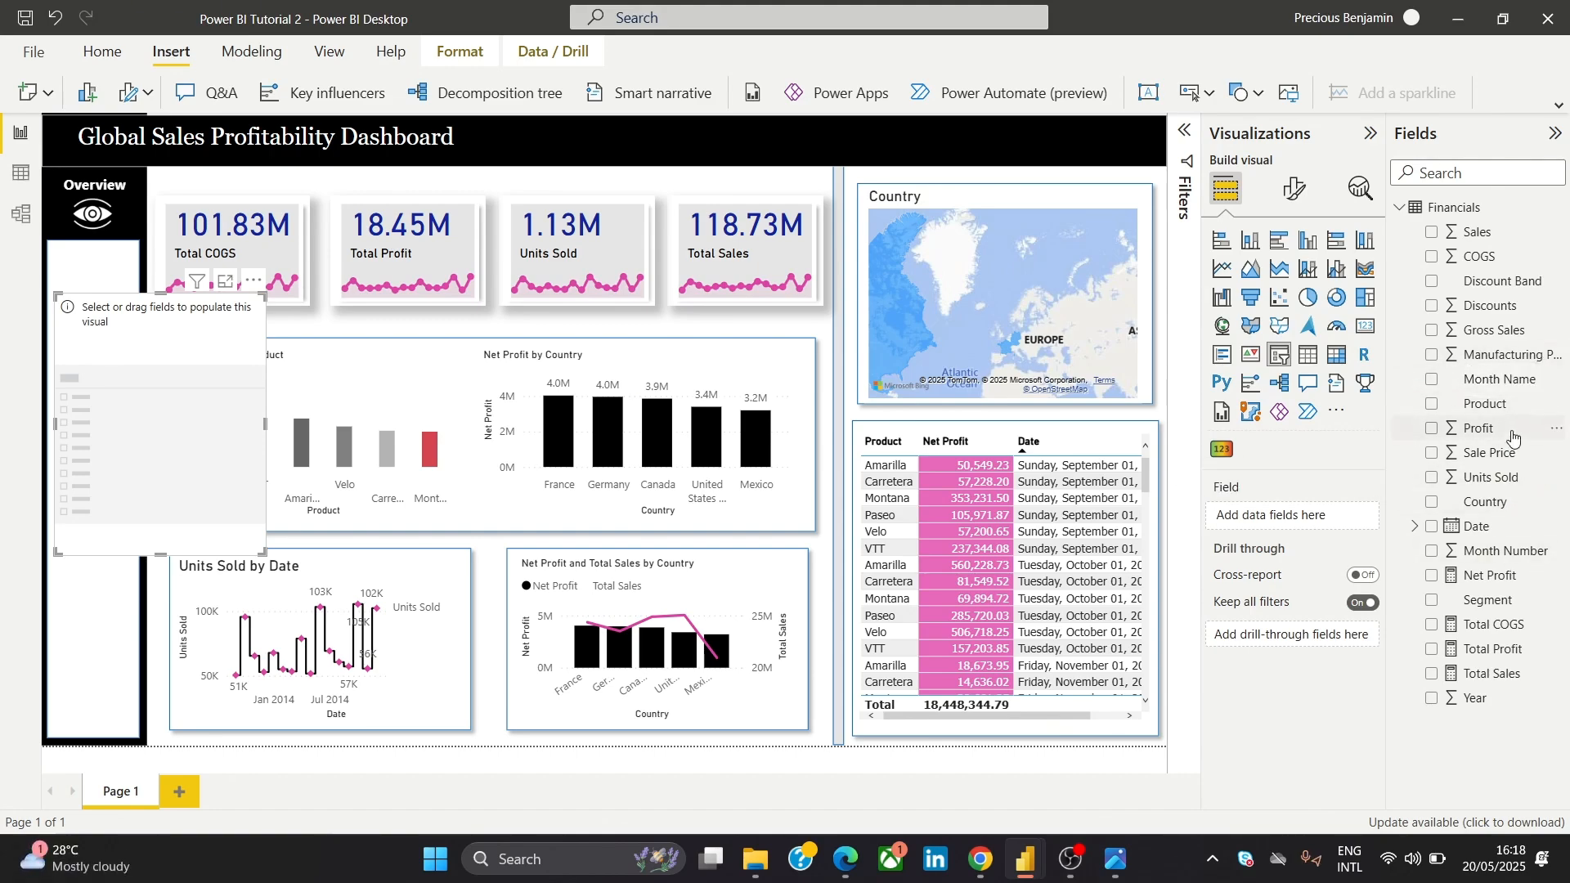
drag(1500, 407, 1328, 524)
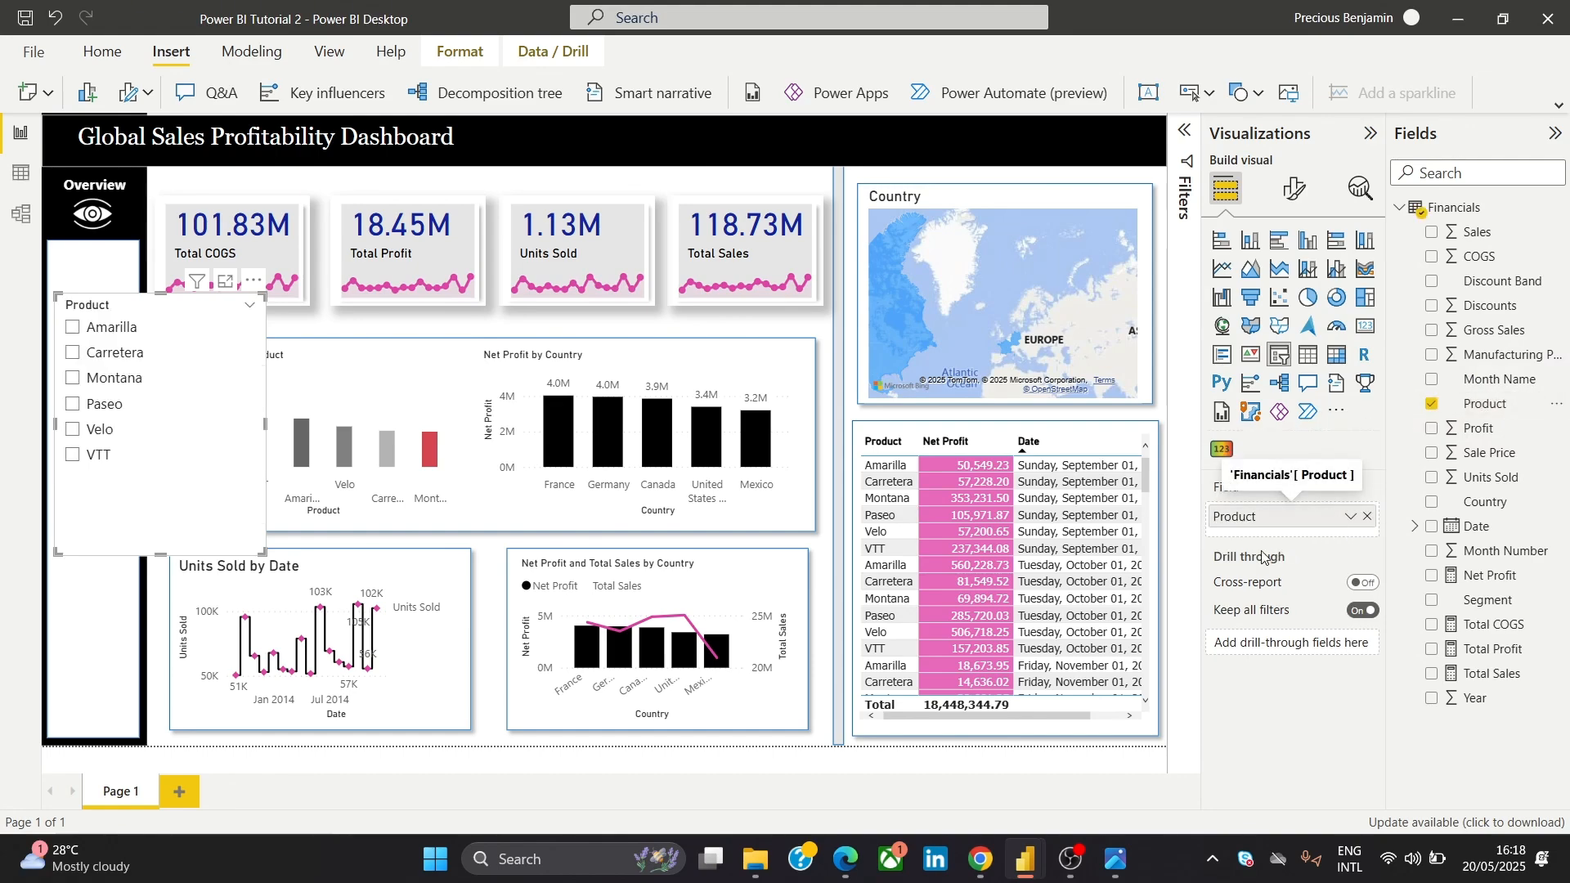
Turn on the Search option for the Product slicer
mouse_move(1116, 859)
mouse_move(1131, 785)
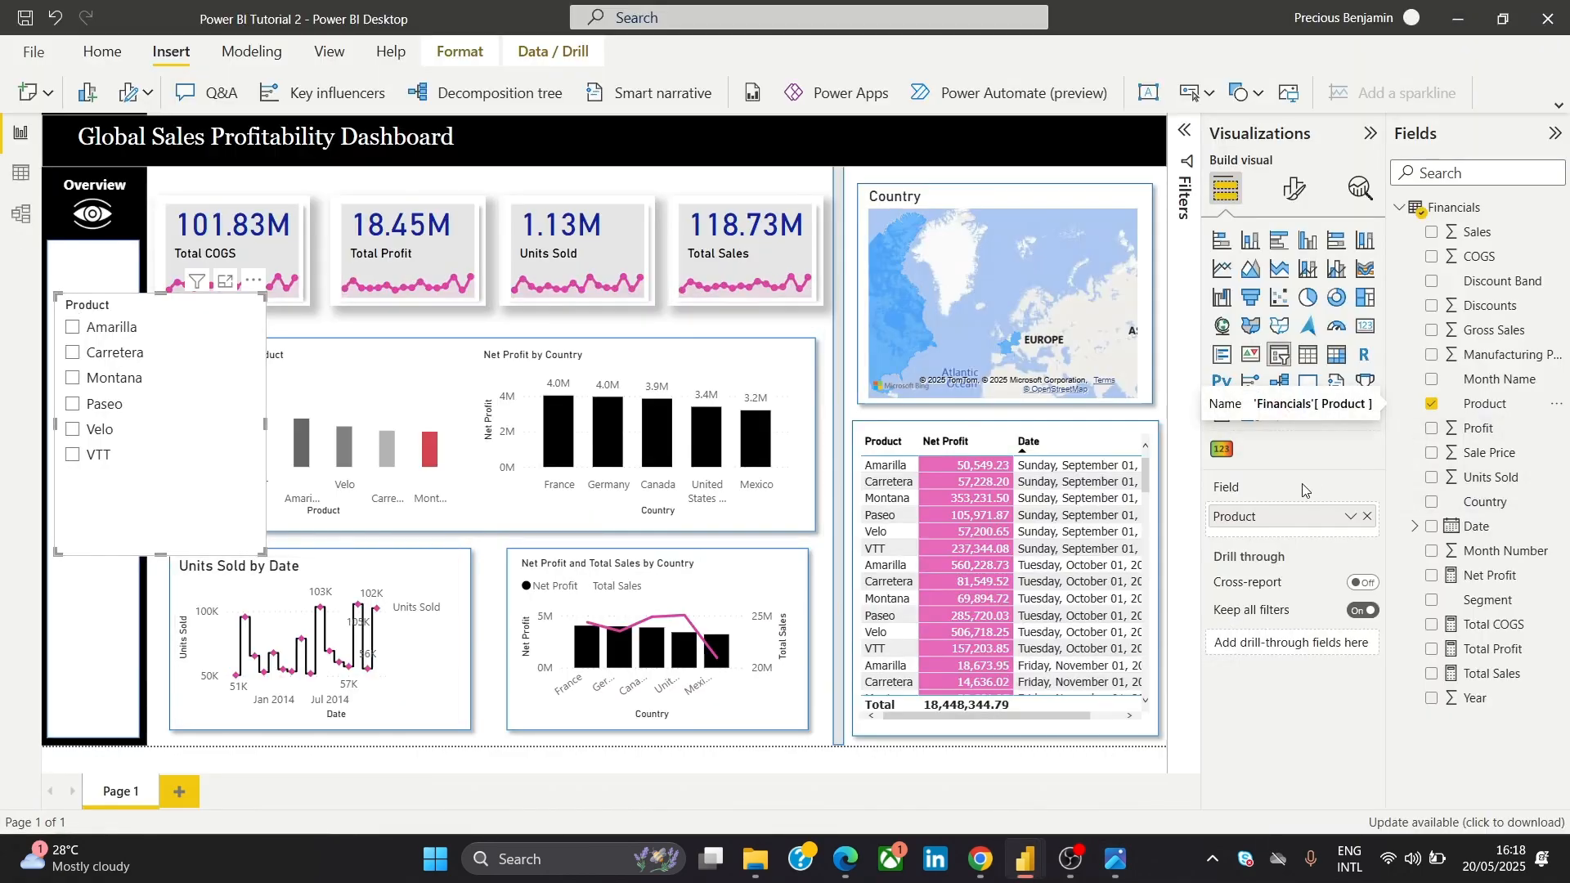
click(1294, 188)
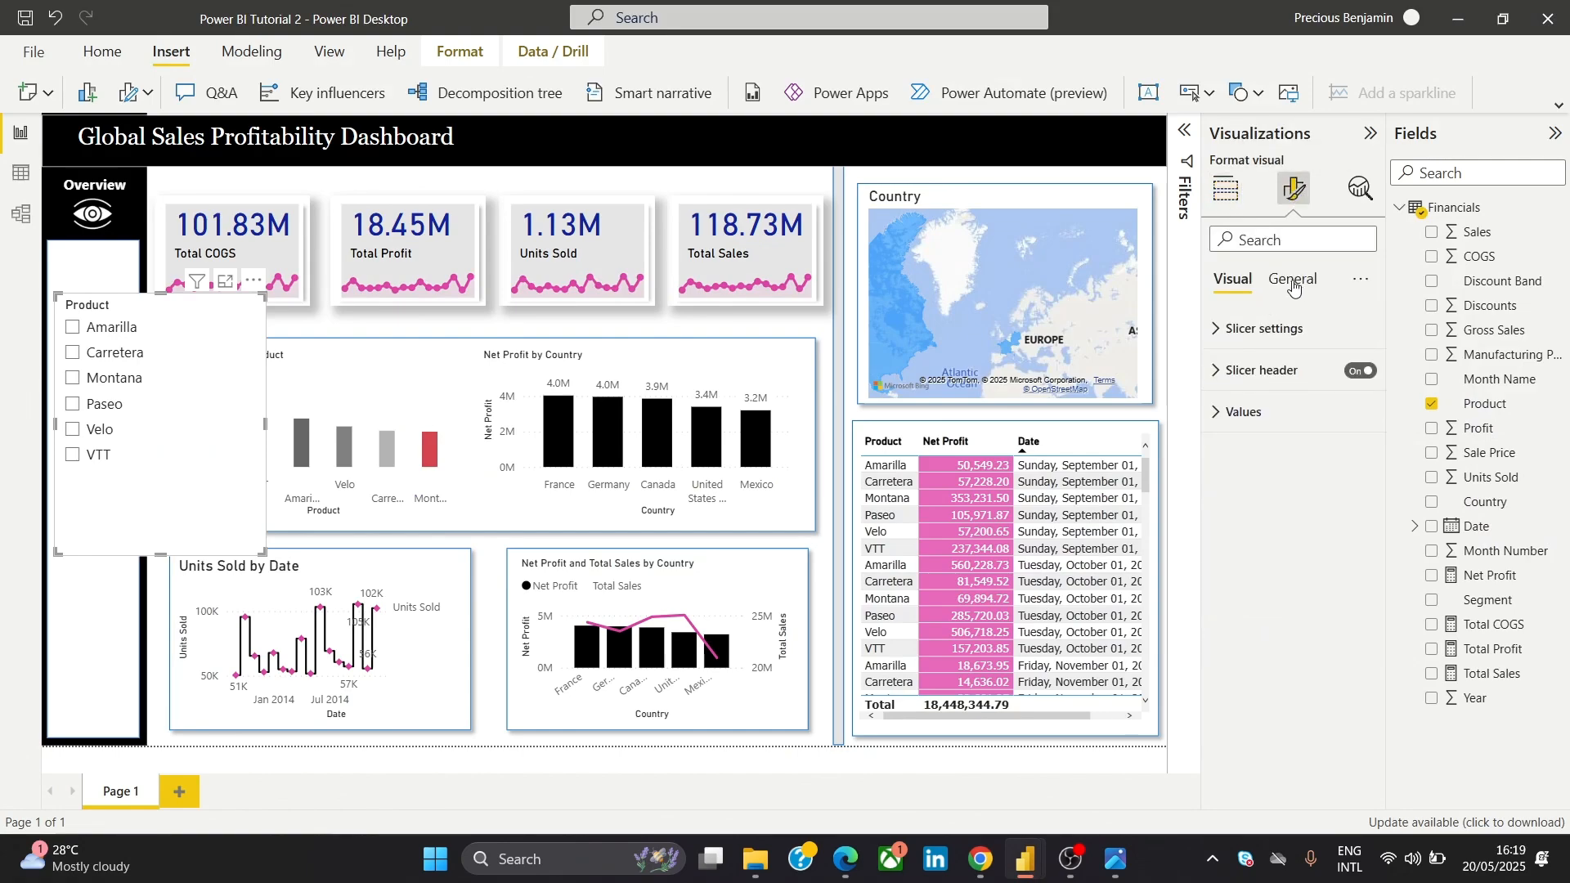
click(1265, 335)
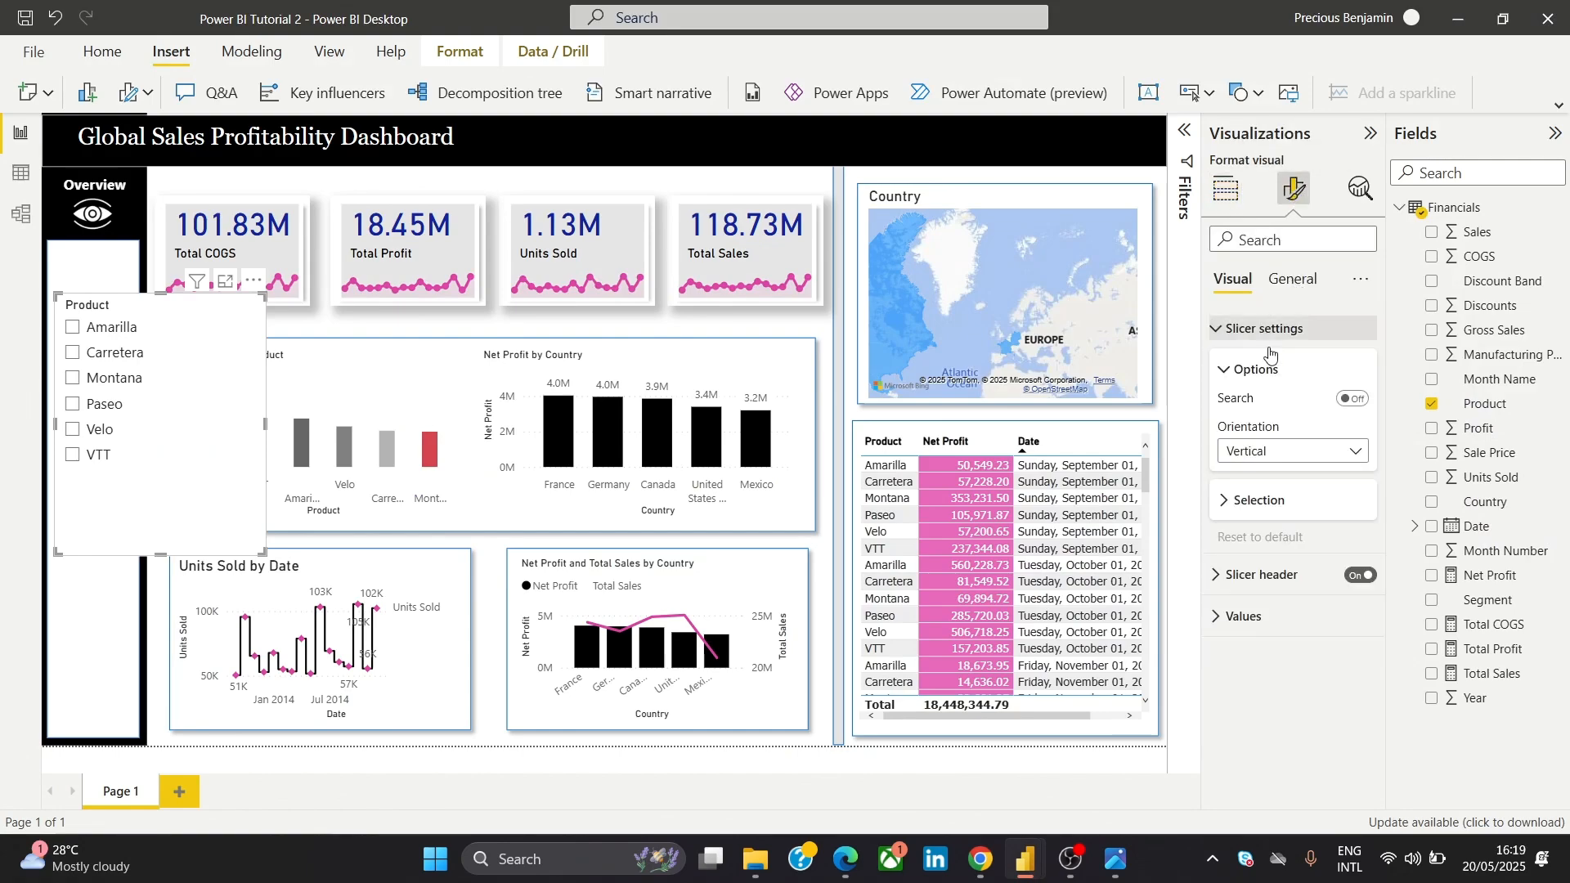
click(1355, 401)
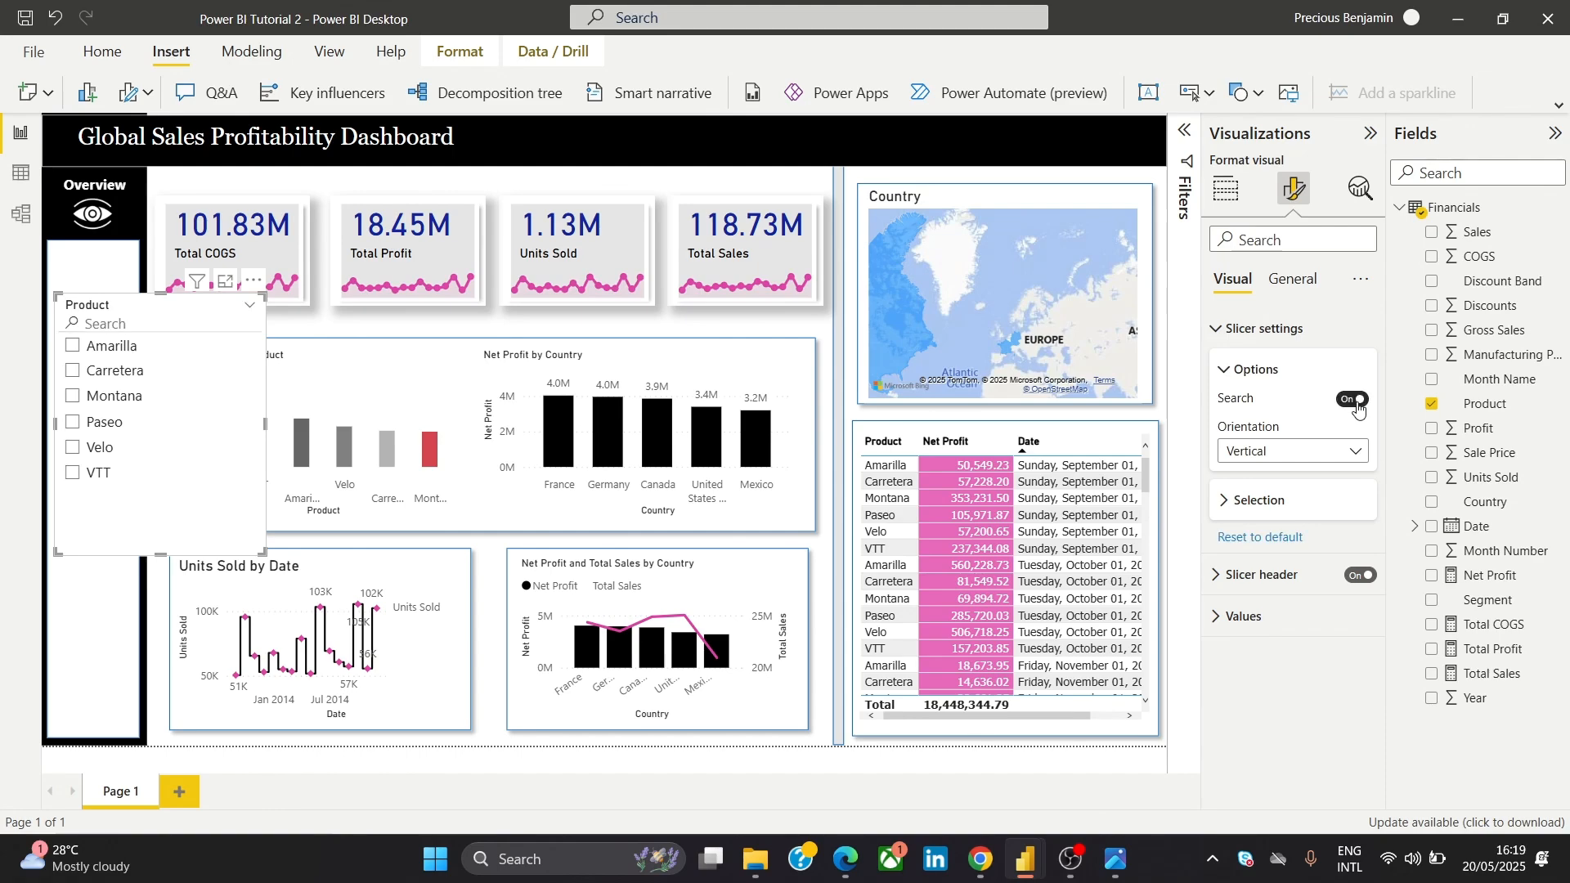
Try the Horizontal orientation on the Product slicer and return it to Vertical
click(1341, 453)
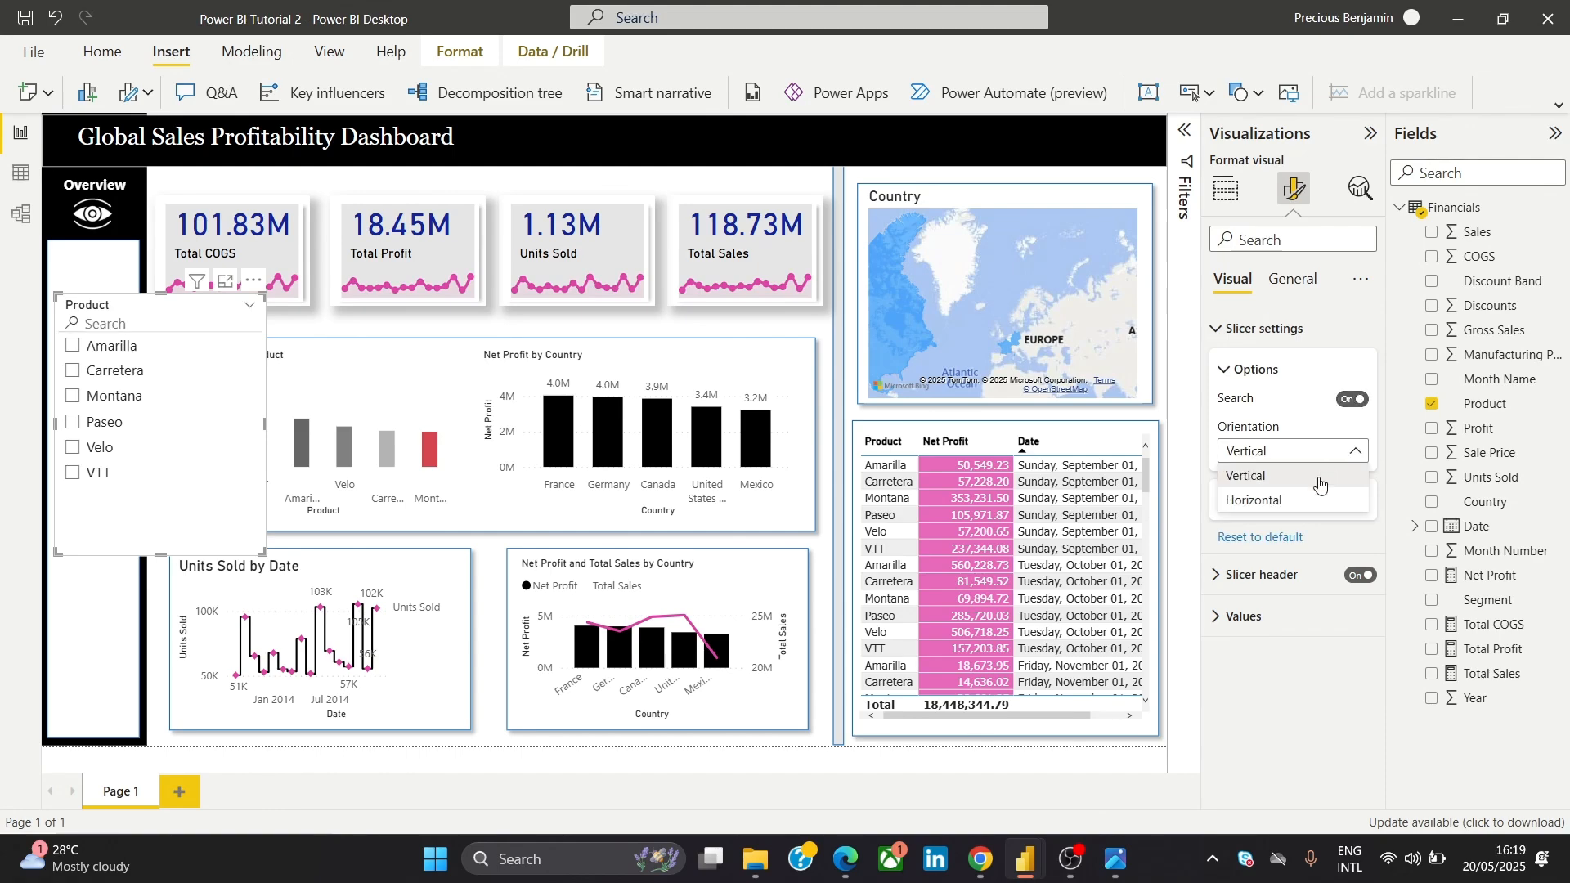
click(1309, 500)
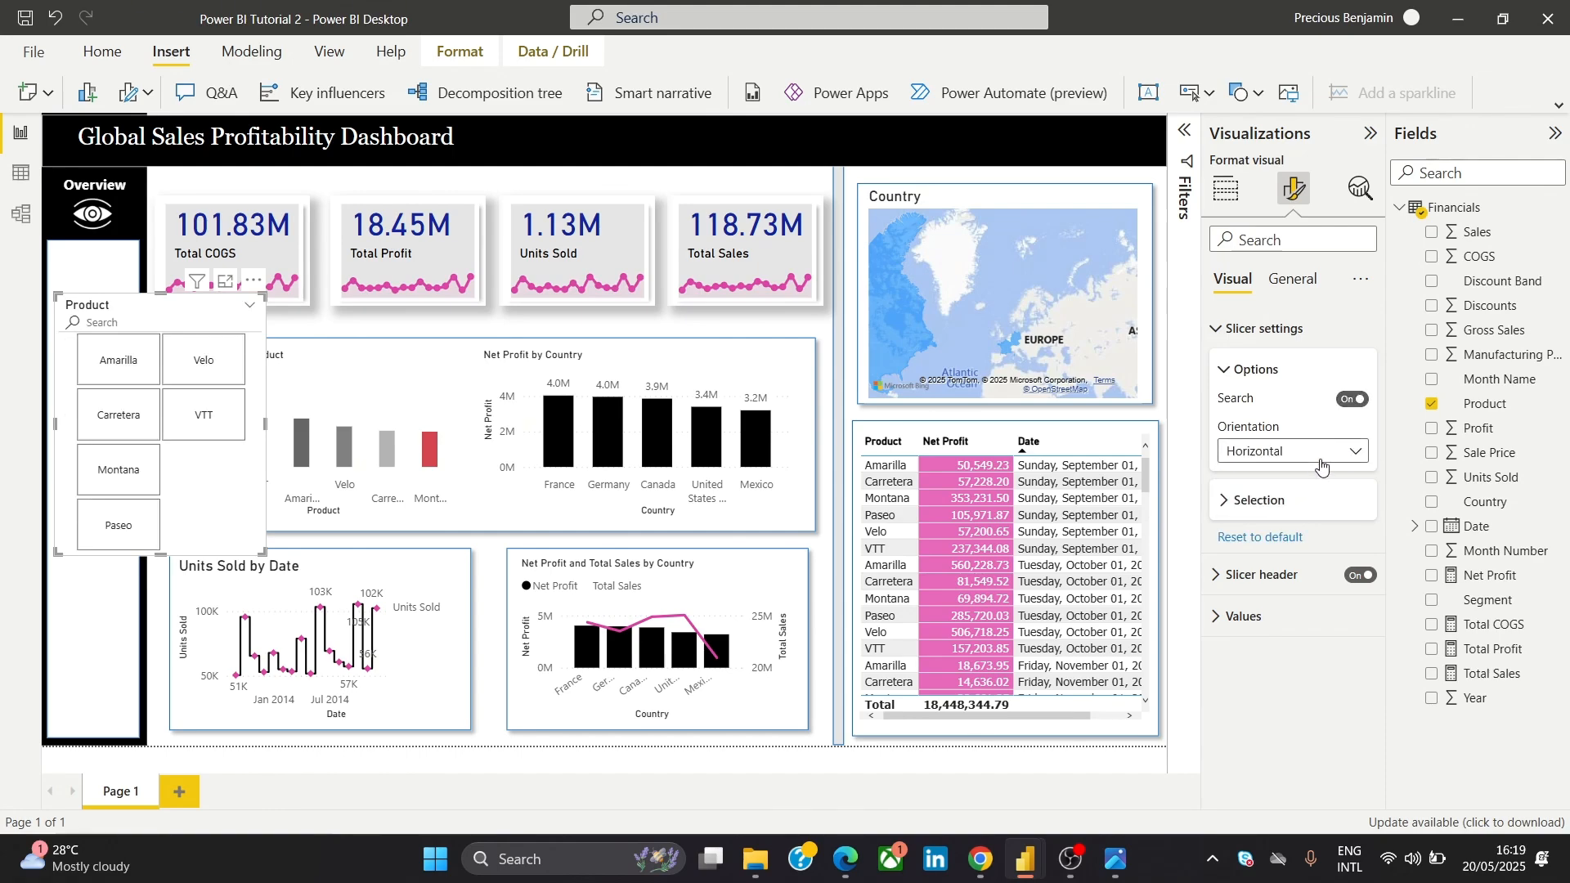
click(1321, 467)
click(1309, 477)
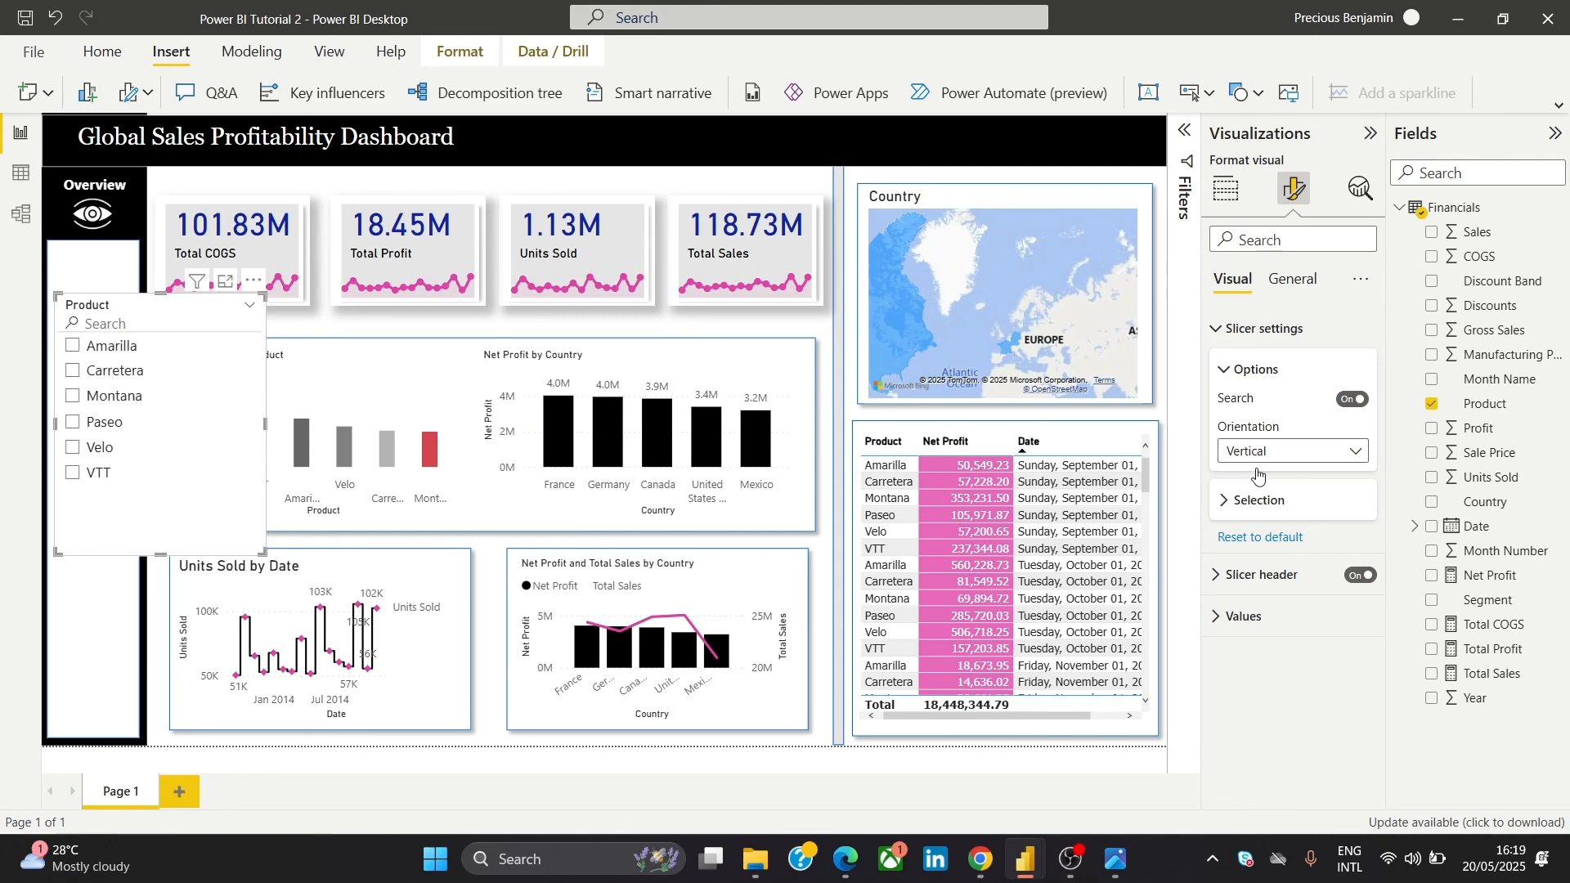
click(1262, 502)
click(1261, 501)
click(1262, 501)
click(1262, 501)
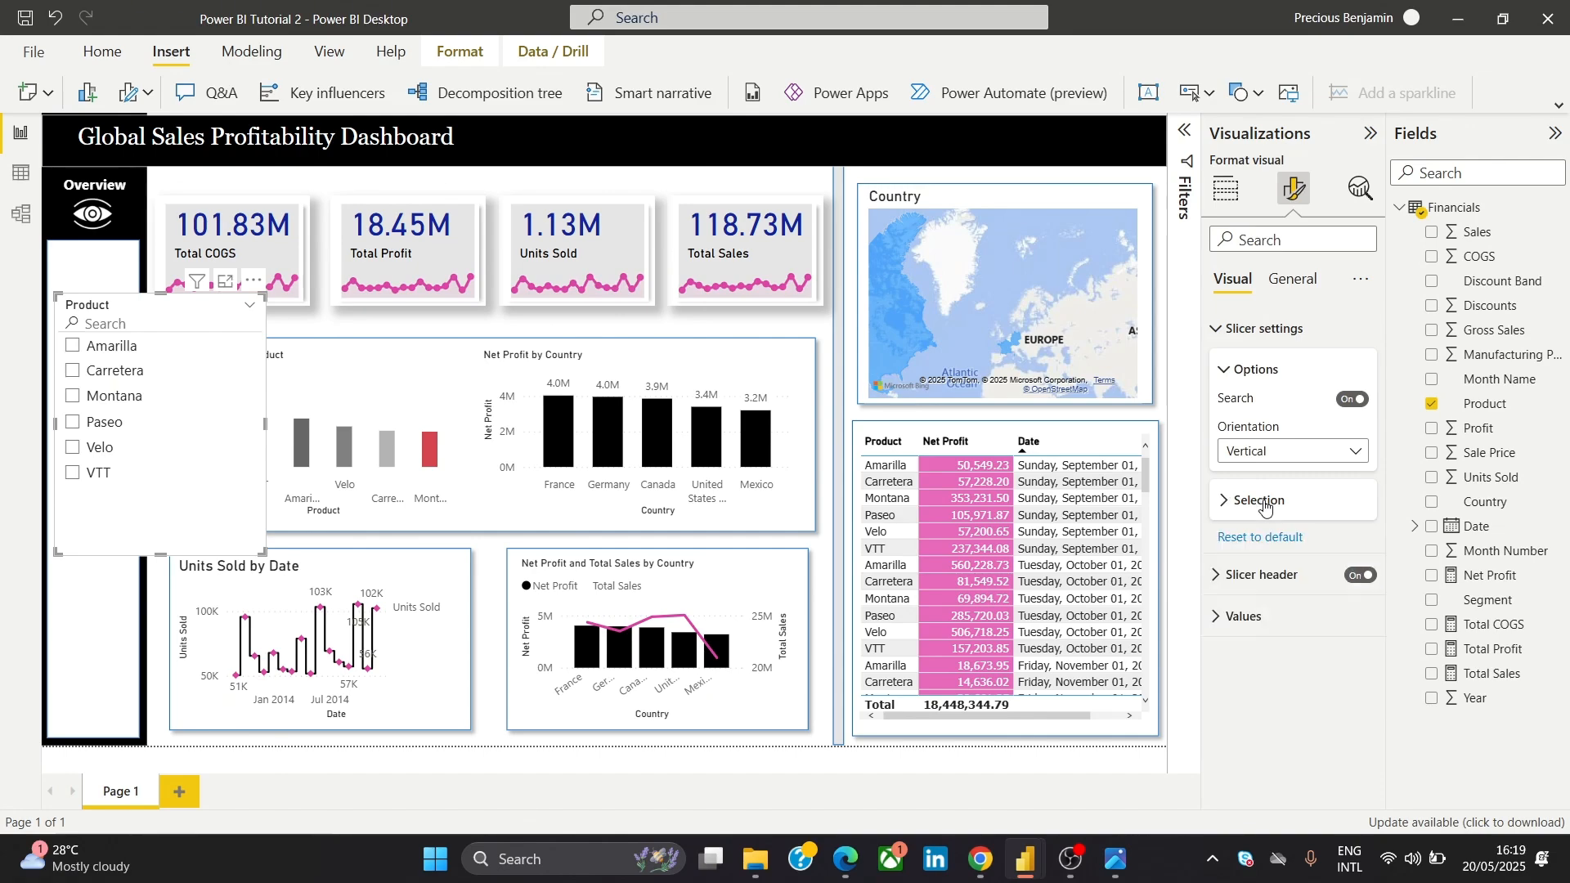
Try a black background on the Product slicer, undo it, and set the background to light gray
click(1301, 287)
click(1267, 336)
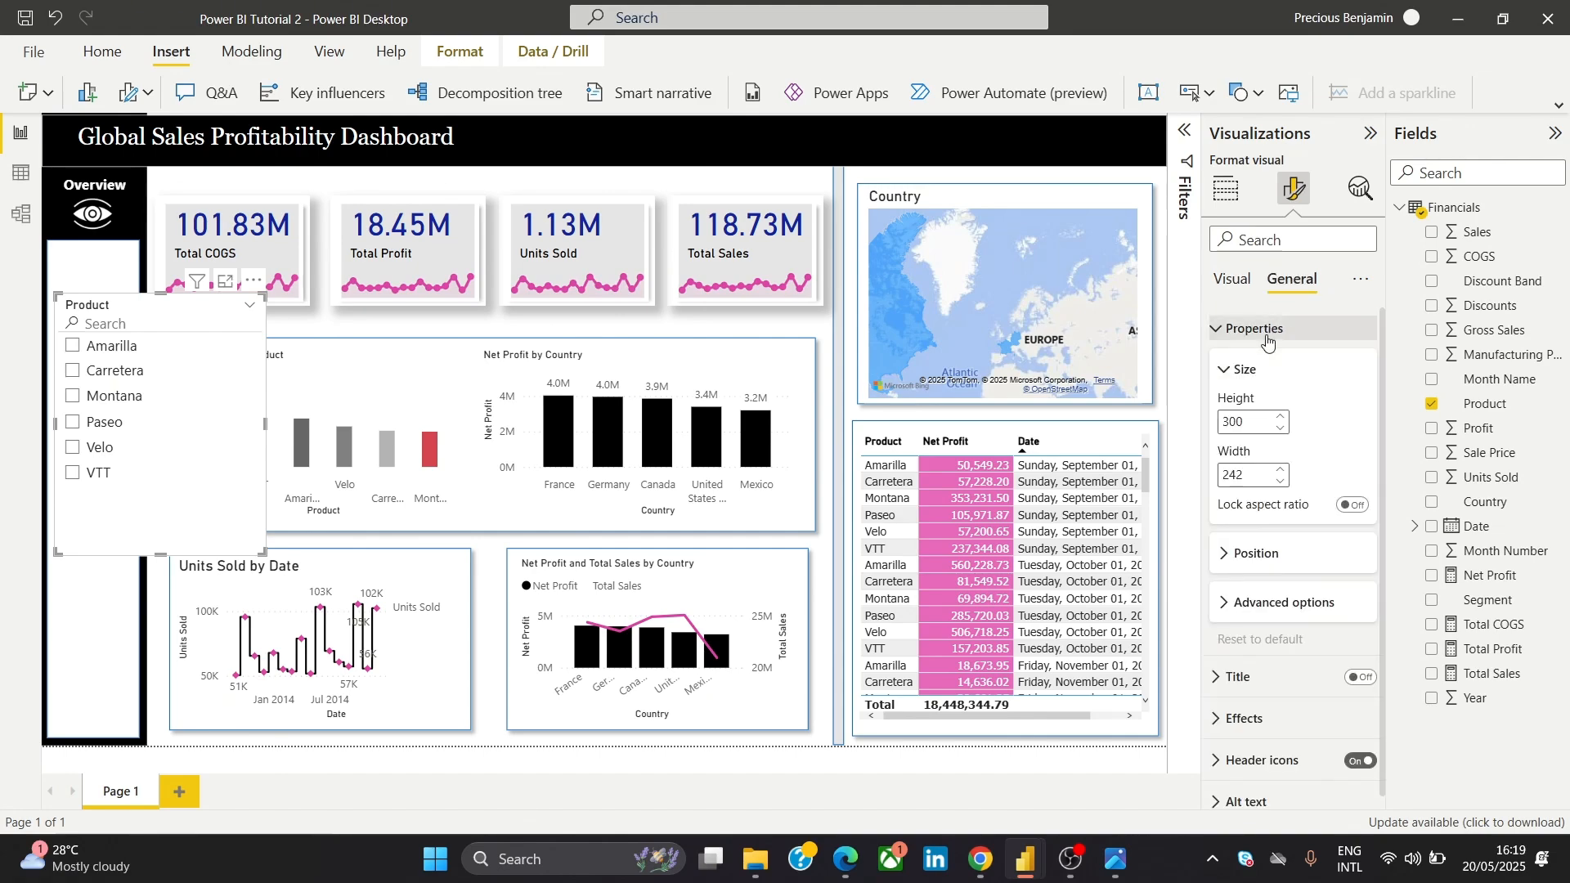
click(1268, 331)
click(1258, 413)
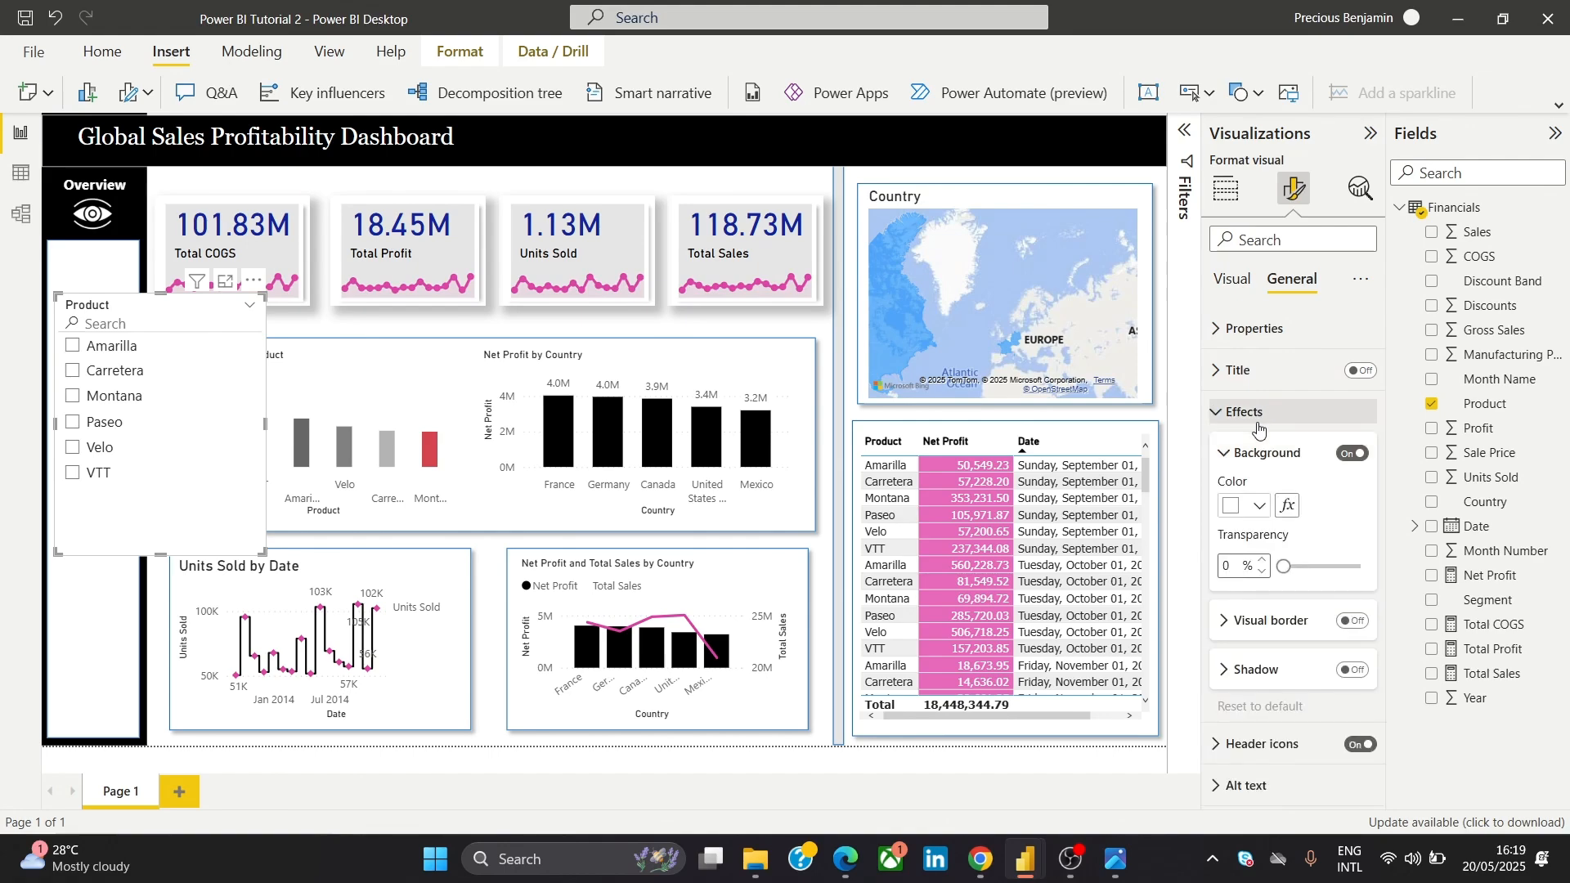
click(1232, 508)
click(1265, 188)
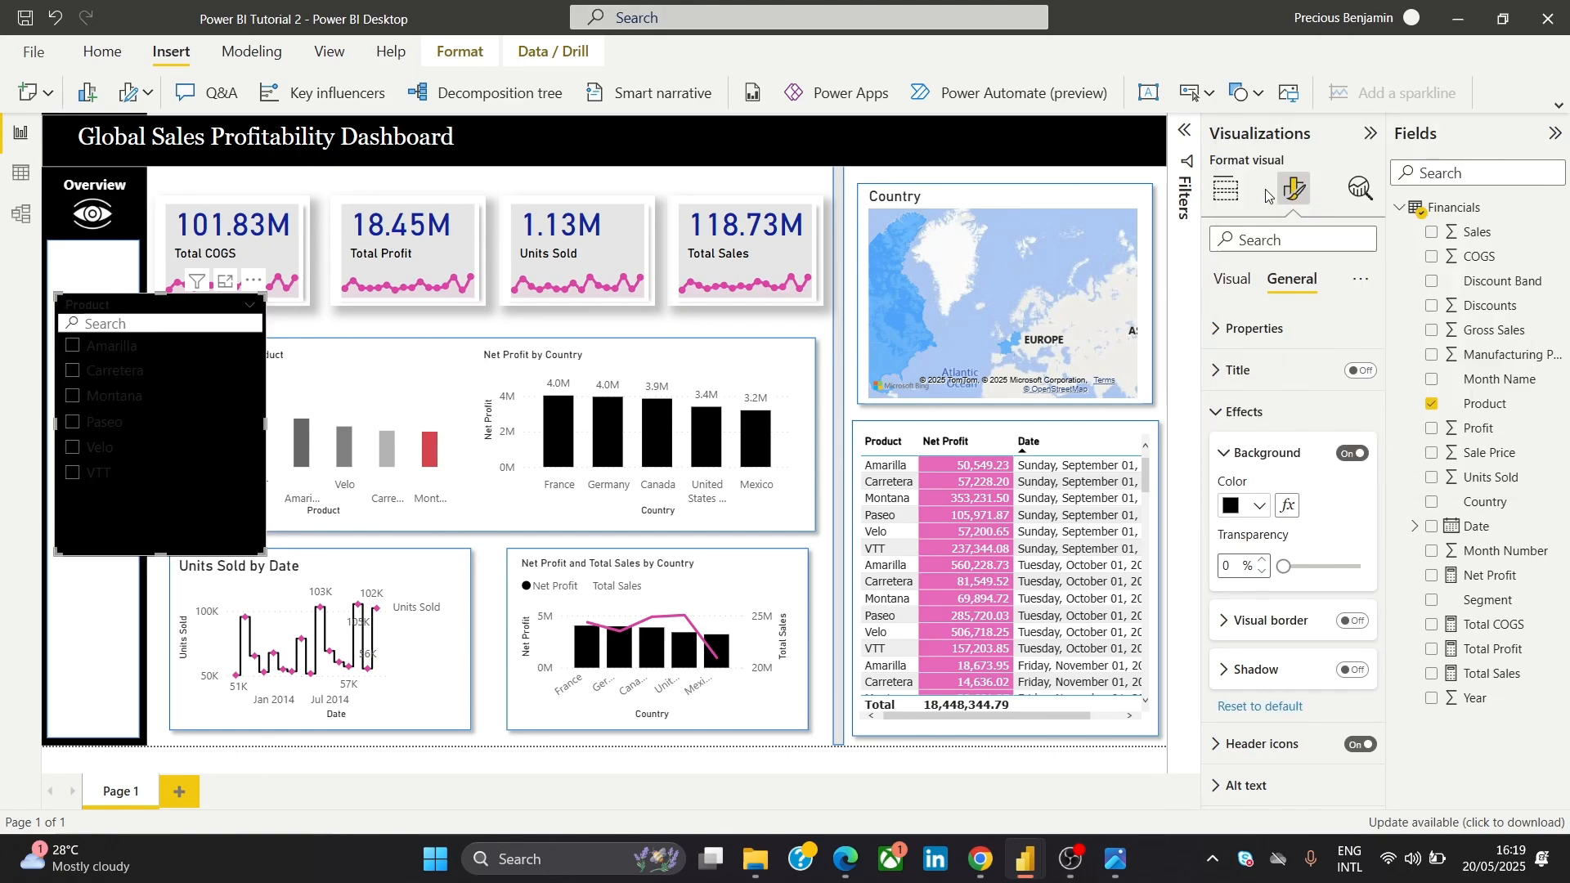
key(ctrl+z)
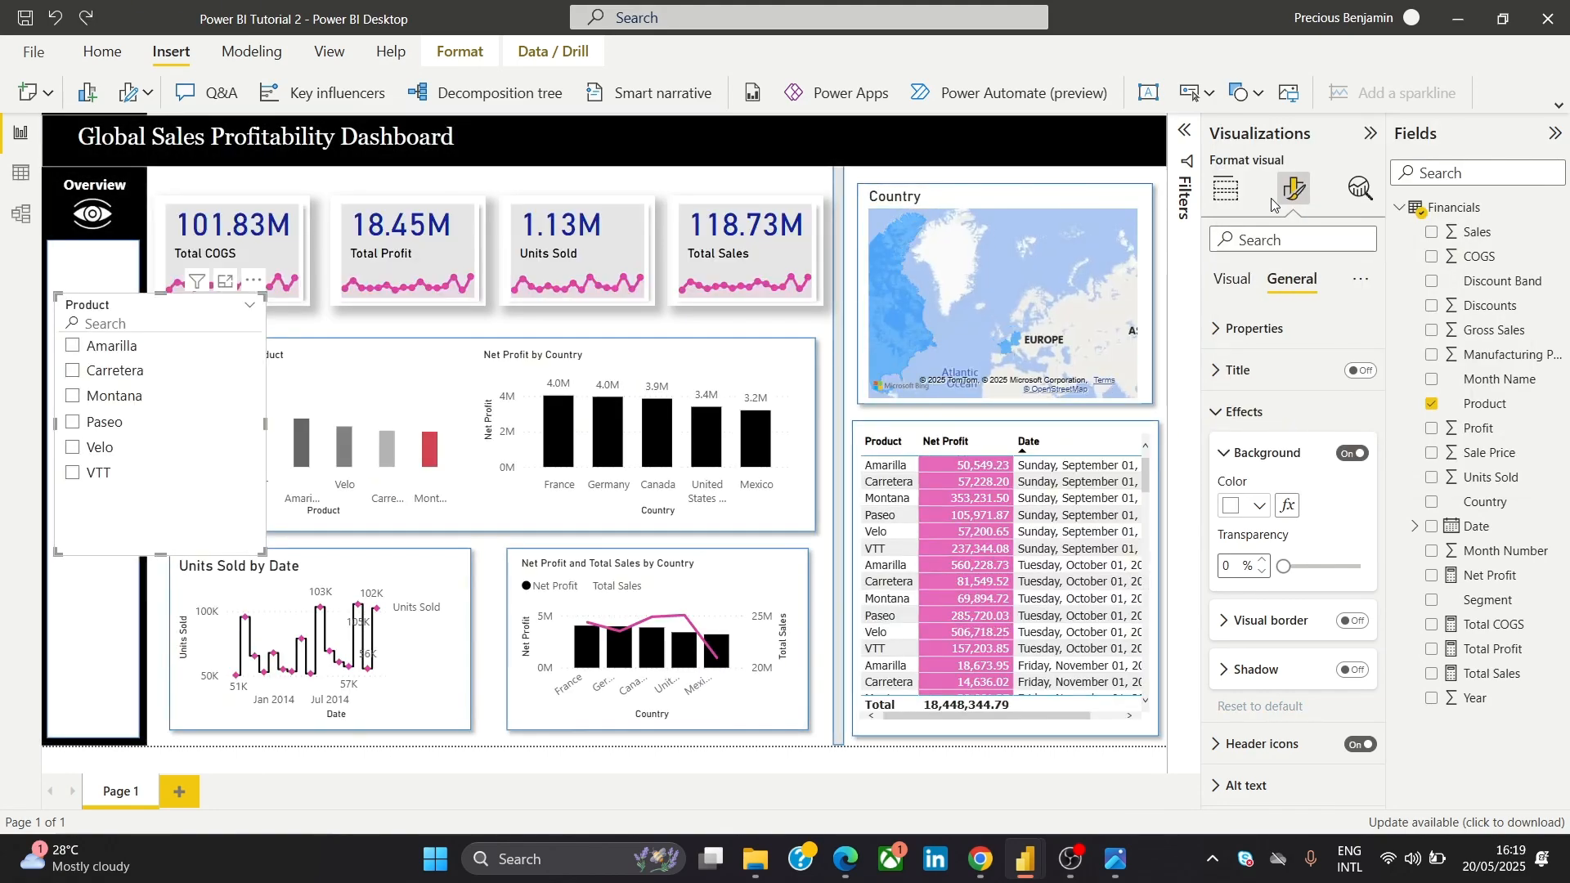
click(1233, 506)
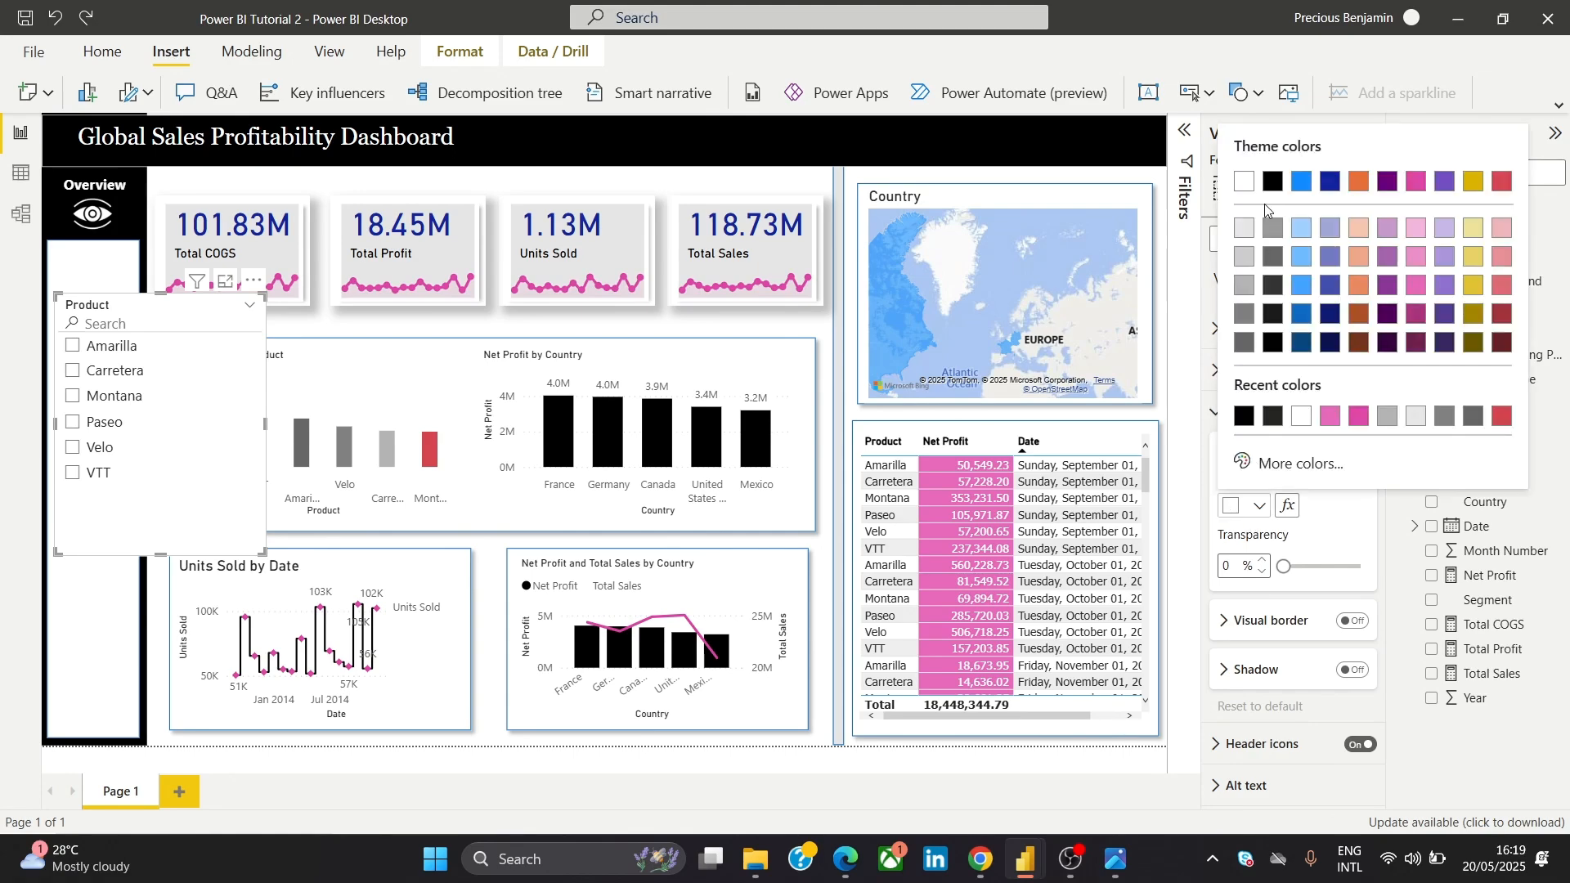
click(1240, 243)
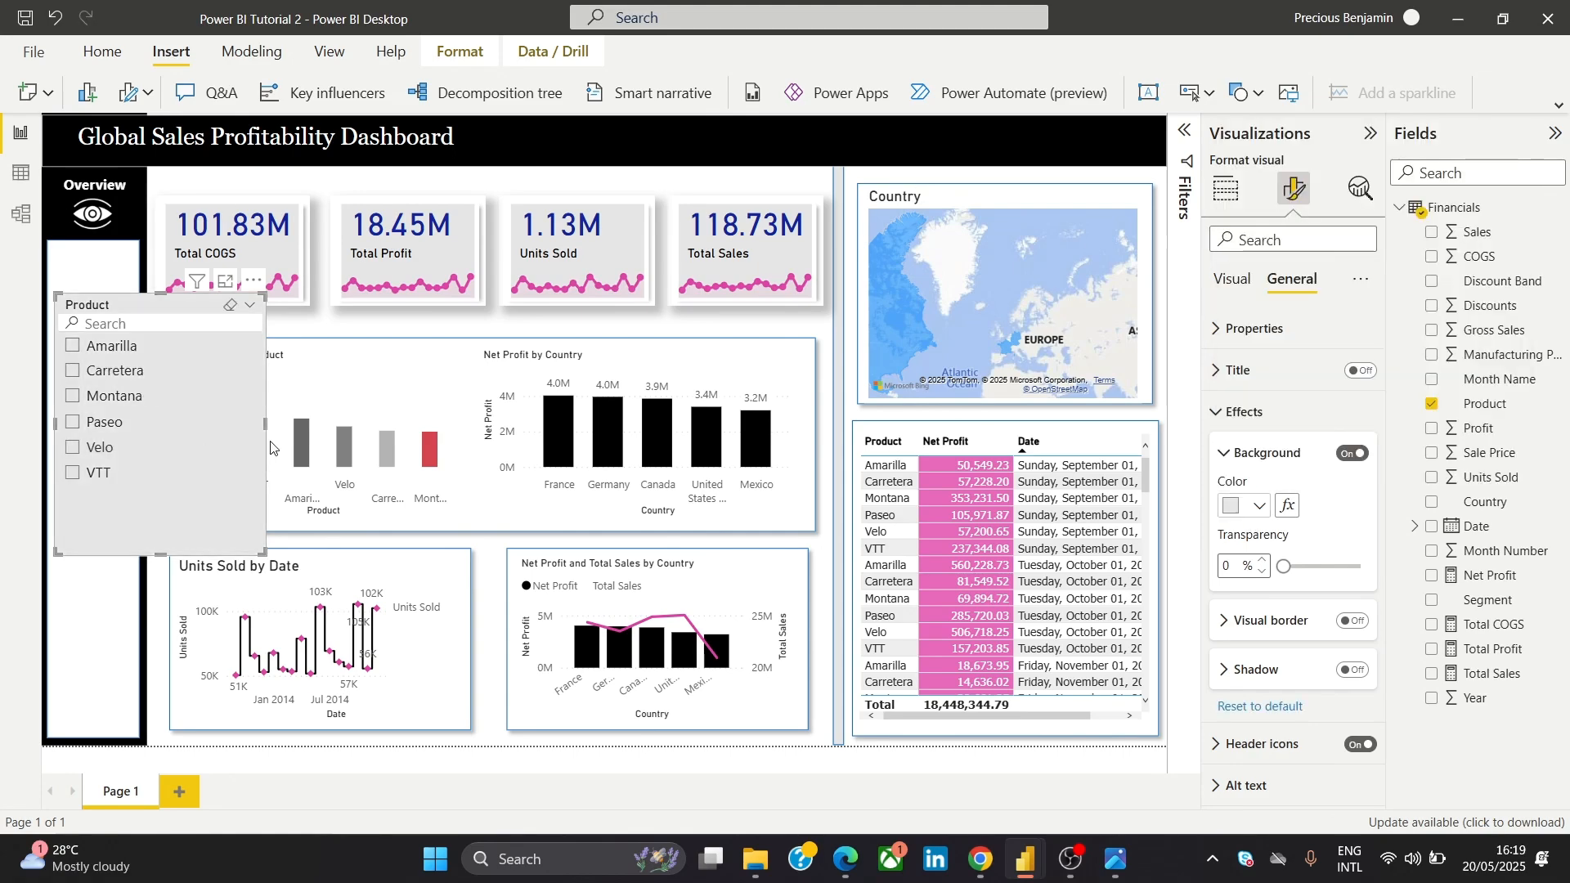
Shift the Product slicer slightly left and down and narrow it to fit inside the white sidebar panel
drag(159, 322, 168, 326)
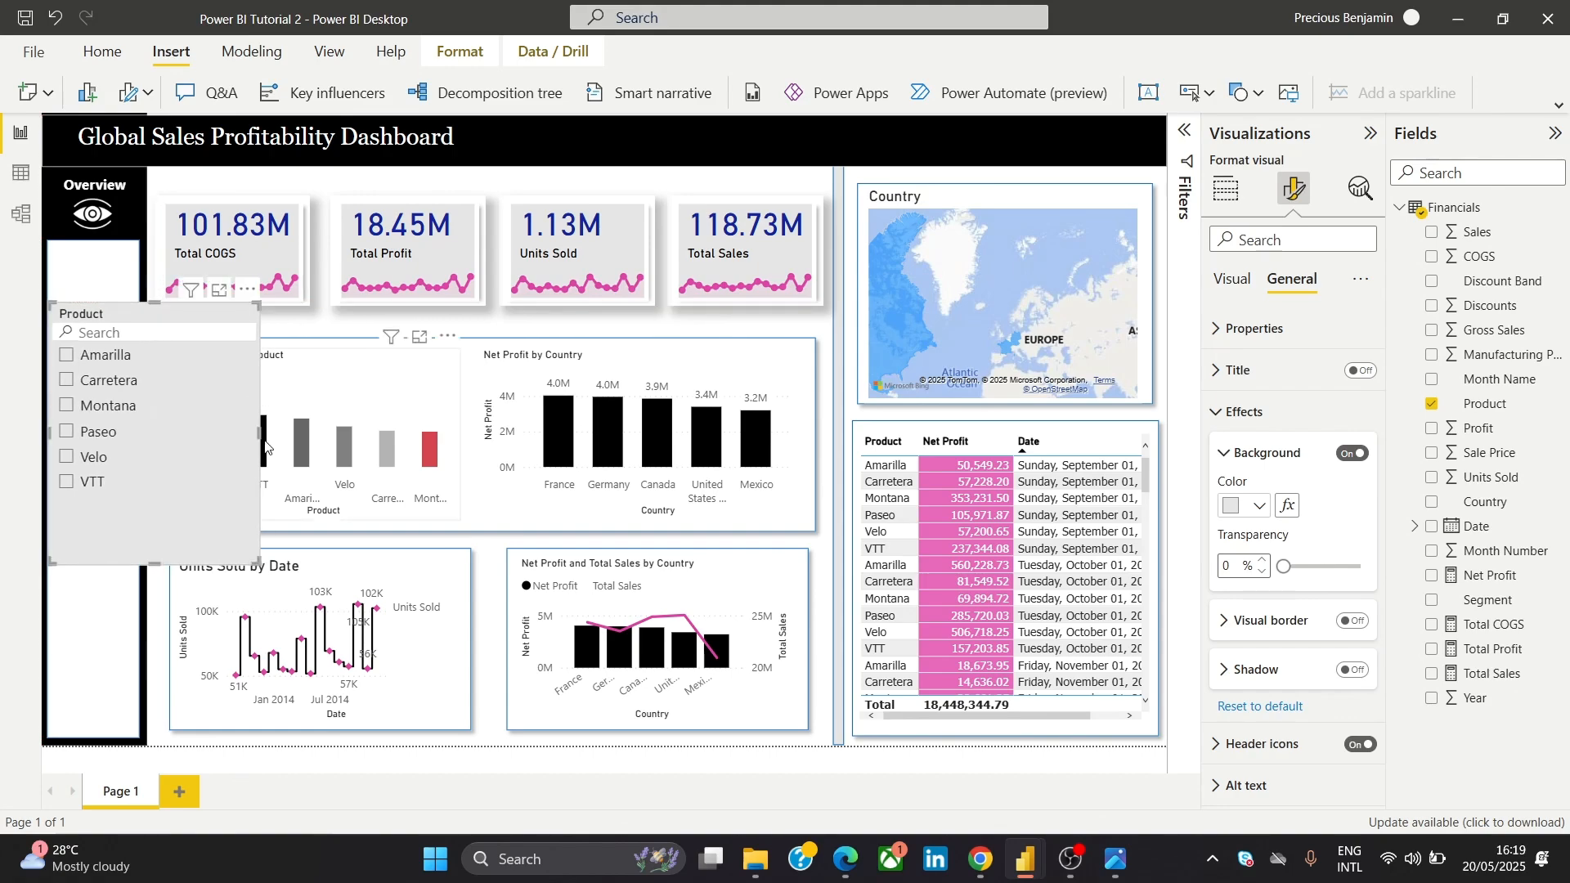
drag(260, 432, 132, 397)
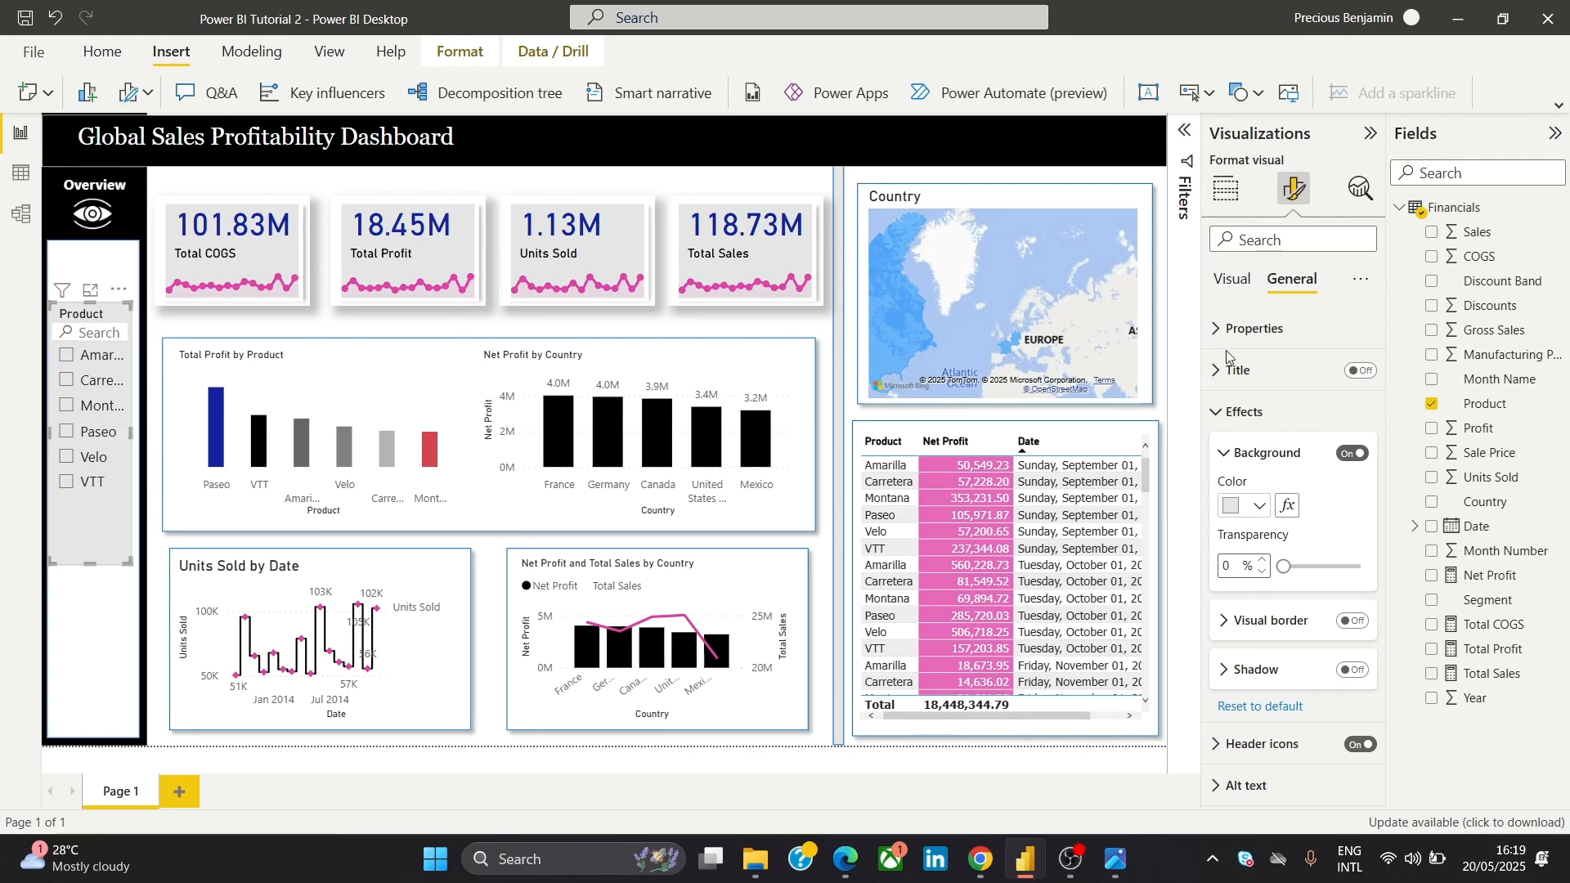
Set the Product slicer's values font size to 9 and move the slicer up near the white panel's top
click(1234, 282)
click(1219, 409)
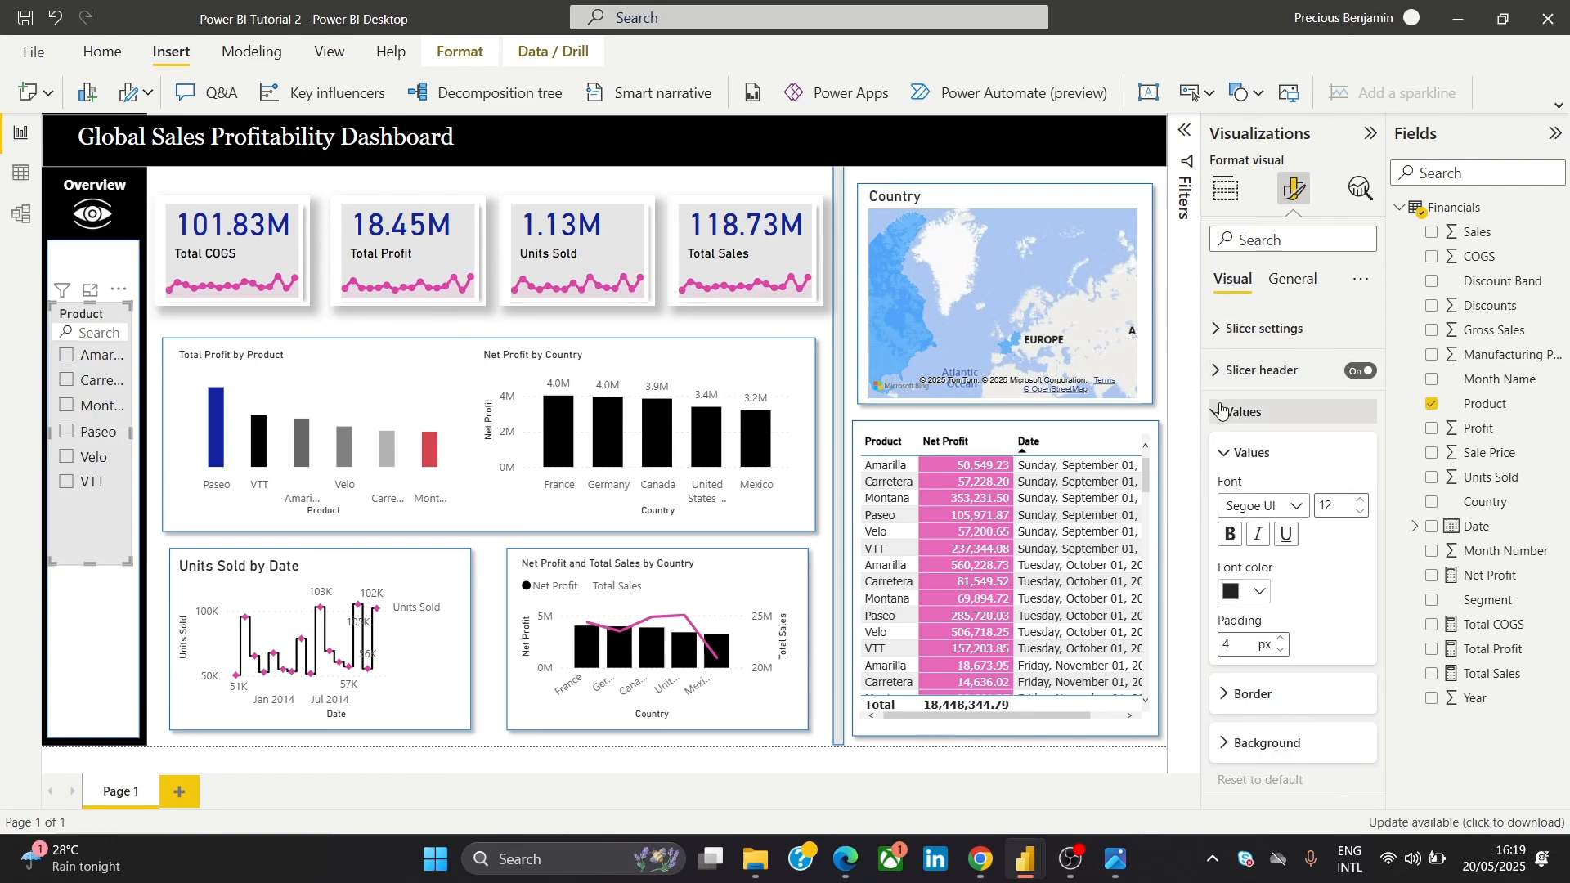
click(1358, 515)
click(1358, 515)
click(1358, 515)
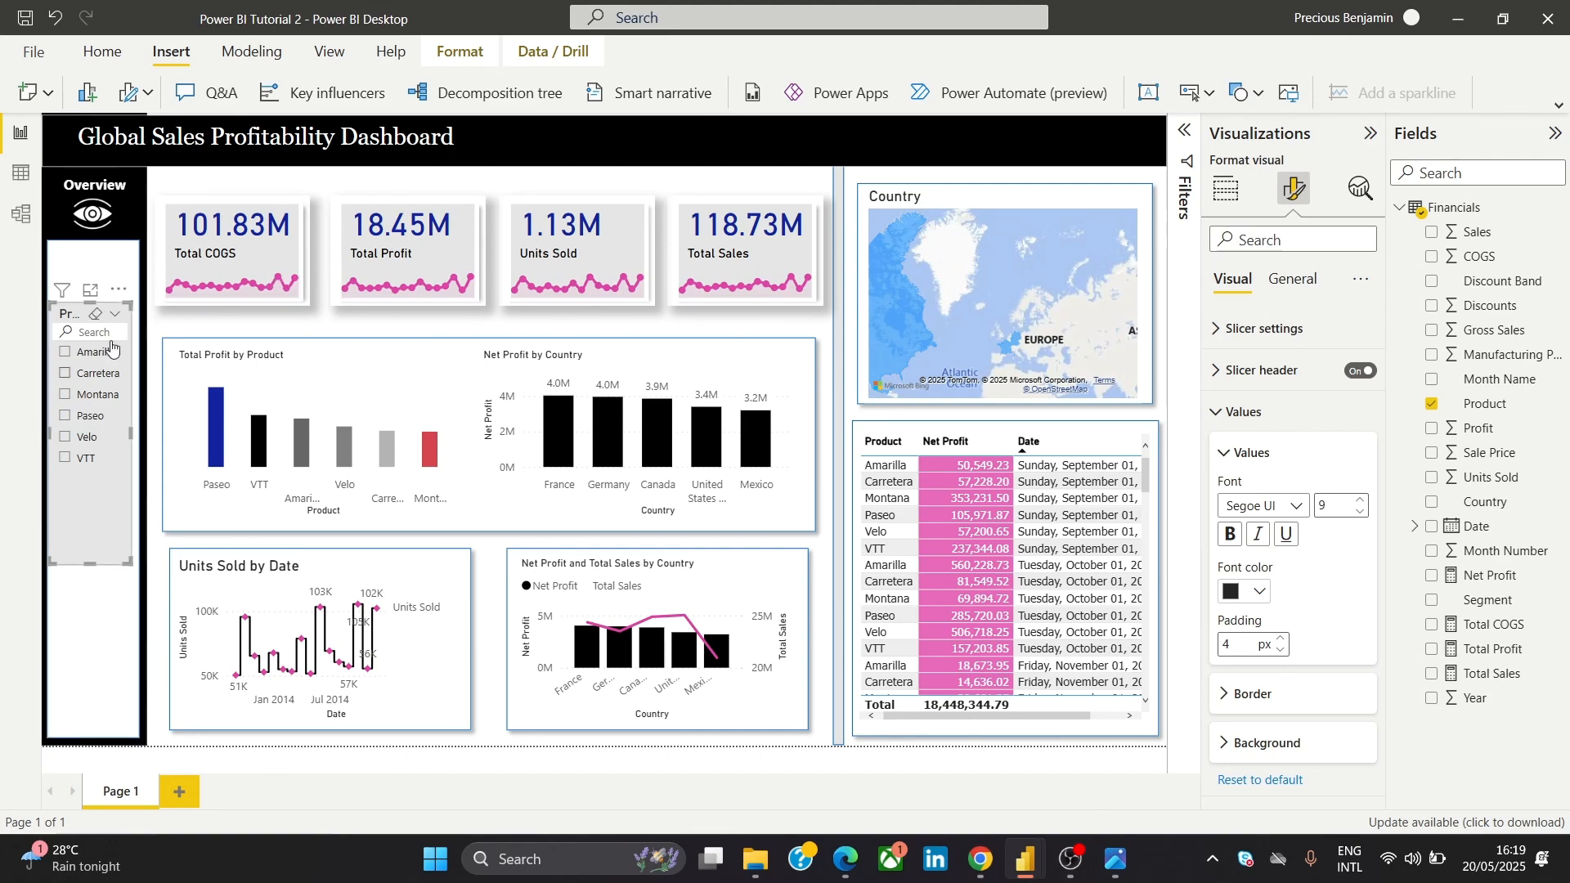
drag(112, 298, 117, 252)
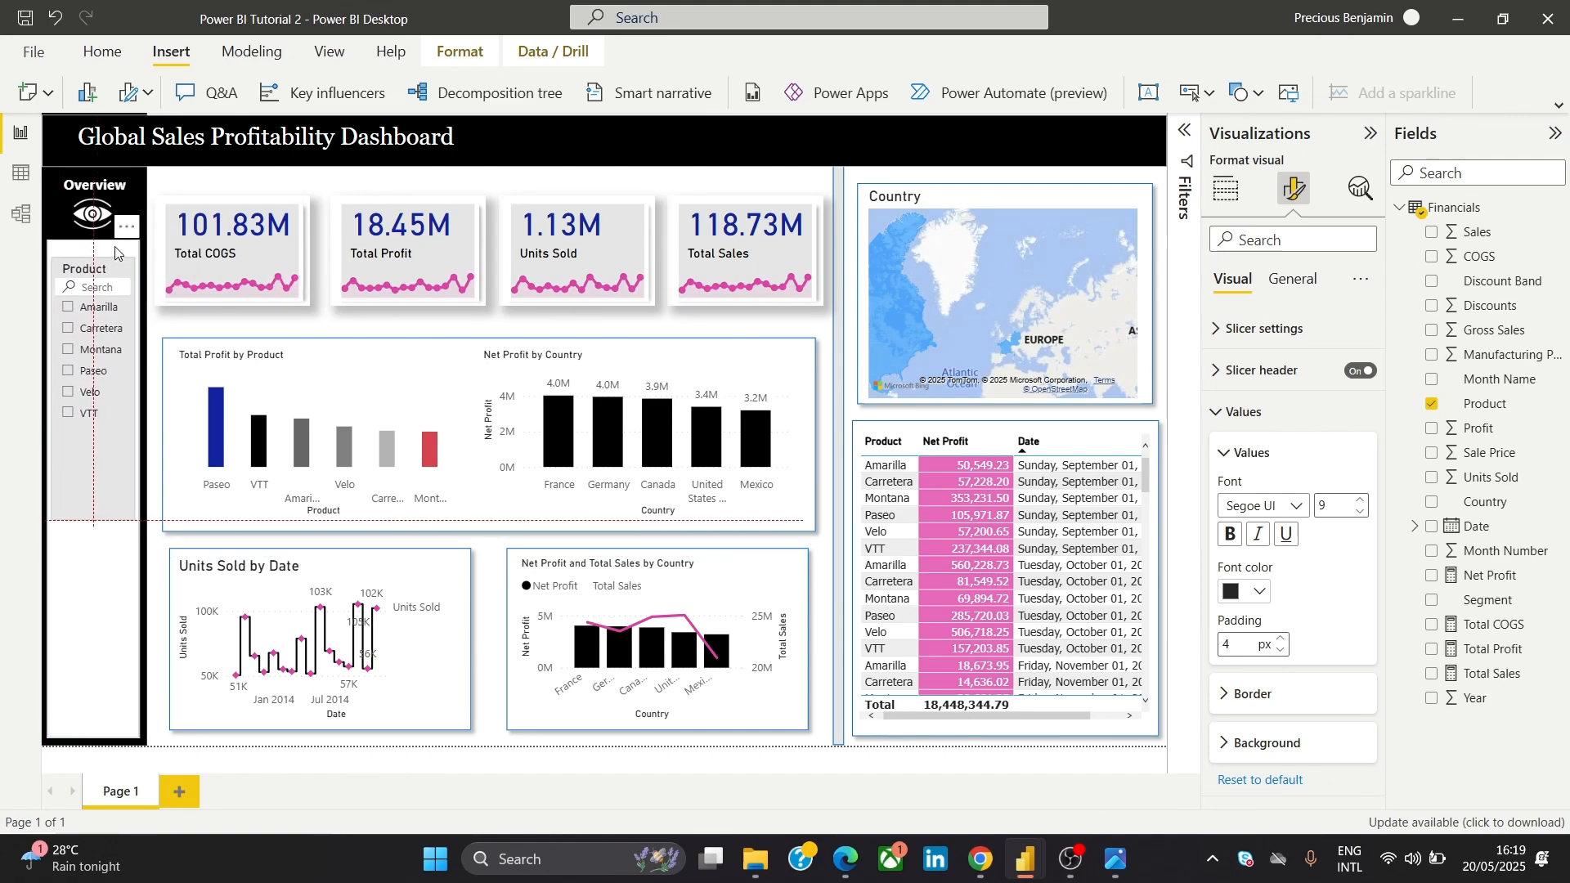
Shorten the Product slicer so it ends just below its VTT option and bring it to the front
drag(95, 517, 94, 452)
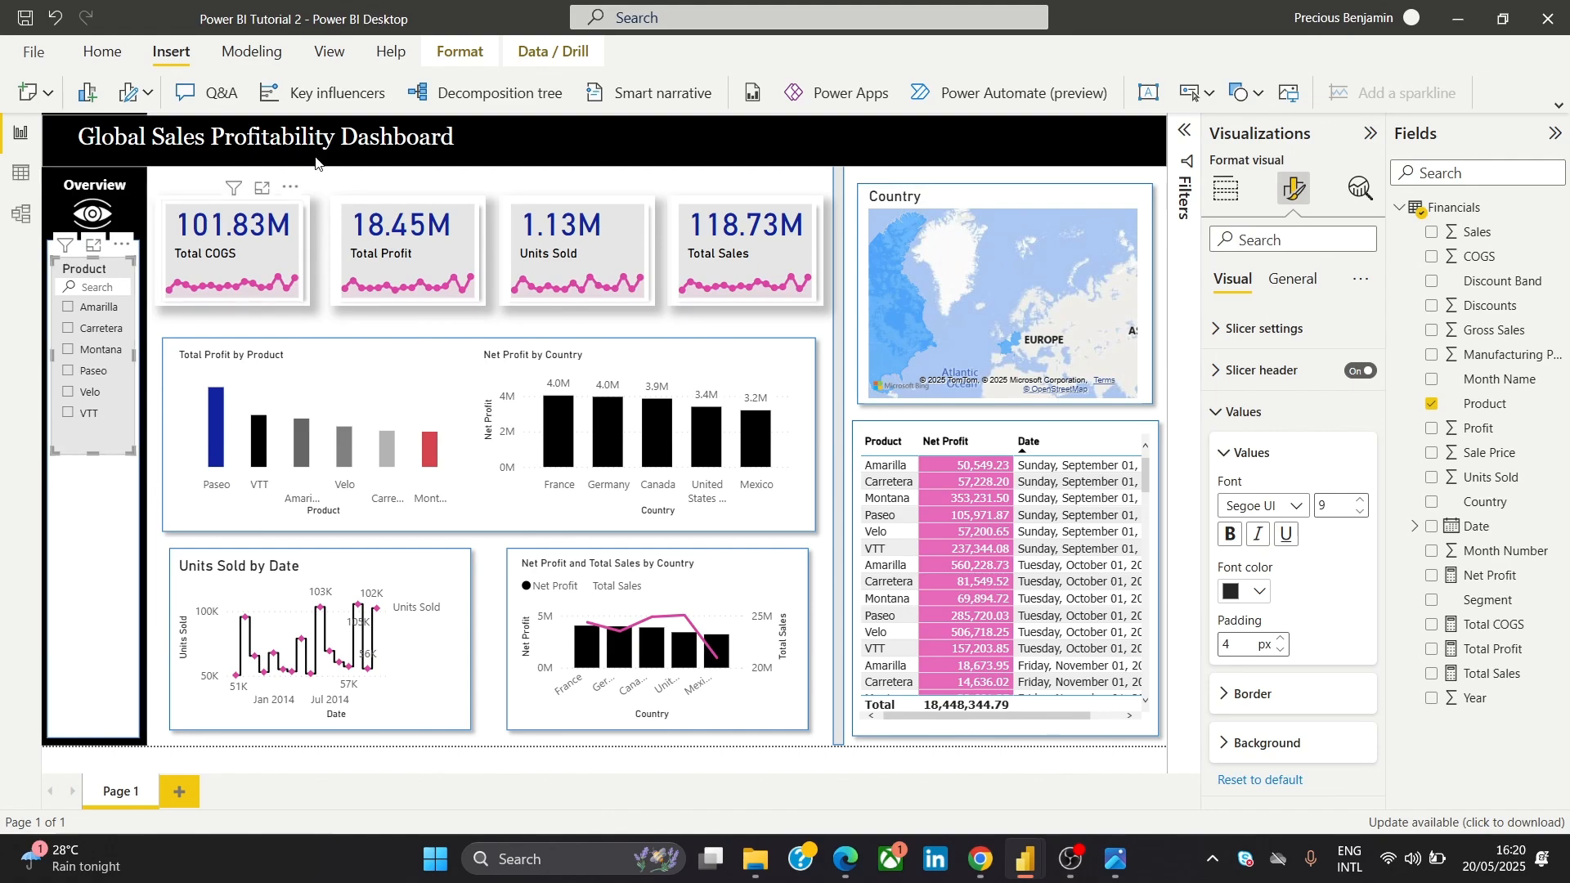
click(460, 50)
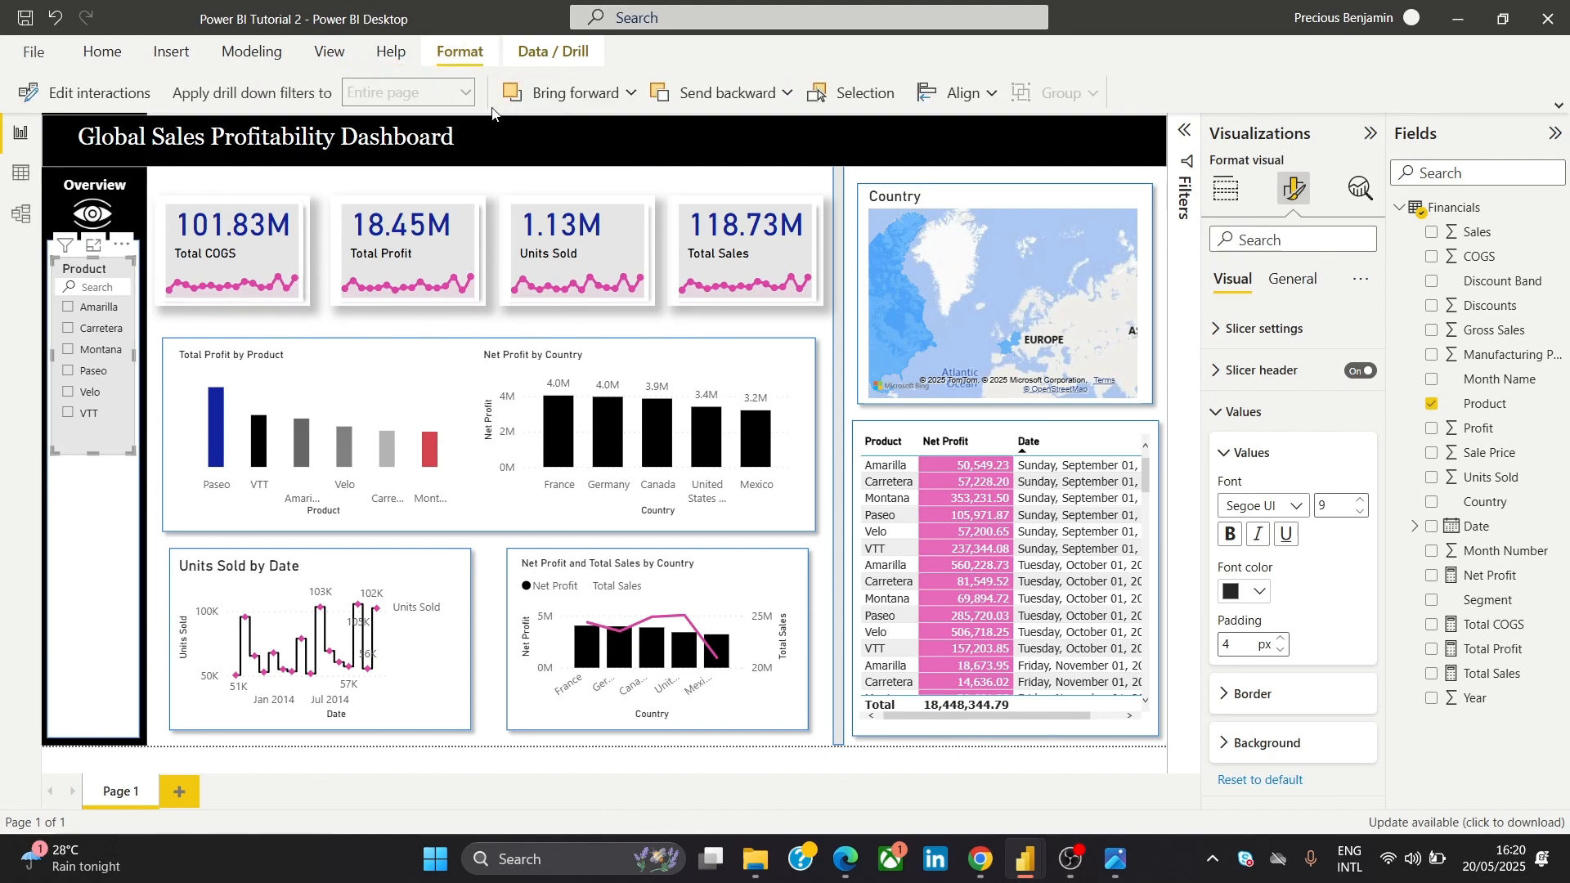
click(633, 91)
click(576, 164)
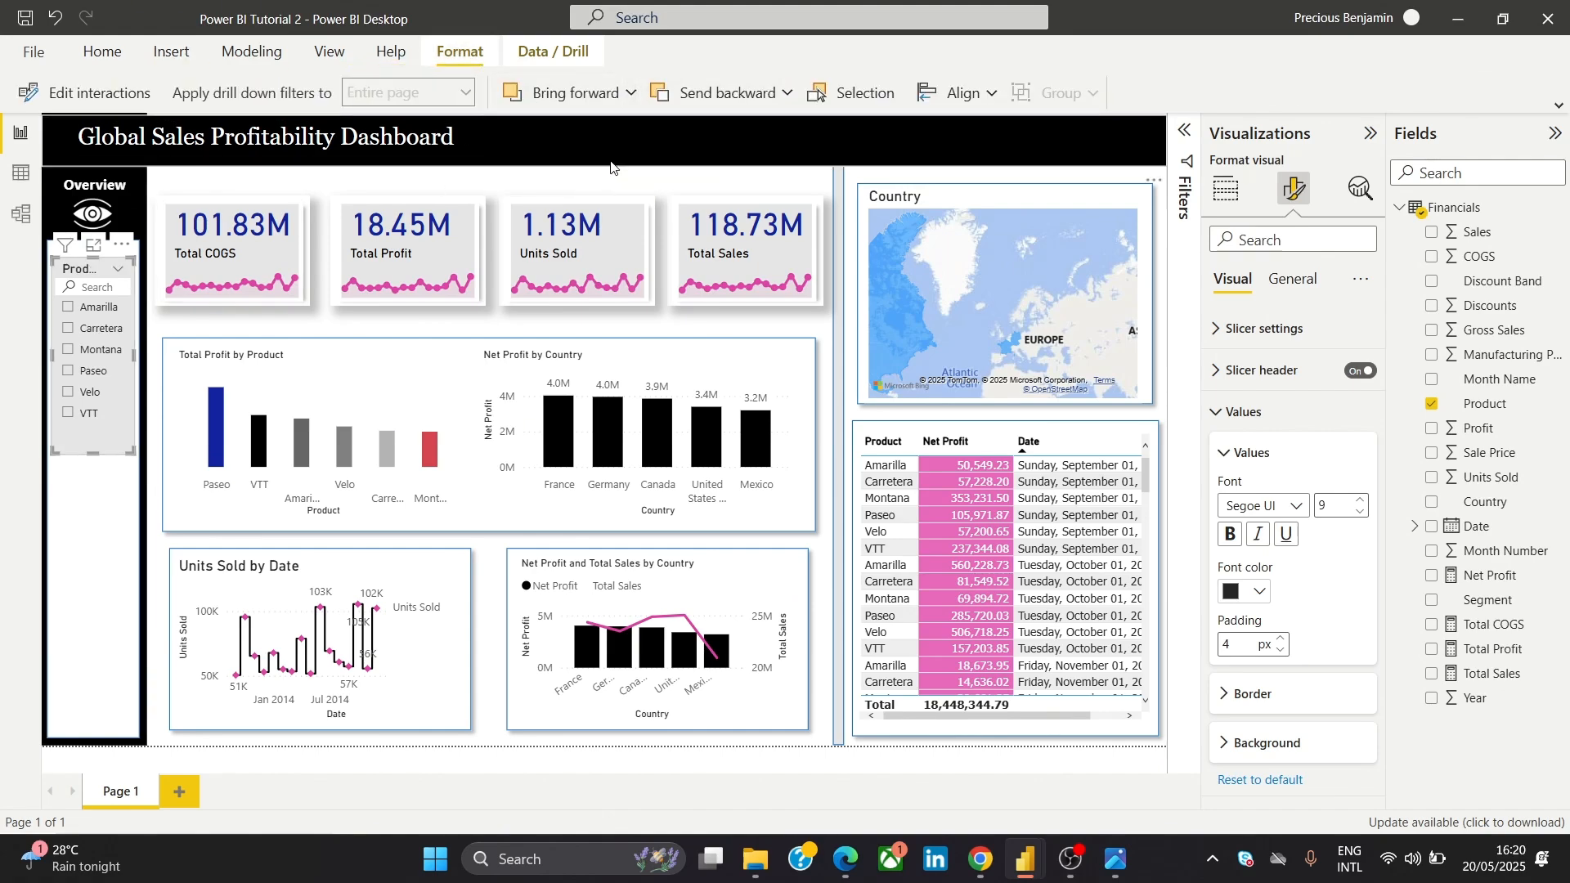
Duplicate the Product slicer and place the copy directly below the original in the white sidebar panel
click(122, 246)
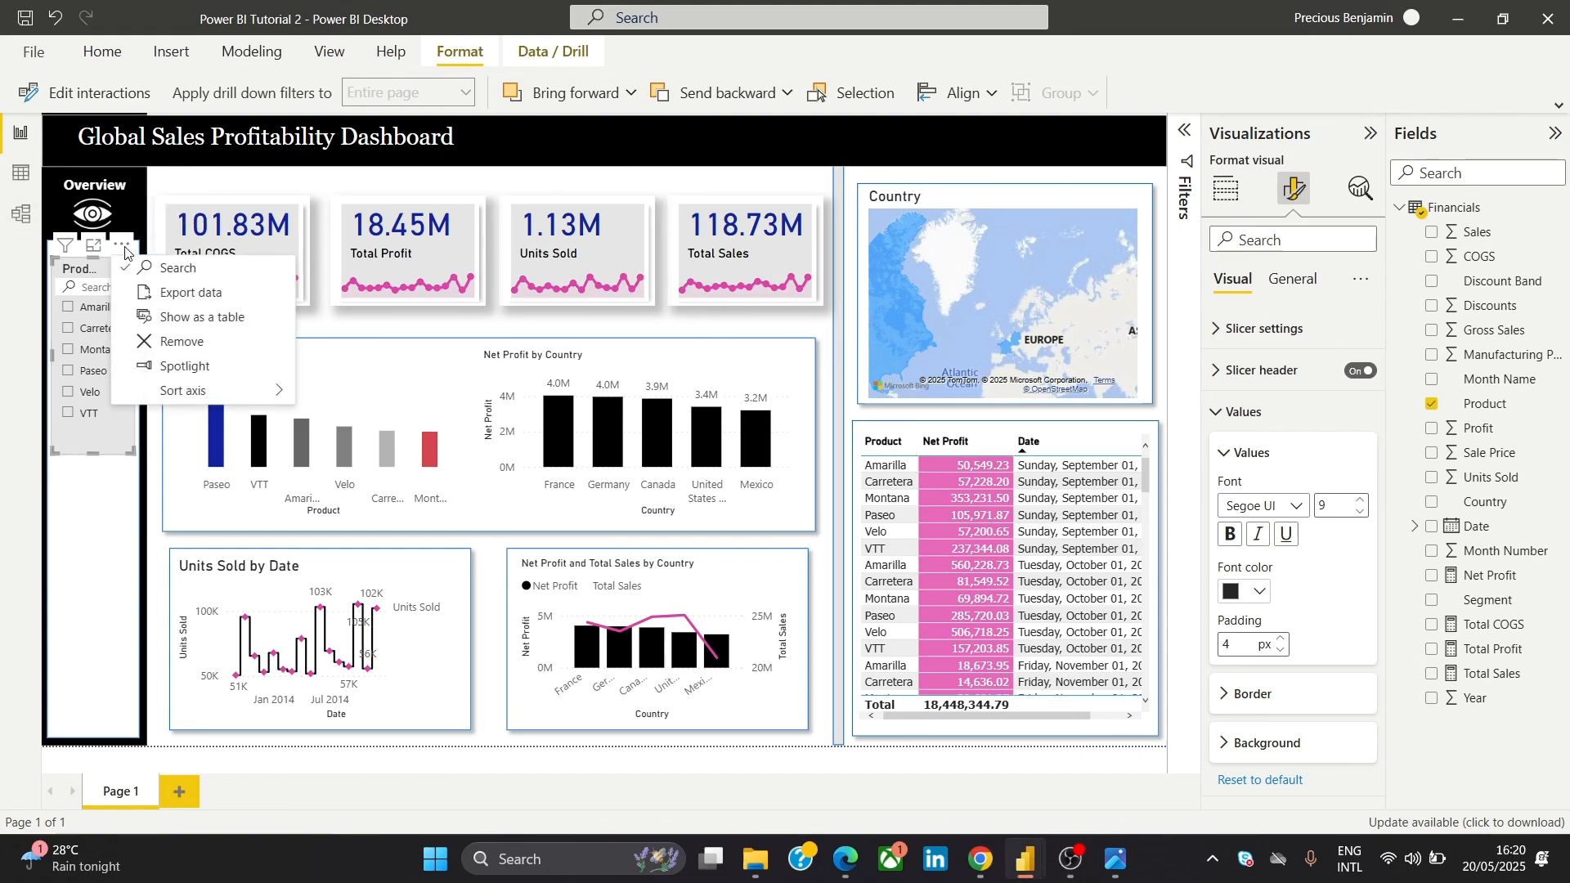
click(112, 253)
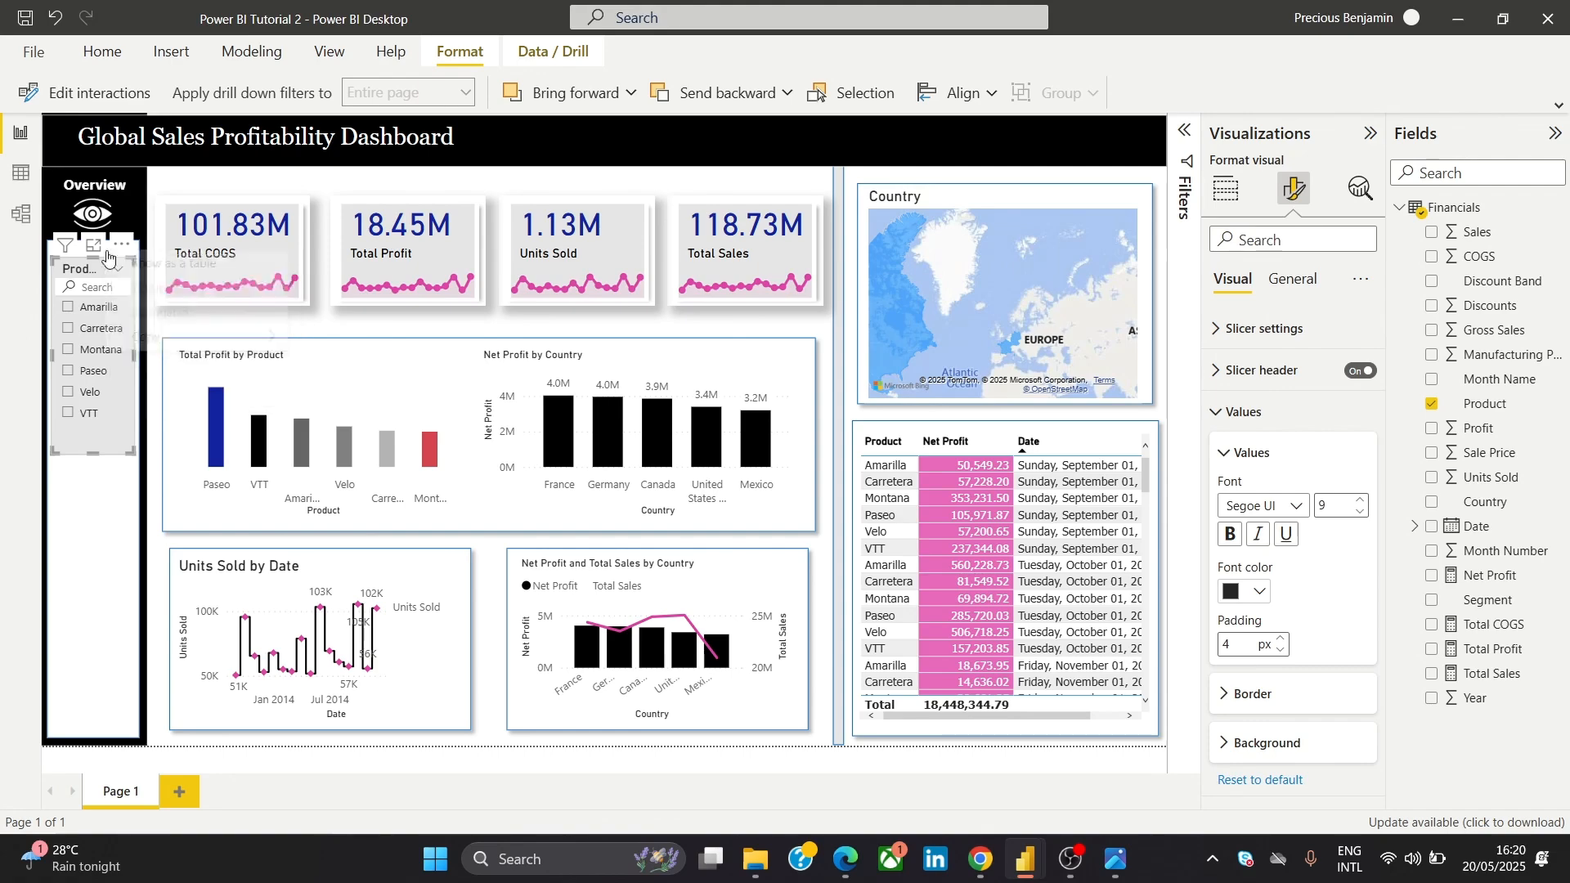
right_click(112, 253)
mouse_move(201, 337)
click(419, 339)
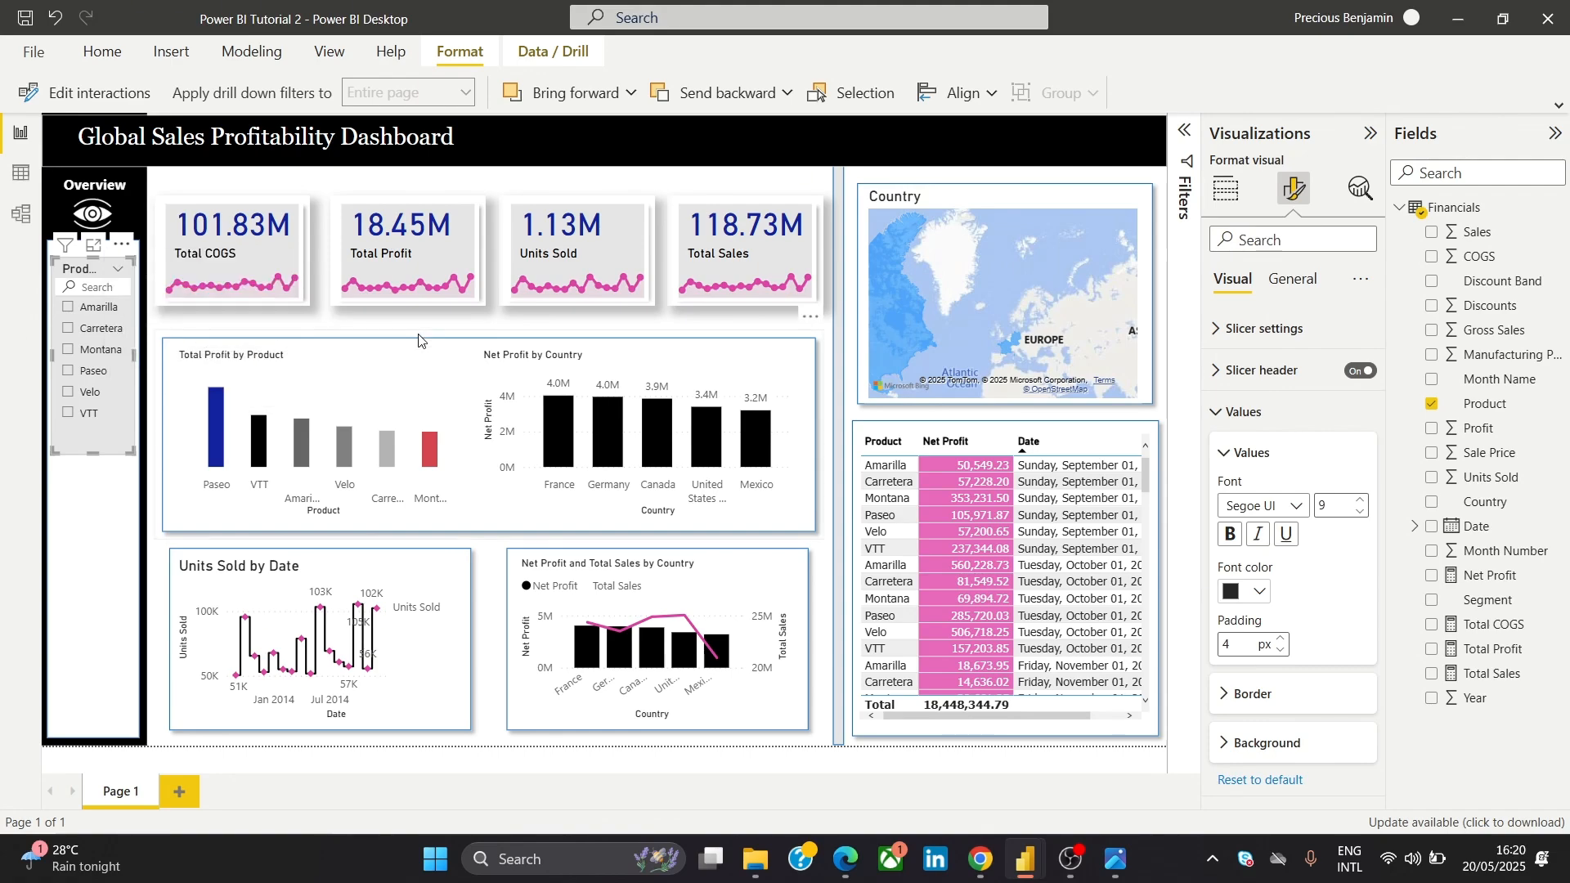
key(ctrl+v)
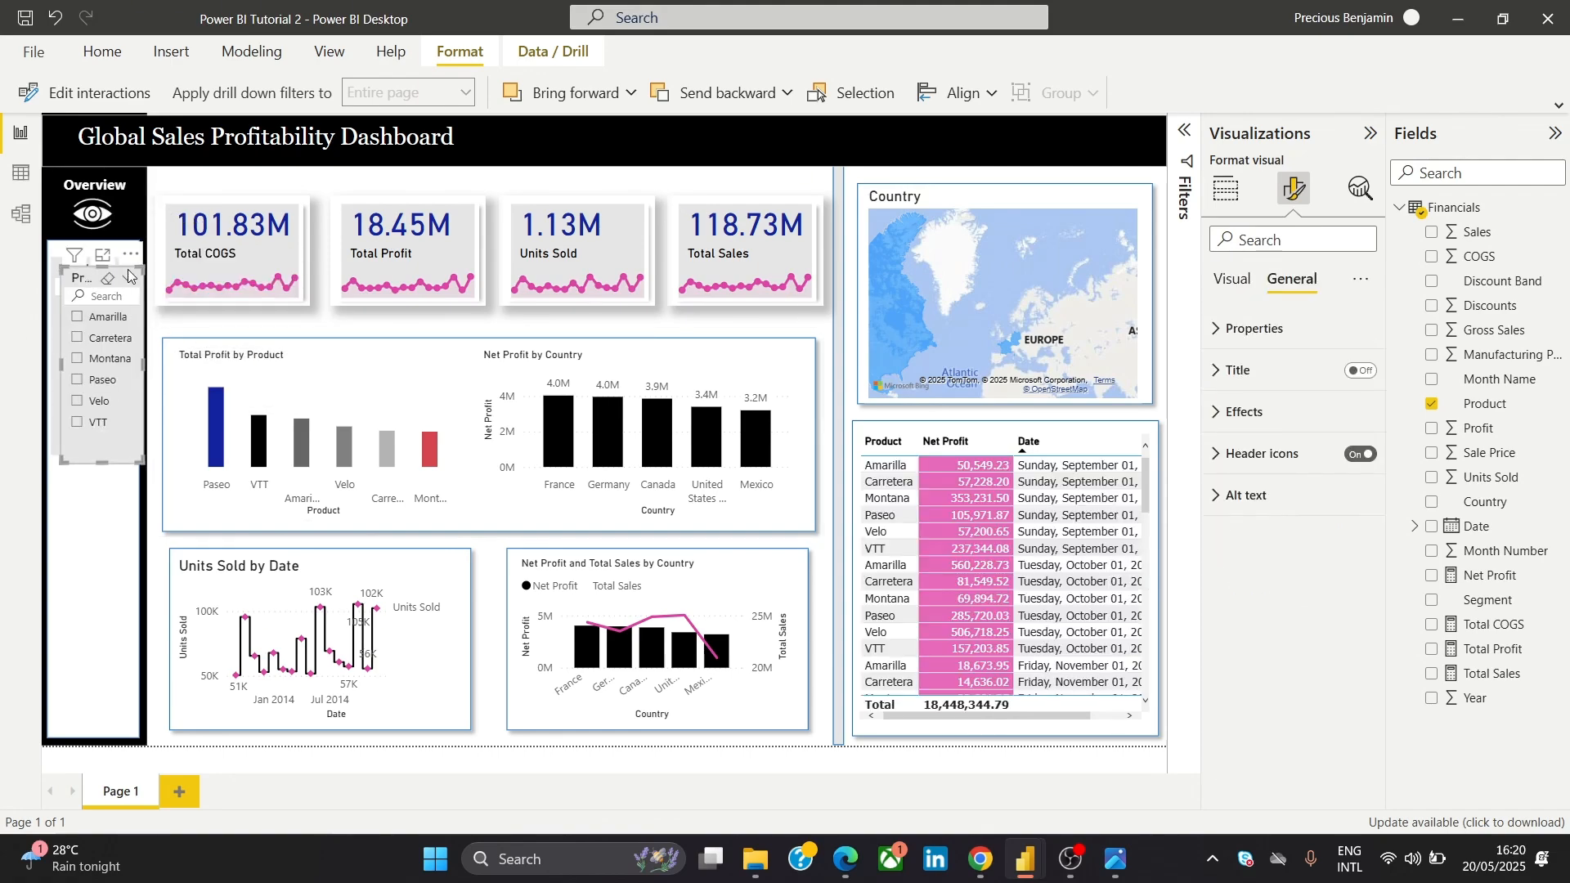
drag(127, 268, 120, 489)
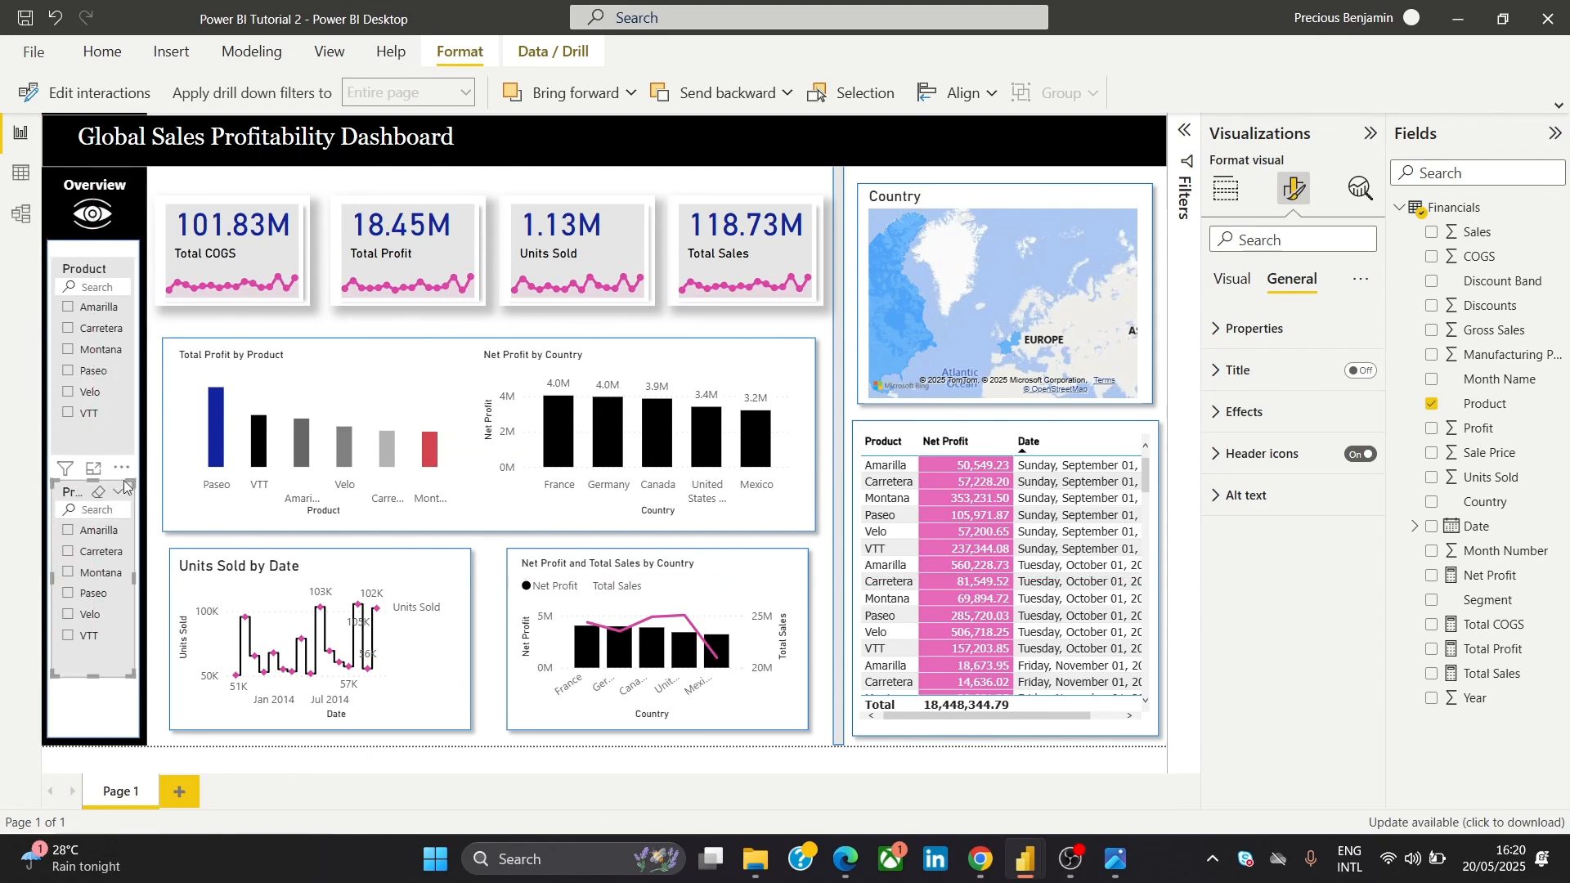
Replace the Product field with Segment in the lower sidebar slicer, using the reference screenshot as a guide
mouse_move(1132, 862)
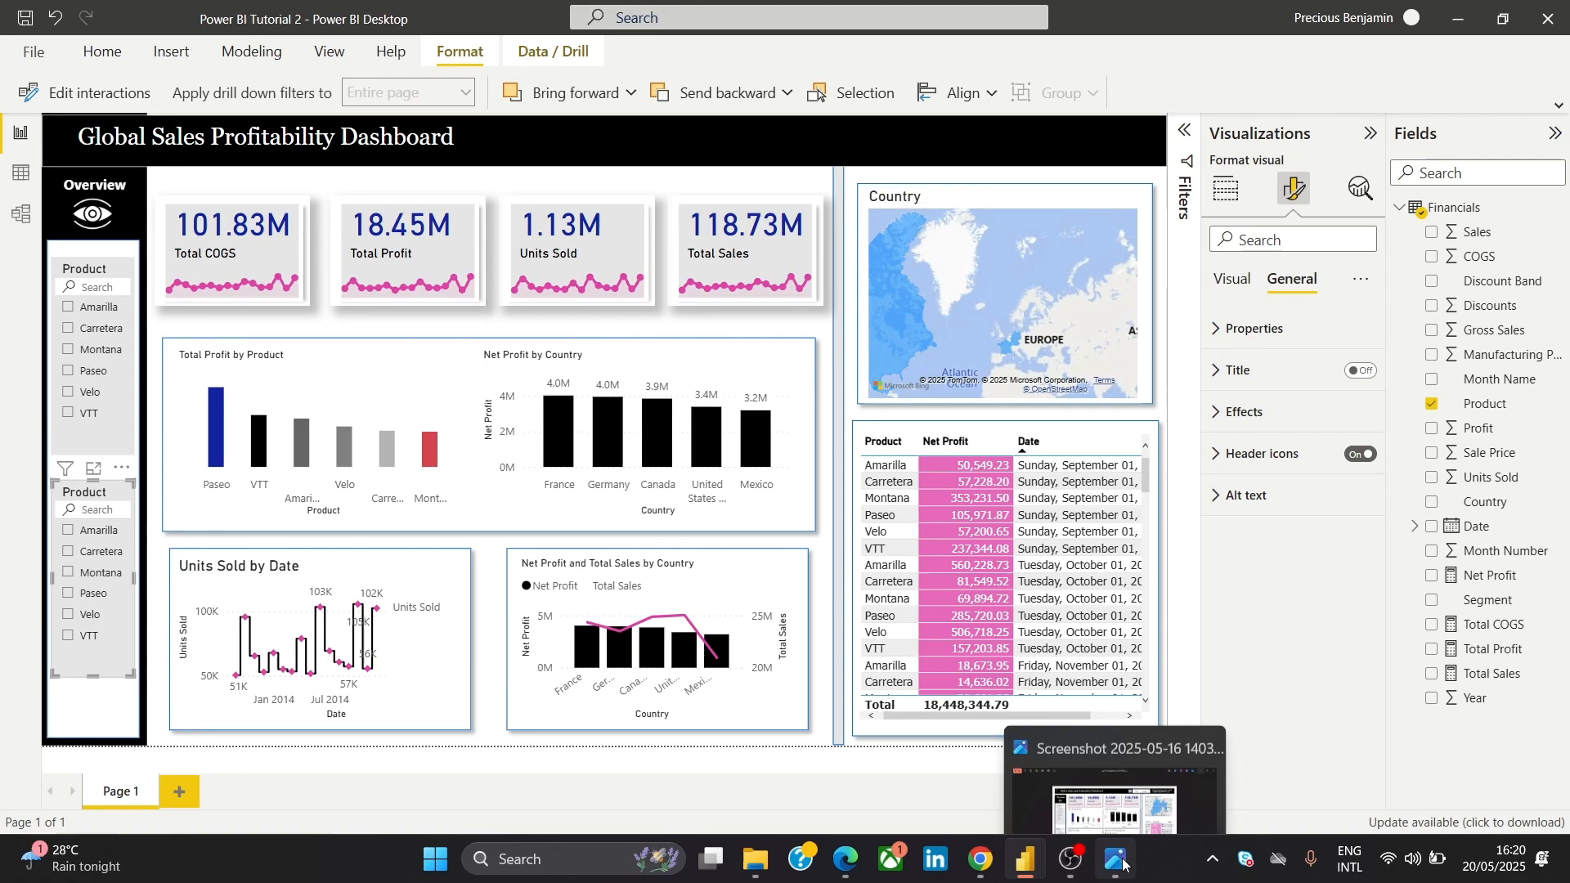
click(1151, 773)
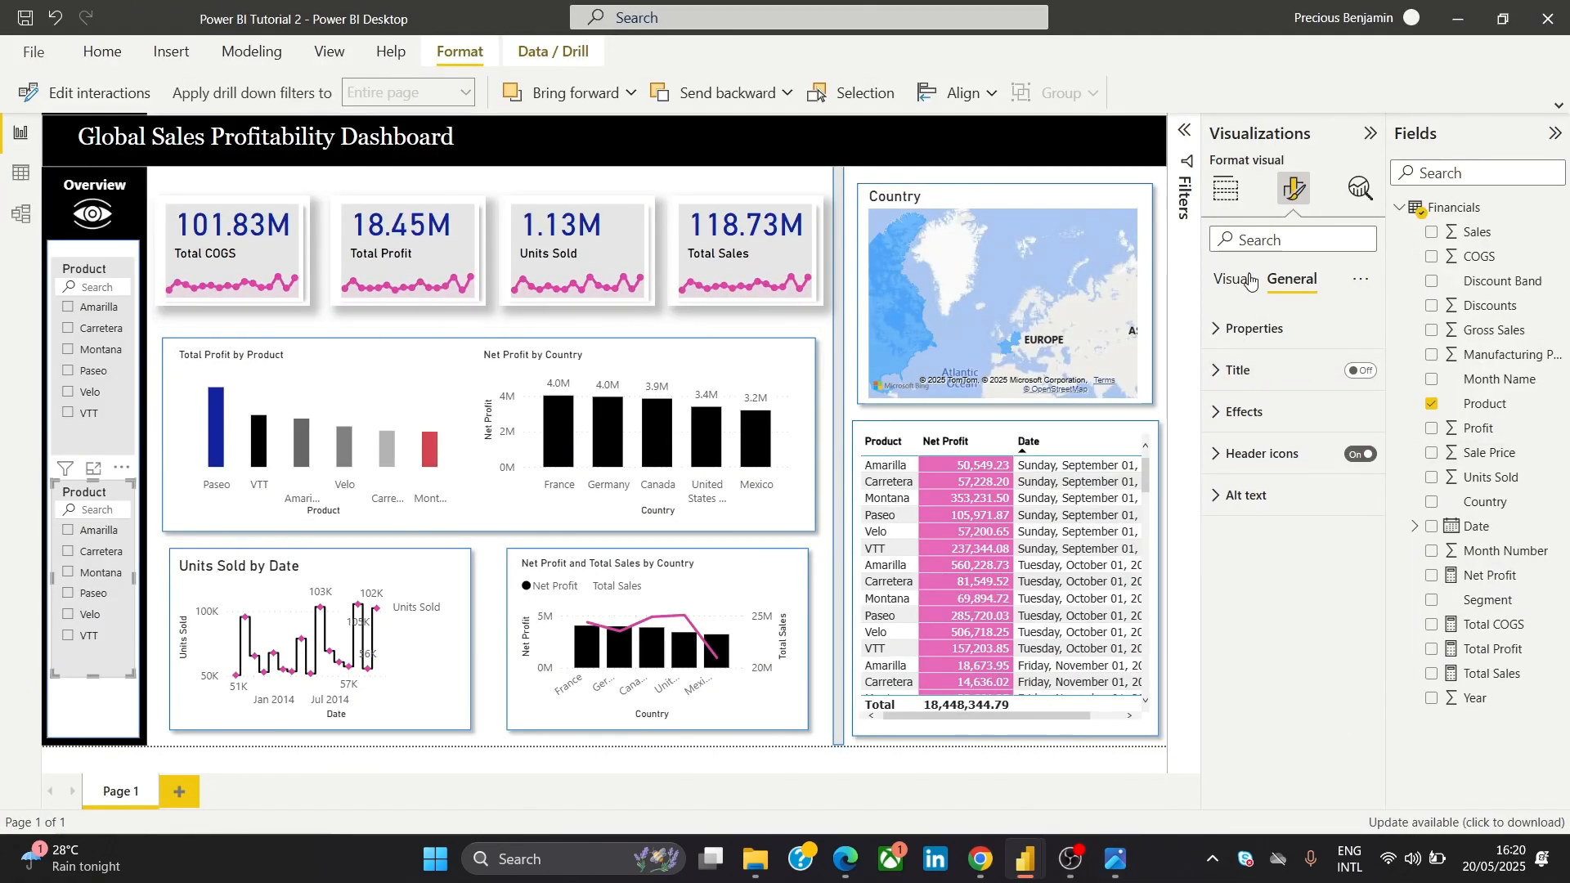
click(1228, 186)
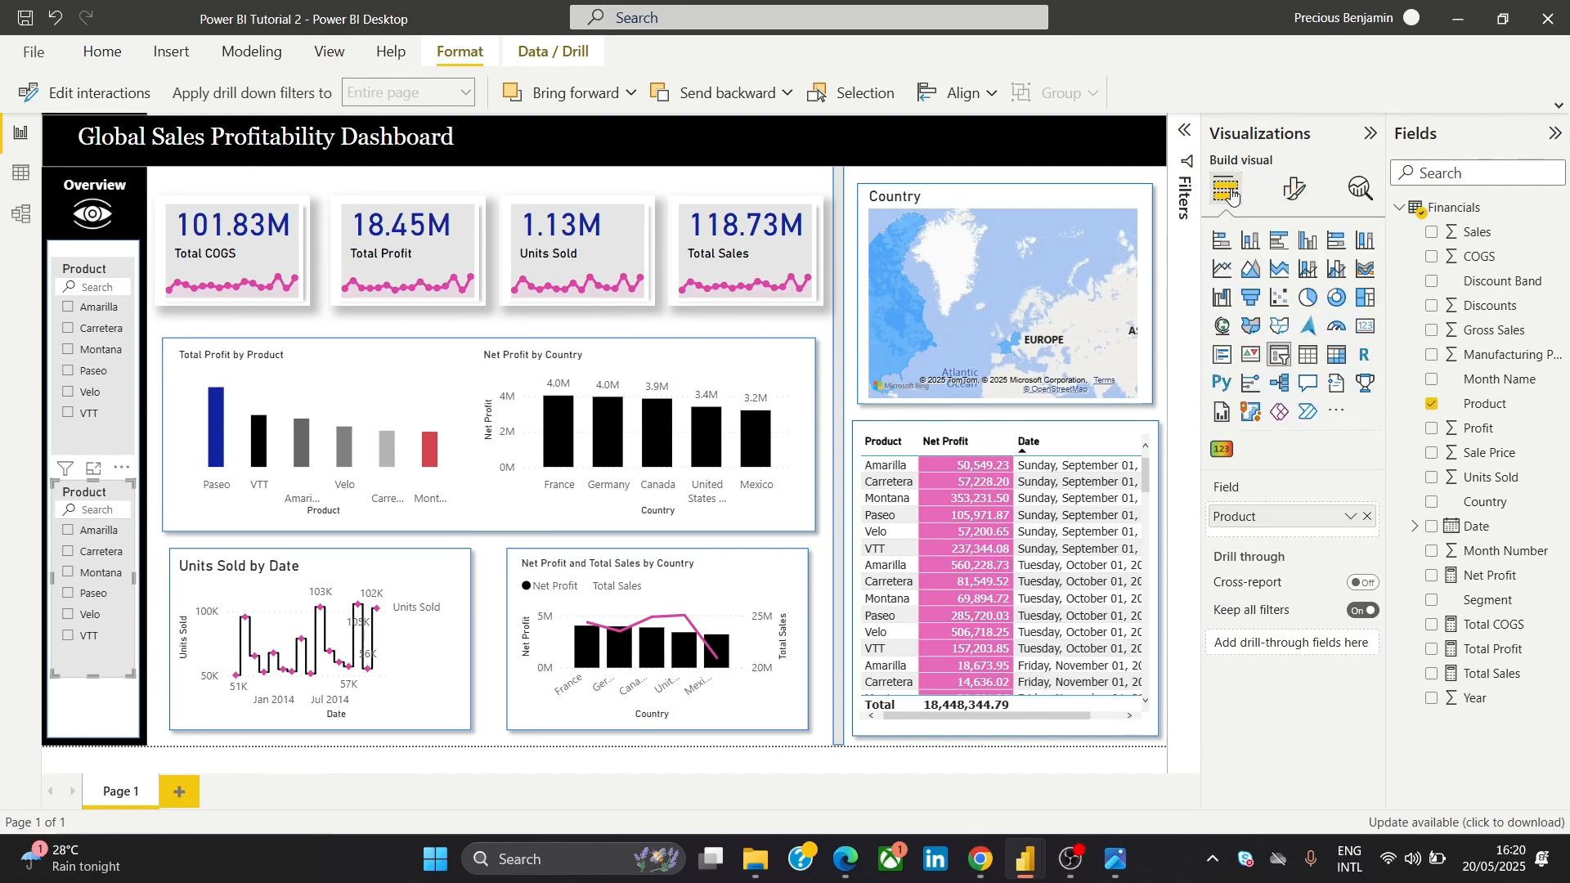
click(1368, 517)
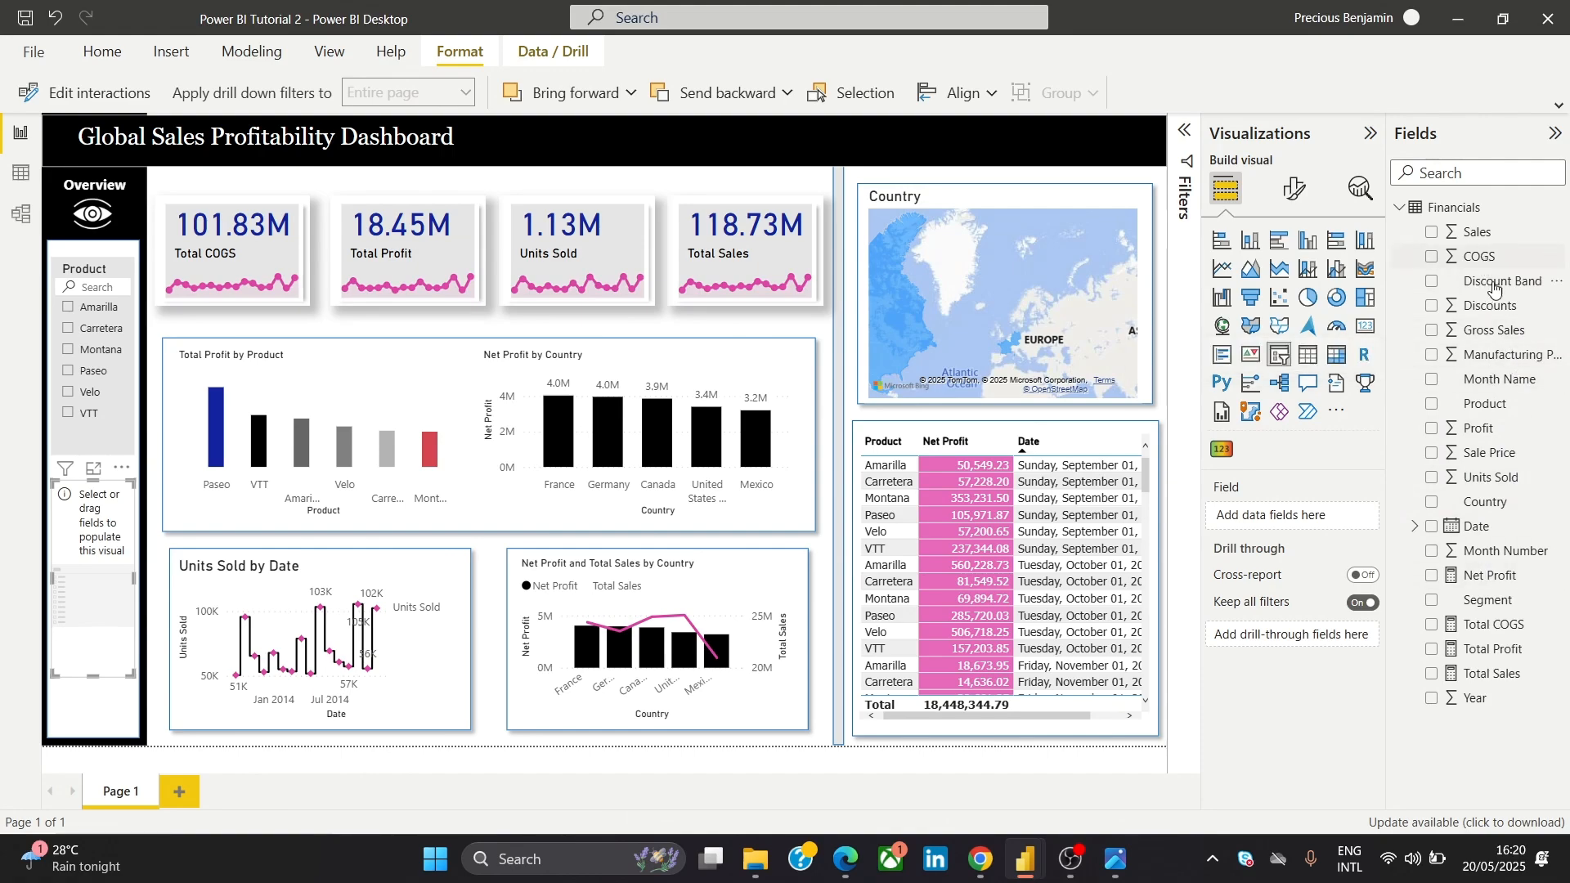
drag(1482, 601, 1309, 521)
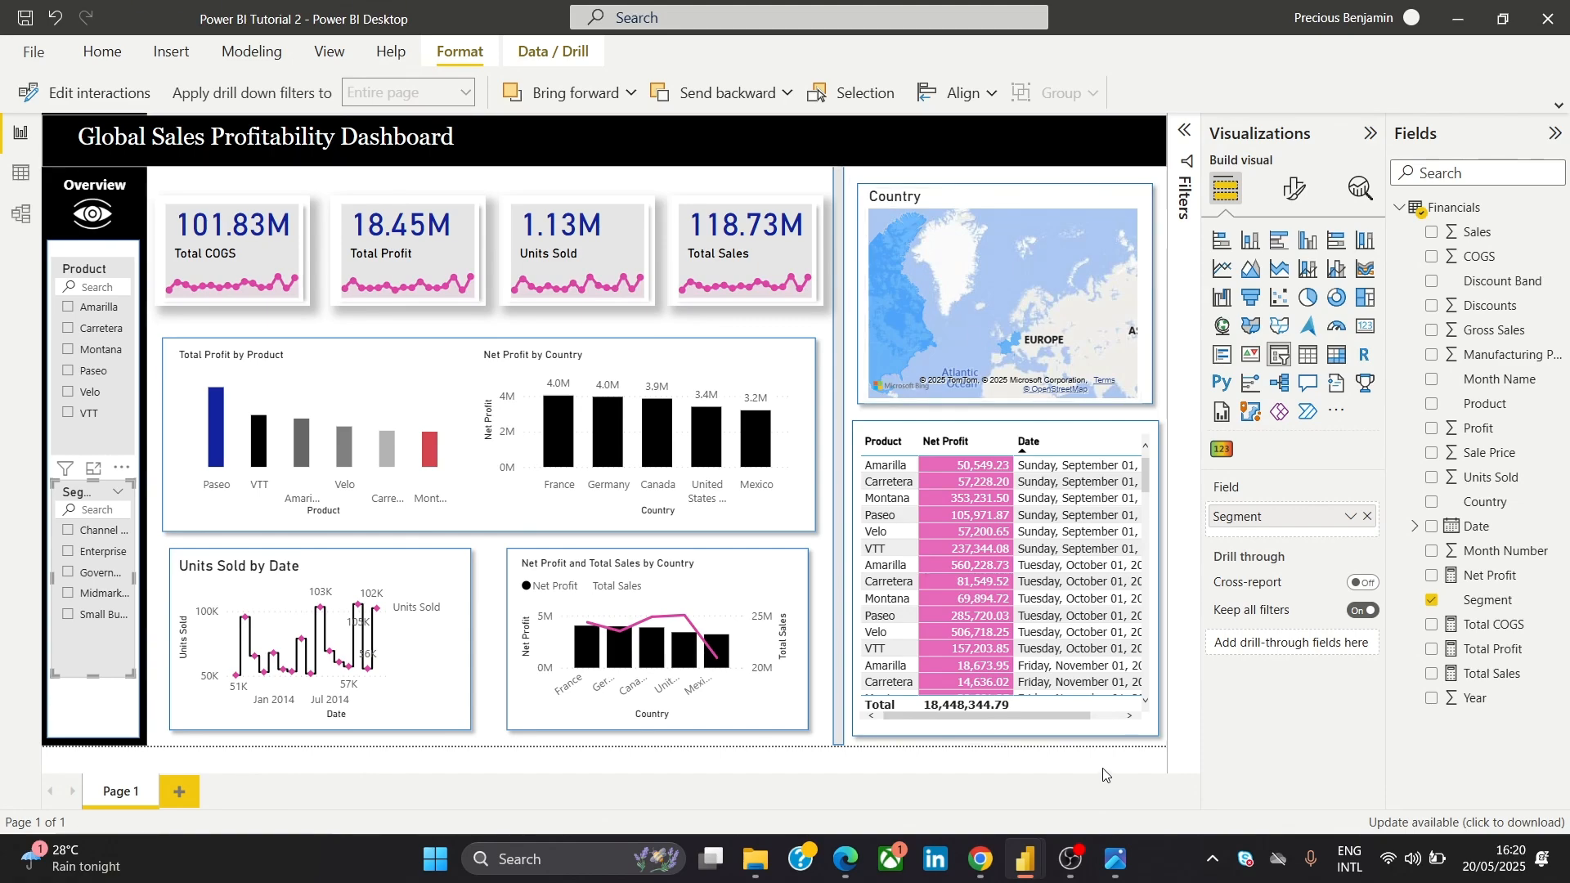
Check the reference screenshot's sidebar and insert a Help button below the Segment slicer at the sidebar's lower end
mouse_move(1118, 861)
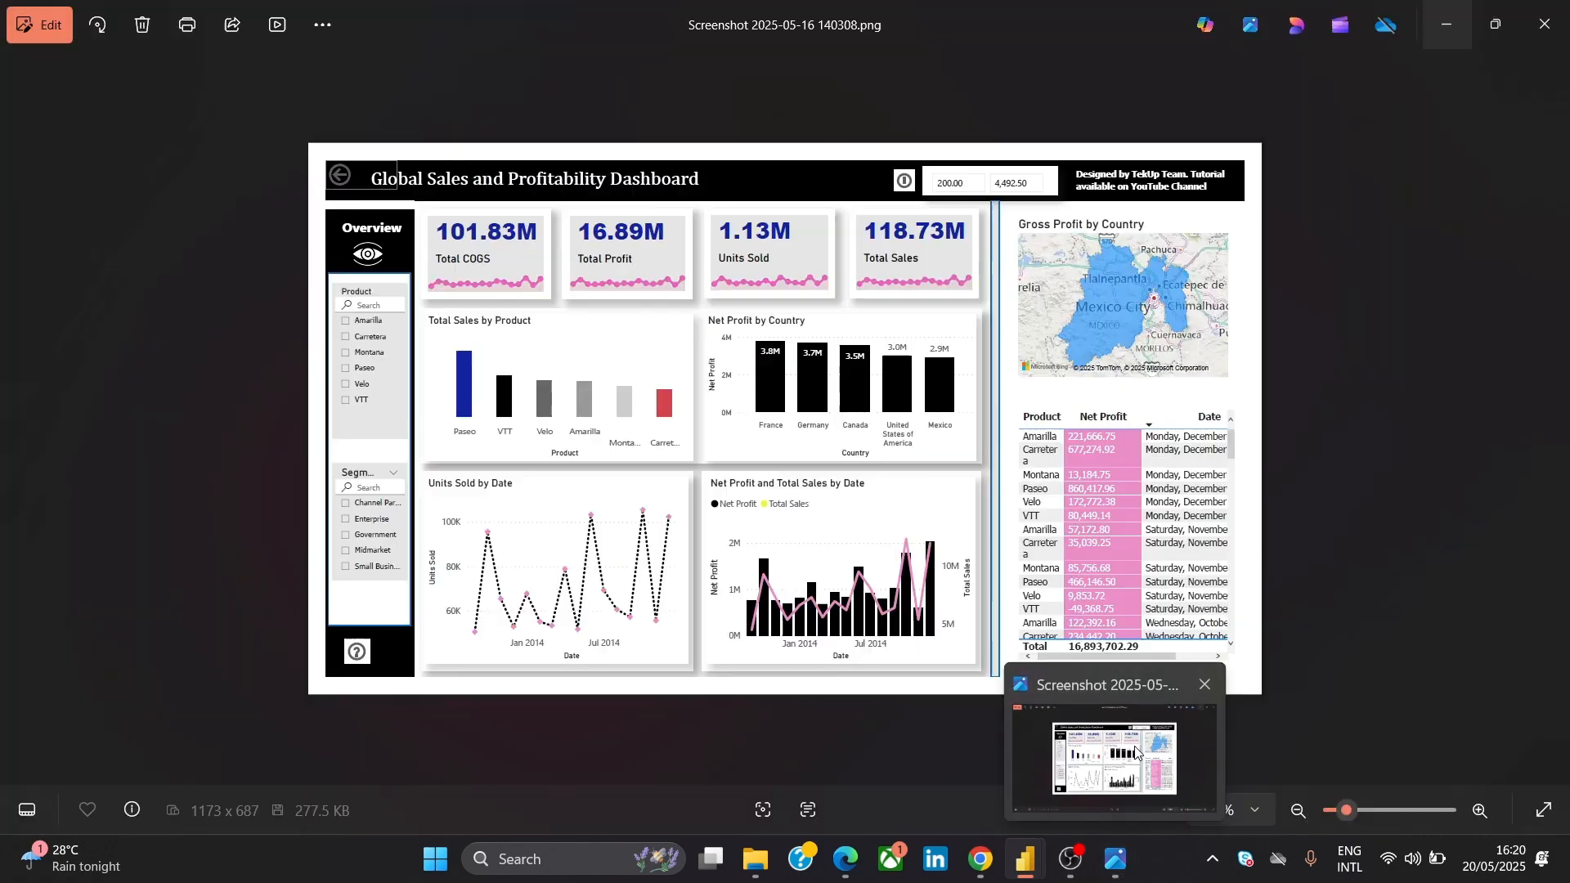
click(1135, 753)
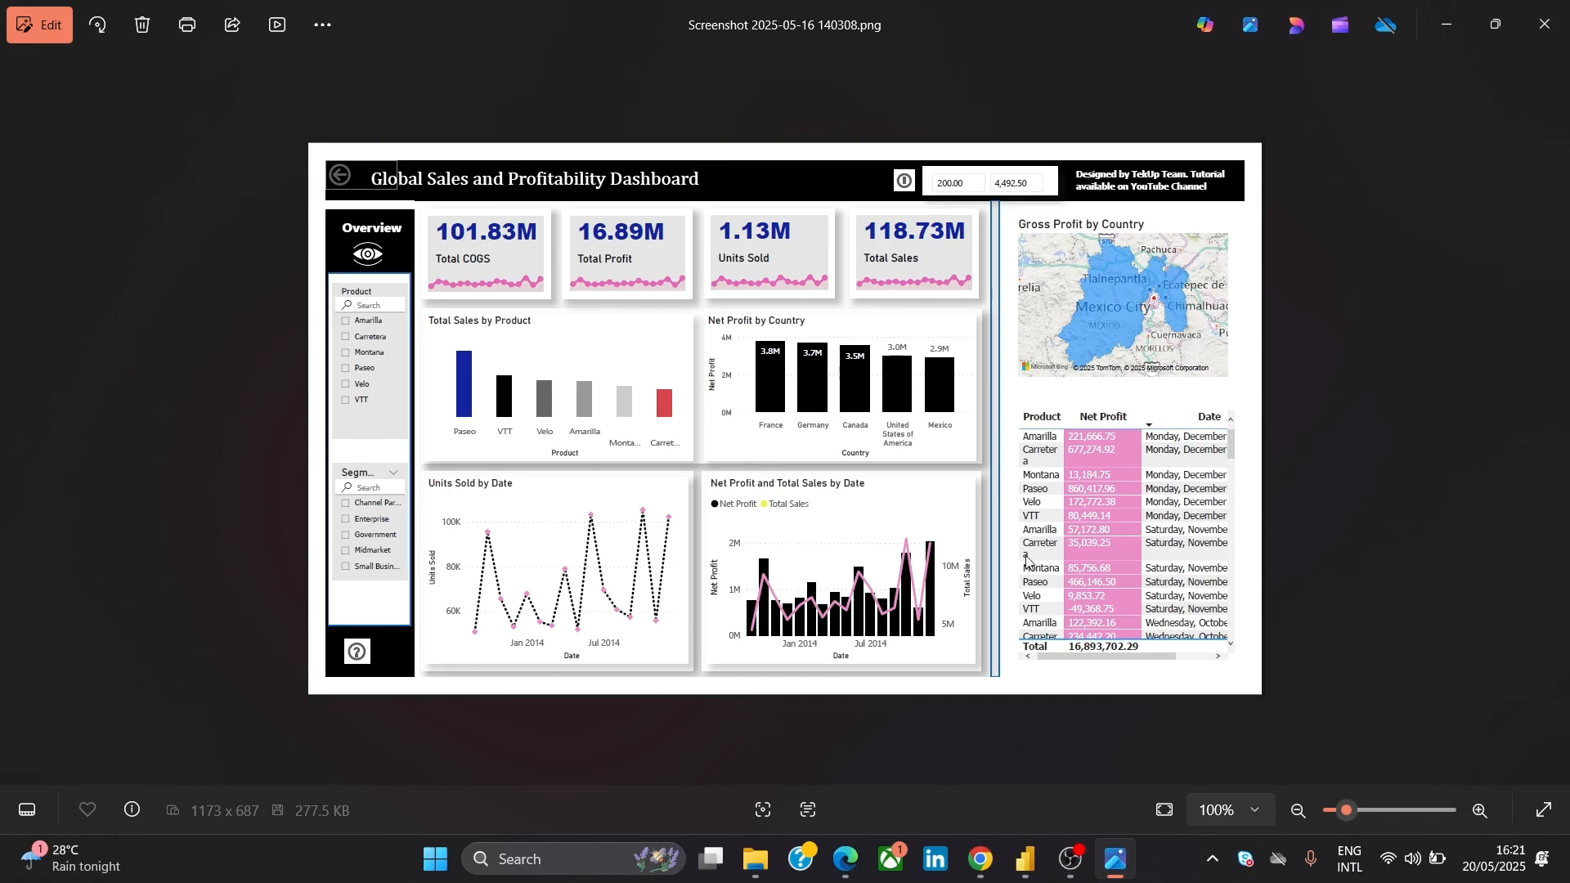
mouse_move(1026, 858)
click(907, 776)
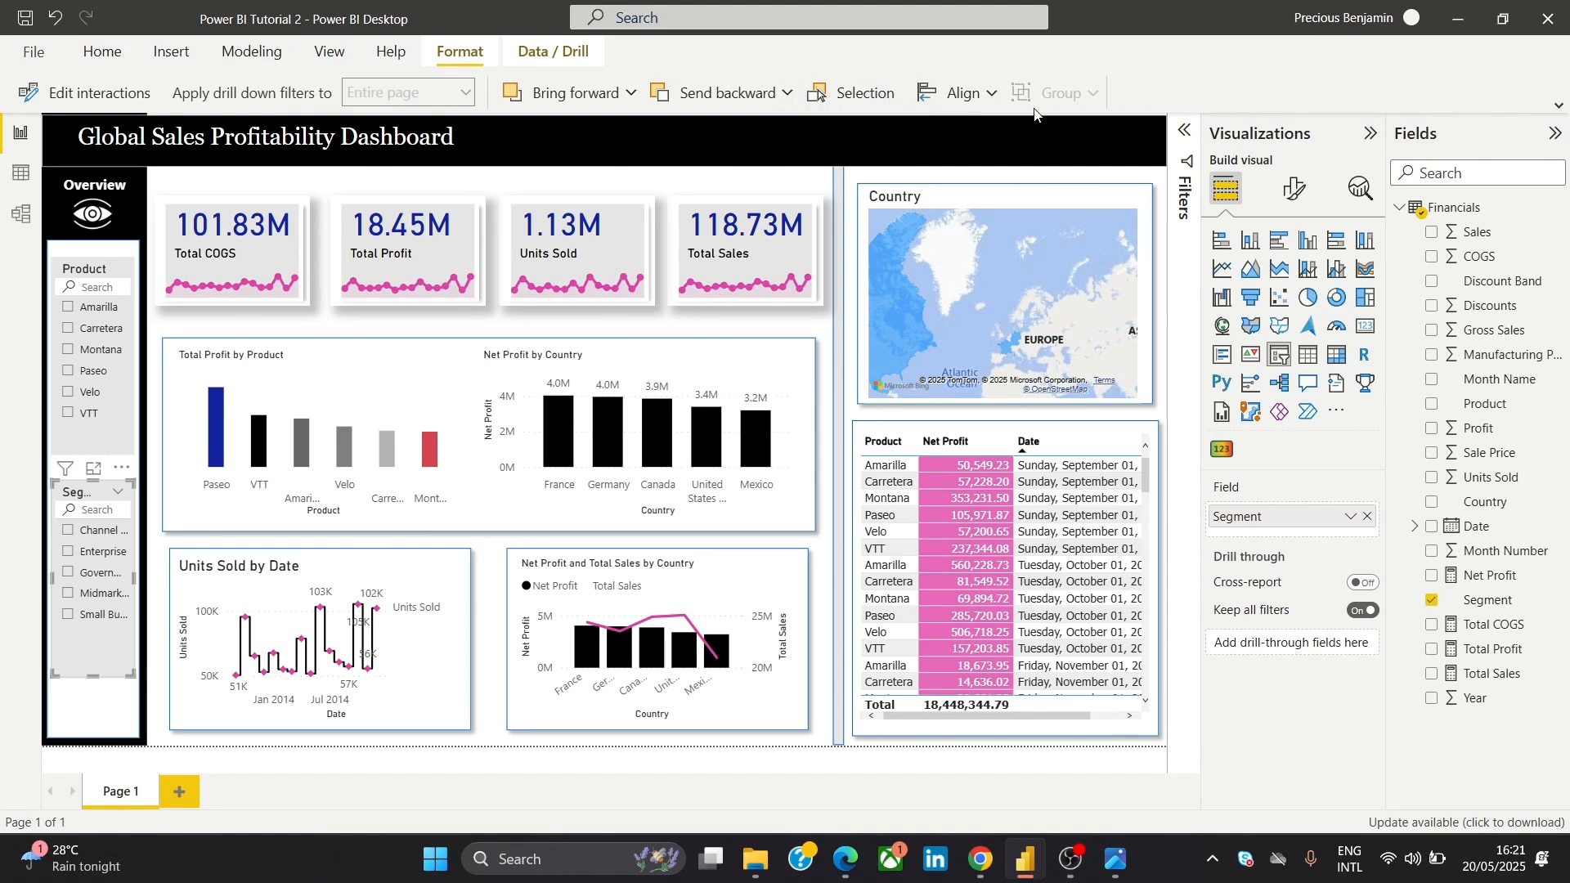
click(188, 54)
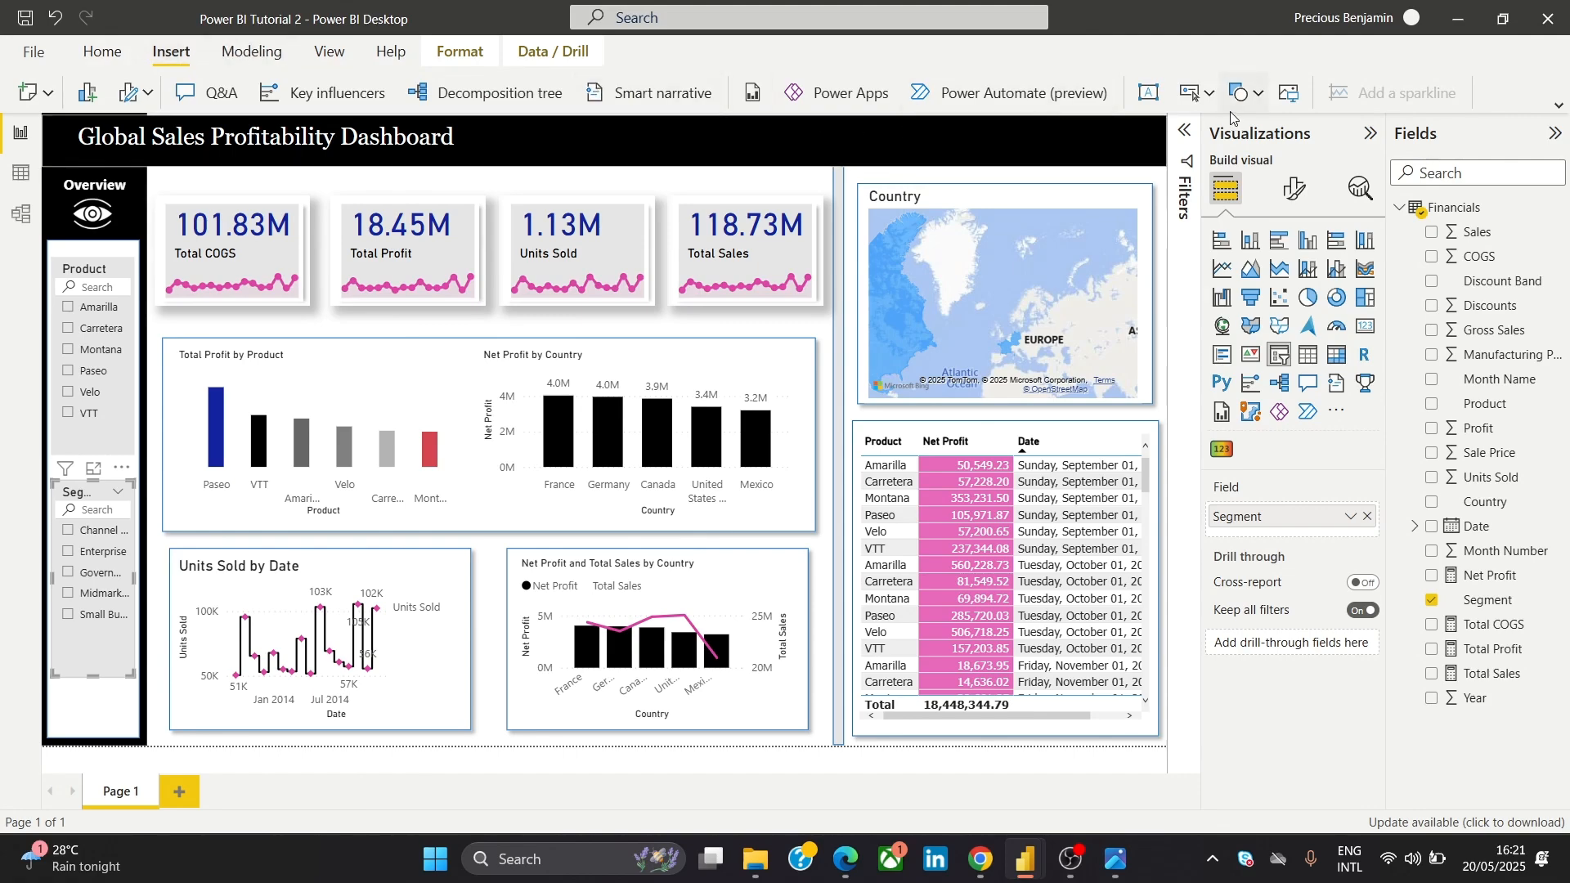
click(1209, 94)
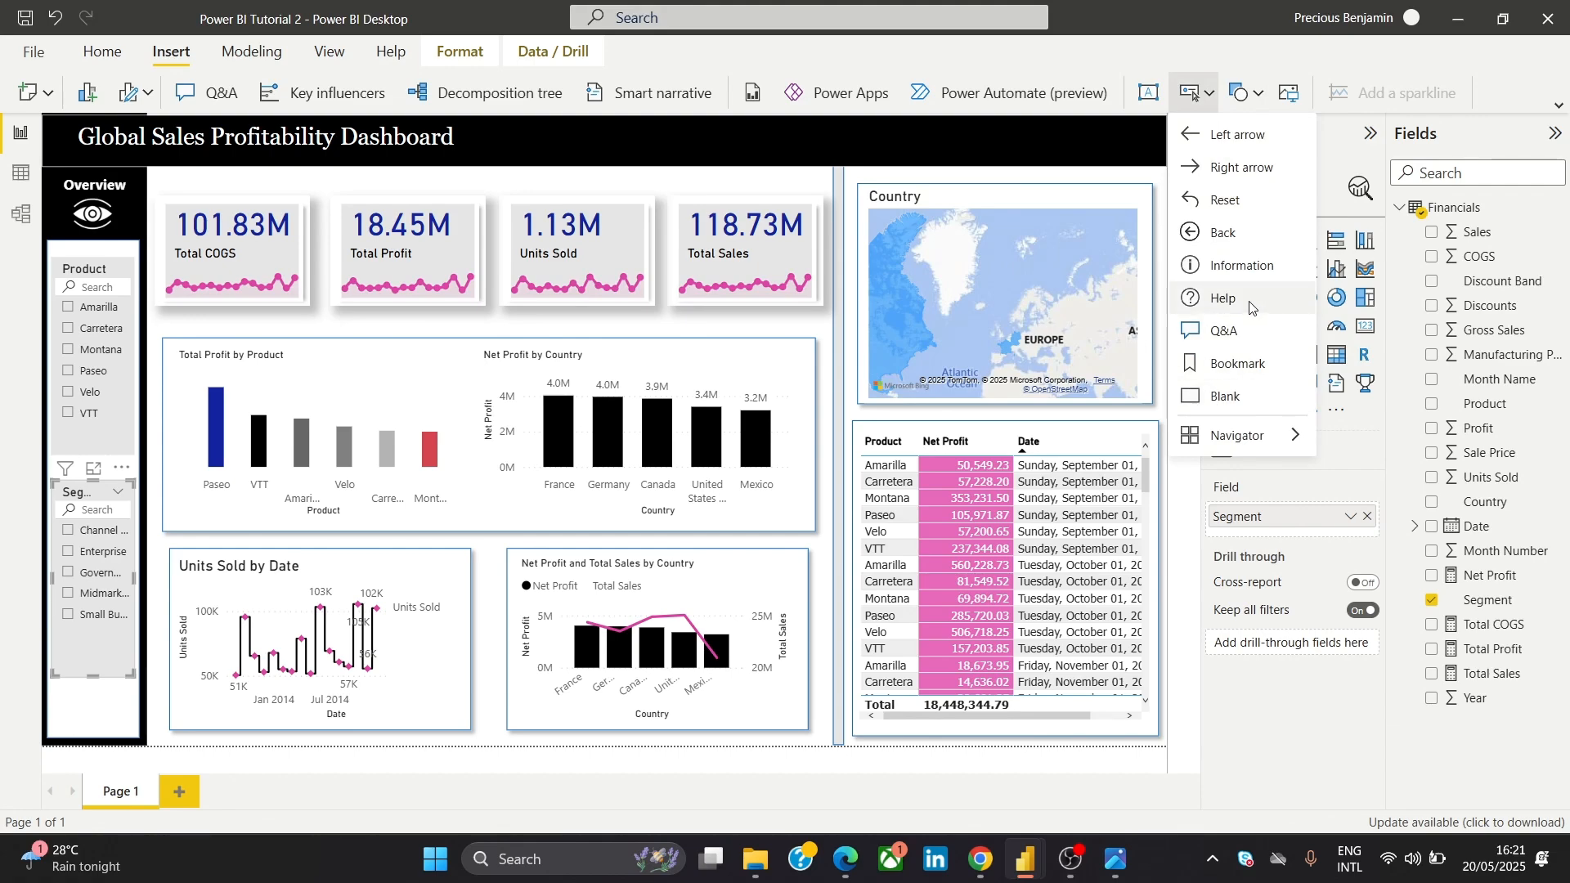
click(1226, 300)
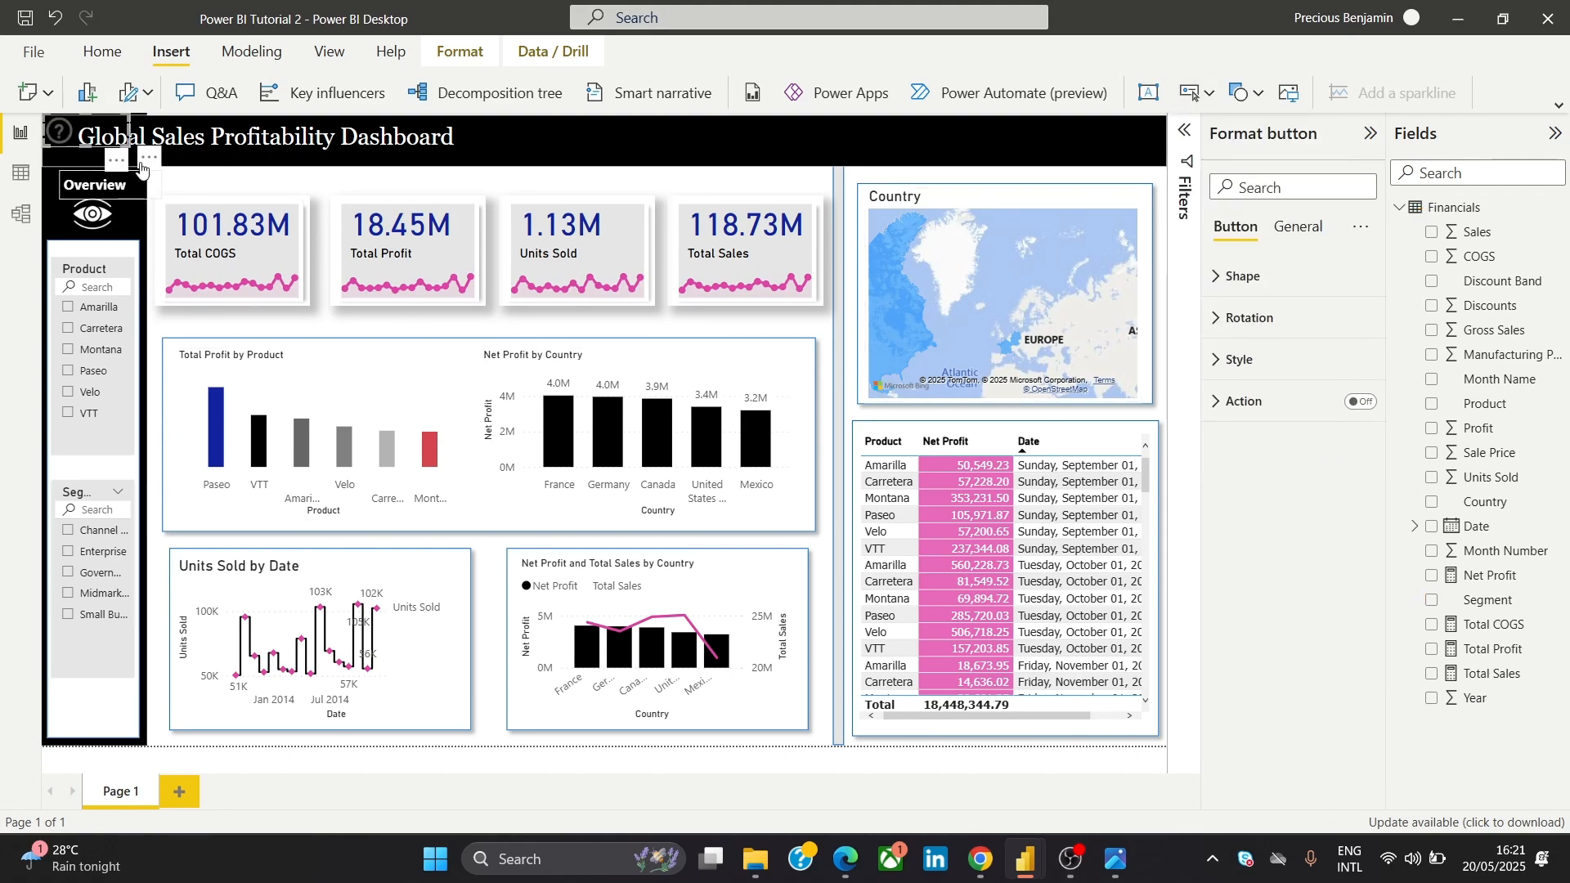
drag(111, 146, 120, 708)
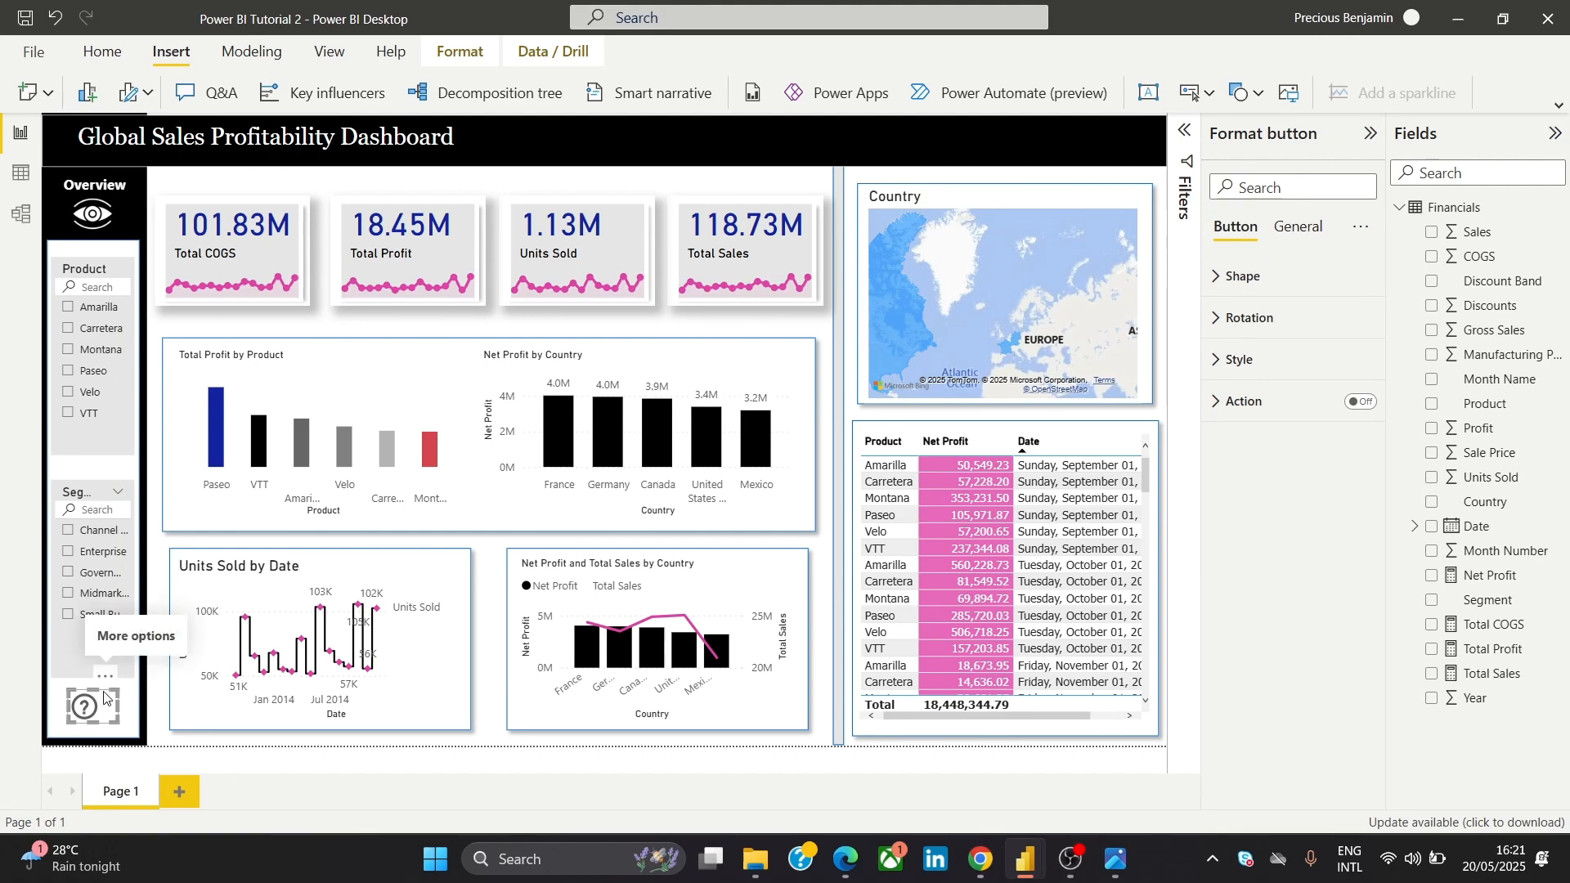
click(103, 677)
click(85, 707)
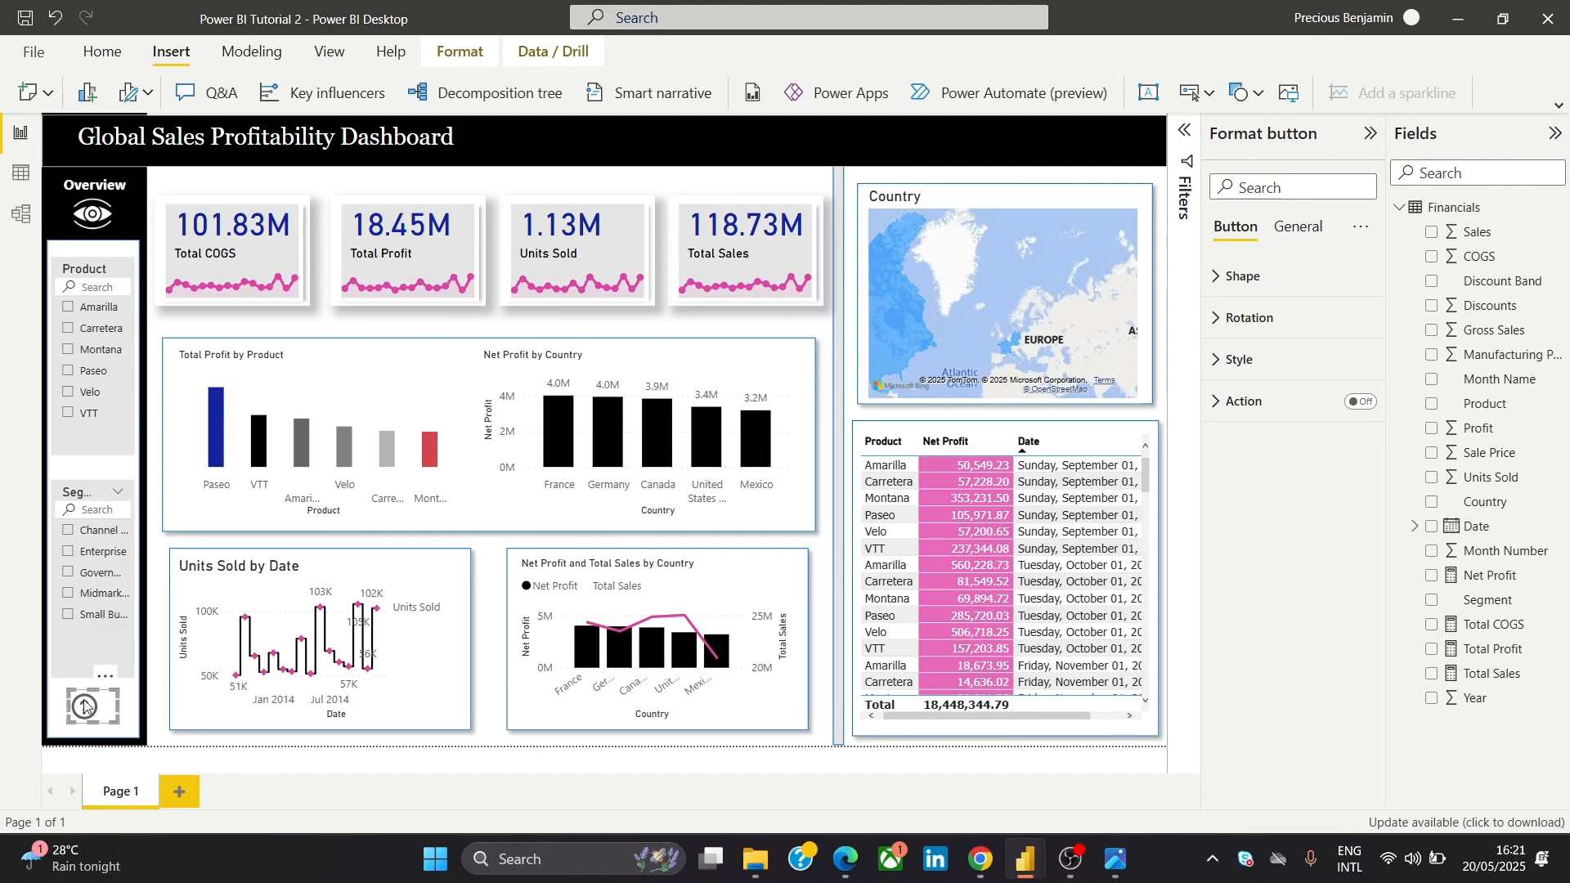
right_click(87, 707)
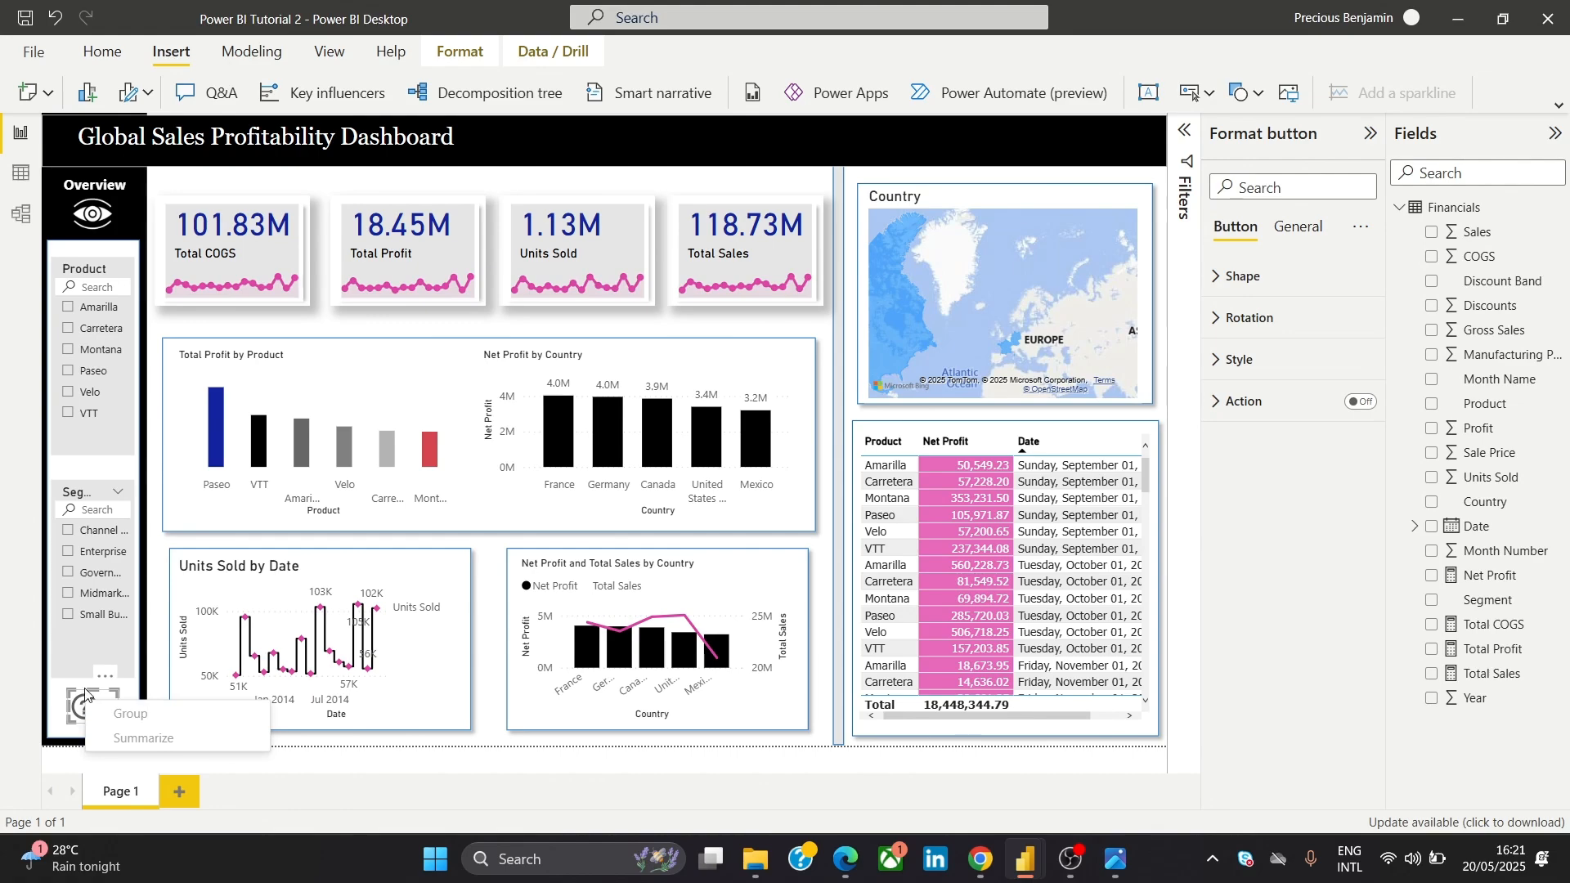
click(87, 695)
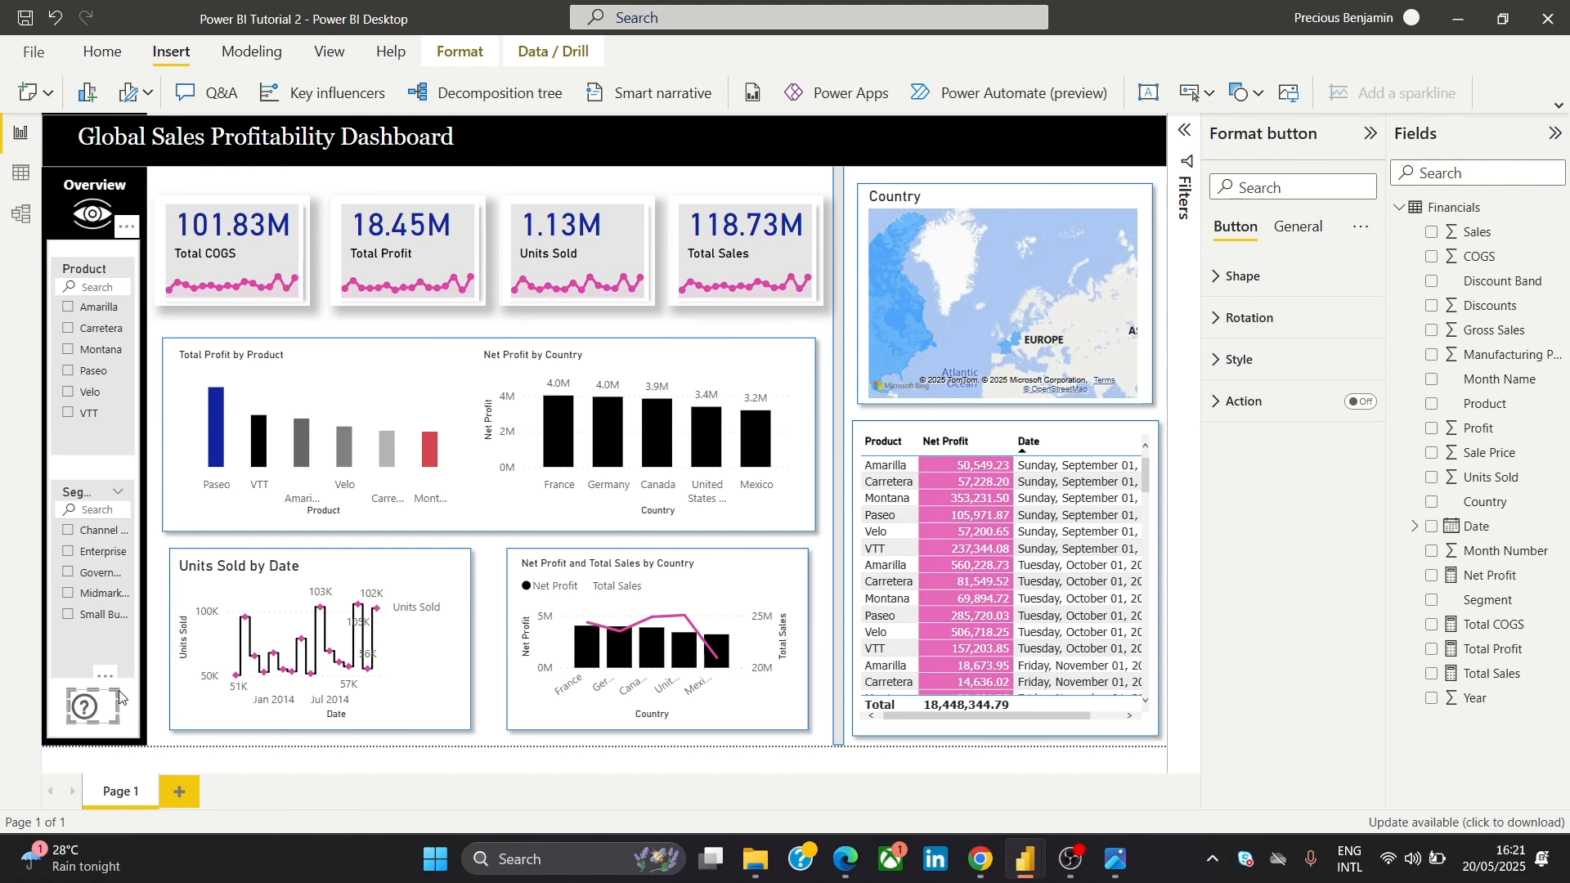
Turn on the Help button's action and set its type to Web URL
click(1274, 284)
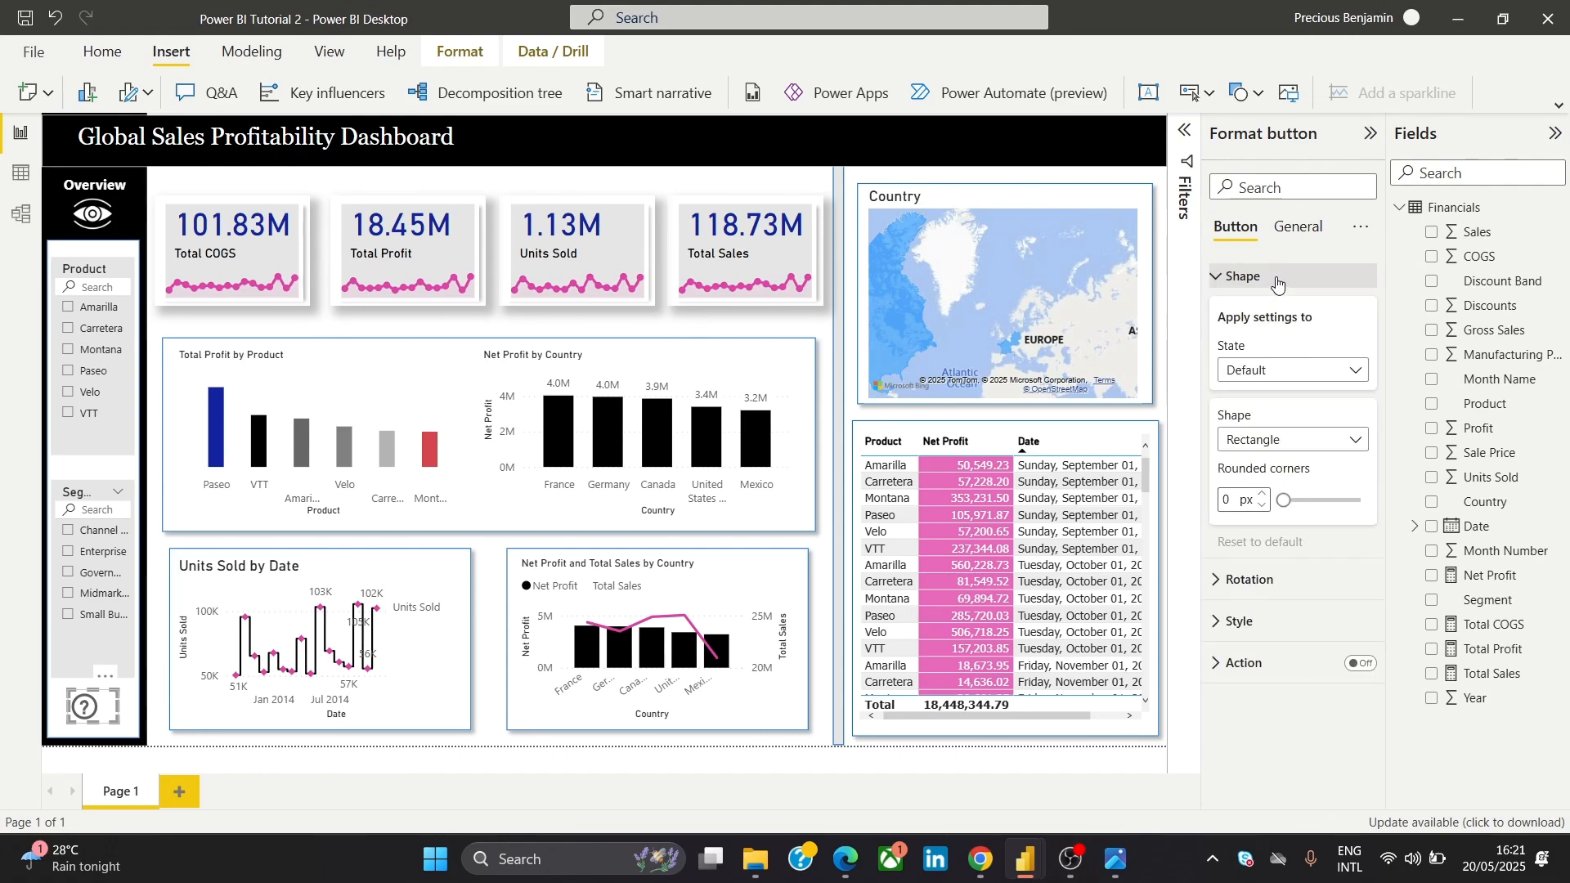
click(1277, 278)
click(1237, 358)
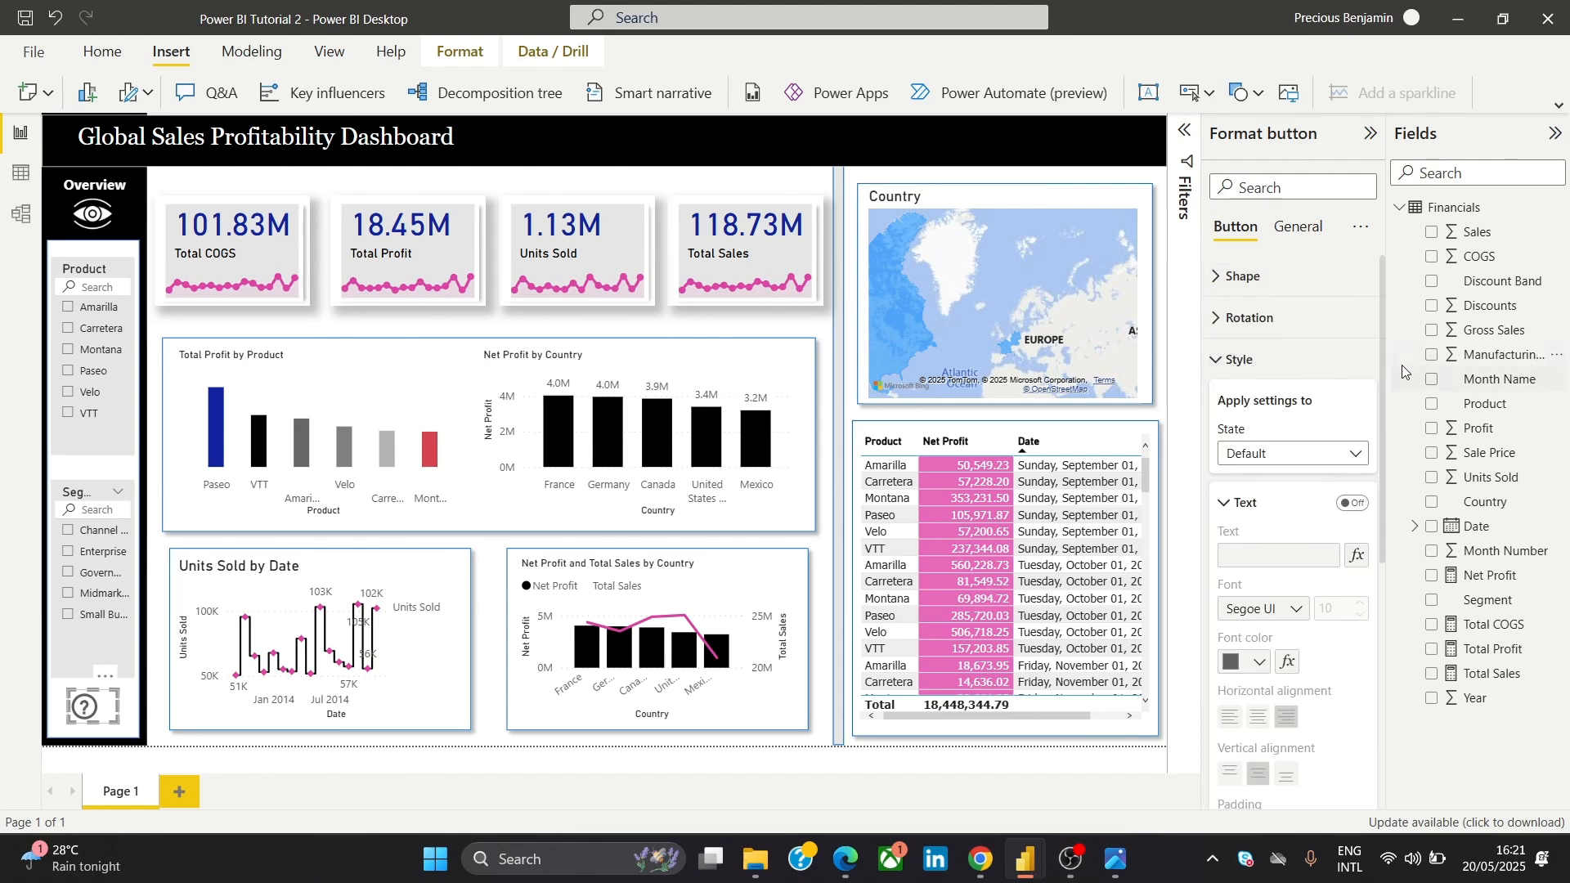
drag(1382, 352, 1360, 570)
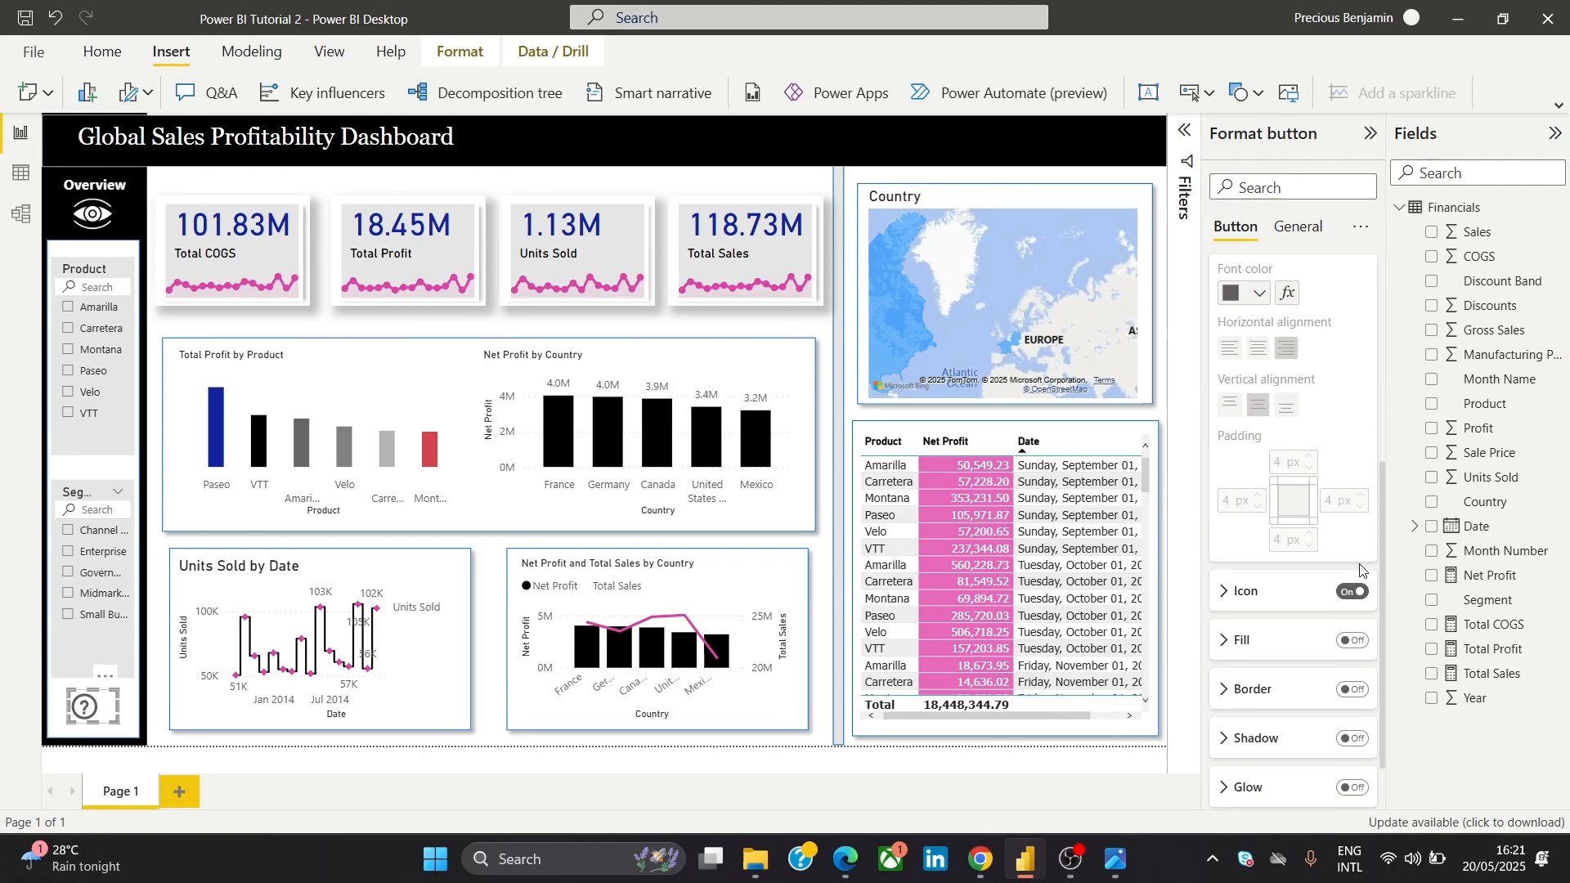
scroll(1360, 570, down, 2)
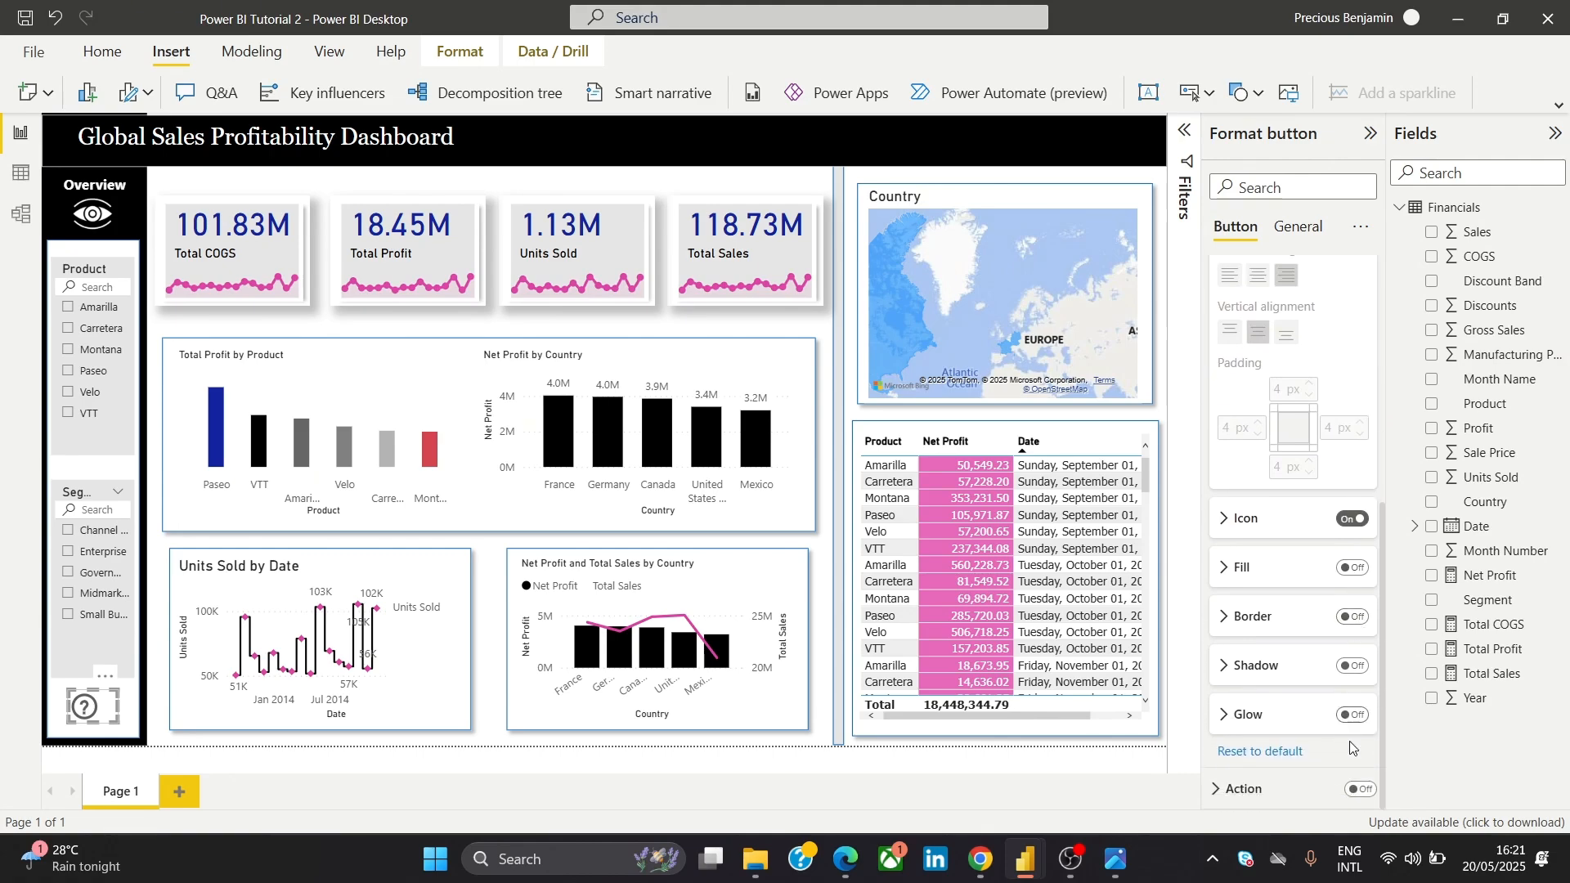
click(1360, 789)
click(1320, 792)
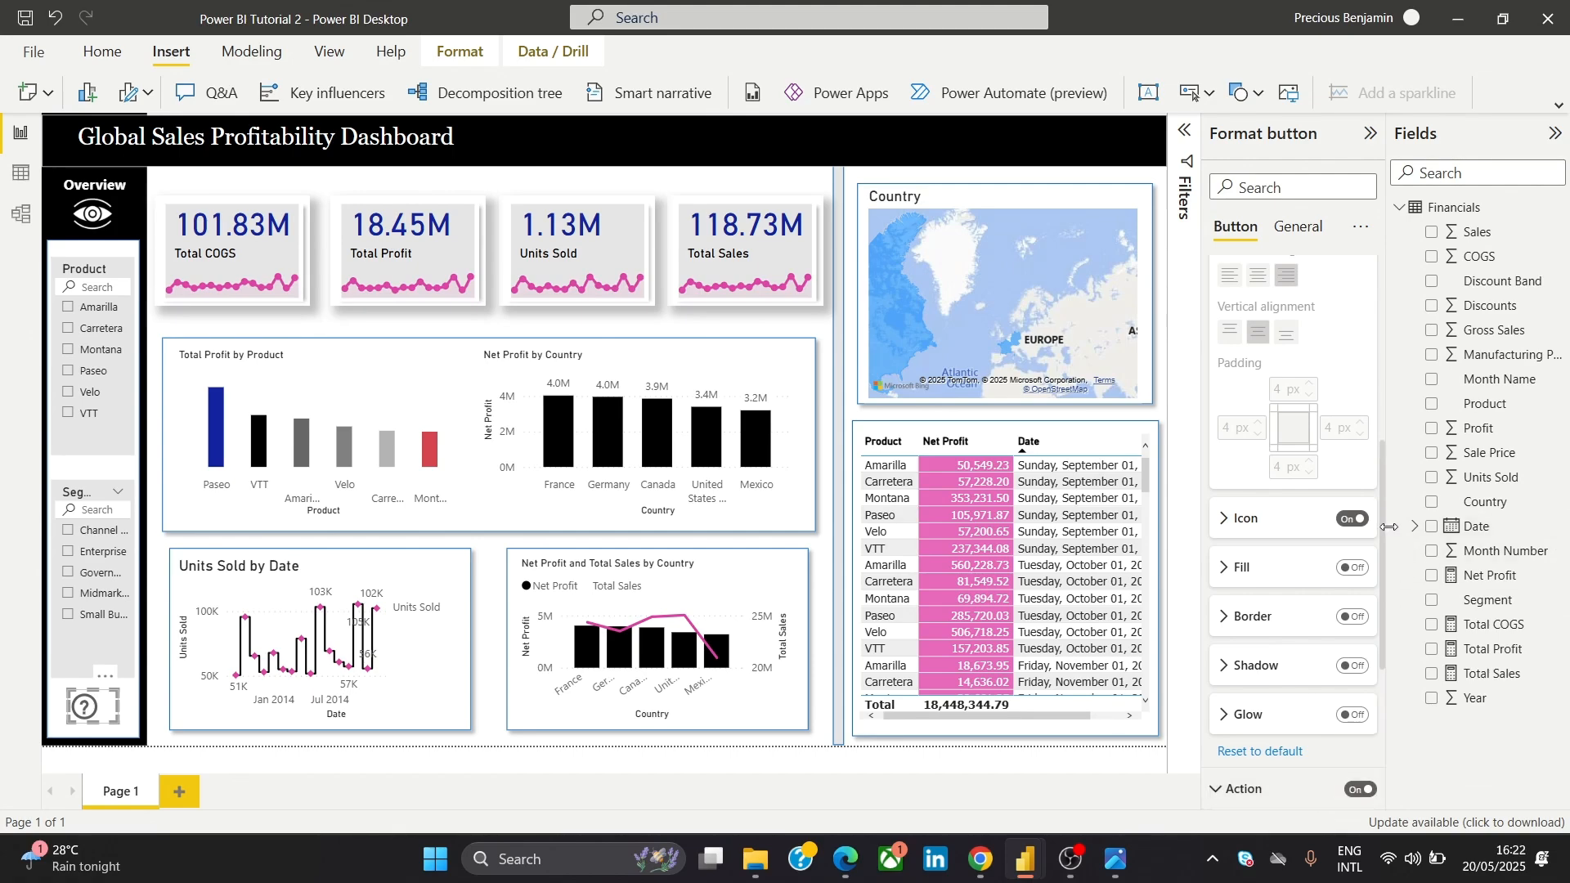
scroll(1350, 680, down, 5)
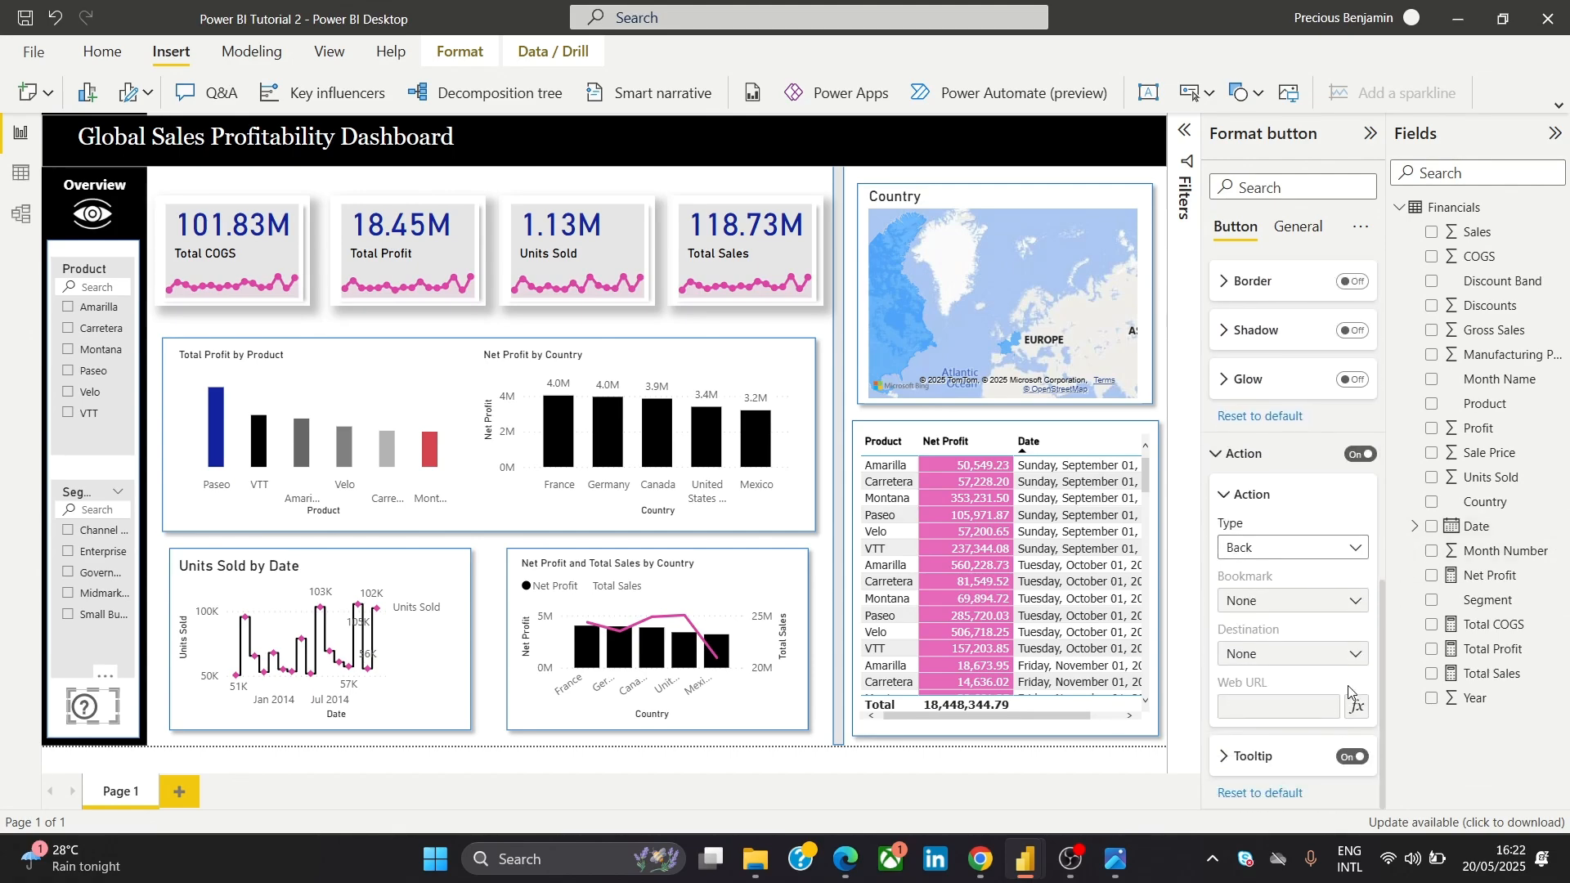
click(1335, 545)
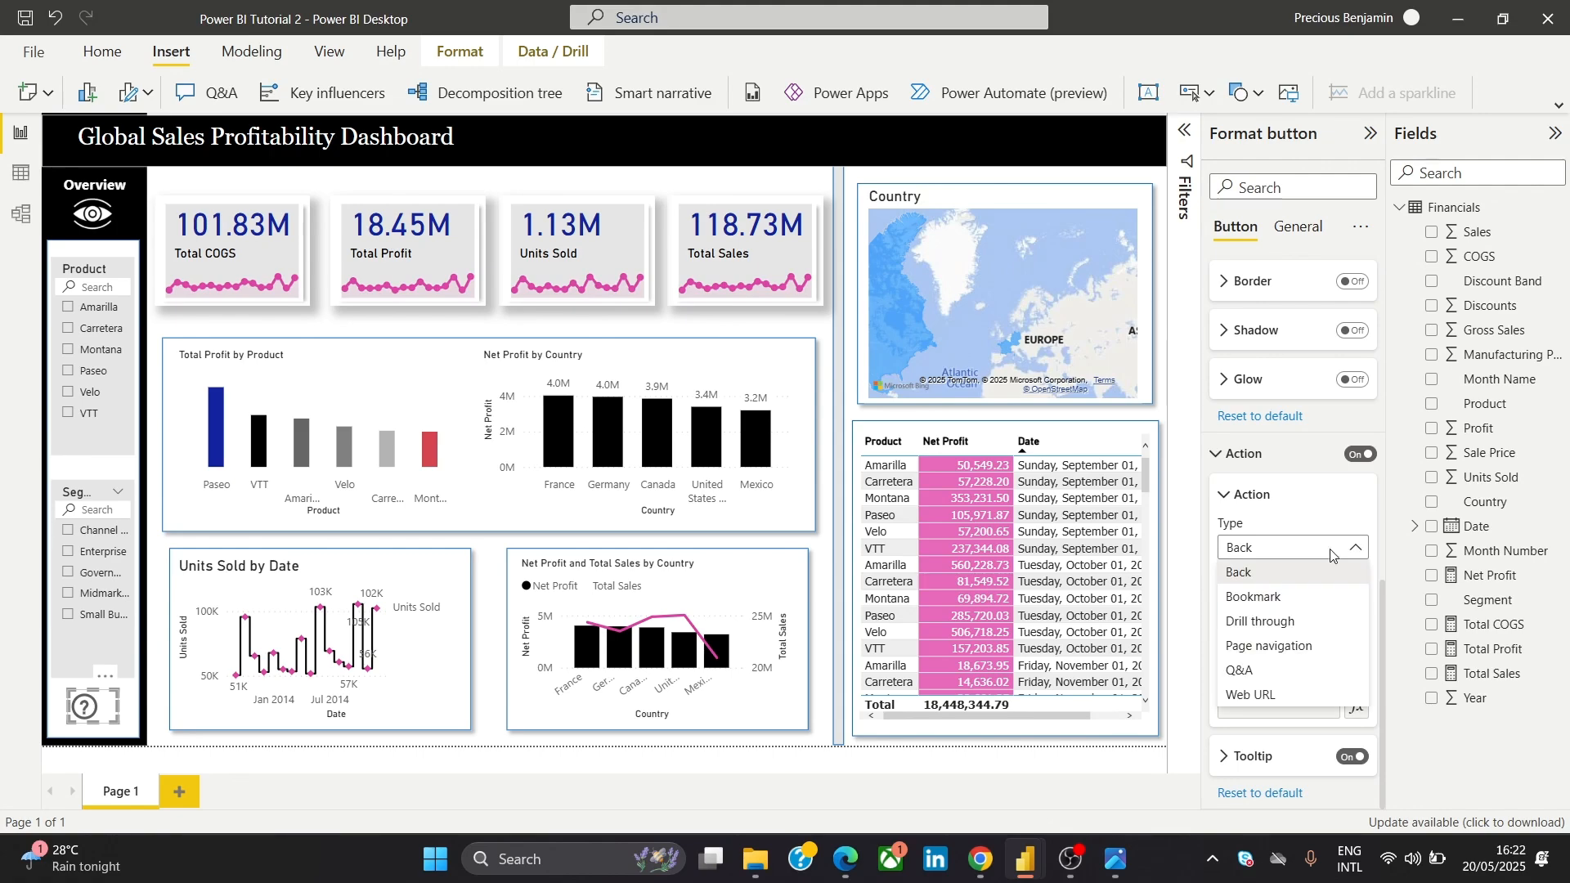
click(1266, 697)
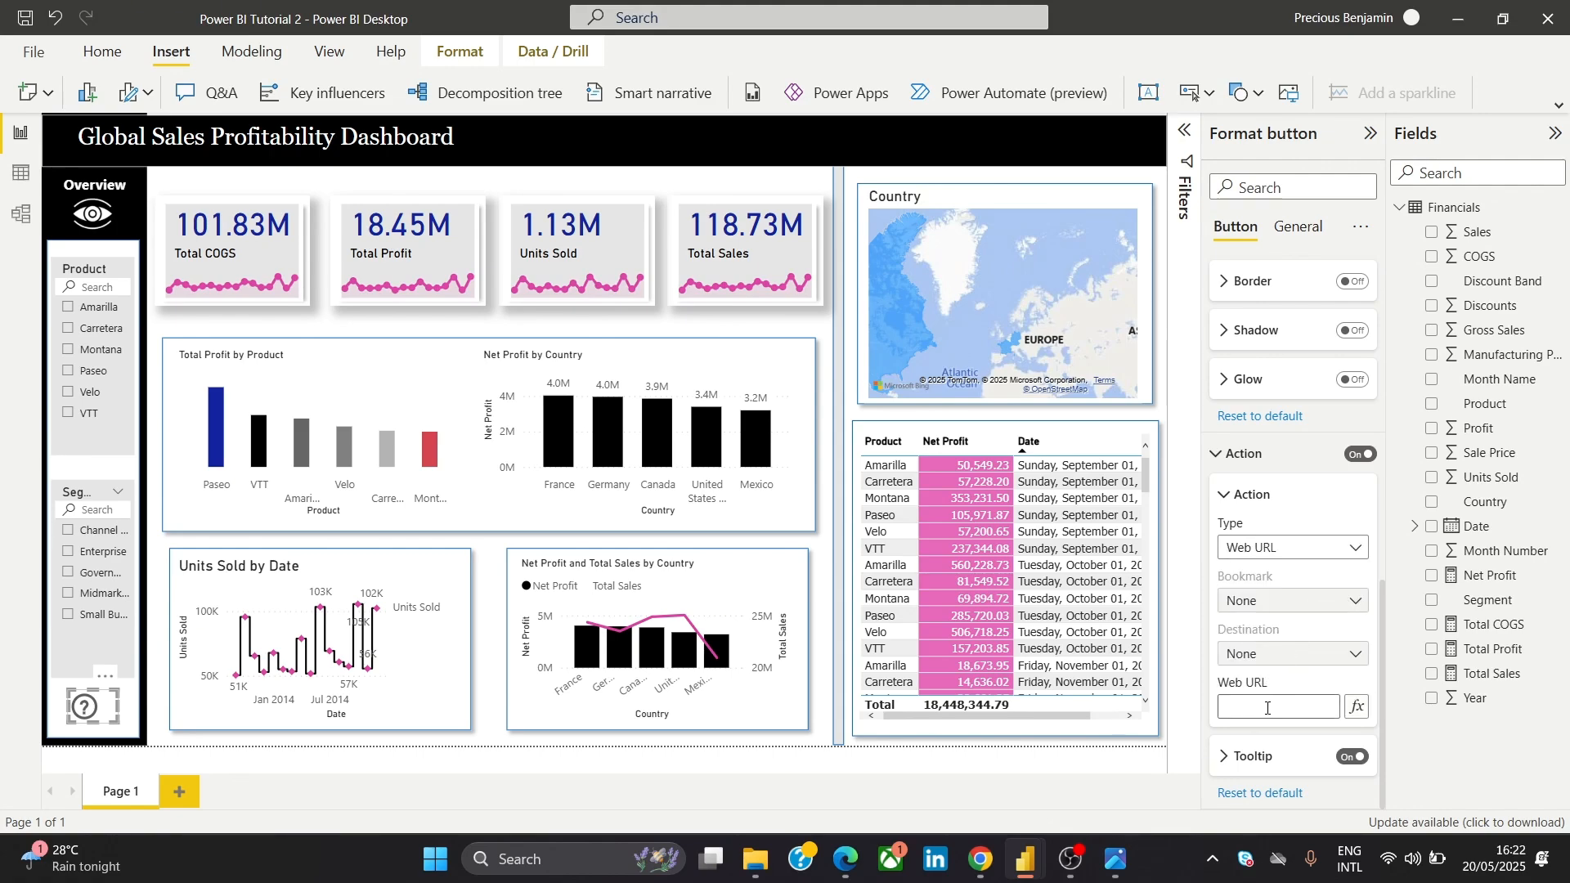
click(844, 858)
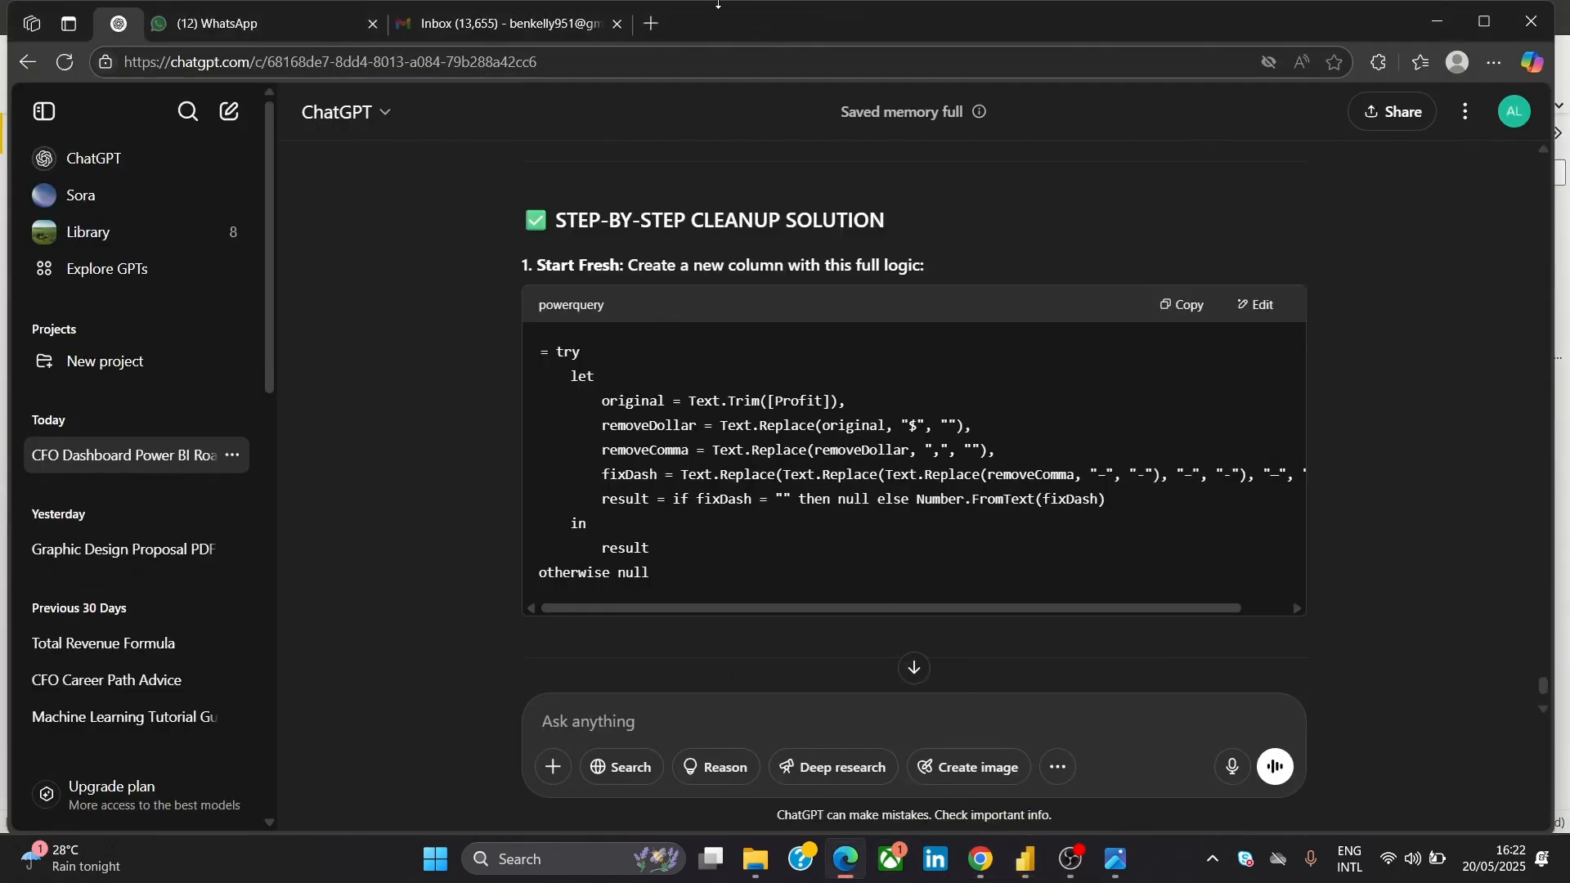
click(650, 22)
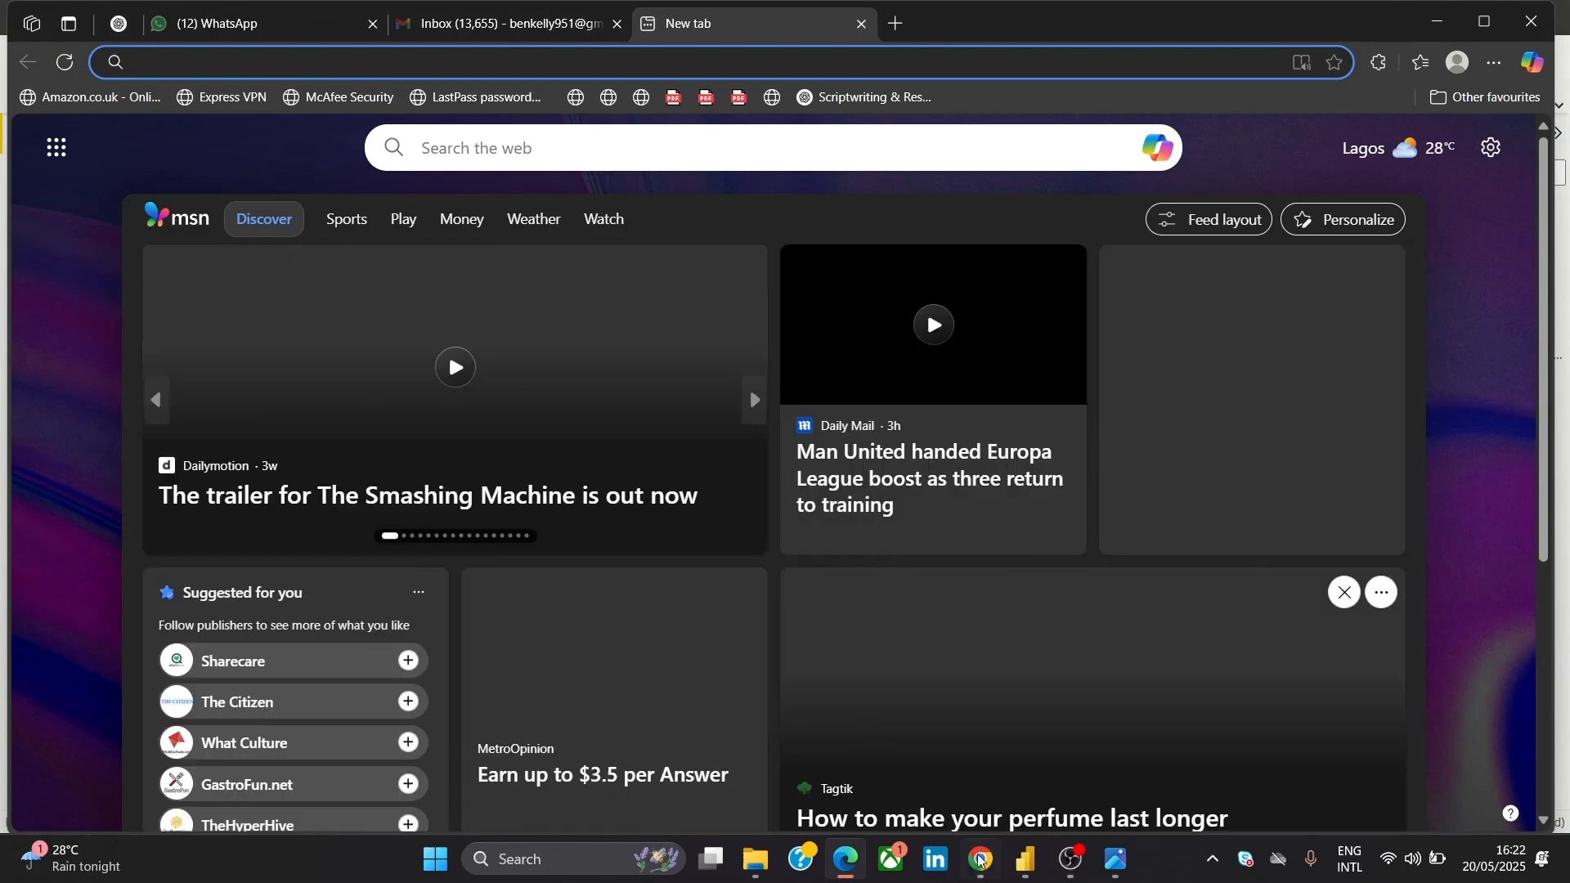
click(1437, 20)
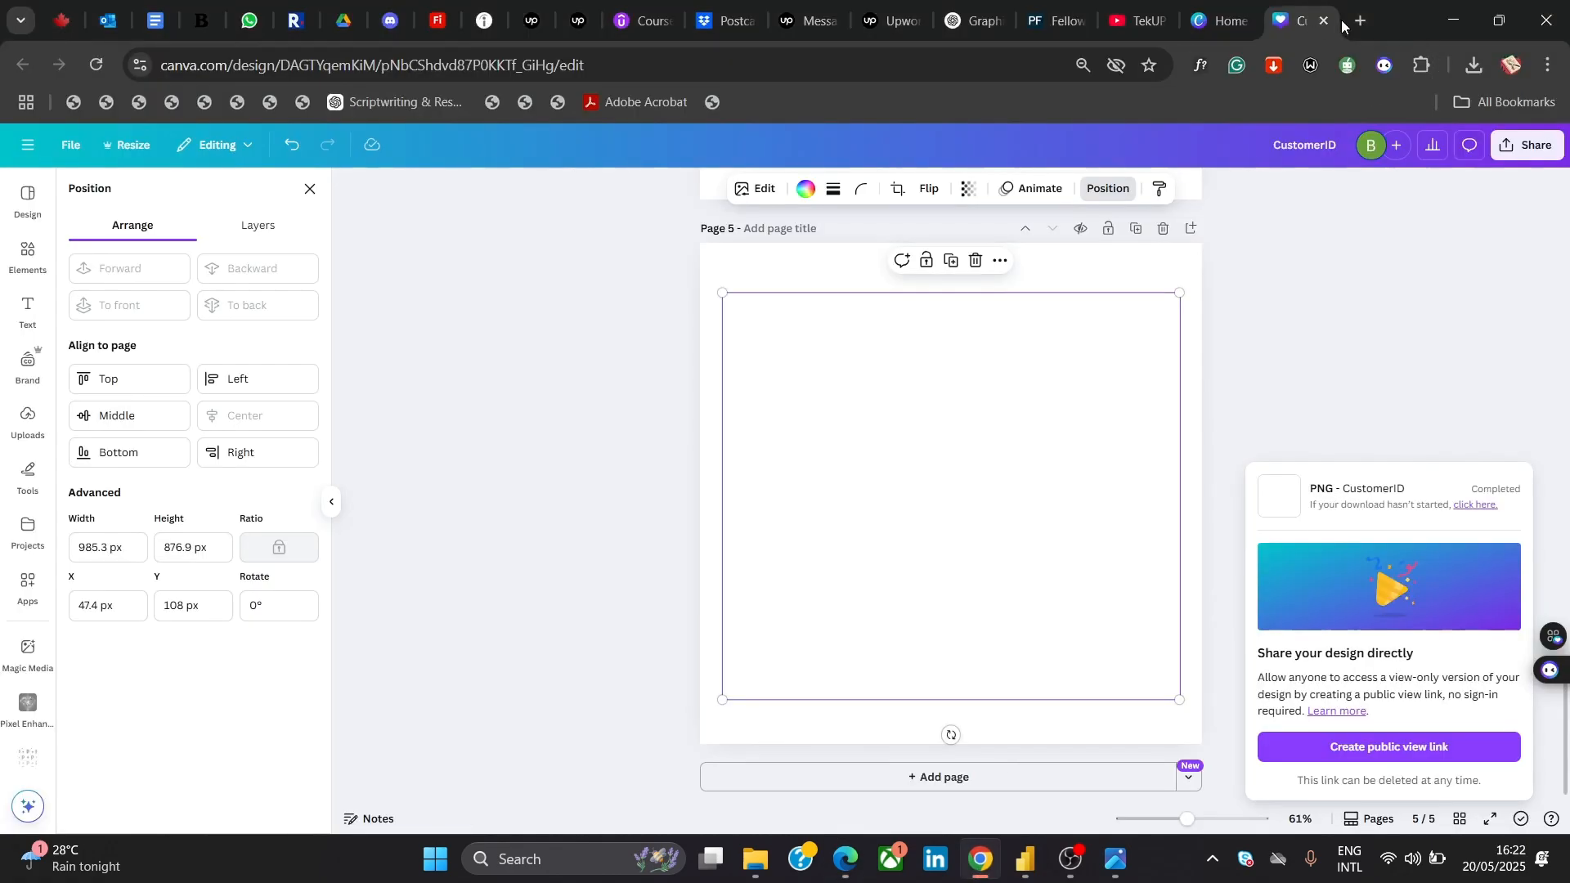
Open linkedin.com in the browser, go to the account owner's own profile and copy the profile page's URL
click(528, 66)
text(linkedin.com)
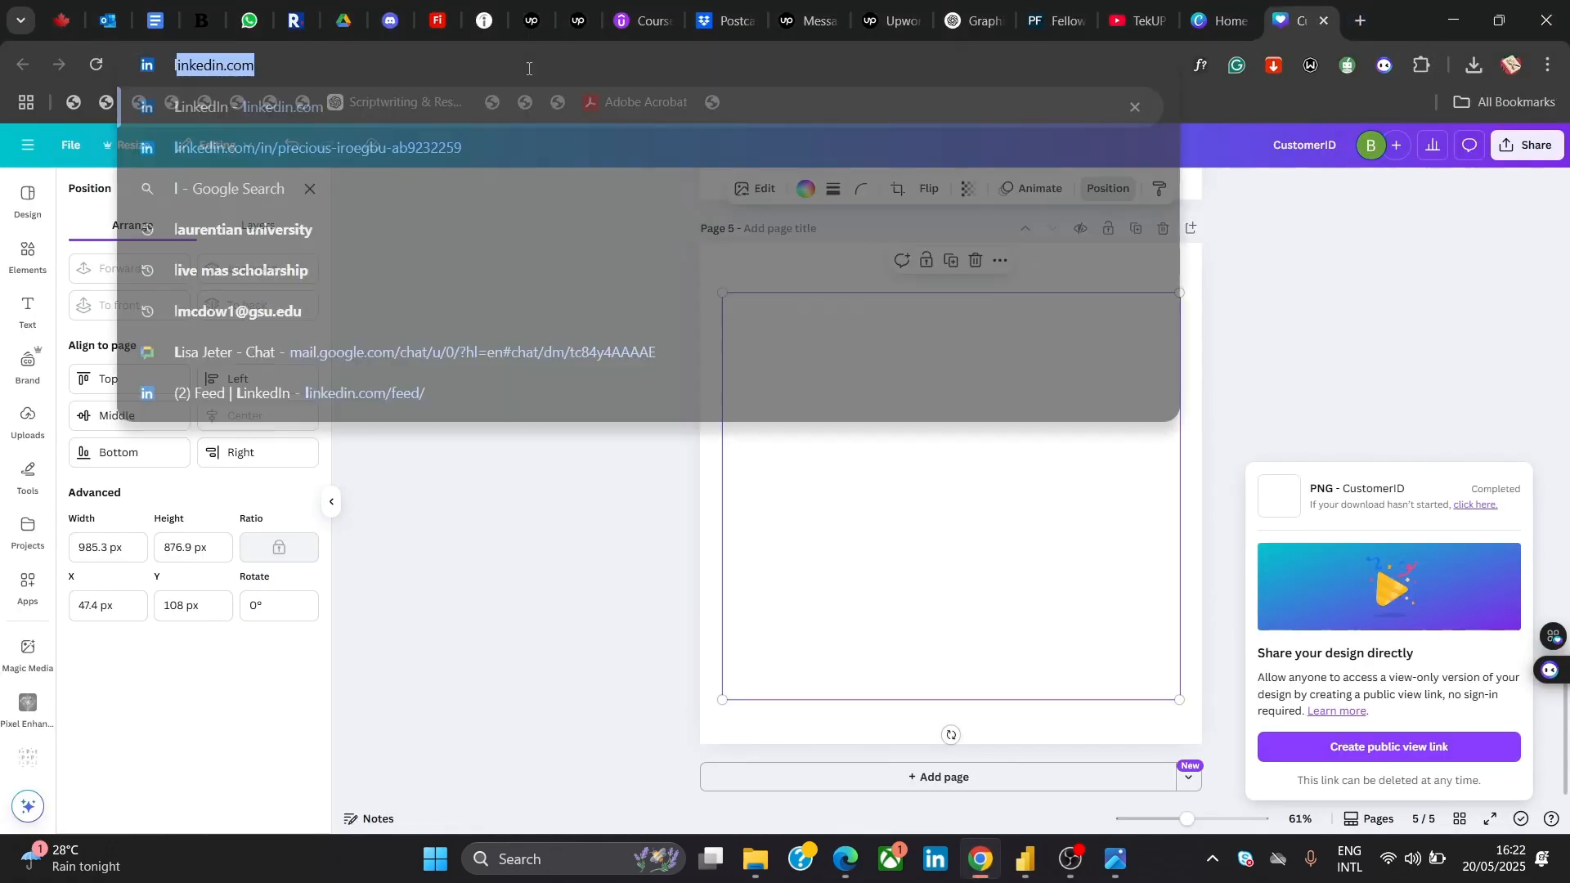
key(Return)
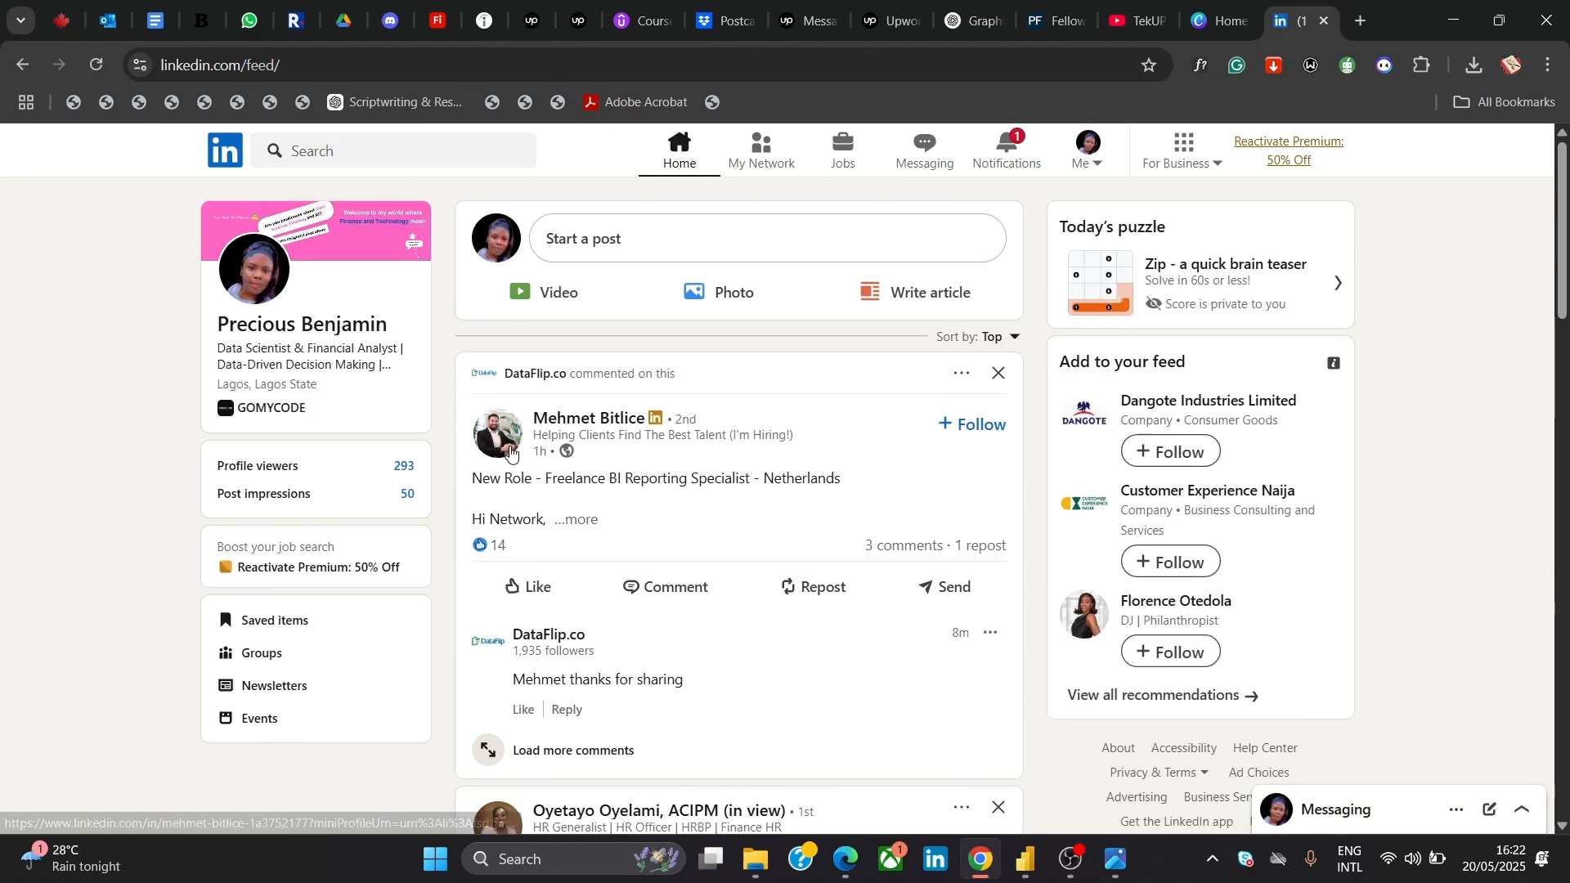
click(284, 332)
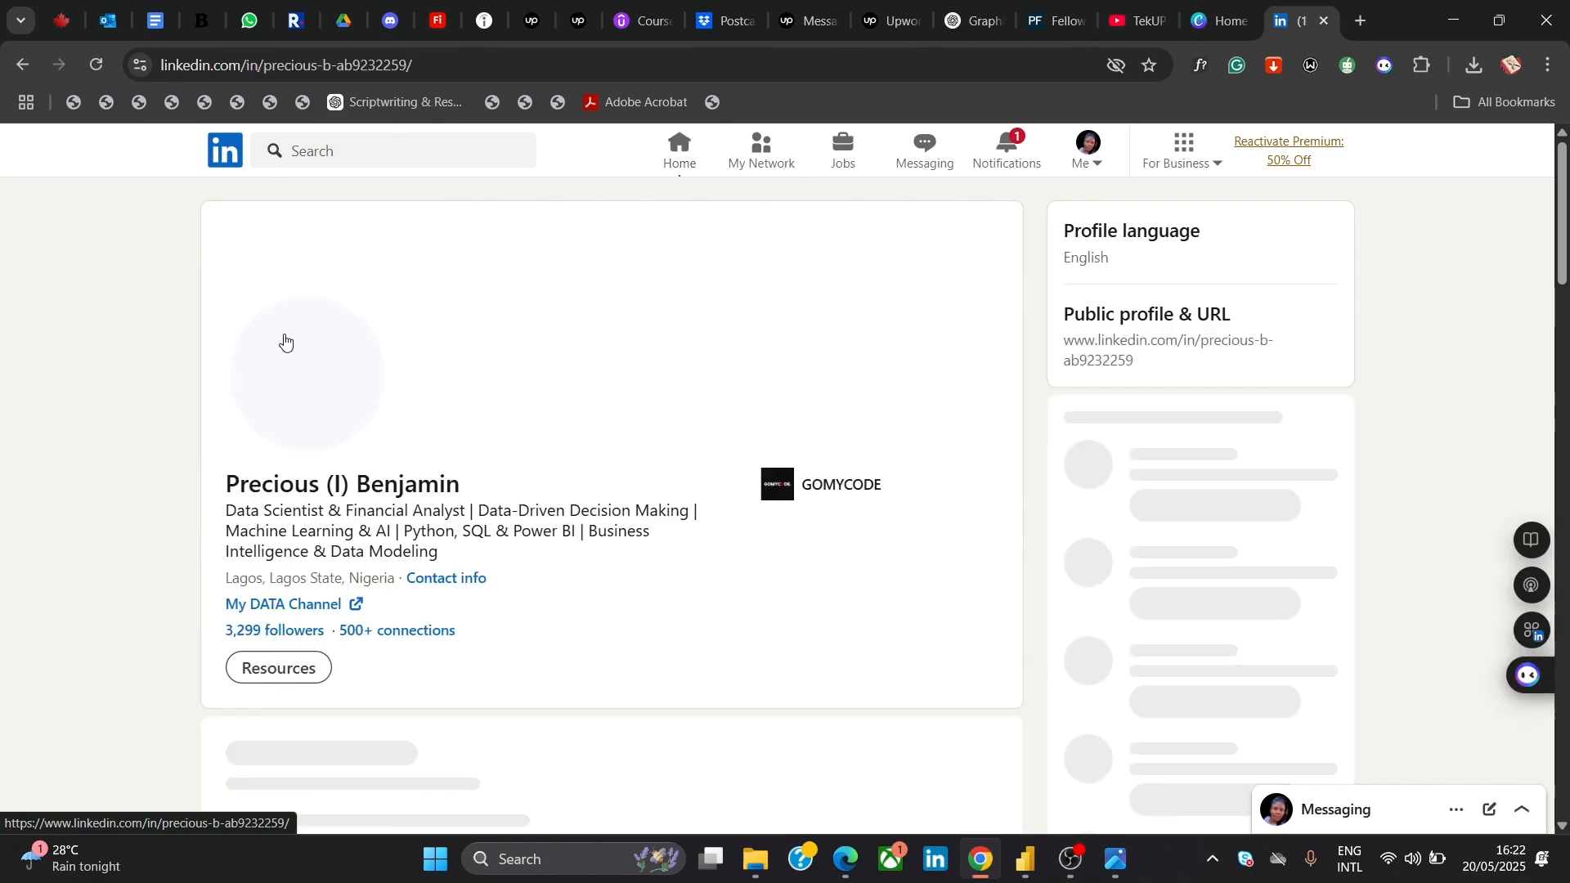
click(389, 80)
key(ctrl+c)
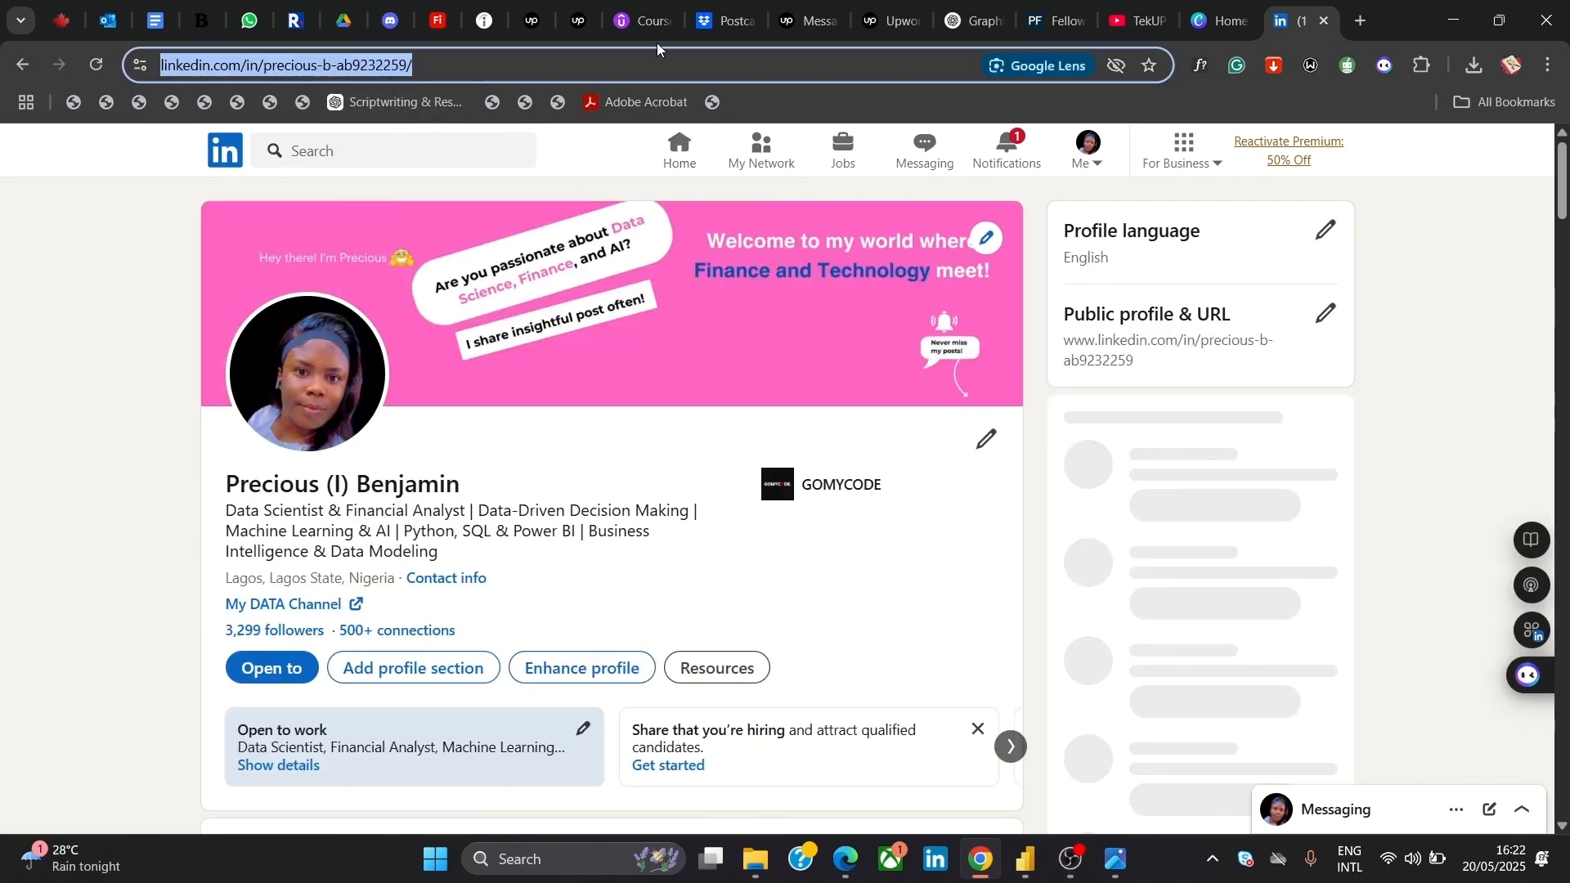
click(686, 144)
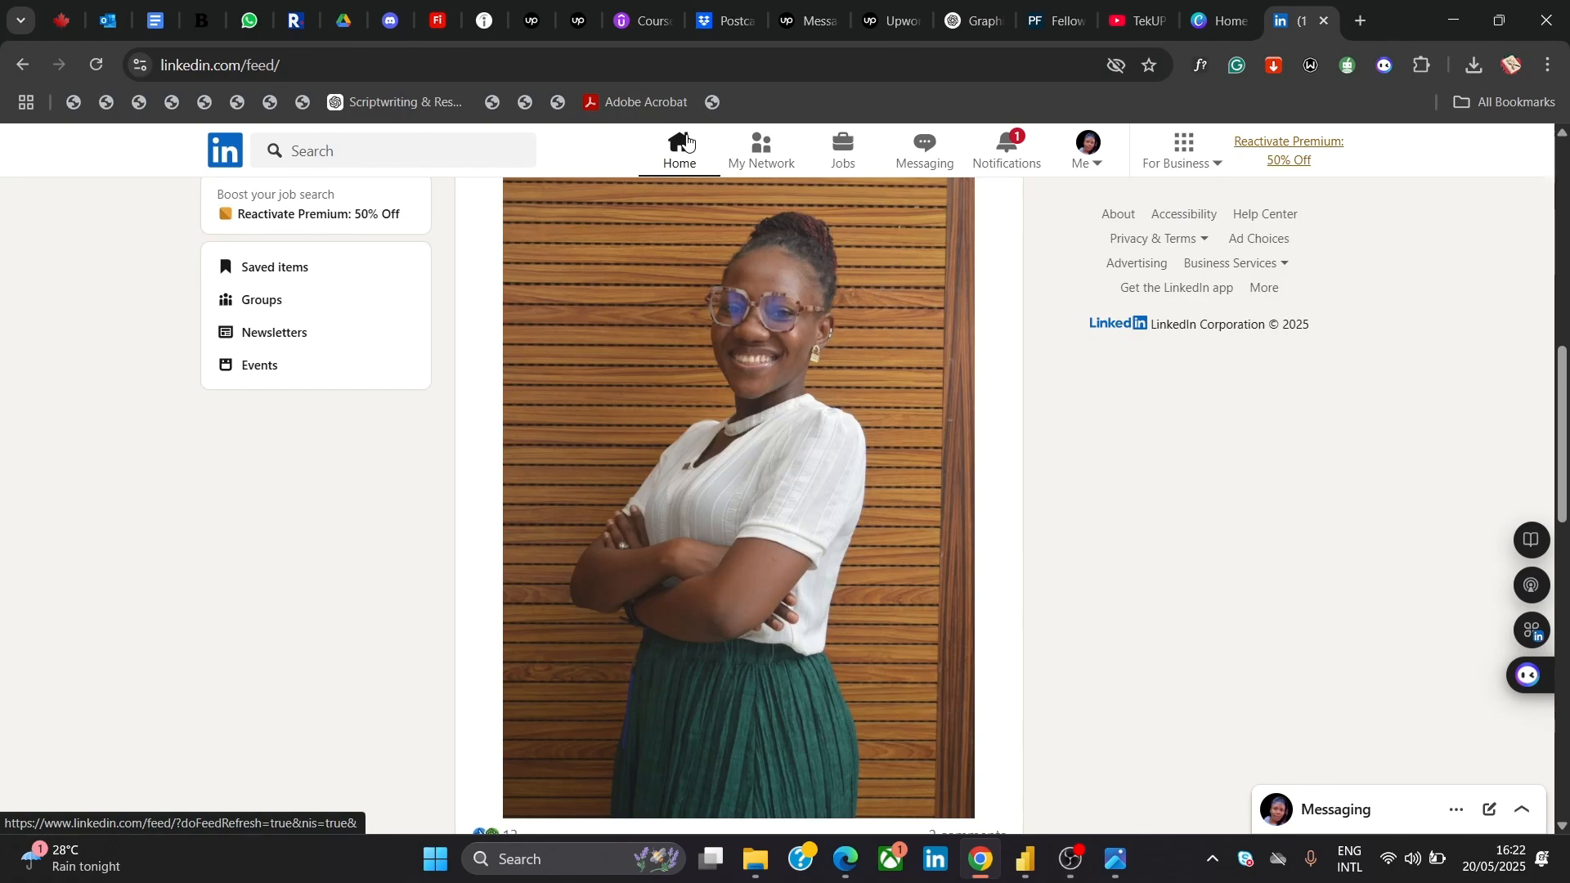
scroll(689, 143, up, 5)
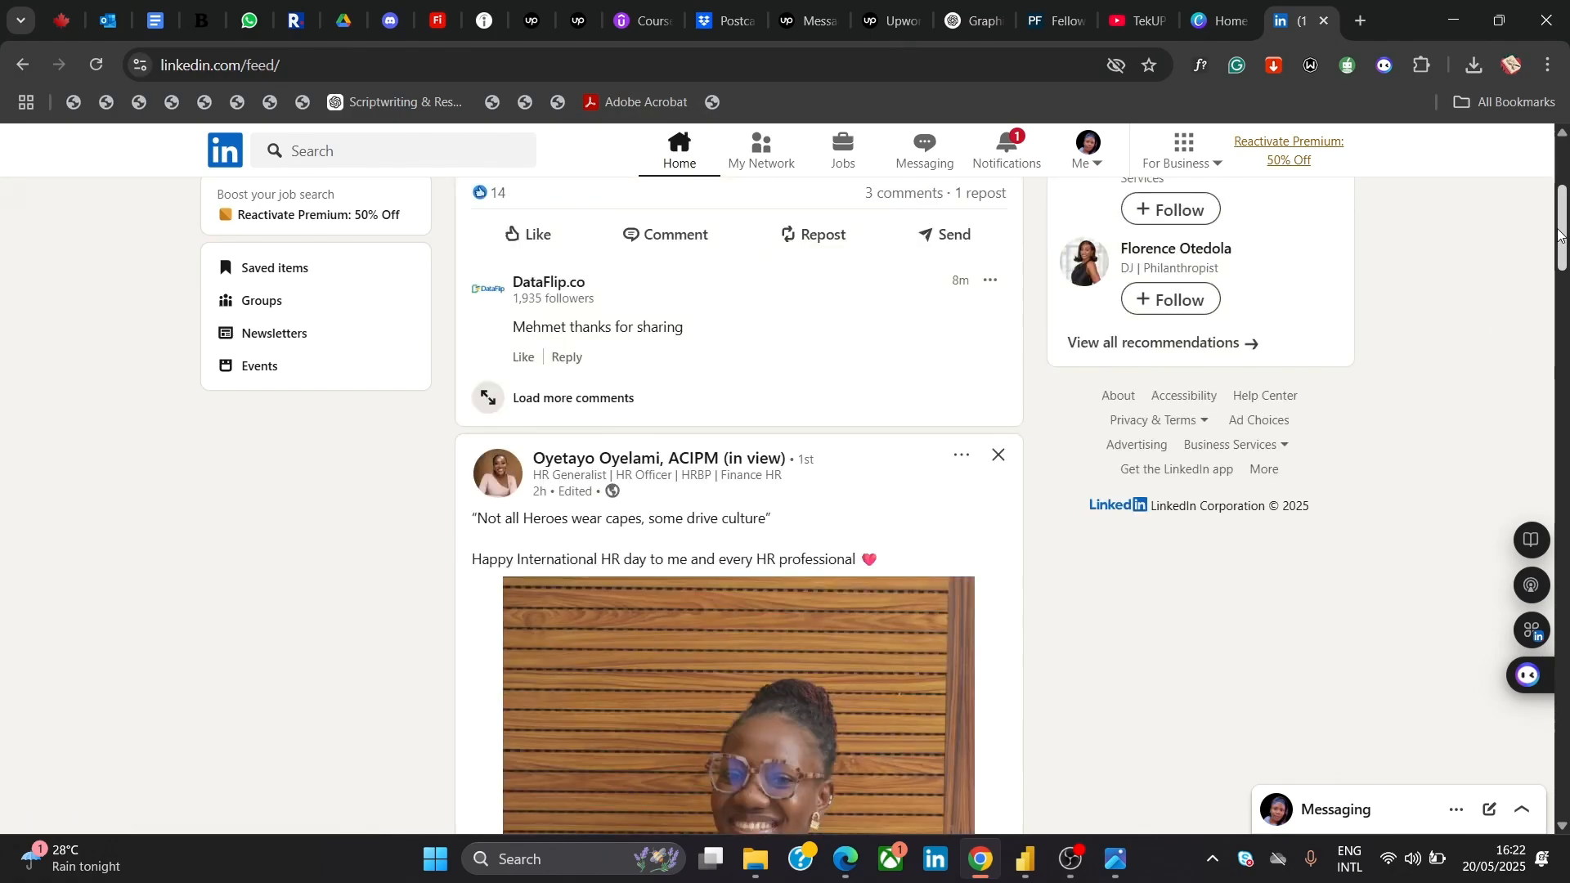
drag(1559, 235, 1559, 191)
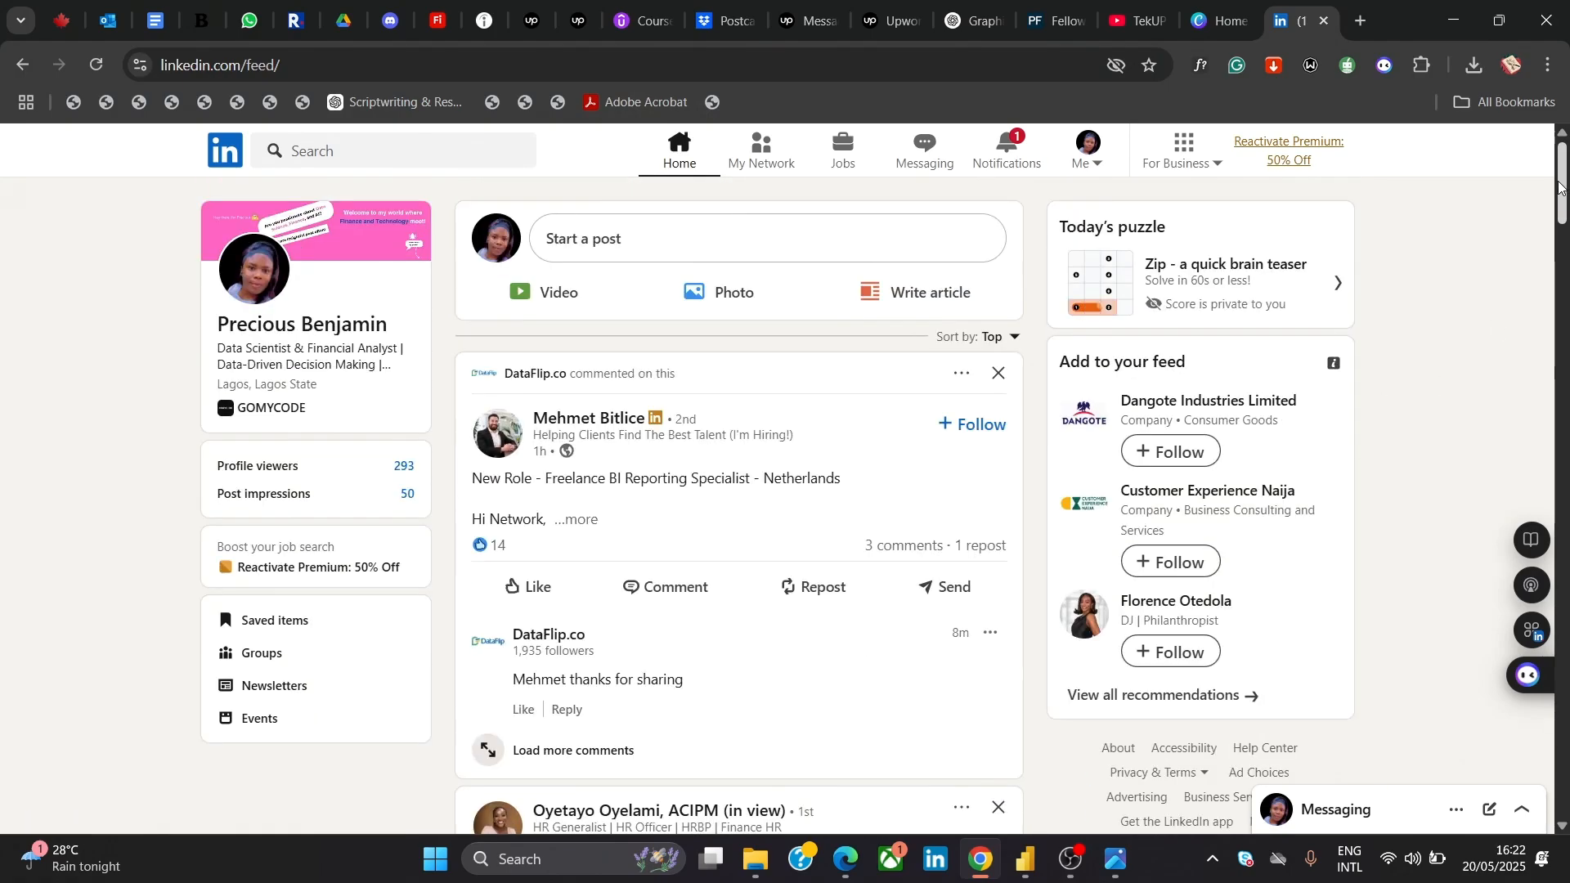
click(586, 523)
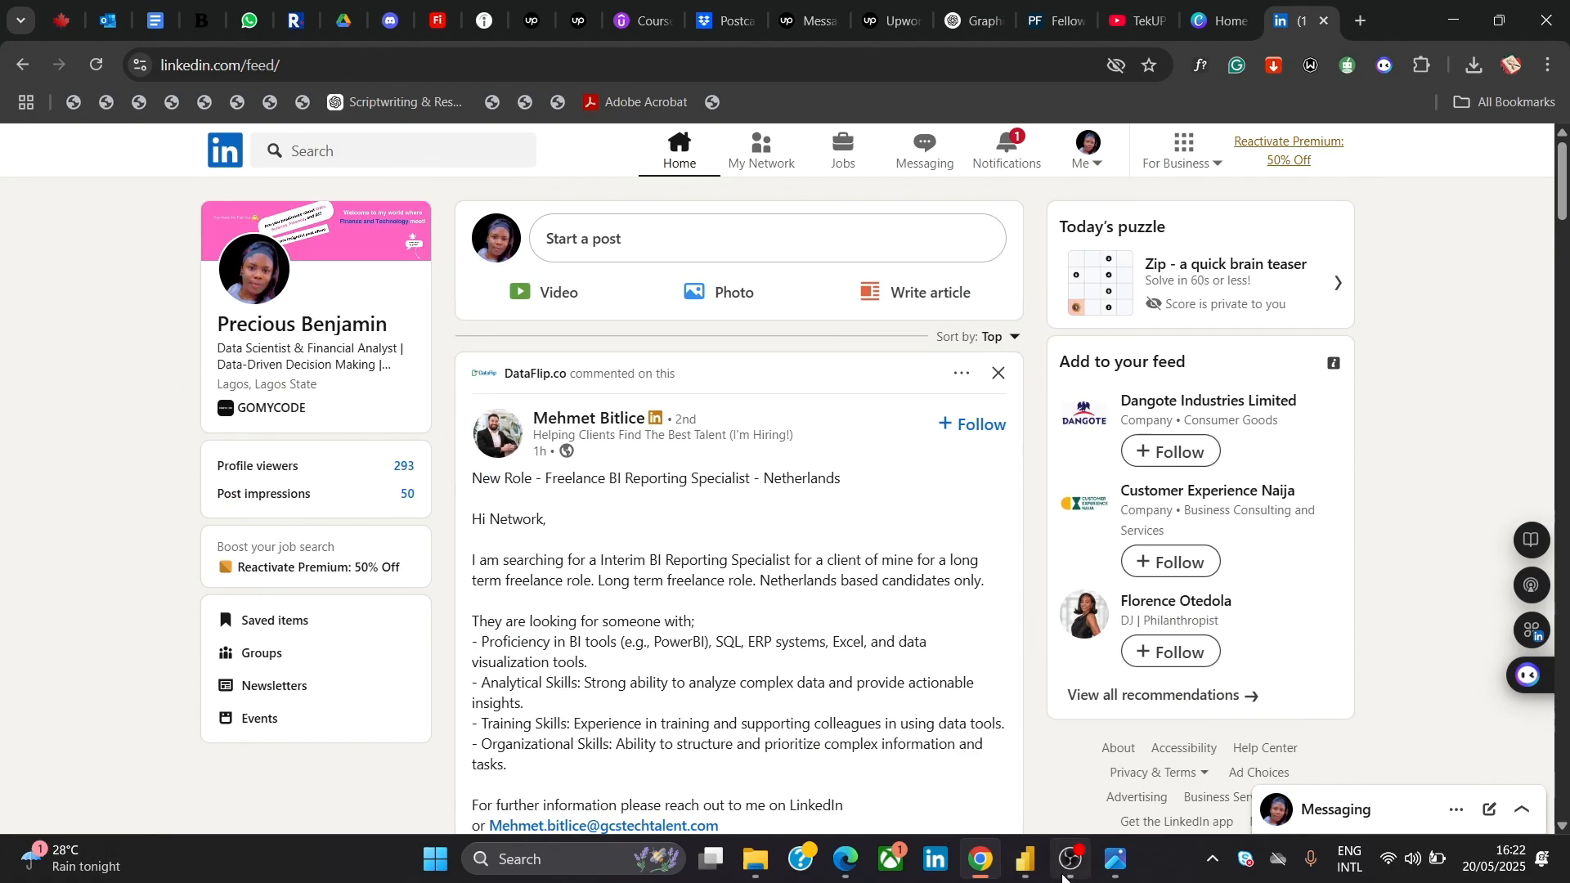
Switch to the Power BI Tutorial 2 report and paste the copied LinkedIn profile address as the Help button's Web URL
click(1030, 873)
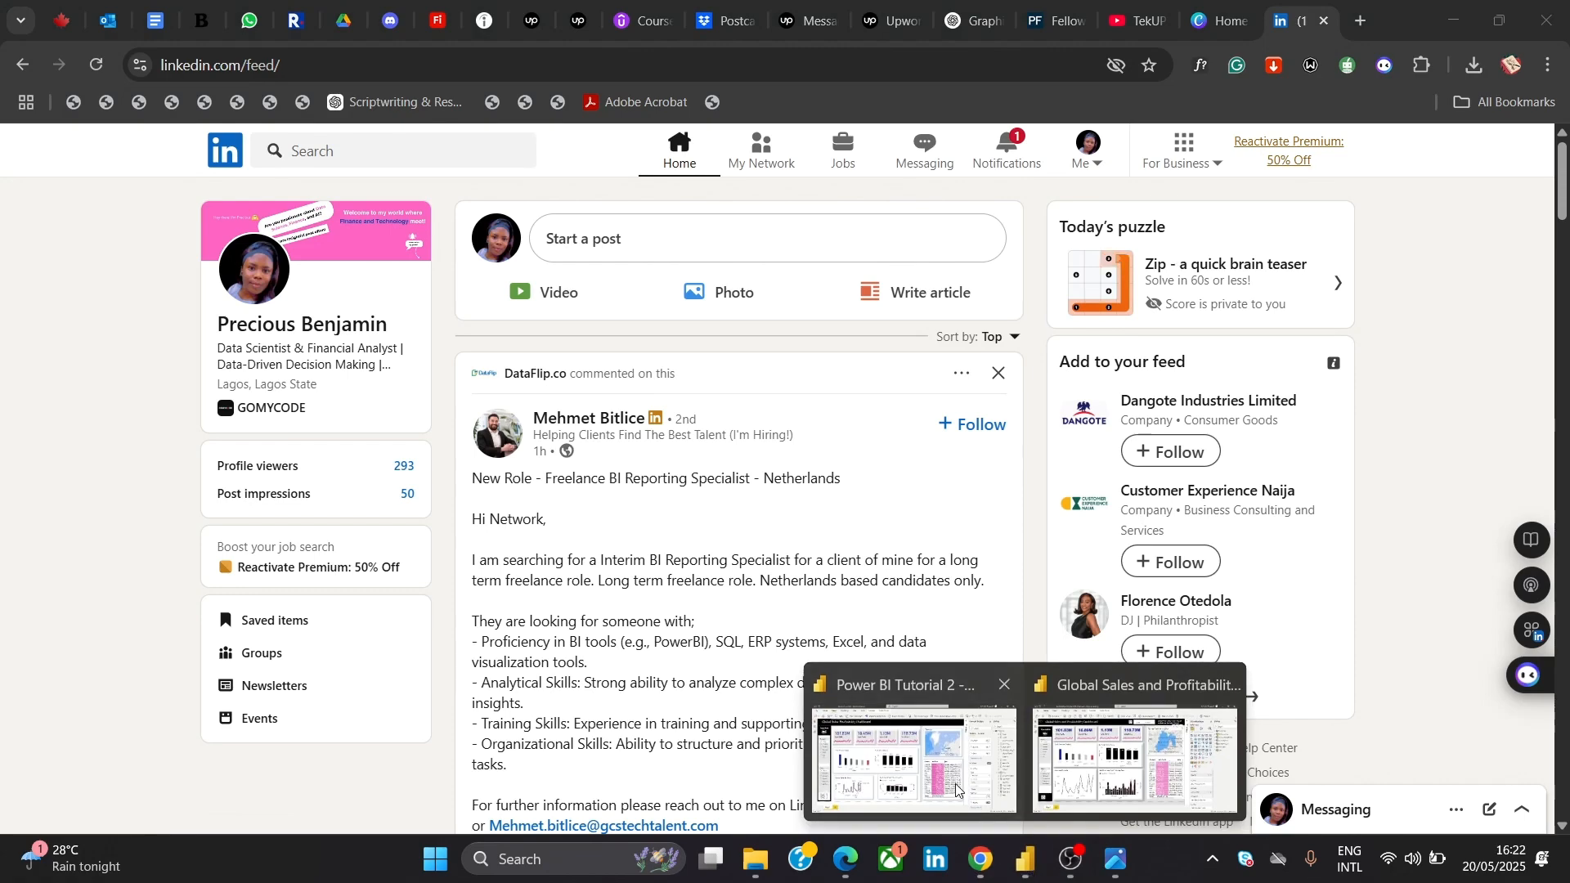
click(914, 760)
click(1241, 717)
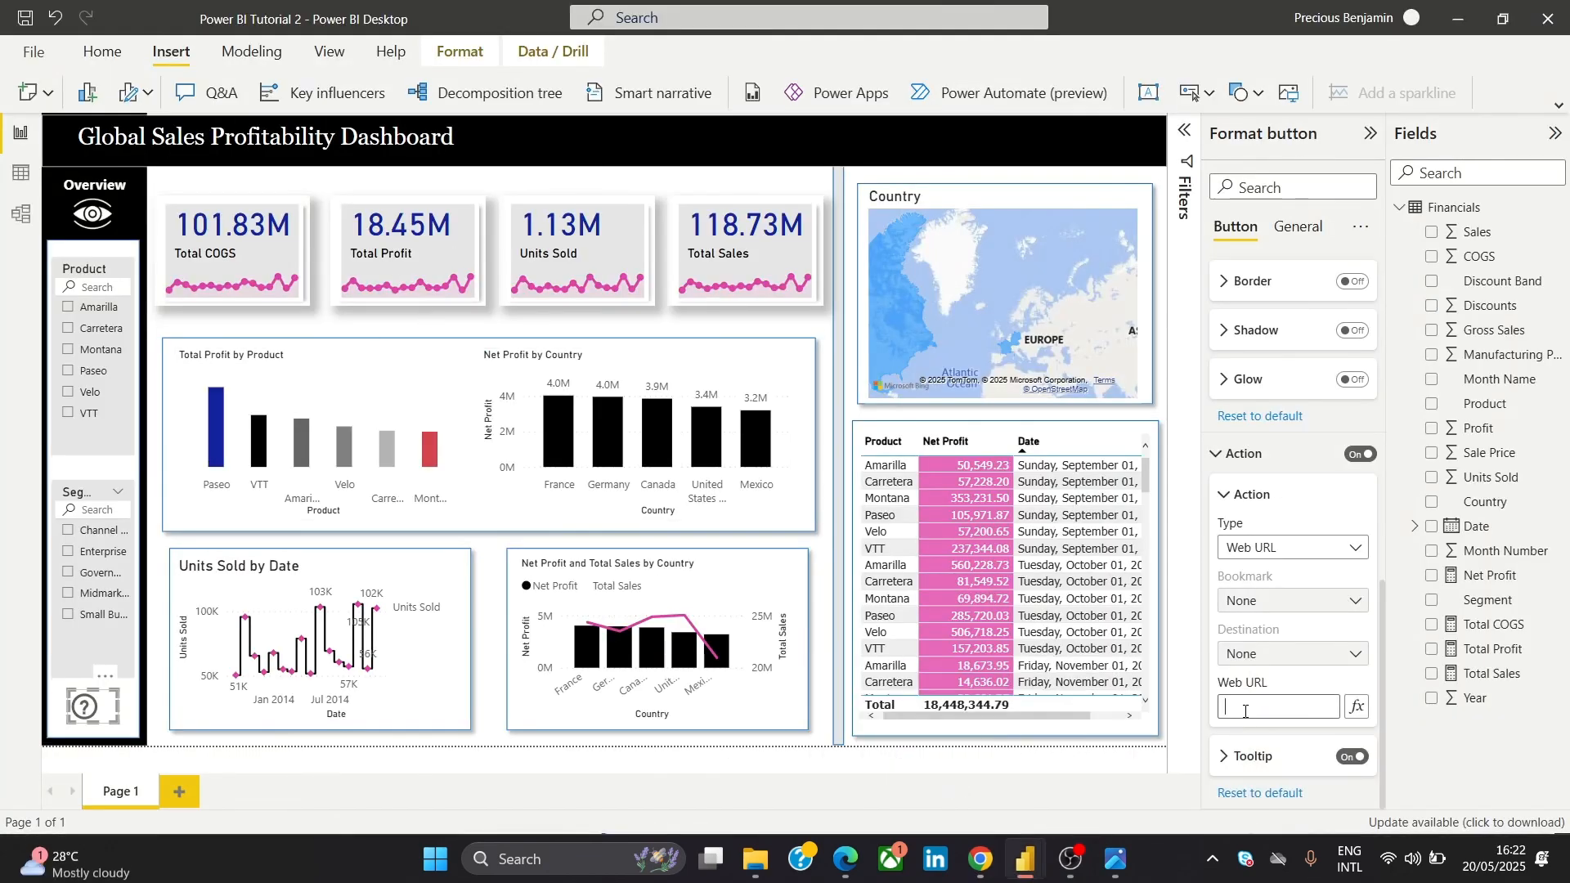
key(ctrl+v)
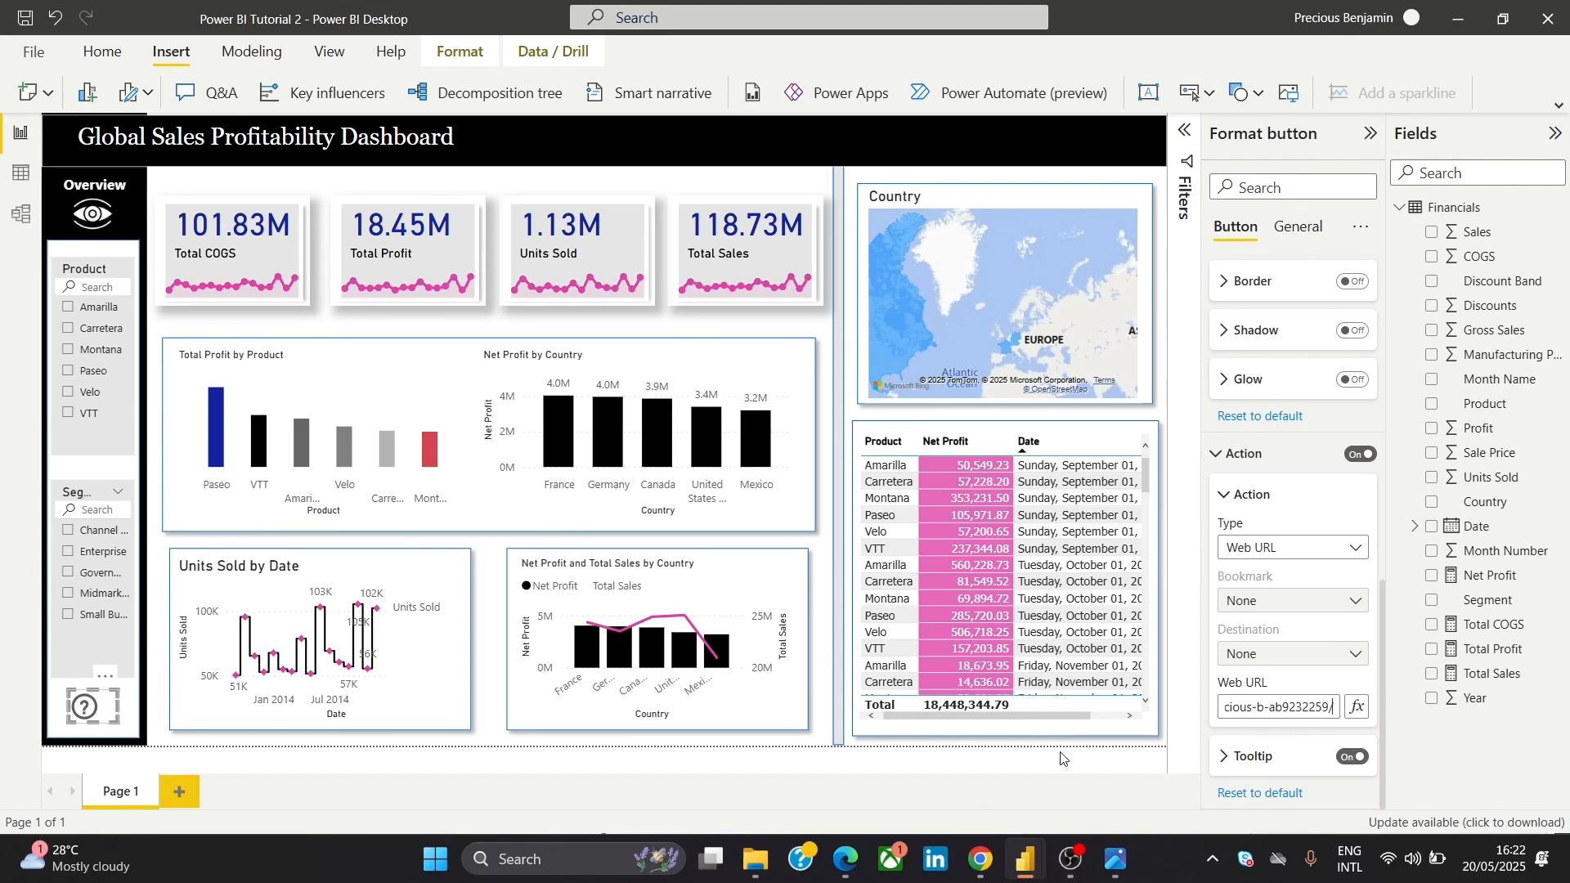
click(1147, 780)
click(187, 412)
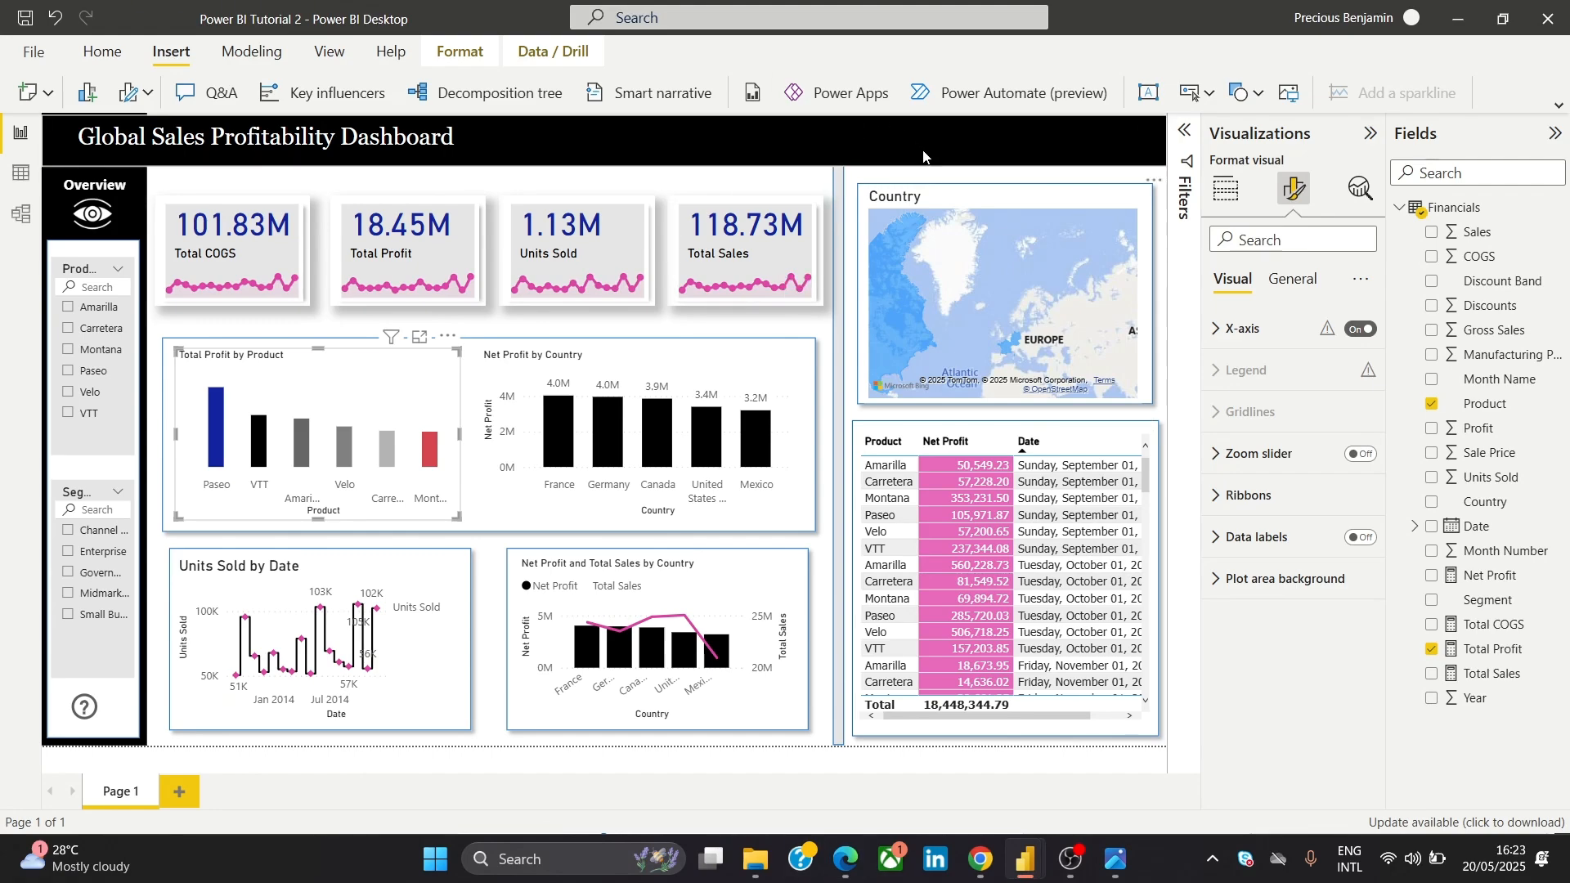
Duplicate the Segment slicer in the sidebar by copying and pasting the visual
click(89, 679)
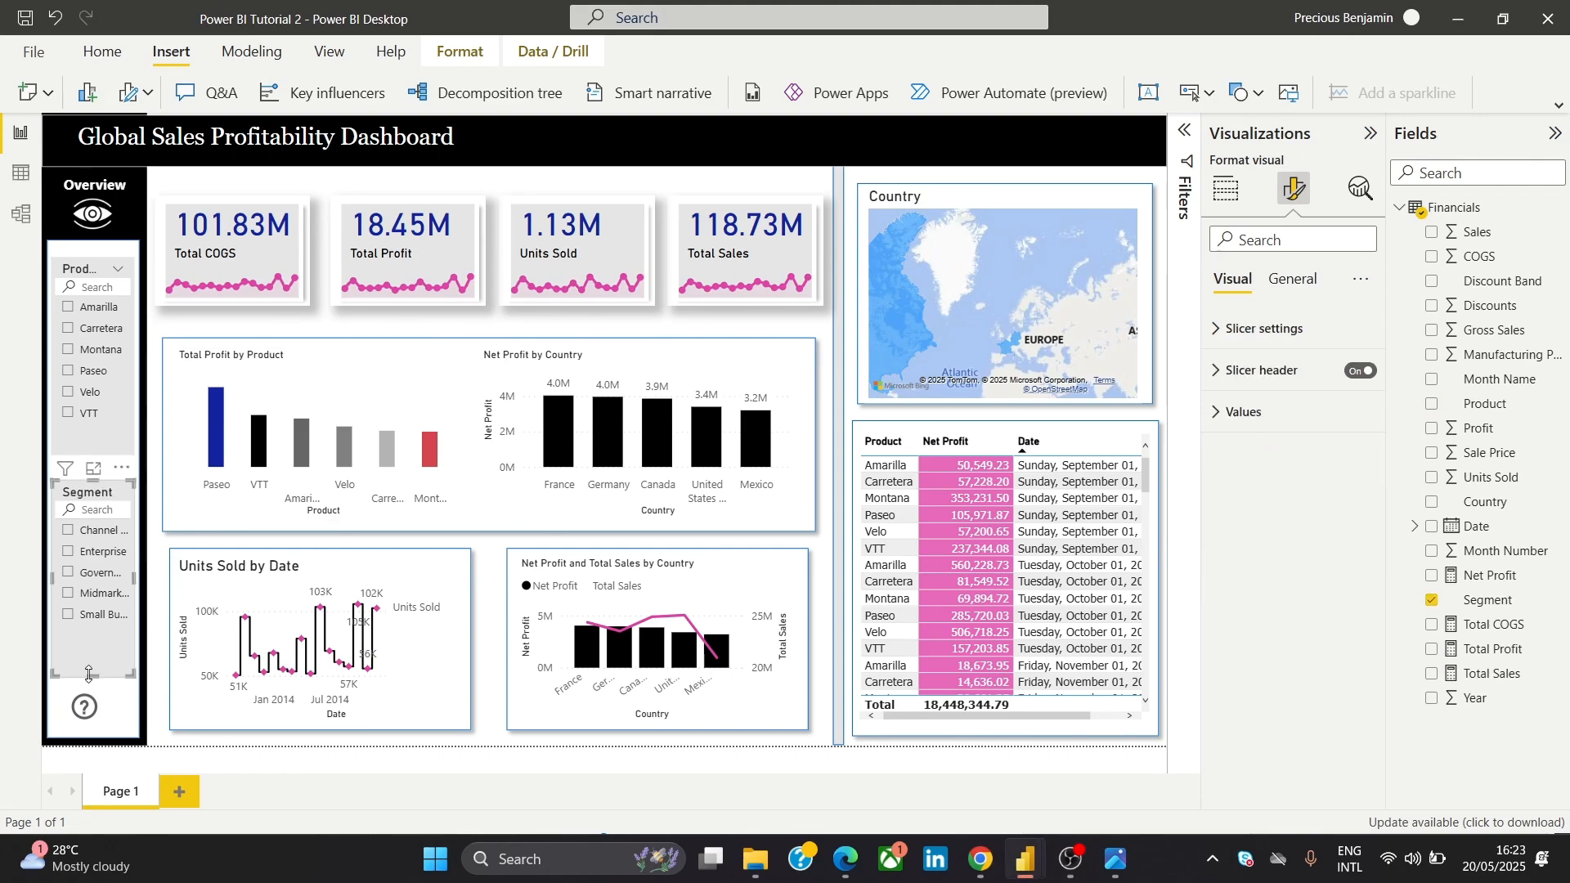
right_click(119, 486)
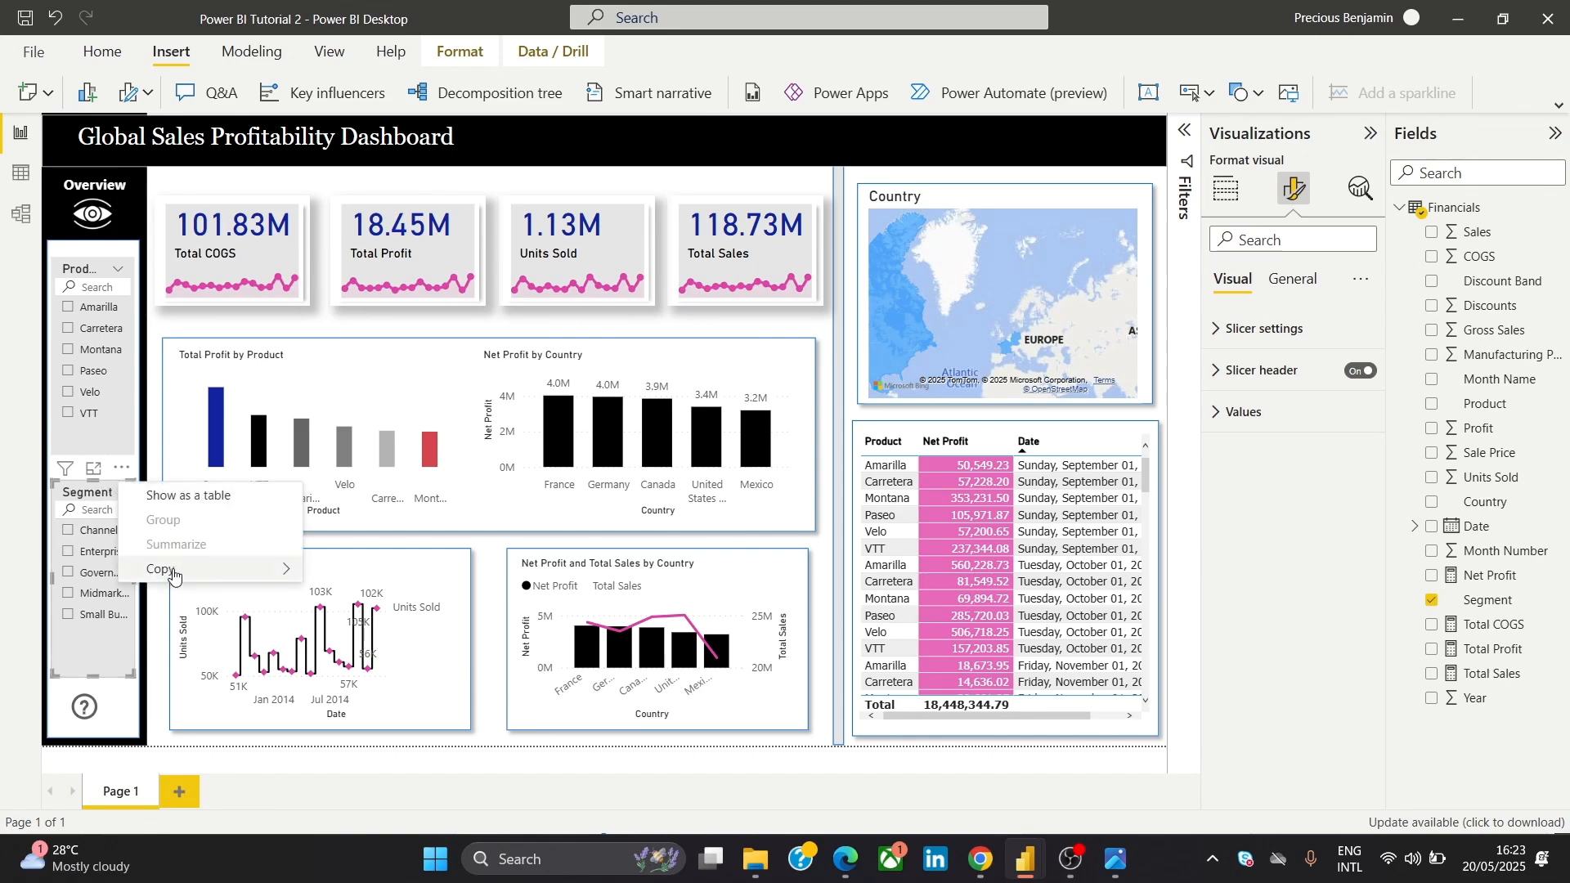
mouse_move(234, 571)
click(375, 572)
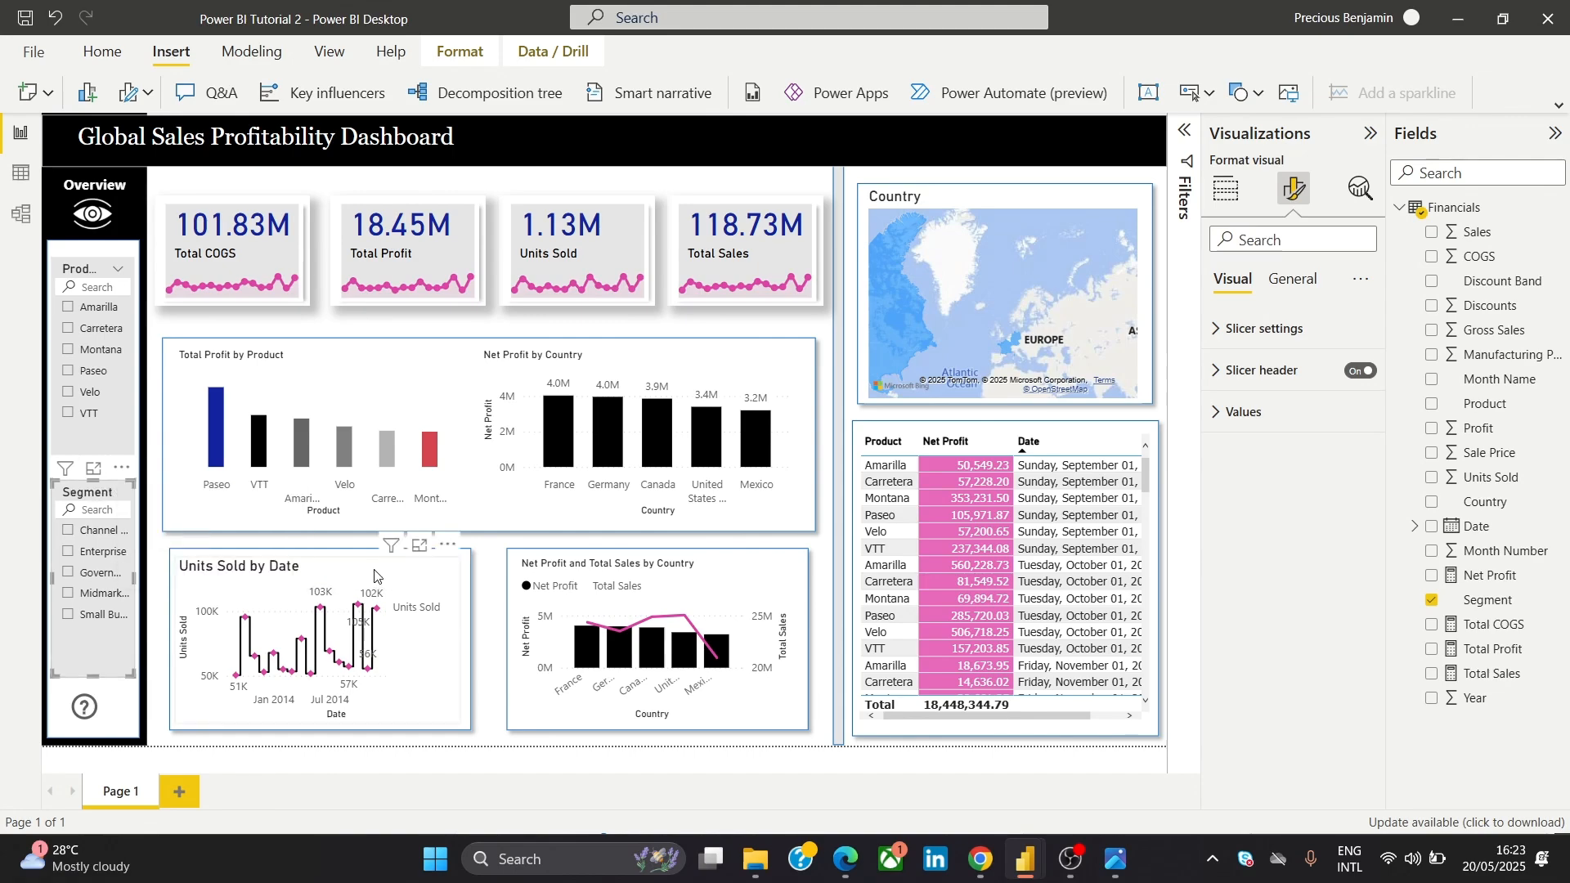
key(ctrl+v)
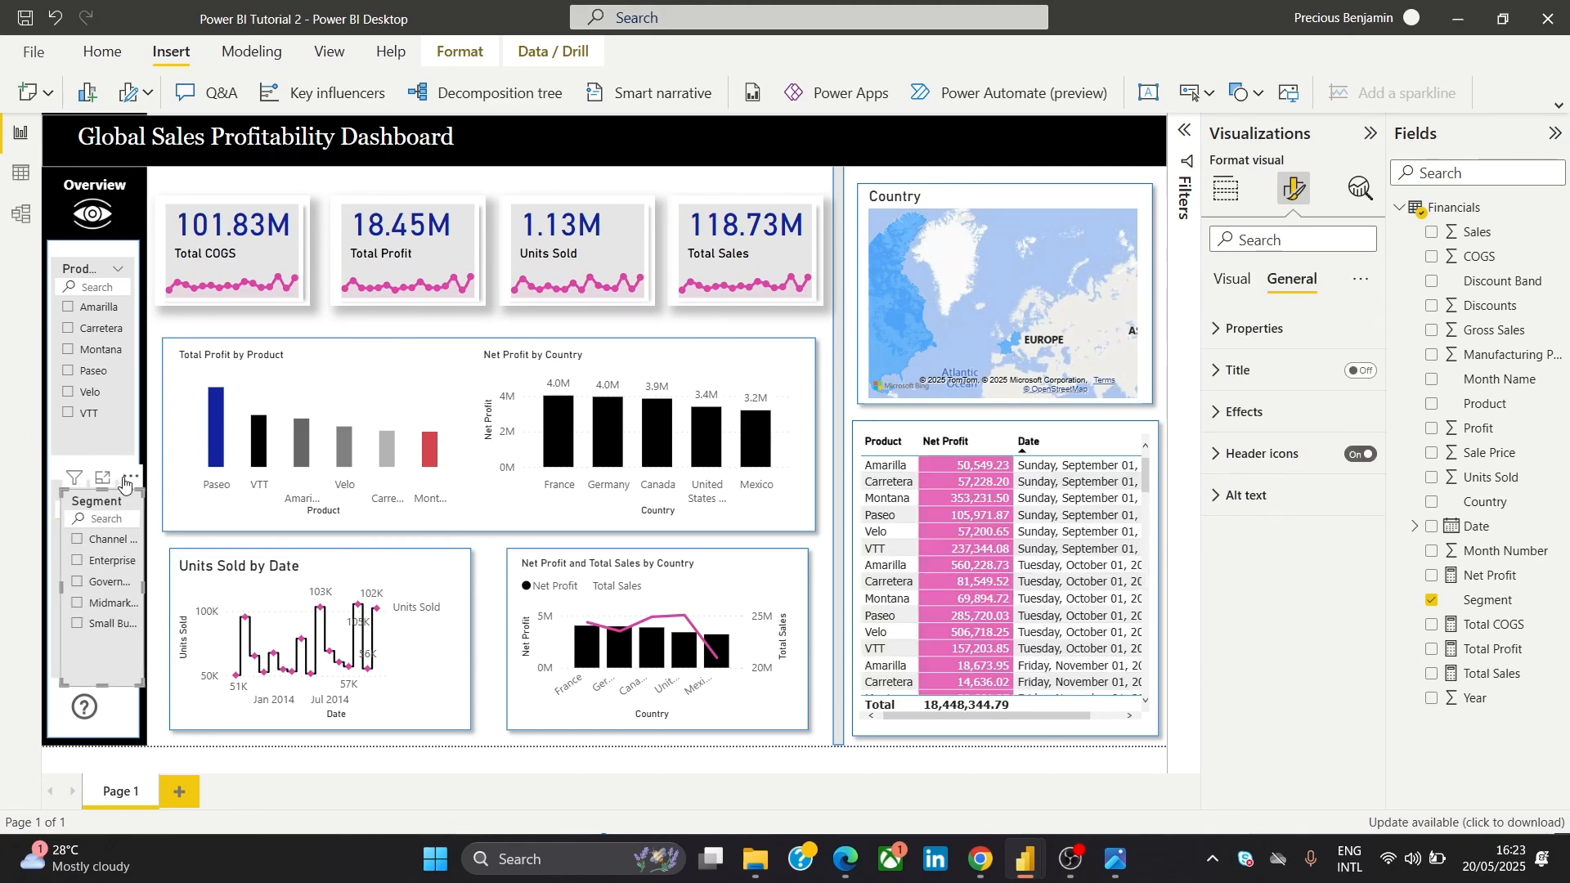
Move the copied Segment slicer into the black header banner and resize it into a wide, short strip beside the dashboard title
drag(123, 483, 659, 140)
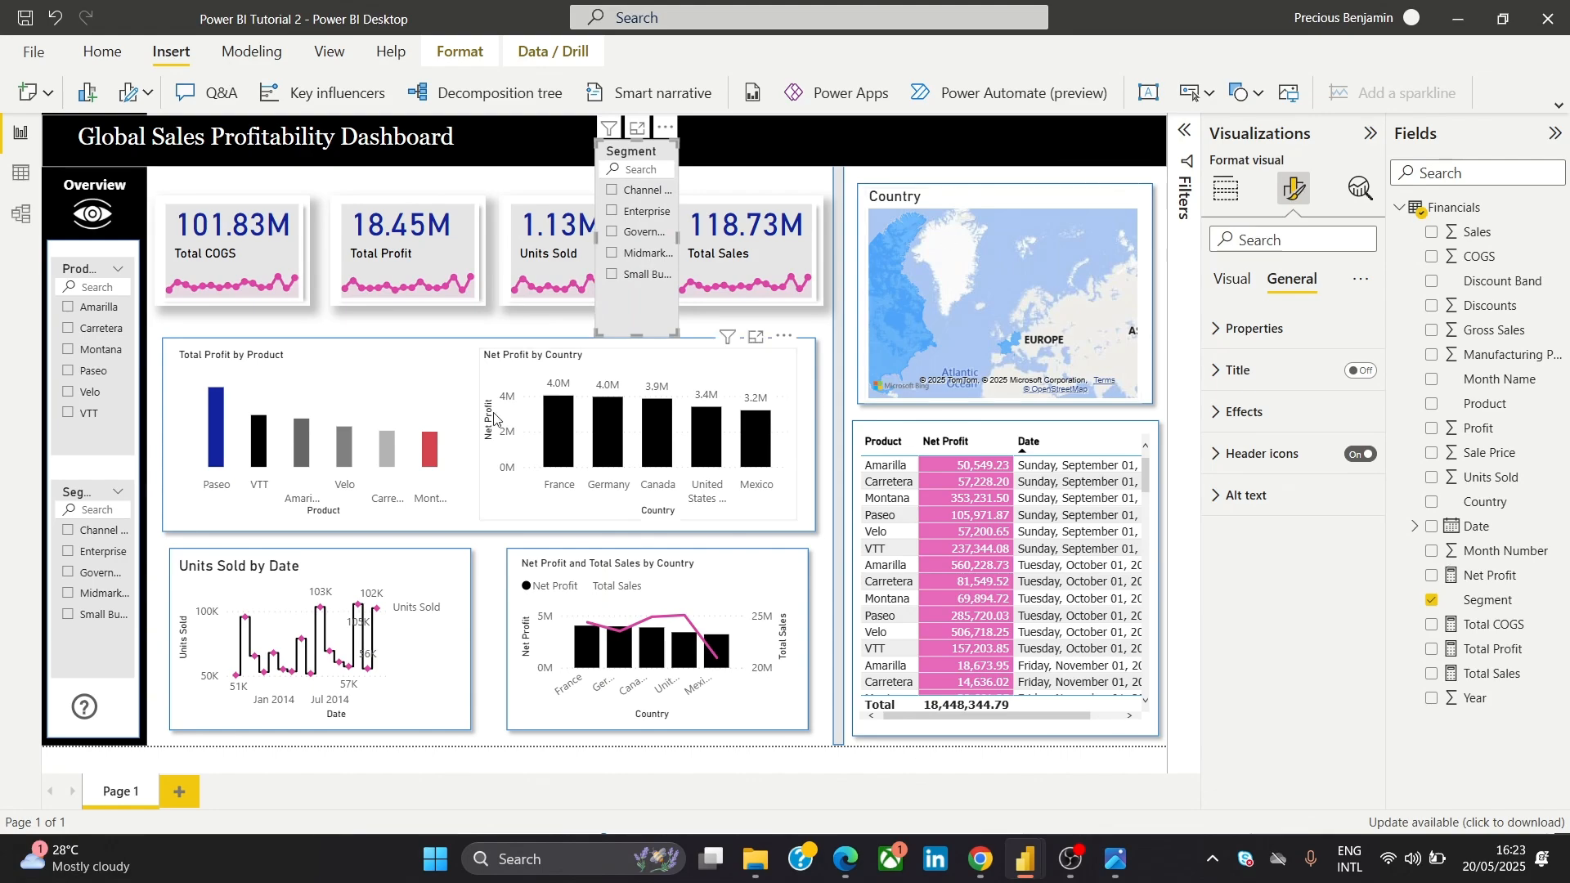
drag(678, 237, 924, 184)
drag(760, 336, 866, 158)
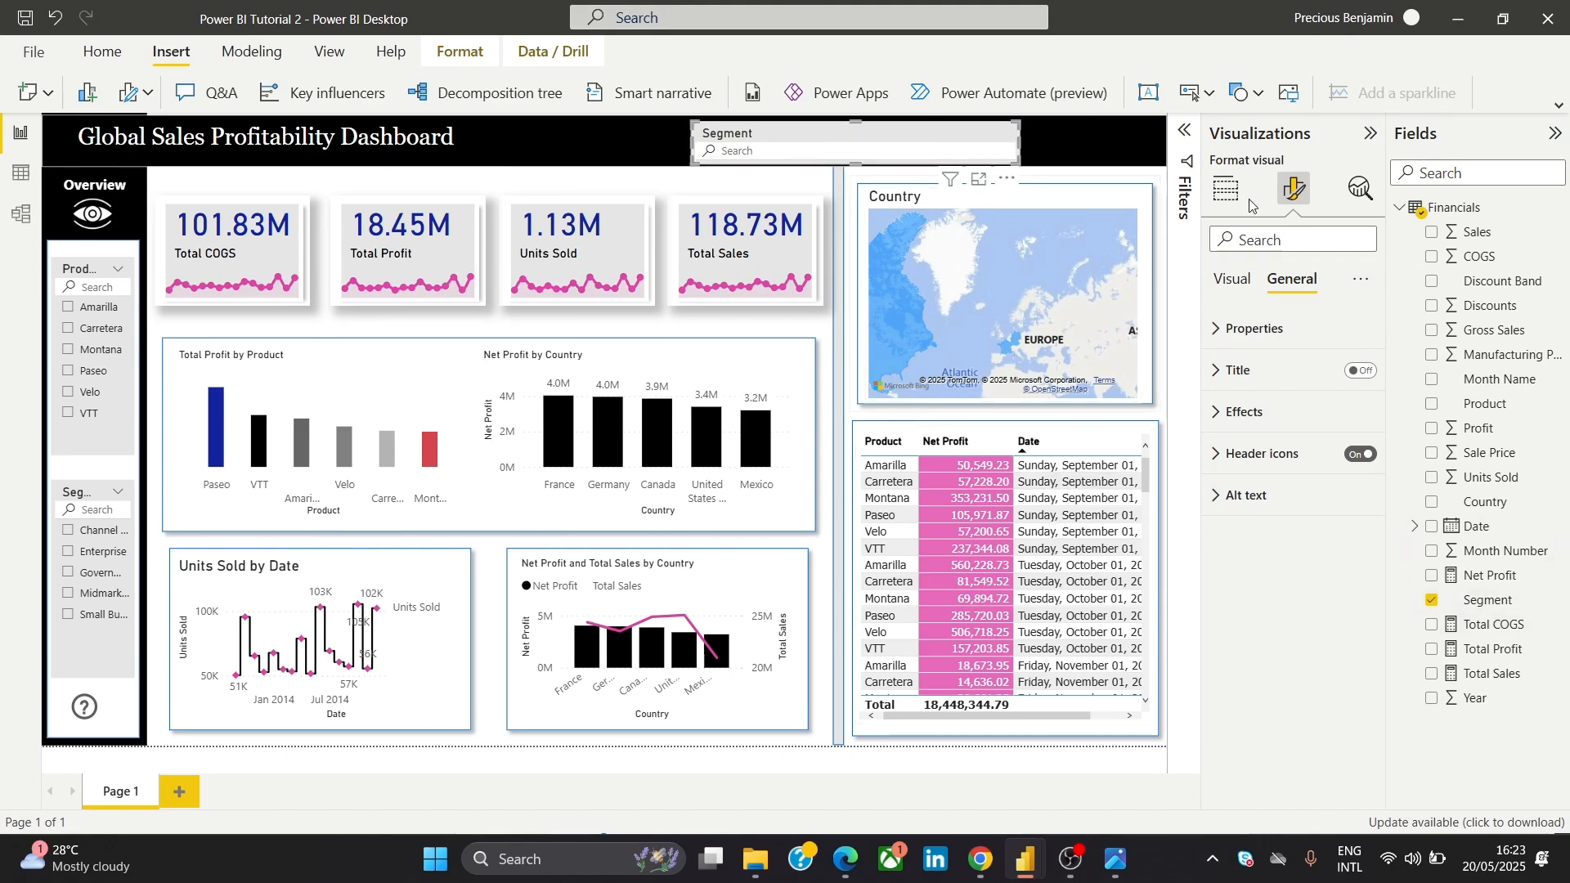
Replace the Segment field with Country in the header slicer
click(1226, 190)
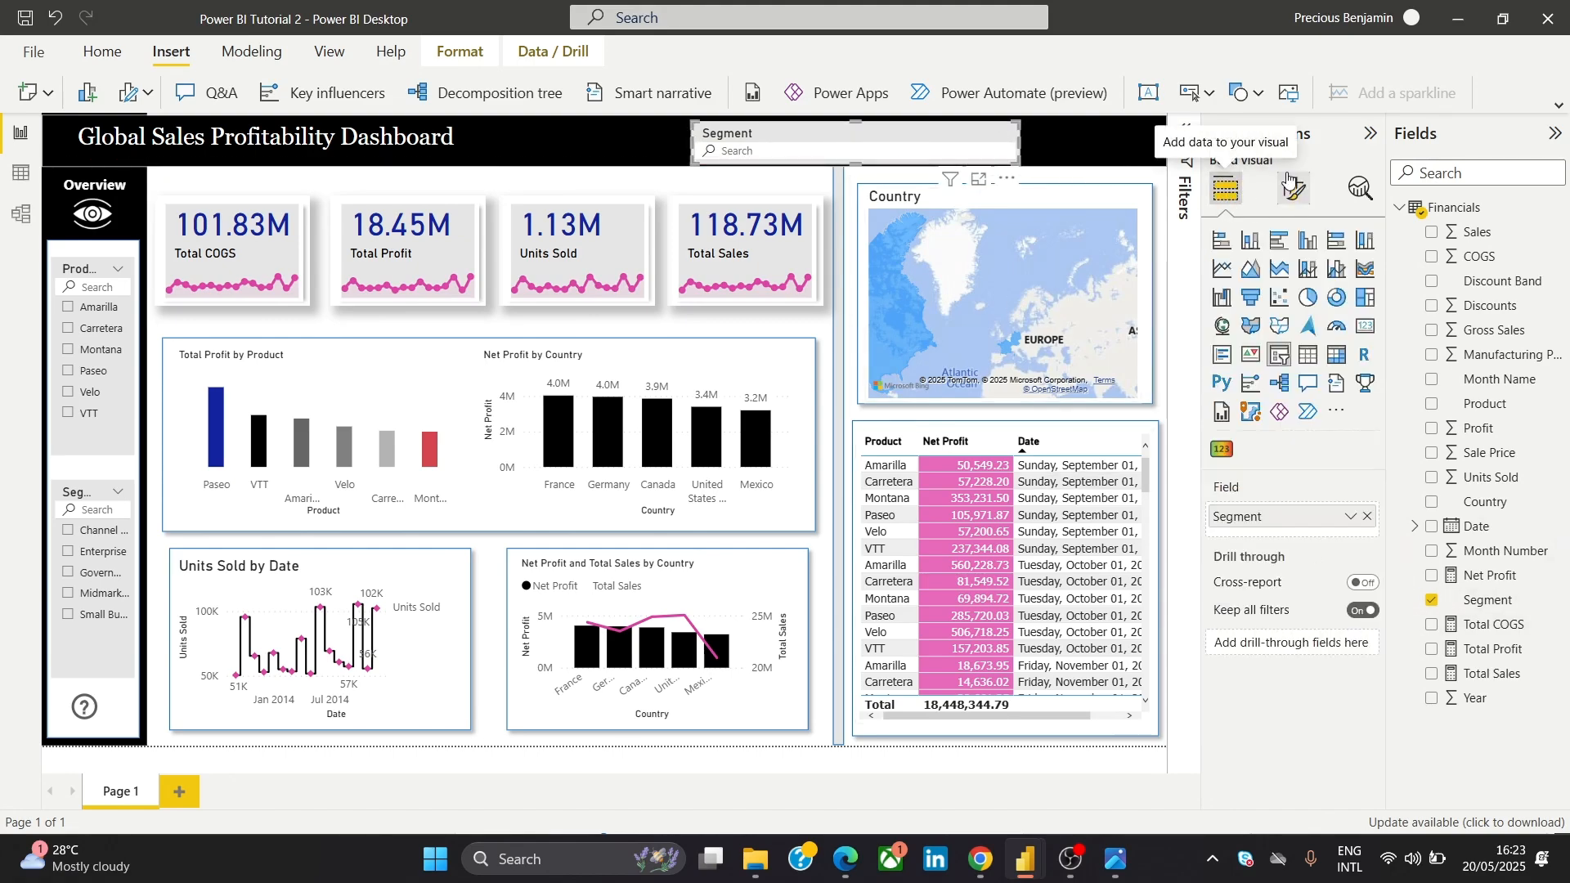
click(1367, 517)
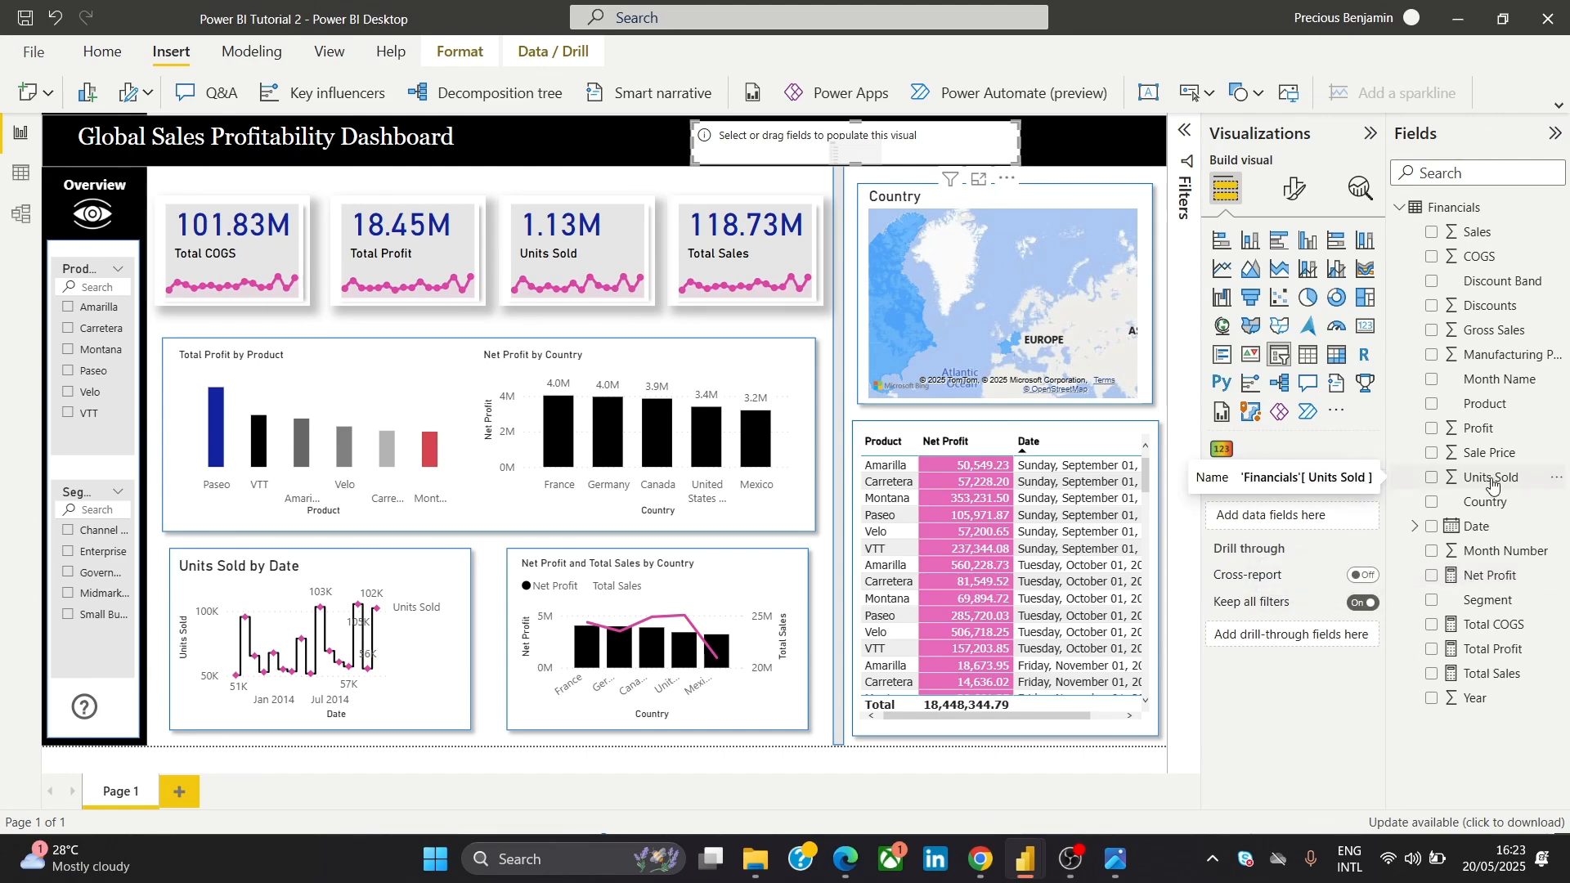
drag(1487, 502, 1337, 521)
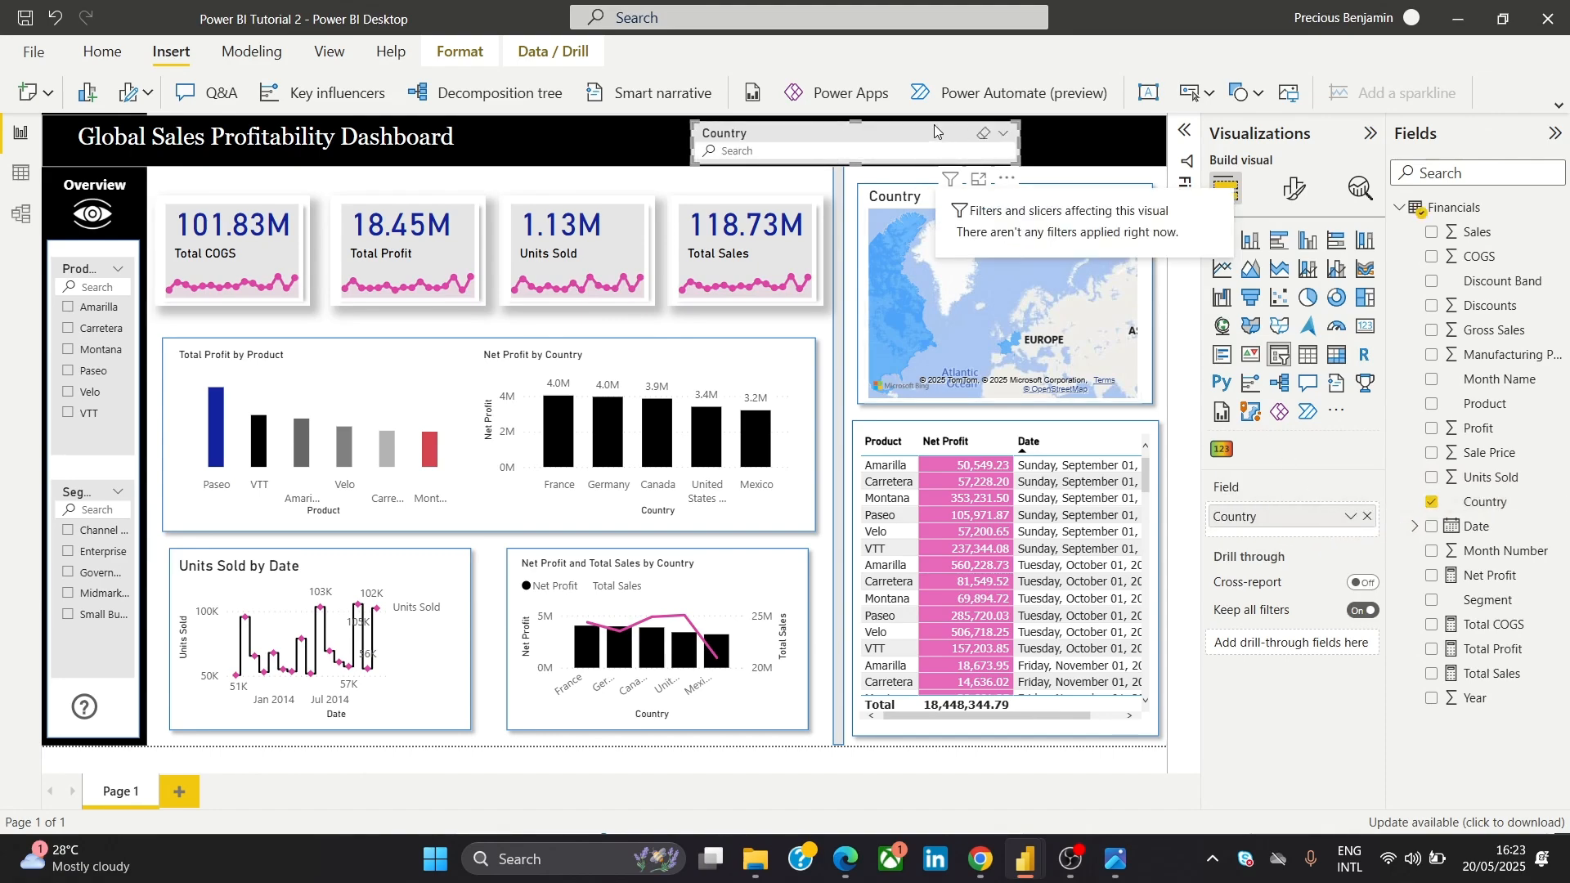
Resize the Country slicer to about 334 wide and 47 high and shift it further from the dashboard title within the black banner
drag(934, 119, 935, 121)
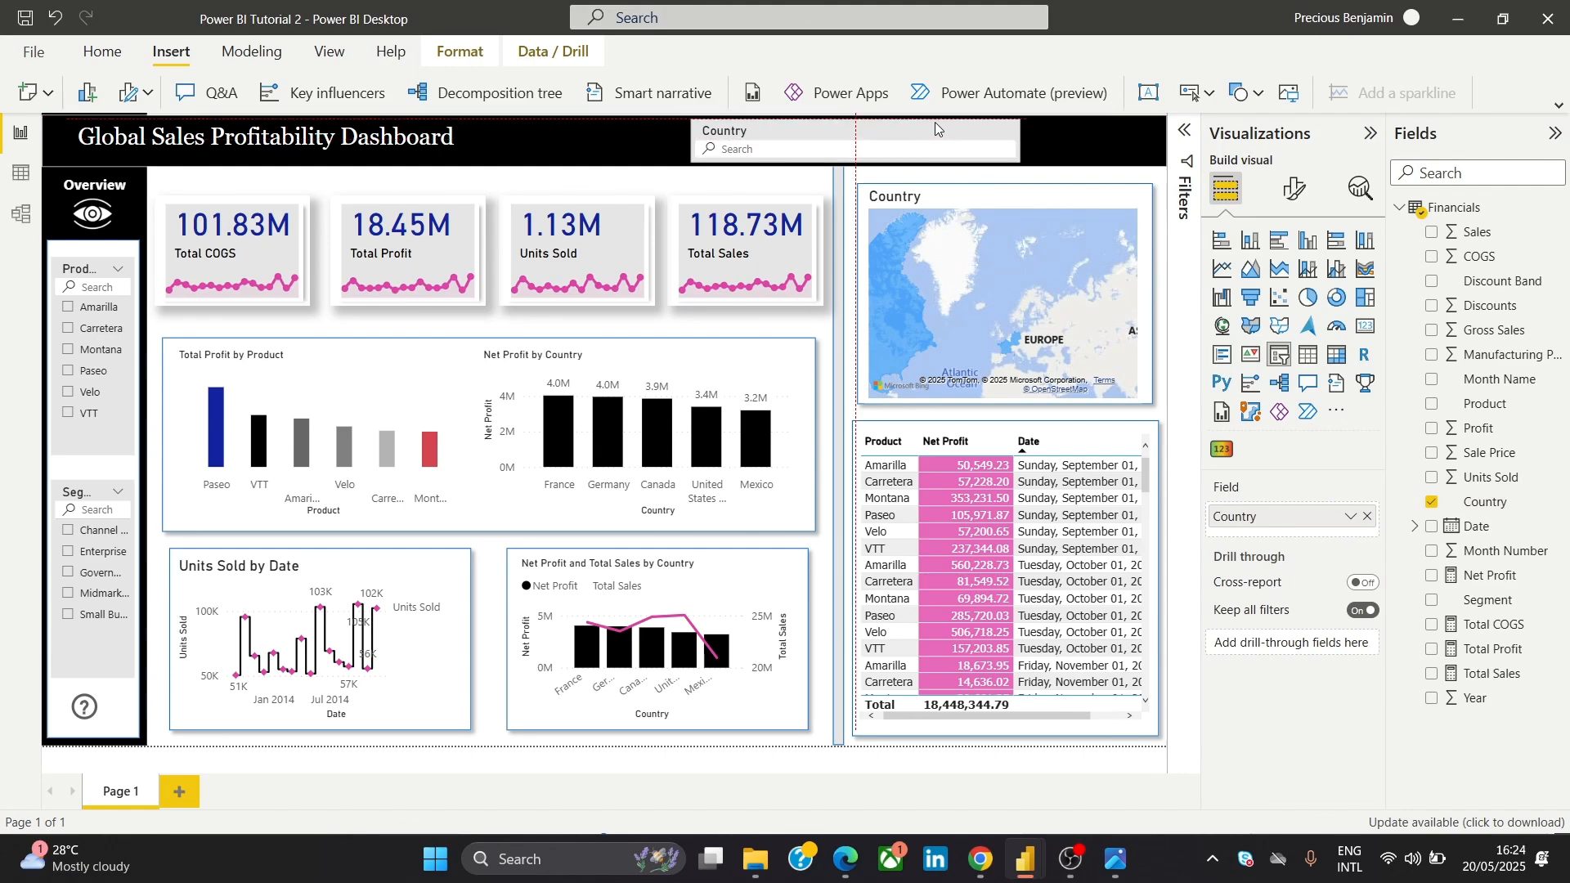
drag(849, 169, 907, 166)
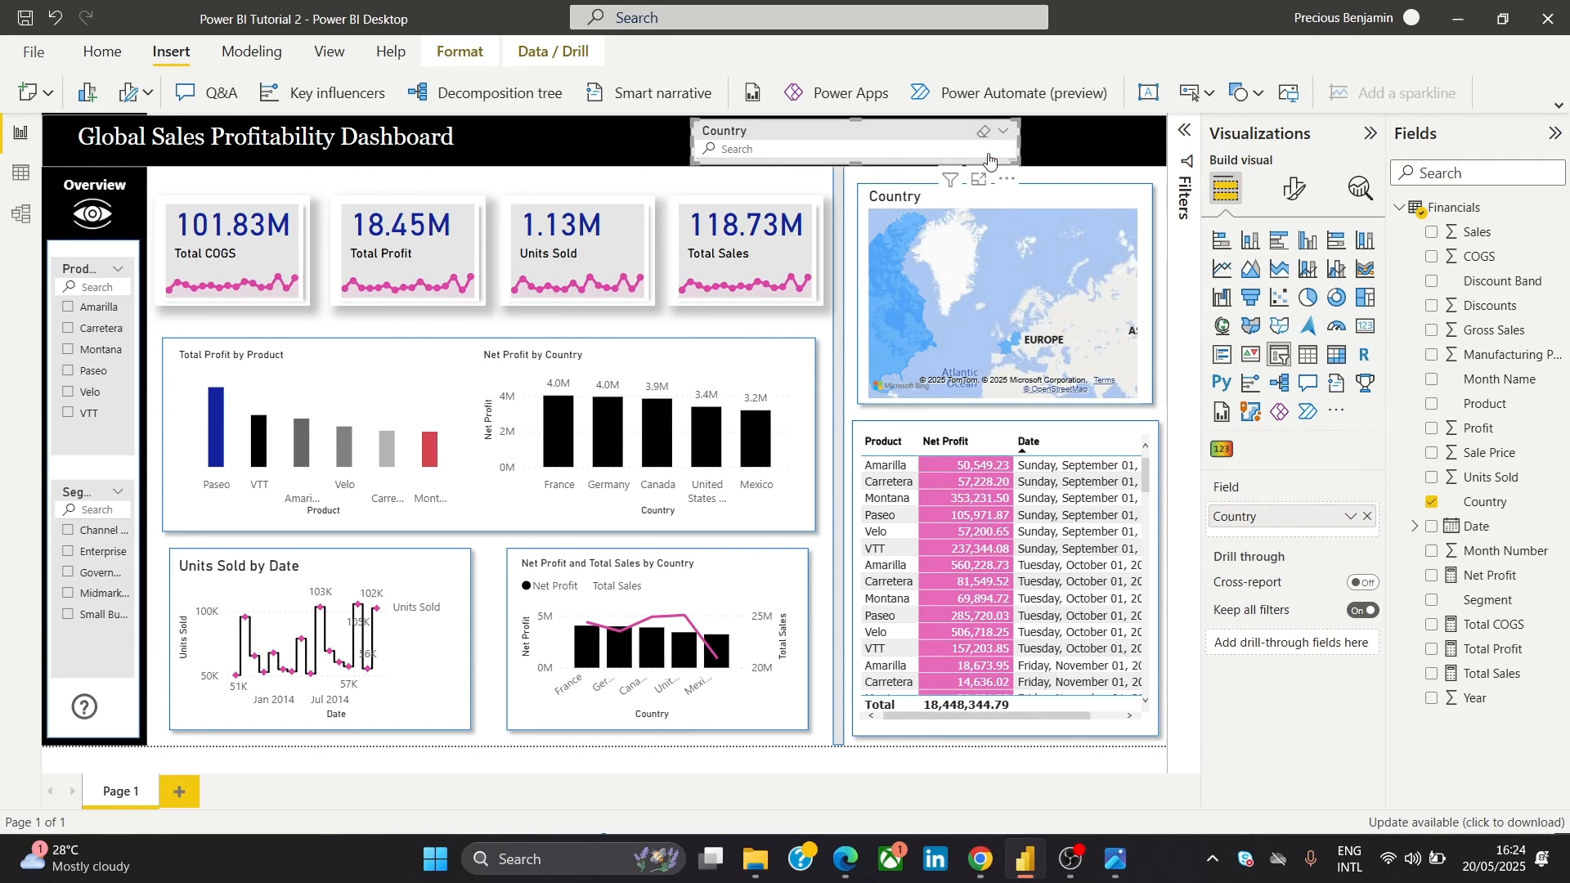
drag(1020, 147, 984, 148)
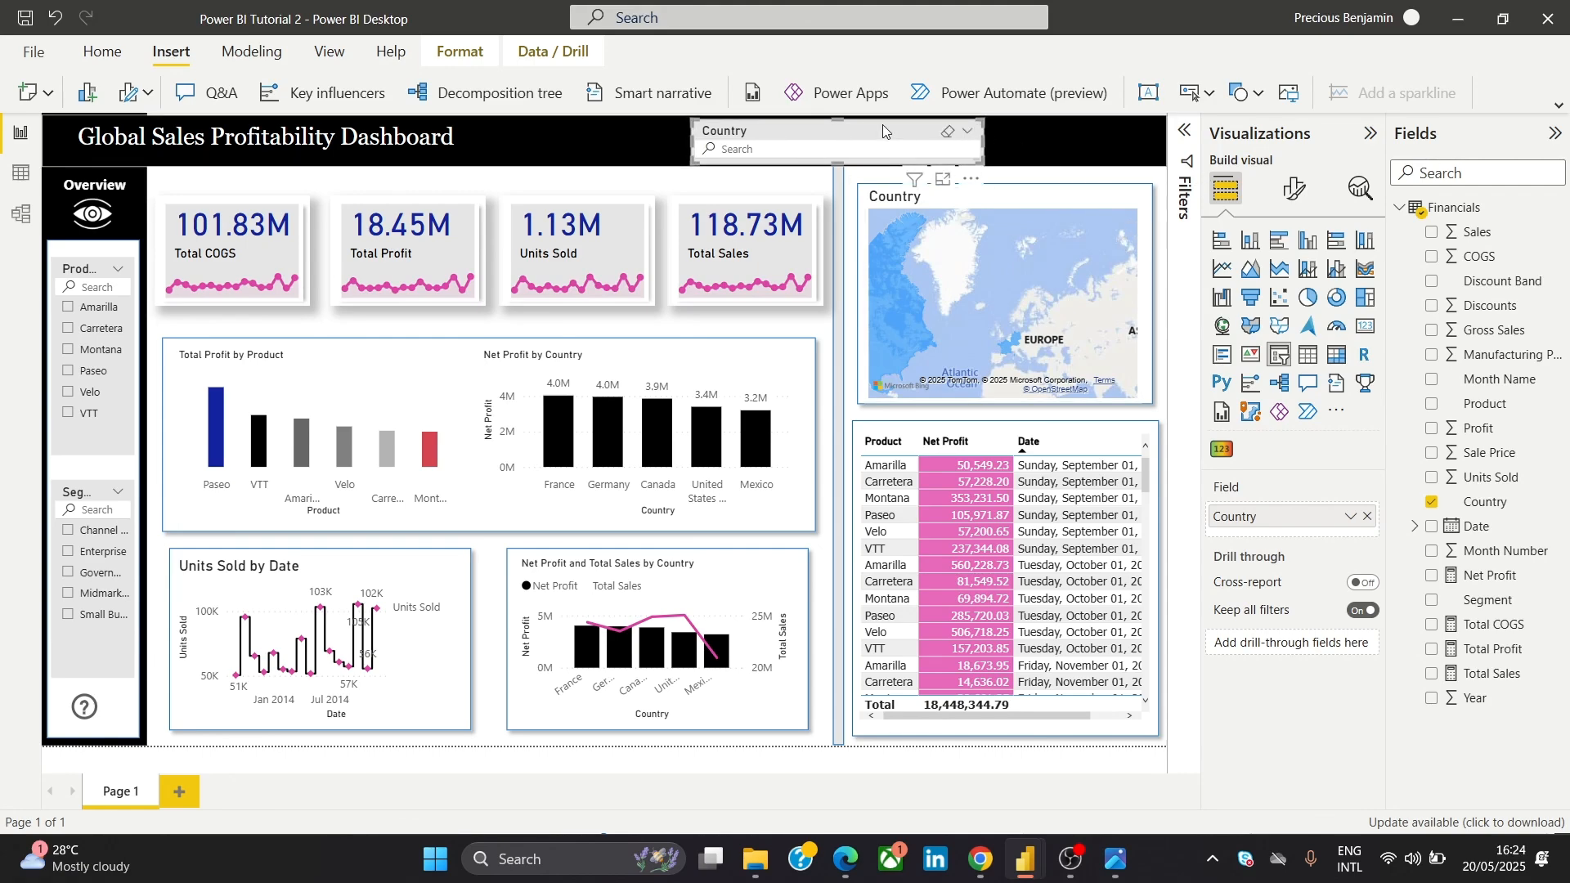
drag(883, 129, 930, 161)
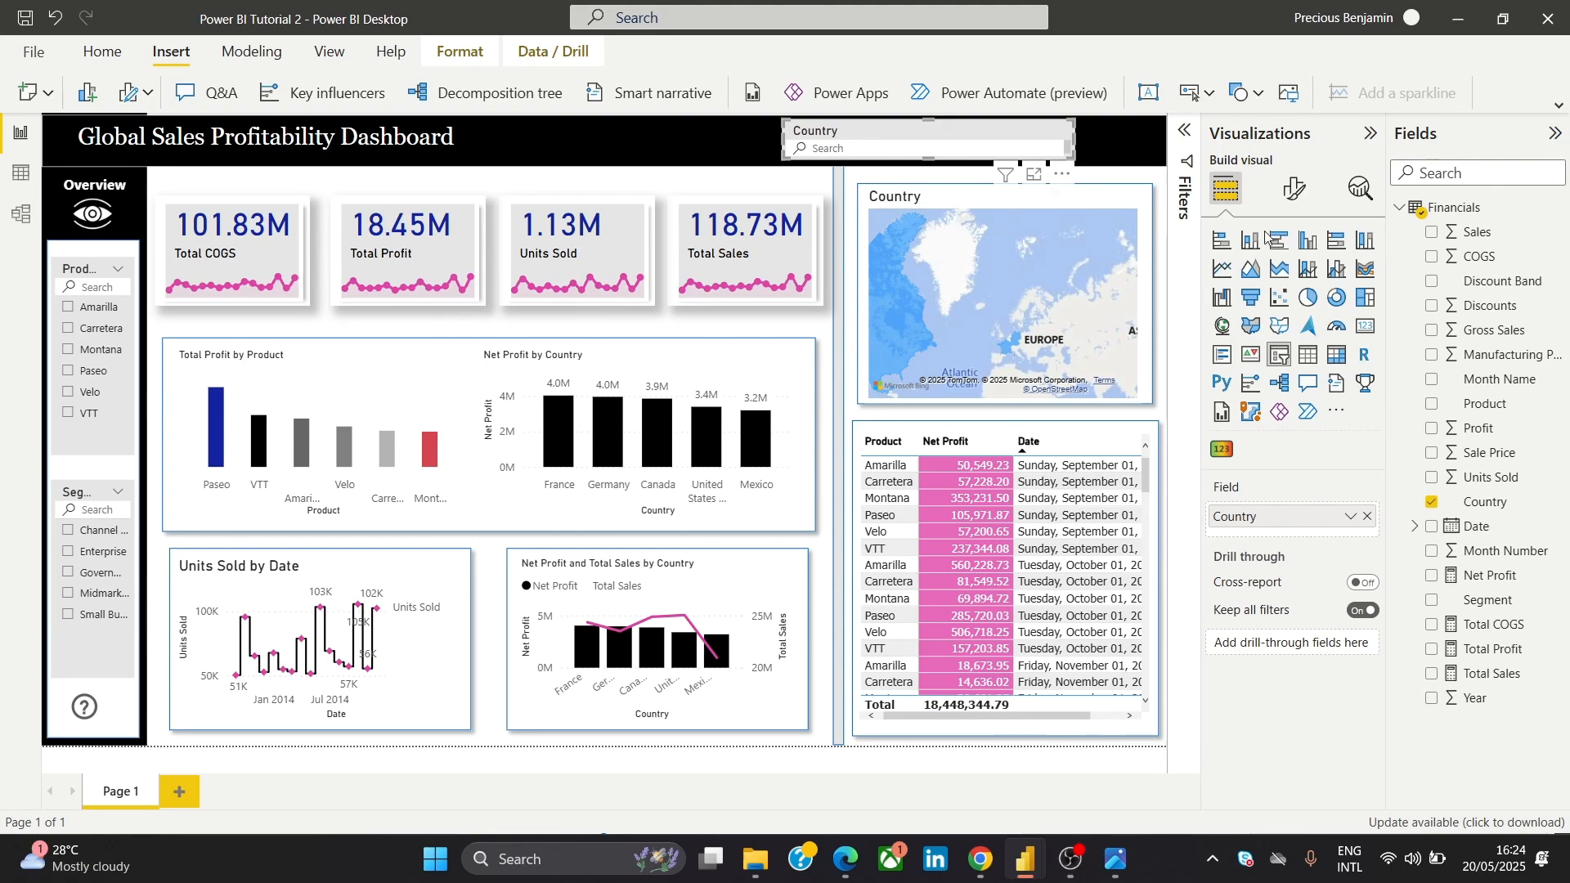
Change the Country slicer's background effect color to white
click(1292, 192)
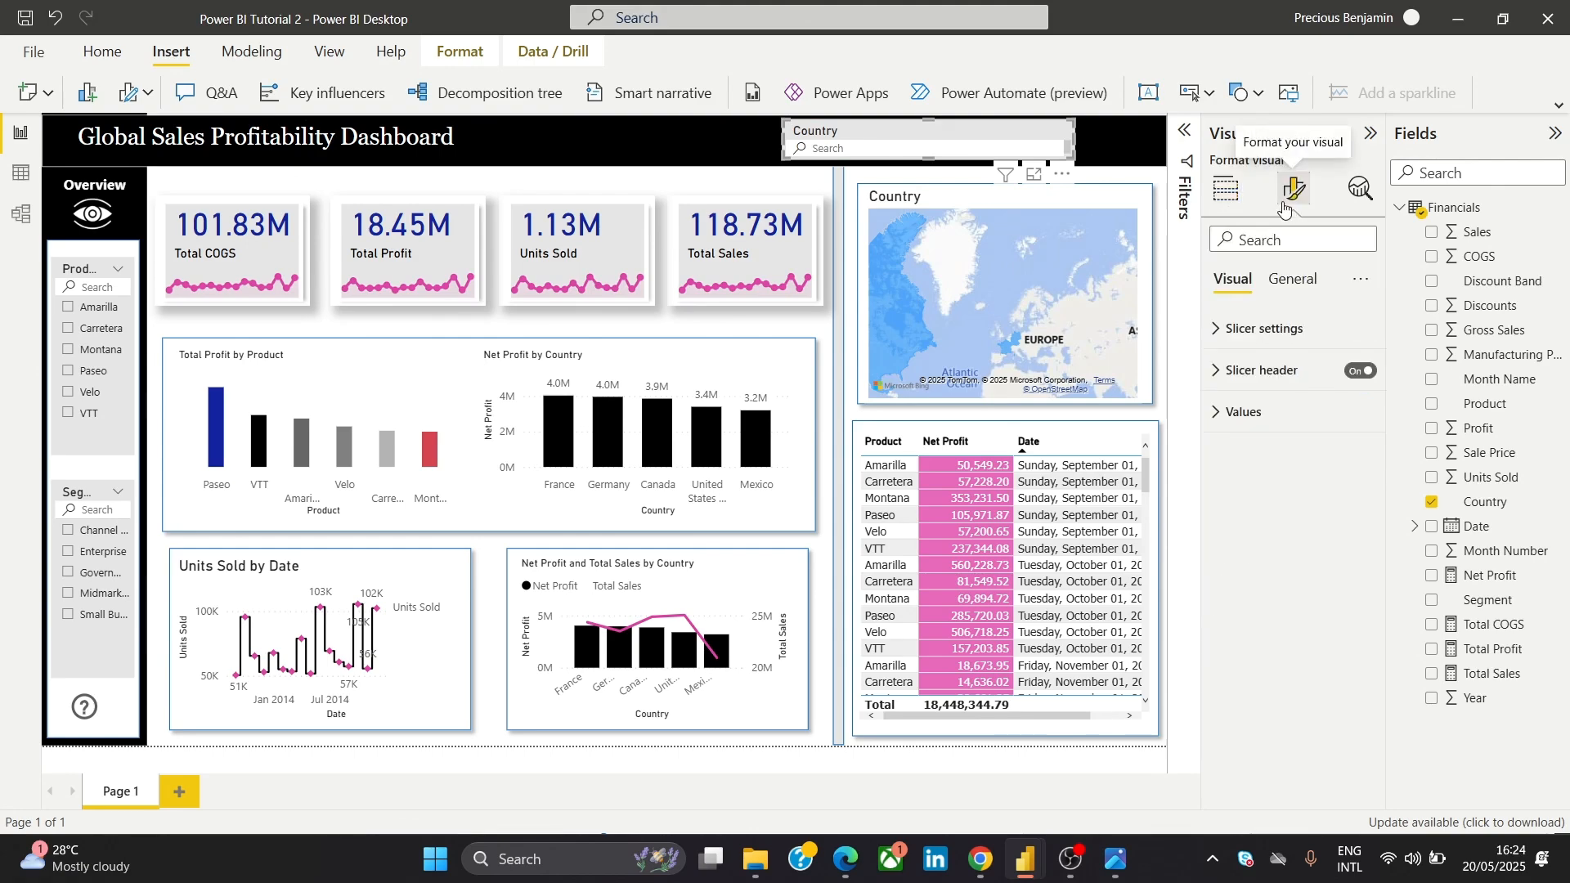
click(1284, 281)
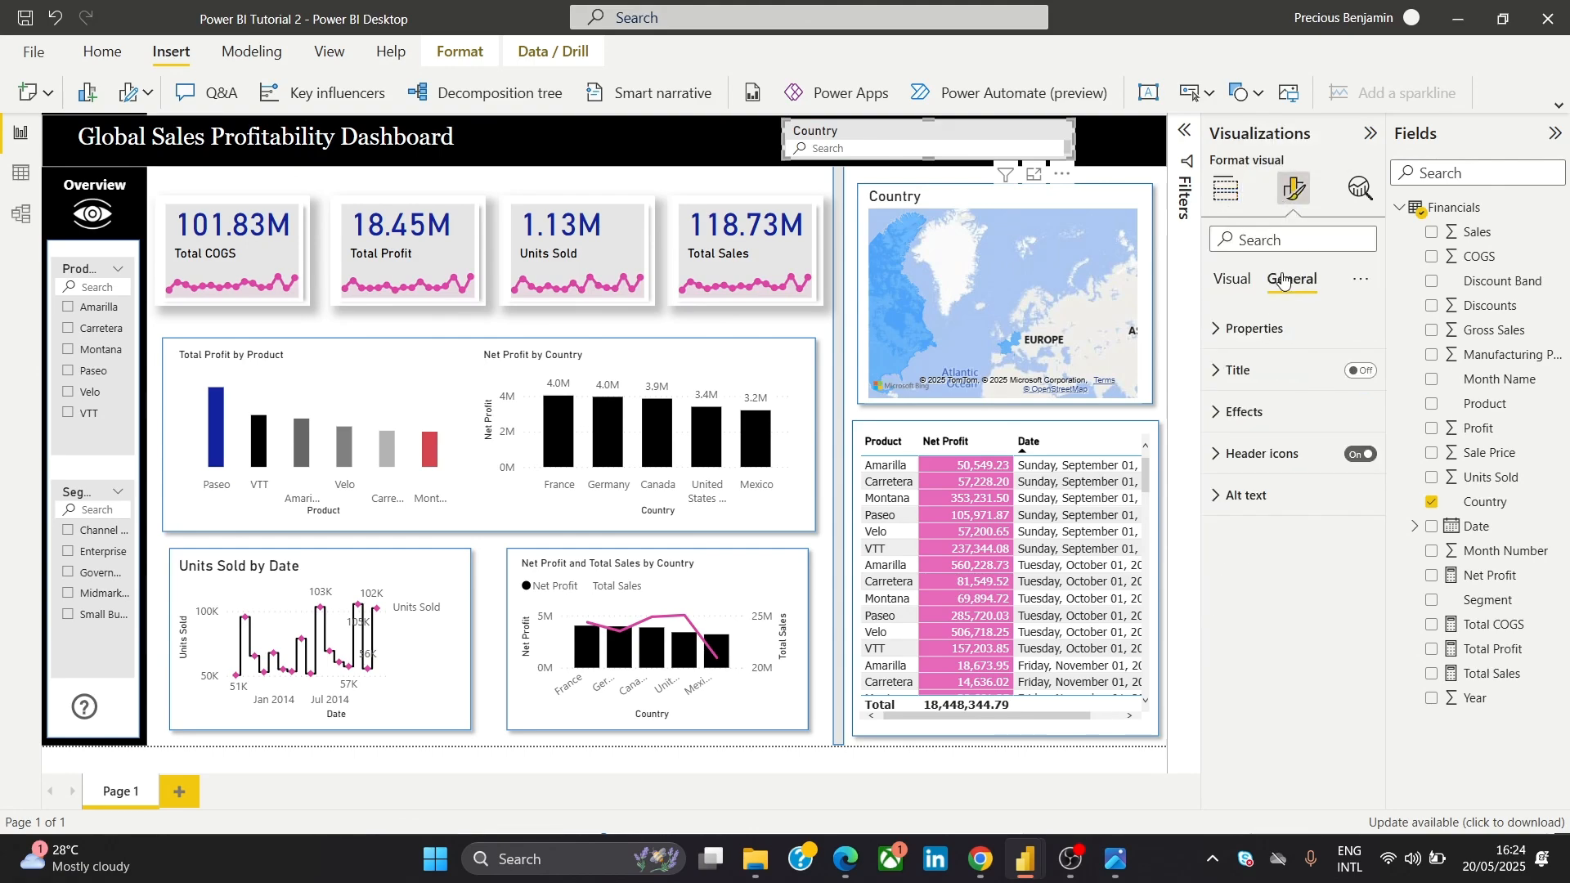
click(1232, 281)
click(1268, 335)
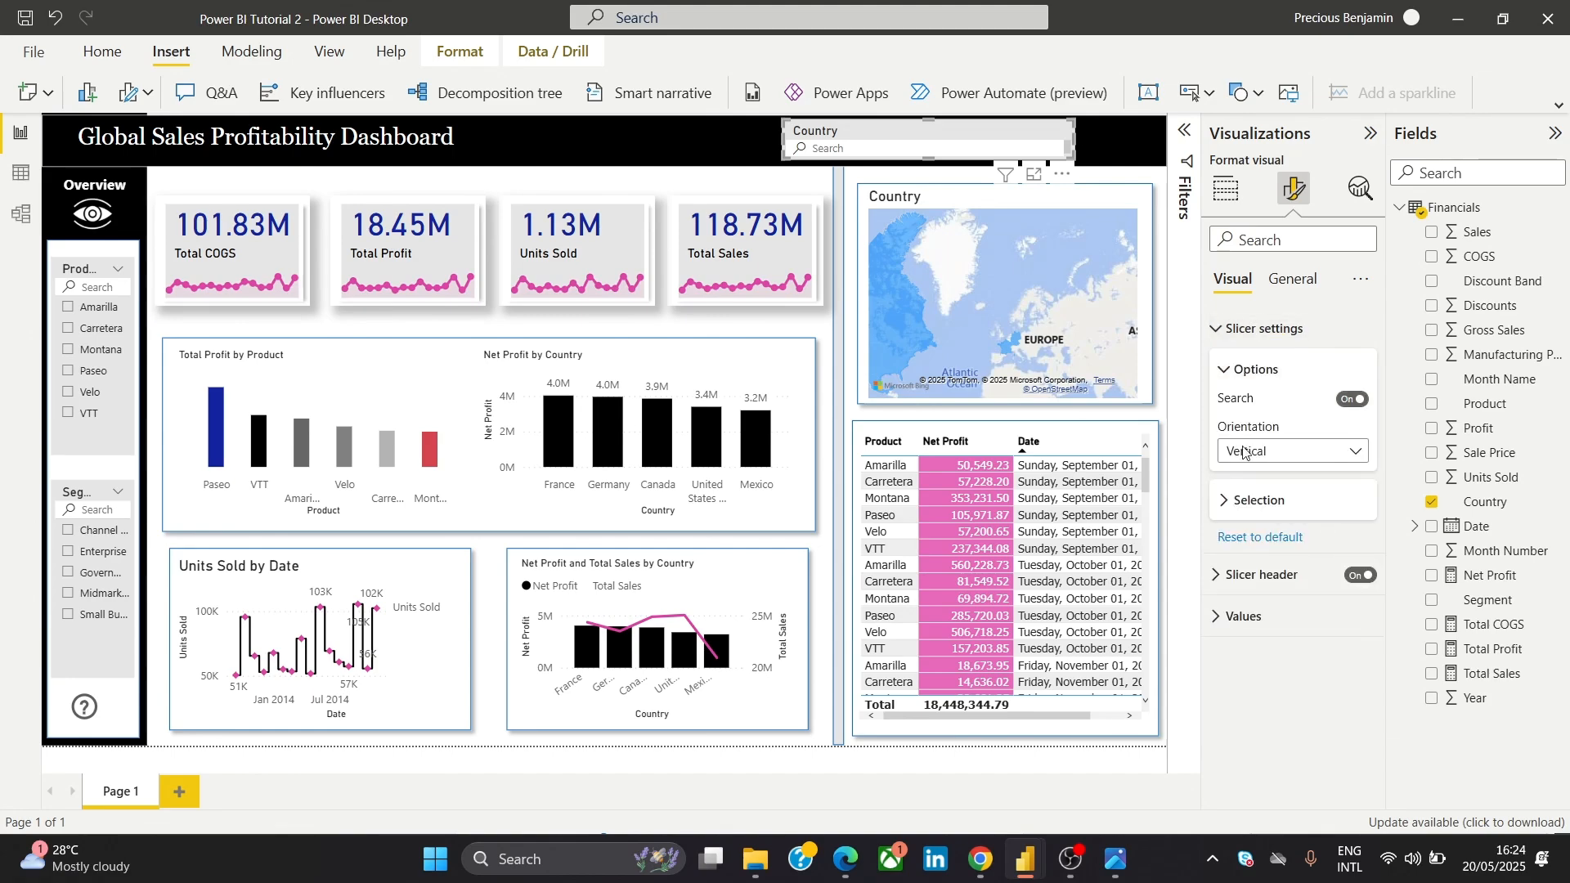
click(1295, 279)
click(1261, 375)
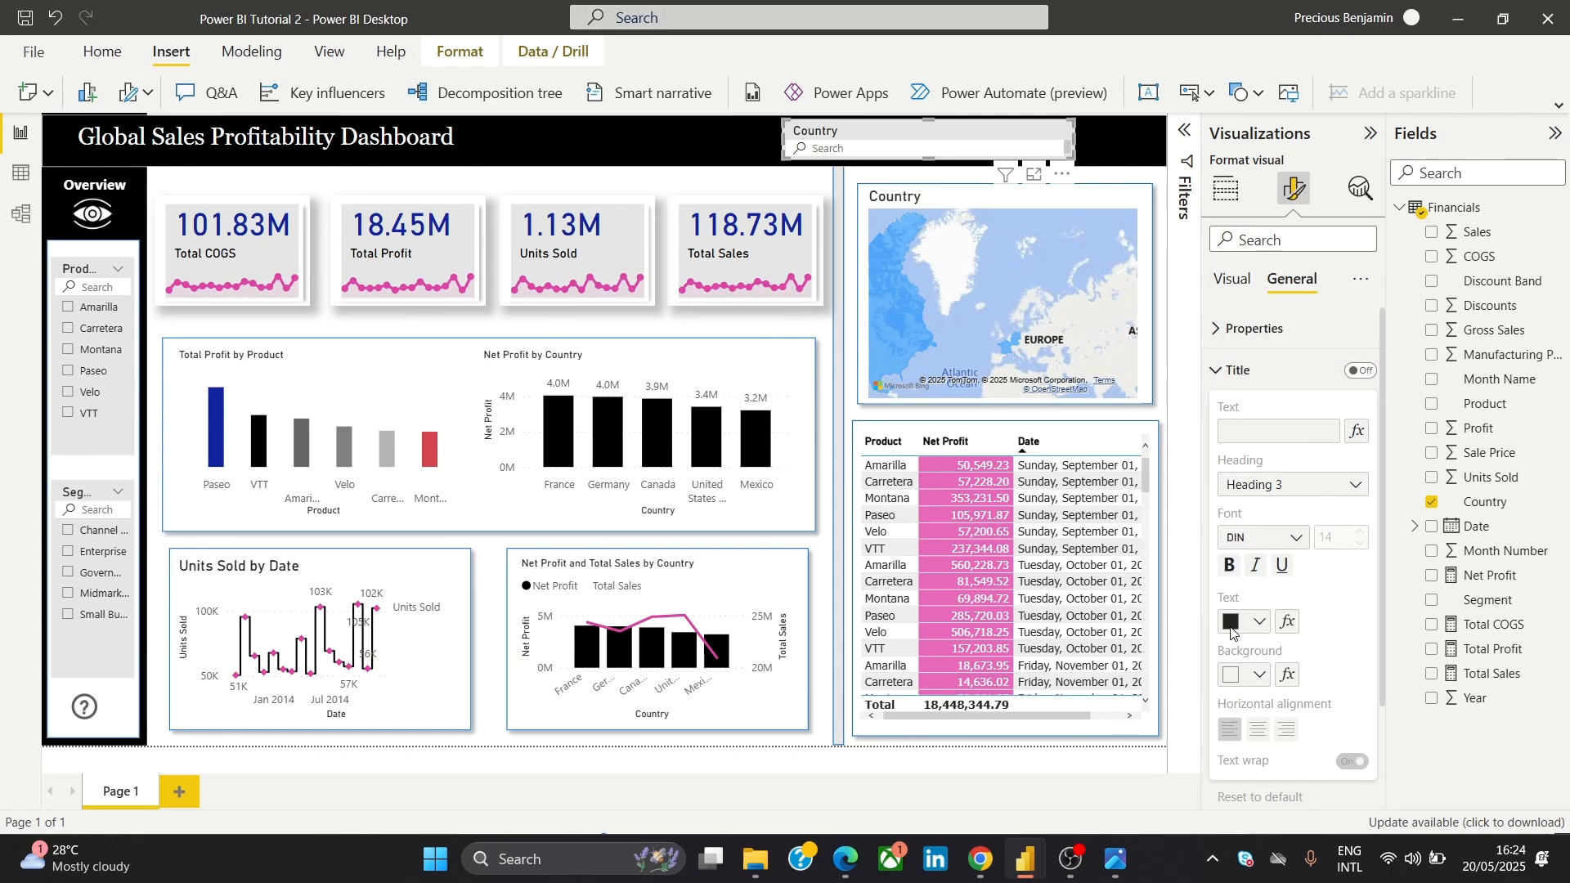
click(1255, 331)
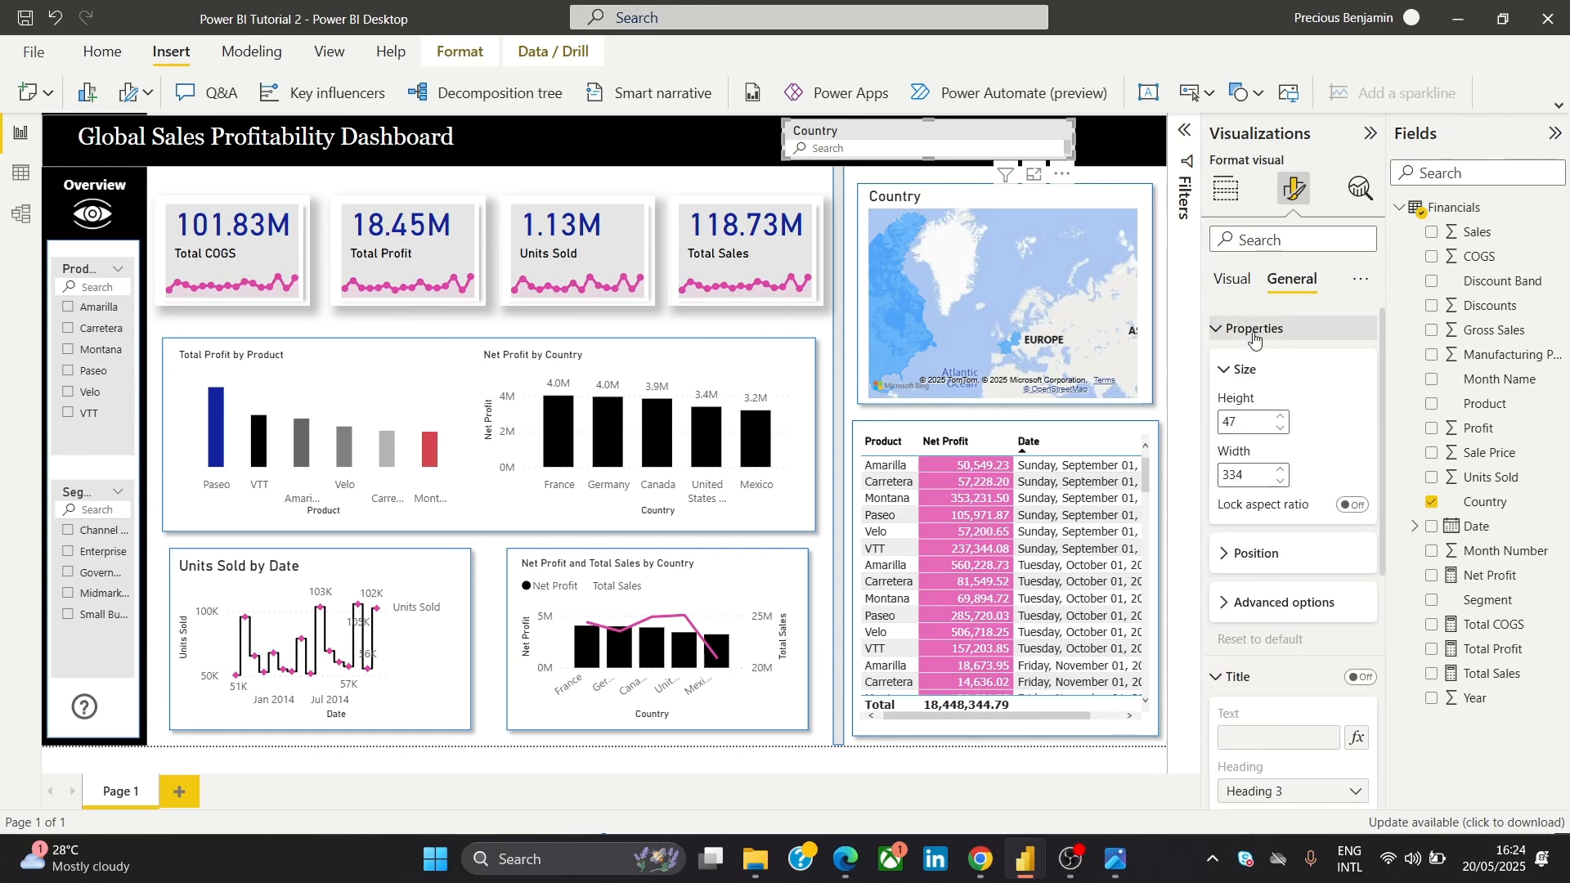
click(1255, 331)
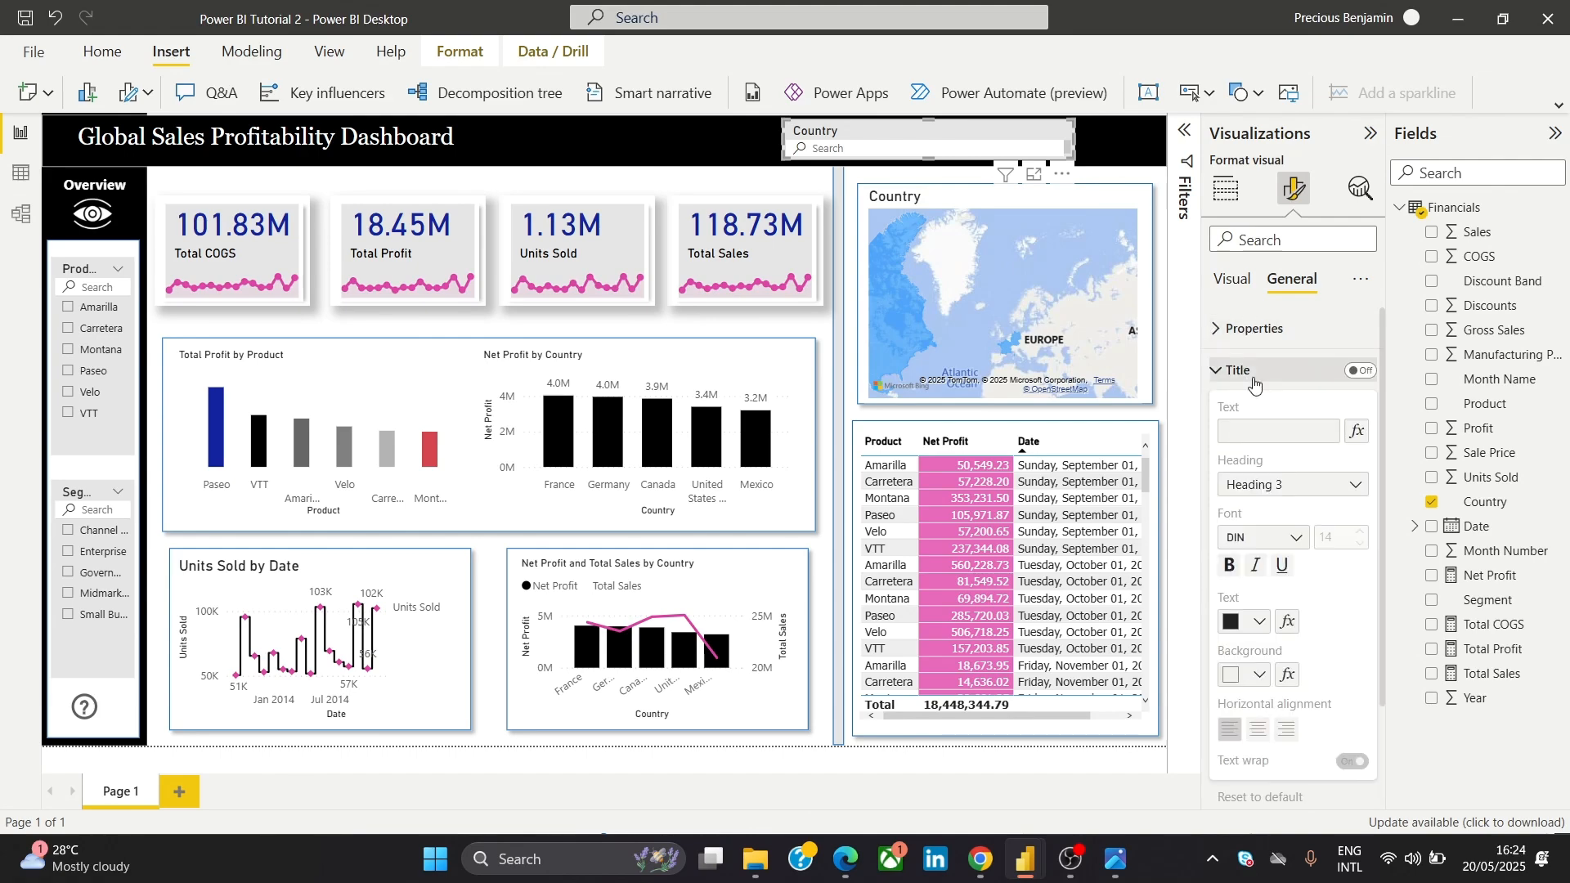
click(1257, 380)
click(1258, 415)
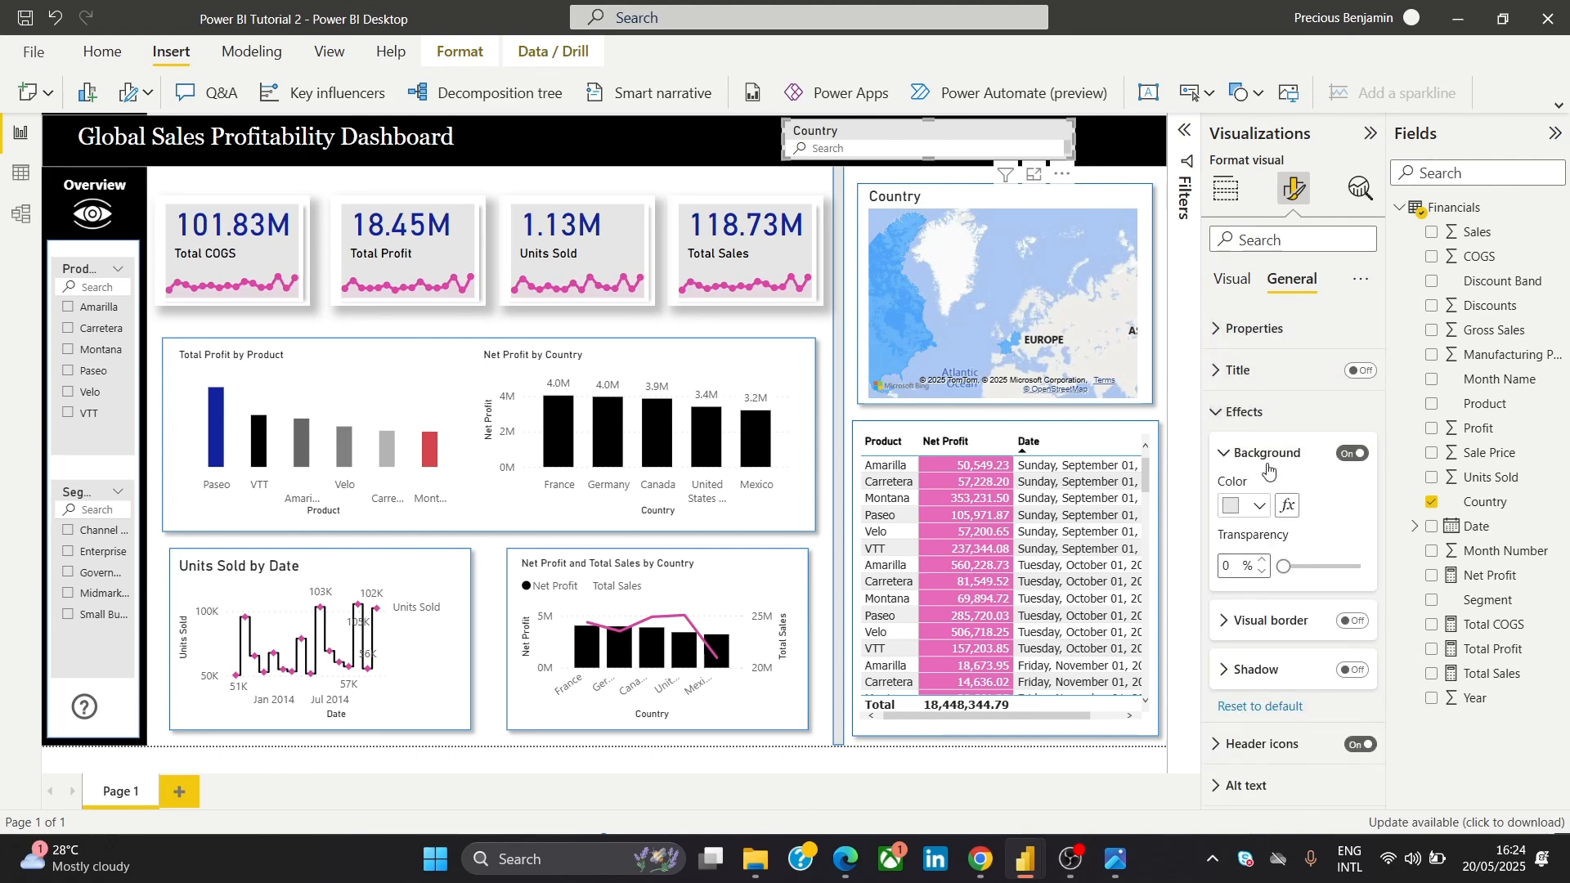
click(1239, 510)
click(1244, 187)
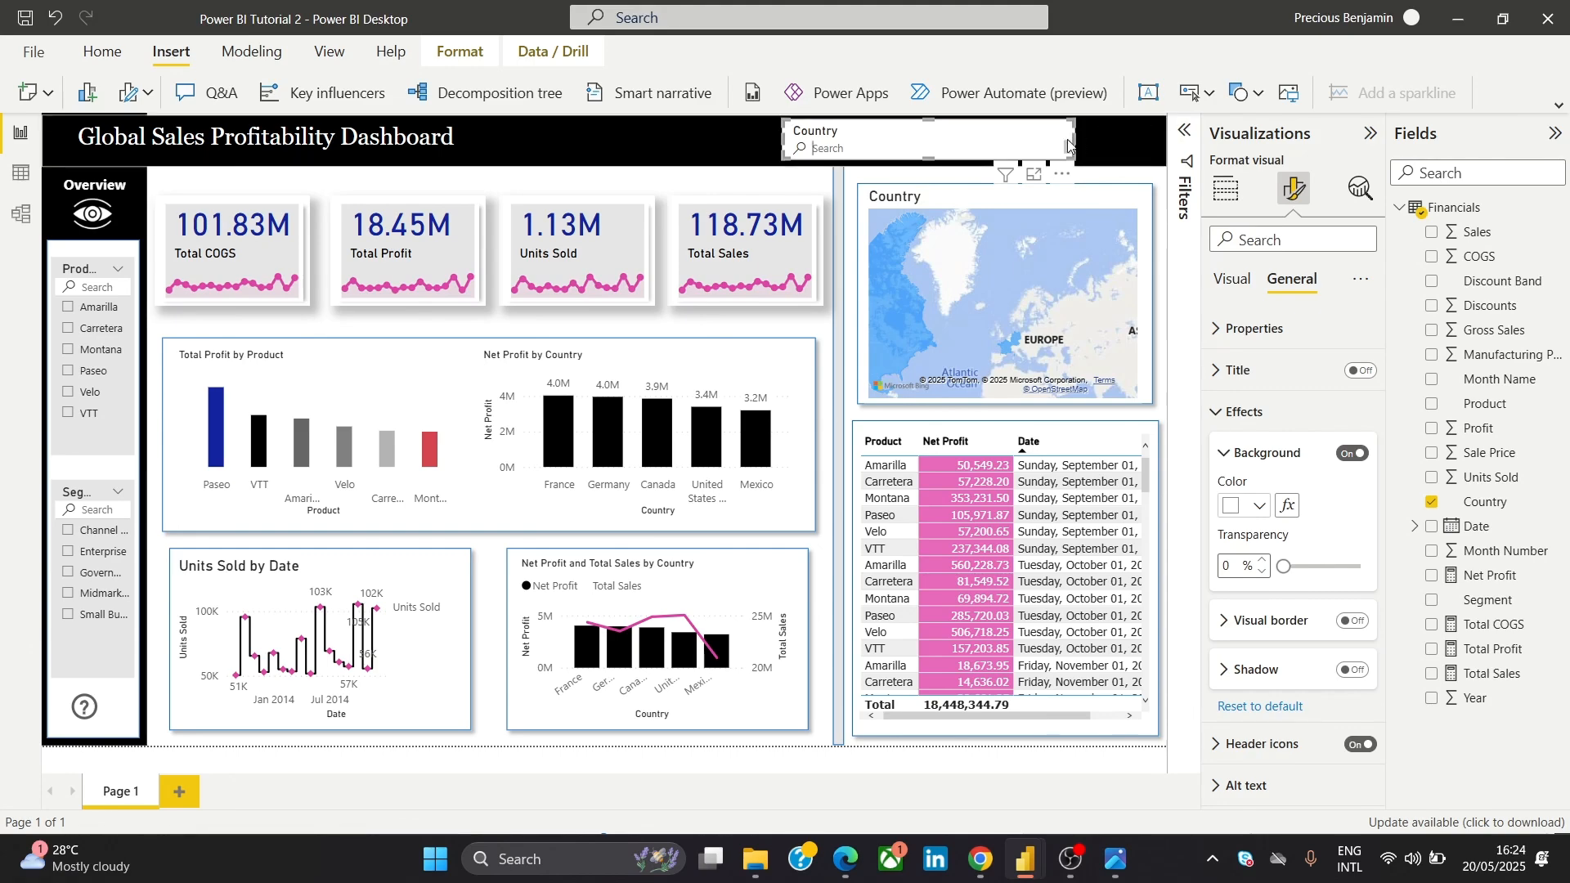
Narrow the Country slicer in the header banner to free space beside it, and select the dashboard title text box
drag(1069, 146, 958, 145)
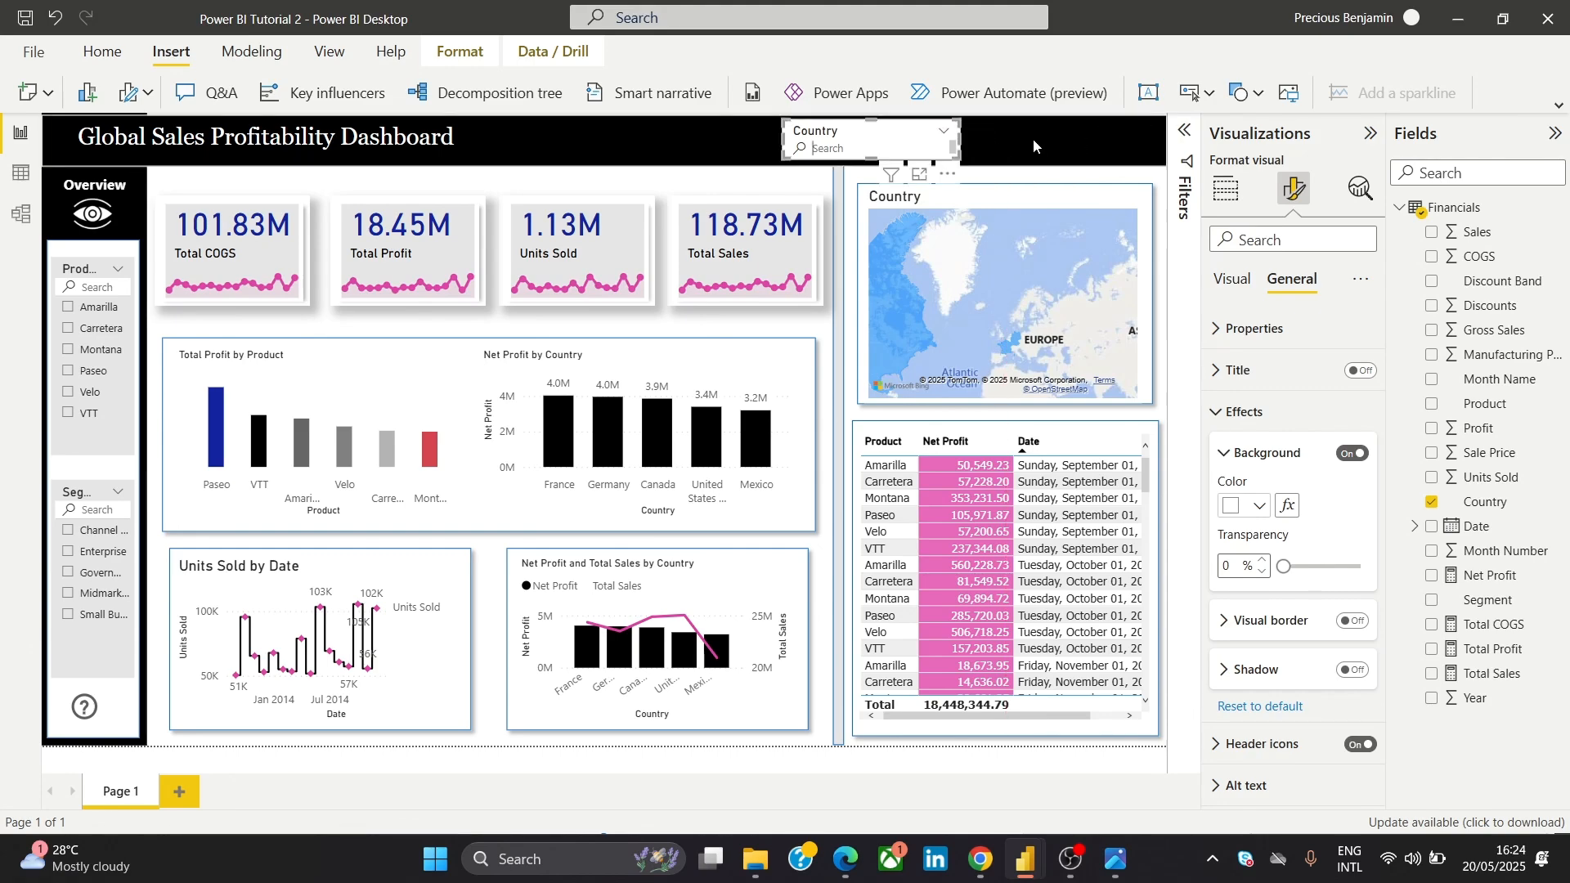
click(564, 149)
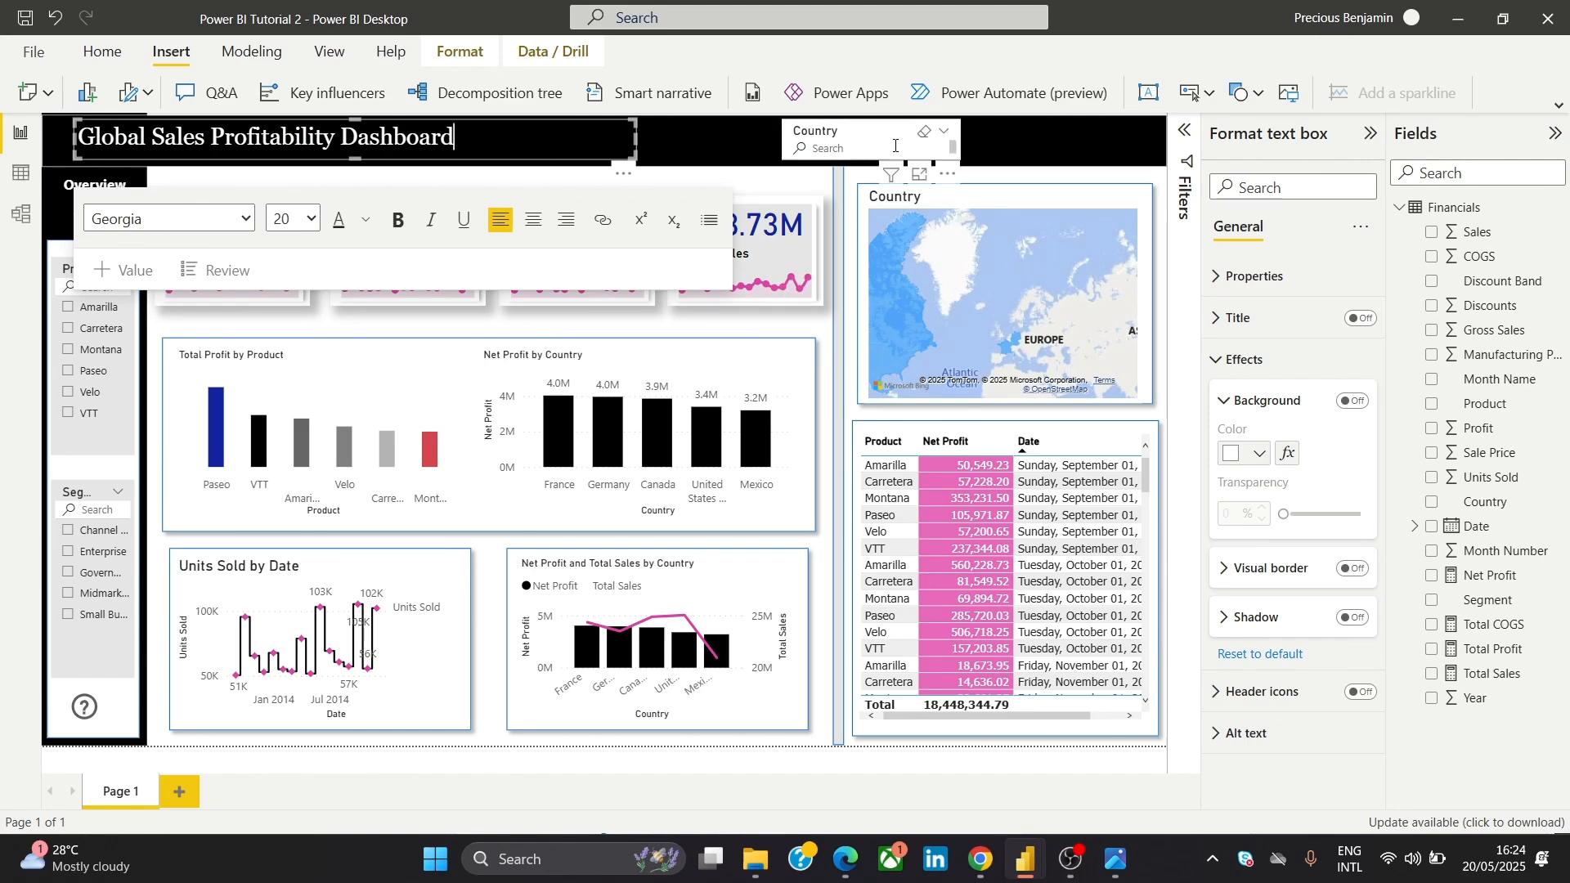
Move the Country slicer further from the dashboard title, towards the far end of the black header banner
drag(904, 130, 1032, 131)
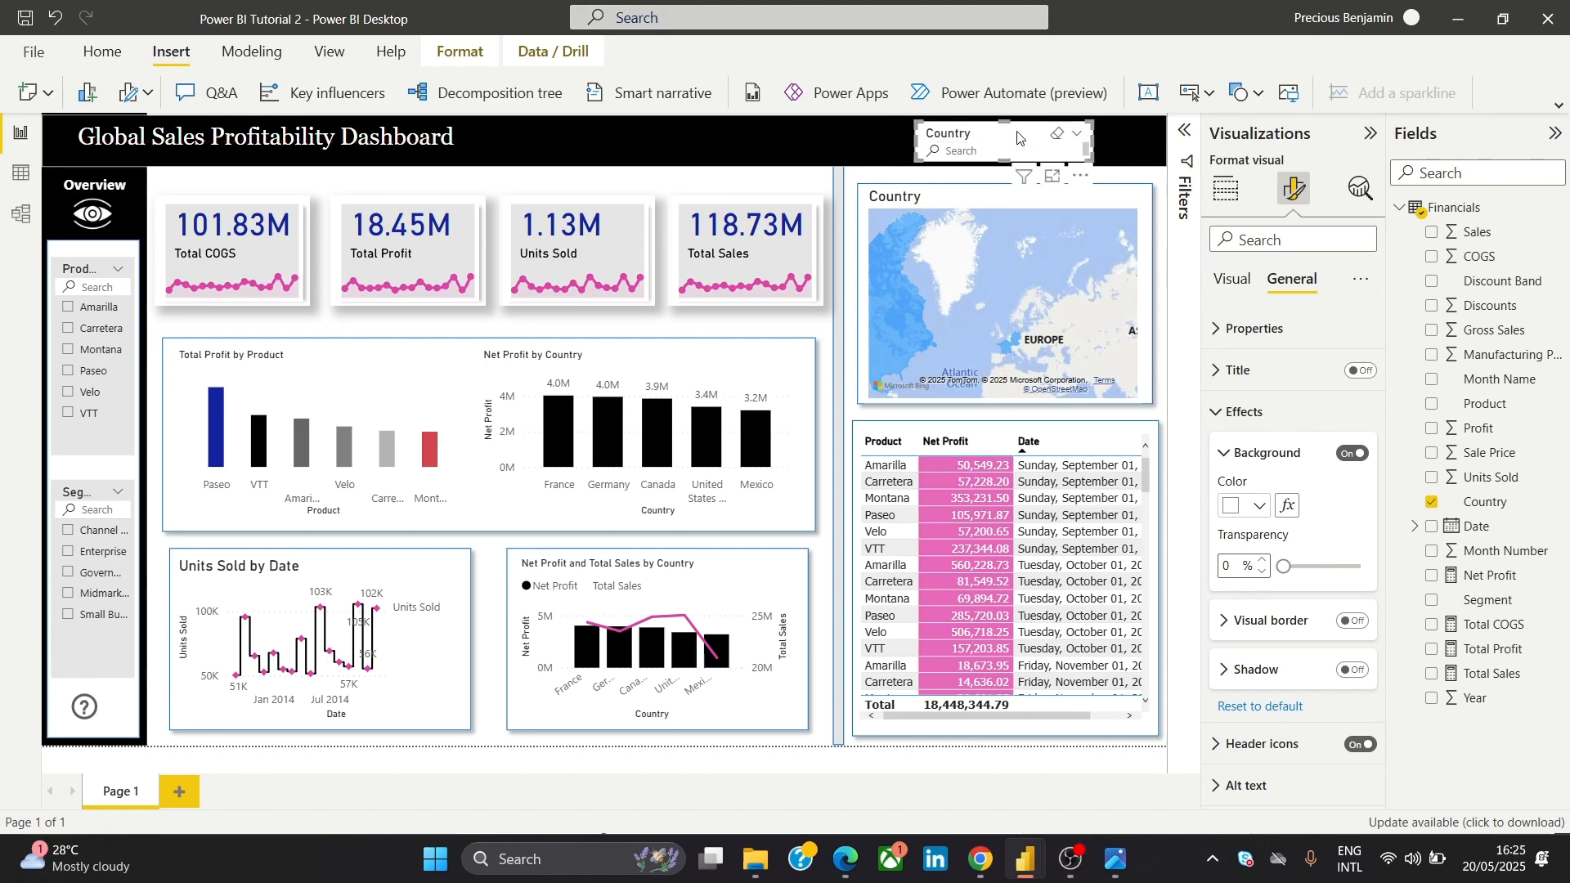
click(816, 139)
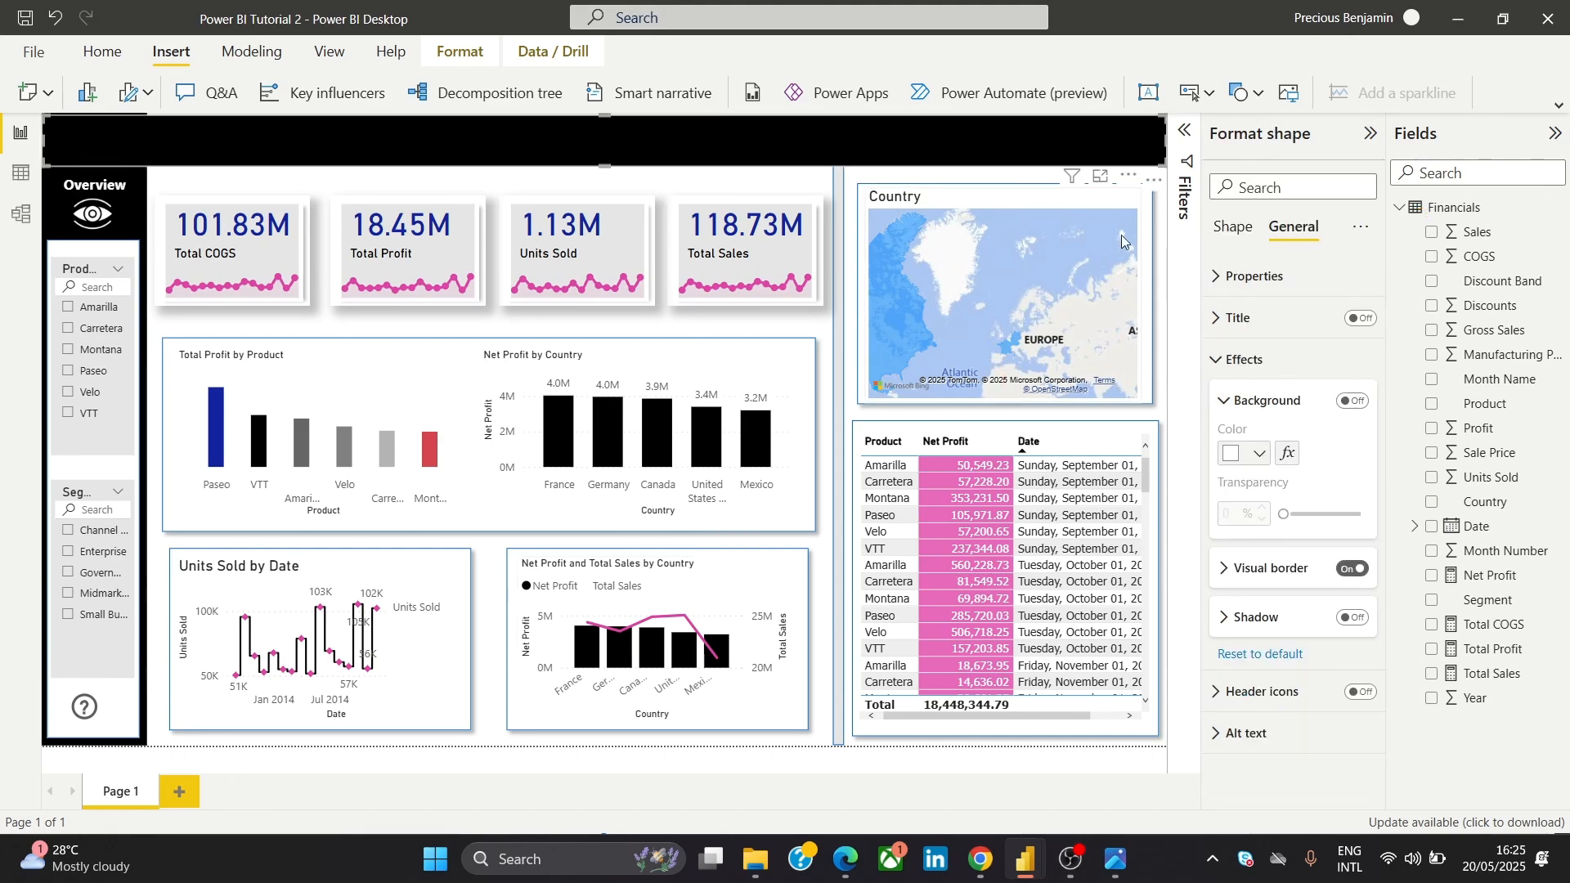
click(842, 543)
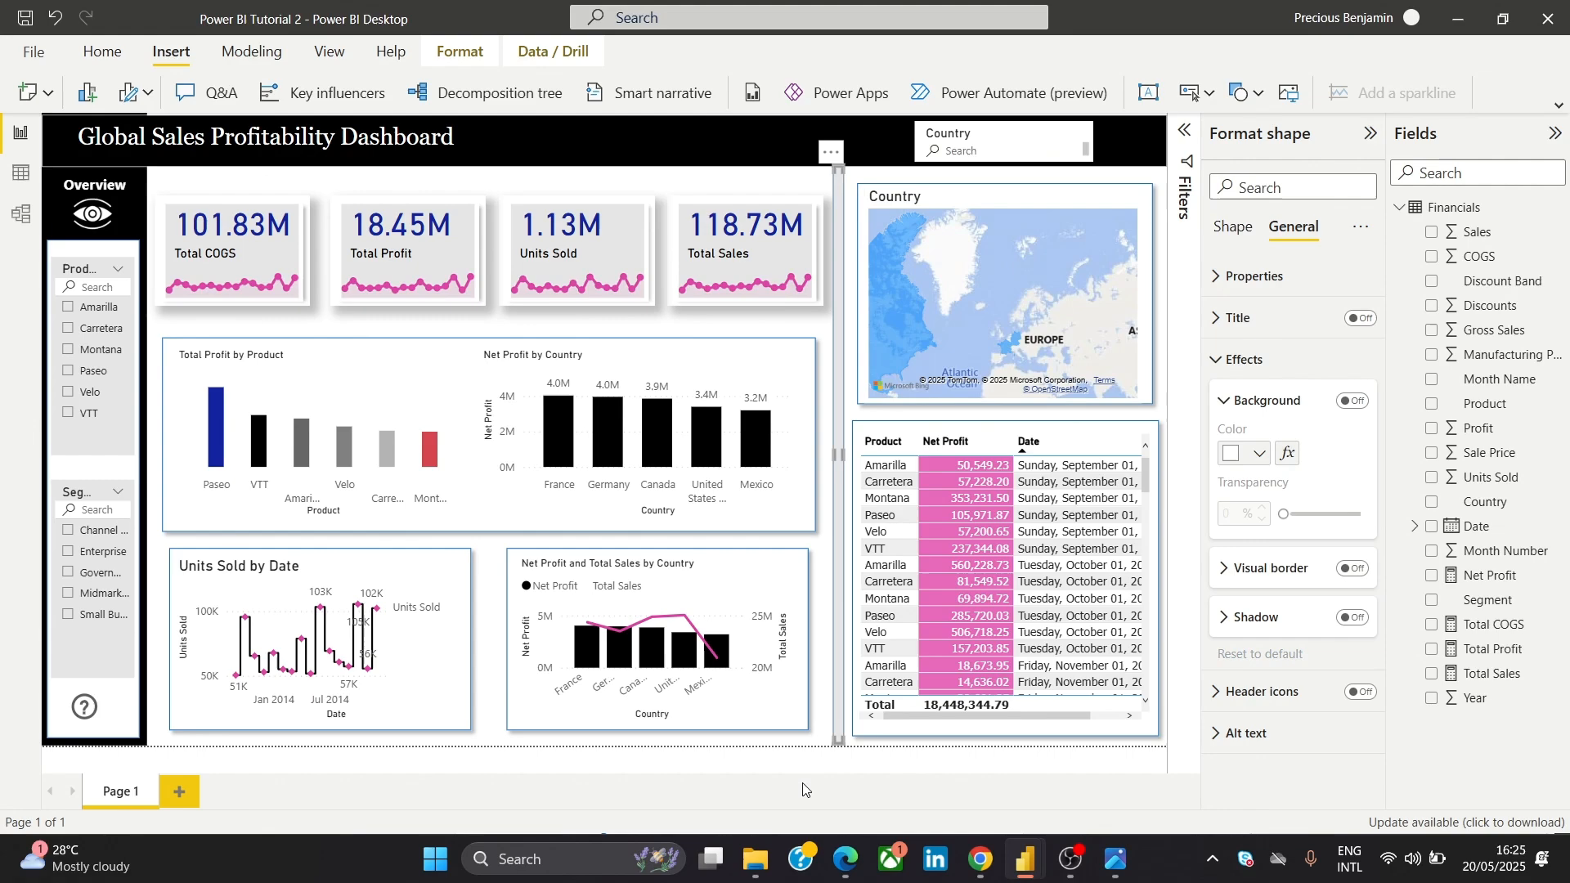
click(1045, 121)
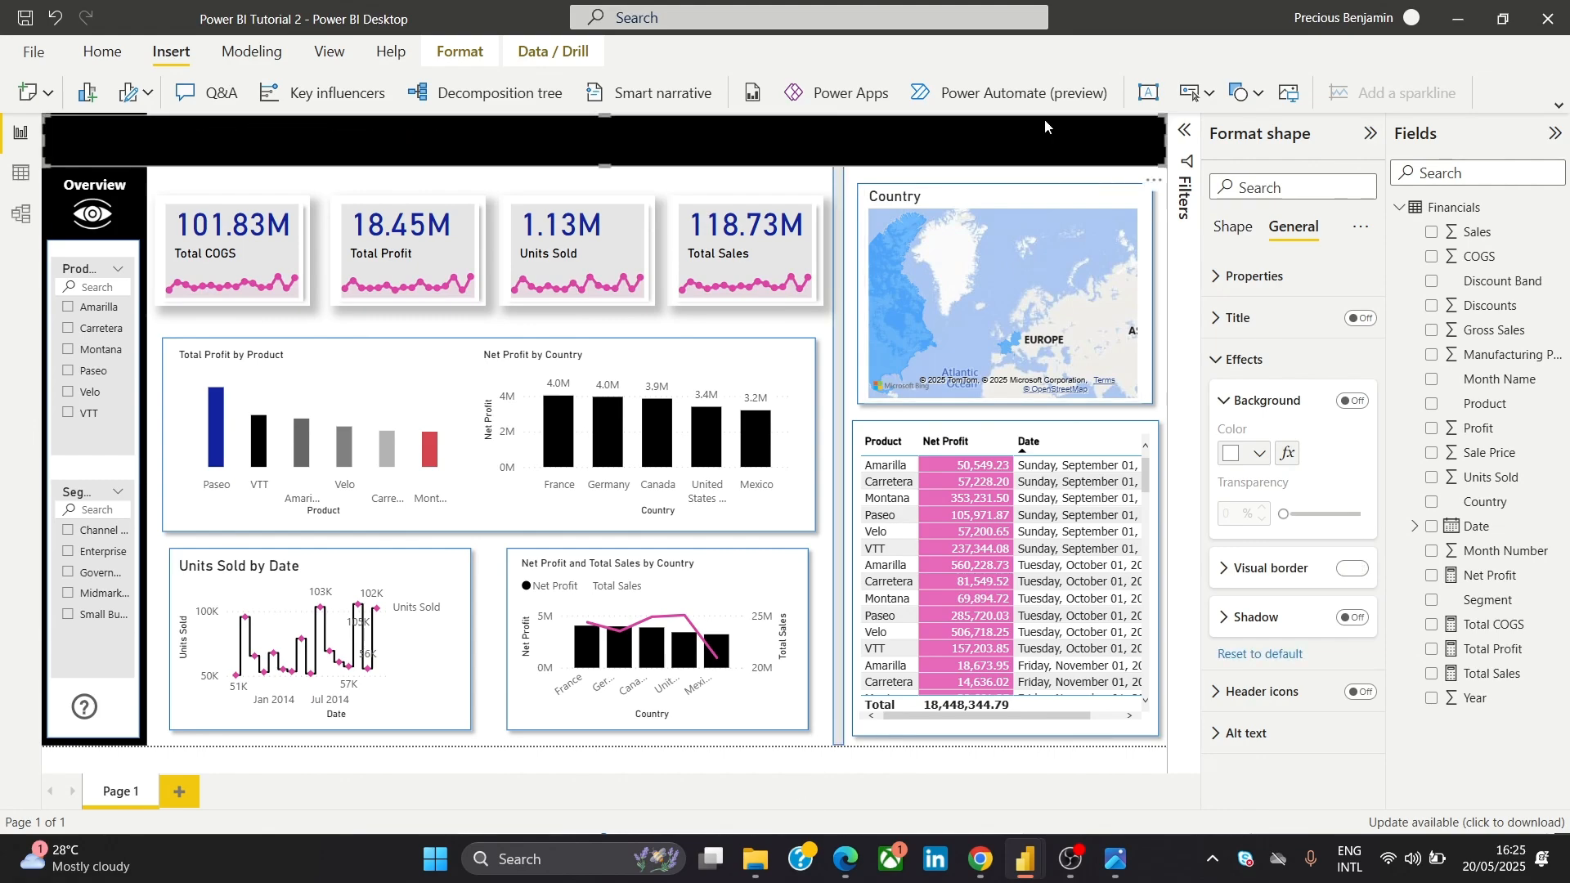
click(837, 493)
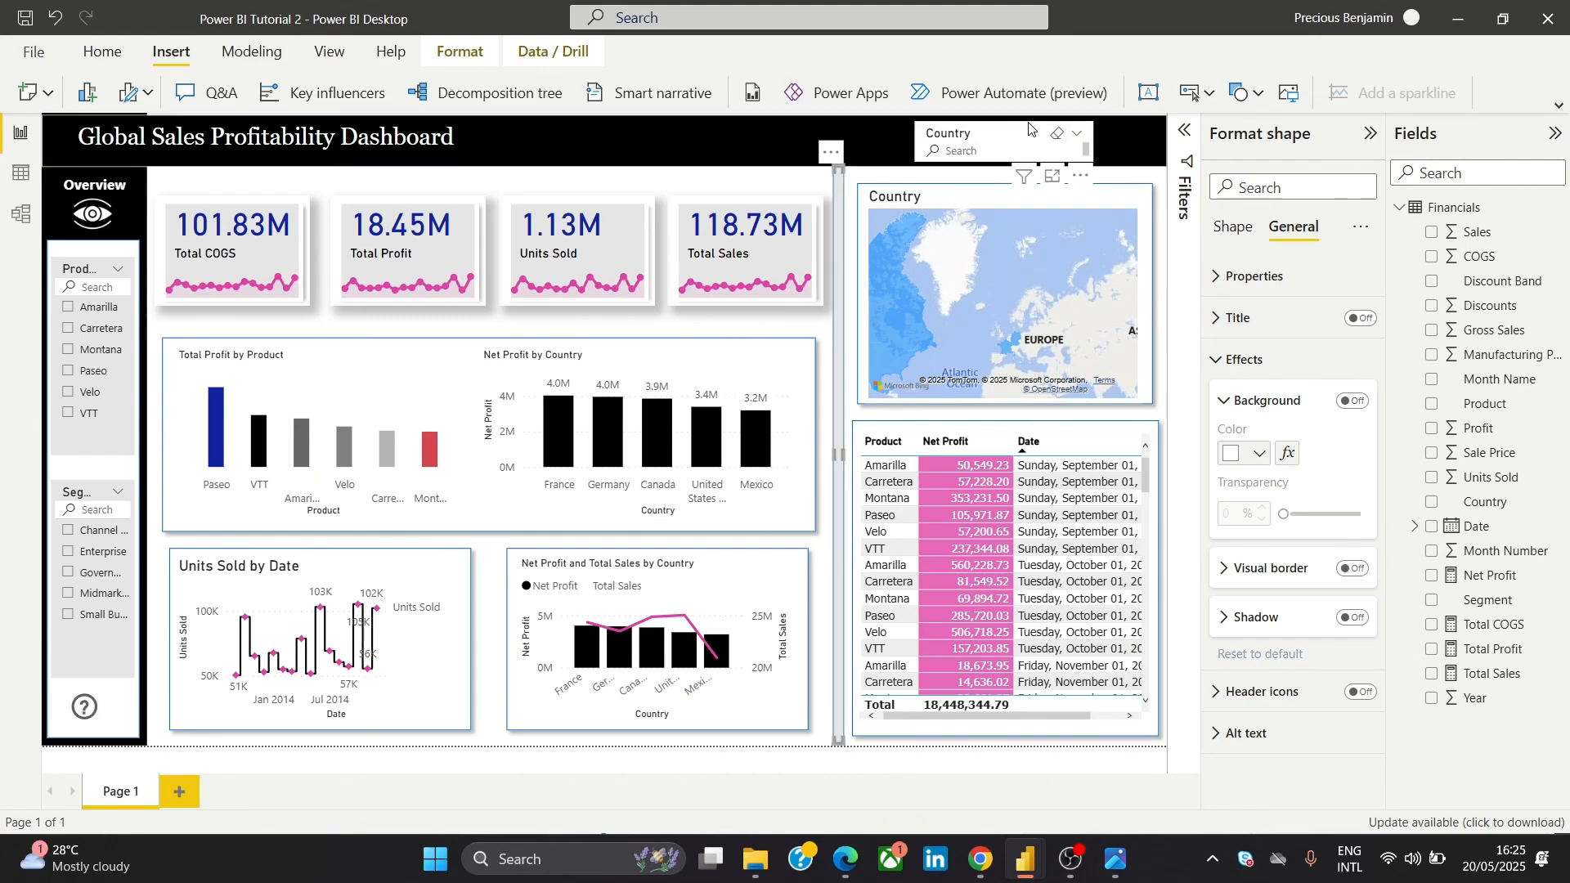
Bring the Country slicer to the front of the header banner
click(1028, 128)
click(483, 52)
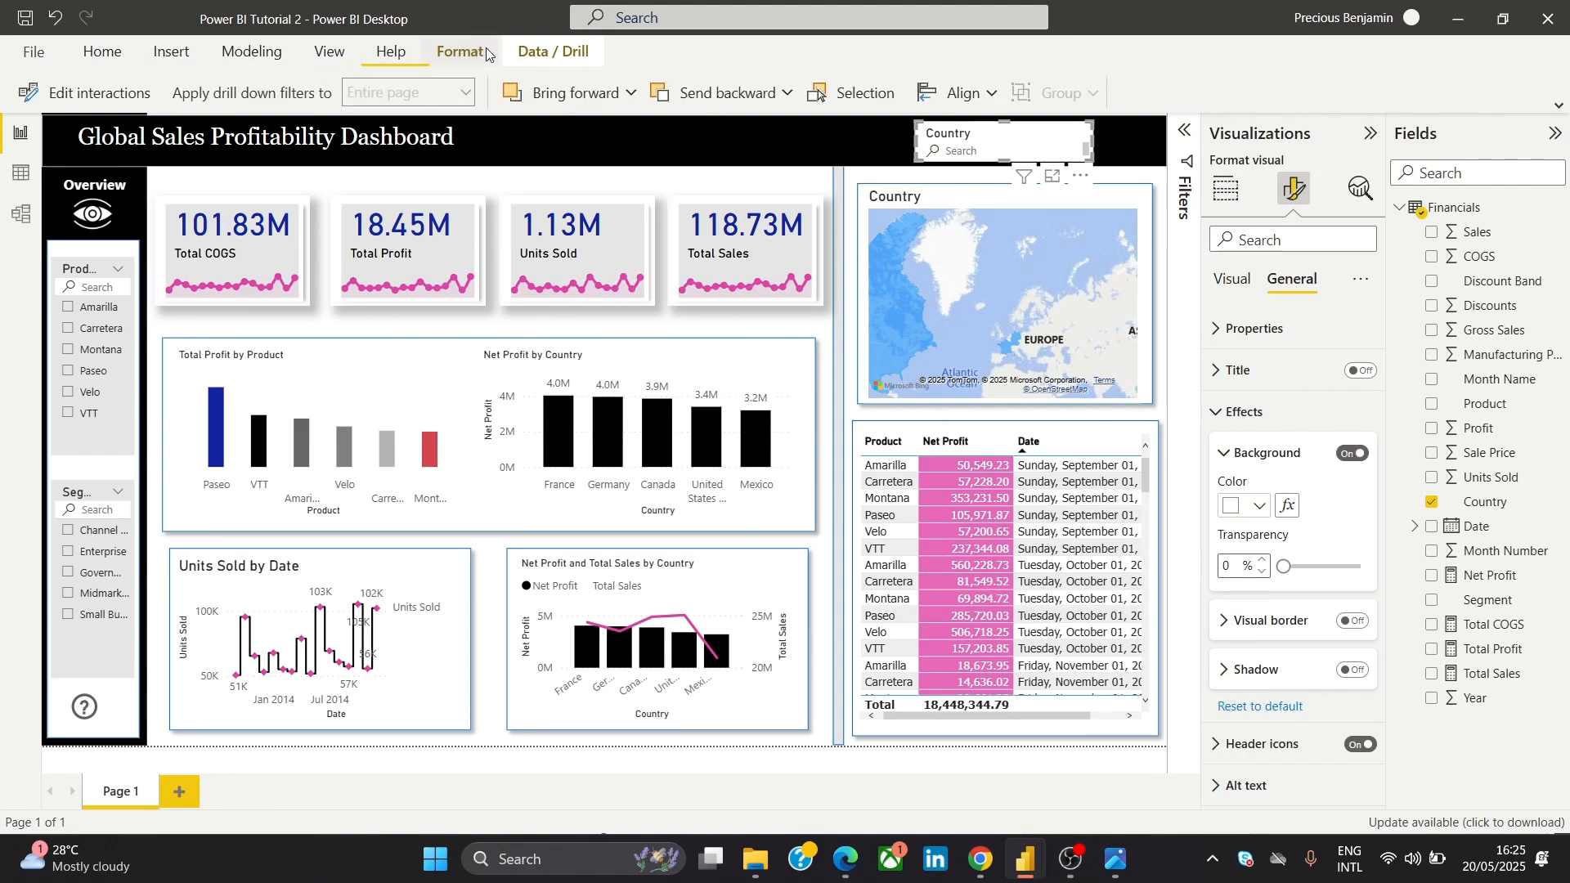
click(626, 94)
click(596, 167)
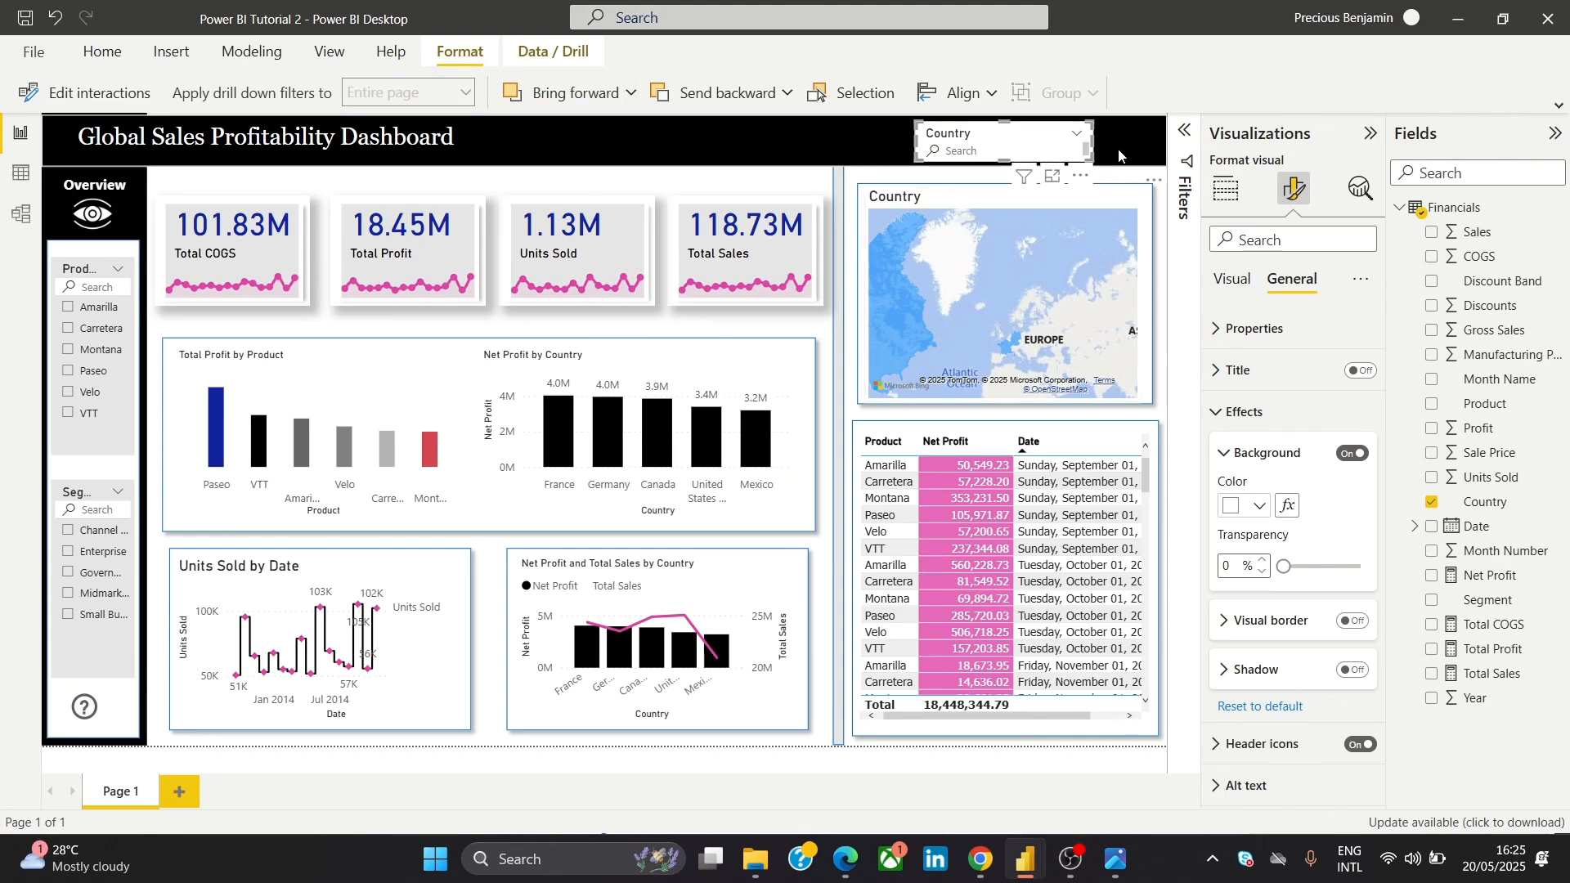
Switch to the reference dashboard screenshot to examine its header banner, and return to the Power BI report
mouse_move(1116, 859)
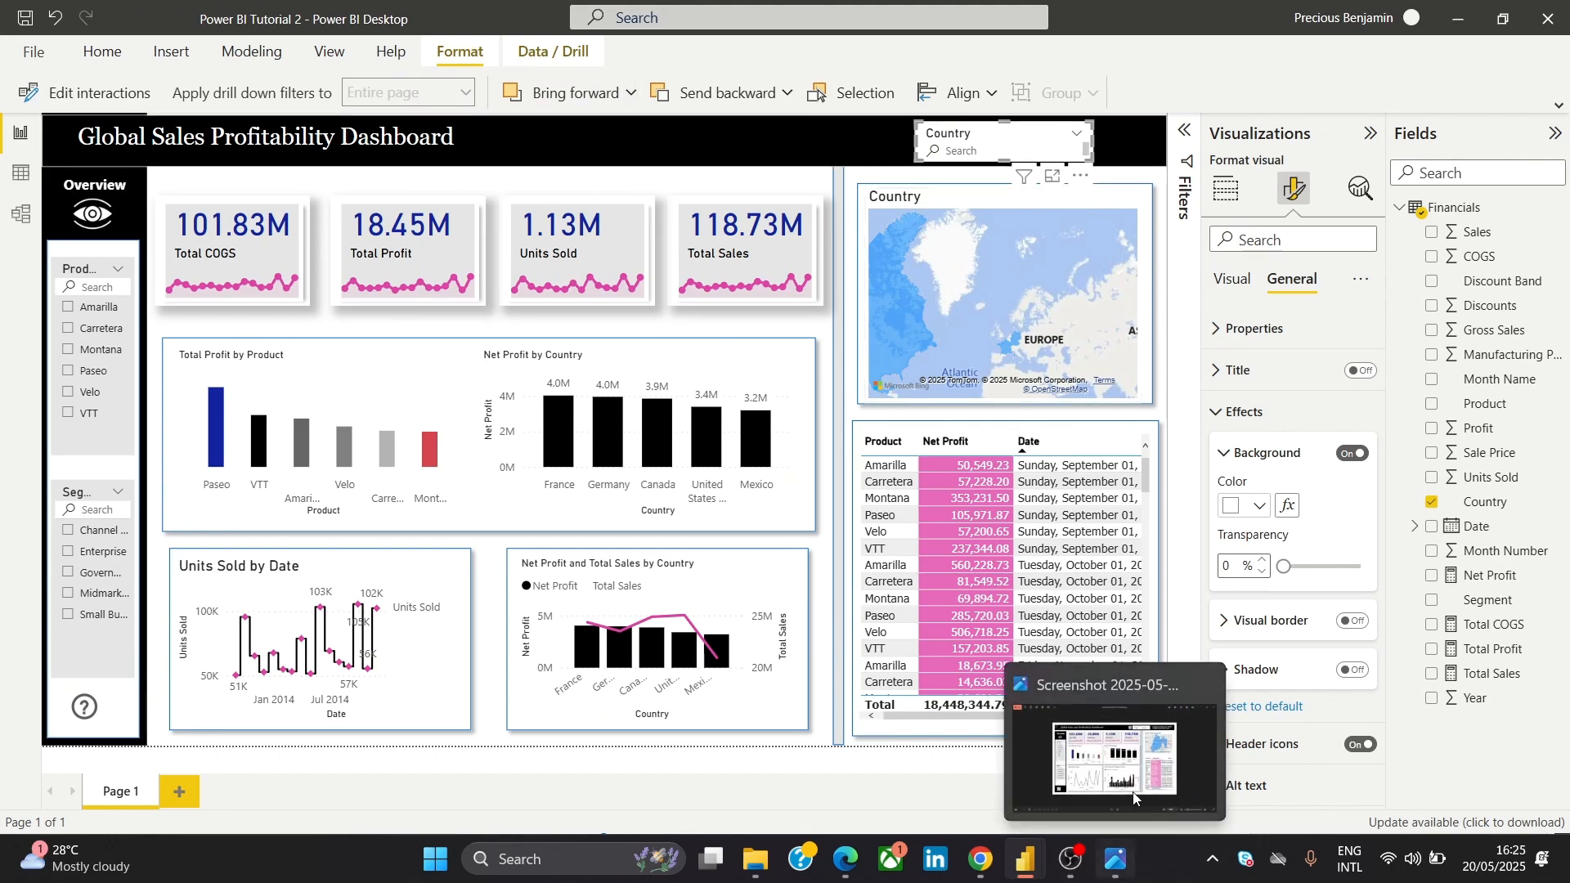
mouse_move(1132, 785)
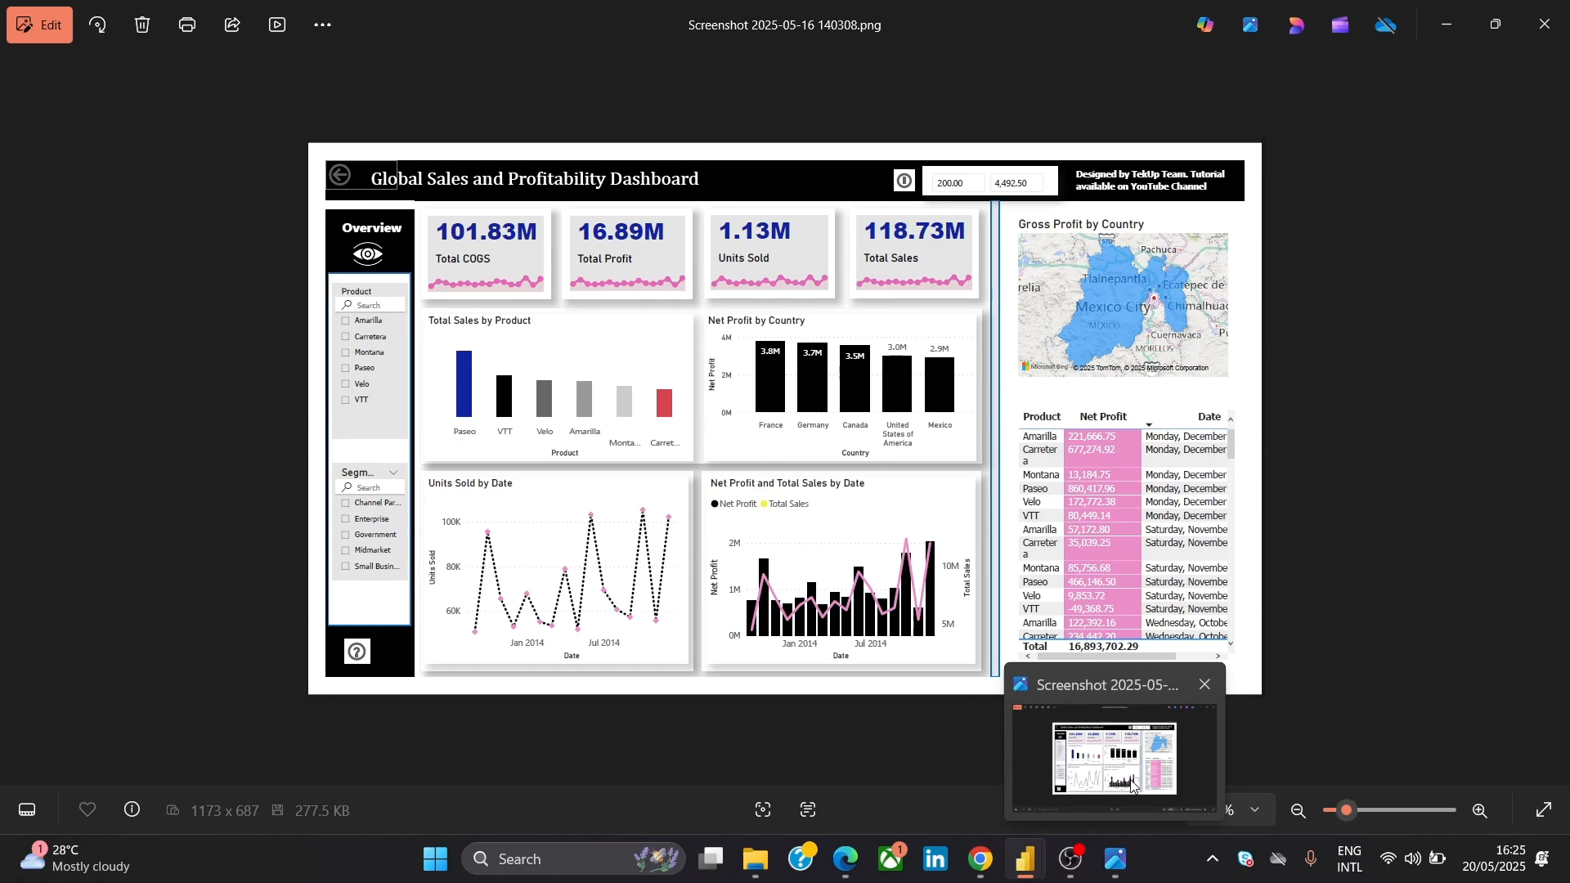
click(1132, 785)
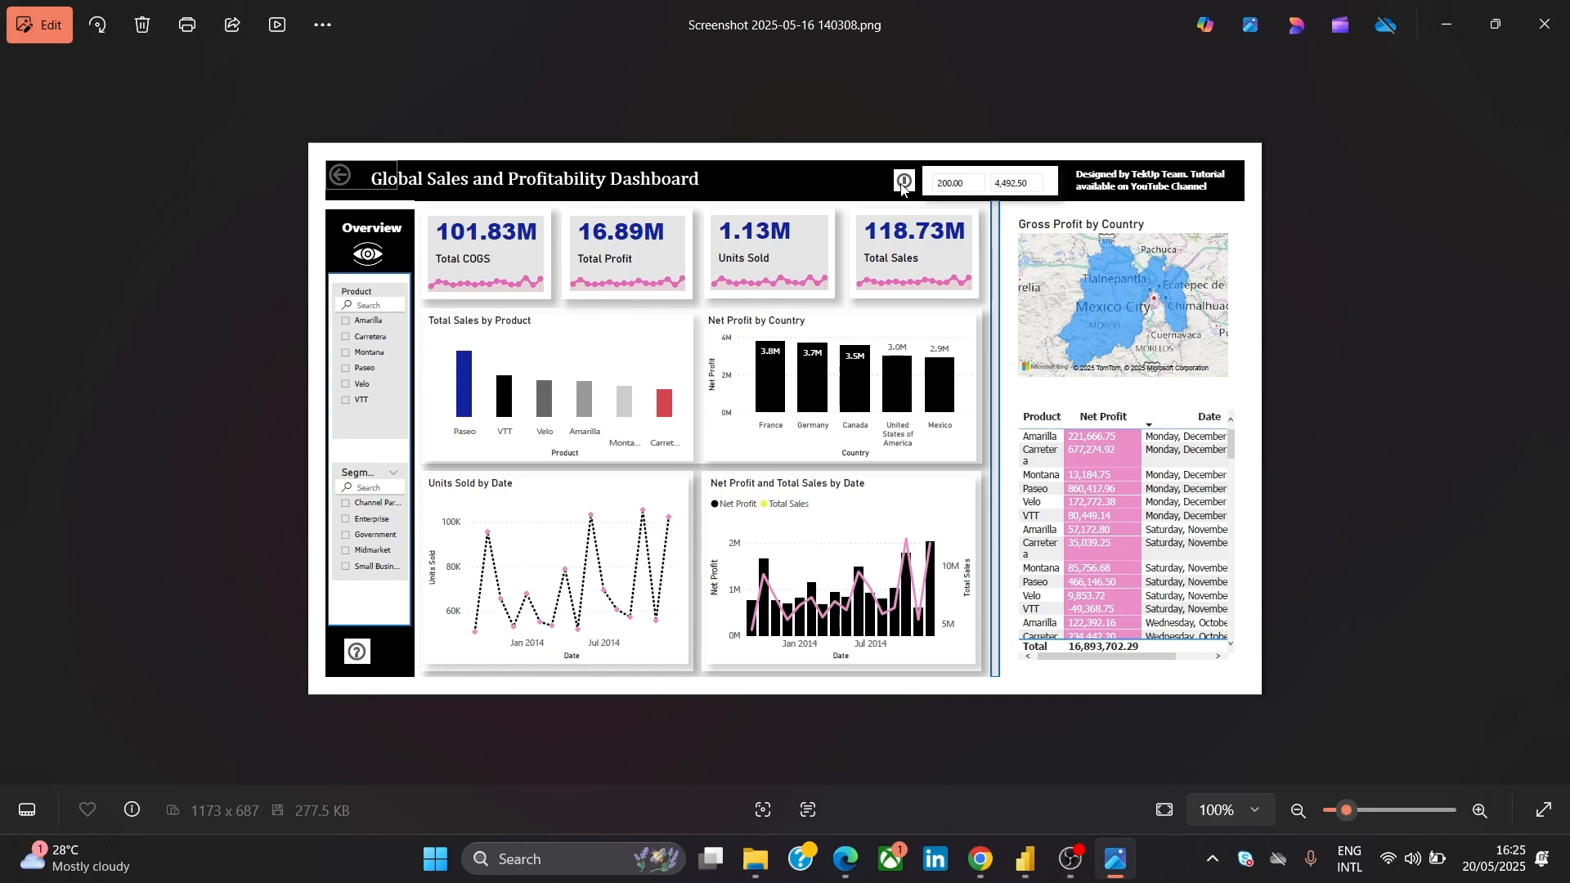
mouse_move(1026, 858)
click(883, 736)
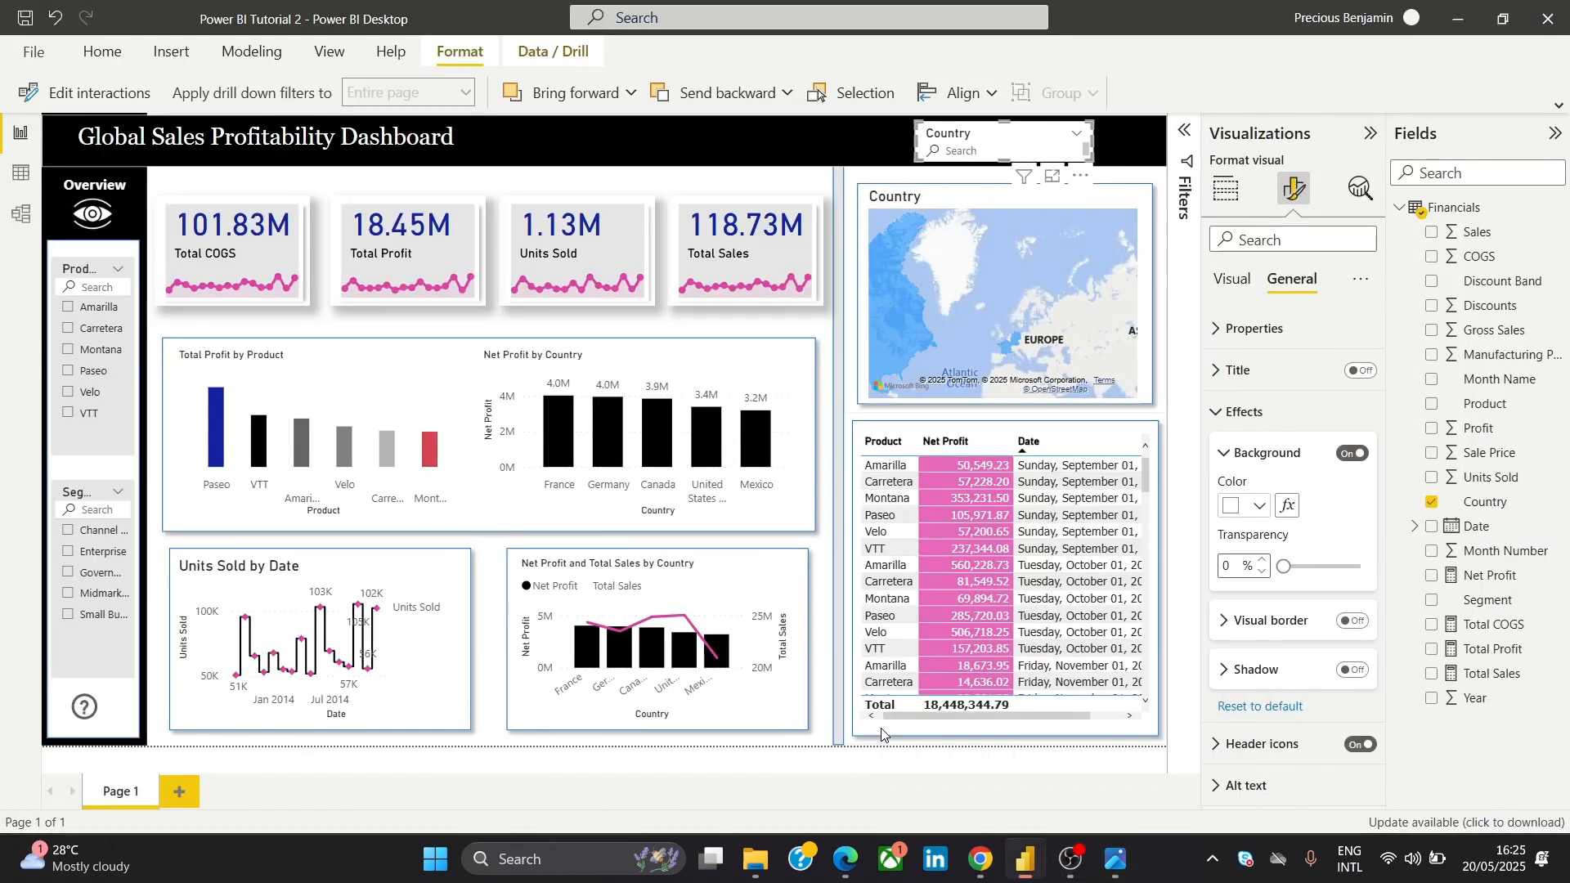
click(746, 159)
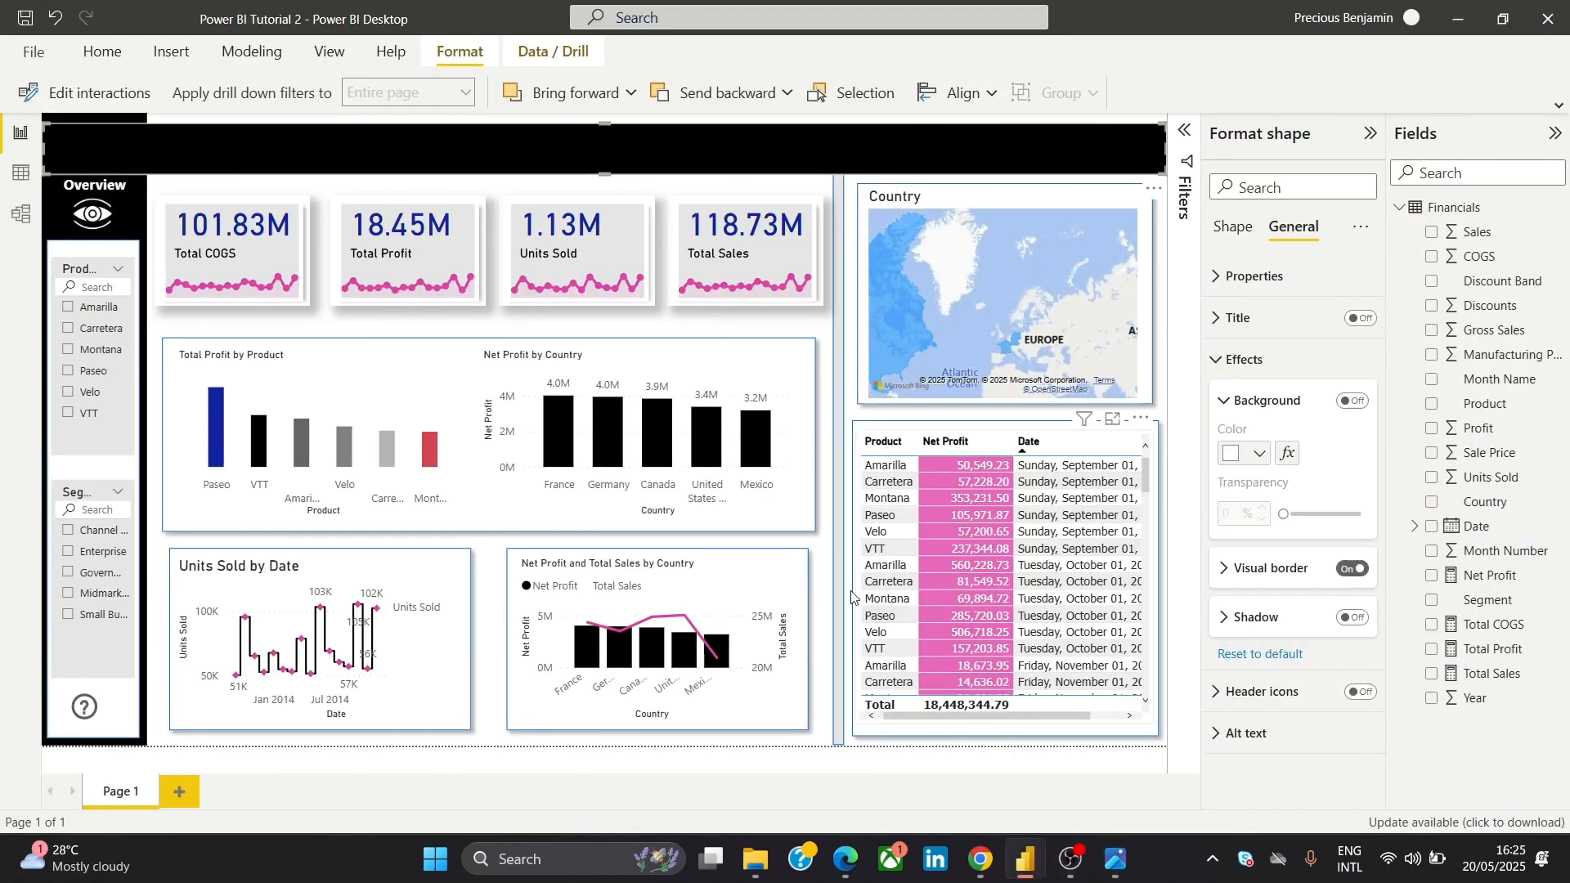
key(ctrl+z)
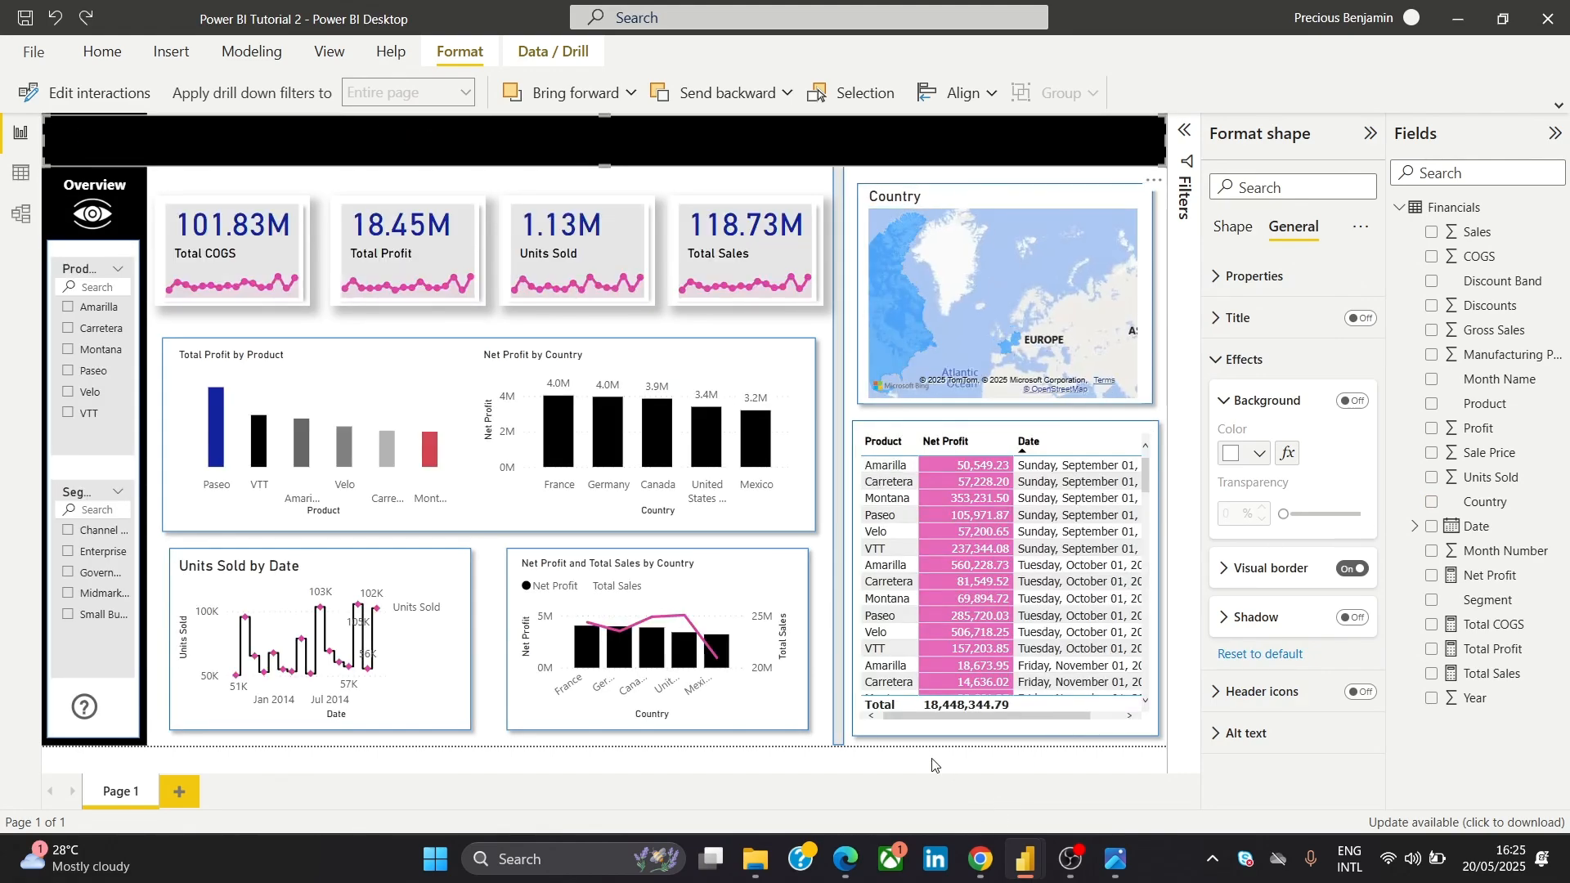
key(ctrl+z)
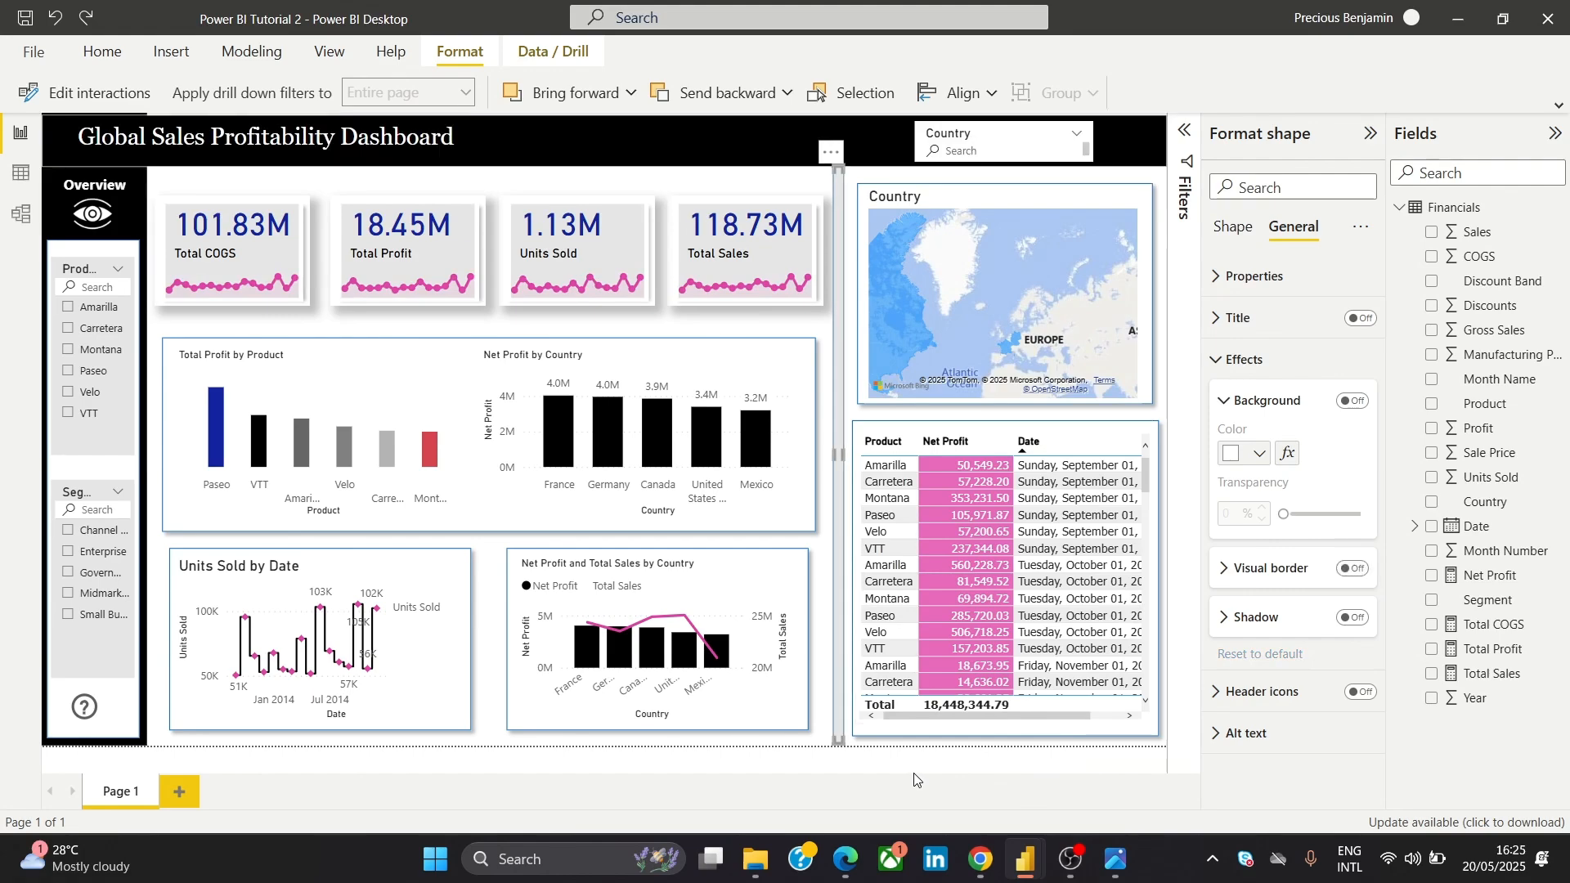
Save the report as "Power BI Tutorial 2" in the Downloads folder as a Power BI file, replacing the existing one
click(32, 56)
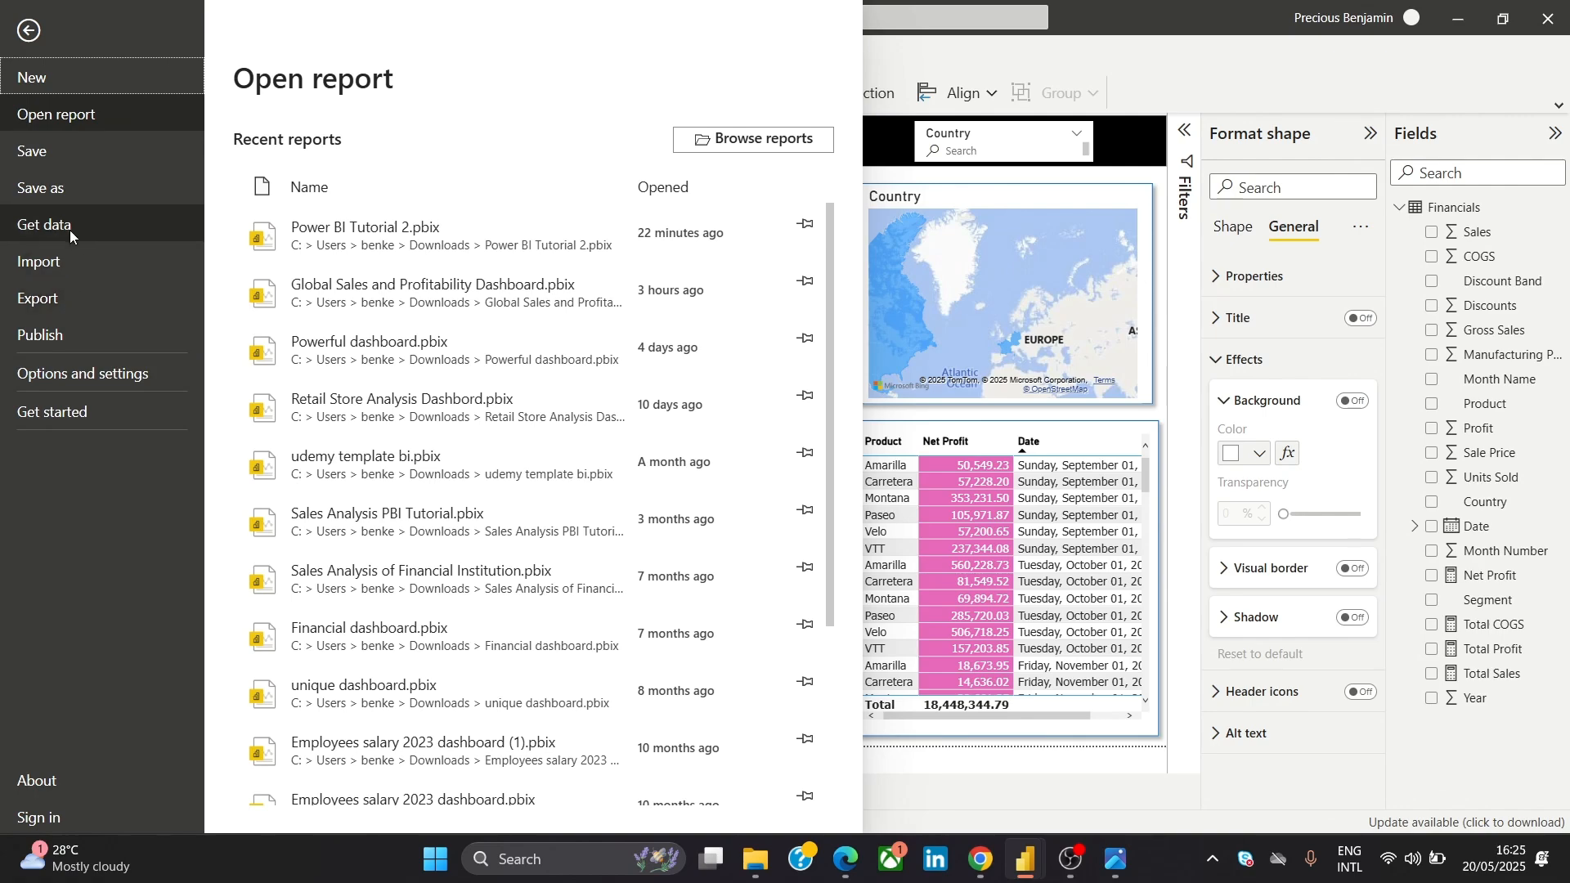
click(70, 187)
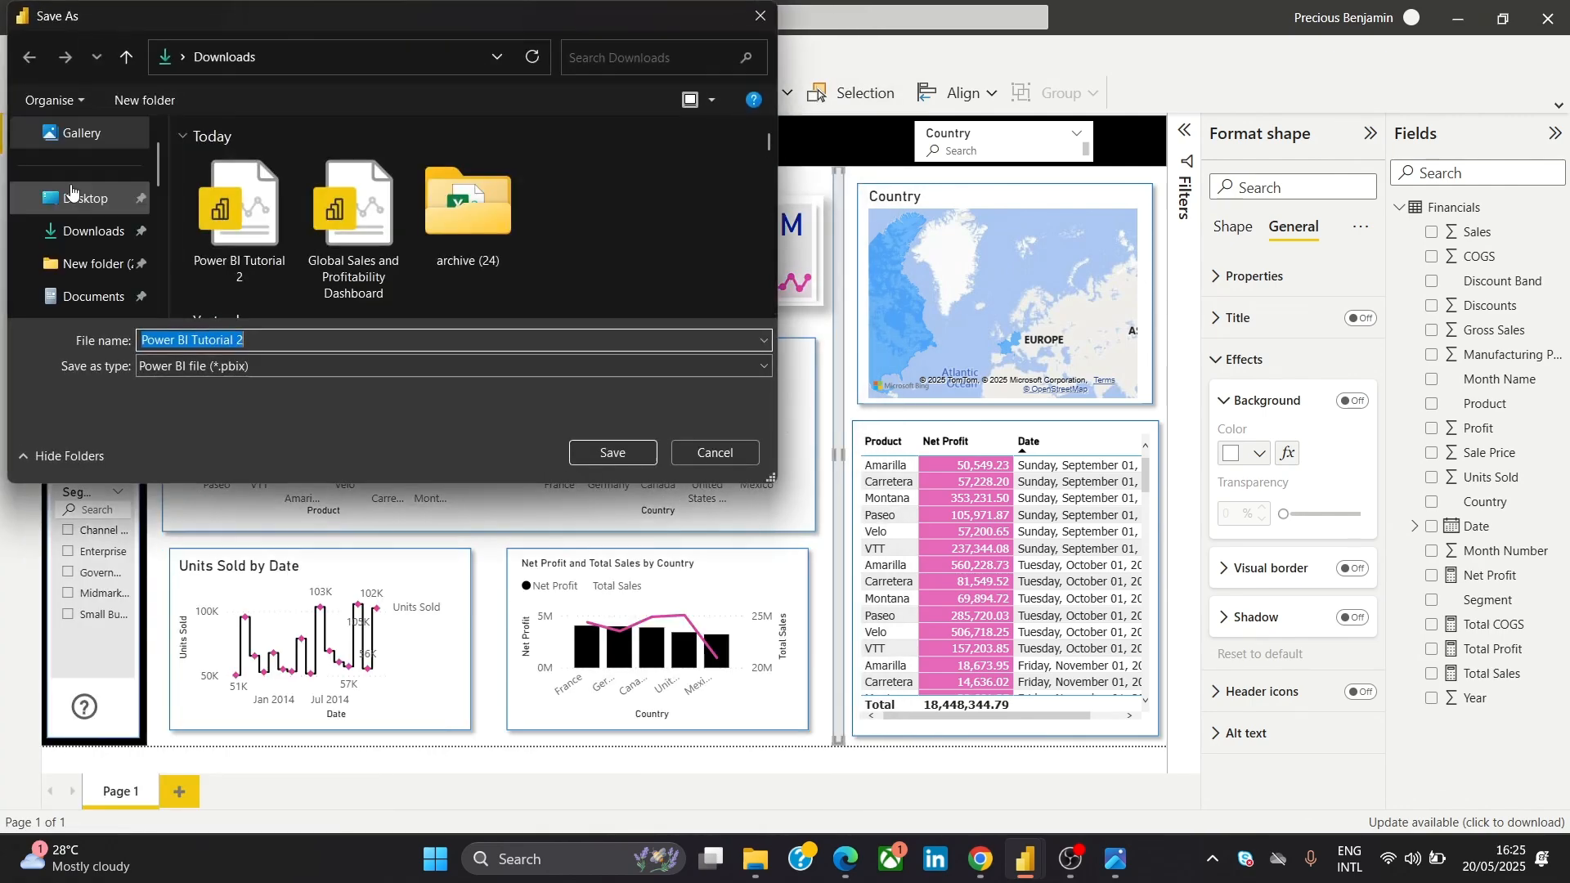
click(96, 234)
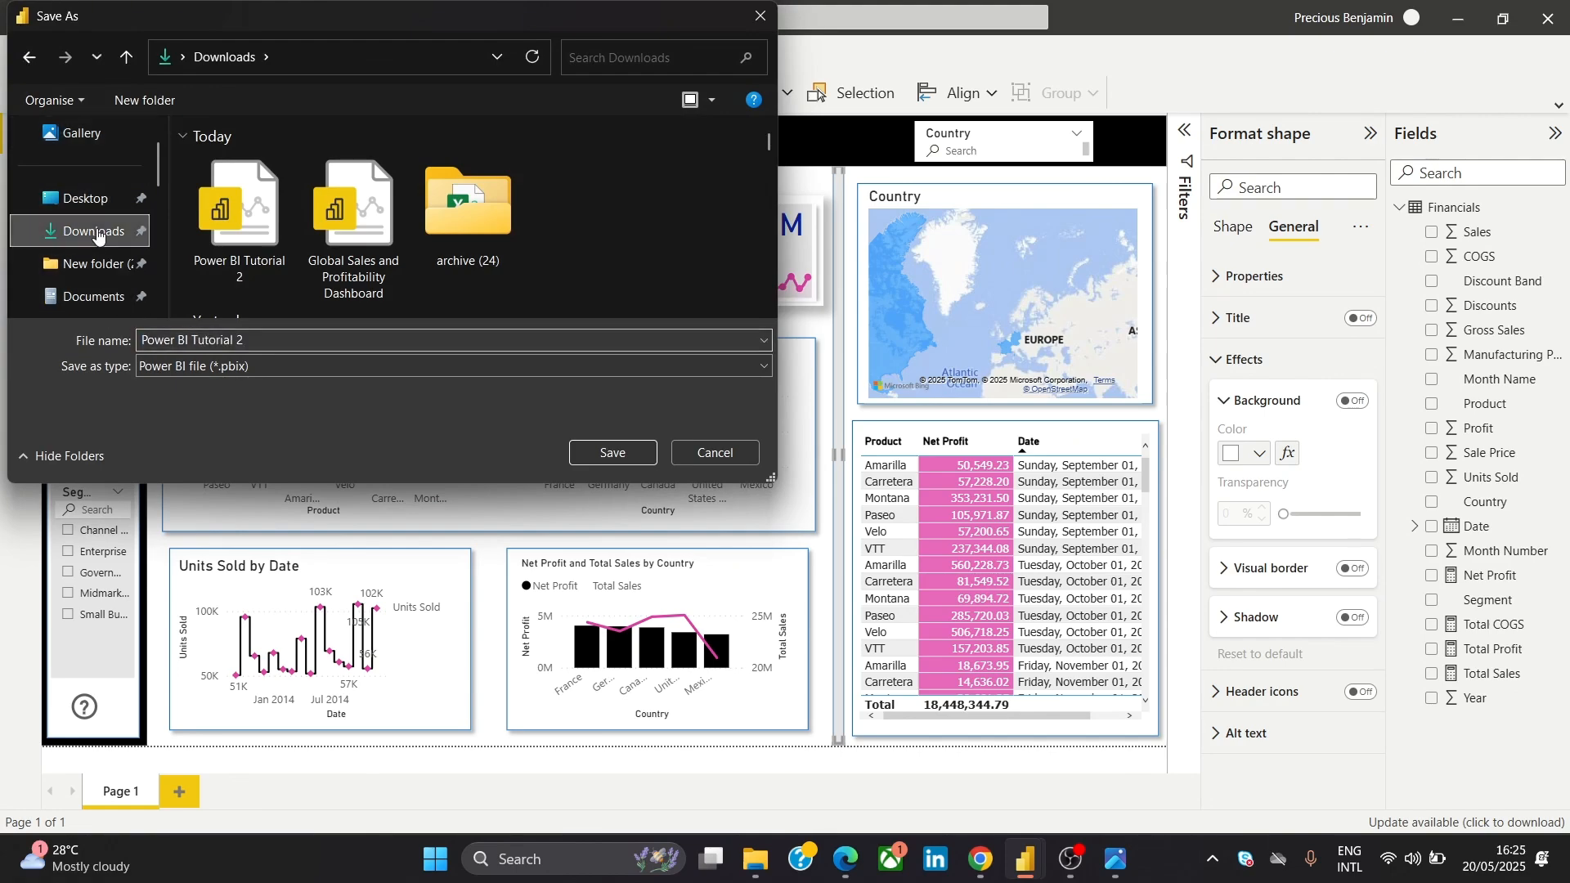
click(590, 453)
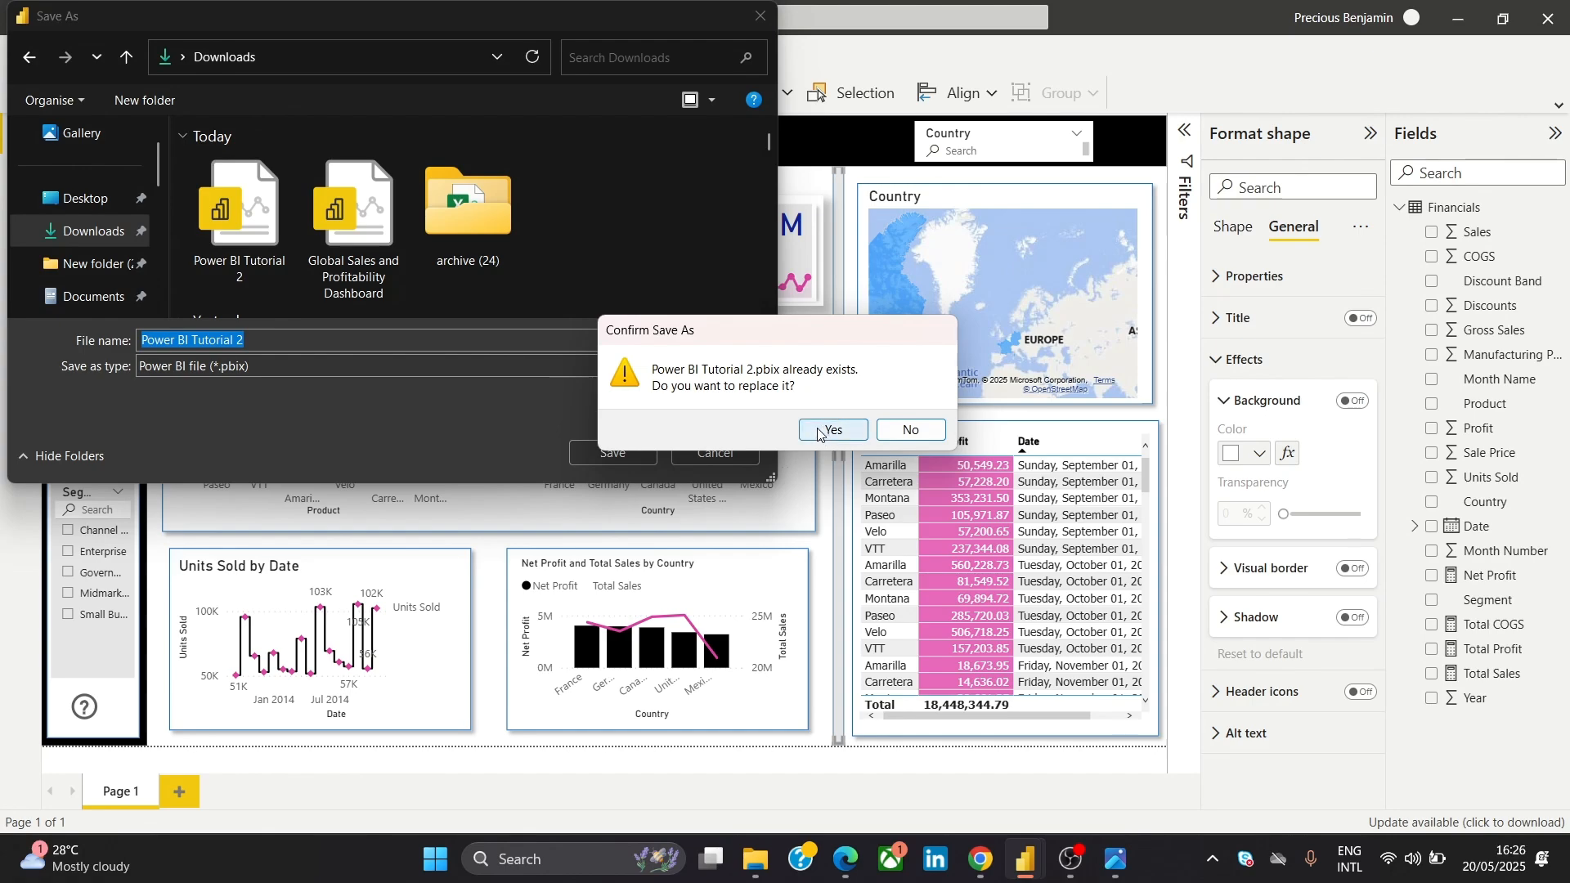
click(822, 434)
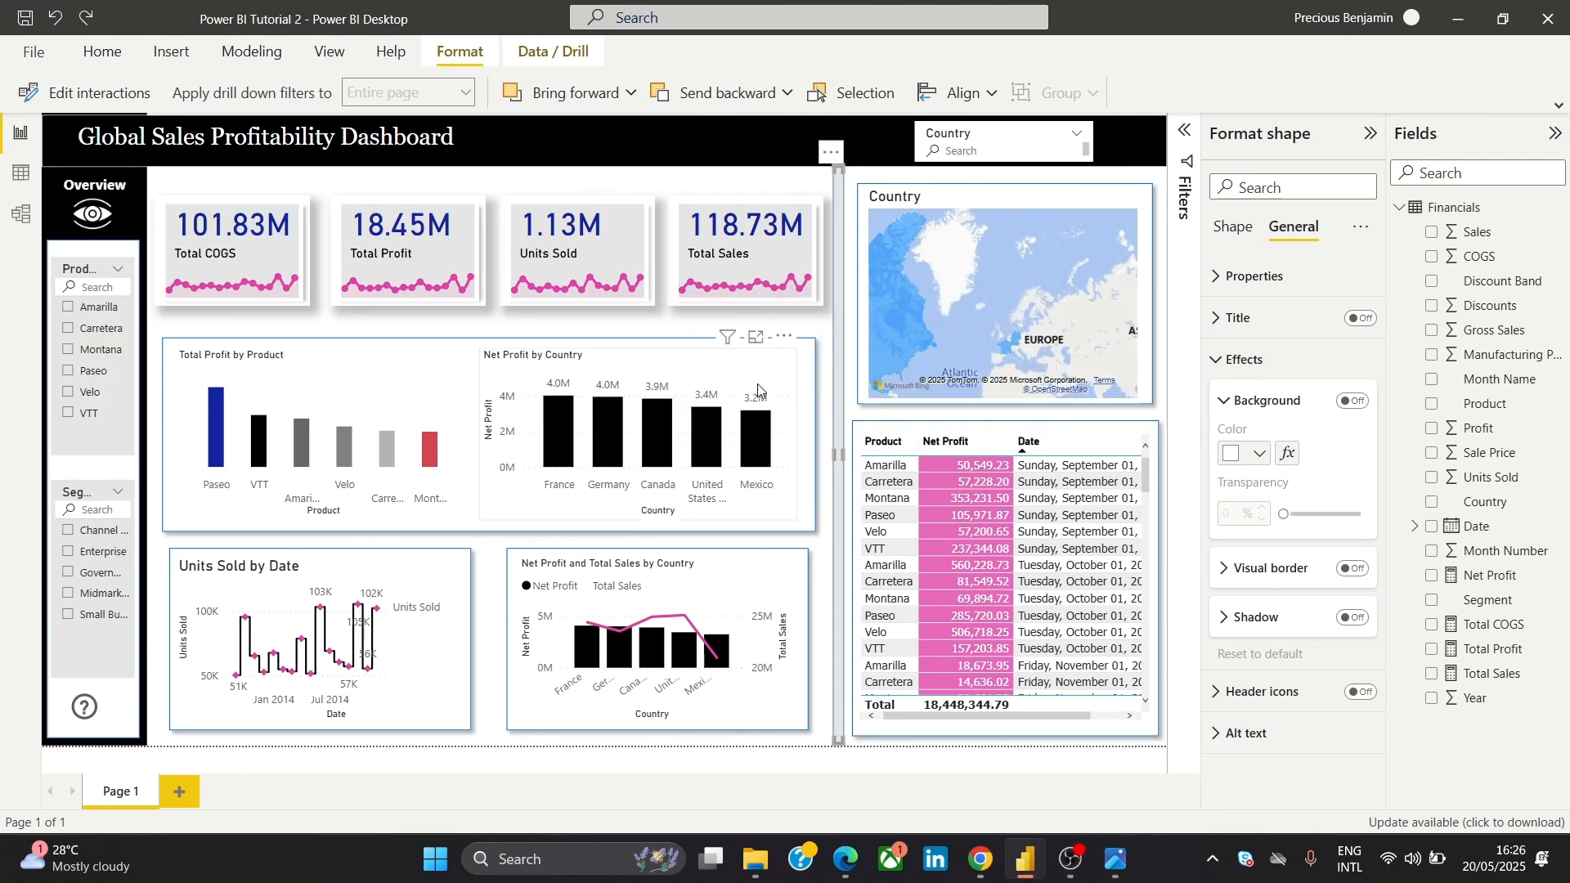
click(35, 53)
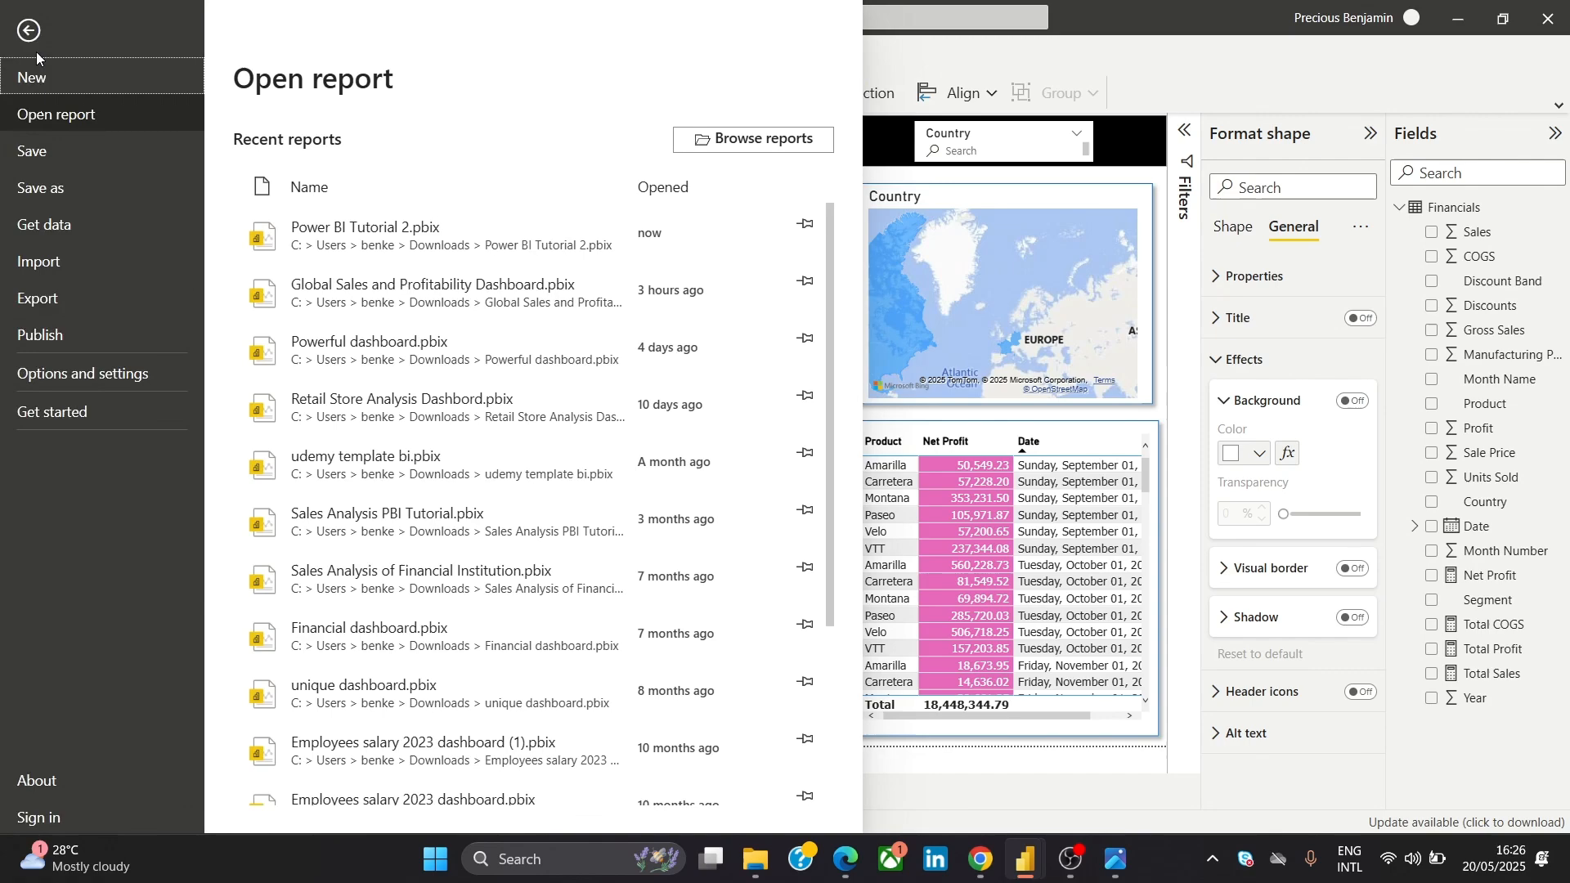
click(71, 183)
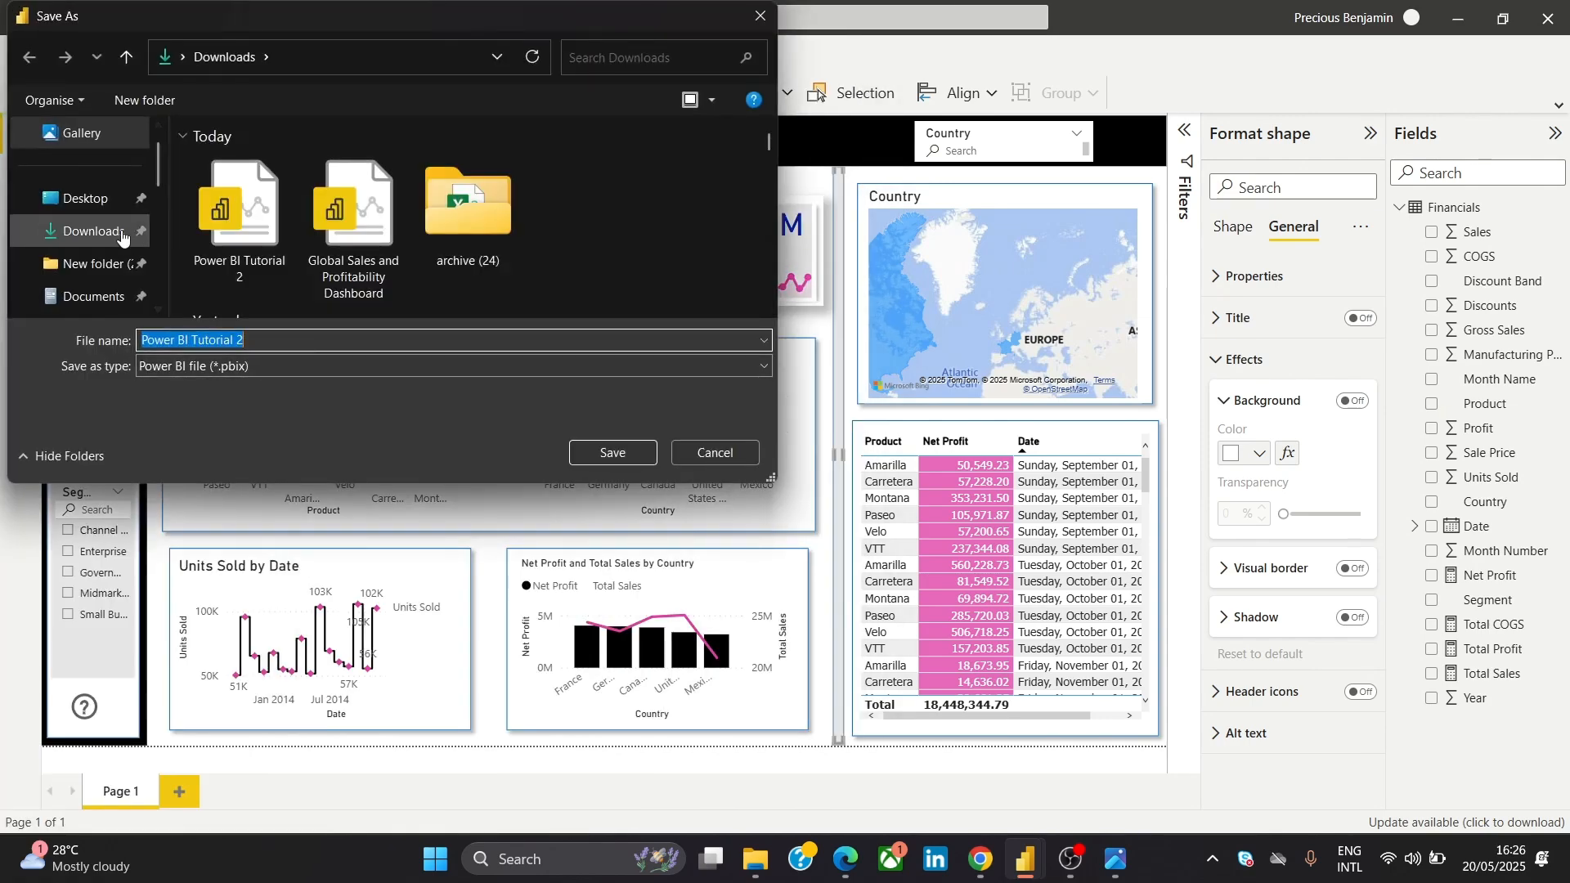
click(121, 235)
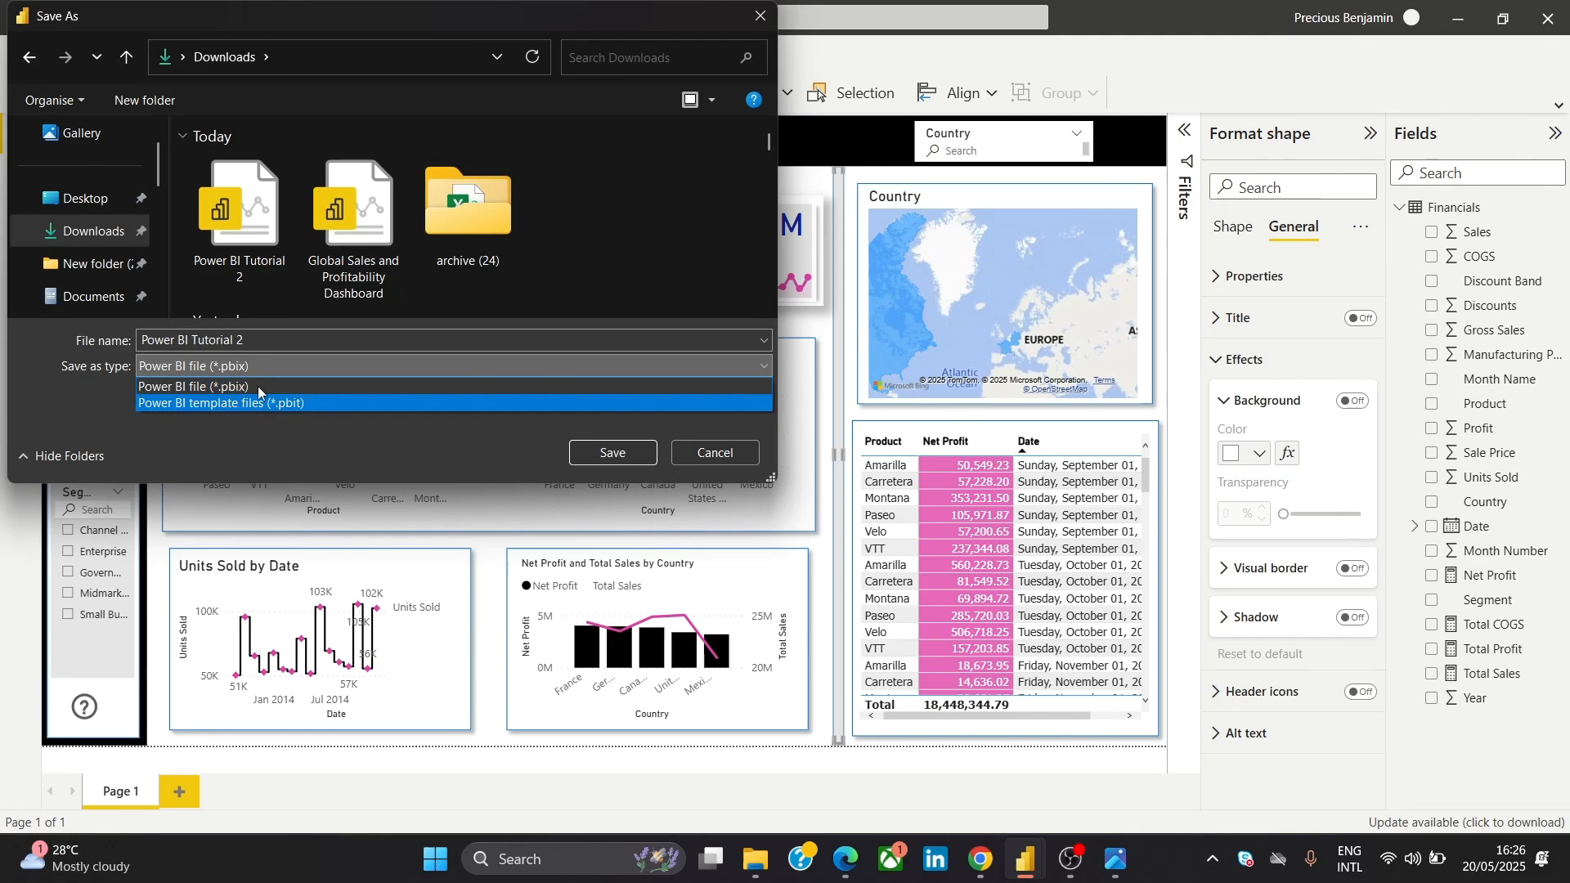
click(266, 366)
click(714, 452)
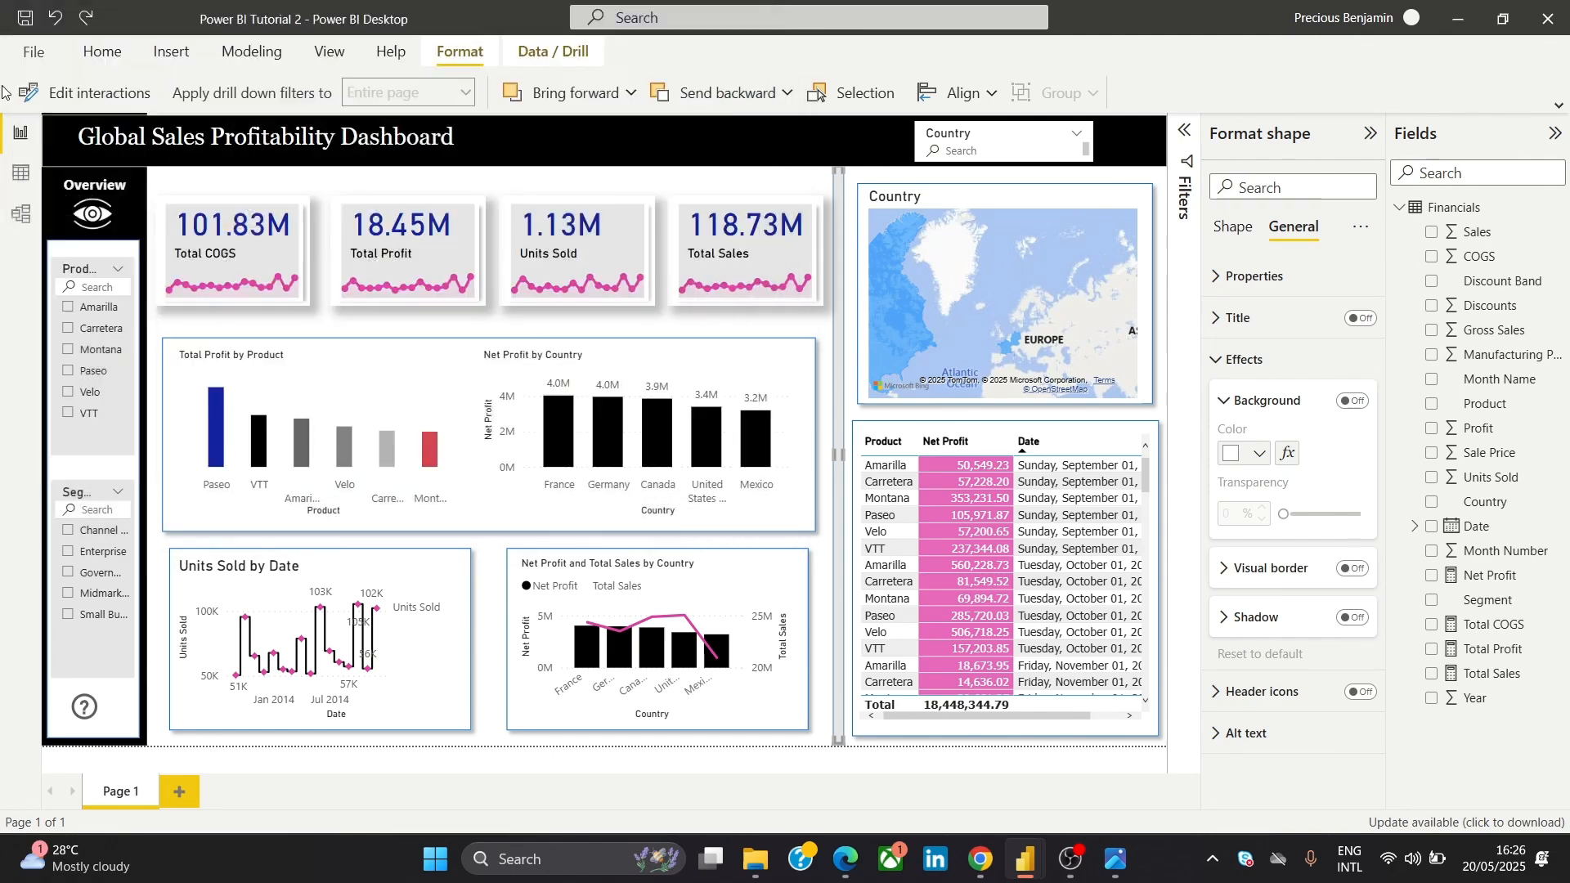
Export the report to PDF
click(57, 50)
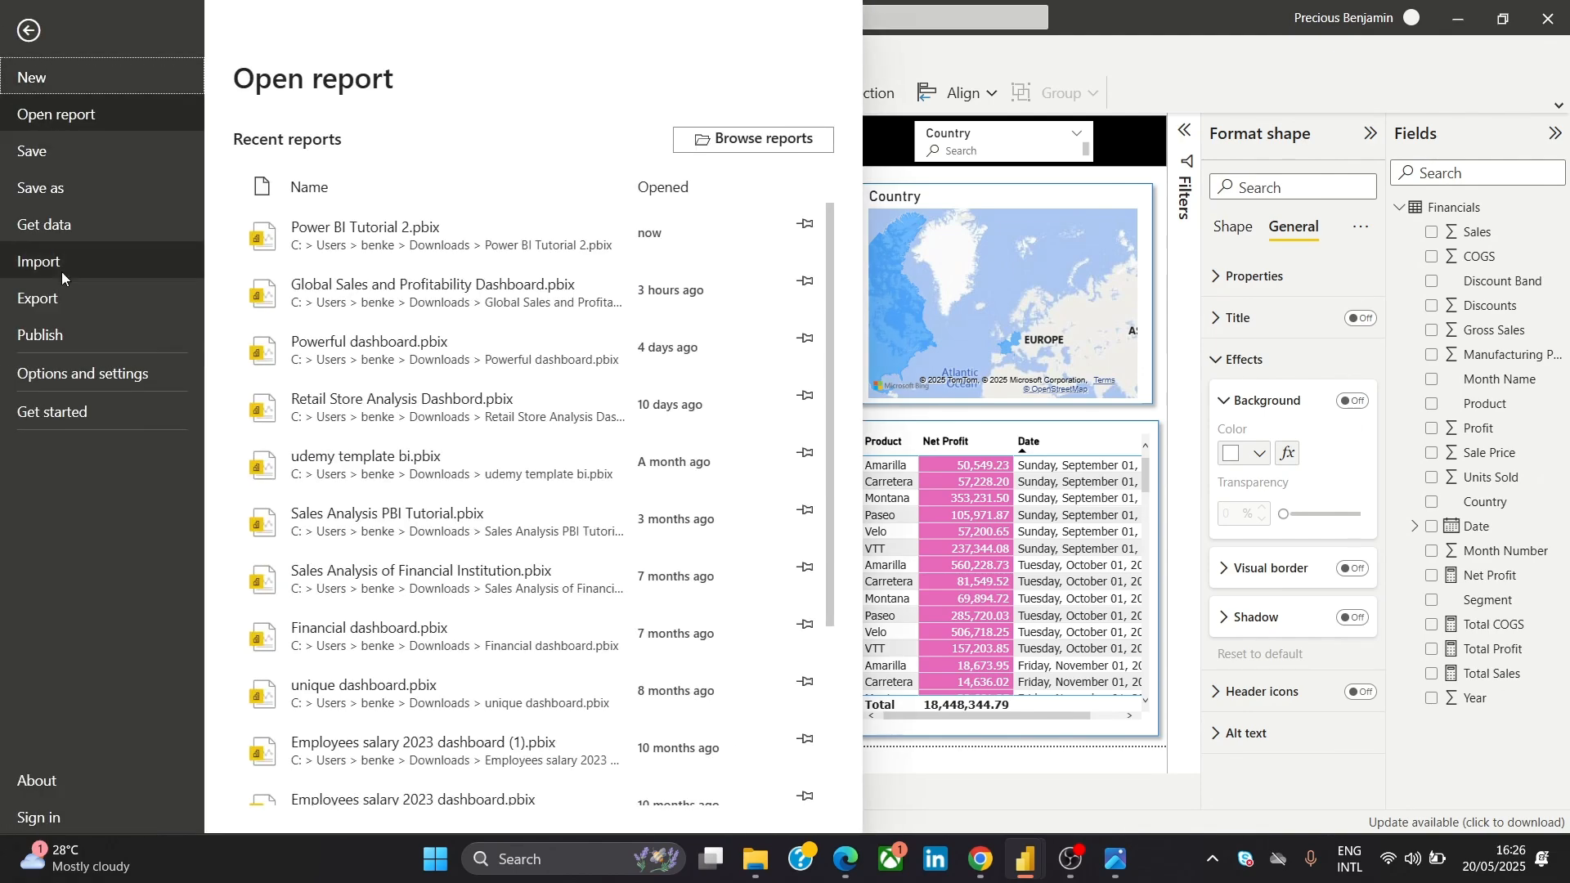
click(62, 296)
click(355, 204)
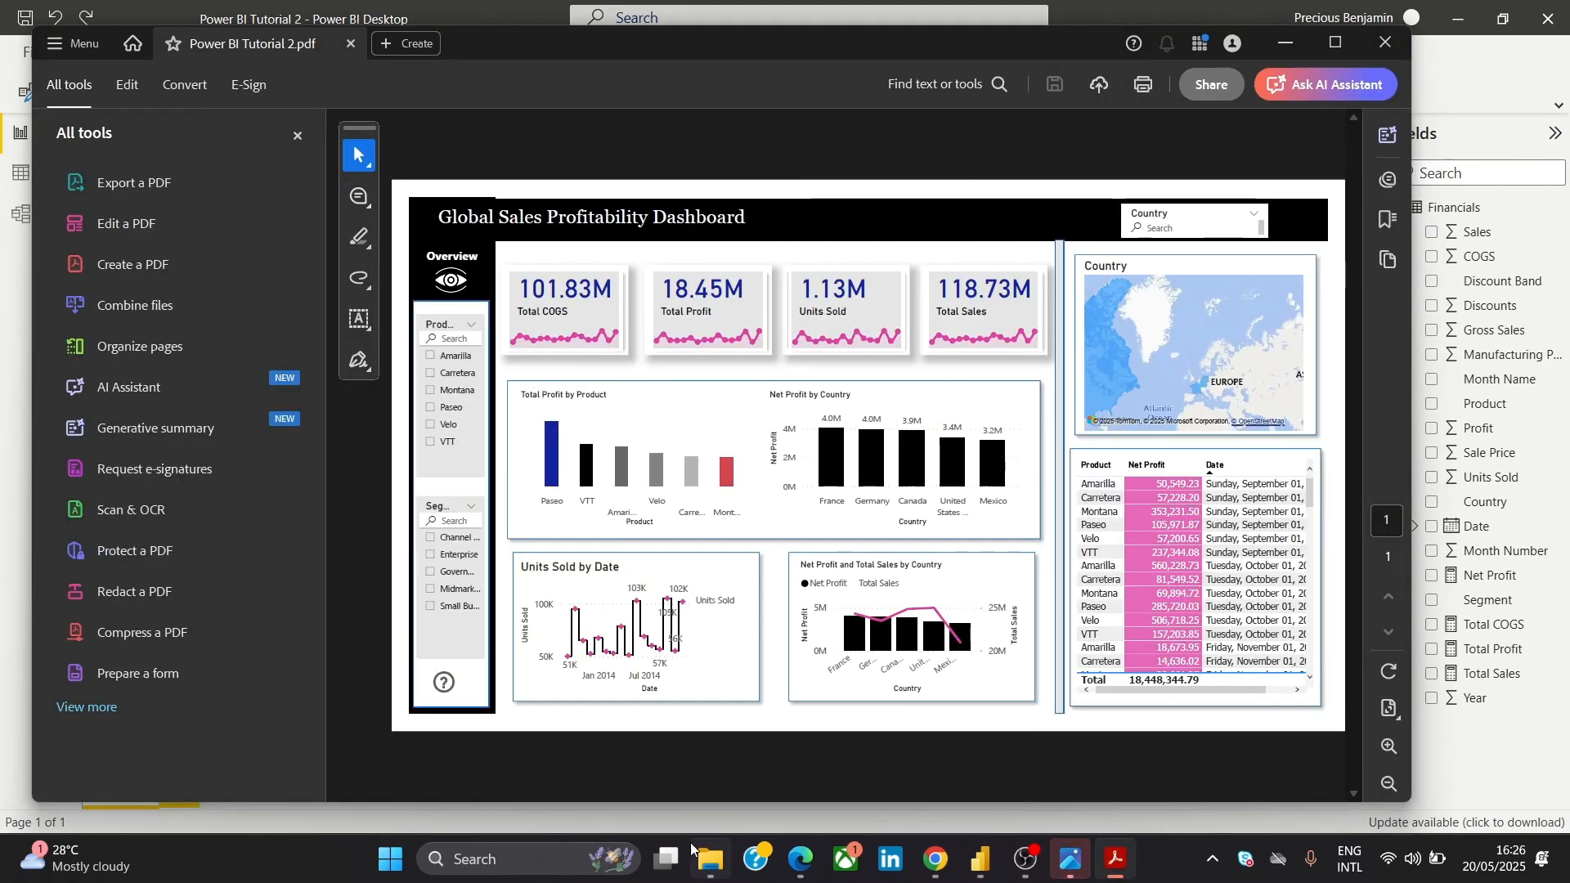
Capture the dashboard page in the exported PDF with the Snipping Tool and save it as a PNG in Downloads
click(539, 862)
text(s)
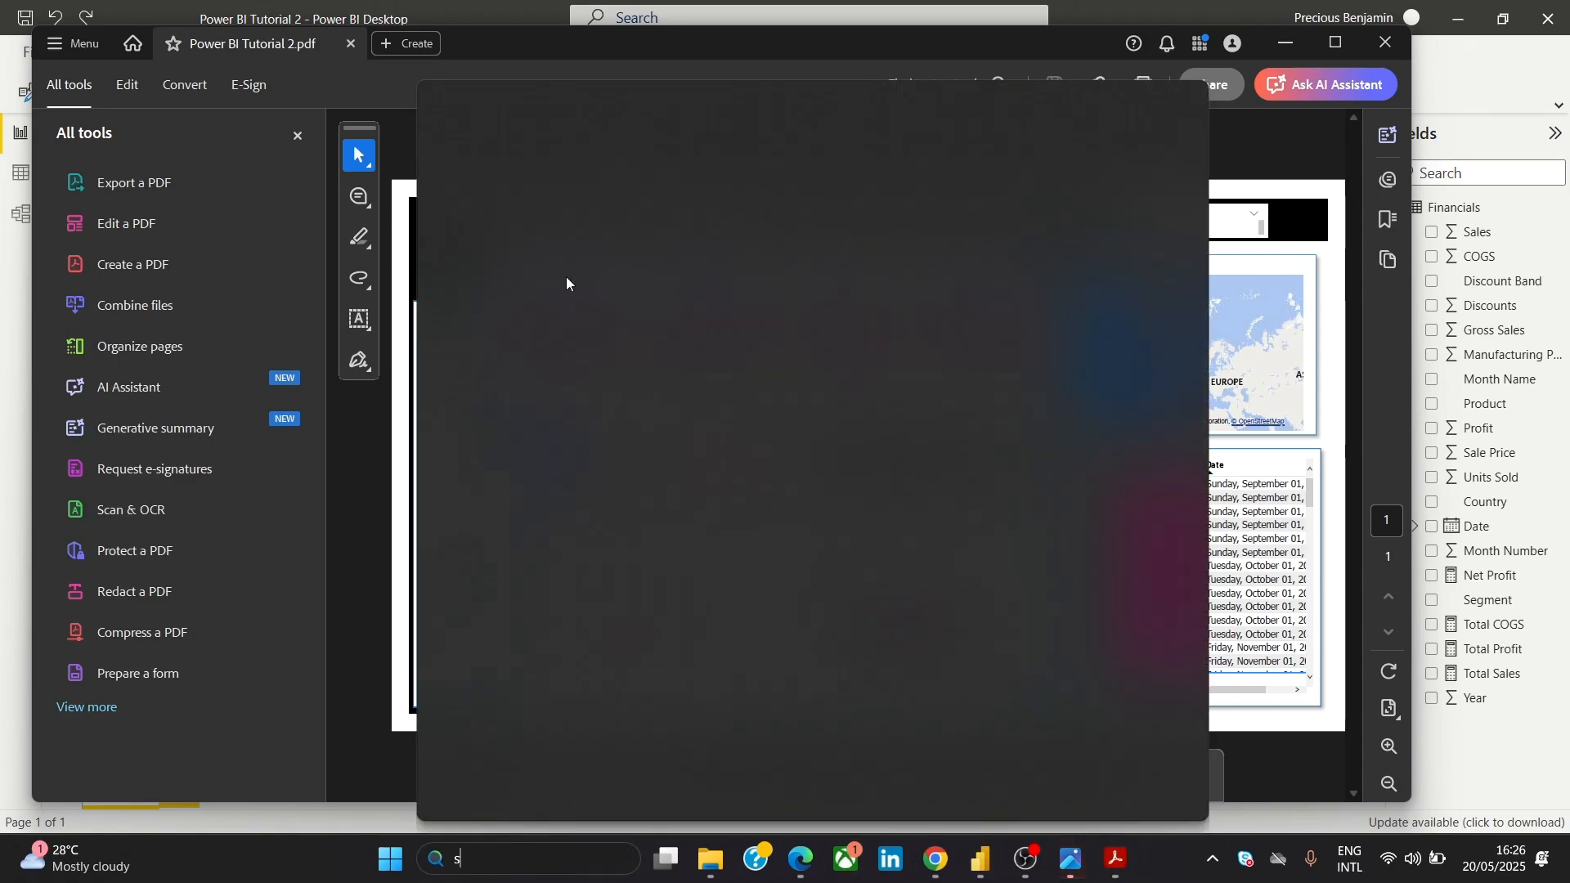
click(574, 236)
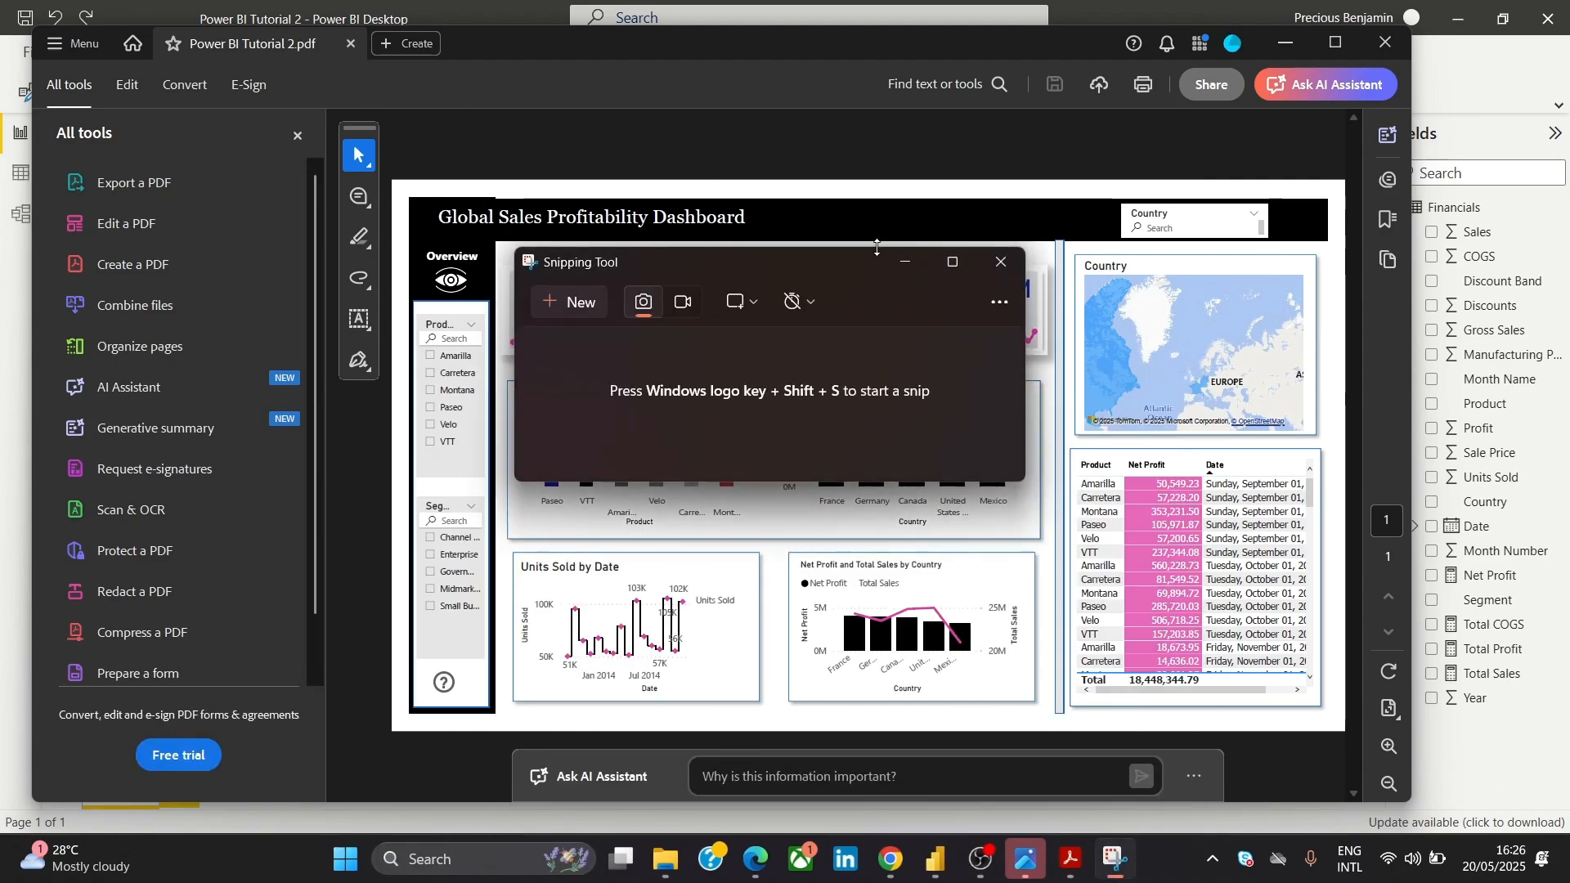
click(577, 305)
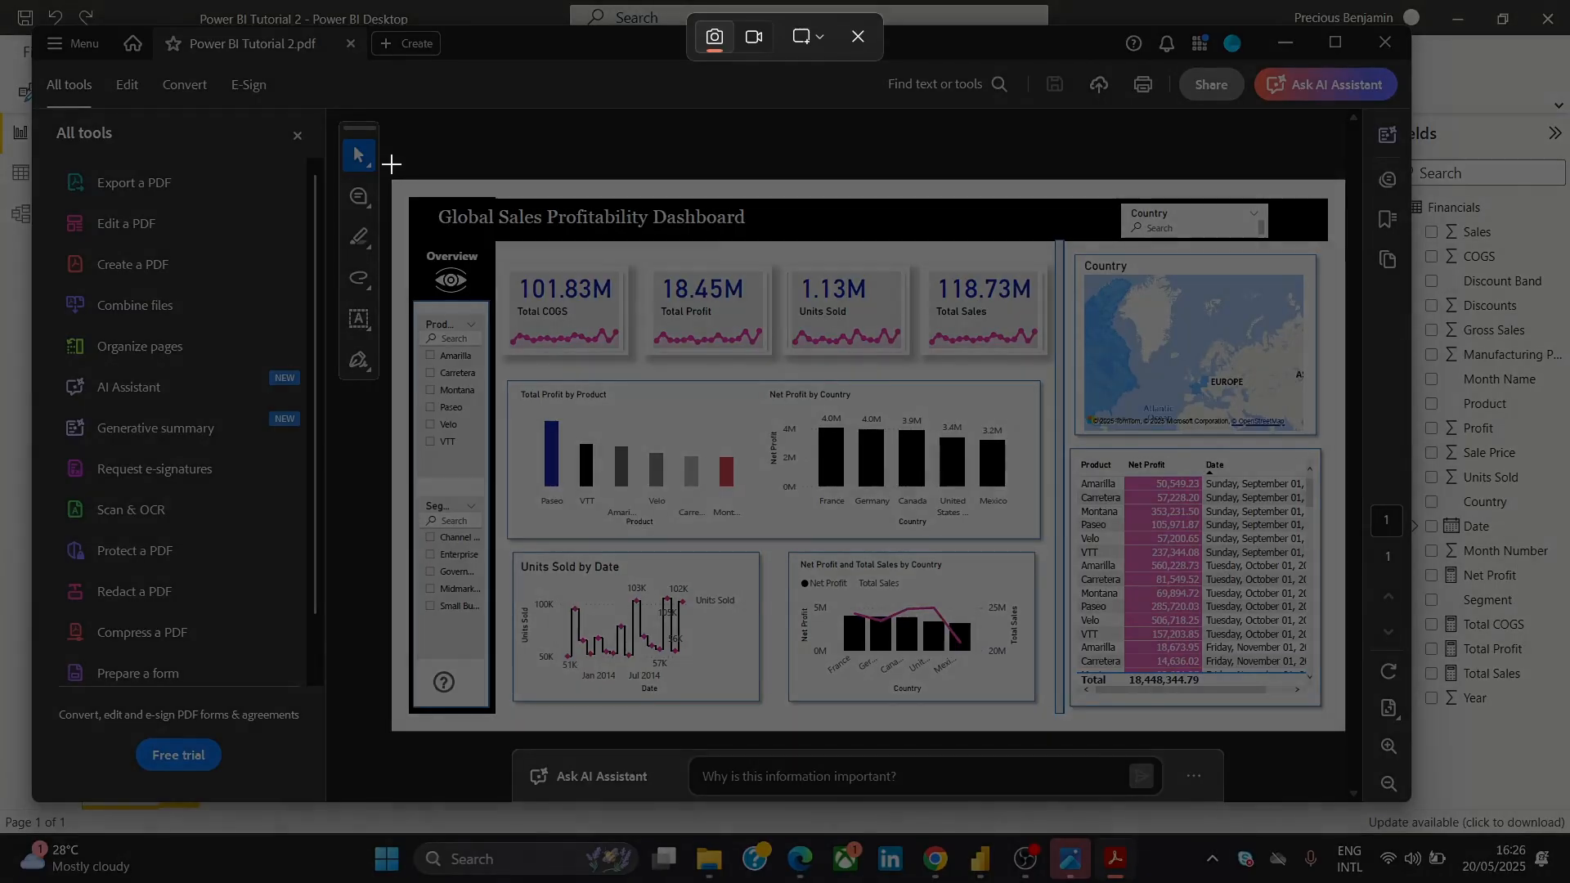
drag(393, 163, 1355, 740)
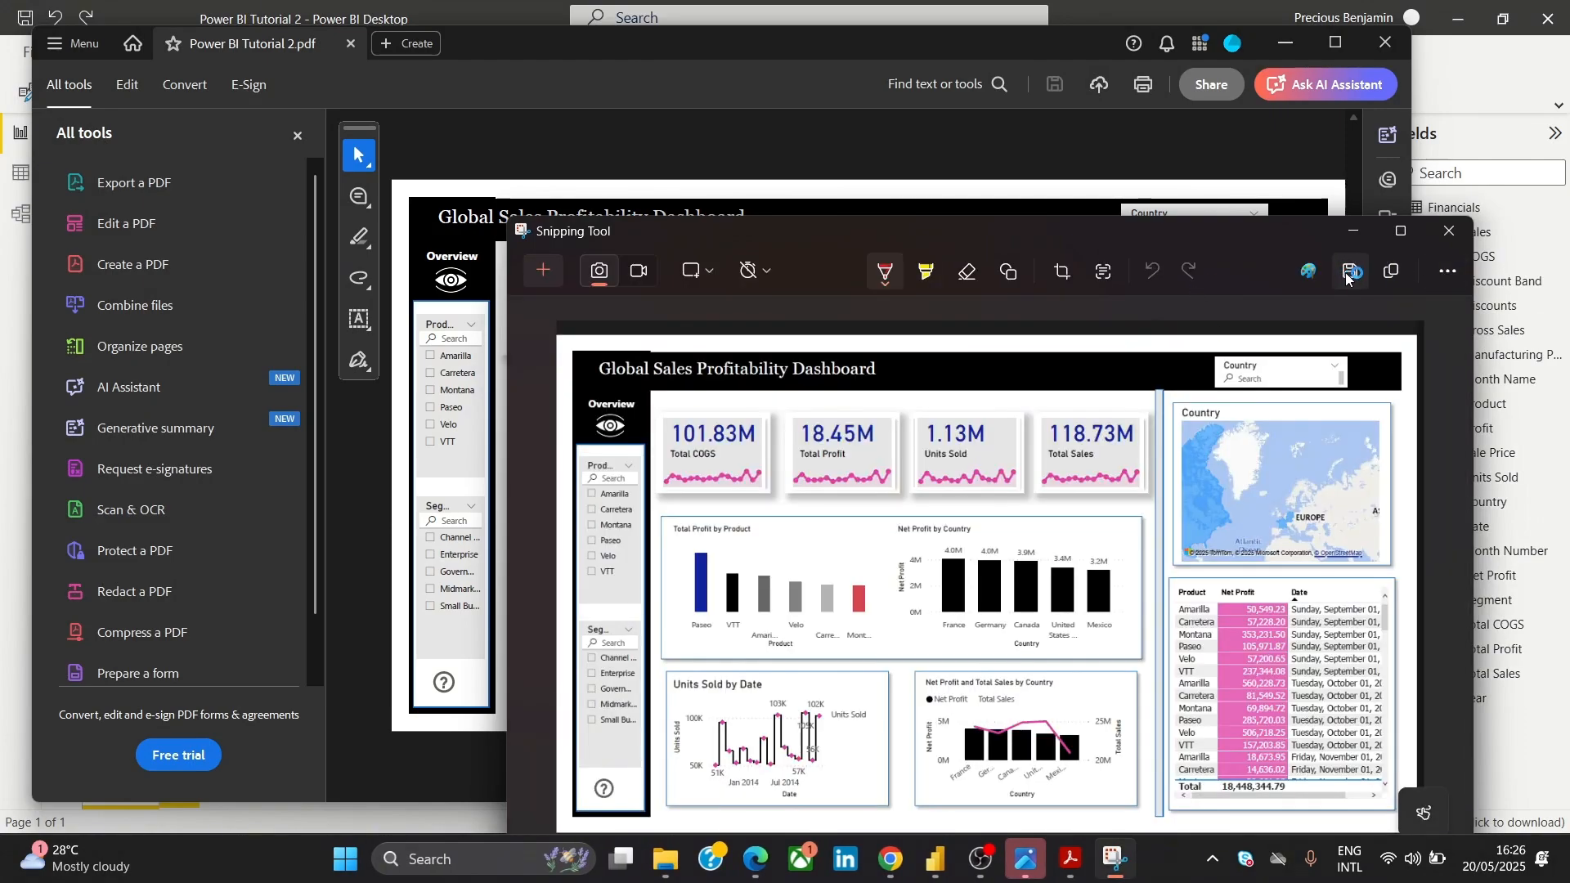
click(1348, 273)
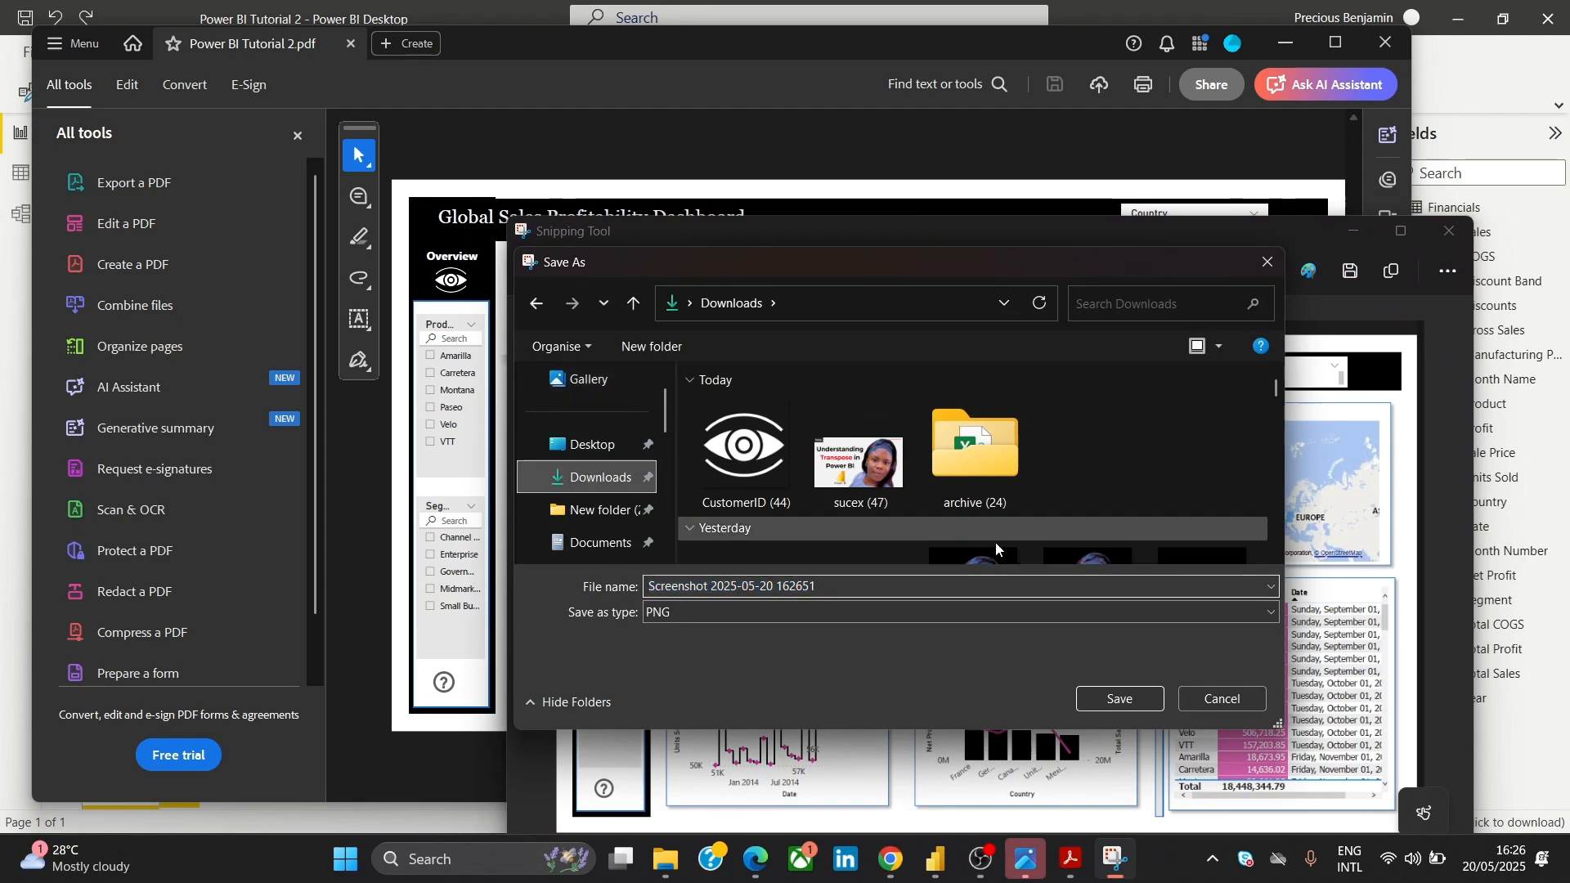
click(1116, 702)
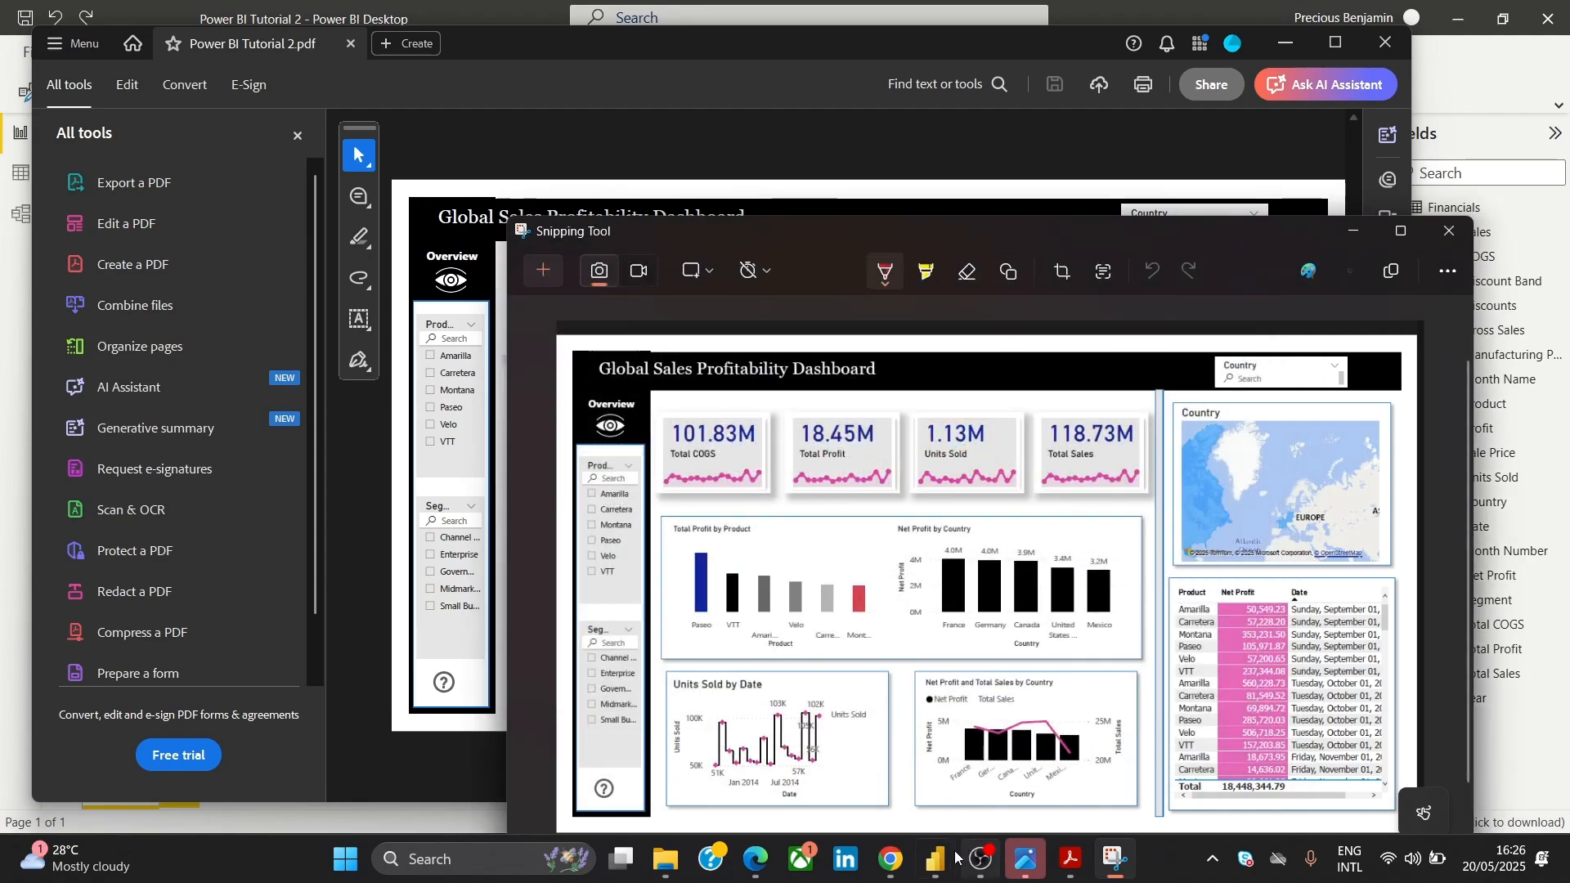
mouse_move(900, 881)
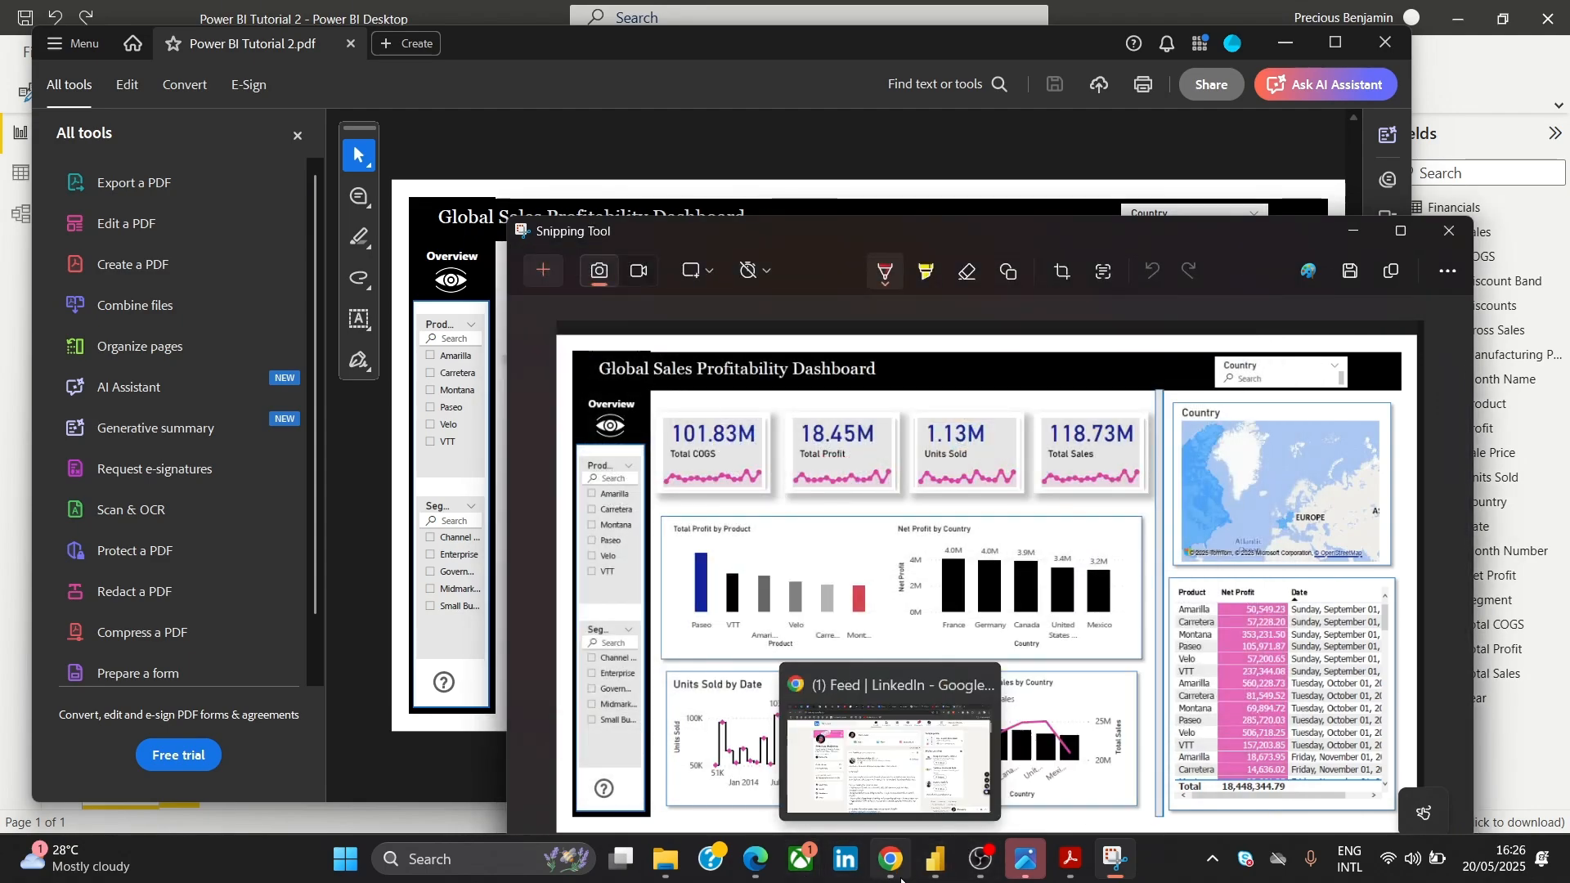
click(875, 871)
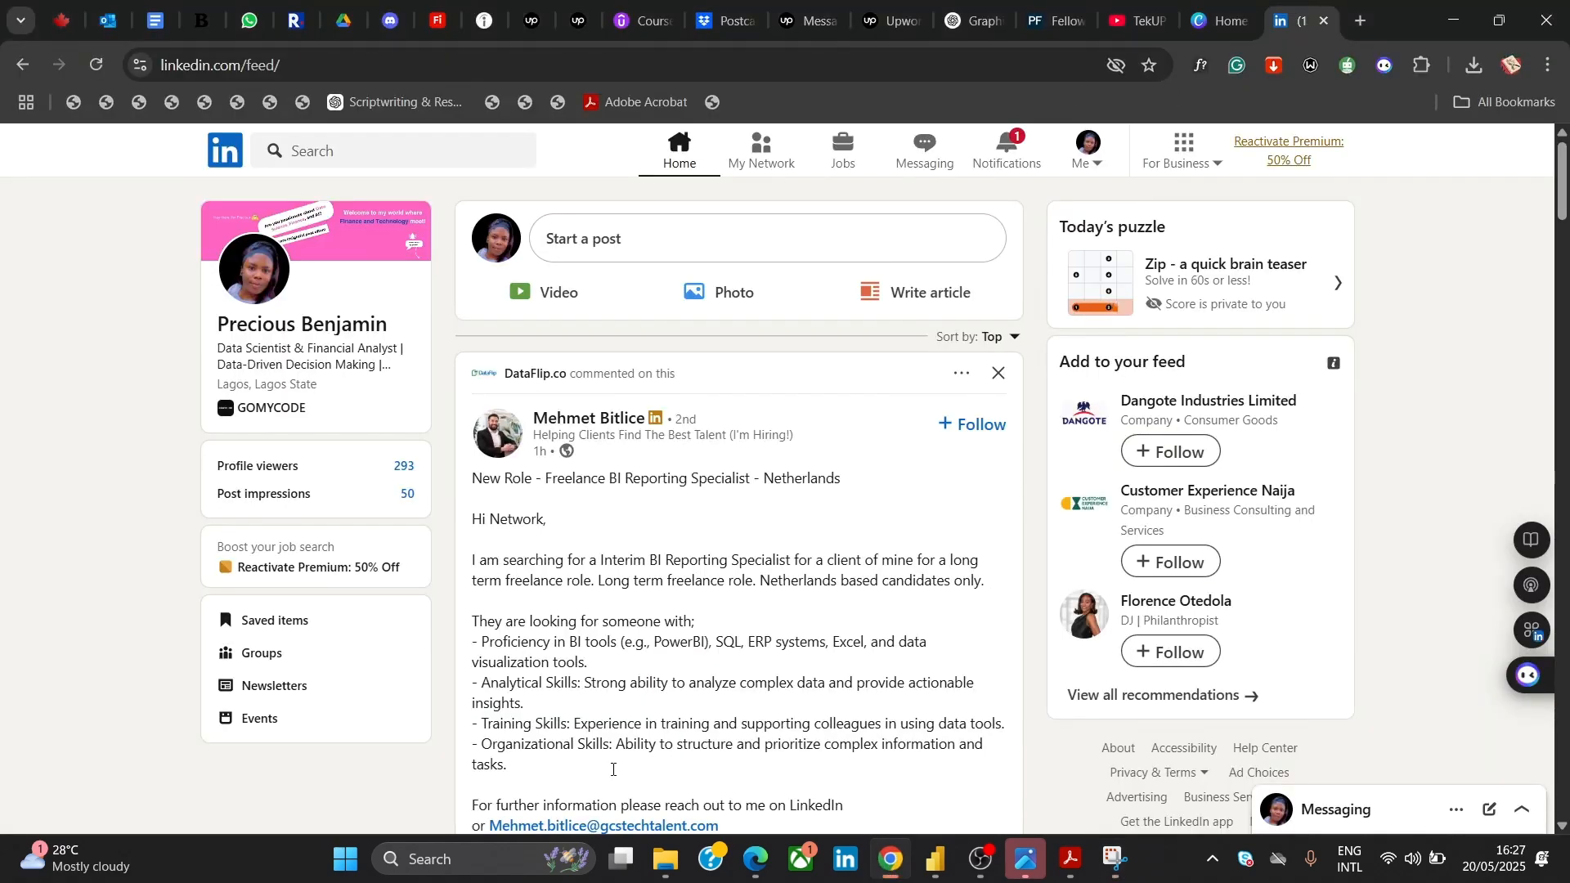
click(666, 858)
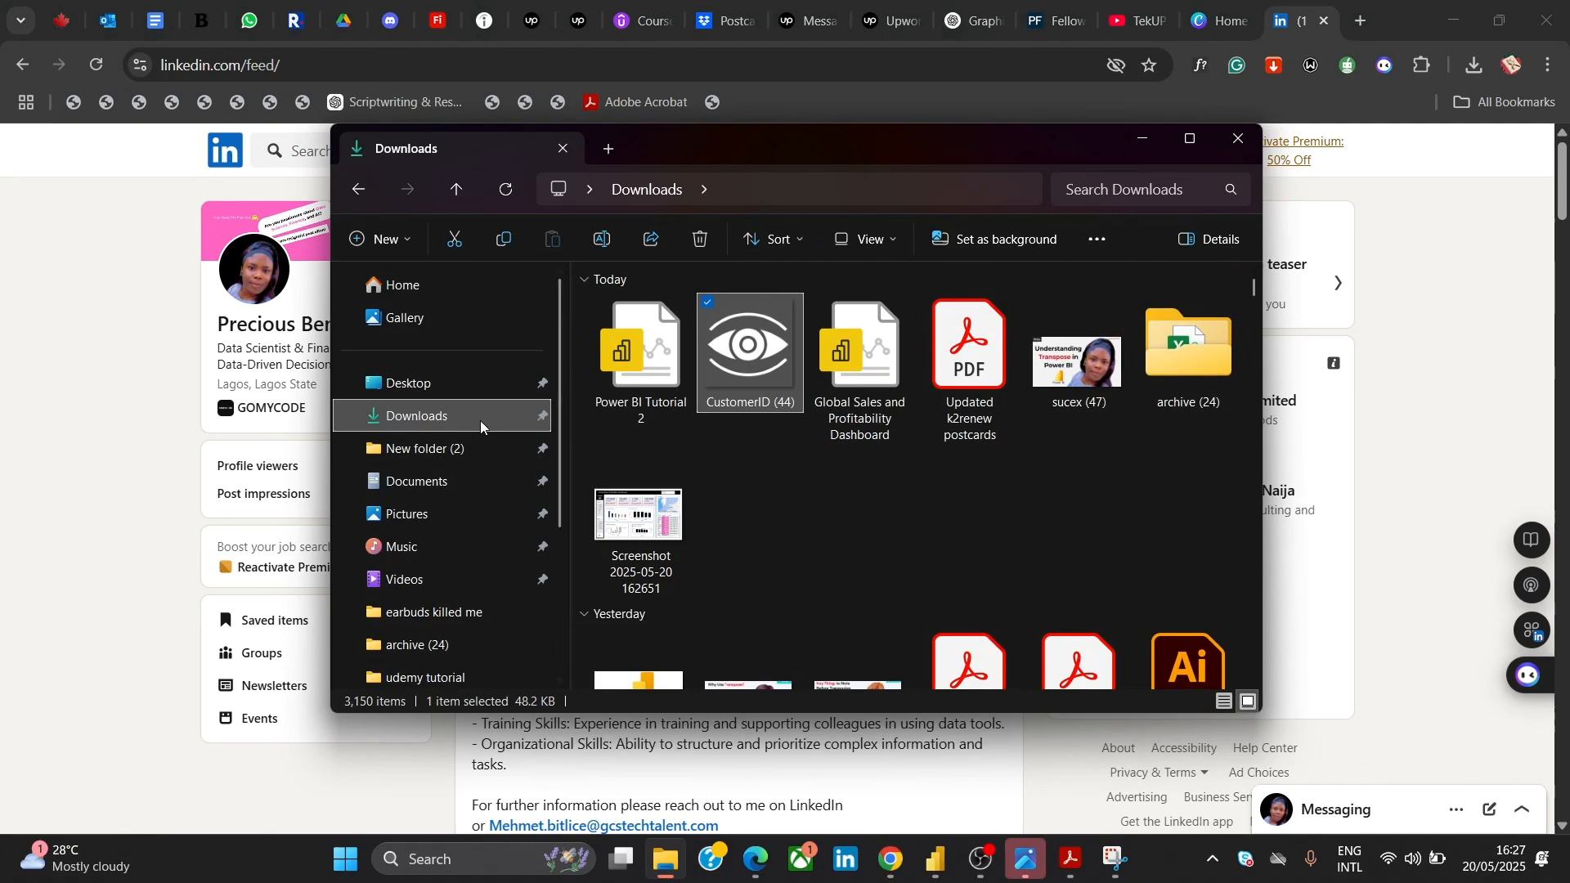
drag(633, 390, 350, 66)
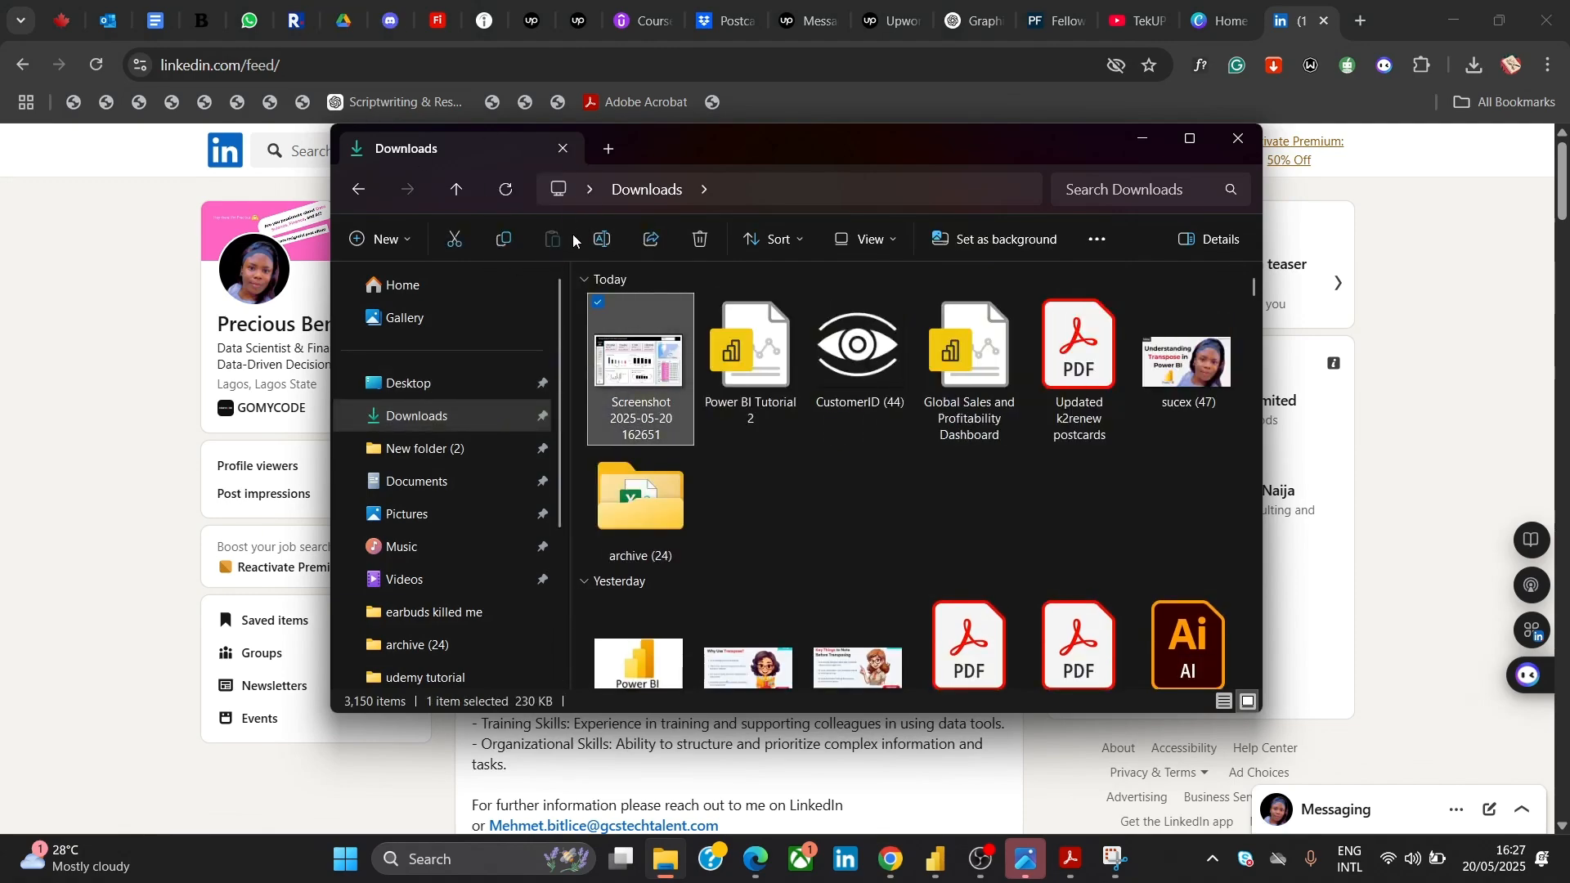
drag(644, 374, 400, 61)
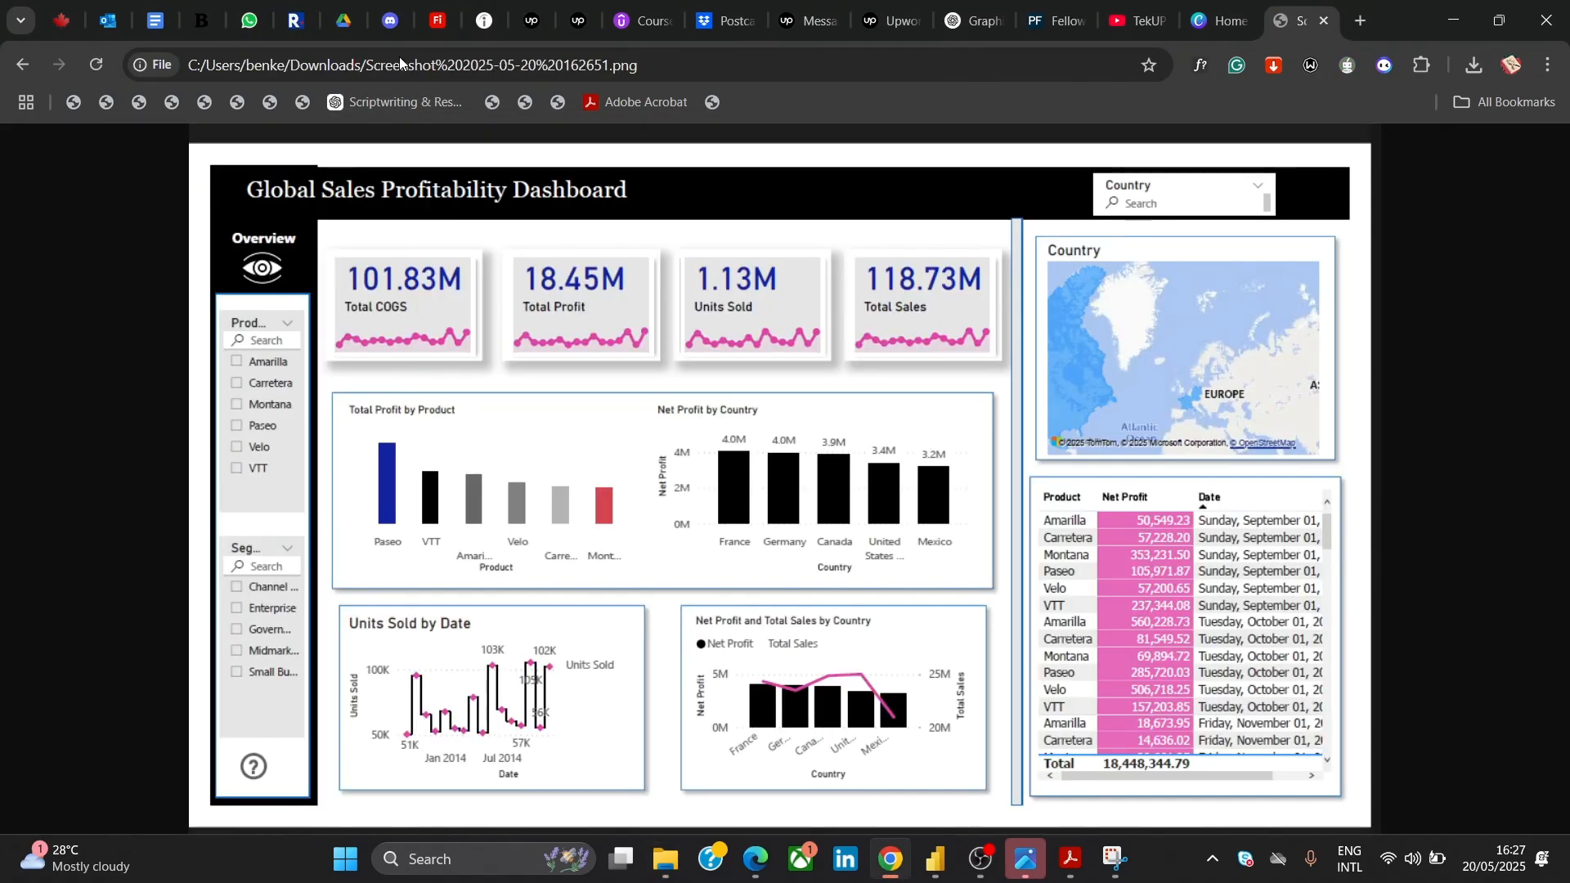